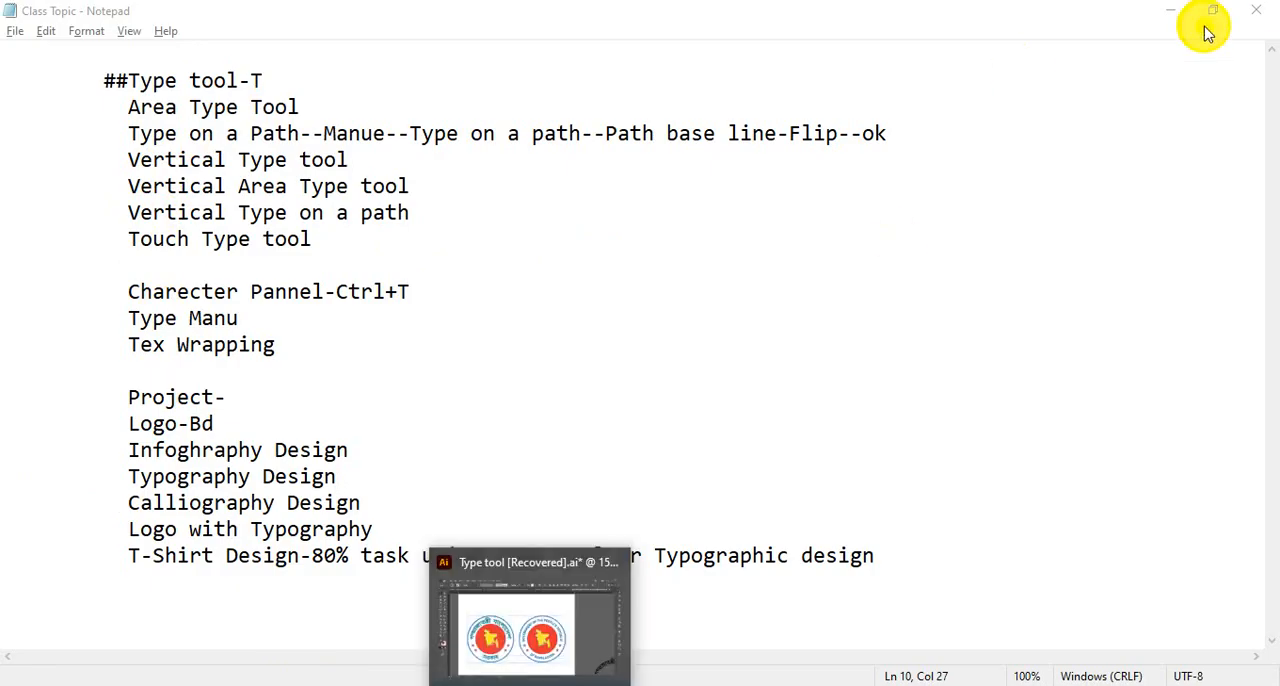
Switch to Illustrator and move the two circular Bangladesh government logos together off the artboard, onto the canvas to its left
{"action": "left_click", "coordinate": [1170, 10]}
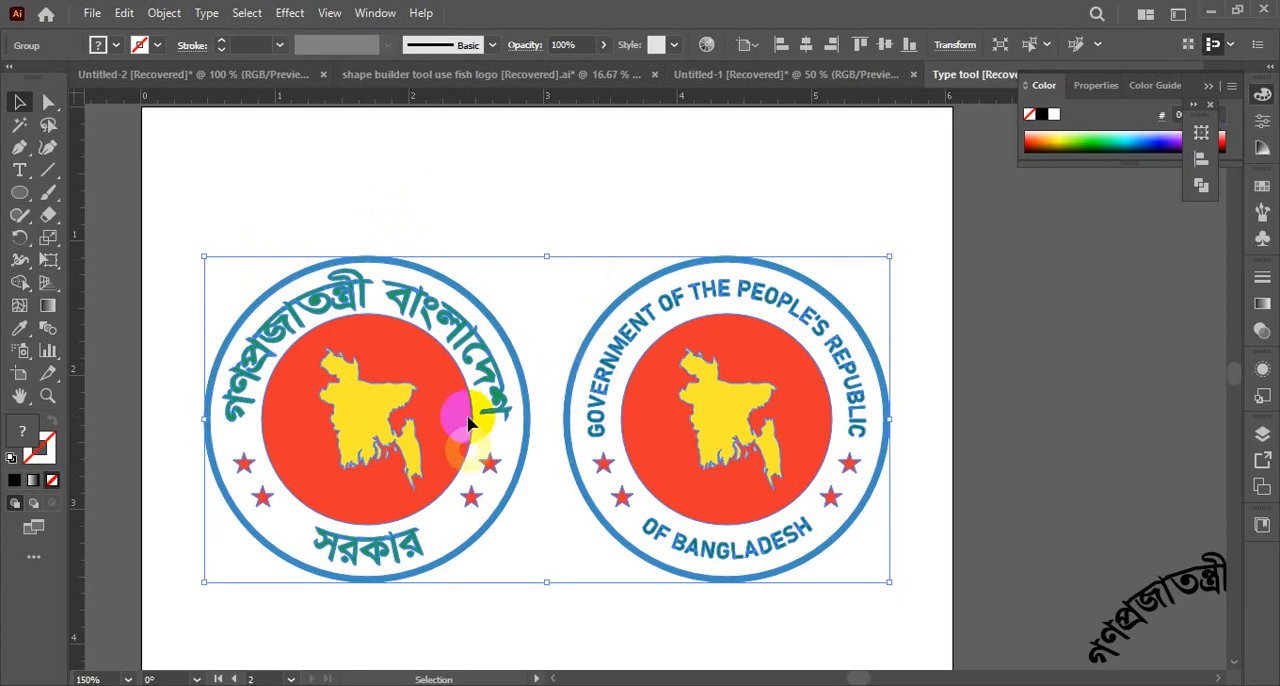
{"action": "left_click", "coordinate": [466, 216]}
{"action": "key", "text": "ctrl+alt+space"}
{"action": "left_click", "coordinate": [578, 438]}
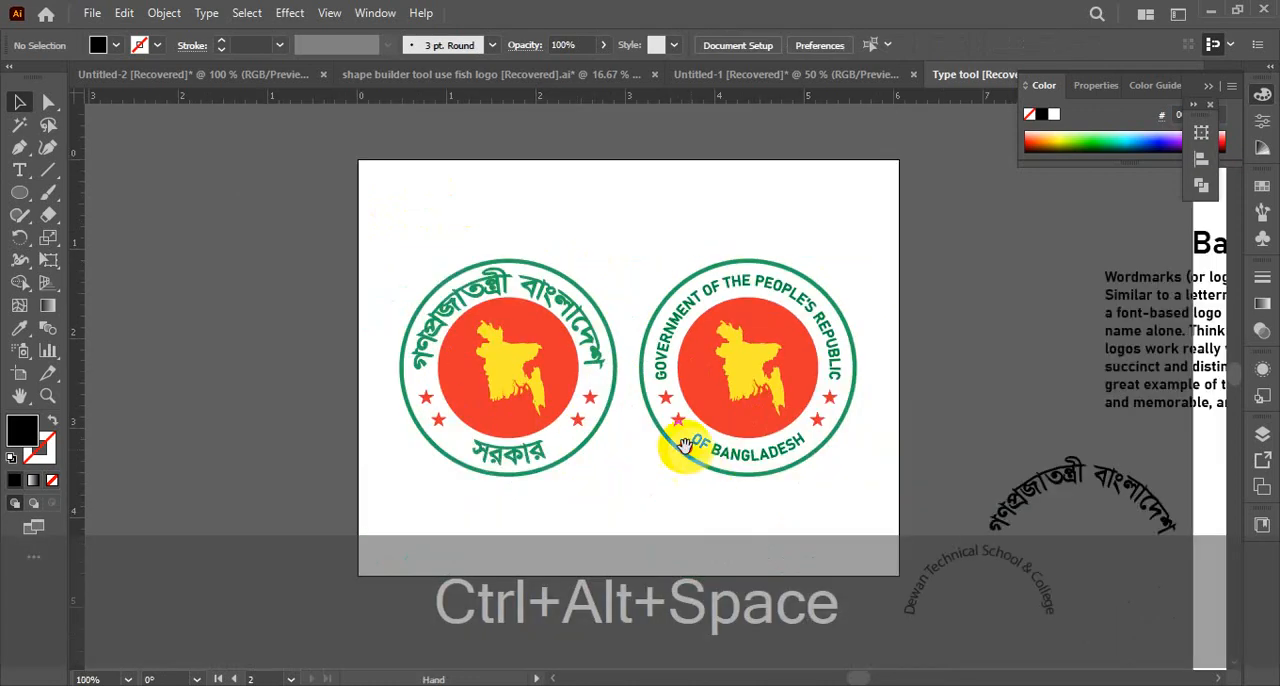
{"action": "left_click_drag", "start_coordinate": [677, 443], "coordinate": [391, 389]}
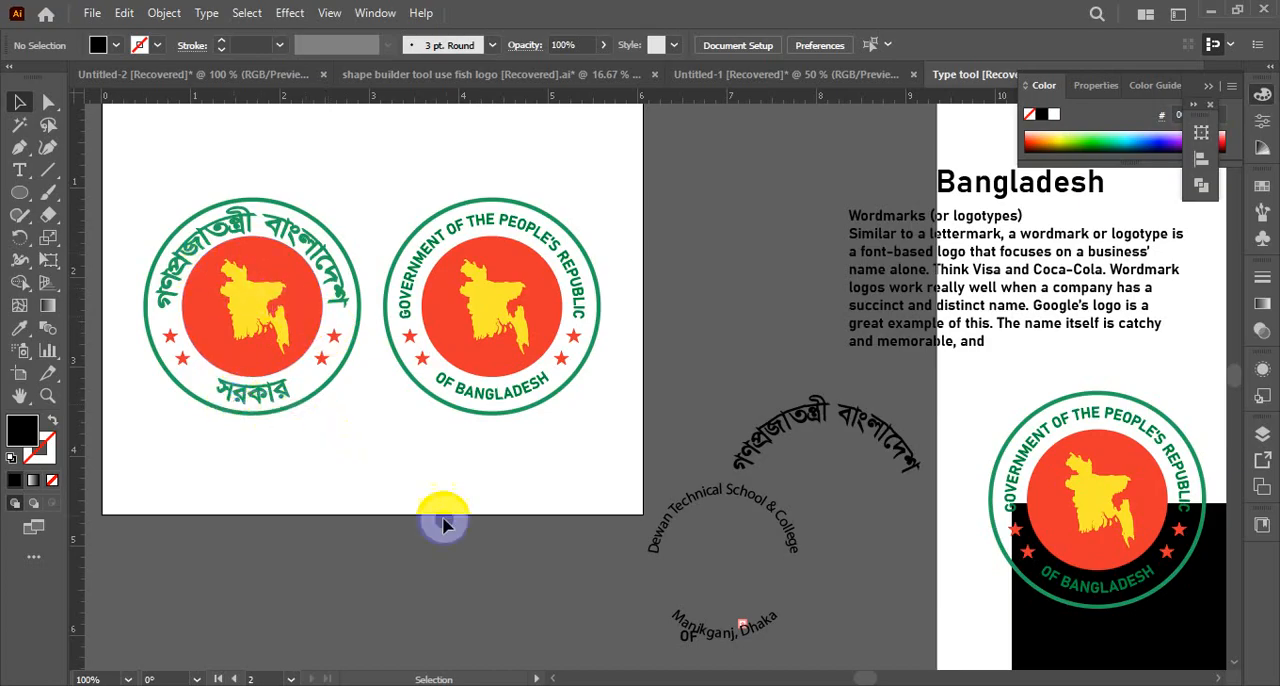
{"action": "left_click_drag", "start_coordinate": [434, 477], "coordinate": [677, 509]}
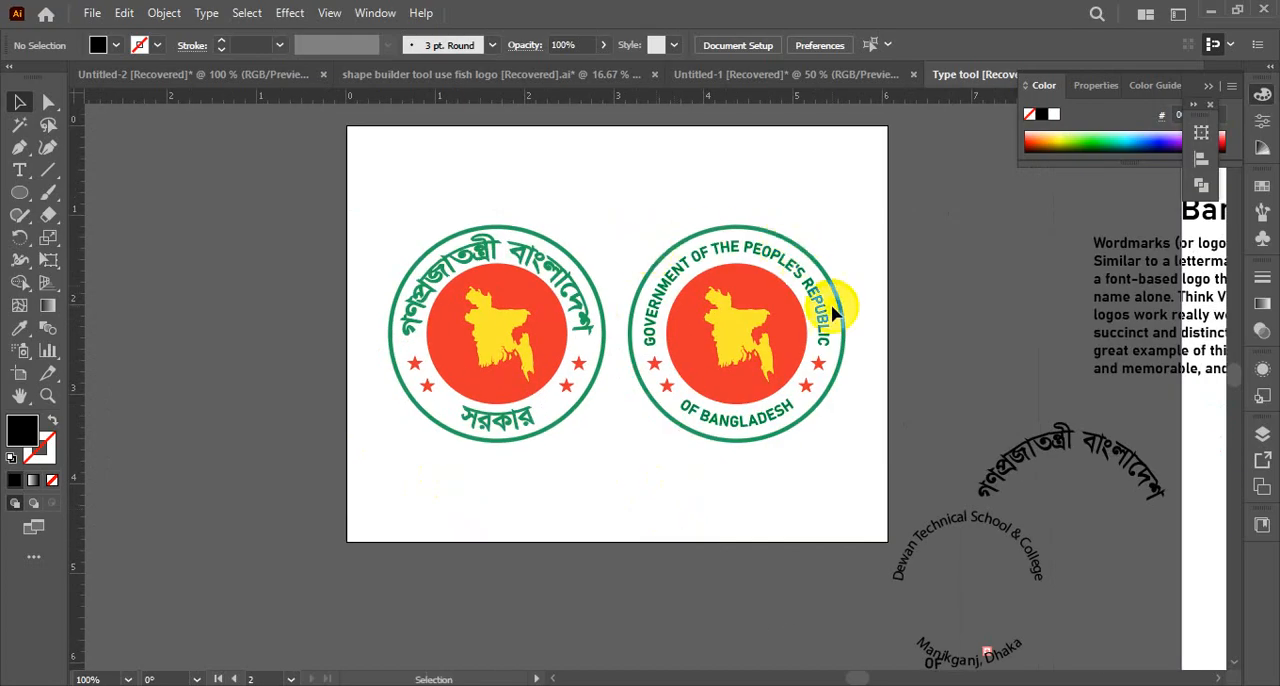
{"action": "left_click_drag", "start_coordinate": [392, 163], "coordinate": [785, 430]}
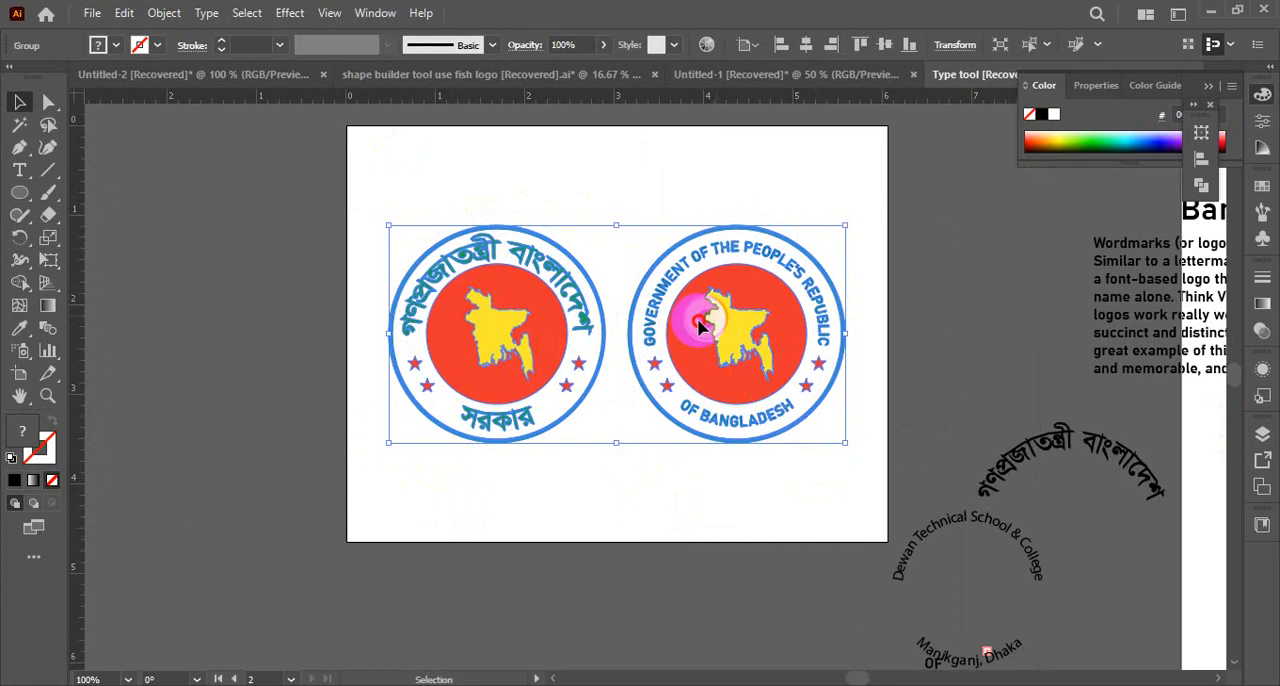
{"action": "left_click_drag", "start_coordinate": [705, 300], "coordinate": [100, 298]}
{"action": "left_click", "coordinate": [518, 400]}
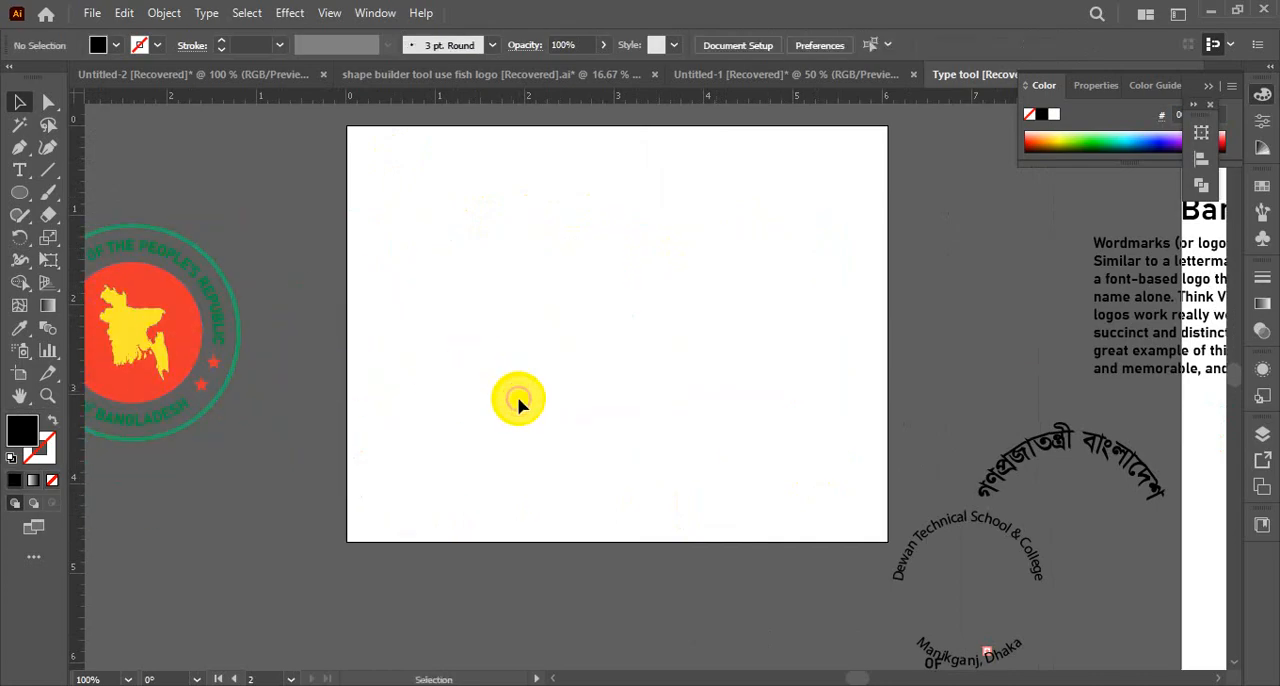
Look over the existing text samples and emblem artwork around the emptied artboard
{"action": "left_click_drag", "start_coordinate": [656, 398], "coordinate": [408, 386]}
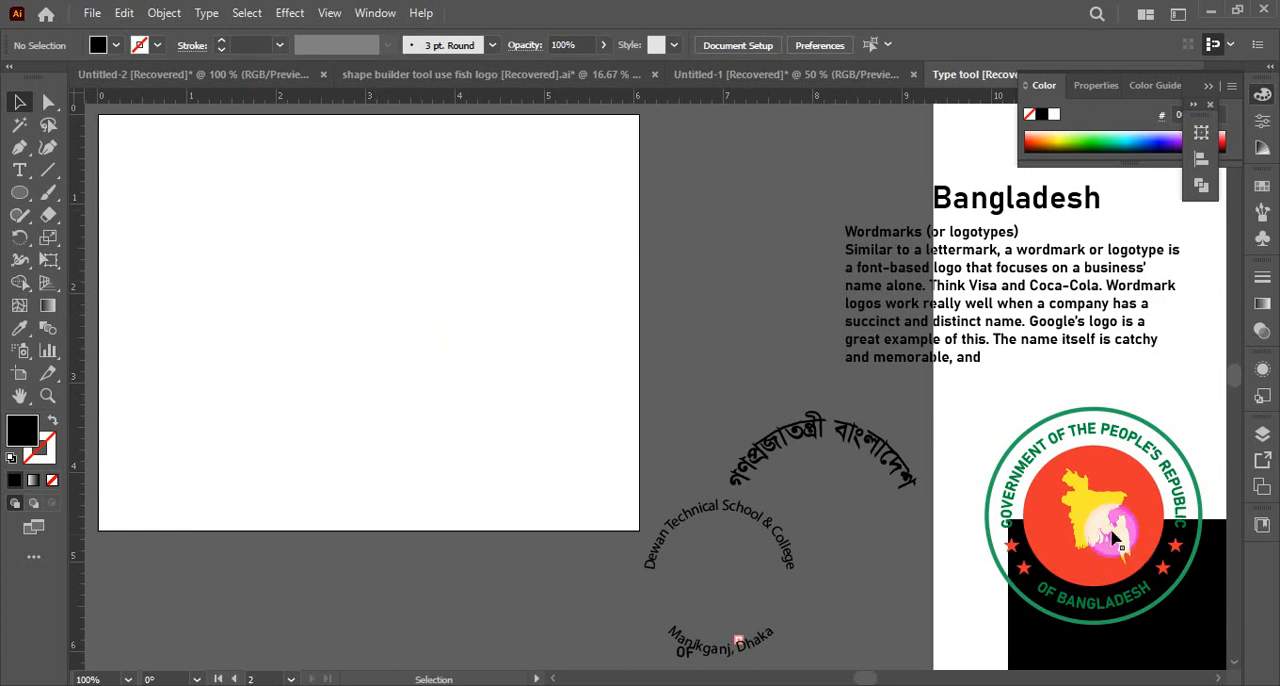
{"action": "left_click_drag", "start_coordinate": [1110, 529], "coordinate": [830, 470]}
{"action": "key", "text": "ctrl+z"}
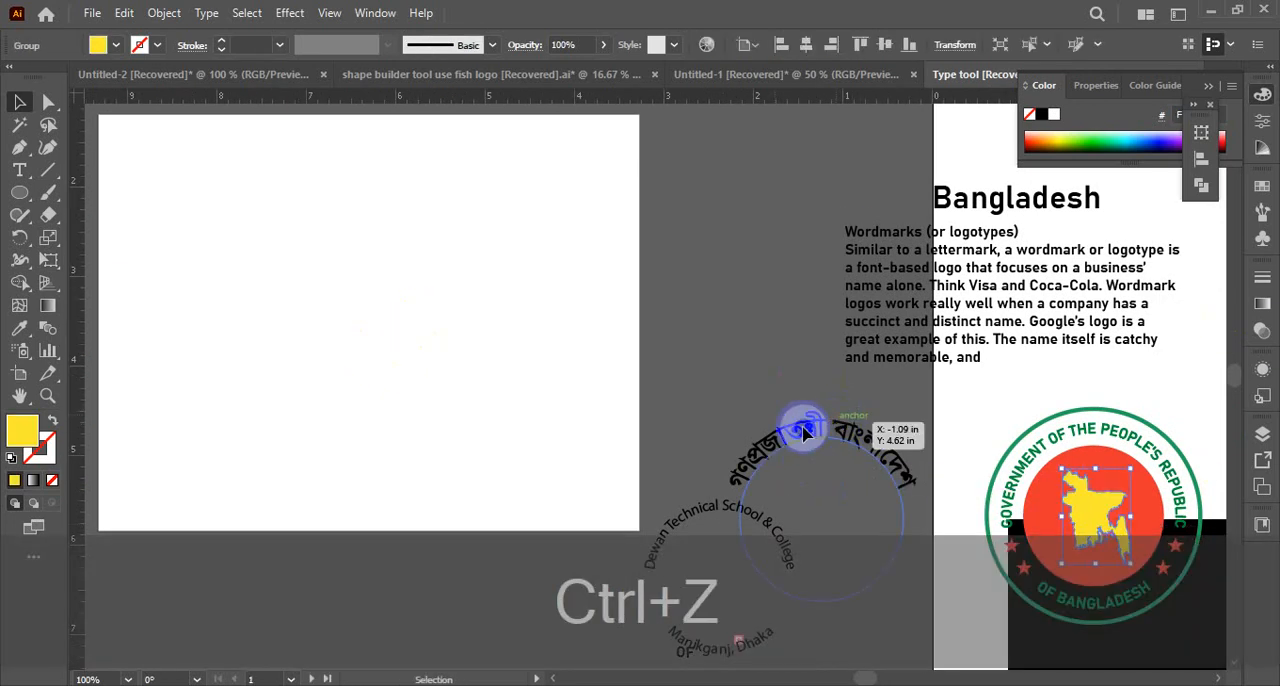
{"action": "left_click", "coordinate": [829, 389]}
{"action": "left_click", "coordinate": [916, 412], "text": "ctrl+alt"}
{"action": "left_click_drag", "start_coordinate": [880, 469], "coordinate": [697, 382]}
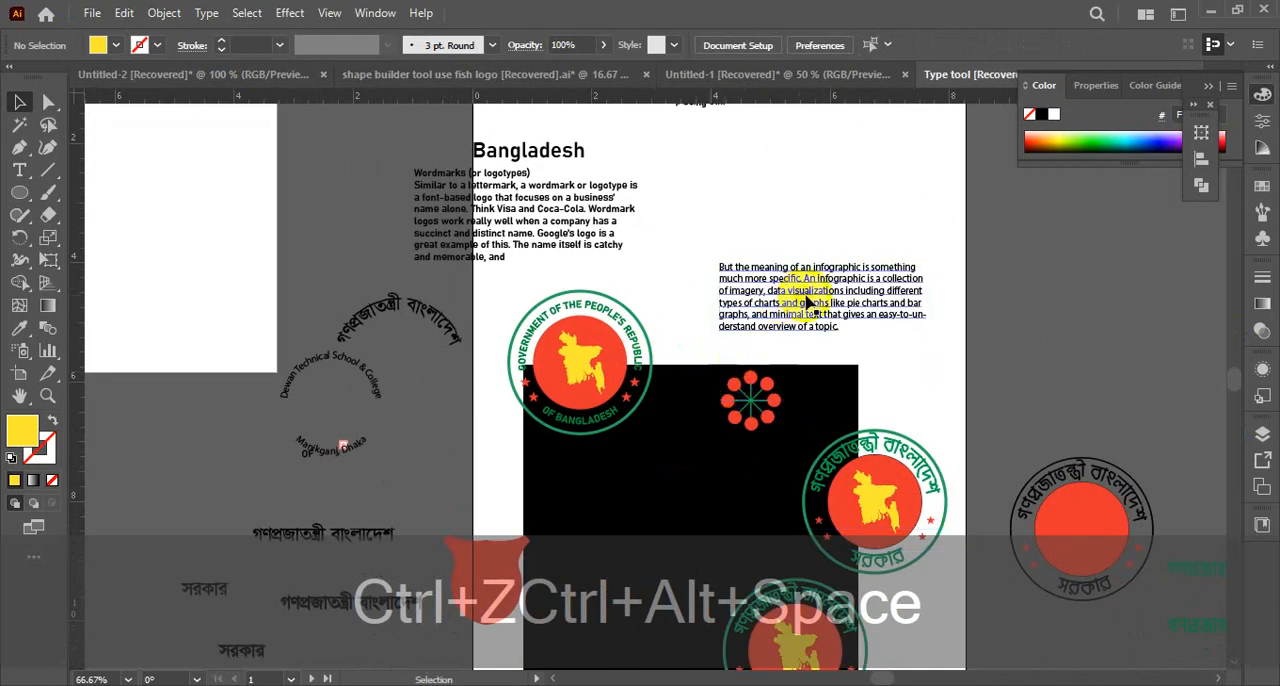
{"action": "scroll", "coordinate": [914, 508], "scroll_direction": "down", "scroll_amount": 6}
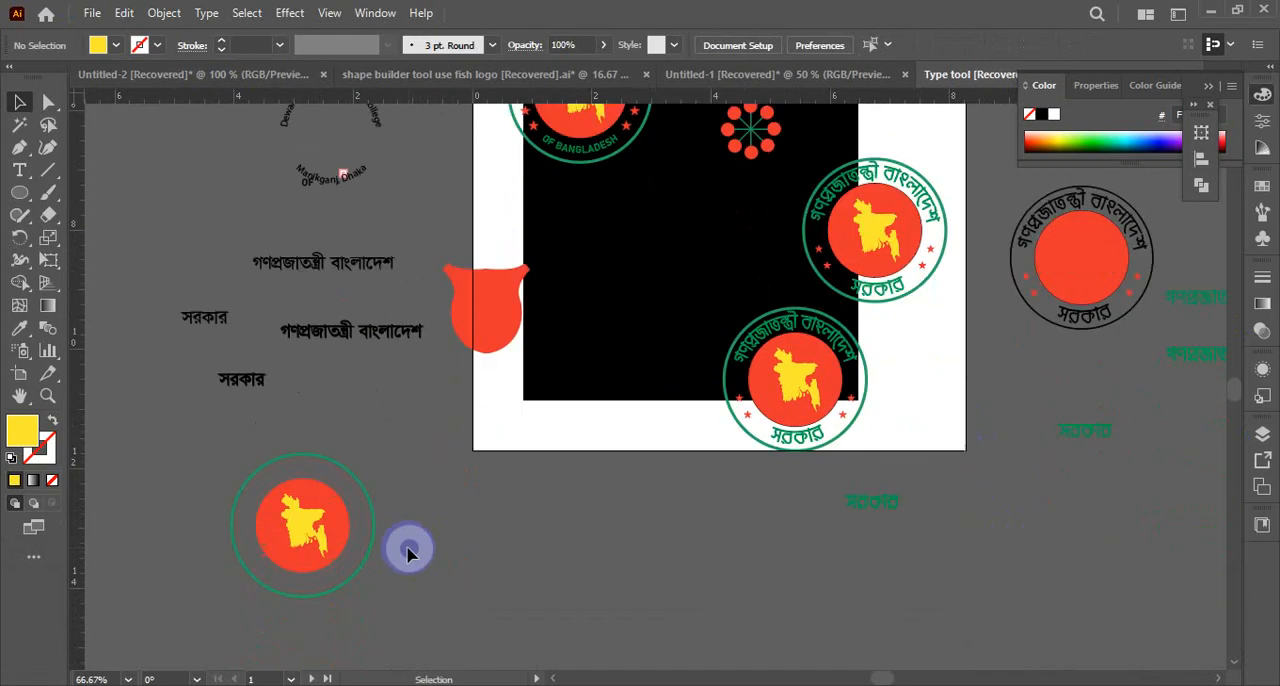
{"action": "scroll", "coordinate": [547, 512], "scroll_direction": "up", "scroll_amount": 3}
{"action": "scroll", "coordinate": [547, 512], "scroll_direction": "up", "scroll_amount": 5}
{"action": "left_click_drag", "start_coordinate": [223, 266], "coordinate": [520, 415]}
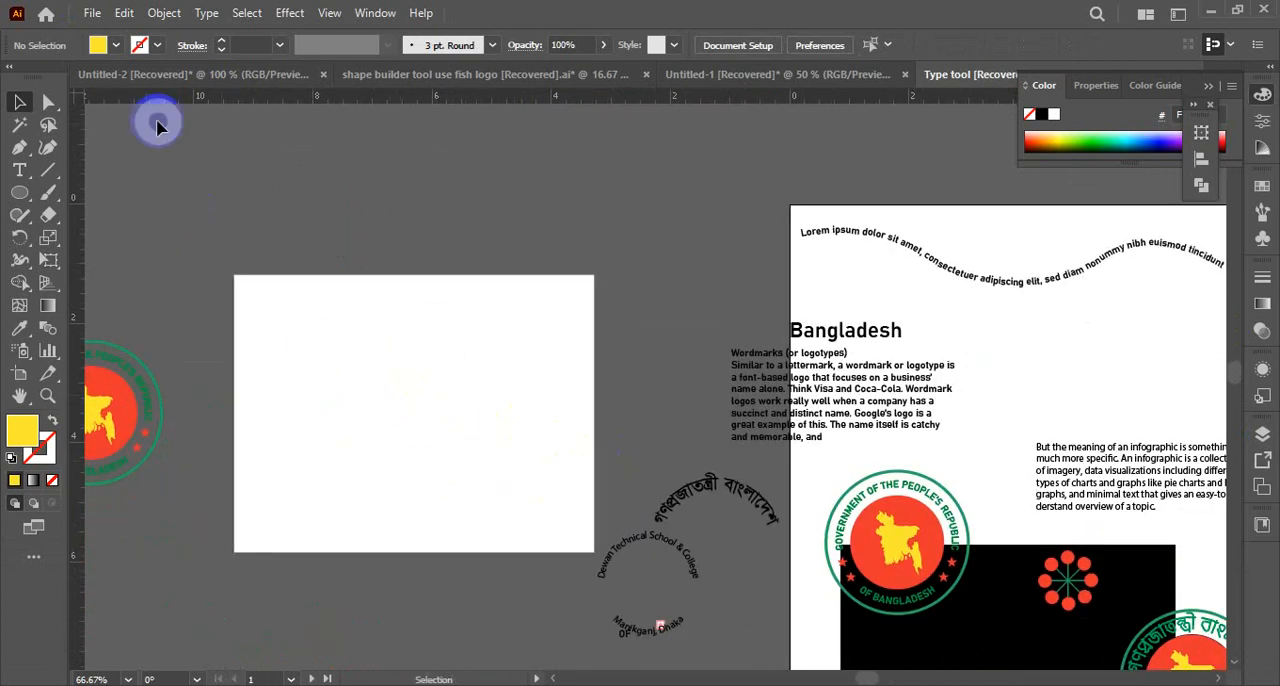
Draw a yellow-filled circle about 3.3 in in diameter on the empty artboard
{"action": "left_click_drag", "start_coordinate": [20, 193], "coordinate": [100, 238]}
{"action": "left_click_drag", "start_coordinate": [402, 416], "coordinate": [486, 508]}
{"action": "left_click", "coordinate": [19, 102]}
{"action": "left_click", "coordinate": [504, 422], "text": "ctrl"}
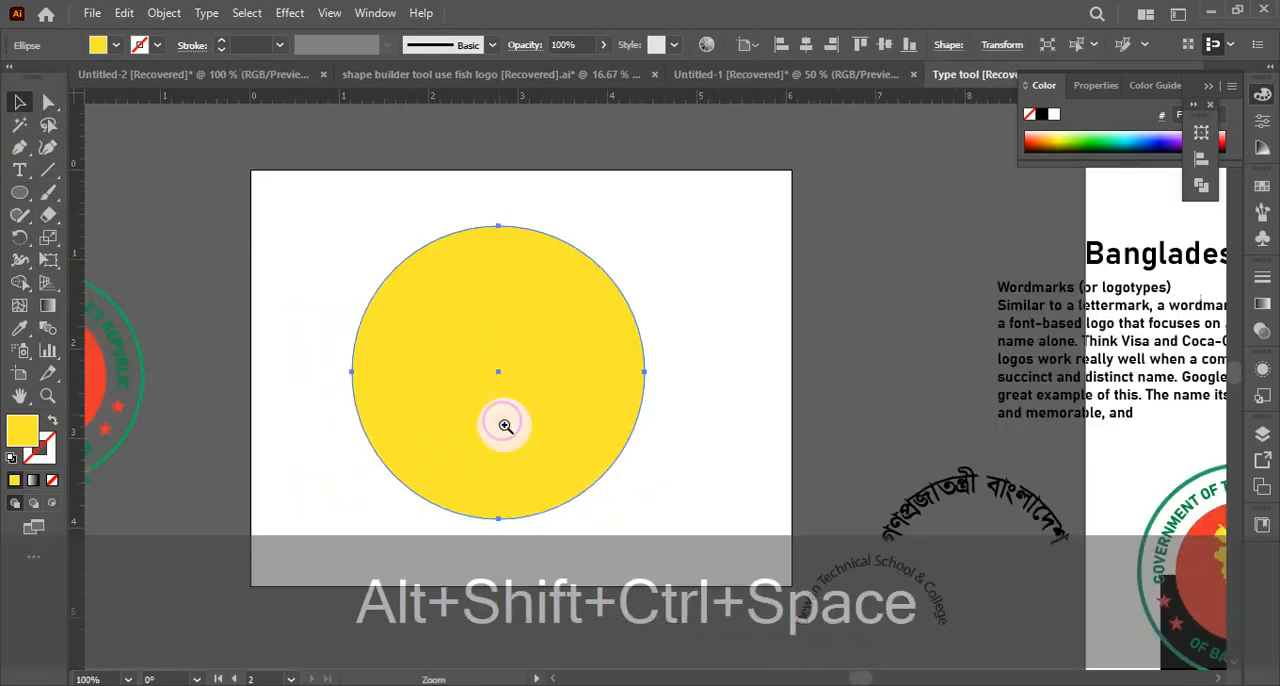
{"action": "left_click", "coordinate": [539, 406], "text": "ctrl"}
{"action": "left_click_drag", "start_coordinate": [716, 398], "coordinate": [610, 397]}
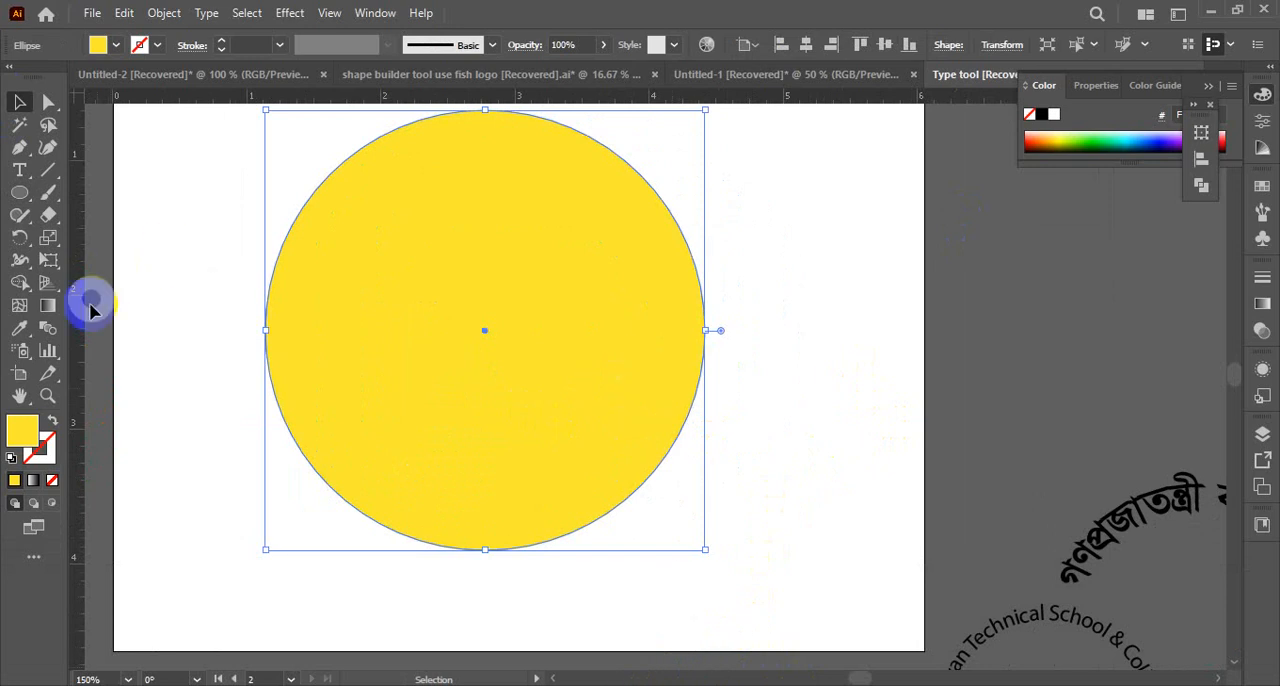
Swap the circle's fill and stroke so it has no fill, and colour its outline red
{"action": "left_click", "coordinate": [53, 419]}
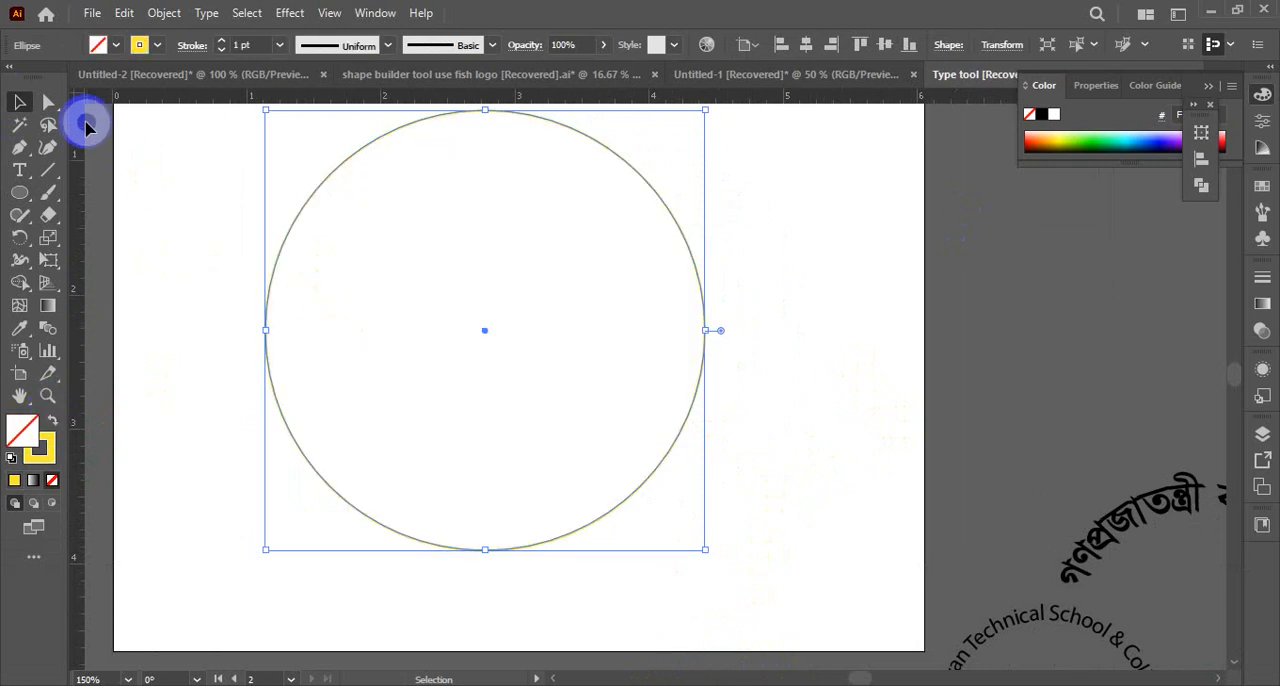
{"action": "left_click", "coordinate": [157, 45]}
{"action": "left_click", "coordinate": [144, 77]}
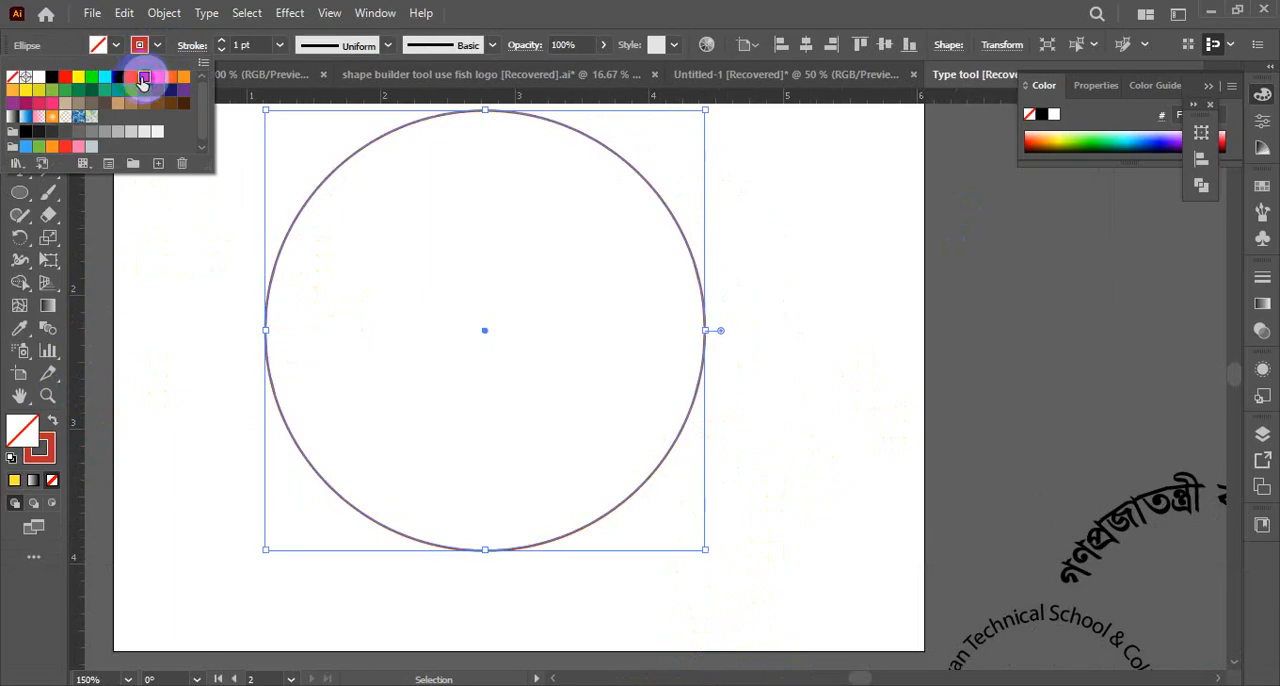
{"action": "left_click", "coordinate": [115, 345]}
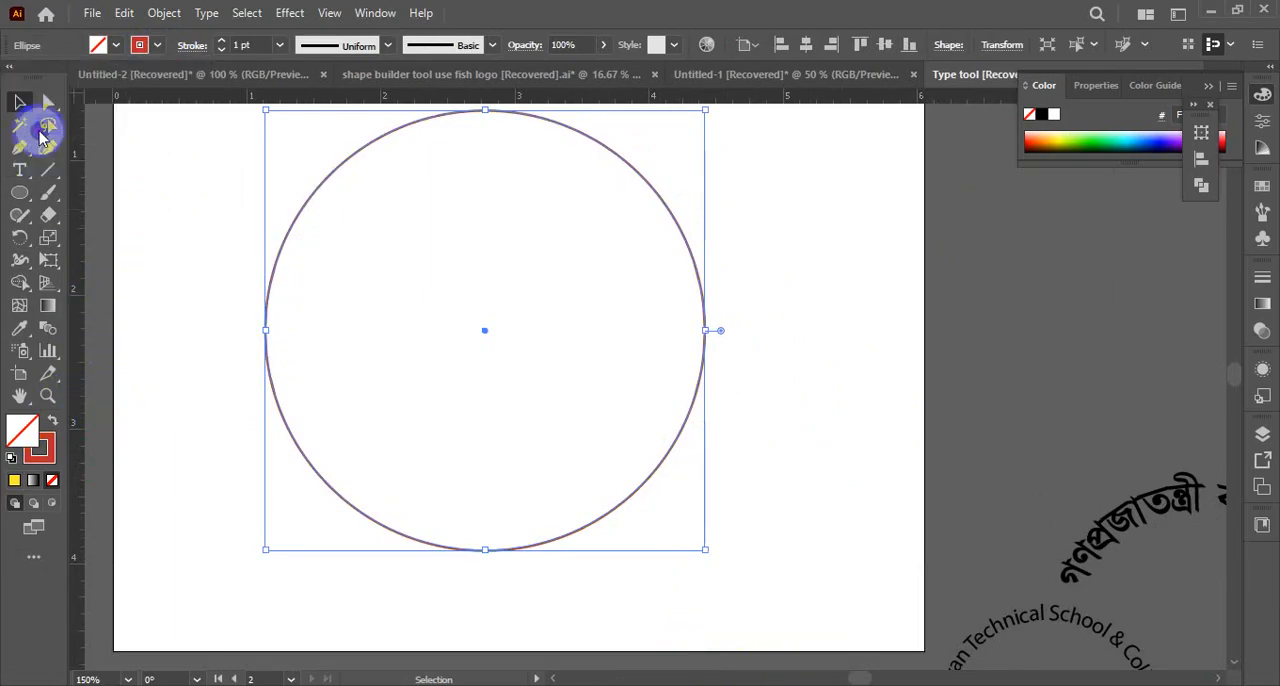
{"action": "left_click", "coordinate": [143, 143]}
{"action": "scroll", "coordinate": [706, 378], "scroll_direction": "up", "scroll_amount": 3}
{"action": "left_click_drag", "start_coordinate": [805, 192], "coordinate": [408, 442]}
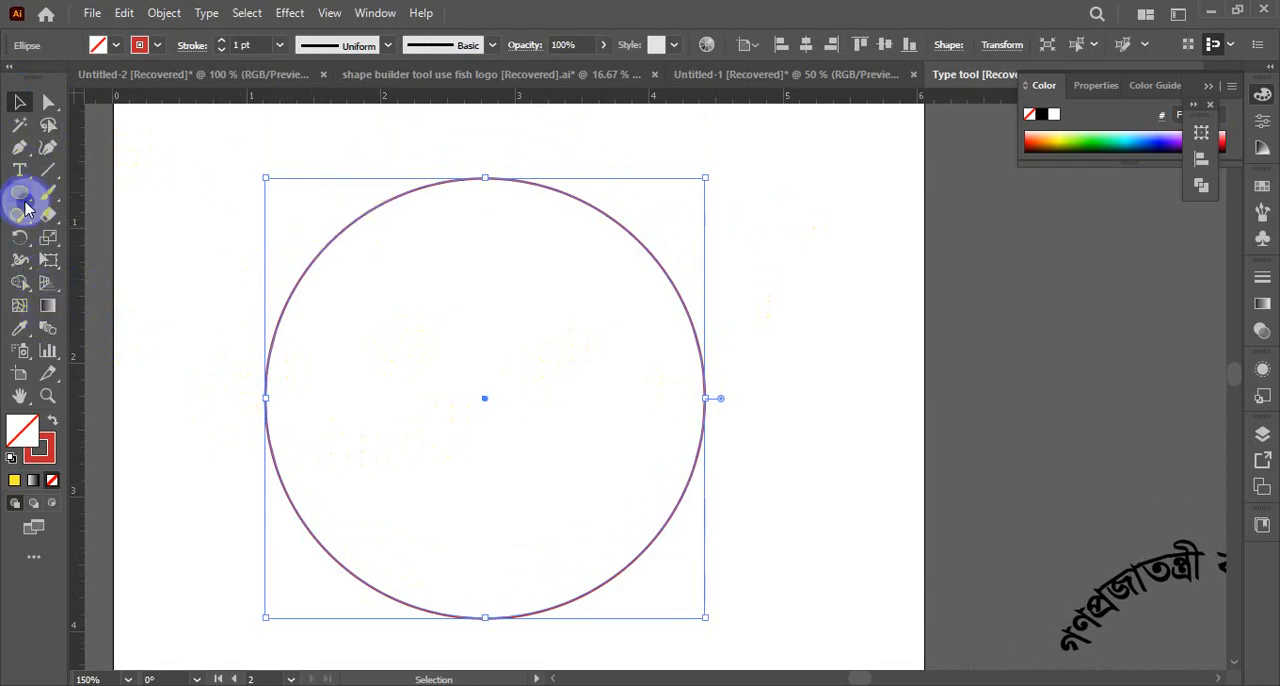
Convert the circle into a text path with Type on a Path and replace the placeholder text with "Dewan"
{"action": "left_click_drag", "start_coordinate": [24, 190], "coordinate": [70, 203]}
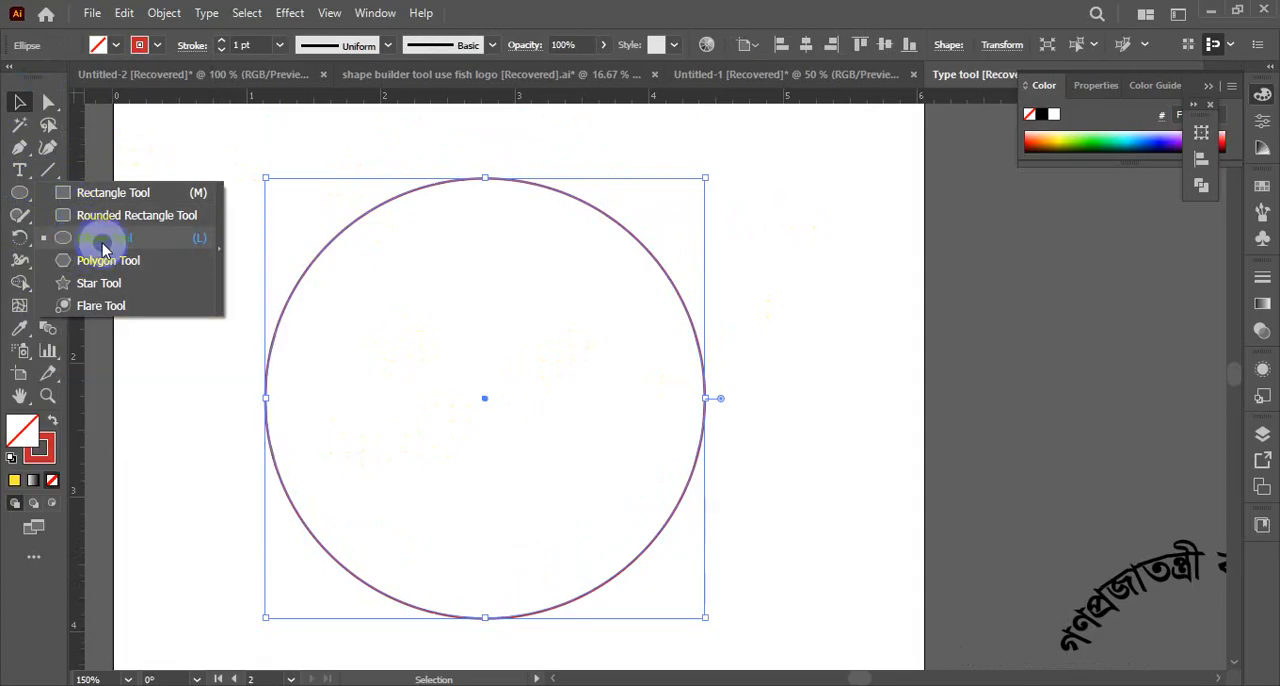
{"action": "left_click_drag", "start_coordinate": [22, 171], "coordinate": [91, 215]}
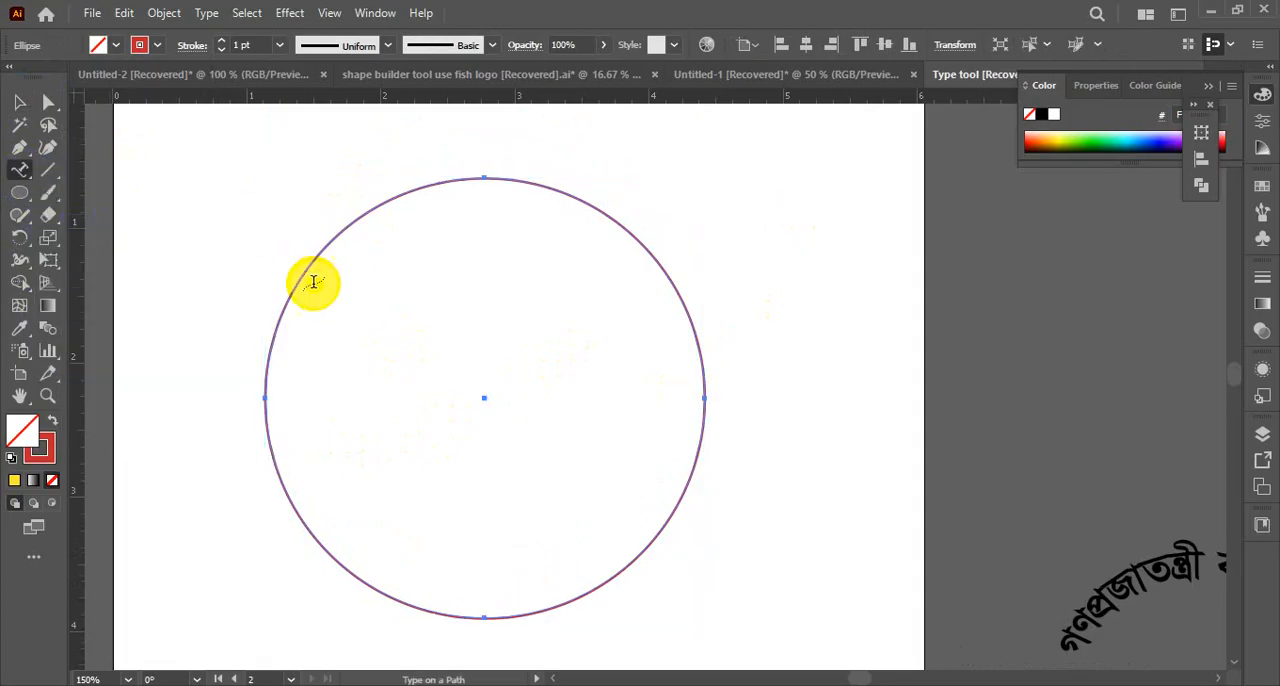
{"action": "left_click", "coordinate": [264, 393]}
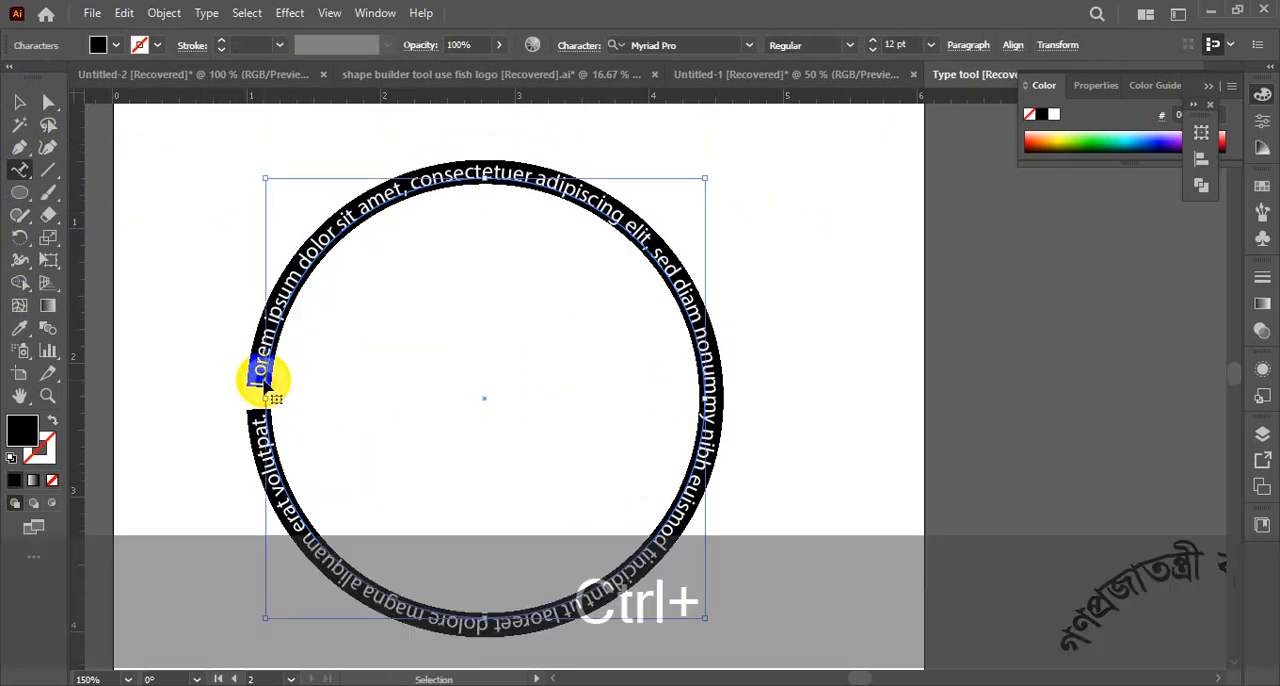
{"action": "key", "text": "ctrl+a"}
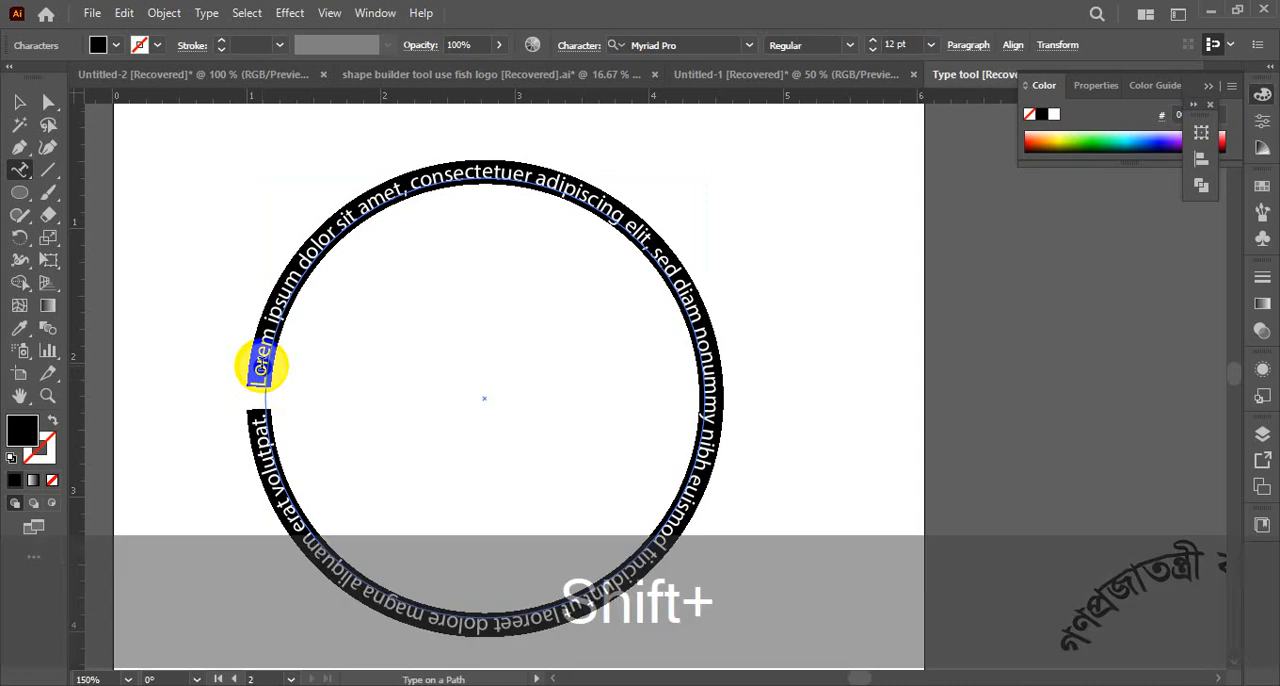
{"action": "type", "text": "De"}
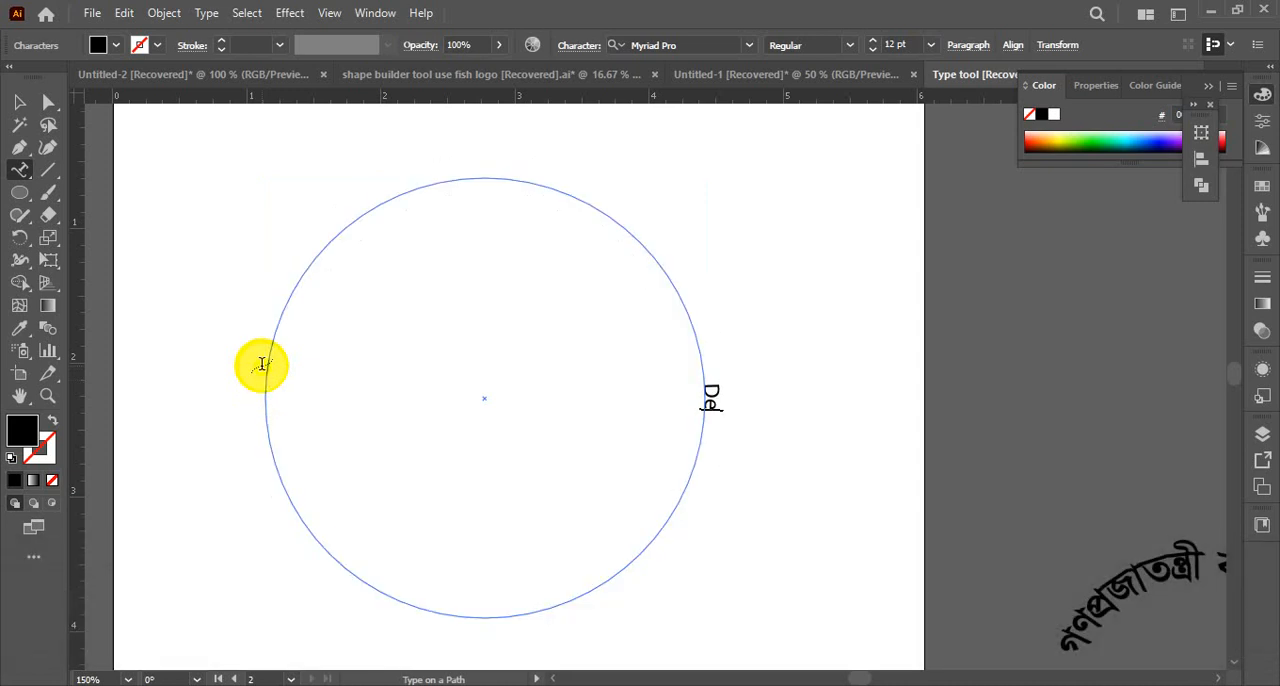
{"action": "type", "text": "wan"}
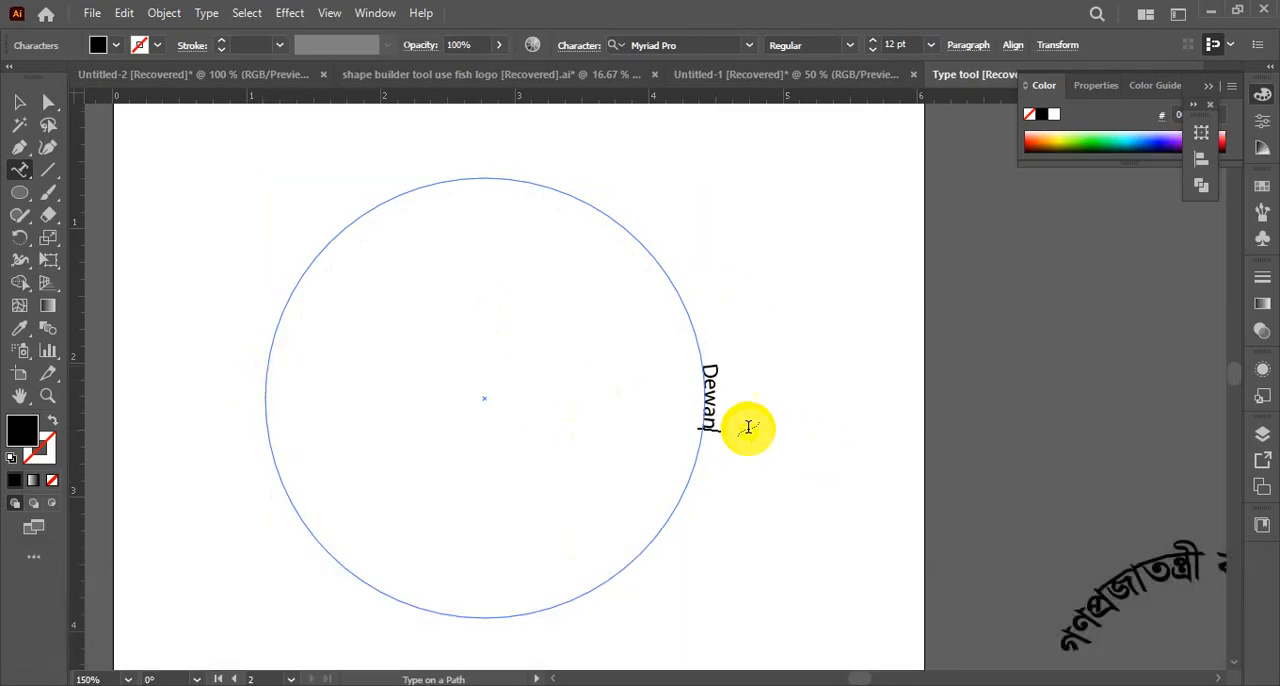
Left-align the path text so it starts at the circle's left side
{"action": "left_click", "coordinate": [580, 47]}
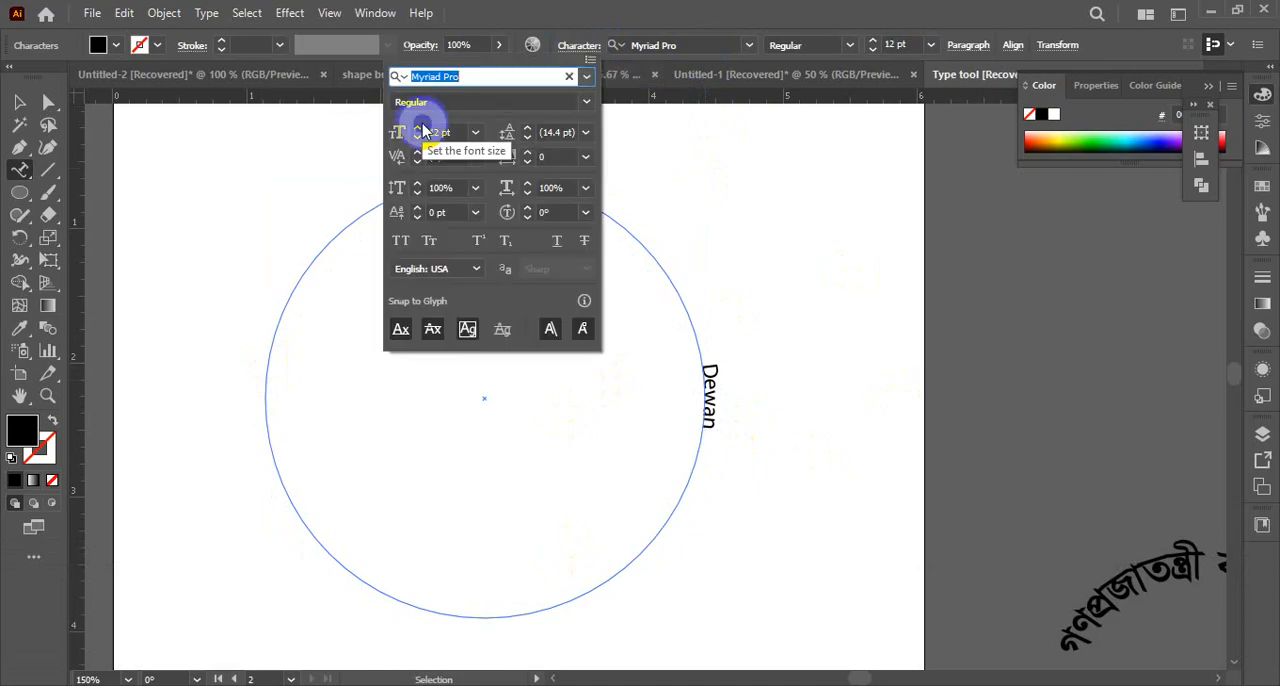
{"action": "left_click", "coordinate": [972, 50]}
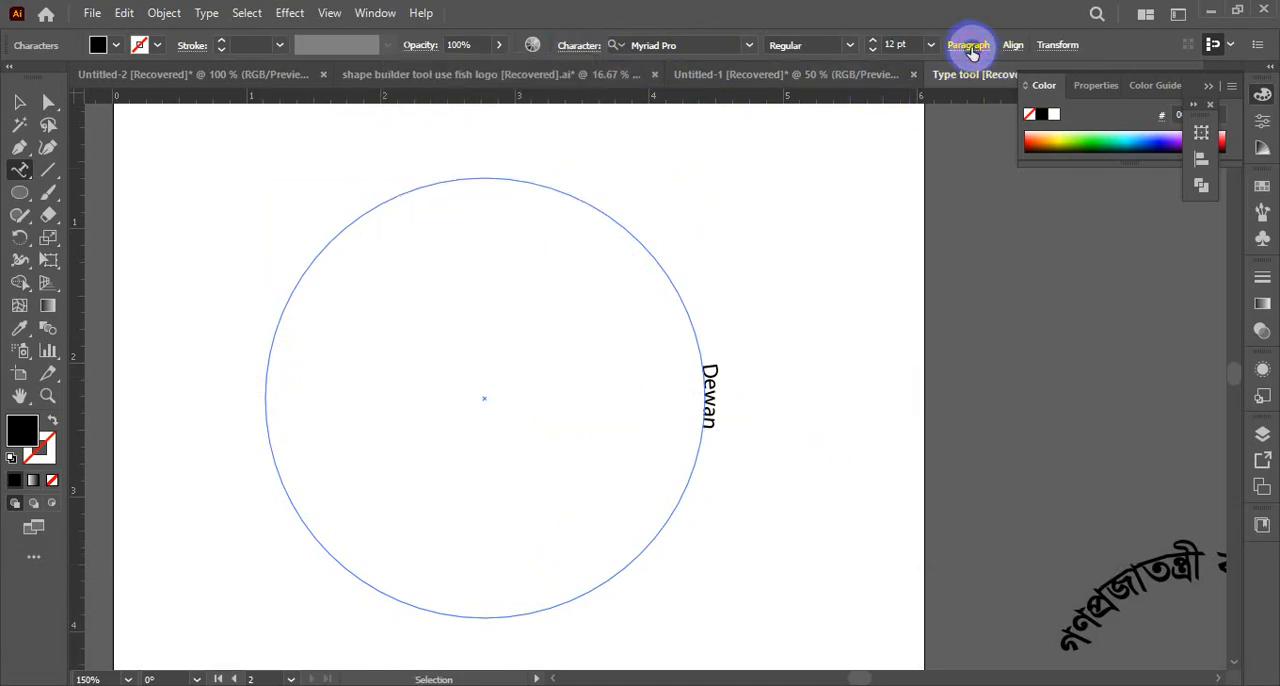
{"action": "left_click", "coordinate": [970, 49]}
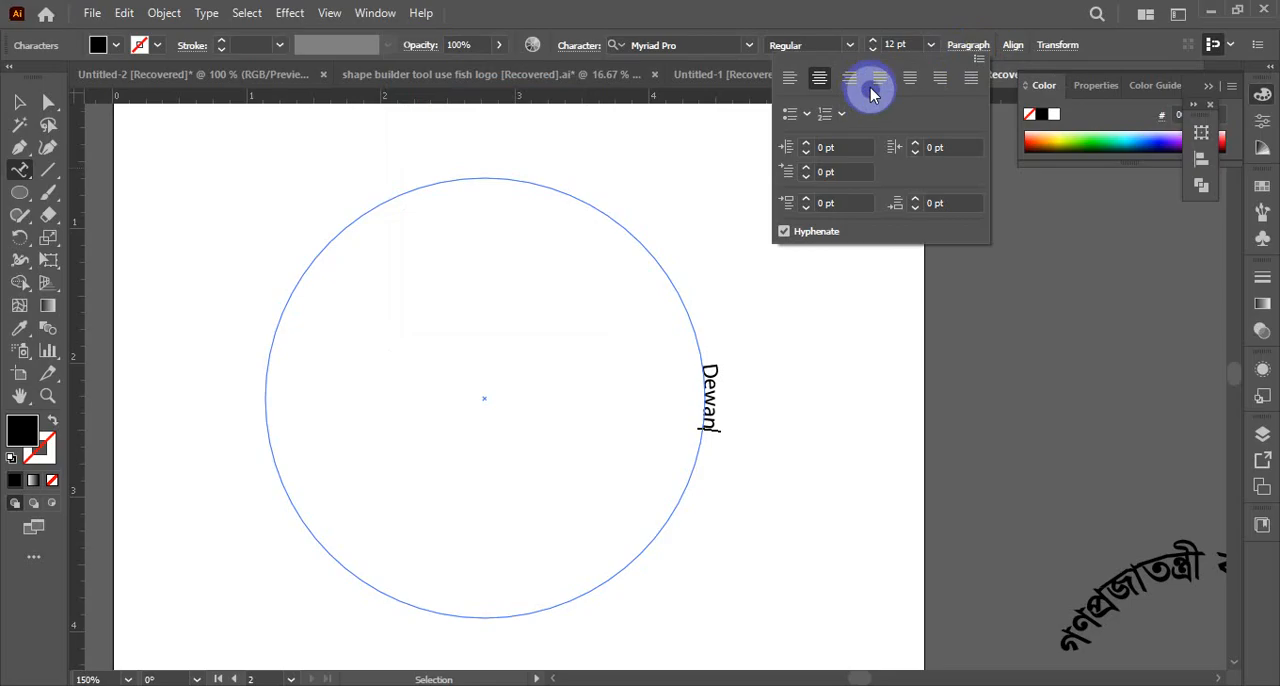
{"action": "left_click", "coordinate": [789, 78]}
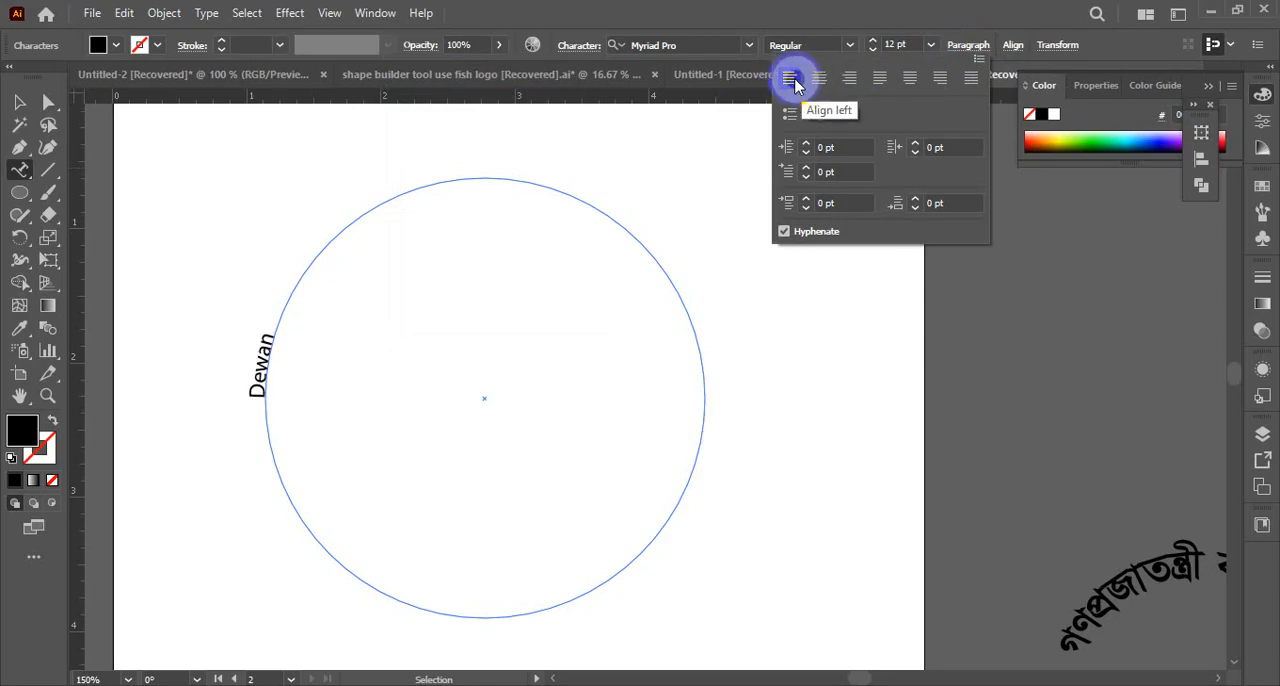
Extend the text on the circle to read "Dewan Technical School & College"
{"action": "left_click", "coordinate": [261, 388]}
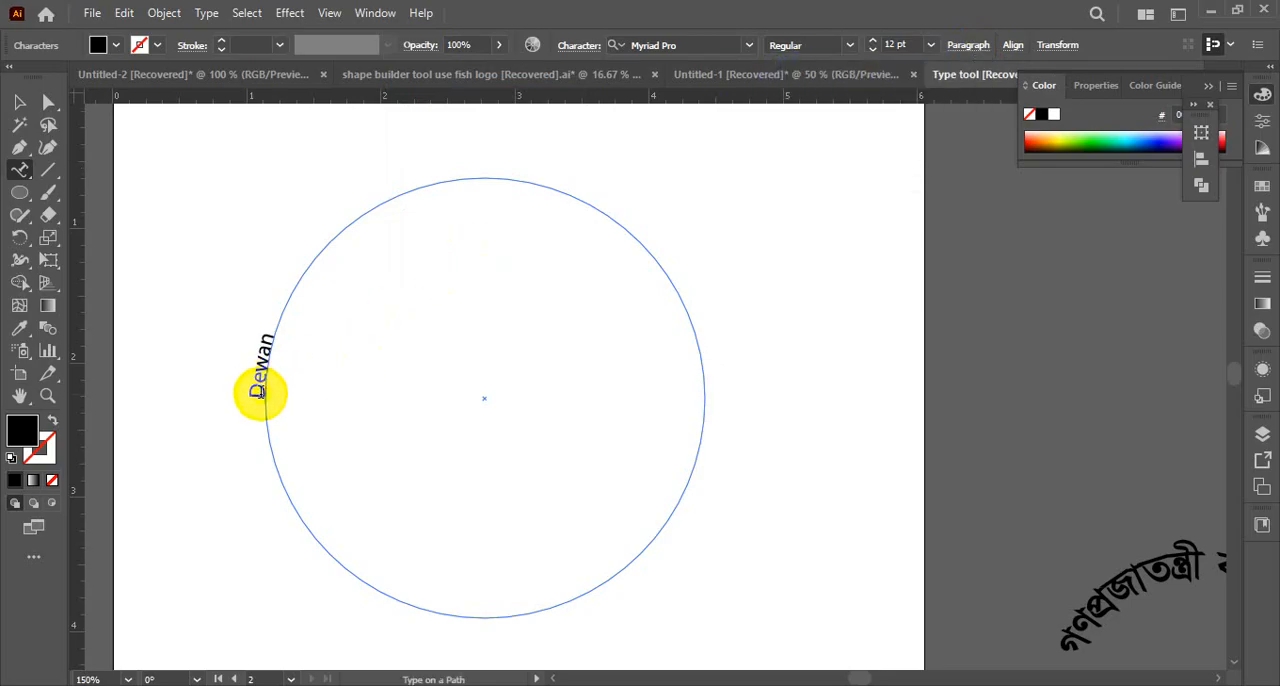
{"action": "type", "text": "Te"}
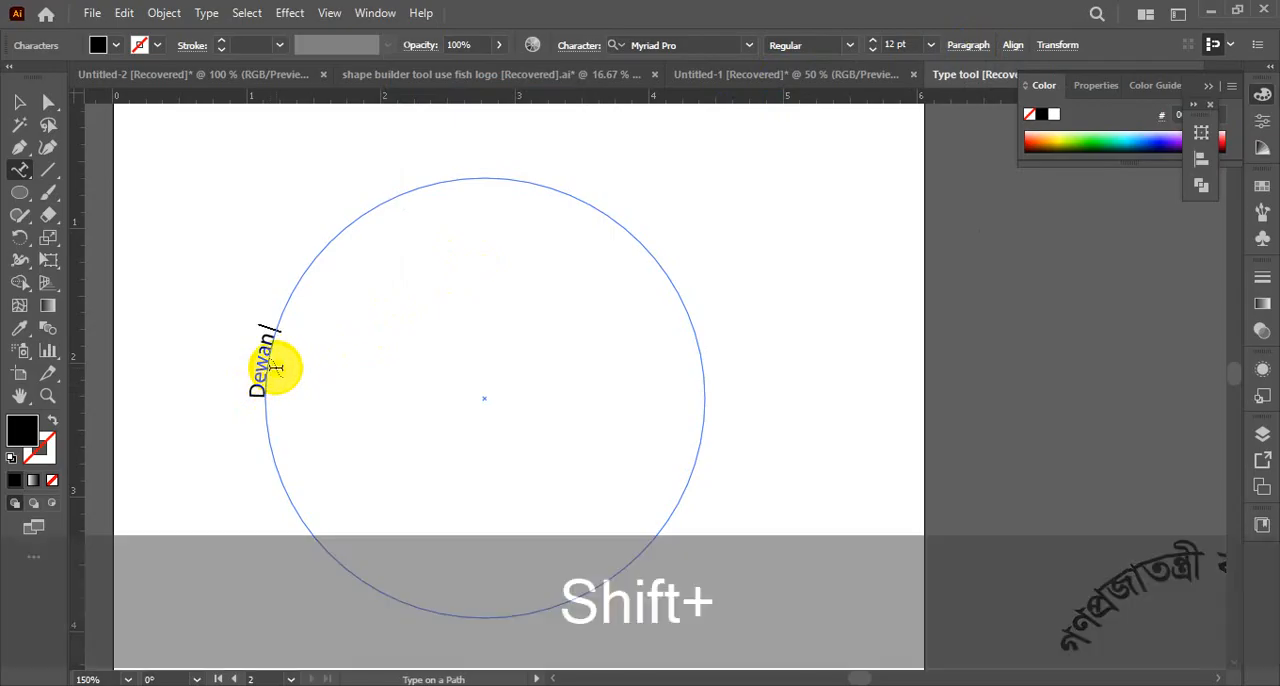
{"action": "type", "text": "chnical"}
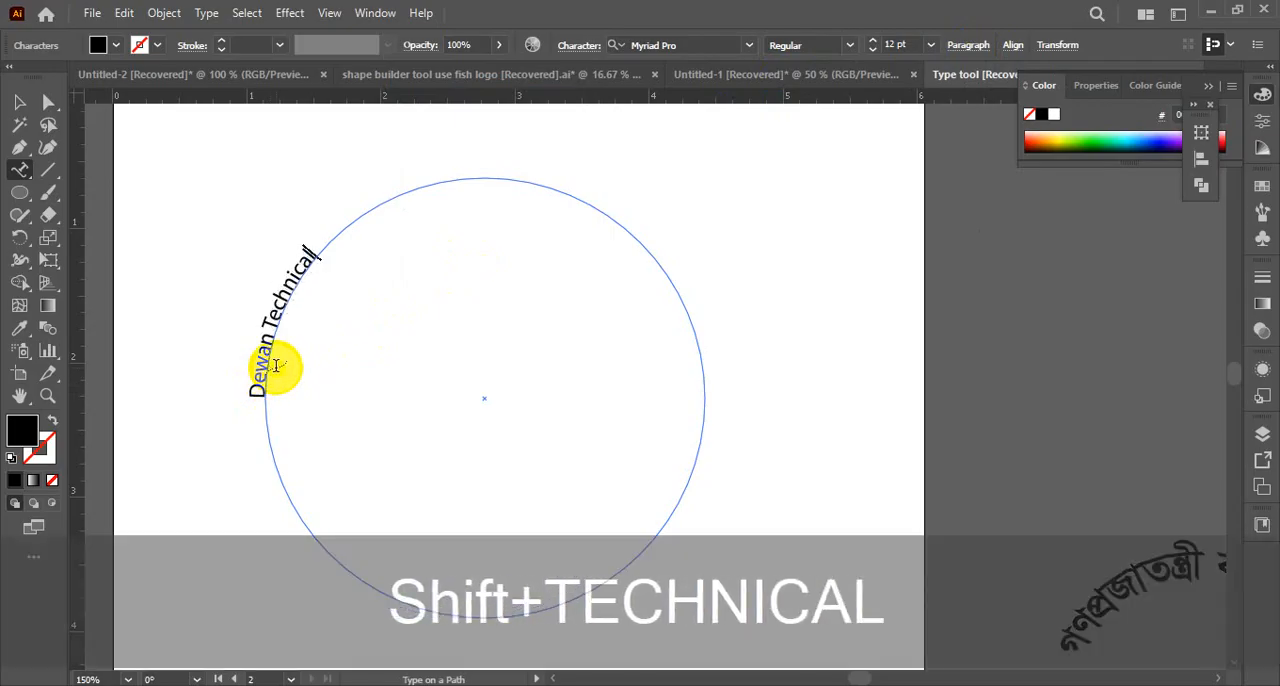
{"action": "type", "text": " Scho"}
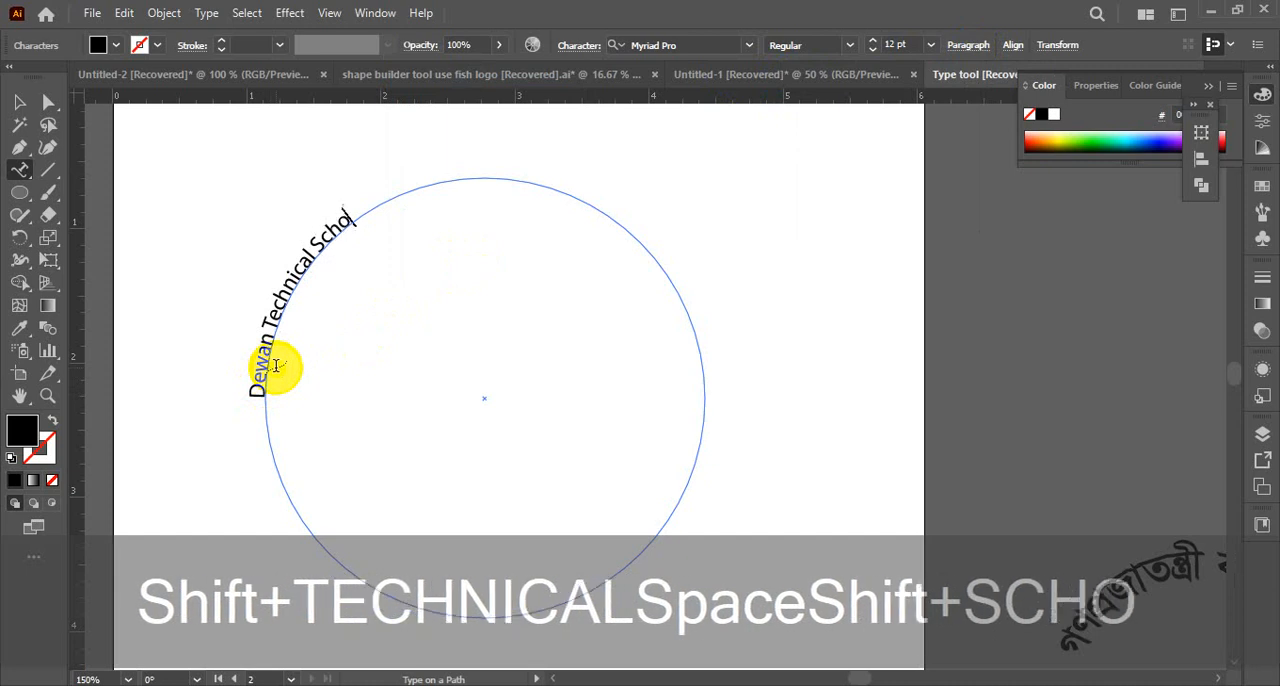
{"action": "type", "text": "ol %"}
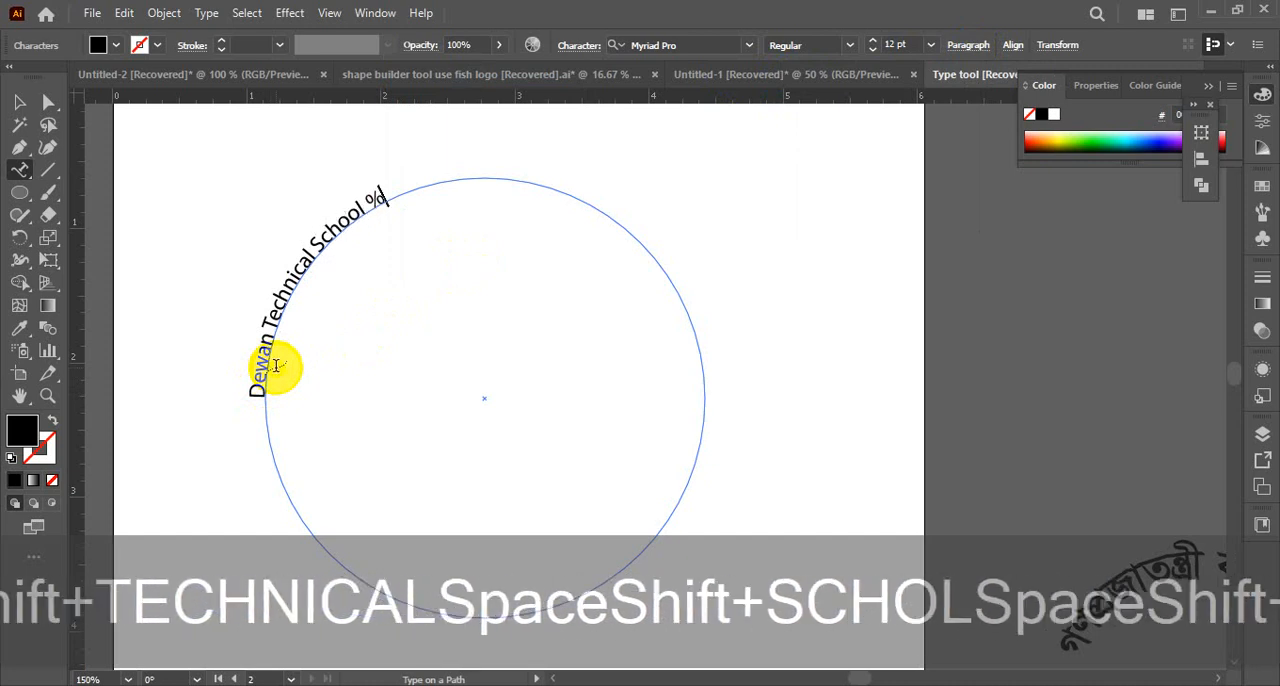
{"action": "key", "text": "BackSpace"}
{"action": "type", "text": "& C"}
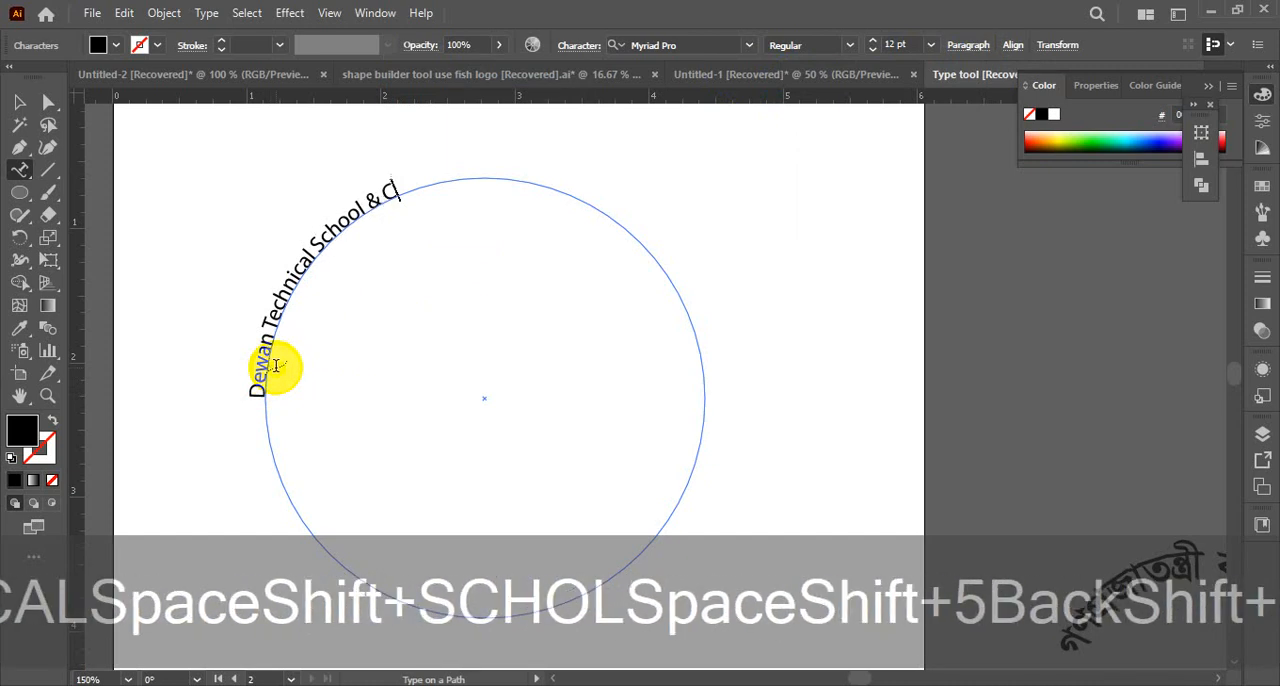
{"action": "type", "text": "ole"}
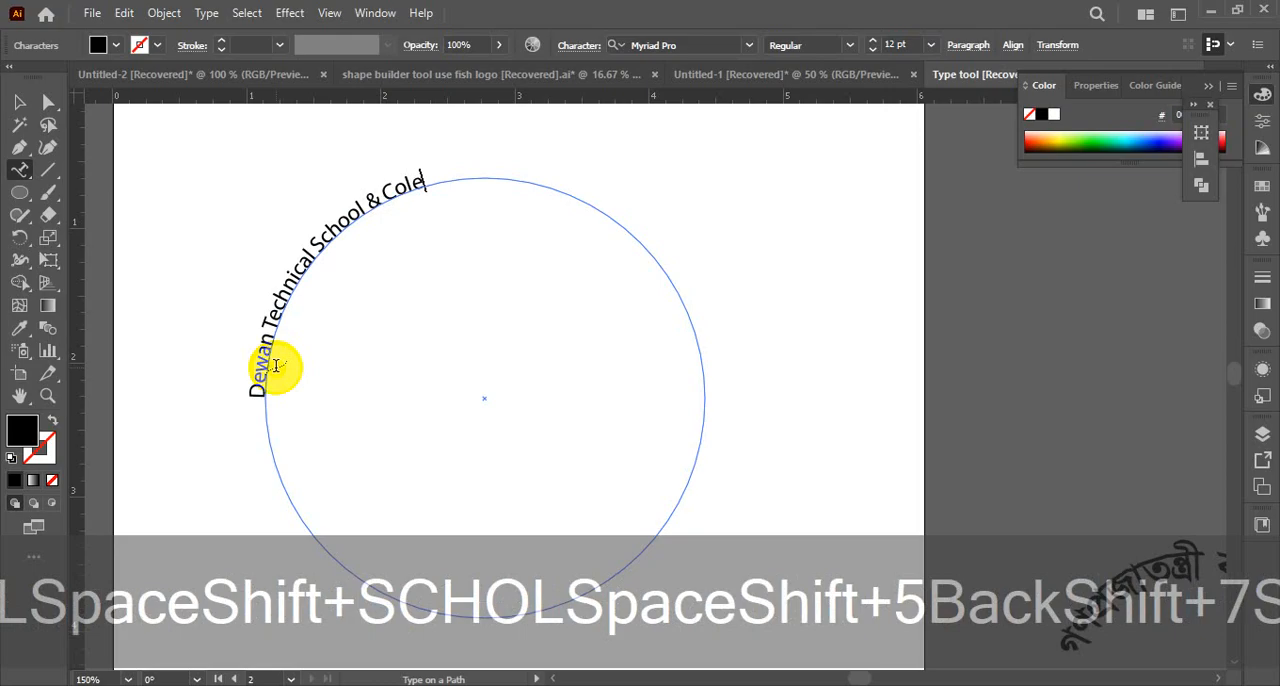
{"action": "key", "text": "BackSpace"}
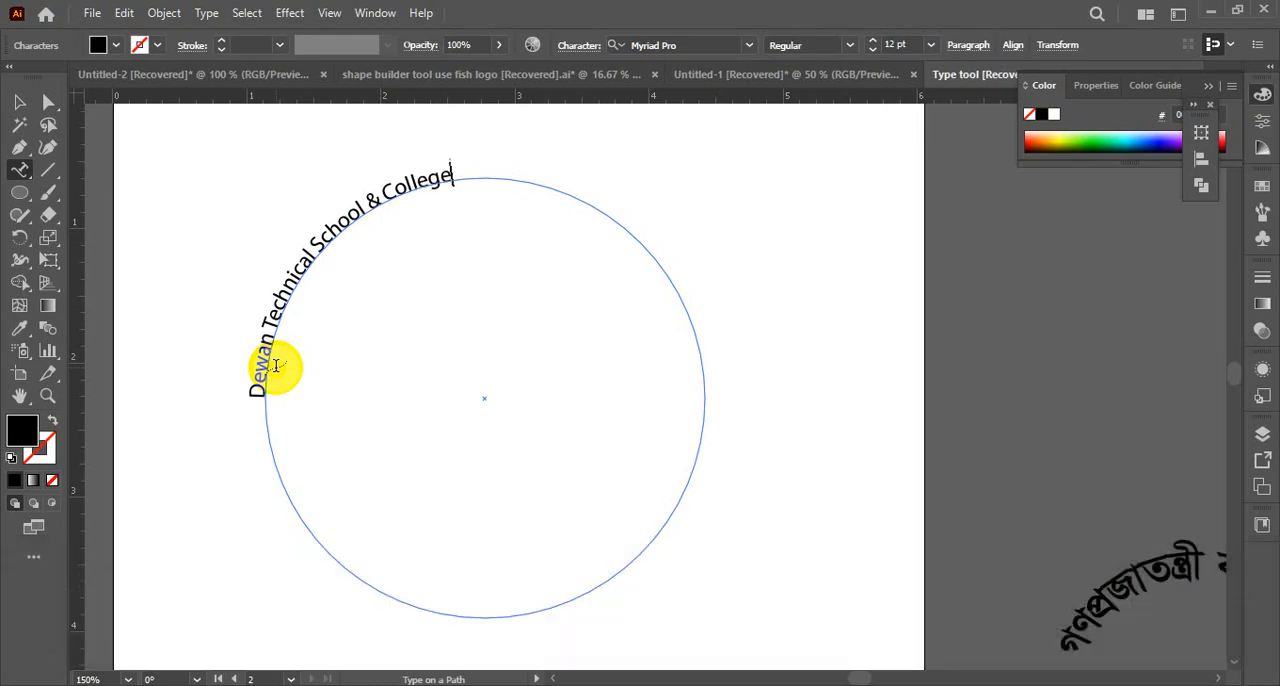
Enlarge all the text on the circle to 26 pt
{"action": "key", "text": "ctrl+a"}
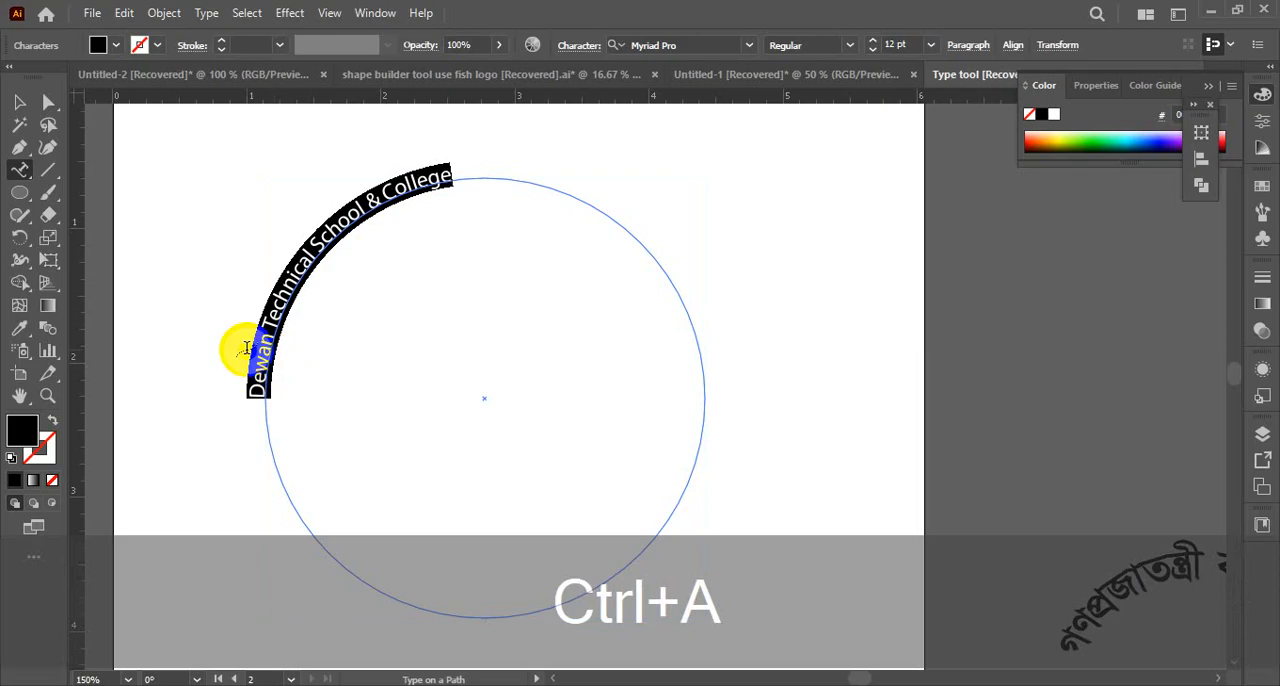
{"action": "key", "text": "ctrl+shift+period"}
{"action": "key", "text": "ctrl+shift+period"}
{"action": "key", "text": "ctrl+shift+period"}
{"action": "key", "text": "ctrl+shift+period"}
{"action": "key", "text": "ctrl+shift+period"}
{"action": "key", "text": "ctrl+shift+period"}
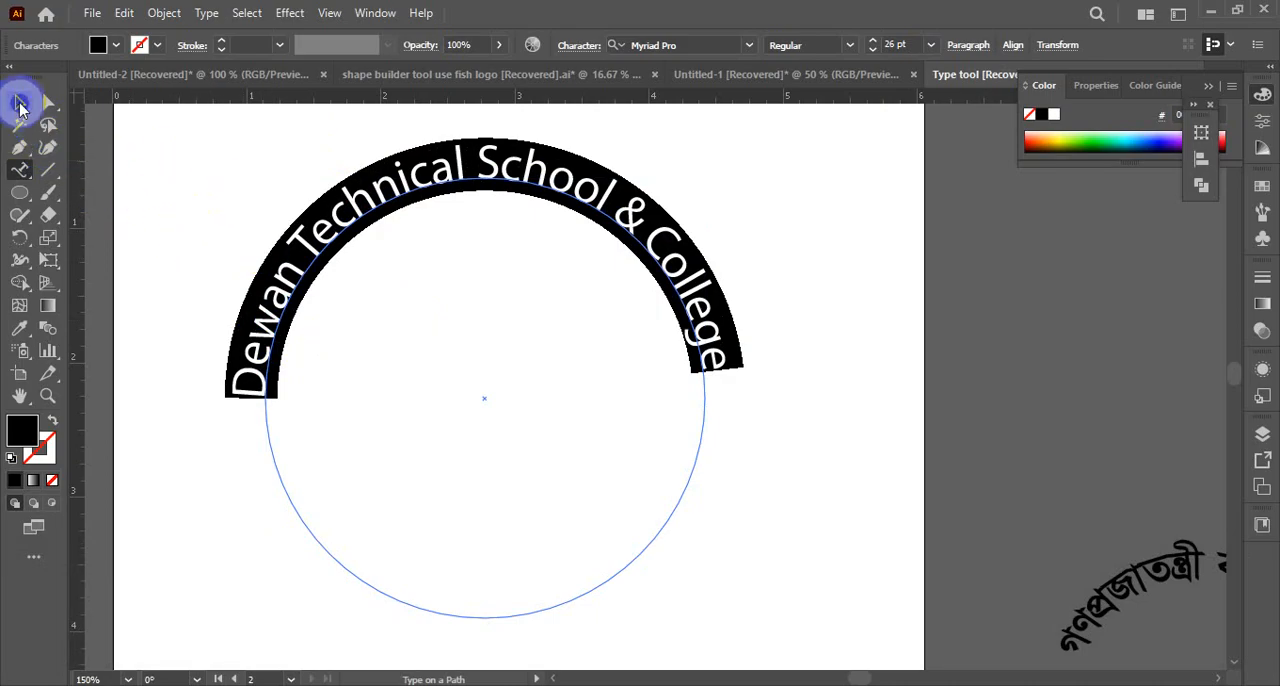
Set the path text's start and end brackets at the circle's left and right sides and centre-align the text between them
{"action": "left_click", "coordinate": [20, 104]}
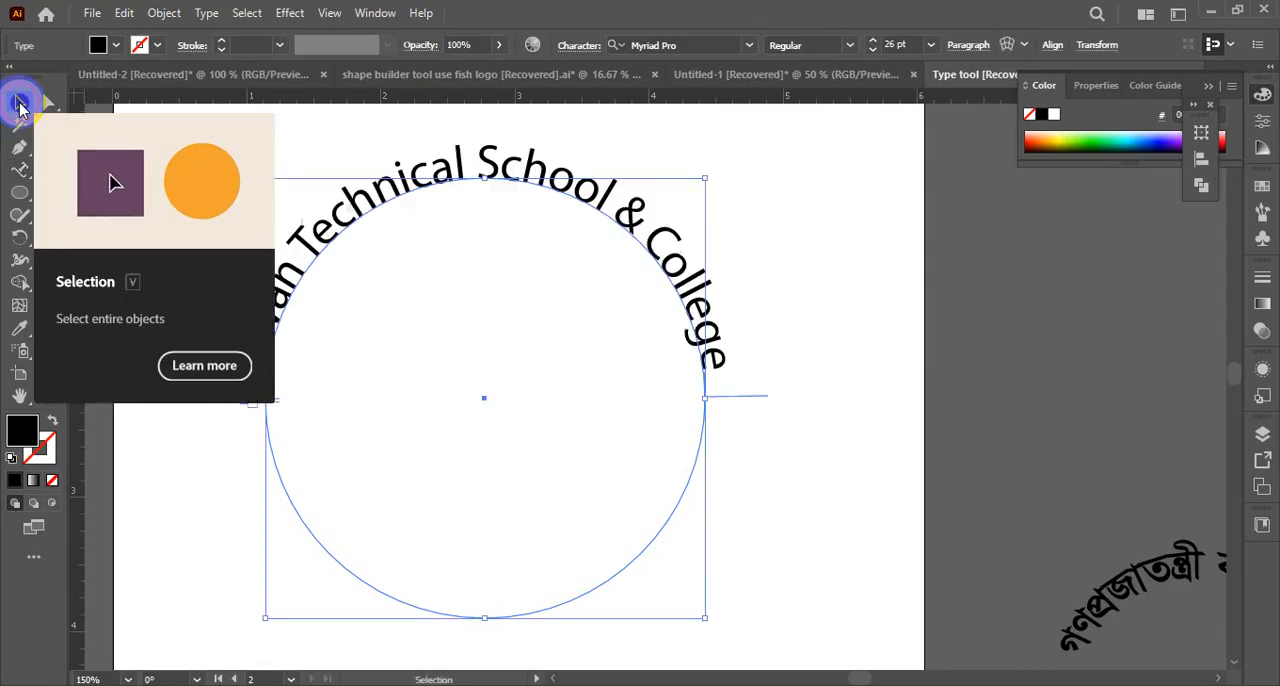
{"action": "left_click", "coordinate": [770, 320]}
{"action": "left_click", "coordinate": [378, 200]}
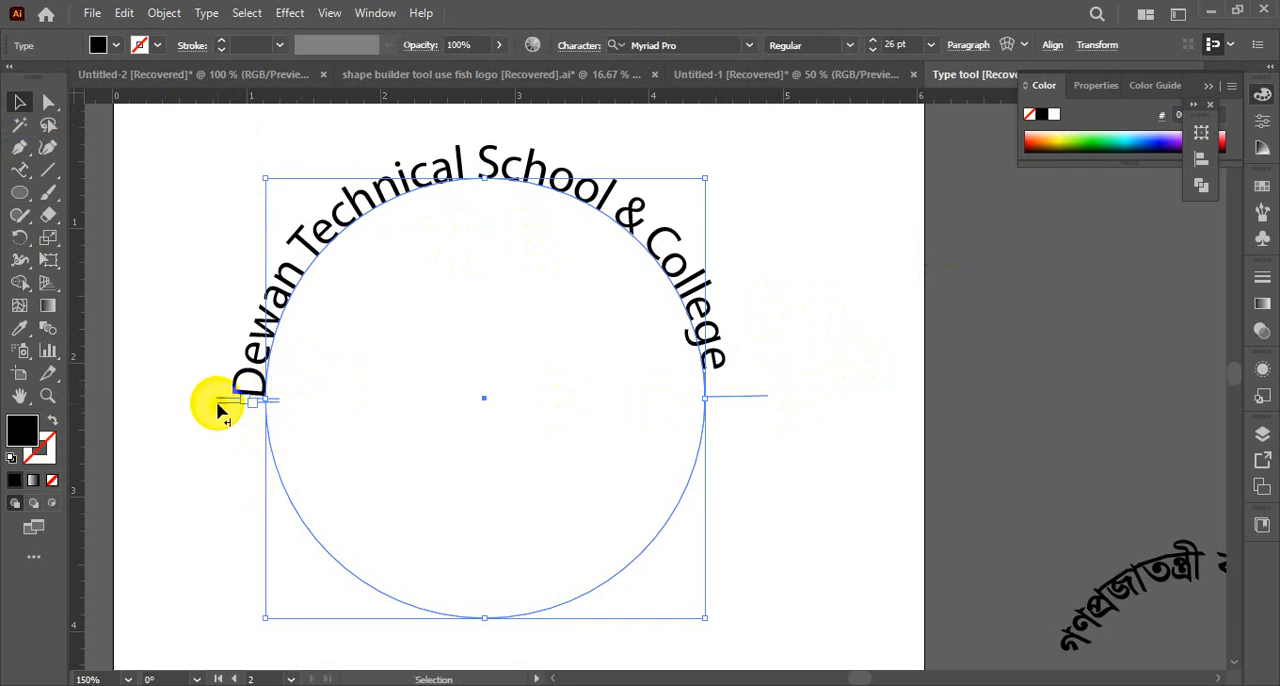
{"action": "left_click_drag", "start_coordinate": [216, 401], "coordinate": [744, 402]}
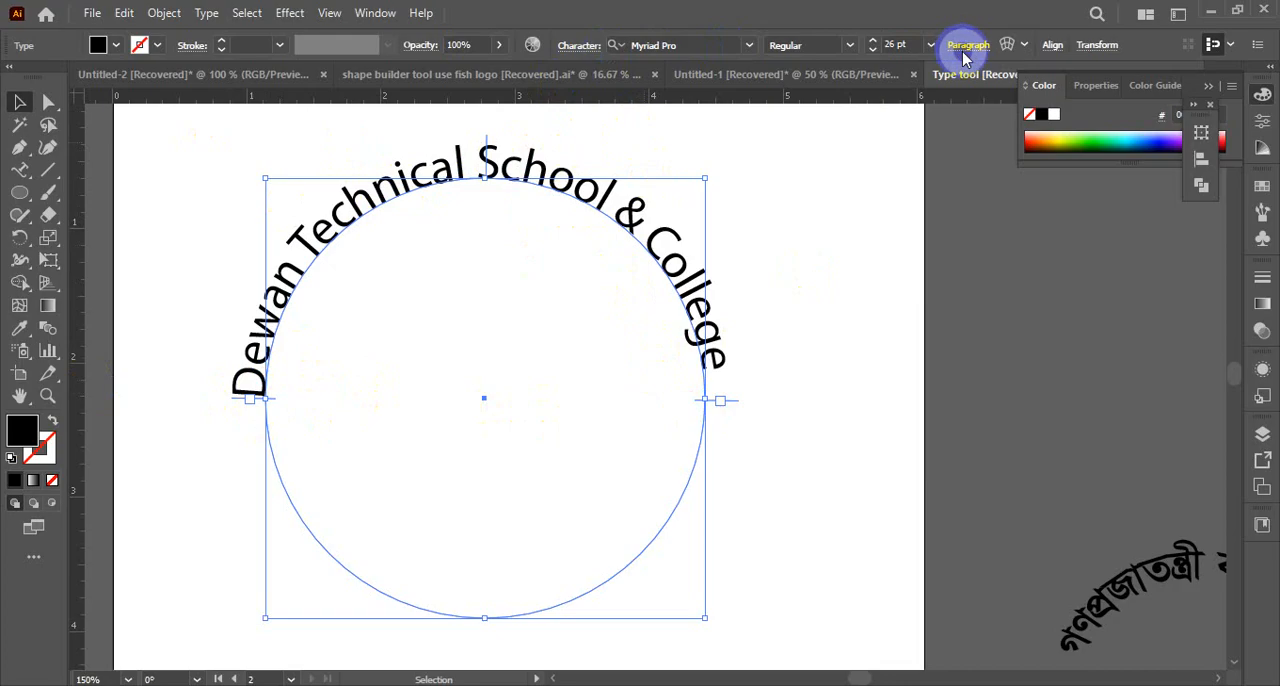
{"action": "left_click", "coordinate": [819, 79]}
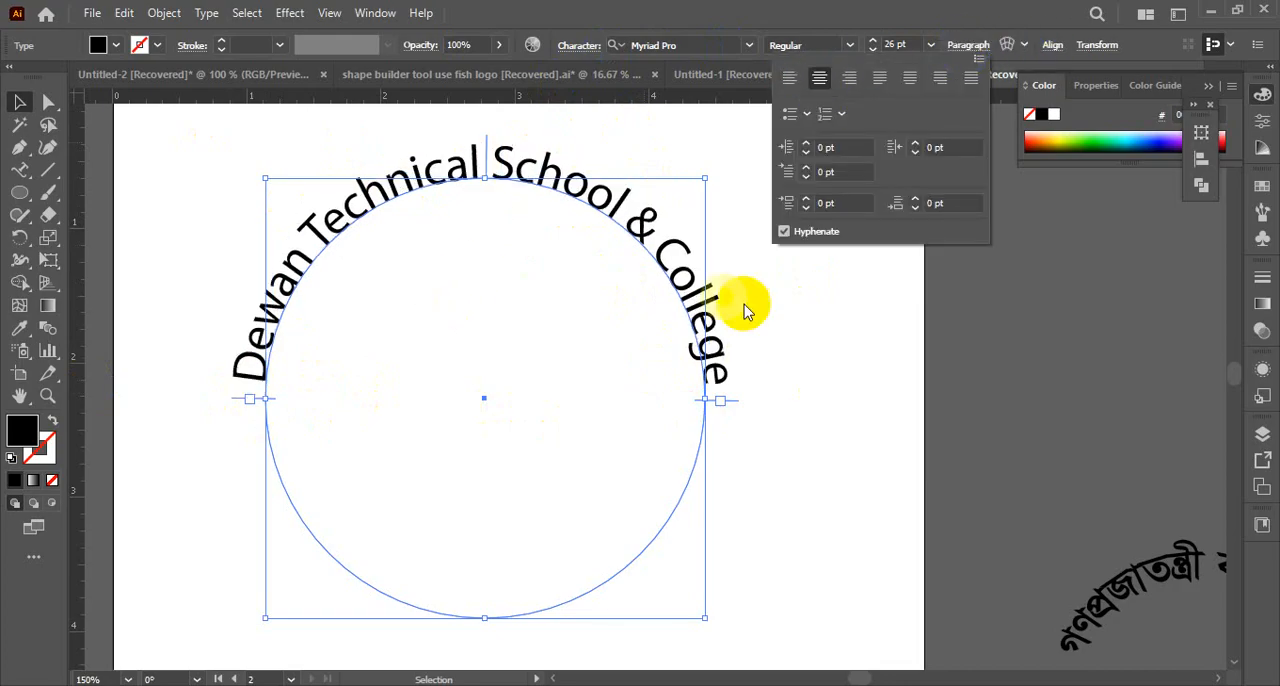
{"action": "left_click", "coordinate": [851, 366]}
{"action": "left_click", "coordinate": [586, 222]}
{"action": "left_click", "coordinate": [470, 165]}
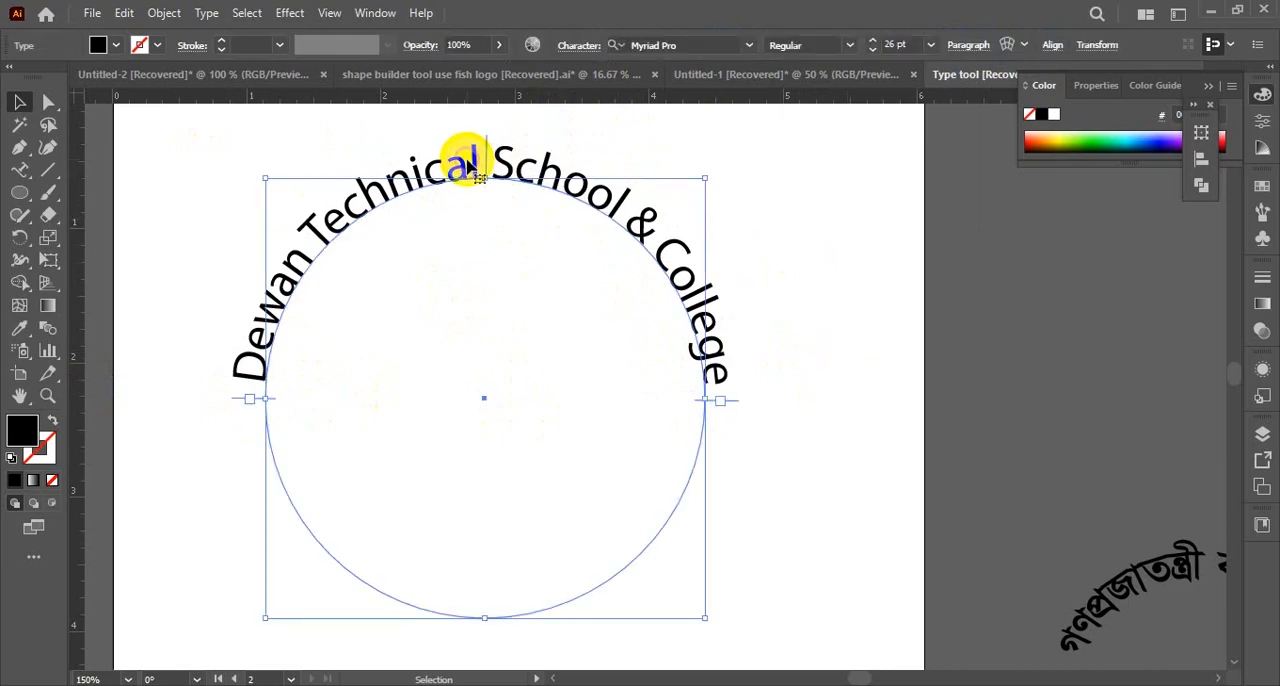
Change all the school name text on the circle to uppercase
{"action": "double_click", "coordinate": [272, 316]}
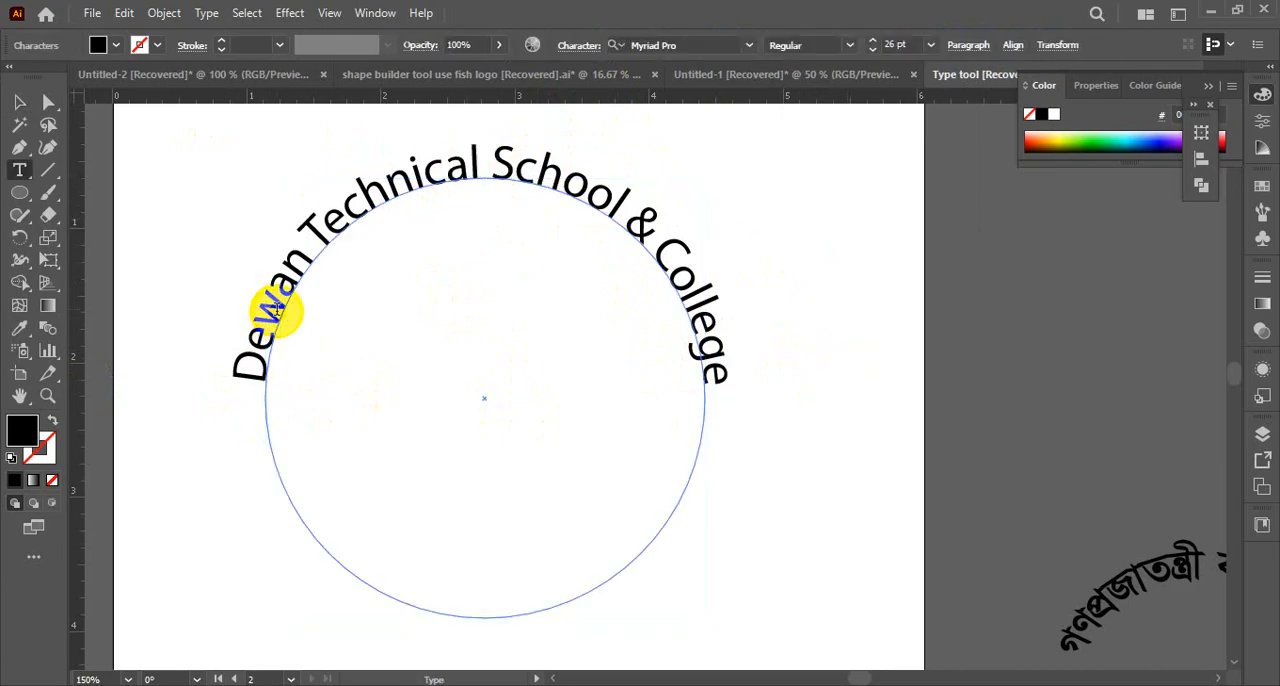
{"action": "key", "text": "ctrl+a"}
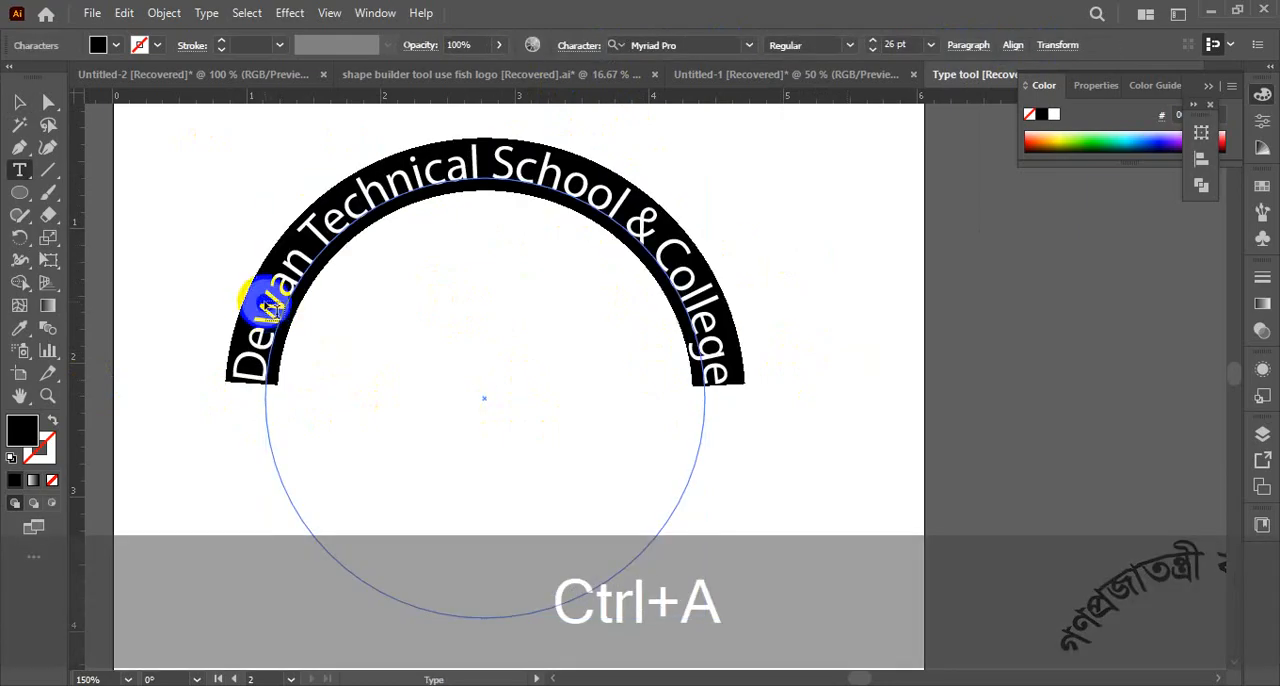
{"action": "left_click", "coordinate": [206, 13]}
{"action": "mouse_move", "coordinate": [330, 305]}
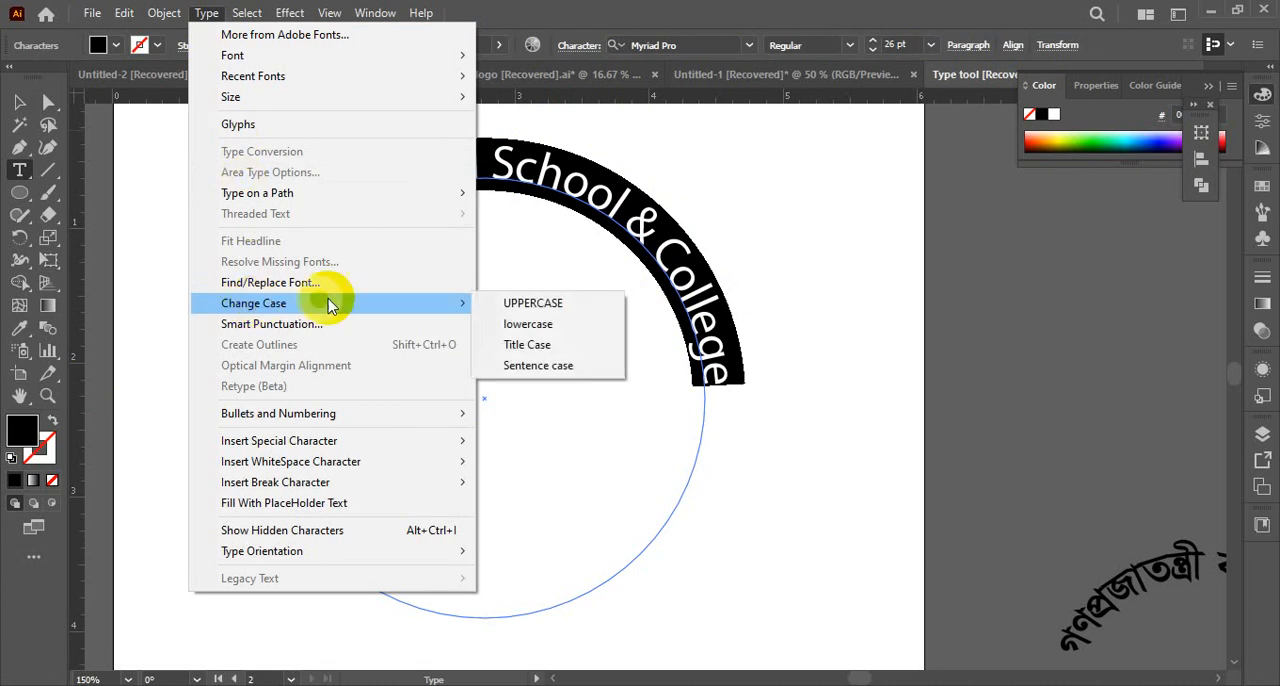
{"action": "left_click", "coordinate": [533, 303]}
{"action": "left_click", "coordinate": [352, 218]}
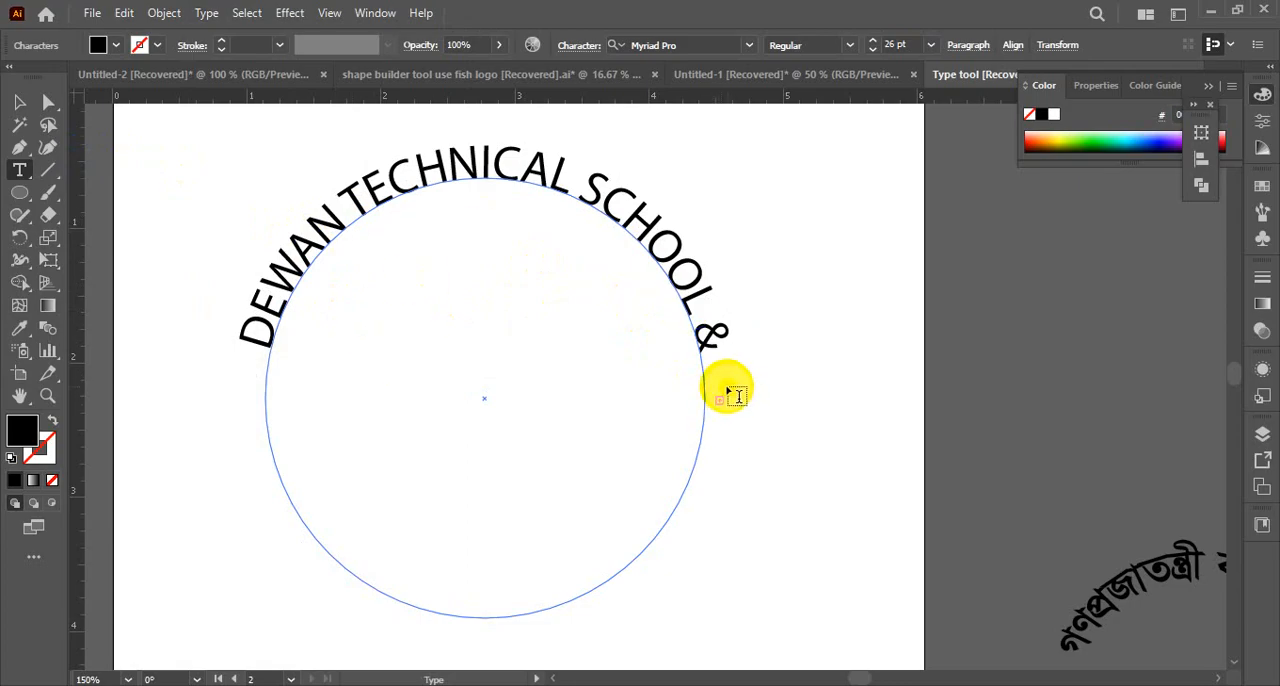
Reduce the uppercase school name on the circle to 22 pt so the whole name fits on the upper arc
{"action": "left_click_drag", "start_coordinate": [306, 320], "coordinate": [262, 323]}
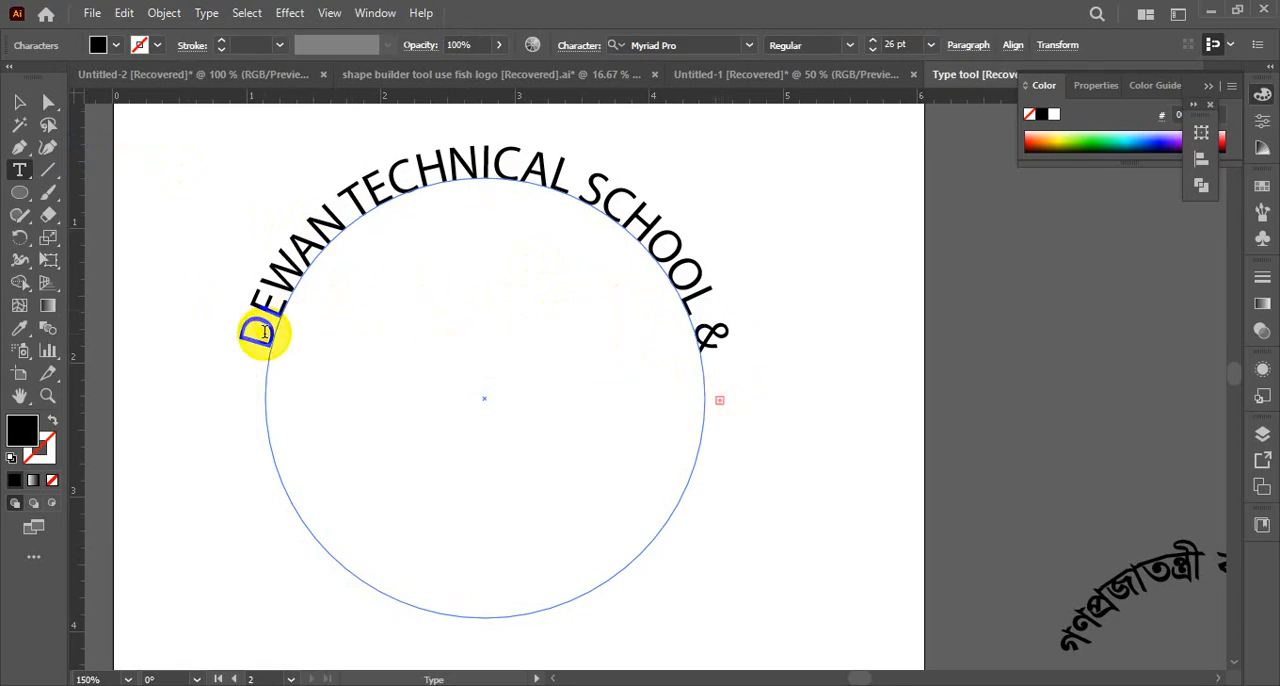
{"action": "key", "text": "ctrl+a"}
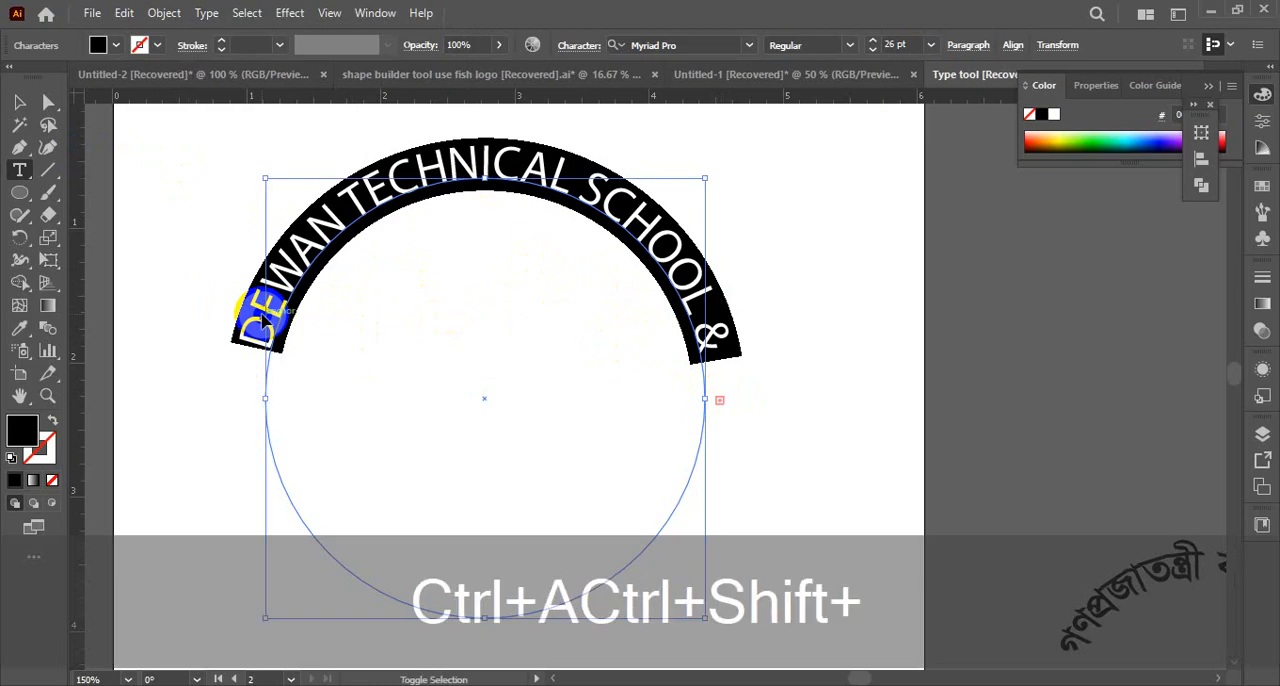
{"action": "key", "text": "ctrl+shift+comma"}
{"action": "key", "text": "ctrl+shift+comma"}
{"action": "key", "text": "ctrl+shift+comma"}
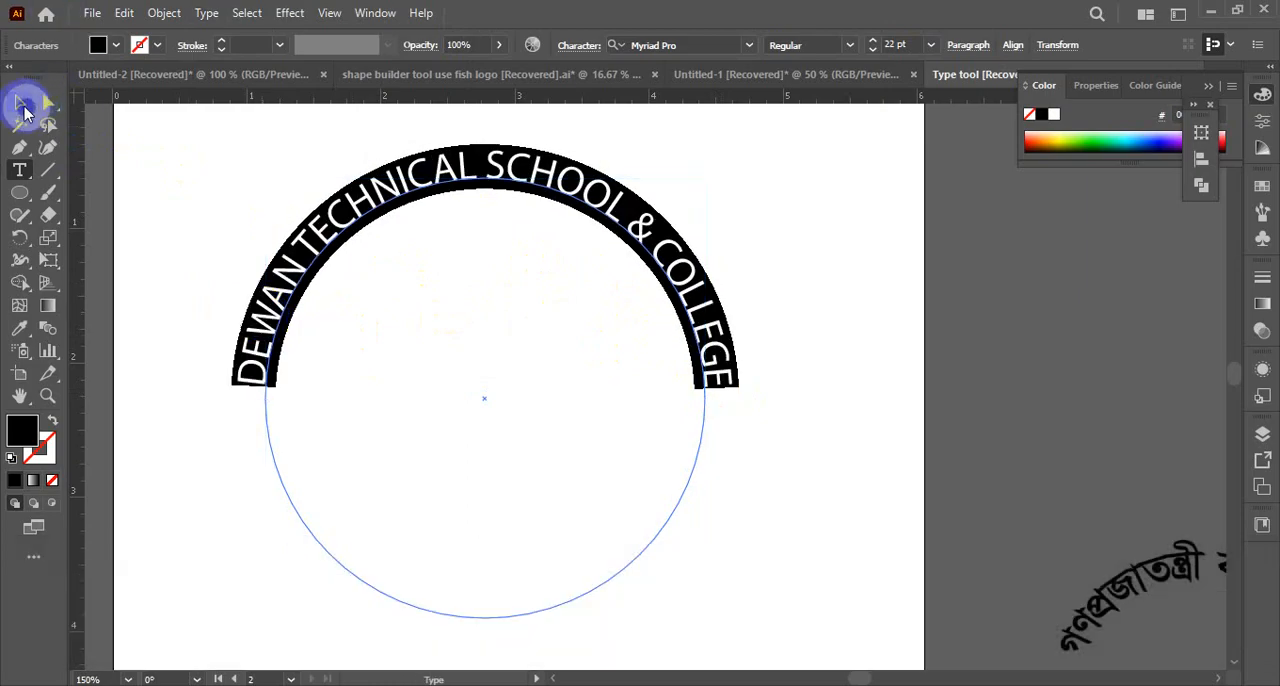
{"action": "left_click", "coordinate": [19, 103]}
{"action": "left_click", "coordinate": [770, 262]}
{"action": "left_click", "coordinate": [516, 231]}
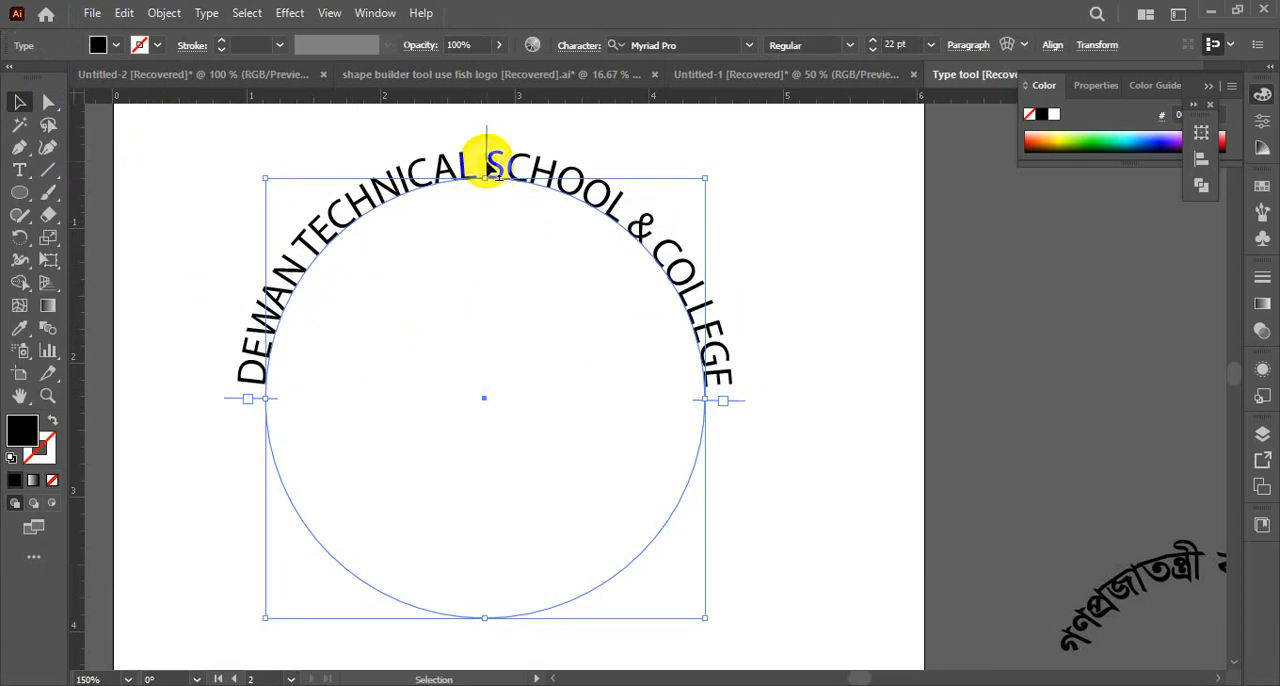
{"action": "left_click", "coordinate": [777, 313]}
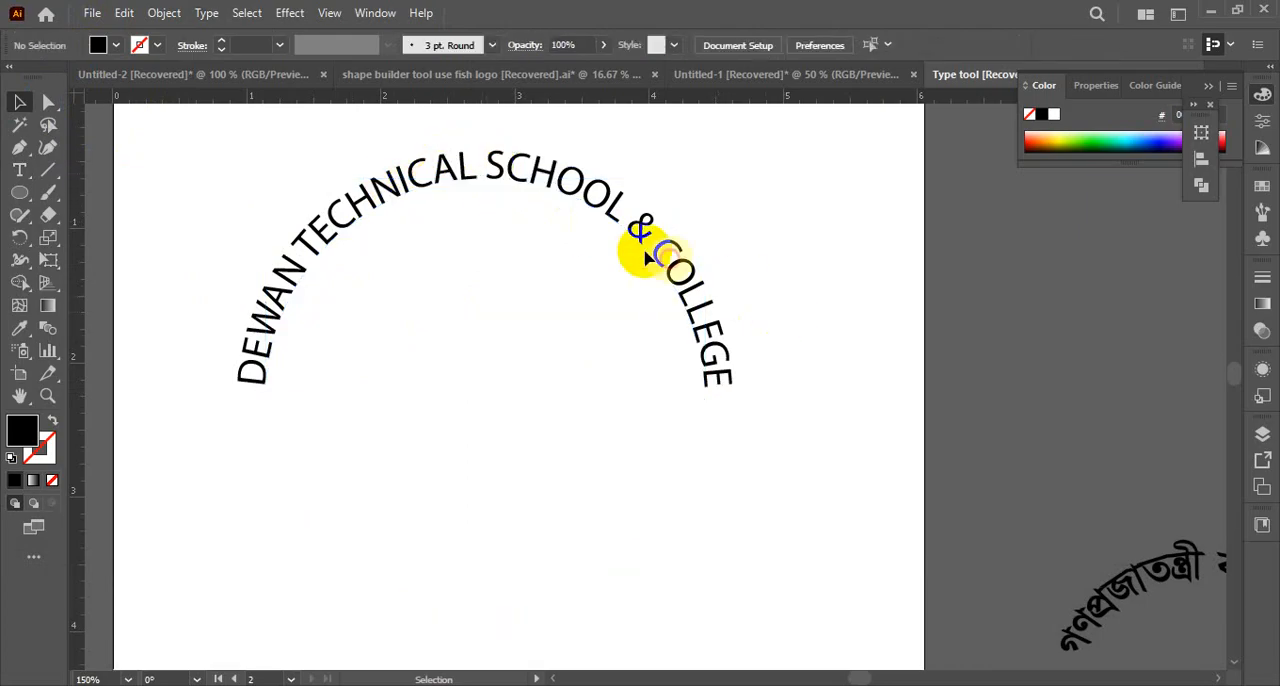
Paste a copy of the circular text in front and rotate it 180° so it runs along the circle's lower half
{"action": "left_click", "coordinate": [372, 190]}
{"action": "left_click_drag", "start_coordinate": [372, 190], "coordinate": [363, 177]}
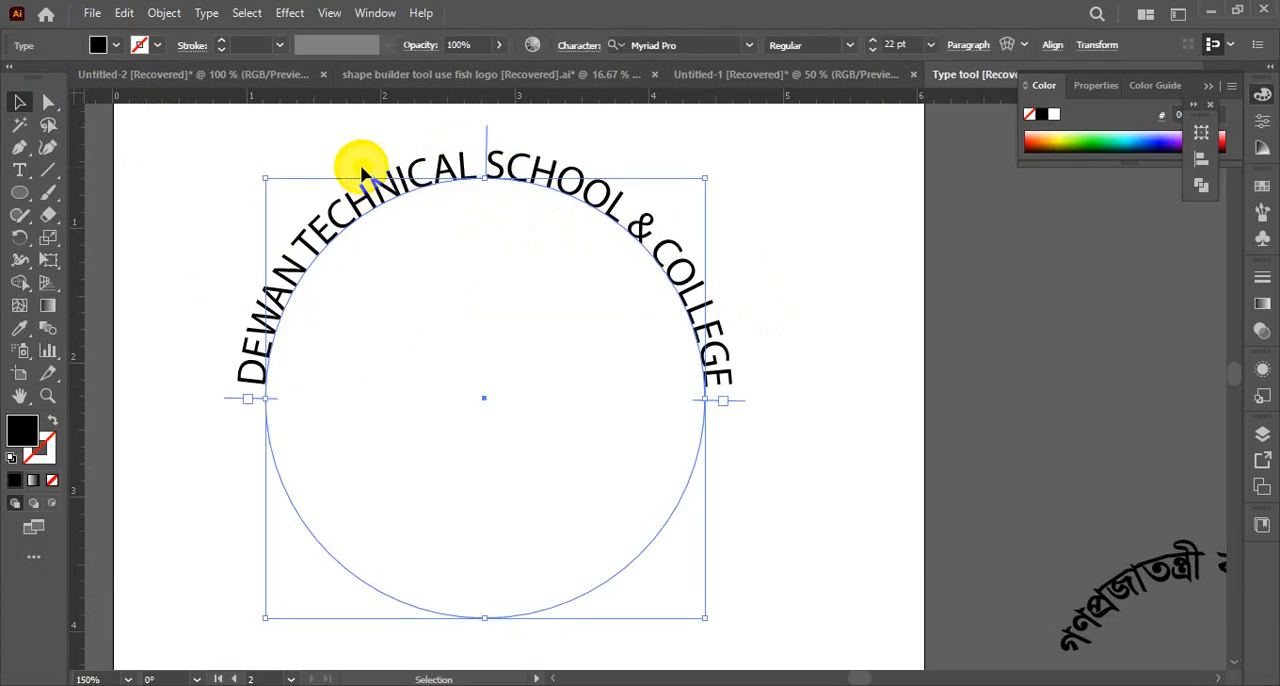
{"action": "left_click", "coordinate": [197, 250]}
{"action": "left_click_drag", "start_coordinate": [235, 203], "coordinate": [361, 316]}
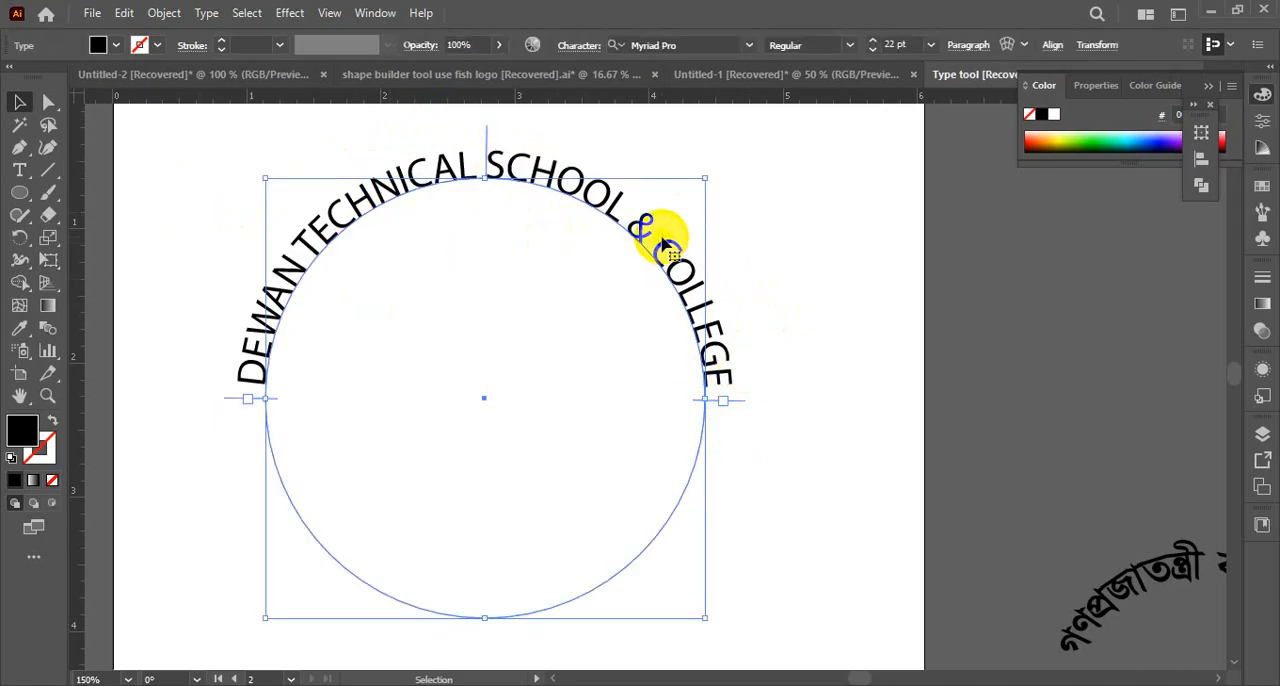
{"action": "key", "text": "ctrl+c"}
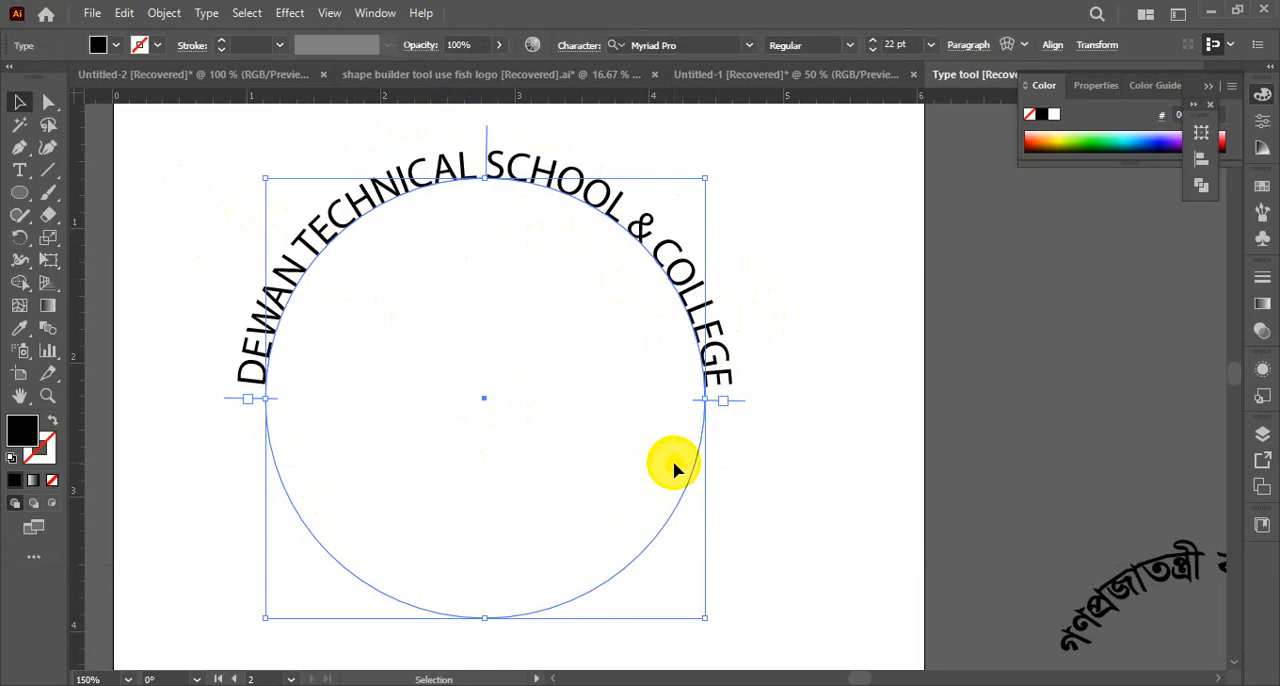
{"action": "key", "text": "ctrl+c"}
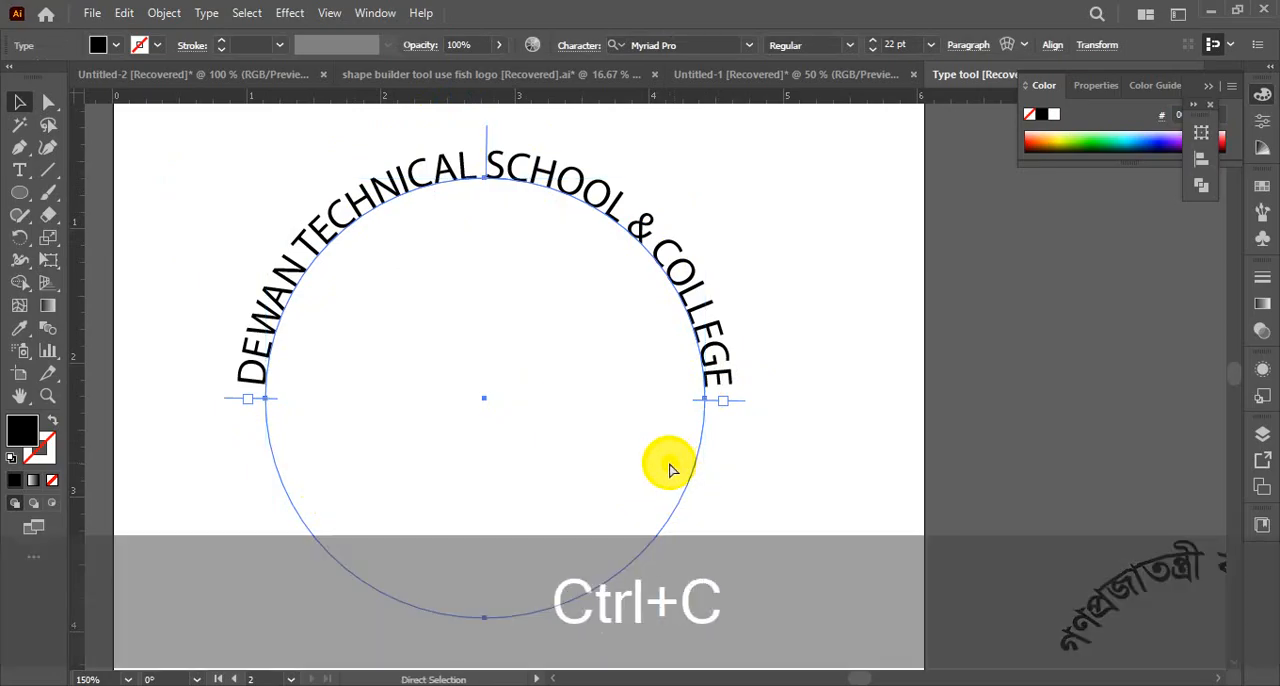
{"action": "key", "text": "ctrl+f"}
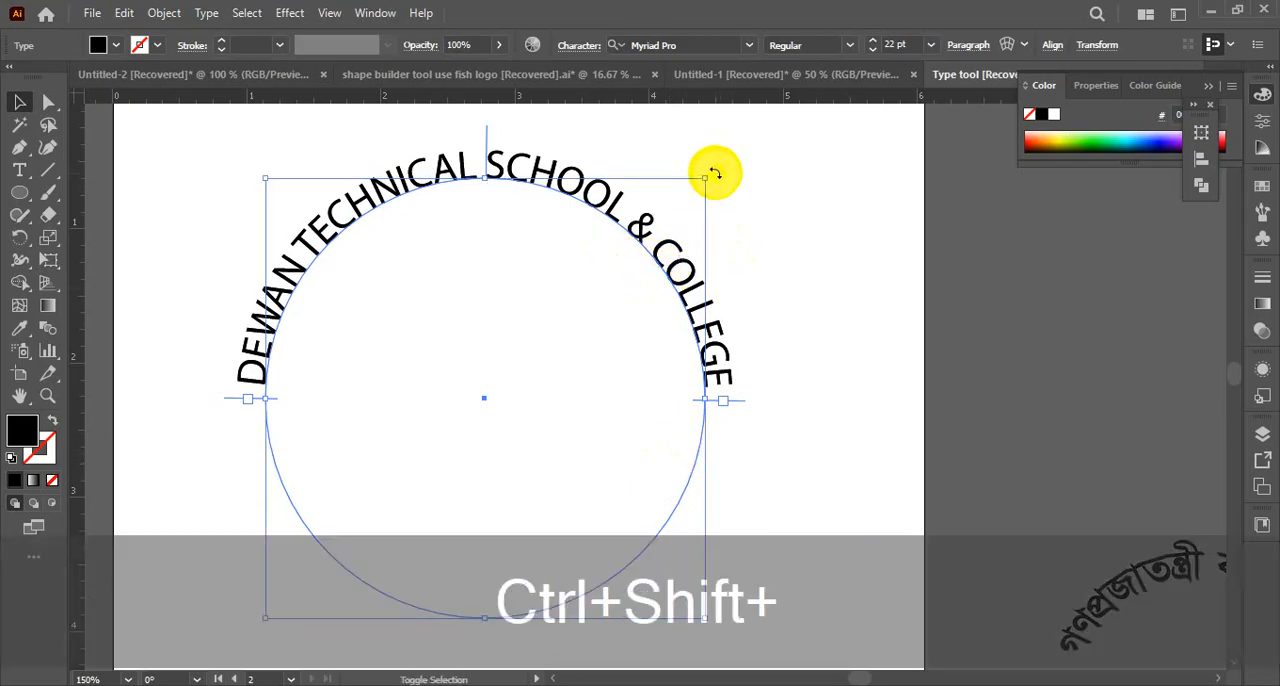
{"action": "left_click_drag", "start_coordinate": [714, 173], "coordinate": [403, 526]}
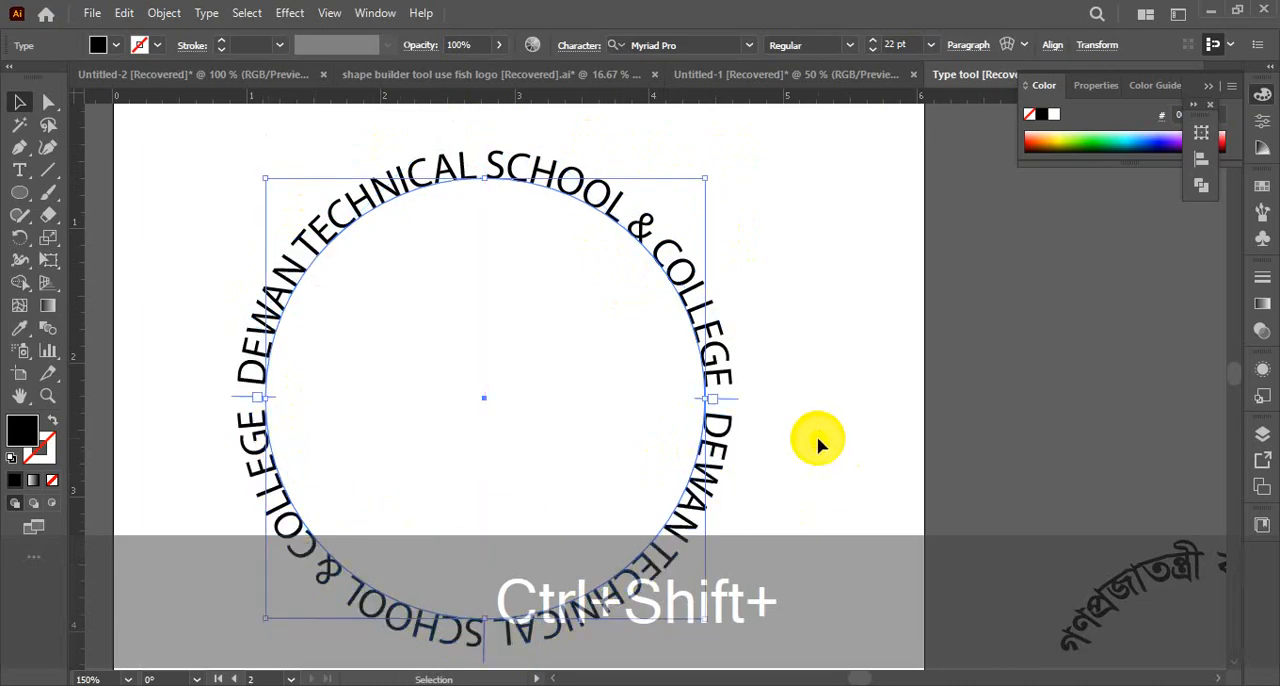
Replace the copied text on the circle's lower half with the school's postal address
{"action": "scroll", "coordinate": [814, 452], "scroll_direction": "down", "scroll_amount": 3}
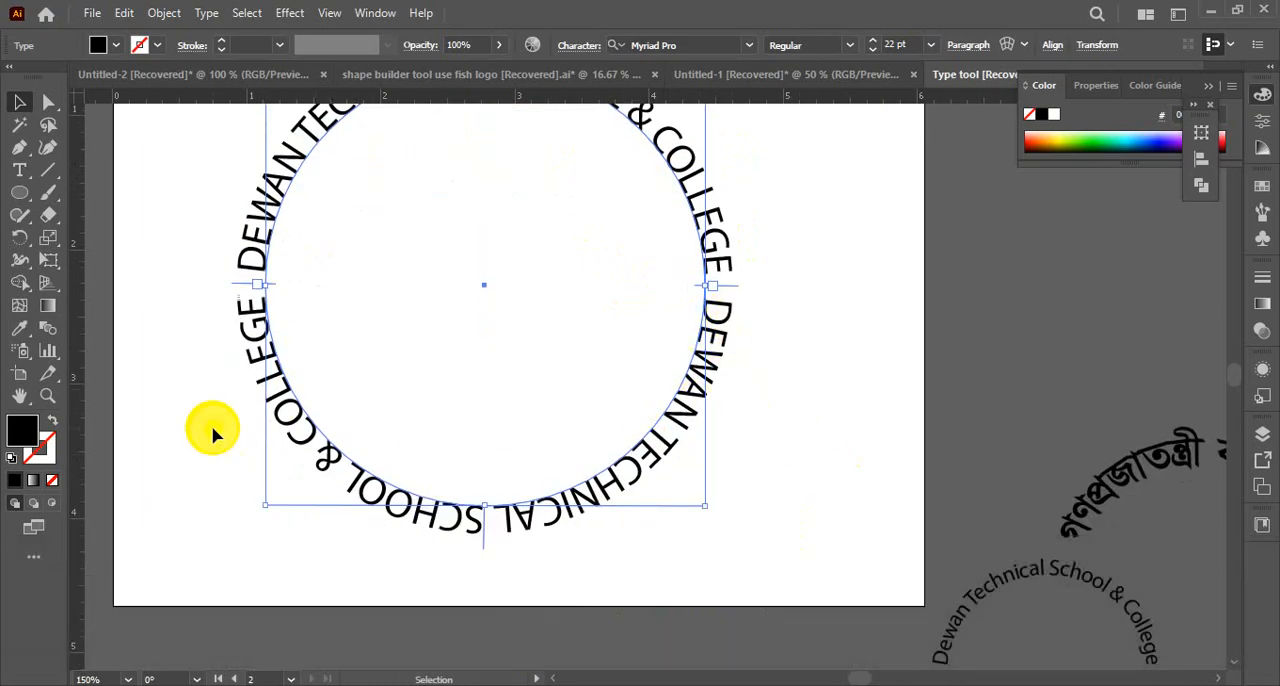
{"action": "left_click", "coordinate": [21, 171]}
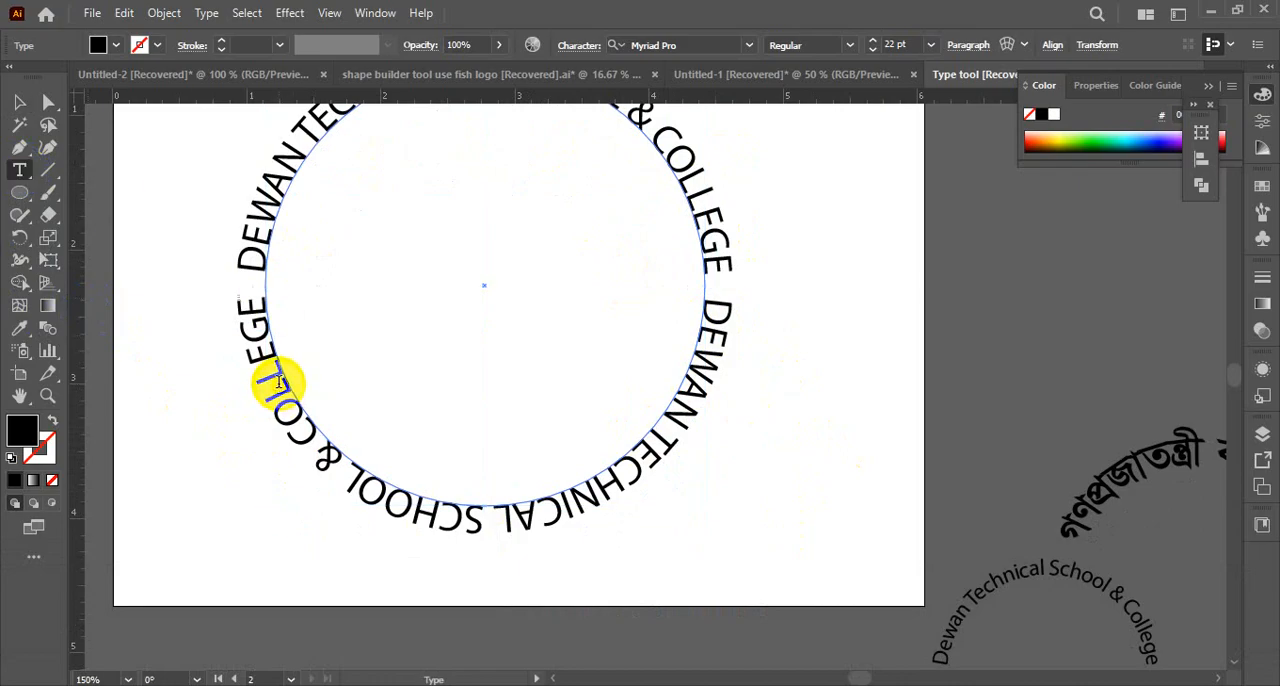
{"action": "key", "text": "ctrl+a"}
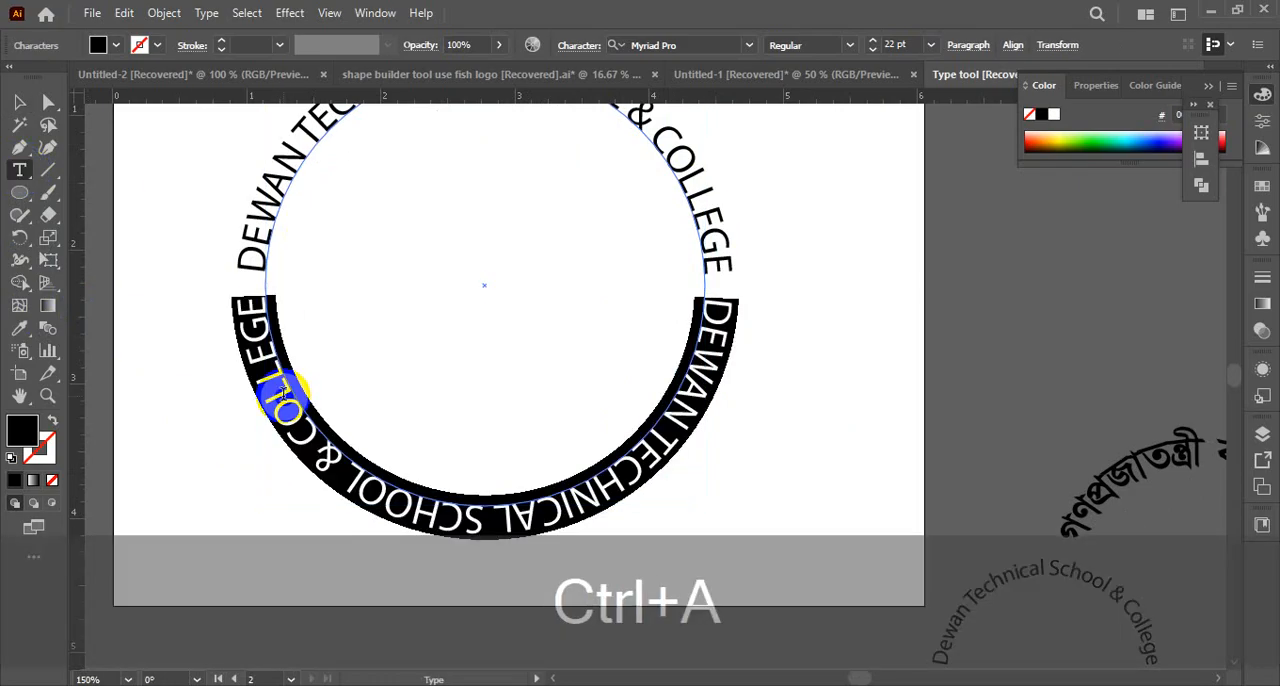
{"action": "type", "text": "2"}
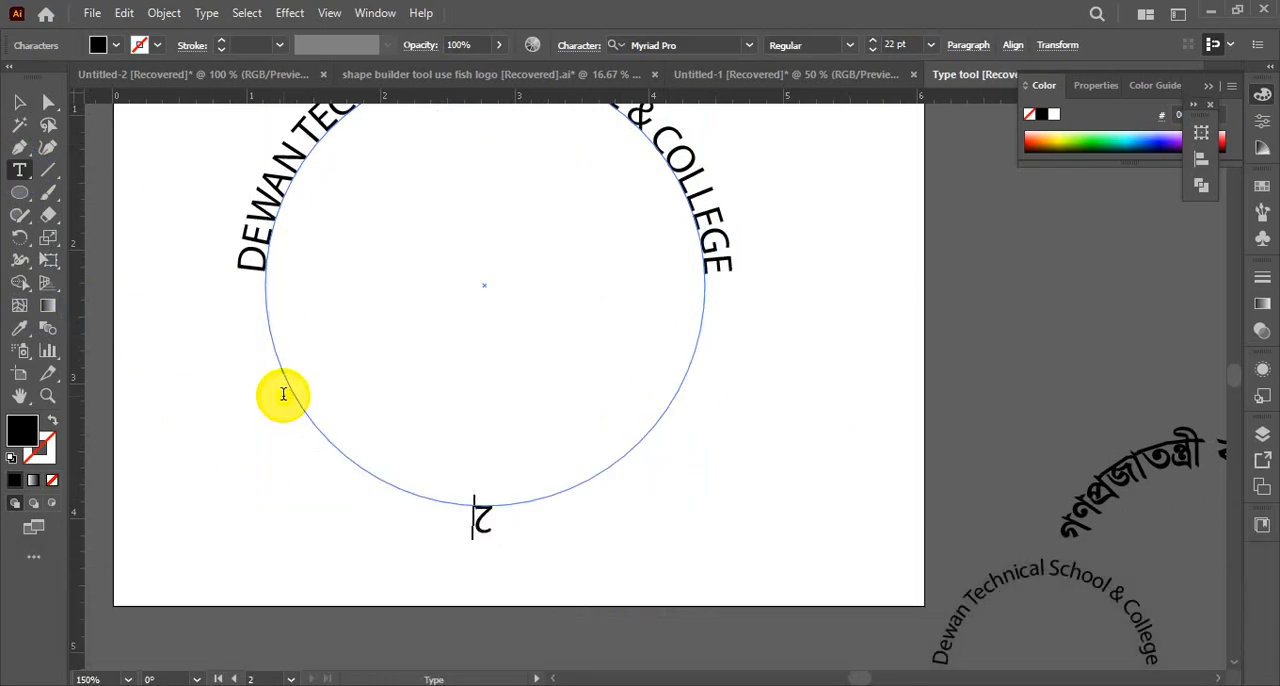
{"action": "type", "text": " No"}
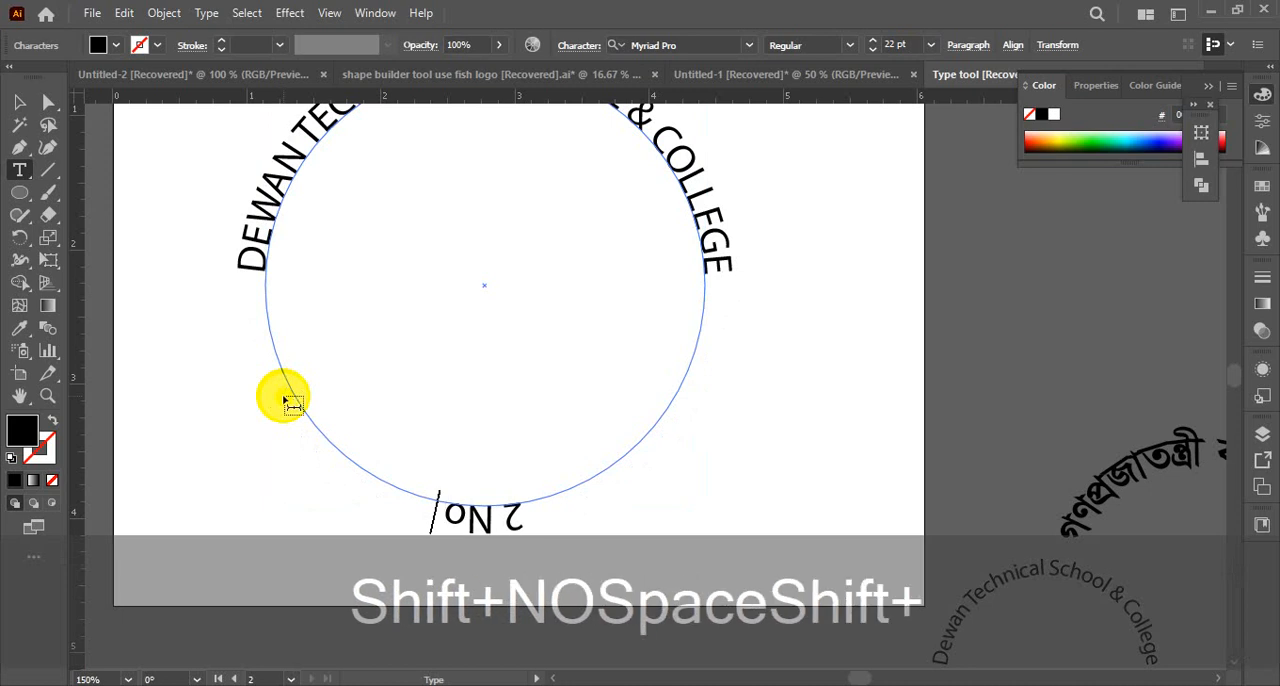
{"action": "type", "text": " Beoutha "}
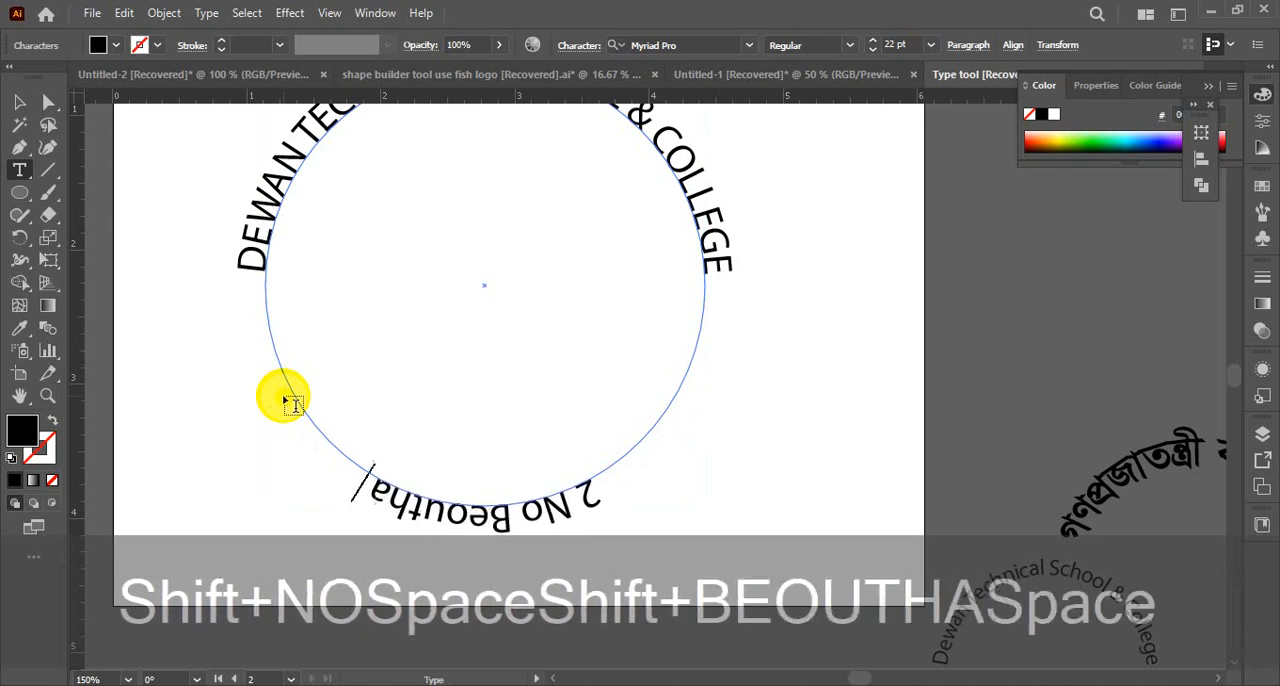
{"action": "type", "text": "Road"}
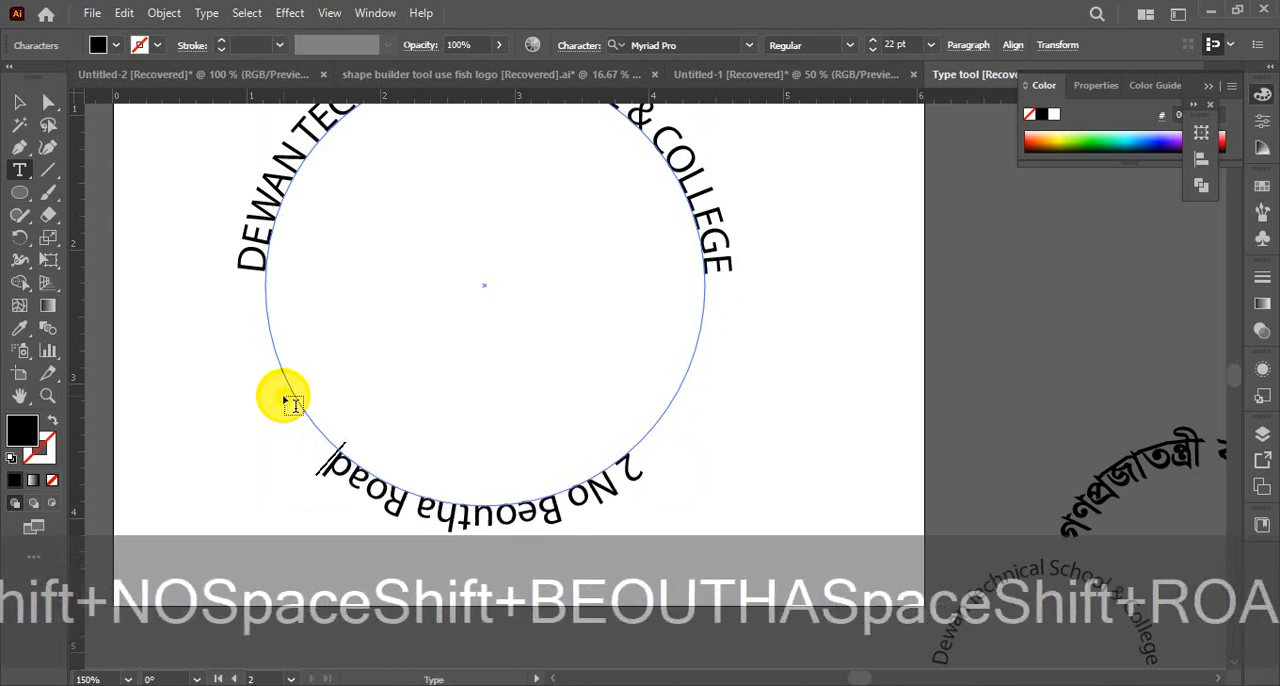
{"action": "type", "text": ", Ma"}
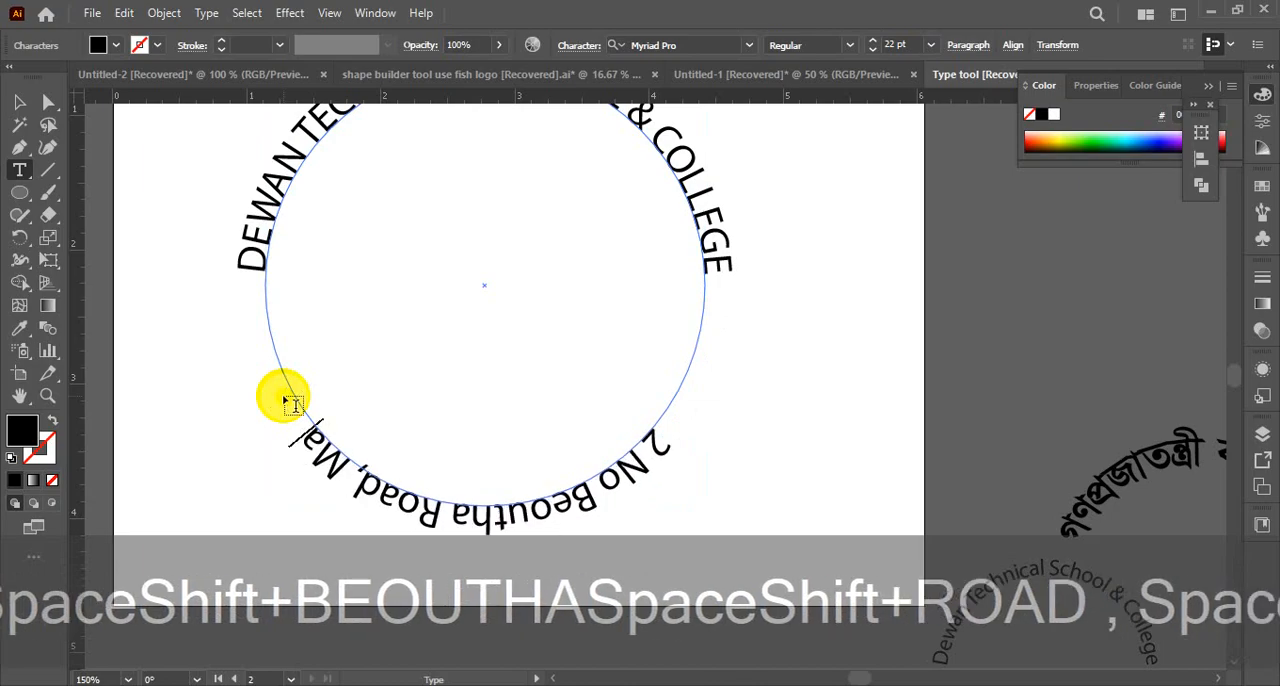
{"action": "type", "text": "nik"}
{"action": "type", "text": "gonj"}
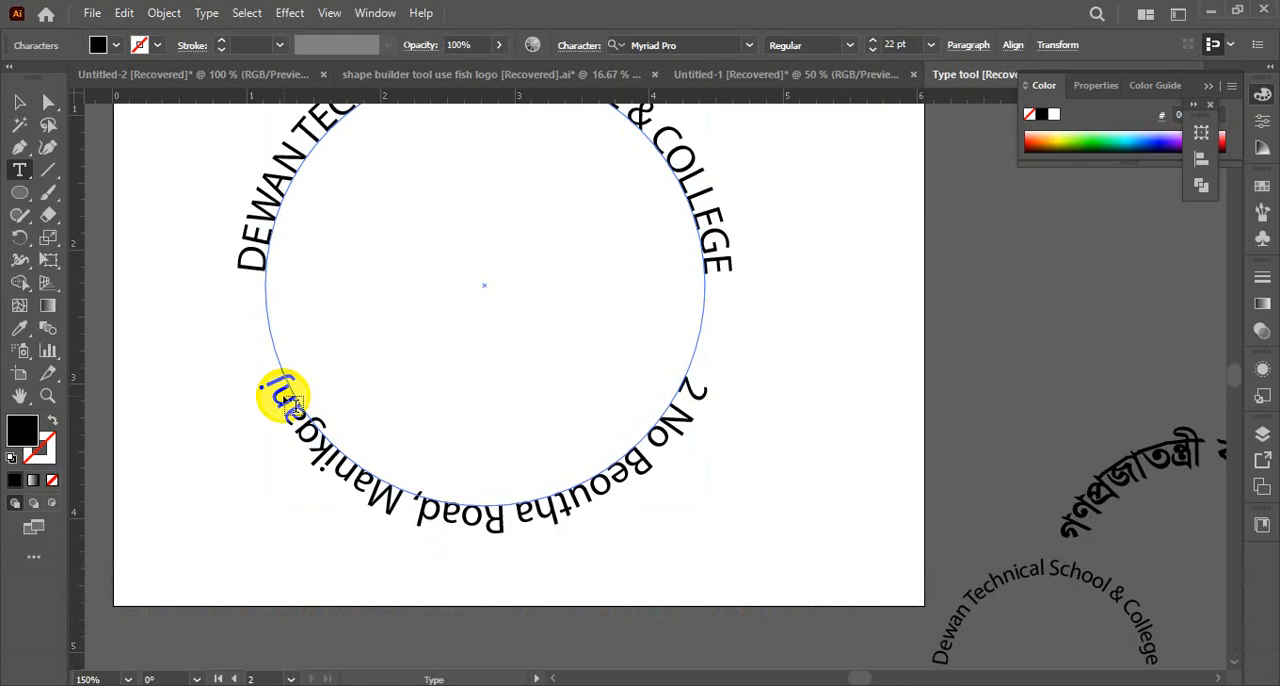
{"action": "type", "text": "."}
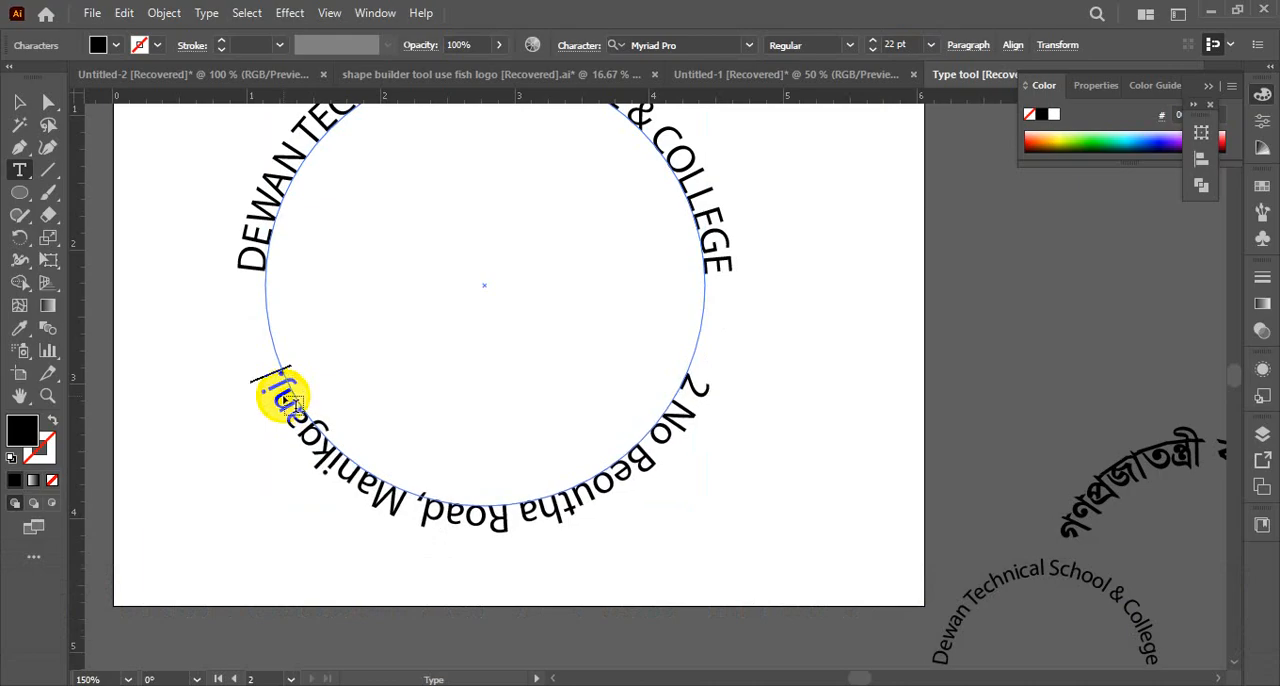
{"action": "left_click", "coordinate": [24, 101]}
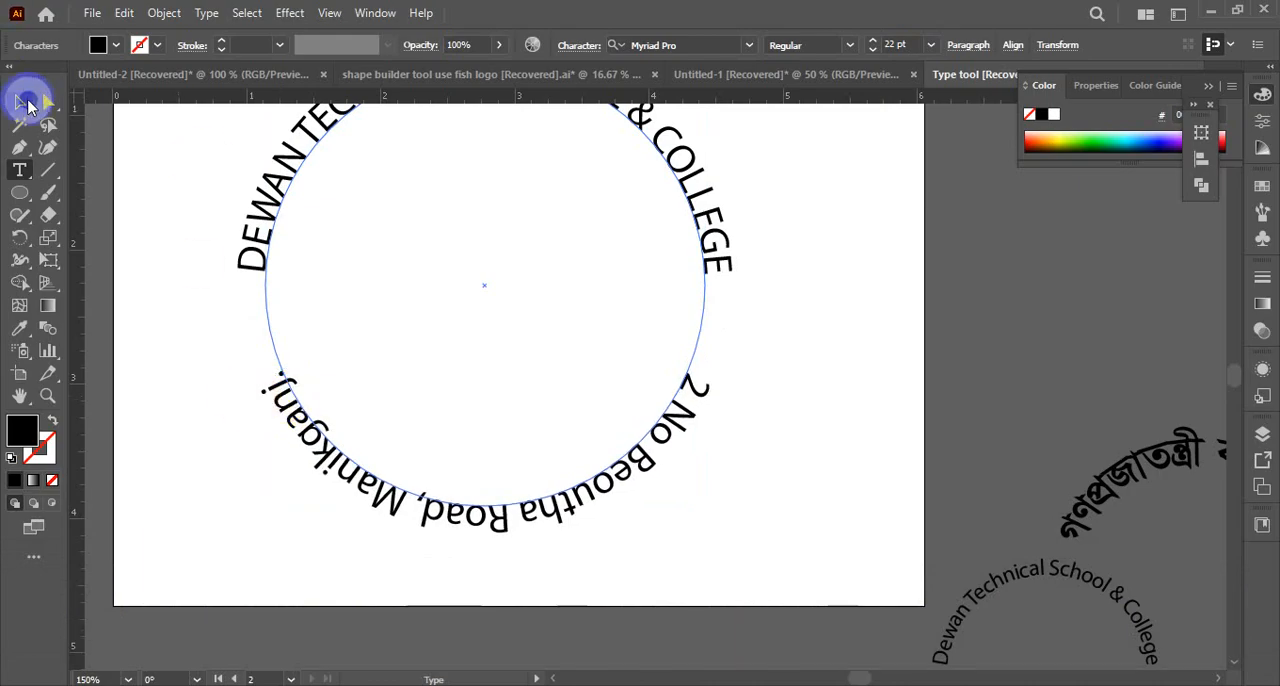
{"action": "left_click", "coordinate": [863, 466]}
{"action": "scroll", "coordinate": [486, 409], "scroll_direction": "up", "scroll_amount": 3}
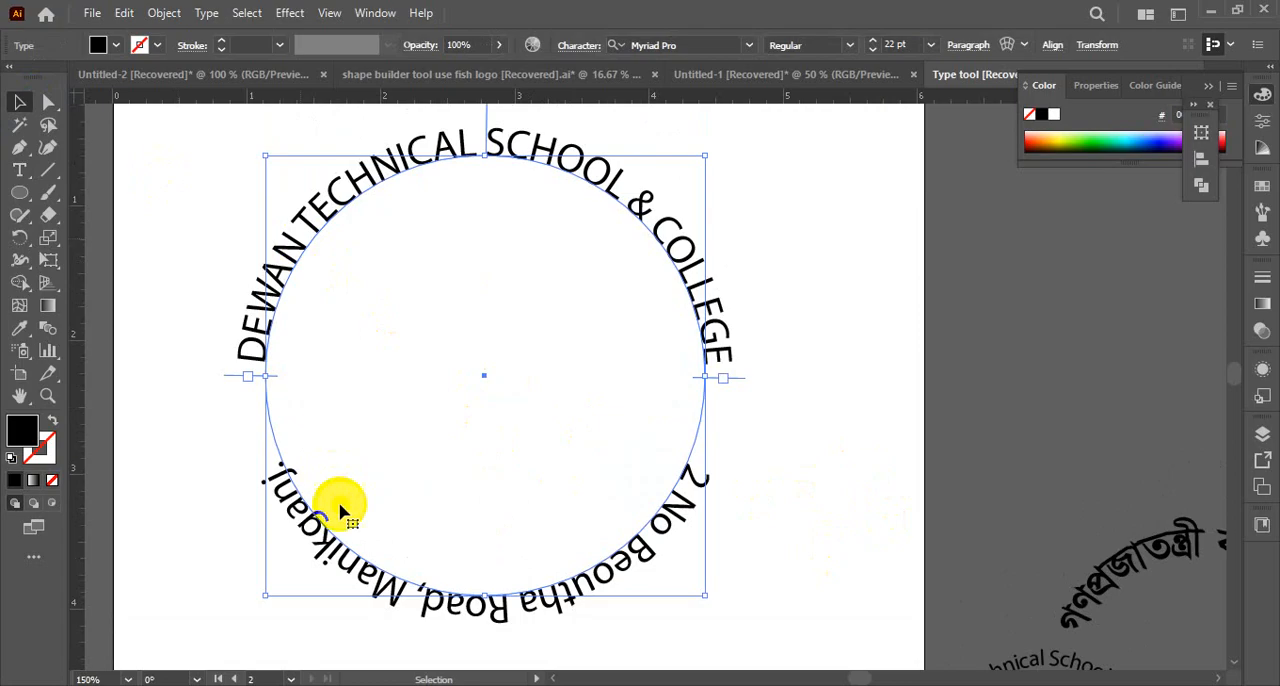
{"action": "double_click", "coordinate": [312, 535]}
{"action": "key", "text": "ctrl+a"}
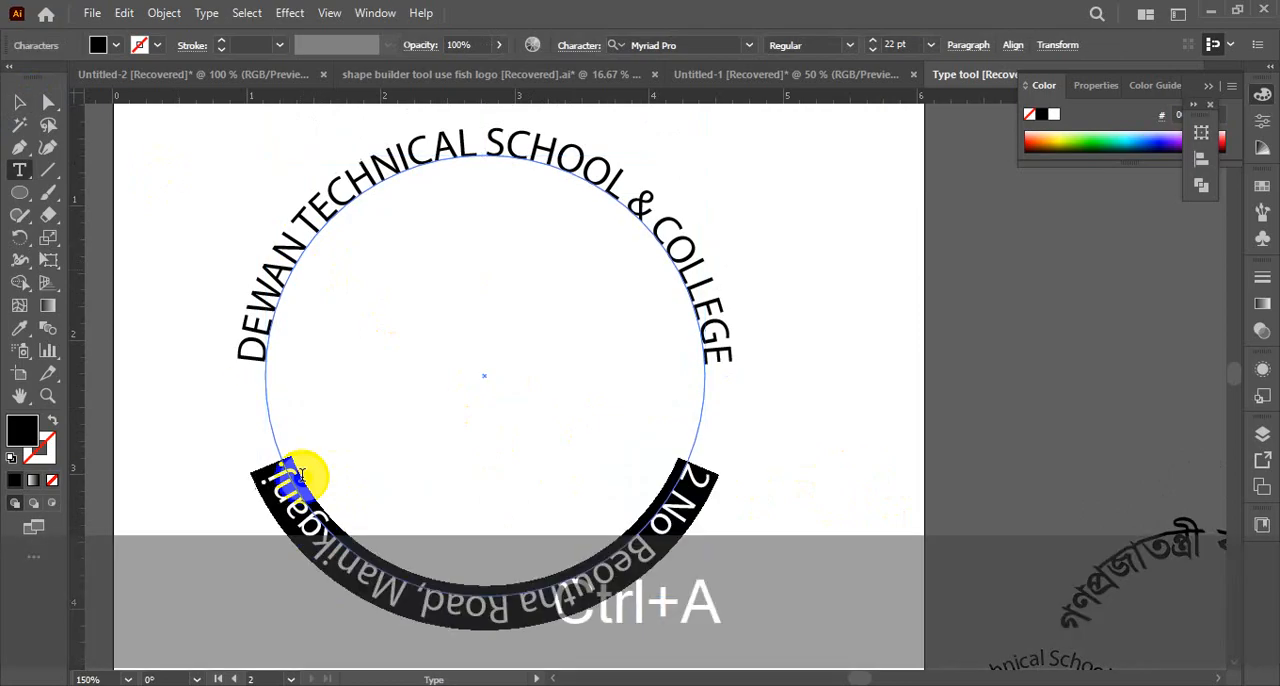
{"action": "left_click", "coordinate": [164, 13]}
{"action": "left_click", "coordinate": [164, 155]}
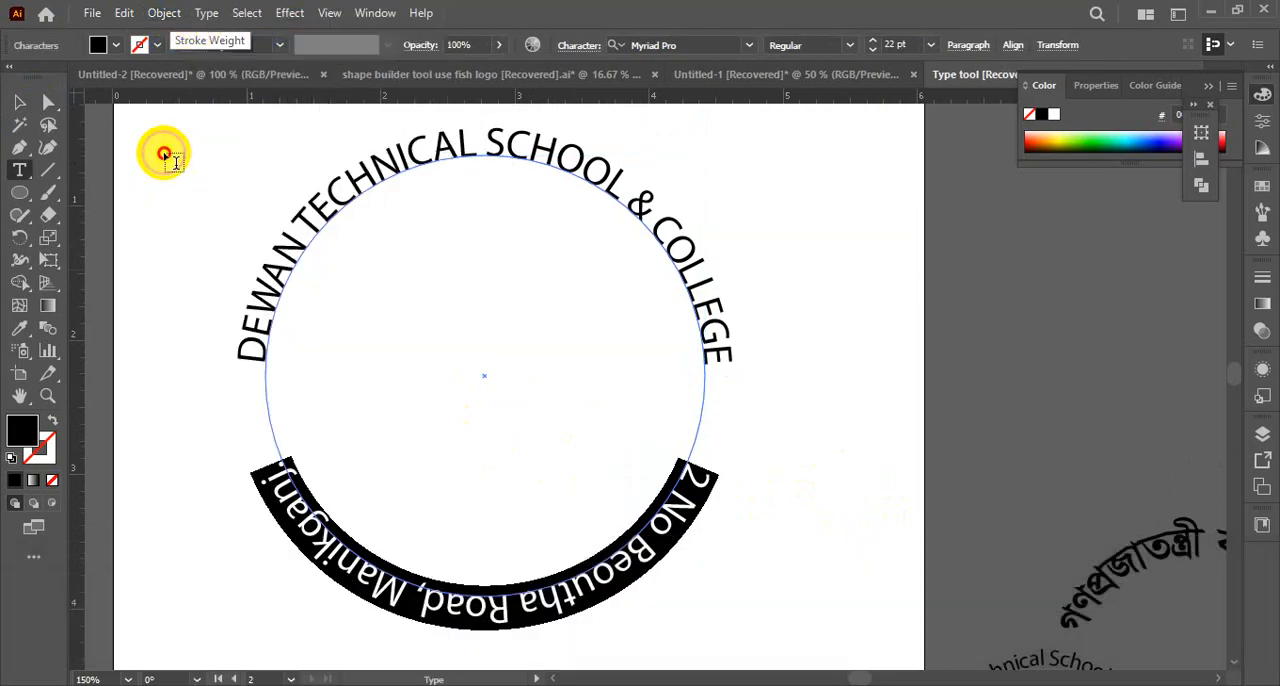
{"action": "left_click", "coordinate": [192, 195]}
{"action": "left_click", "coordinate": [315, 507]}
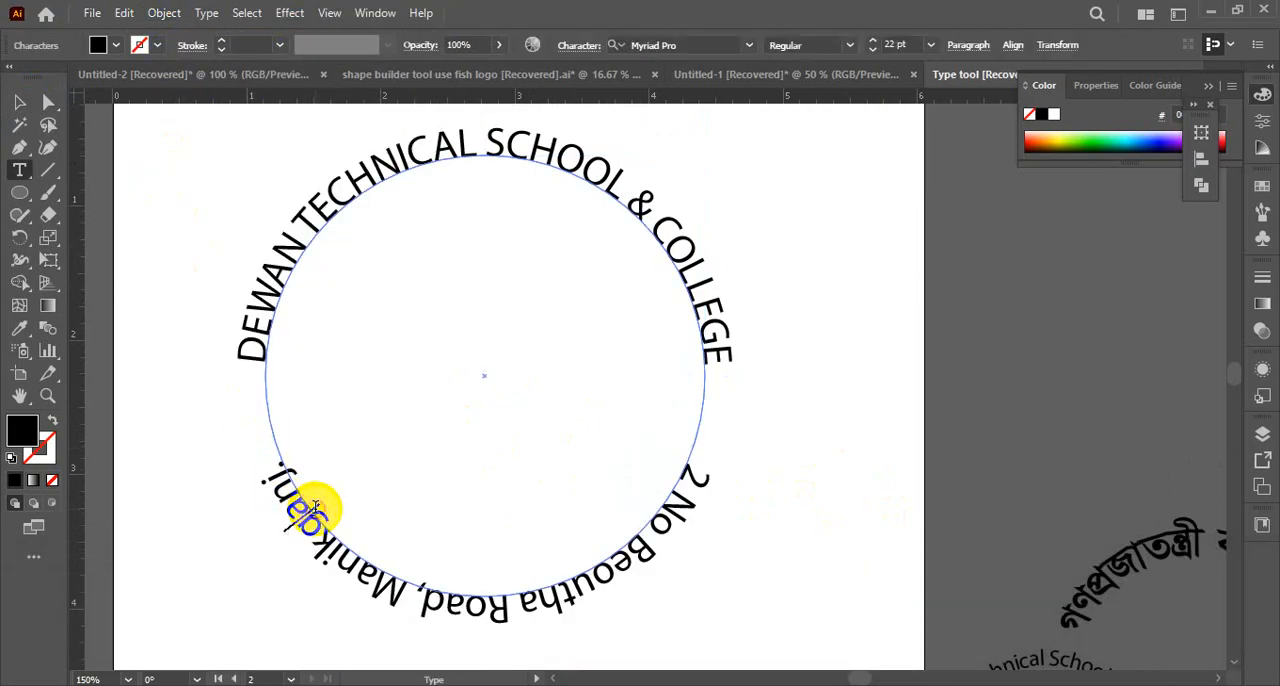
{"action": "left_click", "coordinate": [27, 107]}
{"action": "left_click", "coordinate": [520, 446]}
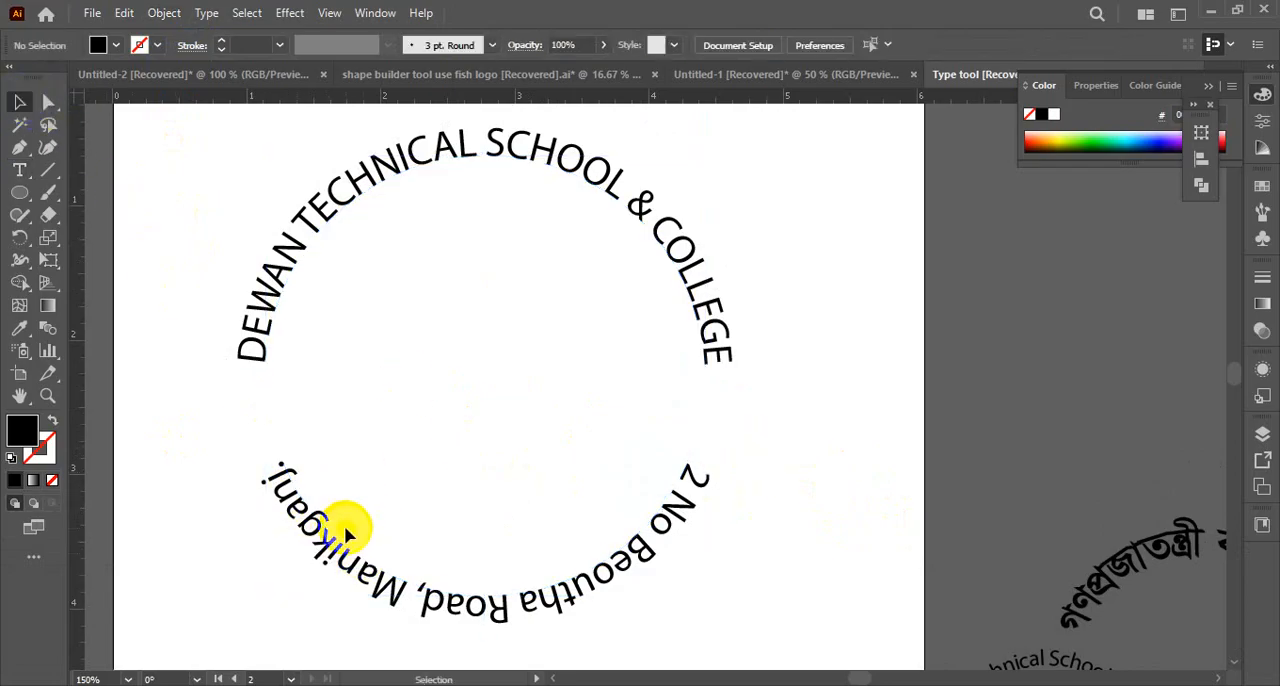
Change all the address text on the circle's lower half to uppercase
{"action": "key", "text": "t"}
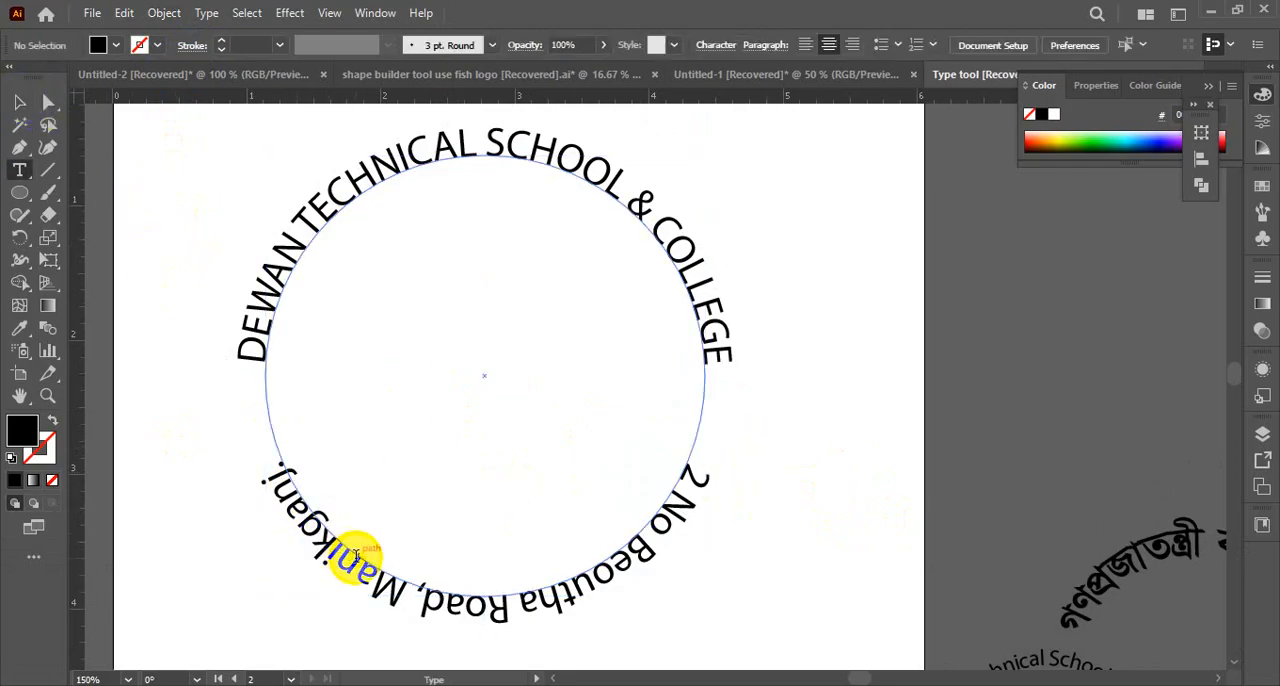
{"action": "left_click", "coordinate": [355, 555]}
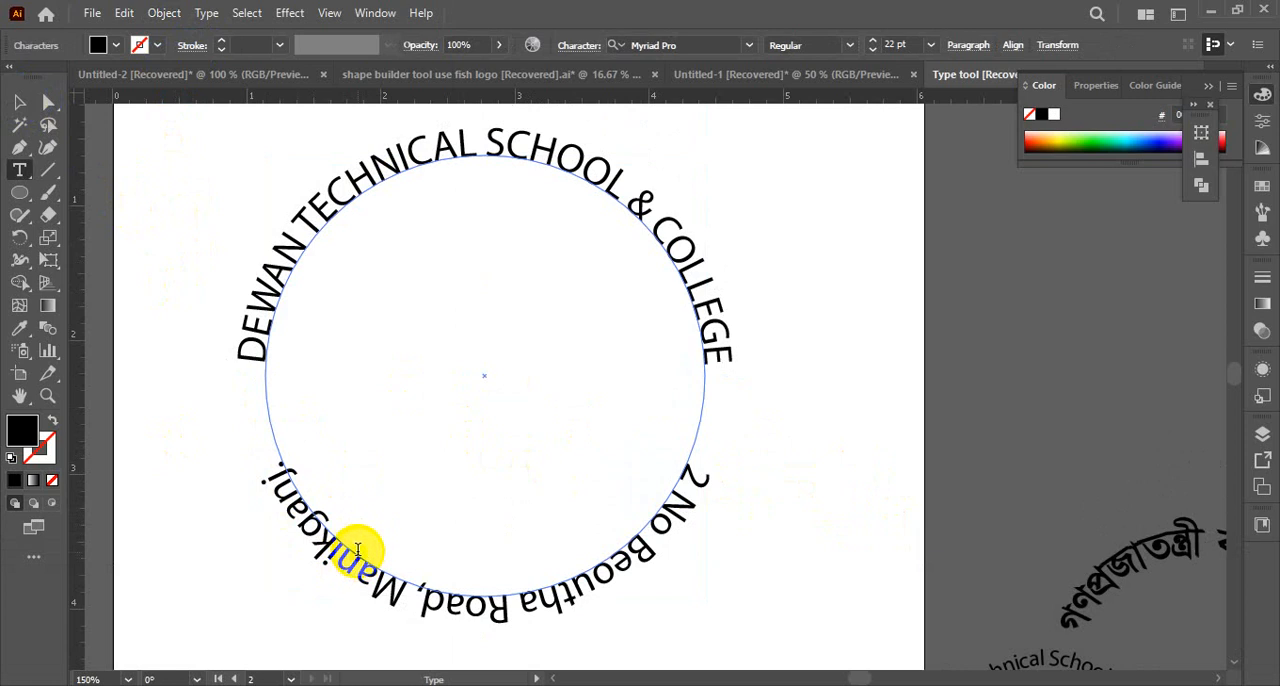
{"action": "left_click_drag", "start_coordinate": [357, 541], "coordinate": [367, 567]}
{"action": "key", "text": "ctrl+a"}
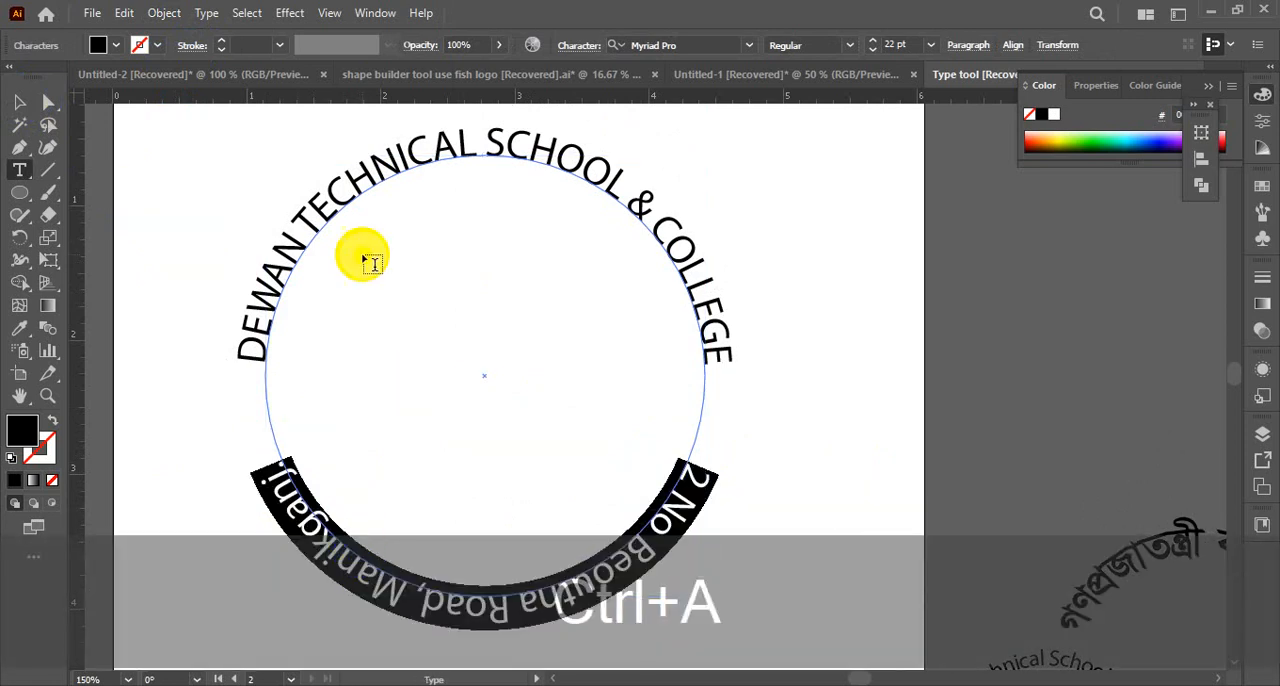
{"action": "left_click", "coordinate": [211, 16]}
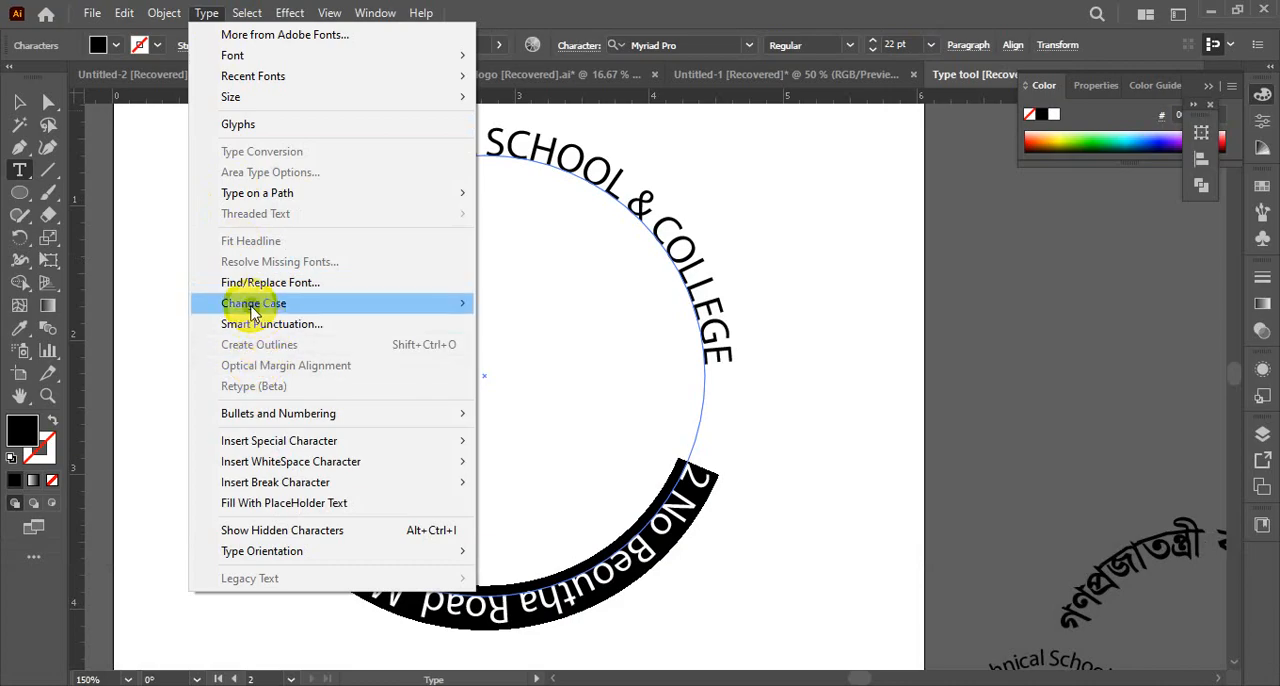
{"action": "mouse_move", "coordinate": [253, 311]}
{"action": "left_click", "coordinate": [516, 308]}
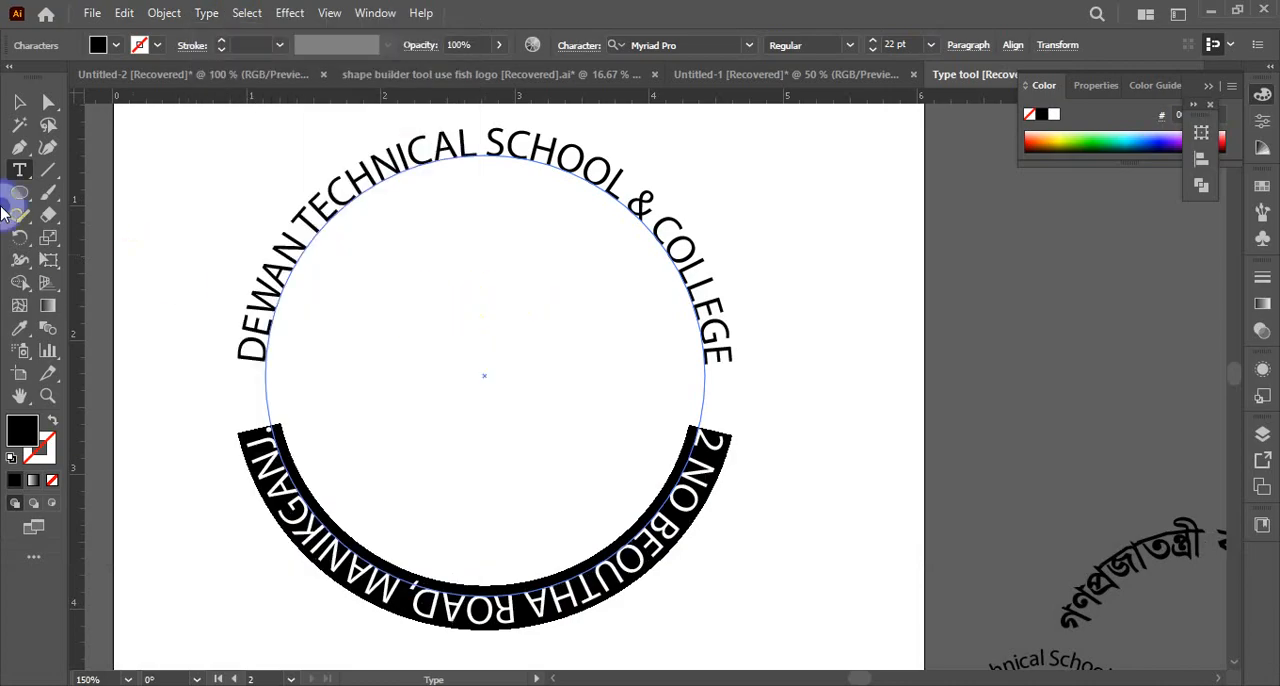
{"action": "left_click", "coordinate": [18, 101]}
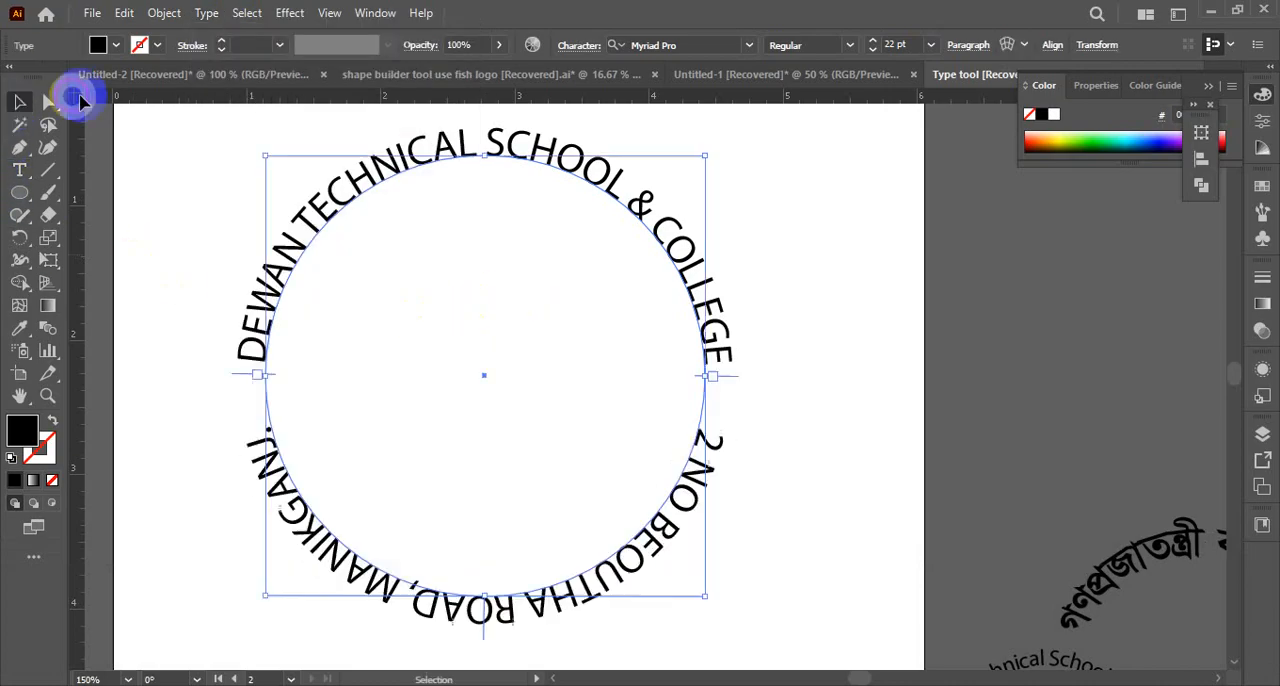
{"action": "left_click", "coordinate": [811, 449]}
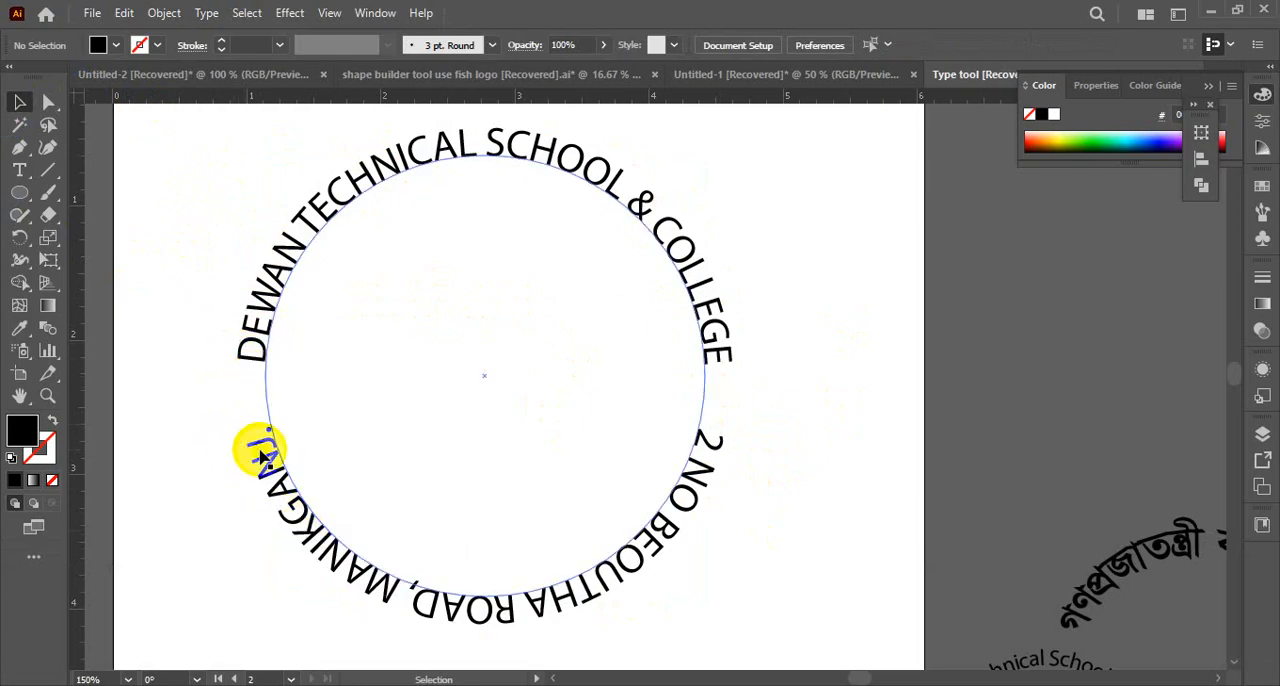
Set Align to Path to Center for both the school name and the address text on the circle, keeping the Rainbow effect
{"action": "left_click", "coordinate": [481, 628]}
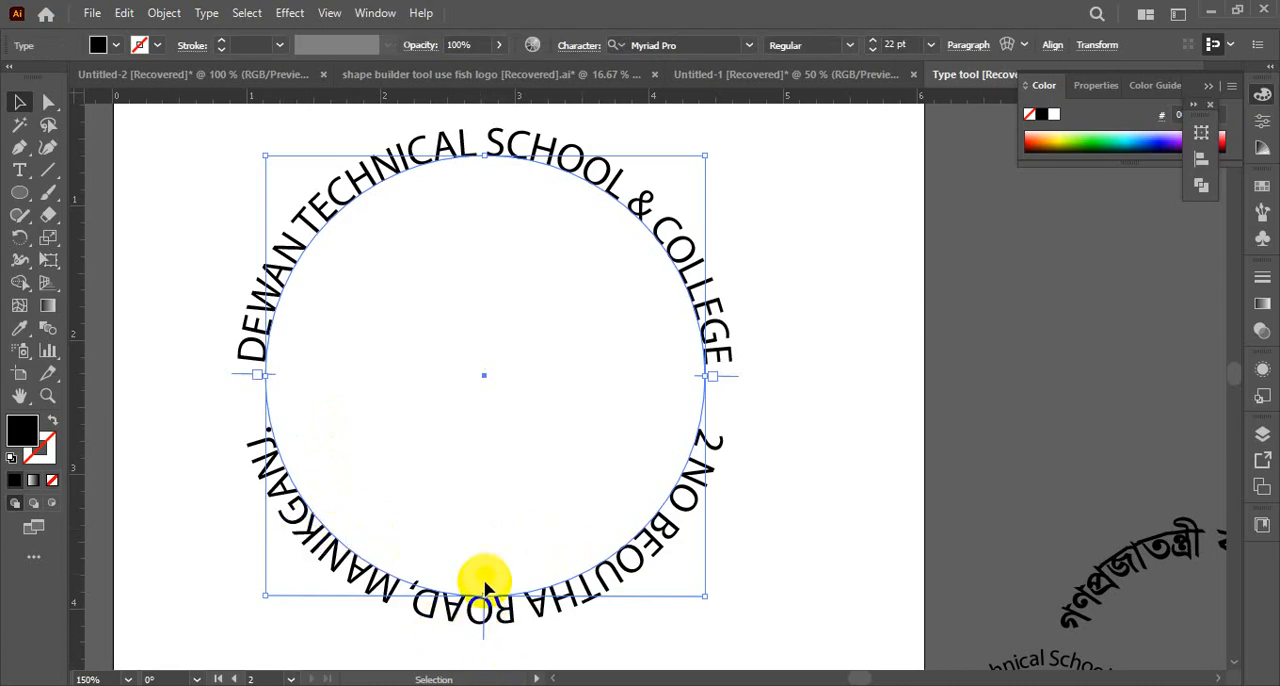
{"action": "left_click", "coordinate": [182, 248]}
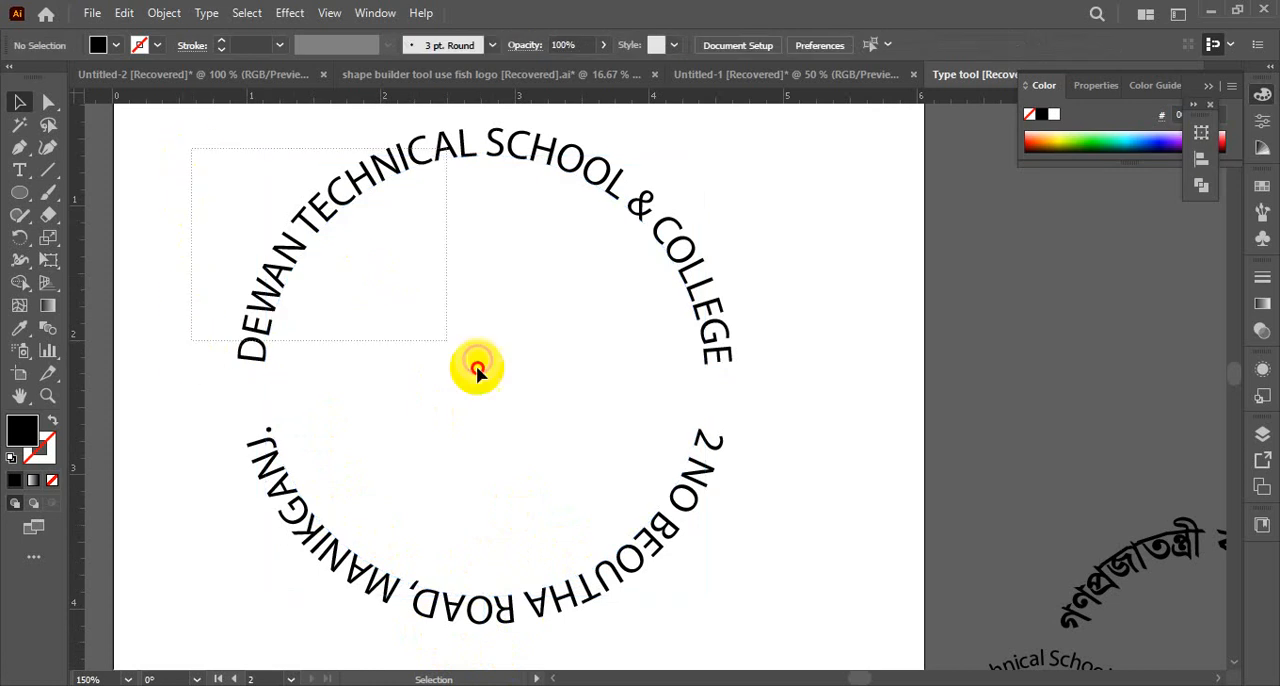
{"action": "left_click_drag", "start_coordinate": [477, 370], "coordinate": [866, 681]}
{"action": "scroll", "coordinate": [327, 522], "scroll_direction": "up", "scroll_amount": 3}
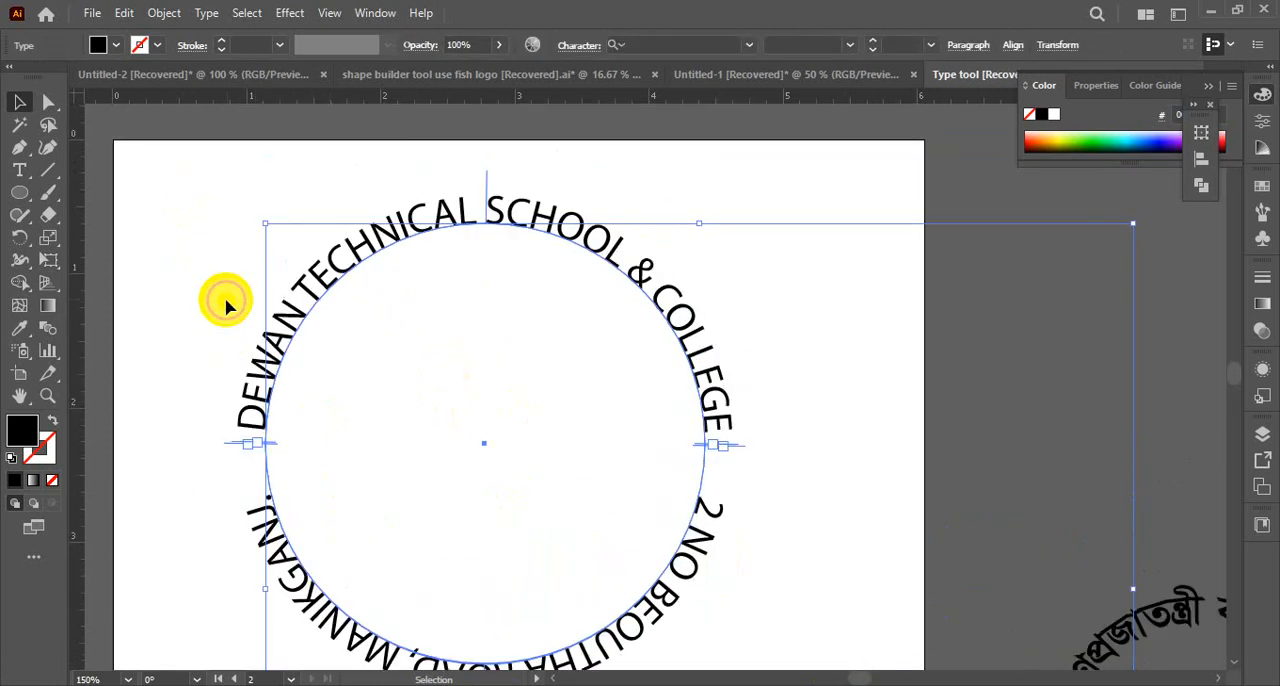
{"action": "left_click_drag", "start_coordinate": [254, 260], "coordinate": [474, 646]}
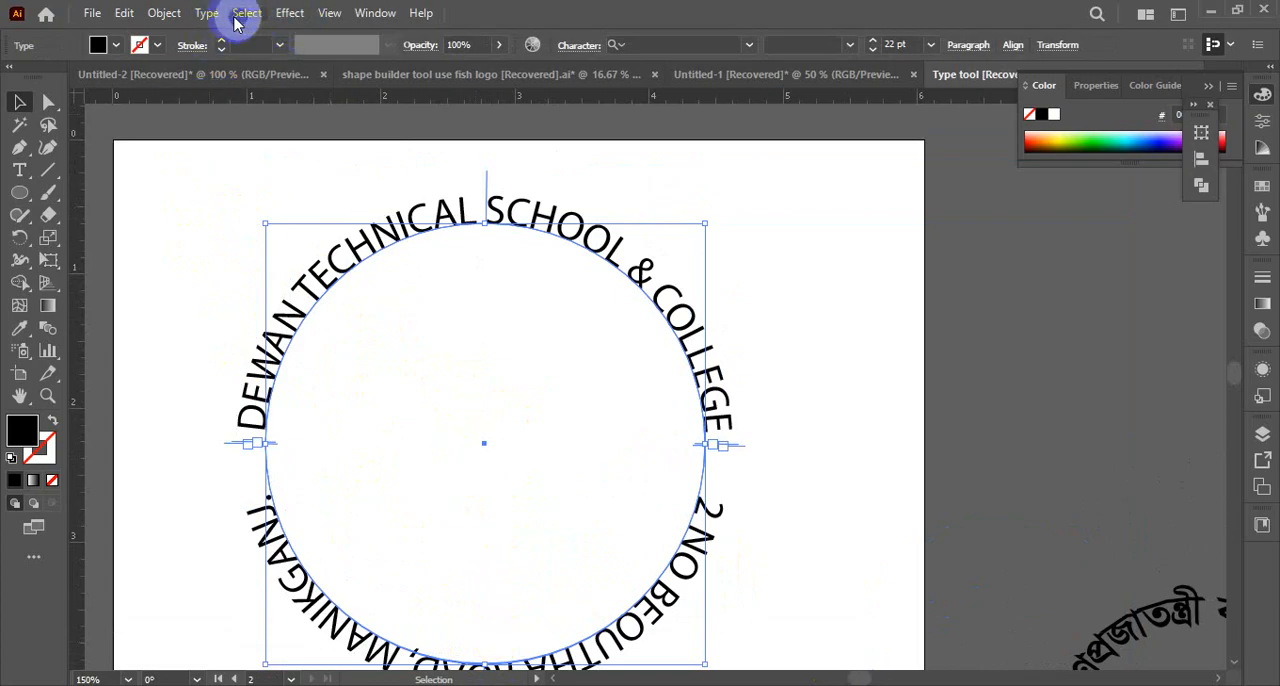
{"action": "left_click", "coordinate": [207, 13]}
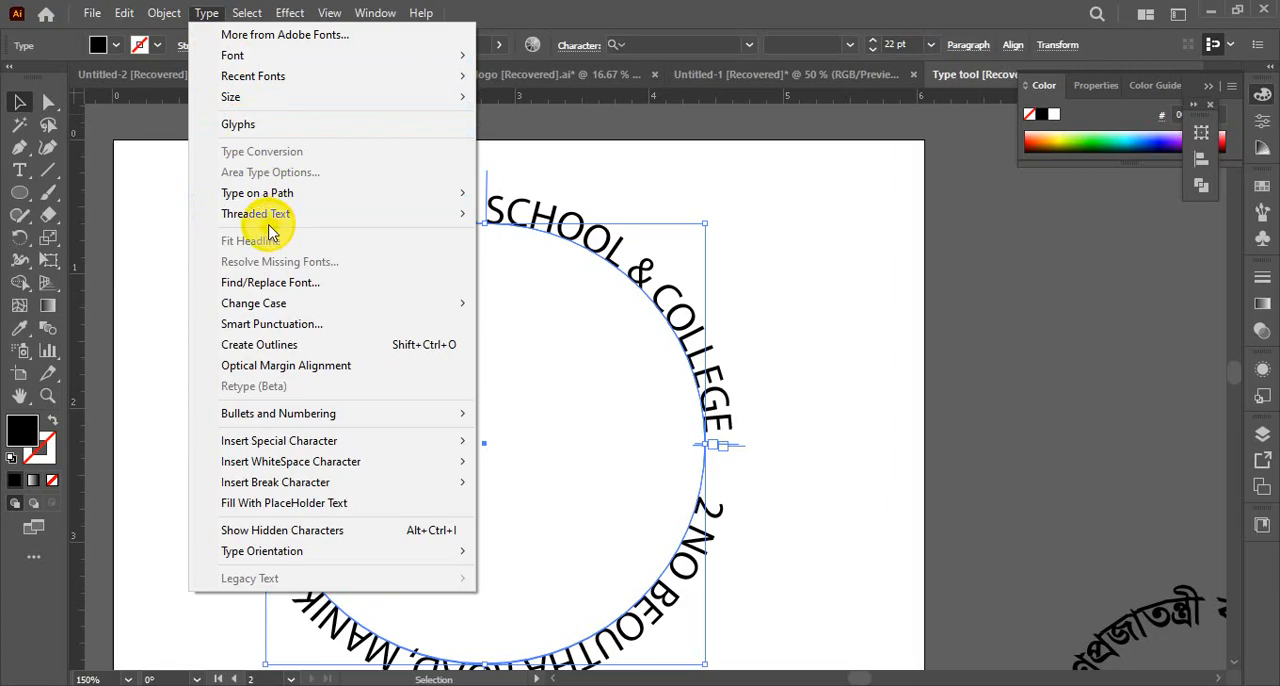
{"action": "mouse_move", "coordinate": [257, 205]}
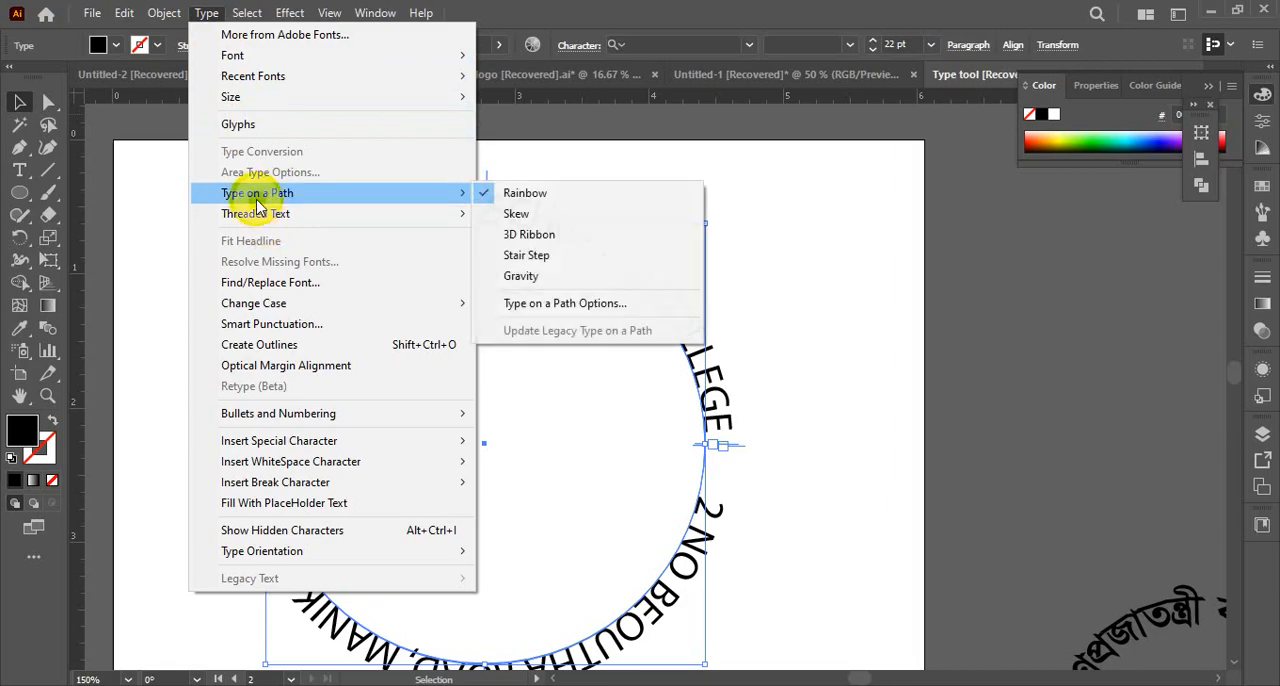
{"action": "left_click", "coordinate": [537, 304]}
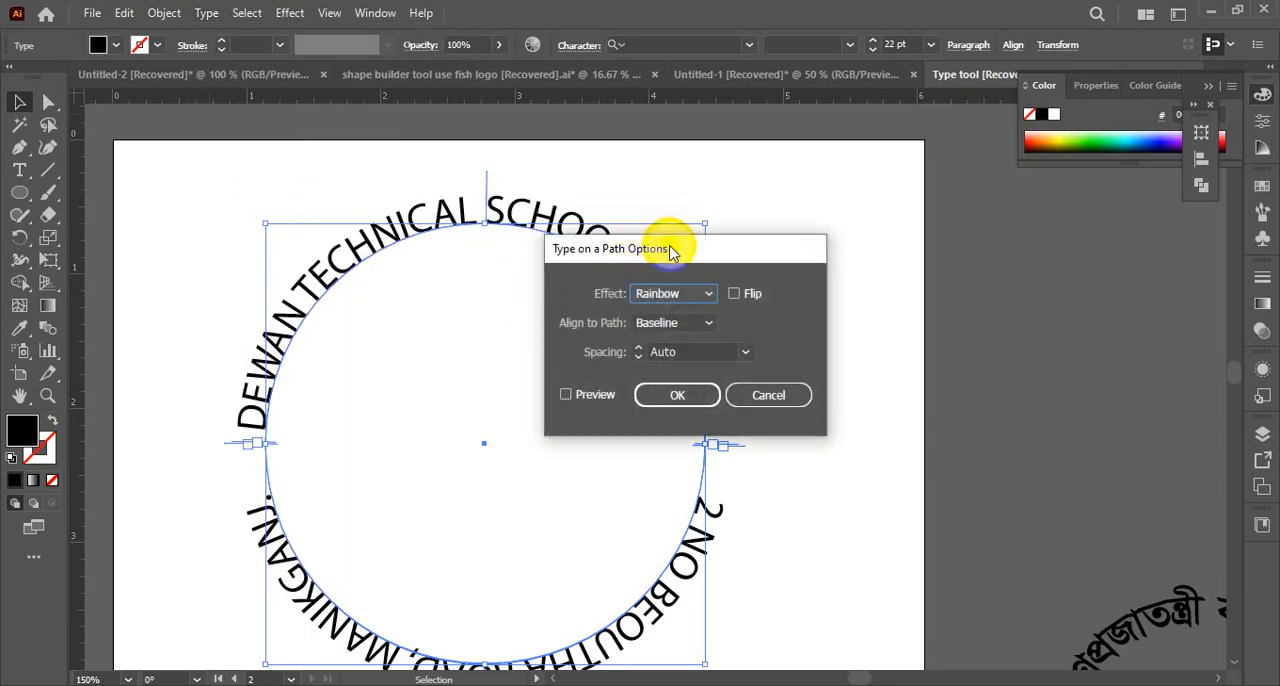
{"action": "left_click_drag", "start_coordinate": [672, 250], "coordinate": [820, 171]}
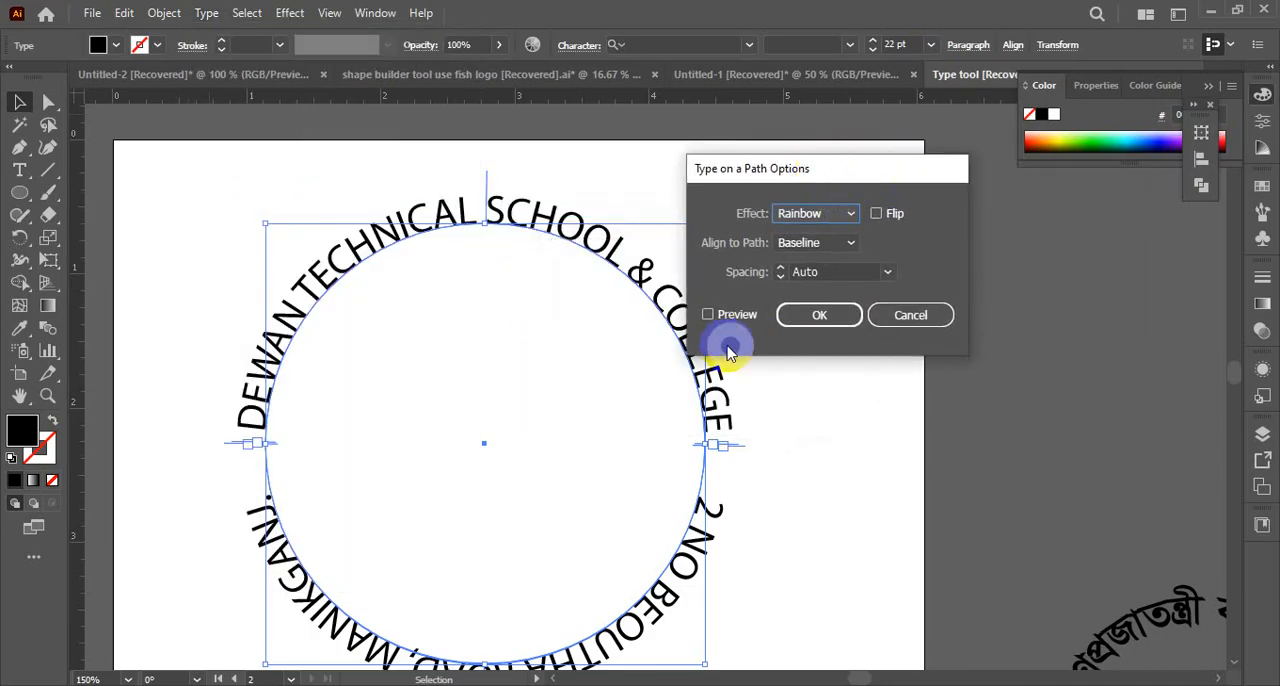
{"action": "left_click", "coordinate": [709, 318]}
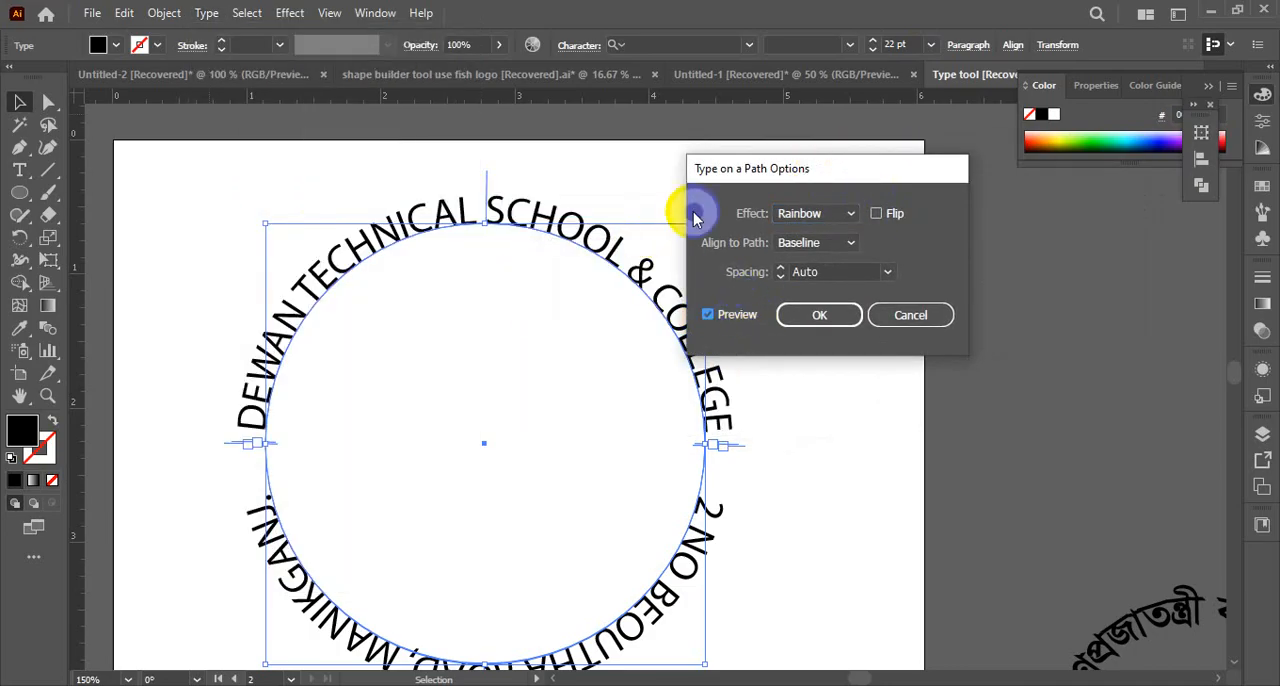
{"action": "left_click", "coordinate": [853, 246]}
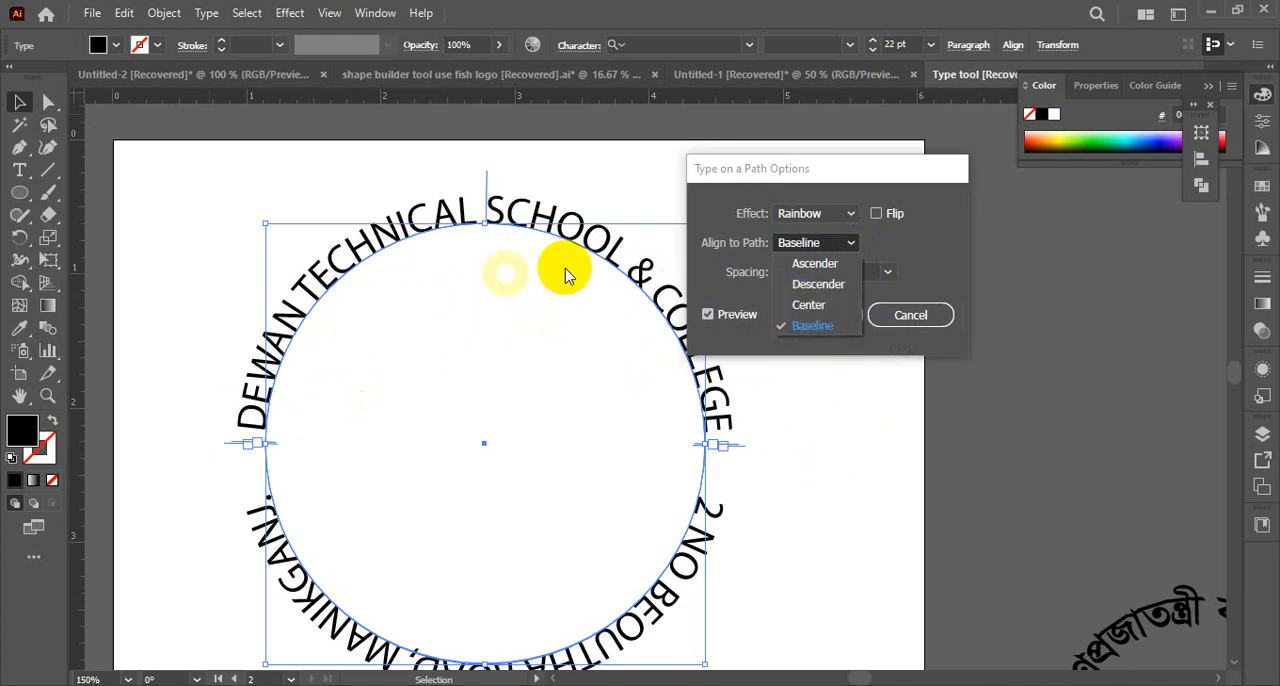
{"action": "left_click", "coordinate": [807, 305]}
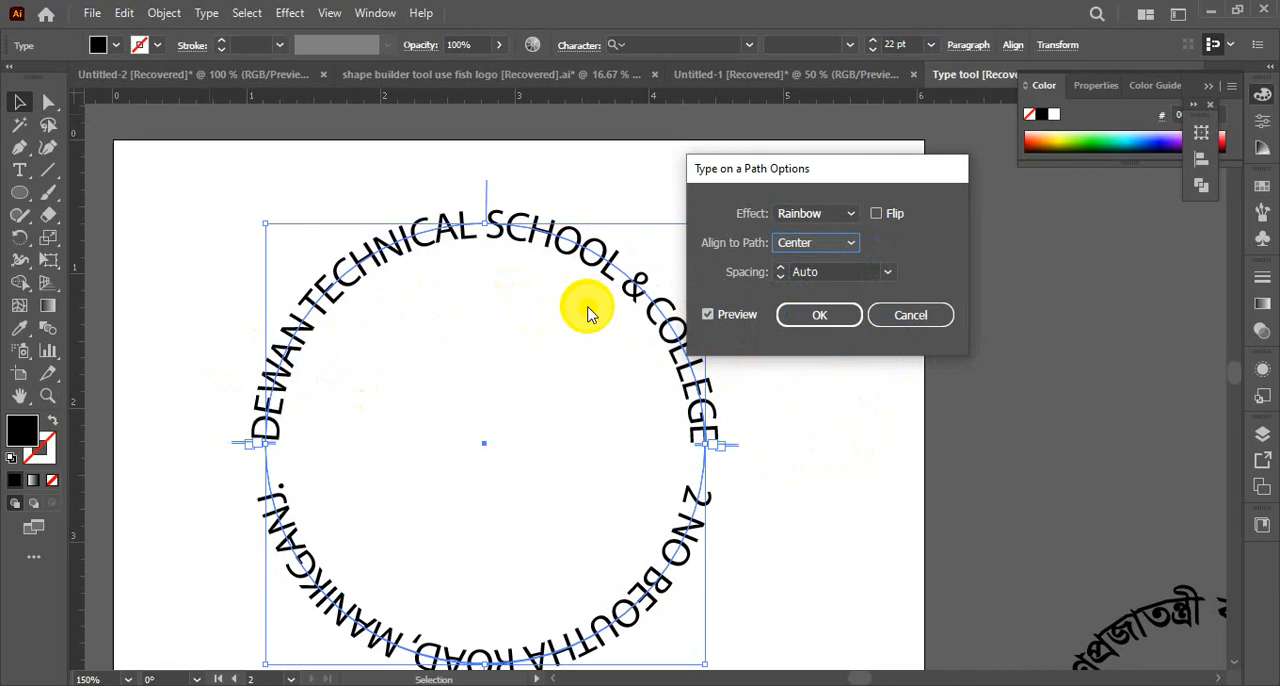
{"action": "left_click", "coordinate": [822, 318]}
{"action": "left_click", "coordinate": [760, 300]}
{"action": "scroll", "coordinate": [760, 306], "scroll_direction": "down", "scroll_amount": 3}
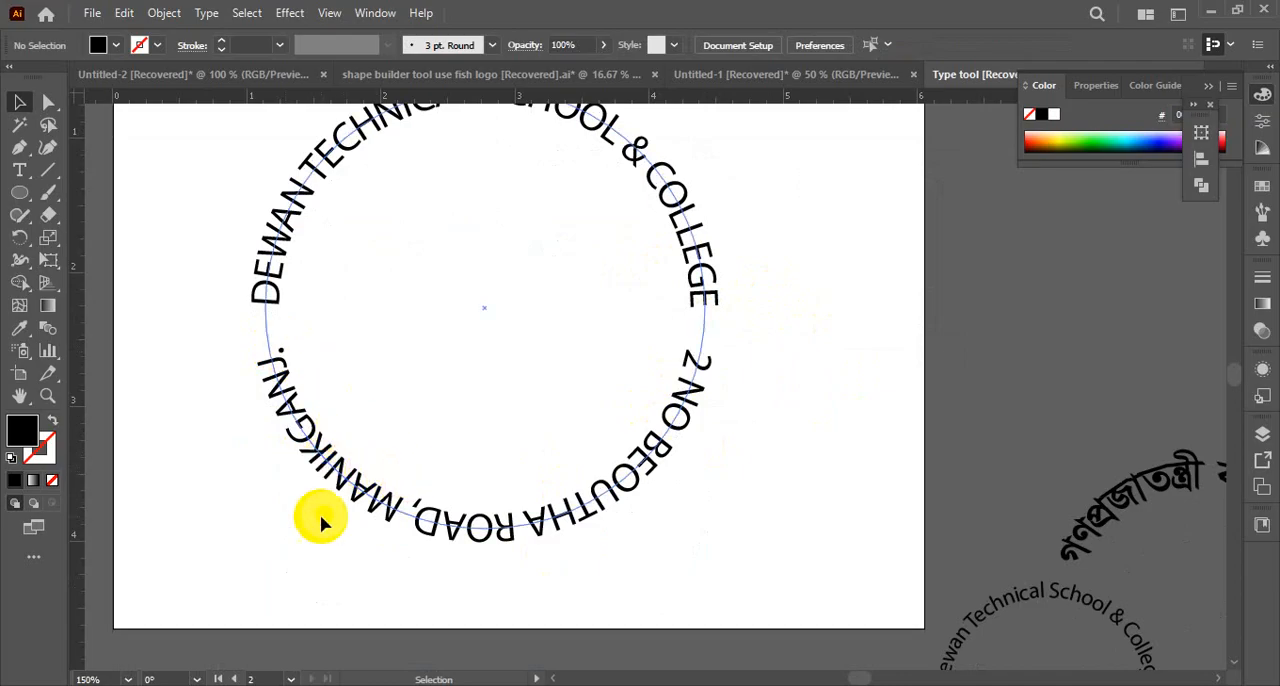
{"action": "left_click", "coordinate": [427, 527]}
{"action": "left_click", "coordinate": [418, 565]}
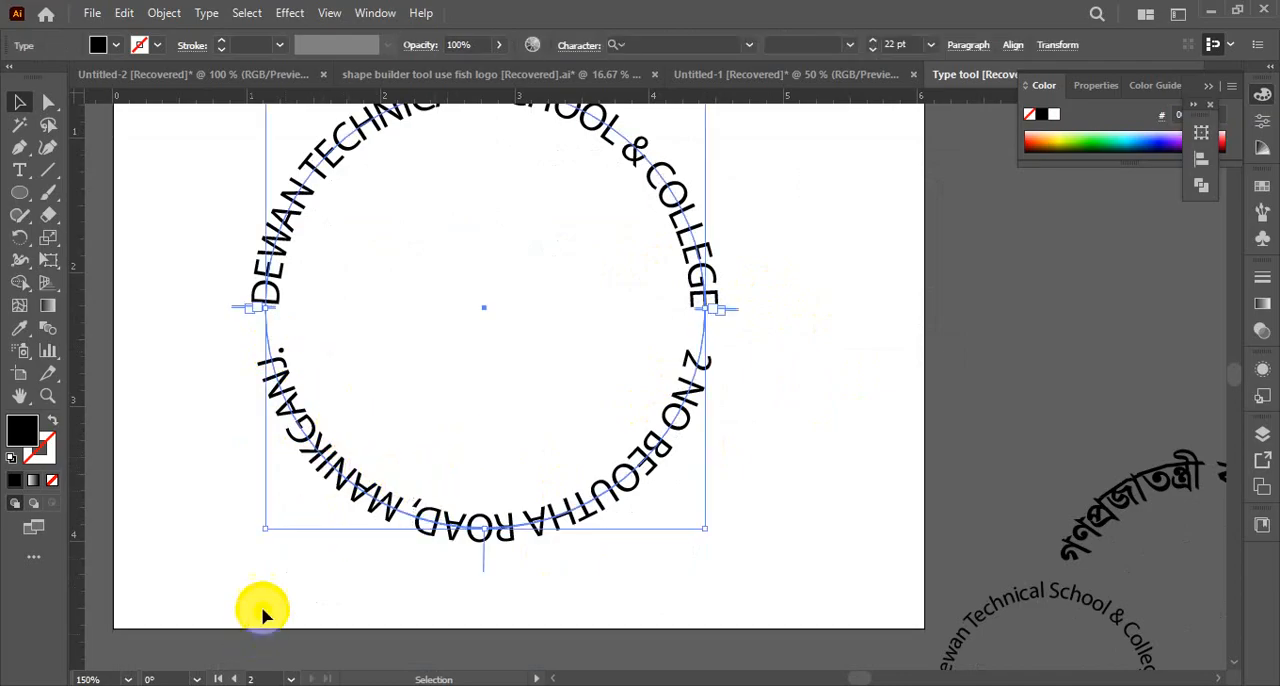
{"action": "left_click", "coordinate": [300, 600]}
{"action": "left_click", "coordinate": [393, 512]}
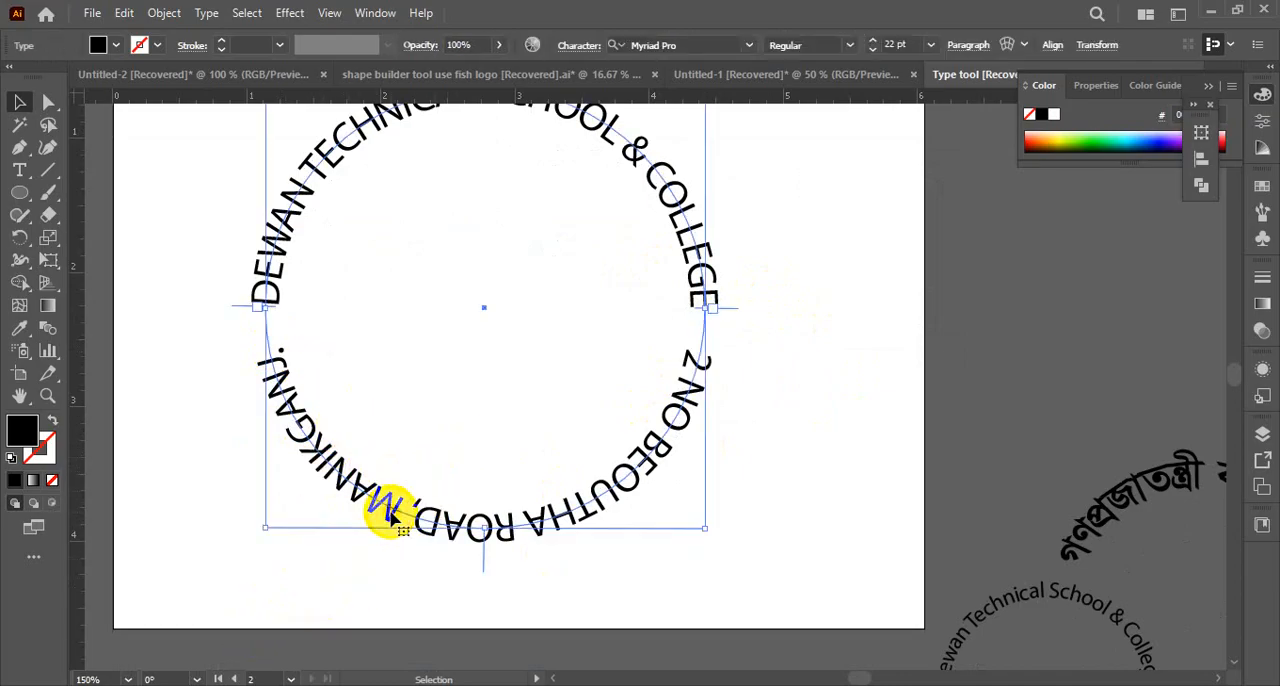
{"action": "left_click", "coordinate": [323, 556]}
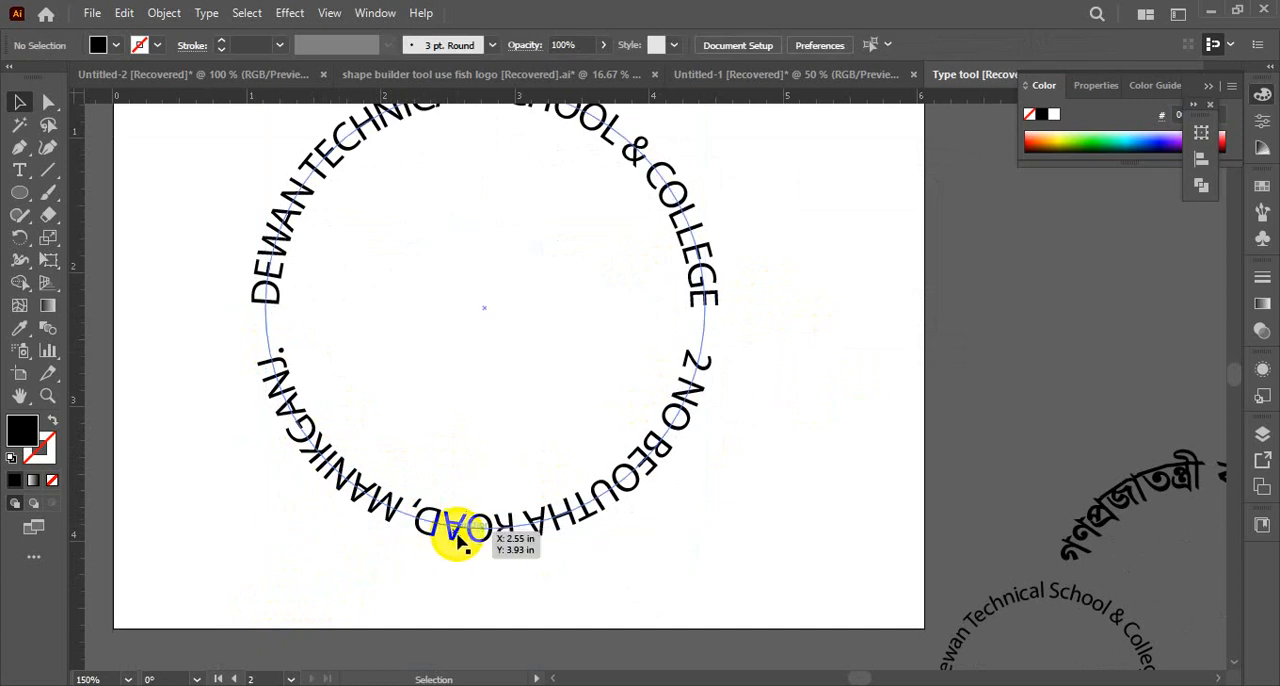
{"action": "left_click", "coordinate": [455, 540]}
{"action": "right_click", "coordinate": [457, 537]}
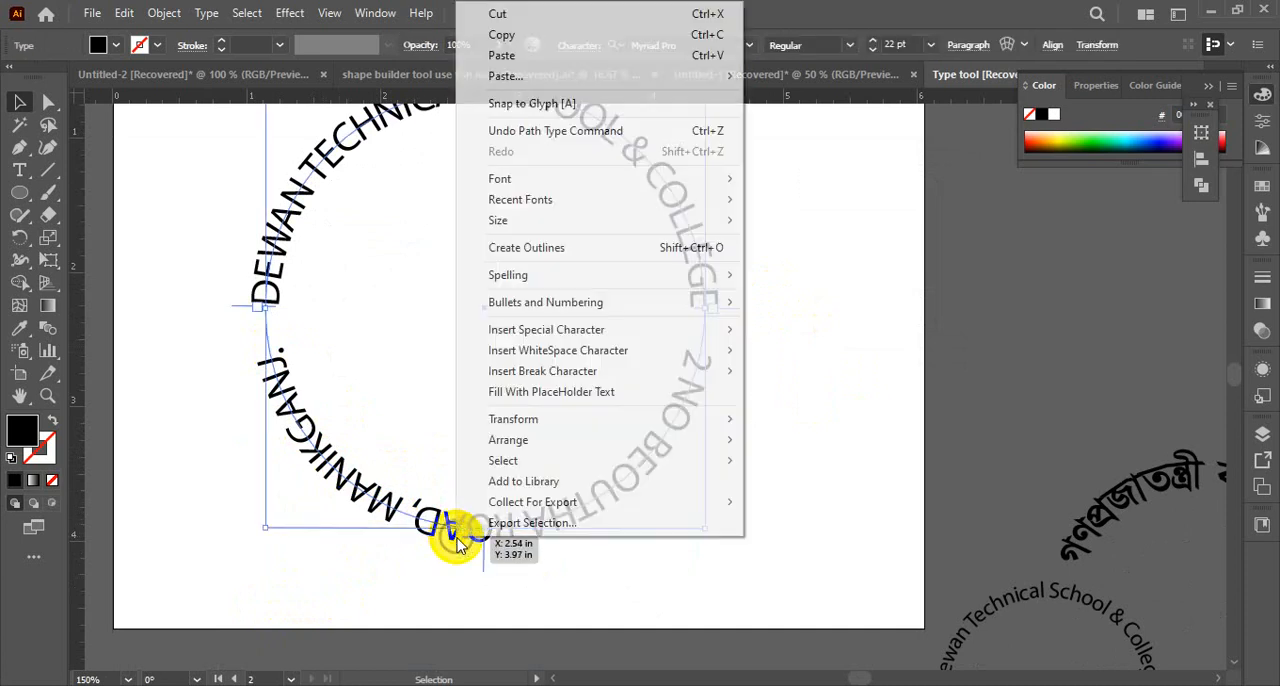
{"action": "left_click", "coordinate": [334, 543]}
{"action": "left_click", "coordinate": [262, 290]}
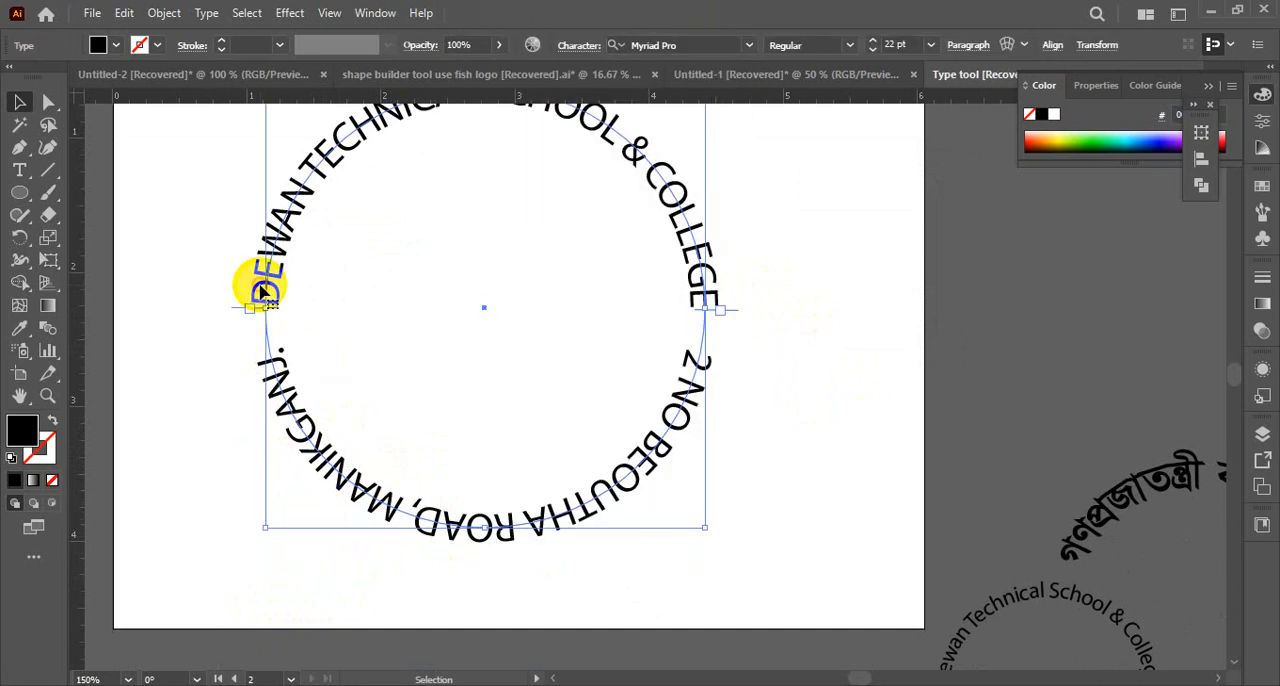
{"action": "left_click", "coordinate": [304, 287]}
{"action": "left_click", "coordinate": [287, 296]}
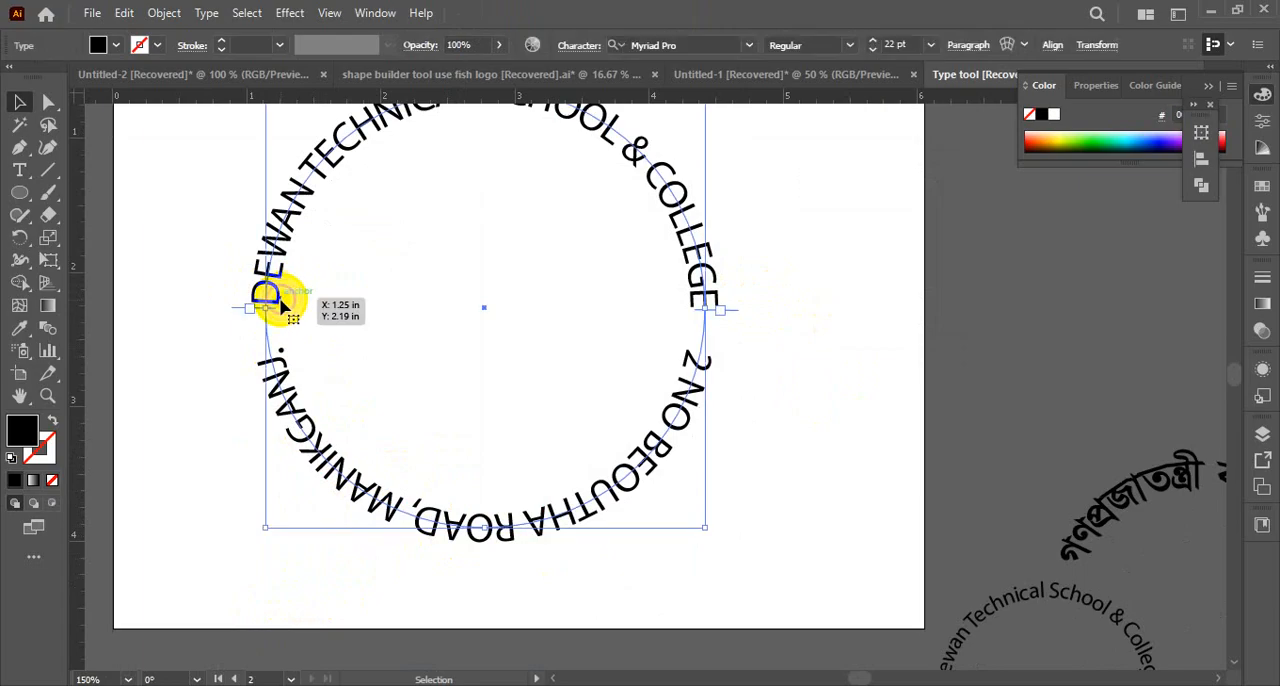
{"action": "left_click", "coordinate": [400, 545]}
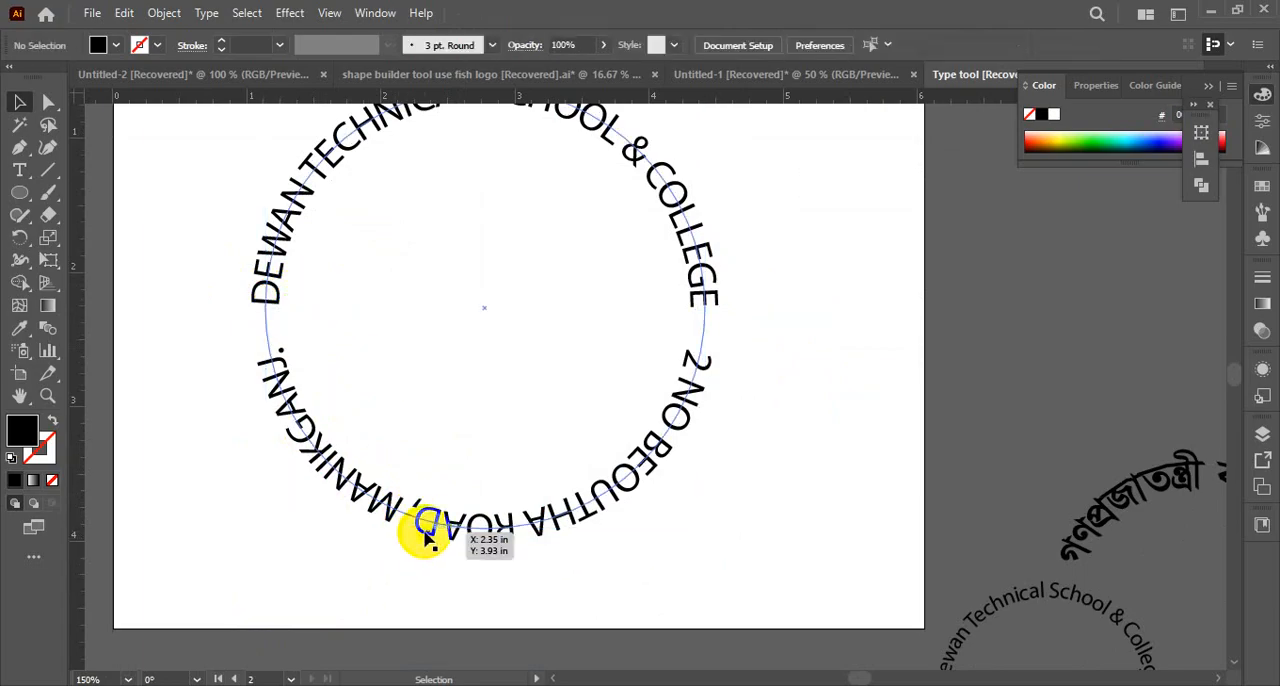
{"action": "left_click_drag", "start_coordinate": [272, 336], "coordinate": [218, 340]}
{"action": "key", "text": "ctrl+z"}
{"action": "key", "text": "ctrl+z"}
{"action": "key", "text": "ctrl+z"}
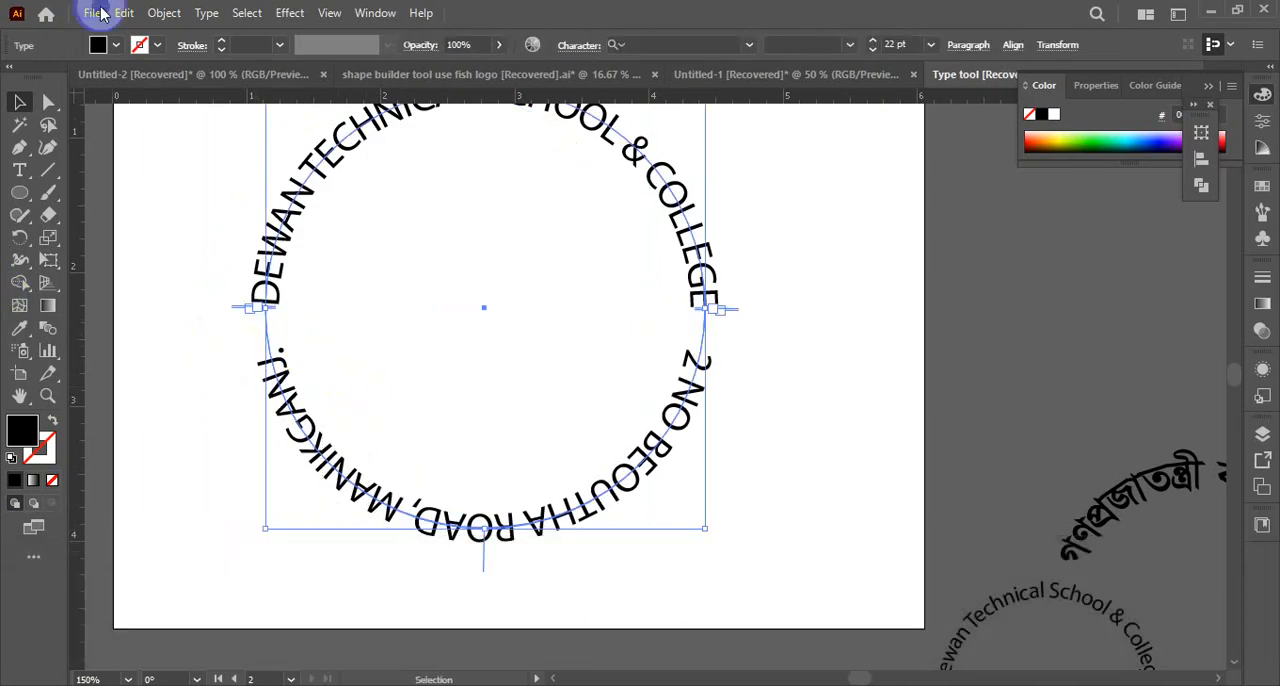
{"action": "left_click", "coordinate": [206, 16]}
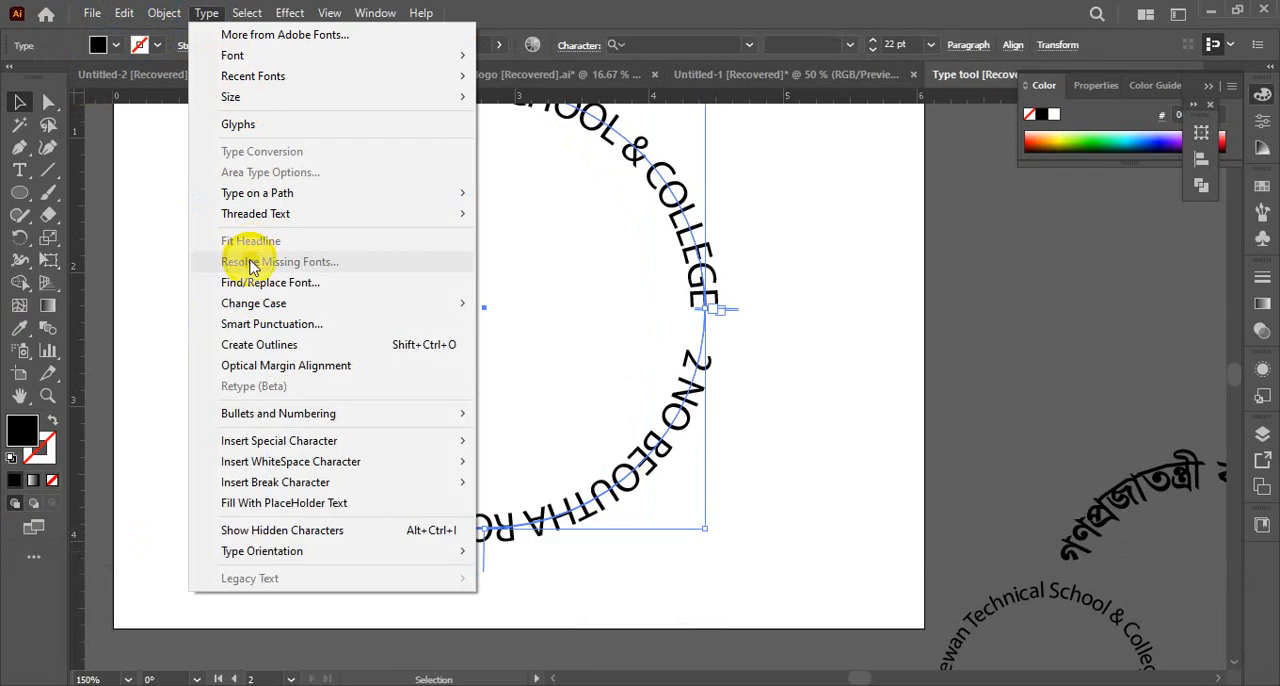
{"action": "mouse_move", "coordinate": [273, 200]}
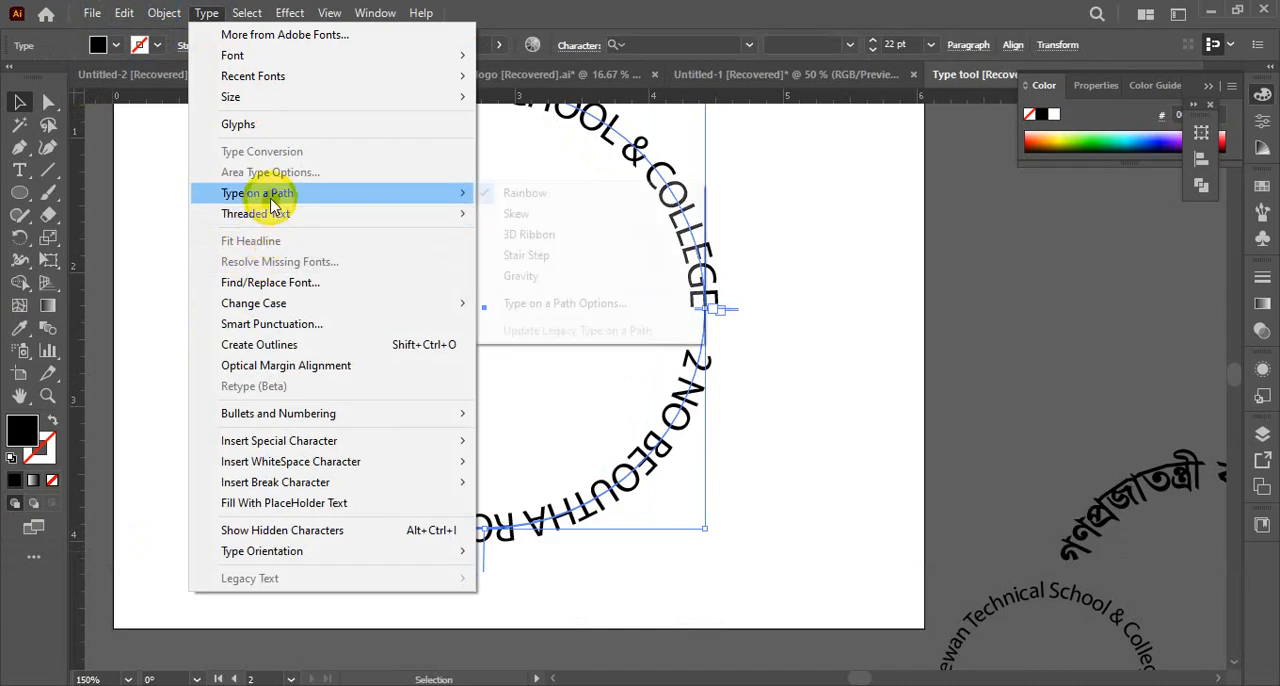
{"action": "left_click", "coordinate": [557, 303]}
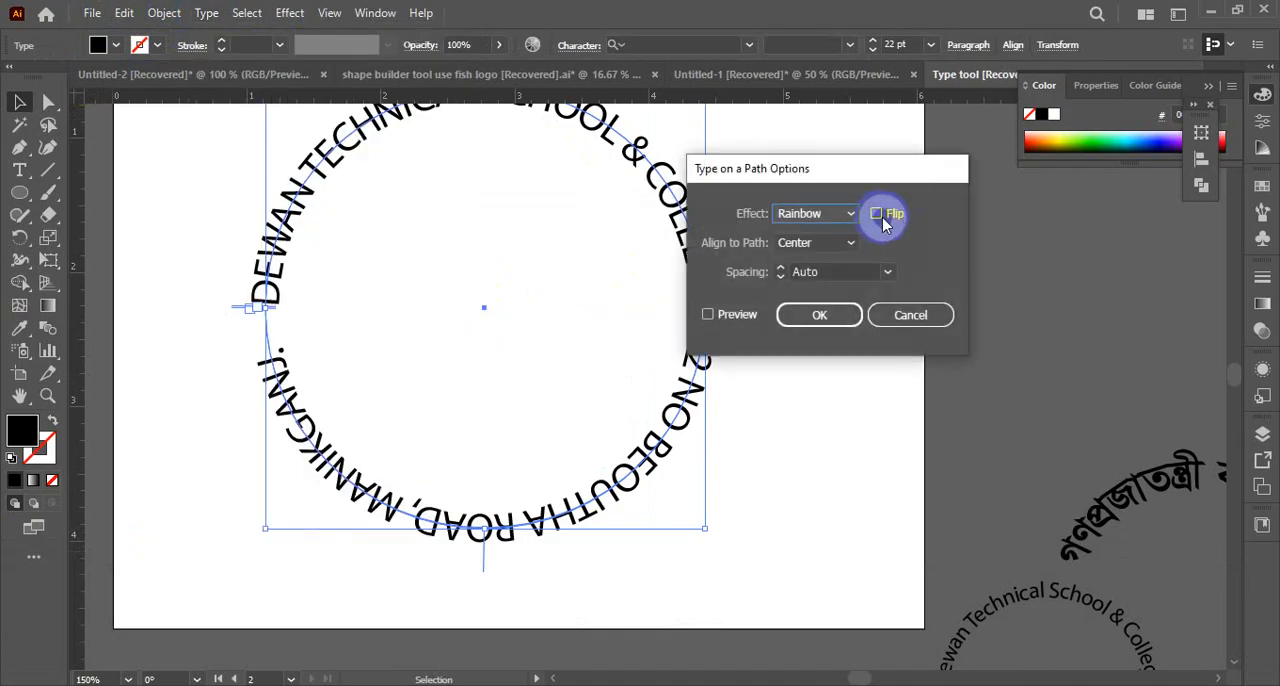
{"action": "left_click", "coordinate": [709, 315]}
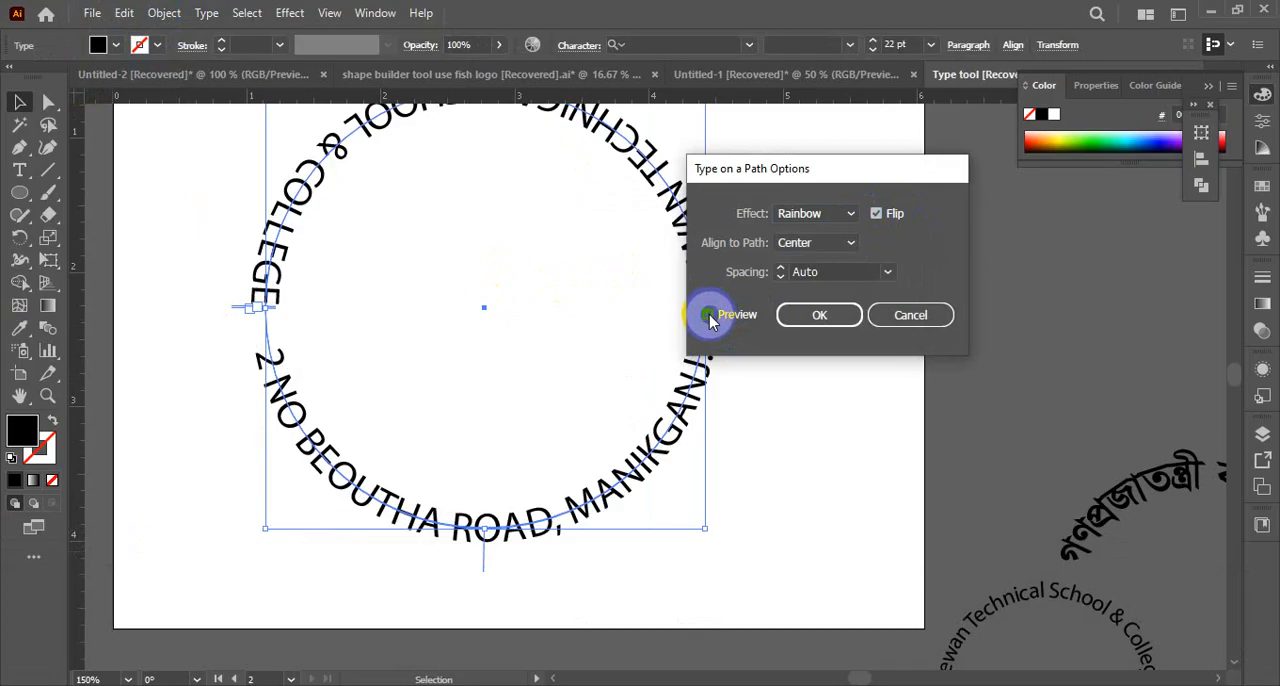
{"action": "key", "text": "ctrl+z"}
{"action": "left_click", "coordinate": [893, 318]}
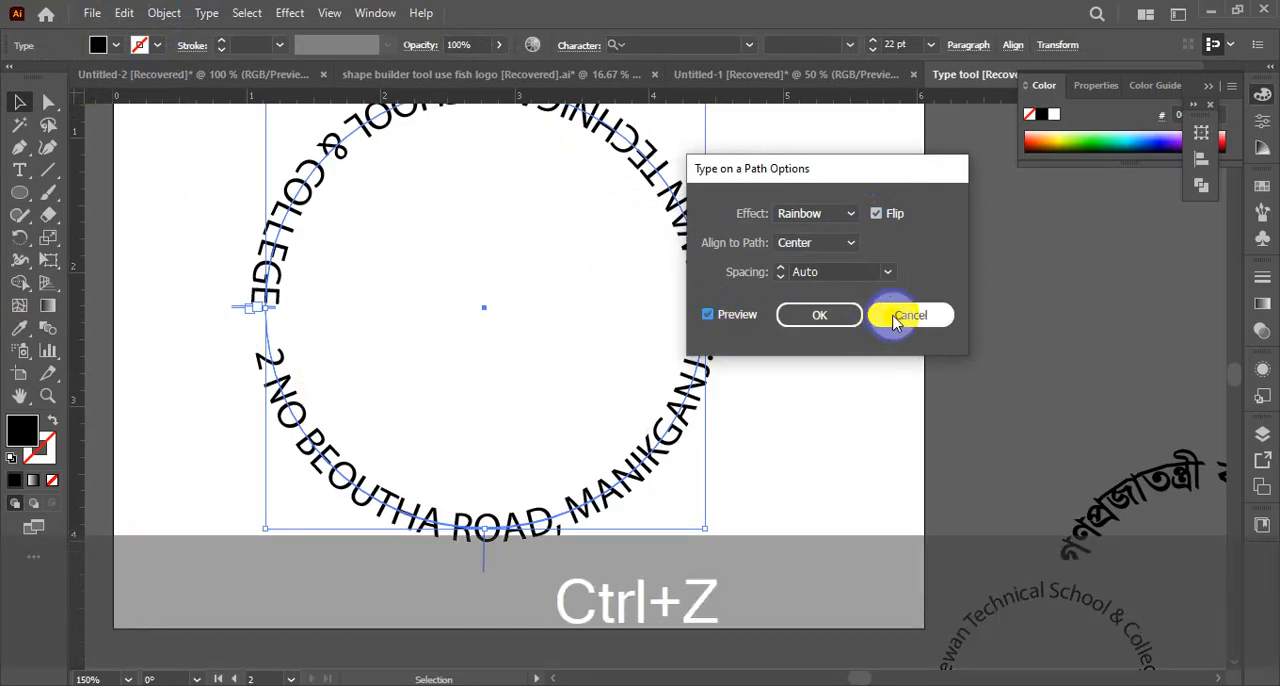
{"action": "left_click", "coordinate": [20, 102]}
{"action": "left_click", "coordinate": [208, 207]}
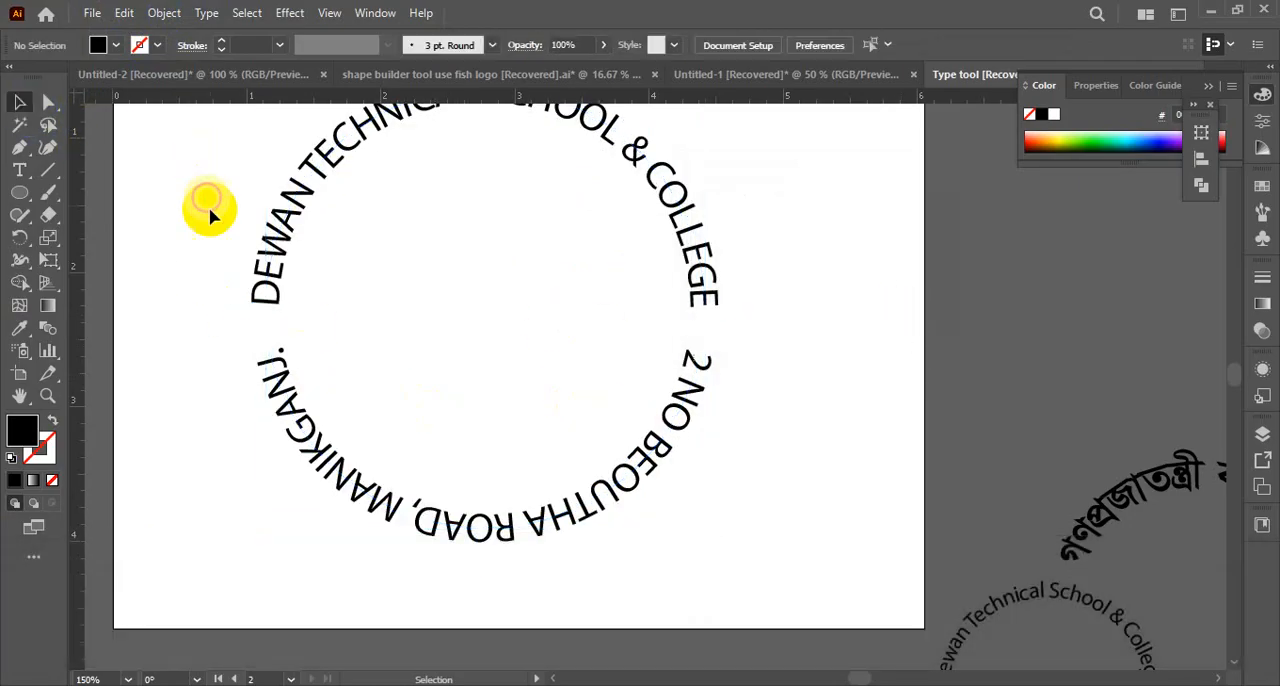
Try moving the address text off the shared circle and undo the move
{"action": "key", "text": "ctrl+space"}
{"action": "left_click", "coordinate": [540, 293]}
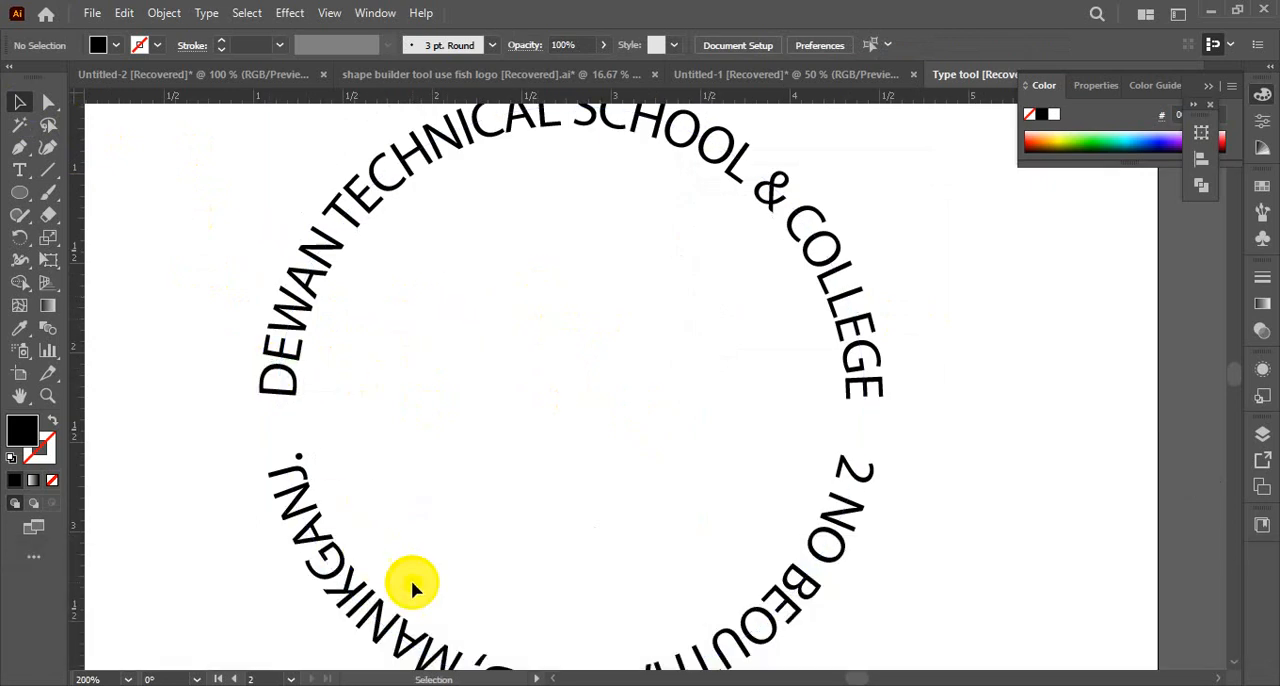
{"action": "left_click_drag", "start_coordinate": [327, 553], "coordinate": [264, 609]}
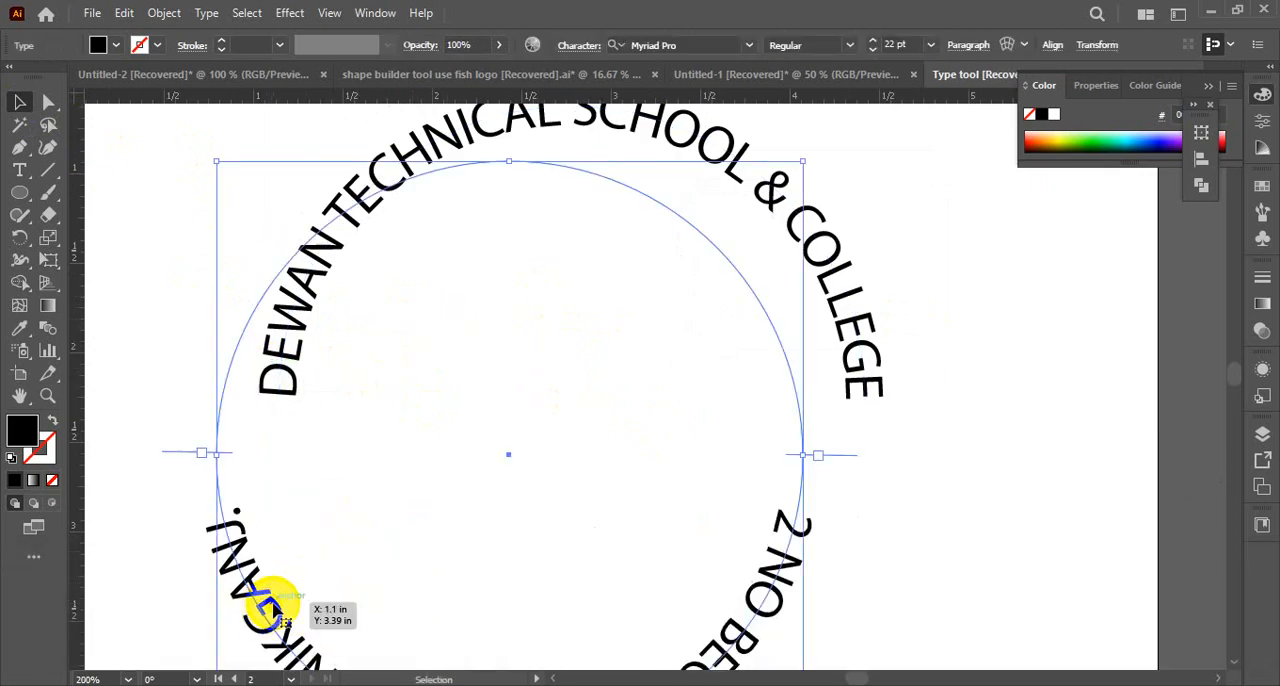
{"action": "key", "text": "ctrl+z"}
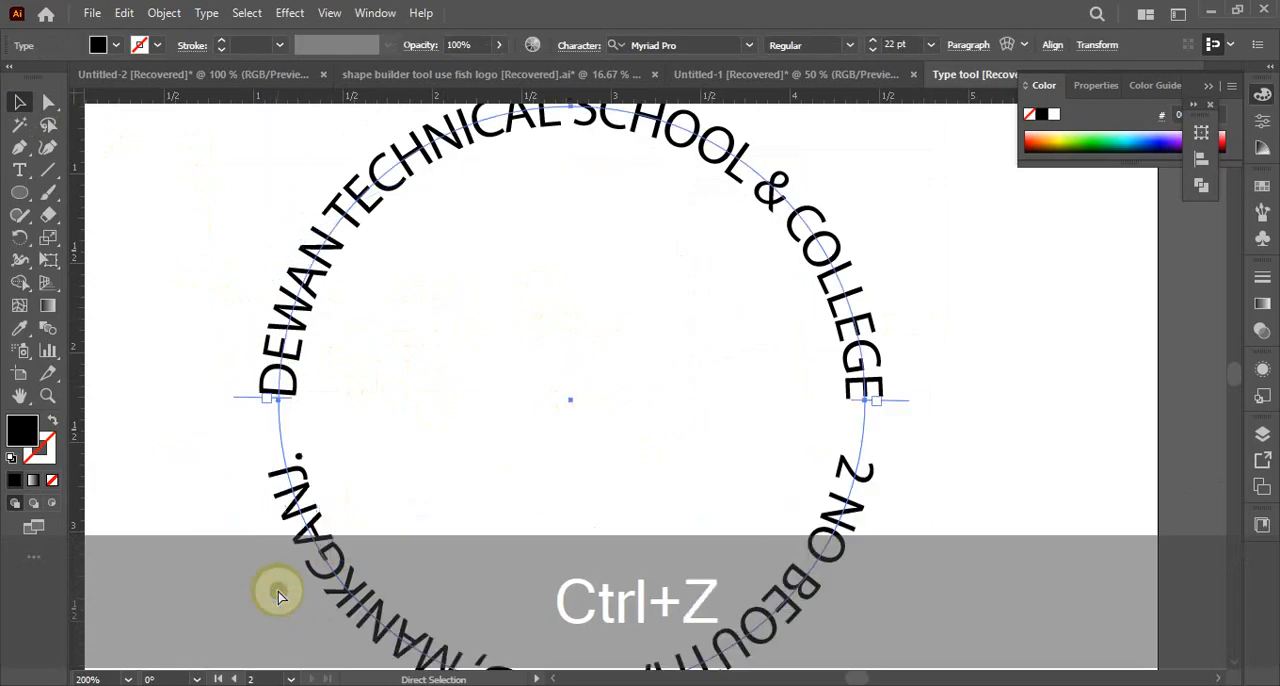
{"action": "left_click", "coordinate": [49, 102]}
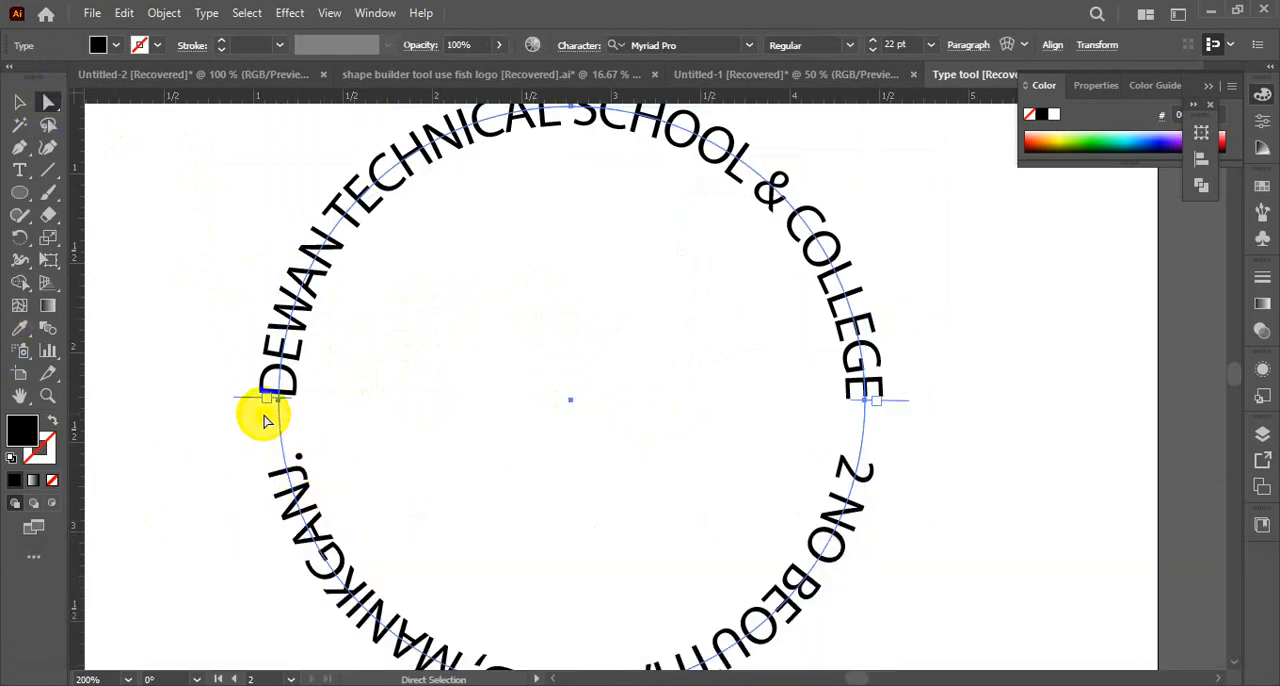
{"action": "left_click_drag", "start_coordinate": [265, 421], "coordinate": [284, 480]}
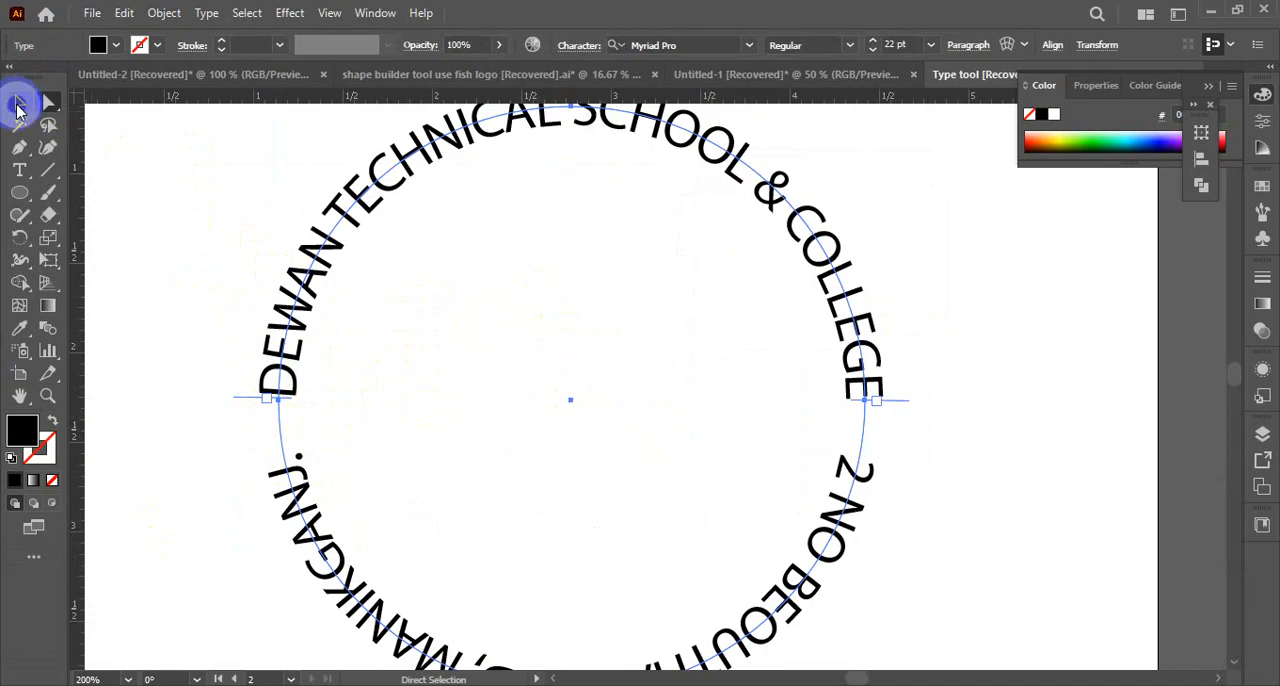
Flip only the address text on its path so it reads upright along the lower arc, keeping the Rainbow effect and Center alignment
{"action": "left_click", "coordinate": [18, 104]}
{"action": "left_click_drag", "start_coordinate": [300, 515], "coordinate": [258, 565]}
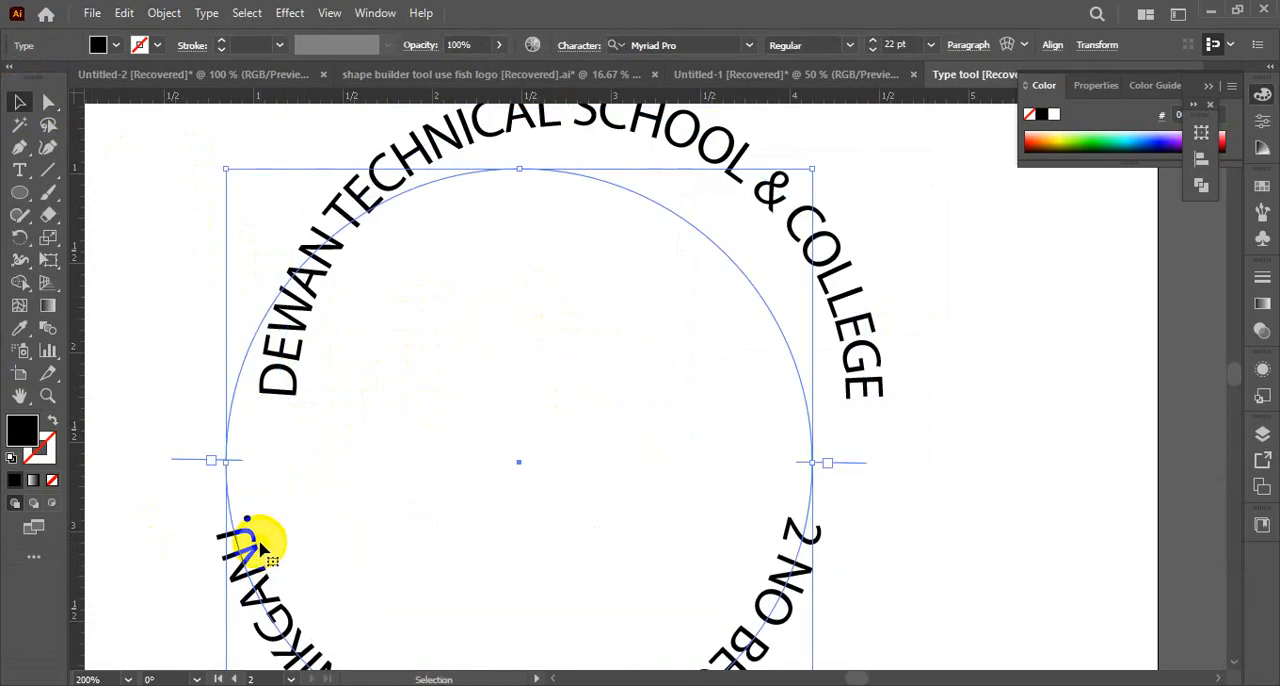
{"action": "key", "text": "ctrl+z"}
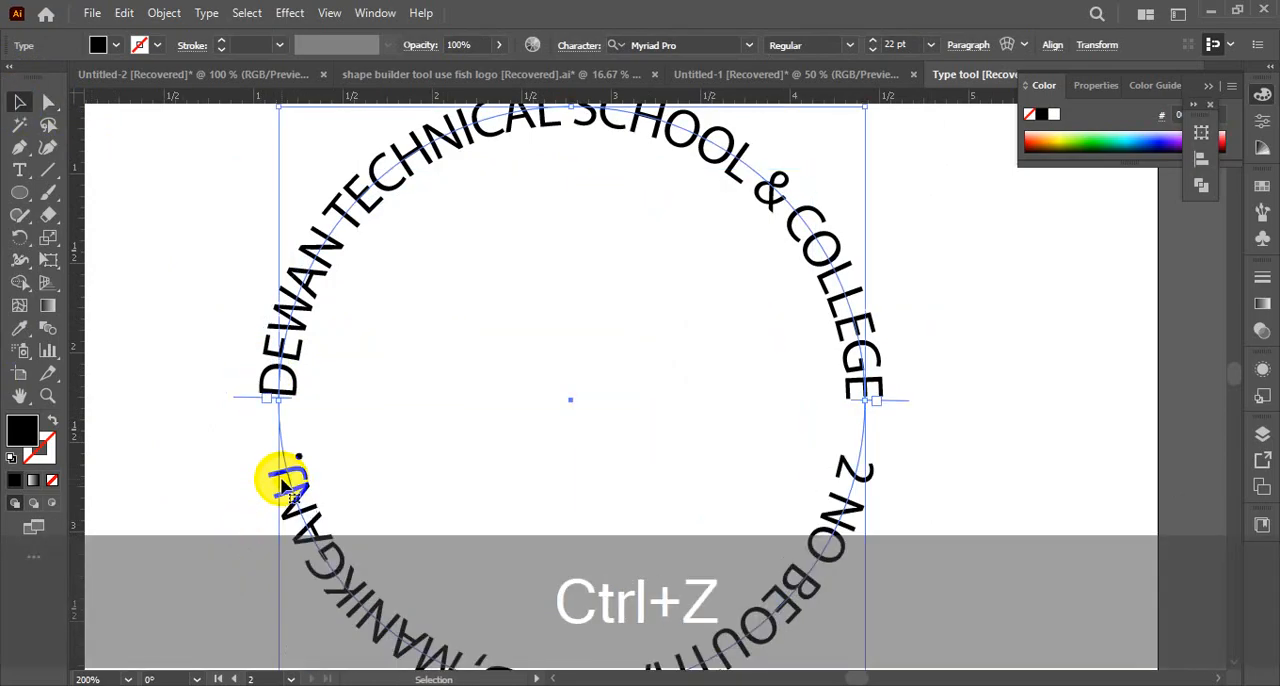
{"action": "left_click", "coordinate": [206, 16]}
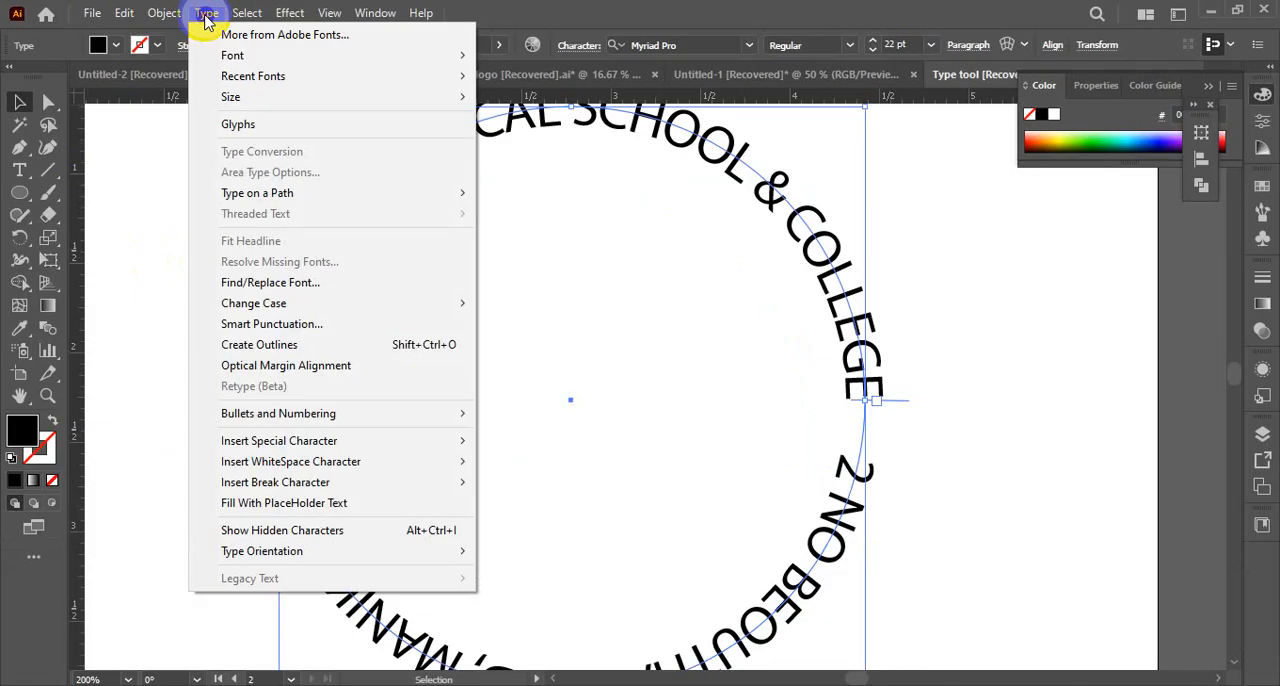
{"action": "mouse_move", "coordinate": [320, 193]}
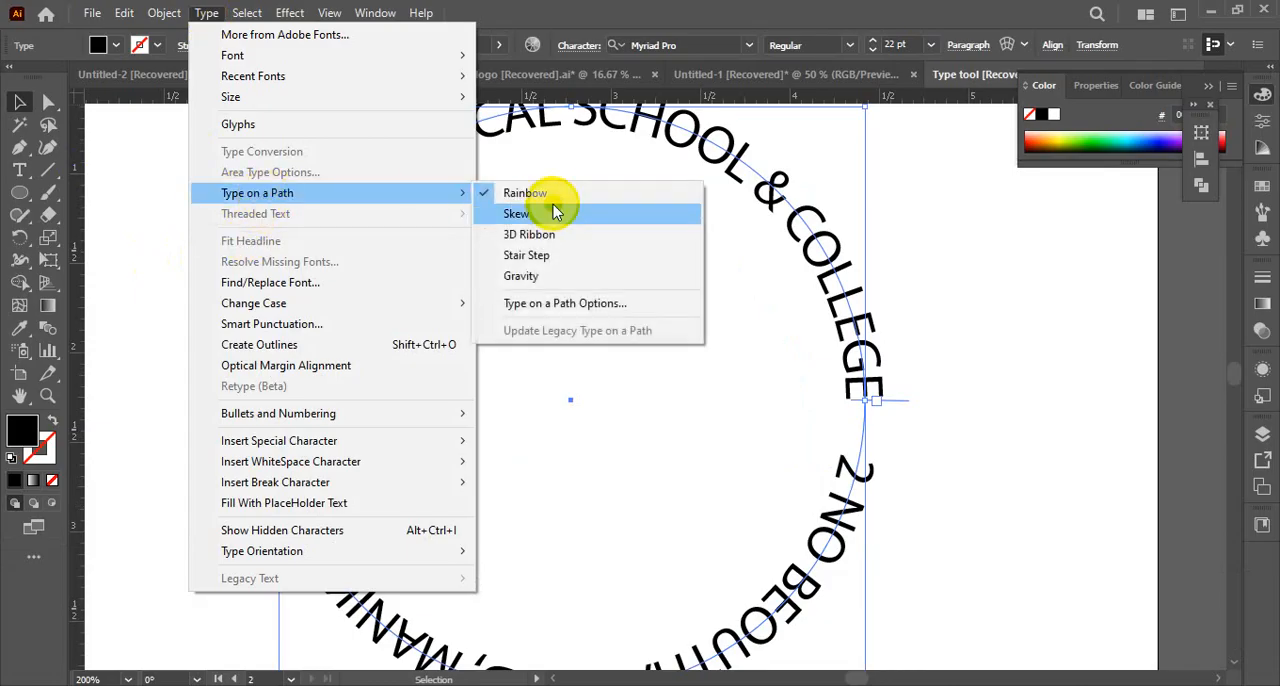
{"action": "left_click", "coordinate": [530, 302]}
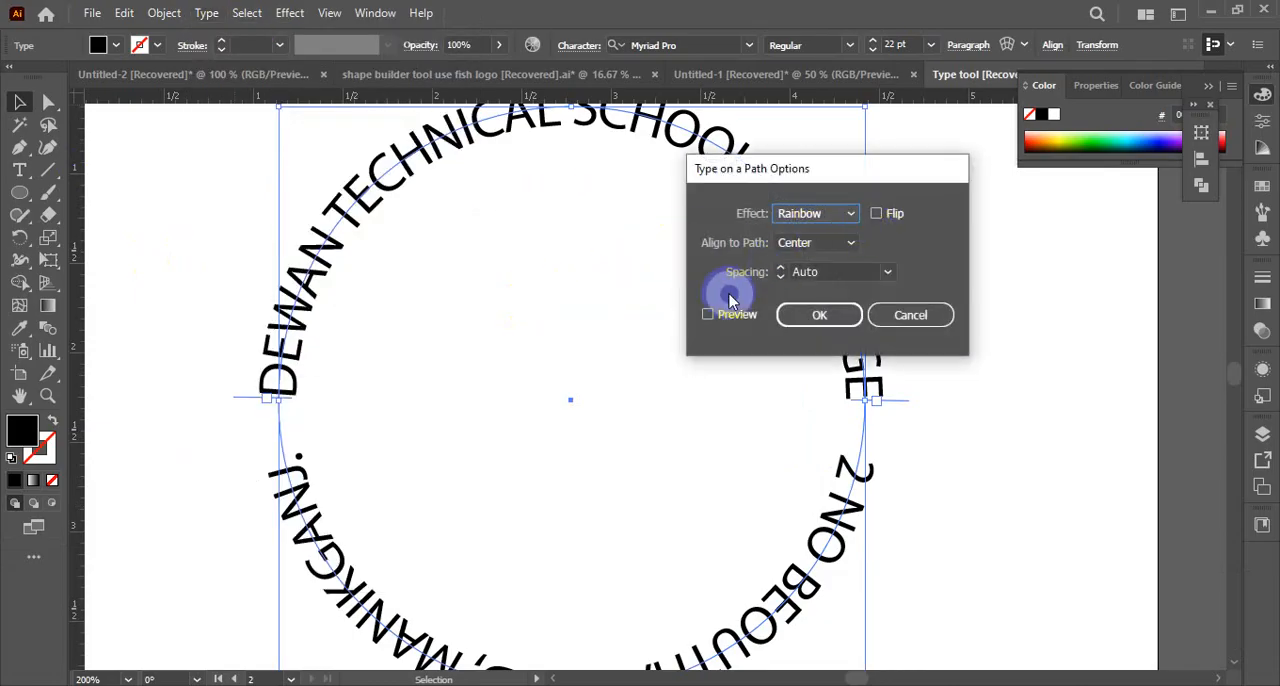
{"action": "left_click", "coordinate": [708, 315]}
{"action": "left_click", "coordinate": [876, 213]}
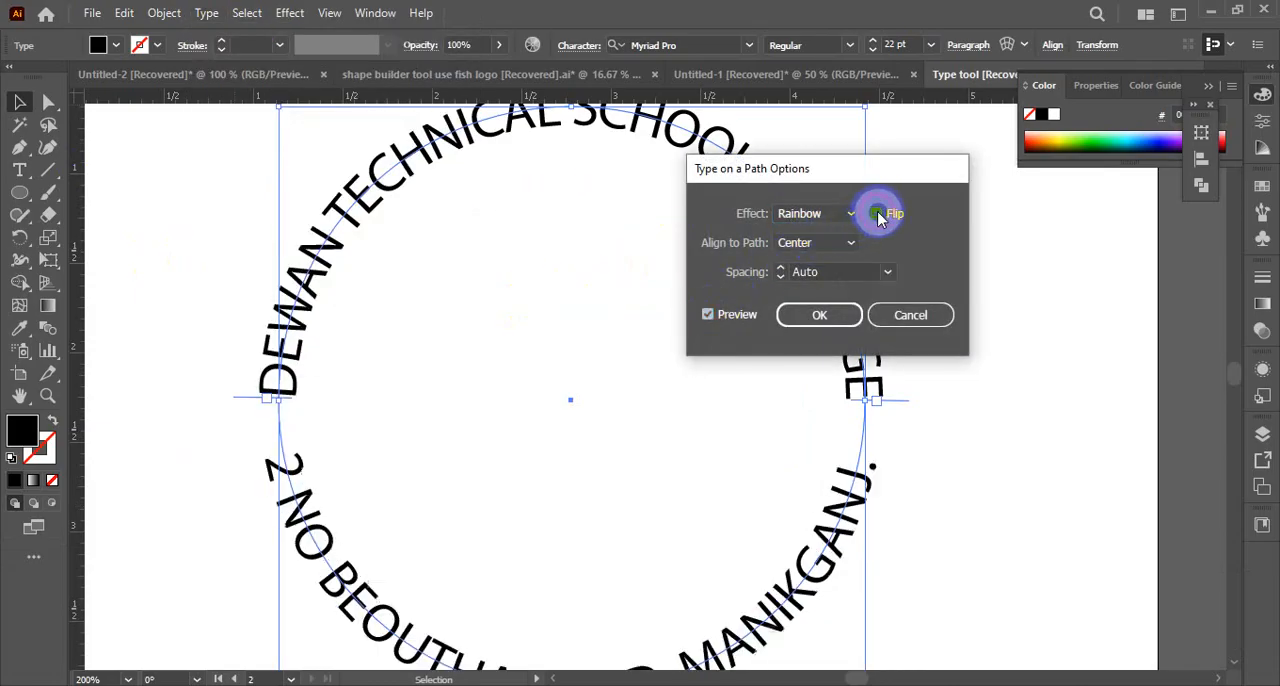
{"action": "left_click", "coordinate": [815, 308]}
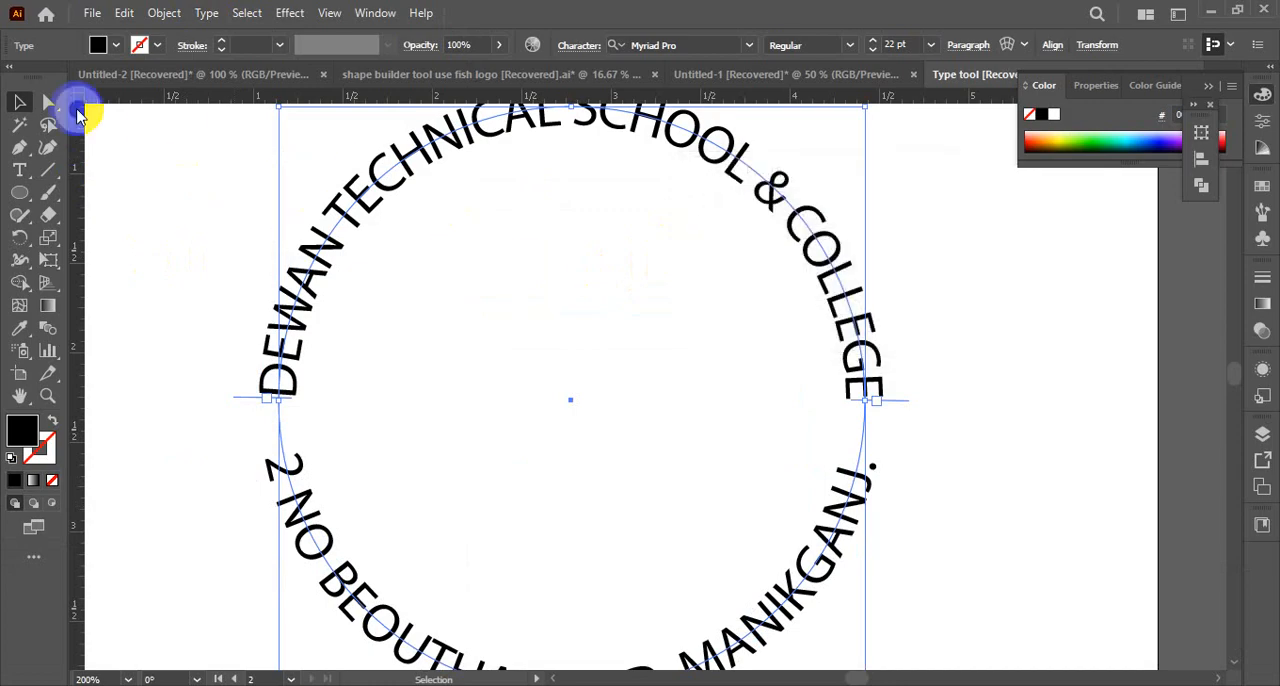
{"action": "left_click", "coordinate": [21, 102]}
{"action": "left_click", "coordinate": [983, 351]}
{"action": "scroll", "coordinate": [857, 380], "scroll_direction": "down", "scroll_amount": 3}
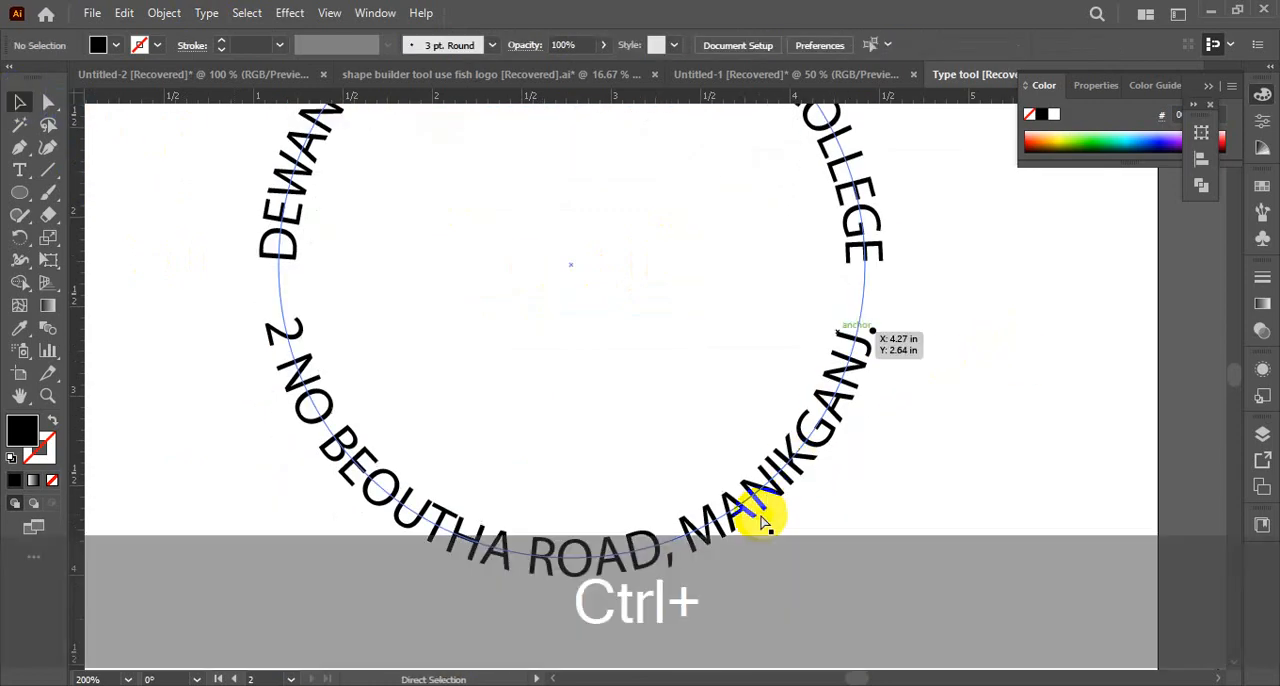
{"action": "key", "text": "ctrl+alt+space"}
{"action": "left_click", "coordinate": [720, 475], "text": "ctrl+alt"}
{"action": "scroll", "coordinate": [720, 470], "scroll_direction": "up", "scroll_amount": 6}
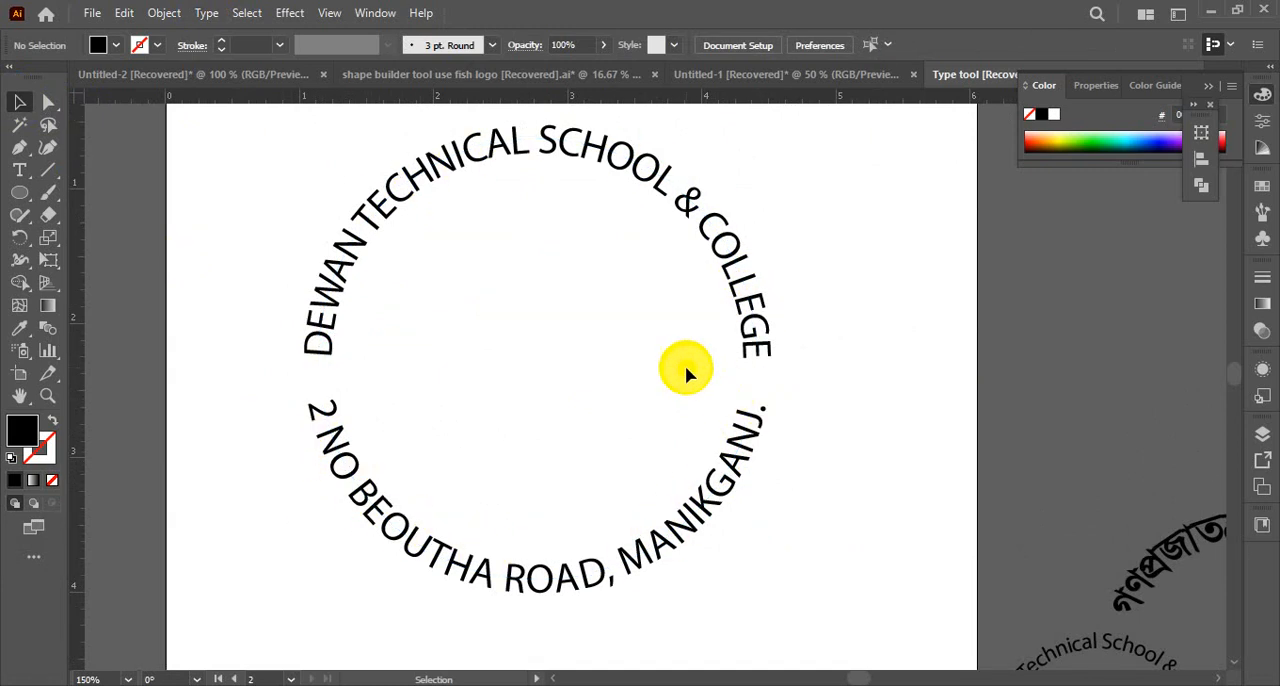
{"action": "left_click_drag", "start_coordinate": [300, 163], "coordinate": [523, 489]}
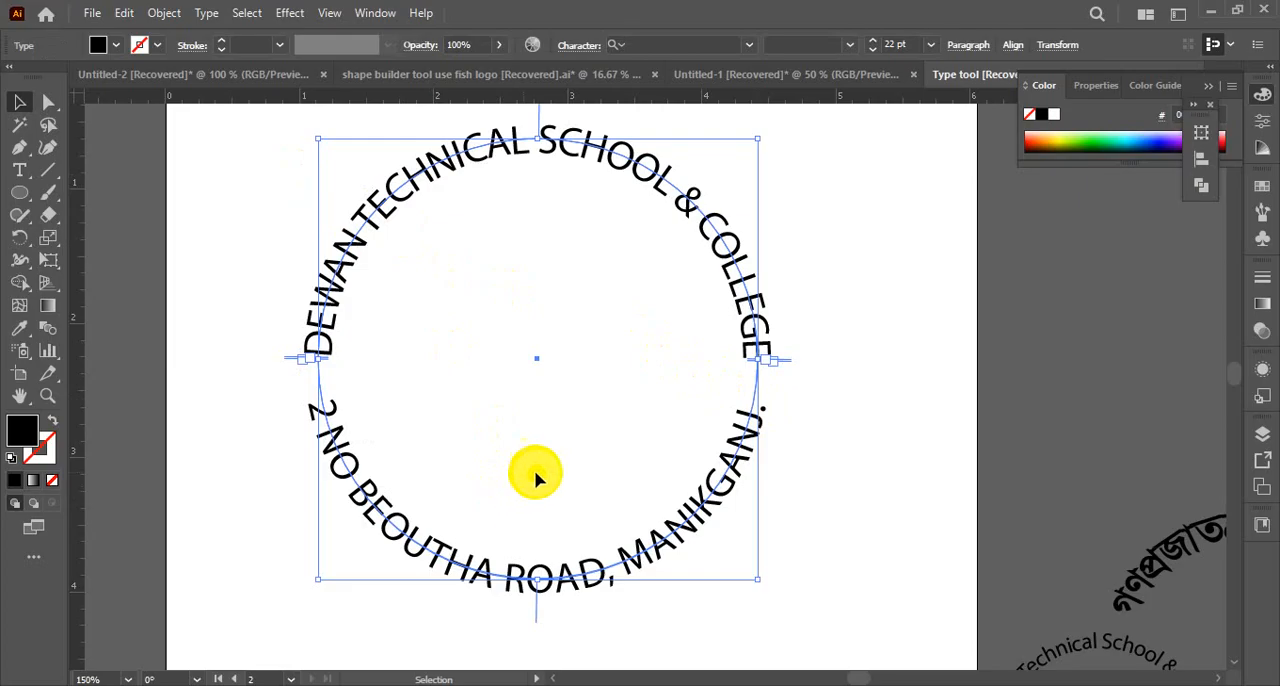
{"action": "left_click", "coordinate": [263, 203]}
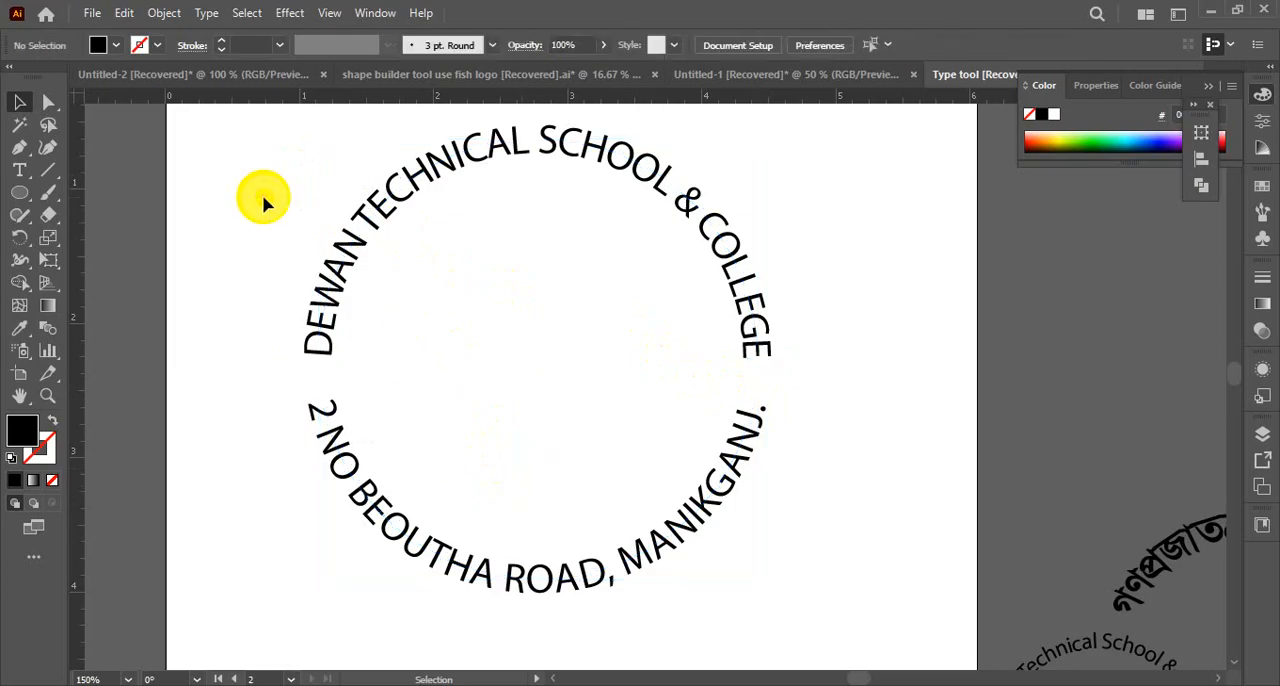
{"action": "left_click_drag", "start_coordinate": [263, 200], "coordinate": [748, 580]}
{"action": "left_click", "coordinate": [845, 497]}
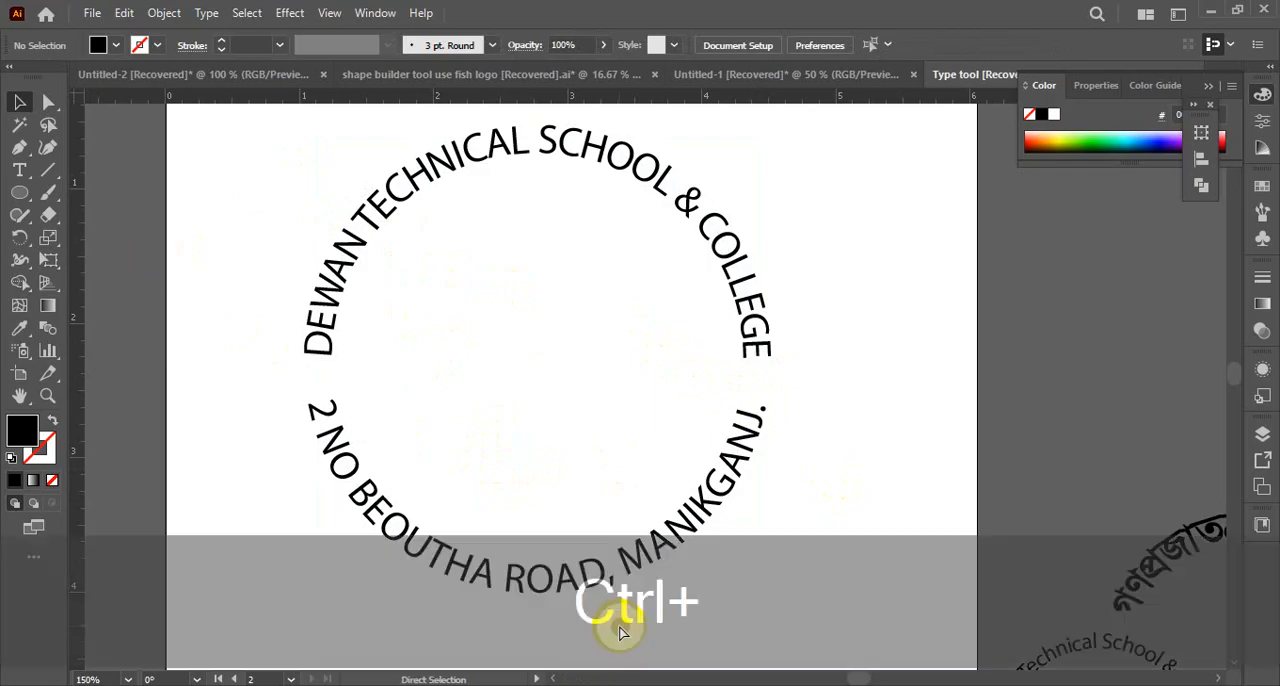
{"action": "key", "text": "ctrl+F10"}
{"action": "key", "text": "ctrl+F10"}
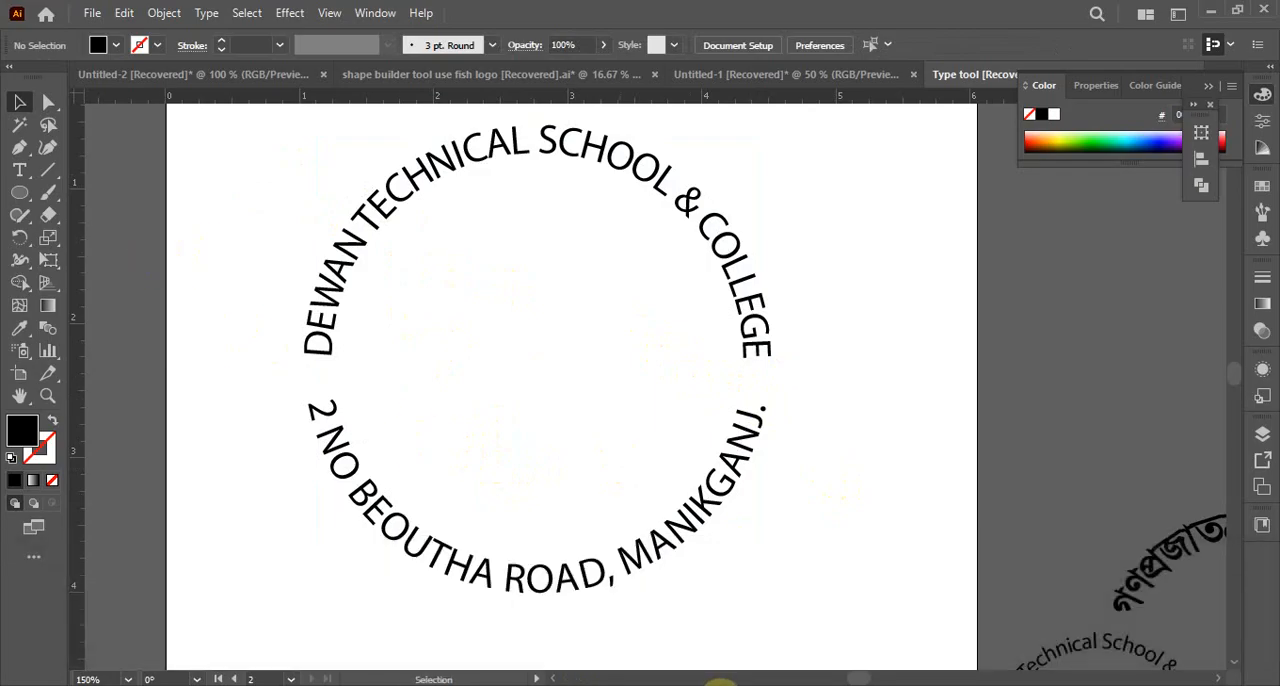
{"action": "key", "text": "ctrl+F10"}
{"action": "key", "text": "ctrl+F10"}
{"action": "key", "text": "ctrl+z"}
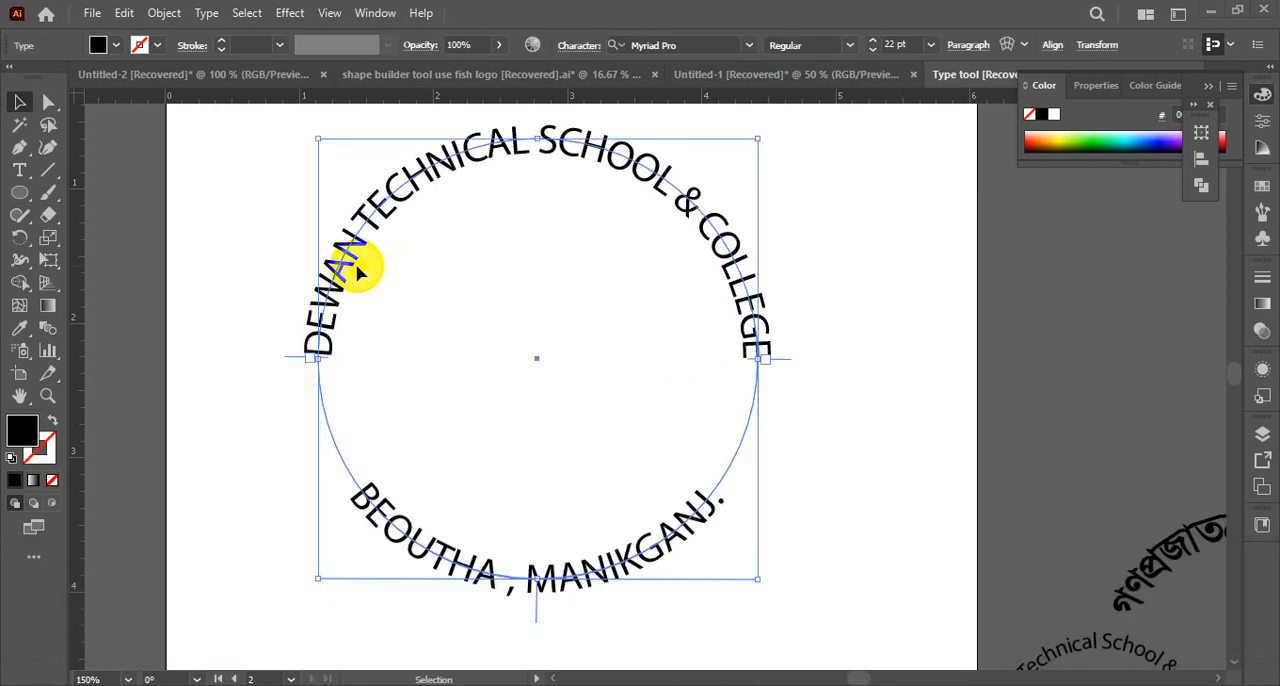
{"action": "left_click", "coordinate": [810, 348]}
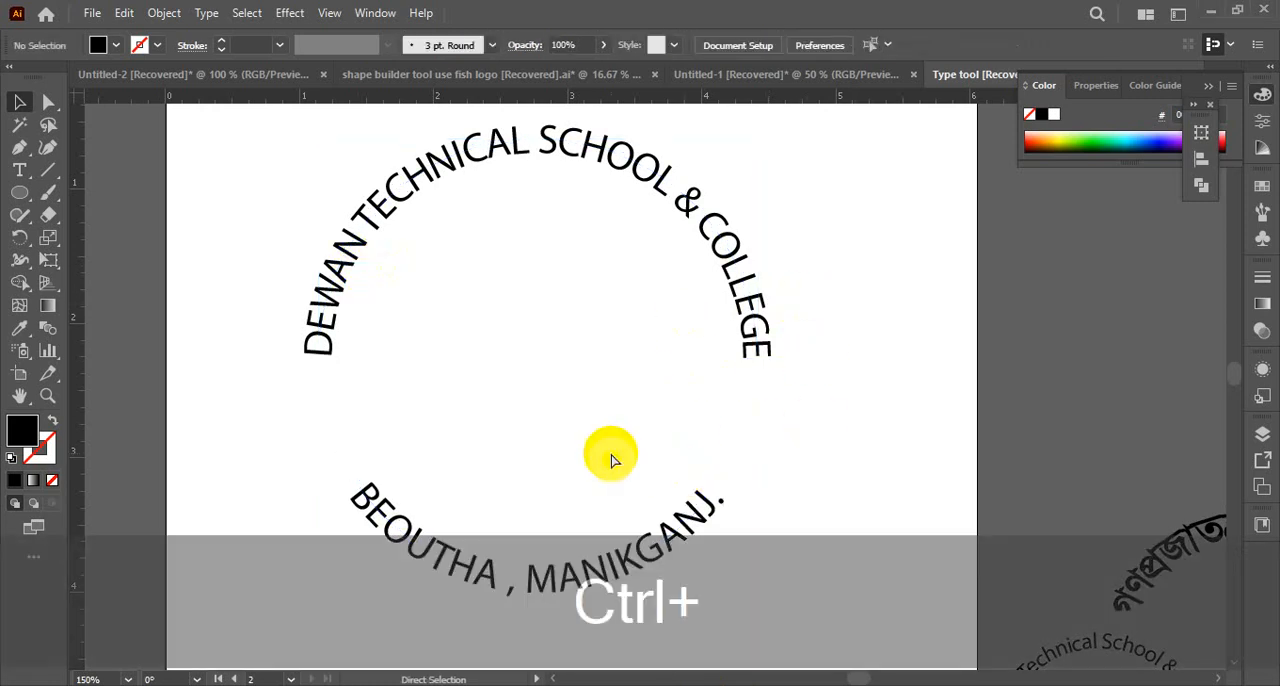
Draw a new artboard about 12.9 × 15 in on the empty canvas beyond the red circular logo and green text samples
{"action": "scroll", "coordinate": [653, 455], "scroll_direction": "up", "scroll_amount": 1}
{"action": "mouse_move", "coordinate": [653, 455]}
{"action": "left_mouse_down"}
{"action": "mouse_move", "coordinate": [754, 409]}
{"action": "mouse_move", "coordinate": [654, 437]}
{"action": "left_mouse_up"}
{"action": "left_click", "coordinate": [615, 421], "text": "ctrl+alt"}
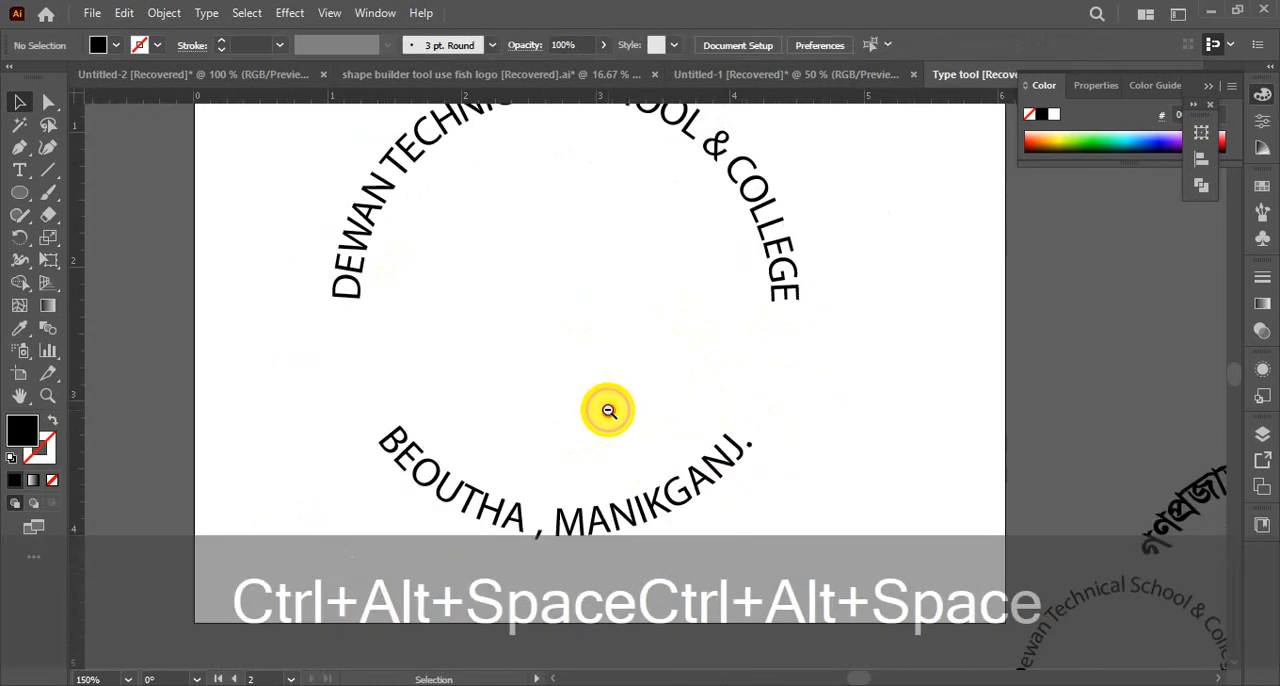
{"action": "left_click", "coordinate": [609, 412], "text": "ctrl+alt"}
{"action": "left_click", "coordinate": [609, 412], "text": "ctrl+alt"}
{"action": "left_click", "coordinate": [612, 414], "text": "ctrl+alt"}
{"action": "left_click_drag", "start_coordinate": [763, 447], "coordinate": [435, 438]}
{"action": "left_click_drag", "start_coordinate": [875, 411], "coordinate": [557, 409]}
{"action": "left_click_drag", "start_coordinate": [716, 413], "coordinate": [486, 391]}
{"action": "left_click_drag", "start_coordinate": [811, 403], "coordinate": [578, 404]}
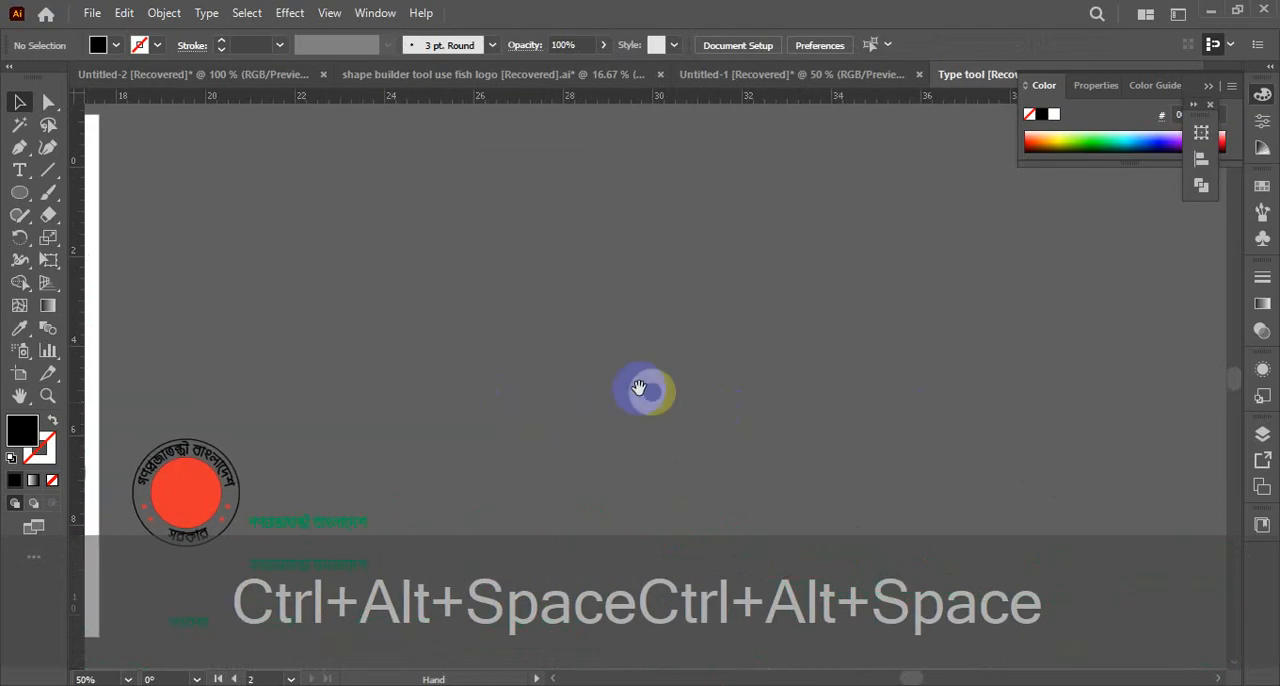
{"action": "left_click", "coordinate": [20, 373]}
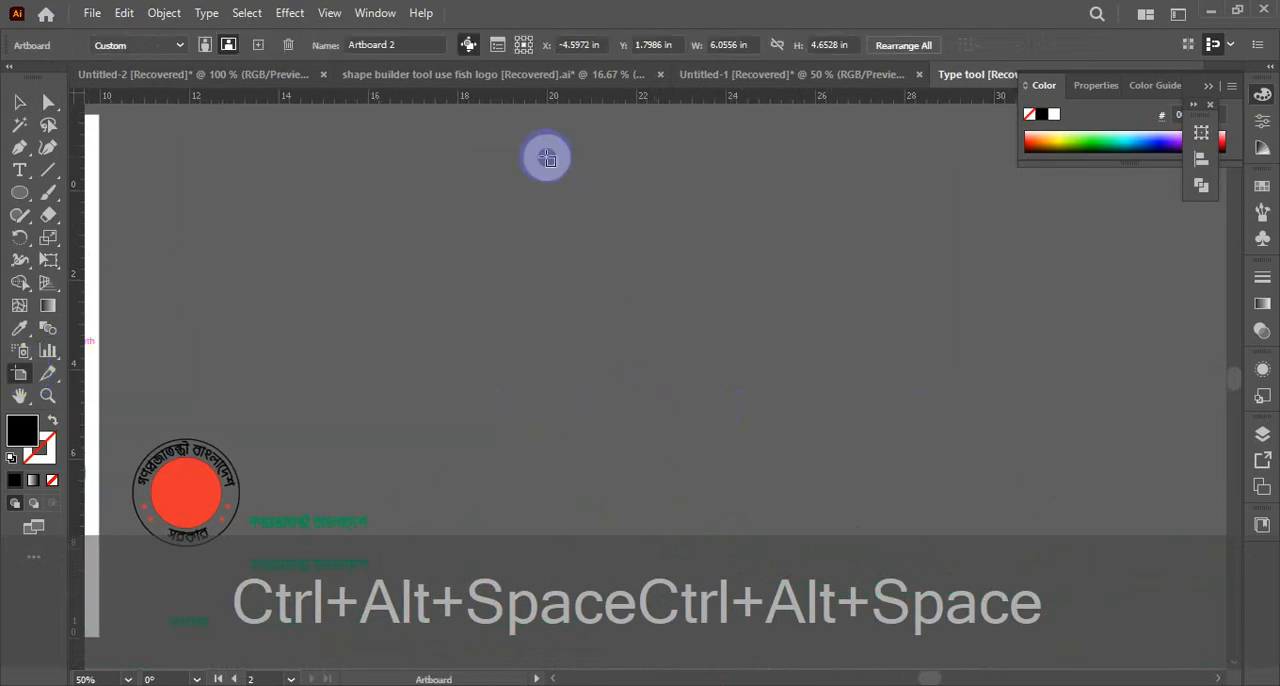
{"action": "mouse_move", "coordinate": [517, 154]}
{"action": "left_mouse_down"}
{"action": "mouse_move", "coordinate": [1100, 667]}
{"action": "mouse_move", "coordinate": [1063, 674]}
{"action": "mouse_move", "coordinate": [1094, 669]}
{"action": "left_mouse_up"}
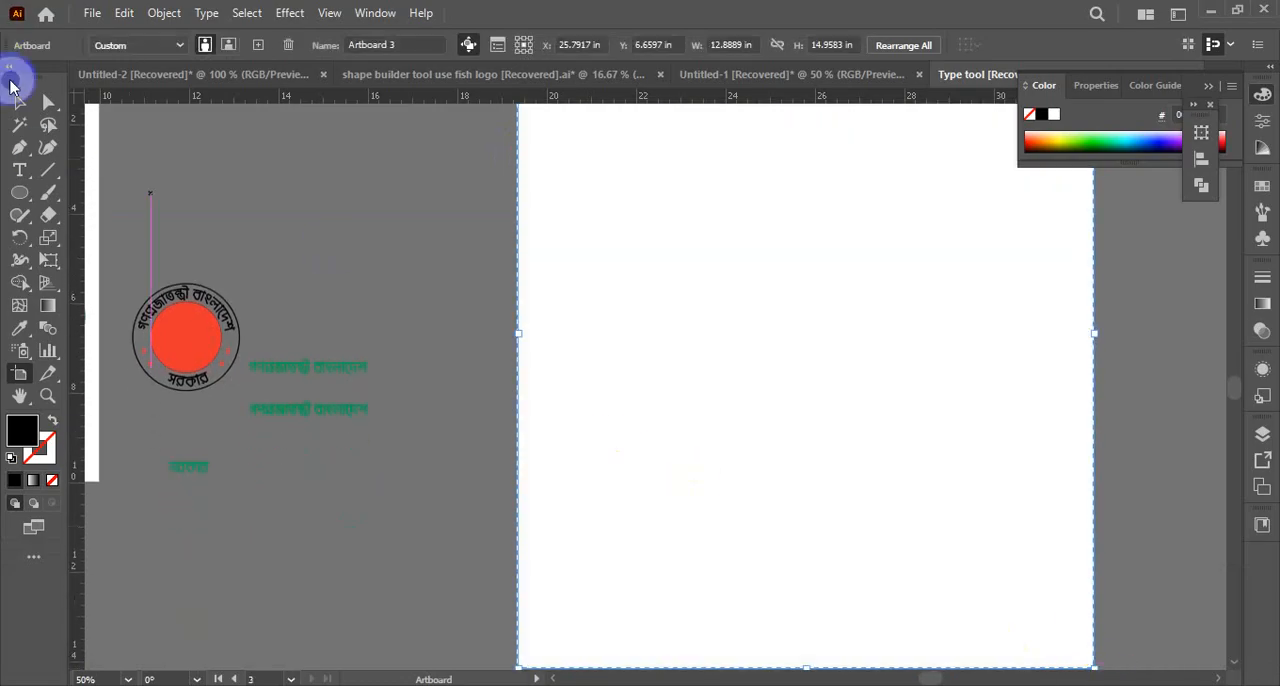
{"action": "left_click", "coordinate": [17, 102]}
{"action": "left_click_drag", "start_coordinate": [749, 334], "coordinate": [567, 442]}
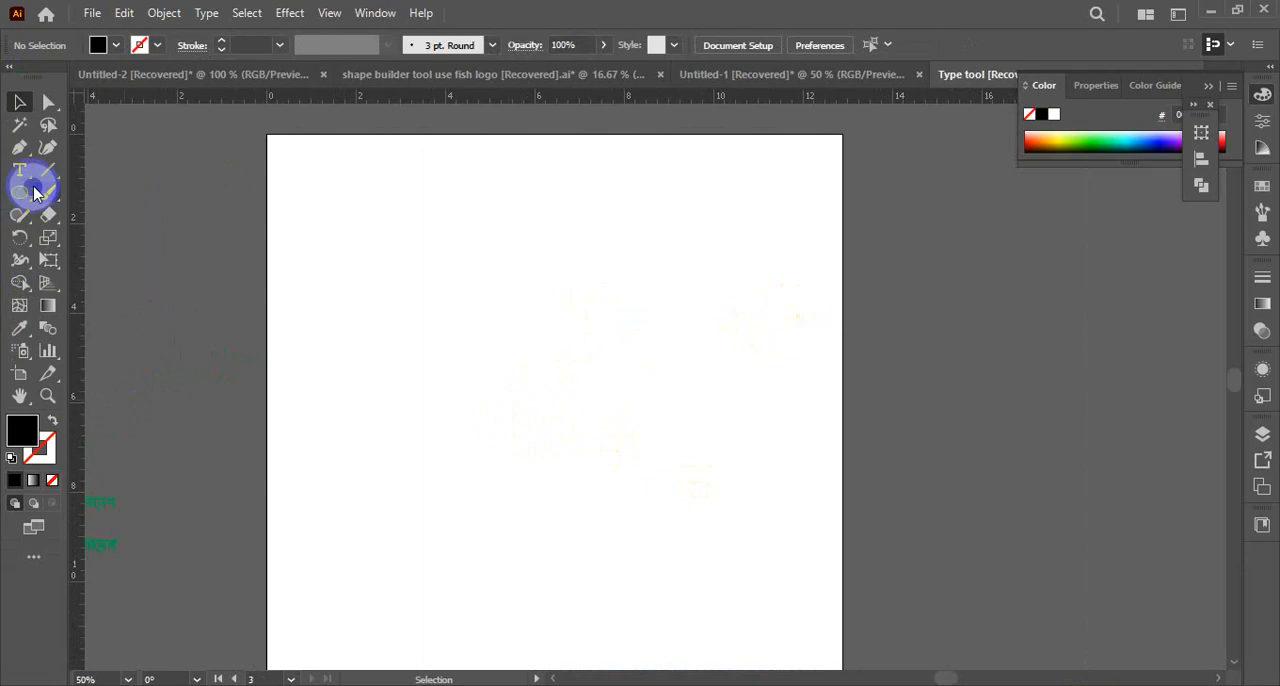
Place a column of placeholder text in the upper part of the new artboard with the Vertical Type tool
{"action": "left_click_drag", "start_coordinate": [22, 172], "coordinate": [103, 242]}
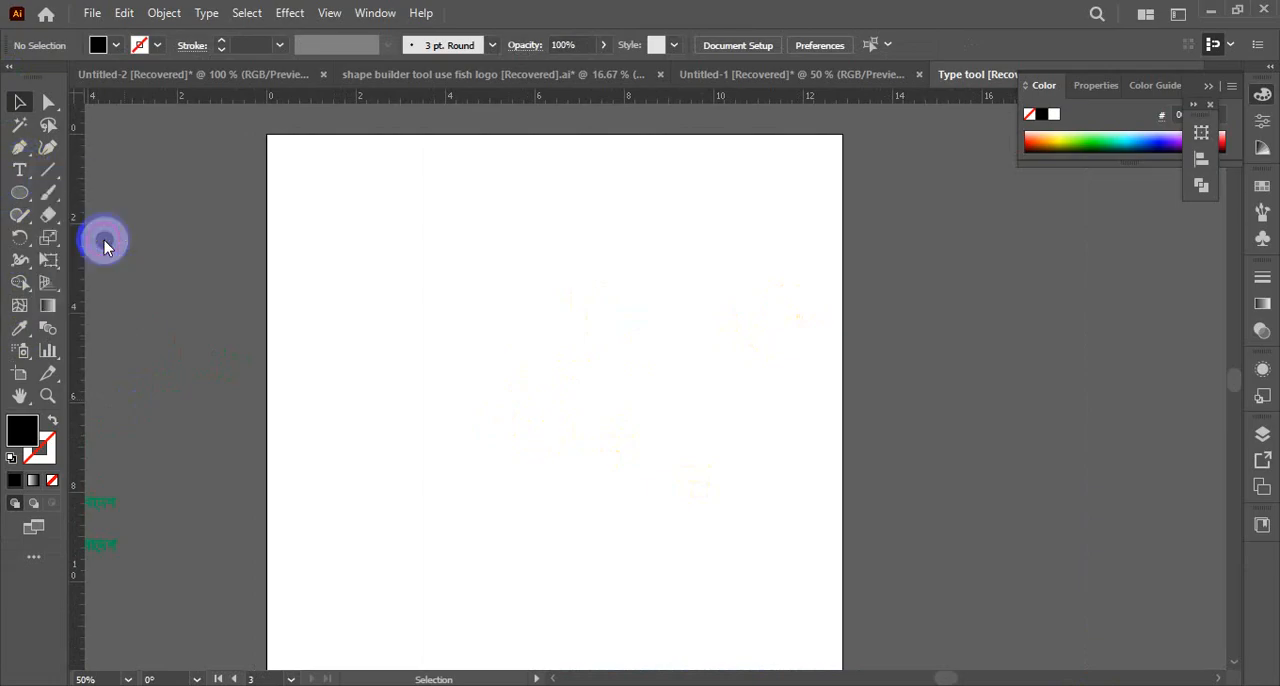
{"action": "left_click", "coordinate": [414, 271]}
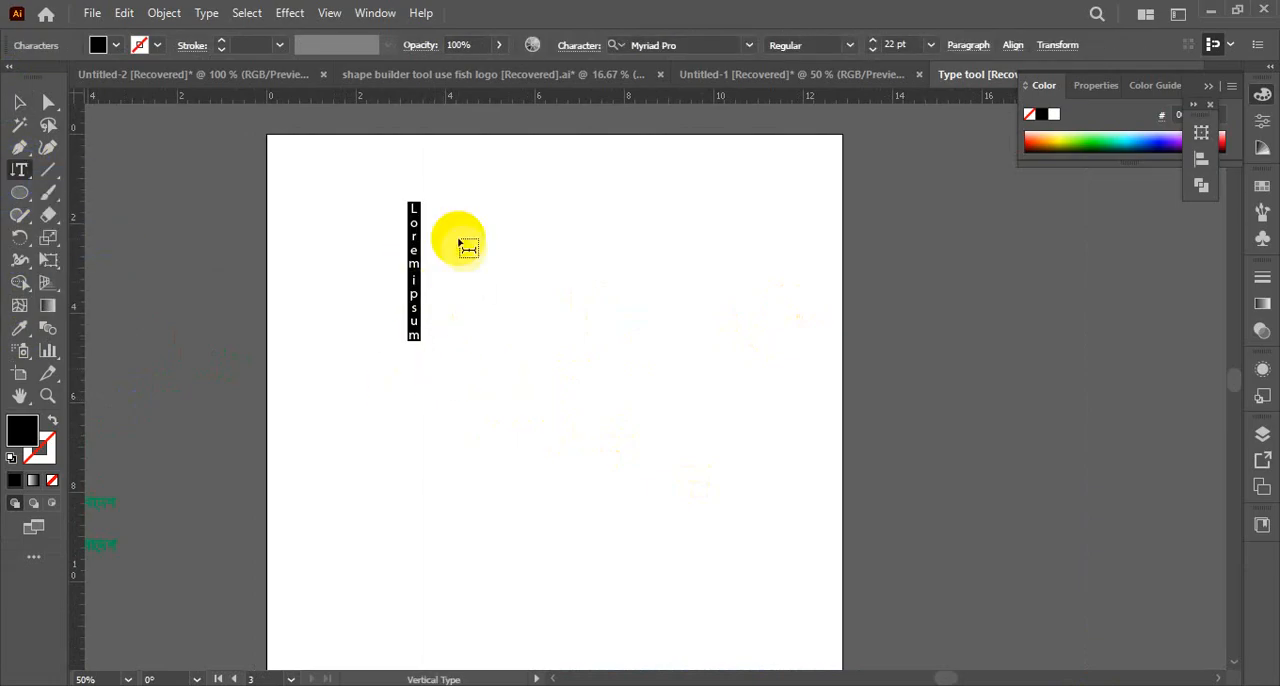
{"action": "left_click", "coordinate": [16, 102]}
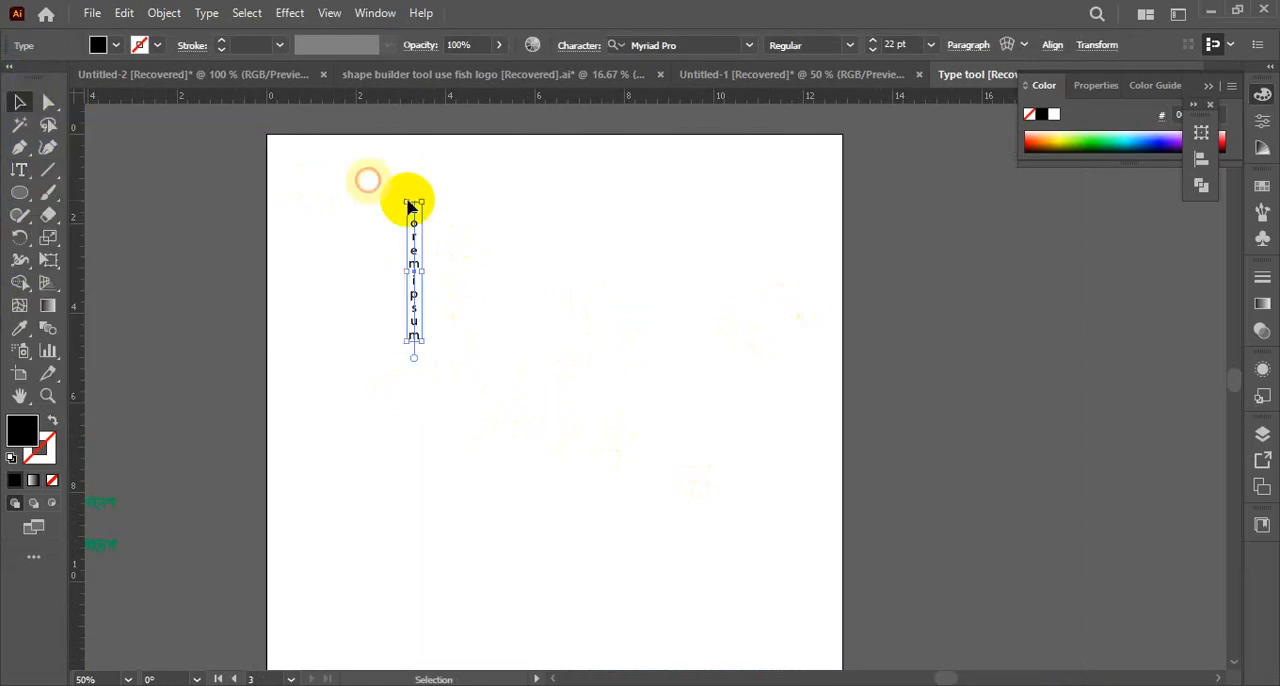
Duplicate the vertical placeholder text sideways and repeat the transformation to make a row of evenly spaced copies
{"action": "left_click_drag", "start_coordinate": [414, 271], "coordinate": [447, 271]}
{"action": "key", "text": "ctrl+alt+shift+d"}
{"action": "key", "text": "ctrl+alt+shift+d"}
{"action": "key", "text": "ctrl+alt+shift+d"}
{"action": "key", "text": "ctrl+alt+shift+d"}
{"action": "key", "text": "ctrl+alt+shift+d"}
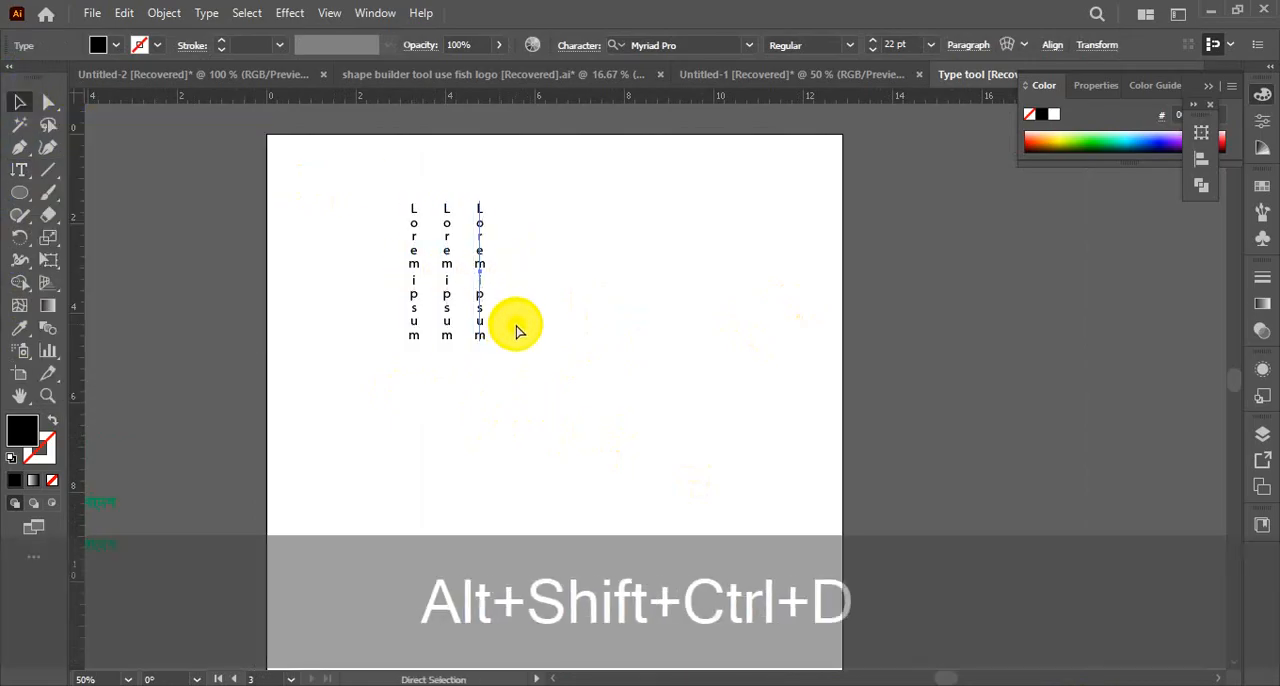
Try to draw a vertical area-type box on the empty artboard space below the row of text columns
{"action": "left_click", "coordinate": [472, 400]}
{"action": "left_click_drag", "start_coordinate": [374, 180], "coordinate": [692, 383]}
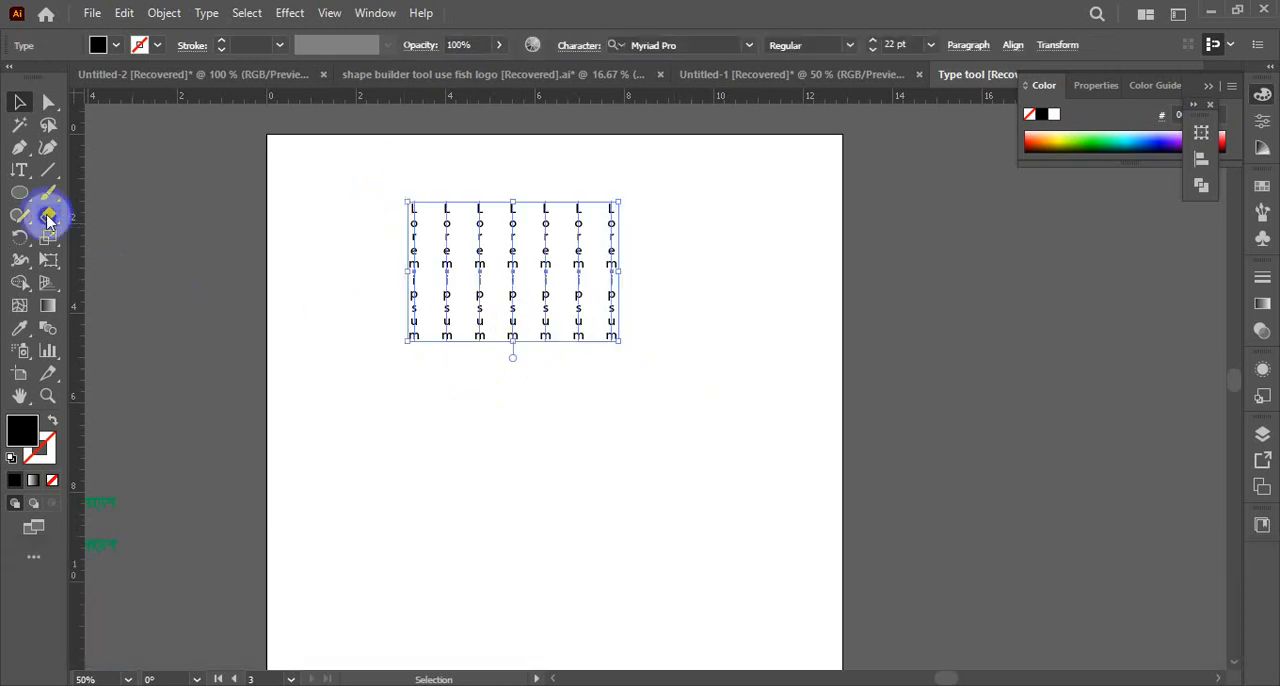
{"action": "left_click_drag", "start_coordinate": [33, 190], "coordinate": [100, 270]}
{"action": "left_click_drag", "start_coordinate": [400, 398], "coordinate": [610, 544]}
{"action": "left_click", "coordinate": [815, 374]}
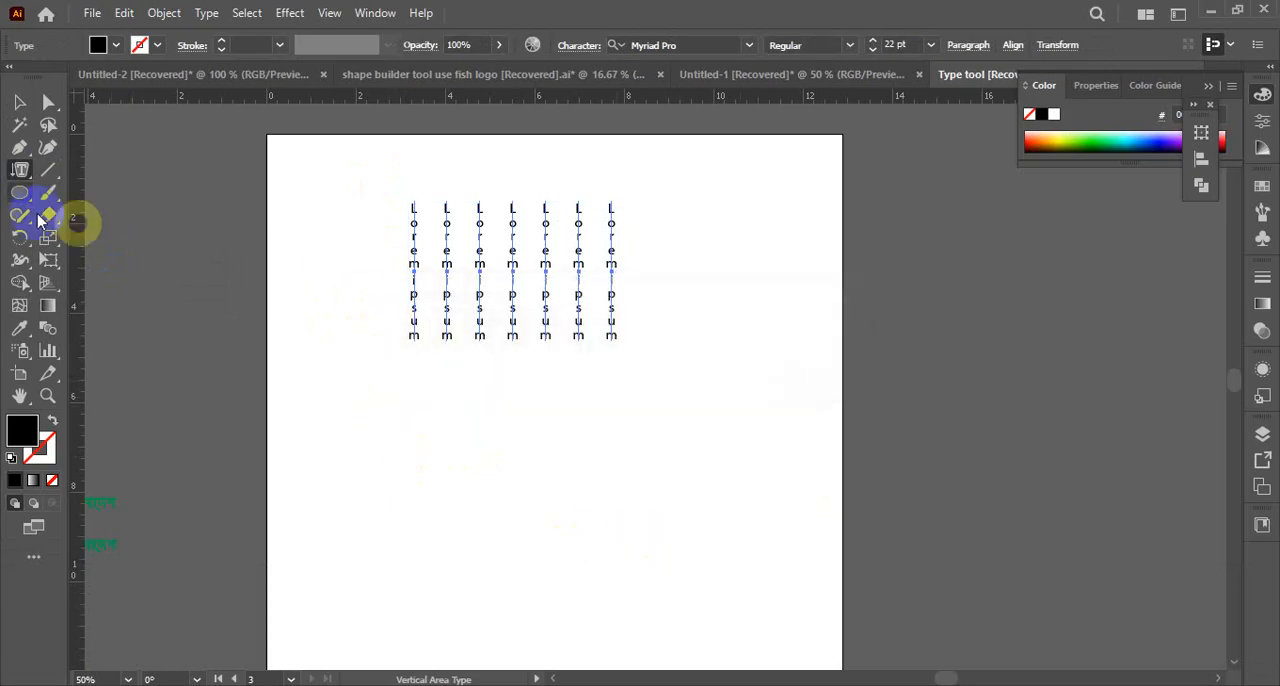
Draw a black rectangle about 5.13 × 4.08 in below the row of vertical text columns
{"action": "left_click_drag", "start_coordinate": [27, 208], "coordinate": [20, 197]}
{"action": "left_click", "coordinate": [100, 191]}
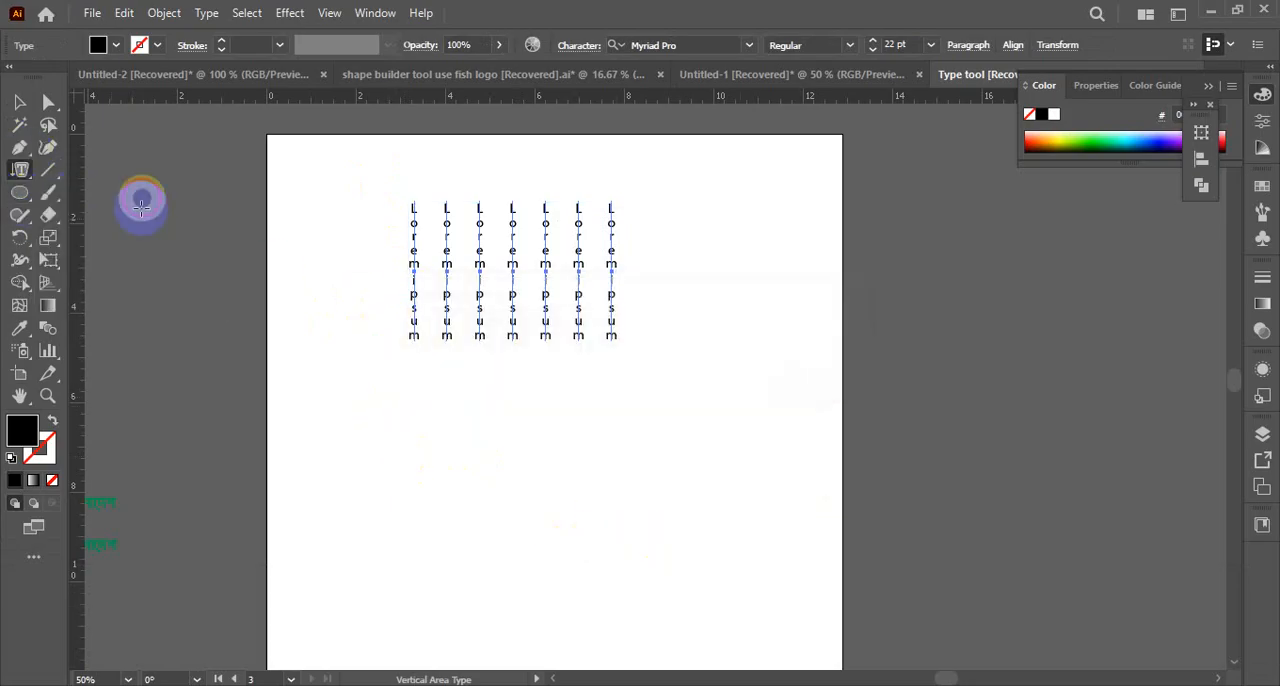
{"action": "left_click_drag", "start_coordinate": [410, 402], "coordinate": [640, 583]}
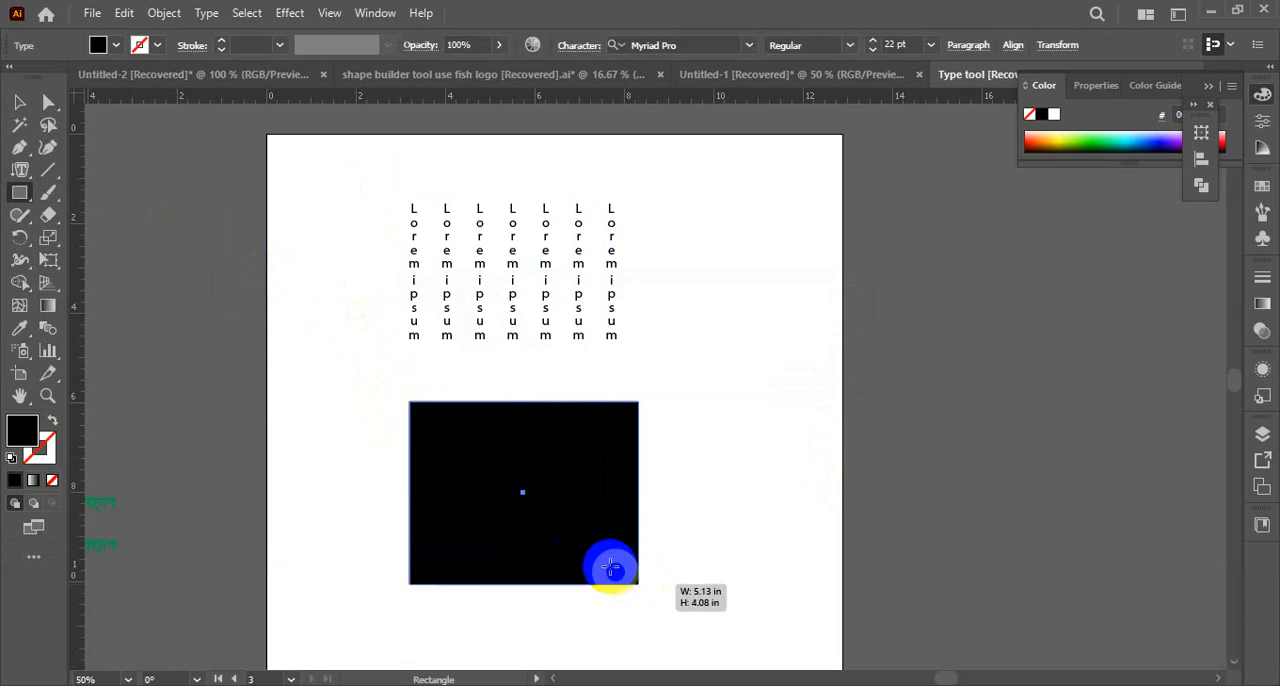
{"action": "left_click", "coordinate": [435, 406]}
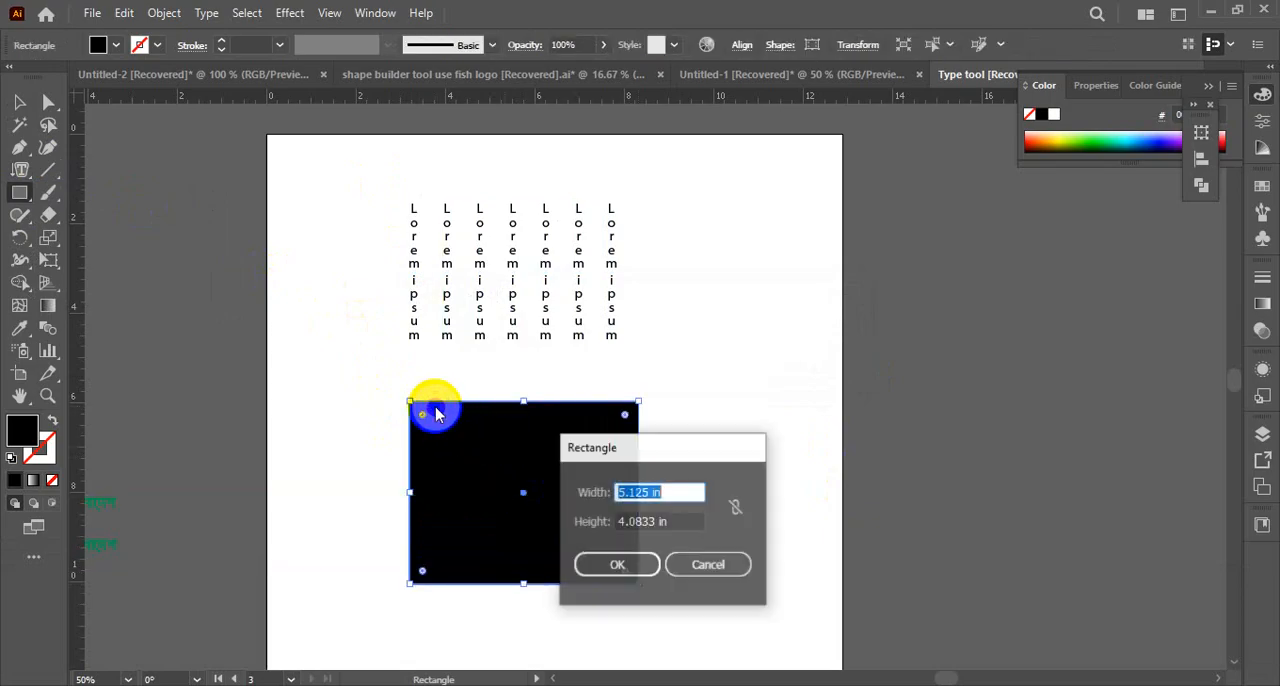
{"action": "key", "text": "Escape"}
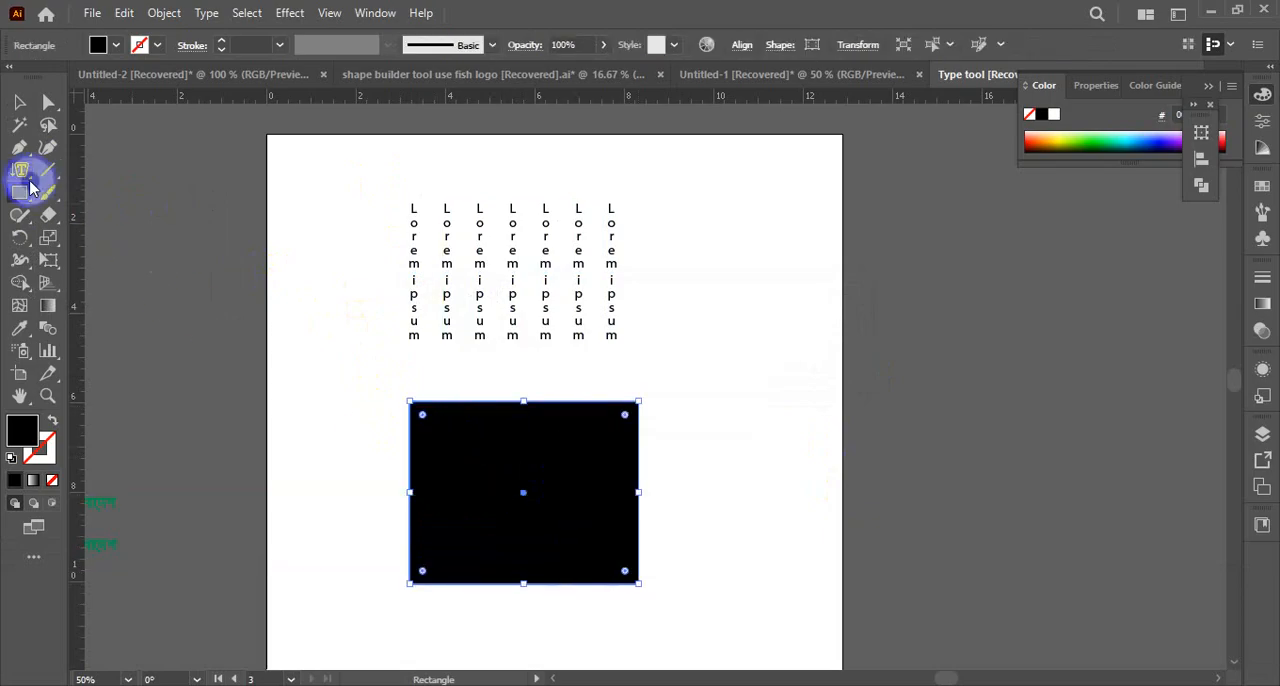
Convert the black rectangle into a container of vertical placeholder text with the Vertical Area Type tool
{"action": "left_click_drag", "start_coordinate": [29, 184], "coordinate": [20, 171]}
{"action": "left_click", "coordinate": [94, 260]}
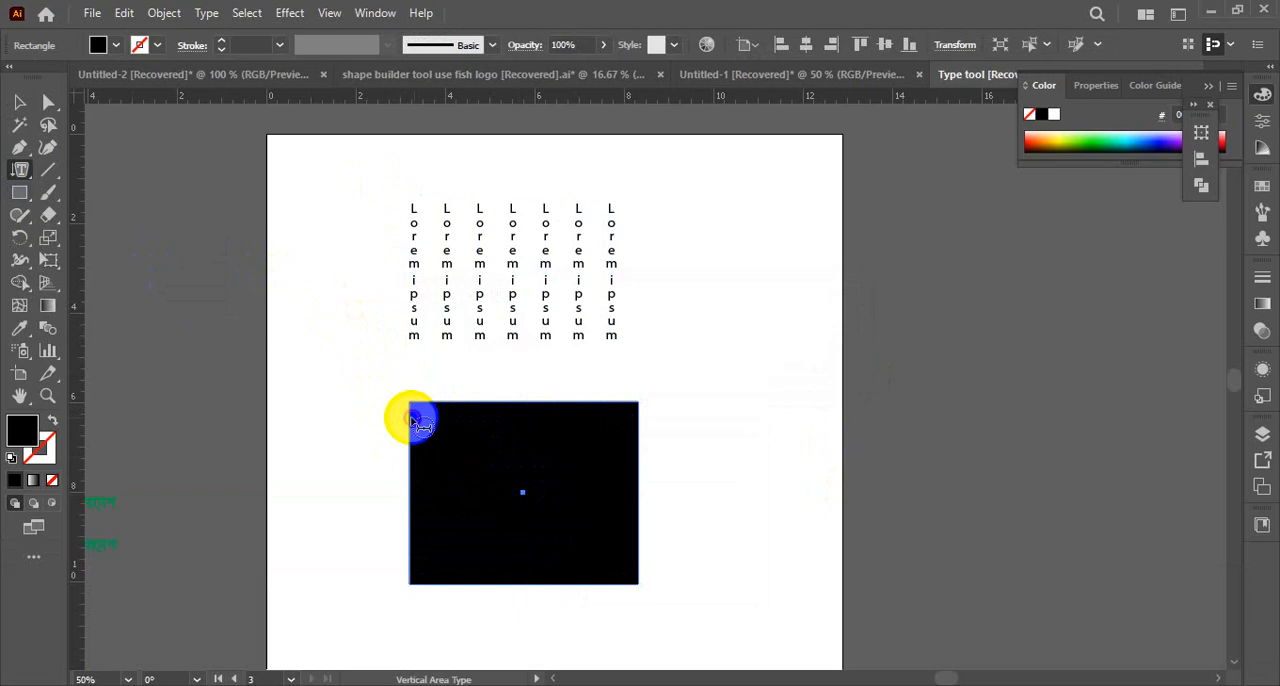
{"action": "left_click", "coordinate": [408, 414]}
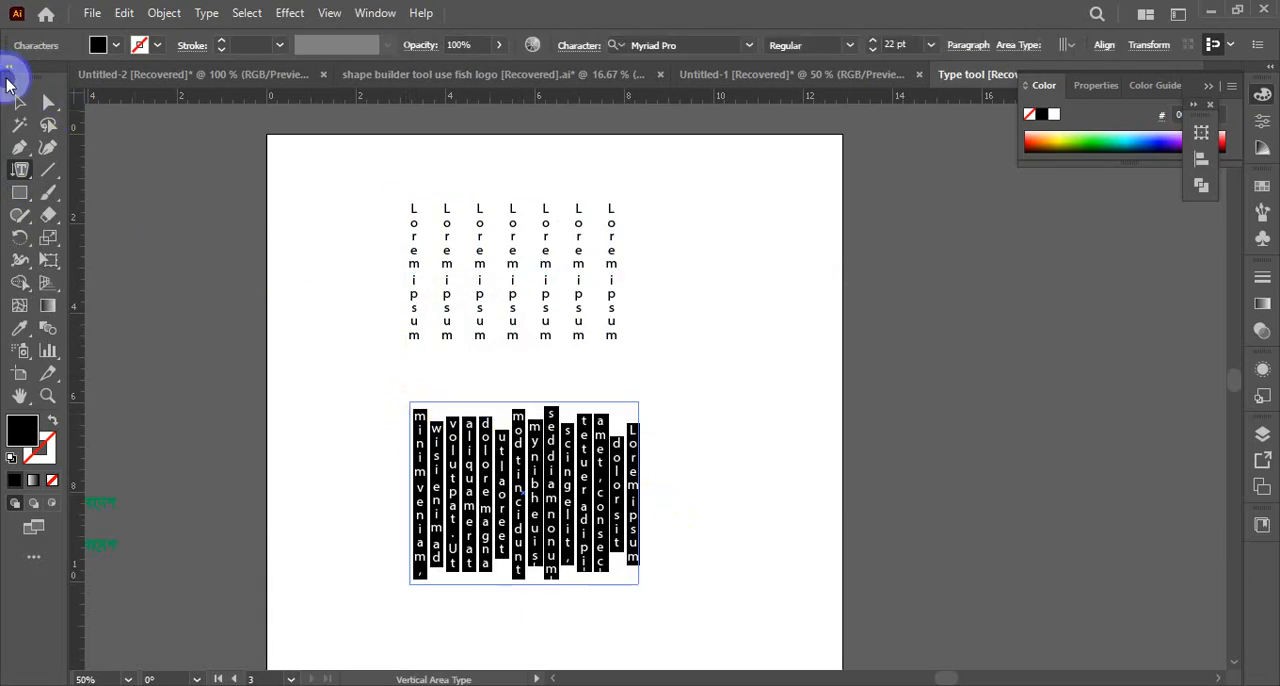
{"action": "left_click", "coordinate": [19, 101]}
{"action": "left_click", "coordinate": [729, 506]}
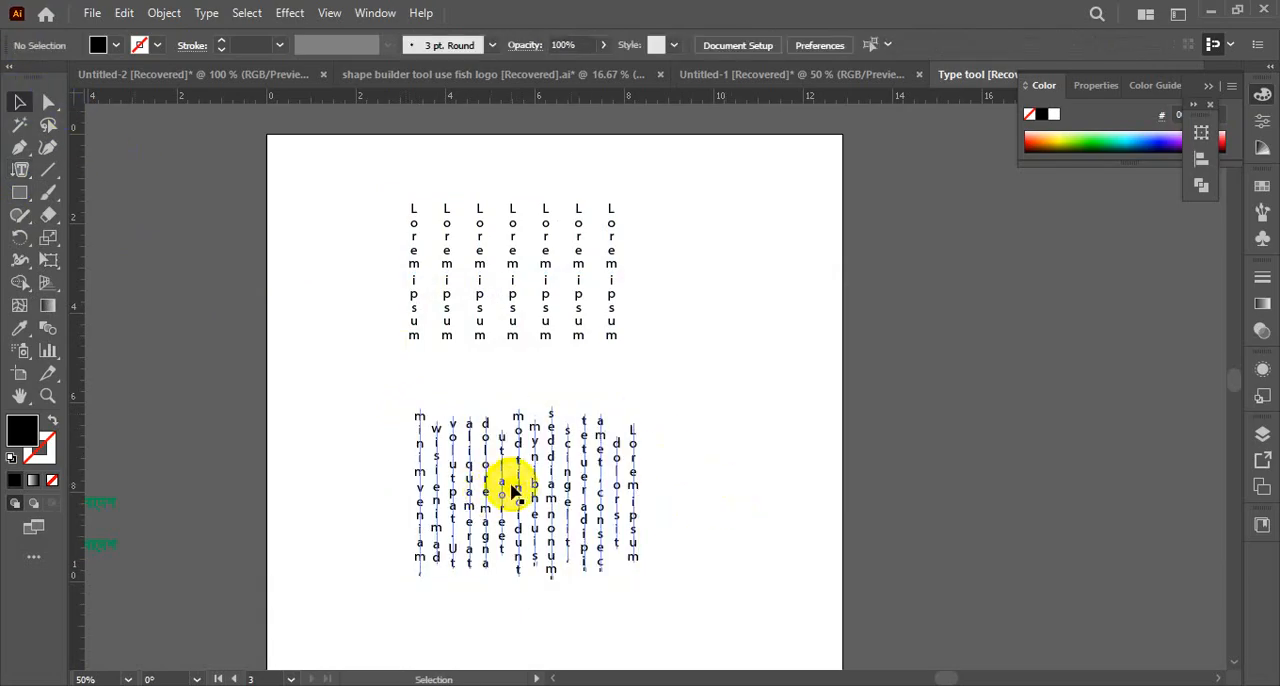
Move the vertical area text block up beside the last text column, and move the fourth column out ahead of the first one
{"action": "scroll", "coordinate": [519, 487], "scroll_direction": "down", "scroll_amount": 2}
{"action": "left_click_drag", "start_coordinate": [549, 423], "coordinate": [785, 185]}
{"action": "scroll", "coordinate": [557, 217], "scroll_direction": "up", "scroll_amount": 3}
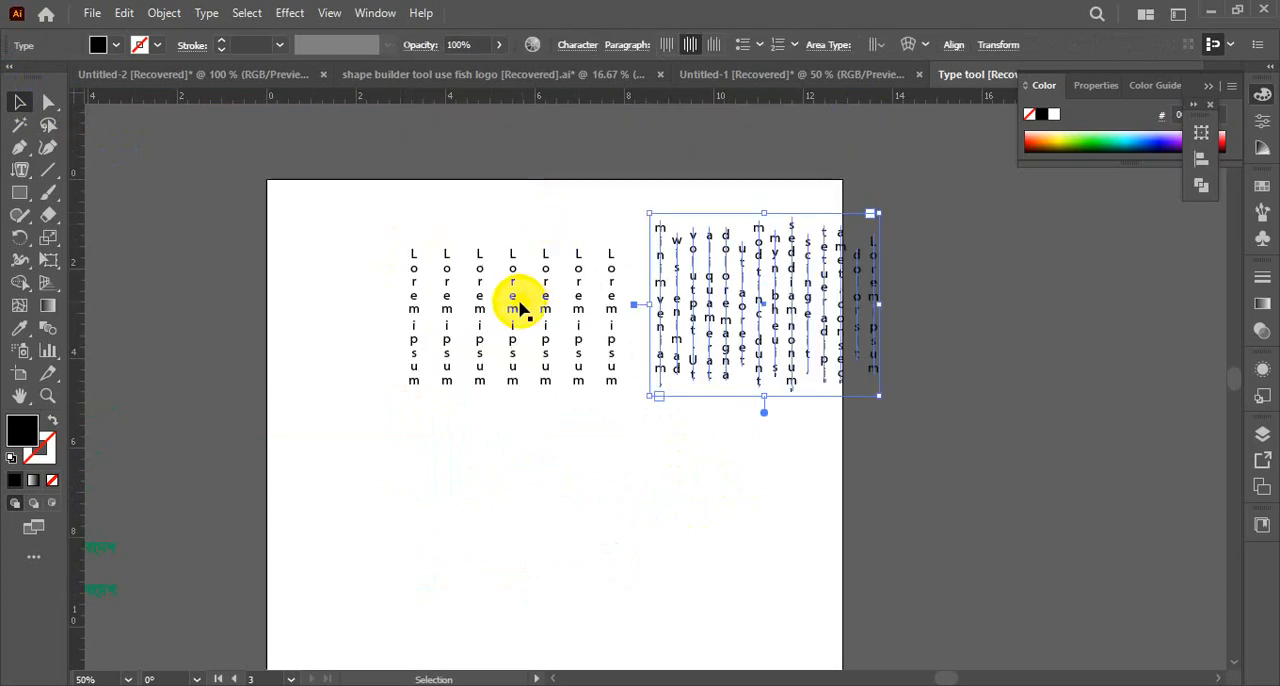
{"action": "left_click_drag", "start_coordinate": [503, 301], "coordinate": [360, 290]}
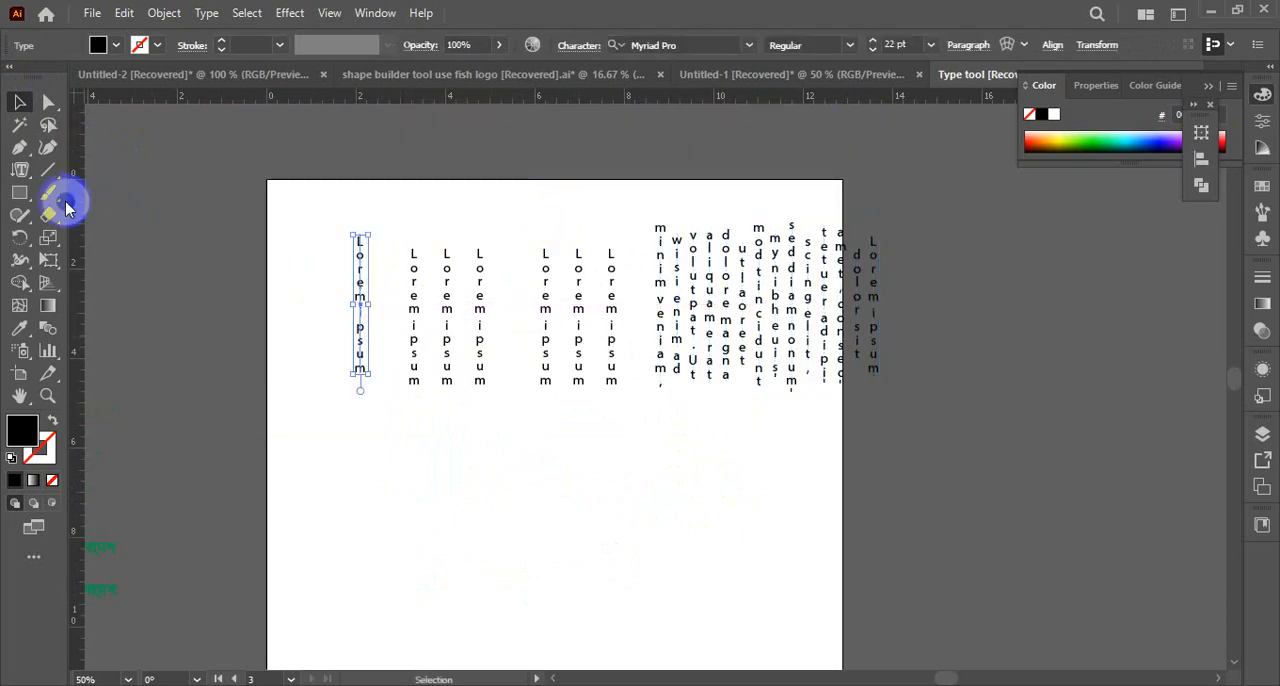
Draw a circle outward from its center in the empty space below the vertical text columns
{"action": "left_click_drag", "start_coordinate": [20, 172], "coordinate": [140, 290]}
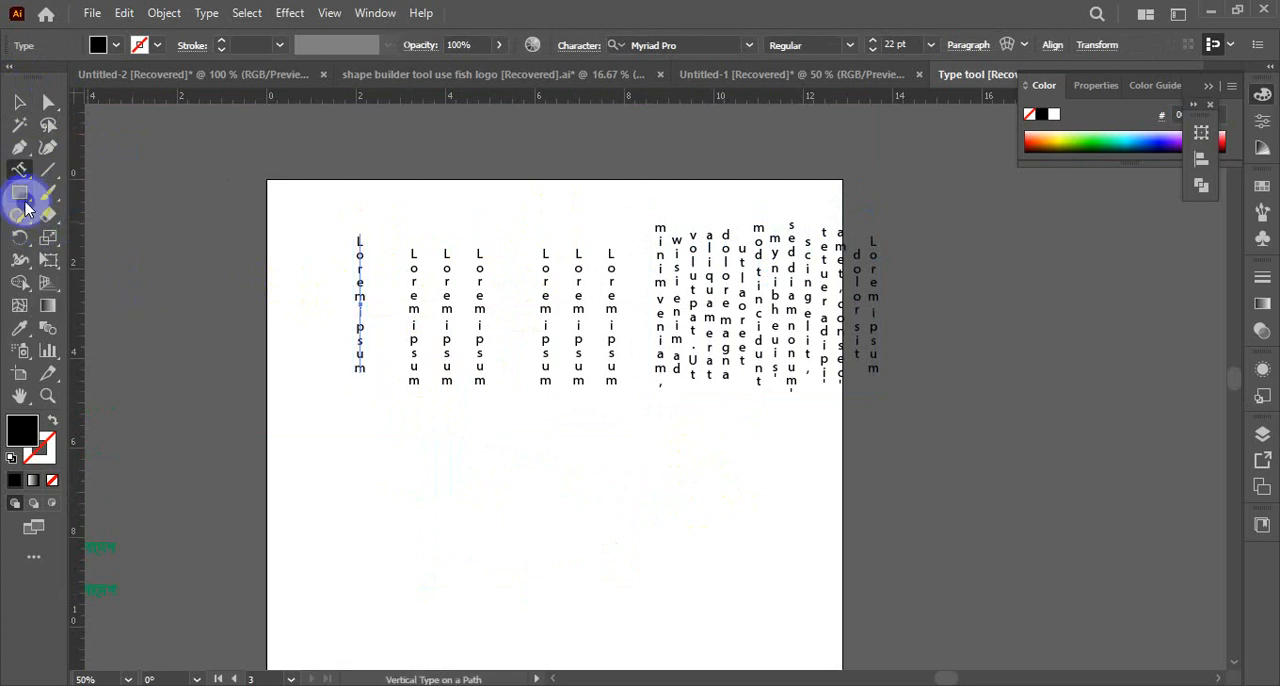
{"action": "left_click_drag", "start_coordinate": [25, 205], "coordinate": [86, 240]}
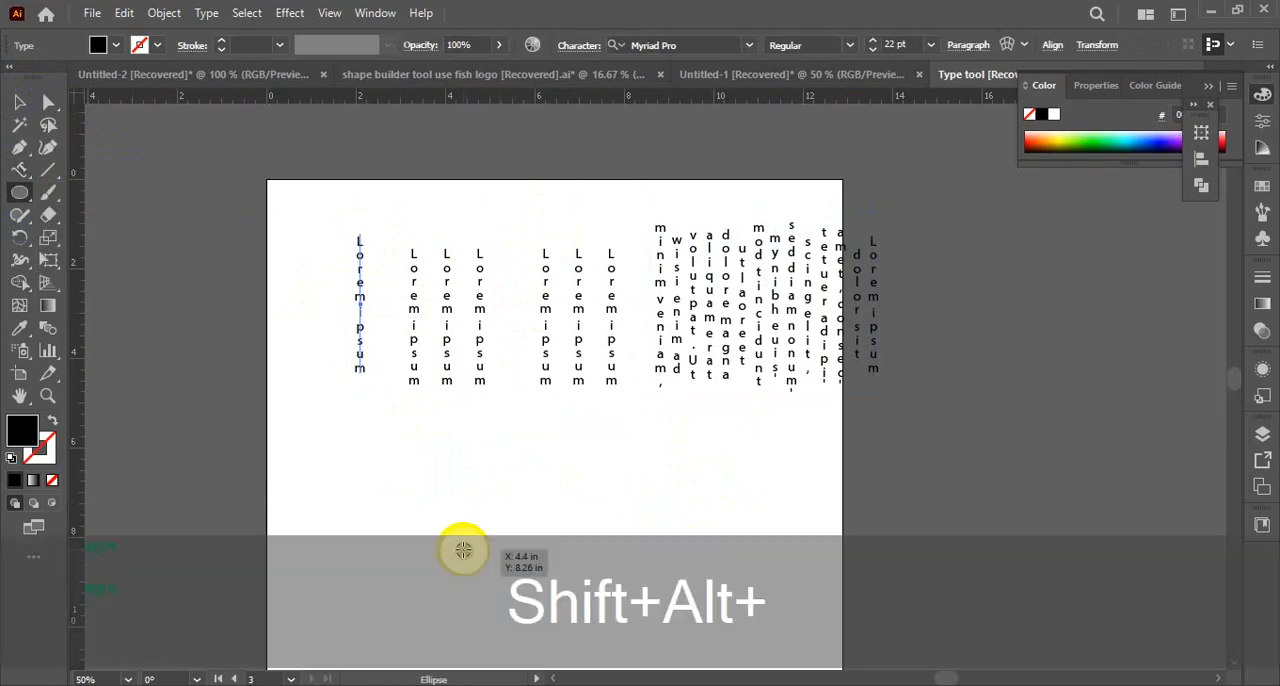
{"action": "left_click_drag", "start_coordinate": [463, 549], "coordinate": [546, 632]}
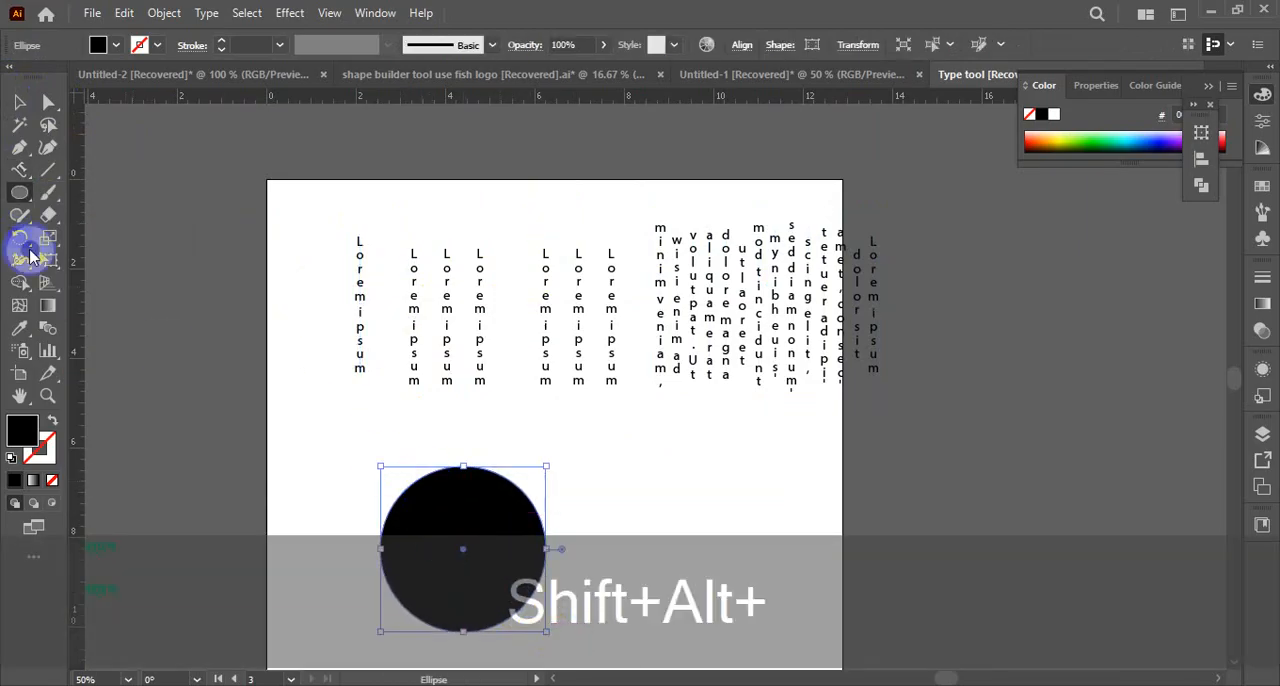
Run vertical placeholder text around the circle's outline with the Vertical Type on a Path tool
{"action": "left_click_drag", "start_coordinate": [22, 183], "coordinate": [86, 283]}
{"action": "left_click", "coordinate": [379, 540]}
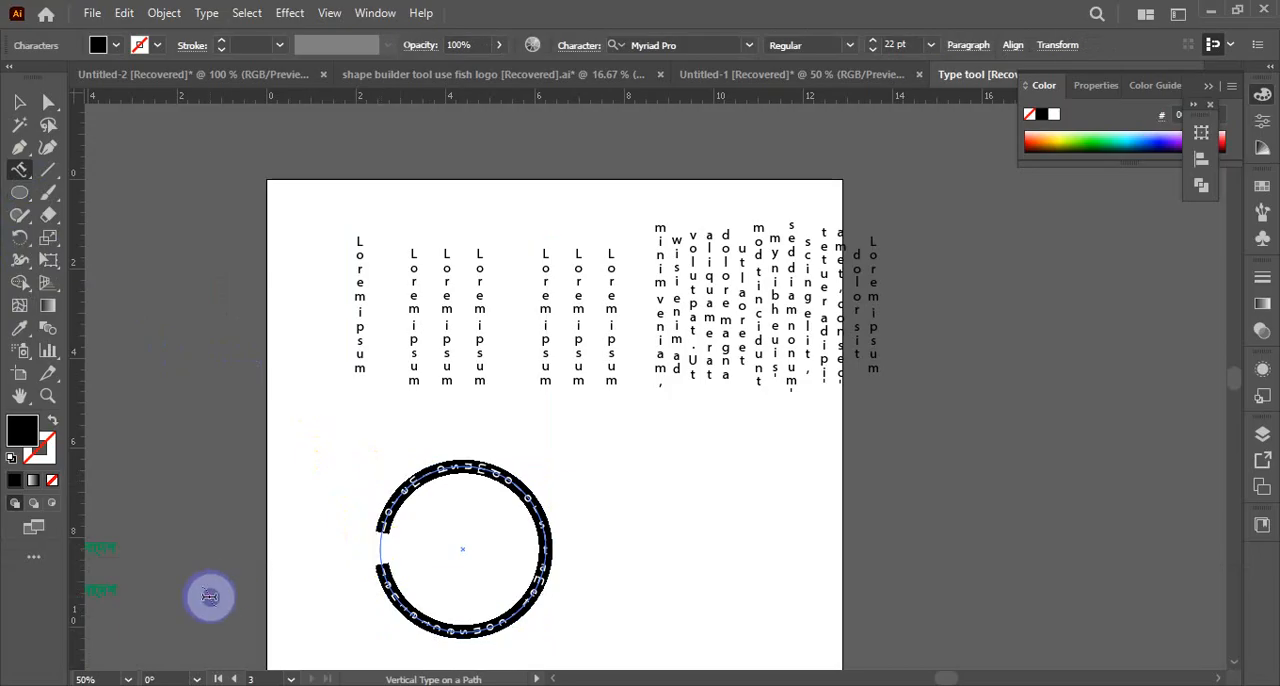
{"action": "left_click", "coordinate": [20, 104]}
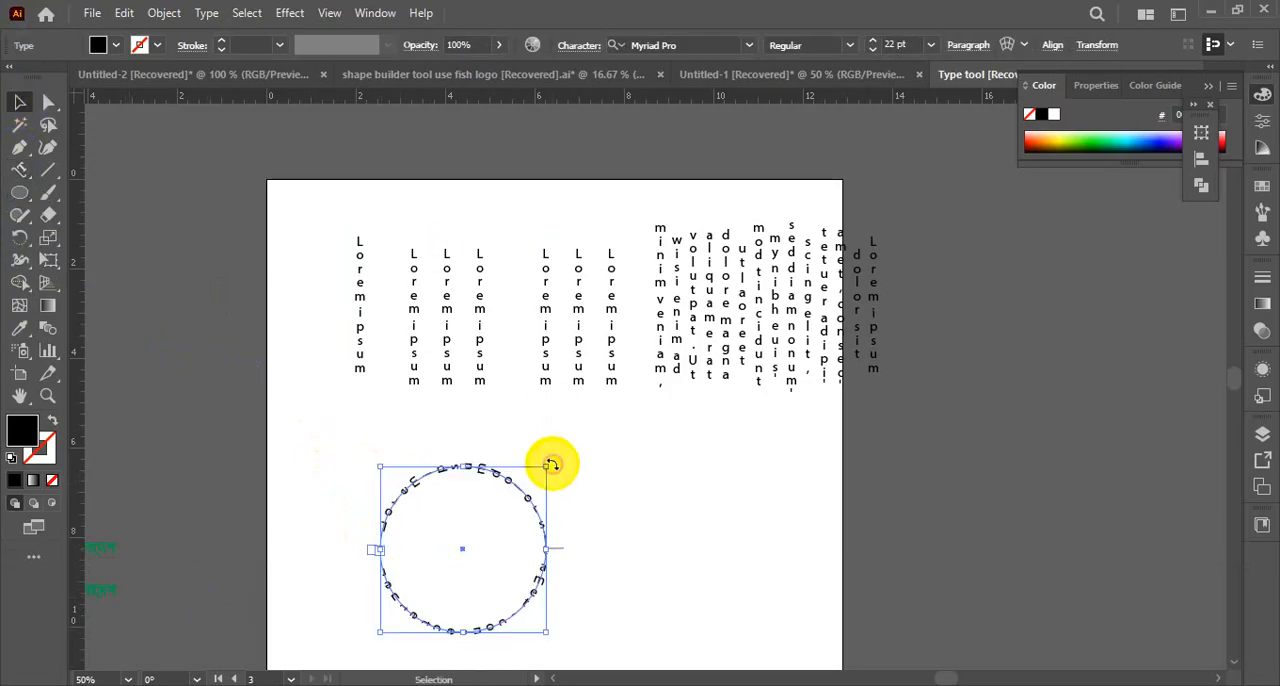
{"action": "left_click", "coordinate": [623, 557]}
{"action": "key", "text": "ctrl+space"}
{"action": "left_click", "coordinate": [577, 514]}
{"action": "left_click", "coordinate": [575, 399]}
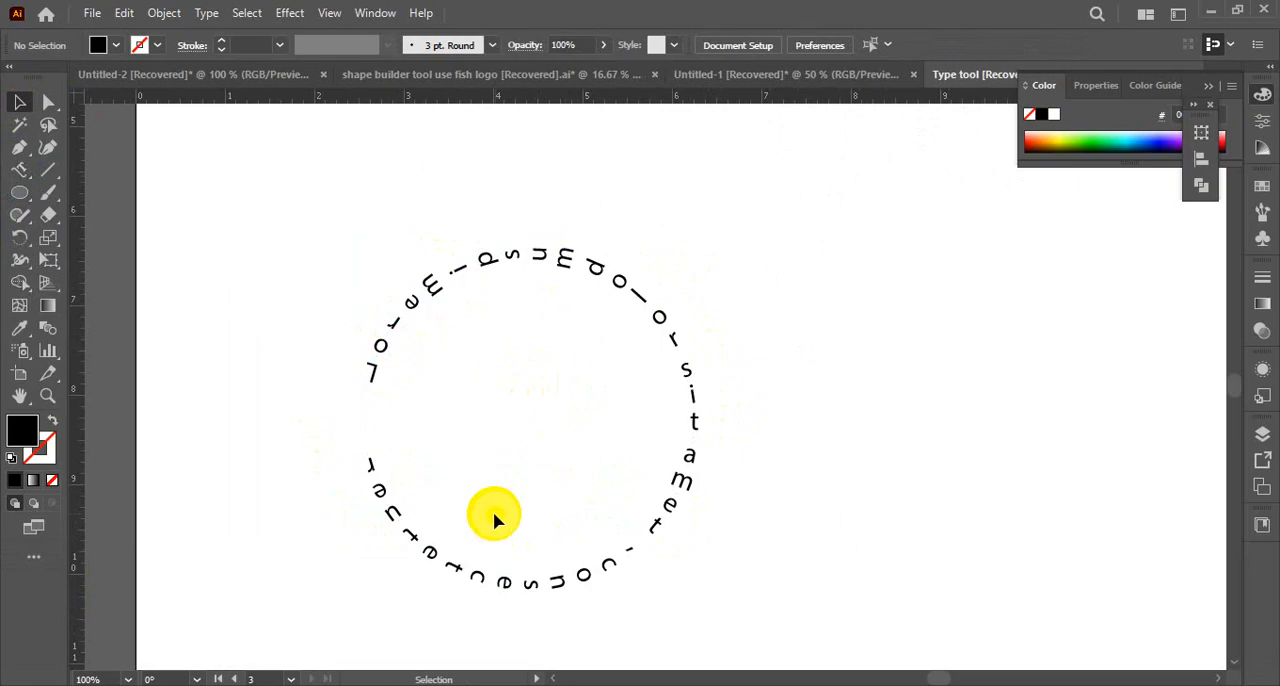
Draw an open, winding seven-point path beside the circular text with the Curvature tool, and swap its fill and stroke
{"action": "left_click", "coordinate": [115, 205]}
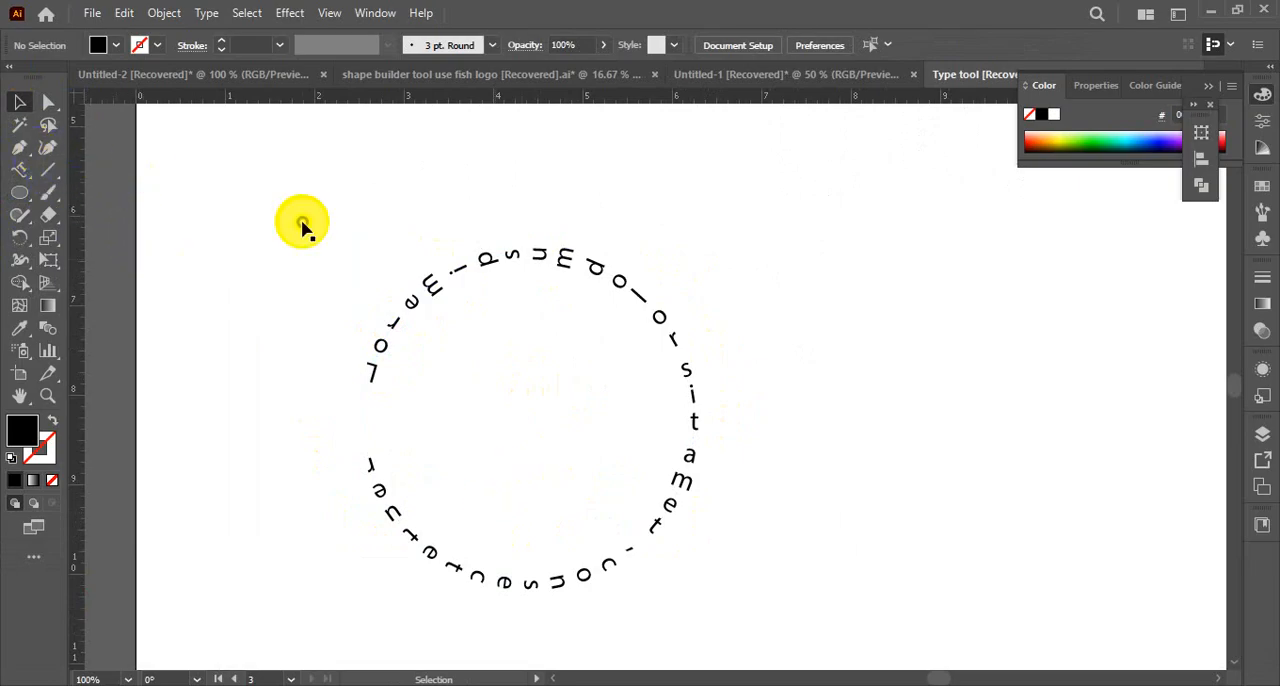
{"action": "left_click", "coordinate": [47, 147]}
{"action": "left_click", "coordinate": [843, 370]}
{"action": "left_click", "coordinate": [1057, 425]}
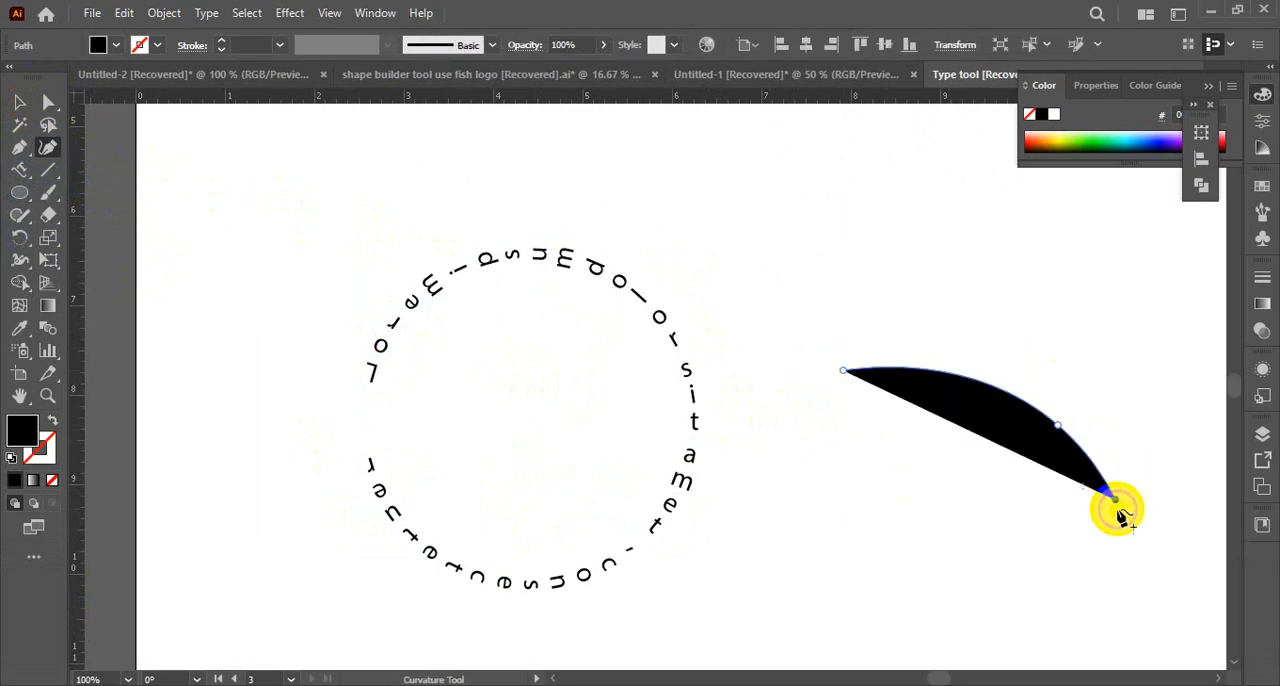
{"action": "left_click", "coordinate": [1114, 499]}
{"action": "left_click", "coordinate": [1025, 572]}
{"action": "left_click", "coordinate": [1006, 633]}
{"action": "left_click", "coordinate": [1180, 661]}
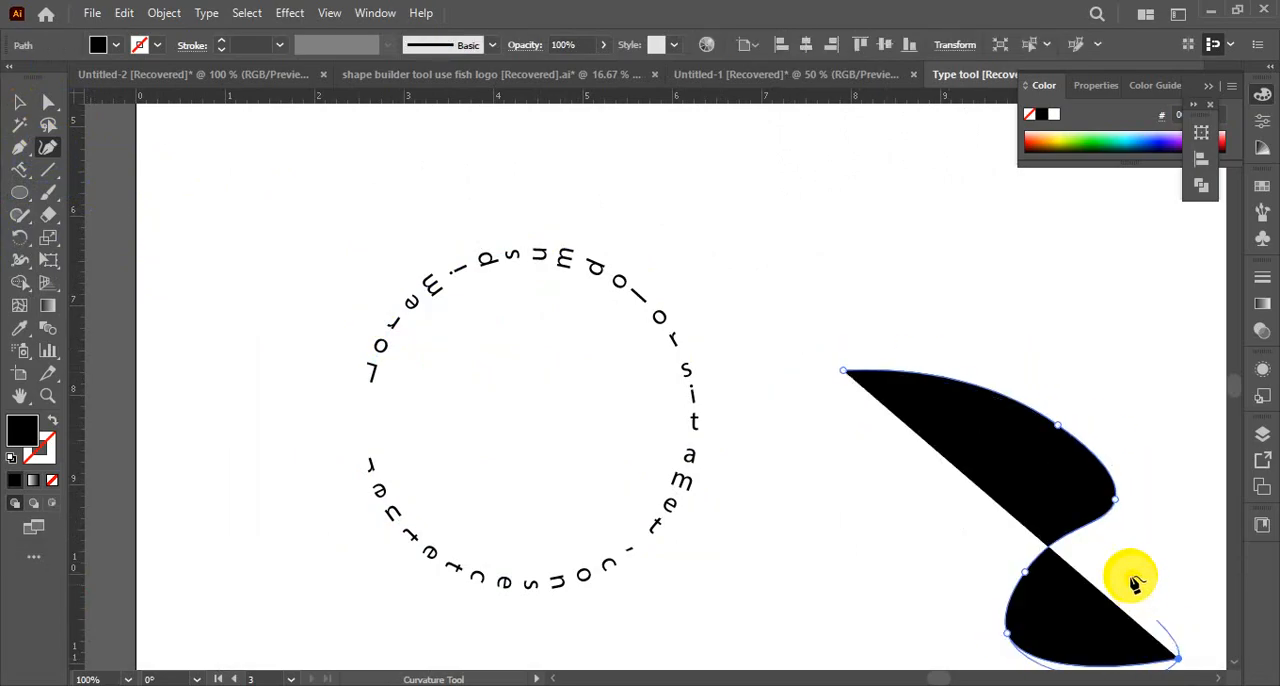
{"action": "scroll", "coordinate": [1140, 575], "scroll_direction": "down", "scroll_amount": 3}
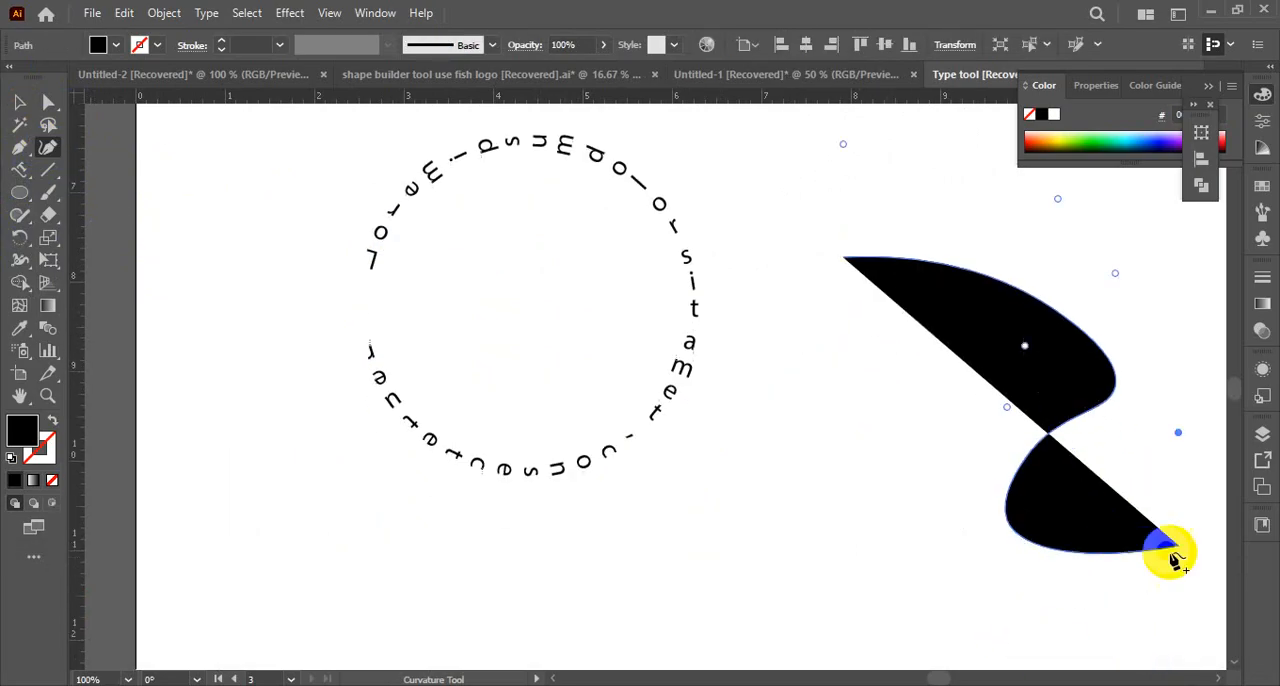
{"action": "left_click", "coordinate": [1200, 609]}
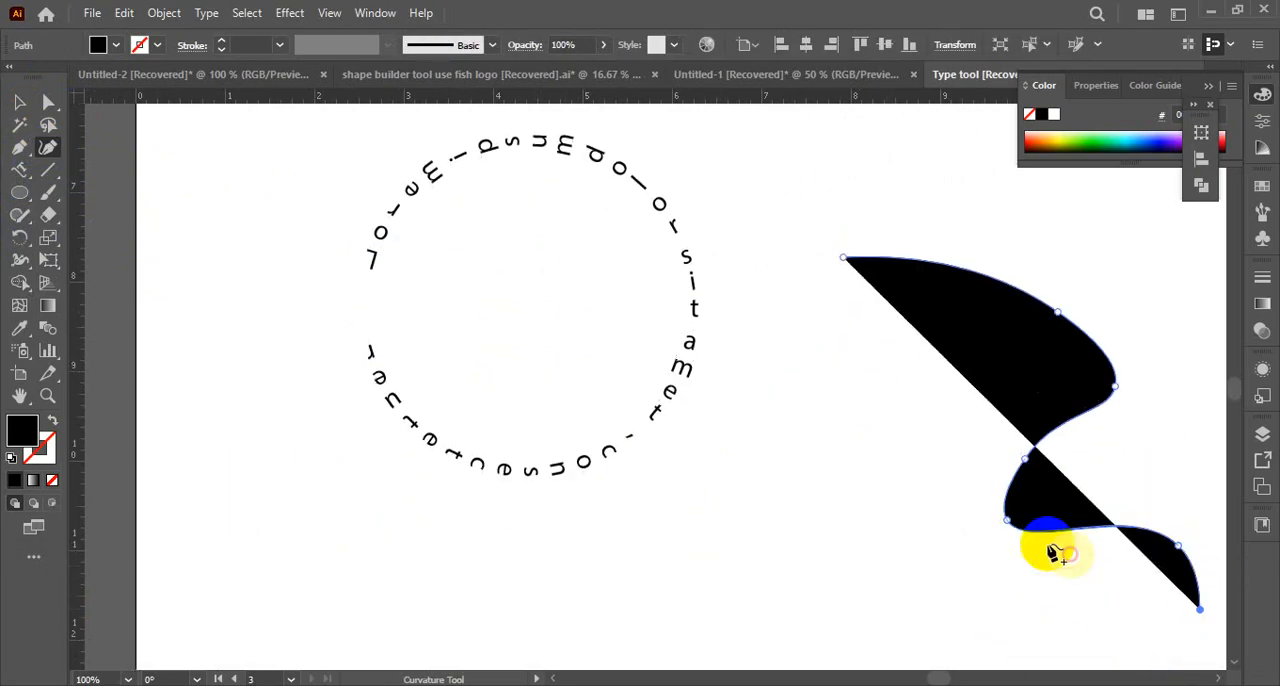
{"action": "left_click", "coordinate": [52, 421]}
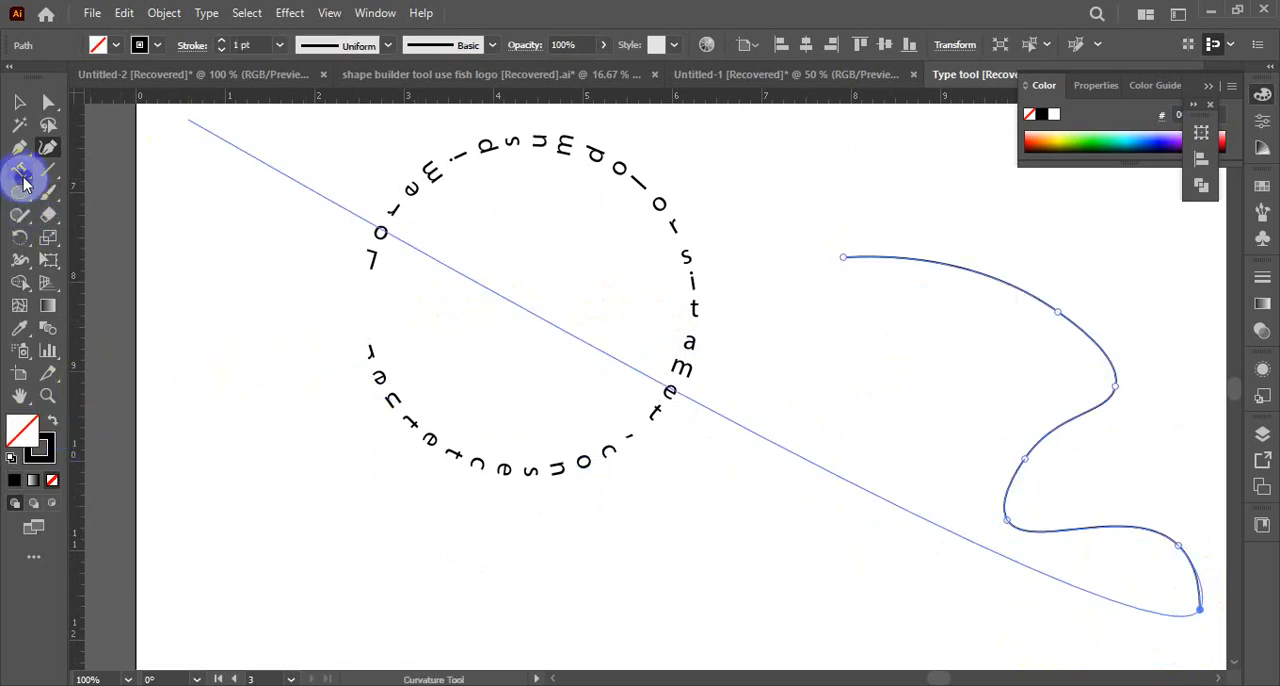
Run vertical placeholder text along the winding path with the Vertical Type on a Path tool
{"action": "left_click_drag", "start_coordinate": [24, 182], "coordinate": [88, 260]}
{"action": "left_click", "coordinate": [90, 287]}
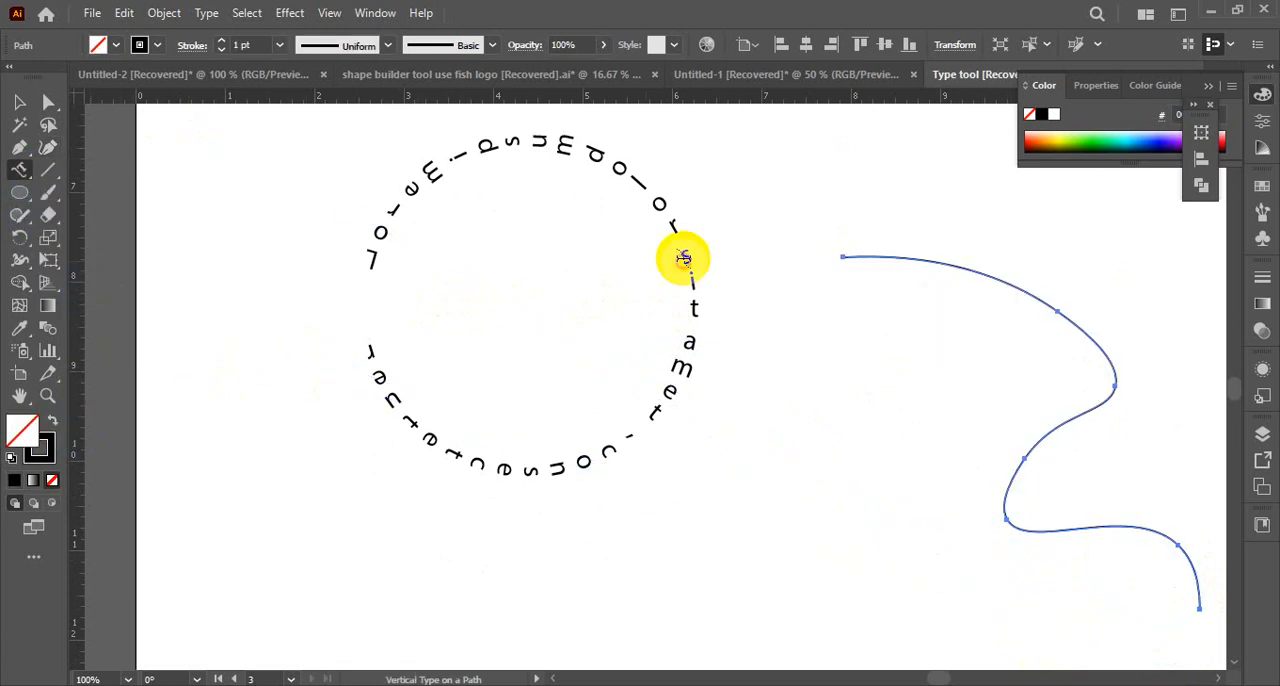
{"action": "left_click", "coordinate": [880, 258]}
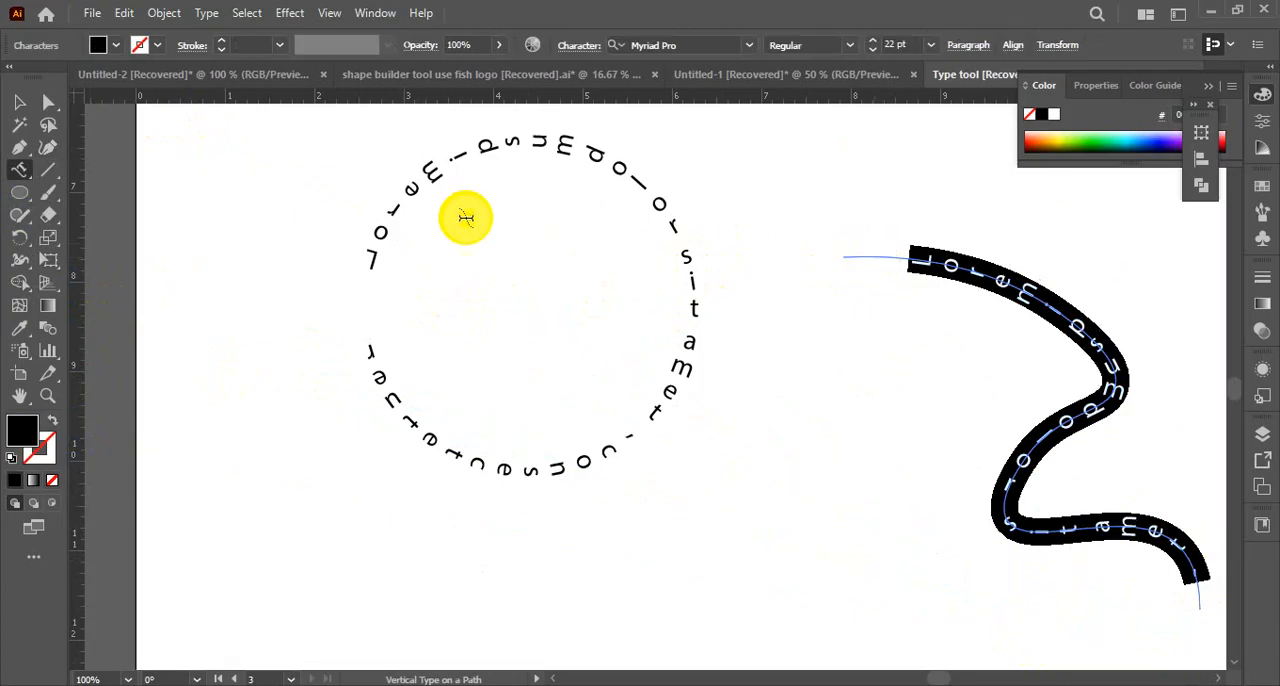
{"action": "left_click", "coordinate": [22, 104]}
{"action": "left_click", "coordinate": [829, 400]}
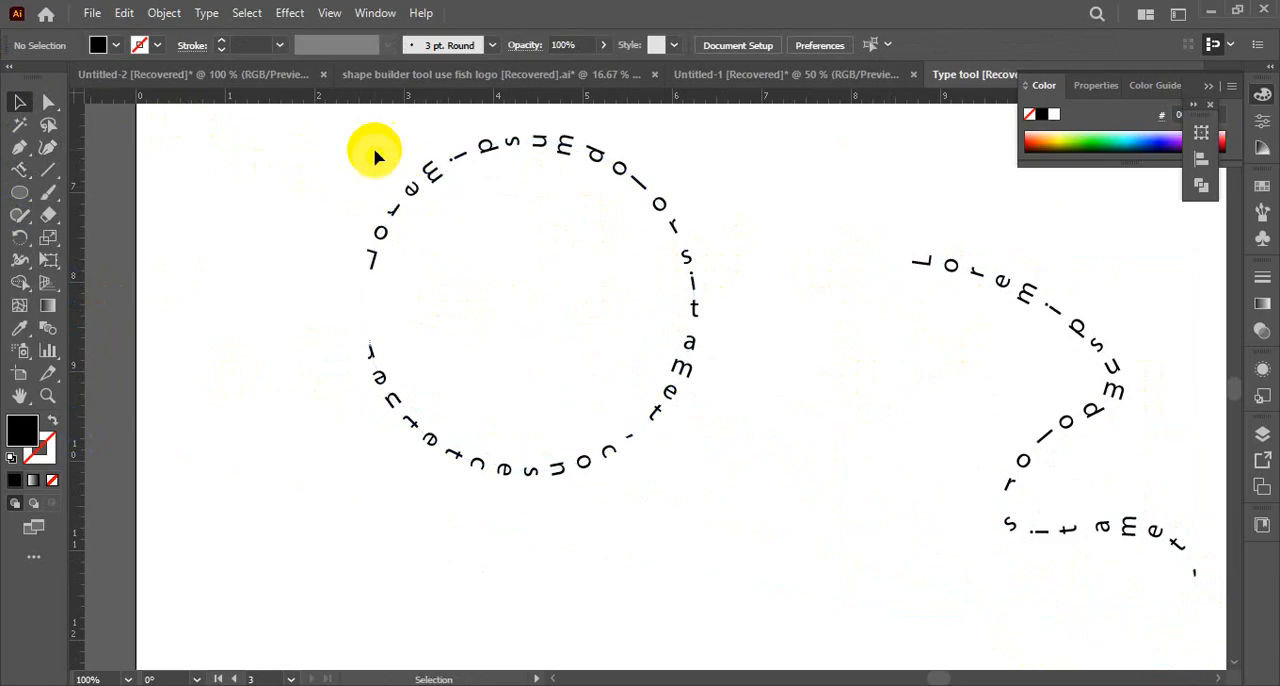
Delete the circular text and the winding path text together
{"action": "left_click_drag", "start_coordinate": [370, 150], "coordinate": [898, 412]}
{"action": "key", "text": "Delete"}
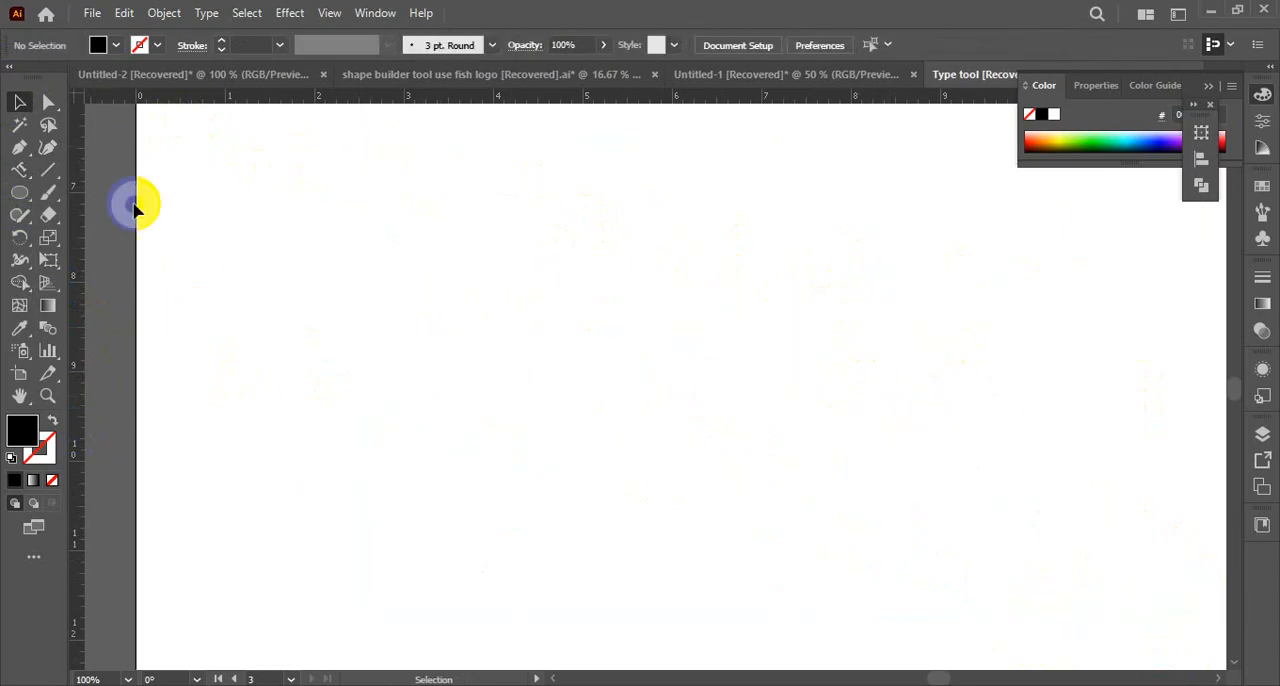
Try to add the text BANGLADESH in the cleared artboard area with the Type tool, and remove its tiny text box
{"action": "left_click", "coordinate": [21, 172]}
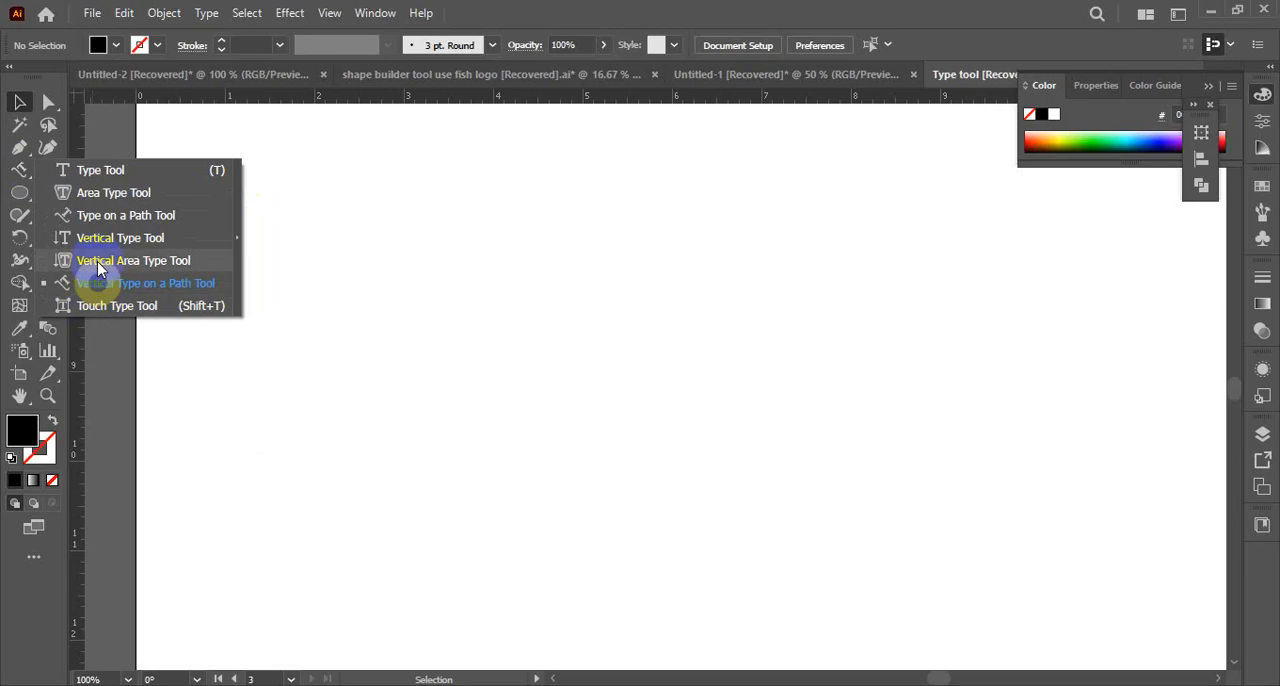
{"action": "left_click", "coordinate": [84, 172]}
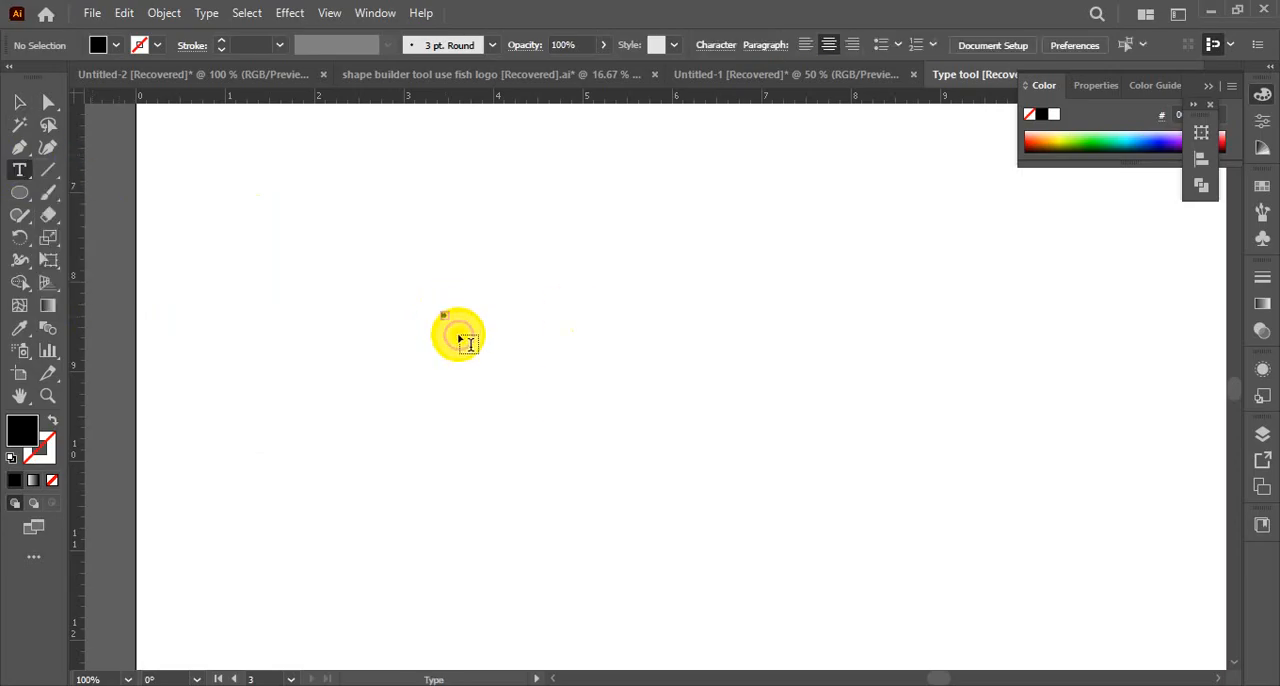
{"action": "type", "text": "BANGLAD"}
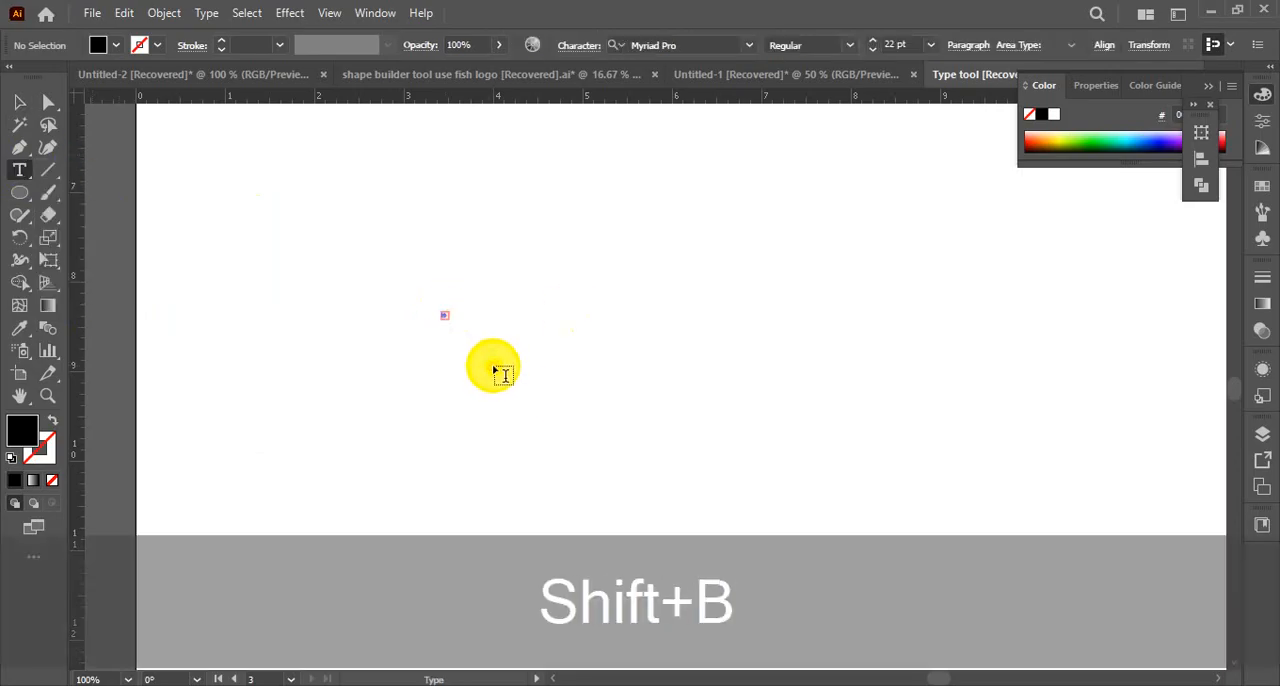
{"action": "type", "text": "ESH"}
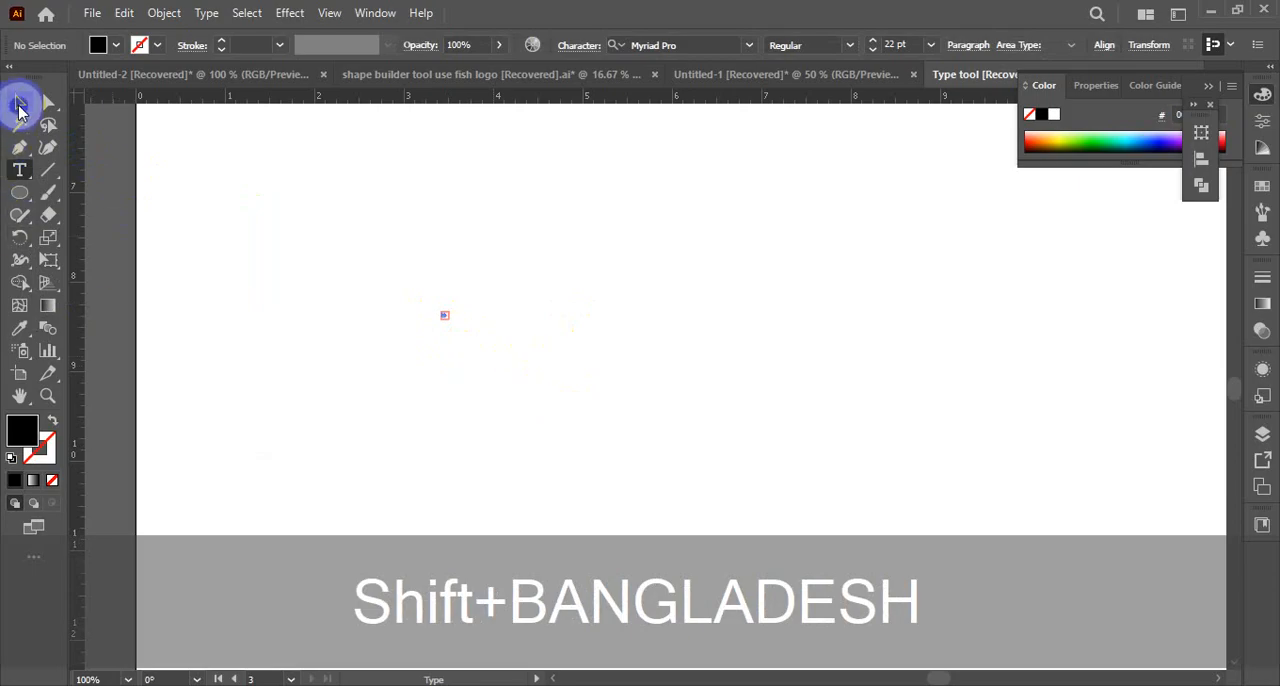
{"action": "left_click", "coordinate": [20, 104]}
{"action": "left_click", "coordinate": [544, 400]}
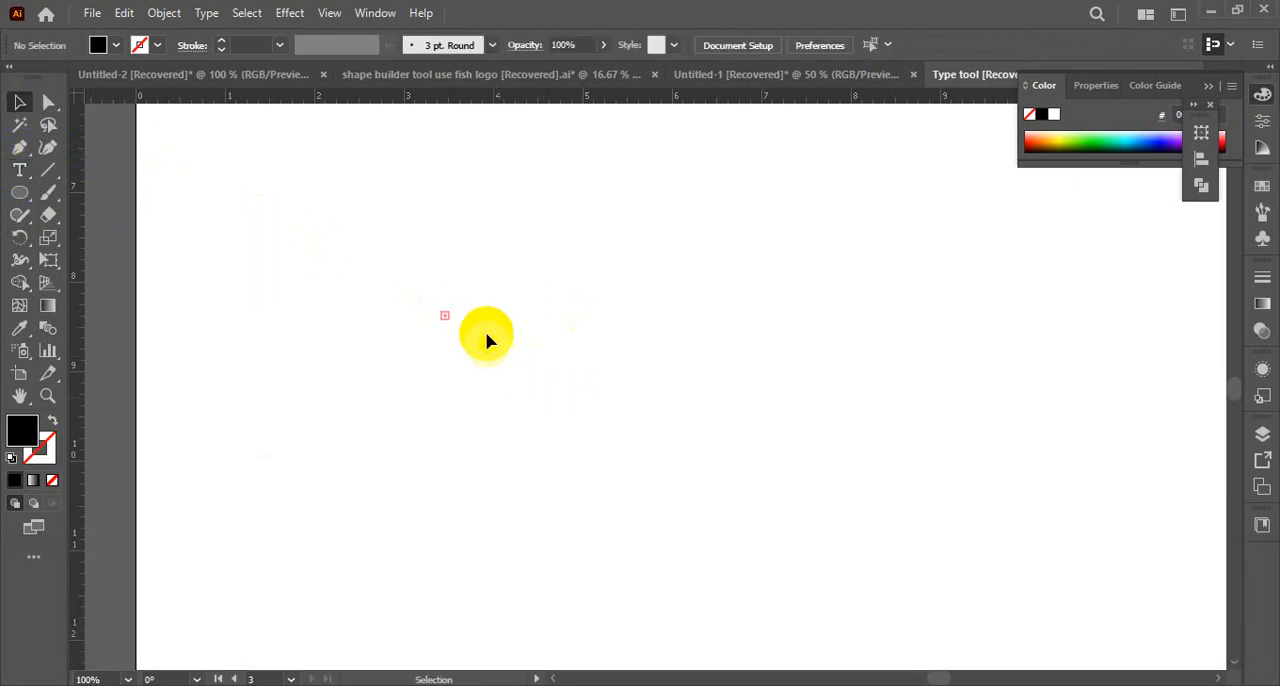
{"action": "left_click_drag", "start_coordinate": [371, 287], "coordinate": [438, 352]}
{"action": "left_click", "coordinate": [174, 211]}
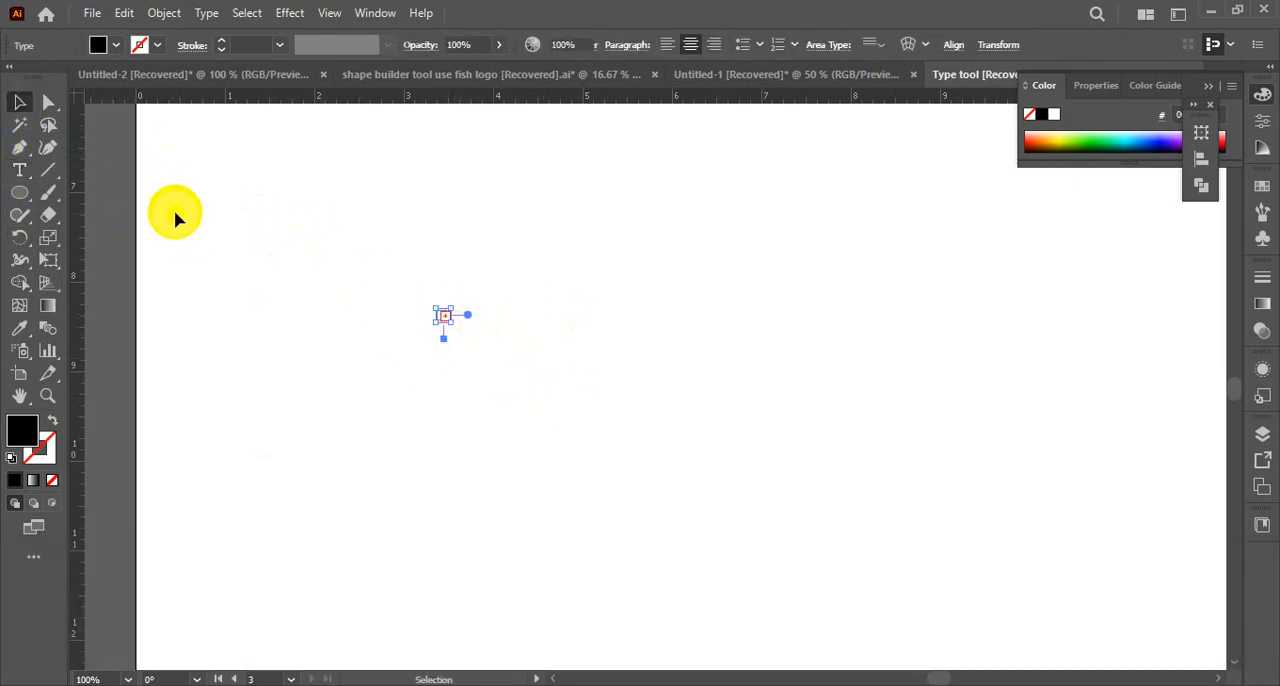
Try to enter the text Bangladesh in a tiny text box with the Type tool
{"action": "key", "text": "t"}
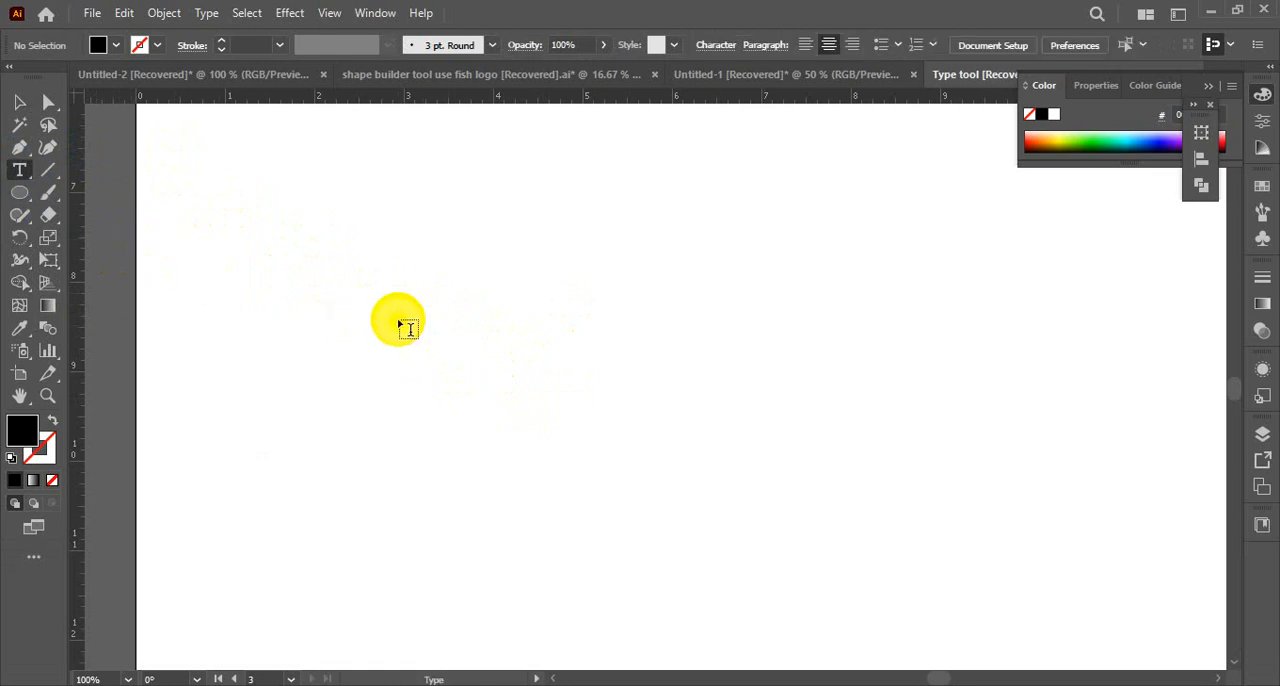
{"action": "key", "text": "shift+b"}
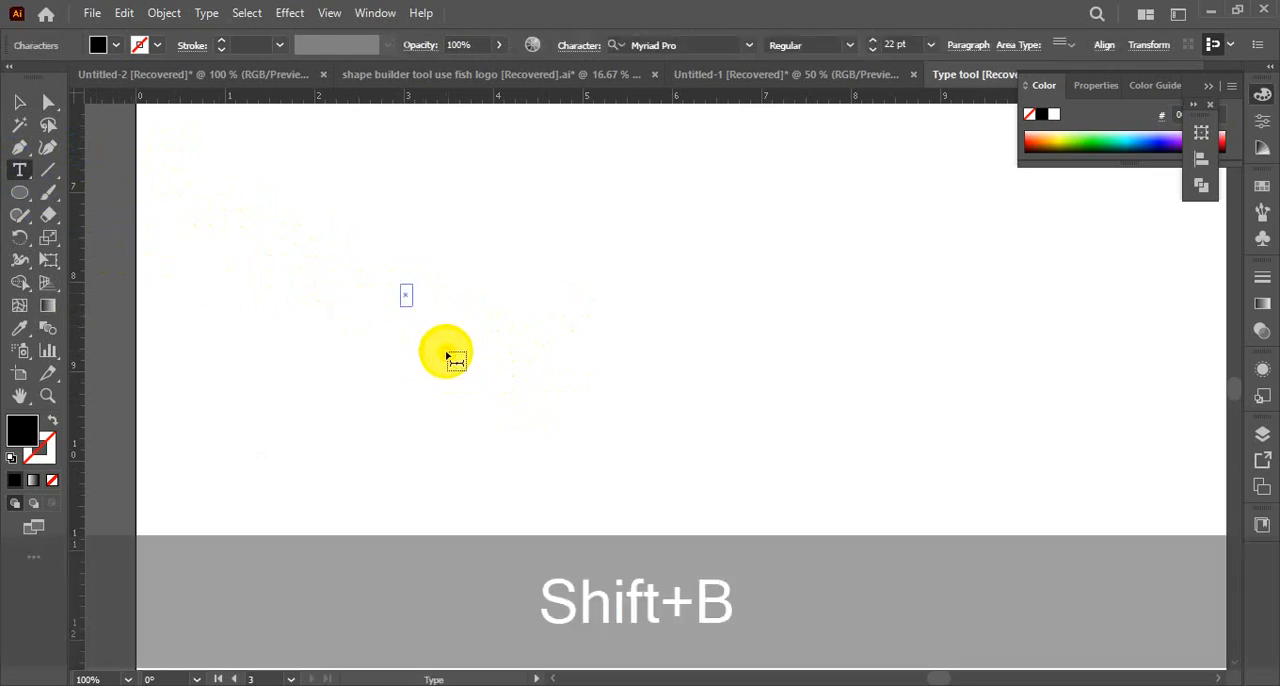
{"action": "key", "text": "a"}
{"action": "key", "text": "n"}
{"action": "key", "text": "g"}
{"action": "key", "text": "l"}
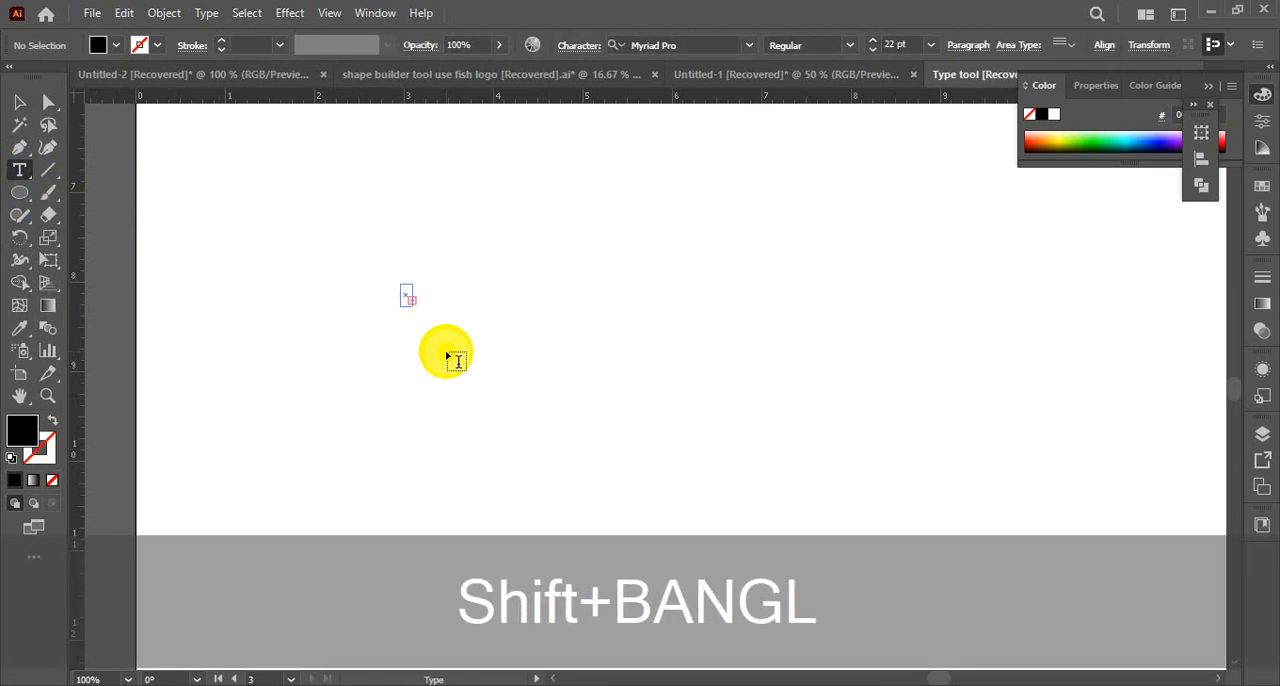
{"action": "key", "text": "a"}
{"action": "key", "text": "d"}
{"action": "key", "text": "e"}
{"action": "key", "text": "s"}
{"action": "key", "text": "h"}
Raise the type size to 92 pt, and remove the tiny text box
{"action": "key", "text": "ctrl+a"}
{"action": "key", "text": "ctrl+shift+period"}
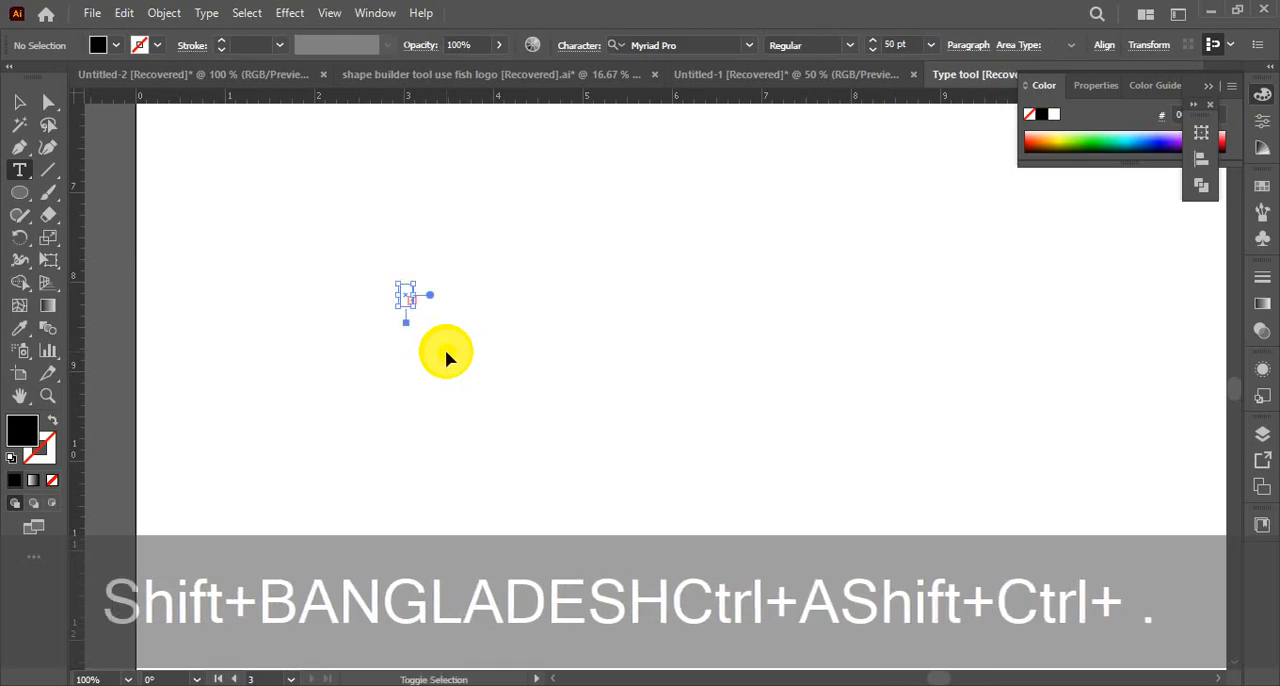
{"action": "key", "text": "ctrl+shift+period"}
{"action": "key", "text": "ctrl+shift+period"}
{"action": "key", "text": "ctrl+shift+period"}
{"action": "key", "text": "ctrl+shift+period"}
{"action": "key", "text": "ctrl+shift+period"}
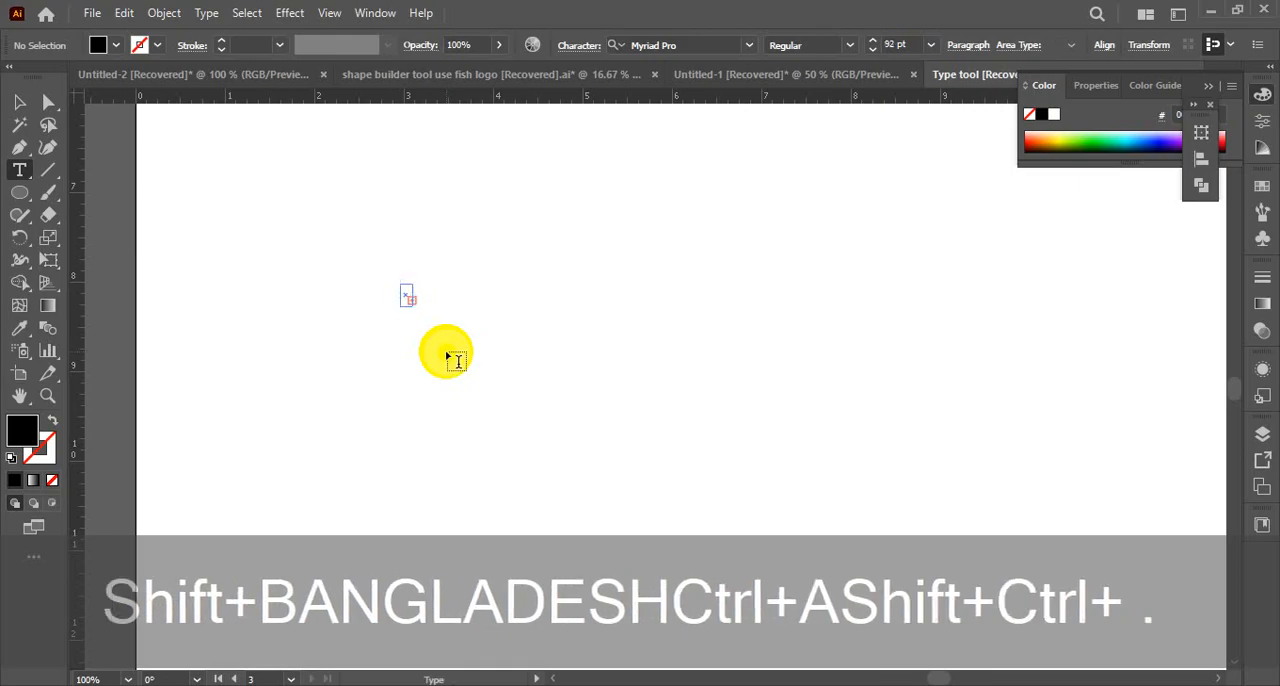
{"action": "left_click", "coordinate": [433, 328]}
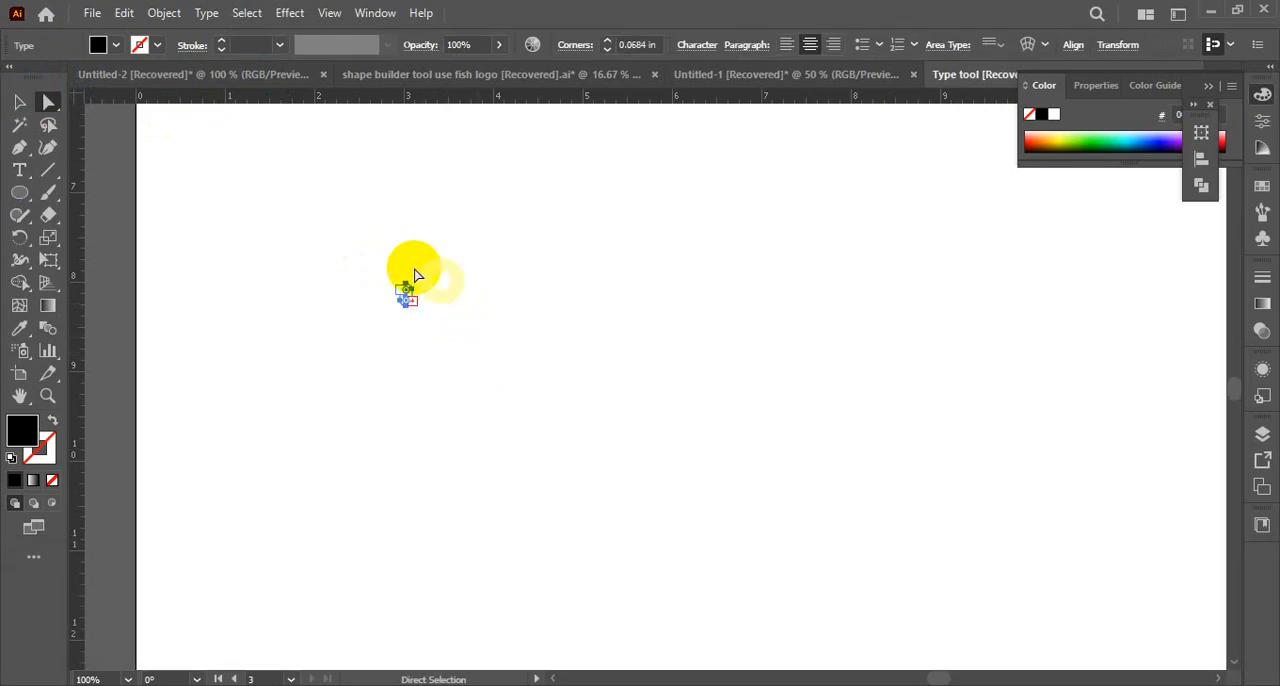
{"action": "left_click", "coordinate": [18, 101]}
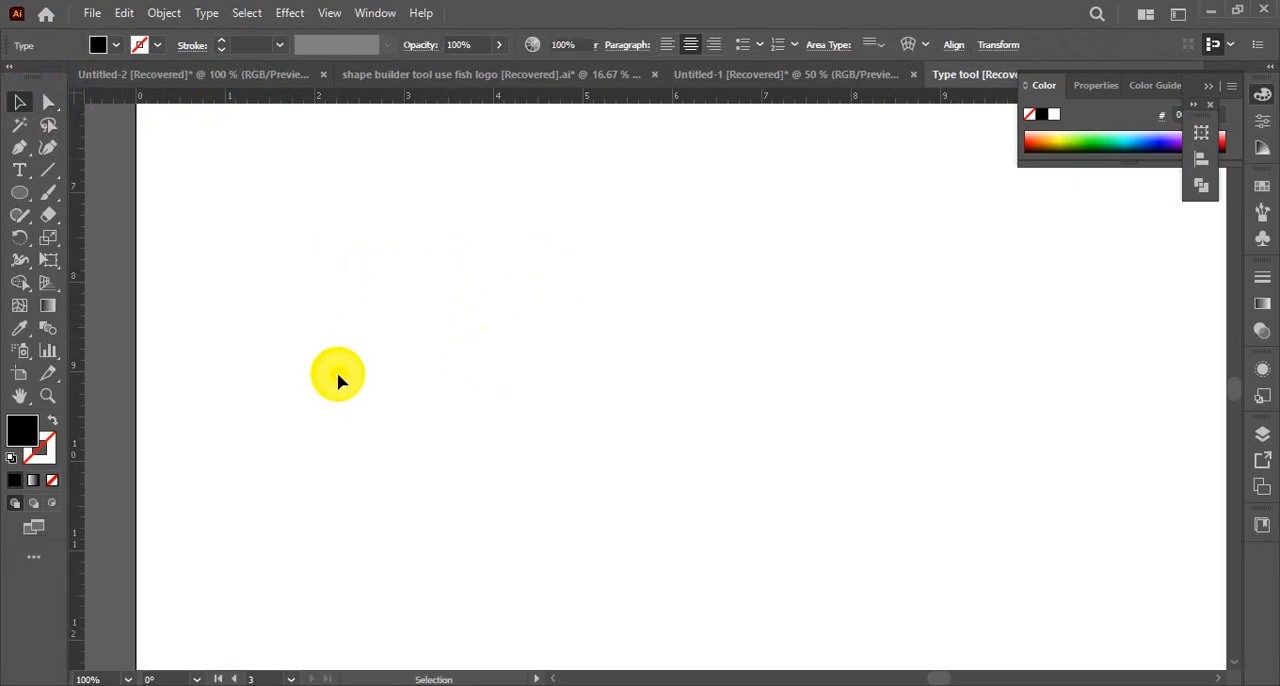
{"action": "left_click", "coordinate": [167, 192]}
Place a line of placeholder point type with the Type tool and move it fully onto the artboard
{"action": "left_click", "coordinate": [20, 172]}
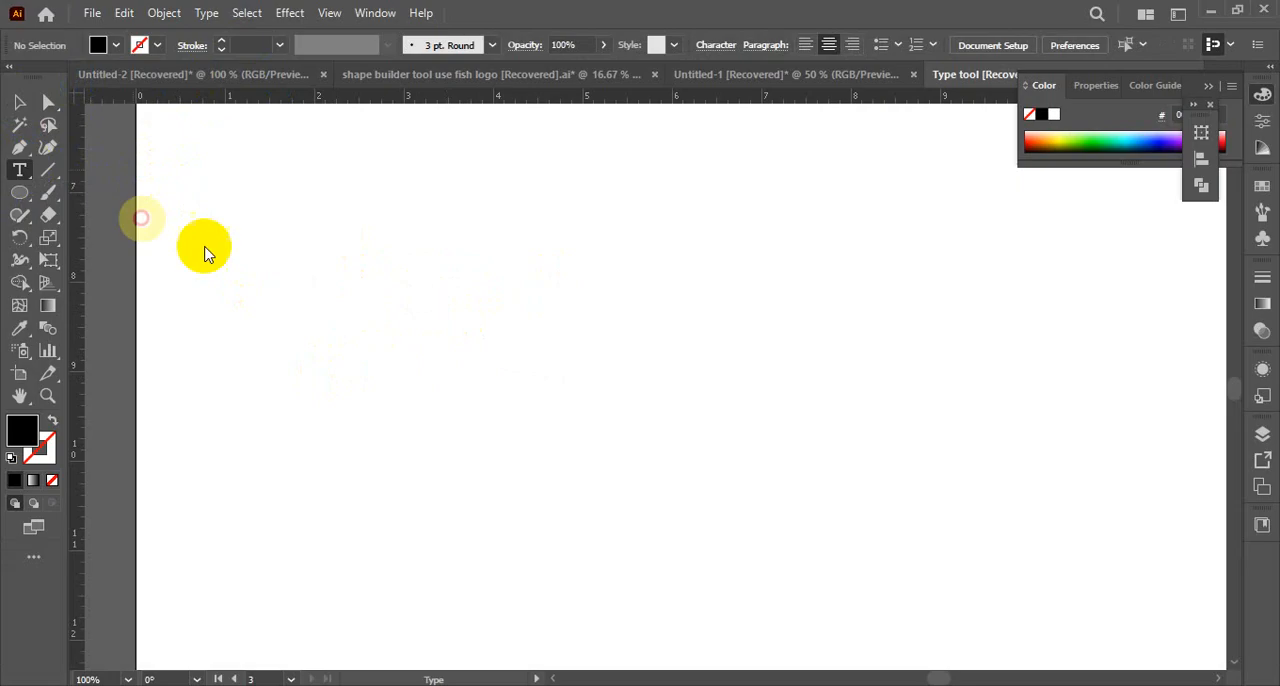
{"action": "left_click", "coordinate": [398, 332]}
{"action": "left_click", "coordinate": [22, 101]}
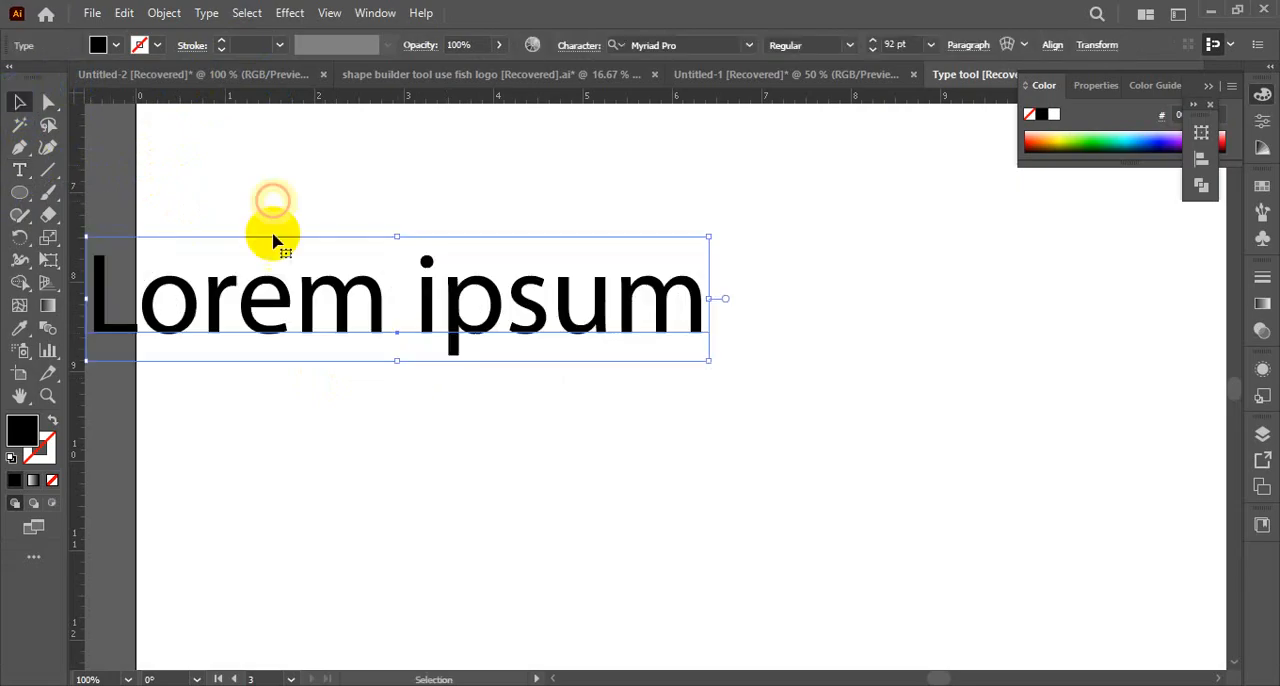
{"action": "left_click_drag", "start_coordinate": [325, 308], "coordinate": [601, 330]}
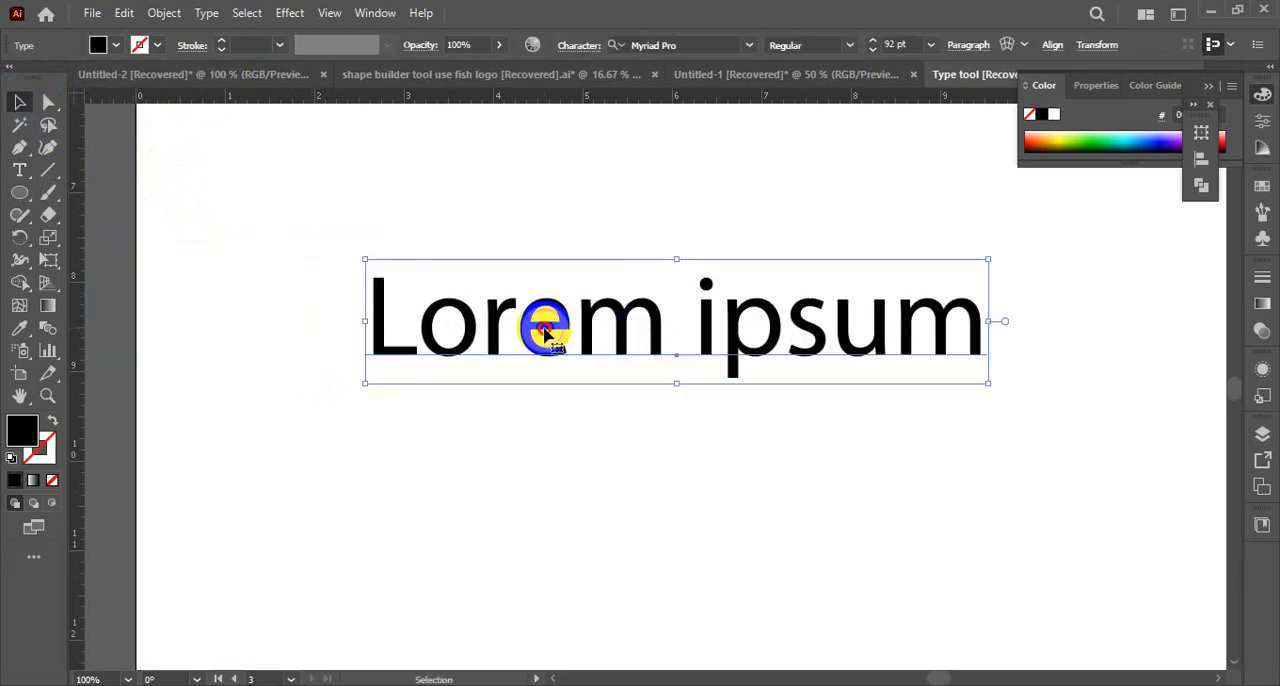
Replace the placeholder text with Bangladesh and shift the word slightly up and to the left
{"action": "double_click", "coordinate": [536, 330]}
{"action": "key", "text": "ctrl+a"}
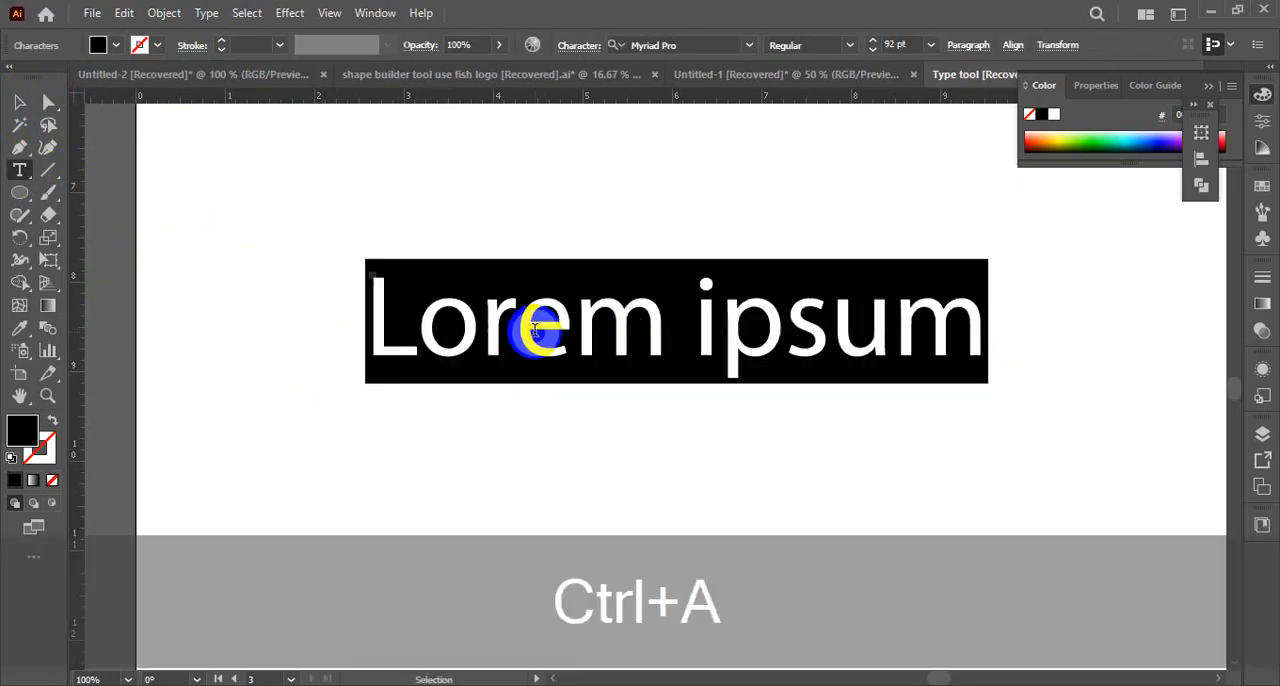
{"action": "type", "text": "ba"}
{"action": "key", "text": "BackSpace"}
{"action": "key", "text": "BackSpace"}
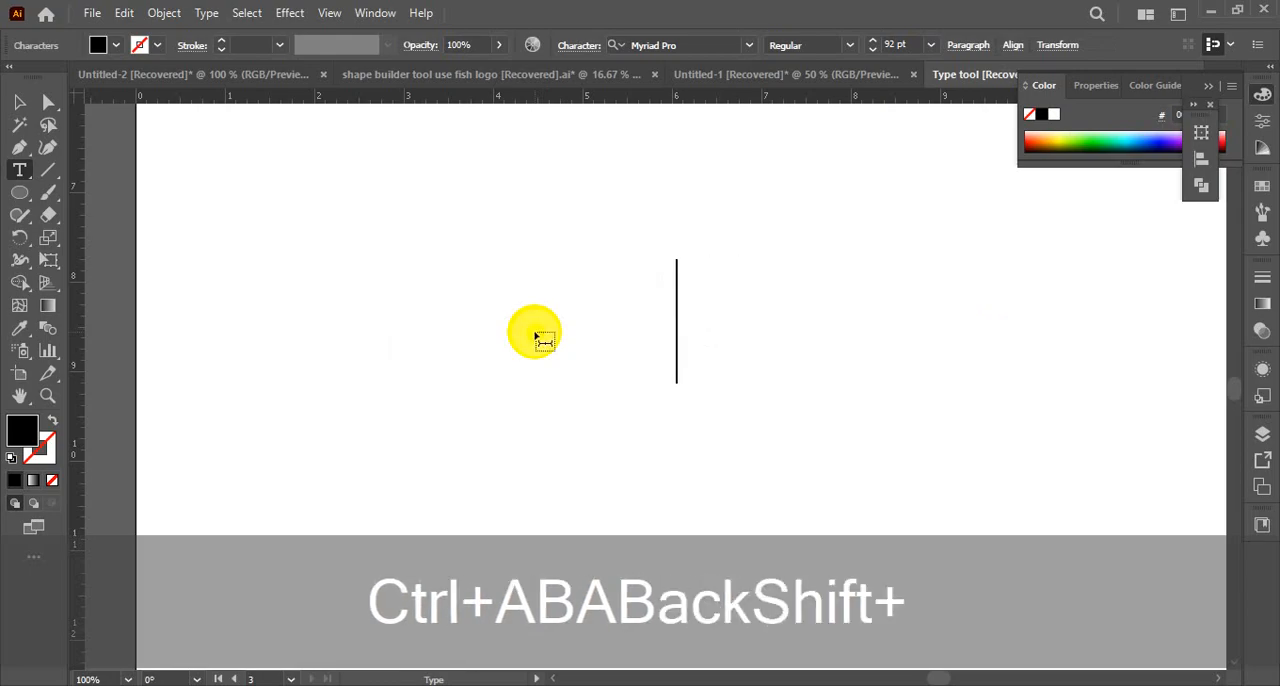
{"action": "type", "text": "Bangladesh"}
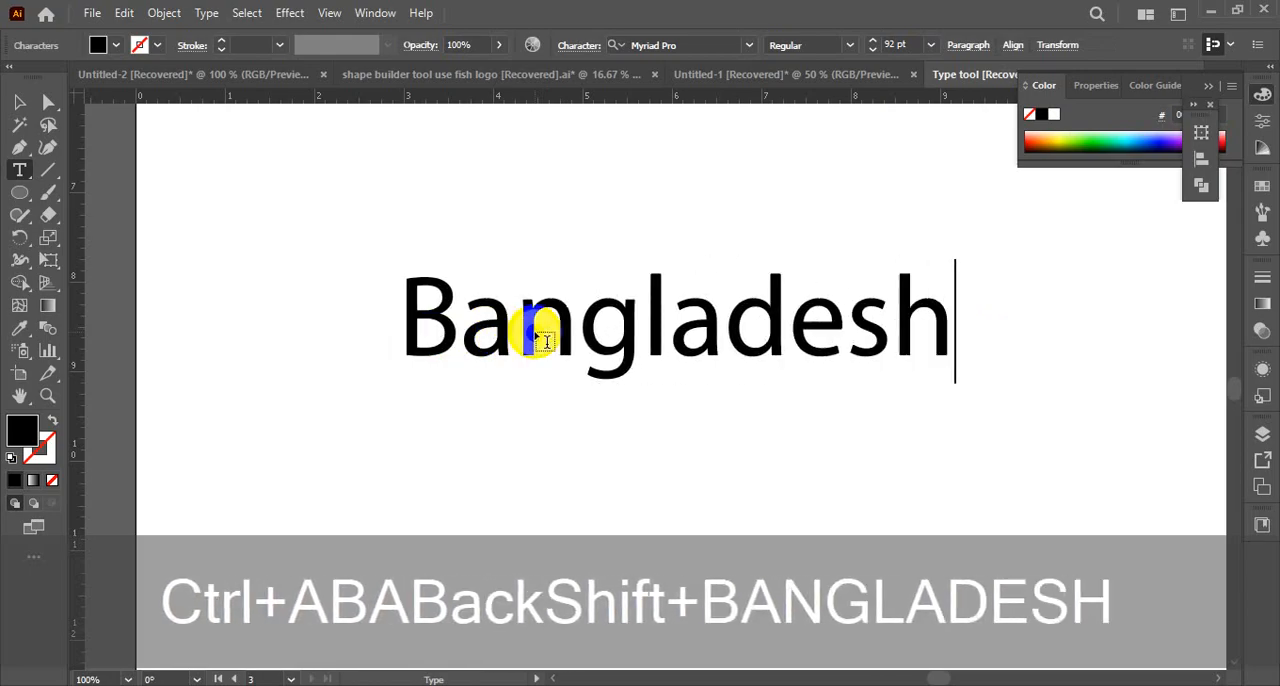
{"action": "left_click", "coordinate": [78, 118]}
{"action": "left_click_drag", "start_coordinate": [594, 306], "coordinate": [535, 288]}
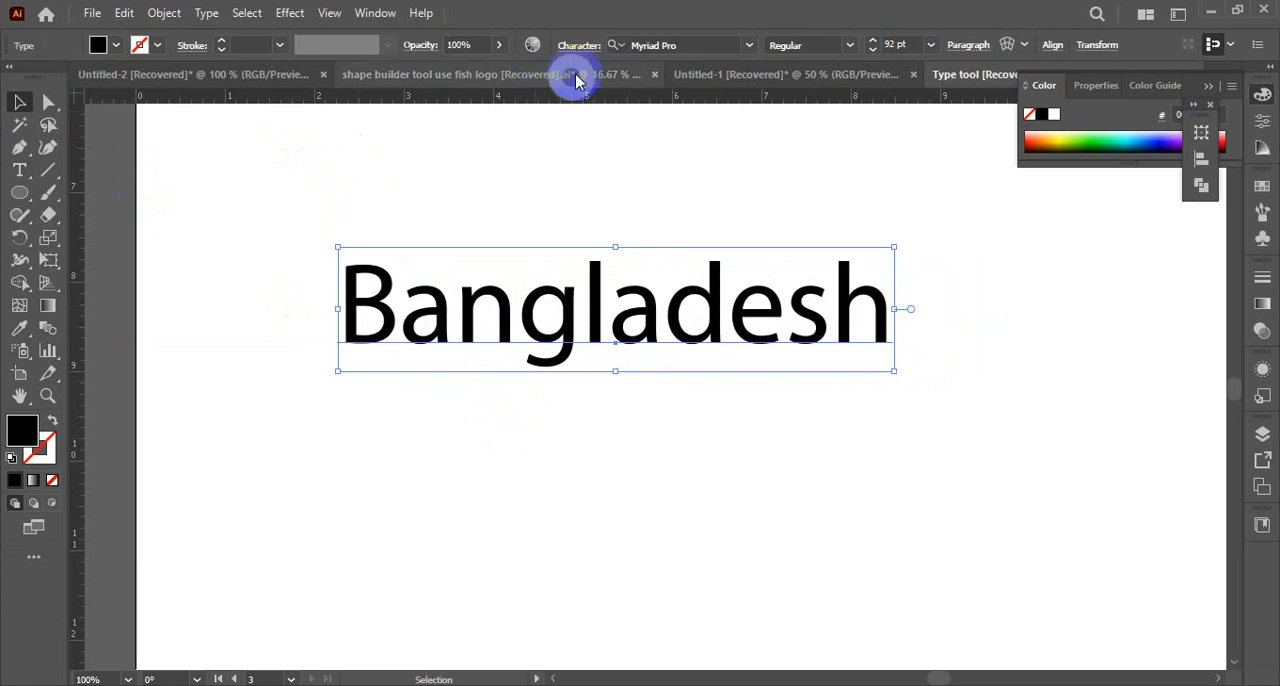
Set the Bangladesh text in Arial Bold and move it slightly down and to the right
{"action": "left_click", "coordinate": [848, 47]}
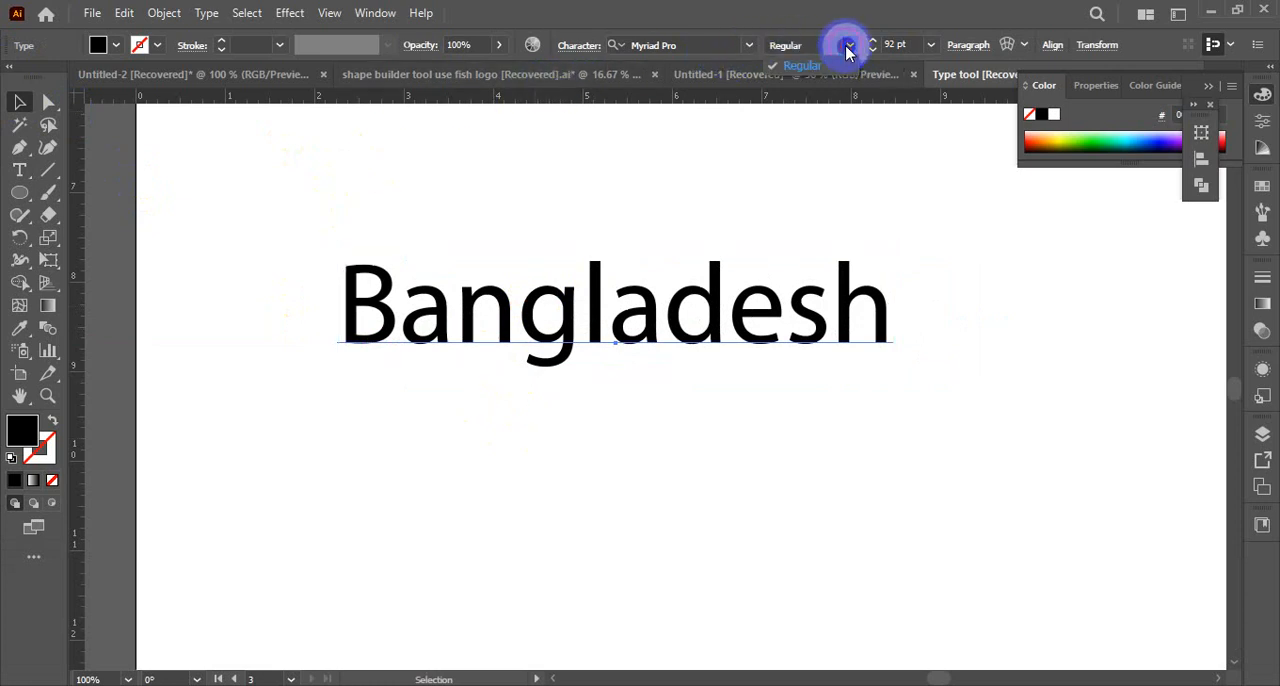
{"action": "left_click", "coordinate": [745, 50]}
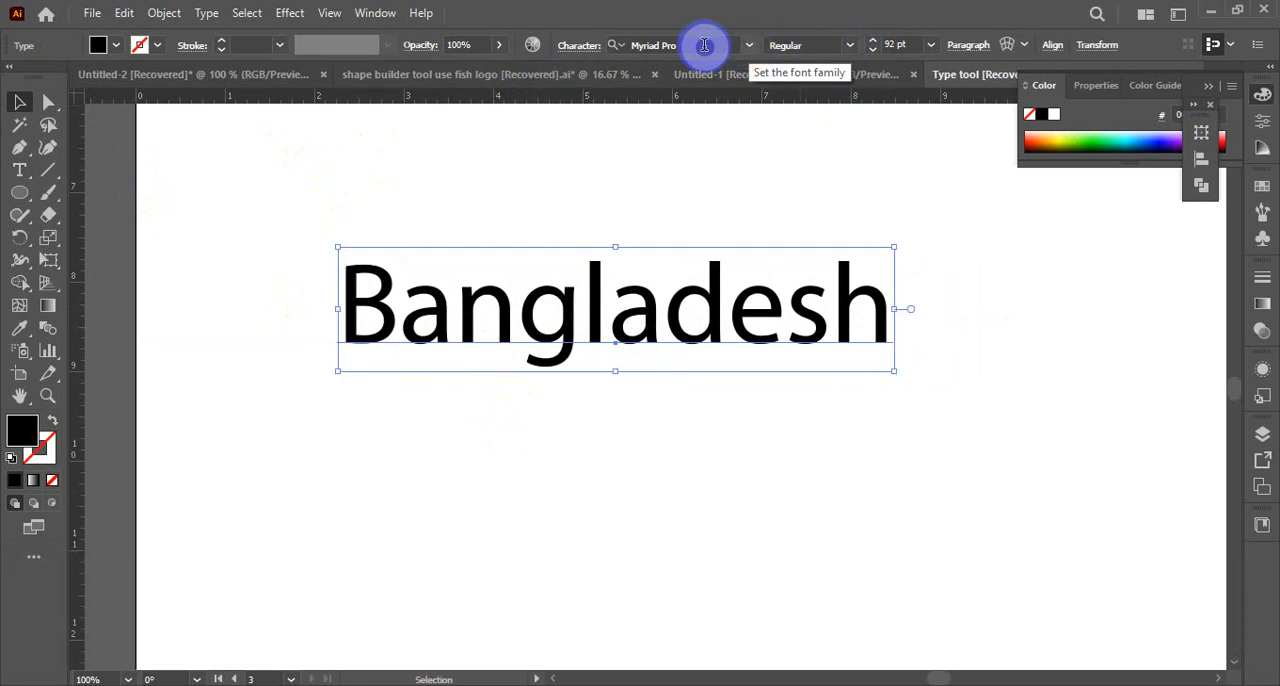
{"action": "left_click", "coordinate": [703, 45]}
{"action": "type", "text": "aria"}
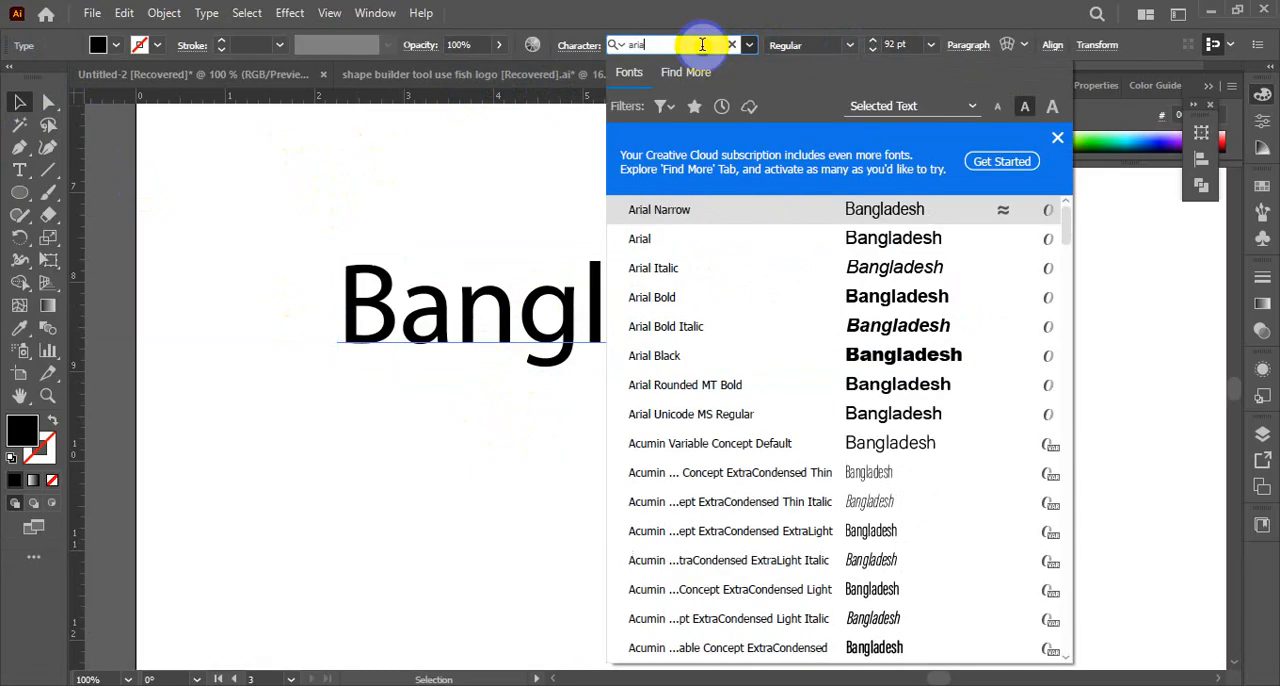
{"action": "key", "text": "Return"}
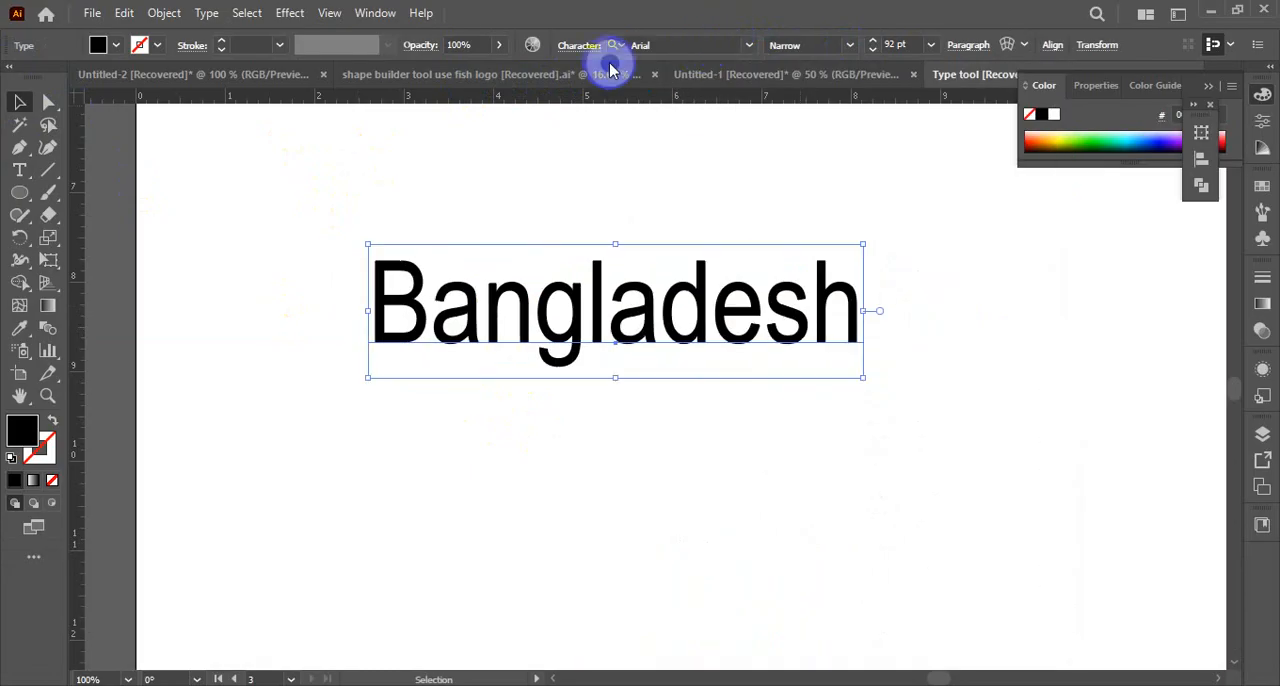
{"action": "left_click", "coordinate": [651, 45]}
{"action": "left_click", "coordinate": [847, 45]}
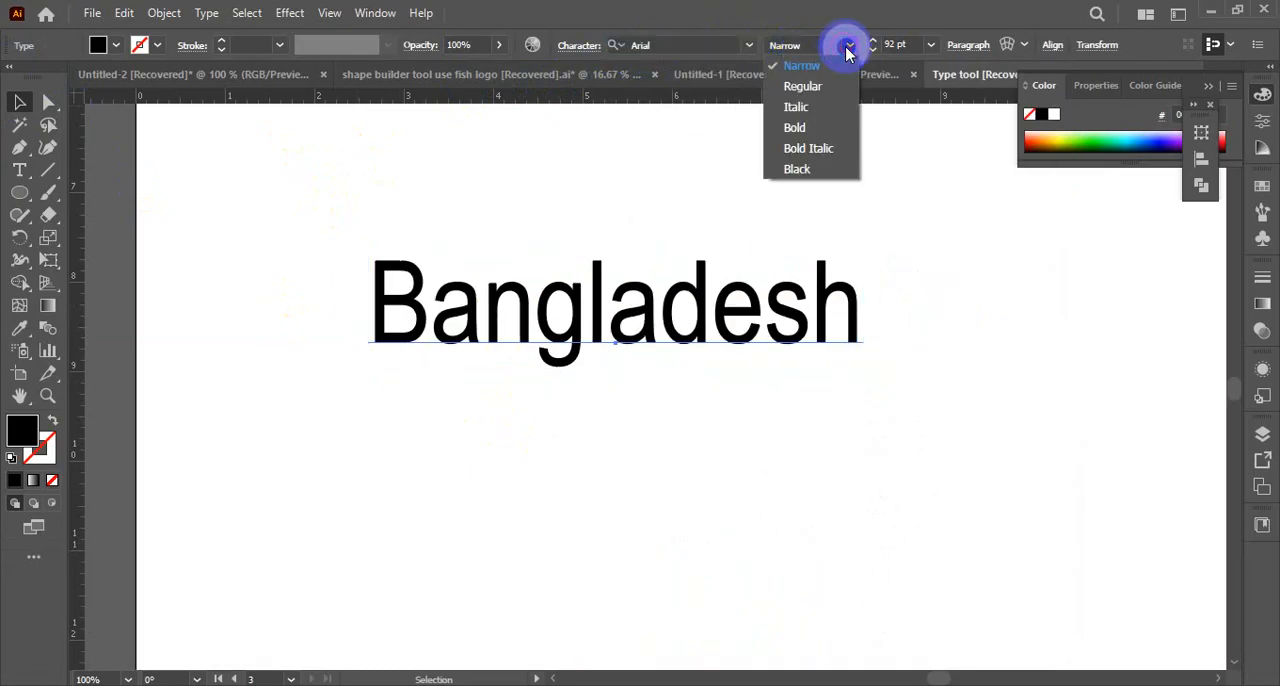
{"action": "left_click", "coordinate": [805, 128]}
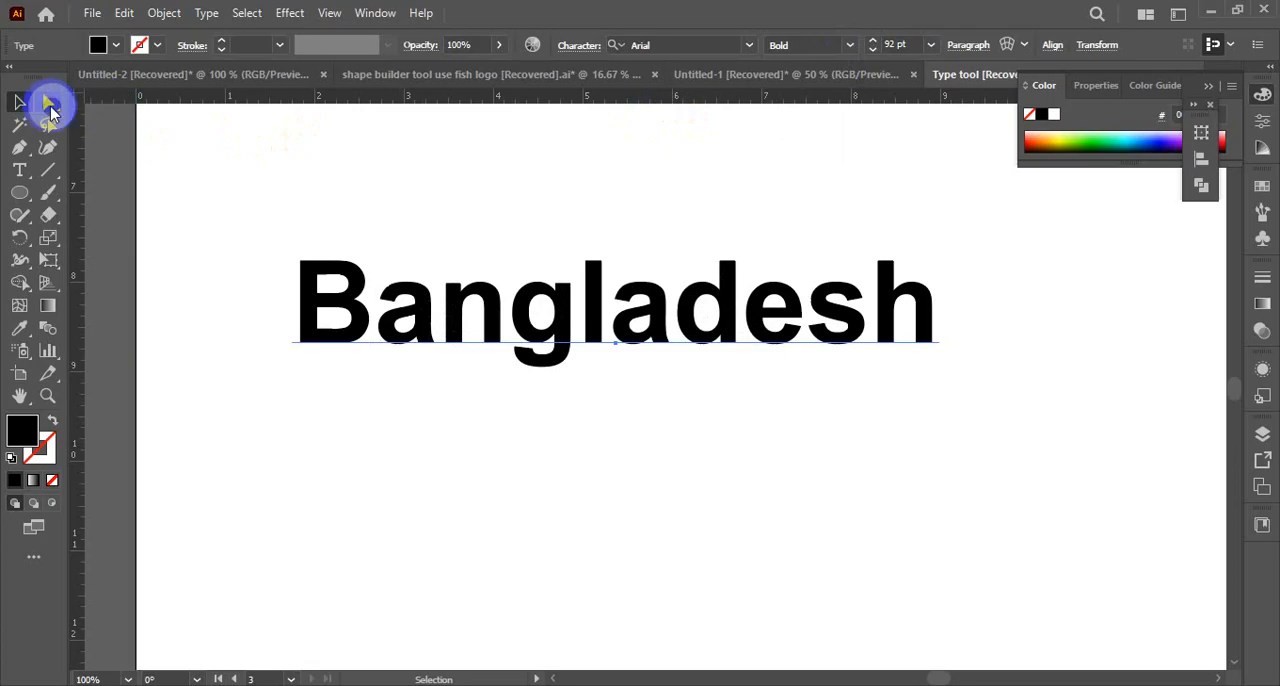
{"action": "left_click", "coordinate": [20, 101]}
{"action": "left_click", "coordinate": [537, 168]}
{"action": "left_click_drag", "start_coordinate": [608, 286], "coordinate": [650, 300]}
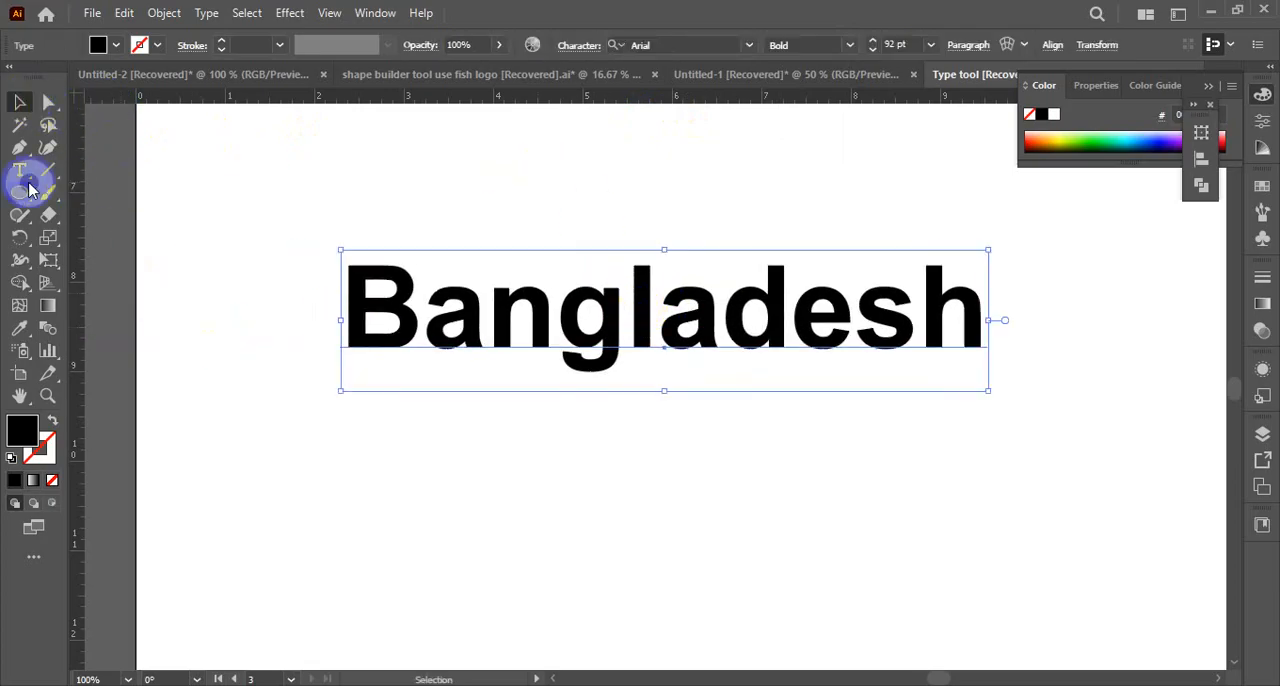
Enlarge only the letter B of Bangladesh to well over twice its size with the Touch Type tool
{"action": "left_click_drag", "start_coordinate": [28, 176], "coordinate": [86, 307]}
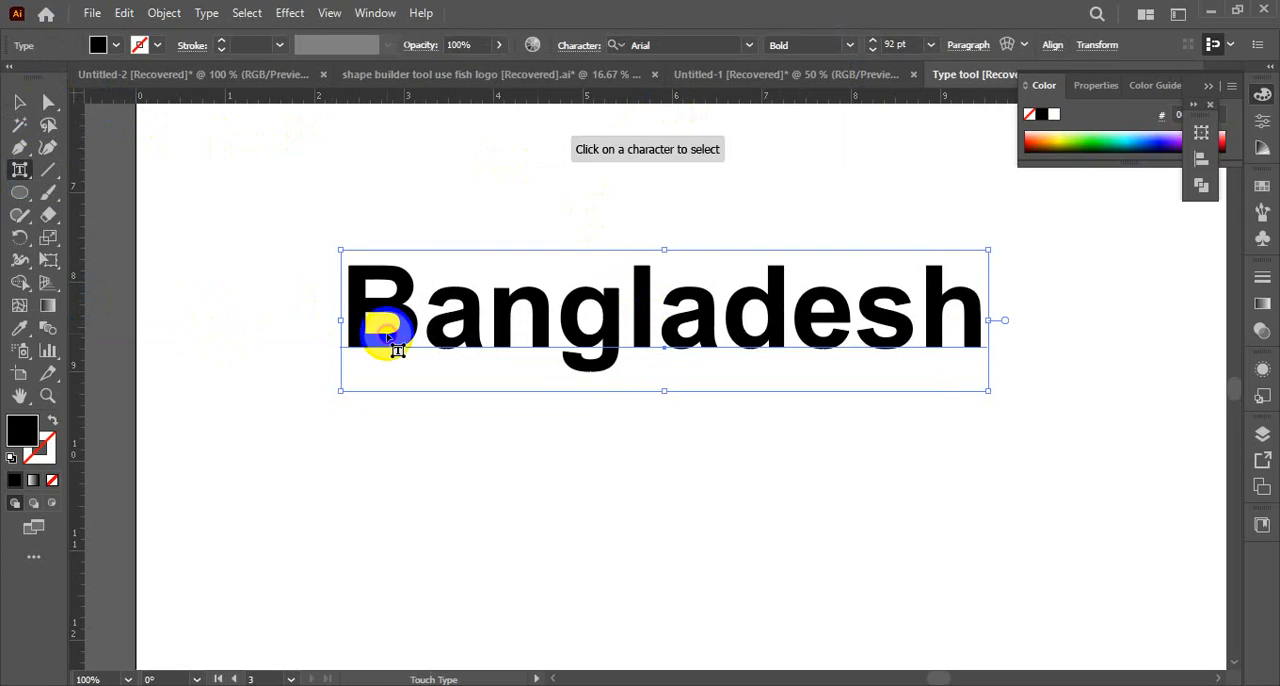
{"action": "left_click", "coordinate": [370, 316]}
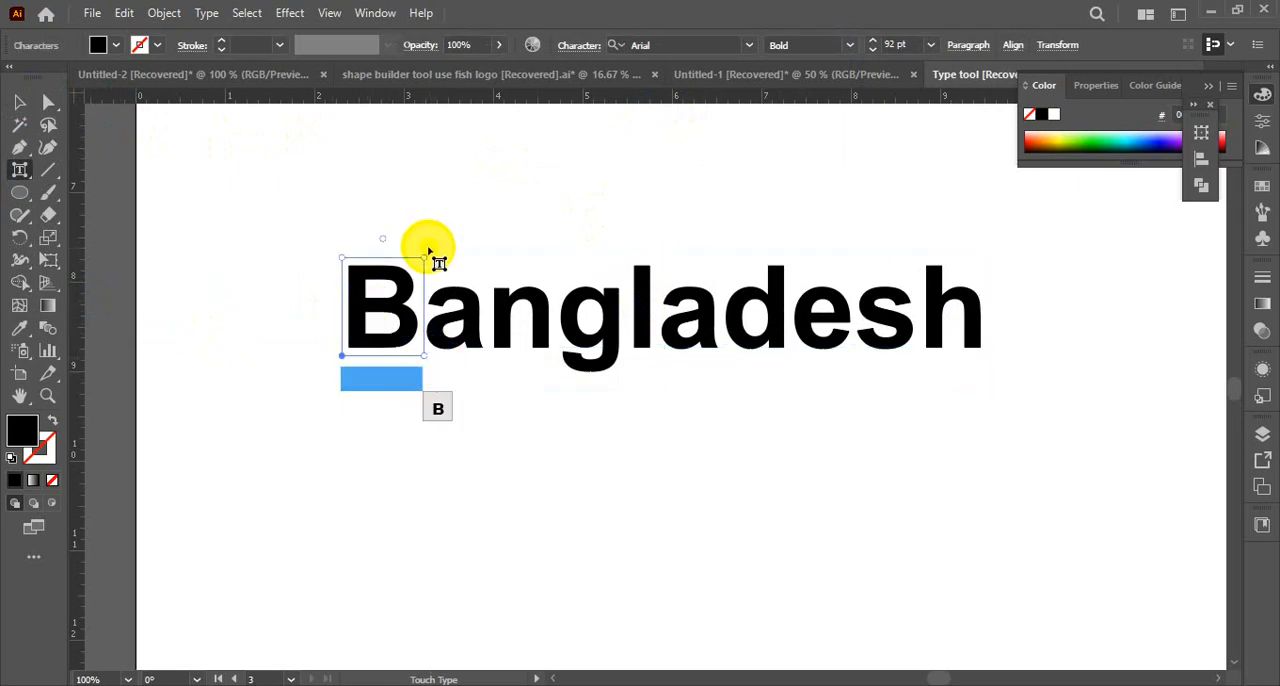
{"action": "left_click_drag", "start_coordinate": [428, 257], "coordinate": [463, 246]}
{"action": "left_click", "coordinate": [358, 386]}
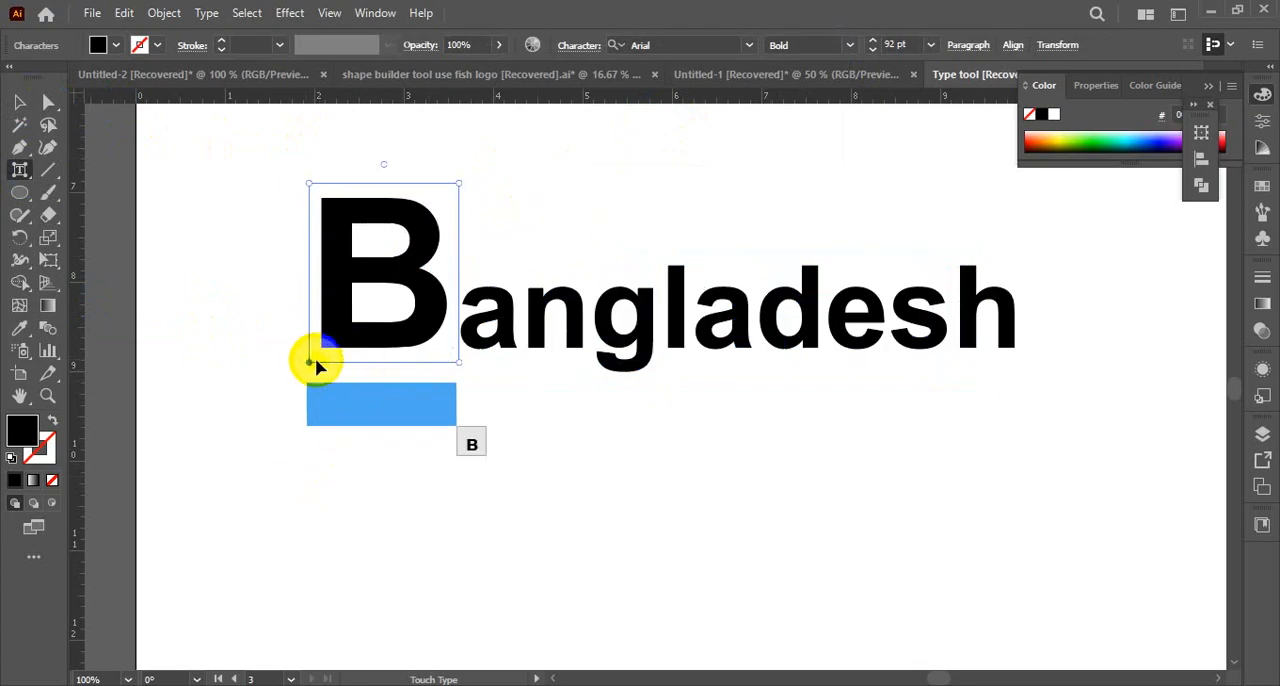
{"action": "left_click_drag", "start_coordinate": [451, 183], "coordinate": [491, 114]}
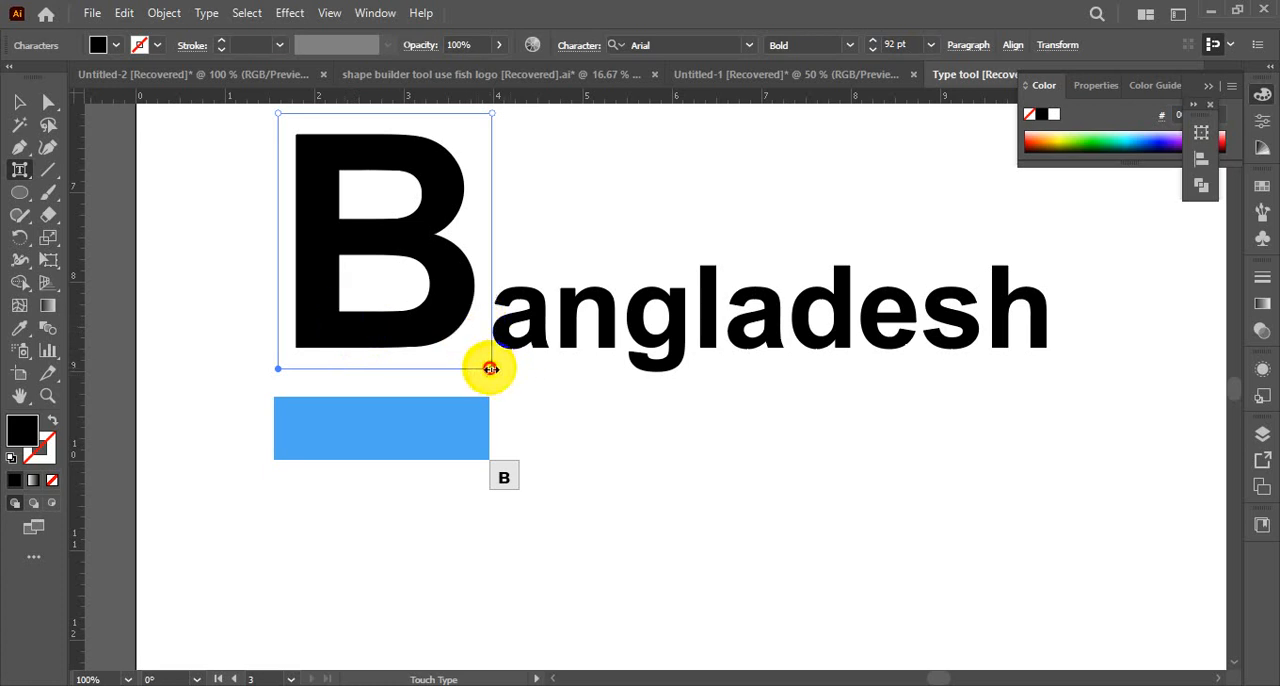
Narrow the enlarged B horizontally and lower it slightly below the baseline of the other letters
{"action": "left_click_drag", "start_coordinate": [490, 369], "coordinate": [457, 386]}
{"action": "scroll", "coordinate": [436, 330], "scroll_direction": "up", "scroll_amount": 3}
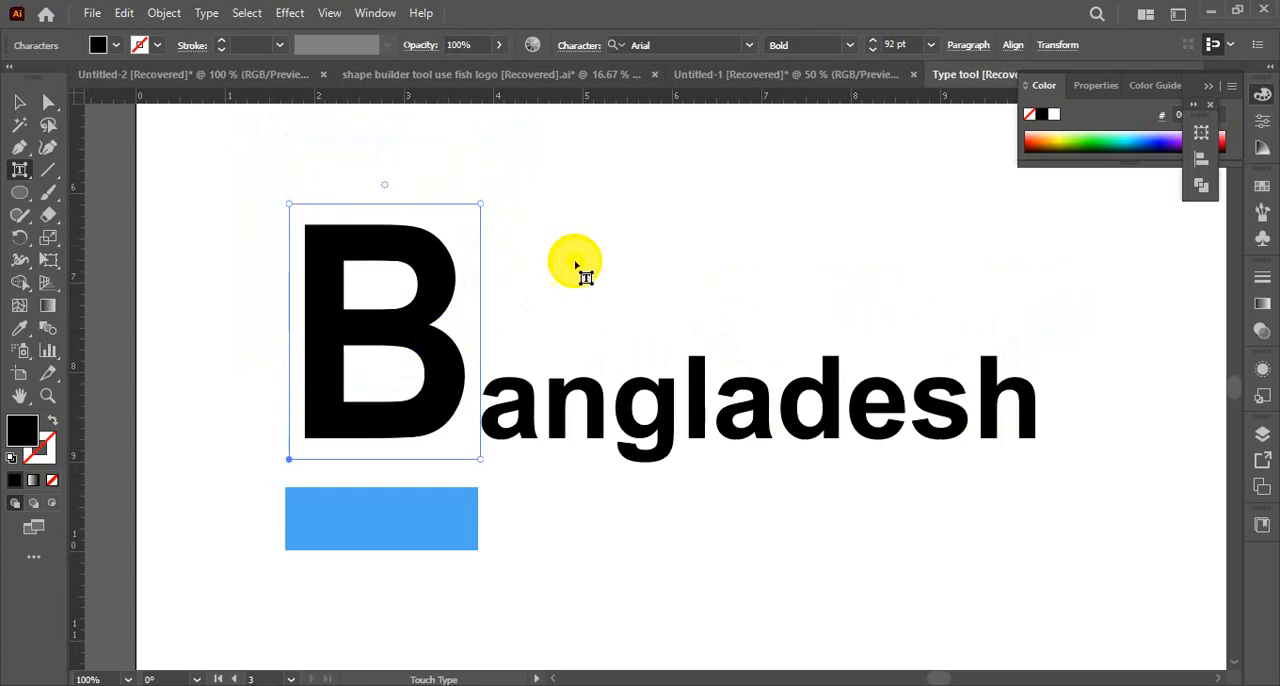
{"action": "scroll", "coordinate": [576, 265], "scroll_direction": "down", "scroll_amount": 2}
{"action": "left_click_drag", "start_coordinate": [434, 286], "coordinate": [455, 366]}
{"action": "scroll", "coordinate": [457, 366], "scroll_direction": "down", "scroll_amount": 3}
{"action": "left_click_drag", "start_coordinate": [463, 280], "coordinate": [487, 238]}
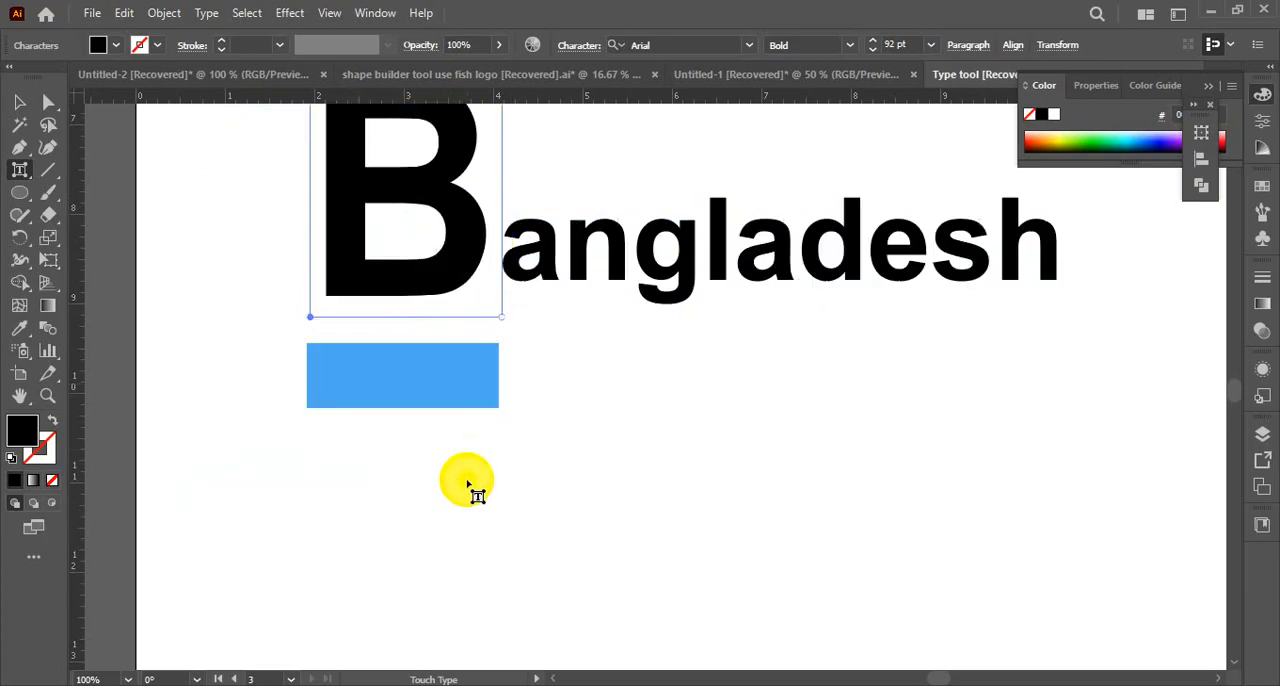
Swap the letter n in Bangladesh for its capital-shaped alternate glyph, and deselect the text
{"action": "left_click", "coordinate": [597, 280]}
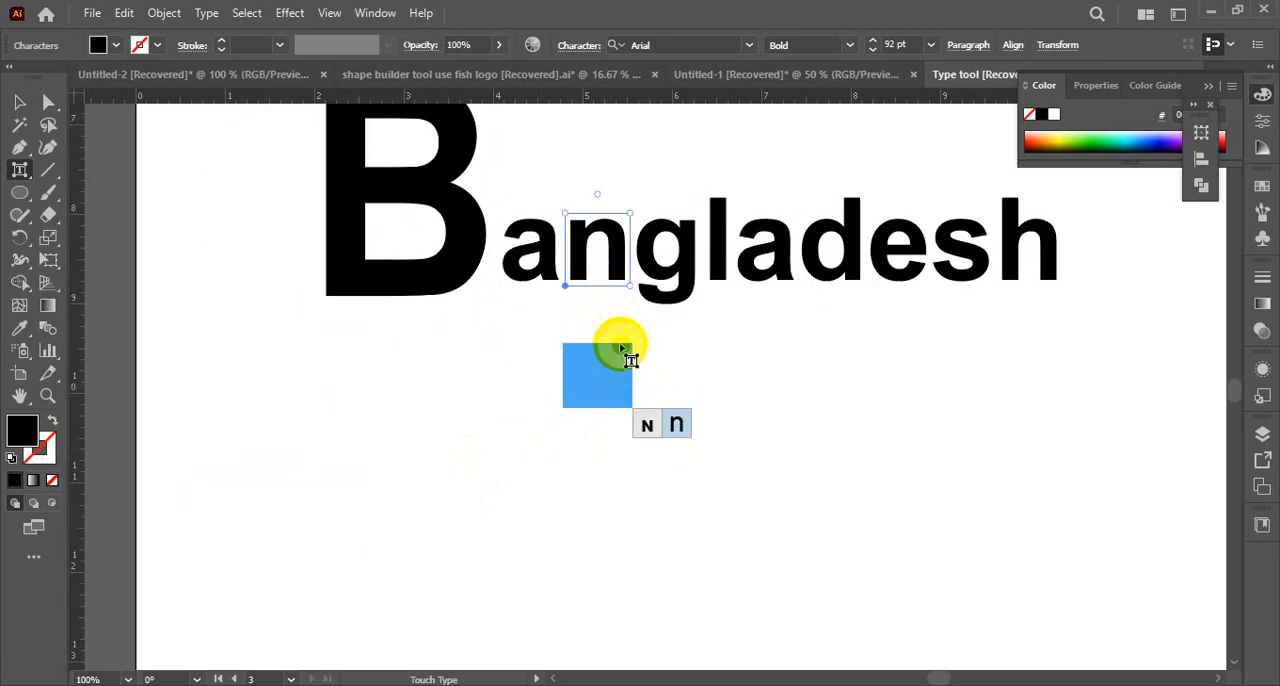
{"action": "left_click", "coordinate": [680, 430]}
{"action": "left_click", "coordinate": [656, 430]}
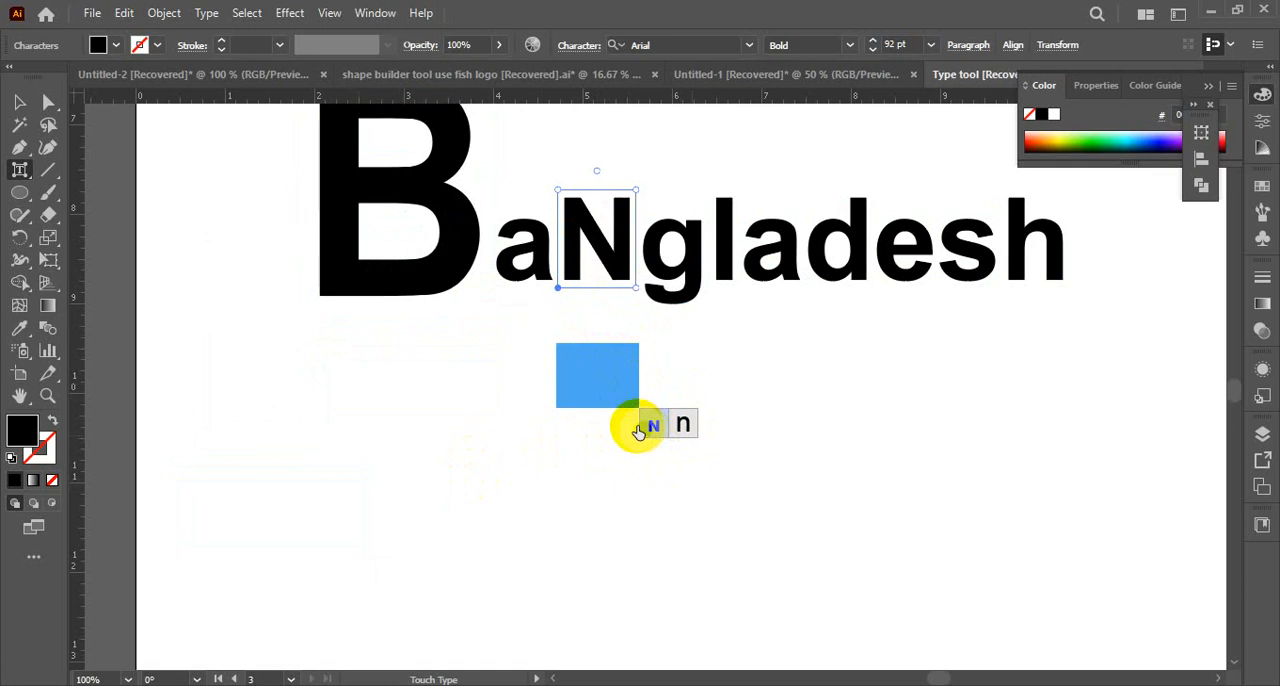
{"action": "left_click", "coordinate": [20, 103]}
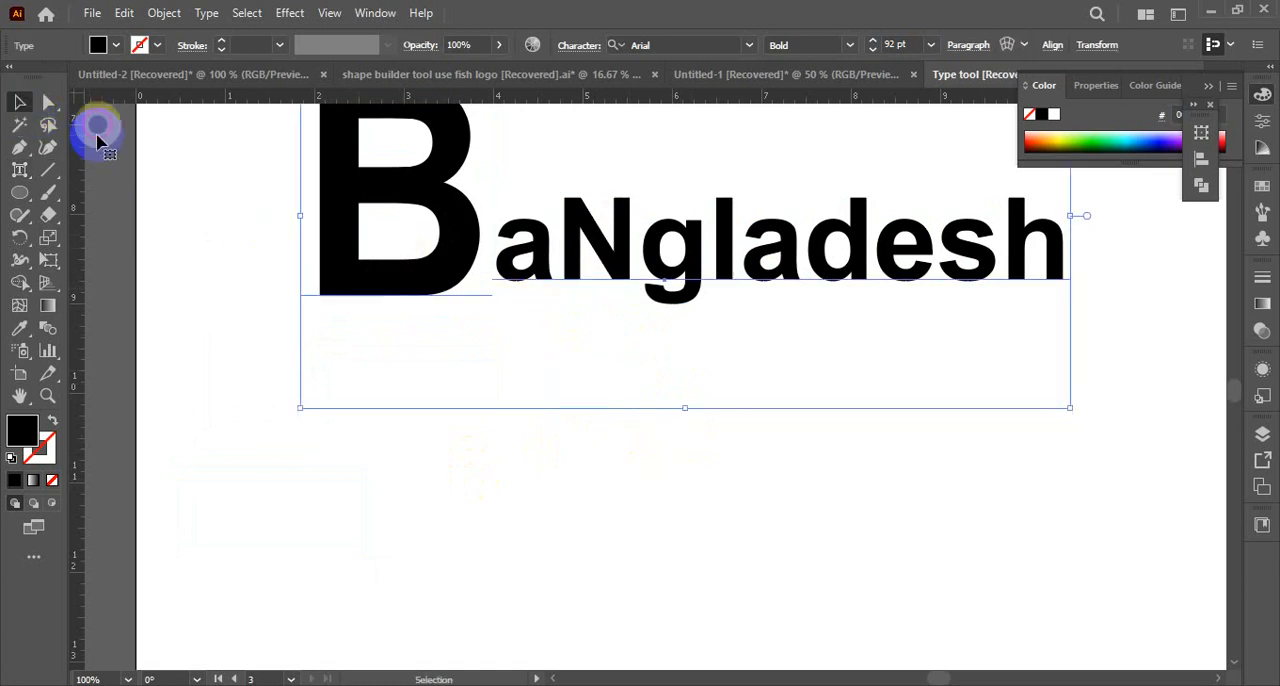
{"action": "left_click", "coordinate": [655, 533]}
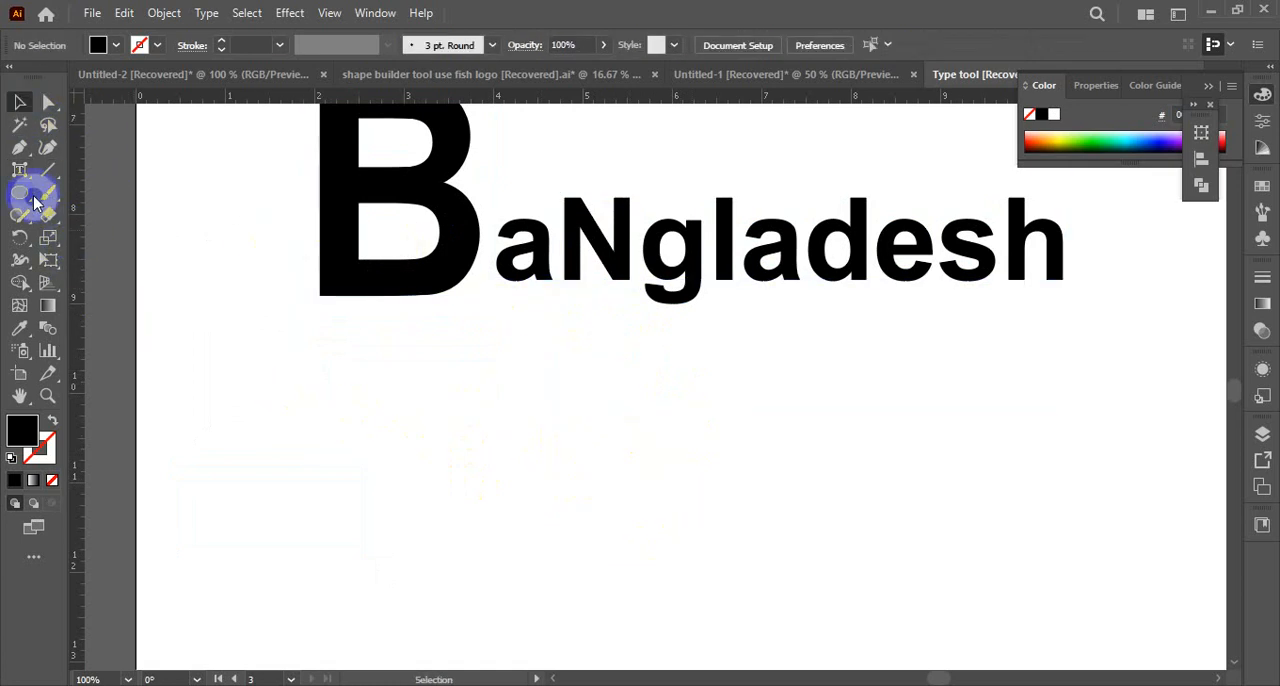
Add a second line of point type reading Bangladesh below the modified word with the Type tool
{"action": "left_click_drag", "start_coordinate": [22, 170], "coordinate": [91, 171]}
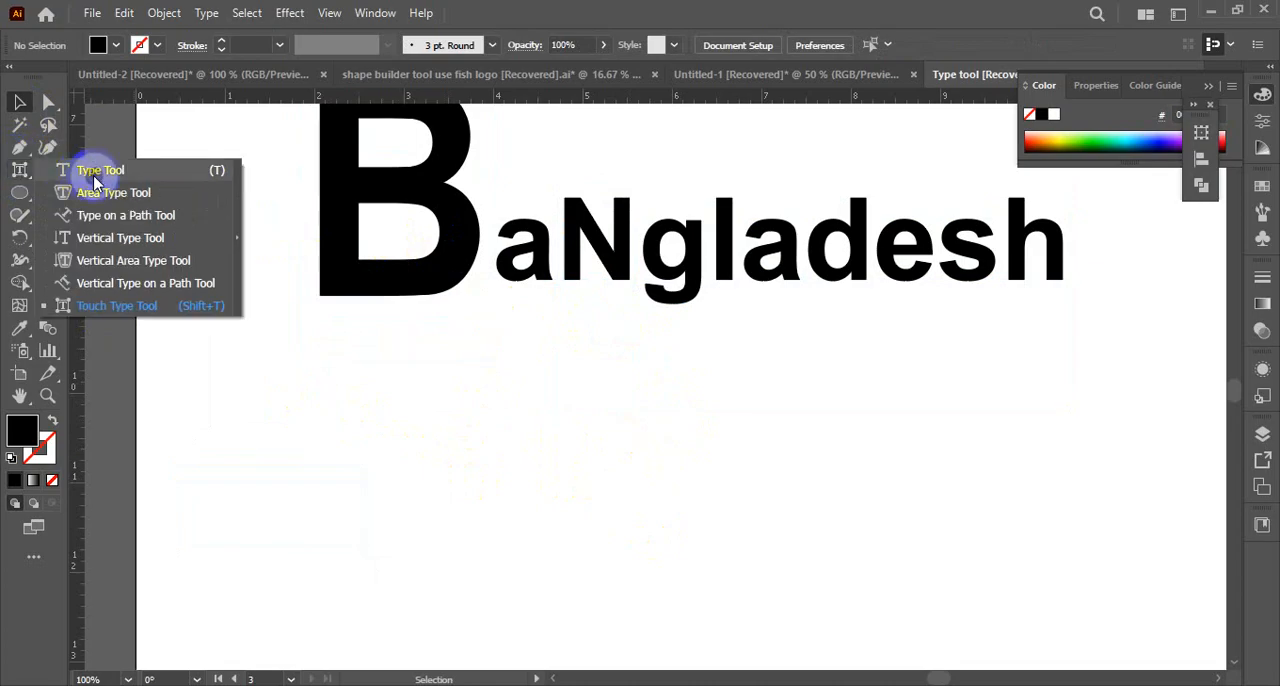
{"action": "left_click", "coordinate": [524, 516]}
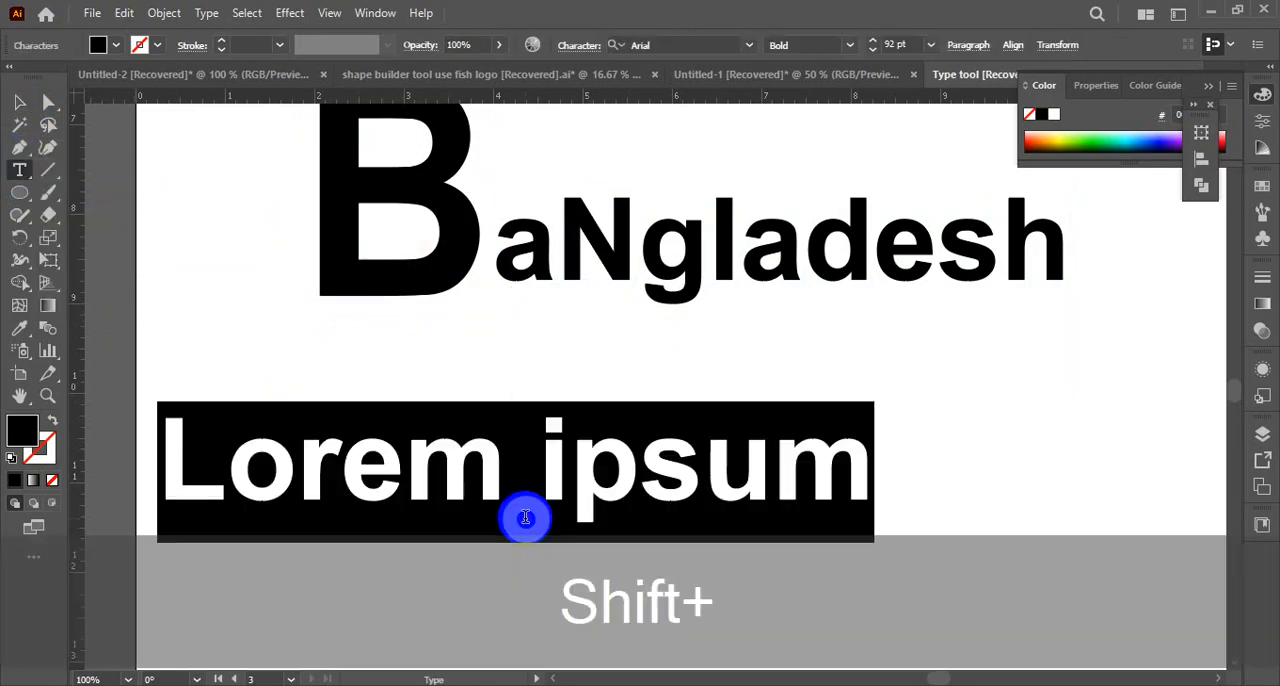
{"action": "type", "text": "Bangladesh"}
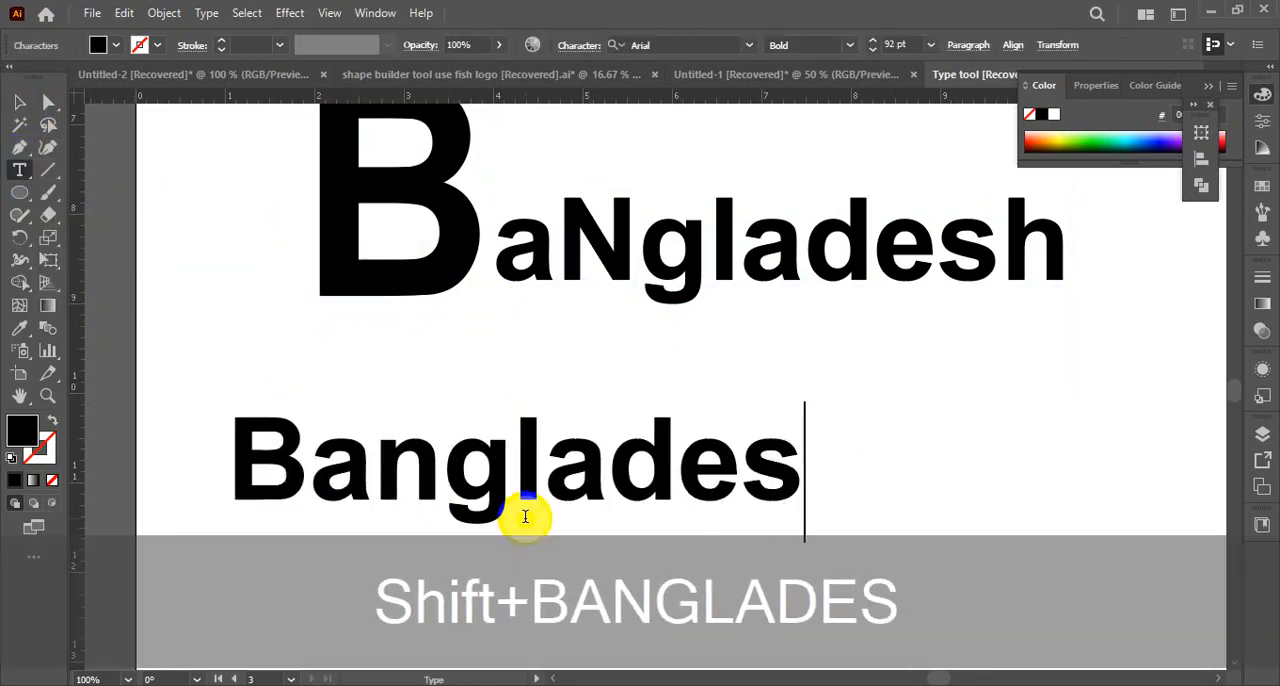
{"action": "left_click", "coordinate": [19, 102]}
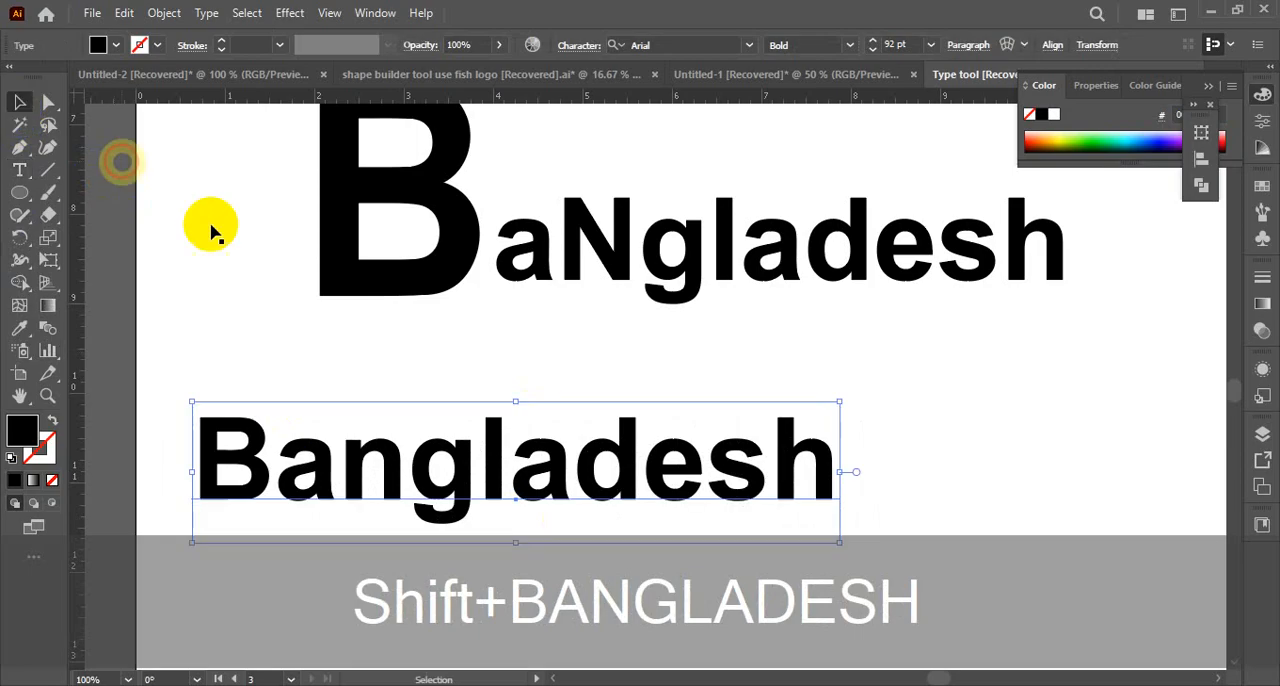
Move the lower Bangladesh line to the right beneath the modified word, and view the available Arial font styles
{"action": "left_click_drag", "start_coordinate": [437, 464], "coordinate": [585, 455]}
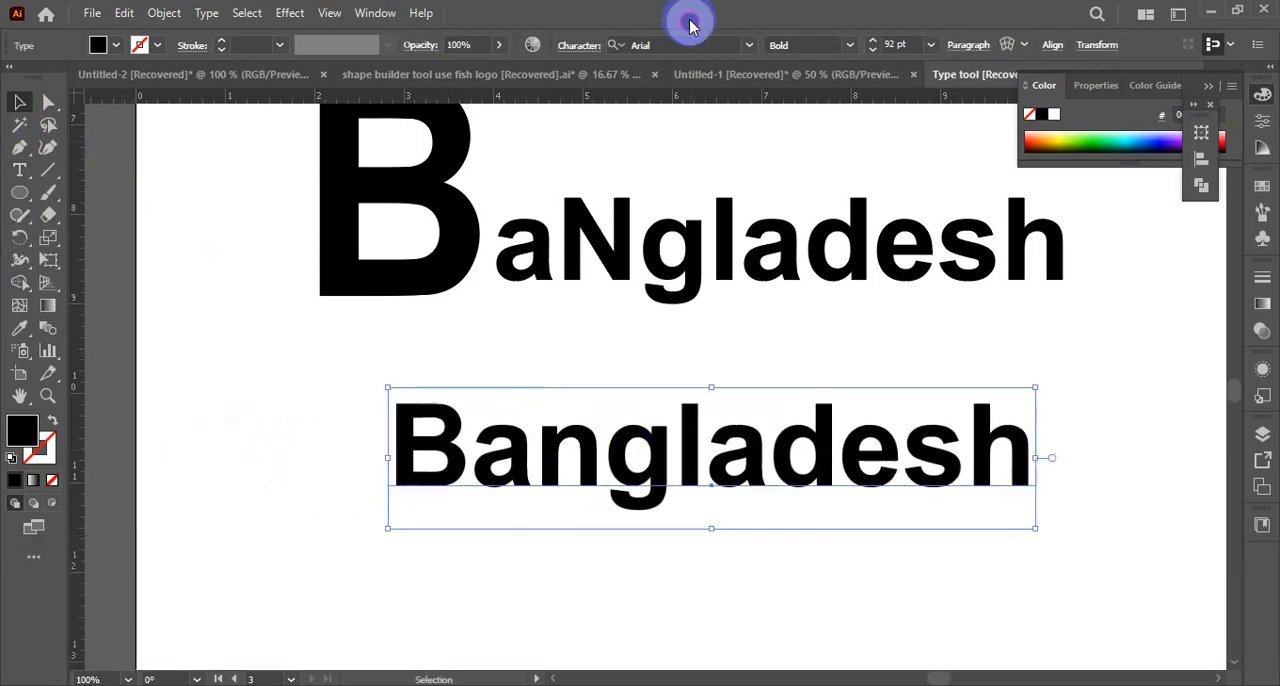
{"action": "left_click", "coordinate": [578, 45]}
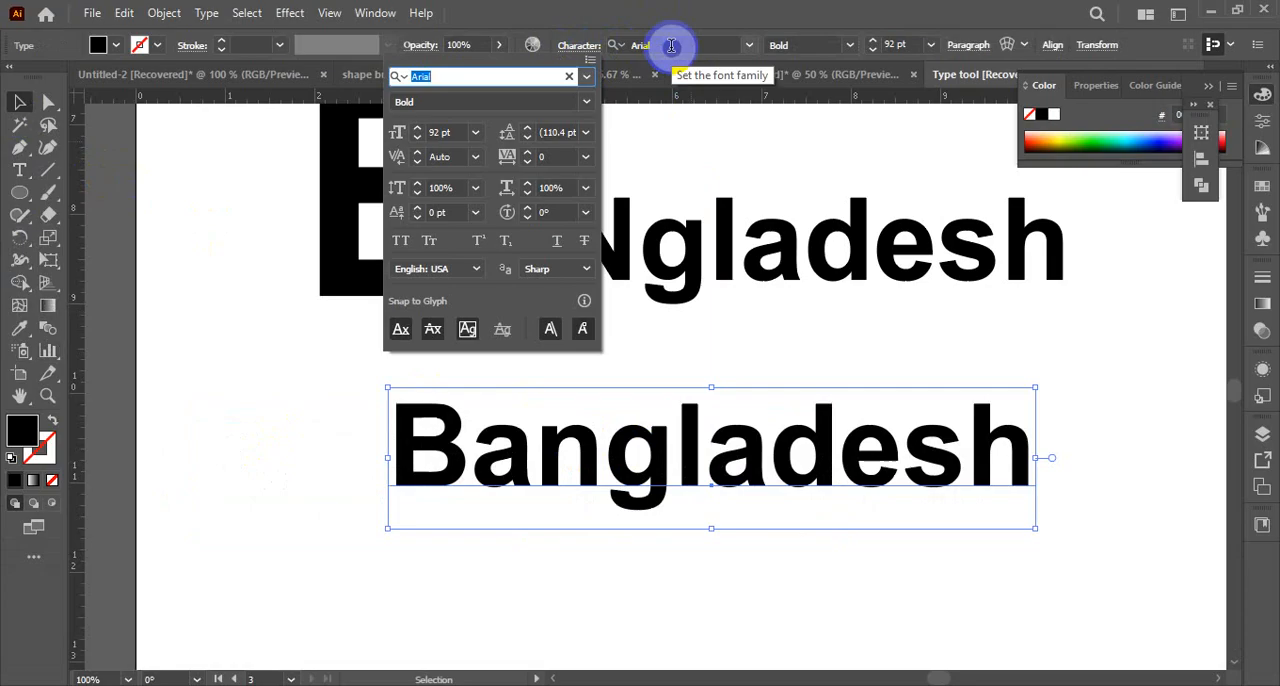
{"action": "left_click", "coordinate": [586, 105]}
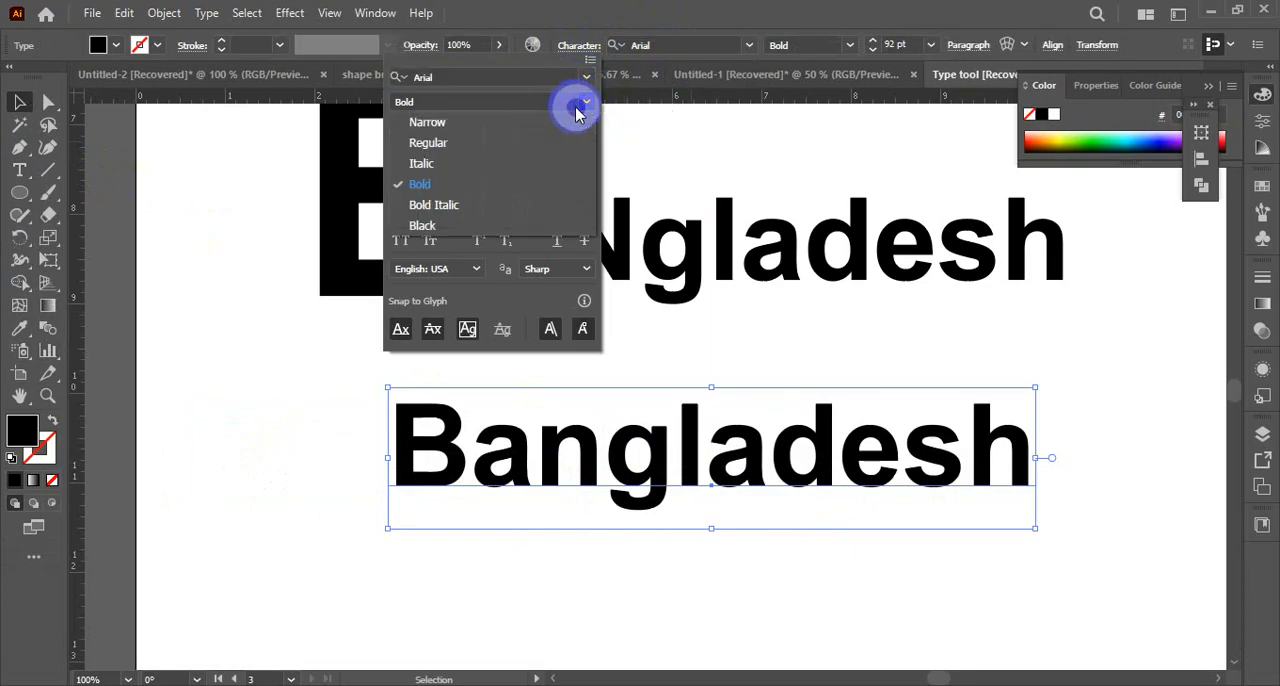
{"action": "left_click", "coordinate": [508, 103]}
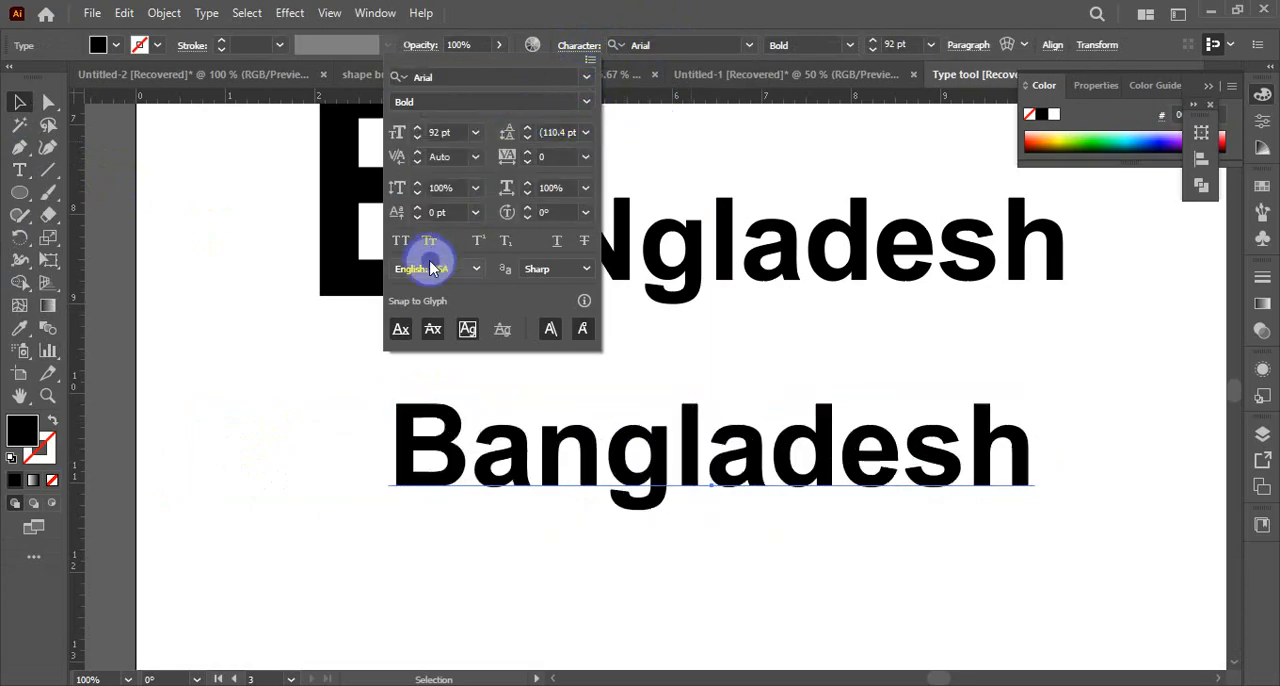
Browse the font family list and its section for activating more Adobe fonts, then close the list
{"action": "left_click", "coordinate": [425, 77]}
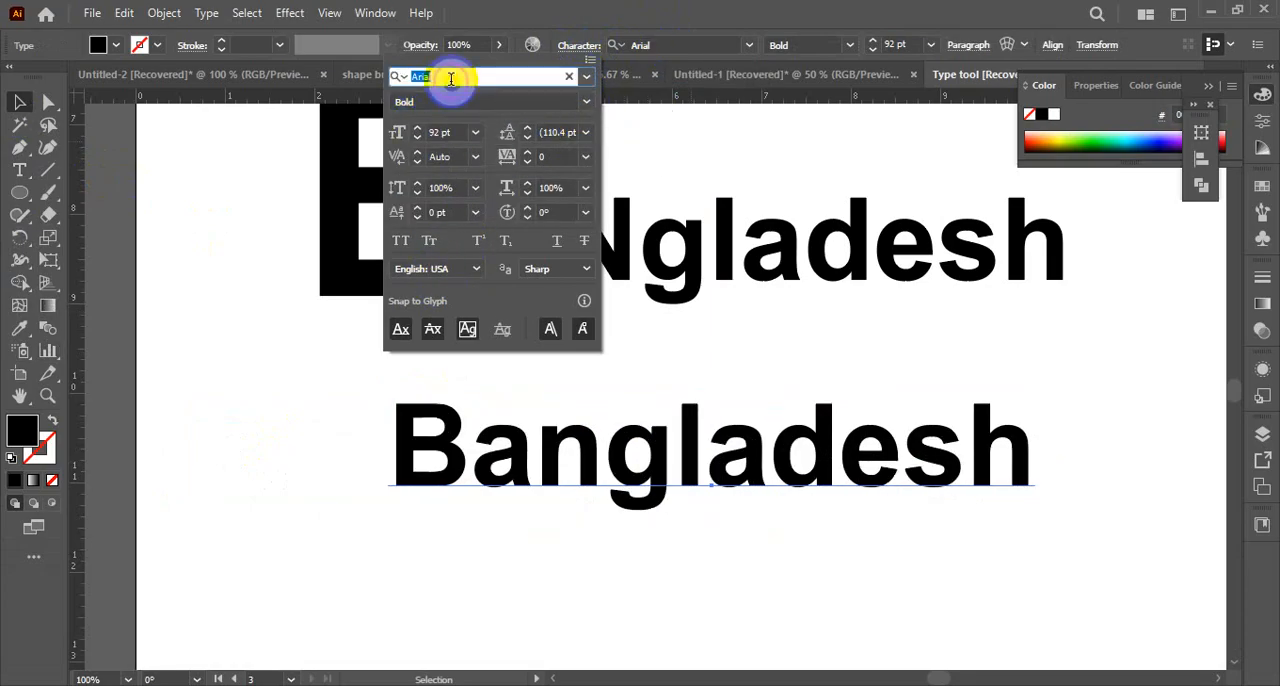
{"action": "left_click", "coordinate": [587, 78]}
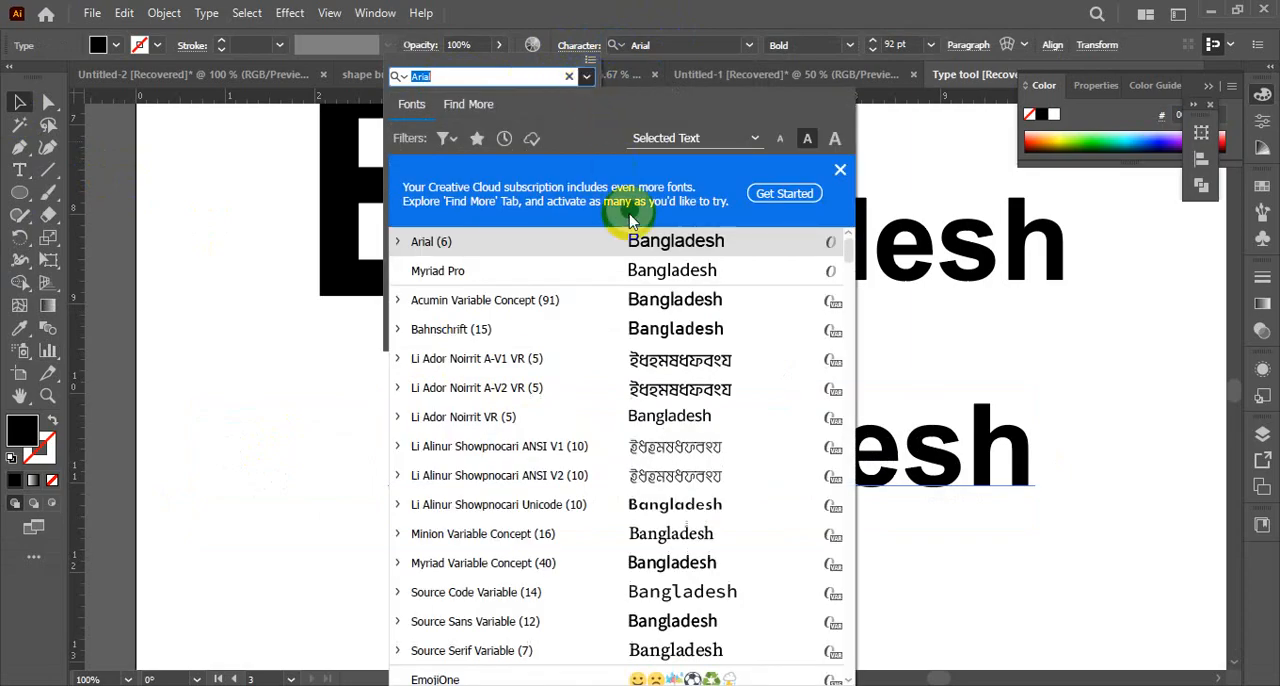
{"action": "left_click", "coordinate": [815, 192]}
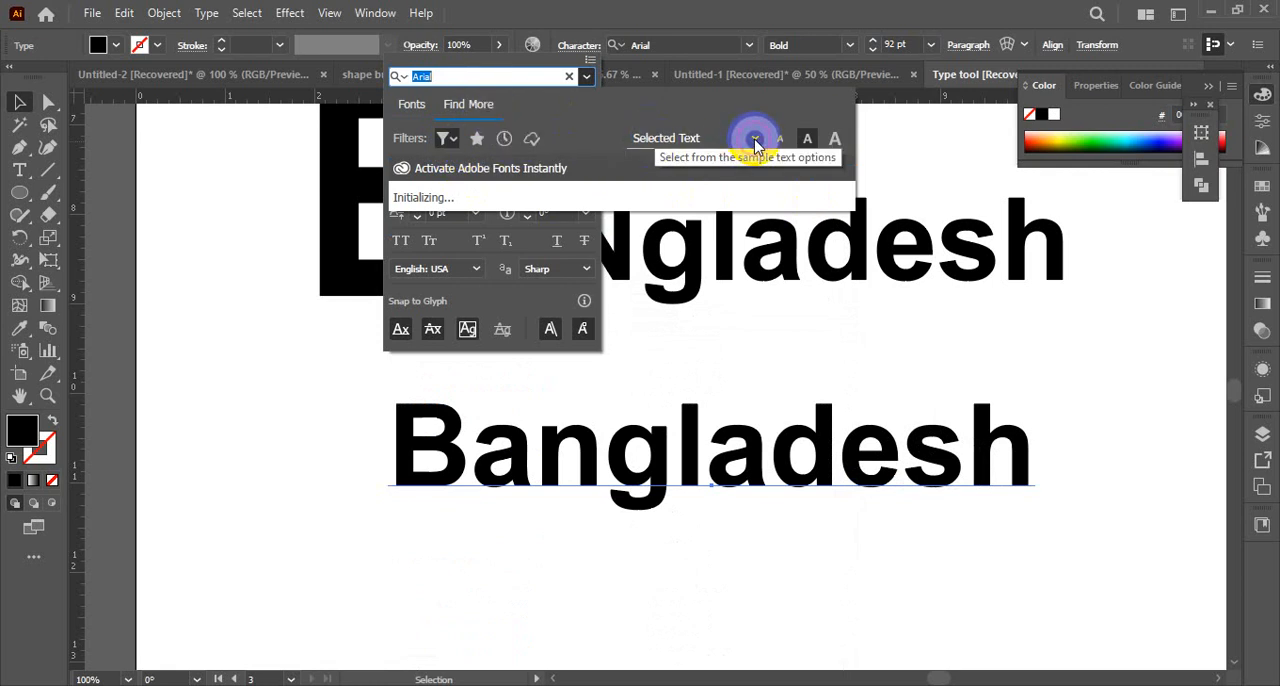
{"action": "key", "text": "BackSpace"}
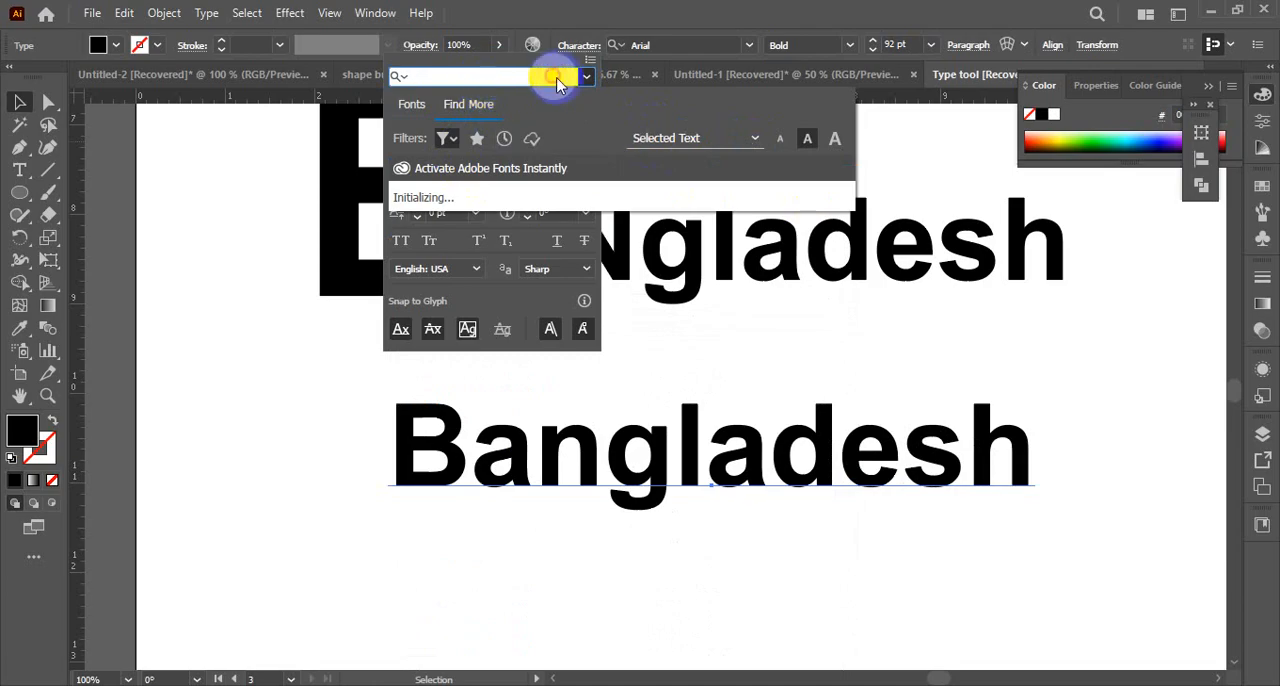
{"action": "left_click", "coordinate": [588, 80]}
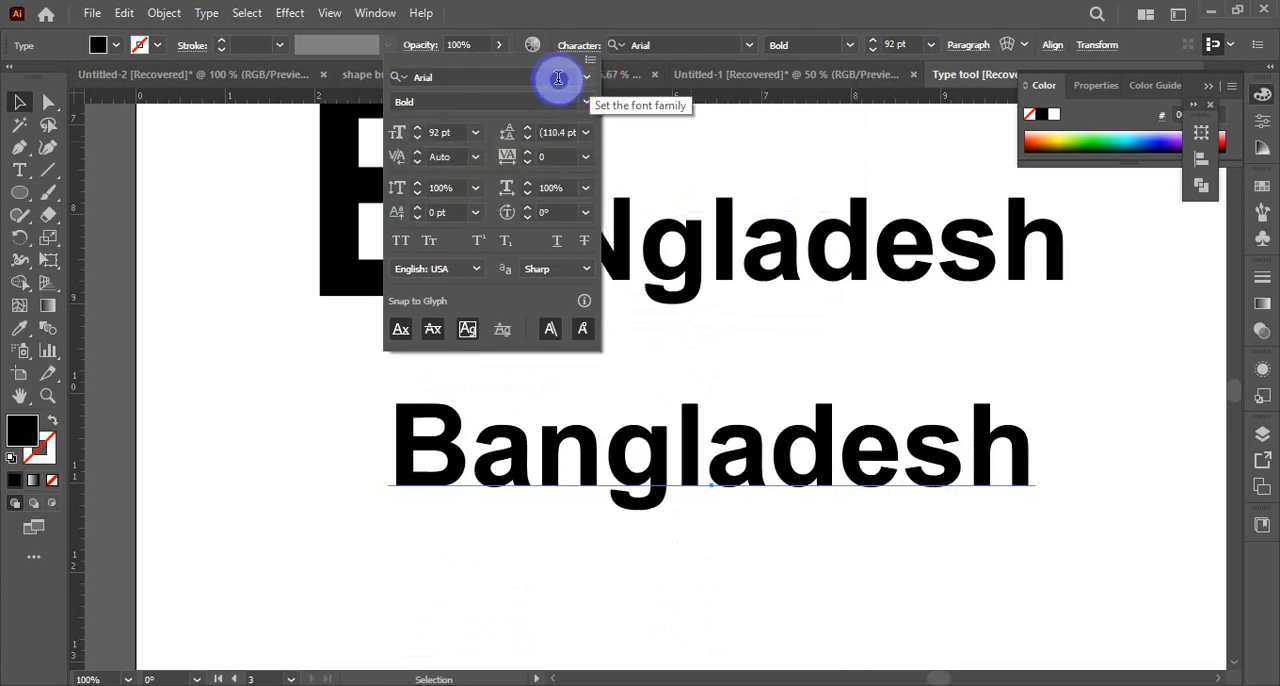
Set the lower Bangladesh line's font to Palace Script MT after previewing other font families
{"action": "left_click", "coordinate": [588, 80]}
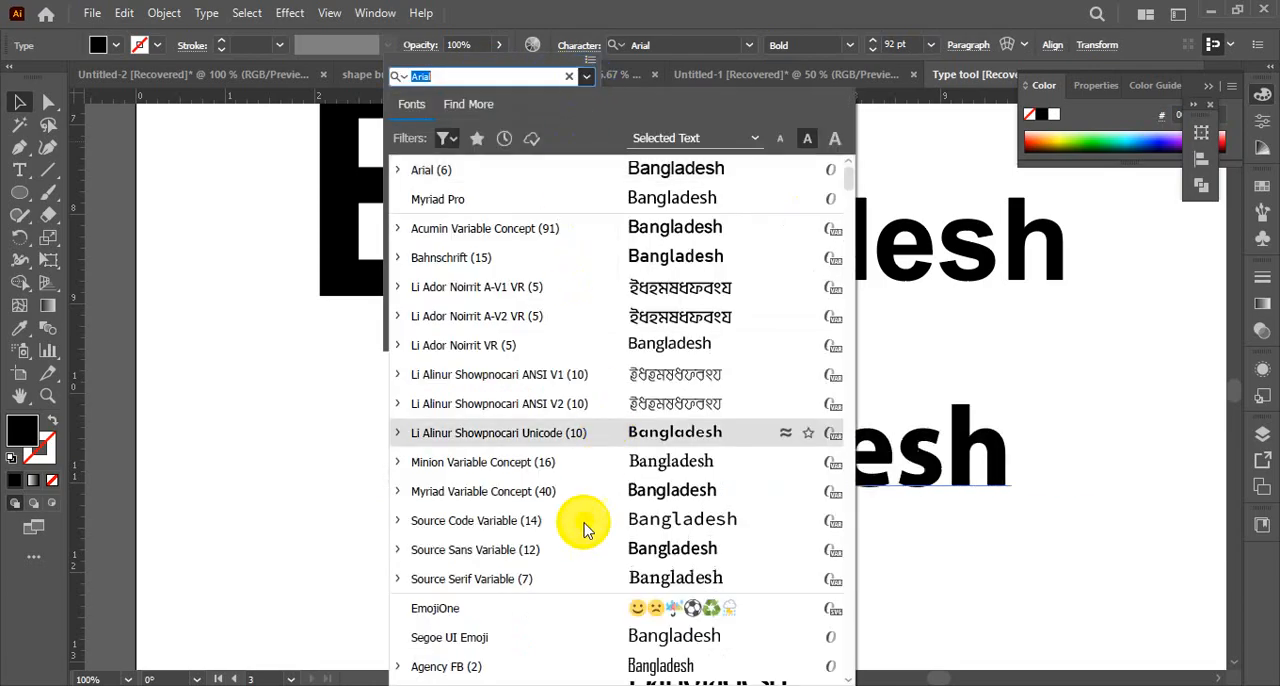
{"action": "scroll", "coordinate": [575, 540], "scroll_direction": "down", "scroll_amount": 4}
{"action": "scroll", "coordinate": [575, 540], "scroll_direction": "down", "scroll_amount": 15}
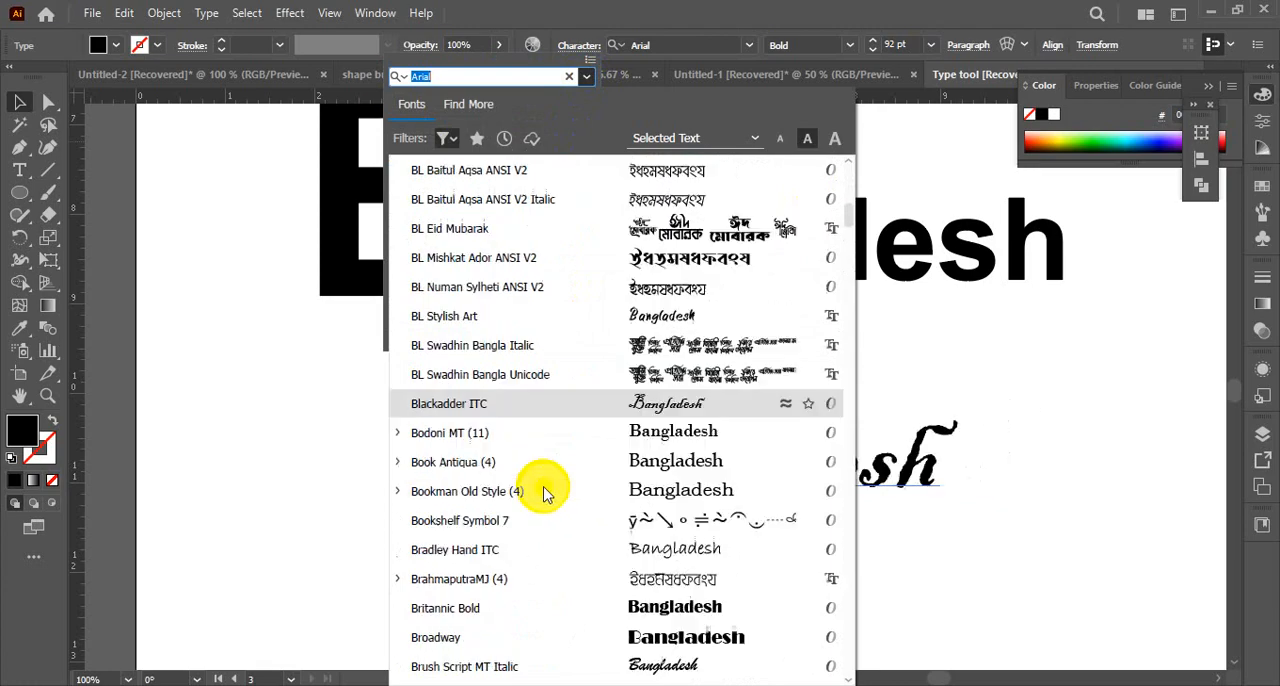
{"action": "scroll", "coordinate": [549, 455], "scroll_direction": "down", "scroll_amount": 15}
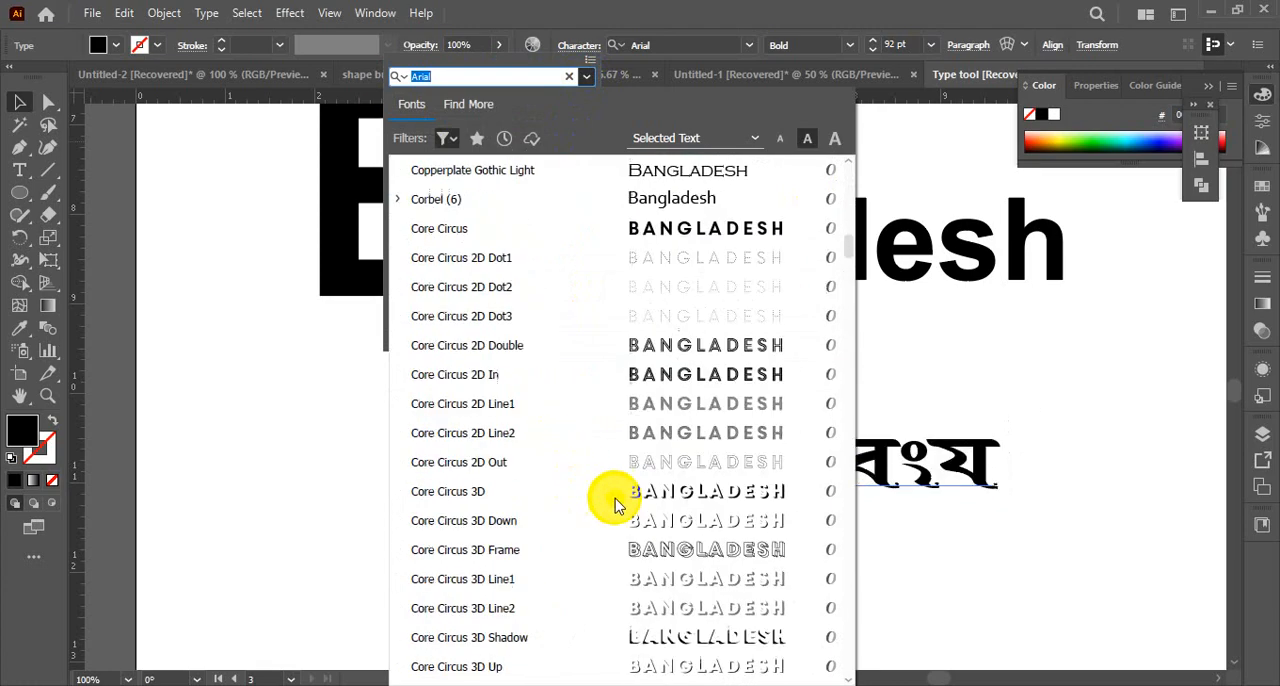
{"action": "left_click_drag", "start_coordinate": [846, 255], "coordinate": [857, 473]}
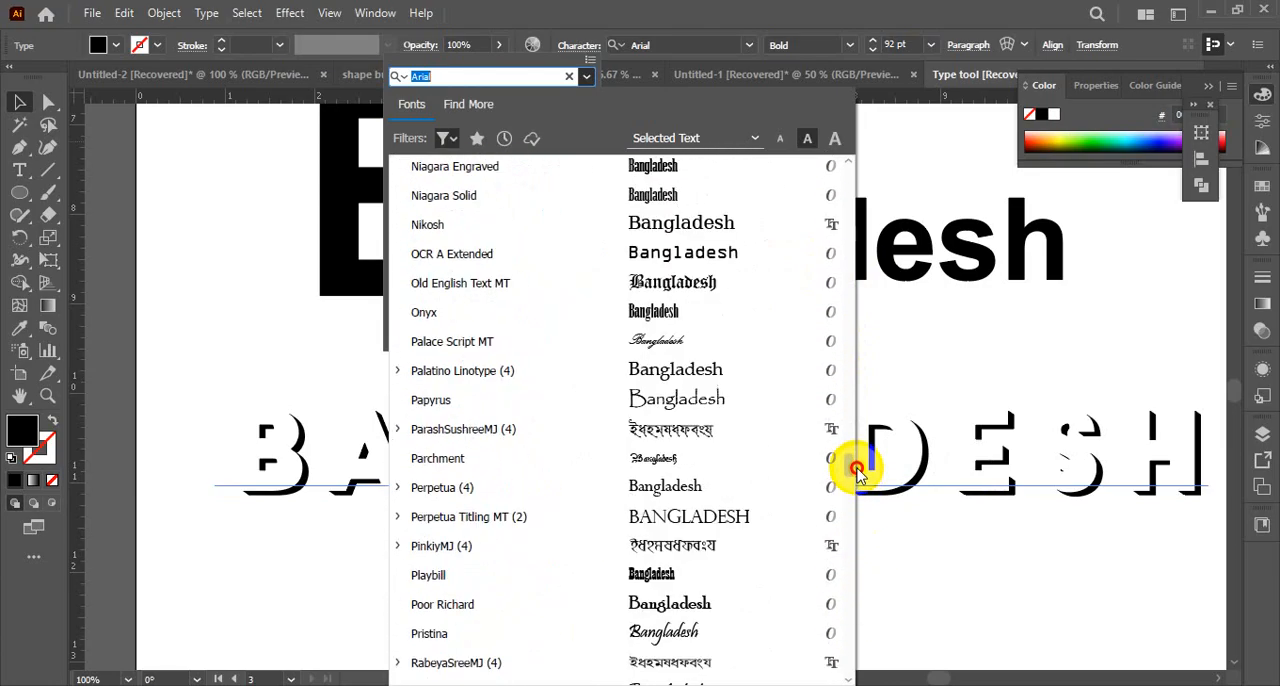
{"action": "left_click", "coordinate": [723, 341]}
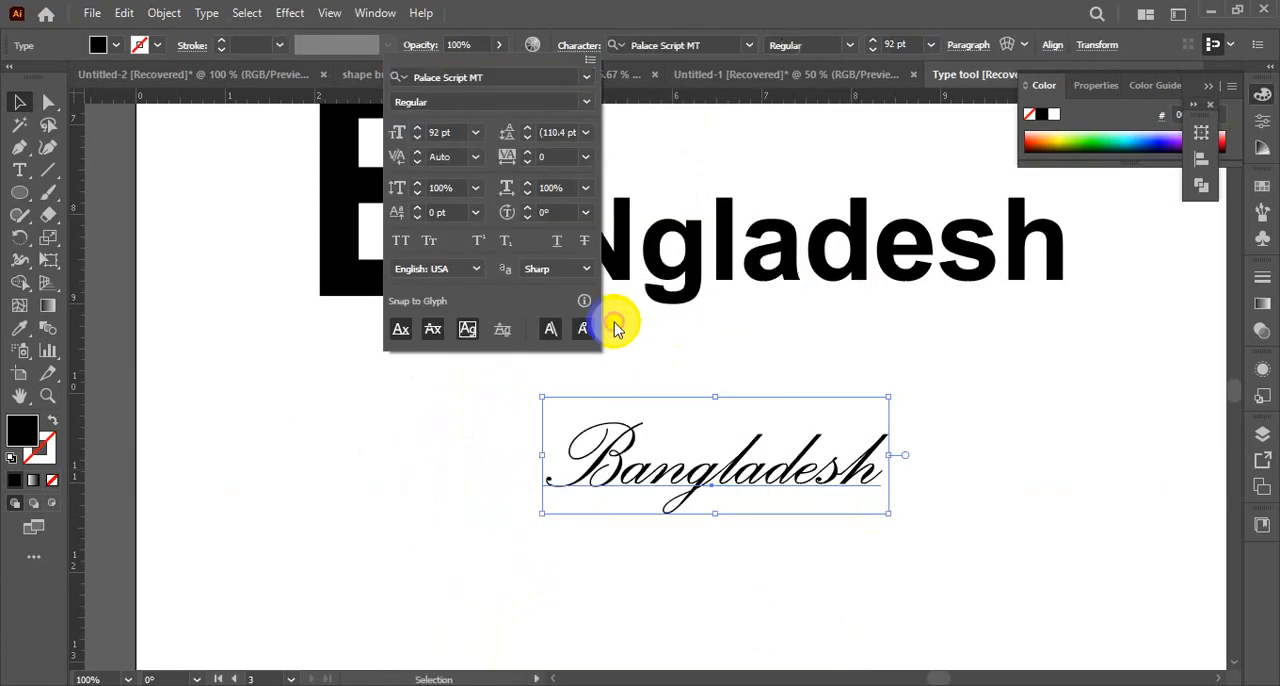
{"action": "left_click", "coordinate": [460, 535]}
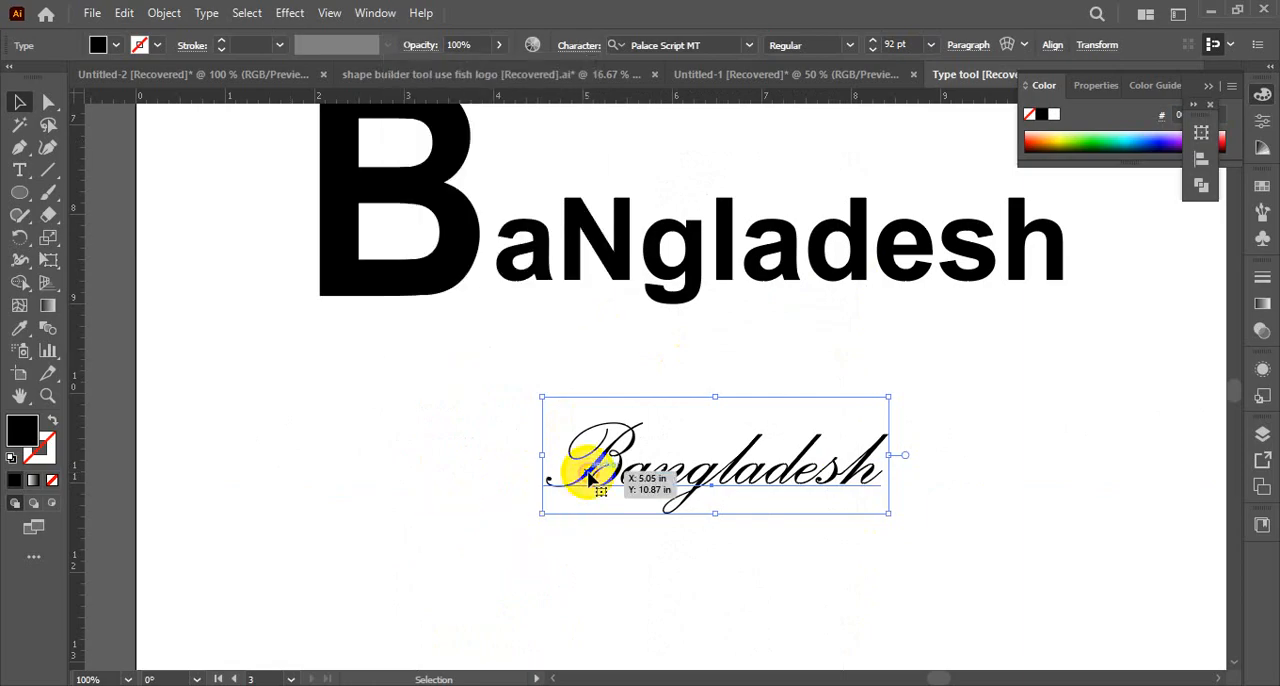
Shrink only the letter B of the lower Bangladesh line slightly with the Touch Type tool
{"action": "left_click_drag", "start_coordinate": [30, 190], "coordinate": [63, 293]}
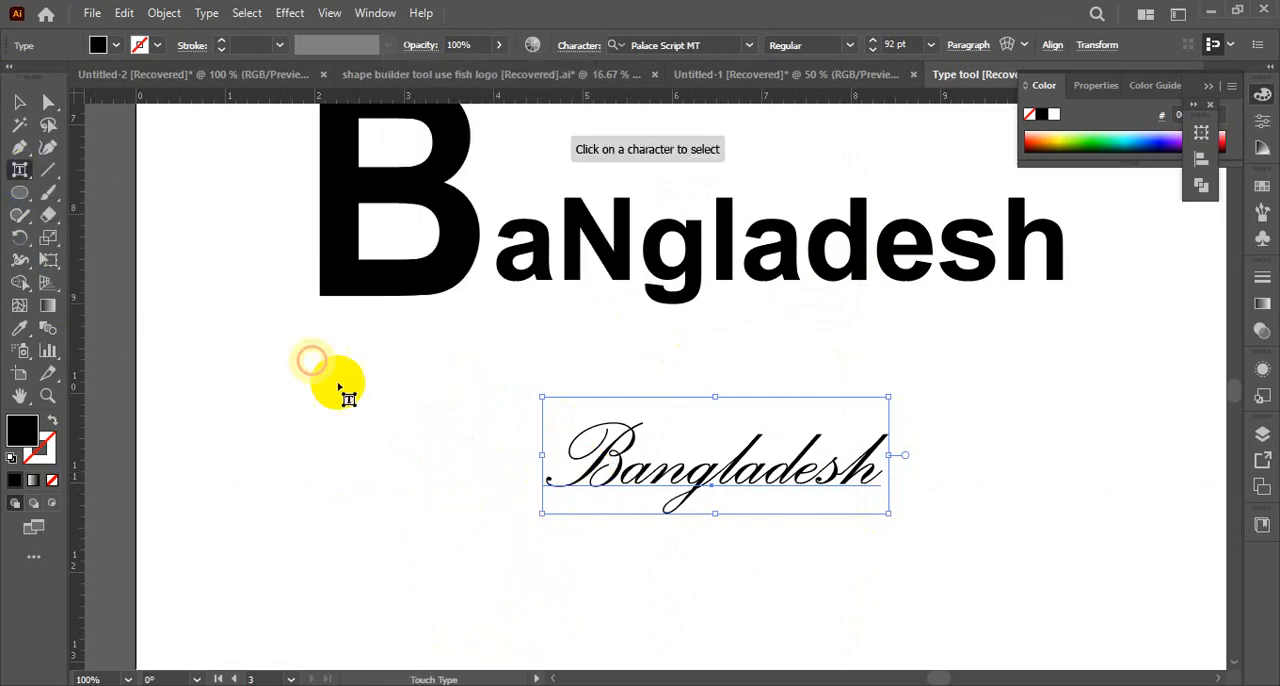
{"action": "left_click", "coordinate": [695, 490]}
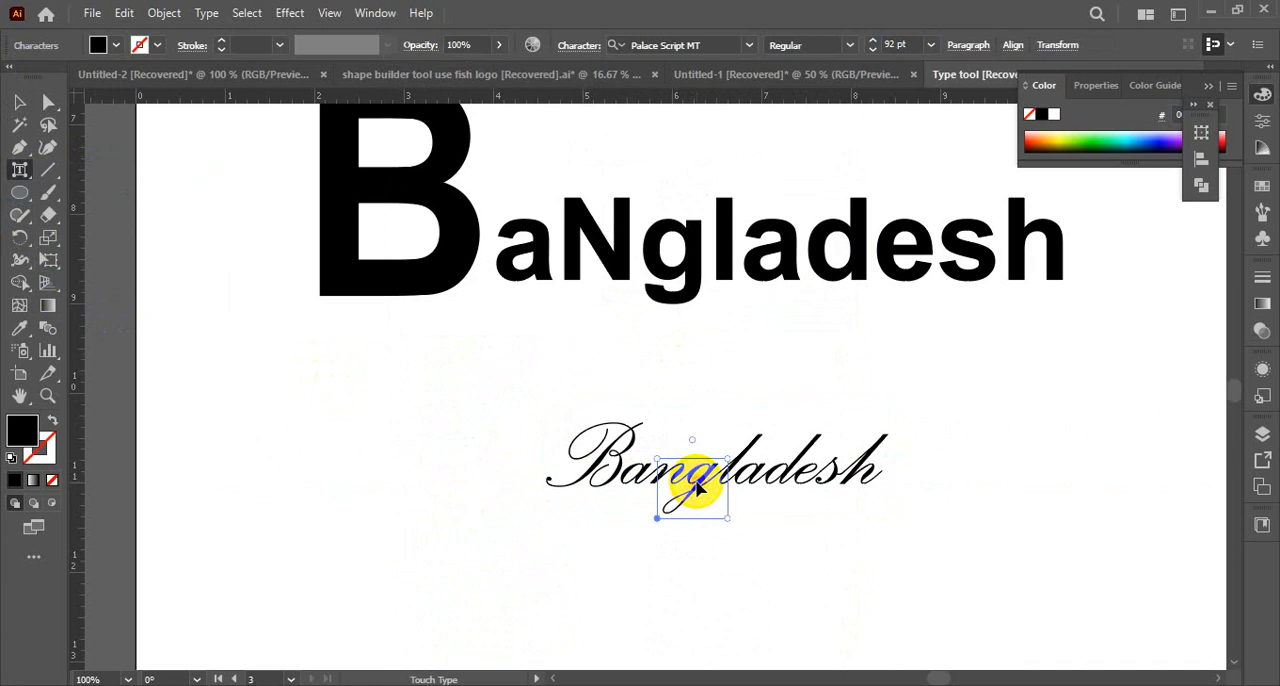
{"action": "left_click", "coordinate": [632, 483]}
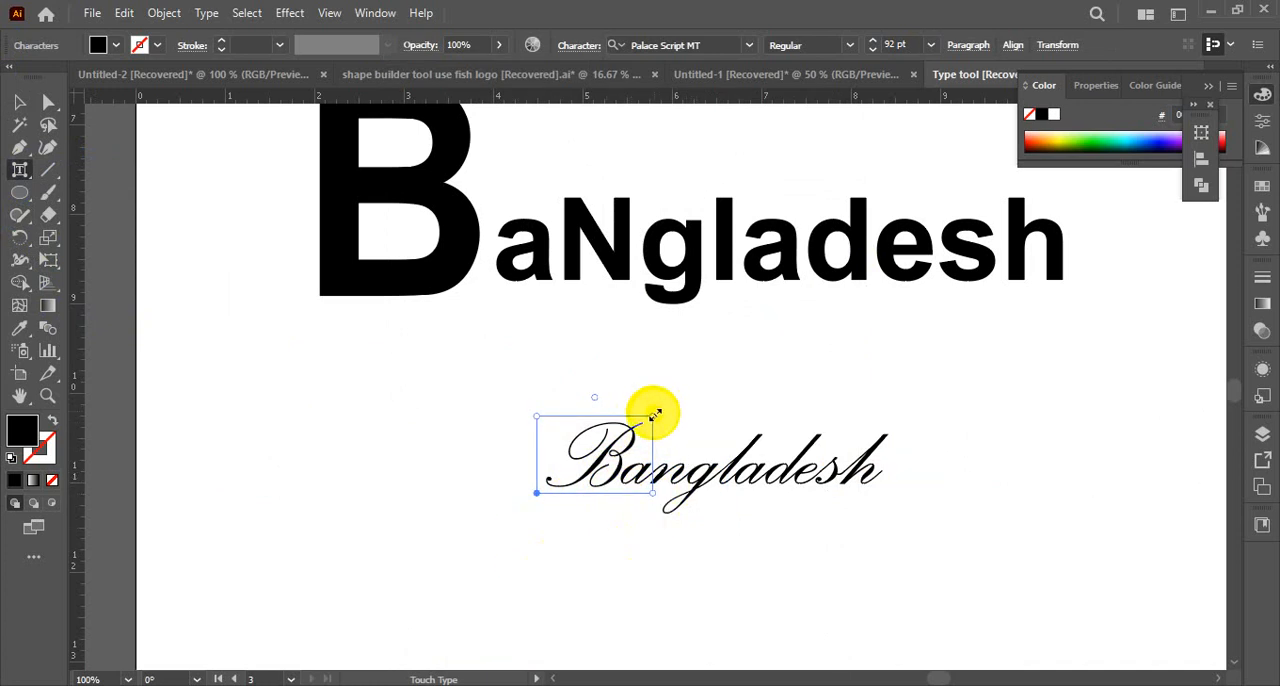
{"action": "mouse_move", "coordinate": [655, 413]}
{"action": "left_mouse_down"}
{"action": "mouse_move", "coordinate": [686, 386]}
{"action": "mouse_move", "coordinate": [642, 428]}
{"action": "left_mouse_up"}
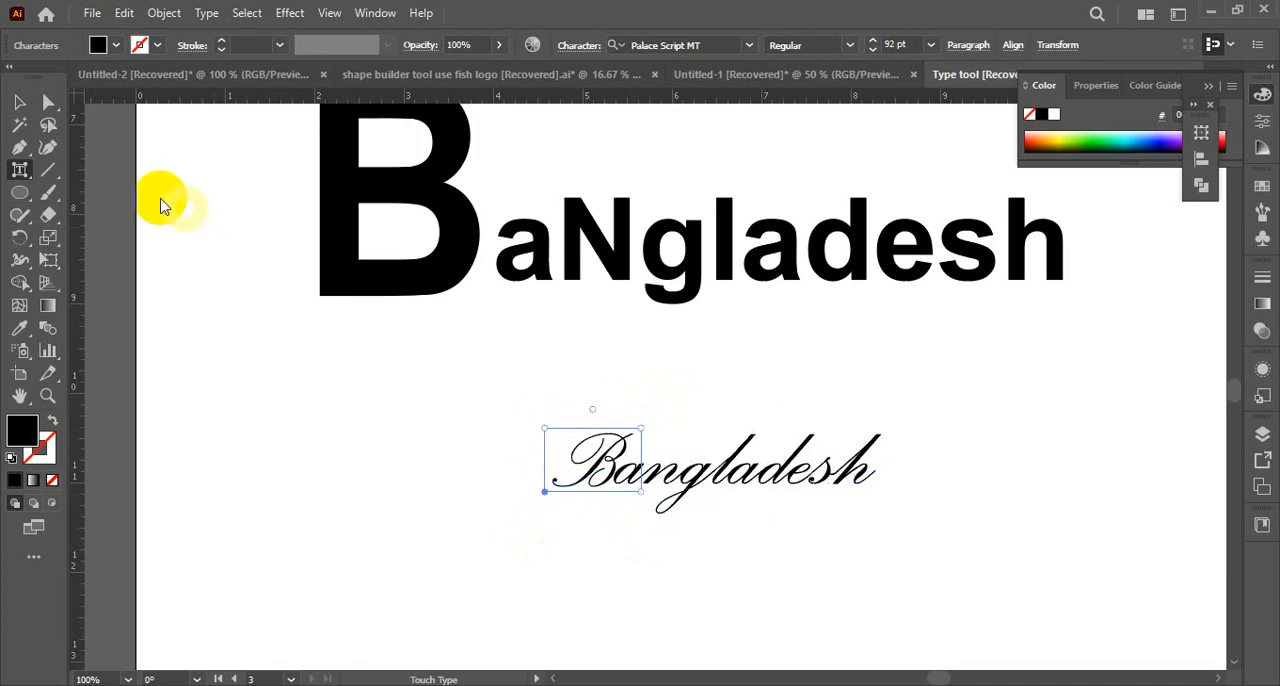
Change the lower Bangladesh line's font to NexaRegular, stepping back through the font families, and deselect the text
{"action": "left_click", "coordinate": [20, 102]}
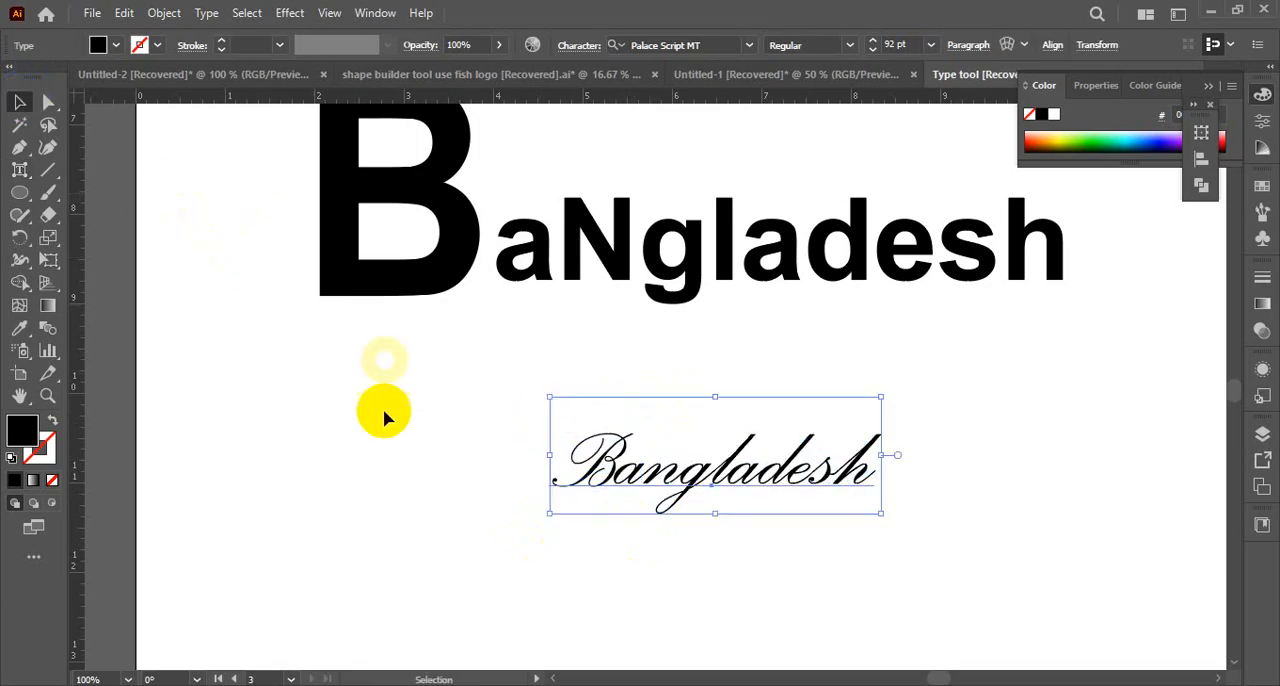
{"action": "left_click", "coordinate": [610, 468]}
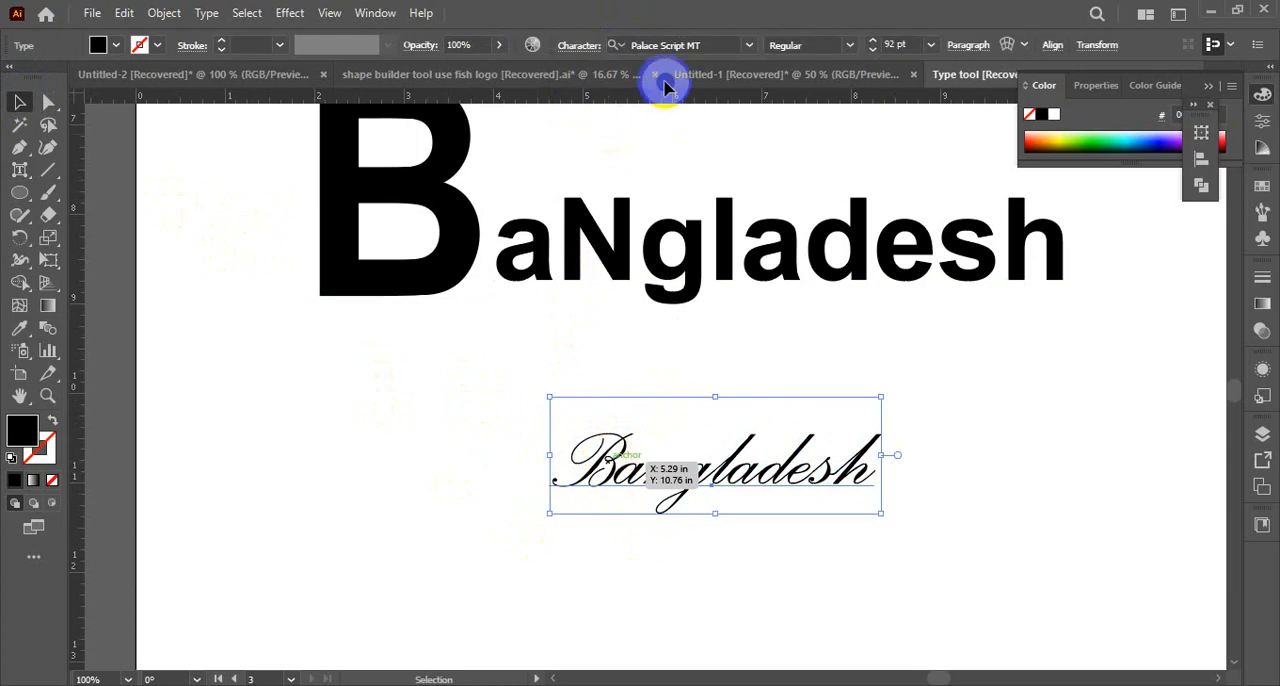
{"action": "key", "text": "Up"}
{"action": "key", "text": "Up"}
{"action": "key", "text": "Up"}
{"action": "key", "text": "Up"}
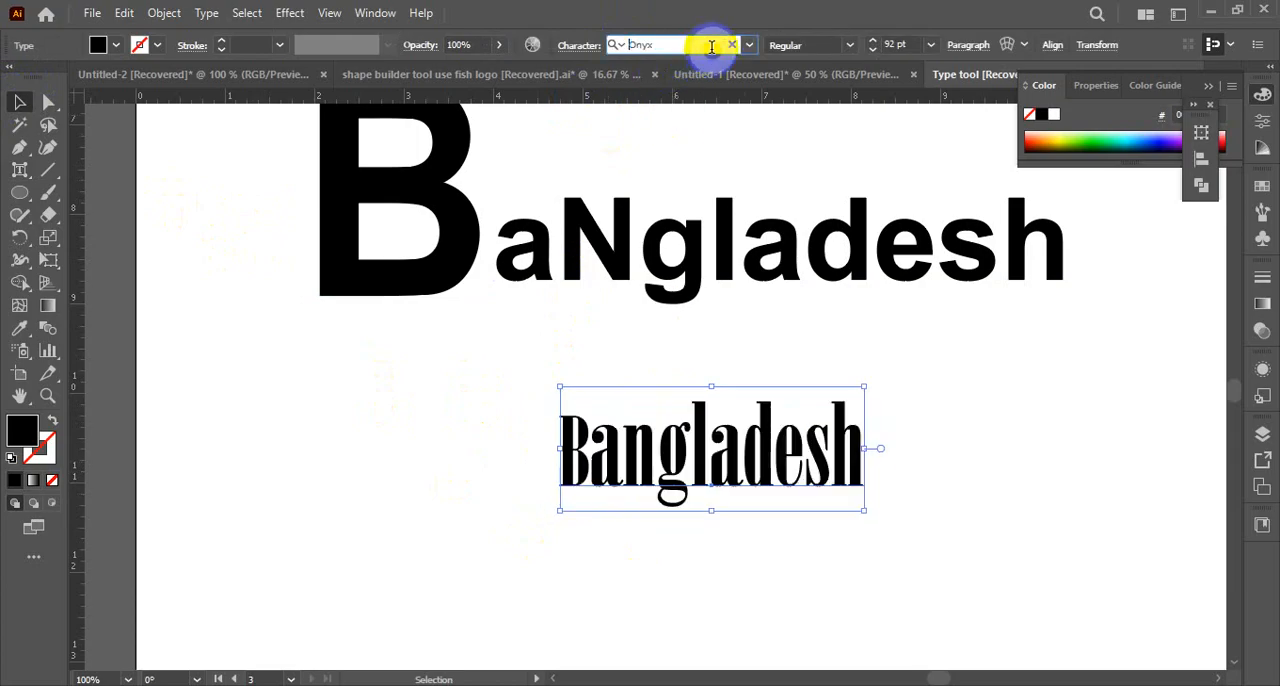
{"action": "key", "text": "Up"}
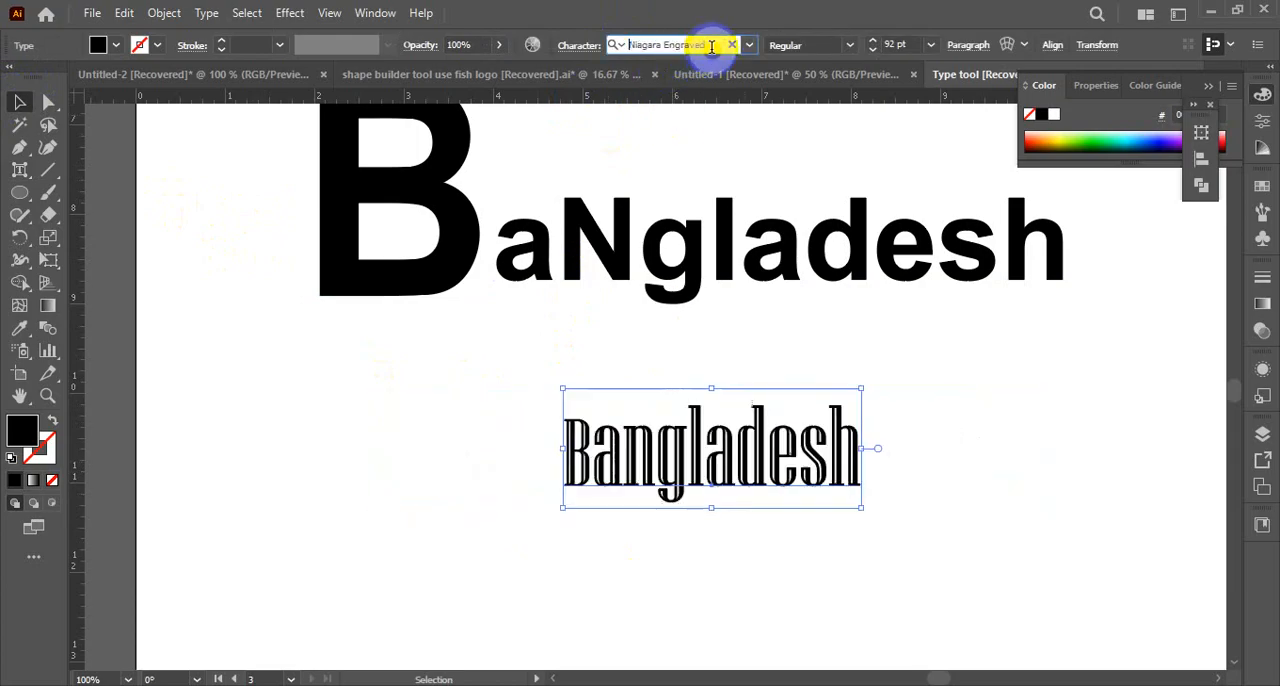
{"action": "key", "text": "Up"}
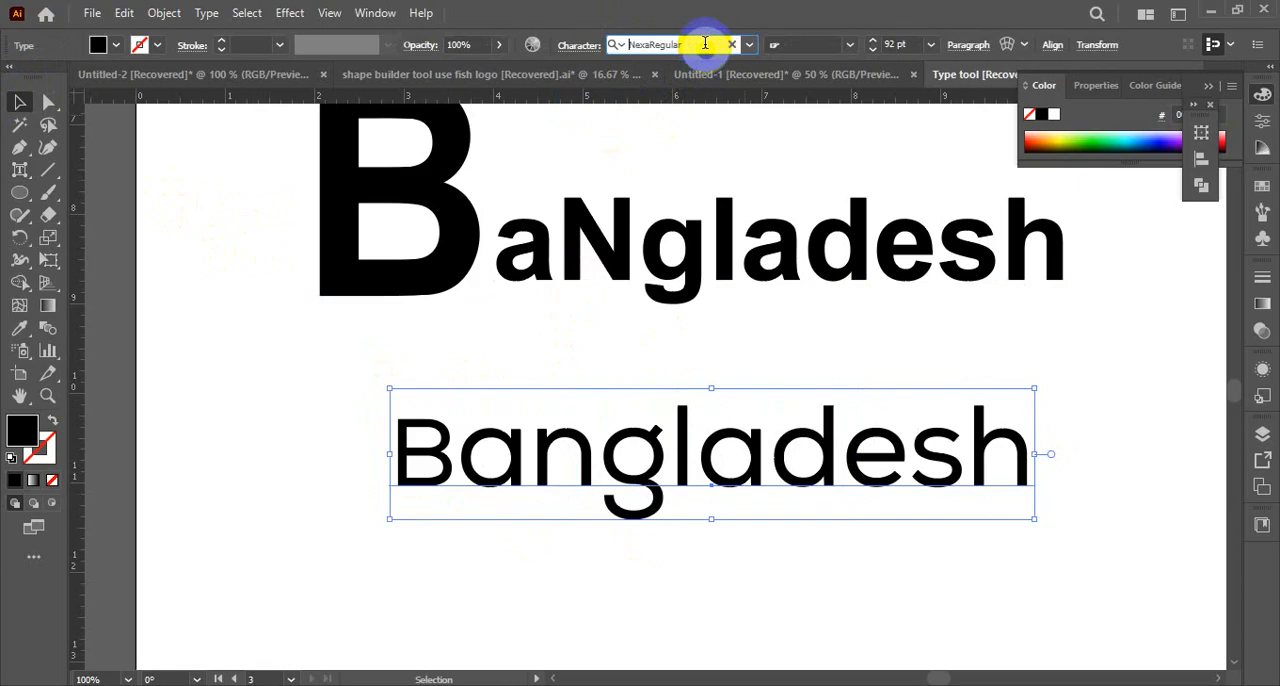
{"action": "left_click", "coordinate": [286, 466]}
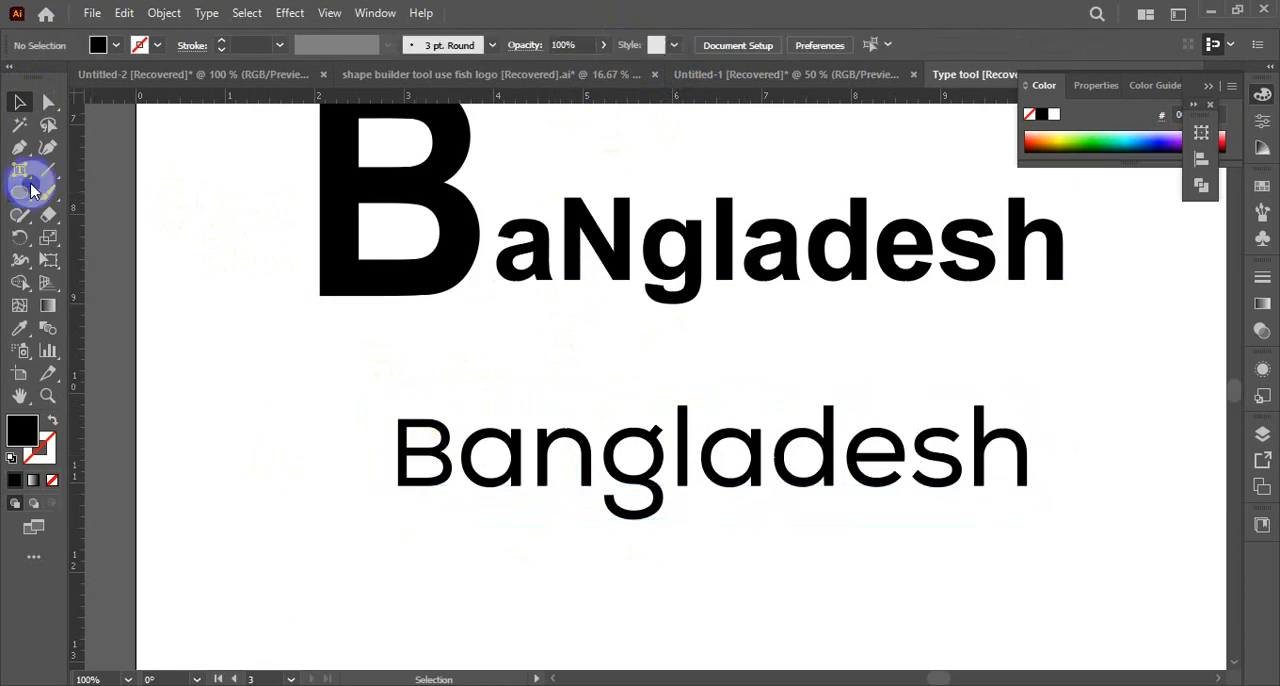
Enlarge only the letter B of the lower Bangladesh line to about 1.6 times its size with the Touch Type tool, and deselect it
{"action": "left_click_drag", "start_coordinate": [33, 190], "coordinate": [69, 177]}
{"action": "left_click", "coordinate": [423, 450]}
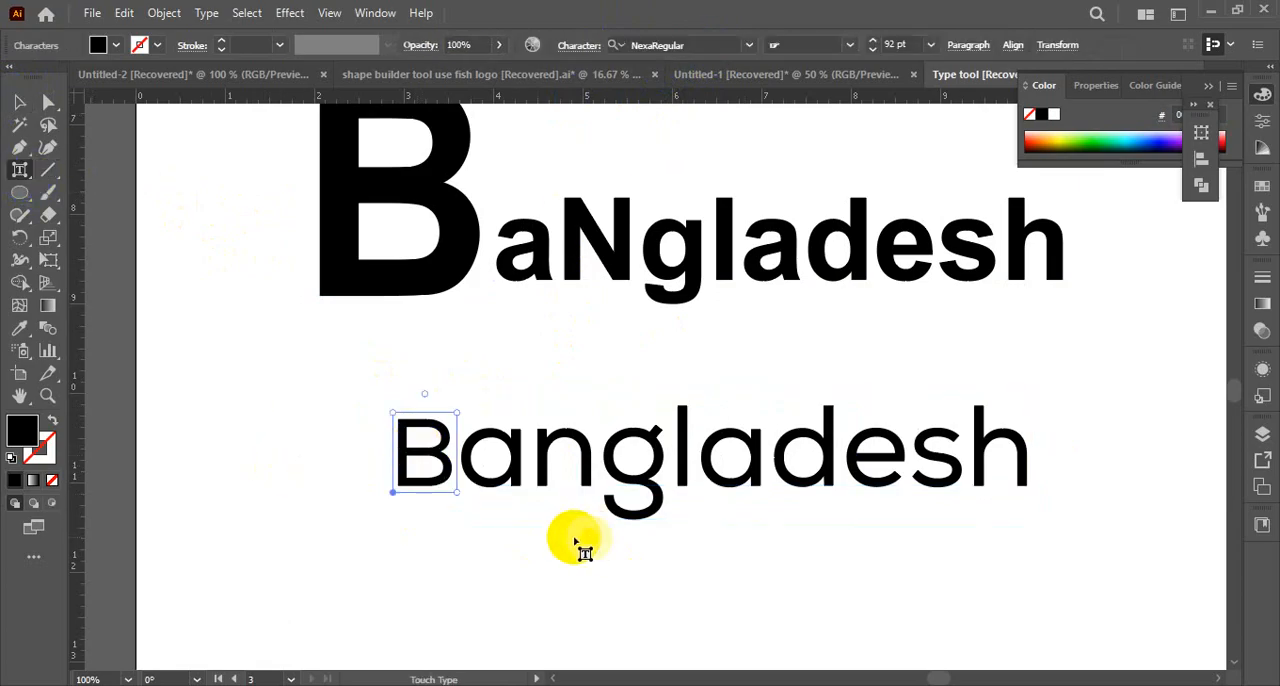
{"action": "left_click_drag", "start_coordinate": [459, 411], "coordinate": [479, 368]}
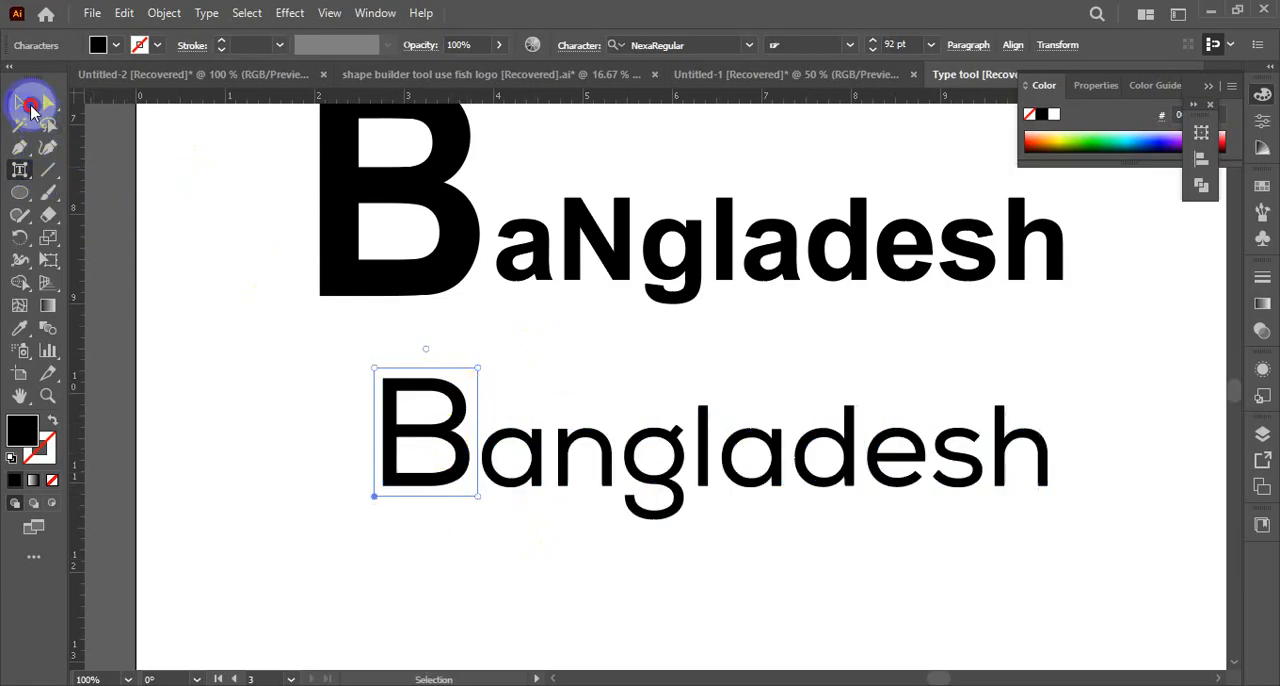
{"action": "left_click", "coordinate": [30, 108]}
{"action": "left_click", "coordinate": [235, 270]}
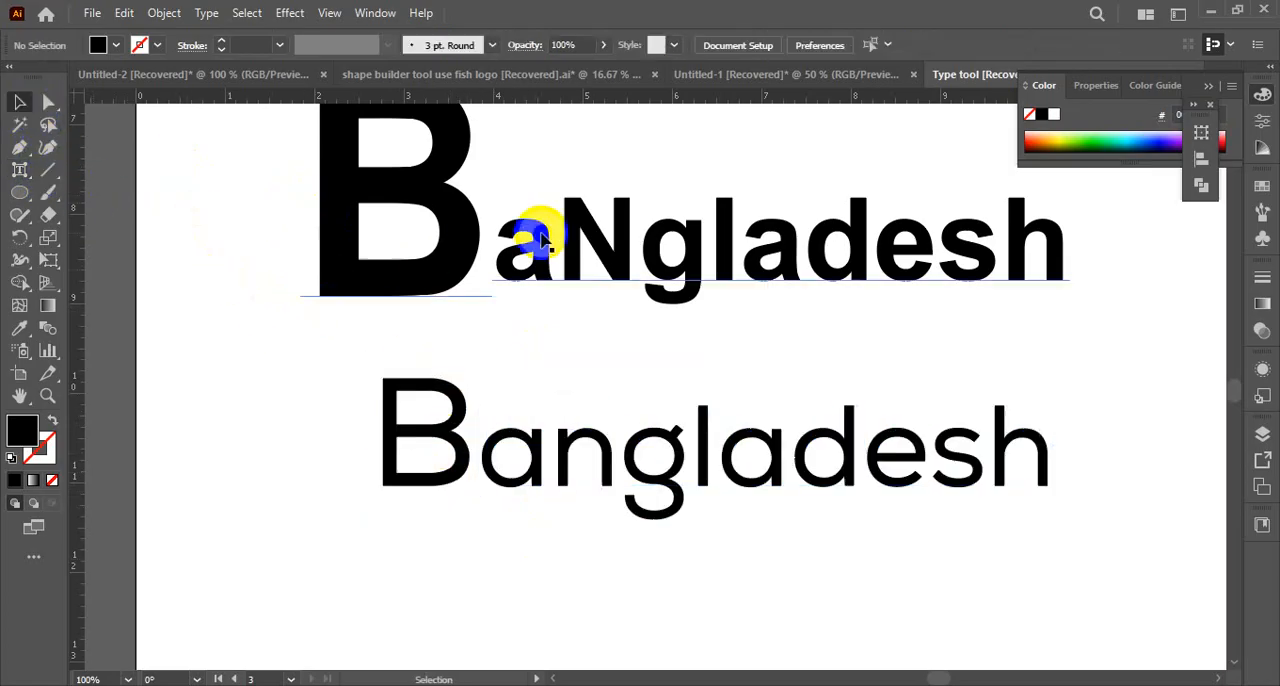
Select both Bangladesh text lines together on the artboard below the vertical Lorem ipsum text
{"action": "key", "text": "ctrl+alt+space"}
{"action": "left_click", "coordinate": [824, 432], "text": "ctrl+alt"}
{"action": "left_click_drag", "start_coordinate": [807, 377], "coordinate": [745, 205]}
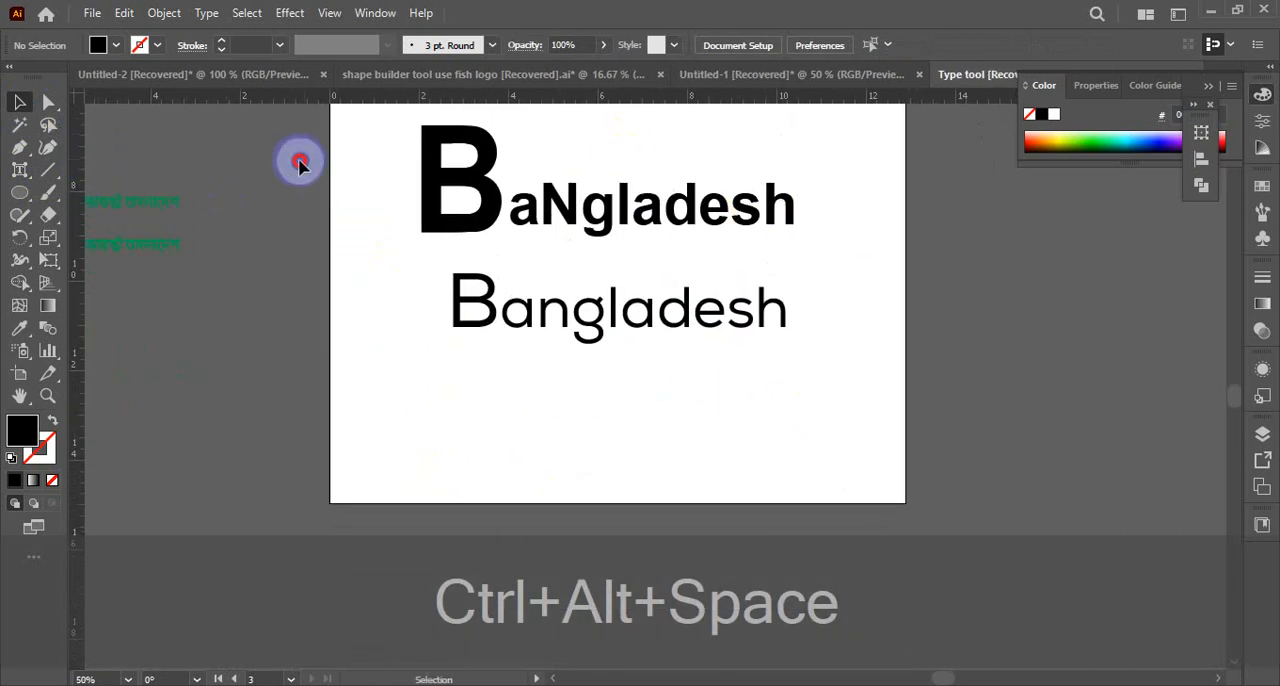
{"action": "left_click_drag", "start_coordinate": [300, 157], "coordinate": [734, 371]}
{"action": "scroll", "coordinate": [789, 414], "scroll_direction": "up", "scroll_amount": 3}
{"action": "scroll", "coordinate": [698, 333], "scroll_direction": "up", "scroll_amount": 2}
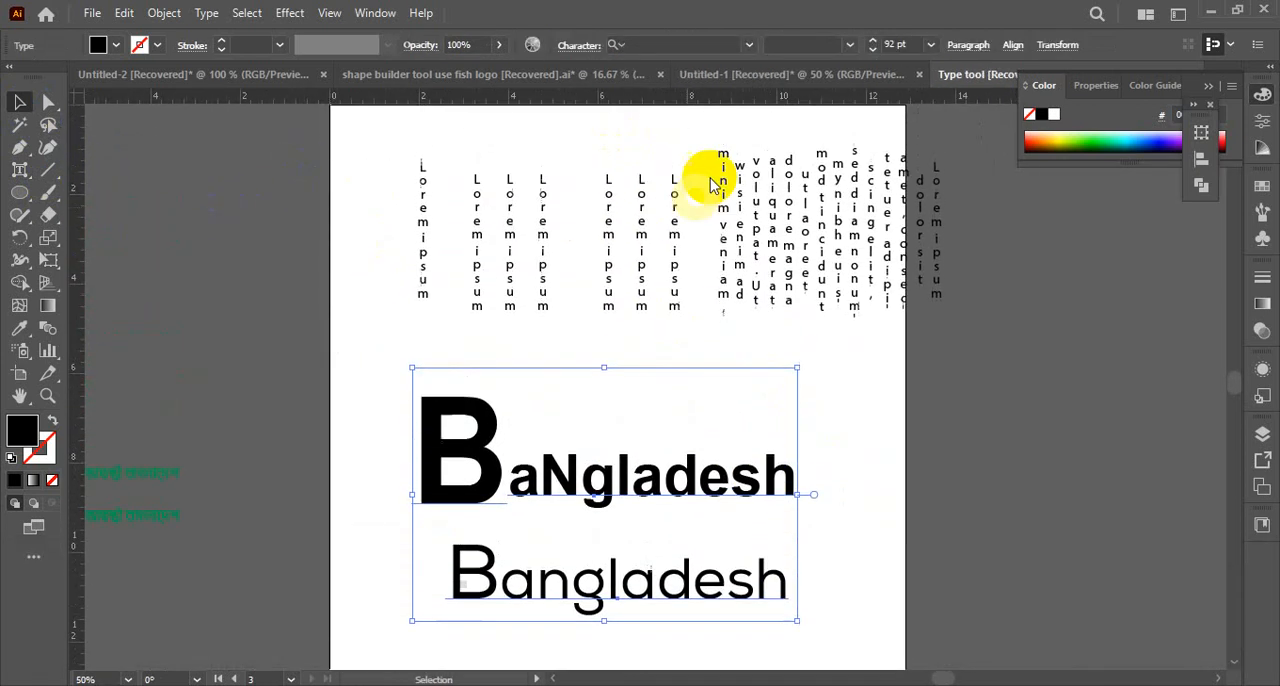
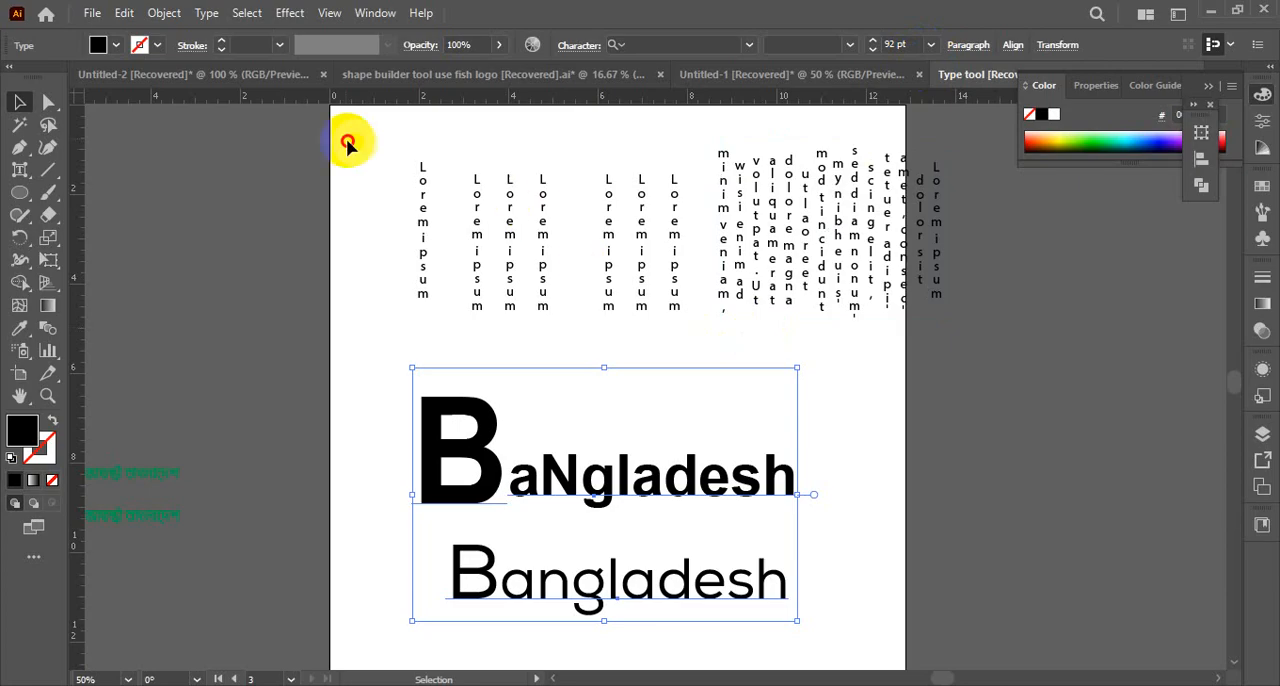
Delete all vertical Lorem ipsum texts and both Bangladesh lines so the artboard is empty
{"action": "left_click", "coordinate": [552, 213]}
{"action": "left_click", "coordinate": [673, 262]}
{"action": "key", "text": "Delete"}
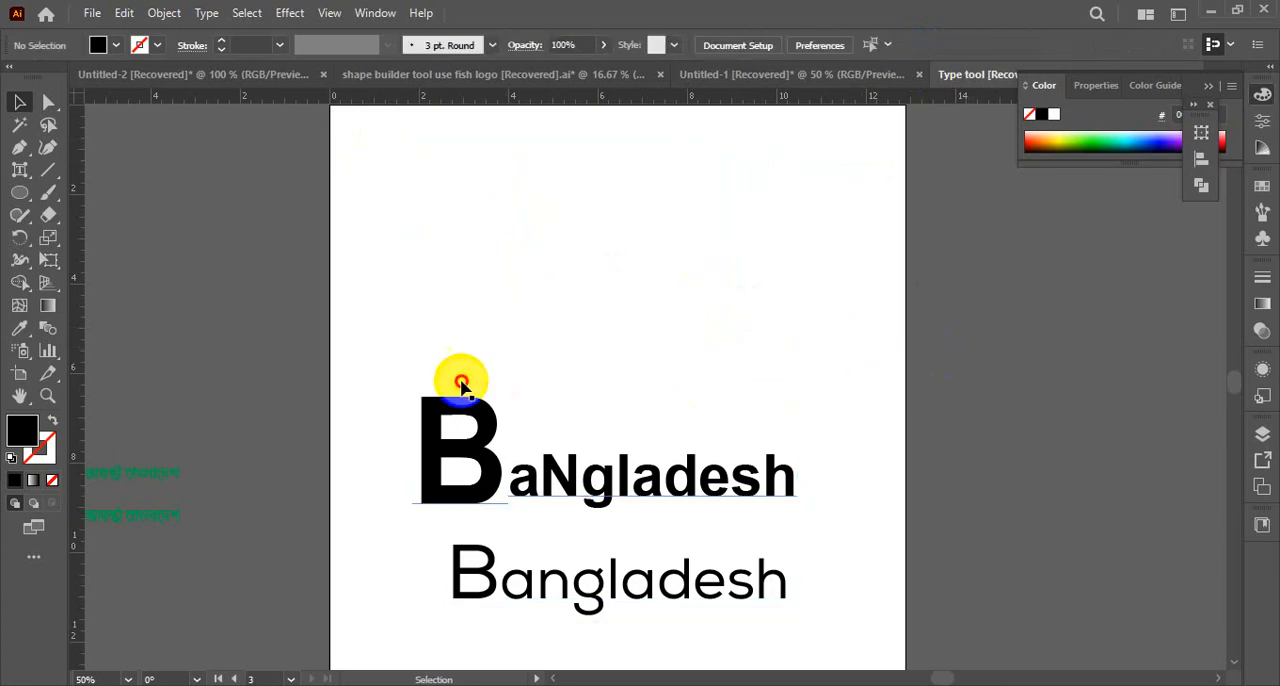
{"action": "left_click_drag", "start_coordinate": [462, 385], "coordinate": [745, 625]}
{"action": "key", "text": "Delete"}
{"action": "left_click", "coordinate": [623, 586]}
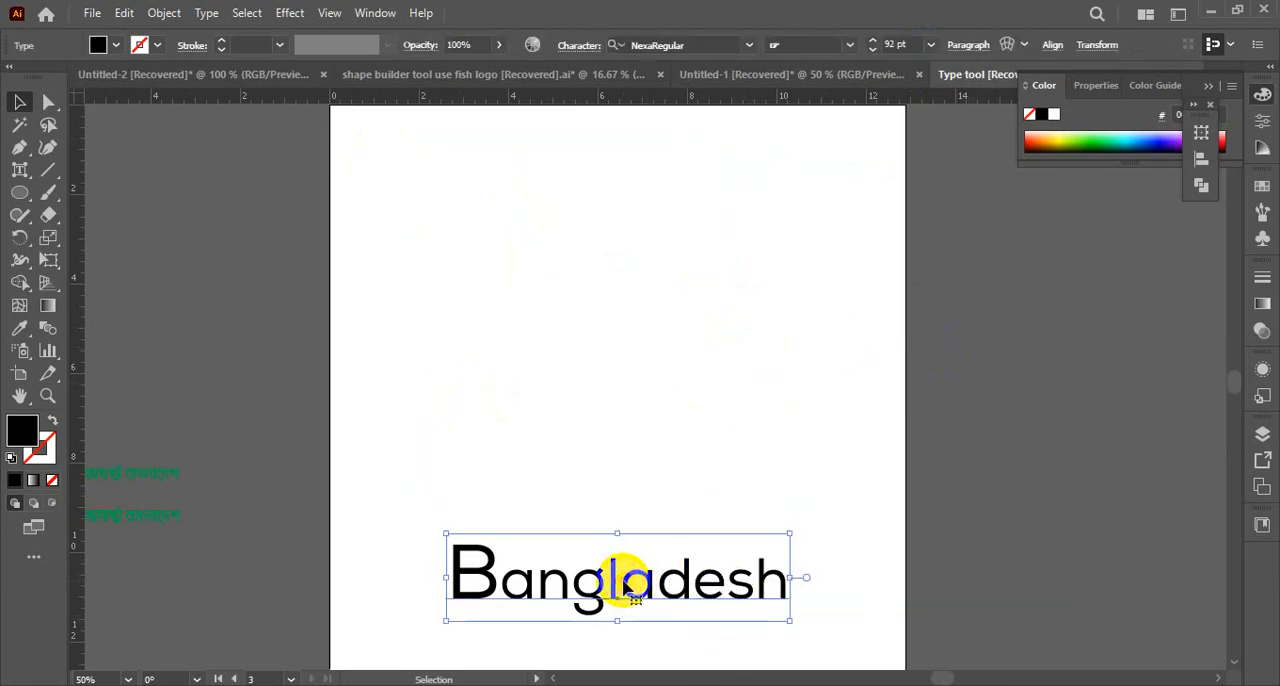
{"action": "key", "text": "Delete"}
Create a point text reading Bangladesh with the Type tool, centred near the artboard's upper edge
{"action": "left_click_drag", "start_coordinate": [20, 170], "coordinate": [86, 166]}
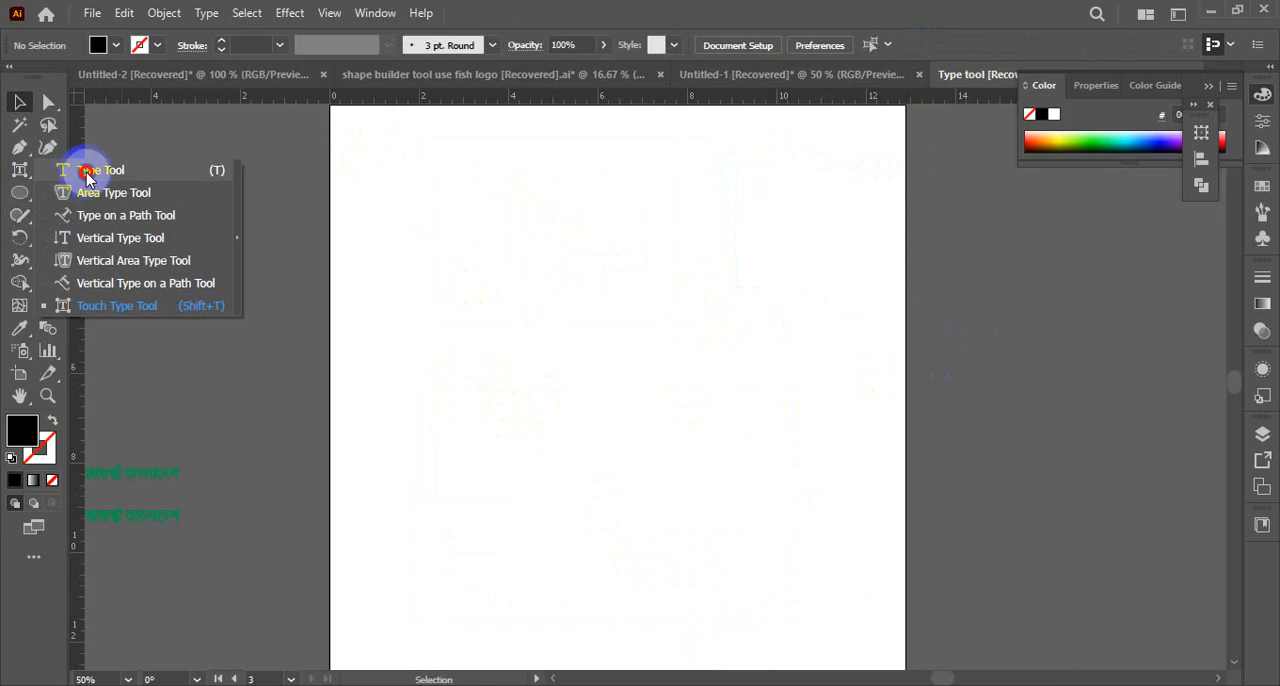
{"action": "left_click", "coordinate": [486, 256]}
{"action": "left_click", "coordinate": [23, 103]}
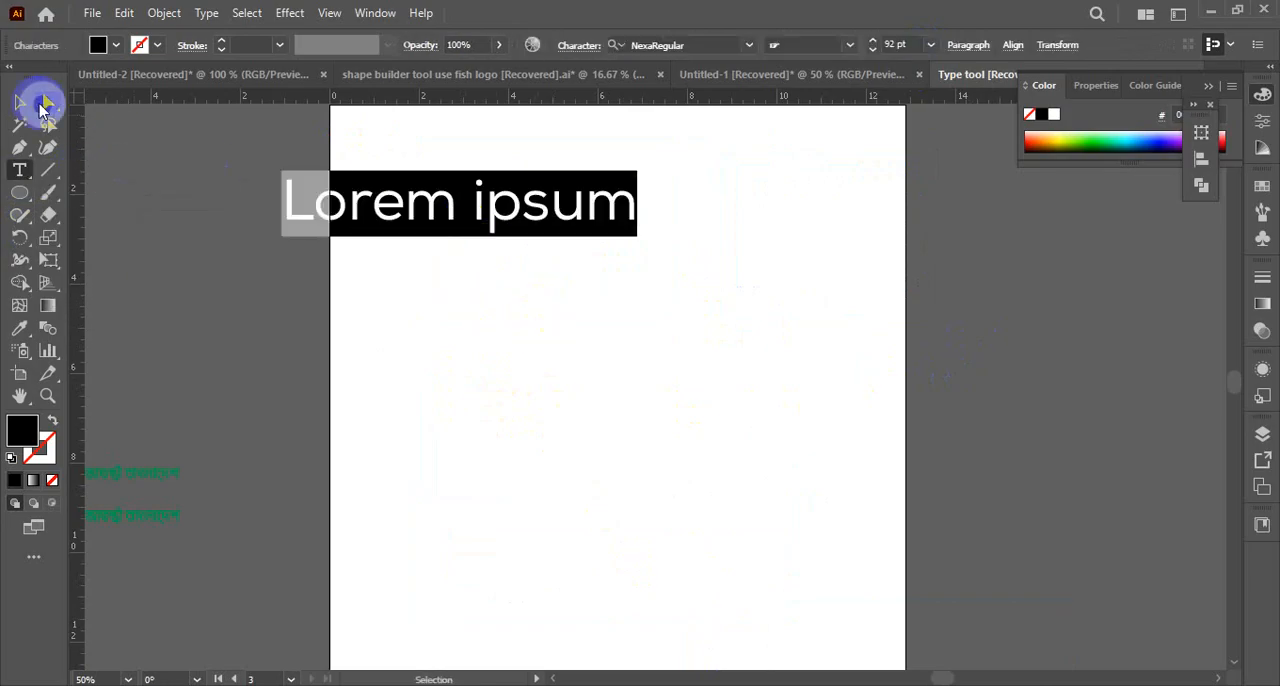
{"action": "left_click_drag", "start_coordinate": [434, 189], "coordinate": [545, 190]}
{"action": "double_click", "coordinate": [545, 190]}
{"action": "key", "text": "ctrl+a"}
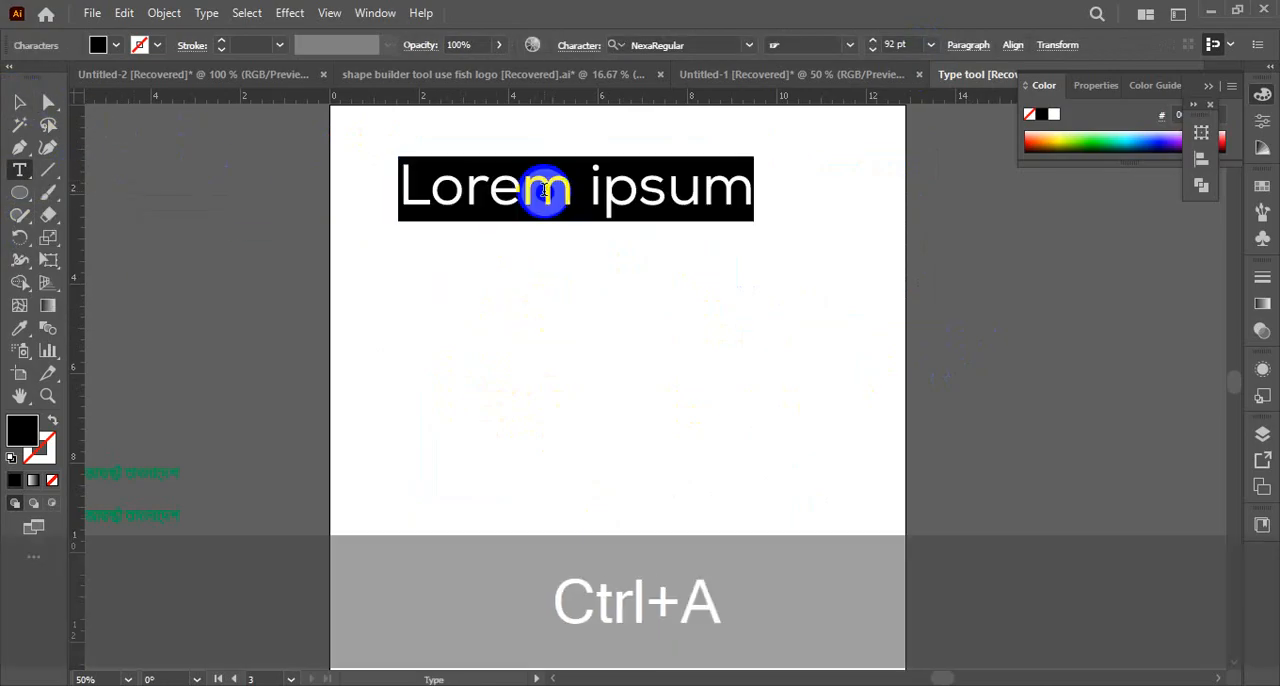
{"action": "type", "text": "Bangladesh"}
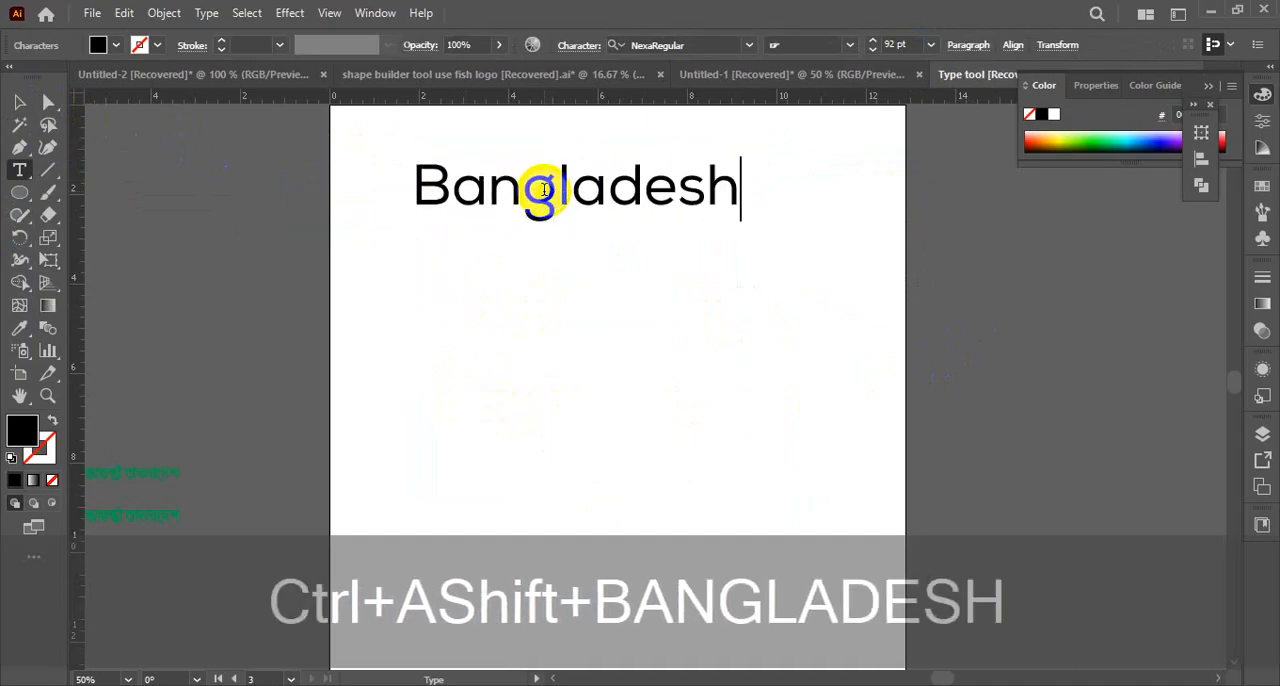
{"action": "left_click", "coordinate": [19, 102]}
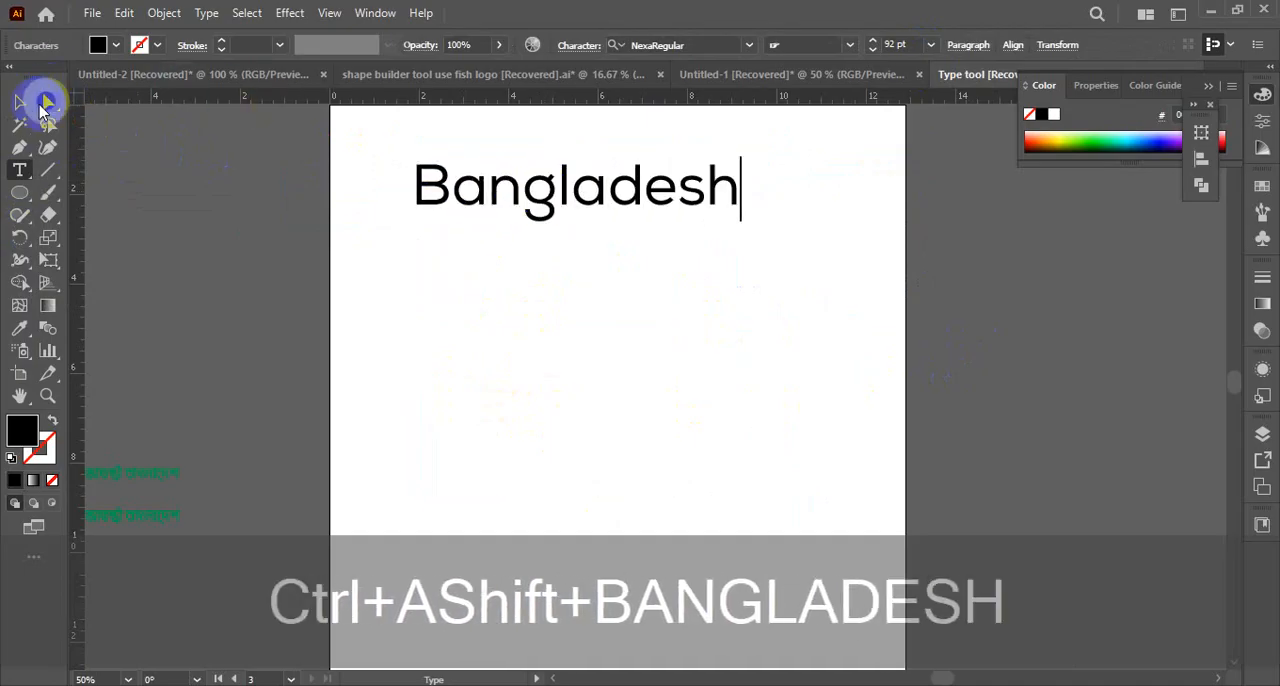
Duplicate the Bangladesh text straight down twice as separate objects, and delete both copies
{"action": "left_click_drag", "start_coordinate": [503, 210], "coordinate": [500, 280]}
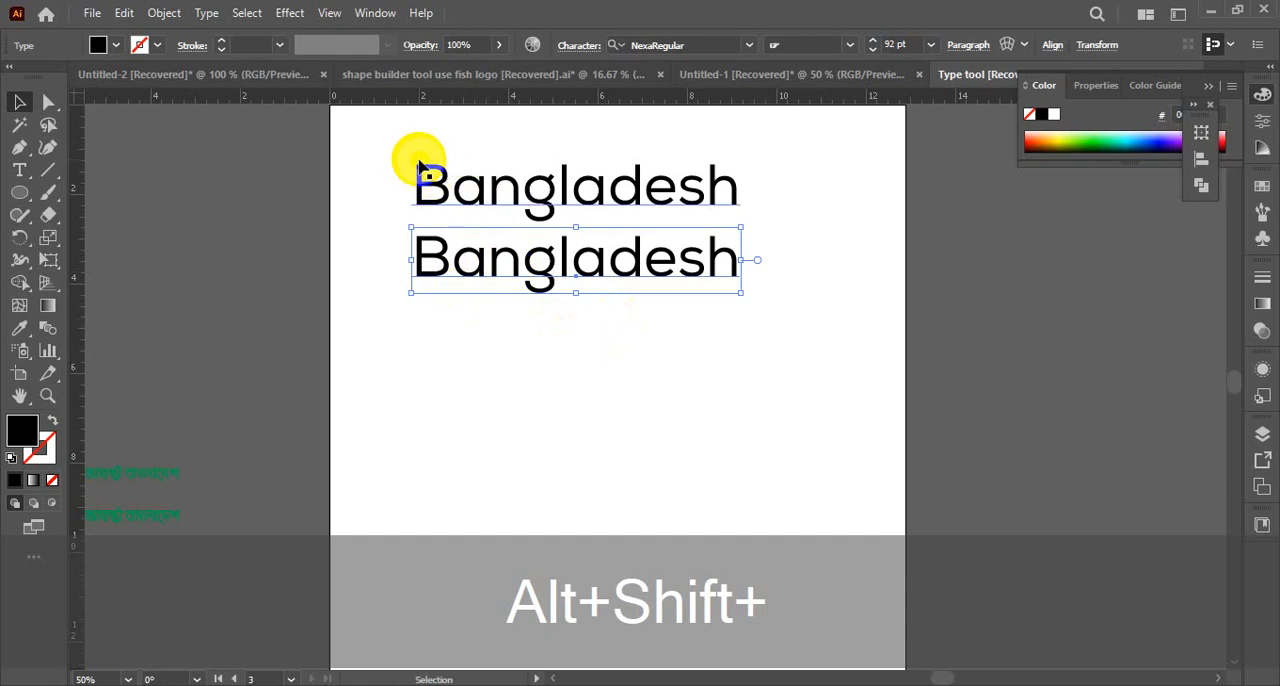
{"action": "key", "text": "ctrl+d"}
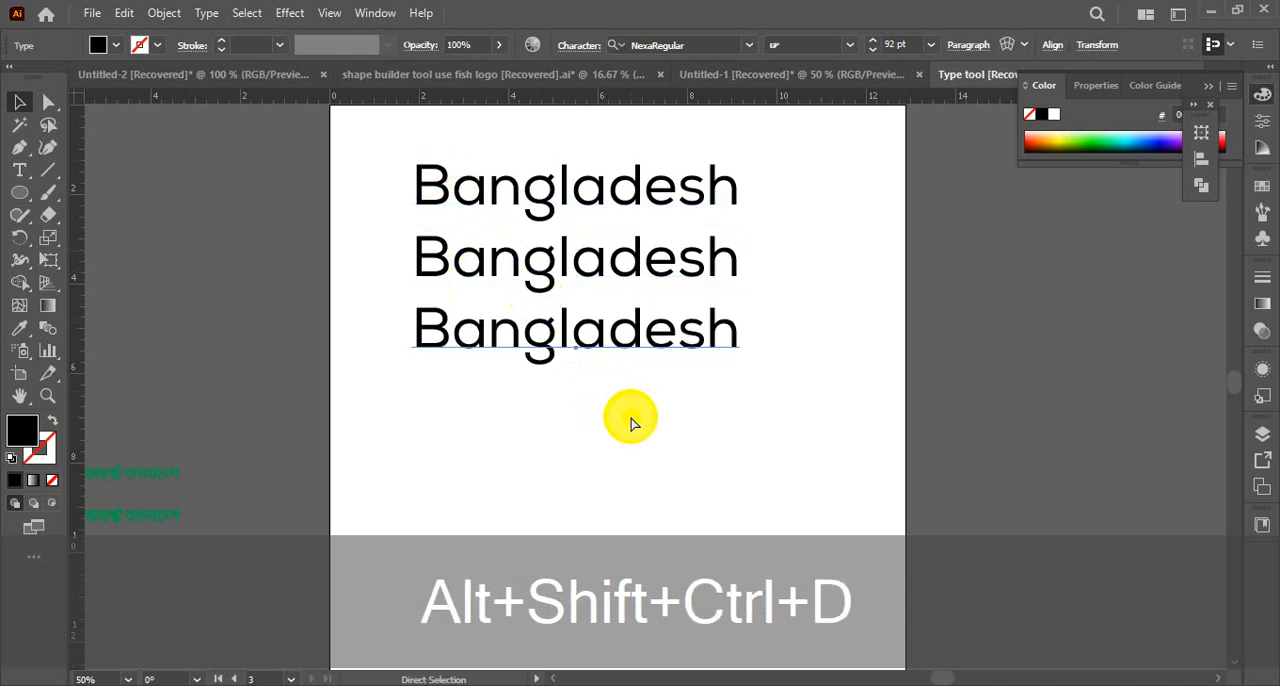
{"action": "left_click", "coordinate": [593, 335]}
{"action": "key", "text": "Delete"}
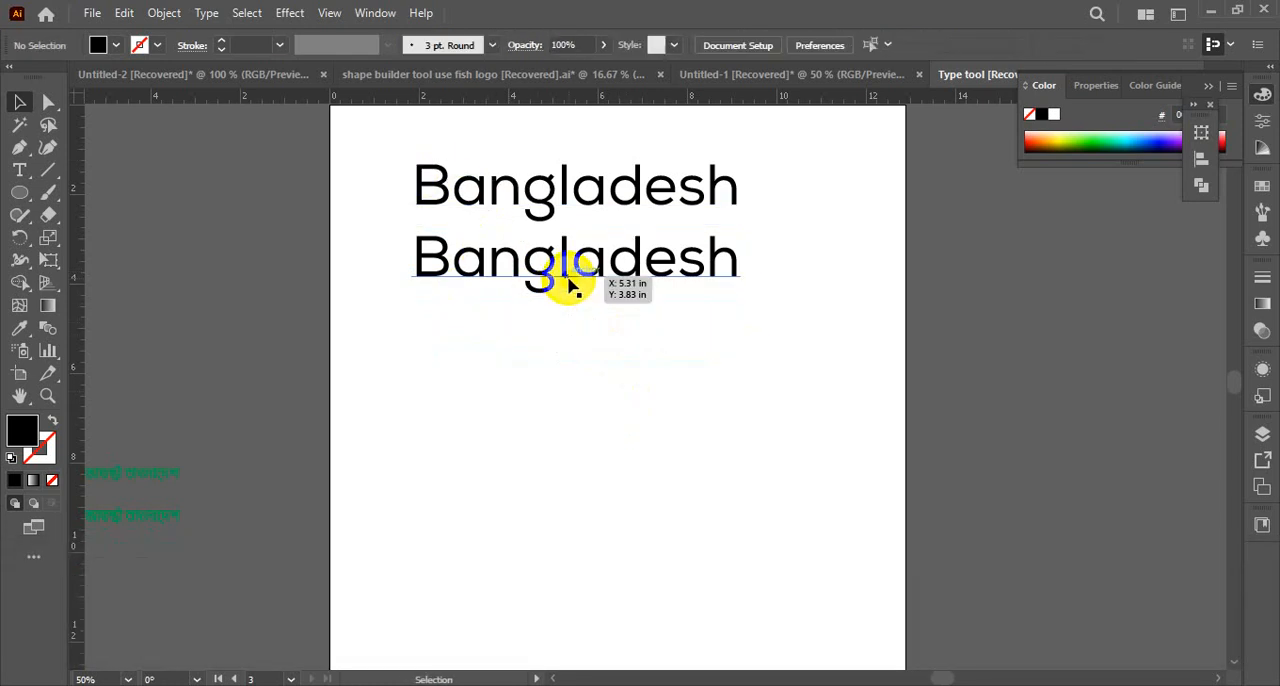
{"action": "left_click", "coordinate": [570, 283]}
{"action": "key", "text": "Delete"}
Try to paste at the end of the Bangladesh text, and undo the paste
{"action": "key", "text": "t"}
{"action": "left_click_drag", "start_coordinate": [705, 191], "coordinate": [729, 190]}
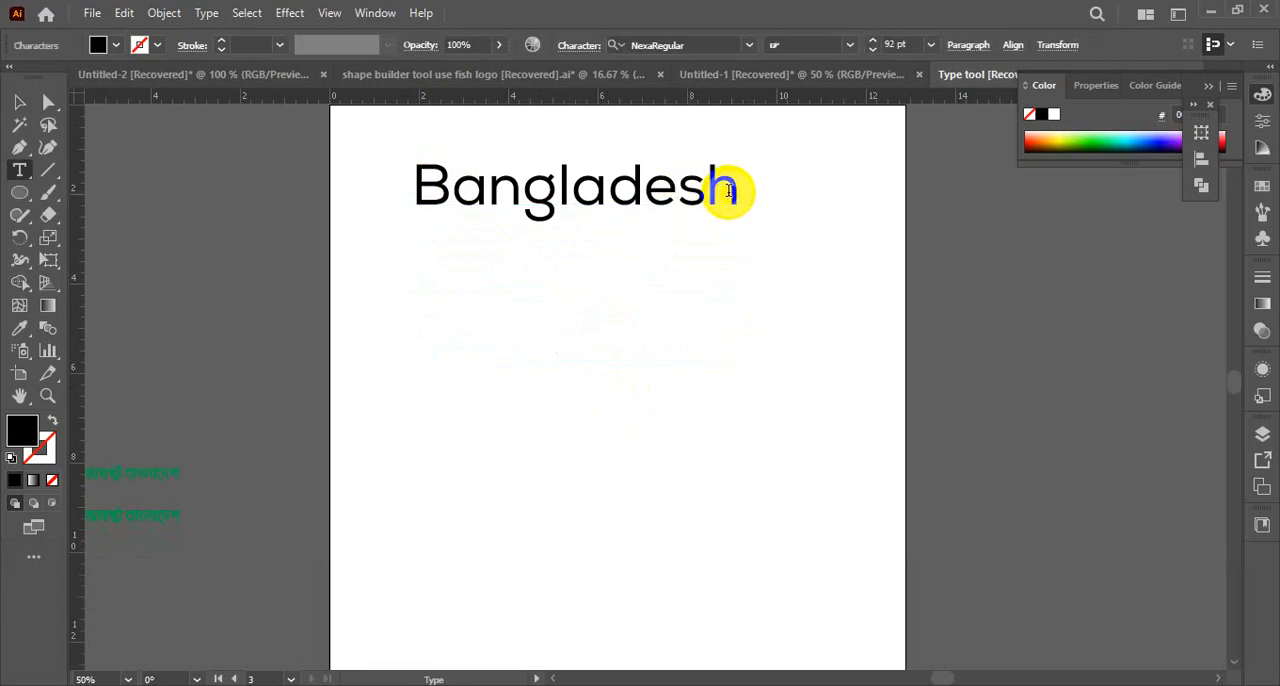
{"action": "key", "text": "ctrl+v"}
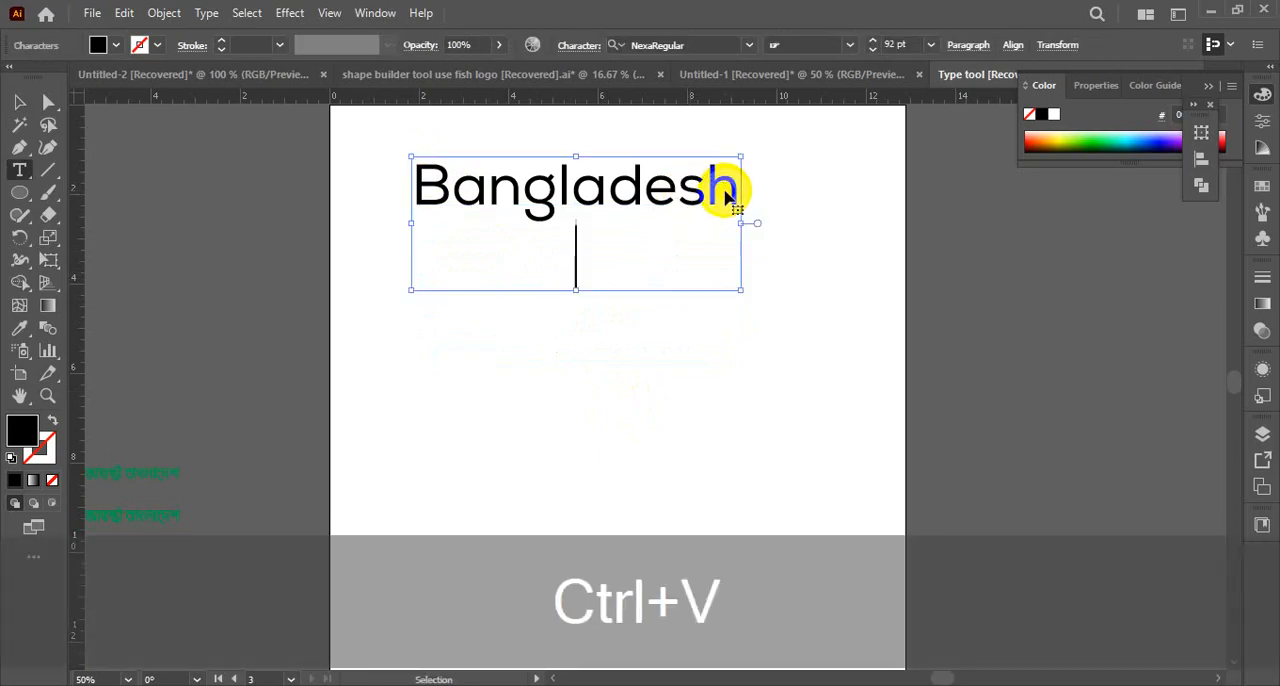
{"action": "key", "text": "ctrl+z"}
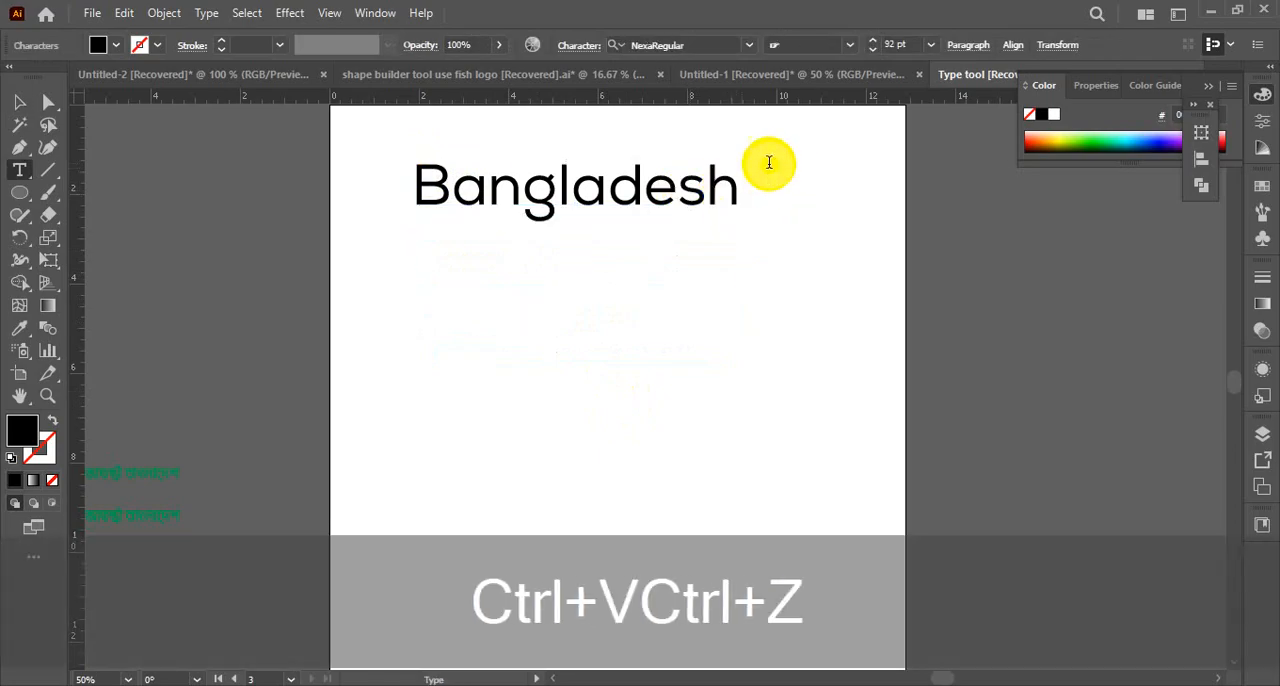
Copy the word Bangladesh and paste it as a second line within the same text object
{"action": "left_click_drag", "start_coordinate": [737, 180], "coordinate": [380, 196]}
{"action": "key", "text": "ctrl+c"}
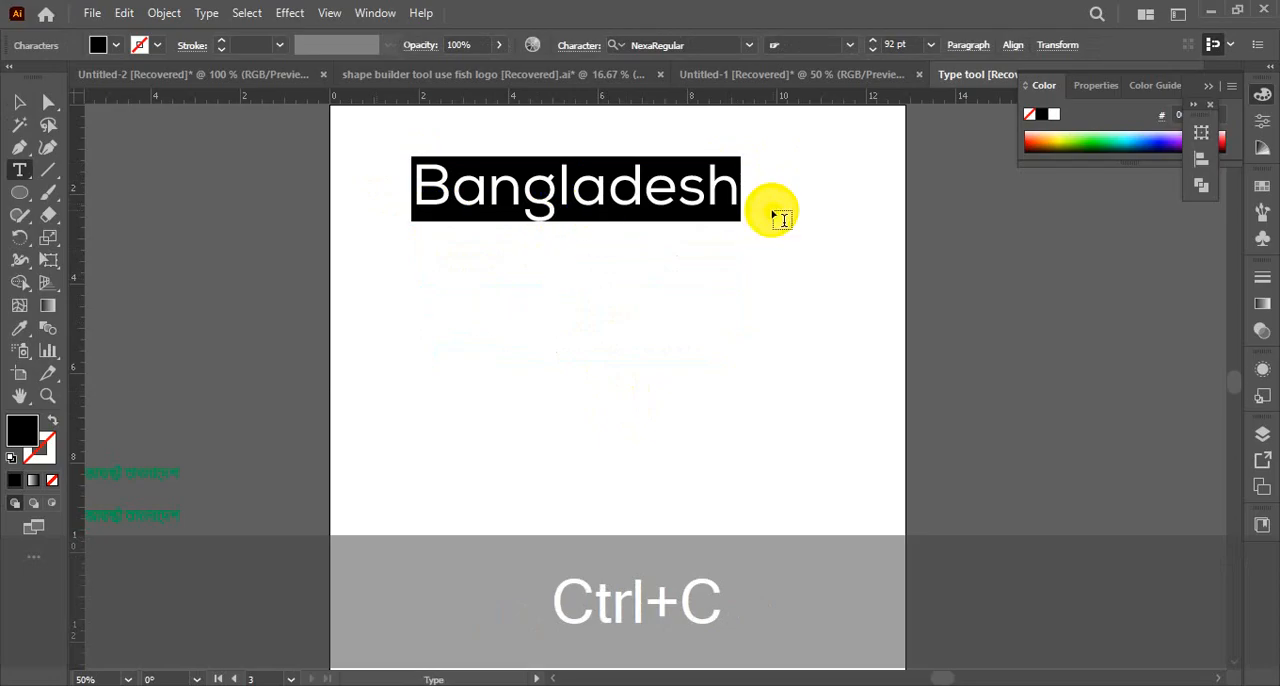
{"action": "left_click", "coordinate": [744, 204]}
{"action": "left_click", "coordinate": [737, 195]}
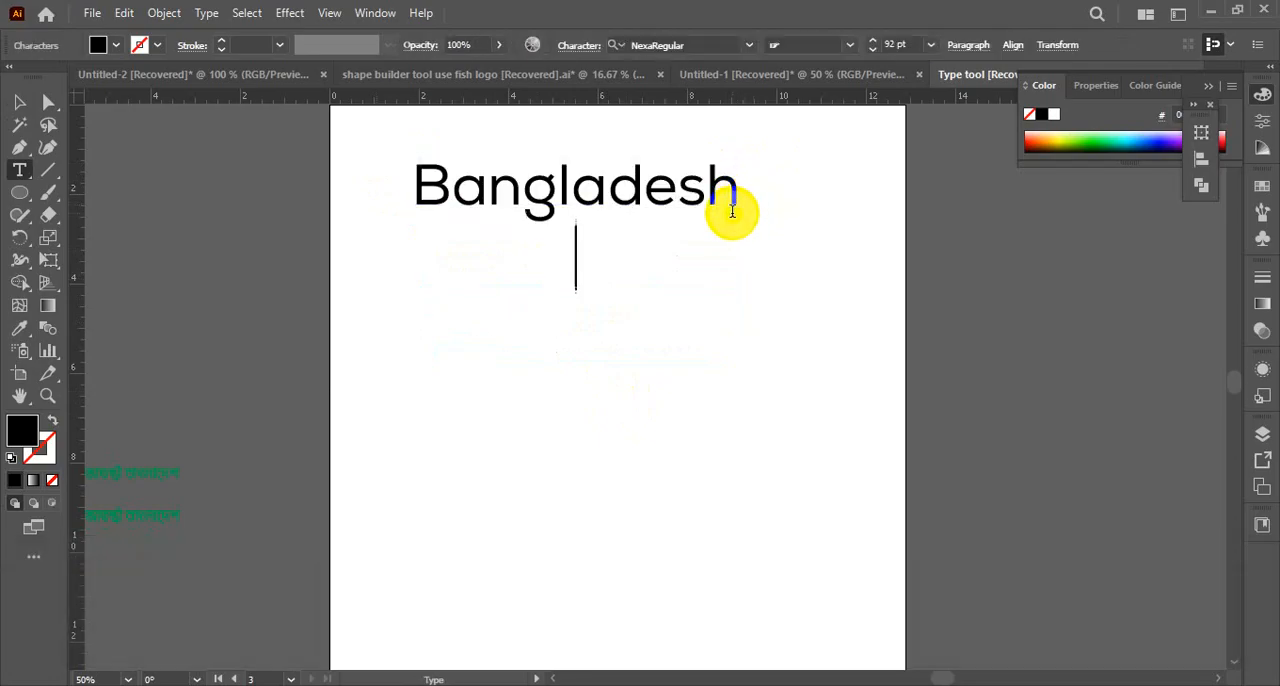
{"action": "key", "text": "ctrl+v"}
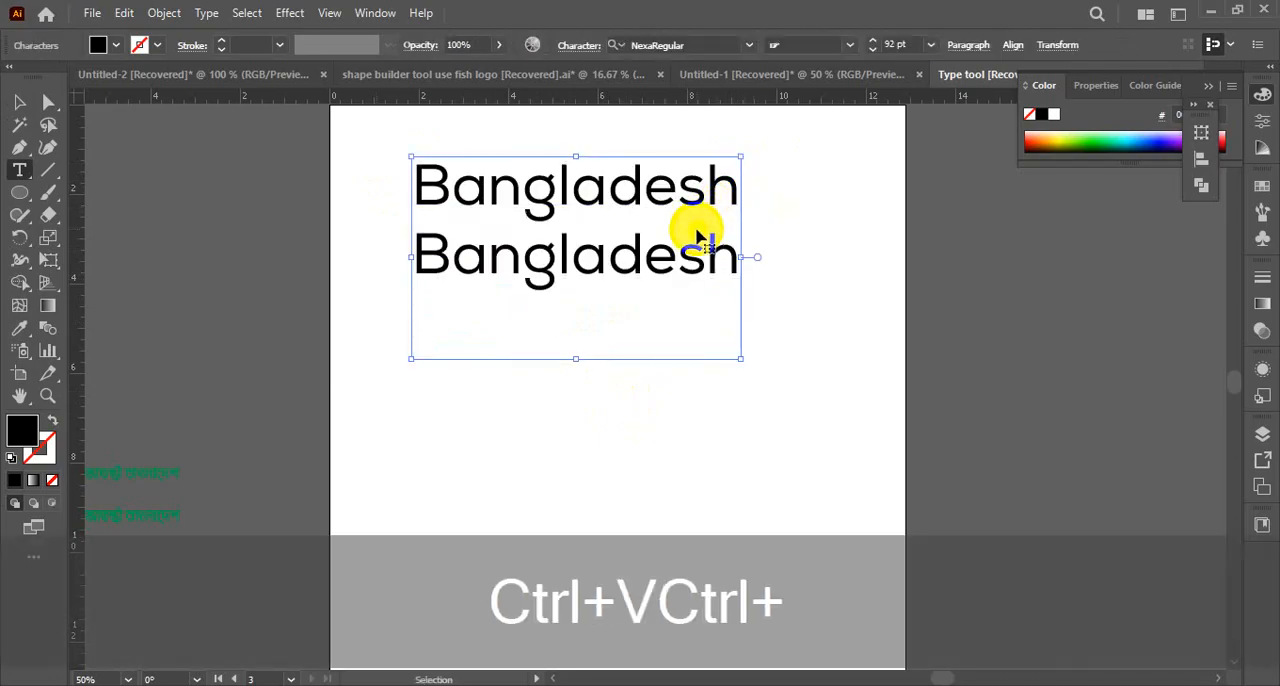
Paste Bangladesh as the third and fourth lines of the text, and move the finished block toward the artboard's centre
{"action": "key", "text": "ctrl+v"}
{"action": "key", "text": "ctrl+z"}
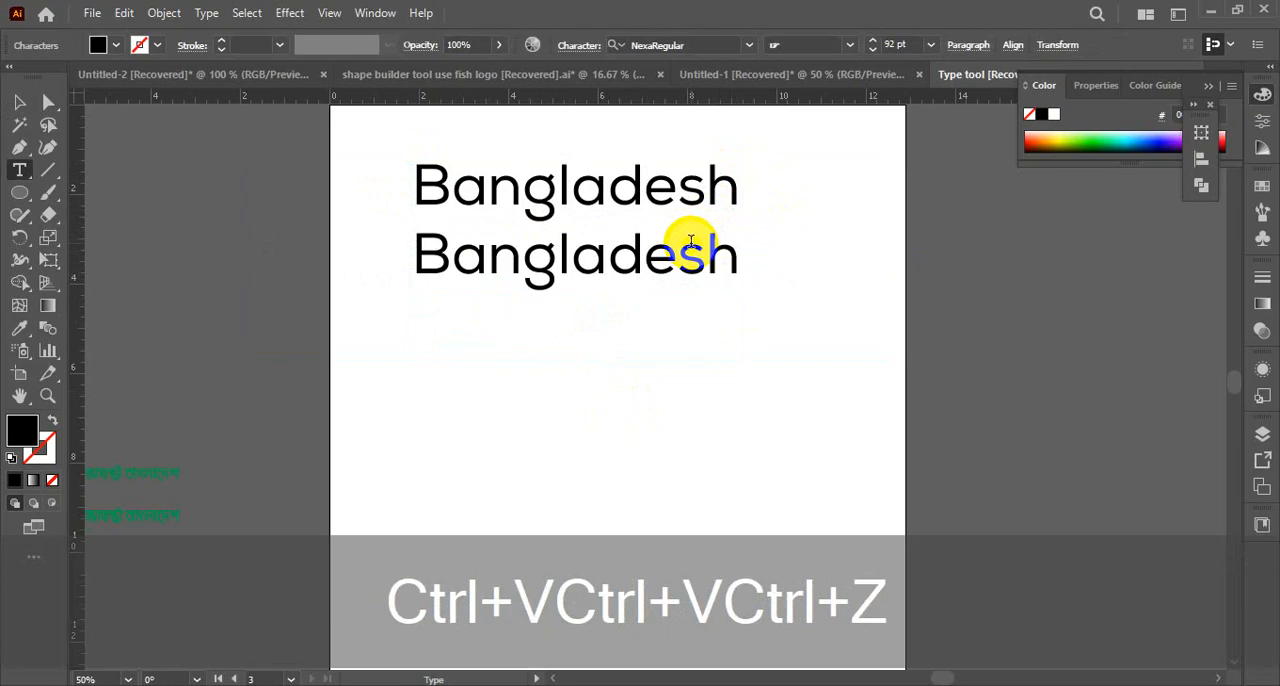
{"action": "key", "text": "Return"}
{"action": "key", "text": "ctrl+v"}
{"action": "key", "text": "Return"}
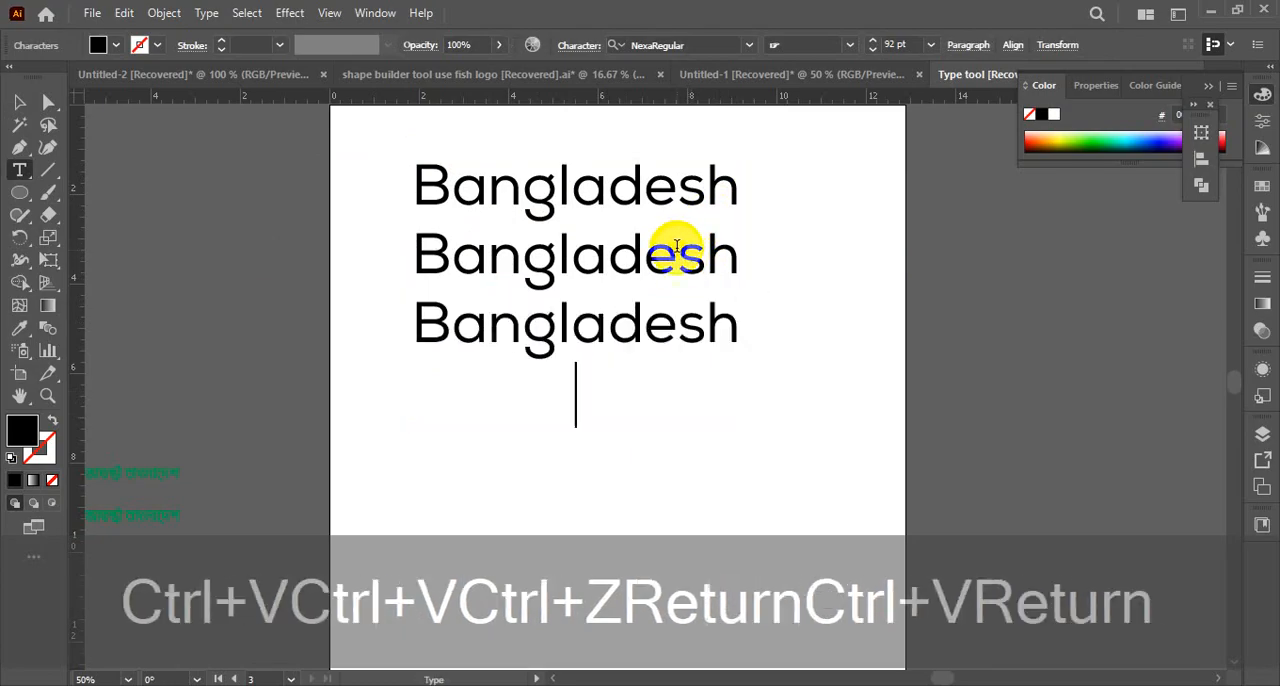
{"action": "key", "text": "ctrl+v"}
{"action": "left_click", "coordinate": [48, 84]}
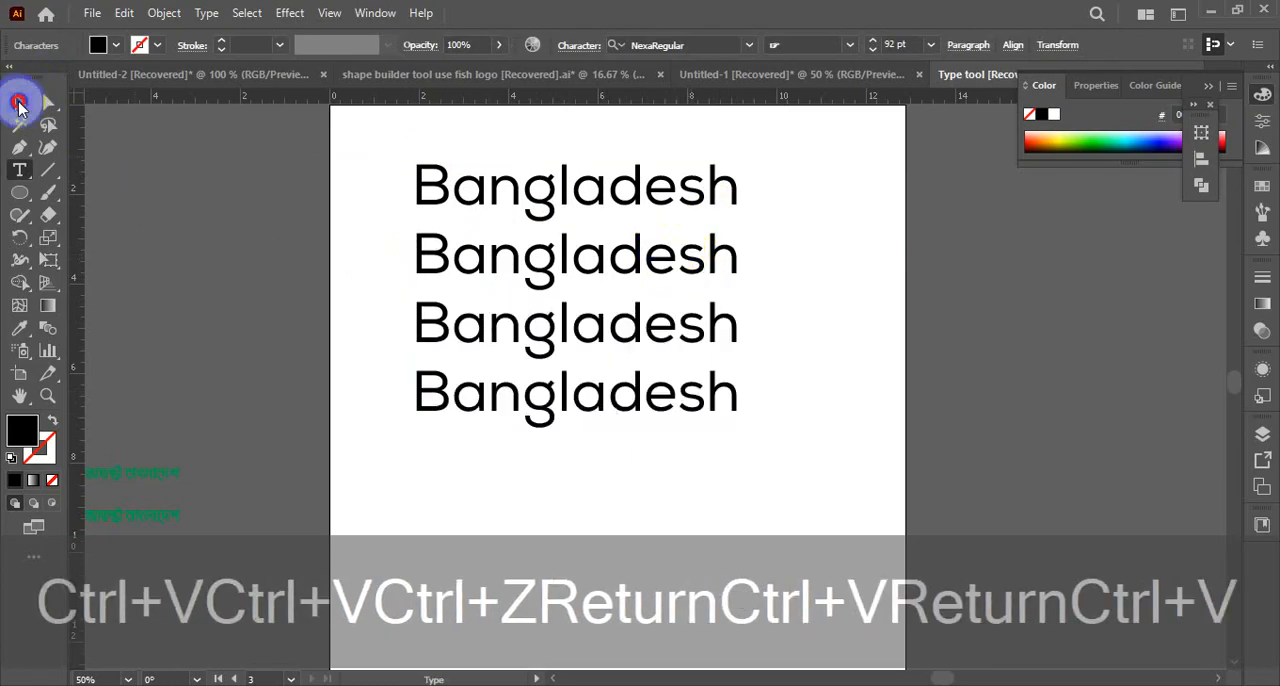
{"action": "left_click", "coordinate": [18, 104]}
{"action": "left_click_drag", "start_coordinate": [576, 262], "coordinate": [623, 271]}
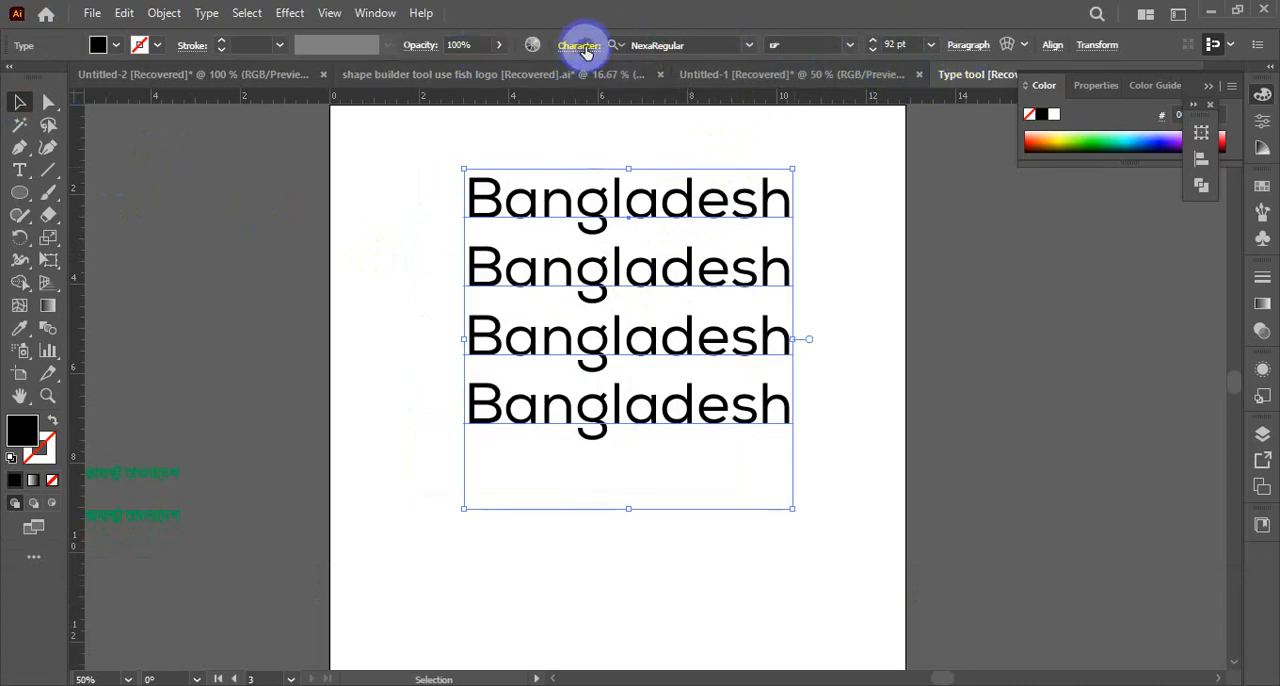
Collapse the Color panel and remove the Libraries, Asset Export and Graphic Styles panels from the dock
{"action": "left_click", "coordinate": [1203, 89]}
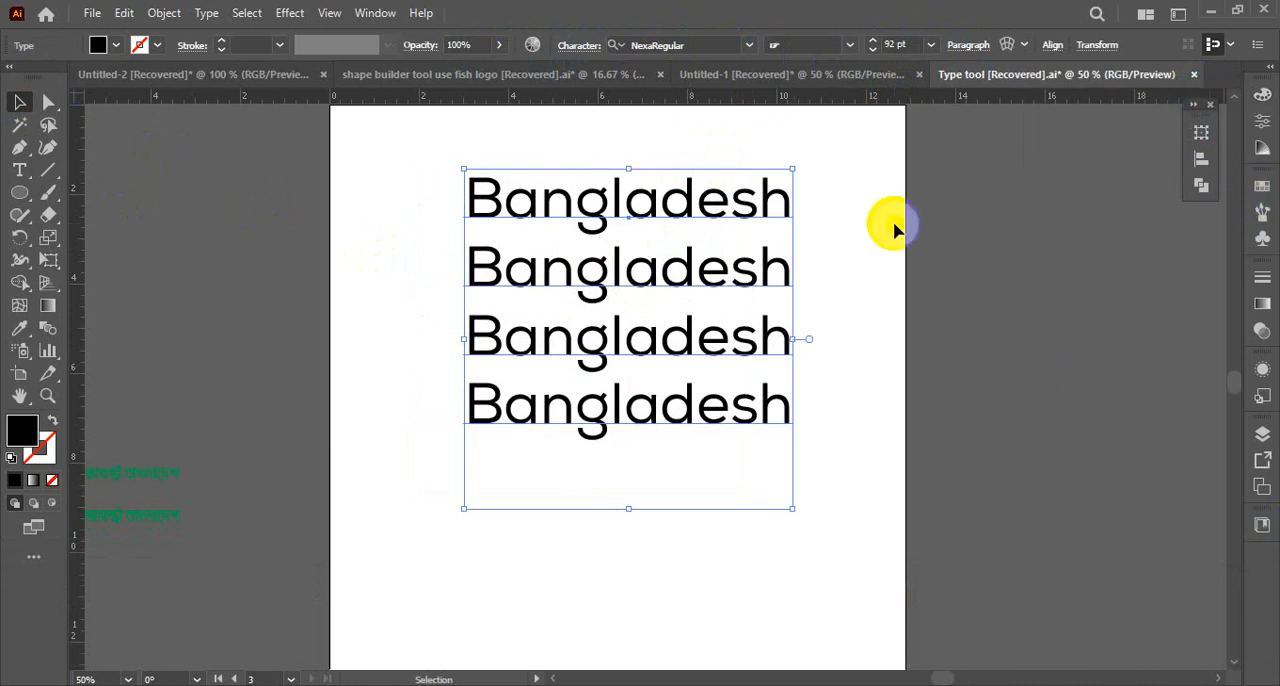
{"action": "left_click", "coordinate": [1261, 528]}
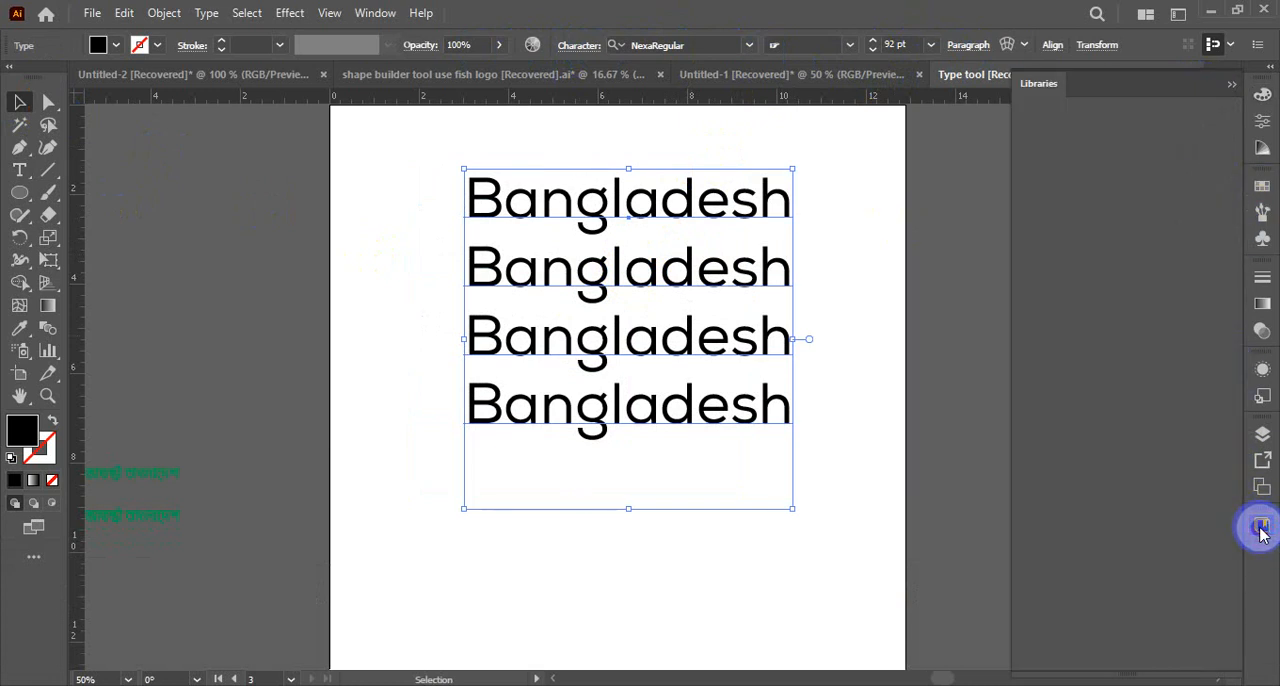
{"action": "left_click", "coordinate": [1231, 87]}
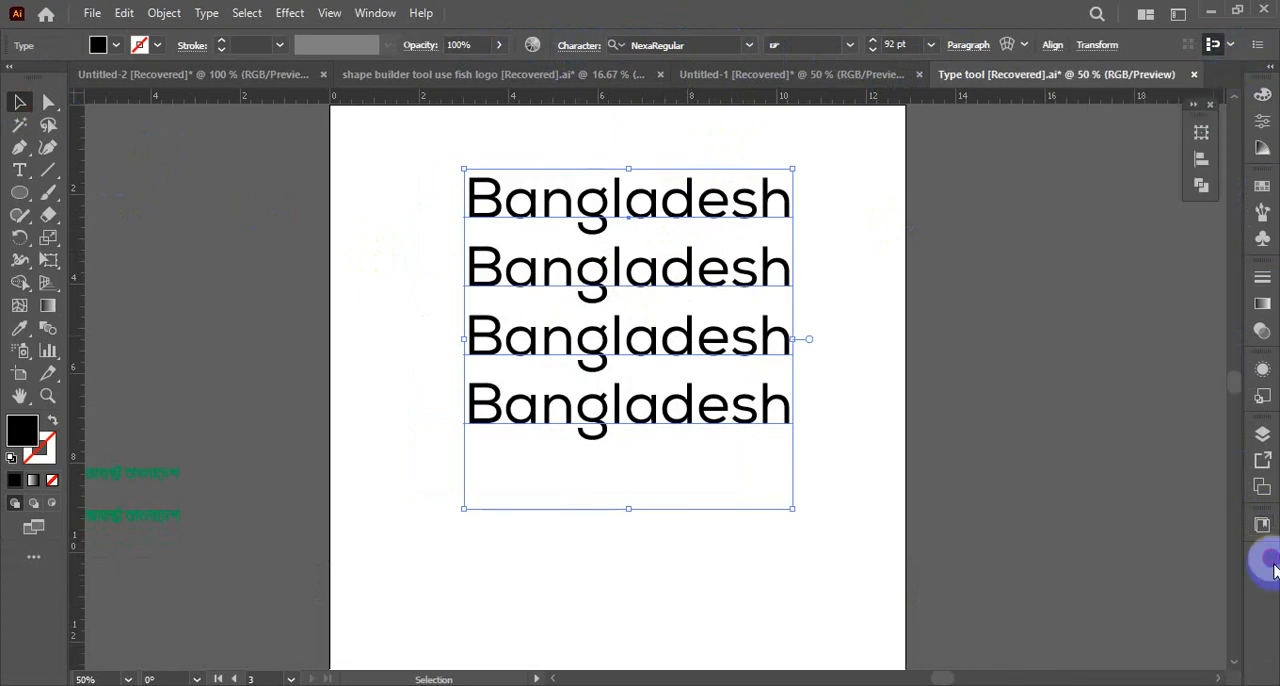
{"action": "left_click_drag", "start_coordinate": [1265, 553], "coordinate": [1145, 489]}
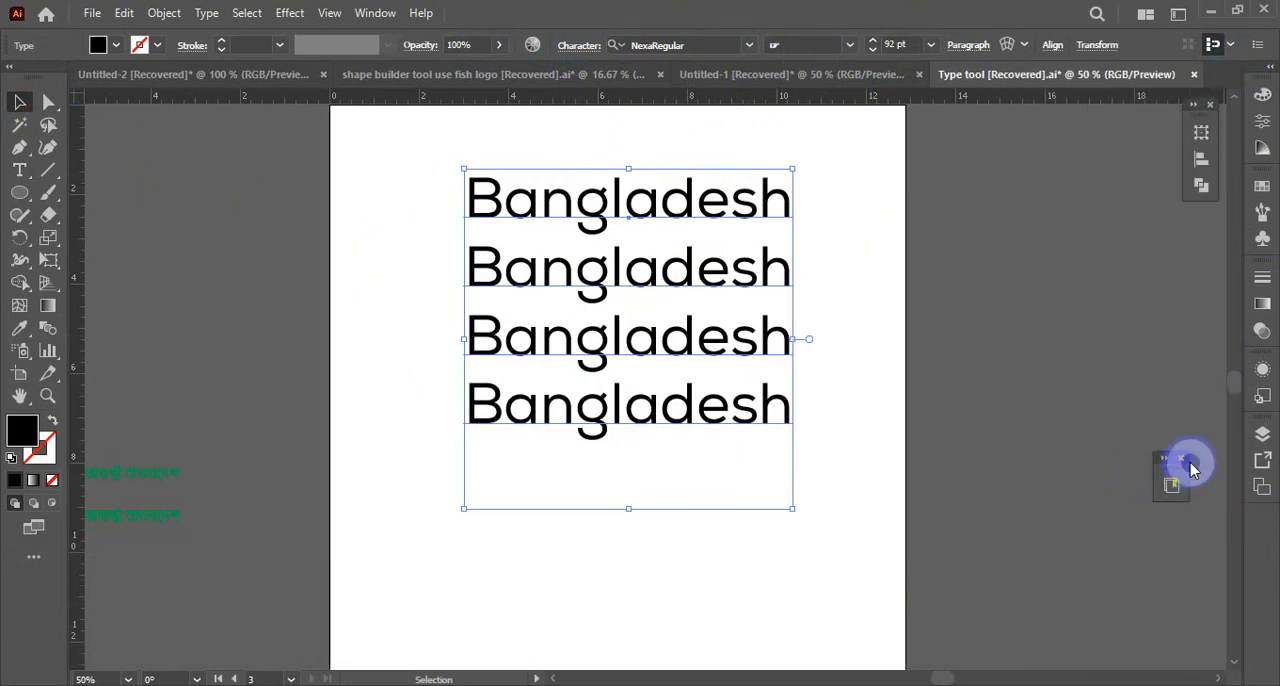
{"action": "left_click", "coordinate": [1184, 458]}
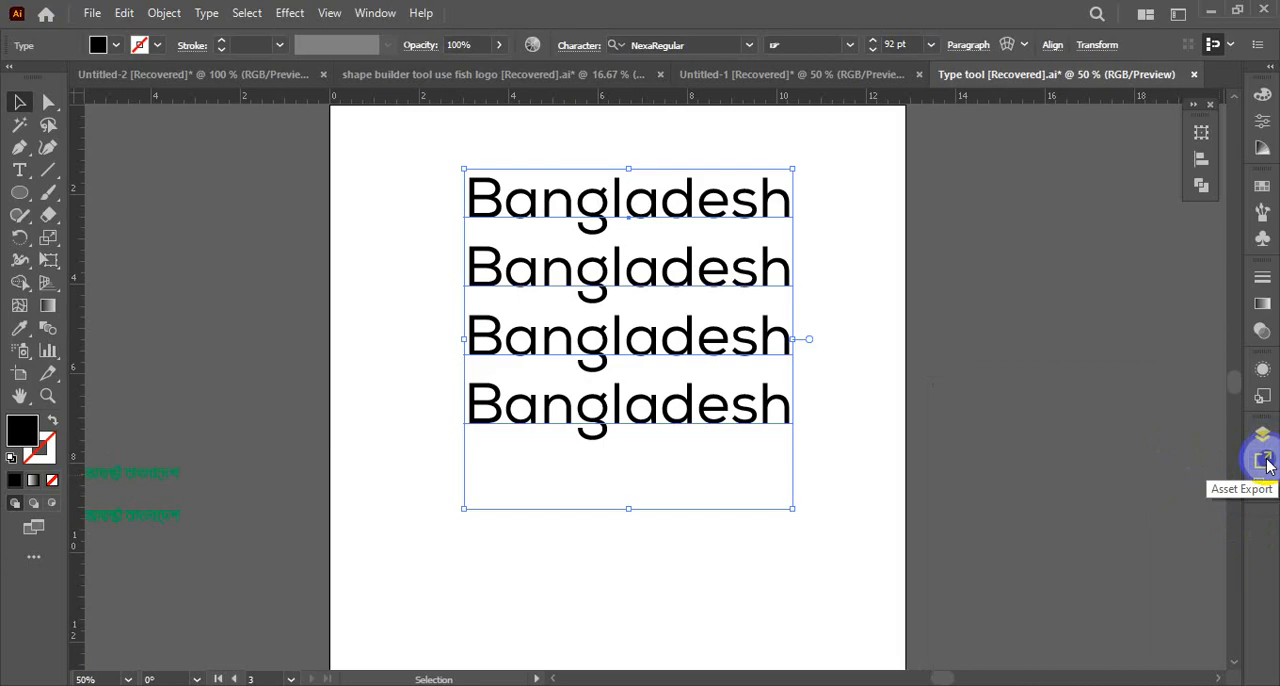
{"action": "left_click_drag", "start_coordinate": [1265, 463], "coordinate": [967, 386]}
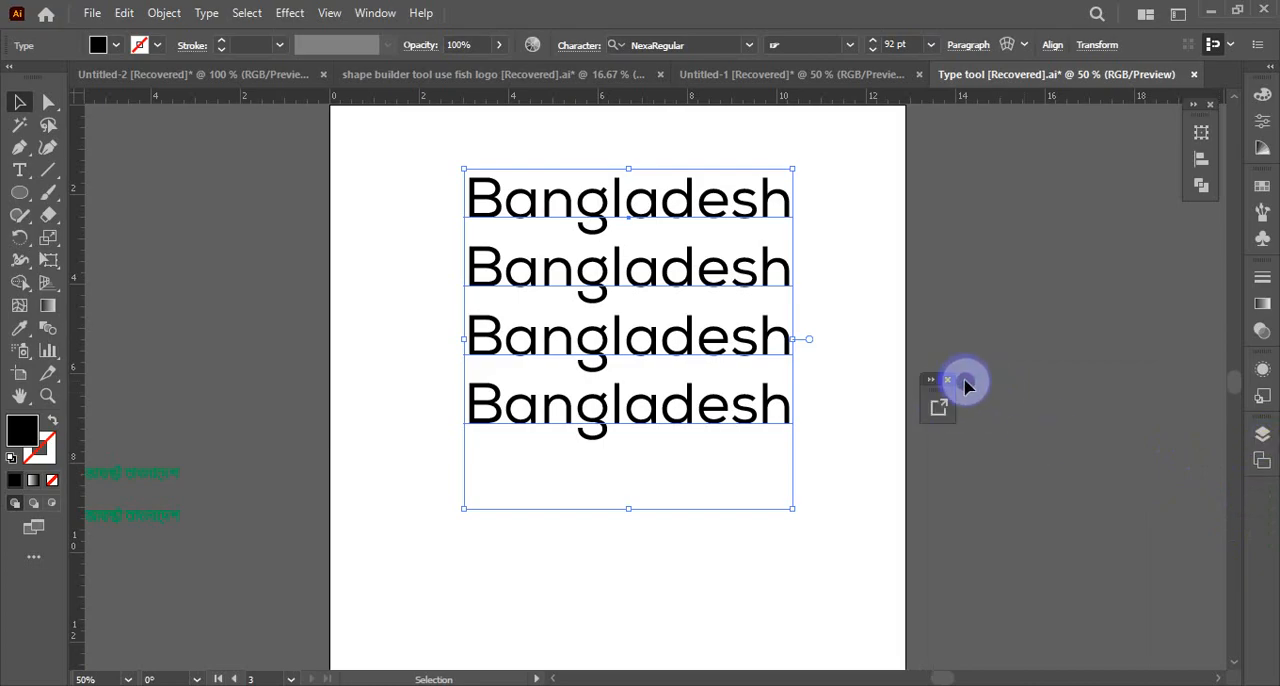
{"action": "left_click", "coordinate": [1263, 369]}
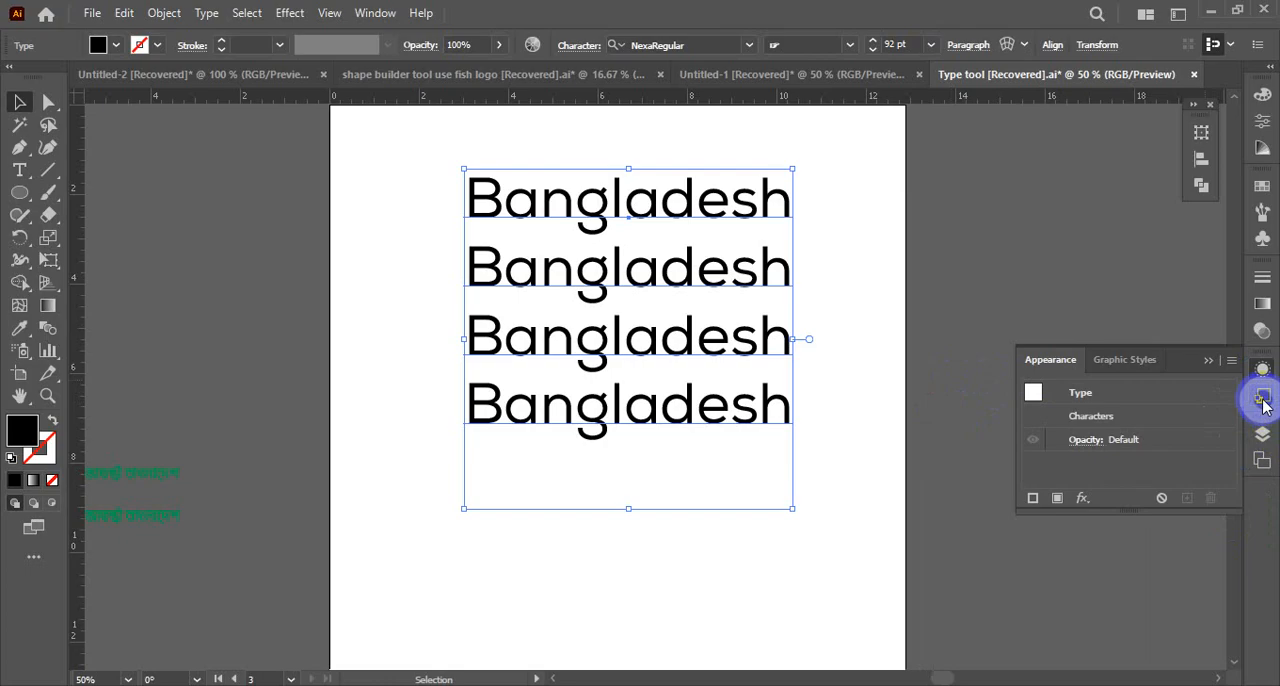
{"action": "left_click", "coordinate": [1263, 398]}
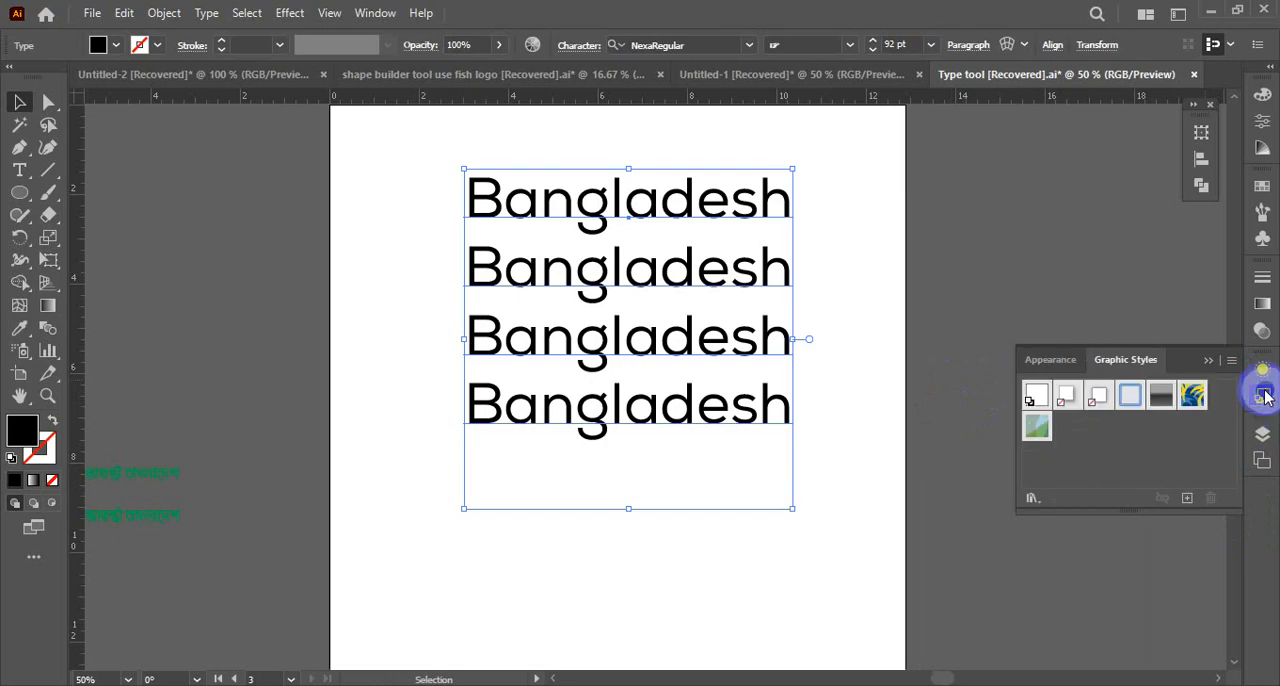
{"action": "left_click_drag", "start_coordinate": [1265, 397], "coordinate": [1092, 372]}
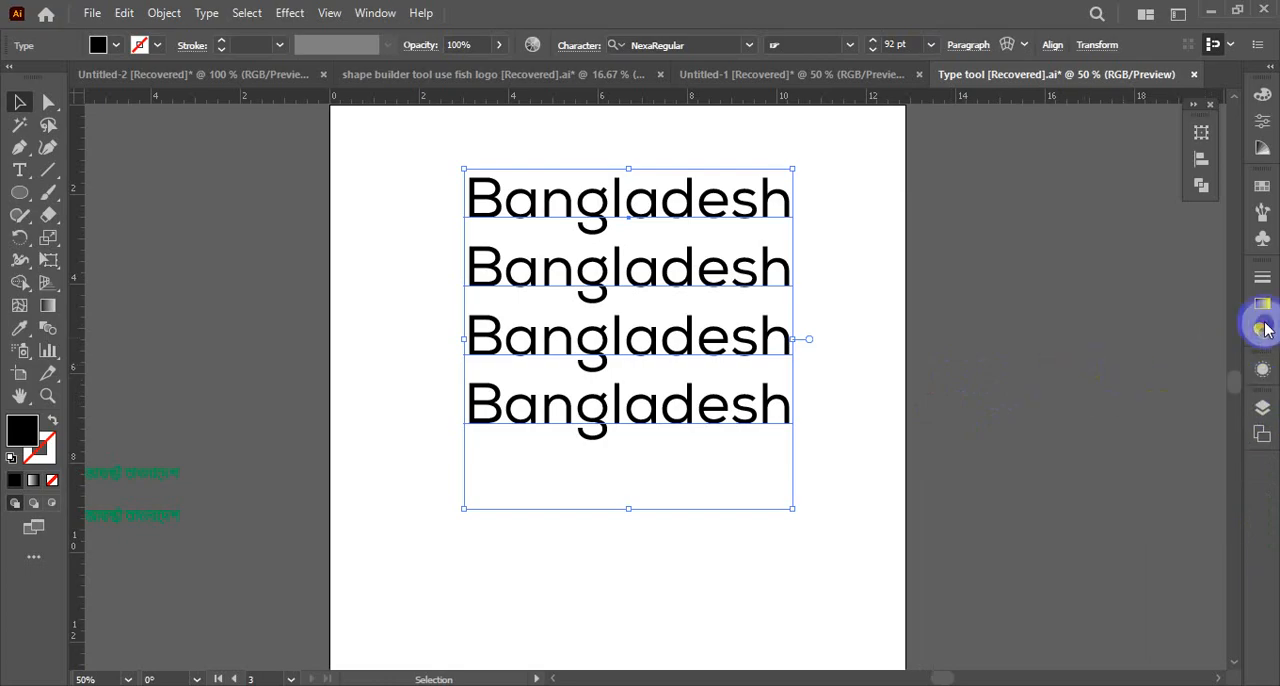
Look through the docked Symbols, Brushes, Swatches, Color Guide, Properties and Color panels
{"action": "left_click", "coordinate": [1262, 241]}
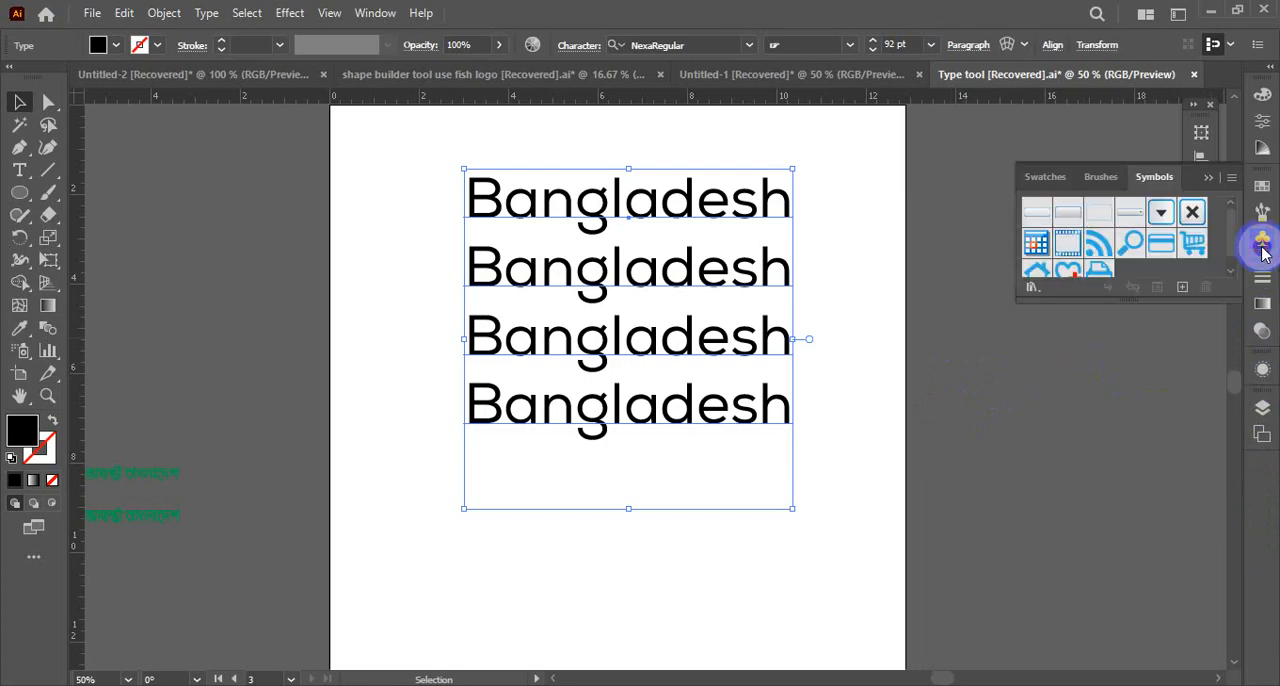
{"action": "left_click", "coordinate": [1264, 215]}
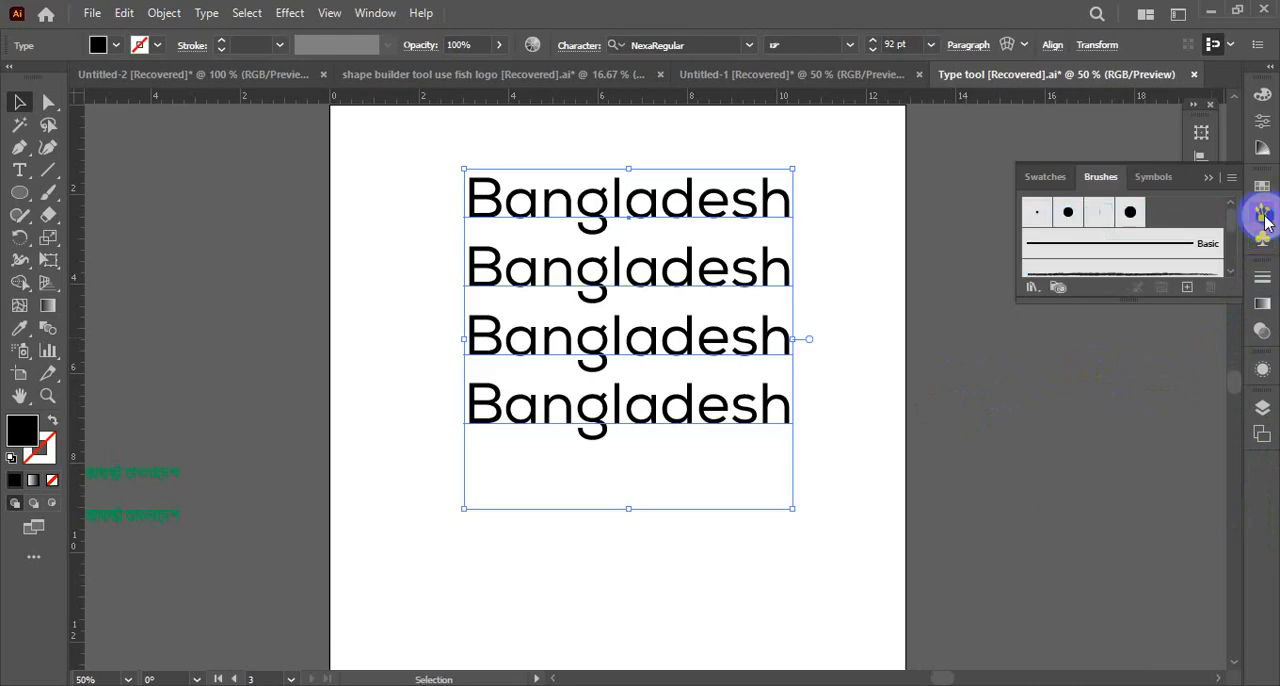
{"action": "left_click", "coordinate": [1266, 176]}
{"action": "left_click", "coordinate": [1264, 148]}
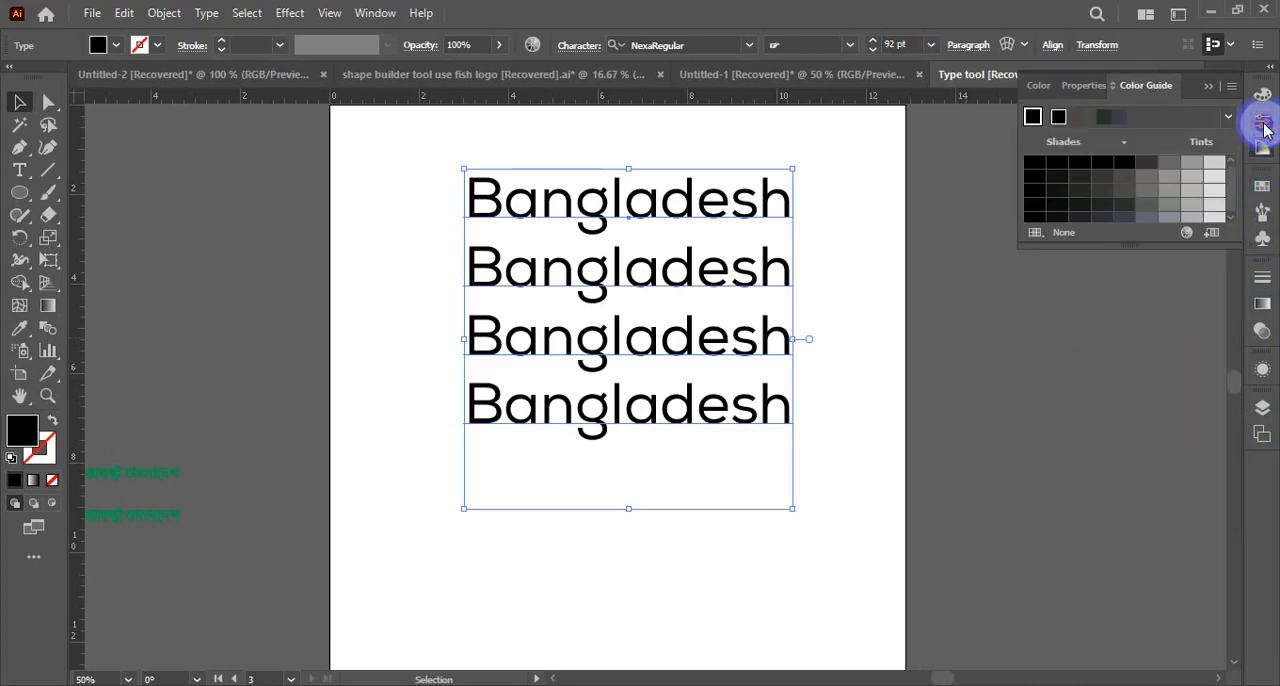
{"action": "left_click", "coordinate": [1264, 122]}
{"action": "left_click", "coordinate": [1264, 96]}
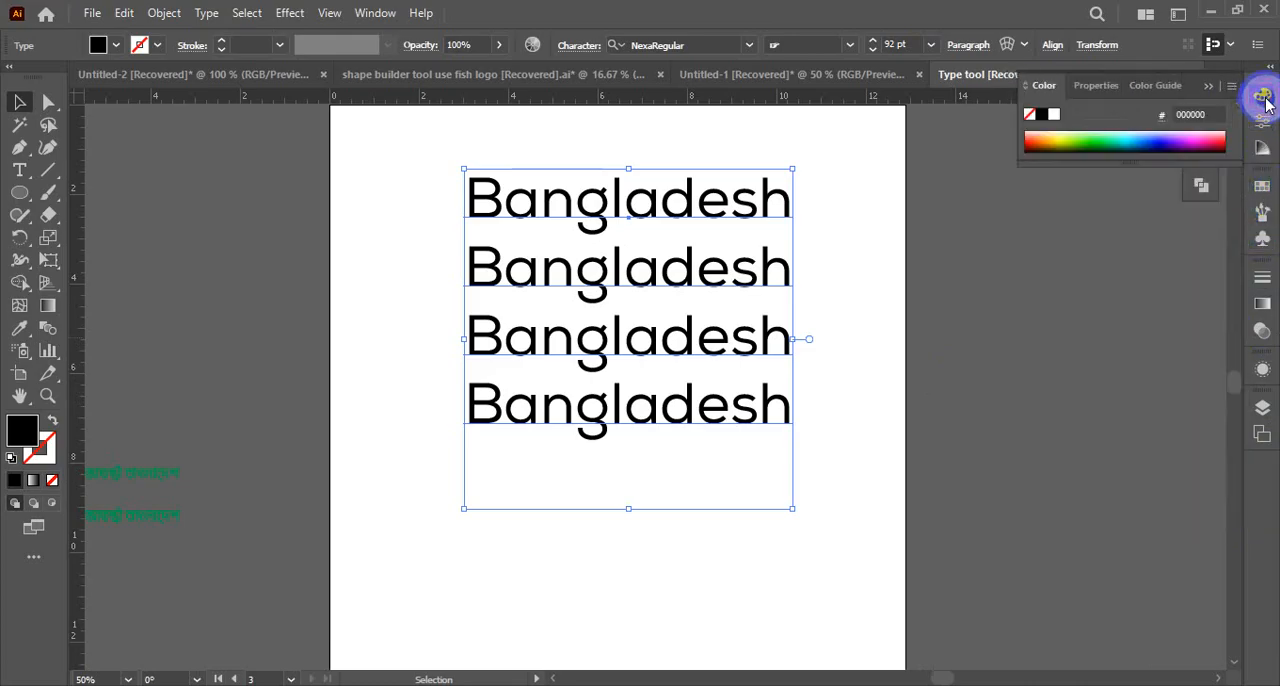
Collapse the Color panel and dock the floating Transform, Align and Pathfinder group below the Artboards panel
{"action": "left_click", "coordinate": [1208, 89]}
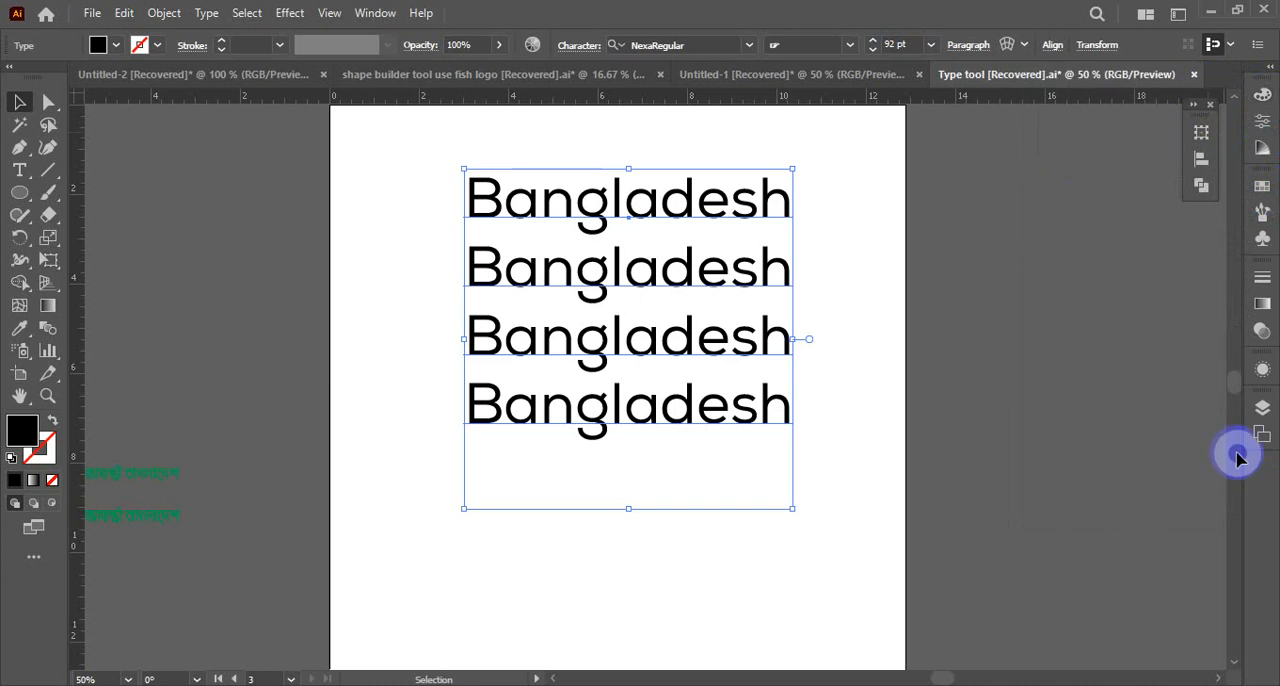
{"action": "left_click_drag", "start_coordinate": [1190, 120], "coordinate": [1262, 470]}
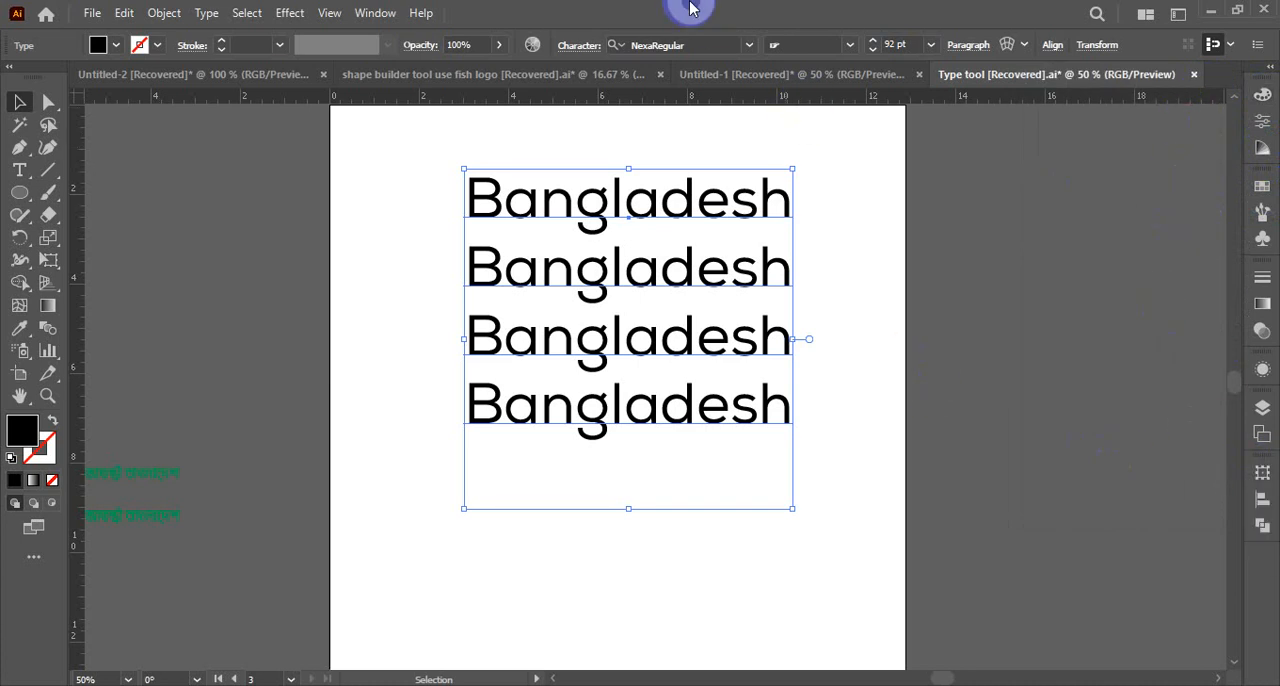
Hide the Control bar and undo the last move of the Bangladesh text block
{"action": "left_click", "coordinate": [377, 14]}
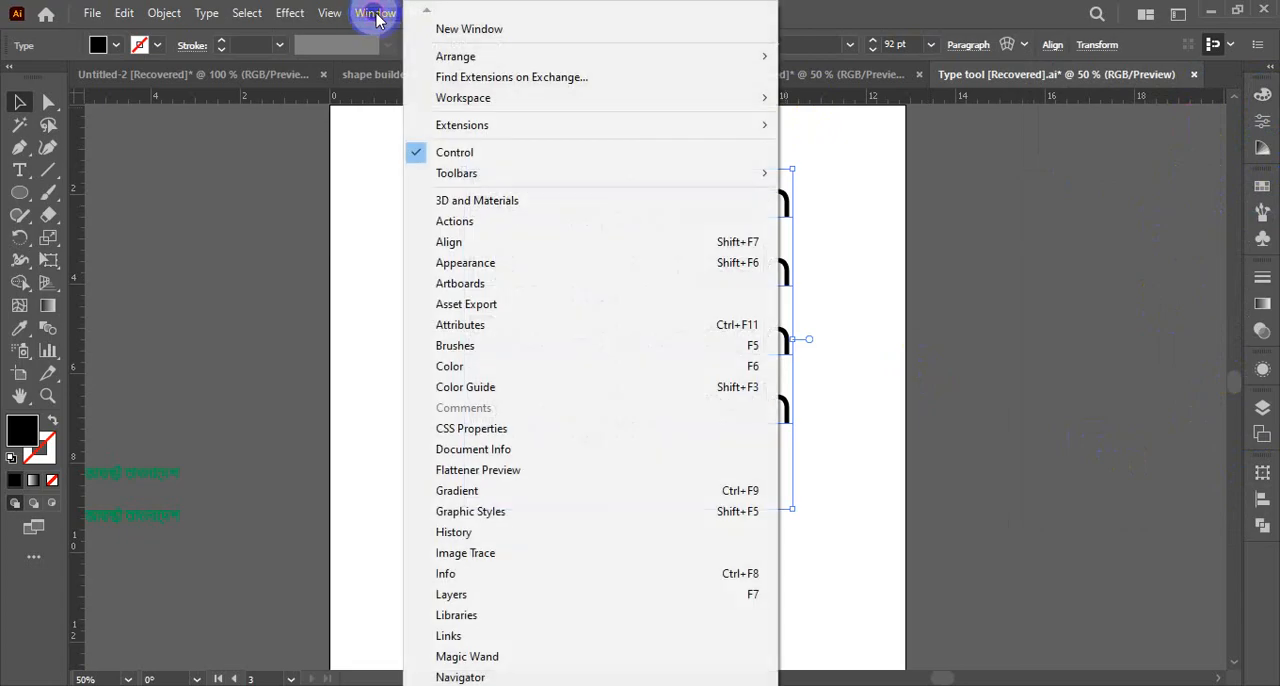
{"action": "left_click", "coordinate": [508, 332]}
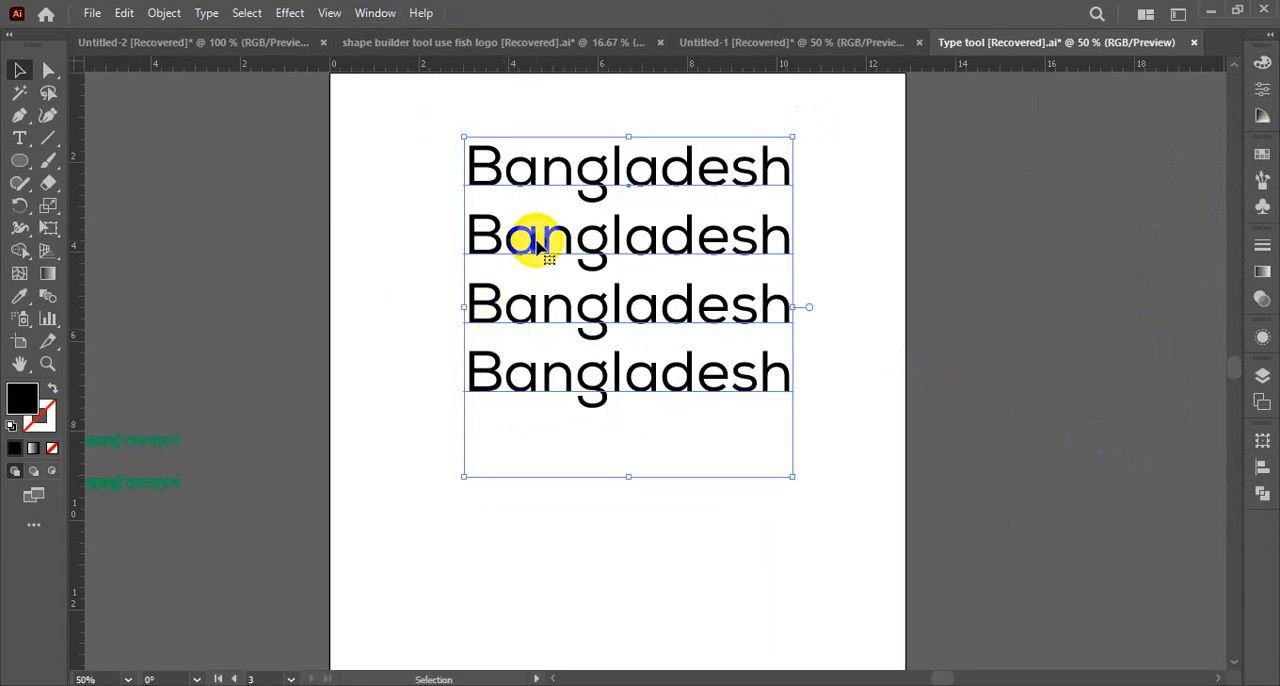
{"action": "key", "text": "ctrl+z"}
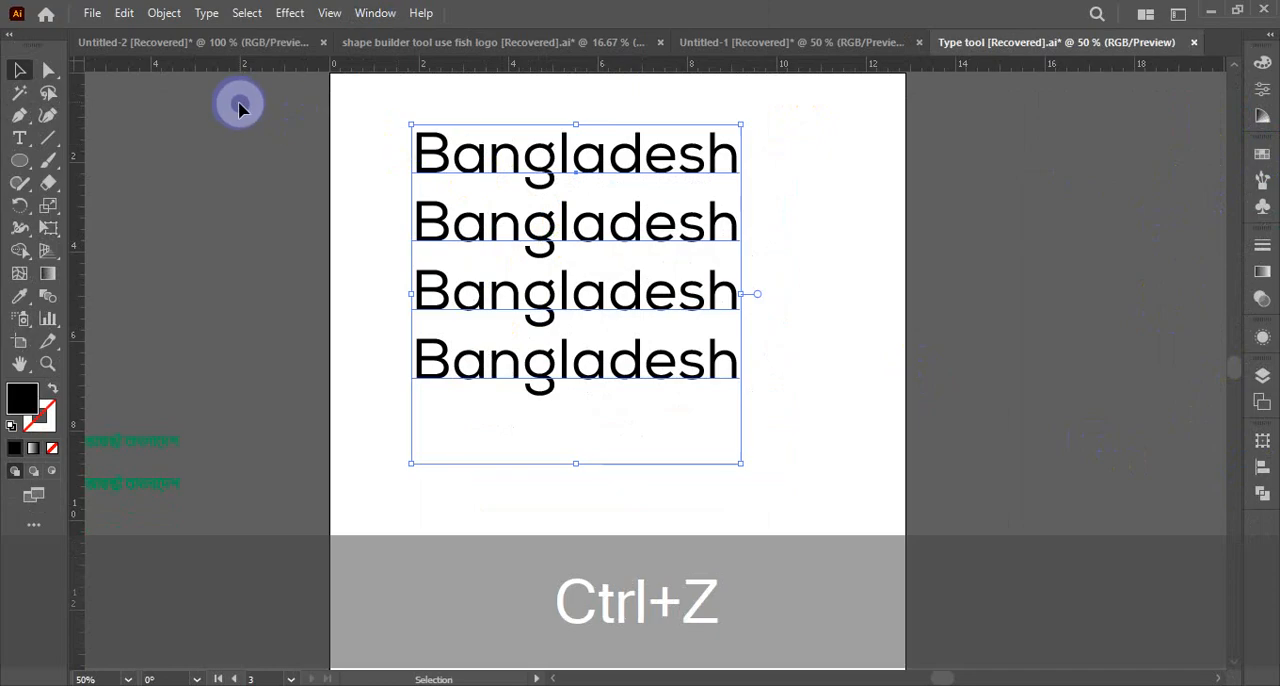
{"action": "key", "text": "Tab"}
{"action": "key", "text": "Tab"}
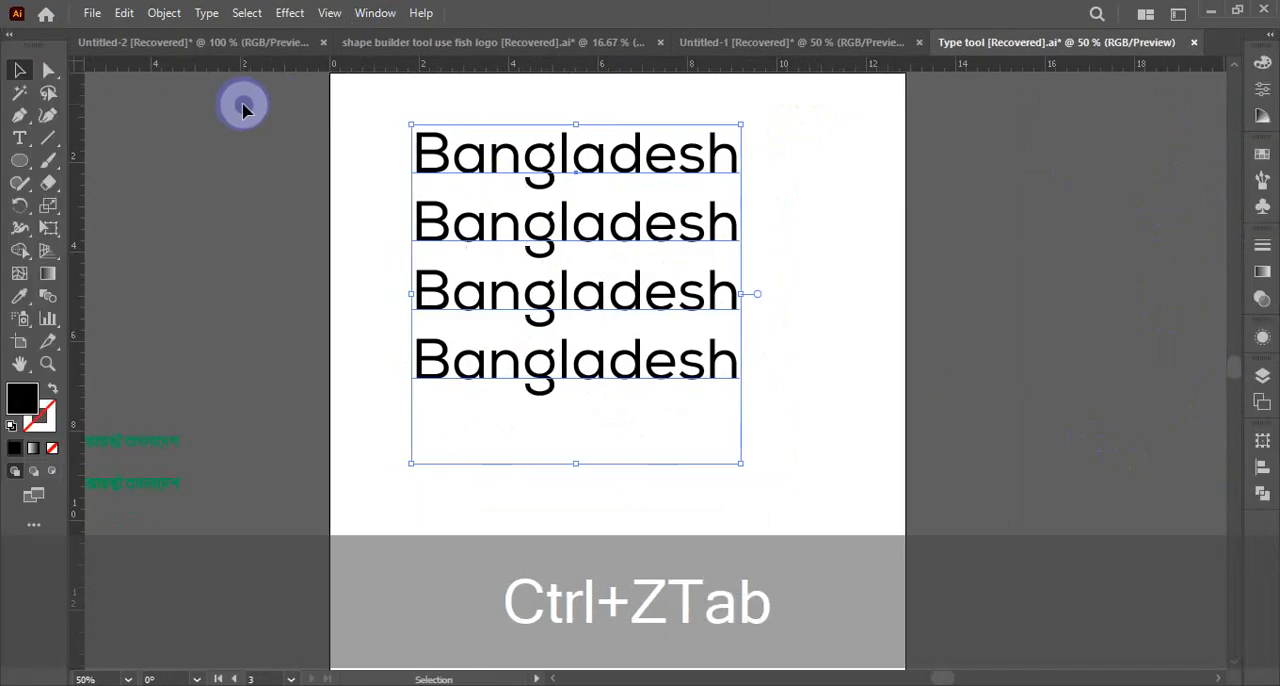
{"action": "key", "text": "Tab"}
{"action": "key", "text": "Tab"}
{"action": "key", "text": "Tab"}
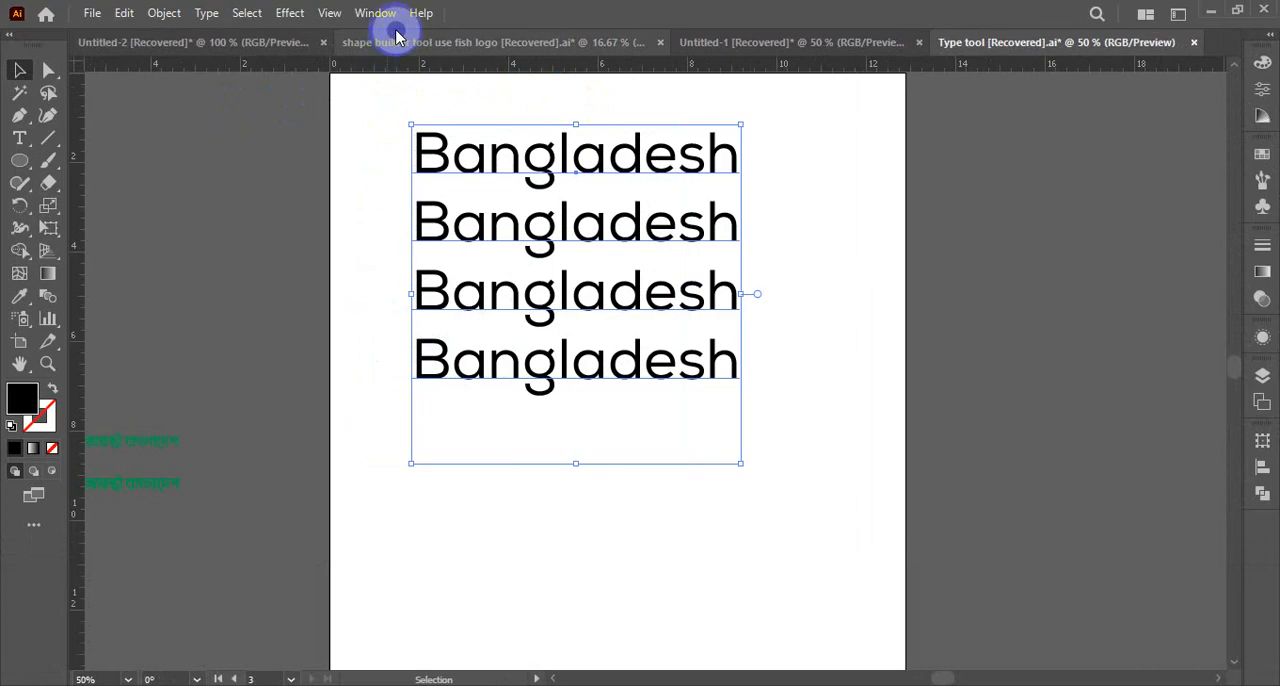
{"action": "left_click_drag", "start_coordinate": [335, 248], "coordinate": [697, 335]}
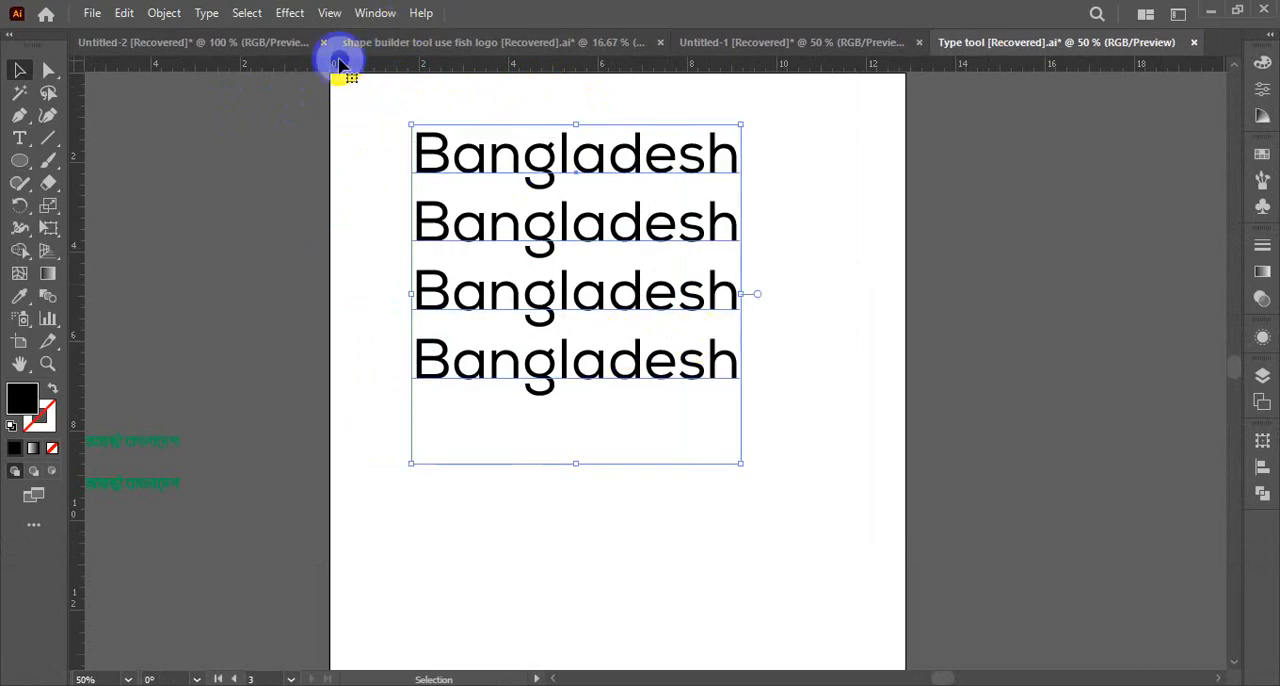
{"action": "left_click", "coordinate": [375, 13]}
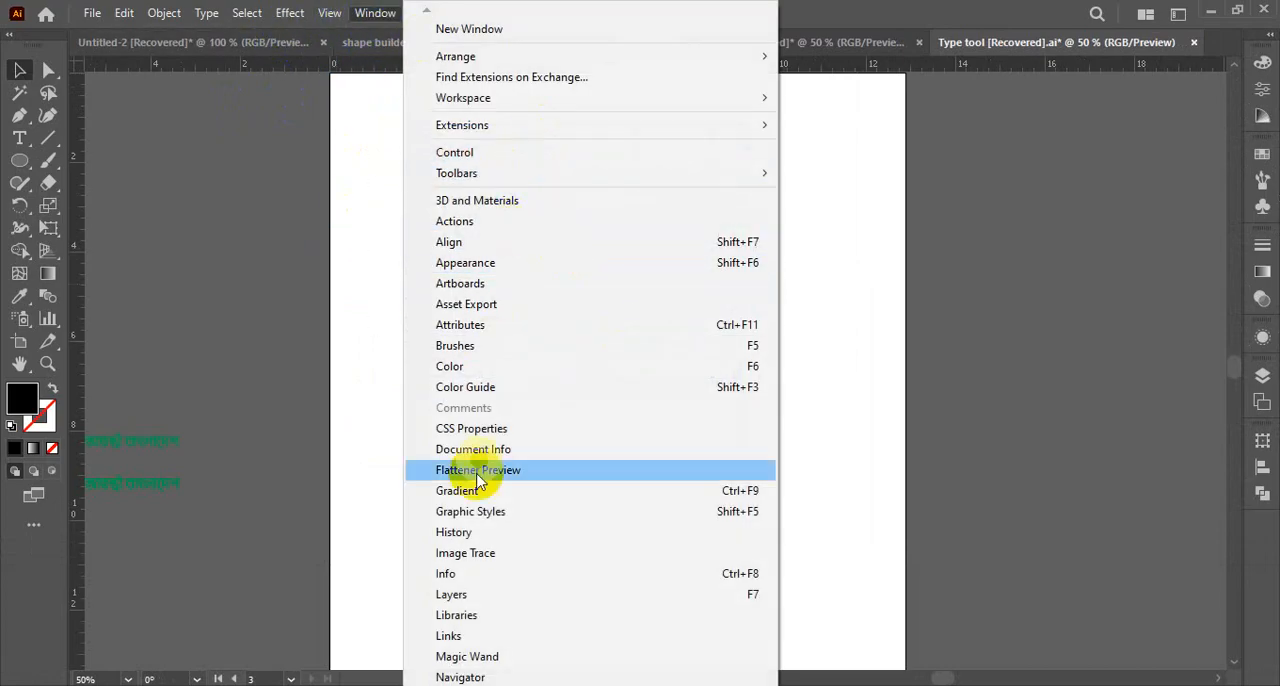
{"action": "left_click", "coordinate": [1009, 320]}
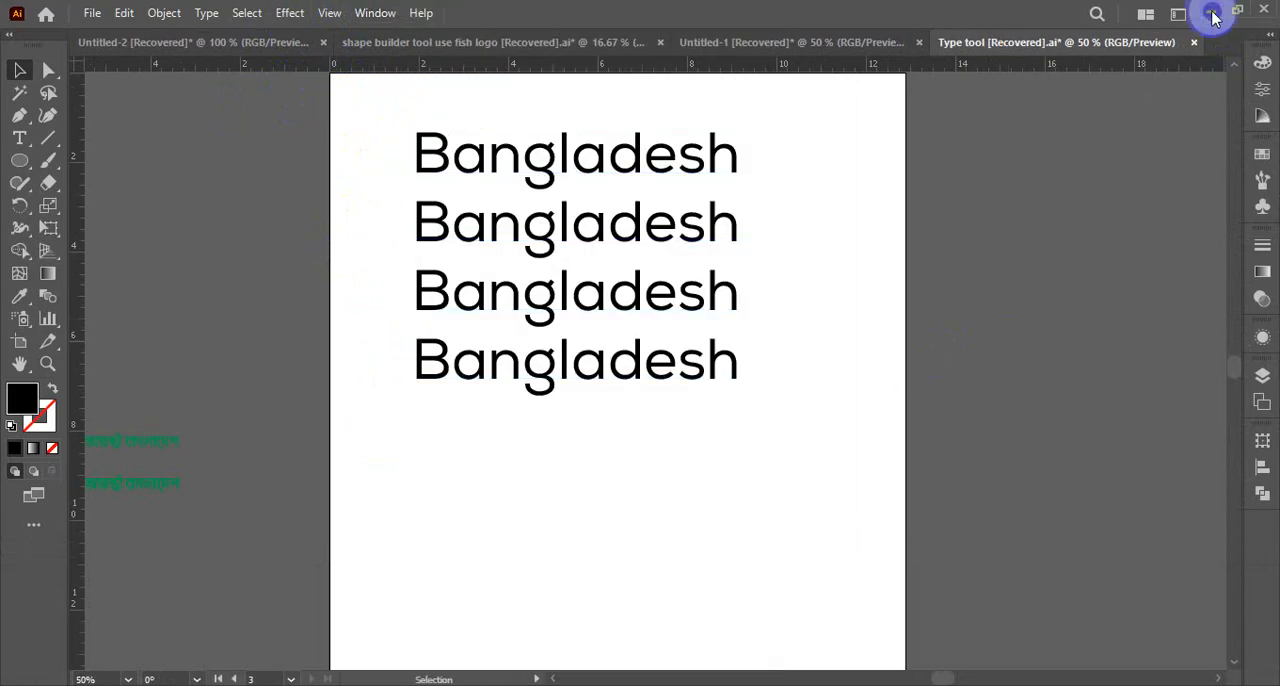
Switch to the Essentials Classic workspace and return to the Master-Graphic workspace
{"action": "left_click", "coordinate": [1180, 15]}
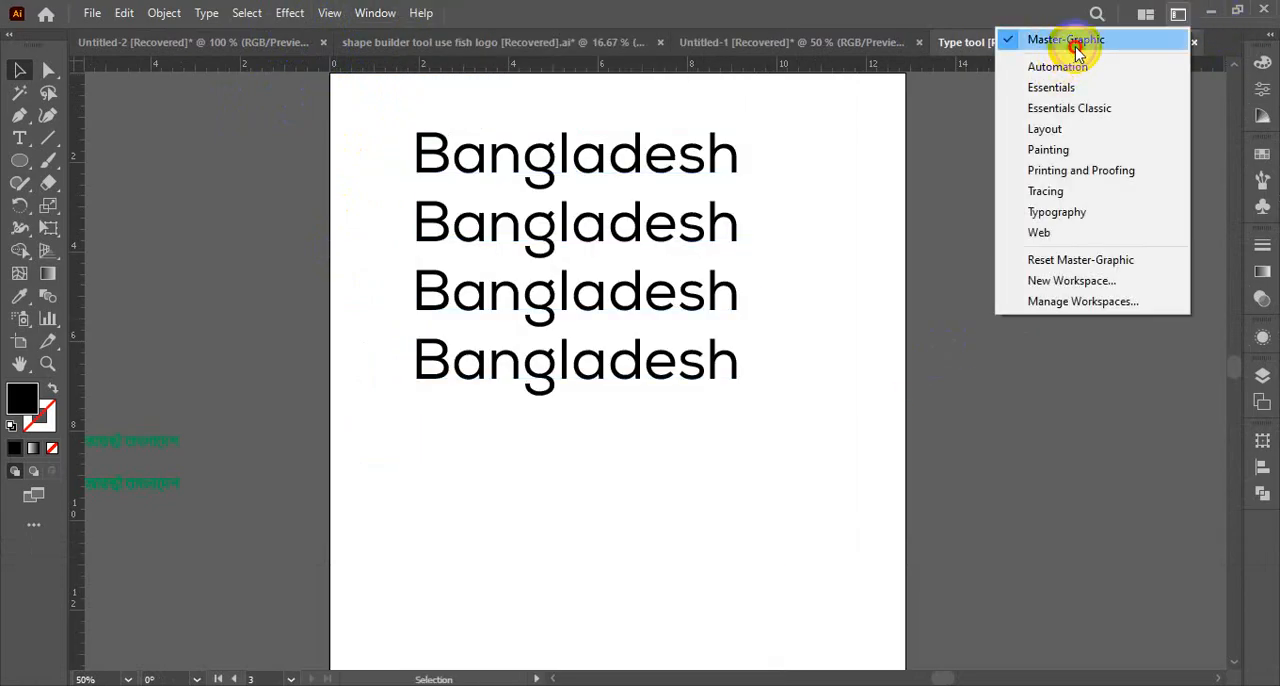
{"action": "left_click", "coordinate": [1085, 40]}
{"action": "left_click", "coordinate": [1175, 16]}
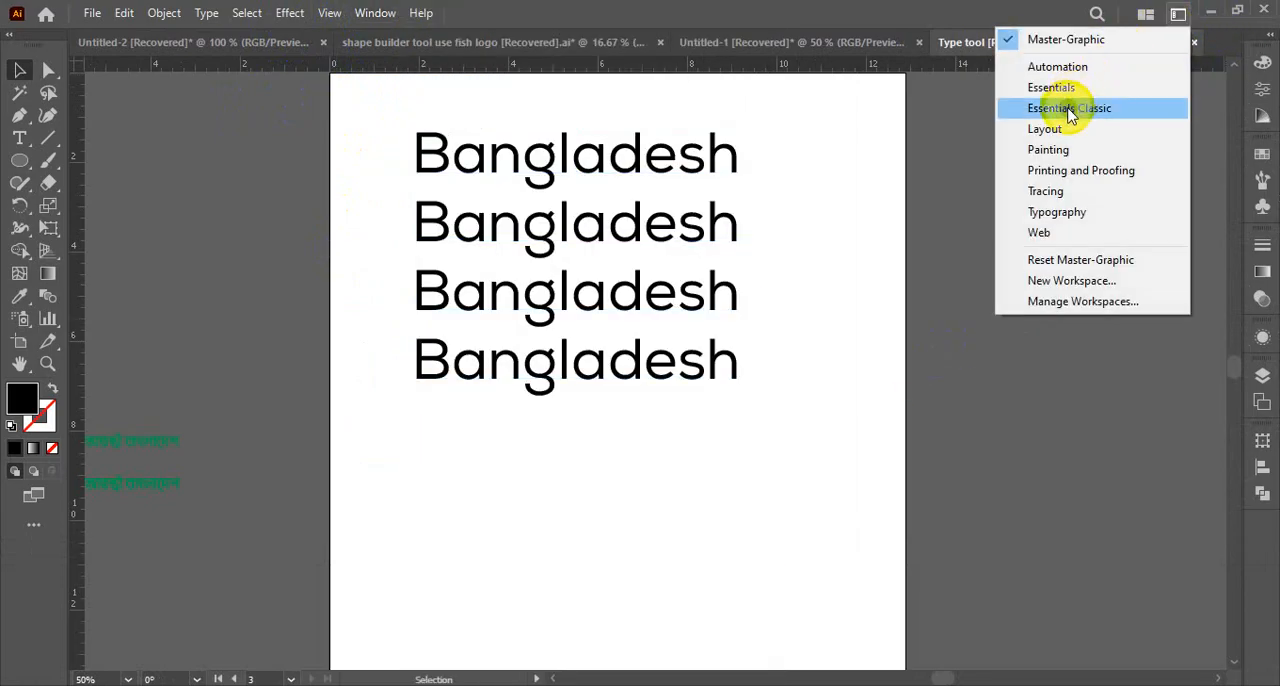
{"action": "left_click", "coordinate": [1075, 108]}
{"action": "left_click", "coordinate": [1176, 16]}
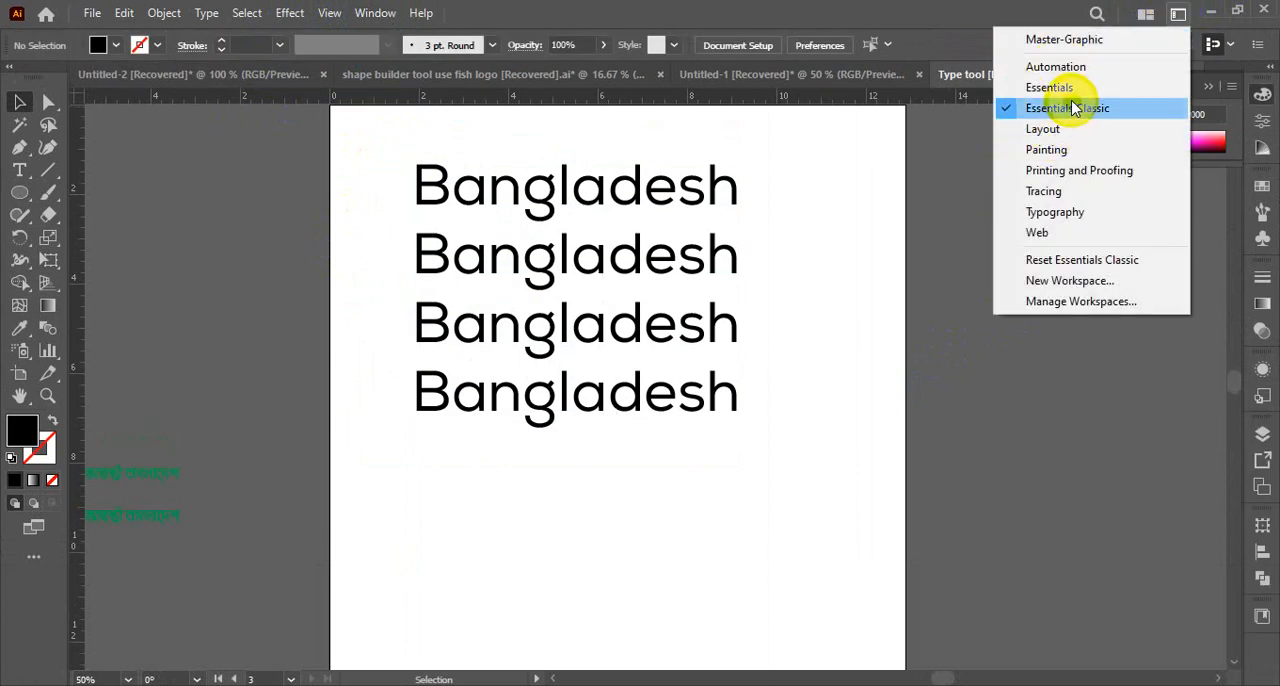
{"action": "left_click", "coordinate": [1068, 40]}
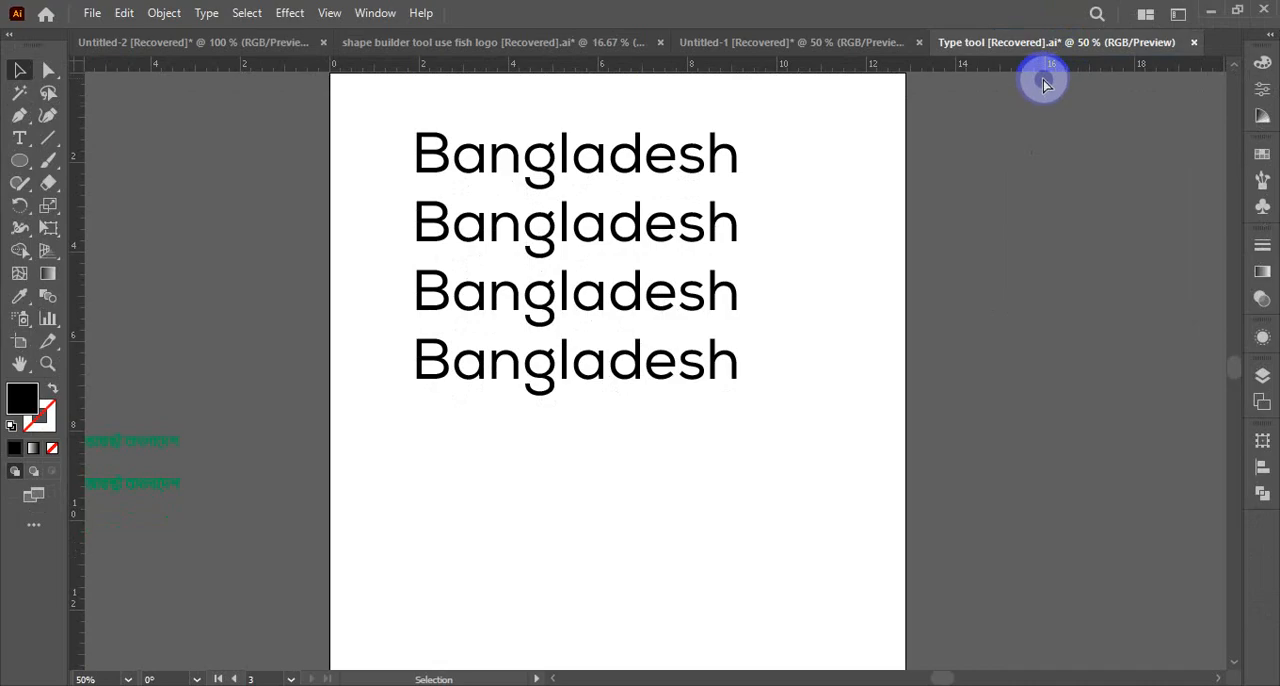
Undo the pasting of the fourth Bangladesh line and display the Control bar again
{"action": "key", "text": "ctrl+z"}
{"action": "key", "text": "ctrl+z"}
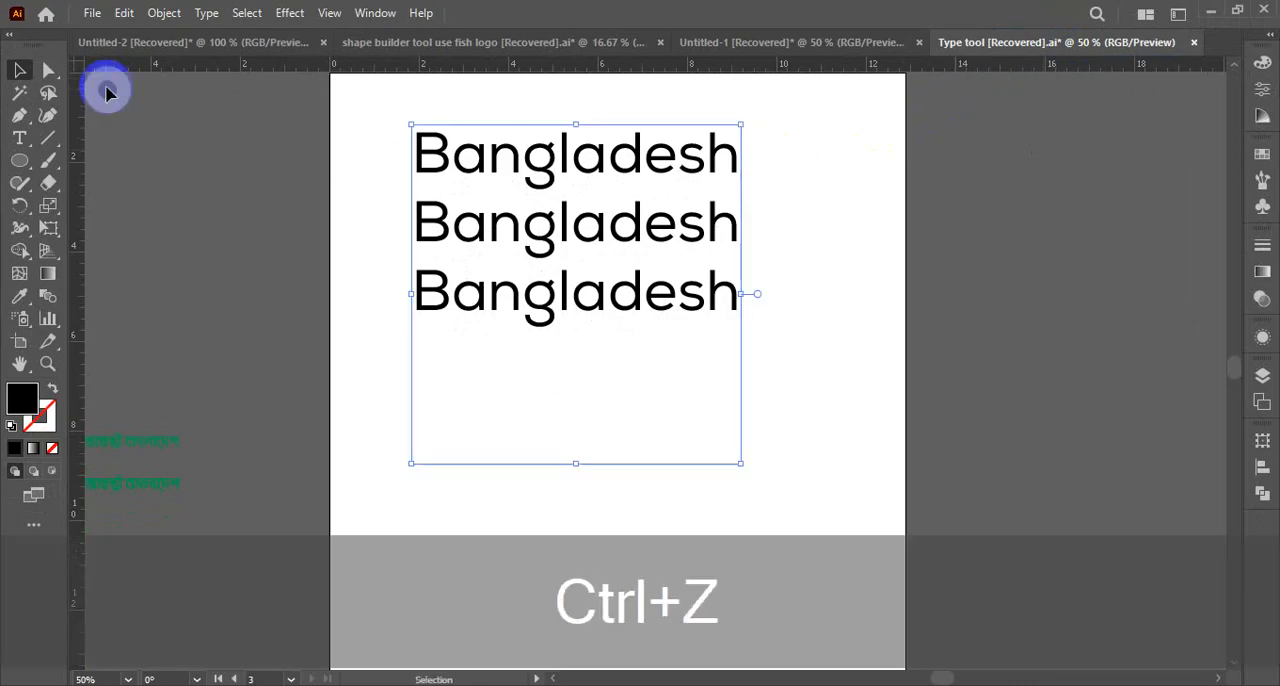
{"action": "left_click", "coordinate": [195, 147]}
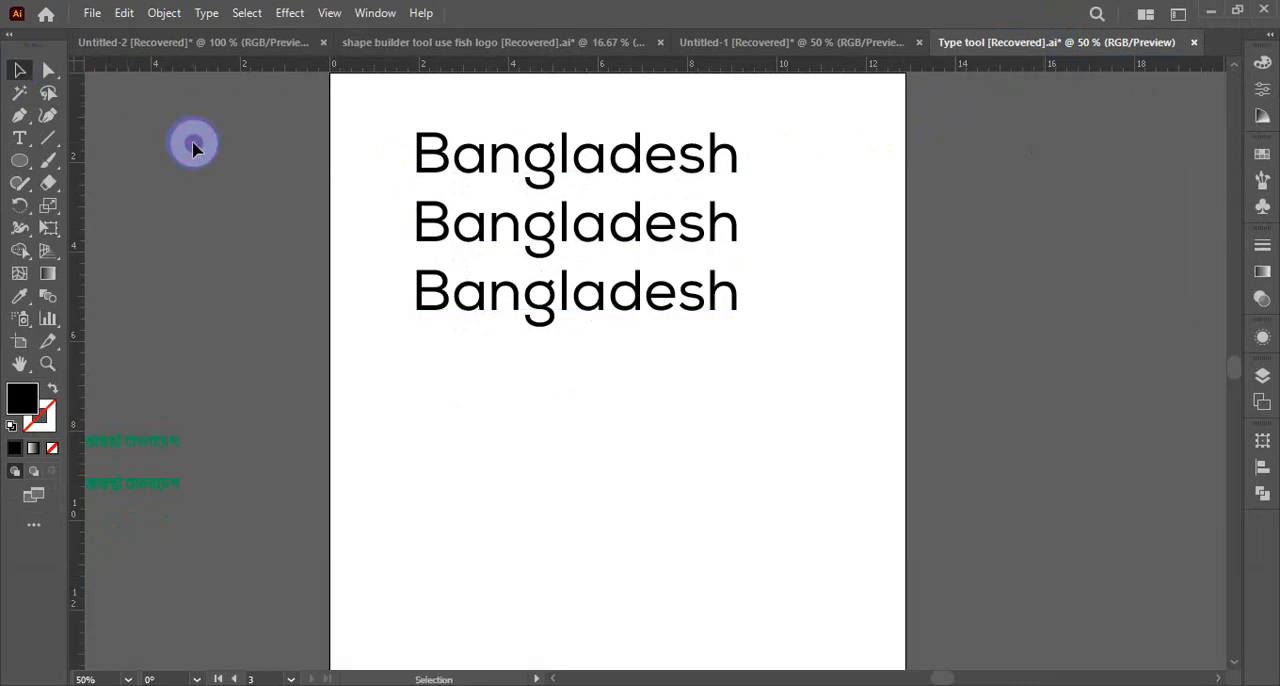
{"action": "left_click", "coordinate": [370, 19]}
{"action": "left_click", "coordinate": [455, 151]}
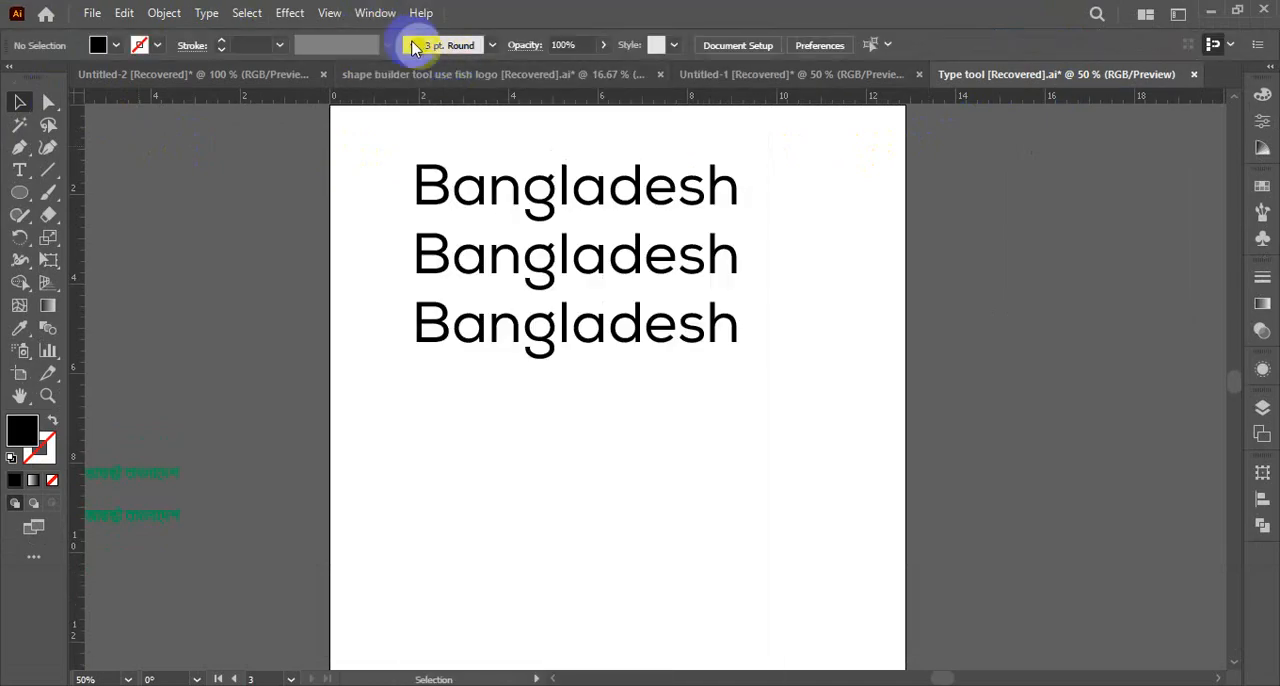
Look through the list of available panels, open the Character panel and place it beside the artboard
{"action": "left_click", "coordinate": [378, 14]}
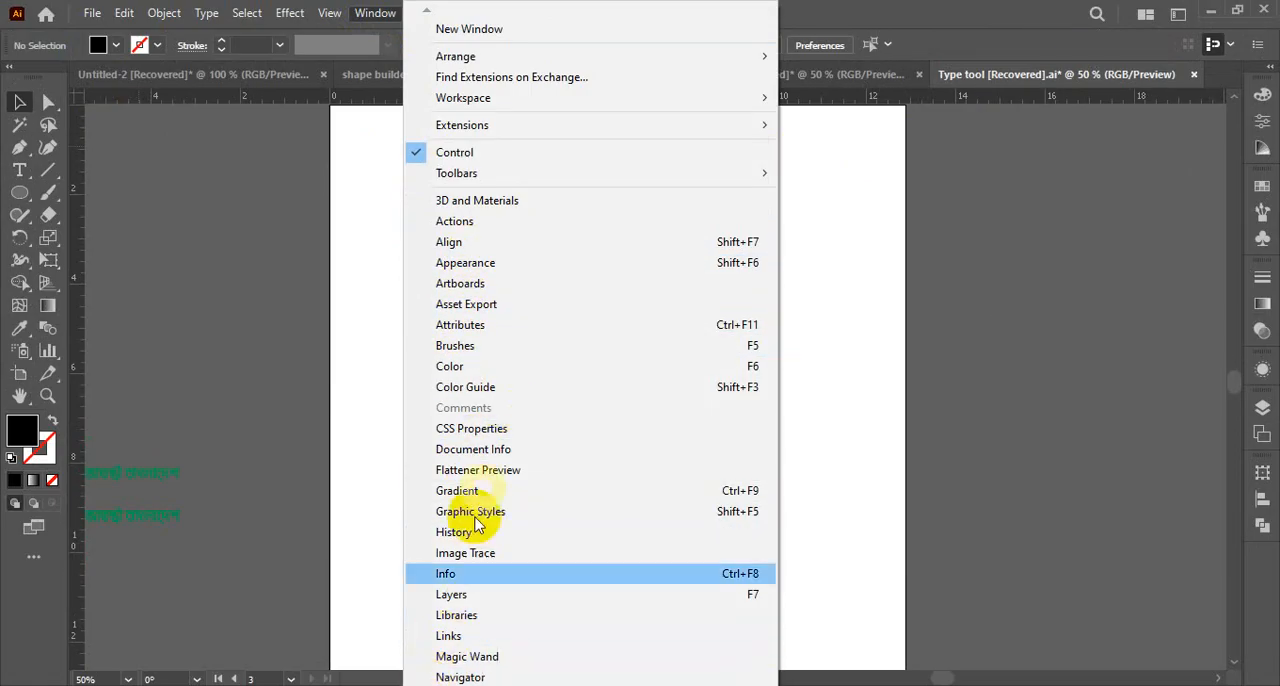
{"action": "mouse_move", "coordinate": [428, 684]}
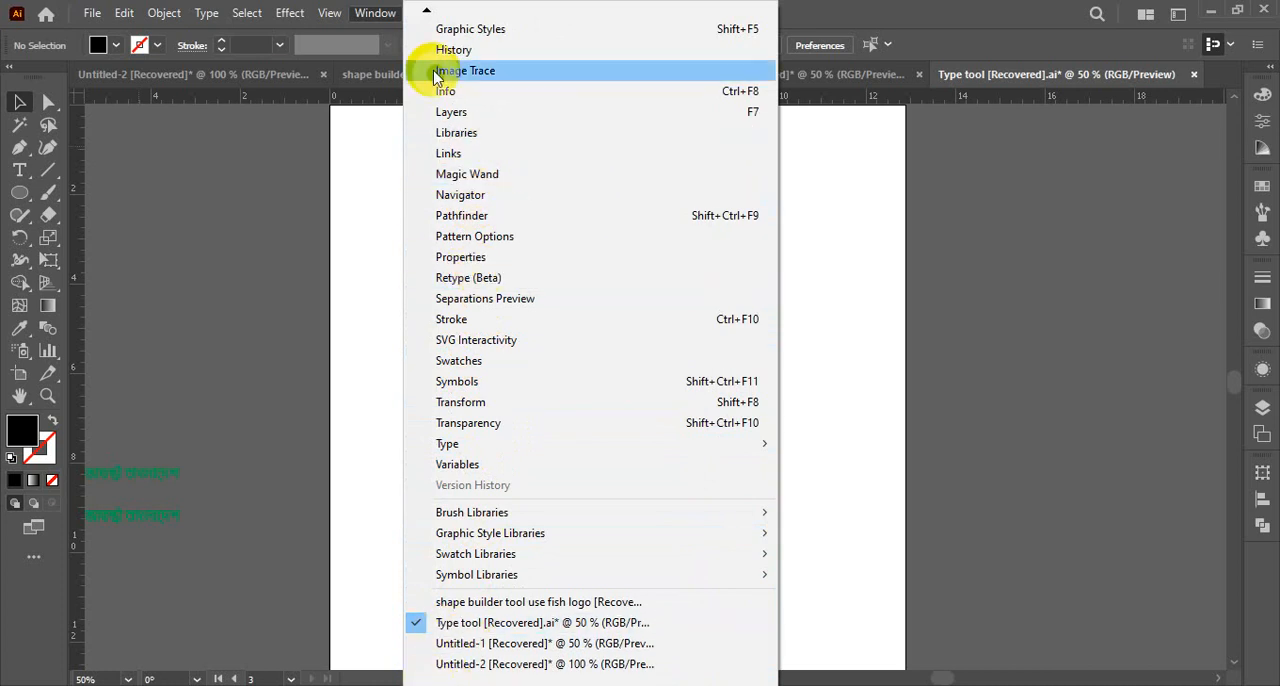
{"action": "left_click", "coordinate": [430, 18]}
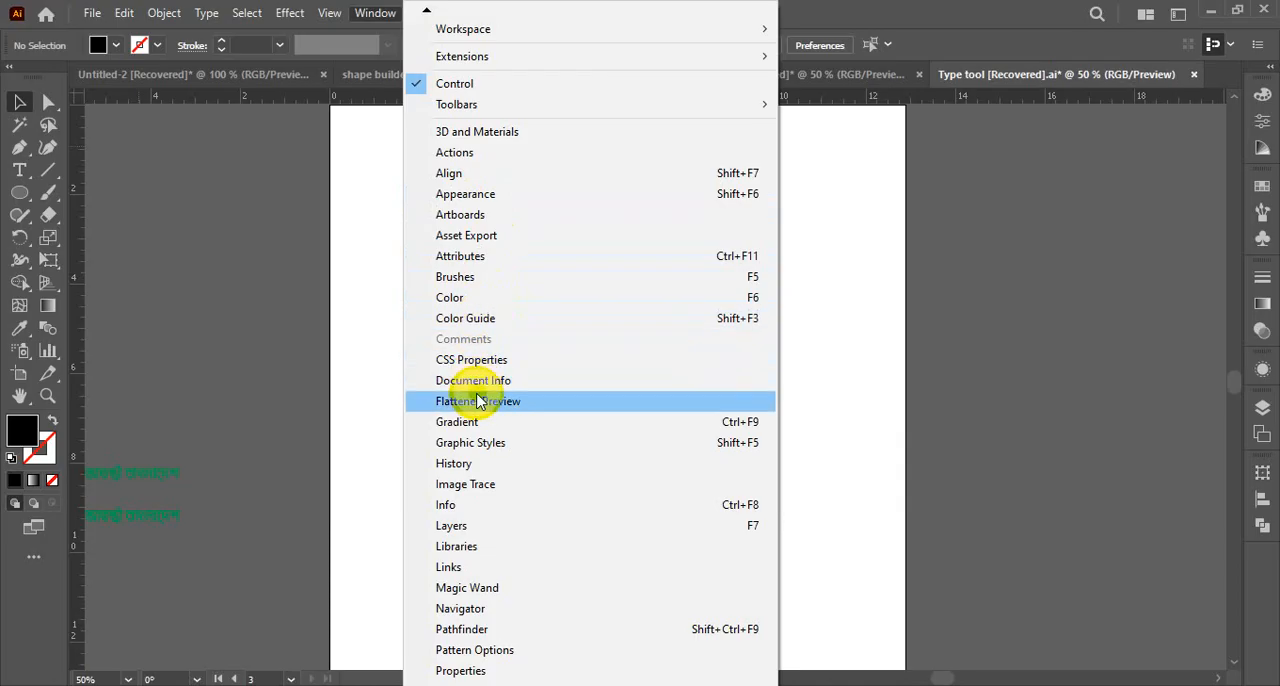
{"action": "scroll", "coordinate": [447, 680], "scroll_direction": "down", "scroll_amount": 2}
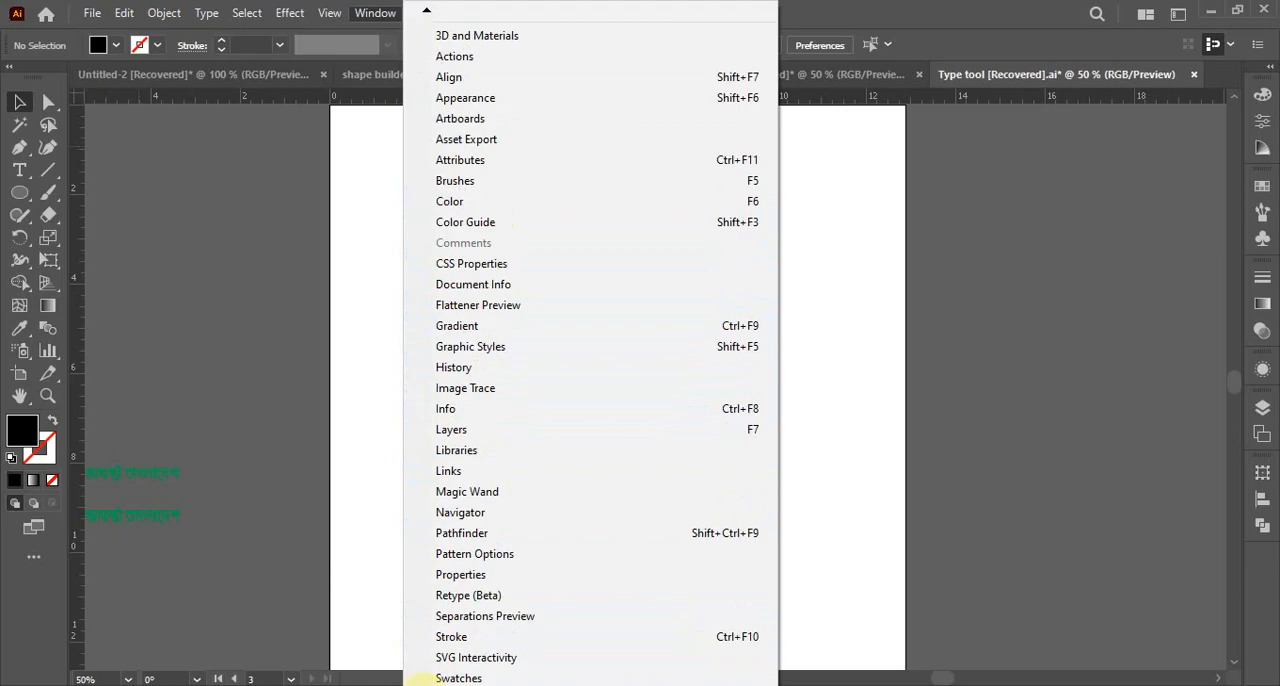
{"action": "scroll", "coordinate": [422, 680], "scroll_direction": "down", "scroll_amount": 1}
{"action": "mouse_move", "coordinate": [437, 685]}
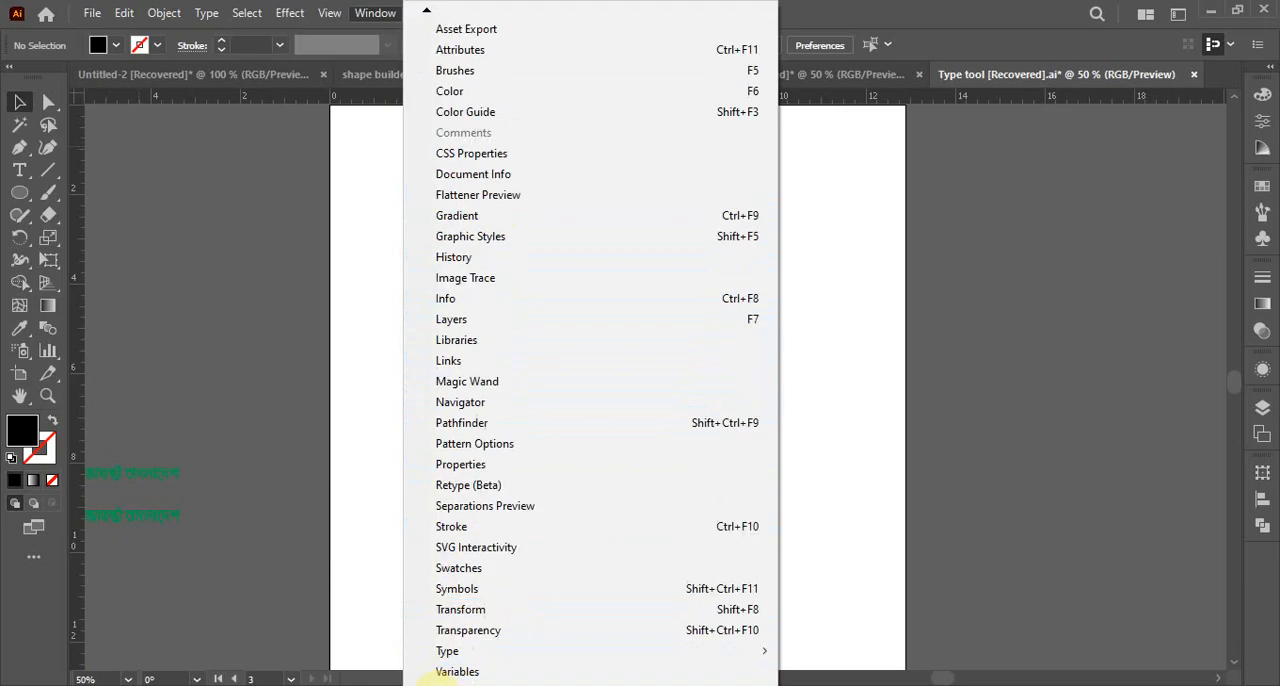
{"action": "mouse_move", "coordinate": [448, 638]}
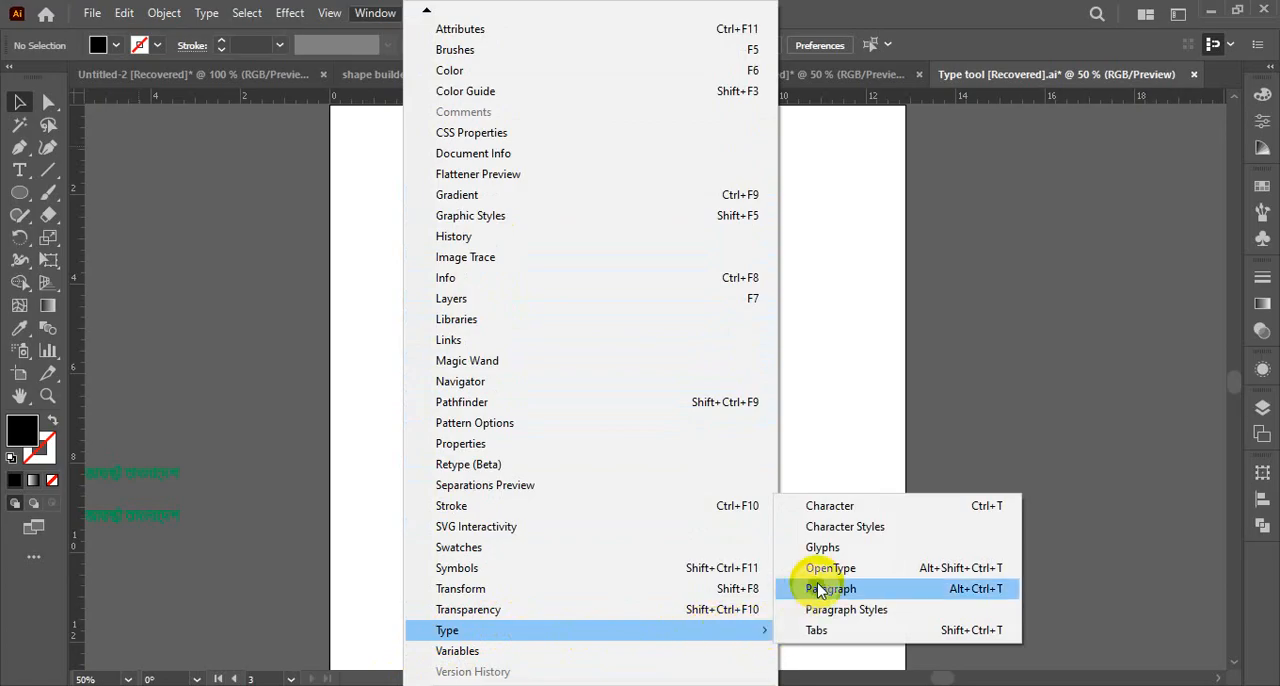
{"action": "left_click", "coordinate": [833, 508]}
{"action": "left_click_drag", "start_coordinate": [797, 109], "coordinate": [1063, 123]}
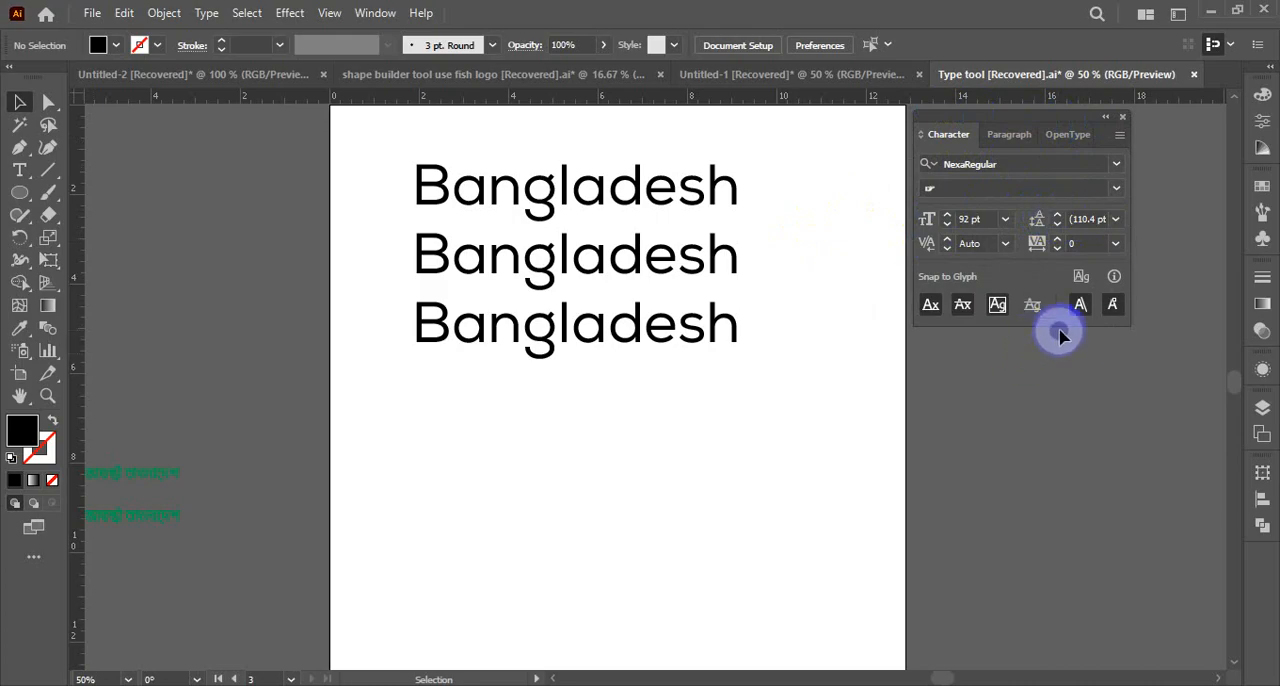
Show the full options of the Character panel and move the panel closer to the Bangladesh text
{"action": "left_click", "coordinate": [1119, 136]}
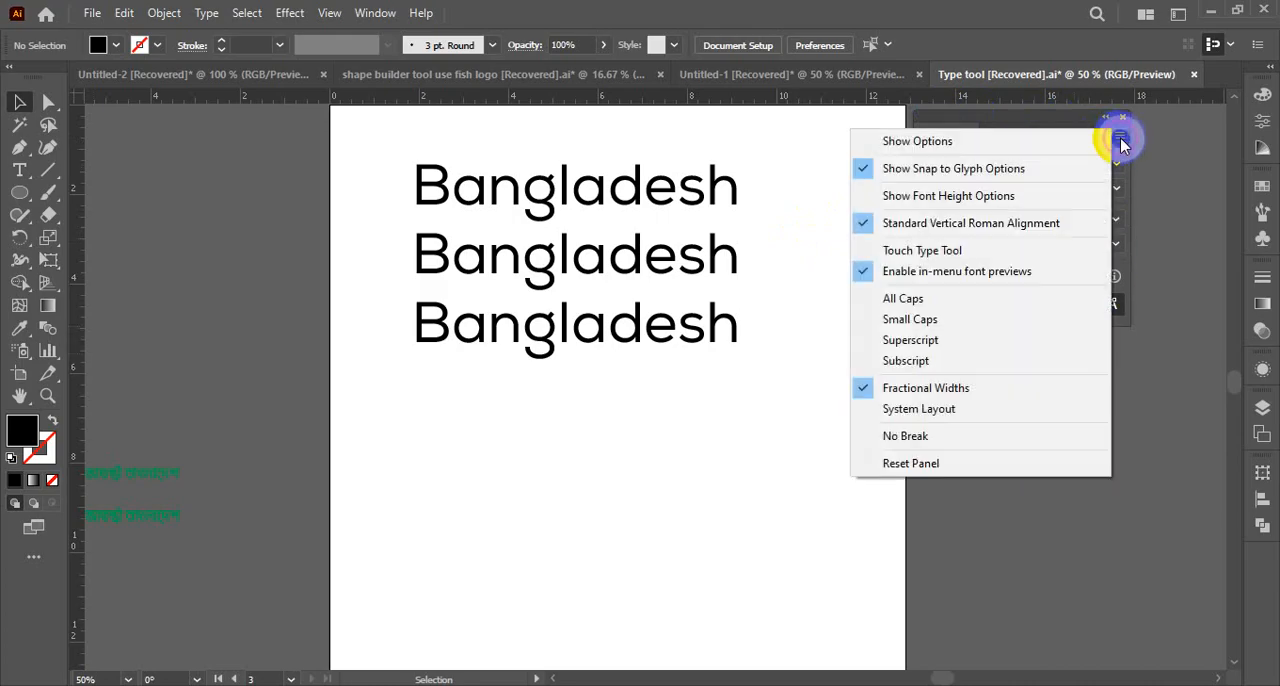
{"action": "left_click", "coordinate": [955, 140]}
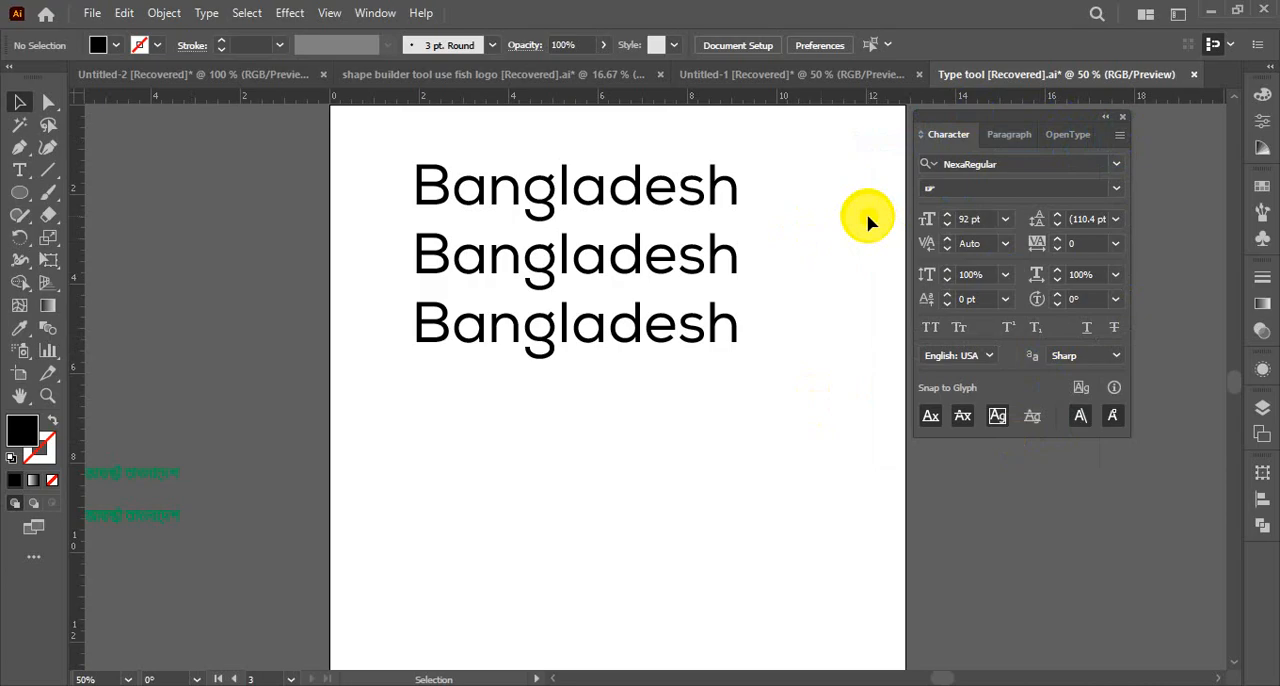
{"action": "left_click_drag", "start_coordinate": [994, 119], "coordinate": [885, 128]}
{"action": "key", "text": "ctrl+space"}
{"action": "left_click", "coordinate": [927, 284]}
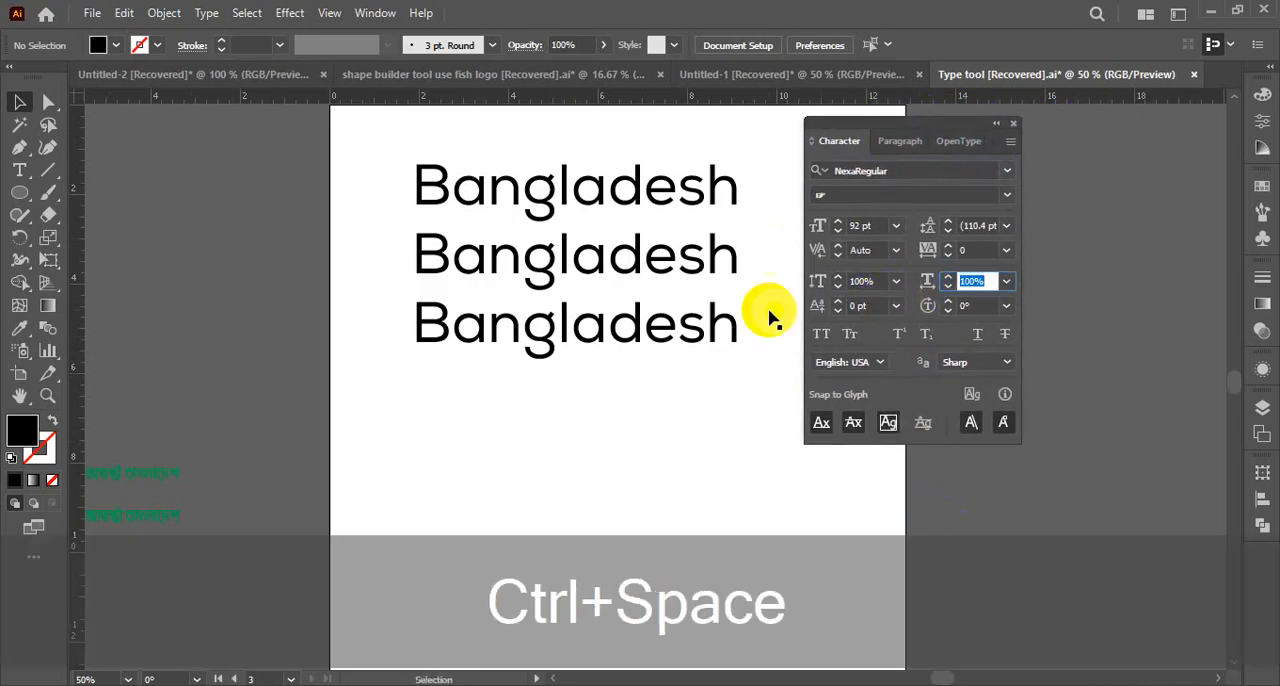
Select the Bangladesh text and view the font family list in the Character panel, leaving the font as it is
{"action": "left_click", "coordinate": [674, 190]}
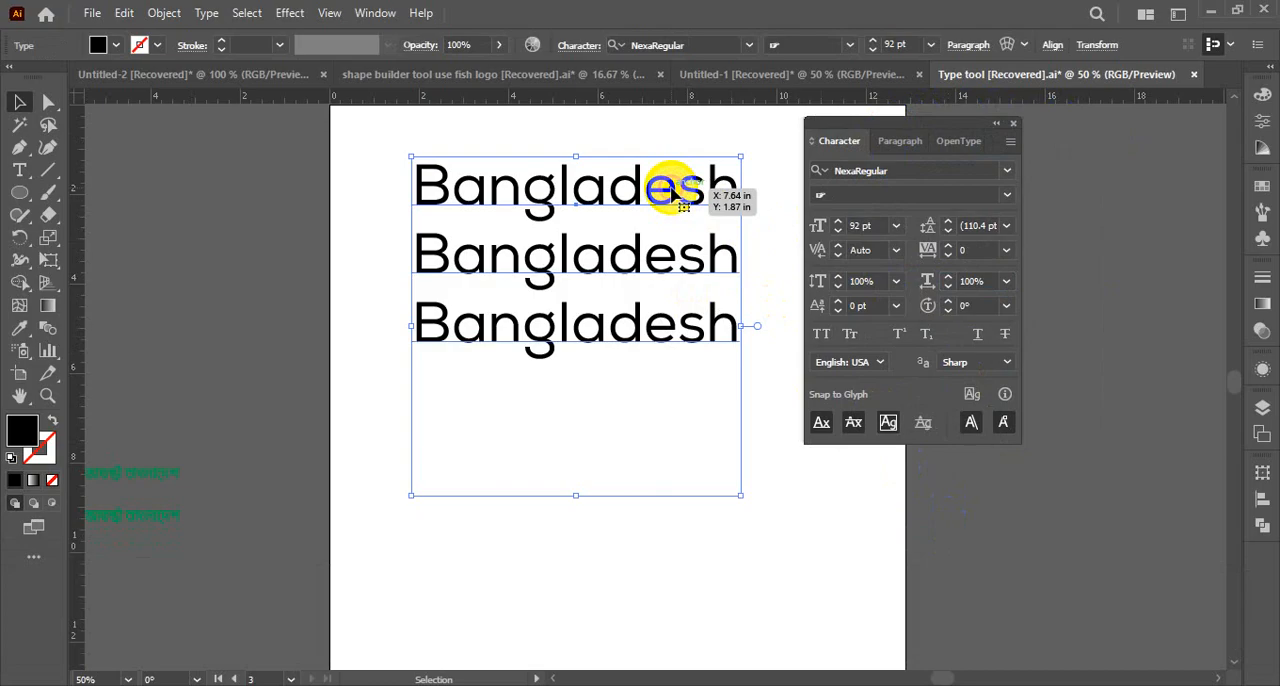
{"action": "left_click", "coordinate": [897, 169]}
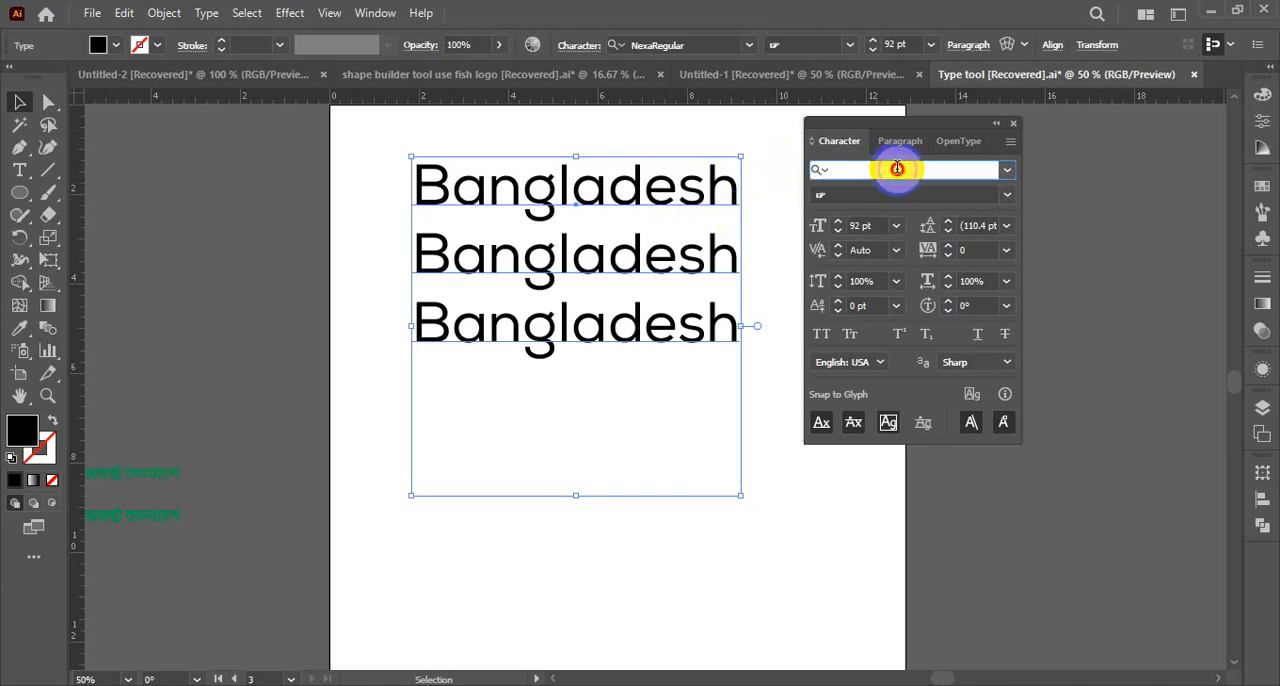
{"action": "left_click", "coordinate": [1007, 170]}
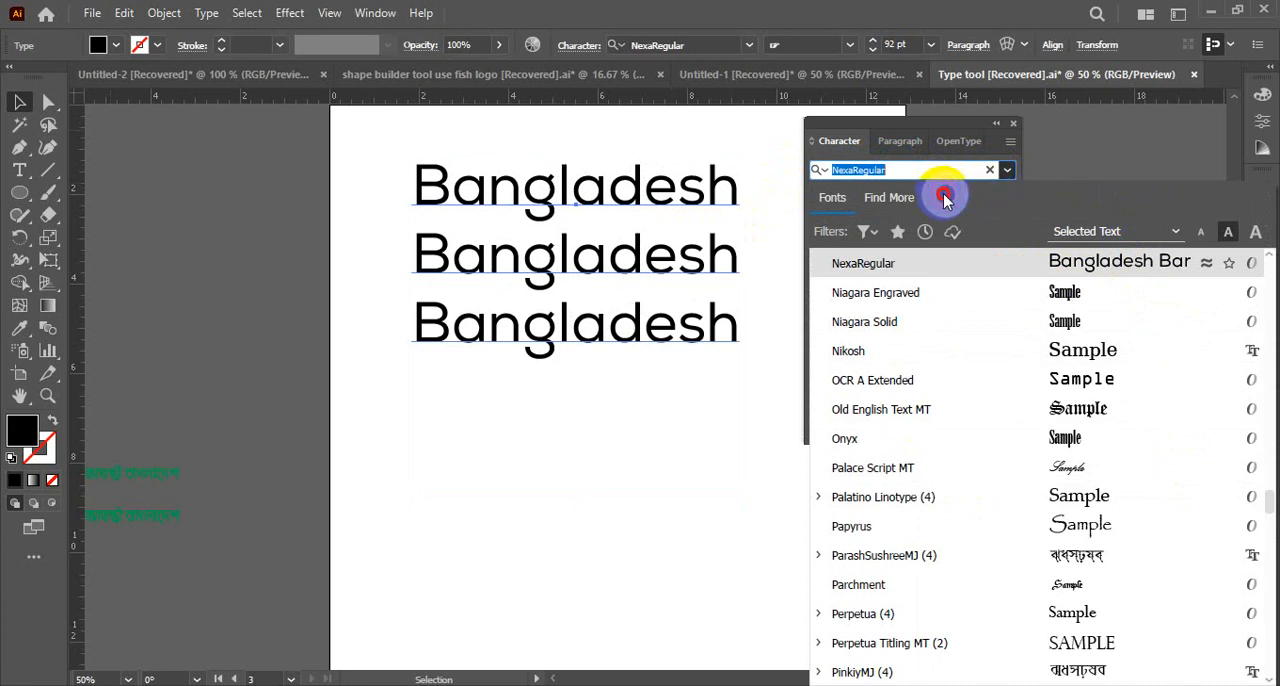
{"action": "left_click", "coordinate": [580, 411]}
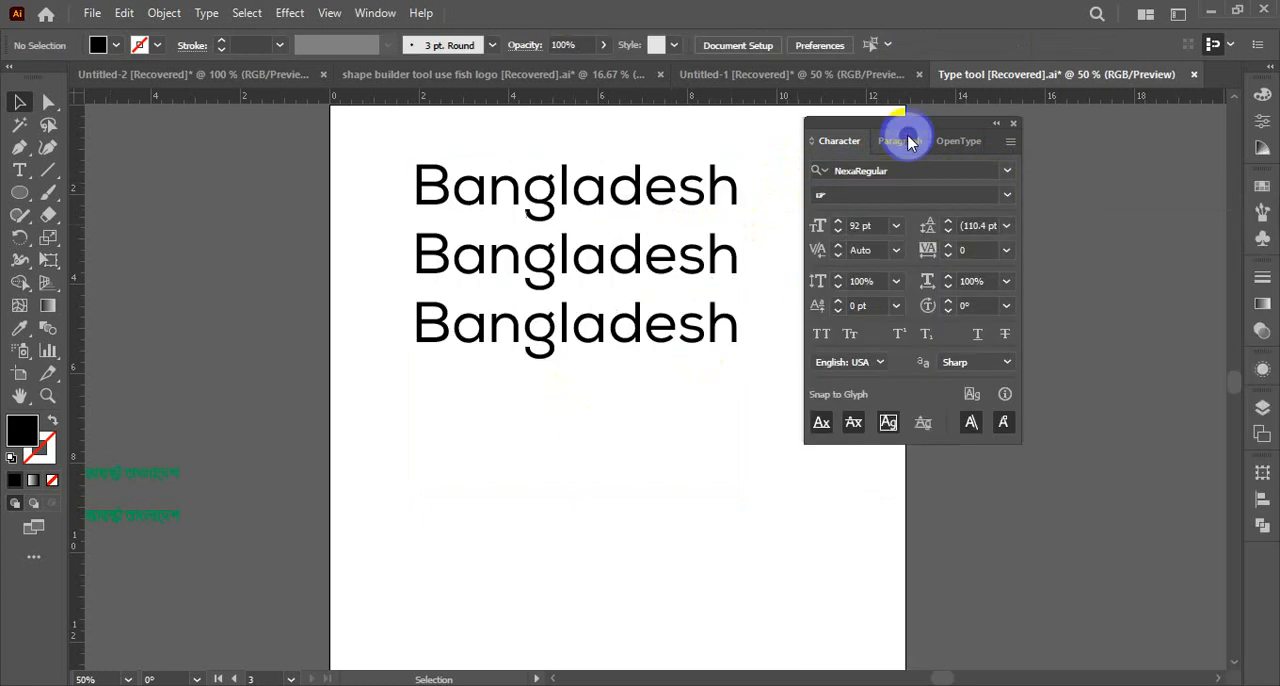
Enlarge the Bangladesh text to a 66.67% view and position the Character panel directly beside it
{"action": "left_click_drag", "start_coordinate": [900, 120], "coordinate": [860, 128]}
{"action": "key", "text": "ctrl+space"}
{"action": "left_click", "coordinate": [600, 267]}
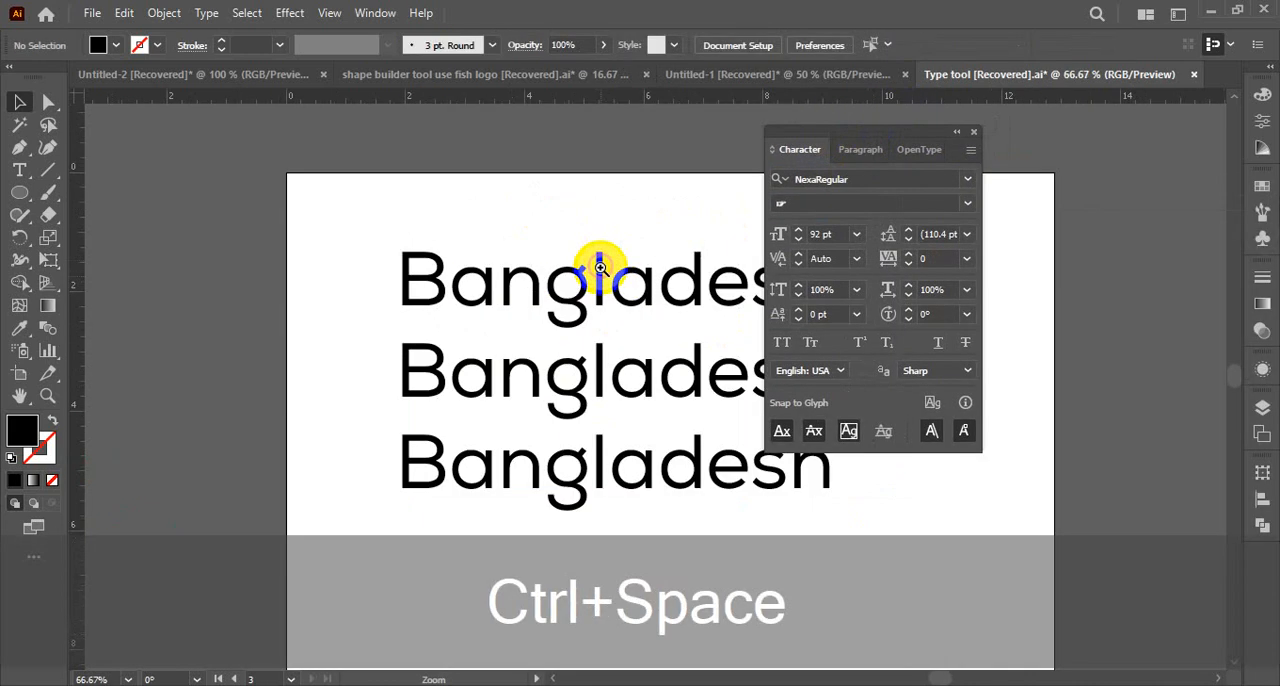
{"action": "left_click_drag", "start_coordinate": [500, 223], "coordinate": [274, 127]}
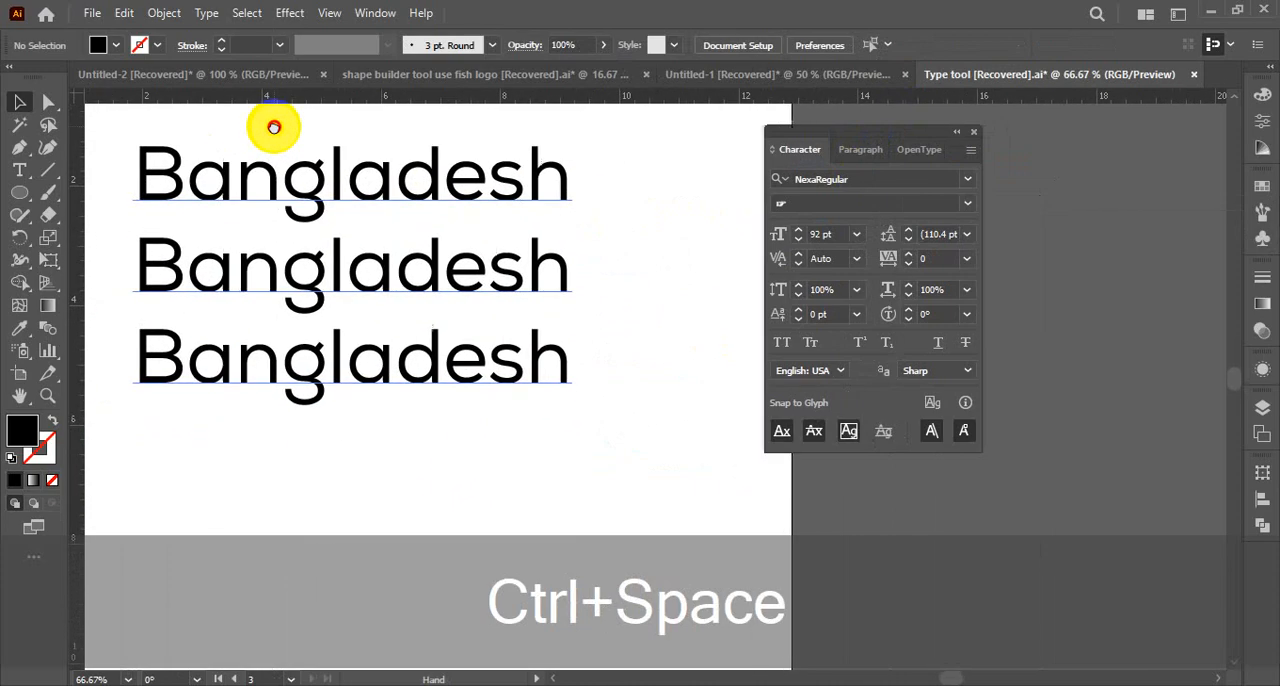
{"action": "left_click_drag", "start_coordinate": [820, 130], "coordinate": [688, 120]}
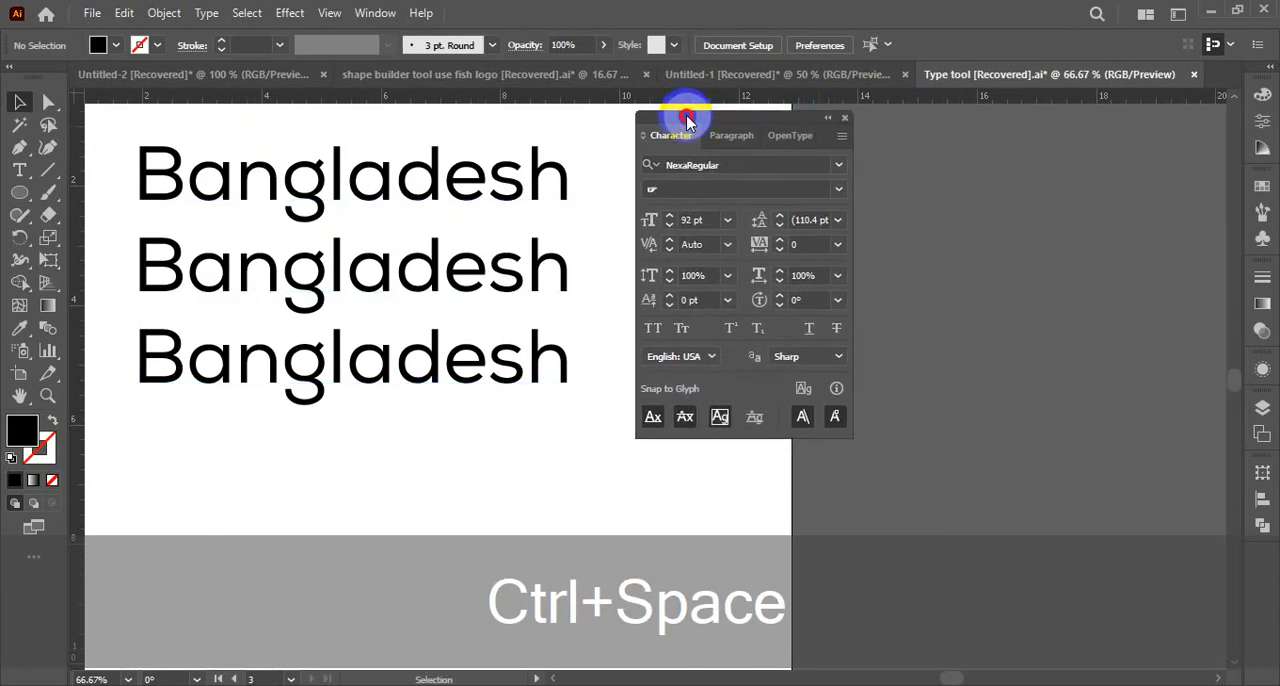
Select the Bangladesh text and open the classification and property filters of the font family list
{"action": "left_click", "coordinate": [466, 180]}
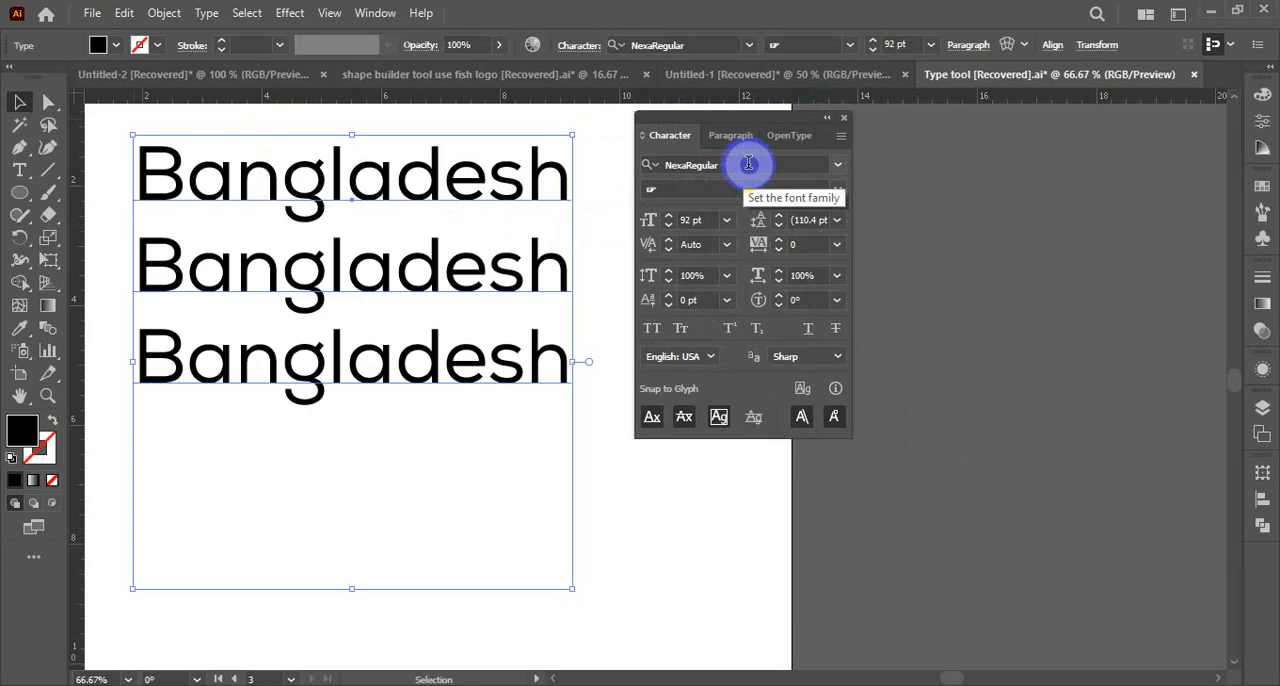
{"action": "left_click", "coordinate": [838, 166]}
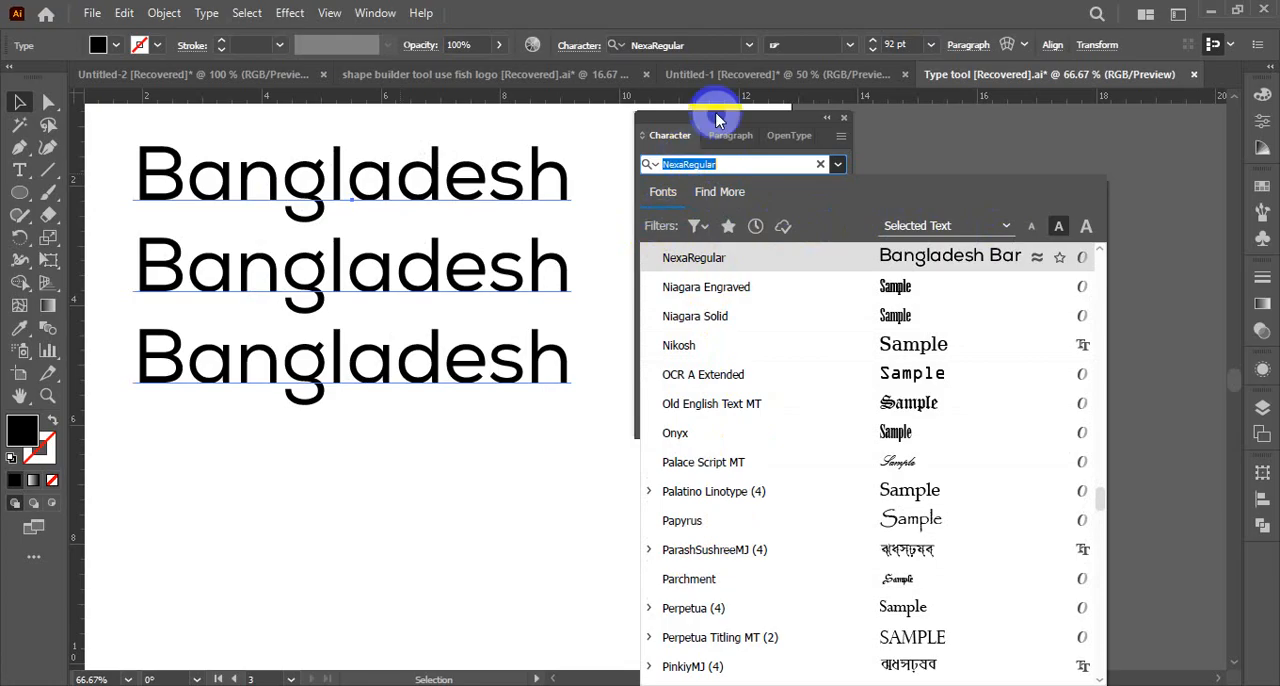
{"action": "left_click", "coordinate": [698, 226]}
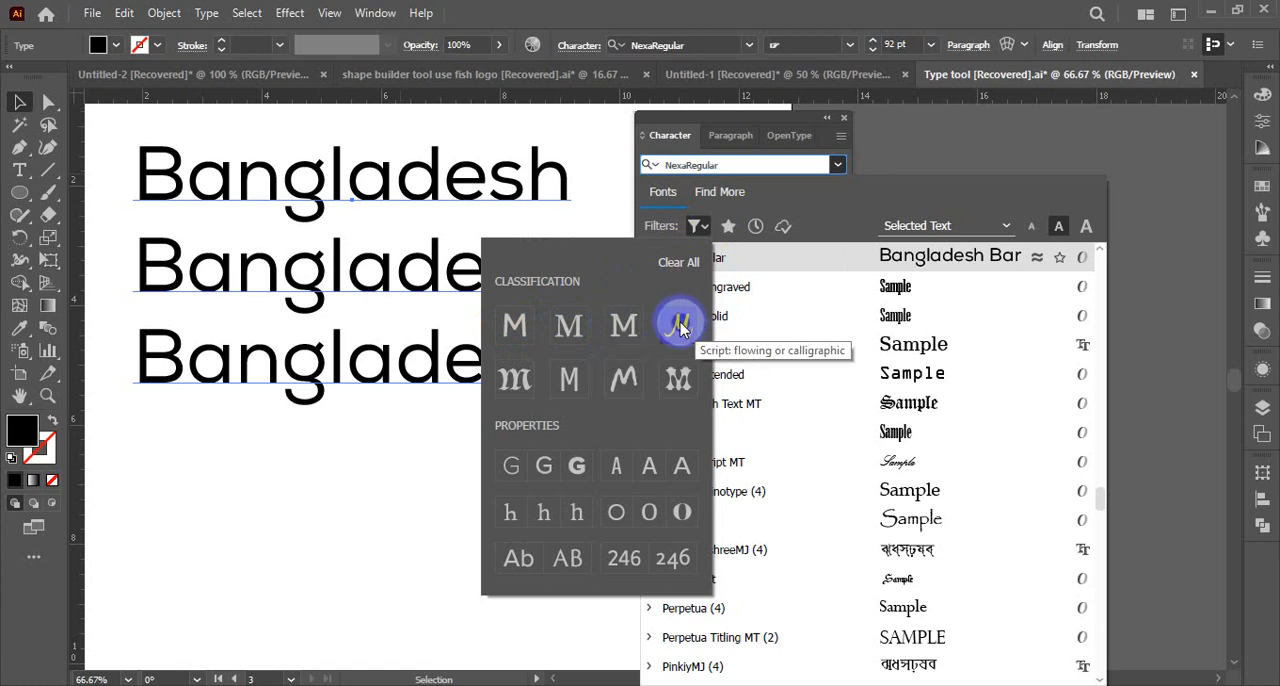
Filter the font list by the Sans Serif, Serif and Script classifications in turn, clearing each filter again
{"action": "left_click", "coordinate": [571, 377]}
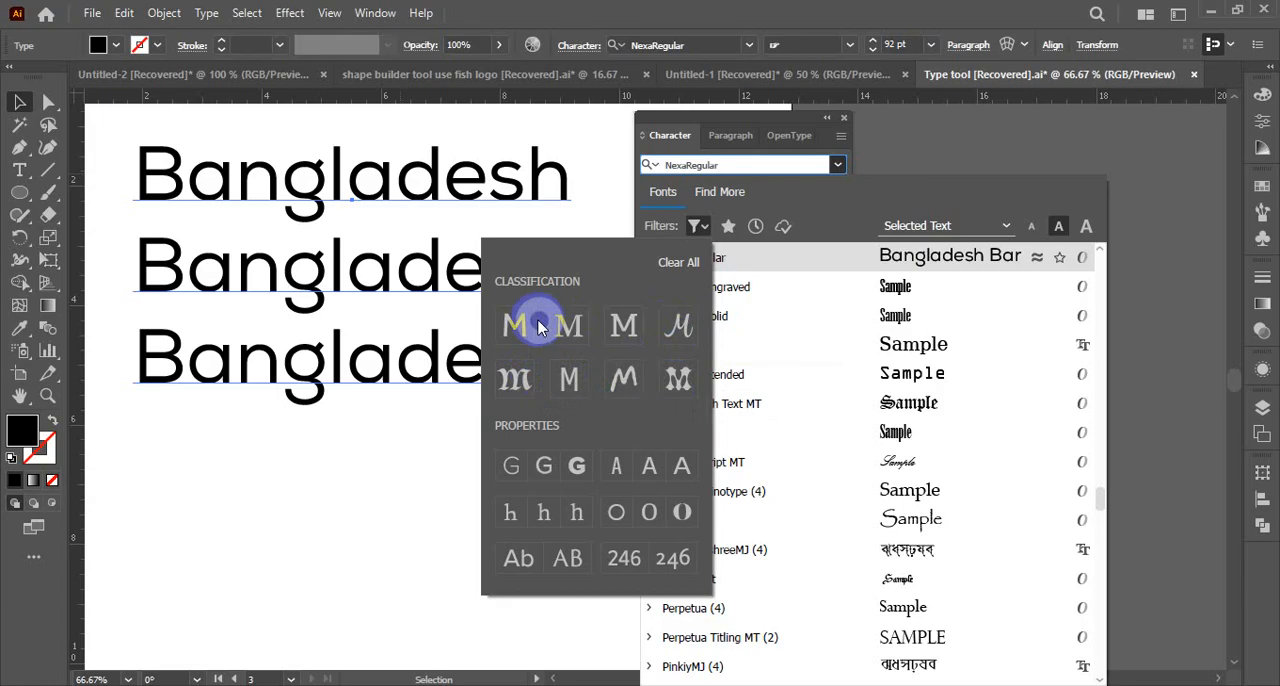
{"action": "left_click", "coordinate": [626, 370]}
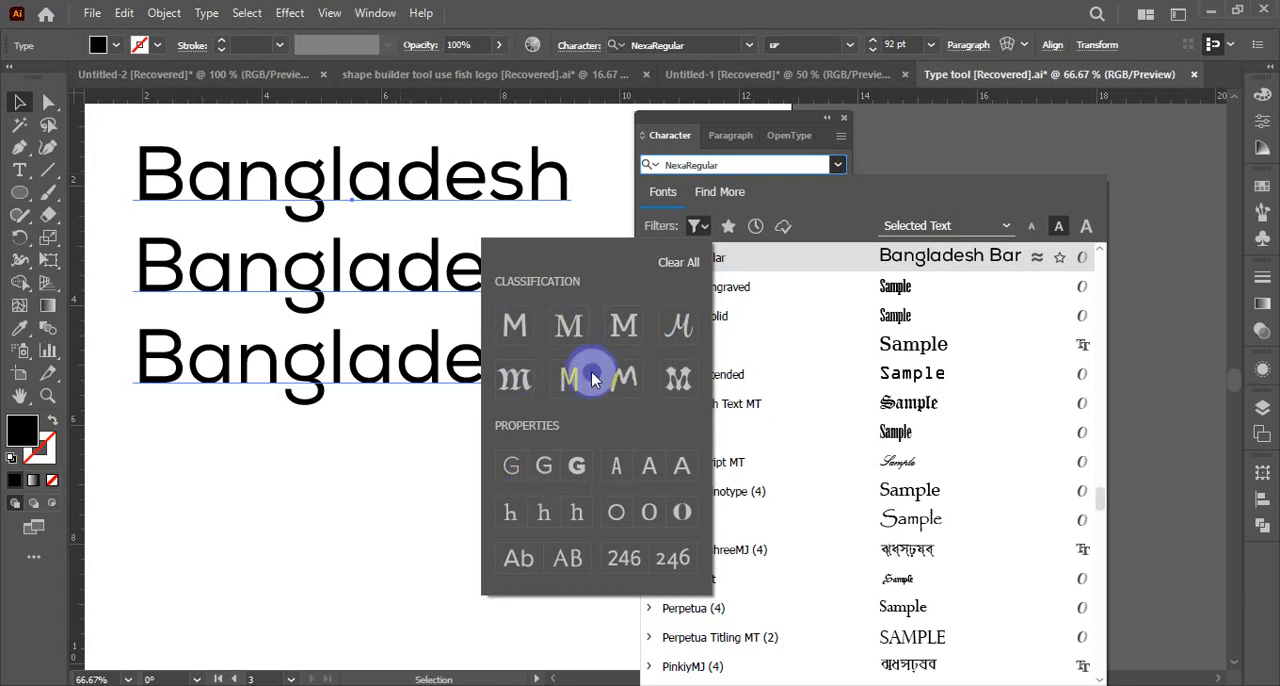
{"action": "left_click", "coordinate": [514, 325]}
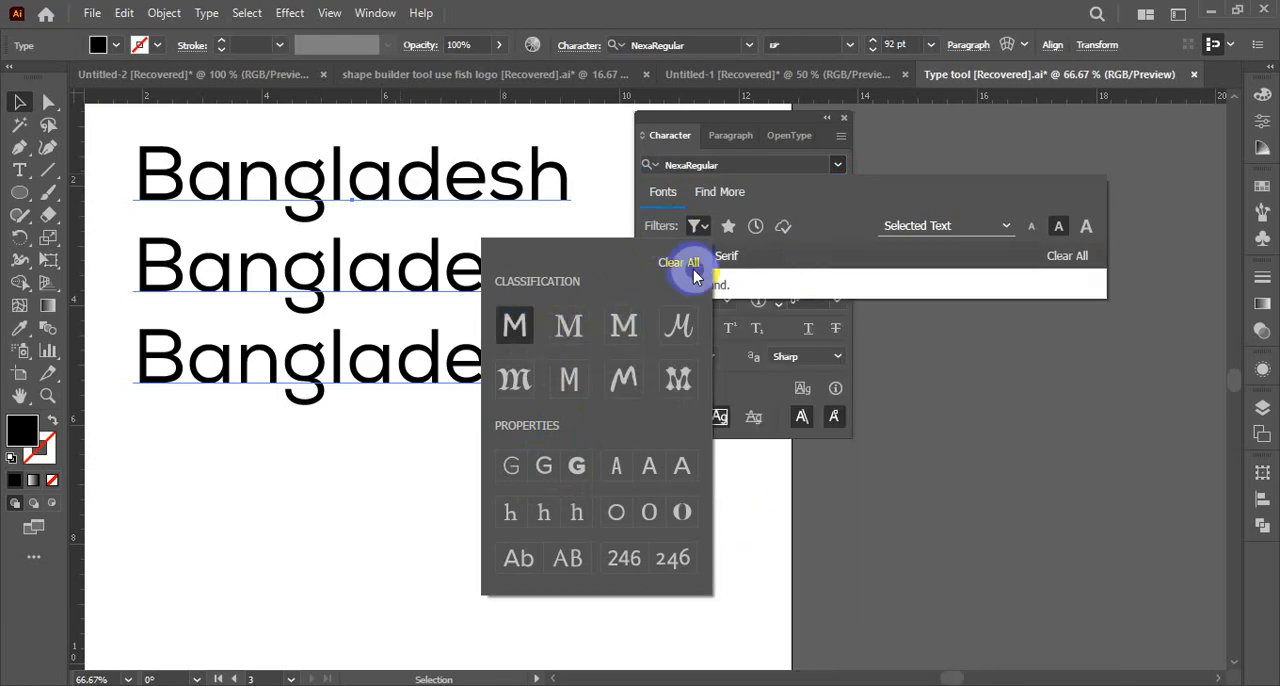
{"action": "left_click", "coordinate": [568, 330]}
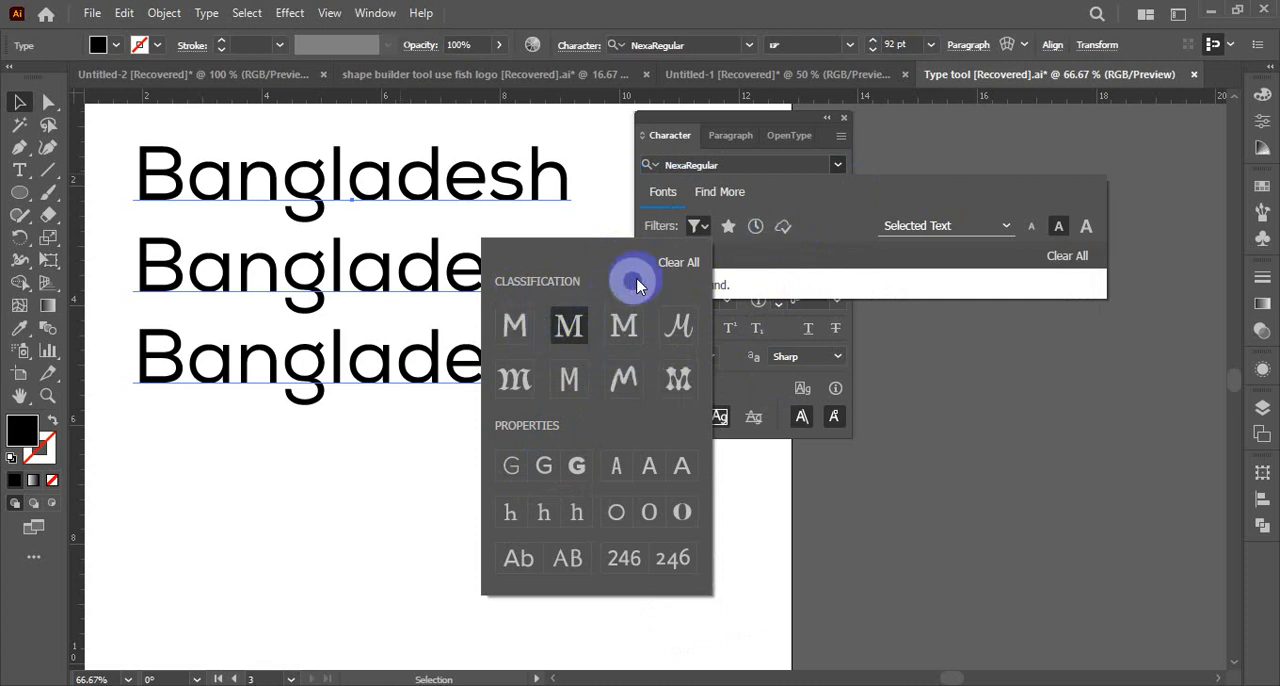
{"action": "left_click", "coordinate": [674, 264]}
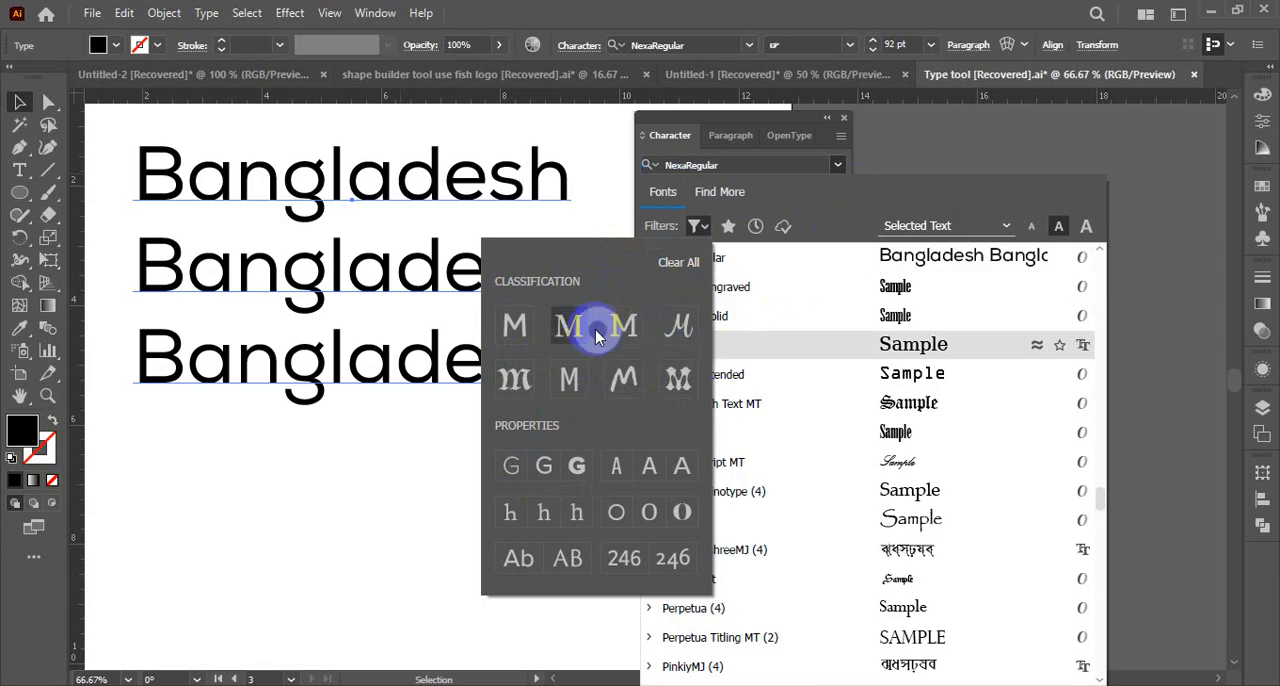
{"action": "left_click", "coordinate": [680, 333]}
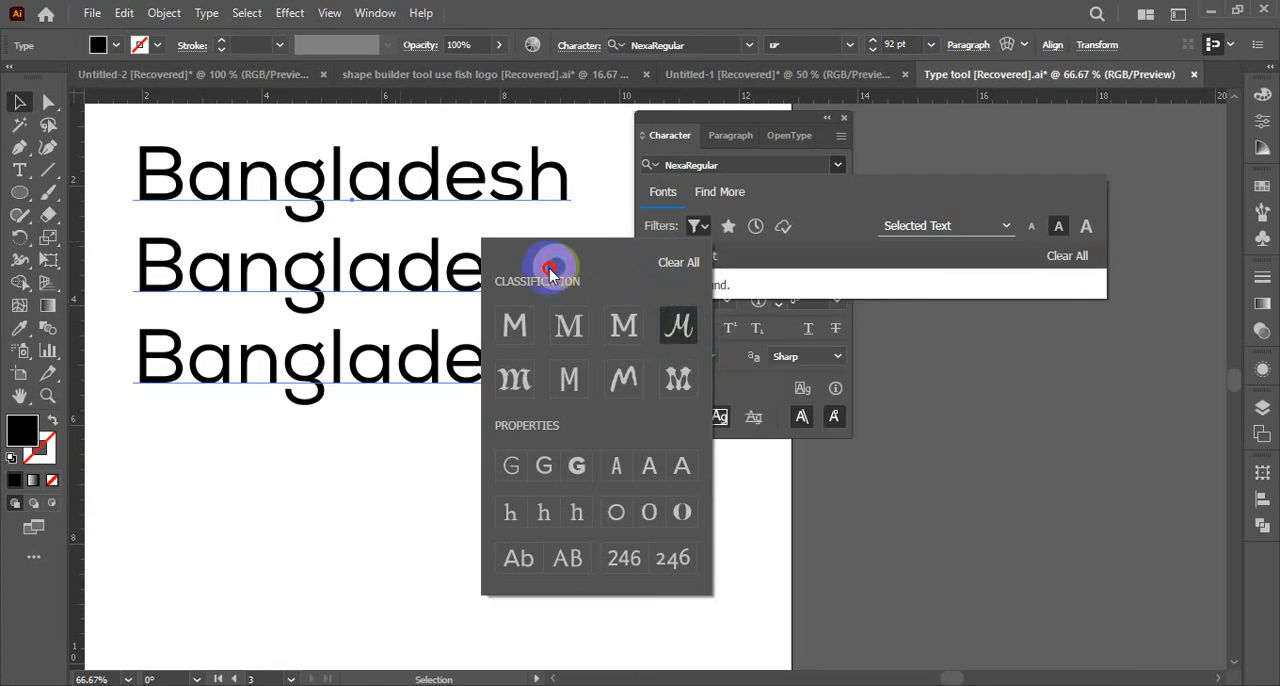
{"action": "left_click", "coordinate": [679, 325]}
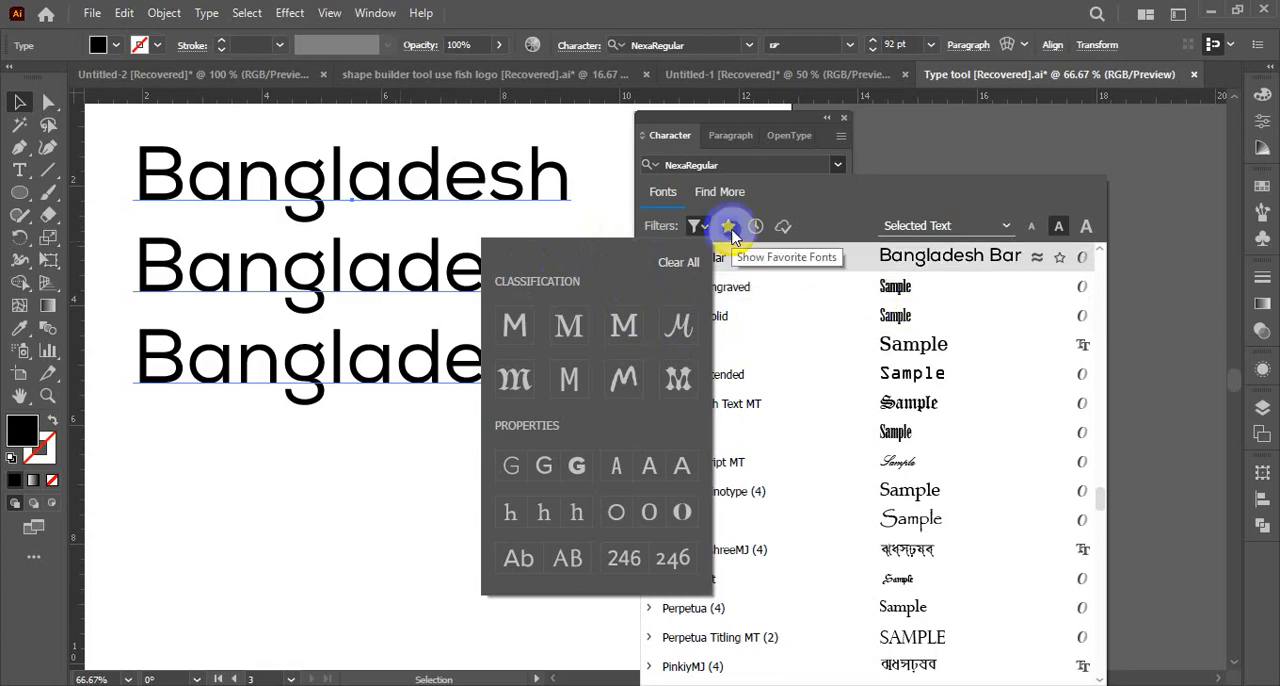
Close the classification filters, browse the font list around NexaRegular and mark NexaRegular as a favorite font
{"action": "left_click", "coordinate": [920, 349]}
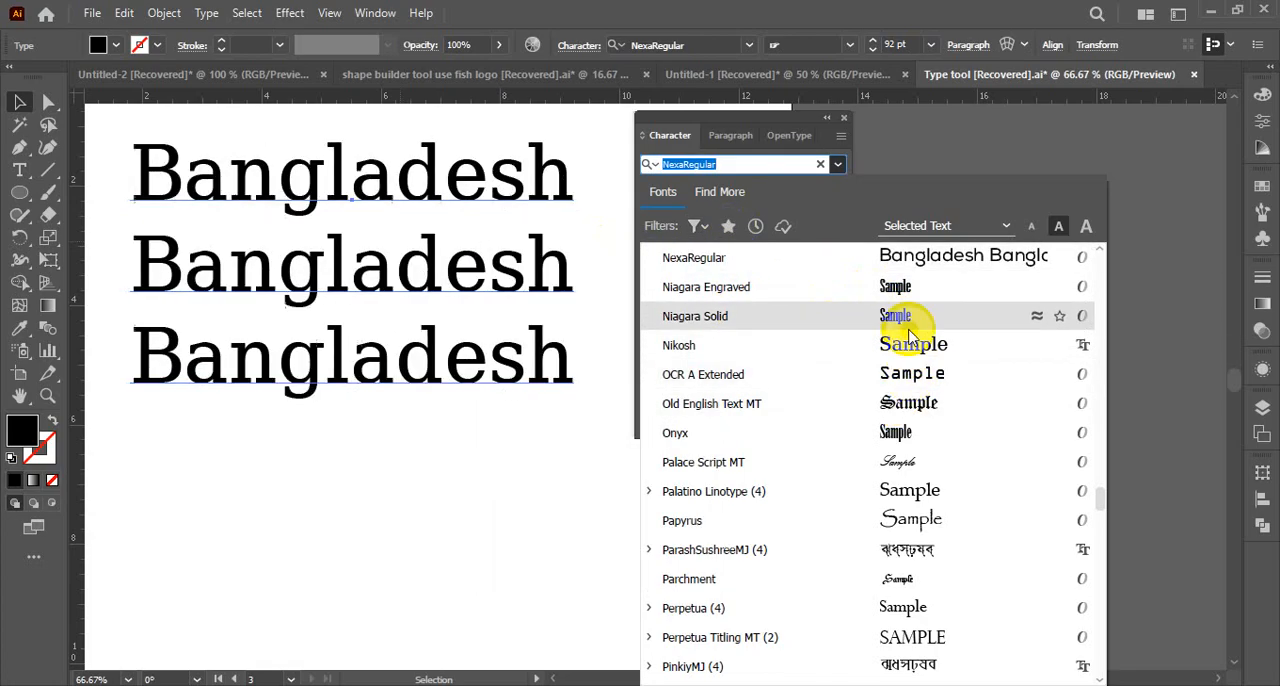
{"action": "scroll", "coordinate": [963, 278], "scroll_direction": "up", "scroll_amount": 5}
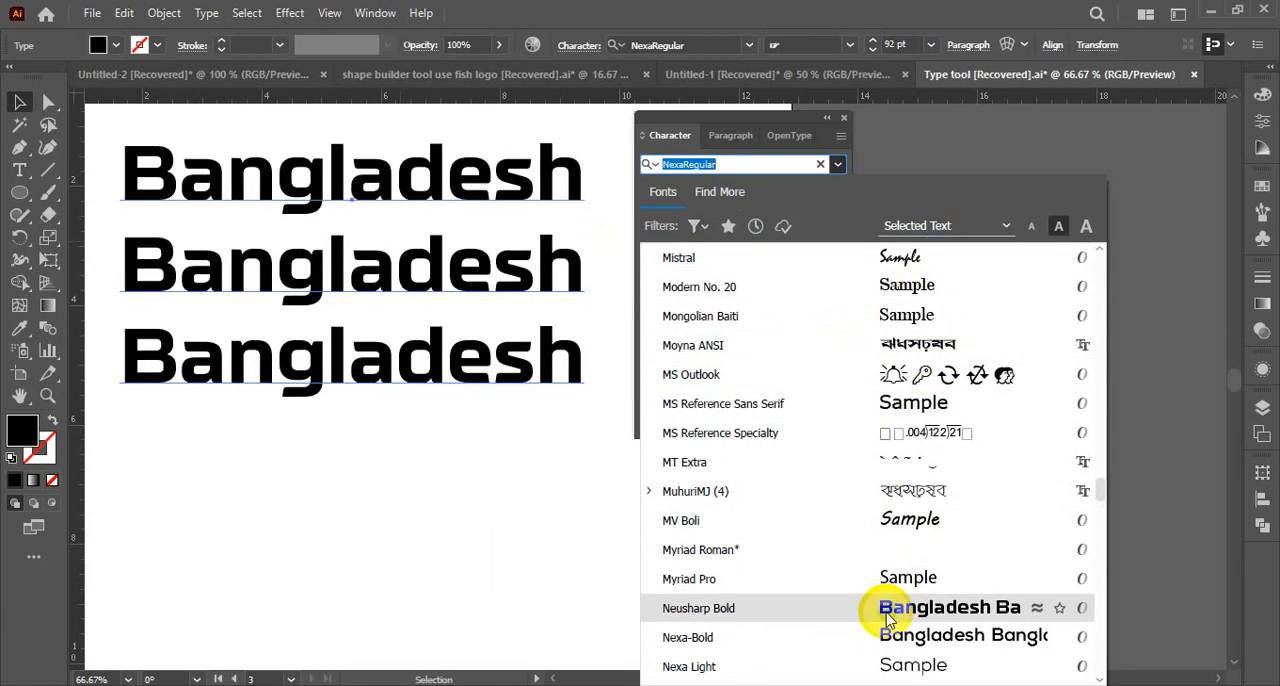
{"action": "scroll", "coordinate": [903, 620], "scroll_direction": "down", "scroll_amount": 3}
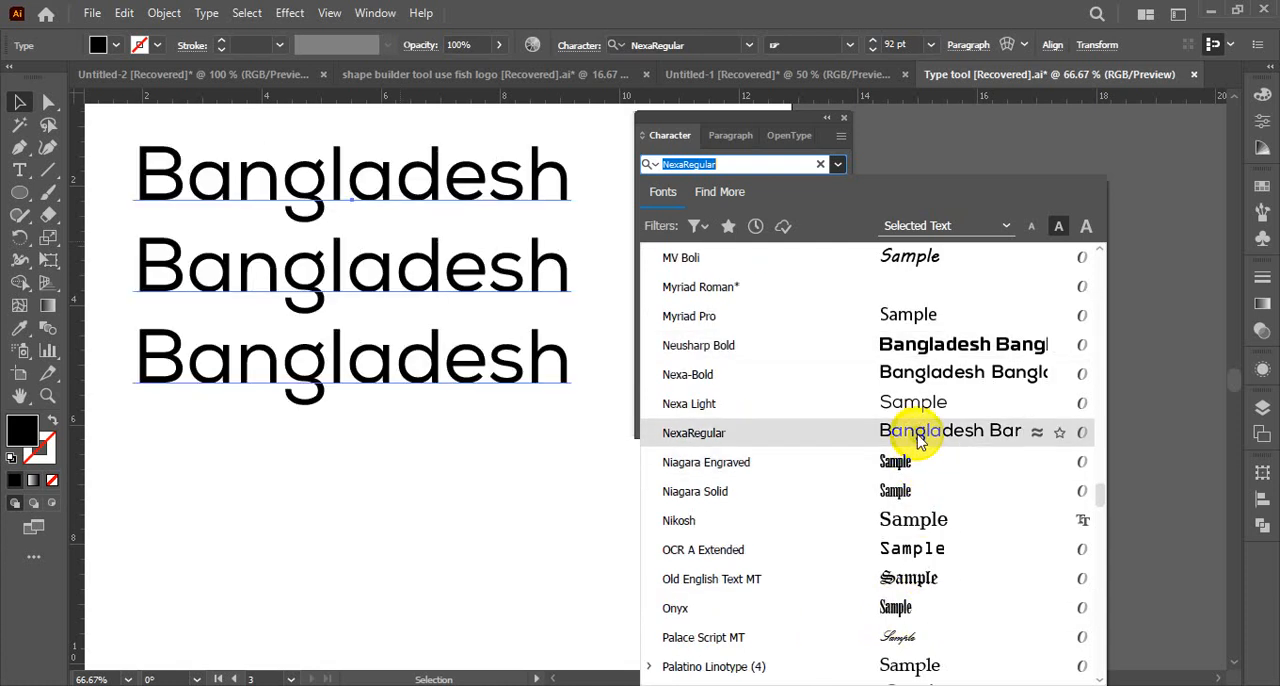
{"action": "left_click", "coordinate": [1060, 434]}
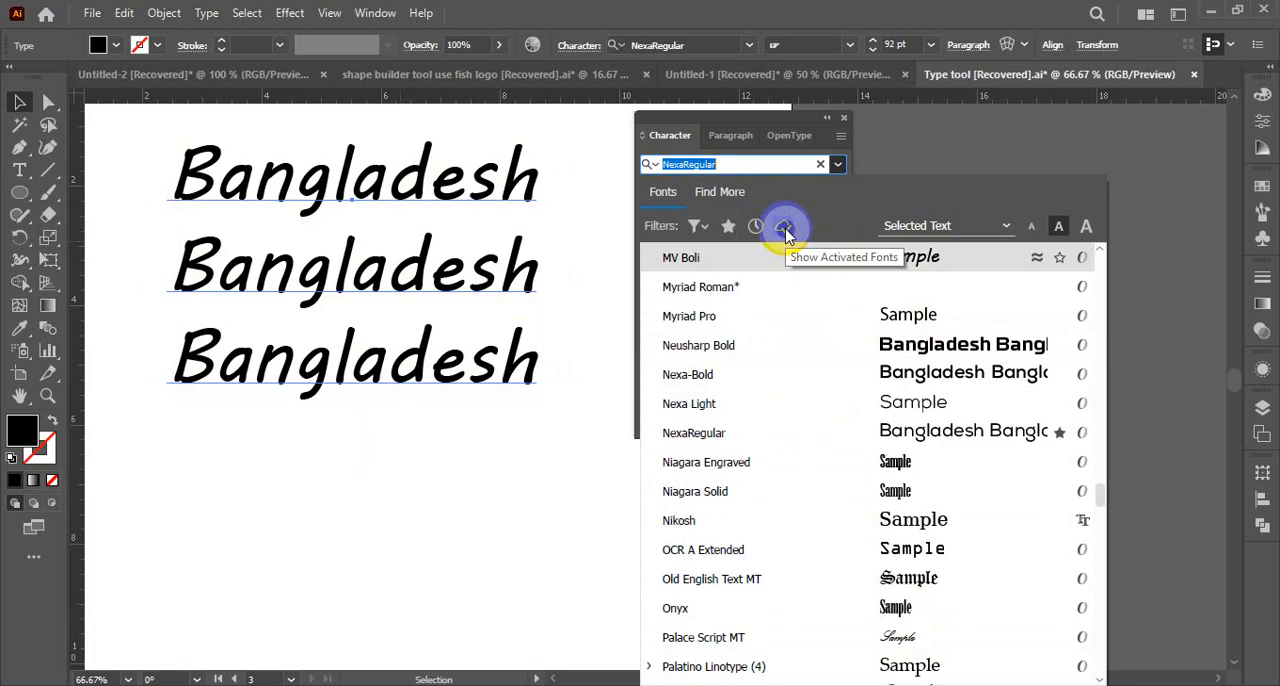
Filter the font list to activated Adobe Fonts and try the Typography, "The quick brown fox" and uppercase alphabet sample texts
{"action": "left_click", "coordinate": [784, 228]}
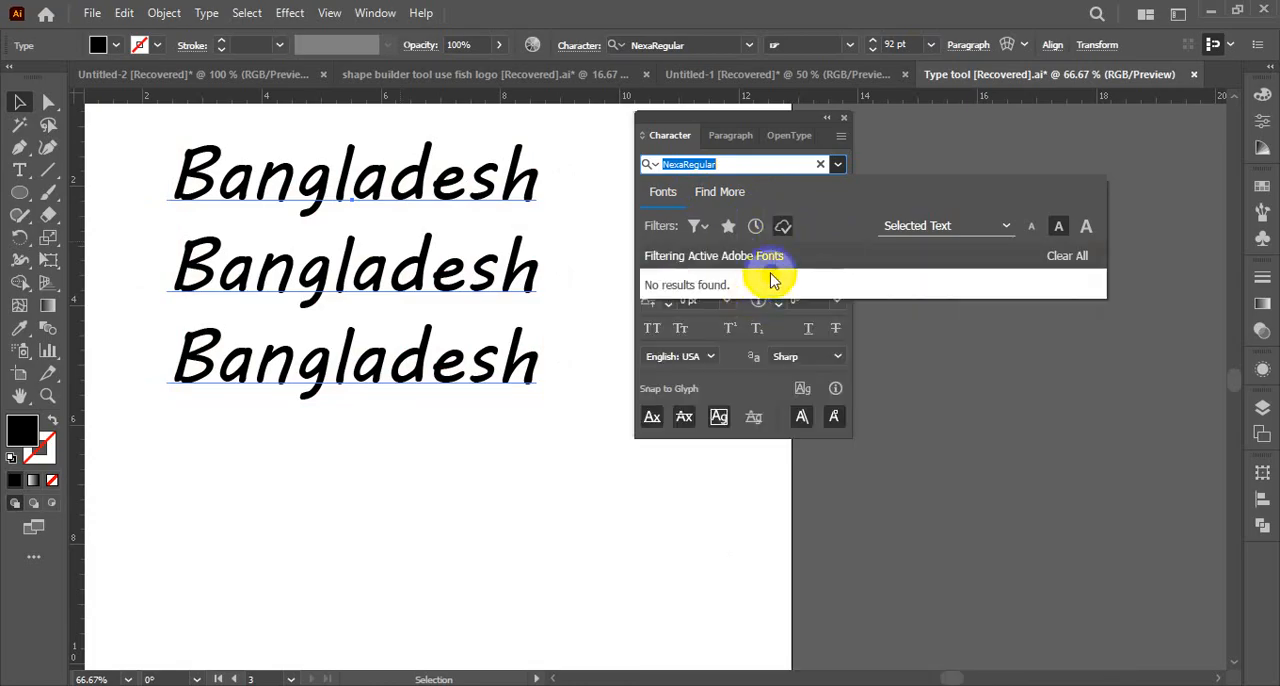
{"action": "left_click", "coordinate": [1006, 228]}
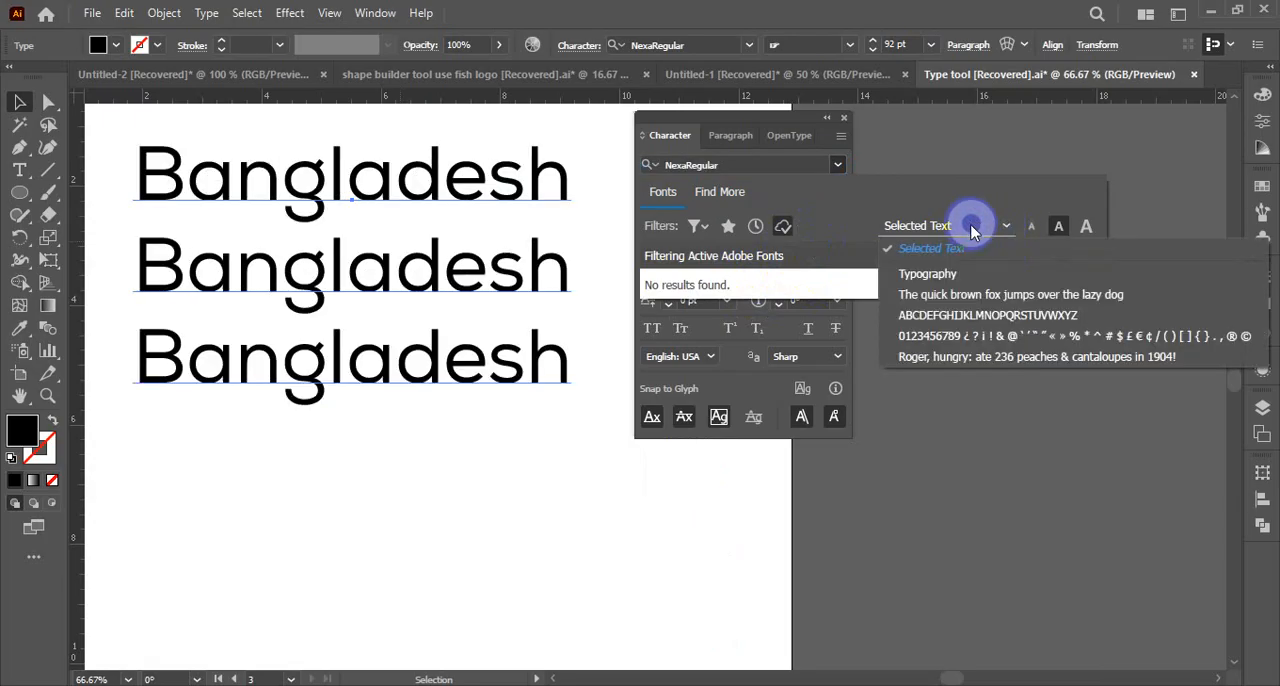
{"action": "left_click", "coordinate": [933, 278]}
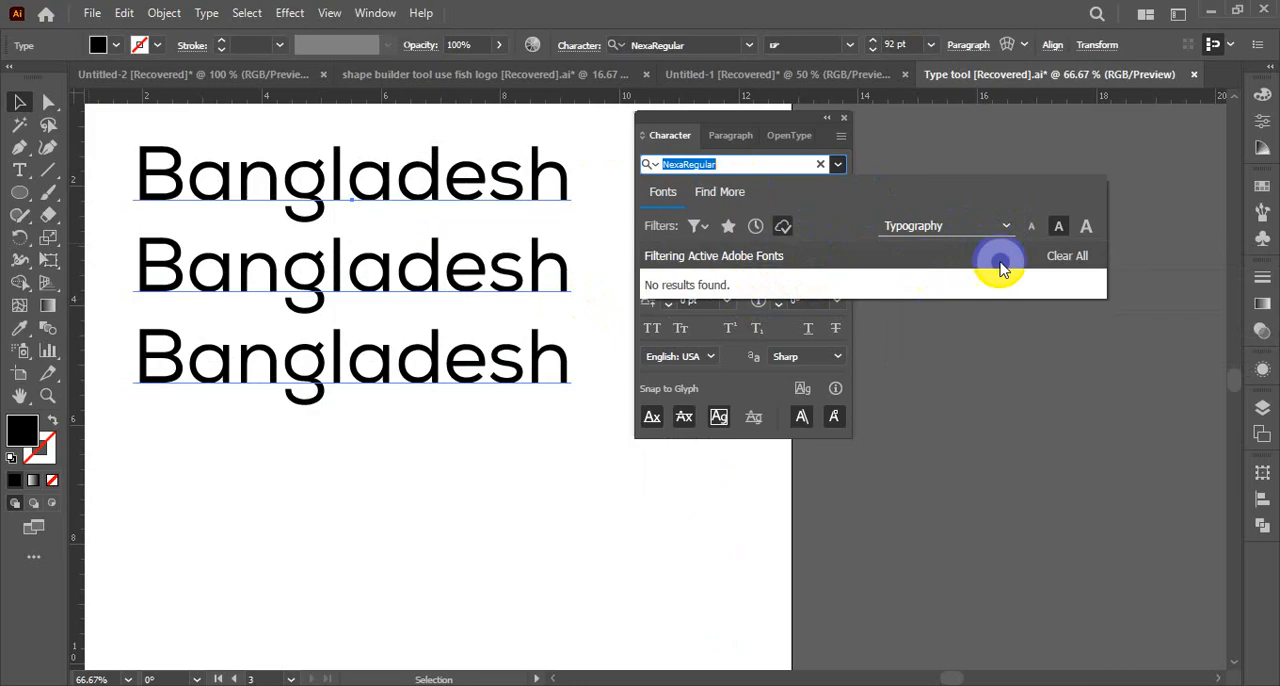
{"action": "left_click", "coordinate": [1008, 227]}
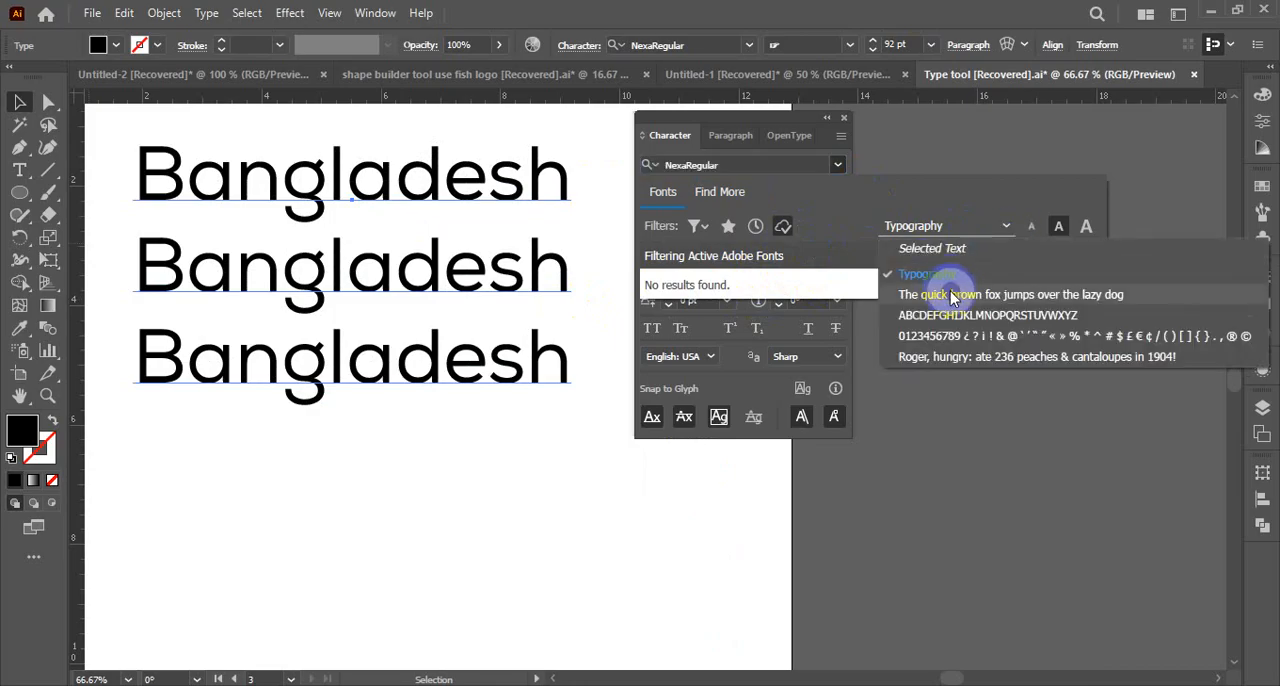
{"action": "left_click", "coordinate": [997, 297]}
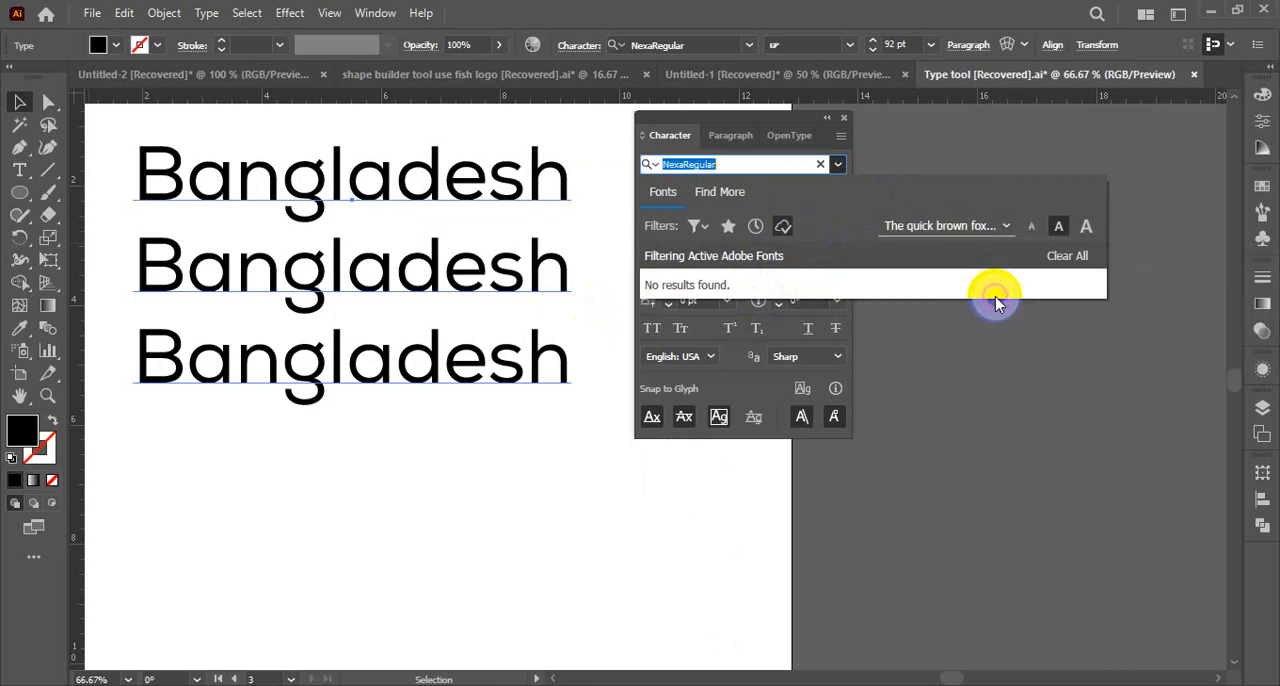
{"action": "left_click", "coordinate": [1006, 228]}
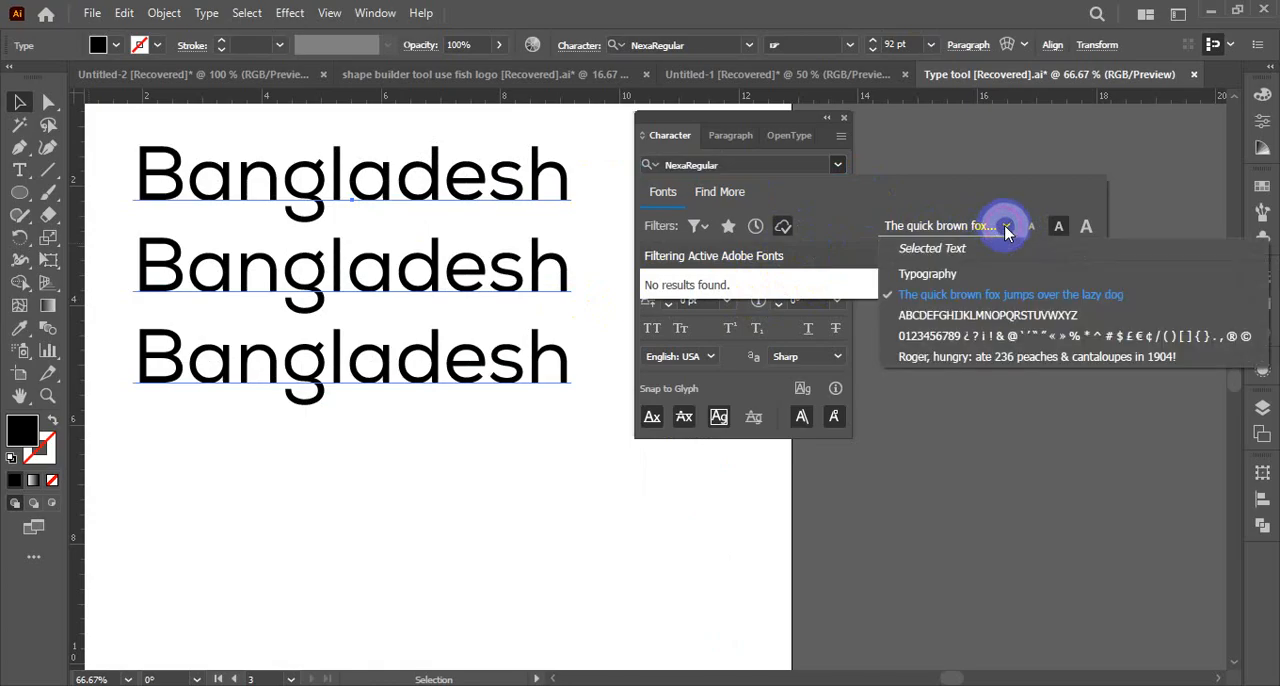
{"action": "left_click", "coordinate": [950, 316]}
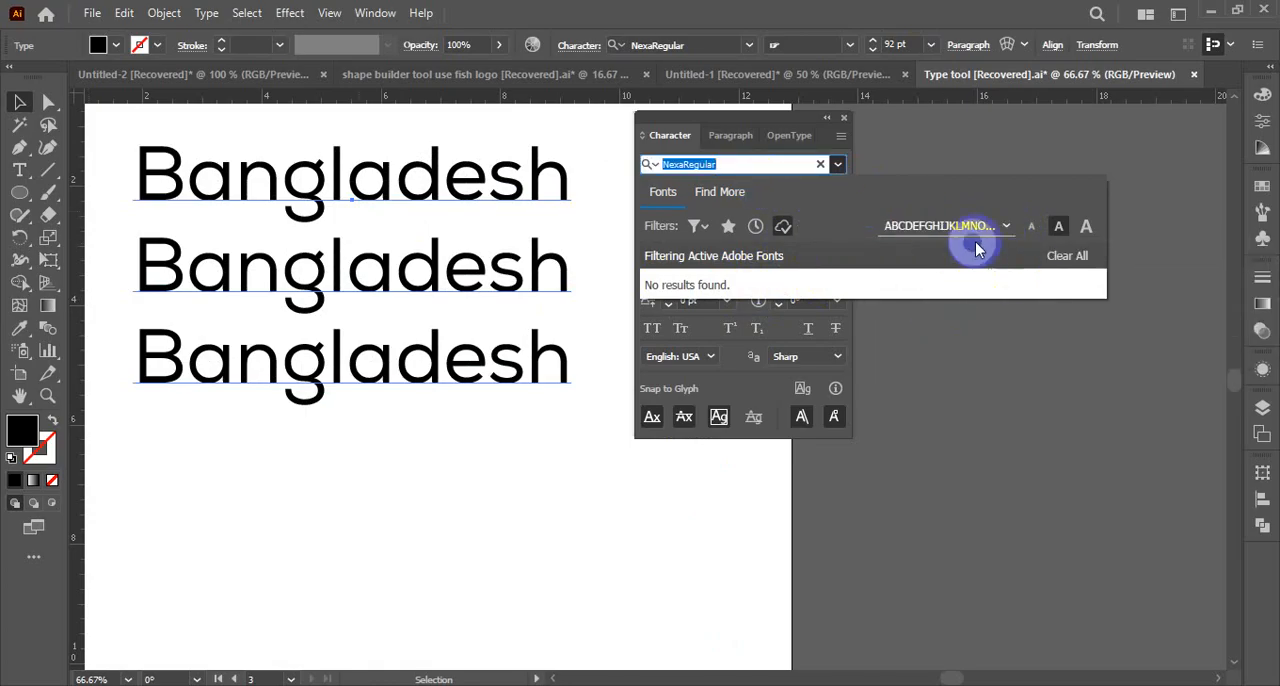
{"action": "left_click", "coordinate": [1004, 226]}
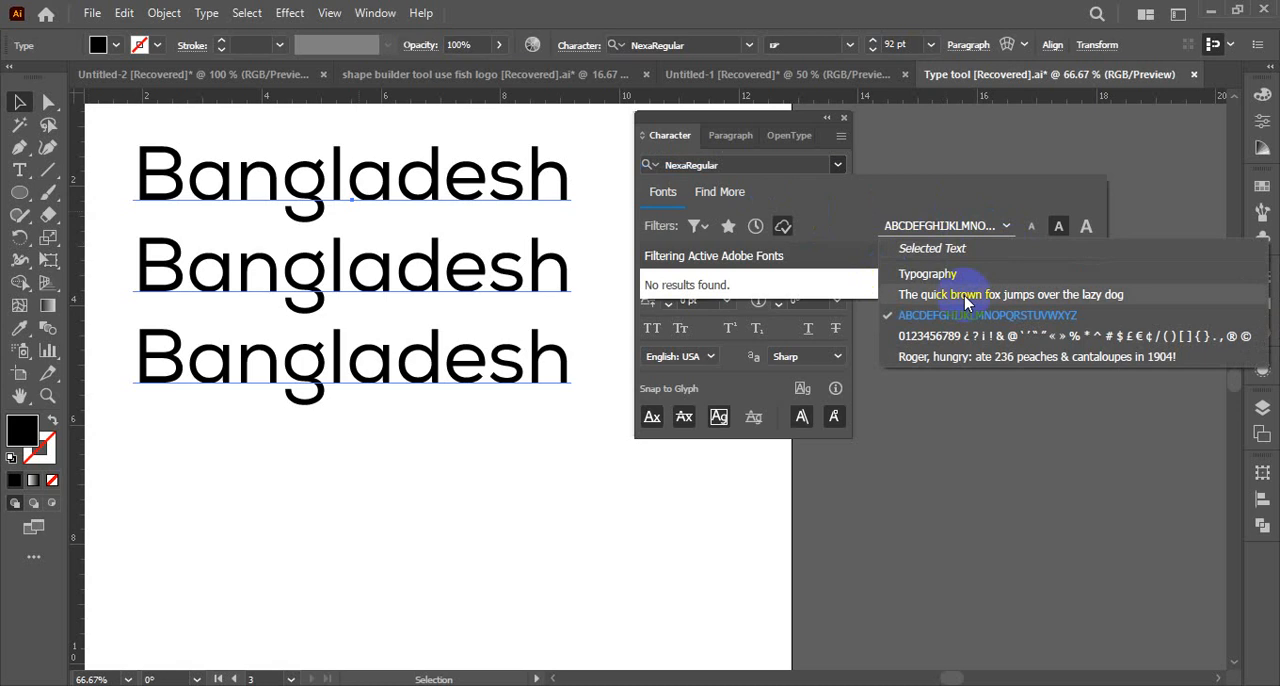
{"action": "left_click", "coordinate": [730, 164]}
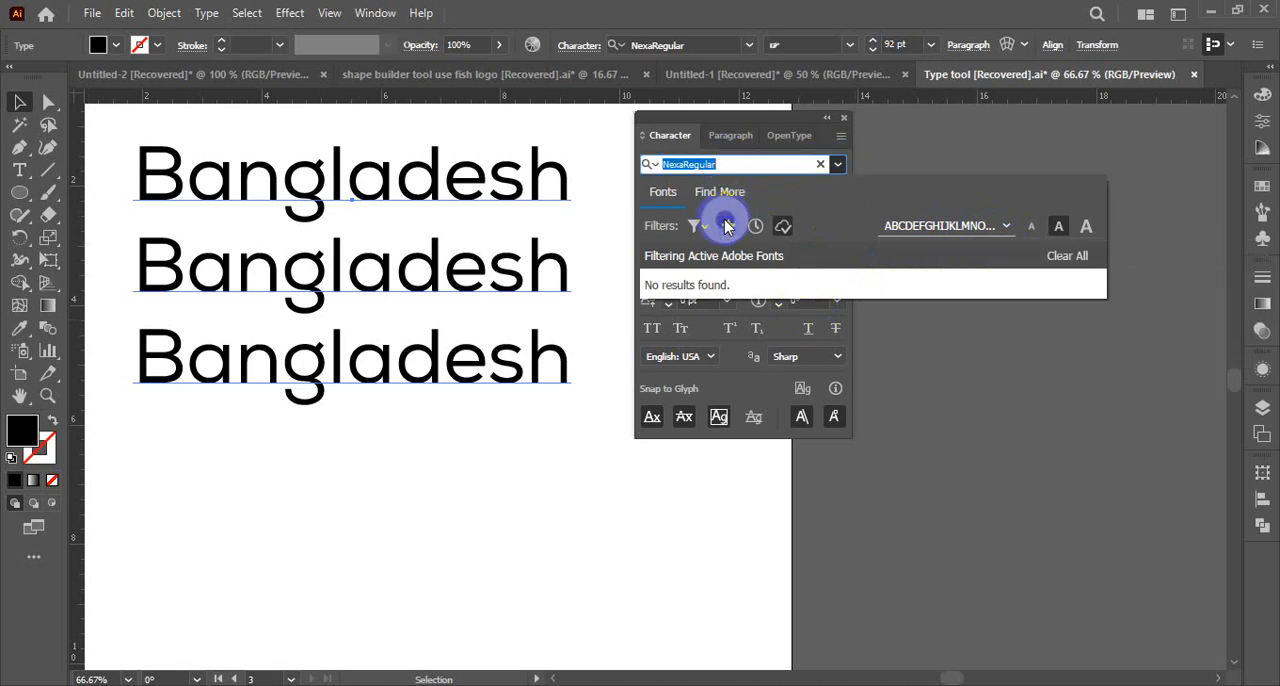
{"action": "left_click", "coordinate": [787, 228]}
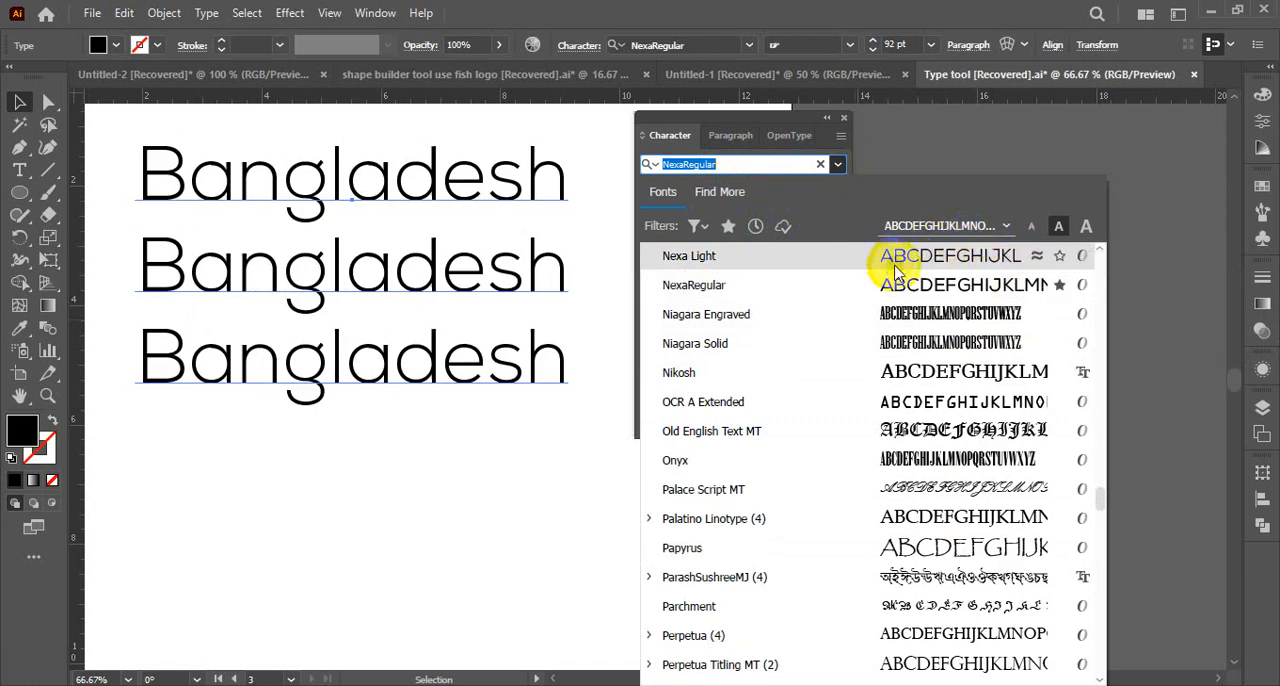
{"action": "left_click", "coordinate": [995, 225]}
{"action": "left_click", "coordinate": [929, 276]}
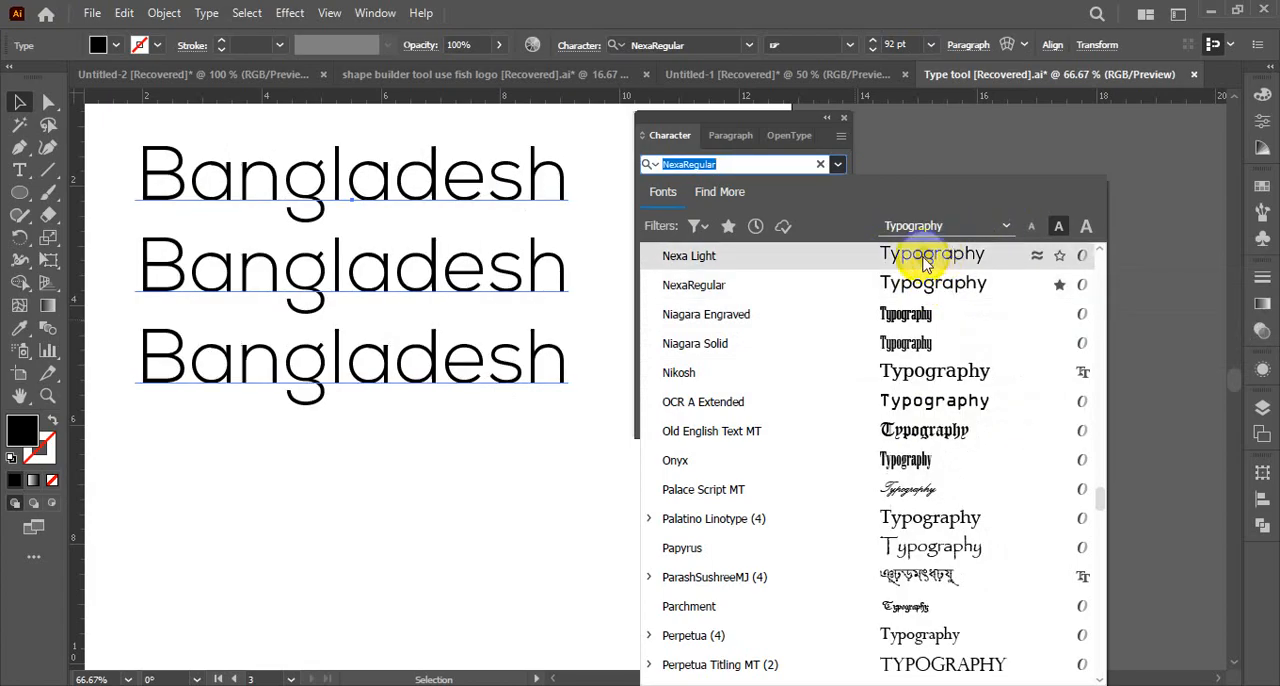
{"action": "left_click", "coordinate": [994, 226]}
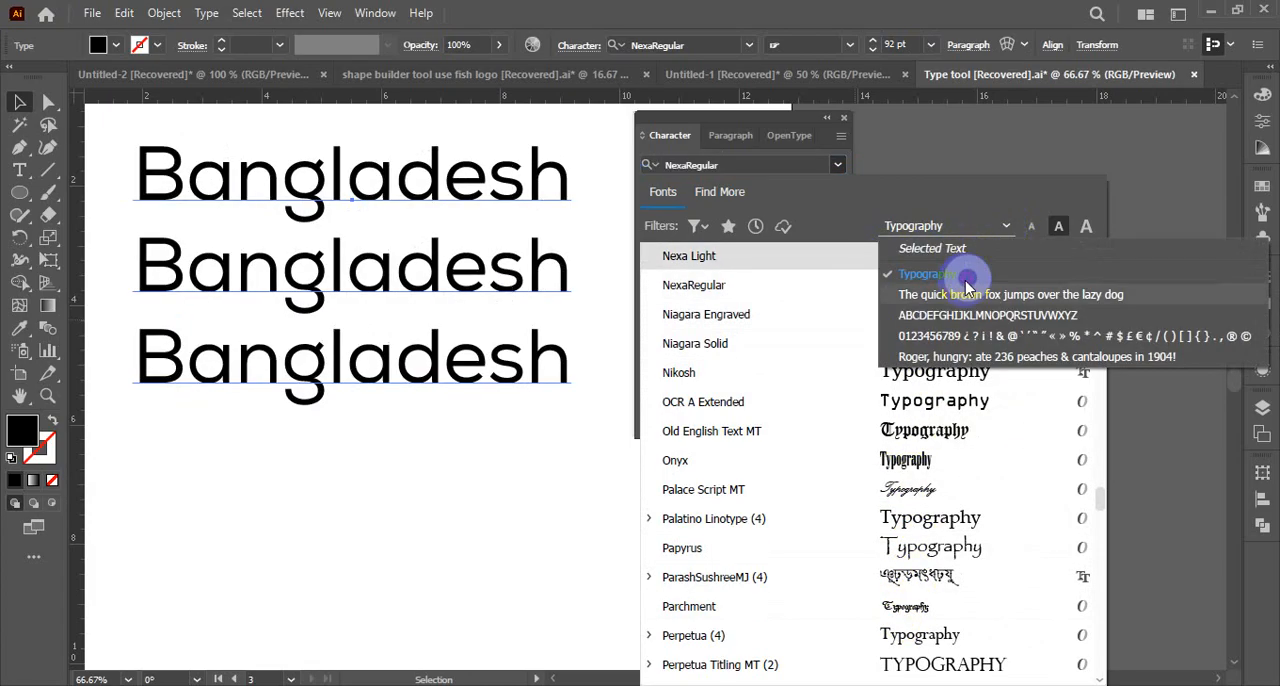
{"action": "left_click", "coordinate": [941, 340]}
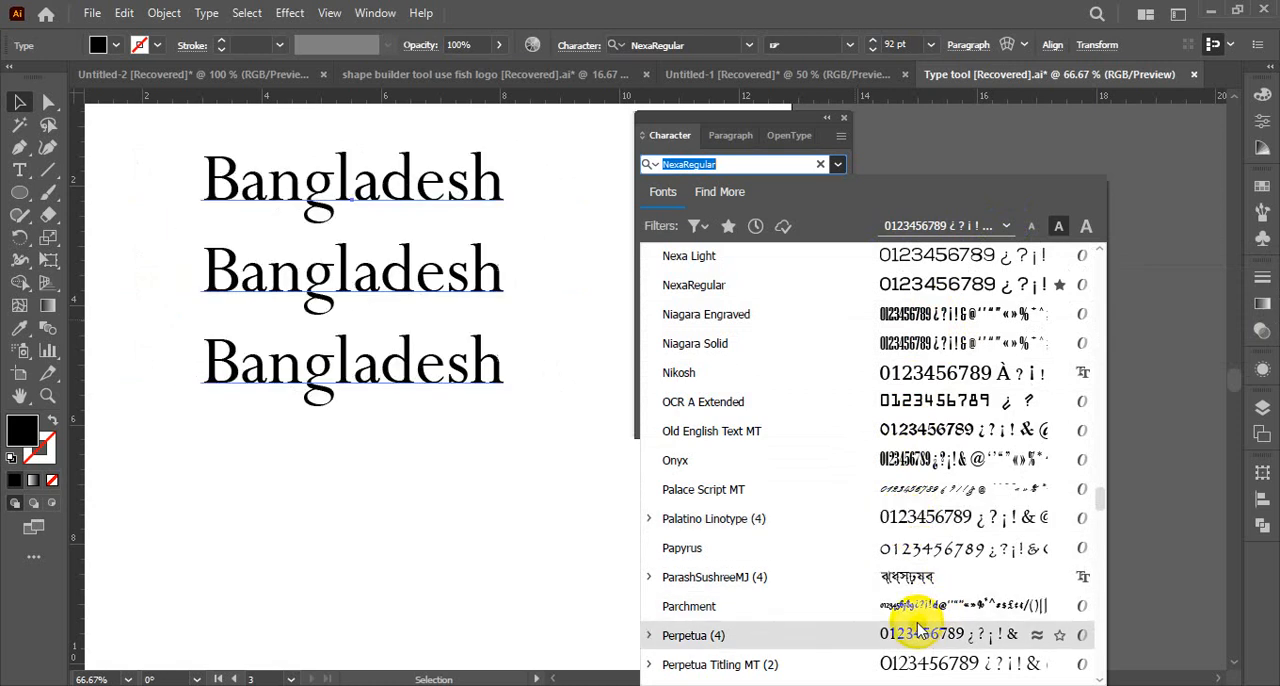
{"action": "scroll", "coordinate": [915, 615], "scroll_direction": "down", "scroll_amount": 3}
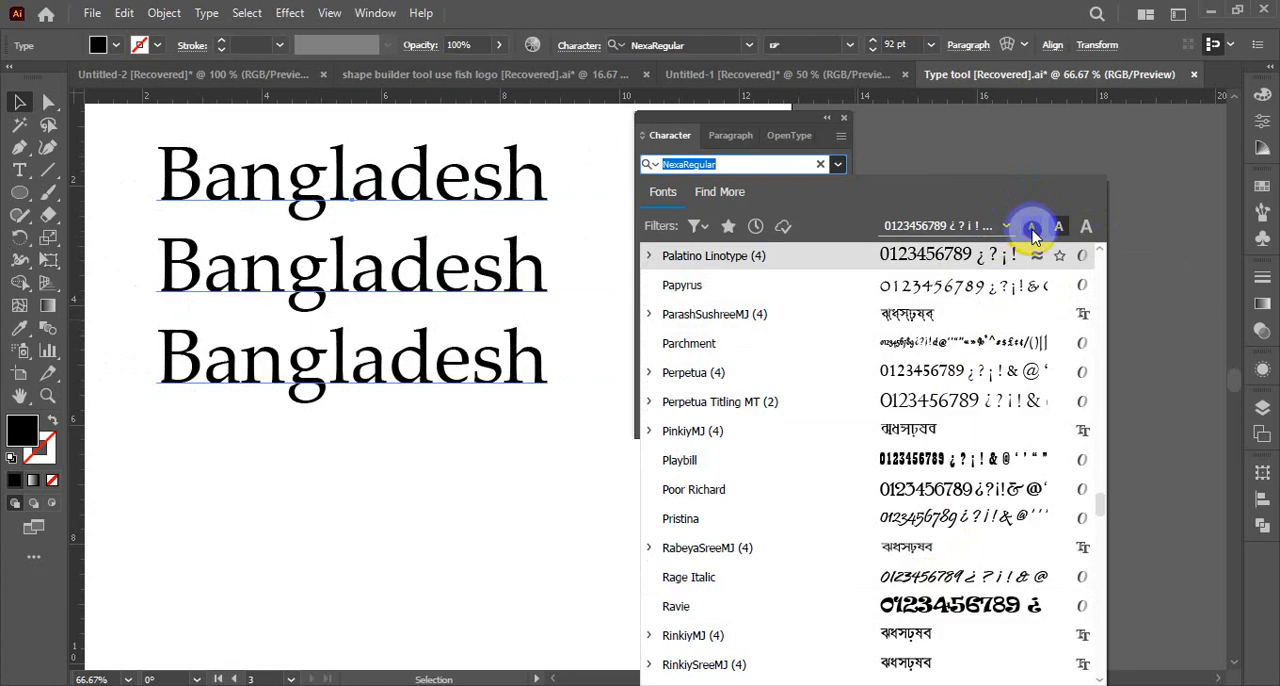
Compare the small and default sample text sizes in the font list, and set the samples to the large size
{"action": "left_click", "coordinate": [1033, 232]}
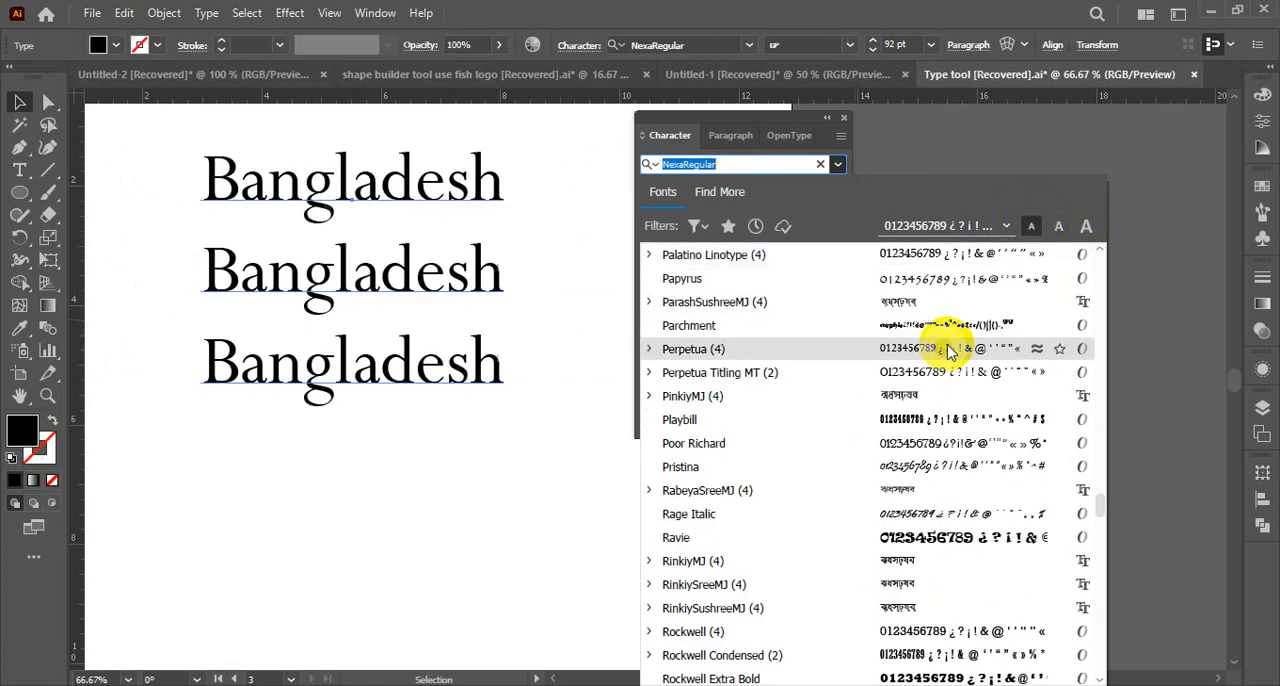
{"action": "left_click", "coordinate": [1057, 232]}
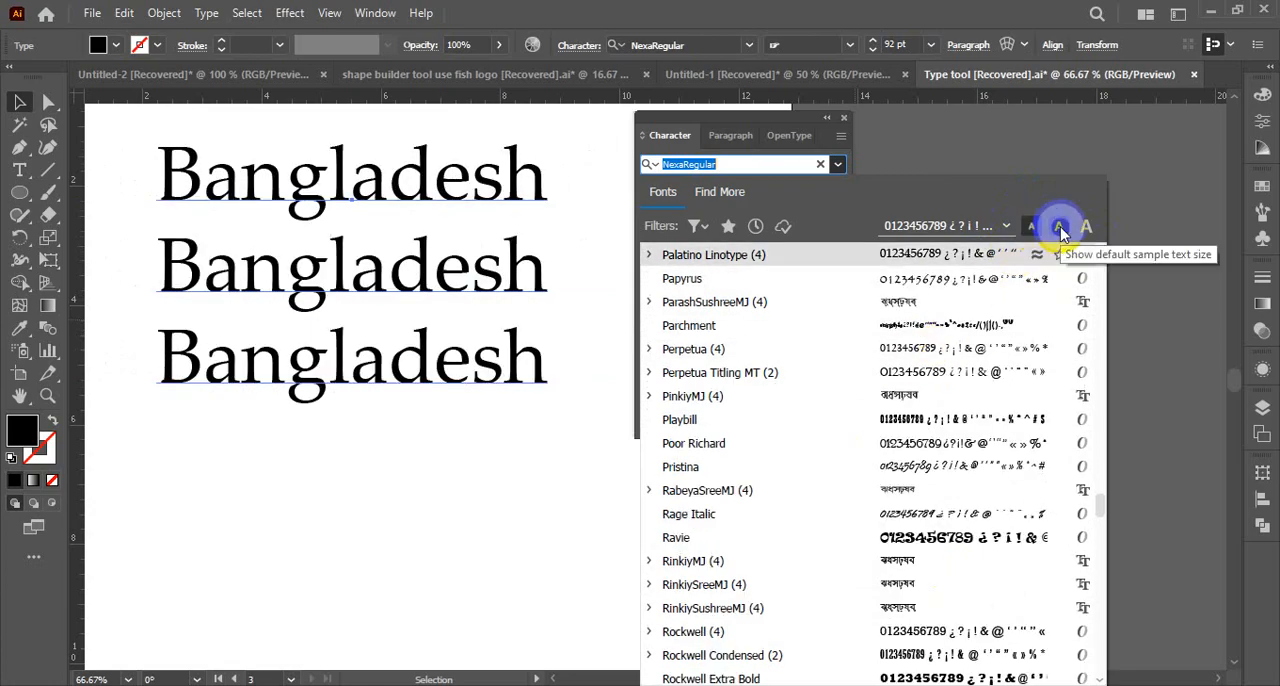
{"action": "left_click", "coordinate": [1060, 229]}
{"action": "left_click", "coordinate": [1082, 228]}
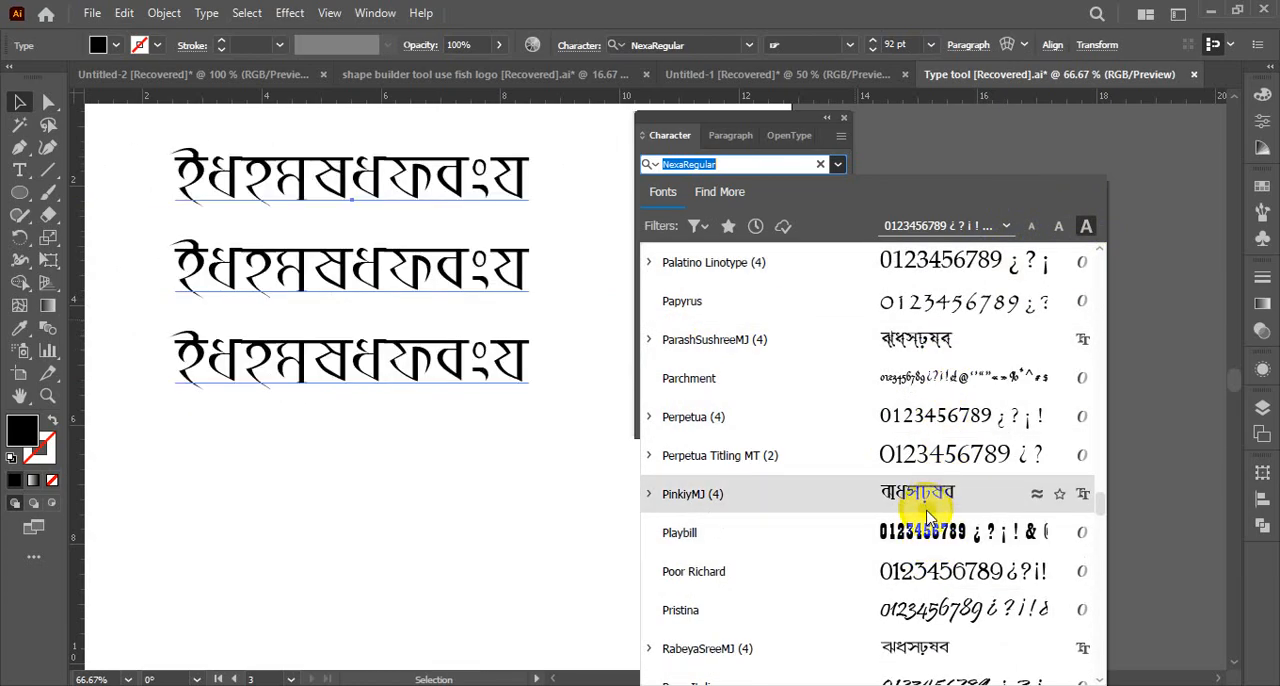
{"action": "left_click", "coordinate": [1000, 226]}
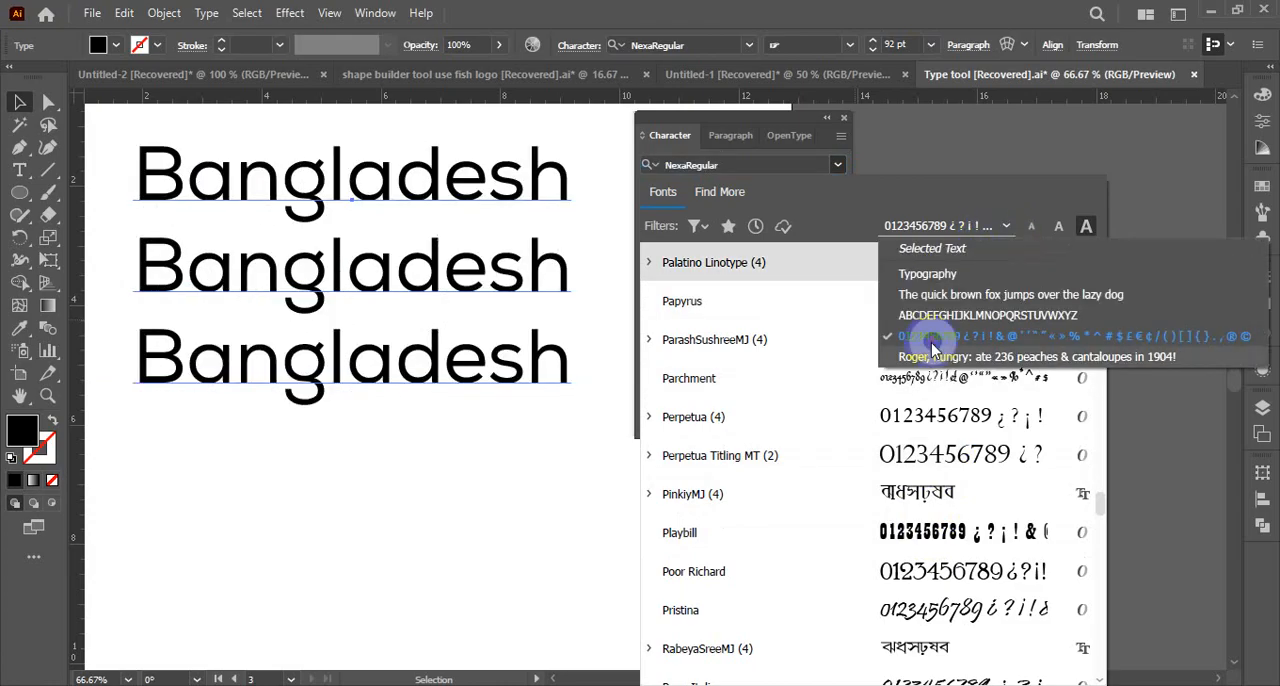
{"action": "left_click", "coordinate": [935, 357]}
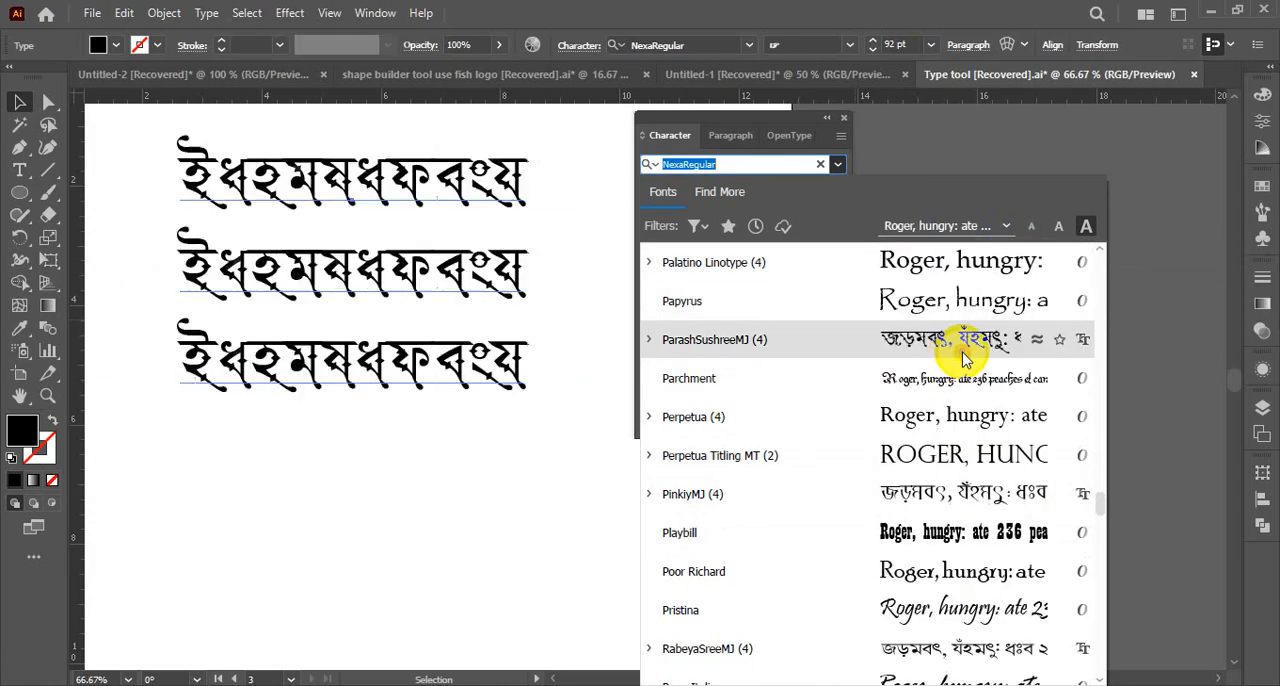
{"action": "left_click", "coordinate": [1003, 227]}
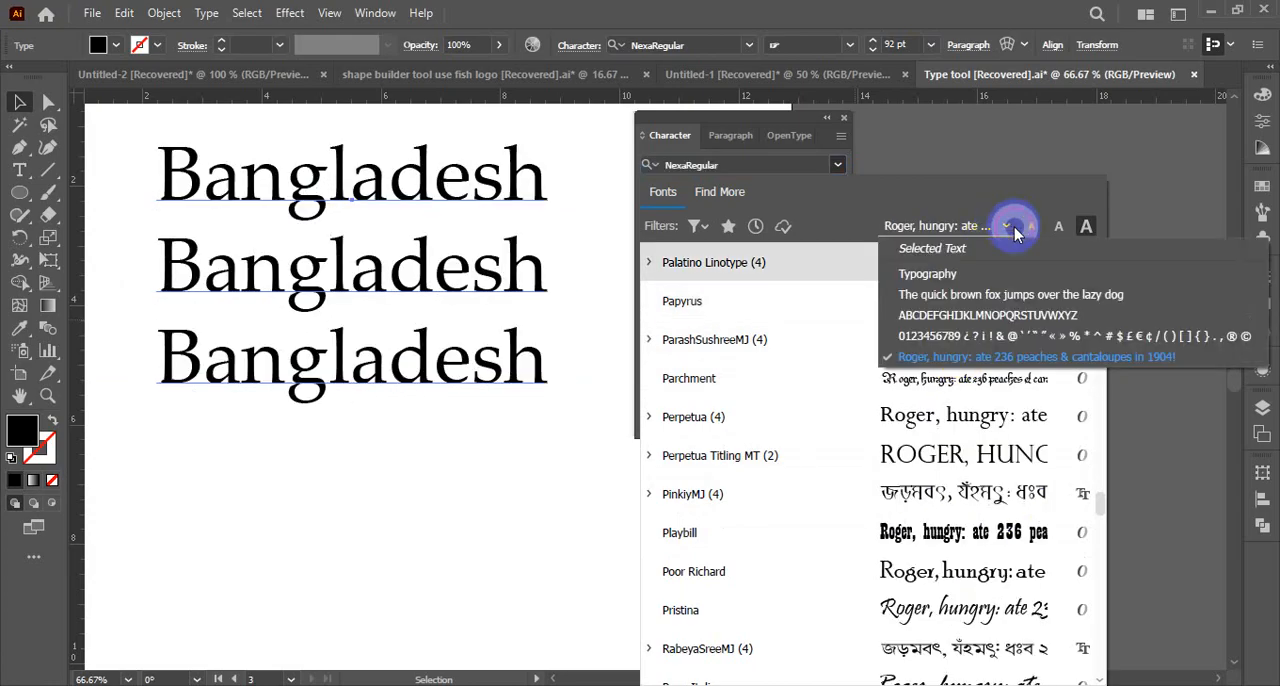
{"action": "left_click", "coordinate": [945, 340]}
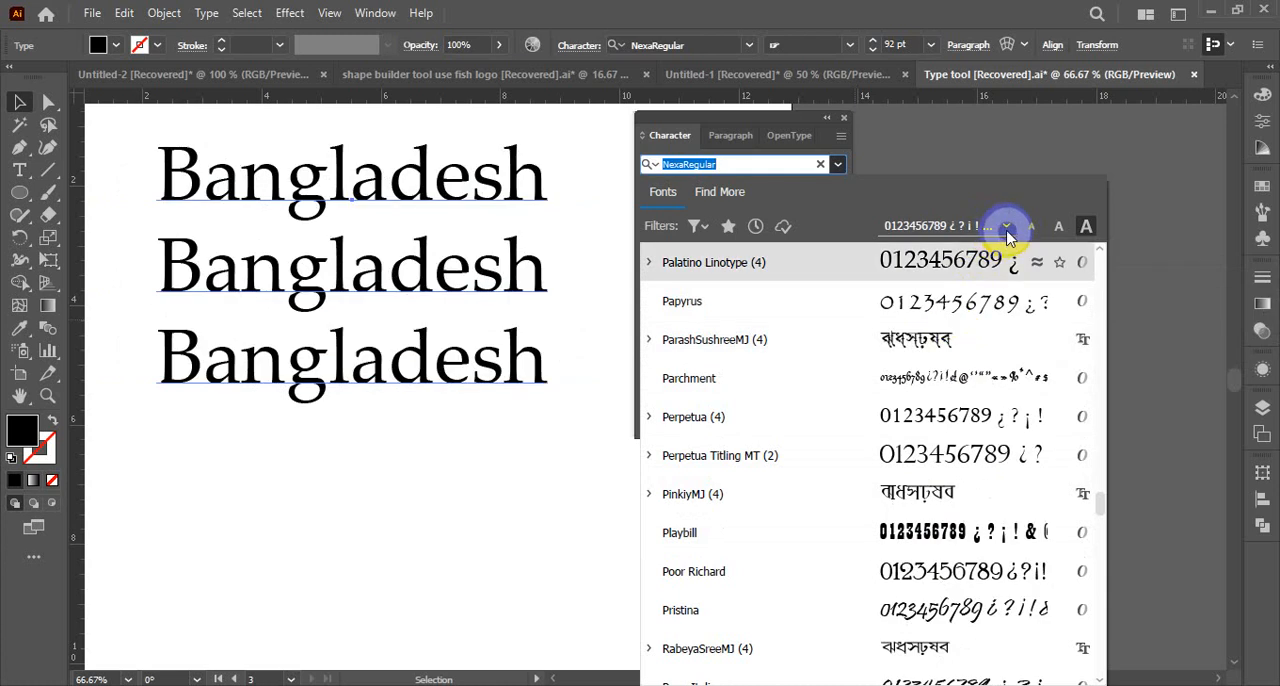
{"action": "left_click", "coordinate": [1007, 230]}
{"action": "left_click", "coordinate": [940, 315]}
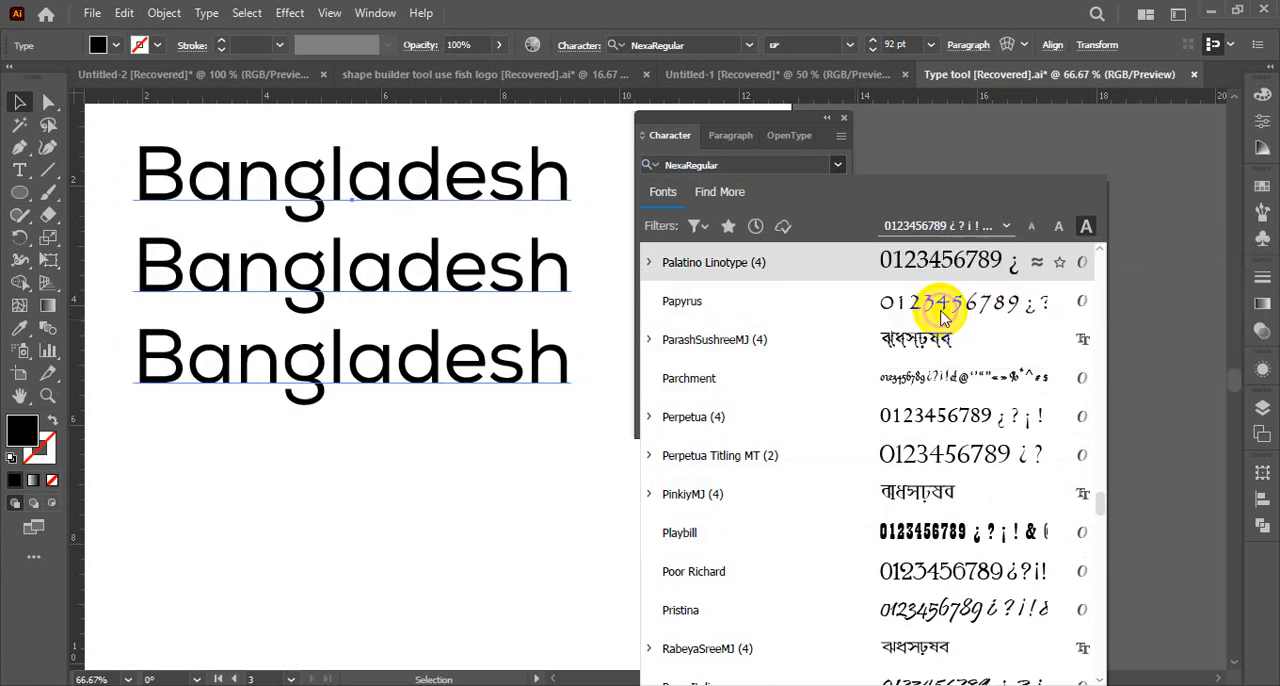
Preview the fonts with the Typography sample and set the sample text to "The quick brown fox jumps over the lazy dog"
{"action": "left_click", "coordinate": [995, 226]}
{"action": "left_click", "coordinate": [1018, 295]}
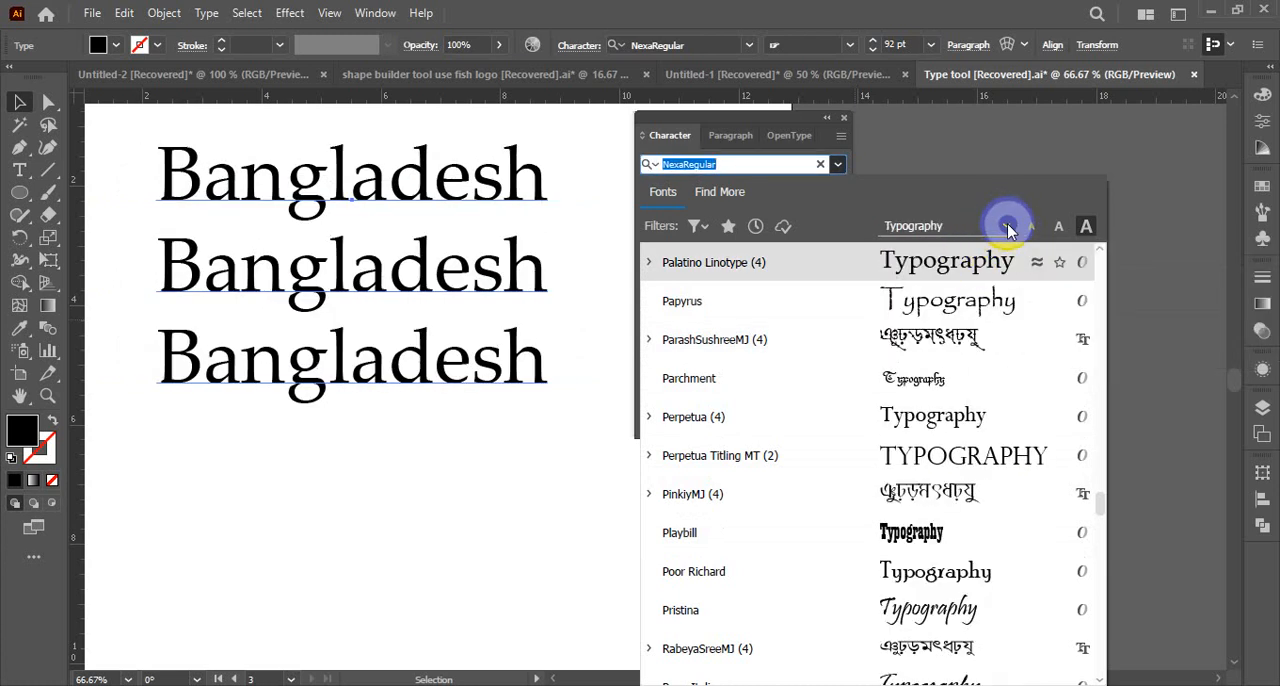
{"action": "left_click", "coordinate": [1007, 224]}
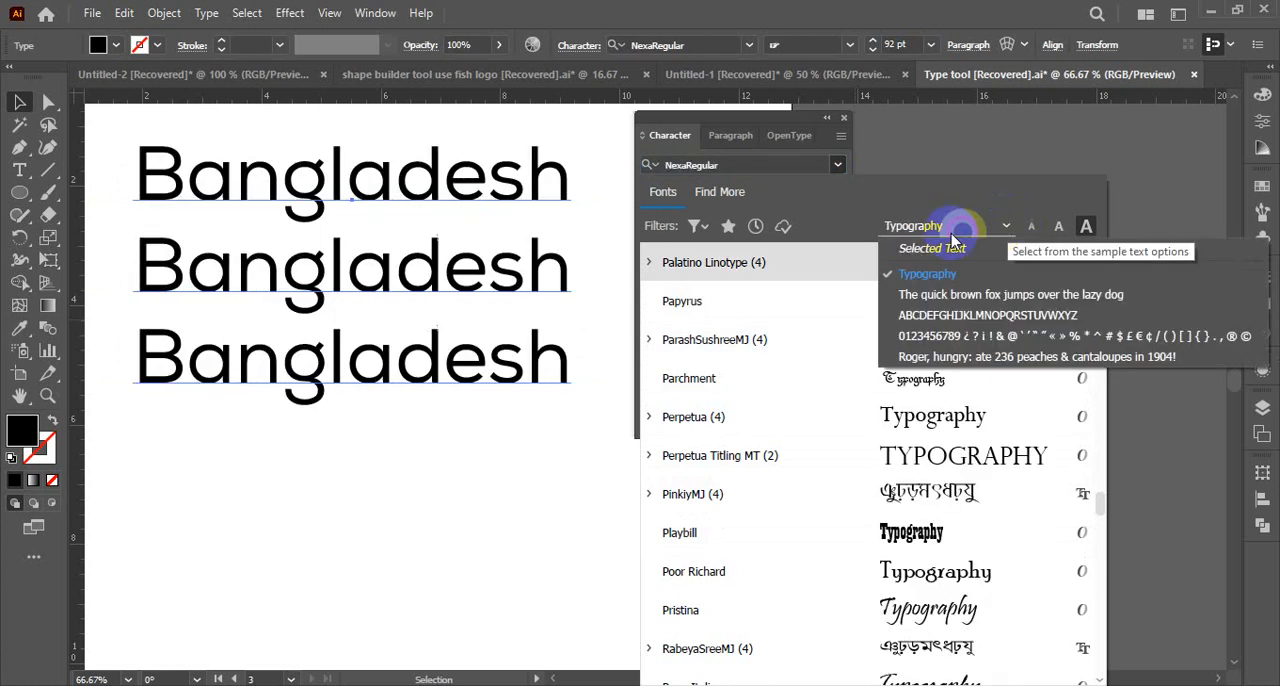
{"action": "left_click", "coordinate": [936, 294]}
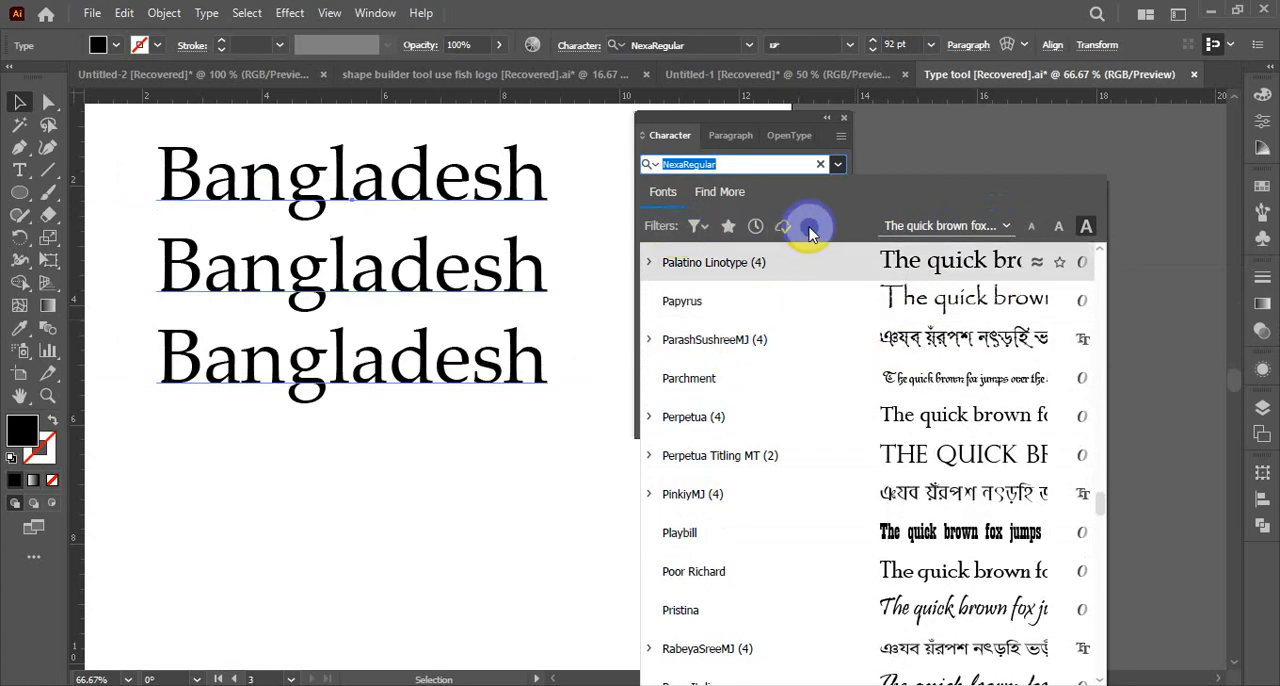
Open the additional Adobe Fonts list, and set the Bangladesh text to Bahnschrift in the SemiBold Condensed style
{"action": "left_click", "coordinate": [724, 196]}
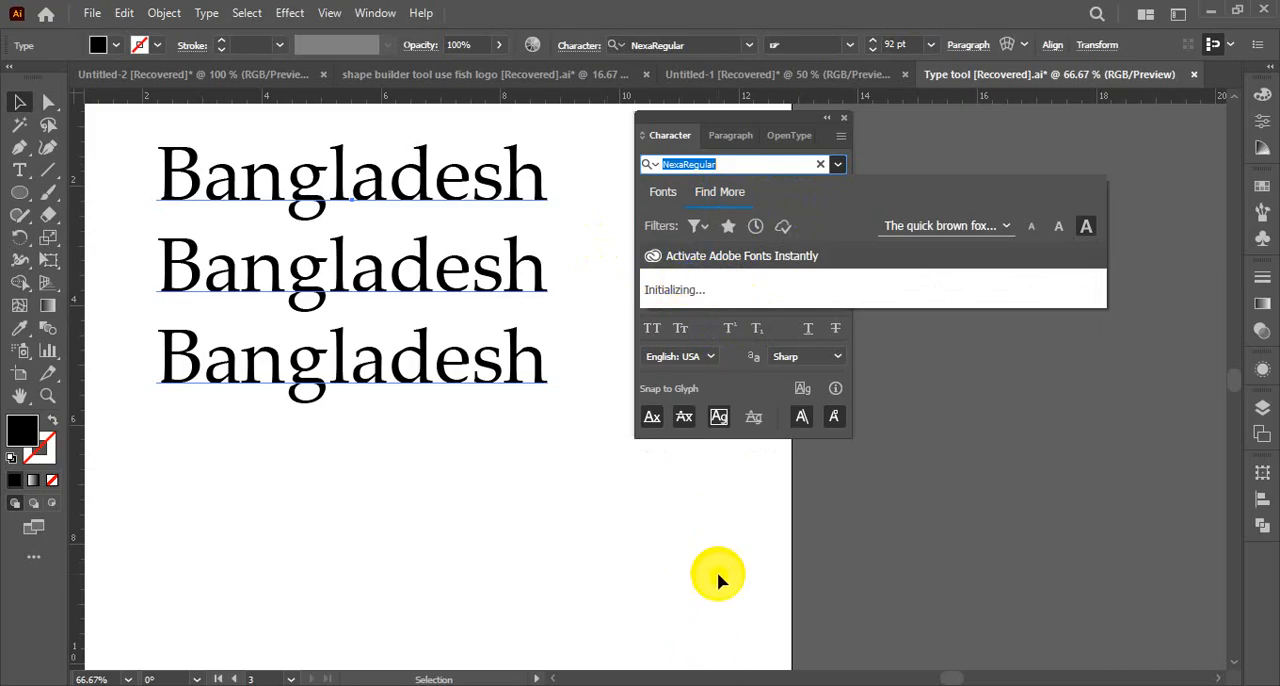
{"action": "key", "text": "ctrl"}
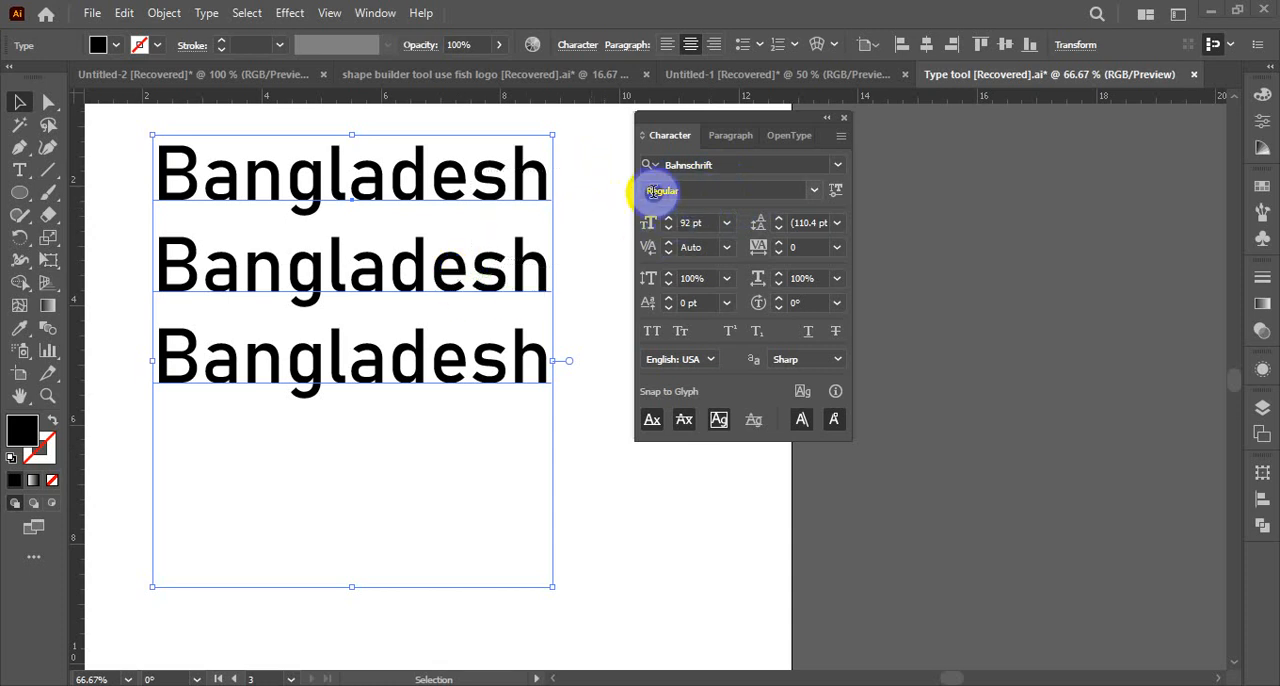
{"action": "left_click", "coordinate": [815, 193]}
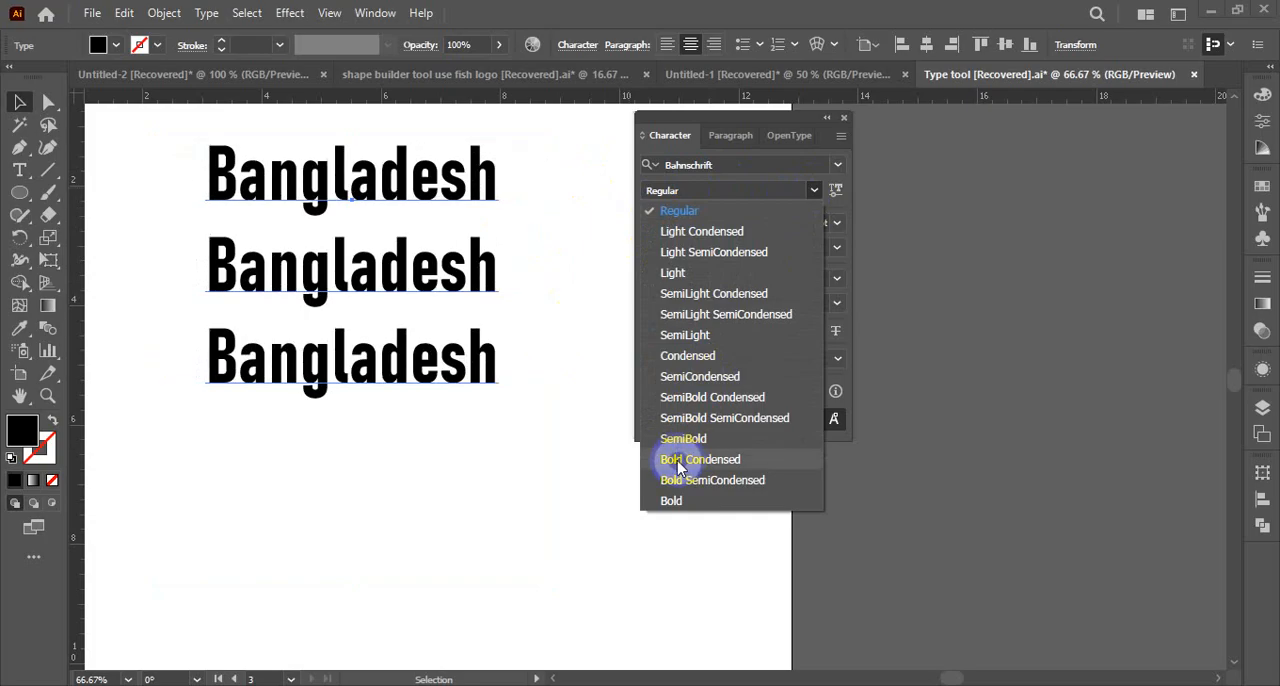
{"action": "left_click", "coordinate": [678, 400]}
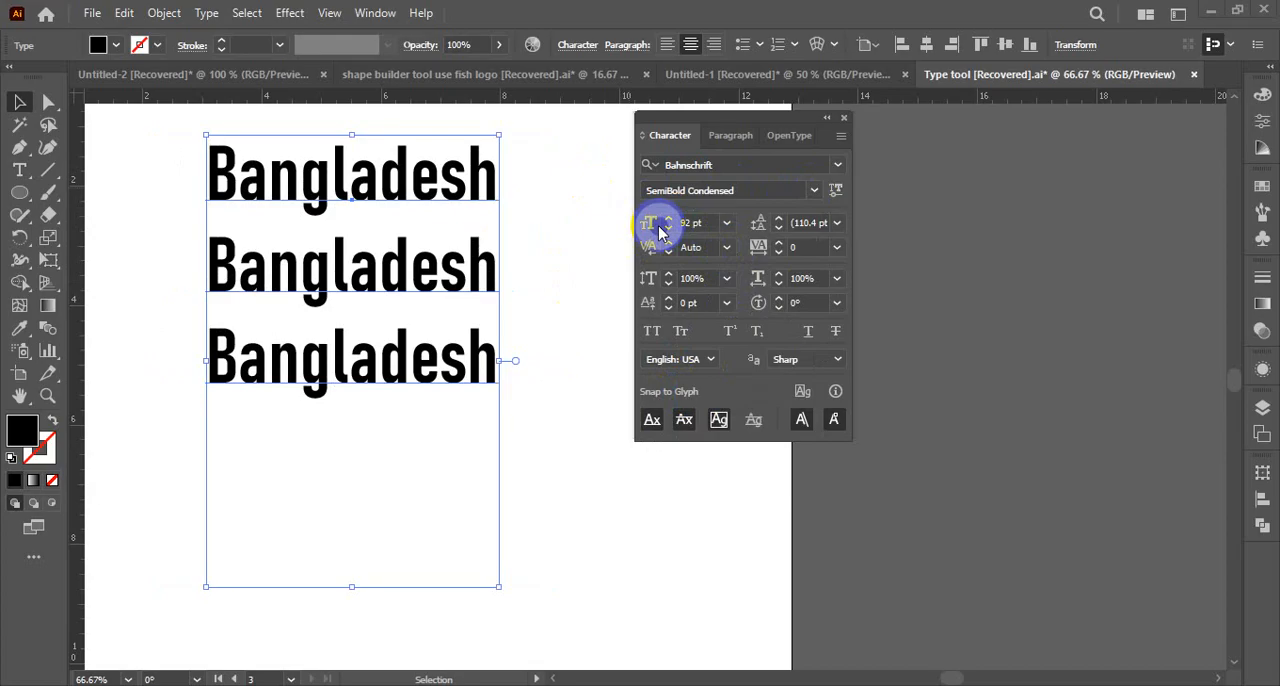
Preview the preset font sizes on the Bangladesh text and set its size to 91 pt
{"action": "left_click", "coordinate": [728, 223]}
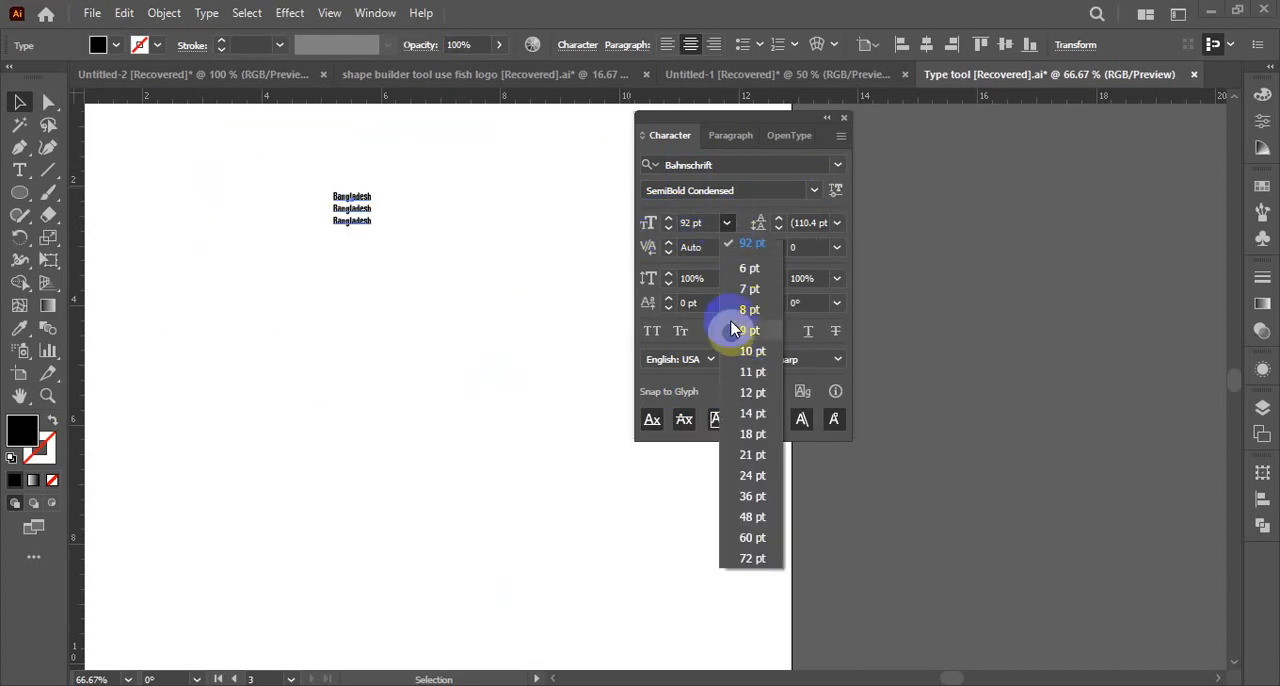
{"action": "left_click", "coordinate": [713, 222]}
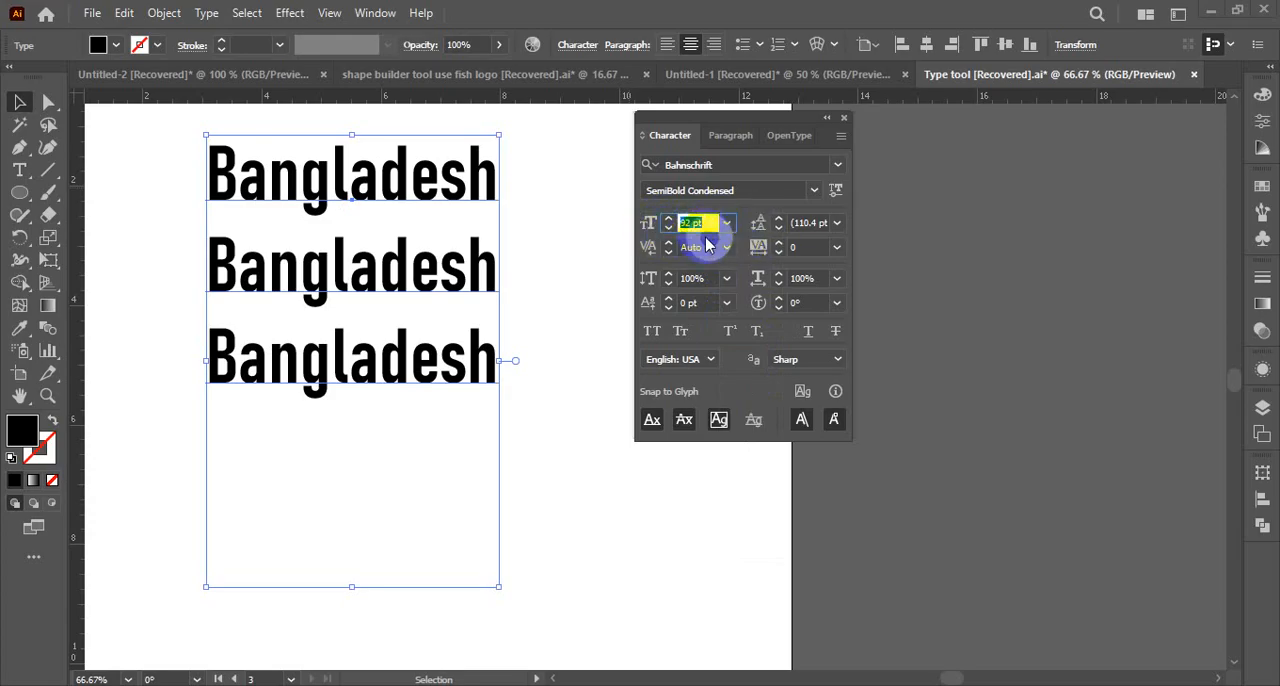
{"action": "left_click", "coordinate": [668, 229]}
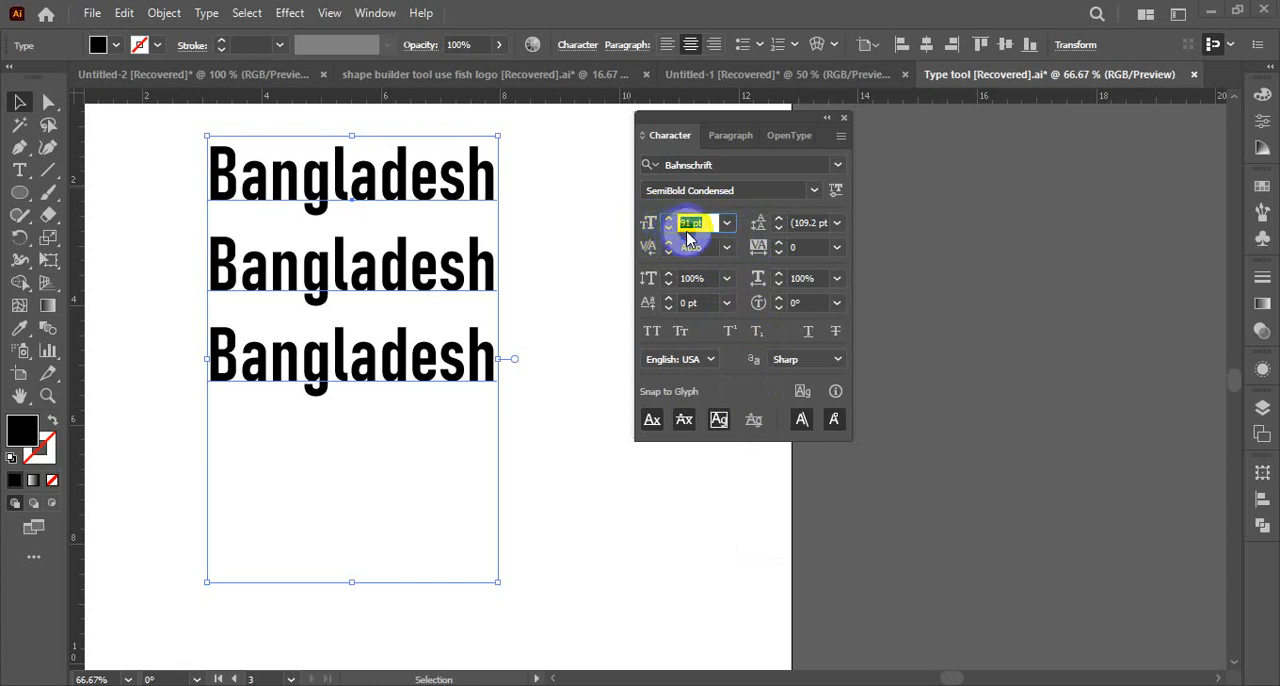
{"action": "key", "text": "Return"}
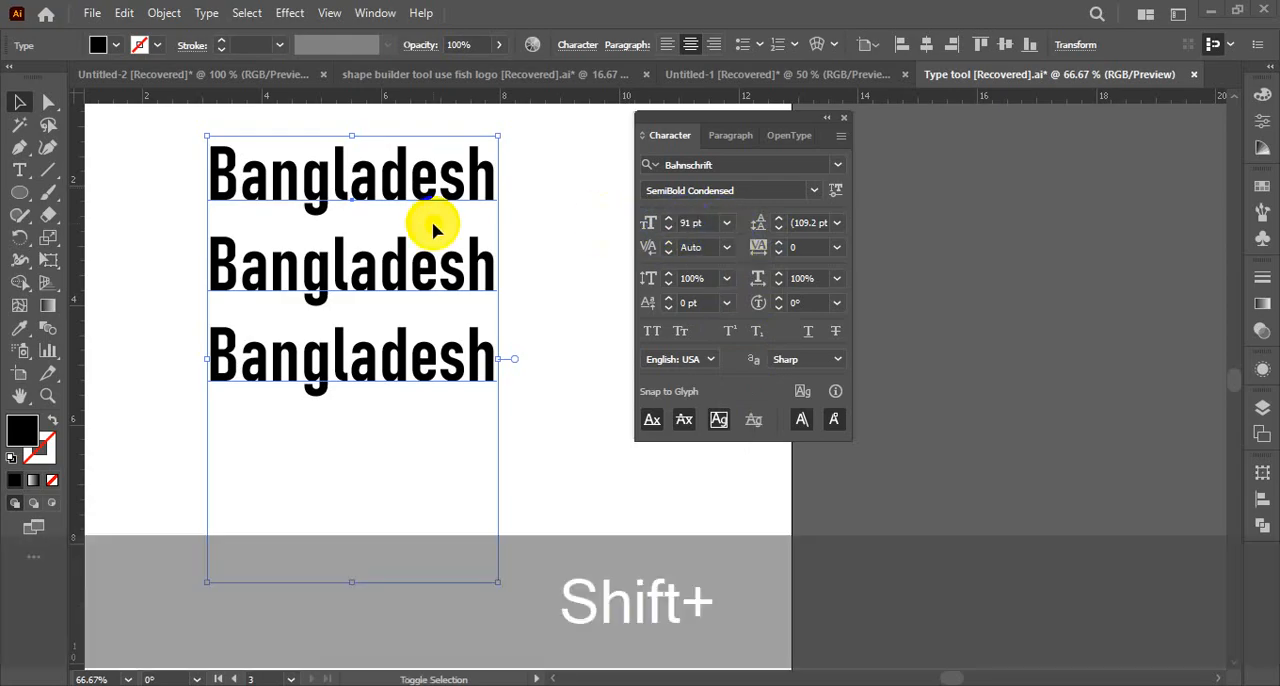
Enlarge the Bangladesh text incrementally to about 141 pt
{"action": "key", "text": "ctrl+shift+b"}
{"action": "key", "text": "ctrl+shift+period"}
{"action": "key", "text": "ctrl+shift+period"}
{"action": "key", "text": "ctrl+shift+period"}
{"action": "key", "text": "ctrl+shift+period"}
{"action": "key", "text": "ctrl+shift+period"}
{"action": "key", "text": "ctrl+shift+period"}
{"action": "key", "text": "ctrl+shift+period"}
{"action": "key", "text": "ctrl+shift+period"}
{"action": "key", "text": "ctrl+shift+period"}
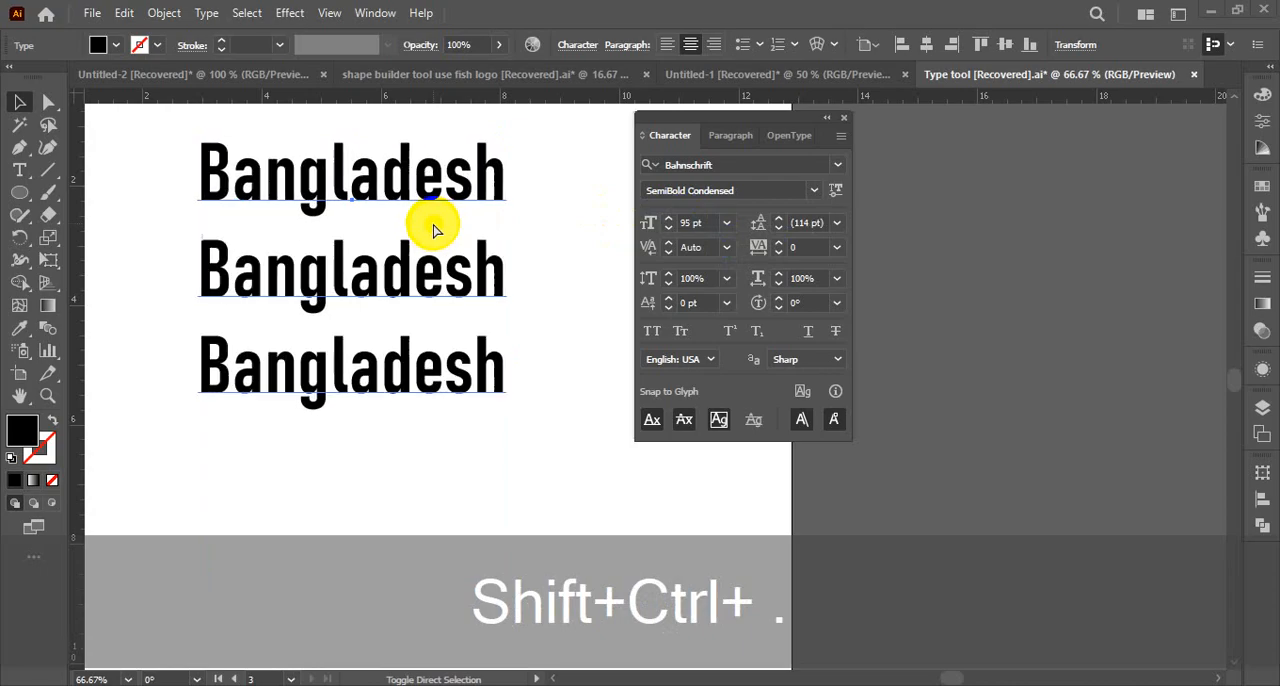
{"action": "key", "text": "ctrl+shift+period"}
{"action": "key", "text": "ctrl+shift+period"}
{"action": "key", "text": "ctrl+shift+period"}
{"action": "key", "text": "ctrl+shift+period"}
{"action": "key", "text": "ctrl+shift+period"}
{"action": "key", "text": "ctrl+shift+period"}
{"action": "key", "text": "ctrl+shift+period"}
{"action": "key", "text": "ctrl+shift+period"}
{"action": "key", "text": "ctrl+shift+period"}
{"action": "key", "text": "ctrl+shift+period"}
{"action": "key", "text": "ctrl+shift+period"}
{"action": "key", "text": "ctrl+shift+period"}
{"action": "key", "text": "ctrl+shift+period"}
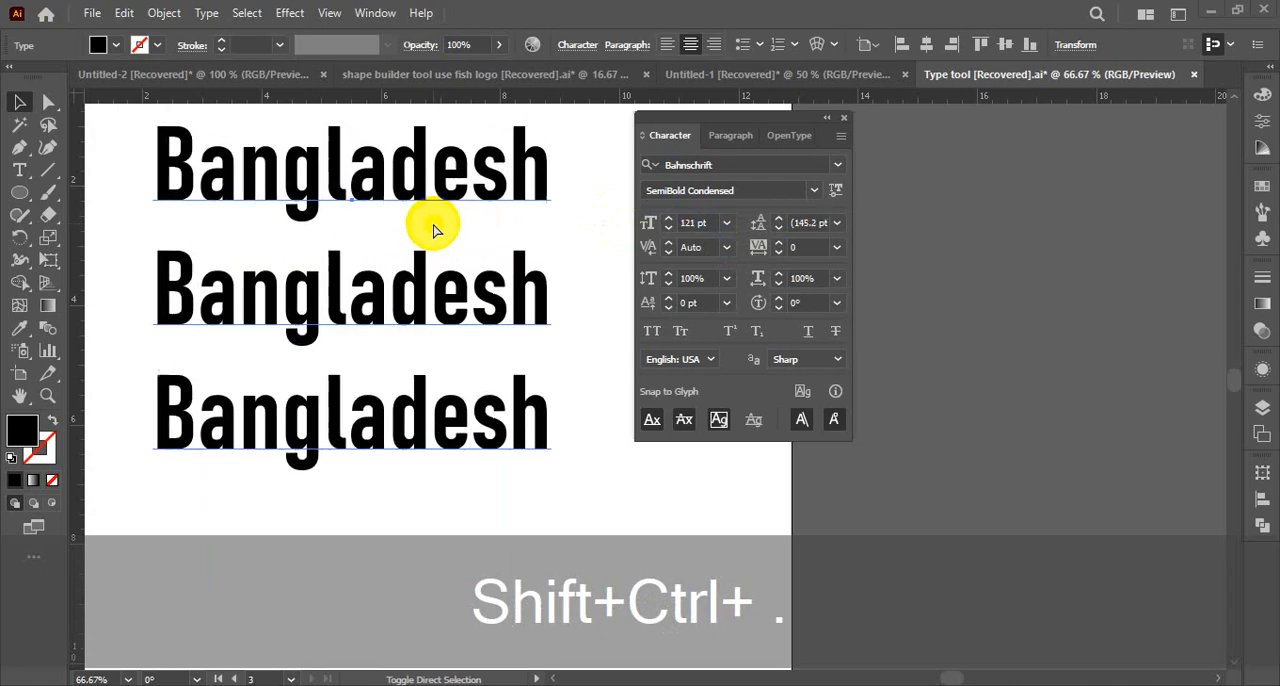
{"action": "key", "text": "ctrl+shift+period"}
{"action": "key", "text": "ctrl+shift+period"}
{"action": "key", "text": "ctrl+shift+period"}
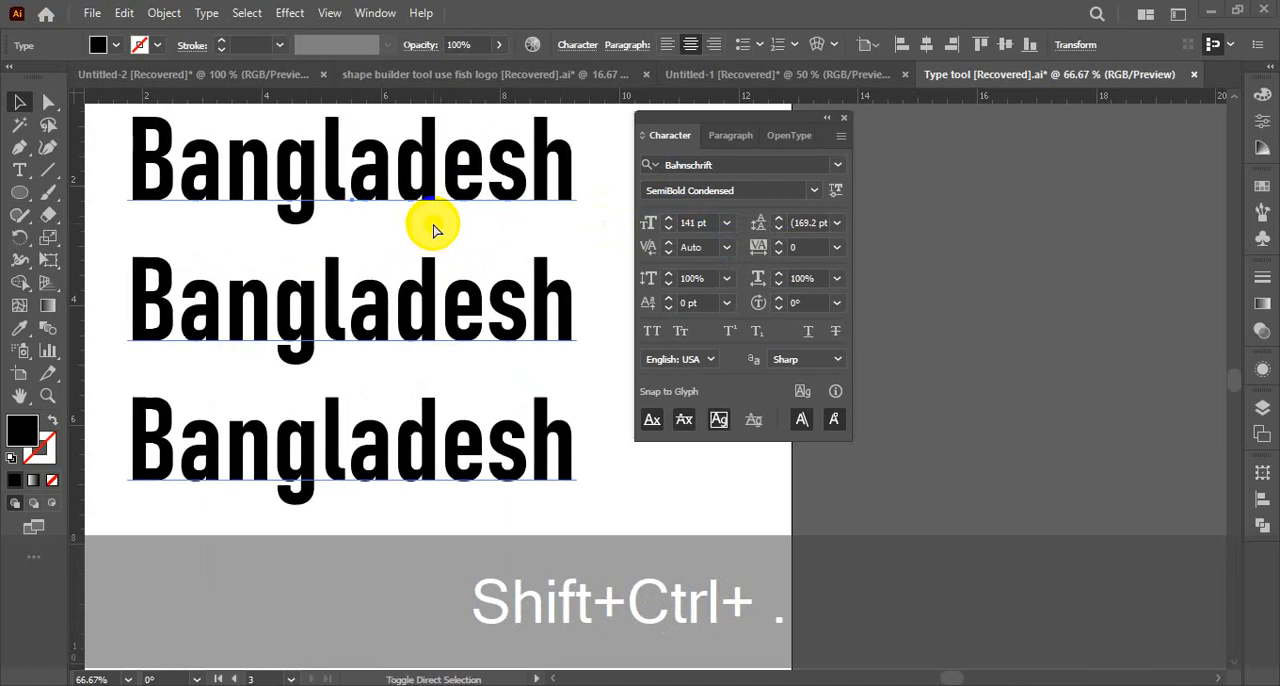
Reduce the Bangladesh text incrementally to about 113 pt
{"action": "key", "text": "ctrl+shift+comma"}
{"action": "key", "text": "ctrl+shift+comma"}
{"action": "key", "text": "ctrl+shift+comma"}
{"action": "key", "text": "ctrl+shift+comma"}
{"action": "key", "text": "ctrl+shift+comma"}
{"action": "key", "text": "ctrl+shift+comma"}
{"action": "key", "text": "ctrl+shift+comma"}
{"action": "key", "text": "ctrl+shift+comma"}
{"action": "key", "text": "ctrl+shift+comma"}
{"action": "key", "text": "ctrl+shift+comma"}
{"action": "key", "text": "ctrl+shift+comma"}
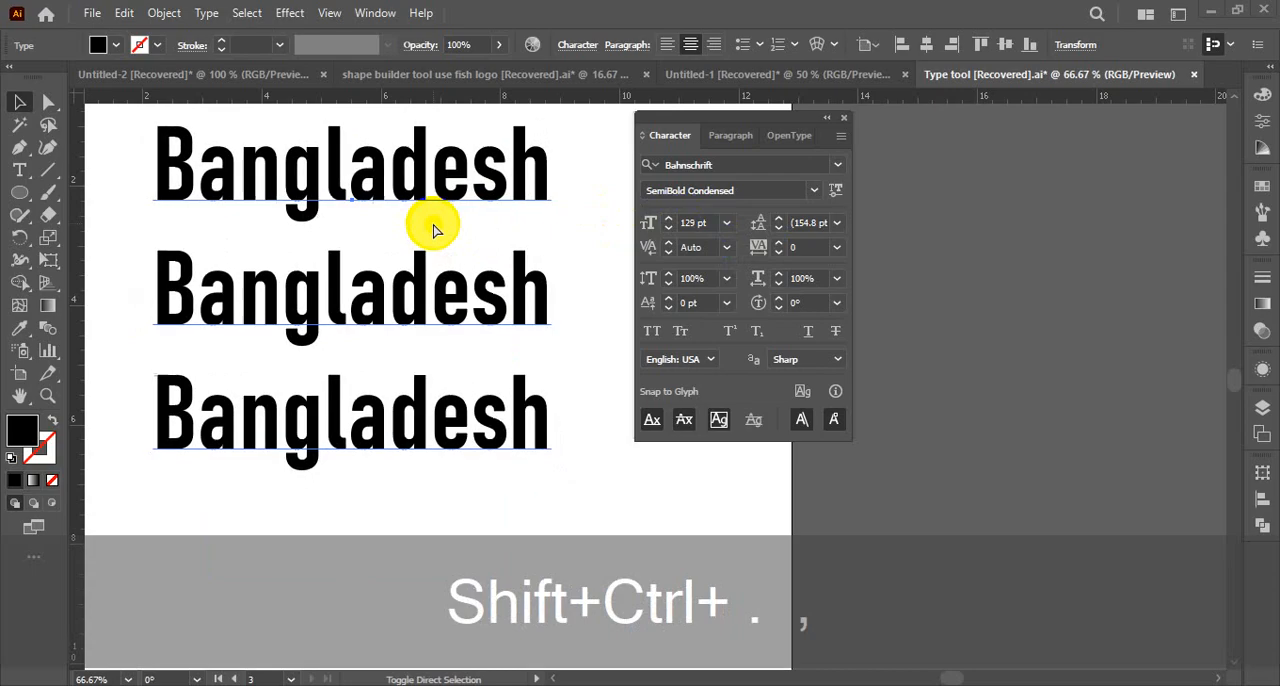
{"action": "key", "text": "ctrl+shift+comma"}
{"action": "key", "text": "ctrl+shift+comma"}
{"action": "key", "text": "ctrl+shift+comma"}
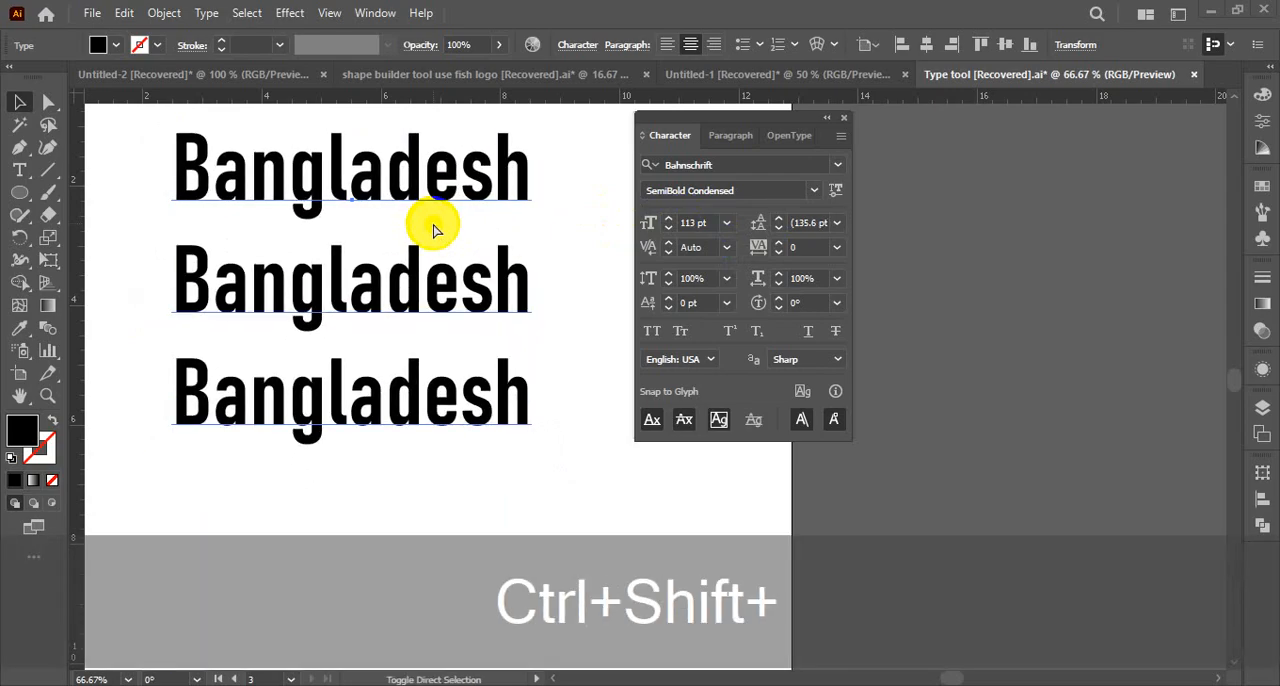
Enlarge the Bangladesh text to about 129 pt and shrink it incrementally to about 107 pt
{"action": "key", "text": "ctrl+shift+period"}
{"action": "key", "text": "ctrl+shift+period"}
{"action": "key", "text": "ctrl+shift+period"}
{"action": "key", "text": "ctrl+shift+period"}
{"action": "key", "text": "ctrl+shift+period"}
{"action": "key", "text": "ctrl+shift+period"}
{"action": "key", "text": "ctrl+shift+period"}
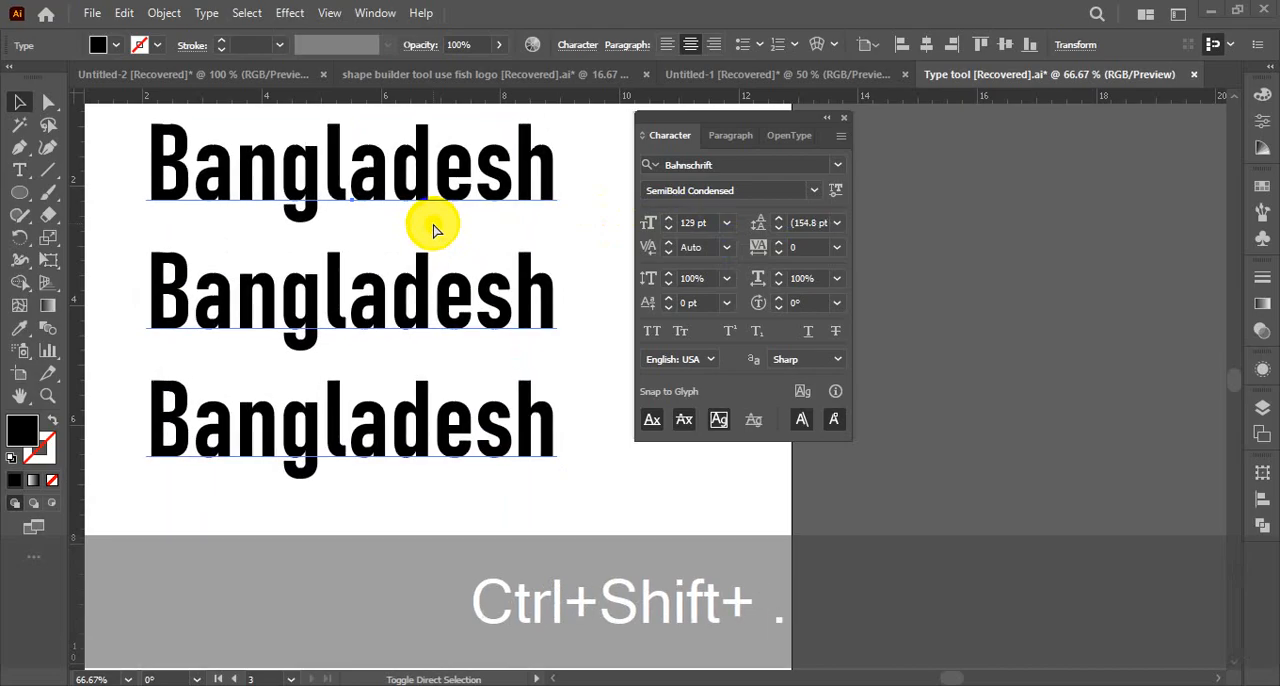
{"action": "key", "text": "ctrl+shift+comma"}
{"action": "key", "text": "ctrl+shift+comma"}
{"action": "key", "text": "ctrl+shift+comma"}
{"action": "key", "text": "ctrl+shift+comma"}
{"action": "key", "text": "ctrl+shift+comma"}
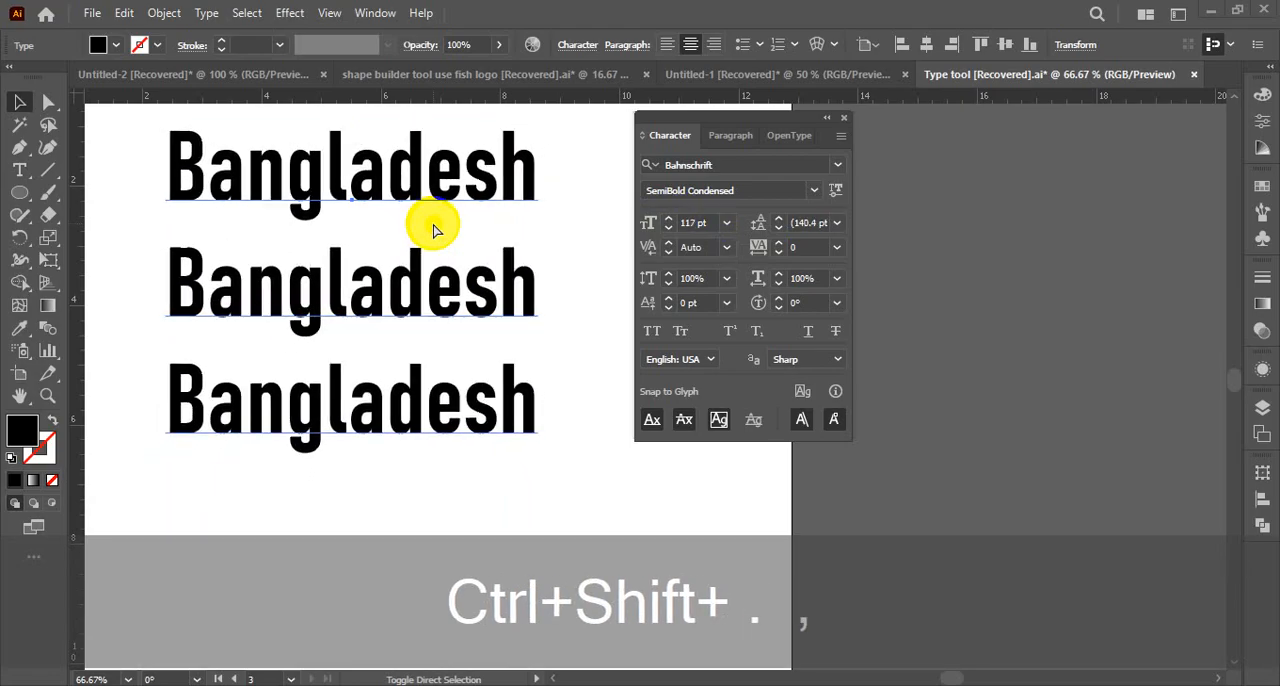
{"action": "key", "text": "ctrl+shift+comma"}
{"action": "key", "text": "ctrl+shift+comma"}
{"action": "key", "text": "ctrl+shift+comma"}
{"action": "key", "text": "ctrl+shift+comma"}
{"action": "key", "text": "ctrl+shift+comma"}
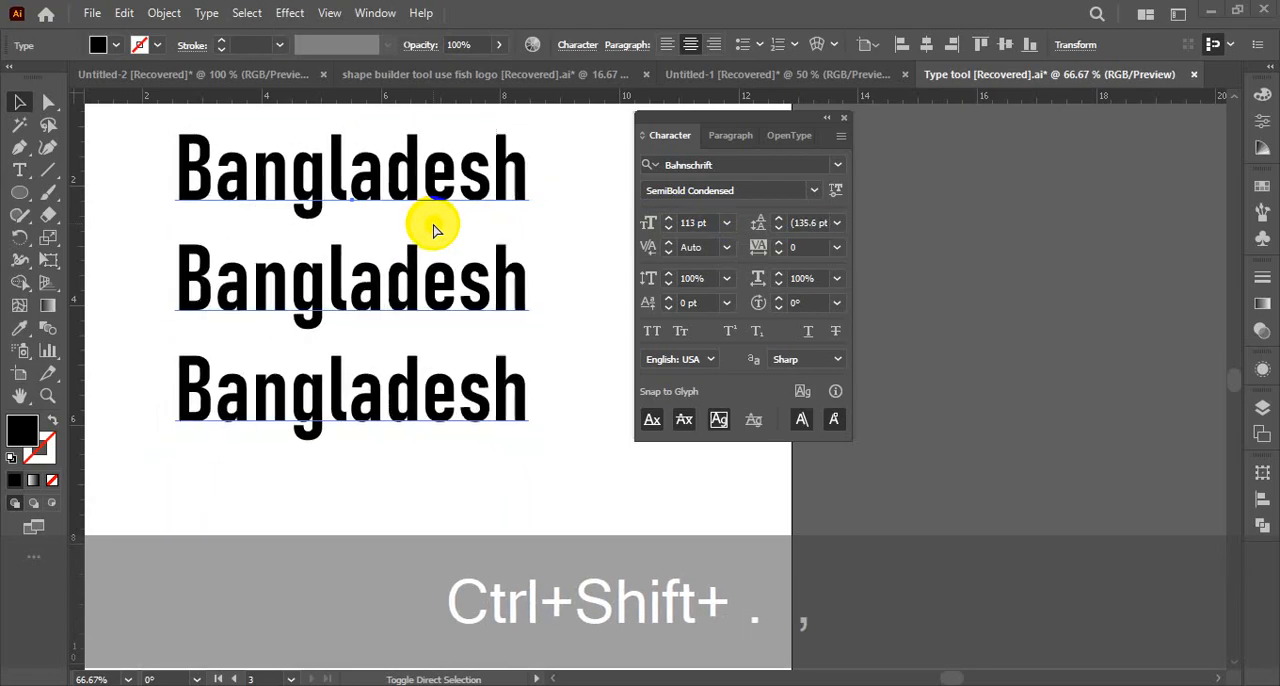
Increase the font size of the Bangladesh text incrementally to 115 pt
{"action": "key", "text": "ctrl+shift+period"}
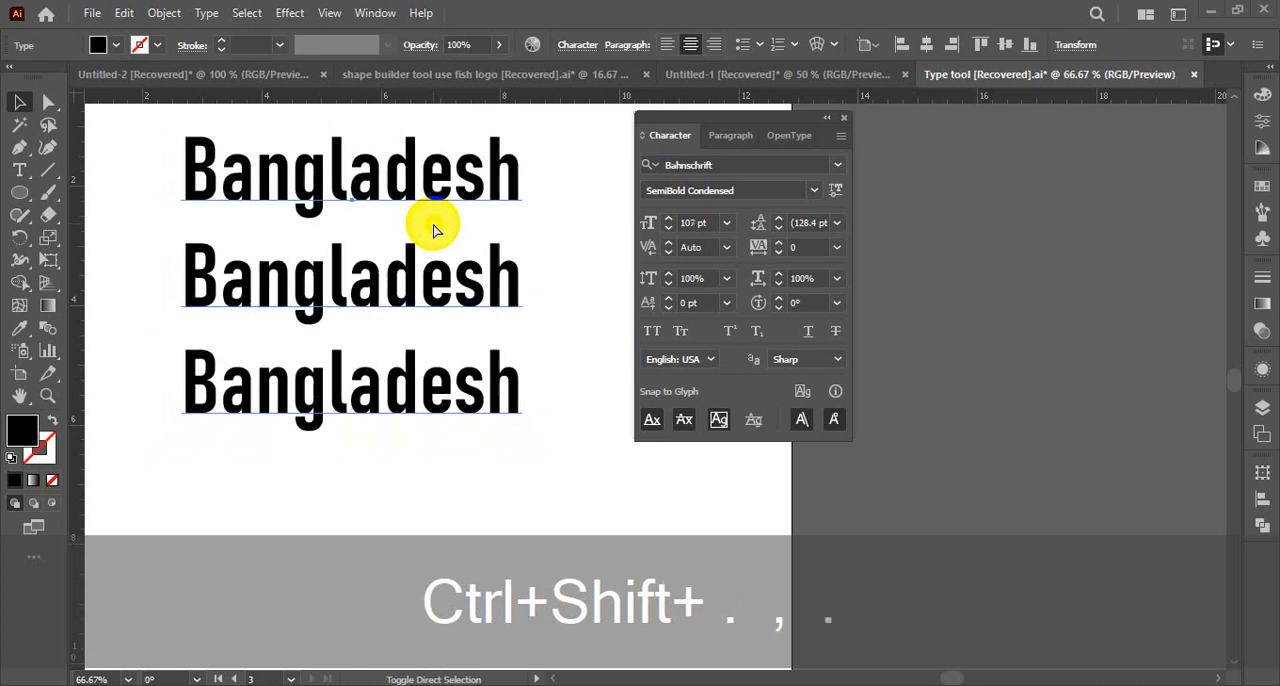
{"action": "key", "text": "ctrl+shift+period"}
{"action": "key", "text": "ctrl+shift+period"}
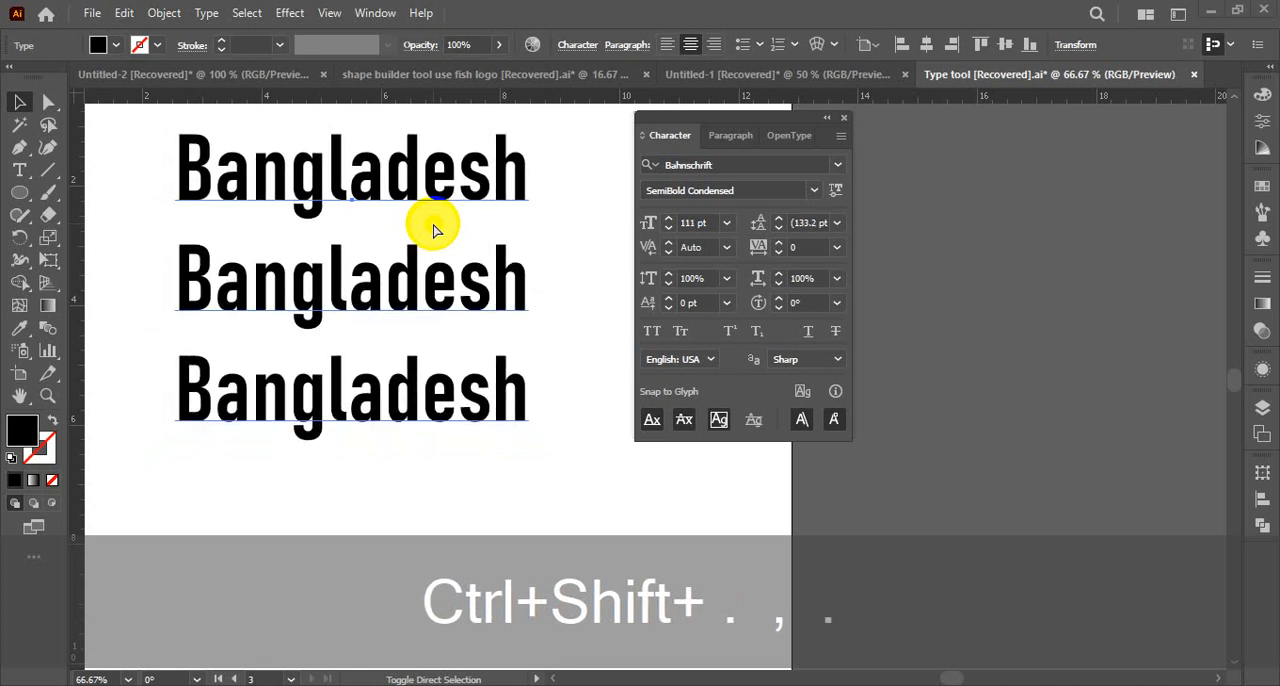
{"action": "key", "text": "ctrl+shift+period"}
{"action": "key", "text": "ctrl+shift+period"}
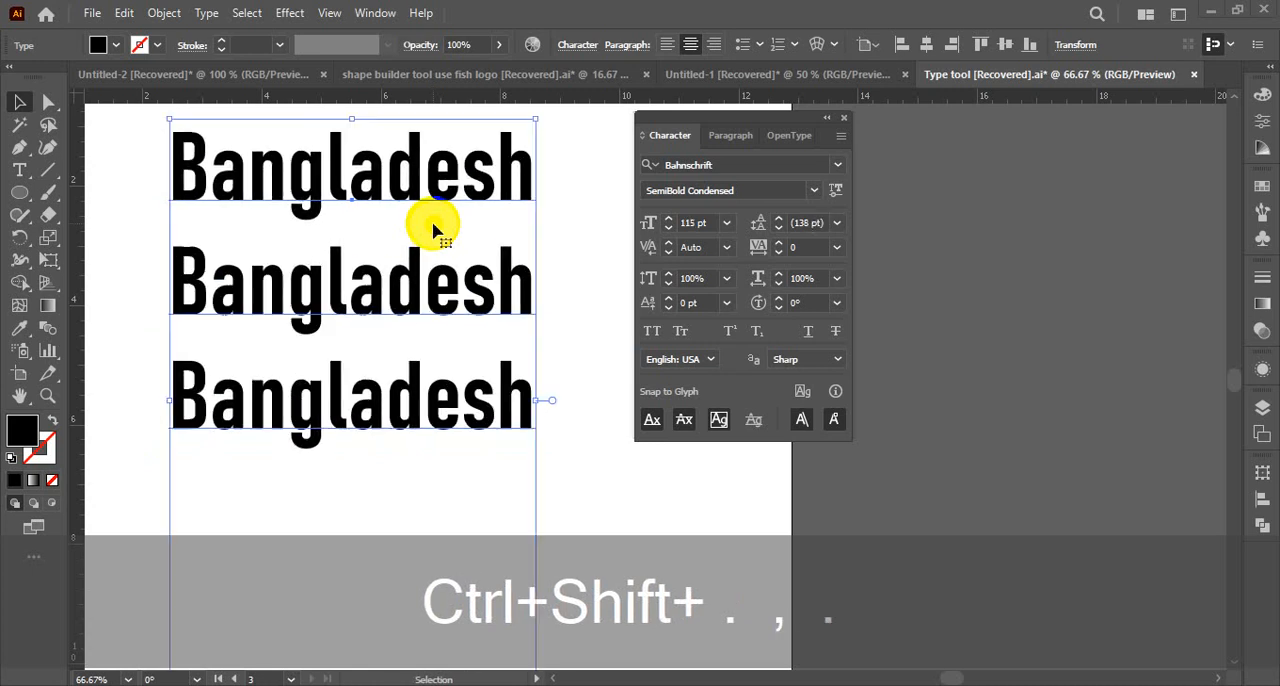
Select all the text in the Bangladesh text box with the Type tool
{"action": "key", "text": "ctrl+shift+bracketright"}
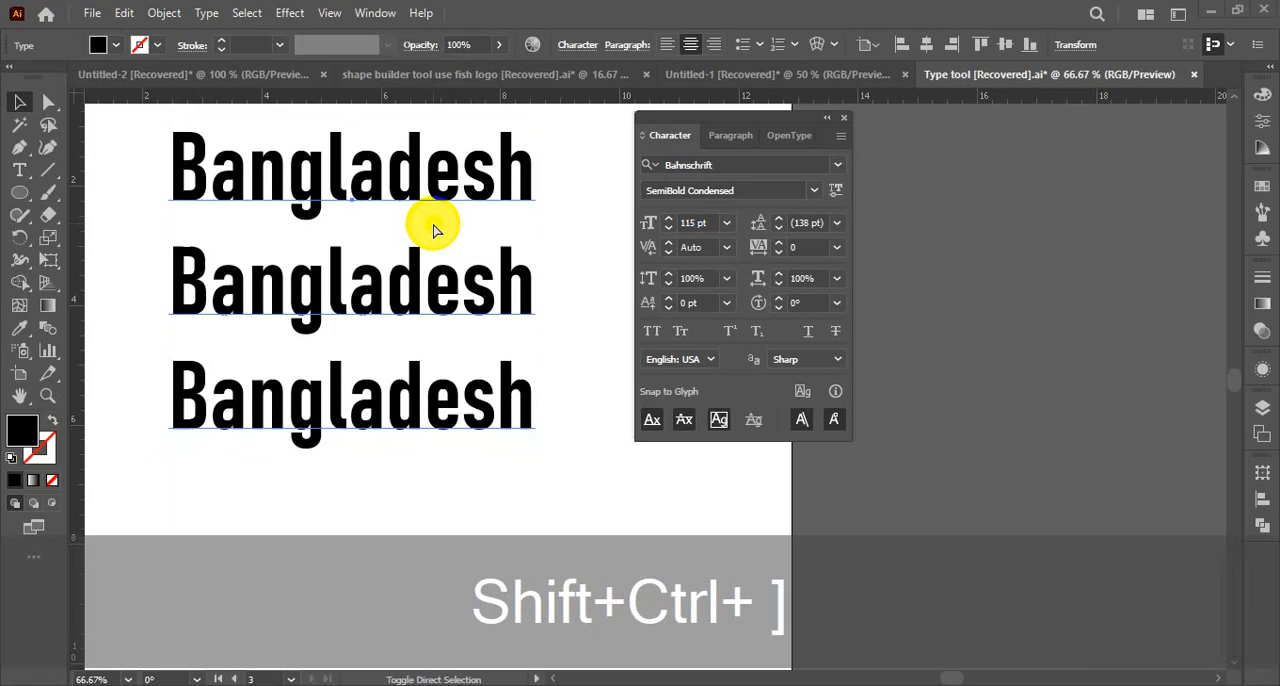
{"action": "key", "text": "ctrl+shift+bracketright"}
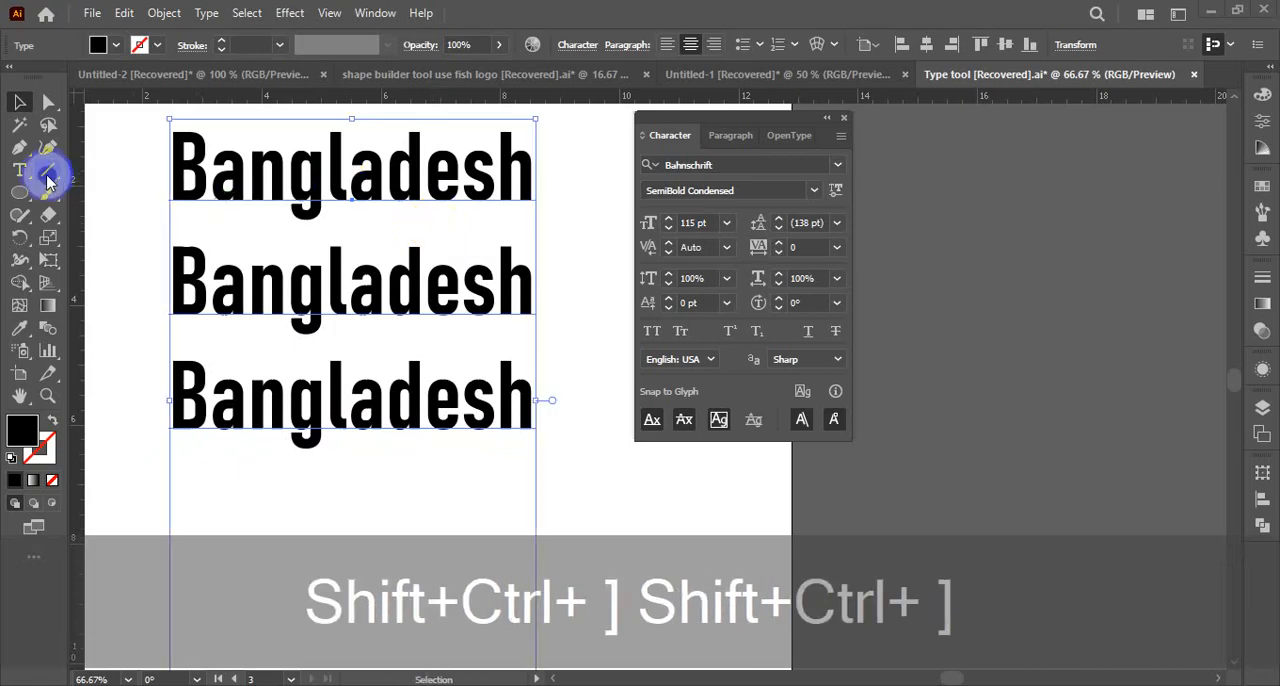
{"action": "left_click", "coordinate": [20, 171]}
{"action": "left_click", "coordinate": [305, 299]}
{"action": "key", "text": "ctrl+a"}
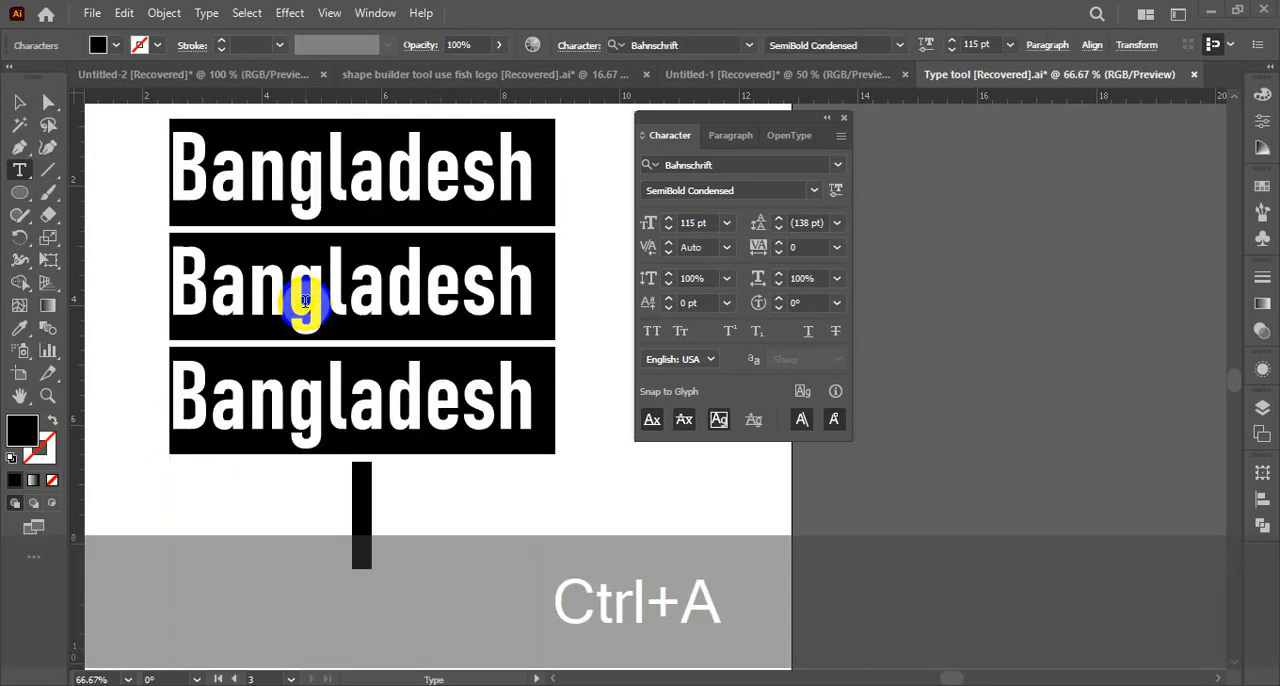
Widen the selected text's tracking to 60 and reset the tracking to 0
{"action": "key", "text": "ctrl+shift+bracketright"}
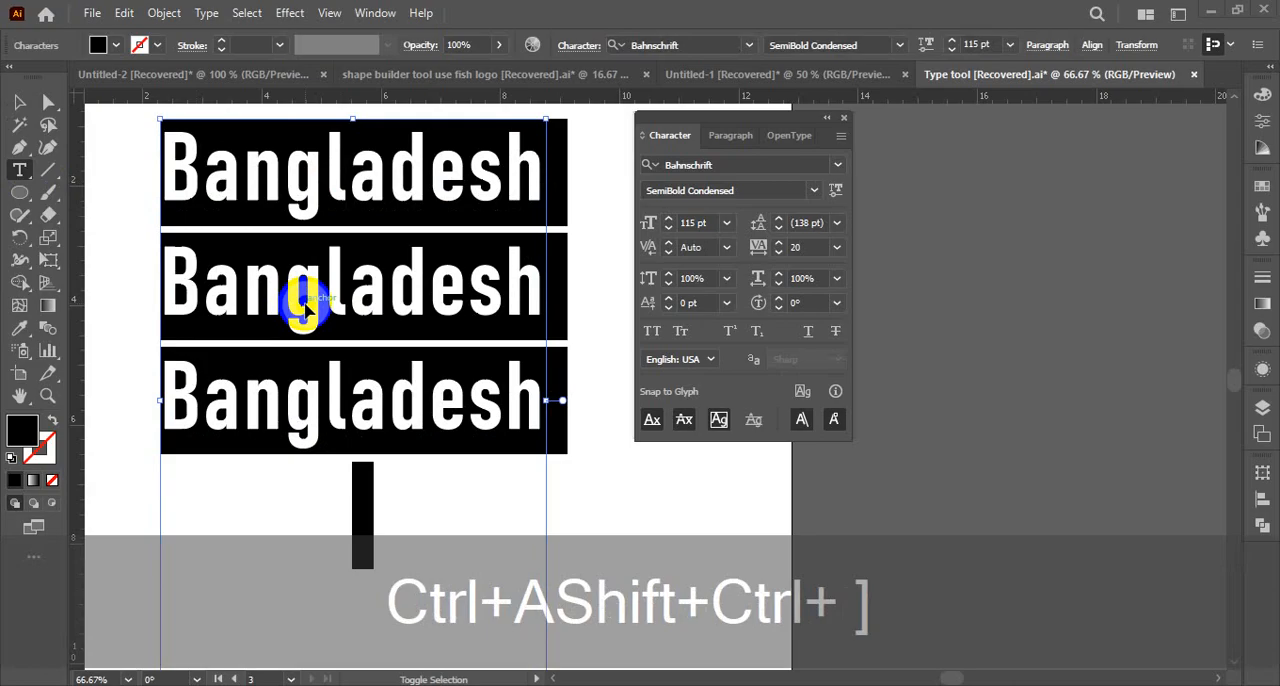
{"action": "key", "text": "ctrl+bracketright"}
{"action": "key", "text": "shift+bracketright"}
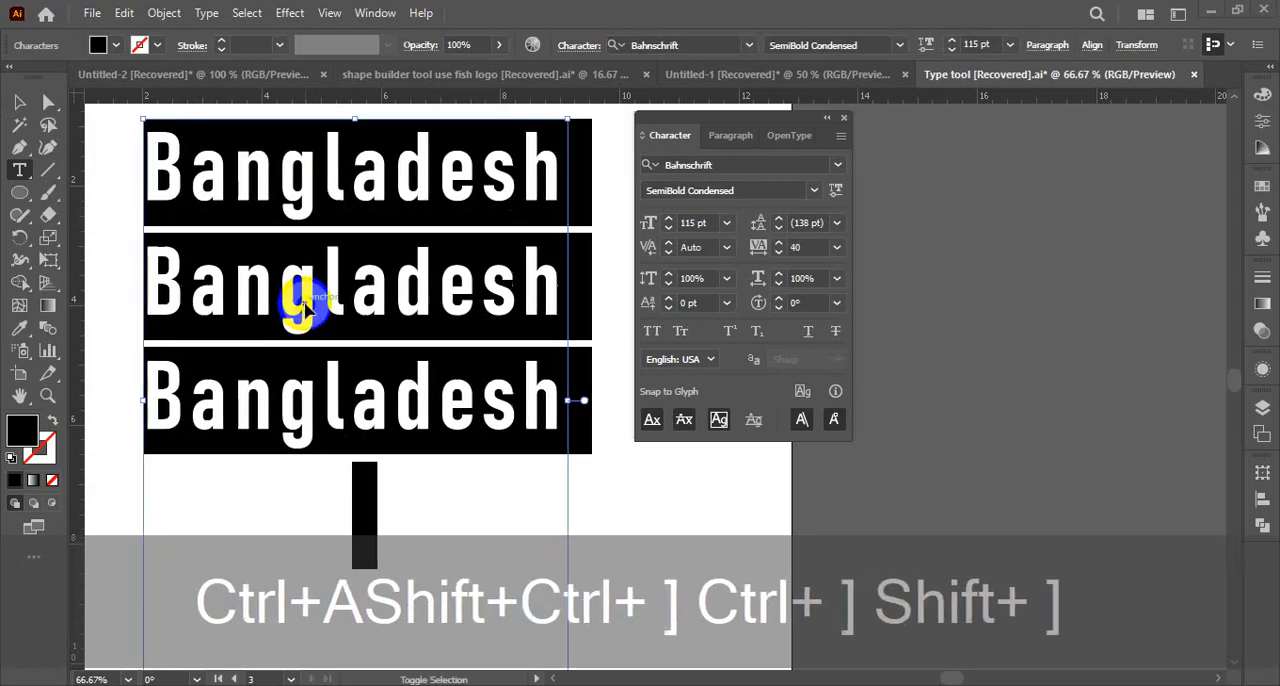
{"action": "left_click", "coordinate": [300, 305], "text": "ctrl+shift"}
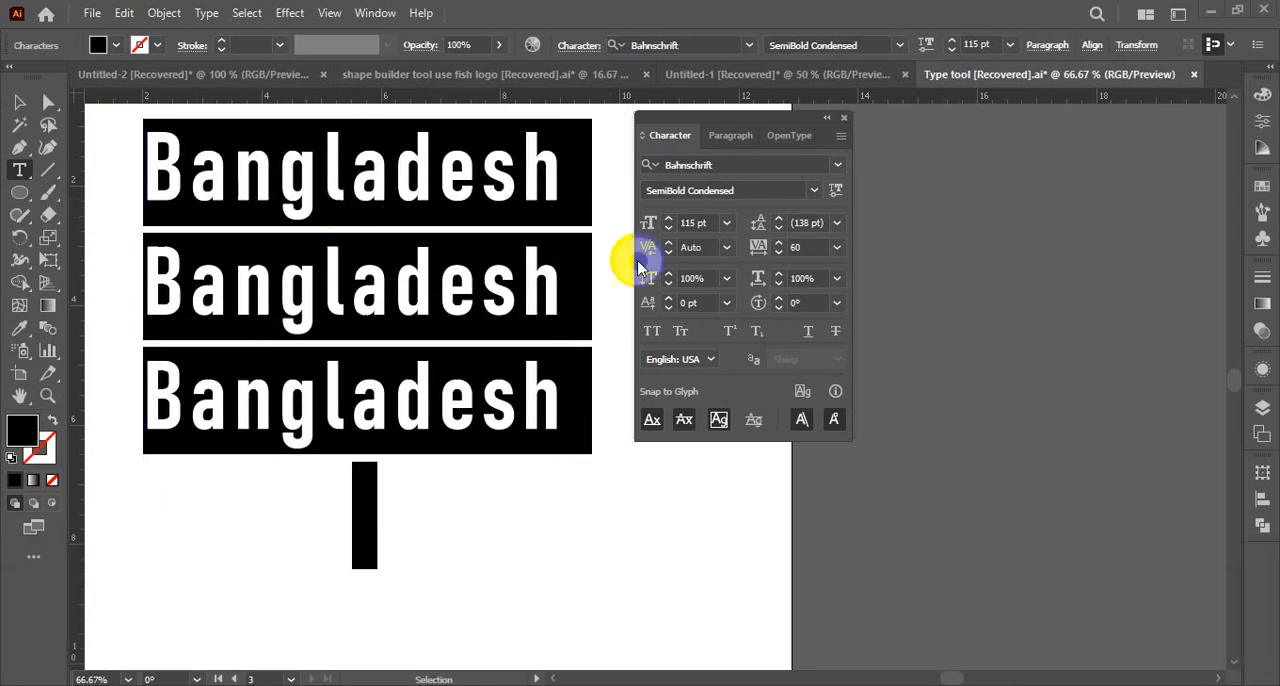
{"action": "left_click", "coordinate": [836, 247]}
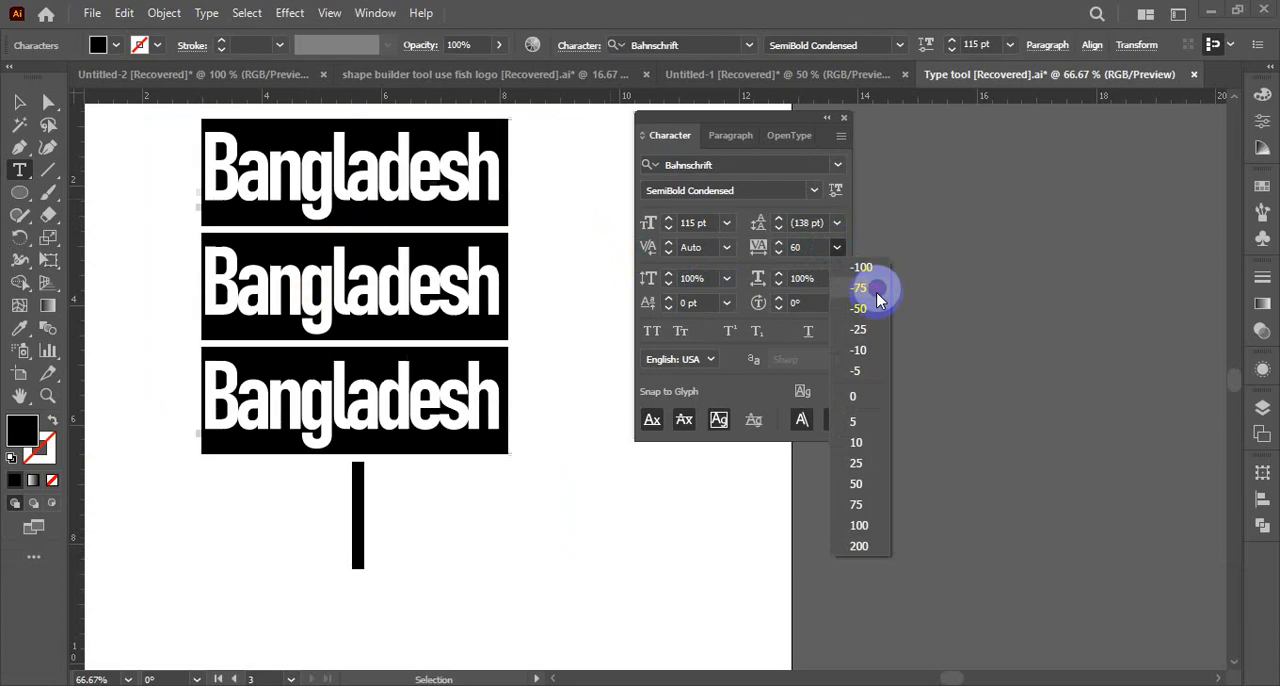
{"action": "left_click", "coordinate": [853, 400]}
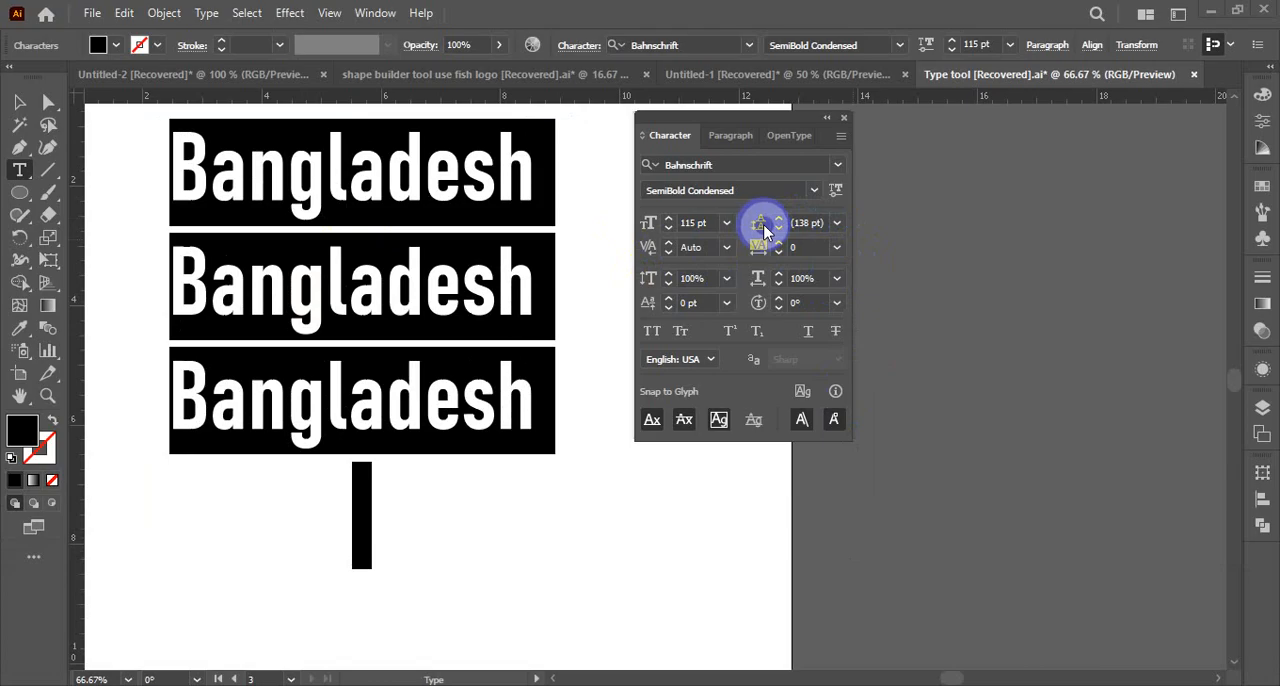
Set the selected Bangladesh text's leading to Auto and increase it incrementally to 173 pt and beyond
{"action": "left_click", "coordinate": [836, 223]}
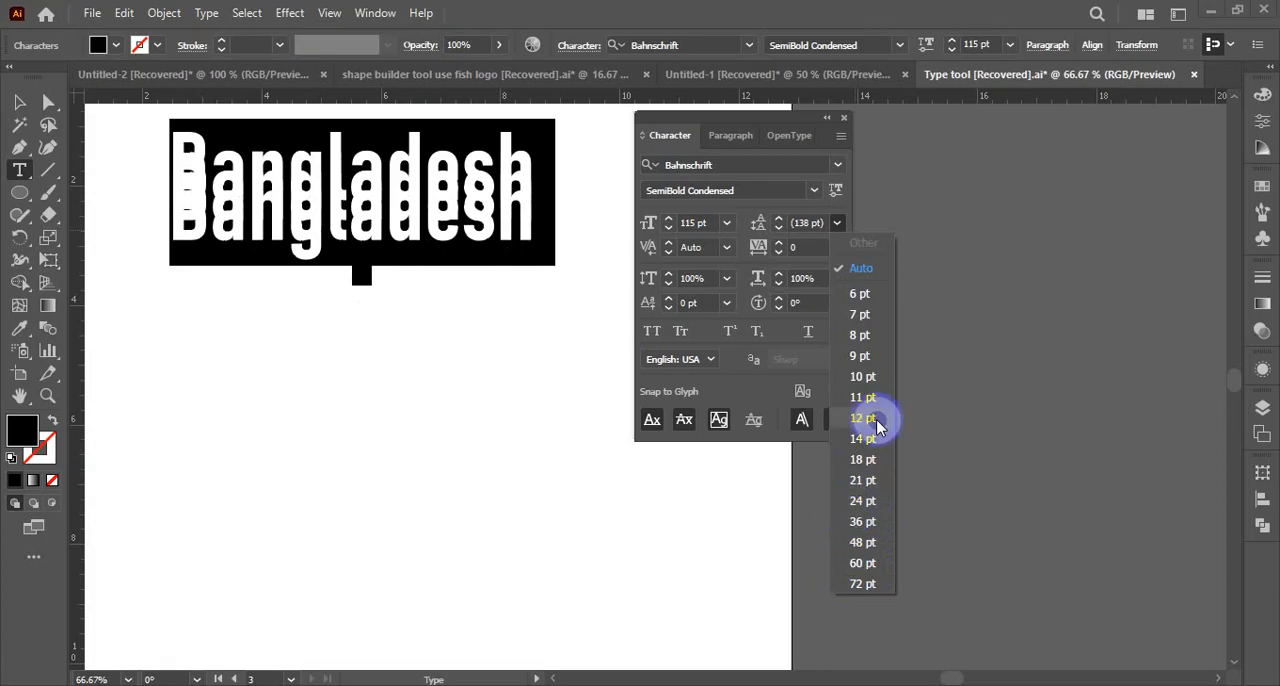
{"action": "left_click", "coordinate": [864, 272]}
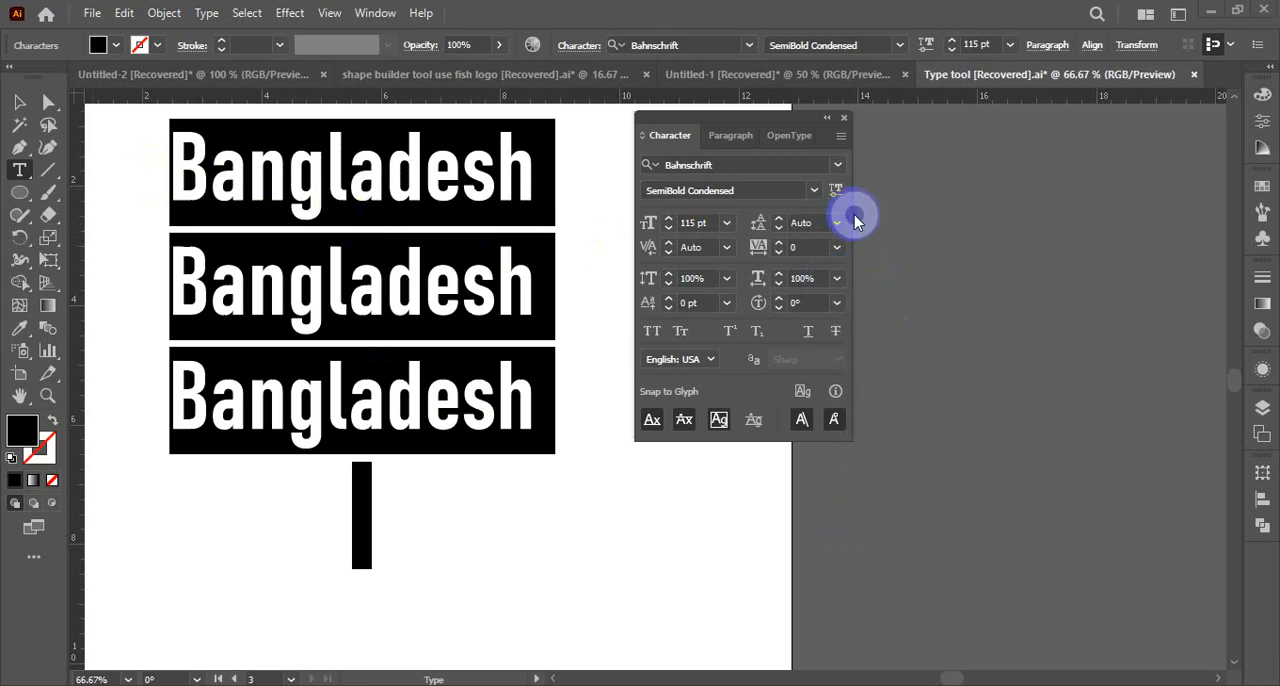
{"action": "left_click", "coordinate": [757, 232]}
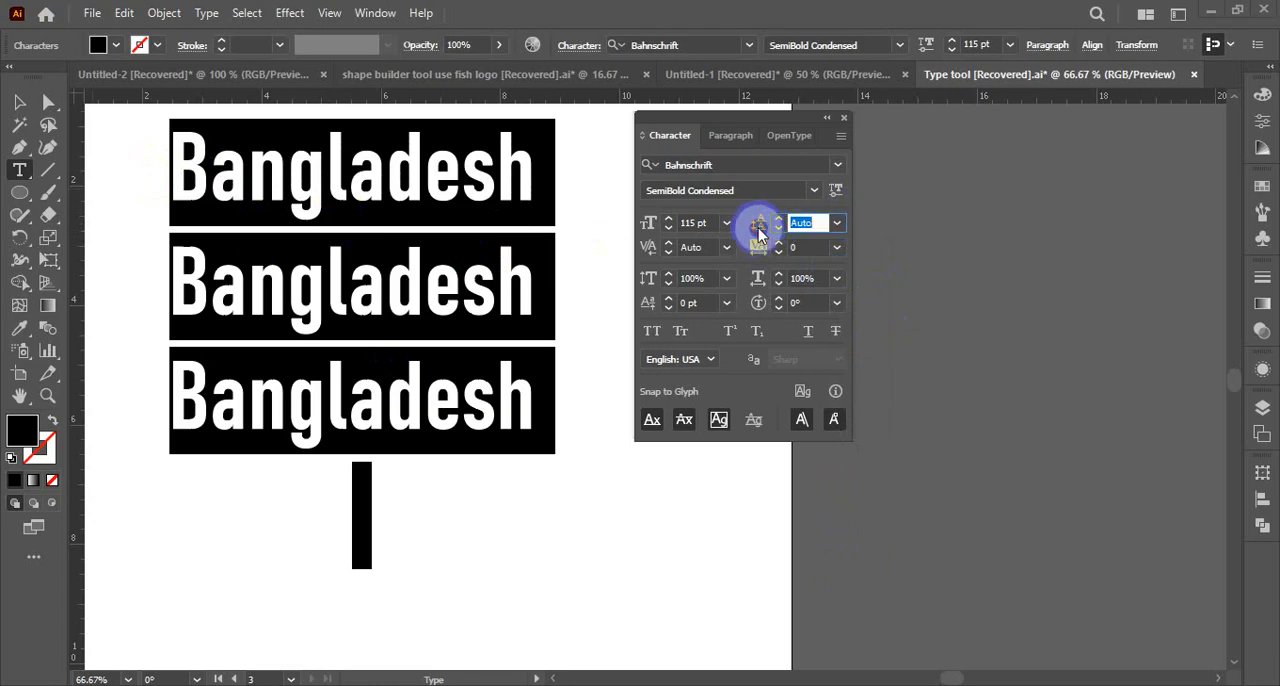
{"action": "key", "text": "Up"}
{"action": "key", "text": "Up"}
{"action": "key", "text": "Up"}
{"action": "key", "text": "Up"}
{"action": "key", "text": "Up"}
{"action": "key", "text": "Up"}
{"action": "key", "text": "Up"}
{"action": "key", "text": "Up"}
{"action": "key", "text": "Up"}
{"action": "key", "text": "Up"}
{"action": "key", "text": "Up"}
{"action": "key", "text": "Up"}
{"action": "key", "text": "Up"}
{"action": "key", "text": "Up"}
{"action": "key", "text": "Up"}
{"action": "key", "text": "Up"}
{"action": "key", "text": "Up"}
{"action": "key", "text": "Up"}
{"action": "key", "text": "Up"}
{"action": "key", "text": "Up"}
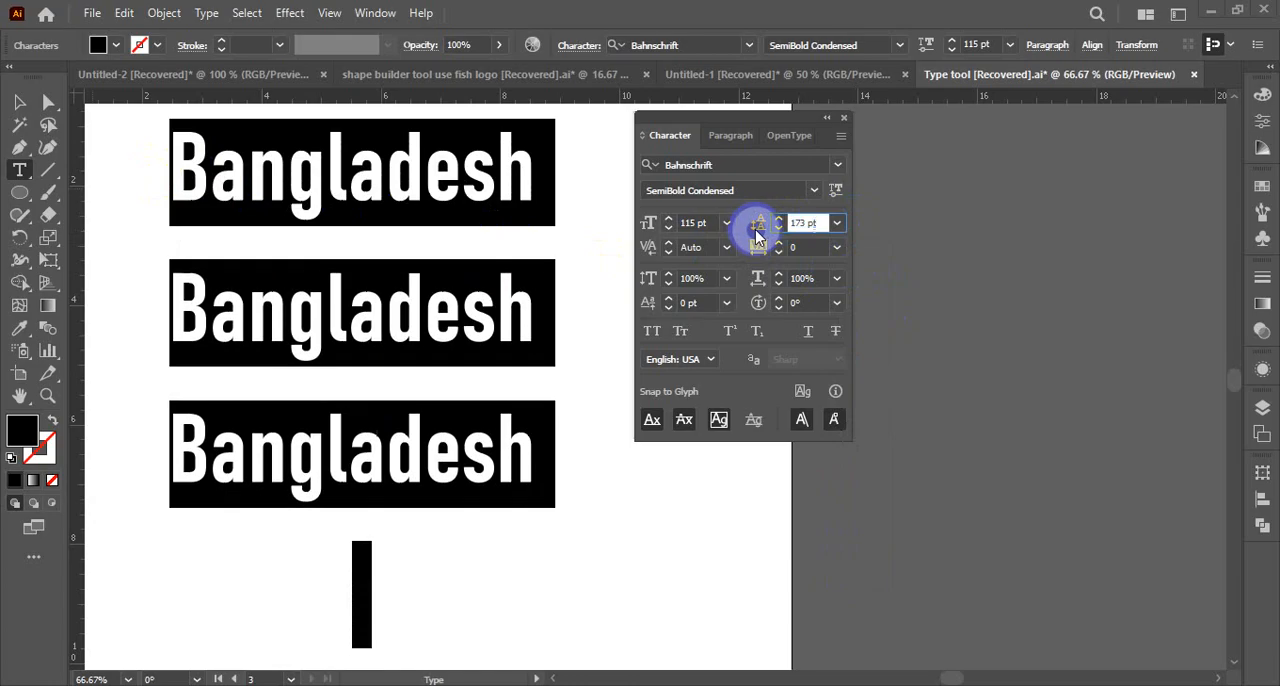
{"action": "key", "text": "Up"}
{"action": "key", "text": "Up"}
{"action": "key", "text": "Up"}
{"action": "key", "text": "Up"}
{"action": "key", "text": "Up"}
{"action": "key", "text": "Up"}
{"action": "key", "text": "Up"}
Reduce the selected text's leading incrementally to 105 pt and select the Bangladesh text box as an object
{"action": "key", "text": "Down"}
{"action": "key", "text": "Down"}
{"action": "key", "text": "Down"}
{"action": "key", "text": "Down"}
{"action": "key", "text": "Down"}
{"action": "key", "text": "Down"}
{"action": "key", "text": "Down"}
{"action": "key", "text": "Down"}
{"action": "key", "text": "Down"}
{"action": "key", "text": "Down"}
{"action": "key", "text": "Down"}
{"action": "key", "text": "Down"}
{"action": "key", "text": "Down"}
{"action": "key", "text": "Down"}
{"action": "key", "text": "Down"}
{"action": "key", "text": "Down"}
{"action": "key", "text": "Down"}
{"action": "key", "text": "Down"}
{"action": "key", "text": "Down"}
{"action": "key", "text": "Down"}
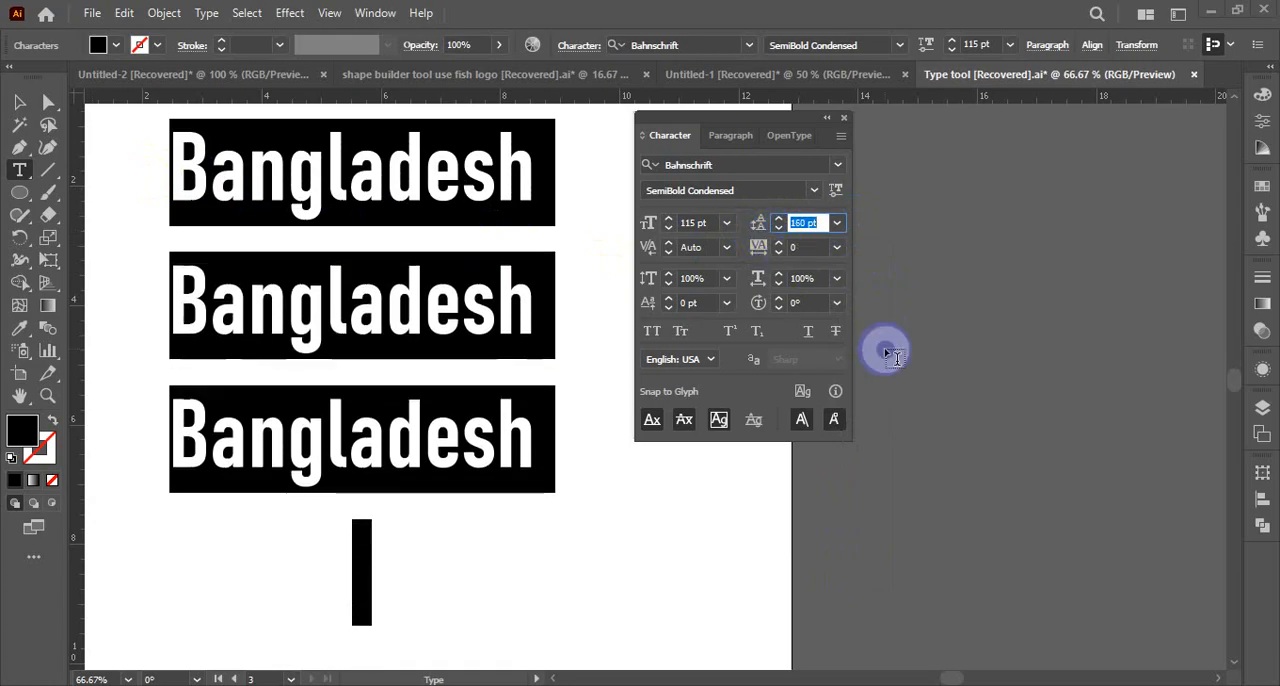
{"action": "key", "text": "Down"}
{"action": "key", "text": "Down"}
{"action": "key", "text": "Down"}
{"action": "key", "text": "Down"}
{"action": "key", "text": "Down"}
{"action": "key", "text": "Down"}
{"action": "key", "text": "Down"}
{"action": "key", "text": "Down"}
{"action": "key", "text": "Down"}
{"action": "key", "text": "Down"}
{"action": "key", "text": "Down"}
{"action": "key", "text": "Down"}
{"action": "key", "text": "Down"}
{"action": "key", "text": "Down"}
{"action": "key", "text": "Down"}
{"action": "key", "text": "Down"}
{"action": "key", "text": "Down"}
{"action": "key", "text": "Down"}
{"action": "key", "text": "Down"}
{"action": "key", "text": "Down"}
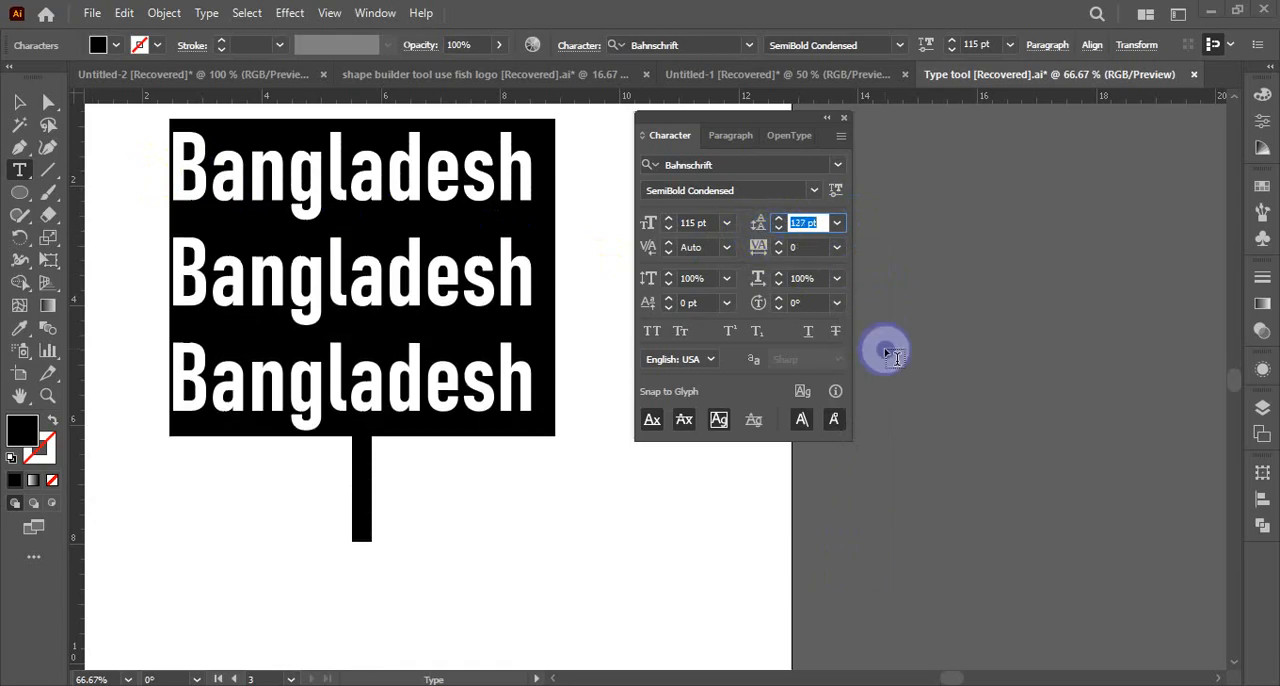
{"action": "key", "text": "Down"}
{"action": "key", "text": "Down"}
{"action": "key", "text": "Down"}
{"action": "key", "text": "Down"}
{"action": "key", "text": "Down"}
{"action": "key", "text": "Down"}
{"action": "key", "text": "Down"}
{"action": "key", "text": "Down"}
{"action": "key", "text": "Down"}
{"action": "key", "text": "Down"}
{"action": "key", "text": "Down"}
{"action": "key", "text": "Down"}
{"action": "key", "text": "Down"}
{"action": "key", "text": "Down"}
{"action": "key", "text": "Down"}
{"action": "key", "text": "Down"}
{"action": "key", "text": "Down"}
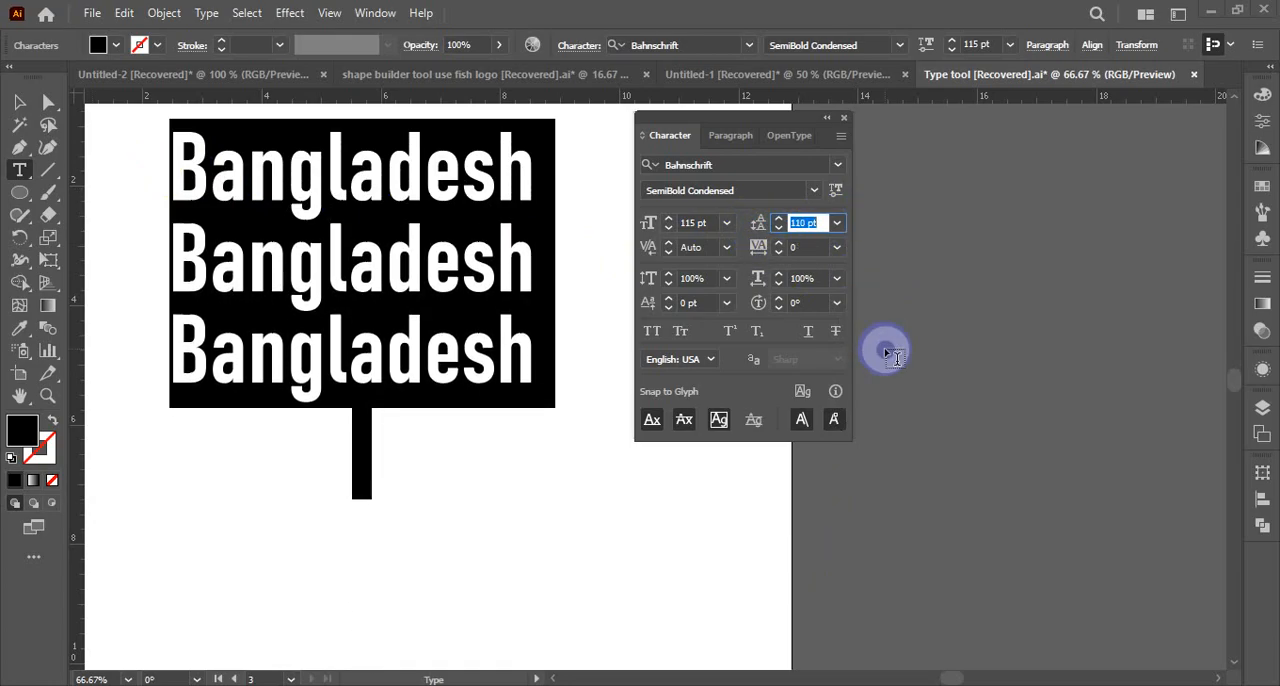
{"action": "key", "text": "Down"}
{"action": "key", "text": "Down"}
{"action": "key", "text": "Down"}
{"action": "key", "text": "Down"}
{"action": "key", "text": "Down"}
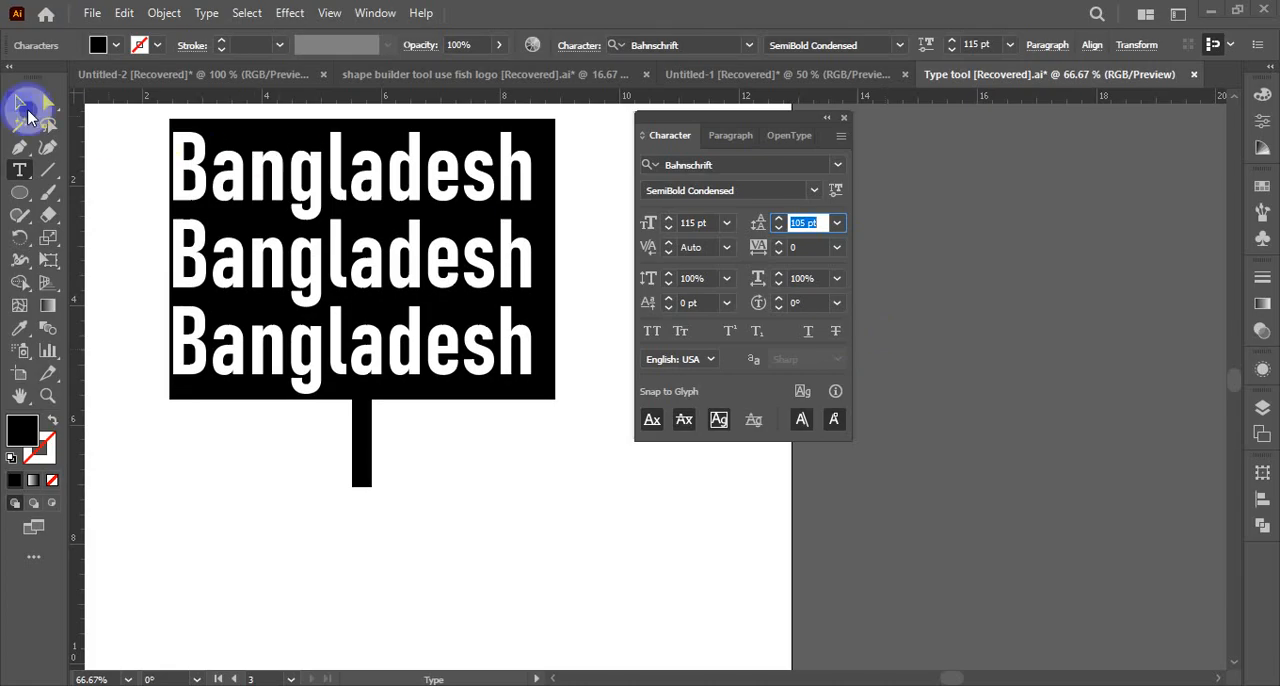
{"action": "left_click", "coordinate": [20, 103]}
{"action": "left_click", "coordinate": [287, 247]}
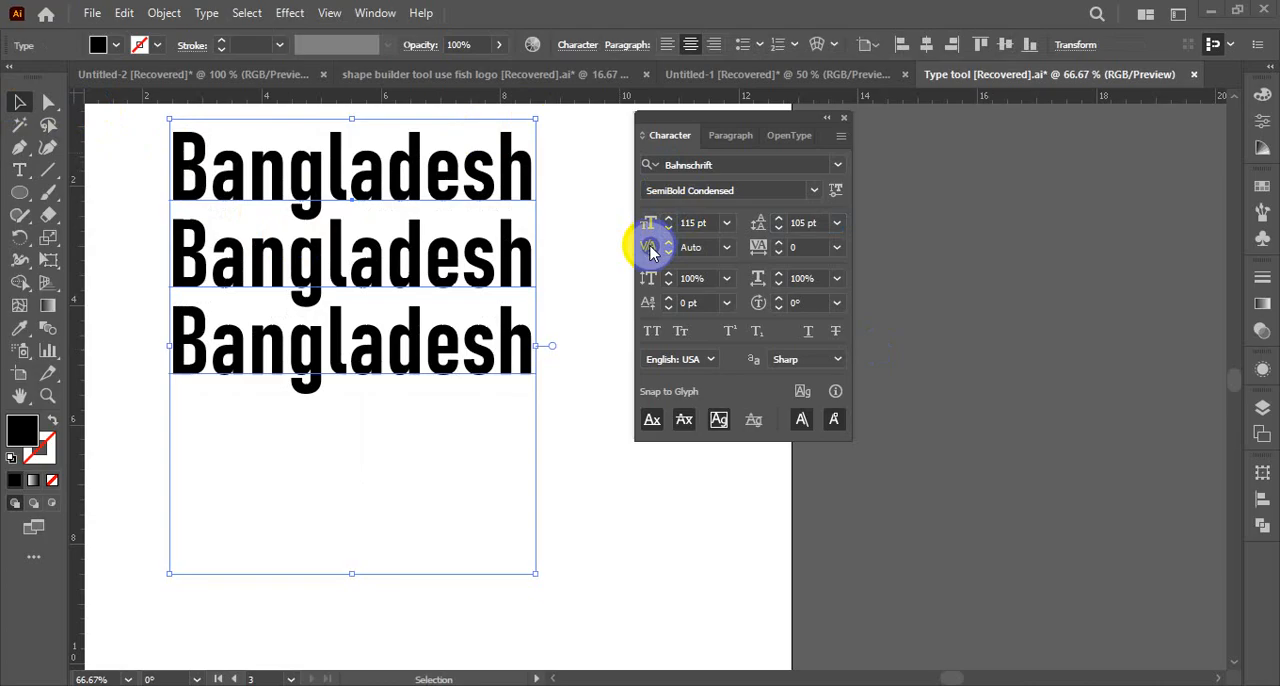
Select the letters after the B in the first Bangladesh line and place the text cursor between B and a
{"action": "left_click", "coordinate": [571, 263]}
{"action": "left_click", "coordinate": [523, 243]}
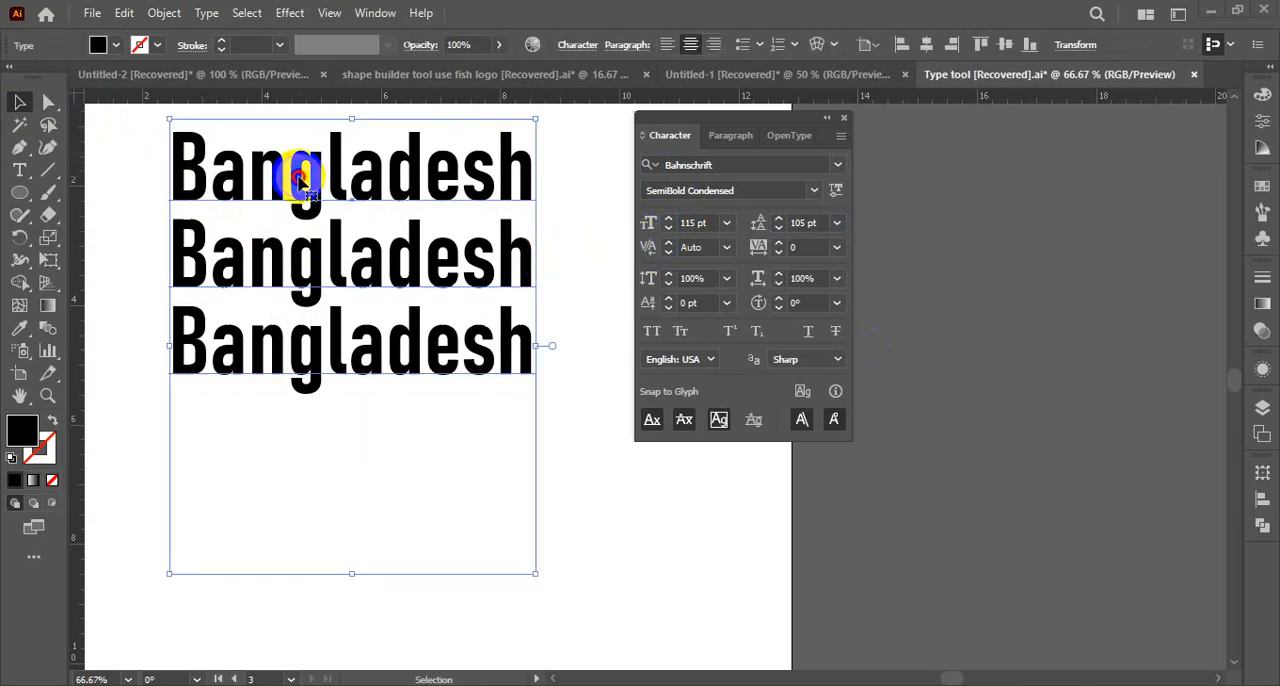
{"action": "double_click", "coordinate": [214, 175]}
{"action": "left_click_drag", "start_coordinate": [214, 175], "coordinate": [623, 180]}
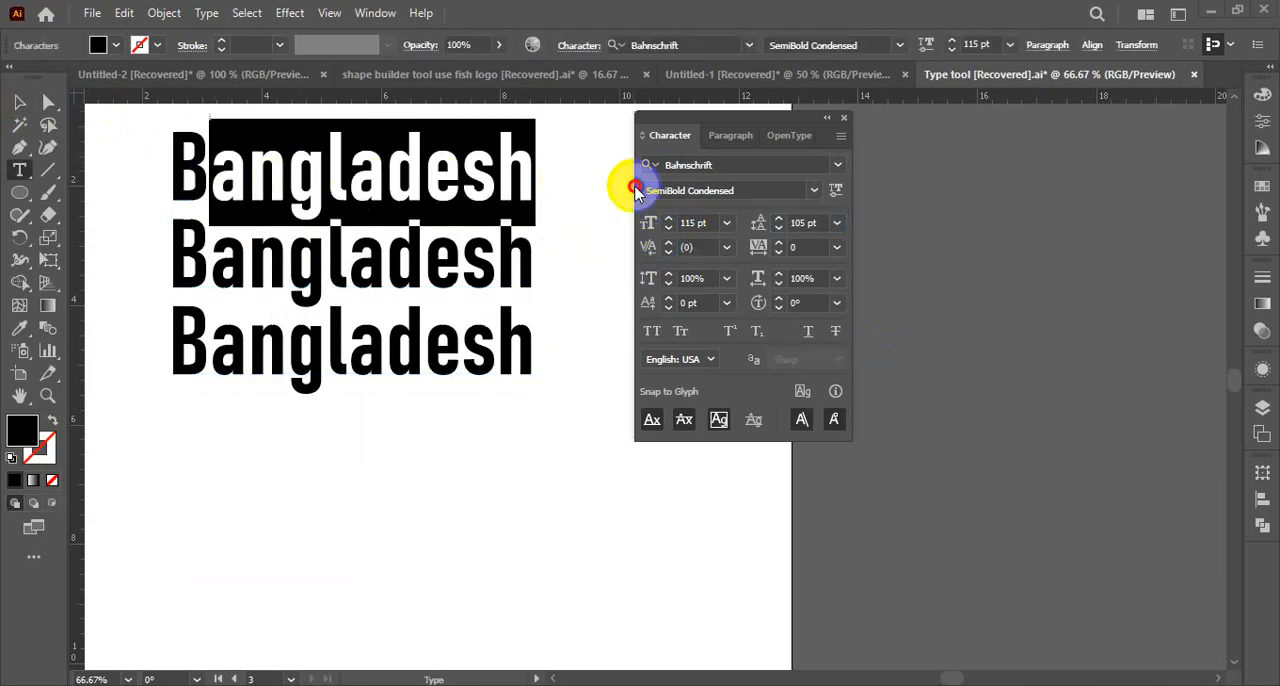
{"action": "left_click", "coordinate": [255, 190]}
{"action": "left_click", "coordinate": [212, 177]}
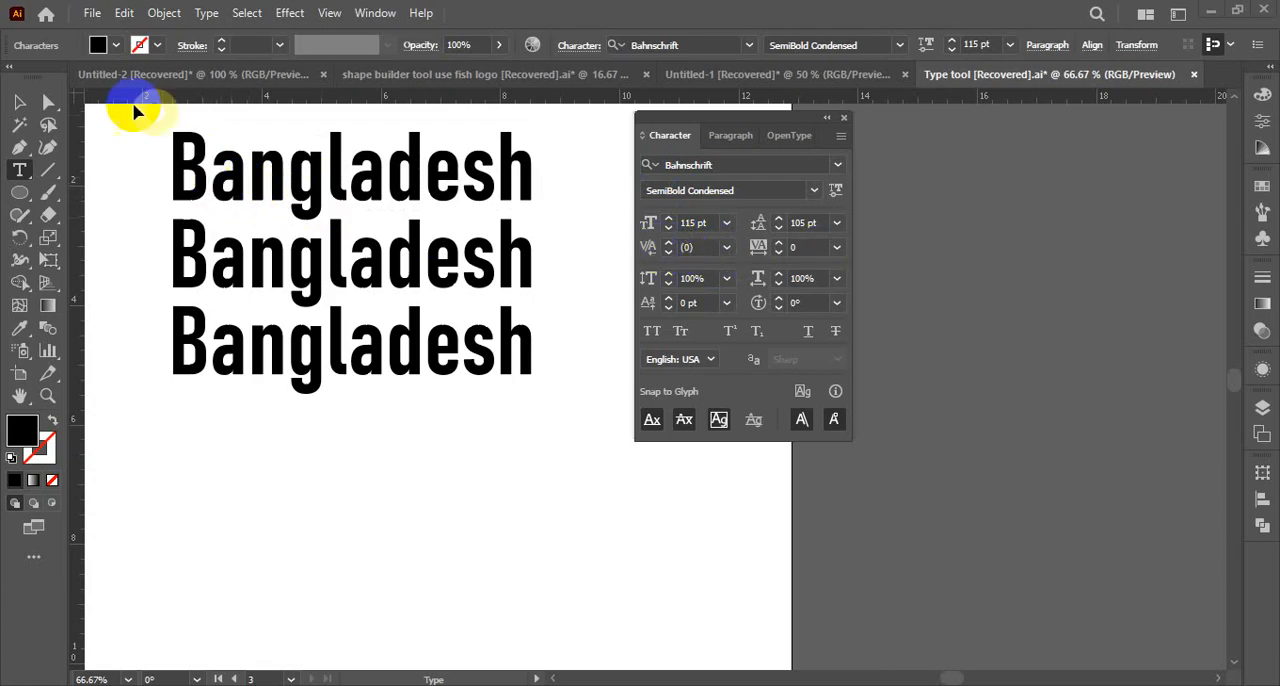
Set the whole text box's kerning to Optical, return it to Auto and deselect the text
{"action": "left_click", "coordinate": [20, 100]}
{"action": "left_click", "coordinate": [357, 194]}
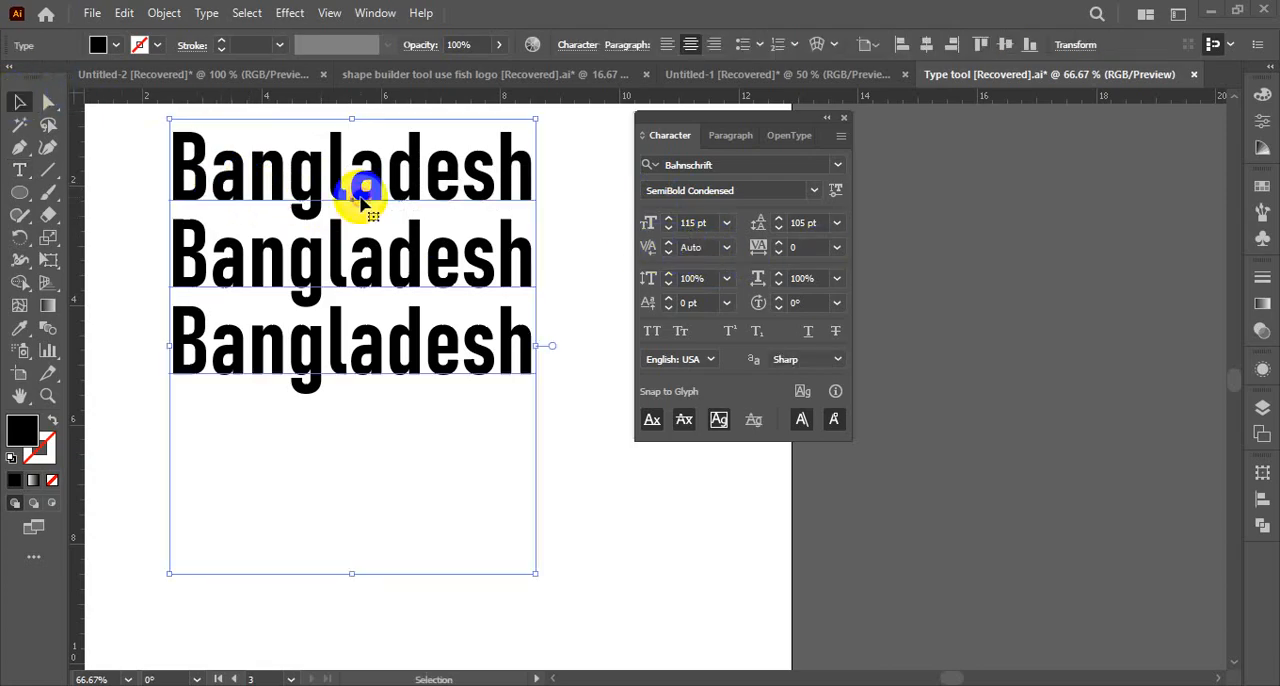
{"action": "left_click", "coordinate": [727, 247]}
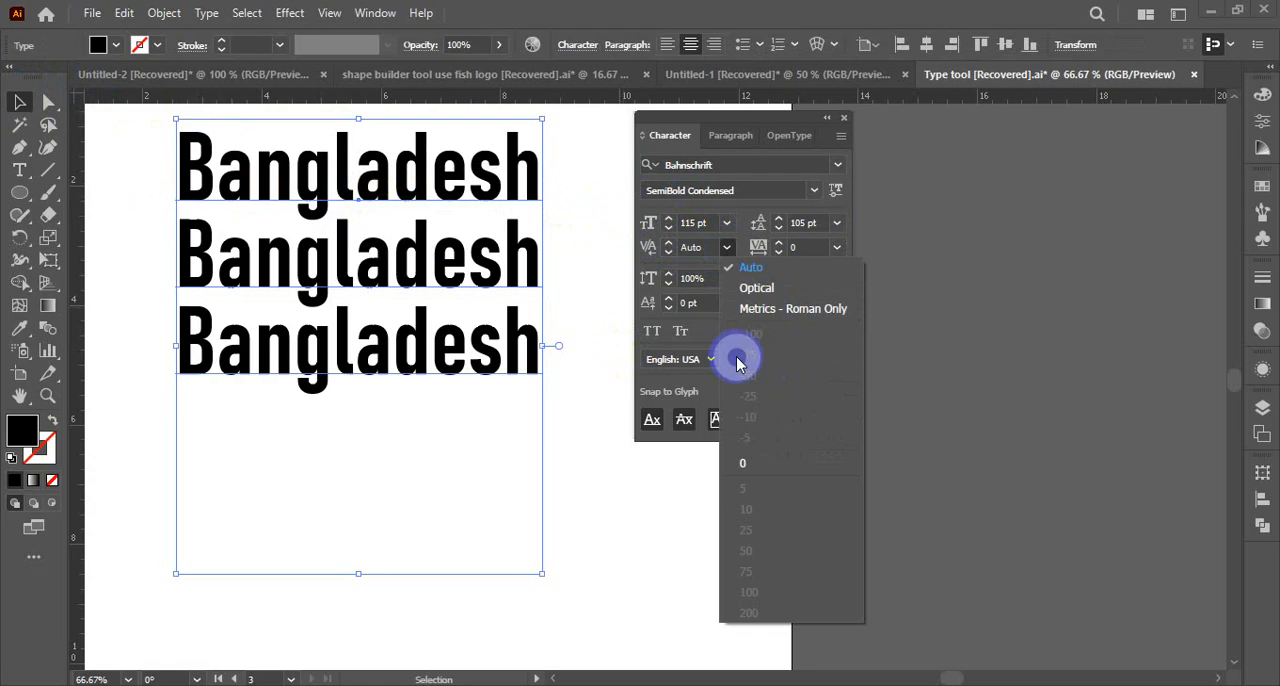
{"action": "left_click", "coordinate": [753, 287]}
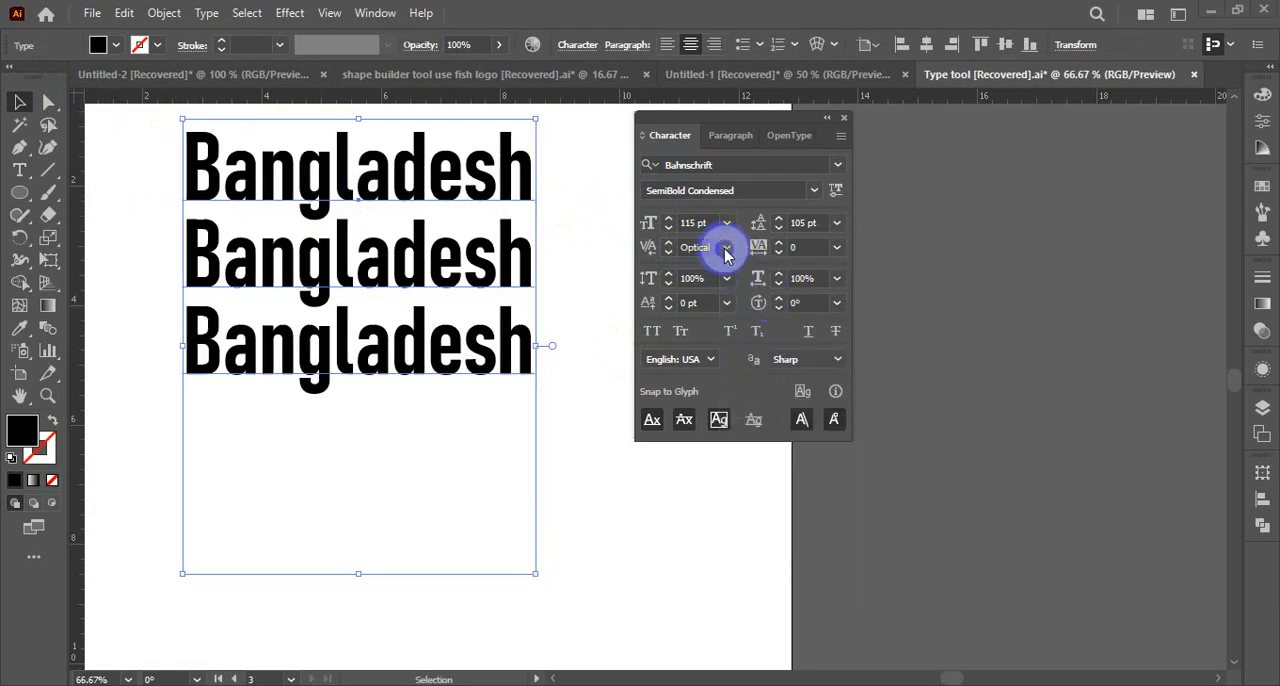
{"action": "left_click", "coordinate": [726, 248]}
{"action": "left_click", "coordinate": [752, 268]}
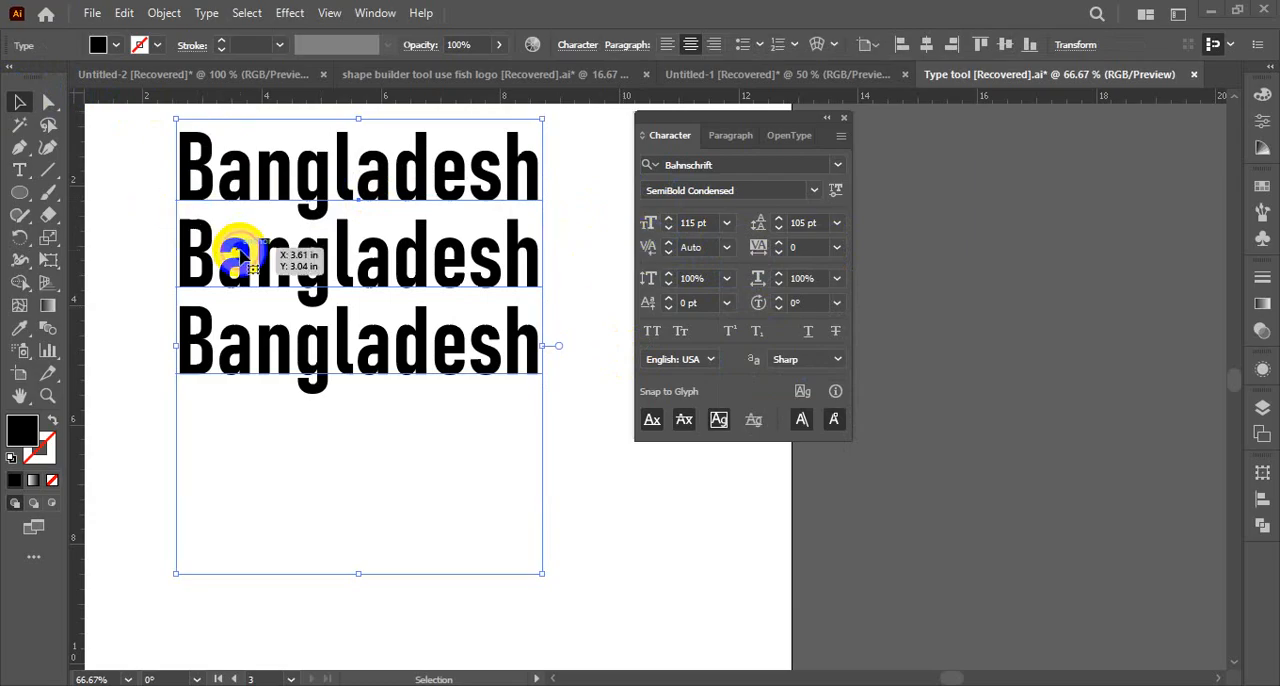
{"action": "left_click", "coordinate": [140, 188]}
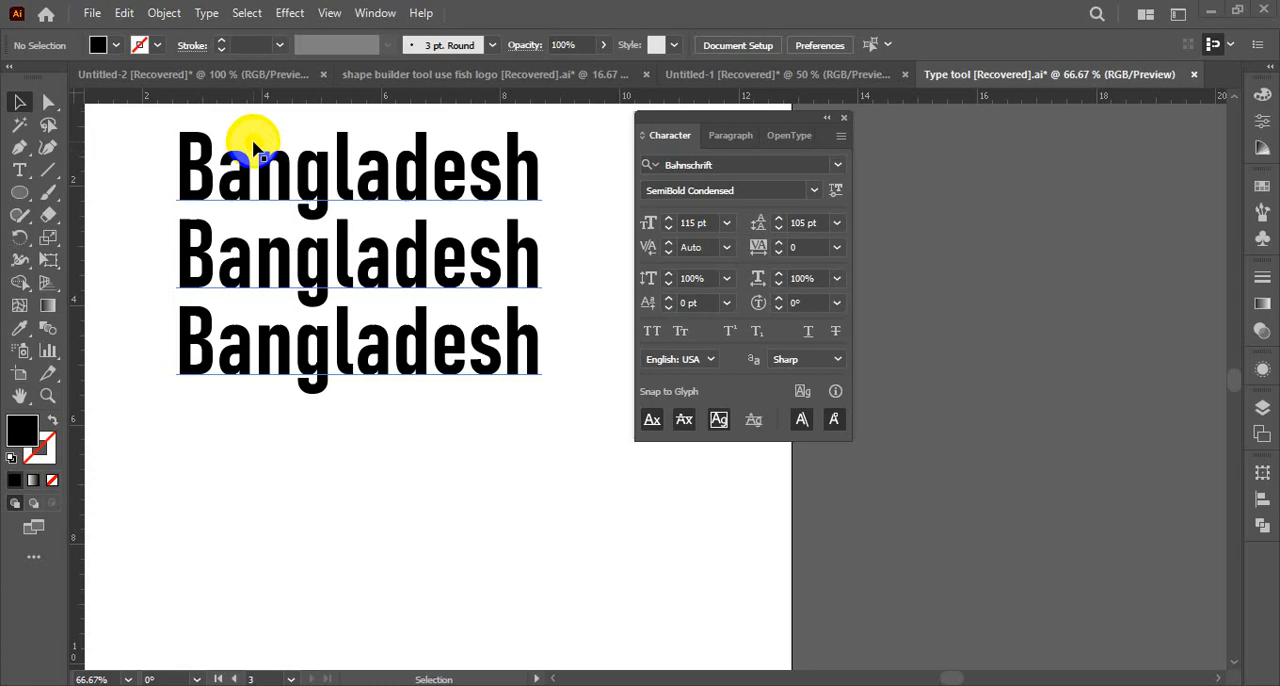
Widen the kerning between B and a in the first Bangladesh line incrementally to 64 and set it to 200
{"action": "left_click_drag", "start_coordinate": [255, 150], "coordinate": [190, 155]}
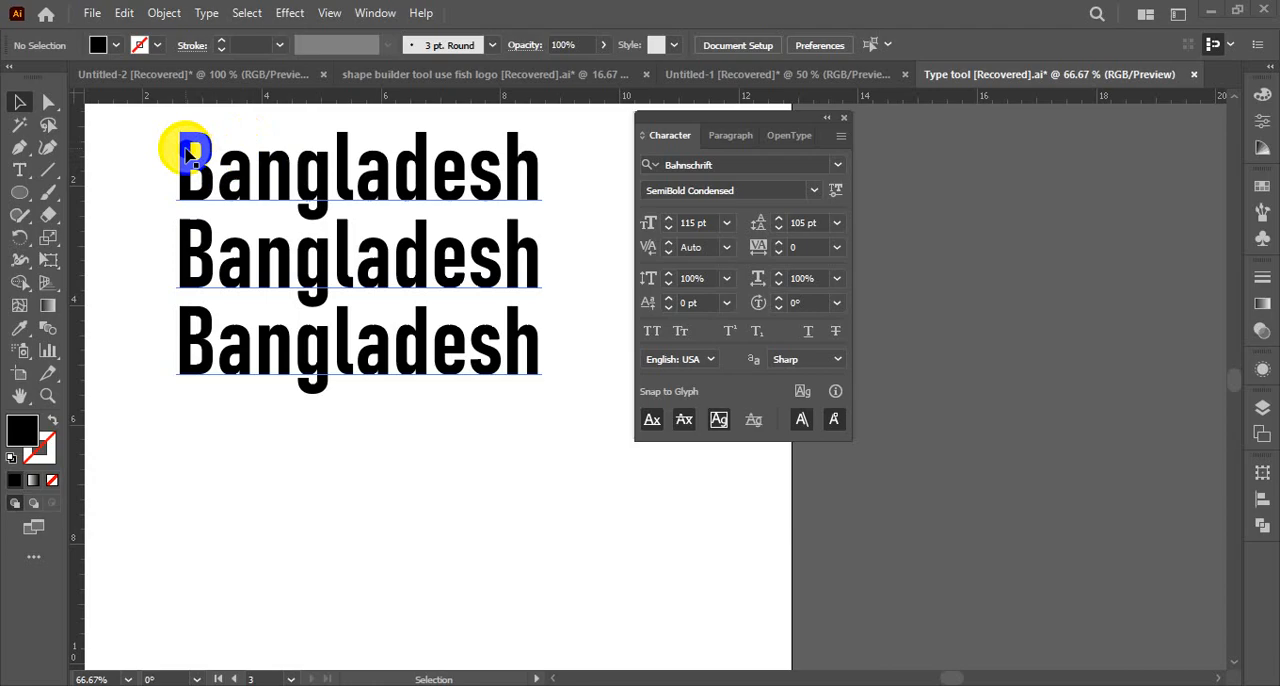
{"action": "left_click", "coordinate": [21, 166]}
{"action": "left_click", "coordinate": [214, 187]}
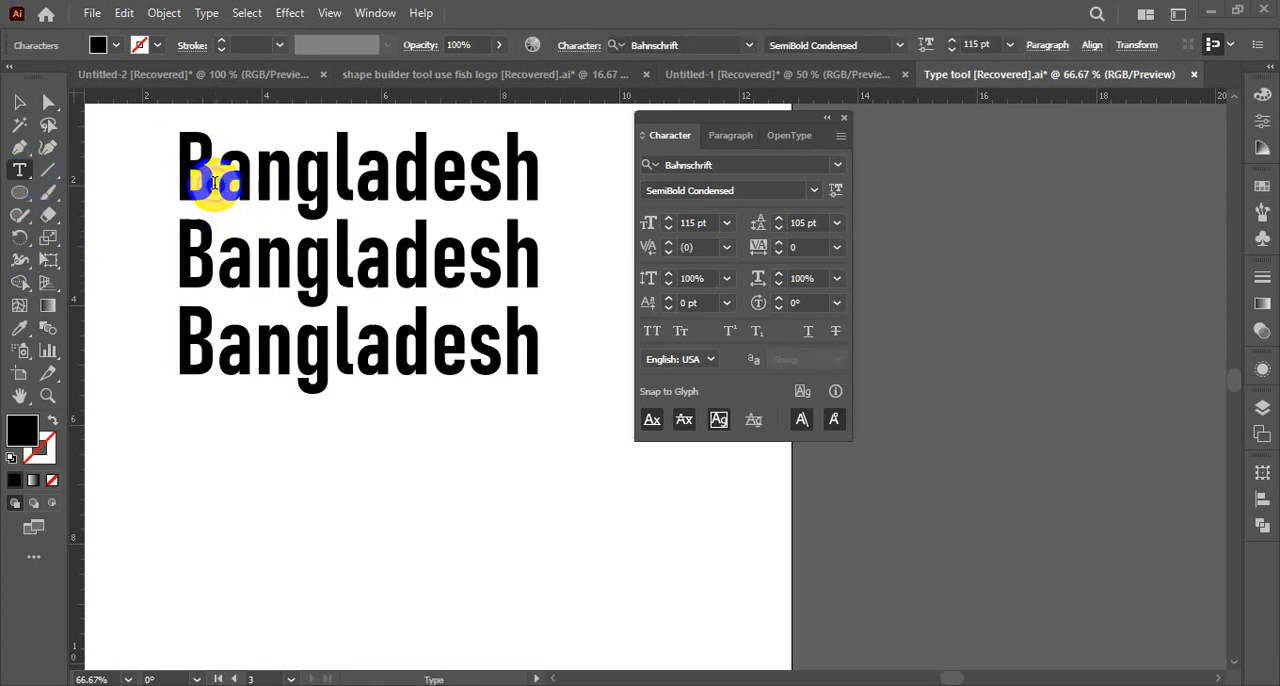
{"action": "left_click", "coordinate": [669, 243]}
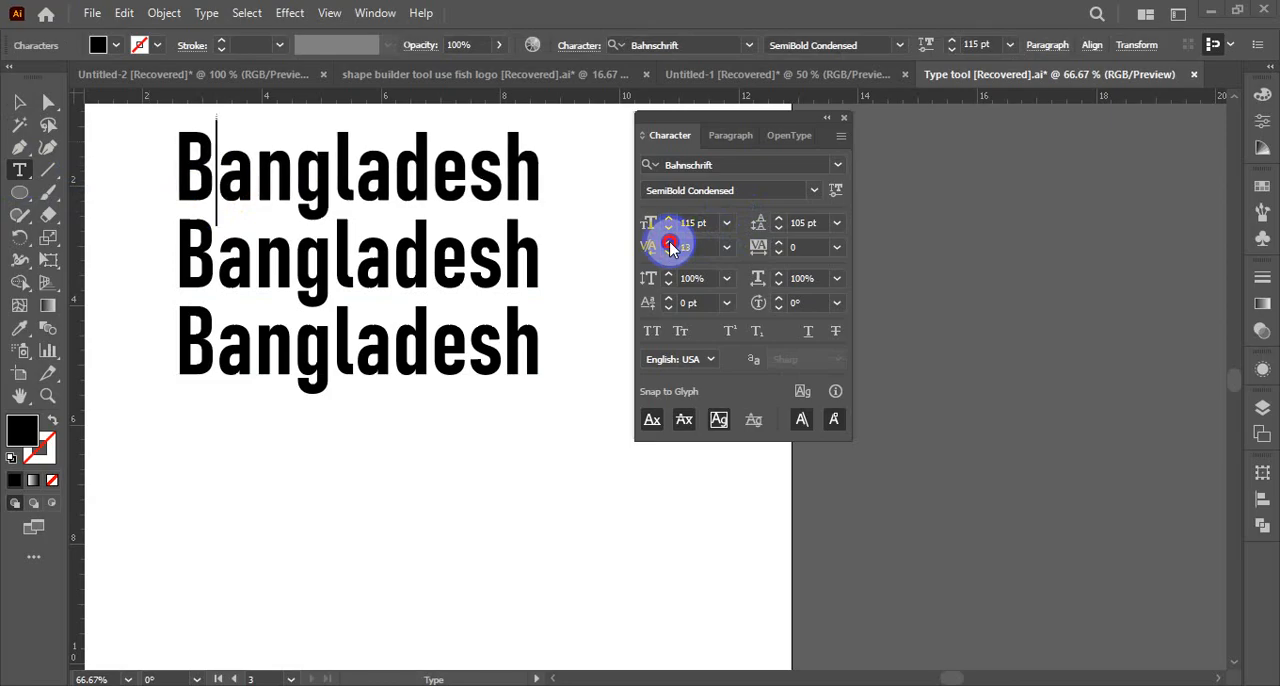
{"action": "left_click", "coordinate": [669, 244]}
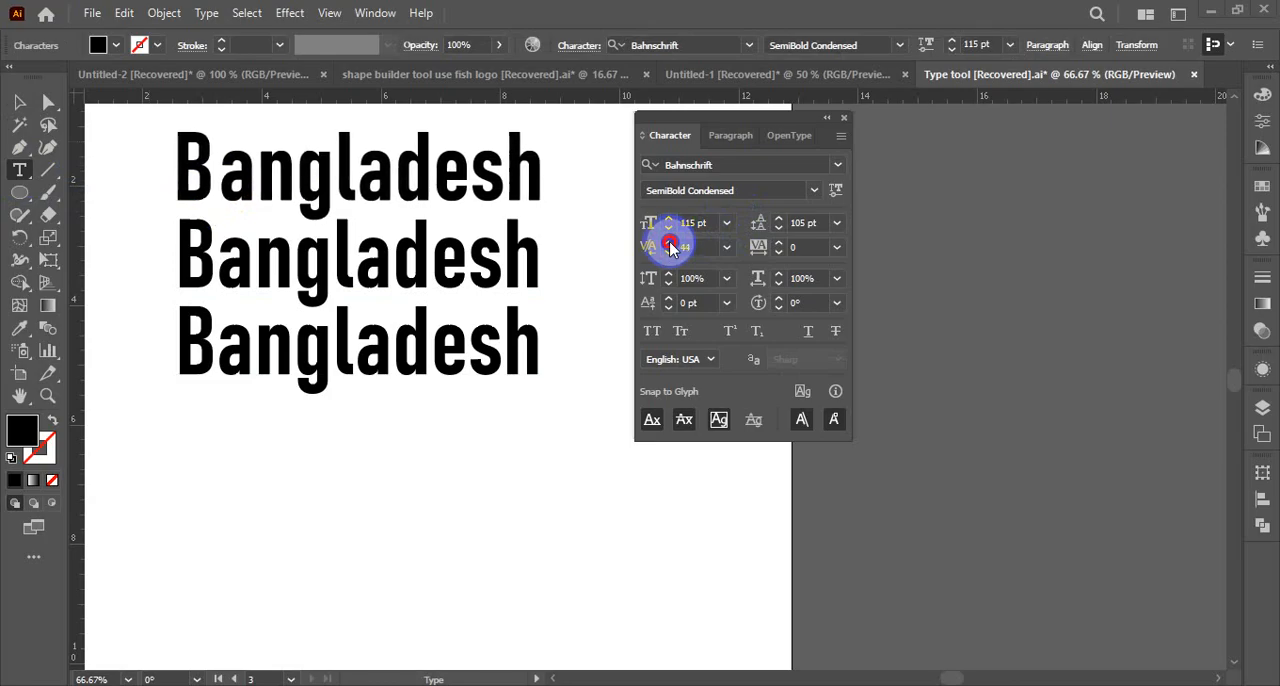
{"action": "left_click", "coordinate": [726, 247]}
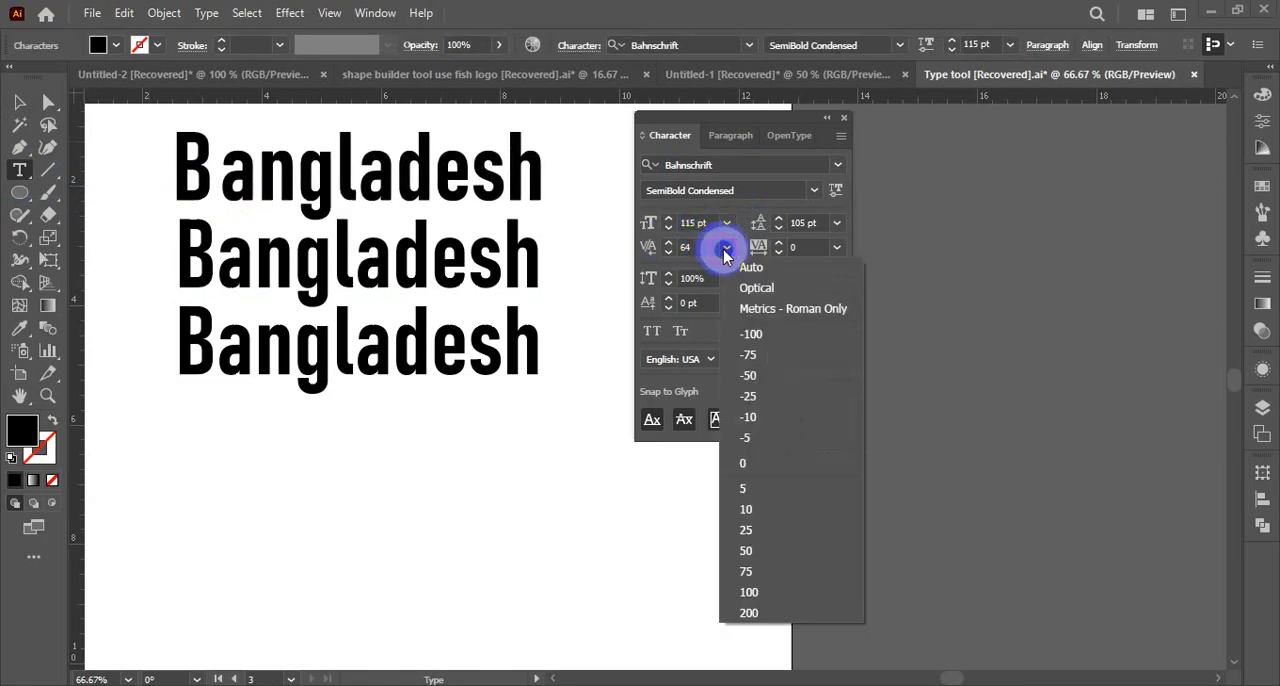
{"action": "left_click", "coordinate": [748, 612]}
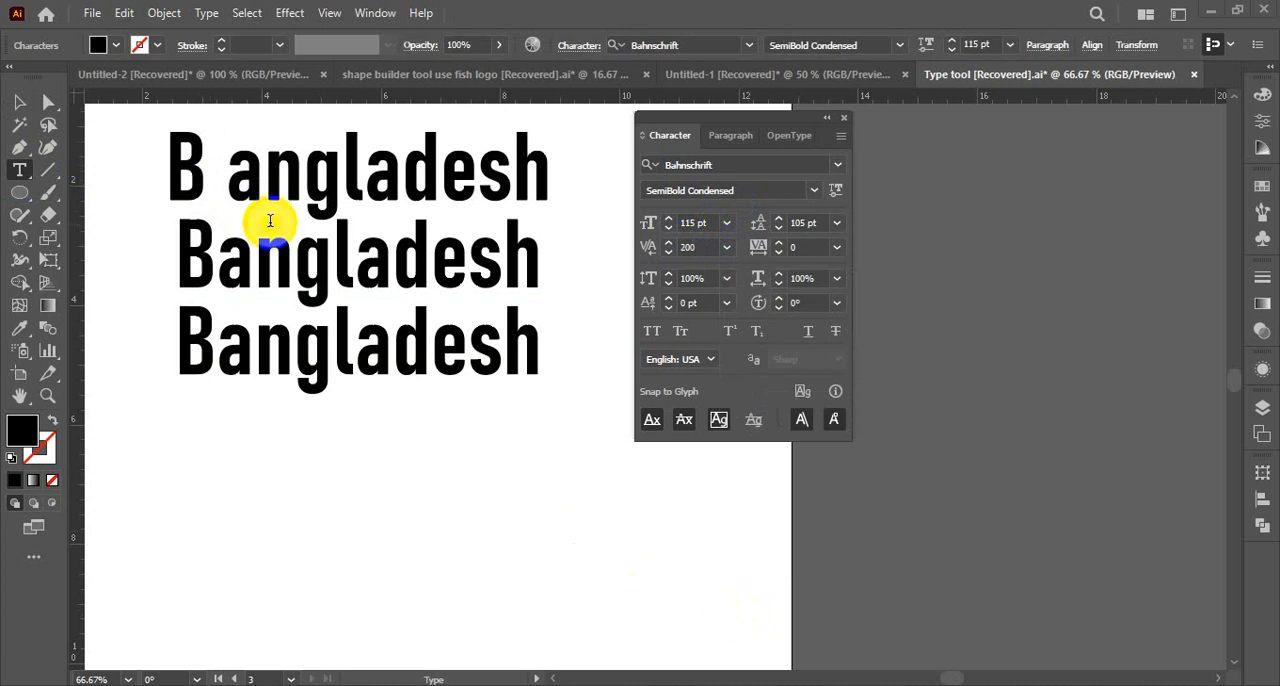
Reset the kerning between B and a in the first line to 0
{"action": "left_click", "coordinate": [243, 195]}
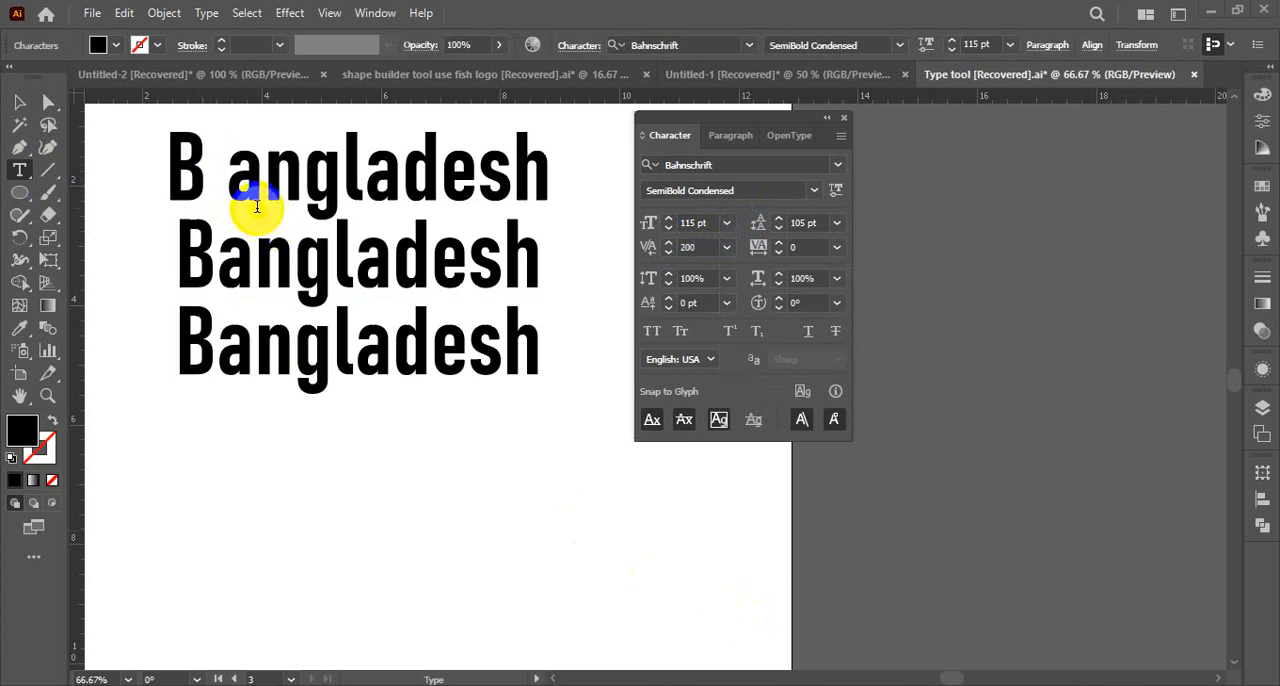
{"action": "left_click", "coordinate": [726, 250]}
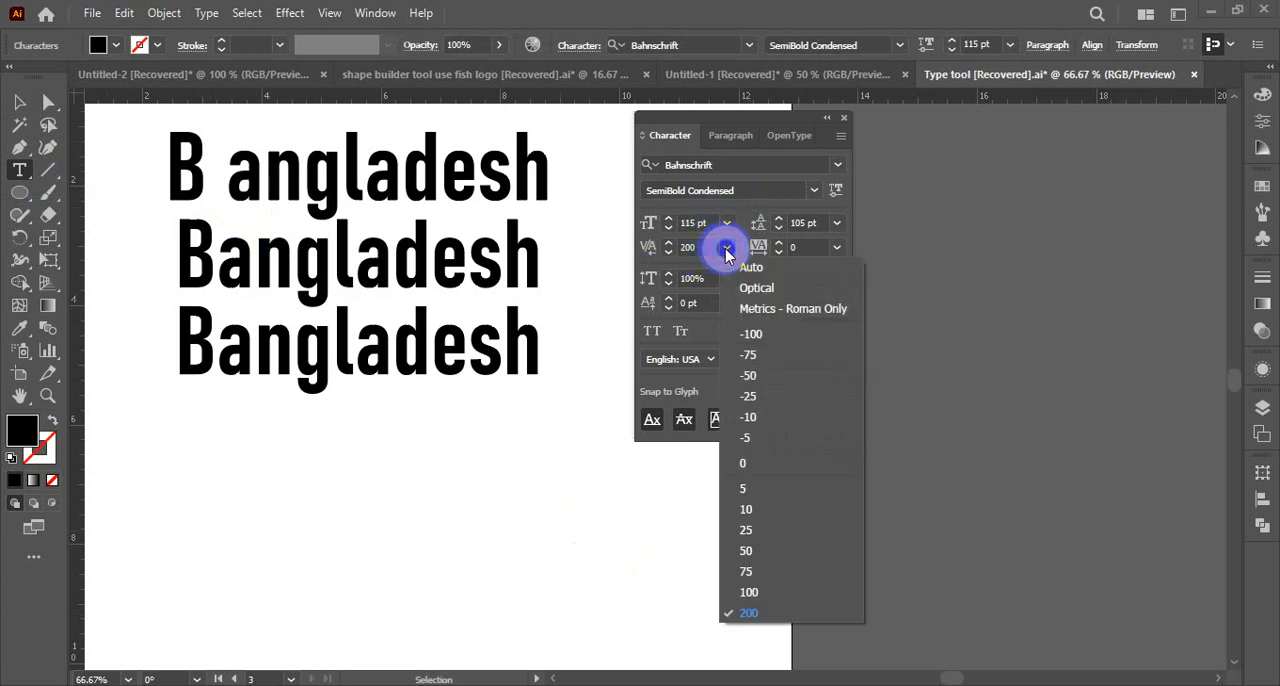
{"action": "left_click", "coordinate": [753, 468]}
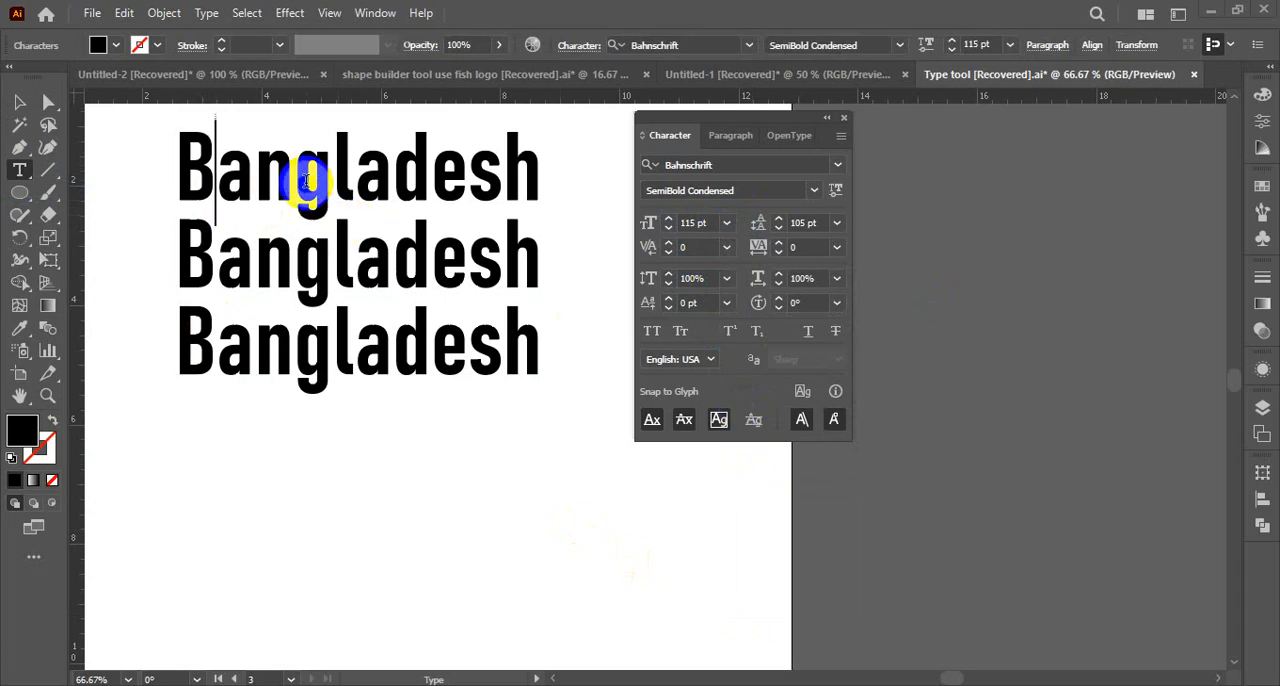
Select the whole first Bangladesh line with the Type tool
{"action": "left_click_drag", "start_coordinate": [216, 178], "coordinate": [631, 163]}
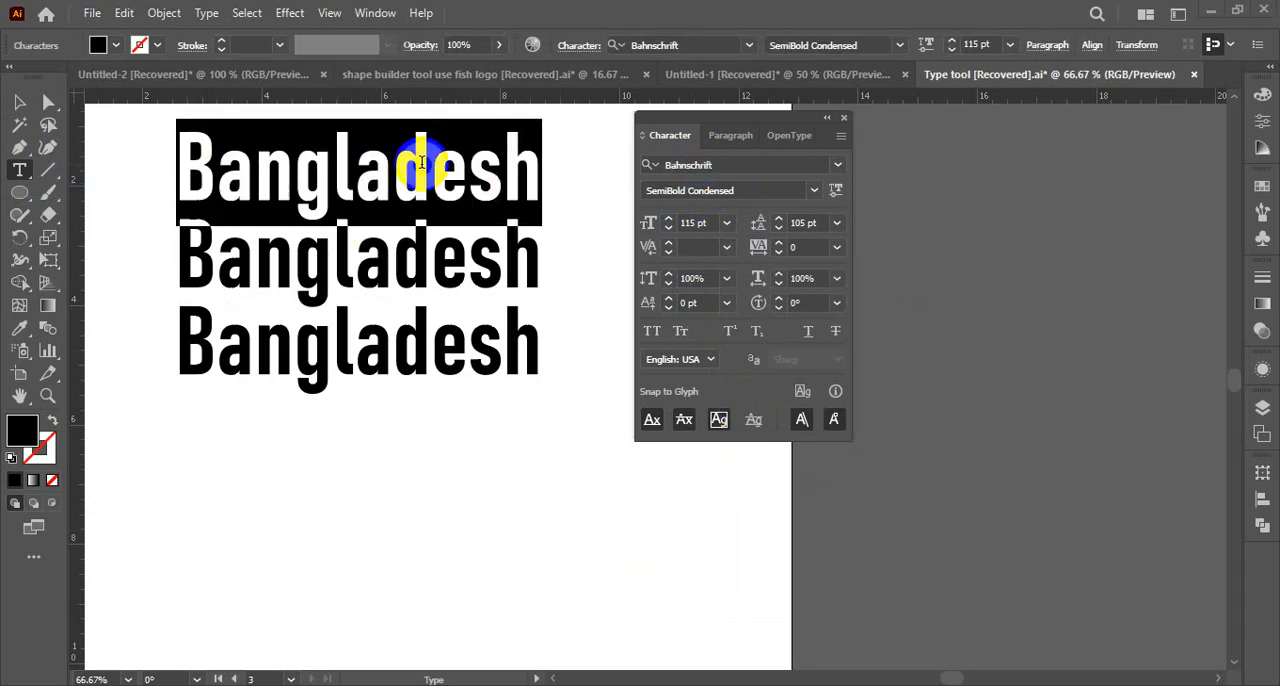
{"action": "left_click", "coordinate": [227, 183]}
{"action": "left_click_drag", "start_coordinate": [228, 183], "coordinate": [591, 171]}
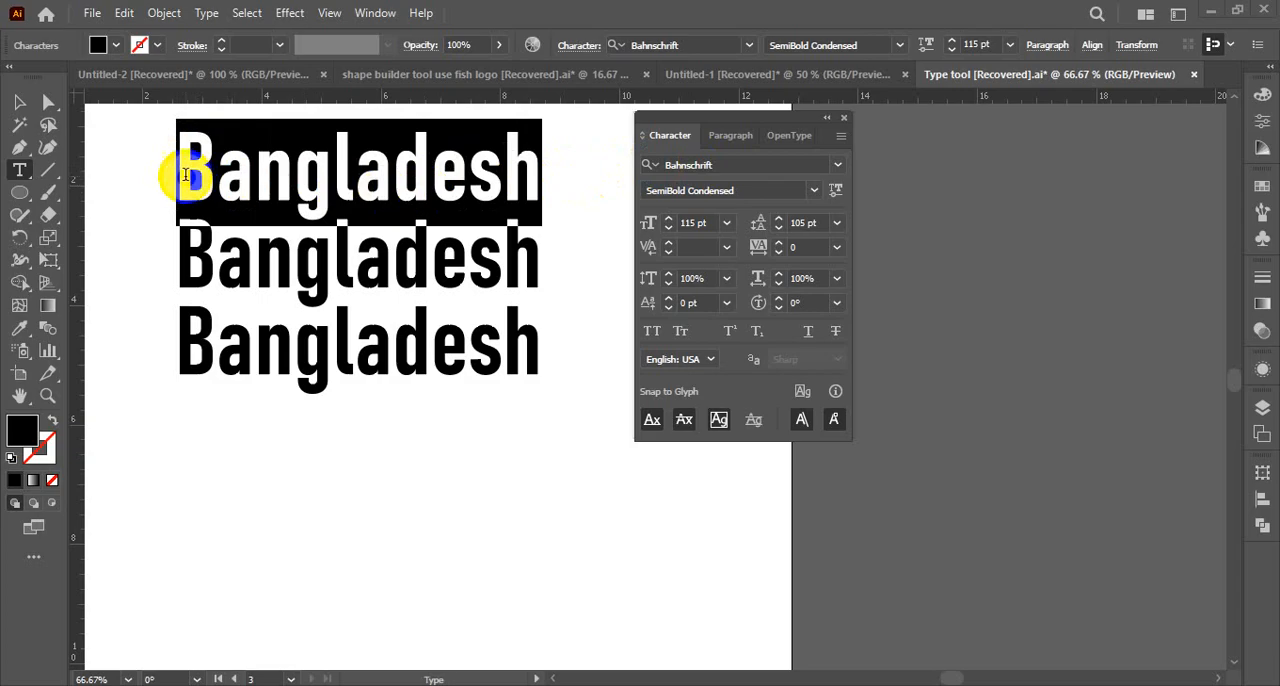
{"action": "left_click_drag", "start_coordinate": [185, 175], "coordinate": [530, 193]}
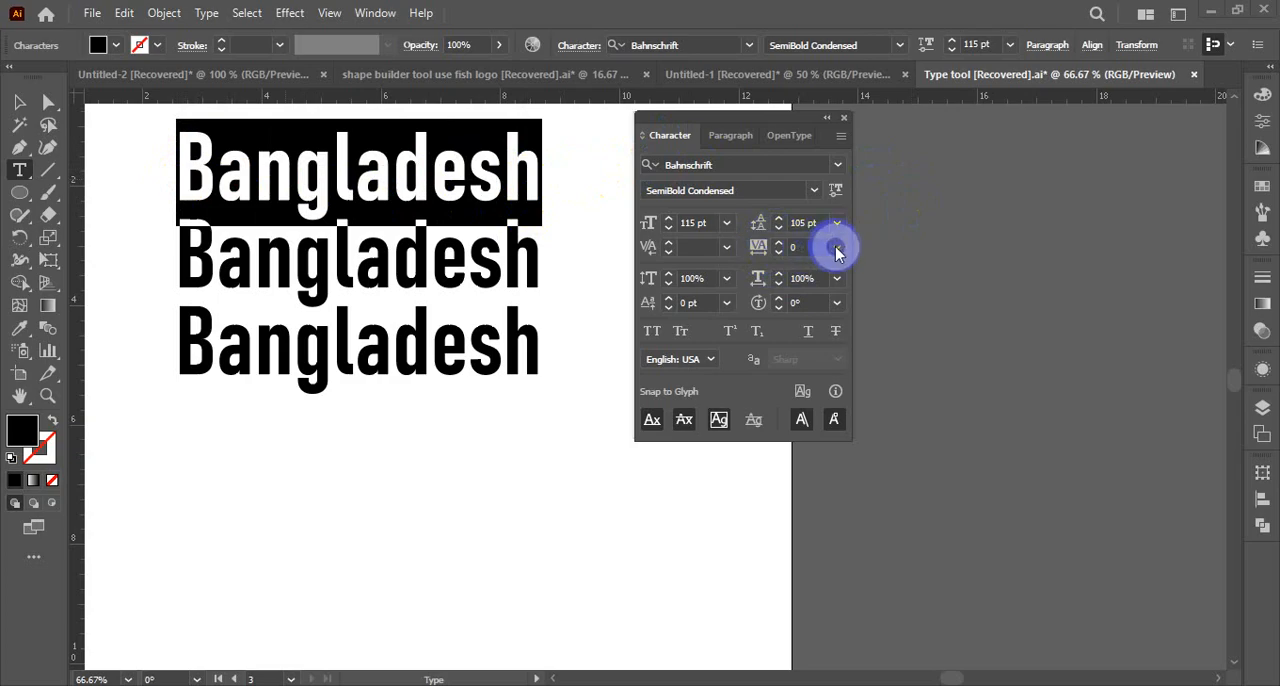
Increase the first line's tracking incrementally to 103, set it to 200 and select the text box as an object
{"action": "left_click", "coordinate": [770, 258]}
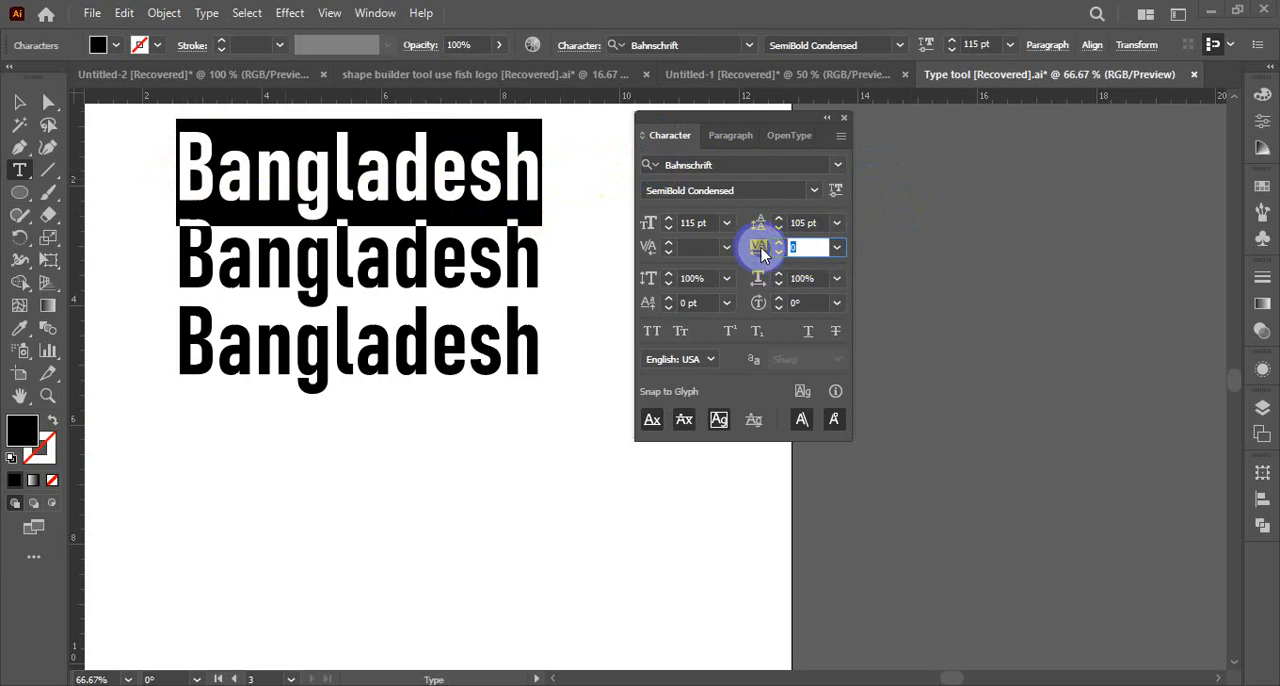
{"action": "left_click", "coordinate": [779, 244]}
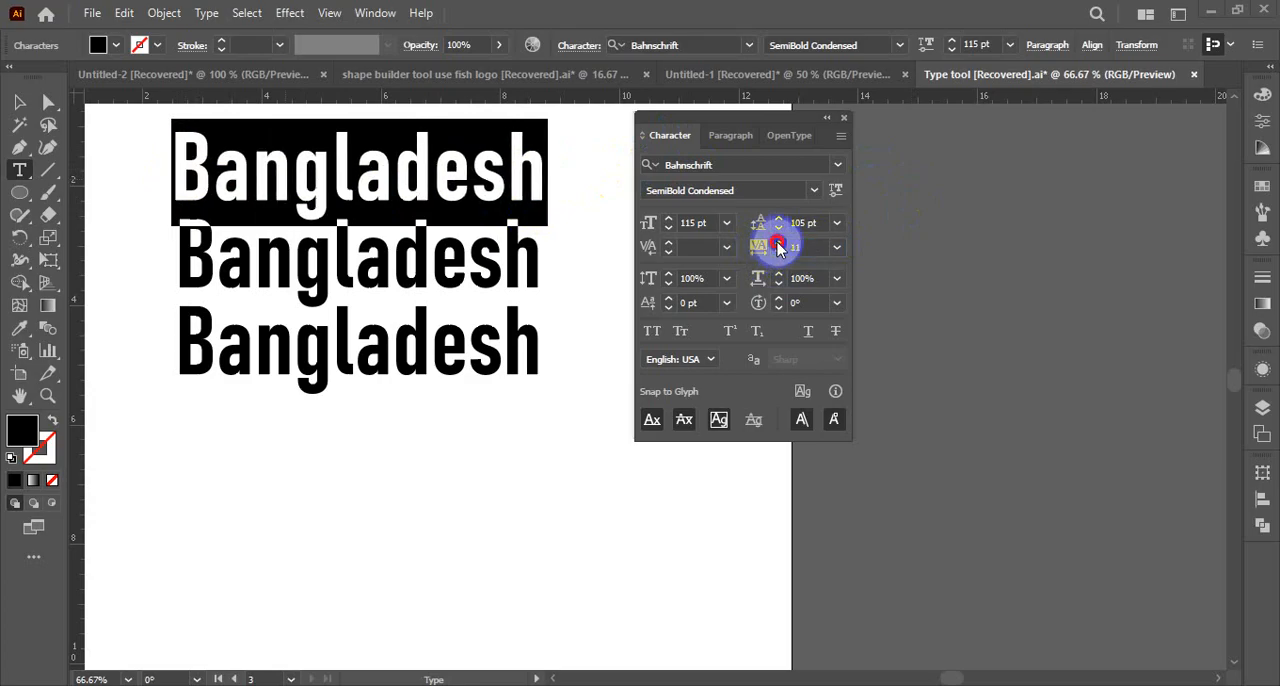
{"action": "left_click_drag", "start_coordinate": [779, 245], "coordinate": [779, 246]}
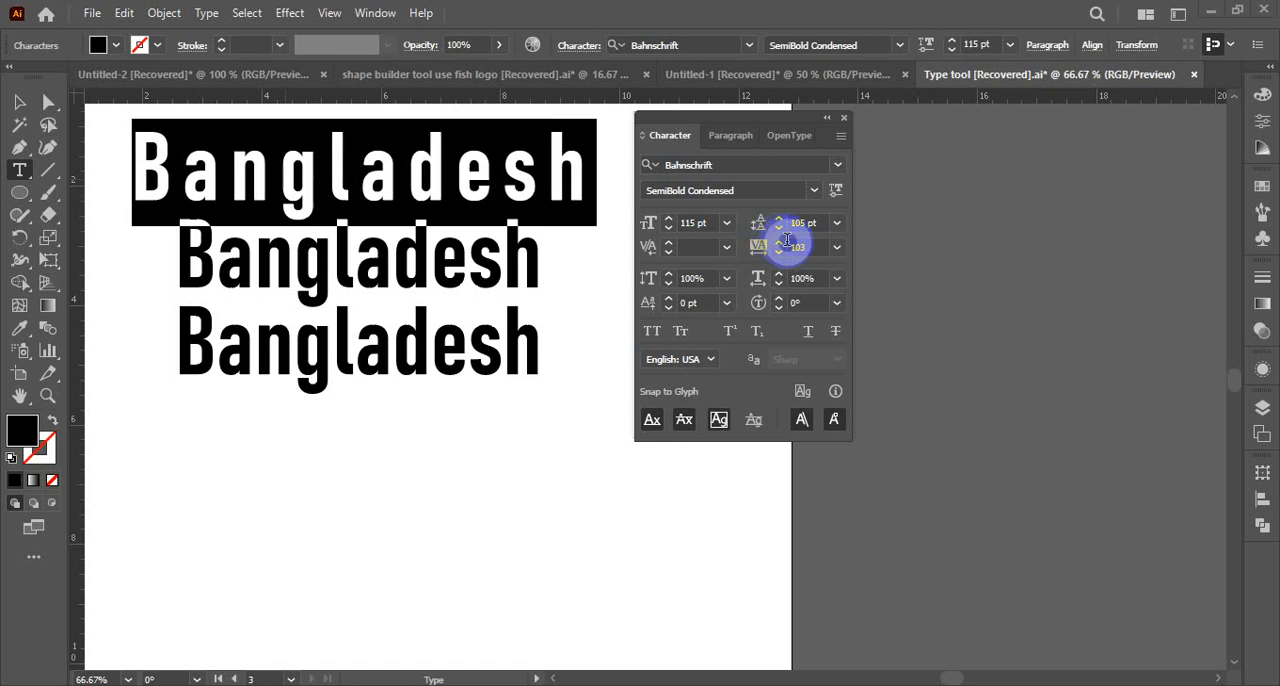
{"action": "left_click", "coordinate": [836, 247]}
{"action": "left_click", "coordinate": [858, 546]}
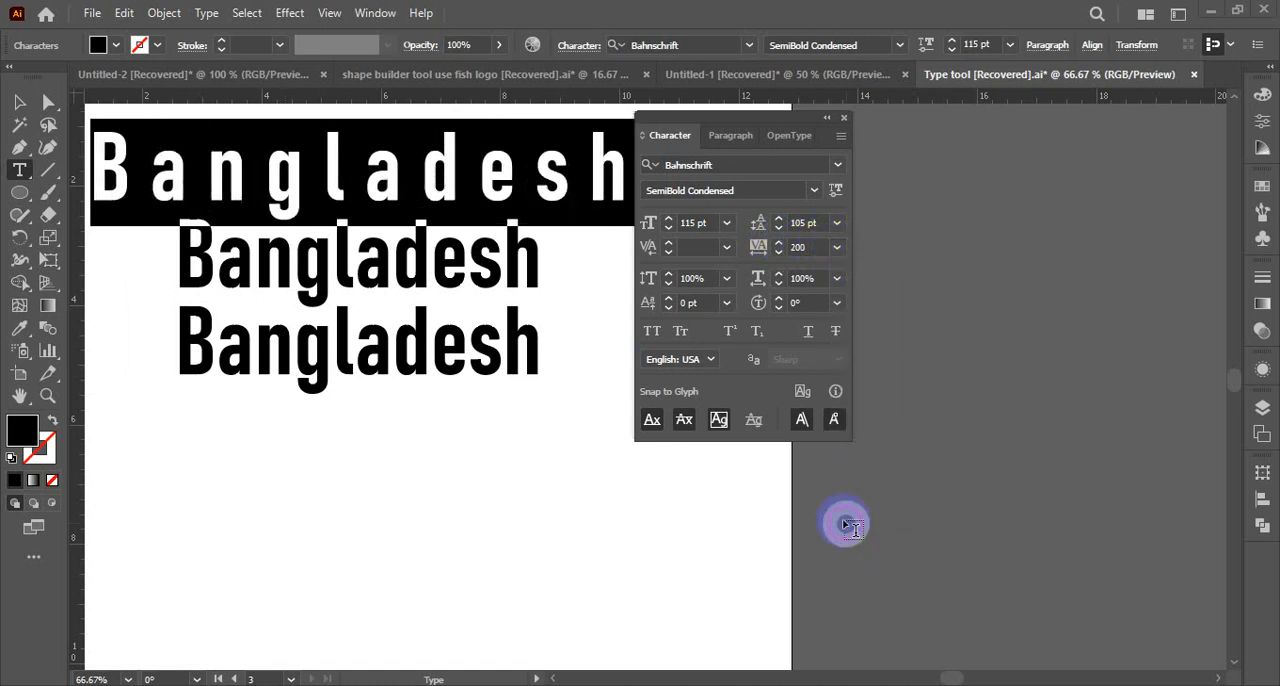
{"action": "left_click", "coordinate": [19, 101]}
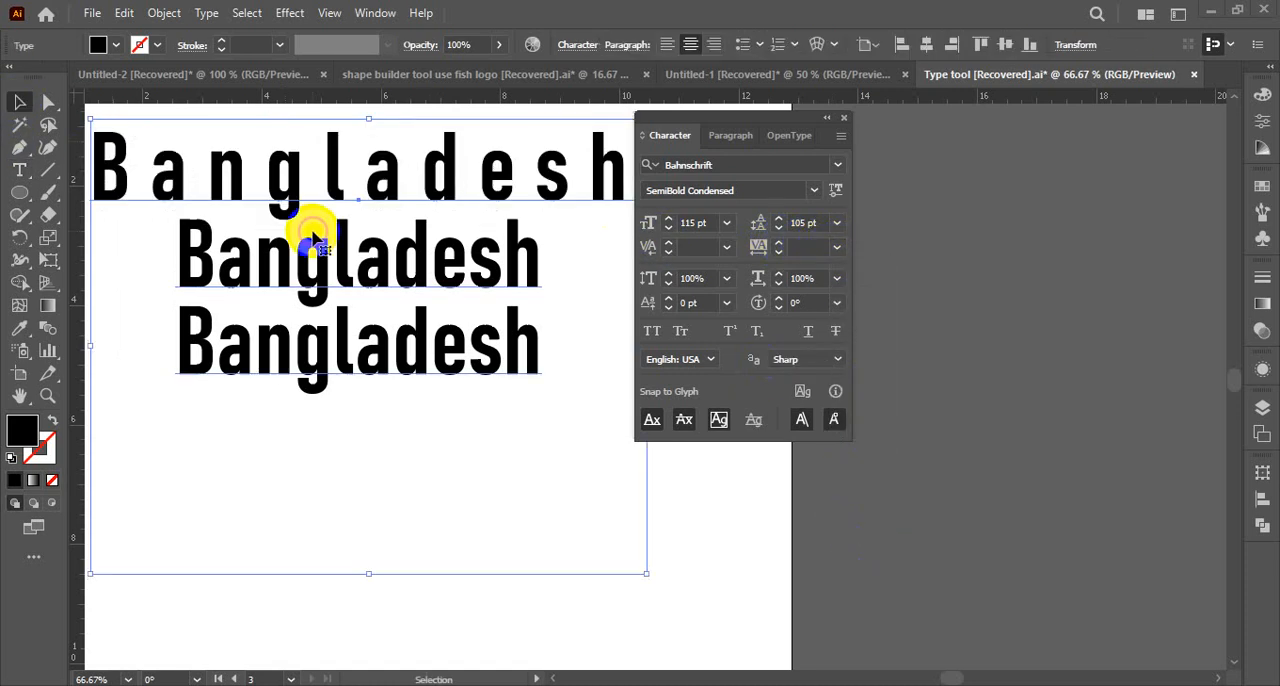
{"action": "left_click", "coordinate": [528, 329], "text": "ctrl+alt"}
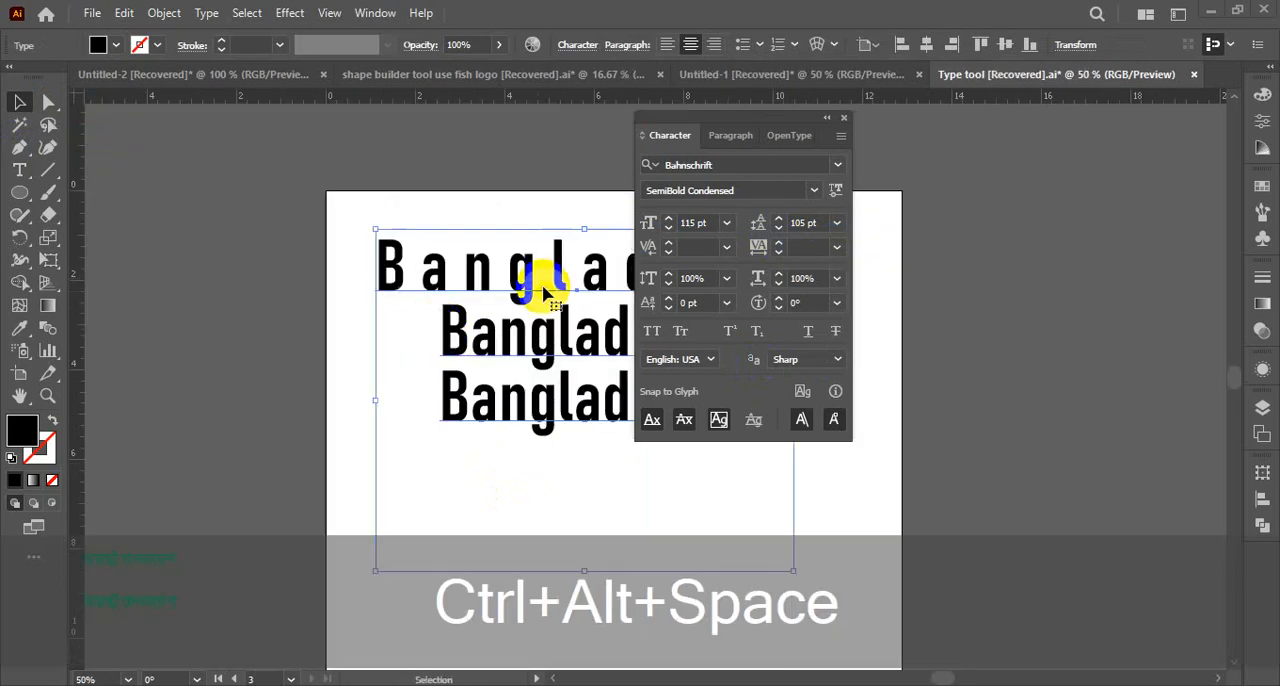
Undo the first line's last tracking change and place the text cursor in the Bangladesh text box
{"action": "left_click_drag", "start_coordinate": [596, 442], "coordinate": [243, 355]}
{"action": "left_click_drag", "start_coordinate": [290, 308], "coordinate": [516, 352]}
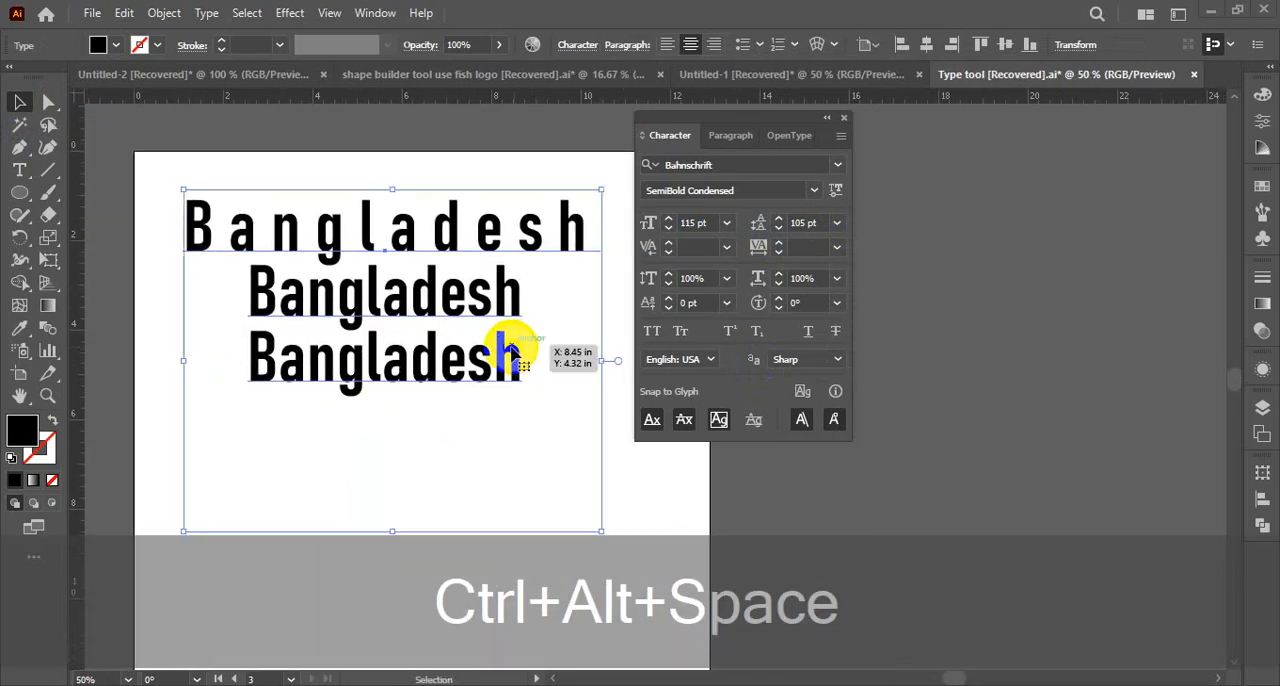
{"action": "key", "text": "ctrl+z"}
{"action": "left_click", "coordinate": [545, 310]}
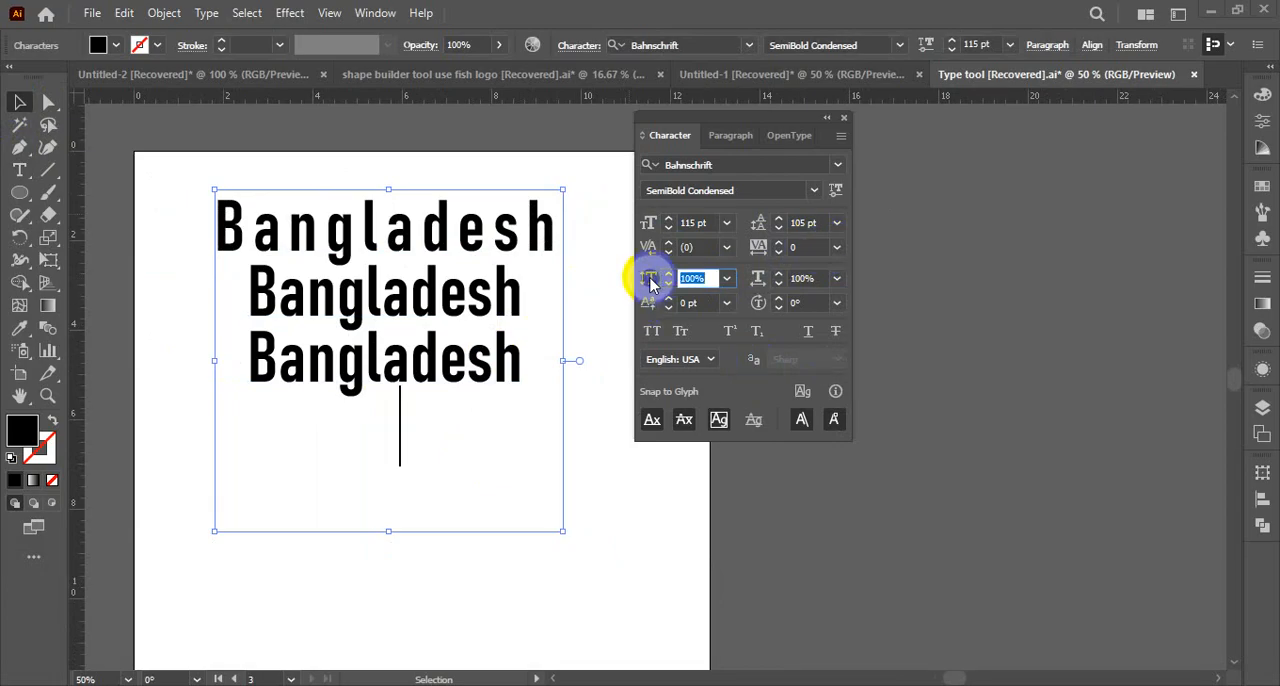
Examine the preset percentages for vertical scale without choosing one, and deselect the text box
{"action": "left_click", "coordinate": [726, 279]}
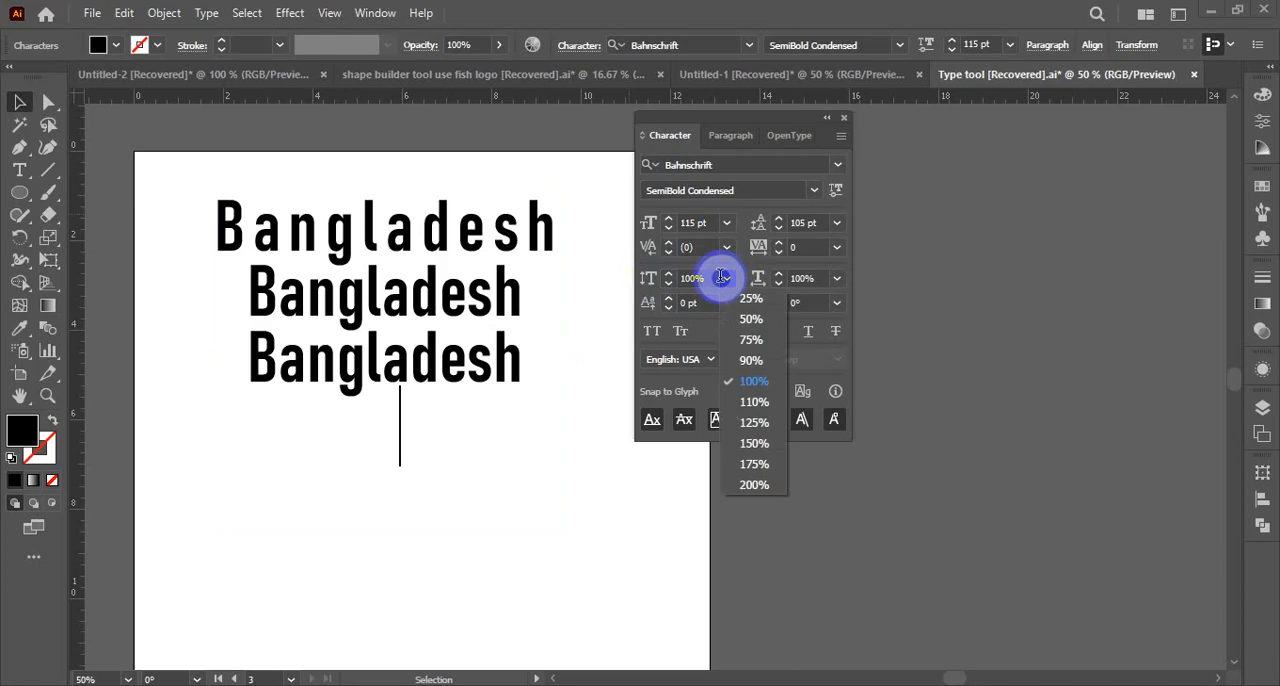
{"action": "left_click", "coordinate": [653, 287]}
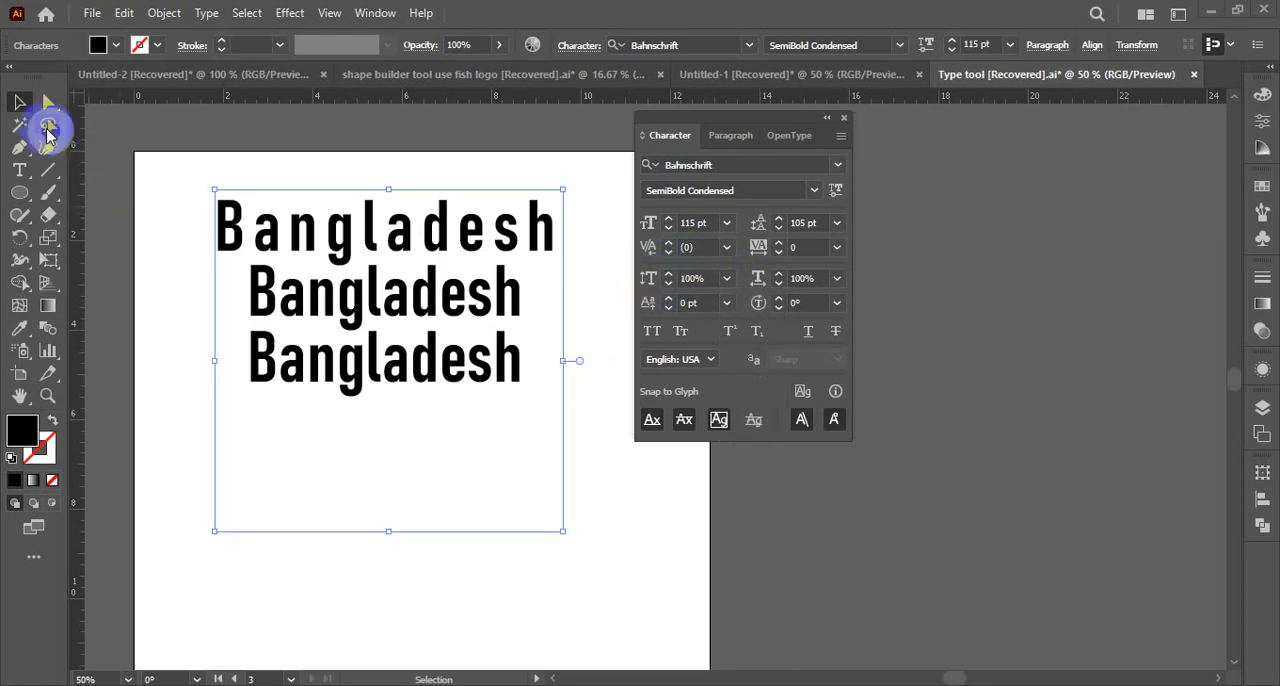
{"action": "left_click", "coordinate": [20, 104]}
{"action": "left_click", "coordinate": [634, 509]}
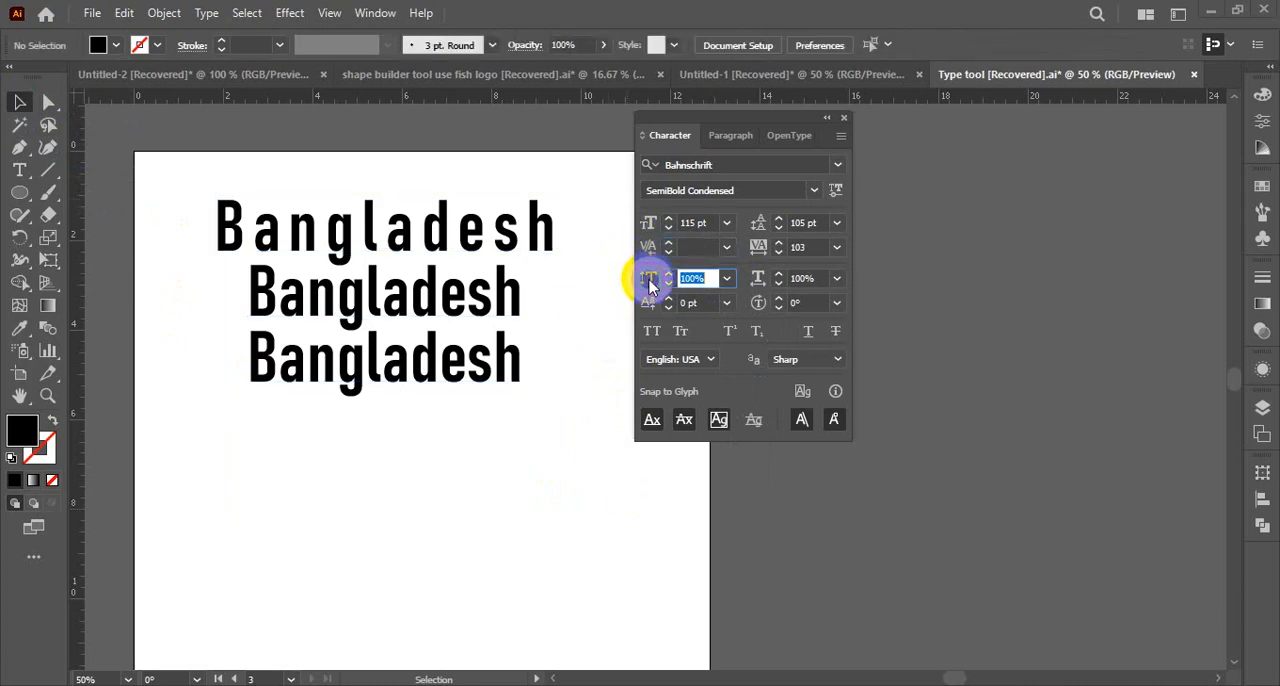
Copy the second Bangladesh line and paste it as a separate text object below the three lines
{"action": "left_click", "coordinate": [447, 290]}
{"action": "double_click", "coordinate": [278, 292]}
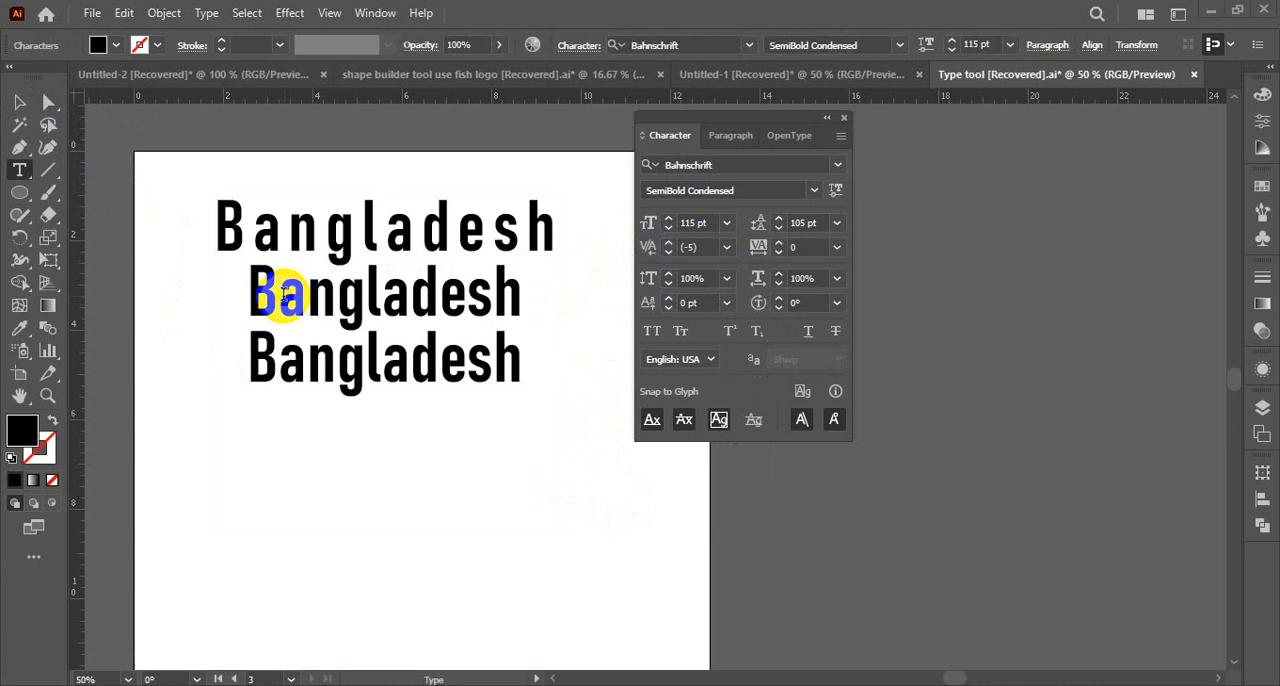
{"action": "left_click_drag", "start_coordinate": [283, 292], "coordinate": [514, 294]}
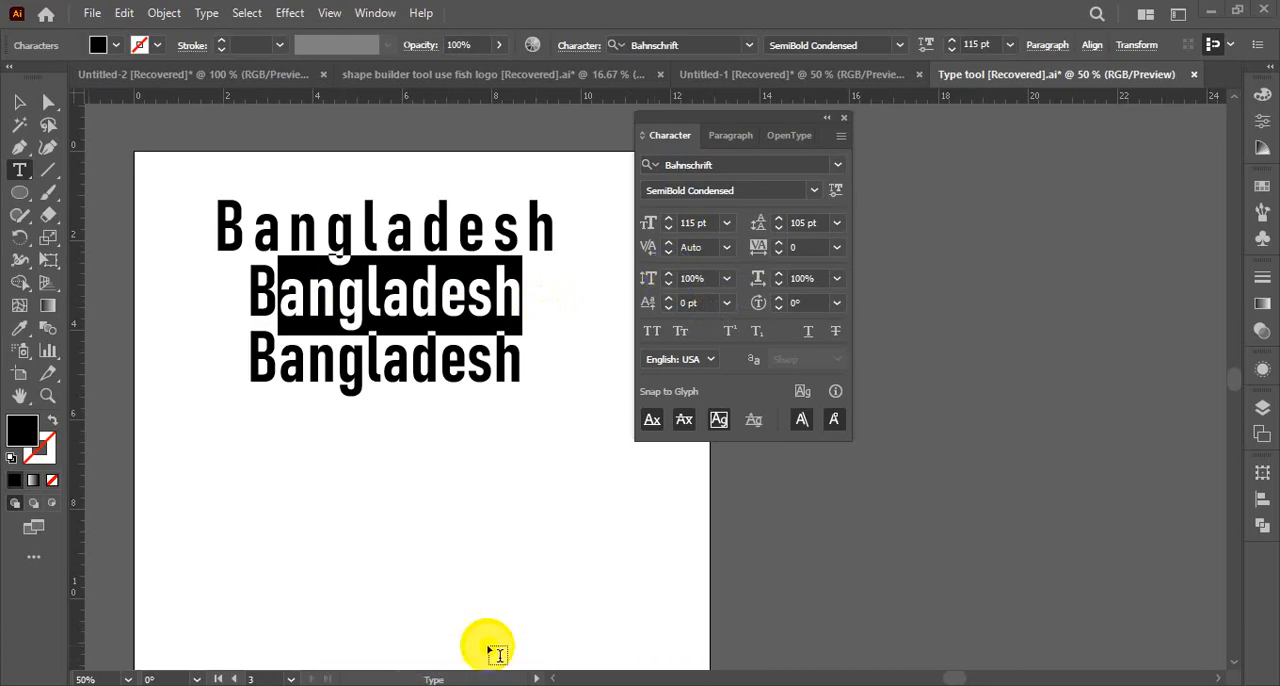
{"action": "key", "text": "ctrl"}
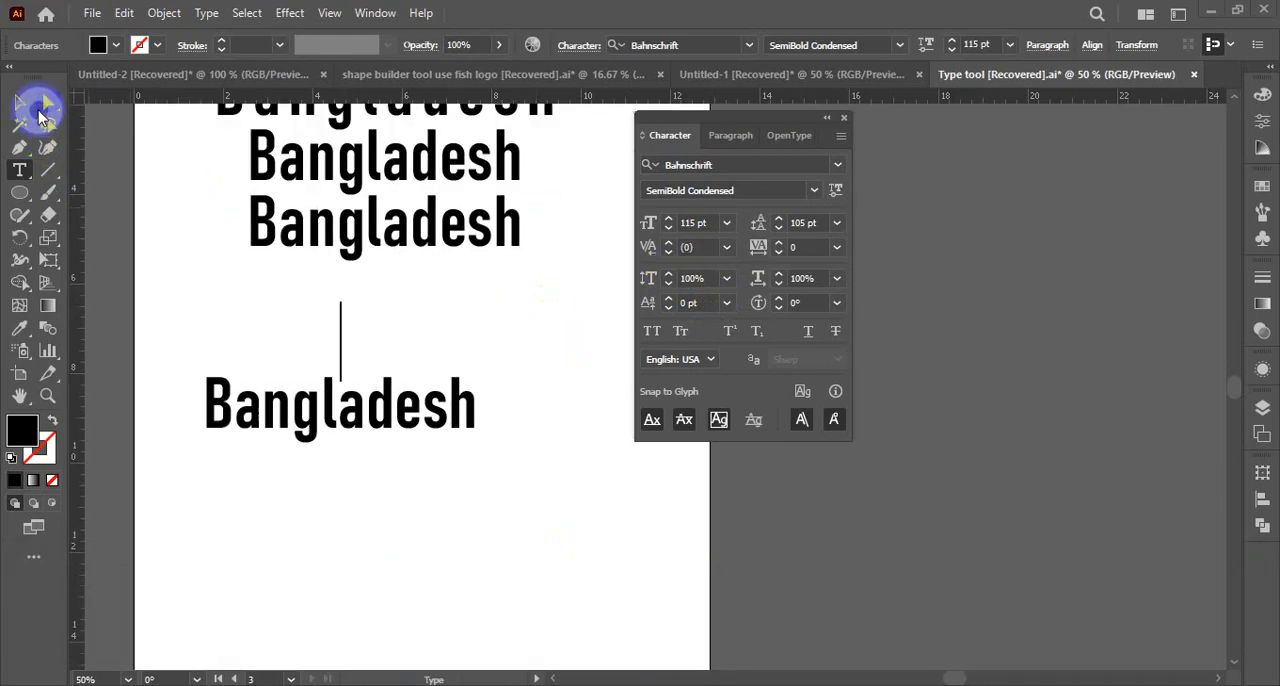
{"action": "left_click", "coordinate": [20, 103]}
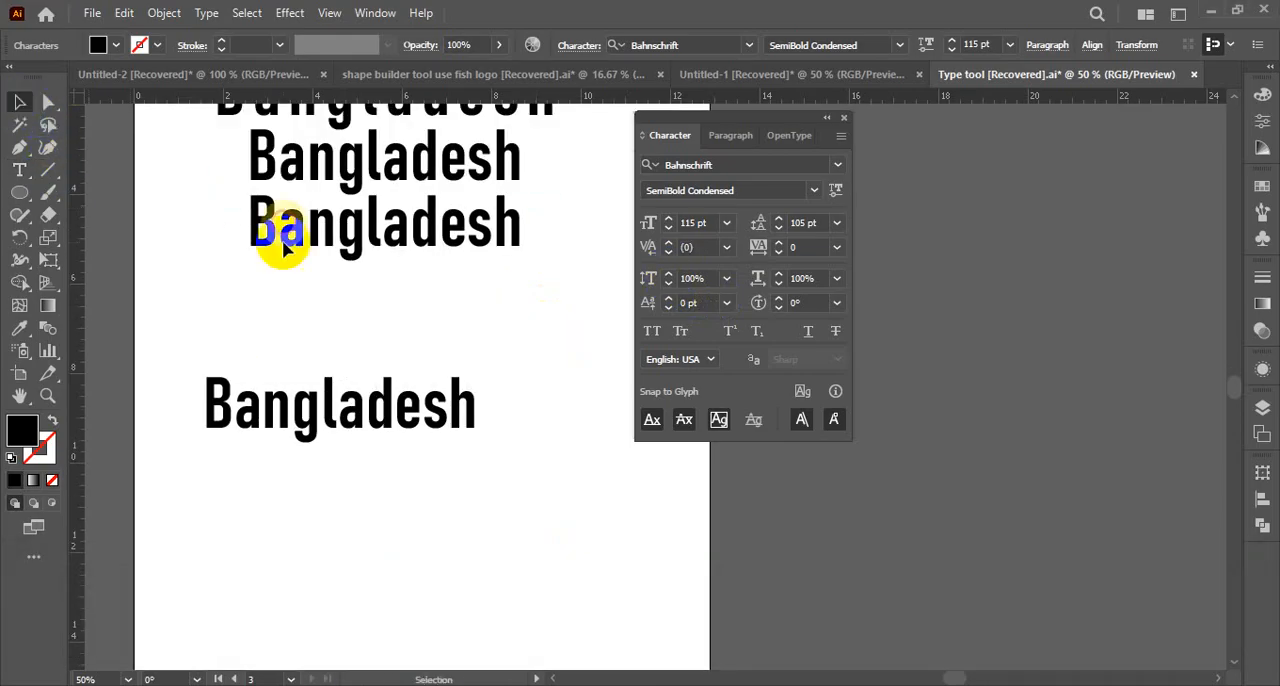
Remove the blank lines before and after the word in the new Bangladesh text object
{"action": "double_click", "coordinate": [209, 421]}
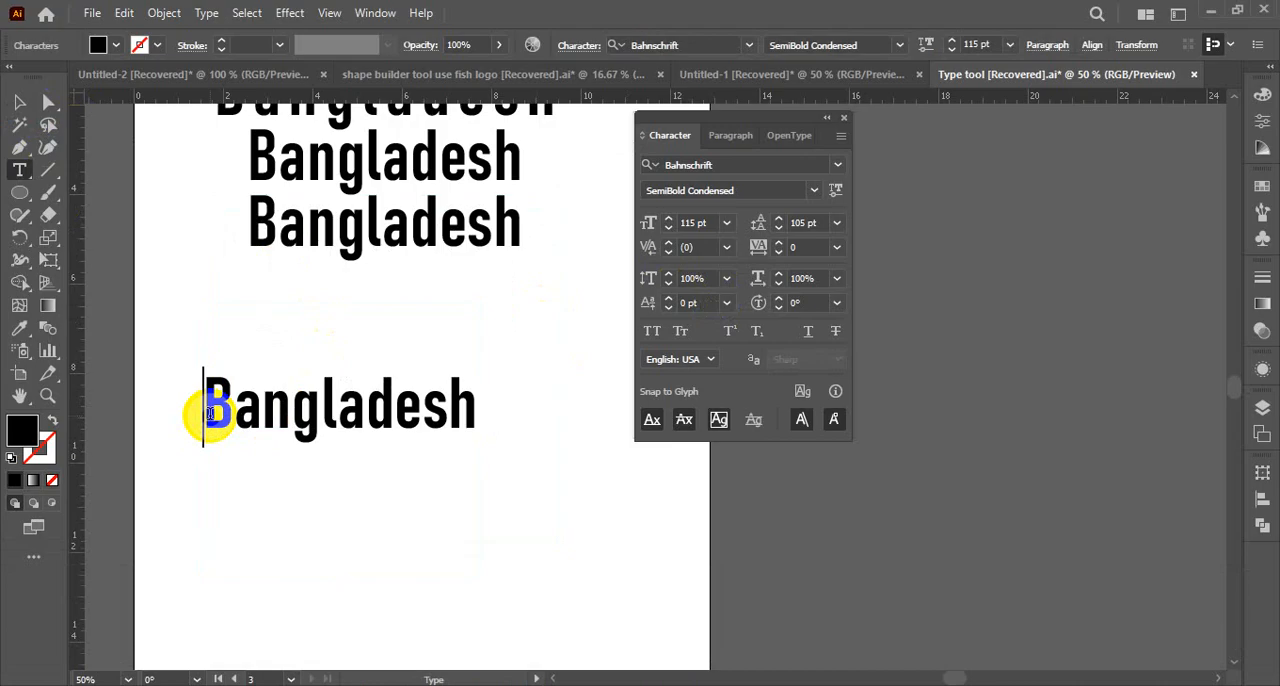
{"action": "left_click", "coordinate": [19, 101]}
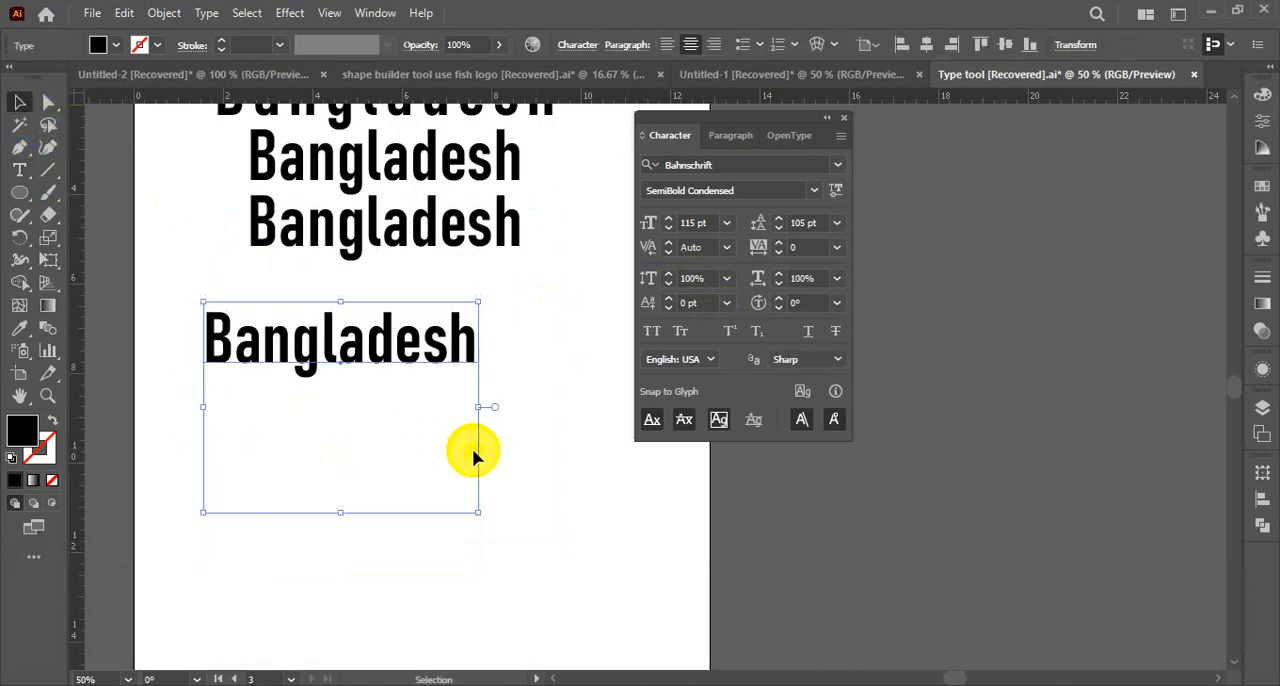
{"action": "left_click", "coordinate": [520, 440]}
{"action": "left_click", "coordinate": [358, 347]}
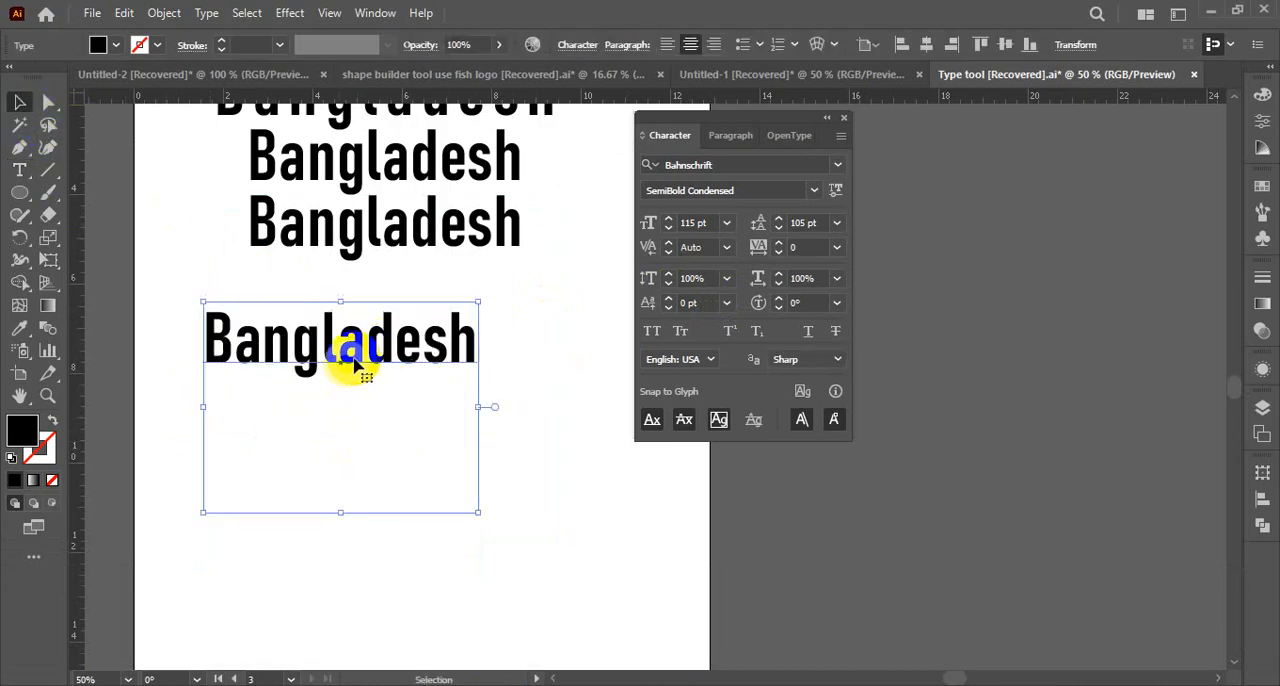
{"action": "double_click", "coordinate": [476, 357]}
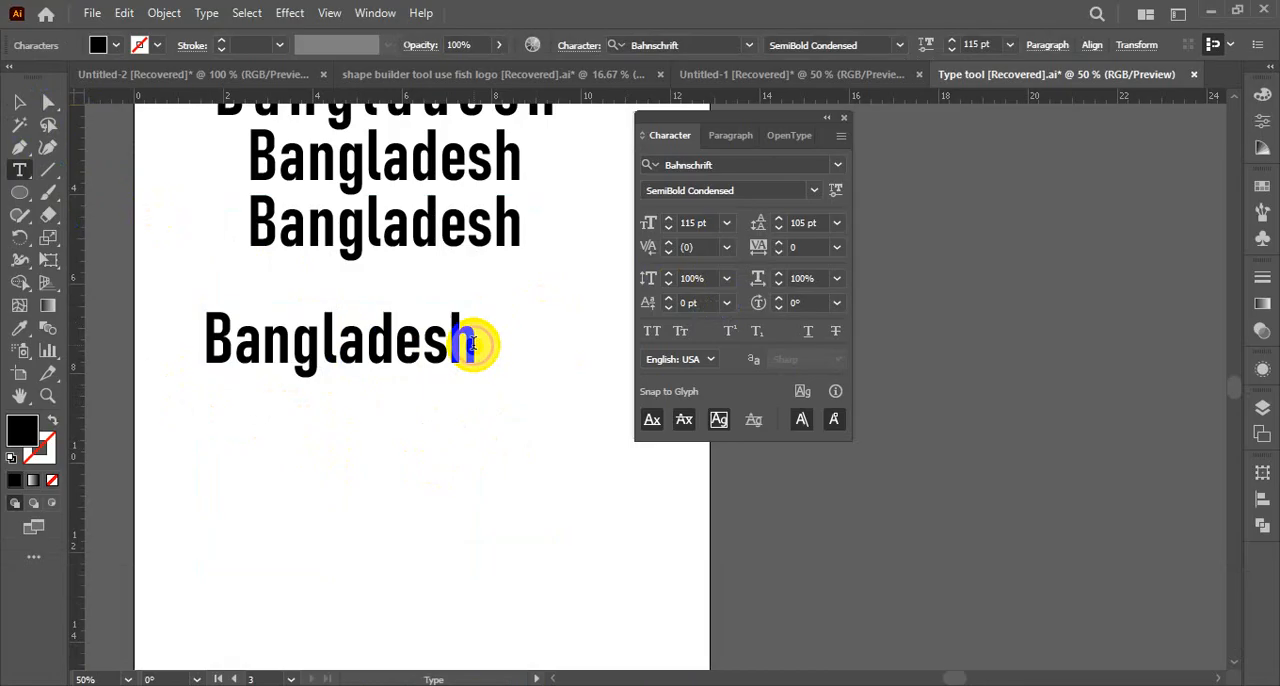
{"action": "left_click", "coordinate": [478, 345]}
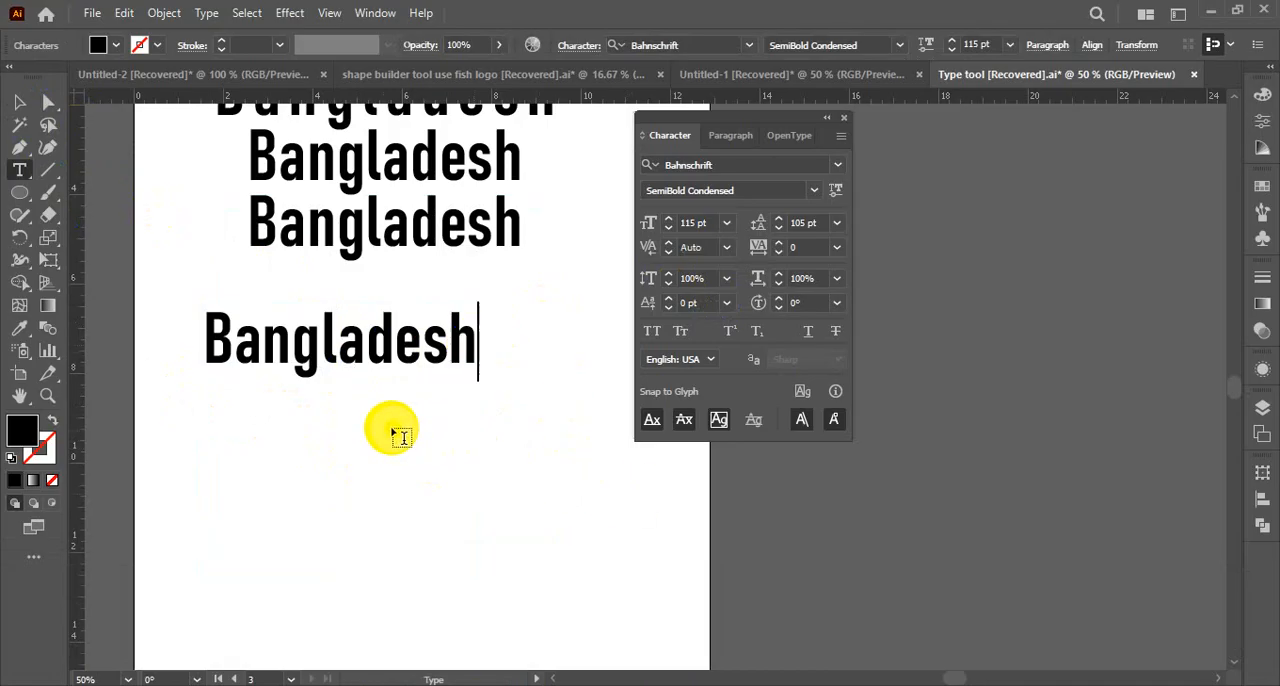
{"action": "left_click", "coordinate": [19, 102]}
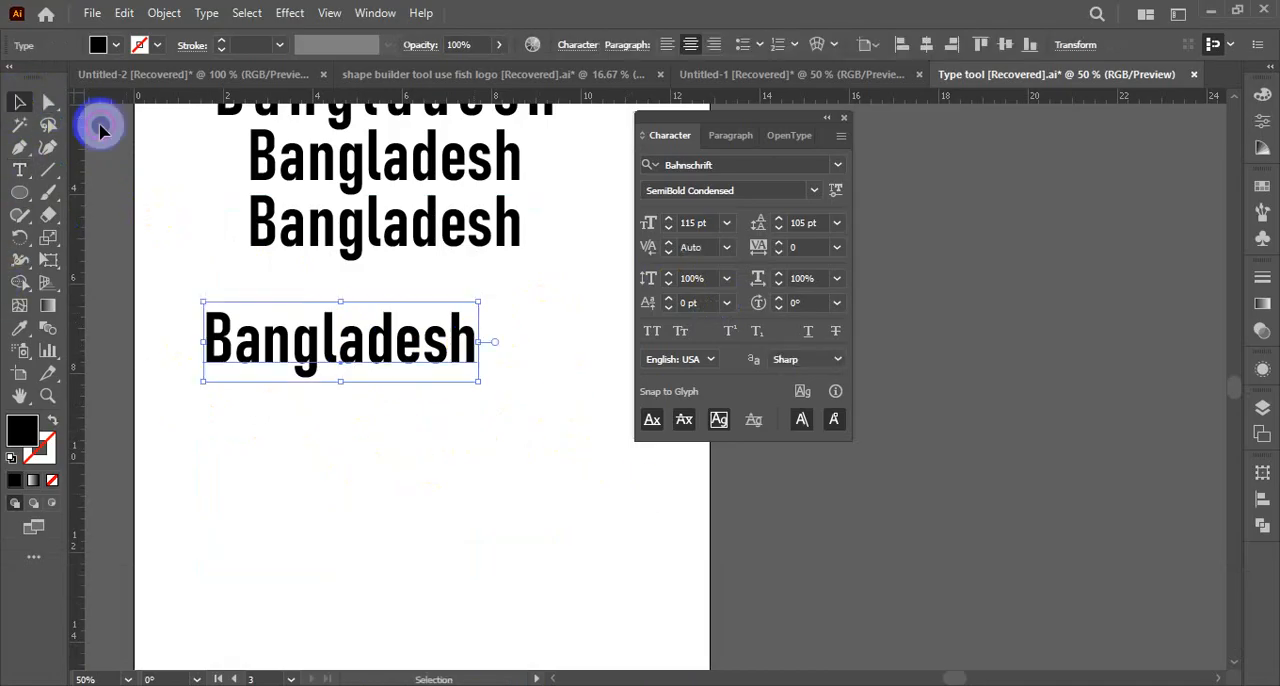
Try stretching the separate Bangladesh text wider to about 142.5% horizontal scale and taller to about 242 pt, undoing each stretch
{"action": "left_click", "coordinate": [372, 430]}
{"action": "left_click_drag", "start_coordinate": [353, 350], "coordinate": [361, 350]}
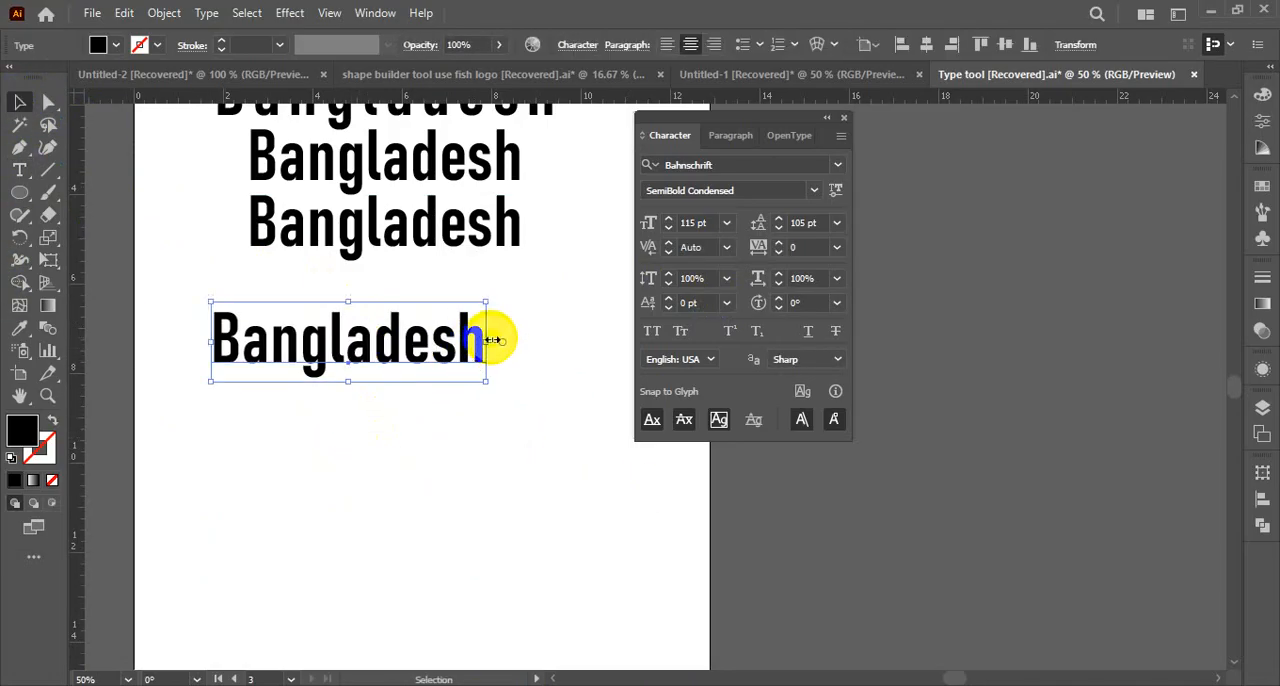
{"action": "left_click_drag", "start_coordinate": [488, 342], "coordinate": [603, 342]}
{"action": "key", "text": "ctrl+z"}
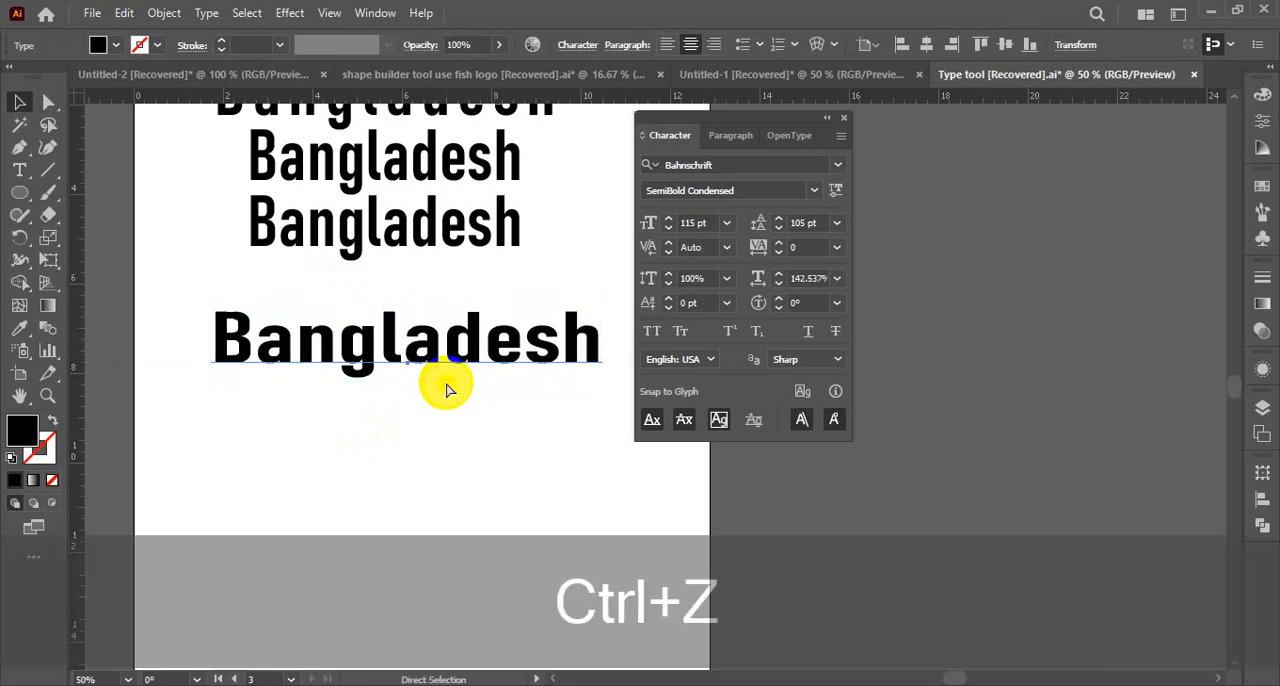
{"action": "left_click_drag", "start_coordinate": [348, 381], "coordinate": [349, 471]}
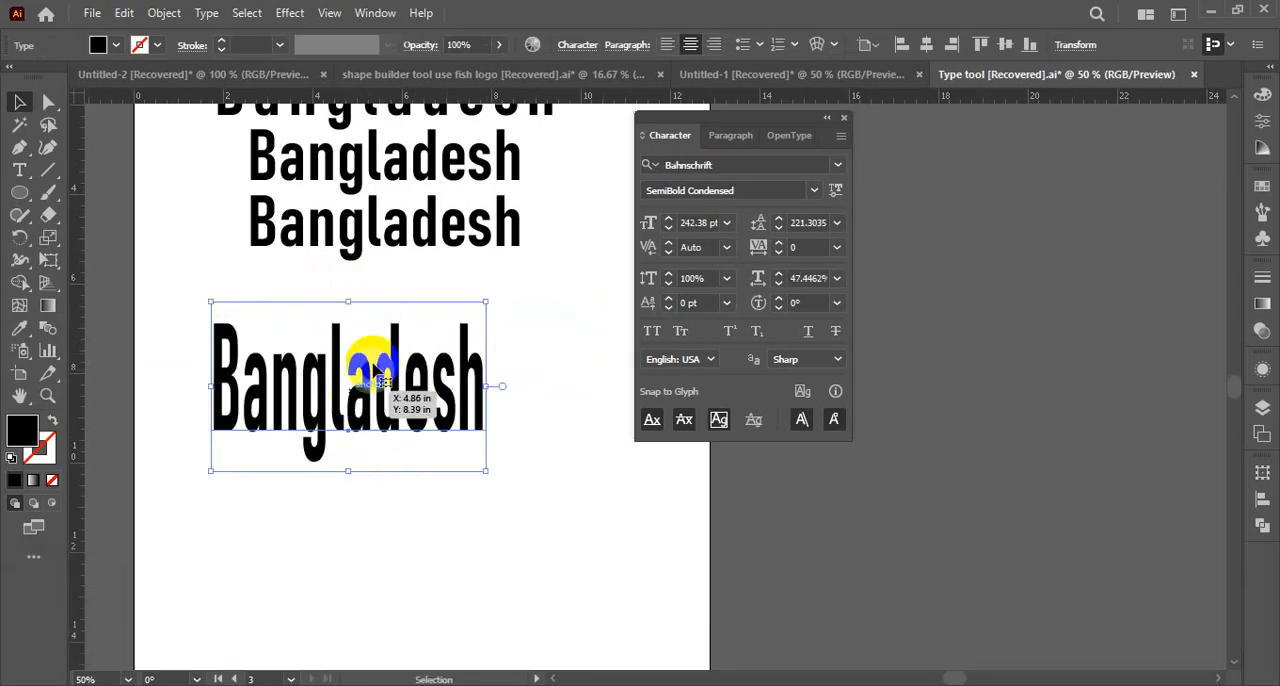
{"action": "key", "text": "ctrl+z"}
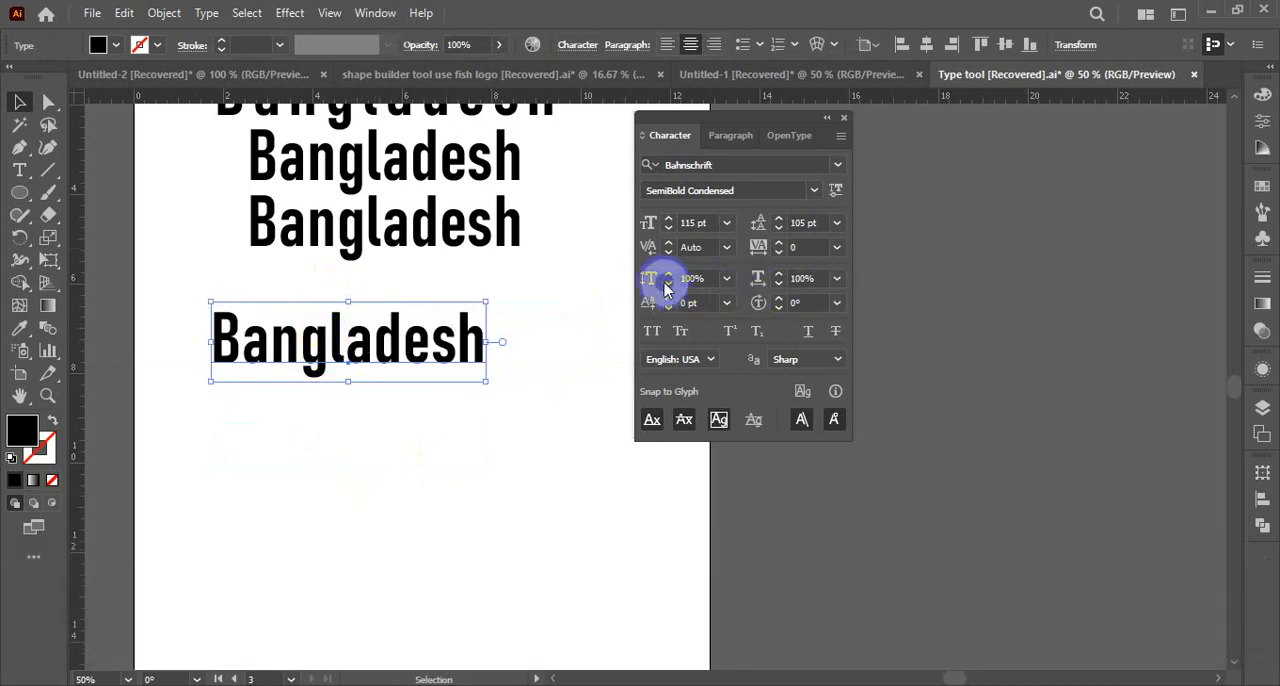
Resize the separate Bangladesh text freehand in height and width to about 130.6 pt with 76.4% horizontal scale
{"action": "double_click", "coordinate": [348, 381]}
{"action": "left_click_drag", "start_coordinate": [350, 382], "coordinate": [349, 470]}
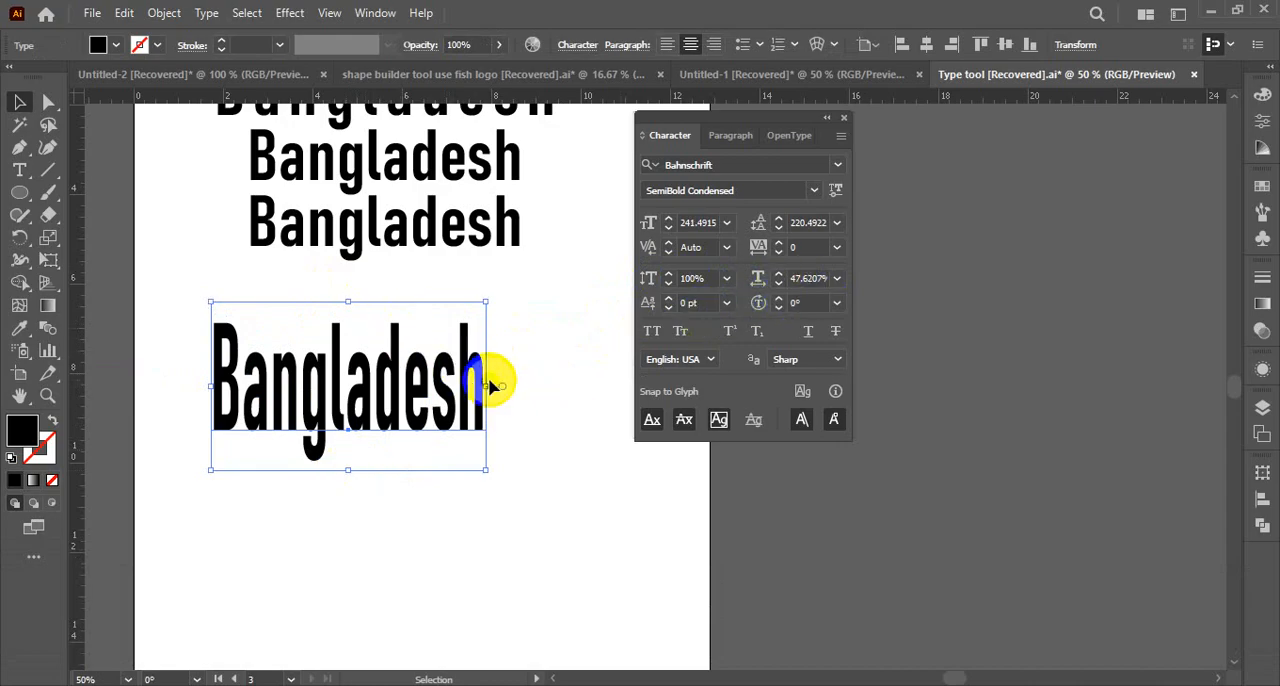
{"action": "left_click_drag", "start_coordinate": [490, 386], "coordinate": [613, 385]}
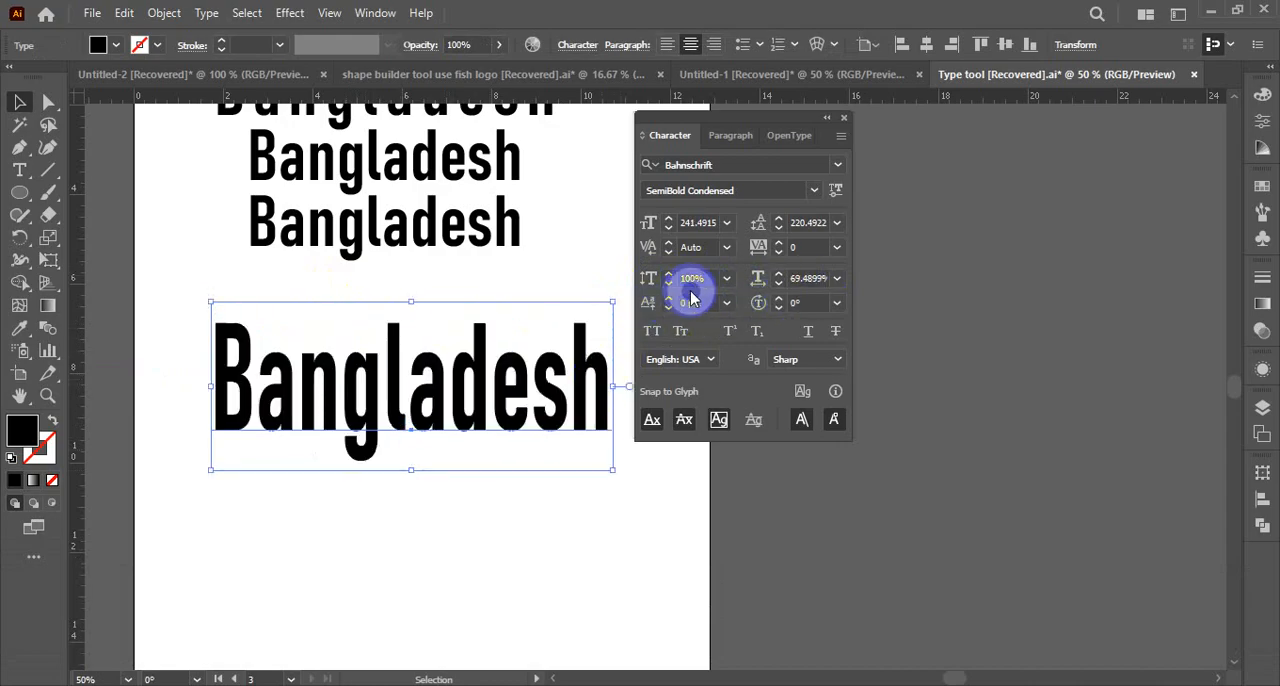
{"action": "left_click_drag", "start_coordinate": [413, 301], "coordinate": [411, 351]}
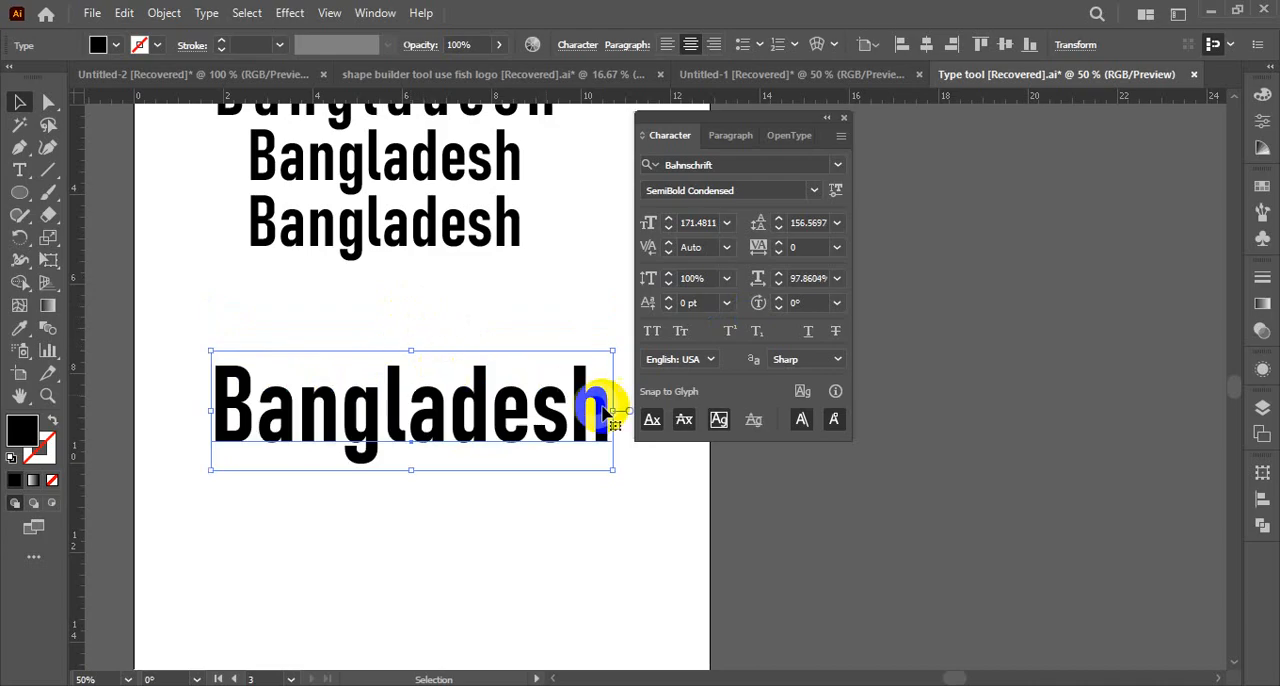
{"action": "left_click_drag", "start_coordinate": [614, 410], "coordinate": [447, 411]}
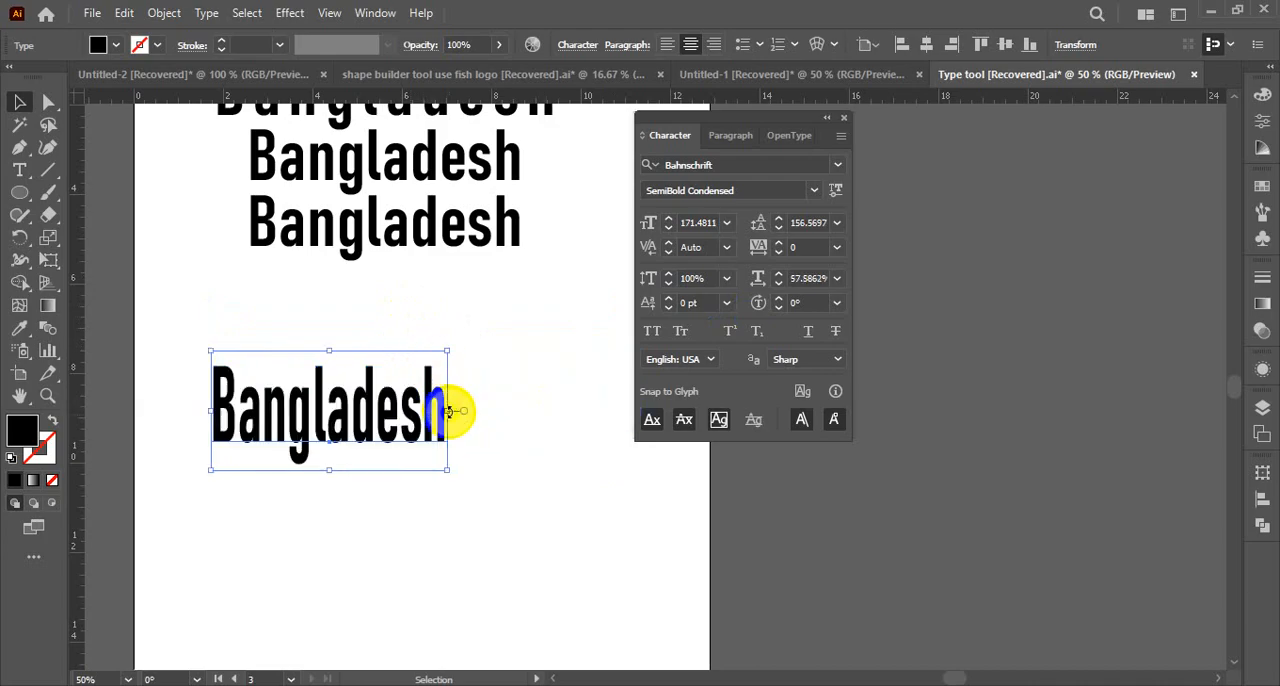
{"action": "left_click_drag", "start_coordinate": [444, 467], "coordinate": [462, 379]}
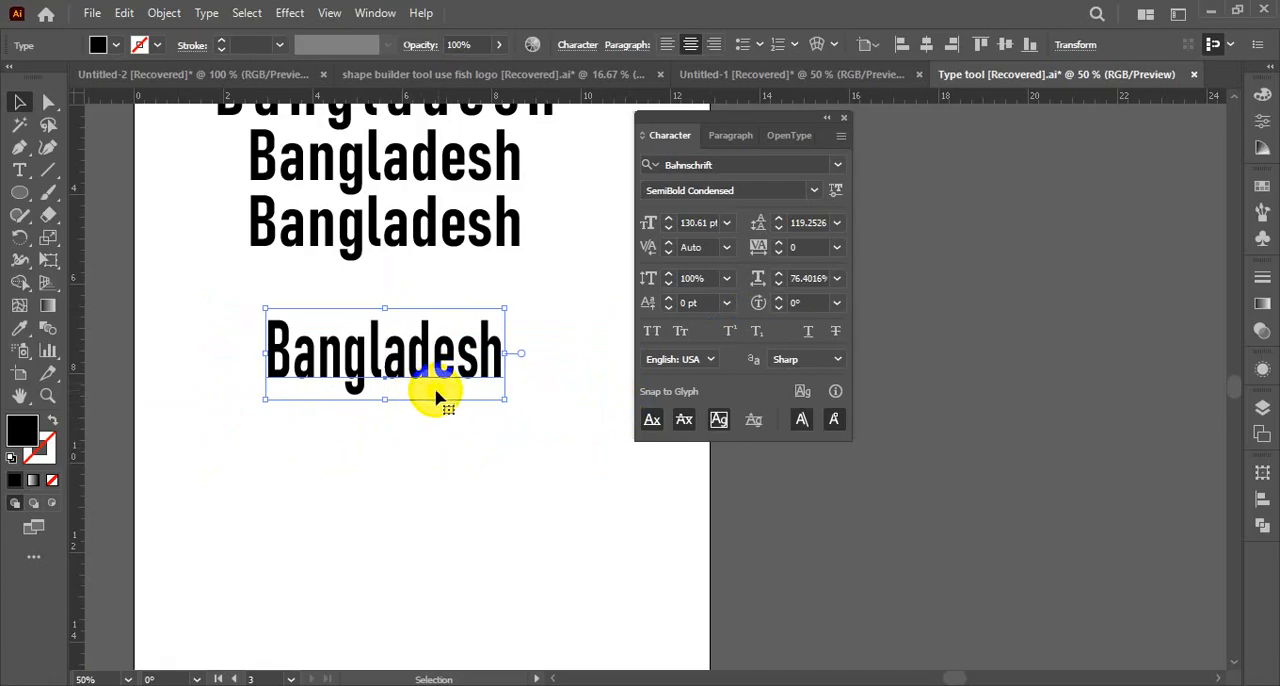
Move the separate Bangladesh text toward the artboard's left edge, try stretching it taller and undo the stretch
{"action": "key", "text": "ctrl+space"}
{"action": "left_click", "coordinate": [452, 386]}
{"action": "left_click_drag", "start_coordinate": [486, 334], "coordinate": [372, 303]}
{"action": "left_click_drag", "start_coordinate": [413, 357], "coordinate": [412, 432]}
{"action": "left_click", "coordinate": [472, 502]}
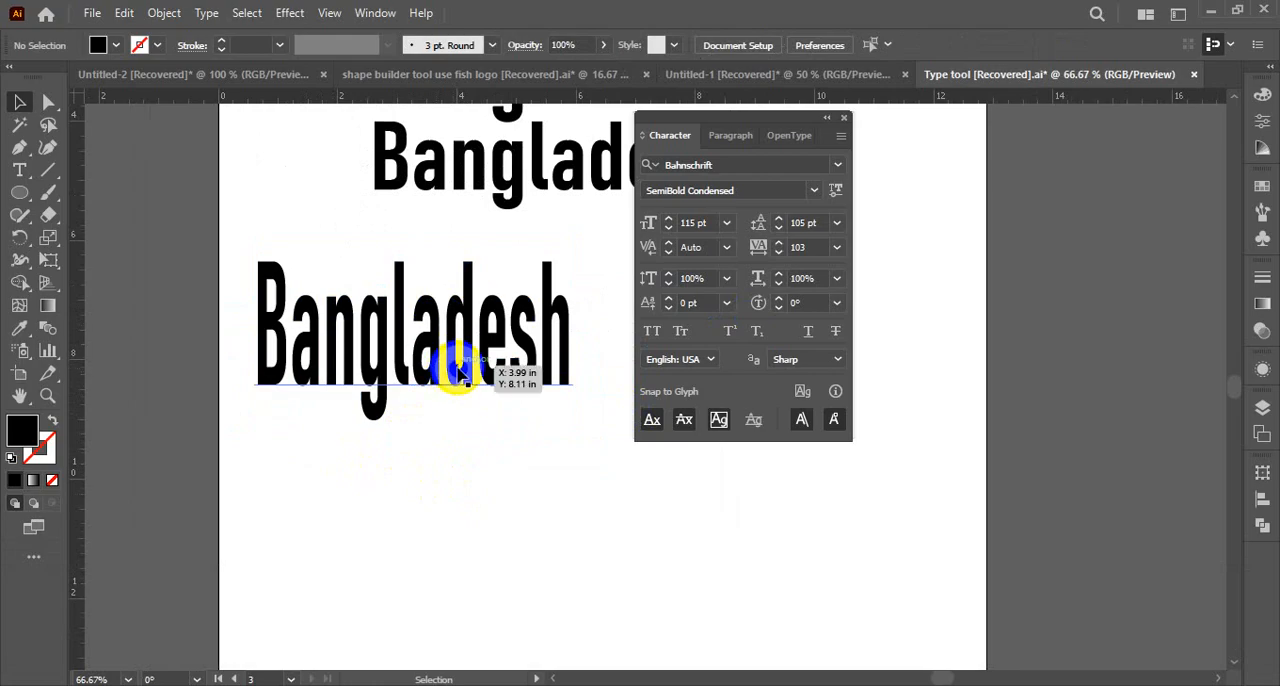
{"action": "key", "text": "ctrl+z"}
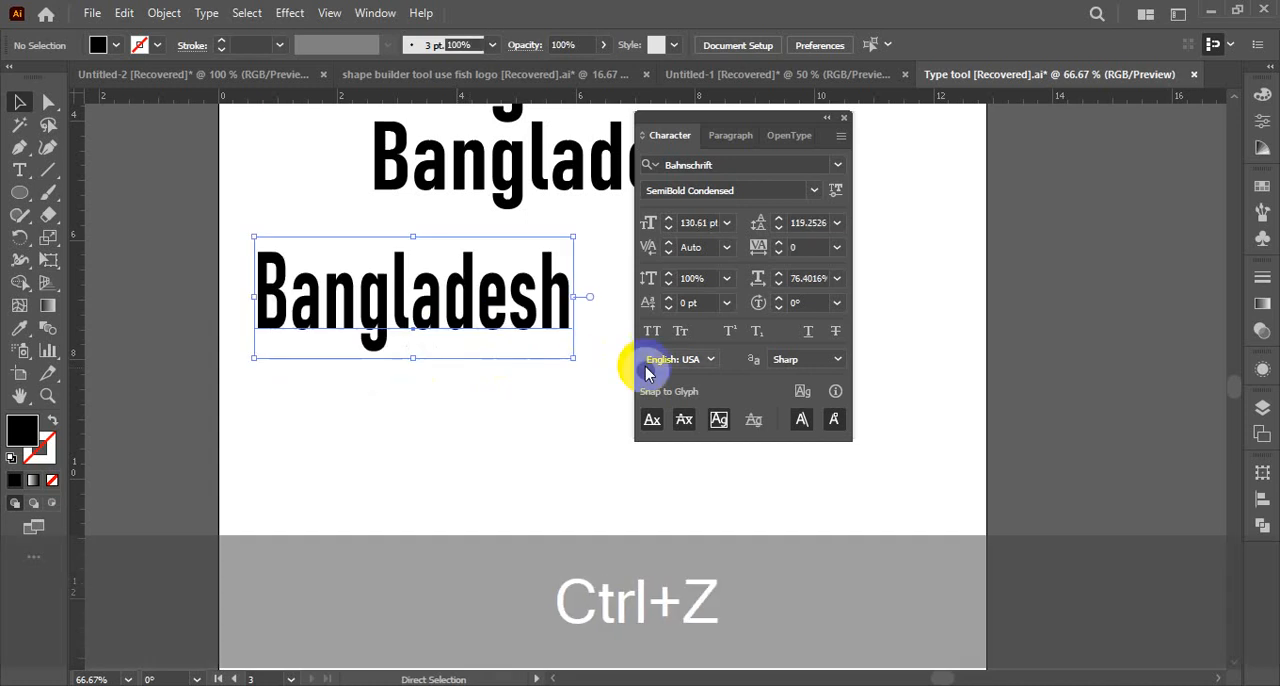
Enlarge the separate Bangladesh text slightly and stretch its height upward and downward to about 269 pt
{"action": "mouse_move", "coordinate": [575, 357]}
{"action": "left_mouse_down"}
{"action": "mouse_move", "coordinate": [509, 337]}
{"action": "mouse_move", "coordinate": [594, 386]}
{"action": "mouse_move", "coordinate": [576, 376]}
{"action": "left_mouse_up"}
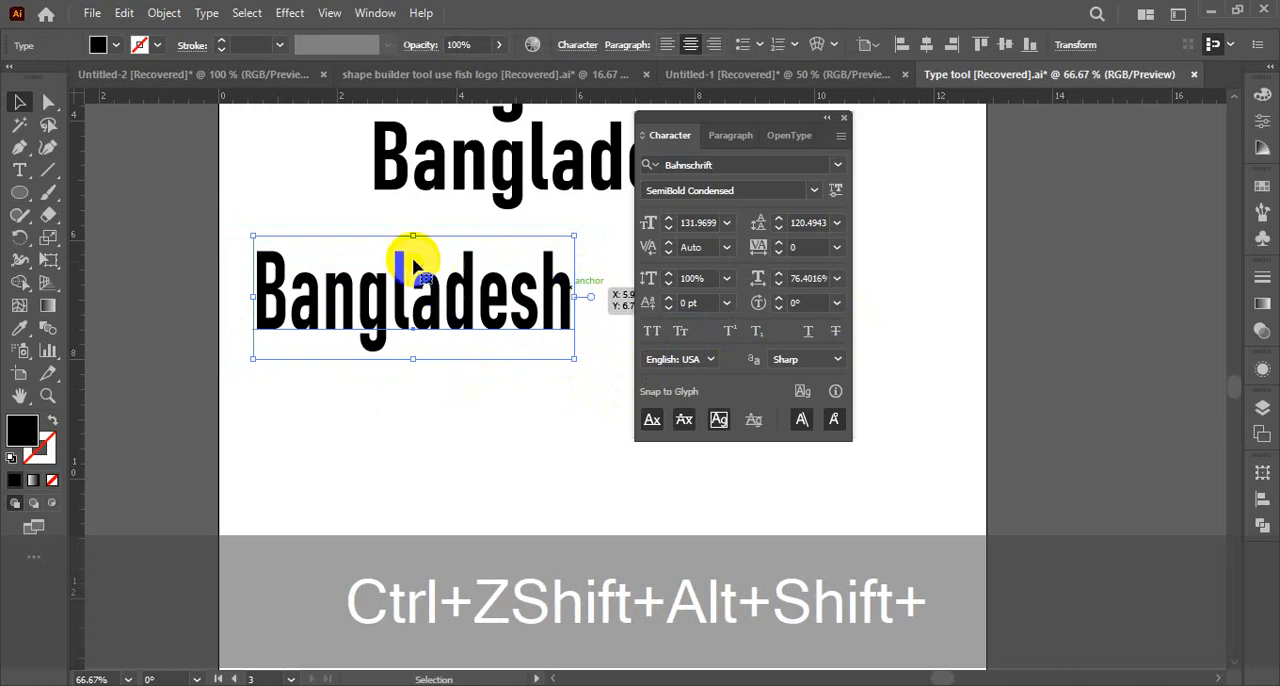
{"action": "left_click_drag", "start_coordinate": [414, 237], "coordinate": [413, 204]}
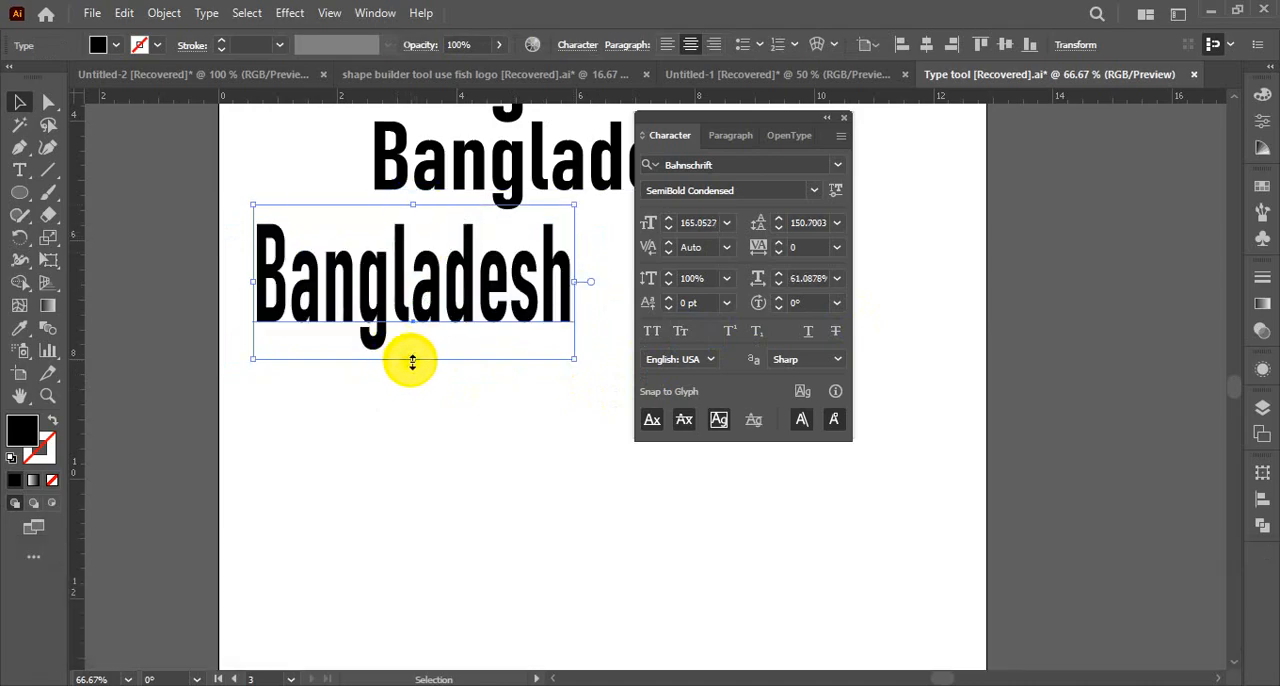
{"action": "left_click_drag", "start_coordinate": [412, 360], "coordinate": [414, 456]}
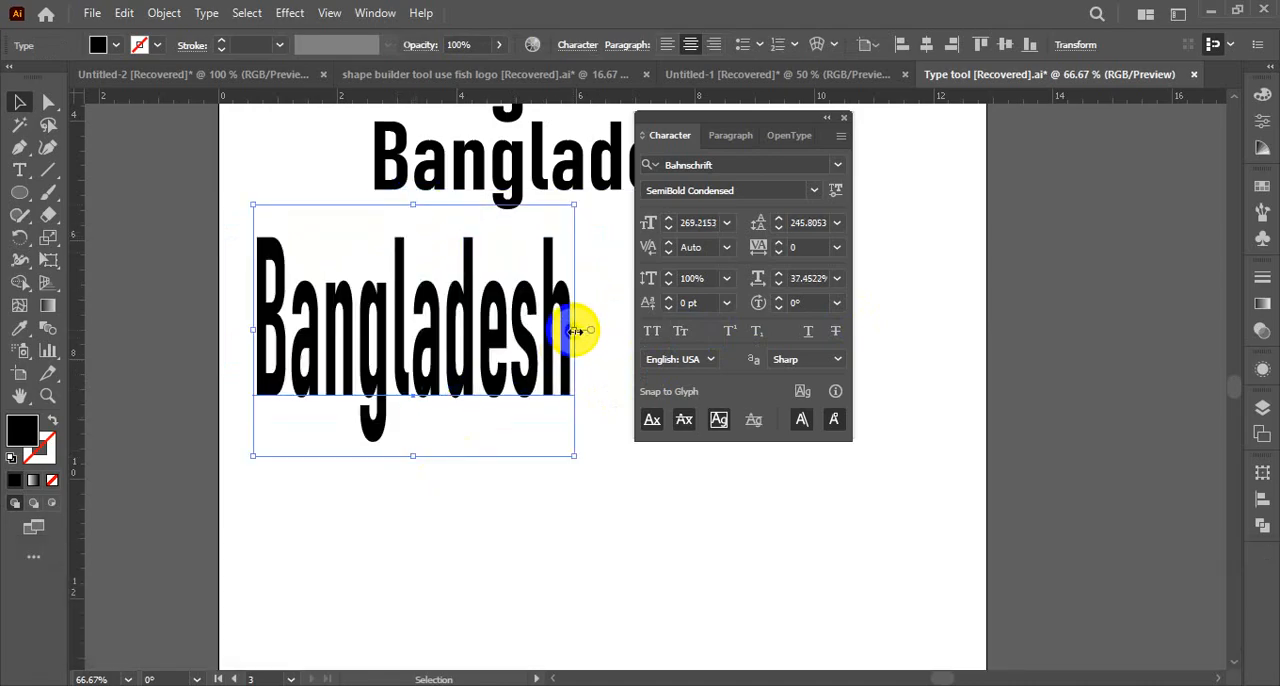
Try widening the tall Bangladesh text on both sides to about 51% horizontal scale and shifting it, and undo these changes
{"action": "left_click_drag", "start_coordinate": [574, 330], "coordinate": [644, 328]}
{"action": "left_click_drag", "start_coordinate": [253, 330], "coordinate": [205, 324]}
{"action": "left_click_drag", "start_coordinate": [423, 309], "coordinate": [459, 339]}
{"action": "key", "text": "ctrl+alt+space"}
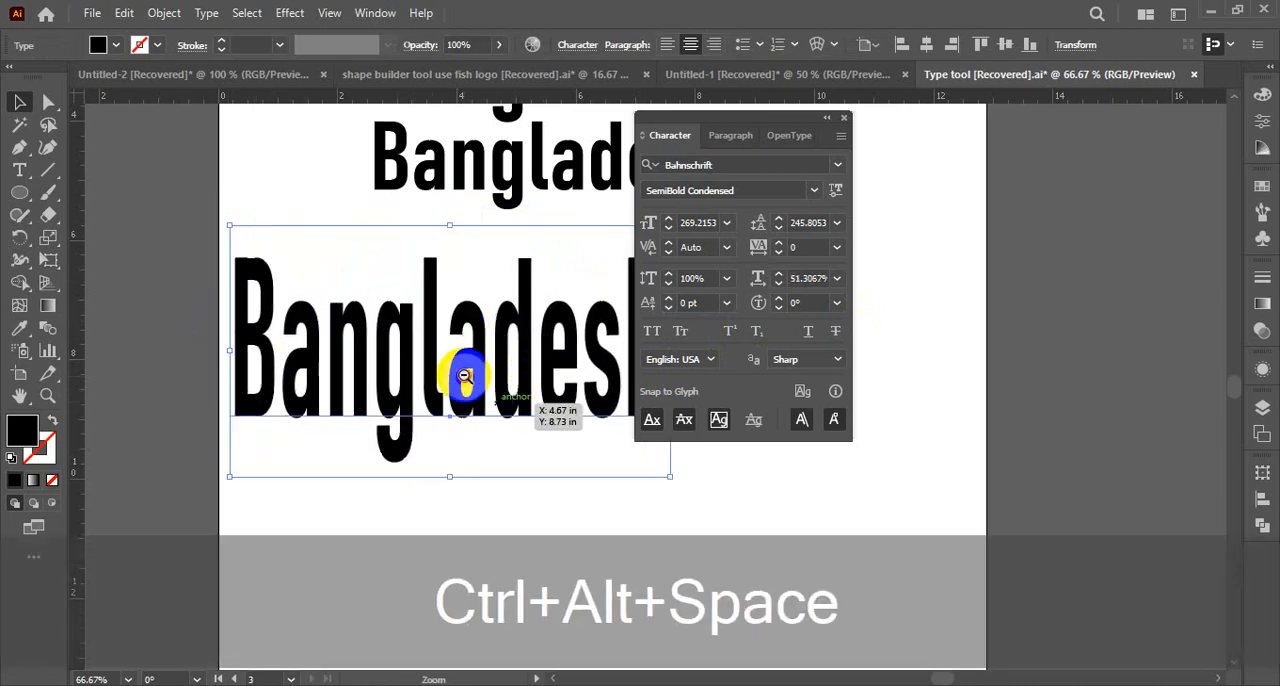
{"action": "left_click", "coordinate": [465, 377], "text": "ctrl+alt"}
{"action": "left_click", "coordinate": [526, 402], "text": "ctrl+alt"}
{"action": "left_click_drag", "start_coordinate": [526, 402], "coordinate": [140, 356]}
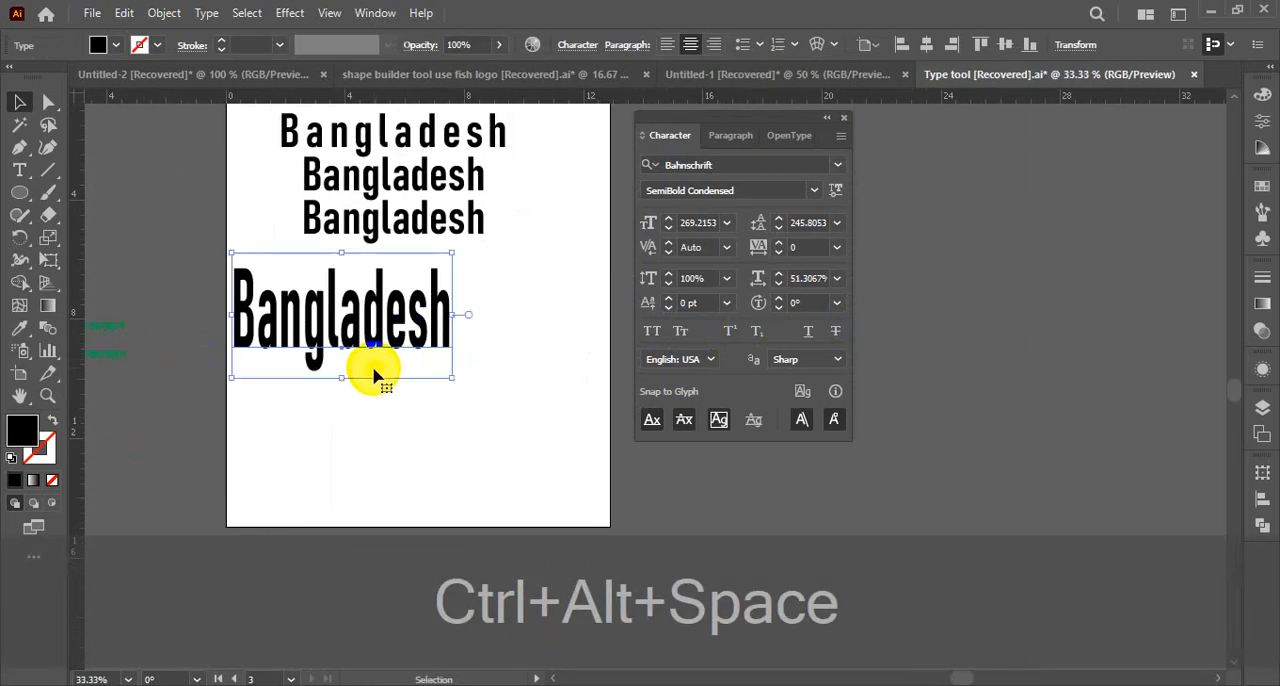
{"action": "key", "text": "ctrl+z"}
{"action": "key", "text": "ctrl+z"}
{"action": "key", "text": "ctrl+z"}
{"action": "key", "text": "ctrl+z"}
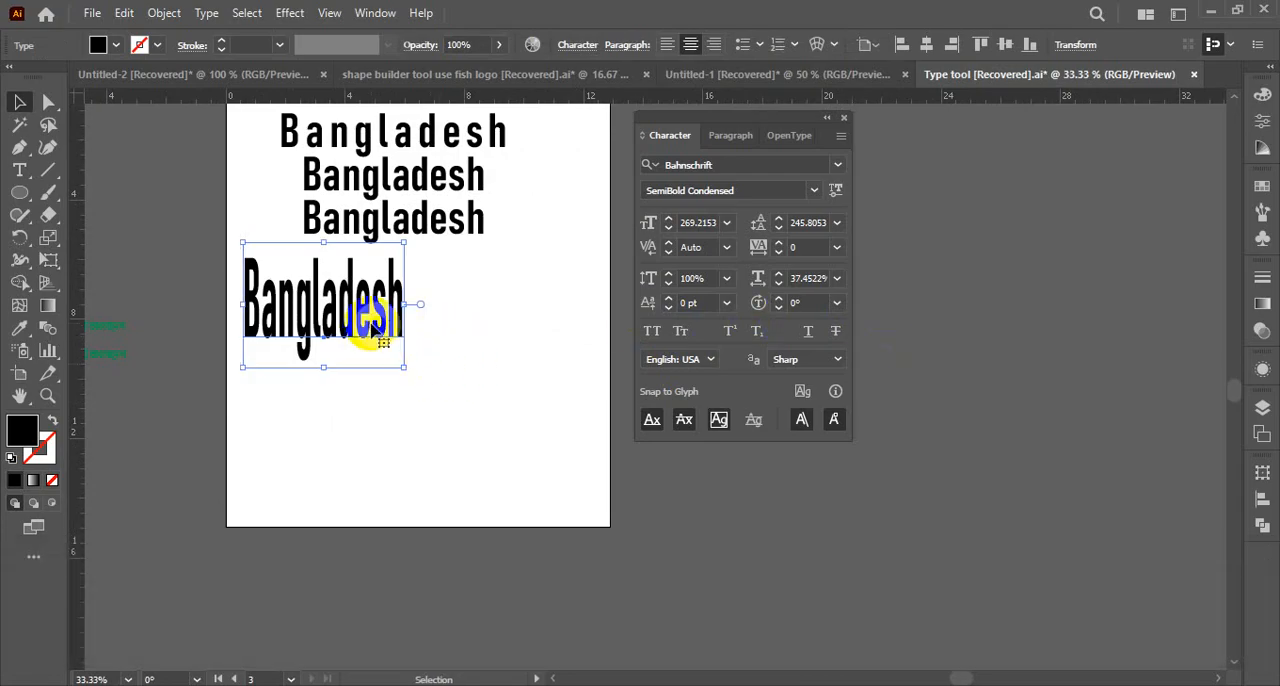
Shorten the tall Bangladesh text to about 151 pt and place it lower, beneath the three-line text
{"action": "left_click_drag", "start_coordinate": [326, 240], "coordinate": [380, 334]}
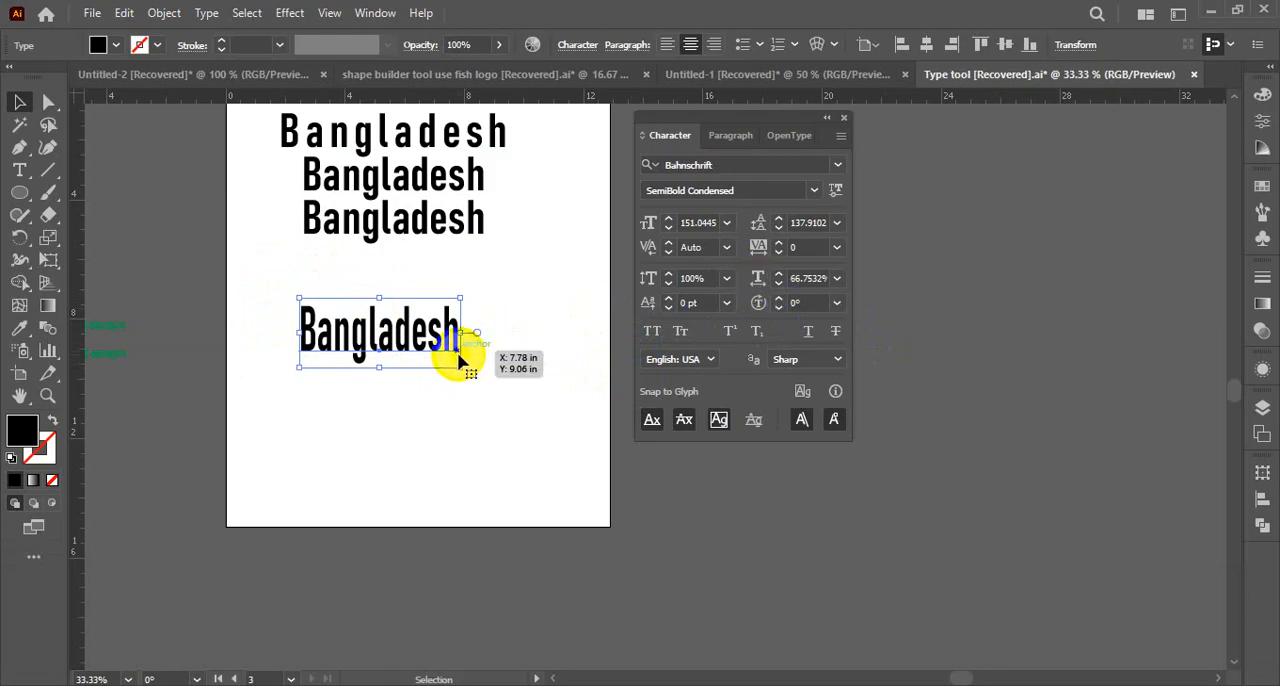
{"action": "left_click", "coordinate": [482, 360]}
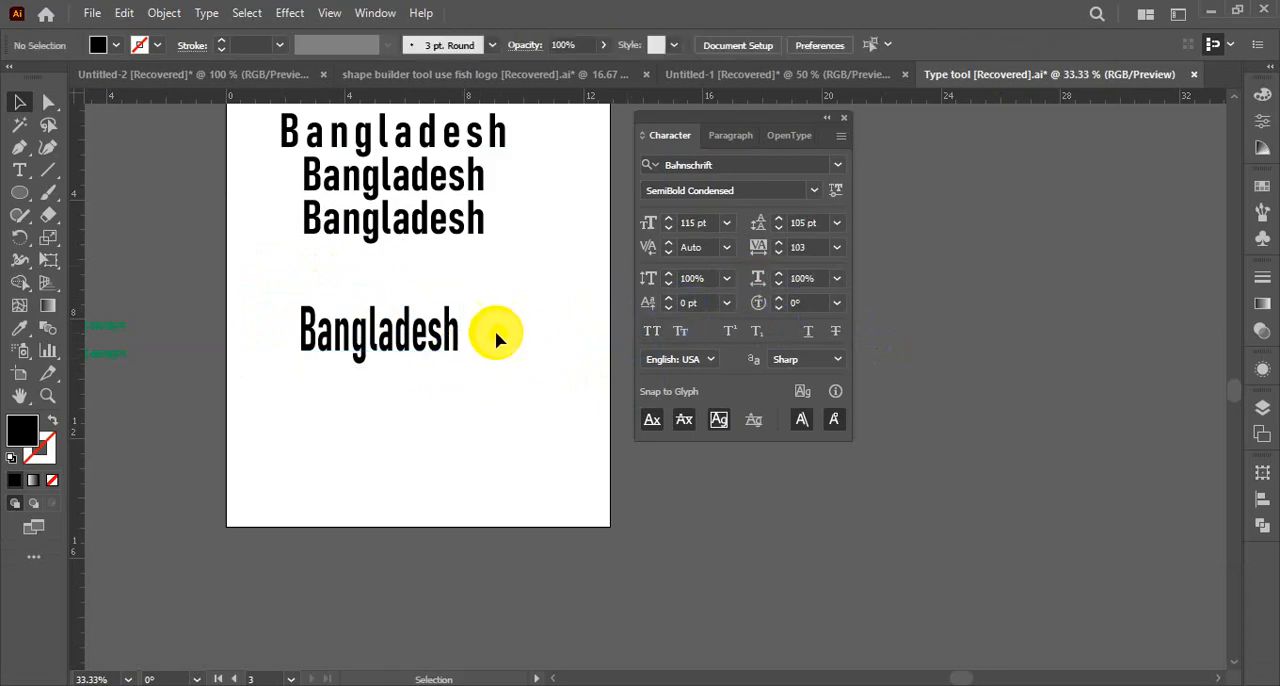
{"action": "left_click", "coordinate": [456, 334]}
Lower the baseline shift of the letters "an" in the third Bangladesh line to -7 pt
{"action": "key", "text": "ctrl+space"}
{"action": "left_click", "coordinate": [549, 328], "text": "ctrl"}
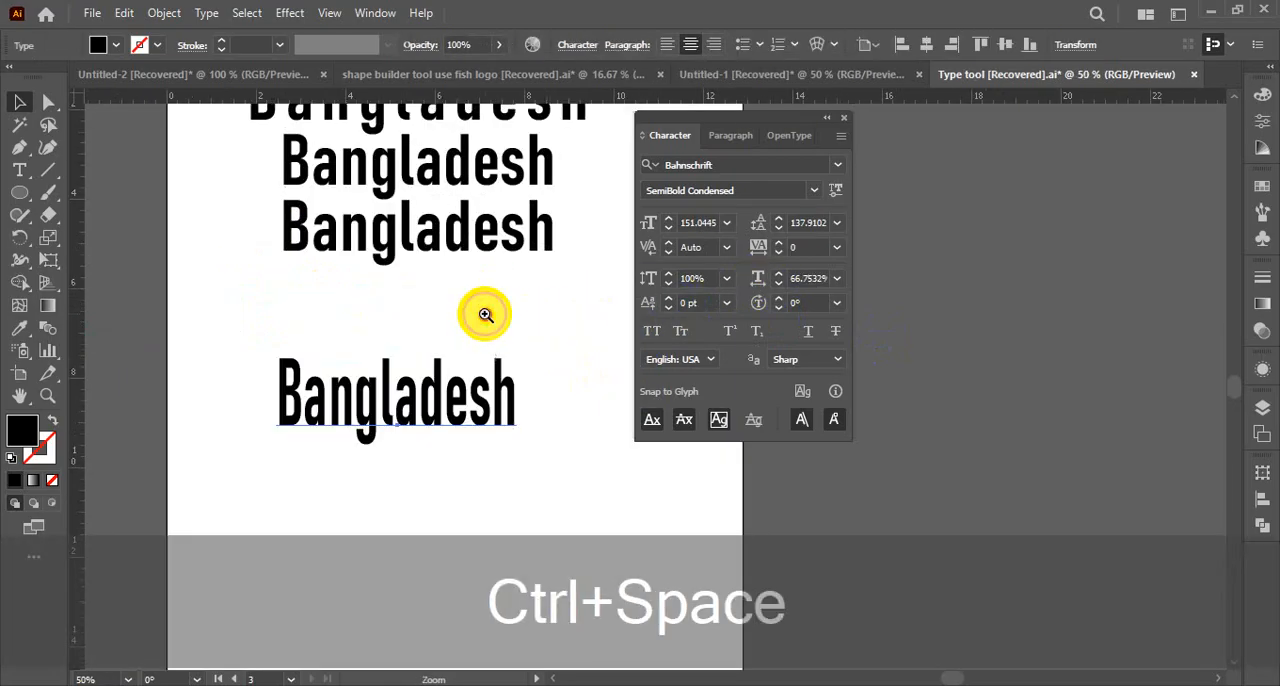
{"action": "left_click", "coordinate": [485, 315], "text": "ctrl"}
{"action": "double_click", "coordinate": [436, 278]}
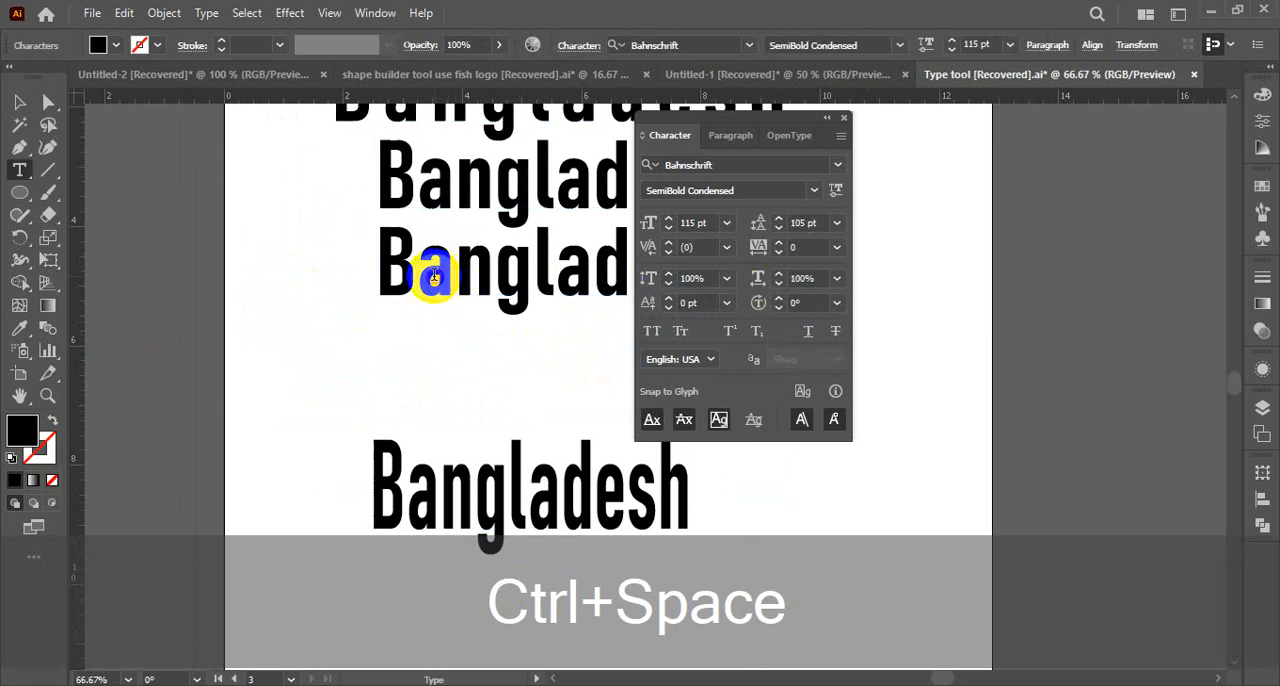
{"action": "left_click_drag", "start_coordinate": [418, 270], "coordinate": [498, 271]}
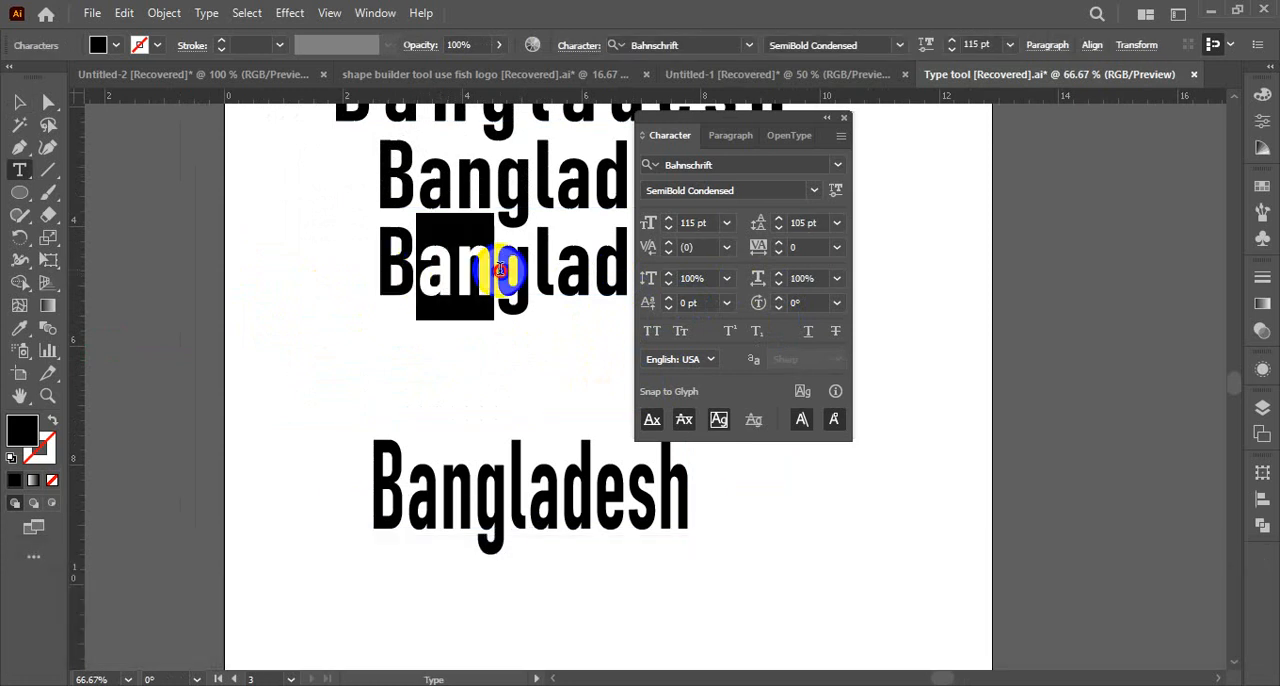
{"action": "left_click", "coordinate": [672, 303]}
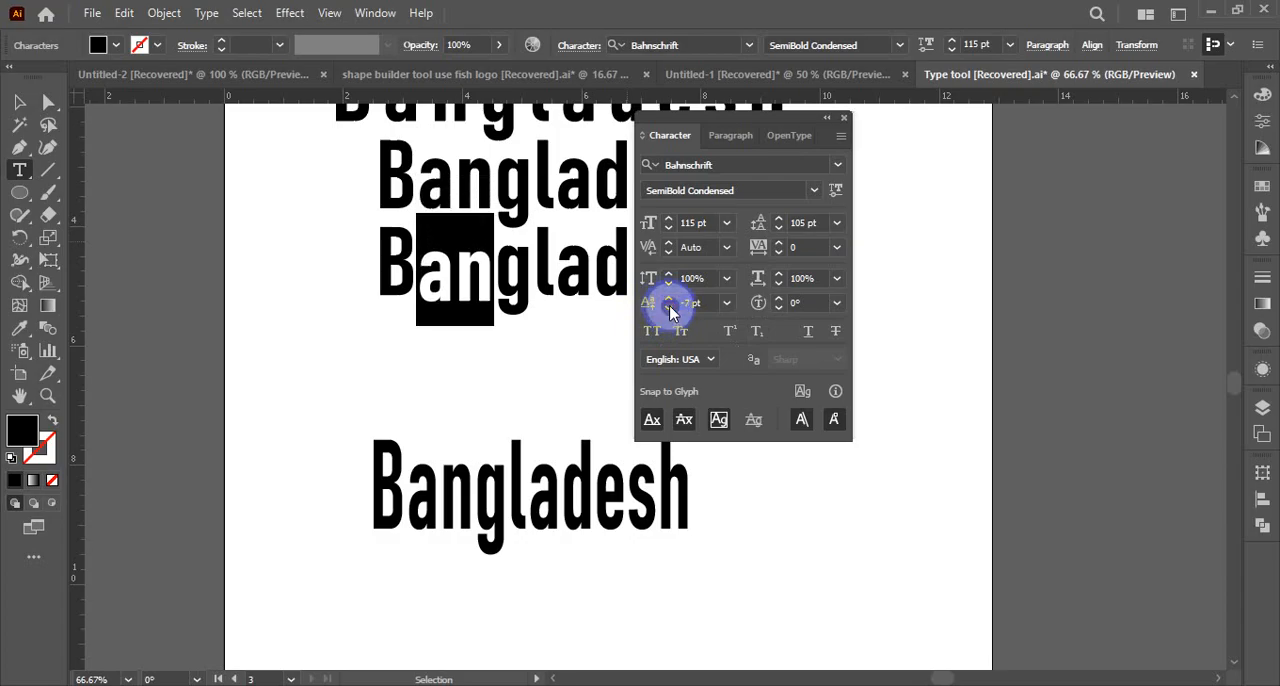
Raise the baseline shift of the letters "an" to 7 pt, then set it back to 0 pt
{"action": "left_click", "coordinate": [669, 299]}
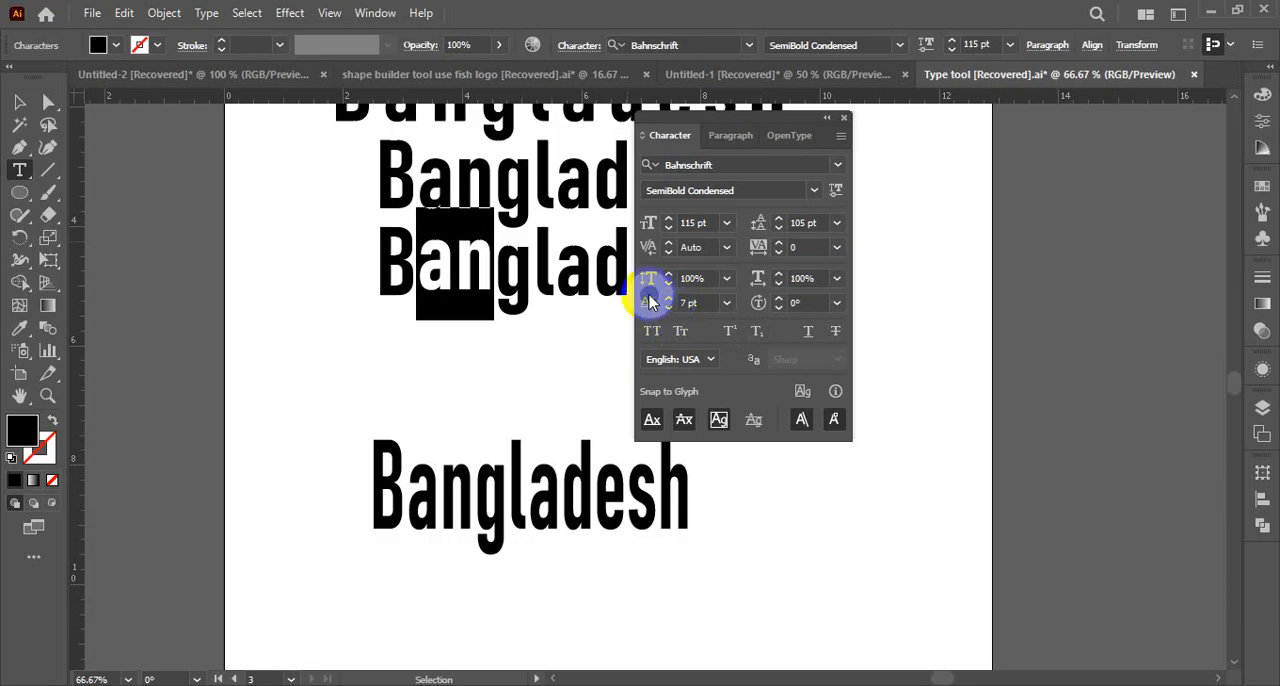
{"action": "left_click", "coordinate": [700, 303]}
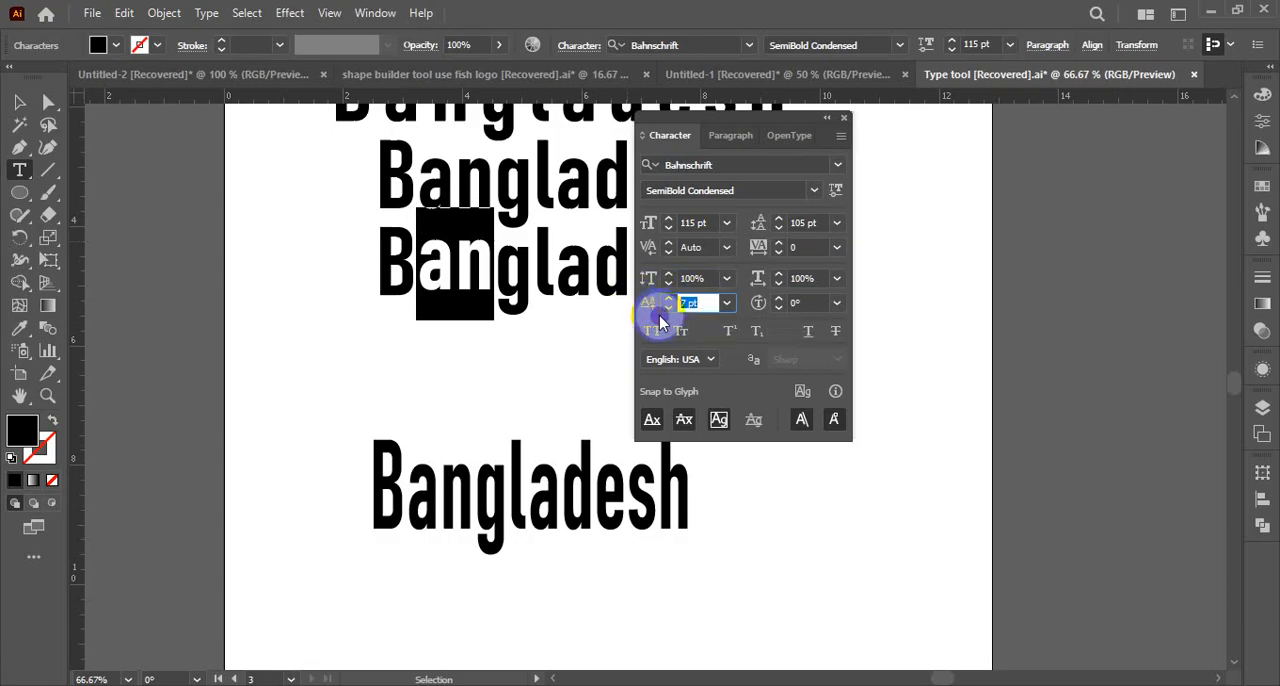
{"action": "left_click", "coordinate": [727, 303]}
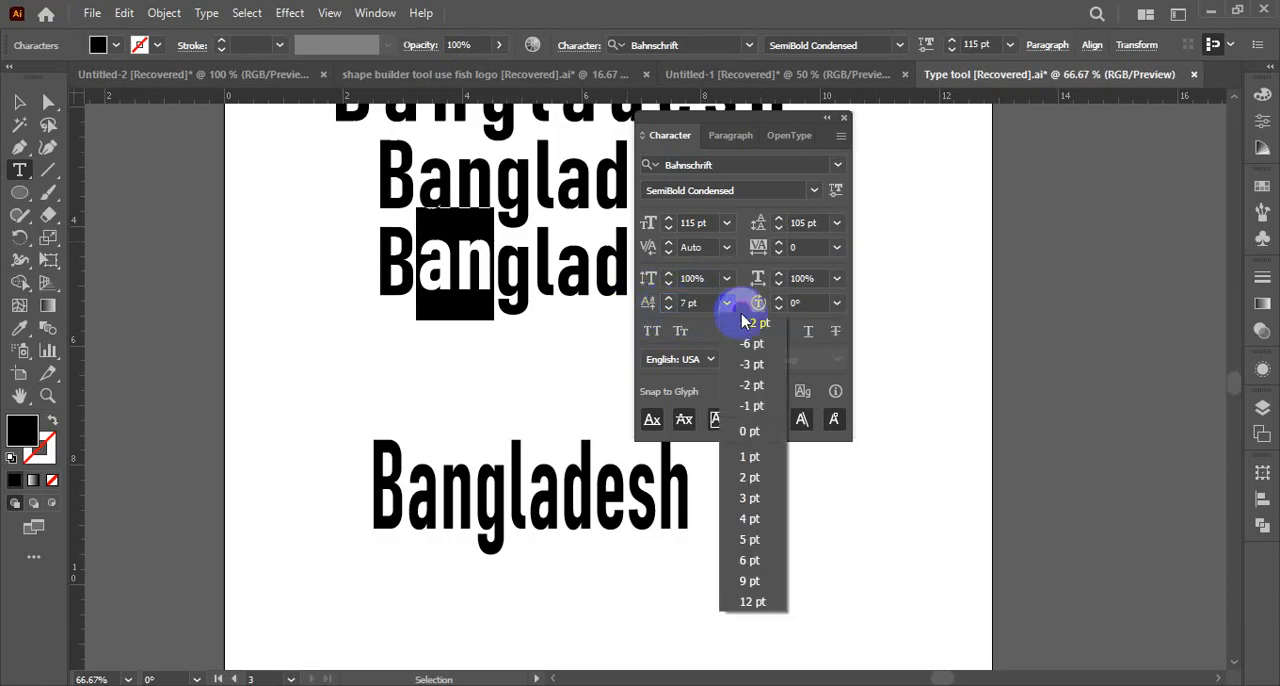
{"action": "left_click", "coordinate": [752, 430]}
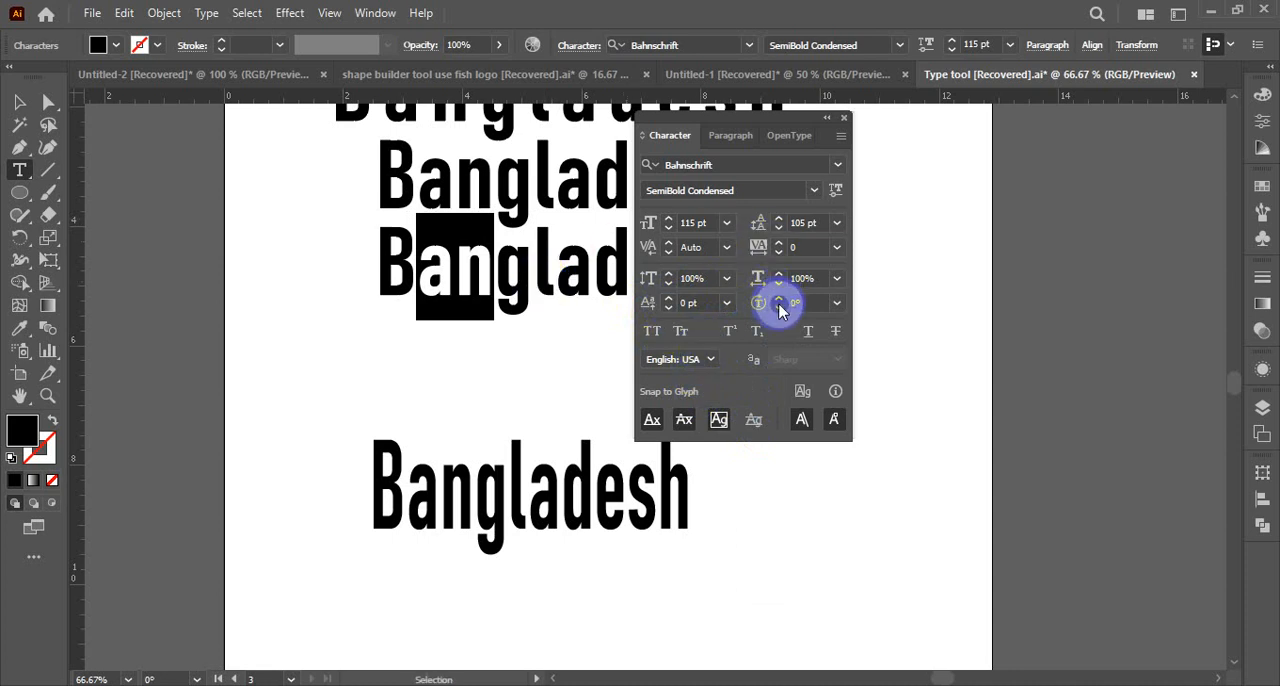
Duplicate the three-line Bangladesh text and place the copy below the separate tall Bangladesh text
{"action": "left_click", "coordinate": [521, 277]}
{"action": "left_click", "coordinate": [19, 101]}
{"action": "left_click_drag", "start_coordinate": [524, 303], "coordinate": [355, 296]}
{"action": "key", "text": "ctrl+alt+space"}
{"action": "left_click", "coordinate": [565, 292], "text": "ctrl+alt"}
{"action": "key", "text": "space"}
{"action": "left_click_drag", "start_coordinate": [574, 316], "coordinate": [172, 254]}
{"action": "left_click_drag", "start_coordinate": [208, 297], "coordinate": [369, 292]}
{"action": "left_click", "coordinate": [387, 362]}
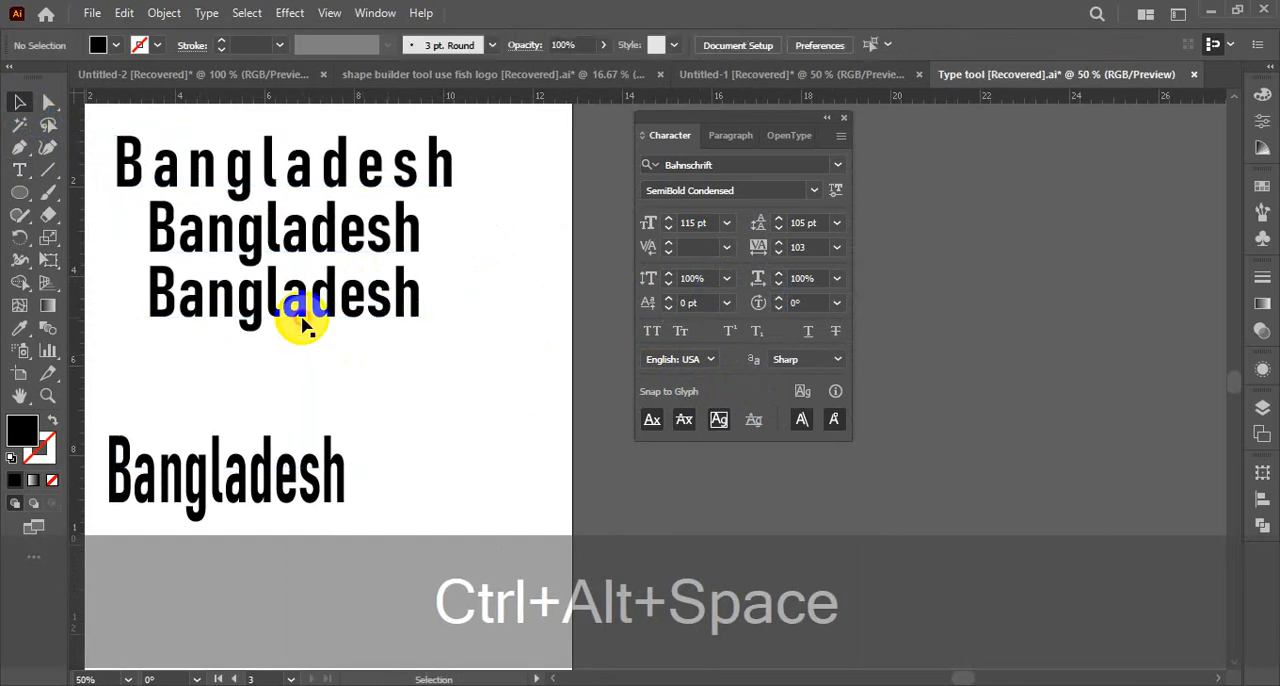
{"action": "left_click_drag", "start_coordinate": [245, 330], "coordinate": [290, 425]}
{"action": "key", "text": "alt"}
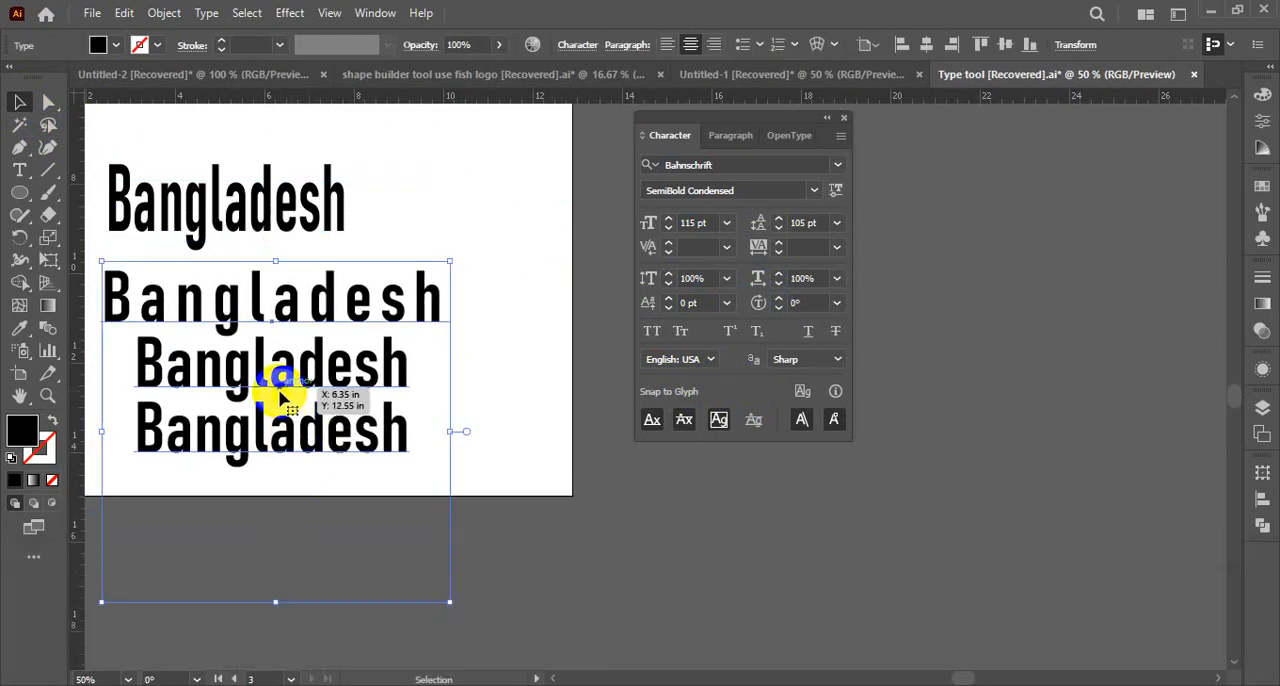
Replace all the text in the three-line copy with the word "Google"
{"action": "double_click", "coordinate": [277, 378]}
{"action": "key", "text": "ctrl+a"}
{"action": "type", "text": "G"}
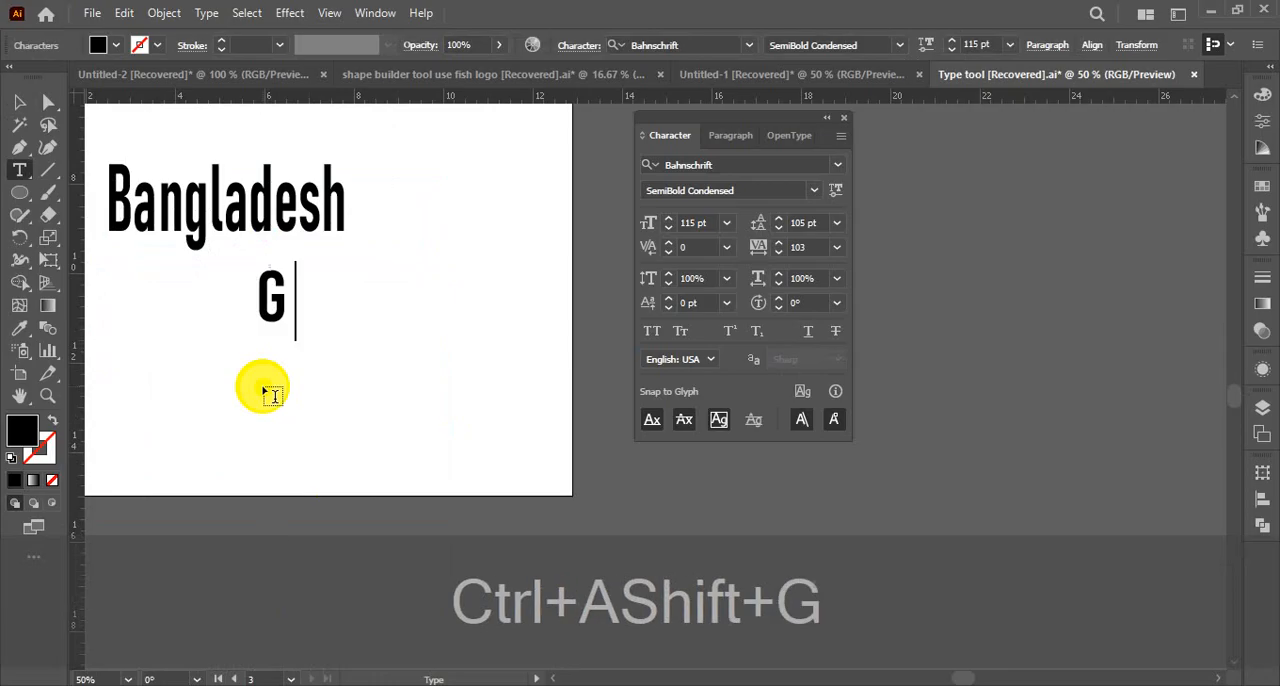
{"action": "type", "text": "oogle"}
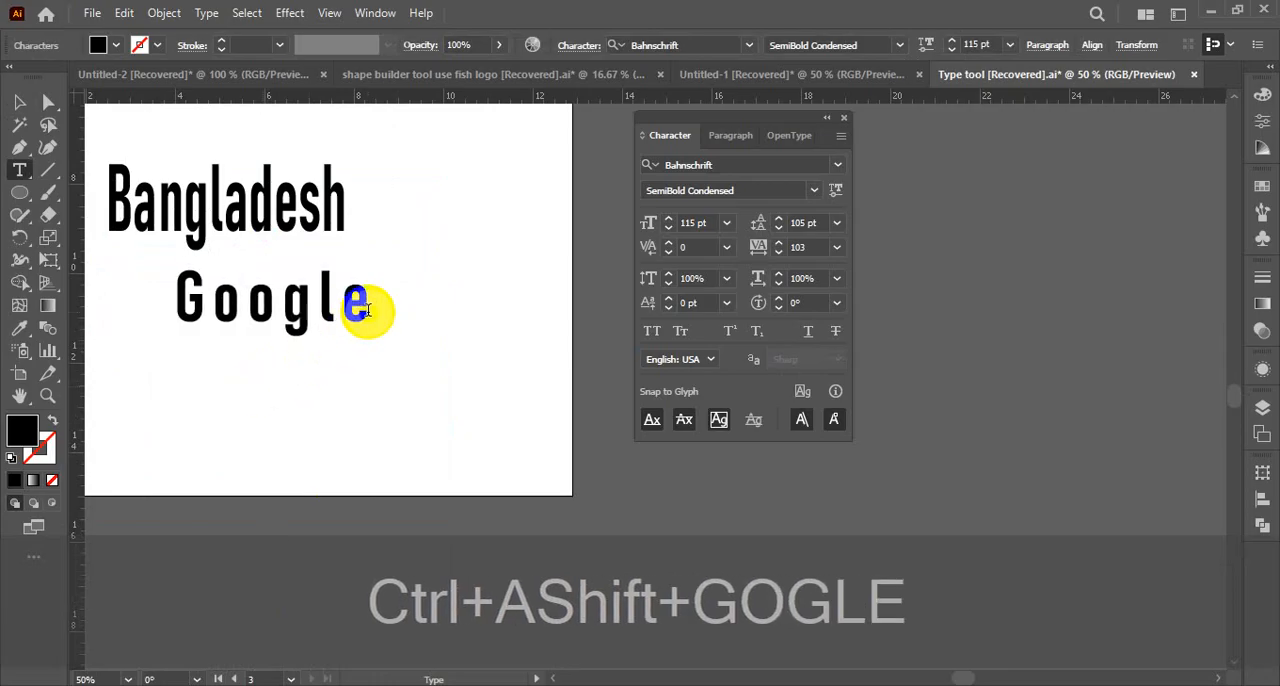
Try a 45° character rotation on the final "e" of Google and undo it, removing the stray space
{"action": "left_click_drag", "start_coordinate": [378, 305], "coordinate": [333, 320]}
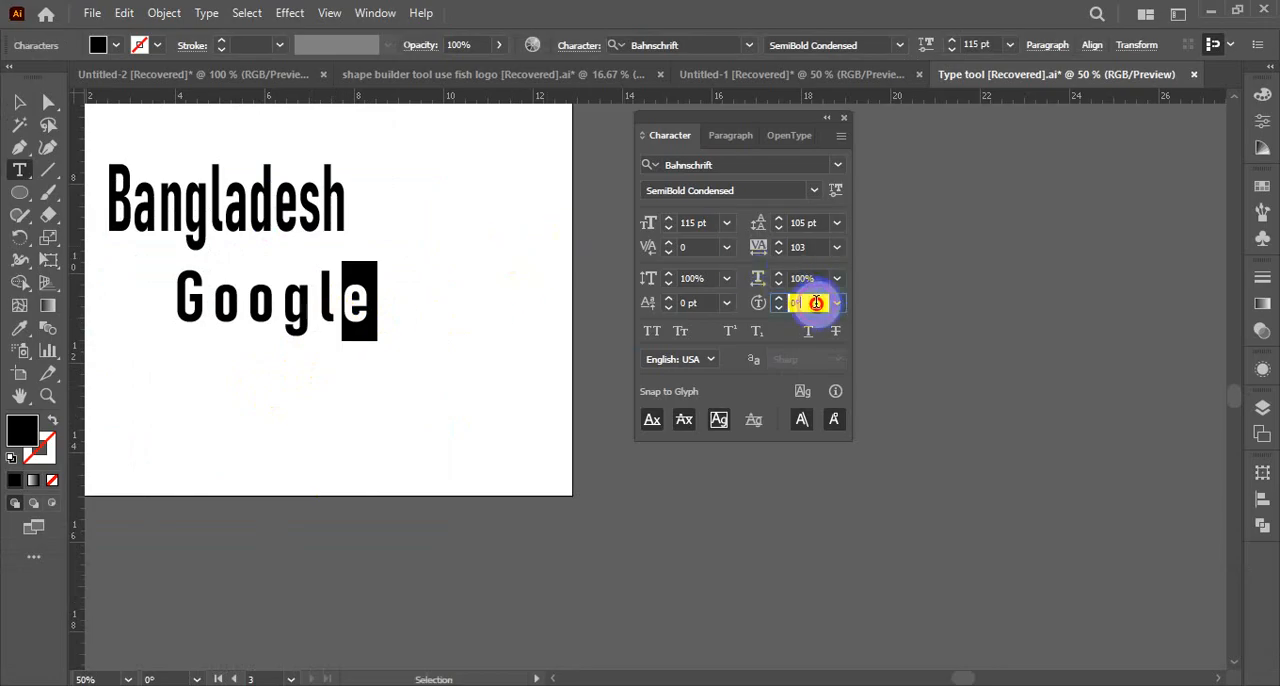
{"action": "left_click_drag", "start_coordinate": [813, 302], "coordinate": [740, 305]}
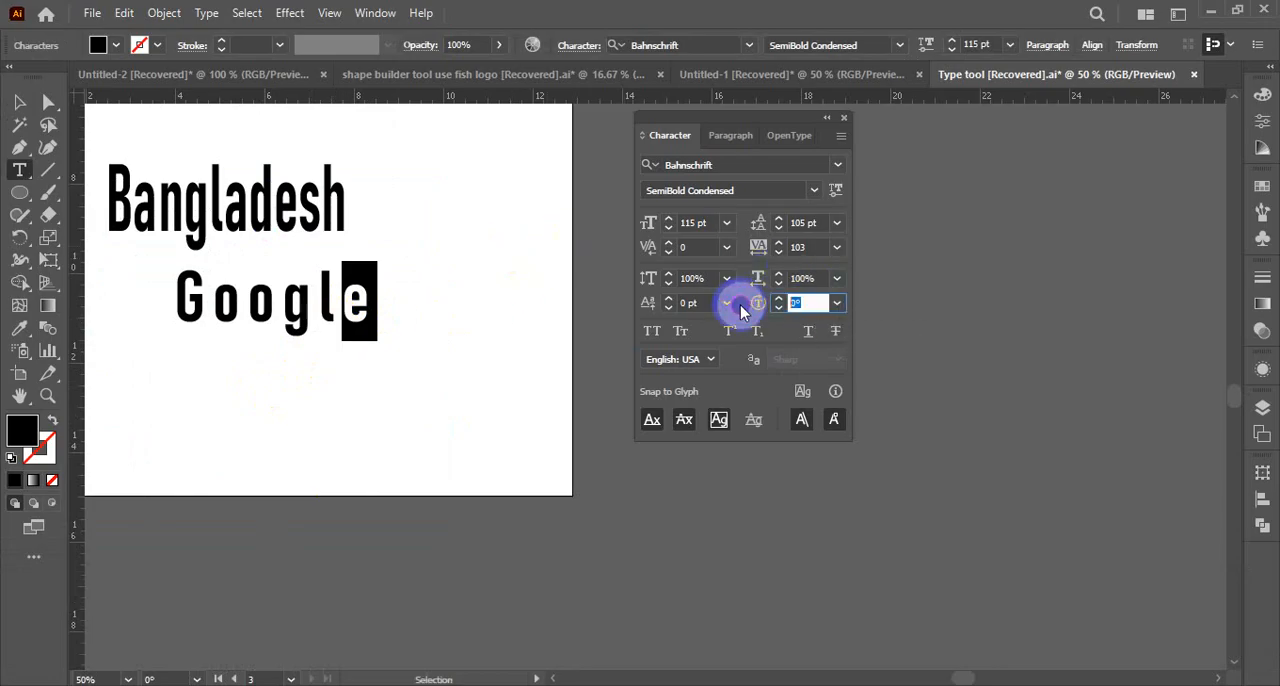
{"action": "key", "text": "Return"}
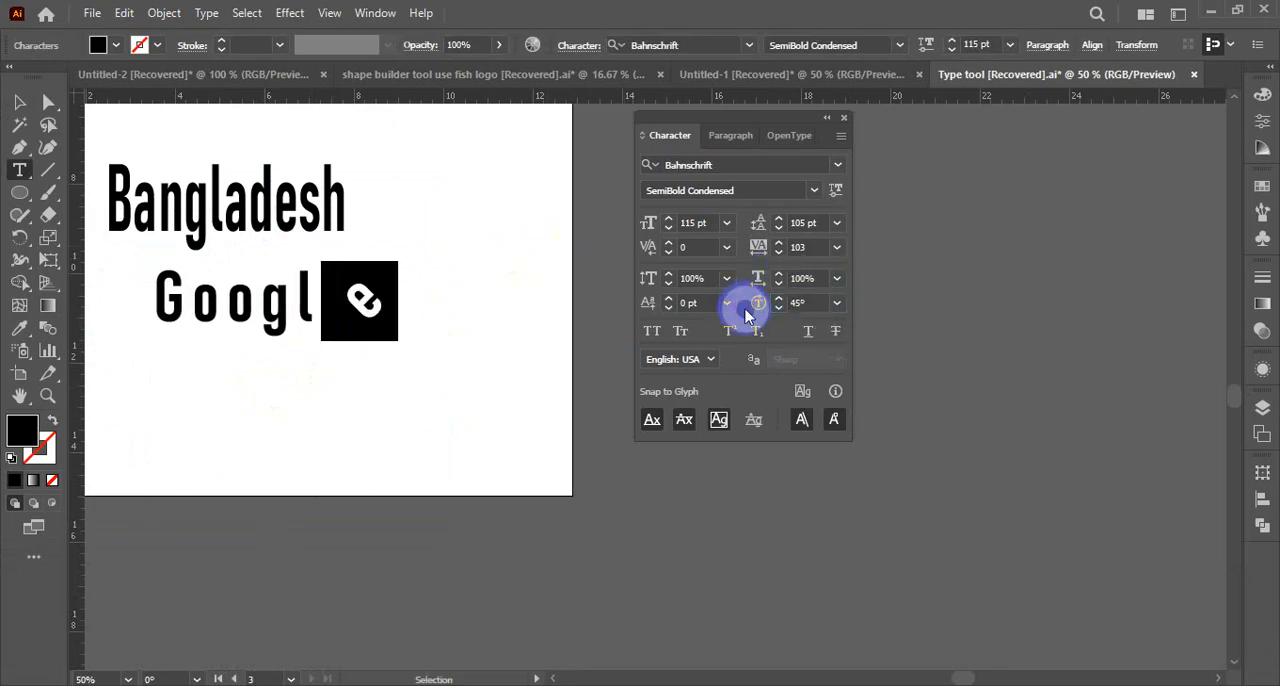
{"action": "left_click", "coordinate": [22, 104]}
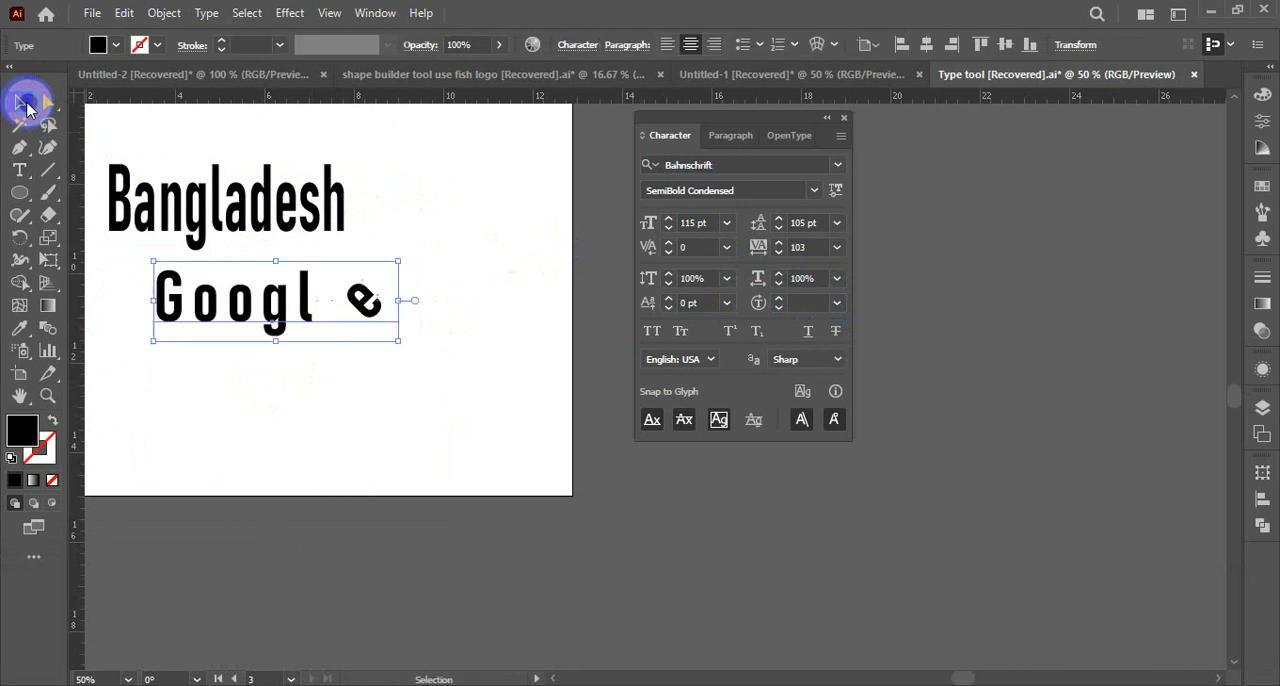
{"action": "left_click", "coordinate": [441, 399]}
{"action": "left_click", "coordinate": [190, 302]}
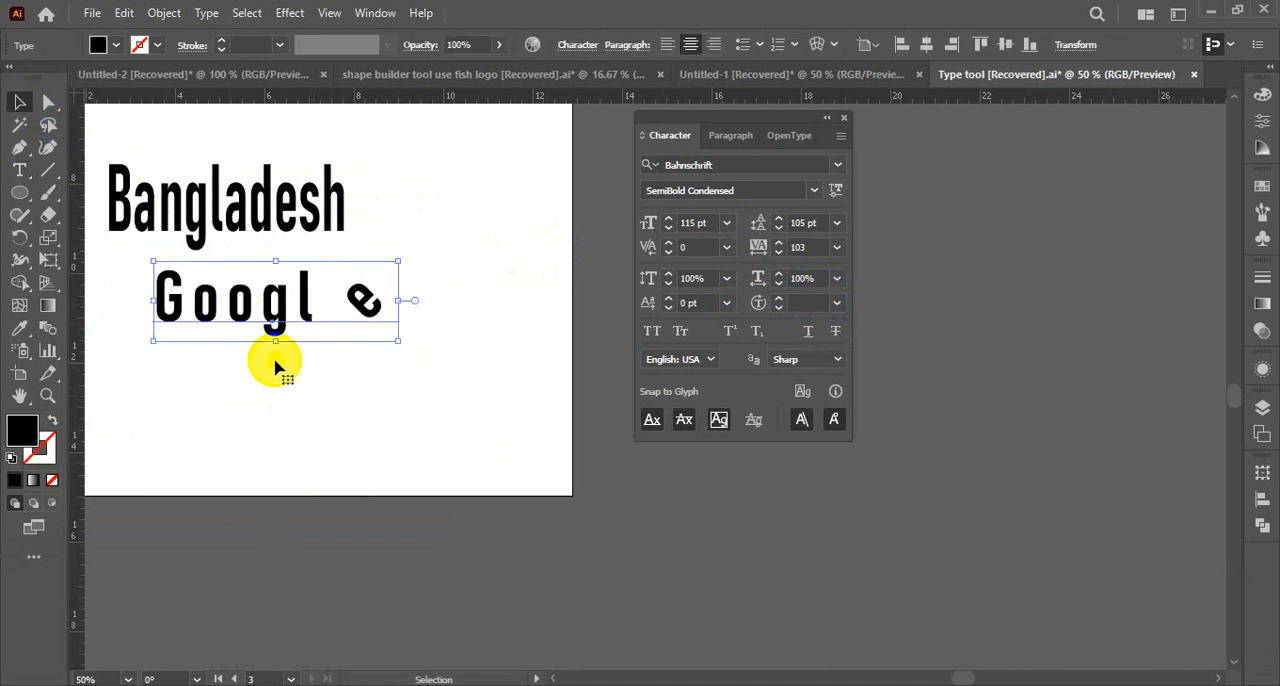
{"action": "key", "text": "ctrl+z"}
{"action": "left_click", "coordinate": [399, 388]}
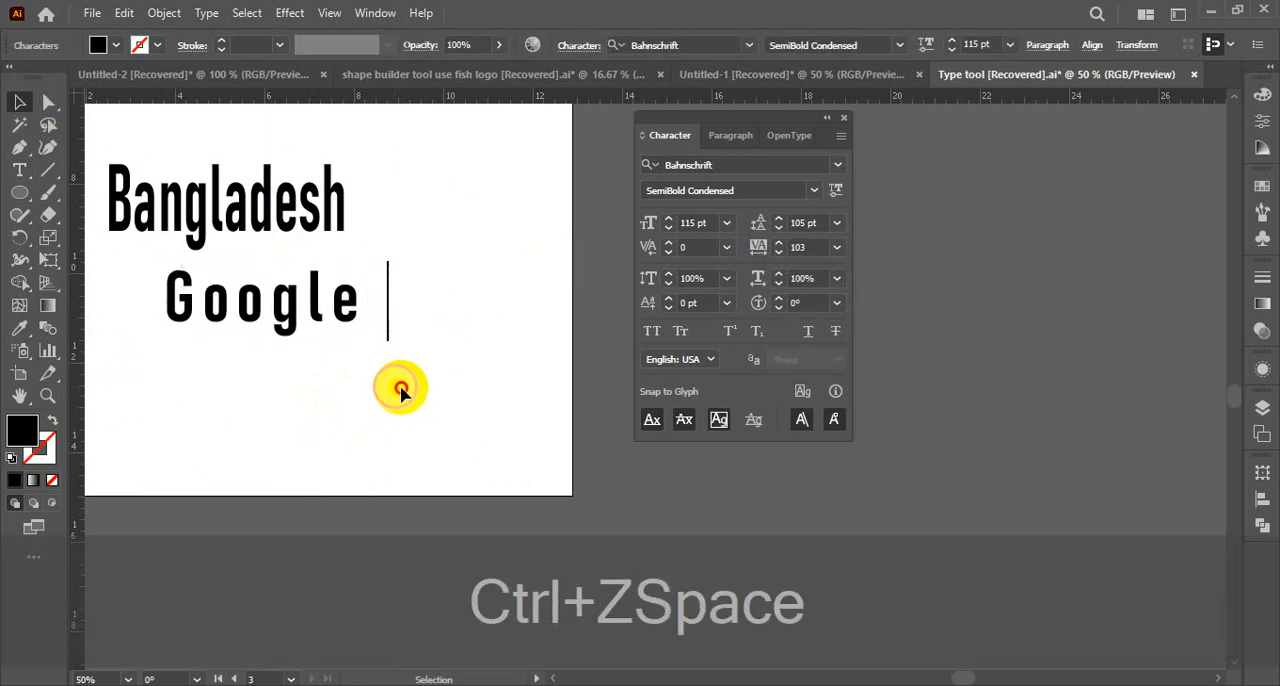
{"action": "key", "text": "BackSpace"}
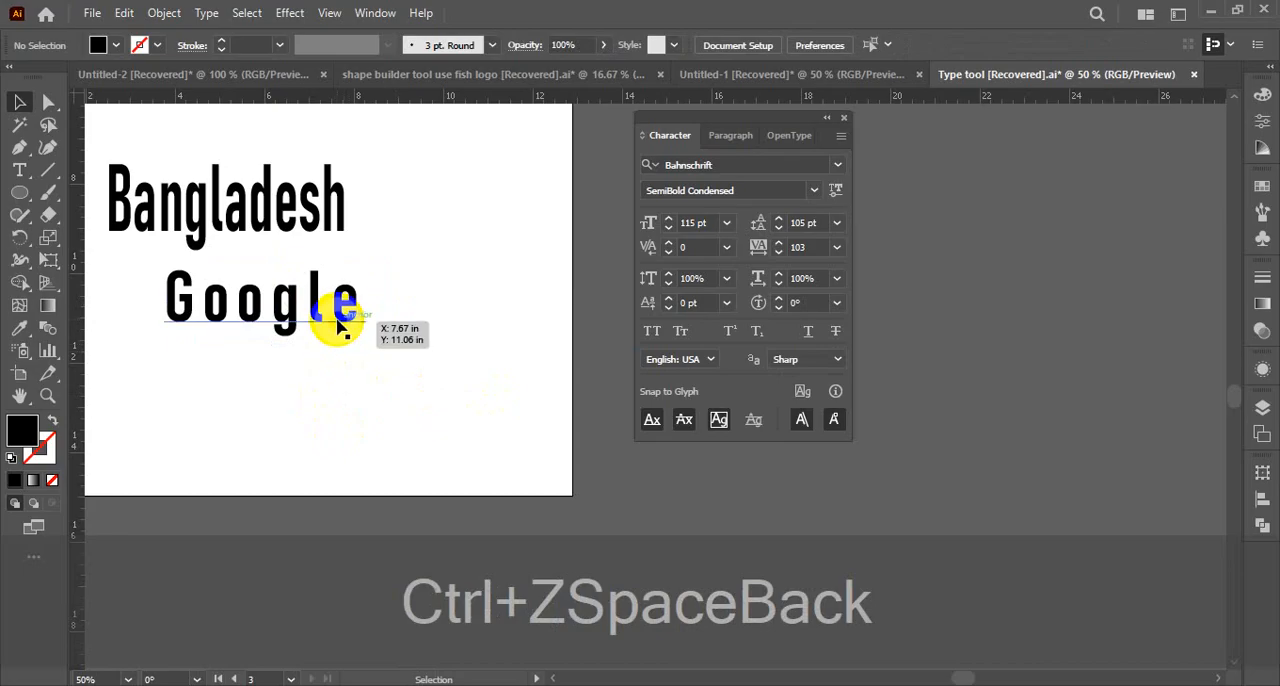
Try a 15° character rotation on the whole Google text, undo it and deselect the text
{"action": "left_click", "coordinate": [338, 308]}
{"action": "left_click", "coordinate": [809, 331]}
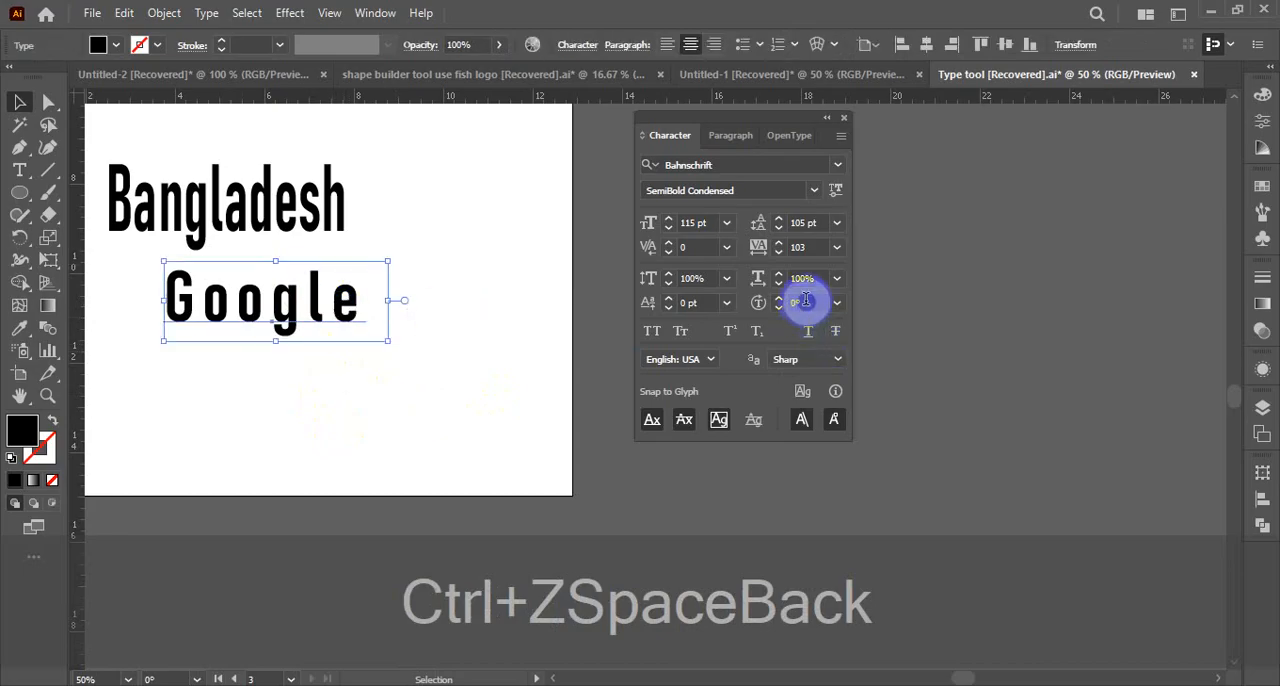
{"action": "left_click", "coordinate": [806, 301]}
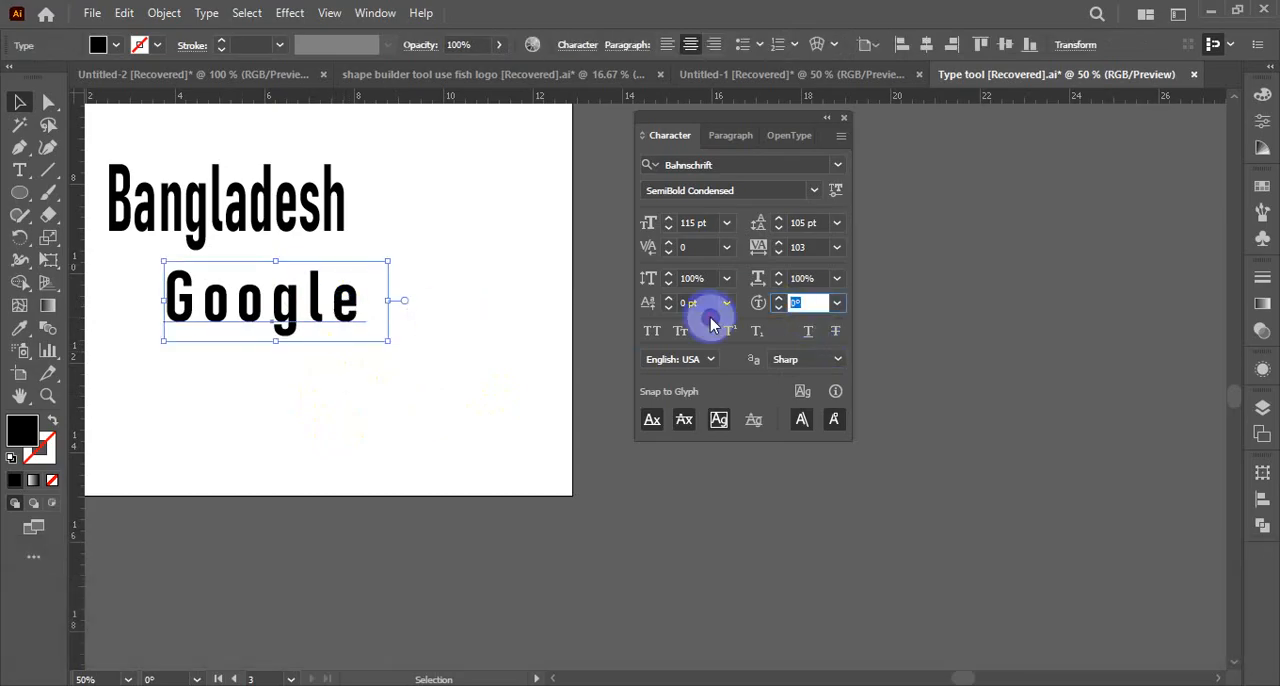
{"action": "left_click", "coordinate": [710, 316]}
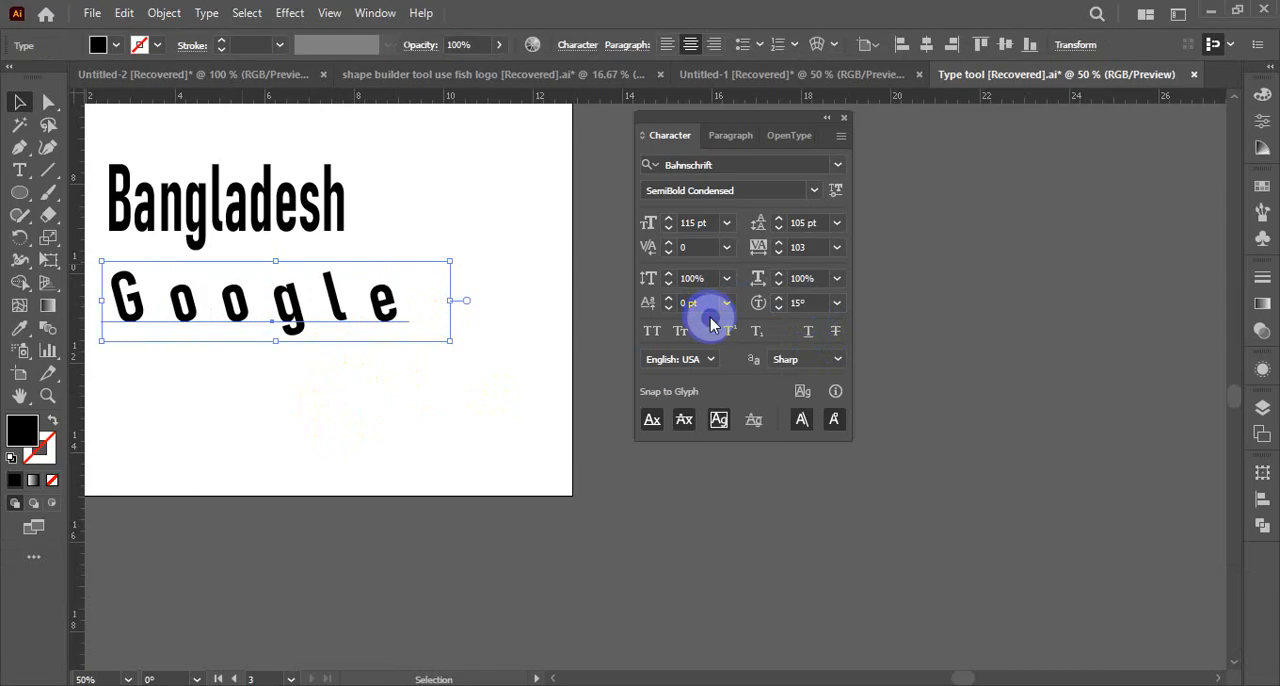
{"action": "key", "text": "ctrl+z"}
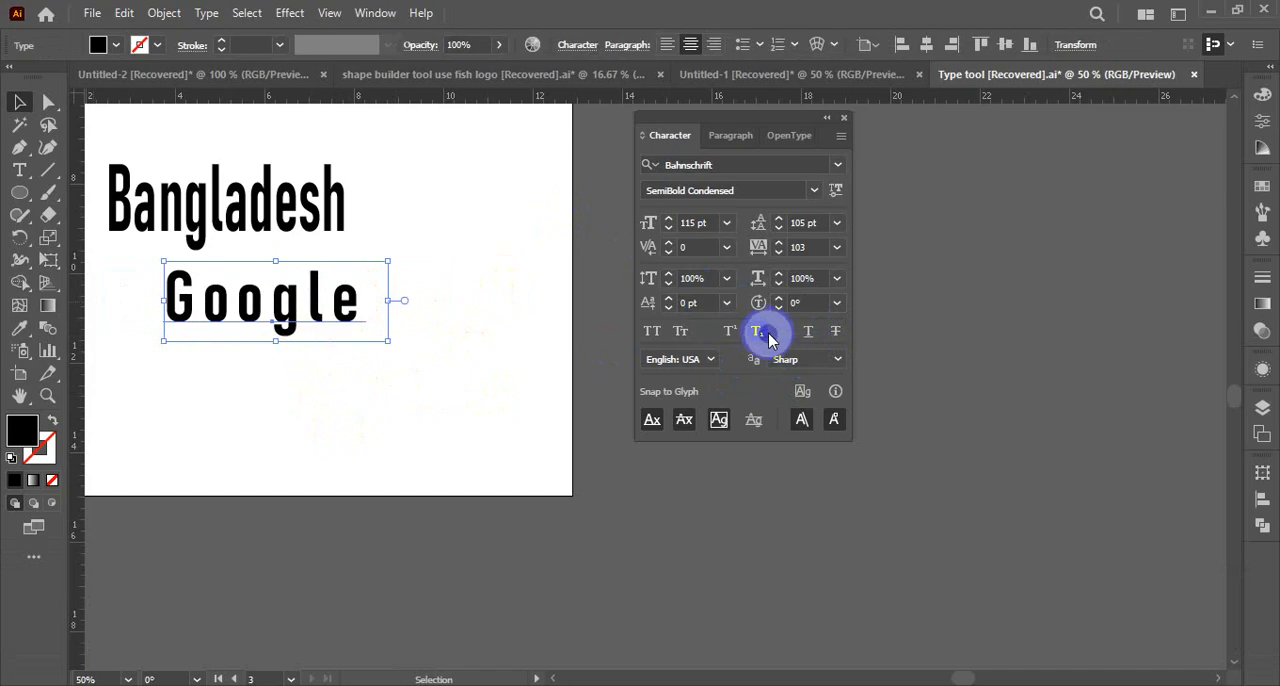
{"action": "left_click", "coordinate": [306, 414]}
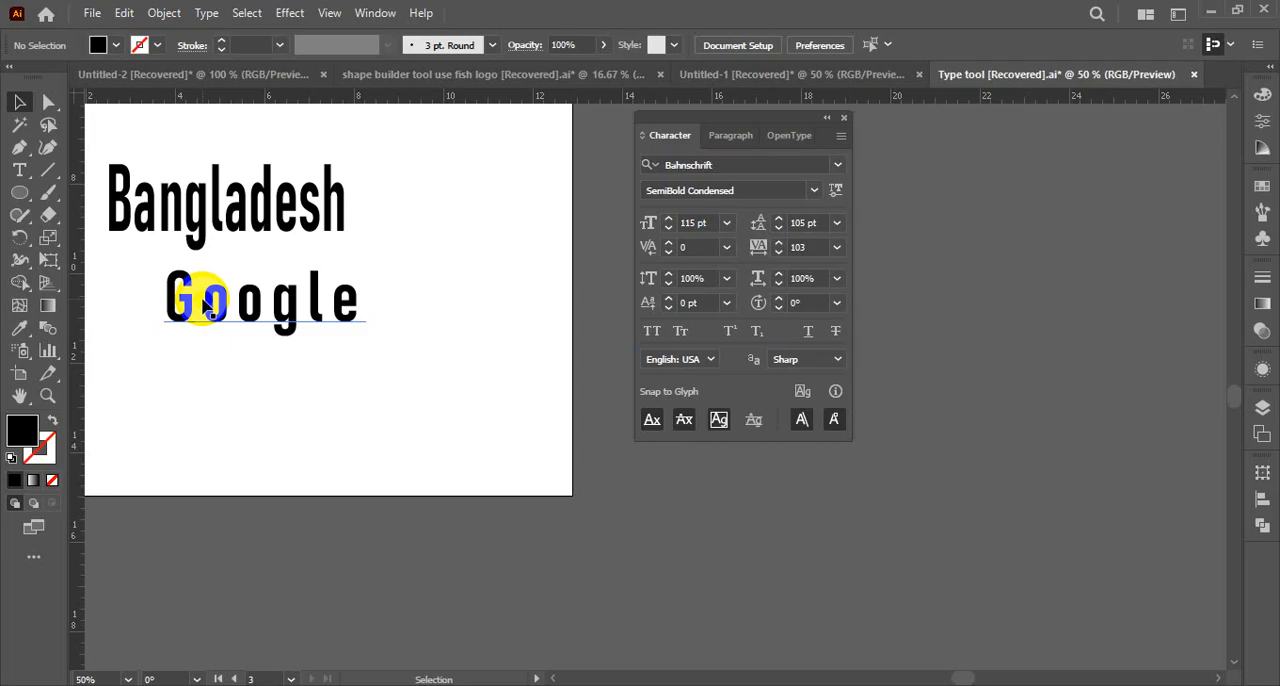
Duplicate the Google text below the original, apply All Caps to the copy and move it slightly lower
{"action": "key", "text": "ctrl"}
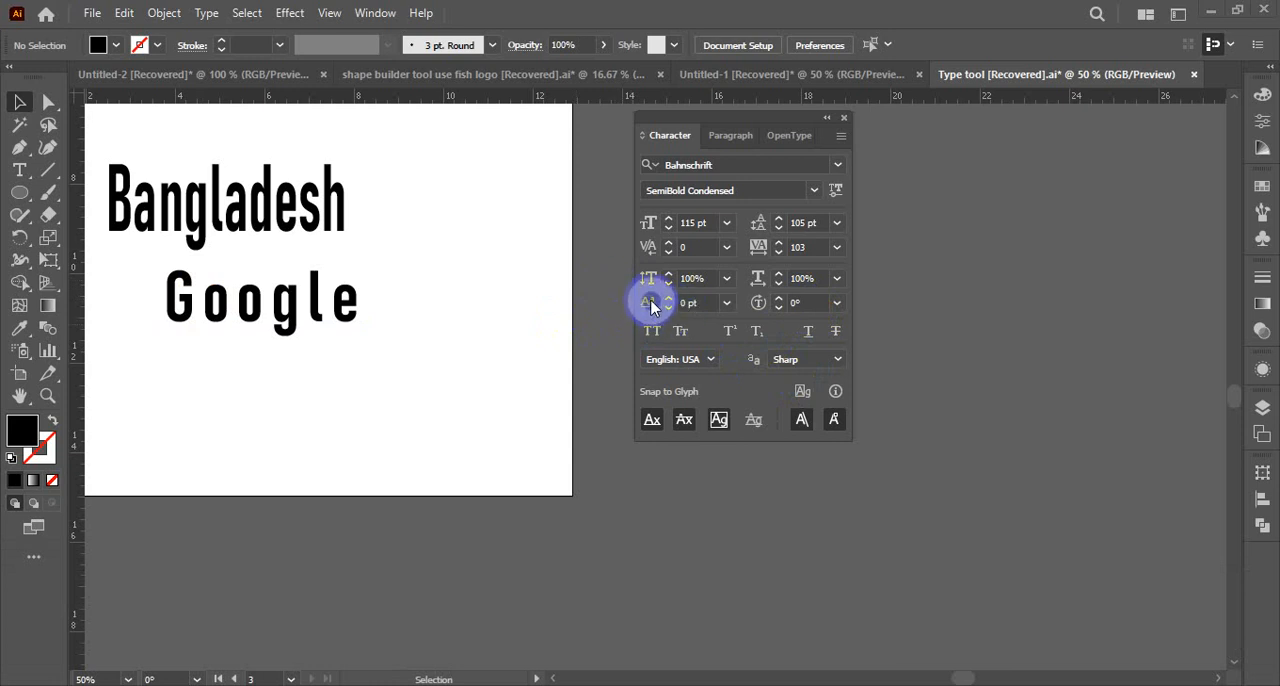
{"action": "left_click", "coordinate": [340, 318]}
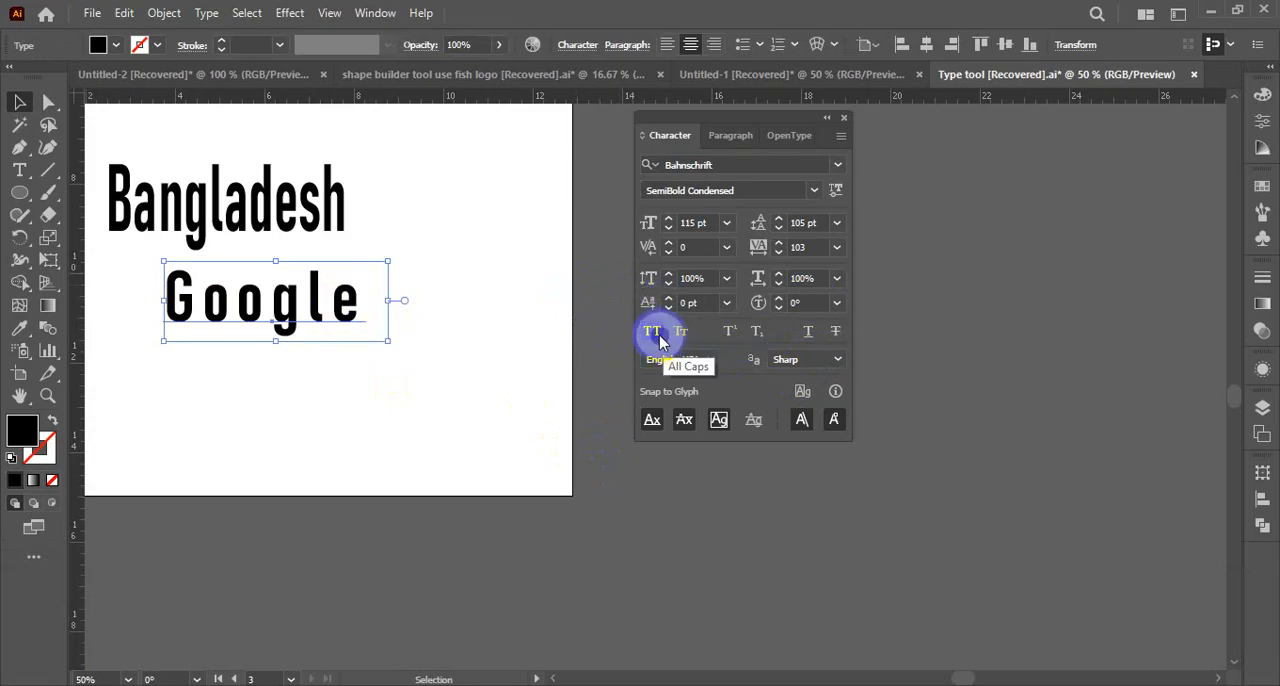
{"action": "left_click", "coordinate": [471, 386]}
{"action": "left_click", "coordinate": [334, 322]}
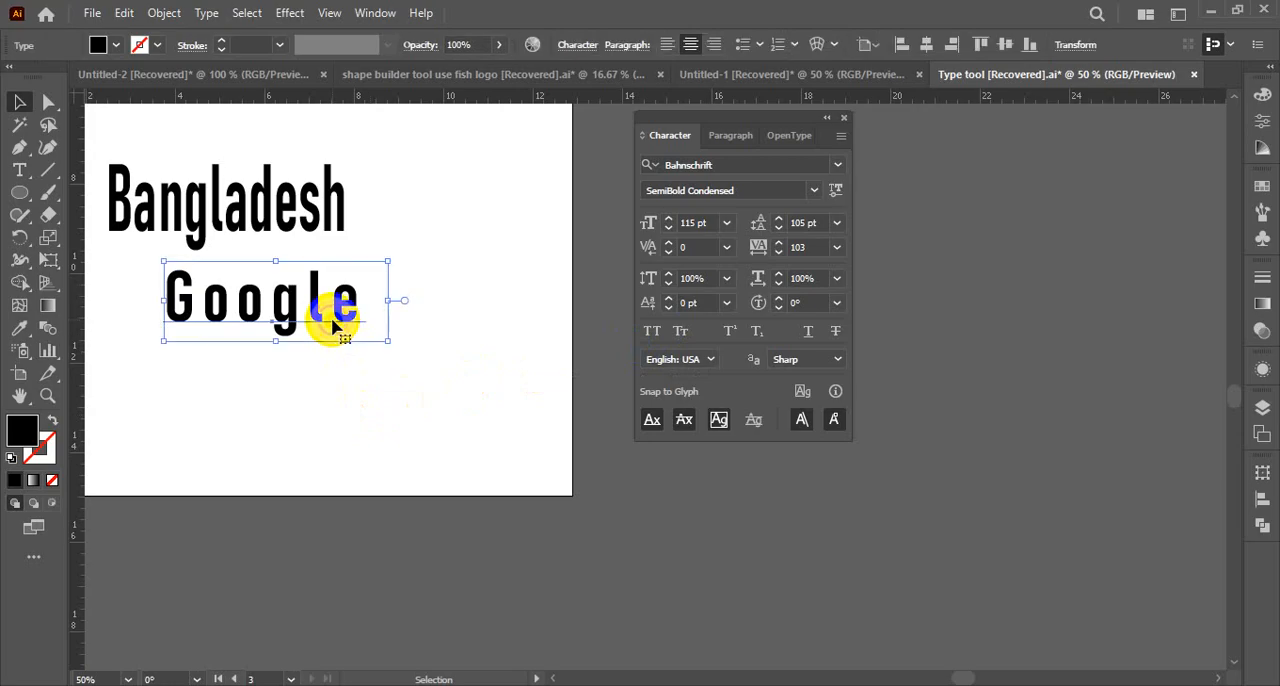
{"action": "left_click_drag", "start_coordinate": [334, 322], "coordinate": [338, 397]}
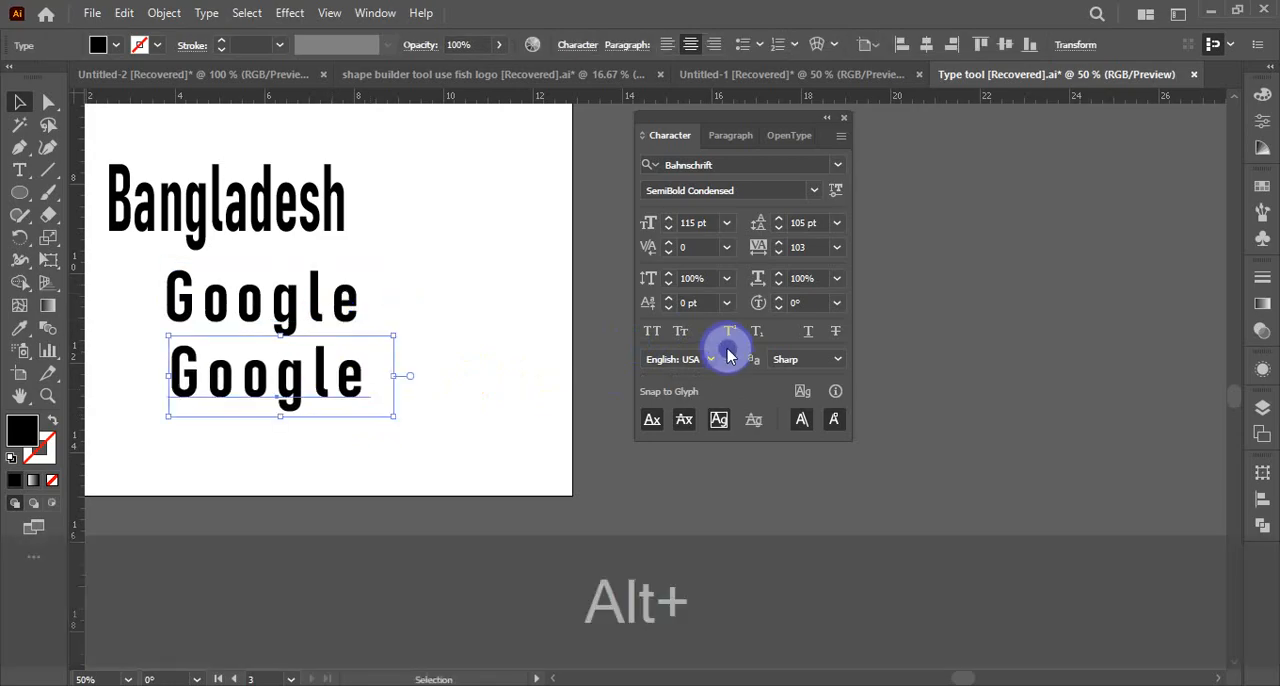
{"action": "left_click", "coordinate": [659, 336]}
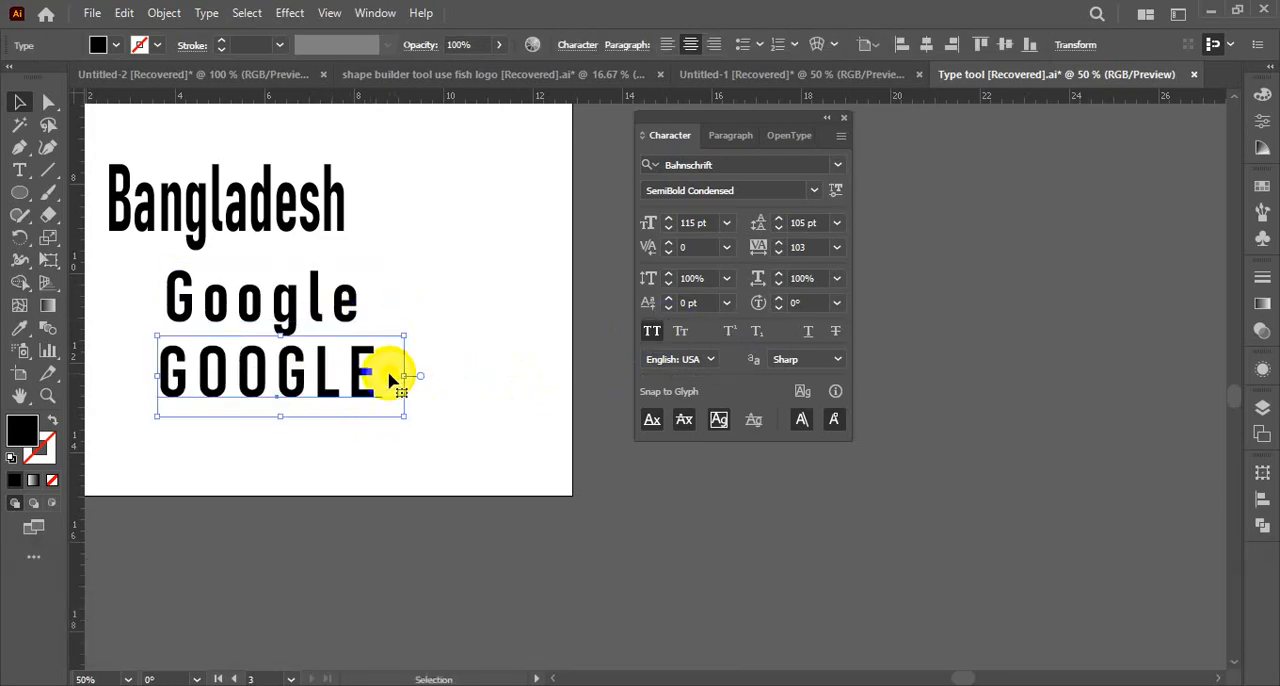
{"action": "left_click_drag", "start_coordinate": [362, 367], "coordinate": [350, 399]}
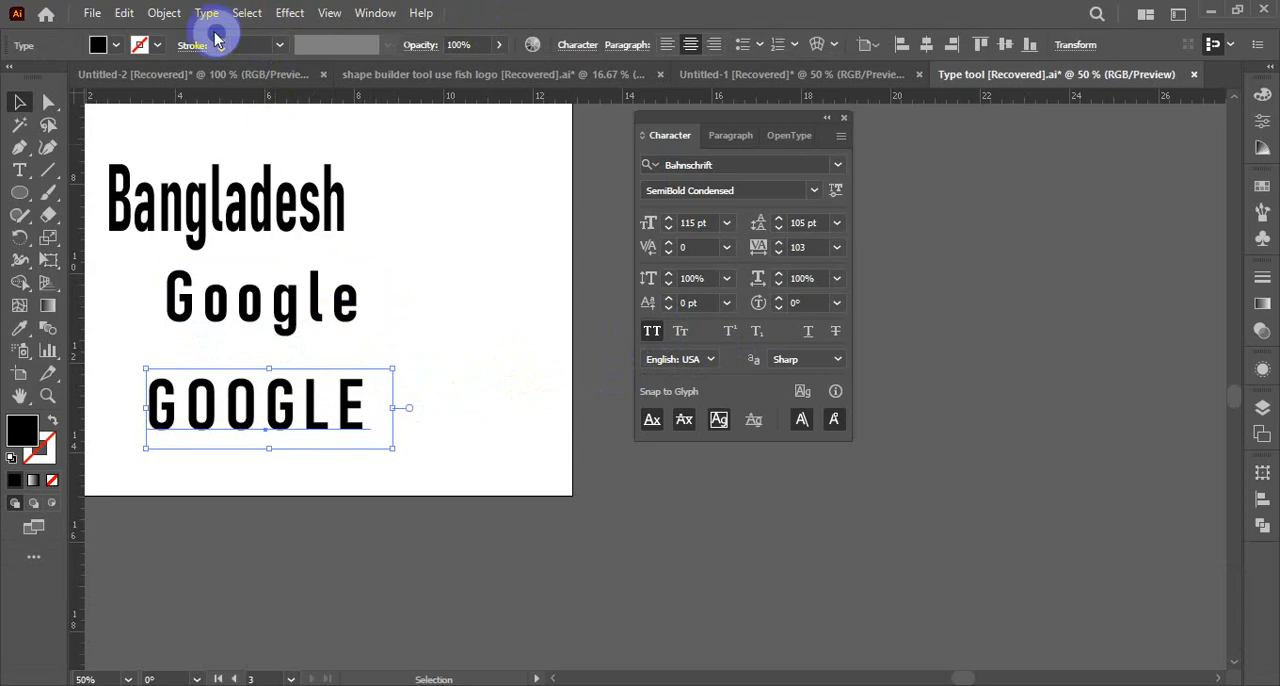
Apply Small Caps to the lower Google copy and deselect it
{"action": "left_click", "coordinate": [679, 333]}
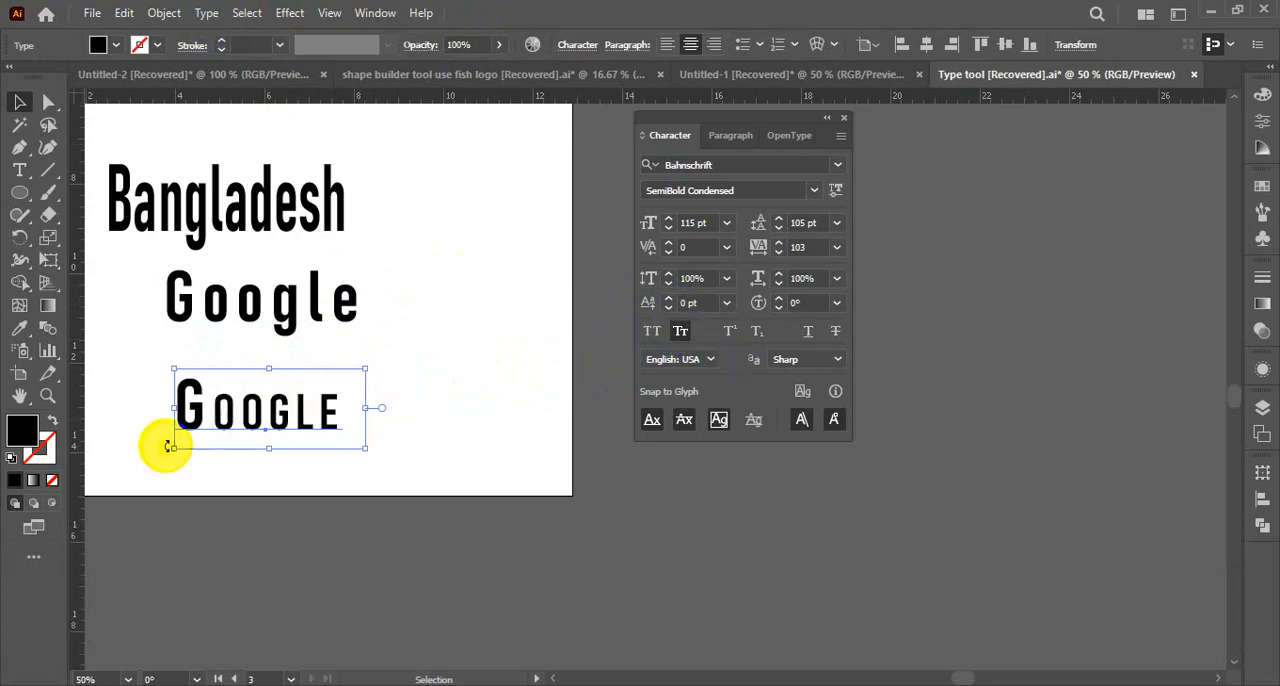
{"action": "mouse_move", "coordinate": [193, 401]}
{"action": "left_mouse_down"}
{"action": "mouse_move", "coordinate": [190, 425]}
{"action": "mouse_move", "coordinate": [310, 418]}
{"action": "mouse_move", "coordinate": [194, 410]}
{"action": "left_mouse_up"}
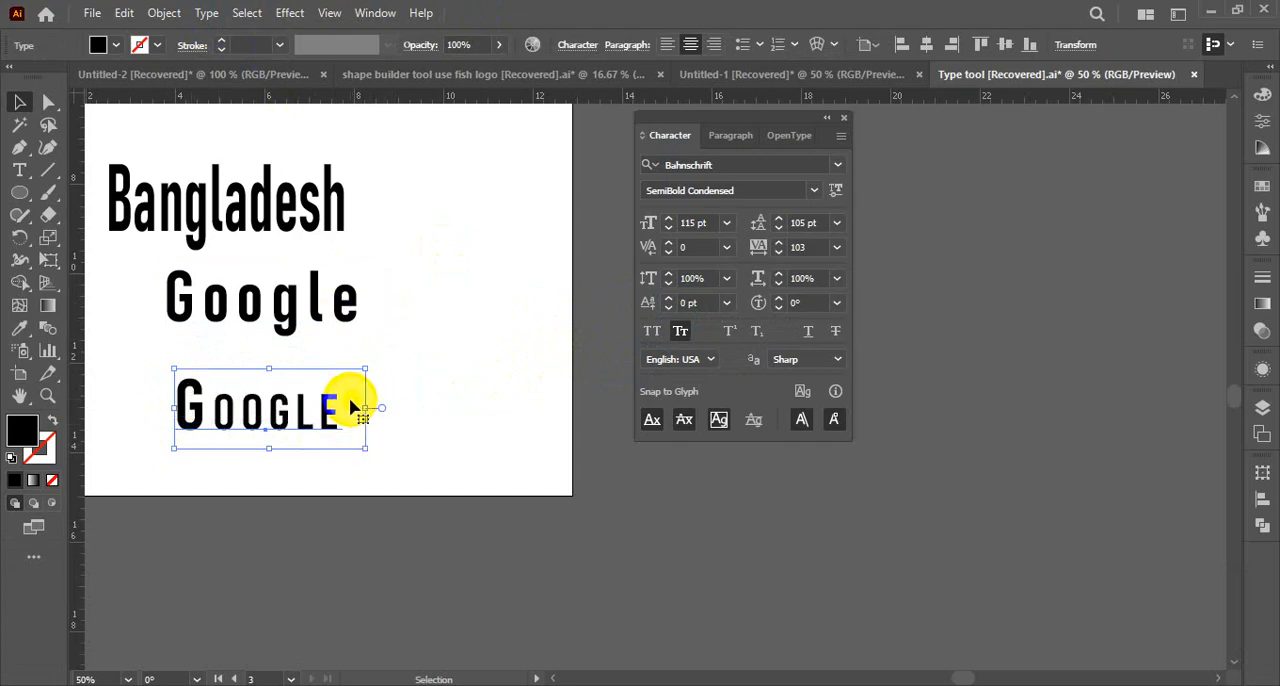
{"action": "left_click_drag", "start_coordinate": [351, 401], "coordinate": [221, 428]}
{"action": "left_click", "coordinate": [514, 386]}
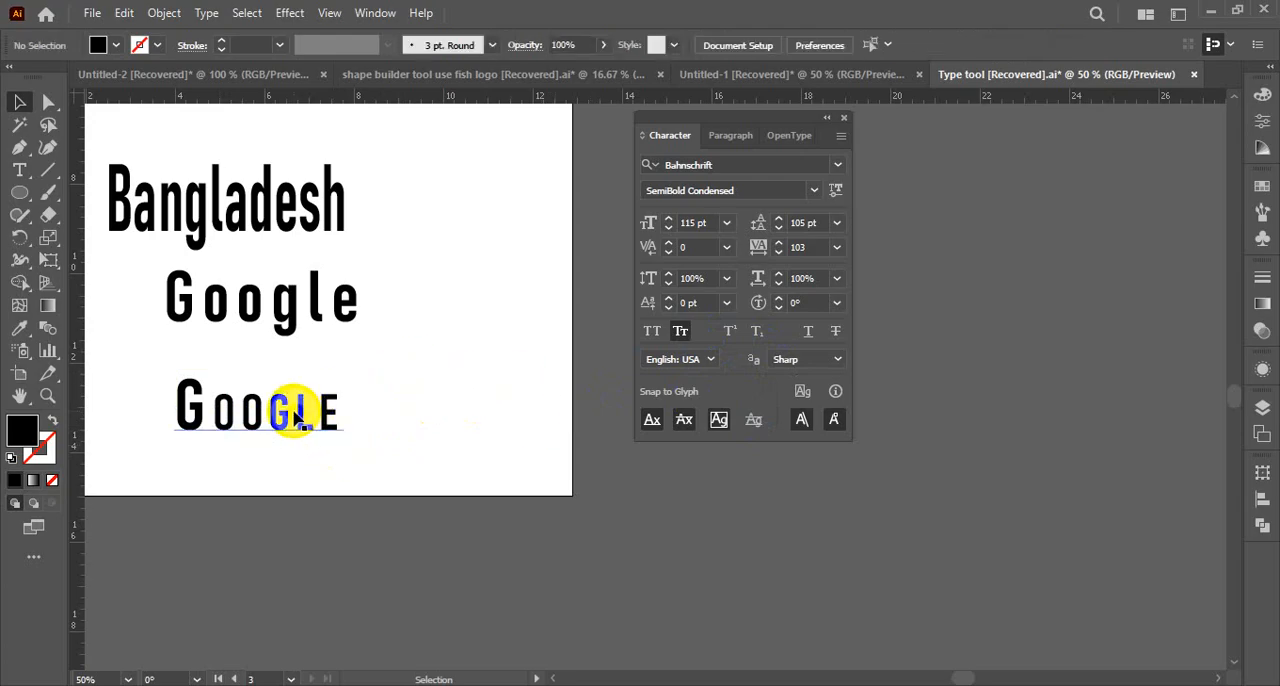
Move the lower Google copy up and to the right and replace its text with "2th"
{"action": "left_click_drag", "start_coordinate": [352, 417], "coordinate": [455, 377]}
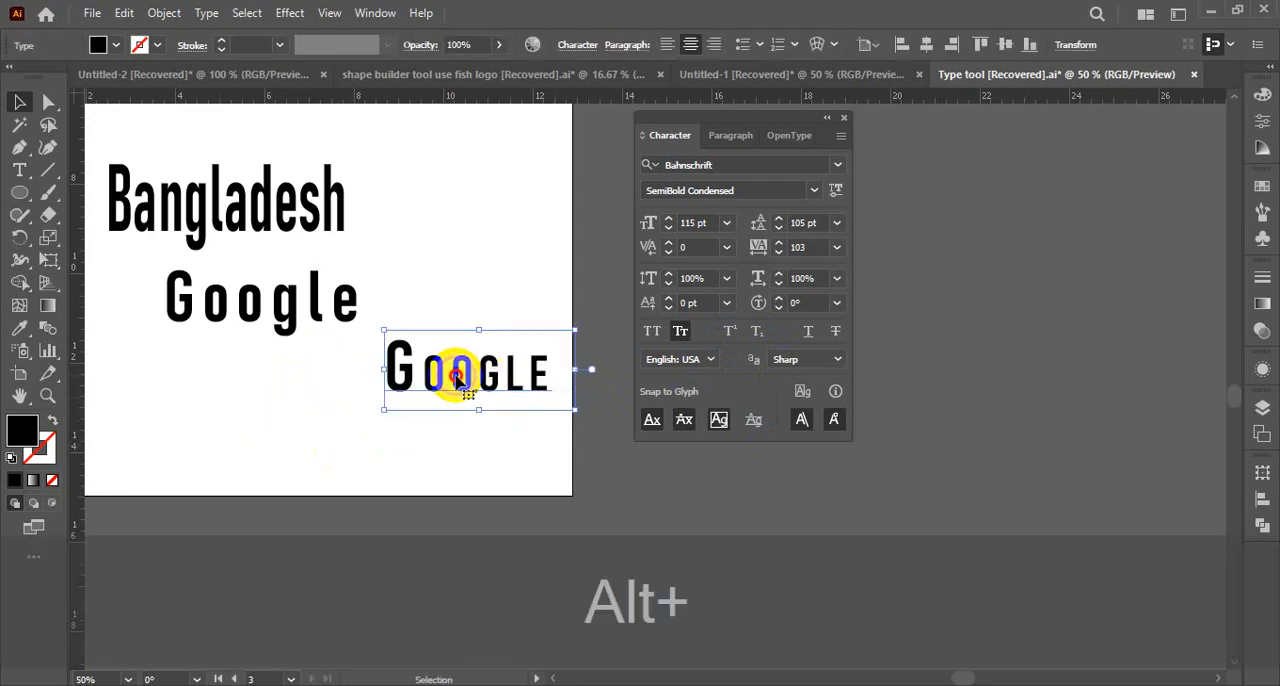
{"action": "double_click", "coordinate": [455, 380]}
{"action": "key", "text": "ctrl+alt+a"}
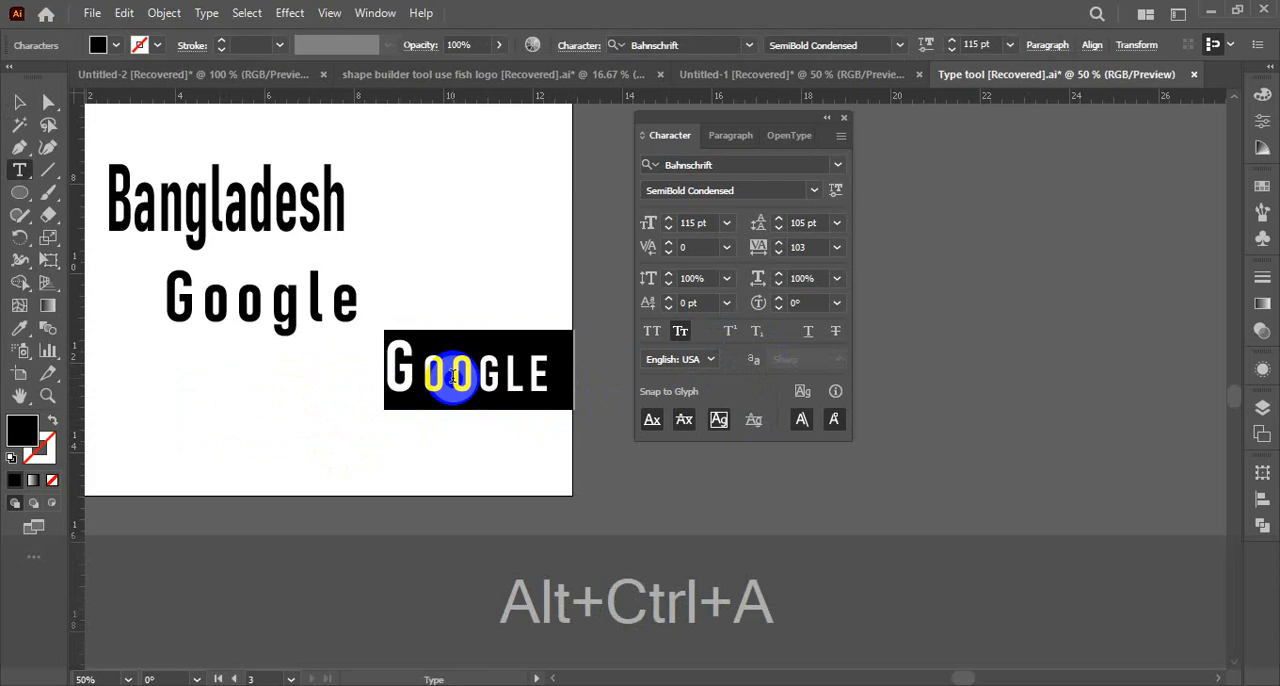
{"action": "type", "text": "TH"}
{"action": "key", "text": "BackSpace"}
{"action": "key", "text": "BackSpace"}
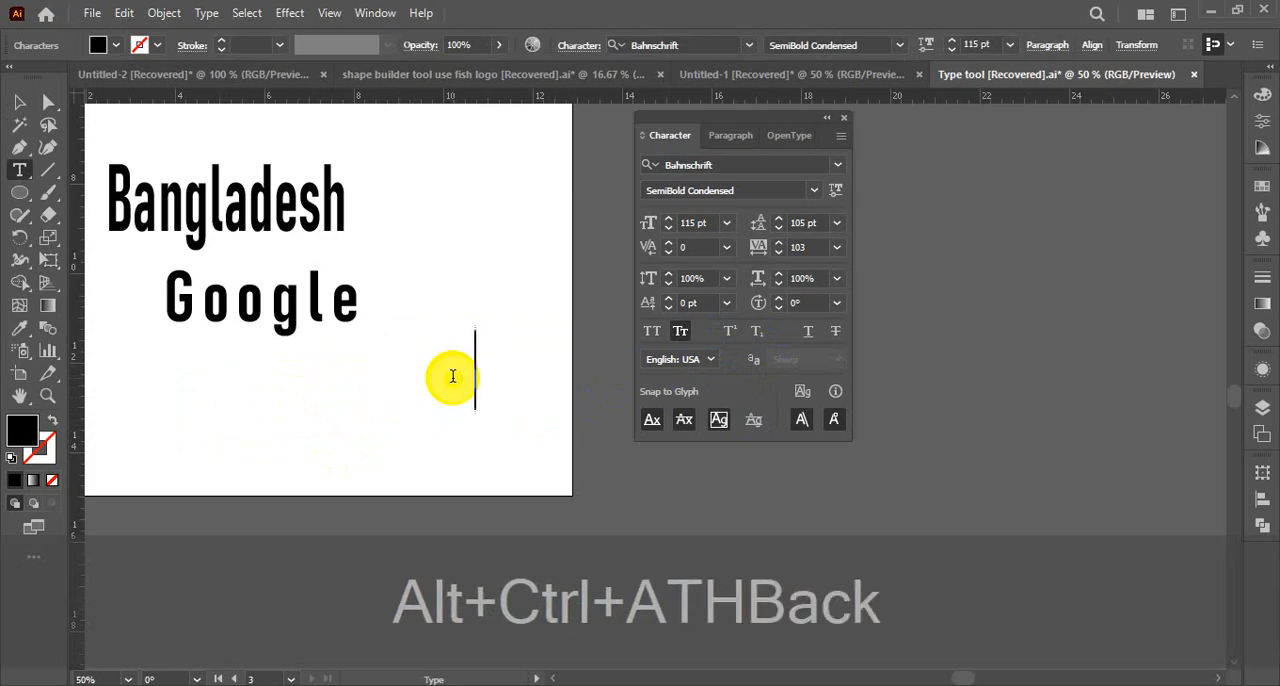
{"action": "type", "text": "2TH"}
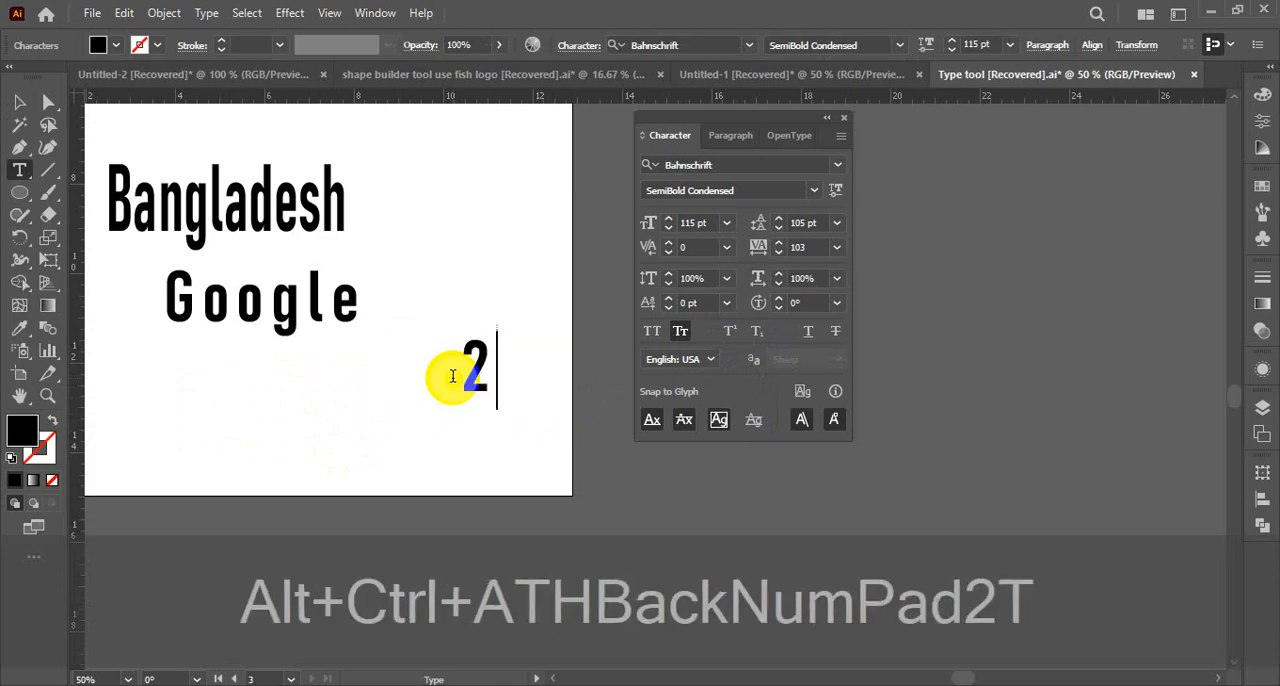
Turn off Small Caps for the whole "2th" text
{"action": "left_click", "coordinate": [677, 333]}
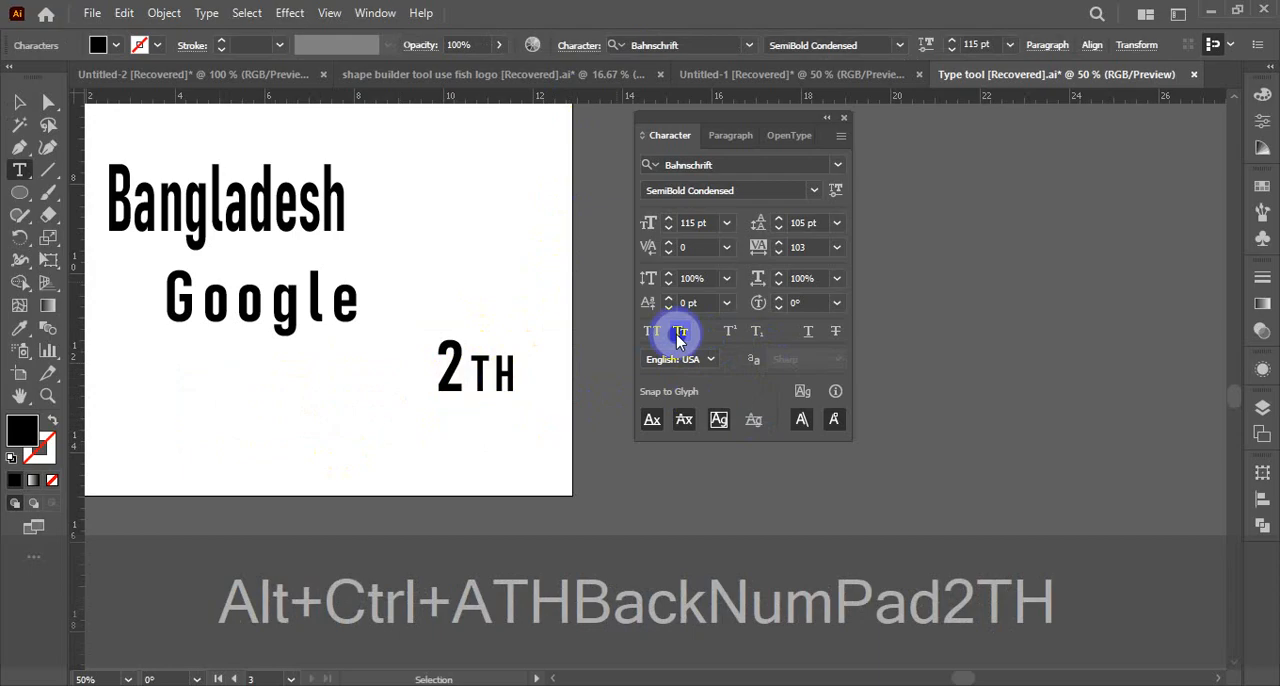
{"action": "key", "text": "ctrl+a"}
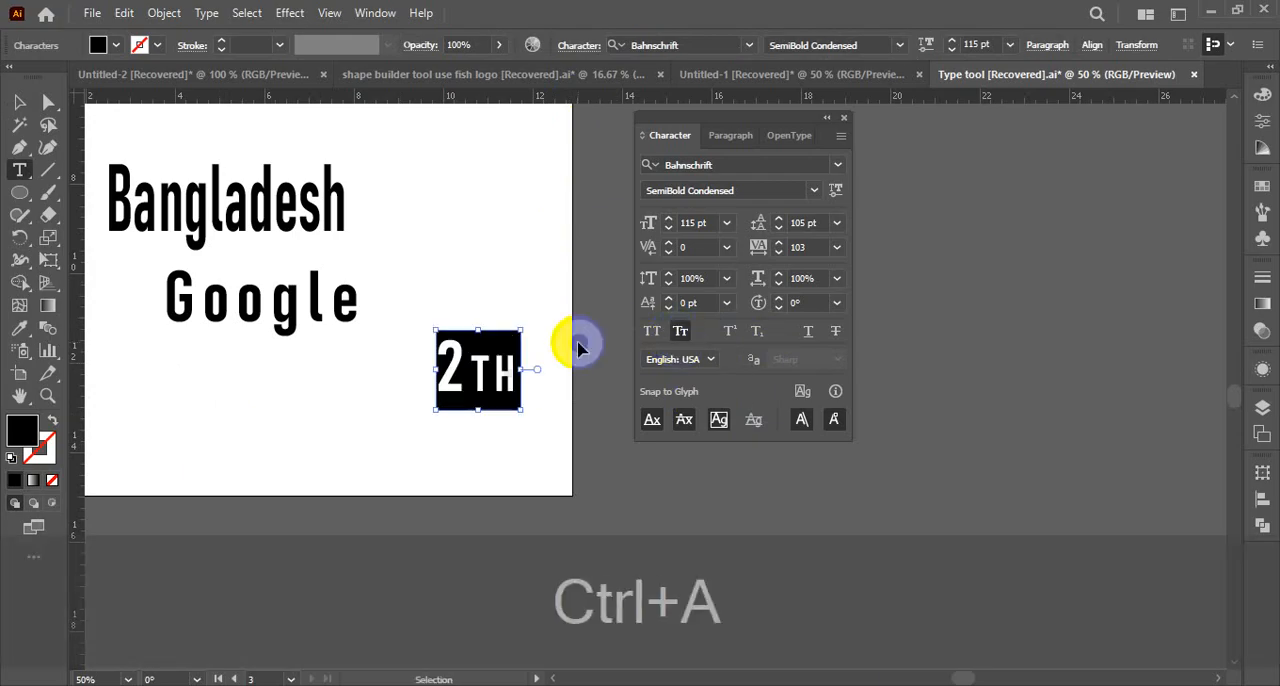
{"action": "left_click", "coordinate": [680, 332]}
{"action": "left_click", "coordinate": [480, 377]}
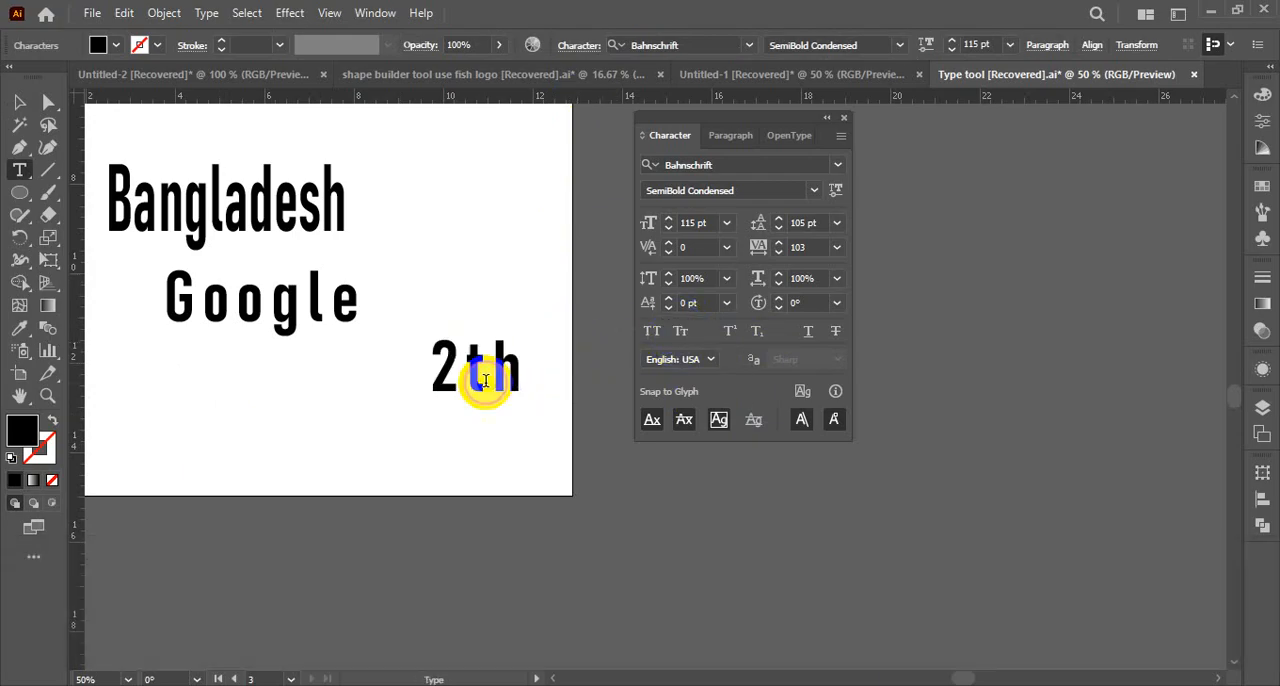
Try Superscript and Subscript on the "th" of "2th", remove both and underline the two letters instead
{"action": "left_click_drag", "start_coordinate": [525, 366], "coordinate": [460, 367]}
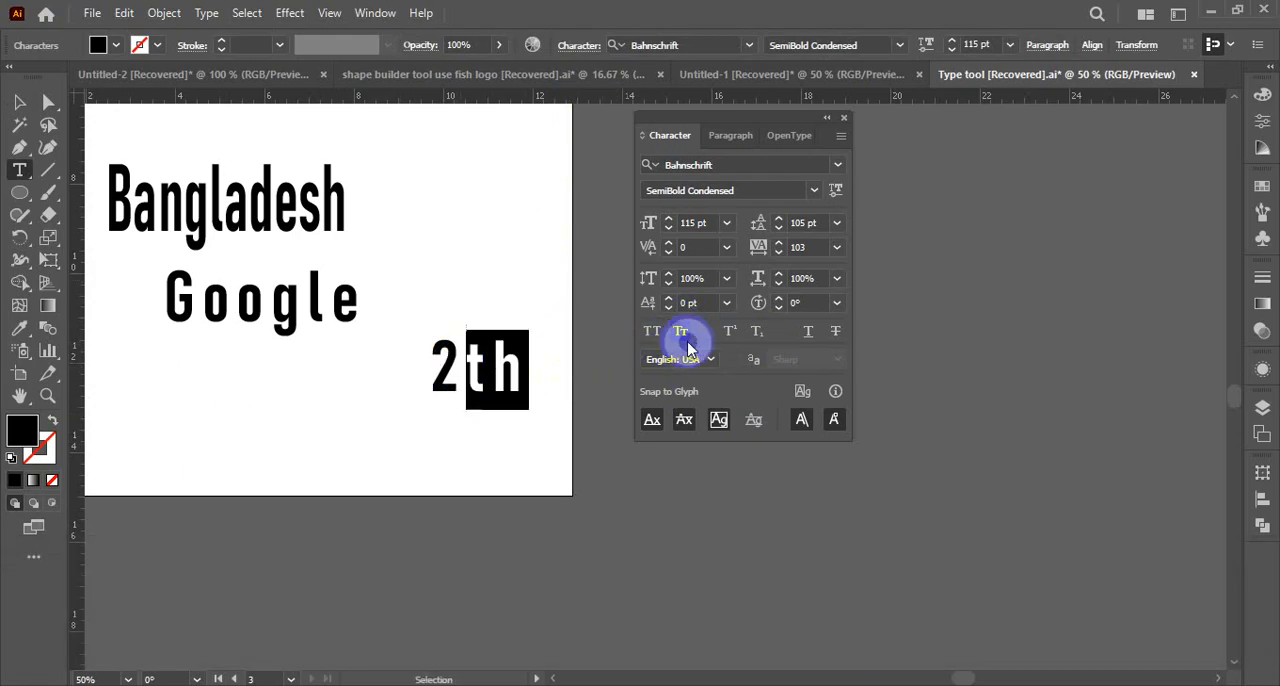
{"action": "left_click", "coordinate": [732, 333]}
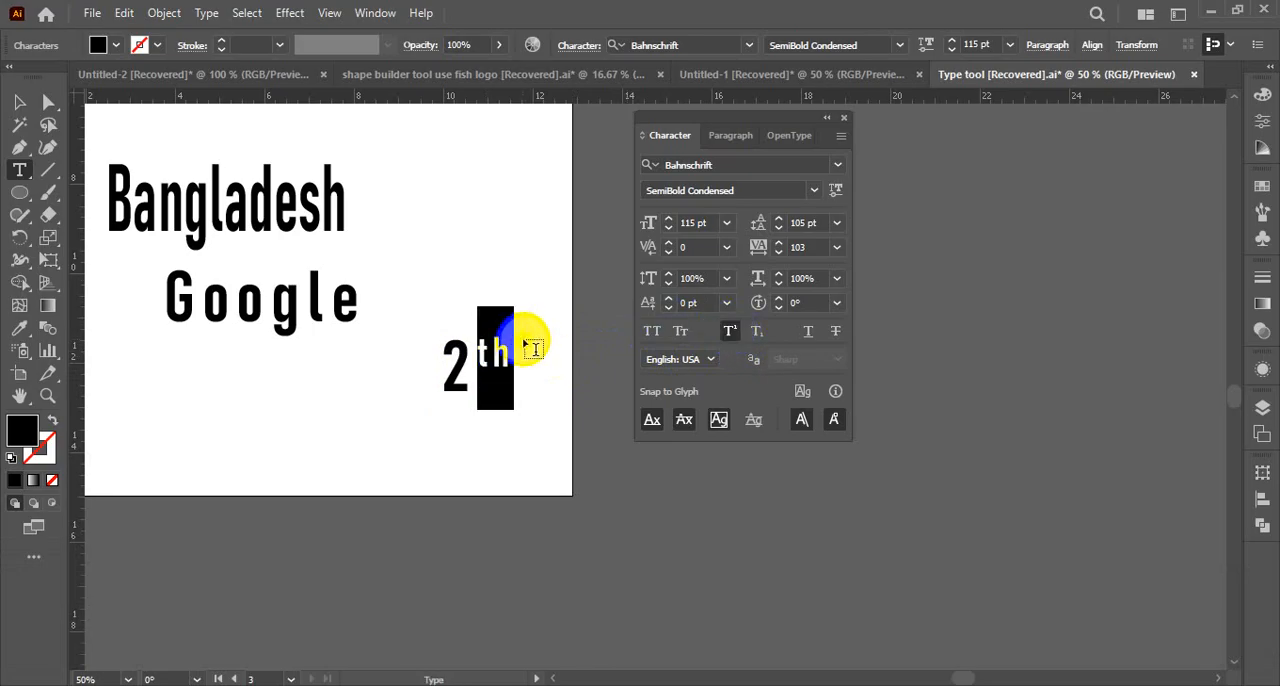
{"action": "left_click", "coordinate": [757, 333]}
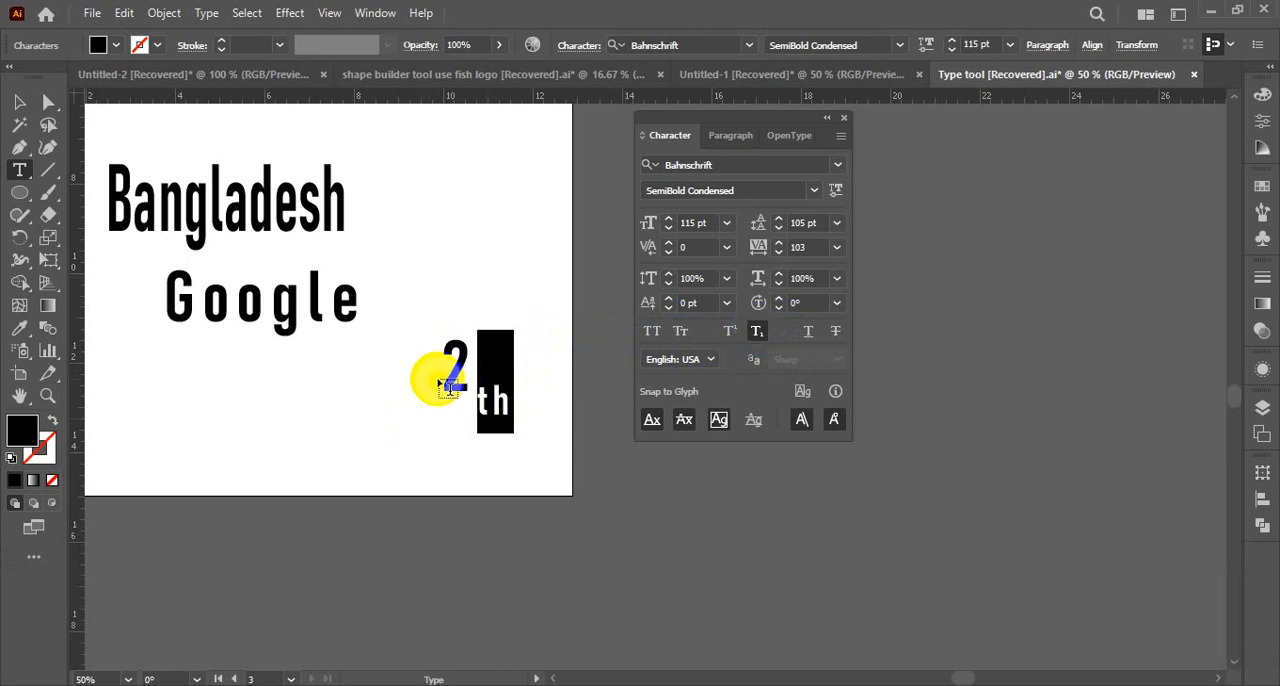
{"action": "key", "text": "ctrl+z"}
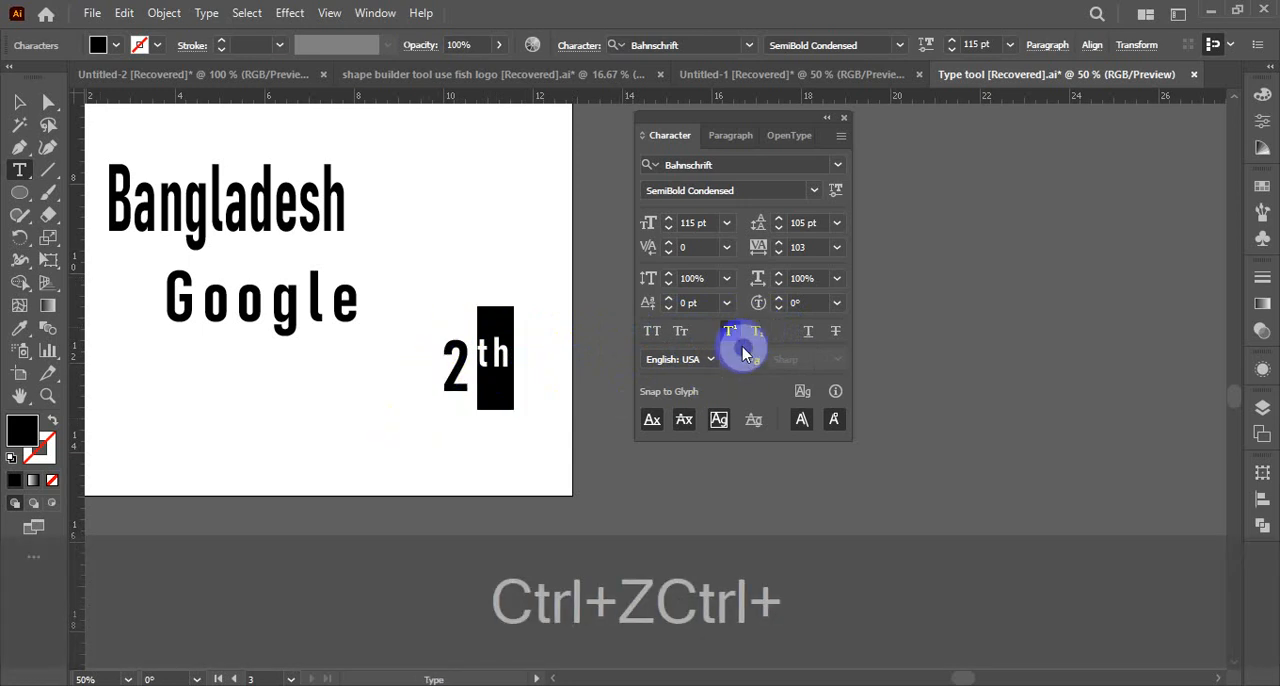
{"action": "left_click", "coordinate": [735, 333]}
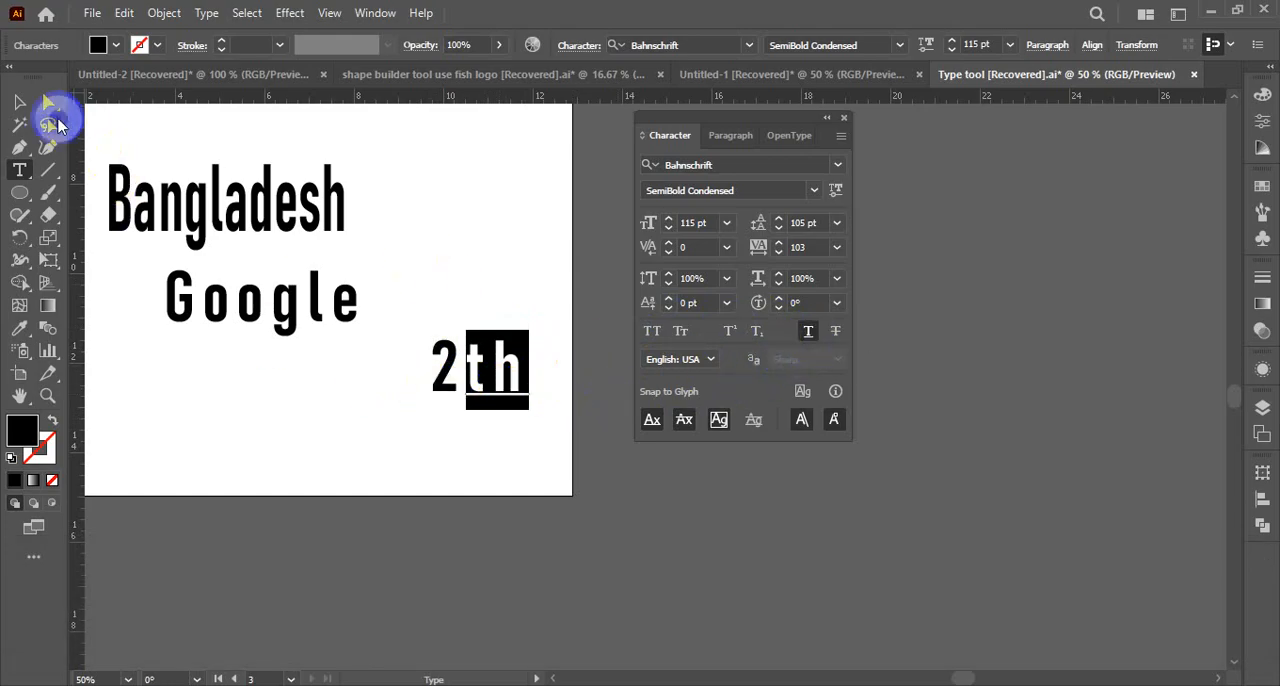
Reduce the Bangladesh text's height to a font size of about 112 pt and move it up and to the right
{"action": "left_click", "coordinate": [19, 101]}
{"action": "left_click", "coordinate": [236, 213]}
{"action": "left_click_drag", "start_coordinate": [226, 150], "coordinate": [227, 179]}
{"action": "left_click", "coordinate": [335, 221]}
{"action": "left_click", "coordinate": [286, 222]}
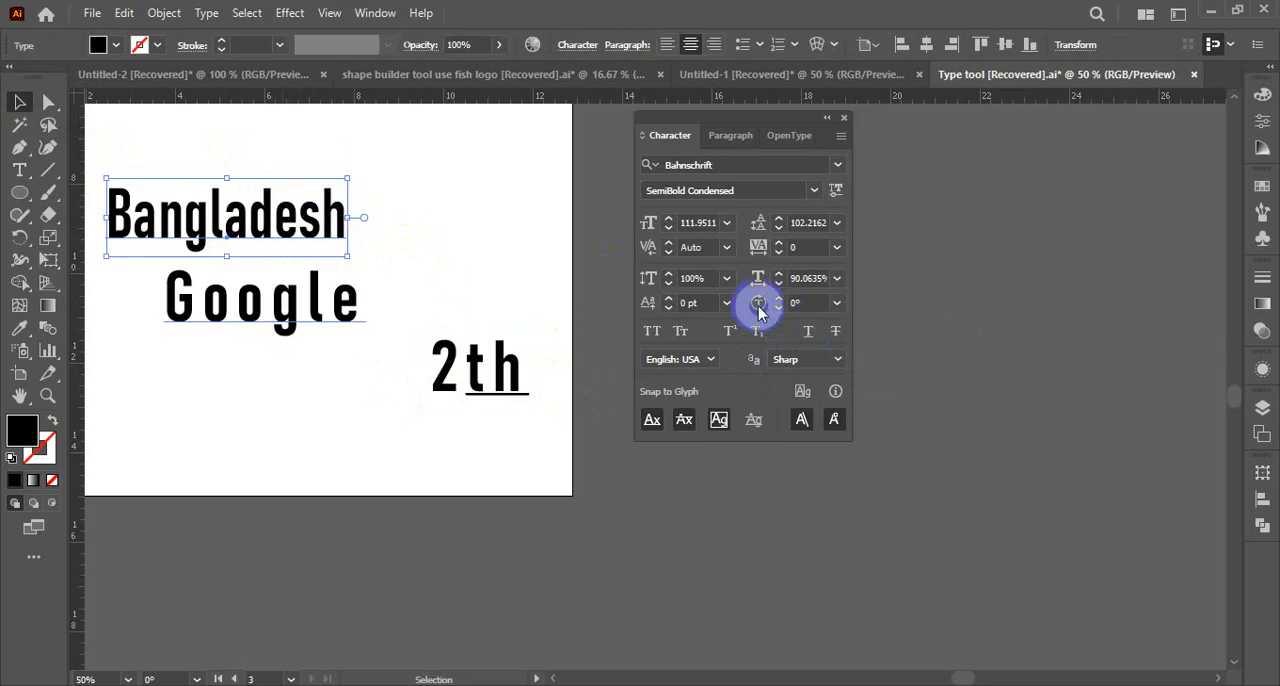
{"action": "left_click", "coordinate": [229, 517]}
{"action": "left_click_drag", "start_coordinate": [222, 228], "coordinate": [322, 193]}
Draw a horizontal line through the middle of the Bangladesh text, give it a black stroke and deselect it
{"action": "left_click_drag", "start_coordinate": [48, 170], "coordinate": [109, 170]}
{"action": "left_click_drag", "start_coordinate": [198, 182], "coordinate": [493, 182]}
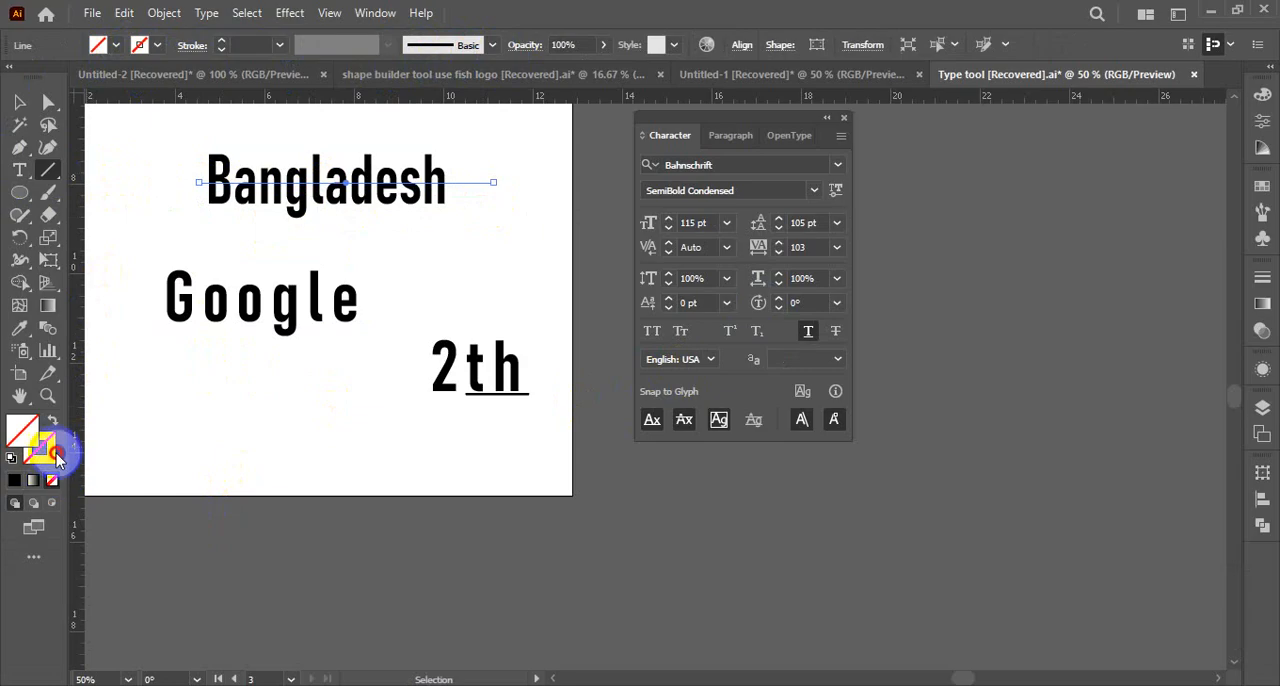
{"action": "left_click", "coordinate": [55, 456]}
{"action": "left_click", "coordinate": [20, 482]}
{"action": "left_click", "coordinate": [22, 103]}
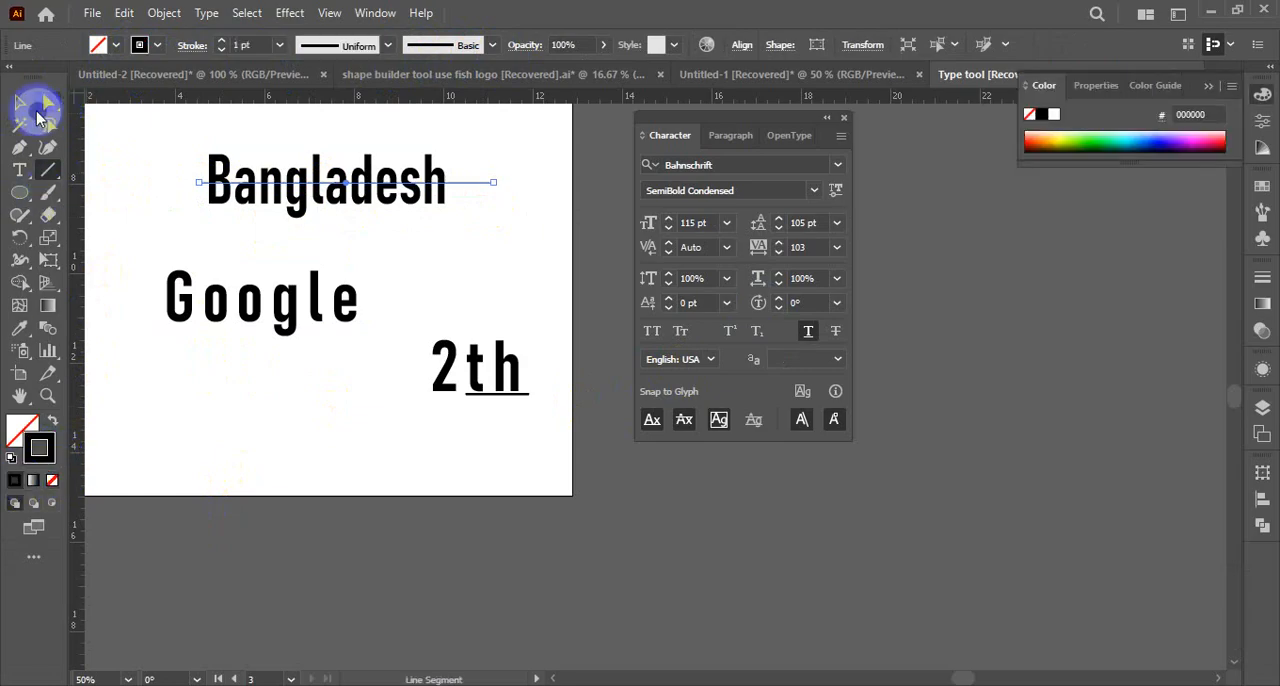
{"action": "left_click", "coordinate": [166, 166]}
Delete the hand-drawn line running across the Bangladesh text
{"action": "left_click_drag", "start_coordinate": [132, 112], "coordinate": [404, 228]}
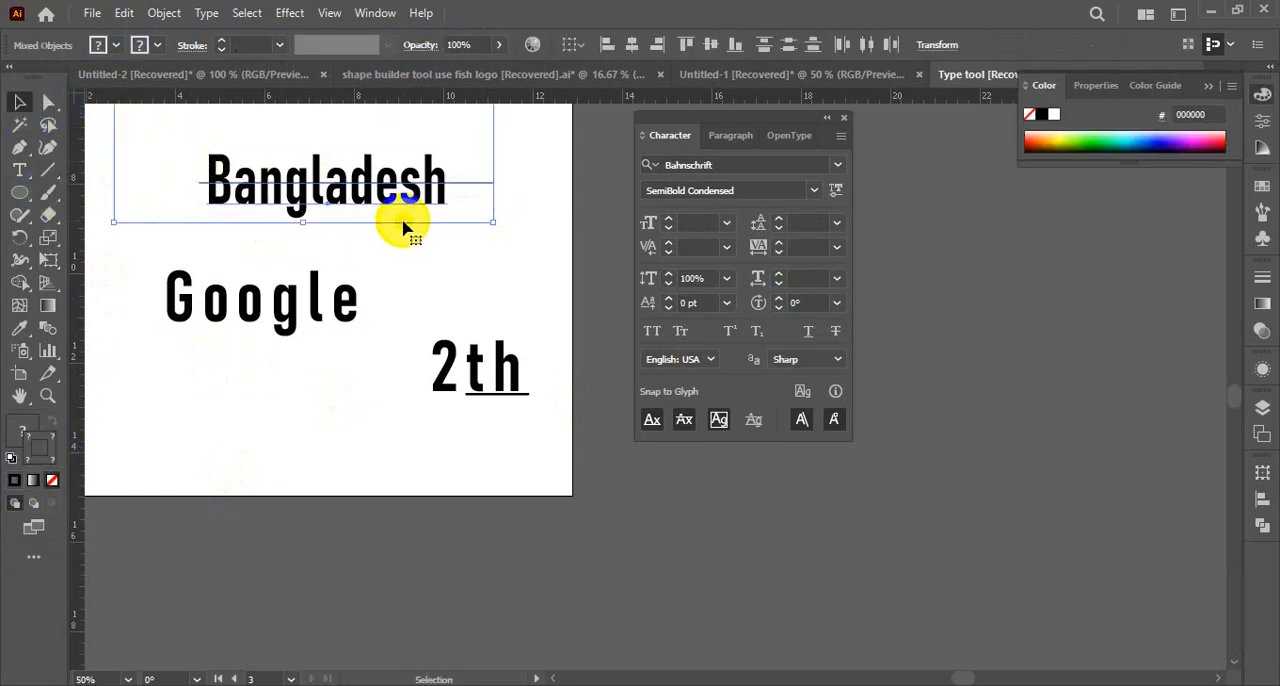
{"action": "left_click", "coordinate": [471, 242]}
{"action": "left_click", "coordinate": [364, 190]}
{"action": "left_click", "coordinate": [466, 252]}
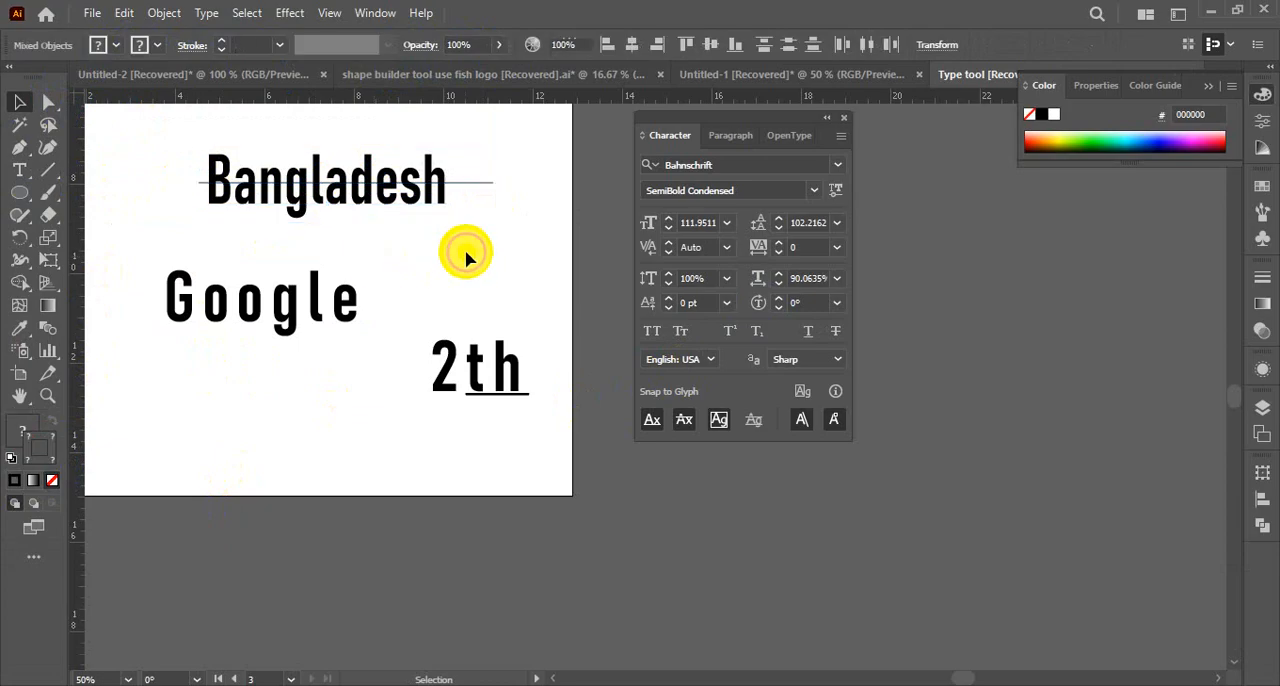
{"action": "left_click", "coordinate": [471, 185]}
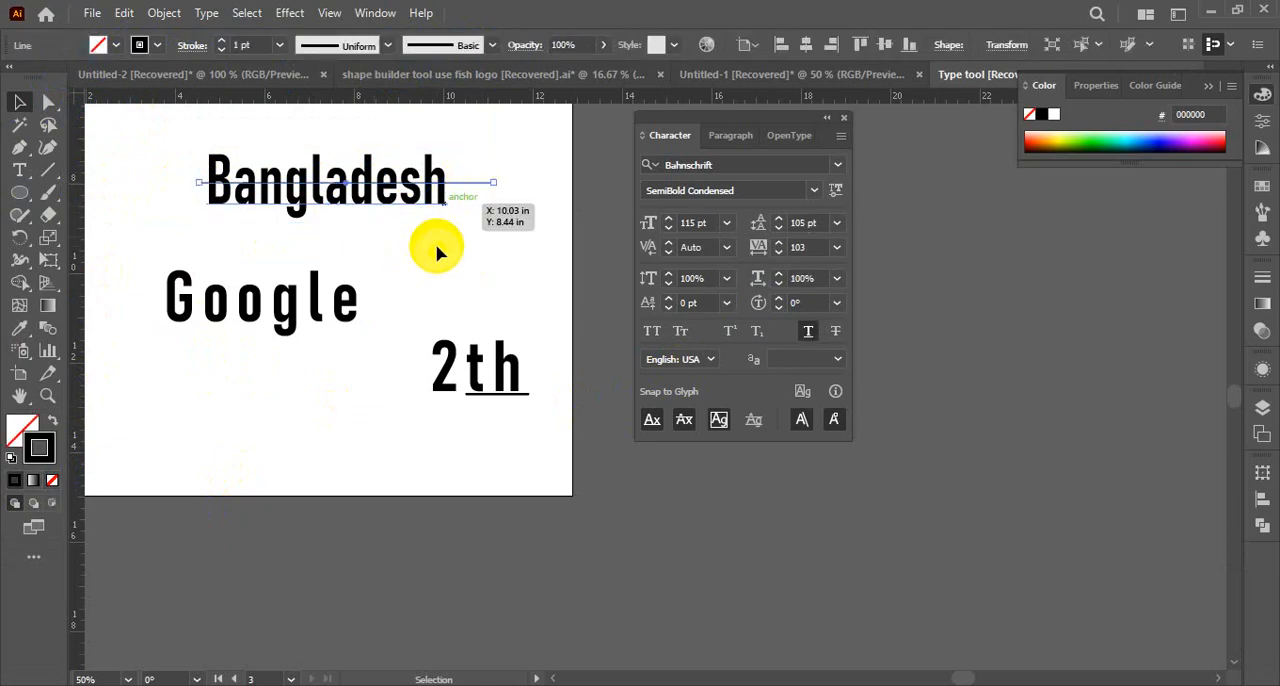
{"action": "key", "text": "Delete"}
Apply Strikethrough to the Bangladesh text and deselect it
{"action": "left_click", "coordinate": [398, 220]}
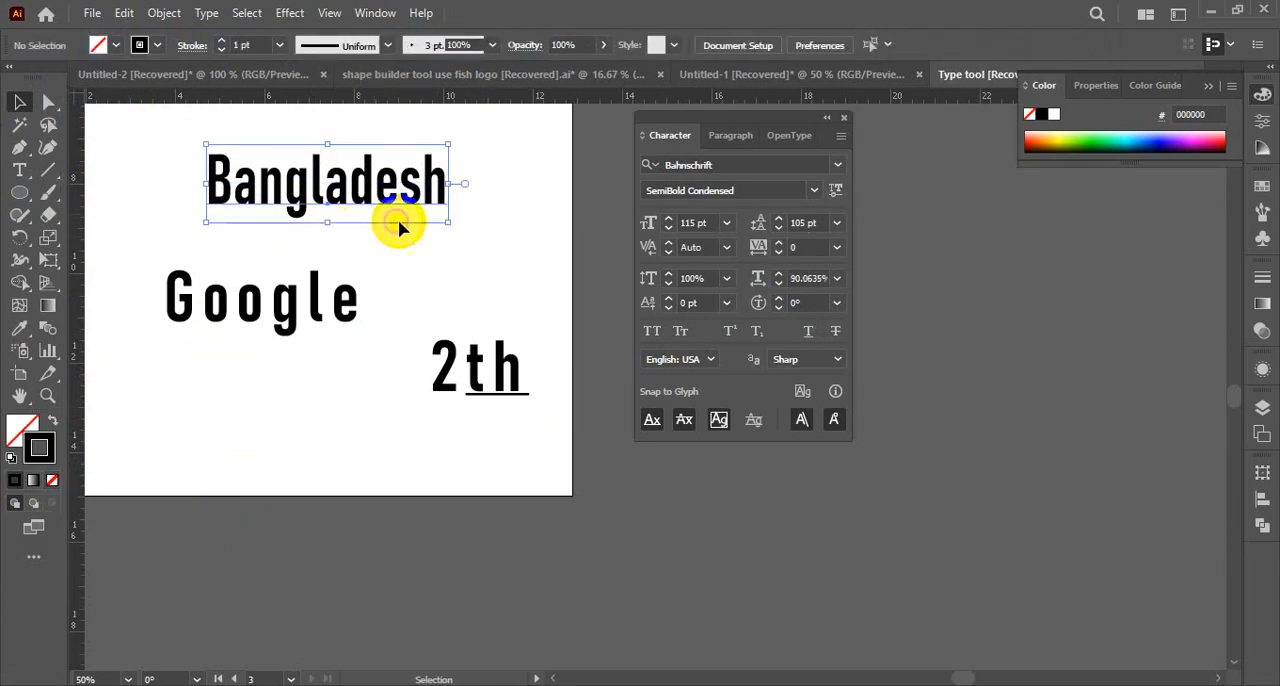
{"action": "left_click", "coordinate": [835, 333]}
{"action": "left_click", "coordinate": [491, 243]}
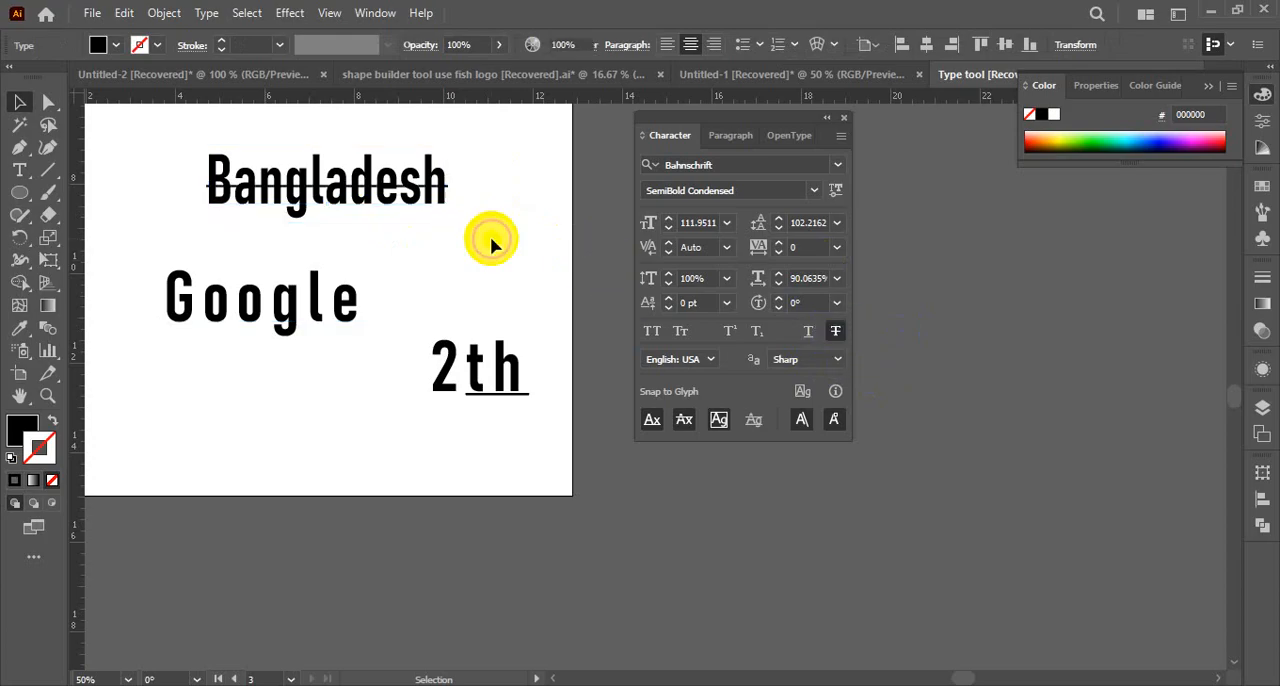
{"action": "left_click", "coordinate": [276, 204]}
{"action": "left_click", "coordinate": [256, 250]}
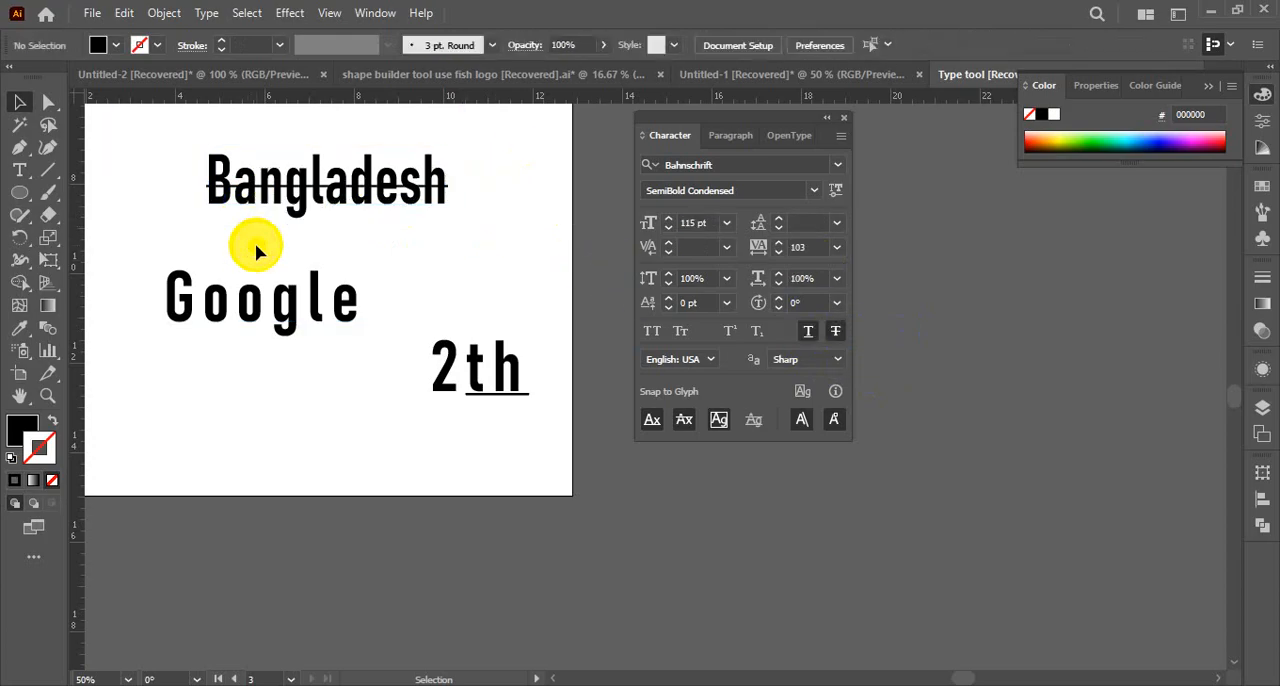
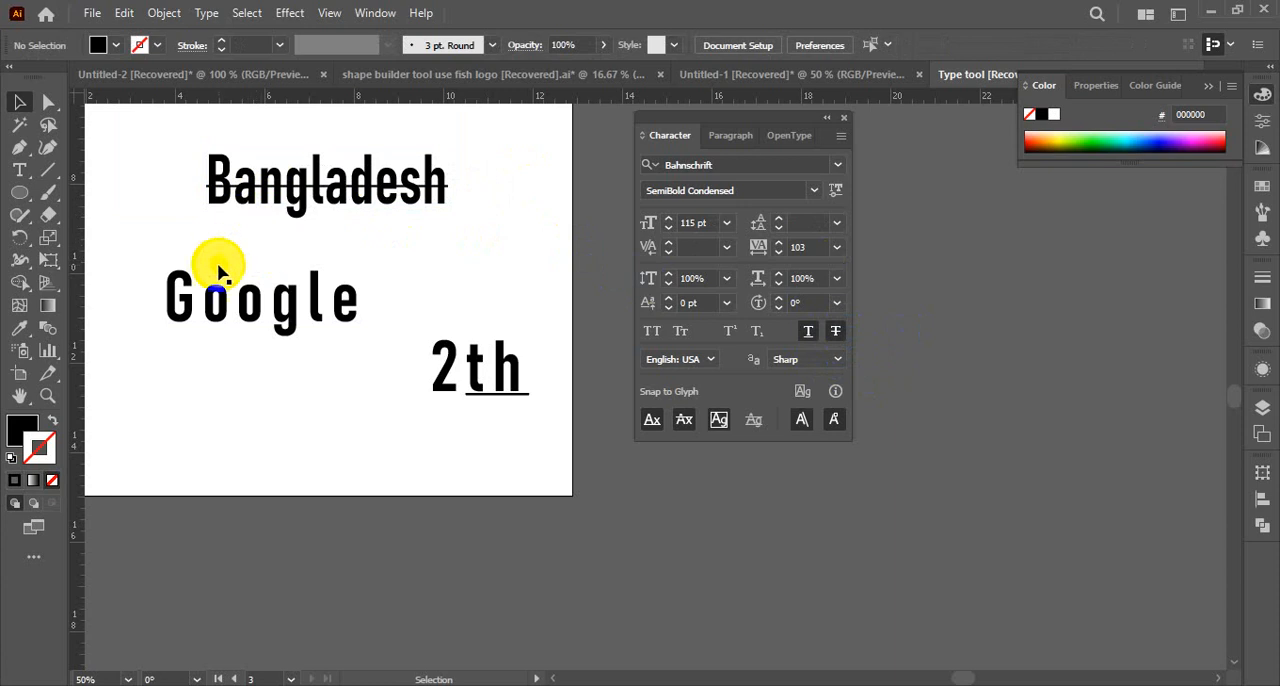
View the available text languages without changing the selection and remove the strikethrough from the Bangladesh text
{"action": "left_click", "coordinate": [712, 359]}
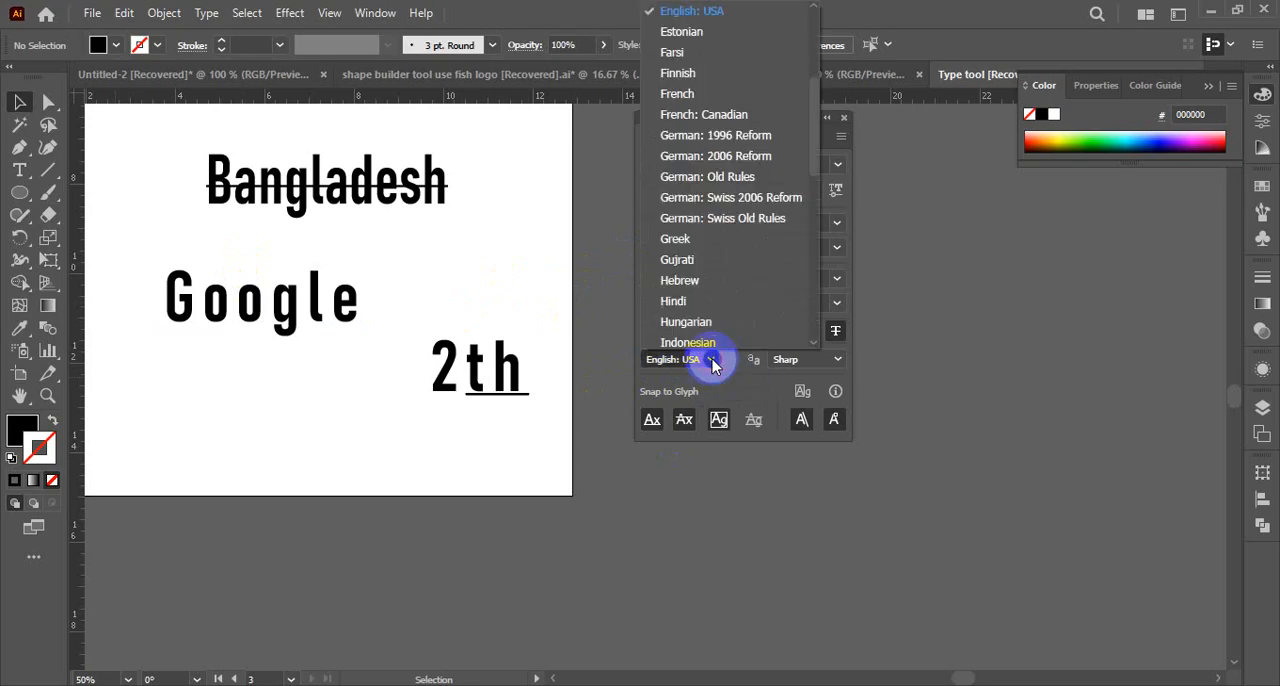
{"action": "left_click", "coordinate": [619, 285]}
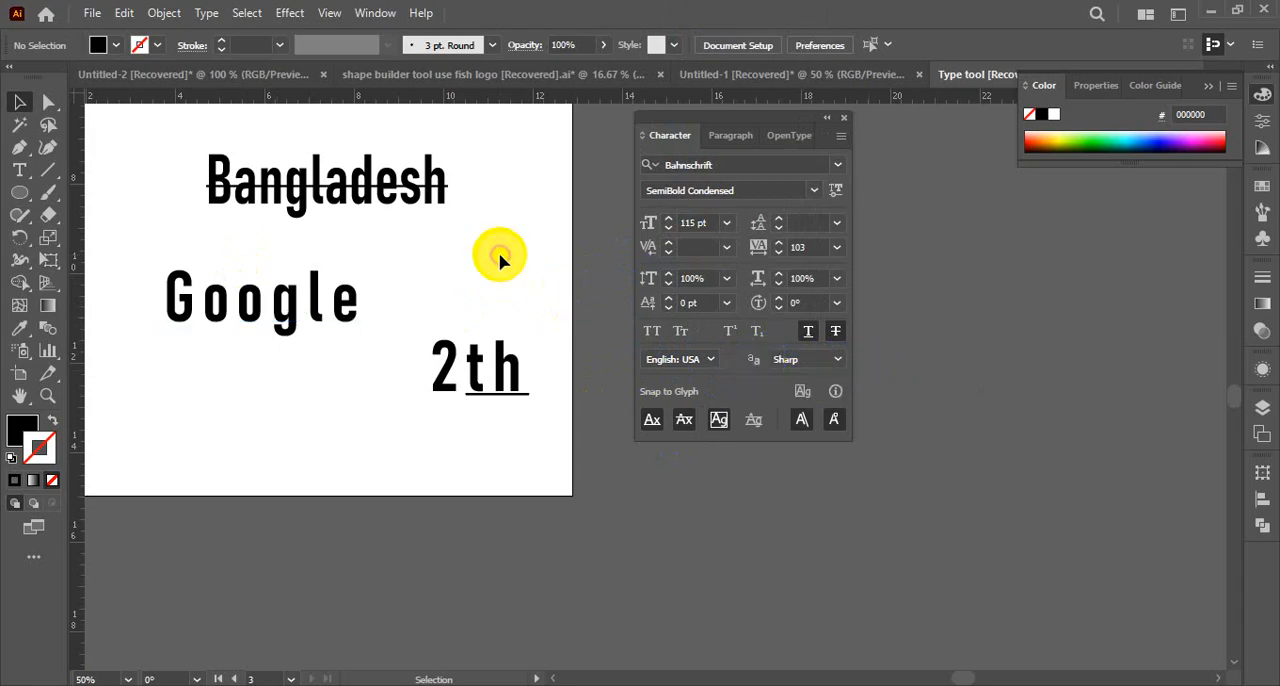
{"action": "left_click", "coordinate": [410, 215]}
{"action": "left_click", "coordinate": [835, 331]}
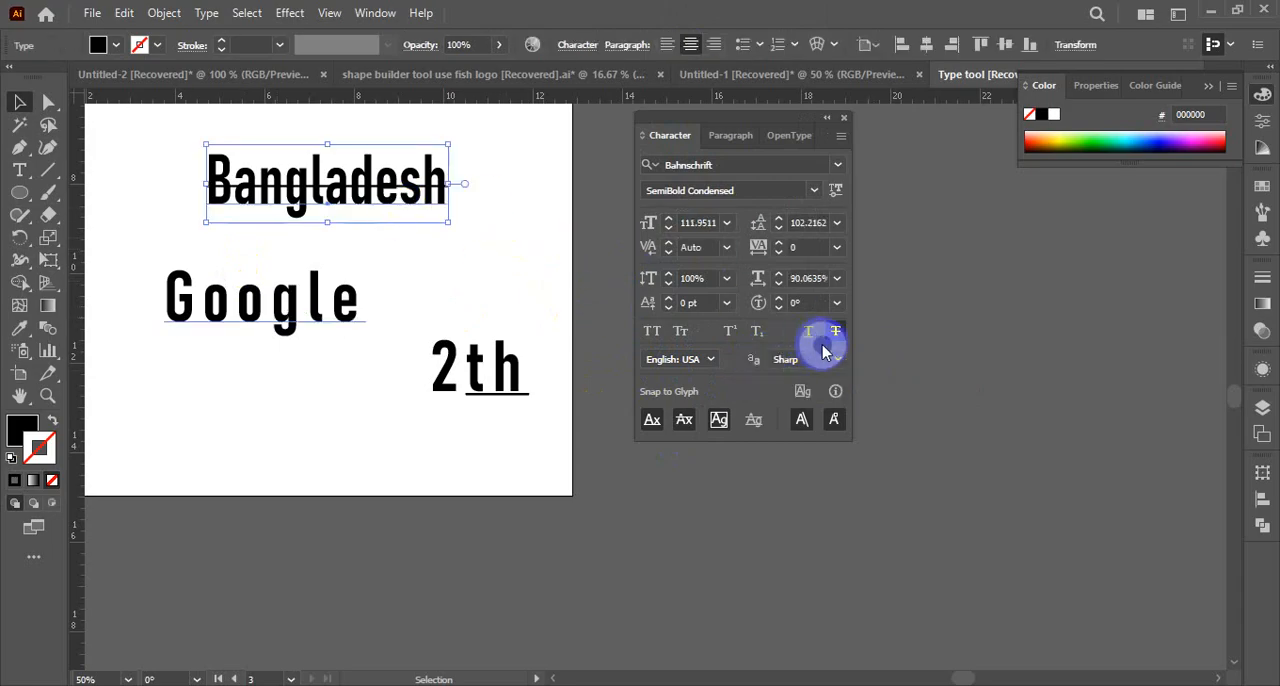
{"action": "left_click", "coordinate": [528, 265]}
Examine the letter edges of the Bangladesh text above Google at several magnifications
{"action": "key", "text": "ctrl+space"}
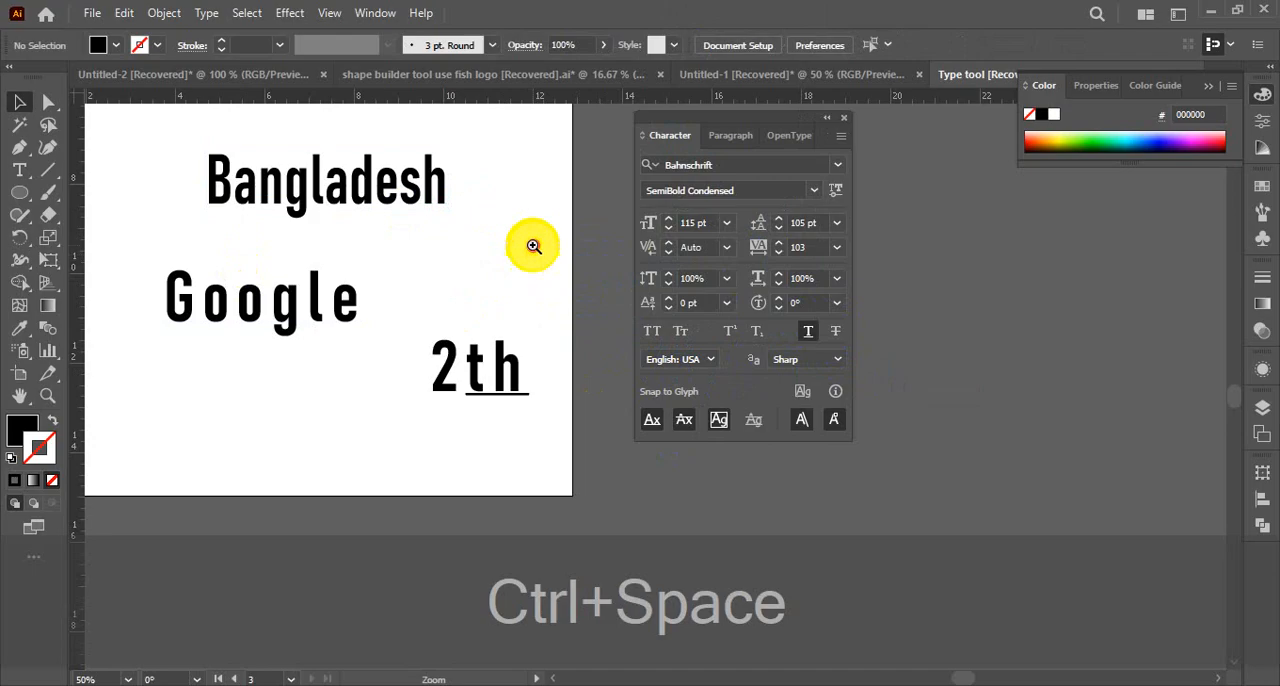
{"action": "left_click", "coordinate": [534, 248], "text": "ctrl"}
{"action": "left_click", "coordinate": [534, 334], "text": "ctrl"}
{"action": "left_click", "coordinate": [528, 360], "text": "ctrl"}
{"action": "left_click_drag", "start_coordinate": [527, 392], "coordinate": [412, 368]}
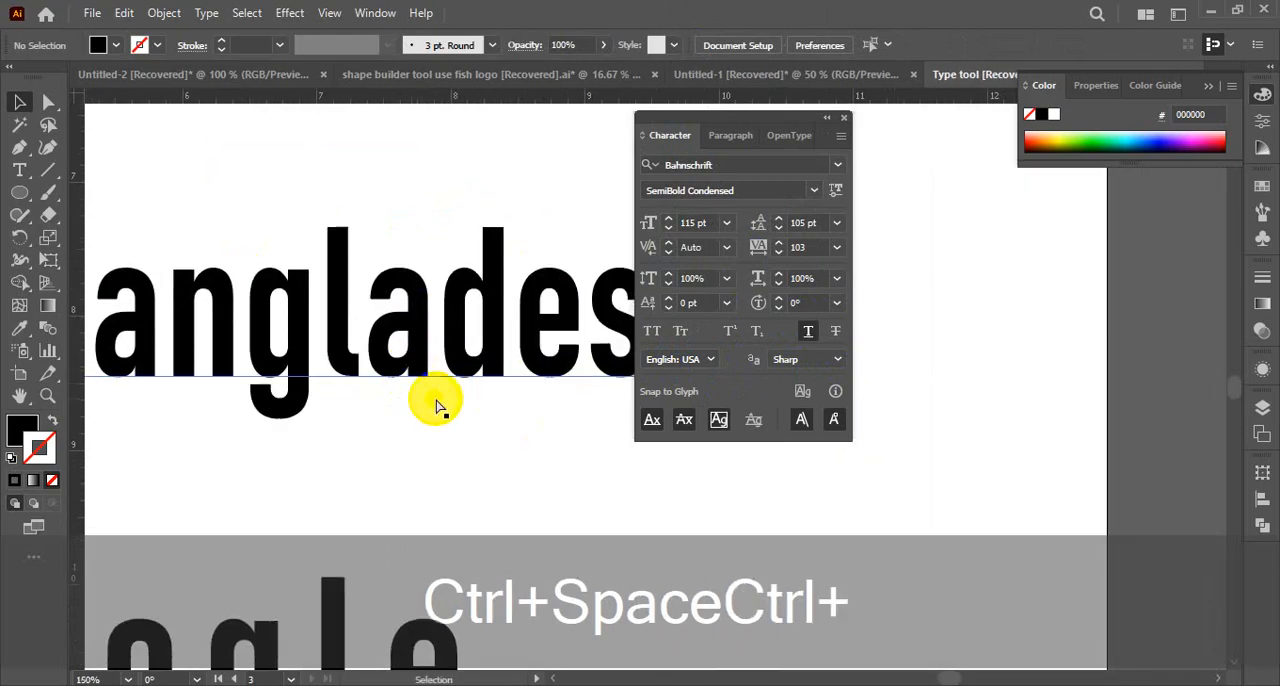
{"action": "key", "text": "ctrl+alt+space"}
{"action": "left_click", "coordinate": [441, 364], "text": "ctrl+alt"}
{"action": "left_click", "coordinate": [491, 380], "text": "ctrl"}
{"action": "left_click", "coordinate": [491, 380], "text": "ctrl"}
{"action": "left_click", "coordinate": [962, 352], "text": "ctrl"}
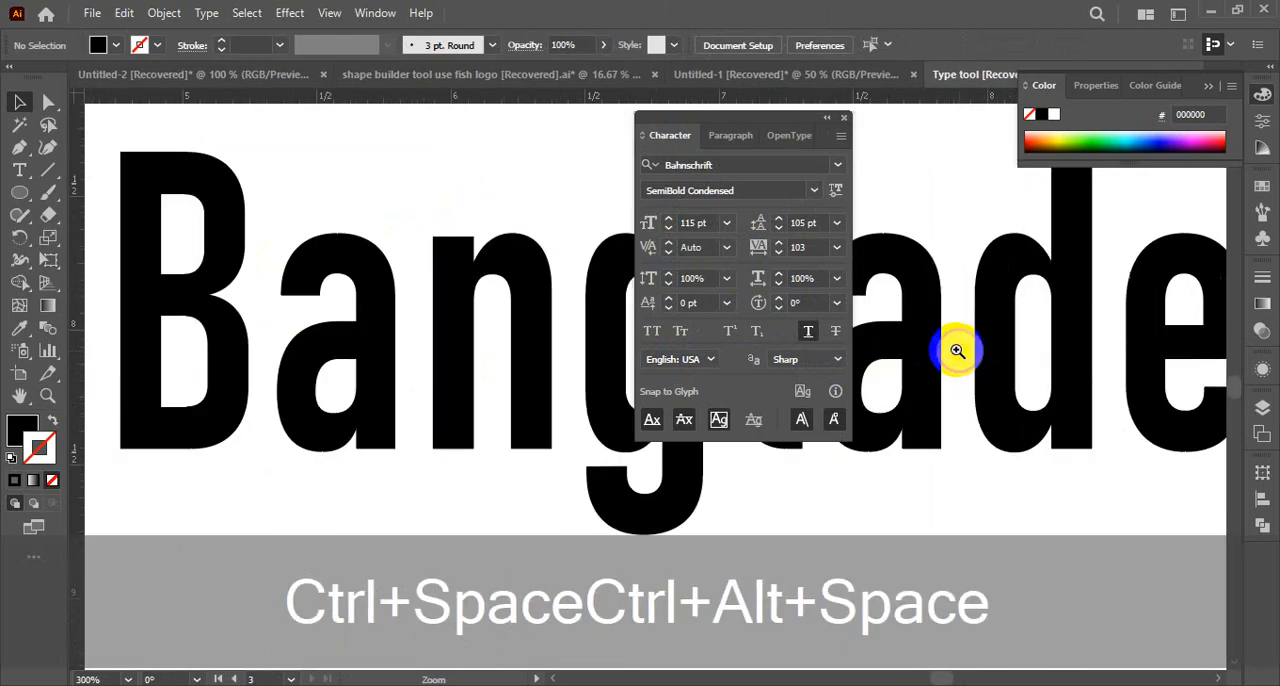
{"action": "left_click", "coordinate": [957, 350], "text": "ctrl"}
{"action": "left_click", "coordinate": [287, 351], "text": "ctrl"}
{"action": "left_click", "coordinate": [300, 355], "text": "ctrl"}
{"action": "left_click", "coordinate": [448, 381], "text": "ctrl+alt"}
{"action": "left_click", "coordinate": [443, 378], "text": "ctrl+alt"}
{"action": "left_click", "coordinate": [443, 378], "text": "ctrl+alt"}
{"action": "left_click", "coordinate": [442, 378], "text": "ctrl+alt"}
{"action": "left_click", "coordinate": [441, 378], "text": "ctrl+alt"}
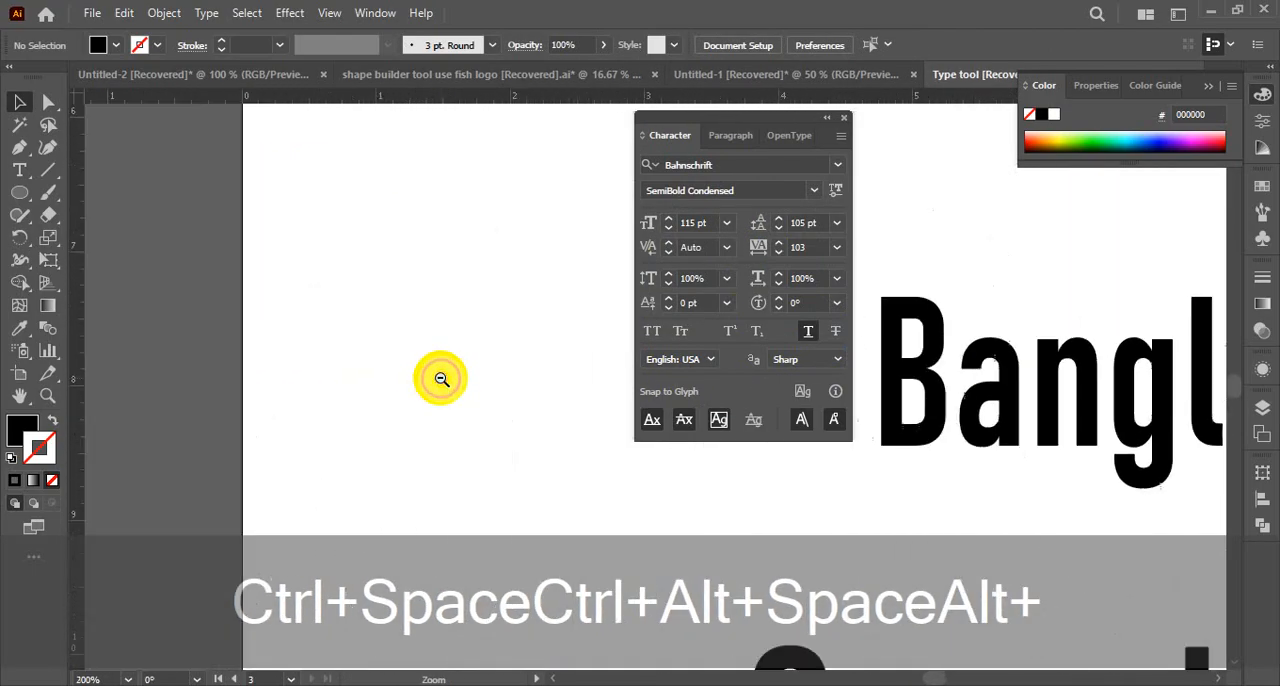
{"action": "left_click_drag", "start_coordinate": [873, 436], "coordinate": [203, 426]}
{"action": "left_click_drag", "start_coordinate": [374, 423], "coordinate": [388, 404]}
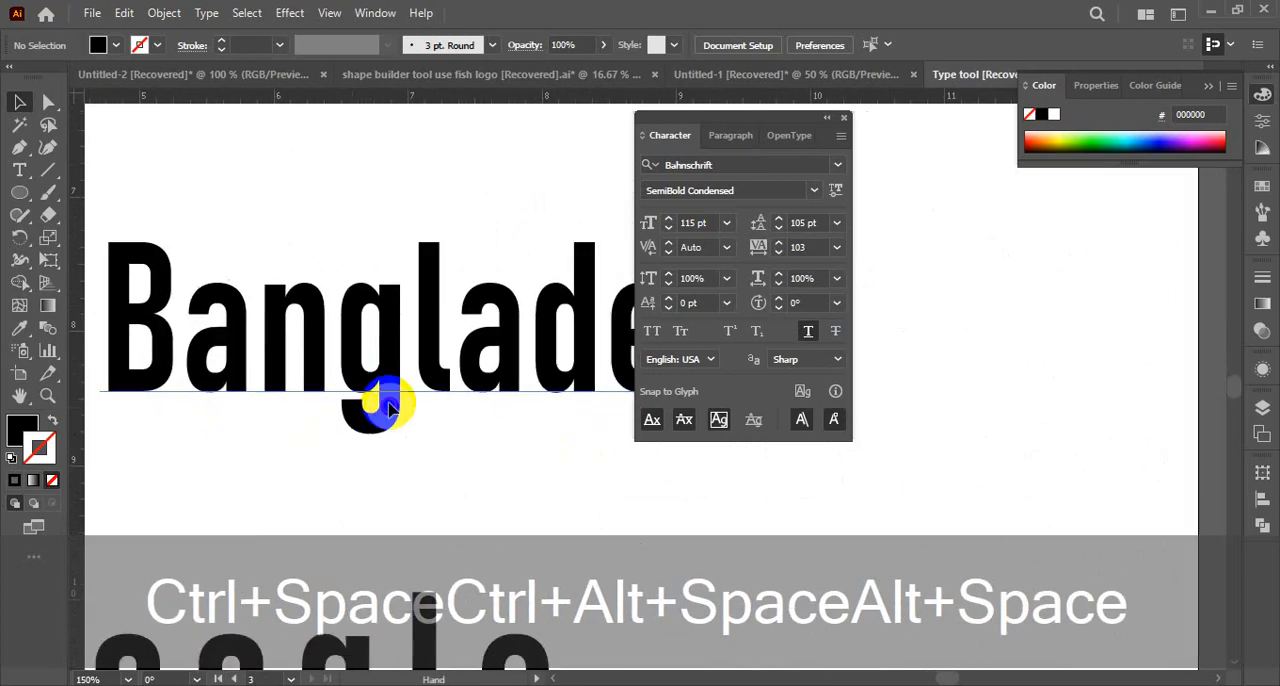
Move the Character panel clear of the Bangladesh text and turn on Pixel Preview to show its letter edges
{"action": "left_click_drag", "start_coordinate": [763, 121], "coordinate": [971, 136]}
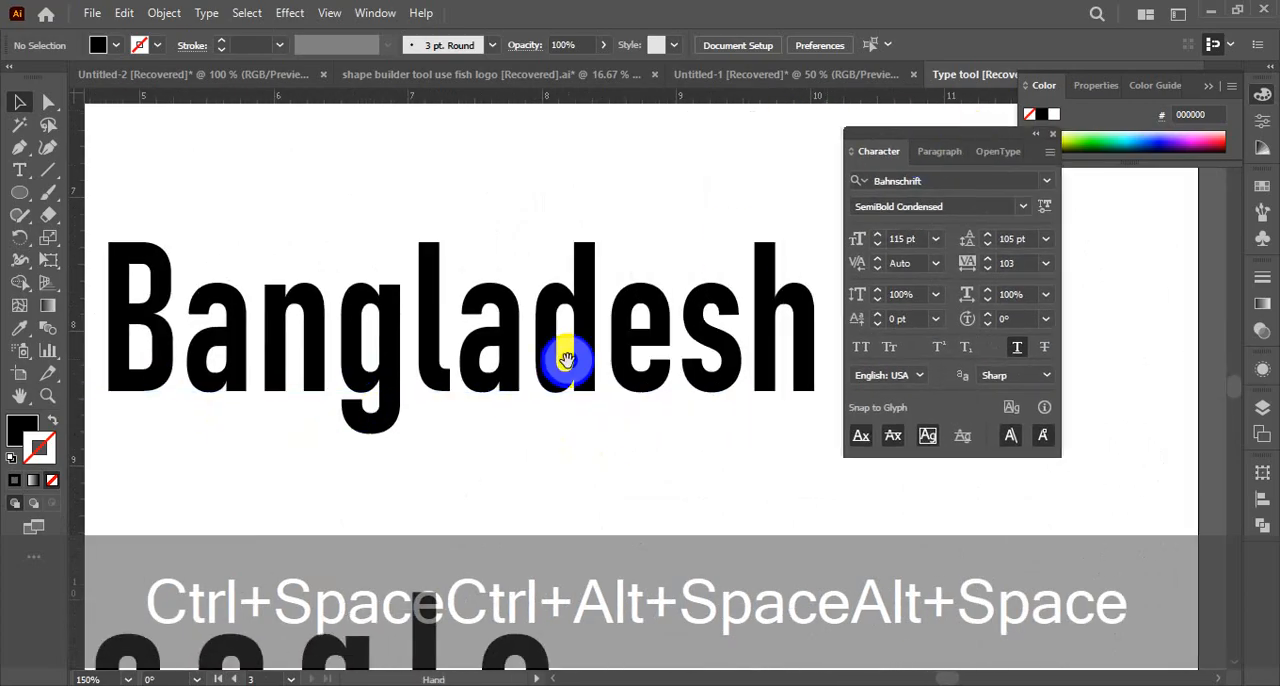
{"action": "left_click_drag", "start_coordinate": [557, 357], "coordinate": [580, 330]}
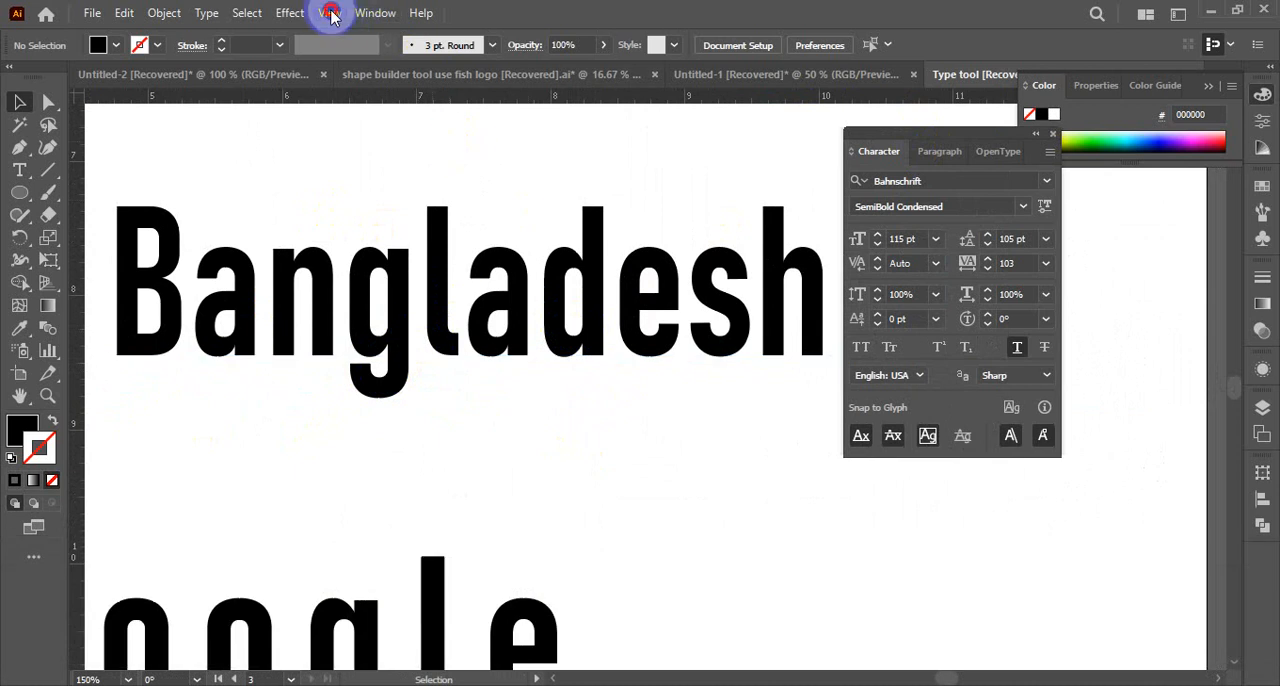
{"action": "left_click", "coordinate": [330, 13]}
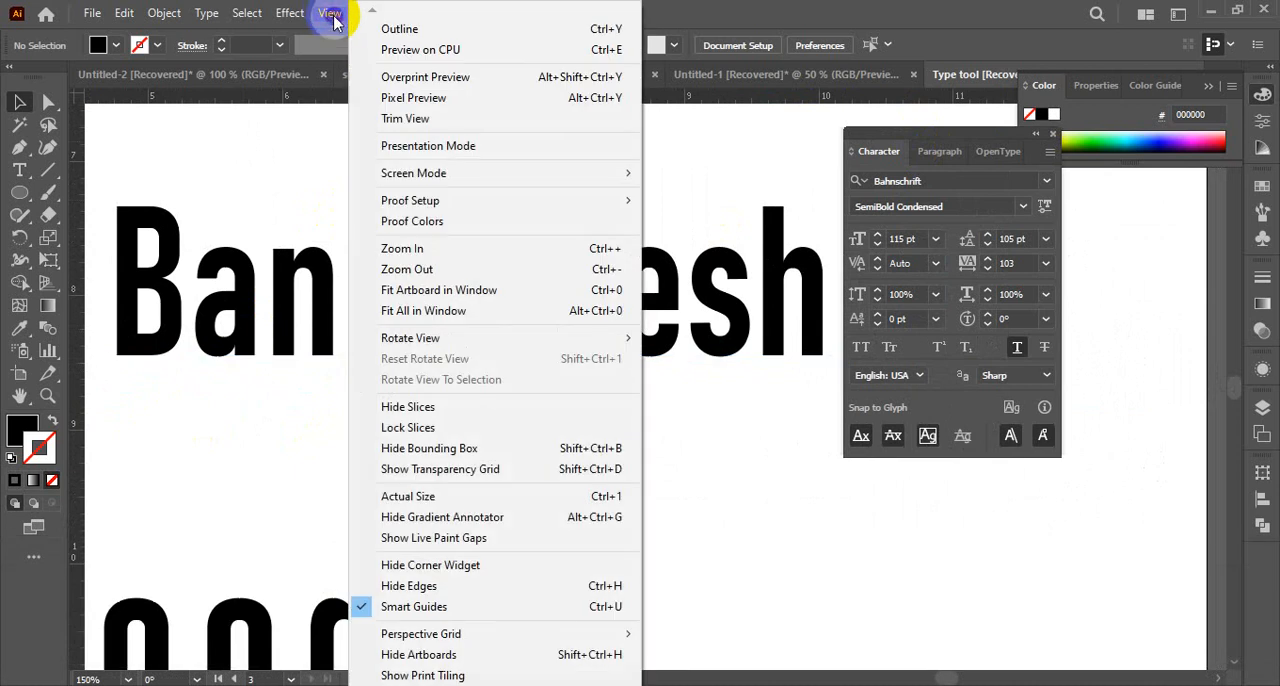
{"action": "left_click", "coordinate": [418, 104]}
{"action": "key", "text": "ctrl+plus"}
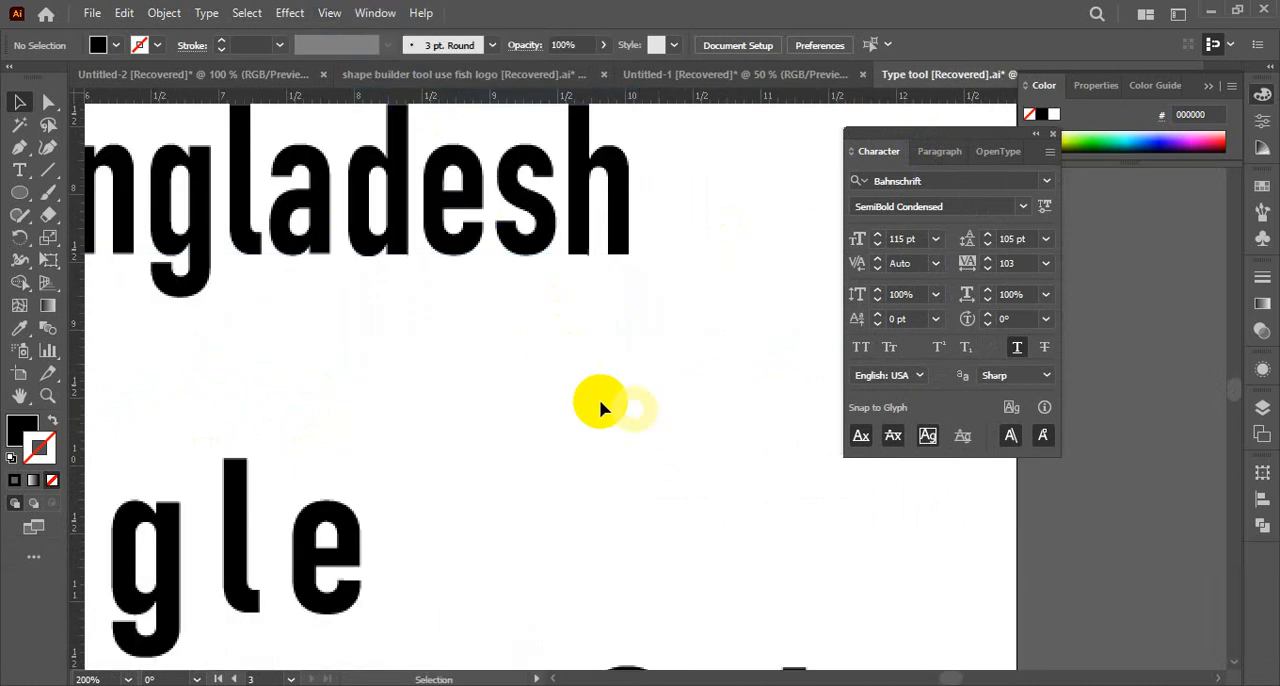
{"action": "scroll", "coordinate": [560, 412], "scroll_direction": "up", "scroll_amount": 2}
{"action": "key", "text": "ctrl+space"}
{"action": "left_click", "coordinate": [500, 409]}
{"action": "left_click", "coordinate": [600, 403]}
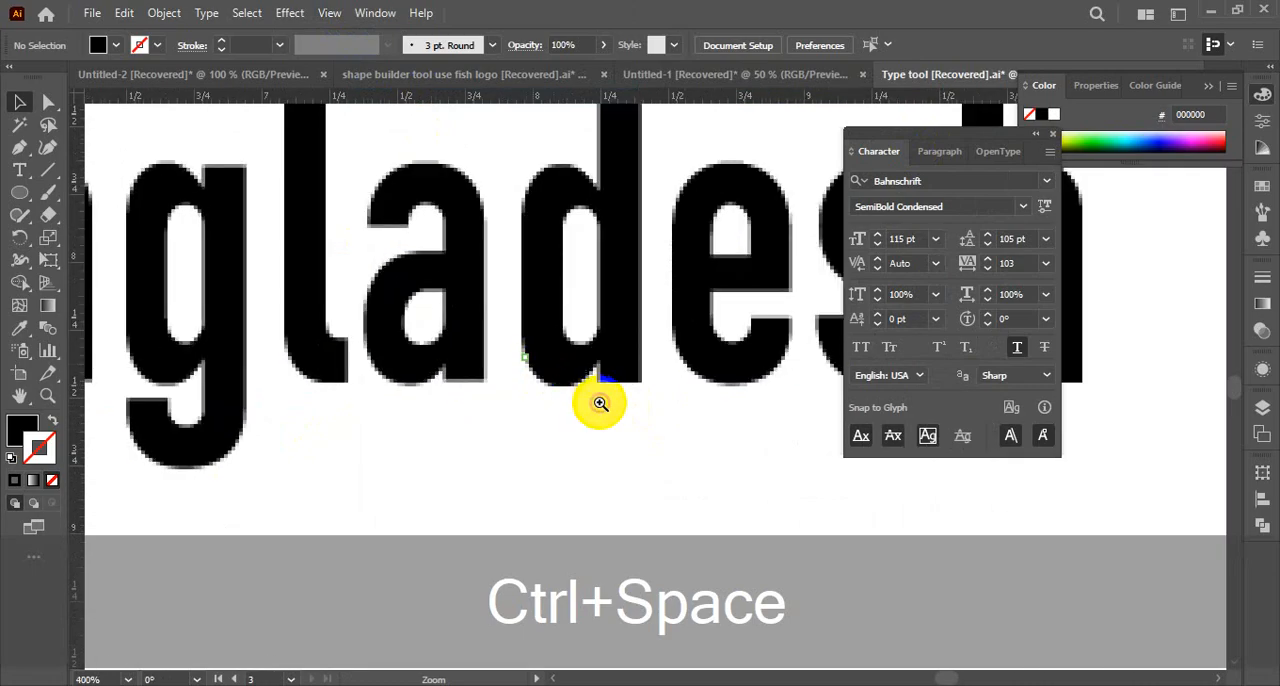
Try the Crisp and Strong anti-aliasing methods on the Bangladesh text
{"action": "left_click", "coordinate": [1045, 377]}
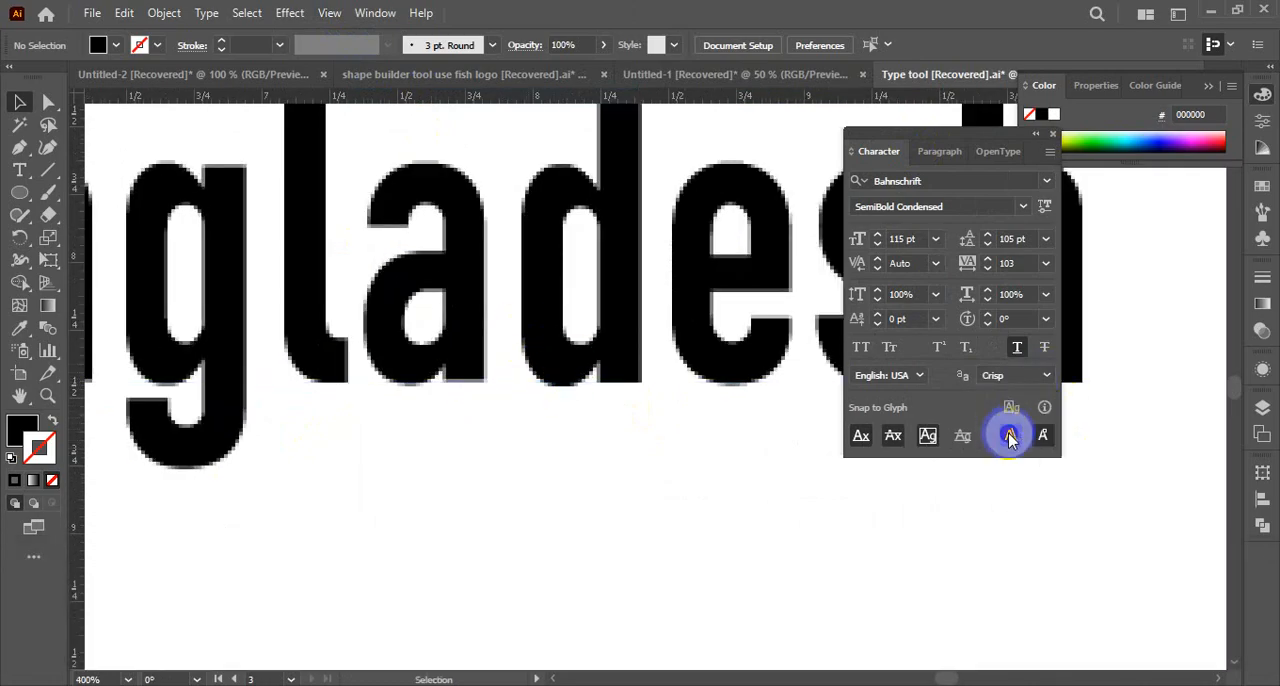
{"action": "left_click", "coordinate": [523, 363]}
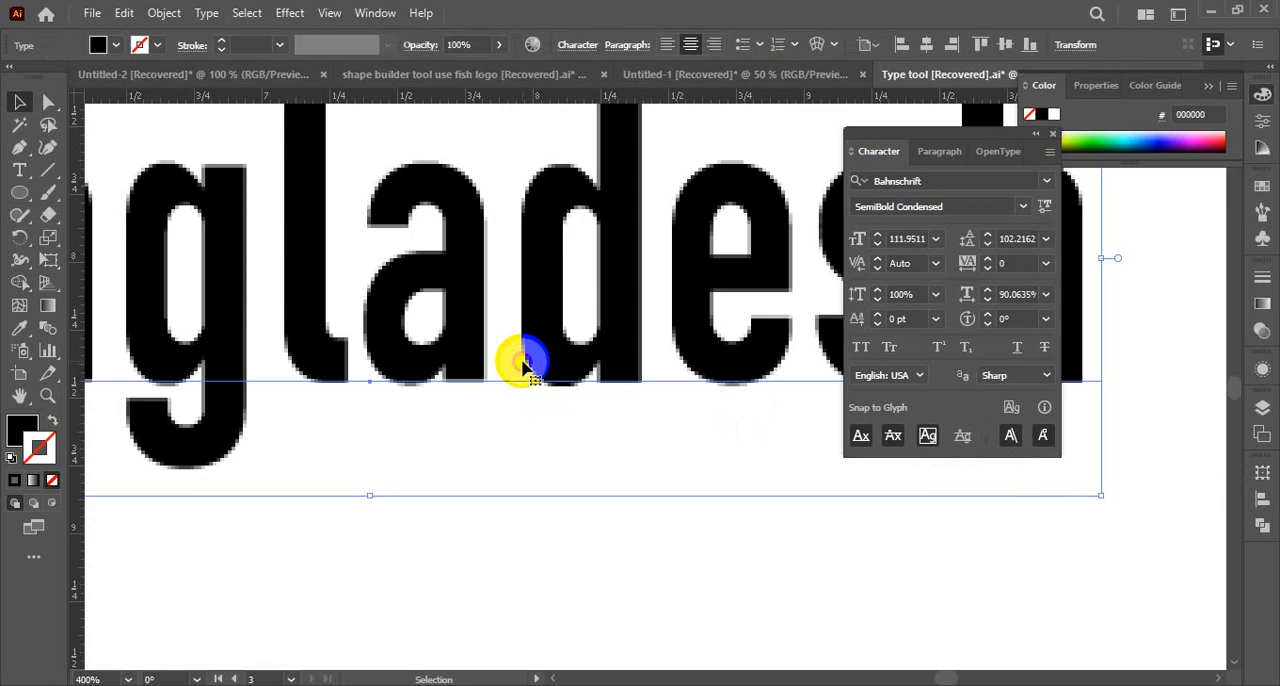
{"action": "left_click", "coordinate": [1028, 378]}
{"action": "left_click", "coordinate": [1013, 412]}
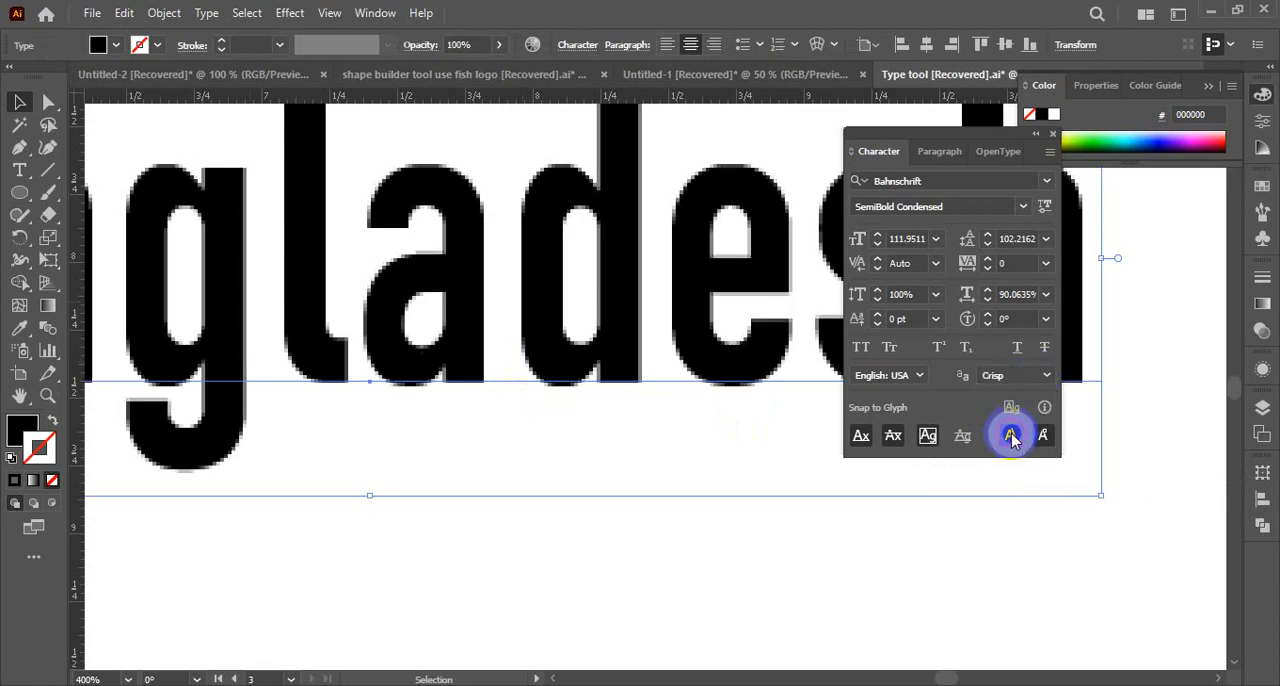
{"action": "left_click", "coordinate": [1000, 378]}
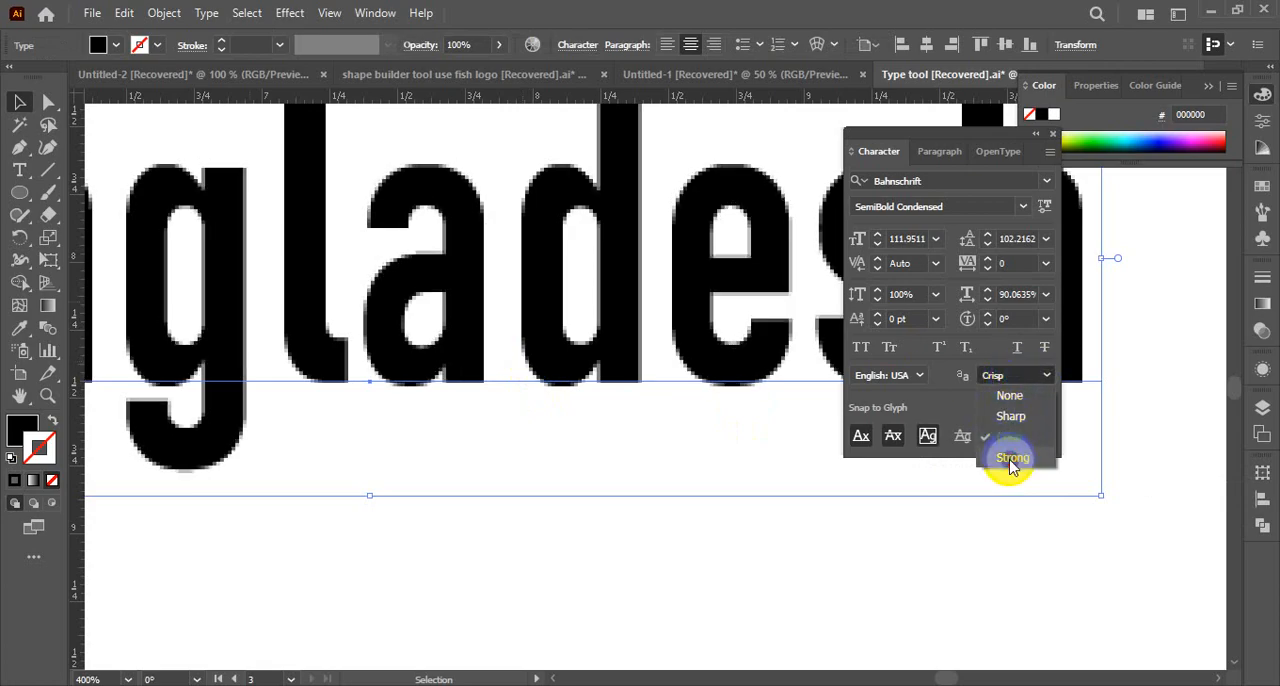
{"action": "left_click", "coordinate": [1007, 460]}
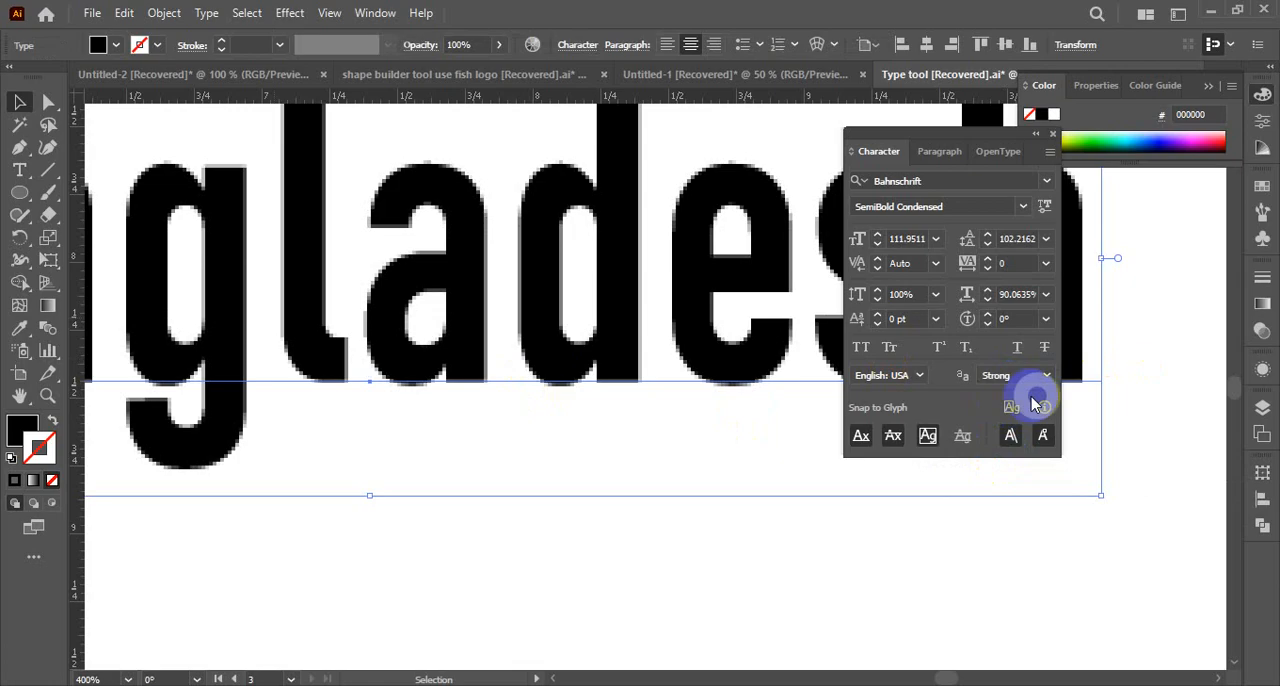
Set the Bangladesh text's anti-aliasing method to None and inspect its letter edges up close
{"action": "left_click", "coordinate": [996, 375]}
{"action": "left_click", "coordinate": [1010, 396]}
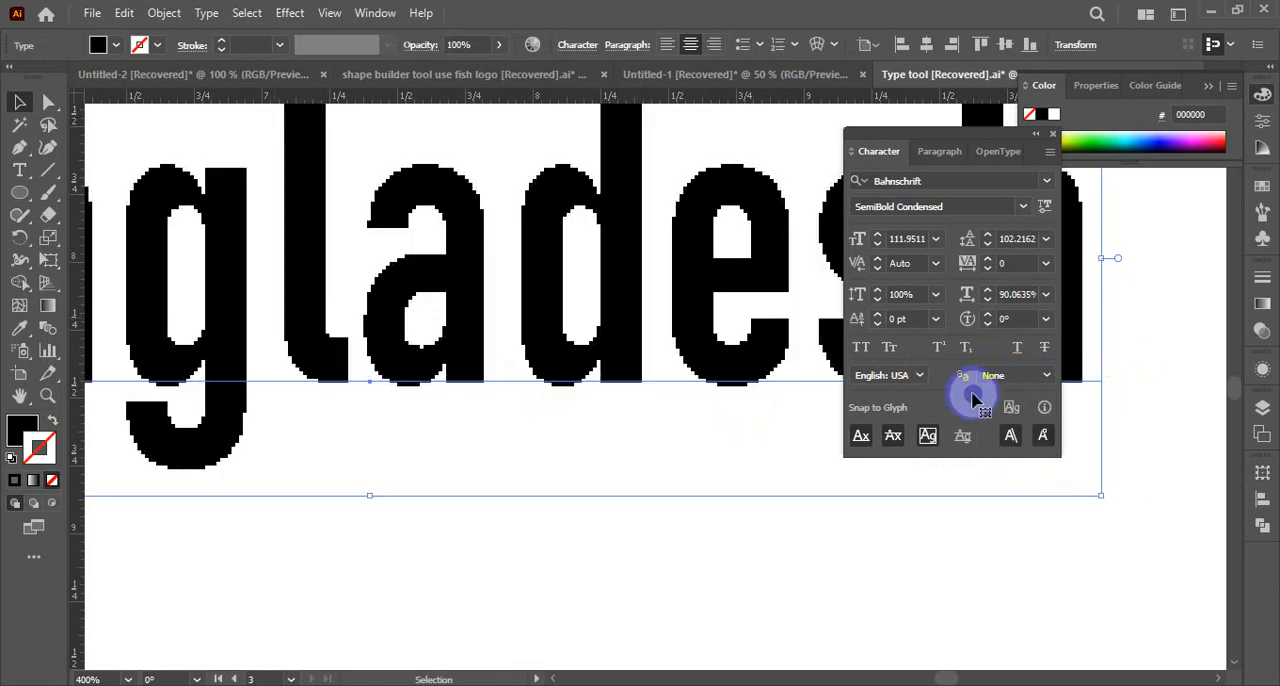
{"action": "key", "text": "ctrl+alt+space"}
{"action": "left_click", "coordinate": [557, 313]}
{"action": "left_click", "coordinate": [556, 313], "text": "ctrl+alt"}
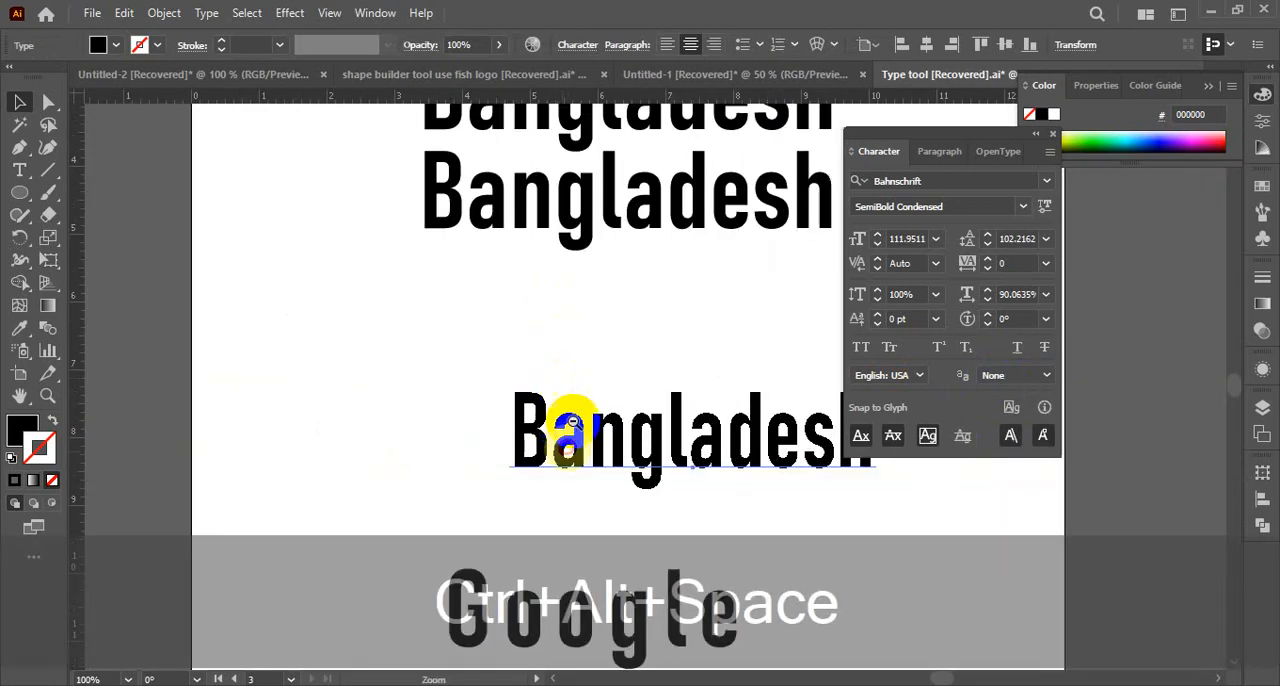
{"action": "left_click_drag", "start_coordinate": [682, 456], "coordinate": [425, 387]}
{"action": "key", "text": "ctrl+space"}
{"action": "left_click", "coordinate": [511, 392], "text": "ctrl"}
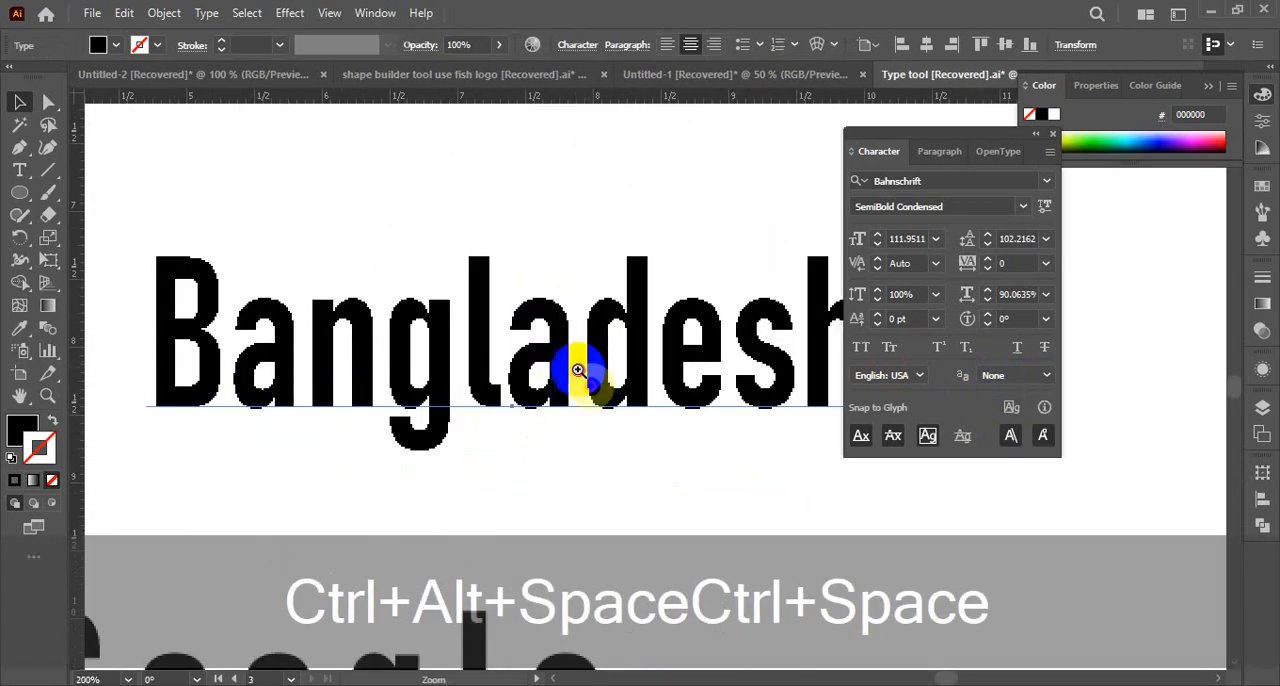
{"action": "left_click", "coordinate": [580, 366], "text": "ctrl"}
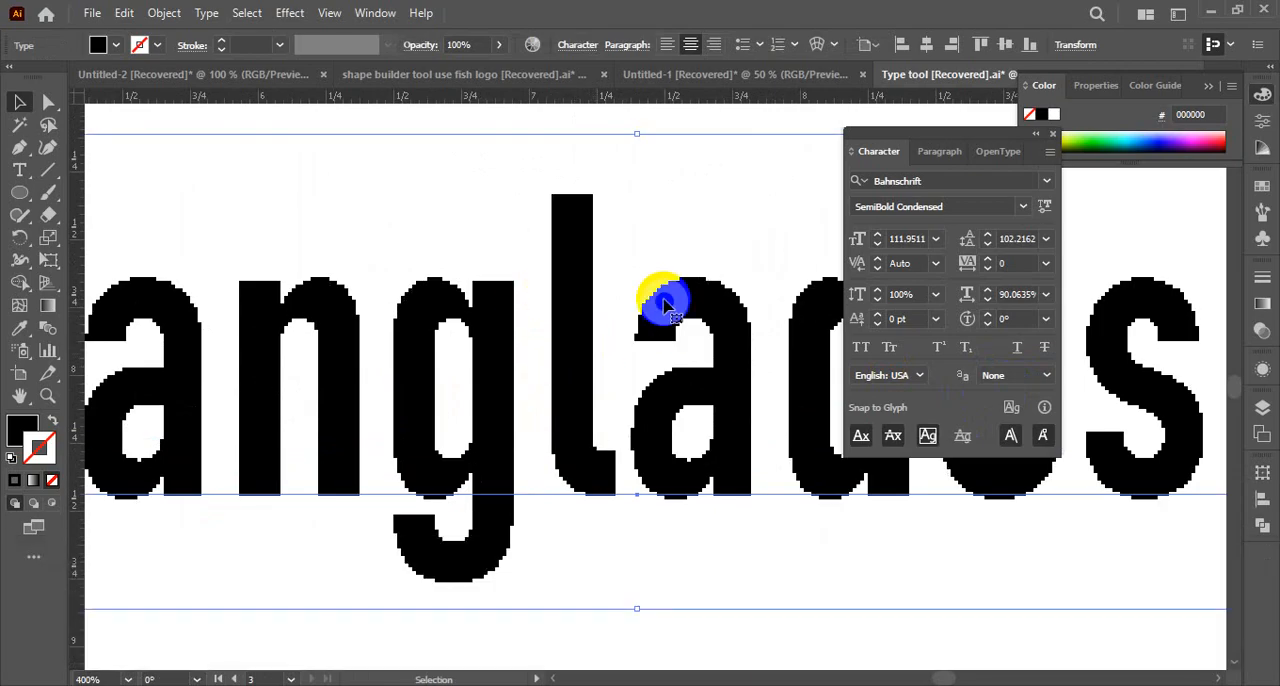
Set the Bangladesh text's anti-aliasing method to Sharp, turn off Pixel Preview and deselect the text
{"action": "left_click", "coordinate": [994, 378]}
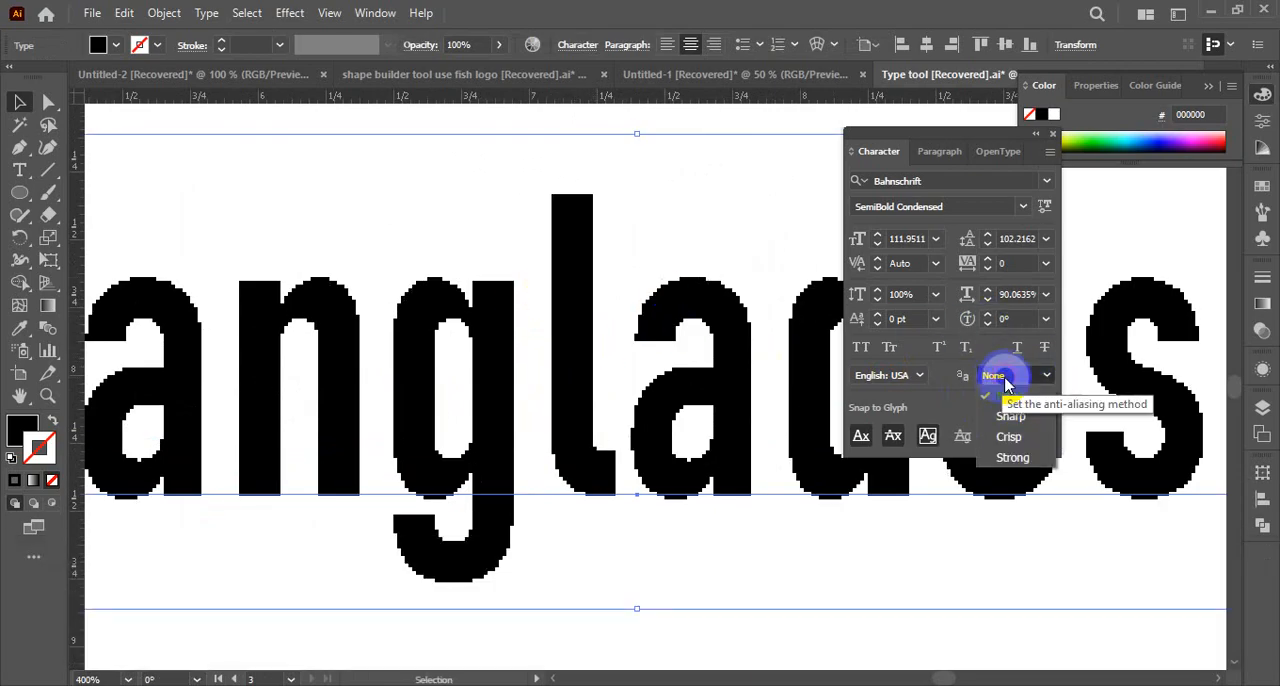
{"action": "left_click", "coordinate": [1003, 408]}
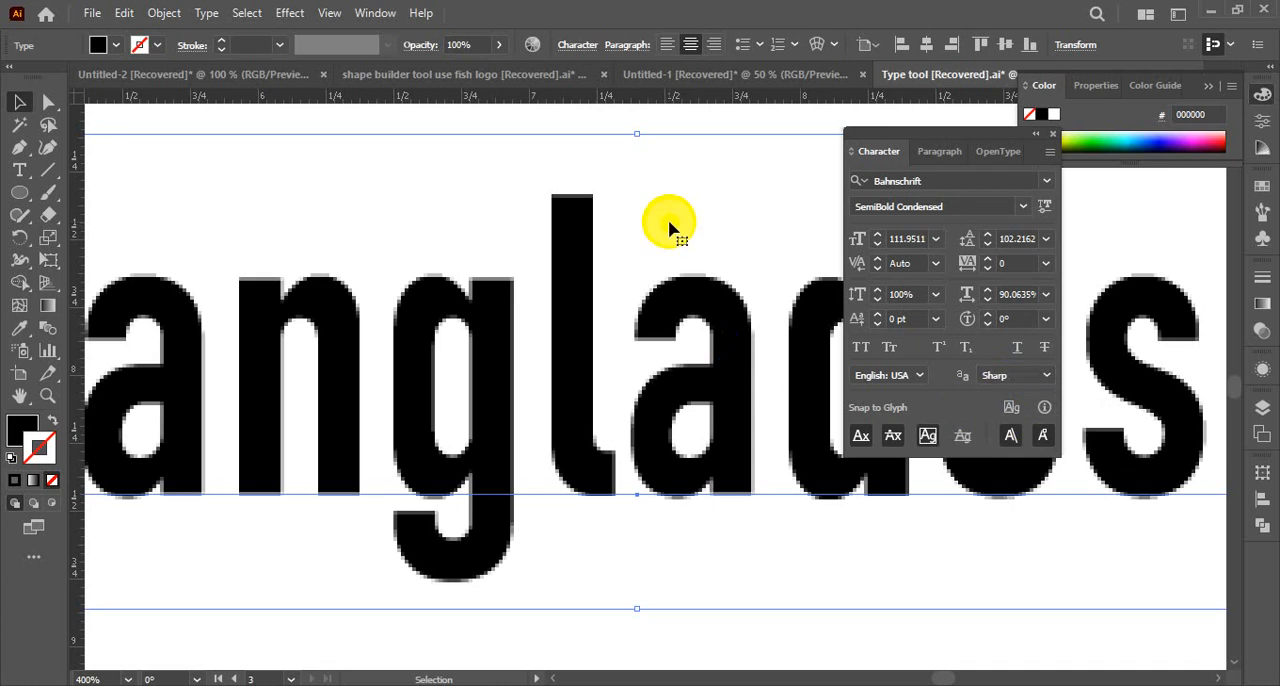
{"action": "key", "text": "ctrl+alt+space"}
{"action": "left_click", "coordinate": [602, 320], "text": "ctrl+alt"}
{"action": "left_click", "coordinate": [602, 320], "text": "ctrl+alt"}
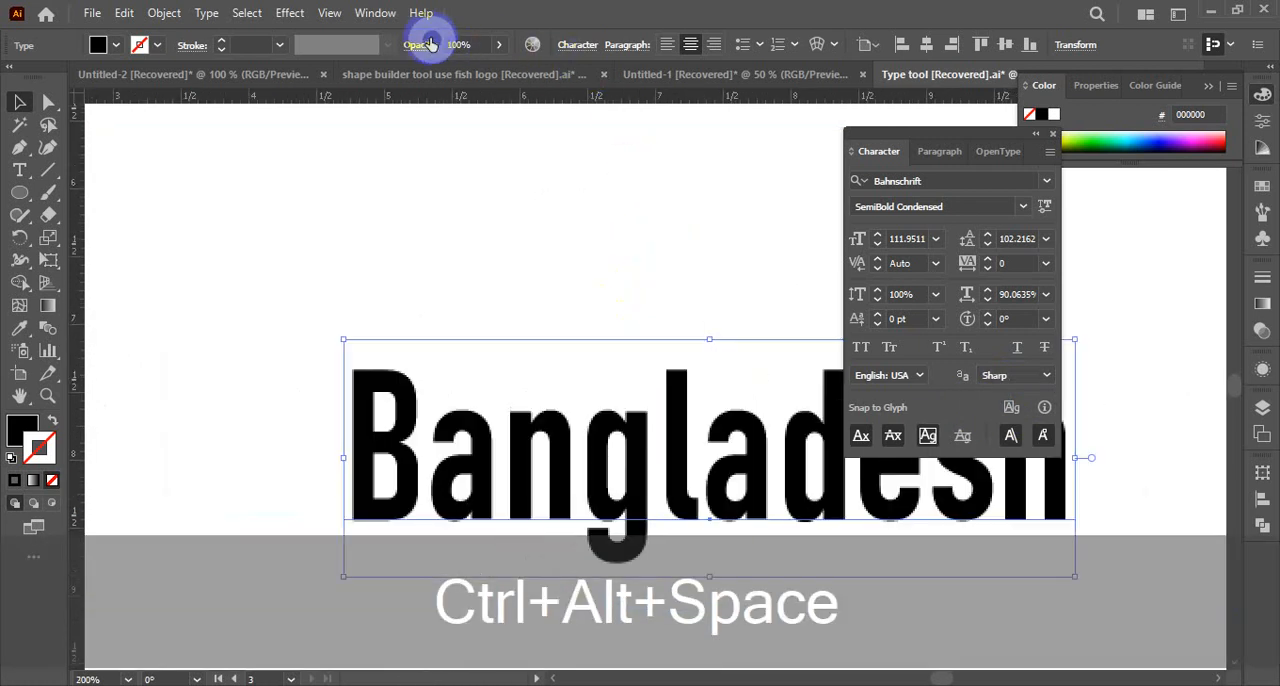
{"action": "left_click", "coordinate": [337, 12]}
{"action": "left_click", "coordinate": [418, 100]}
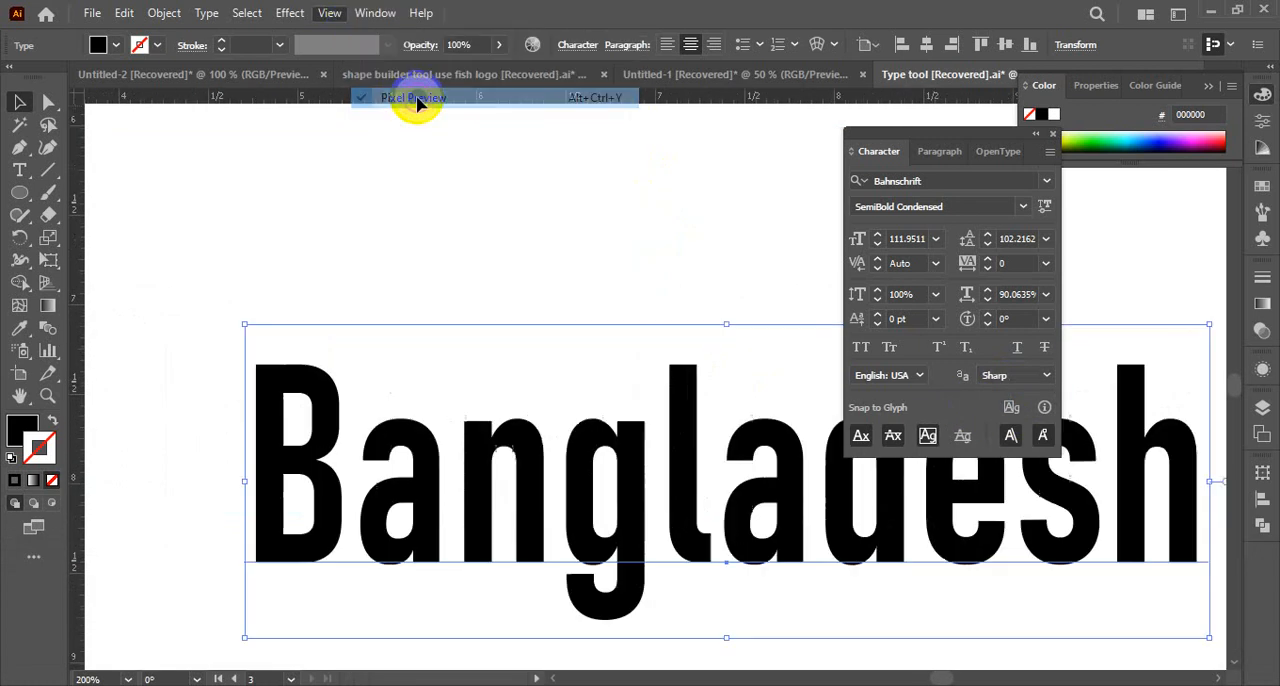
{"action": "left_click", "coordinate": [549, 326]}
Leave only Baseline enabled among the Snap to Glyph options and deselect the Bangladesh text
{"action": "key", "text": "ctrl+alt+space"}
{"action": "left_click", "coordinate": [553, 386], "text": "ctrl+alt"}
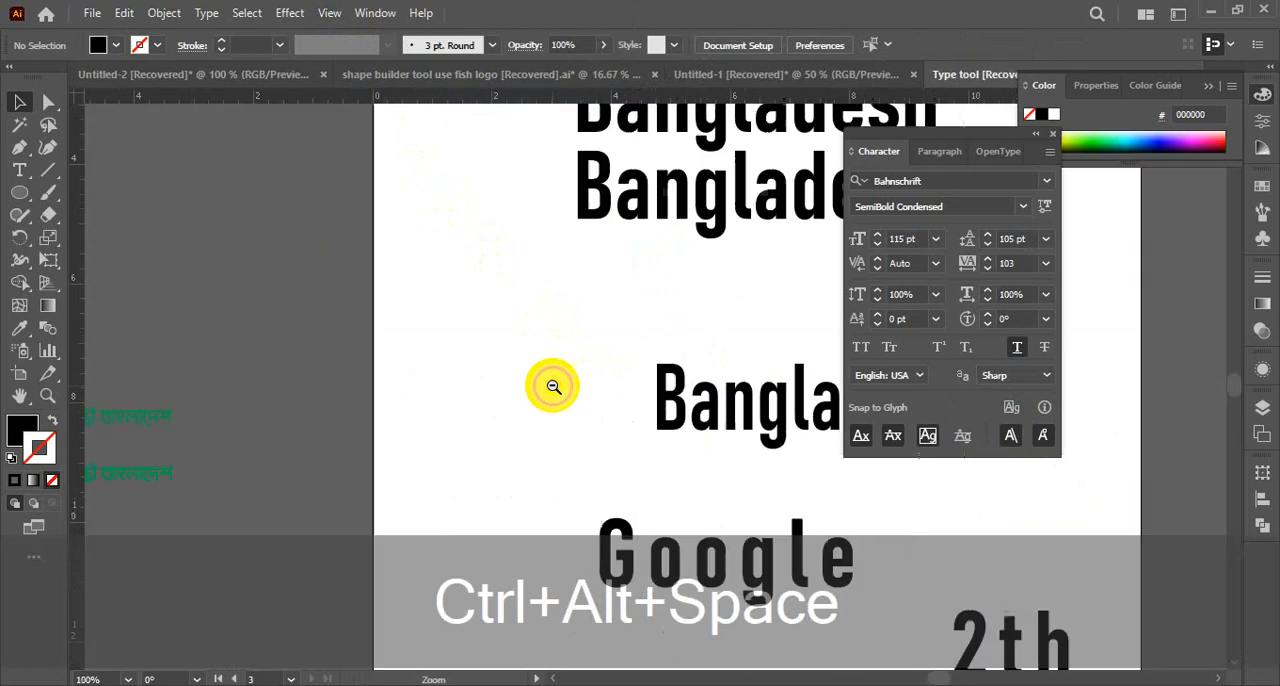
{"action": "left_click", "coordinate": [276, 283], "text": "ctrl+alt"}
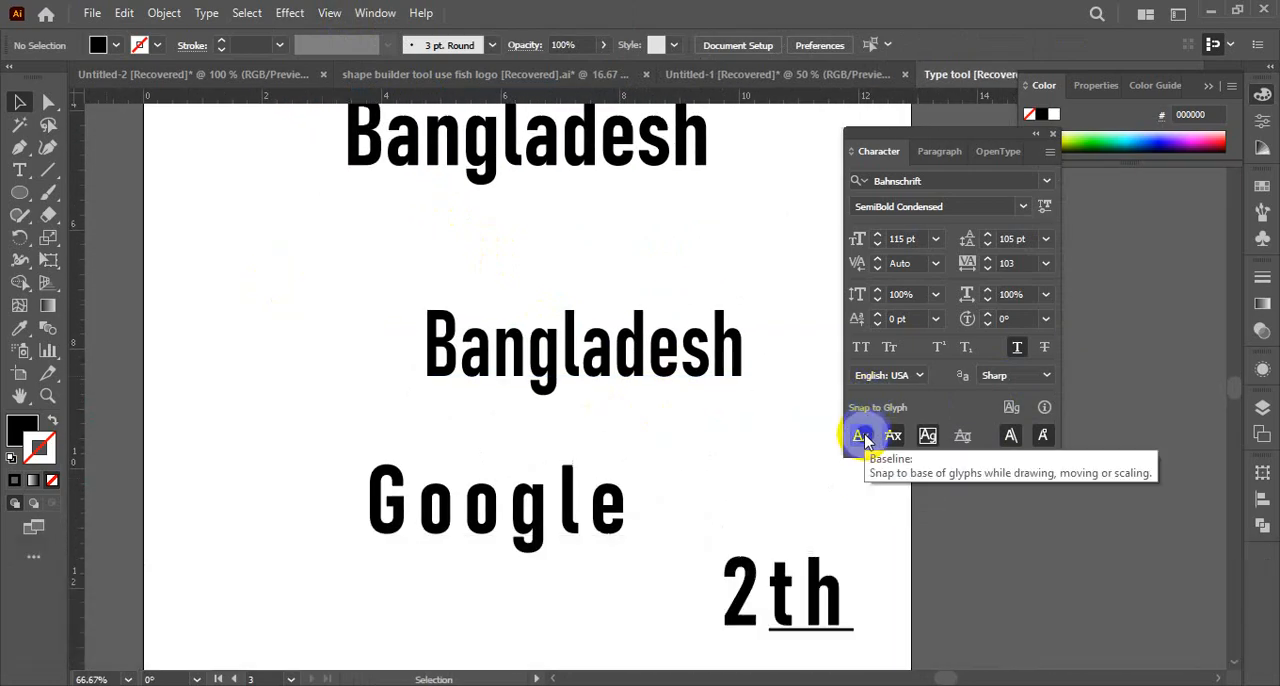
{"action": "left_click", "coordinate": [455, 340]}
{"action": "left_click", "coordinate": [1010, 435]}
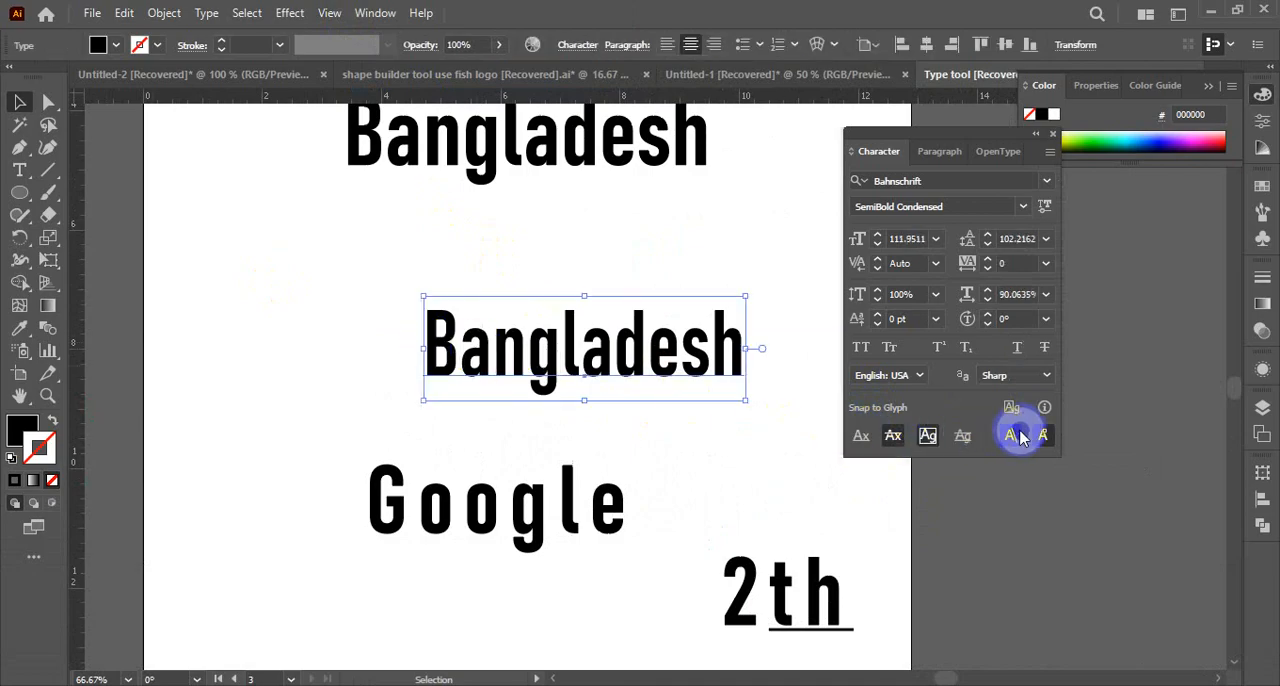
{"action": "left_click", "coordinate": [863, 437]}
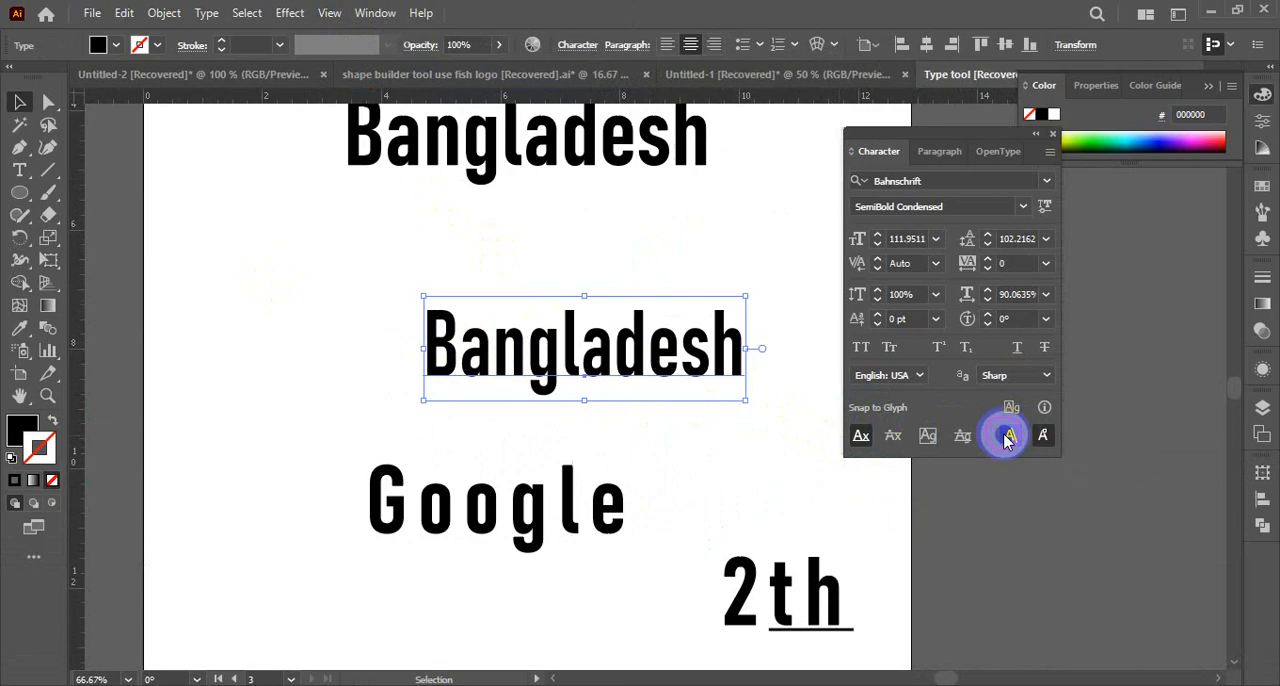
{"action": "left_click", "coordinate": [668, 452]}
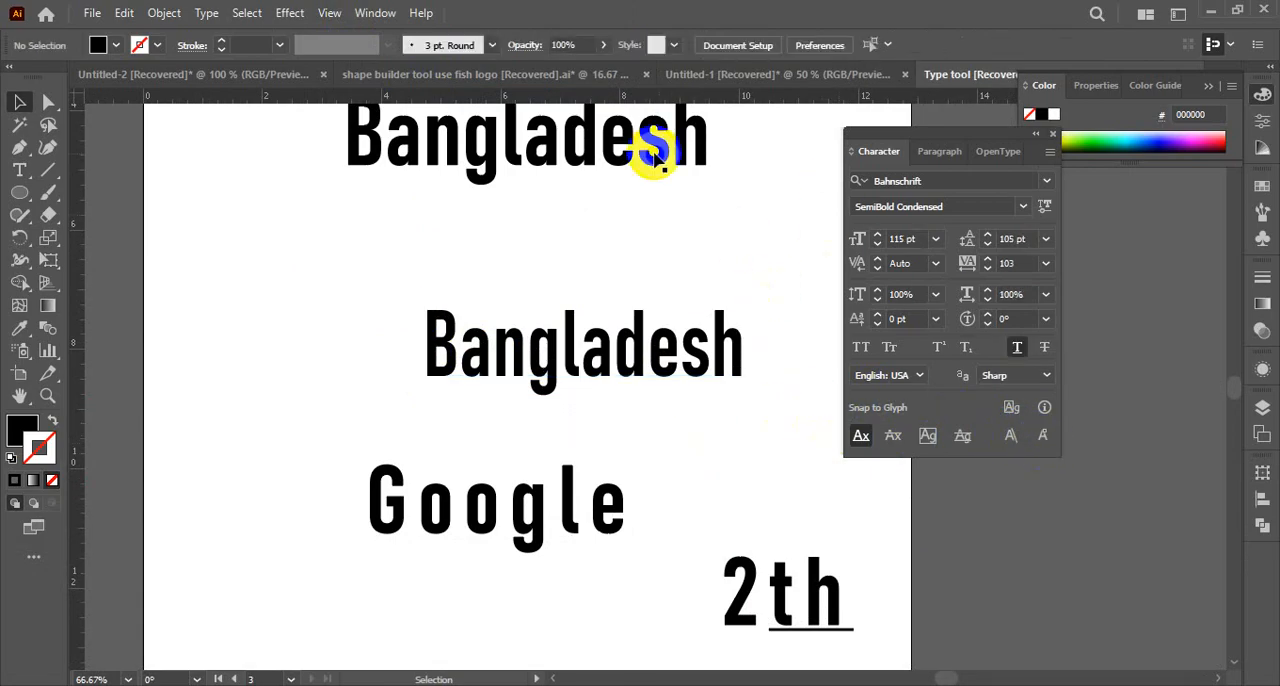
{"action": "left_click", "coordinate": [655, 362]}
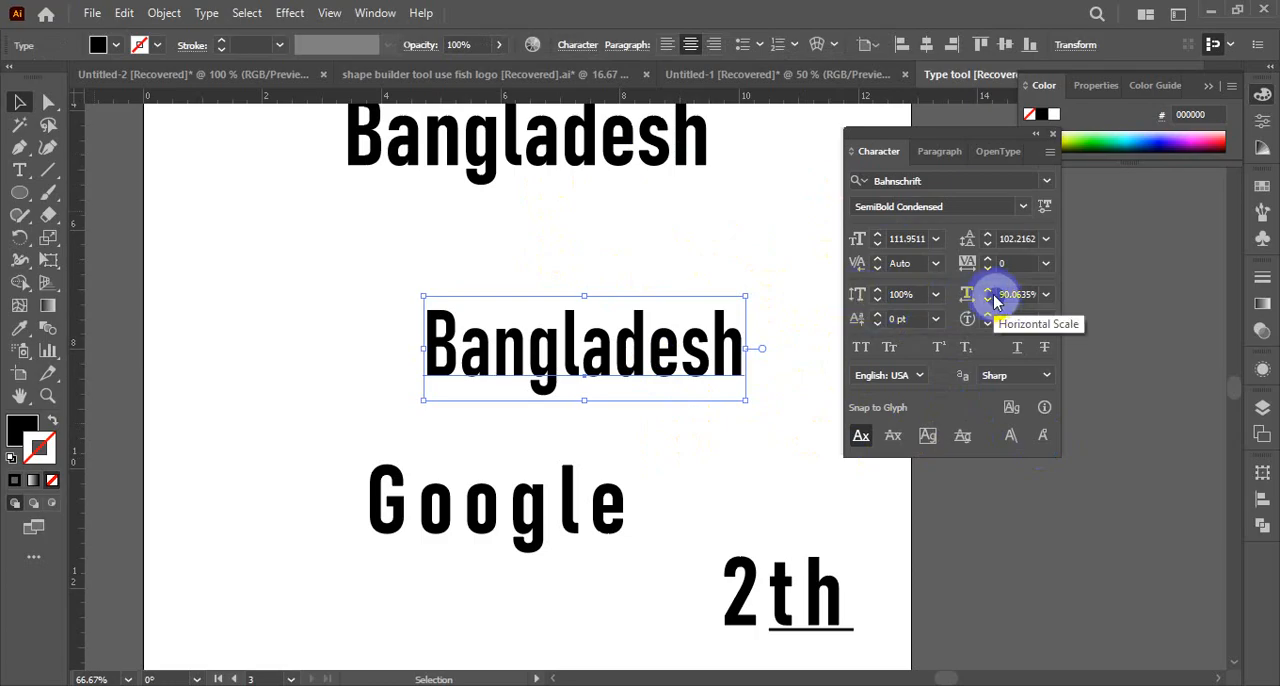
{"action": "left_click", "coordinate": [621, 268]}
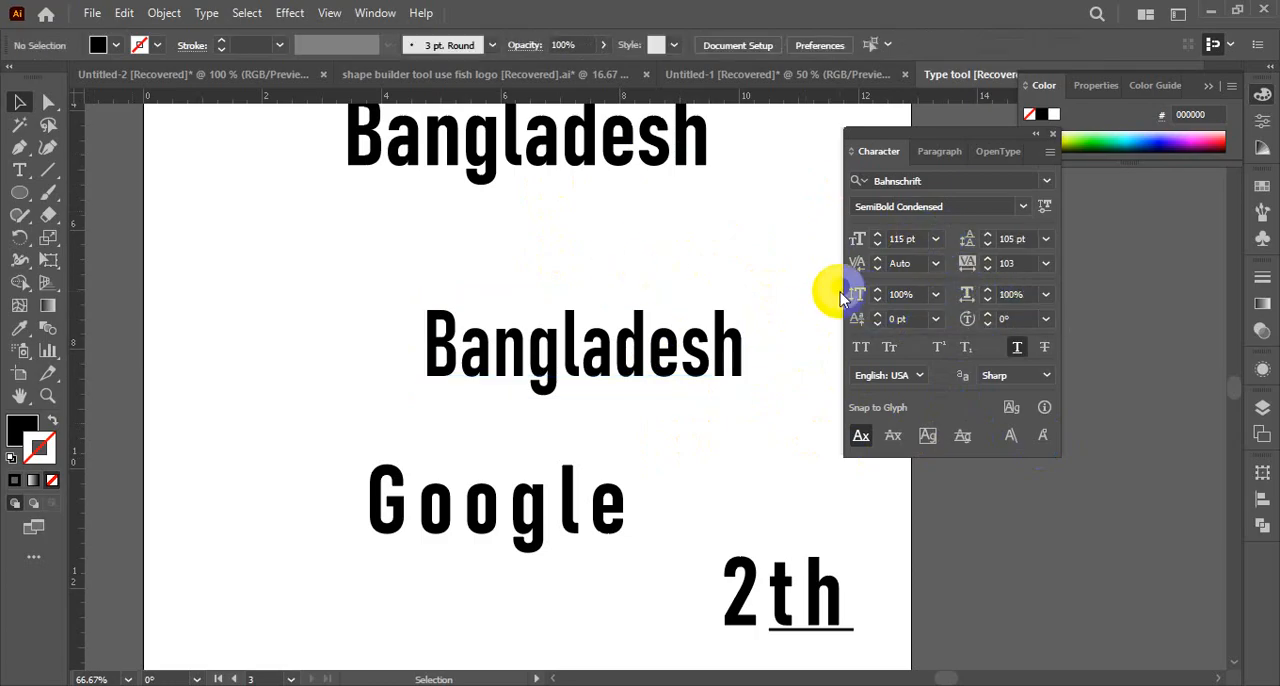
Move the uppercase BANGLADESH text slightly down and to the right on the artboard
{"action": "left_click_drag", "start_coordinate": [628, 352], "coordinate": [561, 370]}
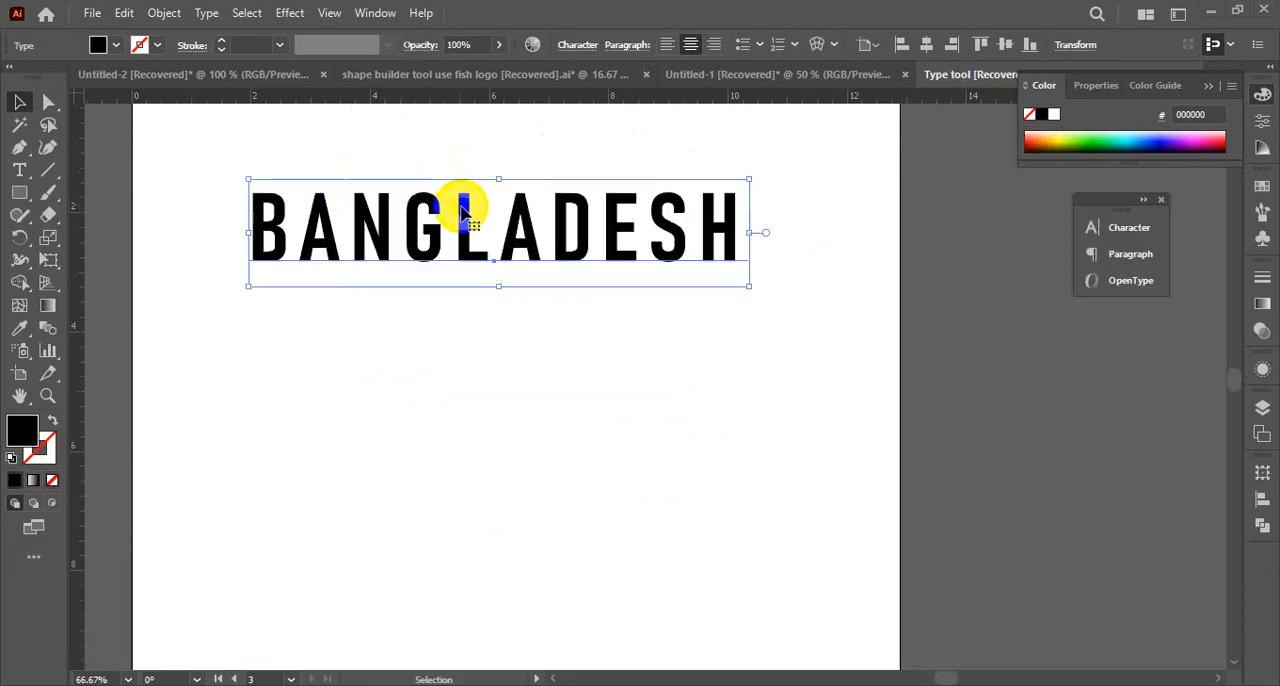
{"action": "left_click_drag", "start_coordinate": [434, 224], "coordinate": [456, 268]}
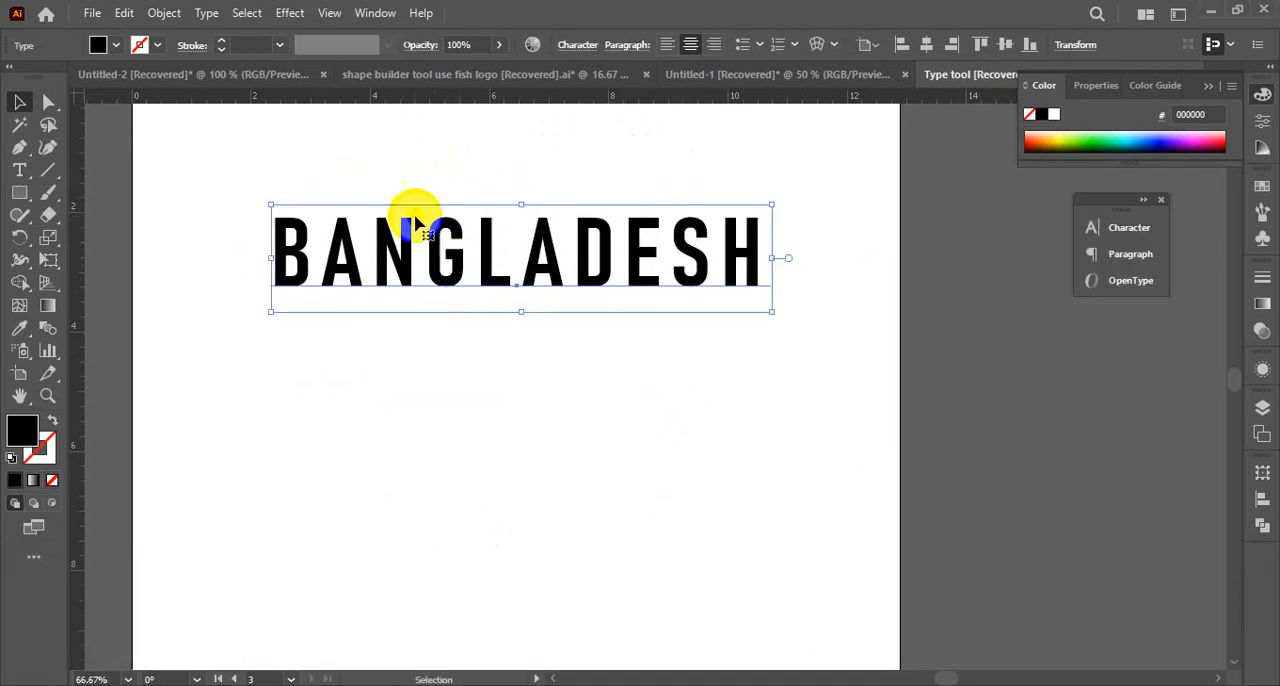
Start a warp envelope on the BANGLADESH text and compare the Arc style in vertical and horizontal orientation
{"action": "left_click", "coordinate": [817, 46]}
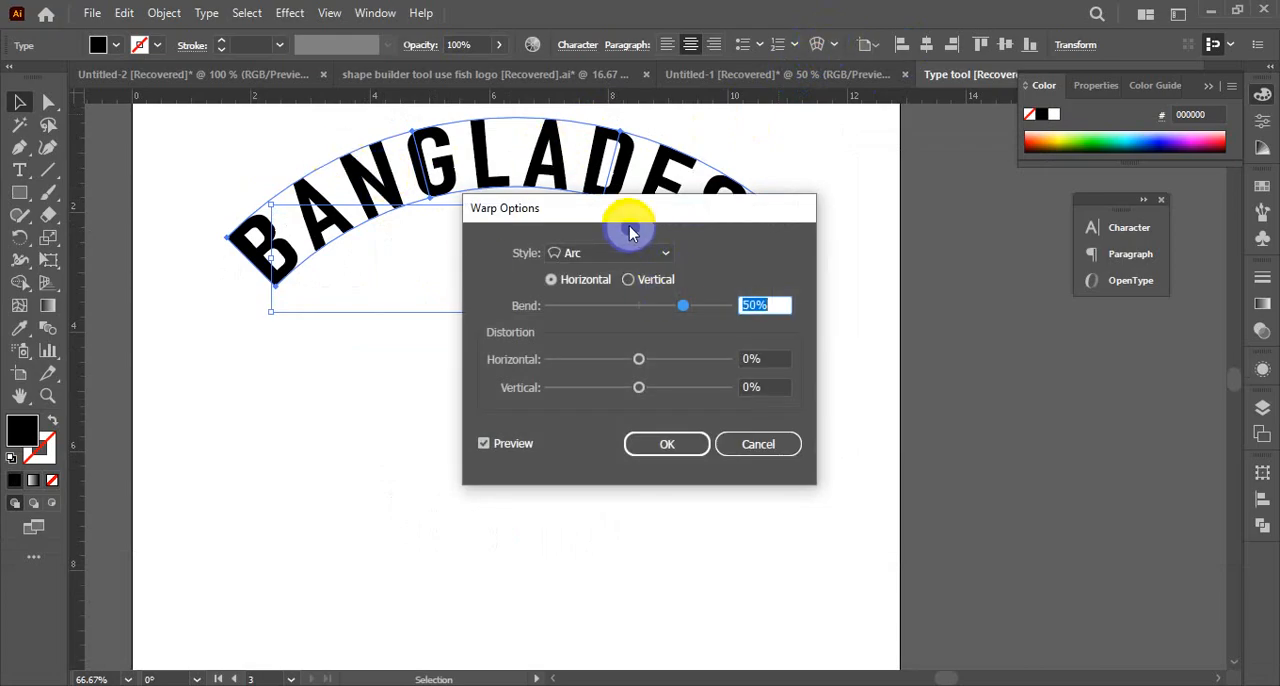
{"action": "left_click_drag", "start_coordinate": [628, 226], "coordinate": [615, 338]}
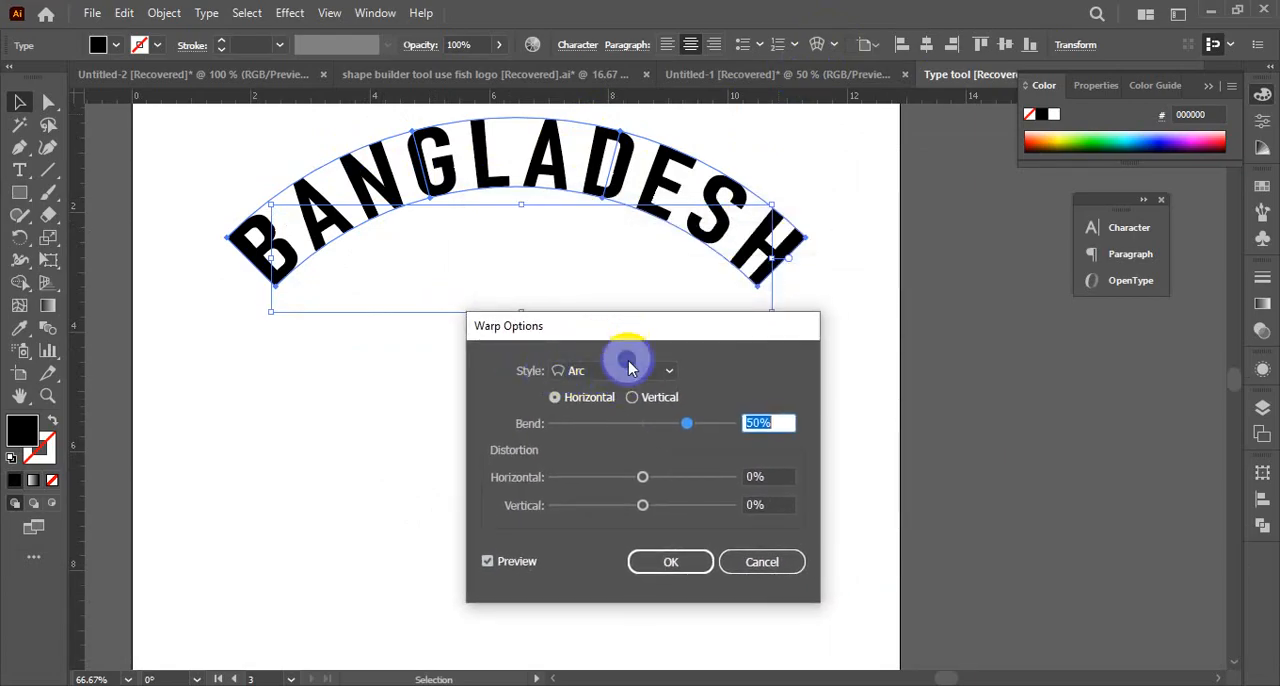
{"action": "left_click", "coordinate": [639, 400]}
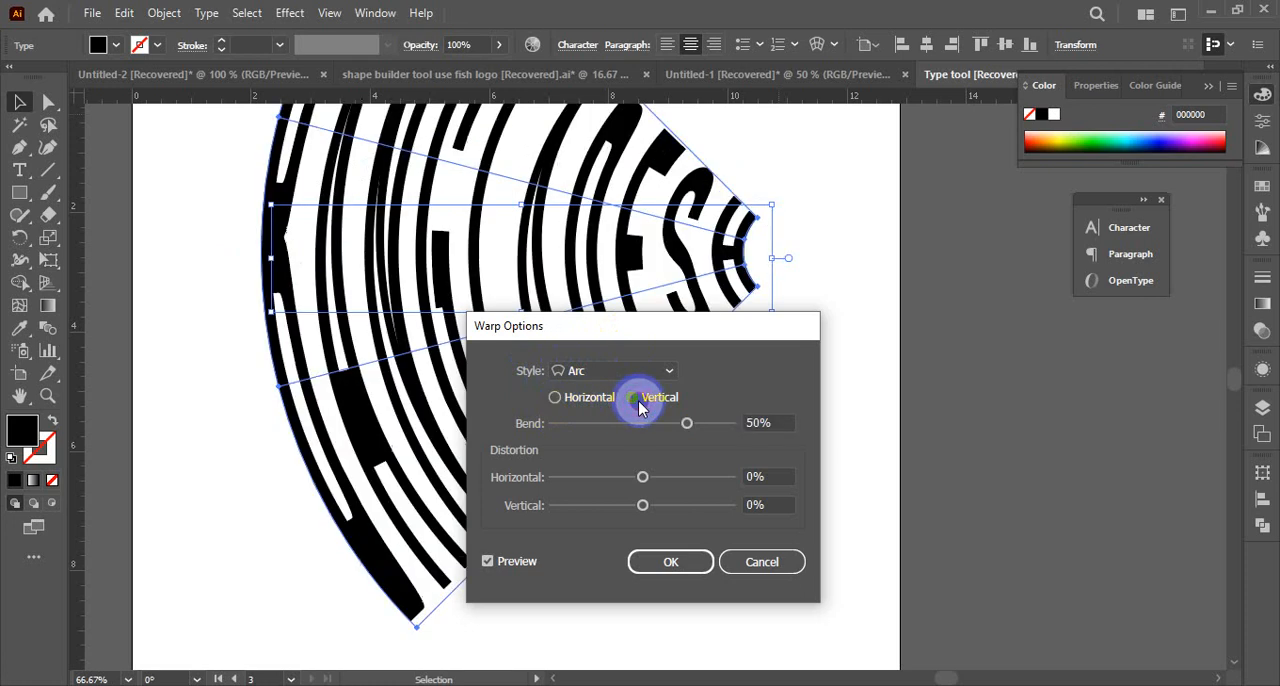
{"action": "left_click", "coordinate": [560, 400]}
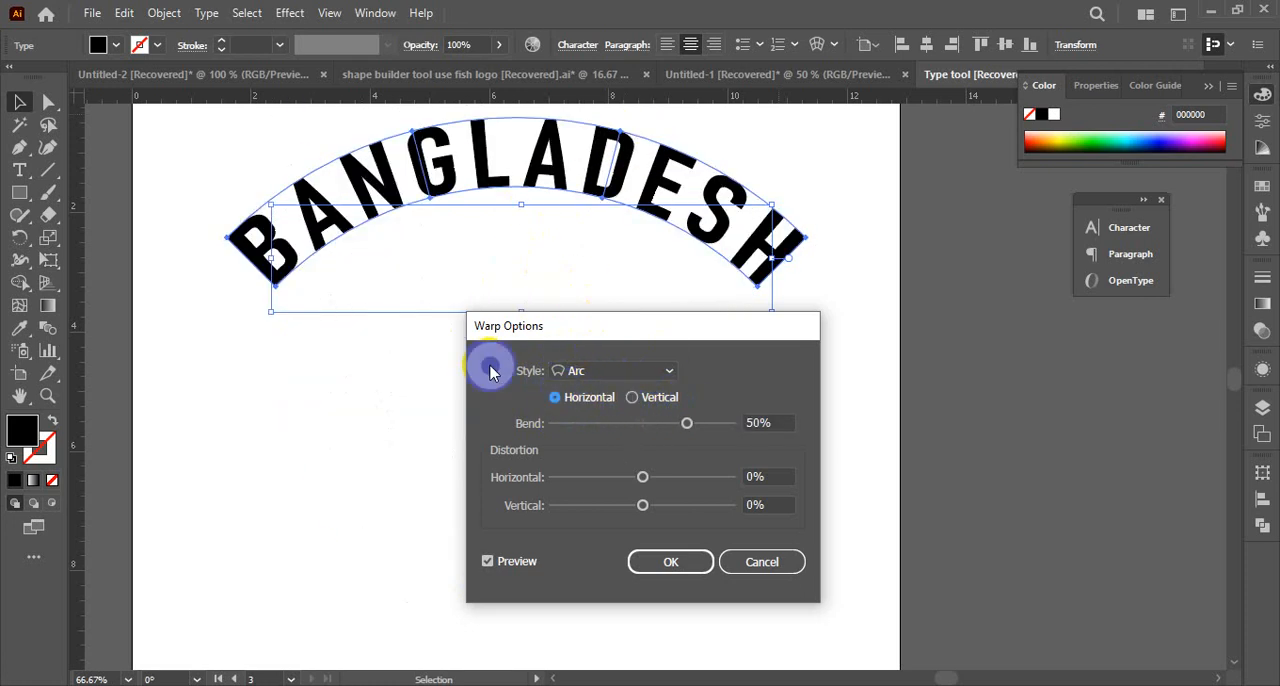
Preview the Arch, Bulge, Shell Lower and Shell Upper warp styles on the BANGLADESH text
{"action": "left_click", "coordinate": [670, 373]}
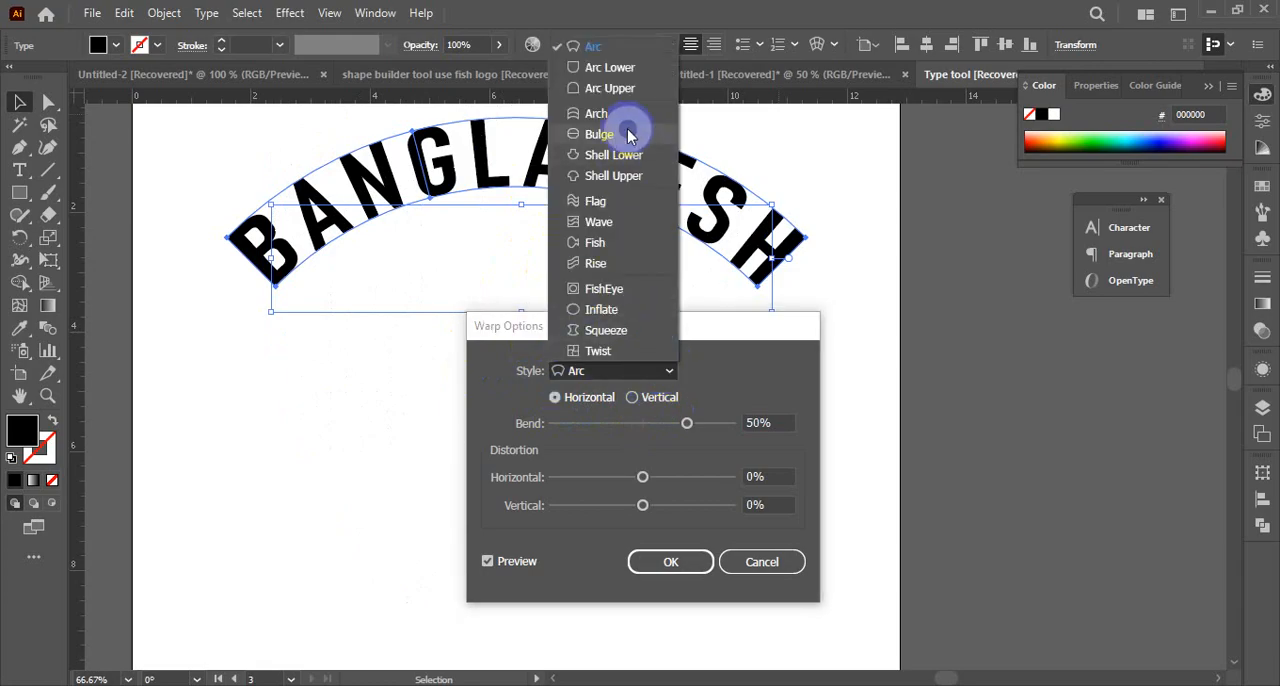
{"action": "left_click", "coordinate": [600, 114]}
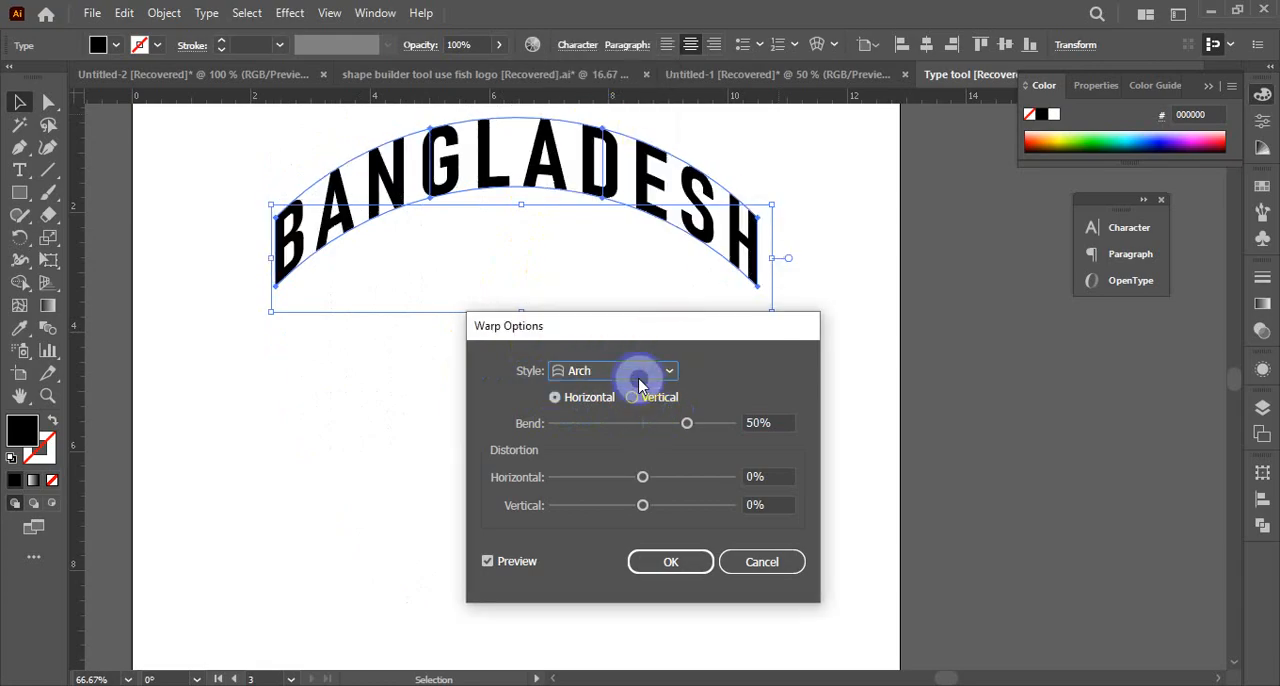
{"action": "left_click", "coordinate": [640, 378]}
{"action": "left_click", "coordinate": [592, 130]}
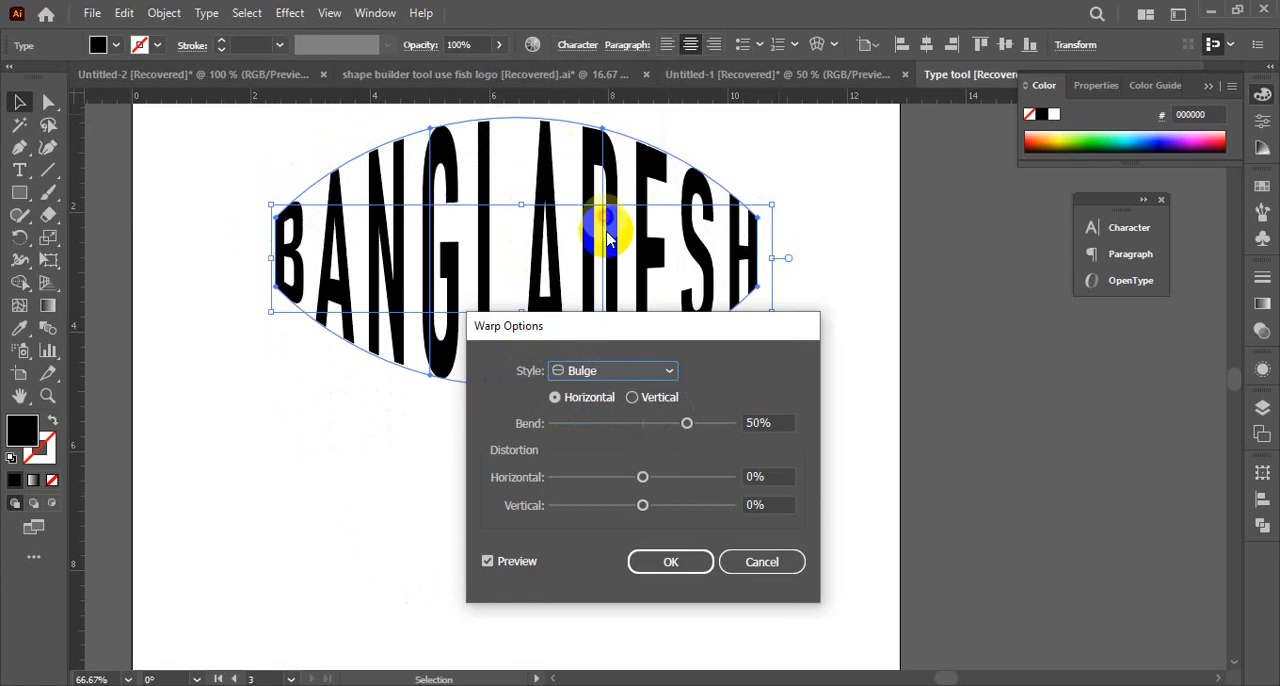
{"action": "left_click", "coordinate": [632, 398]}
{"action": "left_click", "coordinate": [638, 378]}
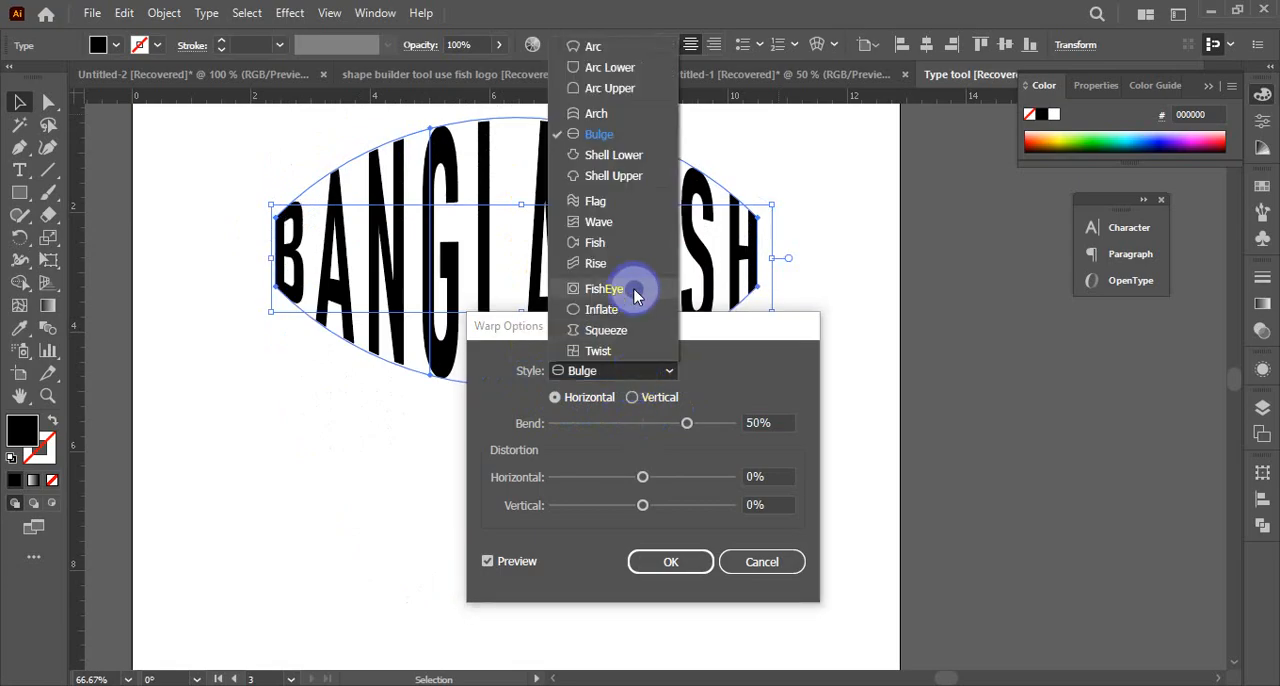
{"action": "left_click", "coordinate": [604, 158]}
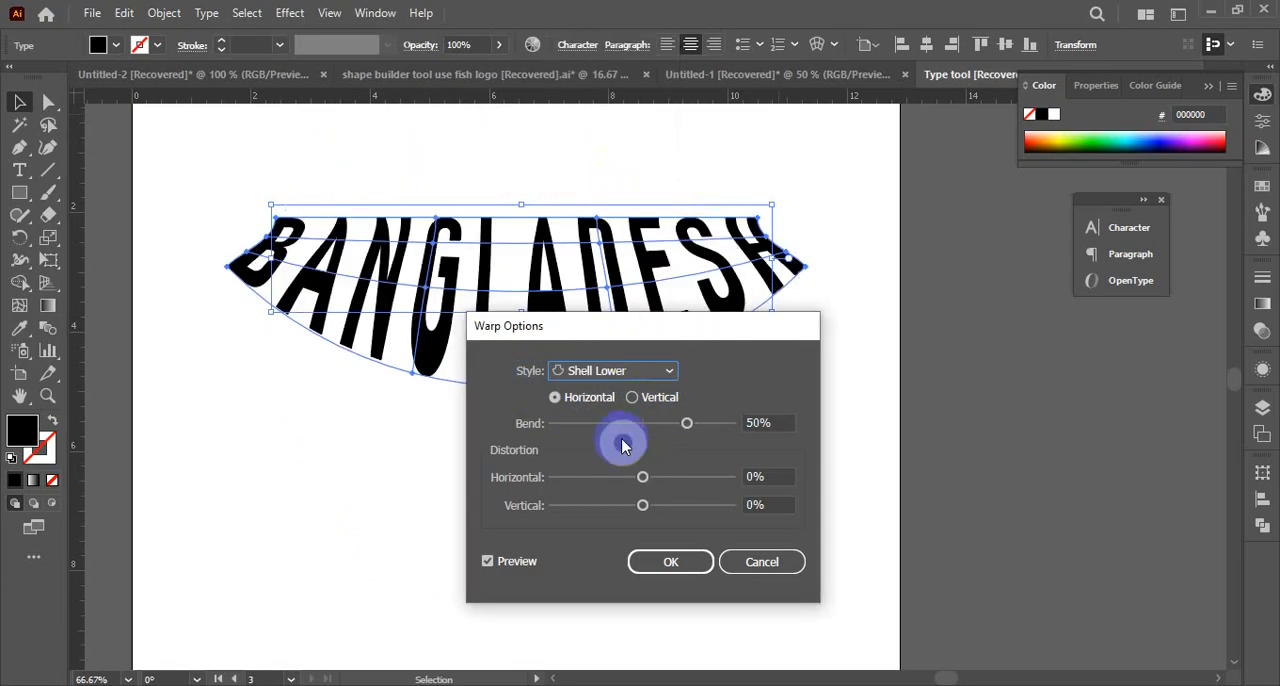
{"action": "left_click", "coordinate": [606, 371]}
{"action": "left_click", "coordinate": [610, 176]}
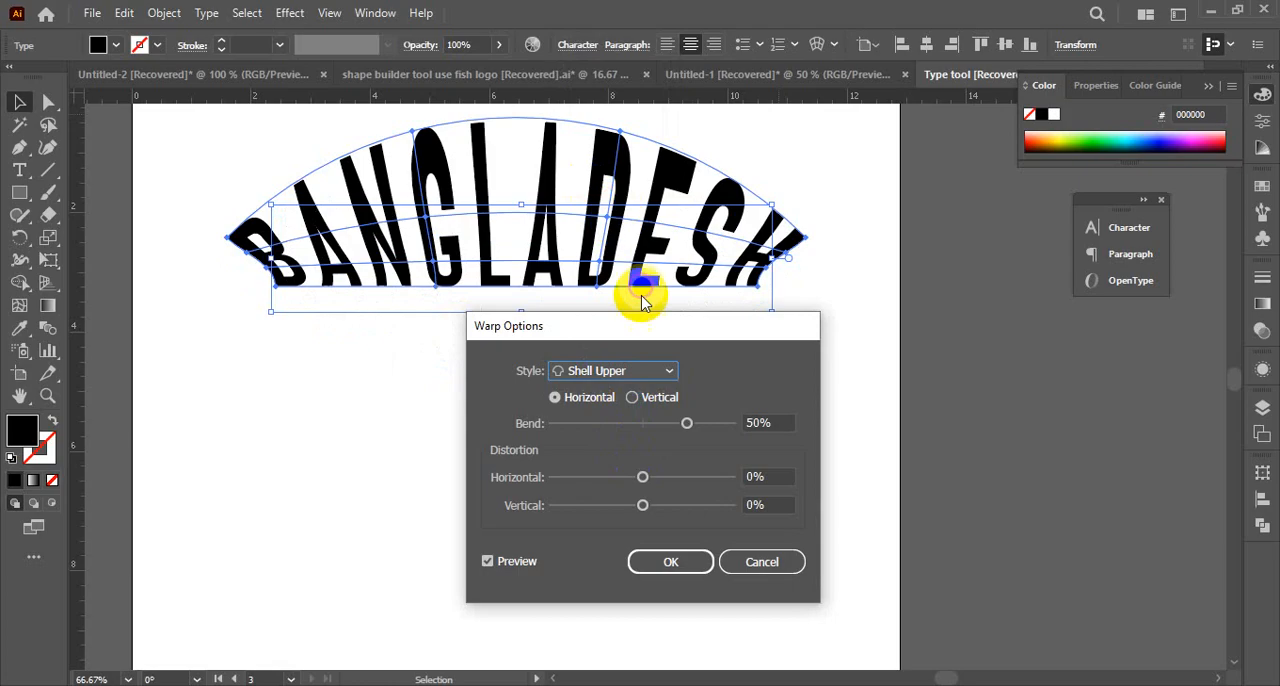
Preview the Rise, Wave and Twist warp styles on the BANGLADESH text
{"action": "left_click", "coordinate": [612, 372]}
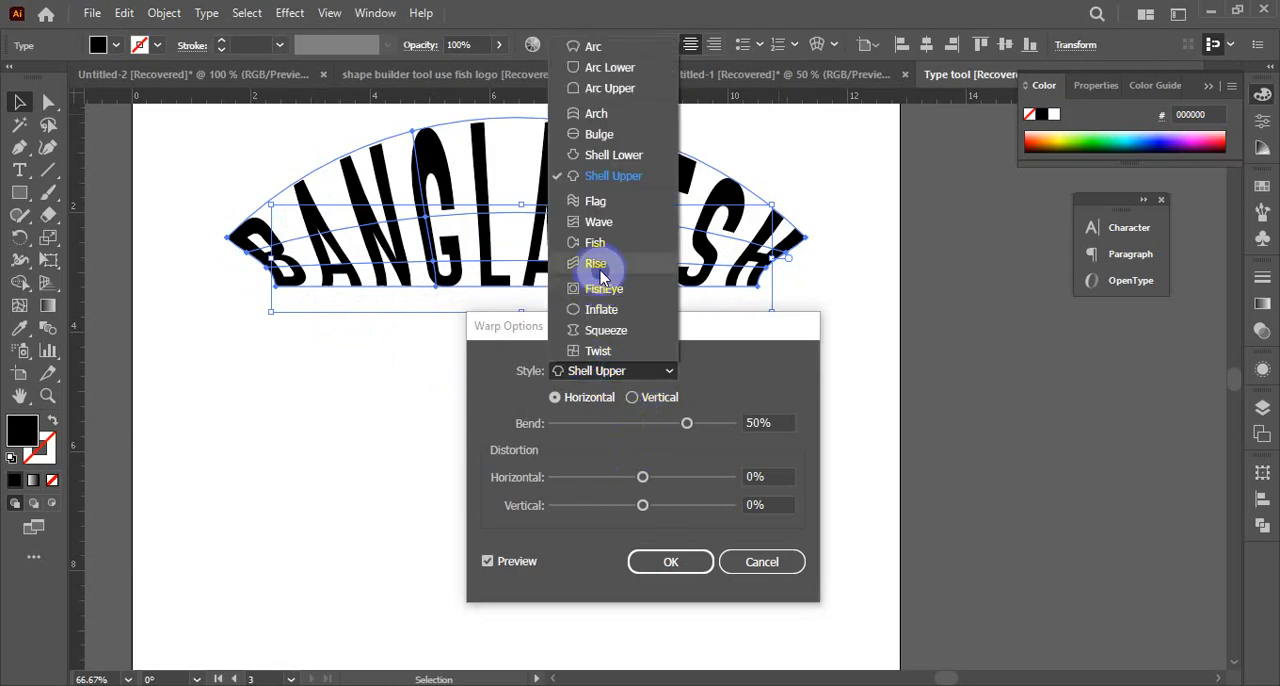
{"action": "left_click", "coordinate": [596, 264]}
{"action": "left_click", "coordinate": [648, 372]}
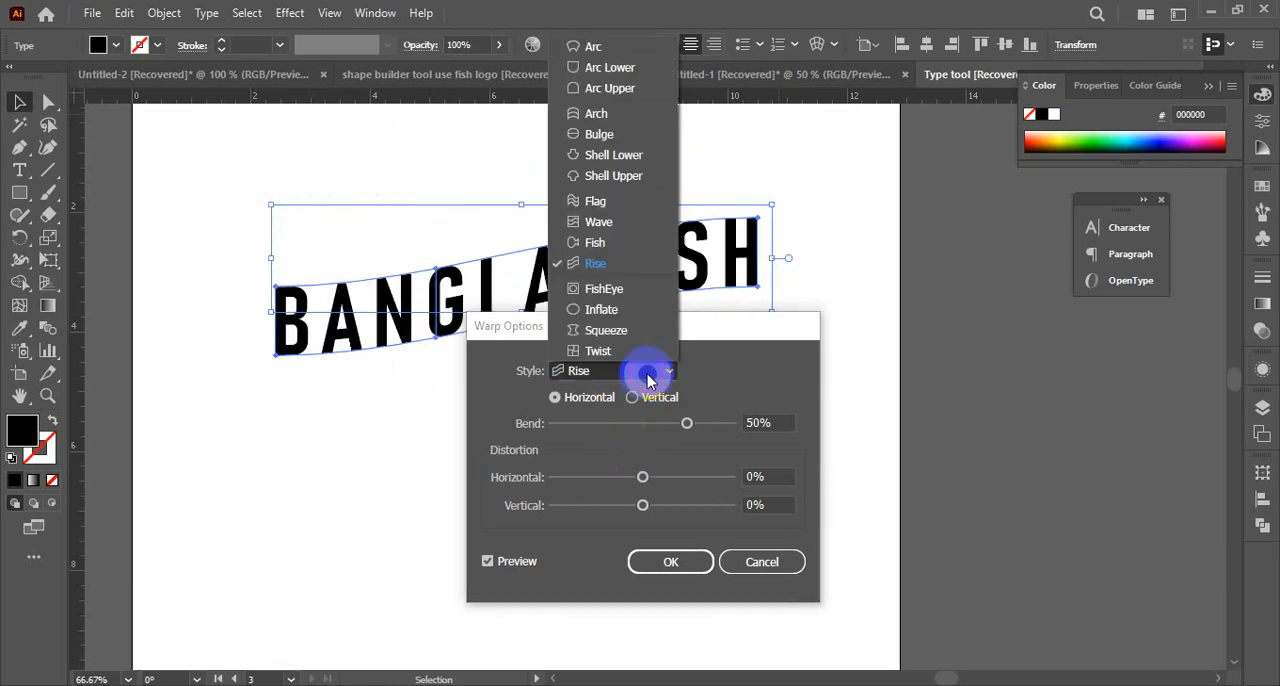
{"action": "left_click", "coordinate": [612, 224]}
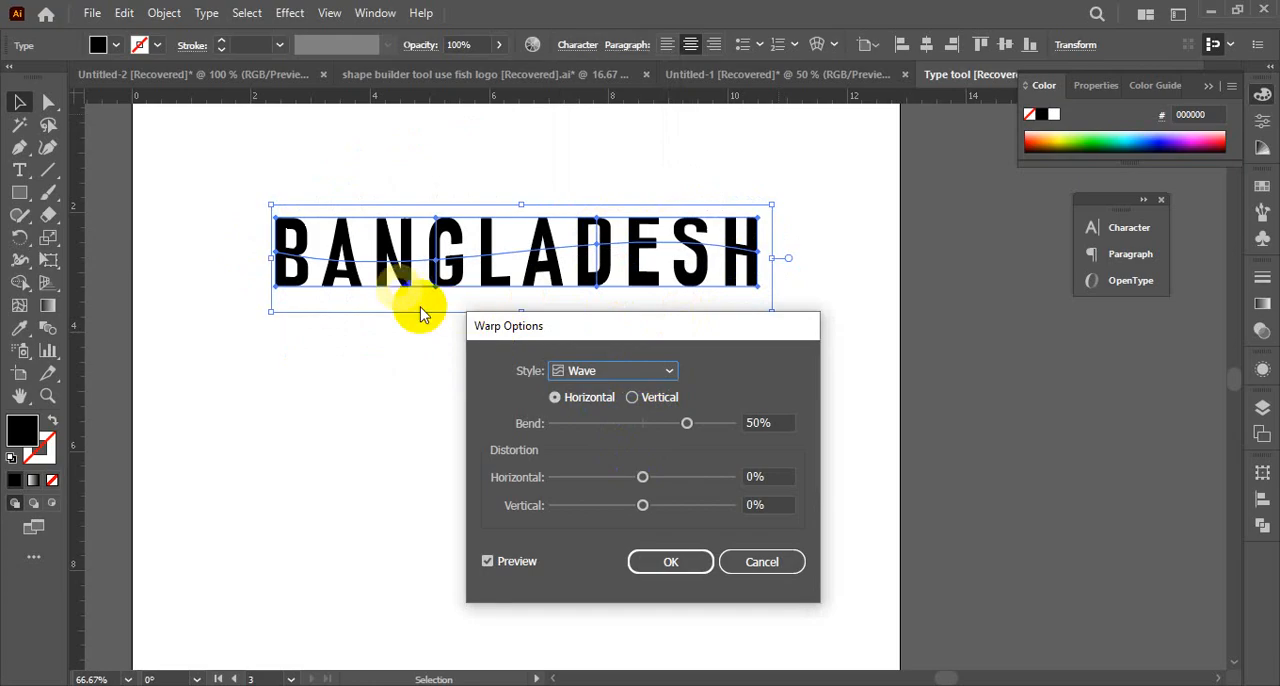
{"action": "left_click", "coordinate": [628, 375]}
{"action": "left_click", "coordinate": [597, 351]}
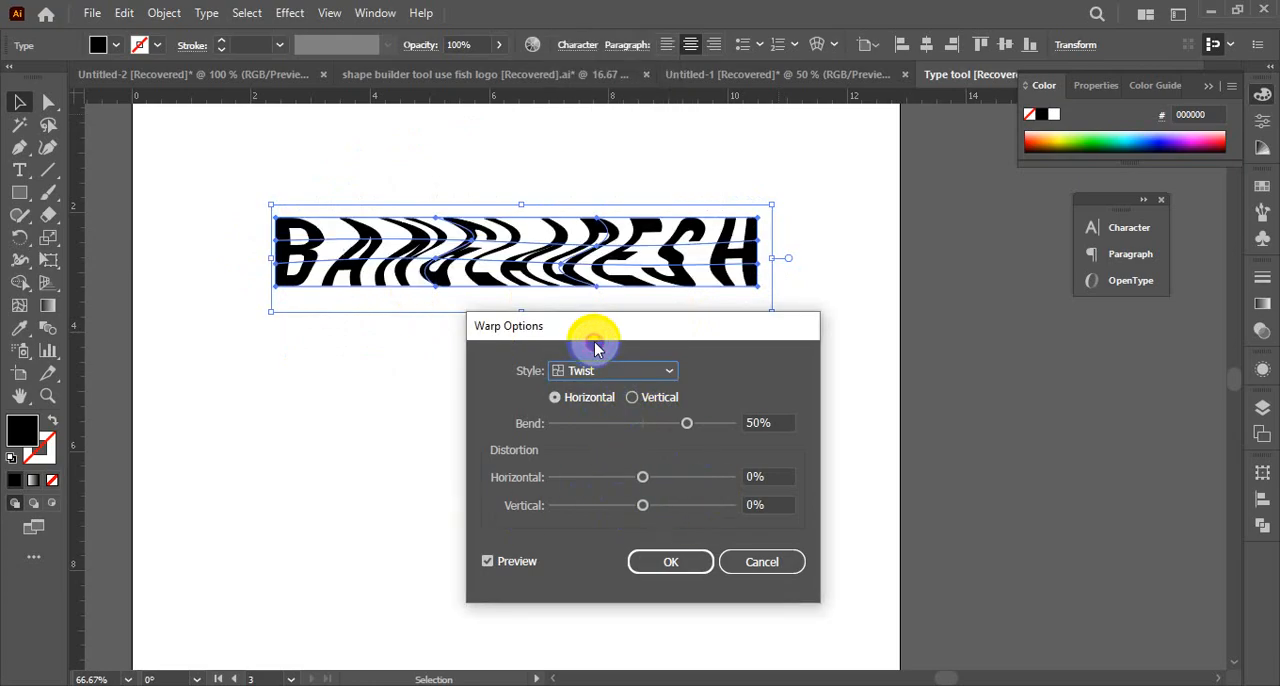
Preview the Squeeze, Inflate and FishEye warp styles on the BANGLADESH text
{"action": "left_click", "coordinate": [636, 371]}
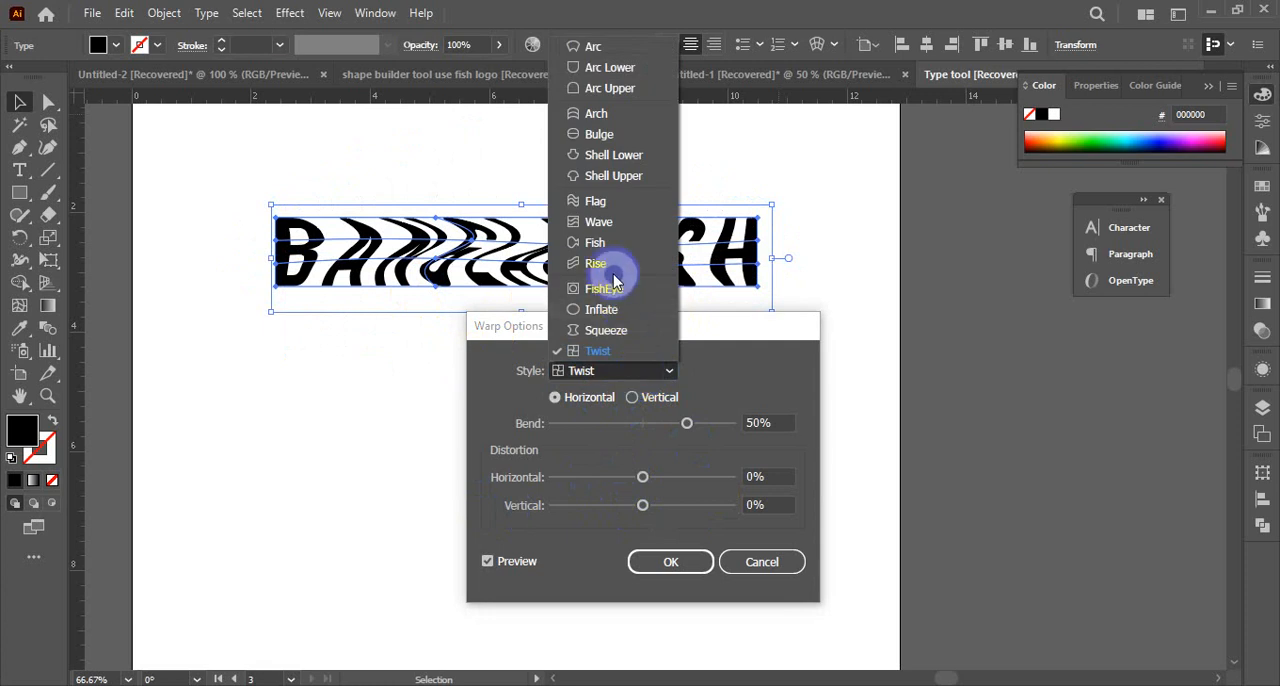
{"action": "left_click", "coordinate": [604, 331]}
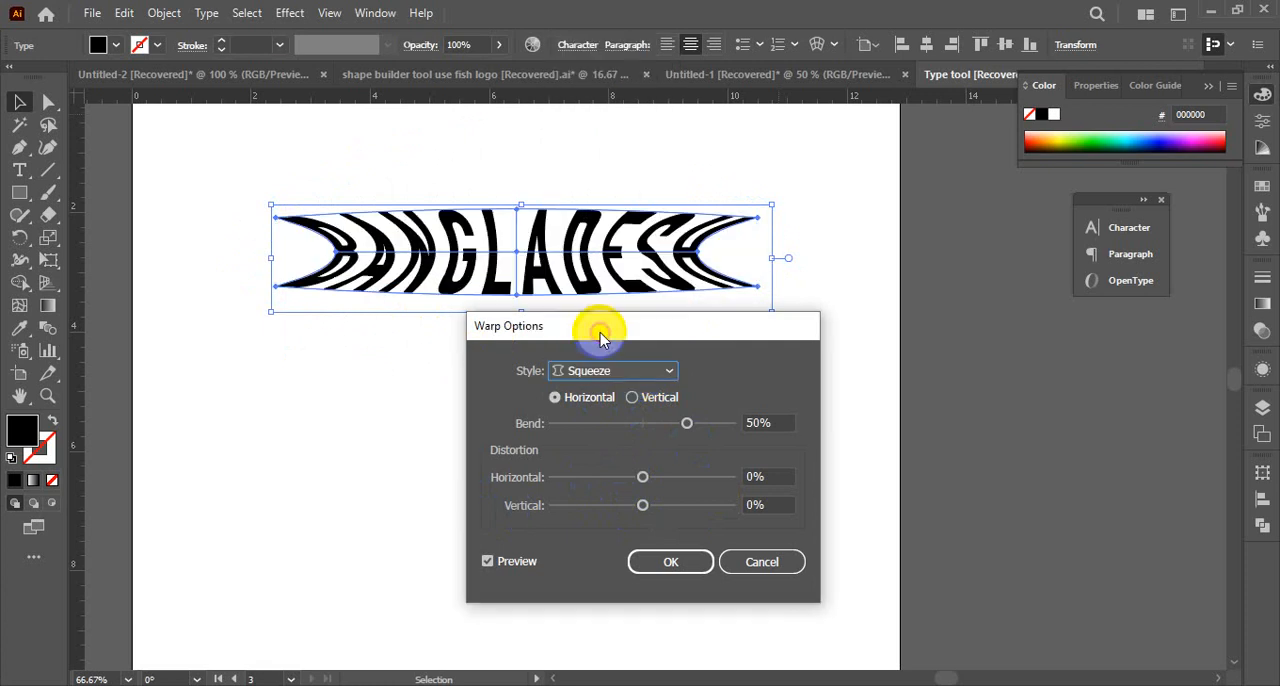
{"action": "left_click", "coordinate": [608, 369]}
{"action": "left_click", "coordinate": [605, 352]}
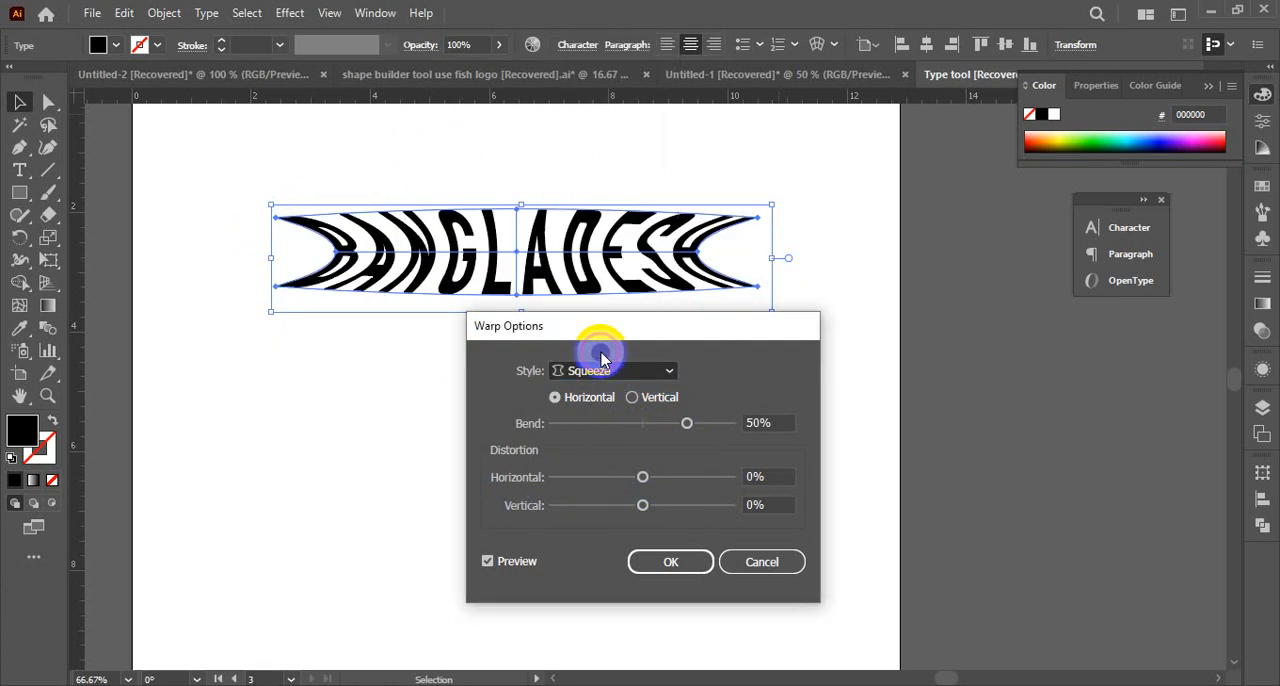
{"action": "left_click", "coordinate": [608, 369]}
{"action": "left_click", "coordinate": [606, 309]}
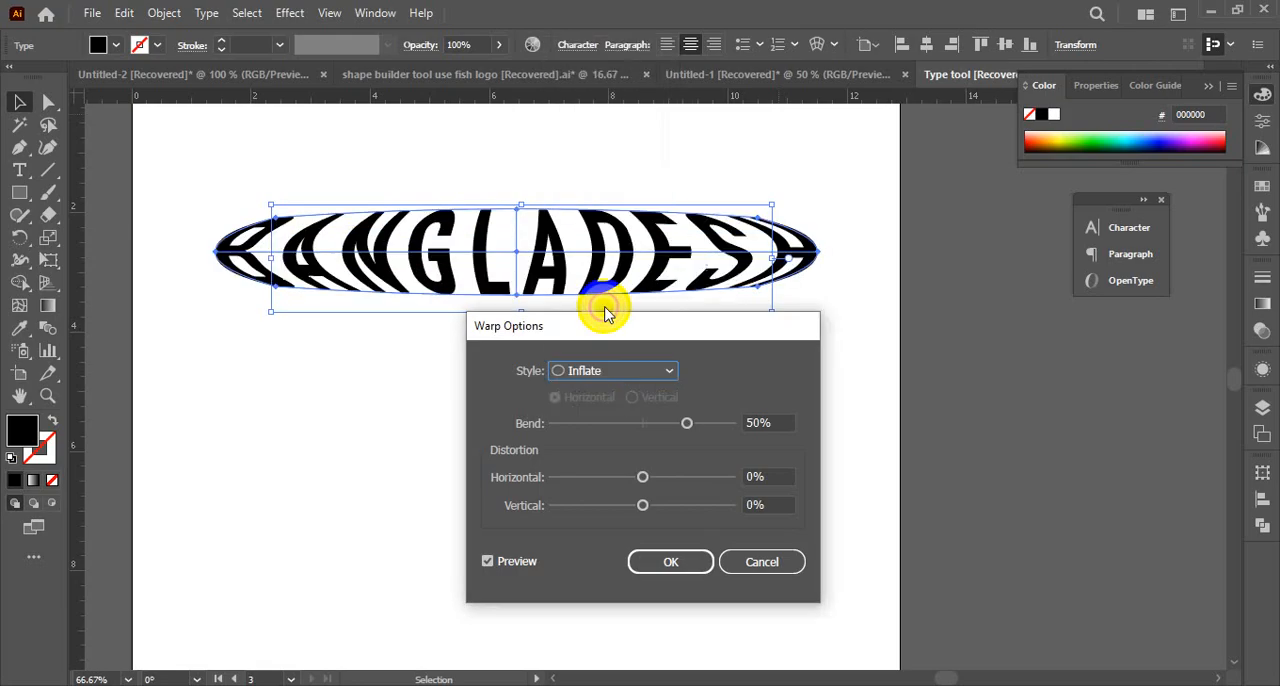
{"action": "left_click", "coordinate": [608, 370]}
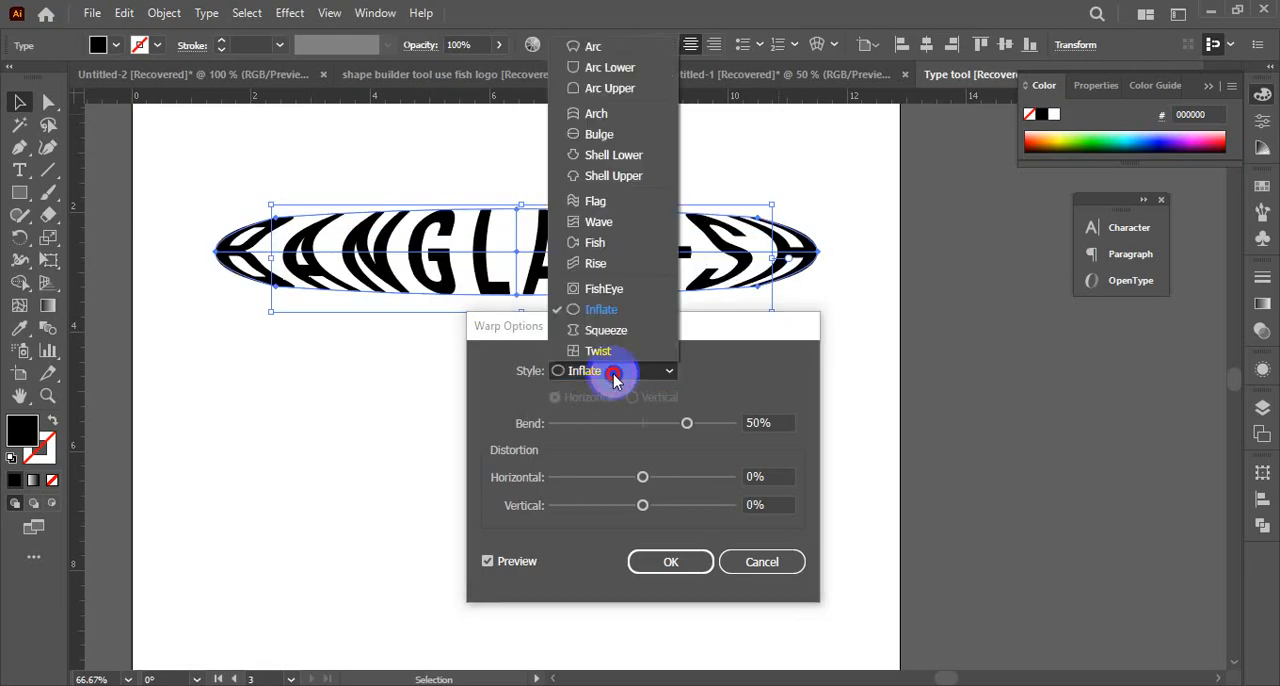
{"action": "left_click", "coordinate": [609, 289]}
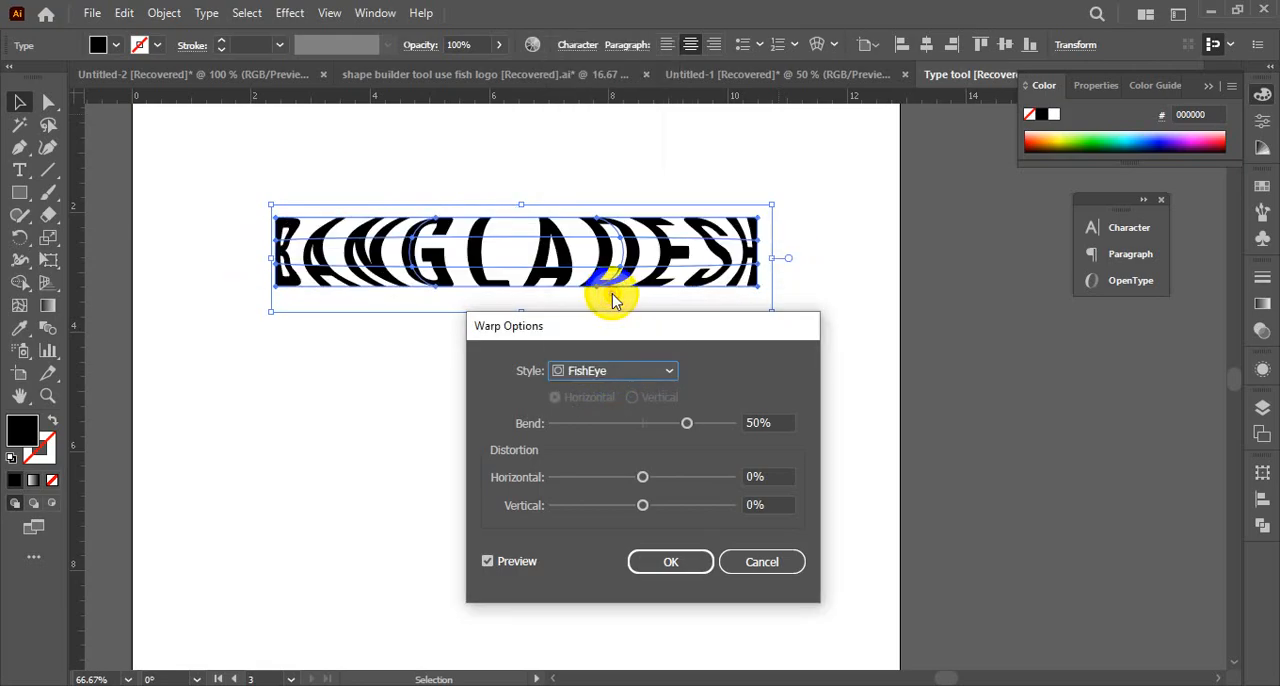
Try the Arc warp with bends of -53% and 33% and 2% horizontal distortion, and cancel the envelope
{"action": "left_click", "coordinate": [617, 388]}
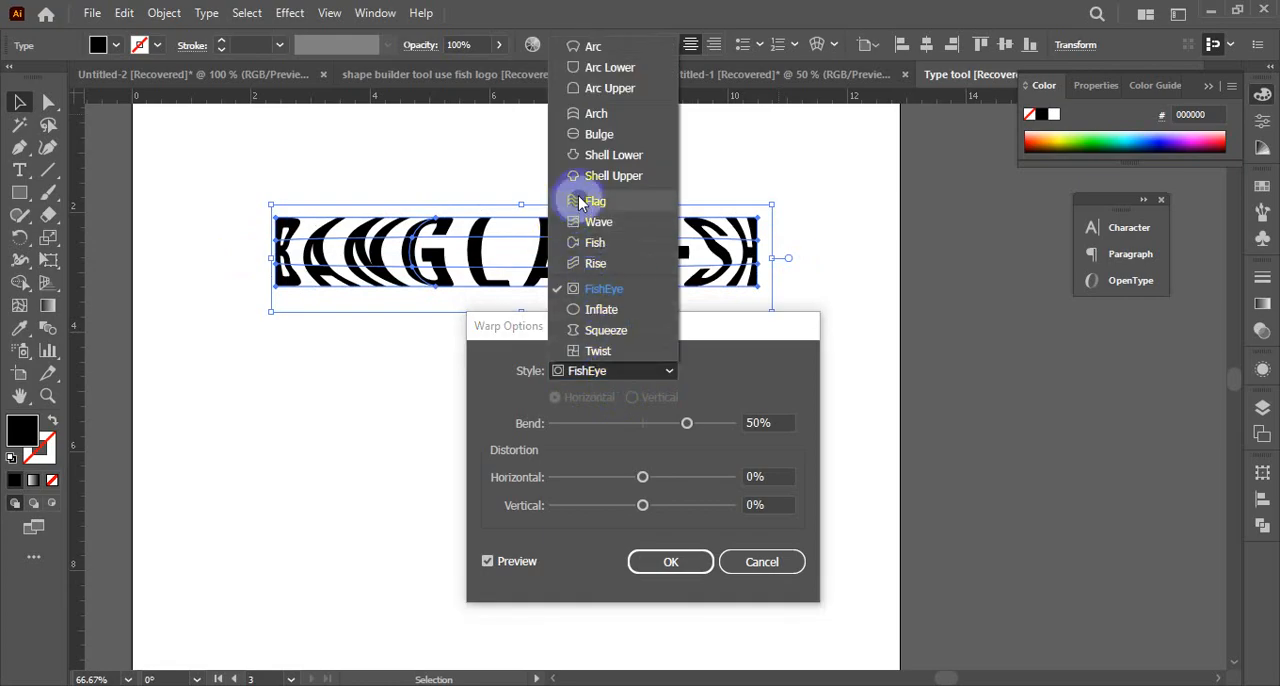
{"action": "left_click", "coordinate": [605, 47]}
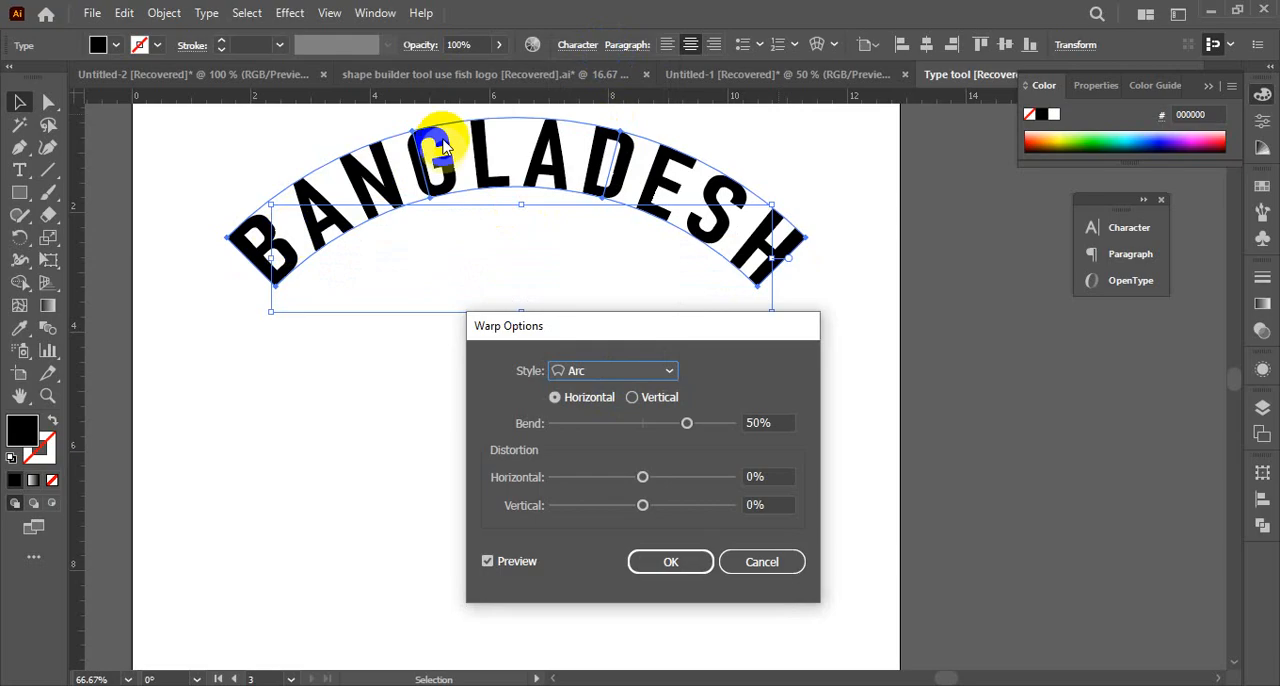
{"action": "left_click", "coordinate": [618, 412]}
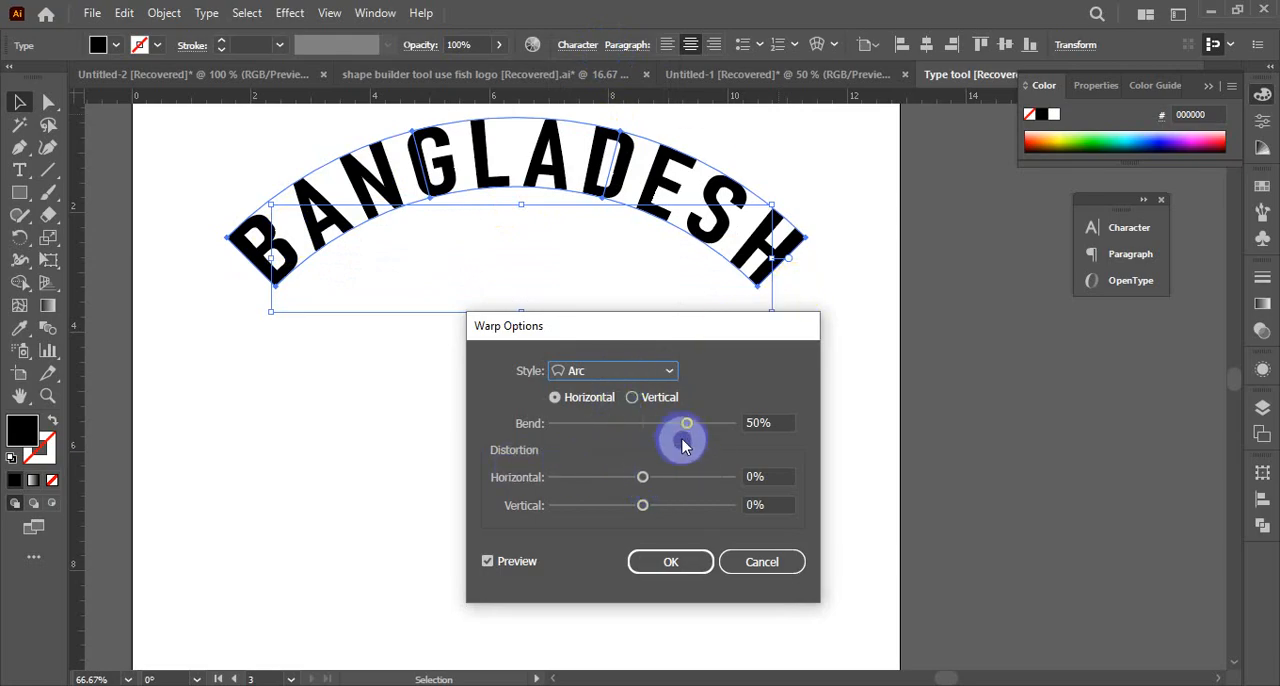
{"action": "left_click_drag", "start_coordinate": [687, 430], "coordinate": [593, 426]}
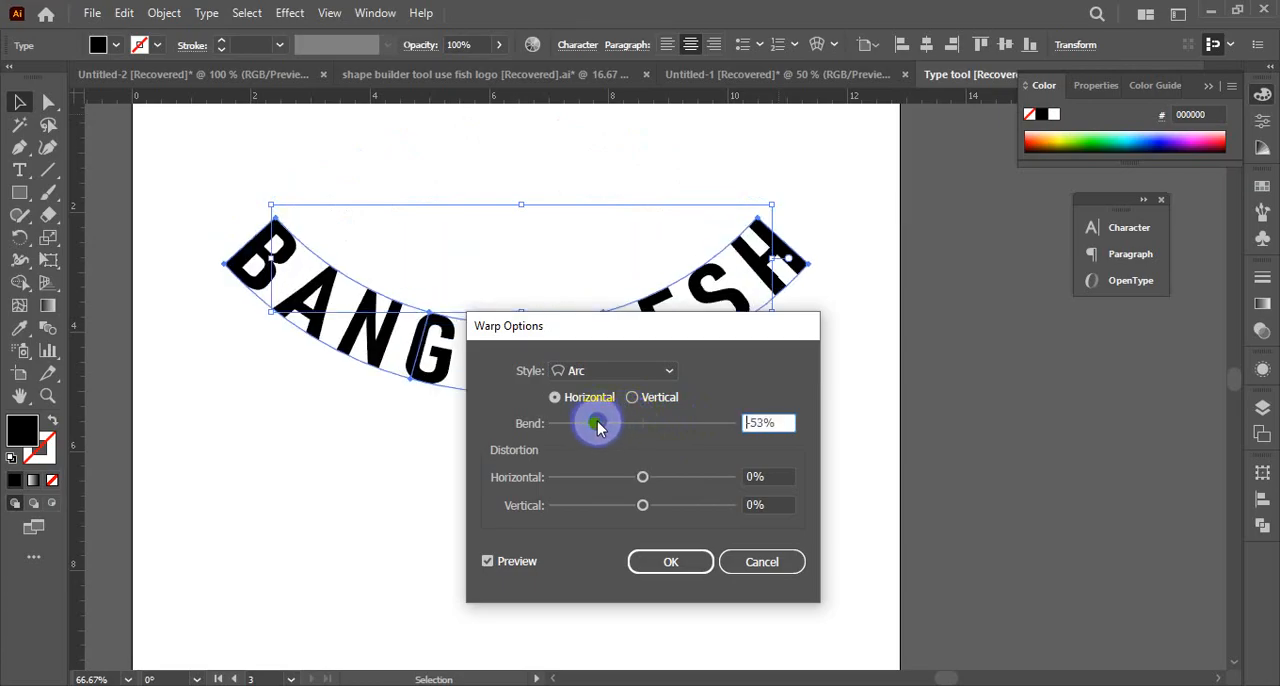
{"action": "left_click_drag", "start_coordinate": [597, 428], "coordinate": [670, 424]}
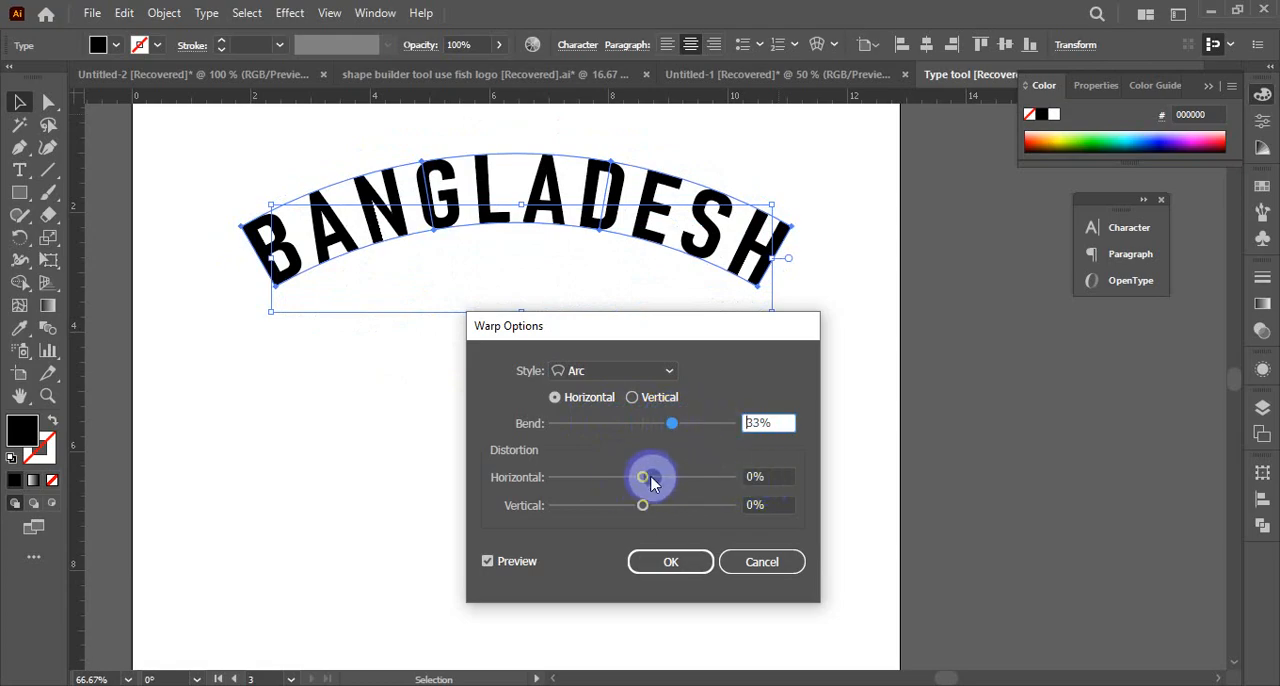
{"action": "mouse_move", "coordinate": [652, 484]}
{"action": "left_mouse_down"}
{"action": "mouse_move", "coordinate": [683, 485]}
{"action": "mouse_move", "coordinate": [645, 481]}
{"action": "left_mouse_up"}
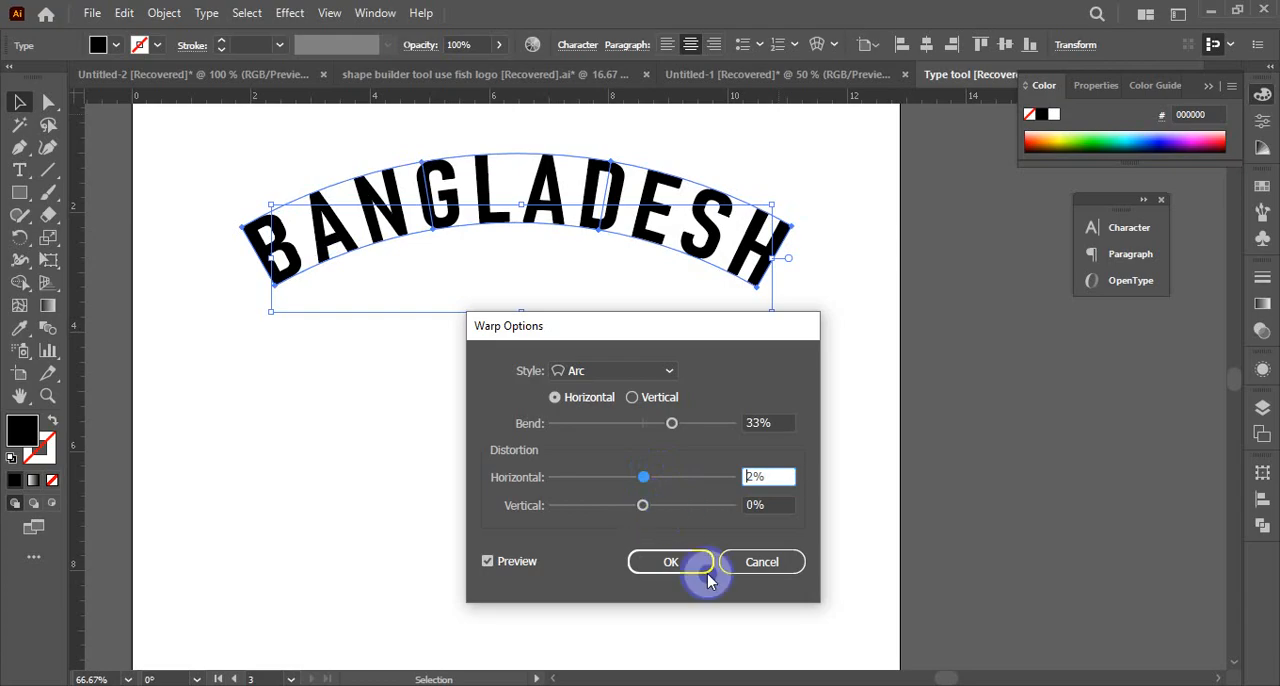
{"action": "left_click", "coordinate": [752, 566]}
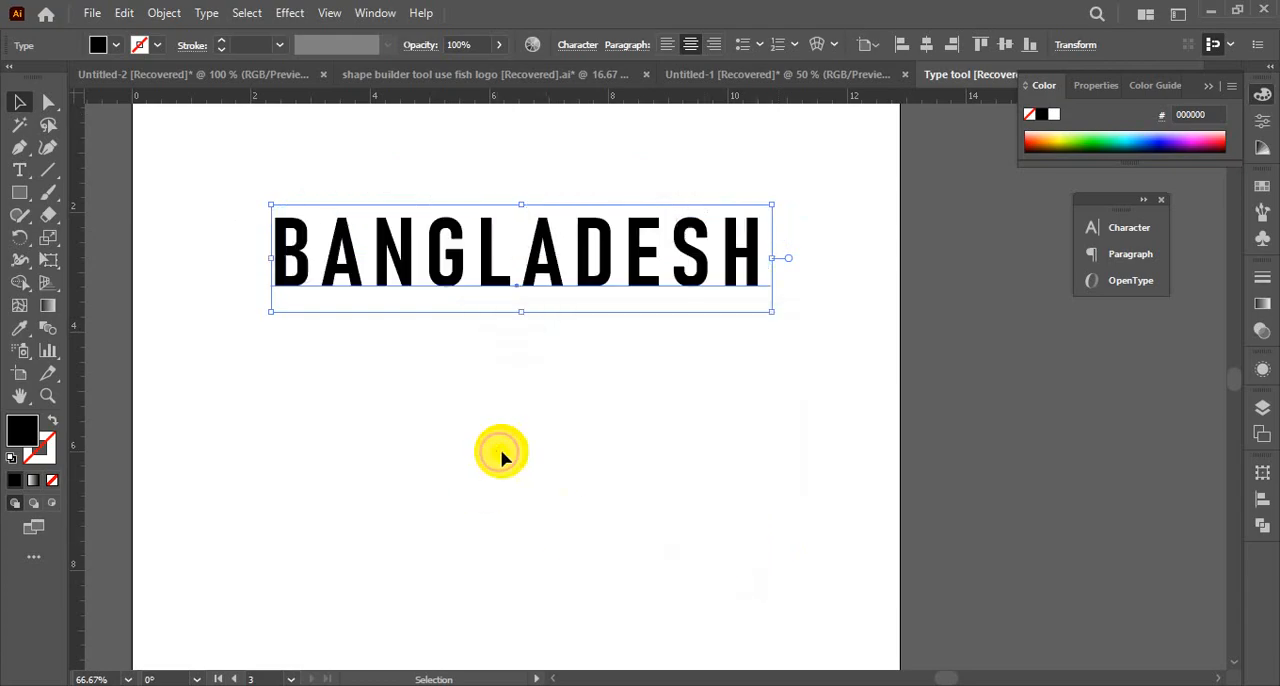
Move the BANGLADESH text lower on the artboard and enlarge it to reach the artboard's right edge
{"action": "left_click", "coordinate": [501, 451]}
{"action": "left_click", "coordinate": [444, 249]}
{"action": "left_click_drag", "start_coordinate": [468, 275], "coordinate": [449, 336]}
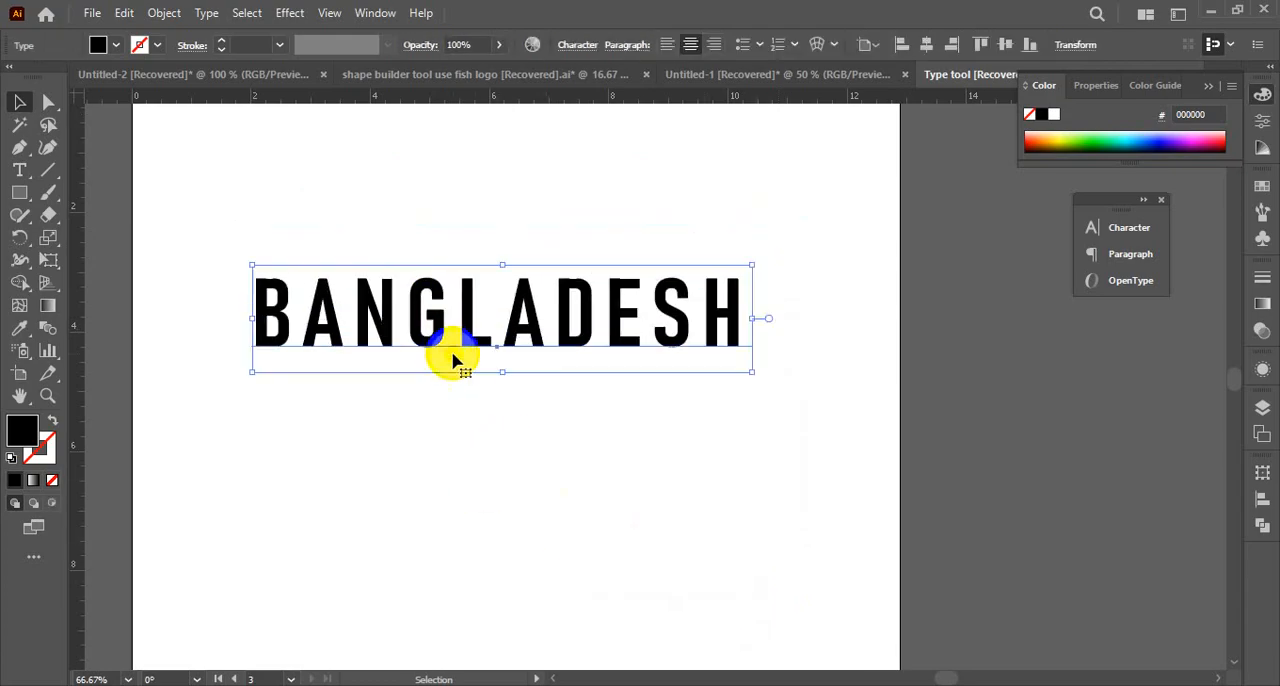
{"action": "left_click_drag", "start_coordinate": [751, 369], "coordinate": [845, 455]}
{"action": "left_click_drag", "start_coordinate": [586, 337], "coordinate": [649, 342]}
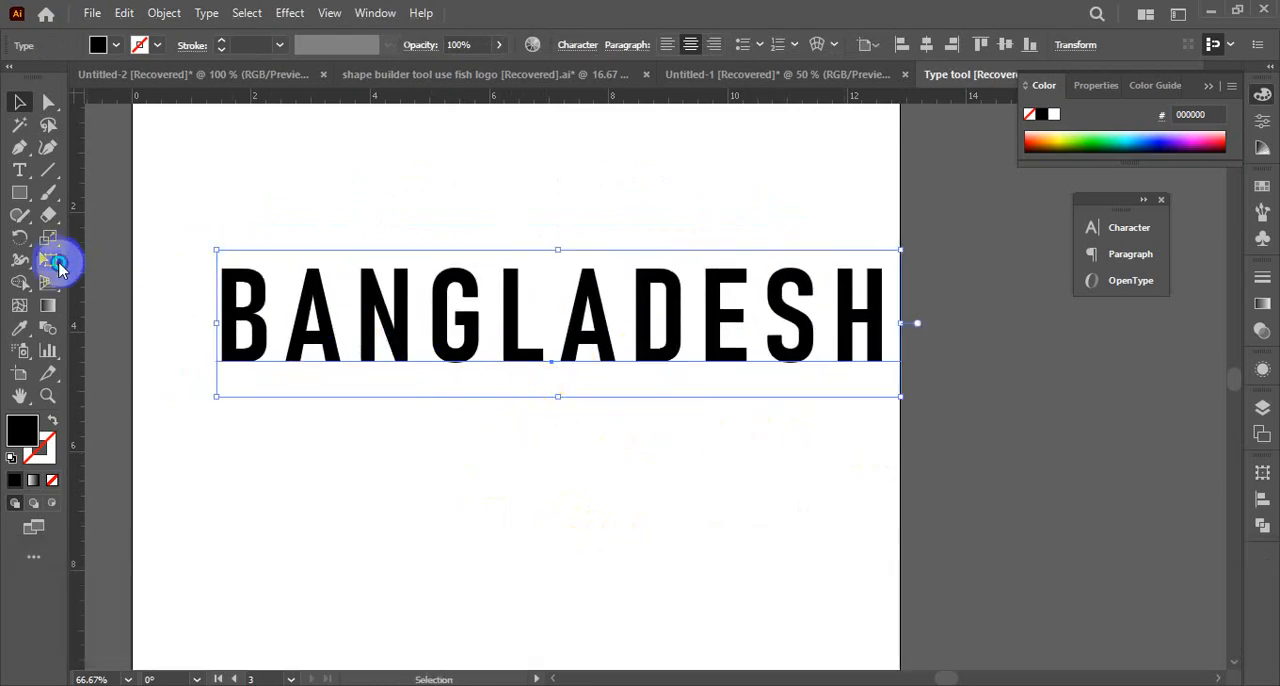
Widen the BANGLADESH text slightly toward the left with the Free Transform tool
{"action": "left_click_drag", "start_coordinate": [58, 265], "coordinate": [123, 287]}
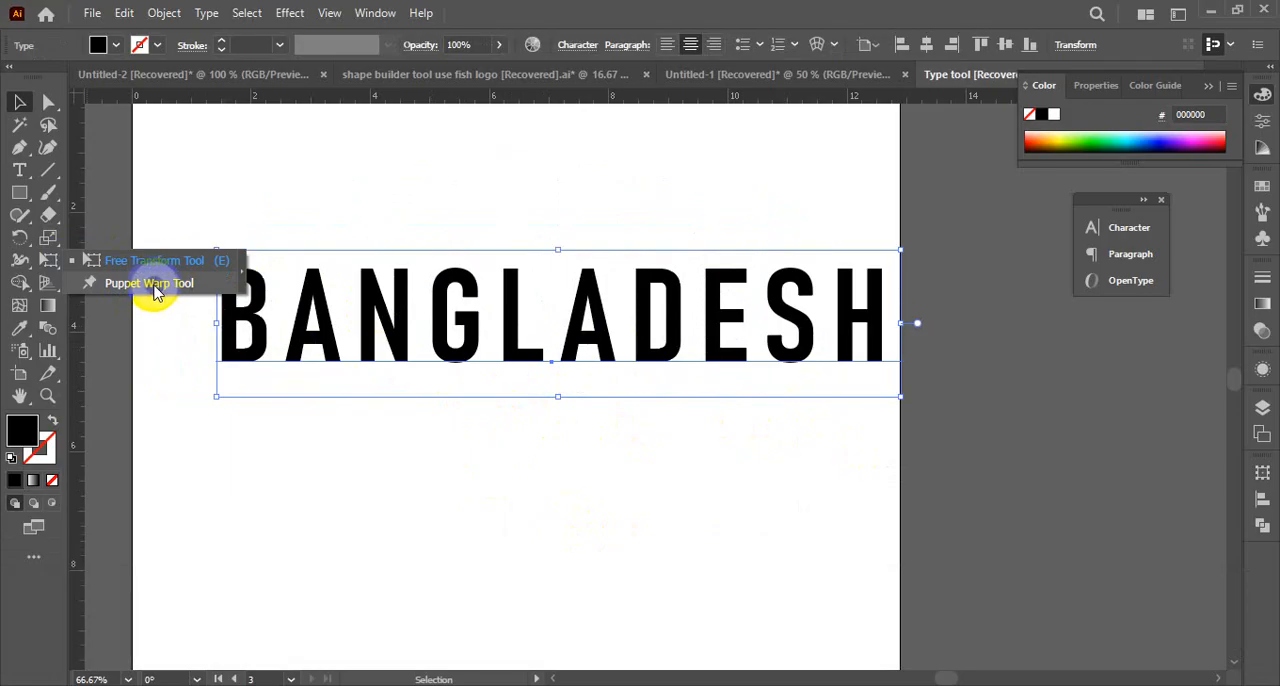
{"action": "left_click_drag", "start_coordinate": [155, 291], "coordinate": [155, 268]}
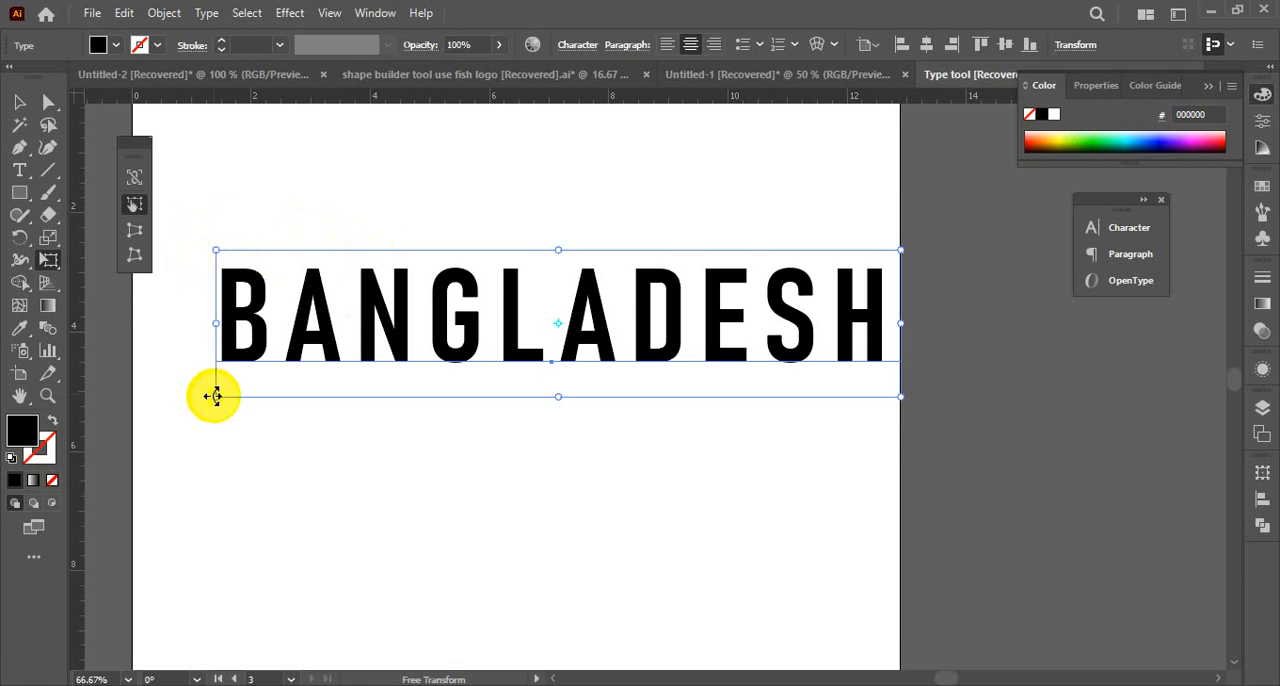
{"action": "mouse_move", "coordinate": [213, 397]}
{"action": "left_mouse_down"}
{"action": "mouse_move", "coordinate": [151, 443]}
{"action": "mouse_move", "coordinate": [206, 396]}
{"action": "left_mouse_up"}
Try to perspective-distort the live BANGLADESH text from its right-hand corners, and deselect it
{"action": "left_click", "coordinate": [136, 232]}
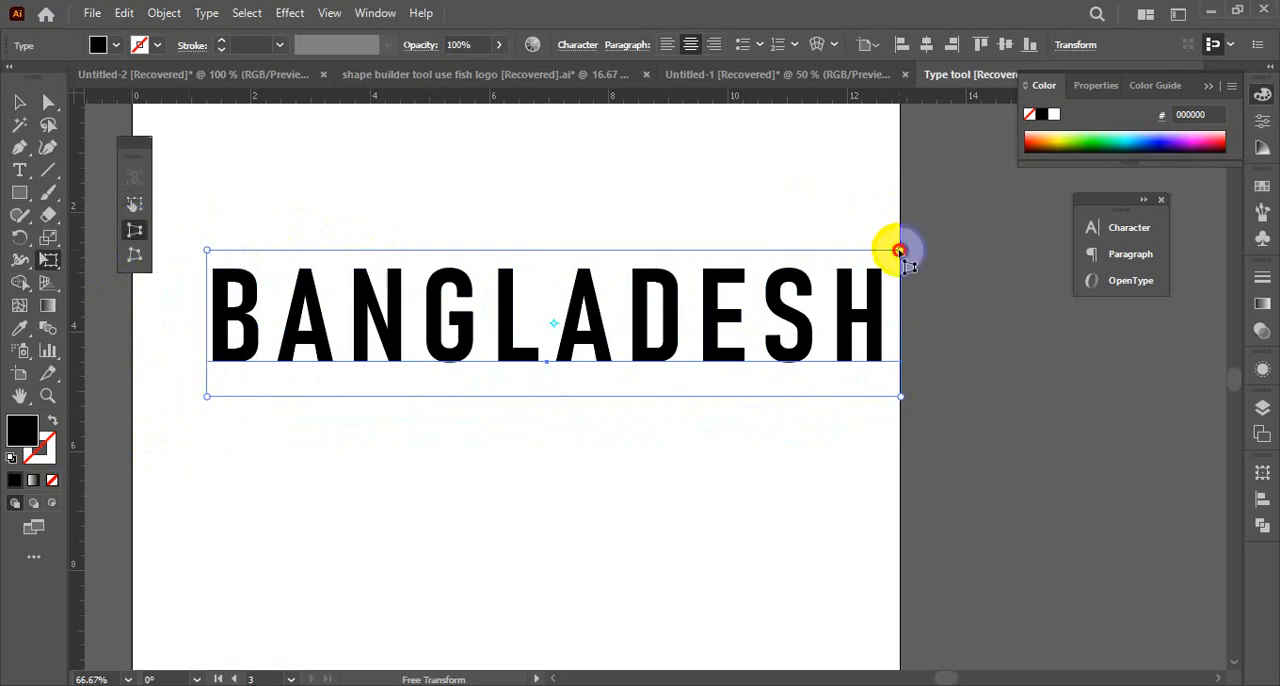
{"action": "mouse_move", "coordinate": [900, 251]}
{"action": "left_mouse_down"}
{"action": "mouse_move", "coordinate": [820, 240]}
{"action": "mouse_move", "coordinate": [900, 251]}
{"action": "left_mouse_up"}
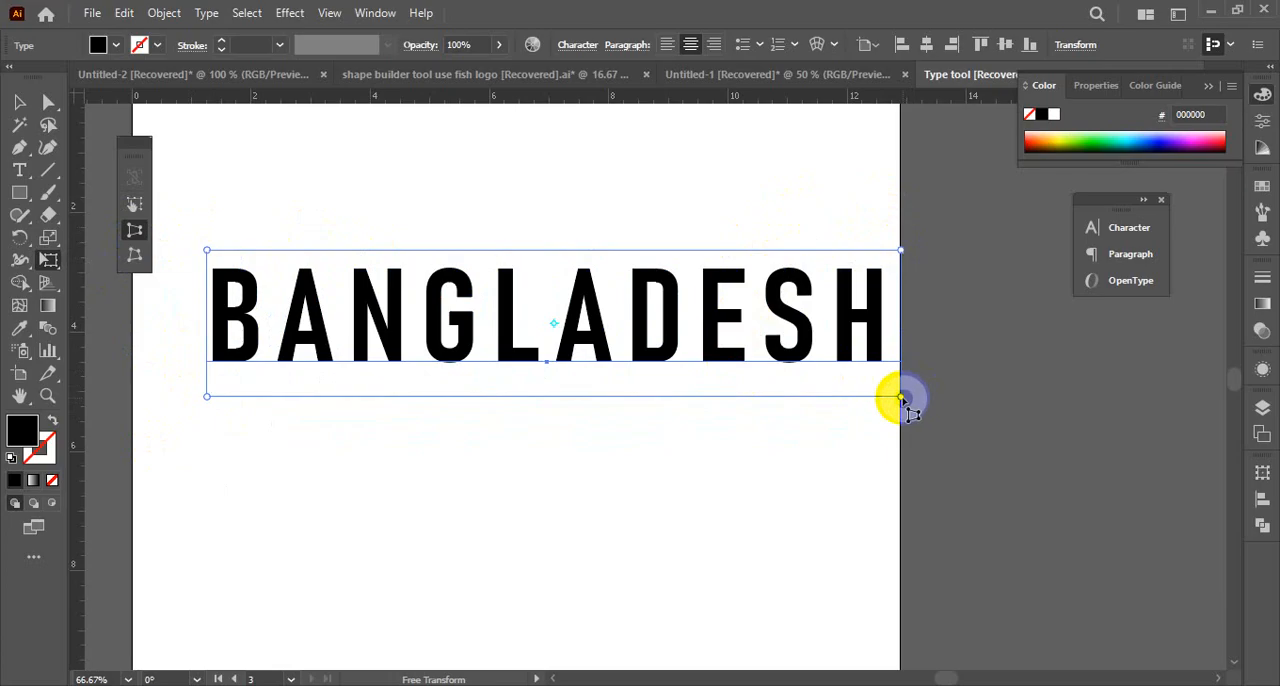
{"action": "left_click_drag", "start_coordinate": [901, 398], "coordinate": [694, 427]}
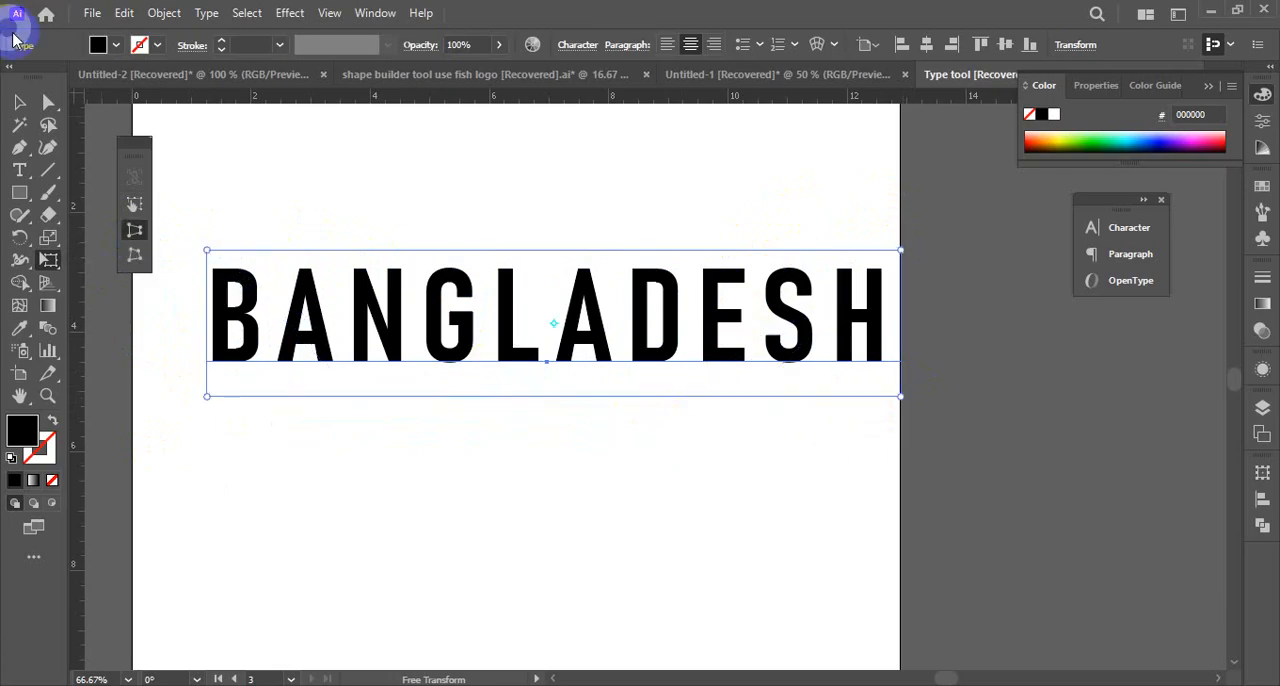
{"action": "left_click", "coordinate": [18, 102]}
{"action": "left_click", "coordinate": [450, 365]}
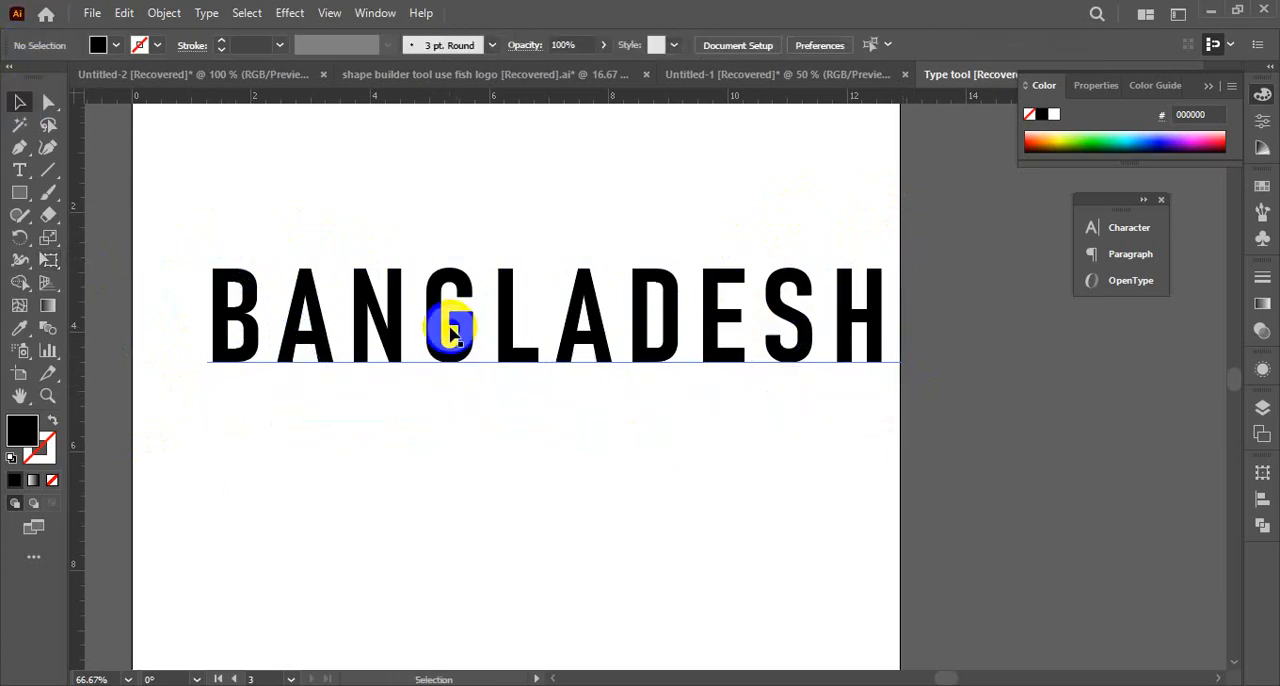
Duplicate the BANGLADESH text above the original and space the two copies farther apart vertically
{"action": "left_click_drag", "start_coordinate": [450, 333], "coordinate": [443, 157]}
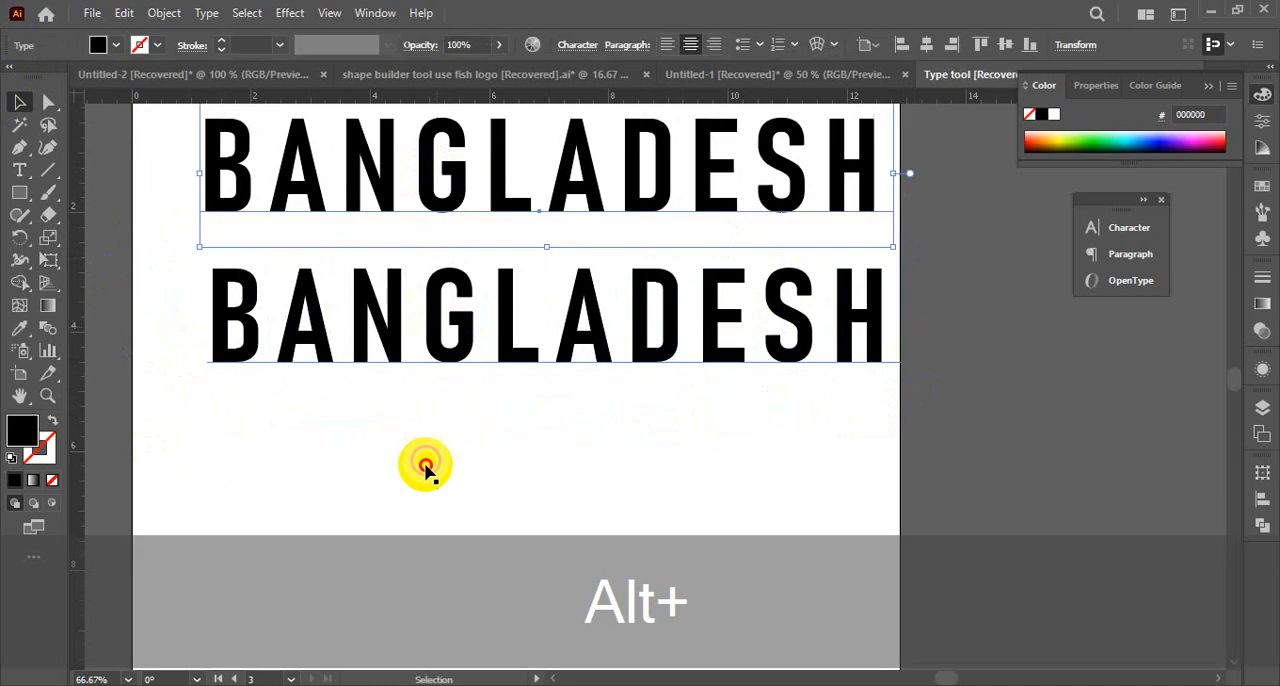
{"action": "left_click_drag", "start_coordinate": [434, 343], "coordinate": [446, 460]}
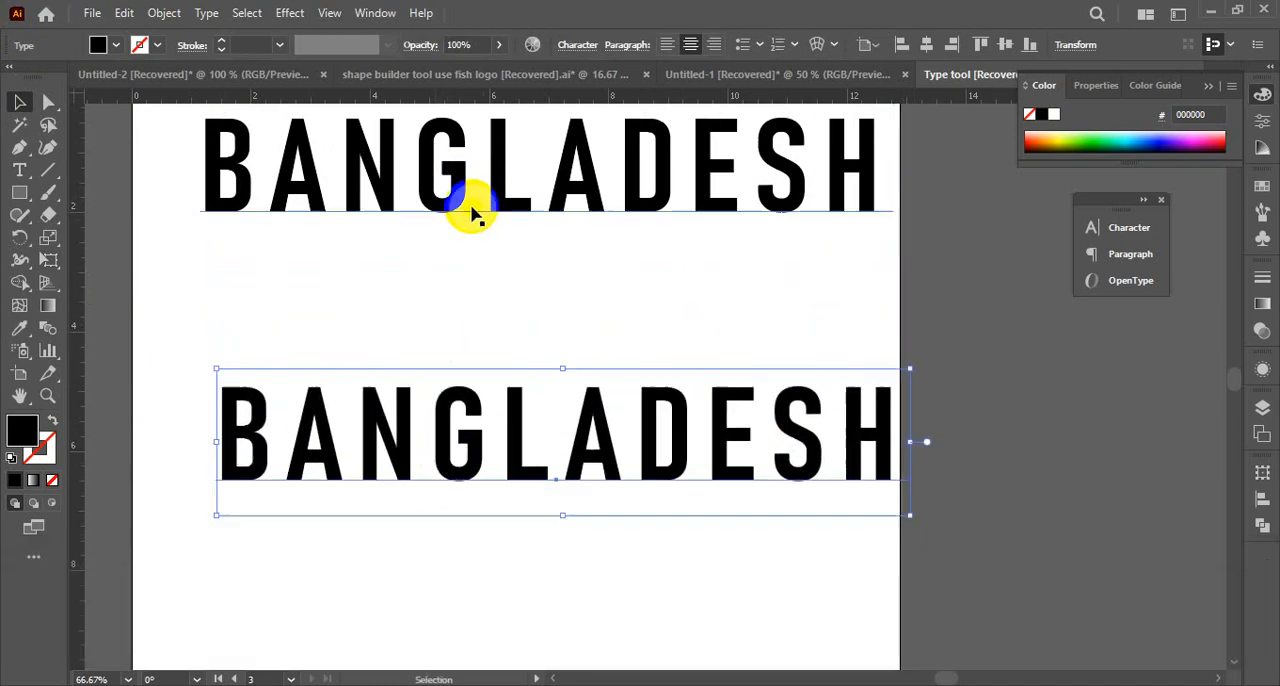
{"action": "left_click_drag", "start_coordinate": [473, 215], "coordinate": [430, 250]}
Flatten the transparency of the upper BANGLADESH text with the Medium Resolution preset
{"action": "left_click", "coordinate": [164, 13]}
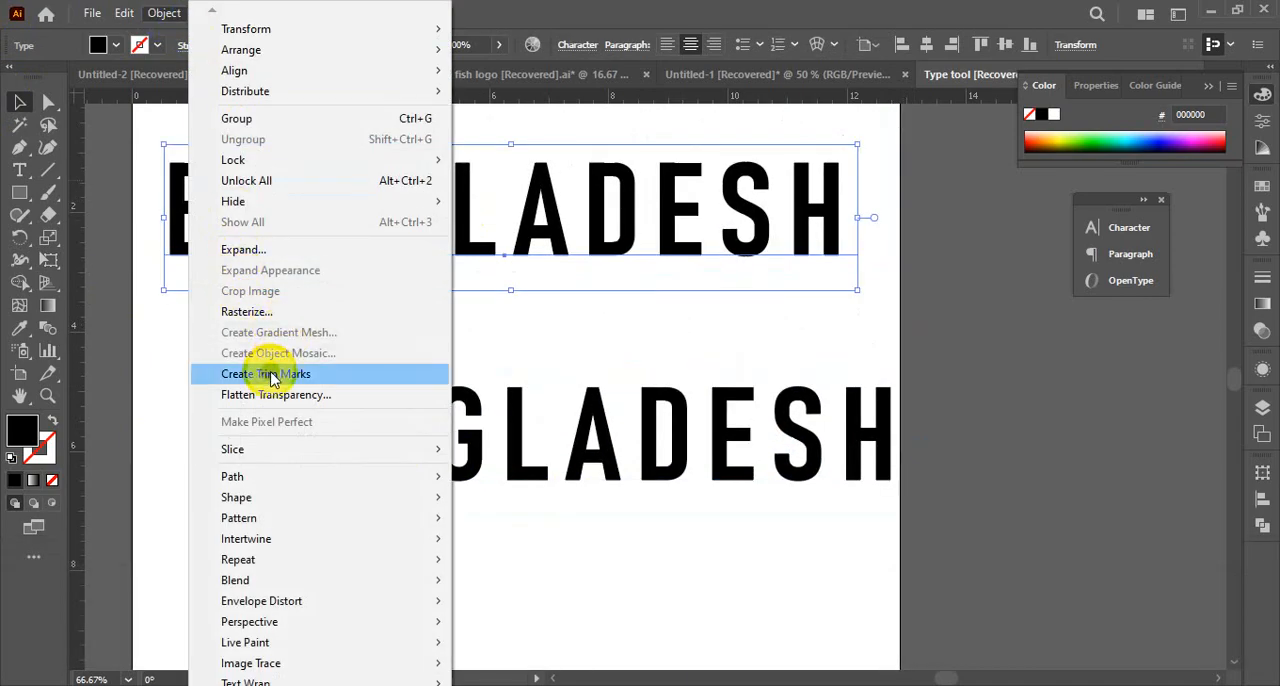
{"action": "left_click", "coordinate": [298, 400]}
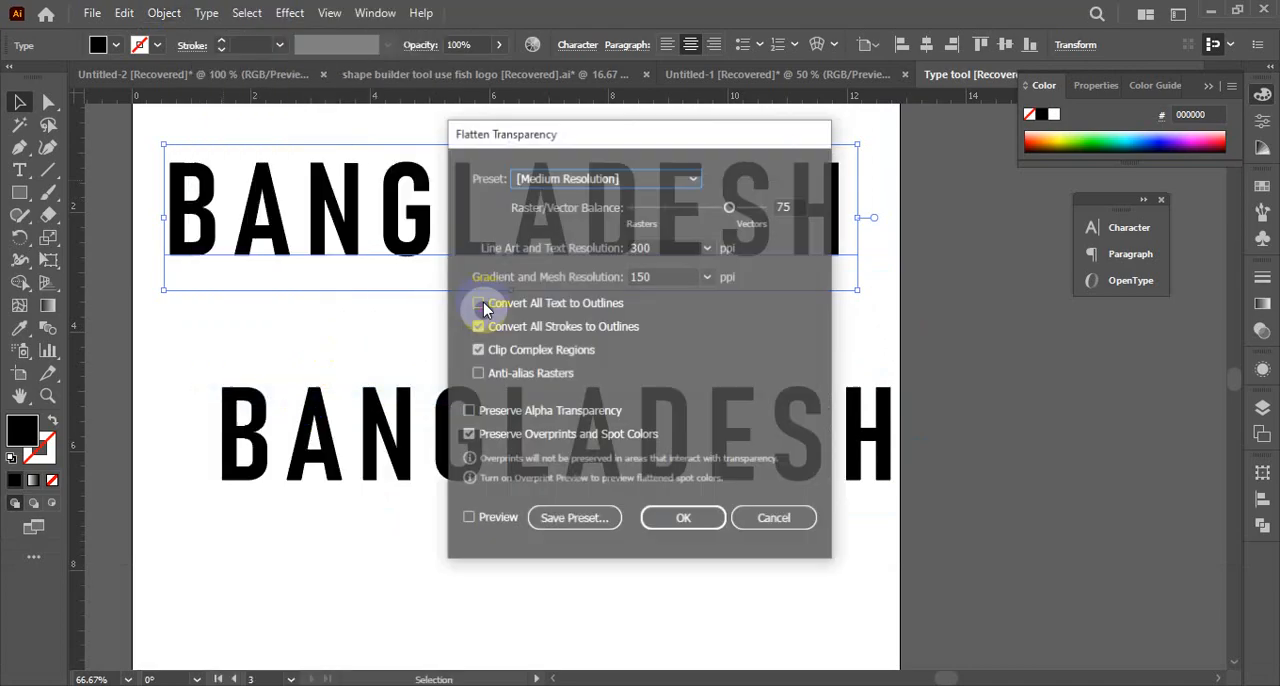
{"action": "left_click", "coordinate": [680, 519]}
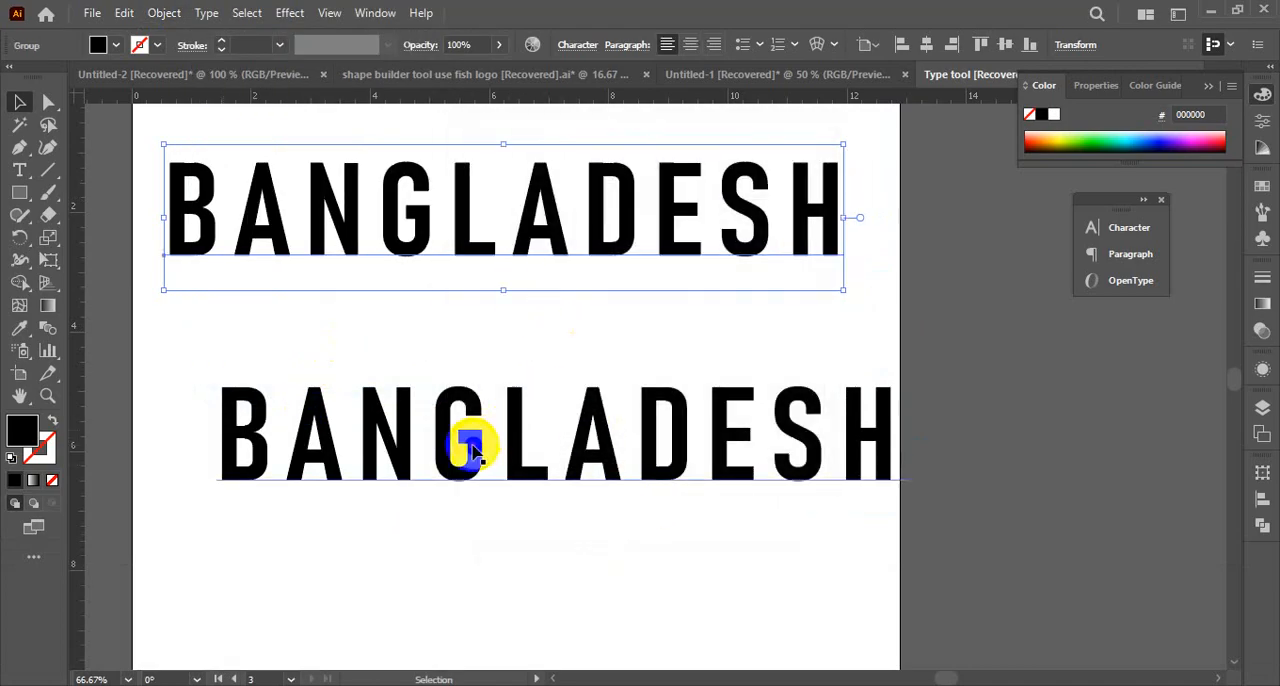
Move the live BANGLADESH copy partly off the artboard's lower right and enlarge the flattened text slightly with Free Transform
{"action": "left_click_drag", "start_coordinate": [466, 443], "coordinate": [808, 615]}
{"action": "left_click_drag", "start_coordinate": [420, 206], "coordinate": [438, 264]}
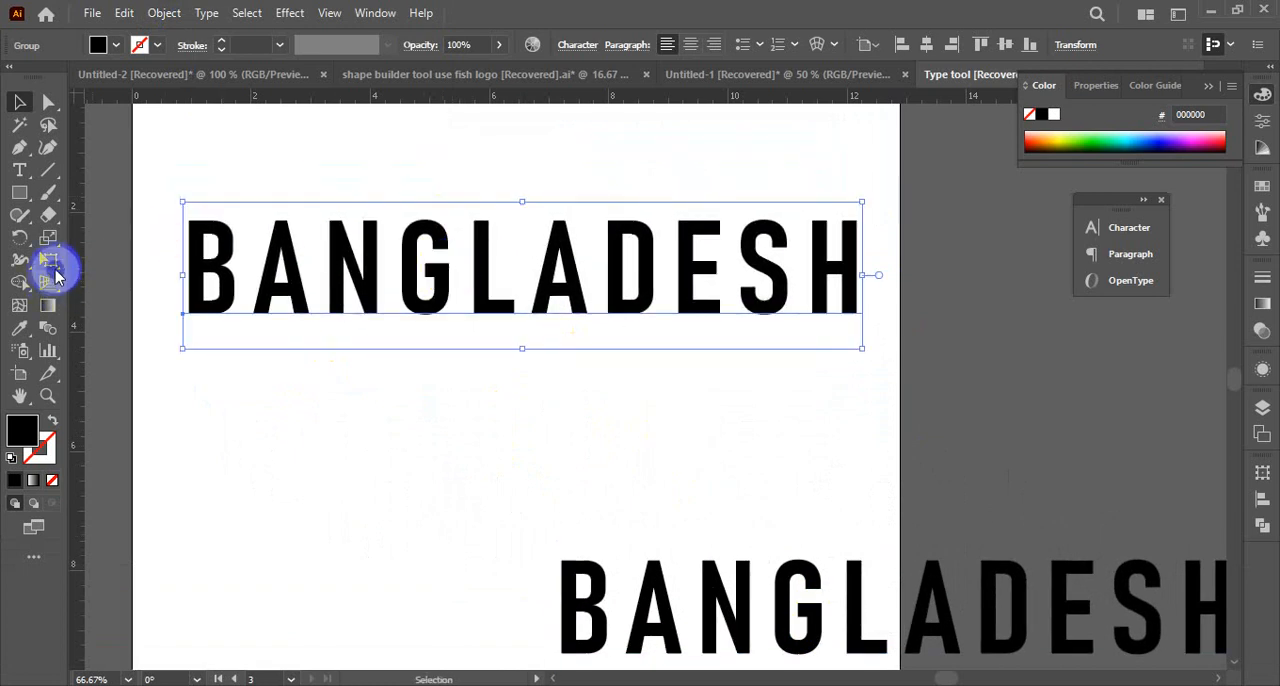
{"action": "left_click_drag", "start_coordinate": [57, 277], "coordinate": [148, 265]}
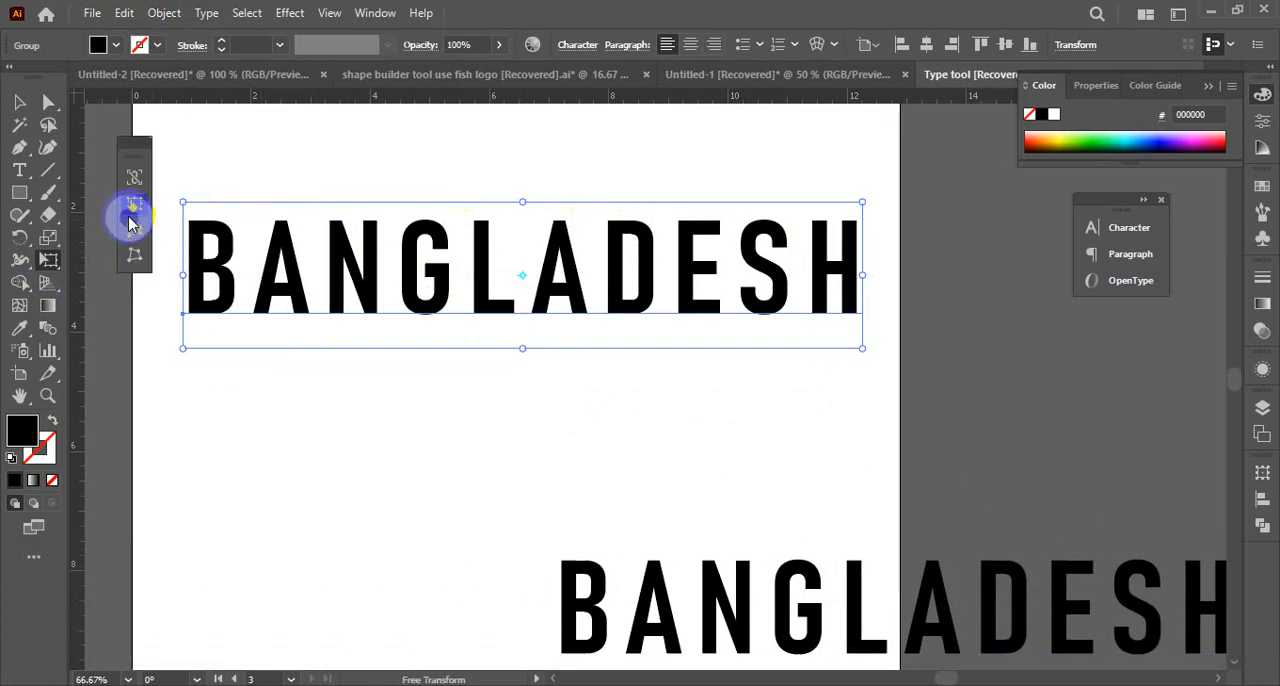
{"action": "left_click", "coordinate": [133, 210]}
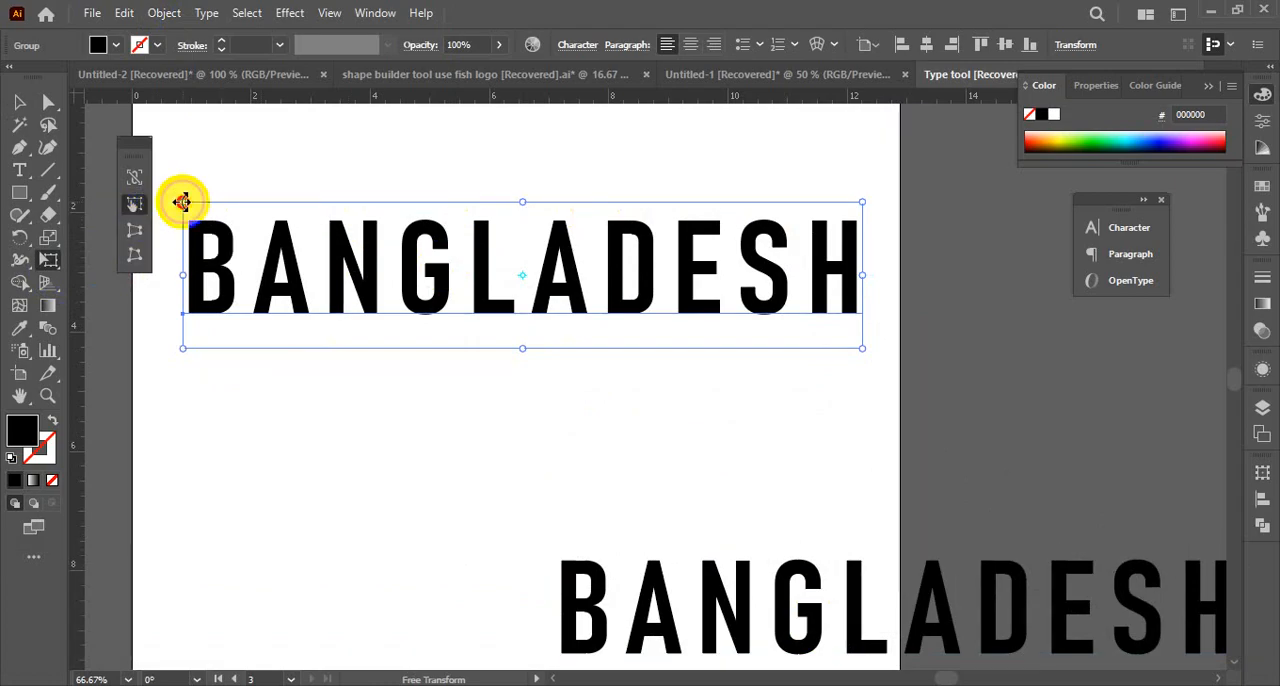
{"action": "mouse_move", "coordinate": [181, 202]}
{"action": "left_mouse_down"}
{"action": "mouse_move", "coordinate": [274, 189]}
{"action": "mouse_move", "coordinate": [176, 188]}
{"action": "left_mouse_up"}
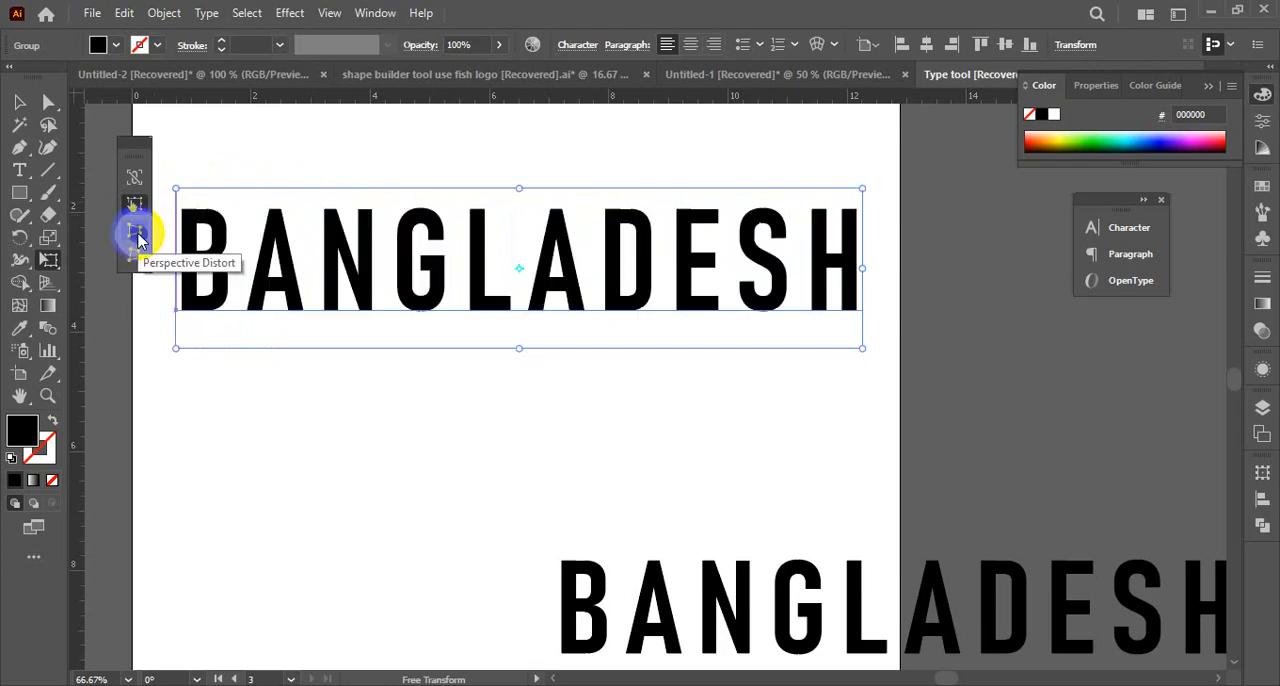
Try to perspective-distort the flattened BANGLADESH text from its right-hand and lower-left corners
{"action": "left_click", "coordinate": [136, 234]}
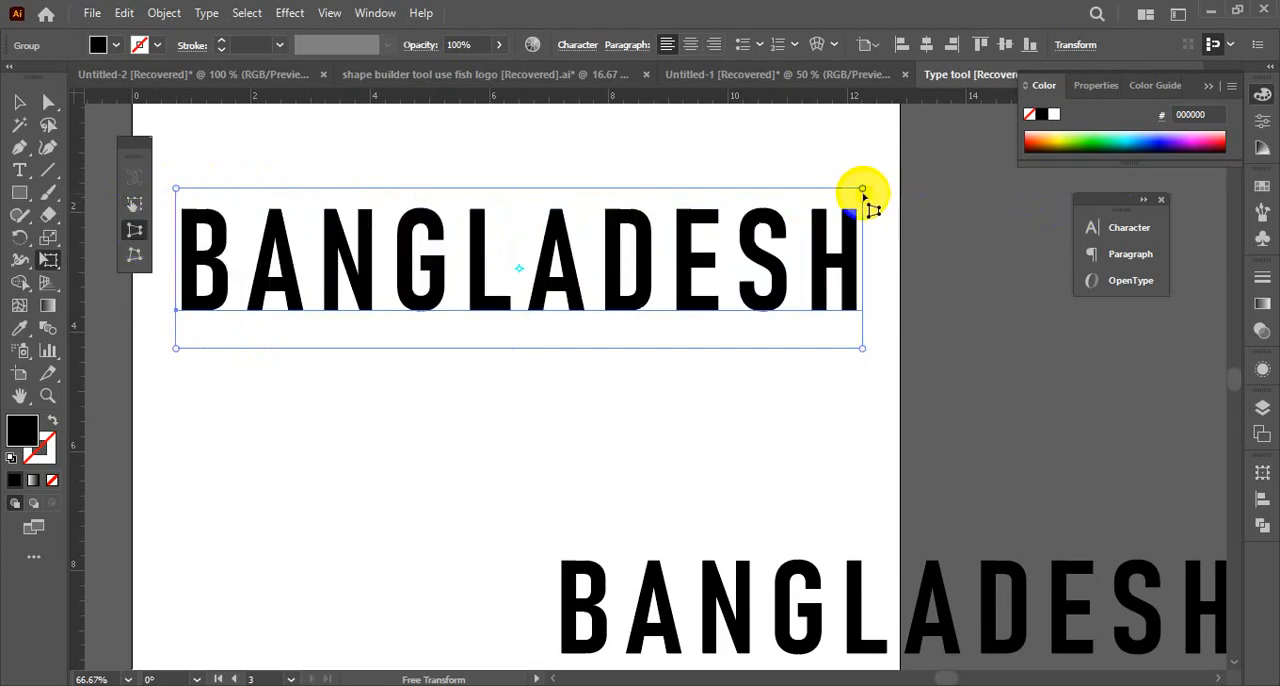
{"action": "left_click_drag", "start_coordinate": [860, 346], "coordinate": [830, 297]}
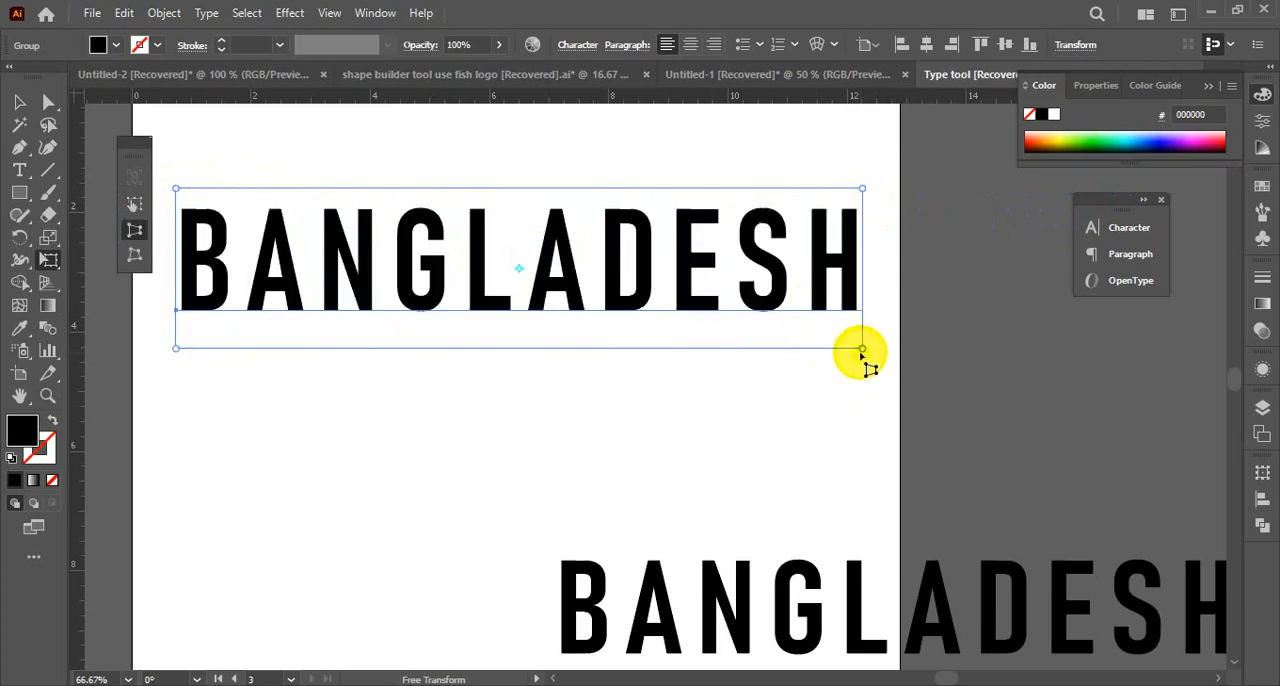
{"action": "left_click_drag", "start_coordinate": [860, 348], "coordinate": [877, 286]}
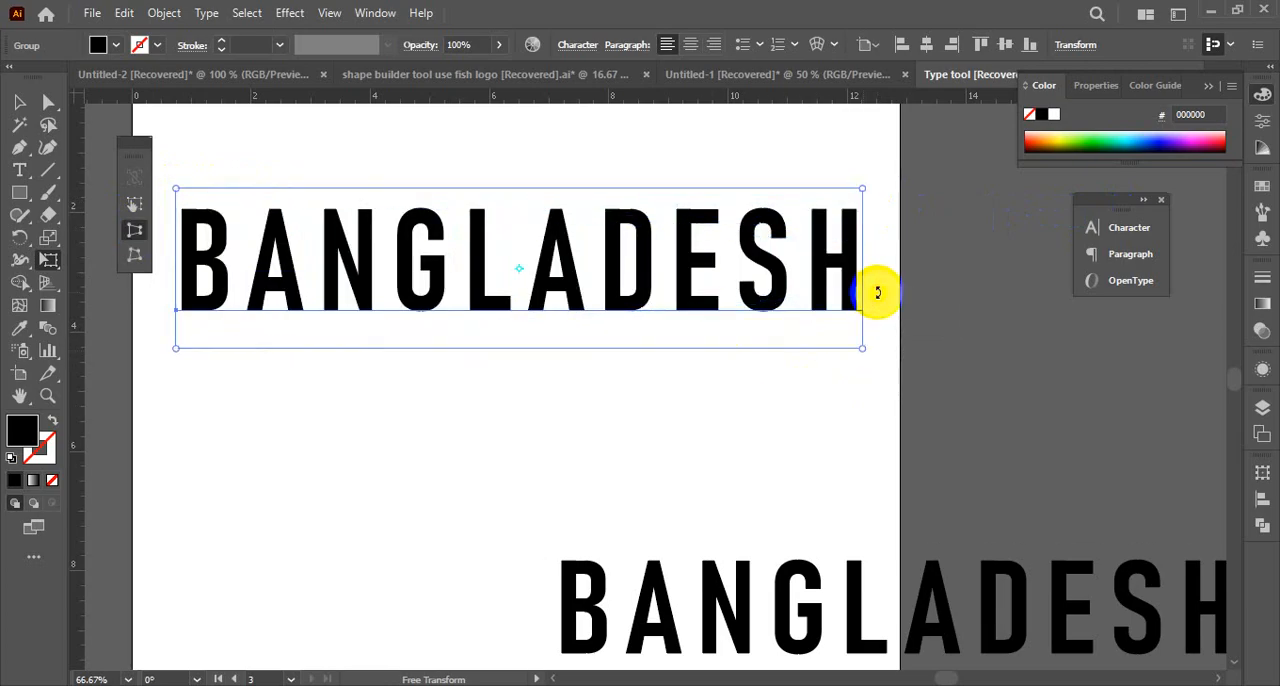
{"action": "left_click_drag", "start_coordinate": [863, 190], "coordinate": [871, 266]}
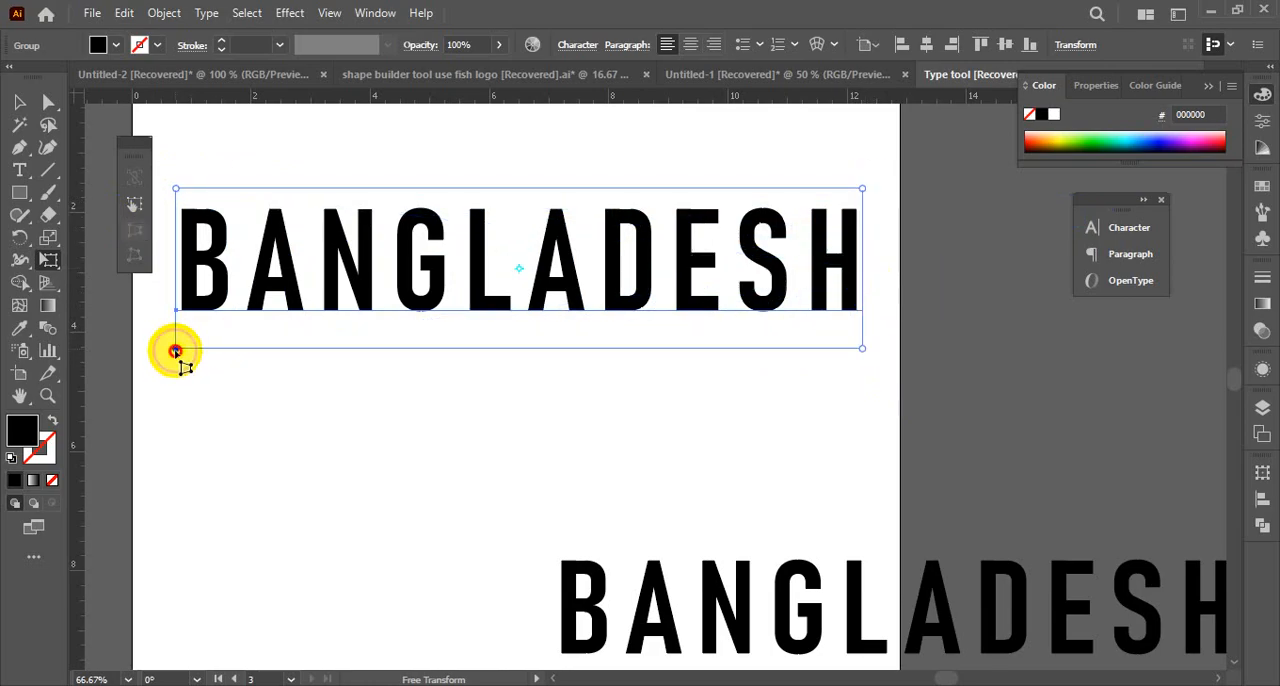
{"action": "left_click_drag", "start_coordinate": [175, 352], "coordinate": [189, 506]}
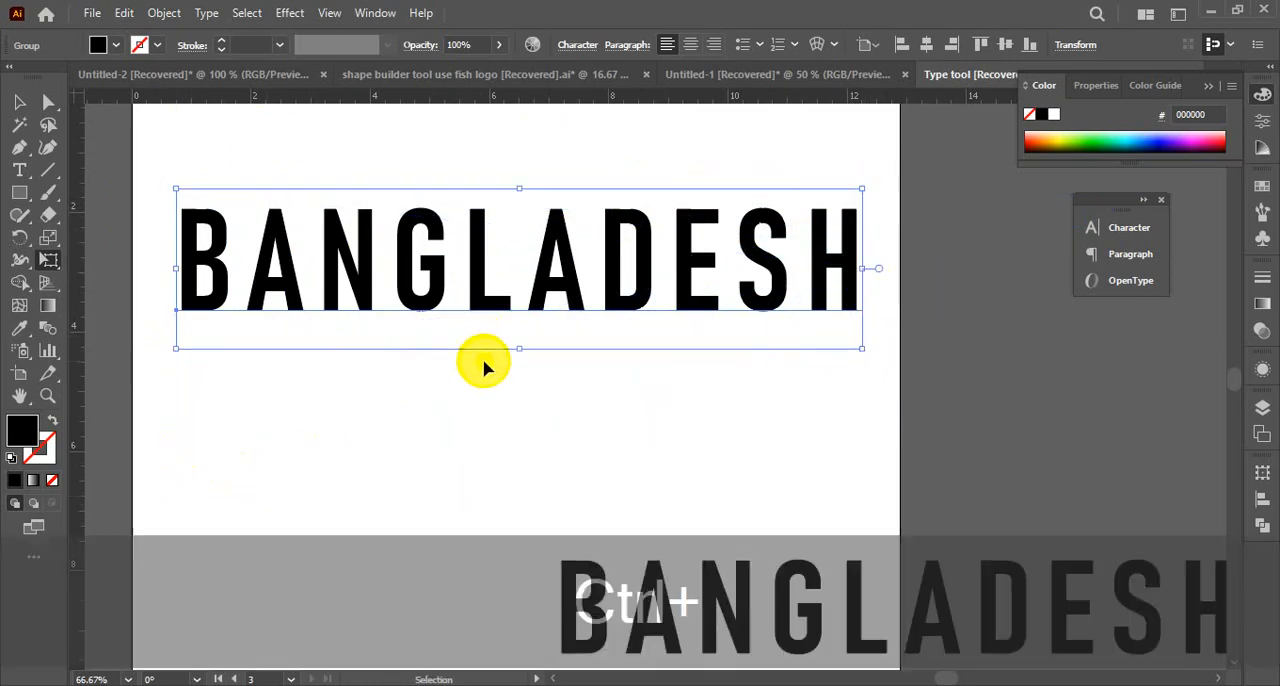
{"action": "left_click", "coordinate": [484, 368], "text": "ctrl+alt"}
{"action": "left_click", "coordinate": [19, 101]}
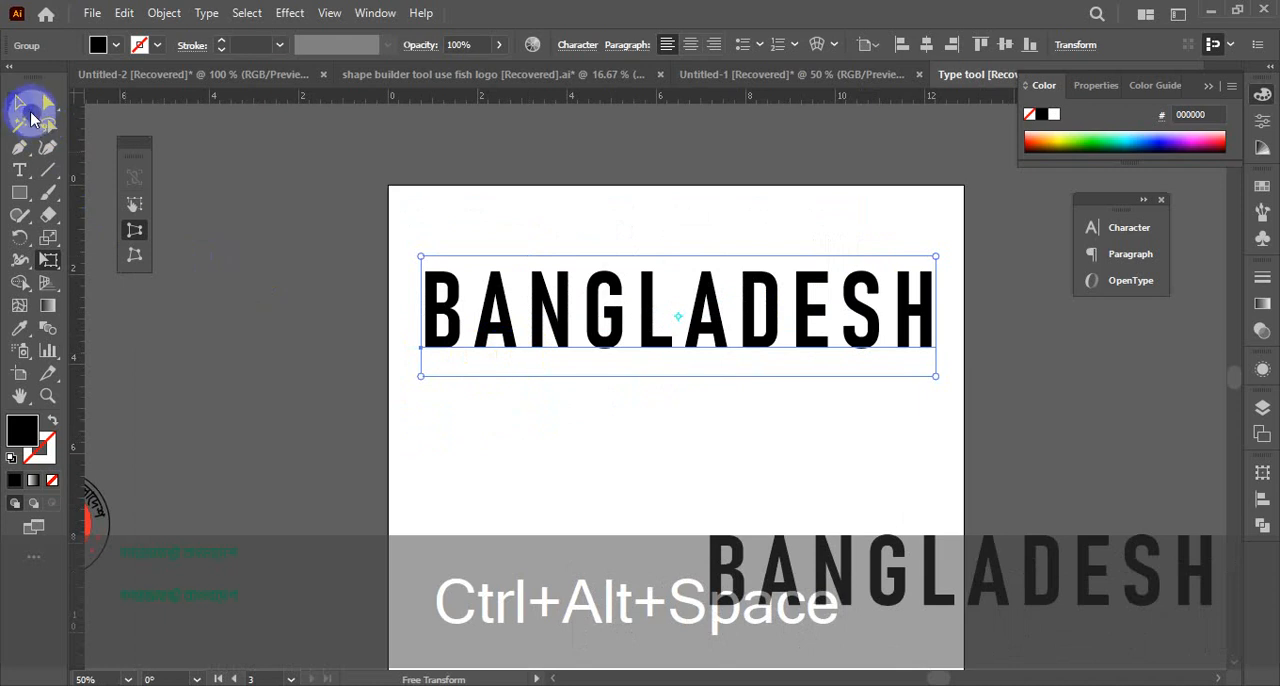
Shift the upper BANGLADESH text slightly and flatten its transparency again at Medium Resolution with the preview enabled
{"action": "left_click", "coordinate": [381, 345]}
{"action": "left_click_drag", "start_coordinate": [549, 349], "coordinate": [537, 320]}
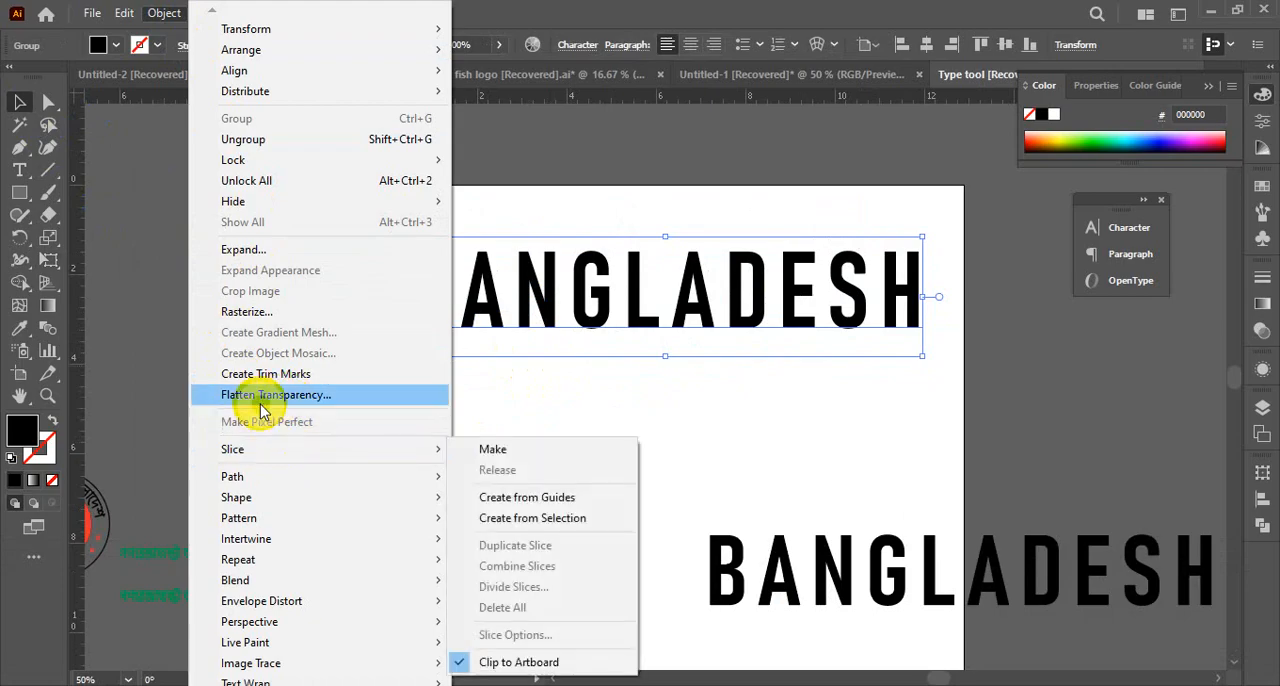
{"action": "left_click", "coordinate": [262, 402]}
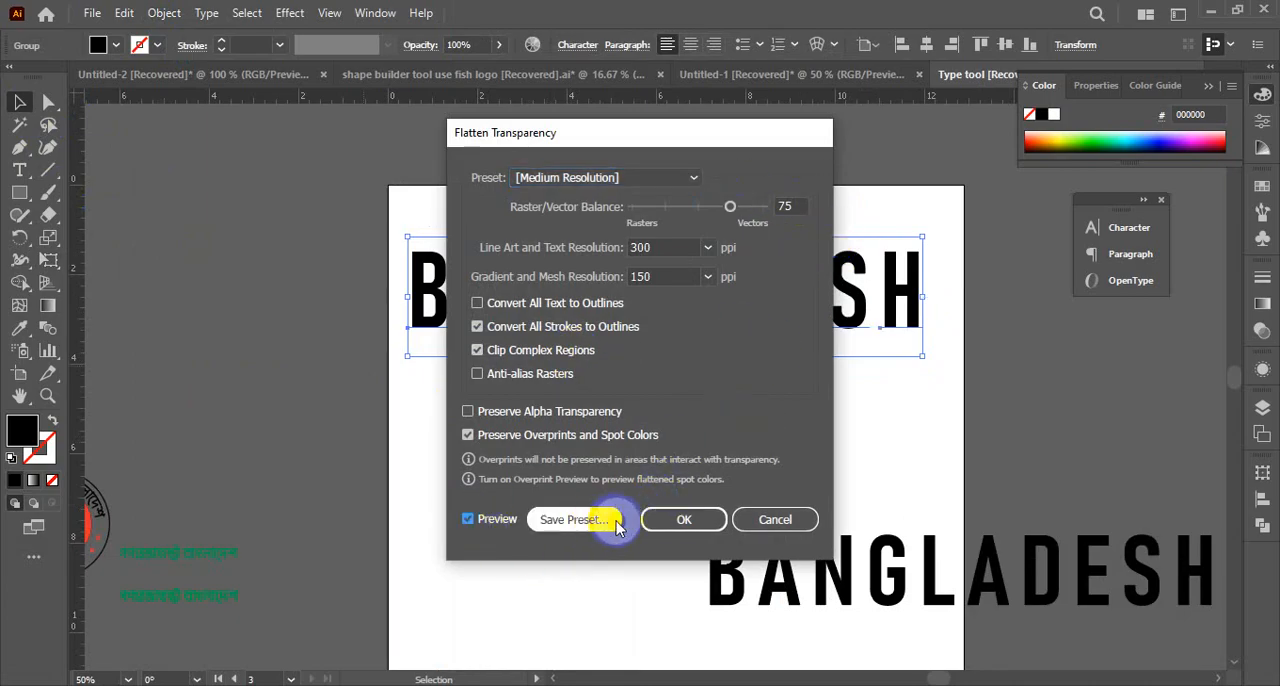
{"action": "left_click", "coordinate": [680, 520]}
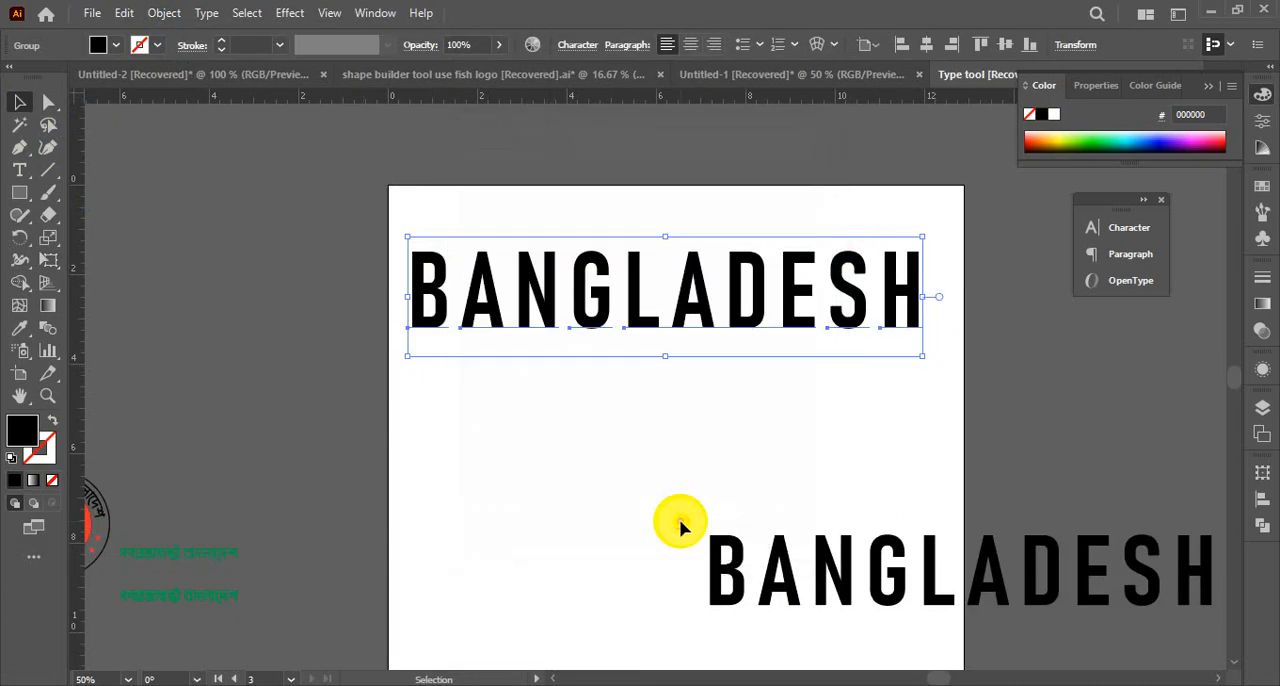
{"action": "left_click", "coordinate": [654, 404]}
{"action": "left_click", "coordinate": [604, 287]}
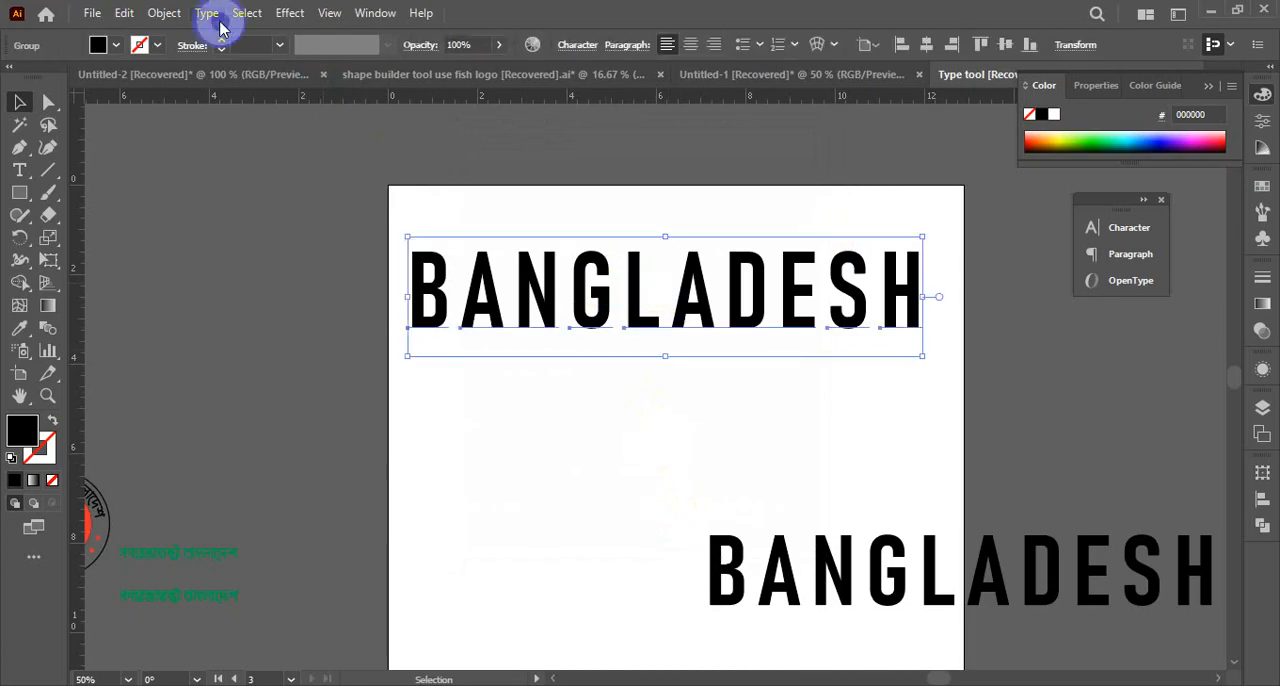
Apply the Puppet Warp tool to the upper BANGLADESH text to expand its letters into editable shapes
{"action": "left_click", "coordinate": [58, 260]}
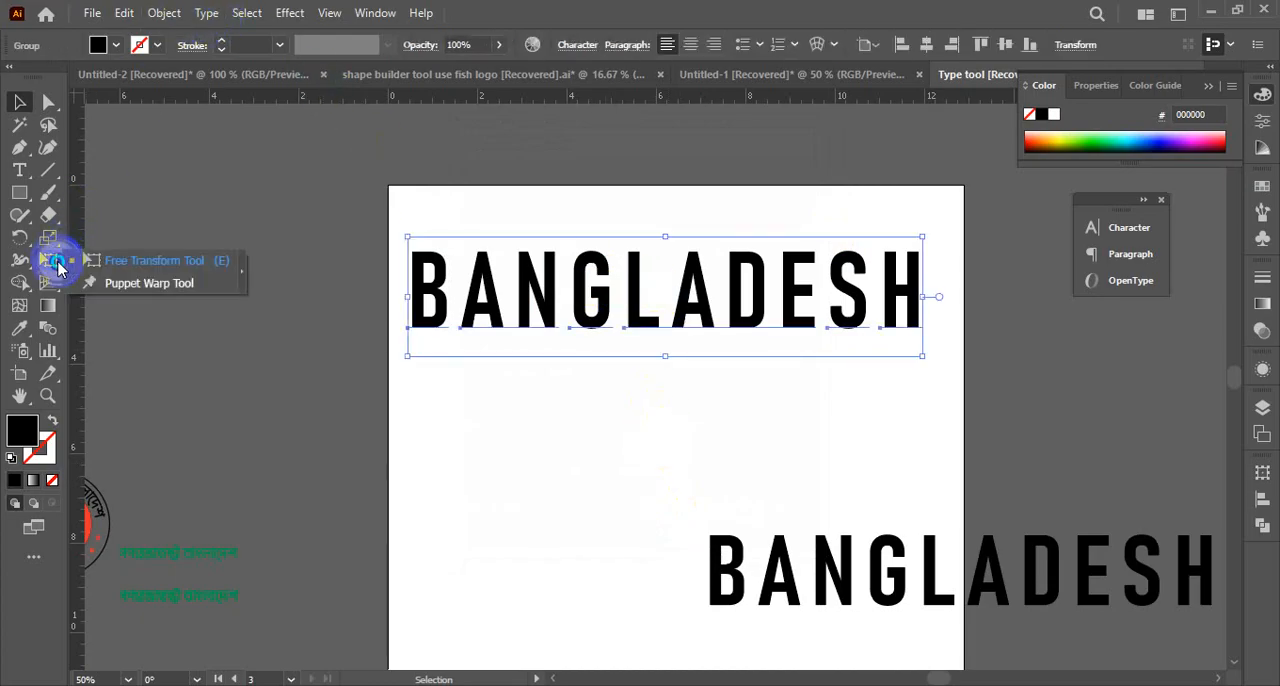
{"action": "left_click", "coordinate": [132, 283]}
{"action": "left_click", "coordinate": [351, 332]}
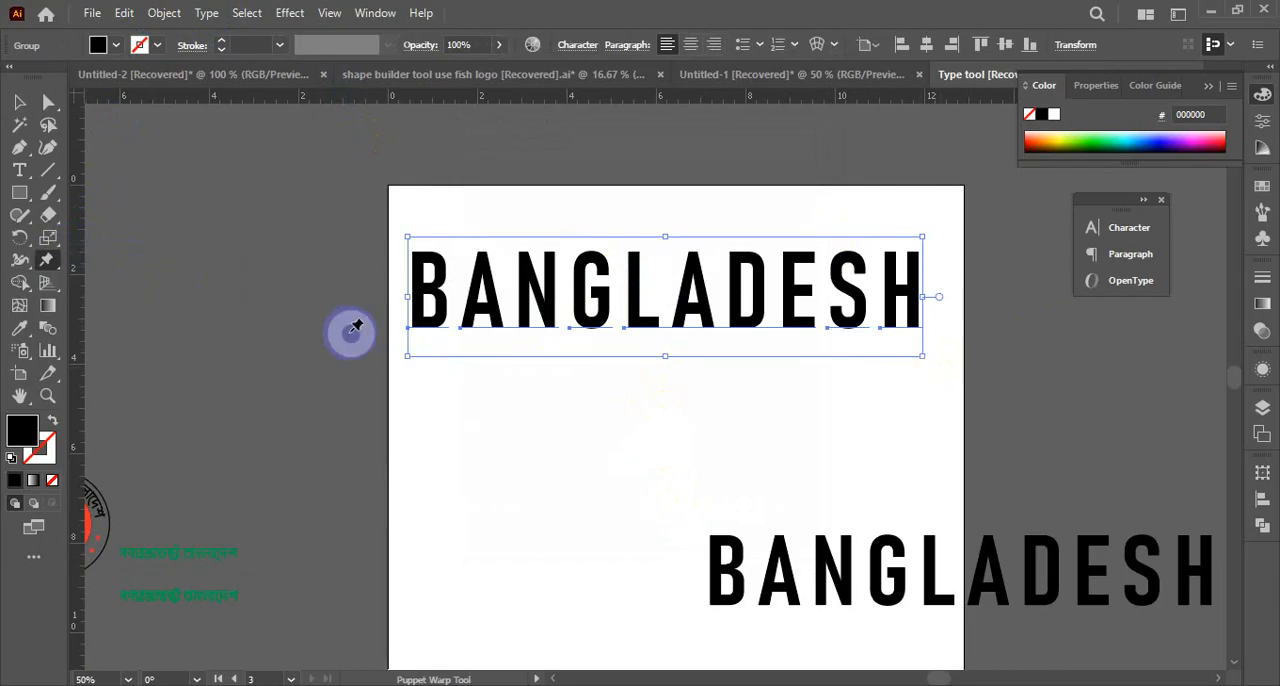
{"action": "left_click", "coordinate": [50, 255]}
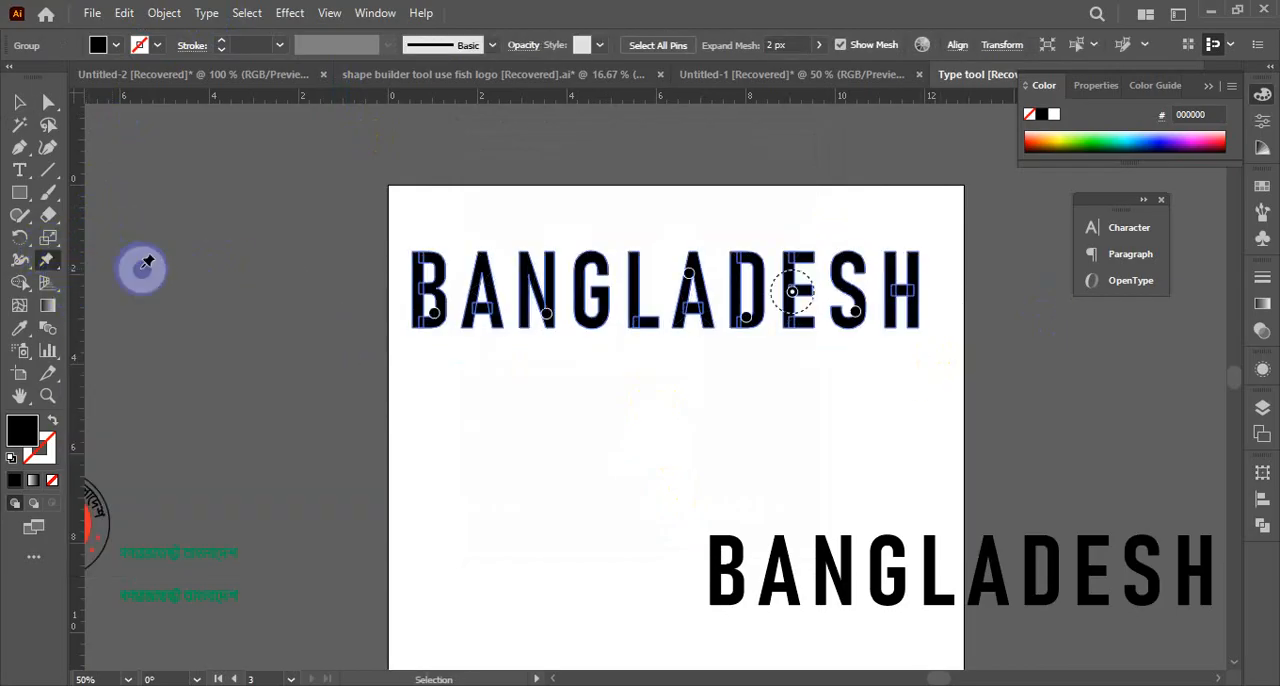
{"action": "key", "text": "ctrl+z"}
{"action": "left_click", "coordinate": [51, 252]}
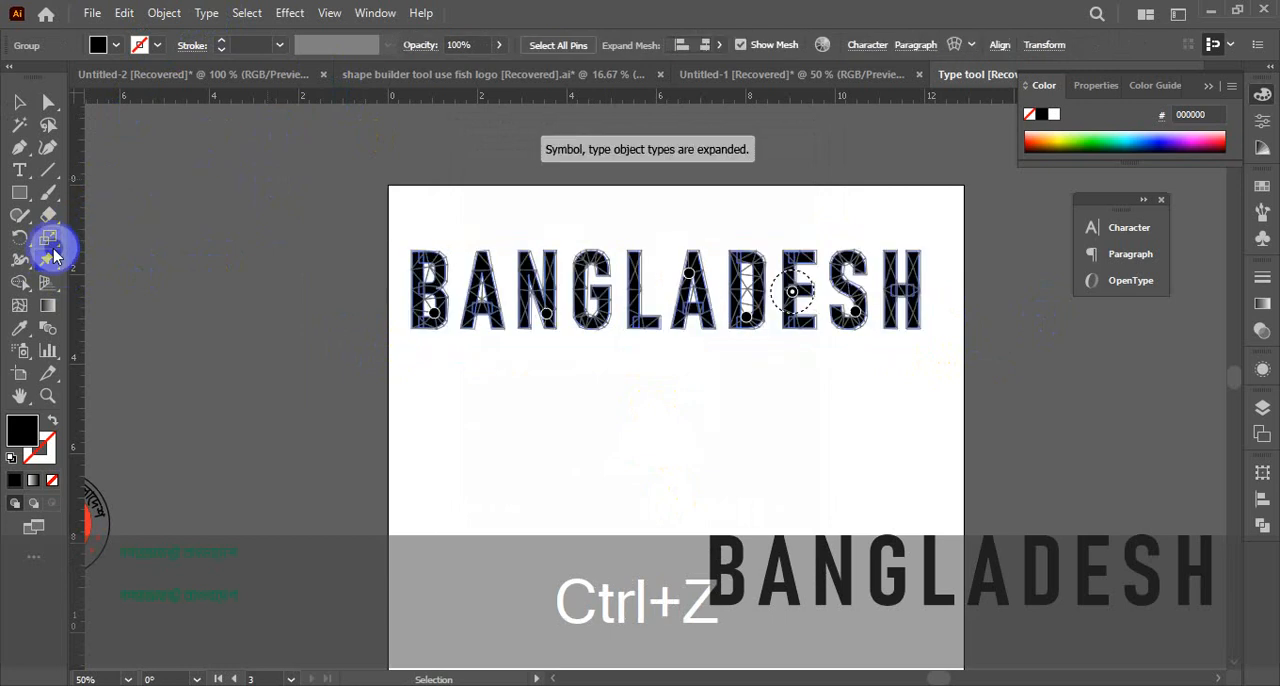
{"action": "left_click", "coordinate": [53, 246]}
Perspective-distort the expanded BANGLADESH letters with Free Transform so a very tall B tapers to a small H
{"action": "left_click", "coordinate": [50, 262]}
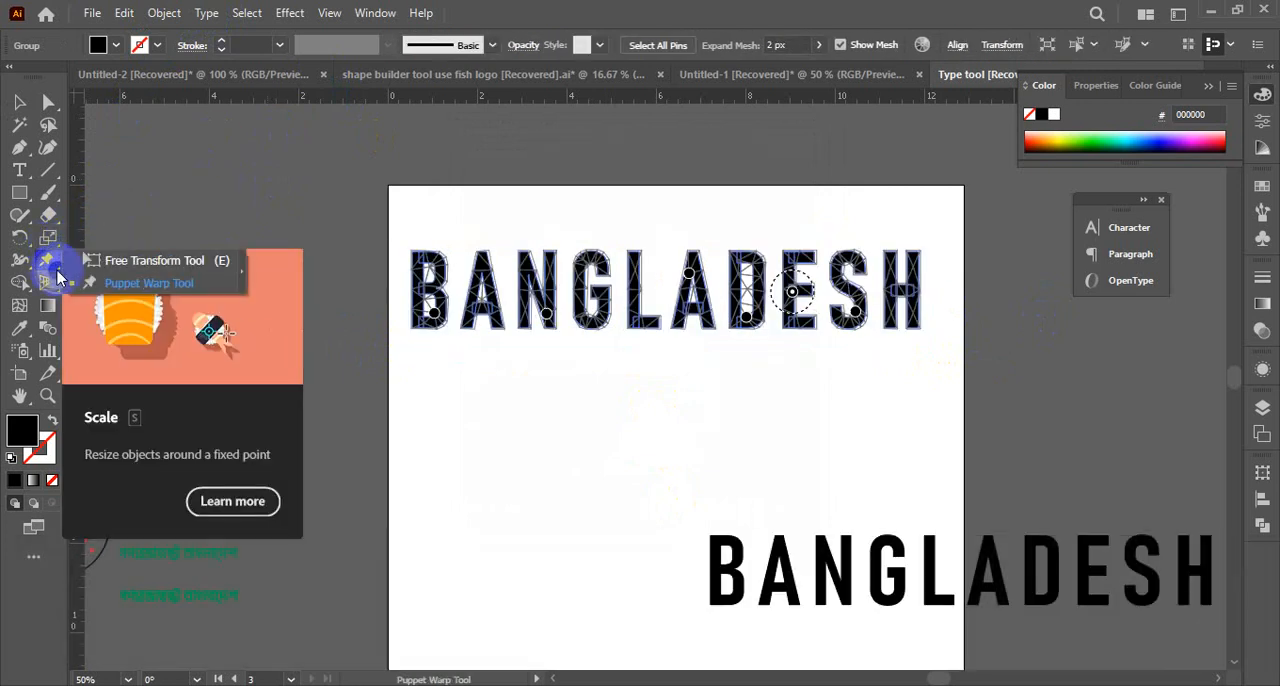
{"action": "left_click", "coordinate": [114, 260]}
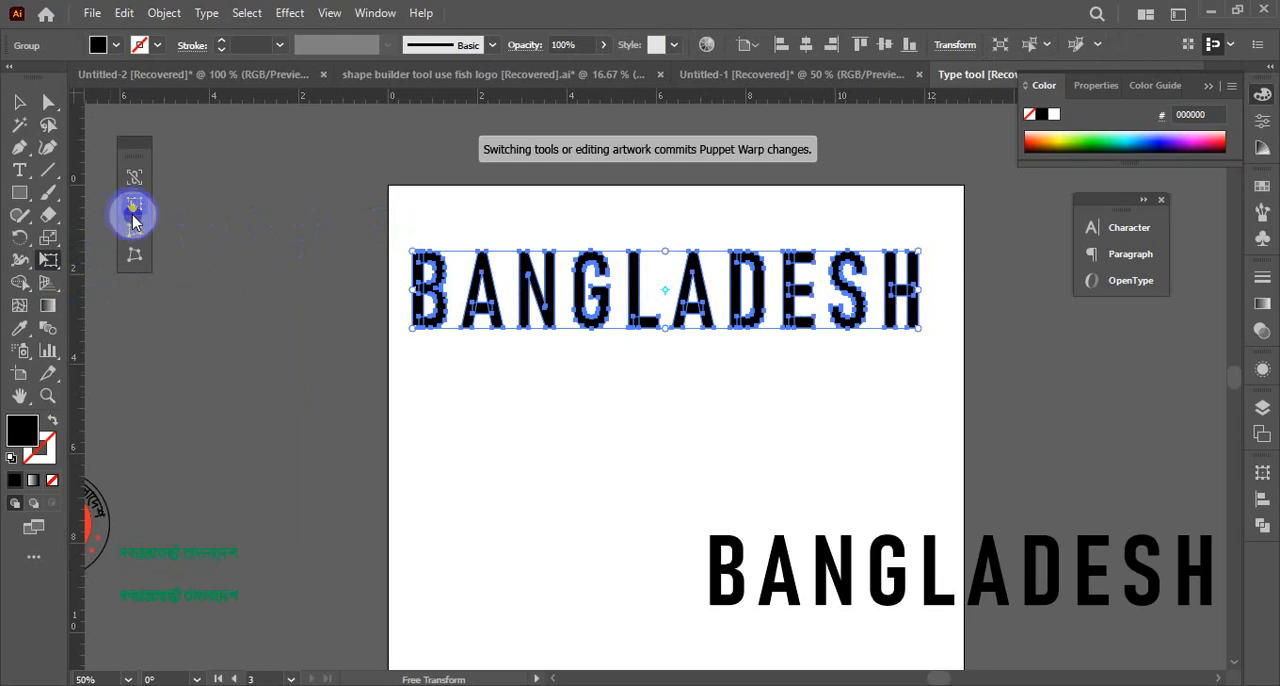
{"action": "left_click", "coordinate": [136, 232]}
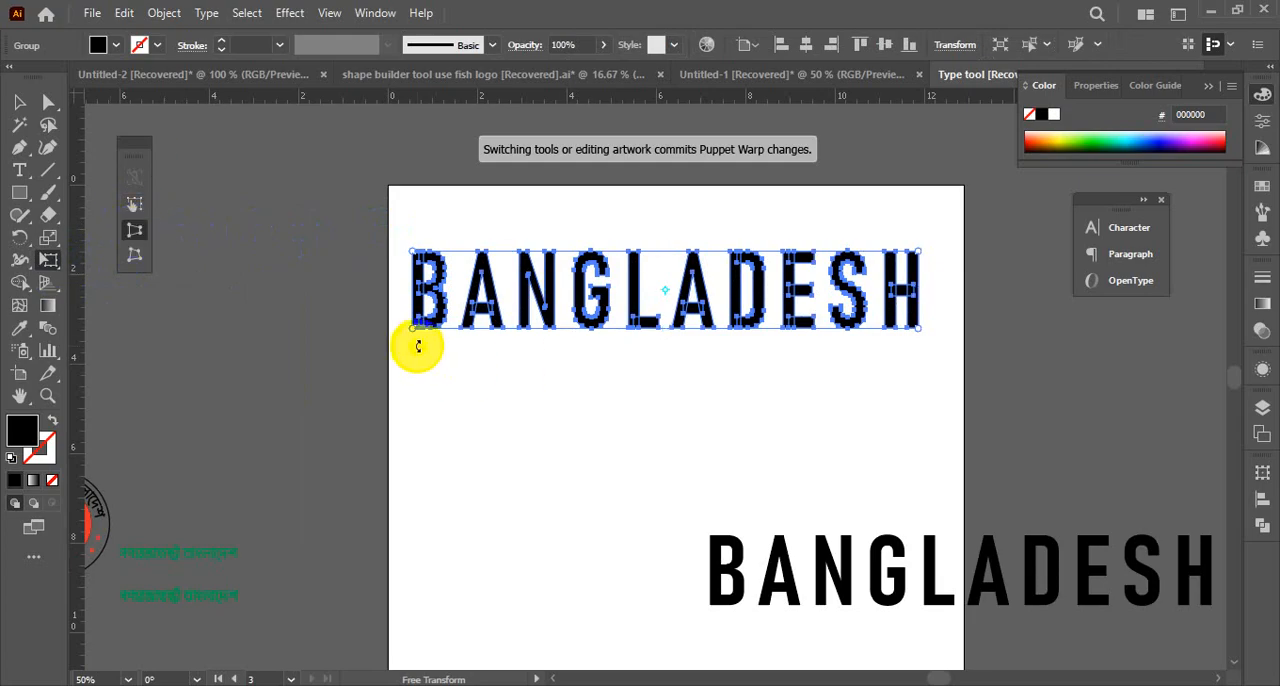
{"action": "left_click_drag", "start_coordinate": [414, 334], "coordinate": [419, 432]}
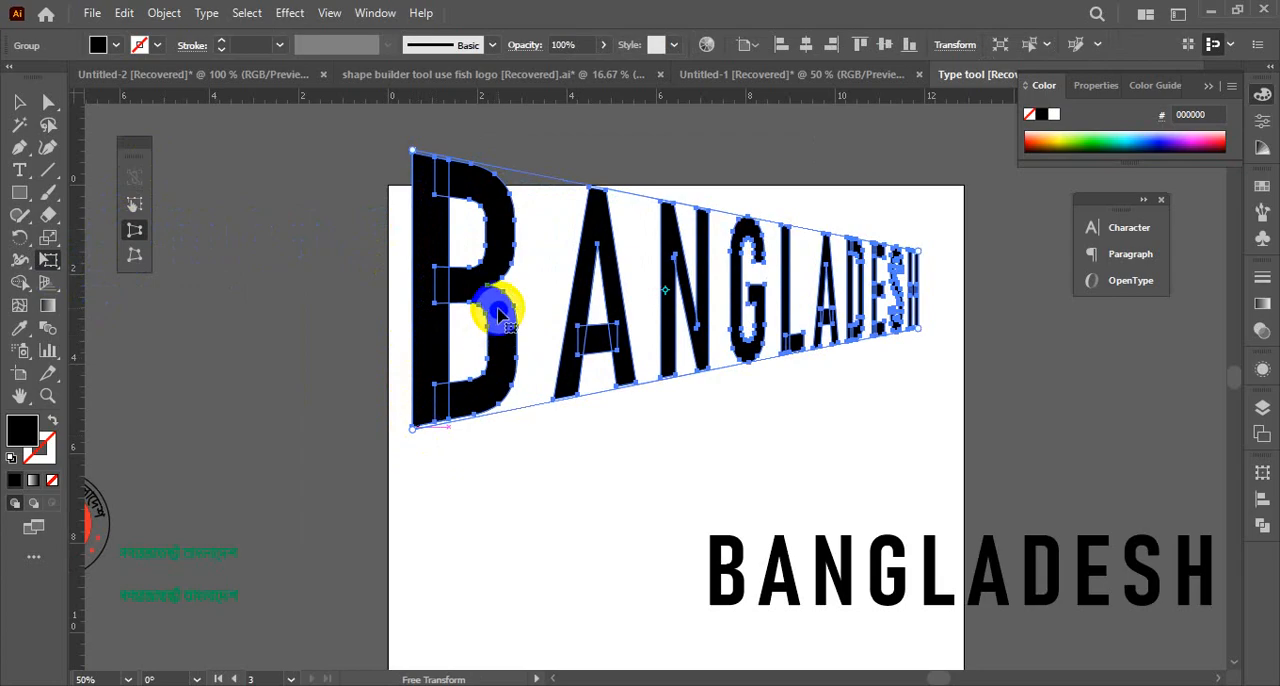
{"action": "left_click_drag", "start_coordinate": [498, 312], "coordinate": [490, 358]}
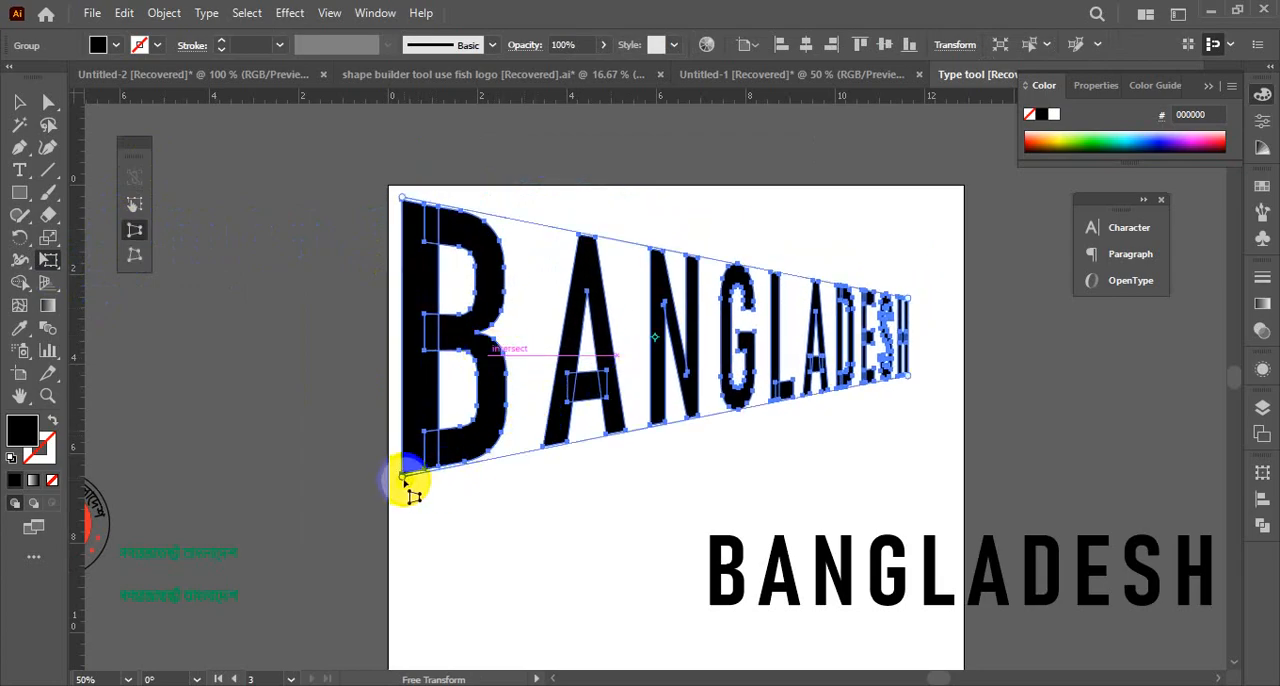
{"action": "left_click_drag", "start_coordinate": [405, 483], "coordinate": [412, 590]}
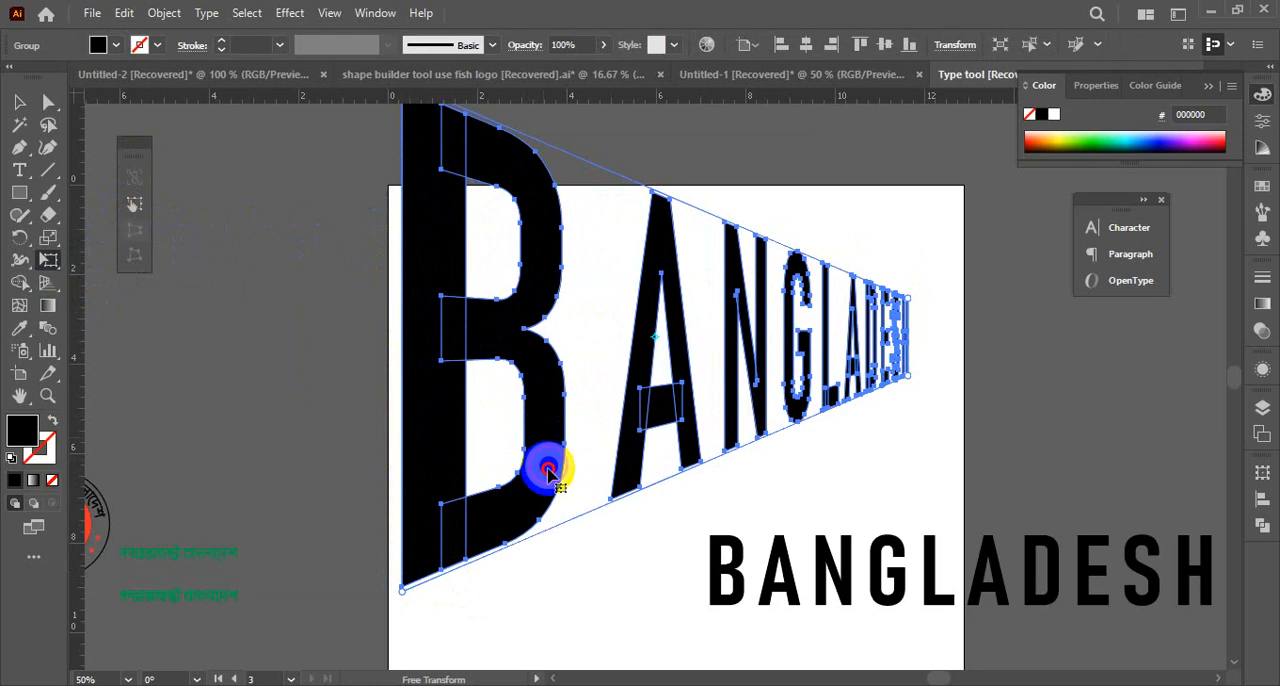
Move the distorted BANGLADESH lower on the artboard and shift the undistorted copy farther right by 4.74 in and down 1.51 in
{"action": "left_click_drag", "start_coordinate": [548, 470], "coordinate": [543, 532]}
{"action": "scroll", "coordinate": [577, 445], "scroll_direction": "down", "scroll_amount": 1}
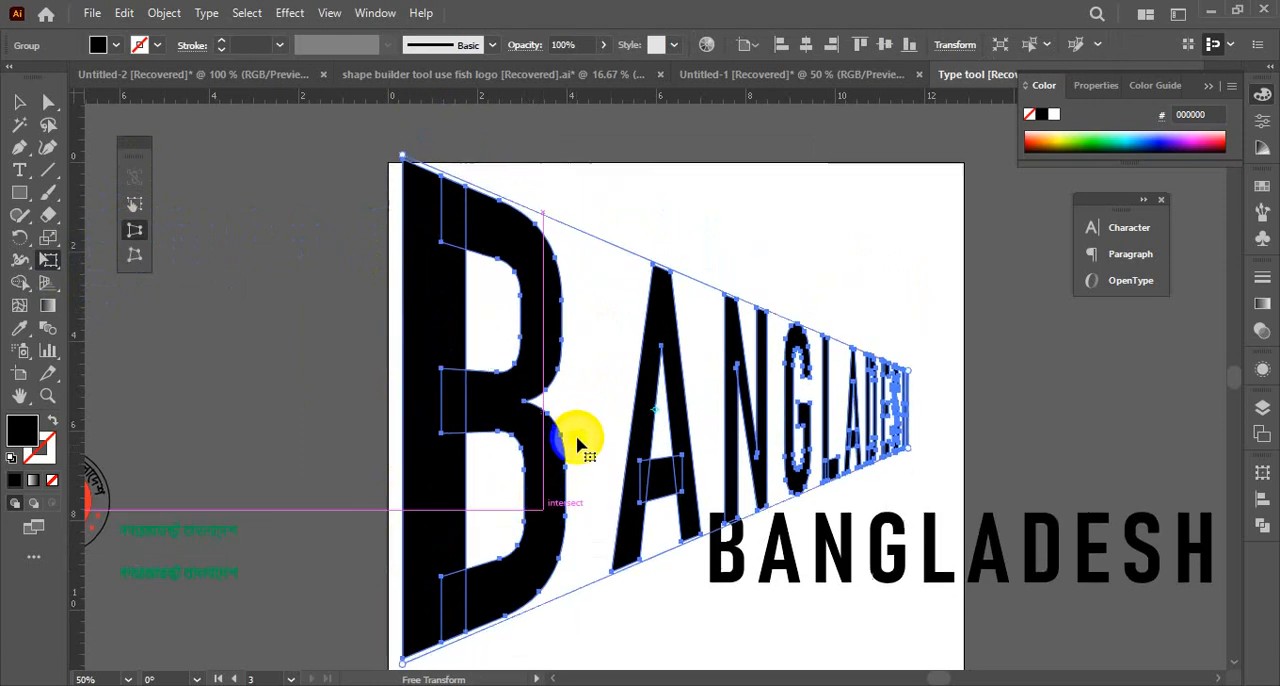
{"action": "scroll", "coordinate": [577, 445], "scroll_direction": "down", "scroll_amount": 2}
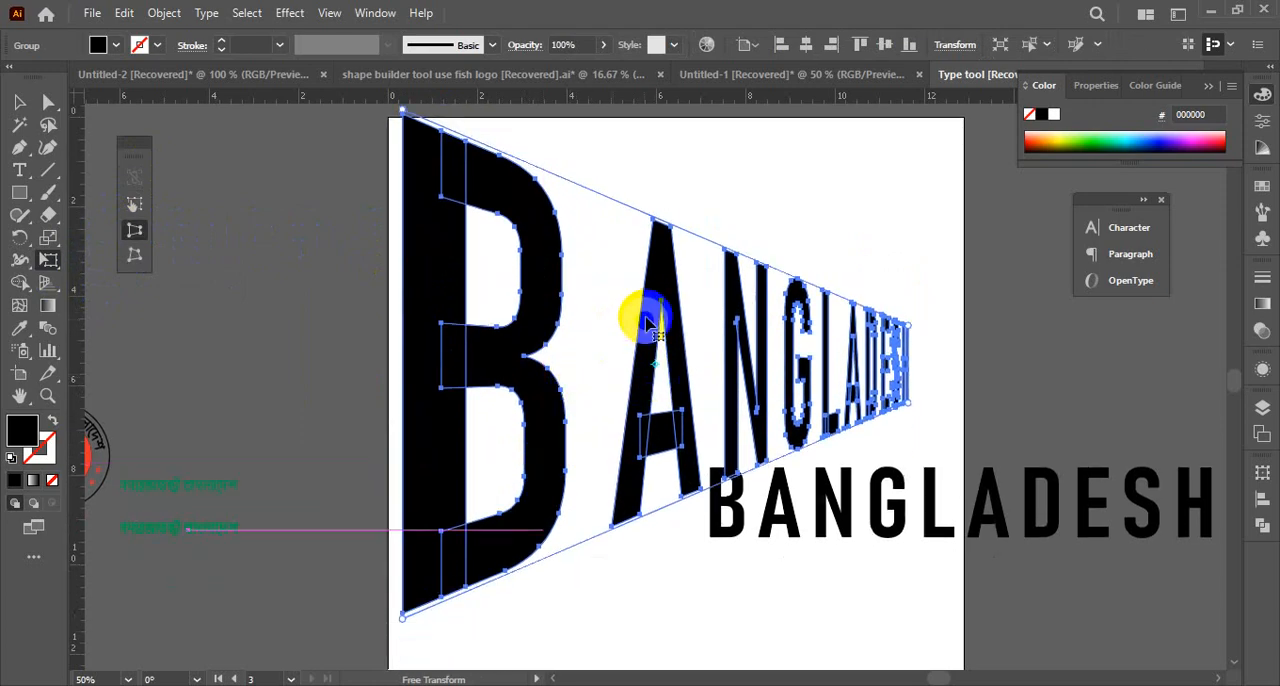
{"action": "left_click", "coordinate": [20, 101]}
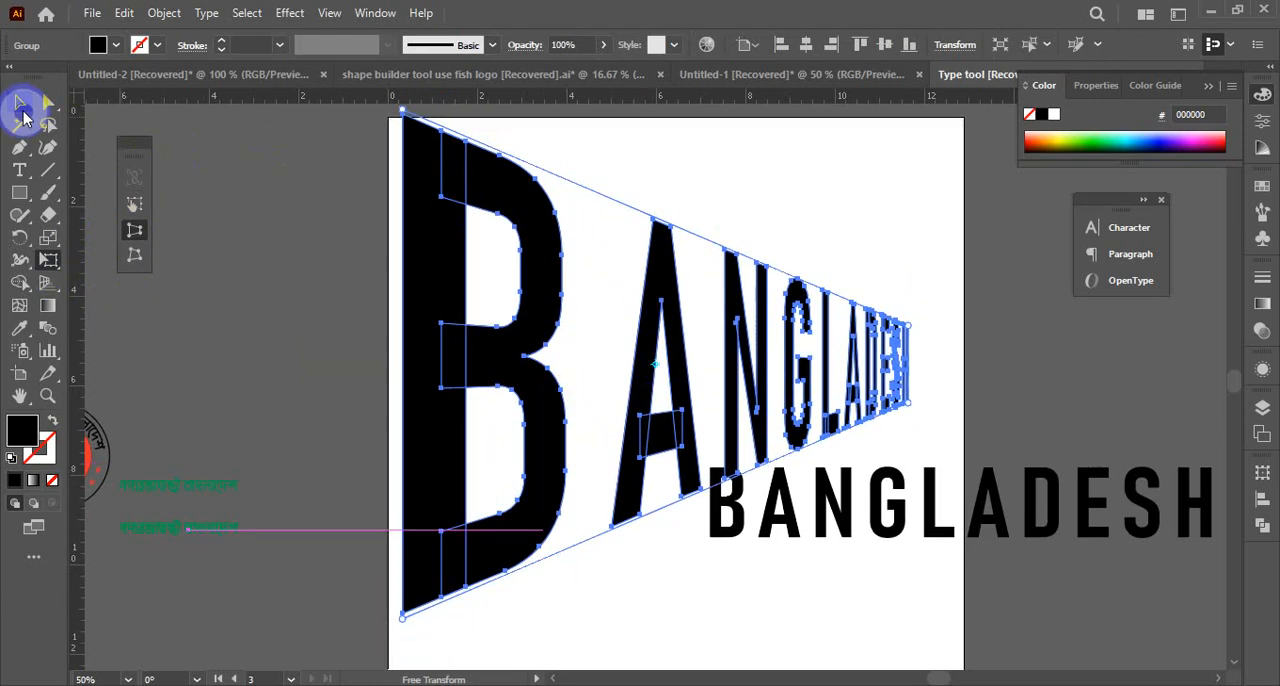
{"action": "left_click", "coordinate": [924, 243]}
{"action": "left_click_drag", "start_coordinate": [826, 508], "coordinate": [1039, 576]}
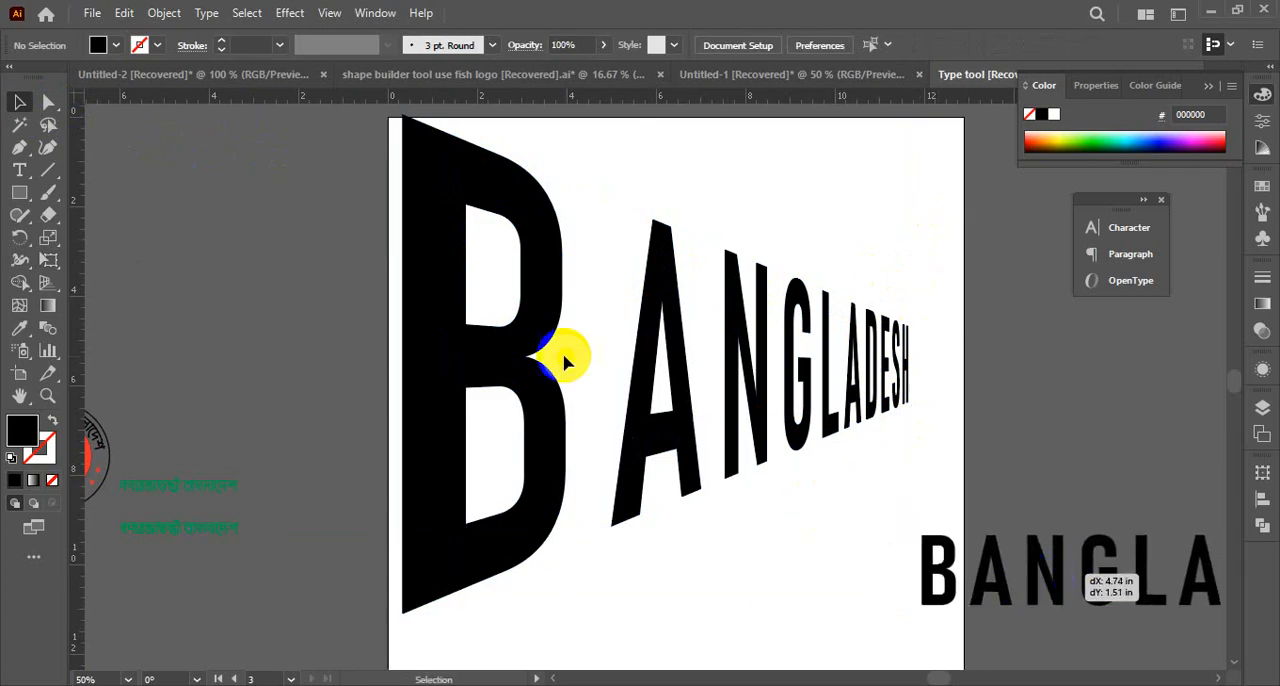
Try the distorted BANGLADESH text slightly lower on the artboard, and undo the move
{"action": "left_click_drag", "start_coordinate": [459, 337], "coordinate": [450, 362]}
{"action": "left_click", "coordinate": [662, 300]}
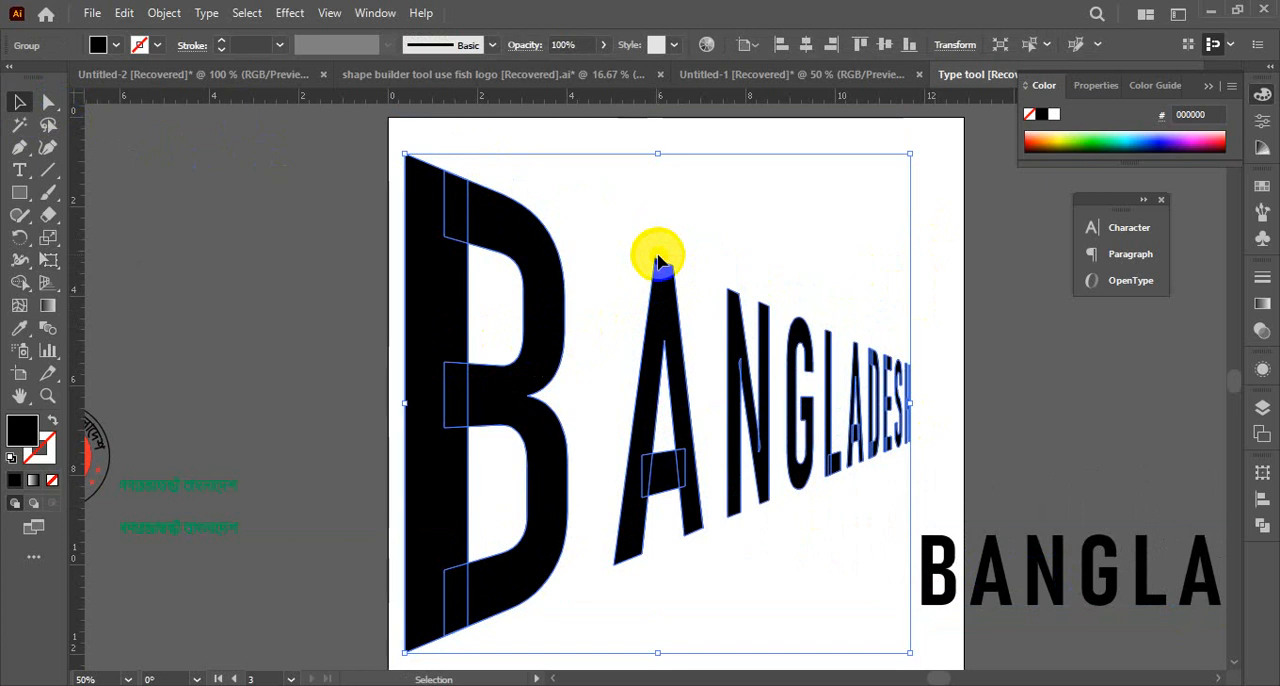
{"action": "key", "text": "ctrl+z"}
{"action": "key", "text": "ctrl+z"}
{"action": "key", "text": "ctrl+z"}
{"action": "key", "text": "ctrl+z"}
{"action": "key", "text": "ctrl+z"}
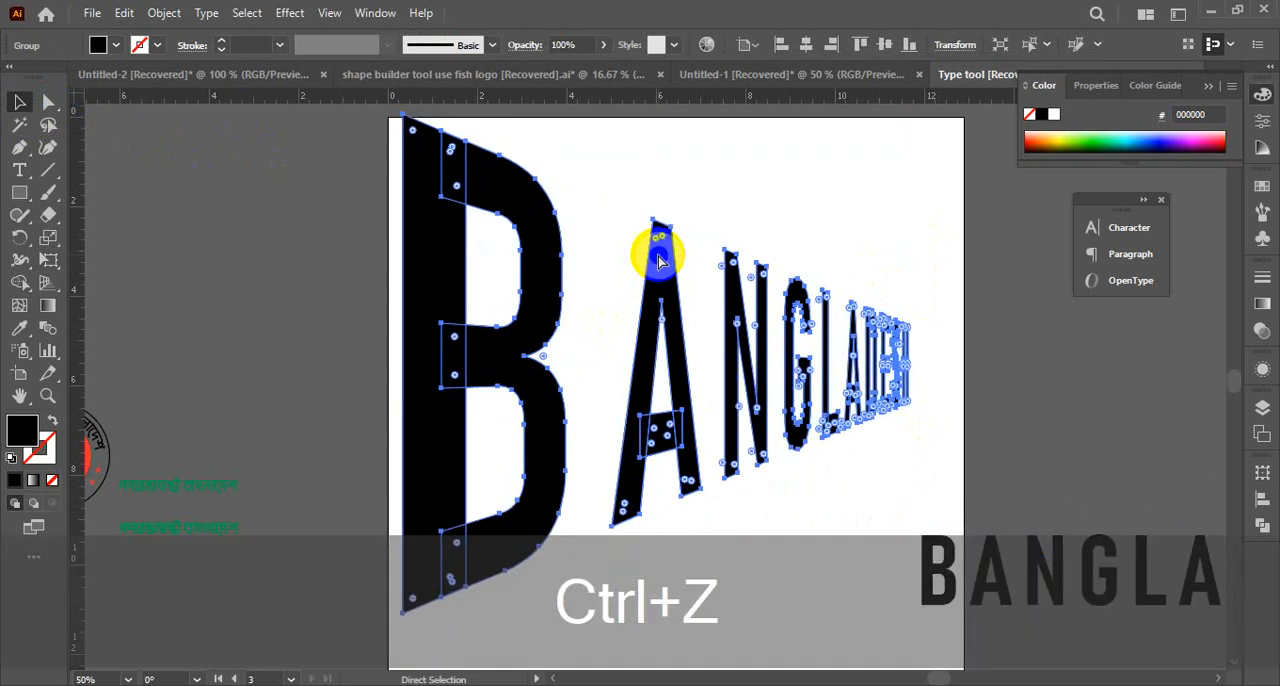
Undo the recent moves and perspective distortion of the expanded BANGLADESH letters, and delete that group from the artboard
{"action": "key", "text": "ctrl+z"}
{"action": "key", "text": "ctrl+z"}
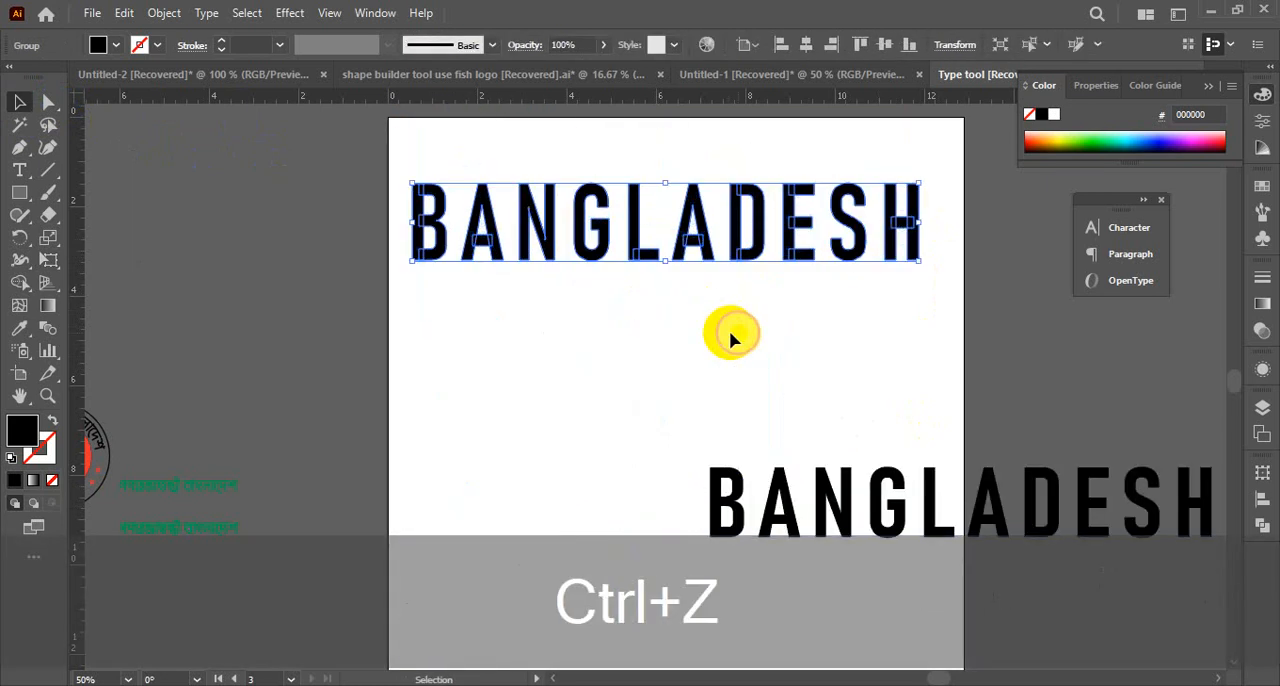
{"action": "left_click", "coordinate": [731, 337]}
{"action": "left_click", "coordinate": [637, 257]}
{"action": "key", "text": "Delete"}
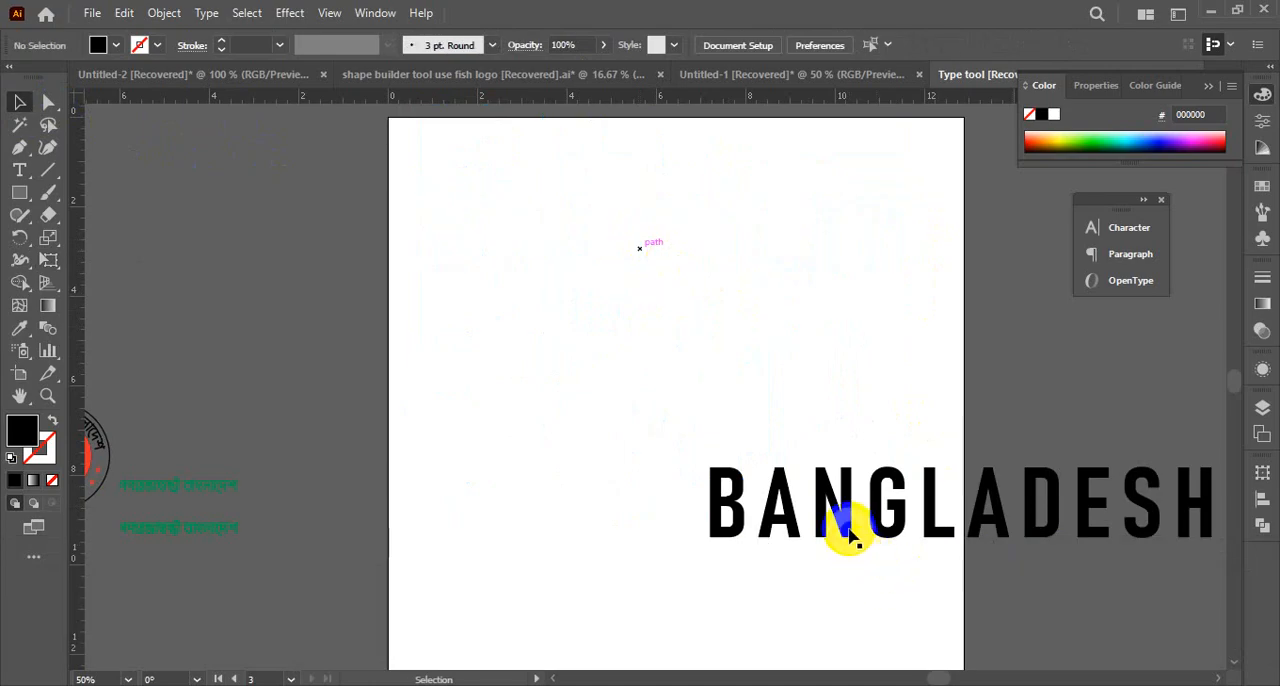
Move the remaining BANGLADESH text fully onto the artboard and place a duplicate of it above
{"action": "left_click_drag", "start_coordinate": [850, 527], "coordinate": [577, 507]}
{"action": "left_click", "coordinate": [591, 278]}
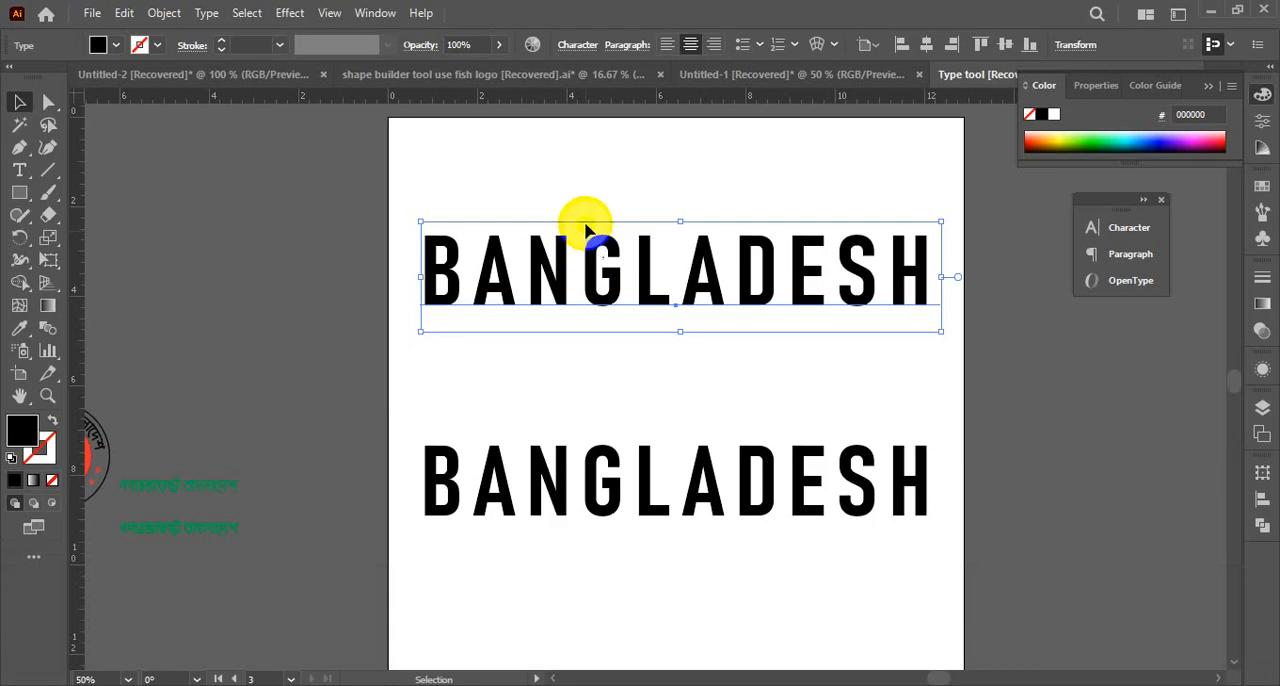
{"action": "left_click_drag", "start_coordinate": [580, 277], "coordinate": [575, 265]}
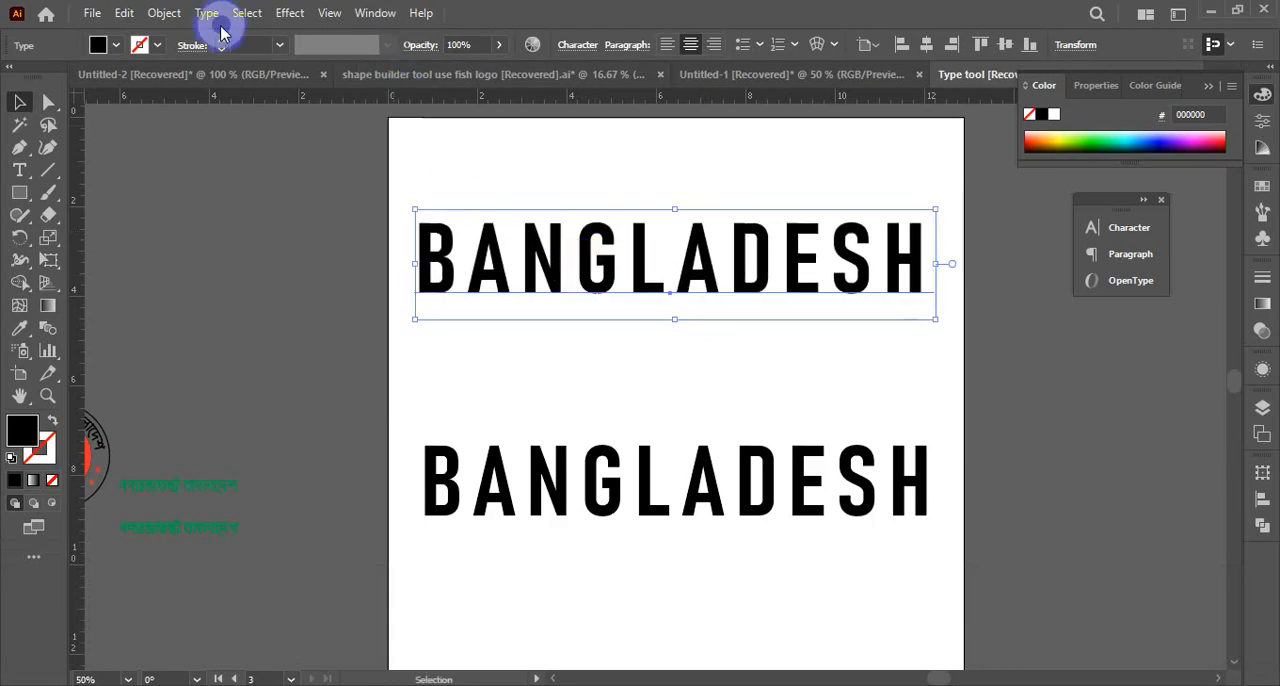
Flatten the transparency of the upper BANGLADESH text with the Medium Resolution preset
{"action": "left_click", "coordinate": [164, 13]}
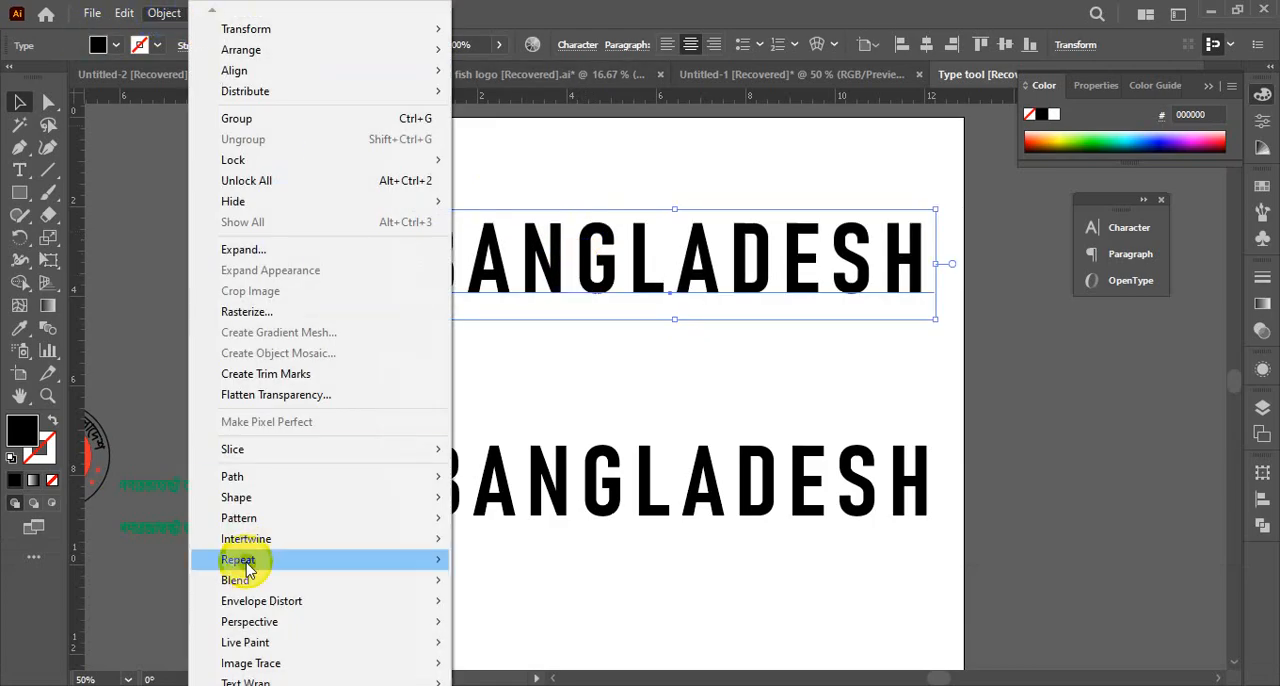
{"action": "left_click", "coordinate": [268, 396]}
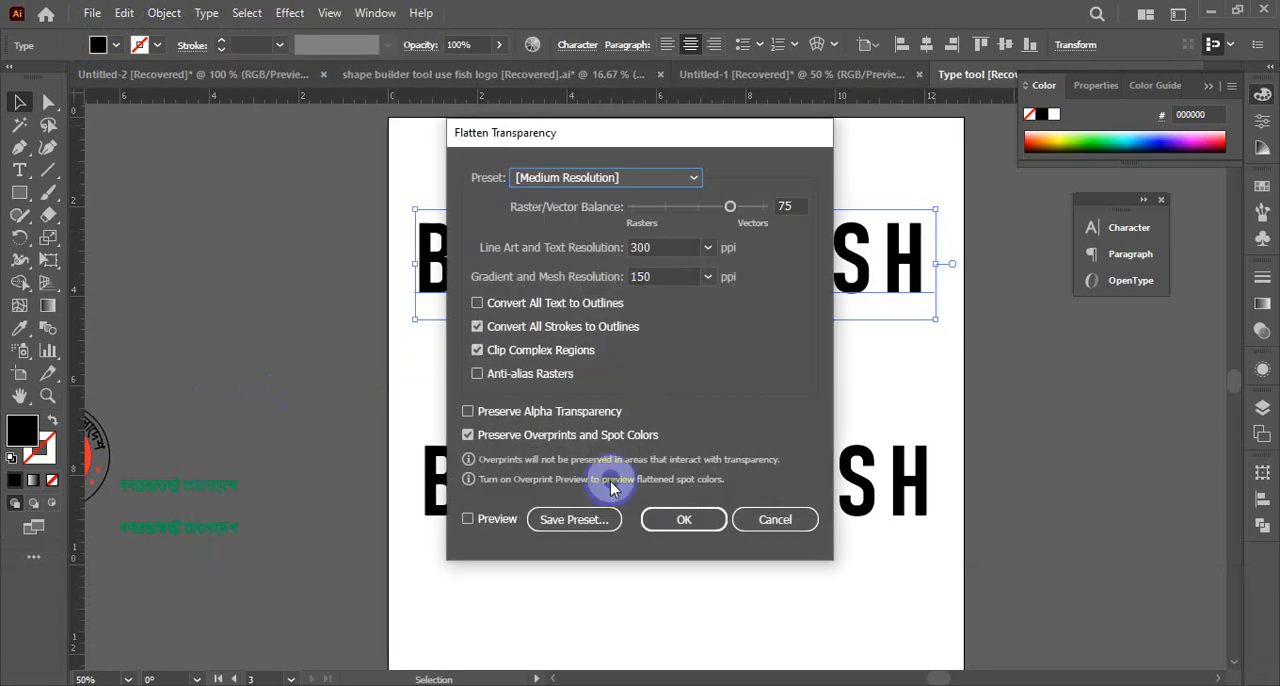
{"action": "left_click", "coordinate": [684, 521]}
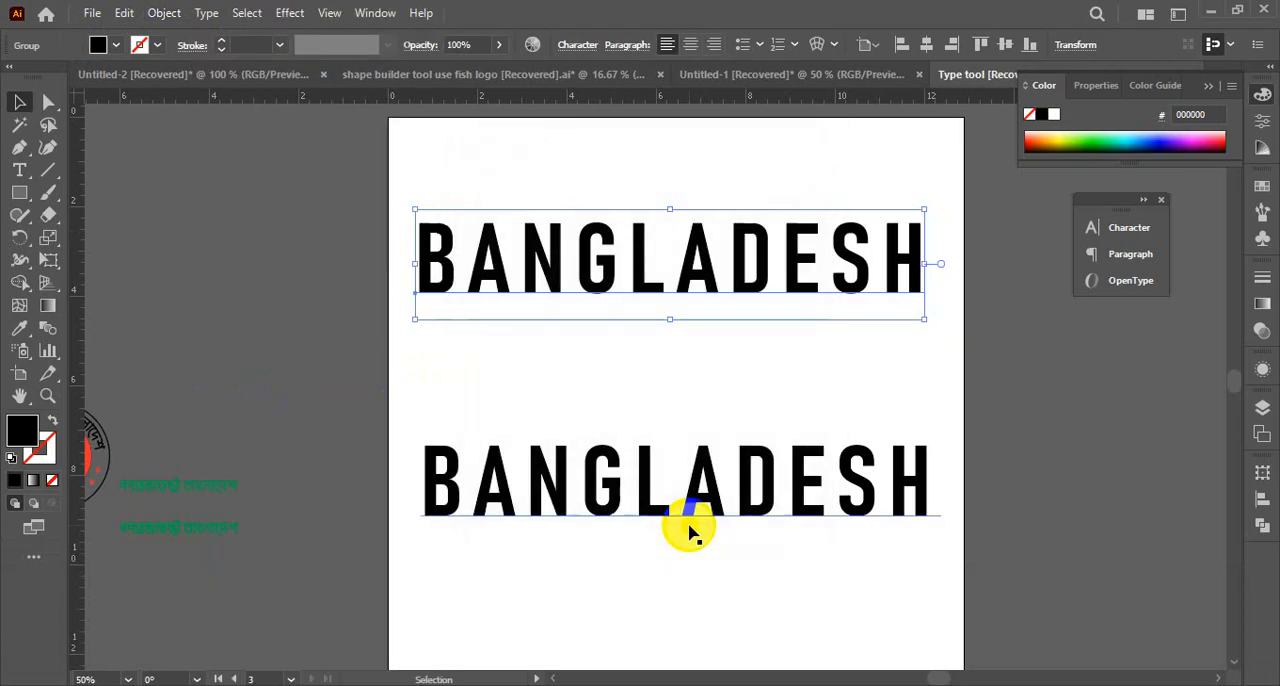
{"action": "left_click", "coordinate": [737, 292]}
{"action": "left_click", "coordinate": [710, 283]}
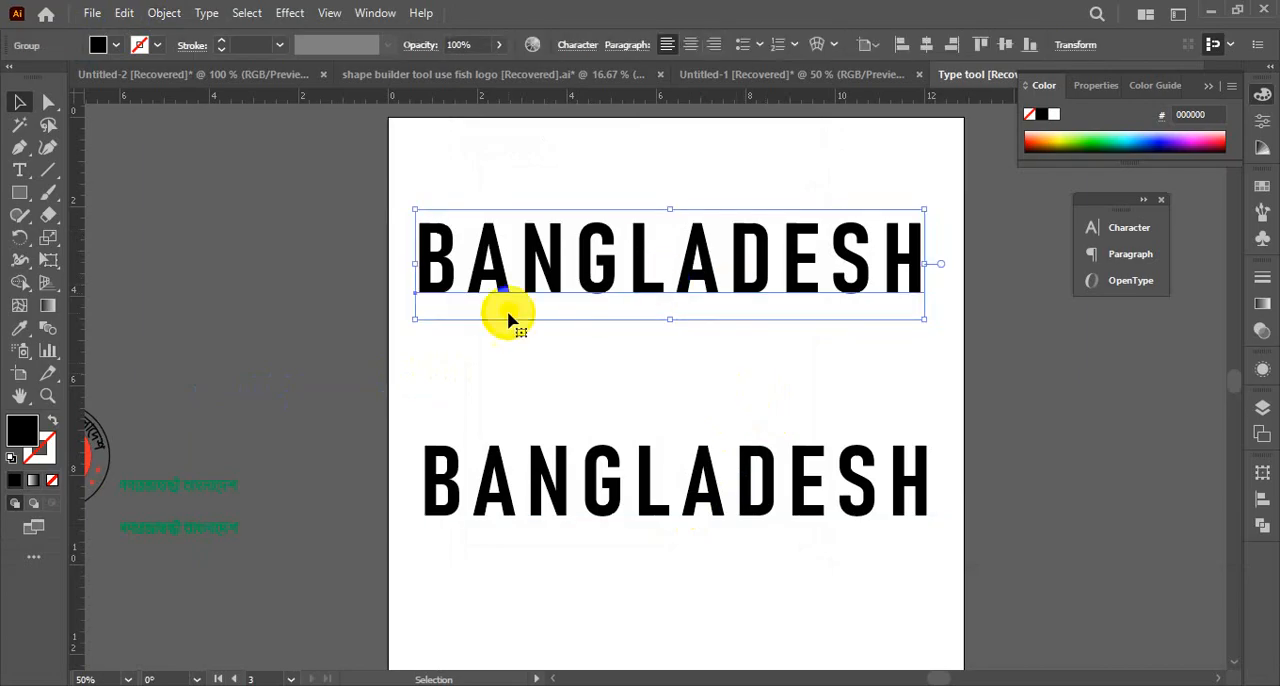
Flatten the upper BANGLADESH group's transparency a second time, keeping the Medium Resolution preset and text outlining off
{"action": "left_click", "coordinate": [166, 14]}
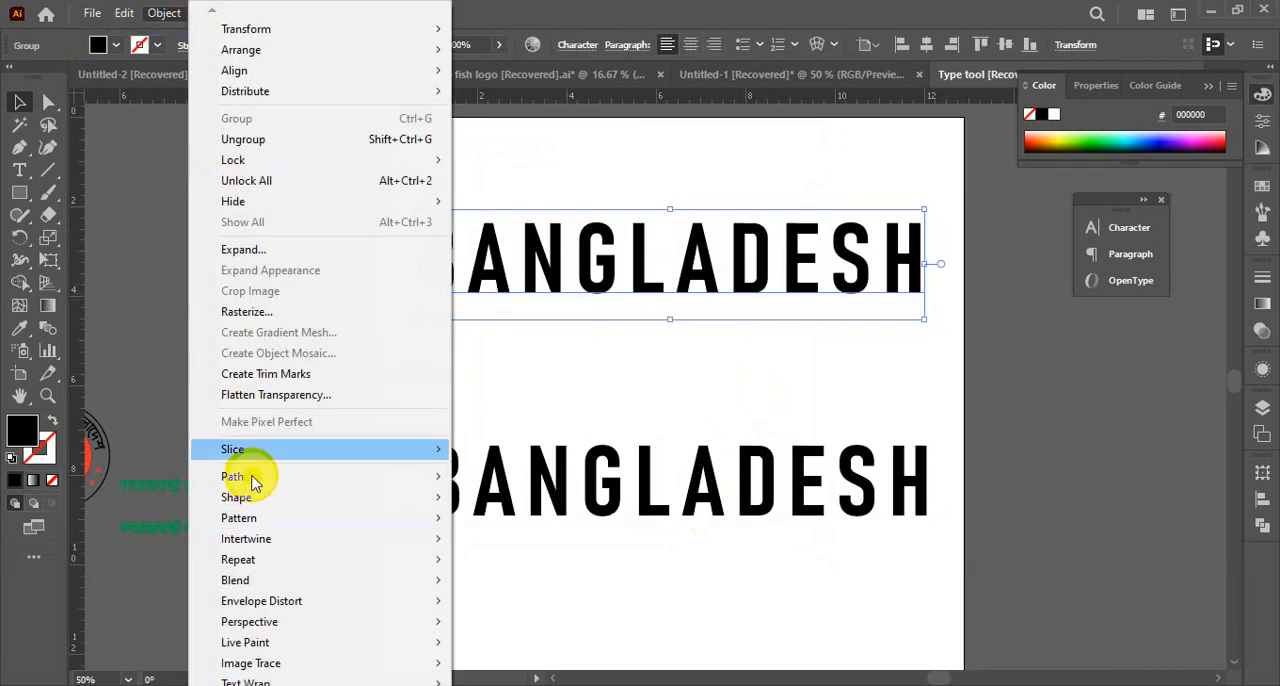
{"action": "left_click", "coordinate": [268, 396]}
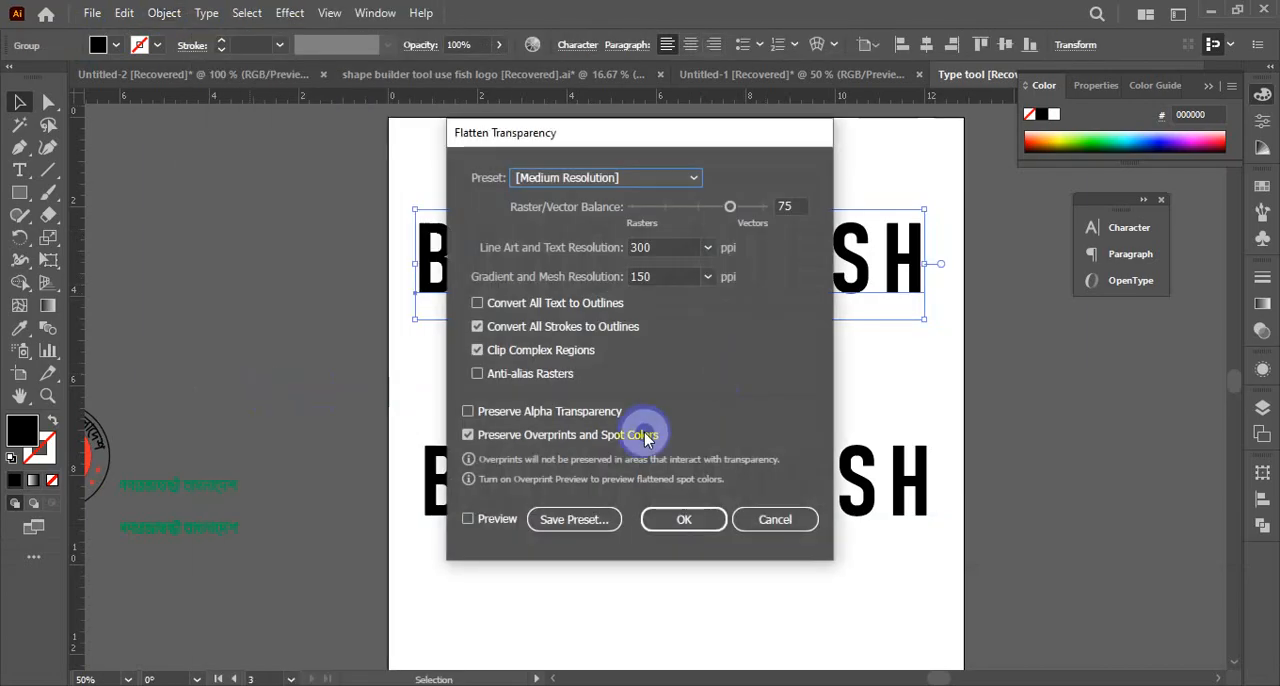
{"action": "left_click", "coordinate": [662, 518]}
{"action": "left_click", "coordinate": [306, 243]}
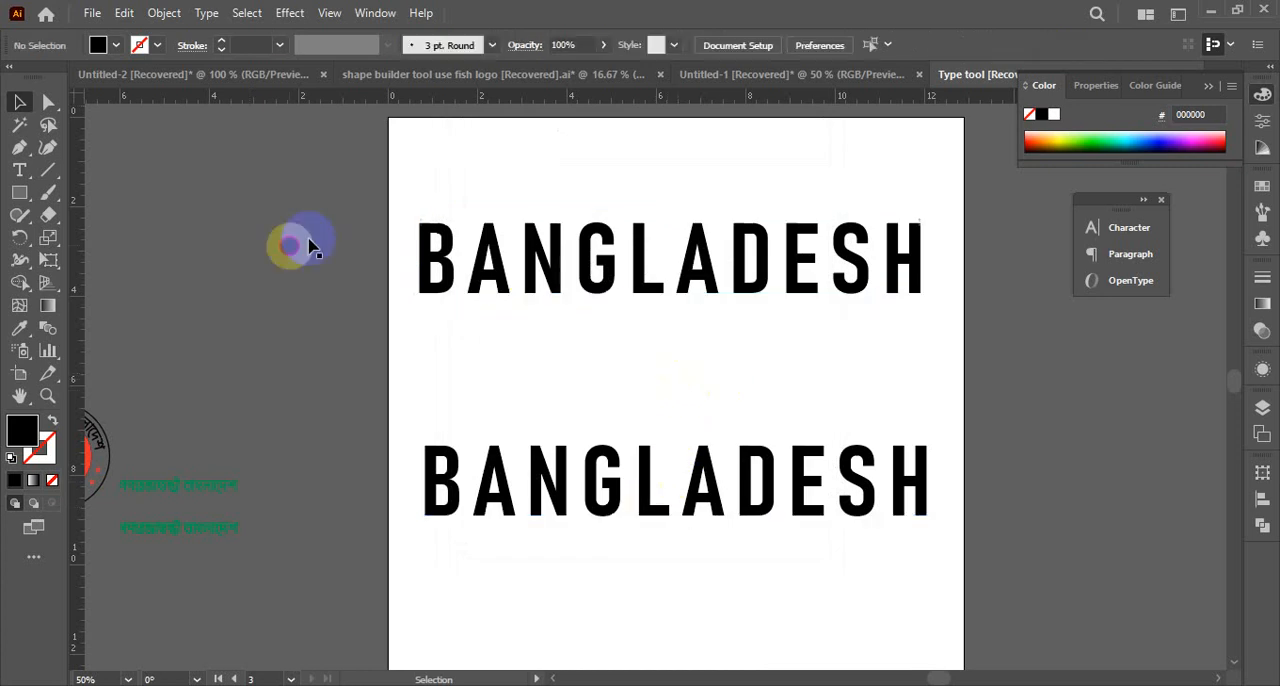
Examine the letters and baselines of the flattened upper BANGLADESH group up close
{"action": "left_click_drag", "start_coordinate": [404, 176], "coordinate": [594, 338]}
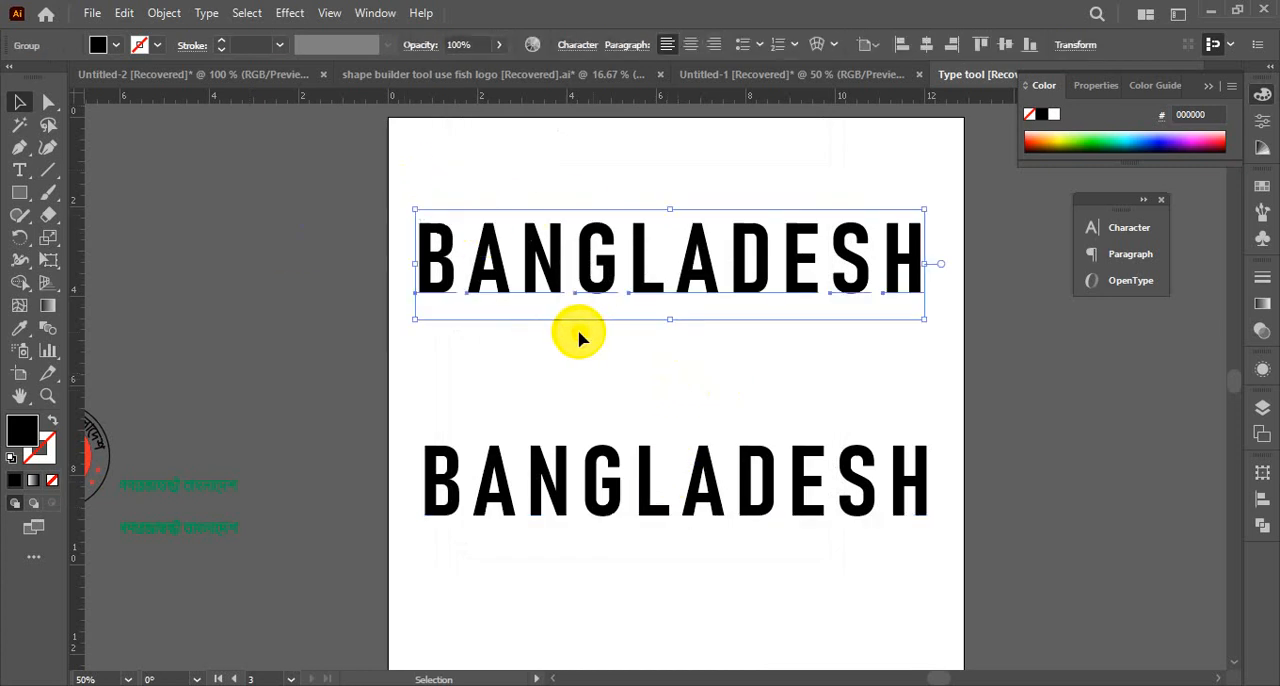
{"action": "key", "text": "ctrl+space"}
{"action": "left_click", "coordinate": [651, 318]}
{"action": "left_click", "coordinate": [630, 378]}
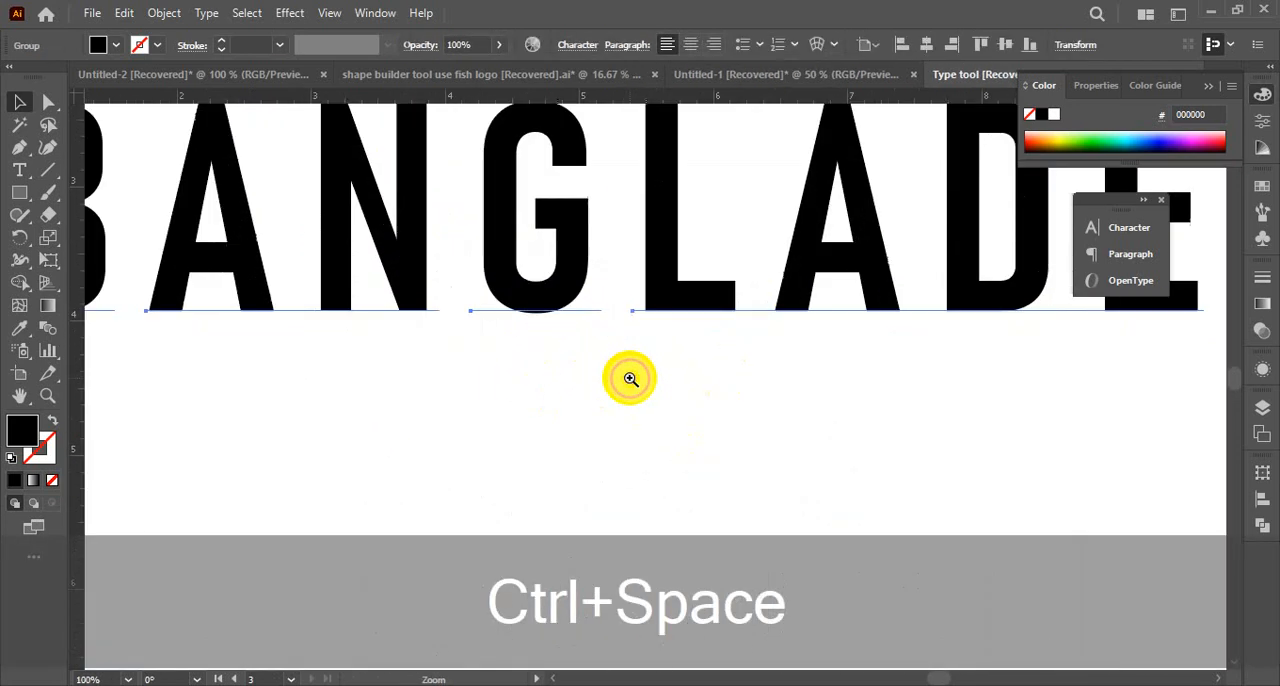
{"action": "key", "text": "ctrl+alt+space"}
{"action": "left_click", "coordinate": [600, 347]}
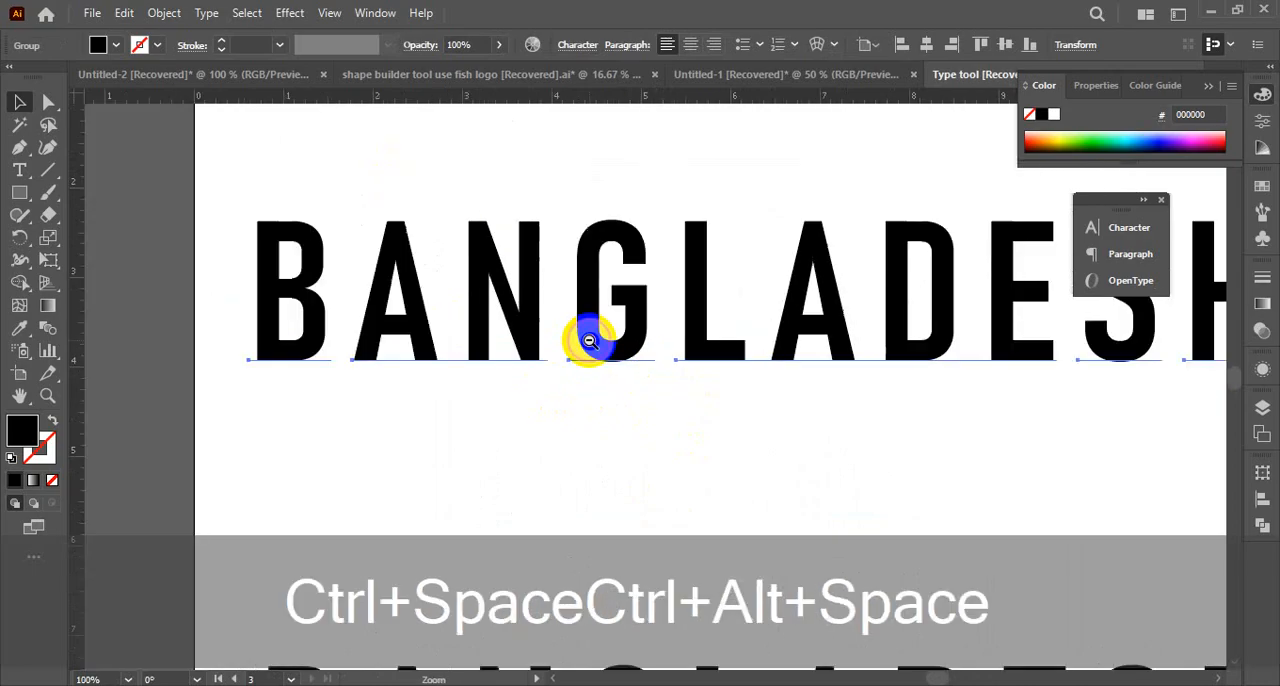
{"action": "left_click", "coordinate": [590, 341]}
{"action": "left_click_drag", "start_coordinate": [717, 432], "coordinate": [552, 277]}
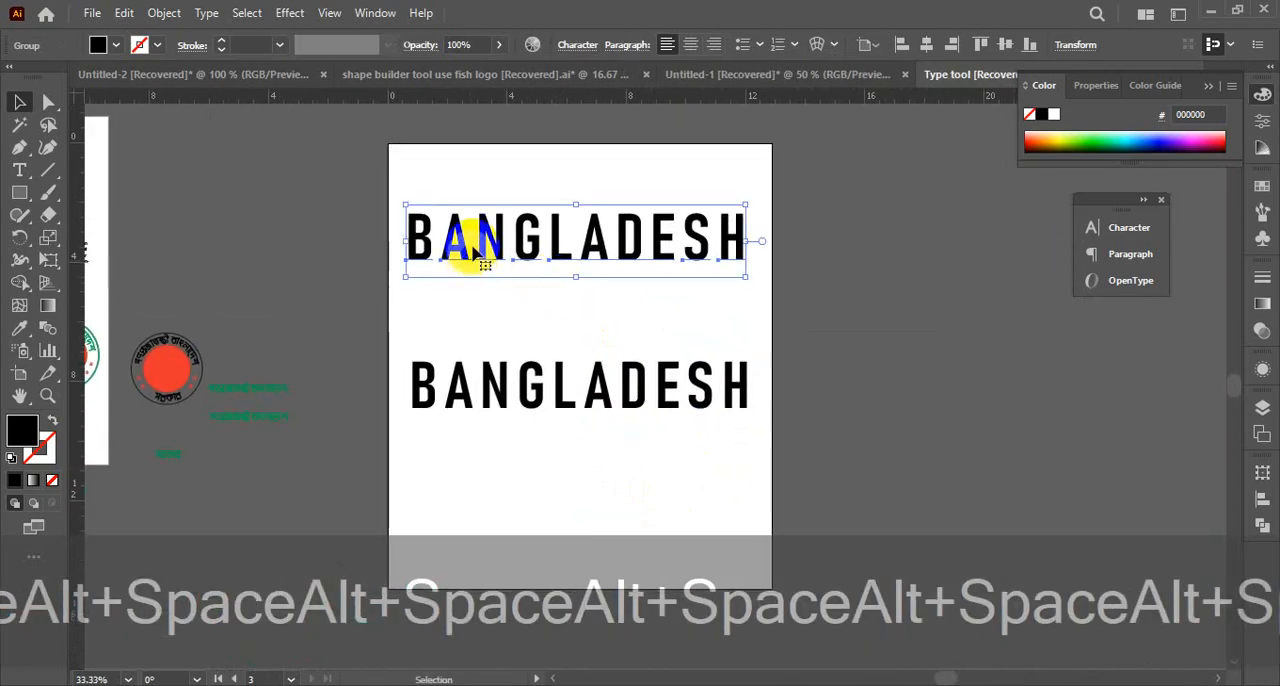
Try to perspective-distort the flattened upper BANGLADESH with Free Transform by pulling its lower-left corner downward
{"action": "left_click", "coordinate": [54, 250]}
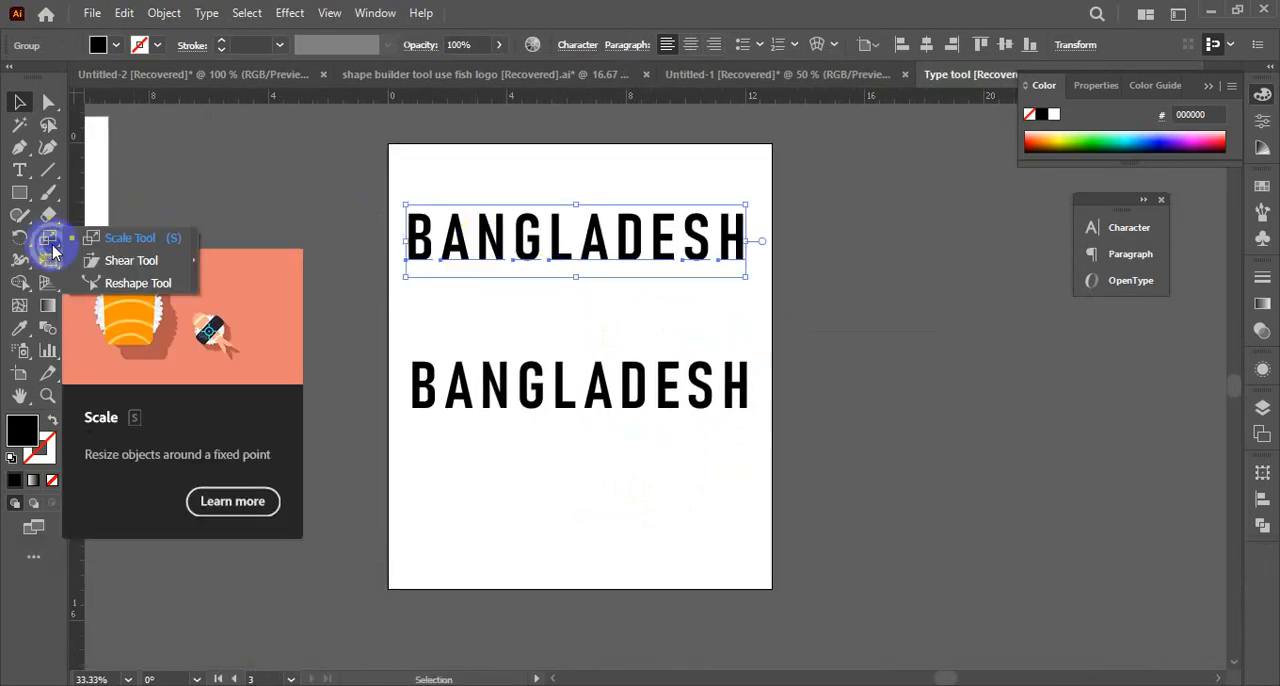
{"action": "left_click", "coordinate": [48, 262]}
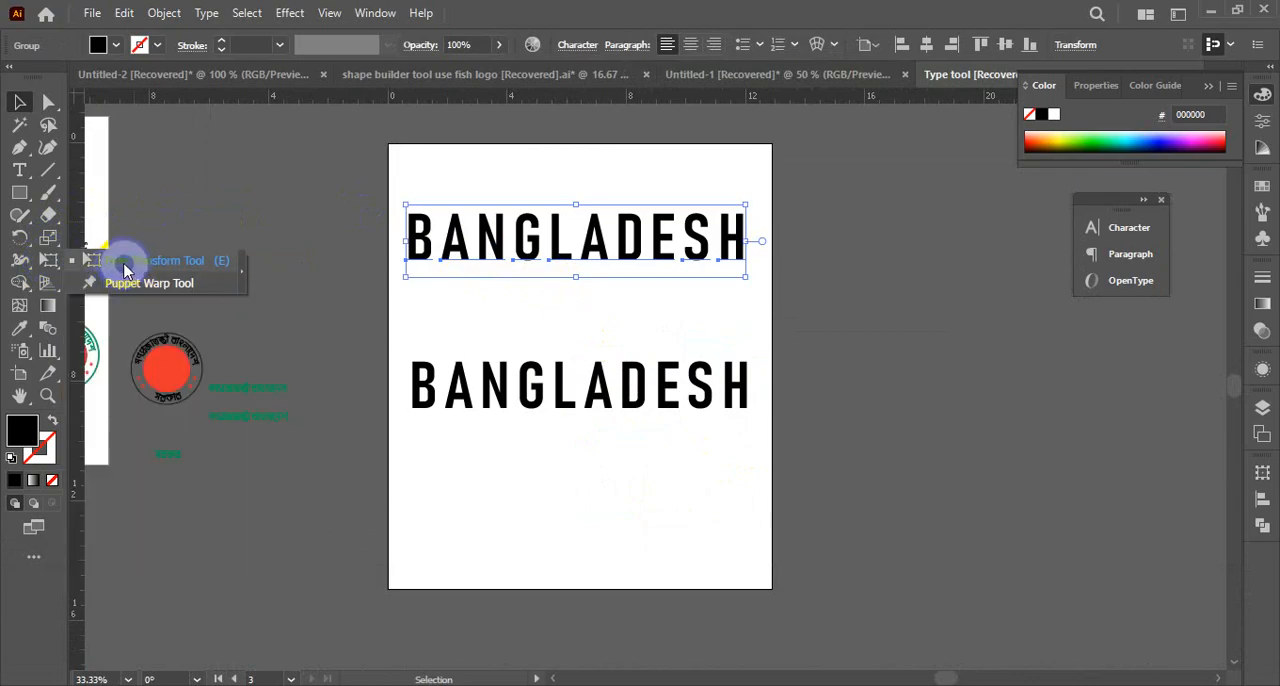
{"action": "left_click", "coordinate": [125, 265]}
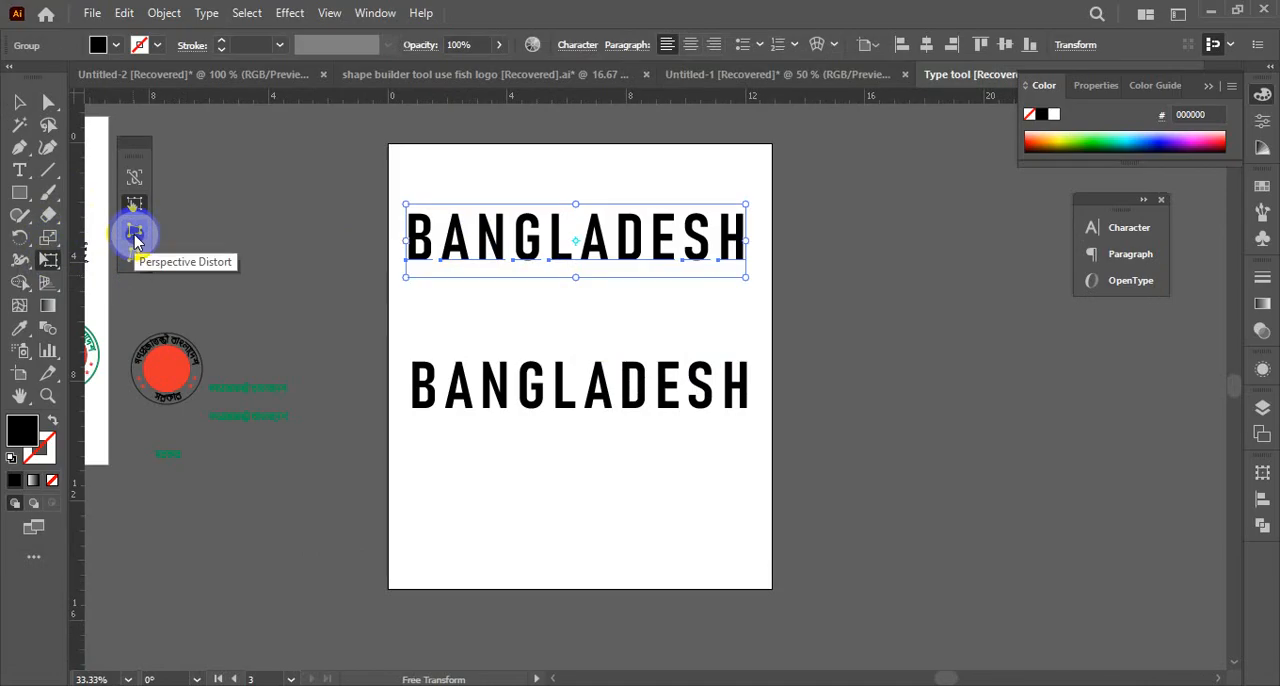
{"action": "left_click", "coordinate": [135, 238]}
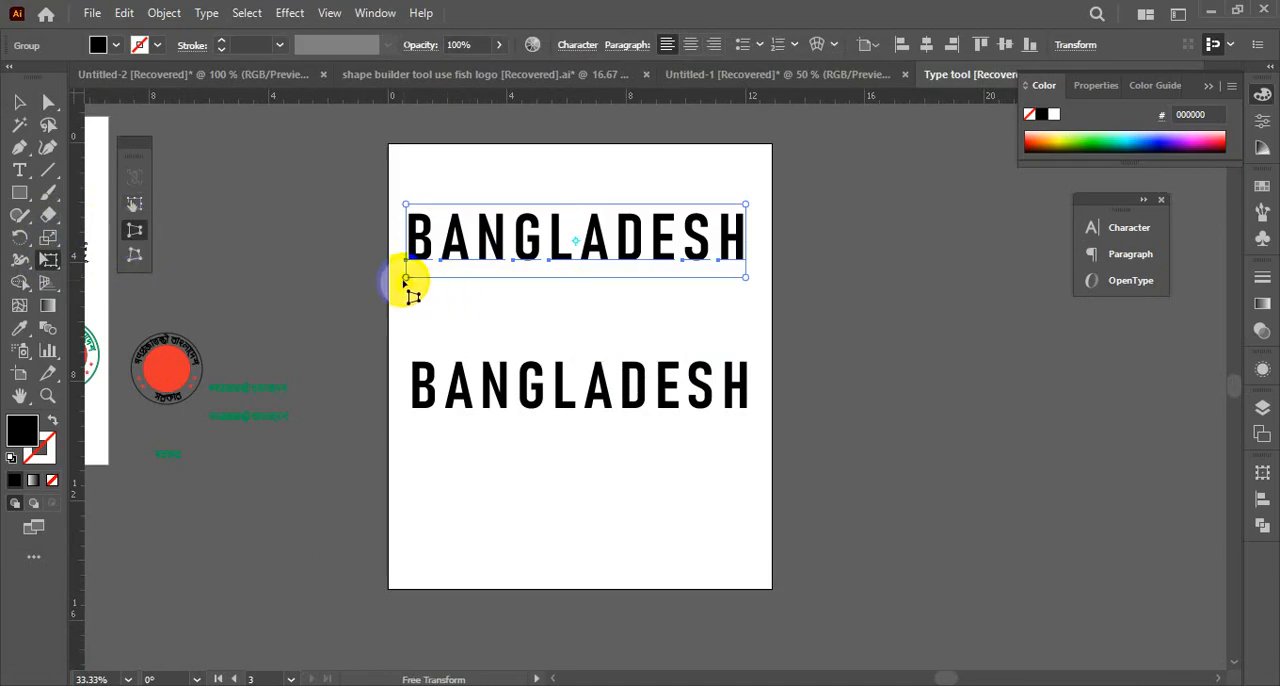
{"action": "left_click_drag", "start_coordinate": [405, 287], "coordinate": [382, 359]}
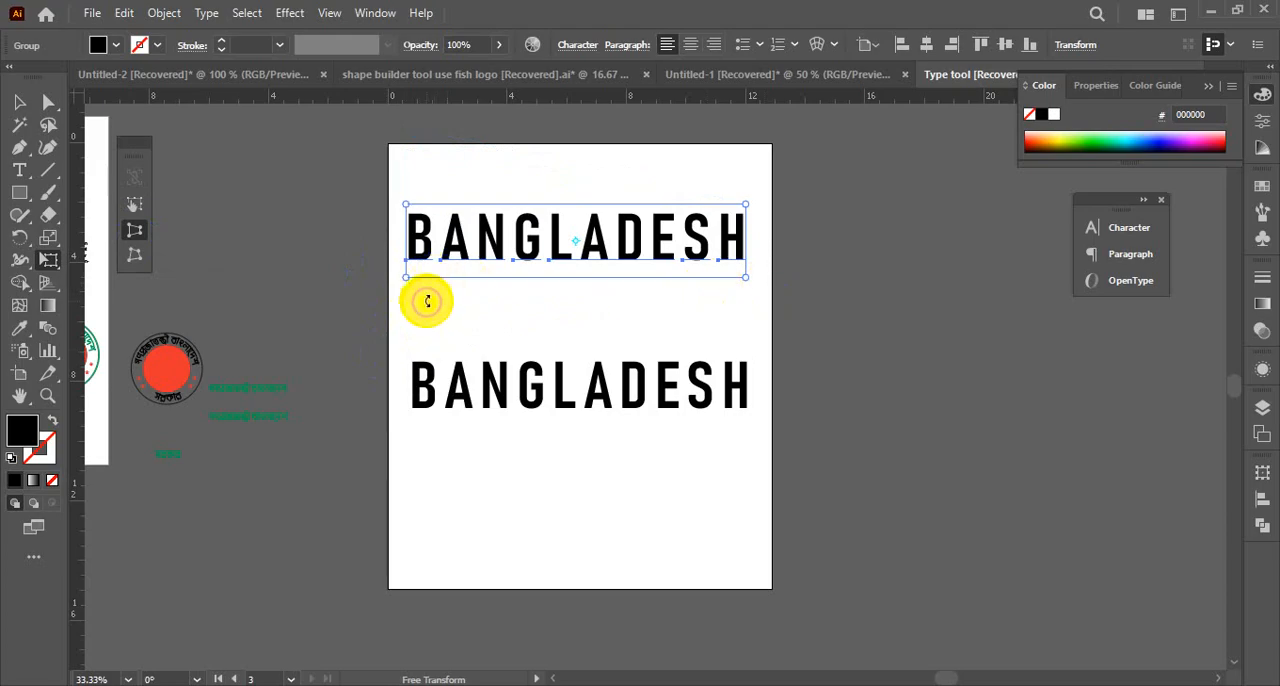
{"action": "left_click", "coordinate": [19, 102]}
{"action": "left_click", "coordinate": [494, 297]}
{"action": "left_click", "coordinate": [491, 260]}
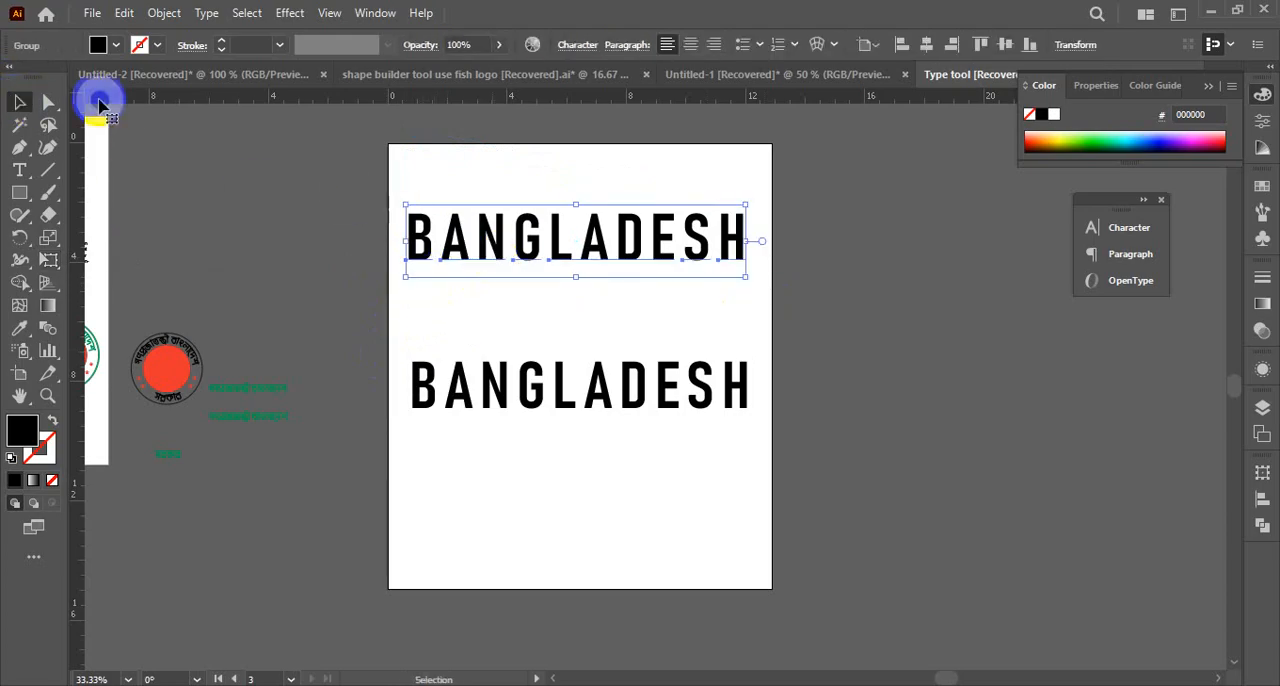
{"action": "left_click", "coordinate": [49, 259]}
{"action": "left_click", "coordinate": [127, 250]}
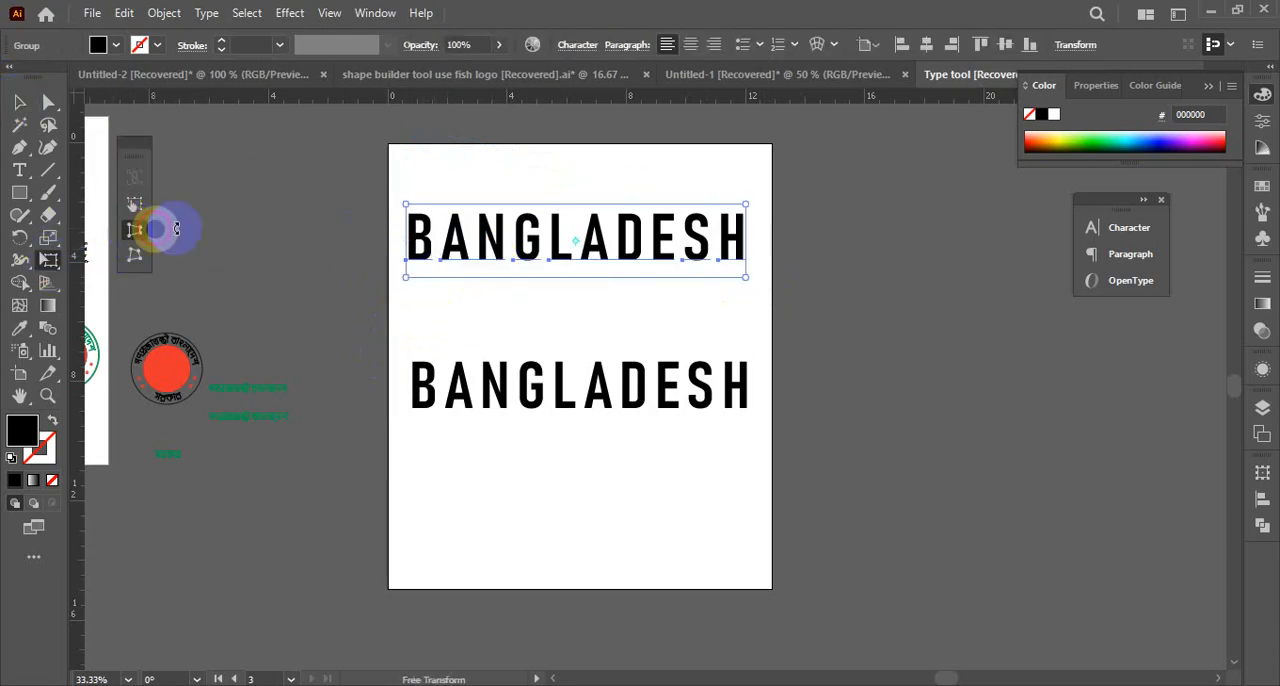
{"action": "left_click_drag", "start_coordinate": [406, 278], "coordinate": [414, 331]}
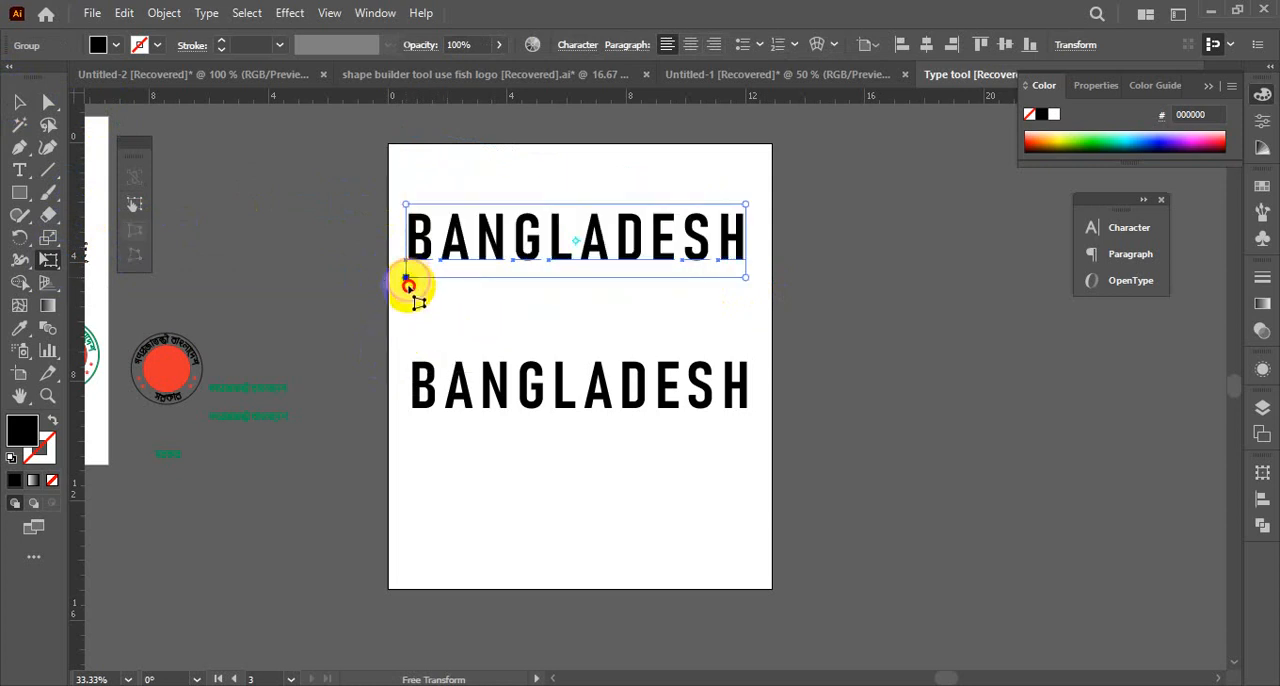
{"action": "left_click_drag", "start_coordinate": [408, 286], "coordinate": [414, 343]}
Move the upper BANGLADESH group slightly right and up on the artboard
{"action": "left_click", "coordinate": [17, 103]}
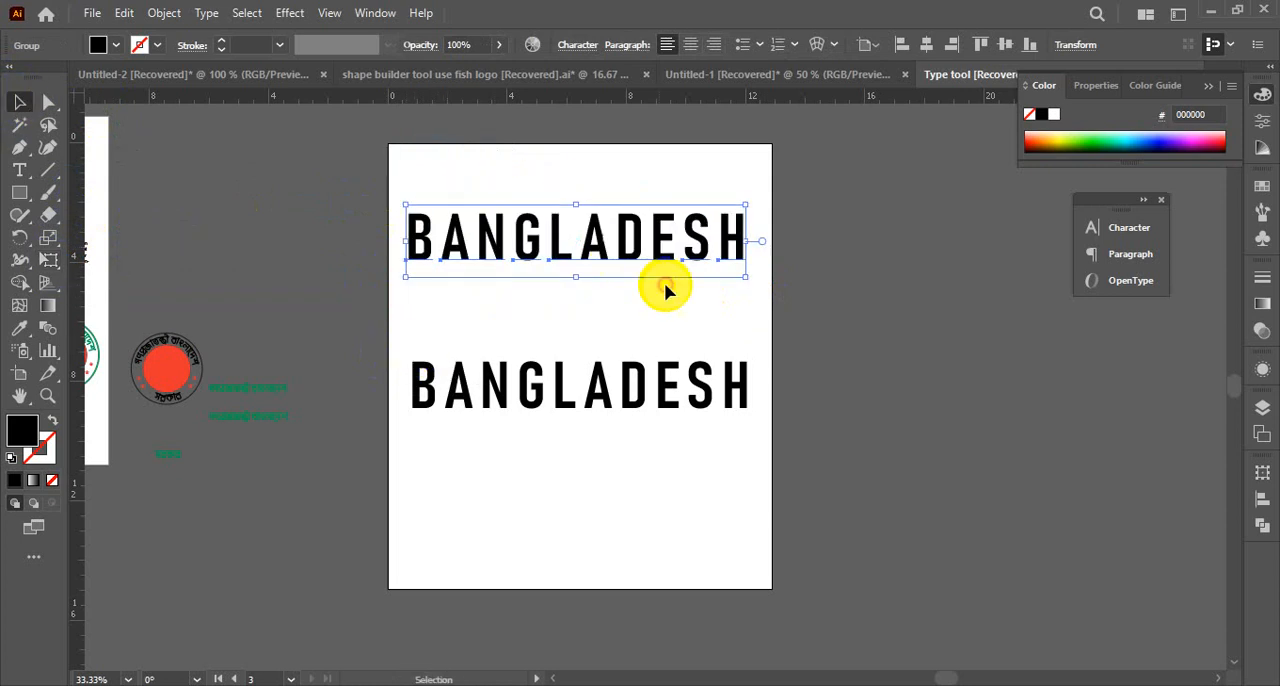
{"action": "left_click", "coordinate": [665, 285]}
{"action": "left_click_drag", "start_coordinate": [632, 250], "coordinate": [651, 242]}
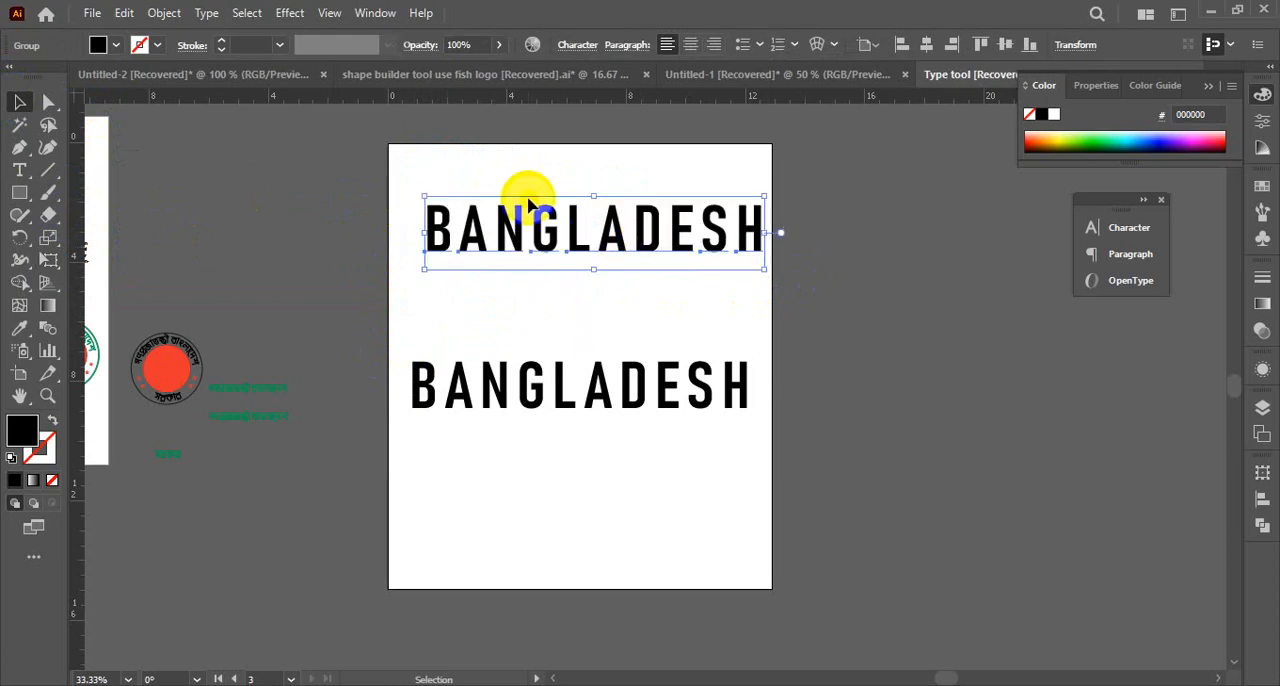
Flatten the repositioned upper BANGLADESH group once more with the Medium Resolution preset
{"action": "left_click", "coordinate": [174, 15]}
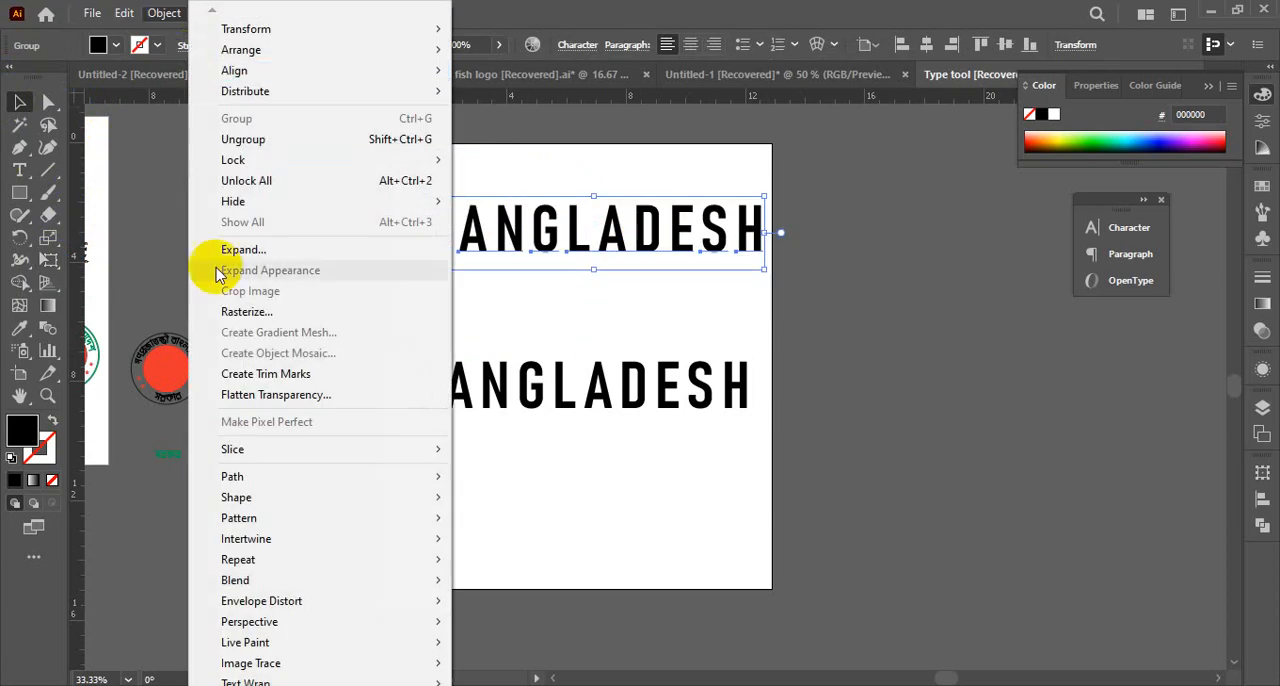
{"action": "left_click", "coordinate": [252, 403]}
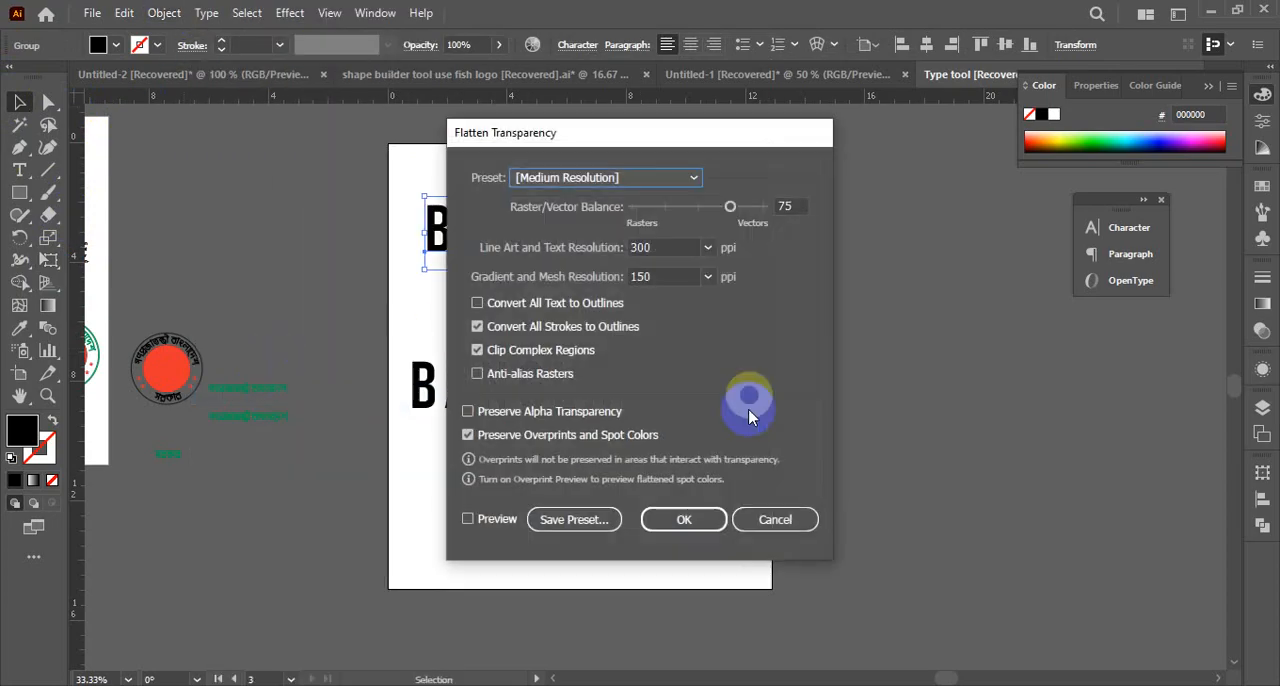
{"action": "left_click", "coordinate": [690, 516]}
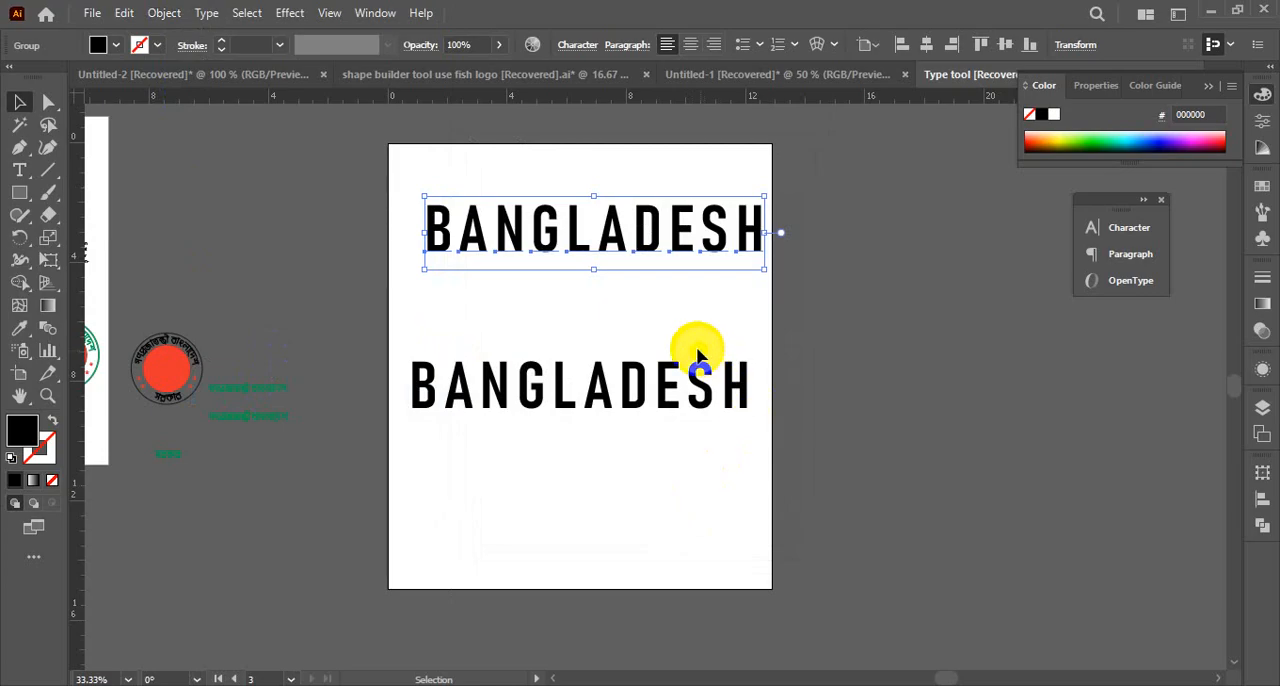
{"action": "left_click", "coordinate": [642, 322]}
{"action": "left_click", "coordinate": [482, 258]}
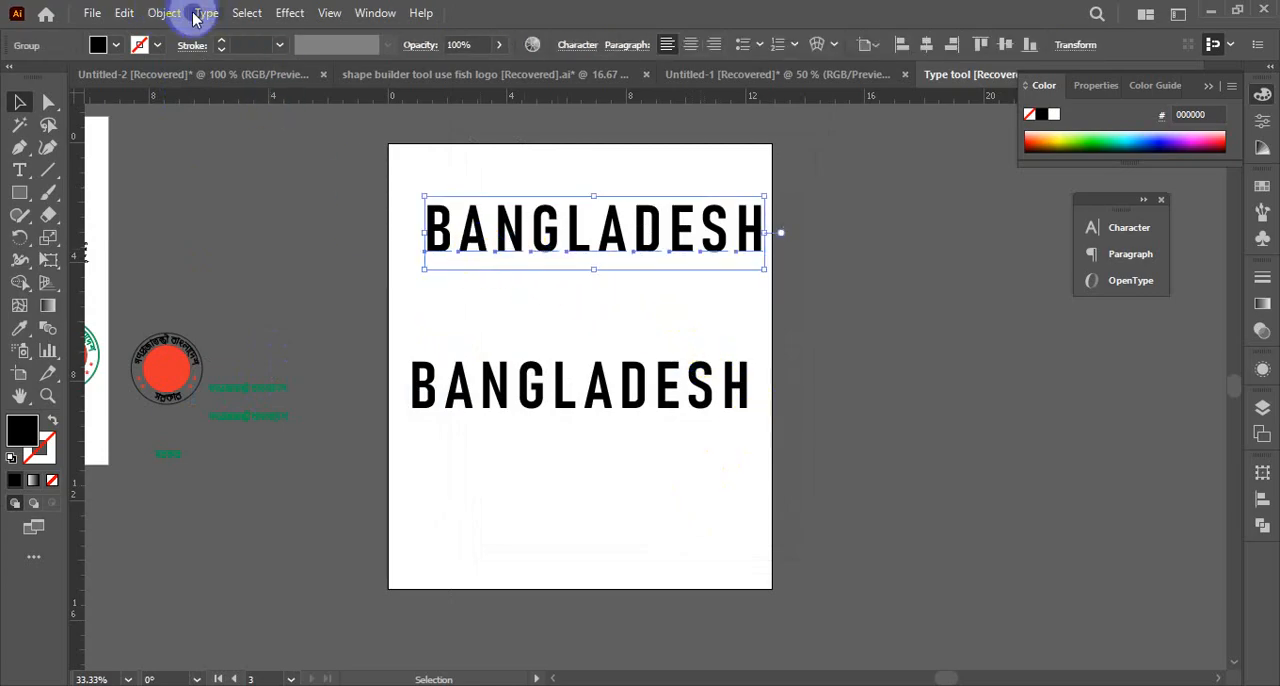
Try the Free Transform perspective distortion again on the lower-left corner of the reflattened upper BANGLADESH
{"action": "left_click_drag", "start_coordinate": [48, 251], "coordinate": [120, 258]}
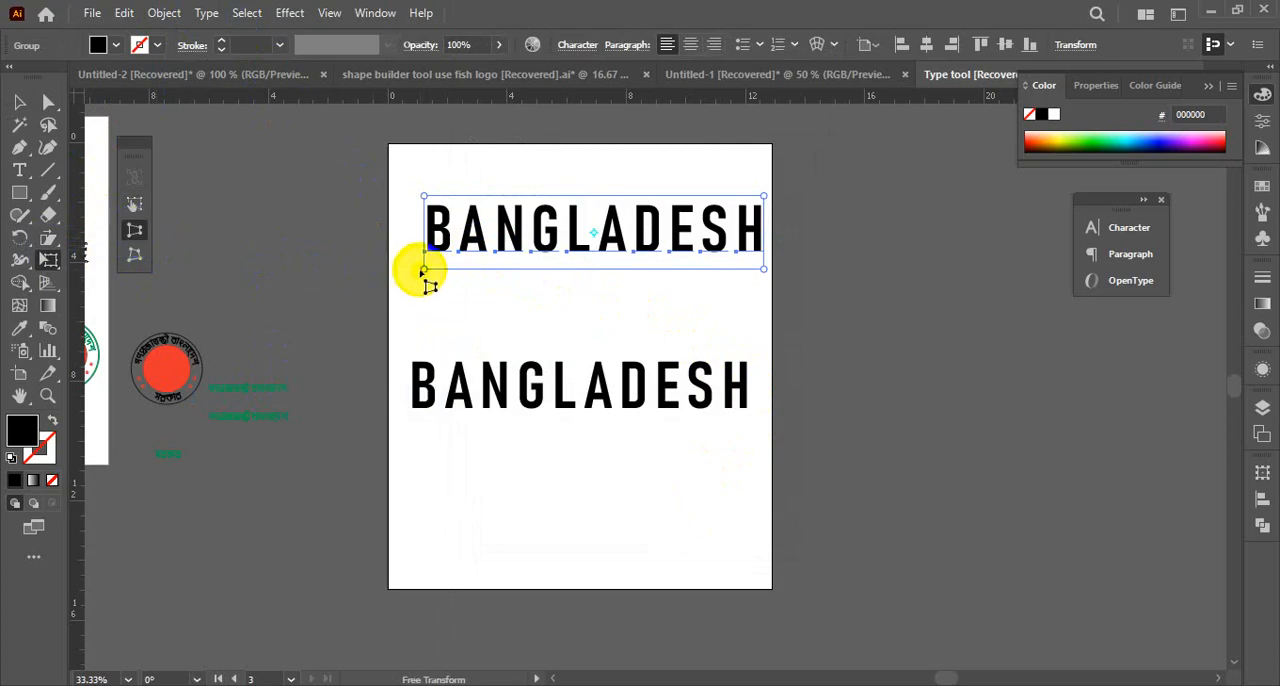
{"action": "left_click_drag", "start_coordinate": [424, 268], "coordinate": [423, 314]}
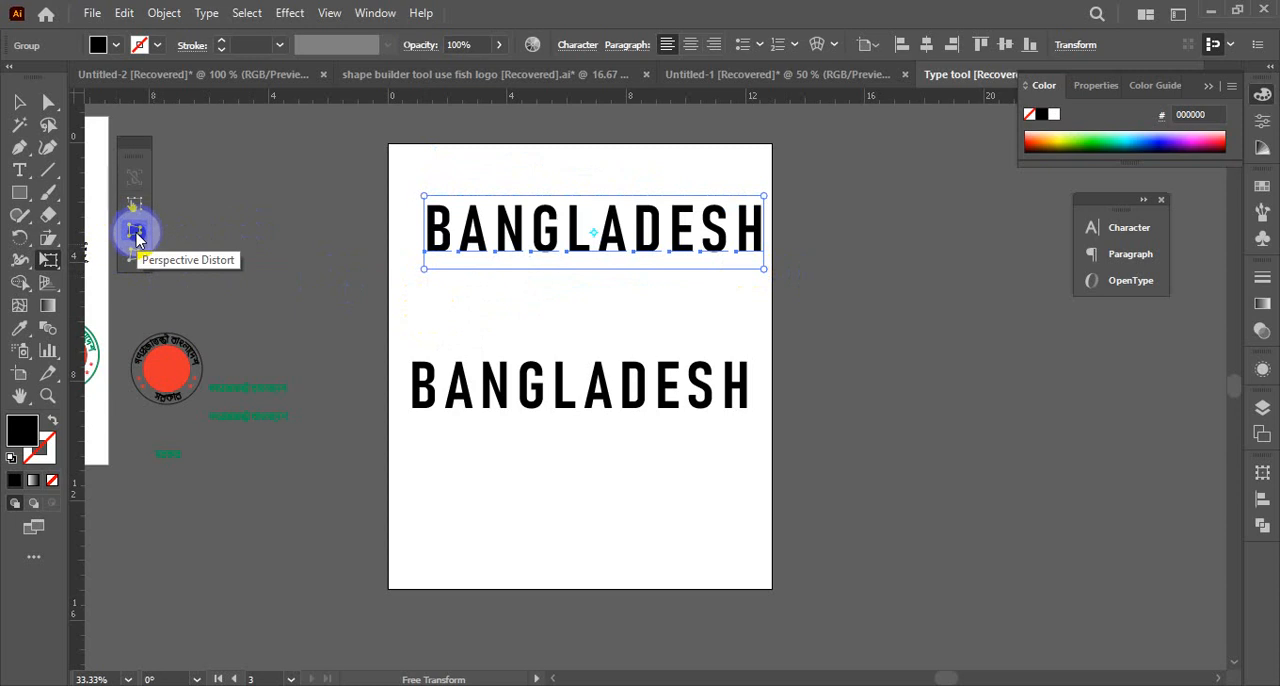
{"action": "left_click", "coordinate": [135, 232]}
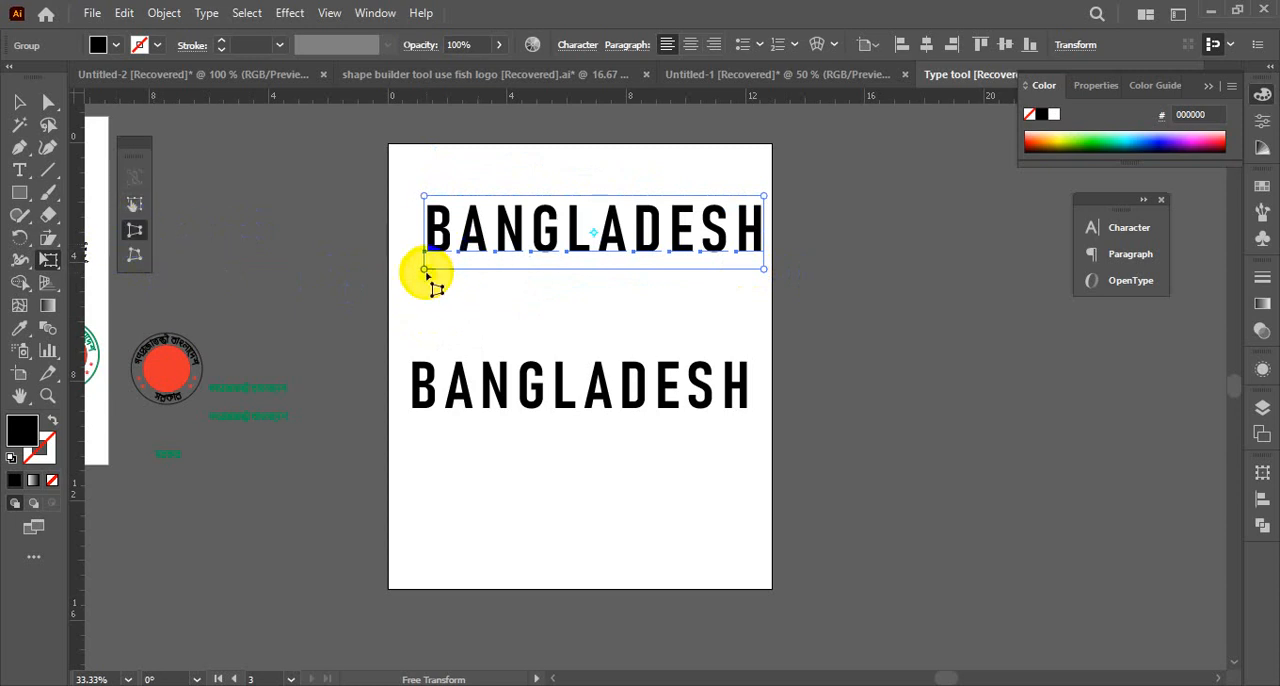
{"action": "left_click_drag", "start_coordinate": [424, 268], "coordinate": [423, 303]}
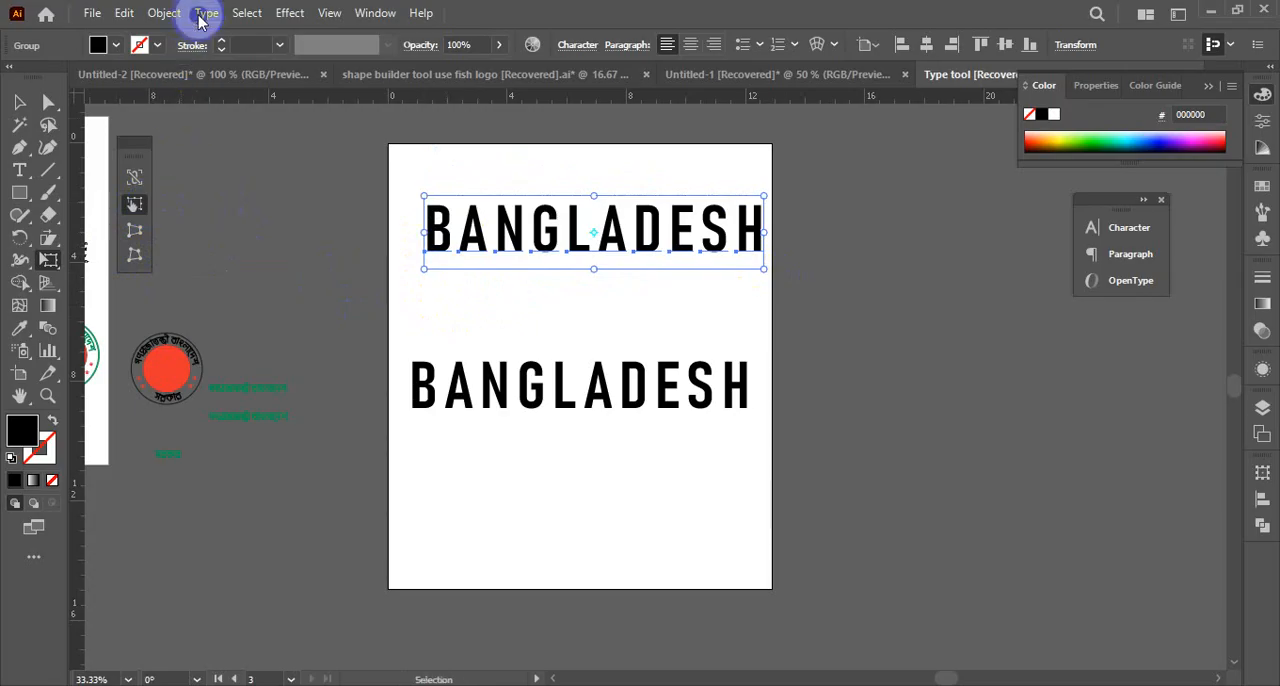
Flatten the transparency of the upper BANGLADESH again using the Medium Resolution preset with the preview turned on
{"action": "left_click", "coordinate": [168, 15]}
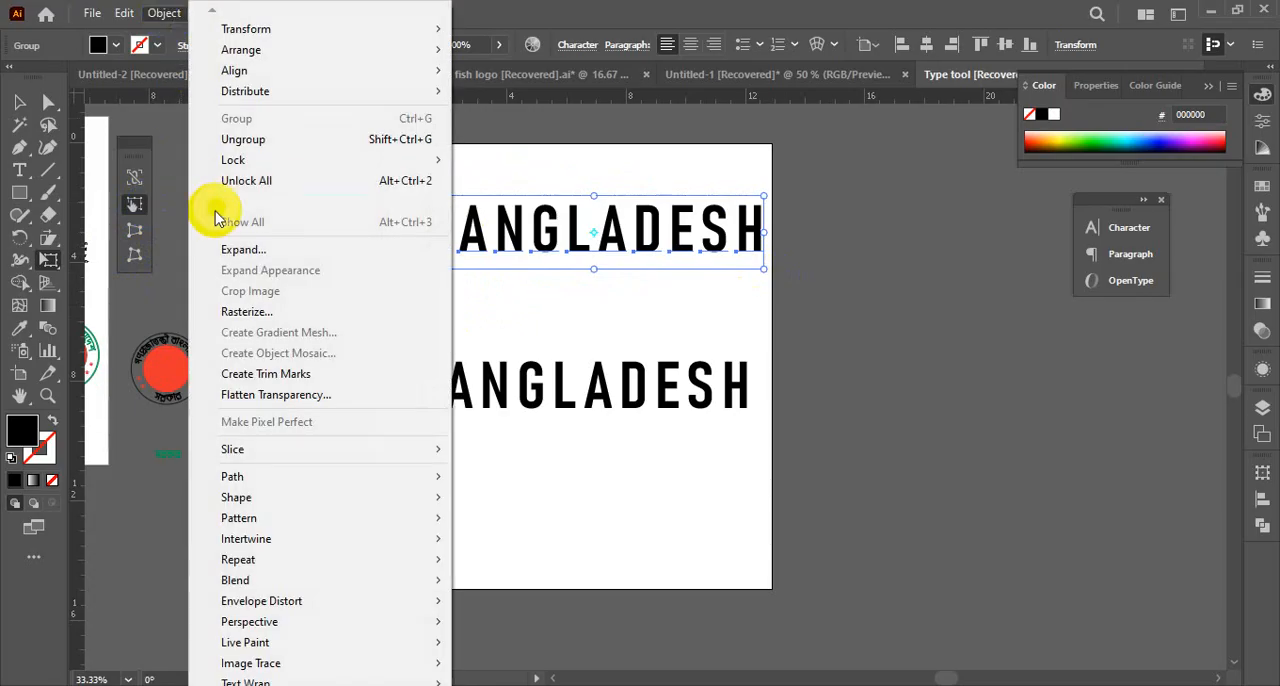
{"action": "left_click", "coordinate": [275, 398]}
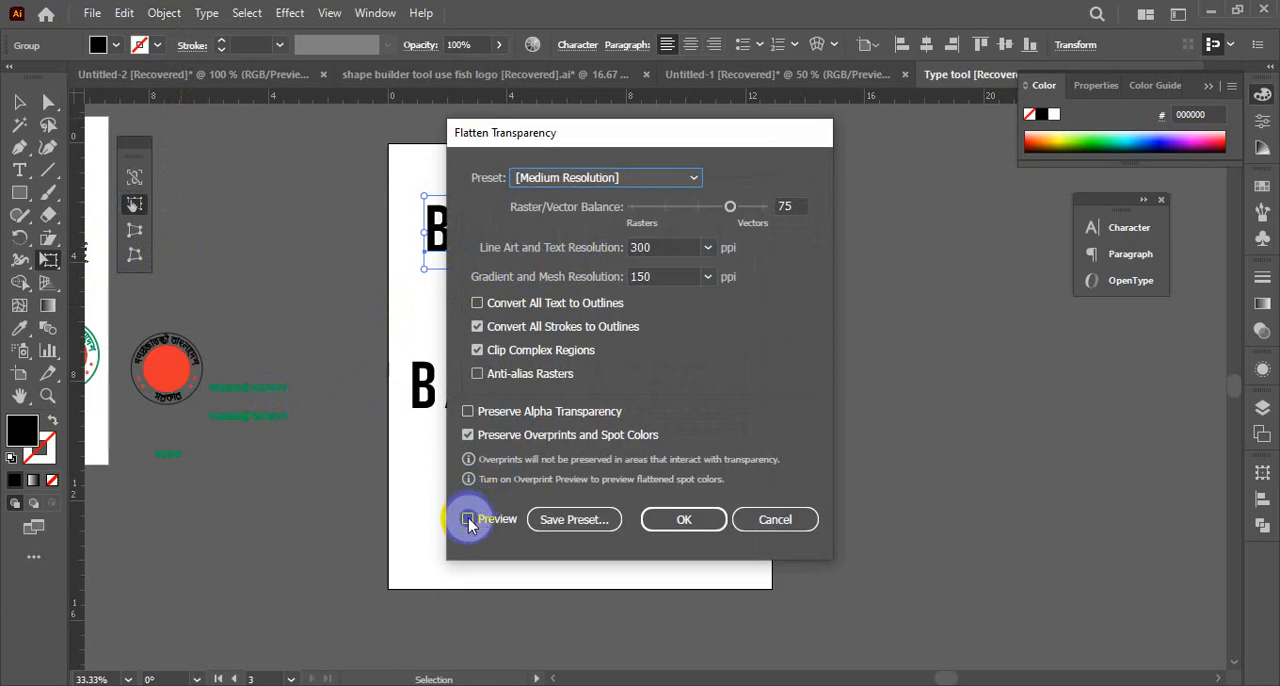
{"action": "left_click", "coordinate": [468, 519]}
{"action": "left_click", "coordinate": [690, 519]}
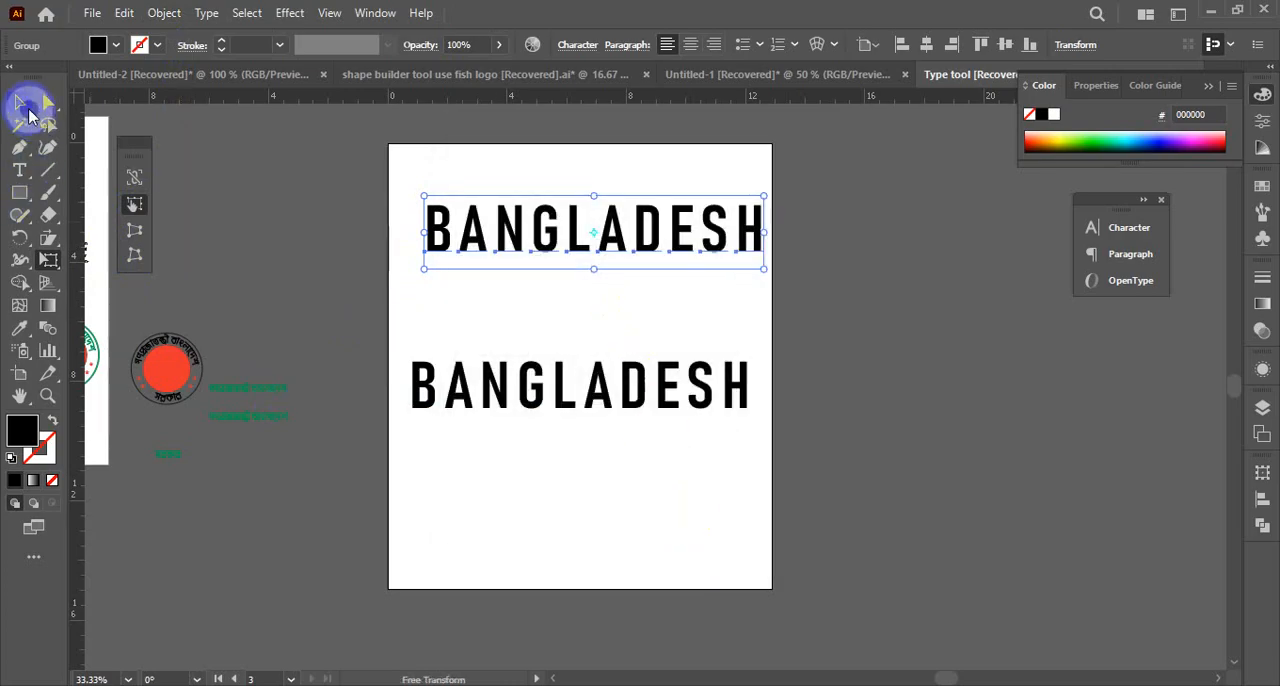
Move the flattened upper BANGLADESH group slightly left and up on the artboard
{"action": "left_click", "coordinate": [26, 108]}
{"action": "left_click", "coordinate": [514, 306]}
{"action": "left_click_drag", "start_coordinate": [634, 266], "coordinate": [624, 253]}
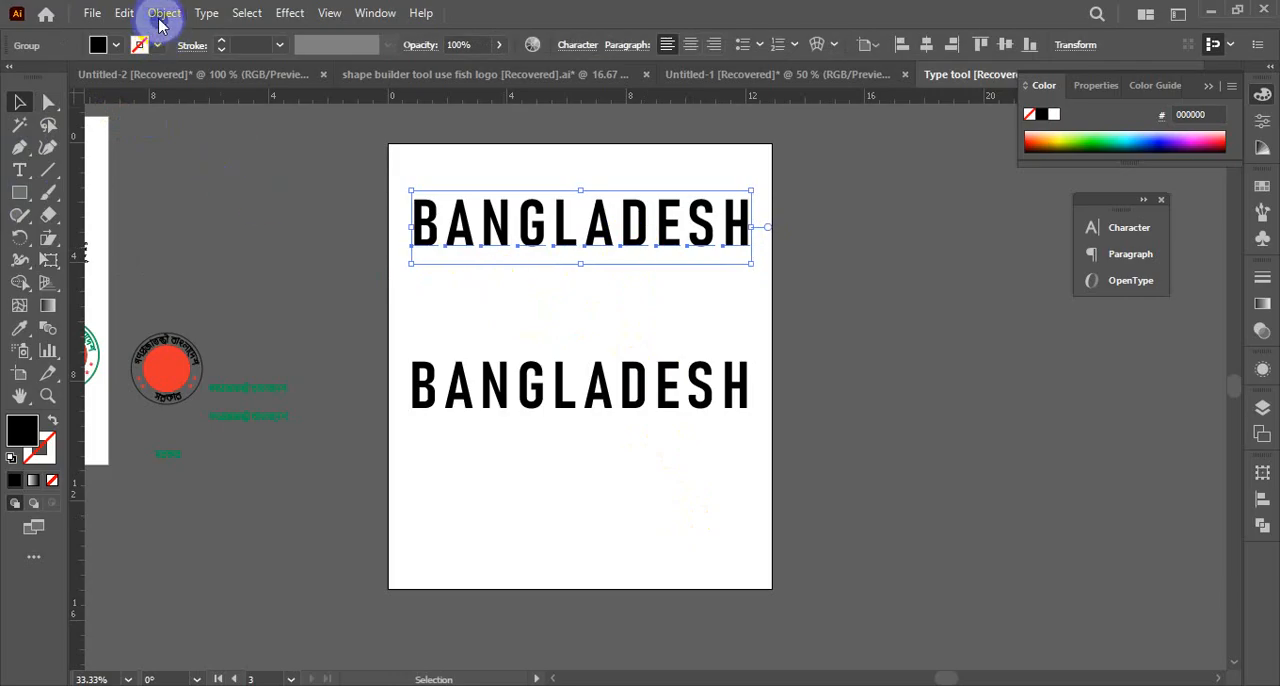
Try reshaping the upper BANGLADESH from its lower-left corner with Free Transform, and undo both attempts
{"action": "left_click_drag", "start_coordinate": [56, 262], "coordinate": [126, 257]}
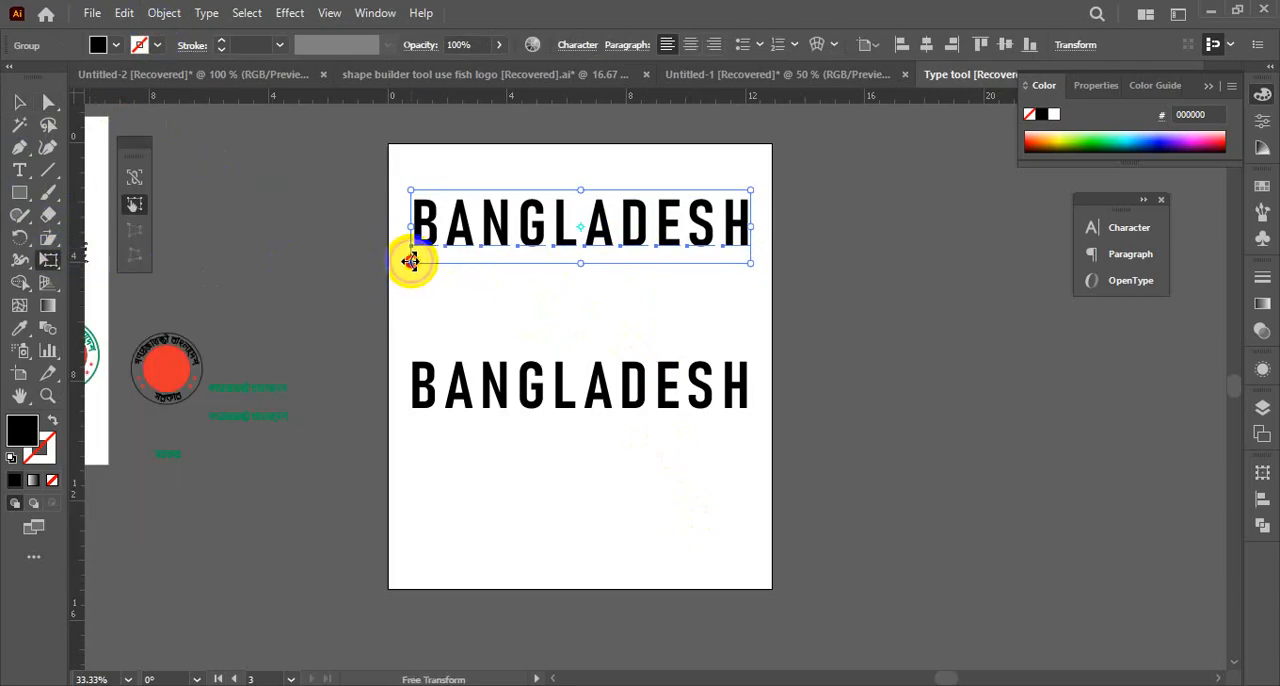
{"action": "mouse_move", "coordinate": [410, 261]}
{"action": "left_mouse_down"}
{"action": "mouse_move", "coordinate": [414, 286]}
{"action": "mouse_move", "coordinate": [414, 271]}
{"action": "left_mouse_up"}
{"action": "key", "text": "ctrl+z"}
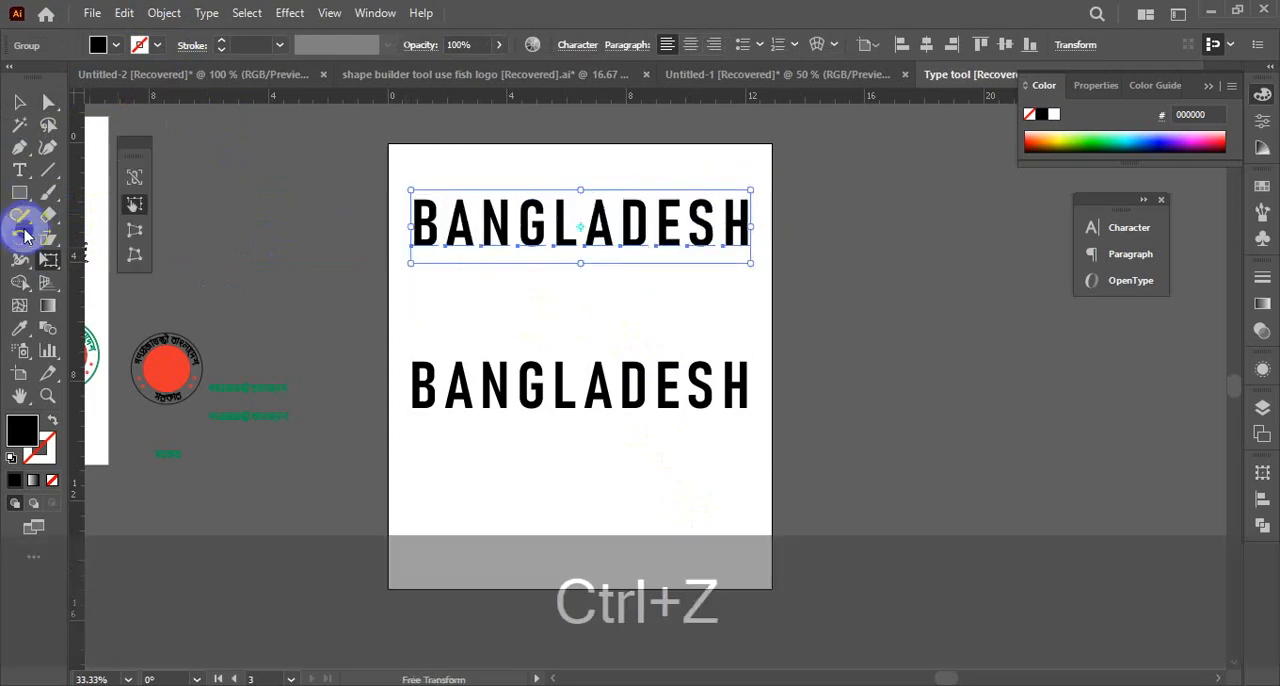
{"action": "left_click", "coordinate": [140, 236]}
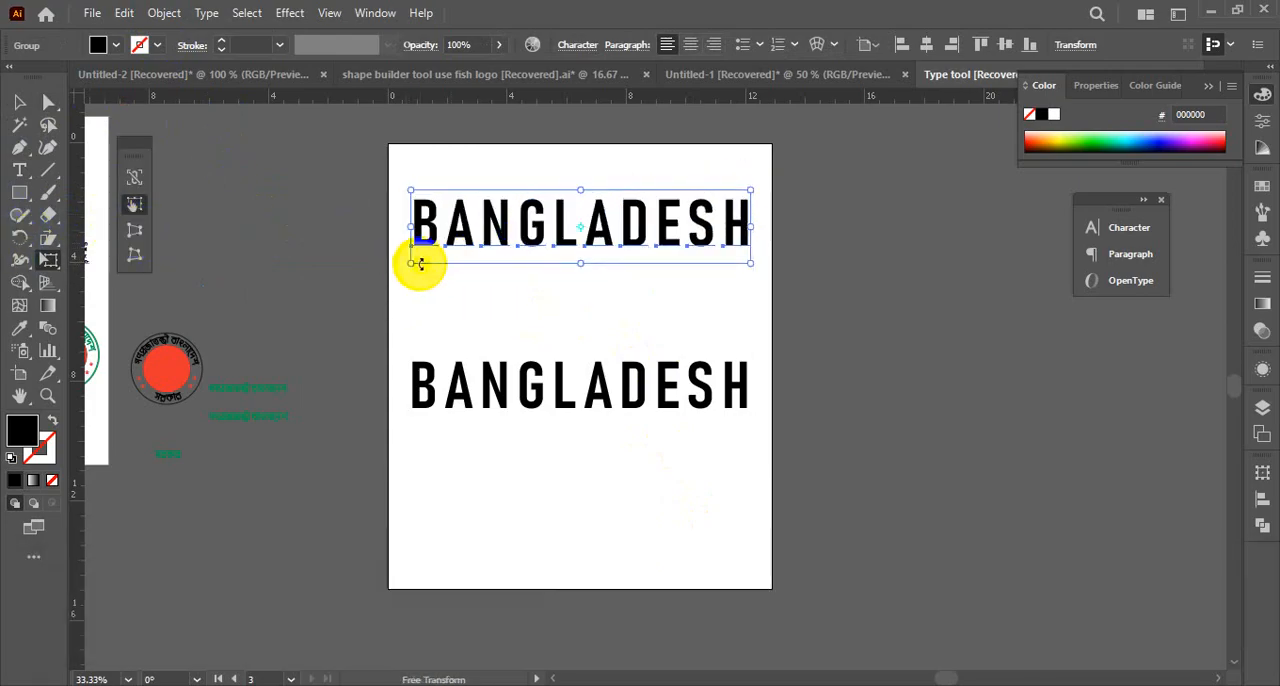
{"action": "left_click_drag", "start_coordinate": [411, 262], "coordinate": [337, 220]}
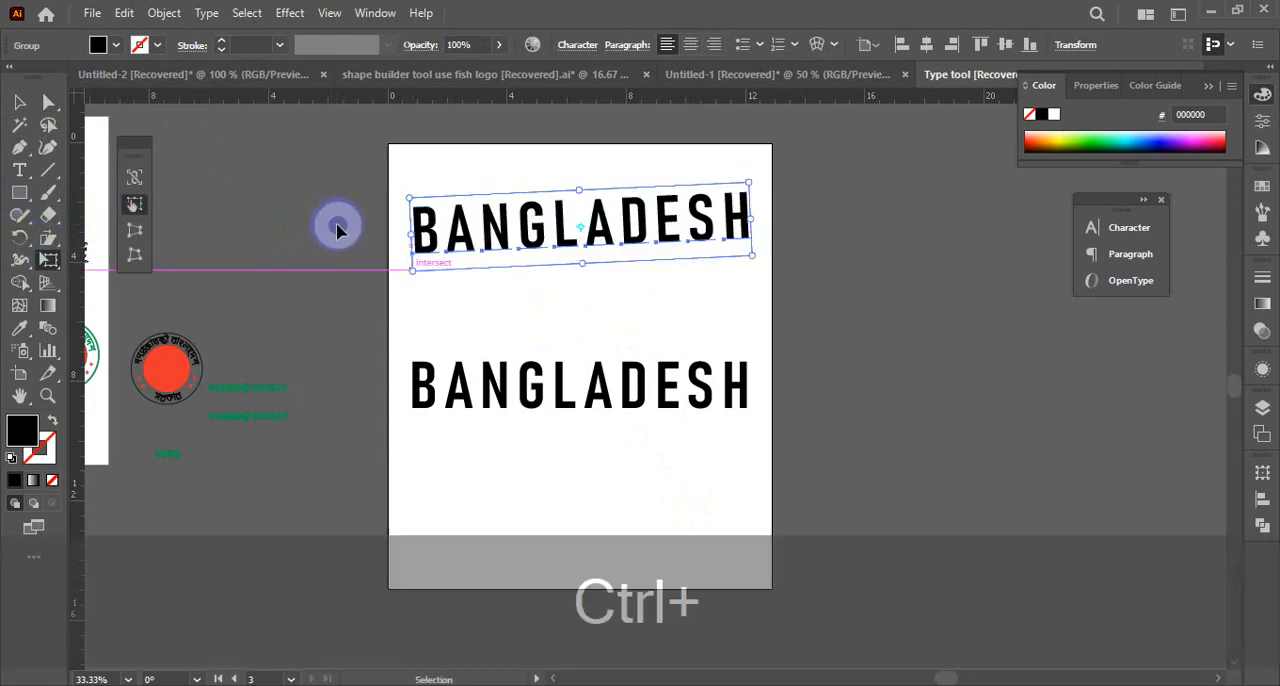
{"action": "key", "text": "ctrl+z"}
Try to perspective-distort the upper BANGLADESH by pulling its lower-right corner downward, and deselect the group
{"action": "left_click", "coordinate": [135, 236]}
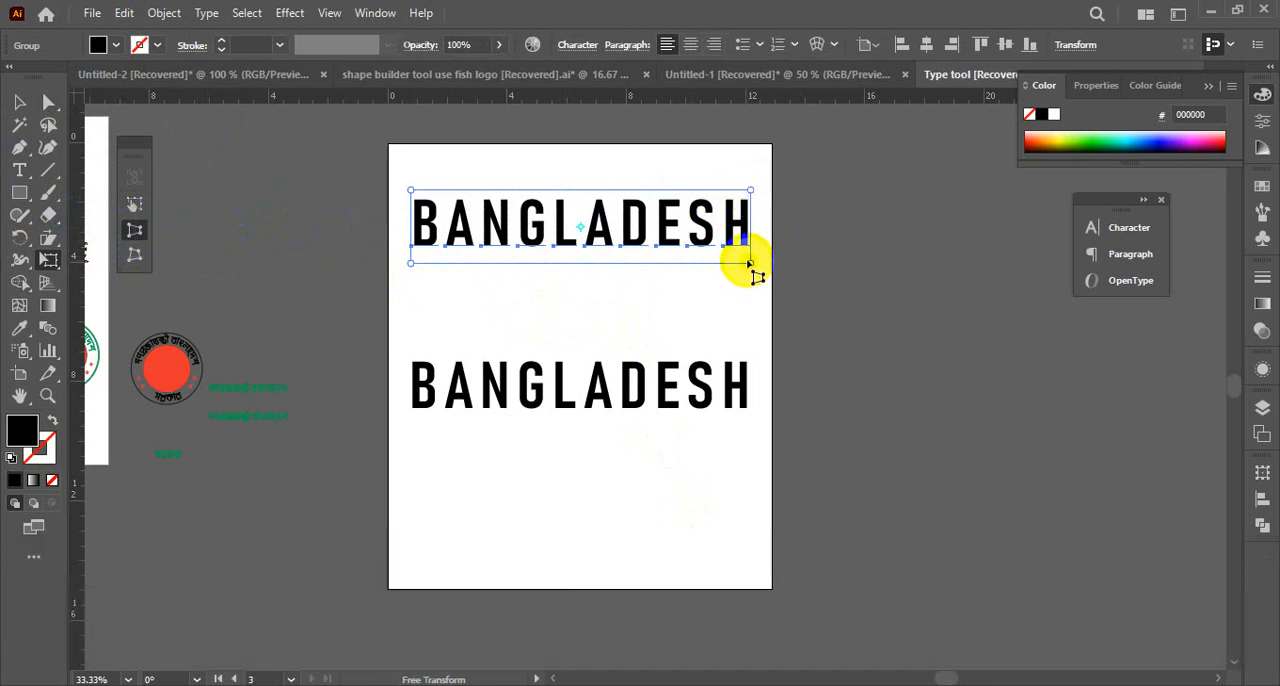
{"action": "left_click_drag", "start_coordinate": [751, 268], "coordinate": [751, 320]}
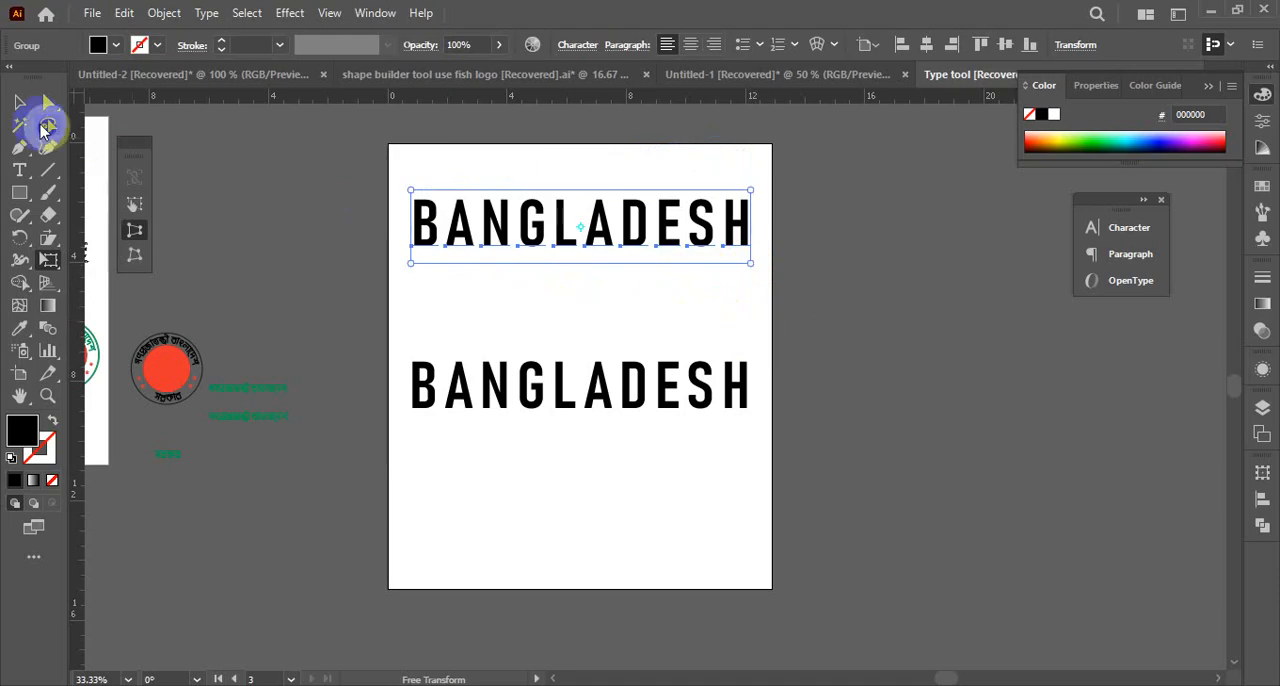
{"action": "left_click", "coordinate": [24, 105]}
{"action": "left_click", "coordinate": [794, 286]}
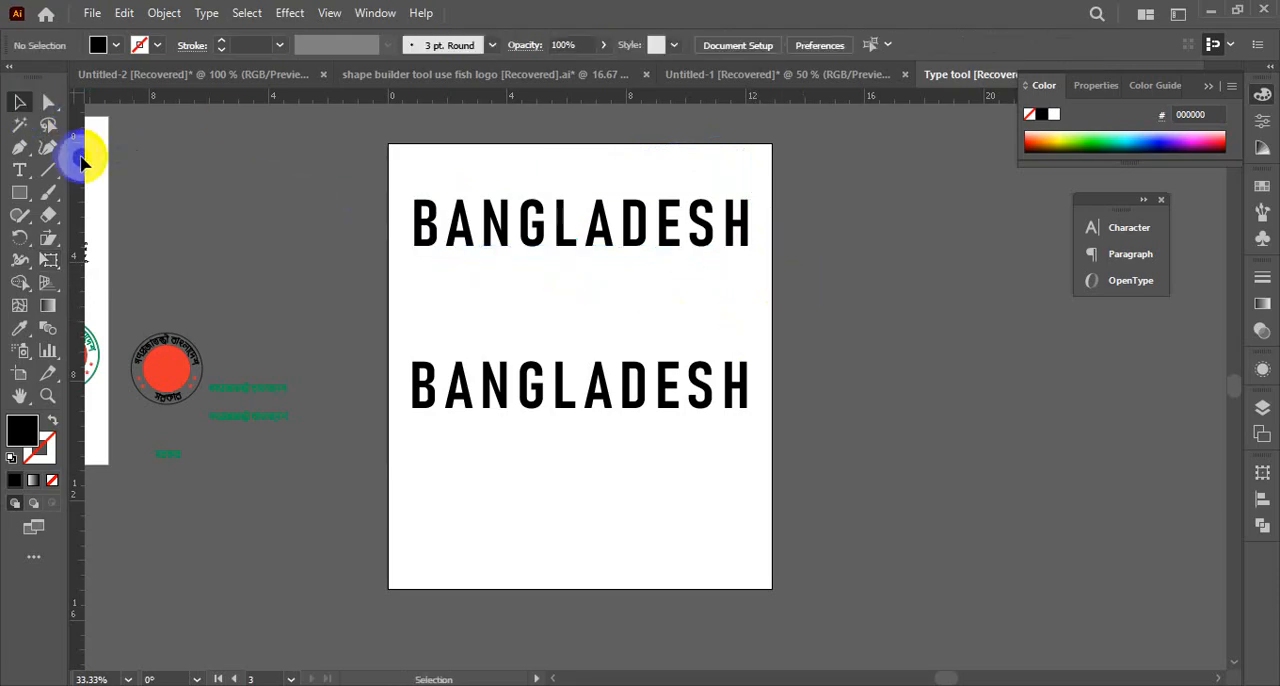
Reselect the upper BANGLADESH and try a Free Transform perspective distortion by pulling its lower-left corner downward
{"action": "left_click", "coordinate": [33, 105]}
{"action": "left_click", "coordinate": [414, 222]}
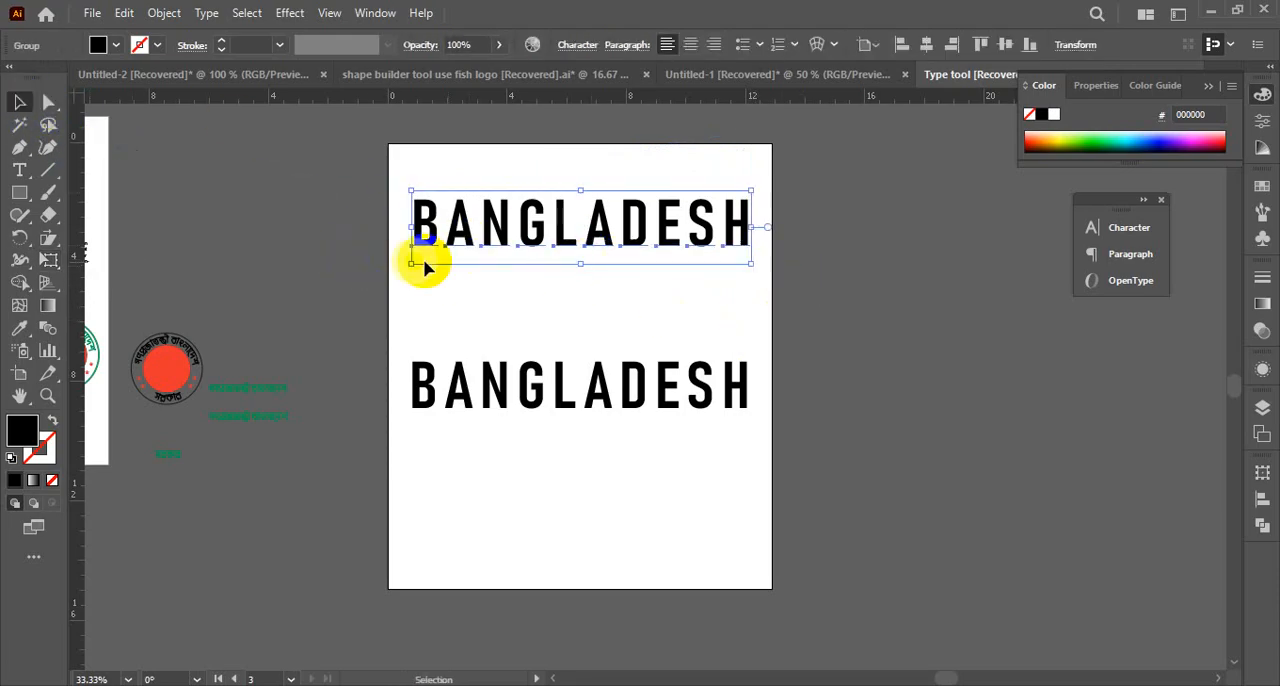
{"action": "left_click", "coordinate": [52, 262]}
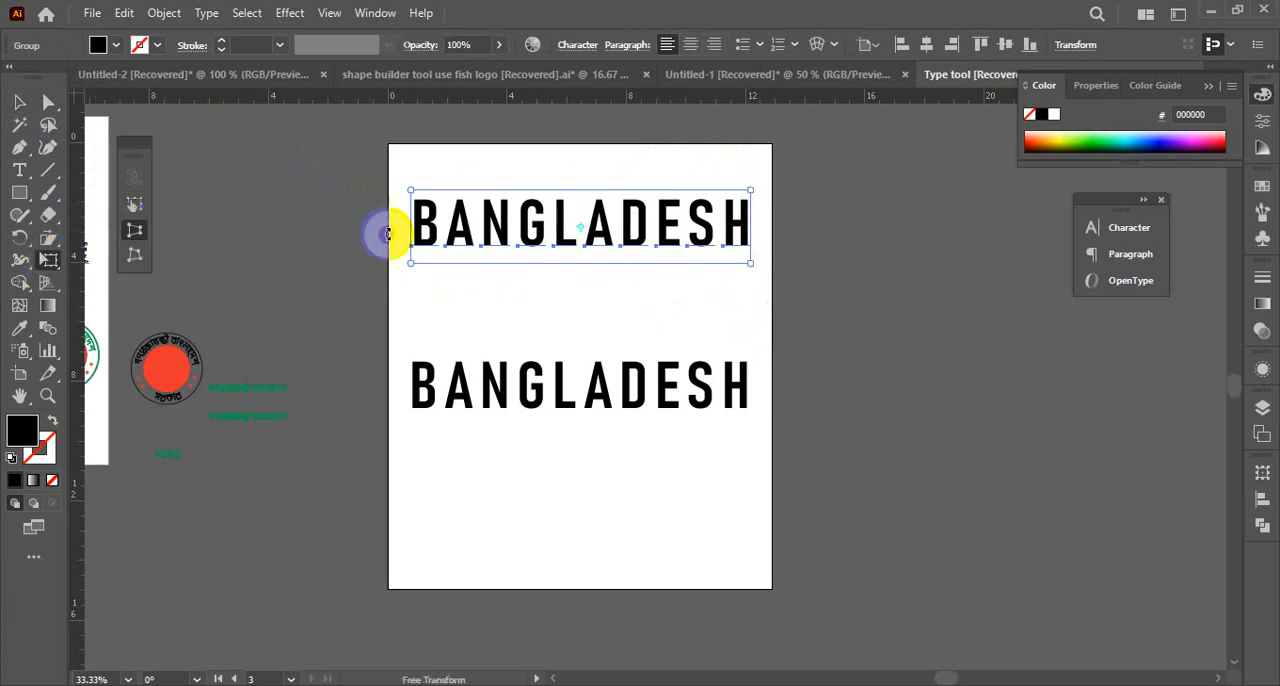
{"action": "left_click_drag", "start_coordinate": [411, 264], "coordinate": [391, 343]}
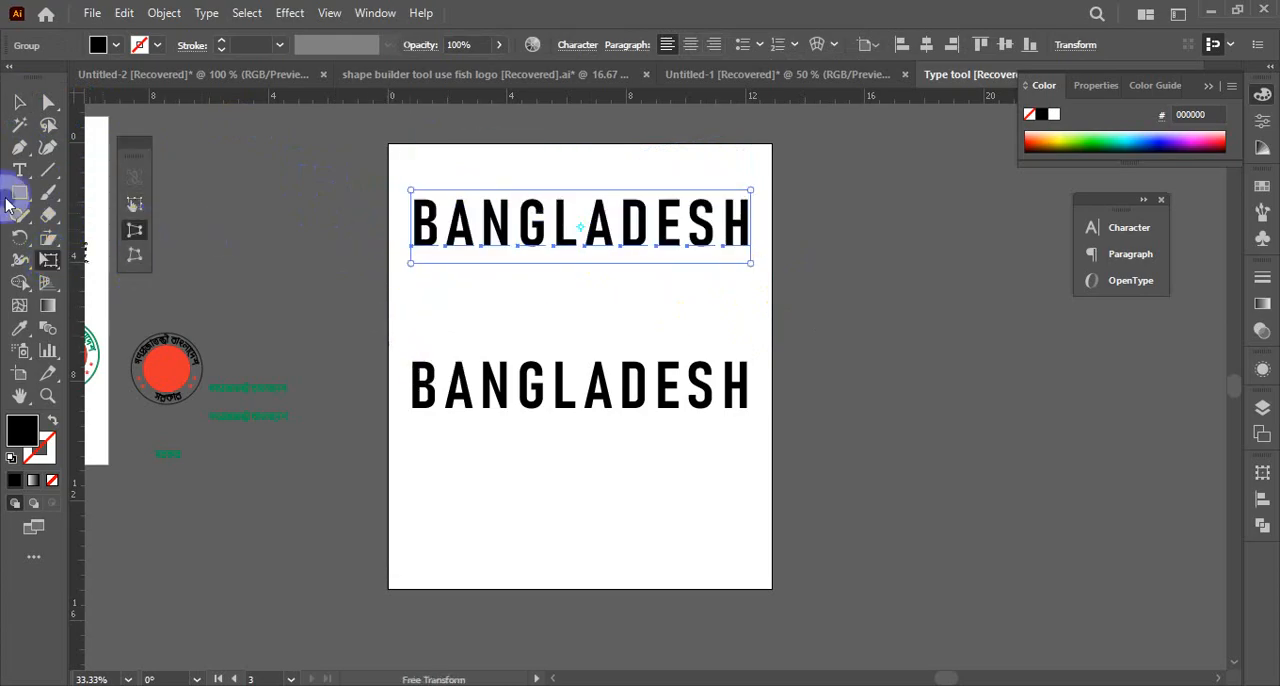
{"action": "left_click", "coordinate": [19, 101]}
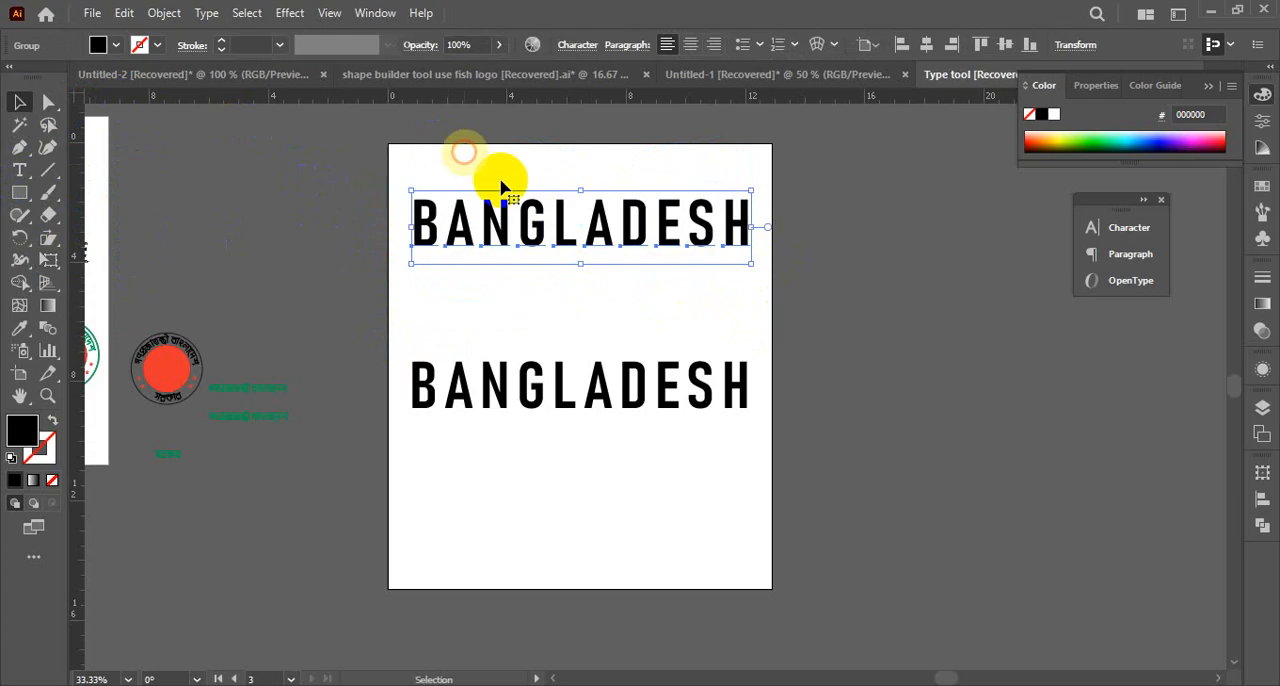
{"action": "left_click", "coordinate": [790, 297]}
{"action": "left_click", "coordinate": [628, 272]}
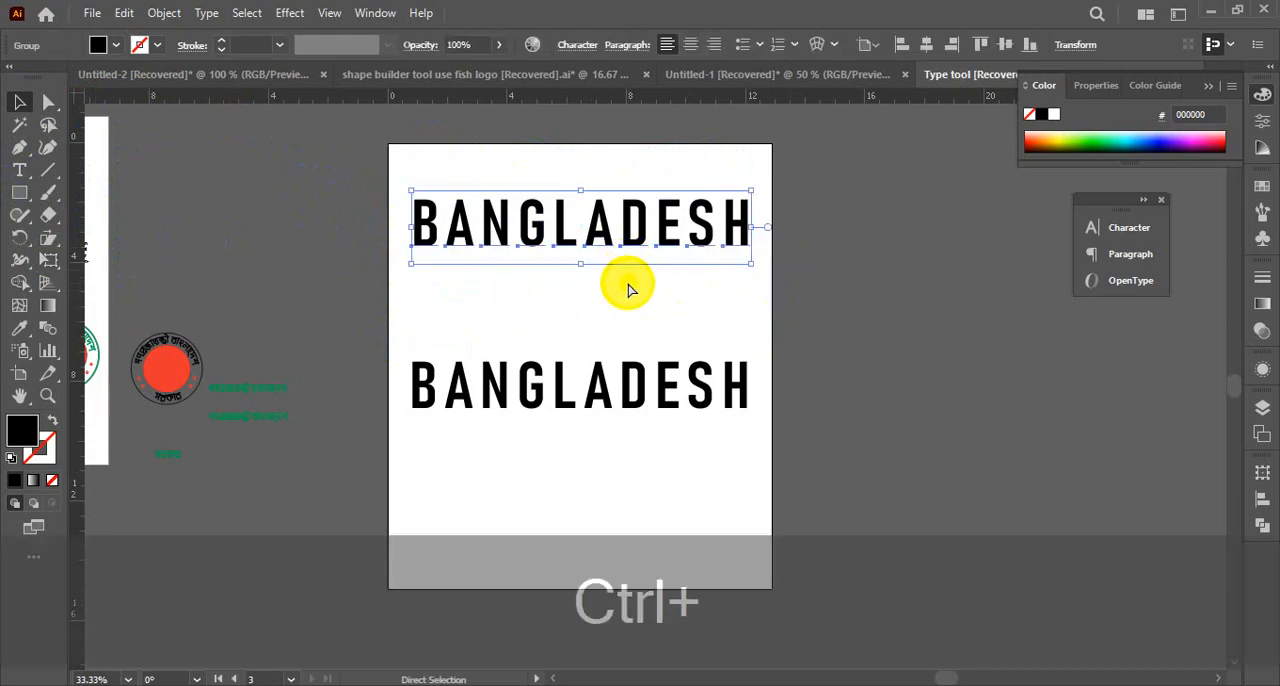
Undo the recent moves and flattening of the upper BANGLADESH group, and clear the selection
{"action": "key", "text": "ctrl+z"}
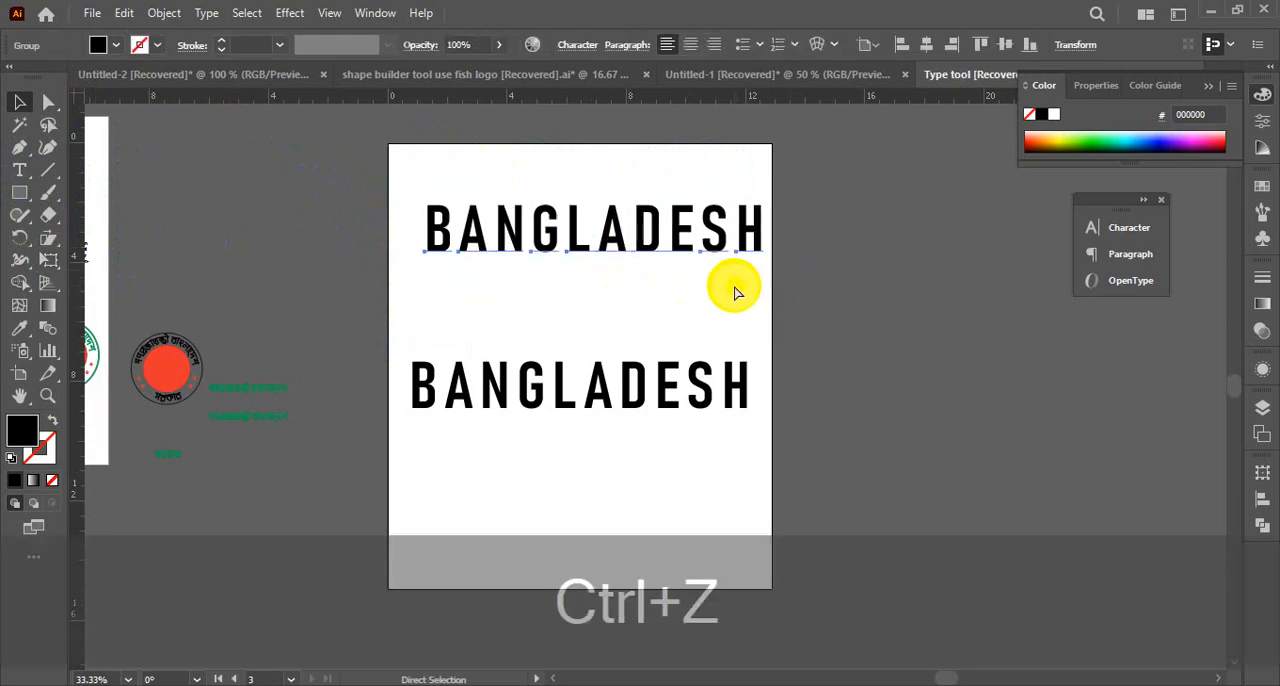
{"action": "key", "text": "ctrl+z"}
{"action": "left_click", "coordinate": [757, 297]}
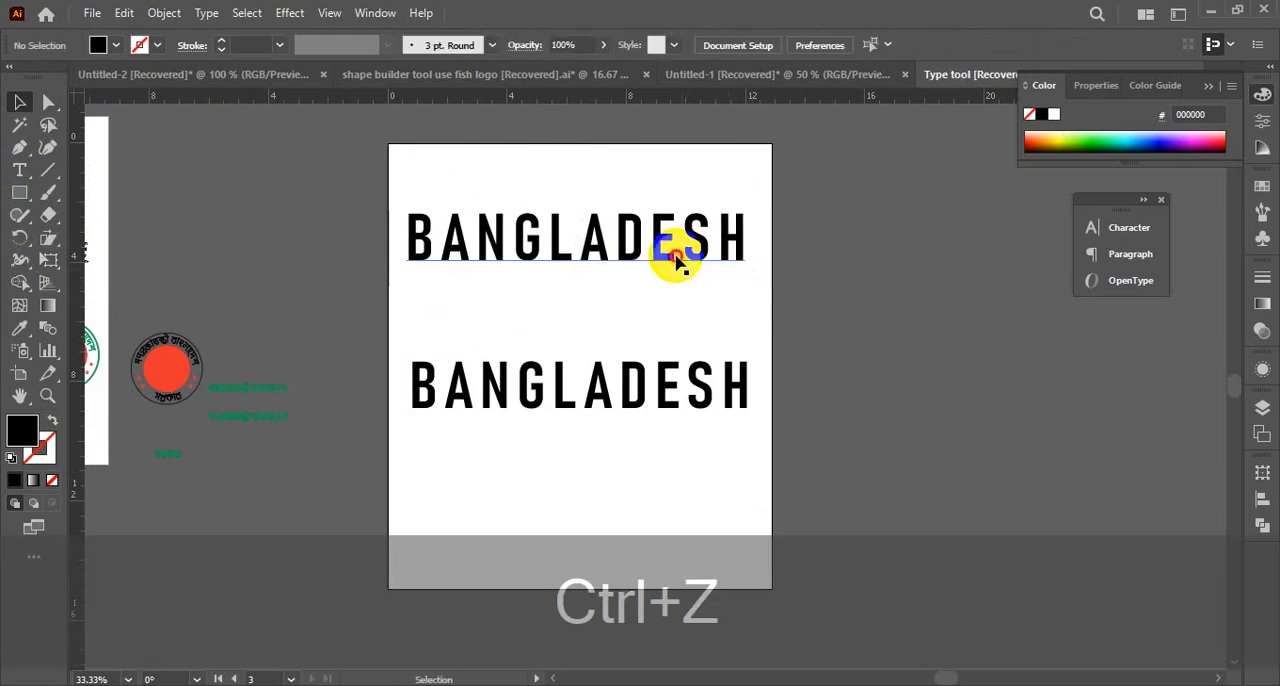
Select the upper BANGLADESH and flatten its transparency with the Medium Resolution preset and the preview enabled
{"action": "left_click", "coordinate": [674, 257]}
{"action": "left_click", "coordinate": [165, 13]}
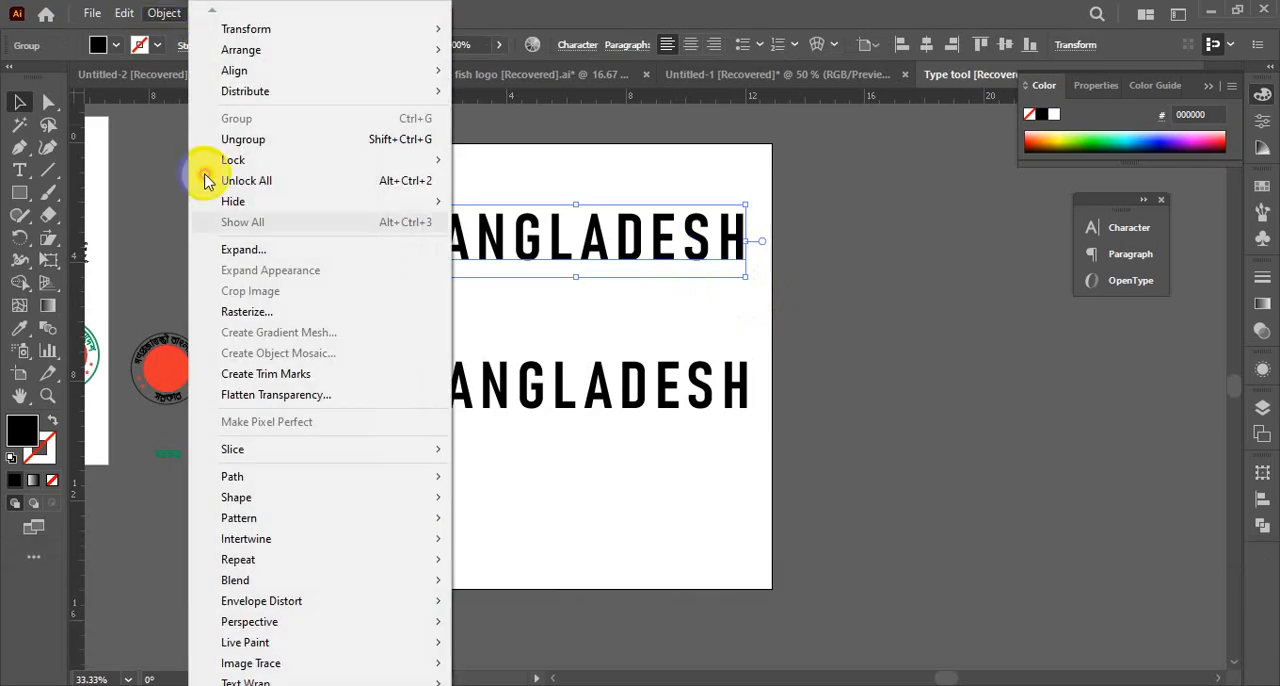
{"action": "left_click", "coordinate": [257, 395]}
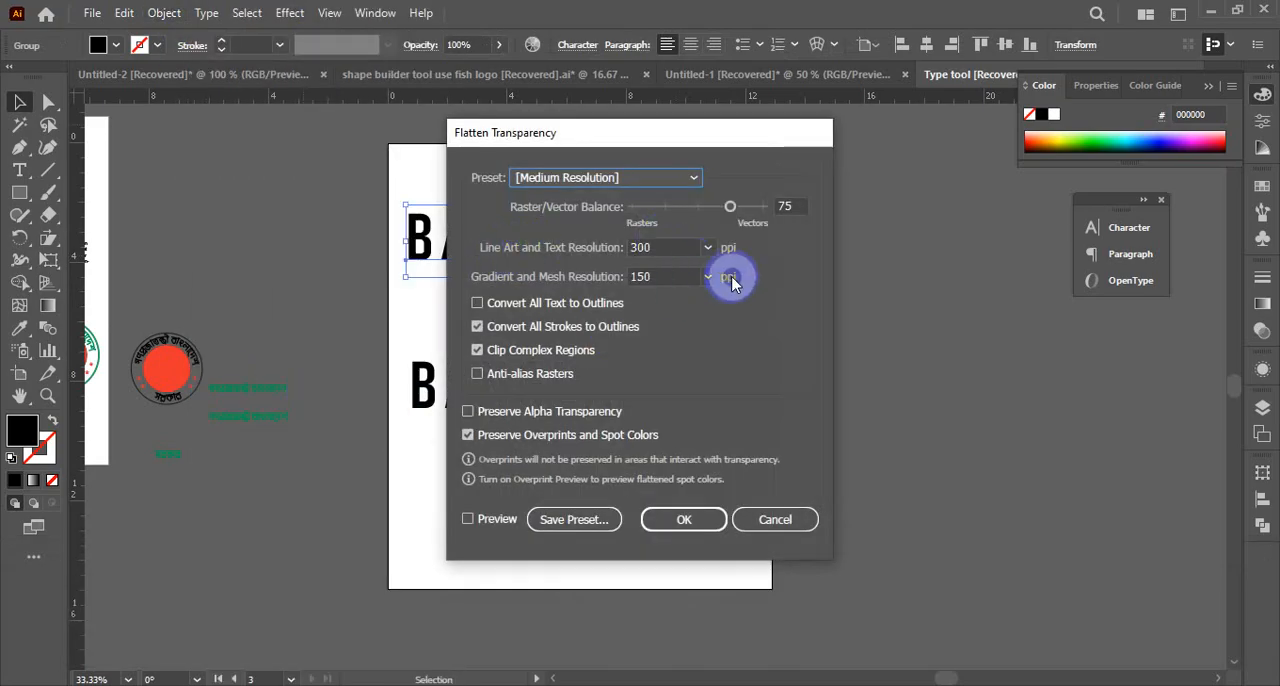
{"action": "left_click", "coordinate": [467, 519]}
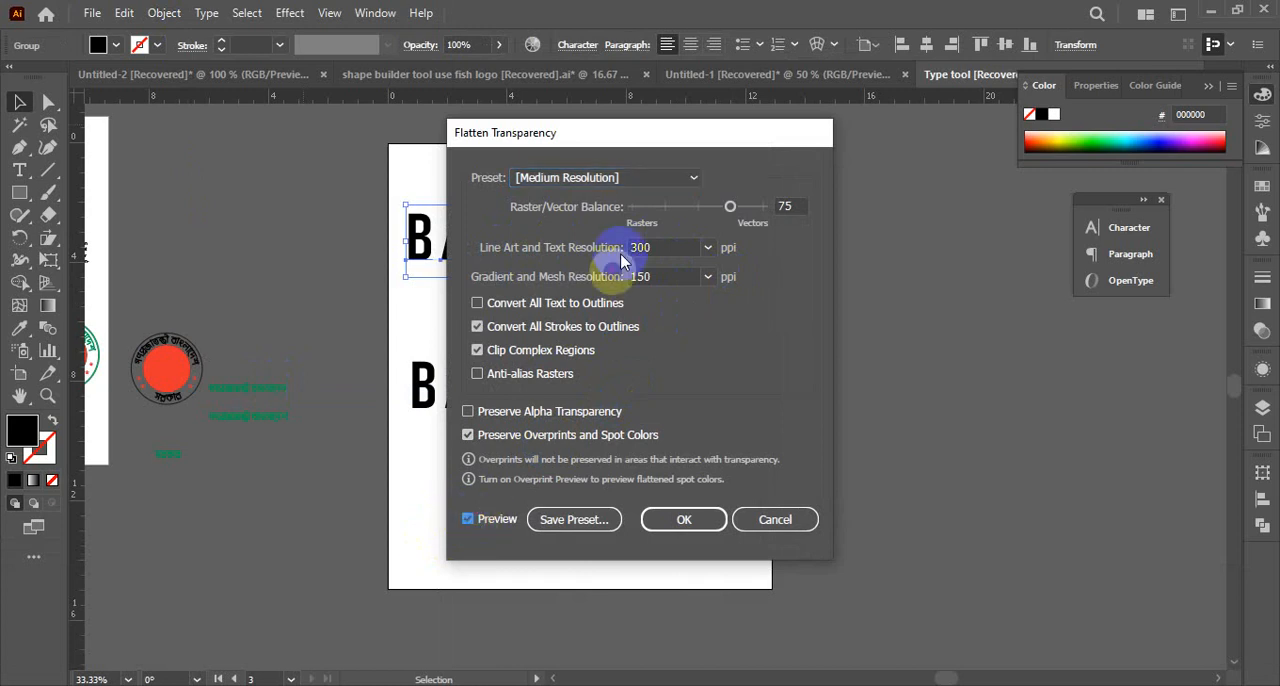
{"action": "left_click_drag", "start_coordinate": [586, 134], "coordinate": [860, 136]}
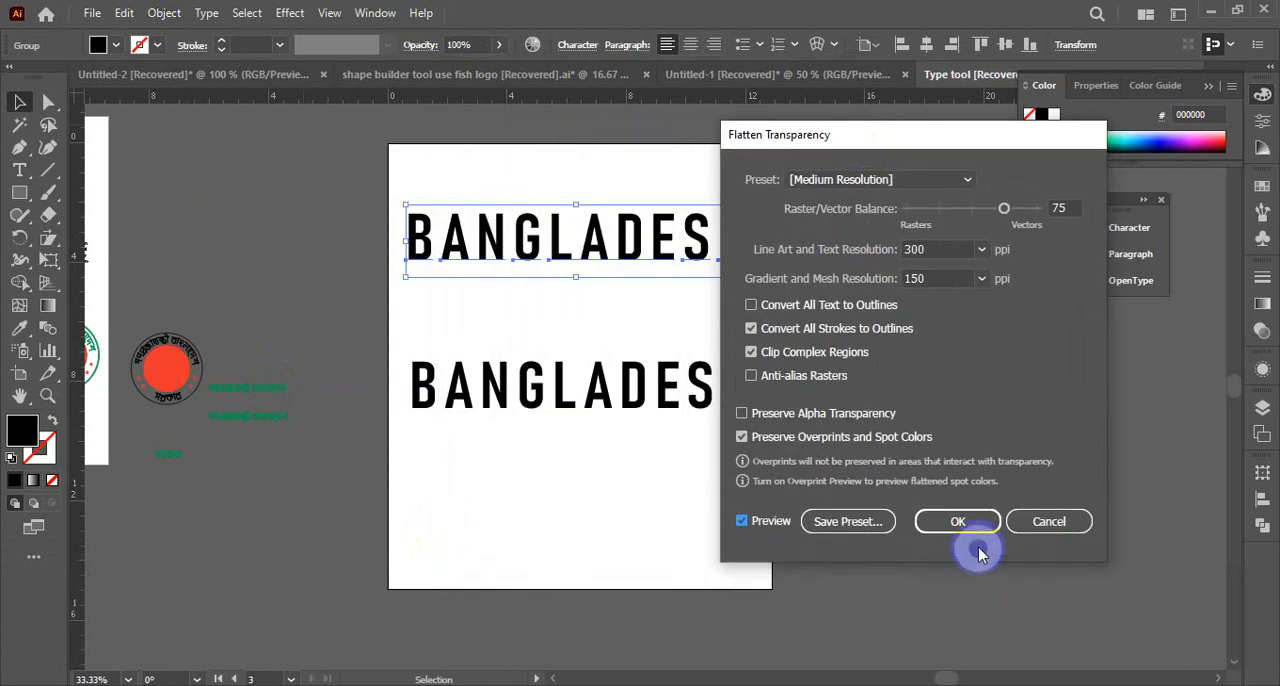
{"action": "left_click", "coordinate": [972, 528]}
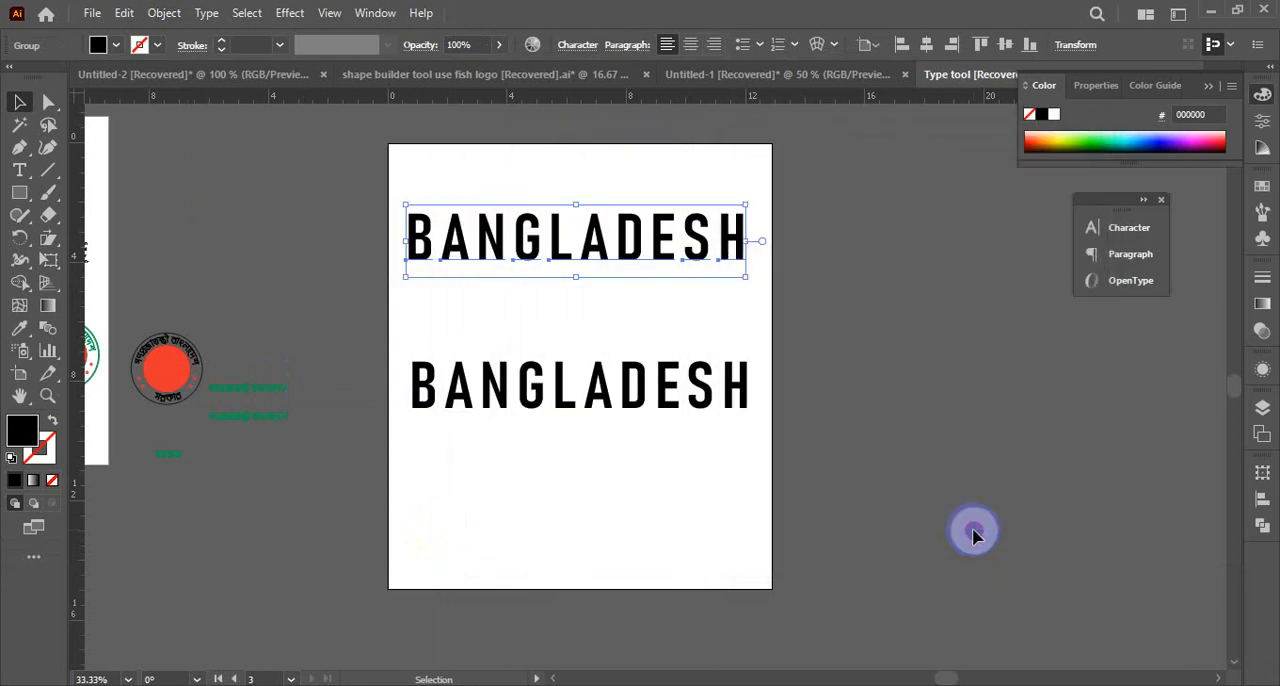
Try to perspective-distort the newly flattened upper BANGLADESH by pulling its lower-left corner with Free Transform
{"action": "left_click", "coordinate": [702, 508]}
{"action": "left_click", "coordinate": [645, 250]}
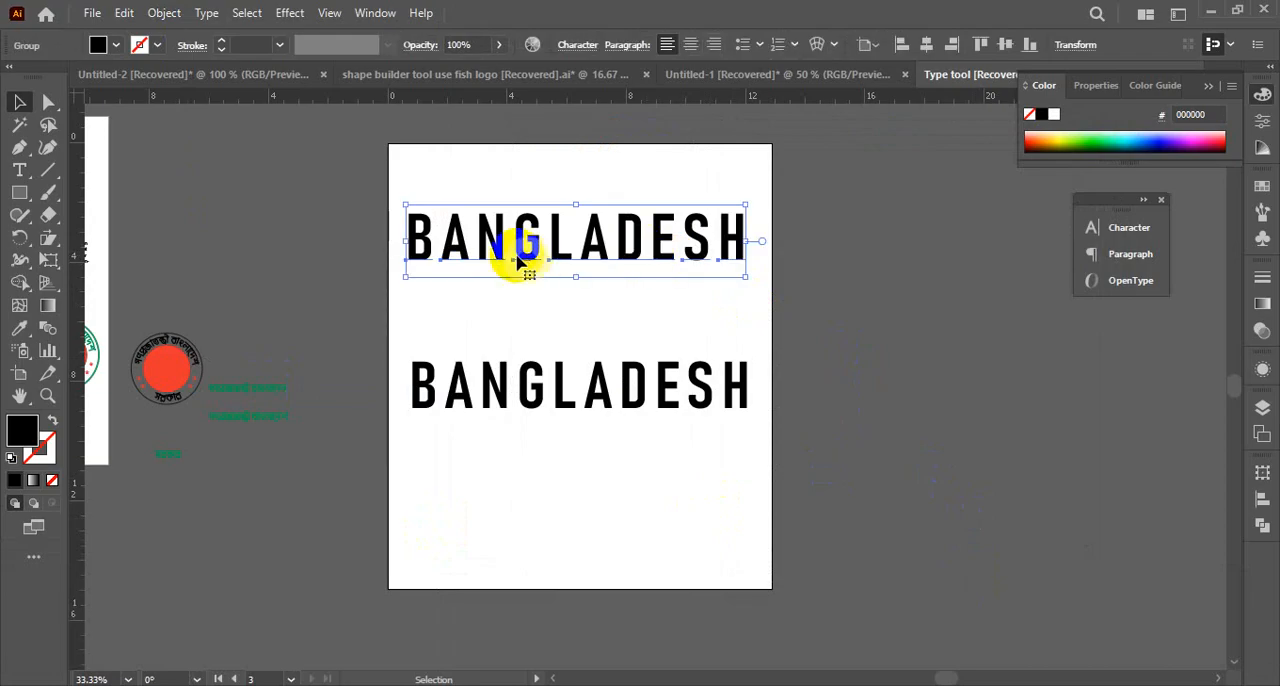
{"action": "left_click", "coordinate": [60, 264]}
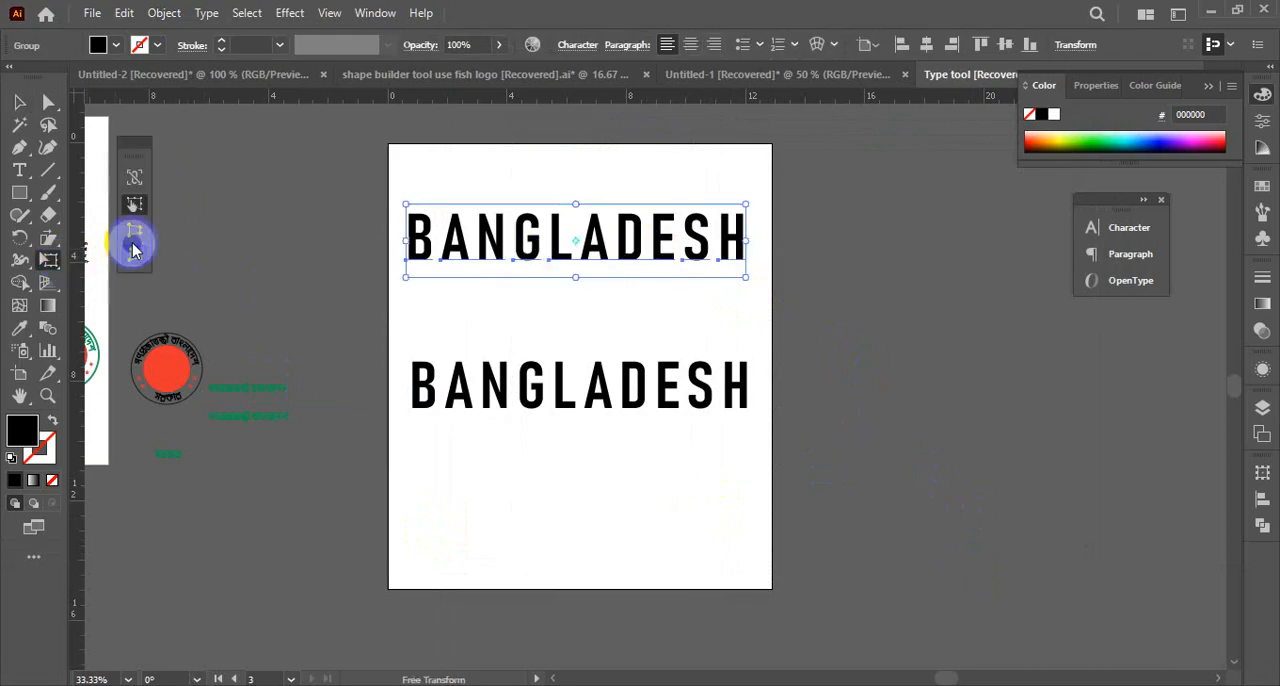
{"action": "left_click_drag", "start_coordinate": [406, 280], "coordinate": [403, 318]}
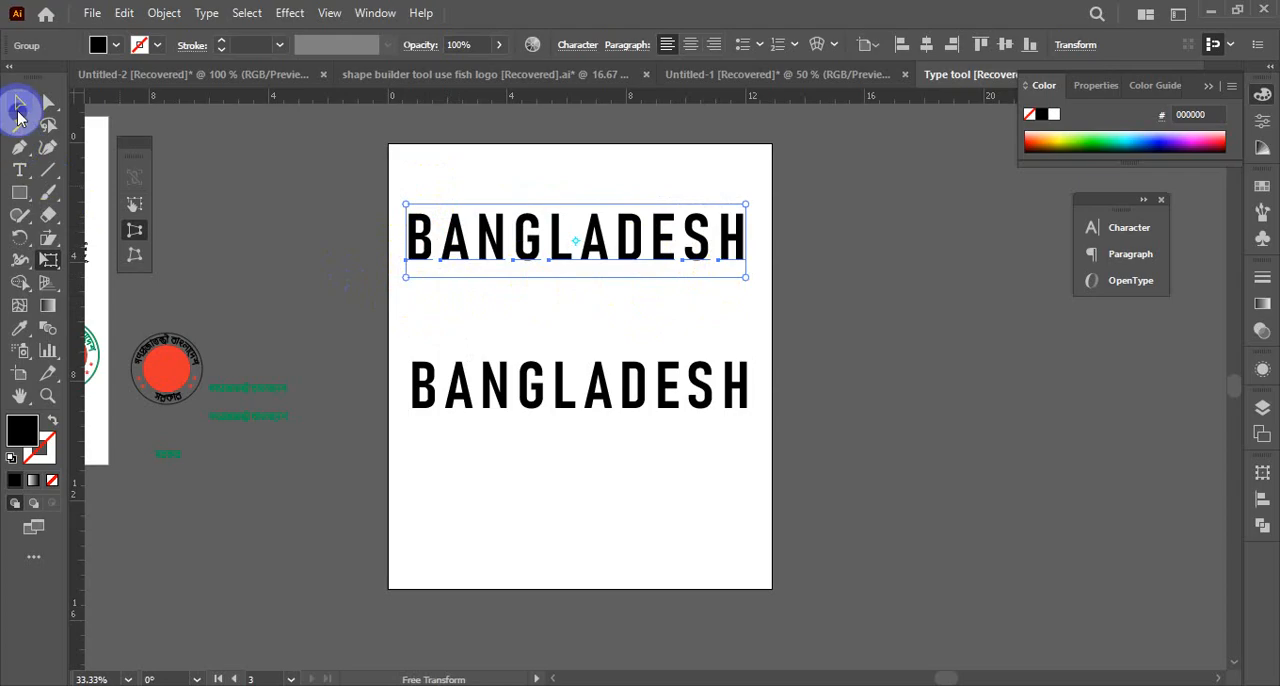
Examine which context commands, including Perspective, are available for the selected upper BANGLADESH group
{"action": "left_click", "coordinate": [18, 111]}
{"action": "left_click", "coordinate": [514, 303]}
{"action": "left_click", "coordinate": [512, 261]}
{"action": "right_click", "coordinate": [509, 260]}
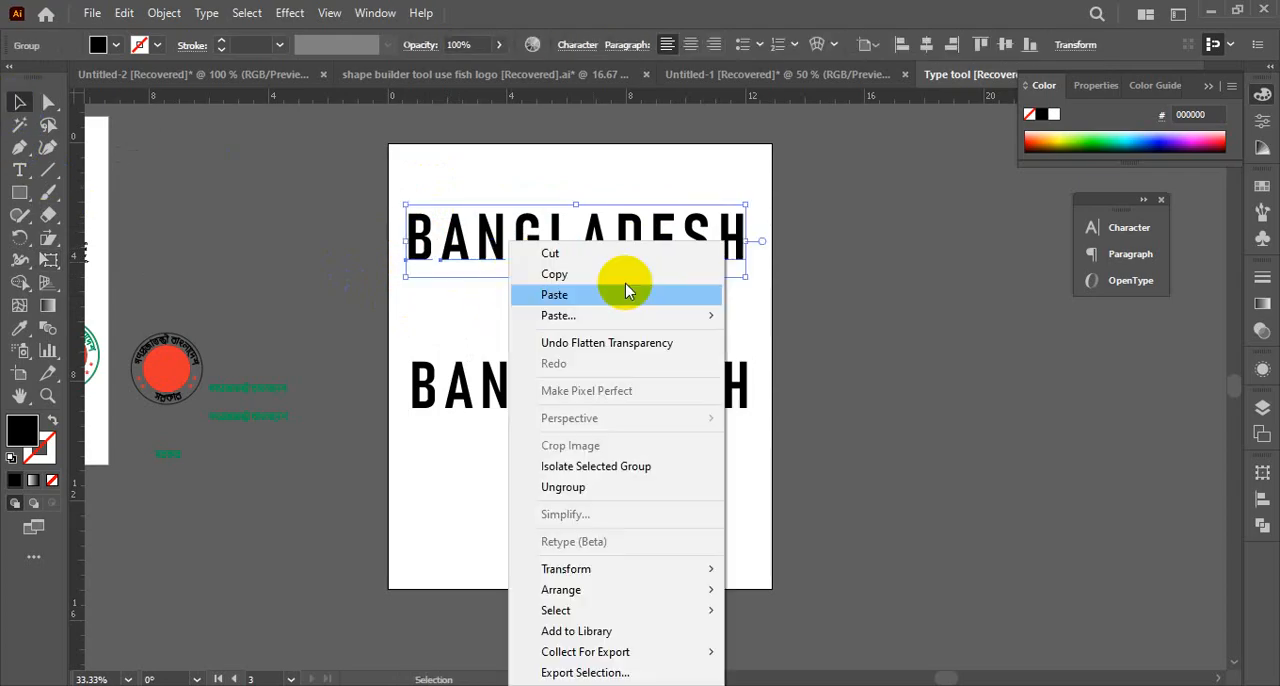
{"action": "left_click", "coordinate": [447, 315]}
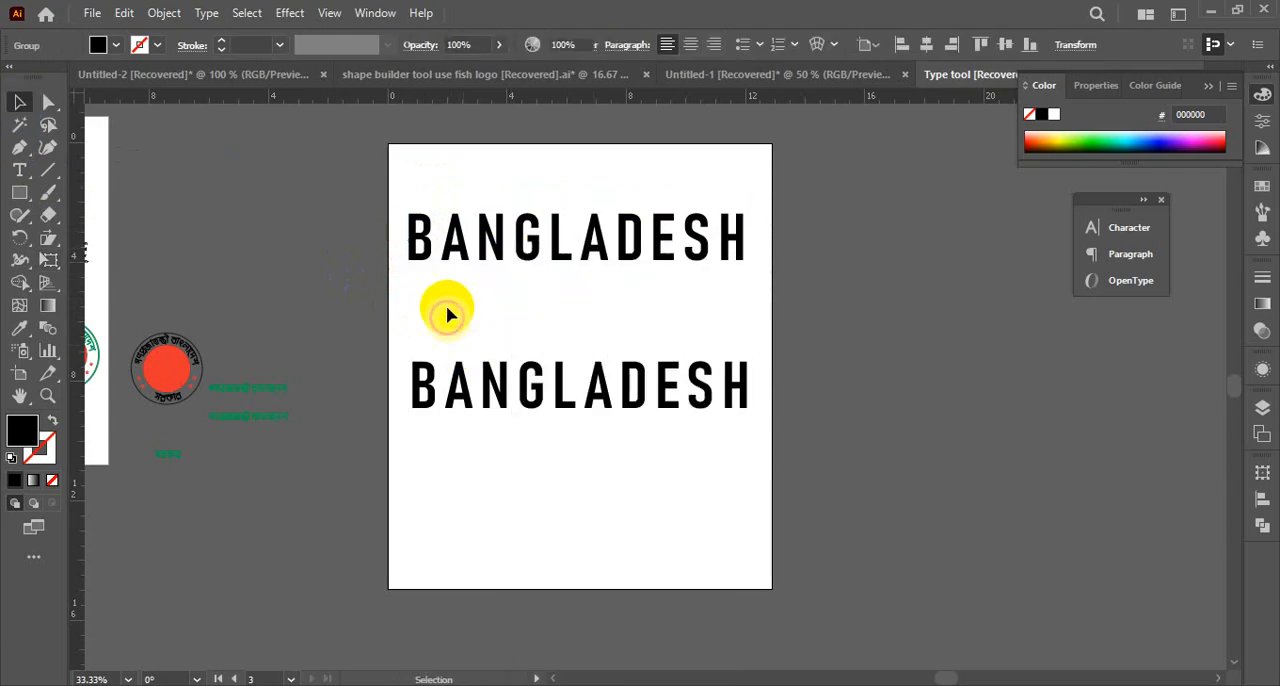
{"action": "left_click", "coordinate": [423, 230]}
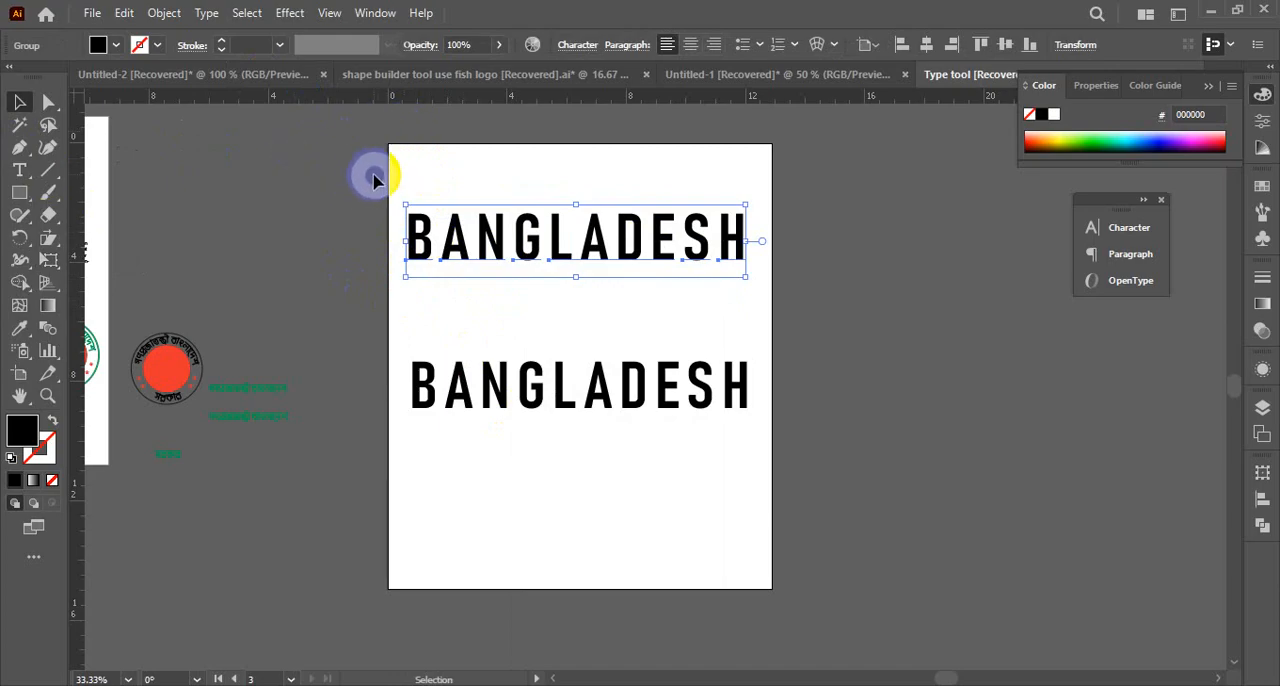
{"action": "right_click", "coordinate": [451, 230]}
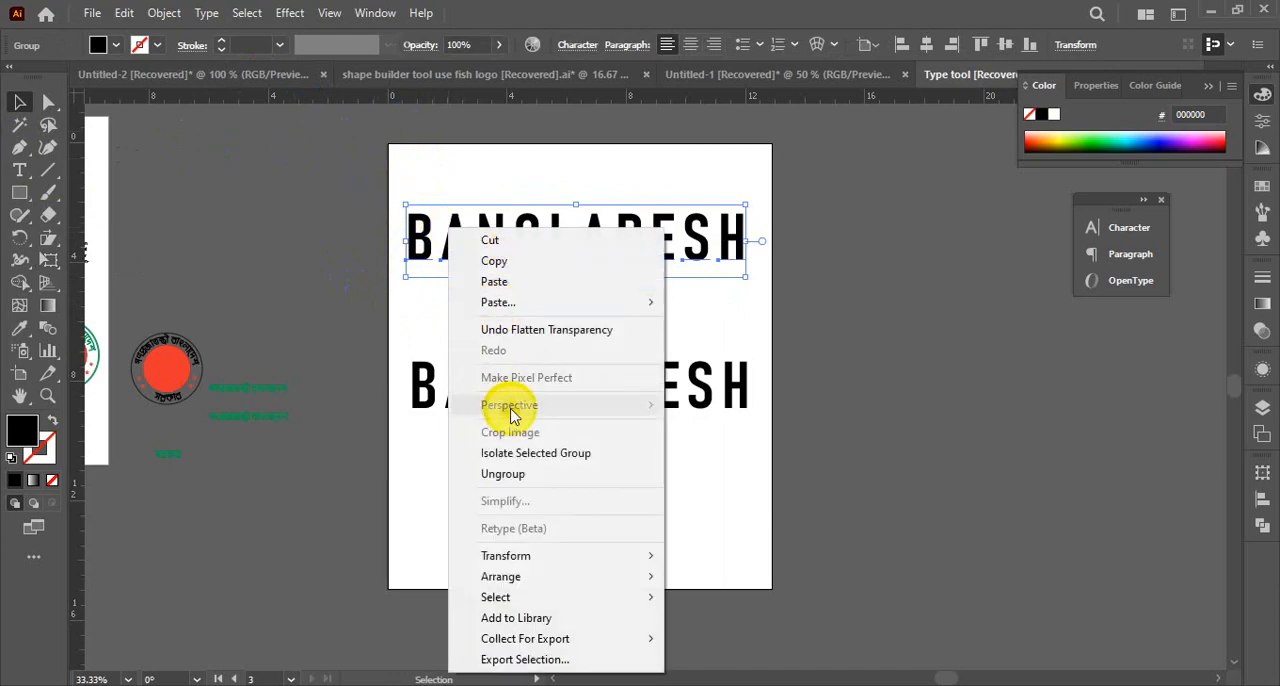
{"action": "left_click", "coordinate": [814, 309]}
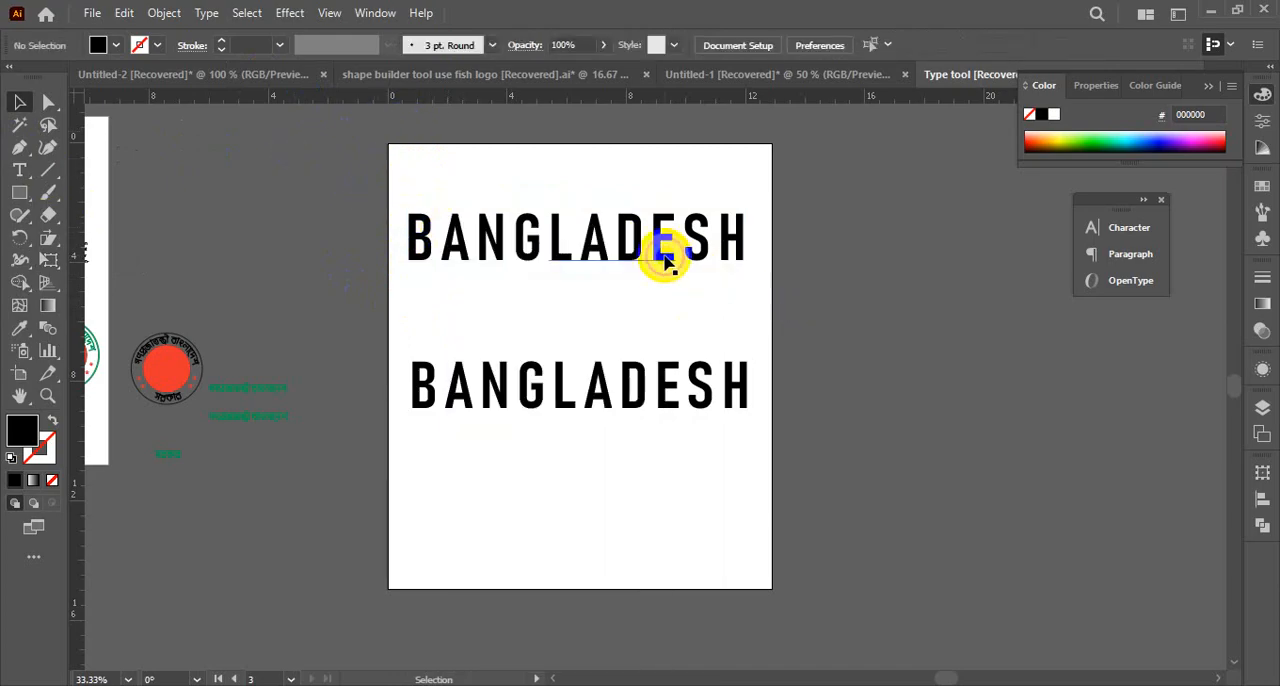
Flatten the transparency of the upper BANGLADESH once more with the Medium Resolution preset, leaving the preview off
{"action": "left_click", "coordinate": [664, 251]}
{"action": "left_click", "coordinate": [166, 13]}
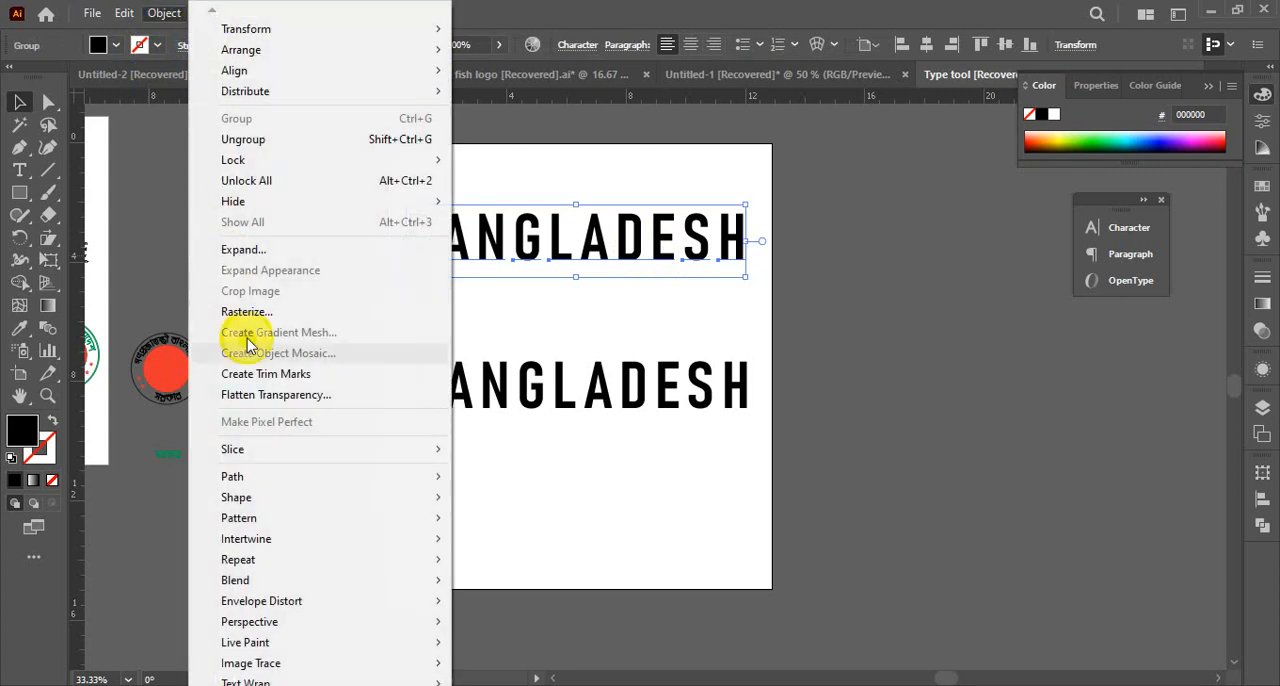
{"action": "left_click", "coordinate": [260, 396]}
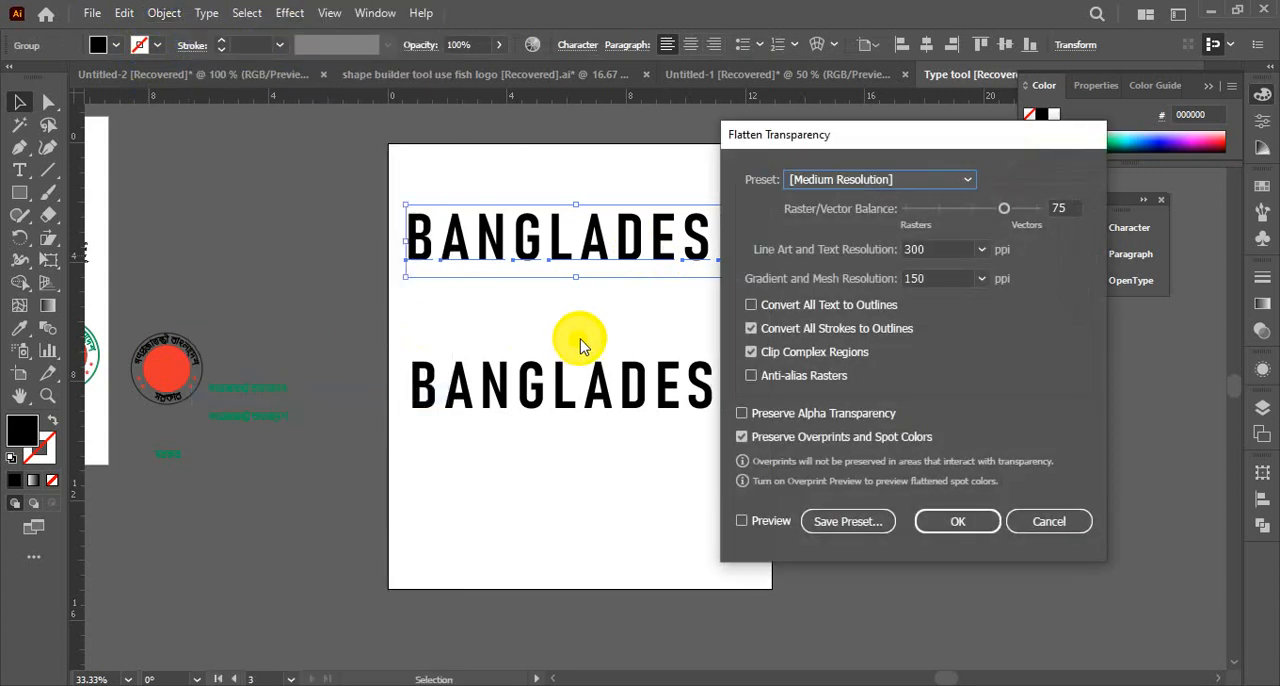
{"action": "left_click", "coordinate": [955, 525]}
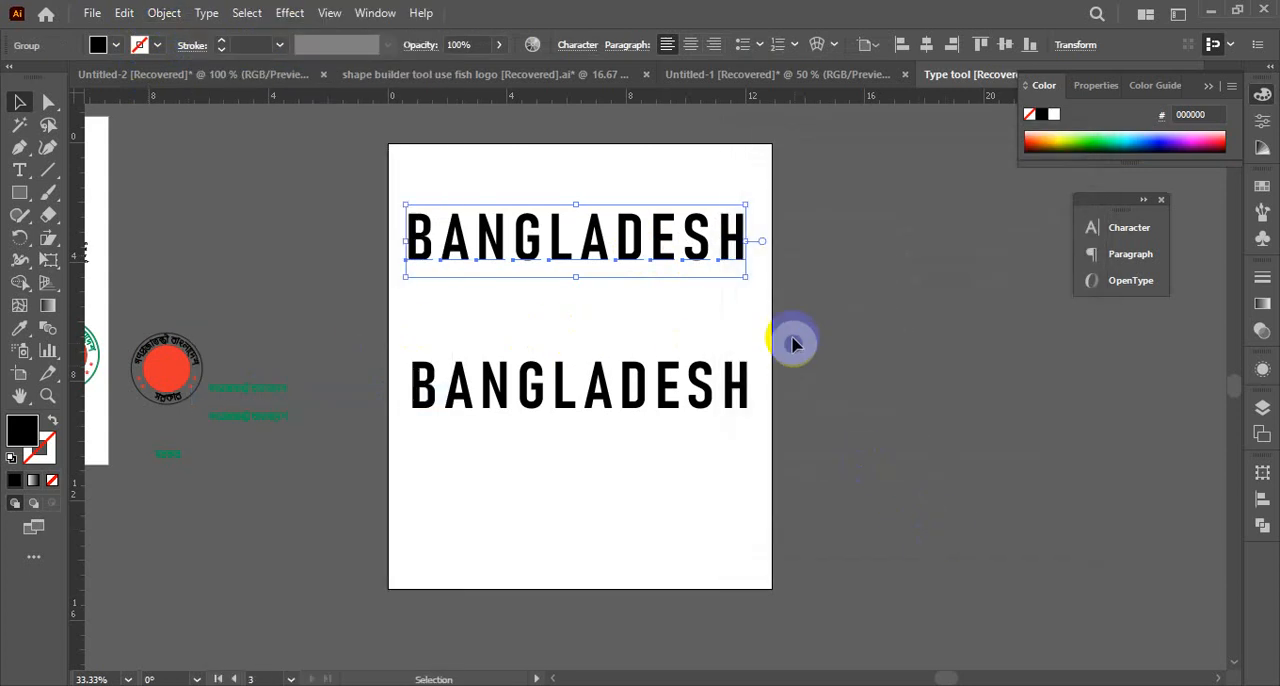
{"action": "left_click", "coordinate": [714, 251]}
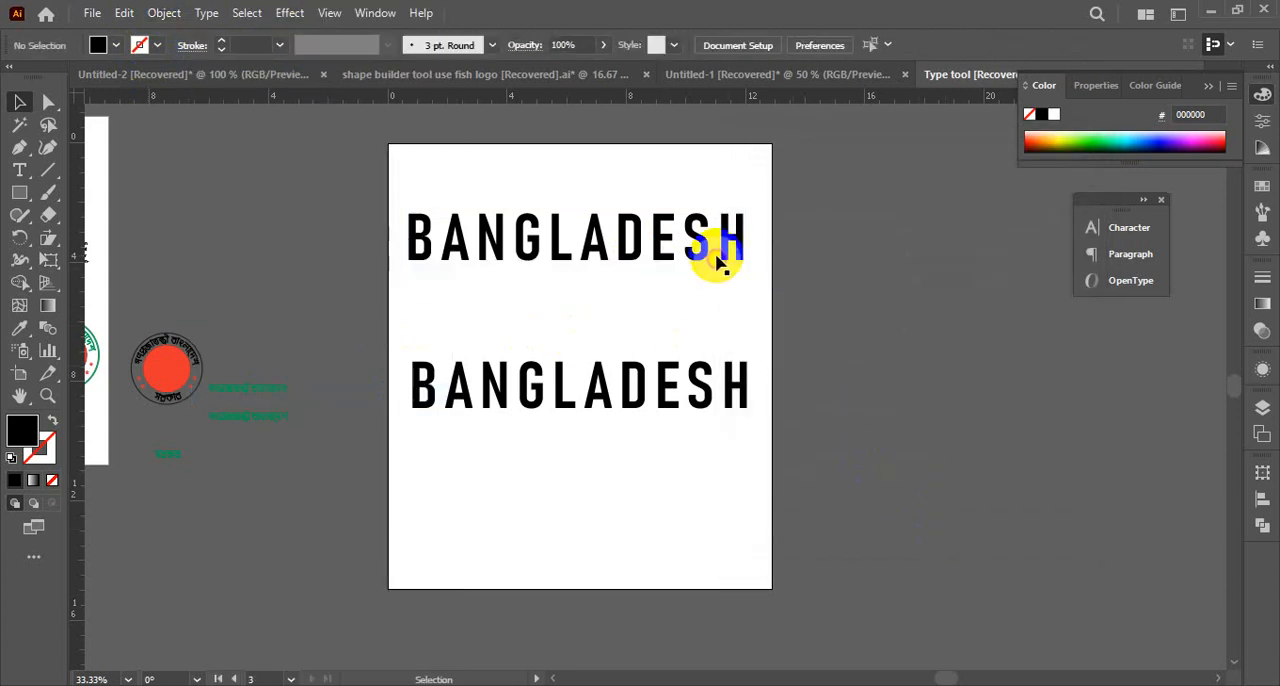
Try to perspective-distort the upper BANGLADESH group by pulling its lower-left and lower-right corners with Free Transform
{"action": "left_click_drag", "start_coordinate": [52, 265], "coordinate": [117, 264]}
{"action": "left_click", "coordinate": [62, 270]}
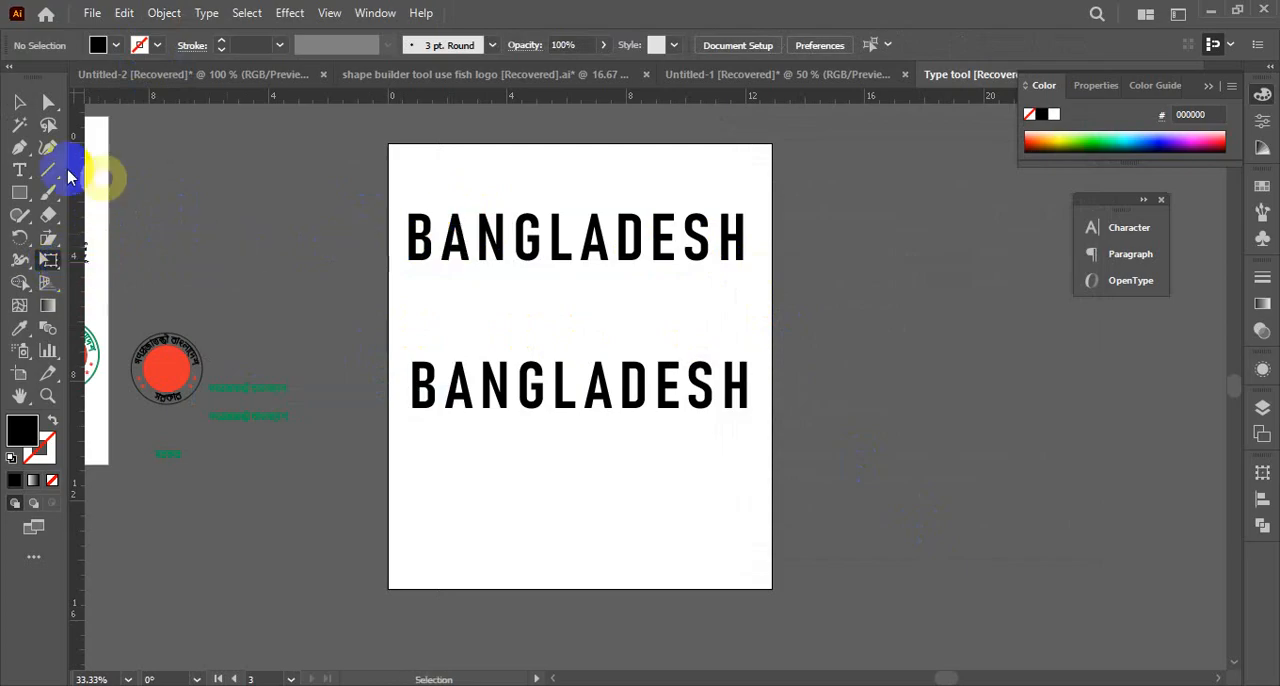
{"action": "left_click", "coordinate": [19, 101]}
{"action": "left_click", "coordinate": [558, 255]}
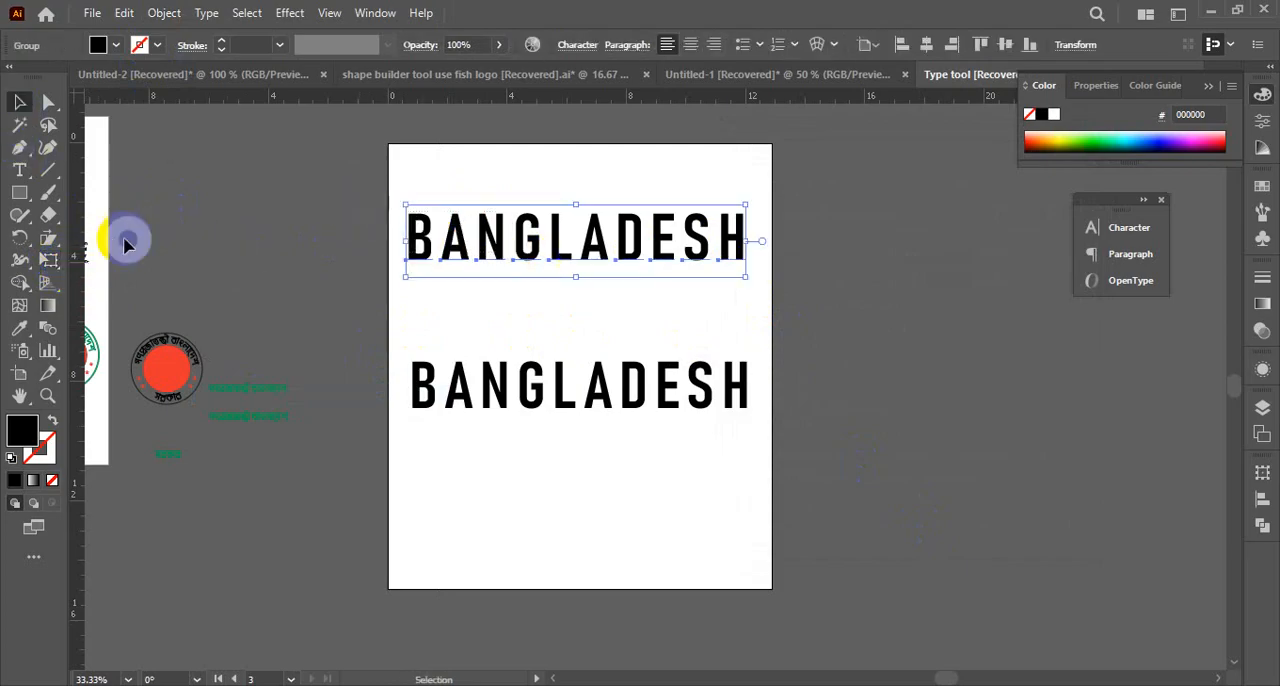
{"action": "left_click", "coordinate": [50, 261]}
{"action": "left_click", "coordinate": [136, 233]}
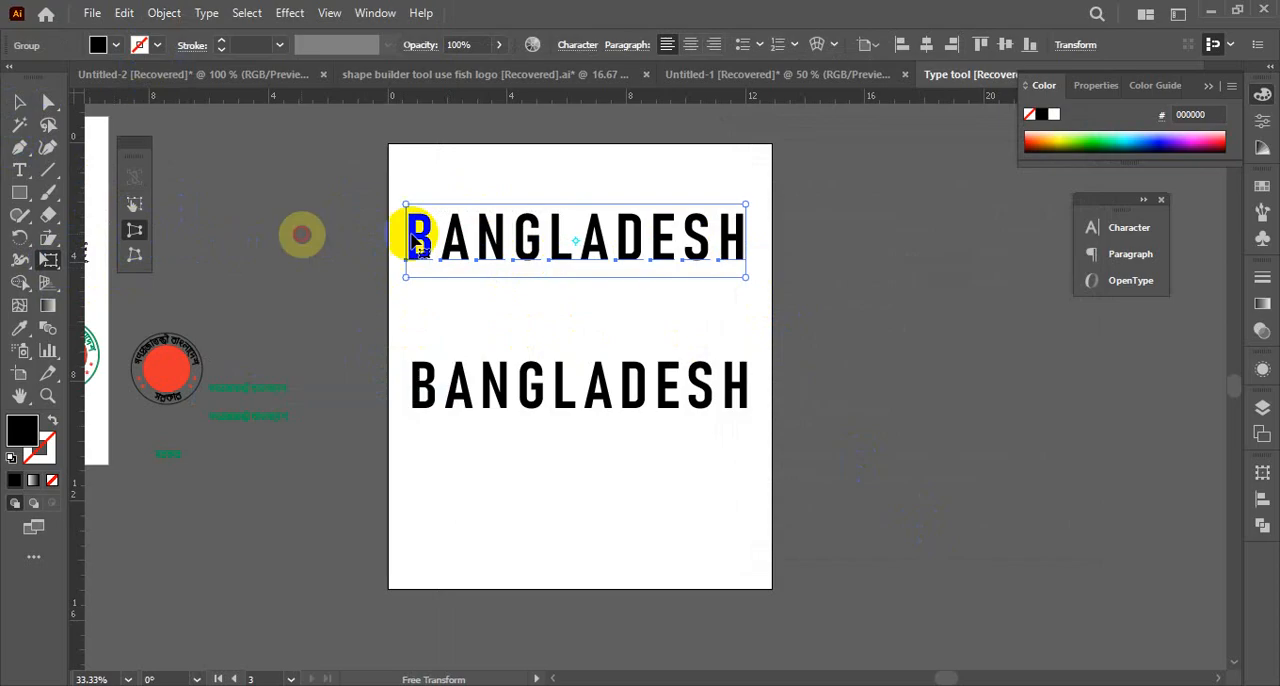
{"action": "left_click_drag", "start_coordinate": [405, 277], "coordinate": [411, 309]}
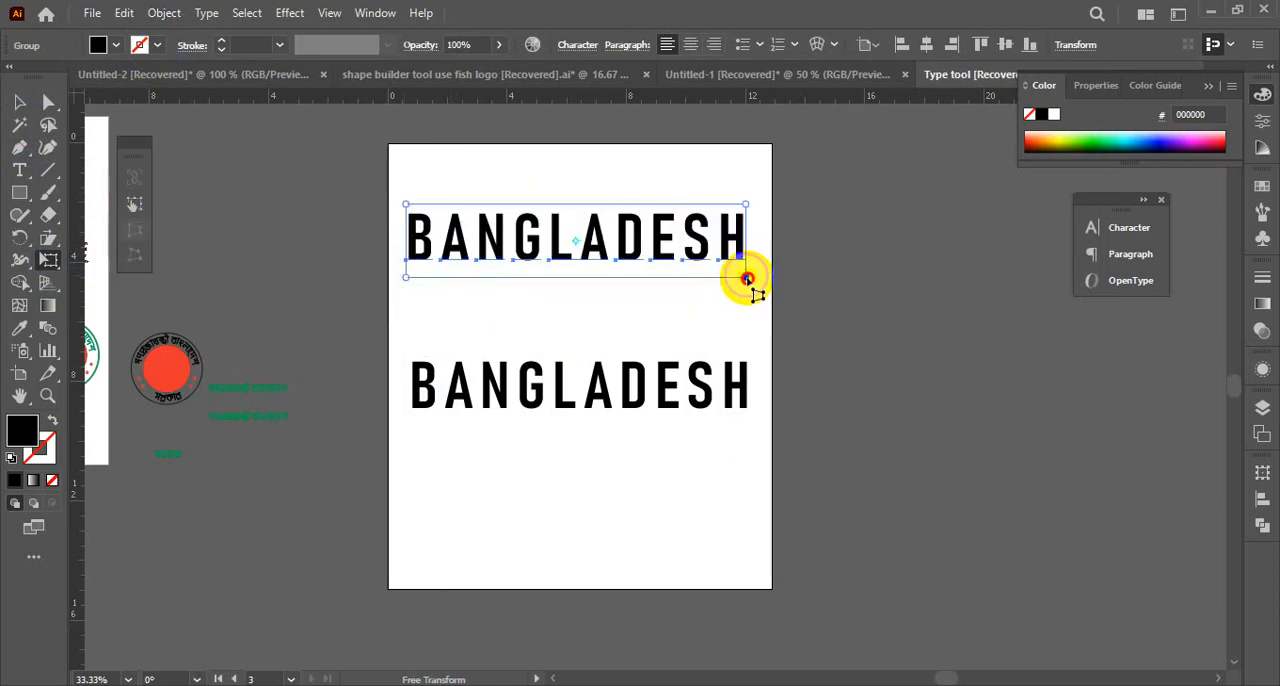
{"action": "left_click_drag", "start_coordinate": [746, 279], "coordinate": [752, 311]}
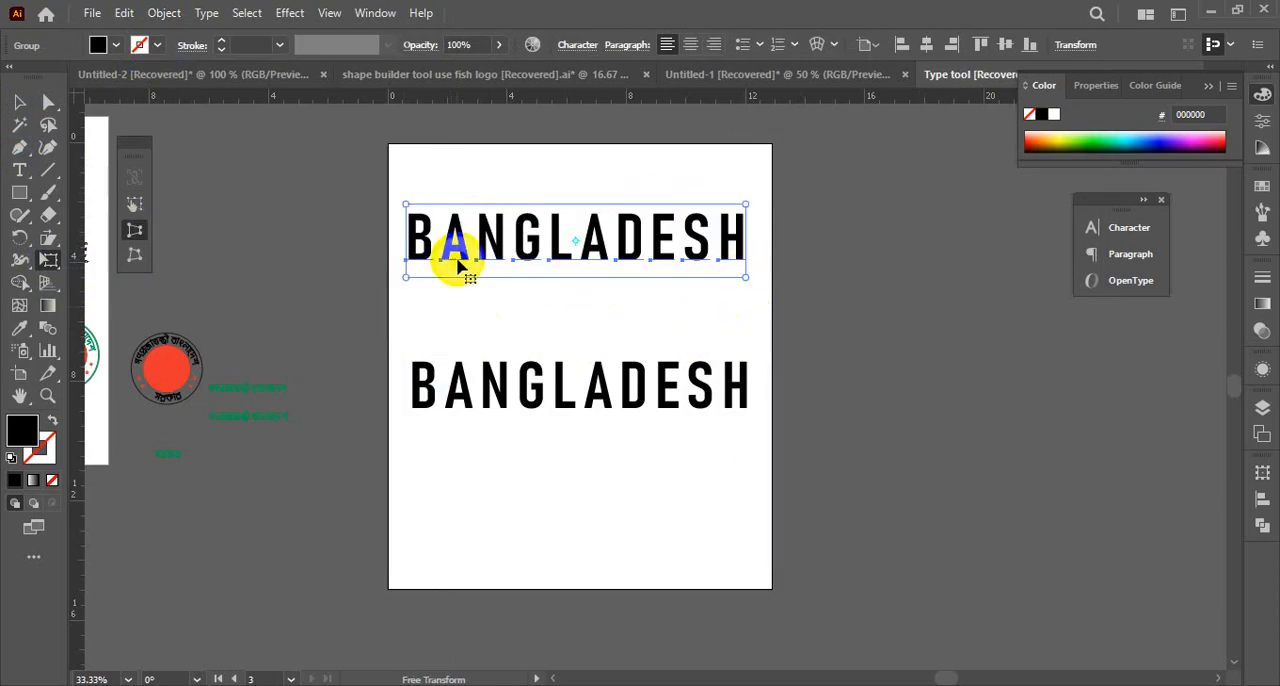
{"action": "left_click_drag", "start_coordinate": [412, 277], "coordinate": [426, 300]}
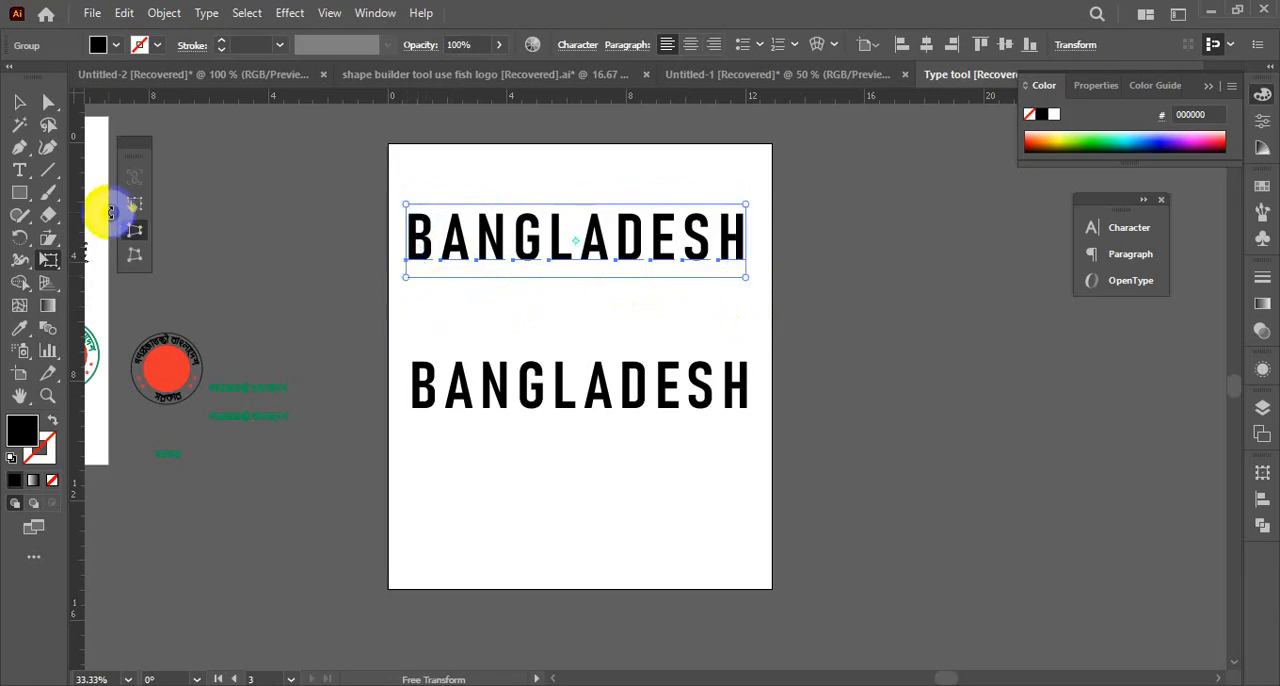
Scale the upper BANGLADESH down slightly with Free Transform, and try Perspective Distort again on its lower-left corner
{"action": "left_click", "coordinate": [135, 205]}
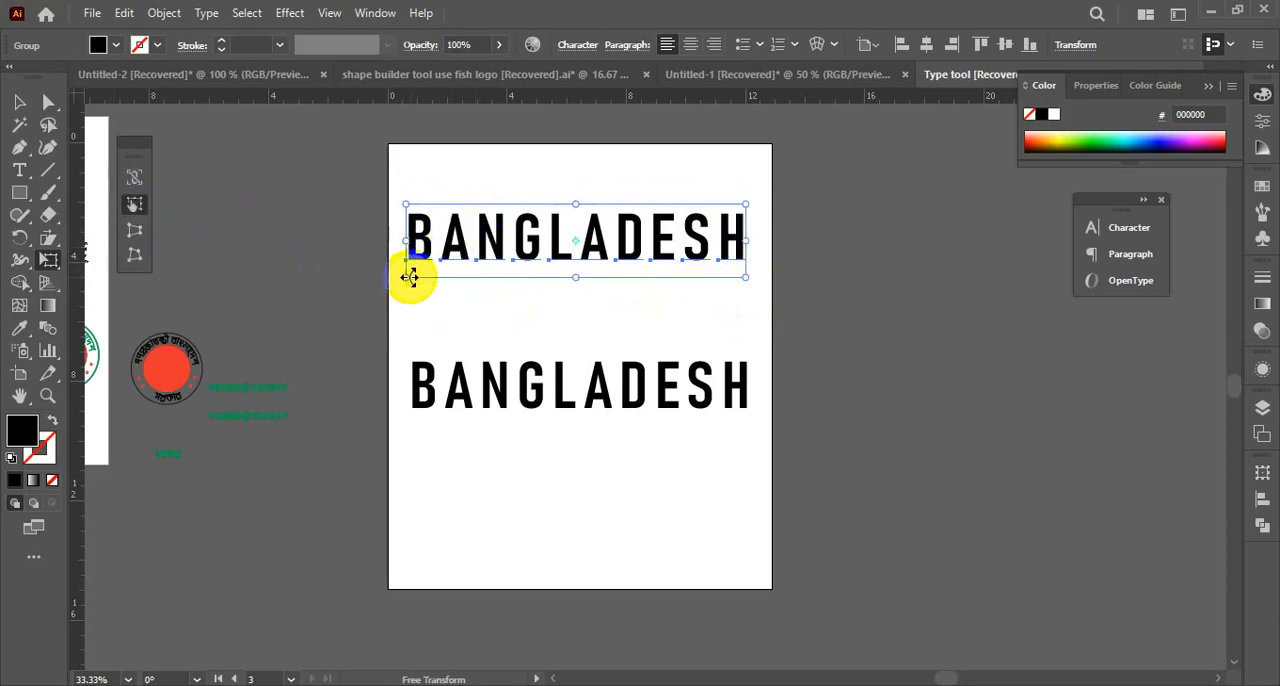
{"action": "mouse_move", "coordinate": [410, 277]}
{"action": "left_mouse_down"}
{"action": "mouse_move", "coordinate": [408, 294]}
{"action": "mouse_move", "coordinate": [406, 277]}
{"action": "left_mouse_up"}
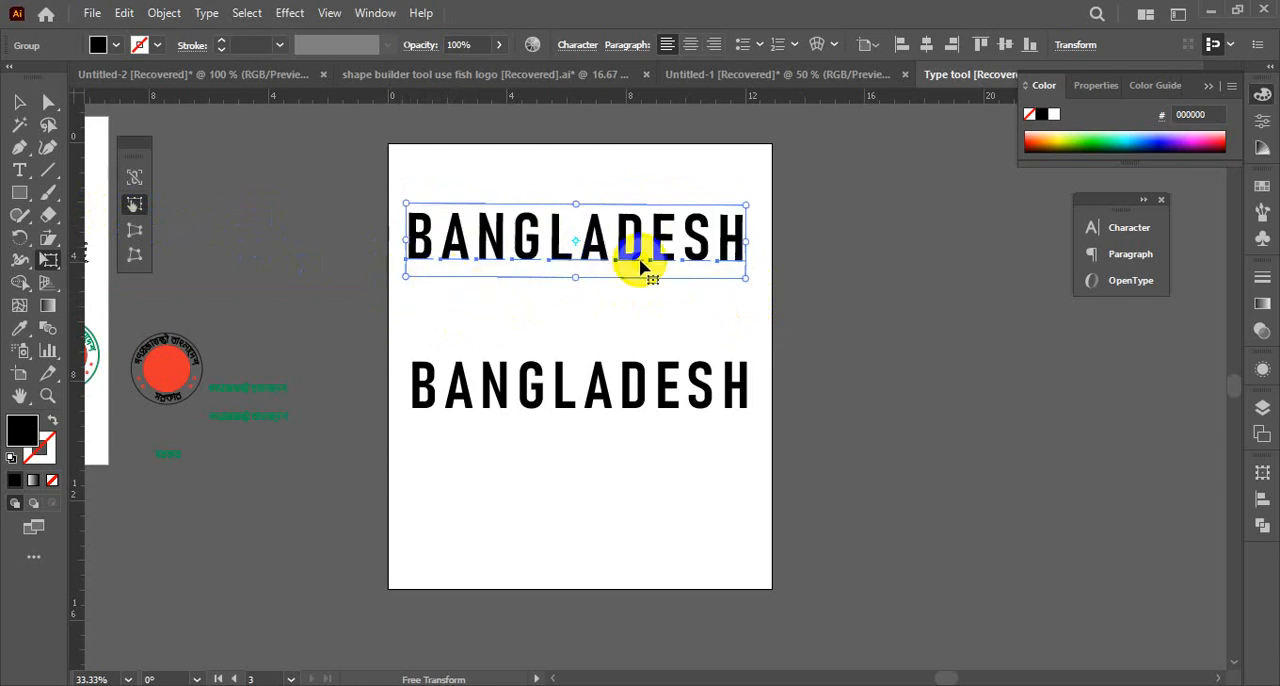
{"action": "left_click_drag", "start_coordinate": [737, 277], "coordinate": [727, 273]}
{"action": "left_click", "coordinate": [135, 260]}
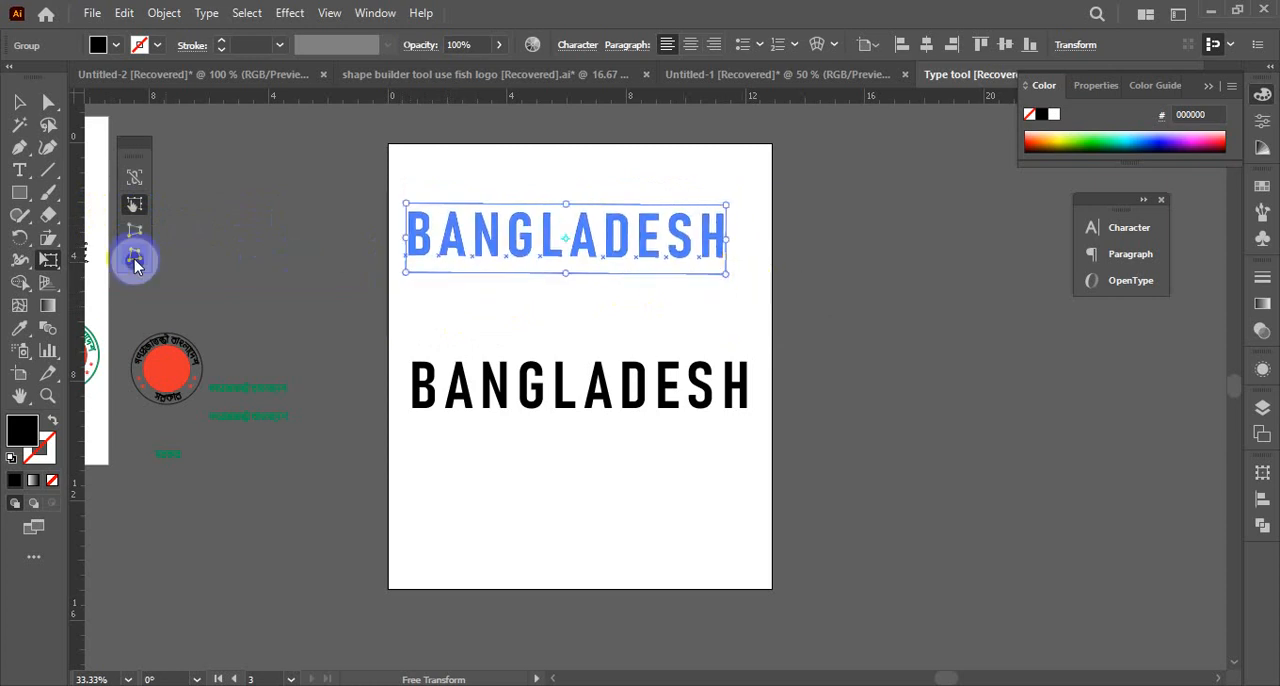
{"action": "left_click", "coordinate": [135, 230]}
{"action": "left_click_drag", "start_coordinate": [410, 277], "coordinate": [437, 294]}
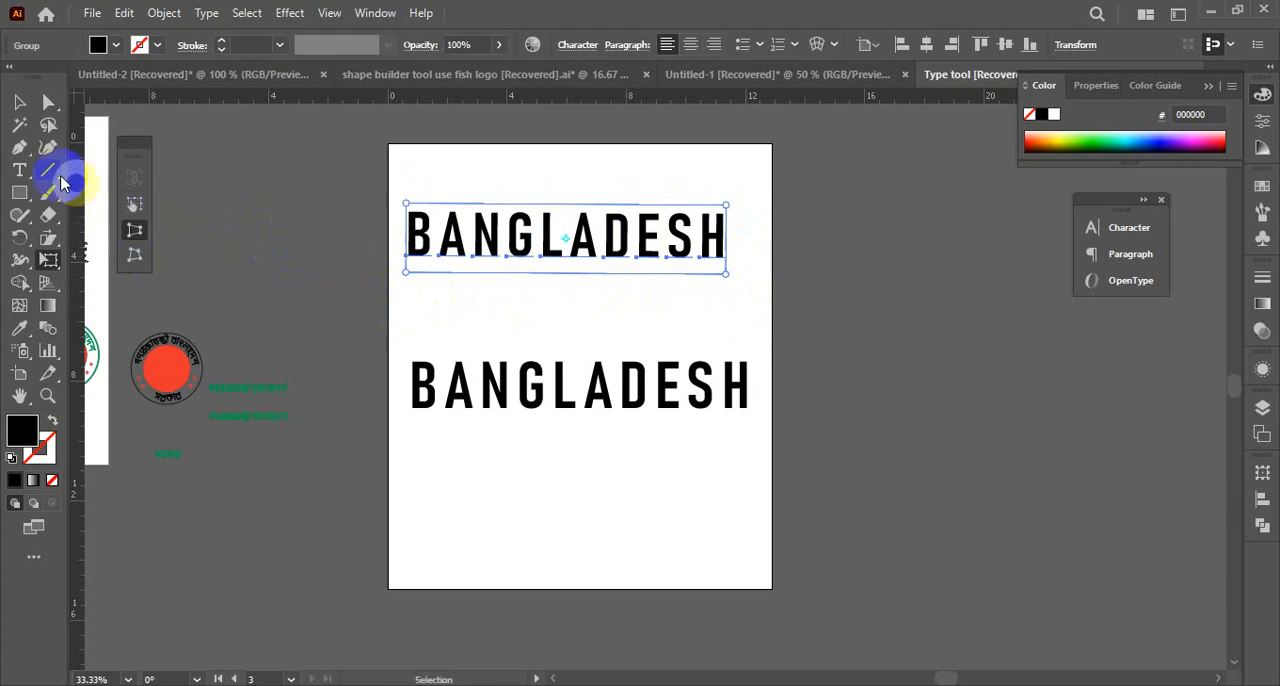
Select the upper BANGLADESH and expand it with the Object and Fill options enabled
{"action": "left_click", "coordinate": [19, 102]}
{"action": "left_click", "coordinate": [294, 180]}
{"action": "left_click", "coordinate": [566, 243]}
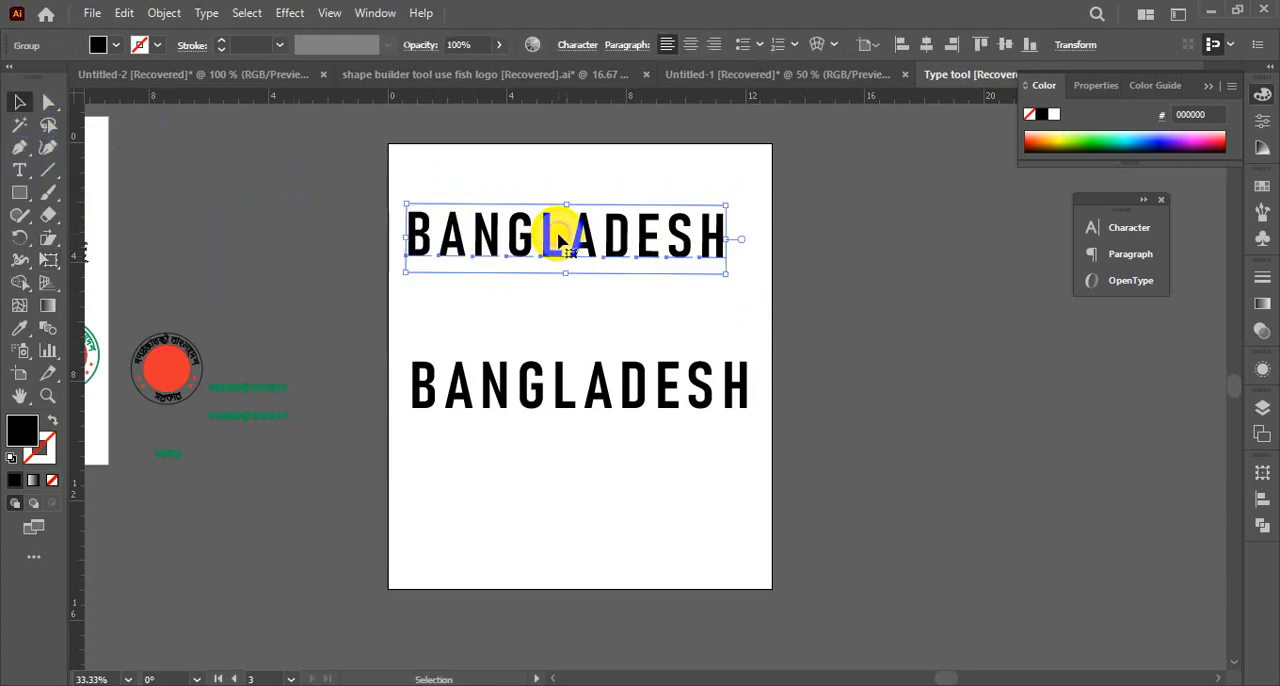
{"action": "left_click", "coordinate": [164, 13]}
{"action": "left_click", "coordinate": [229, 245]}
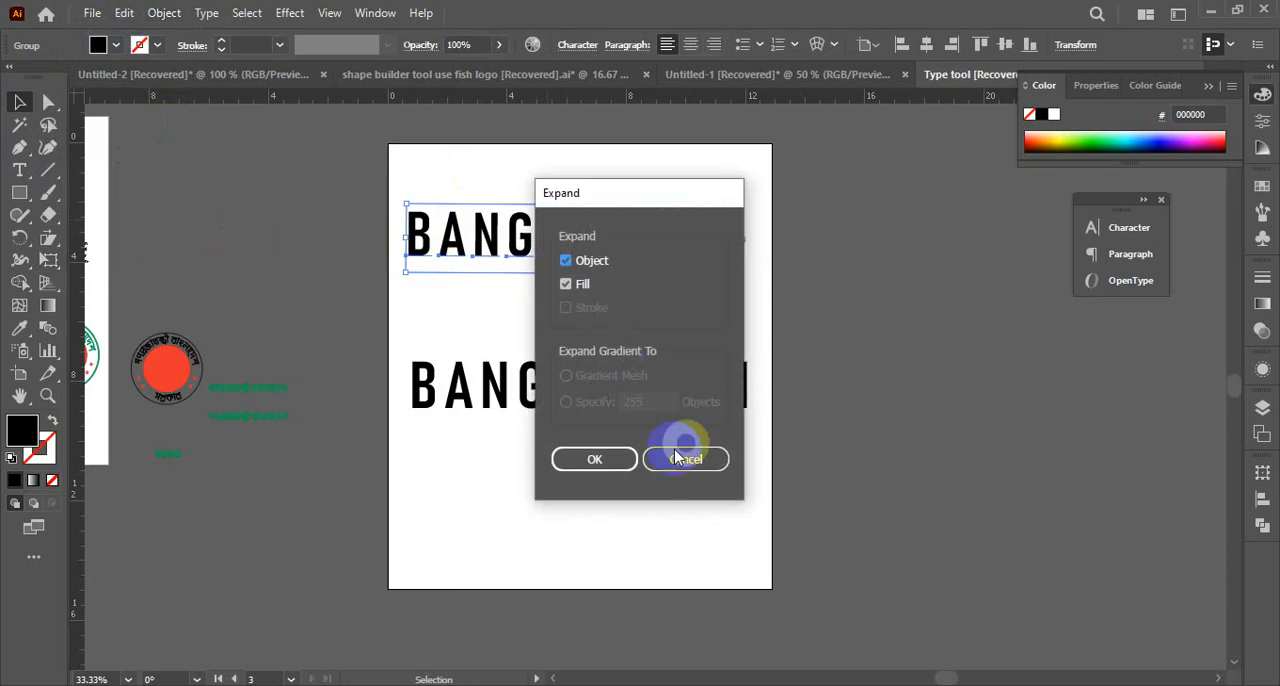
{"action": "left_click", "coordinate": [584, 462]}
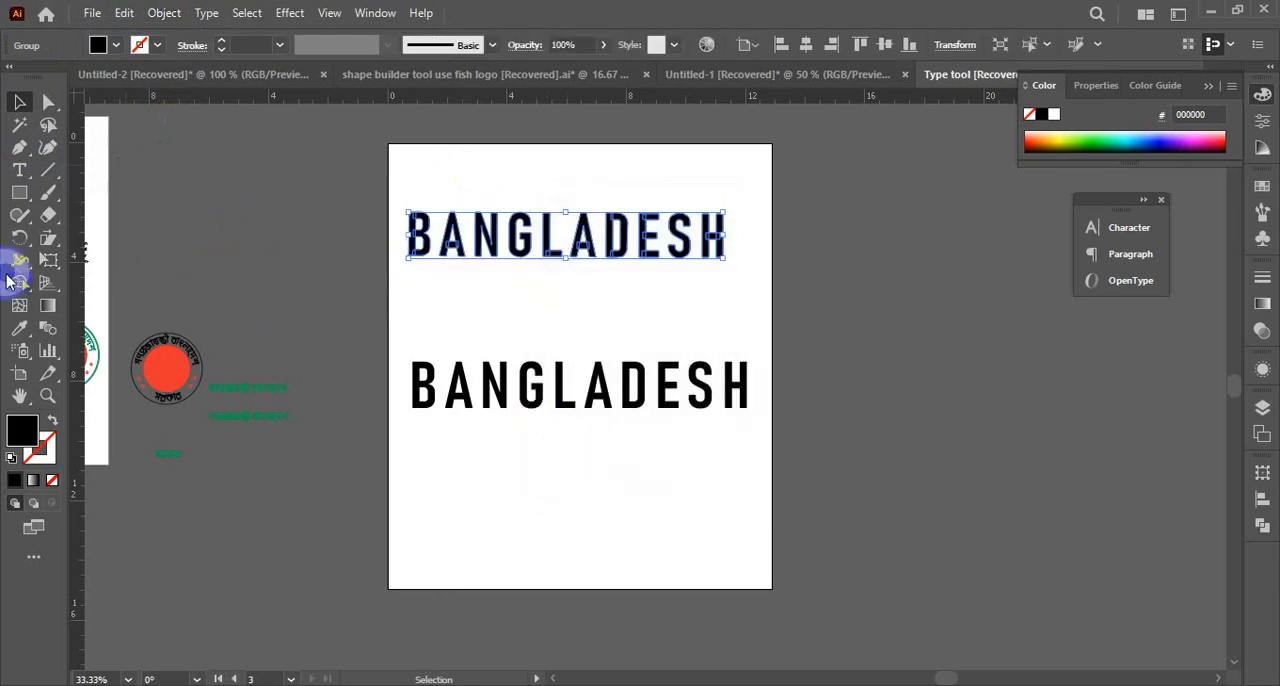
Perspective-distort the expanded BANGLADESH by pulling its lower-left corner downward so the B end grows, and delete the distorted word
{"action": "left_click", "coordinate": [58, 257]}
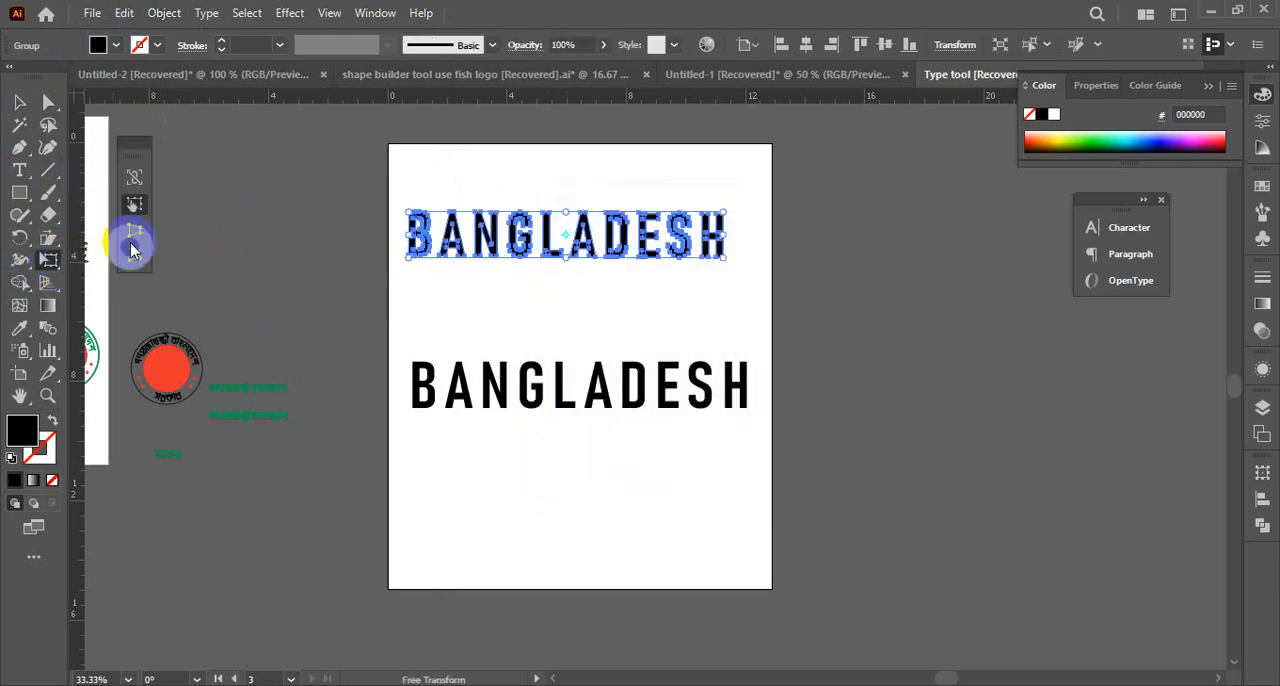
{"action": "left_click_drag", "start_coordinate": [410, 258], "coordinate": [413, 333]}
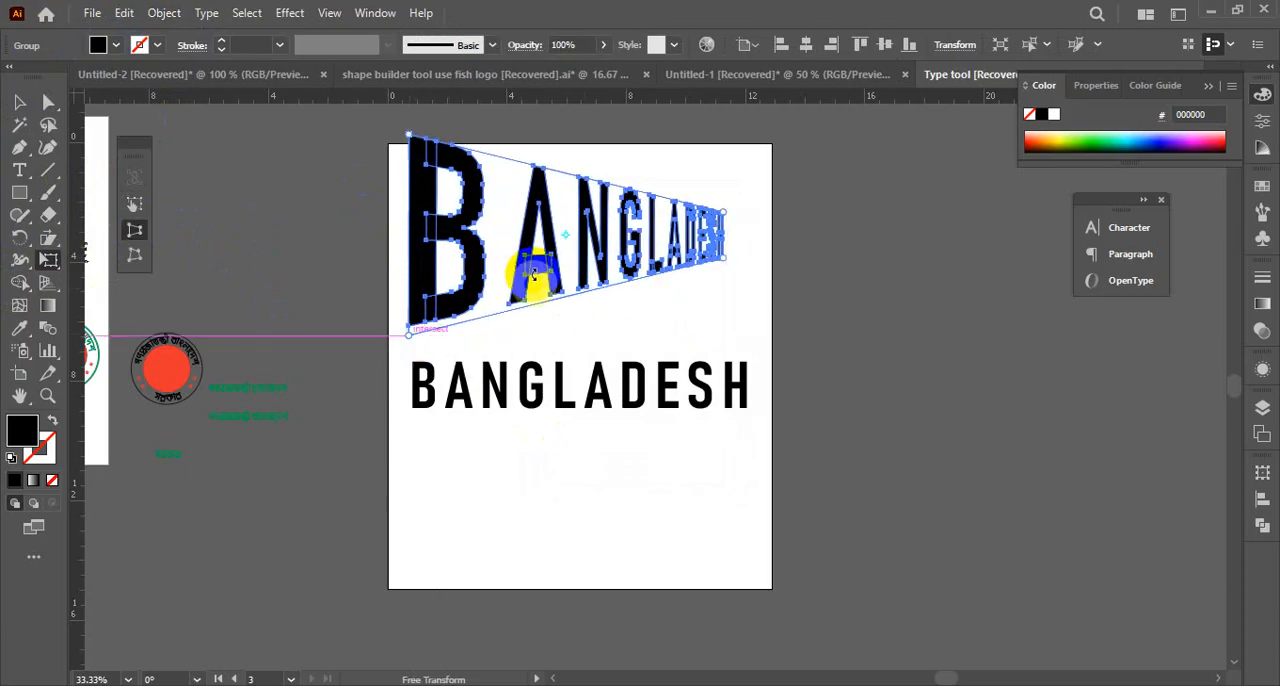
{"action": "left_click", "coordinate": [22, 101]}
{"action": "left_click", "coordinate": [817, 332]}
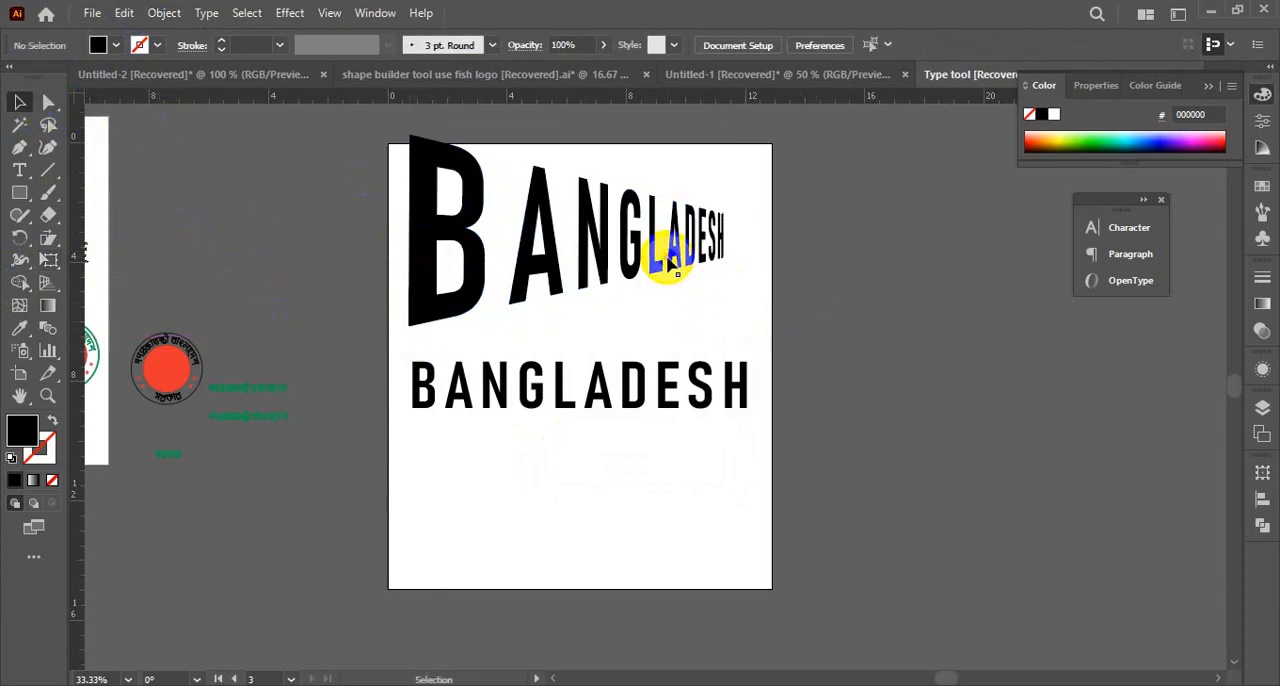
{"action": "left_click_drag", "start_coordinate": [650, 255], "coordinate": [641, 268]}
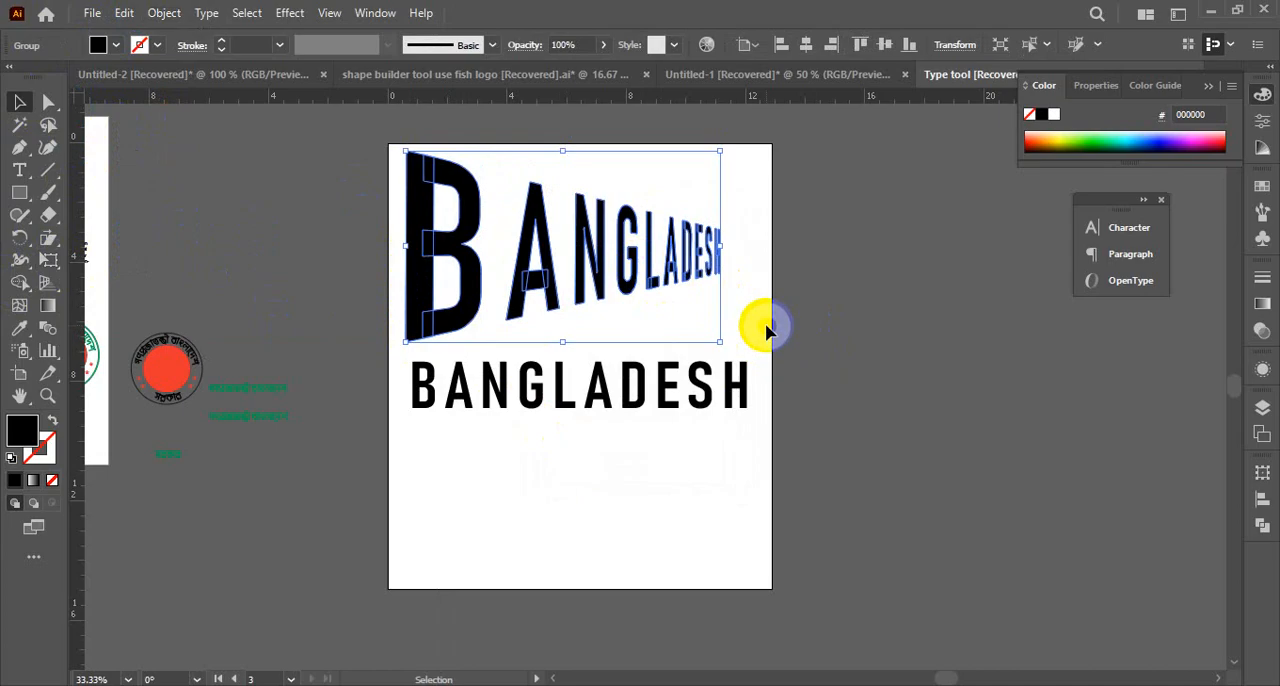
{"action": "key", "text": "Delete"}
Duplicate the remaining BANGLADESH text straight above the original and convert the copy to outlines
{"action": "left_click", "coordinate": [568, 388]}
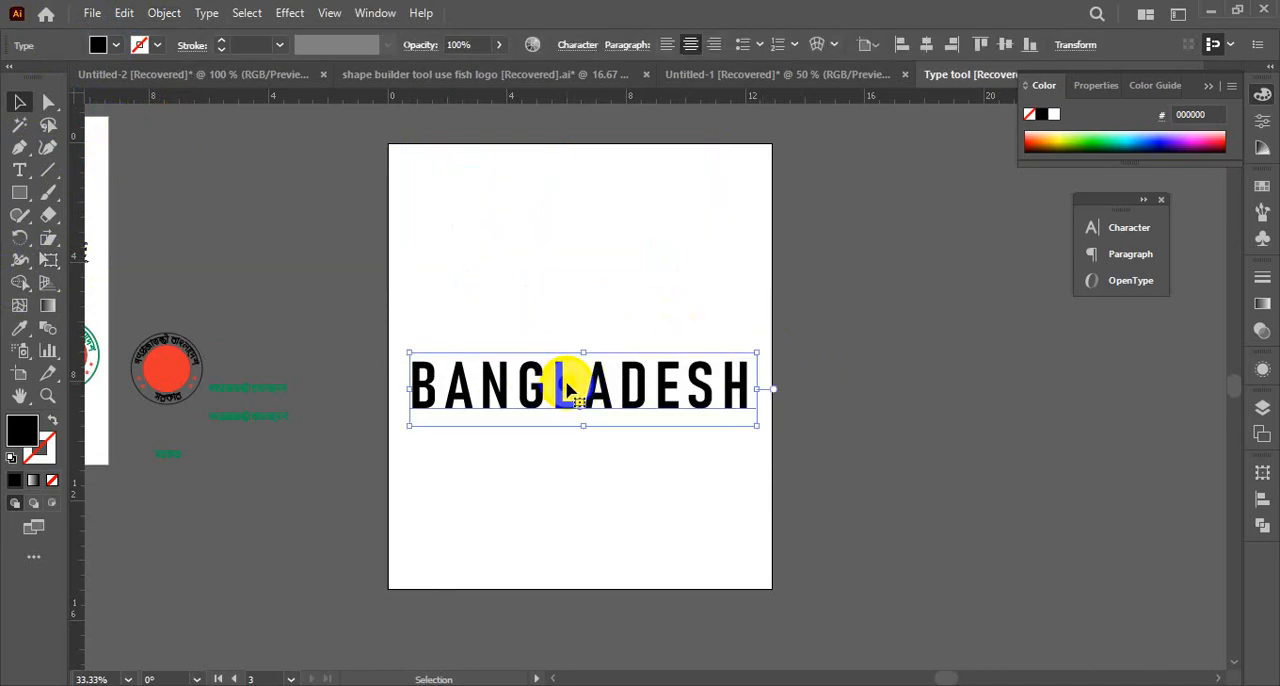
{"action": "left_click_drag", "start_coordinate": [567, 388], "coordinate": [567, 232]}
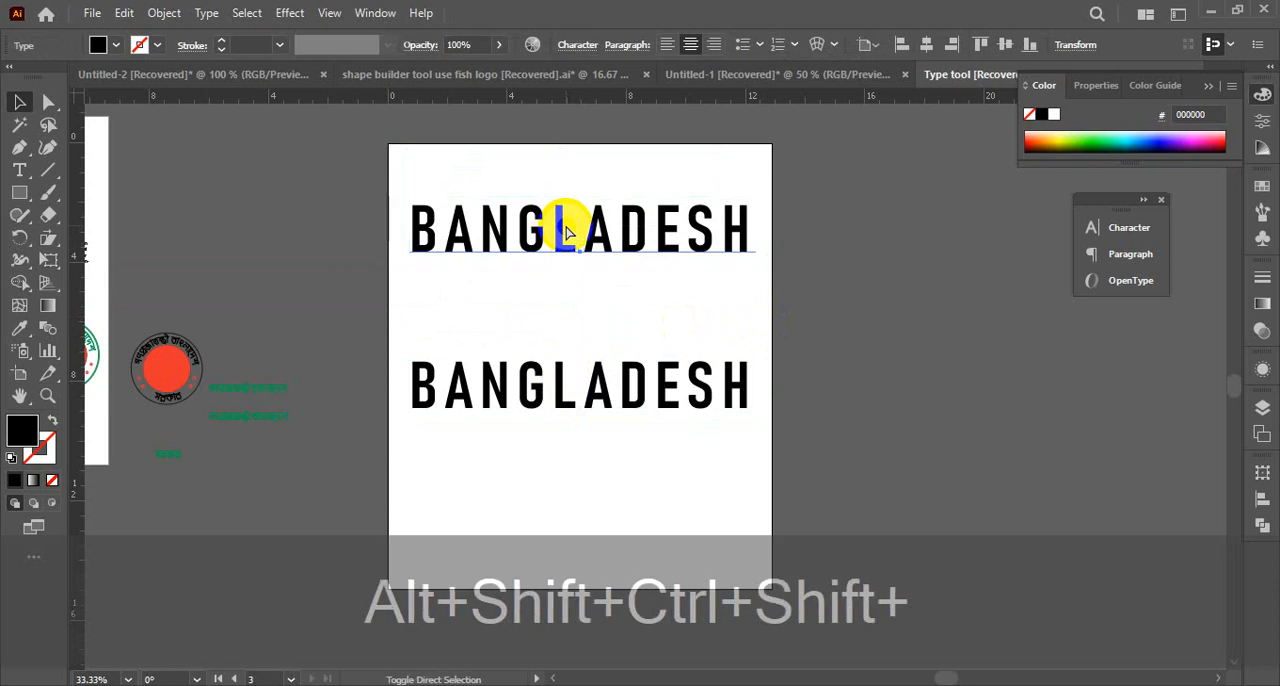
{"action": "key", "text": "ctrl+shift+o"}
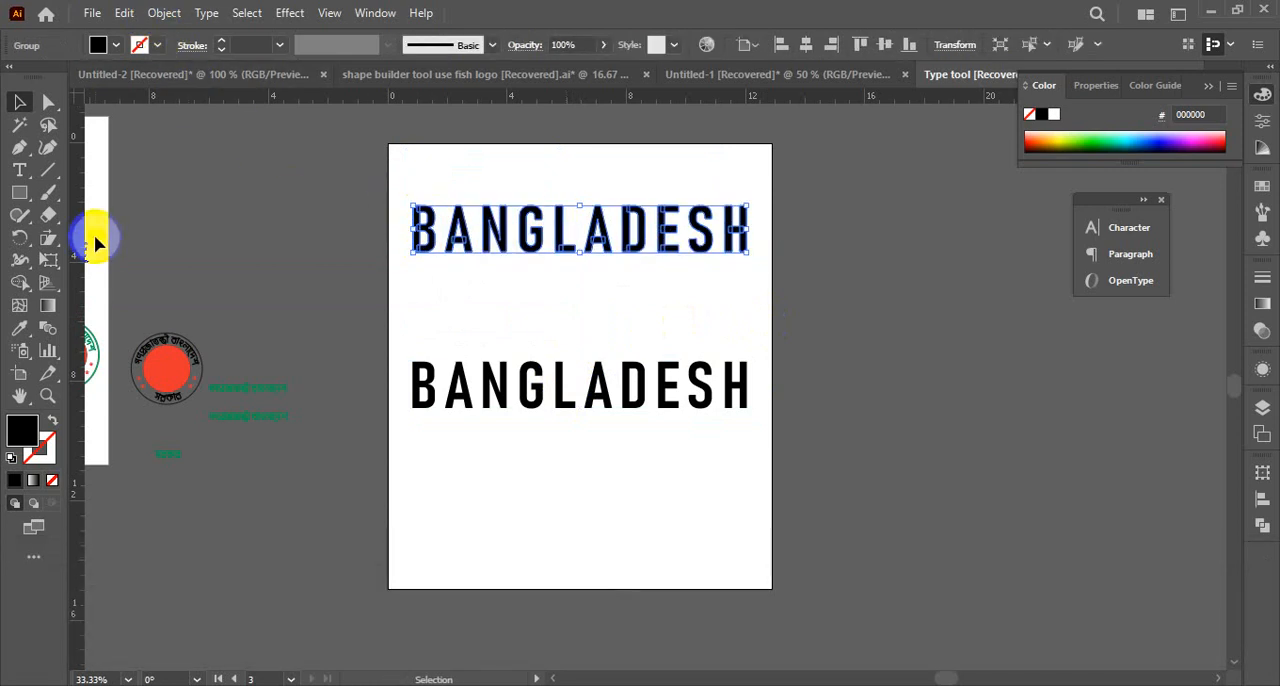
Perspective-distort the outlined copy by pulling its lower-left corner downward, and move it beyond the artboard's right edge
{"action": "left_click_drag", "start_coordinate": [59, 269], "coordinate": [140, 262]}
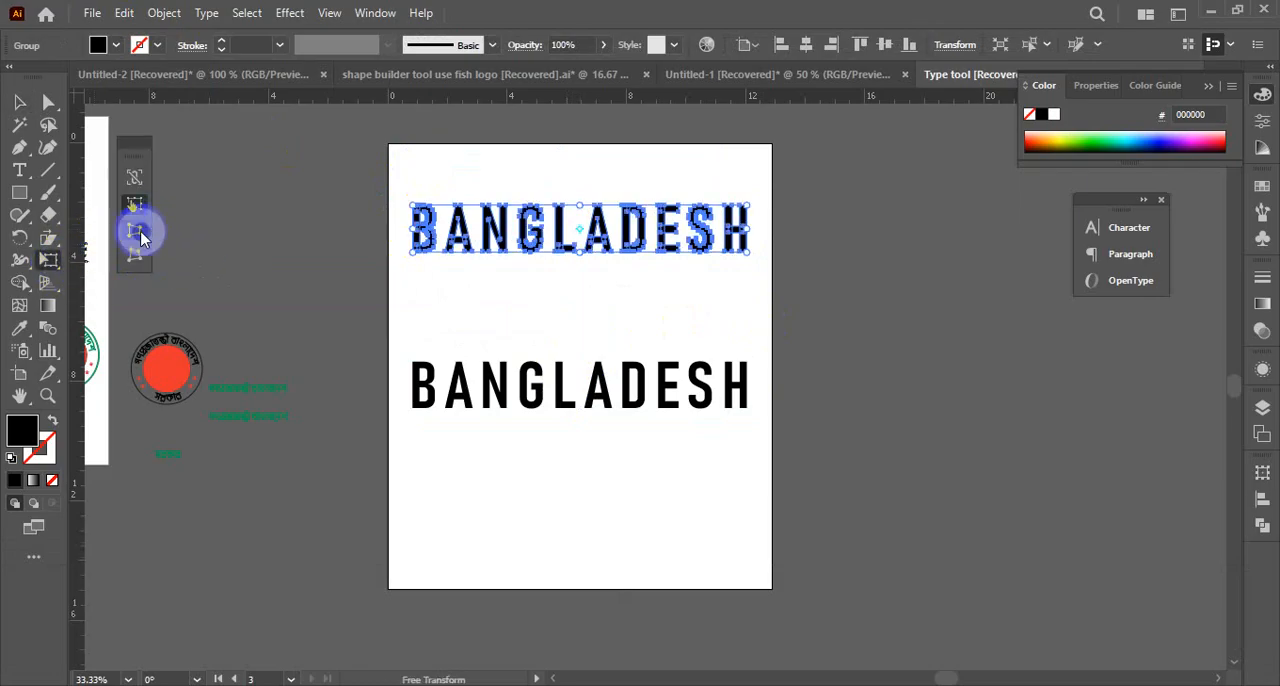
{"action": "left_click", "coordinate": [137, 232]}
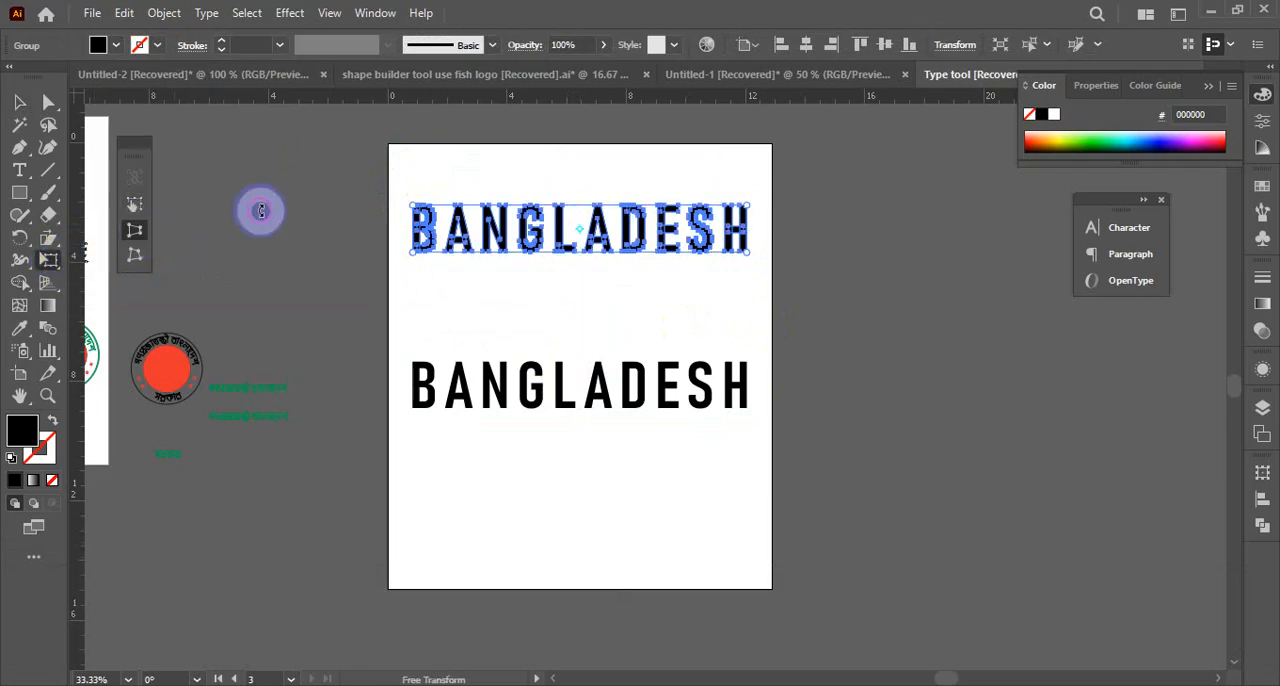
{"action": "left_click_drag", "start_coordinate": [411, 252], "coordinate": [412, 320]}
{"action": "left_click", "coordinate": [24, 98]}
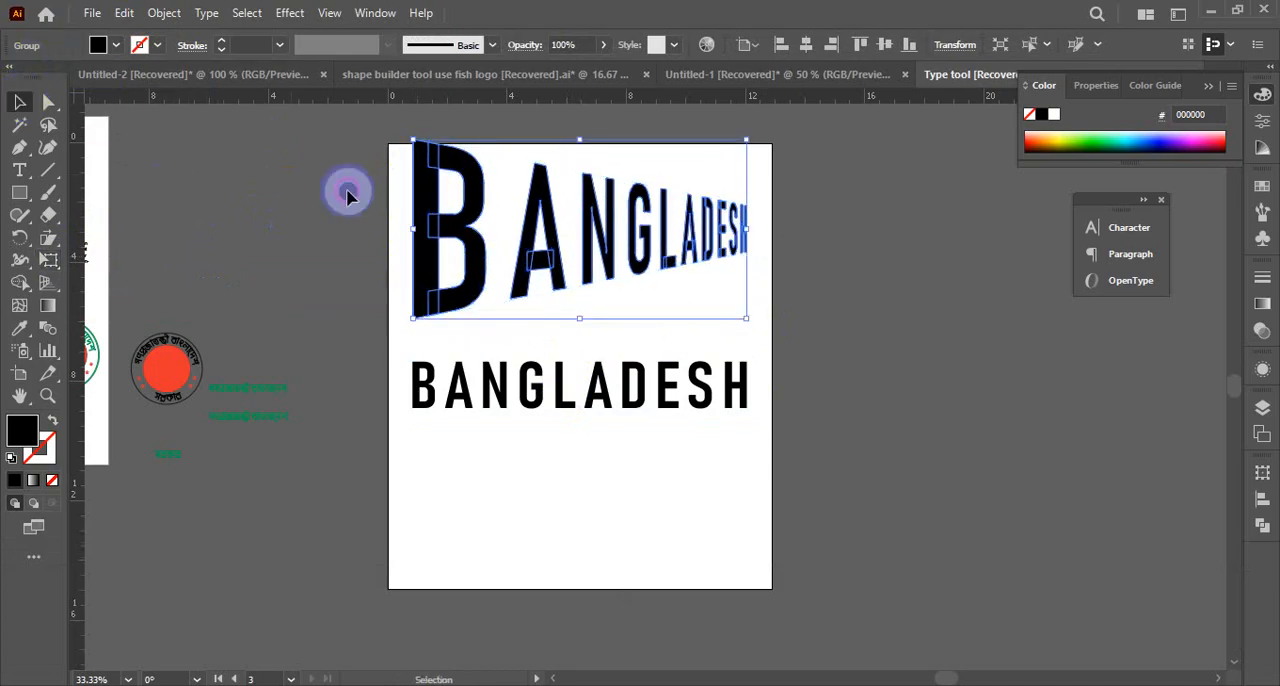
{"action": "left_click_drag", "start_coordinate": [551, 251], "coordinate": [206, 334]}
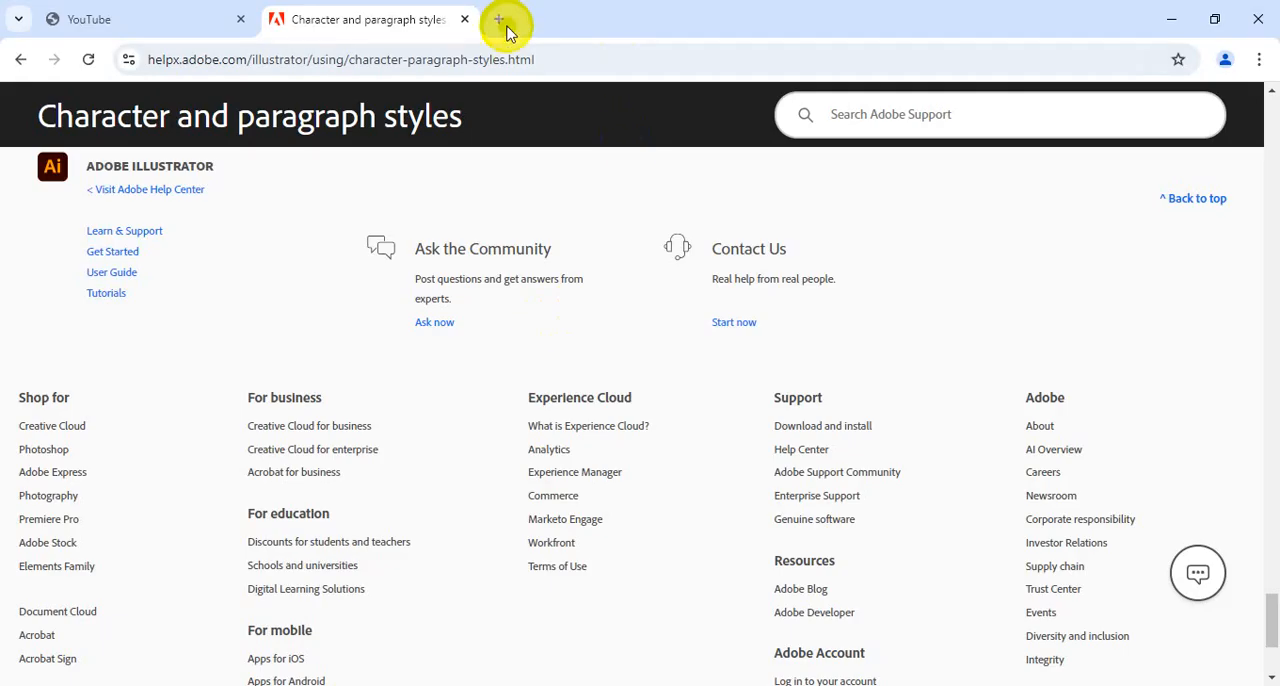
Switch to Chrome and search Google for "crest design" in the new tab
{"action": "left_click", "coordinate": [505, 23]}
{"action": "left_click", "coordinate": [503, 51]}
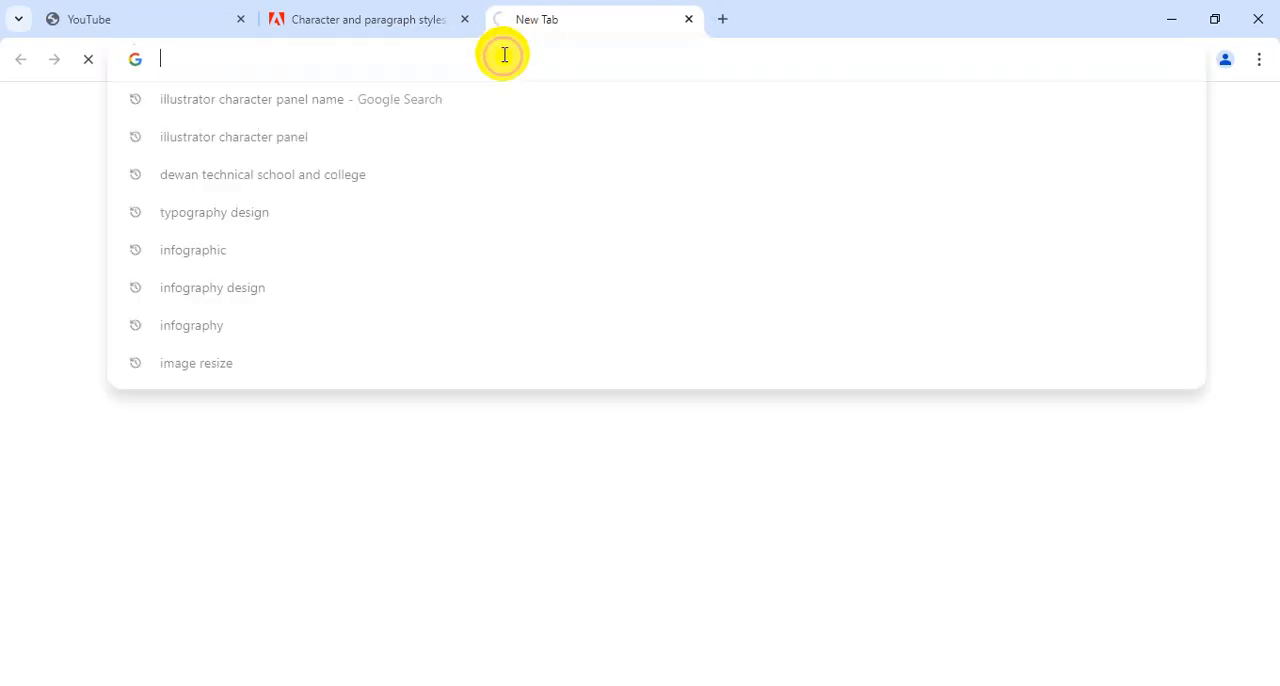
{"action": "type", "text": "crest"}
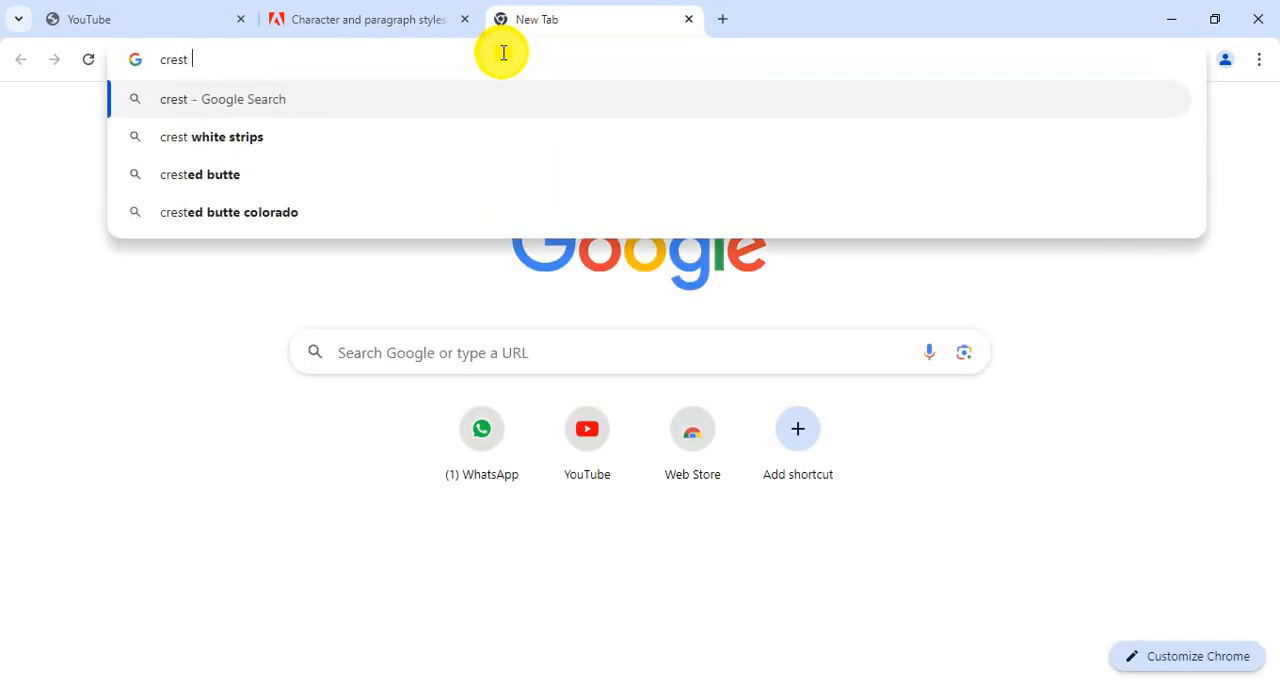
{"action": "type", "text": " design"}
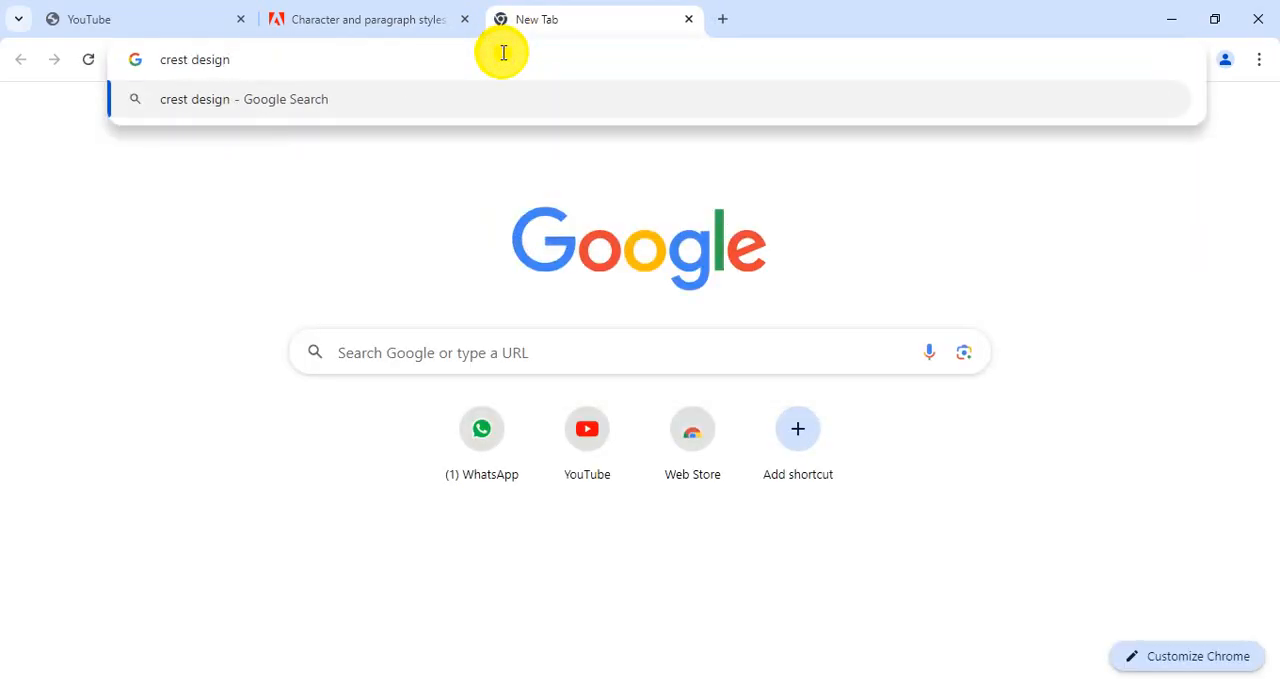
{"action": "key", "text": "Return"}
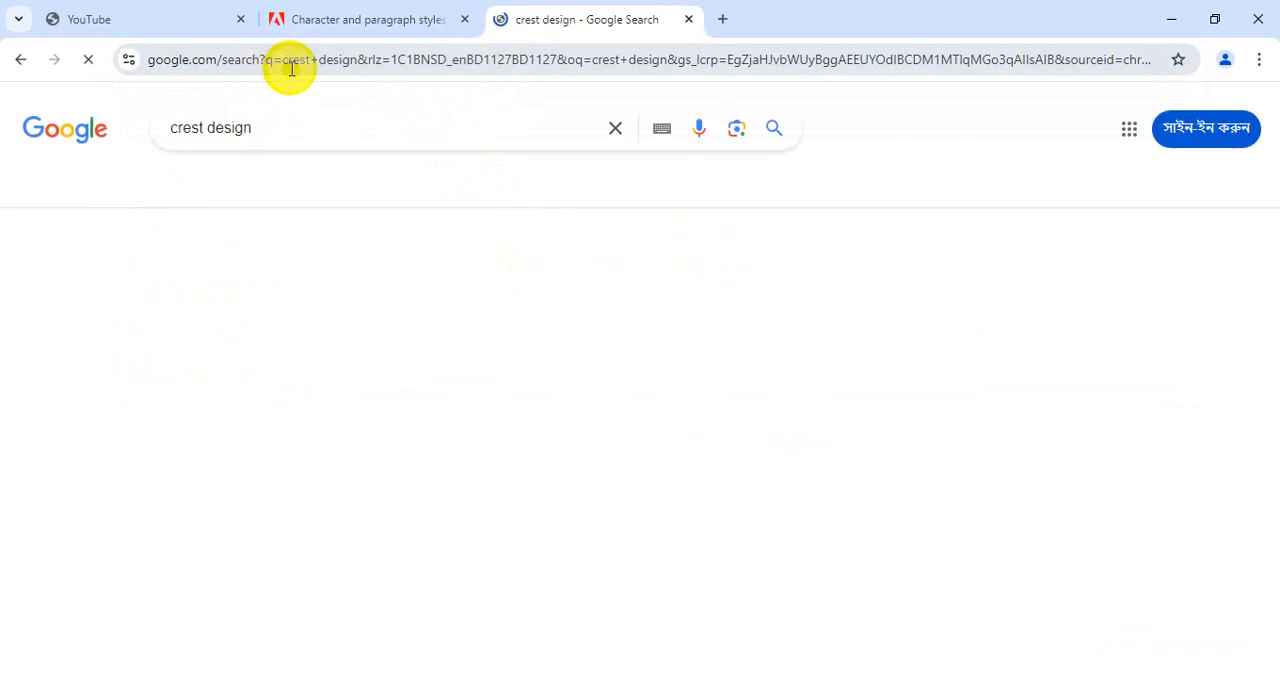
Examine the award crest images and listings in the search results, and select the search query text
{"action": "scroll", "coordinate": [340, 355], "scroll_direction": "down", "scroll_amount": 2}
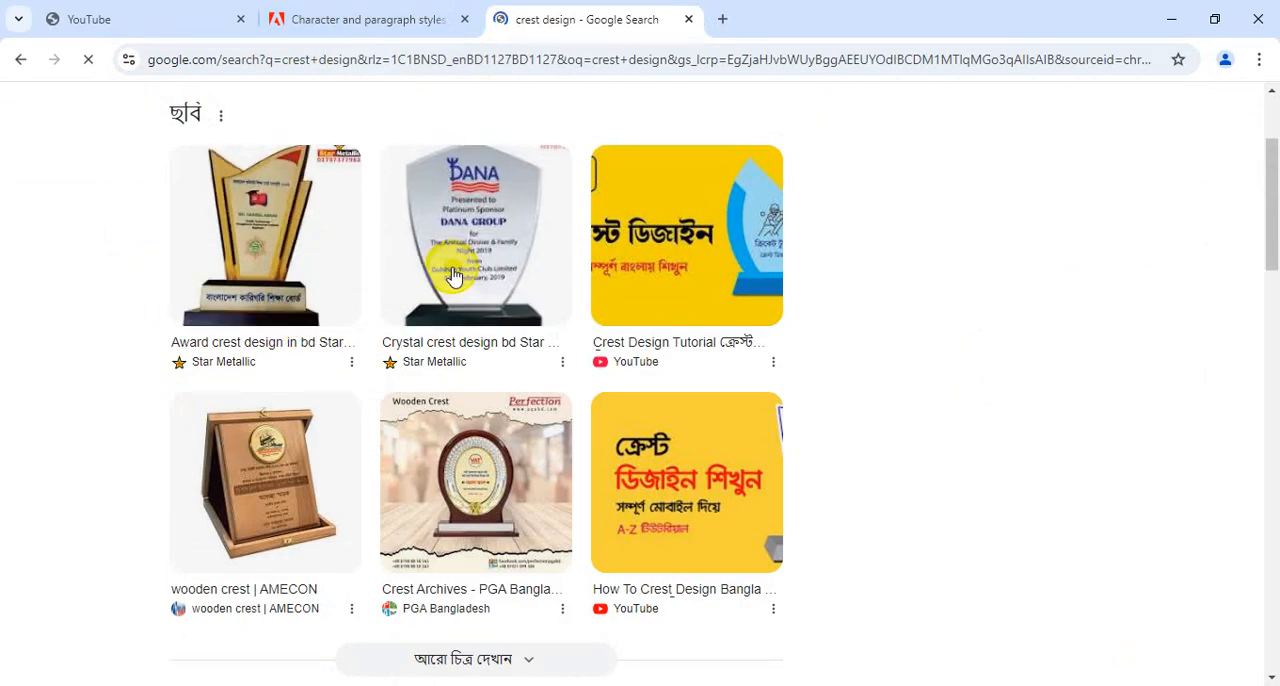
{"action": "scroll", "coordinate": [389, 334], "scroll_direction": "down", "scroll_amount": 4}
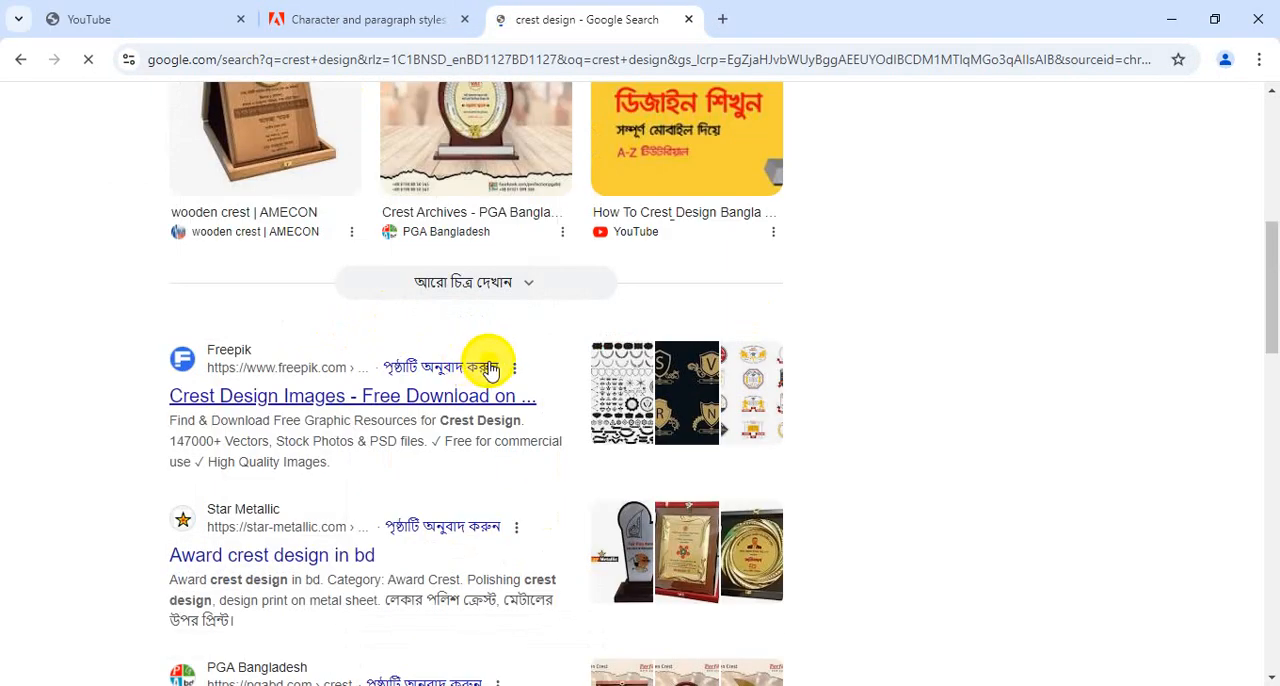
{"action": "scroll", "coordinate": [477, 560], "scroll_direction": "up", "scroll_amount": 3}
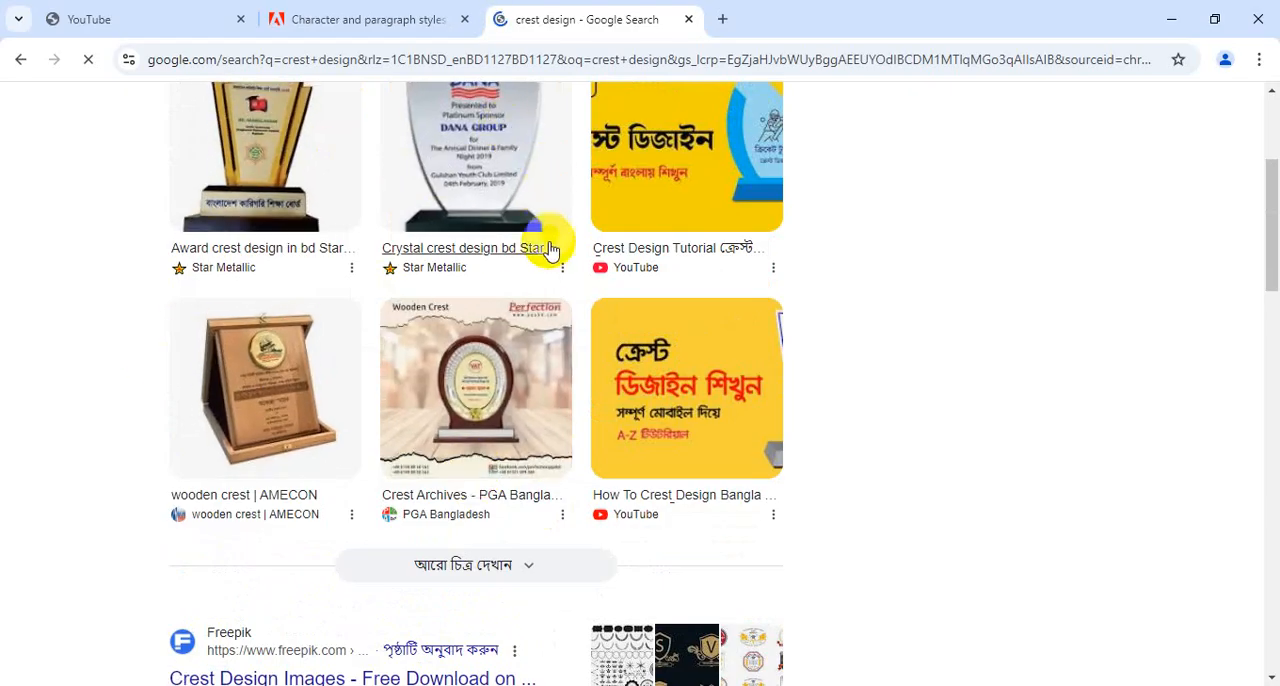
{"action": "scroll", "coordinate": [448, 393], "scroll_direction": "down", "scroll_amount": 4}
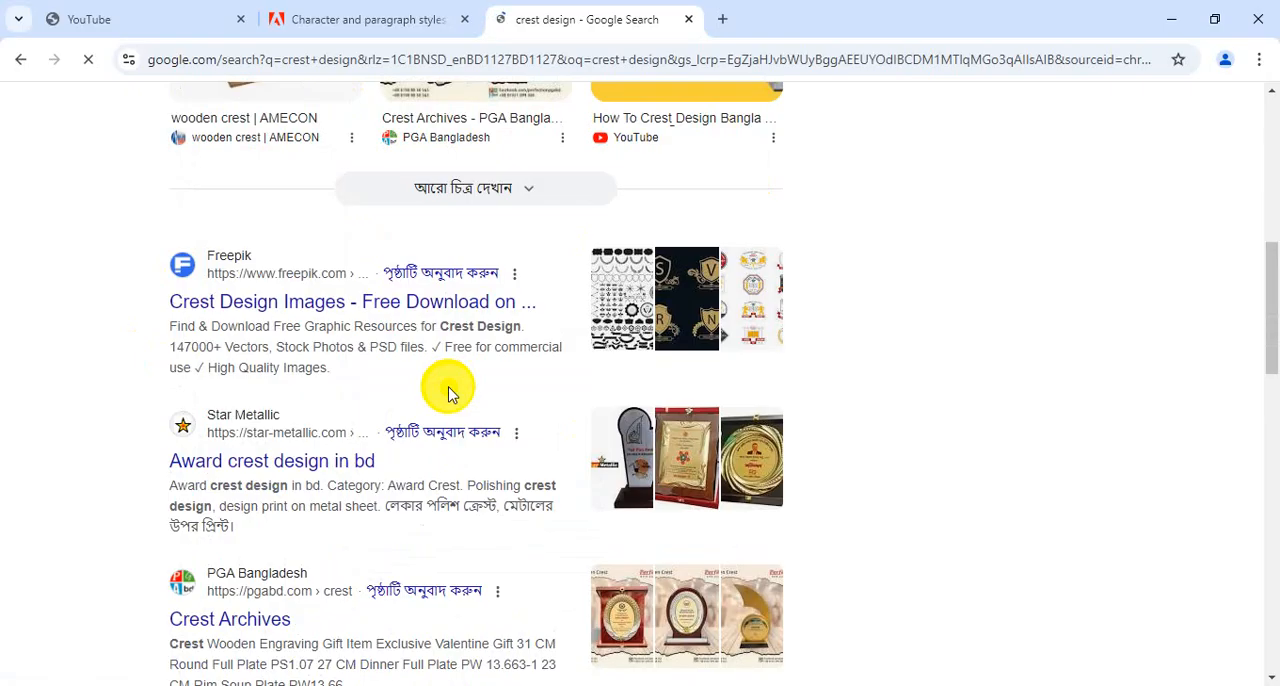
{"action": "scroll", "coordinate": [448, 390], "scroll_direction": "down", "scroll_amount": 3}
{"action": "scroll", "coordinate": [446, 389], "scroll_direction": "up", "scroll_amount": 12}
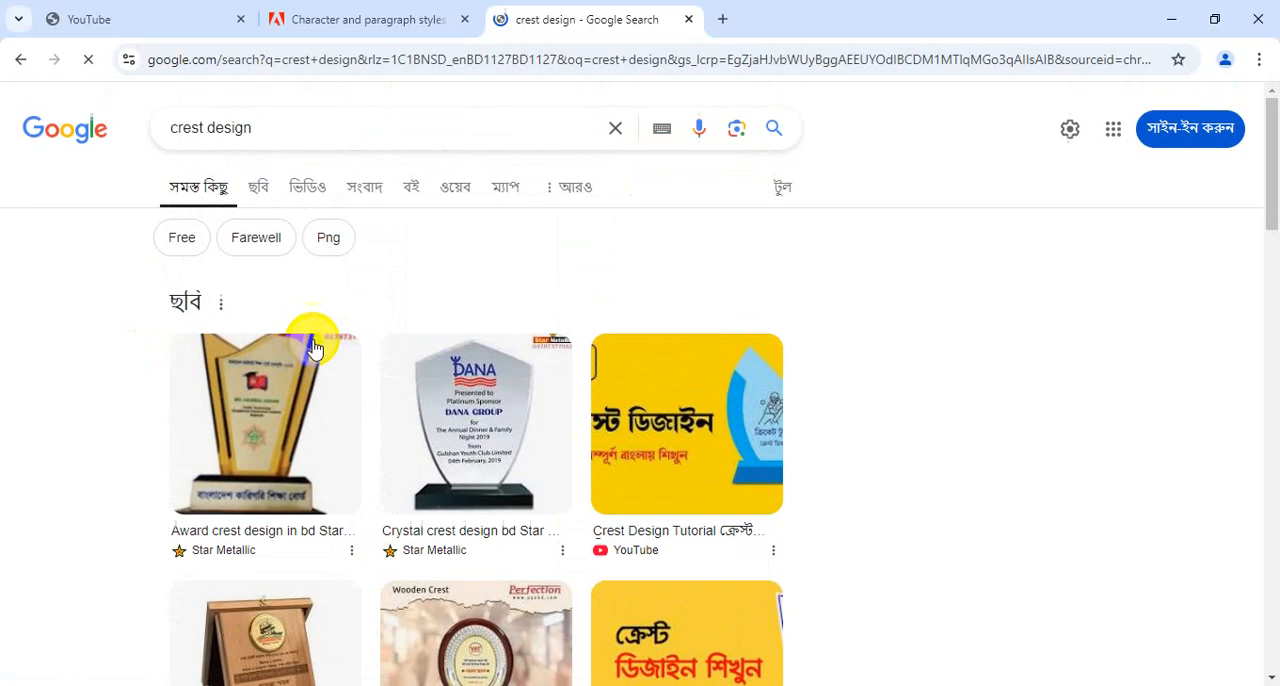
{"action": "left_click", "coordinate": [260, 460]}
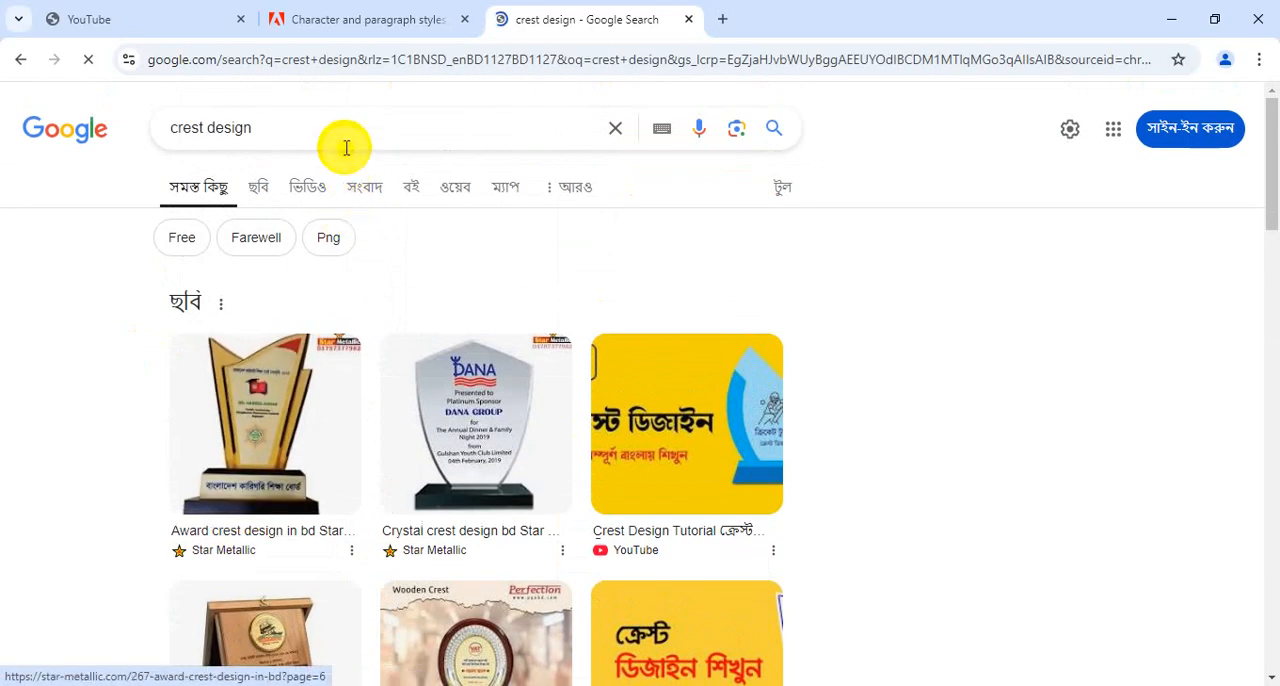
{"action": "left_click_drag", "start_coordinate": [291, 125], "coordinate": [85, 120]}
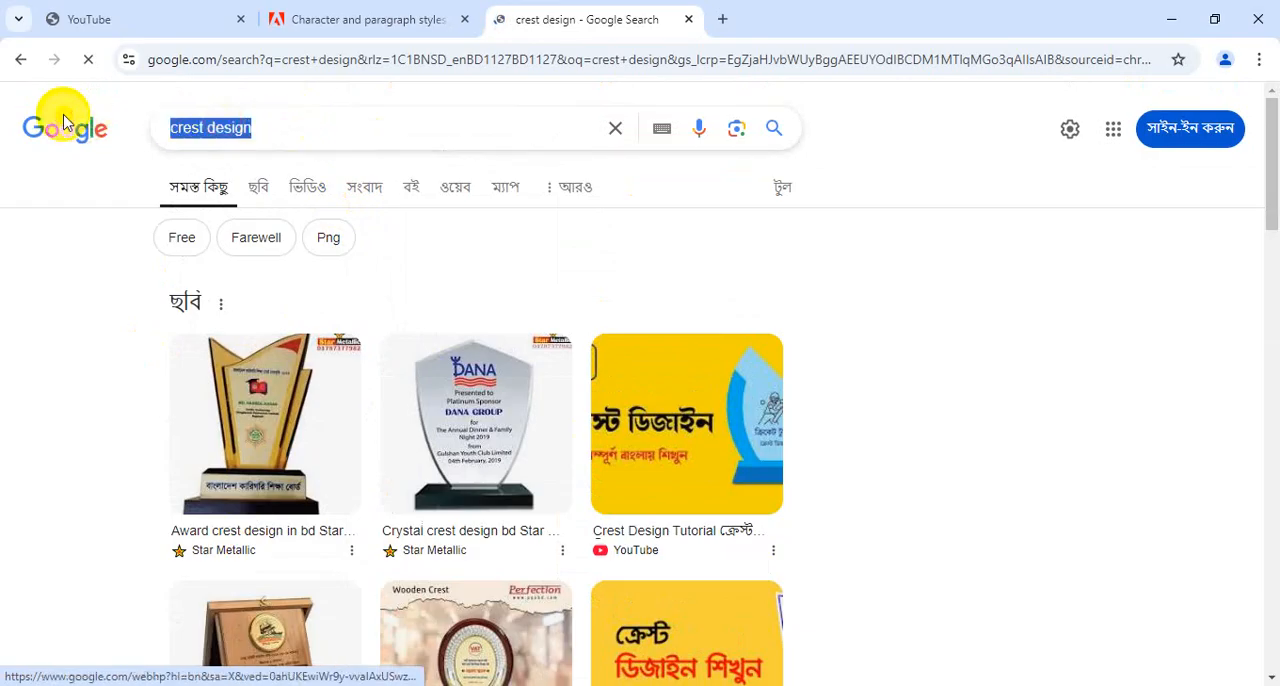
Search Google for "gift palace" and open the Gift Palace corporate gift shop website
{"action": "type", "text": "gift"}
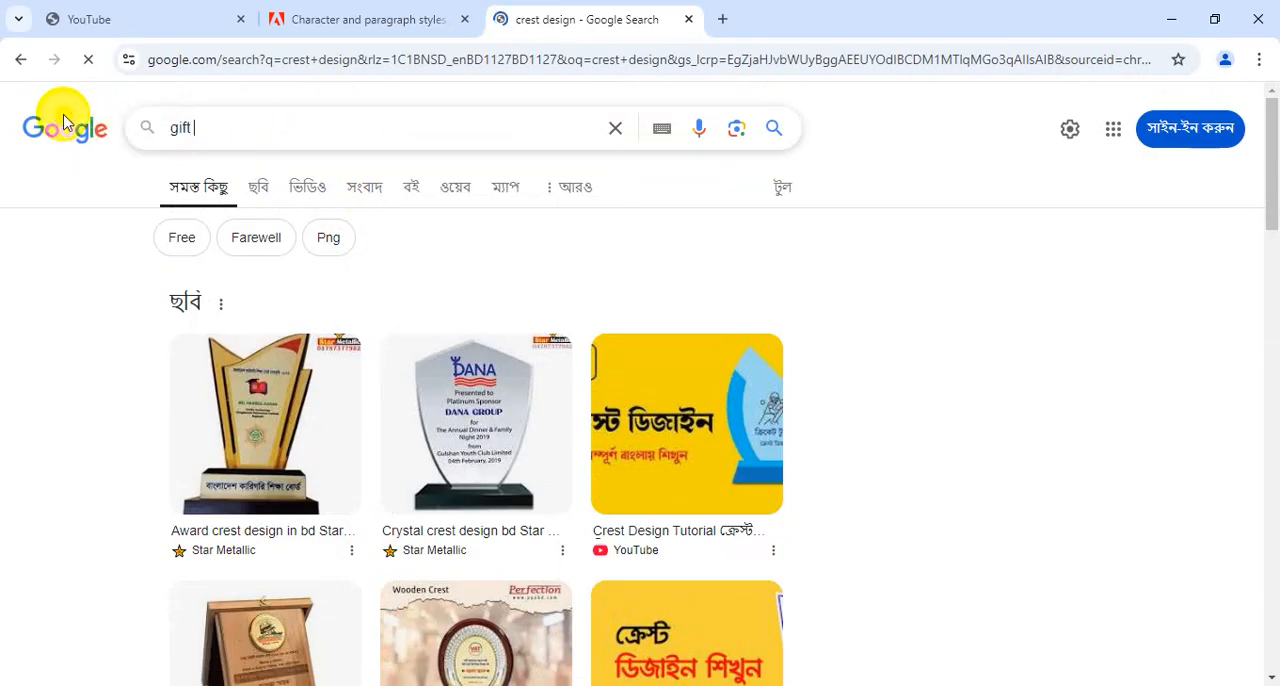
{"action": "type", "text": " palace"}
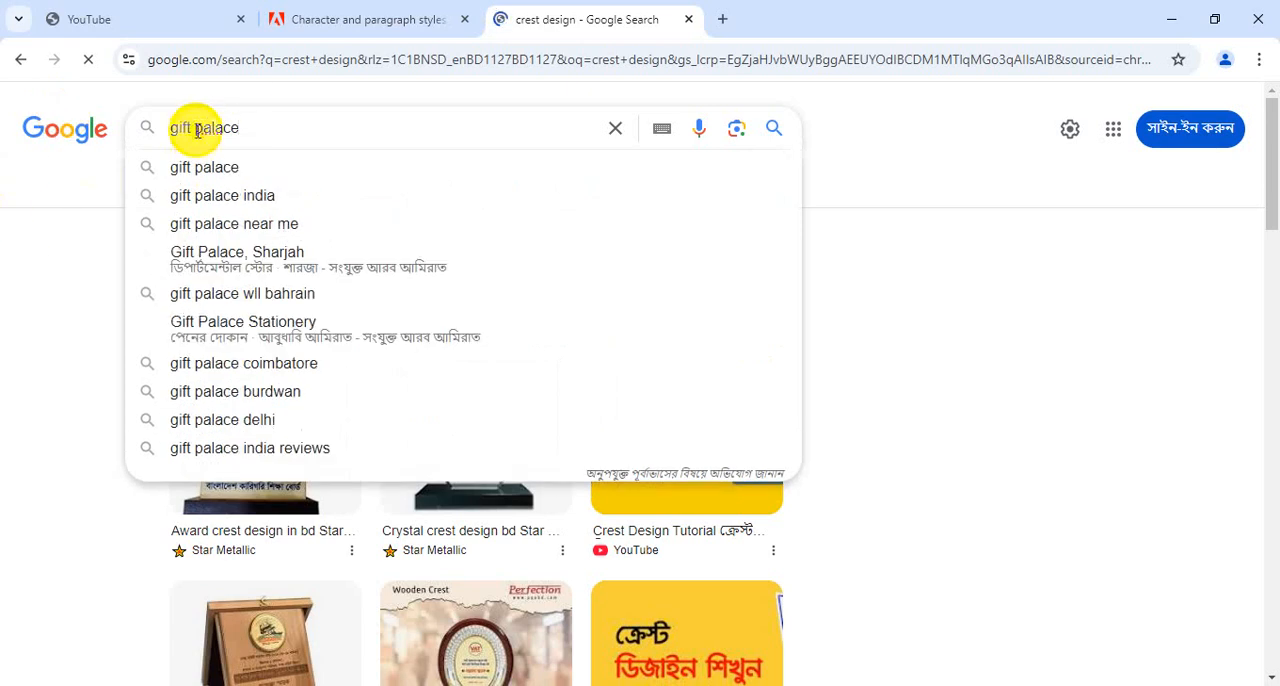
{"action": "key", "text": "Return"}
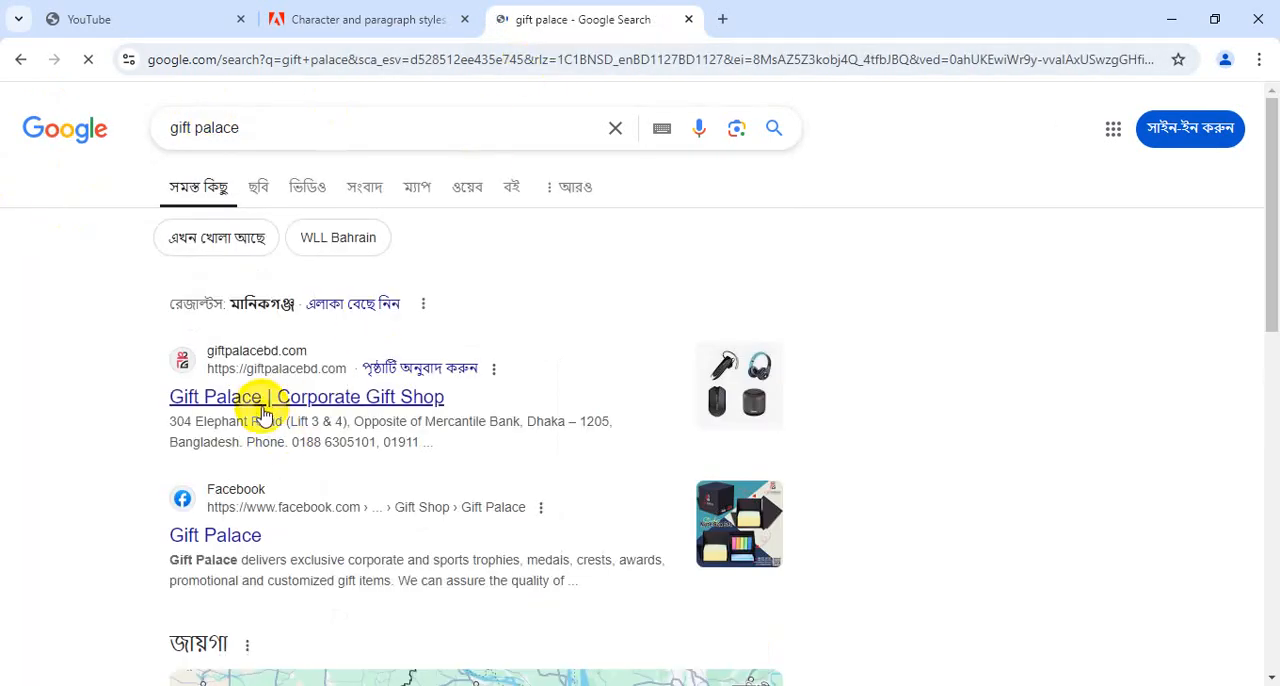
{"action": "left_click", "coordinate": [283, 398]}
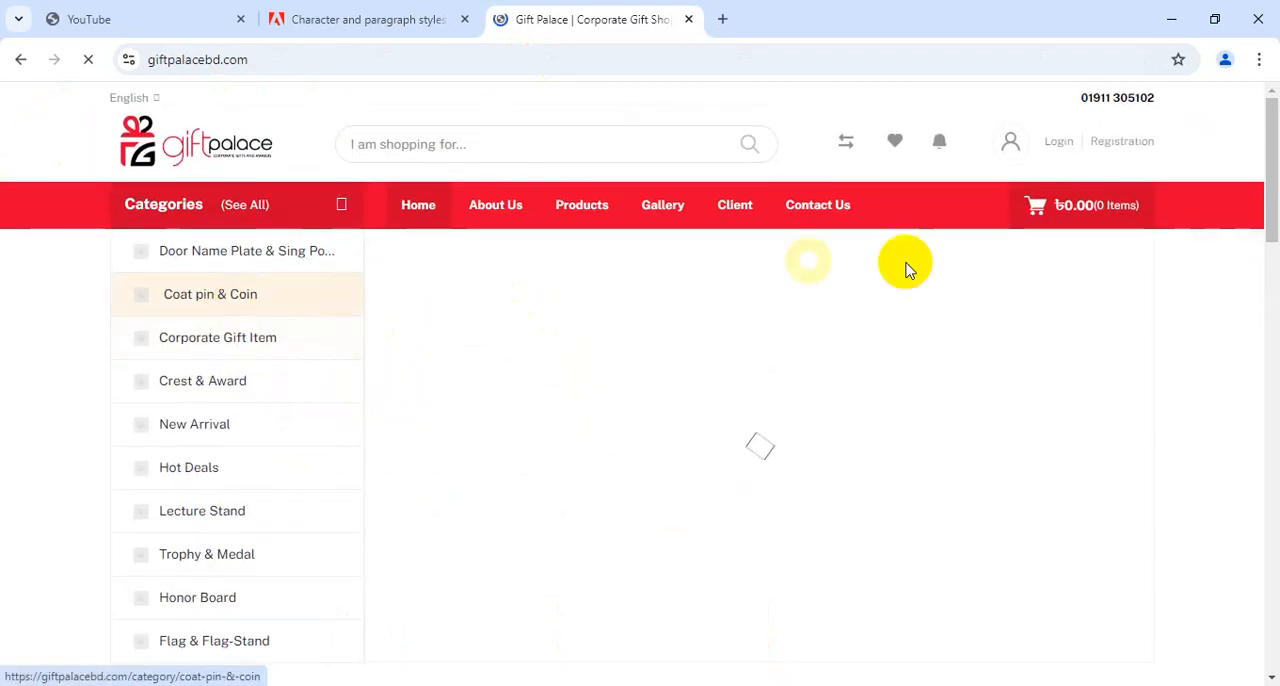
Open the Gift Palace gallery and look through its award ceremony and trophy photos
{"action": "left_click", "coordinate": [678, 204]}
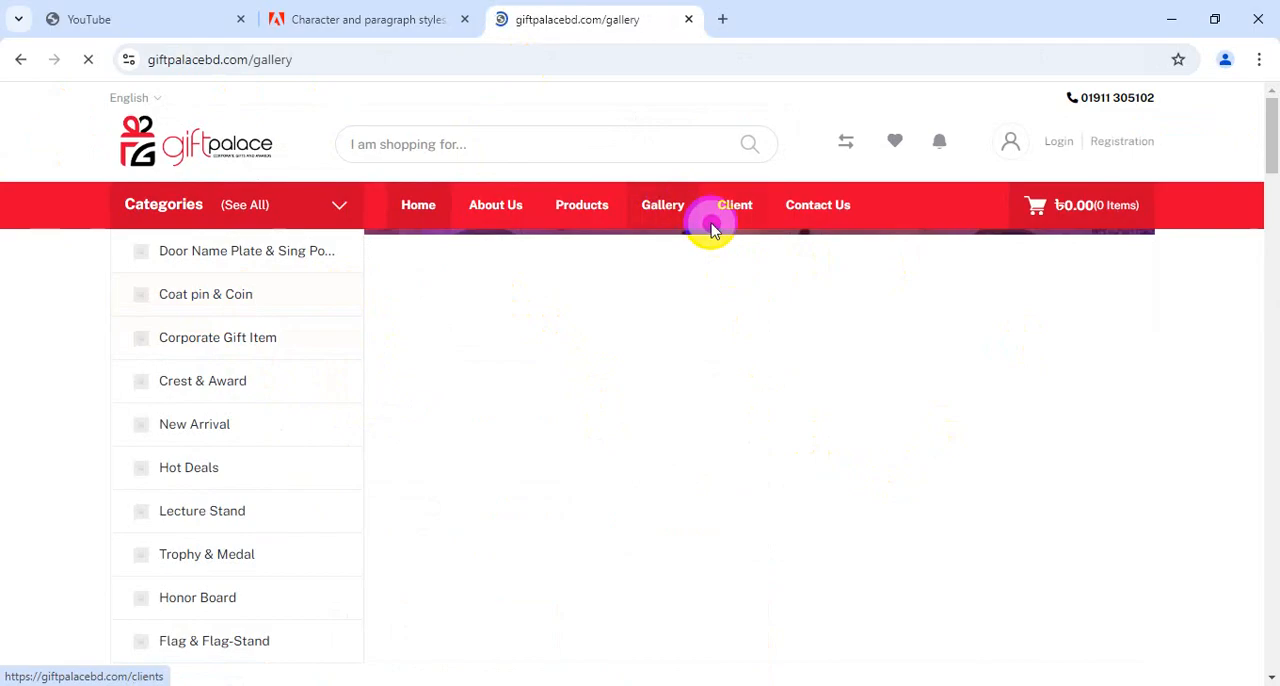
{"action": "scroll", "coordinate": [517, 347], "scroll_direction": "down", "scroll_amount": 3}
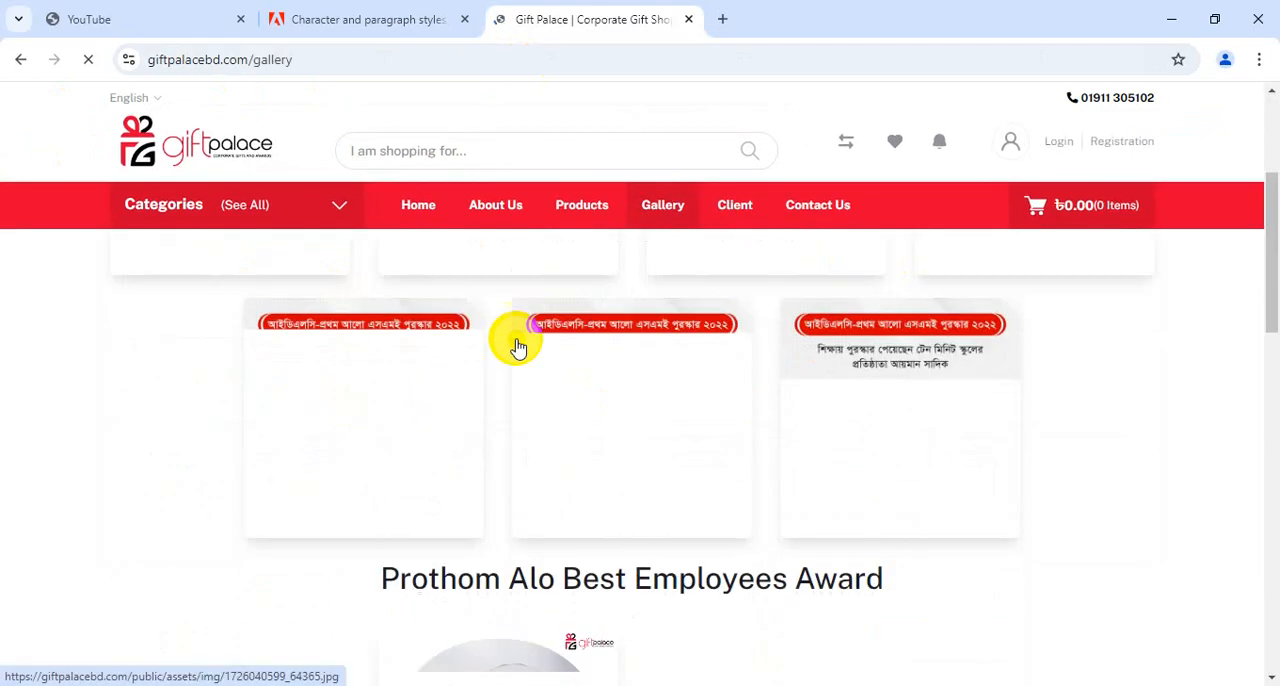
{"action": "scroll", "coordinate": [517, 345], "scroll_direction": "down", "scroll_amount": 1}
{"action": "scroll", "coordinate": [517, 347], "scroll_direction": "down", "scroll_amount": 3}
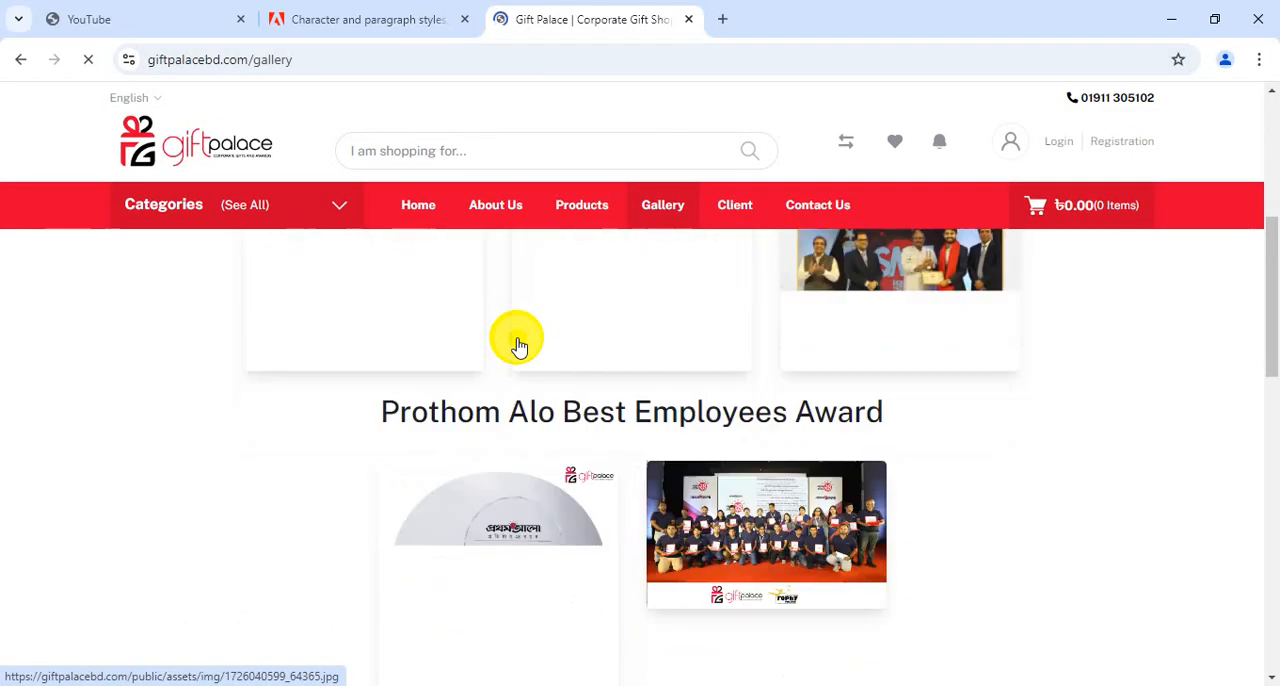
{"action": "scroll", "coordinate": [480, 406], "scroll_direction": "up", "scroll_amount": 7}
Open the Crest & Award product category on the Gift Palace site
{"action": "left_click", "coordinate": [352, 225]}
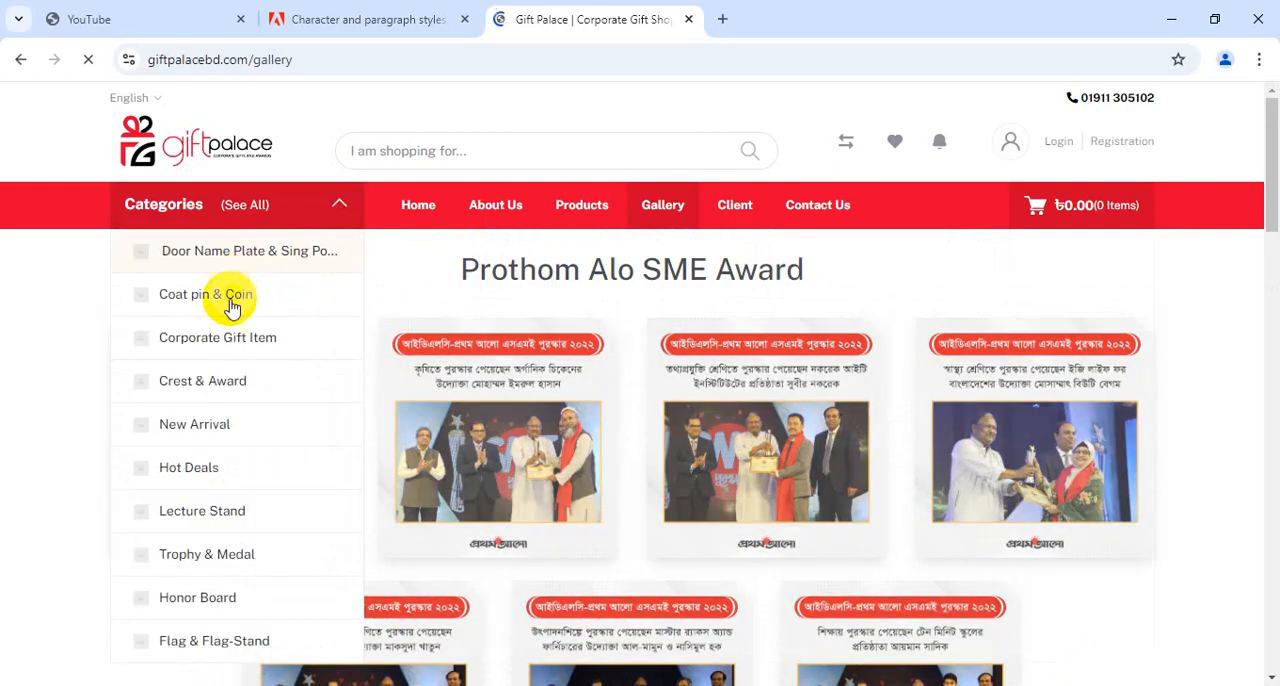
{"action": "mouse_move", "coordinate": [213, 392]}
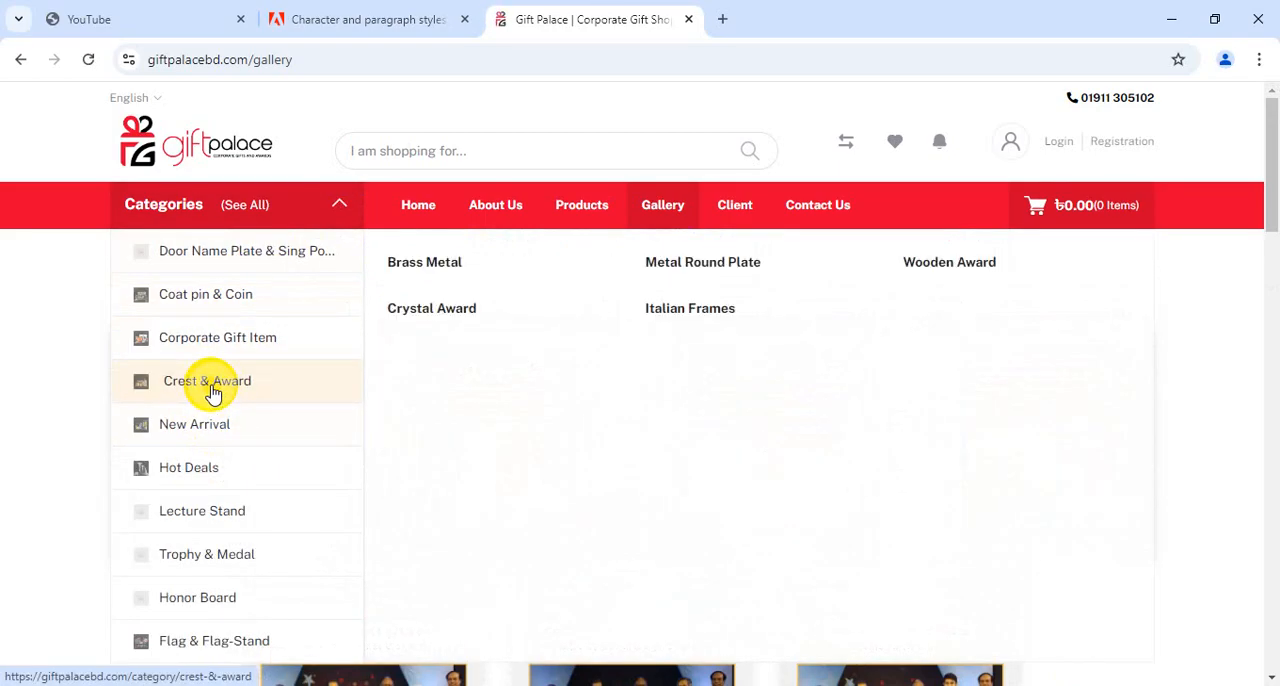
{"action": "left_click", "coordinate": [213, 392]}
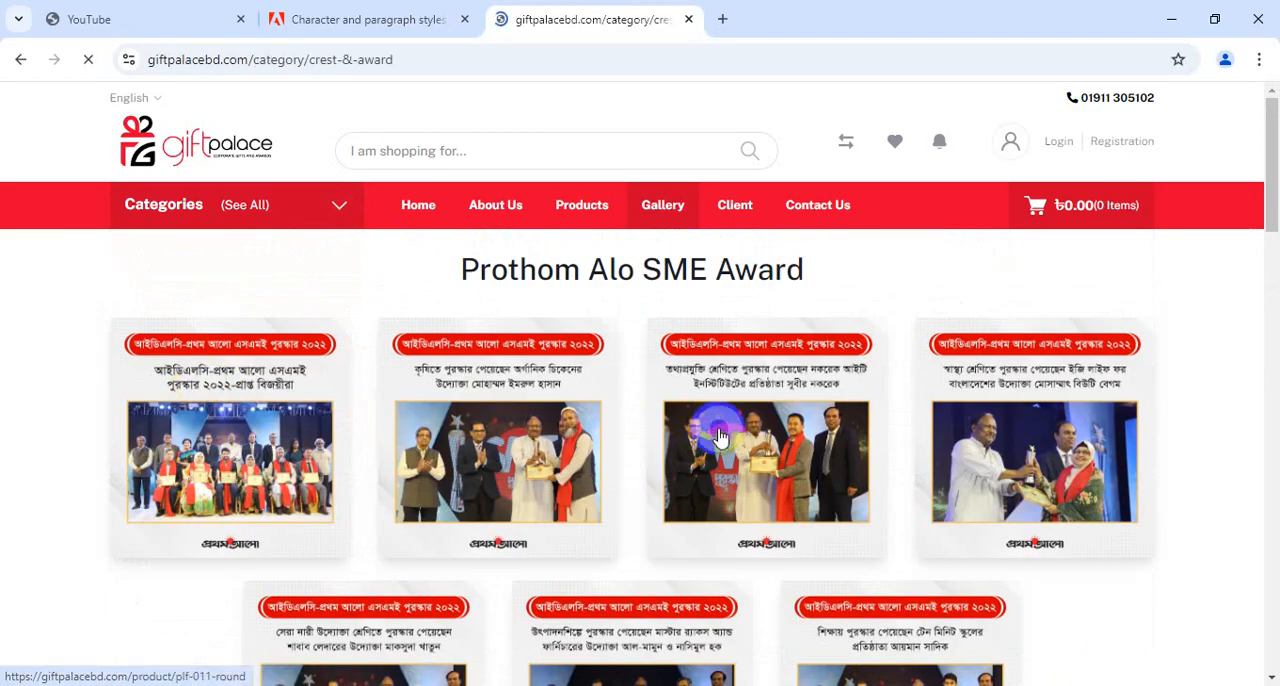
Examine the crest shapes, text layouts and prices on the first page of Crest & Award products
{"action": "scroll", "coordinate": [648, 432], "scroll_direction": "down", "scroll_amount": 2}
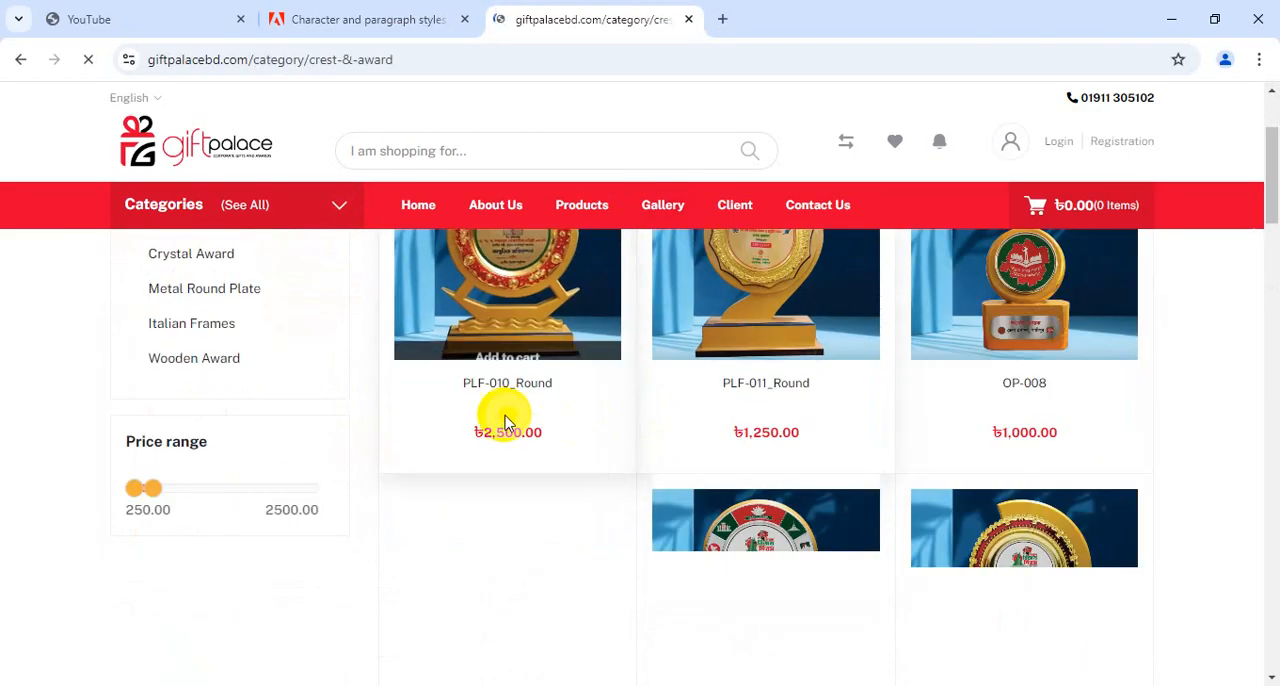
{"action": "scroll", "coordinate": [505, 422], "scroll_direction": "down", "scroll_amount": 6}
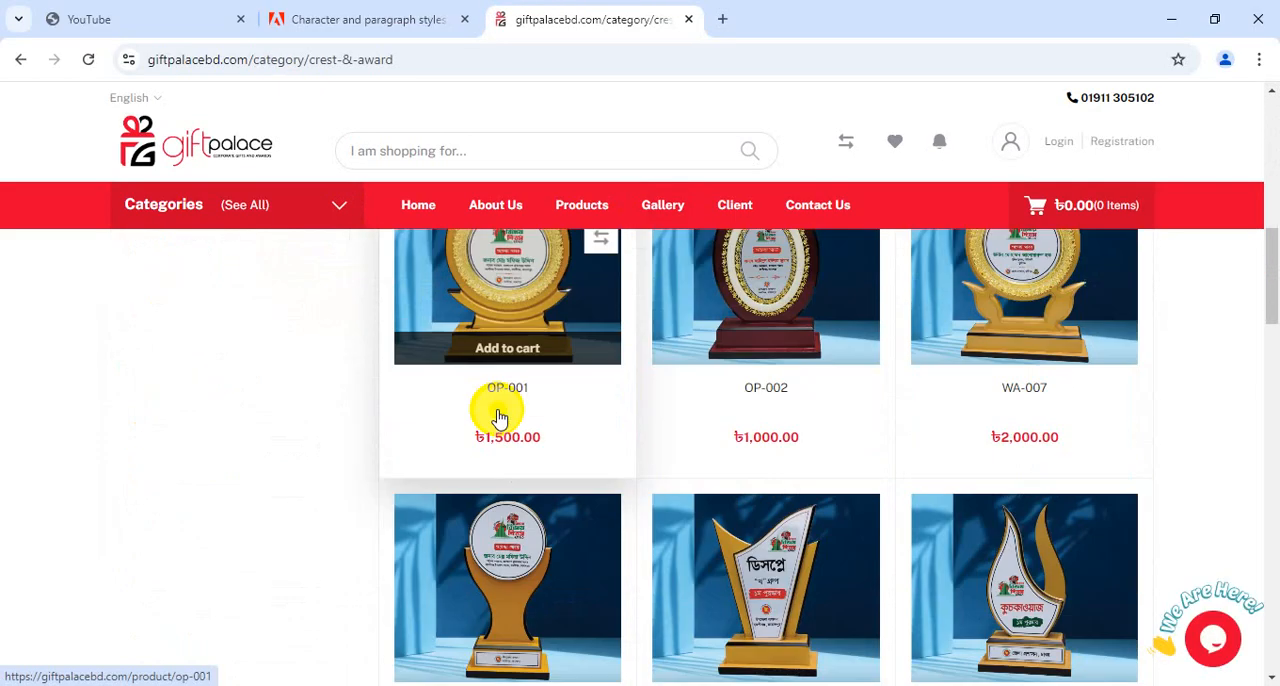
{"action": "scroll", "coordinate": [515, 420], "scroll_direction": "down", "scroll_amount": 4}
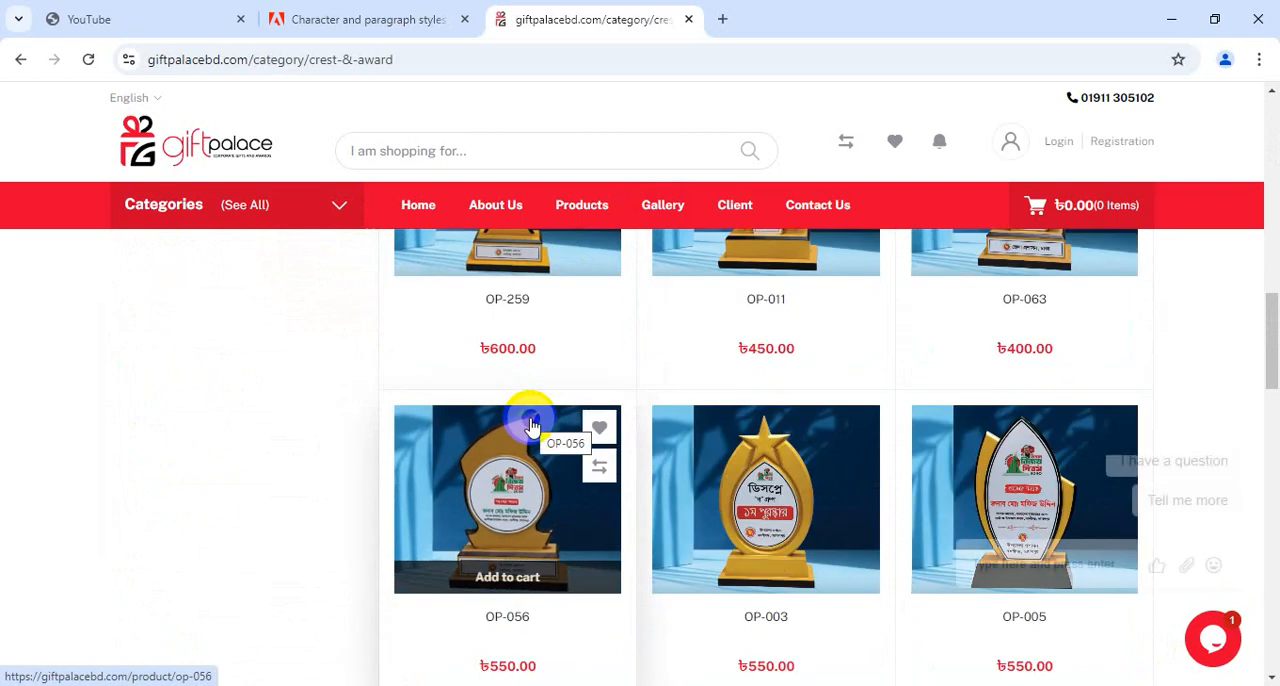
{"action": "scroll", "coordinate": [530, 420], "scroll_direction": "up", "scroll_amount": 2}
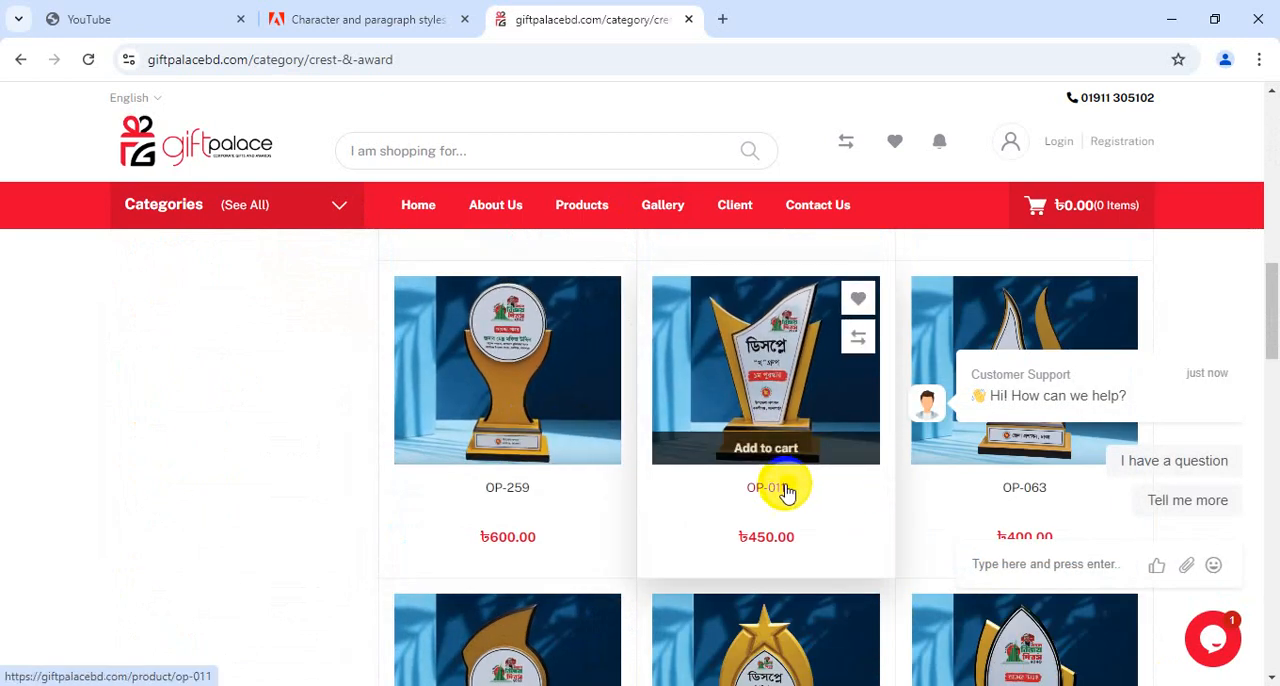
{"action": "scroll", "coordinate": [780, 490], "scroll_direction": "down", "scroll_amount": 3}
{"action": "scroll", "coordinate": [575, 520], "scroll_direction": "down", "scroll_amount": 3}
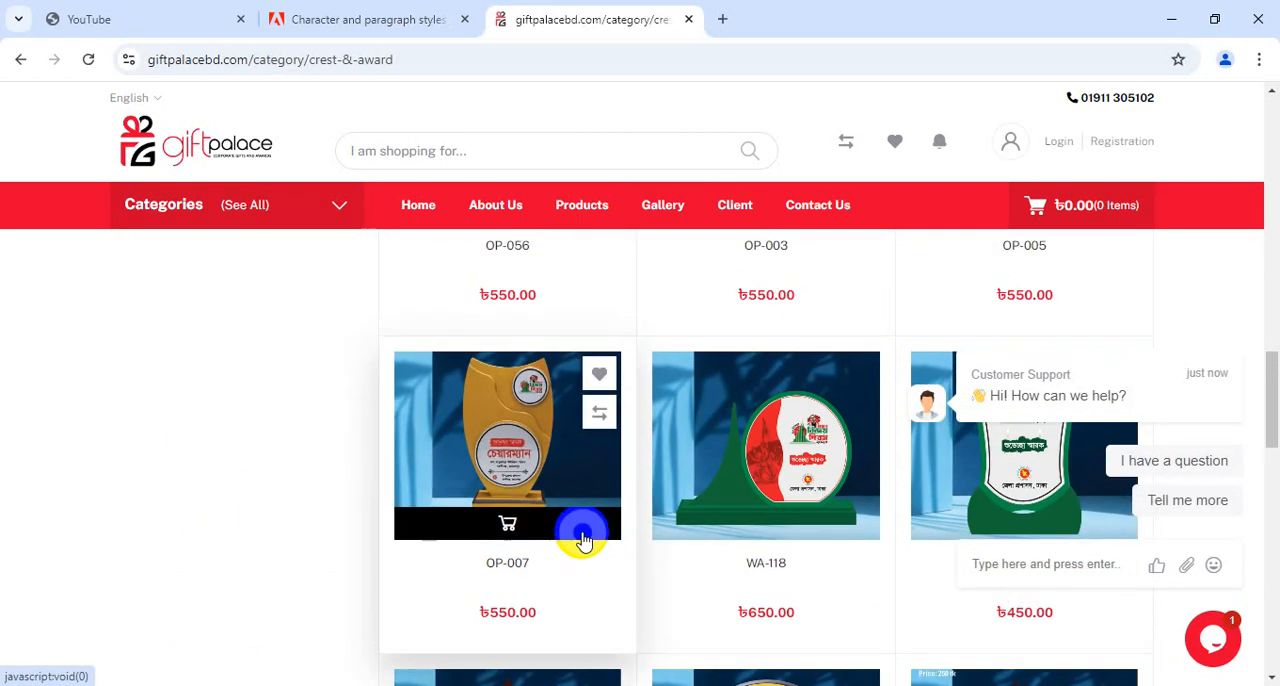
{"action": "scroll", "coordinate": [585, 534], "scroll_direction": "down", "scroll_amount": 1}
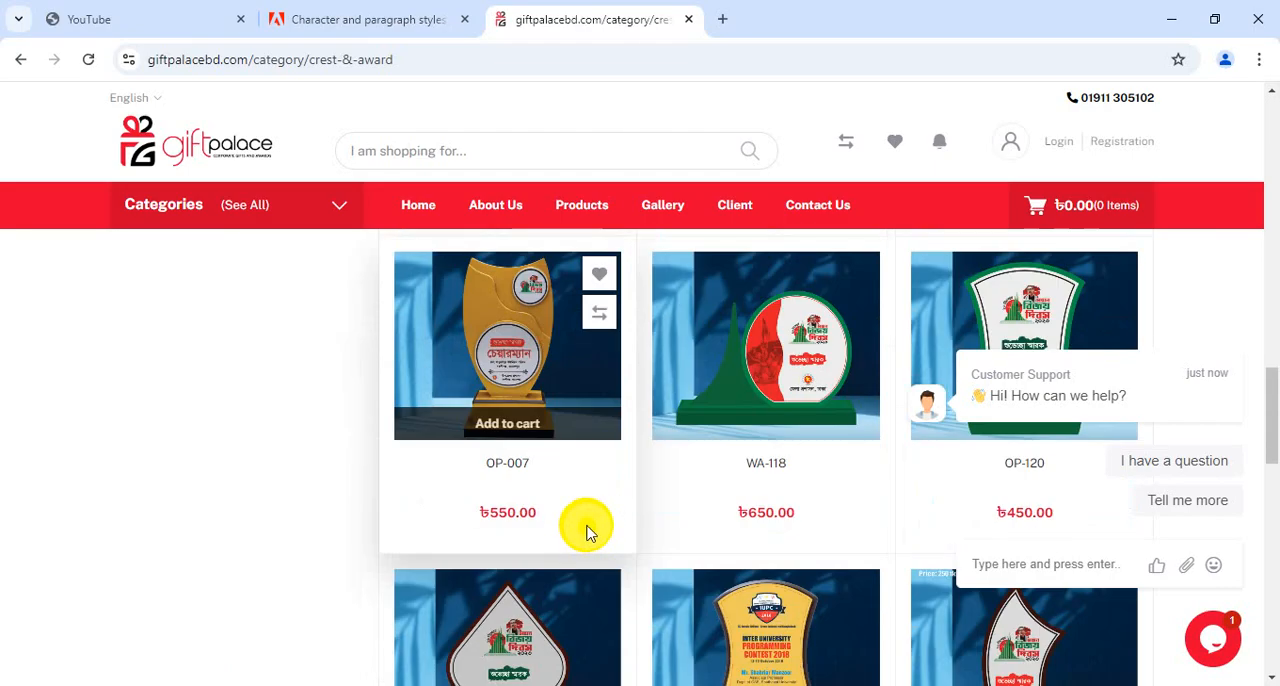
{"action": "scroll", "coordinate": [587, 532], "scroll_direction": "down", "scroll_amount": 3}
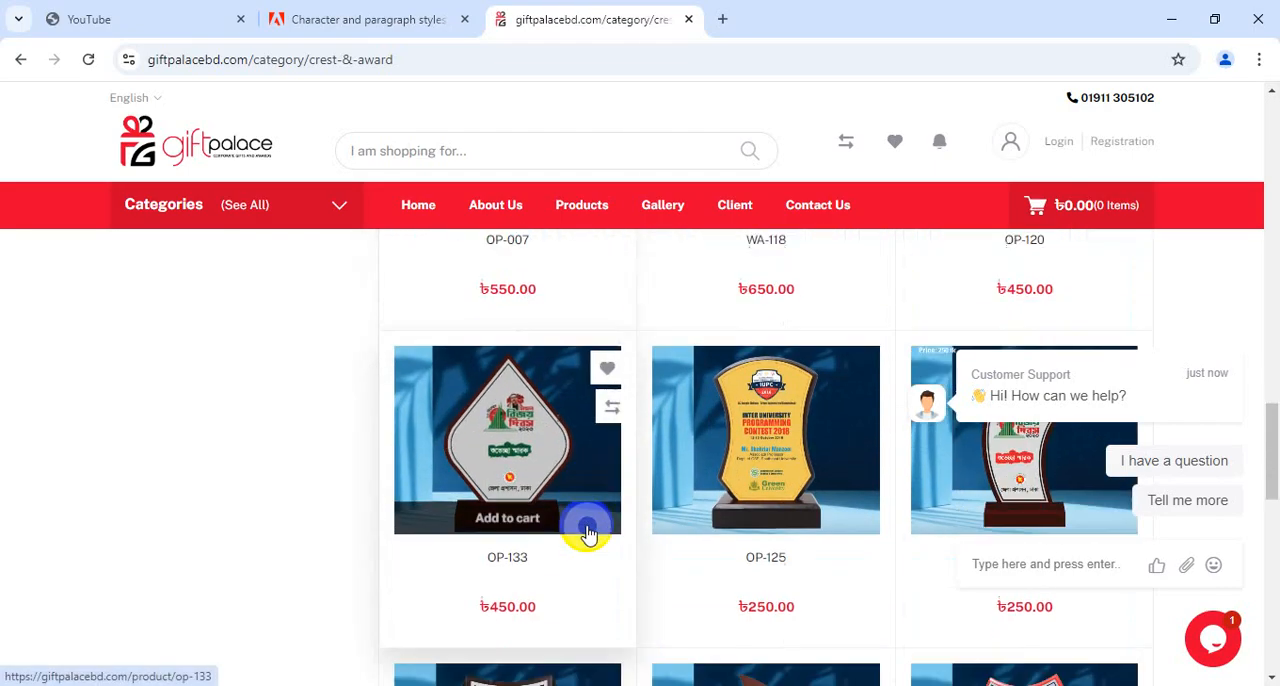
{"action": "scroll", "coordinate": [663, 520], "scroll_direction": "down", "scroll_amount": 3}
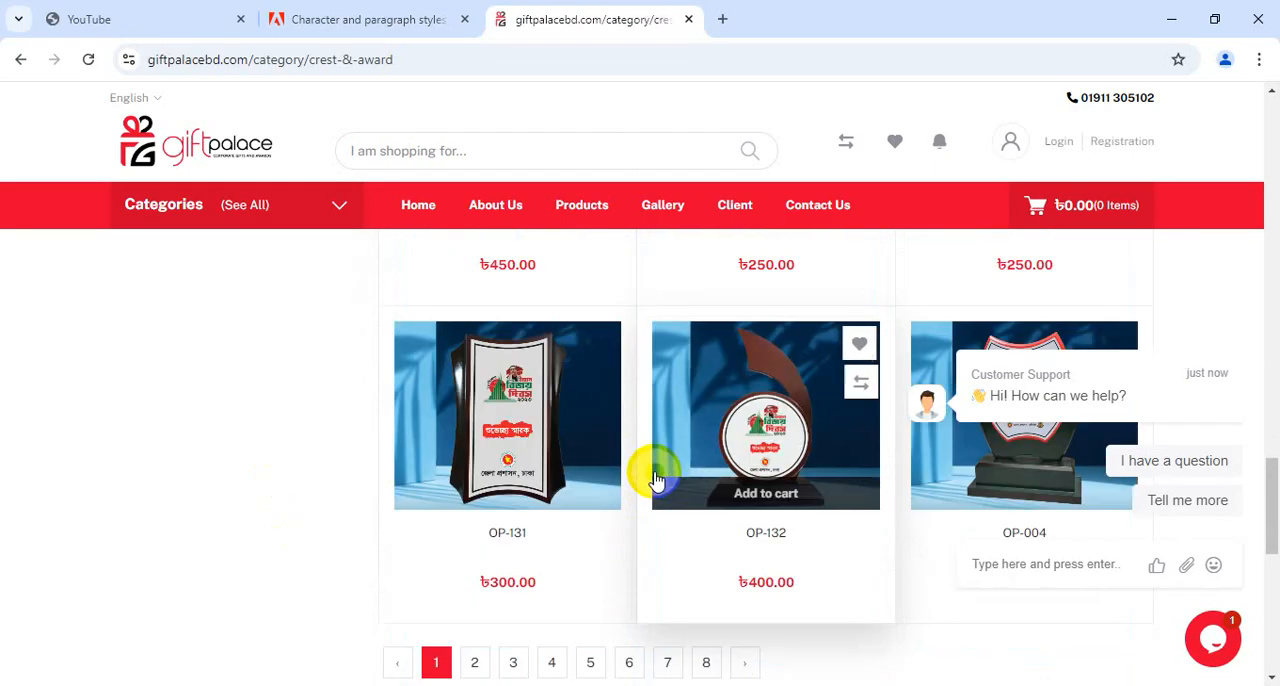
{"action": "scroll", "coordinate": [655, 477], "scroll_direction": "down", "scroll_amount": 2}
{"action": "scroll", "coordinate": [655, 477], "scroll_direction": "up", "scroll_amount": 1}
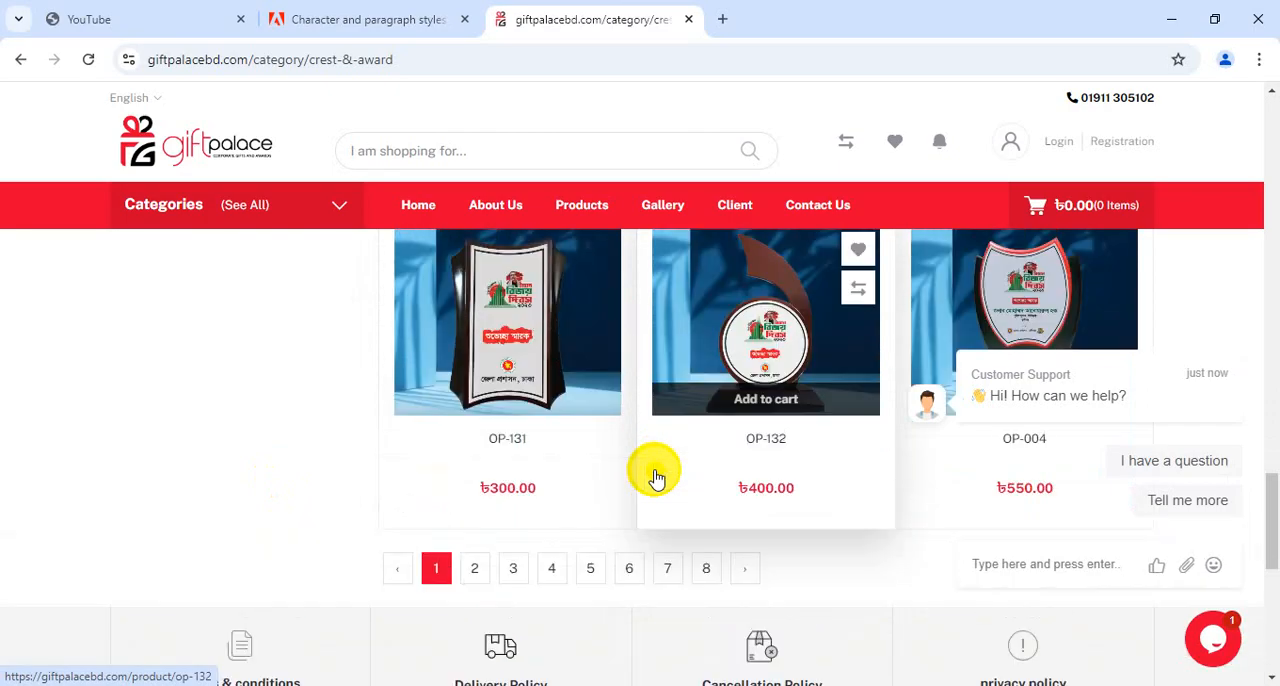
{"action": "scroll", "coordinate": [655, 472], "scroll_direction": "down", "scroll_amount": 4}
{"action": "scroll", "coordinate": [711, 391], "scroll_direction": "up", "scroll_amount": 2}
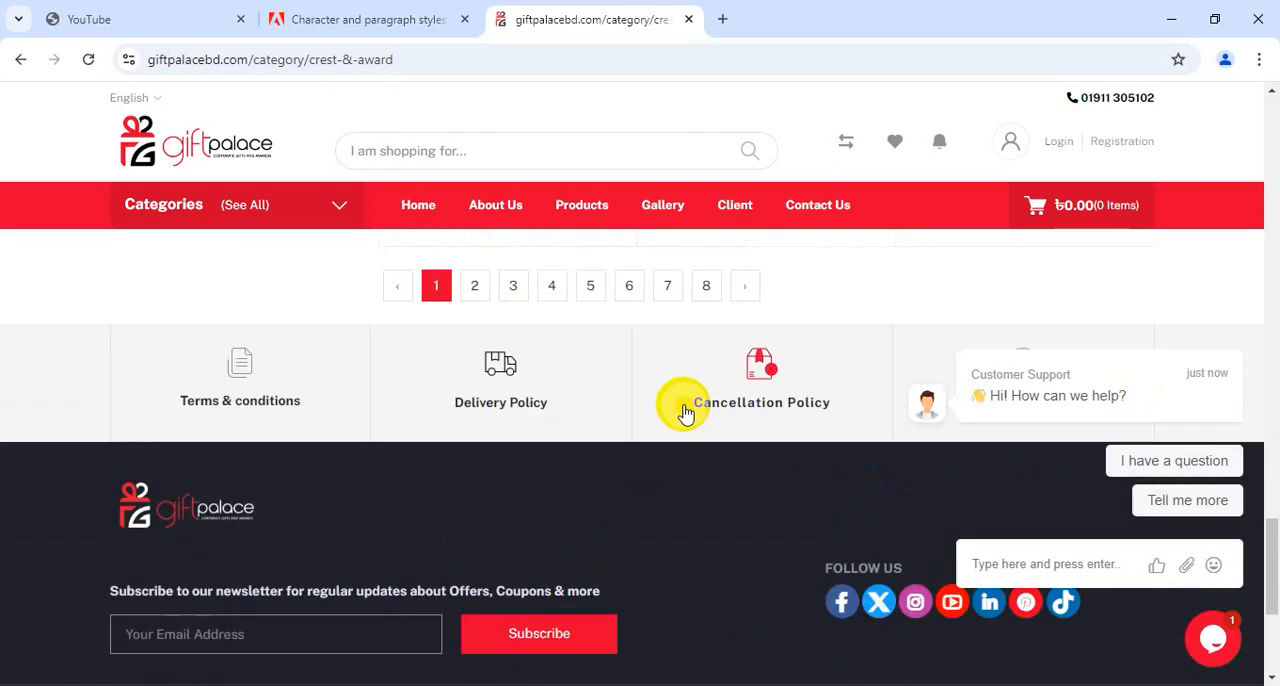
Go to page 8 of the Crest & Award listing and examine the acrylic award designs
{"action": "left_click", "coordinate": [712, 383]}
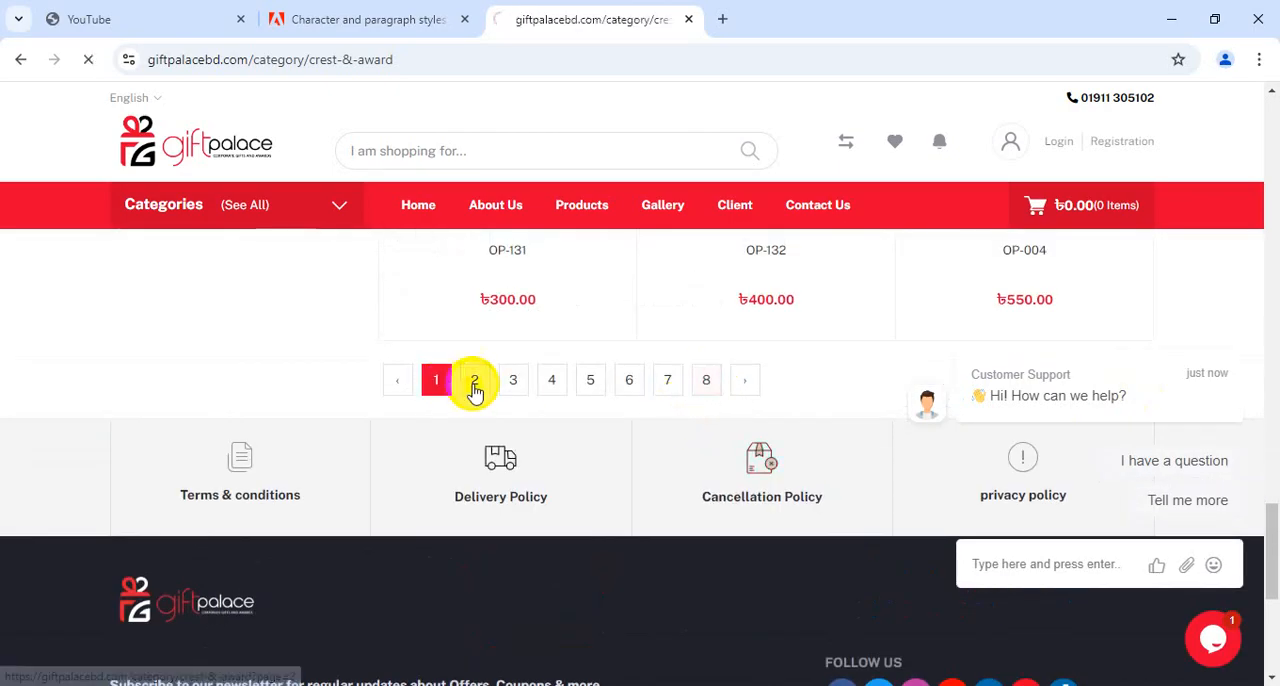
{"action": "scroll", "coordinate": [623, 471], "scroll_direction": "down", "scroll_amount": 2}
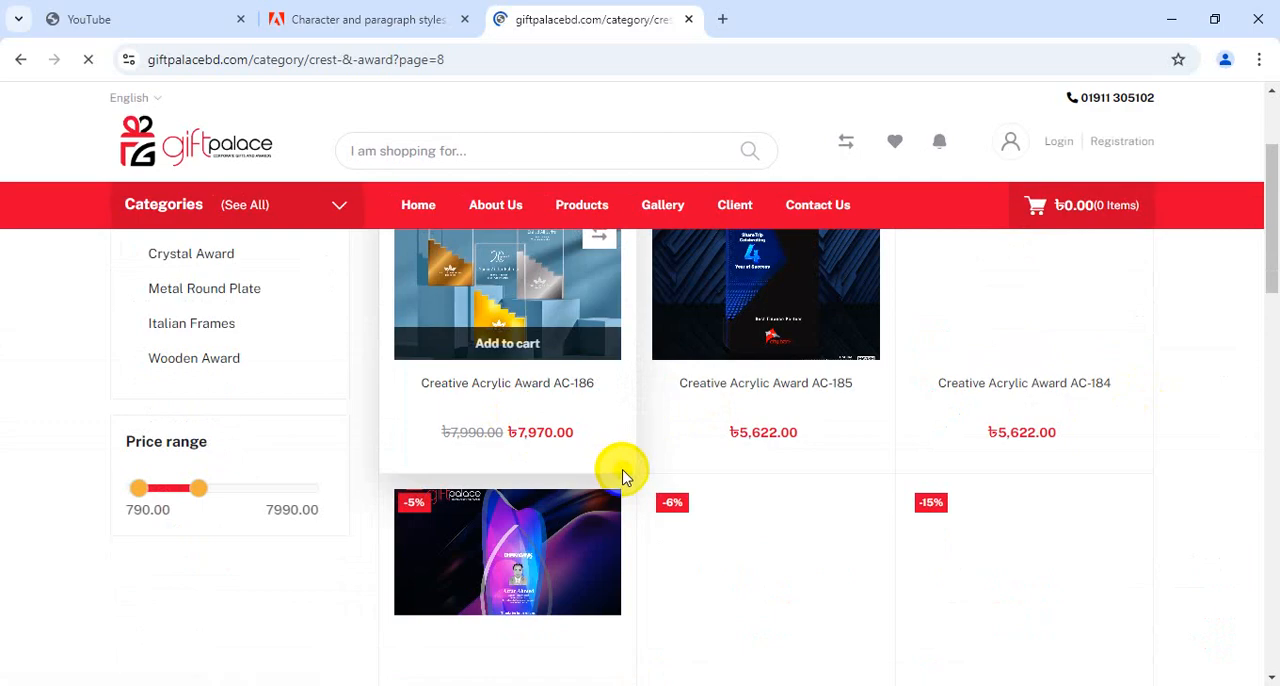
{"action": "scroll", "coordinate": [629, 477], "scroll_direction": "up", "scroll_amount": 1}
{"action": "scroll", "coordinate": [626, 477], "scroll_direction": "down", "scroll_amount": 1}
{"action": "scroll", "coordinate": [626, 477], "scroll_direction": "down", "scroll_amount": 1}
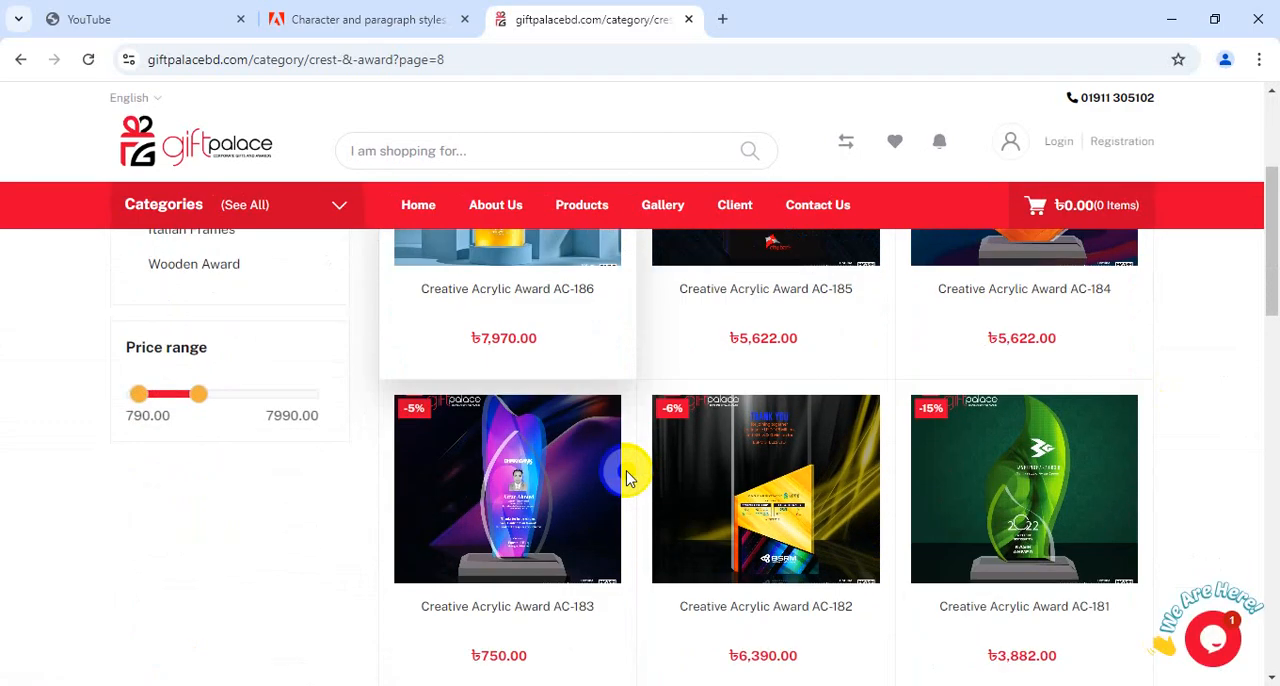
{"action": "scroll", "coordinate": [626, 477], "scroll_direction": "down", "scroll_amount": 3}
{"action": "scroll", "coordinate": [626, 477], "scroll_direction": "up", "scroll_amount": 5}
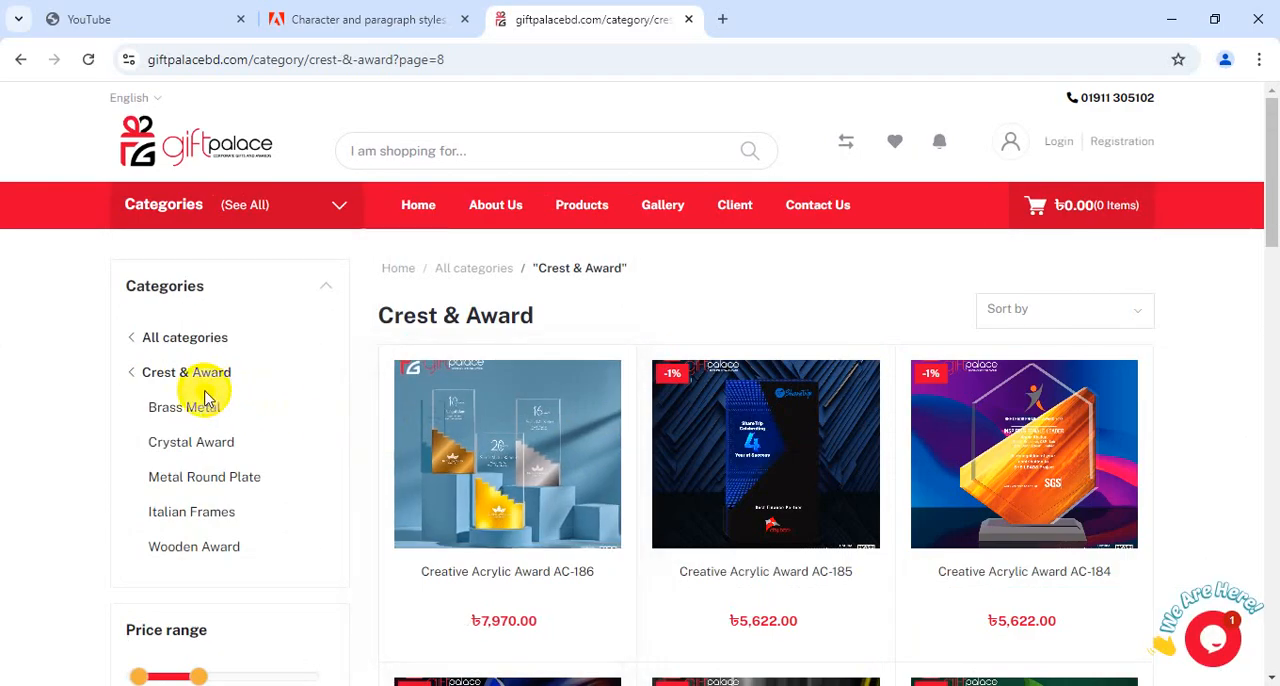
Narrow the listing to the Wooden Award category and examine the wooden crest designs
{"action": "left_click", "coordinate": [185, 548]}
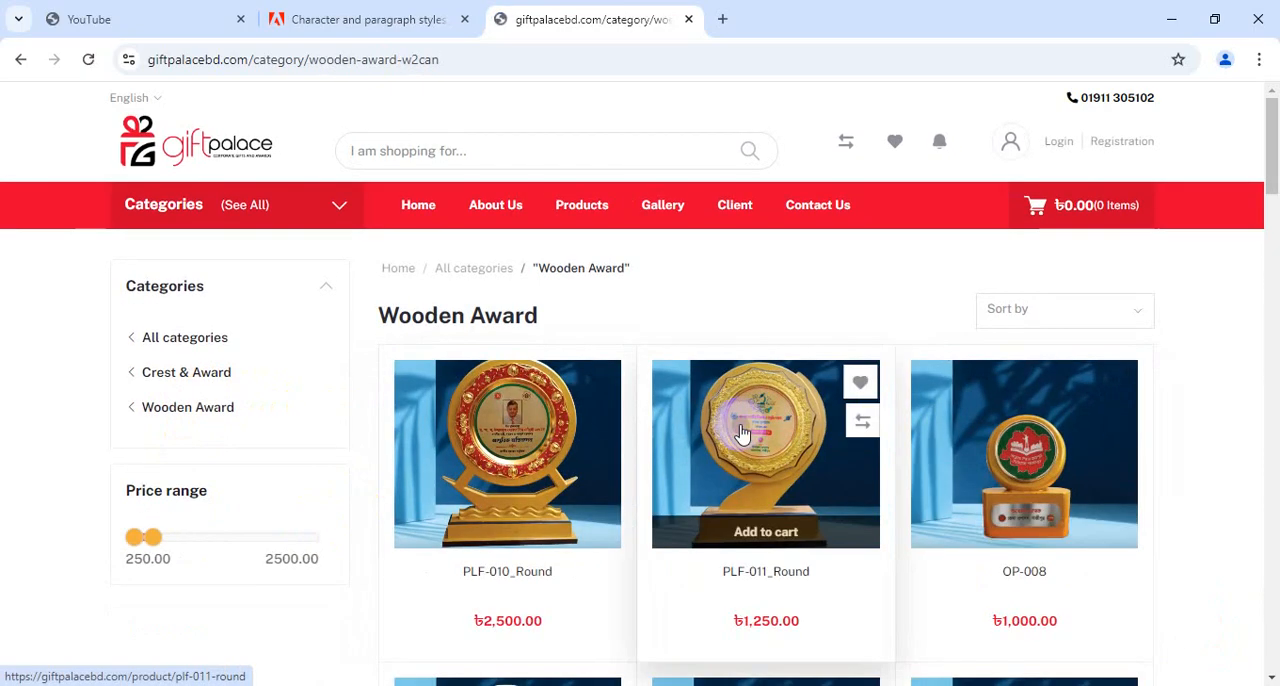
{"action": "scroll", "coordinate": [665, 437], "scroll_direction": "down", "scroll_amount": 5}
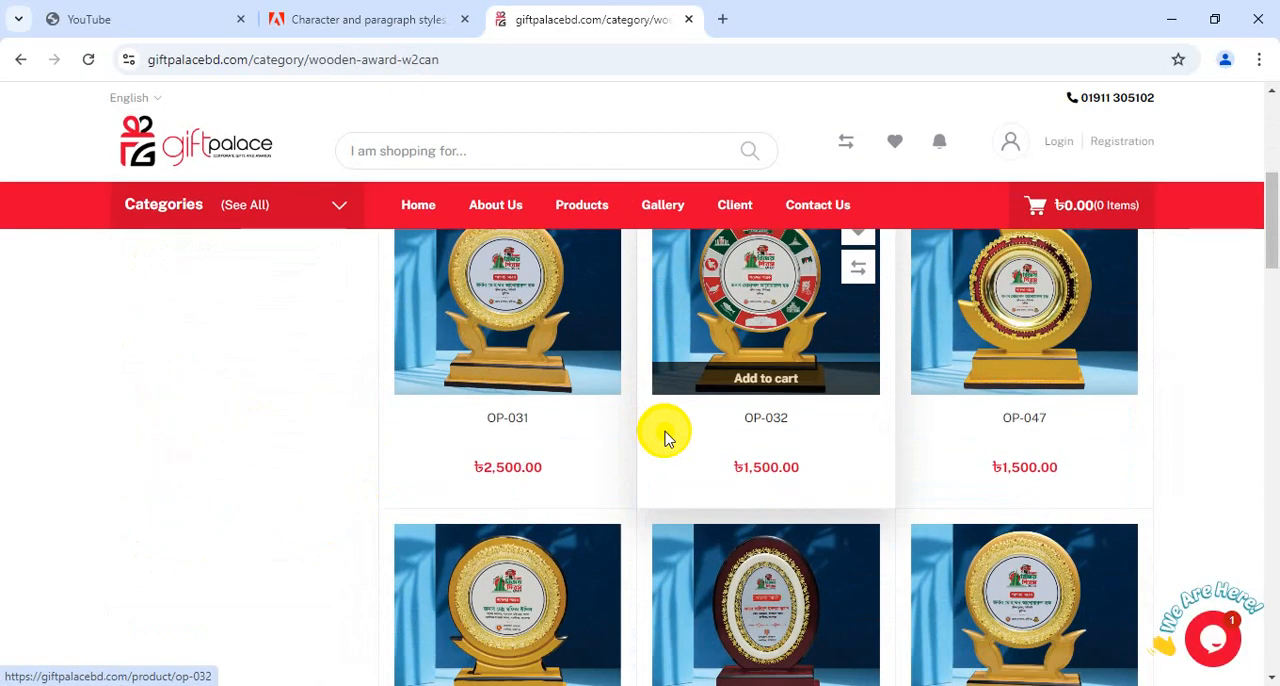
{"action": "scroll", "coordinate": [665, 437], "scroll_direction": "down", "scroll_amount": 4}
{"action": "scroll", "coordinate": [694, 449], "scroll_direction": "down", "scroll_amount": 2}
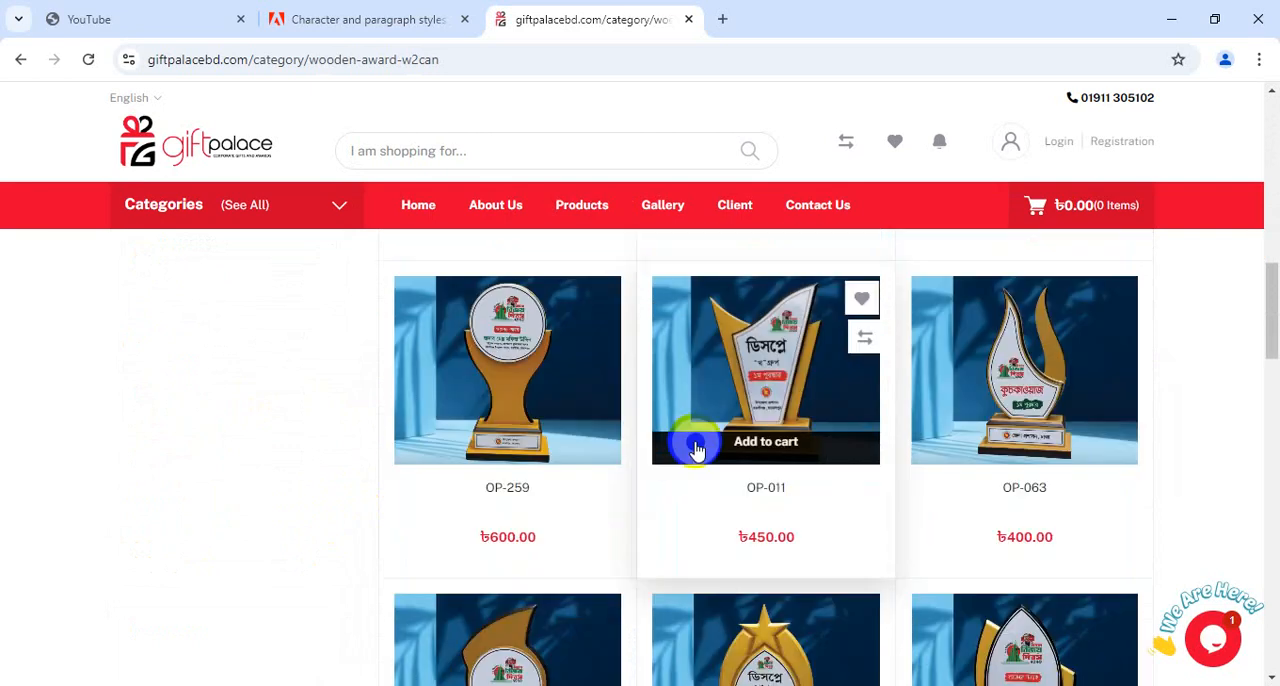
{"action": "scroll", "coordinate": [800, 590], "scroll_direction": "down", "scroll_amount": 1}
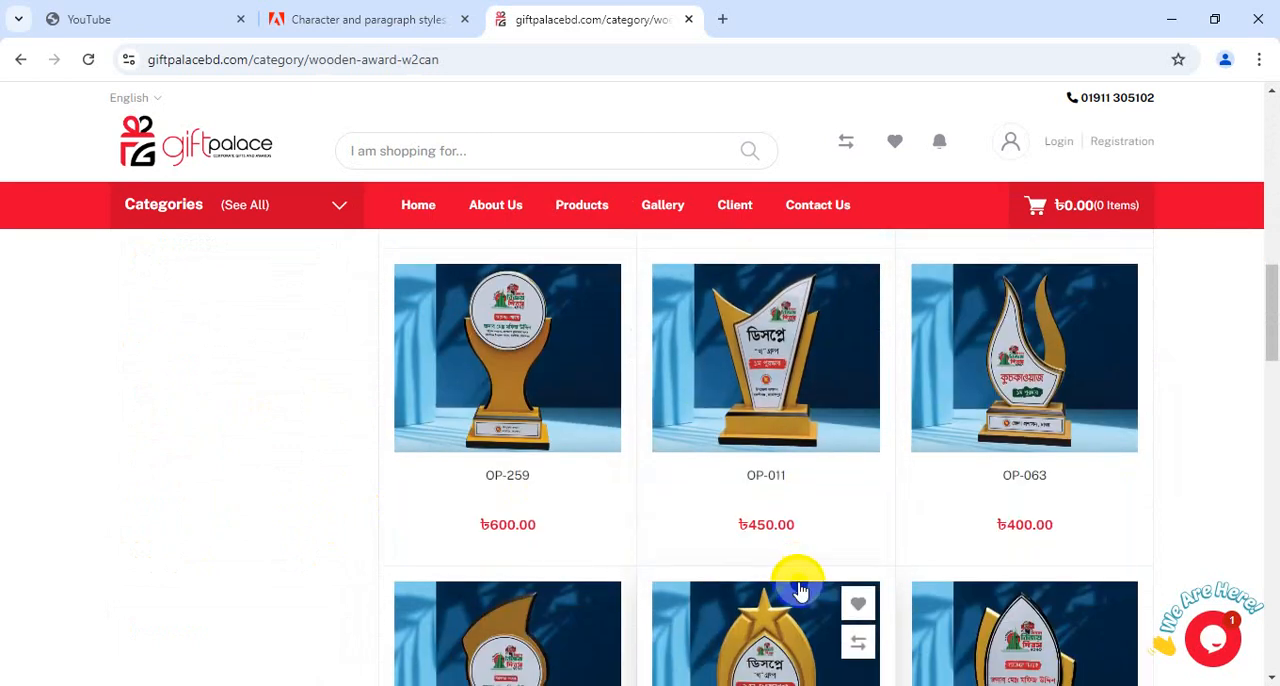
{"action": "scroll", "coordinate": [800, 586], "scroll_direction": "down", "scroll_amount": 3}
{"action": "scroll", "coordinate": [745, 563], "scroll_direction": "down", "scroll_amount": 2}
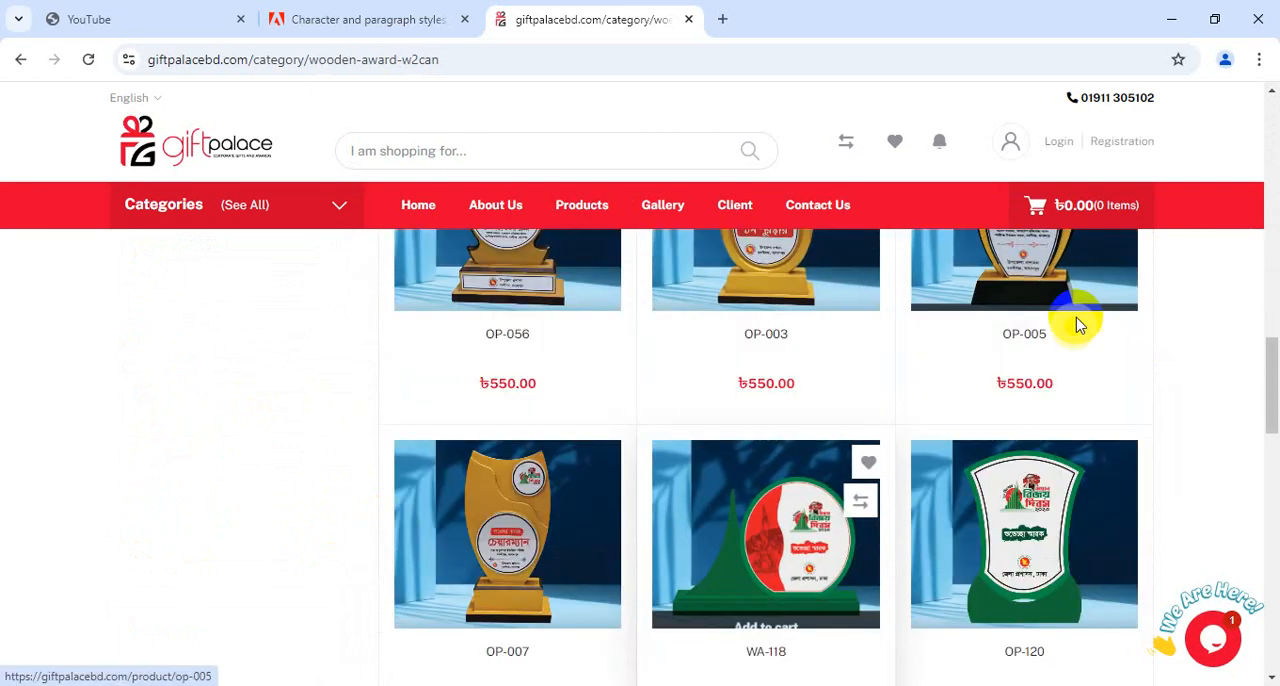
Open the product page of wooden award OP-005, dismissing the login form
{"action": "left_click", "coordinate": [1029, 290]}
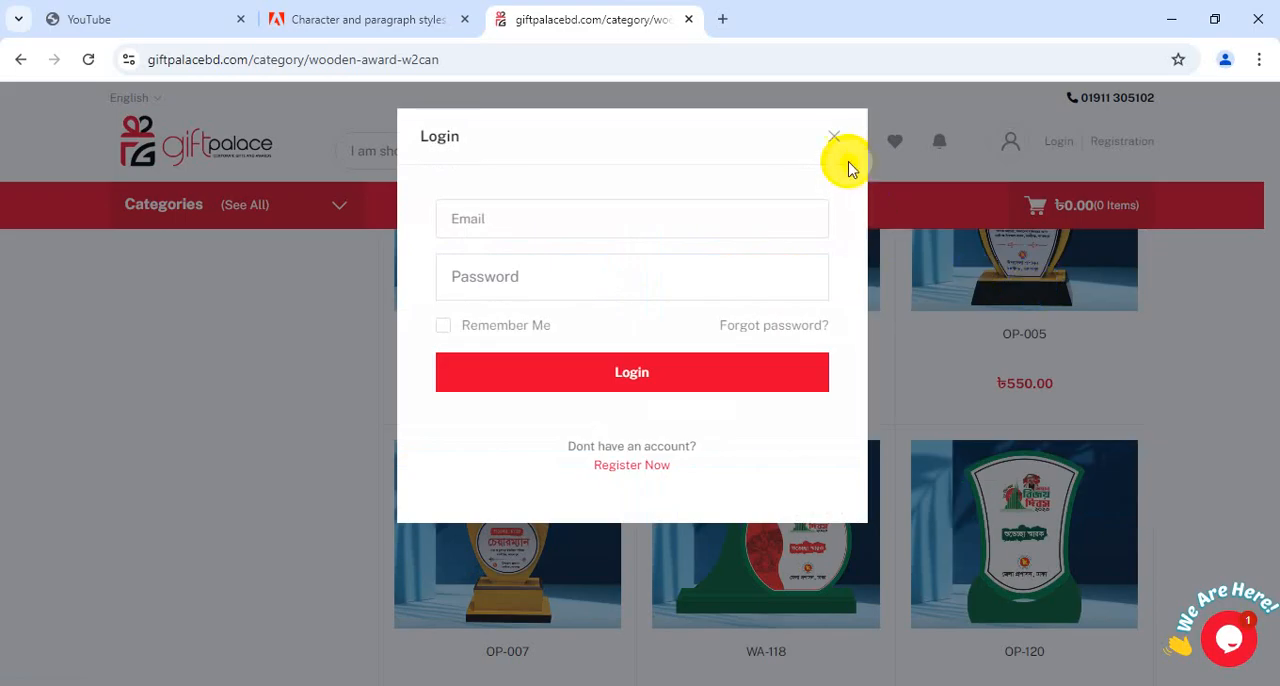
{"action": "left_click", "coordinate": [838, 142]}
{"action": "left_click", "coordinate": [958, 277]}
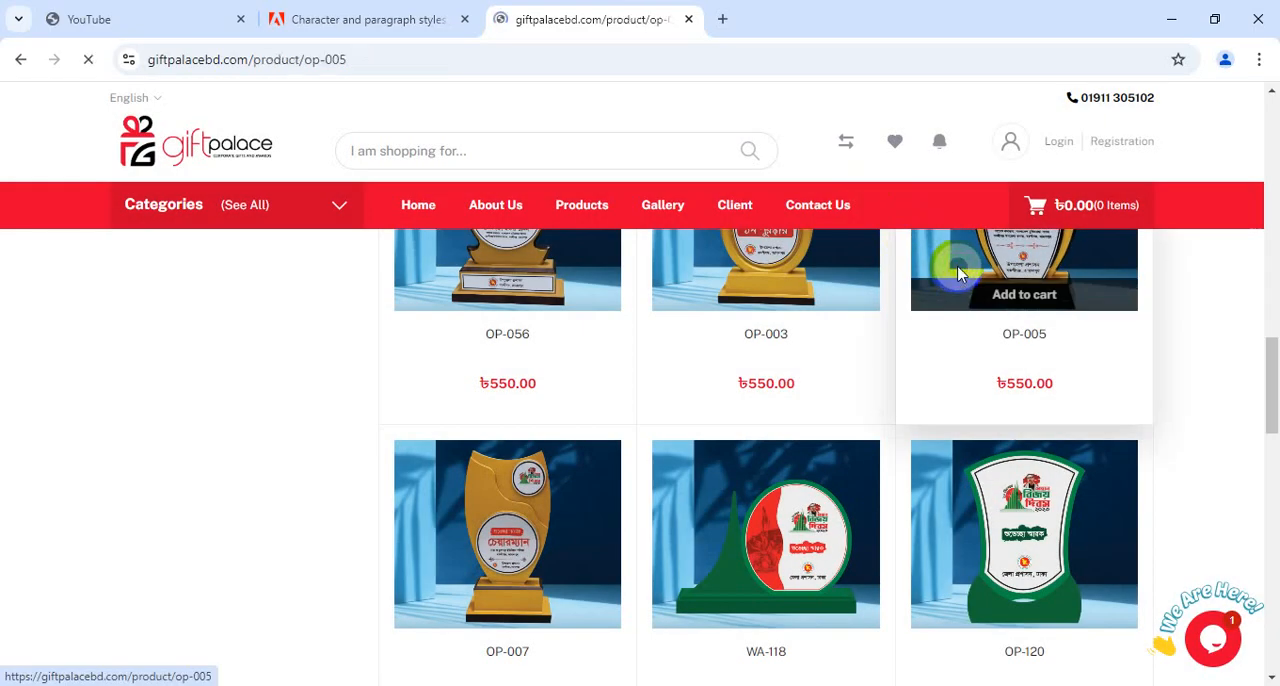
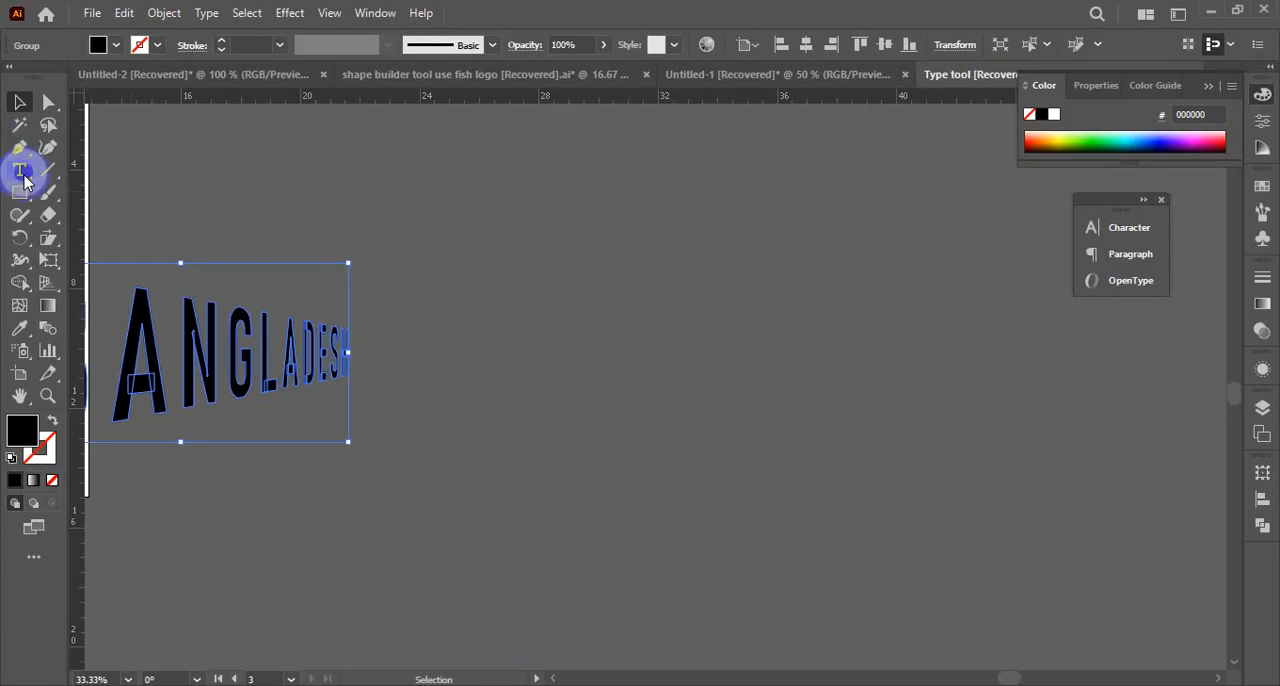
Draw a black rectangle about 14.2 by 4 in beside the ANGLADESH text, cancelling the size dialog
{"action": "left_click", "coordinate": [466, 251]}
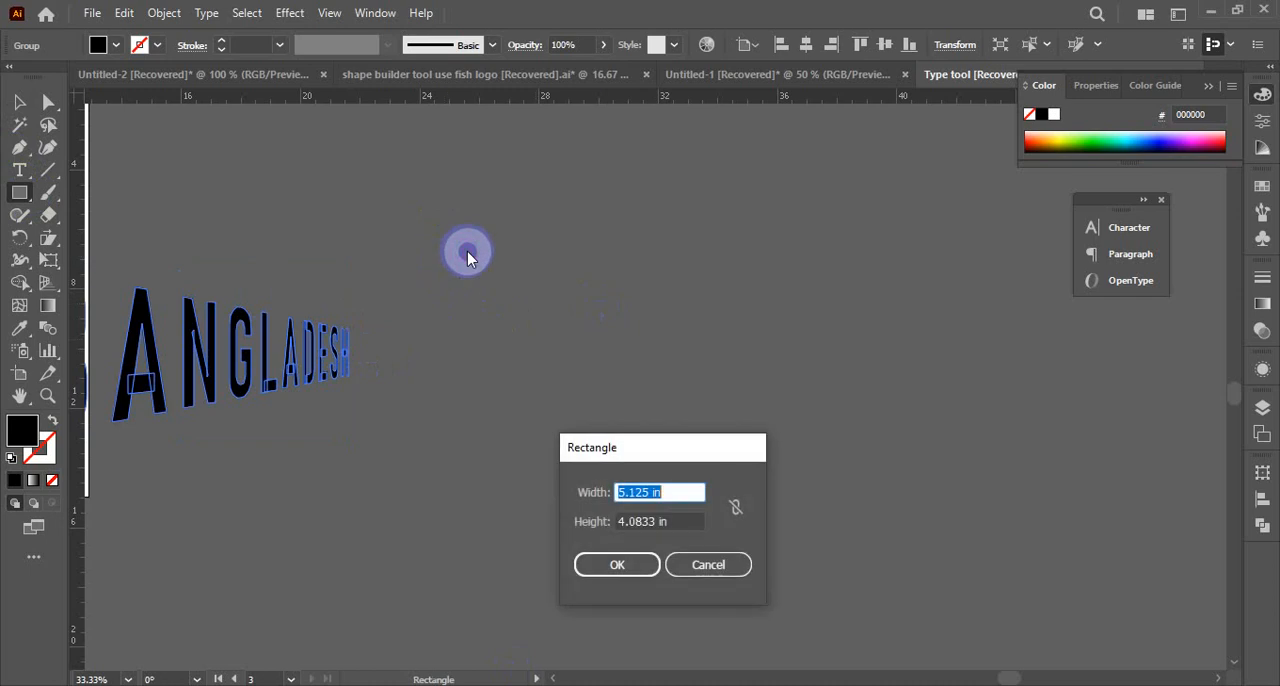
{"action": "left_click", "coordinate": [688, 570]}
{"action": "left_click_drag", "start_coordinate": [454, 267], "coordinate": [876, 384]}
{"action": "left_click", "coordinate": [20, 101]}
{"action": "left_click", "coordinate": [586, 297]}
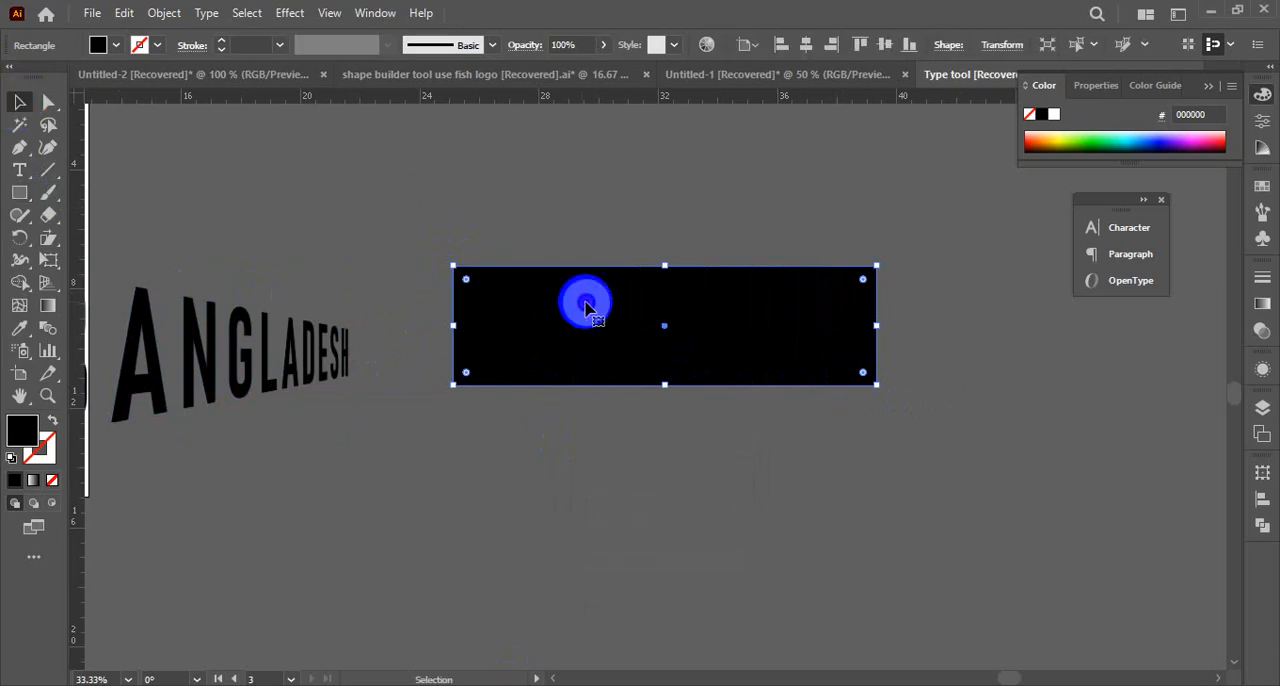
{"action": "left_click", "coordinate": [591, 194]}
{"action": "left_click", "coordinate": [707, 405]}
{"action": "left_click_drag", "start_coordinate": [429, 263], "coordinate": [777, 286]}
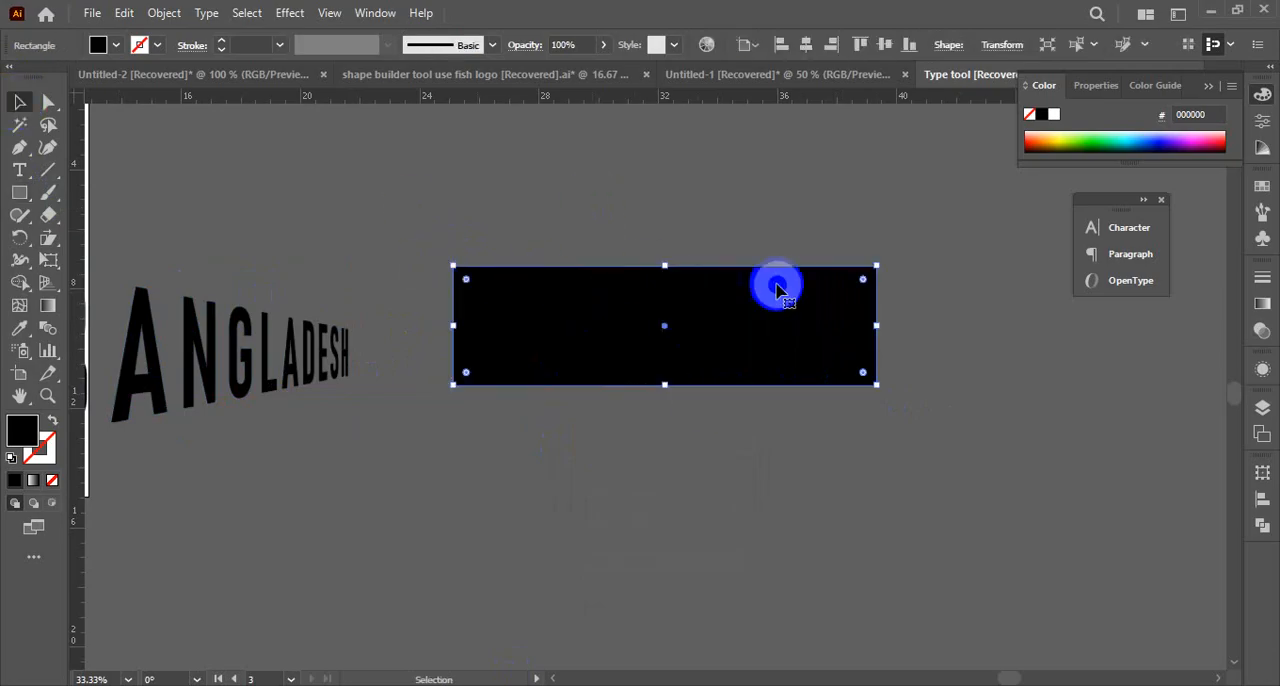
Move the rectangle's two upper corner points inward one at a time with Direct Selection, and undo both moves
{"action": "left_click", "coordinate": [48, 101]}
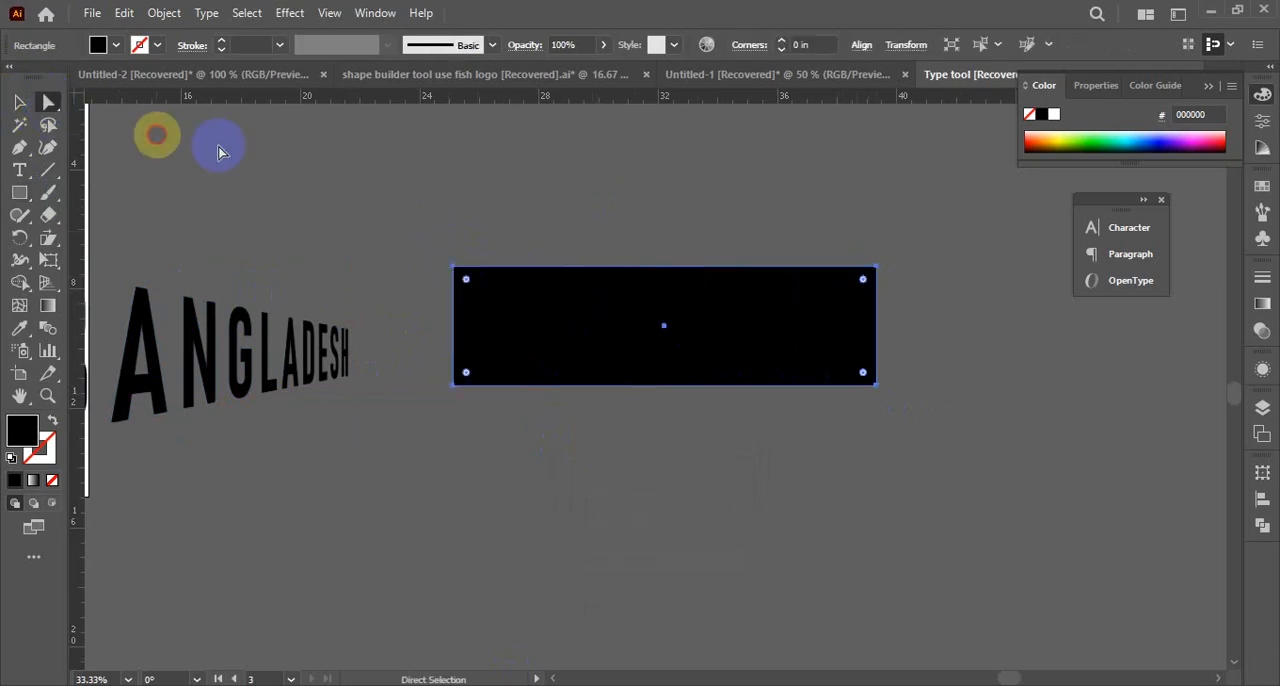
{"action": "left_click", "coordinate": [877, 267]}
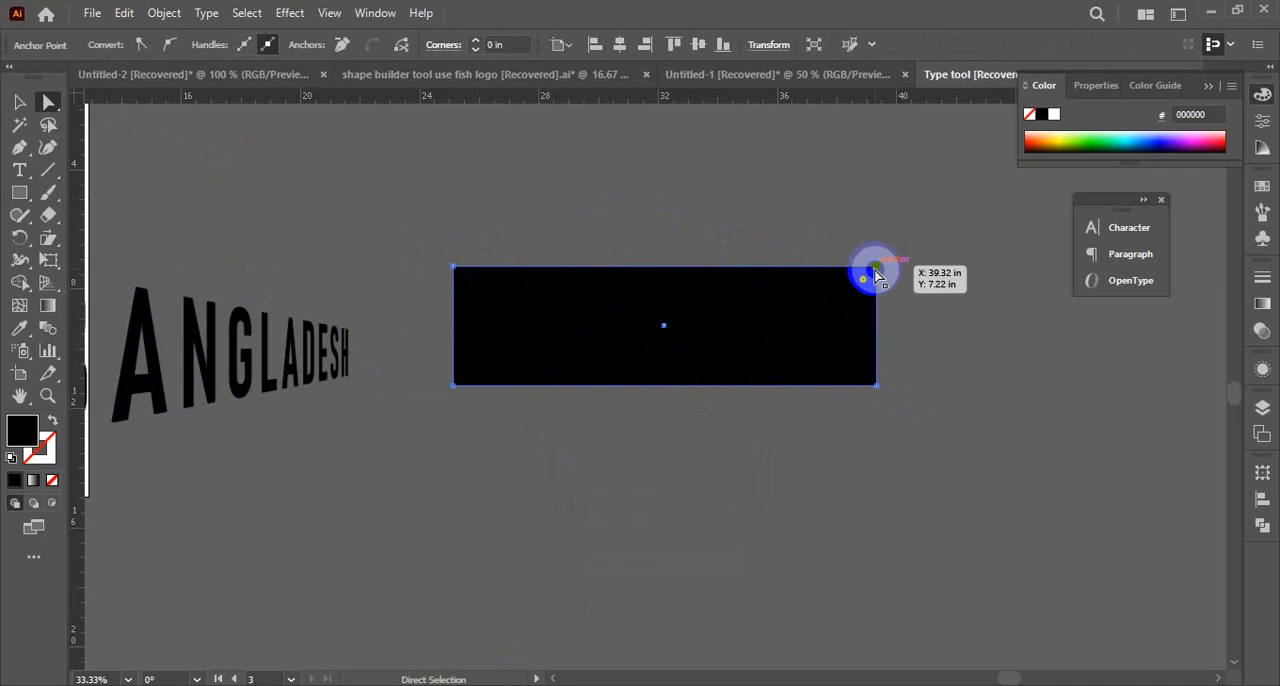
{"action": "left_click_drag", "start_coordinate": [875, 270], "coordinate": [837, 273]}
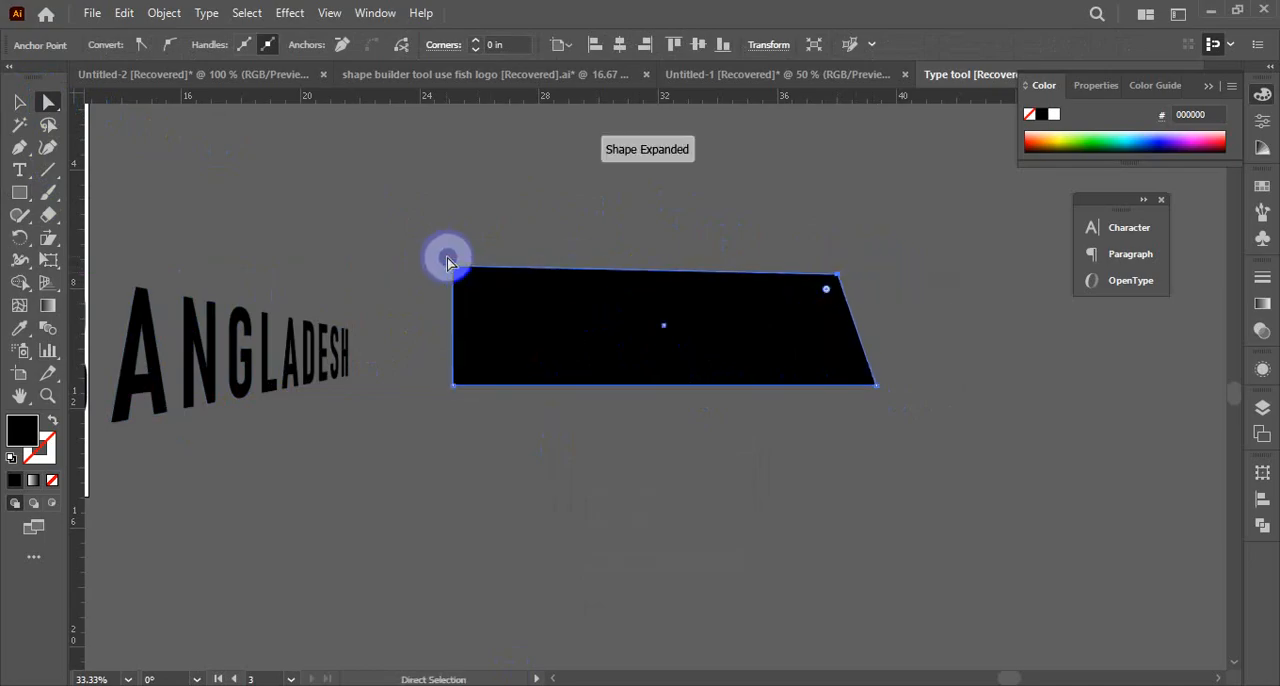
{"action": "left_click_drag", "start_coordinate": [455, 268], "coordinate": [503, 271]}
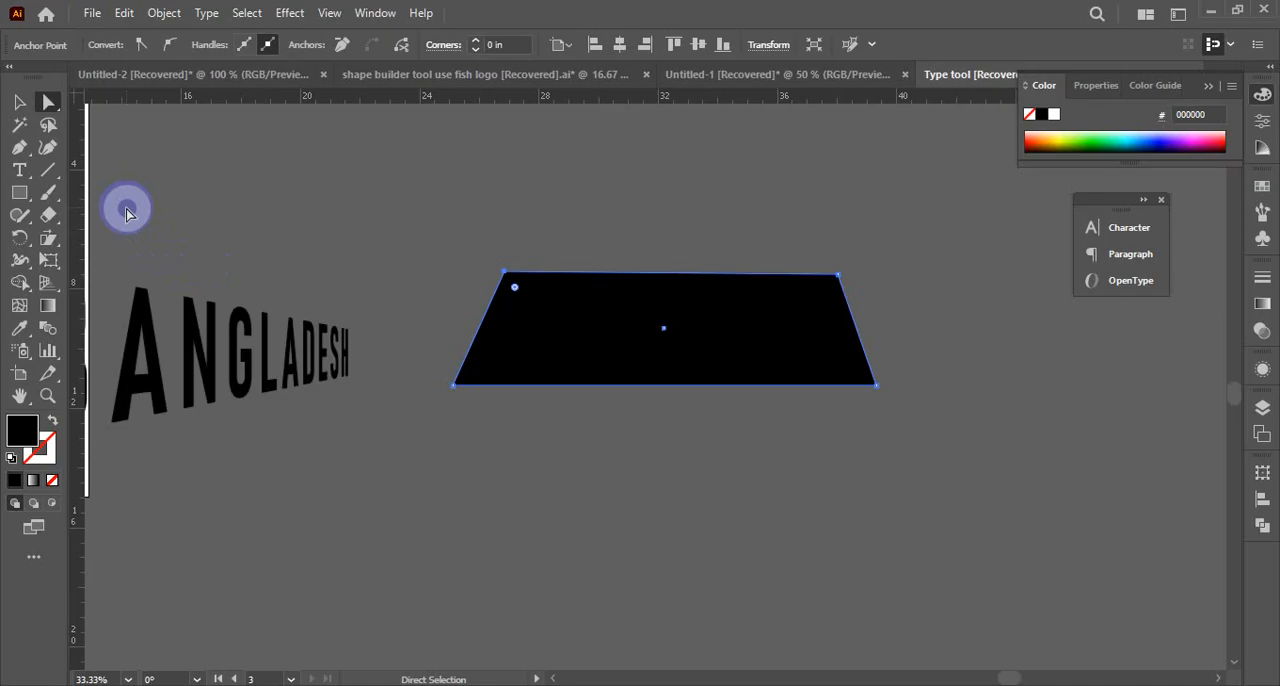
{"action": "left_click", "coordinate": [19, 101]}
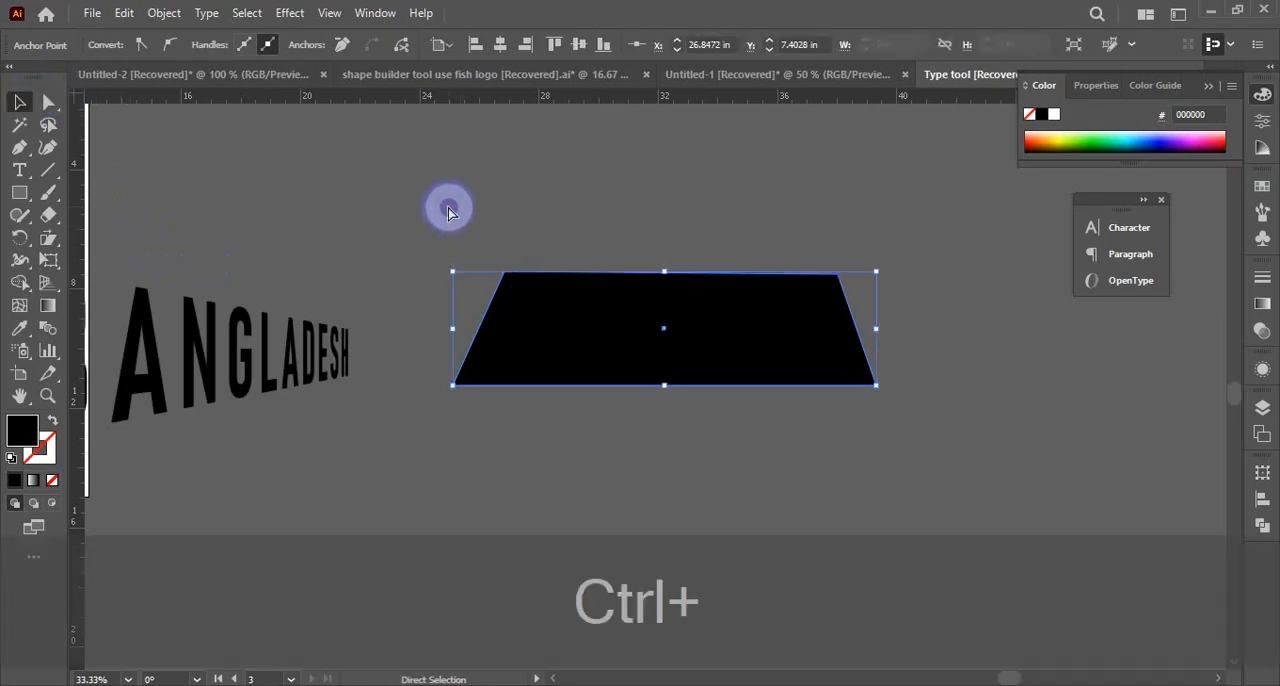
{"action": "key", "text": "ctrl+z"}
{"action": "key", "text": "ctrl+z"}
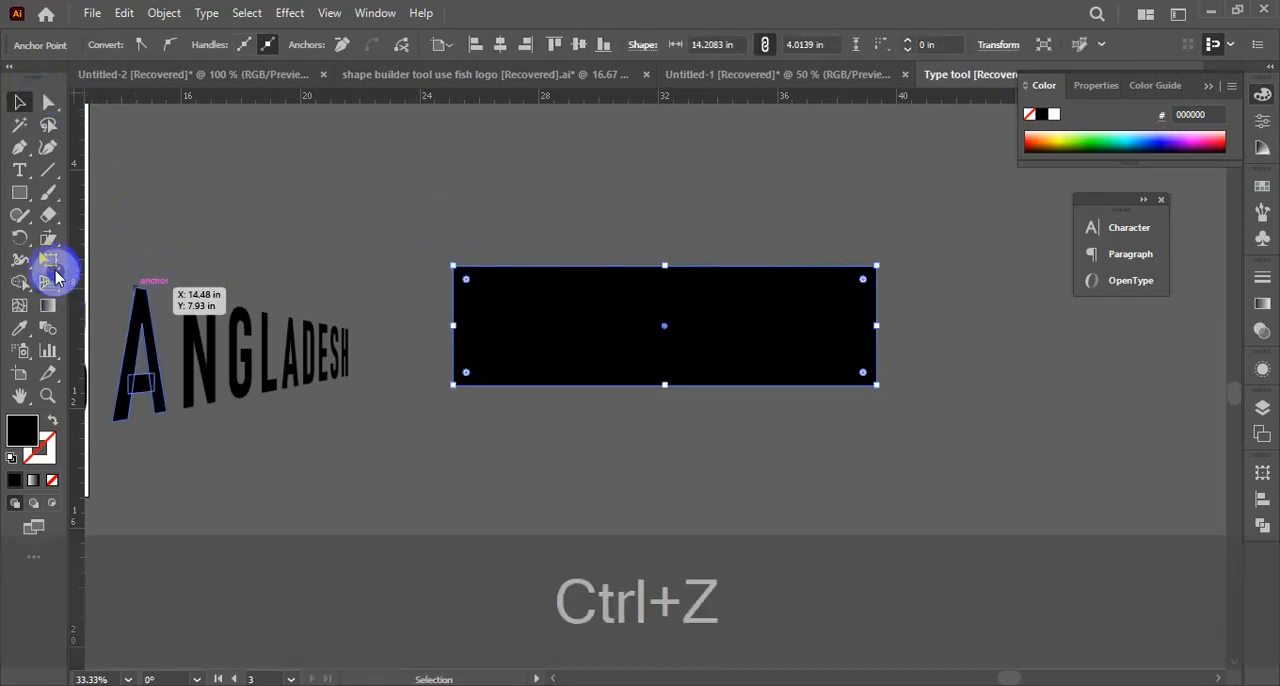
Activate Free Transform on the rectangle and try a slight transformation at its upper-left corner
{"action": "right_click", "coordinate": [59, 243]}
{"action": "right_click", "coordinate": [53, 264]}
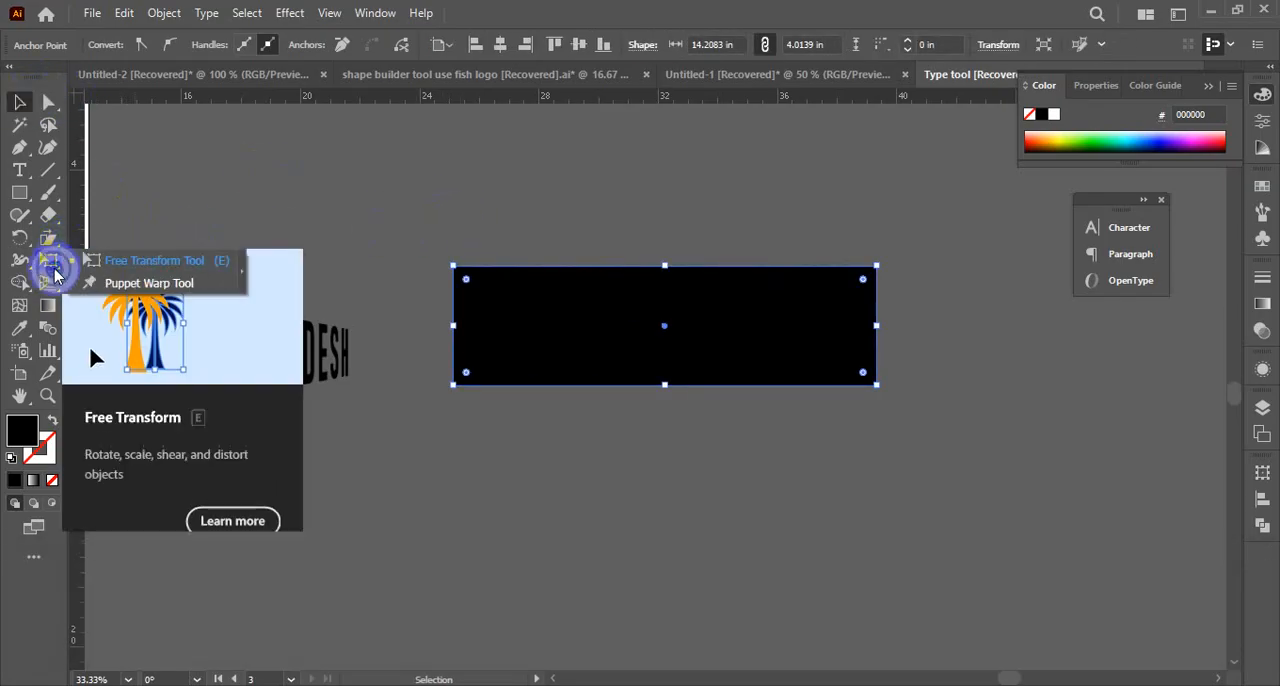
{"action": "left_click", "coordinate": [128, 264]}
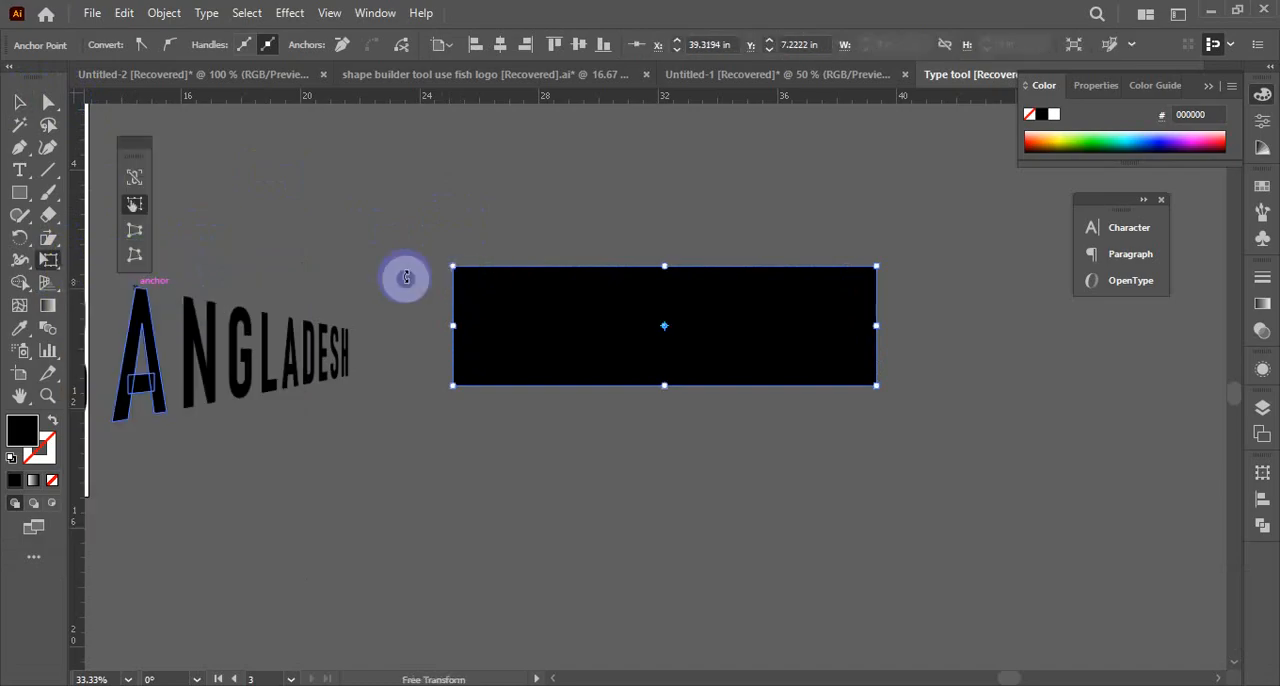
{"action": "left_click", "coordinate": [134, 231]}
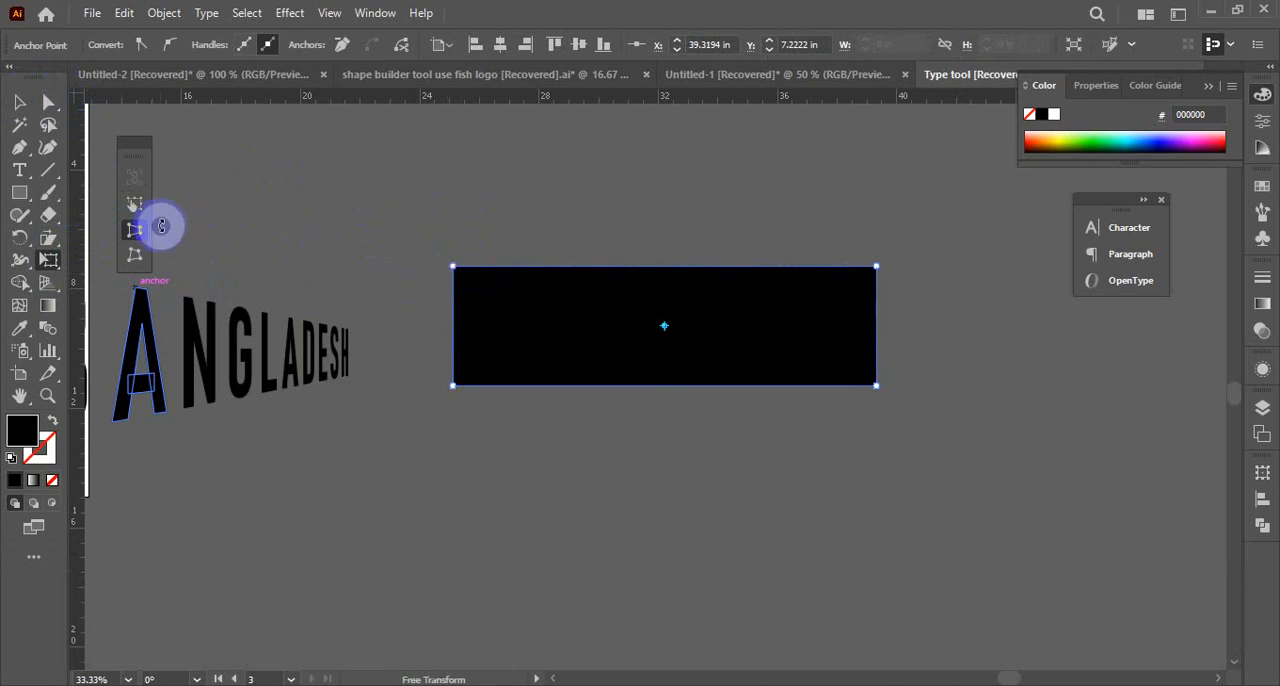
{"action": "left_click", "coordinate": [134, 205]}
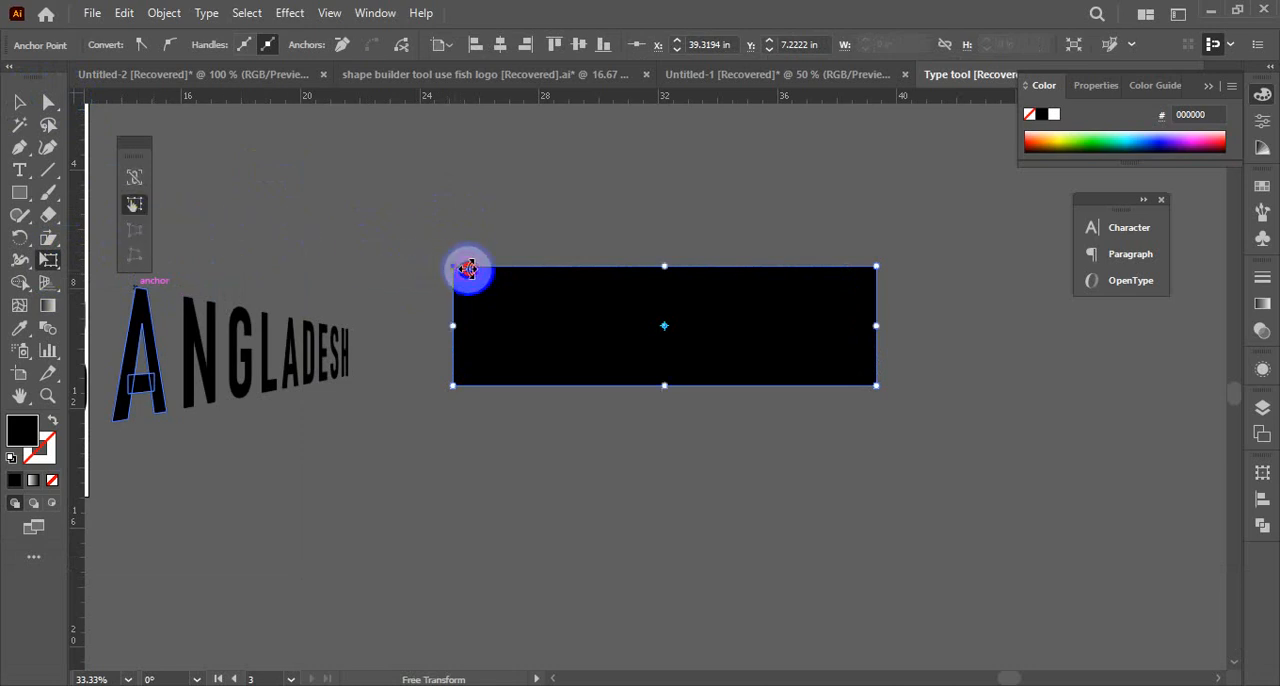
{"action": "mouse_move", "coordinate": [469, 268]}
{"action": "left_mouse_down"}
{"action": "mouse_move", "coordinate": [480, 269]}
{"action": "mouse_move", "coordinate": [457, 271]}
{"action": "left_mouse_up"}
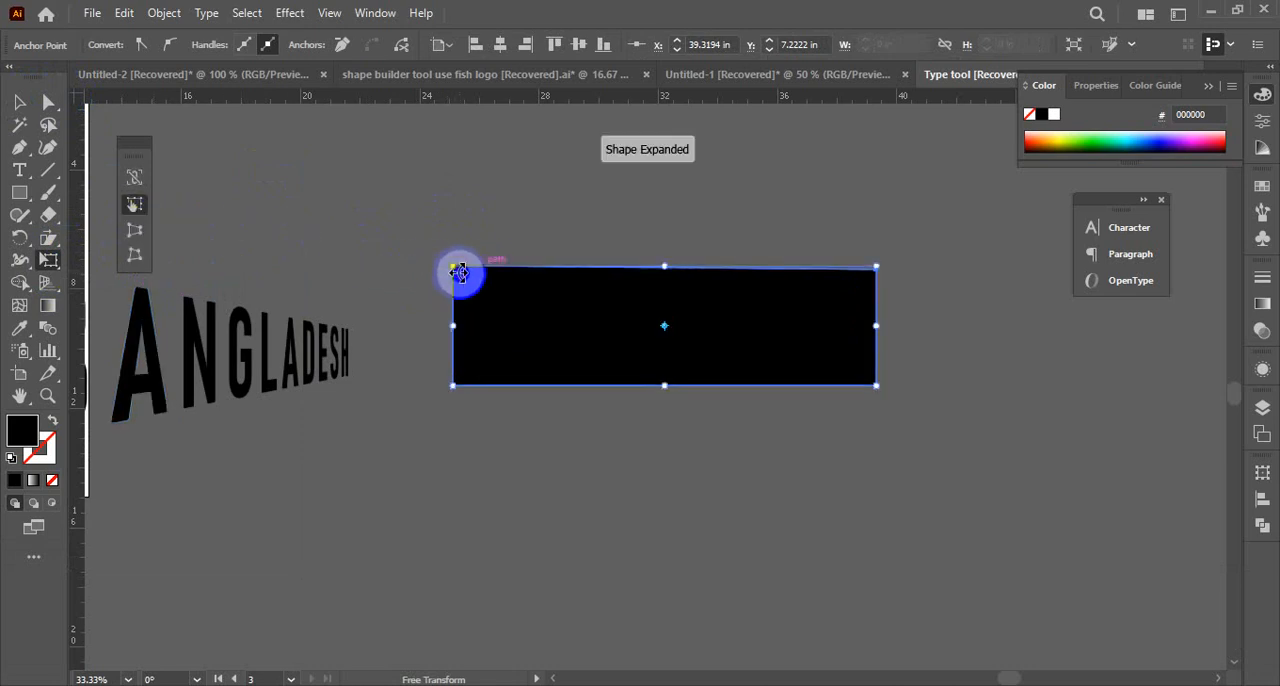
Pull the rectangle's upper-left corner inward with Perspective Distort, and undo the distortion
{"action": "left_click", "coordinate": [136, 232]}
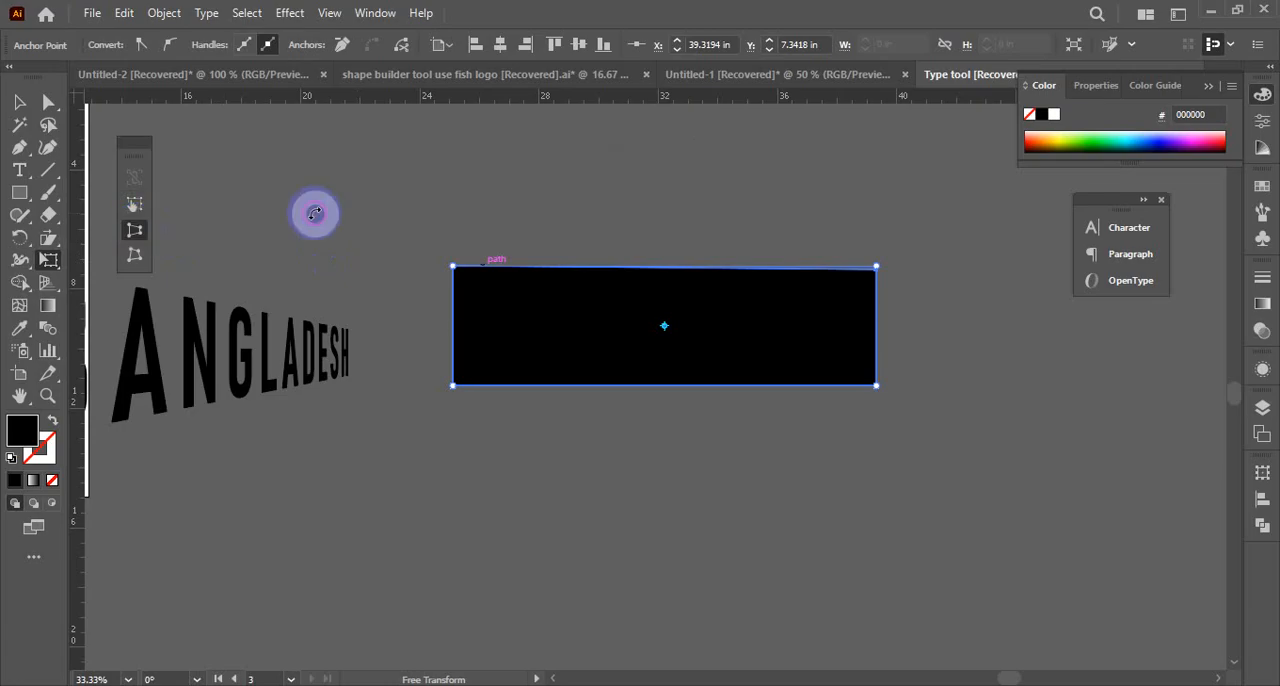
{"action": "left_click_drag", "start_coordinate": [455, 266], "coordinate": [488, 266]}
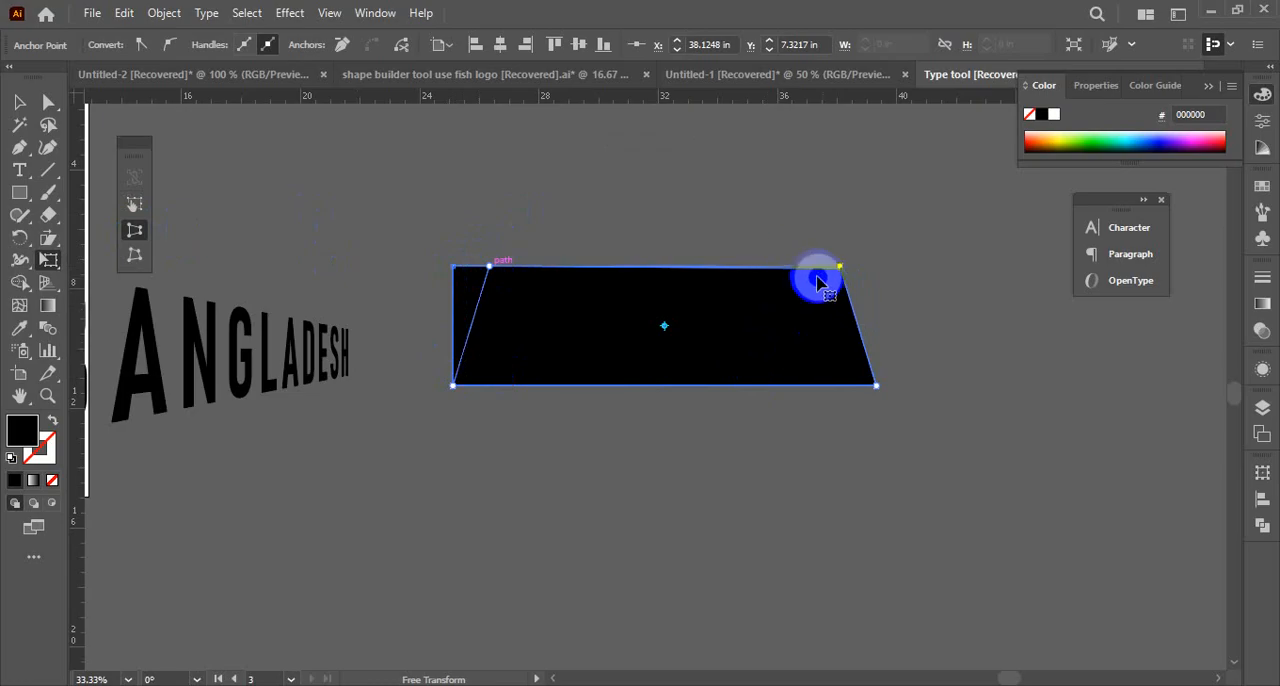
{"action": "left_click", "coordinate": [19, 101]}
{"action": "left_click", "coordinate": [371, 189]}
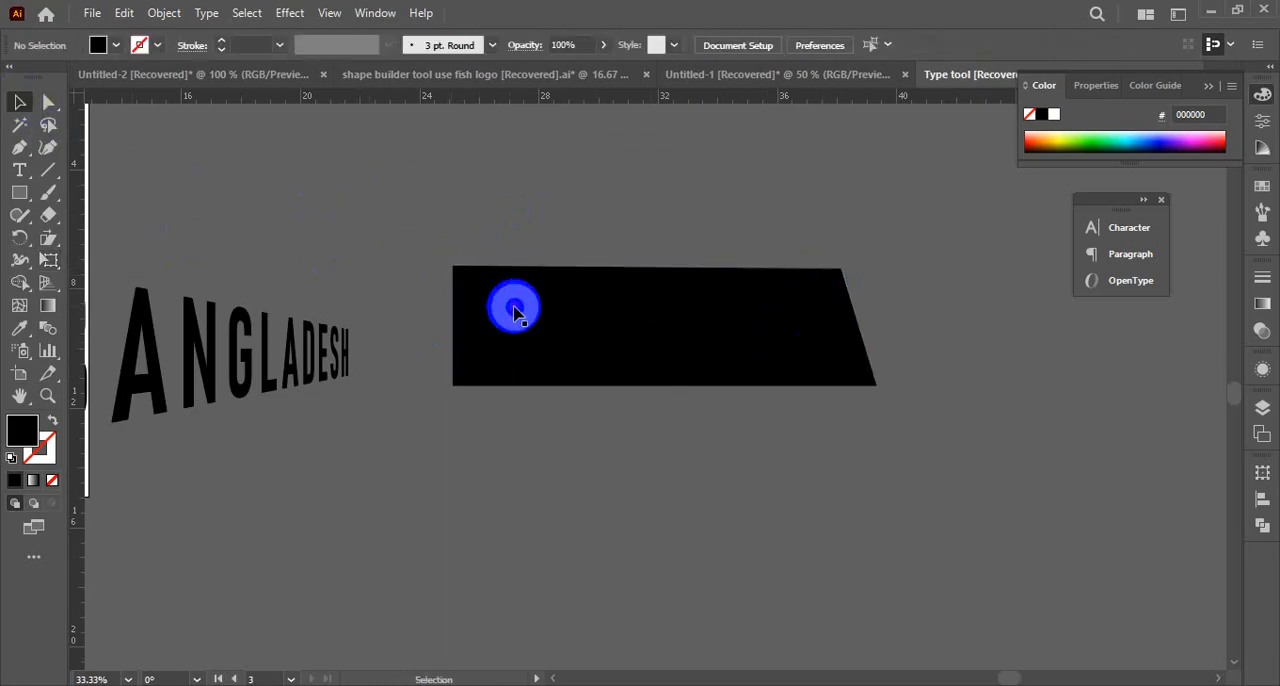
{"action": "key", "text": "ctrl+z"}
Move the whole rectangle slightly up, try Free Distort on its upper-left corner and a rotation, and undo both transformations
{"action": "left_click_drag", "start_coordinate": [640, 354], "coordinate": [666, 290]}
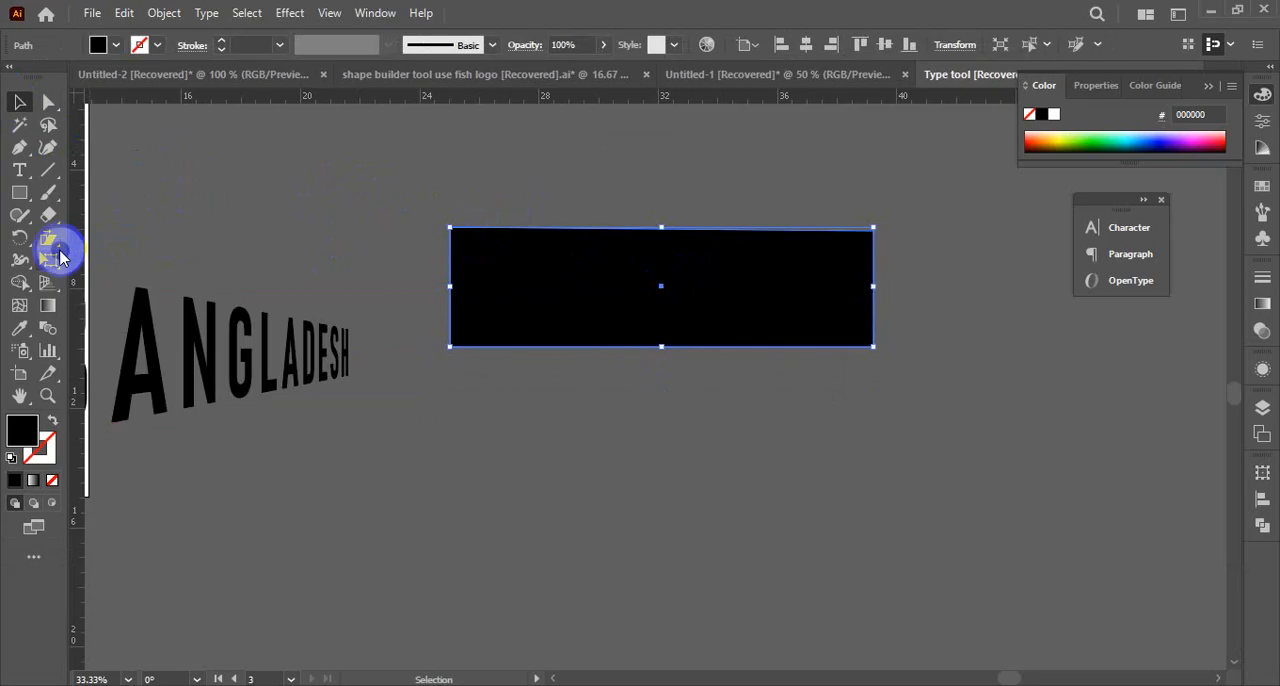
{"action": "left_click_drag", "start_coordinate": [59, 256], "coordinate": [163, 261]}
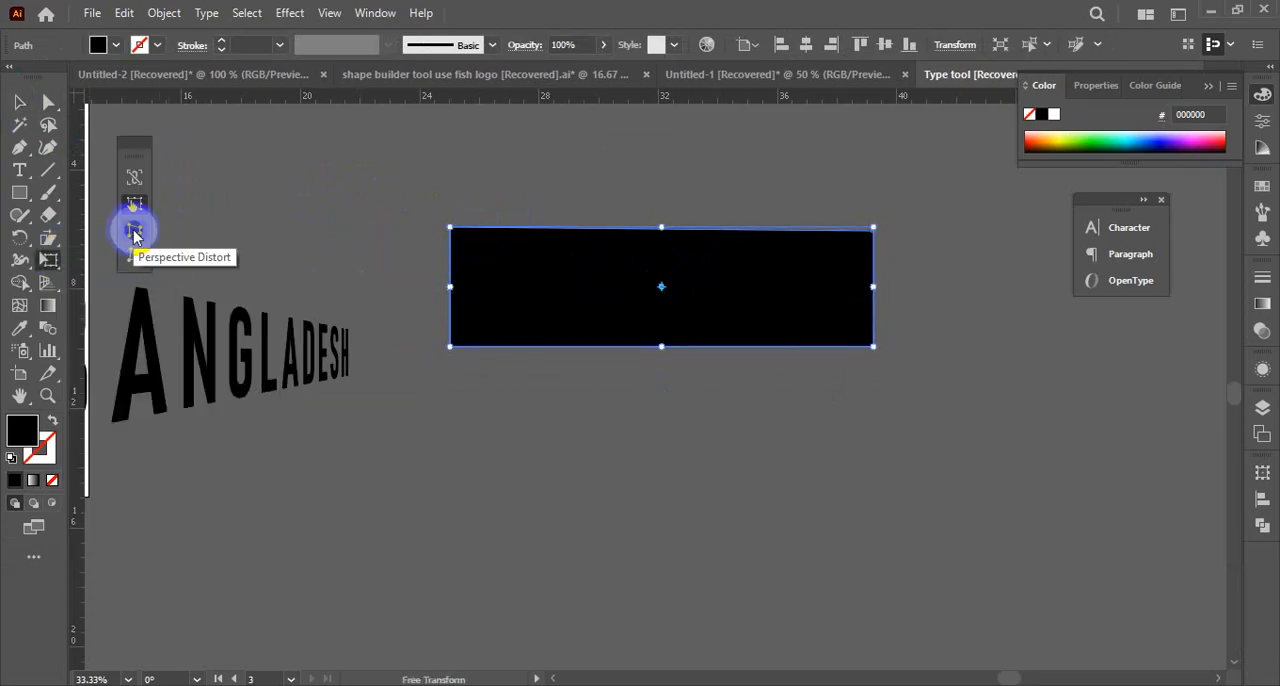
{"action": "left_click", "coordinate": [134, 256]}
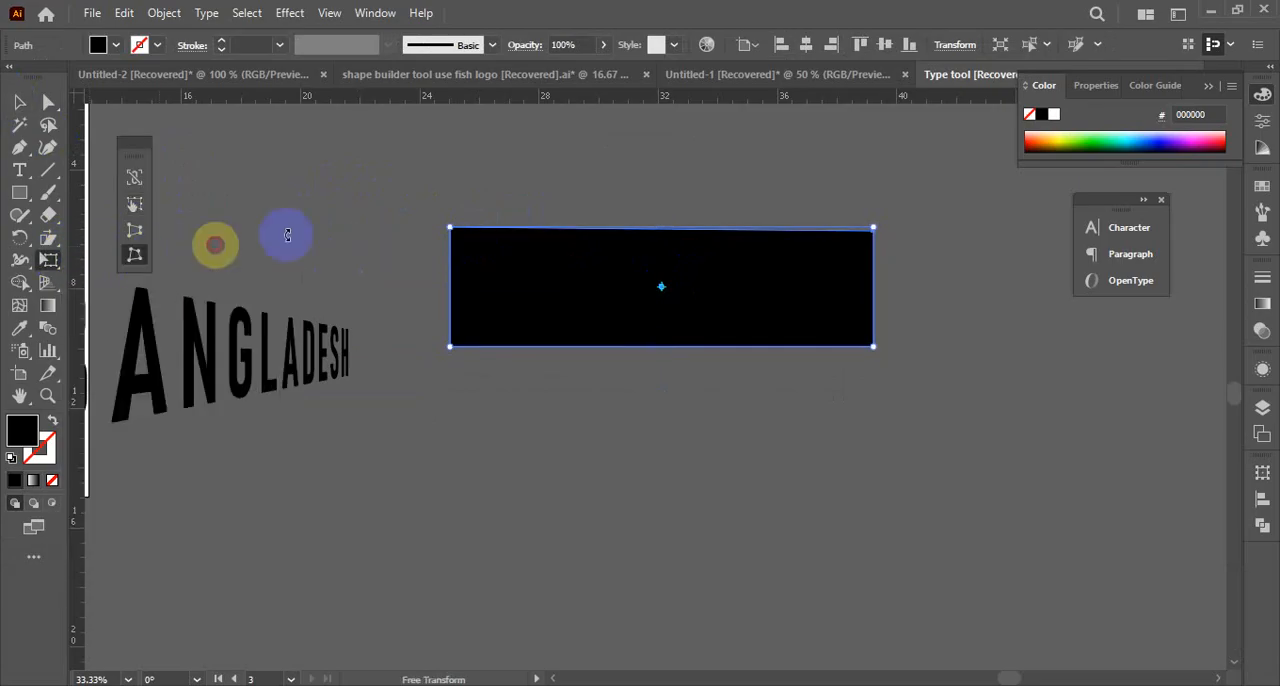
{"action": "left_click", "coordinate": [548, 248]}
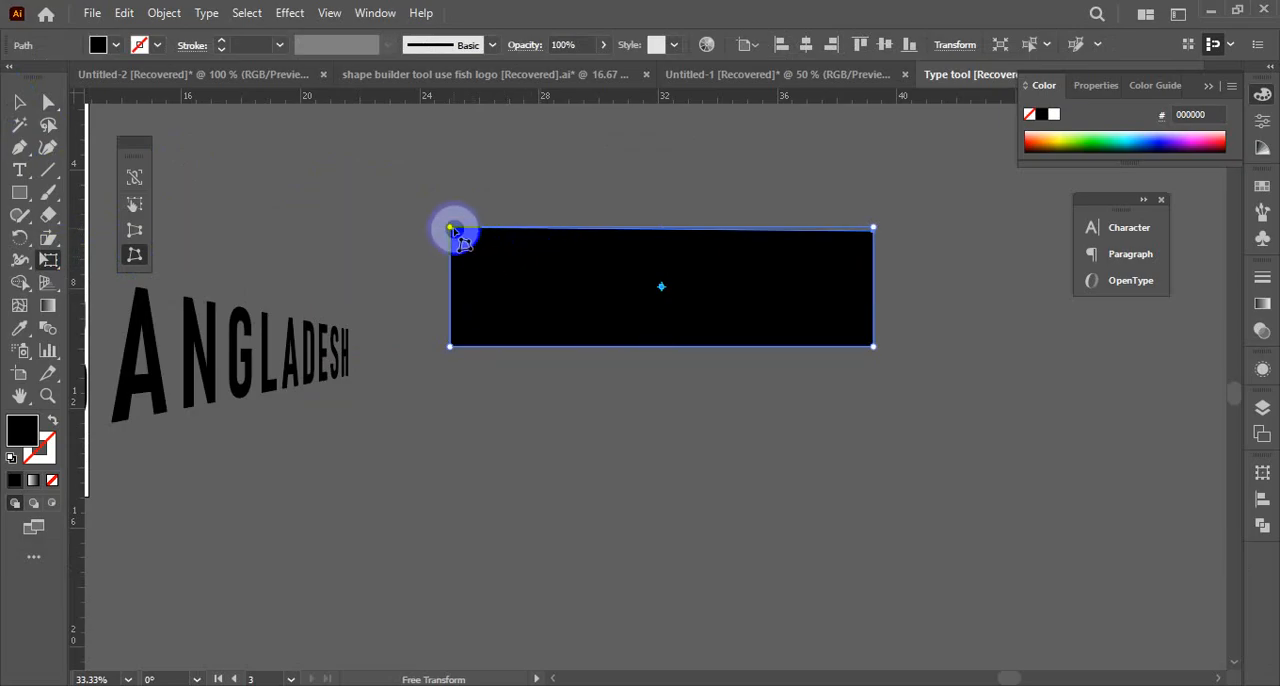
{"action": "left_click_drag", "start_coordinate": [454, 230], "coordinate": [478, 234]}
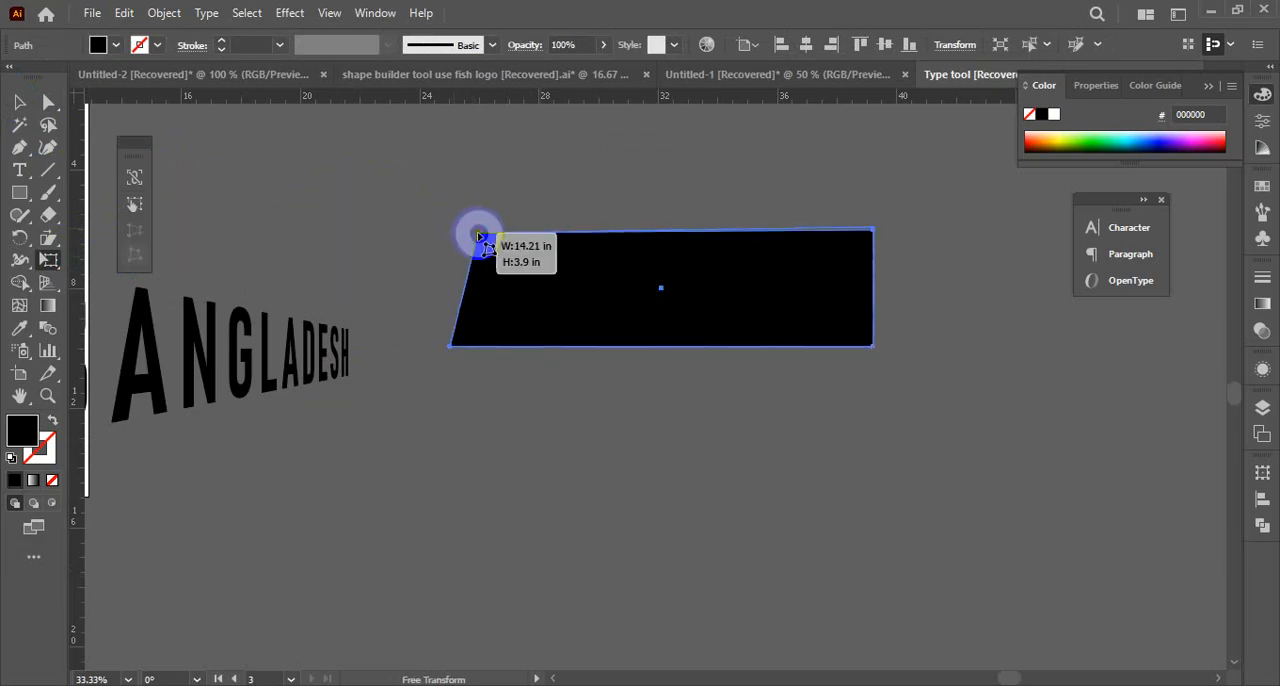
{"action": "key", "text": "ctrl+z"}
{"action": "left_click_drag", "start_coordinate": [391, 200], "coordinate": [850, 257]}
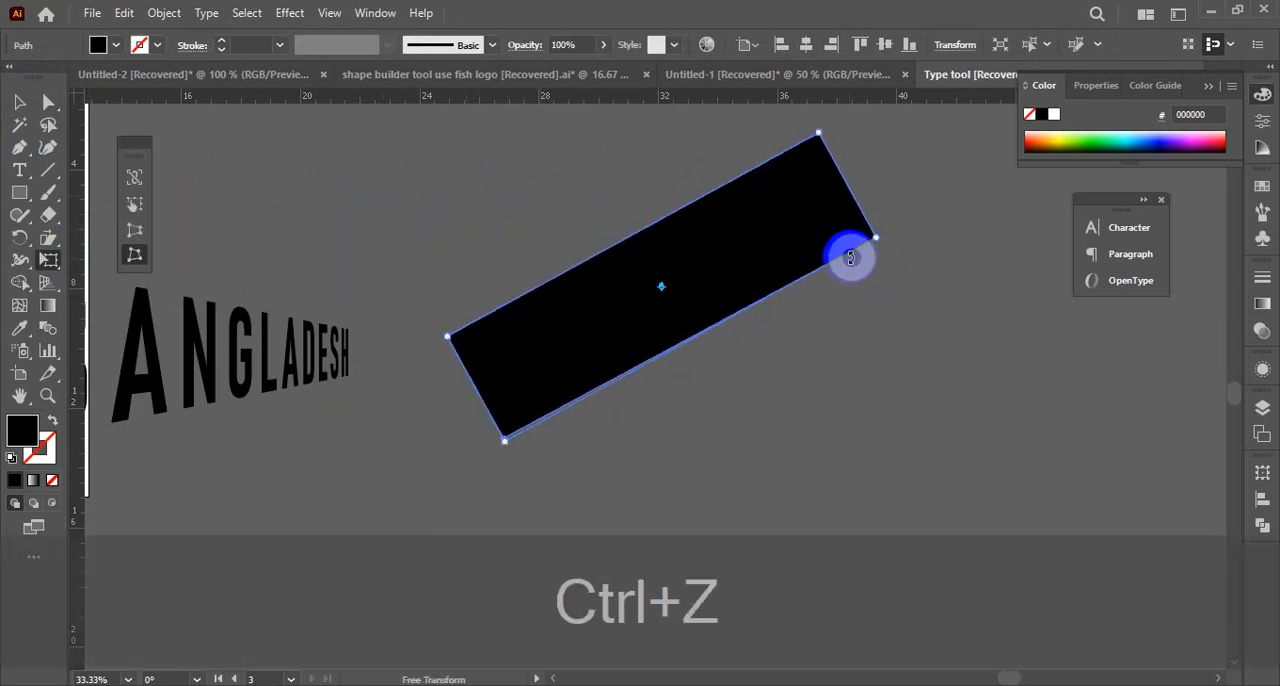
{"action": "key", "text": "ctrl+z"}
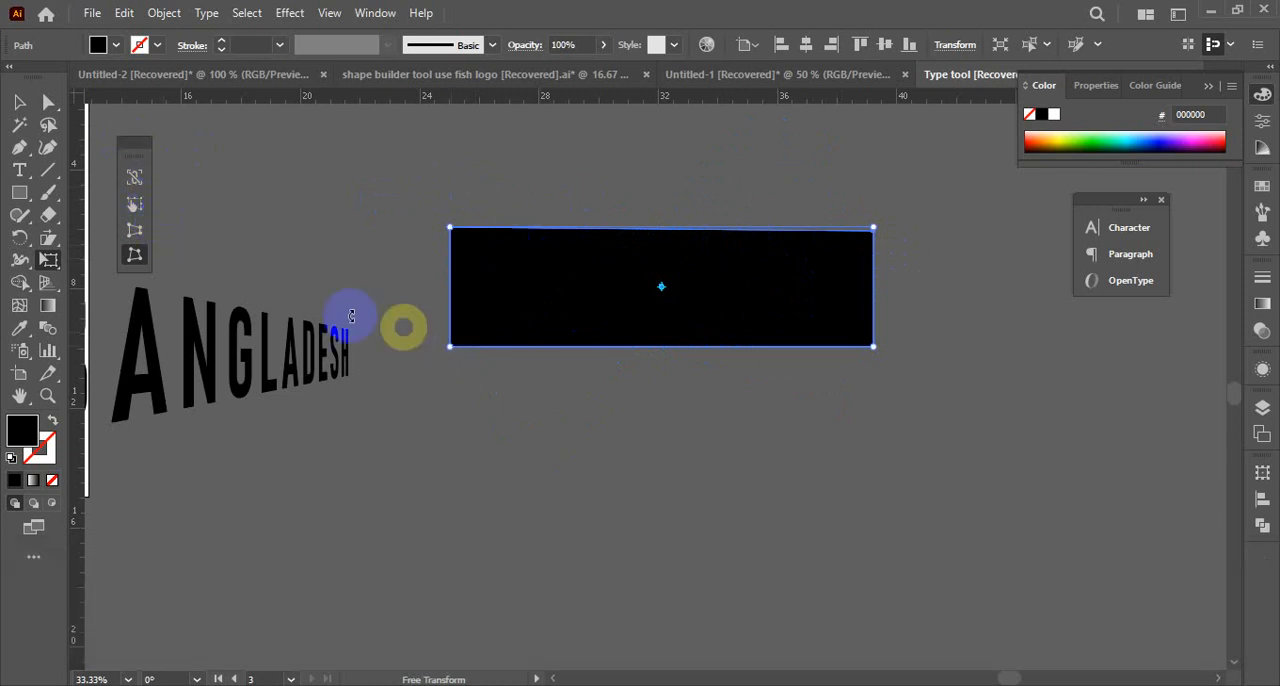
Use Perspective Distort to narrow the rectangle's lower edge and its upper edge symmetrically, shaping a trapezoid with a shorter top
{"action": "left_click", "coordinate": [135, 231]}
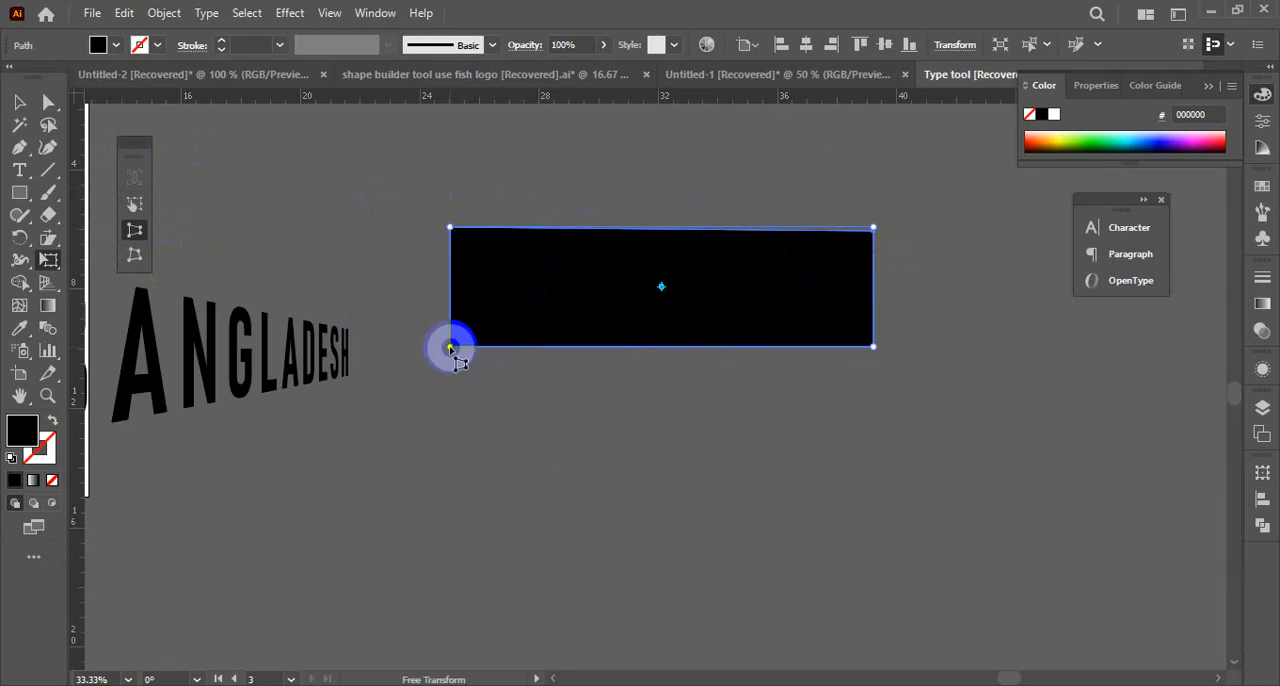
{"action": "left_click_drag", "start_coordinate": [452, 347], "coordinate": [490, 348]}
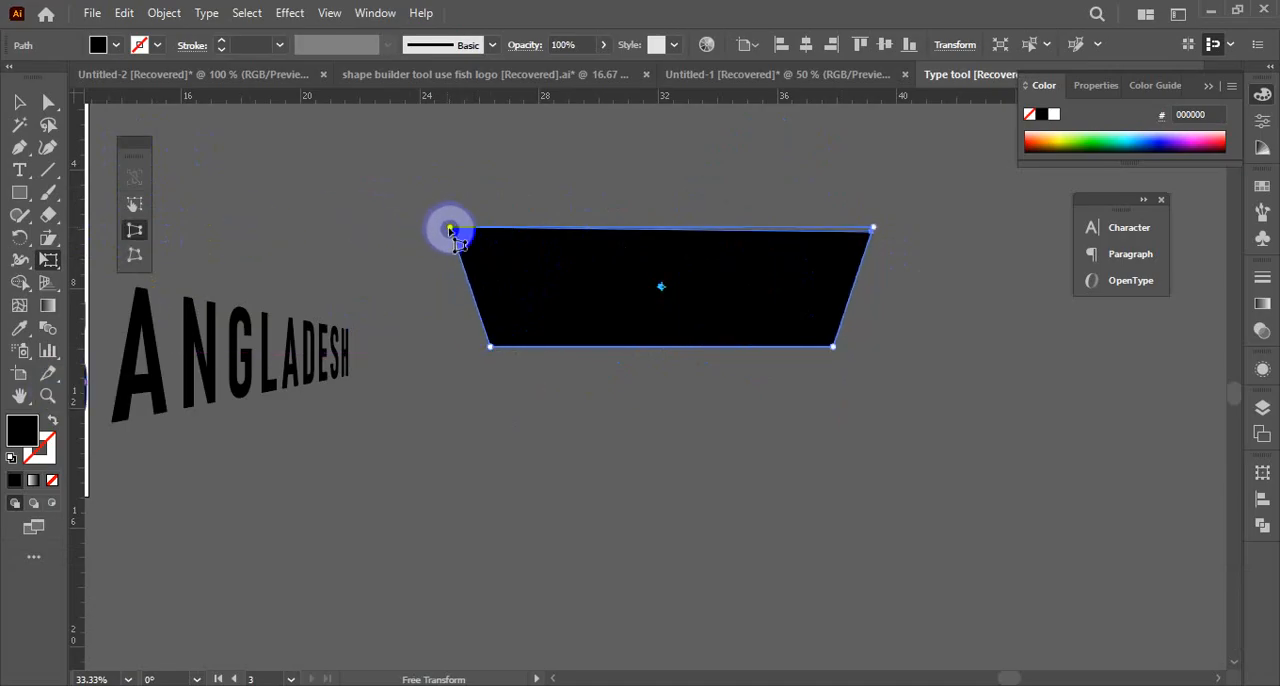
{"action": "left_click_drag", "start_coordinate": [451, 229], "coordinate": [552, 228]}
{"action": "left_click", "coordinate": [20, 103]}
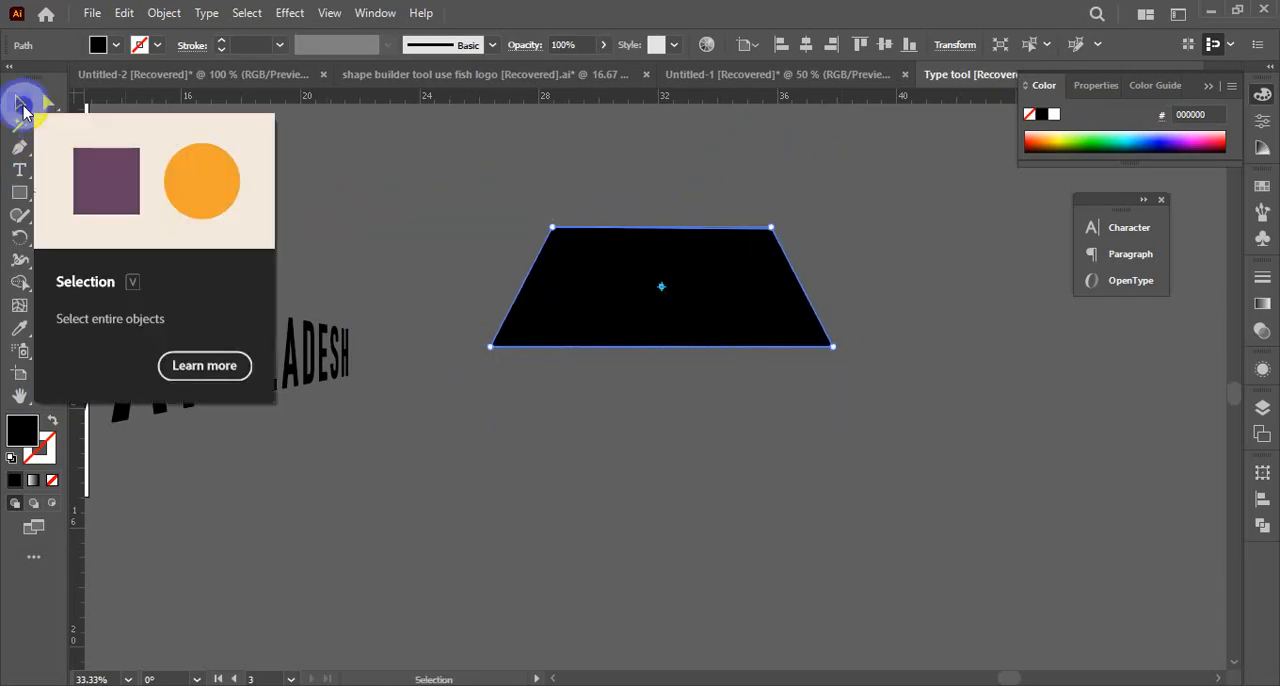
Try Free Distort on the trapezoid's two right corners, undoing each attempt, and pull its lower-left corner slightly outward
{"action": "key", "text": "e"}
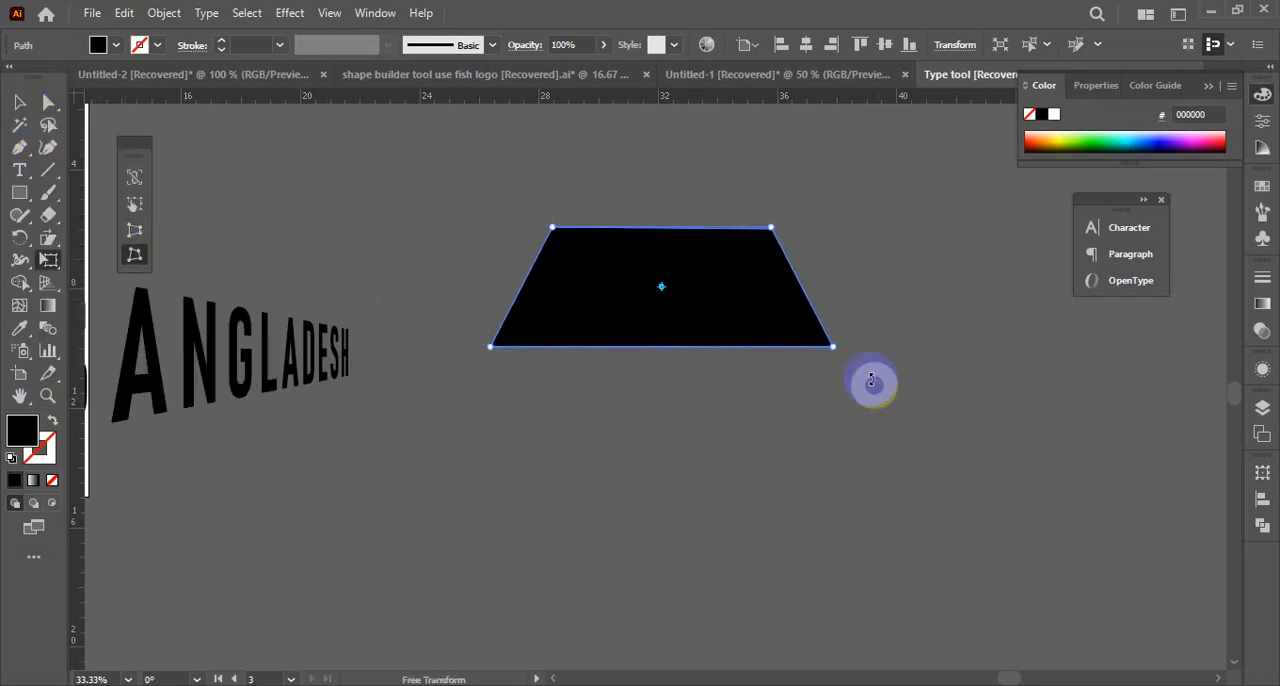
{"action": "mouse_move", "coordinate": [835, 347]}
{"action": "left_mouse_down"}
{"action": "mouse_move", "coordinate": [820, 334]}
{"action": "mouse_move", "coordinate": [831, 378]}
{"action": "mouse_move", "coordinate": [822, 362]}
{"action": "left_mouse_up"}
{"action": "key", "text": "ctrl+z"}
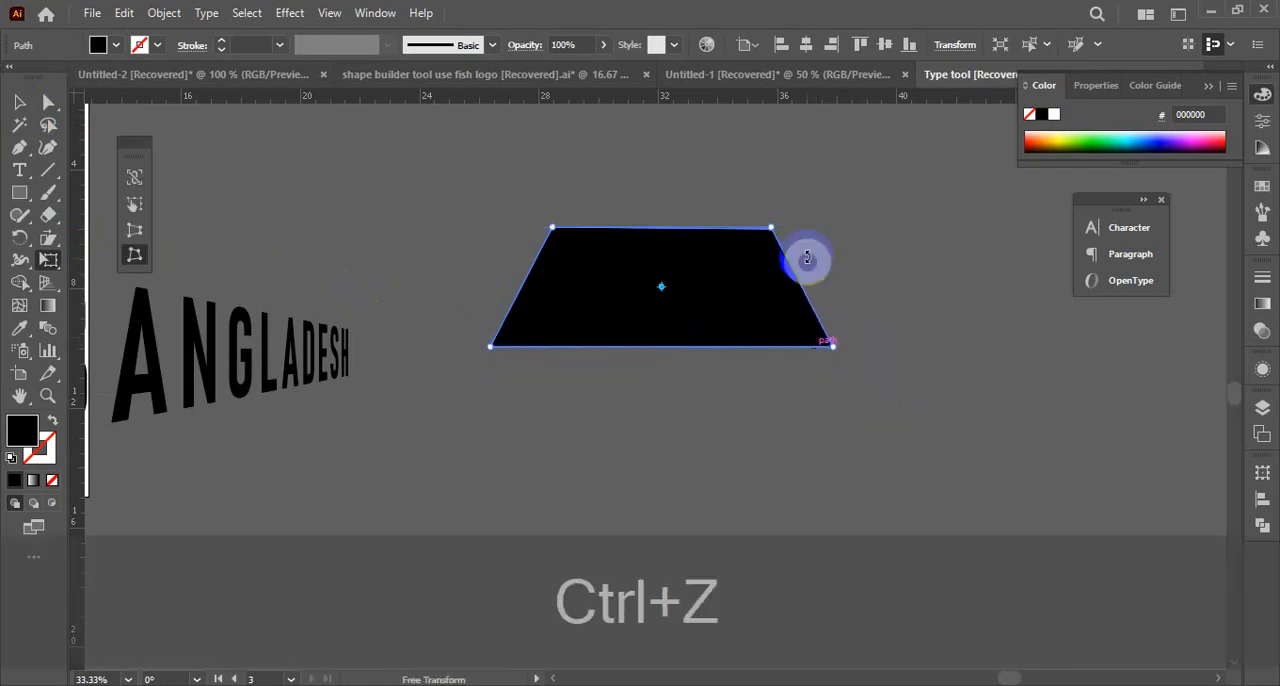
{"action": "left_click_drag", "start_coordinate": [774, 230], "coordinate": [806, 228]}
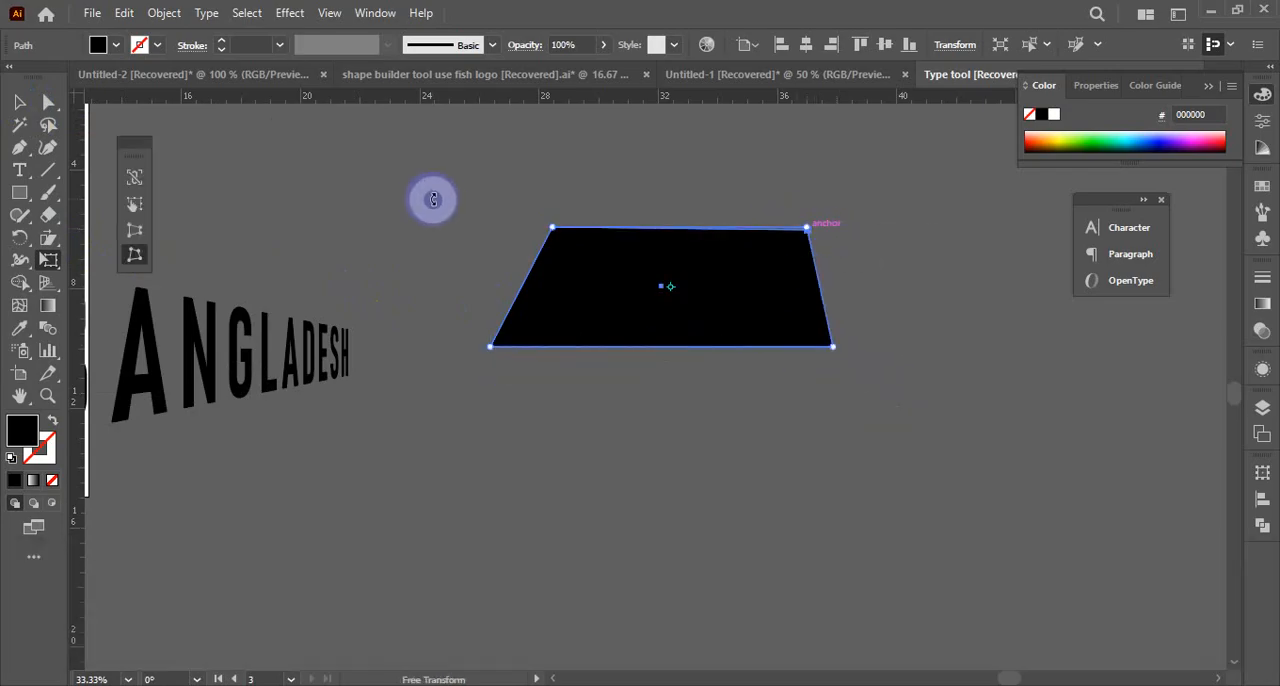
{"action": "key", "text": "ctrl+z"}
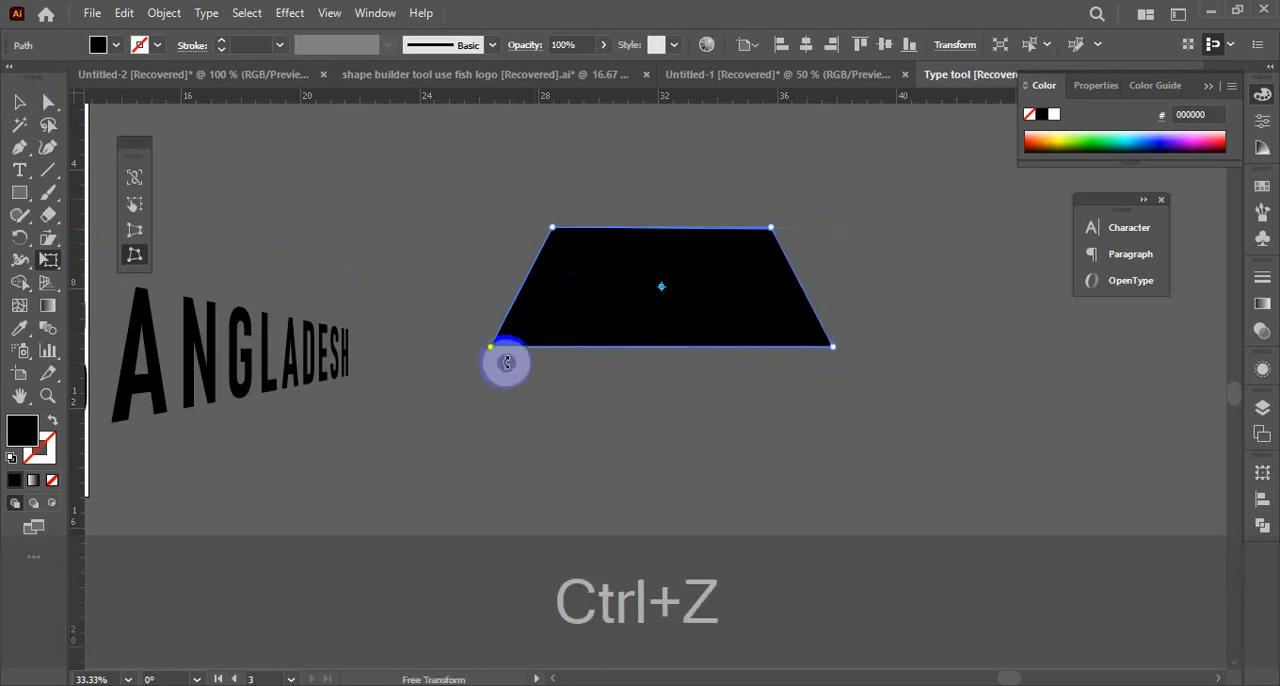
{"action": "mouse_move", "coordinate": [490, 348]}
{"action": "left_mouse_down"}
{"action": "mouse_move", "coordinate": [703, 392]}
{"action": "mouse_move", "coordinate": [277, 374]}
{"action": "mouse_move", "coordinate": [428, 365]}
{"action": "mouse_move", "coordinate": [495, 326]}
{"action": "mouse_move", "coordinate": [469, 345]}
{"action": "left_mouse_up"}
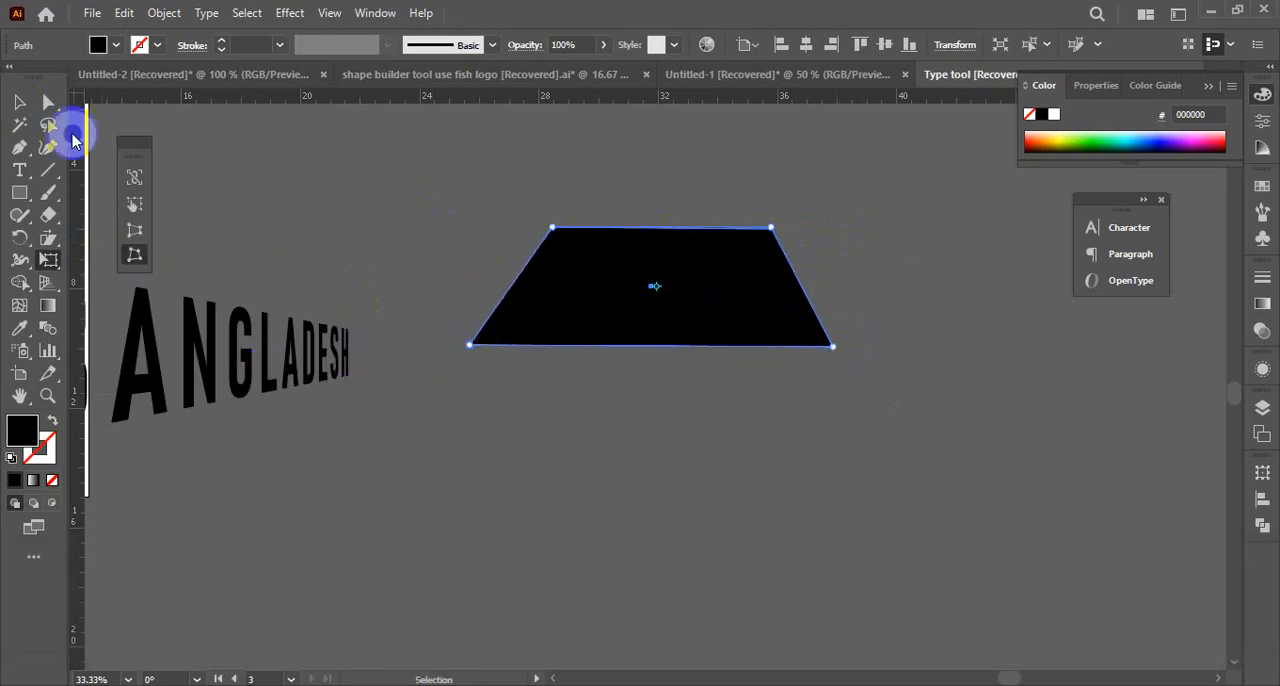
Delete the distorted trapezoid and leave the ANGLADESH text deselected
{"action": "left_click", "coordinate": [22, 104]}
{"action": "left_click", "coordinate": [614, 297]}
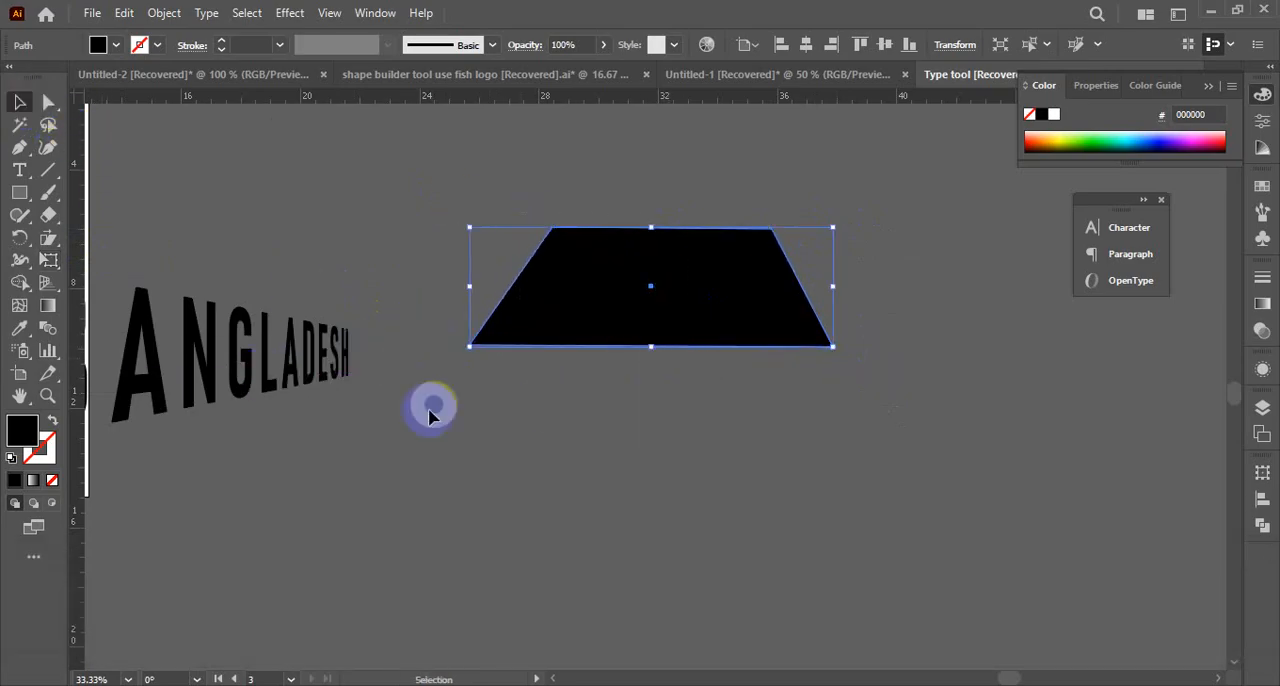
{"action": "key", "text": "Delete"}
{"action": "left_click", "coordinate": [287, 351]}
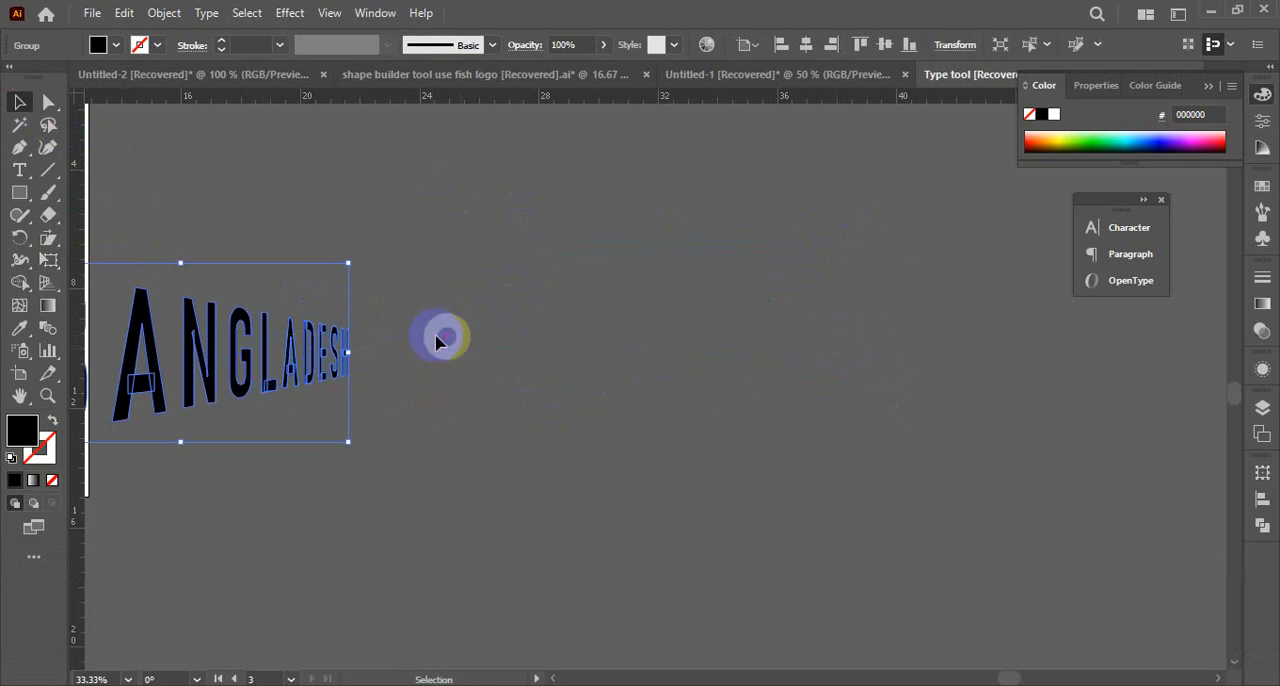
{"action": "left_click", "coordinate": [479, 340]}
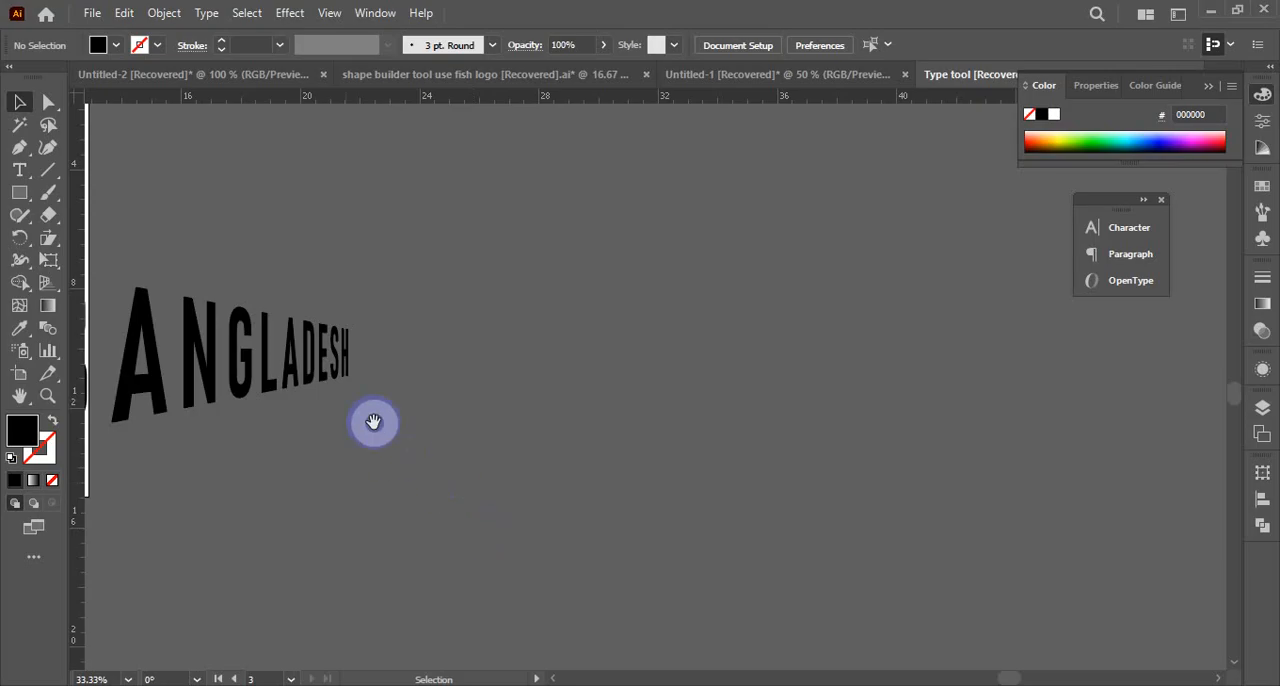
Isolate the distorted BANGLADESH group, try moving its letter A up and away, undo the move and leave isolation
{"action": "left_click_drag", "start_coordinate": [371, 423], "coordinate": [947, 404]}
{"action": "left_click_drag", "start_coordinate": [547, 447], "coordinate": [721, 444]}
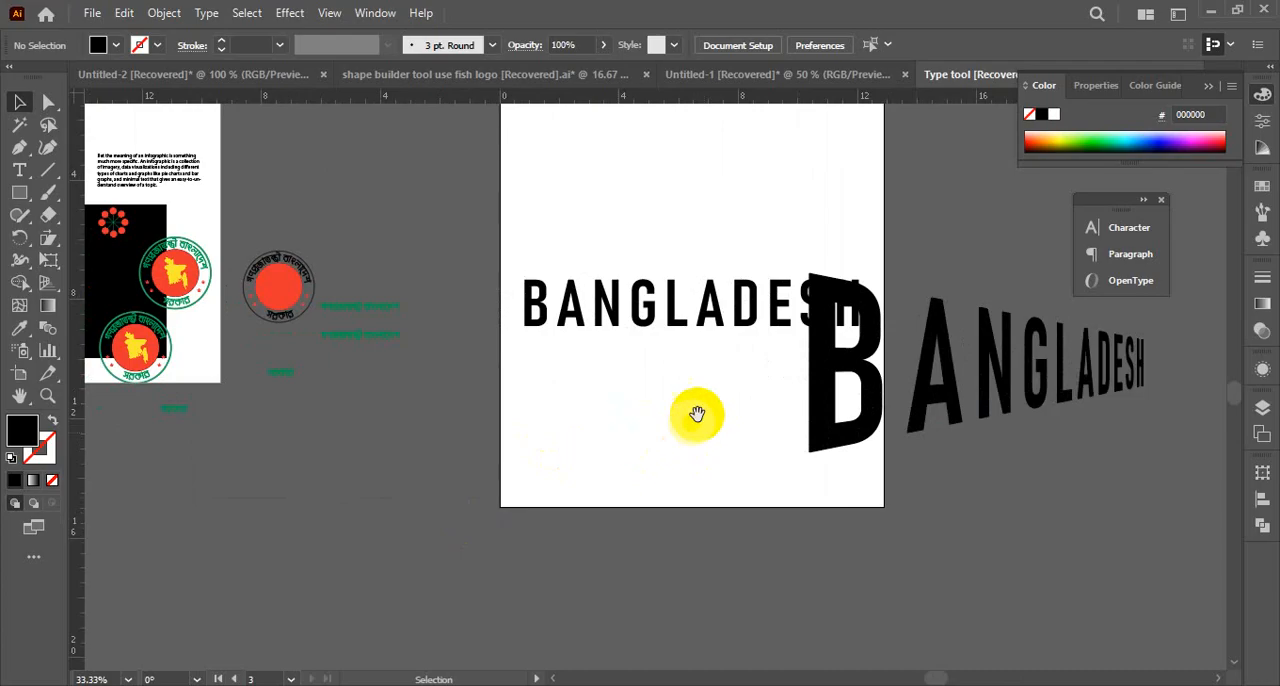
{"action": "left_click_drag", "start_coordinate": [697, 414], "coordinate": [551, 449]}
{"action": "left_click", "coordinate": [686, 396]}
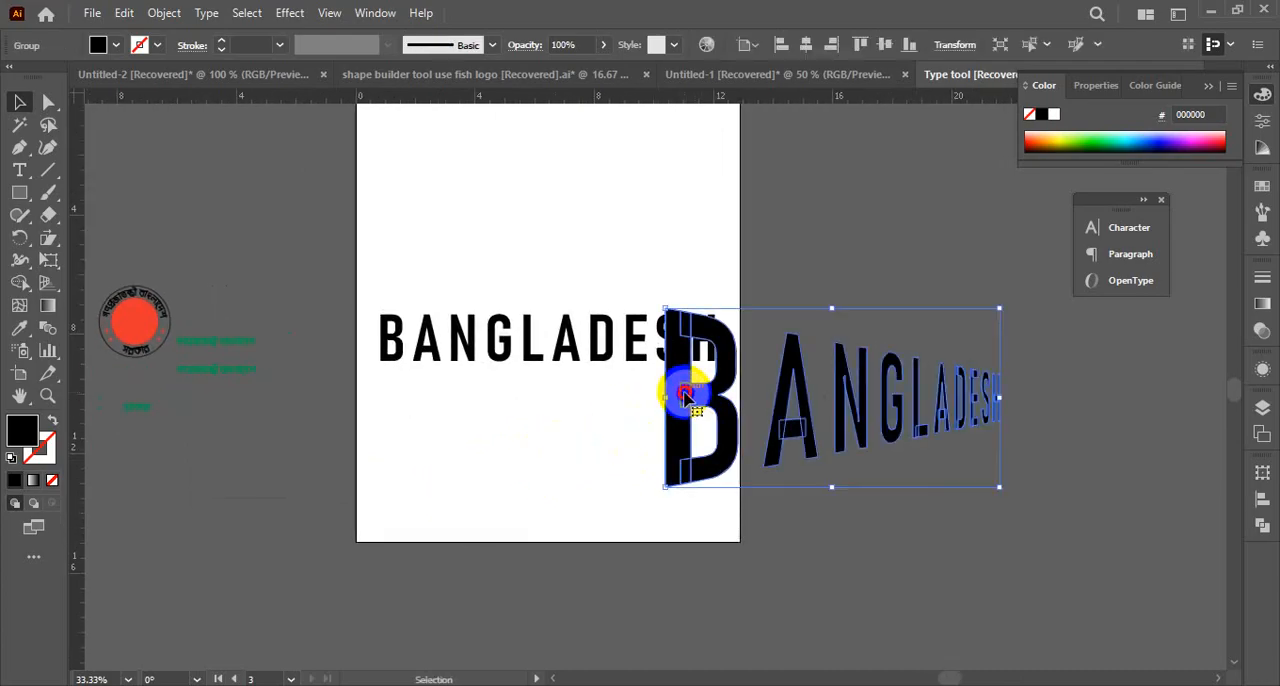
{"action": "double_click", "coordinate": [686, 396]}
{"action": "left_click_drag", "start_coordinate": [804, 421], "coordinate": [943, 347]}
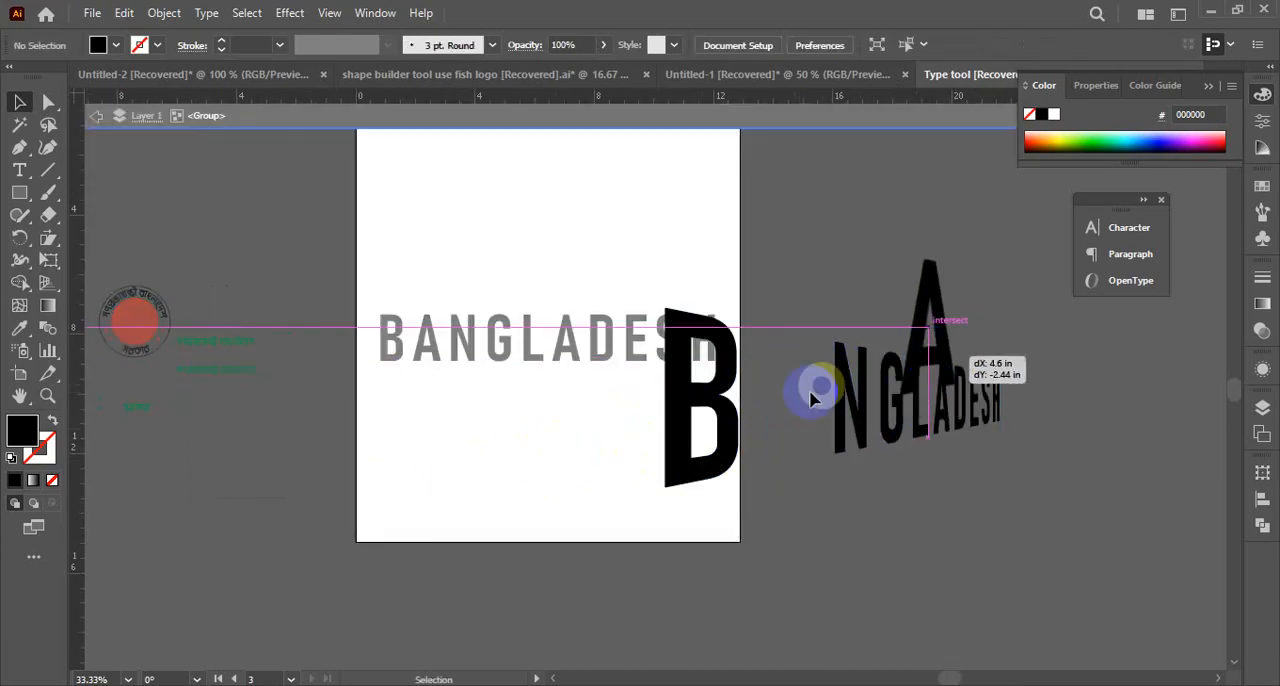
{"action": "key", "text": "ctrl+z"}
{"action": "double_click", "coordinate": [569, 285]}
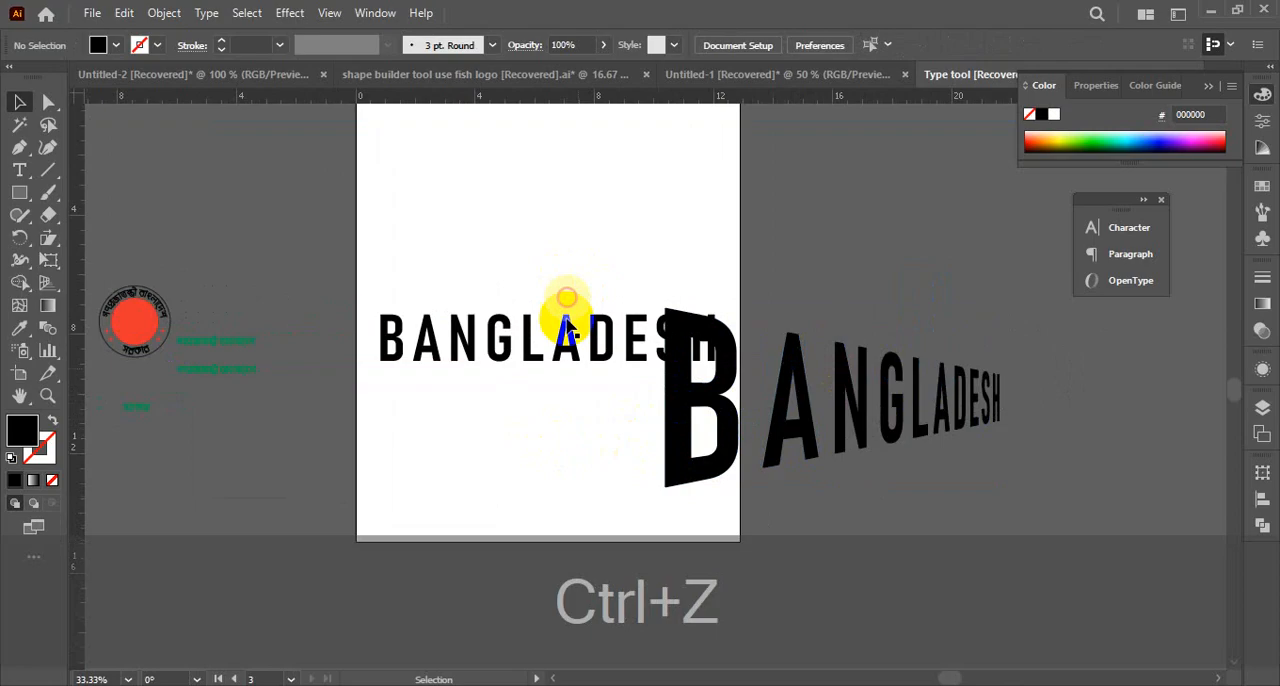
Move the distorted BANGLADESH group off the artboard and delete the flat BANGLADESH text, leaving the artboard empty
{"action": "left_click", "coordinate": [977, 447]}
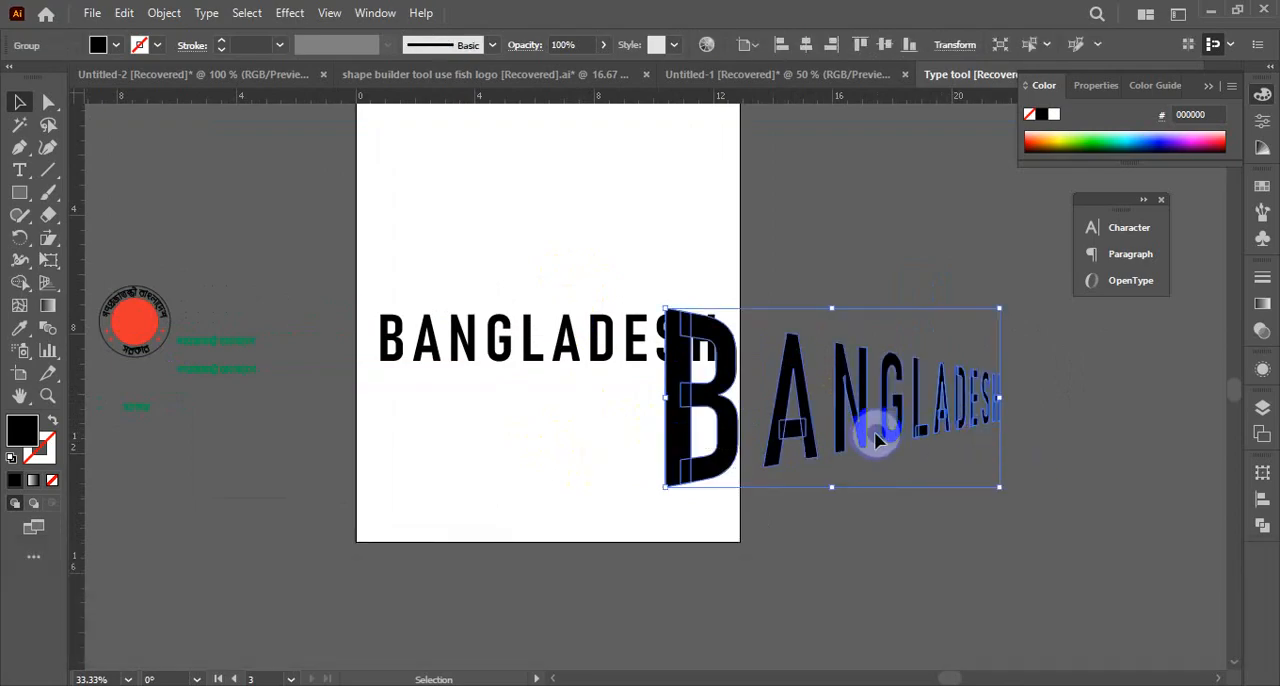
{"action": "left_click_drag", "start_coordinate": [876, 440], "coordinate": [1090, 470]}
{"action": "scroll", "coordinate": [621, 366], "scroll_direction": "up", "scroll_amount": 2}
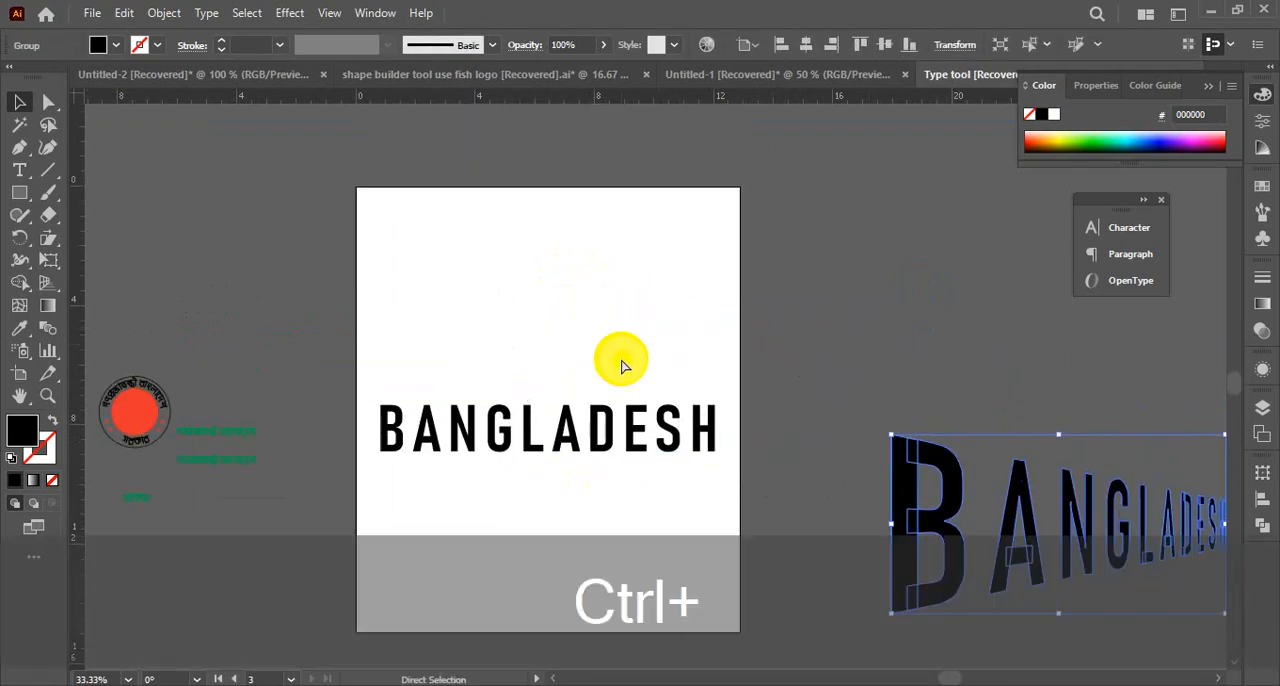
{"action": "key", "text": "ctrl+space"}
{"action": "left_click_drag", "start_coordinate": [545, 444], "coordinate": [848, 356]}
{"action": "key", "text": "Delete"}
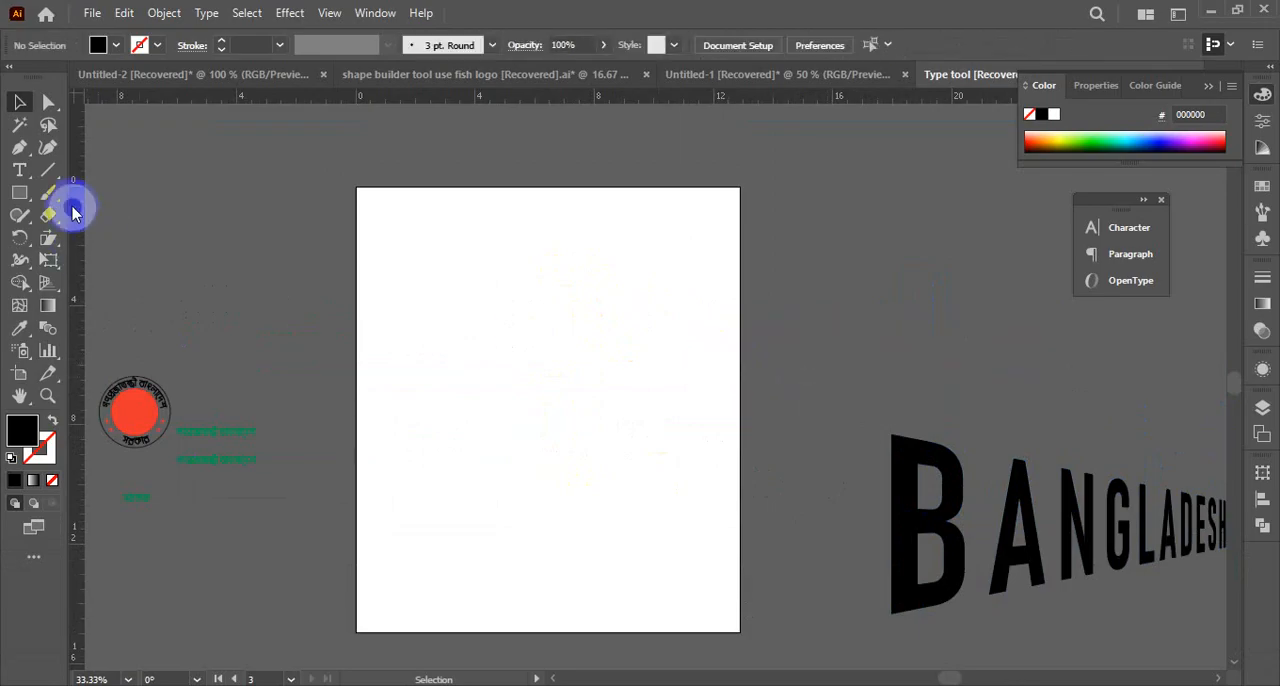
Create an area text frame filled with placeholder text across most of the empty artboard using the Type tool
{"action": "left_click", "coordinate": [24, 196]}
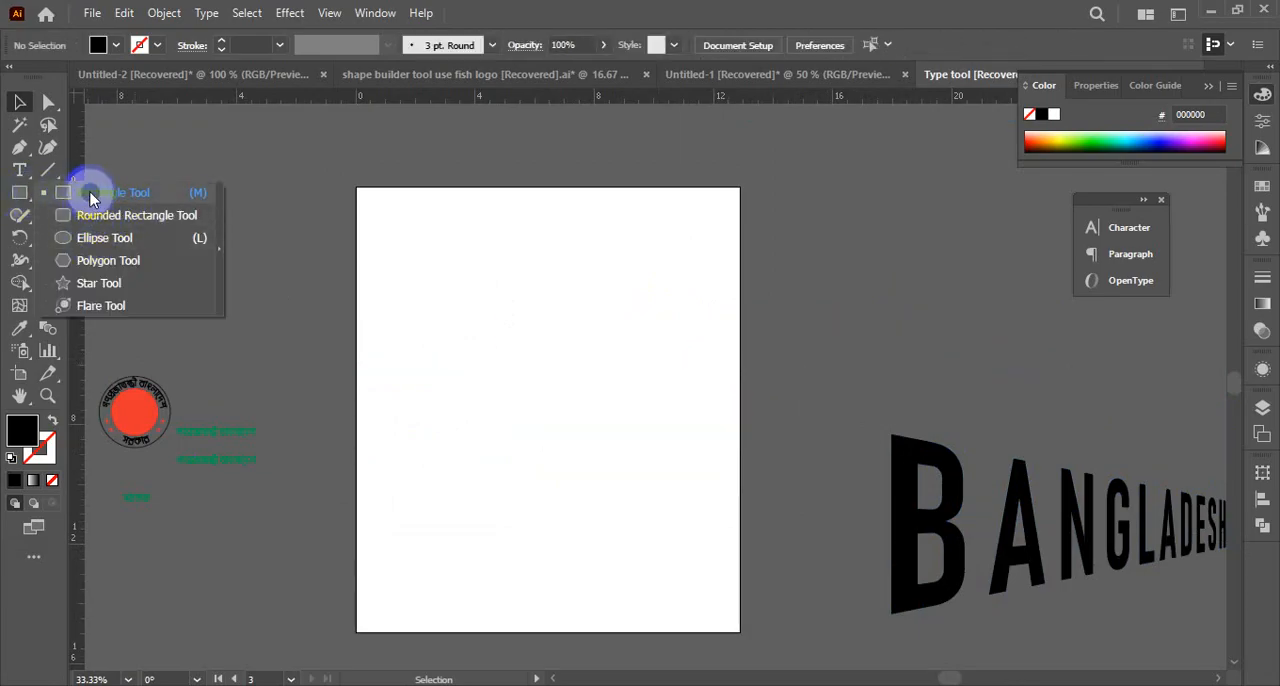
{"action": "left_click", "coordinate": [19, 170]}
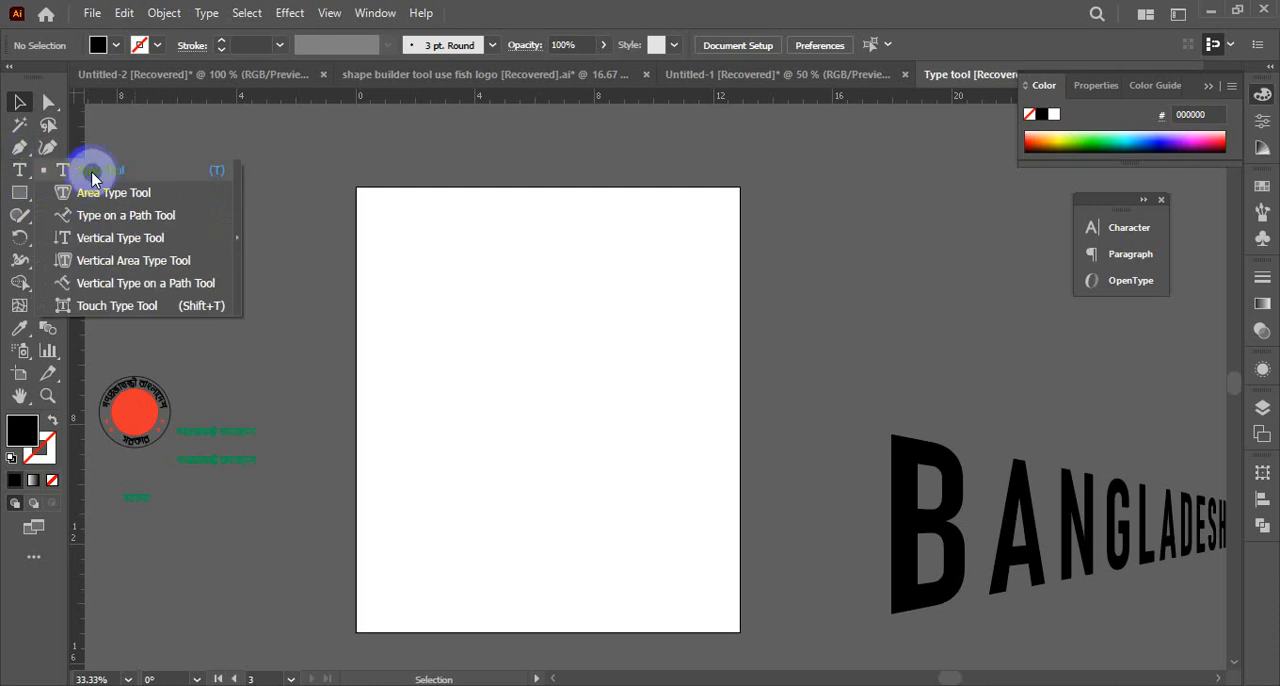
{"action": "left_click", "coordinate": [91, 176]}
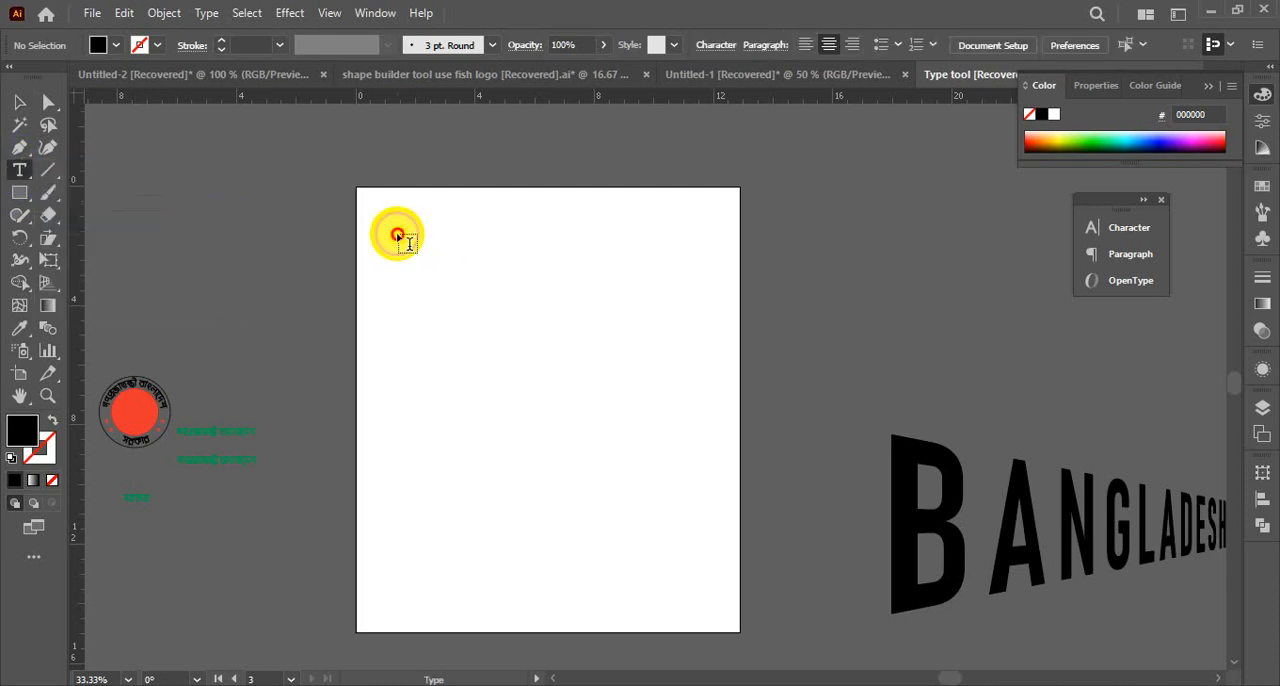
{"action": "left_click_drag", "start_coordinate": [397, 234], "coordinate": [700, 586]}
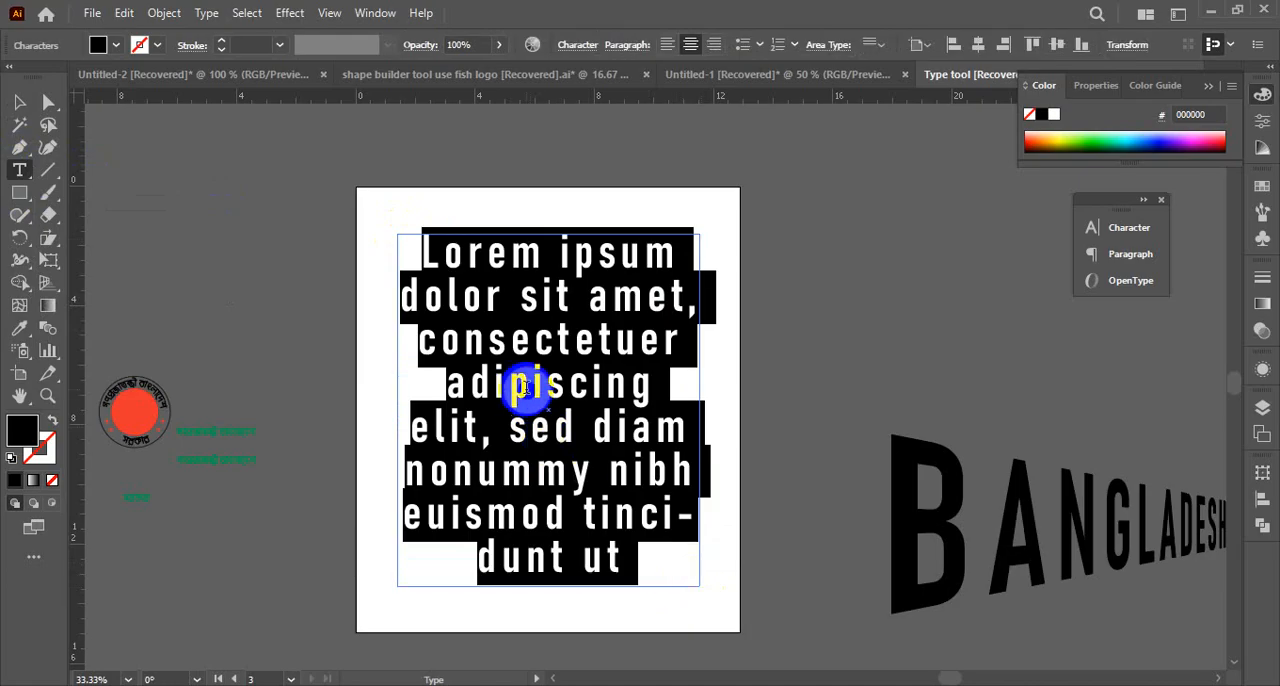
Select all the placeholder text and reduce its font size stepwise to 45 pt
{"action": "left_click", "coordinate": [525, 388]}
{"action": "key", "text": "ctrl+a"}
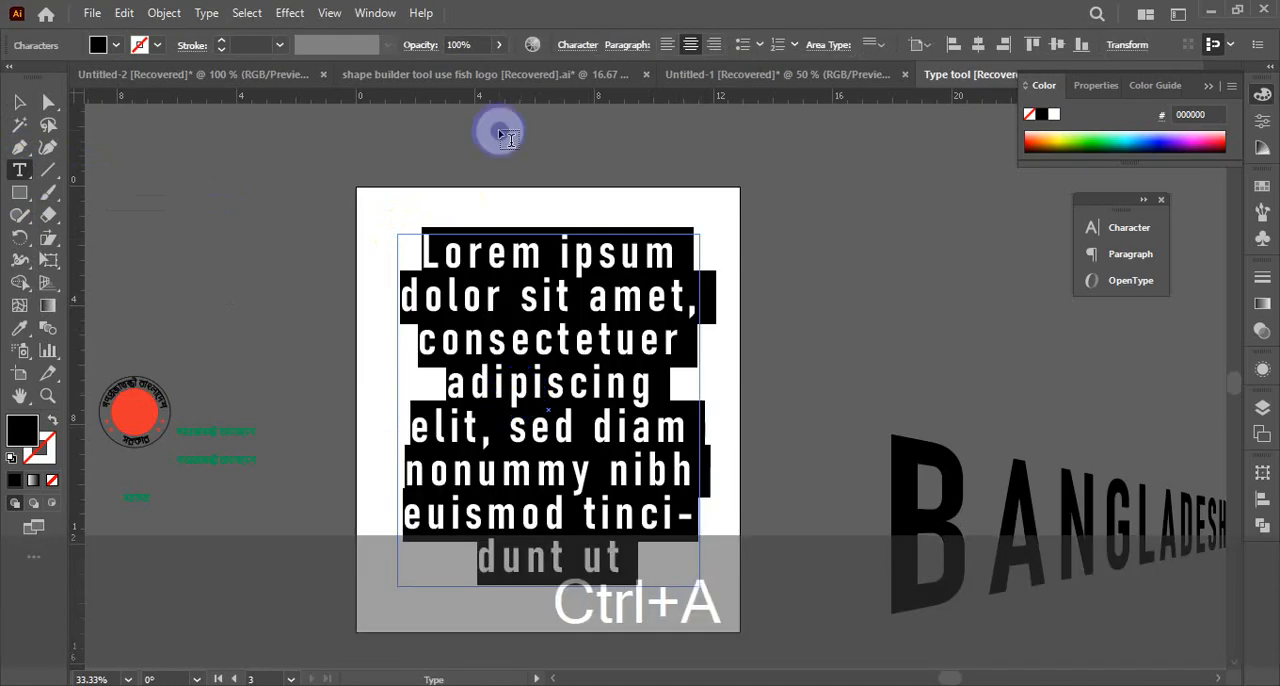
{"action": "key", "text": "ctrl+shift+comma"}
{"action": "key", "text": "ctrl+shift+comma"}
{"action": "key", "text": "ctrl+shift+comma"}
{"action": "key", "text": "ctrl+shift+comma"}
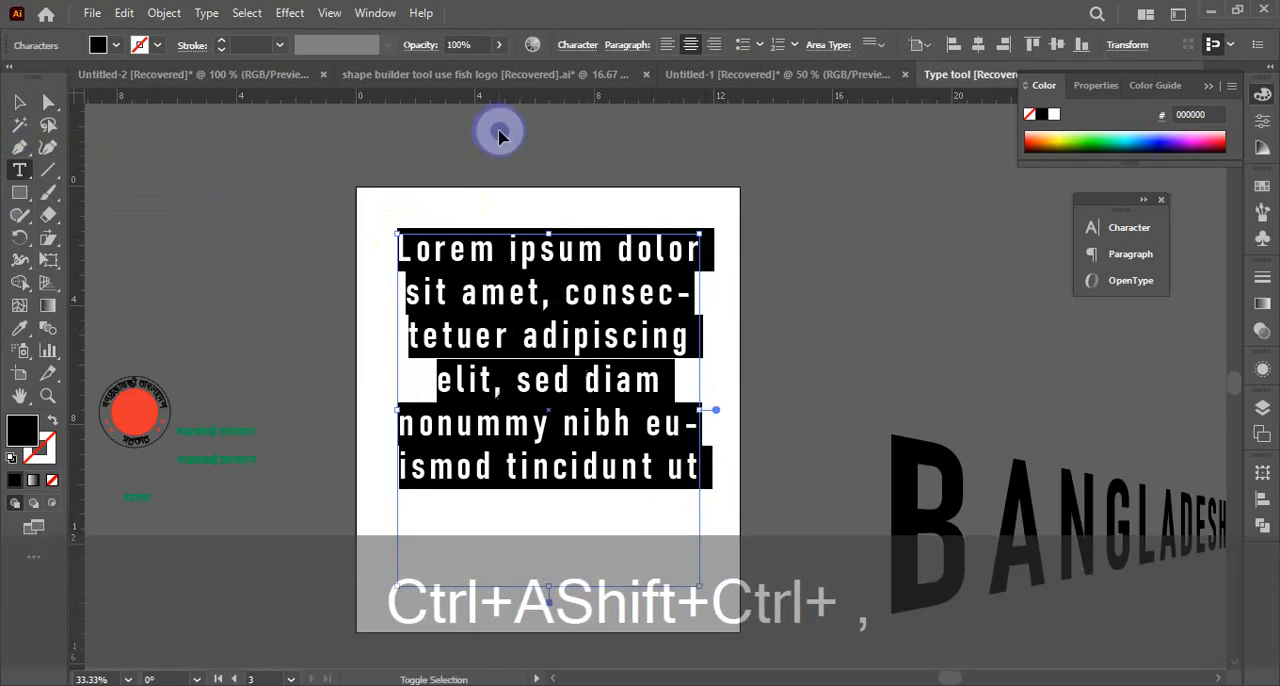
{"action": "key", "text": "ctrl+shift+comma"}
{"action": "key", "text": "ctrl+shift+comma"}
{"action": "key", "text": "ctrl+shift+comma"}
{"action": "key", "text": "ctrl+shift+comma"}
{"action": "key", "text": "ctrl+shift+comma"}
{"action": "key", "text": "ctrl+shift+comma"}
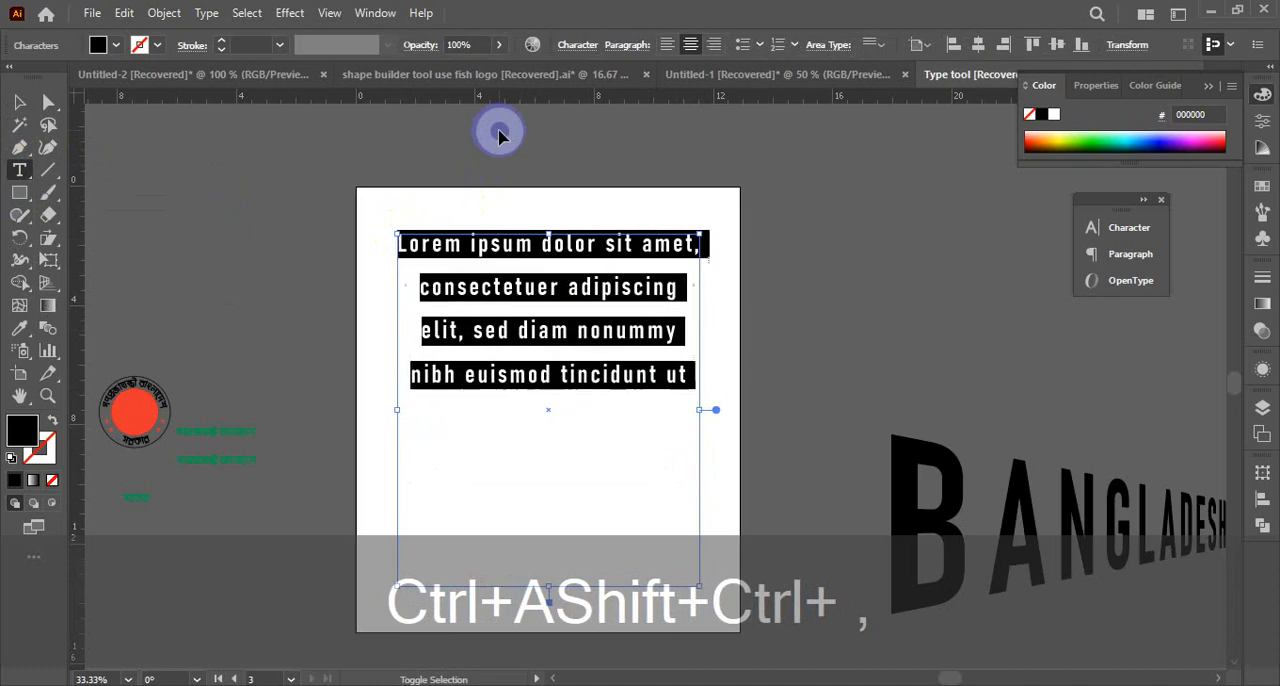
{"action": "key", "text": "ctrl+shift+comma"}
{"action": "key", "text": "ctrl+shift+comma"}
{"action": "key", "text": "ctrl+shift+comma"}
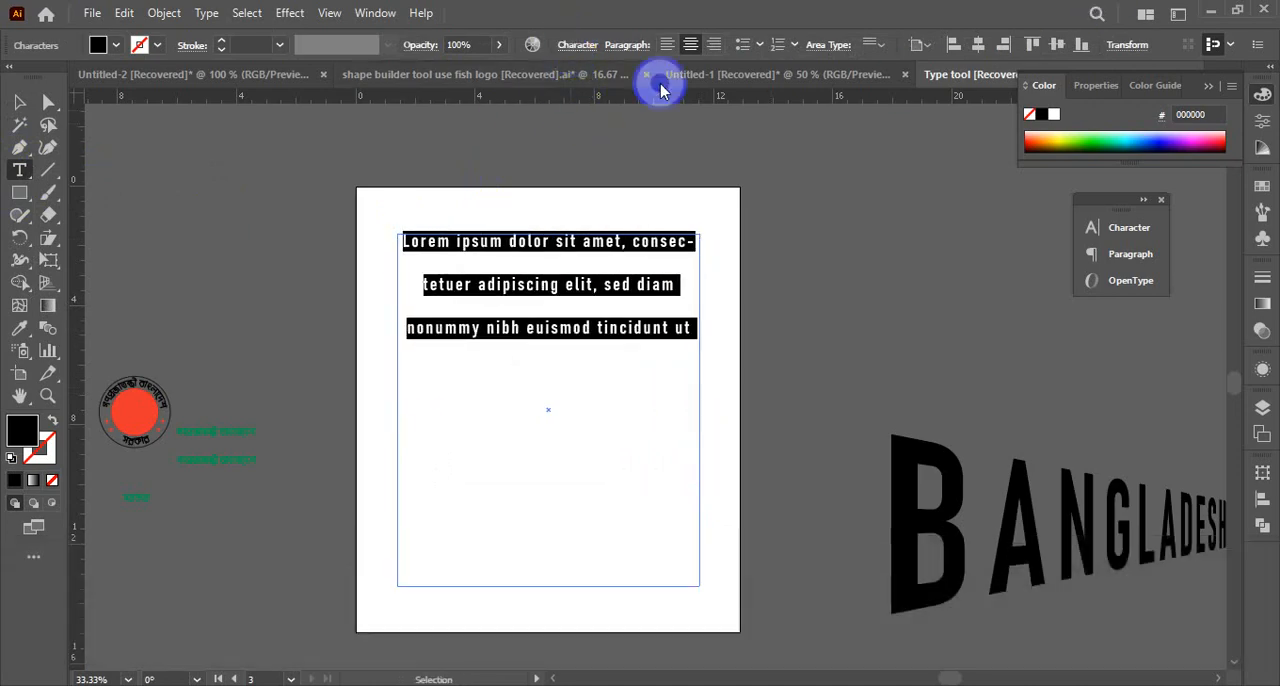
Set the font size of the selected placeholder text to 20 pt
{"action": "key", "text": "ctrl+t"}
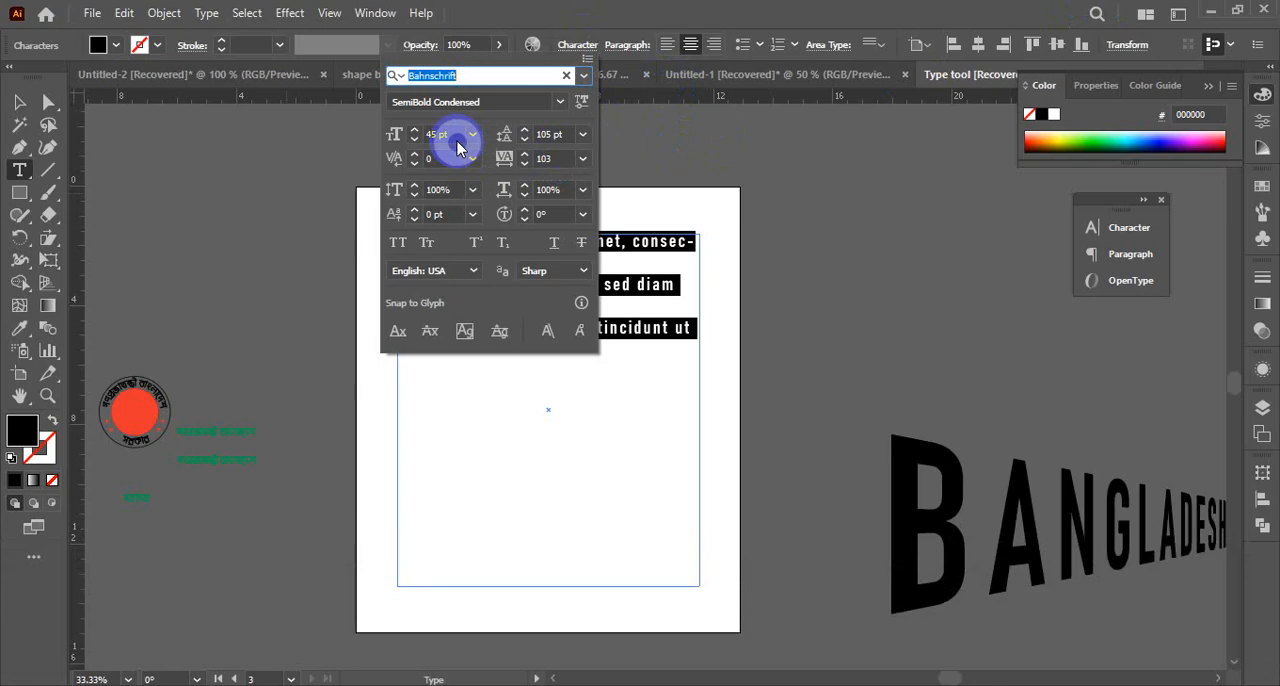
{"action": "left_click", "coordinate": [456, 141]}
{"action": "type", "text": "20"}
{"action": "key", "text": "Return"}
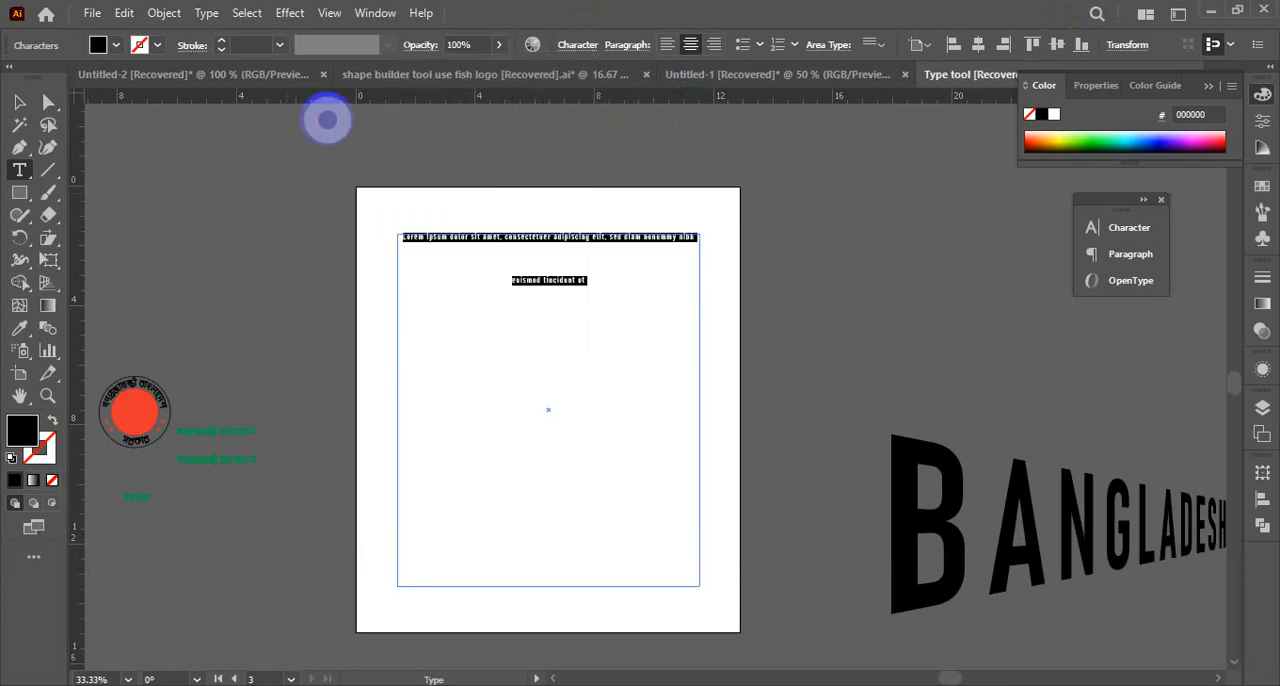
Set the leading of the whole placeholder paragraph to Auto in the character settings
{"action": "key", "text": "ctrl+space"}
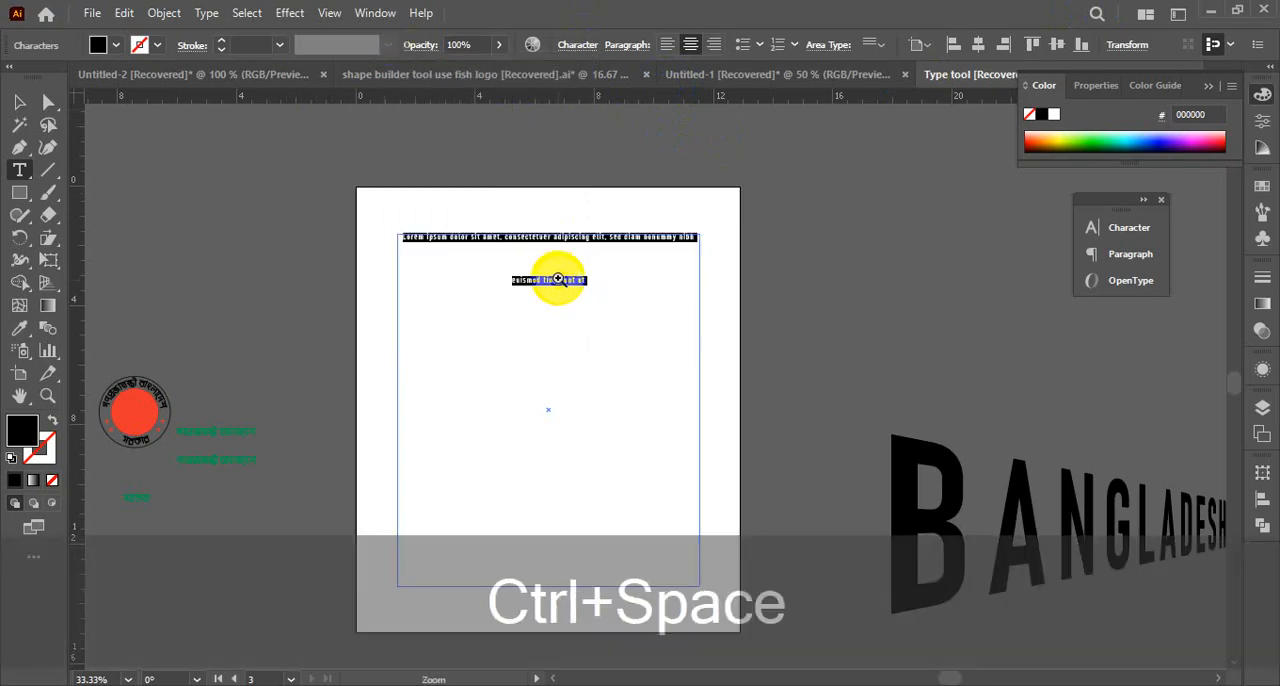
{"action": "left_click", "coordinate": [557, 277], "text": "ctrl"}
{"action": "left_click", "coordinate": [569, 303], "text": "ctrl"}
{"action": "left_click", "coordinate": [590, 335], "text": "ctrl"}
{"action": "scroll", "coordinate": [632, 340], "scroll_direction": "down", "scroll_amount": 2}
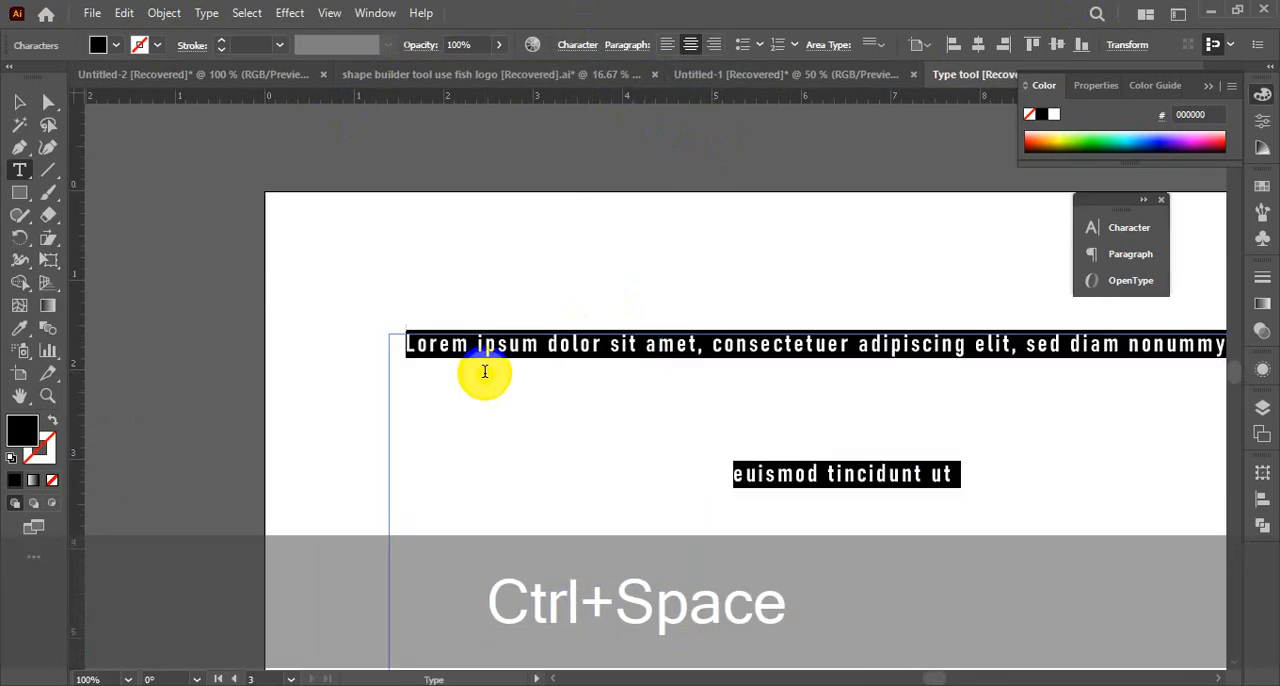
{"action": "key", "text": "ctrl+a"}
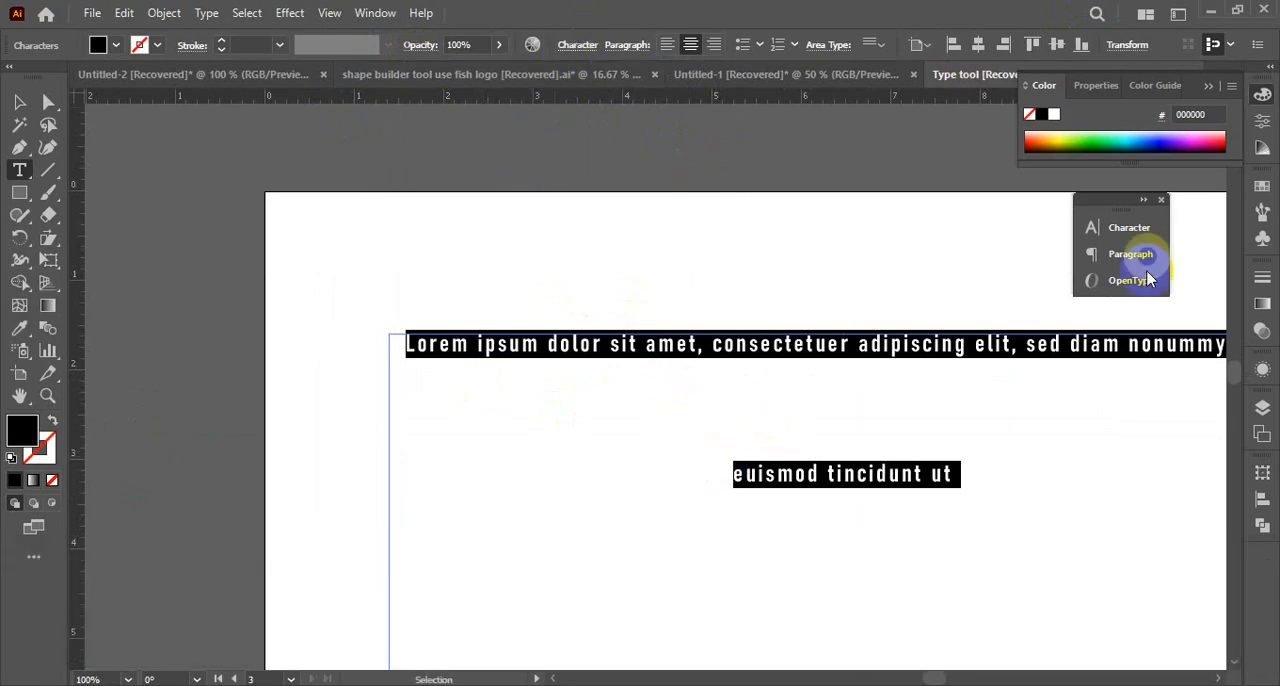
{"action": "left_click", "coordinate": [1128, 230]}
{"action": "left_click", "coordinate": [1125, 231]}
{"action": "left_click", "coordinate": [1125, 231]}
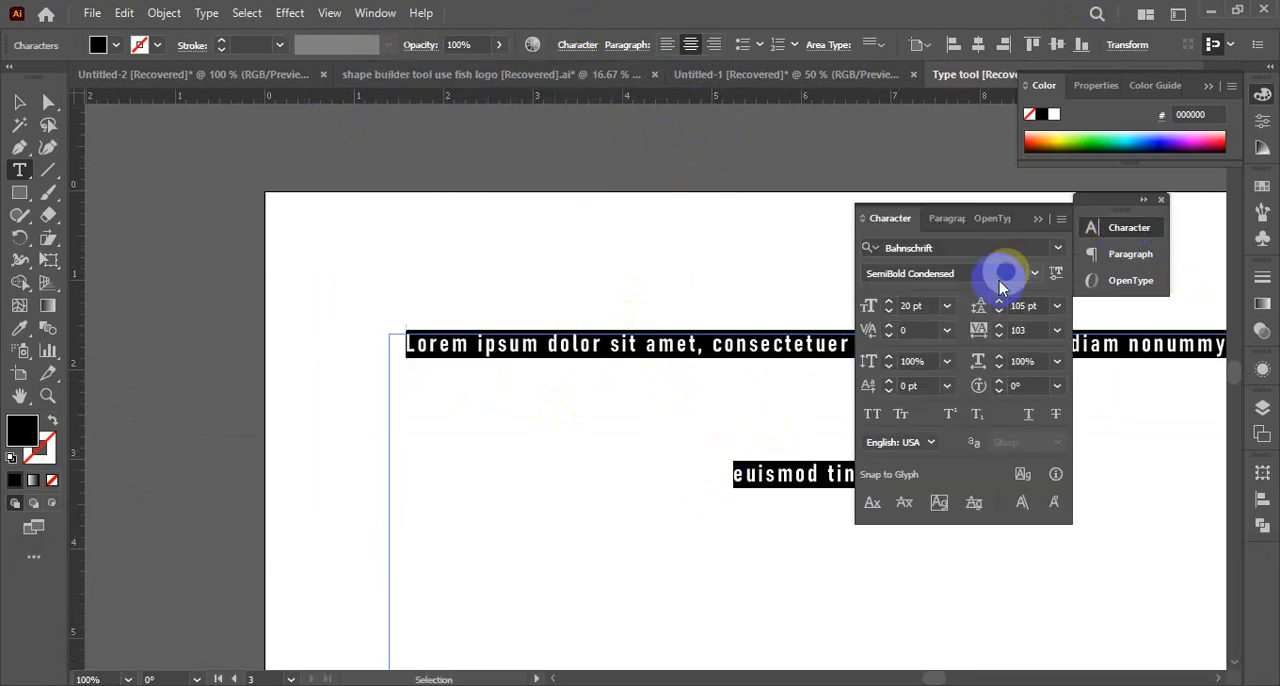
{"action": "left_click", "coordinate": [1057, 308]}
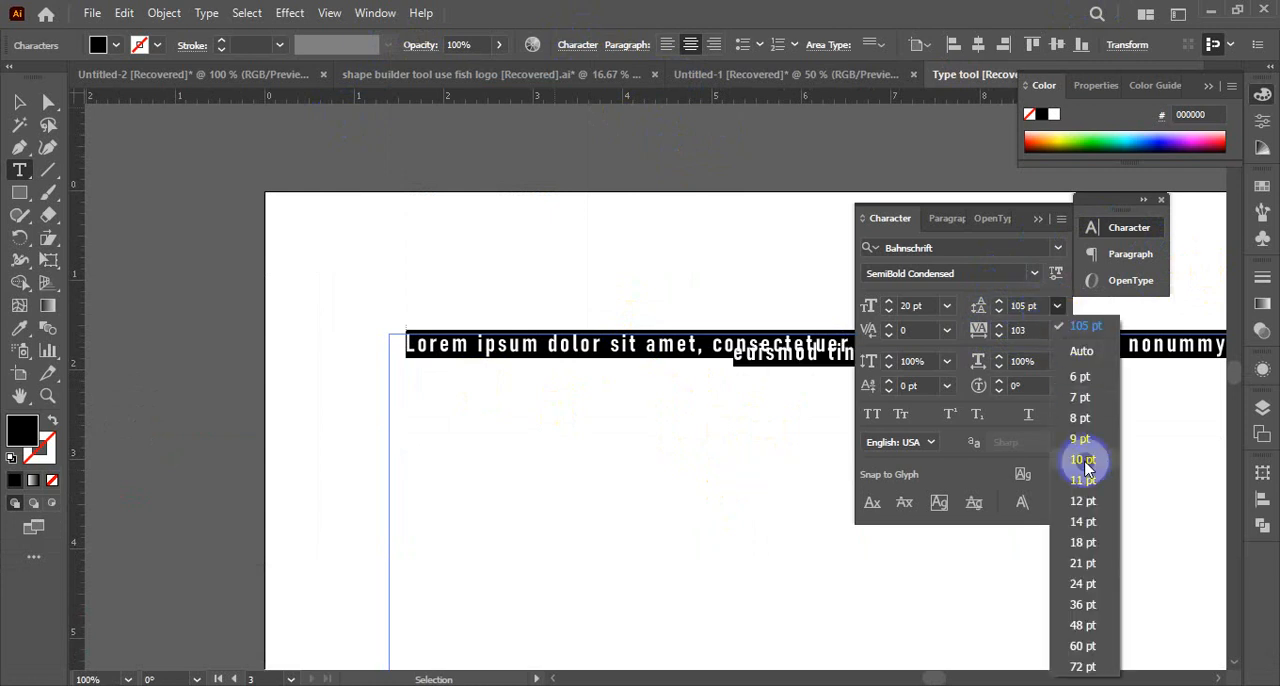
{"action": "left_click", "coordinate": [1087, 361]}
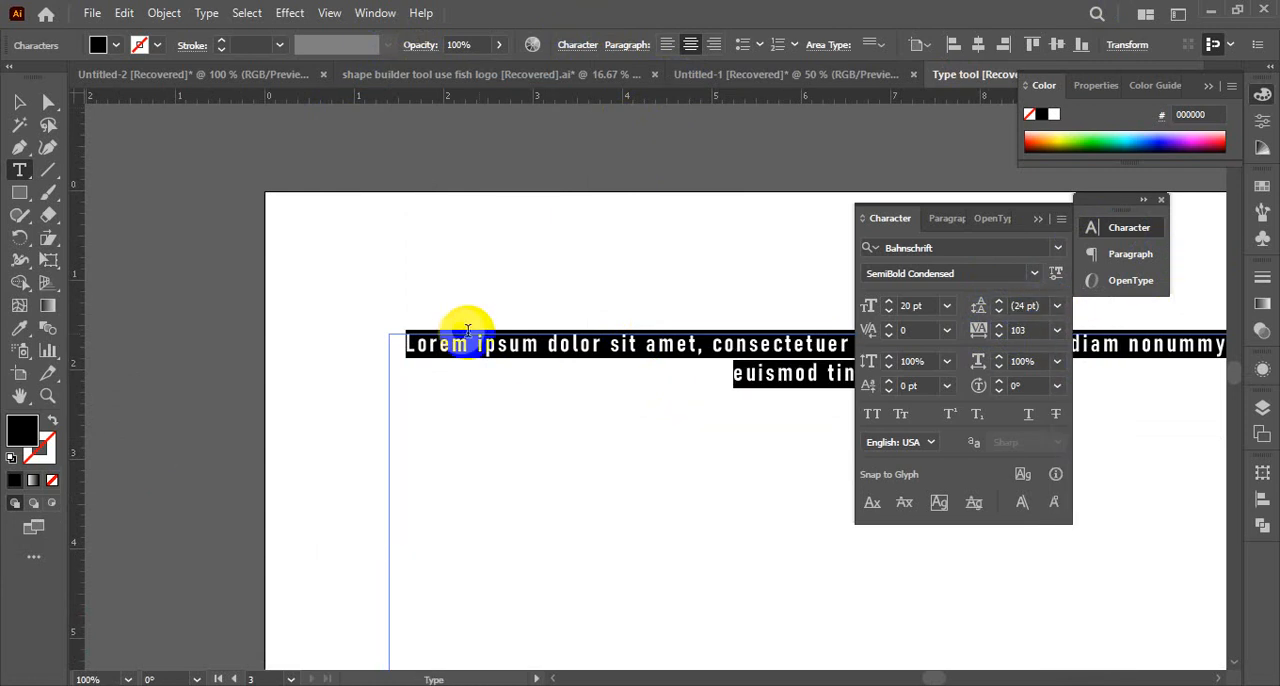
Select the entire placeholder paragraph and align it left in the paragraph settings
{"action": "left_click", "coordinate": [748, 386]}
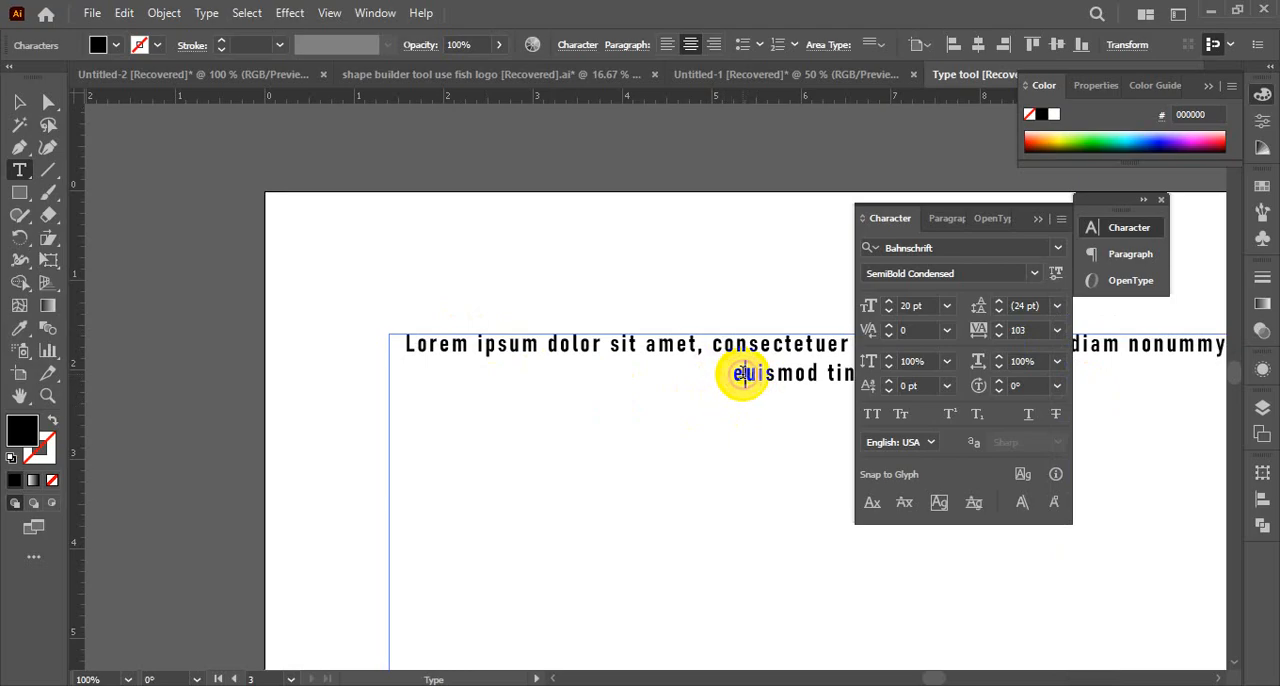
{"action": "key", "text": "ctrl+a"}
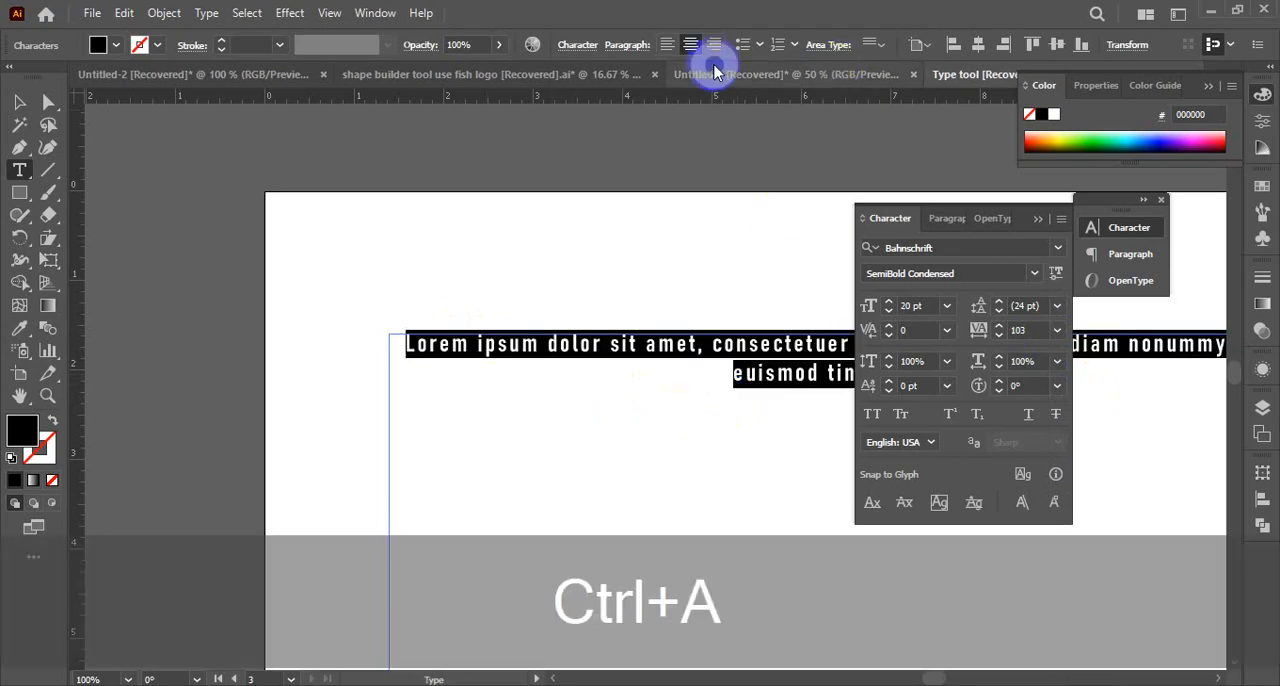
{"action": "left_click", "coordinate": [948, 220]}
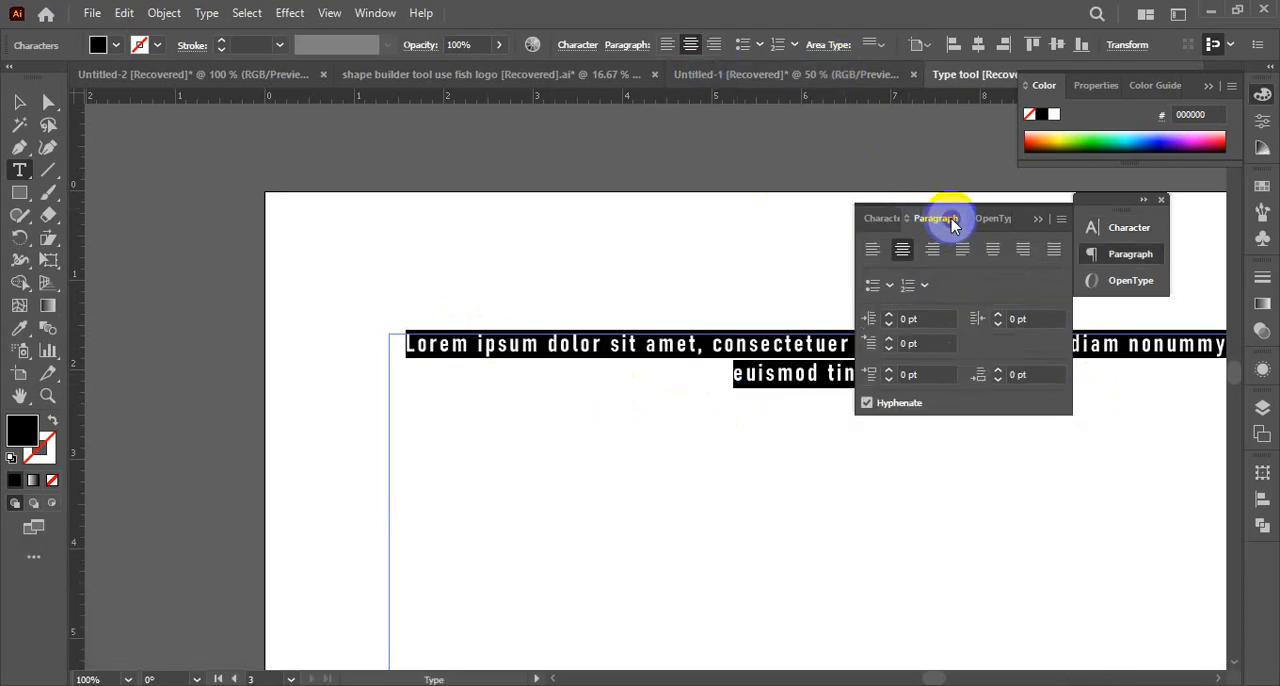
{"action": "left_click", "coordinate": [902, 247]}
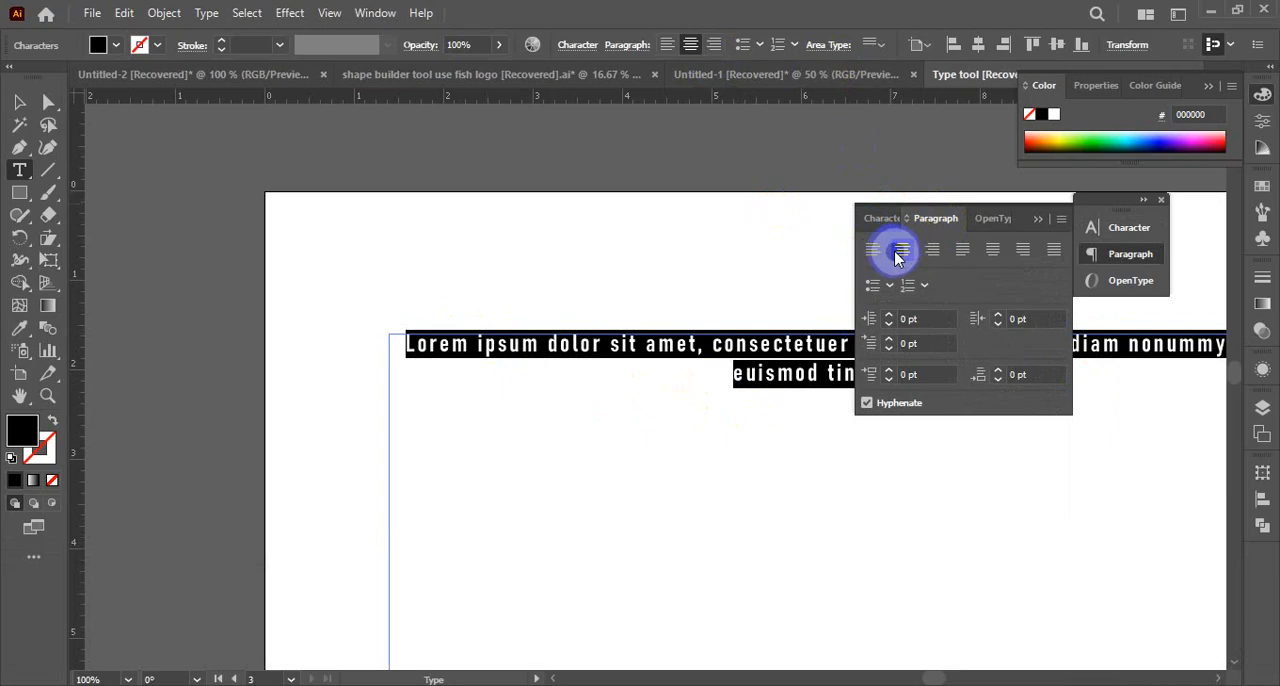
{"action": "left_click", "coordinate": [874, 250]}
{"action": "left_click", "coordinate": [904, 252]}
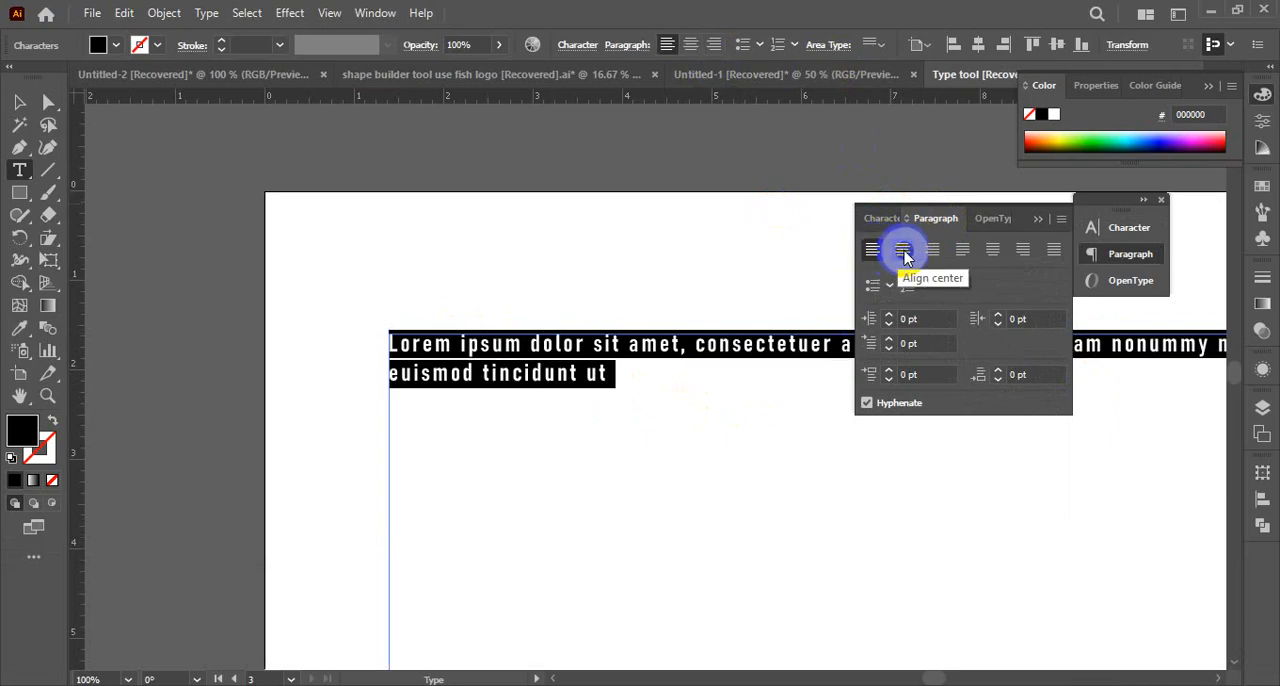
{"action": "left_click", "coordinate": [962, 250]}
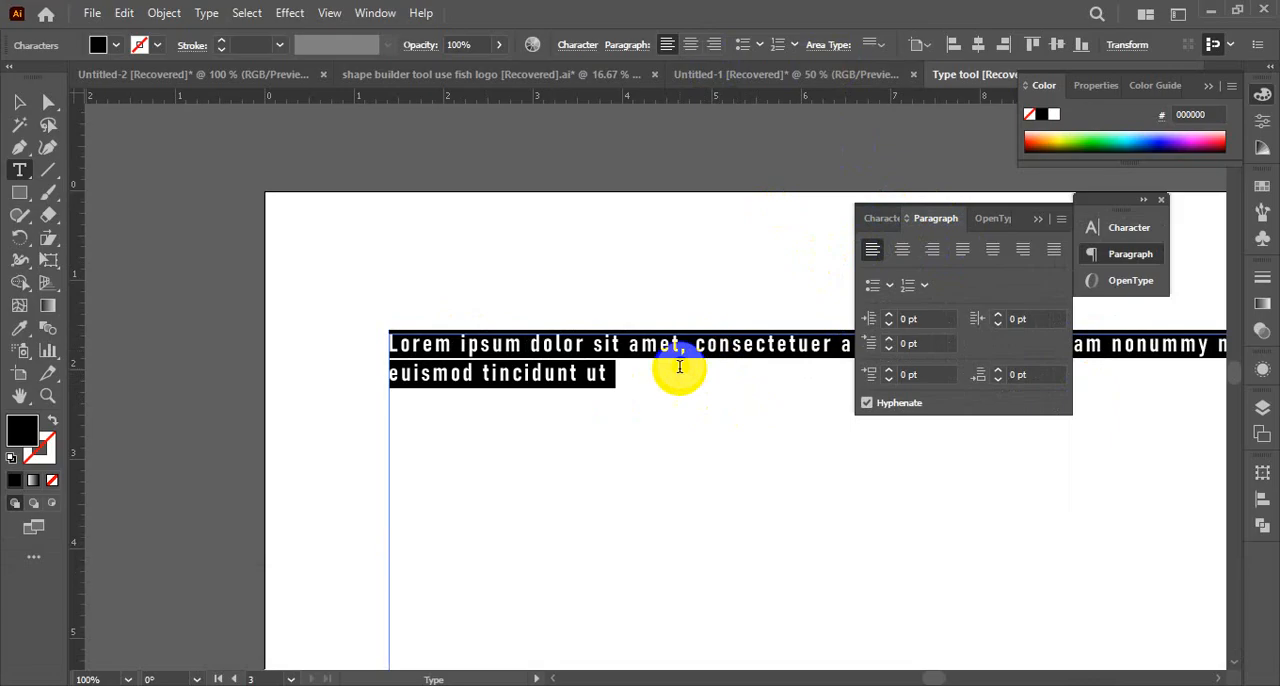
Change the font of the whole placeholder paragraph to Arial and select all of its text again
{"action": "left_click", "coordinate": [629, 391]}
{"action": "triple_click", "coordinate": [418, 352]}
{"action": "left_click_drag", "start_coordinate": [418, 354], "coordinate": [387, 345]}
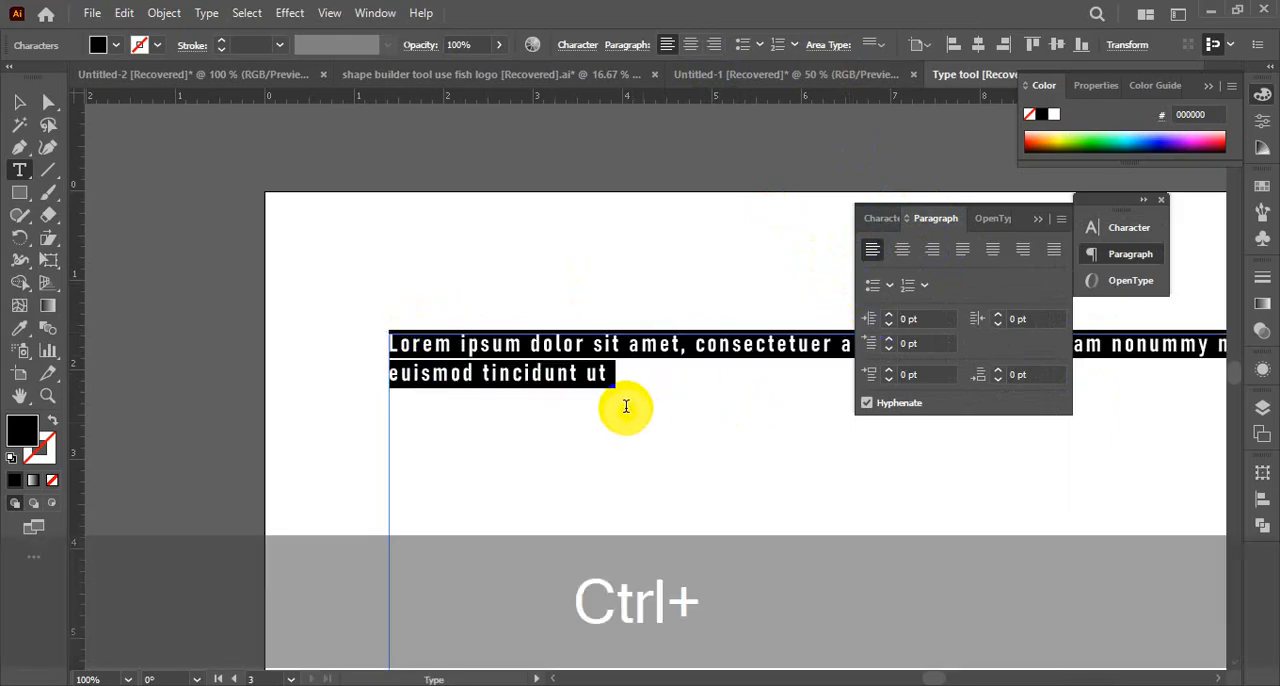
{"action": "left_click_drag", "start_coordinate": [636, 386], "coordinate": [343, 323]}
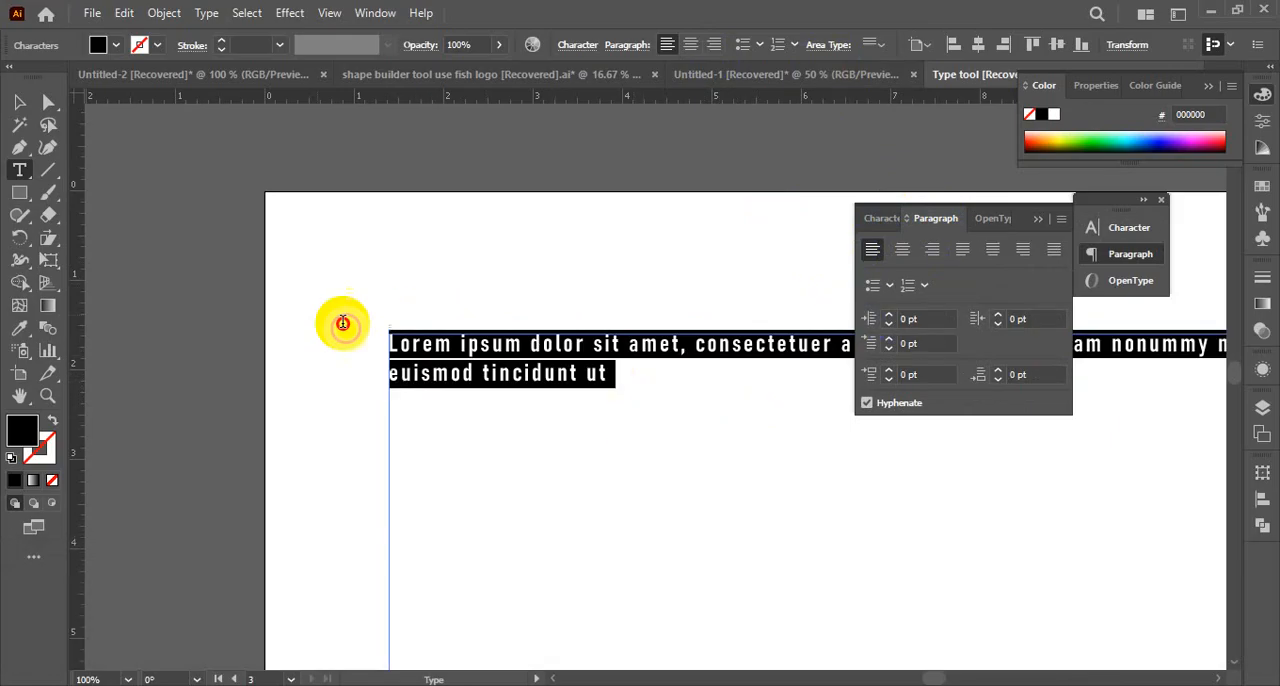
{"action": "left_click", "coordinate": [874, 220]}
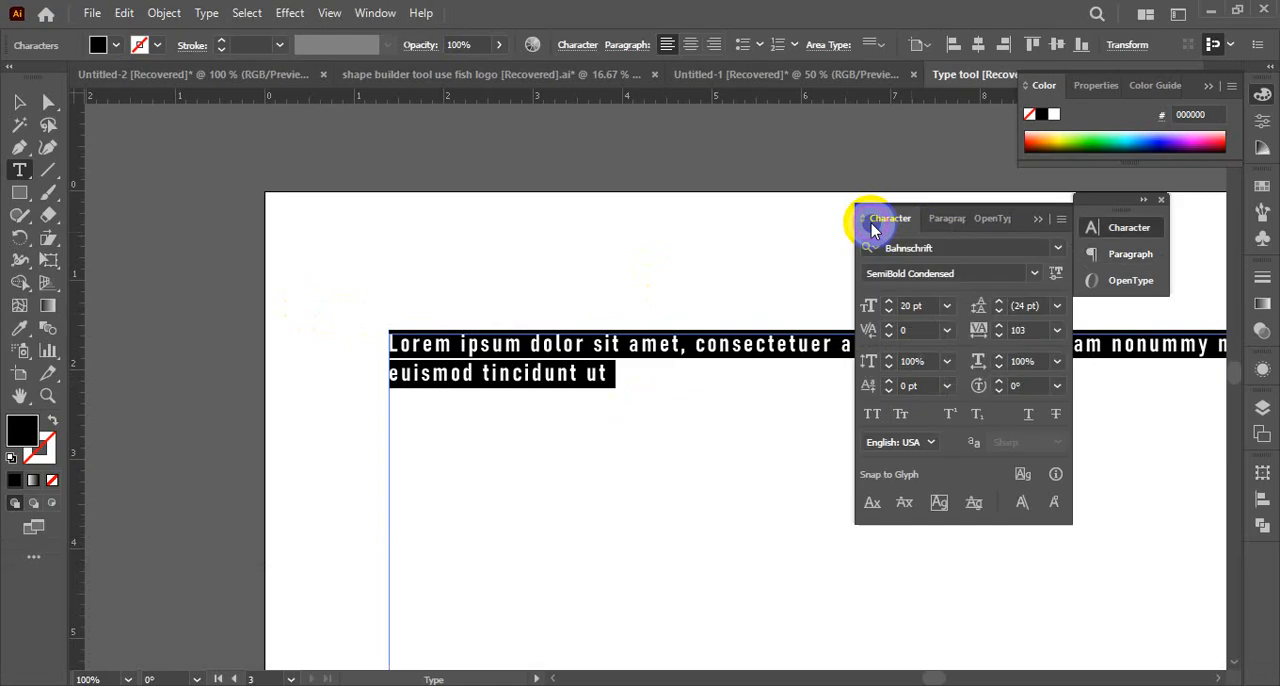
{"action": "left_click", "coordinate": [1055, 247]}
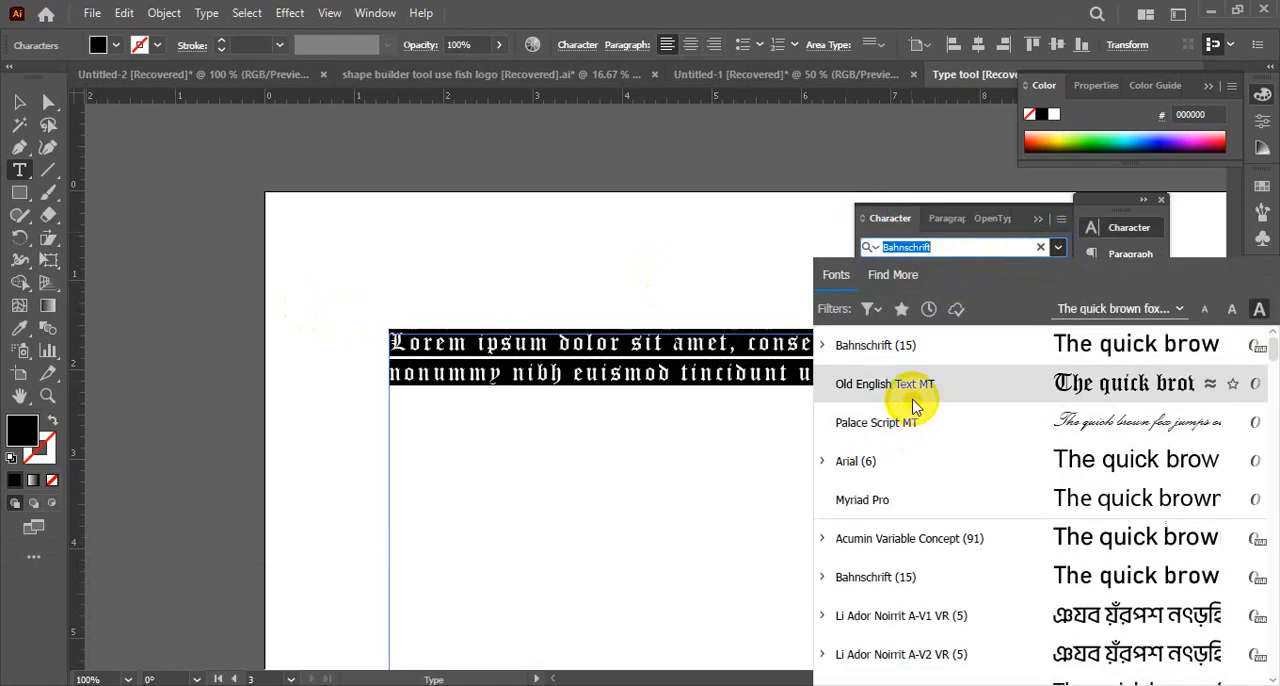
{"action": "left_click", "coordinate": [898, 468]}
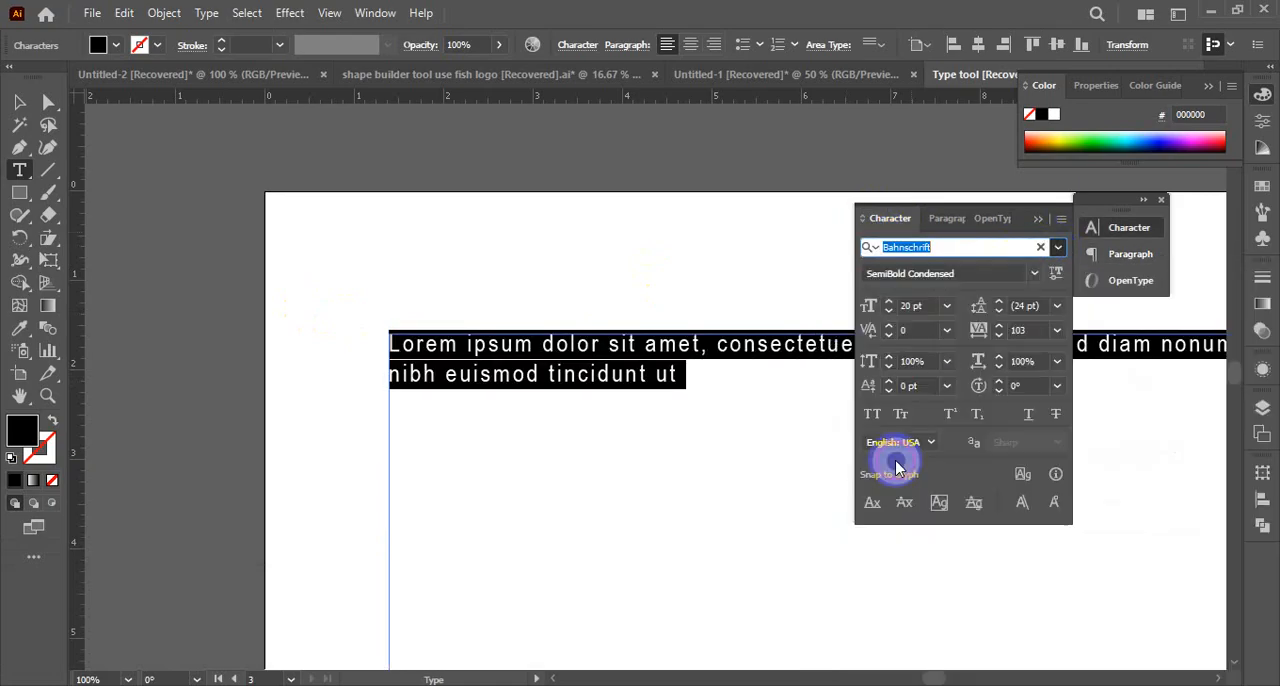
{"action": "left_click", "coordinate": [697, 375]}
{"action": "left_click_drag", "start_coordinate": [697, 375], "coordinate": [350, 319]}
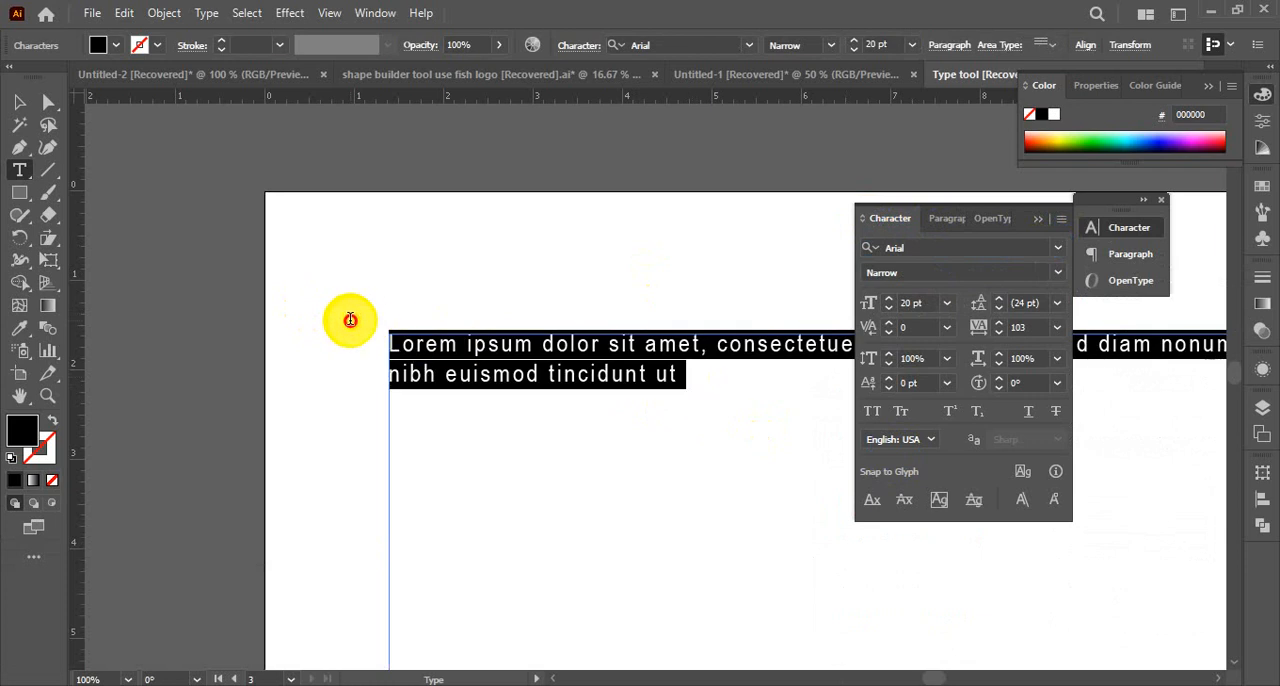
Copy the whole placeholder paragraph, paste it repeatedly after its last word to lengthen the text, and close the character settings
{"action": "key", "text": "ctrl+c"}
{"action": "left_click", "coordinate": [683, 378]}
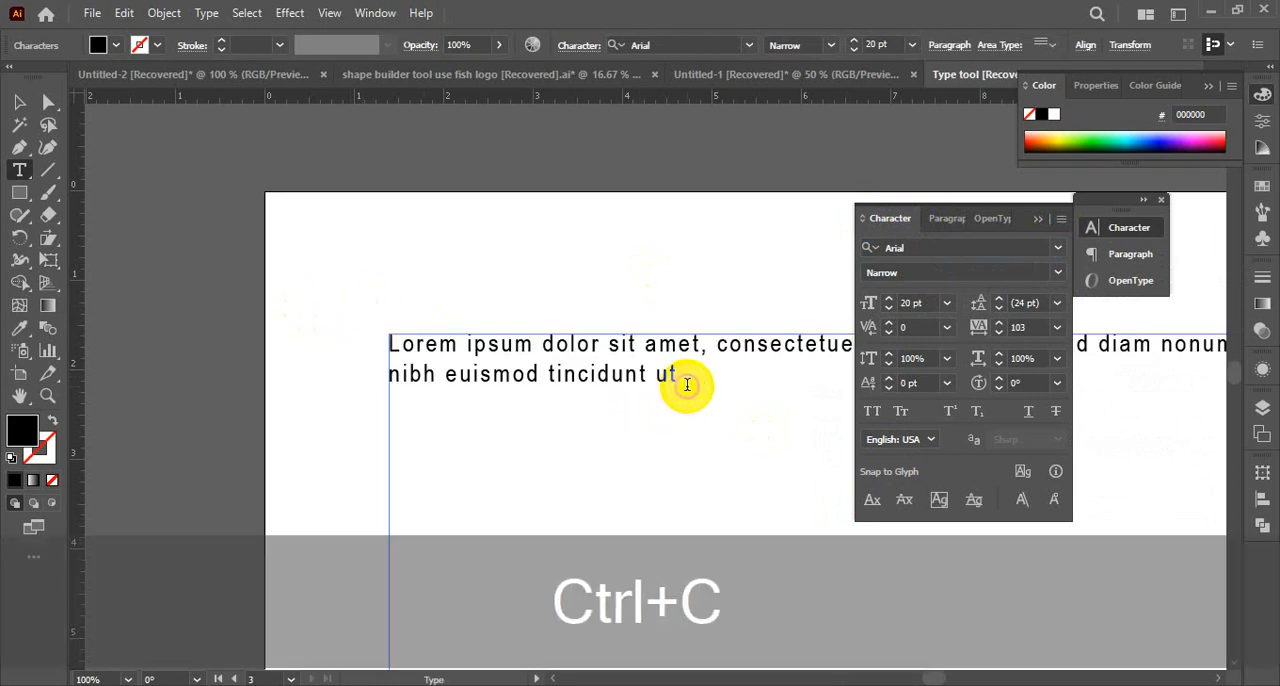
{"action": "key", "text": "ctrl+v"}
{"action": "key", "text": "ctrl+v"}
{"action": "key", "text": "ctrl+v"}
{"action": "key", "text": "ctrl+v"}
{"action": "key", "text": "ctrl+v"}
{"action": "key", "text": "ctrl+v"}
{"action": "key", "text": "ctrl+v"}
{"action": "key", "text": "ctrl+v"}
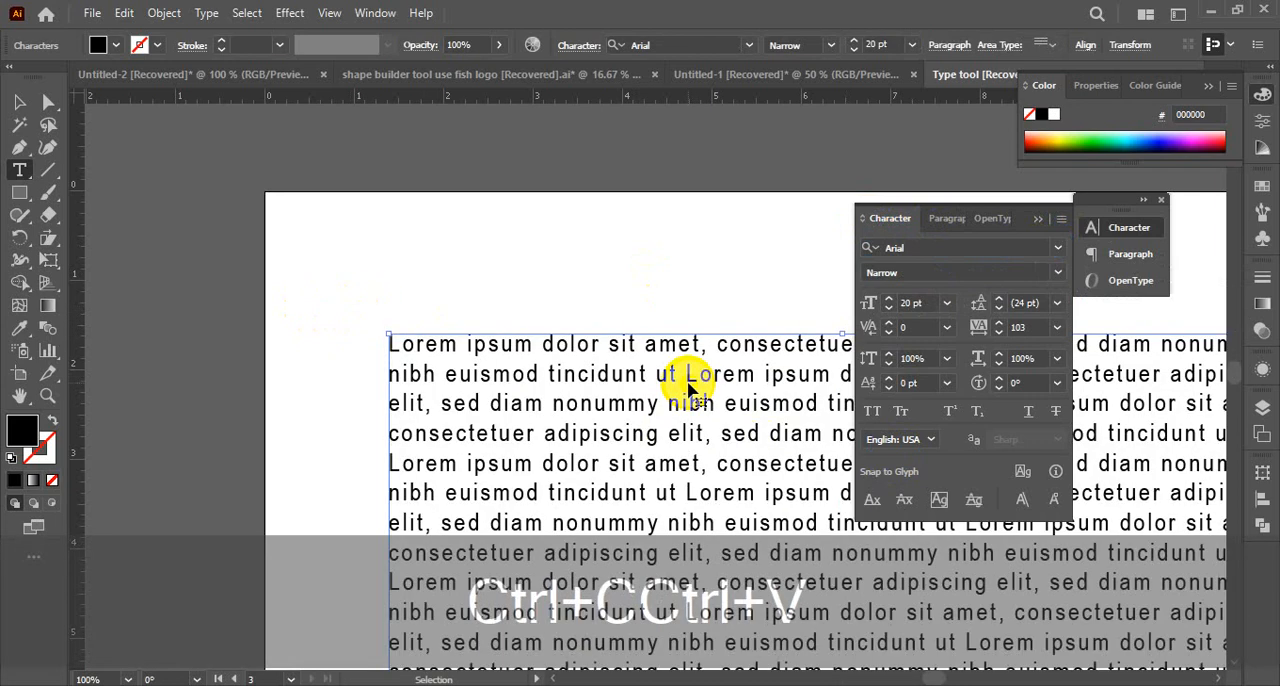
{"action": "left_click", "coordinate": [1037, 219]}
{"action": "key", "text": "ctrl+alt+space"}
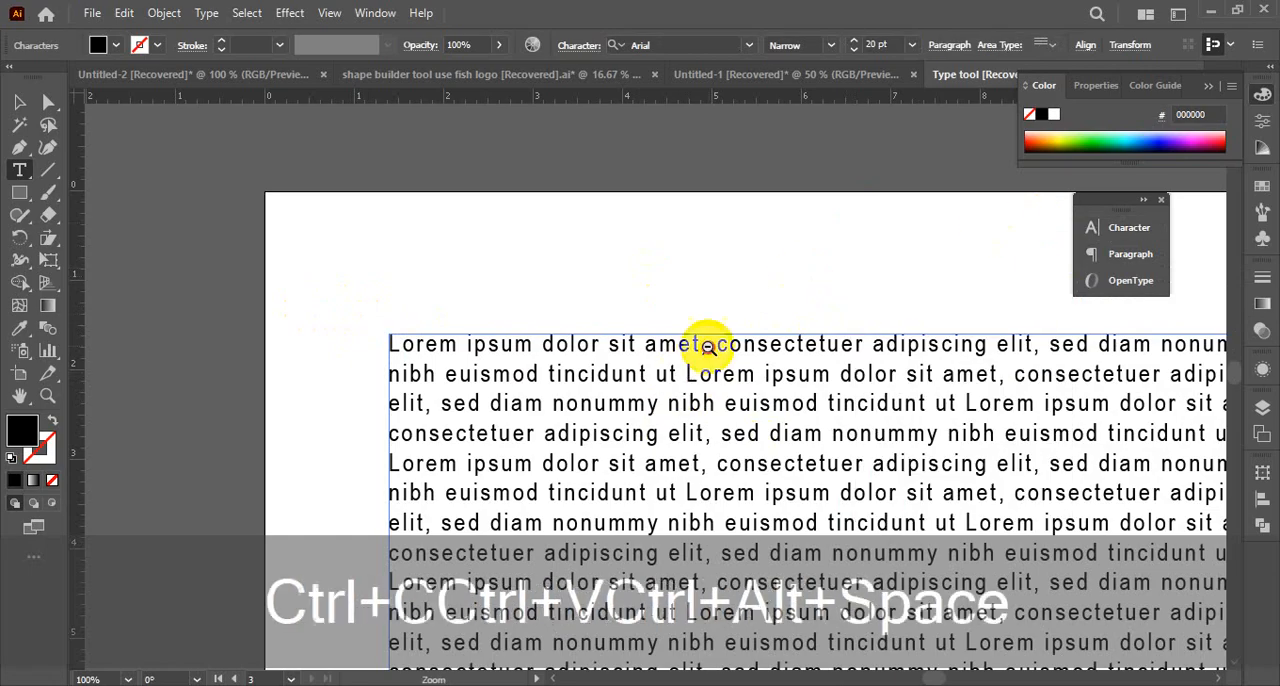
{"action": "left_click", "coordinate": [709, 346], "text": "ctrl+alt"}
{"action": "left_click", "coordinate": [709, 346], "text": "ctrl+alt"}
{"action": "left_click_drag", "start_coordinate": [774, 397], "coordinate": [720, 283]}
{"action": "scroll", "coordinate": [720, 285], "scroll_direction": "down", "scroll_amount": 2}
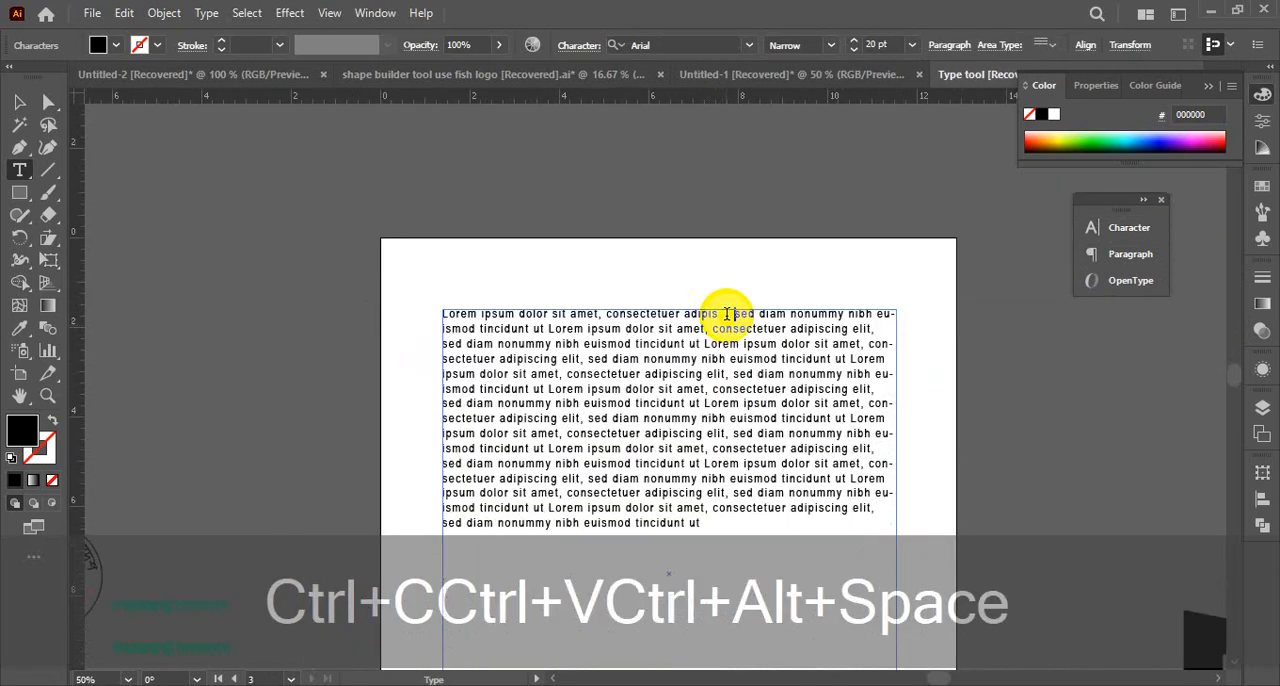
{"action": "key", "text": "ctrl+z"}
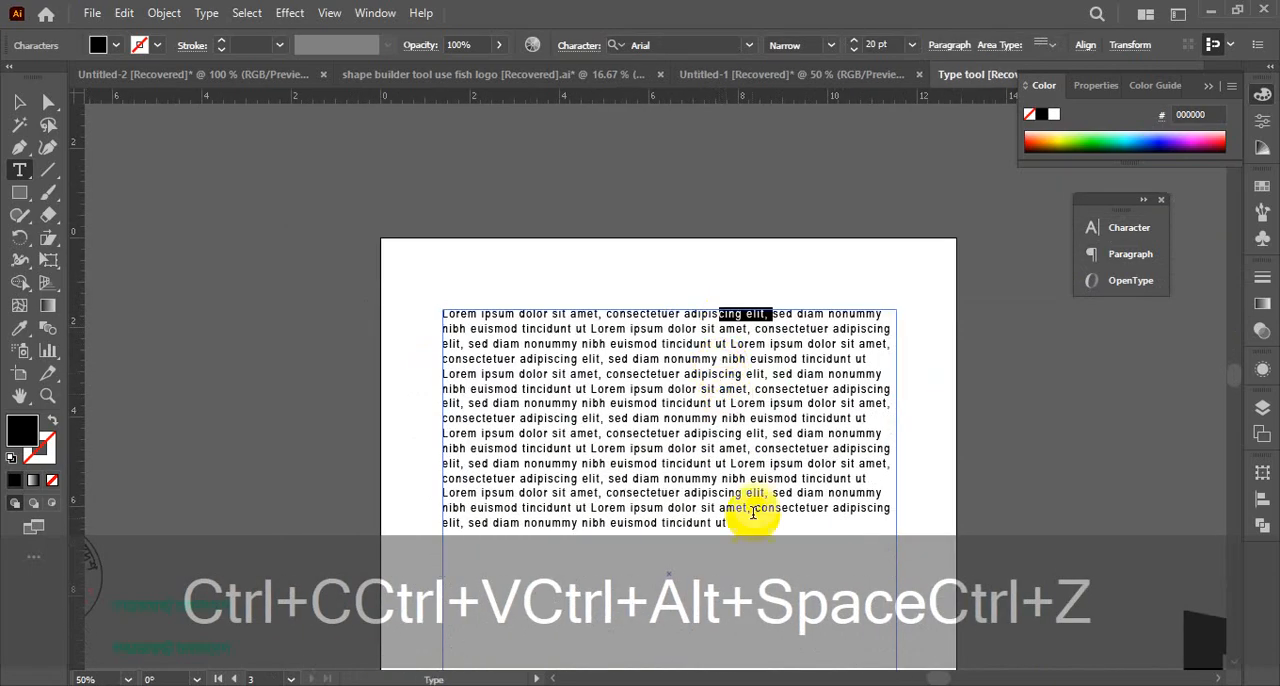
Start a new line after the last word of the placeholder text and try to paste a copy of the text there
{"action": "left_click_drag", "start_coordinate": [737, 523], "coordinate": [525, 390]}
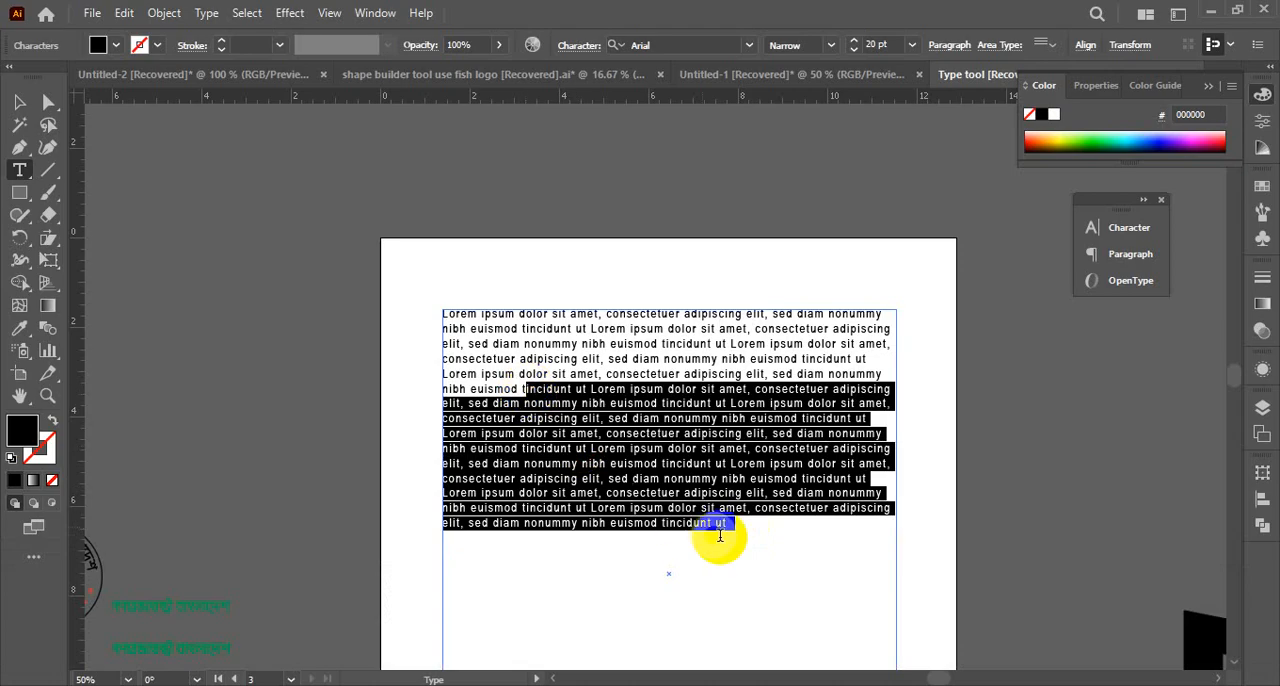
{"action": "left_click_drag", "start_coordinate": [740, 528], "coordinate": [462, 336]}
{"action": "key", "text": "ctrl+c"}
{"action": "left_click", "coordinate": [755, 522]}
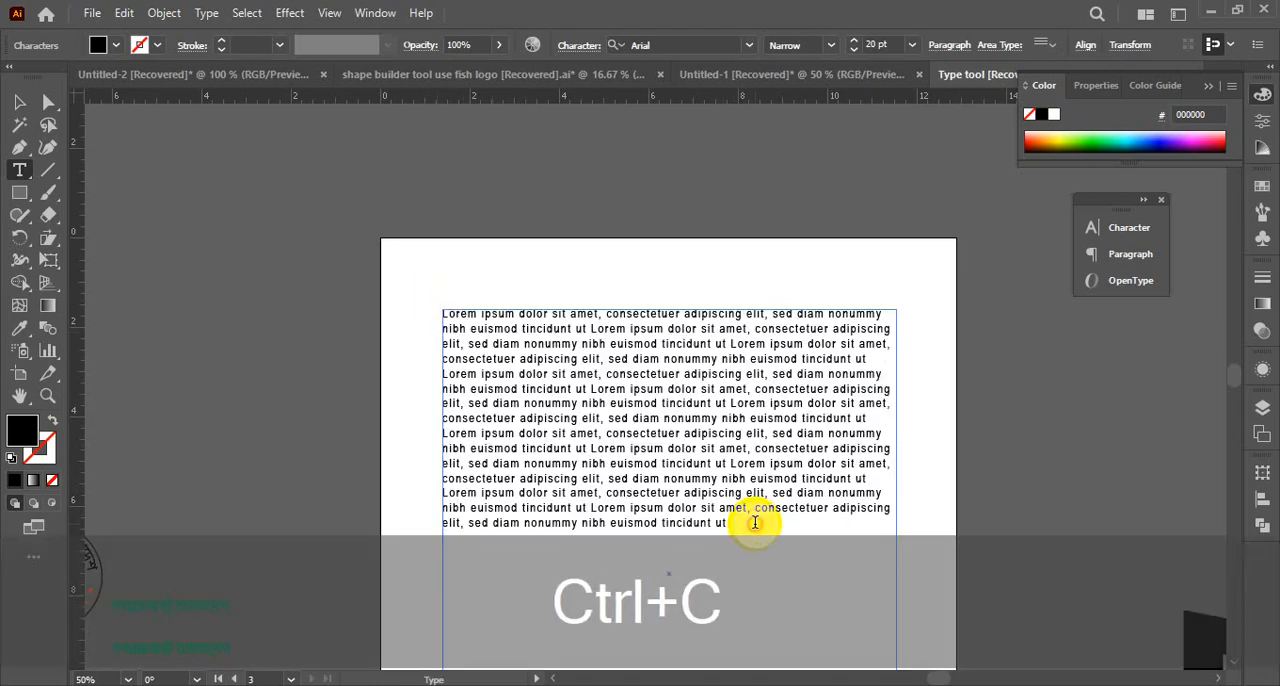
{"action": "key", "text": "BackSpace"}
{"action": "key", "text": "Return"}
{"action": "key", "text": "ctrl+c"}
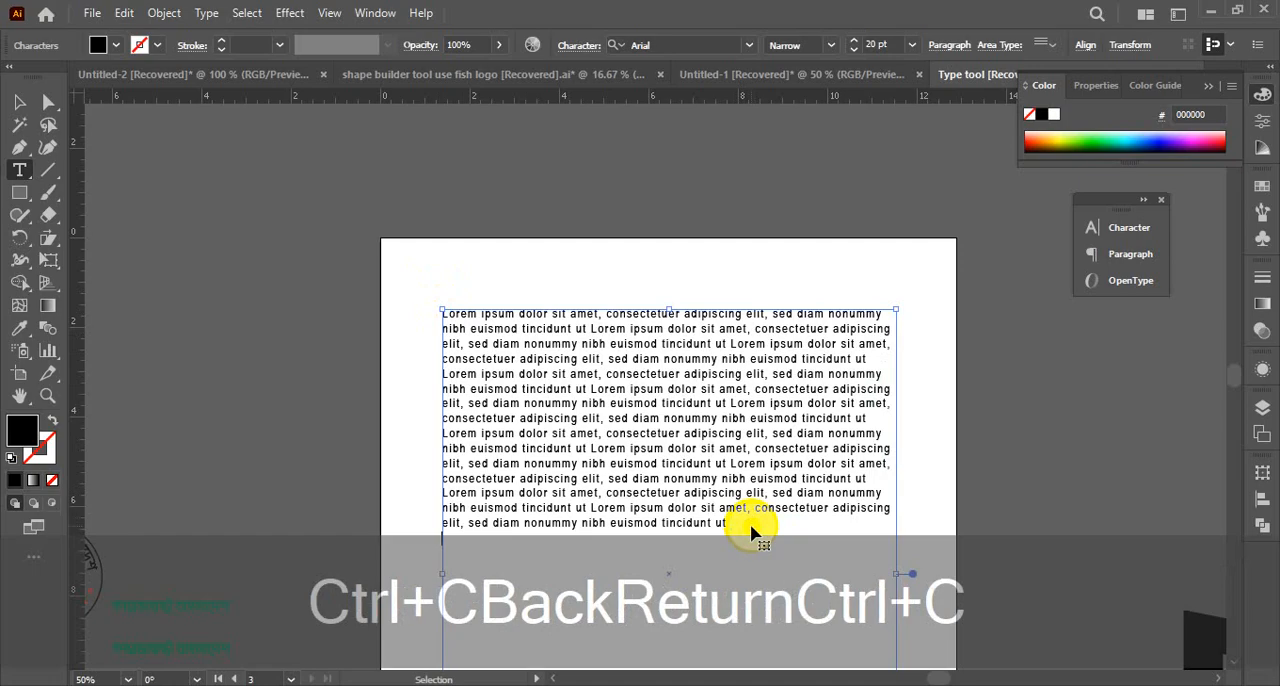
{"action": "key", "text": "ctrl+v"}
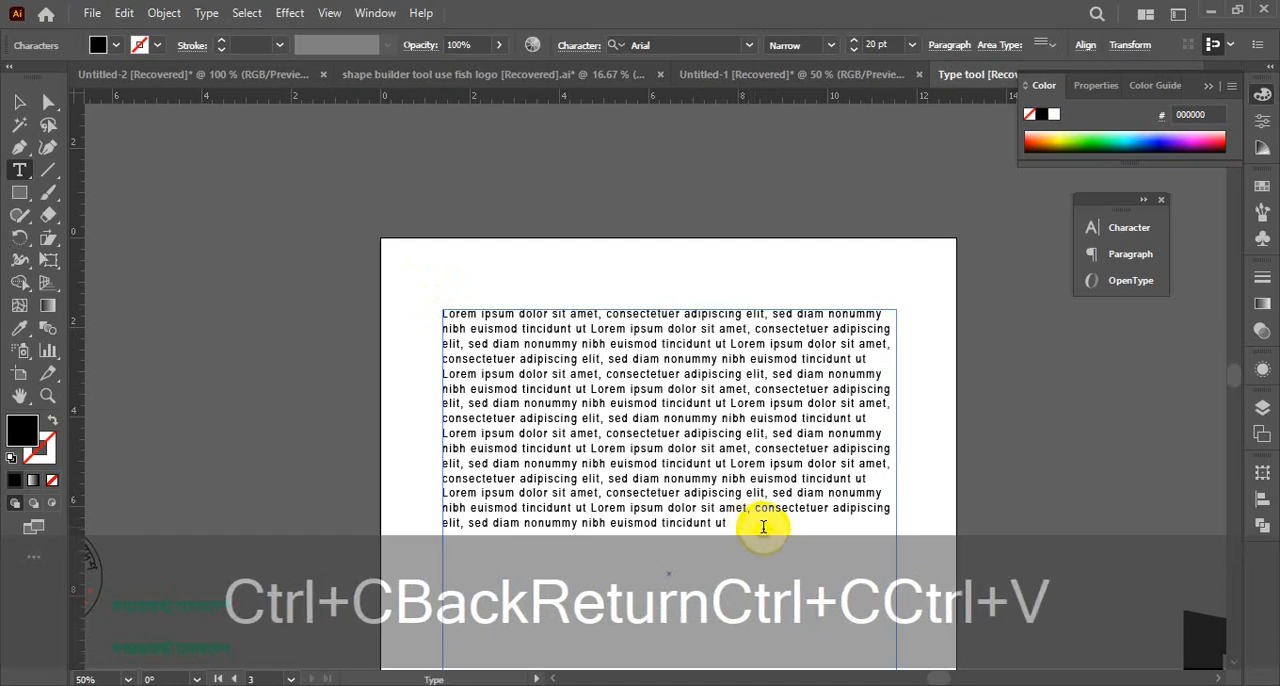
Copy the entire placeholder text, paste it on the new line below the last words, and finish text editing
{"action": "left_click_drag", "start_coordinate": [763, 527], "coordinate": [409, 294]}
{"action": "key", "text": "ctrl+c"}
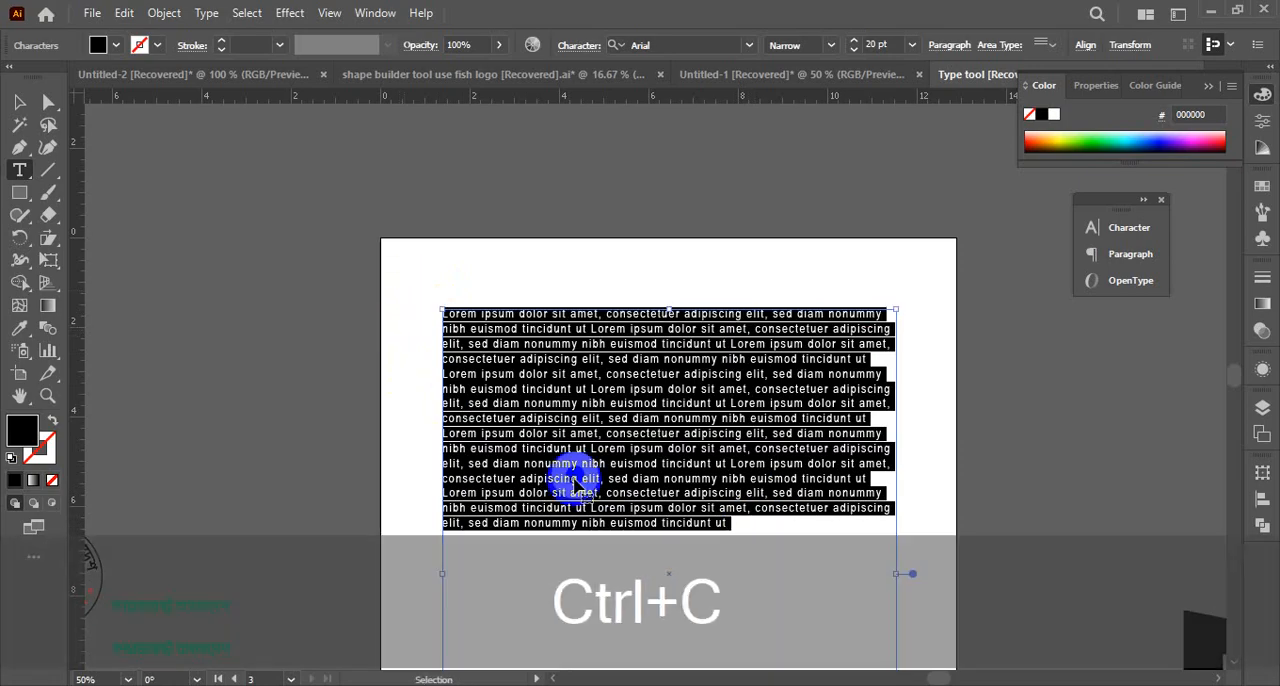
{"action": "left_click", "coordinate": [737, 530]}
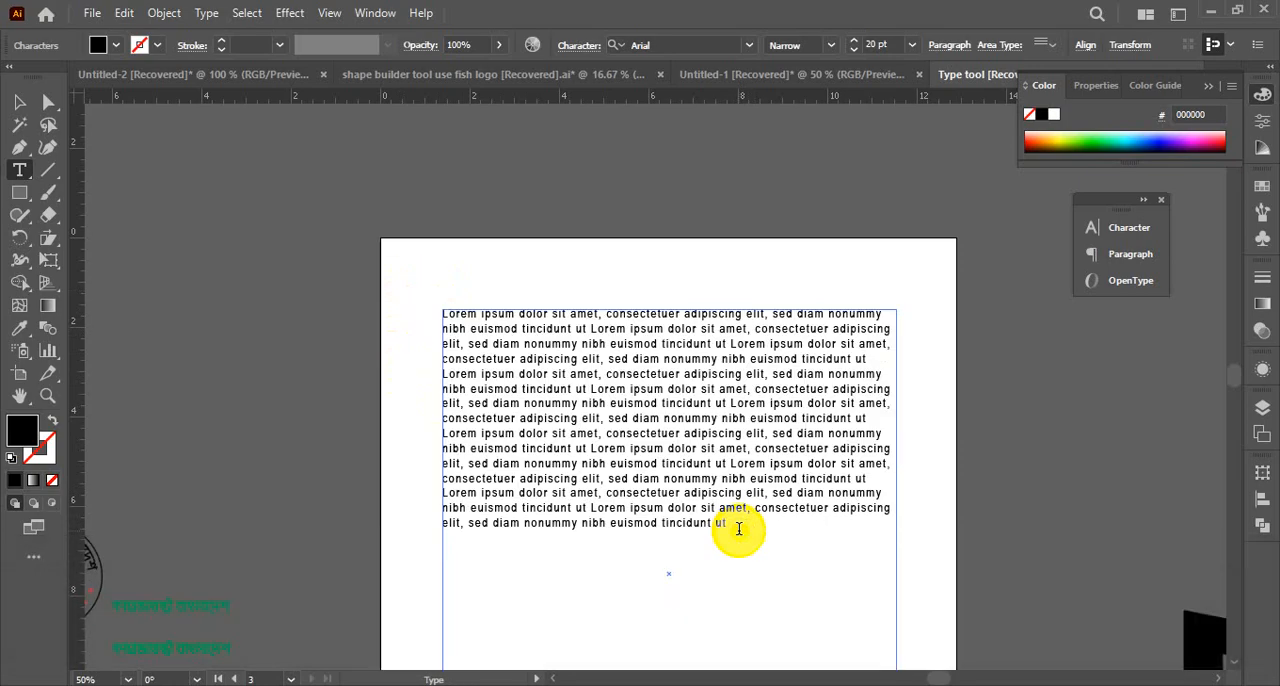
{"action": "key", "text": "ctrl+v"}
{"action": "scroll", "coordinate": [671, 506], "scroll_direction": "down", "scroll_amount": 5}
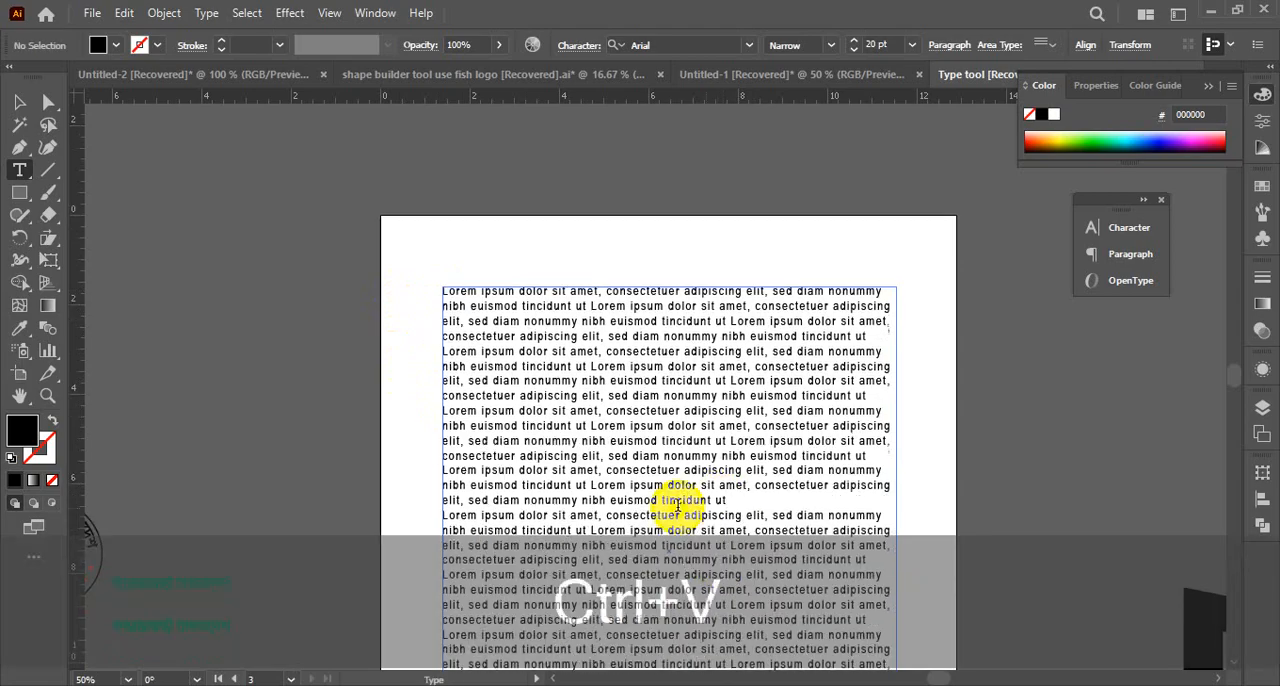
{"action": "scroll", "coordinate": [491, 352], "scroll_direction": "up", "scroll_amount": 5}
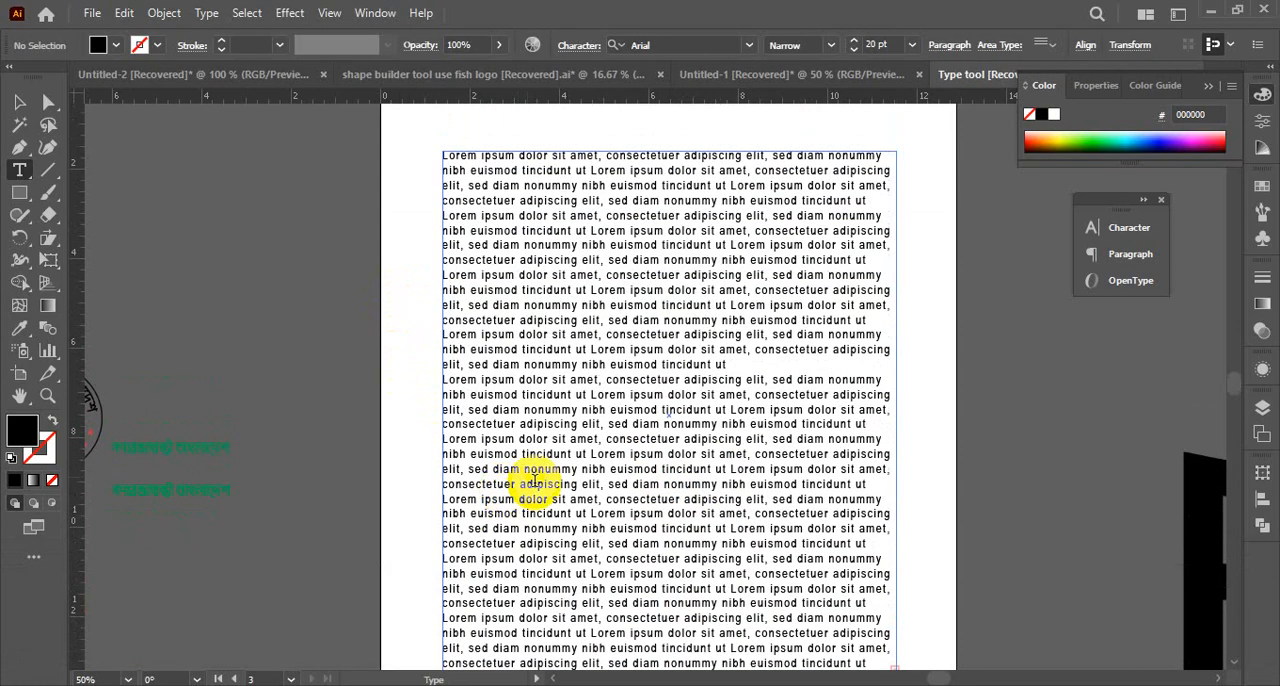
{"action": "left_click", "coordinate": [28, 102]}
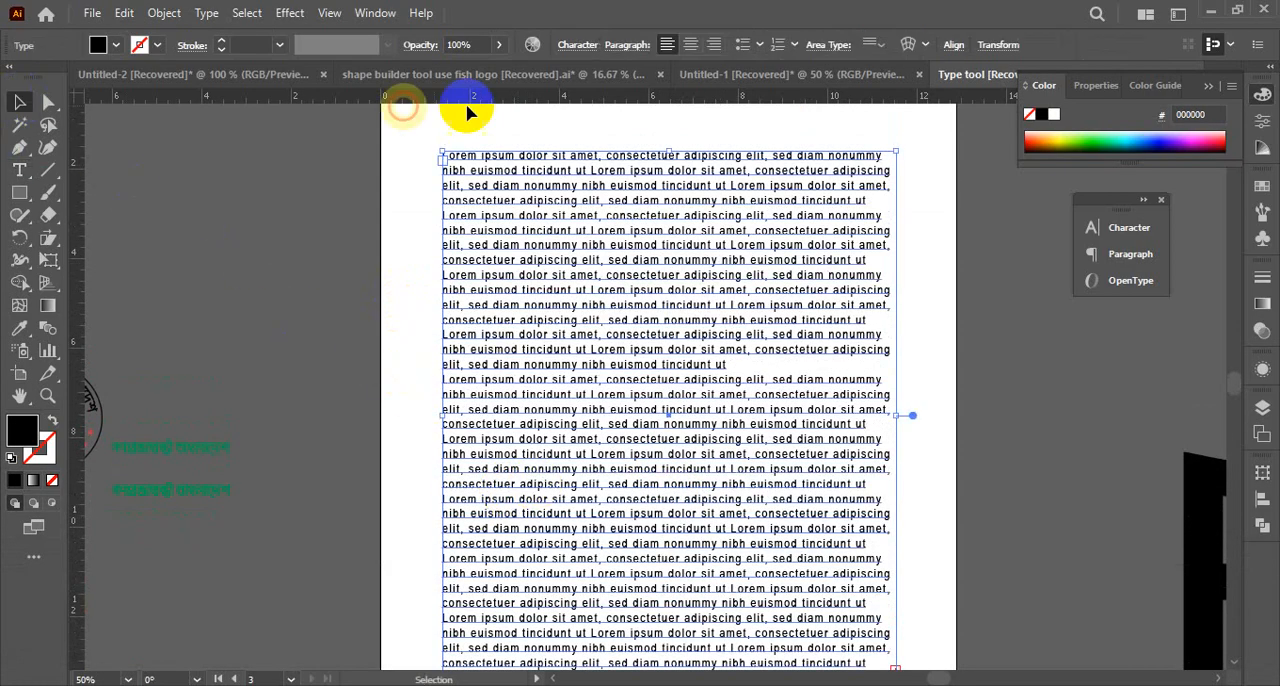
Try justifying the text block with its last line aligned left, and undo the change
{"action": "left_click", "coordinate": [634, 50]}
{"action": "left_click", "coordinate": [537, 79]}
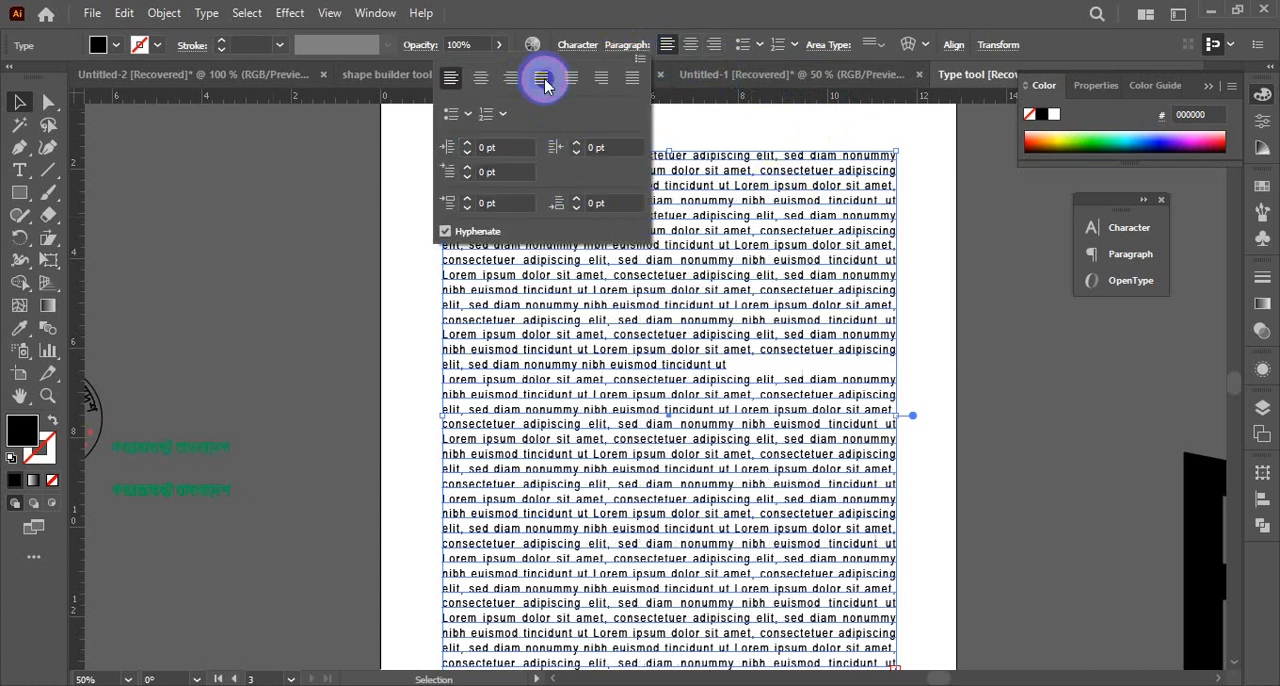
{"action": "key", "text": "ctrl+z"}
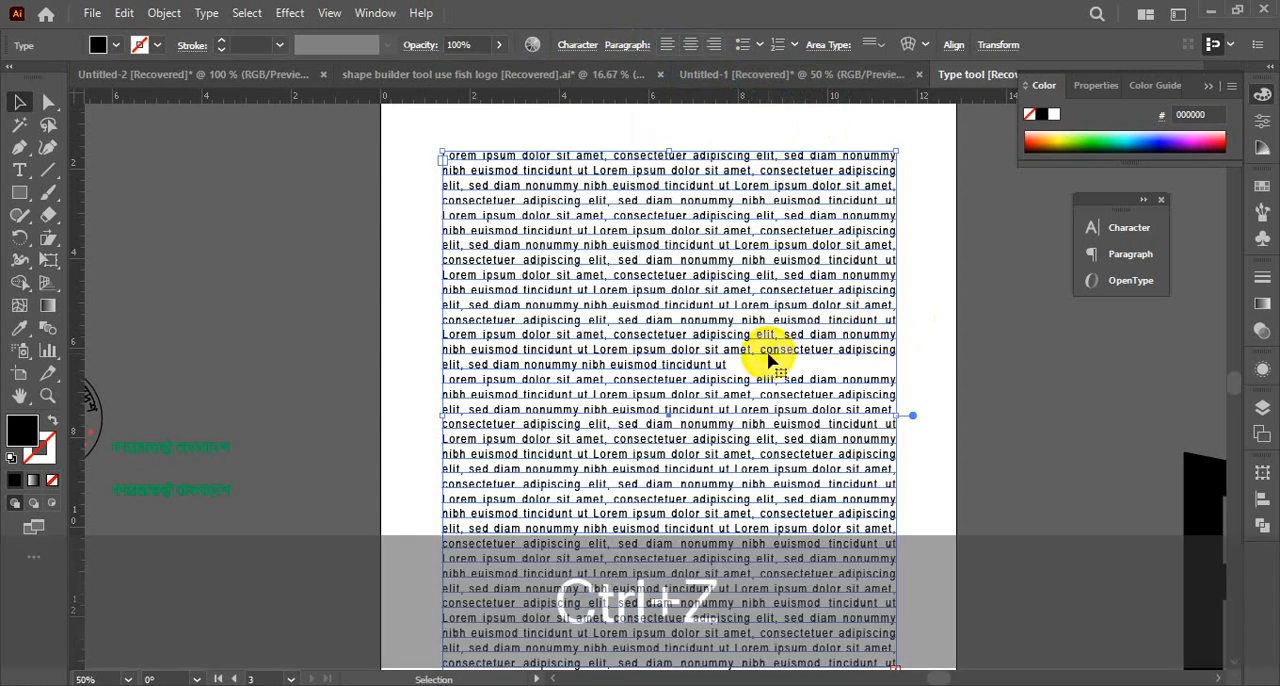
{"action": "key", "text": "ctrl+z"}
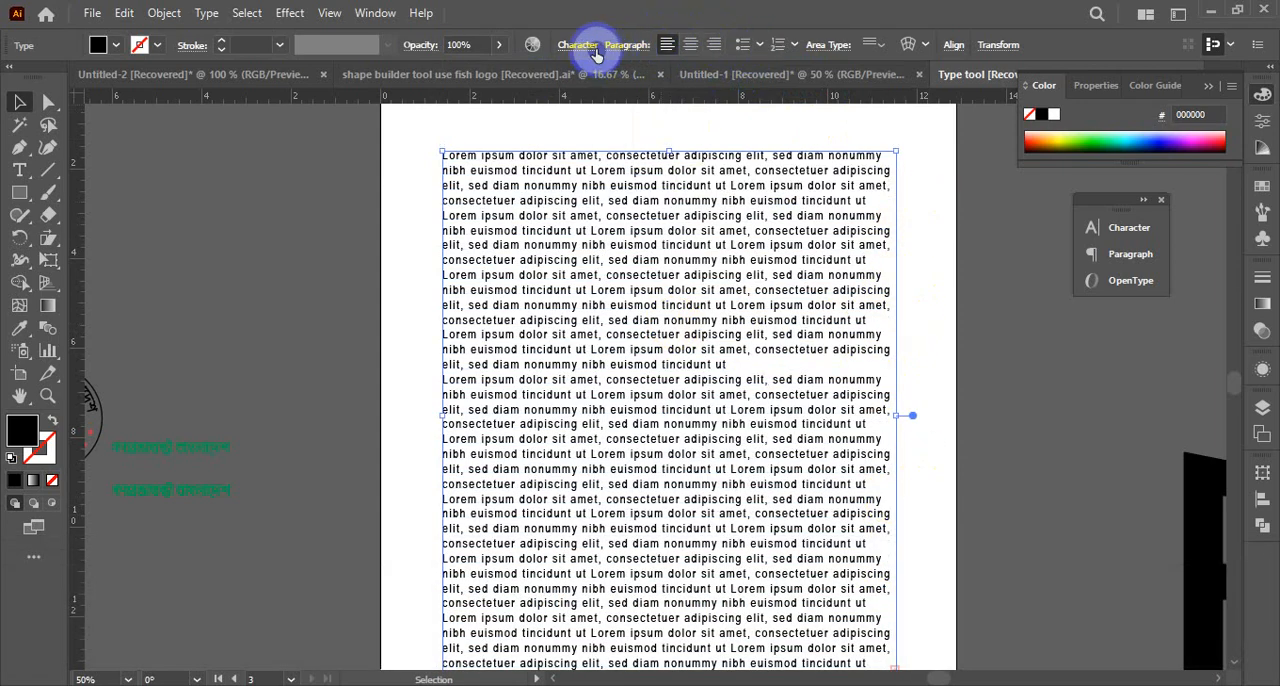
Justify the whole text block with its last lines aligned left, and deselect it
{"action": "left_click", "coordinate": [619, 48]}
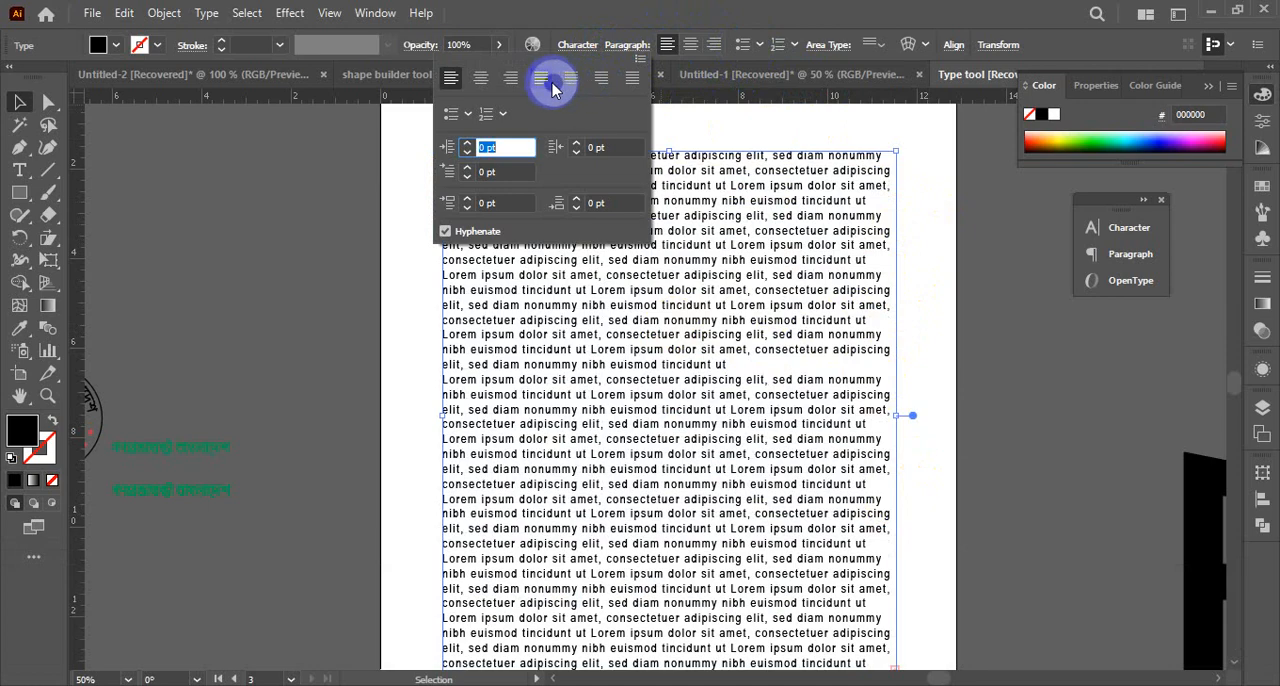
{"action": "left_click", "coordinate": [553, 88]}
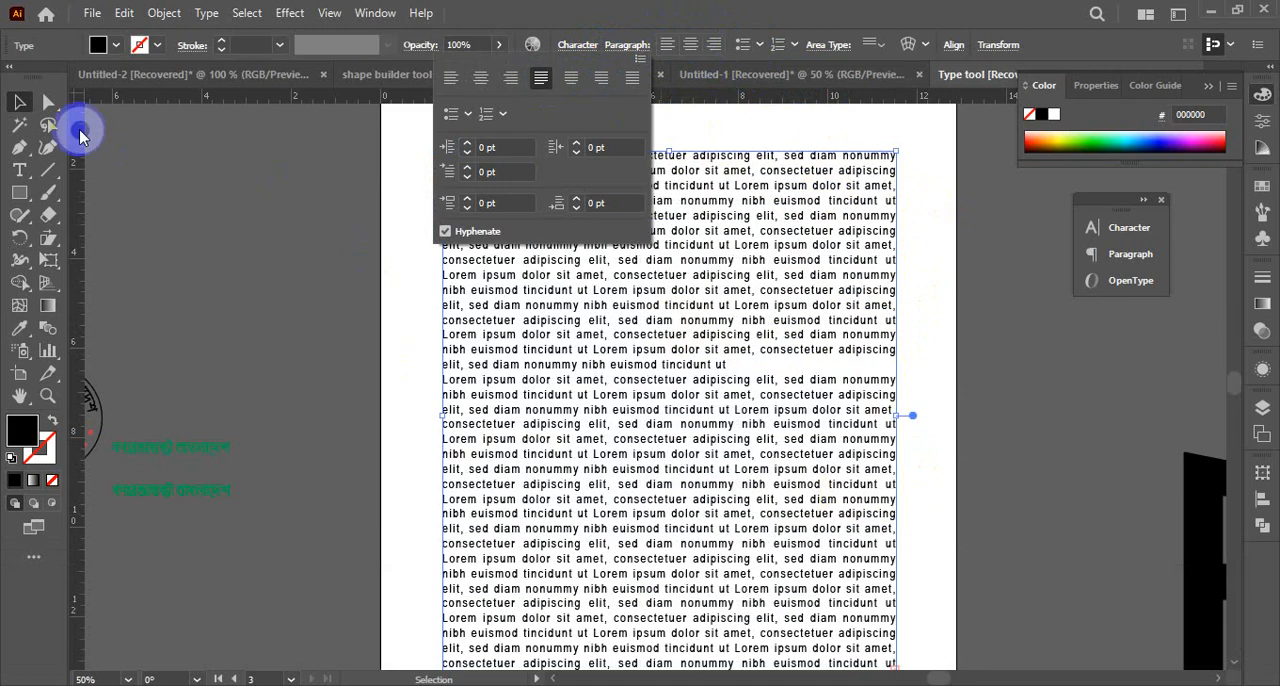
{"action": "left_click", "coordinate": [20, 101]}
{"action": "left_click", "coordinate": [228, 191]}
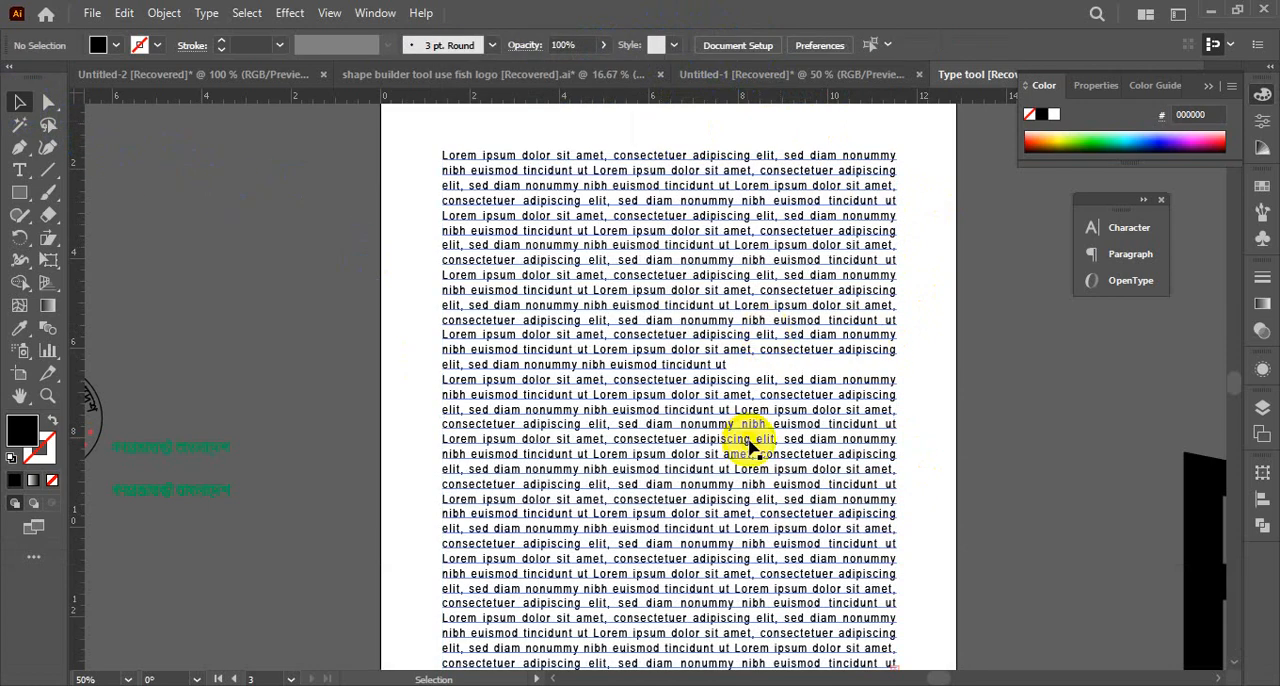
{"action": "scroll", "coordinate": [755, 450], "scroll_direction": "down", "scroll_amount": 4}
{"action": "scroll", "coordinate": [757, 456], "scroll_direction": "up", "scroll_amount": 6}
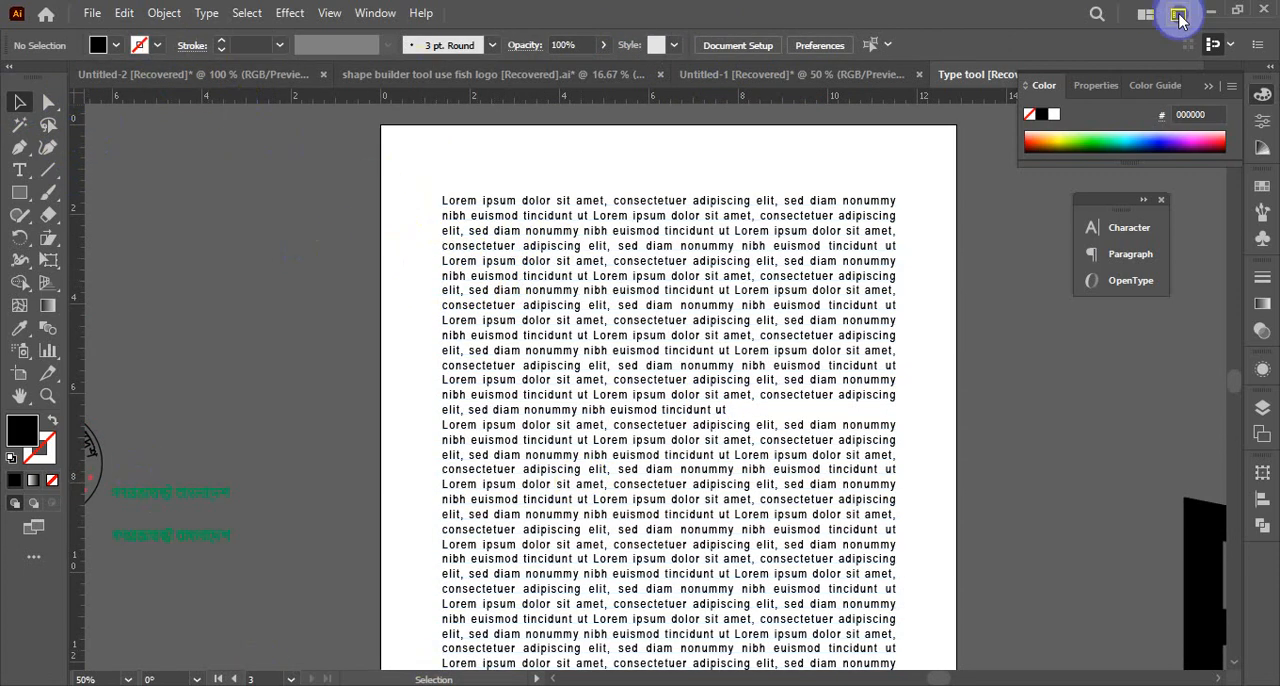
Switch to the desktop, preview the portrait-reliable-teen-lady image and 12345.png, and return to the Illustrator document
{"action": "left_click", "coordinate": [1210, 17]}
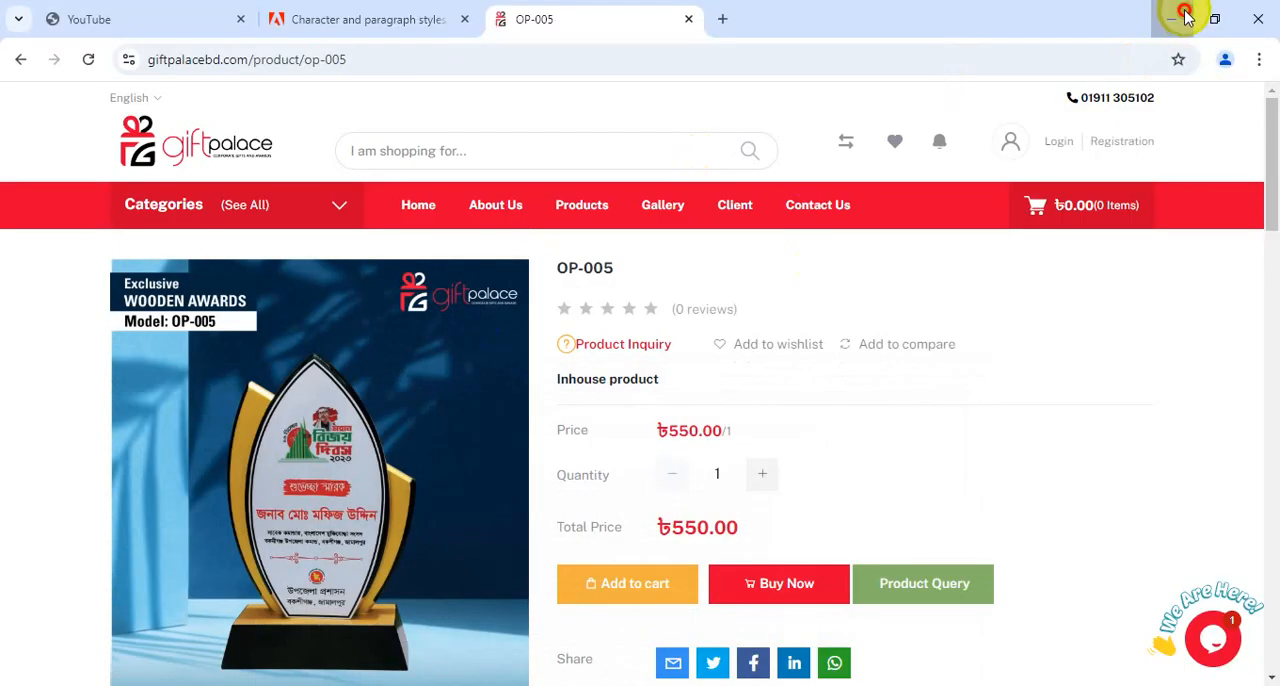
{"action": "left_click", "coordinate": [1183, 20]}
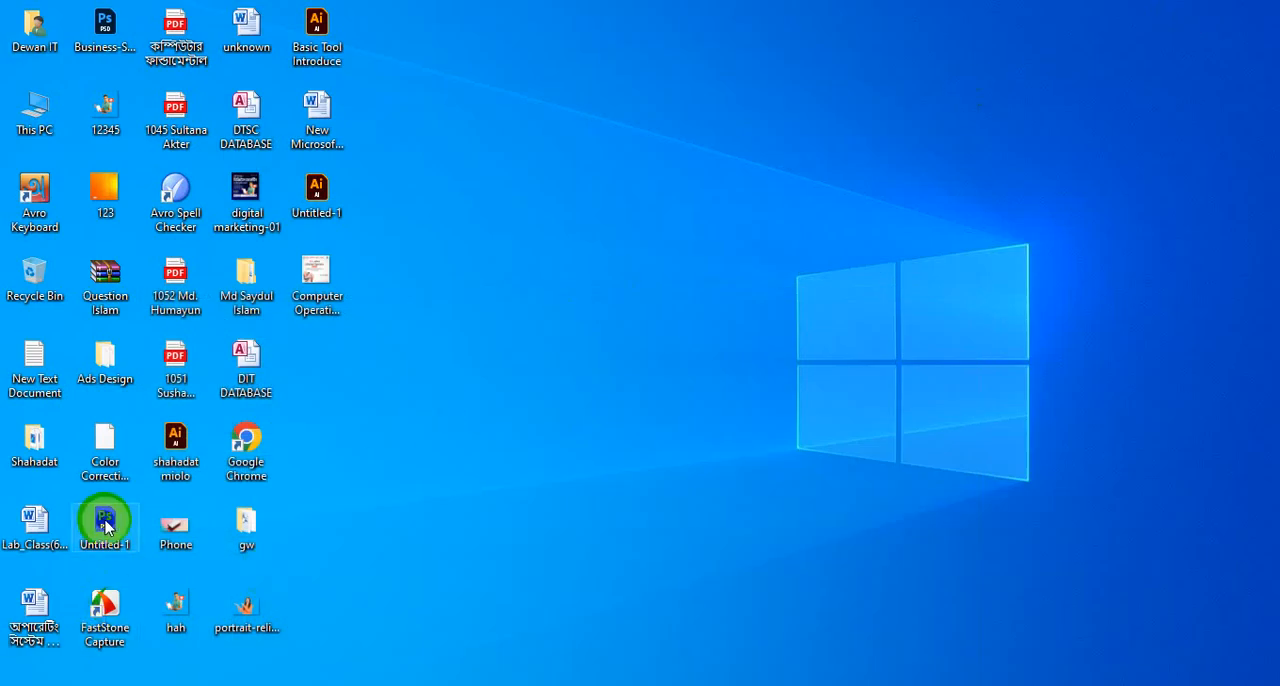
{"action": "double_click", "coordinate": [249, 625]}
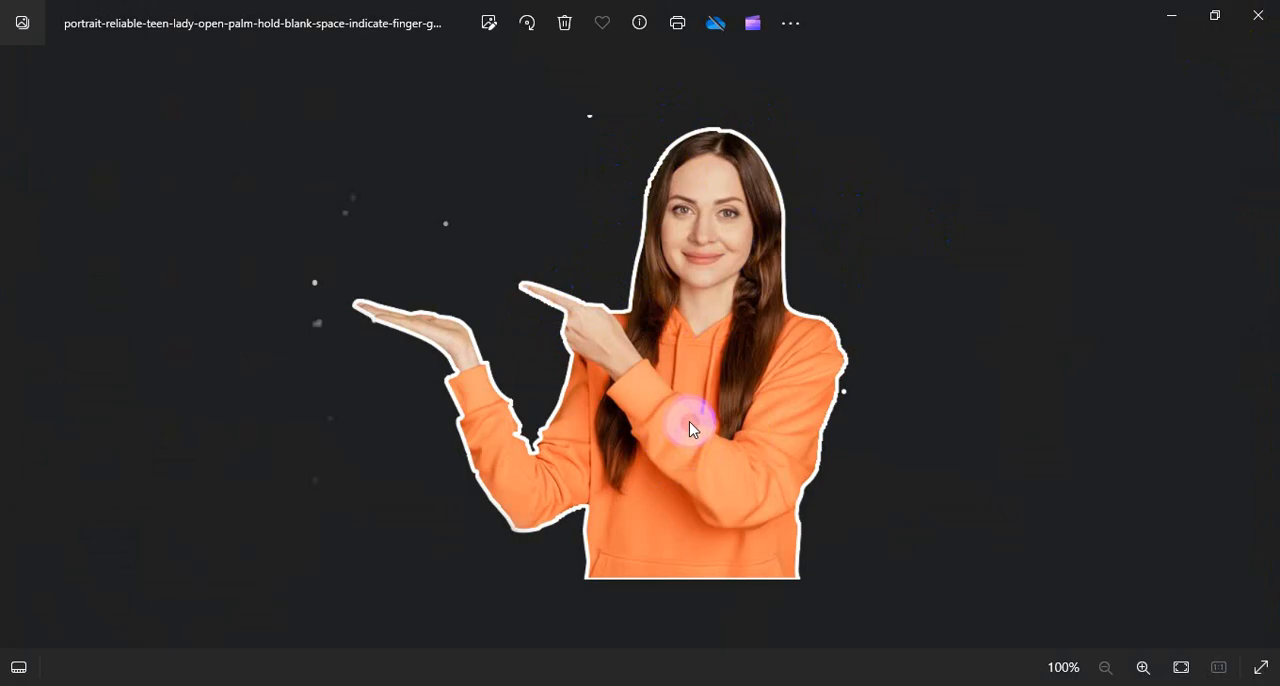
{"action": "left_click", "coordinate": [1256, 16]}
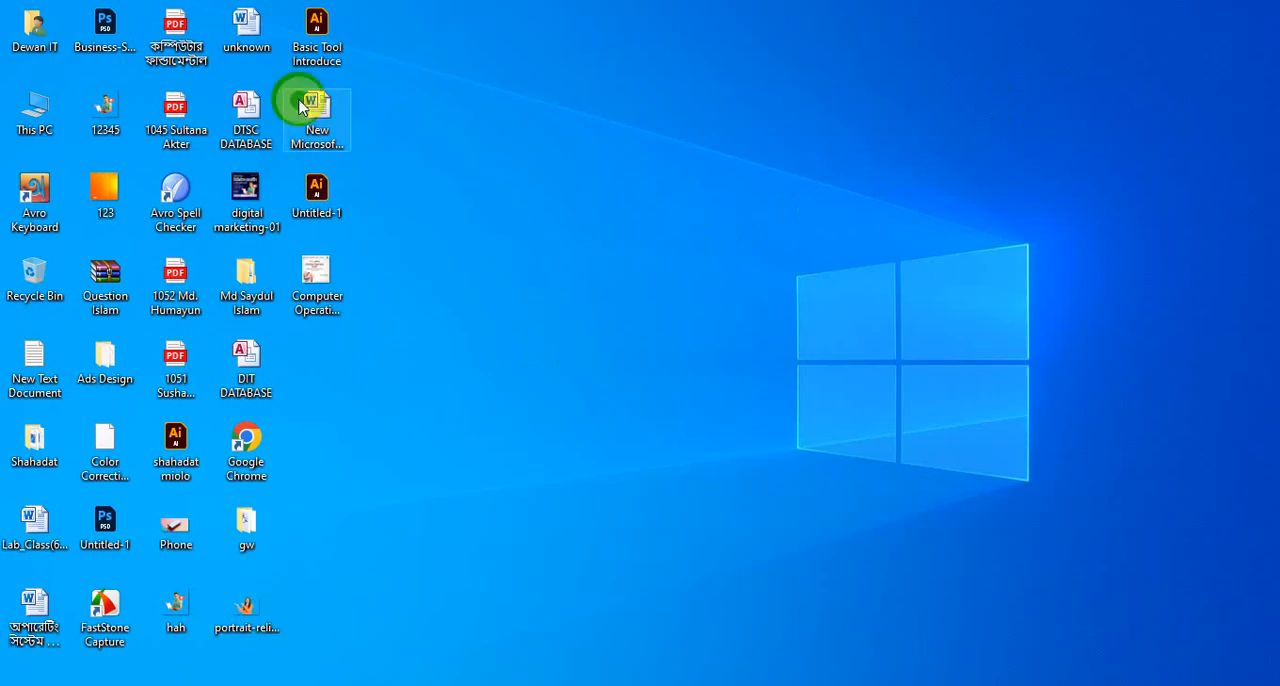
{"action": "double_click", "coordinate": [125, 120]}
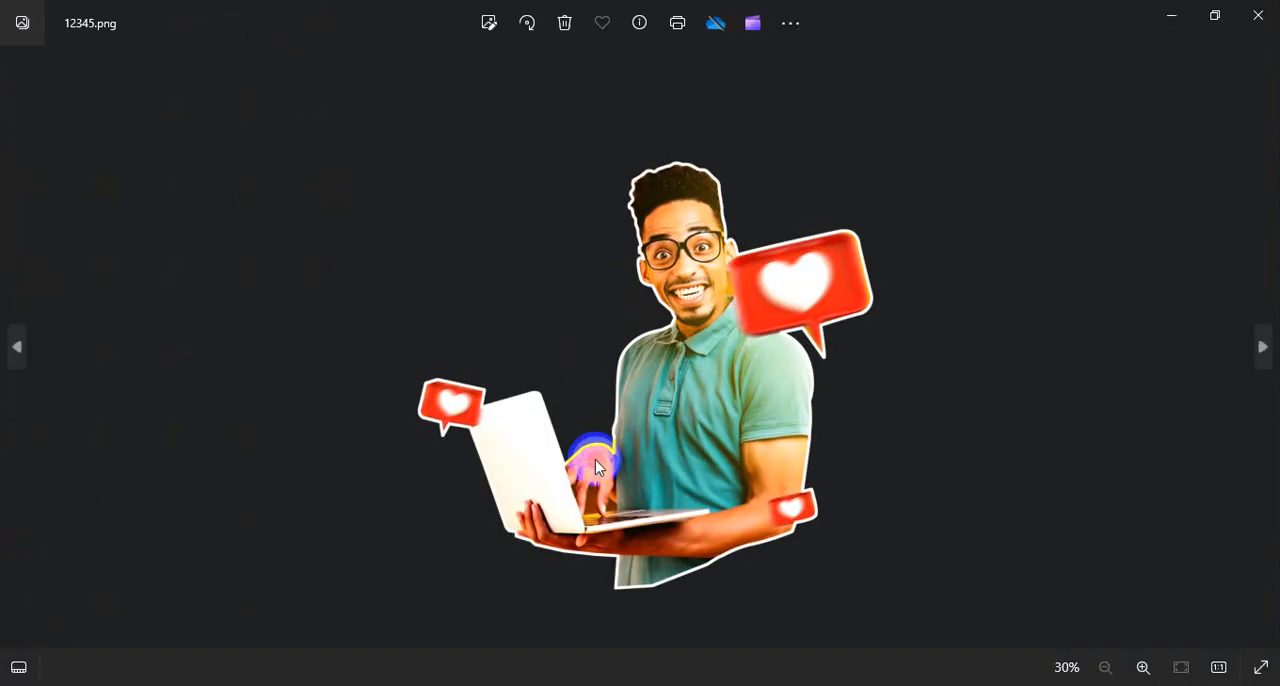
{"action": "left_click", "coordinate": [1242, 22]}
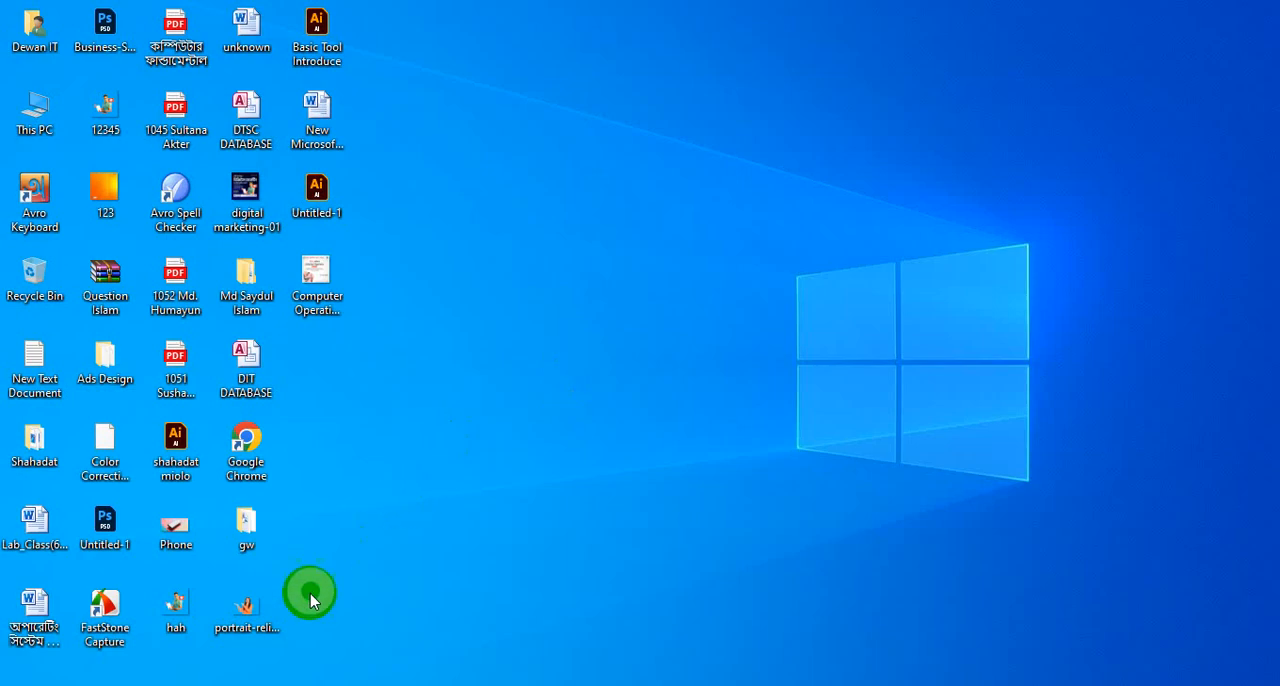
{"action": "left_click", "coordinate": [237, 620]}
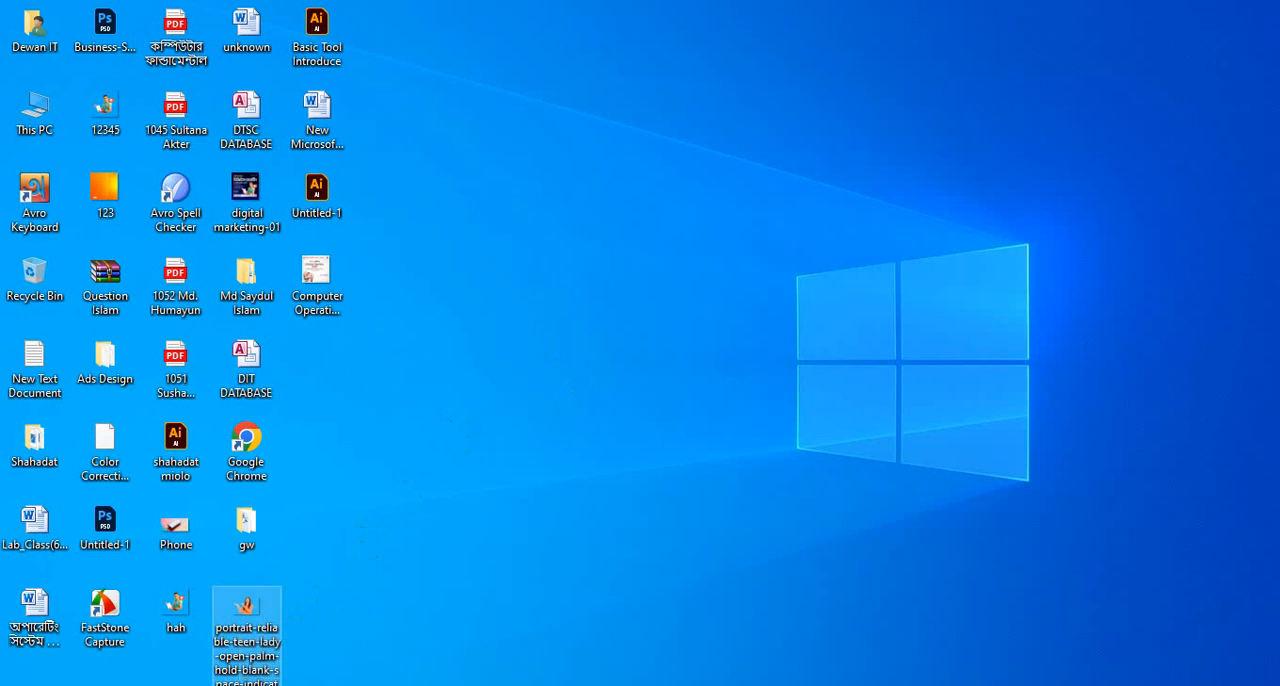
{"action": "left_click", "coordinate": [450, 684]}
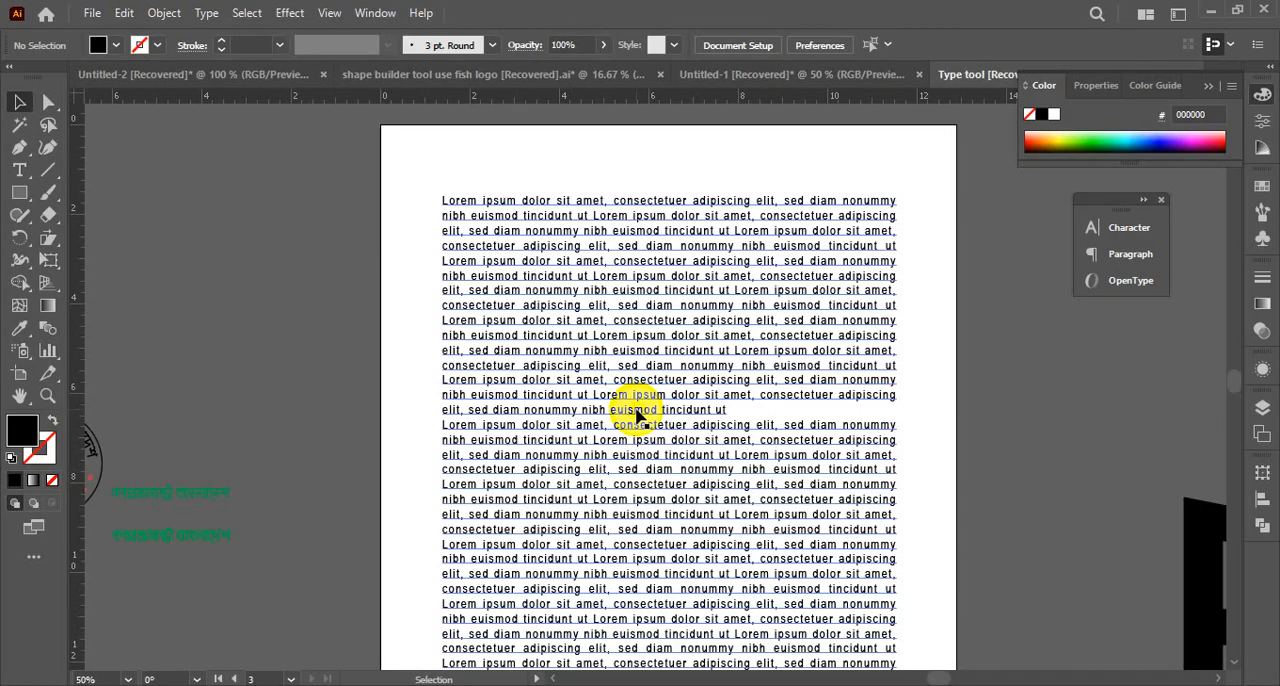
Place the portrait-reliable-teen-lady PNG from the Desktop over the middle of the text block and shift it slightly left
{"action": "key", "text": "ctrl+shift+p"}
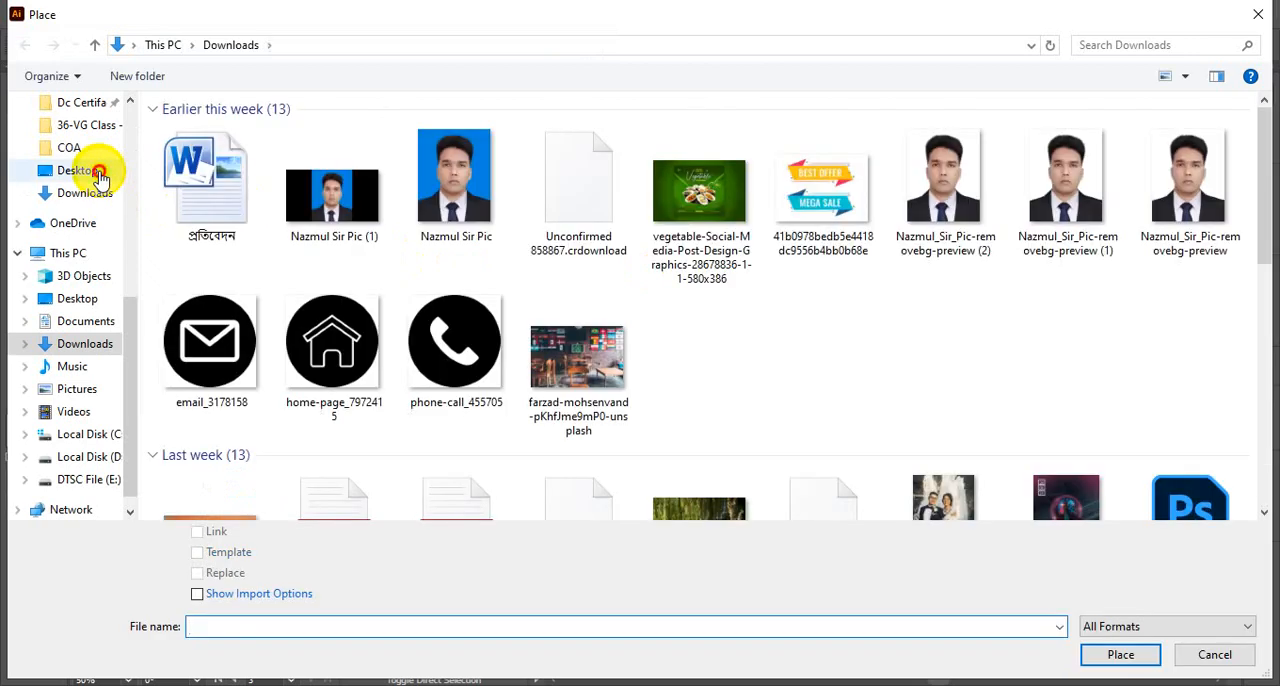
{"action": "left_click", "coordinate": [99, 176]}
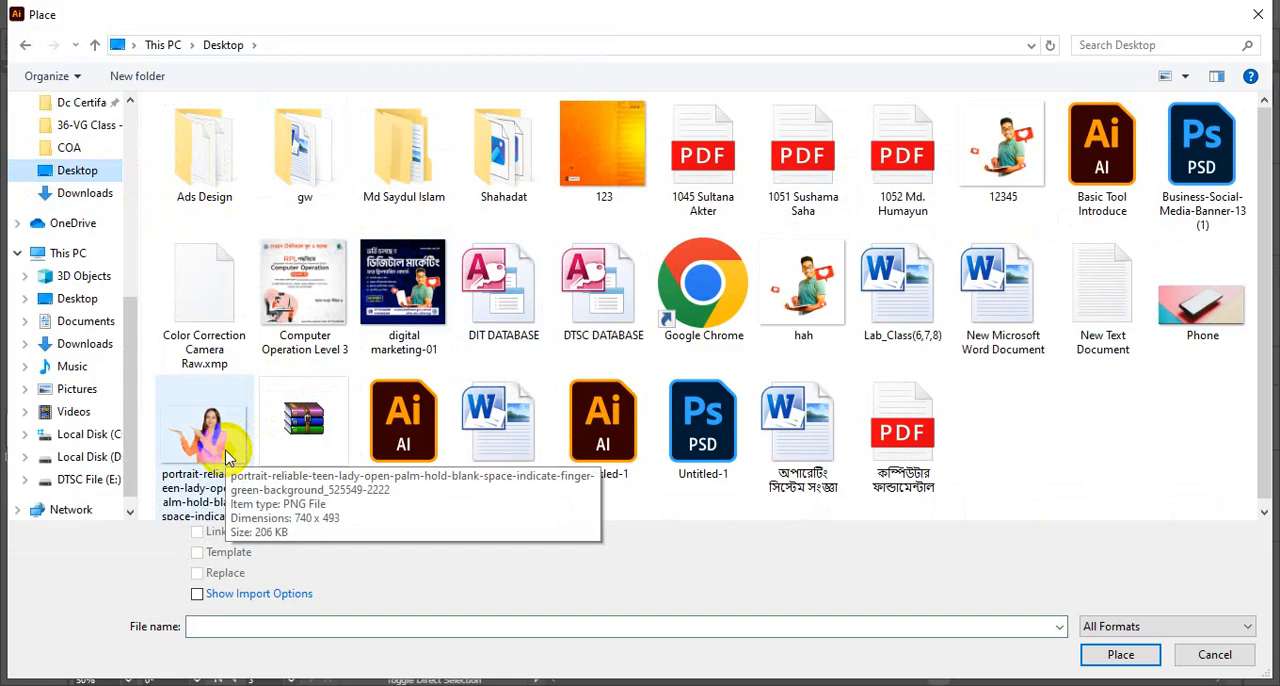
{"action": "left_click", "coordinate": [226, 457]}
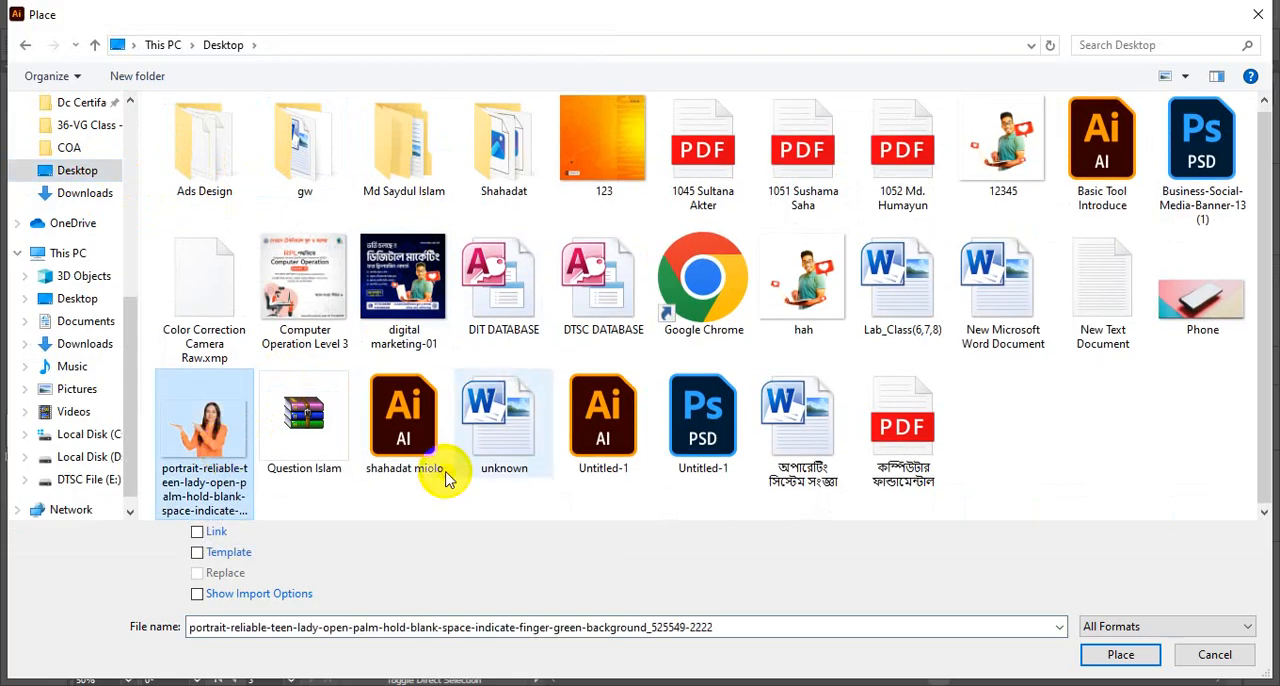
{"action": "left_click", "coordinate": [1120, 655]}
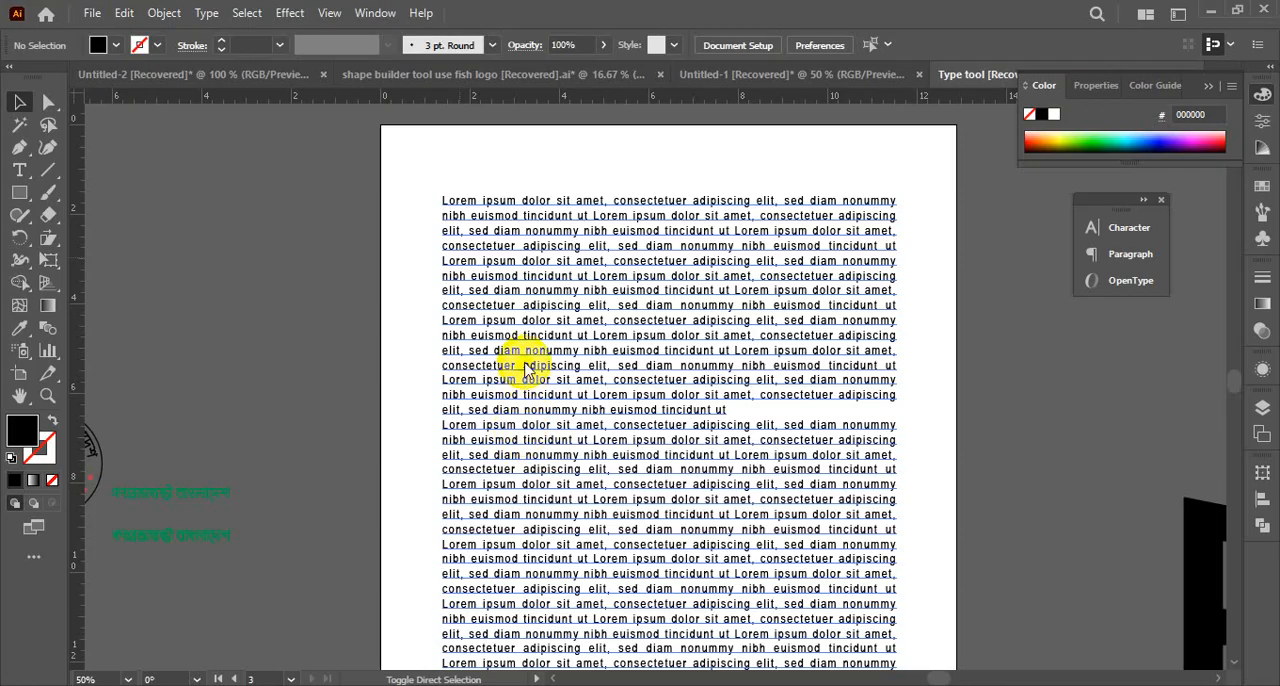
{"action": "left_click_drag", "start_coordinate": [531, 291], "coordinate": [843, 557]}
{"action": "scroll", "coordinate": [717, 452], "scroll_direction": "down", "scroll_amount": 5}
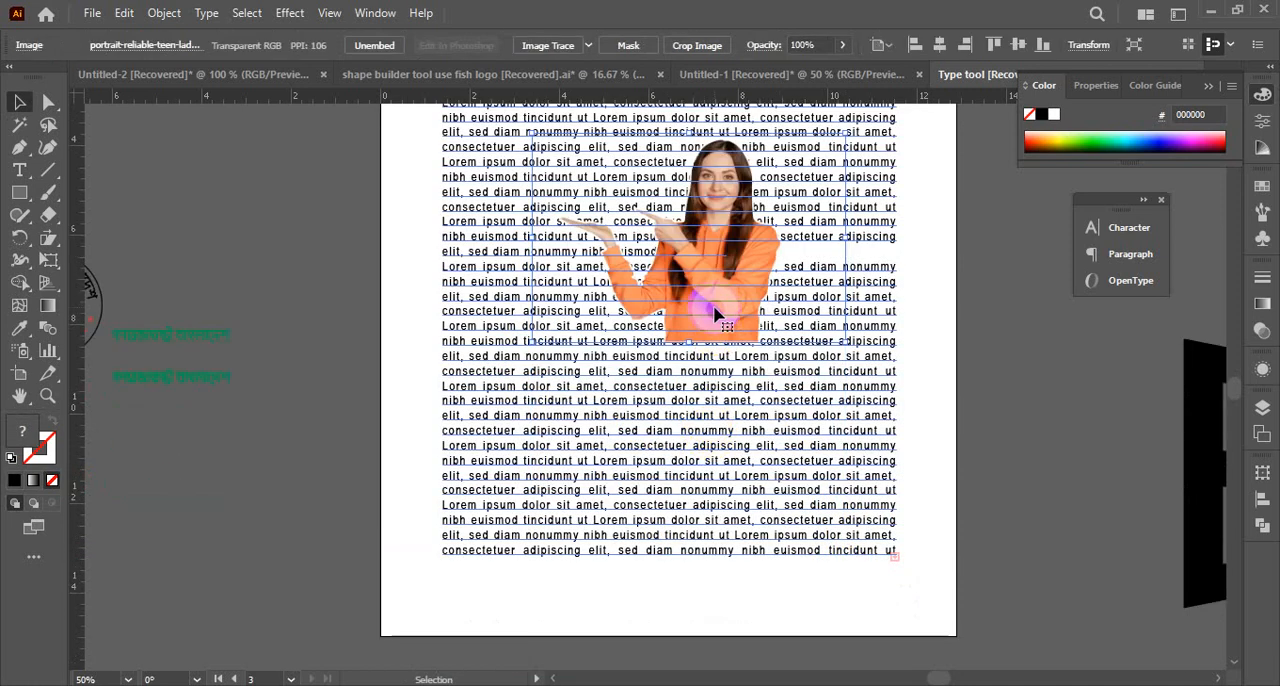
{"action": "scroll", "coordinate": [666, 456], "scroll_direction": "up", "scroll_amount": 3}
{"action": "left_click_drag", "start_coordinate": [713, 383], "coordinate": [670, 390]}
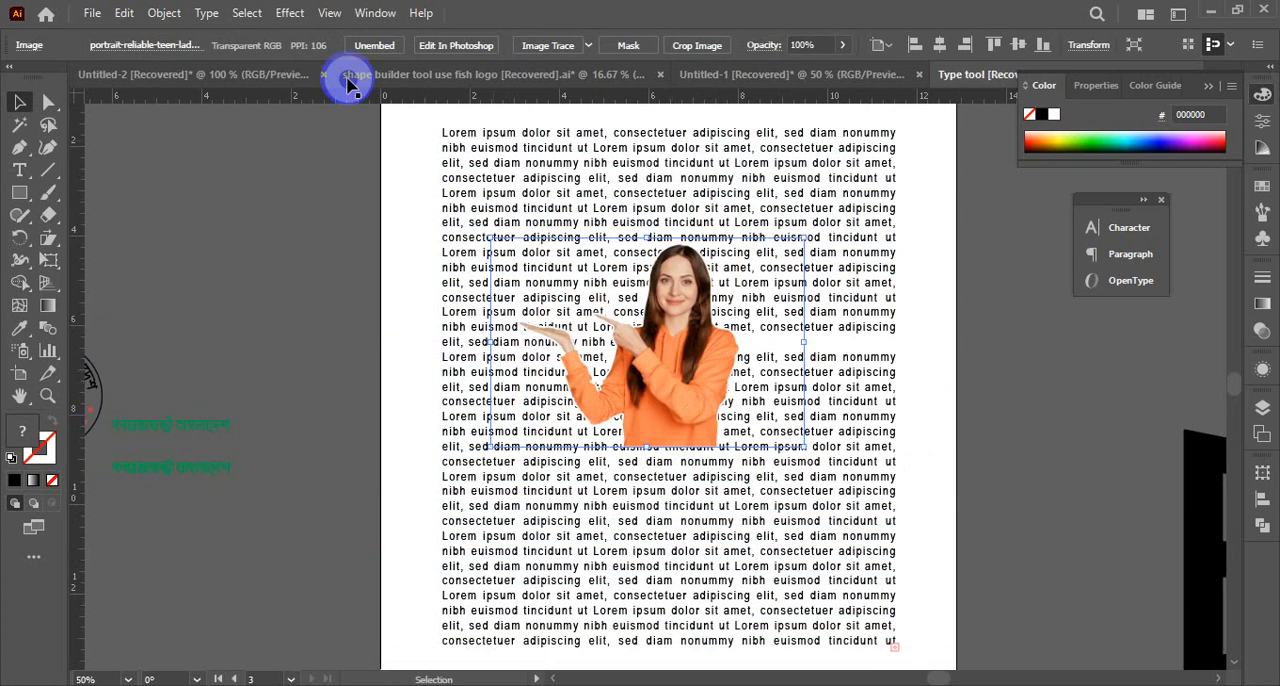
Enlarge the portrait-reliable-teen-lady image and shift it slightly up and left over the middle of the text block
{"action": "left_click_drag", "start_coordinate": [805, 447], "coordinate": [870, 490]}
{"action": "left_click", "coordinate": [725, 420]}
{"action": "left_click_drag", "start_coordinate": [722, 415], "coordinate": [697, 400]}
Select the image together with the text block, make a text wrap with its warning set not to show again, and deselect
{"action": "mouse_move", "coordinate": [310, 223]}
{"action": "left_mouse_down"}
{"action": "mouse_move", "coordinate": [485, 308]}
{"action": "mouse_move", "coordinate": [766, 491]}
{"action": "mouse_move", "coordinate": [768, 505]}
{"action": "left_mouse_up"}
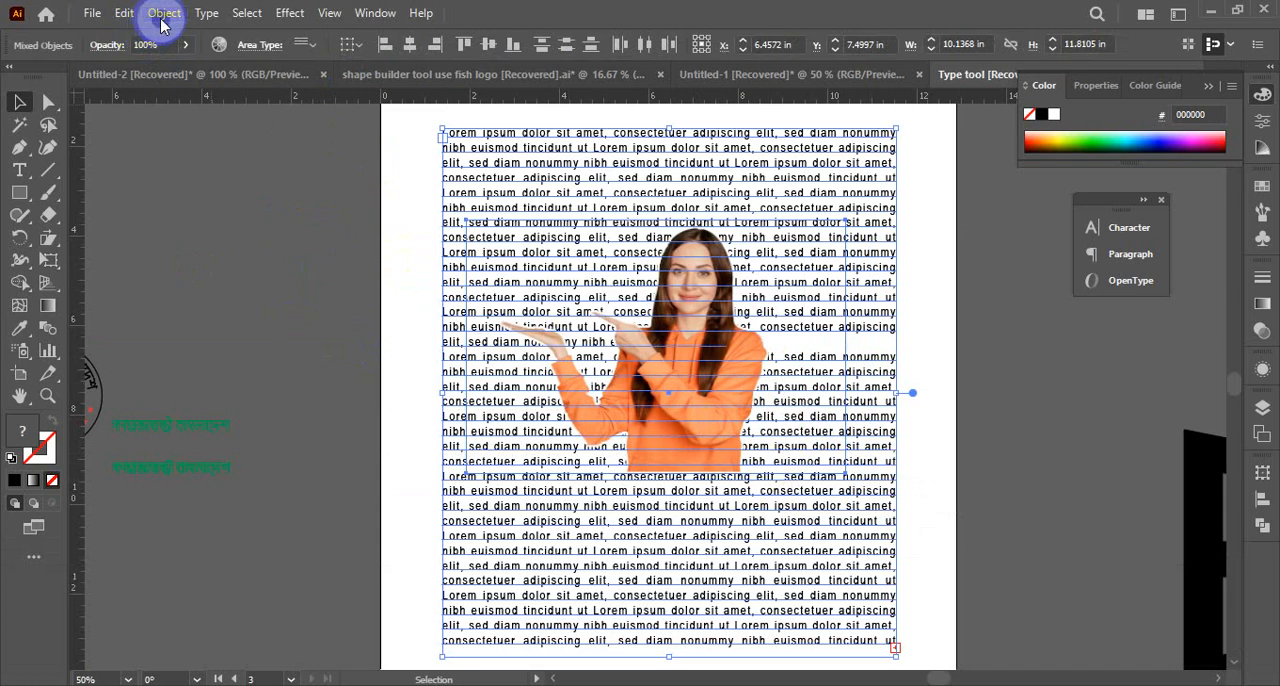
{"action": "left_click", "coordinate": [205, 14]}
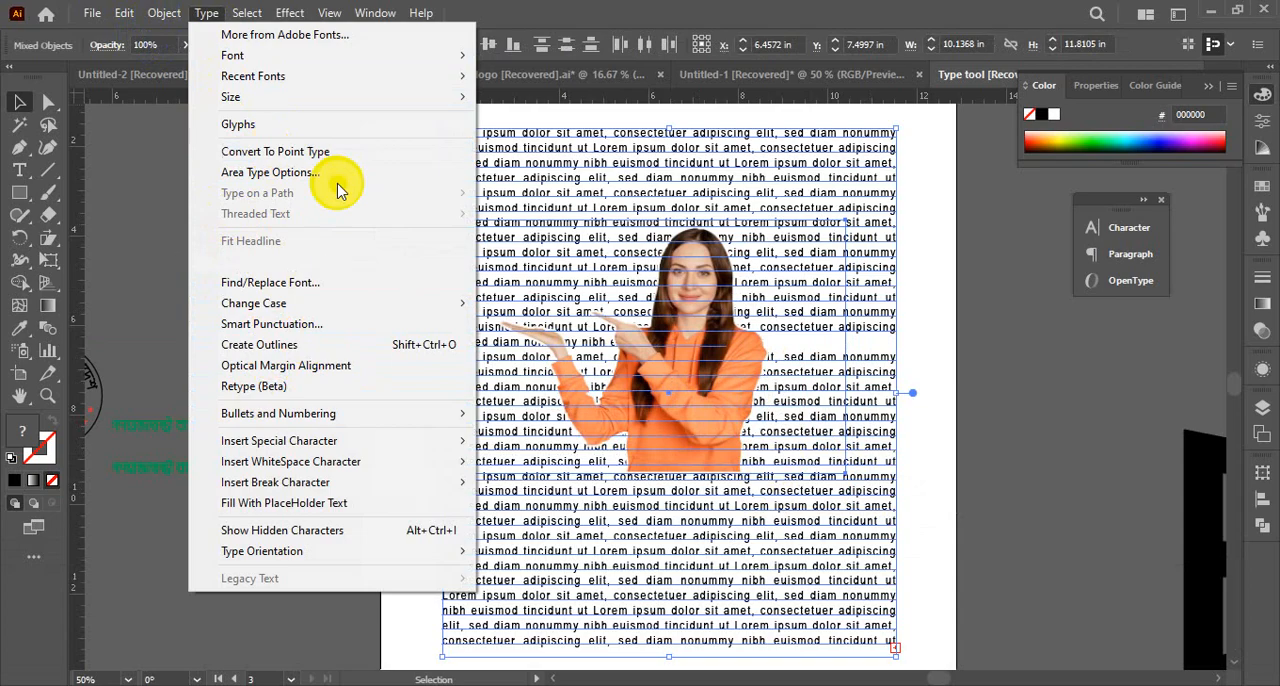
{"action": "mouse_move", "coordinate": [160, 14]}
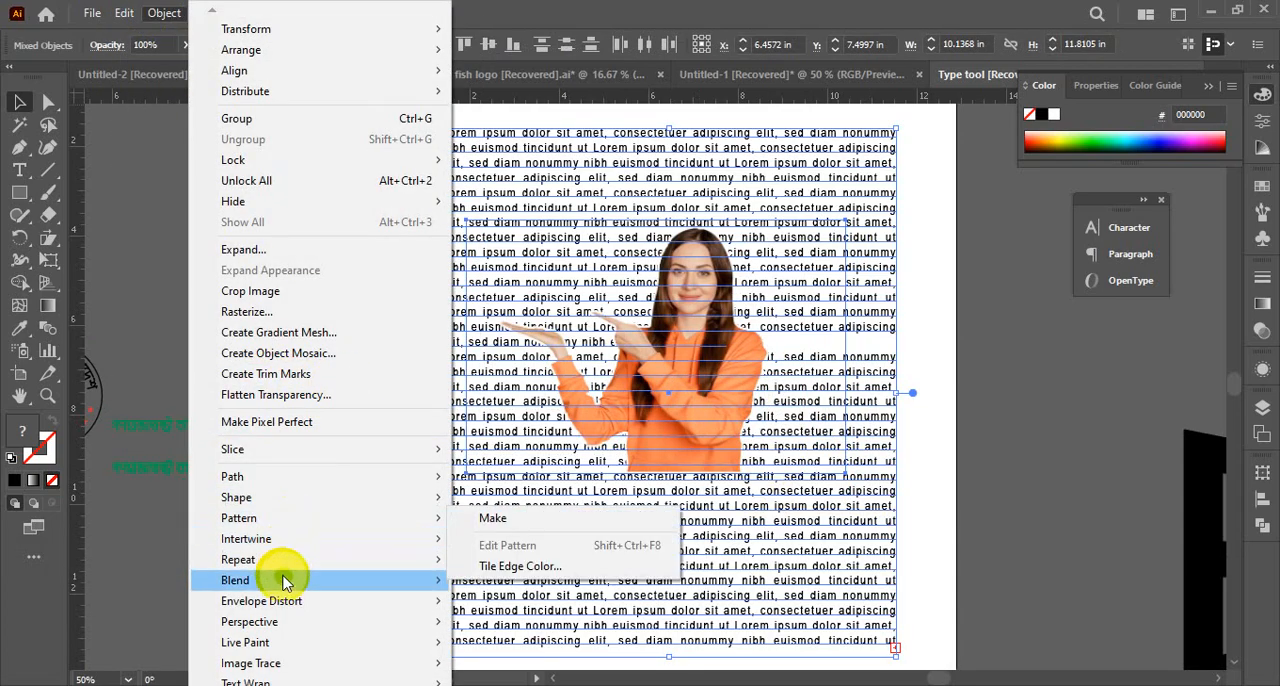
{"action": "mouse_move", "coordinate": [270, 680]}
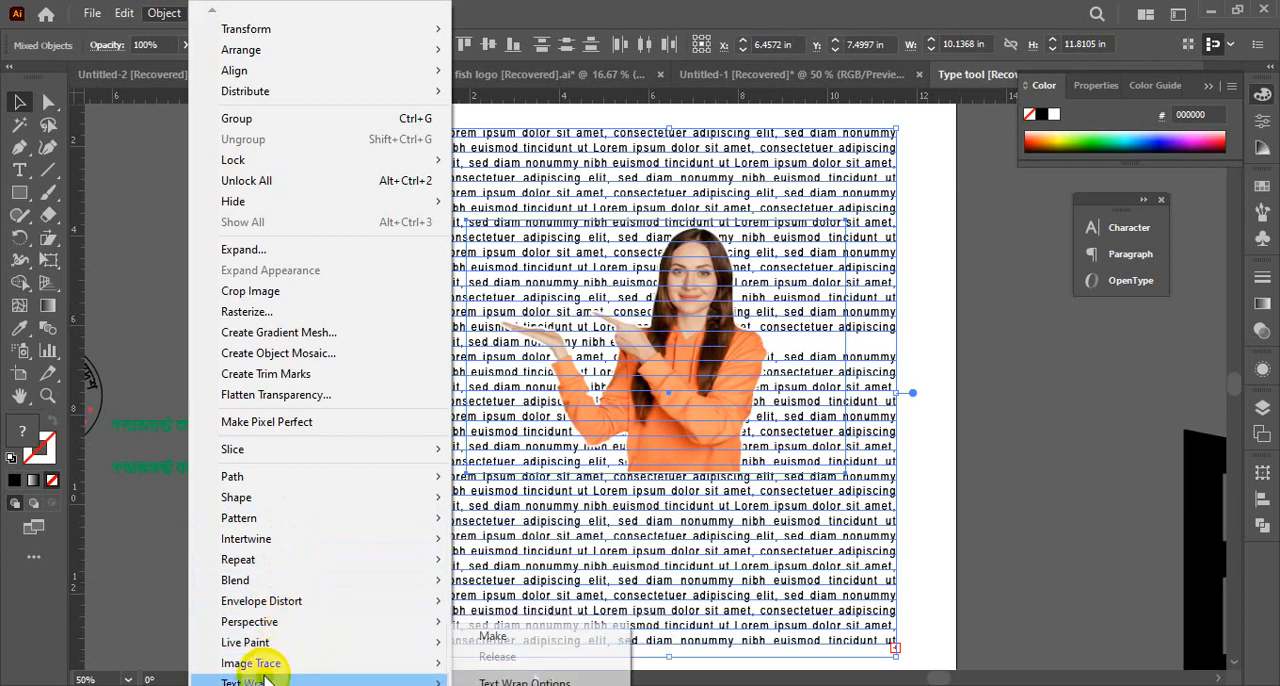
{"action": "left_click", "coordinate": [500, 638]}
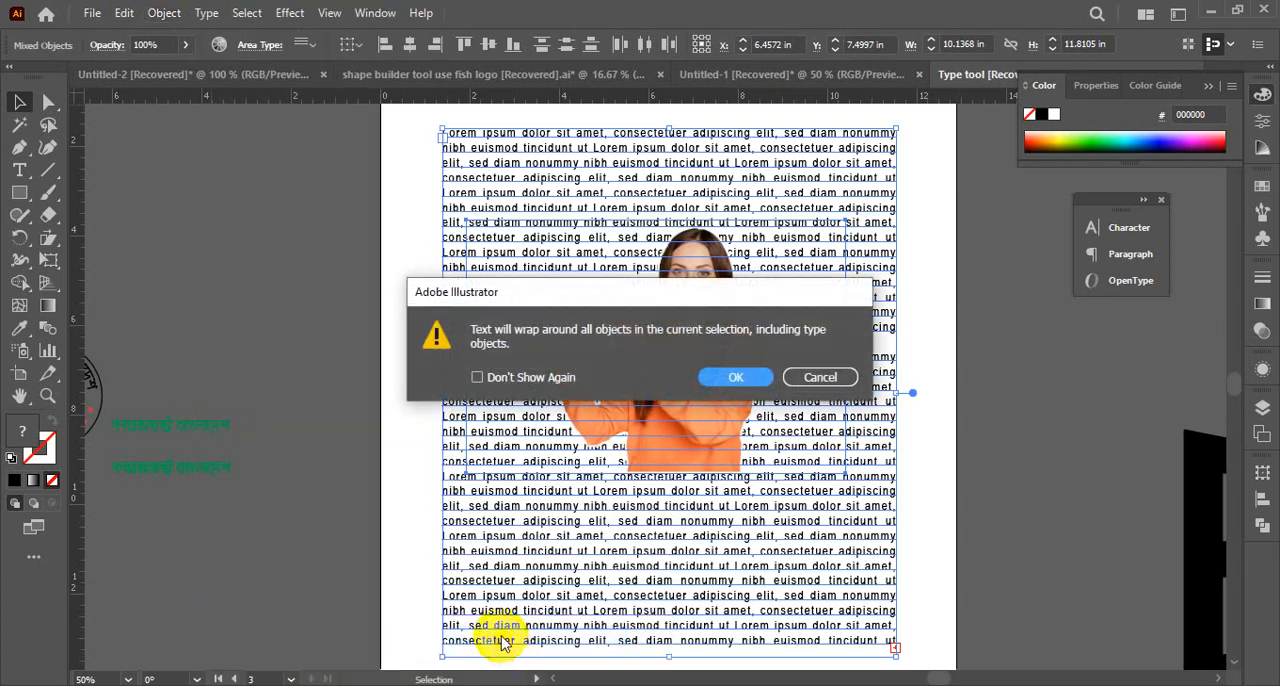
{"action": "left_click", "coordinate": [503, 380]}
{"action": "left_click", "coordinate": [736, 377]}
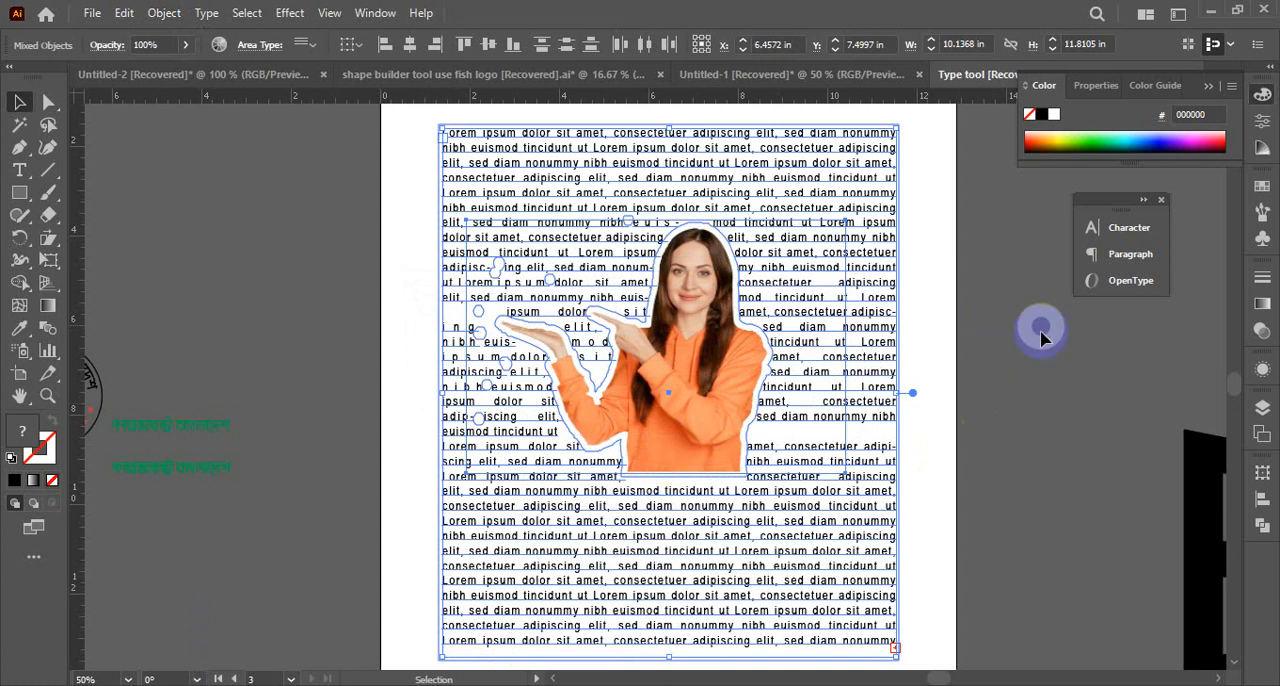
{"action": "left_click", "coordinate": [1018, 410]}
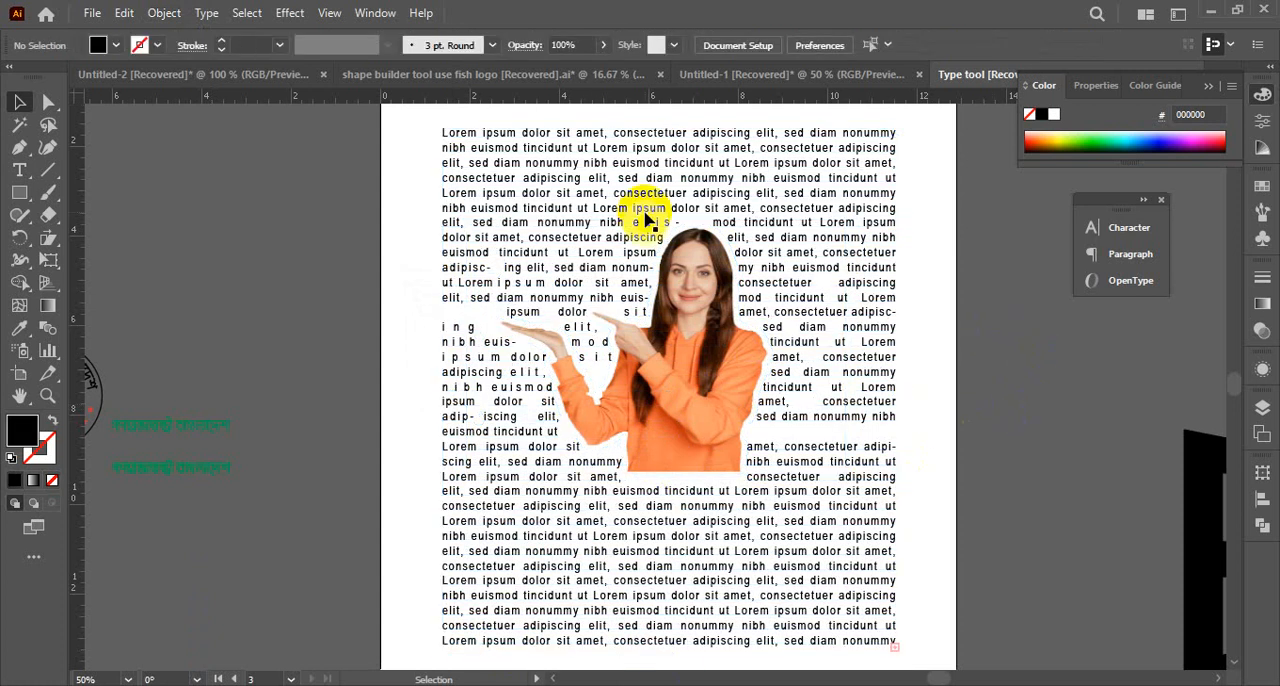
Examine up close how the wrap boundary and the surrounding text follow the woman's hands and arms
{"action": "left_click", "coordinate": [612, 220]}
{"action": "left_click", "coordinate": [446, 468], "text": "shift"}
{"action": "left_click", "coordinate": [665, 474]}
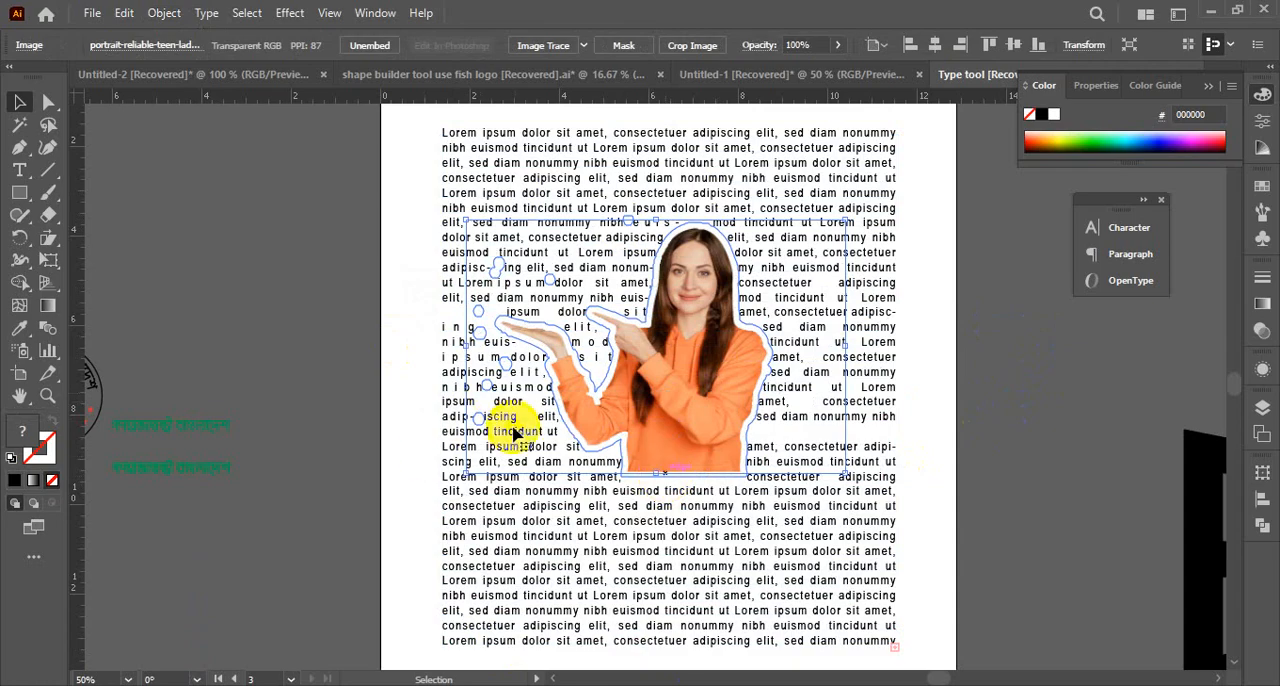
{"action": "key", "text": "ctrl+space"}
{"action": "left_click", "coordinate": [545, 392]}
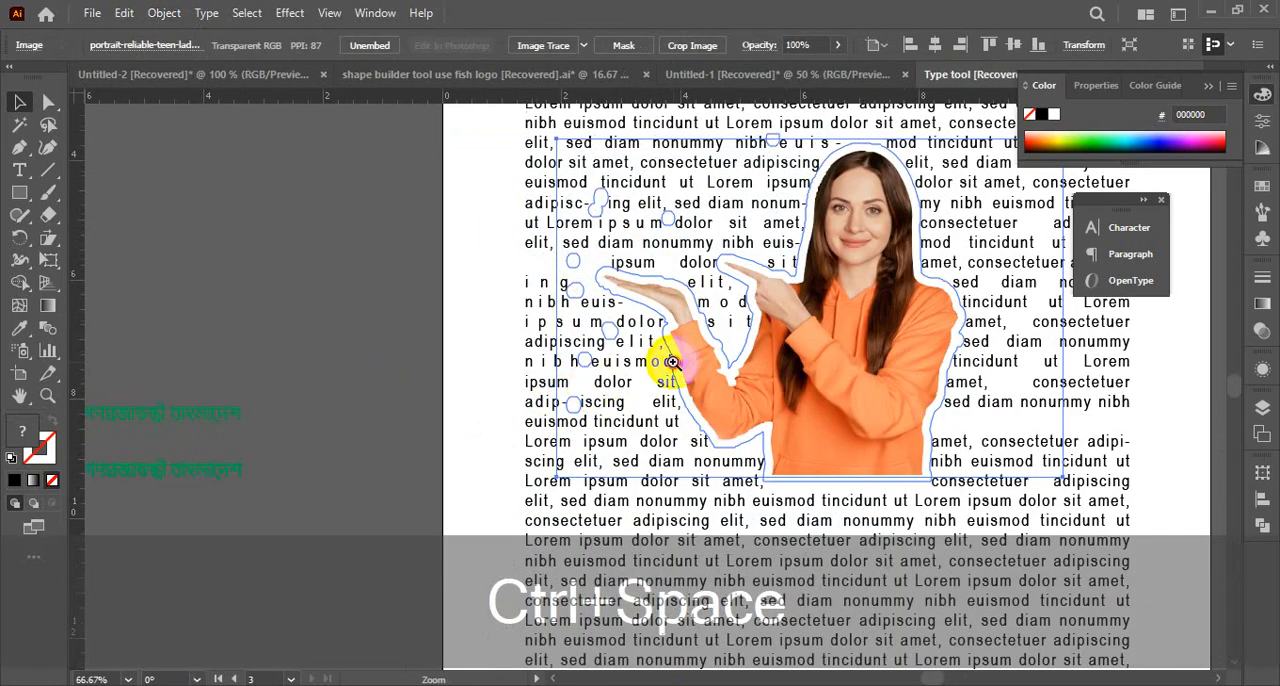
{"action": "left_click", "coordinate": [670, 364]}
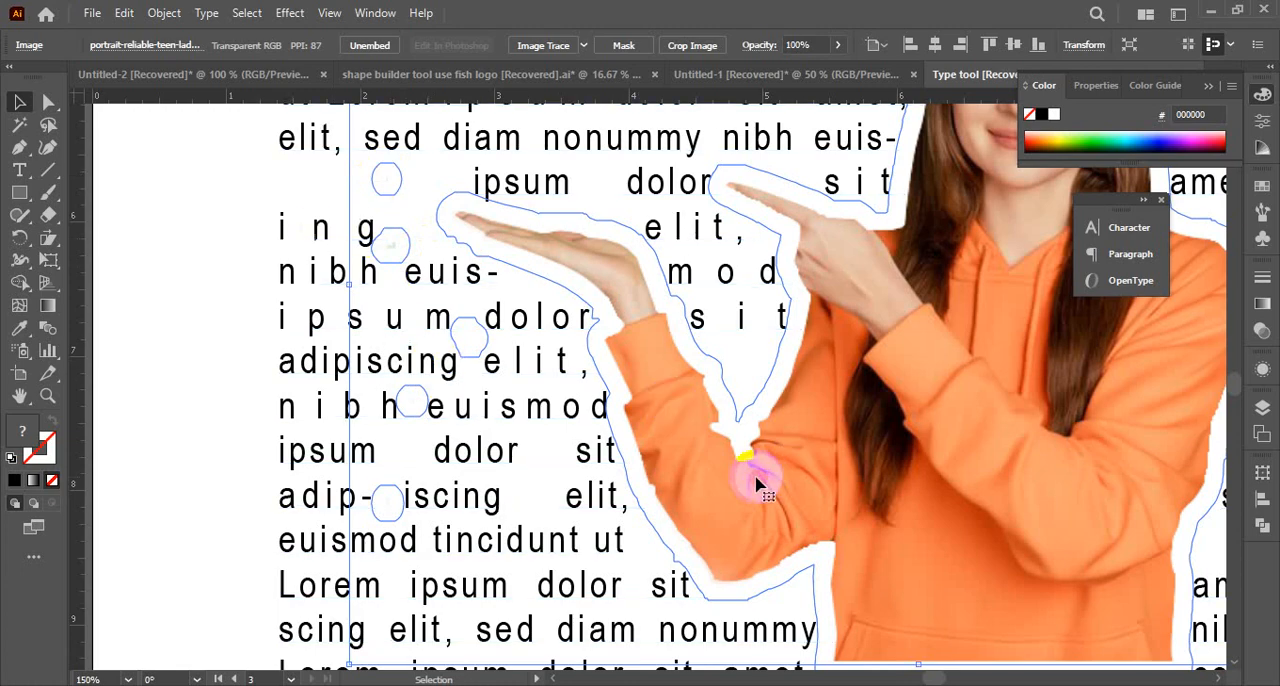
{"action": "left_click", "coordinate": [711, 420], "text": "ctrl+alt"}
{"action": "left_click", "coordinate": [713, 418], "text": "ctrl+alt"}
{"action": "left_click", "coordinate": [713, 418], "text": "ctrl+alt"}
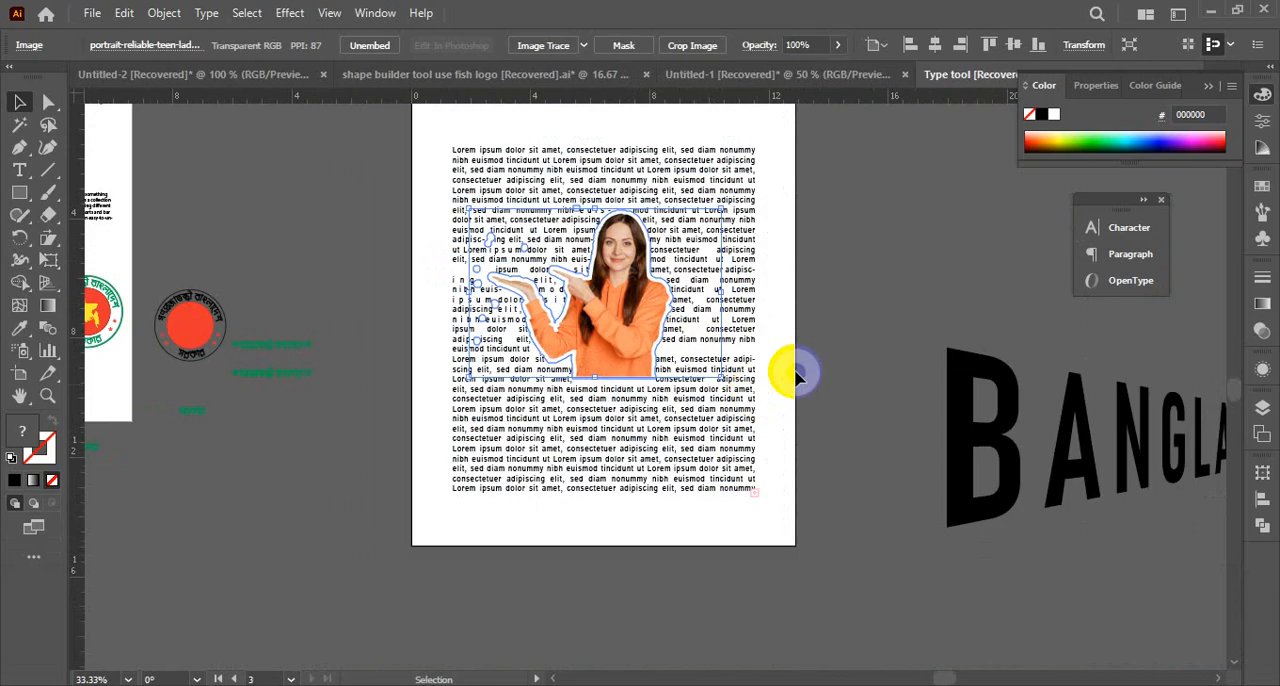
{"action": "left_click", "coordinate": [863, 260]}
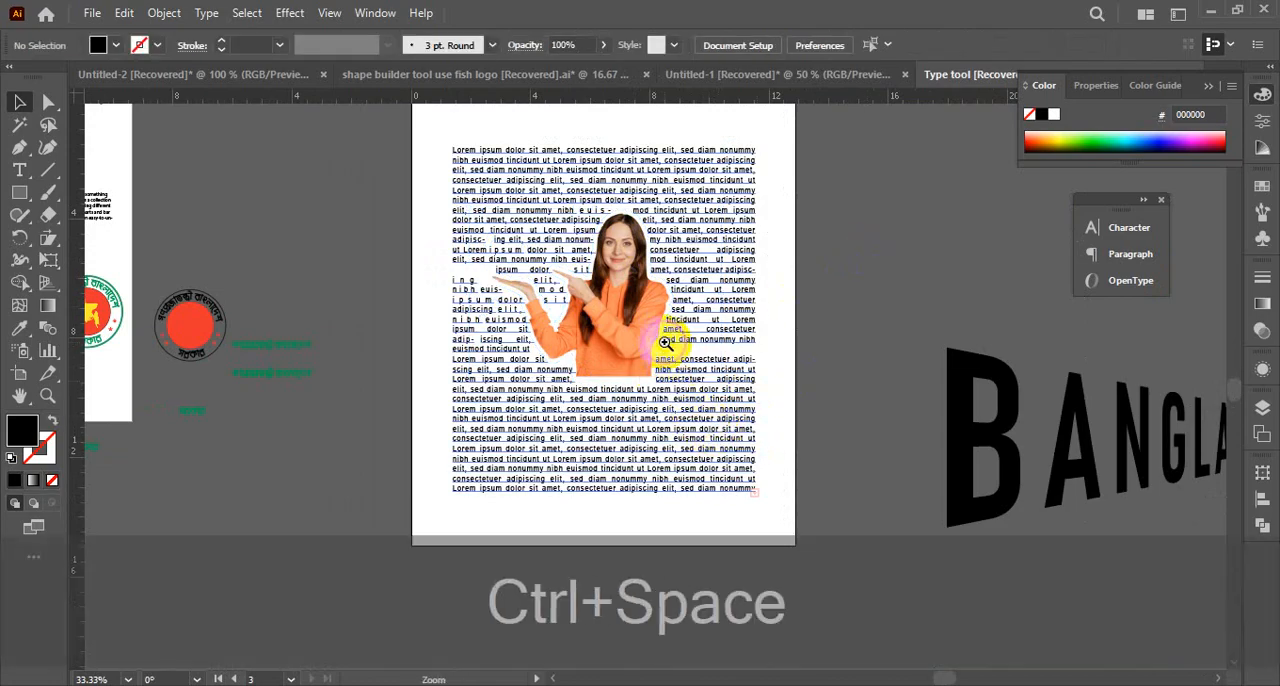
Reposition the wrapped woman's image across the lower and left parts of the text block, finishing over its upper middle
{"action": "left_click", "coordinate": [666, 362], "text": "ctrl"}
{"action": "left_click", "coordinate": [567, 372]}
{"action": "left_click_drag", "start_coordinate": [567, 372], "coordinate": [692, 534]}
{"action": "scroll", "coordinate": [692, 530], "scroll_direction": "down", "scroll_amount": 2}
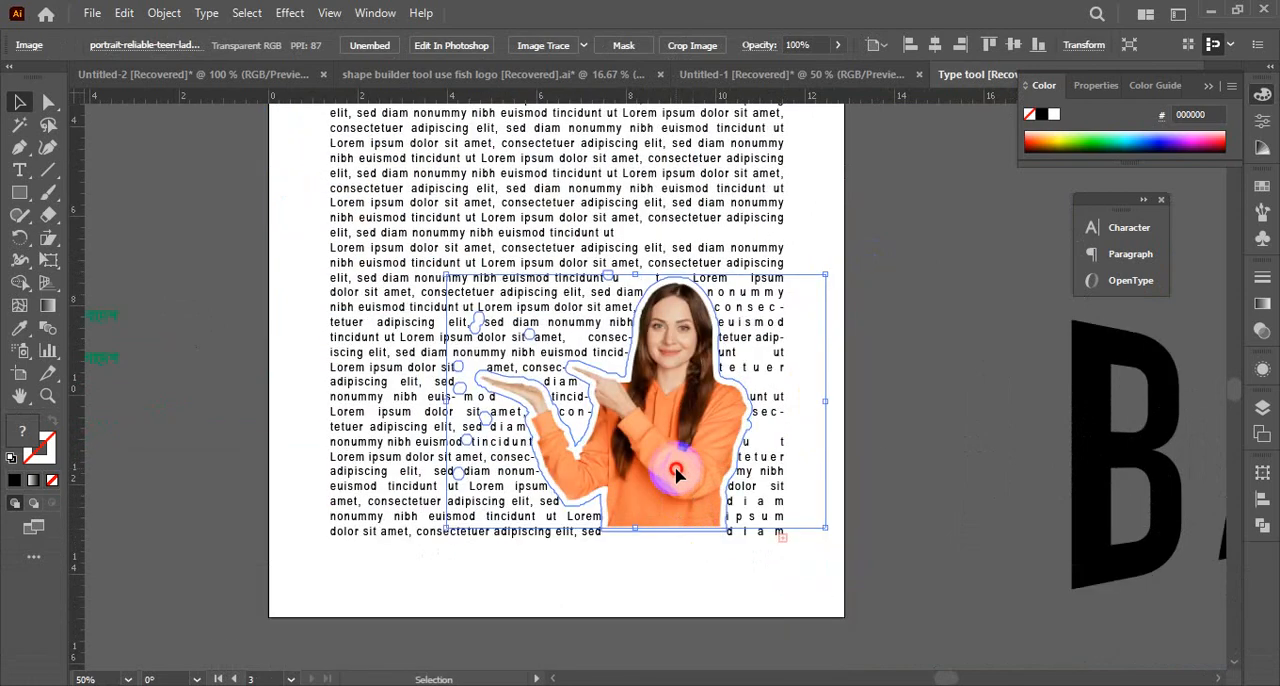
{"action": "mouse_move", "coordinate": [677, 474]}
{"action": "left_mouse_down"}
{"action": "mouse_move", "coordinate": [699, 486]}
{"action": "mouse_move", "coordinate": [688, 492]}
{"action": "left_mouse_up"}
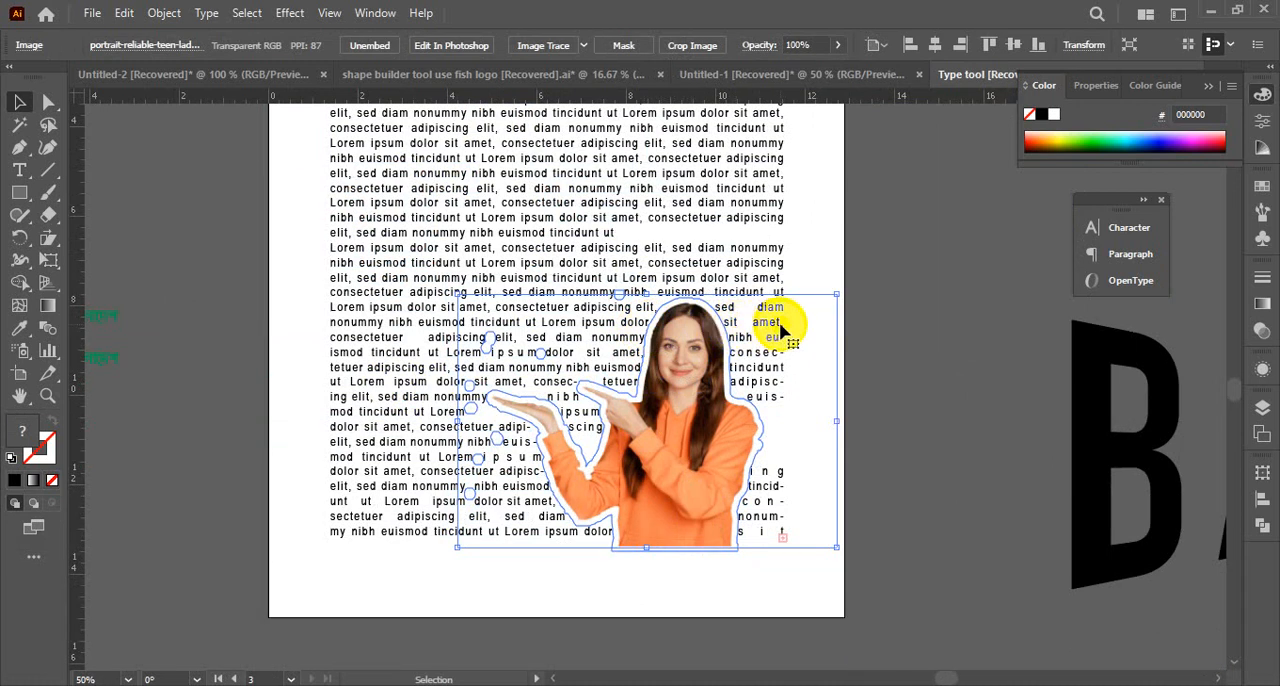
{"action": "left_click_drag", "start_coordinate": [679, 387], "coordinate": [527, 210]}
{"action": "scroll", "coordinate": [523, 423], "scroll_direction": "up", "scroll_amount": 4}
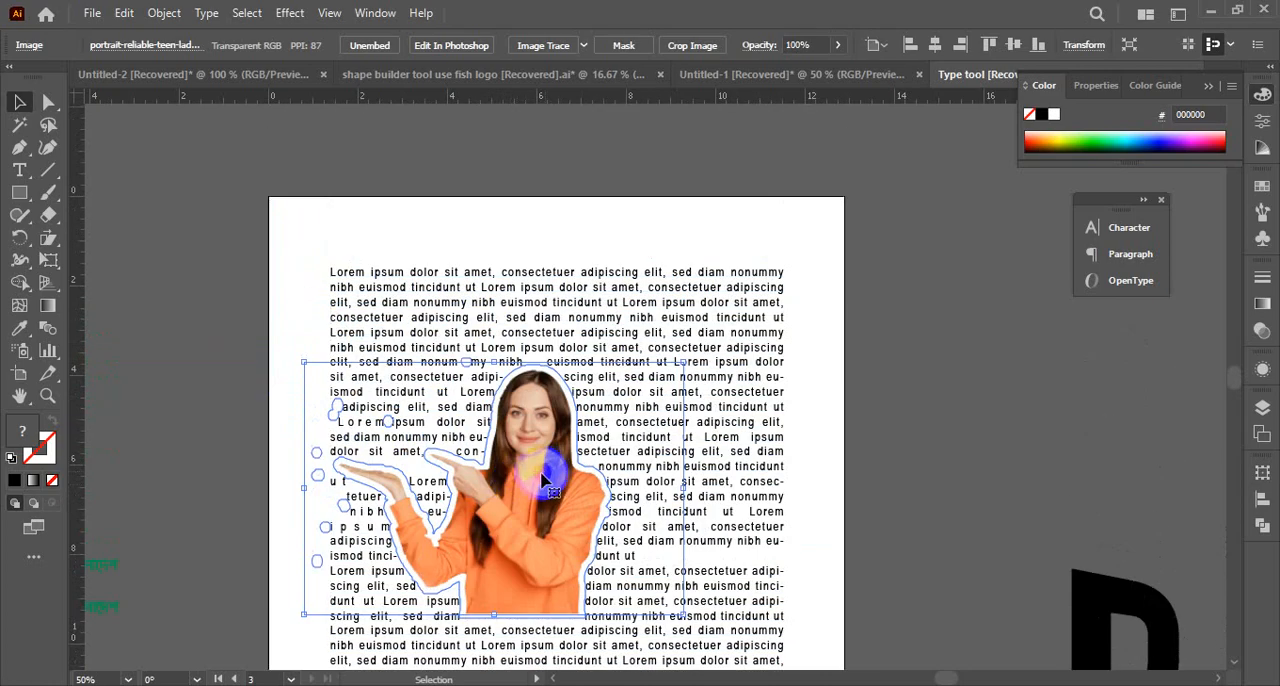
{"action": "left_click_drag", "start_coordinate": [528, 515], "coordinate": [600, 474]}
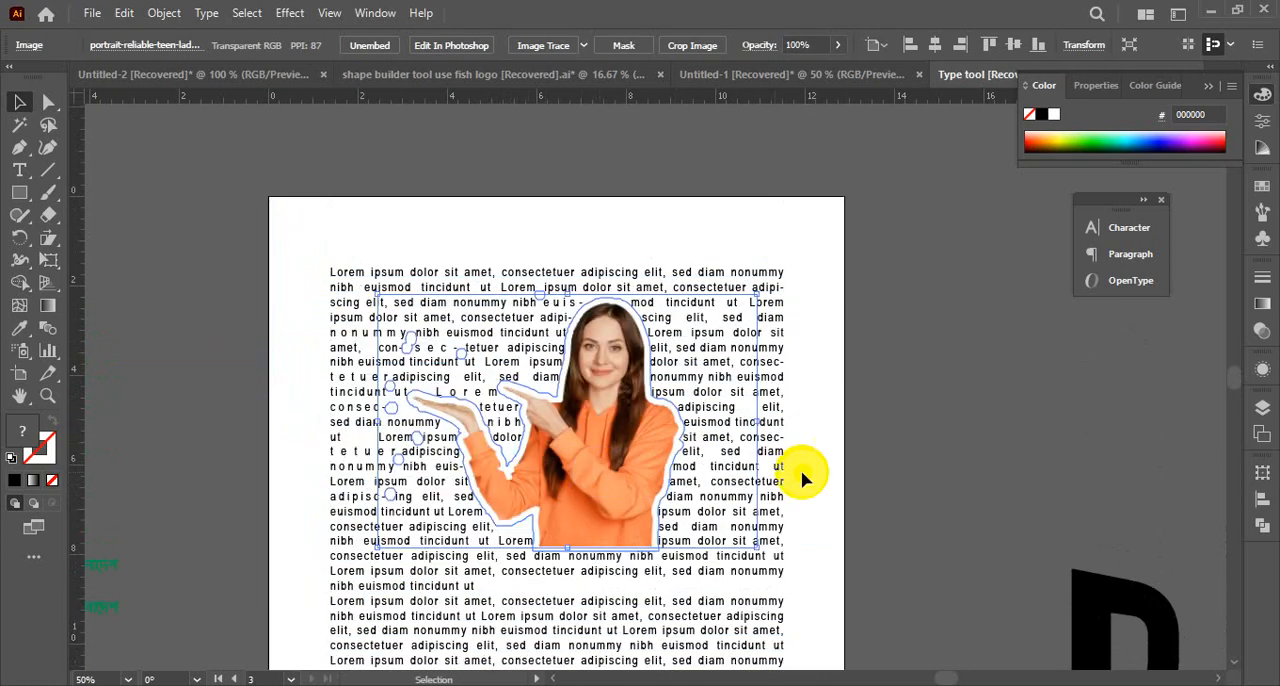
Delete the wrapped woman's image, leaving only the text block on the artboard
{"action": "left_click", "coordinate": [953, 450]}
{"action": "left_click", "coordinate": [626, 464]}
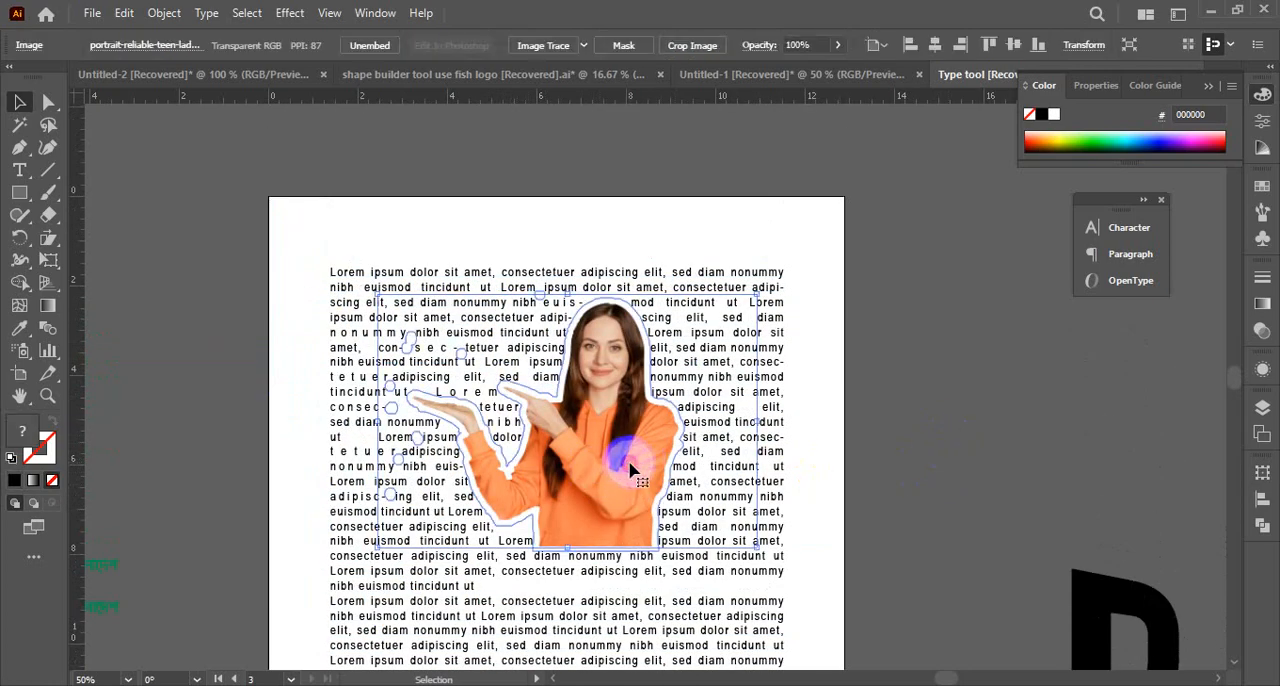
{"action": "left_click", "coordinate": [291, 275]}
{"action": "left_click", "coordinate": [688, 555]}
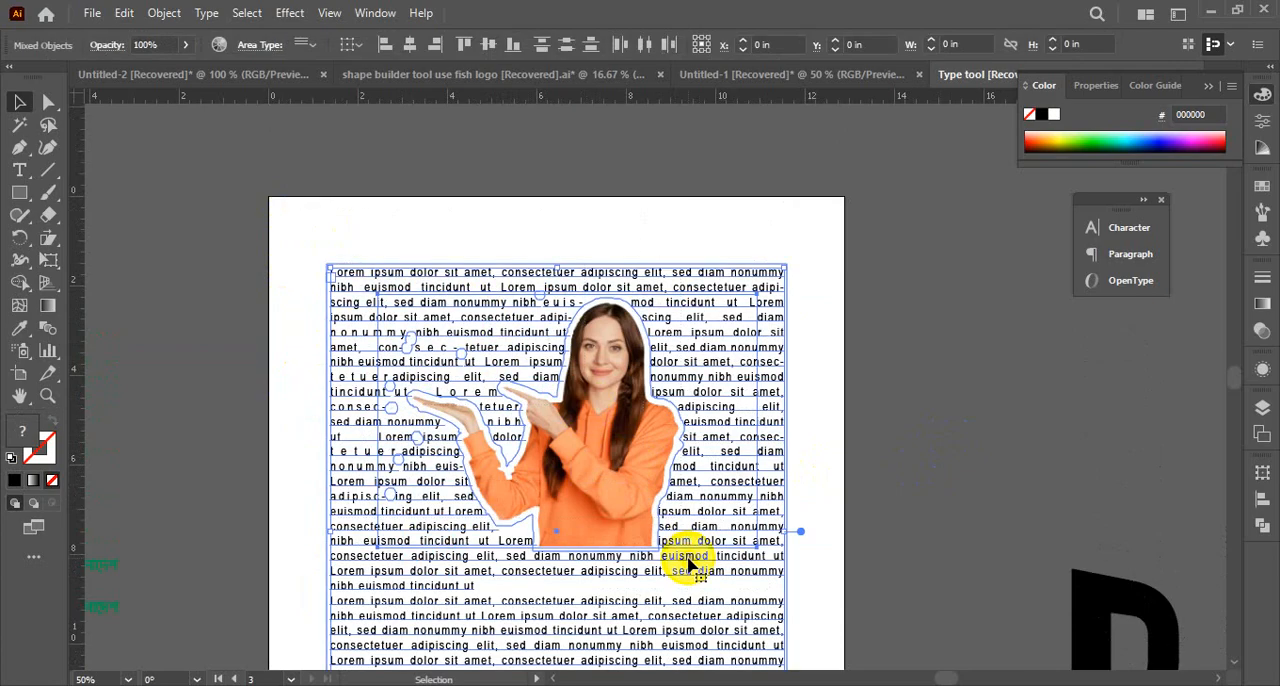
{"action": "left_click", "coordinate": [953, 440]}
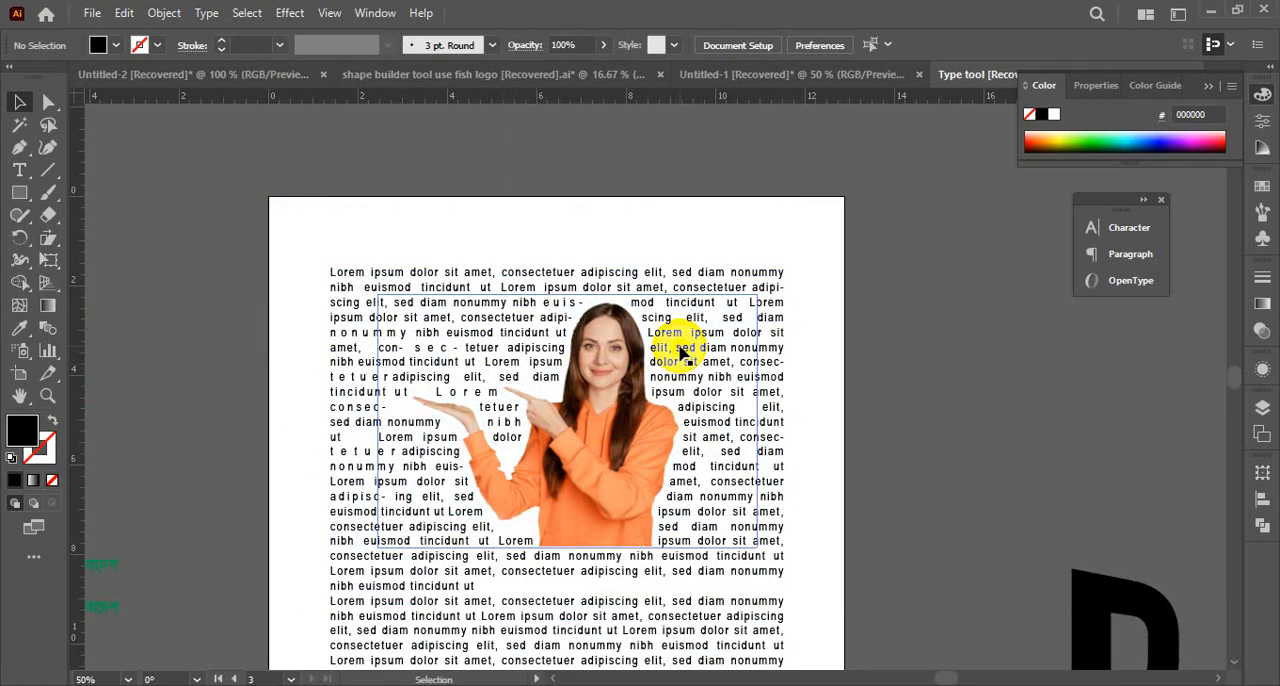
{"action": "left_click_drag", "start_coordinate": [680, 347], "coordinate": [812, 415]}
{"action": "key", "text": "Delete"}
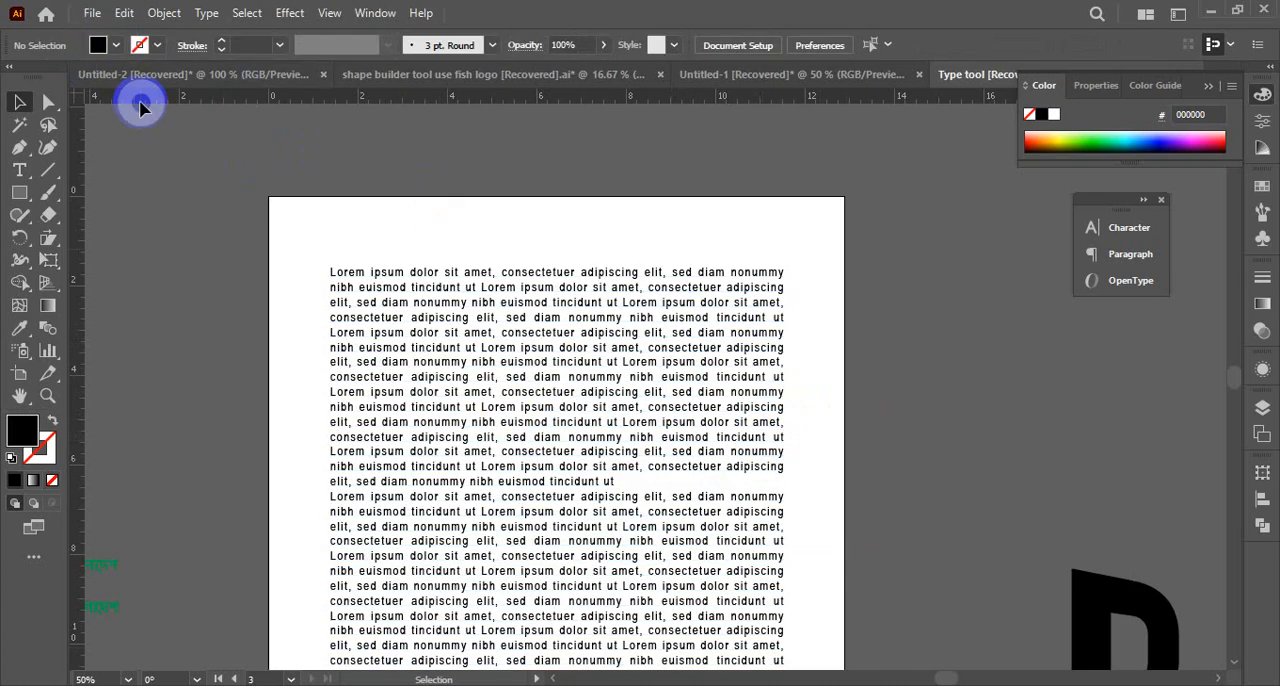
Place the Phone image from the Desktop at a large size across the upper half of the text block
{"action": "key", "text": "ctrl+shift+p"}
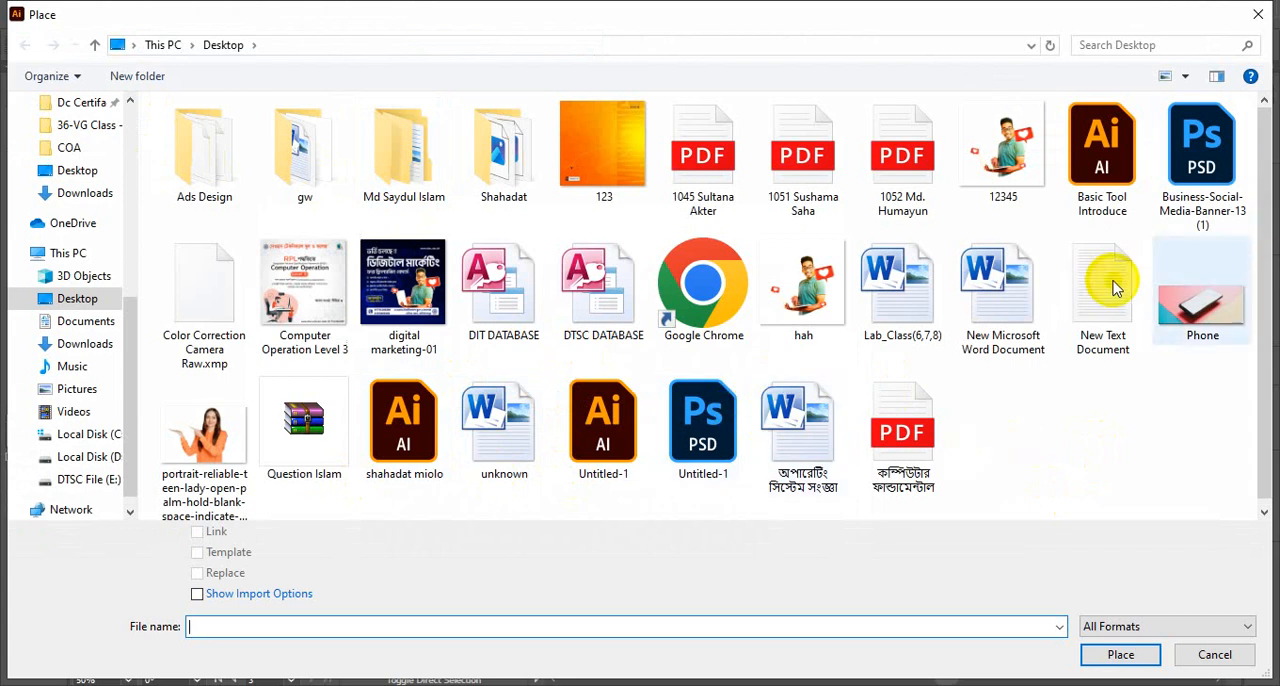
{"action": "left_click", "coordinate": [1205, 330]}
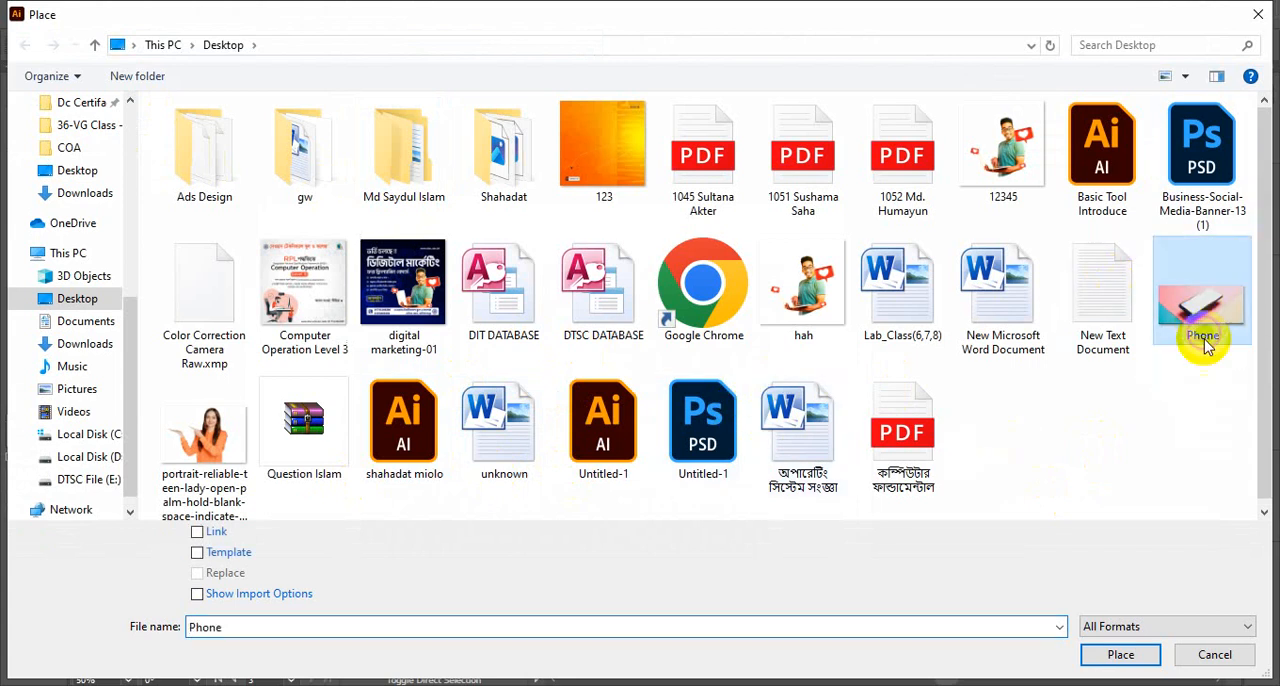
{"action": "left_click", "coordinate": [1120, 656]}
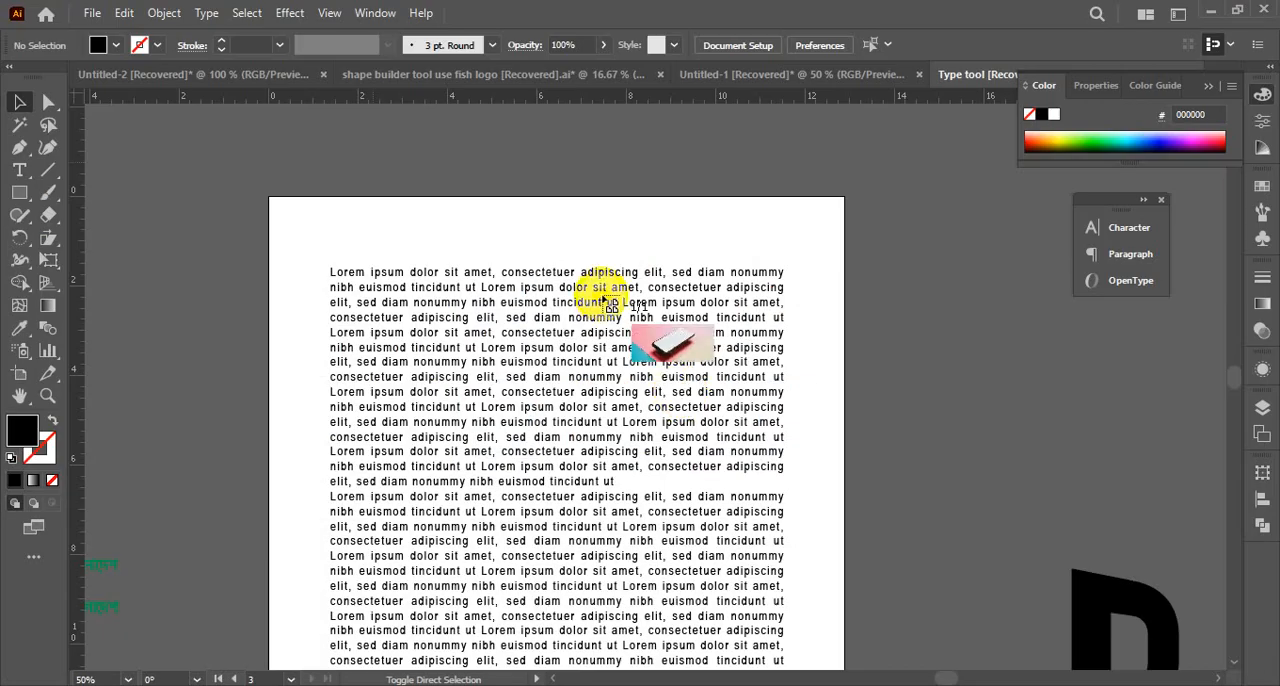
{"action": "left_click_drag", "start_coordinate": [859, 325], "coordinate": [1077, 607]}
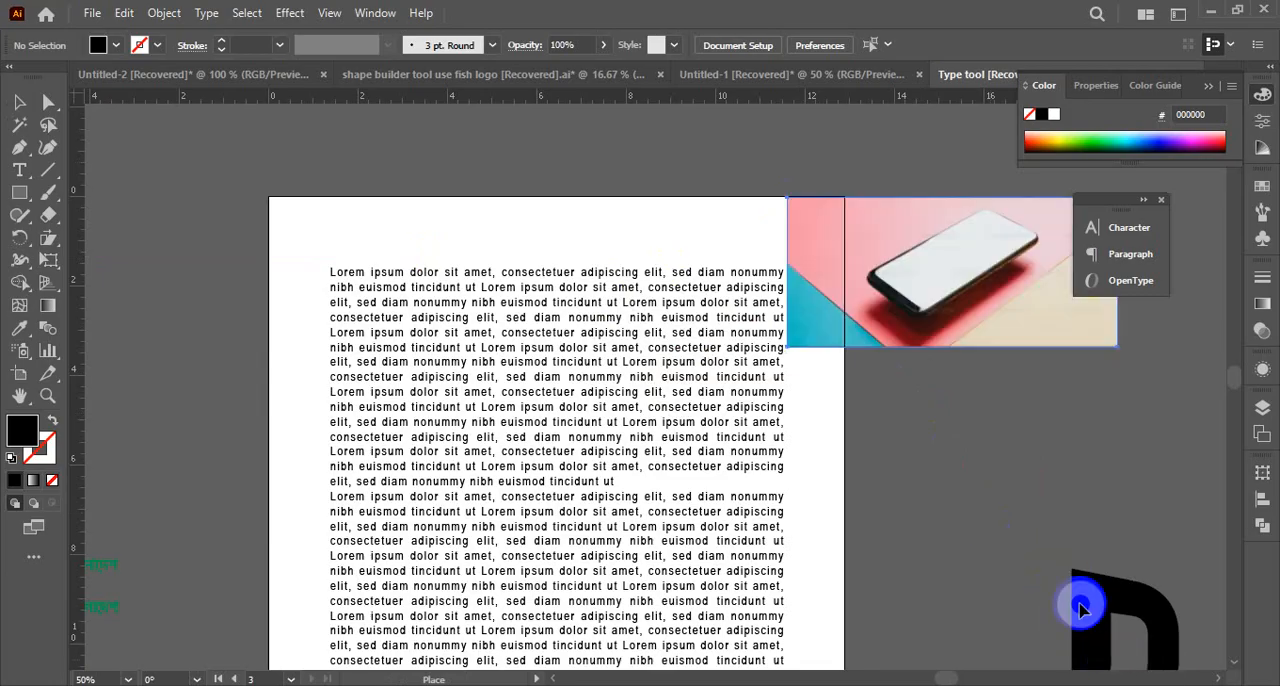
{"action": "left_click_drag", "start_coordinate": [951, 291], "coordinate": [829, 604]}
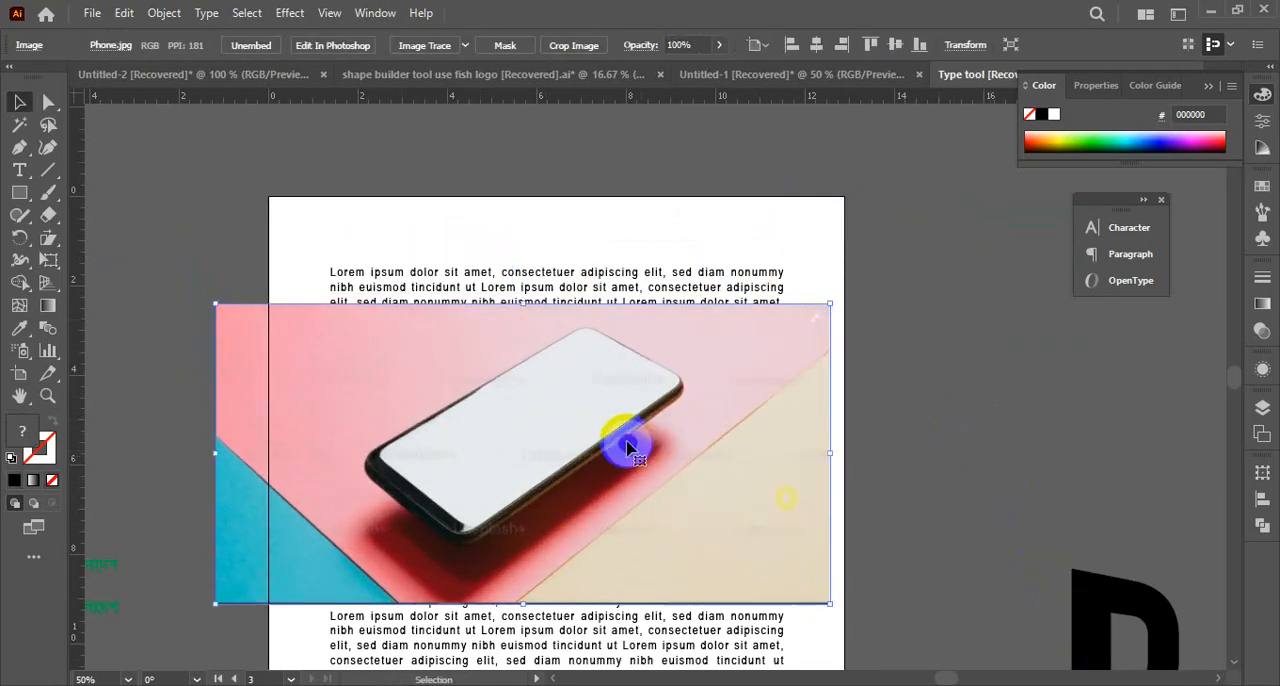
Move the Phone image off the artboard into the empty canvas above the warped BANGLADESH text, and deselect it
{"action": "key", "text": "ctrl+alt+space"}
{"action": "left_click", "coordinate": [437, 442]}
{"action": "left_click", "coordinate": [818, 418]}
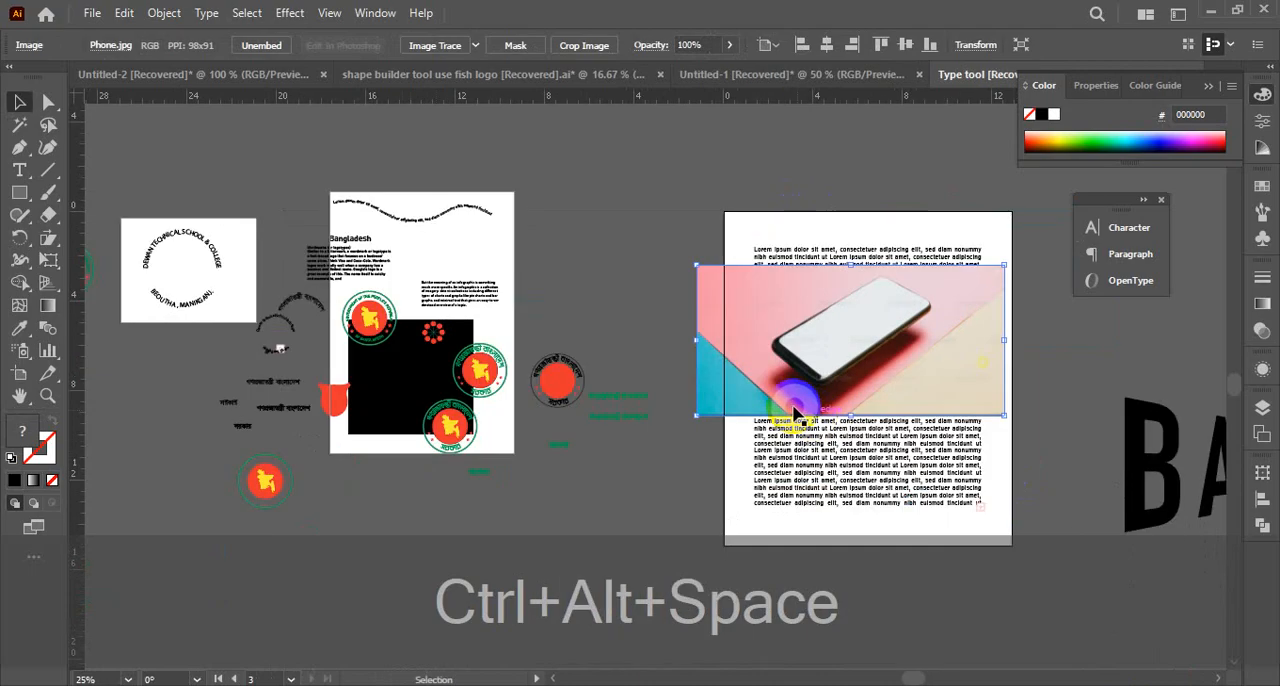
{"action": "key", "text": "ctrl+space"}
{"action": "left_click", "coordinate": [843, 386]}
{"action": "left_click_drag", "start_coordinate": [918, 373], "coordinate": [497, 397]}
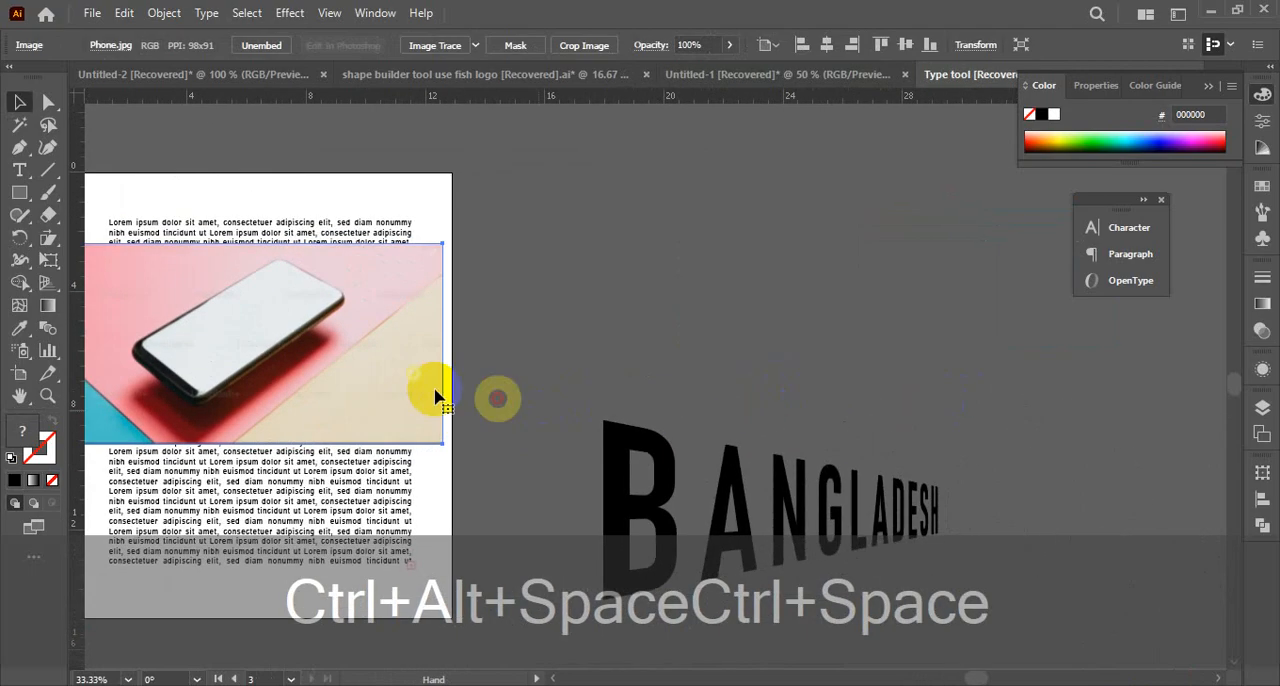
{"action": "left_click_drag", "start_coordinate": [275, 365], "coordinate": [802, 267]}
{"action": "key", "text": "ctrl+space"}
{"action": "left_click", "coordinate": [821, 297]}
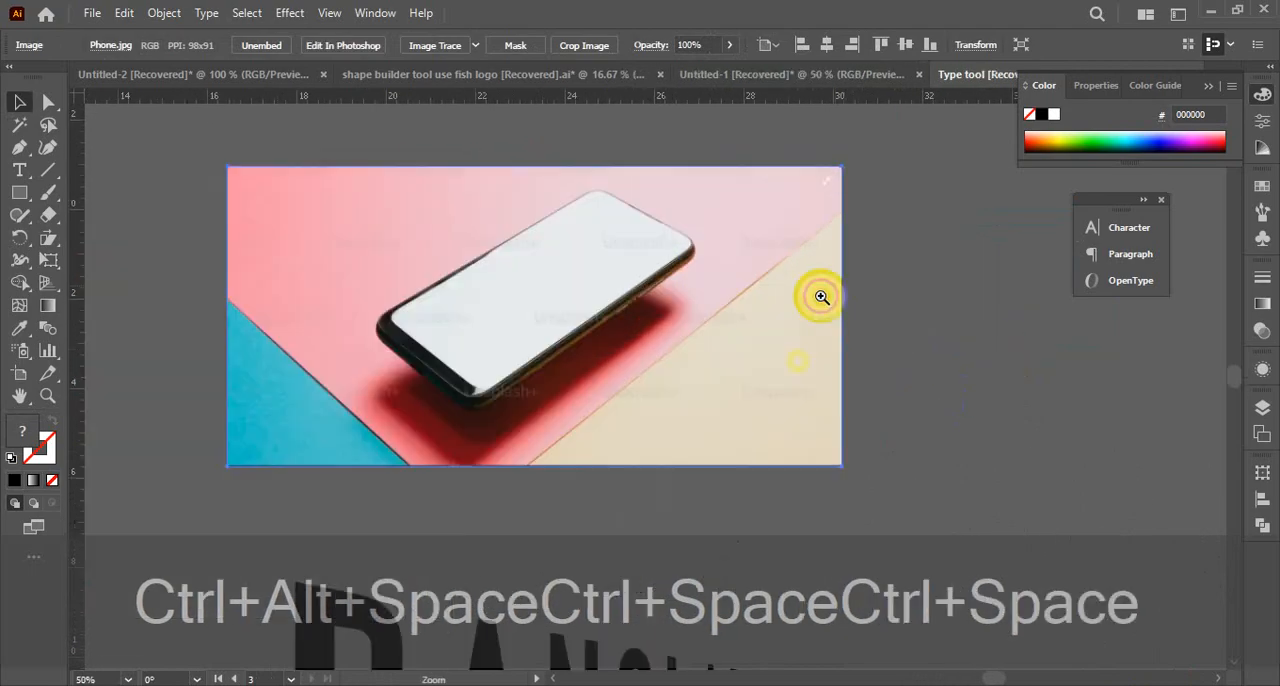
{"action": "left_click", "coordinate": [900, 300]}
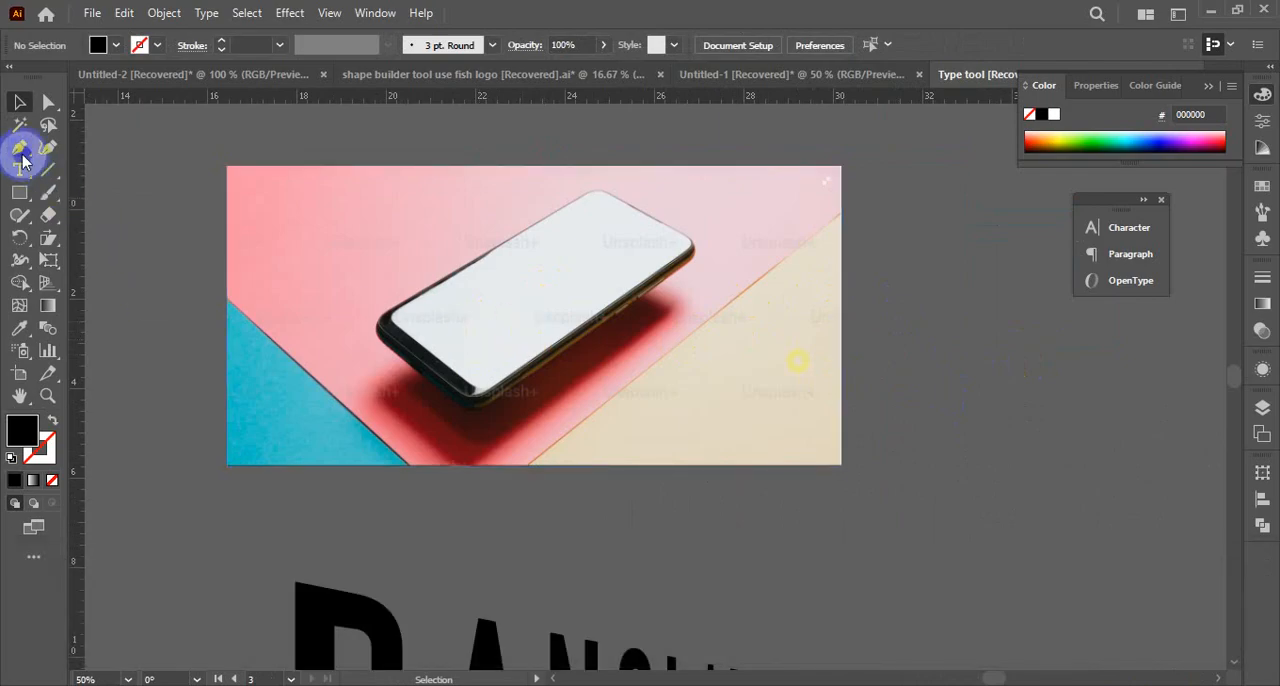
Trace the phone with the Pen tool along its lower long edge, around the rounded right corner and upper edge to the top corner
{"action": "left_click_drag", "start_coordinate": [22, 156], "coordinate": [118, 152]}
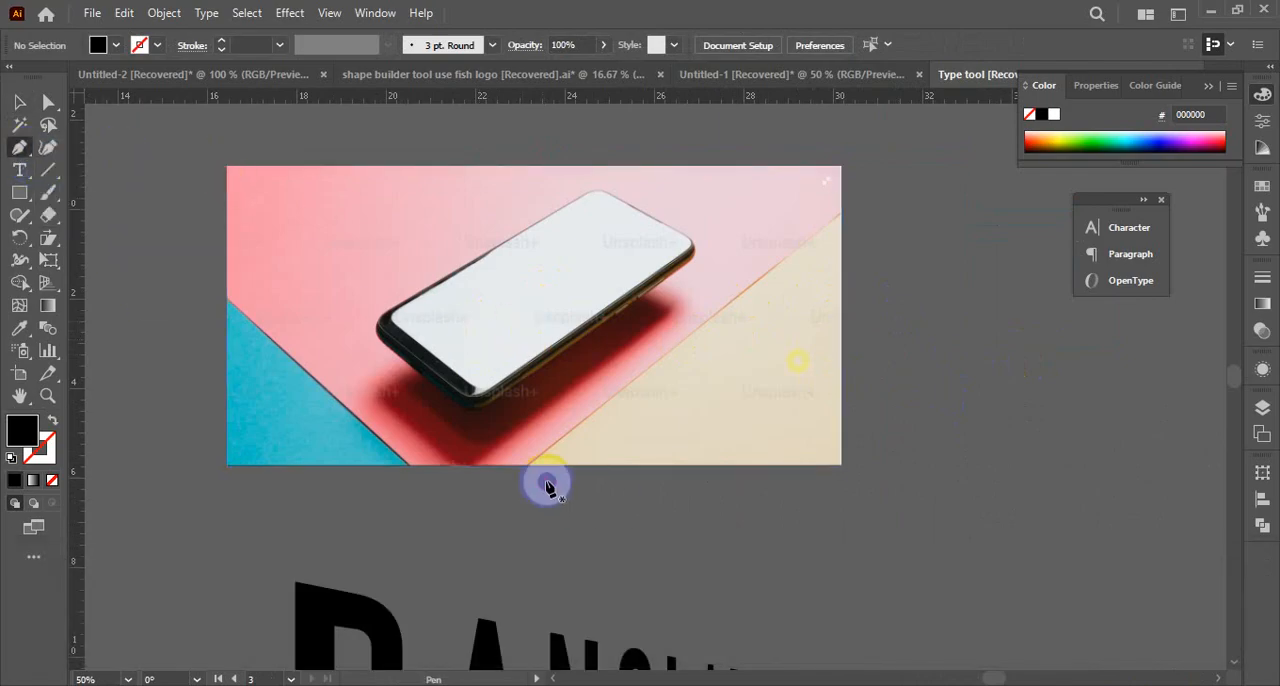
{"action": "left_click", "coordinate": [487, 405]}
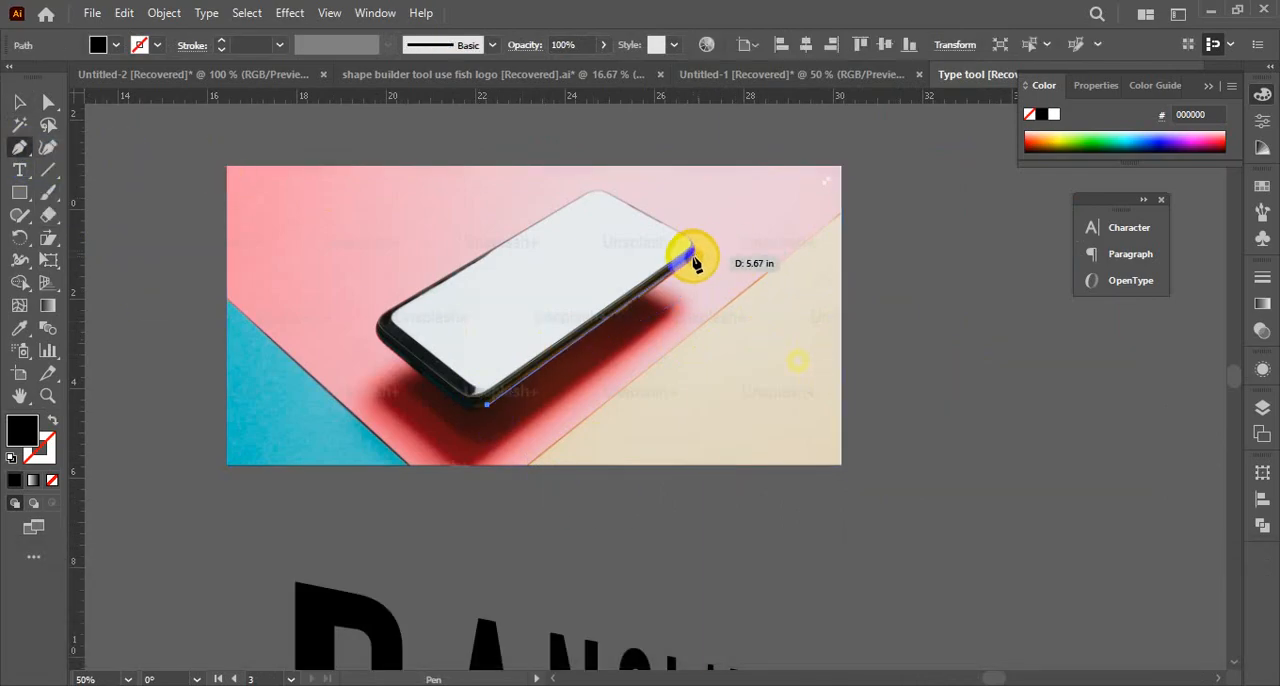
{"action": "left_click", "coordinate": [693, 262]}
{"action": "left_click", "coordinate": [694, 266], "text": "ctrl"}
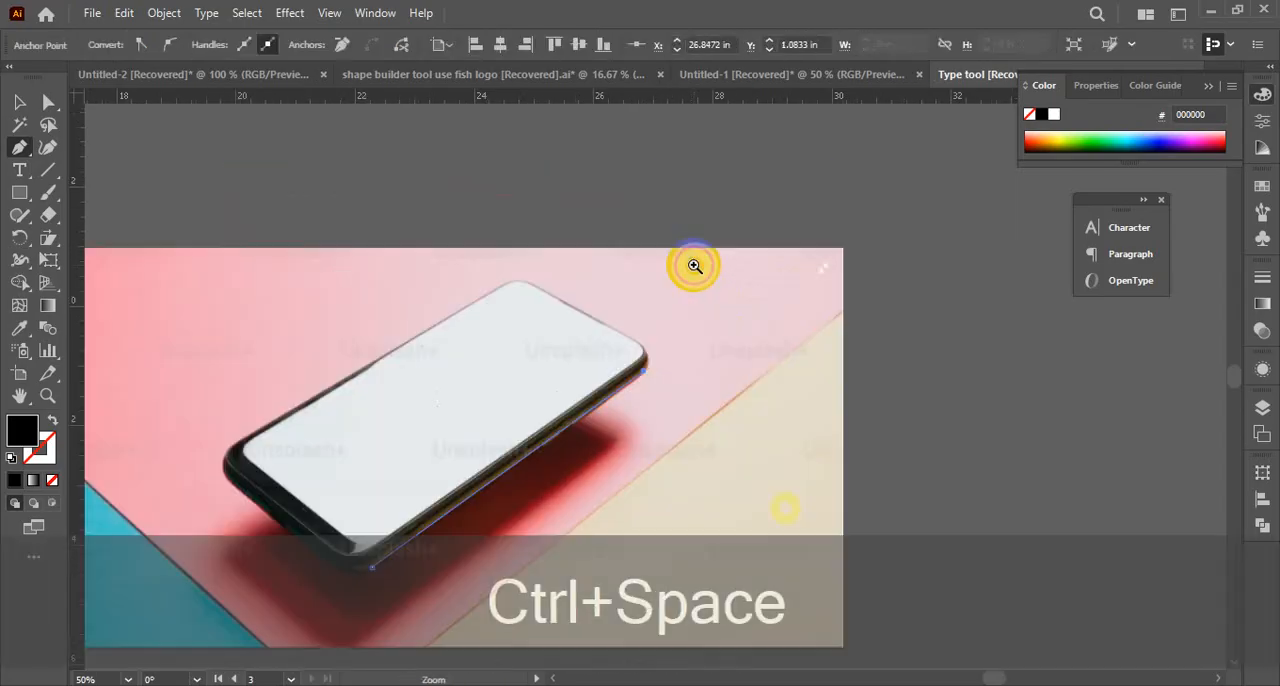
{"action": "left_click", "coordinate": [662, 385], "text": "ctrl"}
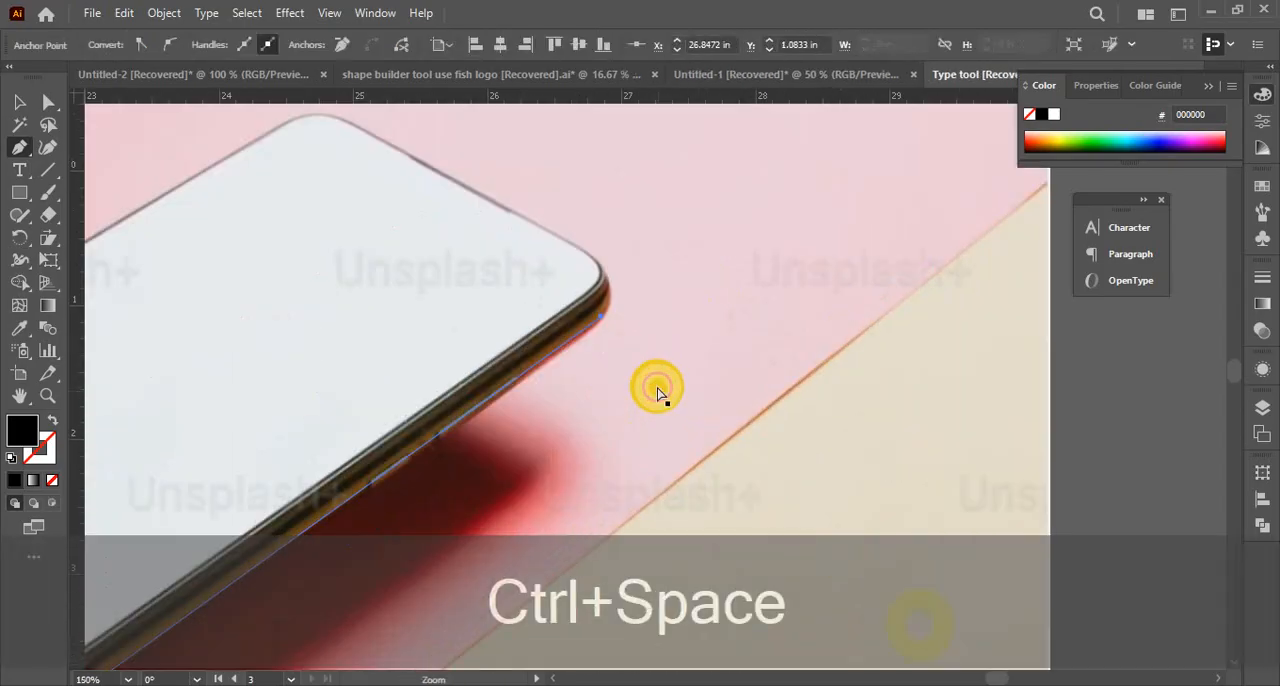
{"action": "left_click_drag", "start_coordinate": [601, 264], "coordinate": [731, 343]}
{"action": "left_click", "coordinate": [601, 264], "text": "alt"}
{"action": "left_click", "coordinate": [513, 208]}
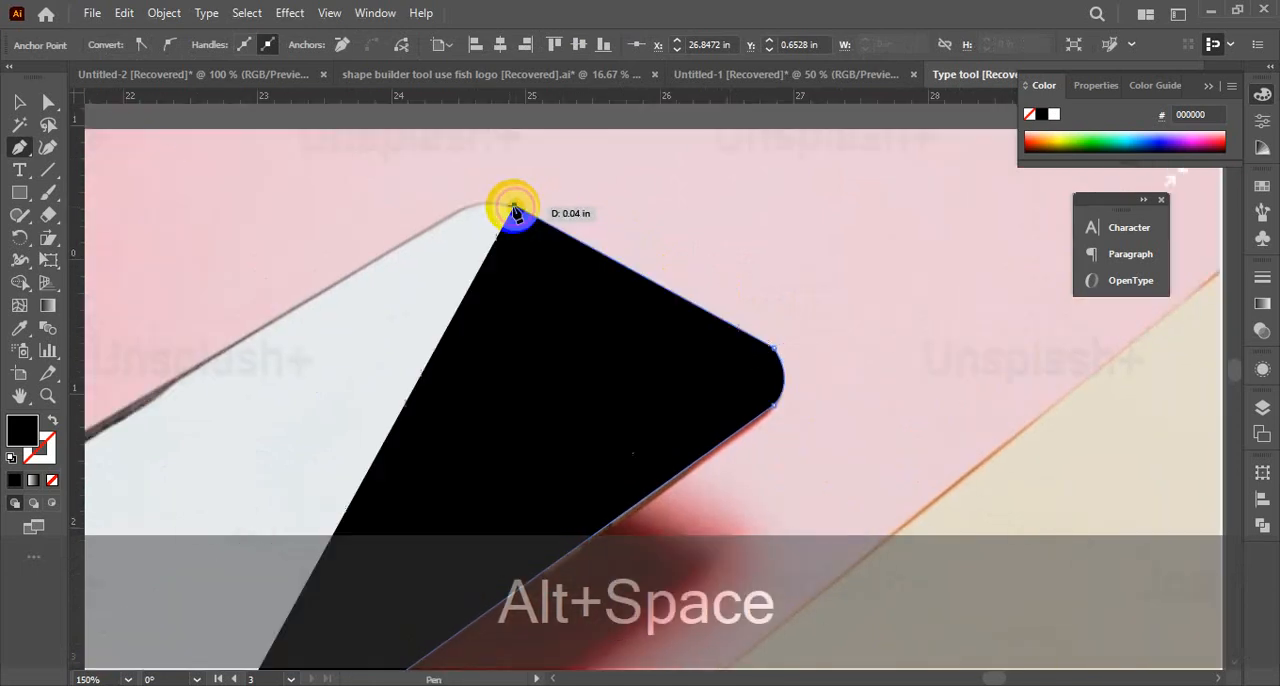
{"action": "left_click", "coordinate": [429, 232]}
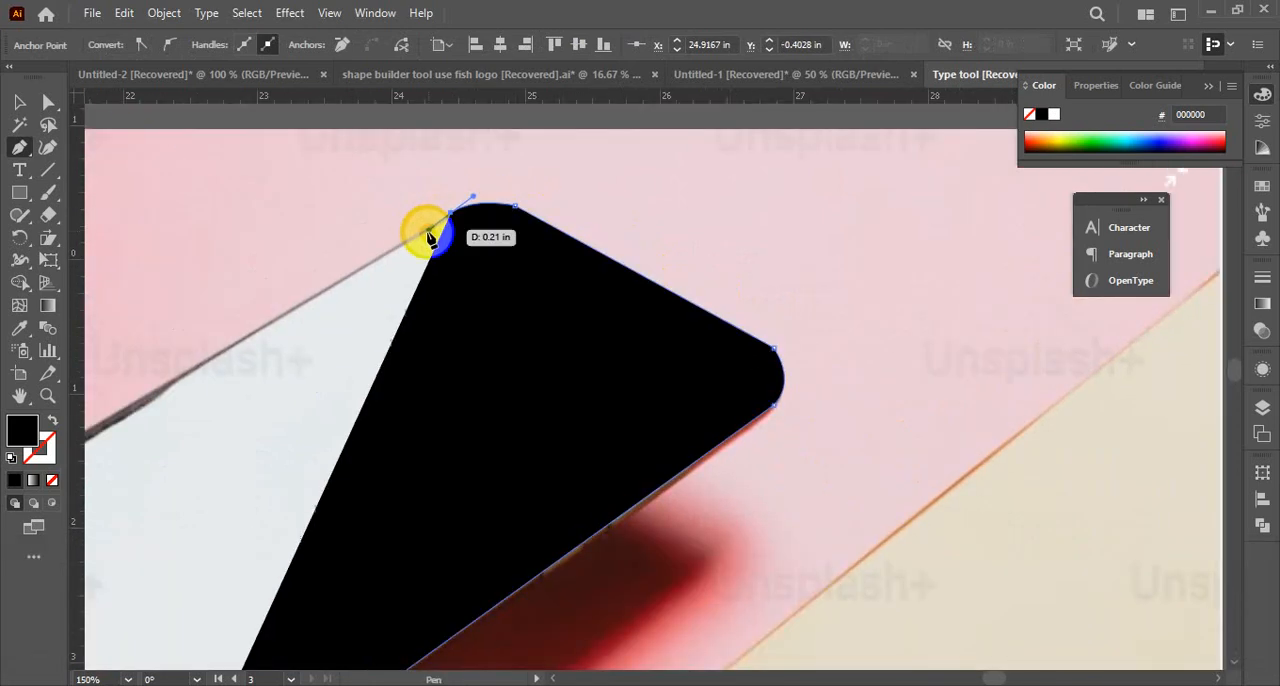
Continue the outline along the phone's upper-left edge, around the left and bottom corners, and close the path at its starting point
{"action": "left_click_drag", "start_coordinate": [257, 300], "coordinate": [757, 94]}
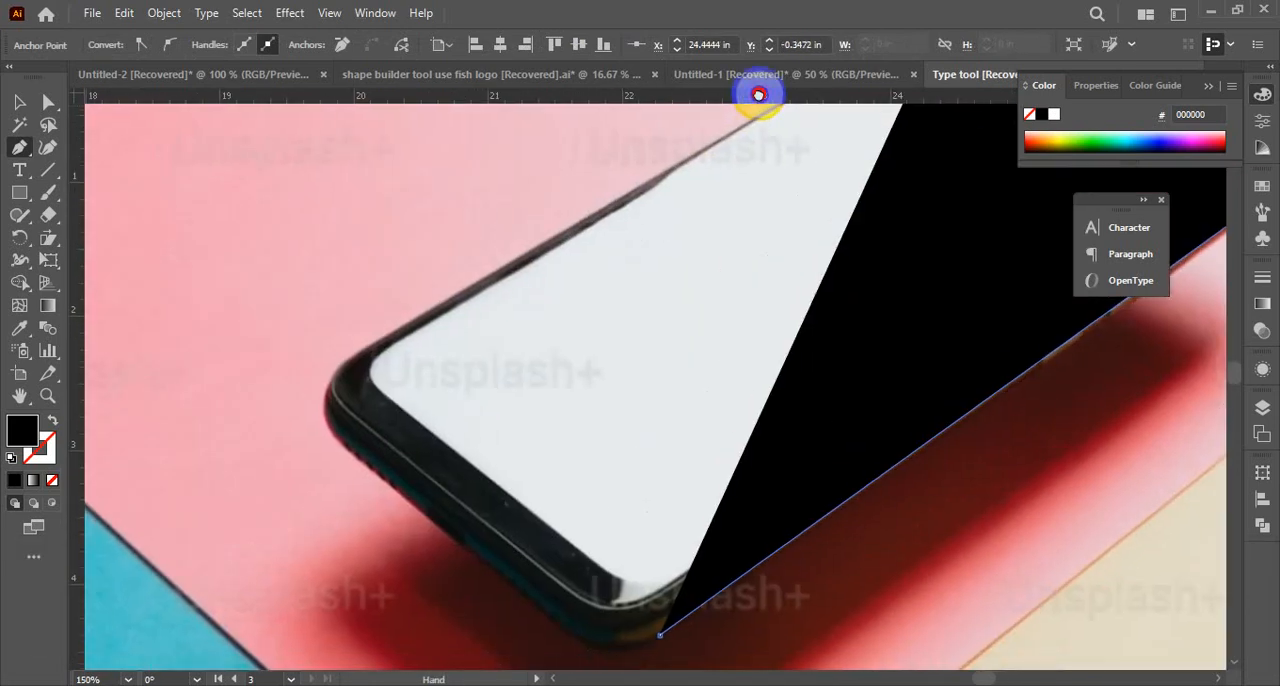
{"action": "left_click", "coordinate": [344, 357]}
{"action": "left_click_drag", "start_coordinate": [357, 403], "coordinate": [356, 356]}
{"action": "left_click_drag", "start_coordinate": [560, 509], "coordinate": [466, 397]}
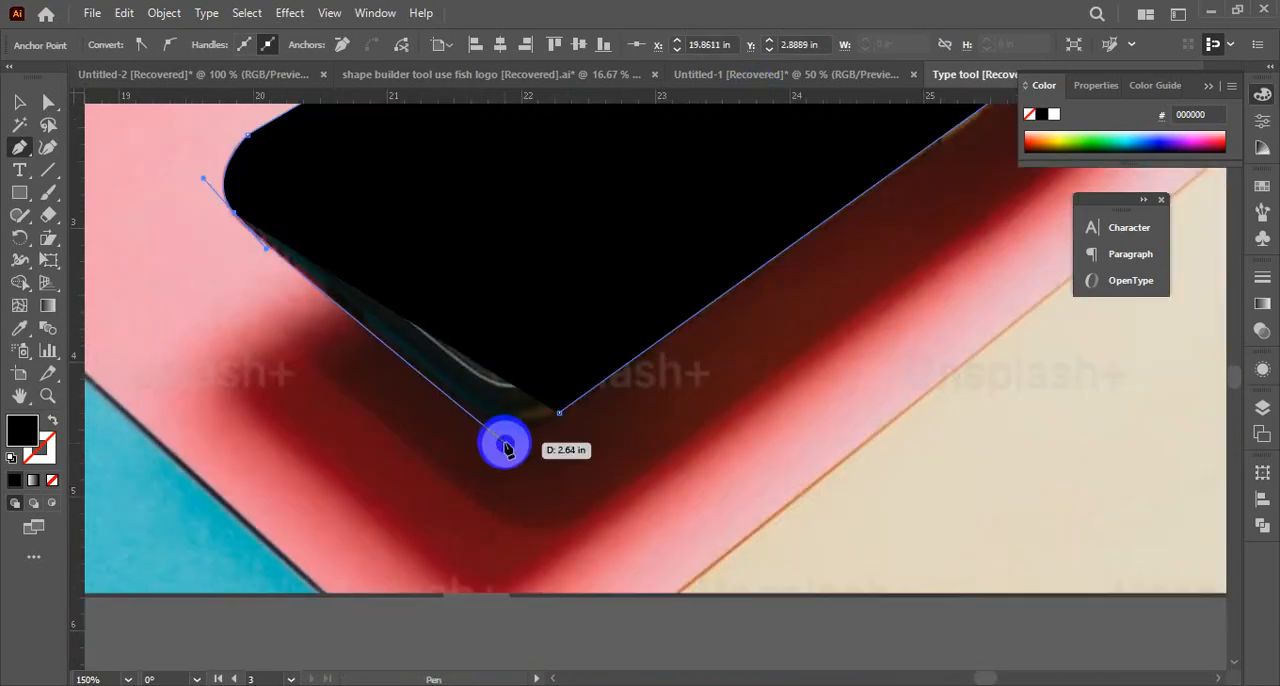
{"action": "left_click", "coordinate": [503, 431]}
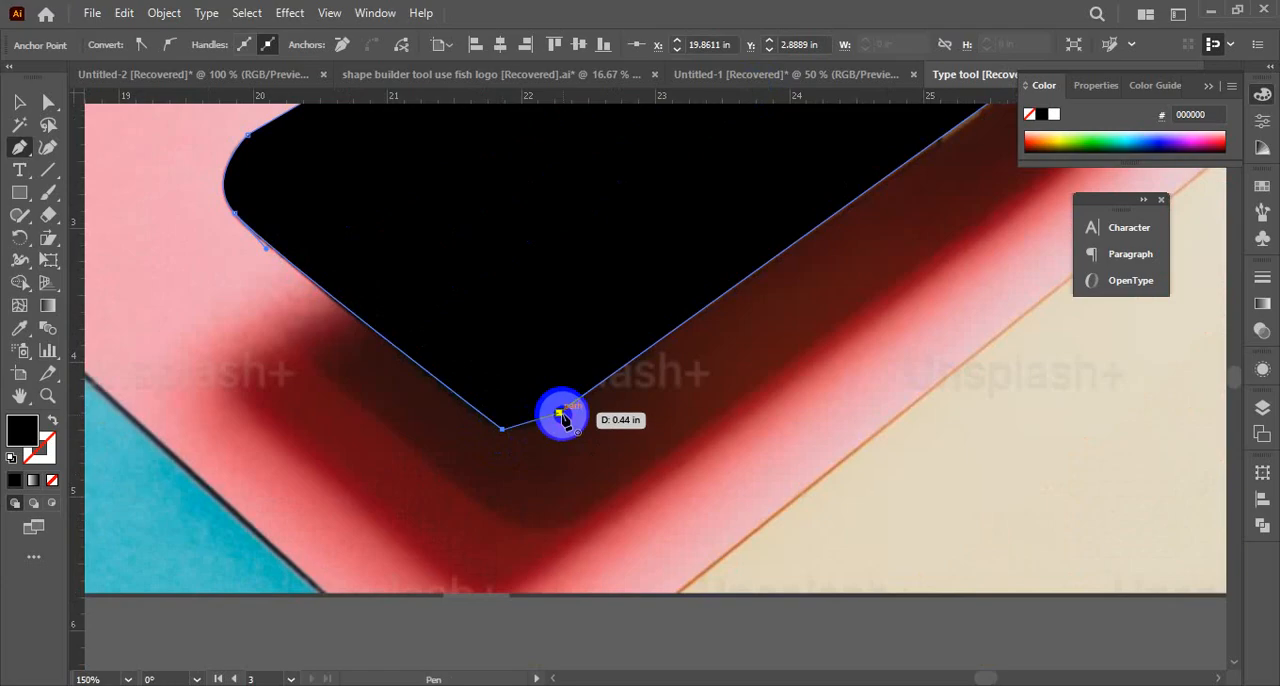
{"action": "left_click_drag", "start_coordinate": [560, 413], "coordinate": [594, 398]}
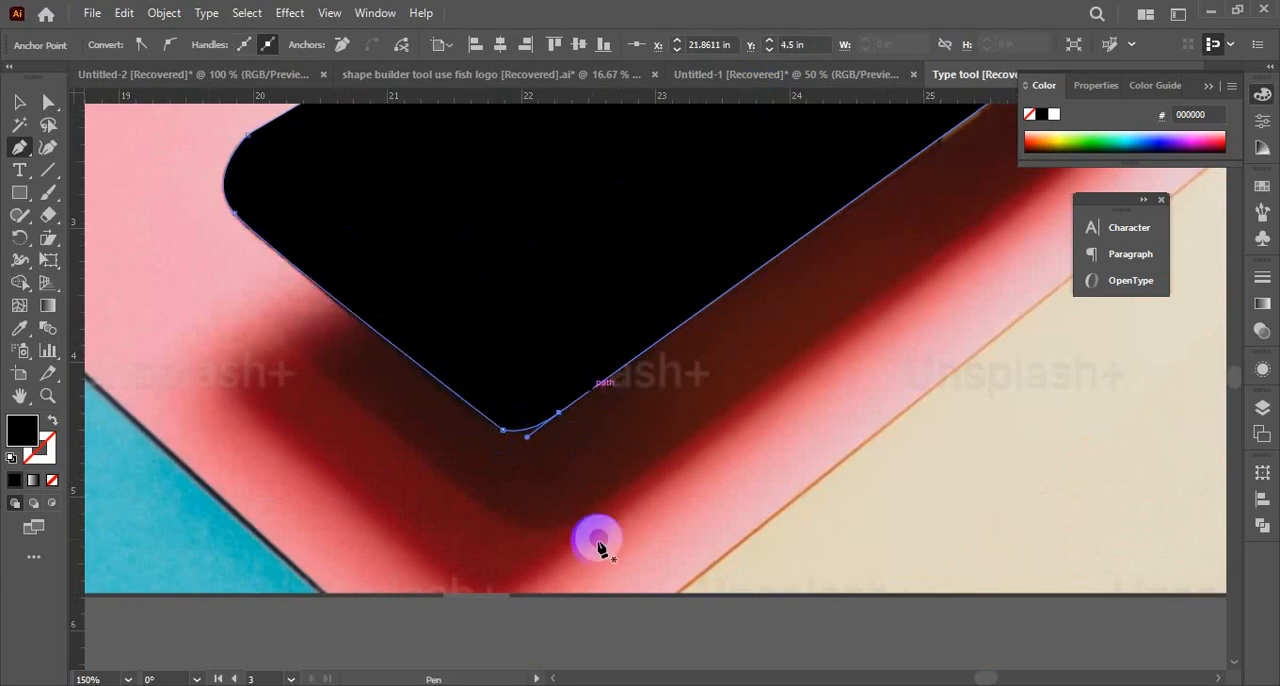
{"action": "left_click", "coordinate": [651, 374], "text": "ctrl+alt"}
{"action": "left_click", "coordinate": [651, 374], "text": "ctrl+alt"}
{"action": "left_click", "coordinate": [651, 374], "text": "ctrl+alt"}
{"action": "left_click", "coordinate": [651, 374], "text": "ctrl+alt"}
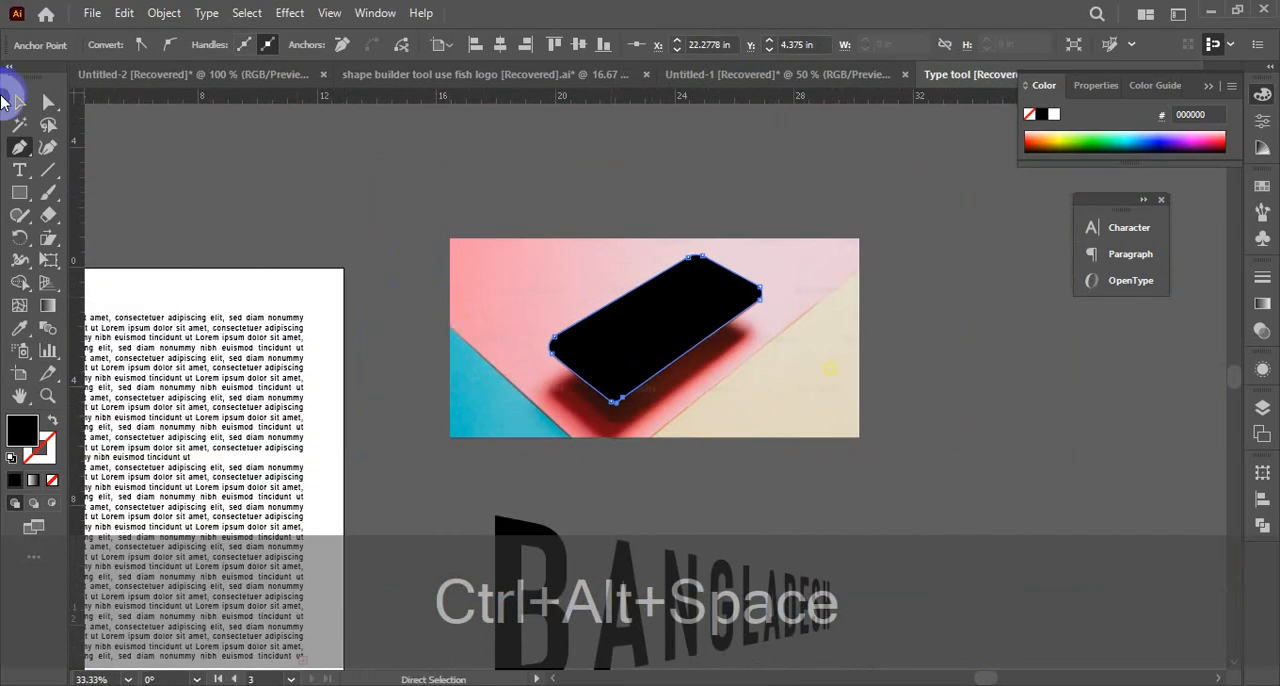
Make a clipping mask from the traced outline and the Phone image to cut the phone out of its background
{"action": "left_click", "coordinate": [18, 106]}
{"action": "left_click_drag", "start_coordinate": [812, 207], "coordinate": [594, 350]}
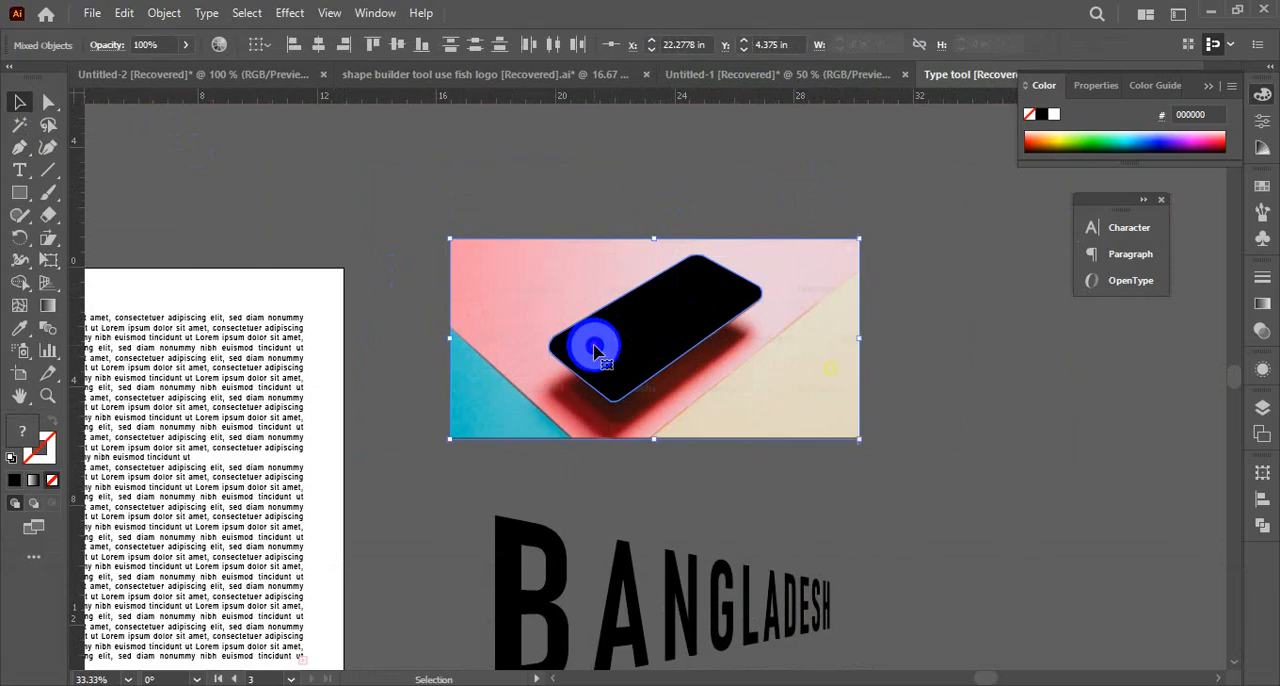
{"action": "key", "text": "ctrl+KP_7"}
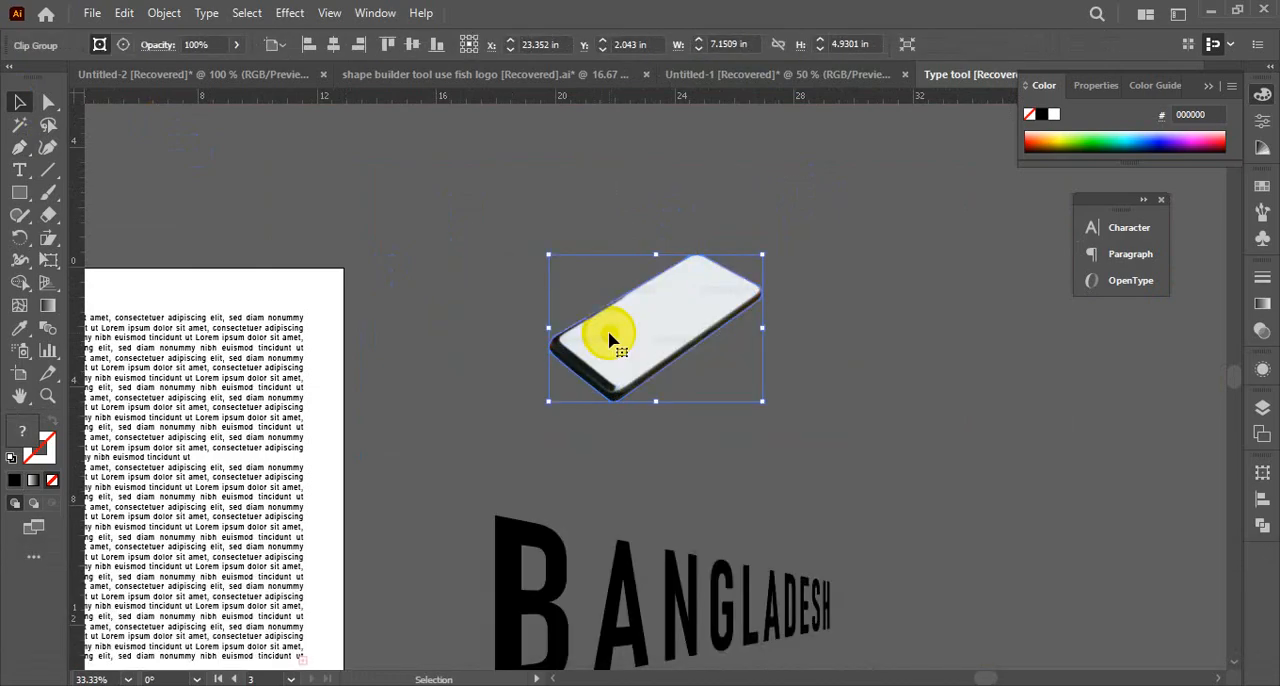
Move the phone cutout onto the middle of the text block on the artboard
{"action": "key", "text": "space"}
{"action": "left_click_drag", "start_coordinate": [582, 462], "coordinate": [908, 403]}
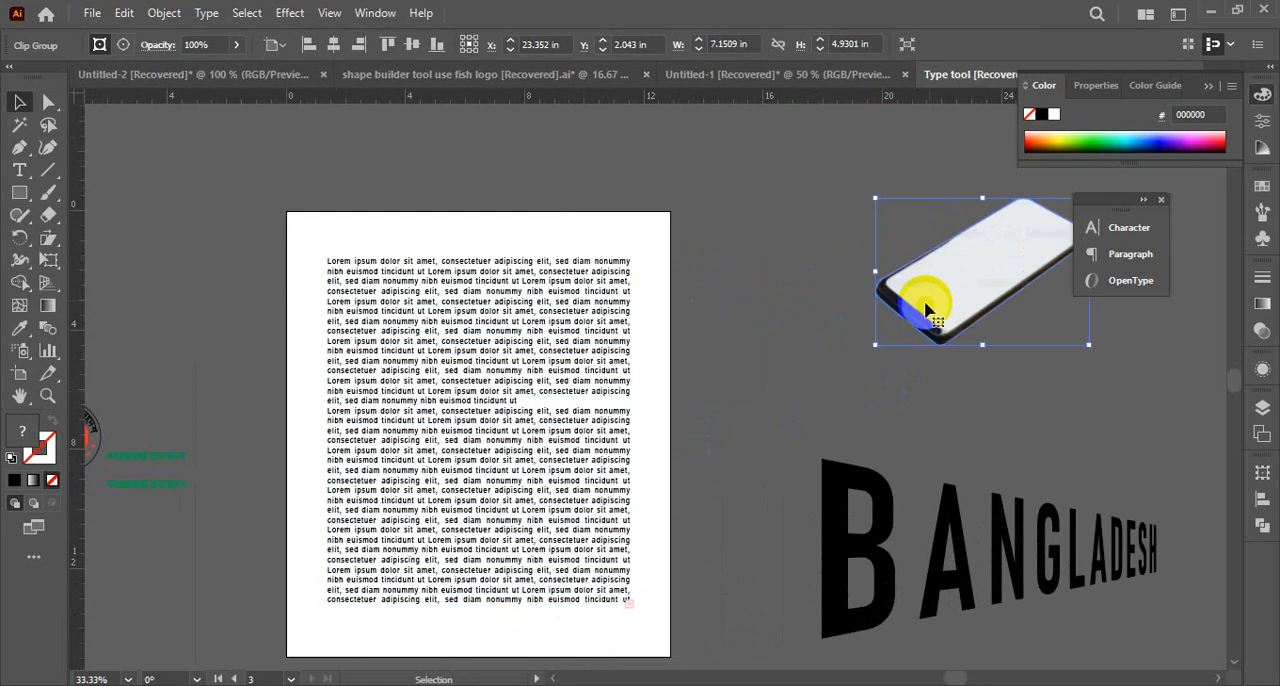
{"action": "left_click_drag", "start_coordinate": [941, 281], "coordinate": [432, 442]}
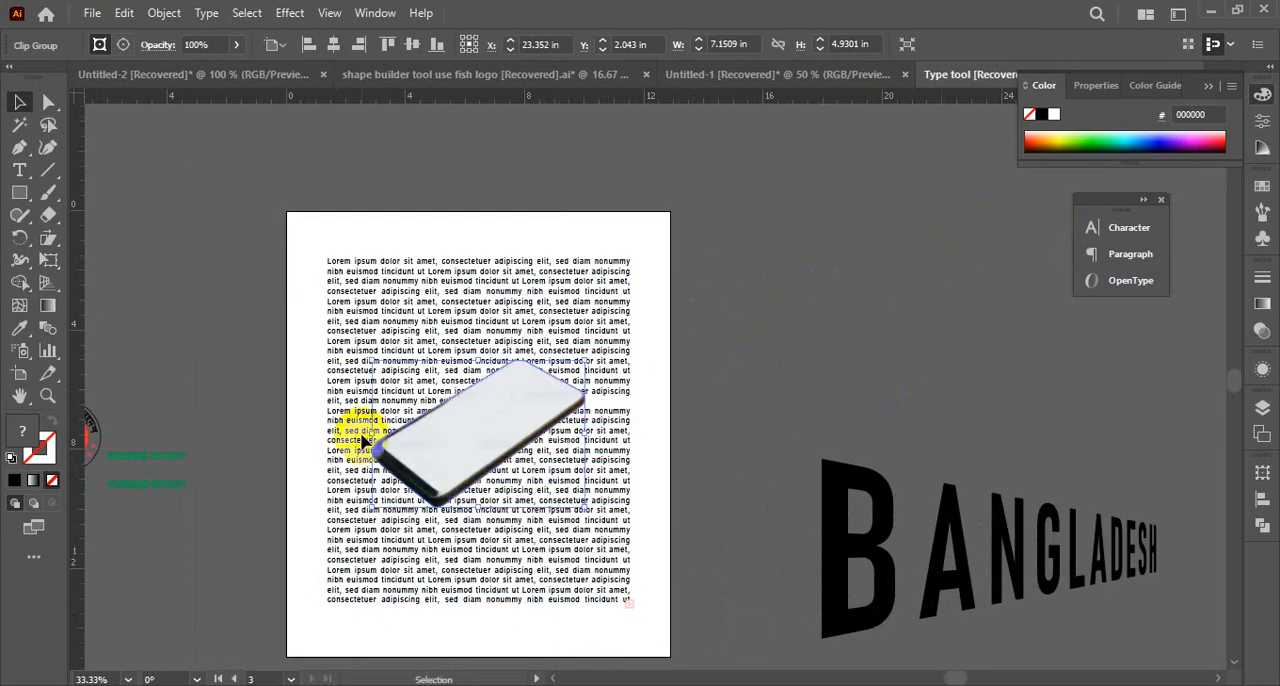
Apply Text Wrap to the phone cutout together with the text block, and deselect them
{"action": "left_click_drag", "start_coordinate": [297, 314], "coordinate": [591, 586]}
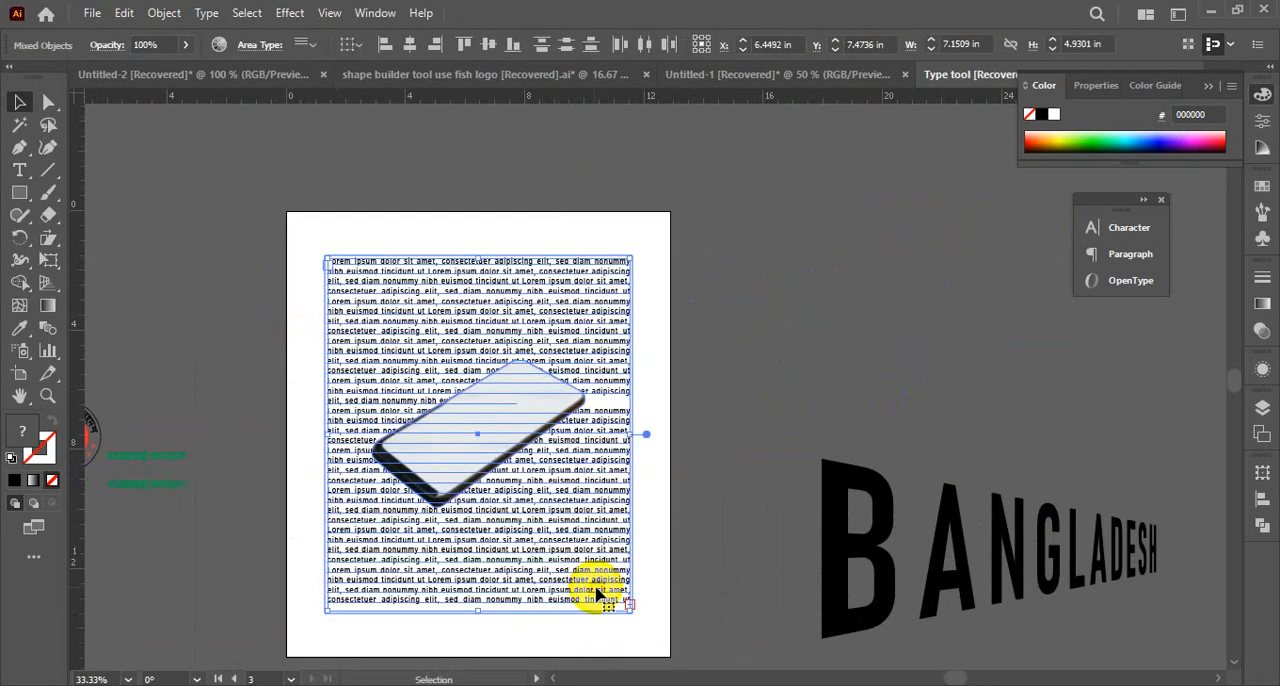
{"action": "left_click", "coordinate": [162, 13]}
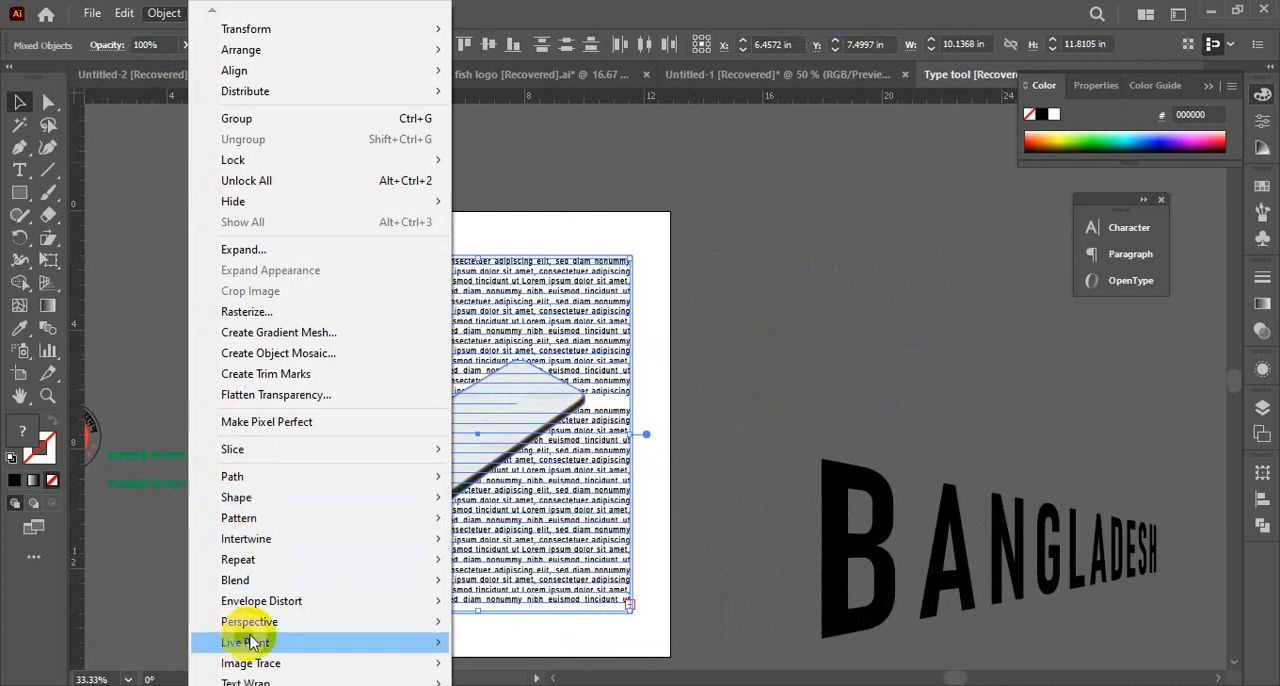
{"action": "mouse_move", "coordinate": [250, 682]}
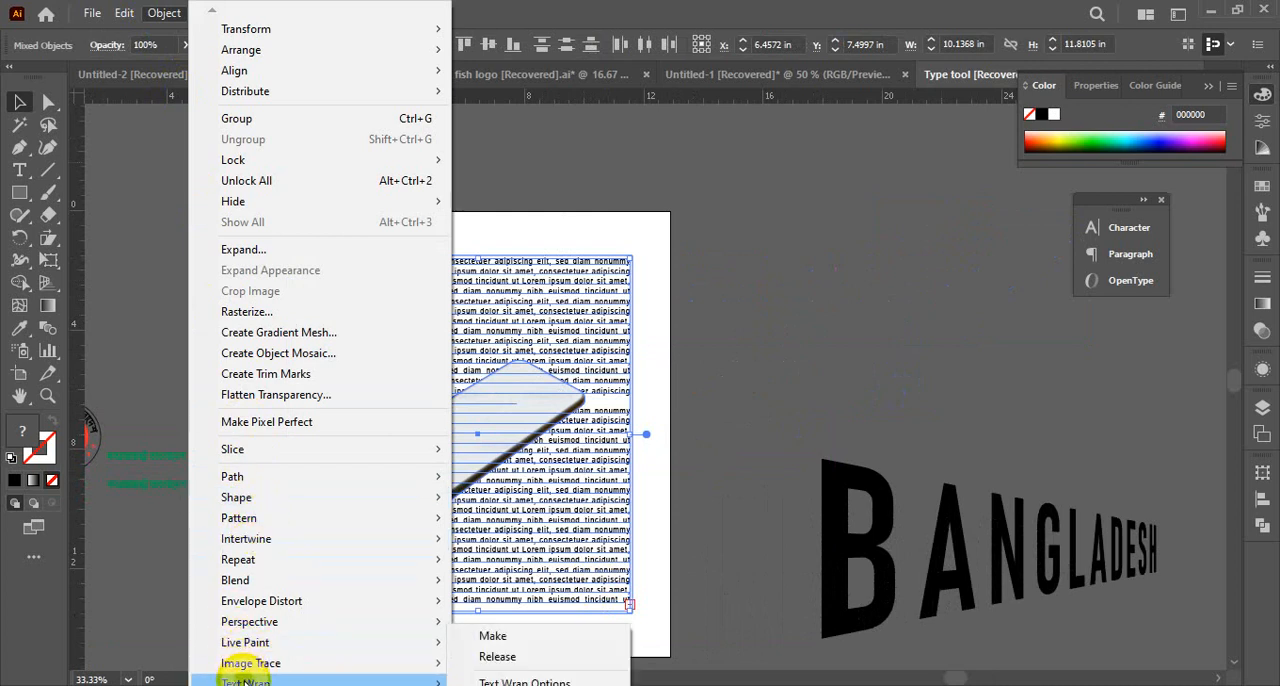
{"action": "left_click", "coordinate": [492, 642]}
{"action": "left_click", "coordinate": [775, 420]}
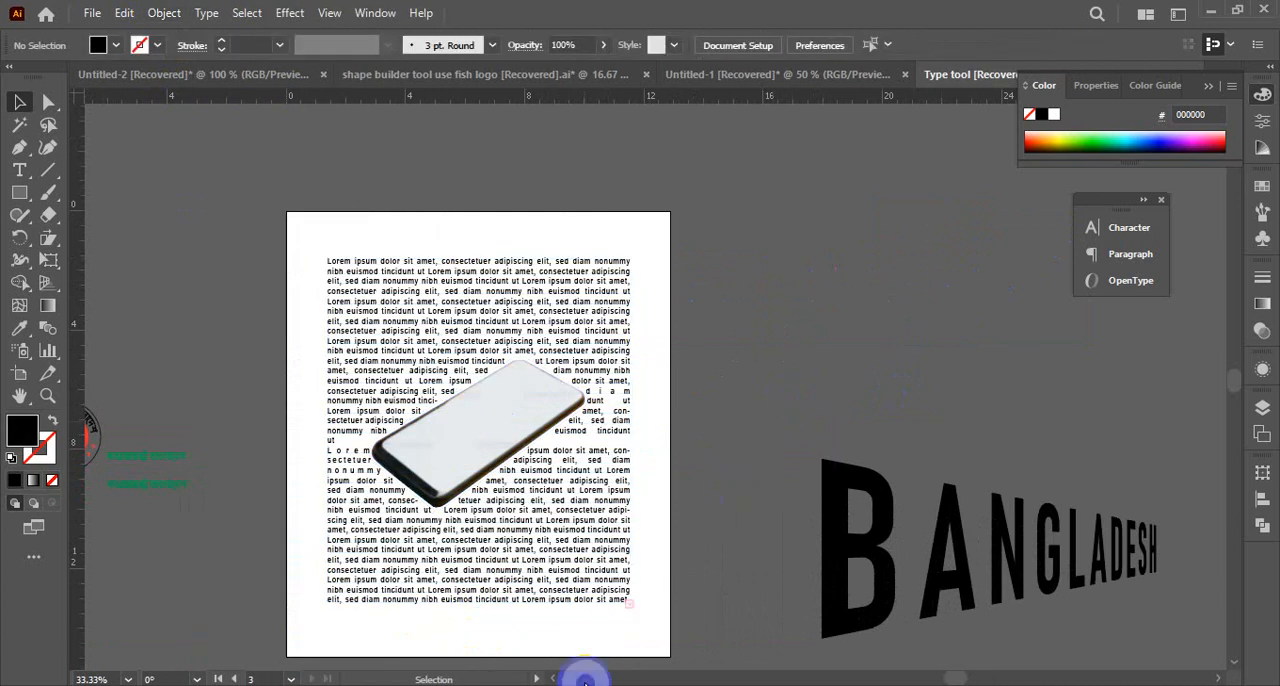
Examine how the text flows around the phone's contour, checking the phone cutout and the text block
{"action": "left_click", "coordinate": [475, 460]}
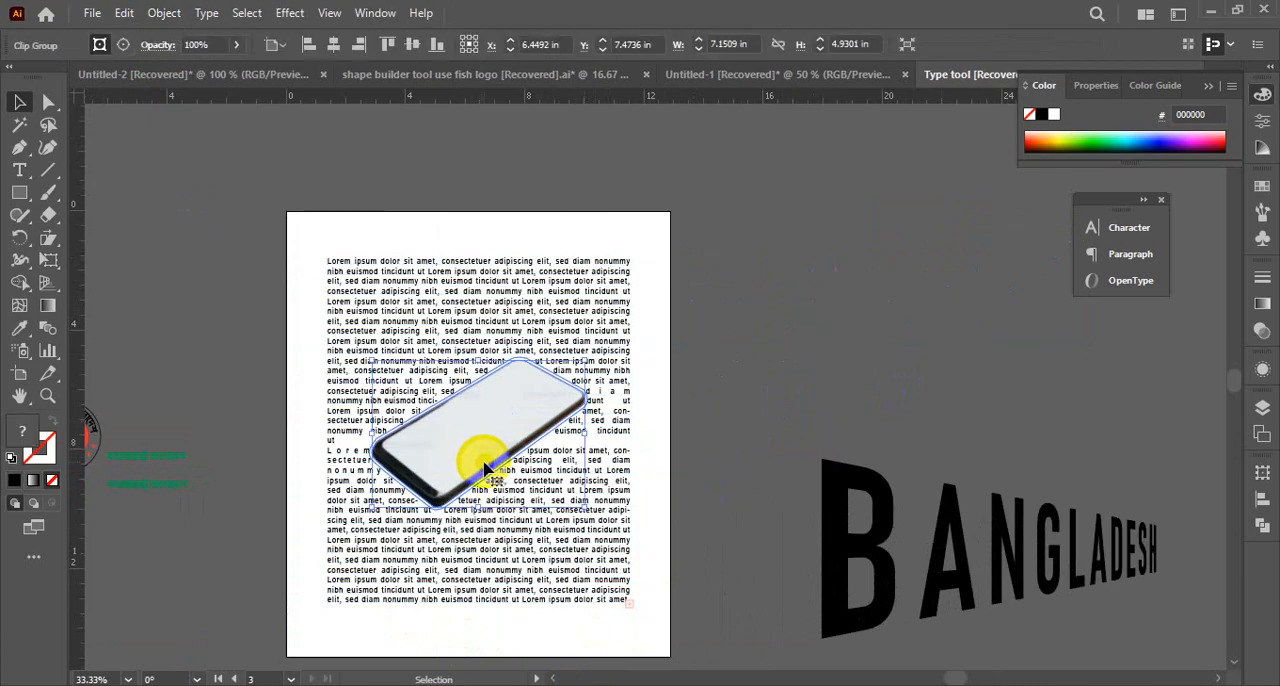
{"action": "left_click", "coordinate": [792, 453]}
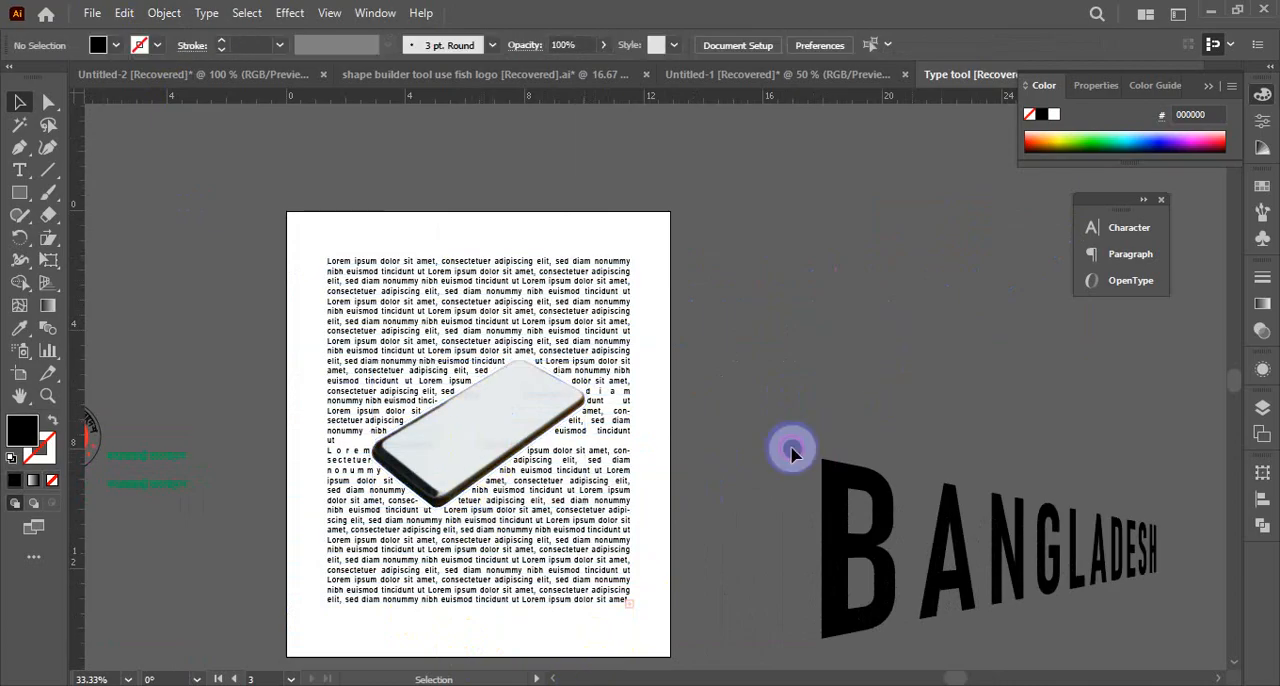
{"action": "left_click", "coordinate": [627, 372]}
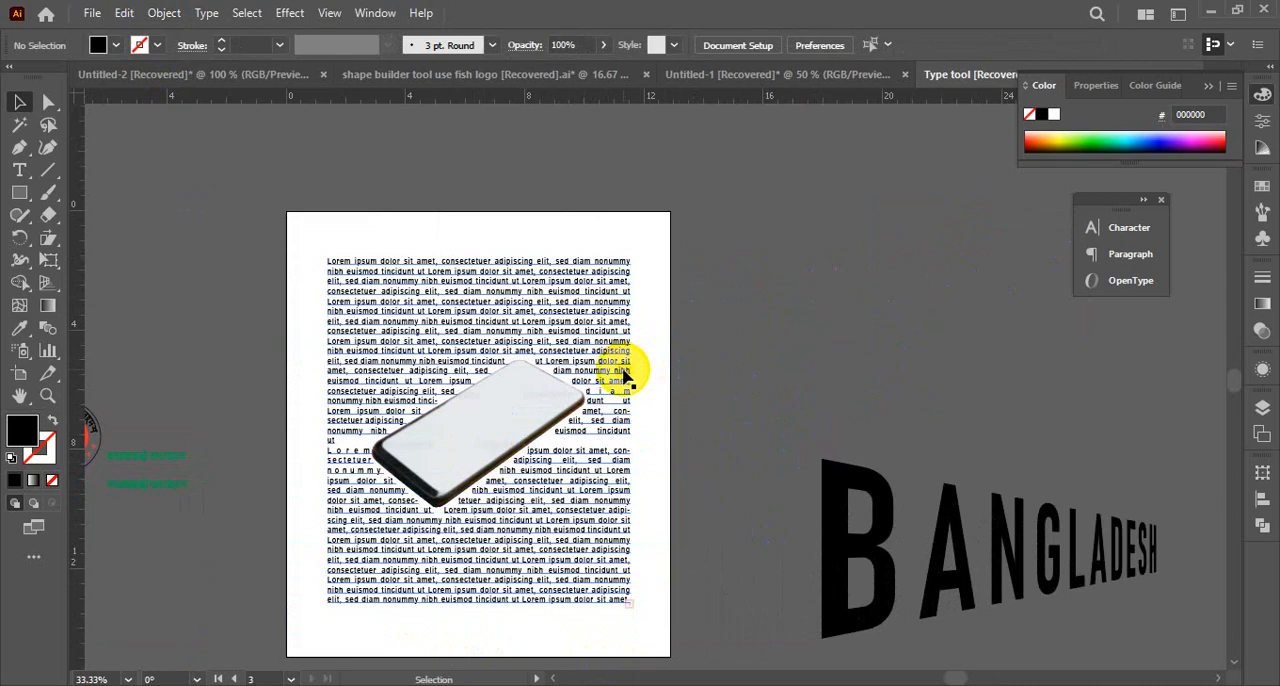
{"action": "left_click_drag", "start_coordinate": [750, 319], "coordinate": [316, 559]}
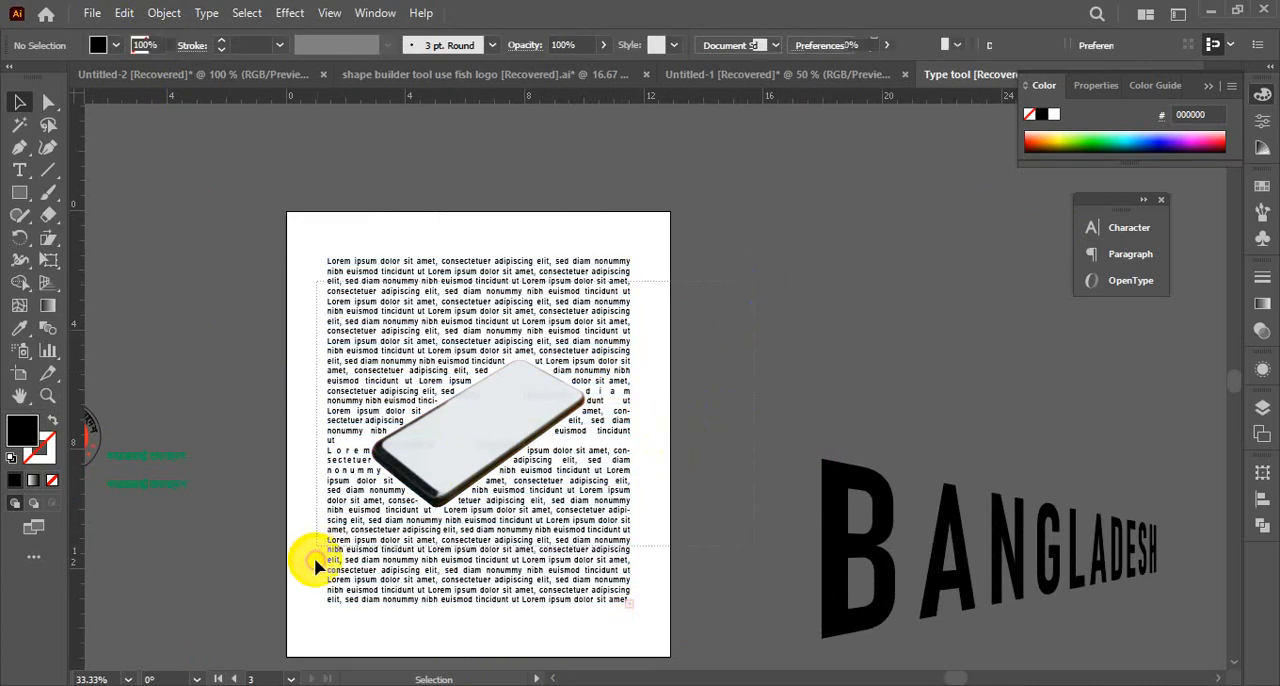
{"action": "left_click", "coordinate": [672, 417]}
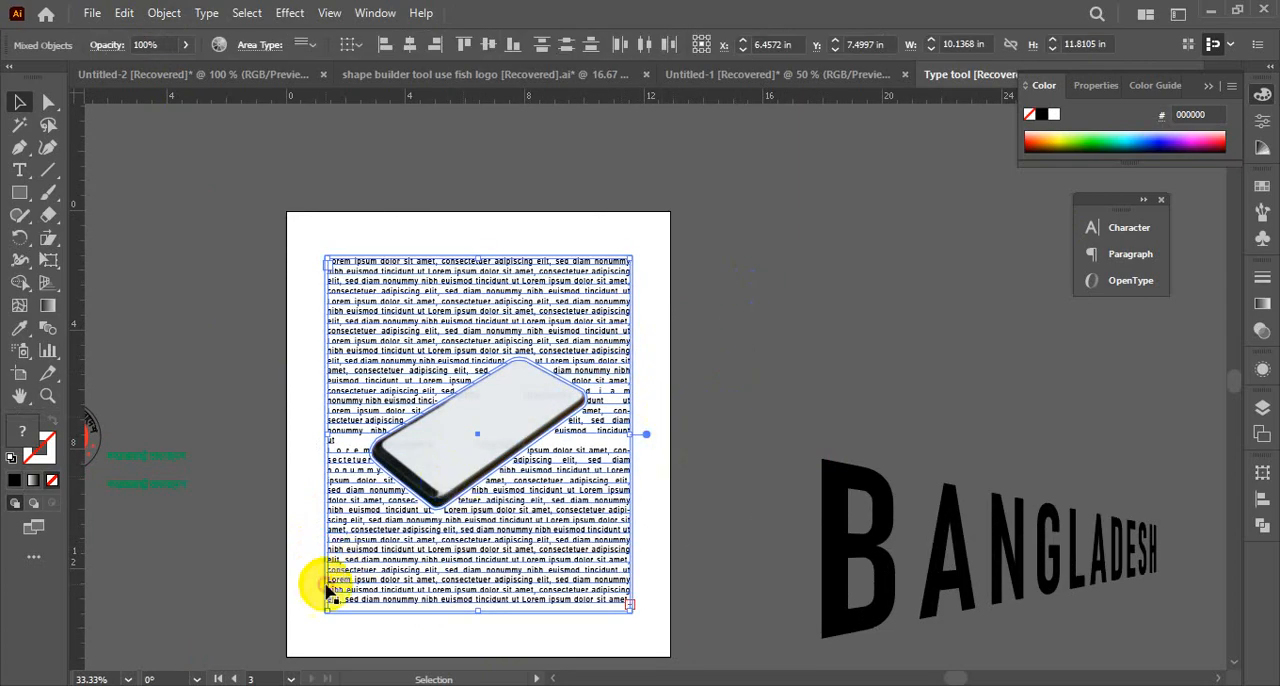
{"action": "left_click", "coordinate": [401, 452]}
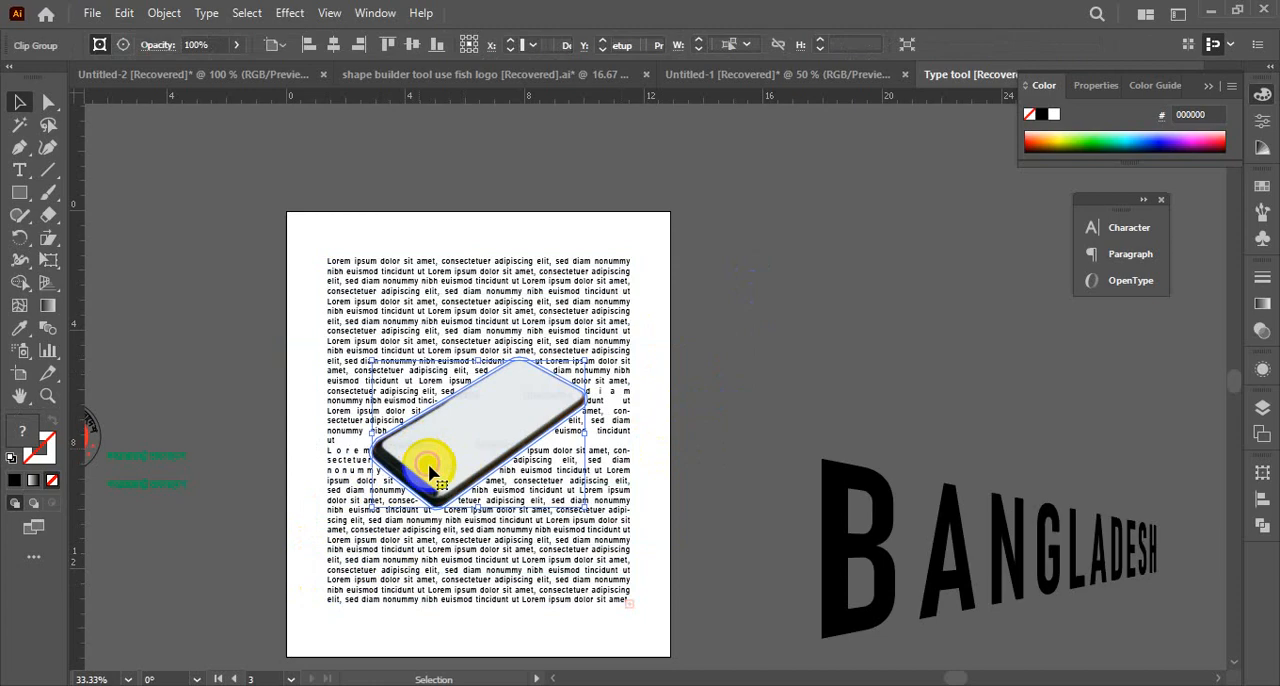
{"action": "left_click", "coordinate": [707, 408]}
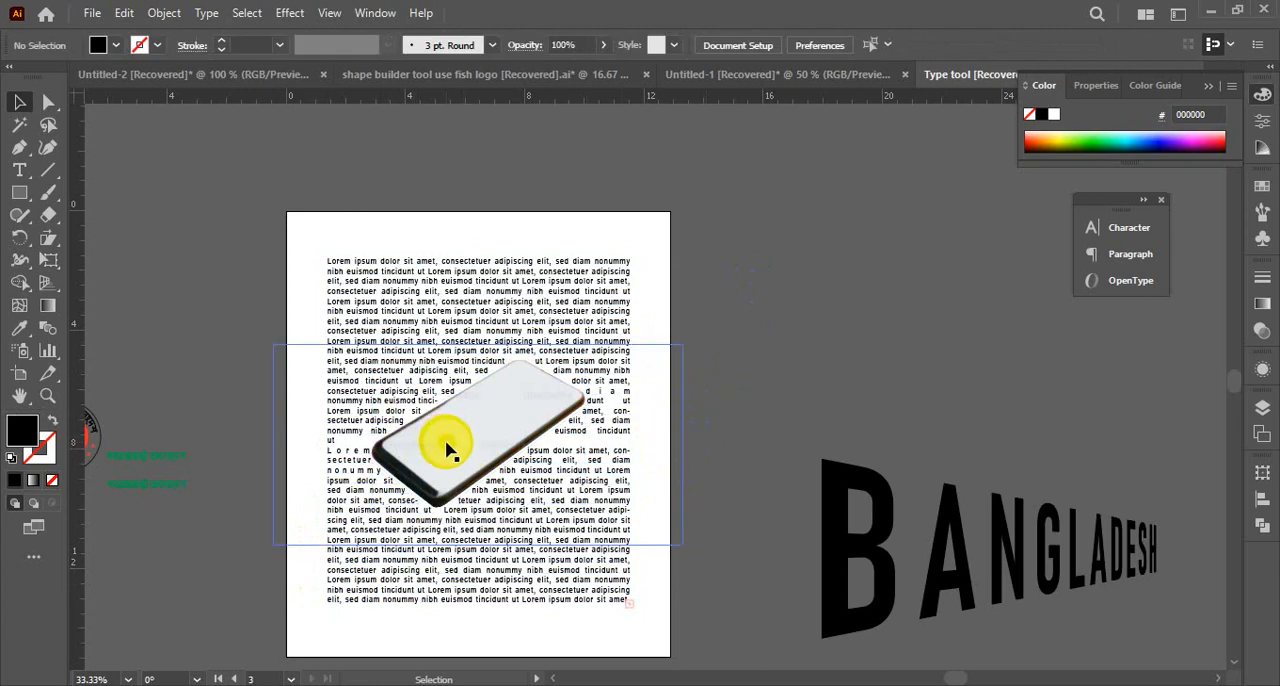
Delete the wrapped phone cutout, leaving only the text block on the artboard
{"action": "left_click", "coordinate": [465, 480]}
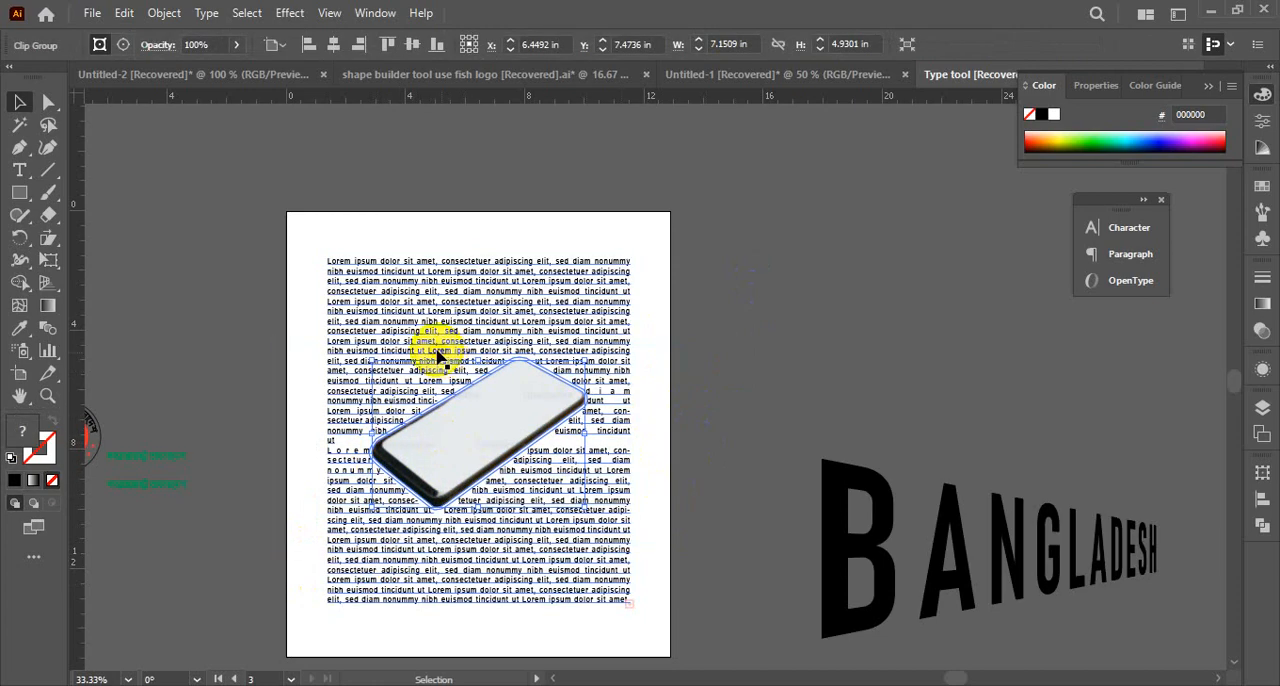
{"action": "key", "text": "Delete"}
{"action": "left_click", "coordinate": [788, 300]}
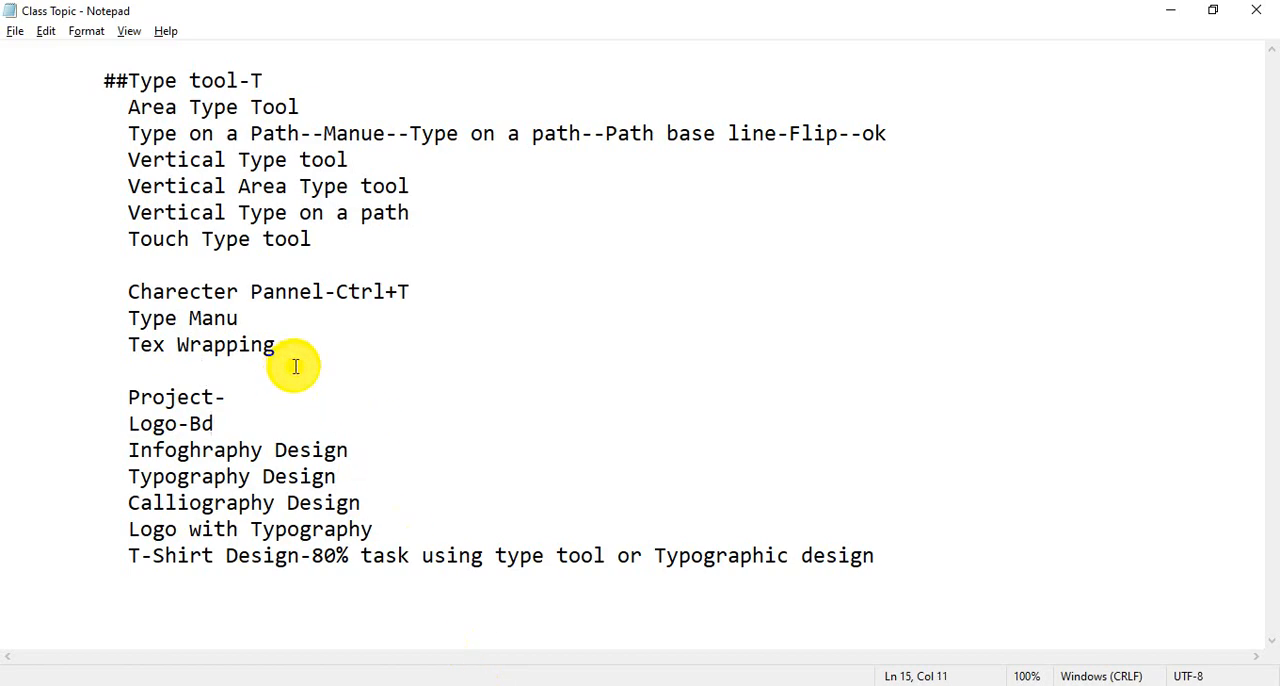
Review the Tex Wrapping line in the Class Topic notes in Notepad, and return to Illustrator
{"action": "left_click_drag", "start_coordinate": [309, 344], "coordinate": [120, 349]}
{"action": "left_click", "coordinate": [334, 380]}
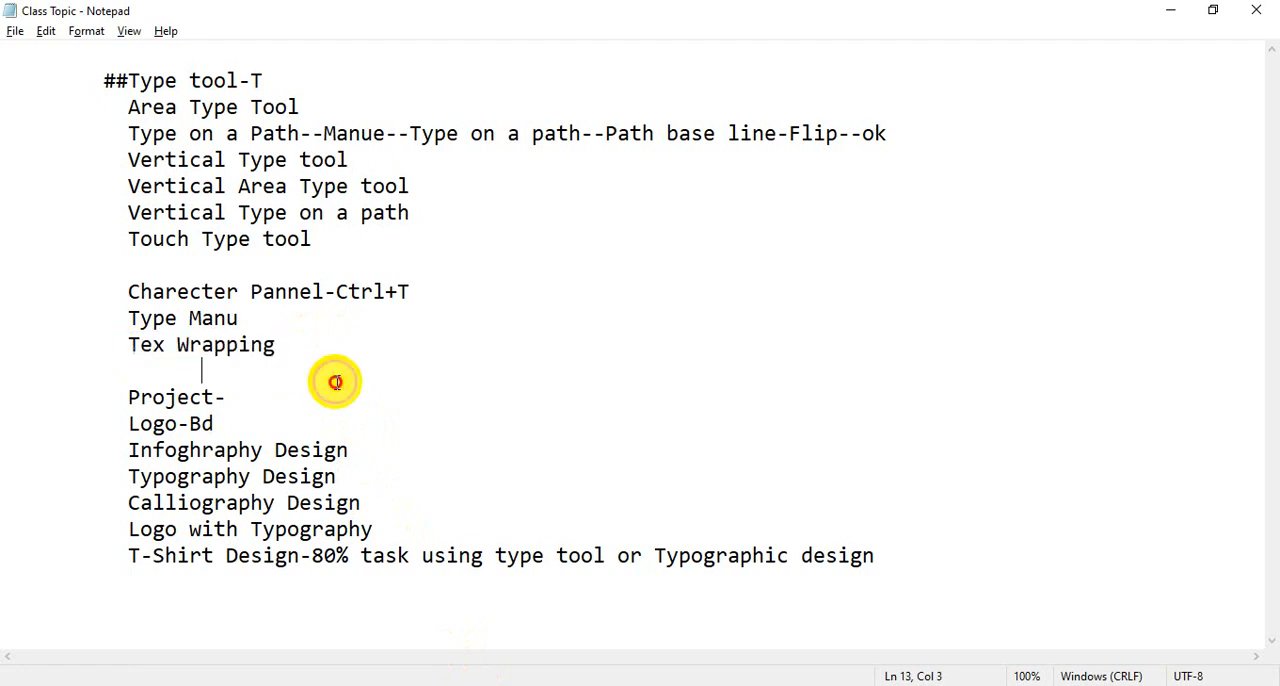
{"action": "left_click", "coordinate": [1172, 18]}
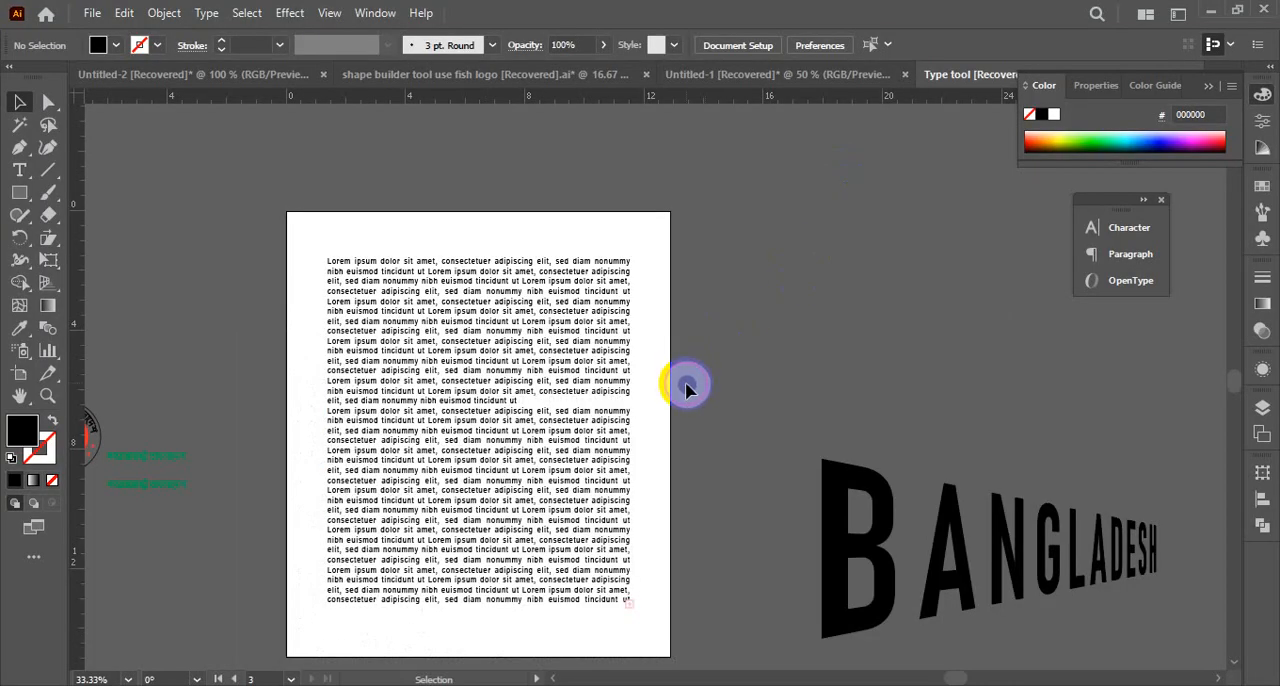
Copy all the Lorem ipsum text from the text block, and delete the block from the artboard
{"action": "left_click", "coordinate": [488, 375]}
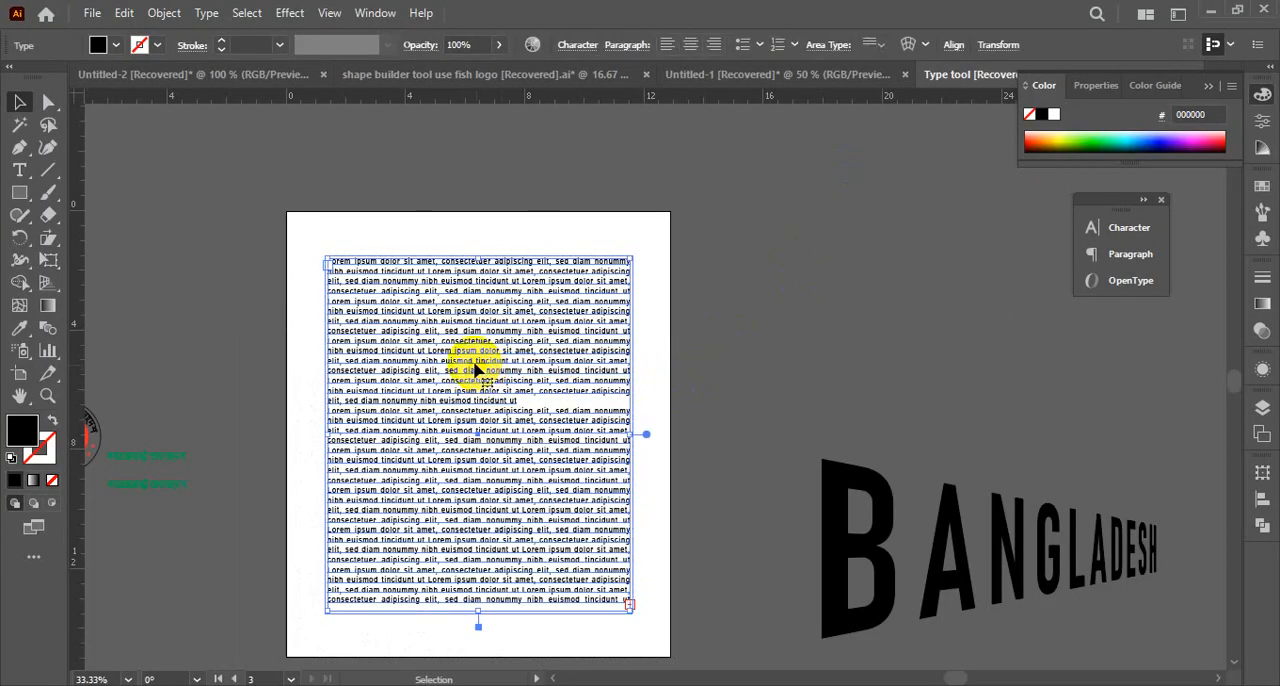
{"action": "double_click", "coordinate": [447, 432]}
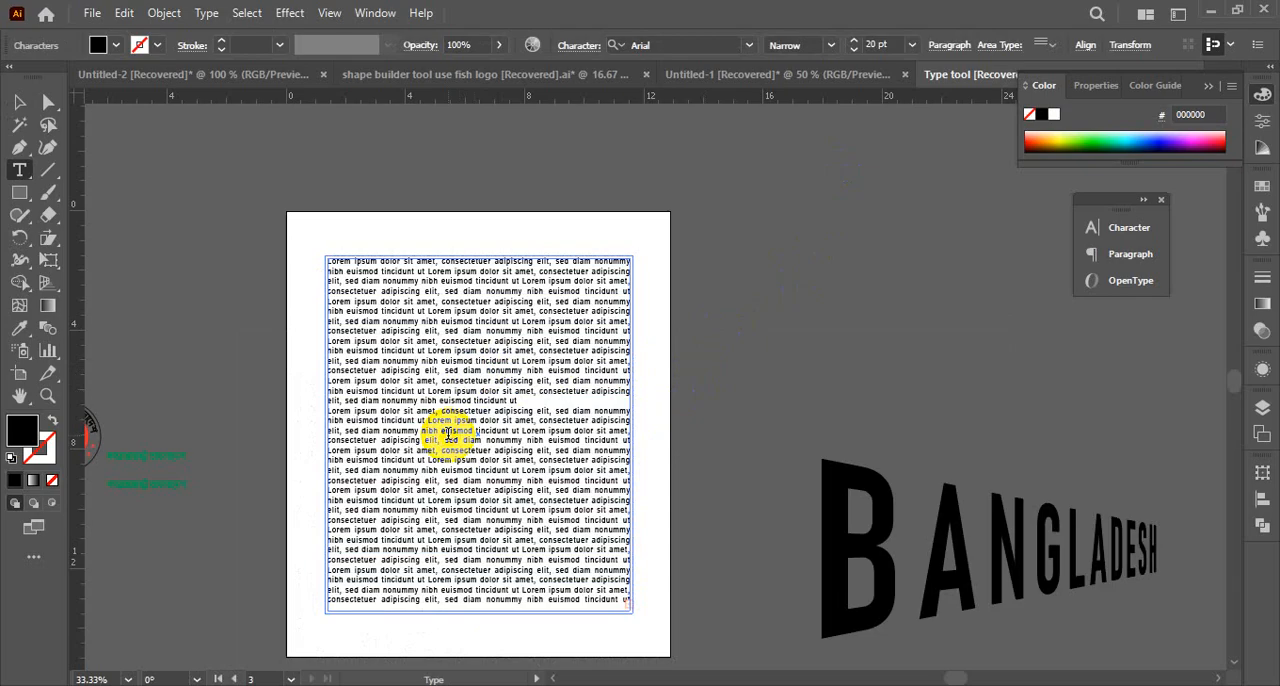
{"action": "key", "text": "ctrl+a"}
{"action": "key", "text": "ctrl+c"}
{"action": "left_click", "coordinate": [19, 101]}
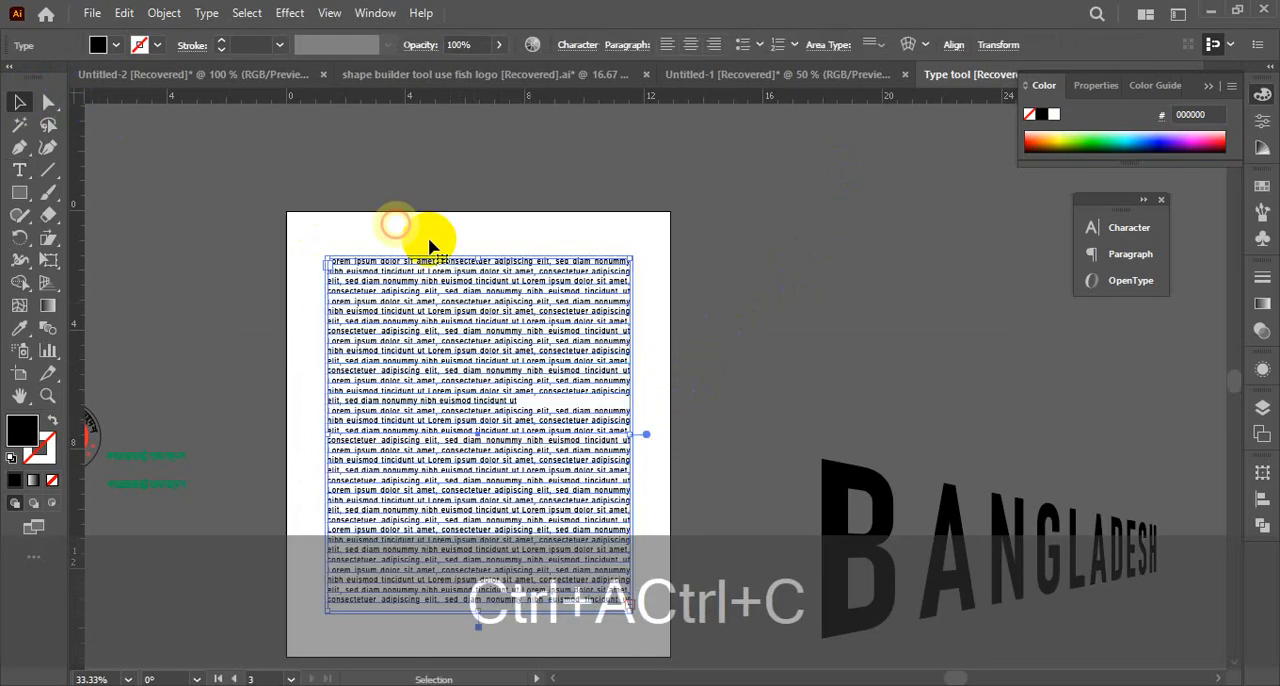
{"action": "left_click_drag", "start_coordinate": [514, 340], "coordinate": [531, 342]}
{"action": "key", "text": "Delete"}
Create a placeholder text frame about 5.5 by 13 in along the left side of the empty artboard
{"action": "left_click_drag", "start_coordinate": [739, 414], "coordinate": [807, 376]}
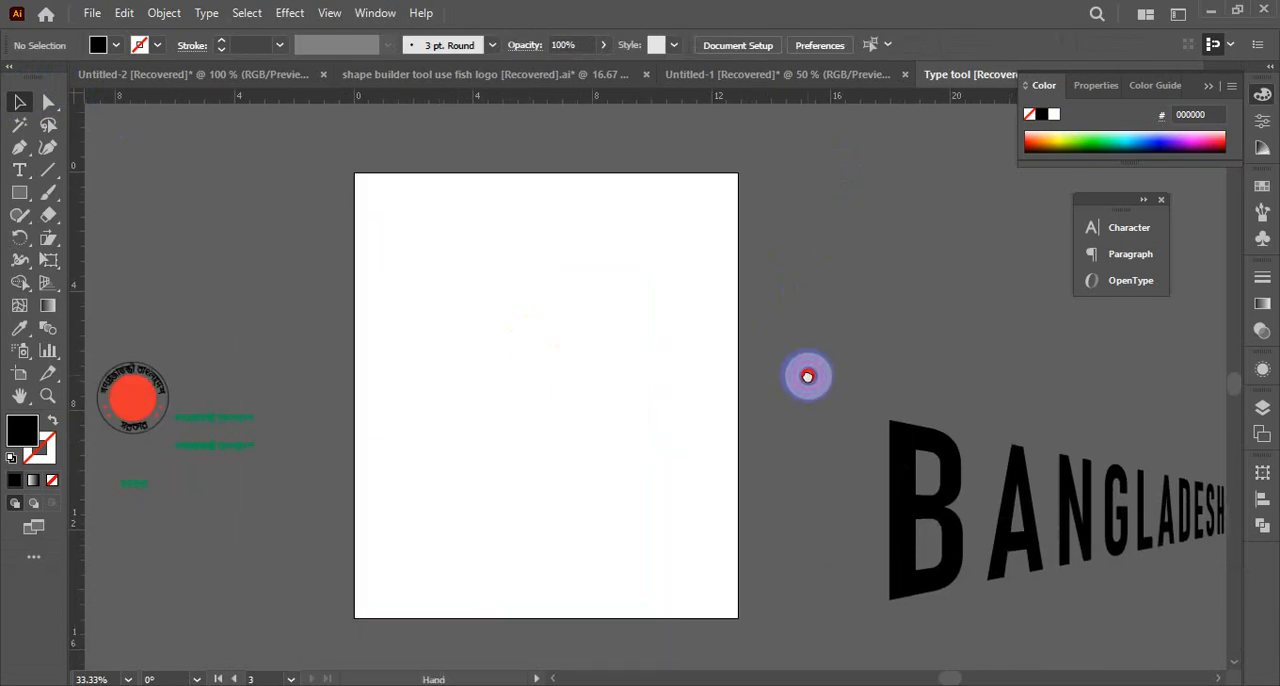
{"action": "left_click", "coordinate": [22, 171]}
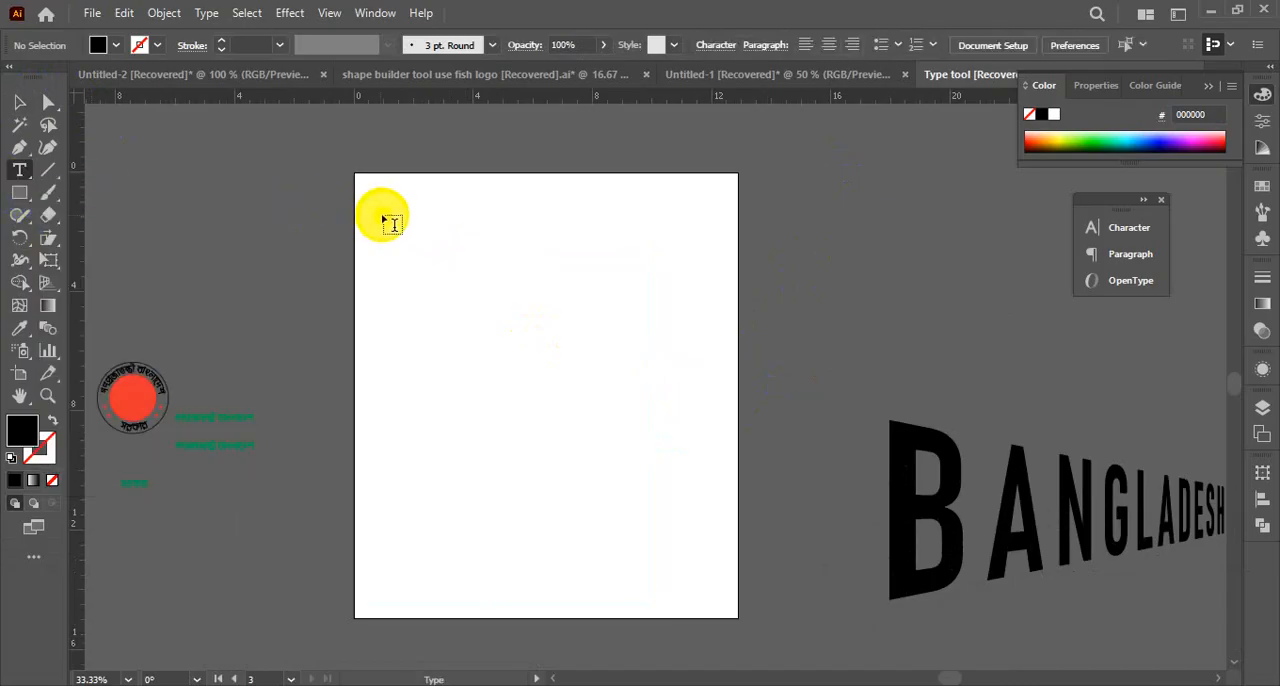
{"action": "left_click_drag", "start_coordinate": [375, 211], "coordinate": [537, 596]}
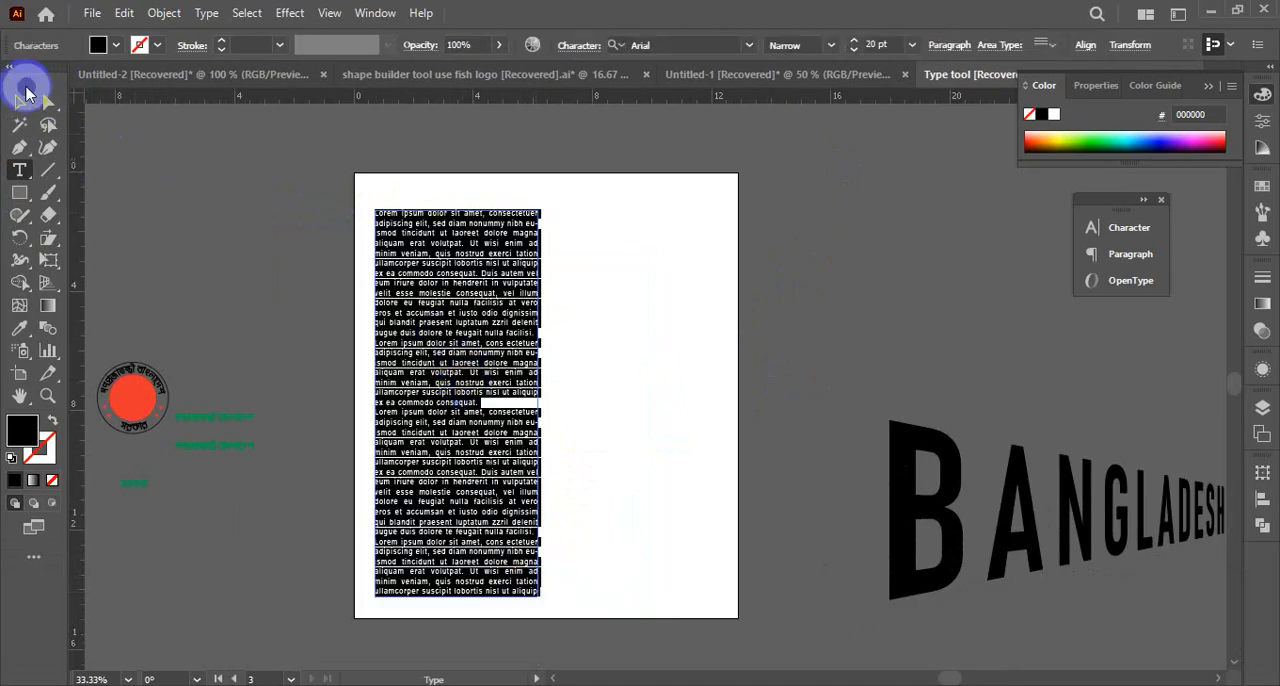
{"action": "left_click", "coordinate": [16, 103]}
{"action": "left_click", "coordinate": [583, 423]}
Move the text column and the warped BANGLADESH lettering into the empty area well to the right of the artboard
{"action": "key", "text": "ctrl+space"}
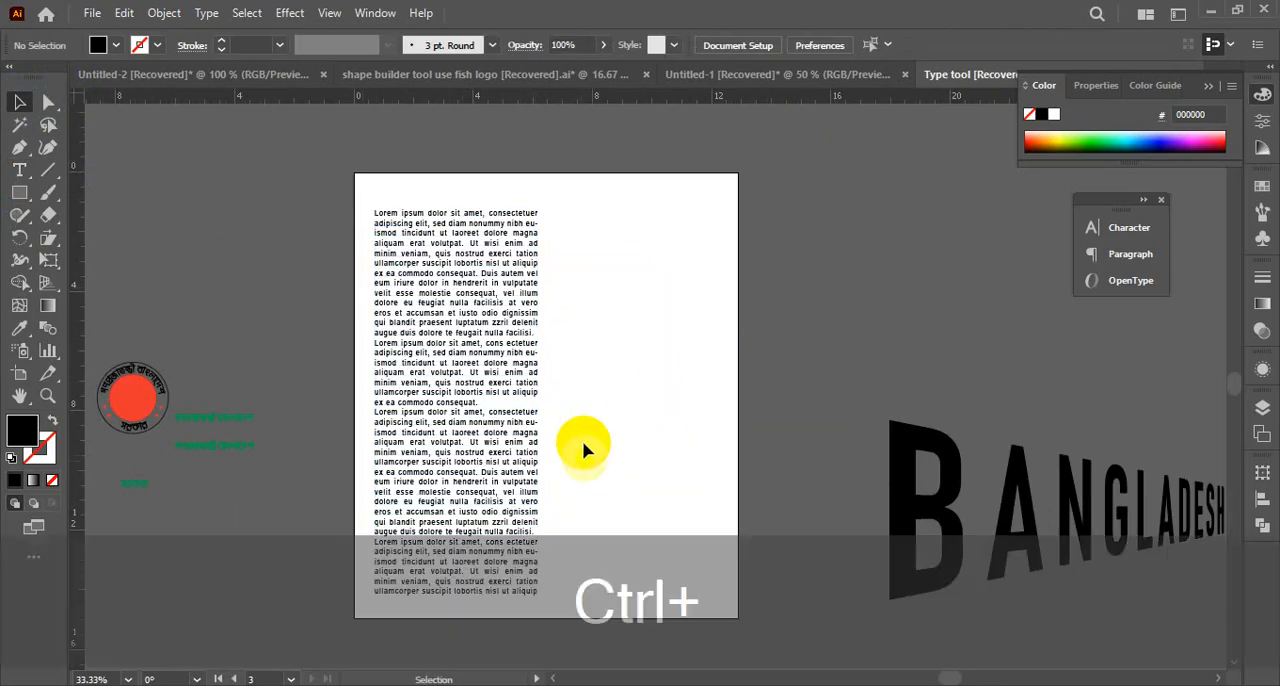
{"action": "left_click", "coordinate": [583, 400]}
{"action": "key", "text": "ctrl+alt+space"}
{"action": "left_click", "coordinate": [586, 366]}
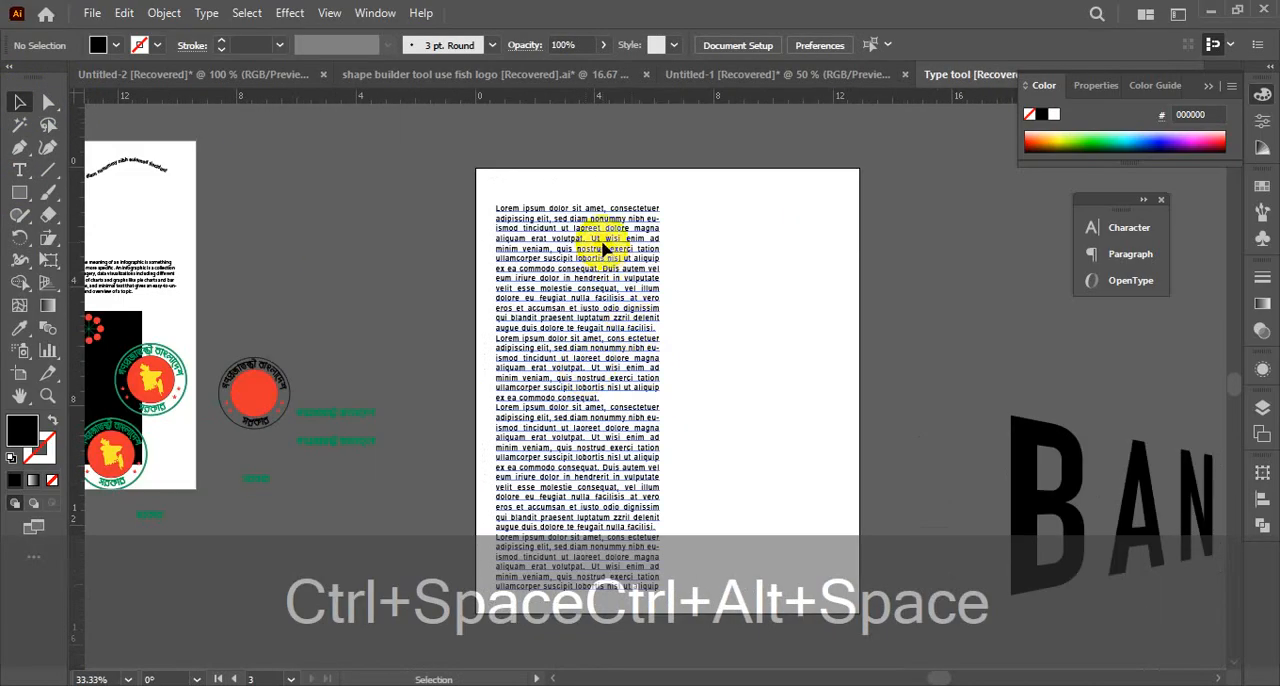
{"action": "key", "text": "ctrl+alt+space"}
{"action": "left_click", "coordinate": [688, 404]}
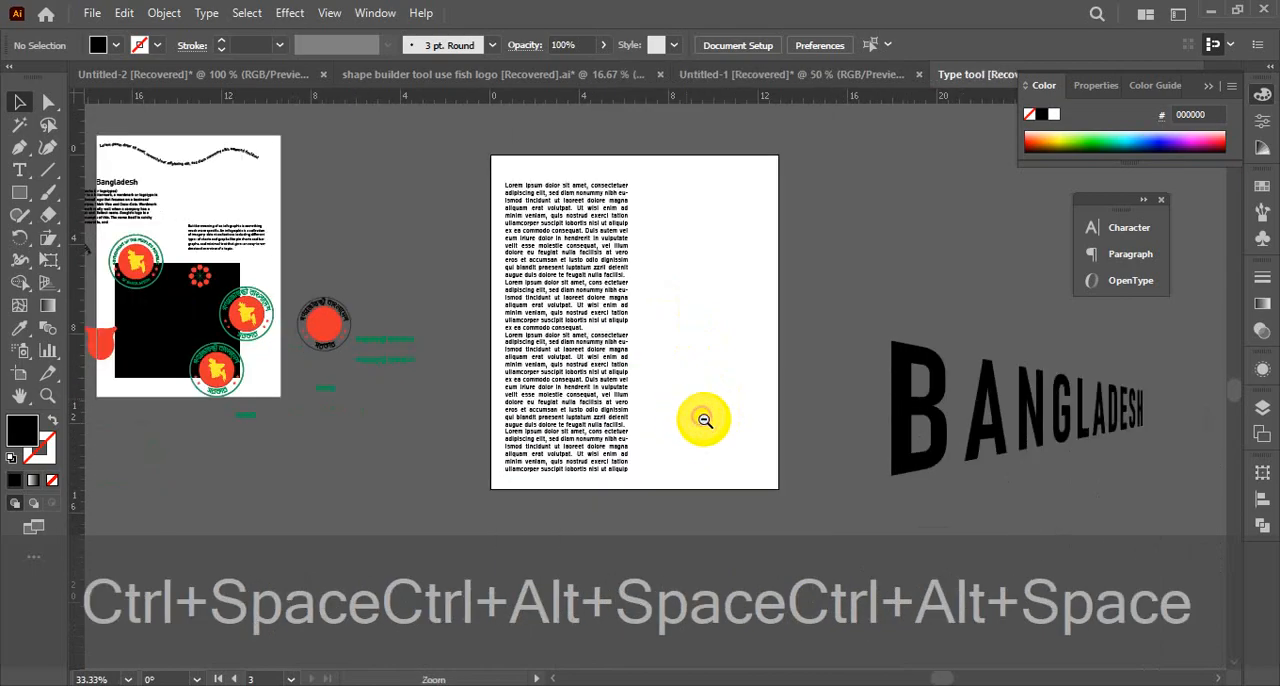
{"action": "left_click", "coordinate": [704, 420]}
{"action": "left_click_drag", "start_coordinate": [888, 492], "coordinate": [410, 298]}
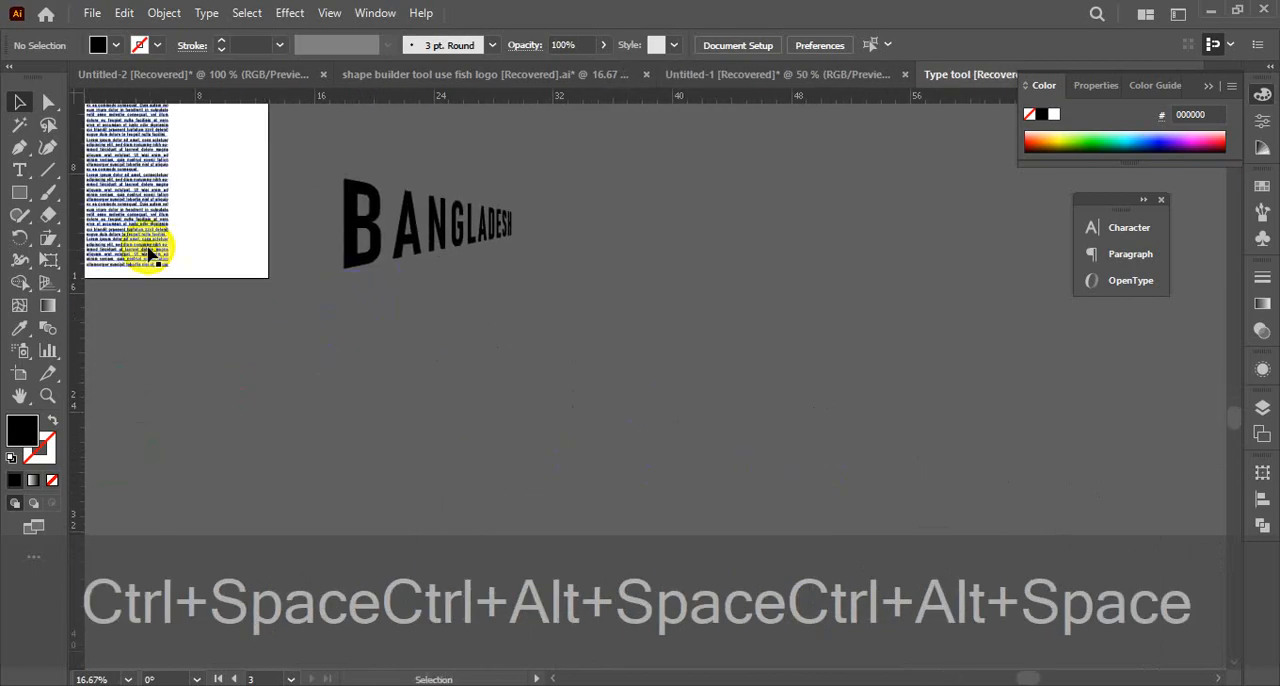
{"action": "left_click_drag", "start_coordinate": [148, 252], "coordinate": [770, 440]}
{"action": "left_click_drag", "start_coordinate": [469, 383], "coordinate": [603, 497]}
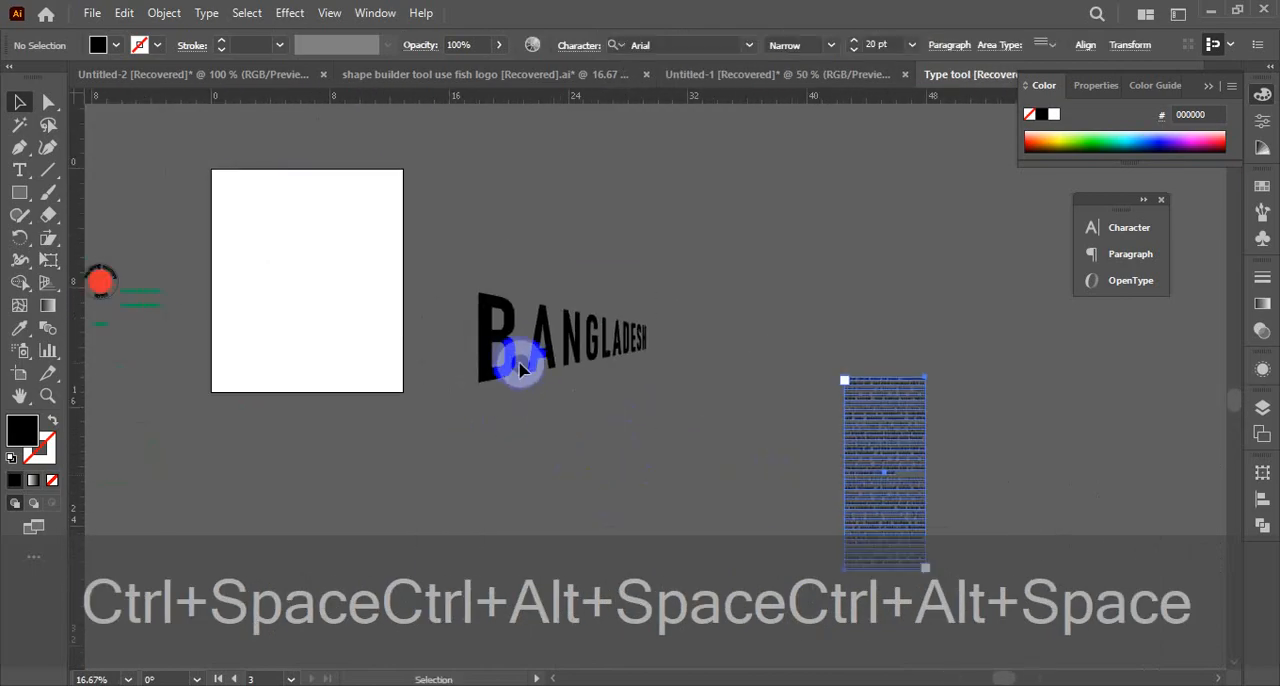
{"action": "left_click_drag", "start_coordinate": [519, 369], "coordinate": [838, 212]}
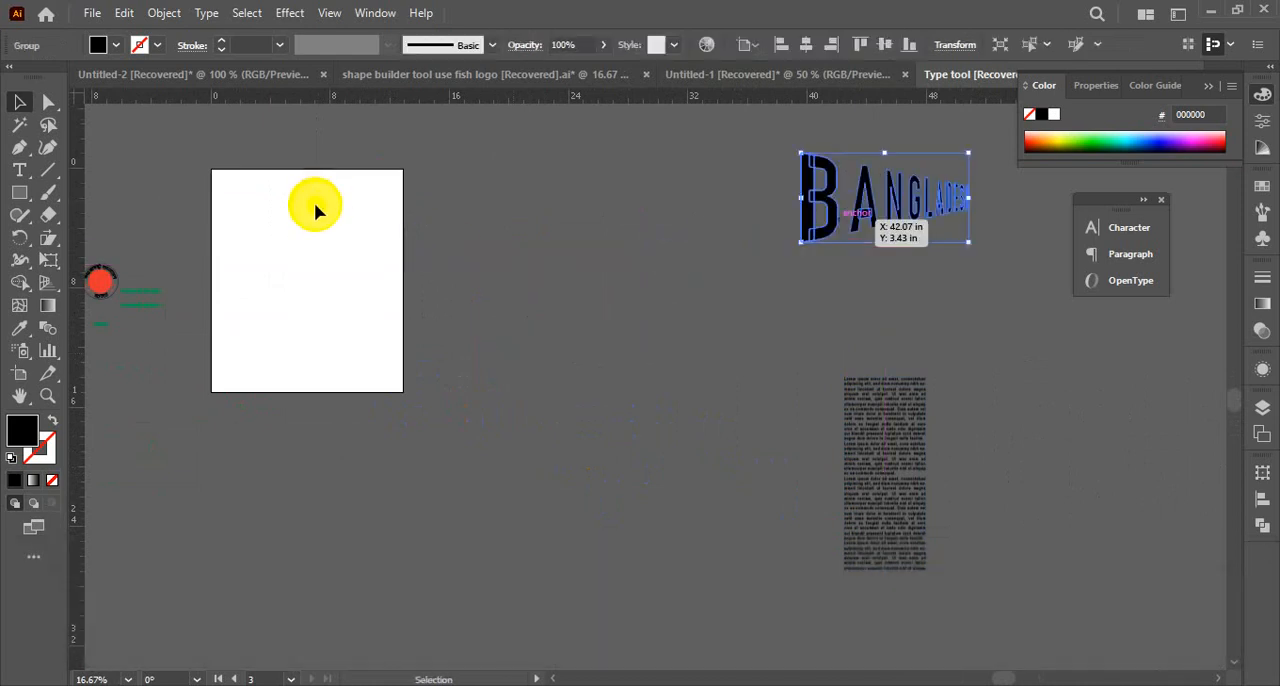
Enlarge Artboard 3 on its right, top and bottom sides to about 23 in wide and 19.6 in high
{"action": "left_click", "coordinate": [20, 372]}
{"action": "left_click", "coordinate": [329, 274]}
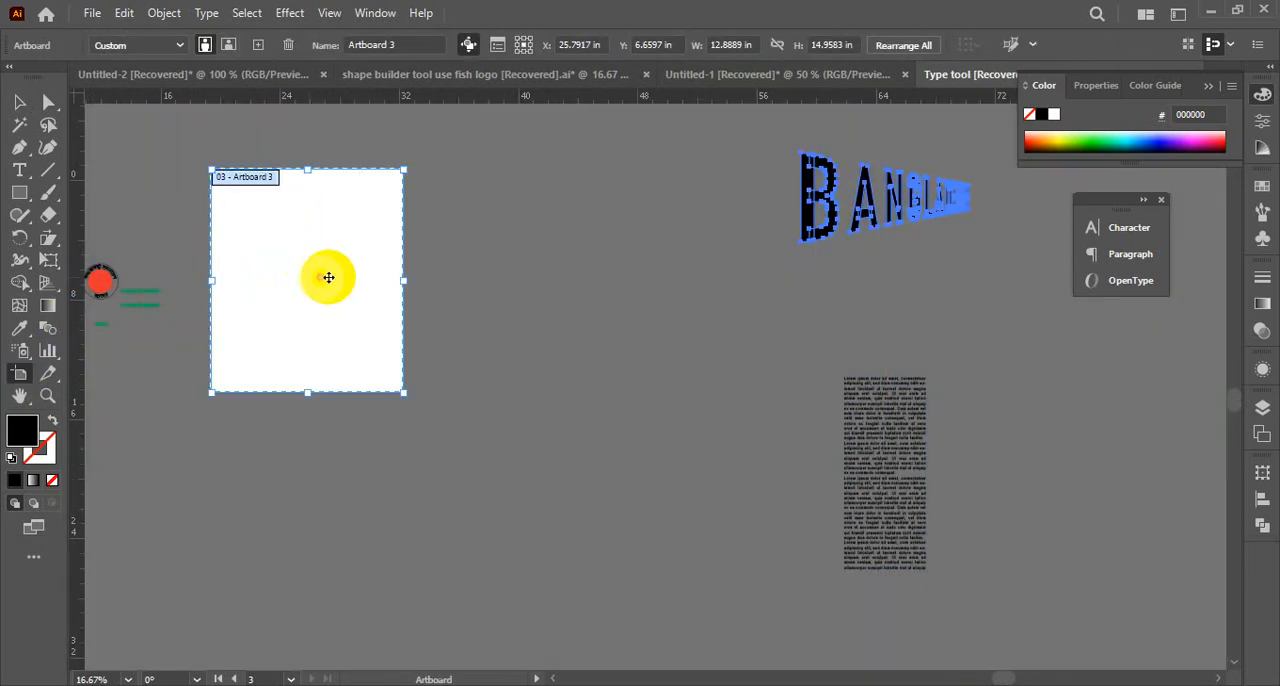
{"action": "left_click_drag", "start_coordinate": [405, 284], "coordinate": [484, 282]}
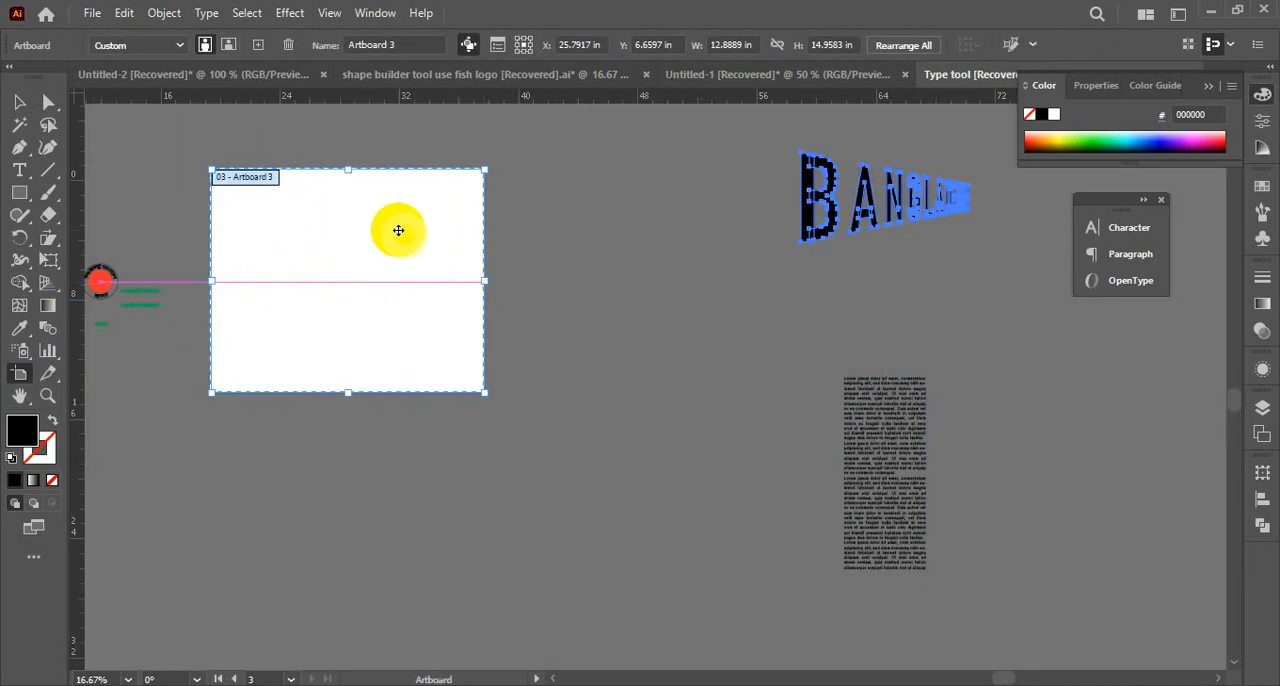
{"action": "left_click_drag", "start_coordinate": [348, 168], "coordinate": [348, 128]}
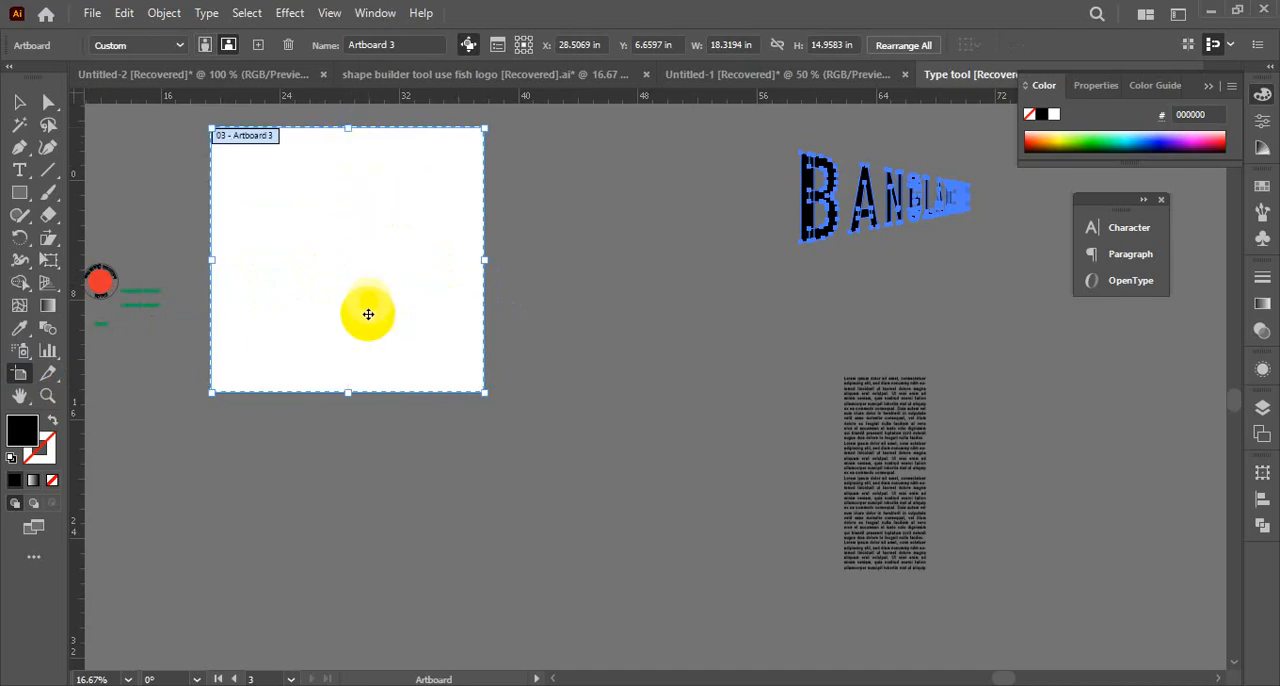
{"action": "left_click_drag", "start_coordinate": [346, 391], "coordinate": [344, 420]}
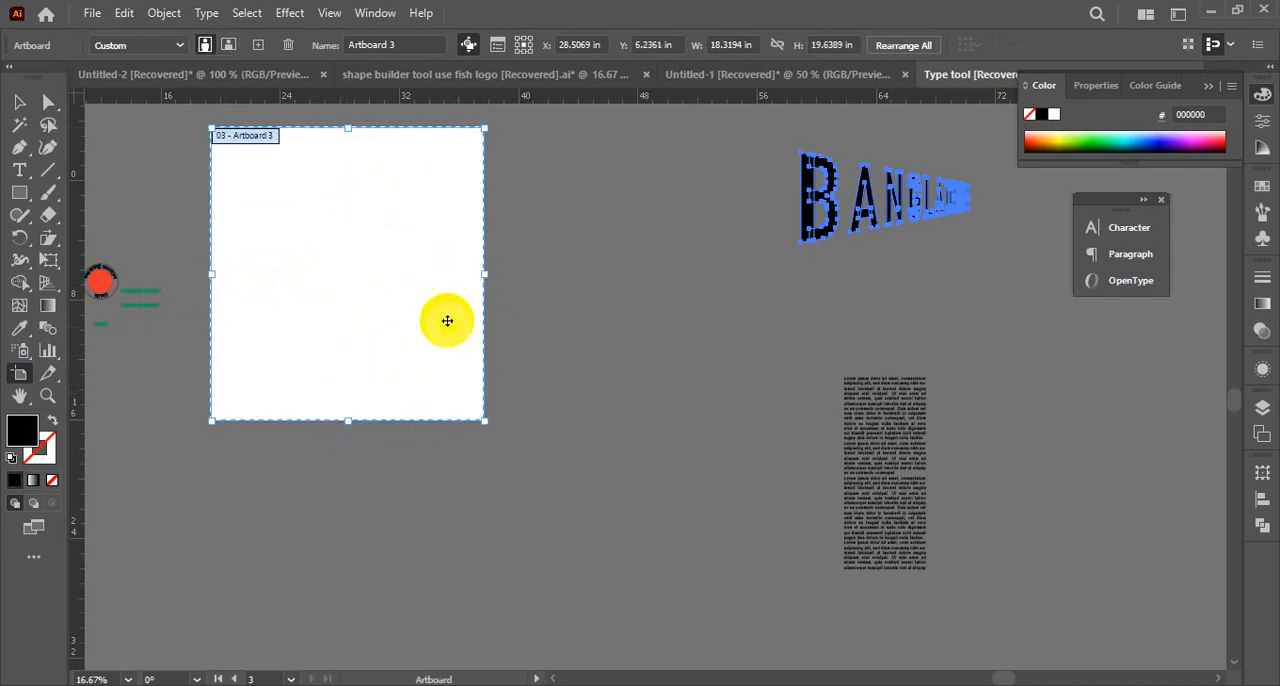
{"action": "left_click_drag", "start_coordinate": [485, 277], "coordinate": [562, 280]}
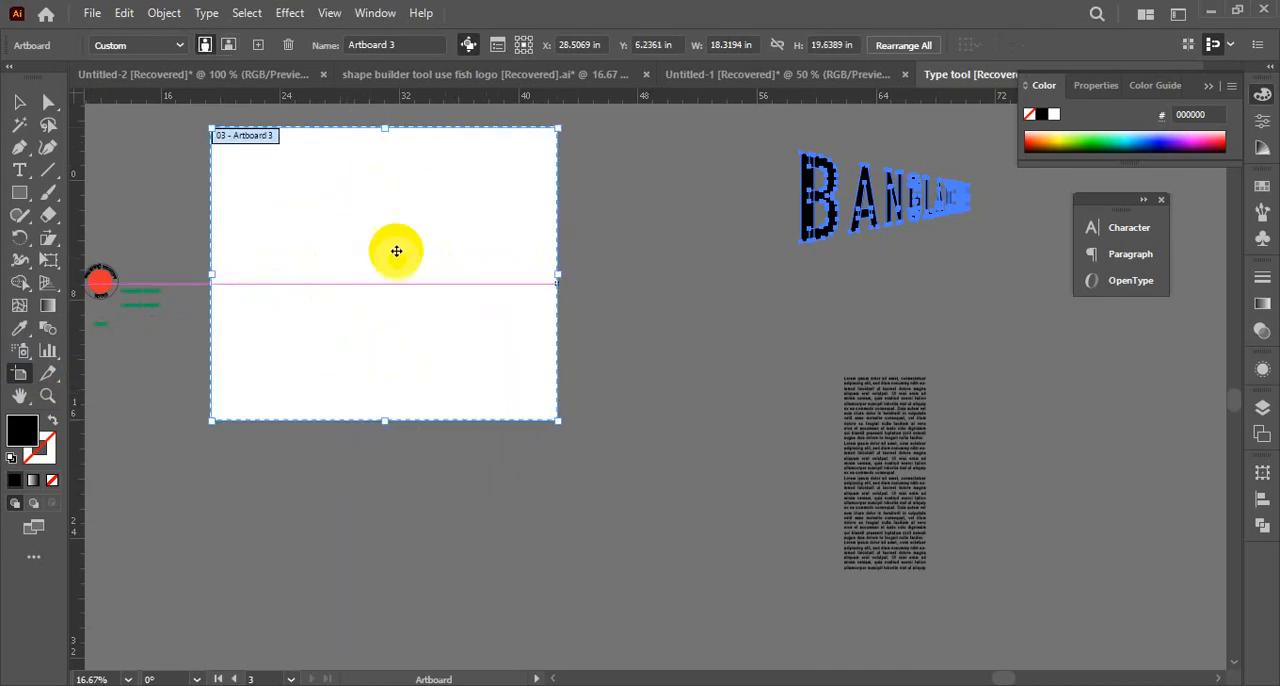
{"action": "left_click", "coordinate": [18, 102]}
{"action": "left_click", "coordinate": [112, 172]}
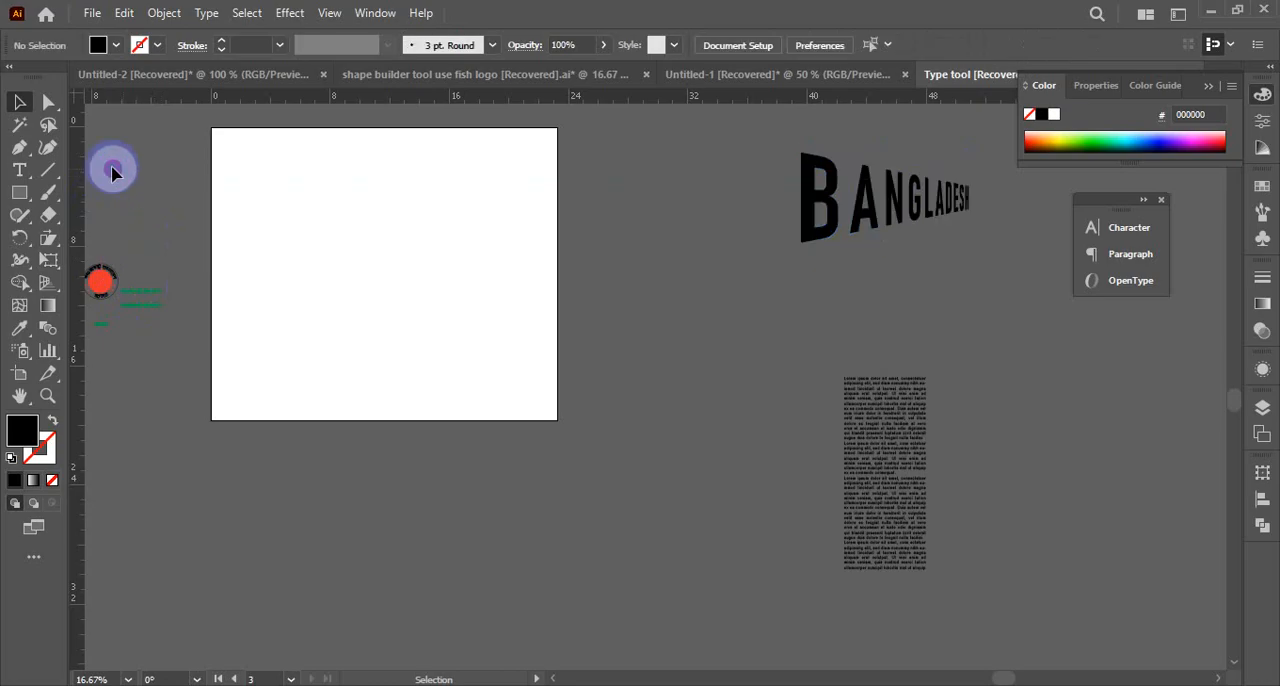
Lay out blue header and footer bars with three text columns between them, and group the three columns
{"action": "left_click", "coordinate": [22, 195]}
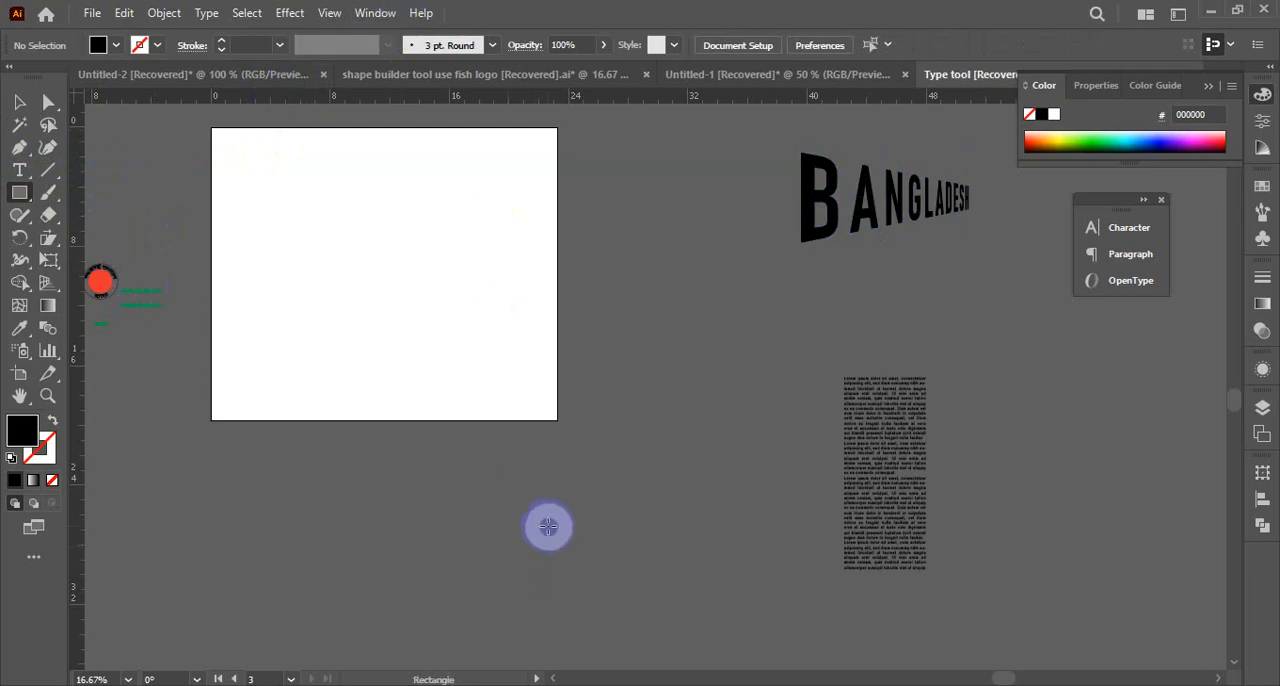
{"action": "key", "text": "ctrl"}
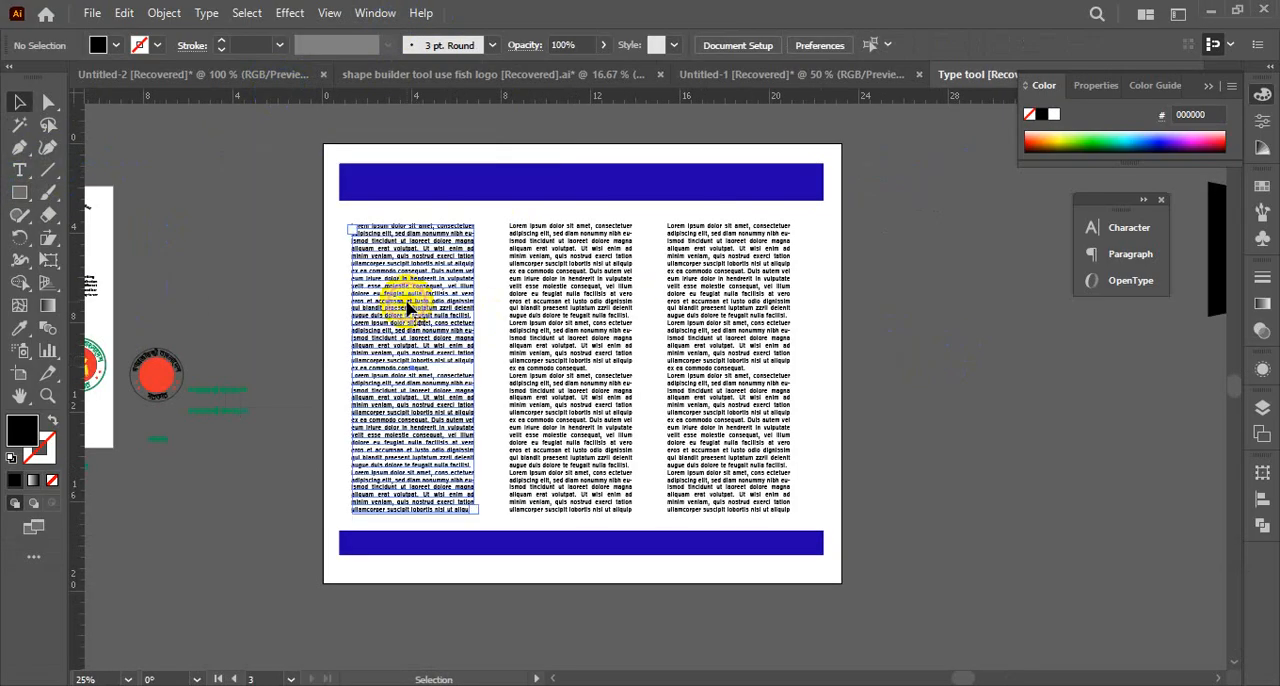
{"action": "left_click", "coordinate": [408, 305]}
{"action": "left_click", "coordinate": [573, 337], "text": "shift"}
{"action": "left_click", "coordinate": [760, 366], "text": "shift"}
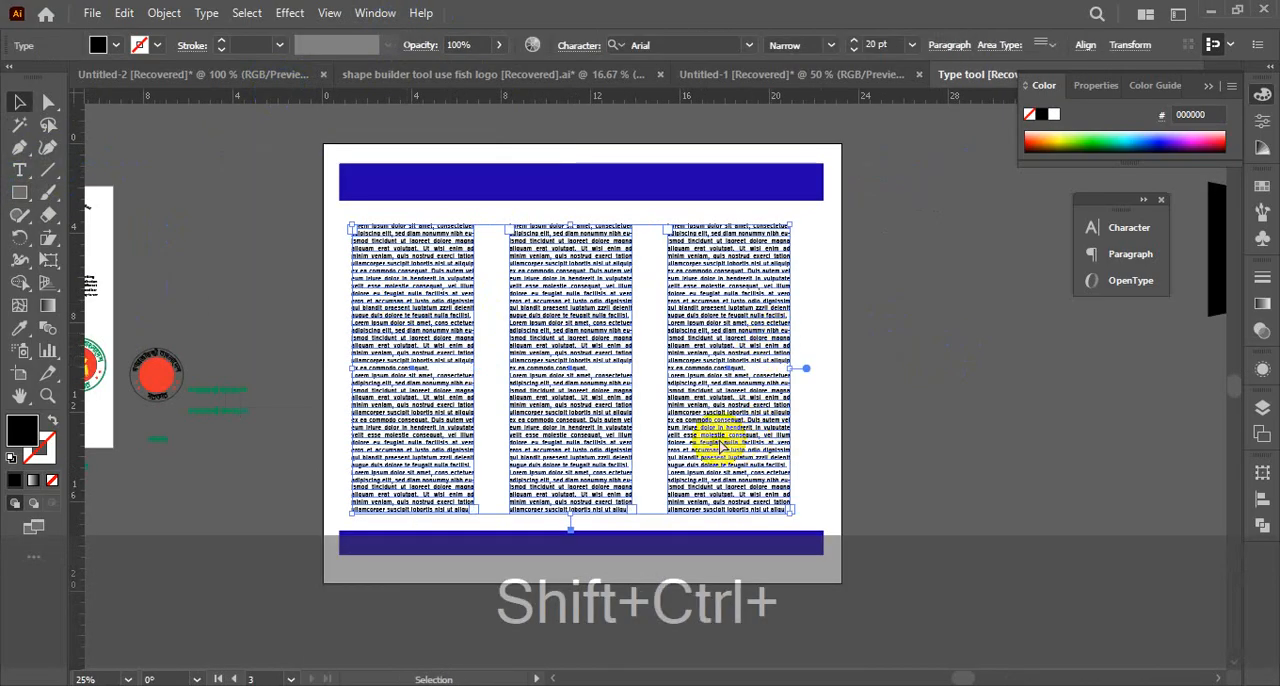
{"action": "key", "text": "ctrl+shift+g"}
Group the blue header bar with the blue footer bar
{"action": "left_click", "coordinate": [313, 197]}
{"action": "left_click", "coordinate": [368, 190]}
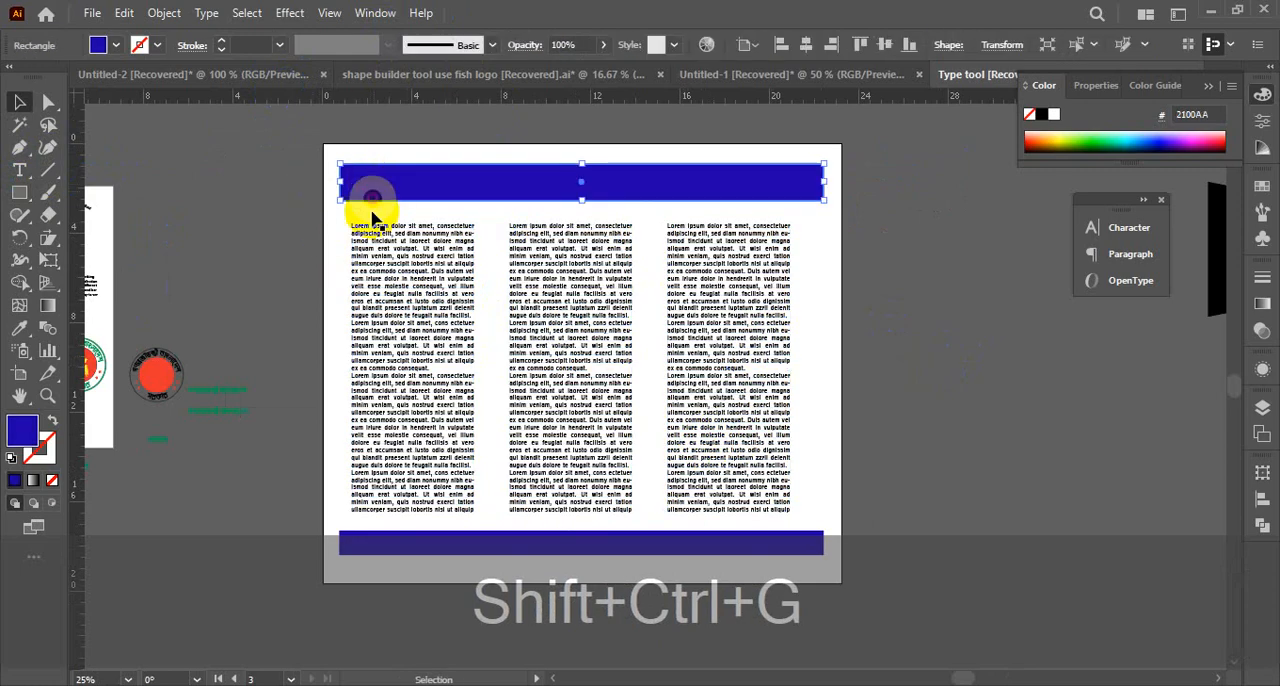
{"action": "left_click", "coordinate": [404, 549], "text": "shift"}
{"action": "key", "text": "ctrl+shift+g"}
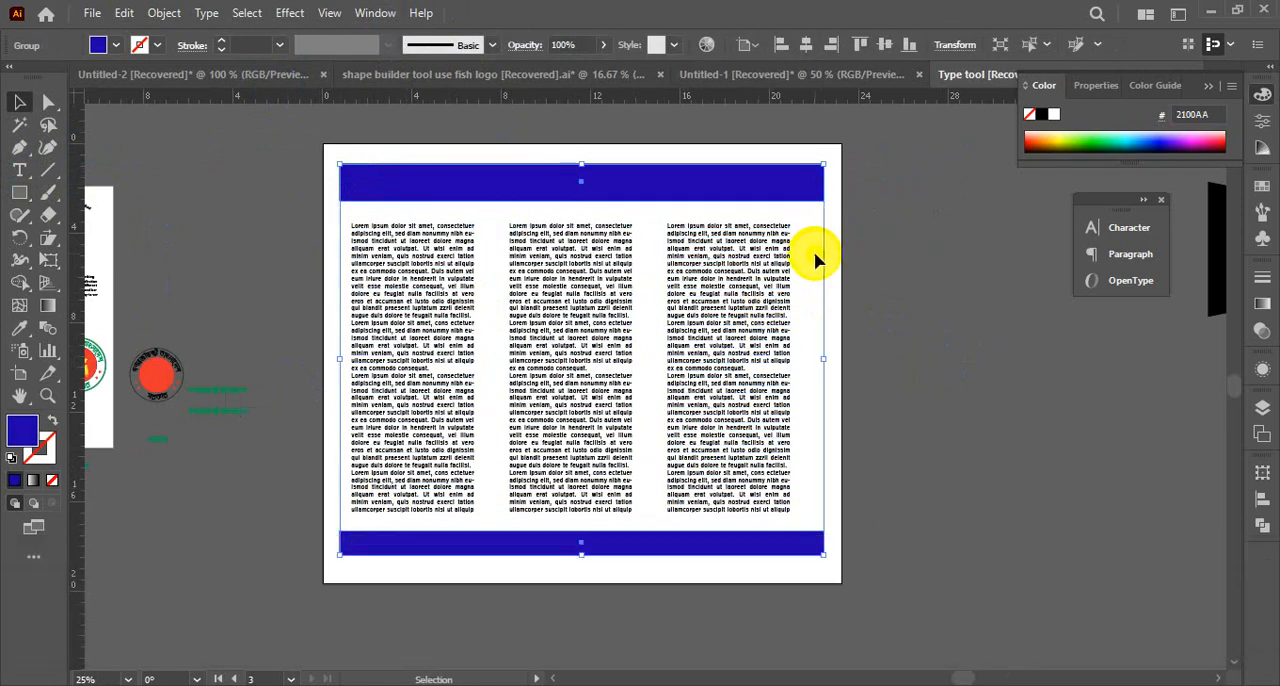
Center the group of text columns horizontally on the blue bars, using the bars as the key object
{"action": "left_click_drag", "start_coordinate": [307, 172], "coordinate": [714, 571]}
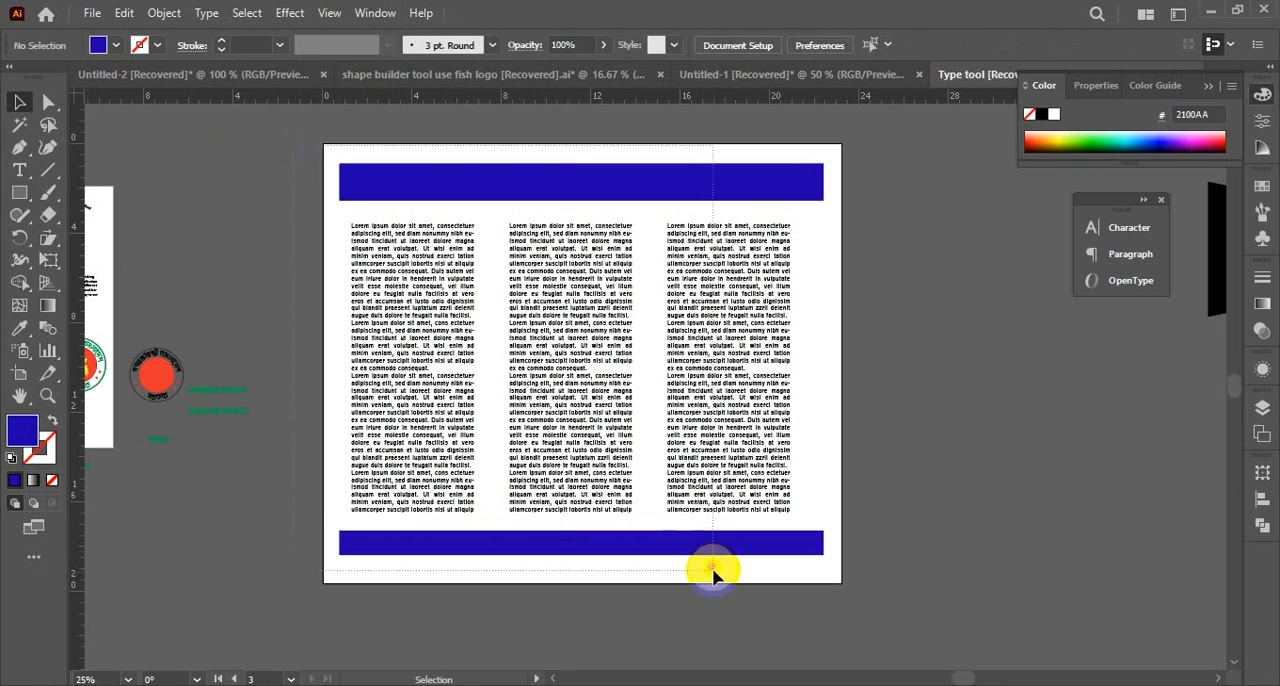
{"action": "left_click", "coordinate": [531, 190]}
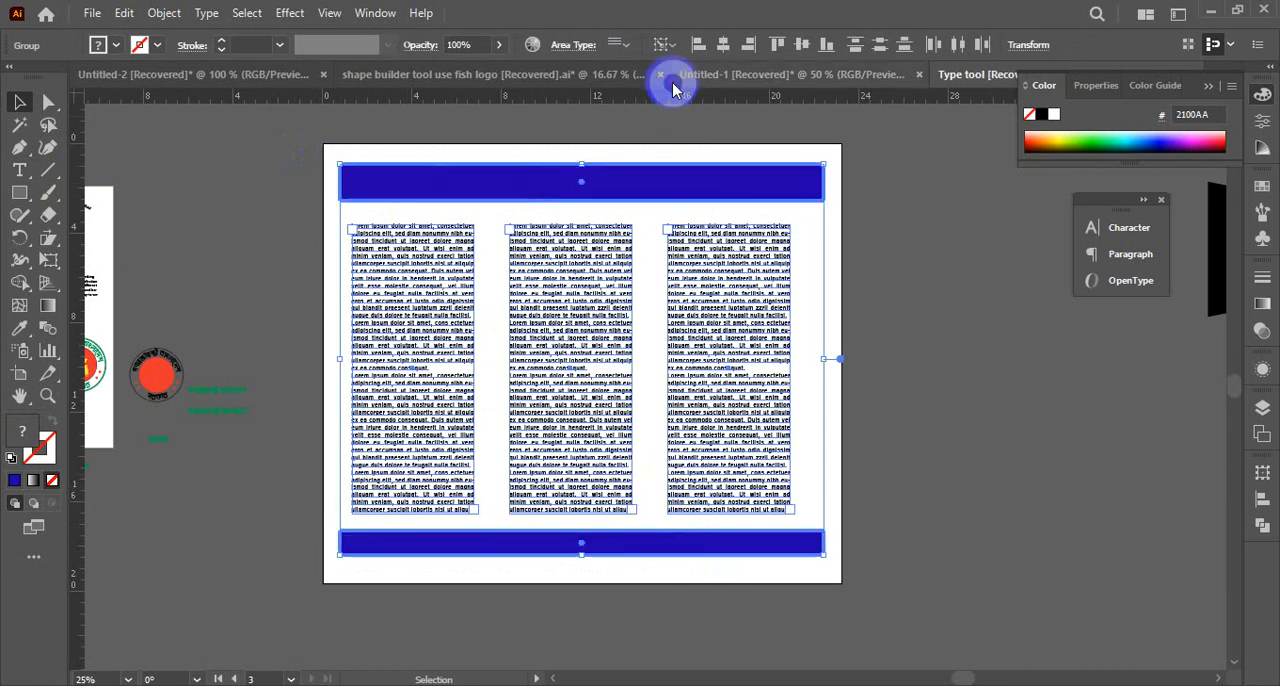
{"action": "left_click", "coordinate": [723, 45]}
{"action": "left_click", "coordinate": [934, 278]}
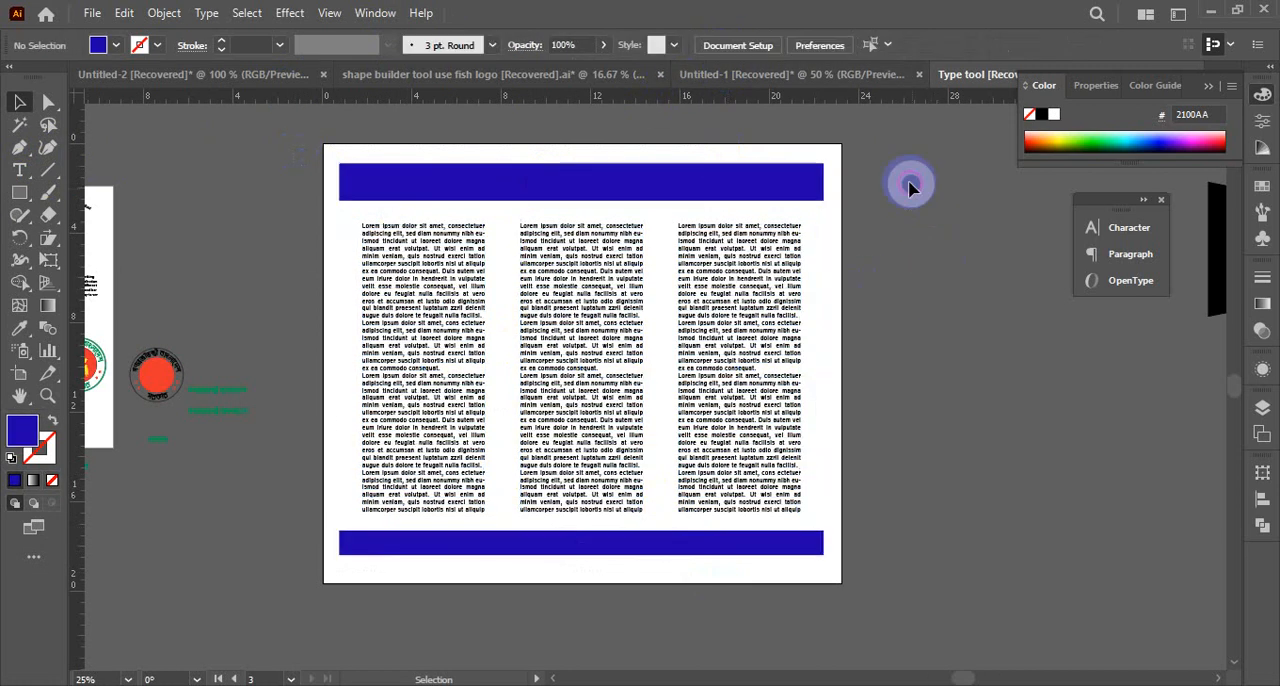
Group the bars and text columns together, and center the whole layout horizontally and vertically on the artboard
{"action": "left_click", "coordinate": [375, 500]}
{"action": "key", "text": "ctrl+g"}
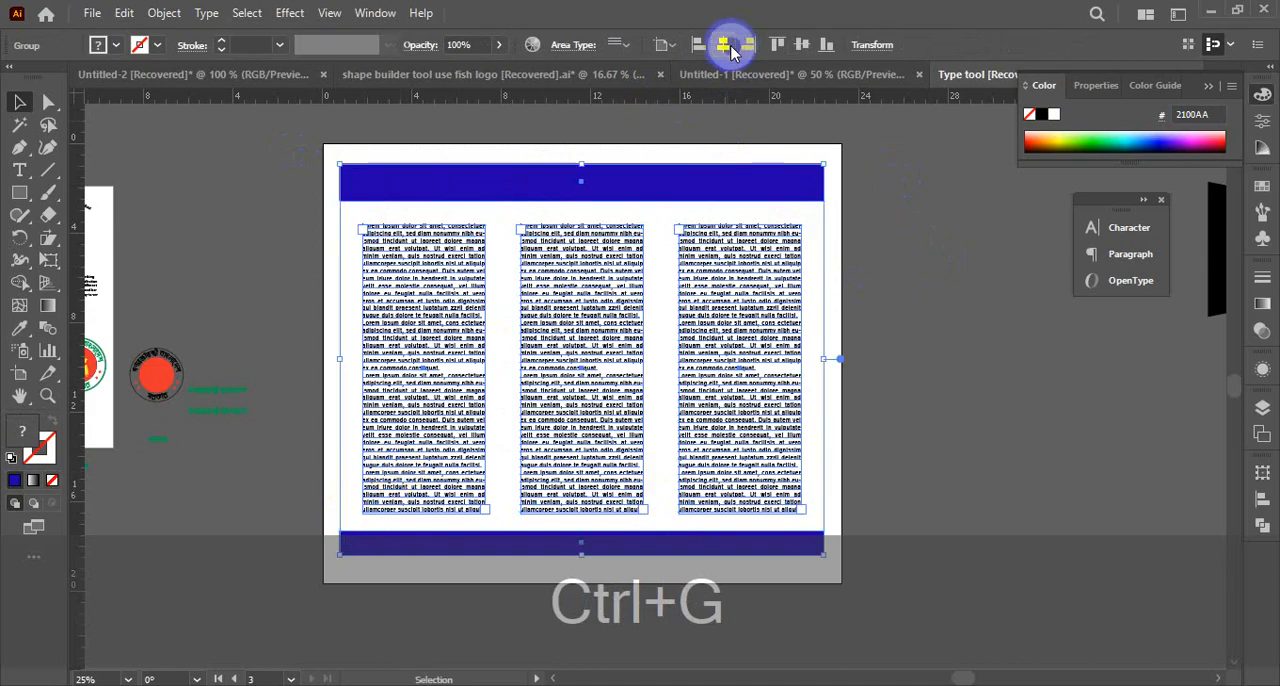
{"action": "left_click", "coordinate": [729, 49]}
{"action": "left_click", "coordinate": [801, 45]}
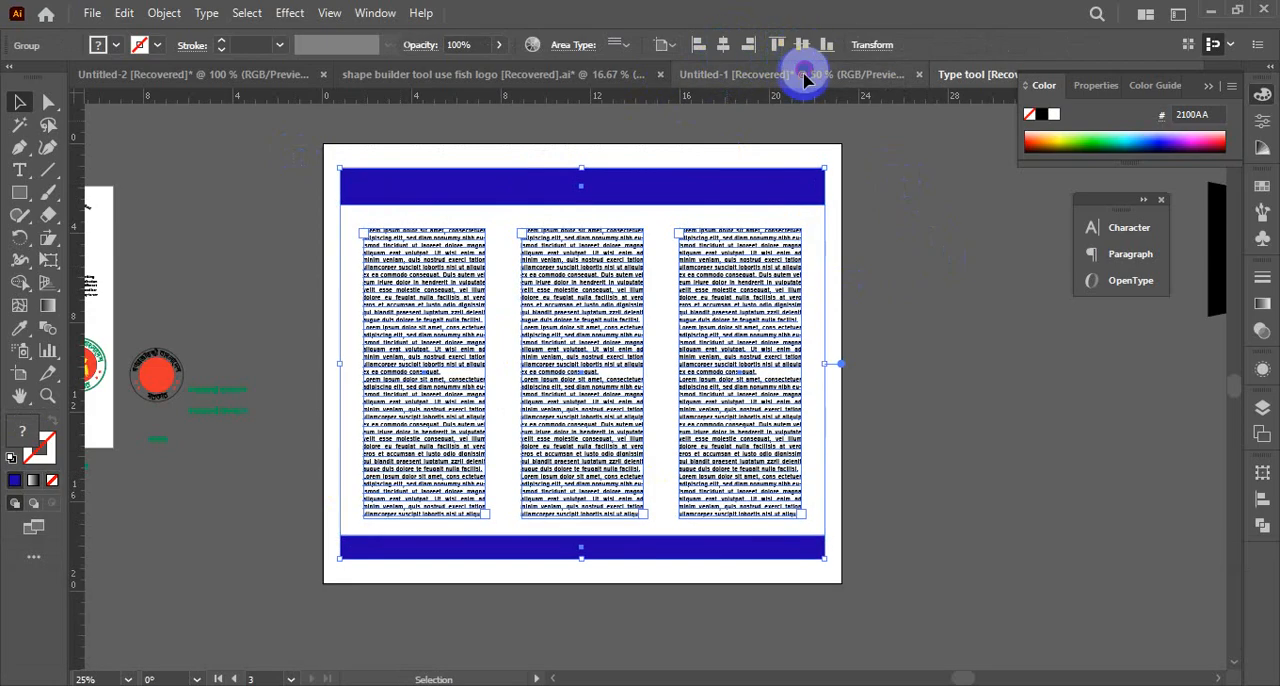
{"action": "left_click", "coordinate": [962, 339]}
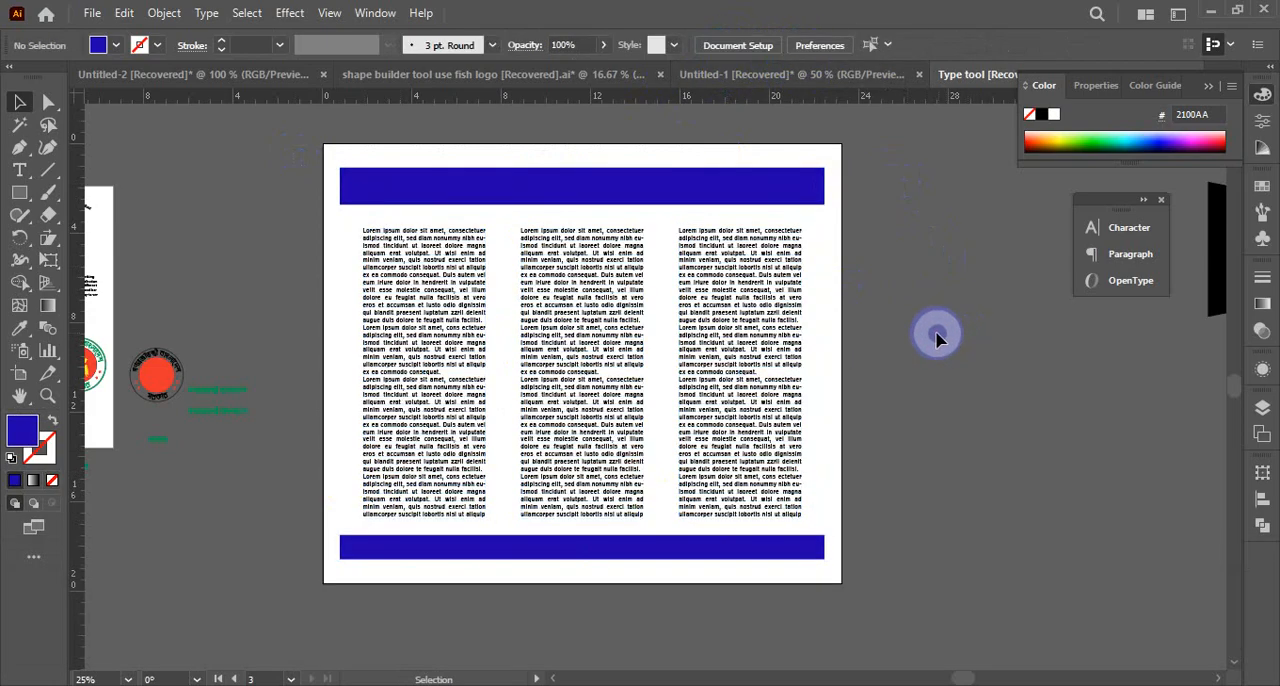
Ungroup the overall layout, and check the selection of the blue bars and of the text columns separately
{"action": "left_click", "coordinate": [657, 196]}
{"action": "right_click", "coordinate": [656, 193]}
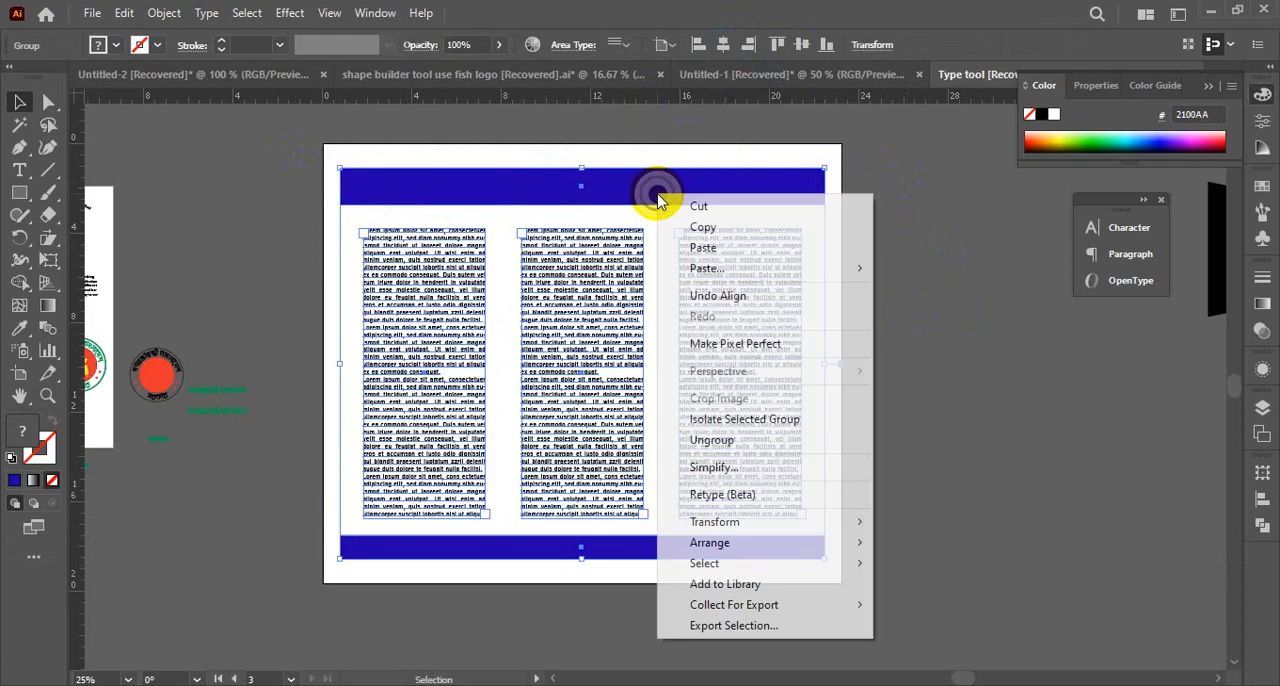
{"action": "left_click", "coordinate": [749, 450]}
{"action": "left_click", "coordinate": [900, 417]}
{"action": "left_click", "coordinate": [686, 191]}
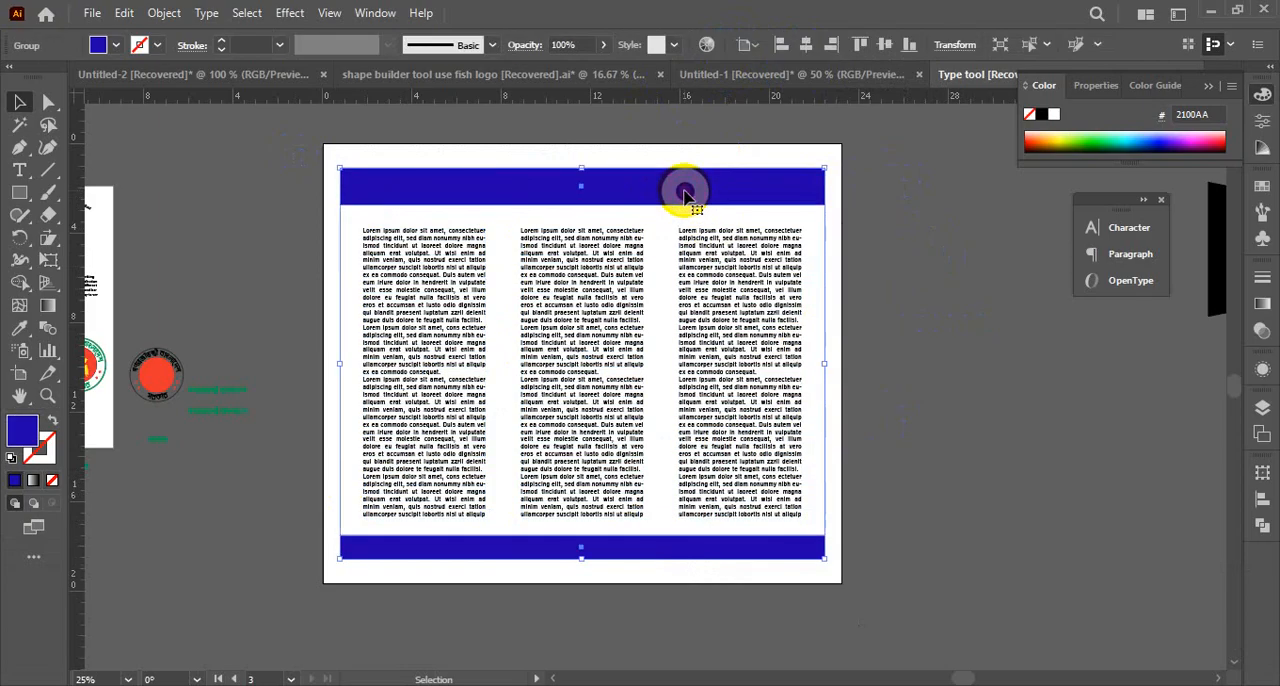
{"action": "left_click", "coordinate": [882, 391]}
{"action": "left_click", "coordinate": [551, 372]}
{"action": "left_click", "coordinate": [820, 357]}
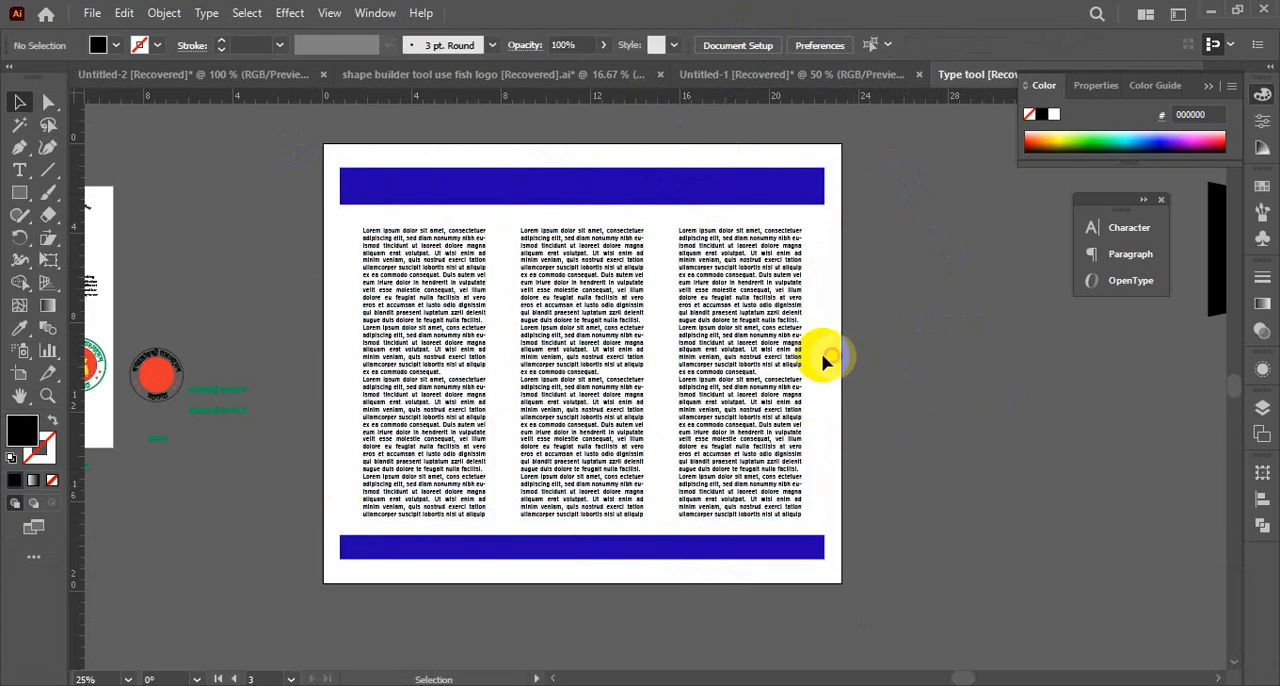
Examine the three text columns up close, comparing their text and the gaps between them
{"action": "left_click", "coordinate": [607, 455]}
{"action": "key", "text": "ctrl+space"}
{"action": "left_click", "coordinate": [715, 402]}
{"action": "left_click", "coordinate": [620, 404]}
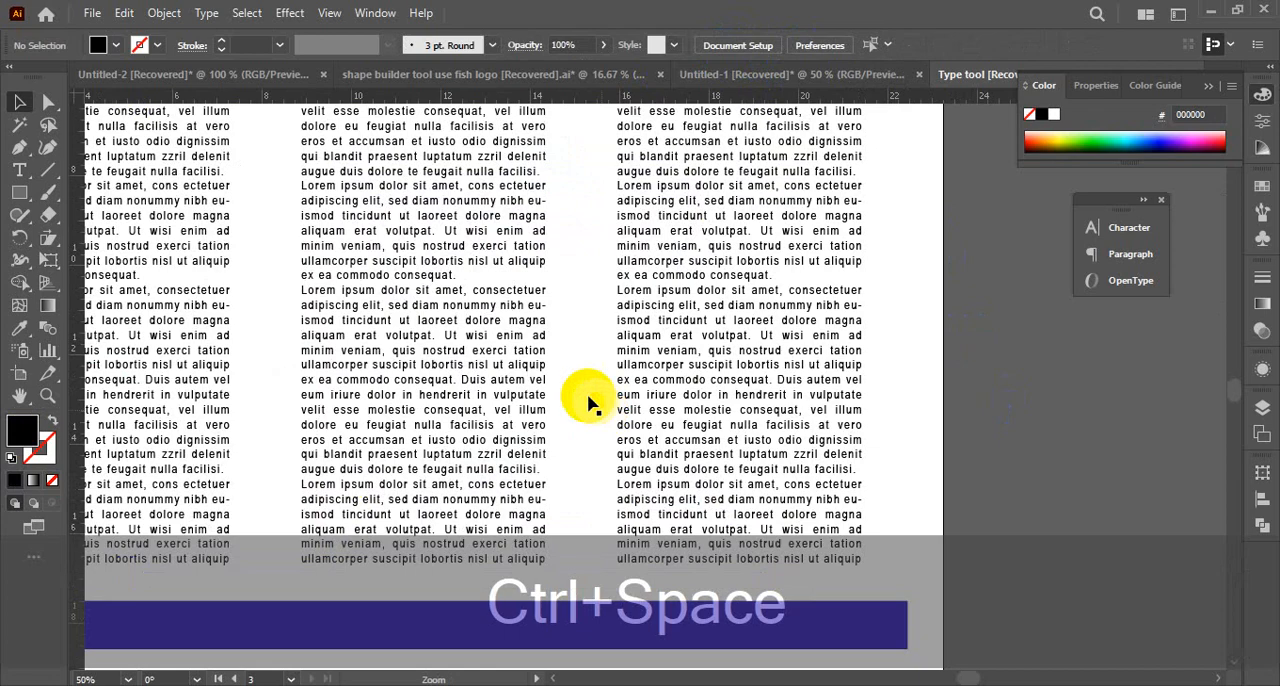
{"action": "left_click_drag", "start_coordinate": [520, 345], "coordinate": [868, 379]}
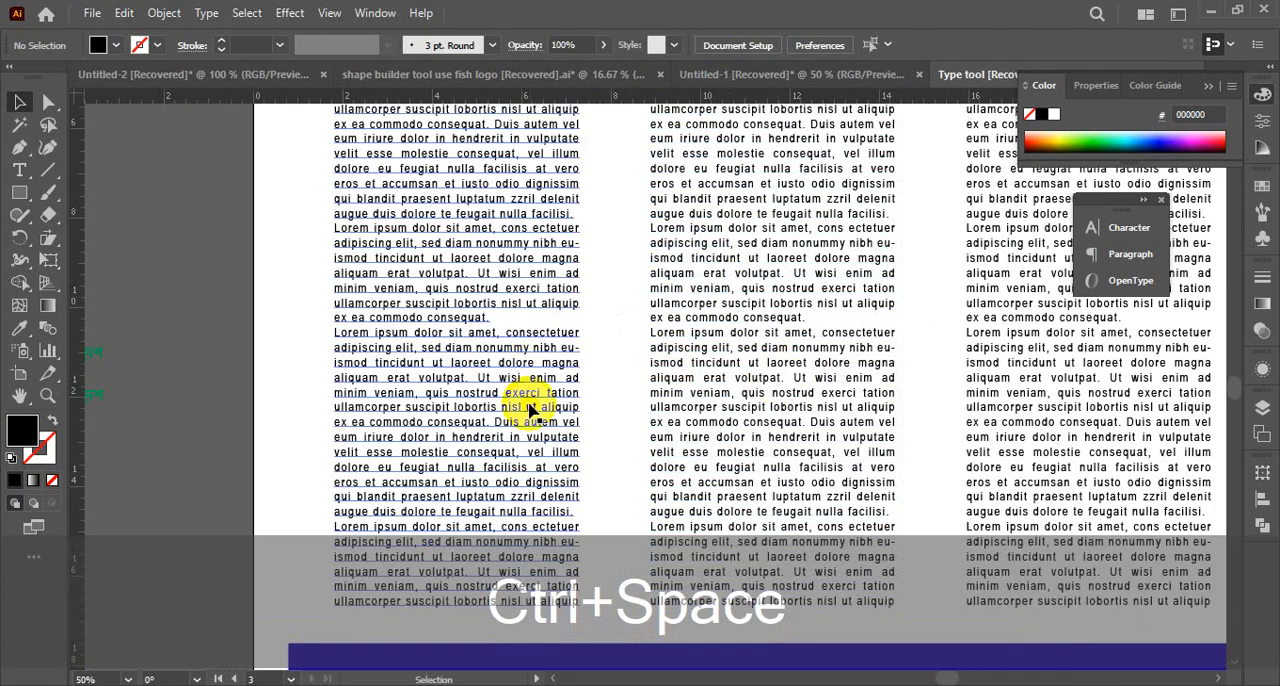
{"action": "left_click_drag", "start_coordinate": [709, 416], "coordinate": [586, 430]}
{"action": "key", "text": "ctrl+alt+space"}
{"action": "left_click", "coordinate": [610, 398]}
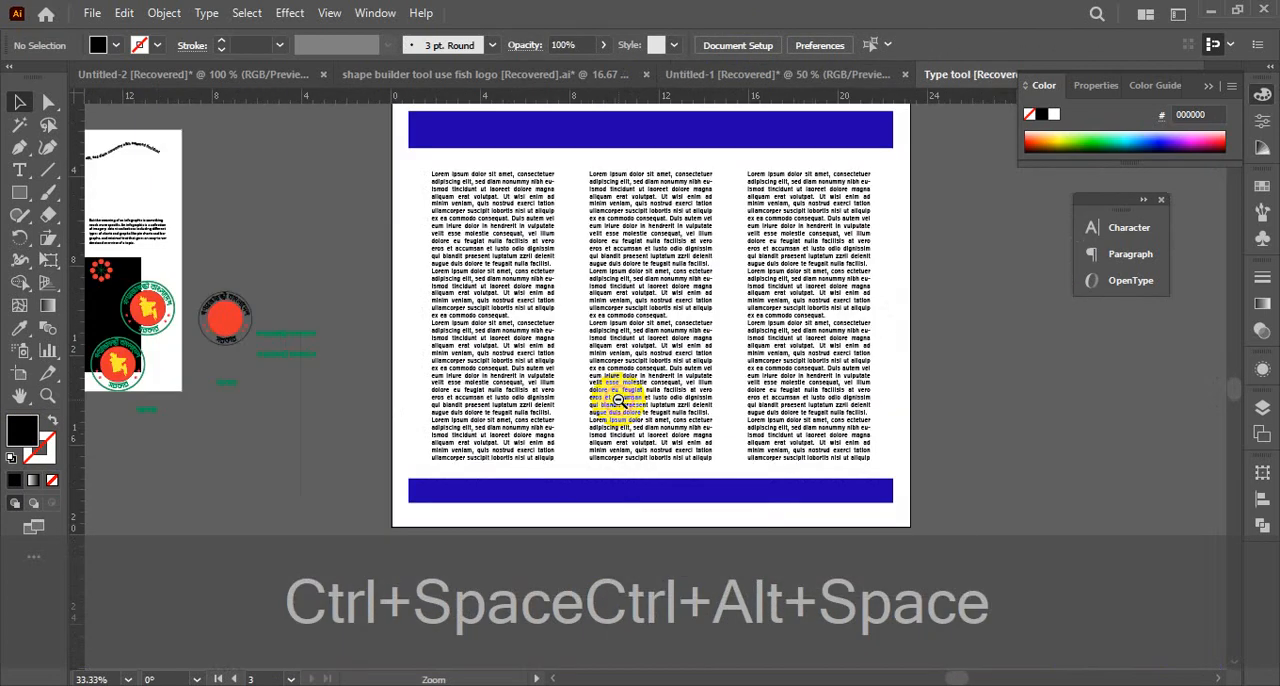
Create a placeholder text frame about 11.5 by 18 in in the empty area beside the artboard's right edge
{"action": "left_click_drag", "start_coordinate": [665, 390], "coordinate": [437, 408]}
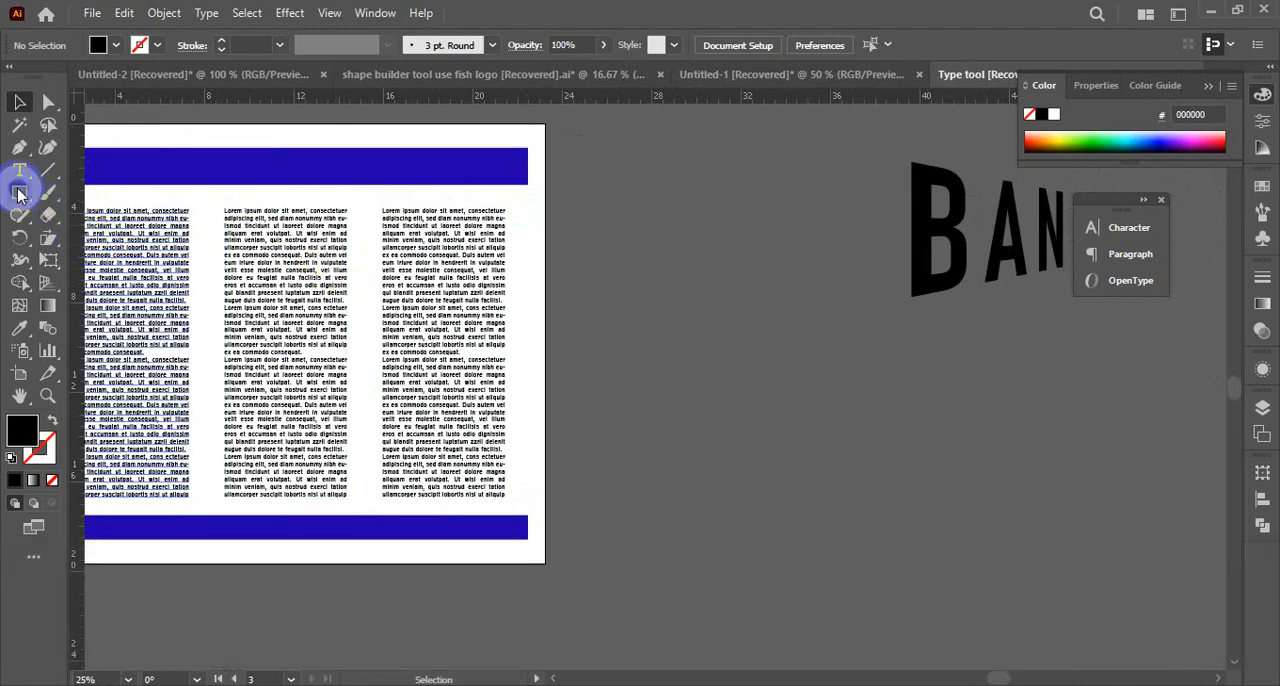
{"action": "left_click", "coordinate": [19, 171]}
{"action": "left_click_drag", "start_coordinate": [572, 153], "coordinate": [829, 557]}
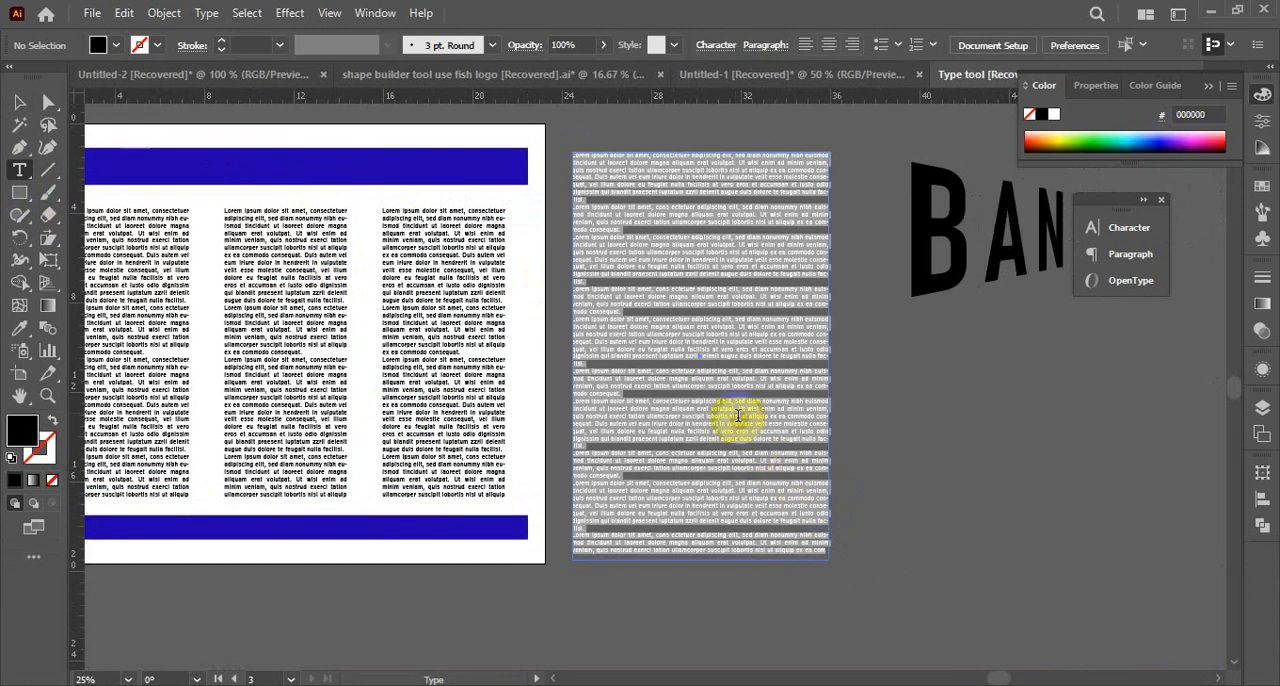
{"action": "left_click", "coordinate": [708, 367]}
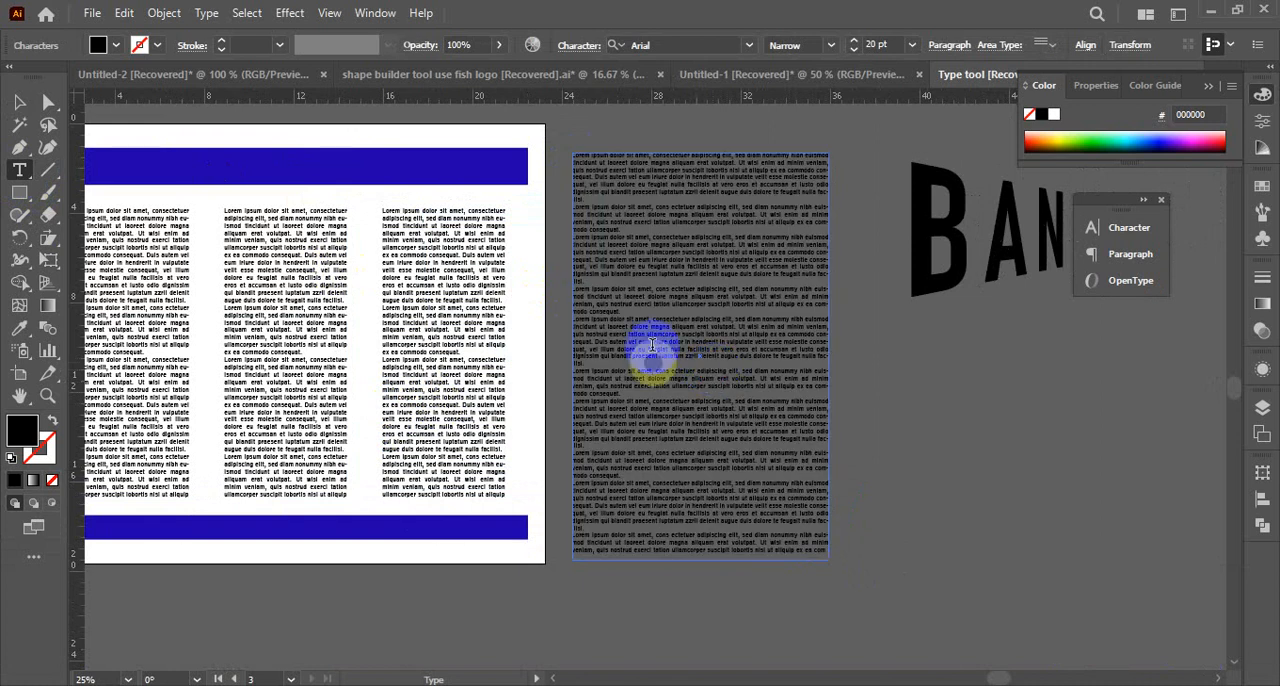
Ungroup the three text columns between the blue bars
{"action": "left_click", "coordinate": [21, 105]}
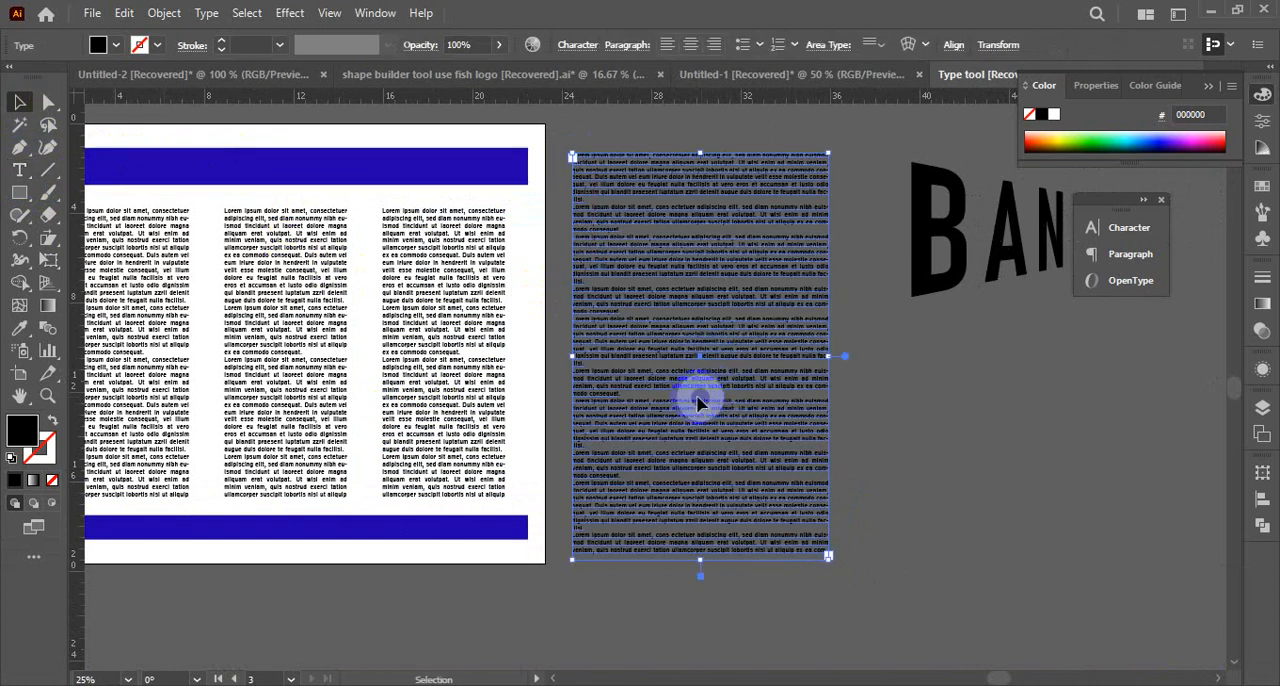
{"action": "left_click_drag", "start_coordinate": [682, 397], "coordinate": [862, 375]}
{"action": "left_click", "coordinate": [343, 258]}
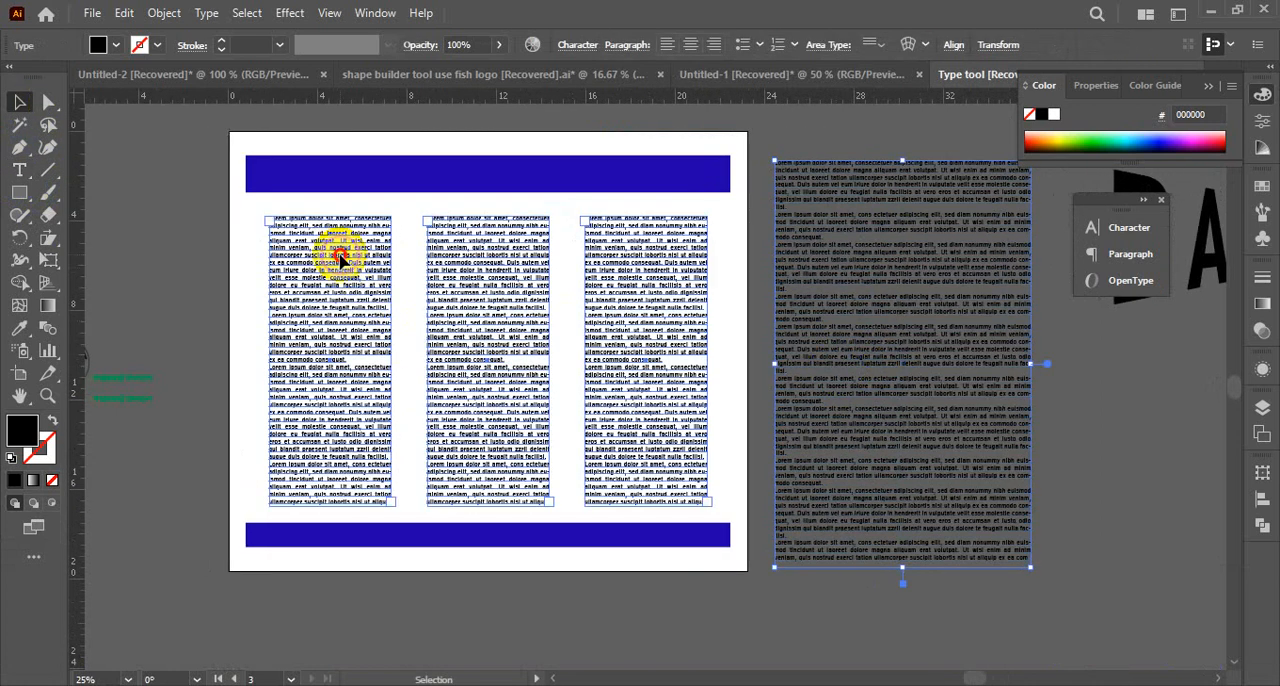
{"action": "right_click", "coordinate": [341, 260]}
{"action": "left_click", "coordinate": [457, 466]}
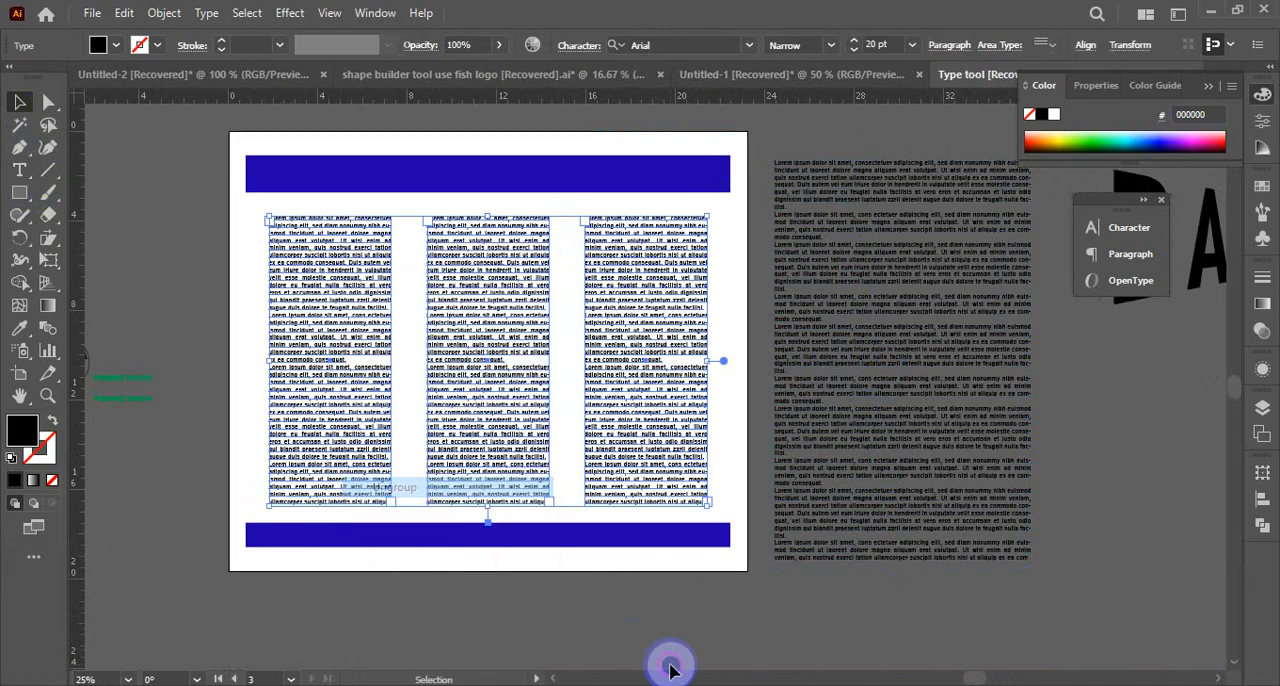
{"action": "left_click", "coordinate": [666, 663]}
Select the middle and right text columns one at a time to check that they are separate objects
{"action": "left_click", "coordinate": [478, 350]}
{"action": "left_click", "coordinate": [648, 342]}
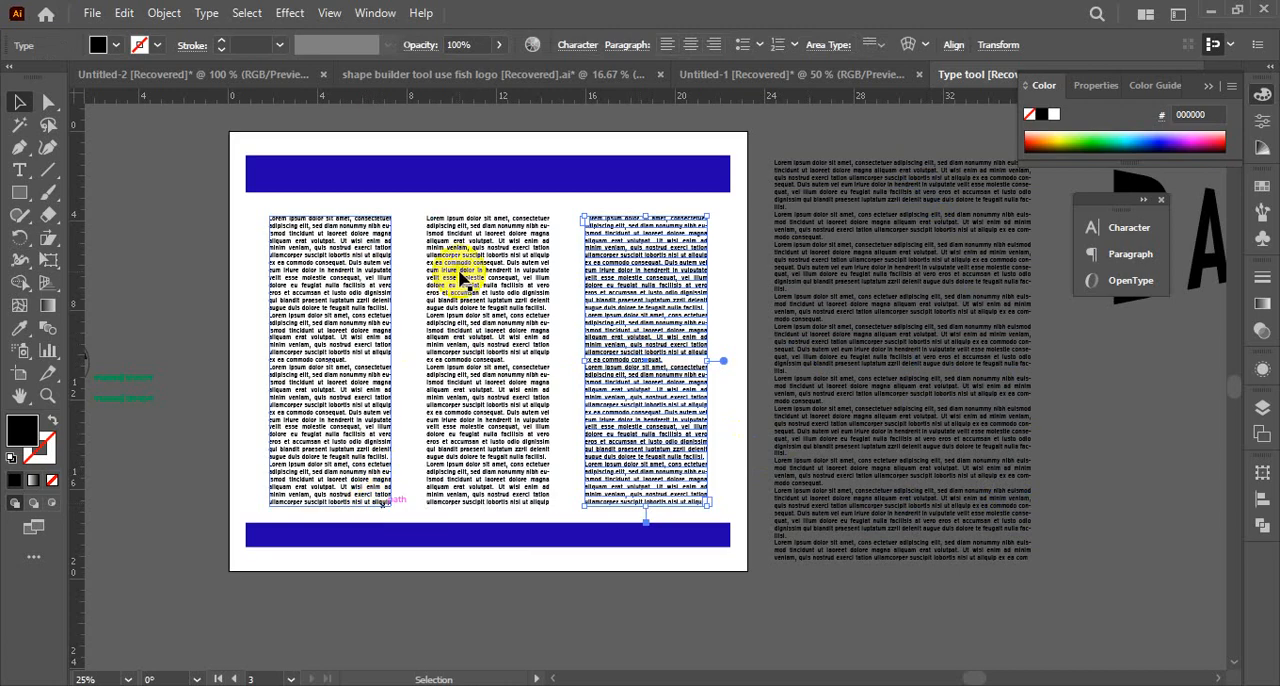
{"action": "left_click", "coordinate": [722, 362]}
{"action": "left_click", "coordinate": [920, 412]}
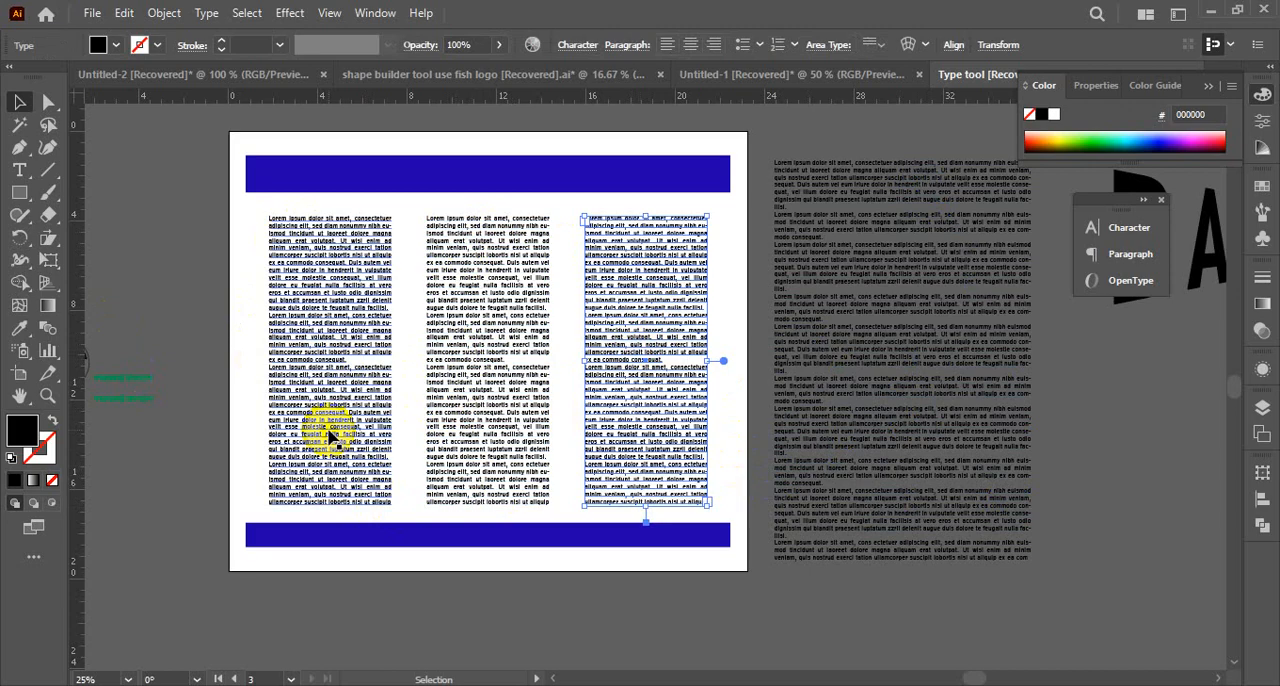
Replace the left column's text with the upper part of the placeholder text copied from the frame beside the artboard
{"action": "triple_click", "coordinate": [872, 340]}
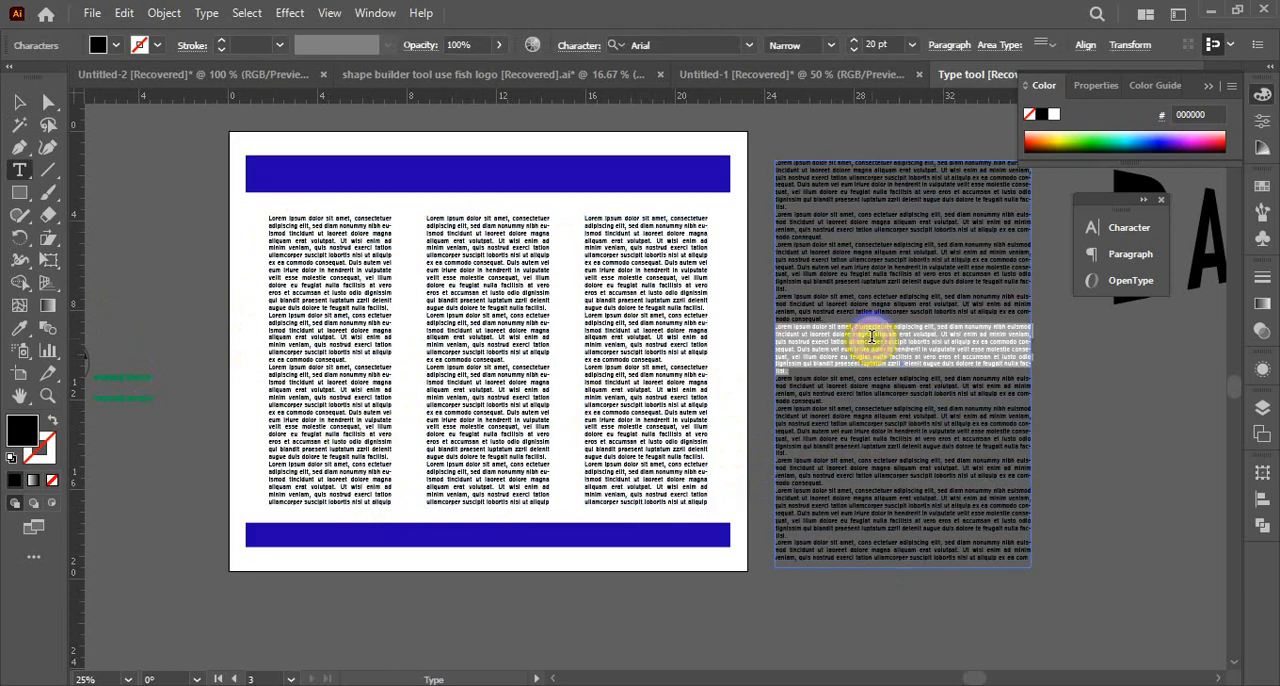
{"action": "left_click", "coordinate": [822, 352]}
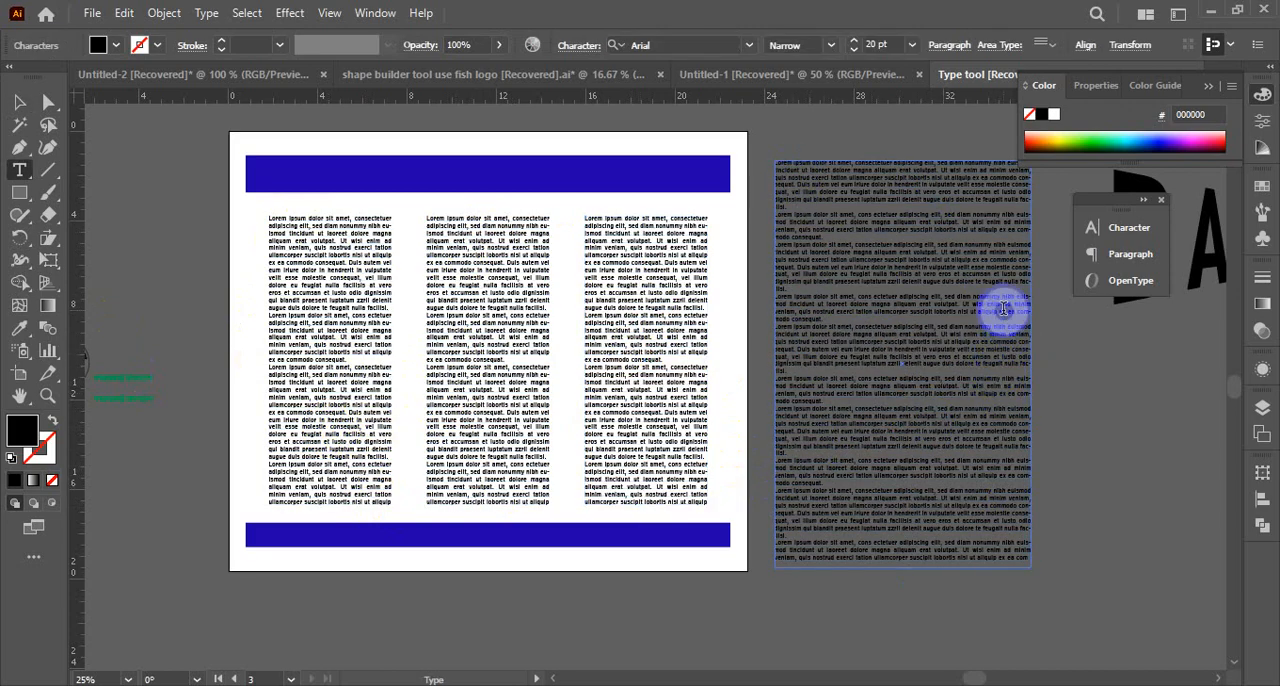
{"action": "left_click_drag", "start_coordinate": [1027, 315], "coordinate": [680, 137]}
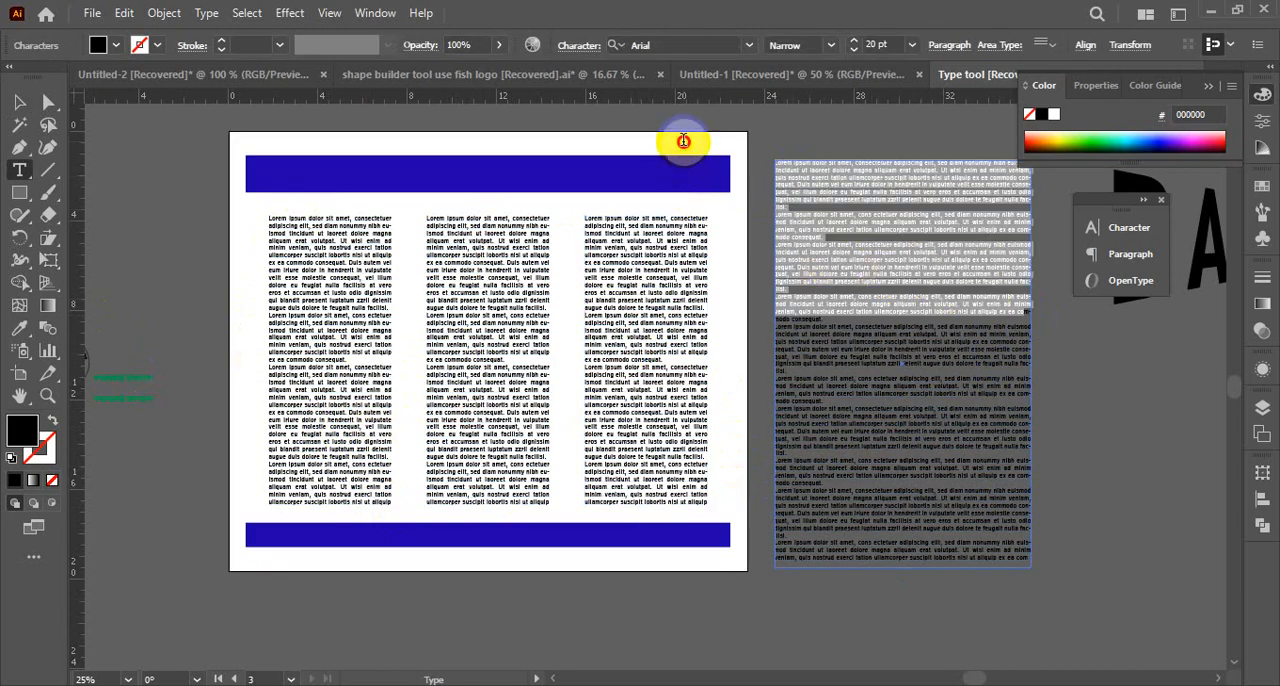
{"action": "key", "text": "ctrl+c"}
{"action": "left_click", "coordinate": [329, 427]}
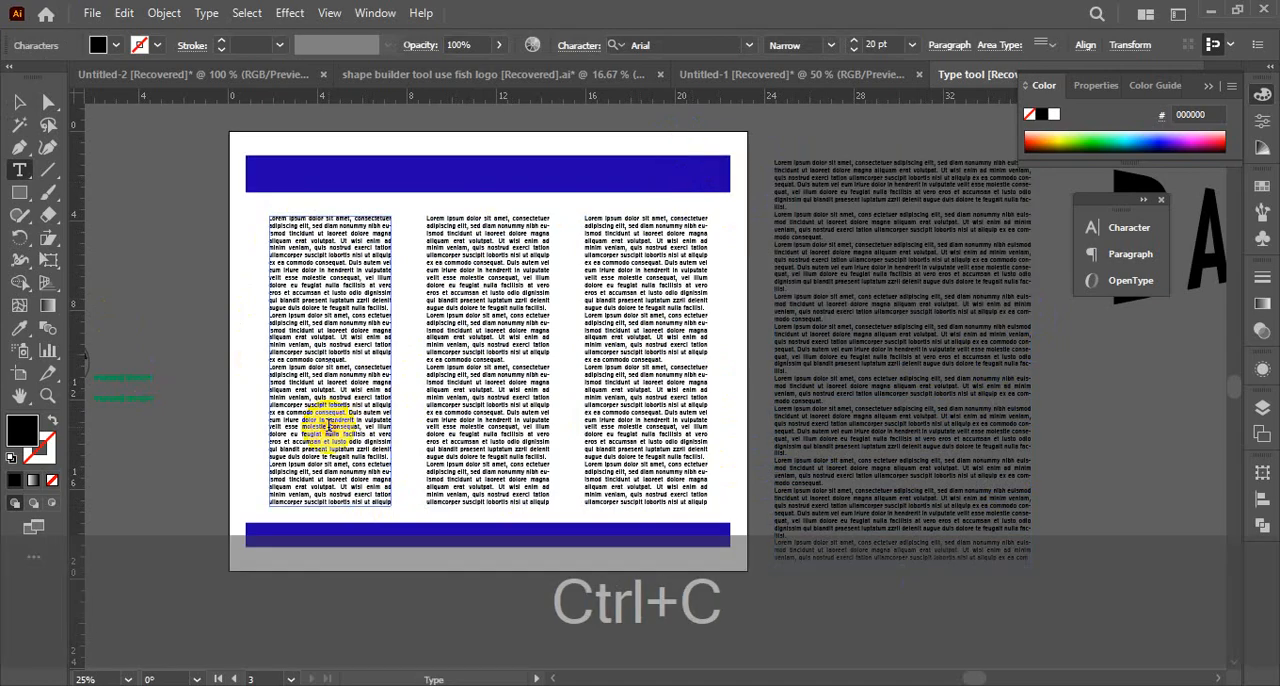
{"action": "key", "text": "ctrl+a"}
{"action": "key", "text": "ctrl+v"}
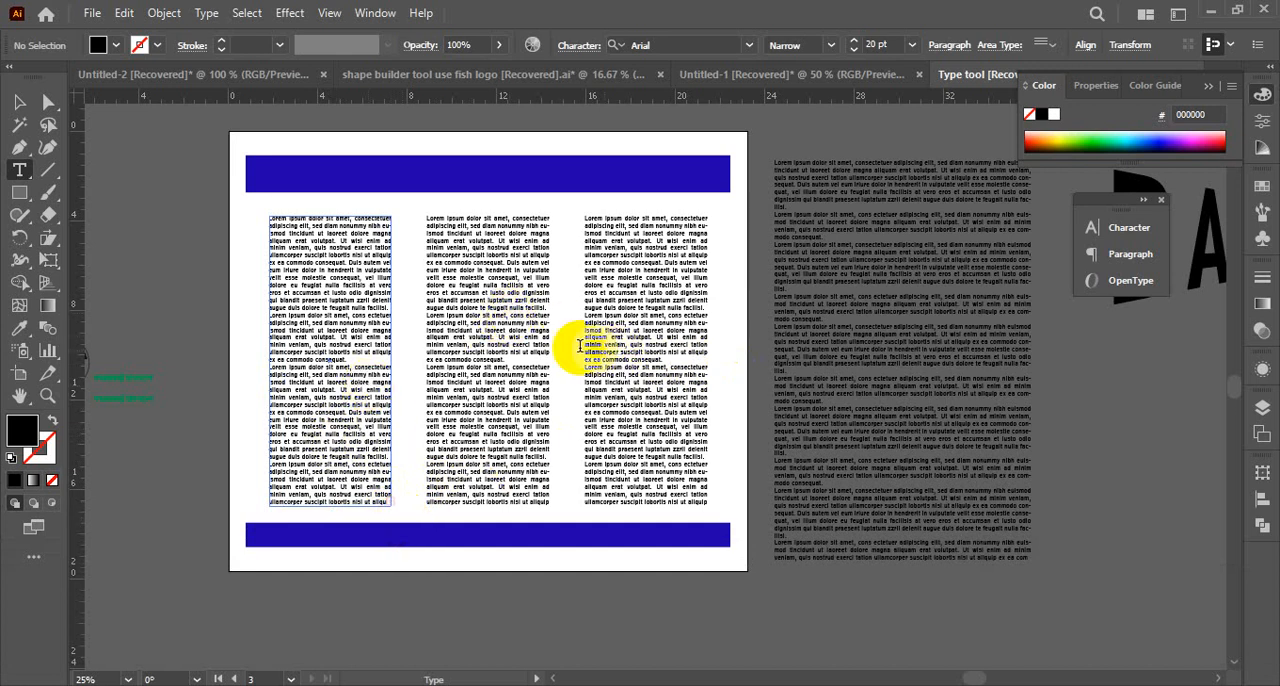
{"action": "left_click", "coordinate": [19, 102]}
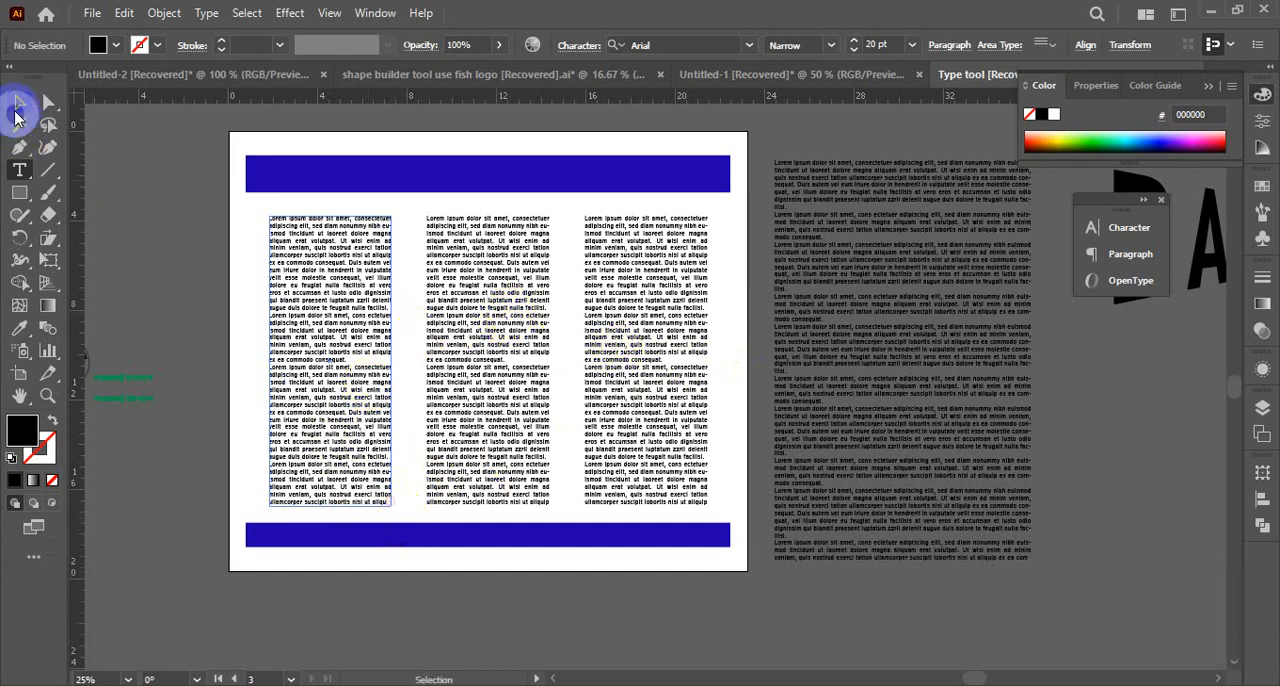
{"action": "left_click", "coordinate": [197, 262]}
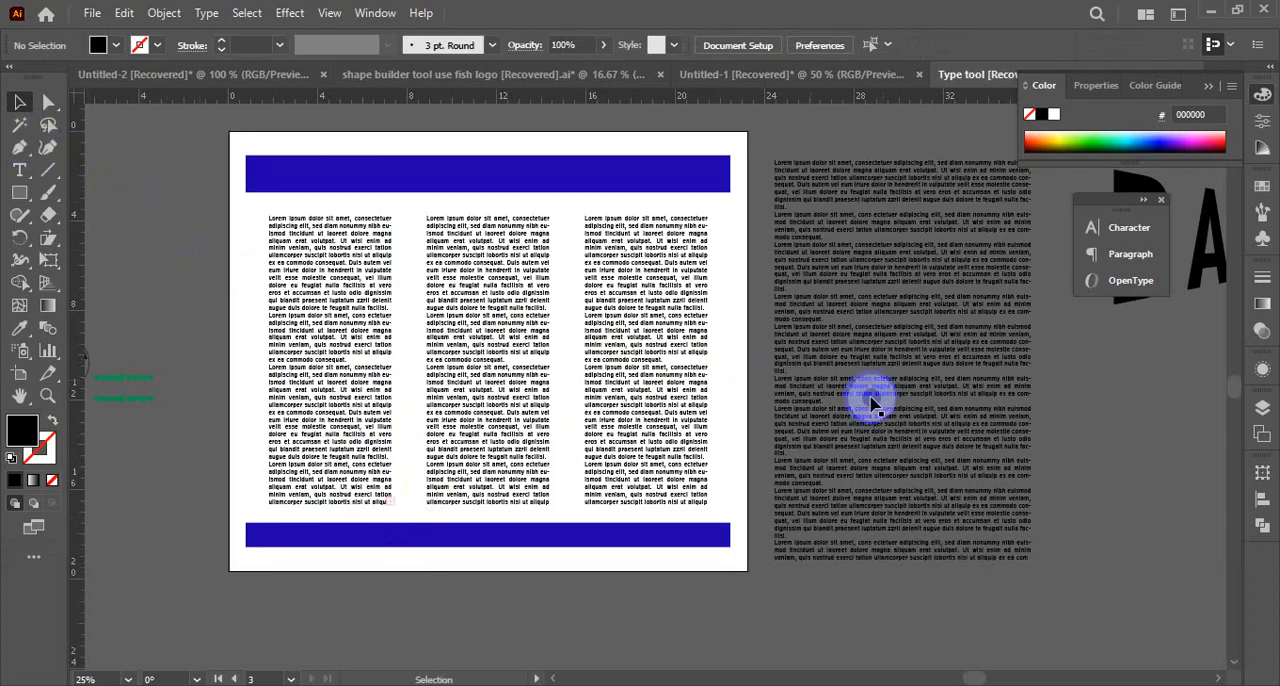
Check the selection of the frame beside the artboard and of the left, middle and right columns in turn
{"action": "left_click_drag", "start_coordinate": [877, 256], "coordinate": [878, 264]}
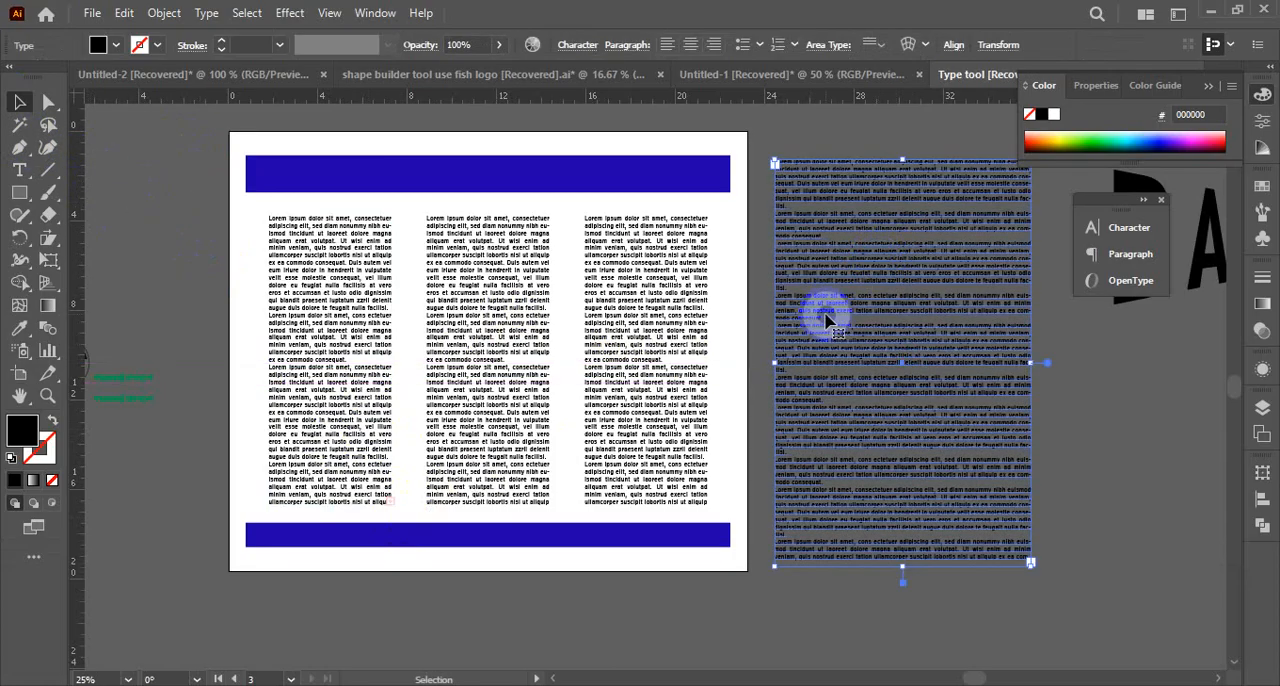
{"action": "left_click", "coordinate": [323, 345]}
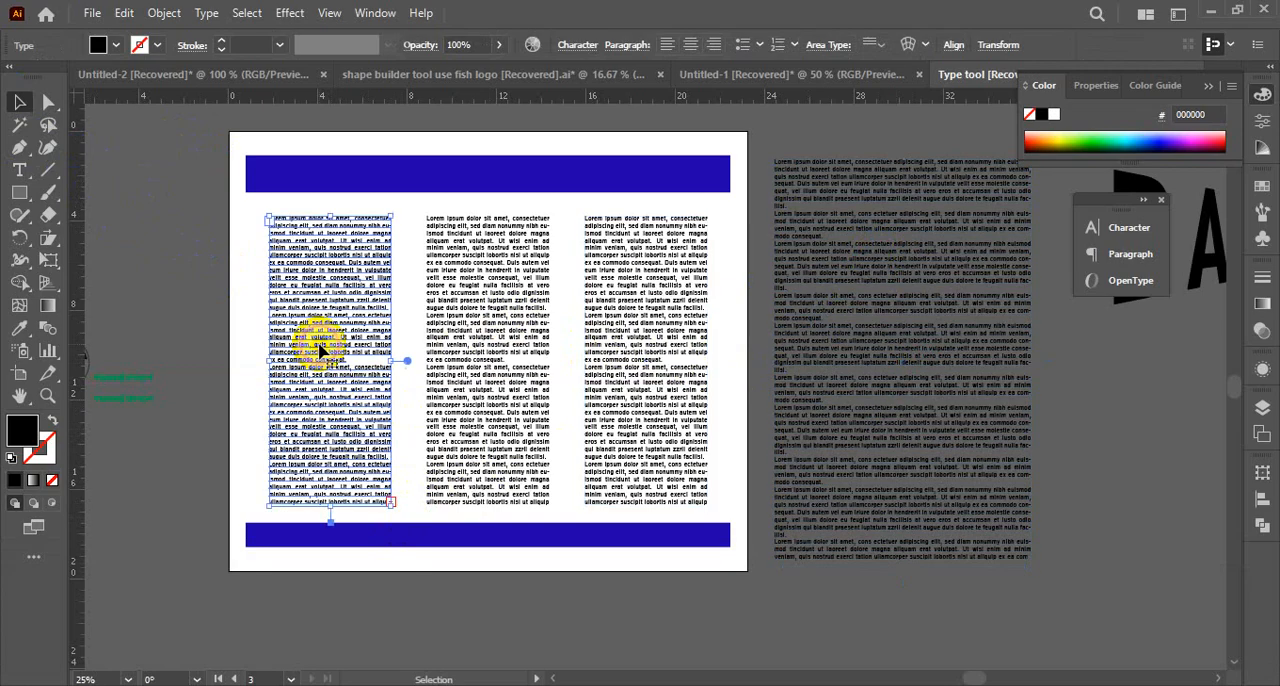
{"action": "left_click", "coordinate": [509, 349]}
{"action": "left_click", "coordinate": [645, 371]}
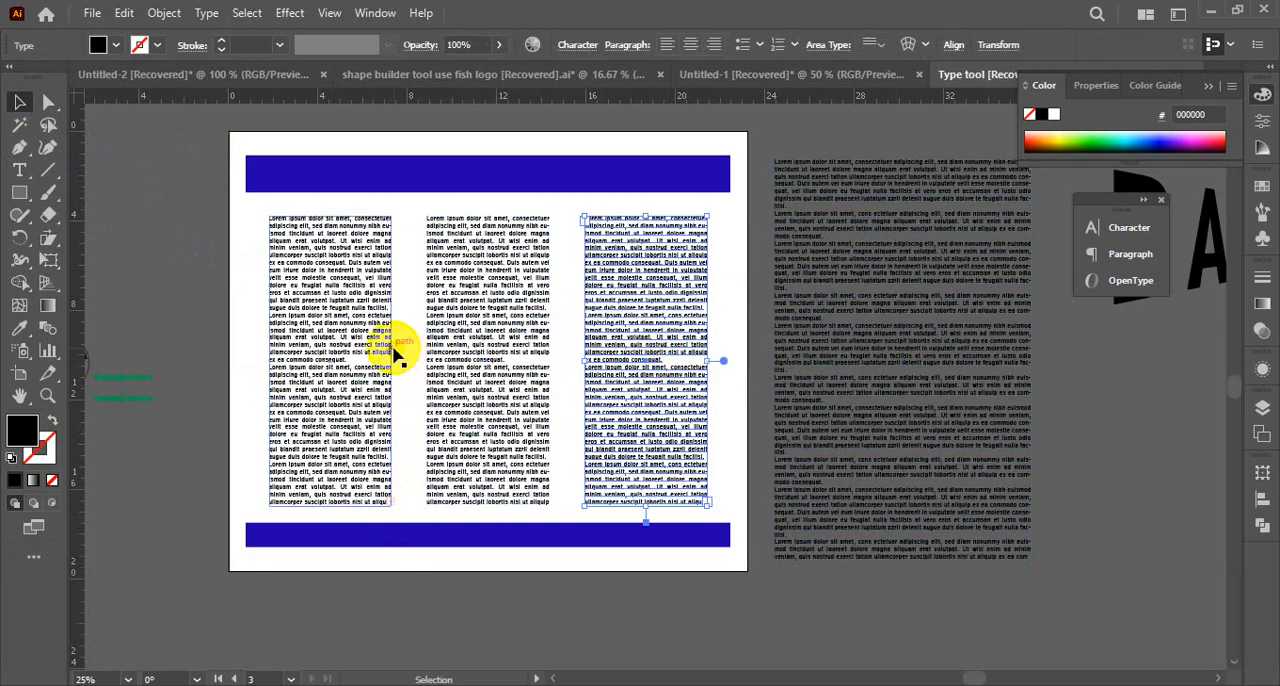
Remove all the text from the middle column, leaving its text frame empty
{"action": "double_click", "coordinate": [503, 480]}
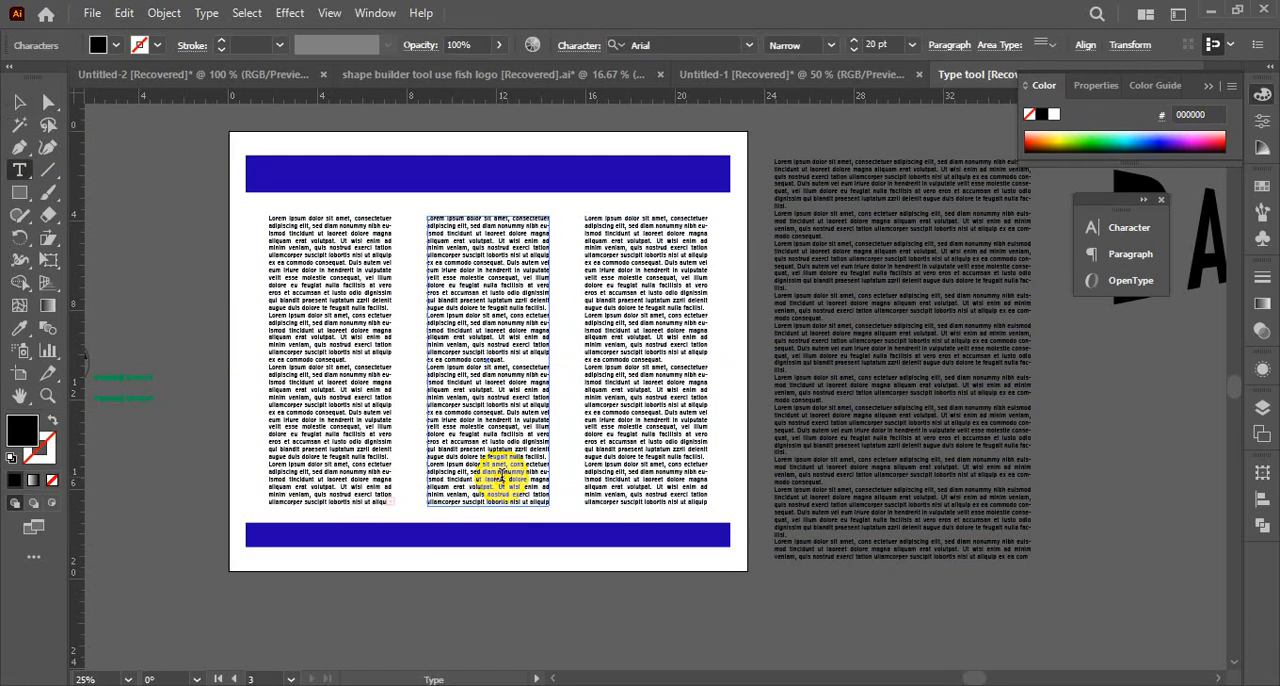
{"action": "key", "text": "ctrl+a"}
{"action": "key", "text": "BackSpace"}
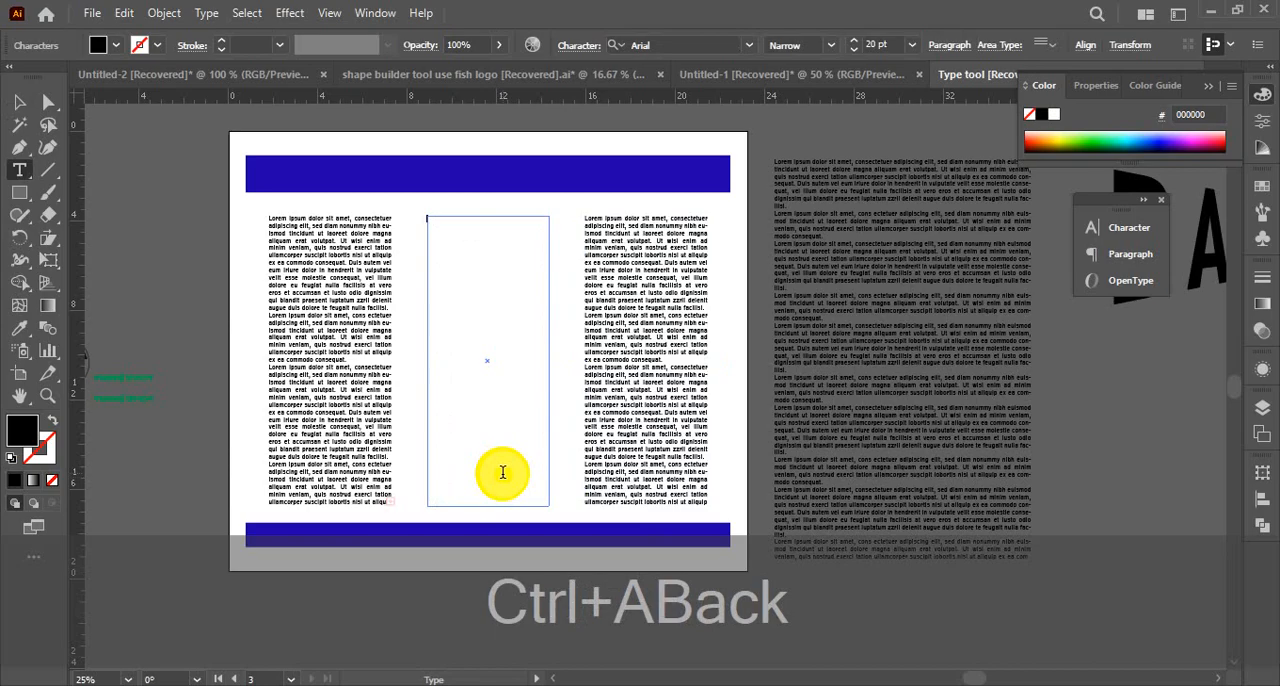
{"action": "left_click", "coordinate": [22, 100]}
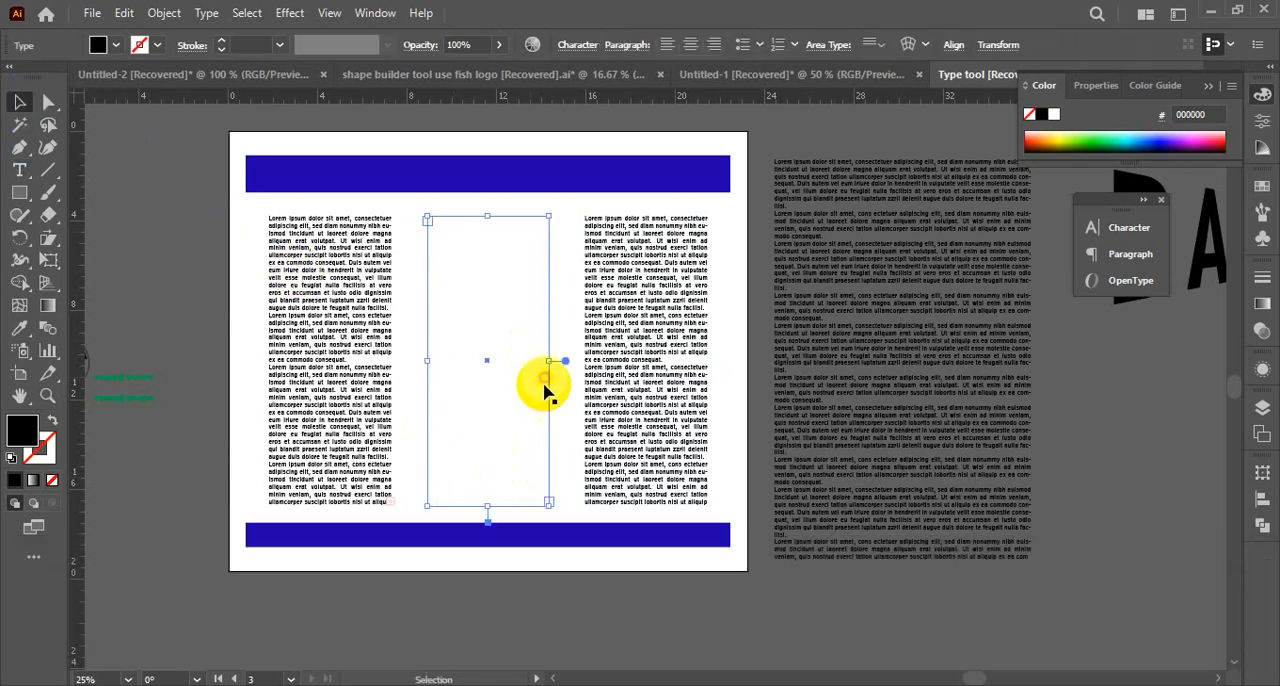
{"action": "key", "text": "Delete"}
Remove all the text from the right column, leaving its text frame empty
{"action": "left_click", "coordinate": [629, 377]}
{"action": "double_click", "coordinate": [631, 377]}
{"action": "triple_click", "coordinate": [631, 377]}
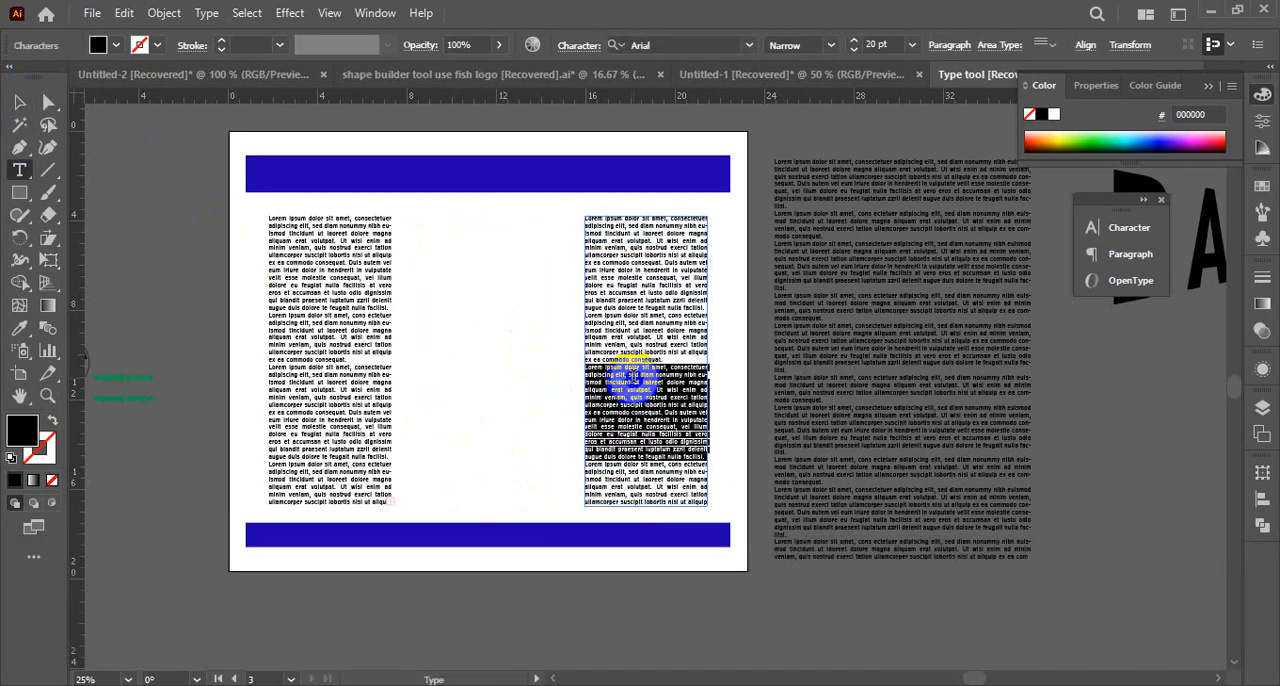
{"action": "key", "text": "ctrl+a"}
{"action": "key", "text": "BackSpace"}
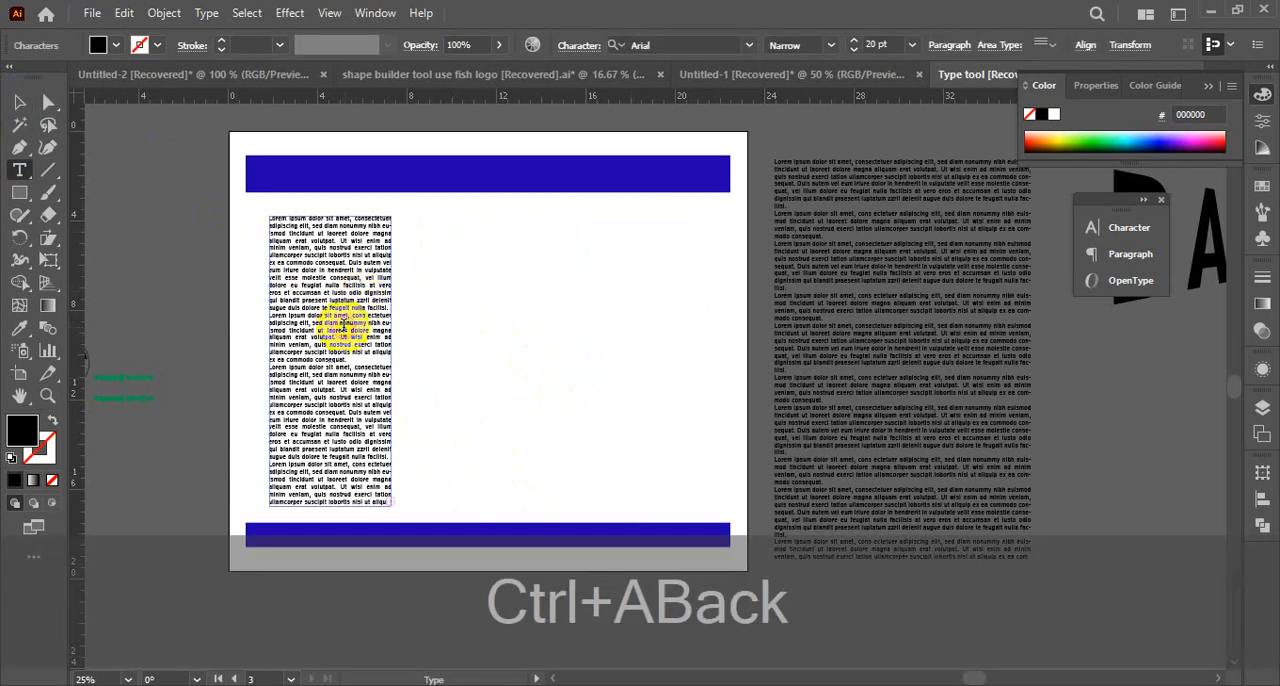
Remove all the text from the left column, leaving its text frame empty
{"action": "left_click", "coordinate": [343, 325]}
{"action": "key", "text": "ctrl+a"}
{"action": "key", "text": "BackSpace"}
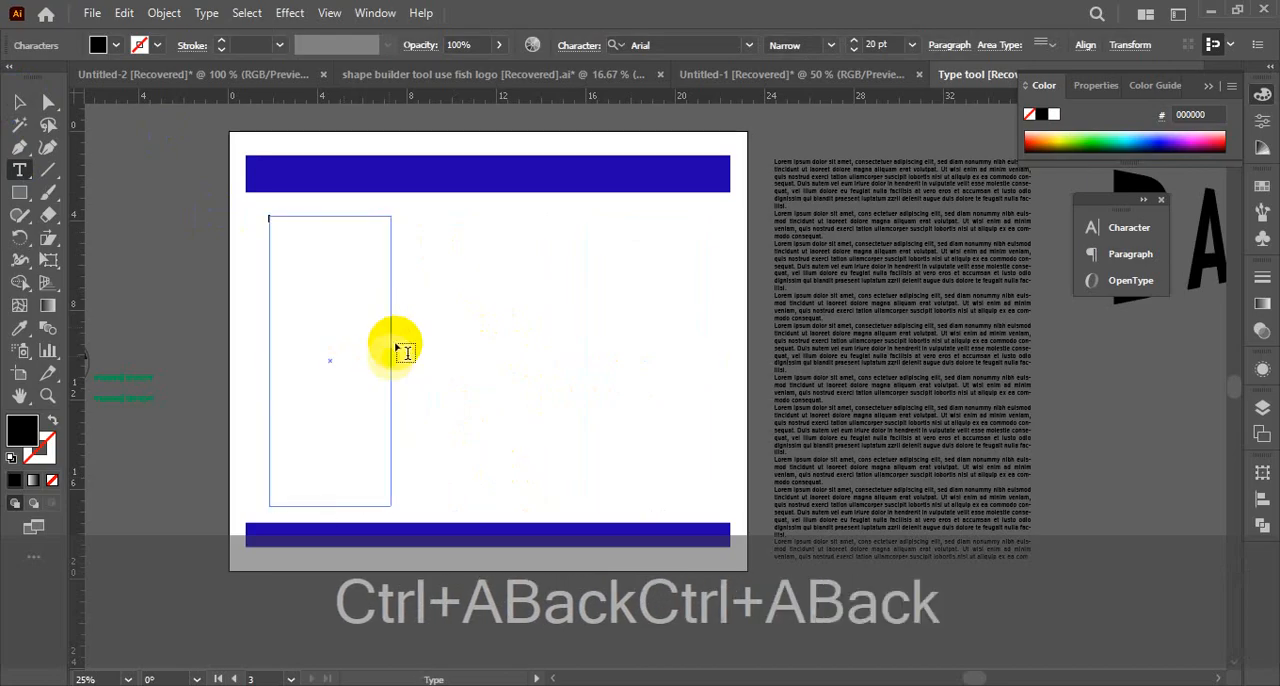
{"action": "left_click", "coordinate": [20, 105]}
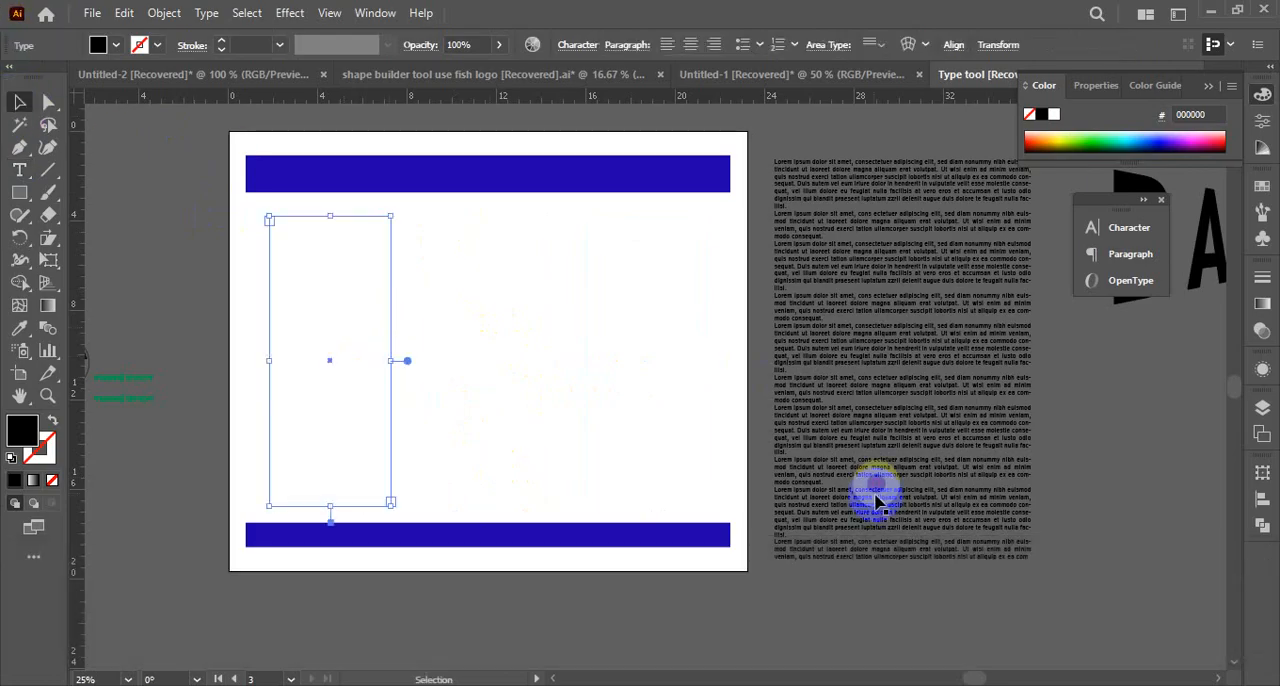
{"action": "left_click", "coordinate": [943, 651]}
Check the three empty text frames between the blue bars by selecting them together
{"action": "left_click_drag", "start_coordinate": [227, 309], "coordinate": [777, 475]}
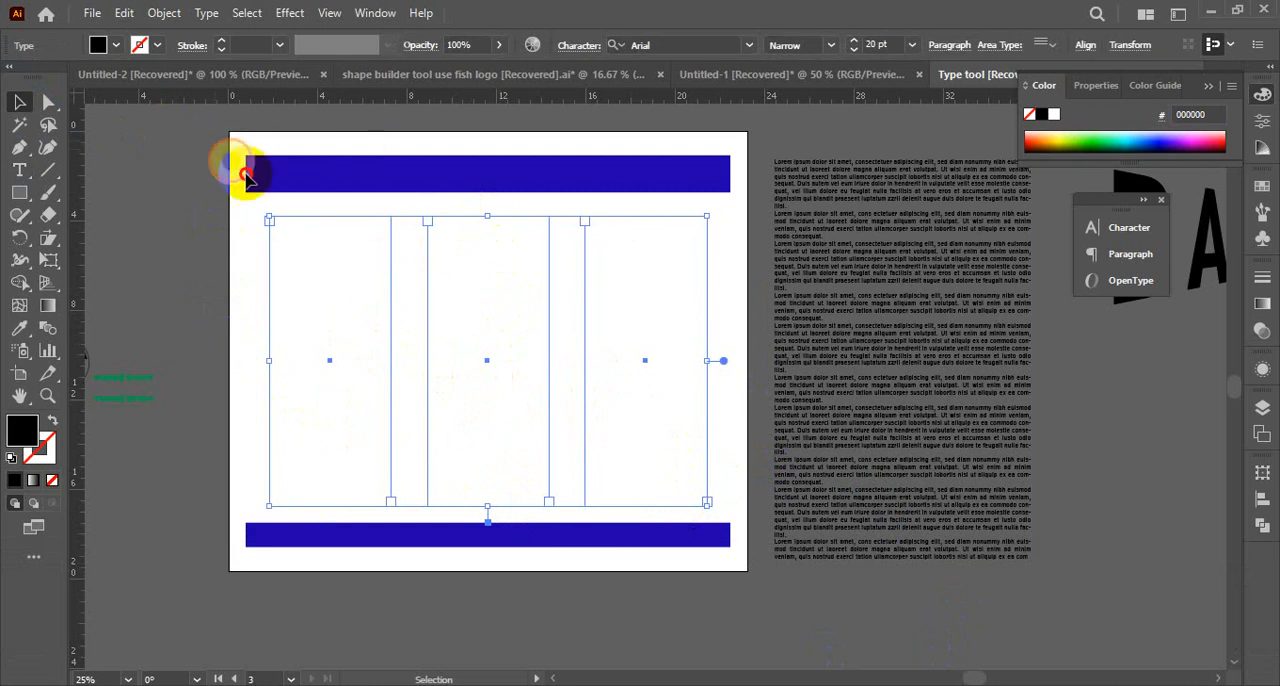
{"action": "left_click_drag", "start_coordinate": [232, 138], "coordinate": [584, 584]}
{"action": "left_click", "coordinate": [448, 607]}
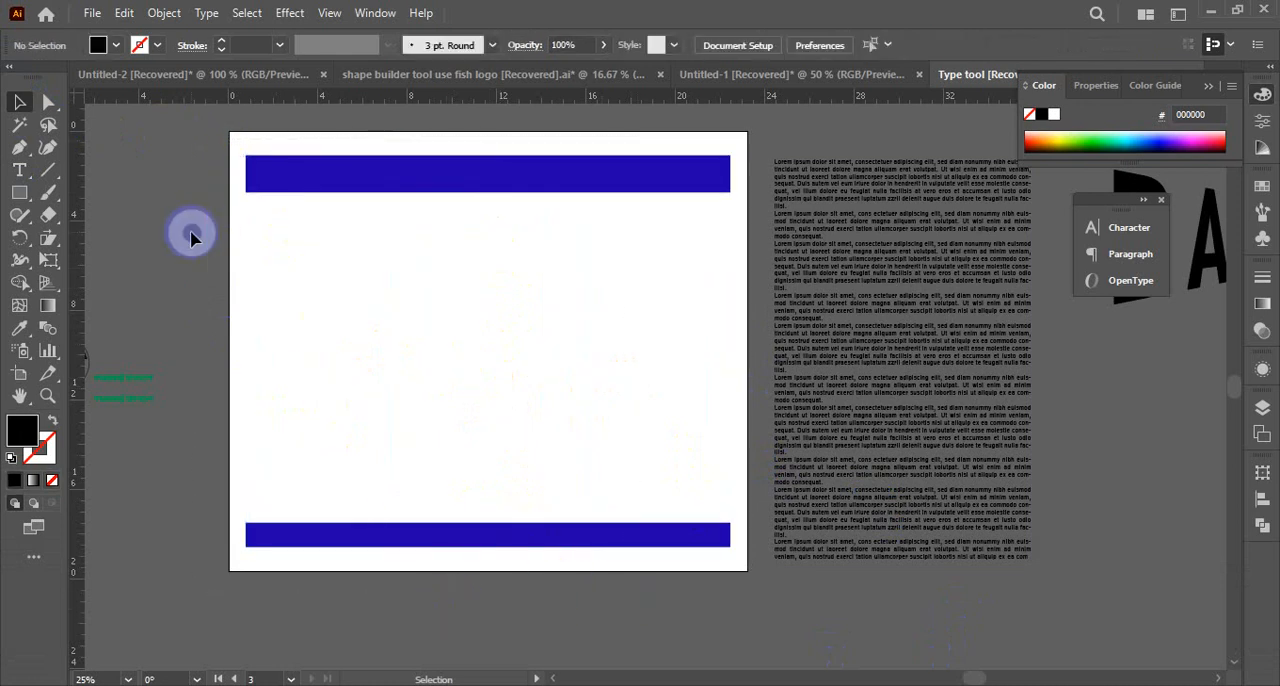
{"action": "left_click_drag", "start_coordinate": [191, 233], "coordinate": [731, 383]}
{"action": "left_click", "coordinate": [907, 158], "text": "shift"}
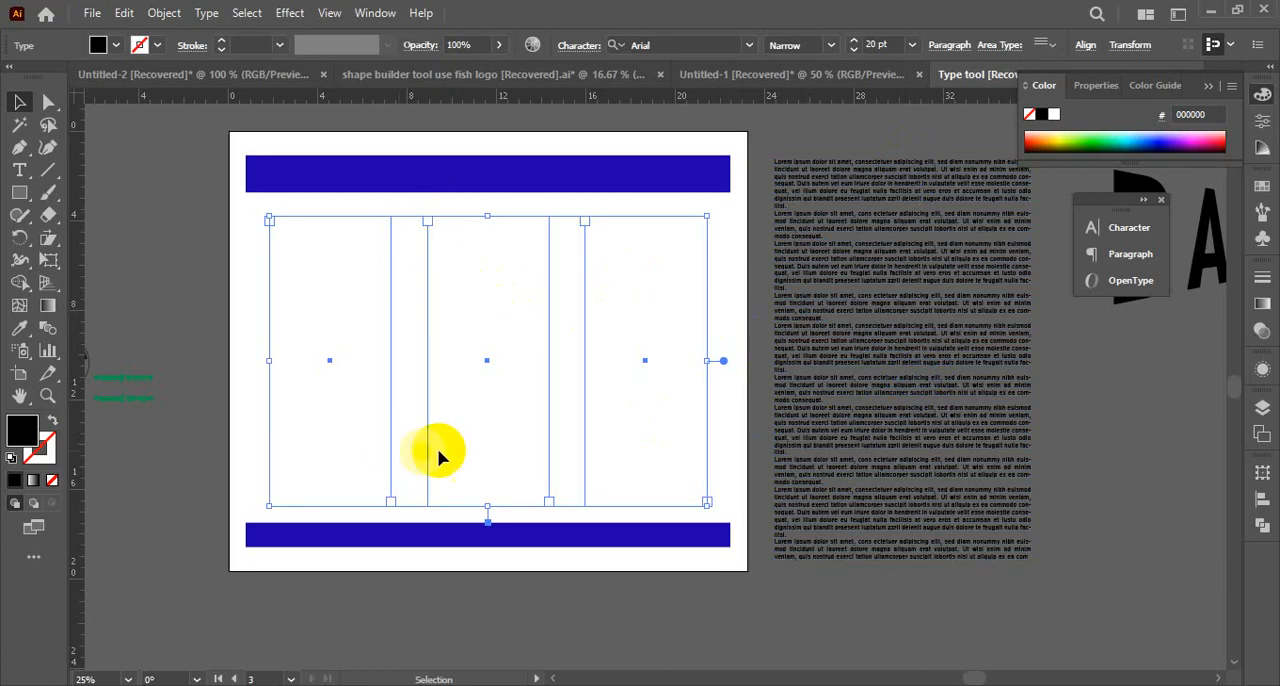
Copy the upper part of the placeholder text beside the artboard, and select the empty left column frame
{"action": "left_click", "coordinate": [838, 228]}
{"action": "left_click", "coordinate": [793, 178]}
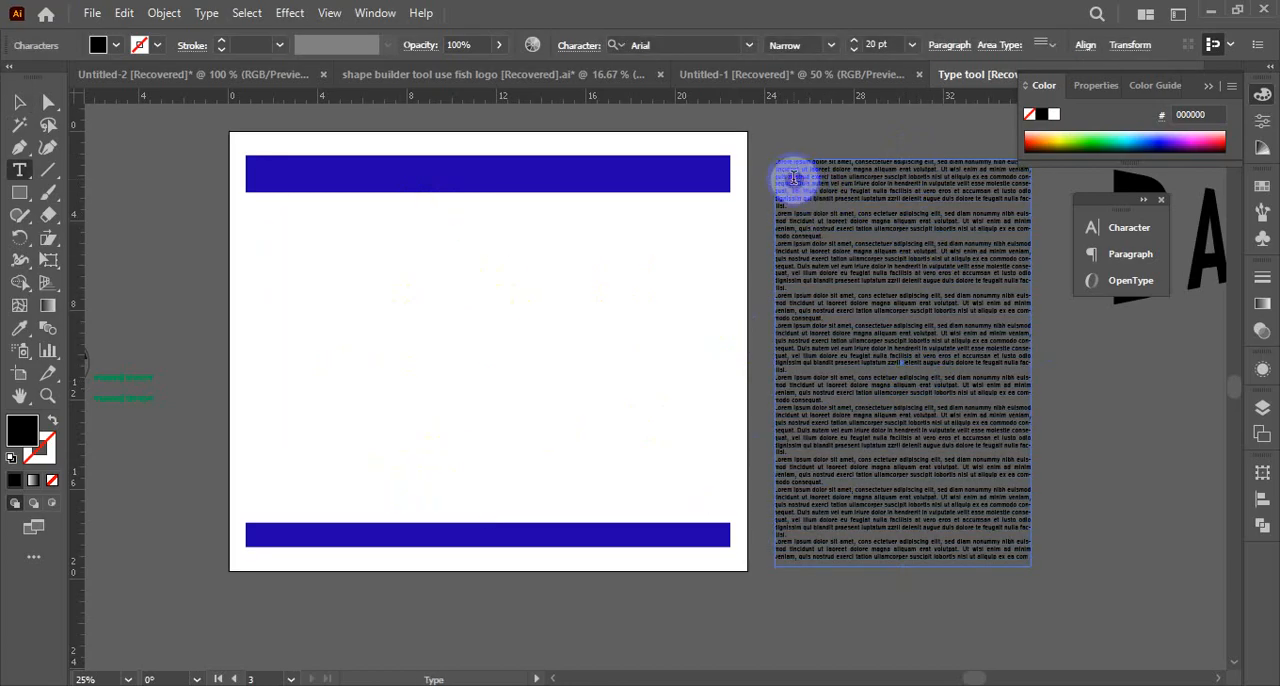
{"action": "left_click_drag", "start_coordinate": [779, 164], "coordinate": [1059, 290]}
{"action": "key", "text": "ctrl+c"}
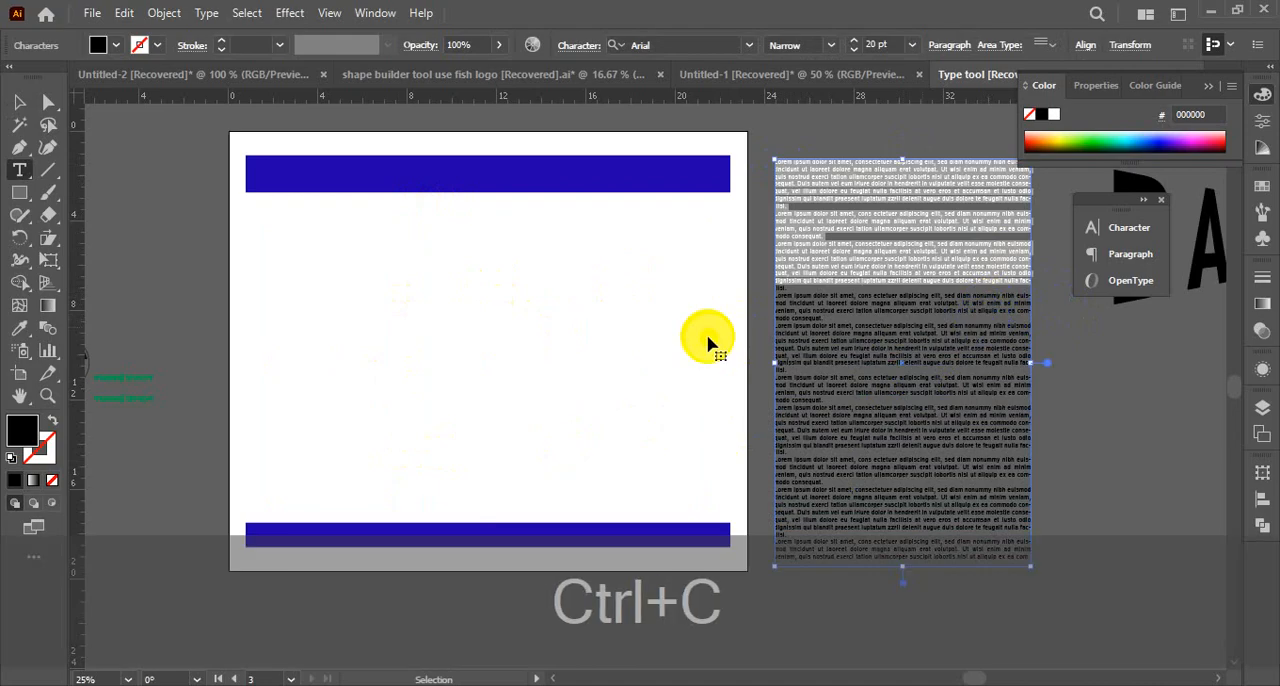
{"action": "left_click", "coordinate": [309, 266]}
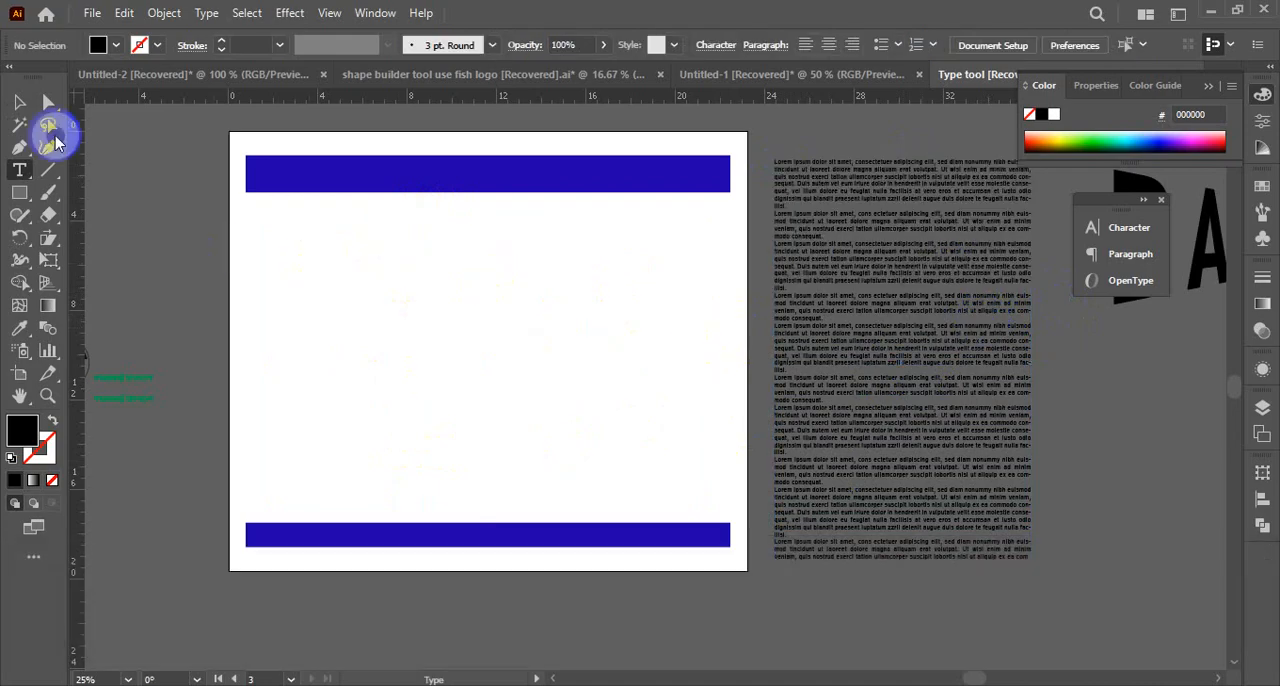
{"action": "left_click", "coordinate": [20, 103]}
{"action": "left_click_drag", "start_coordinate": [160, 271], "coordinate": [294, 403]}
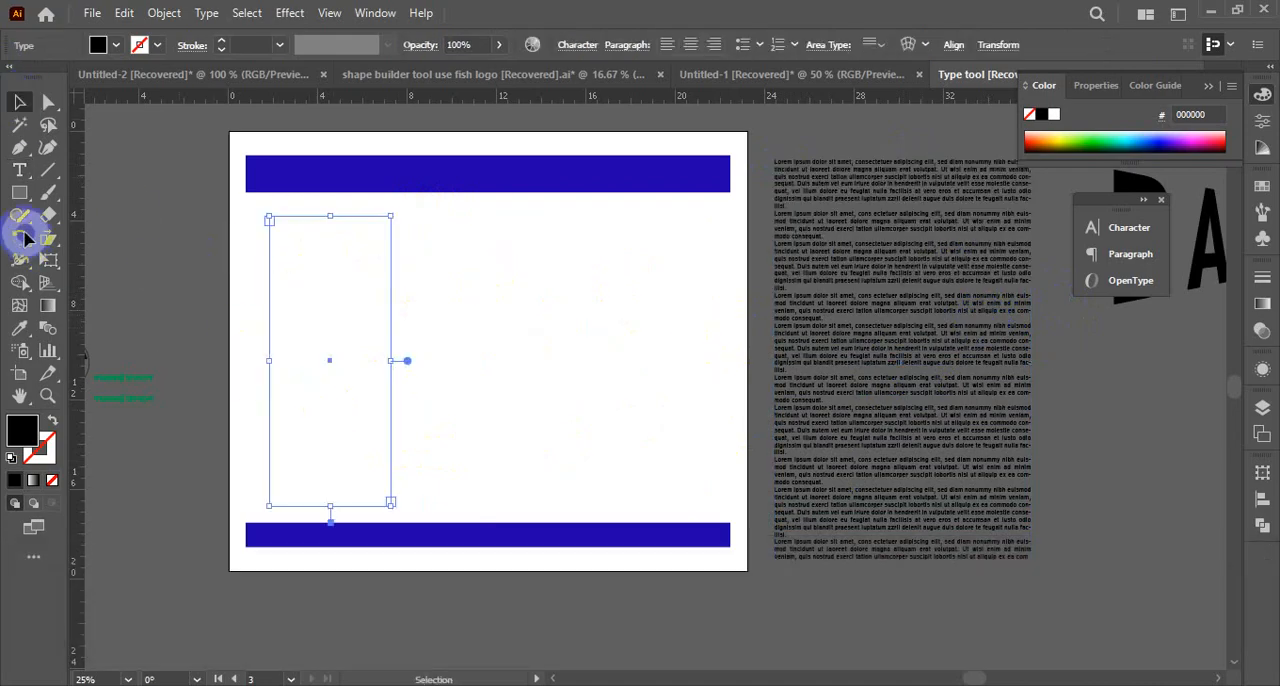
{"action": "left_click", "coordinate": [20, 171]}
{"action": "left_click", "coordinate": [296, 254]}
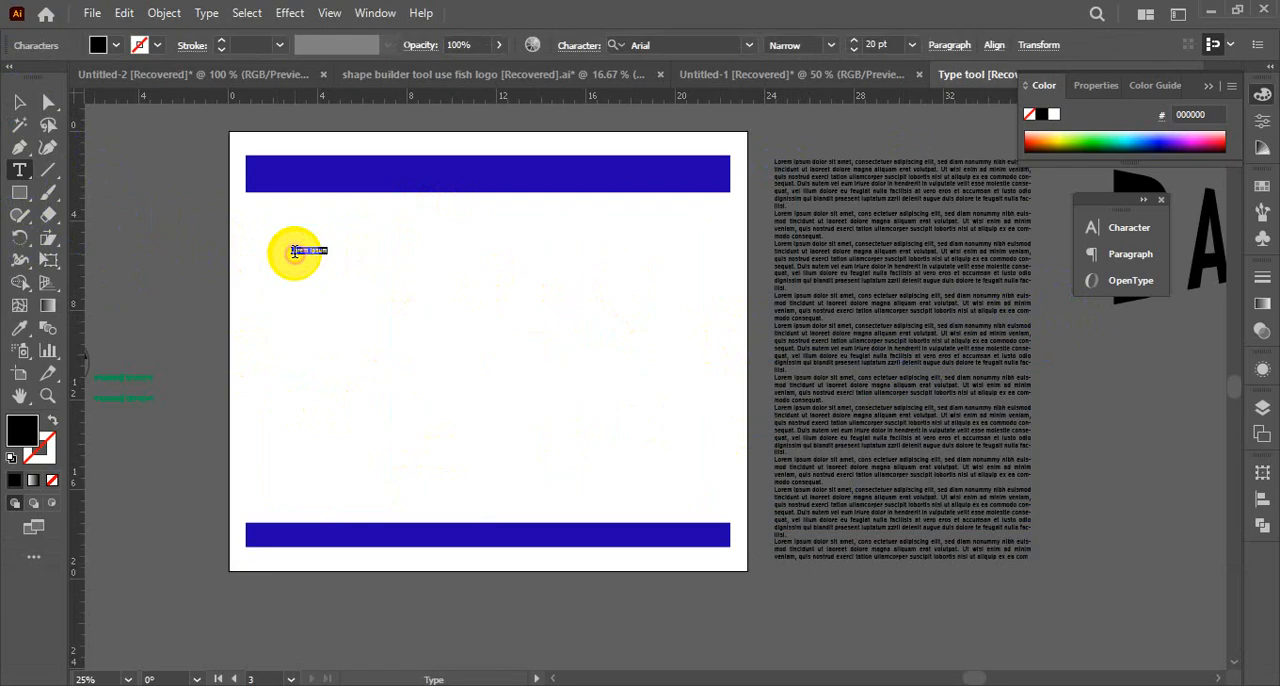
{"action": "key", "text": "ctrl+a"}
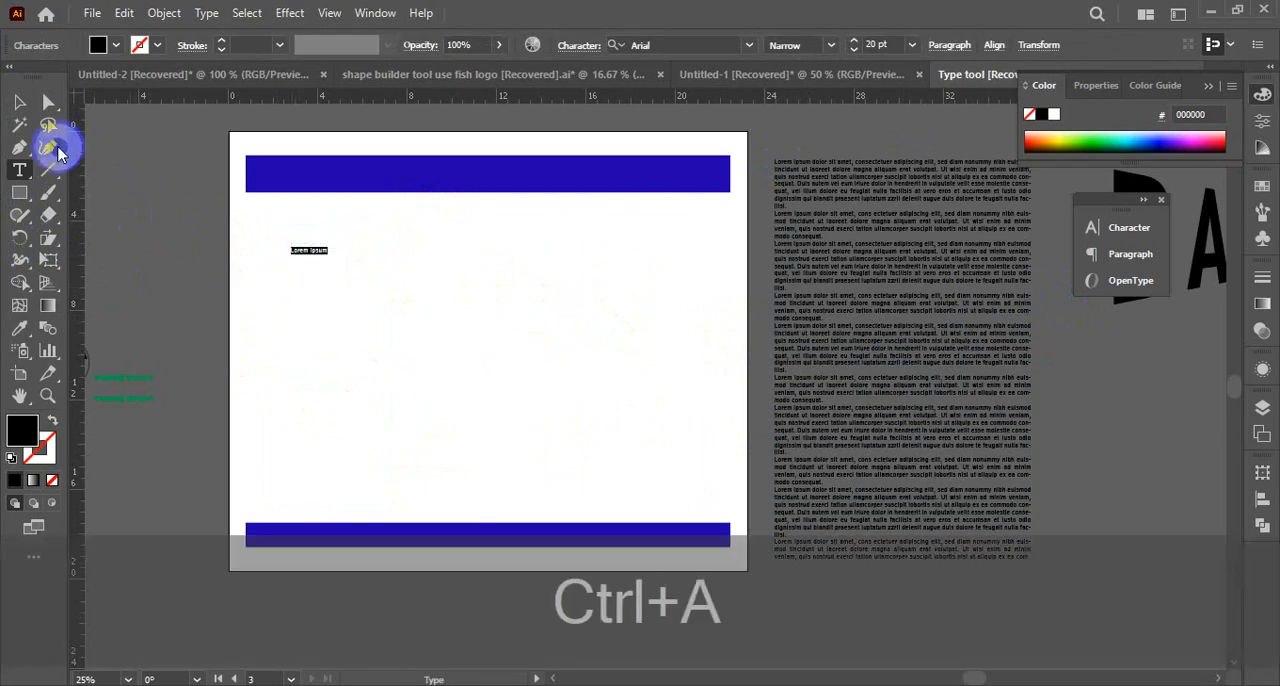
{"action": "key", "text": "ctrl+z"}
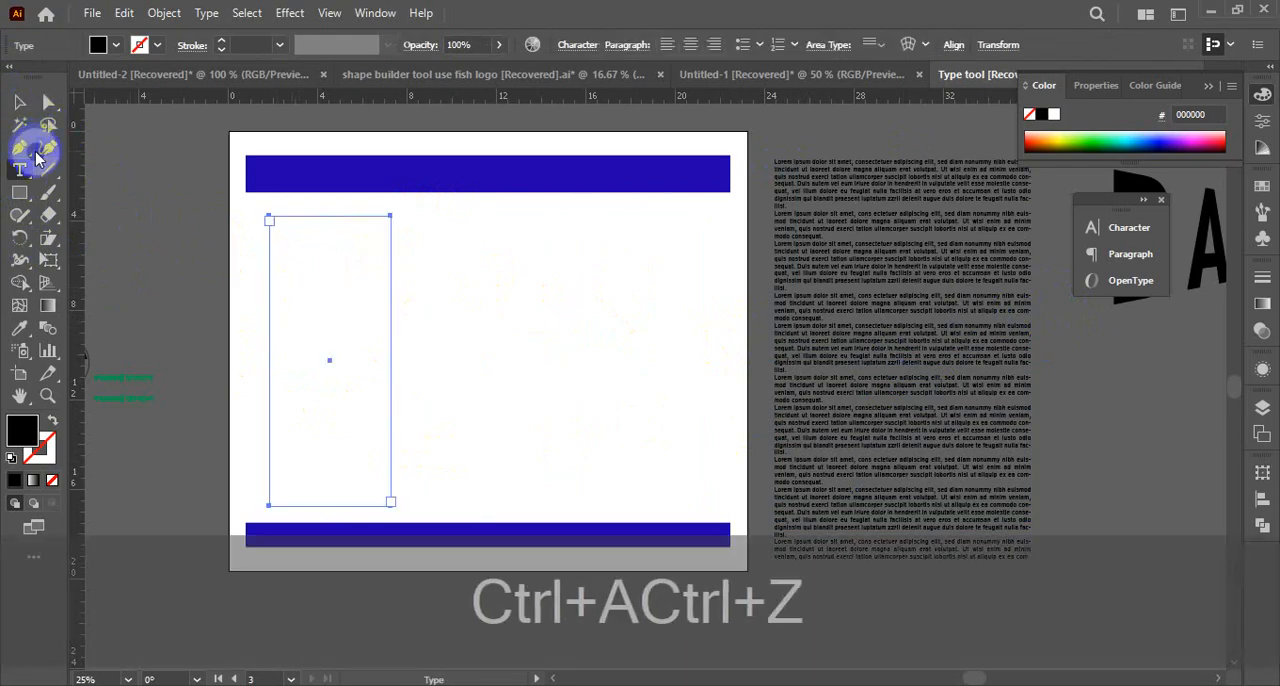
Paste the copied placeholder text into the empty left column frame
{"action": "key", "text": "ctrl+space"}
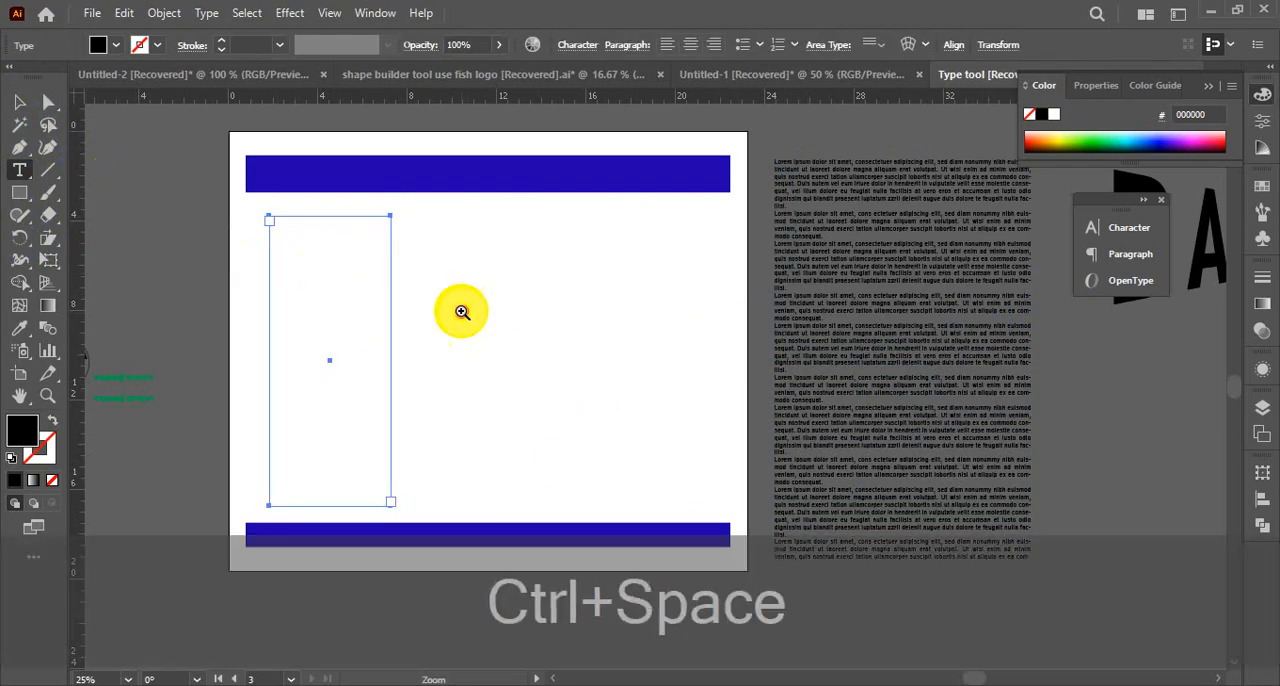
{"action": "left_click", "coordinate": [461, 312]}
{"action": "left_click", "coordinate": [589, 383]}
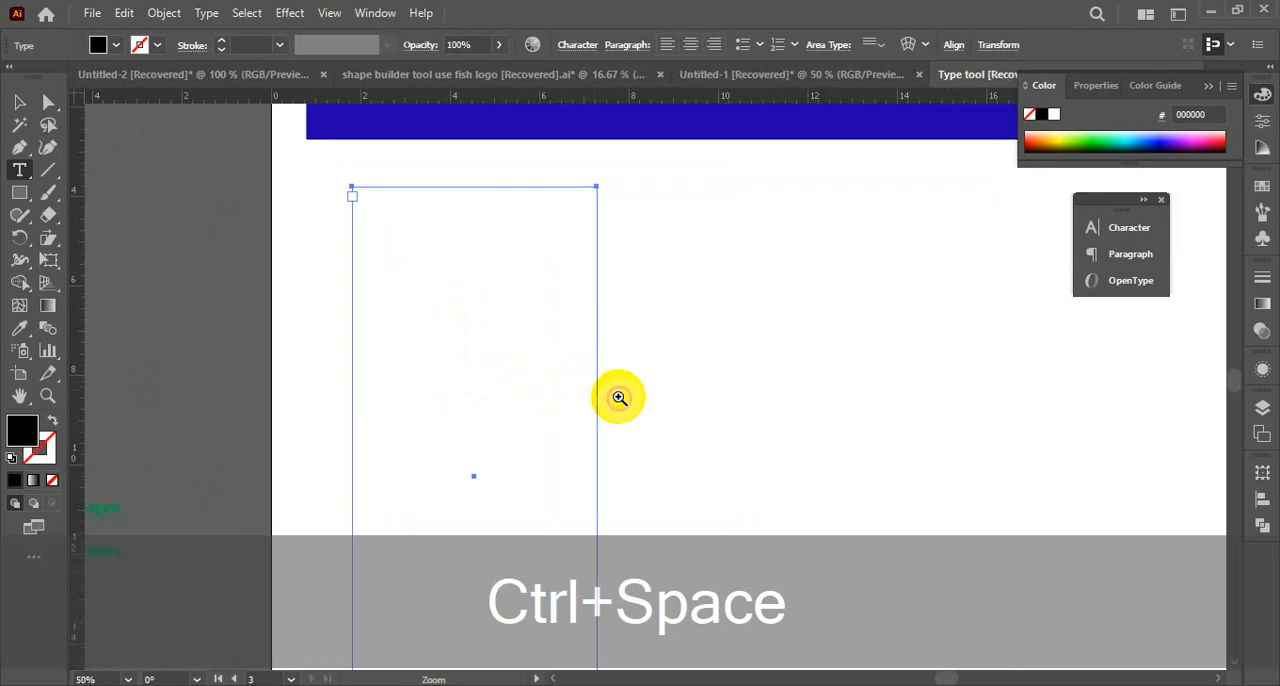
{"action": "left_click", "coordinate": [349, 192]}
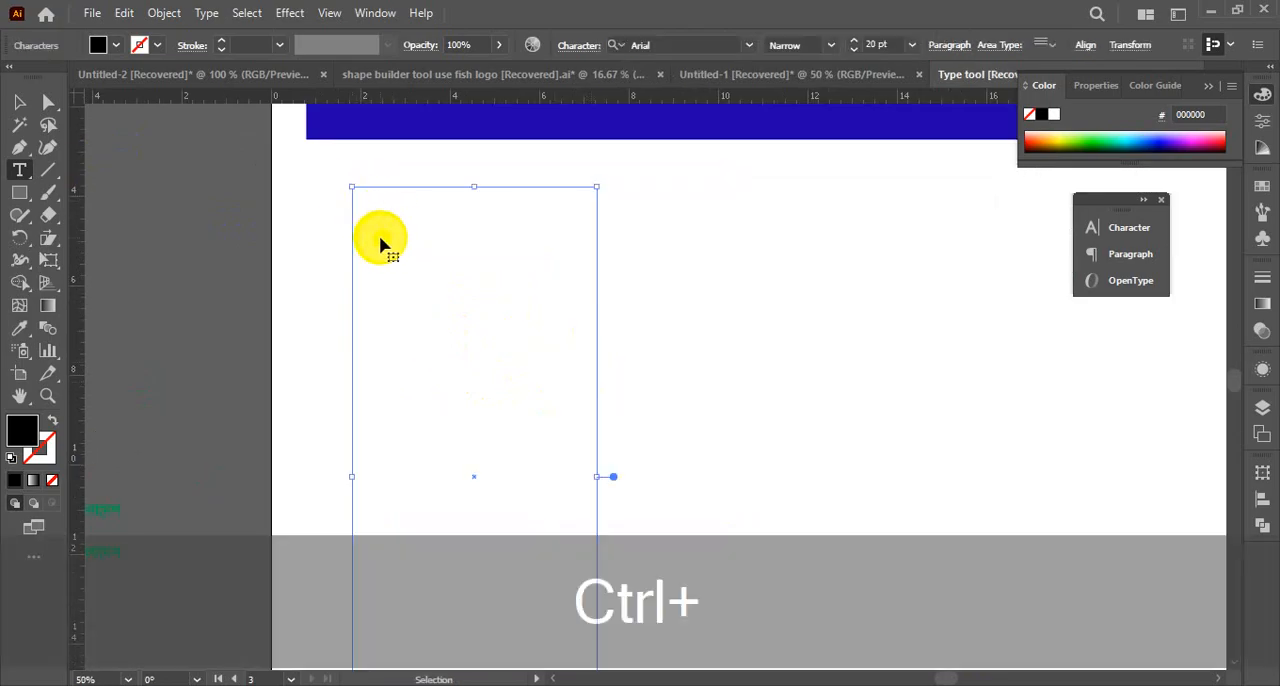
{"action": "key", "text": "ctrl+v"}
{"action": "scroll", "coordinate": [407, 369], "scroll_direction": "down", "scroll_amount": 5}
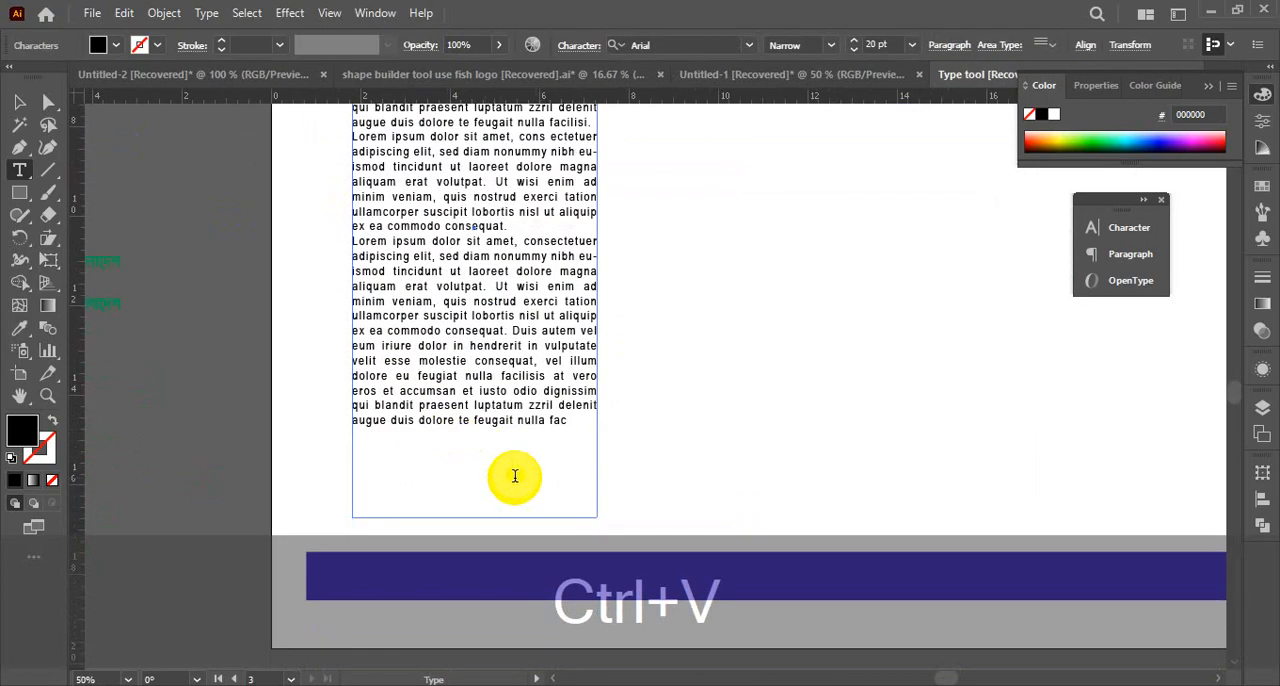
{"action": "left_click", "coordinate": [20, 103]}
{"action": "left_click", "coordinate": [149, 237]}
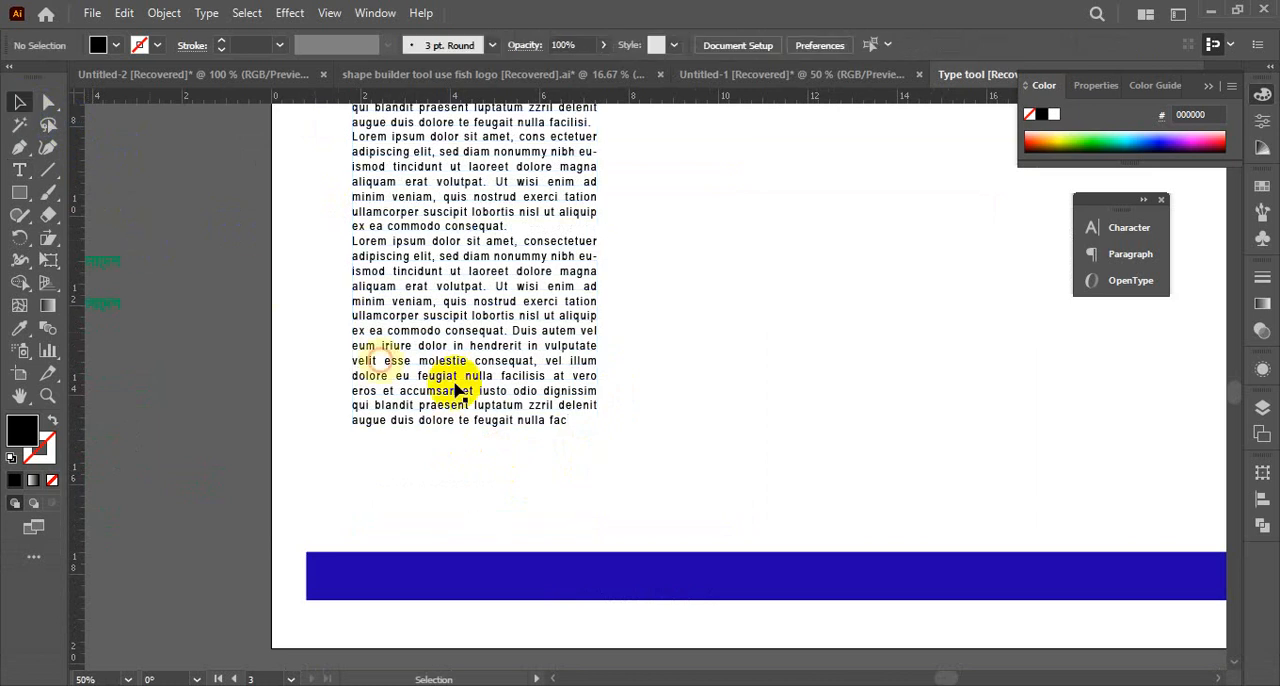
{"action": "key", "text": "ctrl+alt+space"}
{"action": "left_click", "coordinate": [673, 380], "text": "ctrl+alt"}
{"action": "left_click", "coordinate": [688, 396], "text": "ctrl+alt"}
{"action": "left_click_drag", "start_coordinate": [771, 379], "coordinate": [531, 427]}
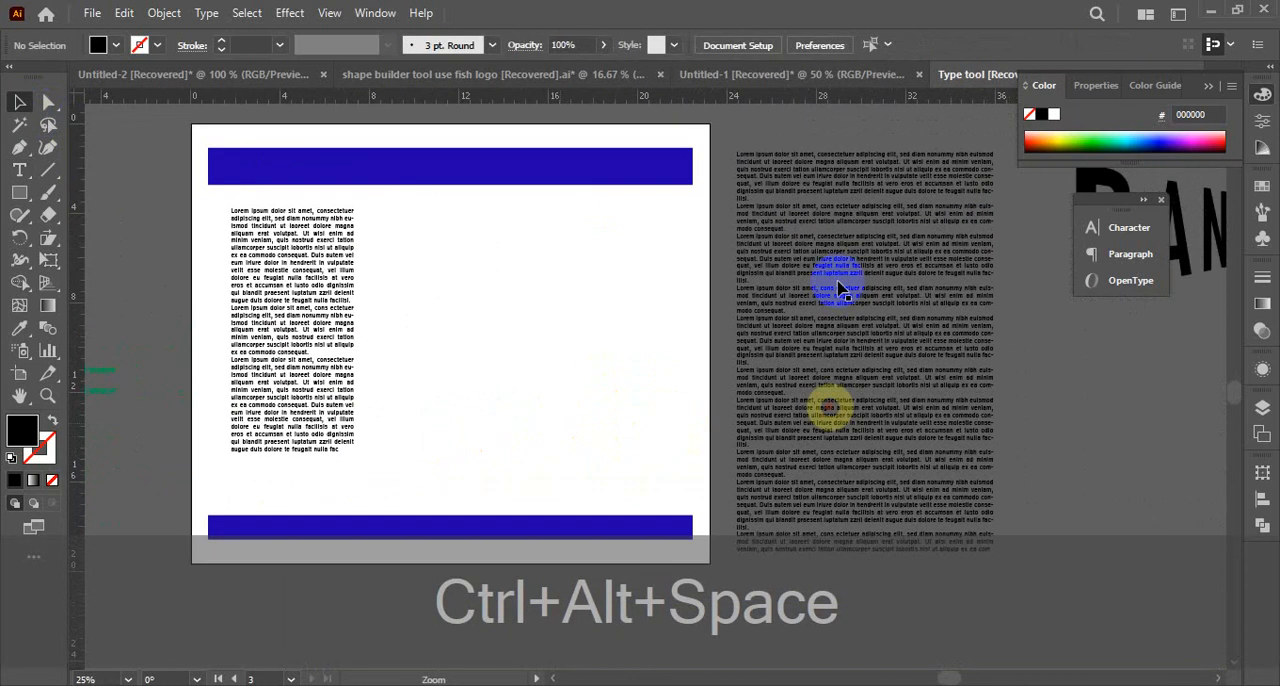
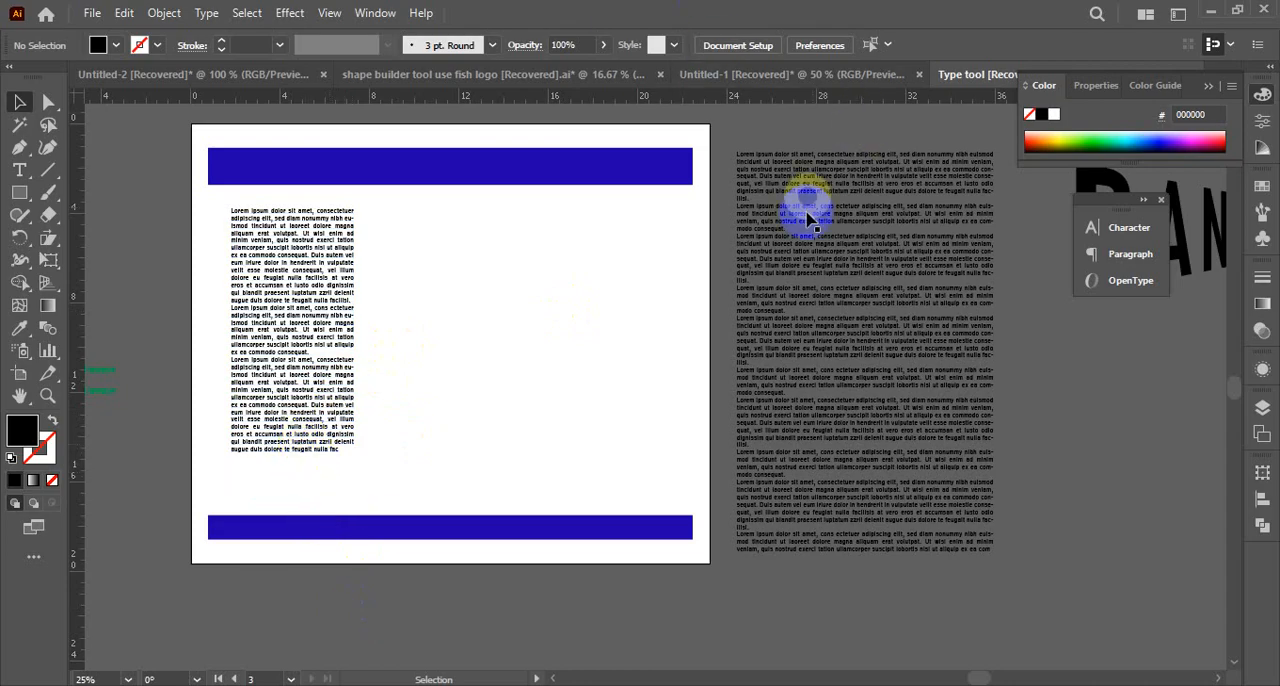
Copy one four-line Lorem ipsum paragraph from the wide text block beside the artboard
{"action": "key", "text": "ctrl+space"}
{"action": "left_click", "coordinate": [829, 281], "text": "ctrl"}
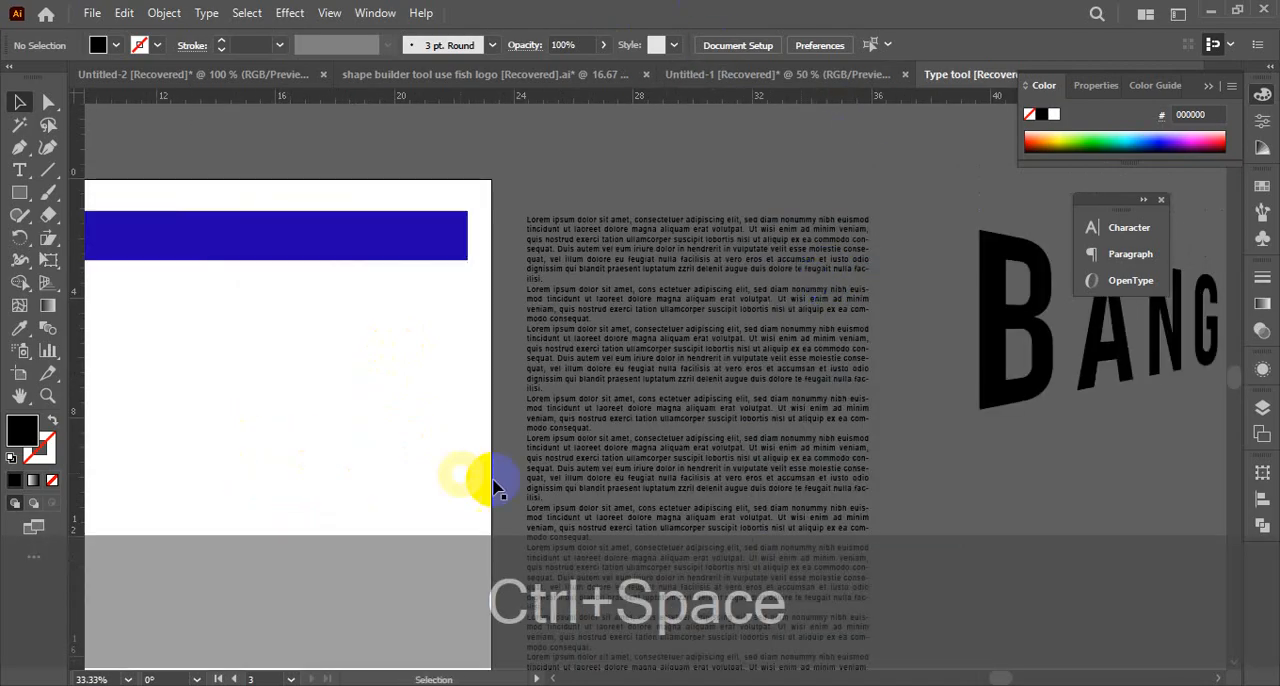
{"action": "left_click_drag", "start_coordinate": [560, 451], "coordinate": [628, 382]}
{"action": "double_click", "coordinate": [606, 333]}
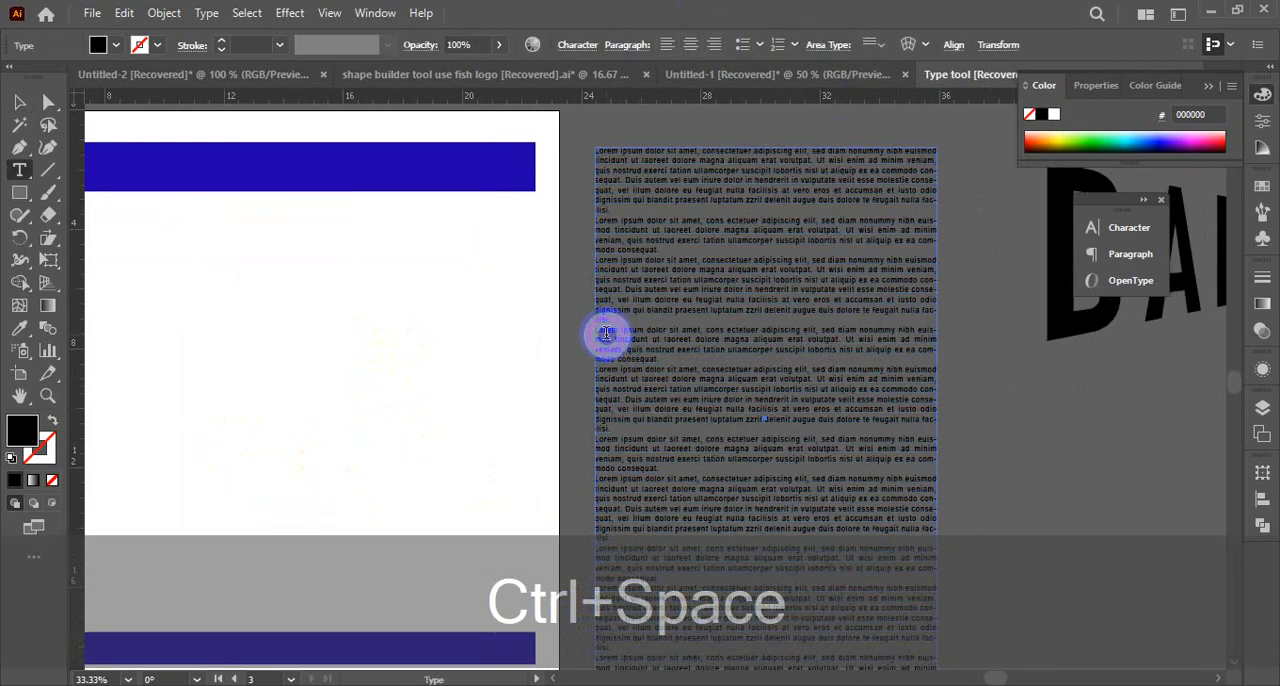
{"action": "triple_click", "coordinate": [598, 329]}
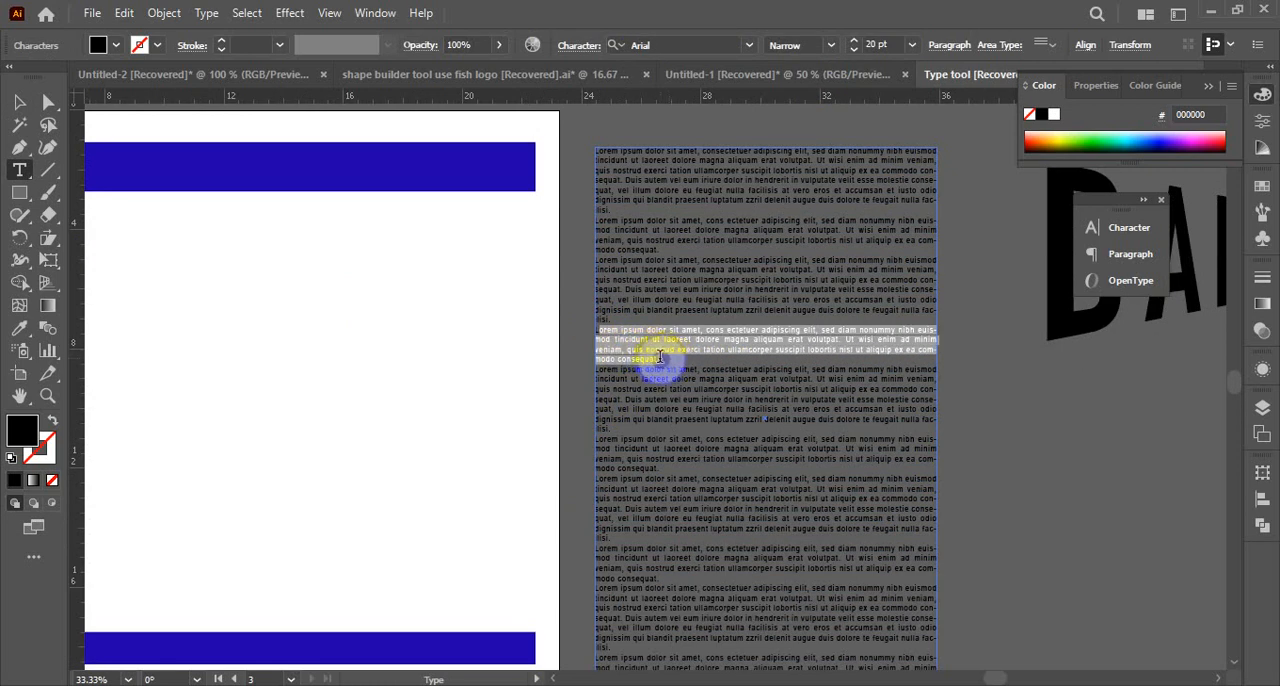
{"action": "key", "text": "ctrl+c"}
{"action": "left_click", "coordinate": [15, 100]}
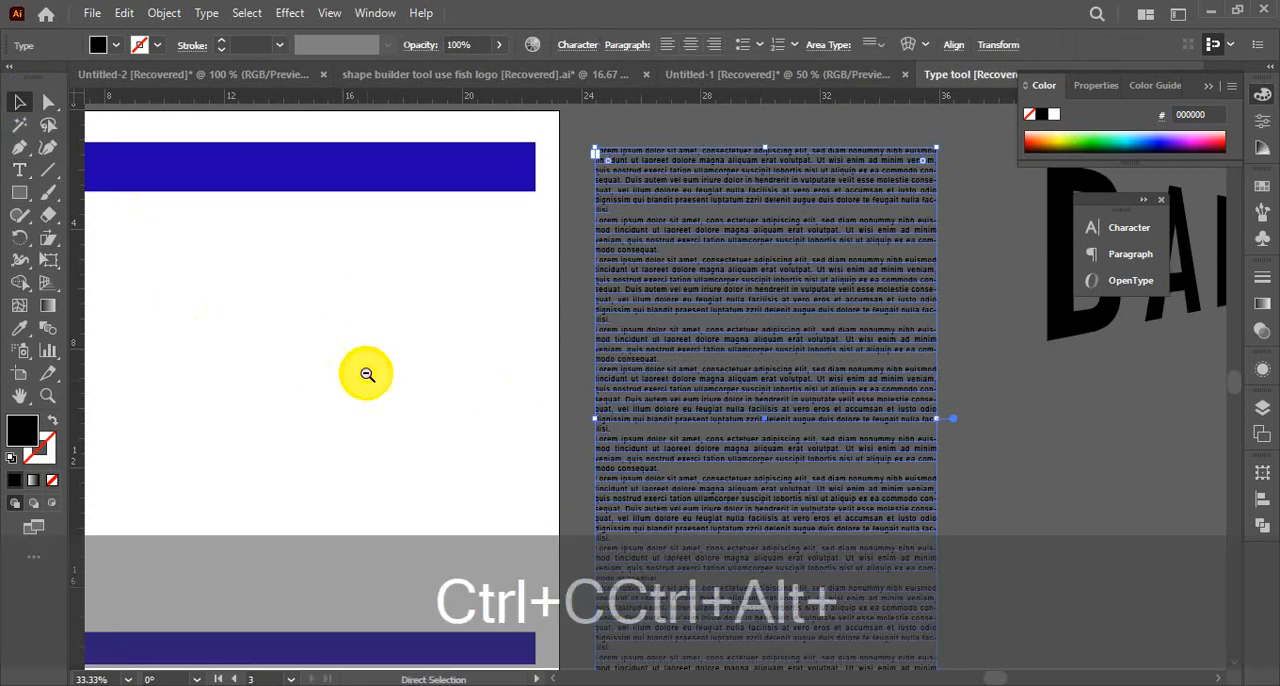
Paste the copied paragraph at the end of the first column's text on the artboard
{"action": "left_click", "coordinate": [366, 373], "text": "ctrl+alt"}
{"action": "left_click", "coordinate": [366, 373], "text": "ctrl+alt"}
{"action": "scroll", "coordinate": [591, 489], "scroll_direction": "down", "scroll_amount": 3}
{"action": "left_click", "coordinate": [711, 384], "text": "ctrl"}
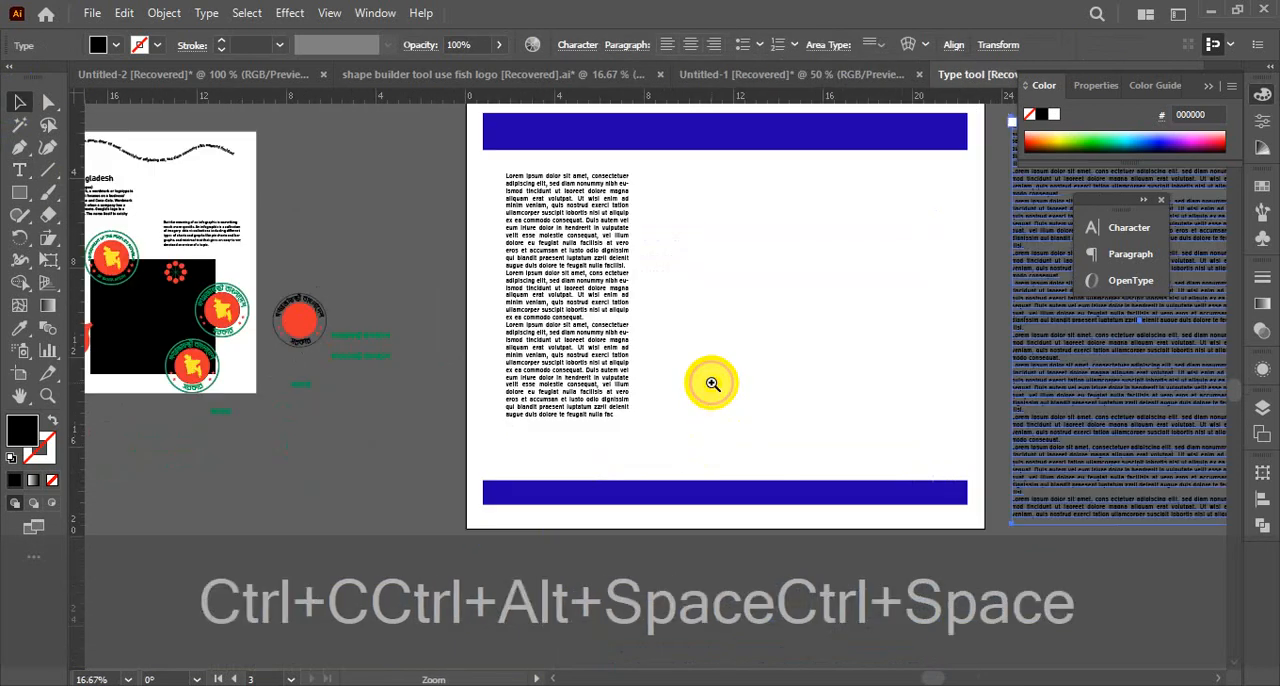
{"action": "left_click", "coordinate": [630, 444], "text": "ctrl"}
{"action": "double_click", "coordinate": [637, 226]}
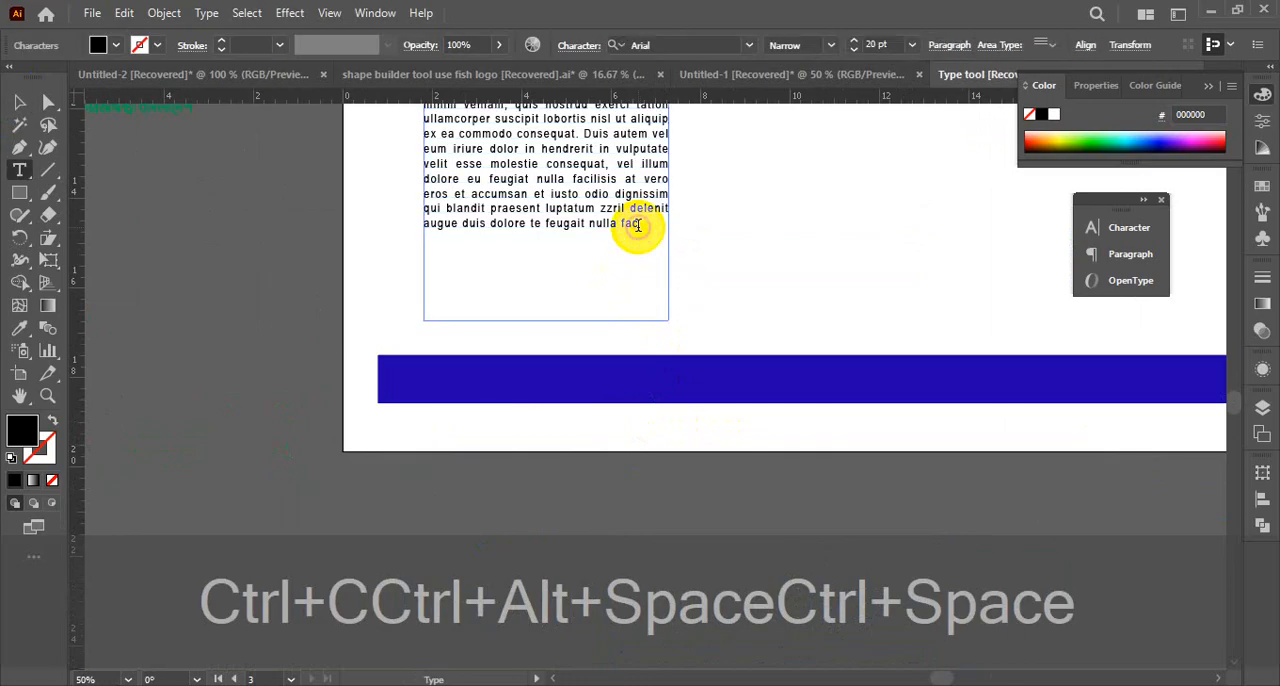
{"action": "key", "text": "ctrl+v"}
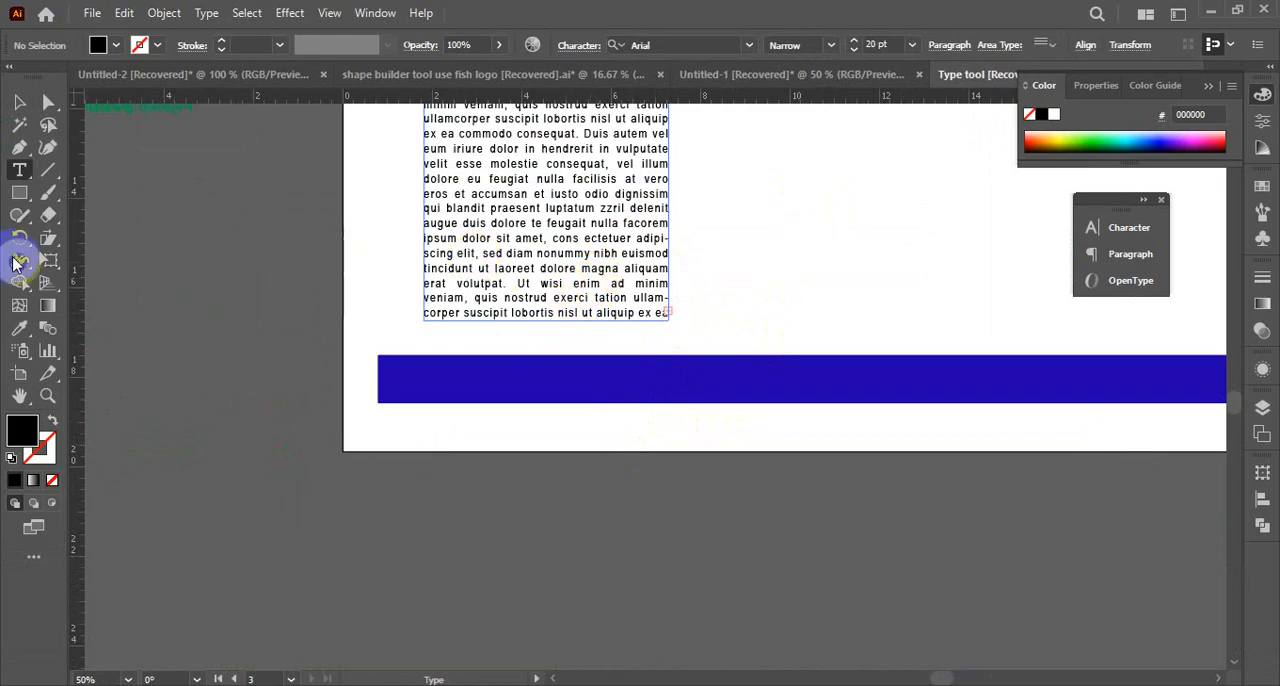
{"action": "left_click", "coordinate": [21, 104]}
{"action": "left_click", "coordinate": [726, 492]}
{"action": "key", "text": "ctrl+alt+space"}
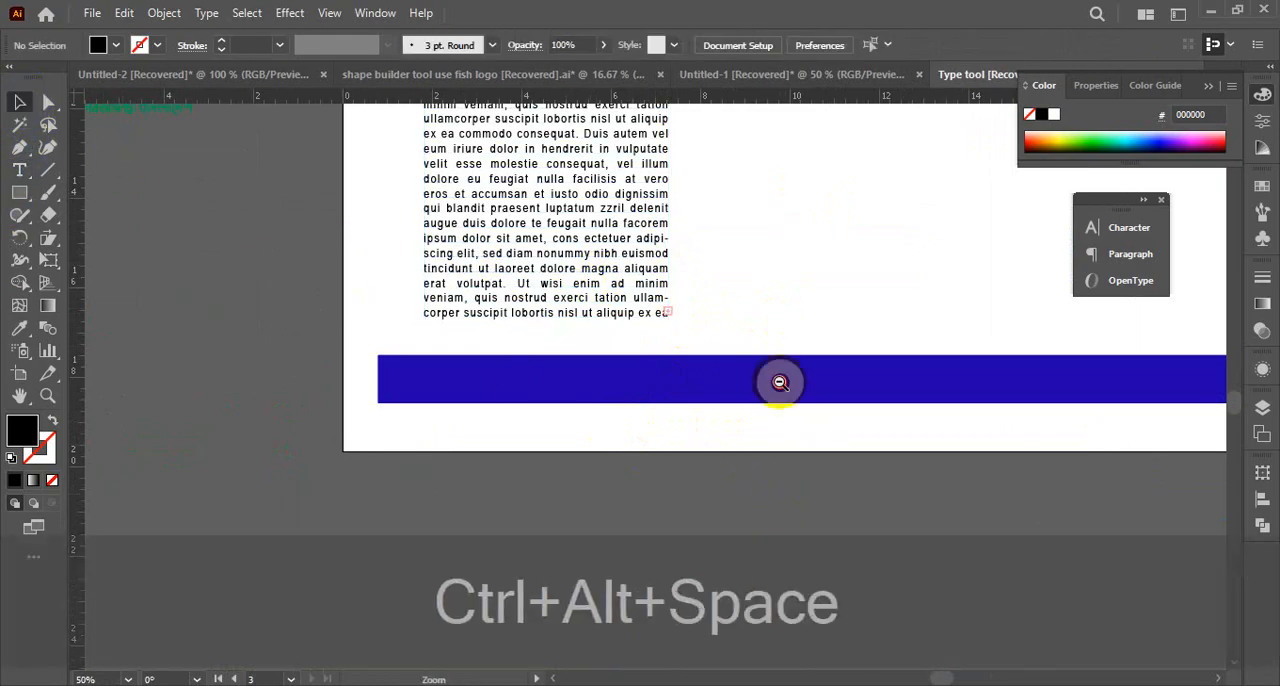
{"action": "left_click", "coordinate": [779, 382], "text": "ctrl+alt"}
{"action": "left_click", "coordinate": [770, 381], "text": "ctrl+alt"}
{"action": "scroll", "coordinate": [558, 275], "scroll_direction": "up", "scroll_amount": 3}
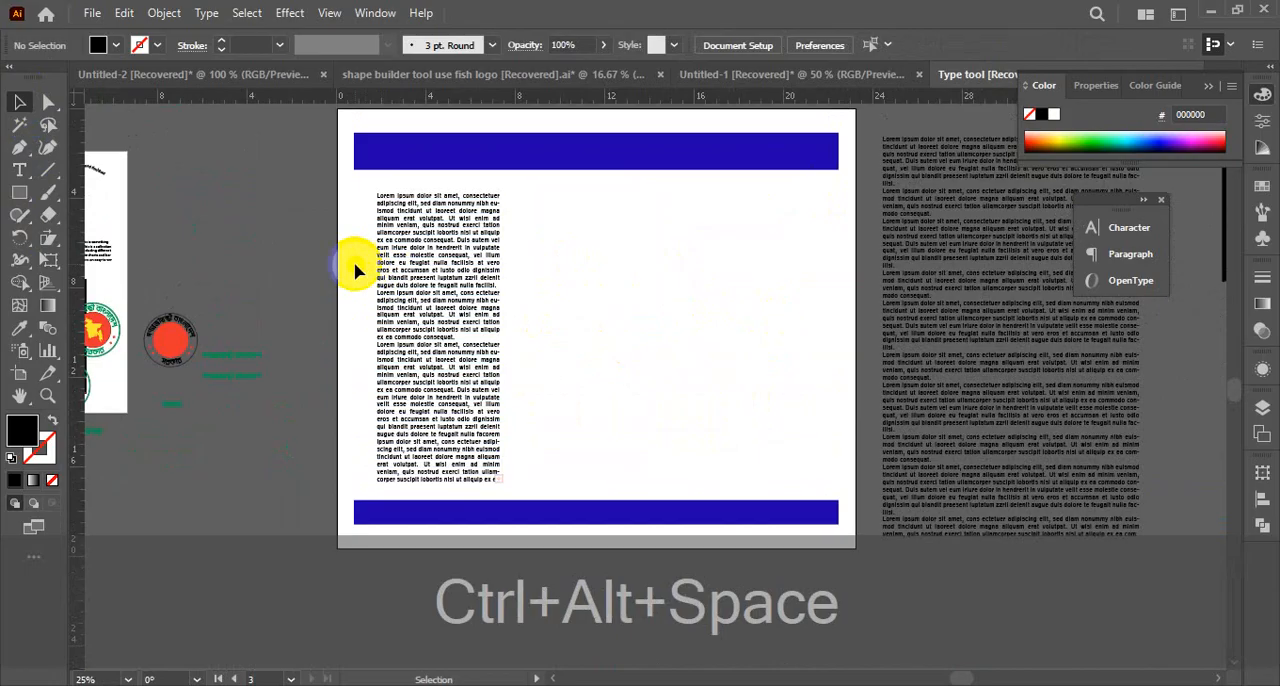
{"action": "left_click_drag", "start_coordinate": [352, 262], "coordinate": [781, 432]}
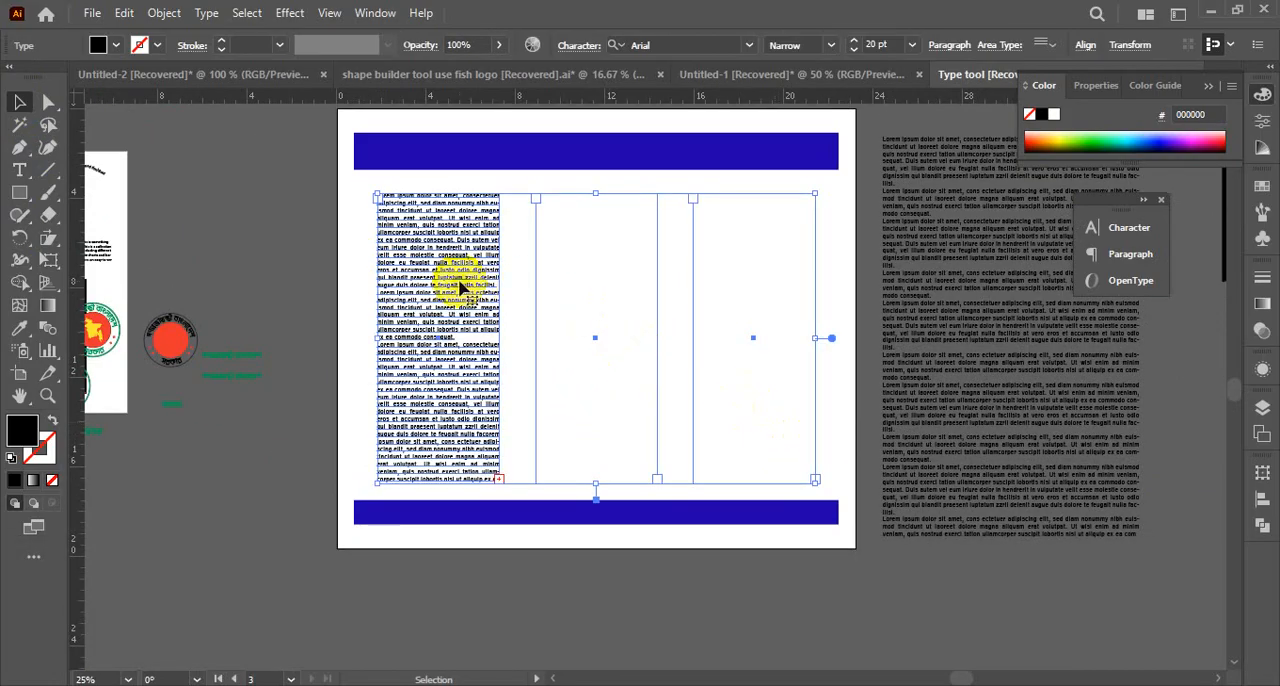
{"action": "left_click", "coordinate": [160, 16]}
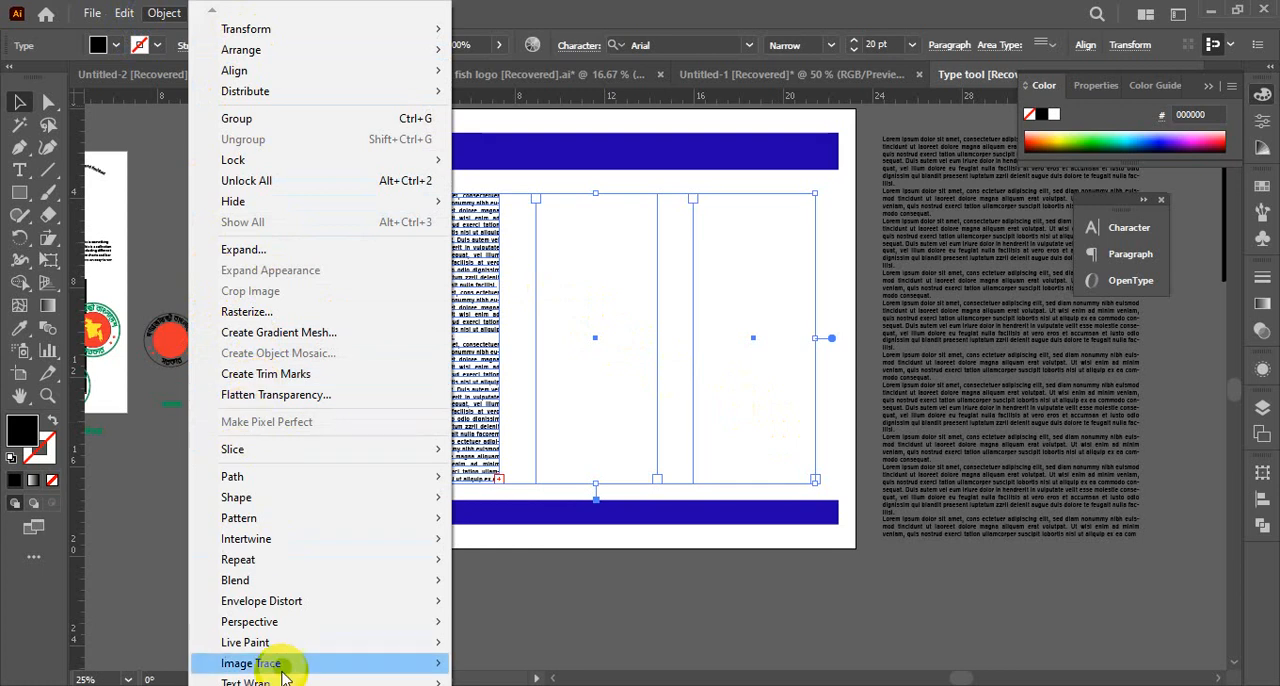
{"action": "mouse_move", "coordinate": [440, 682]}
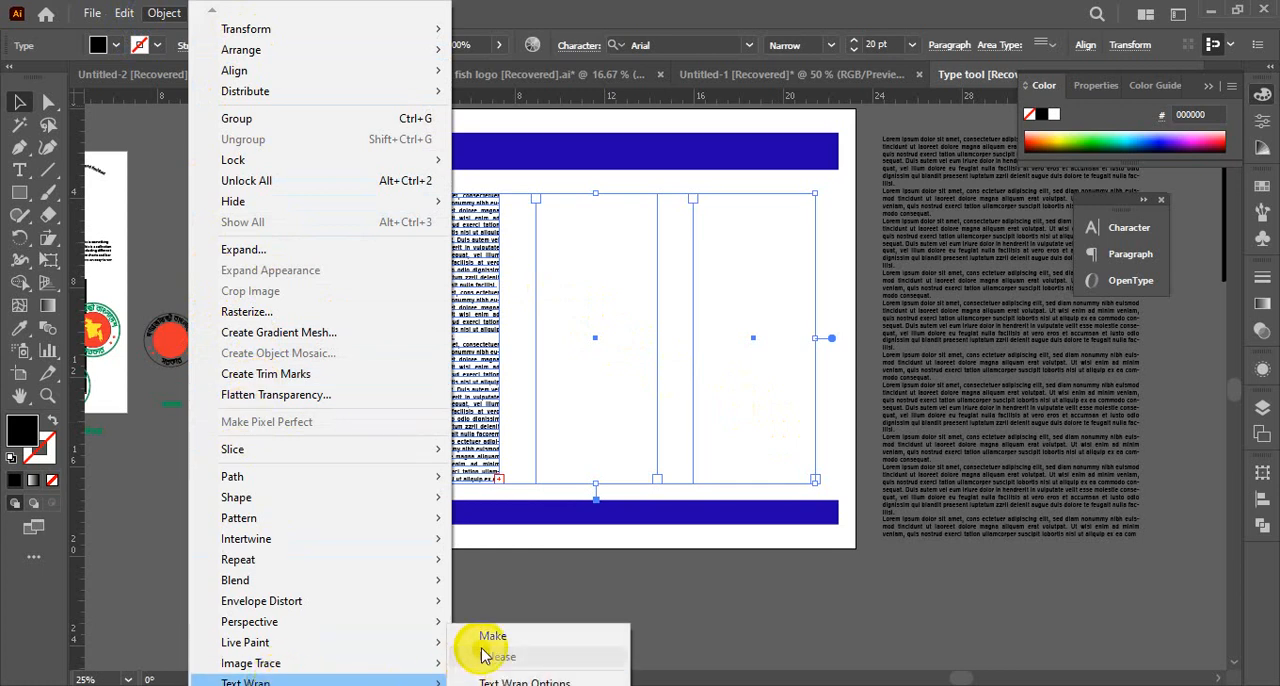
{"action": "left_click", "coordinate": [172, 583]}
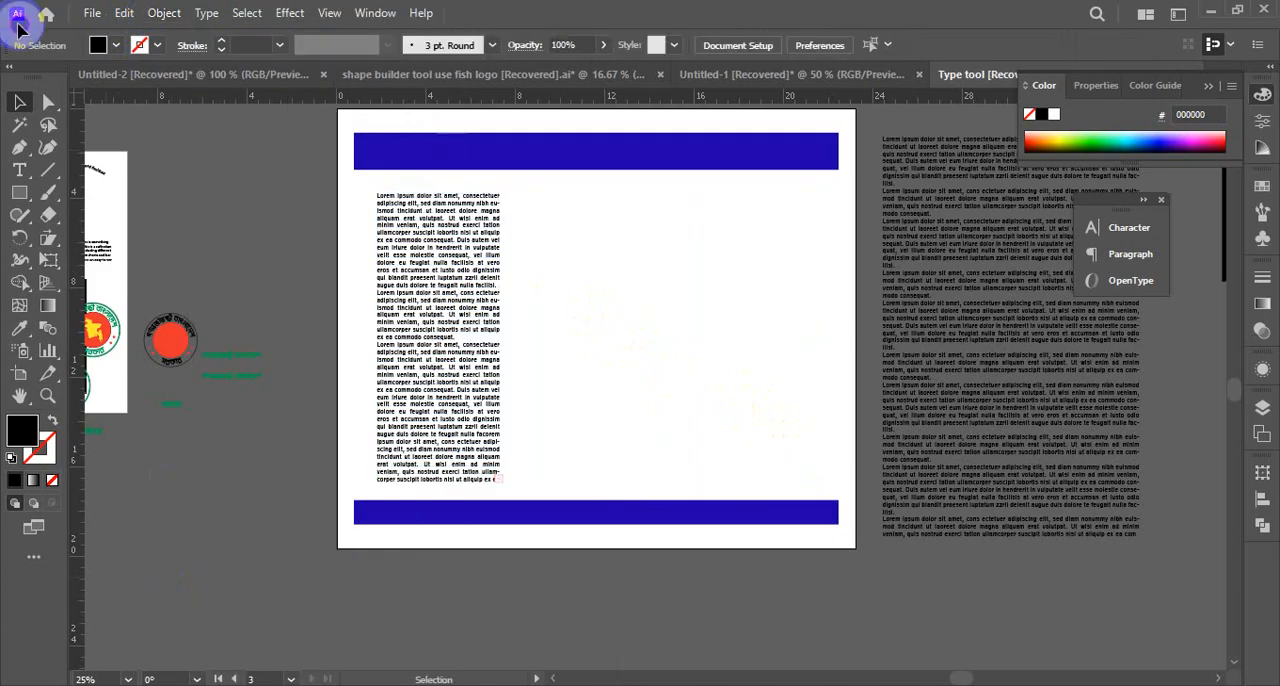
Select the three column text frames between the blue bars and link them as threaded text
{"action": "left_click_drag", "start_coordinate": [372, 258], "coordinate": [771, 326]}
{"action": "left_click_drag", "start_coordinate": [329, 257], "coordinate": [848, 342]}
{"action": "right_click", "coordinate": [586, 330]}
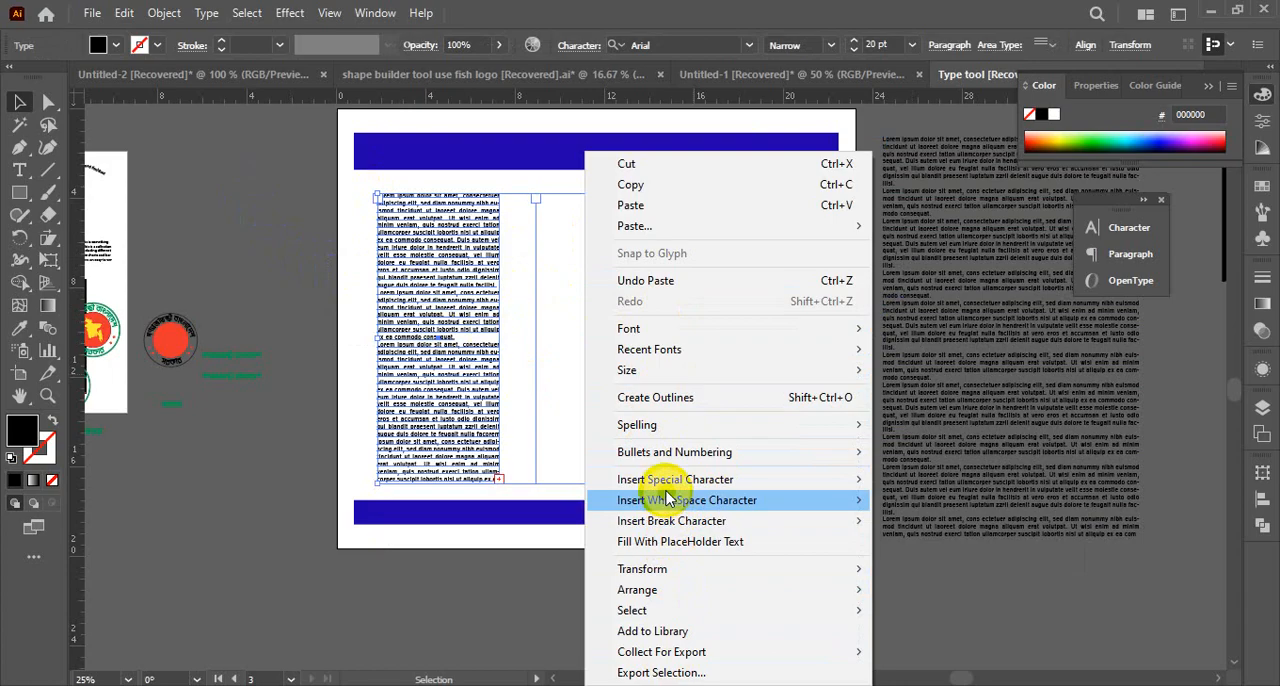
{"action": "mouse_move", "coordinate": [662, 484]}
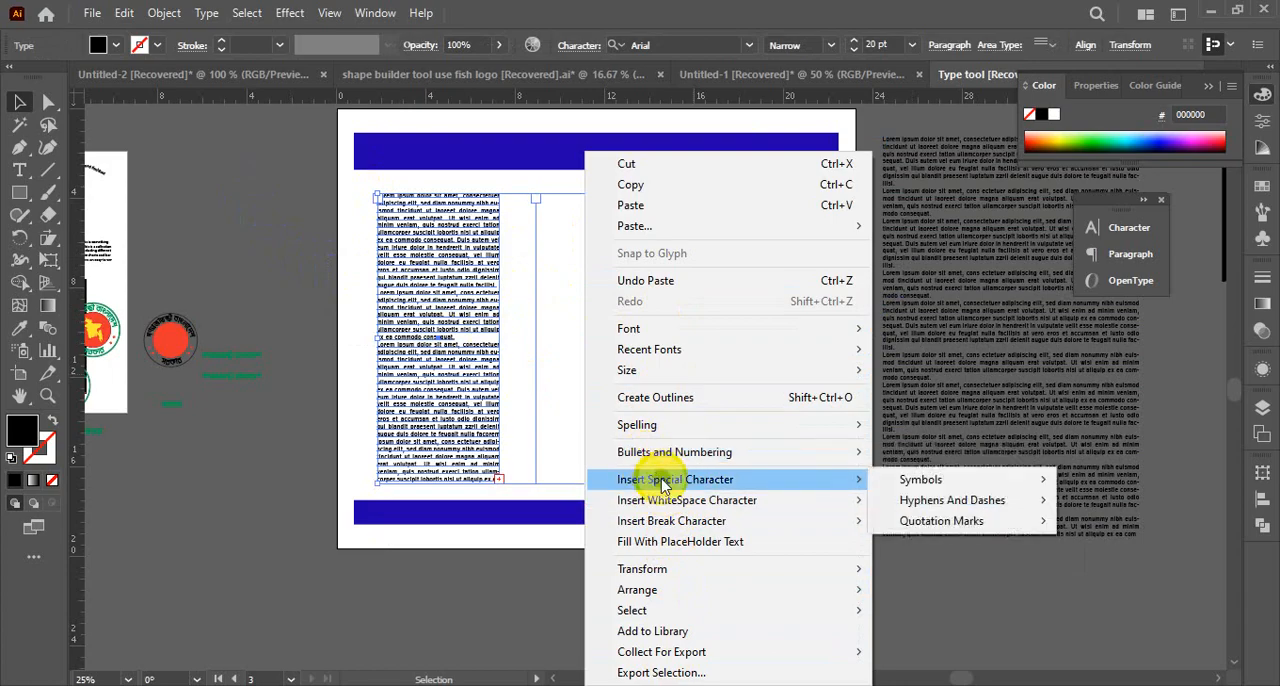
{"action": "left_click", "coordinate": [209, 15]}
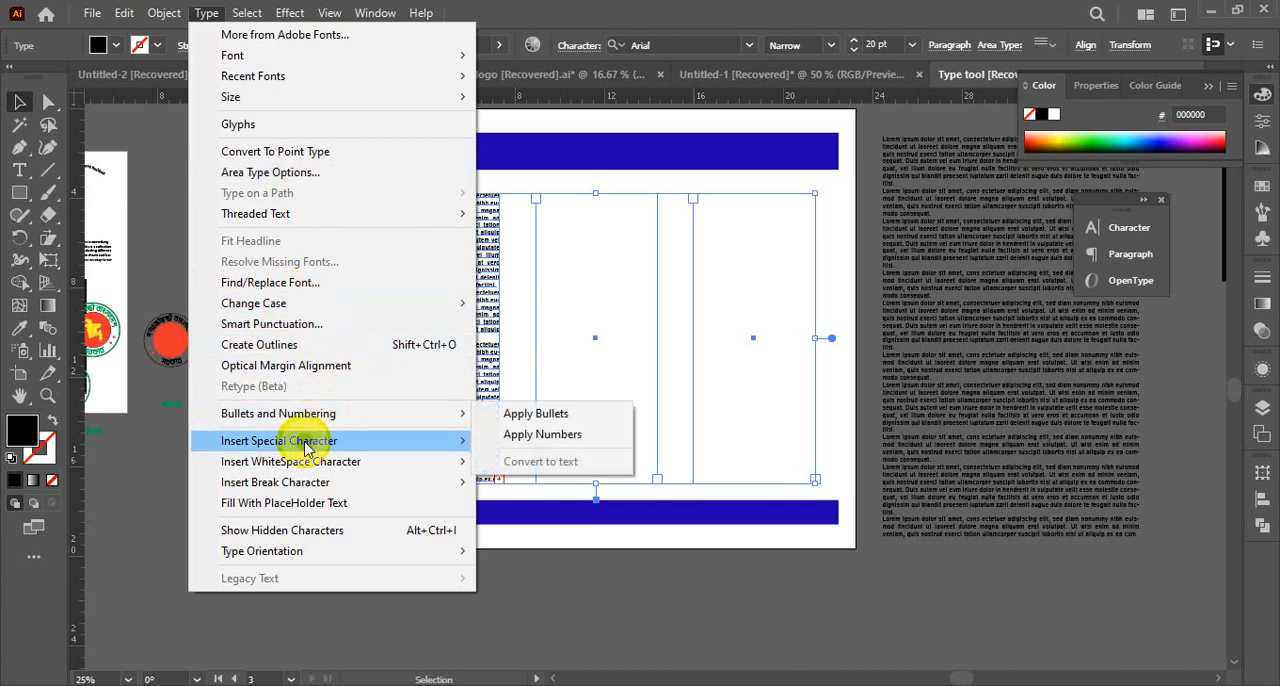
{"action": "mouse_move", "coordinate": [290, 553]}
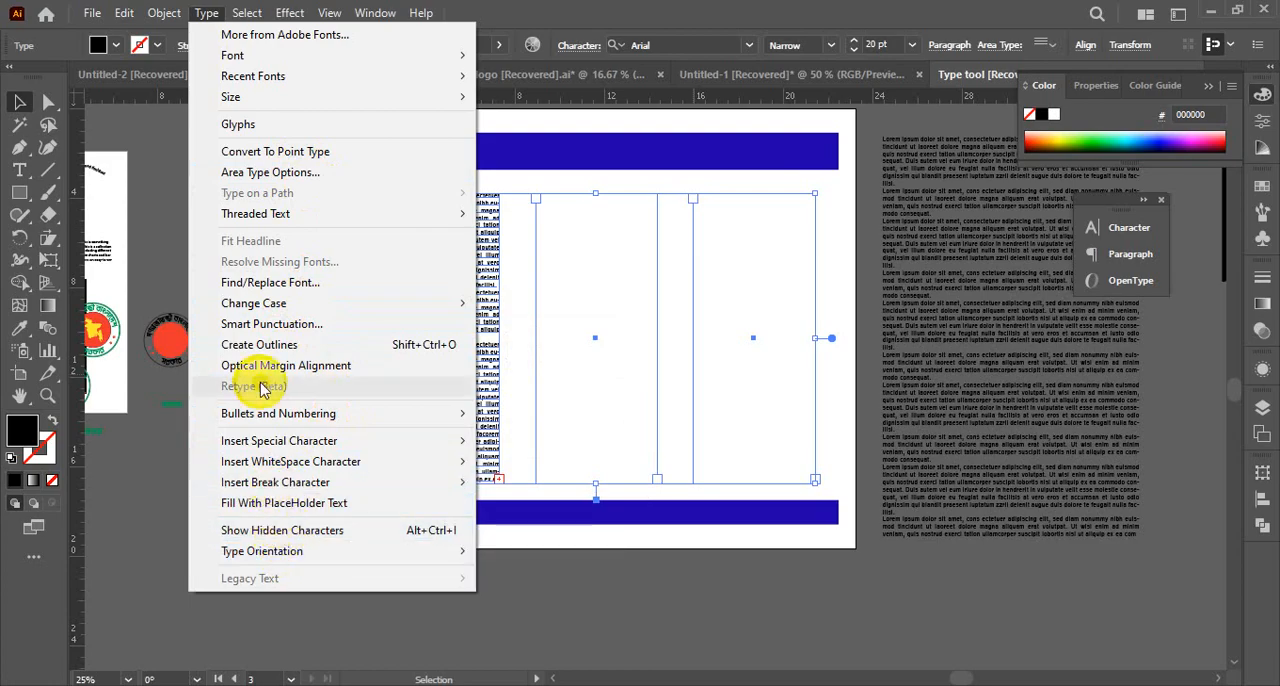
{"action": "mouse_move", "coordinate": [270, 228]}
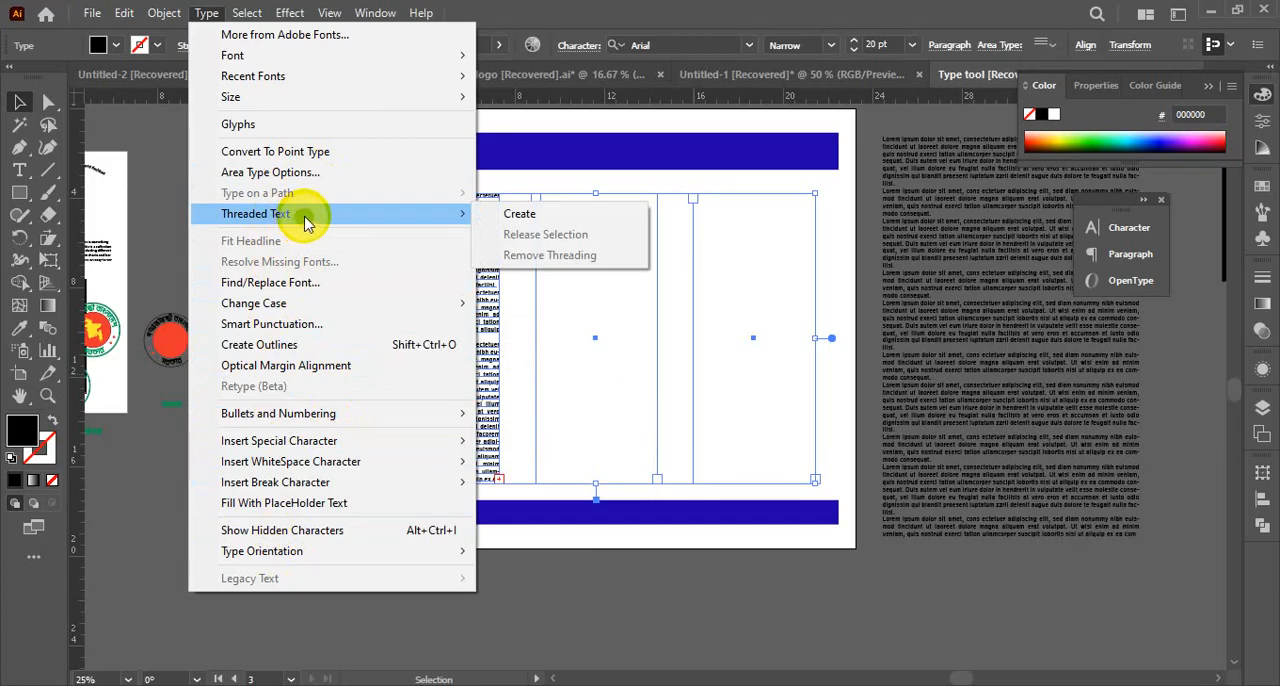
{"action": "left_click", "coordinate": [522, 215]}
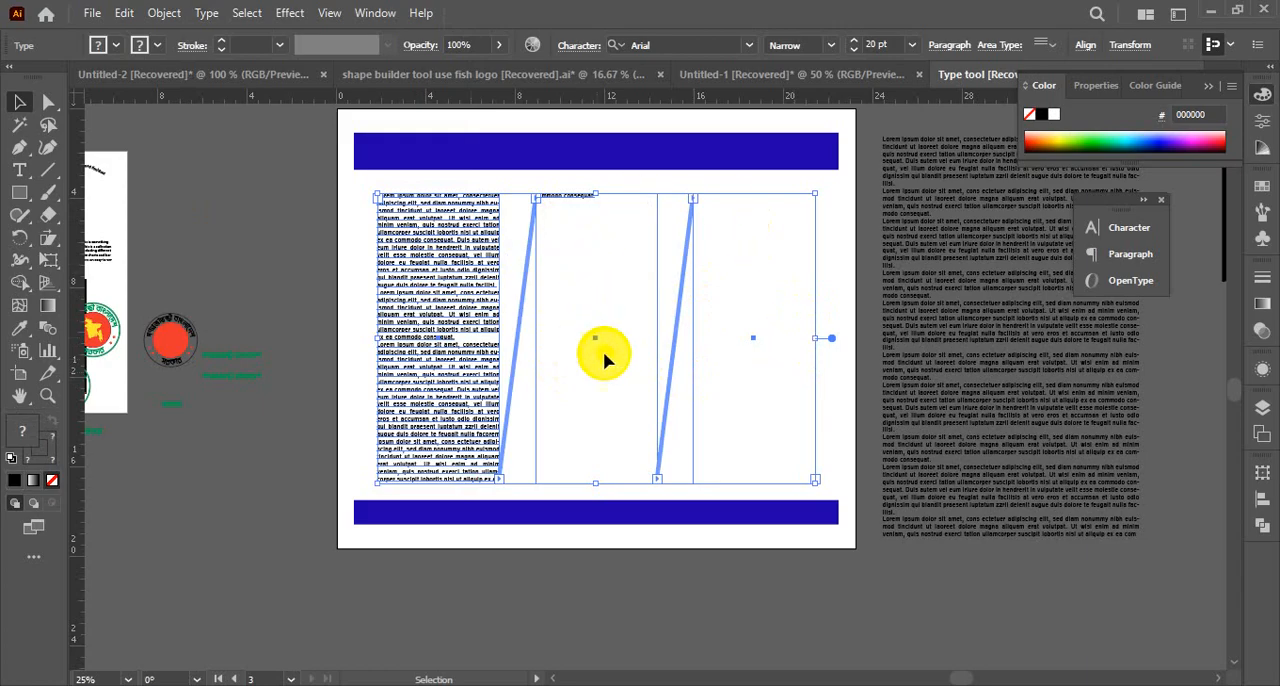
Examine how the text flows from the first column into the second and along the thread links
{"action": "key", "text": "ctrl+space"}
{"action": "left_click", "coordinate": [604, 281], "text": "ctrl"}
{"action": "left_click", "coordinate": [650, 314], "text": "ctrl"}
{"action": "left_click", "coordinate": [660, 320], "text": "ctrl"}
{"action": "left_click", "coordinate": [675, 378], "text": "ctrl"}
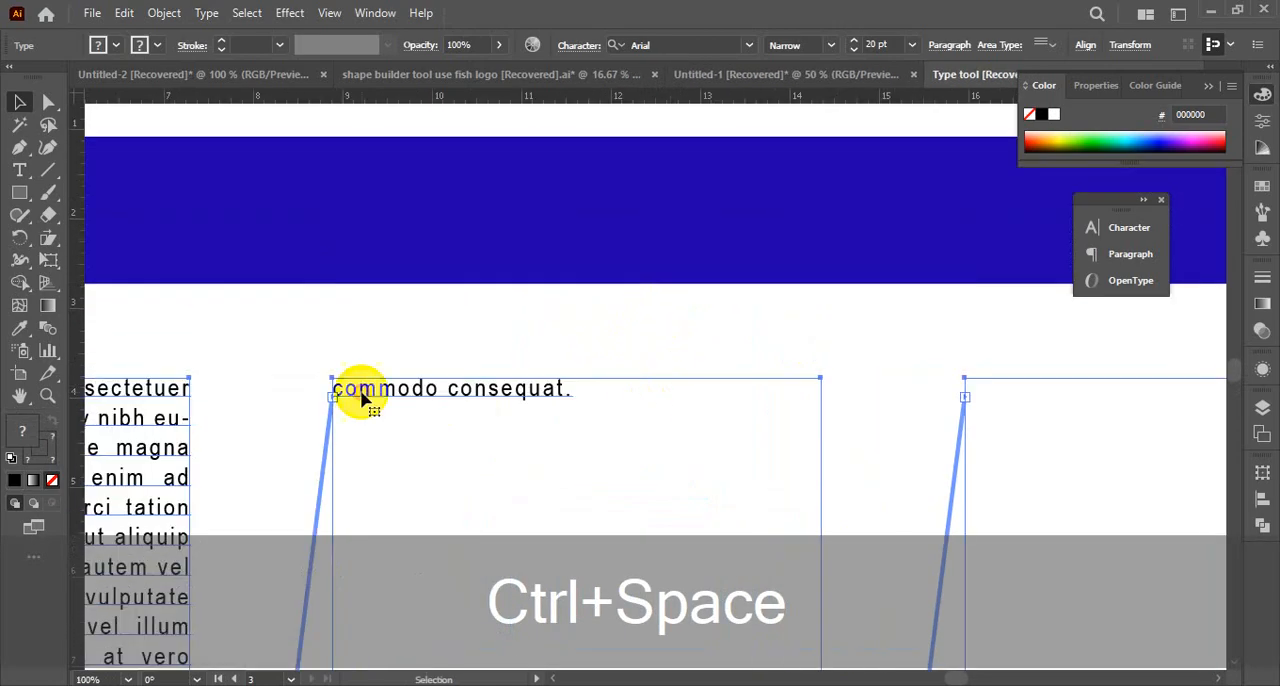
{"action": "key", "text": "ctrl+alt+space"}
{"action": "left_click", "coordinate": [443, 434], "text": "ctrl+alt"}
{"action": "left_click", "coordinate": [800, 500], "text": "ctrl+alt"}
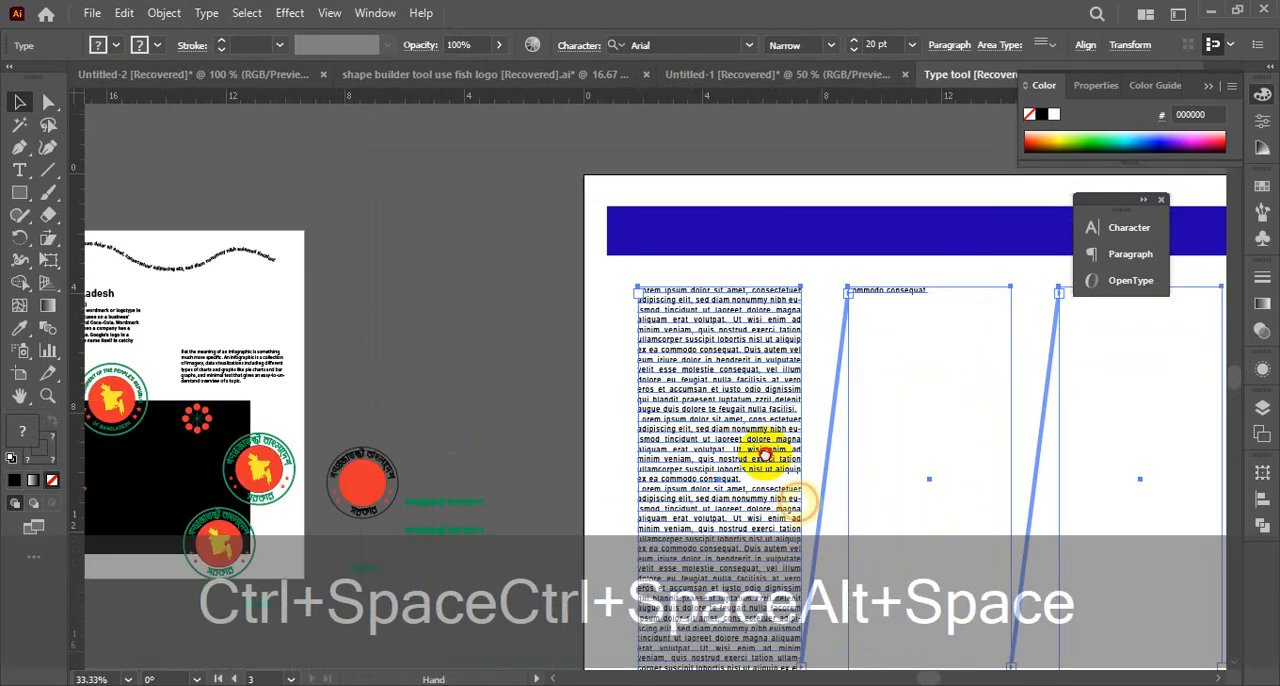
{"action": "left_click_drag", "start_coordinate": [765, 455], "coordinate": [565, 163]}
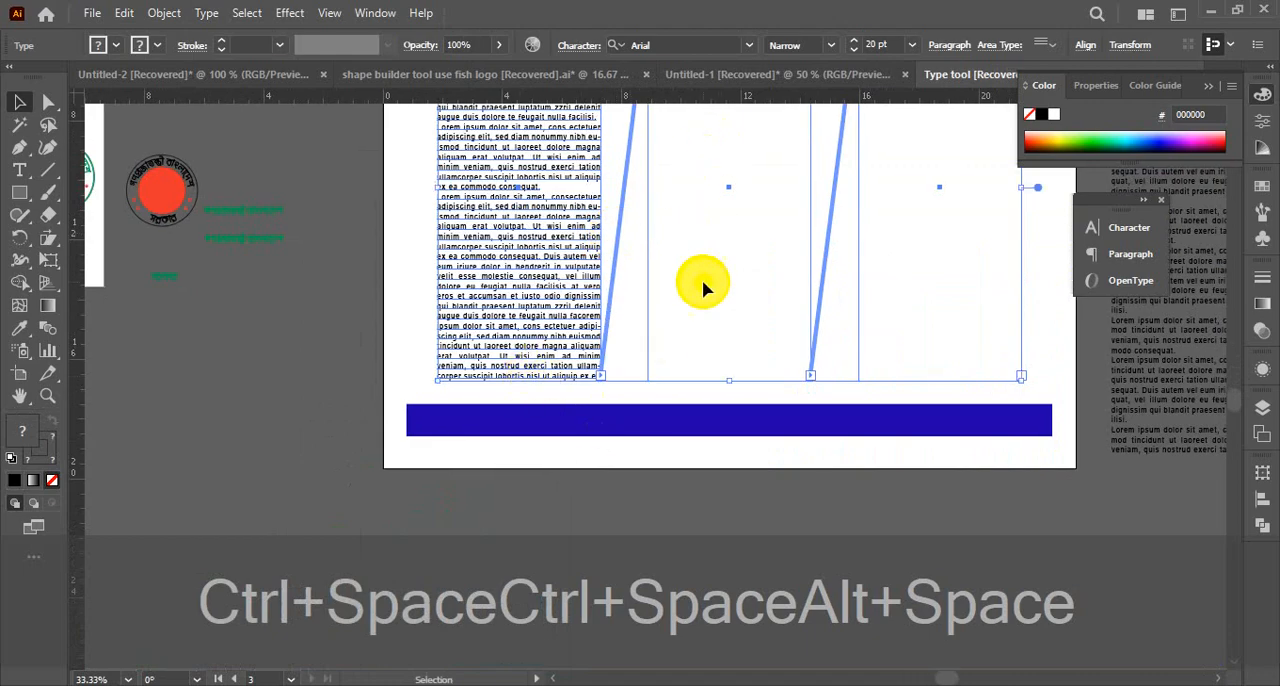
Copy all the text of the wide Lorem ipsum block beside the artboard
{"action": "left_click_drag", "start_coordinate": [726, 300], "coordinate": [348, 394]}
{"action": "left_click", "coordinate": [798, 346]}
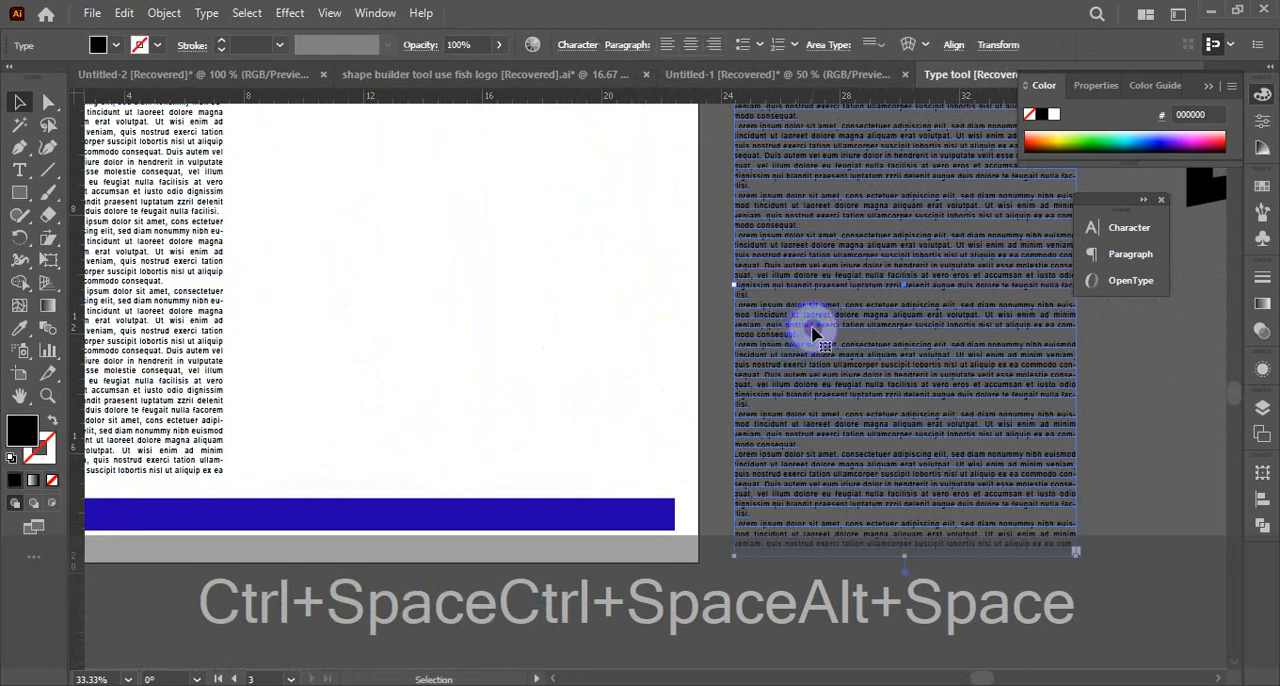
{"action": "double_click", "coordinate": [812, 332]}
{"action": "key", "text": "ctrl+a"}
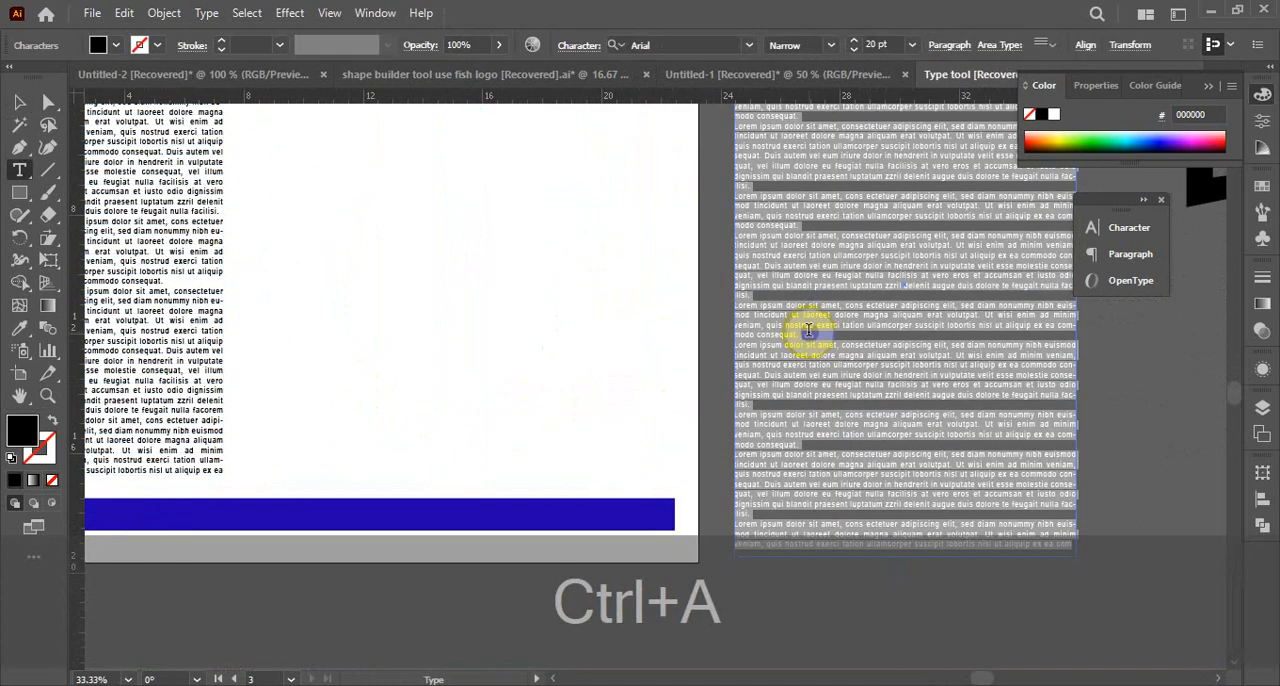
{"action": "key", "text": "ctrl+c"}
Replace the entire text of the threaded columns with the copied Lorem ipsum text
{"action": "scroll", "coordinate": [394, 392], "scroll_direction": "up", "scroll_amount": 2}
{"action": "left_click", "coordinate": [400, 358], "text": "ctrl+alt"}
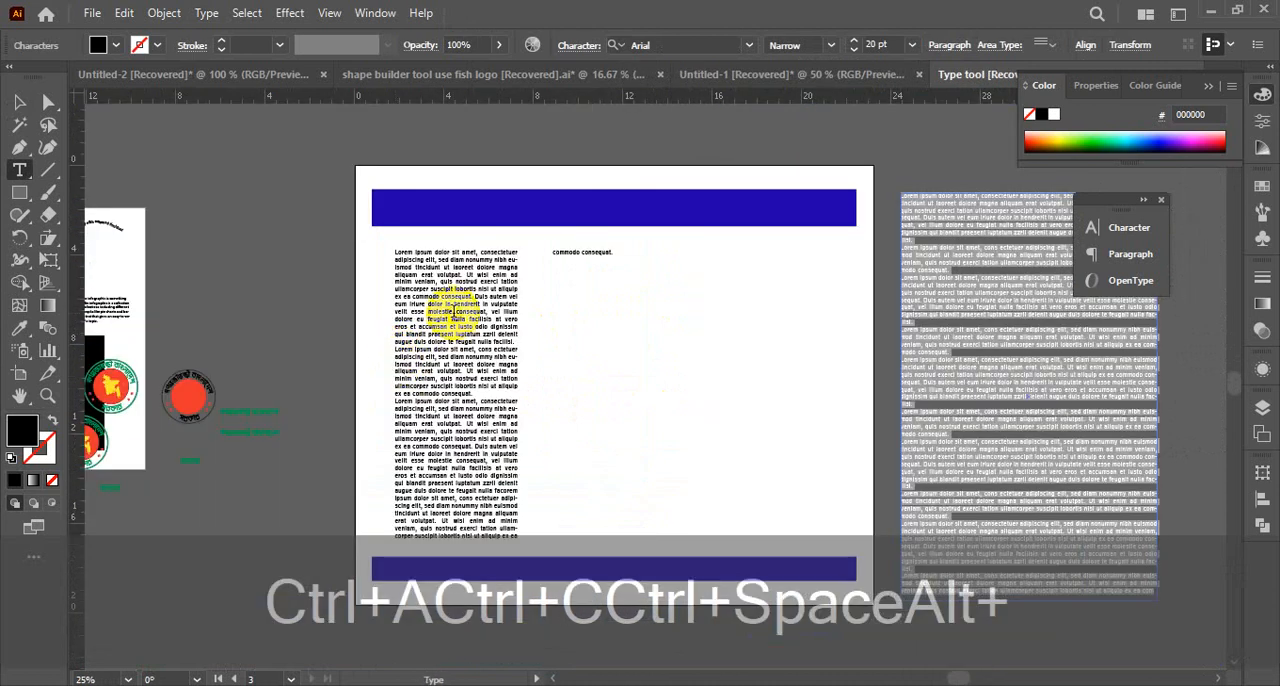
{"action": "left_click", "coordinate": [453, 312]}
{"action": "key", "text": "ctrl+a"}
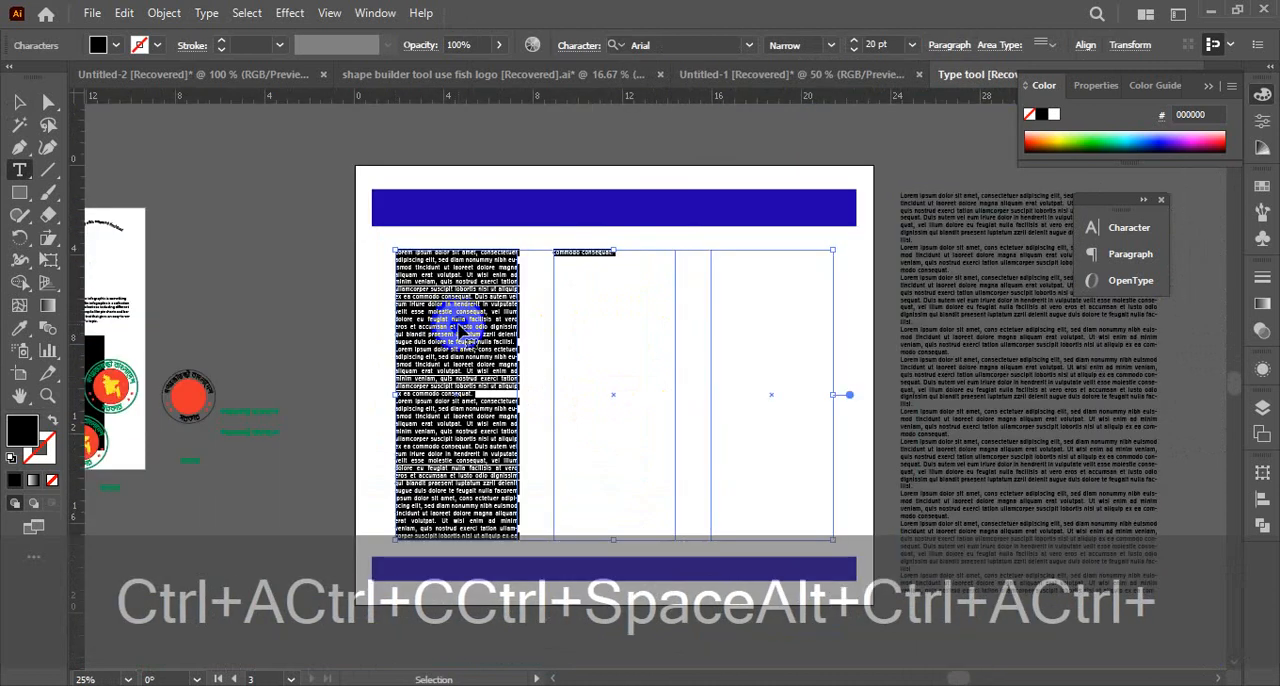
{"action": "key", "text": "ctrl+v"}
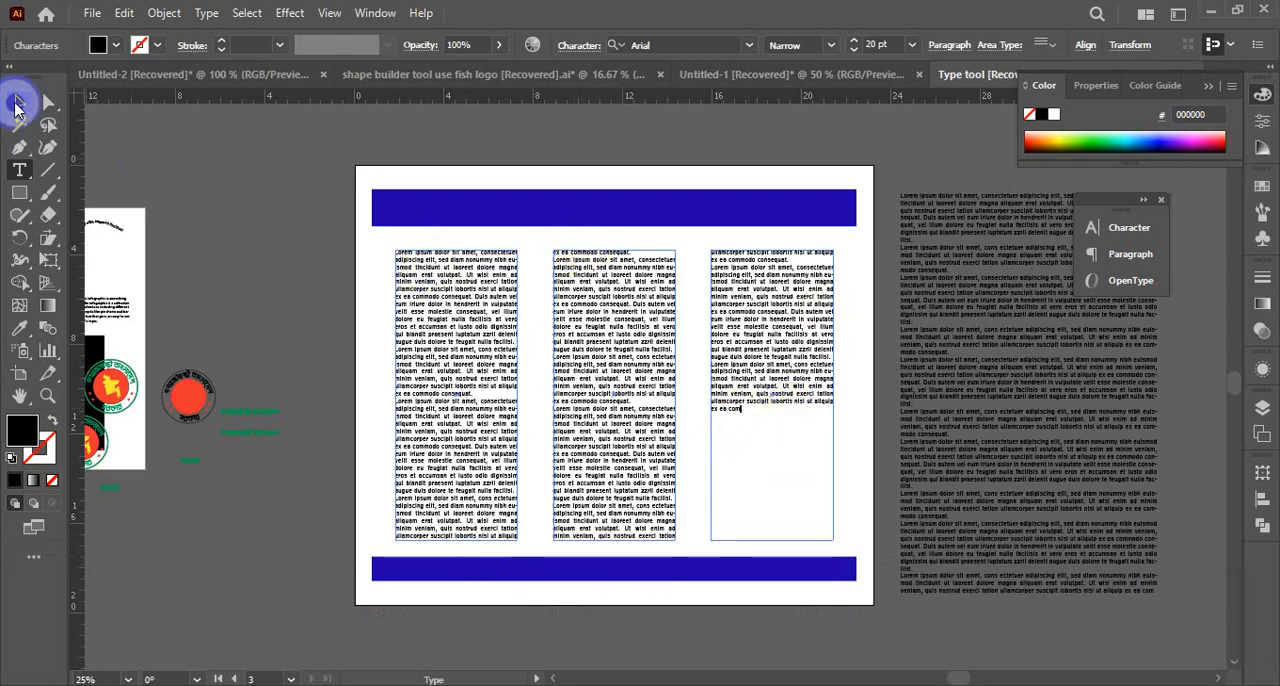
{"action": "left_click", "coordinate": [17, 102]}
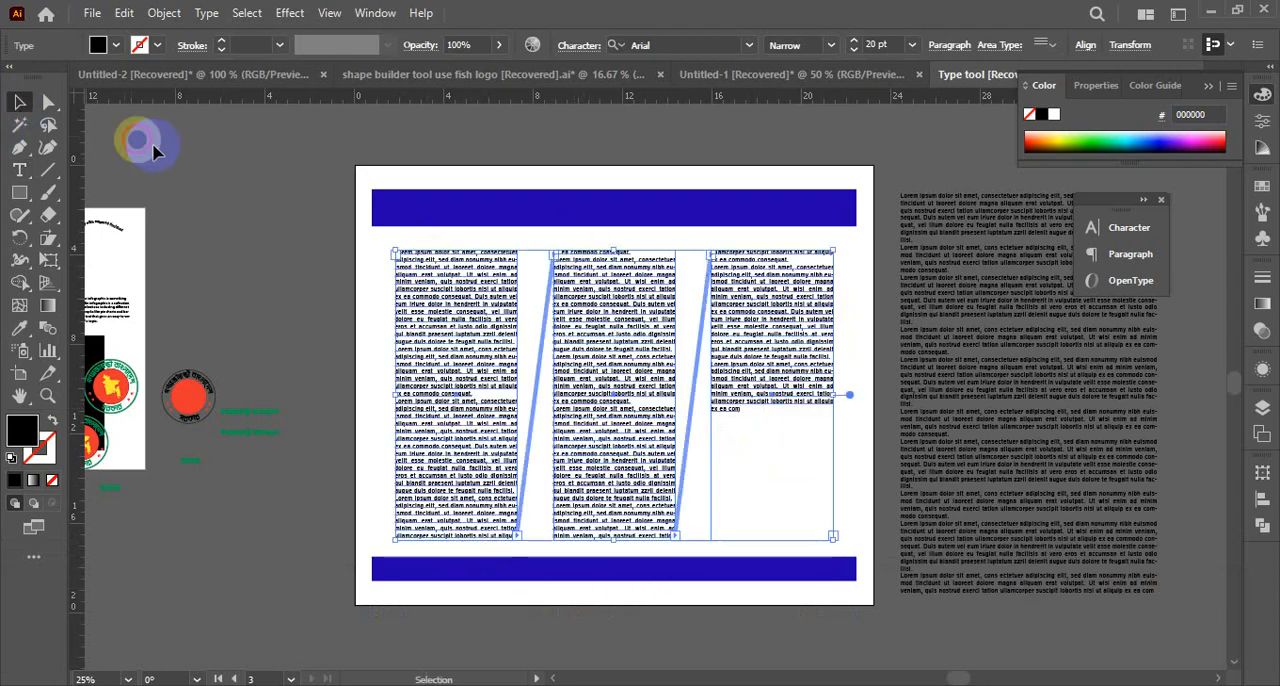
{"action": "left_click", "coordinate": [208, 22]}
{"action": "mouse_move", "coordinate": [232, 212]}
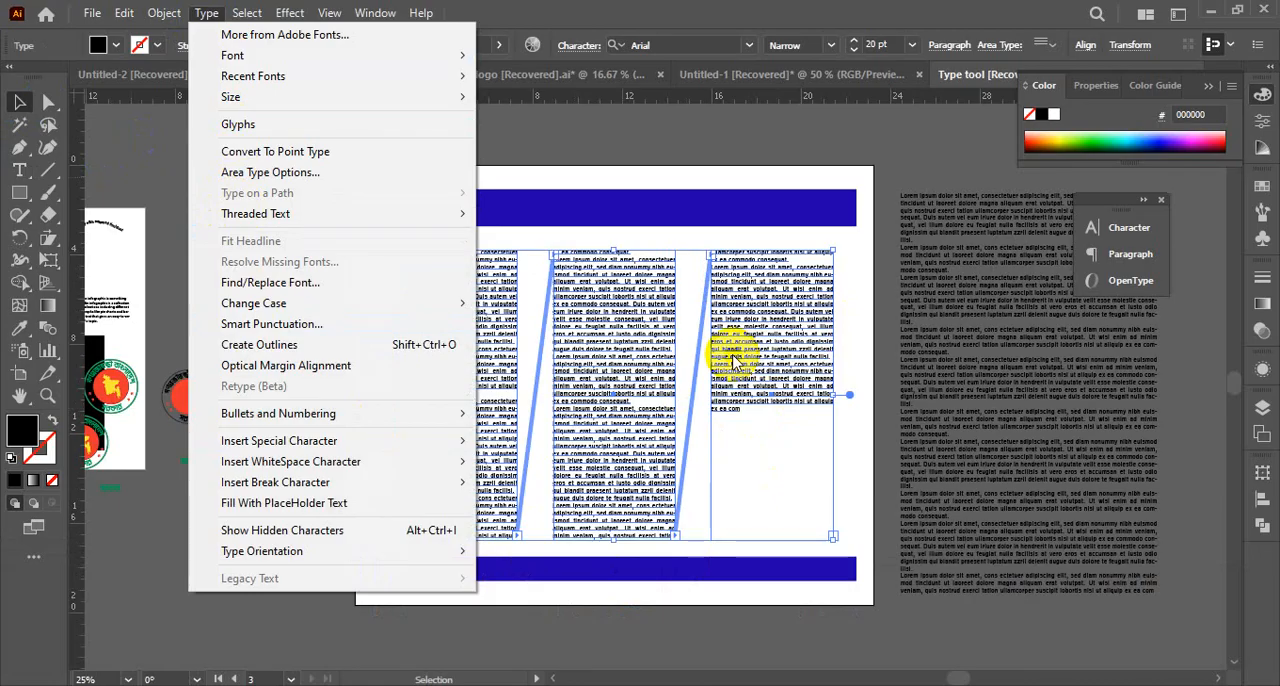
{"action": "left_click", "coordinate": [15, 95]}
{"action": "left_click", "coordinate": [393, 145]}
{"action": "left_click", "coordinate": [1006, 346]}
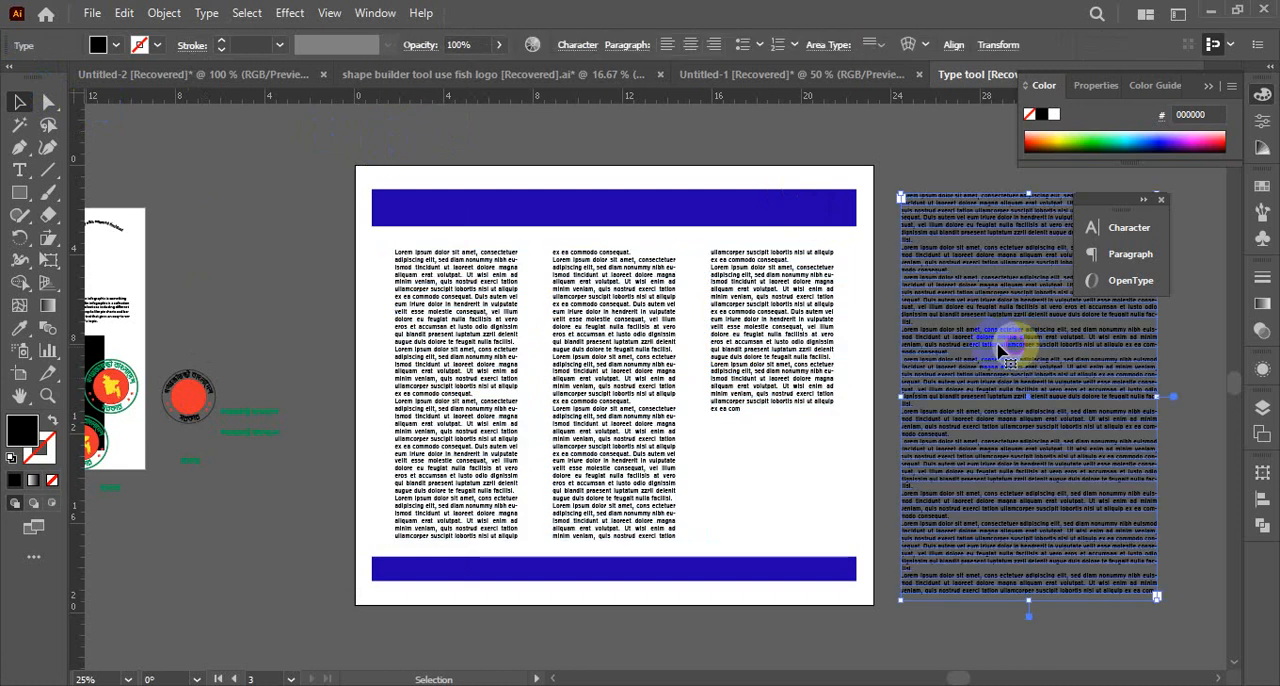
{"action": "left_click_drag", "start_coordinate": [243, 183], "coordinate": [777, 580]}
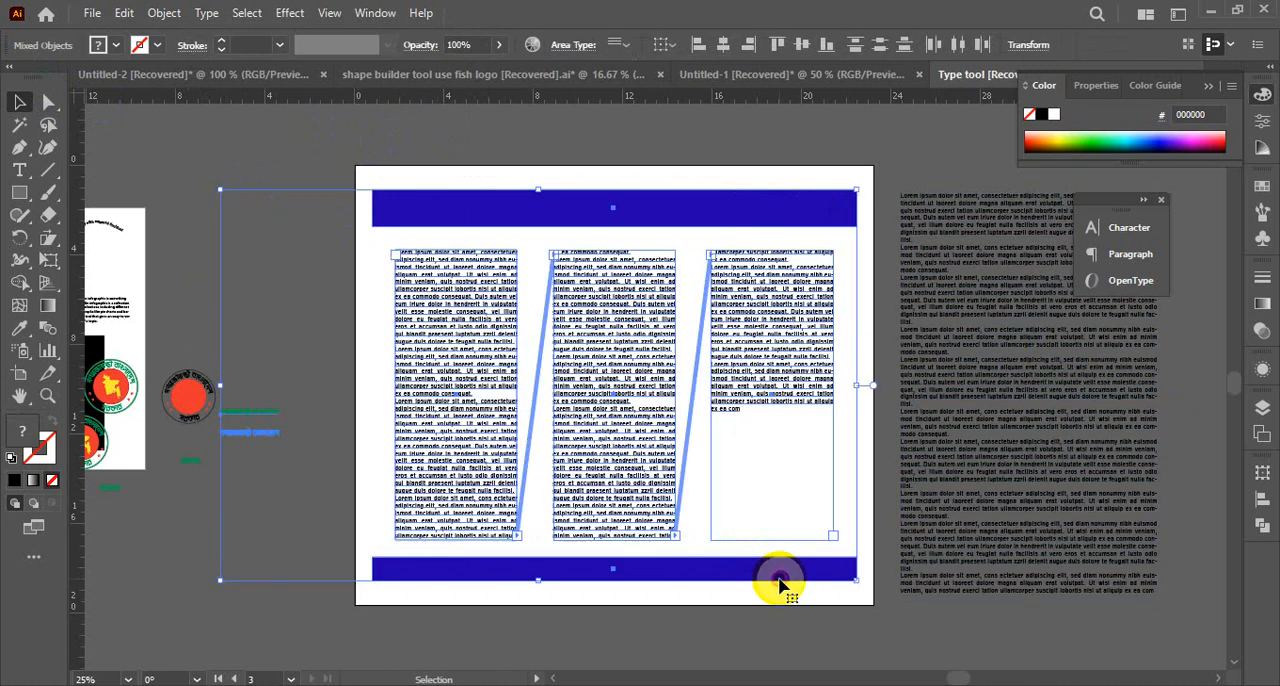
{"action": "left_click", "coordinate": [330, 530]}
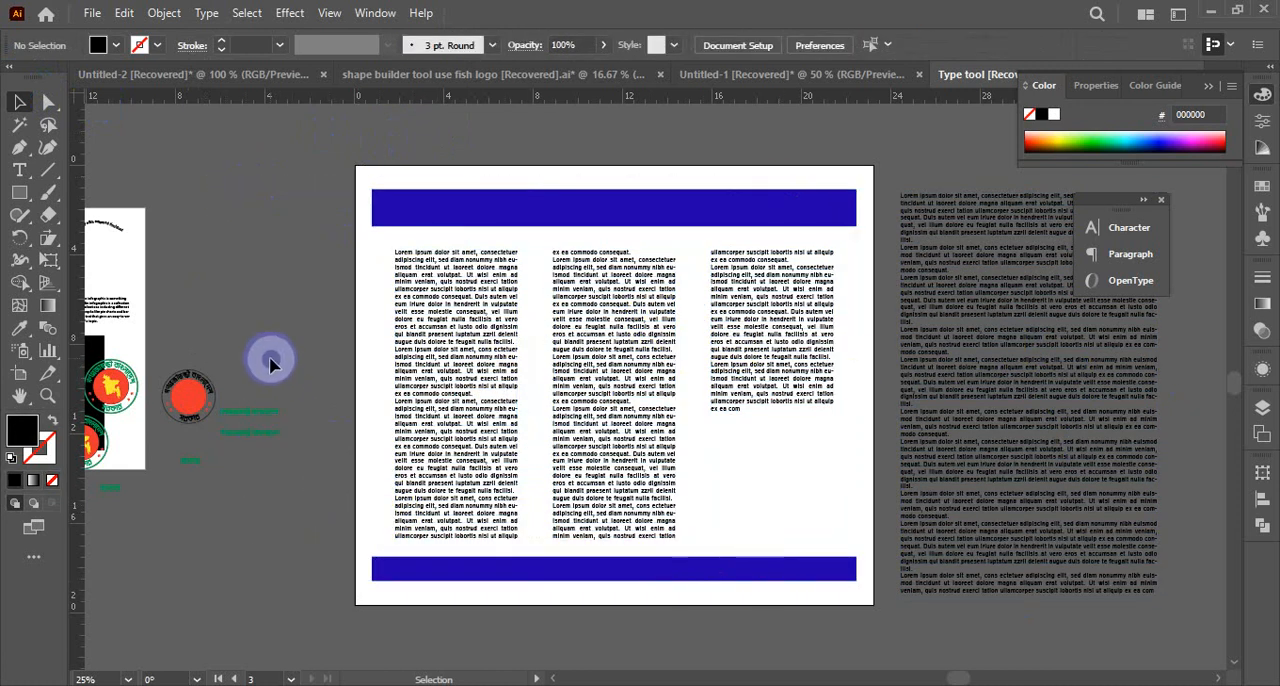
{"action": "left_click", "coordinate": [451, 478]}
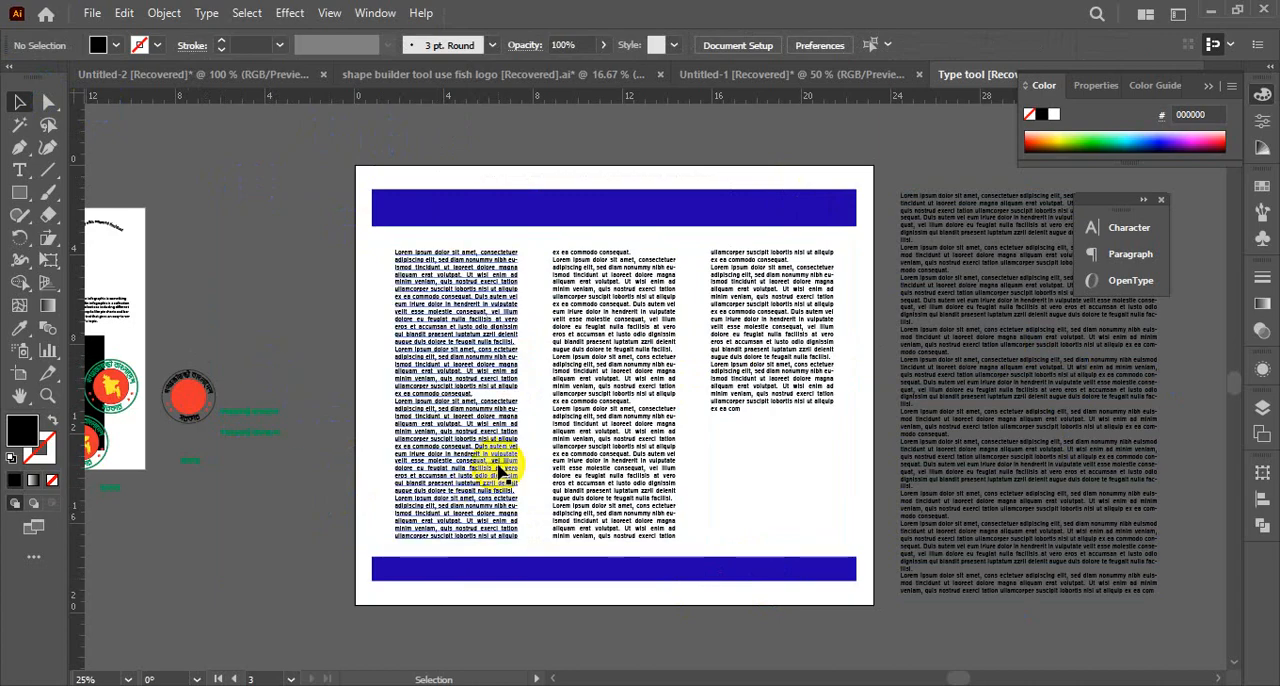
{"action": "left_click", "coordinate": [568, 637]}
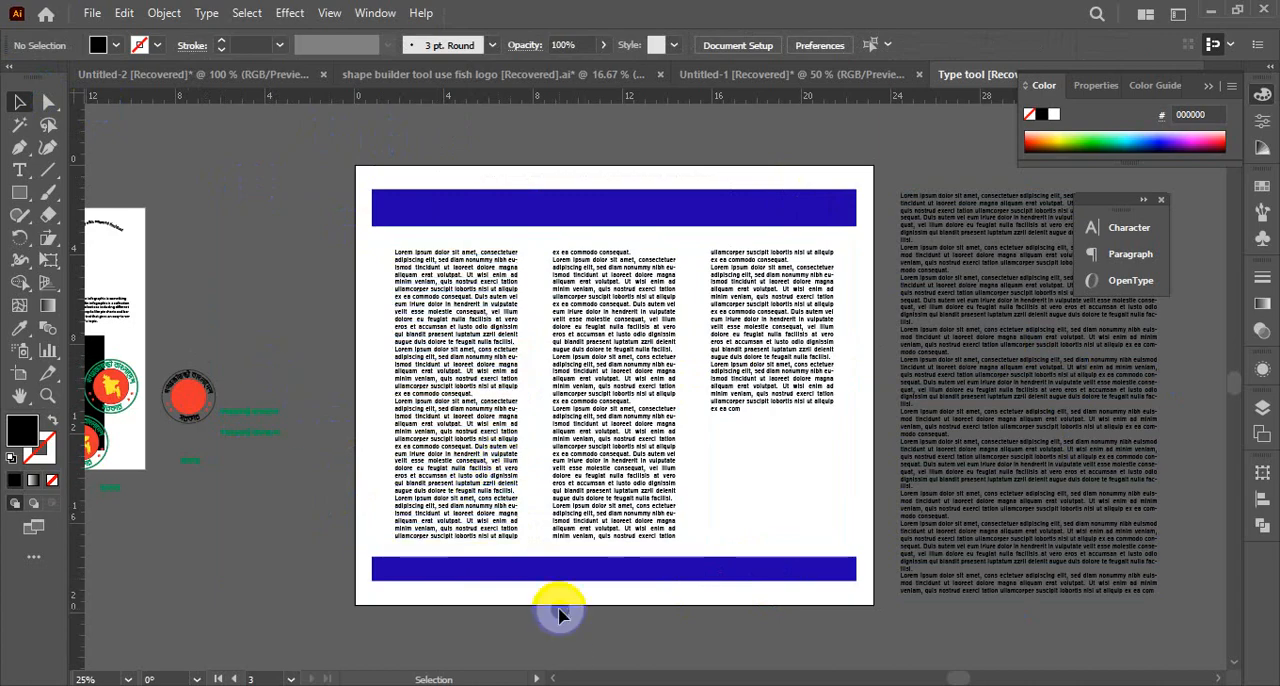
{"action": "key", "text": "ctrl"}
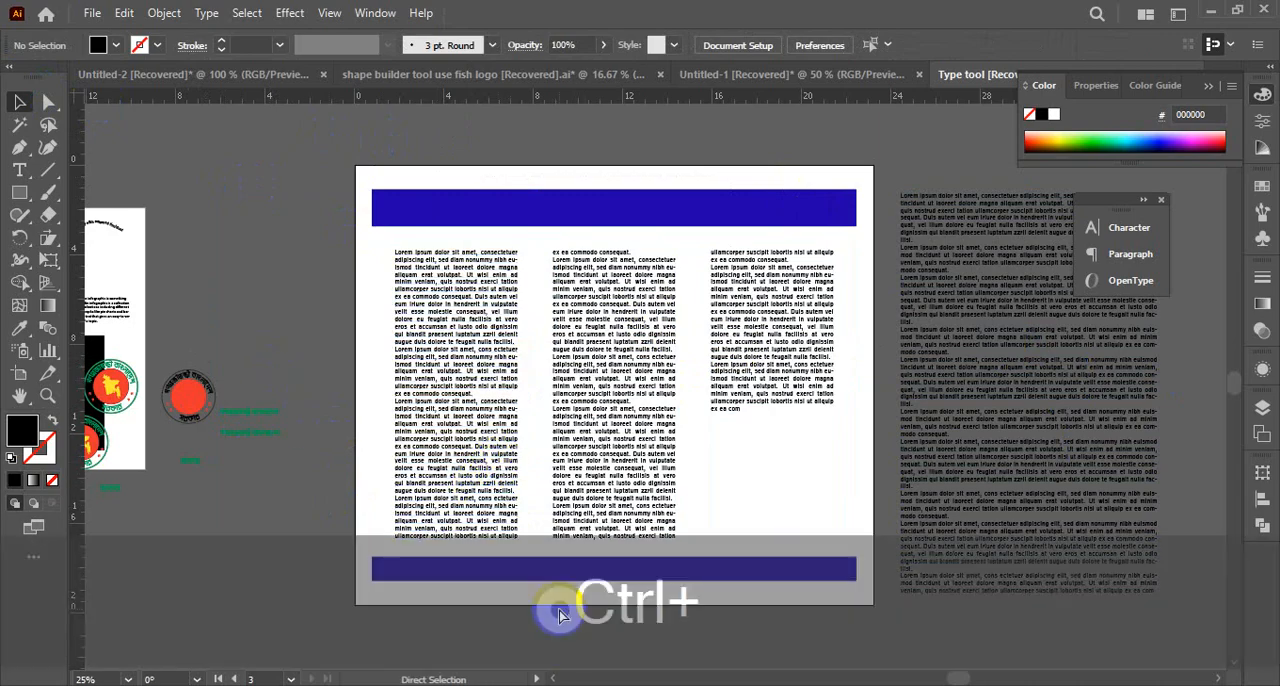
Move the curved school-name text and the curved place-name text off the small artboard, onto the canvas beside it
{"action": "scroll", "coordinate": [560, 615], "scroll_direction": "left", "scroll_amount": 10}
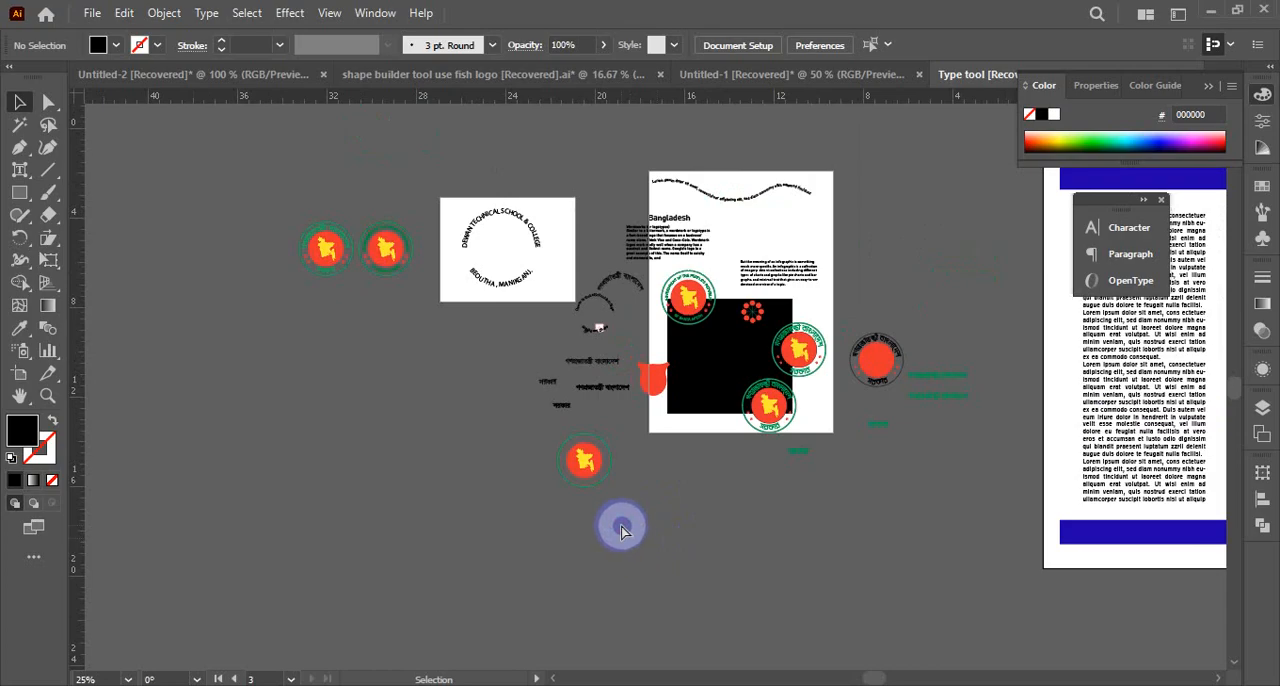
{"action": "key", "text": "ctrl+space"}
{"action": "left_click", "coordinate": [614, 371]}
{"action": "left_click", "coordinate": [571, 294]}
{"action": "left_click", "coordinate": [600, 306]}
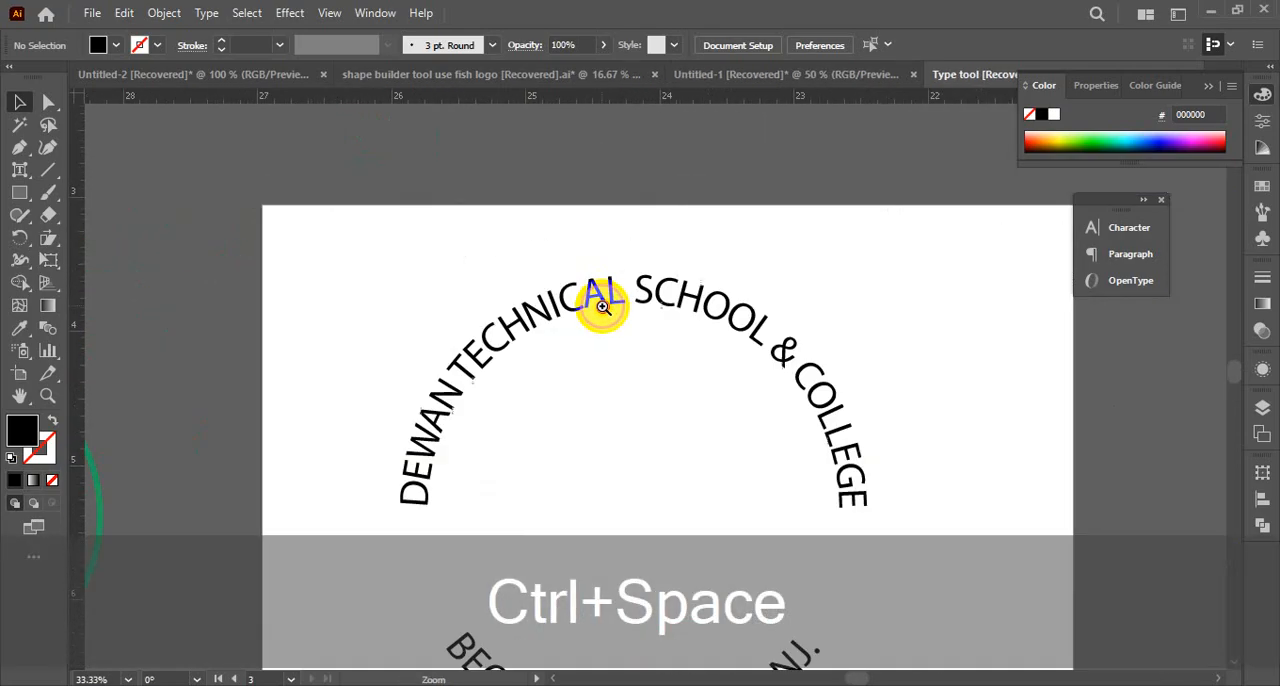
{"action": "left_click", "coordinate": [600, 306]}
{"action": "left_click_drag", "start_coordinate": [700, 443], "coordinate": [566, 212]}
{"action": "left_click_drag", "start_coordinate": [328, 251], "coordinate": [962, 420]}
{"action": "key", "text": "ctrl+alt+space"}
{"action": "left_click", "coordinate": [700, 448]}
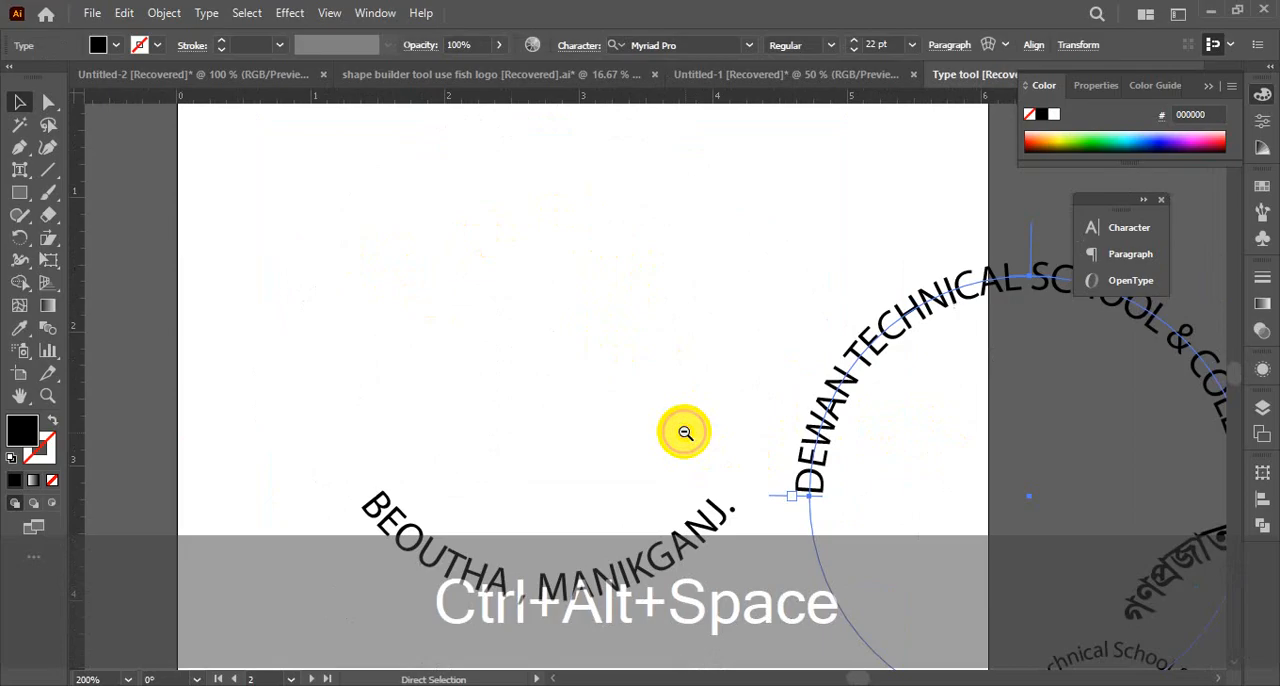
{"action": "left_click", "coordinate": [670, 460]}
{"action": "left_click_drag", "start_coordinate": [643, 458], "coordinate": [944, 512]}
{"action": "left_click_drag", "start_coordinate": [724, 379], "coordinate": [900, 300]}
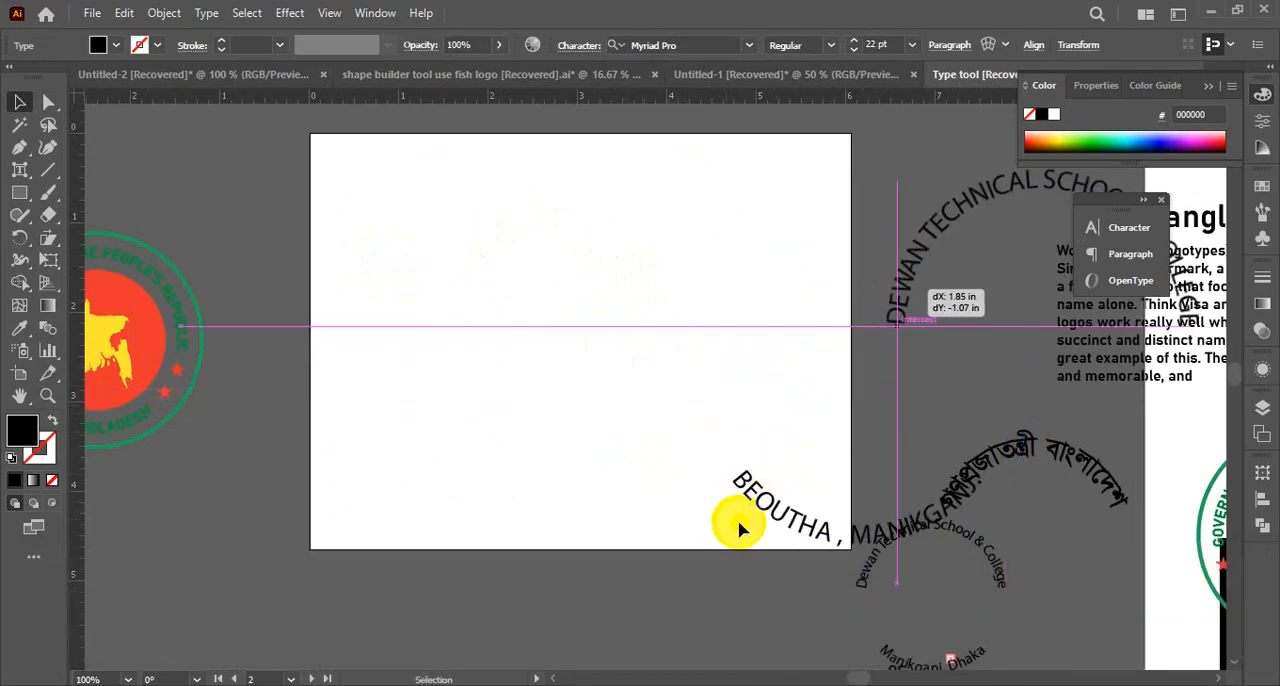
{"action": "left_click_drag", "start_coordinate": [737, 523], "coordinate": [912, 455]}
{"action": "key", "text": "ctrl+space"}
{"action": "left_click", "coordinate": [623, 393]}
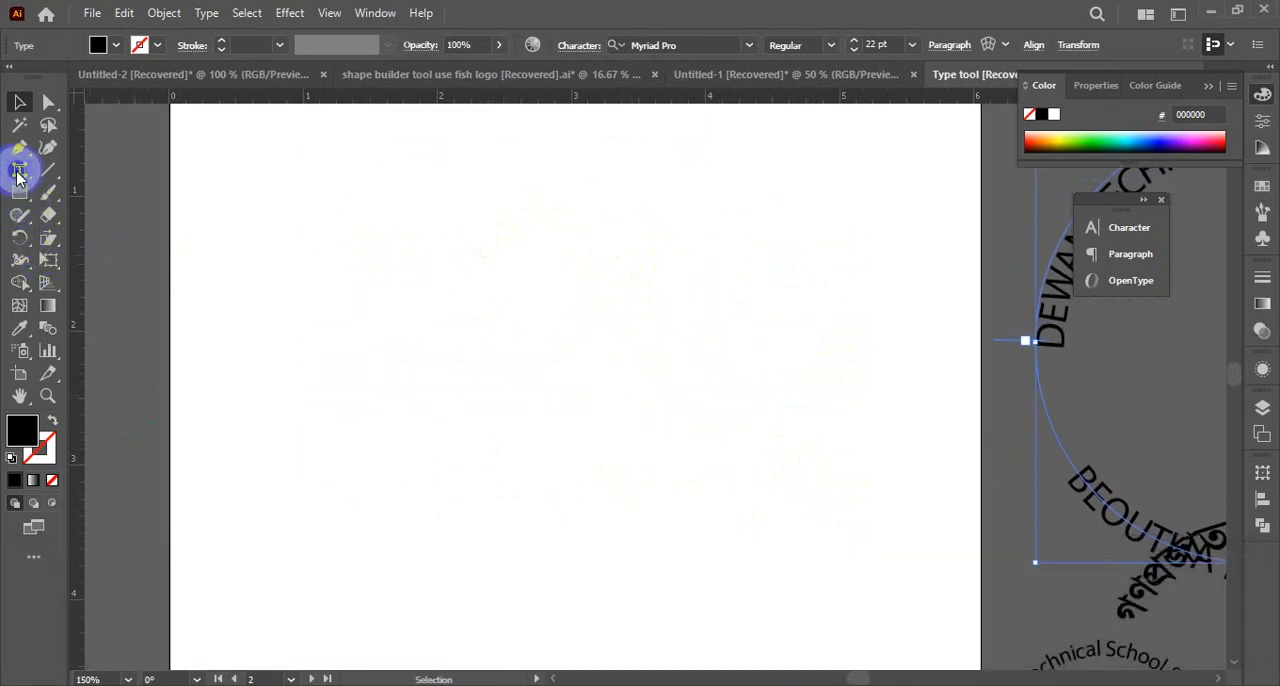
{"action": "left_click_drag", "start_coordinate": [16, 178], "coordinate": [100, 172]}
{"action": "left_click", "coordinate": [356, 305]}
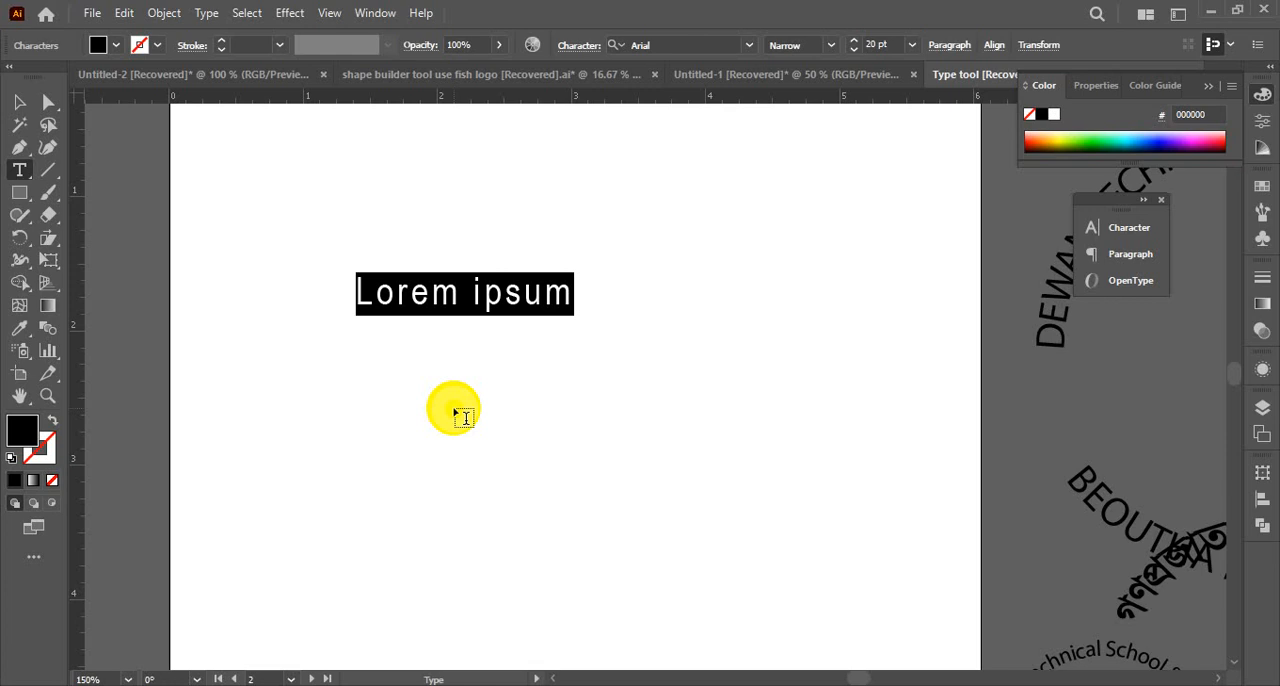
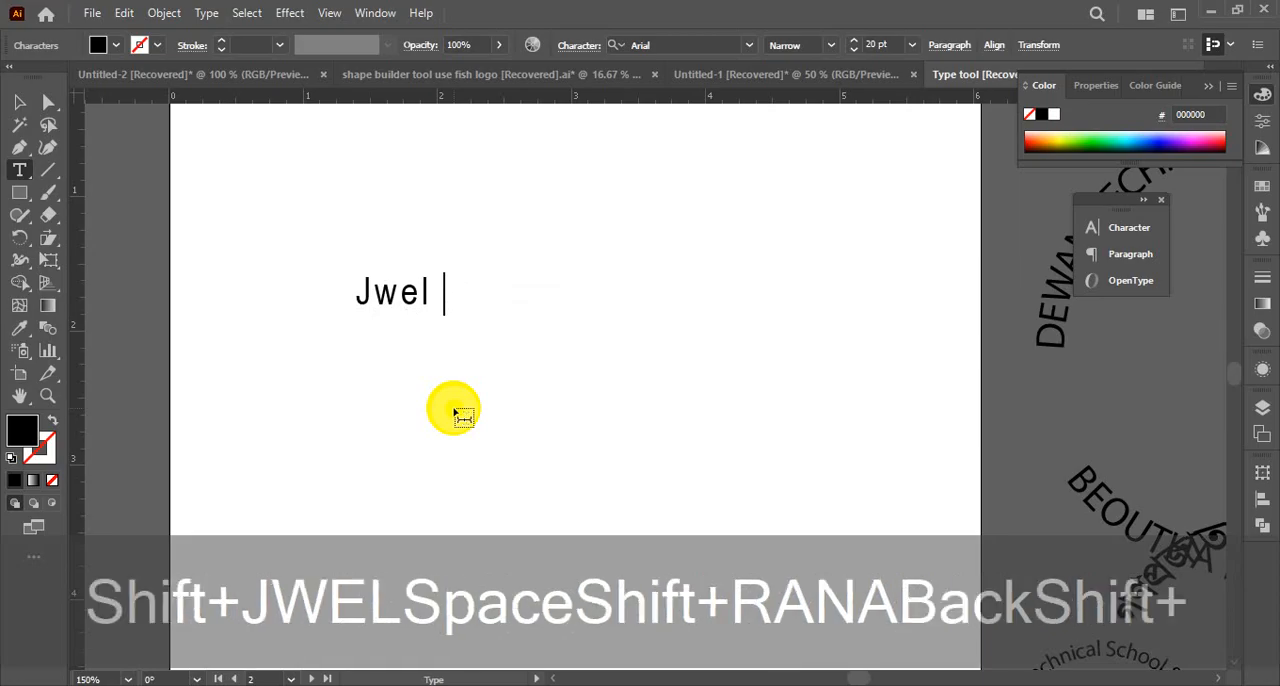
Scale the whole name text up proportionally from its center to about 56 pt
{"action": "key", "text": "ctrl+a"}
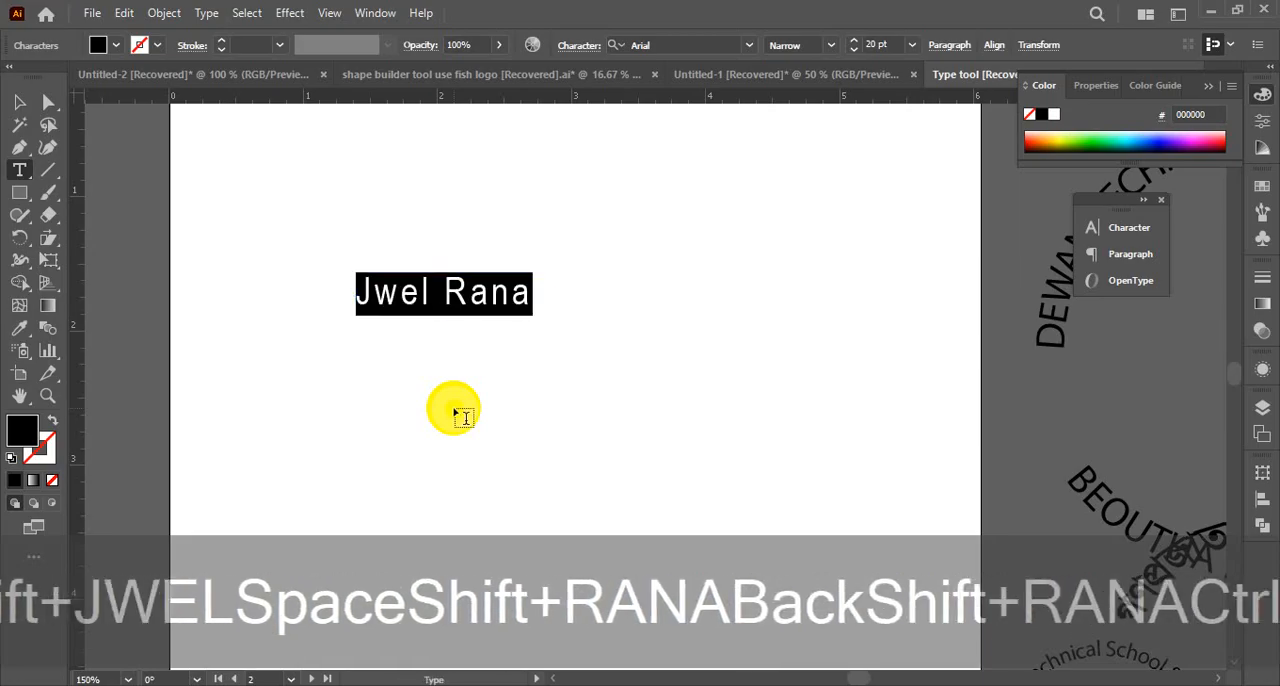
{"action": "left_click", "coordinate": [19, 101]}
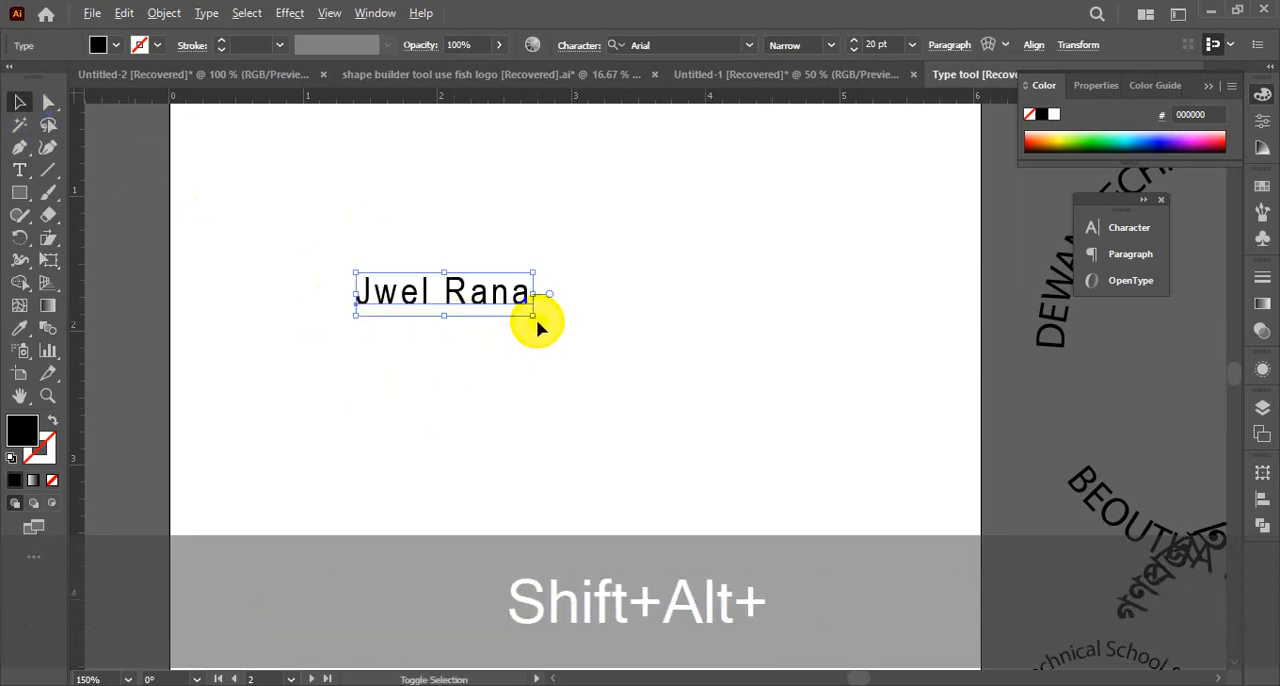
{"action": "left_click_drag", "start_coordinate": [533, 316], "coordinate": [596, 334]}
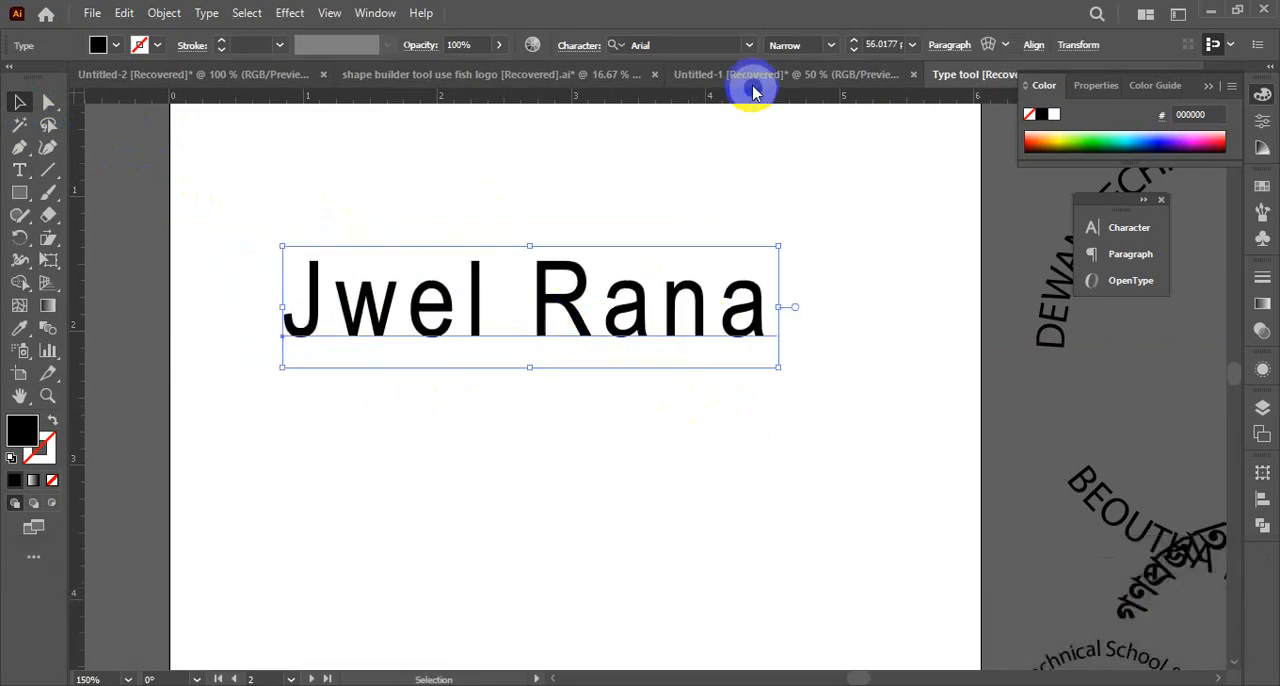
Browse the font list for the name text and compare the live previews of Latin and Bangla typefaces
{"action": "left_click", "coordinate": [746, 45]}
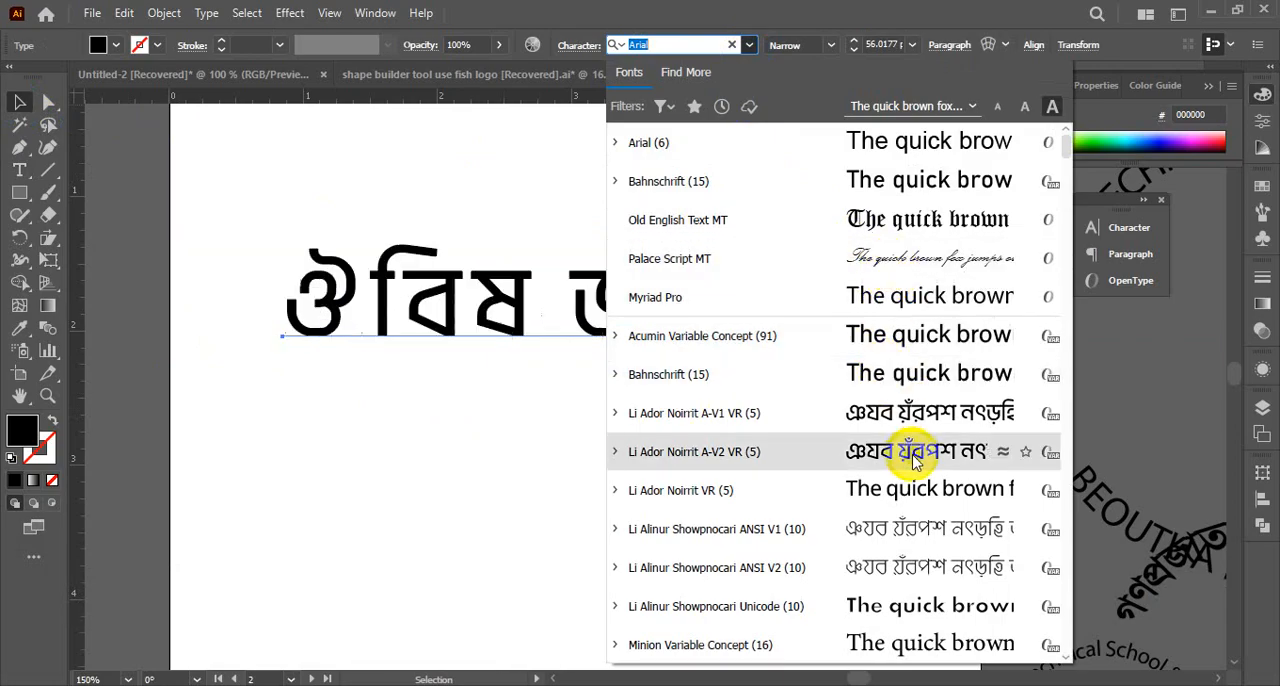
{"action": "scroll", "coordinate": [908, 460], "scroll_direction": "down", "scroll_amount": 6}
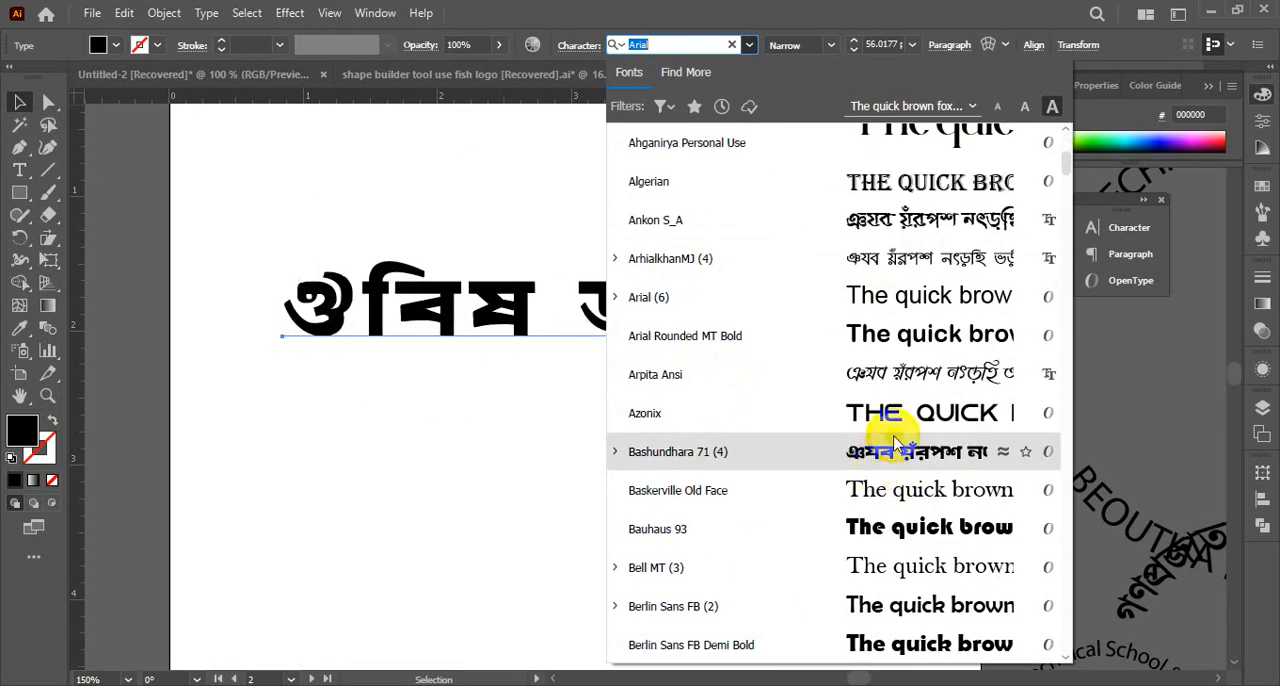
{"action": "scroll", "coordinate": [897, 458], "scroll_direction": "down", "scroll_amount": 3}
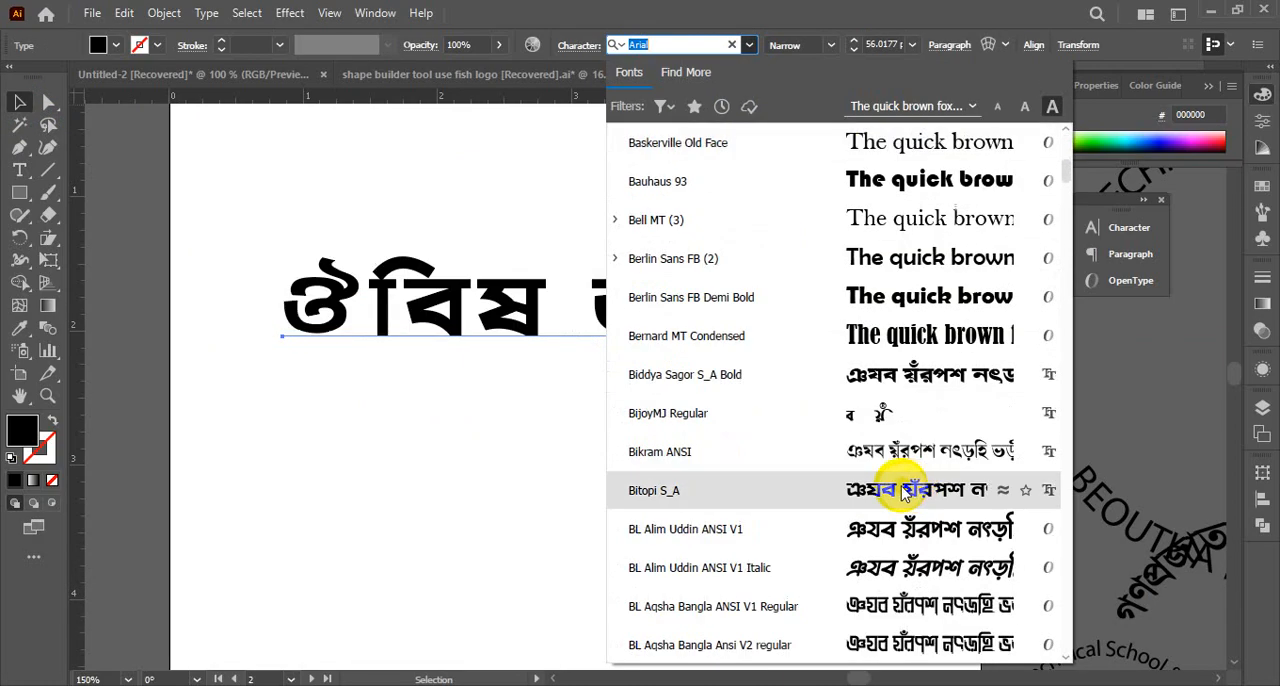
{"action": "scroll", "coordinate": [892, 490], "scroll_direction": "down", "scroll_amount": 1}
{"action": "scroll", "coordinate": [840, 531], "scroll_direction": "down", "scroll_amount": 10}
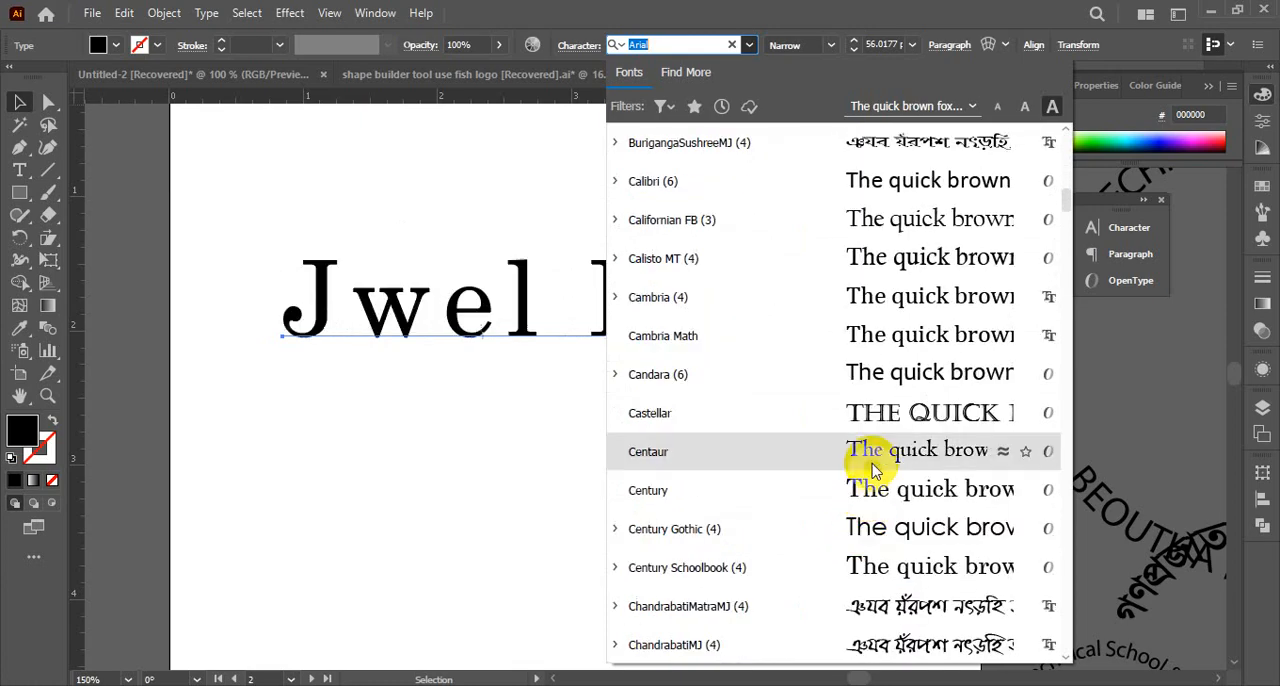
{"action": "scroll", "coordinate": [895, 570], "scroll_direction": "down", "scroll_amount": 7}
{"action": "scroll", "coordinate": [885, 530], "scroll_direction": "down", "scroll_amount": 15}
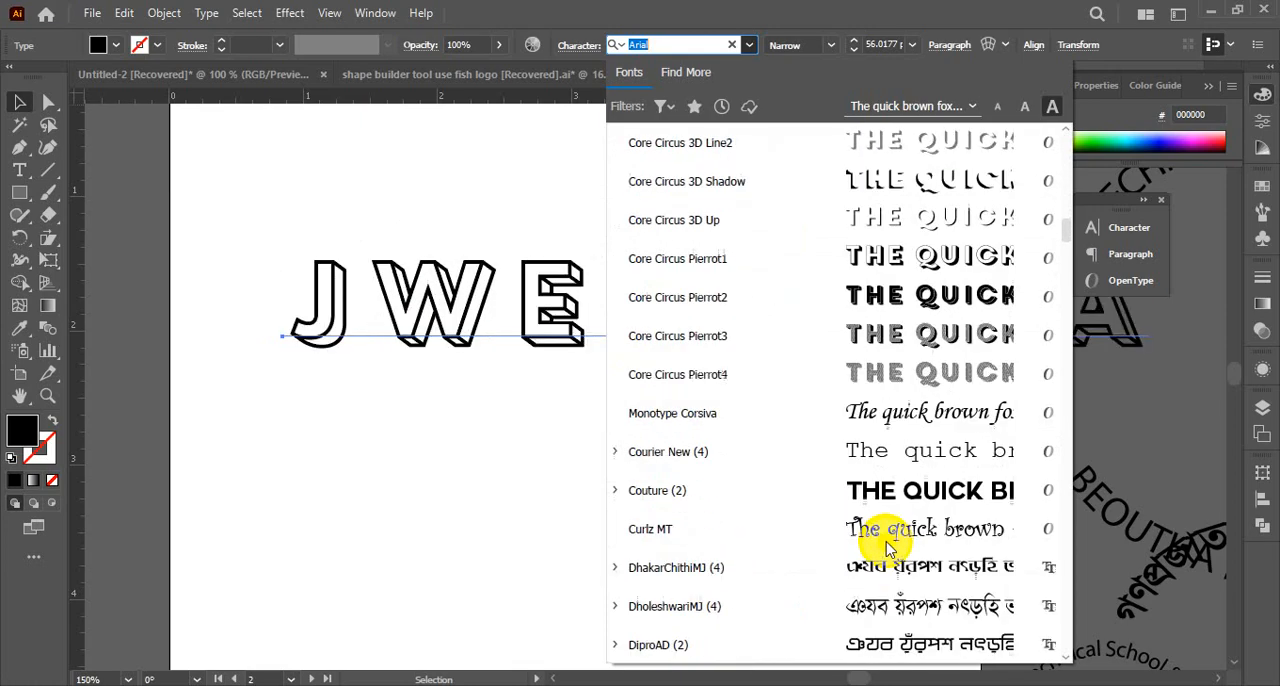
{"action": "scroll", "coordinate": [885, 492], "scroll_direction": "down", "scroll_amount": 15}
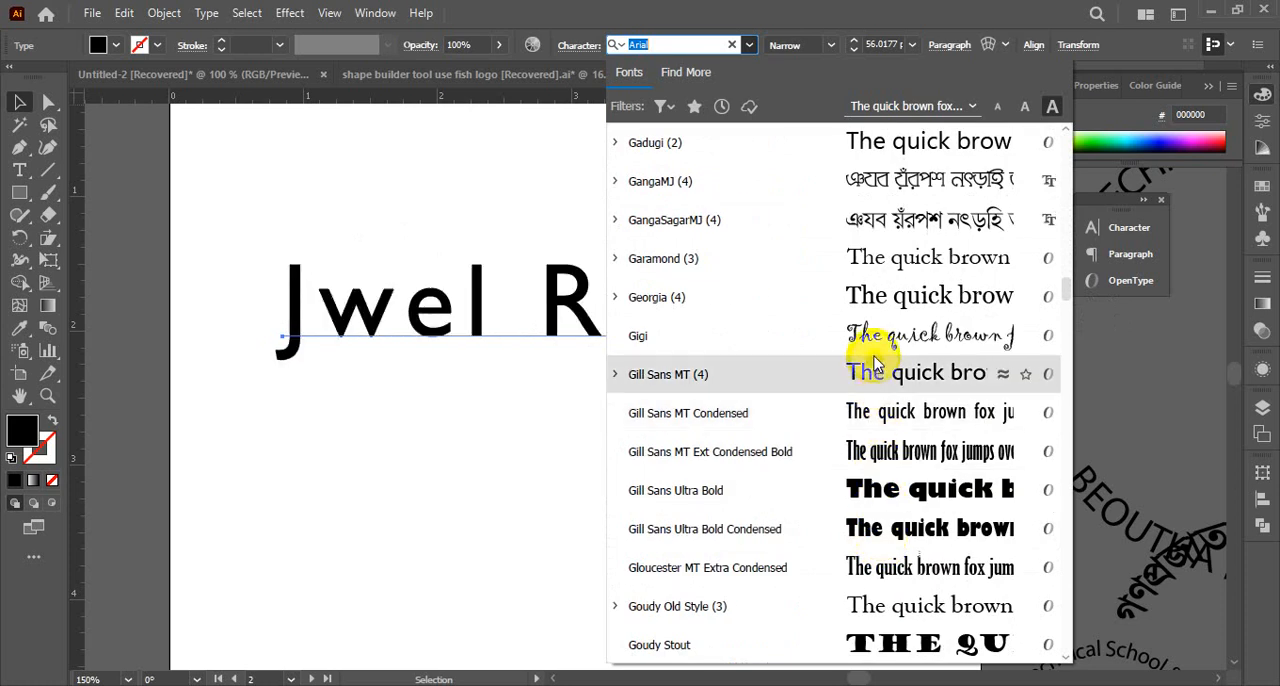
{"action": "scroll", "coordinate": [903, 612], "scroll_direction": "down", "scroll_amount": 12}
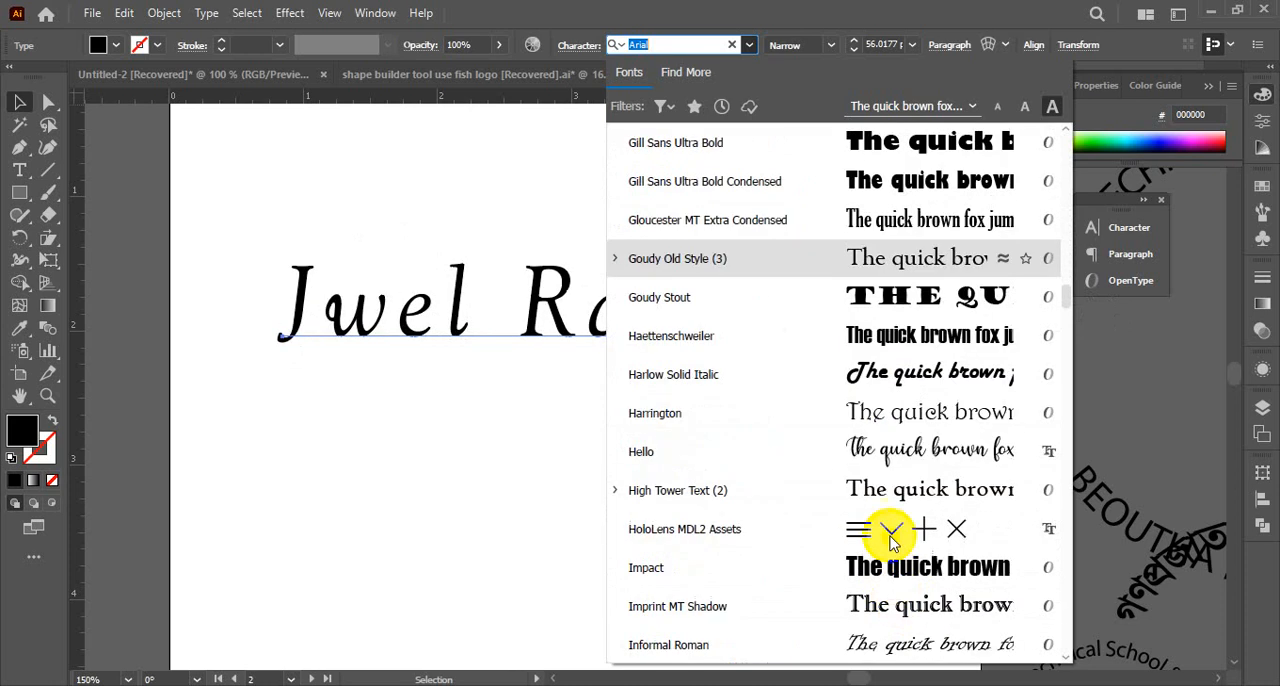
{"action": "scroll", "coordinate": [886, 420], "scroll_direction": "down", "scroll_amount": 11}
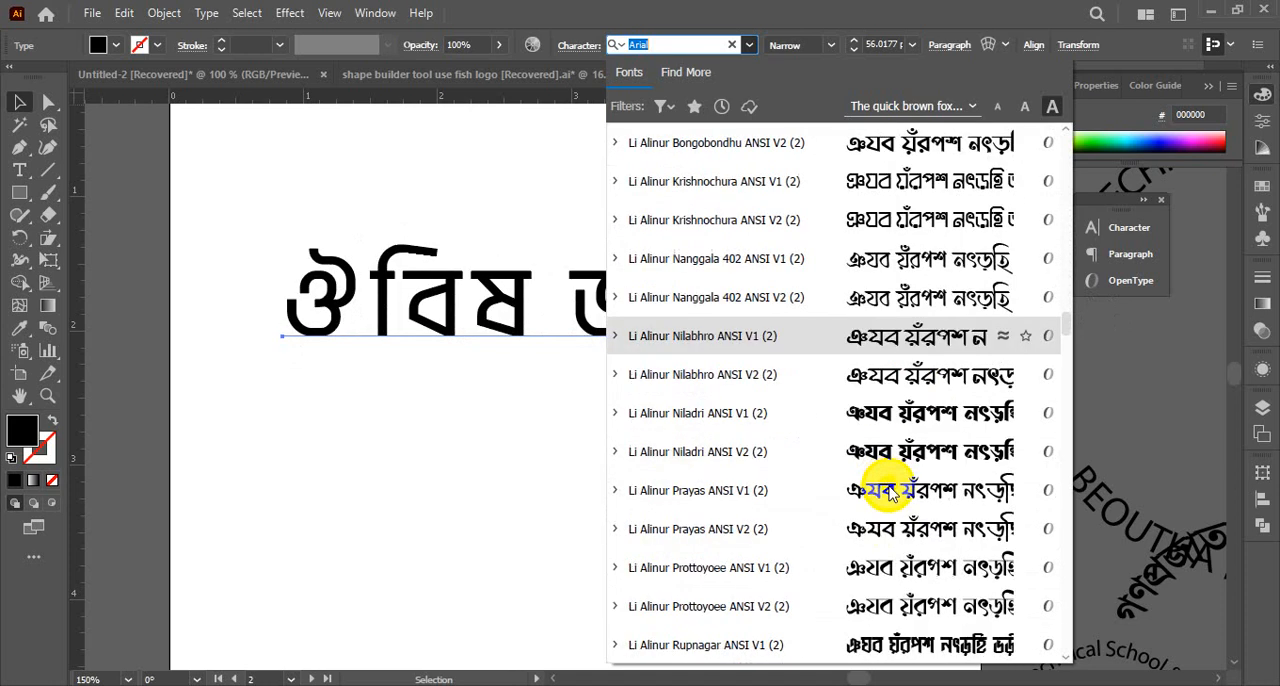
{"action": "left_click_drag", "start_coordinate": [1067, 345], "coordinate": [1067, 436]}
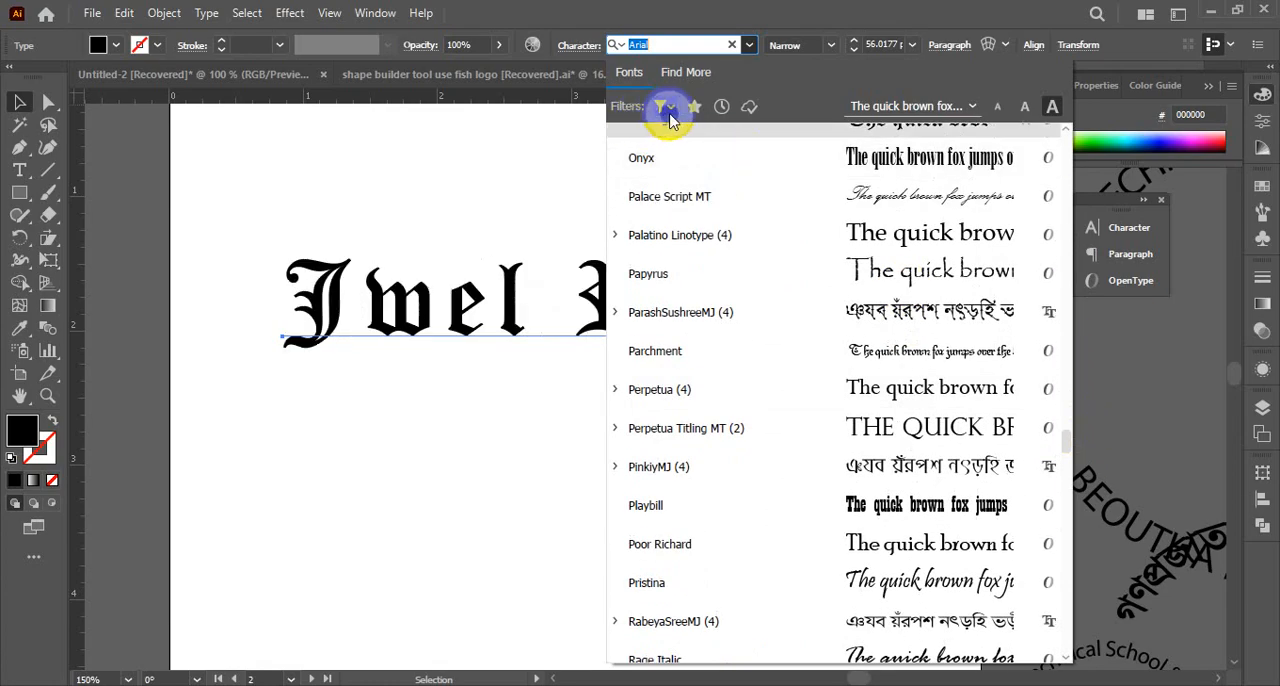
Filter the fonts by the Script classification and apply Core Circus Pierrot4 to the name text
{"action": "left_click", "coordinate": [678, 118]}
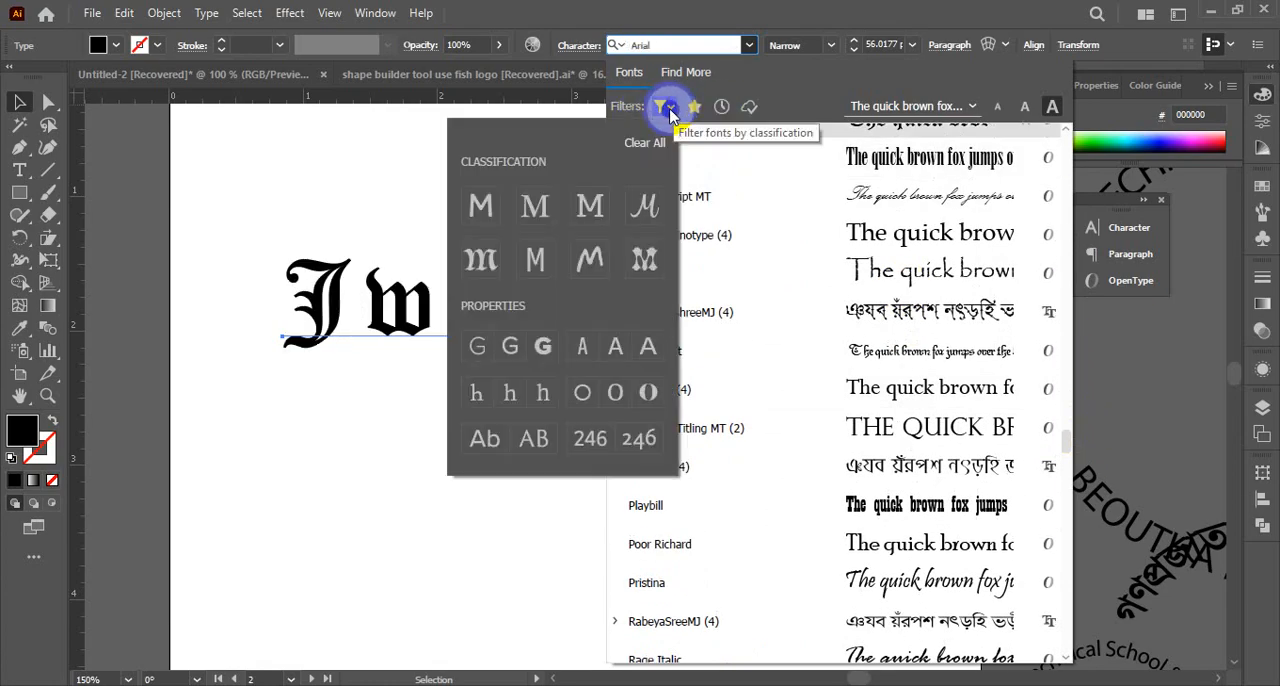
{"action": "left_click", "coordinate": [645, 205]}
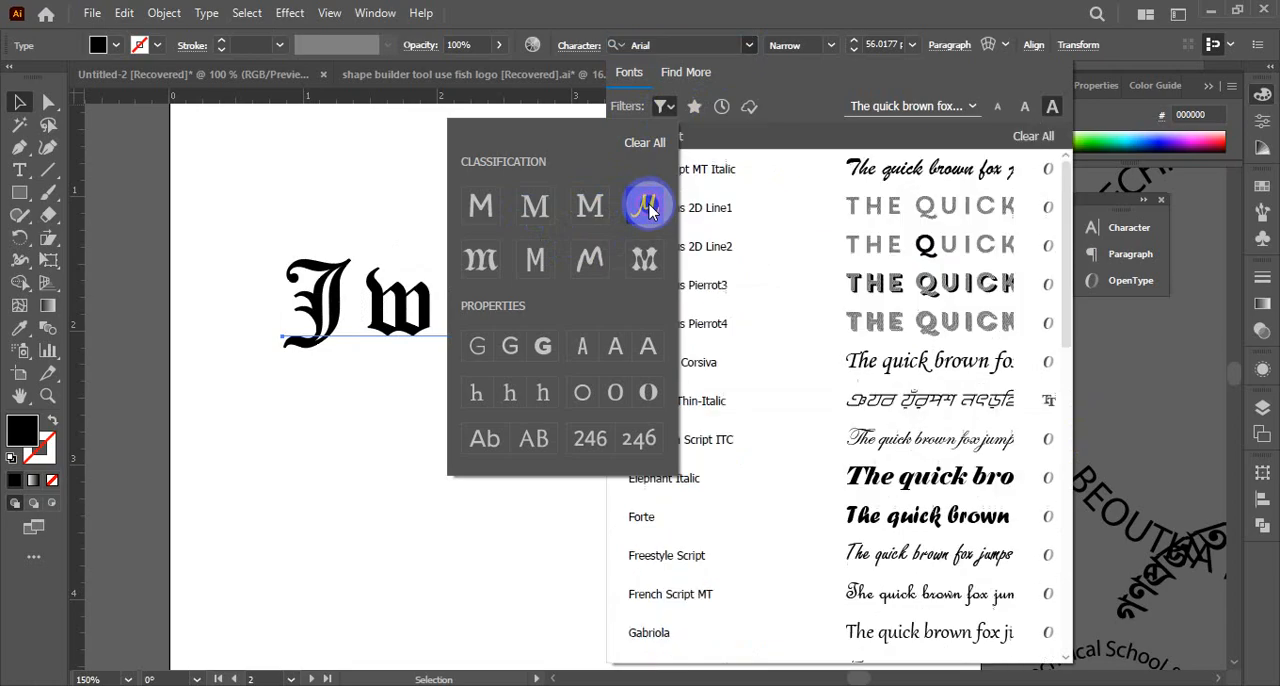
{"action": "left_click", "coordinate": [860, 280]}
{"action": "left_click", "coordinate": [886, 323]}
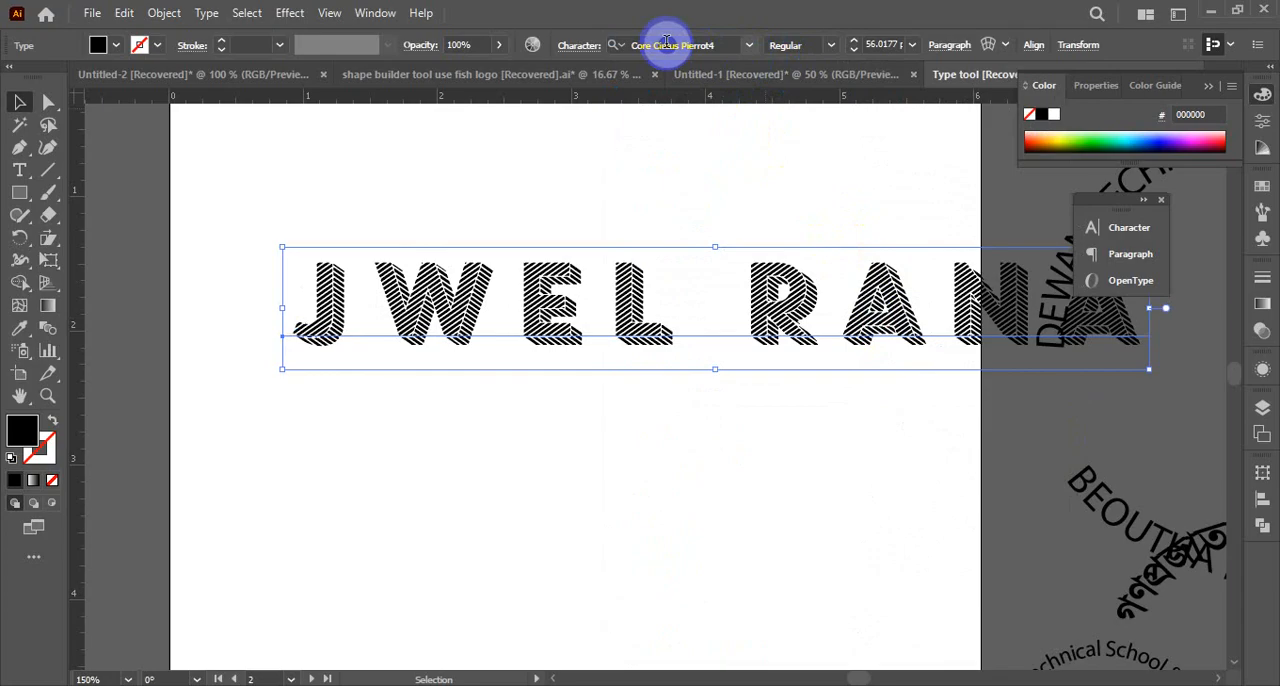
Set the name text's font to Brush Script MT Italic from the filtered script fonts
{"action": "left_click", "coordinate": [750, 47]}
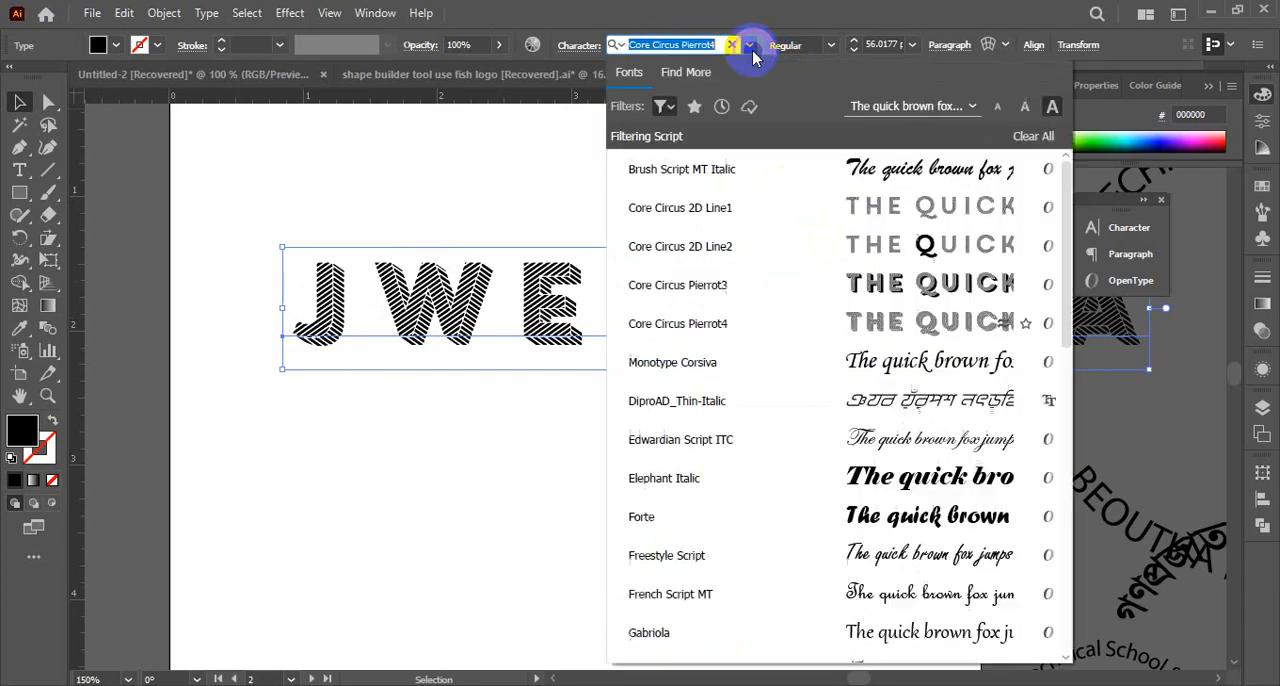
{"action": "left_click", "coordinate": [843, 178]}
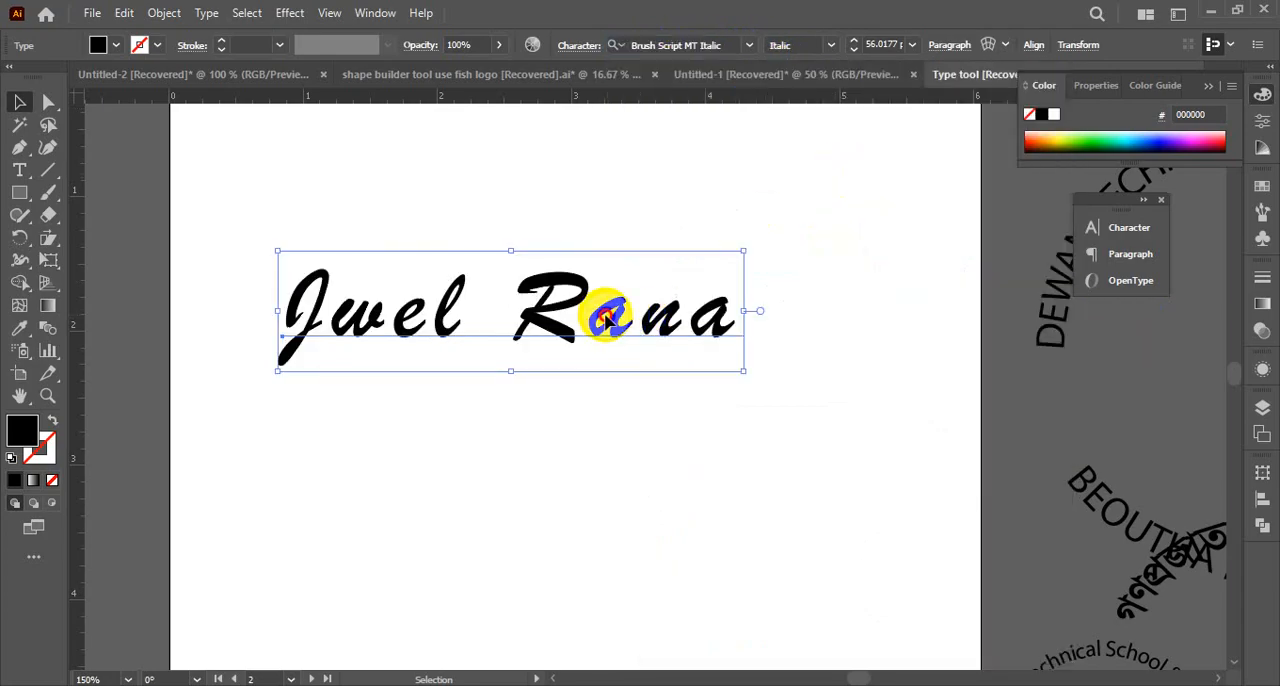
Select the name's first letter with the Type tool and with the Touch Type tool, and return to selecting the whole text
{"action": "key", "text": "t"}
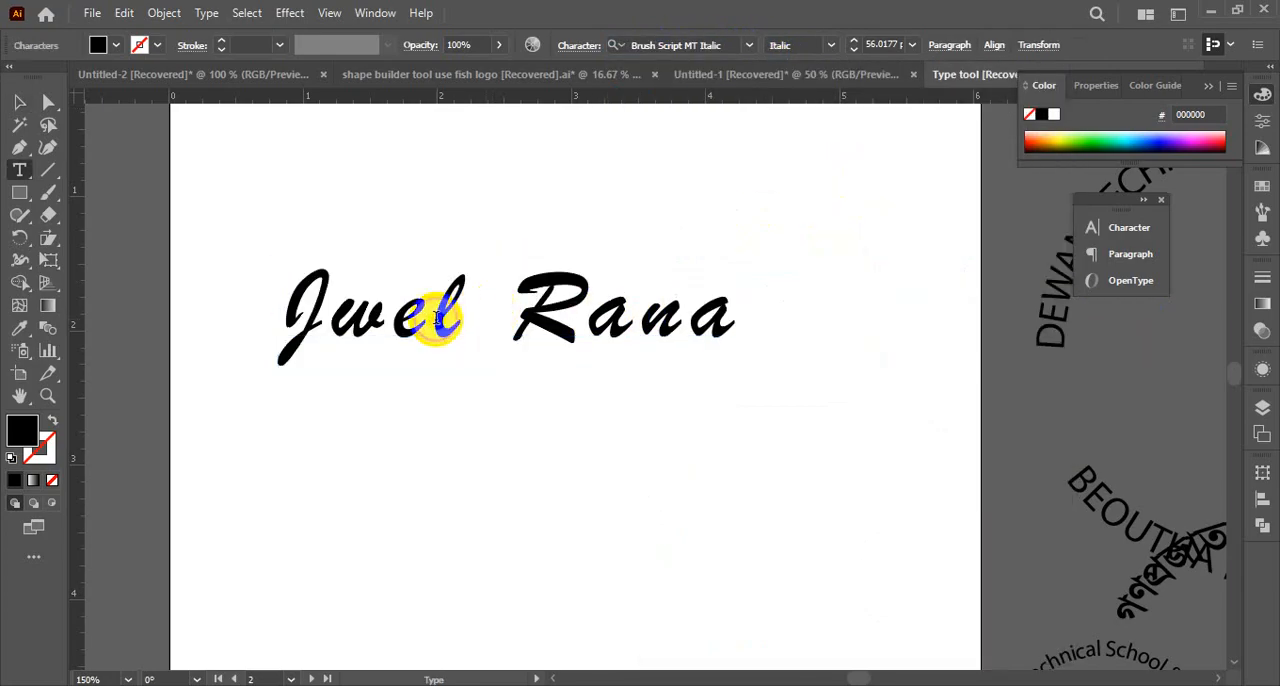
{"action": "left_click_drag", "start_coordinate": [330, 330], "coordinate": [251, 287]}
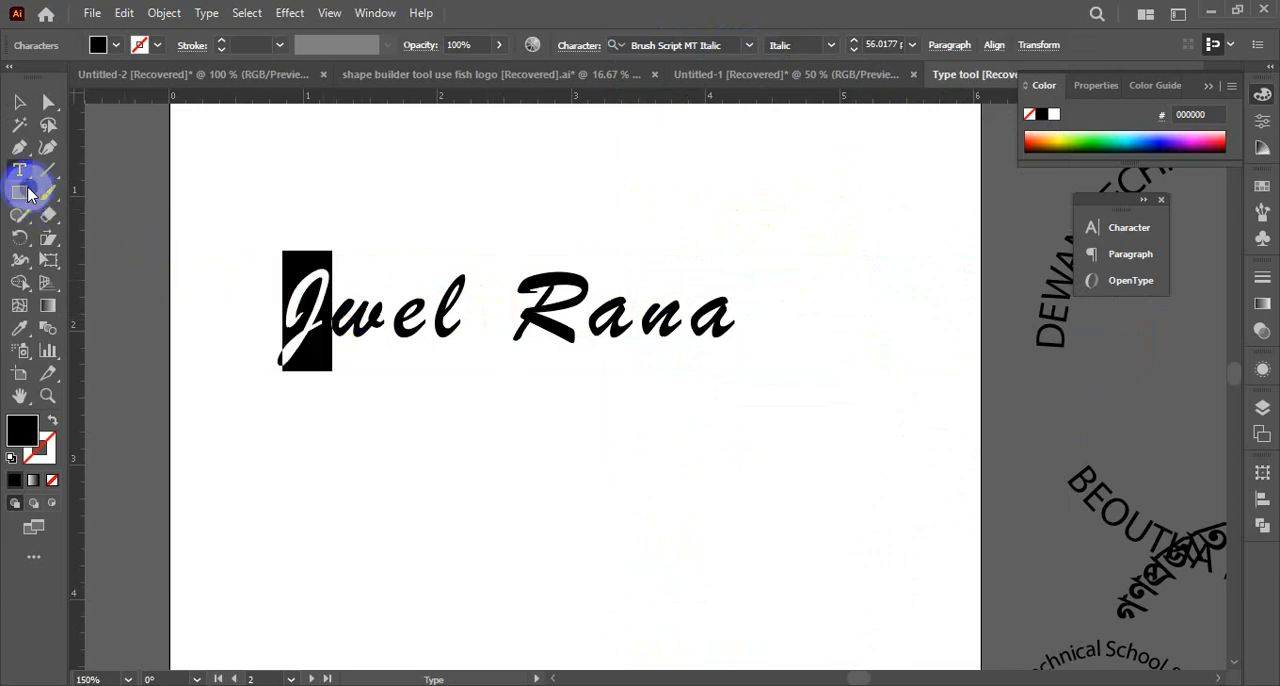
{"action": "left_click_drag", "start_coordinate": [23, 171], "coordinate": [74, 303]}
{"action": "left_click", "coordinate": [355, 335]}
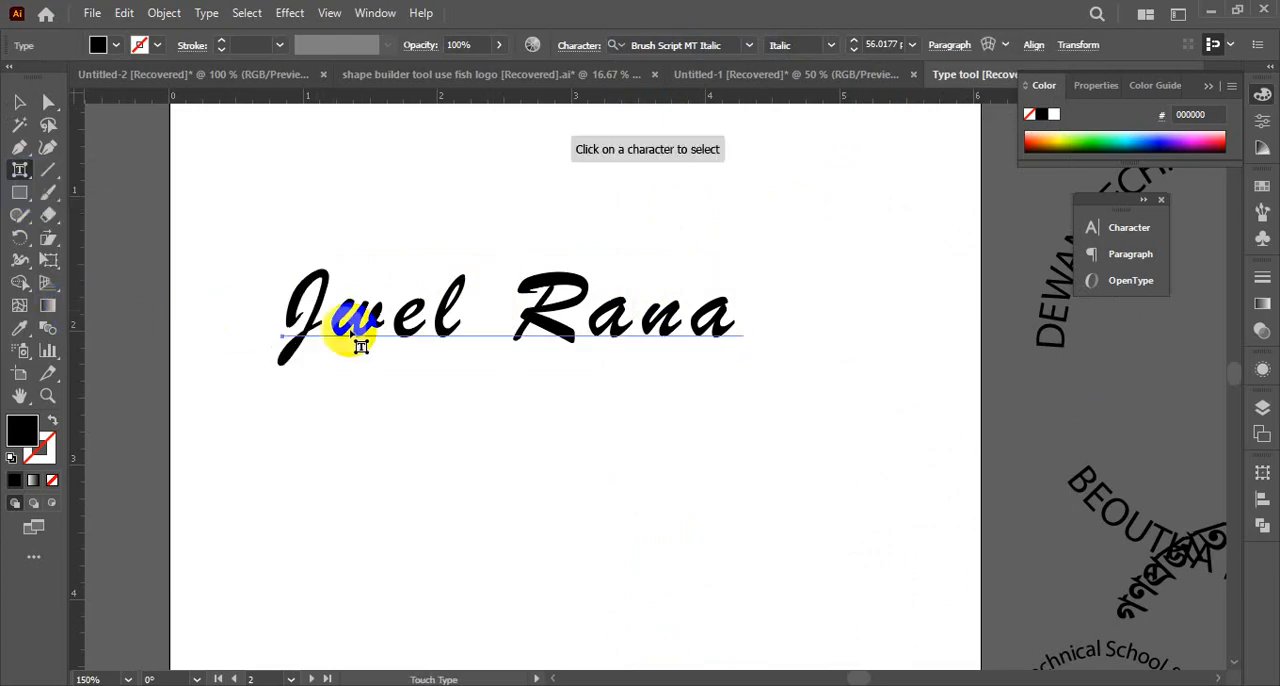
{"action": "left_click", "coordinate": [332, 337]}
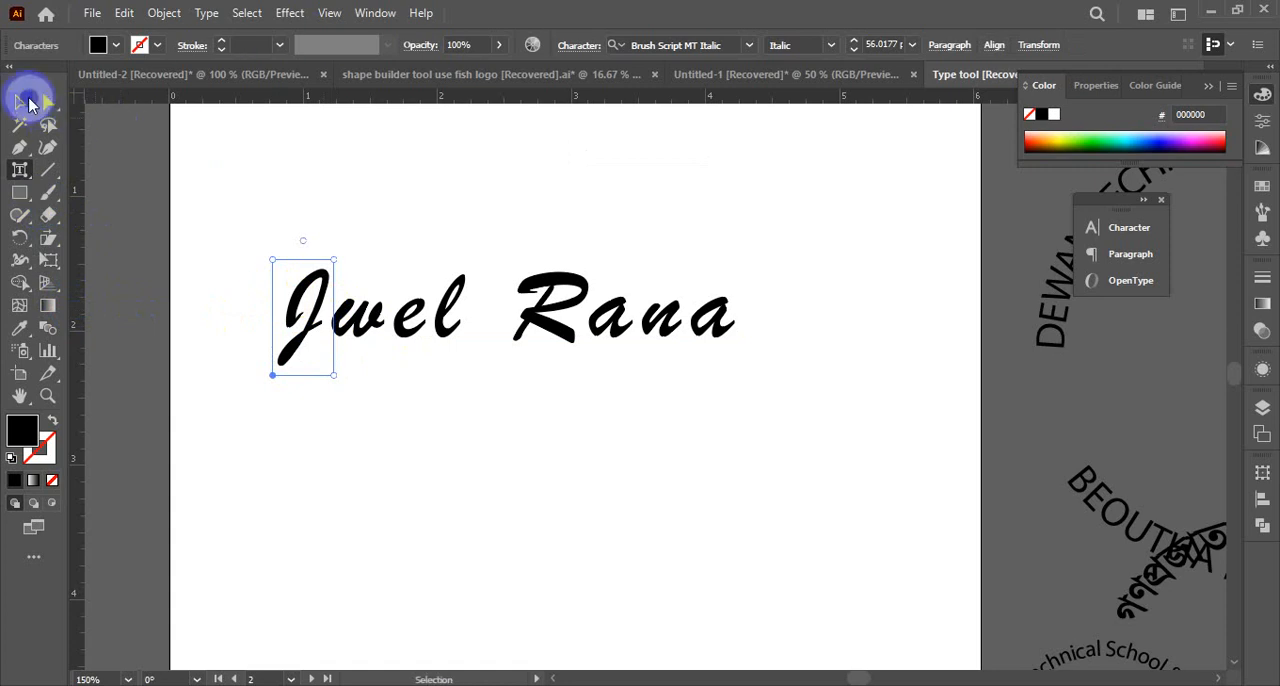
{"action": "left_click", "coordinate": [19, 101]}
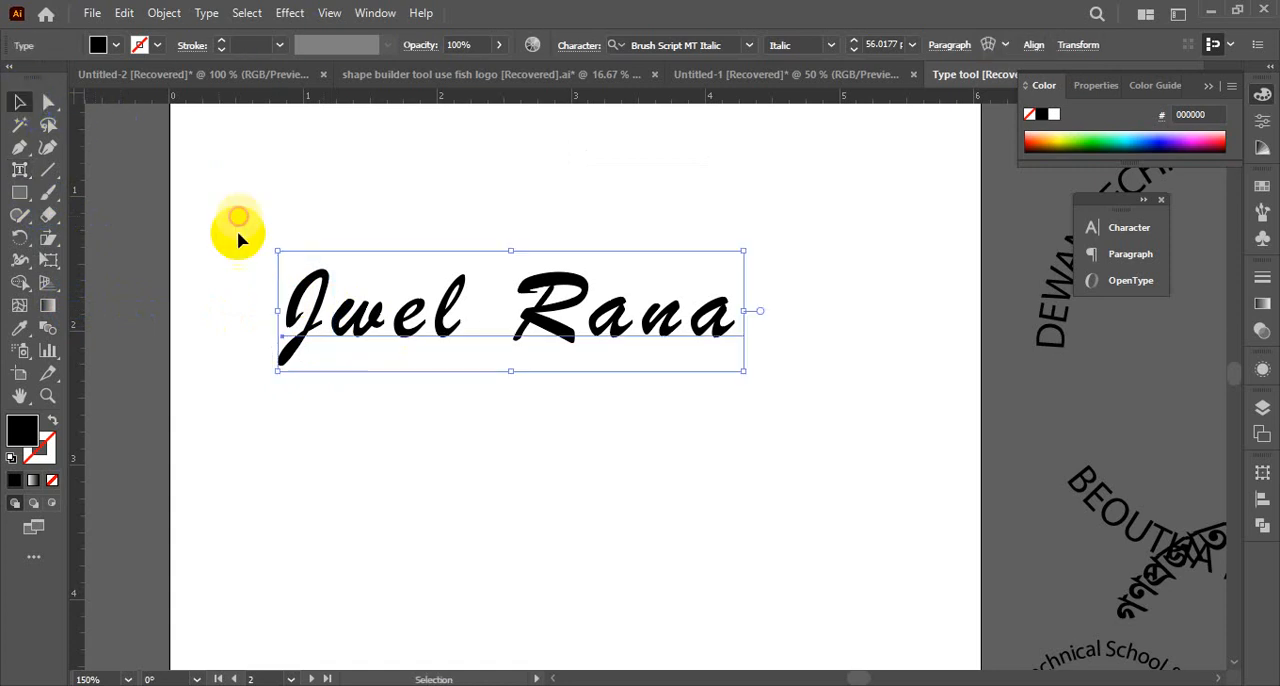
Examine the name text's full character settings and its available font styles
{"action": "left_click", "coordinate": [612, 47]}
{"action": "left_click", "coordinate": [584, 48]}
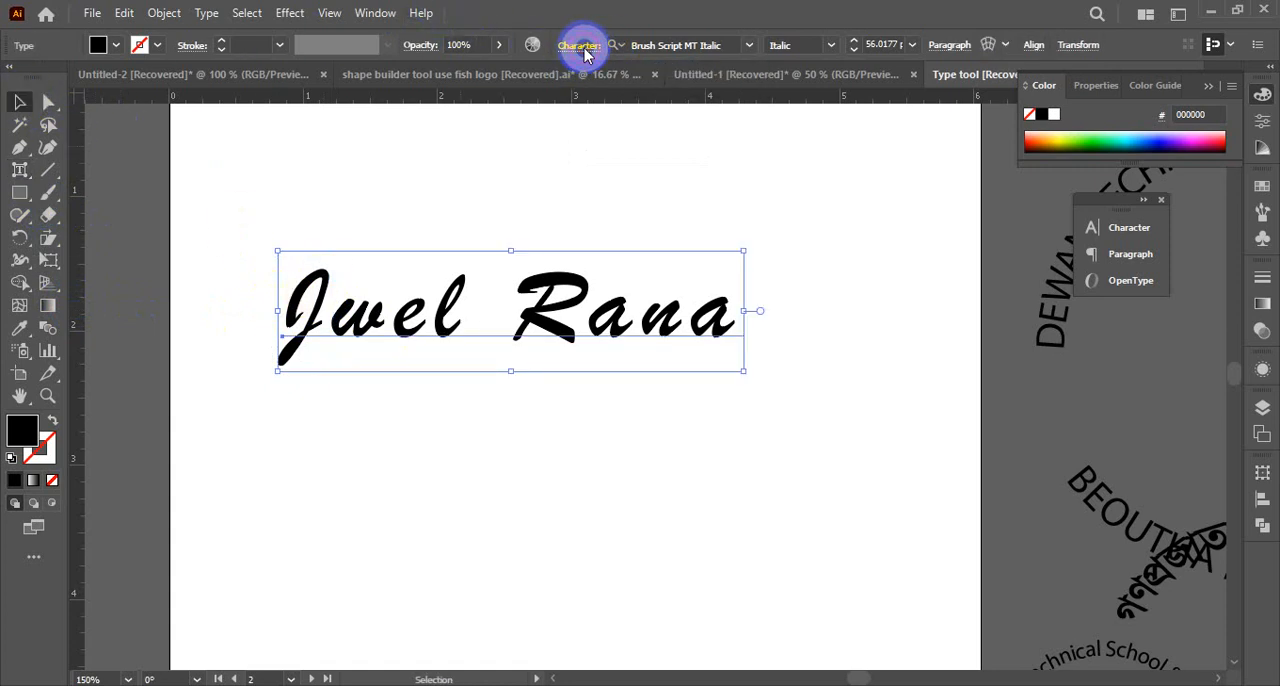
{"action": "left_click", "coordinate": [590, 47]}
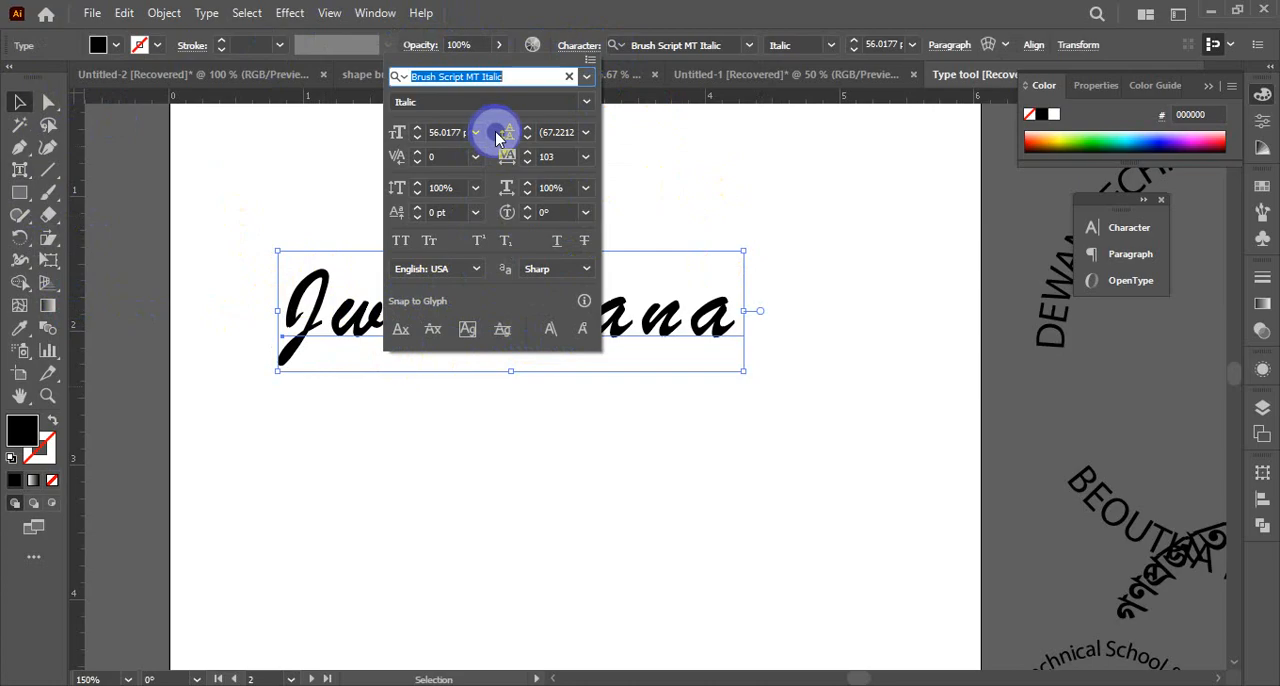
{"action": "left_click", "coordinate": [589, 104]}
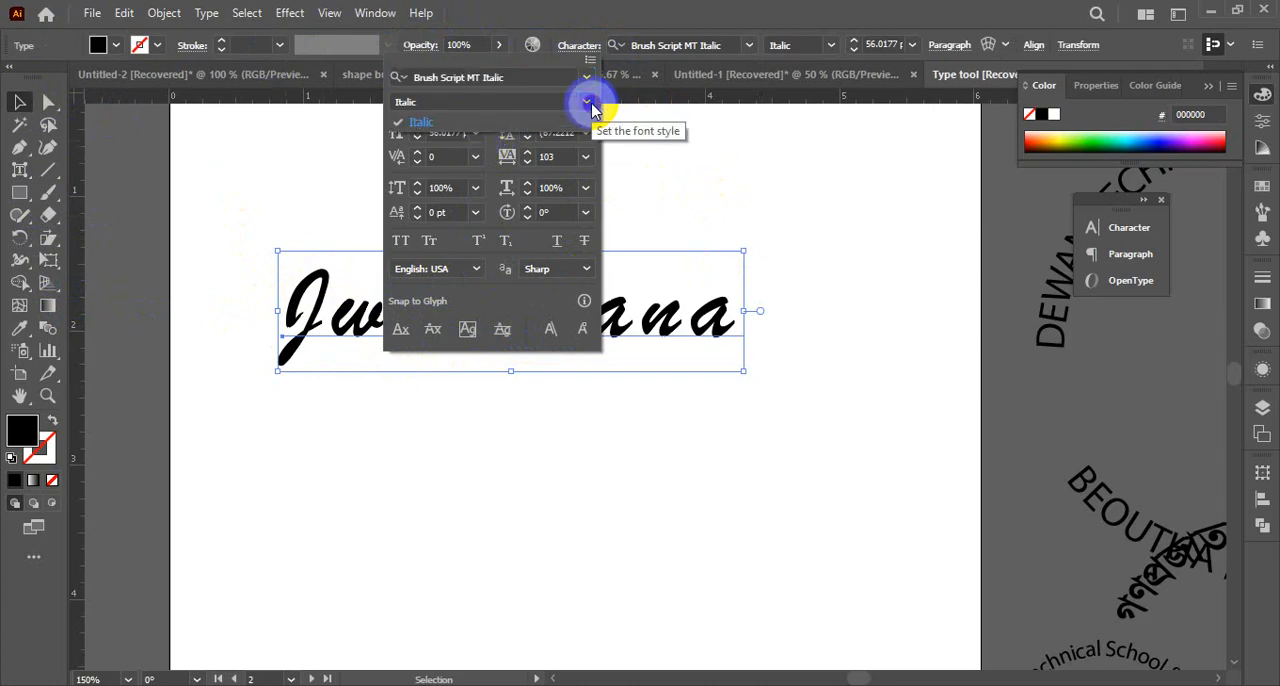
{"action": "left_click", "coordinate": [590, 106]}
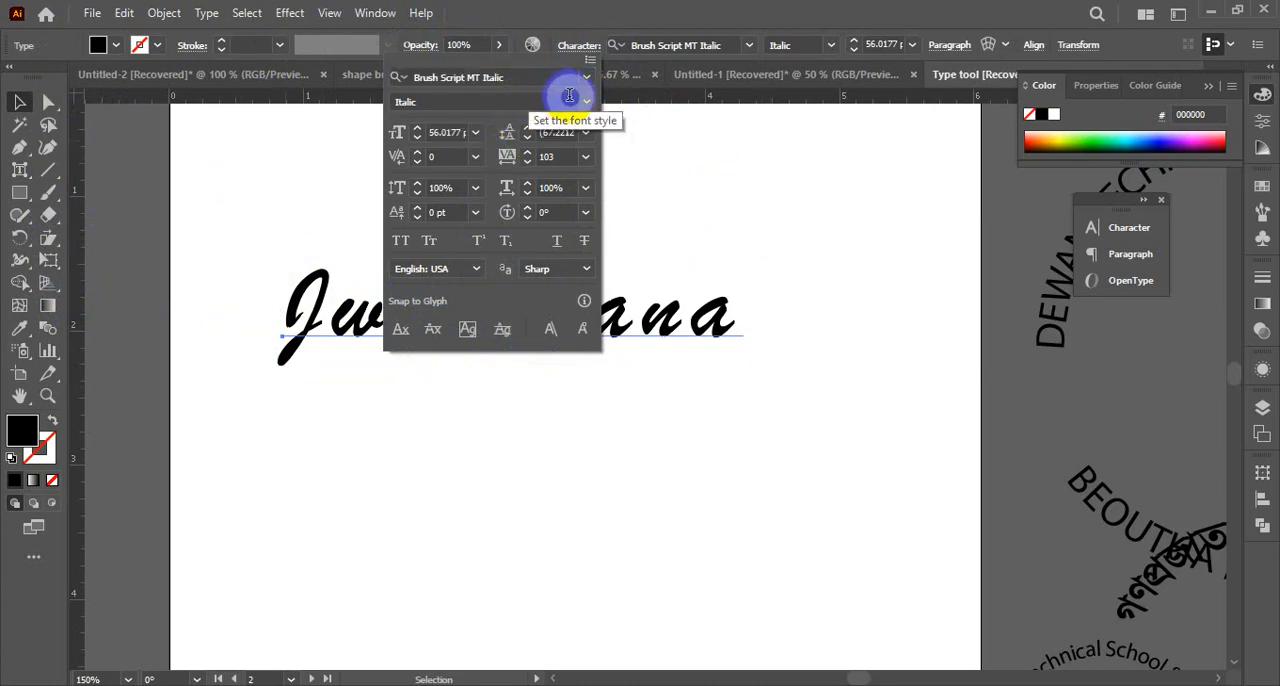
Look through the font style and Script-filtered font lists, keeping Brush Script MT Italic for the name text
{"action": "left_click", "coordinate": [589, 105]}
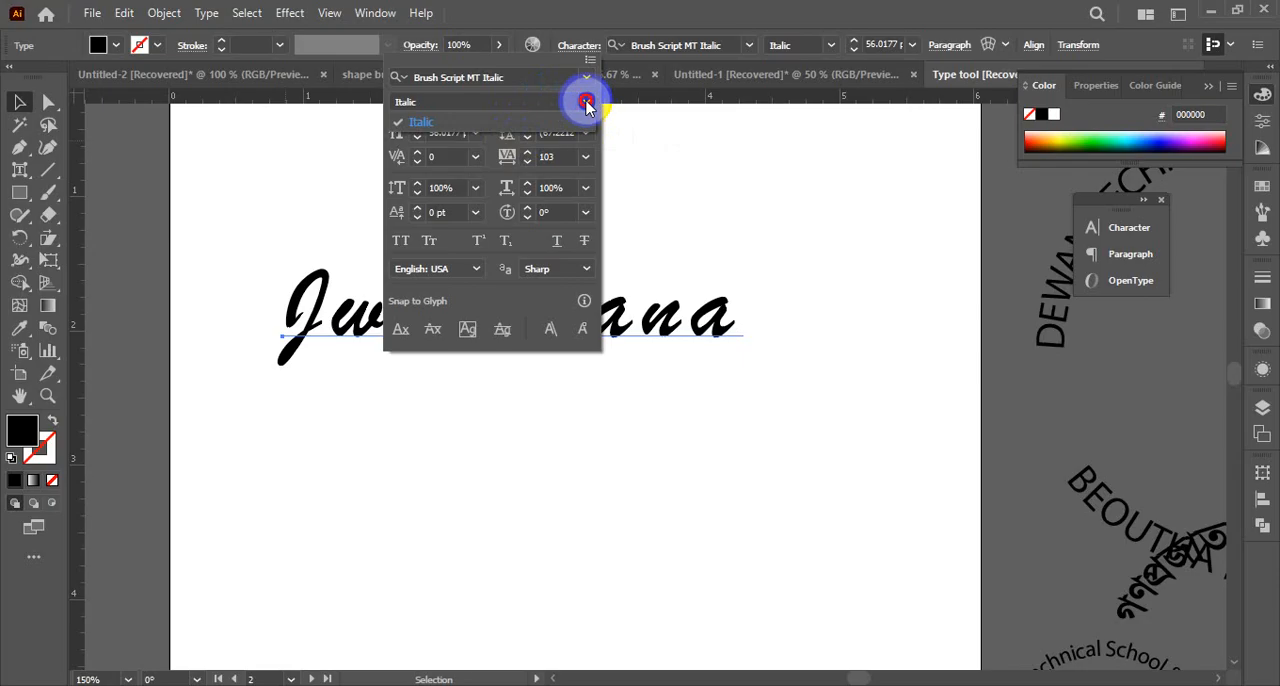
{"action": "left_click", "coordinate": [585, 82]}
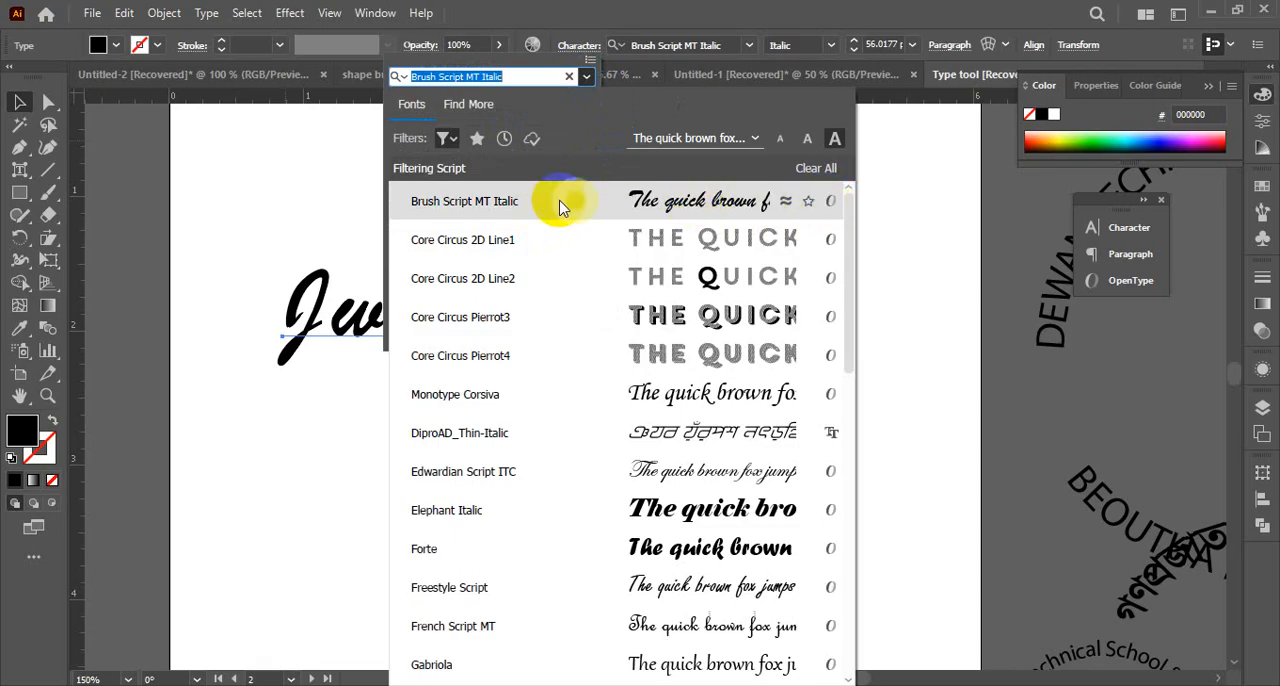
{"action": "left_click", "coordinate": [660, 203]}
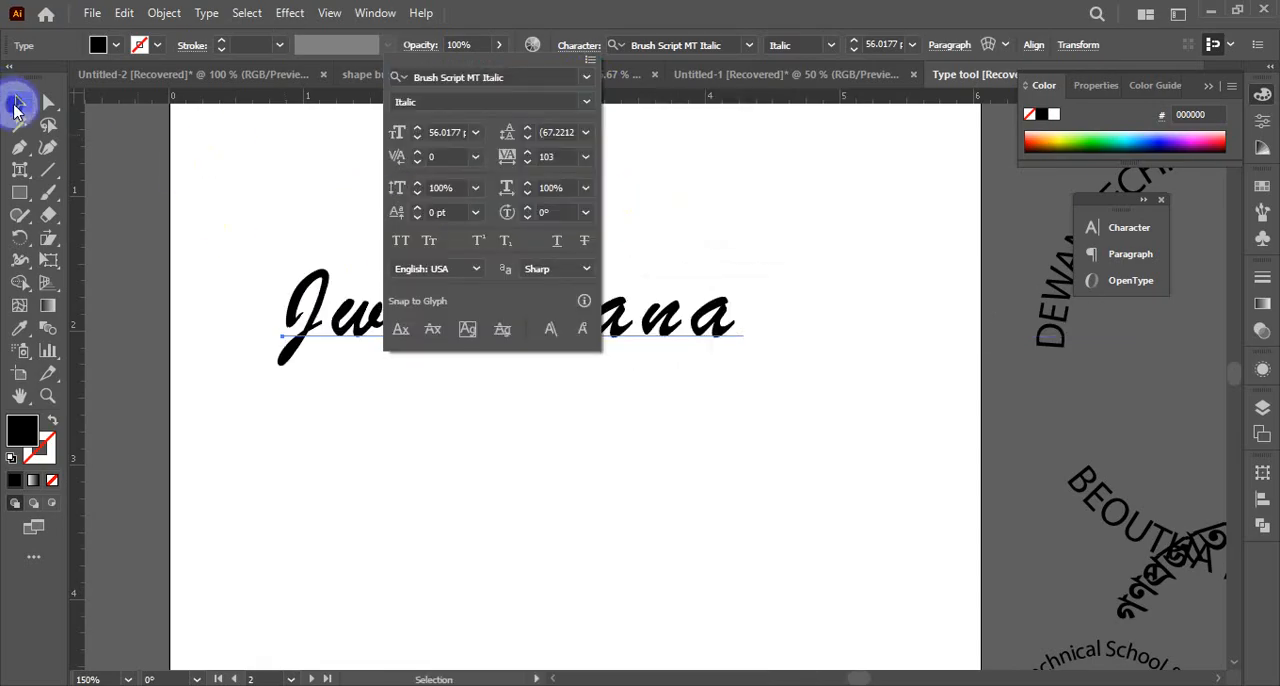
Place a duplicate of the name text directly below the original
{"action": "left_click", "coordinate": [16, 106]}
{"action": "left_click", "coordinate": [210, 246]}
{"action": "left_click", "coordinate": [364, 328]}
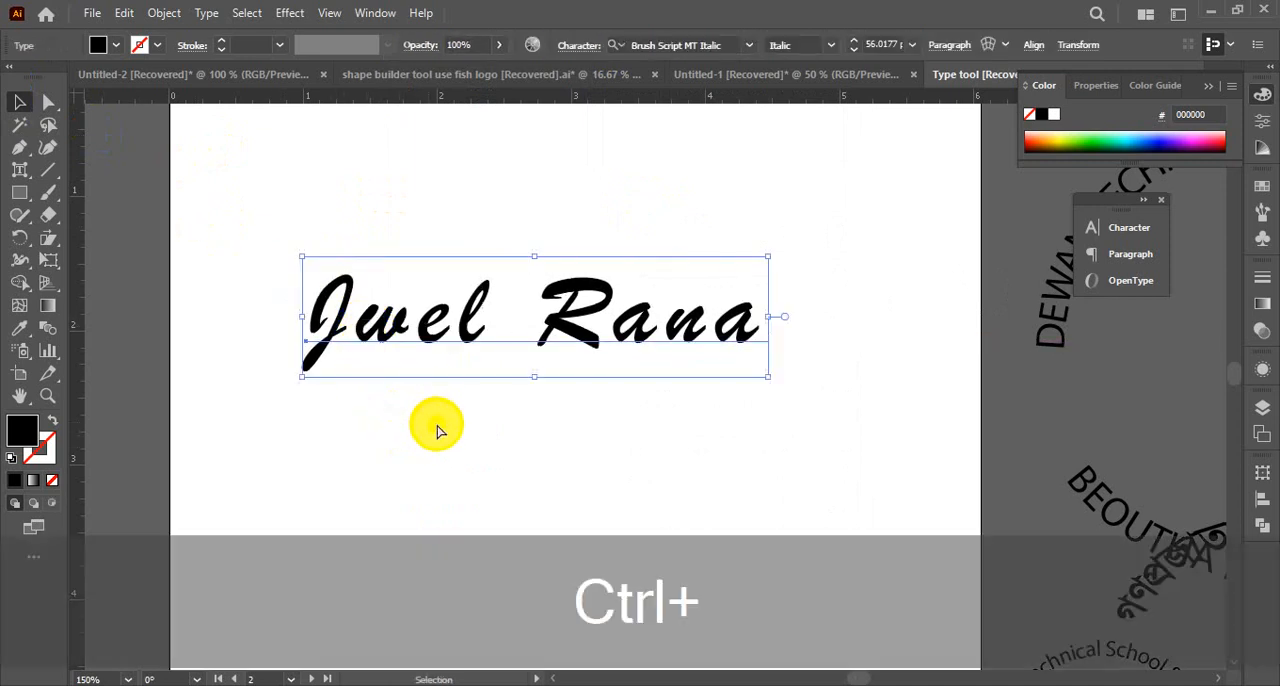
{"action": "left_click", "coordinate": [490, 362], "text": "ctrl"}
{"action": "left_click_drag", "start_coordinate": [755, 381], "coordinate": [603, 357]}
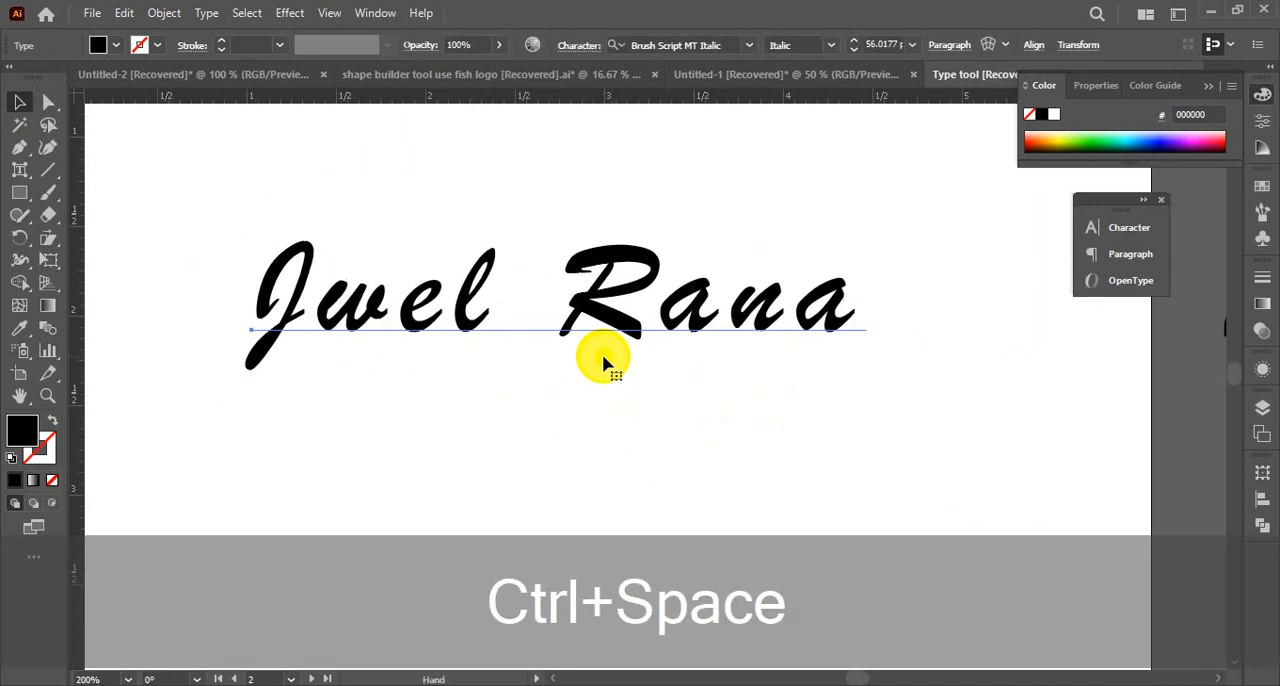
{"action": "left_click_drag", "start_coordinate": [457, 340], "coordinate": [449, 612]}
Try a red FF0000 stroke on the upper name text and undo it
{"action": "left_click", "coordinate": [467, 316]}
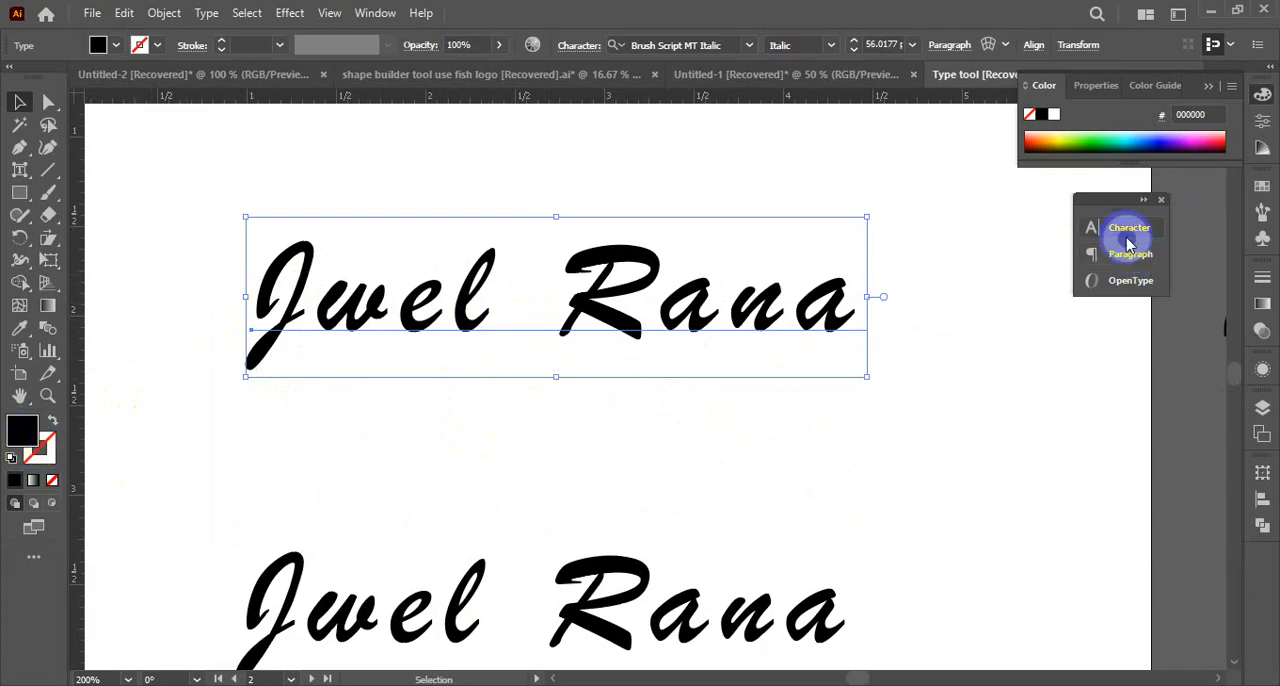
{"action": "left_click", "coordinate": [1207, 87]}
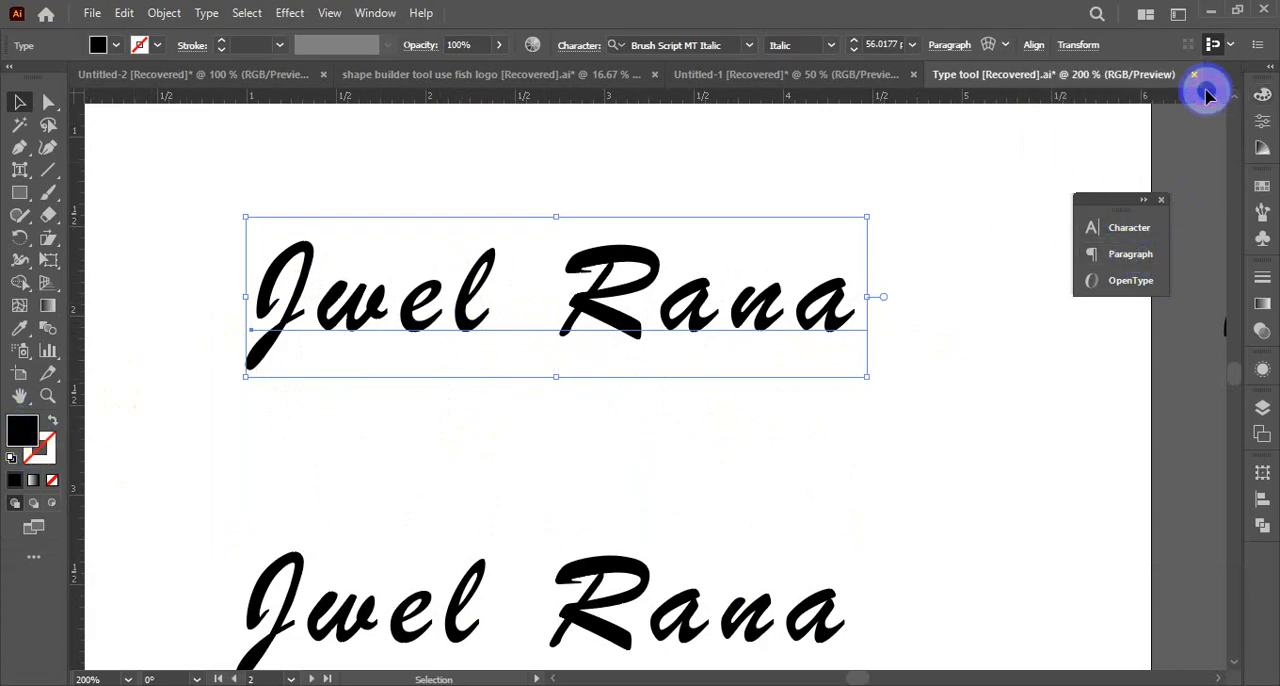
{"action": "left_click", "coordinate": [1144, 200]}
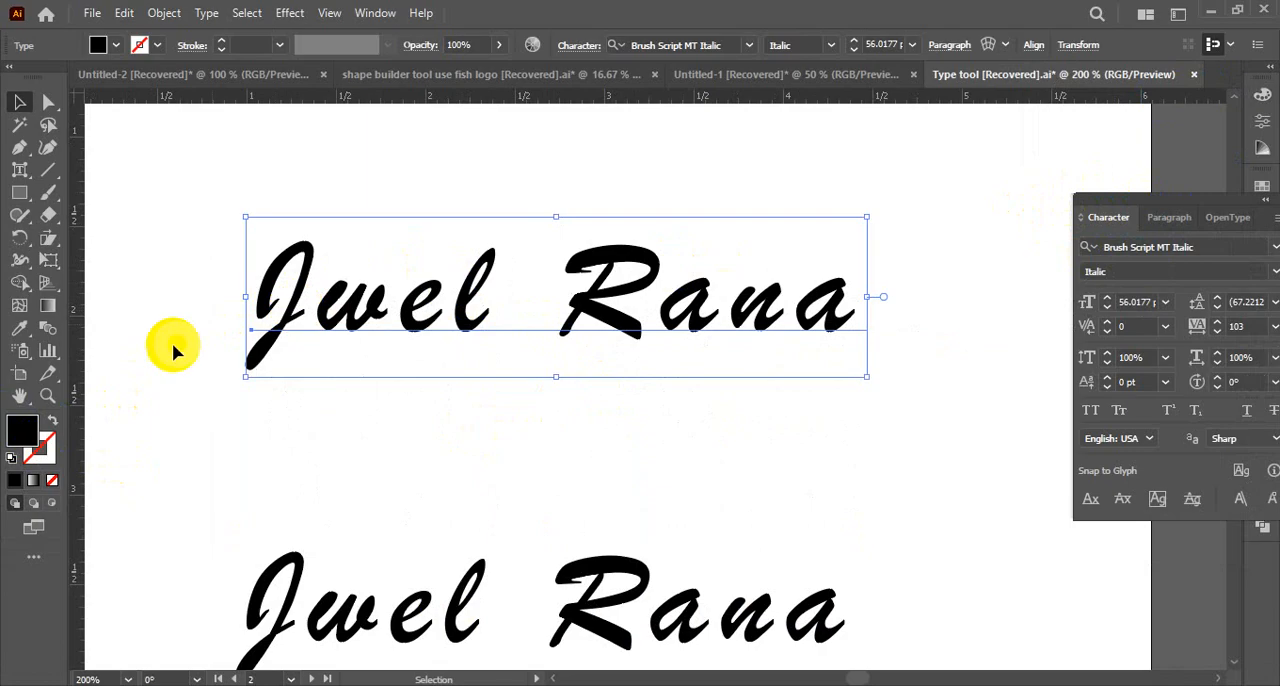
{"action": "double_click", "coordinate": [40, 462]}
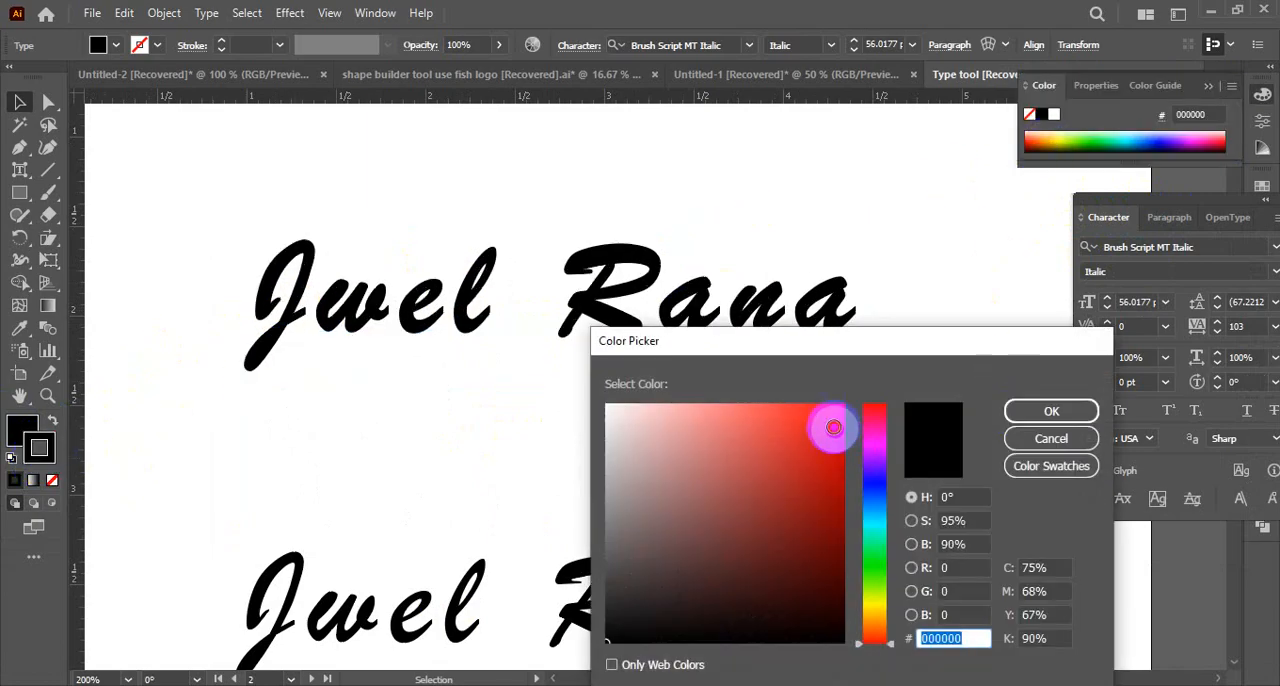
{"action": "left_click_drag", "start_coordinate": [834, 428], "coordinate": [846, 402]}
{"action": "left_click", "coordinate": [1034, 412]}
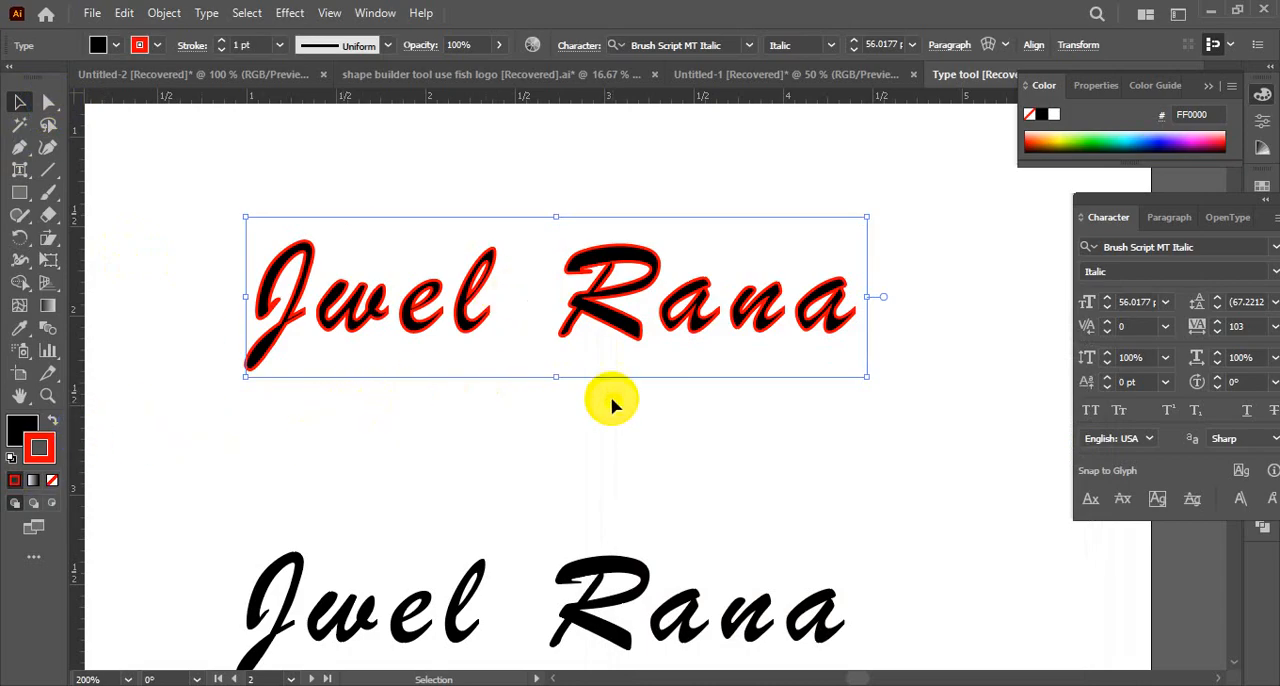
{"action": "key", "text": "ctrl+z"}
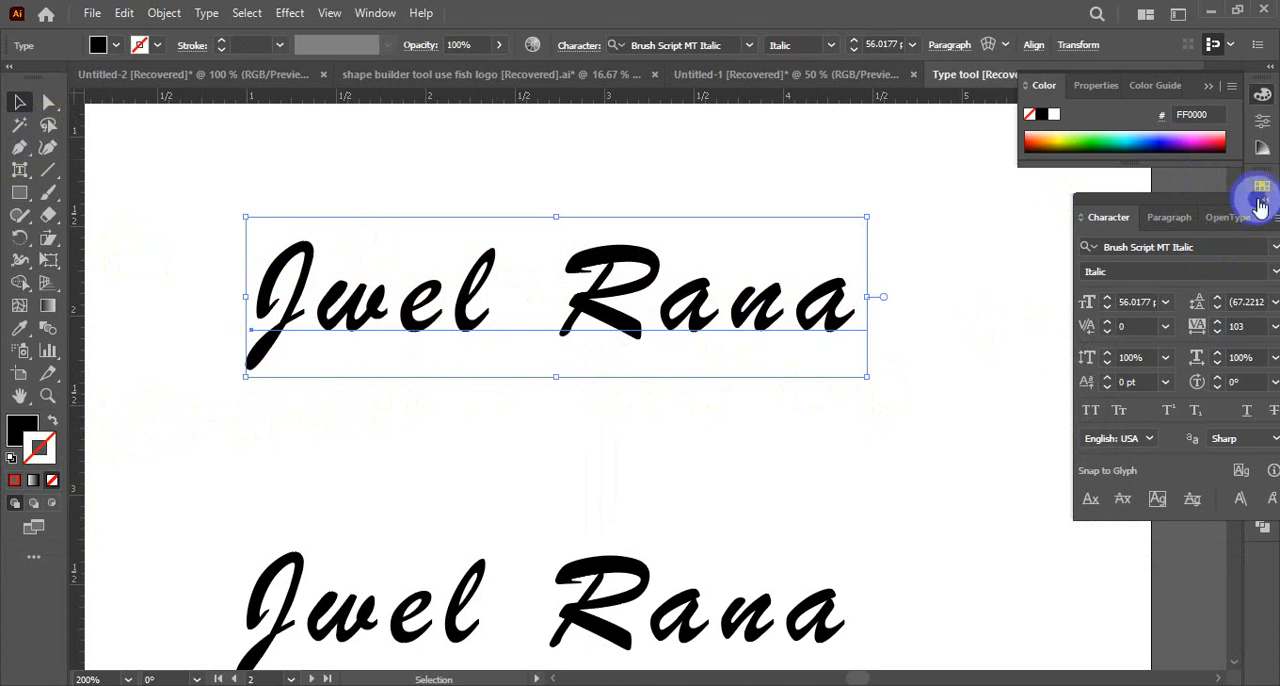
{"action": "left_click", "coordinate": [1262, 201]}
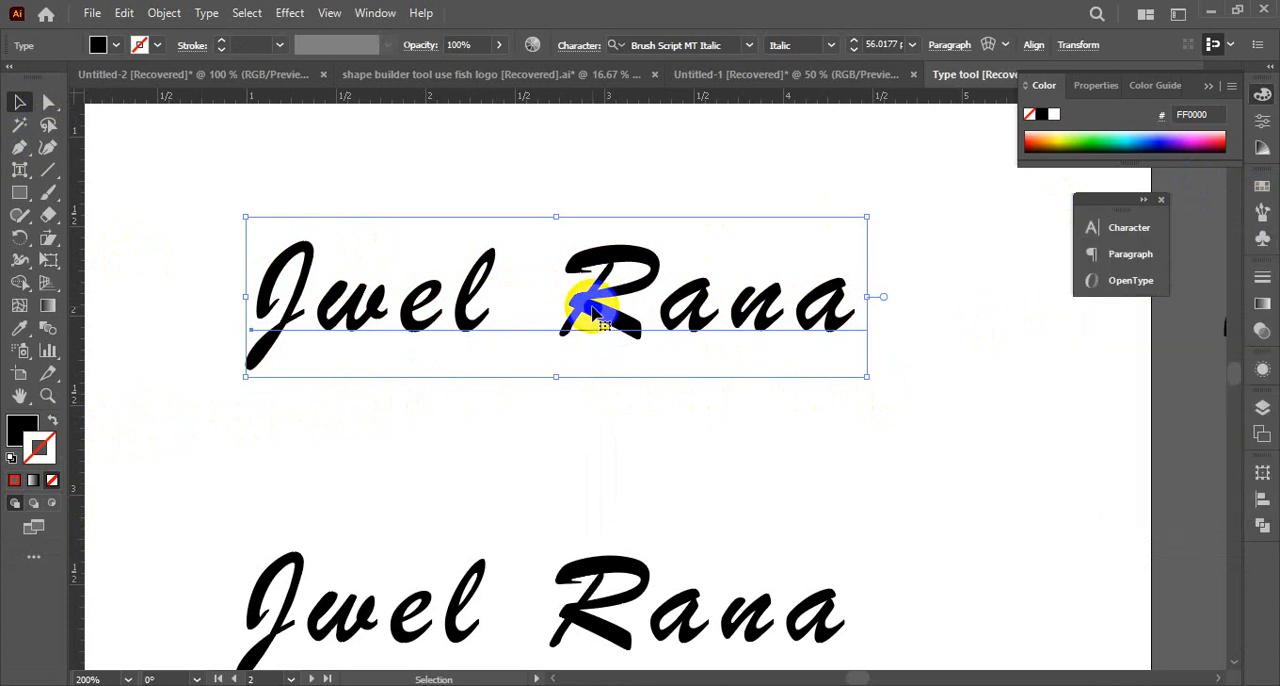
Try a white-to-black gradient as the upper name text's fill, with the stroke set to none
{"action": "left_click", "coordinate": [48, 306]}
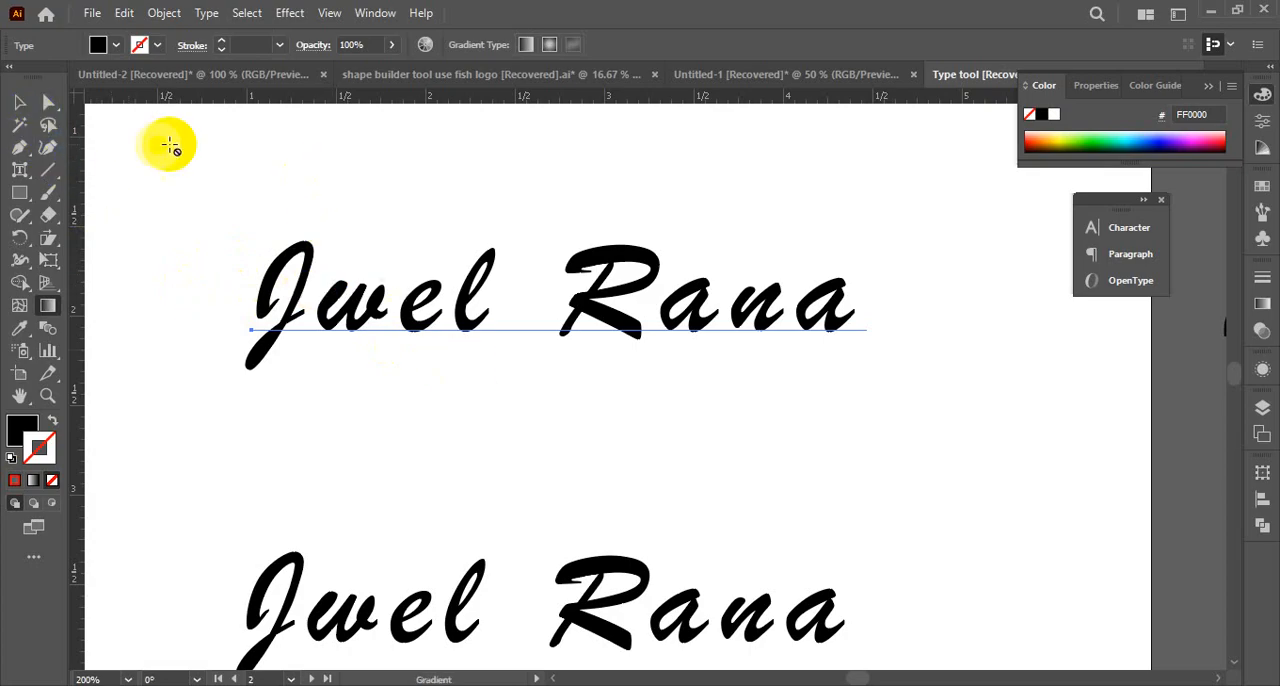
{"action": "left_click", "coordinate": [33, 480]}
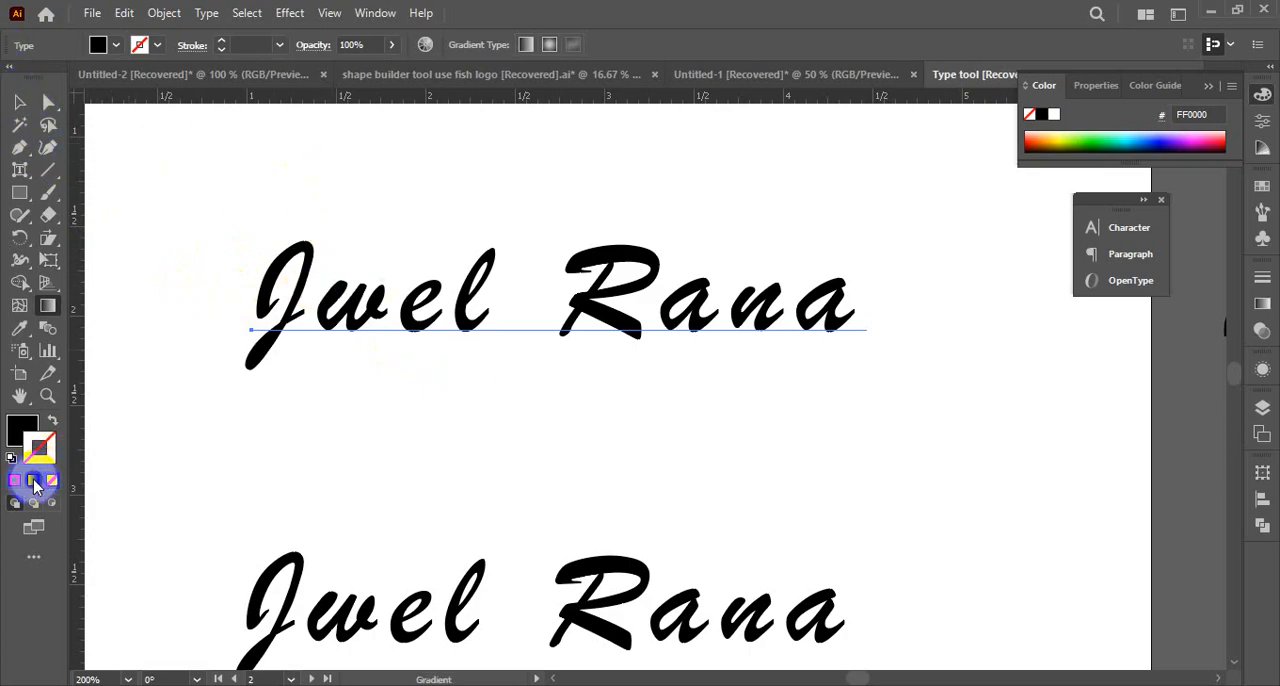
{"action": "left_click", "coordinate": [54, 427]}
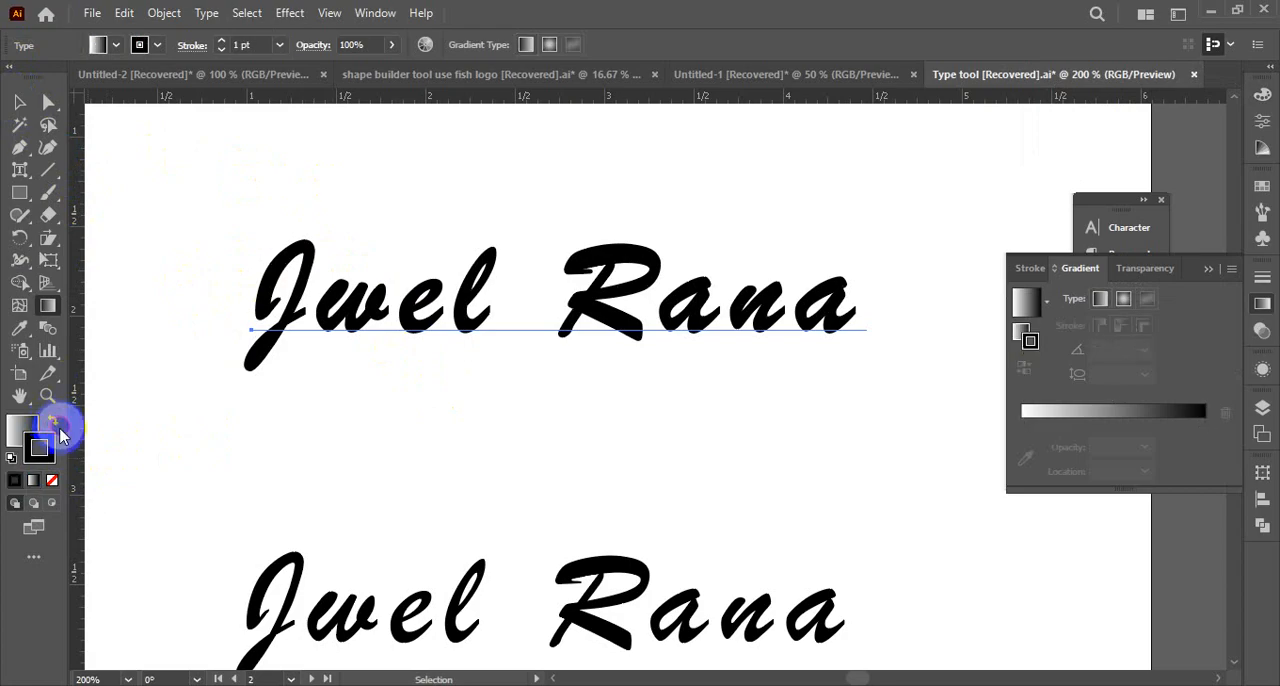
{"action": "left_click", "coordinate": [54, 485]}
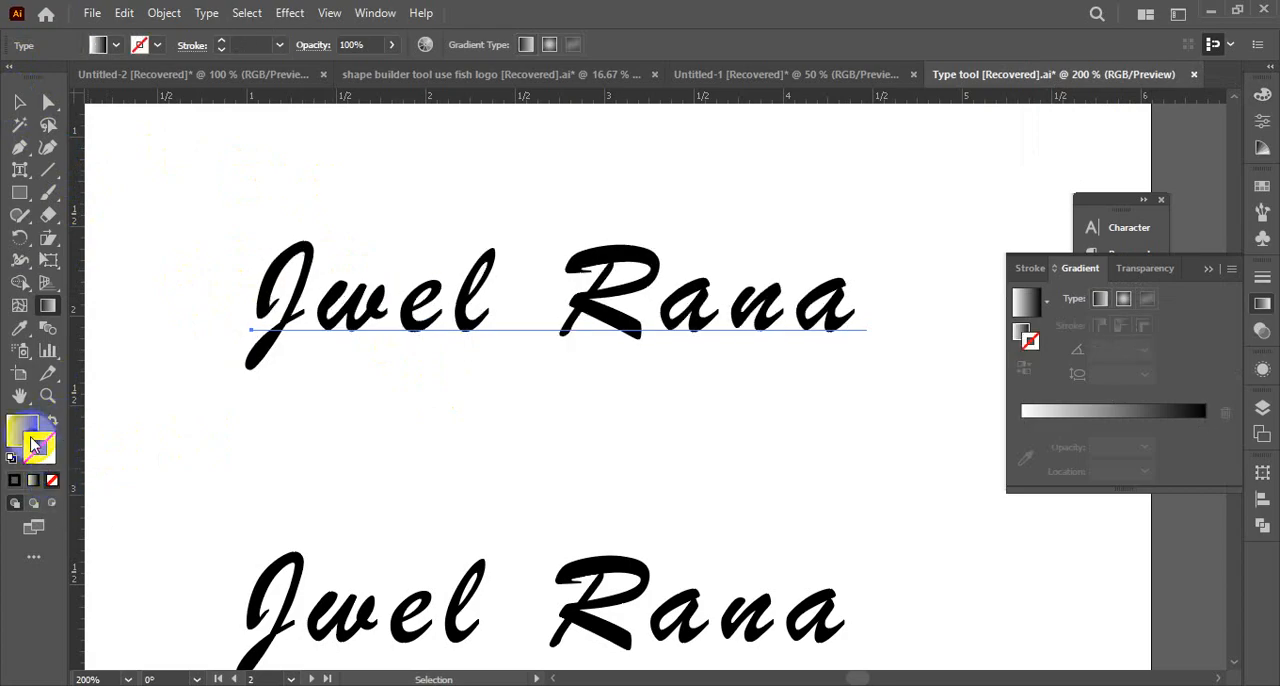
{"action": "left_click", "coordinate": [26, 430]}
Try the Gradient tool on the upper live name text and reselect the text
{"action": "left_click", "coordinate": [24, 112]}
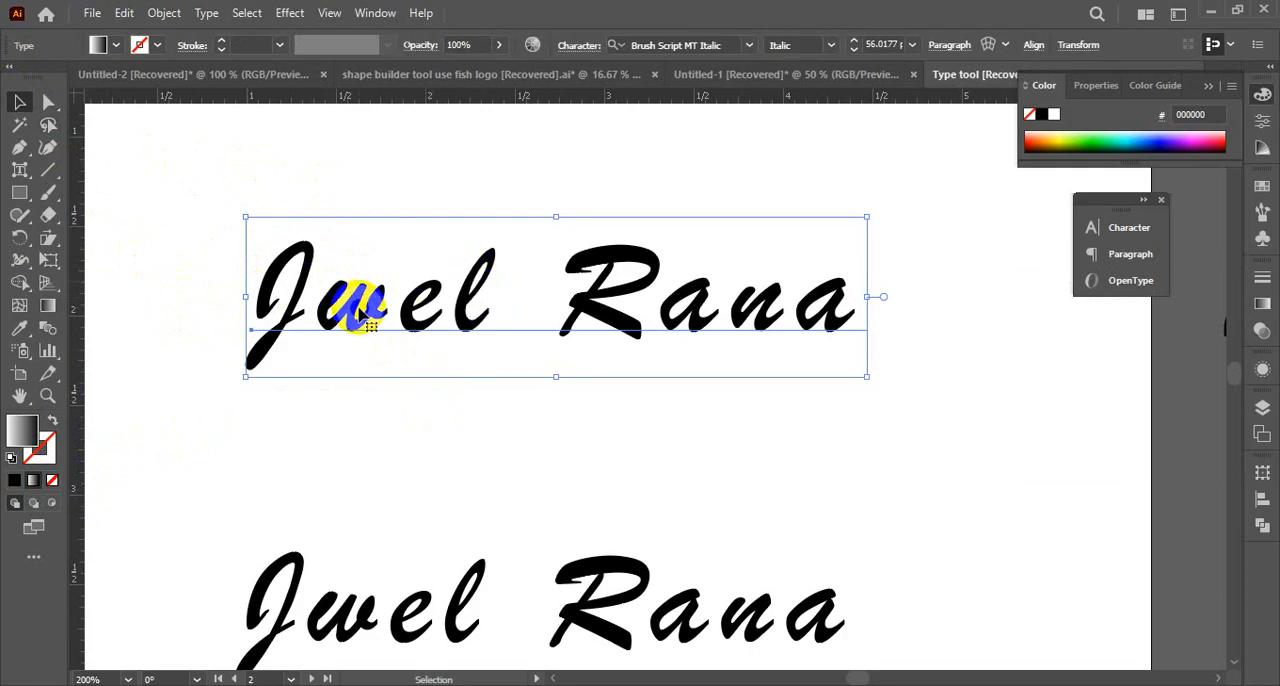
{"action": "left_click", "coordinate": [44, 308]}
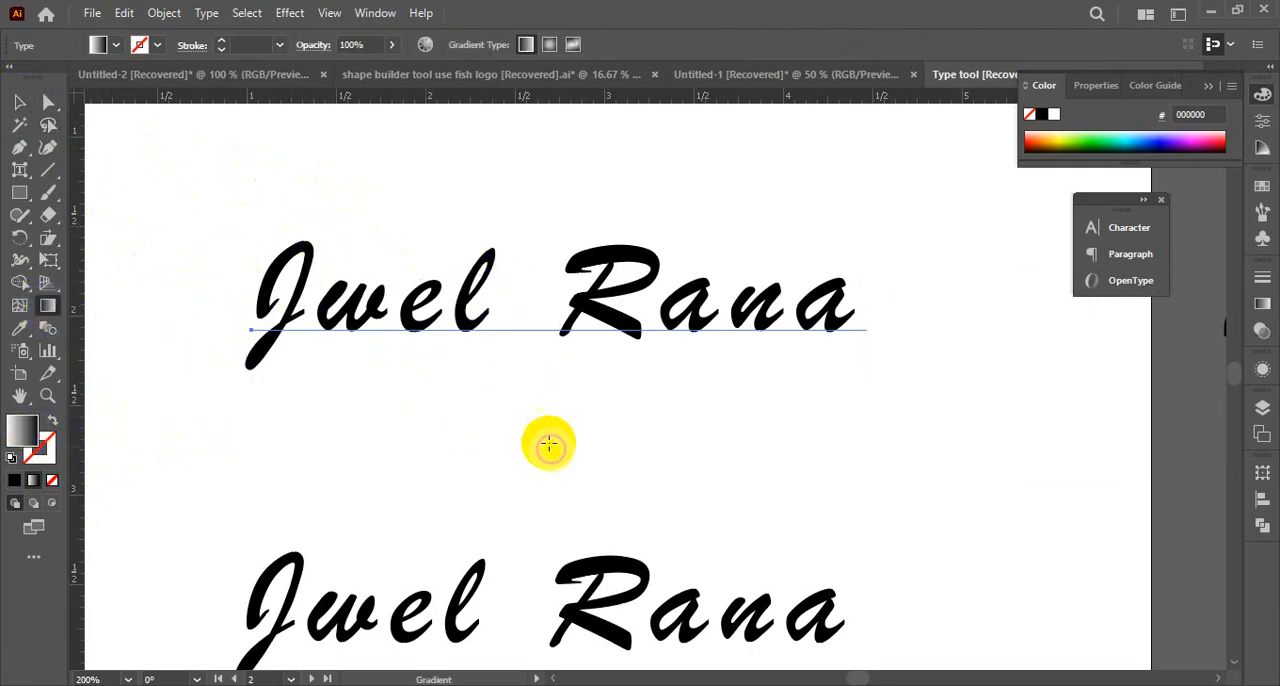
{"action": "left_click", "coordinate": [19, 102]}
{"action": "left_click", "coordinate": [414, 425]}
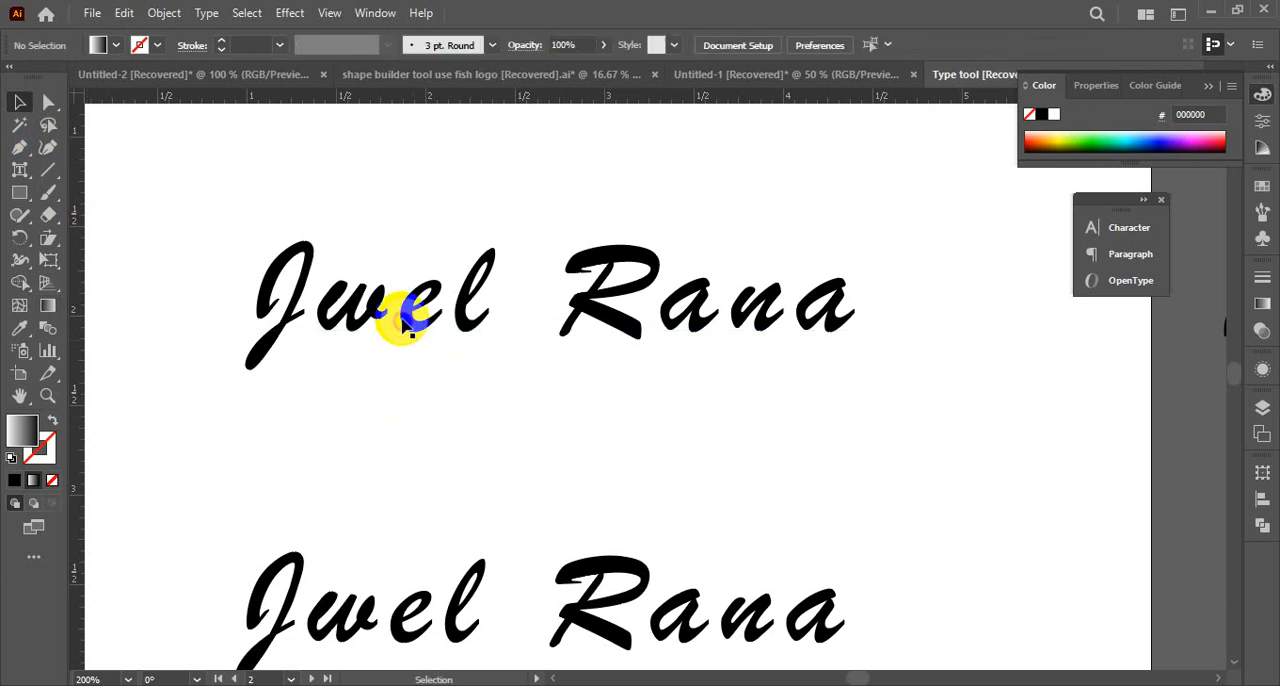
{"action": "left_click", "coordinate": [405, 316]}
Undo the gradient fill and remove the gradient stroke from the upper name text
{"action": "key", "text": "ctrl+z"}
{"action": "key", "text": "ctrl+z"}
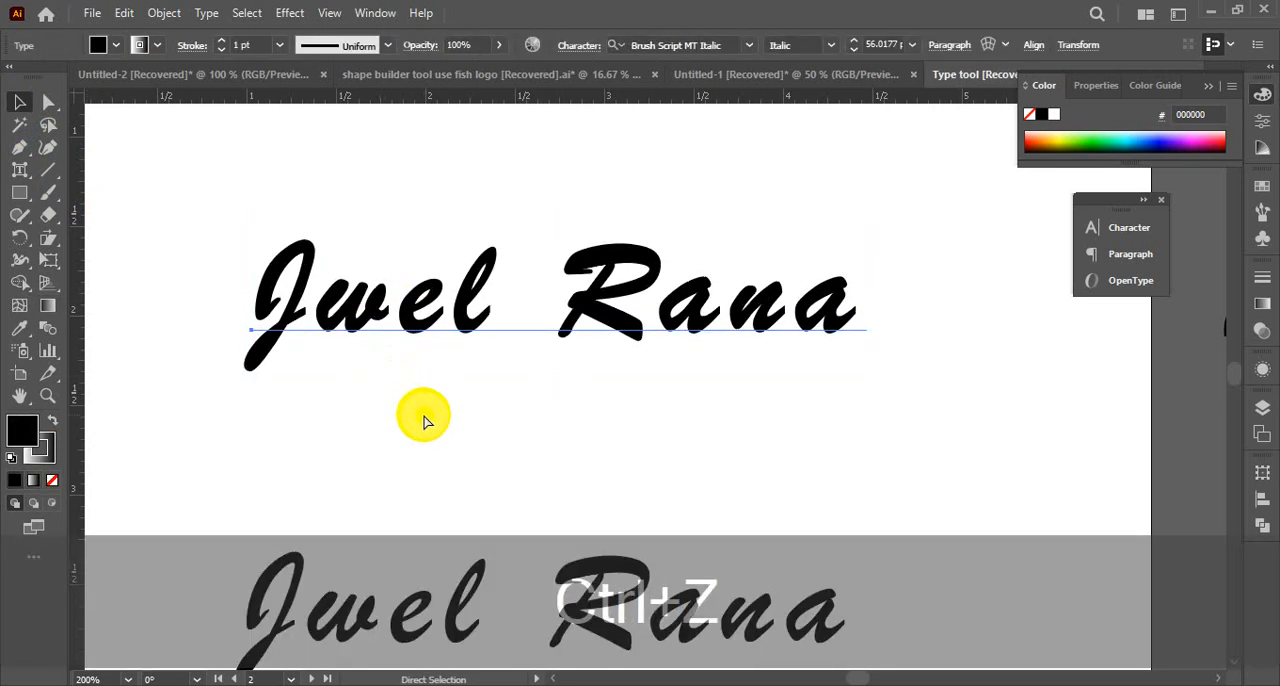
{"action": "left_click", "coordinate": [51, 458]}
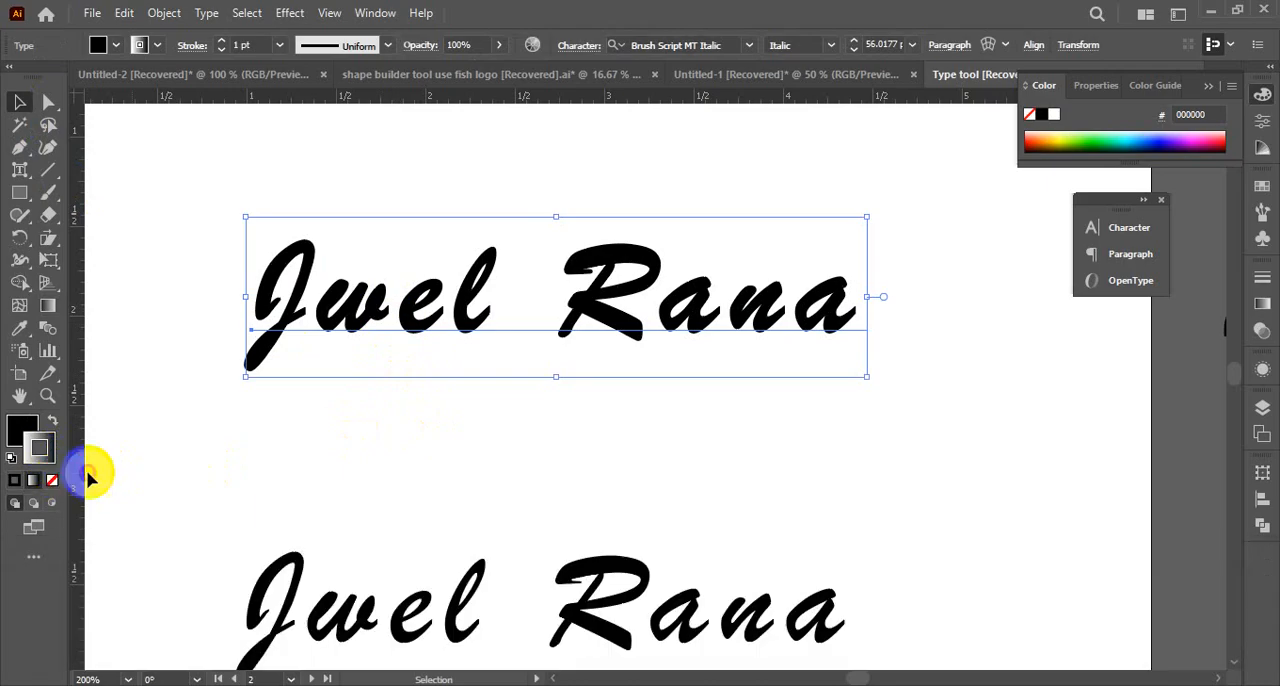
{"action": "left_click", "coordinate": [55, 484]}
{"action": "left_click", "coordinate": [234, 403]}
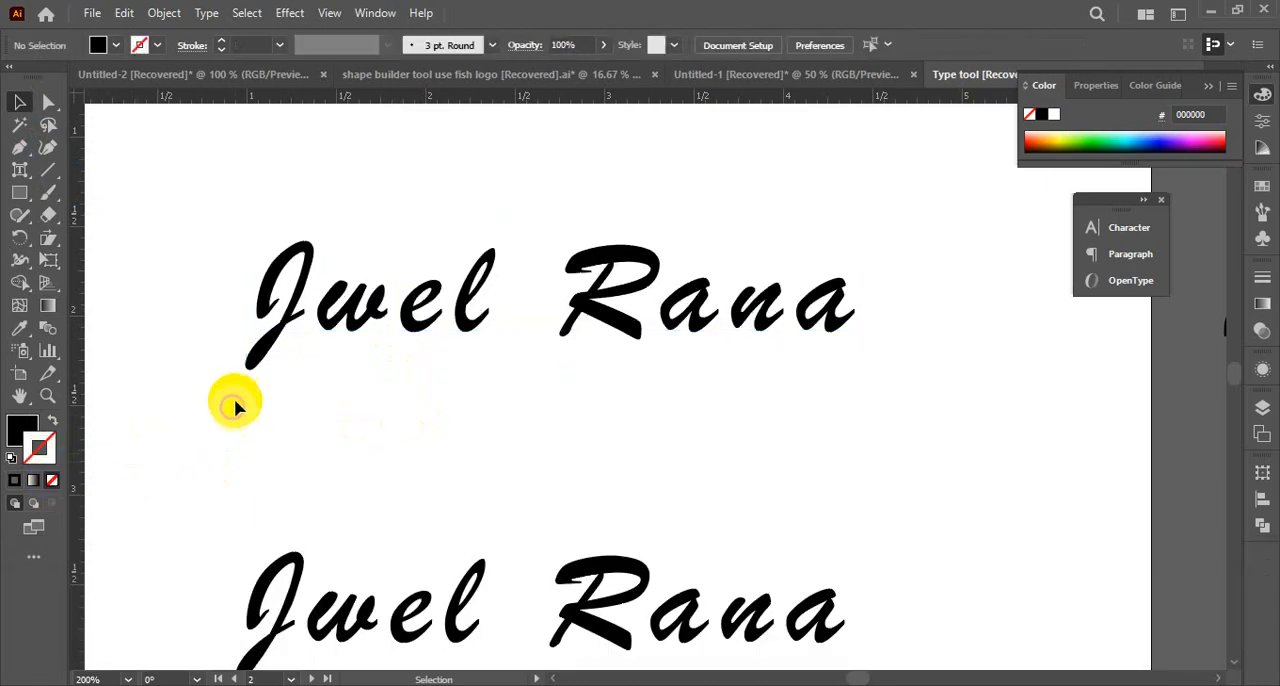
Convert the upper name text to outlines
{"action": "left_click", "coordinate": [288, 318]}
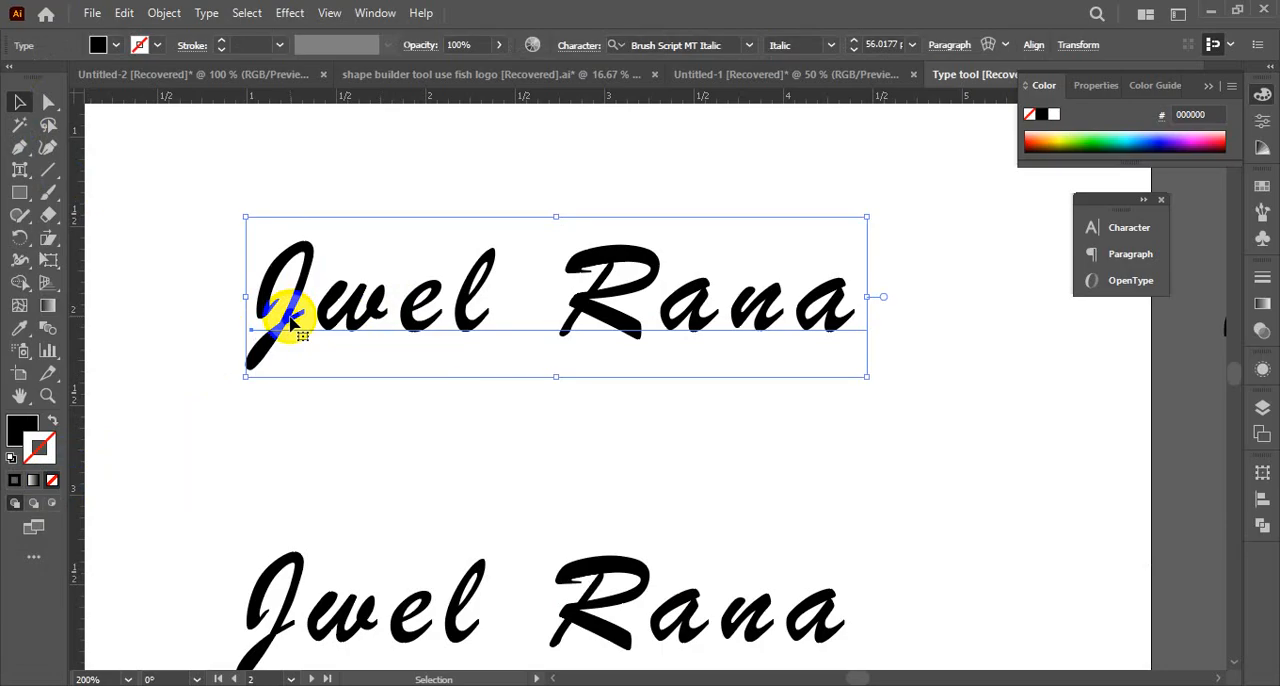
{"action": "left_click", "coordinate": [414, 371]}
{"action": "left_click", "coordinate": [400, 323]}
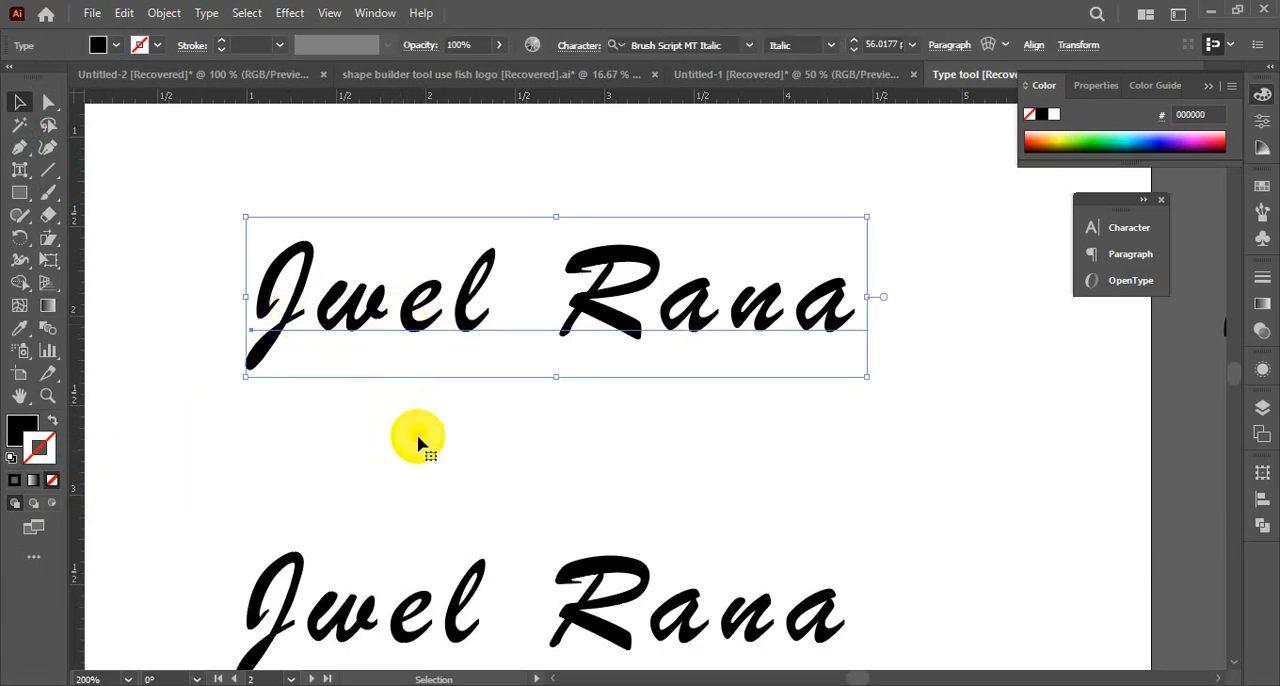
{"action": "left_click", "coordinate": [459, 449]}
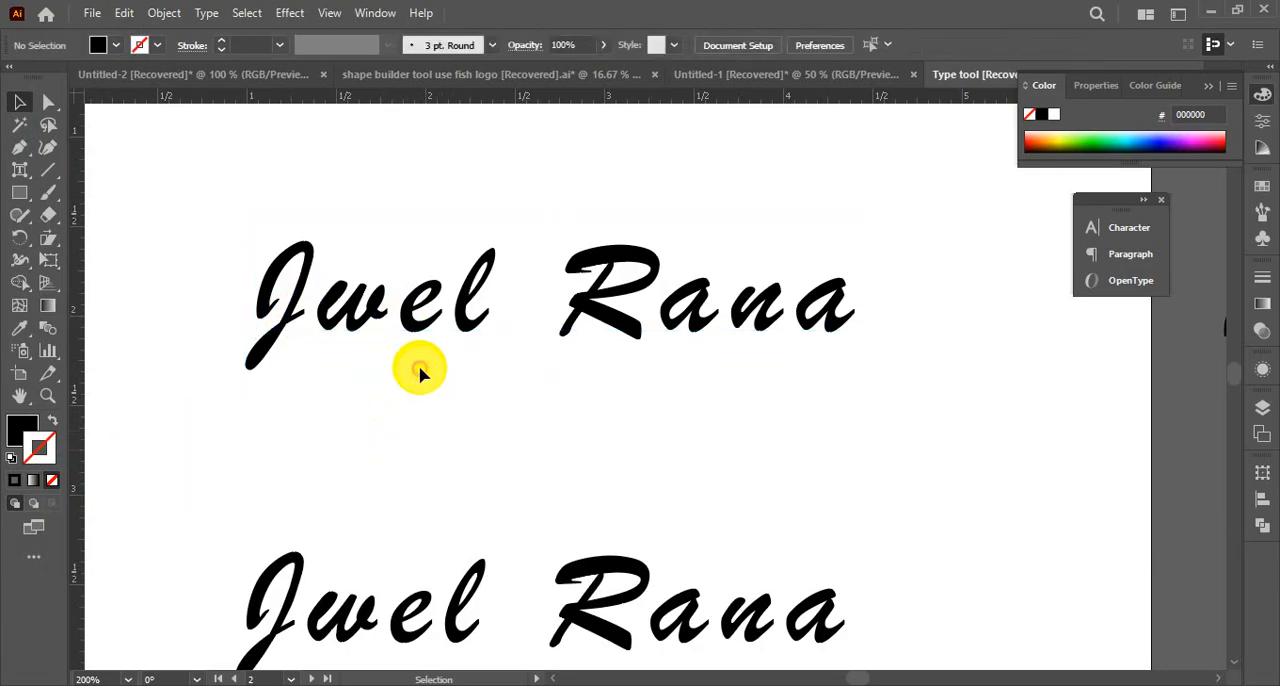
{"action": "left_click", "coordinate": [410, 324]}
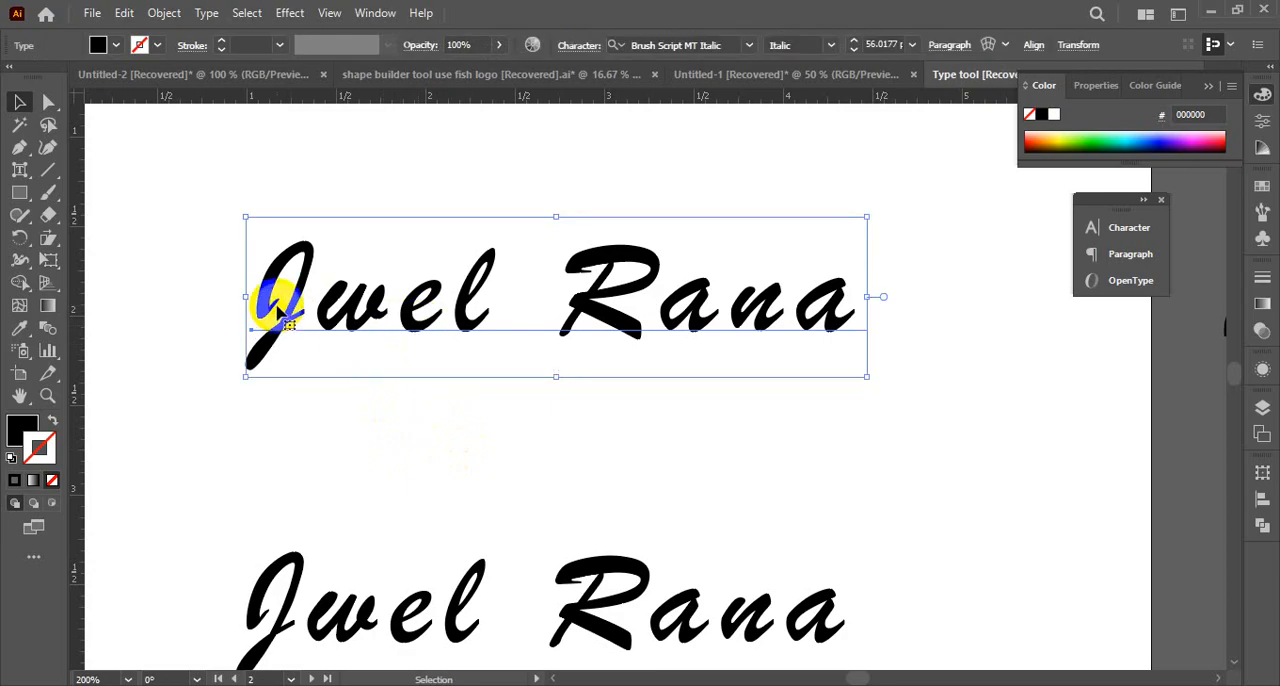
{"action": "key", "text": "ctrl+shift+b"}
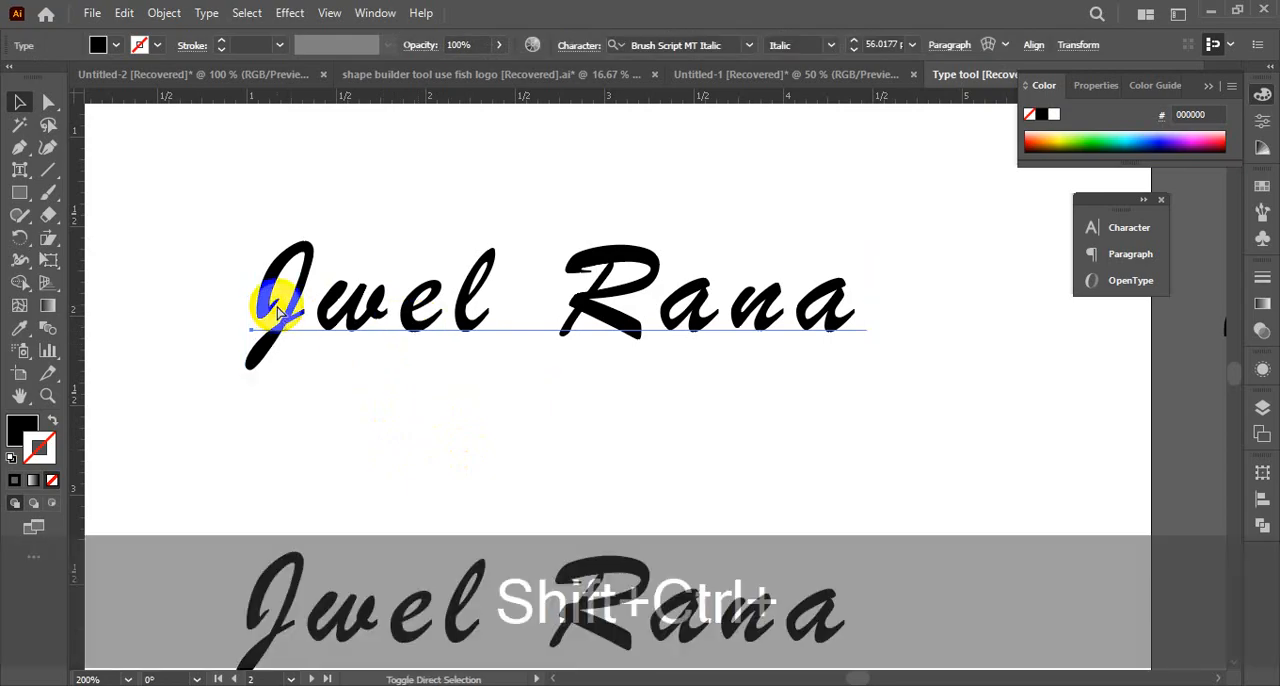
{"action": "key", "text": "ctrl+shift+o"}
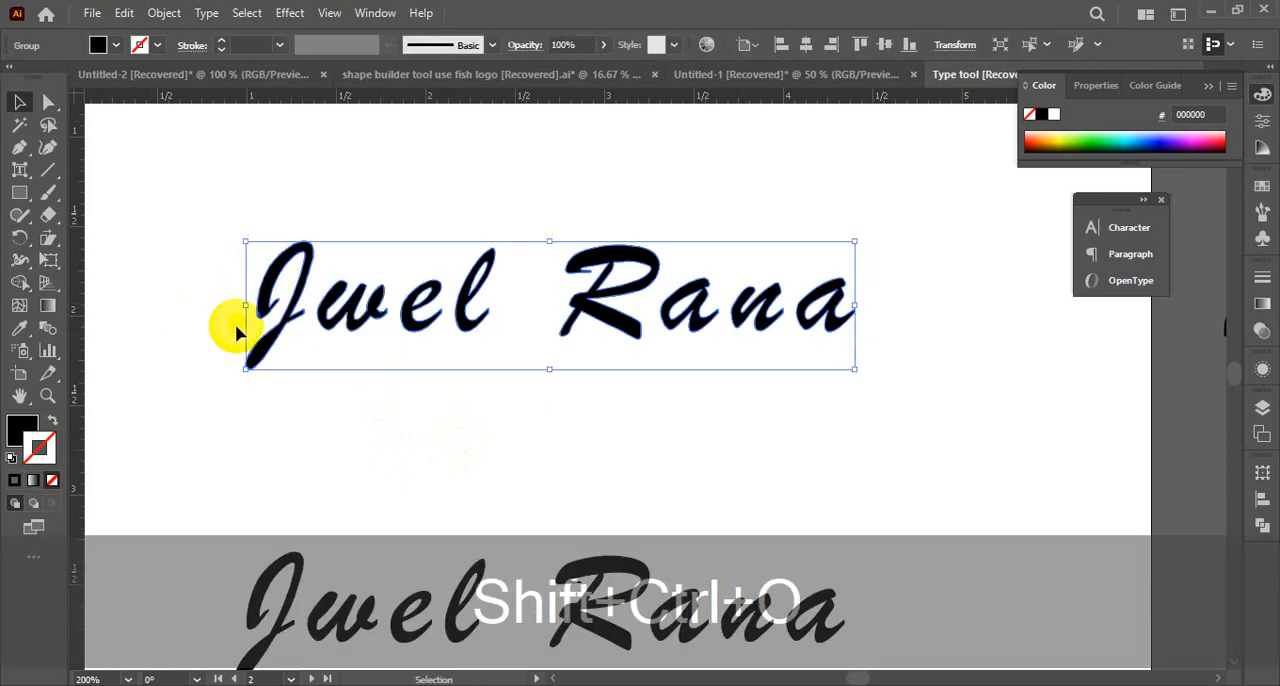
{"action": "left_click", "coordinate": [356, 416]}
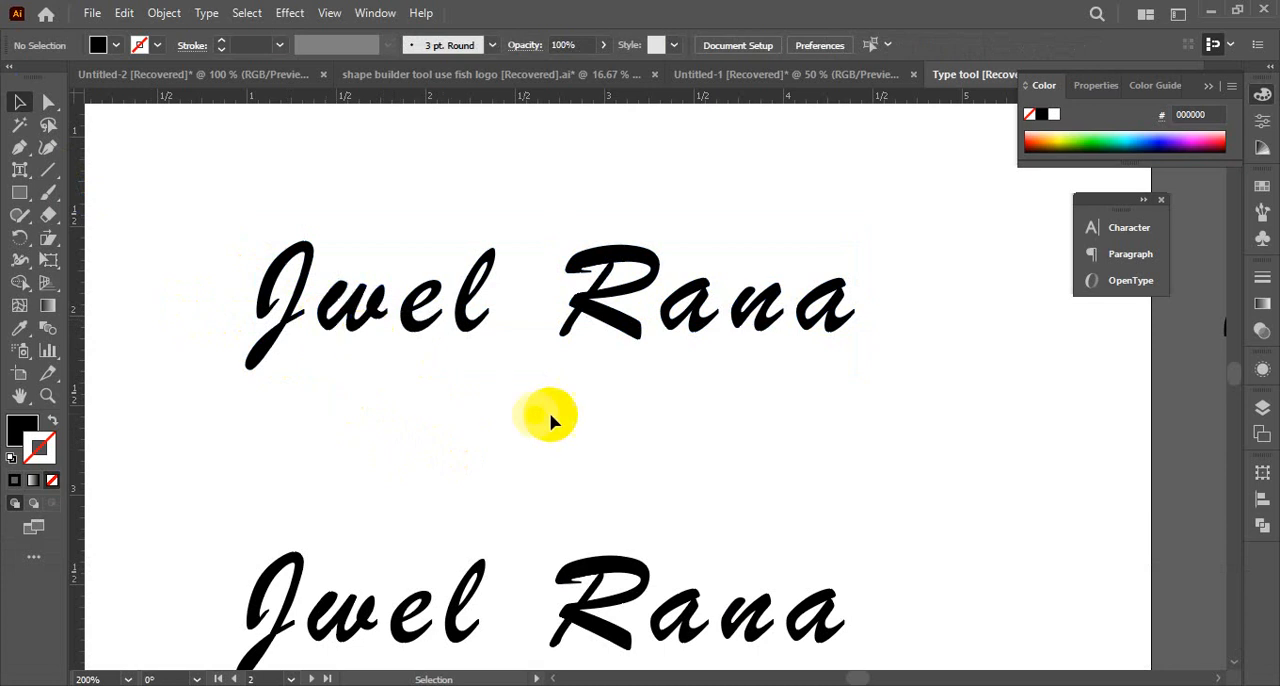
Ungroup the outlined upper name into separate letter shapes and deselect them
{"action": "left_click", "coordinate": [489, 340], "text": "ctrl"}
{"action": "left_click", "coordinate": [718, 383], "text": "ctrl+alt"}
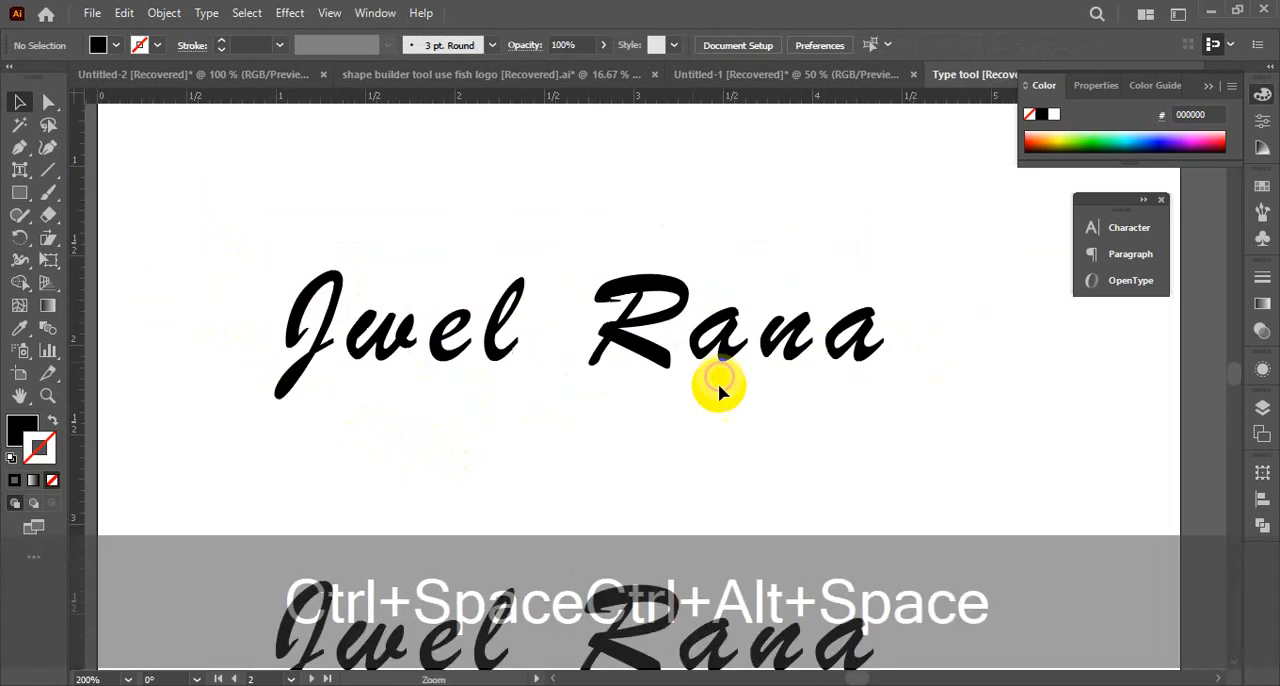
{"action": "left_click_drag", "start_coordinate": [700, 388], "coordinate": [661, 400]}
{"action": "left_click", "coordinate": [459, 447]}
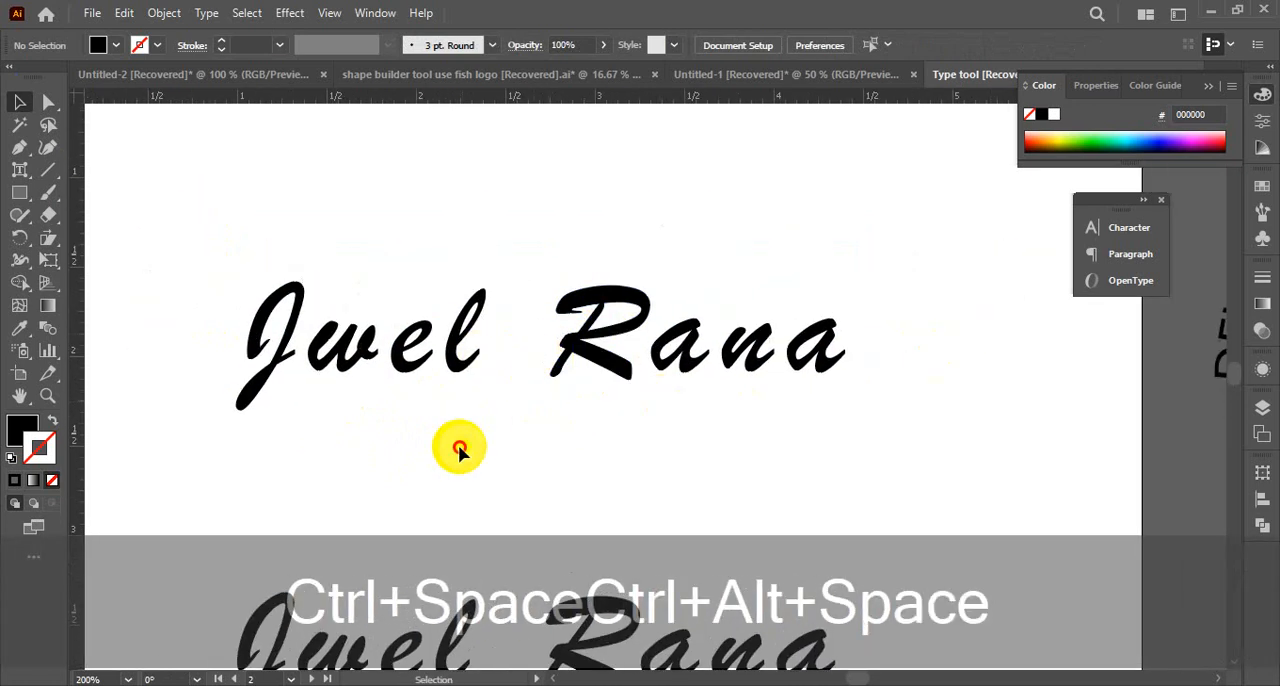
{"action": "left_click_drag", "start_coordinate": [189, 237], "coordinate": [1034, 437]}
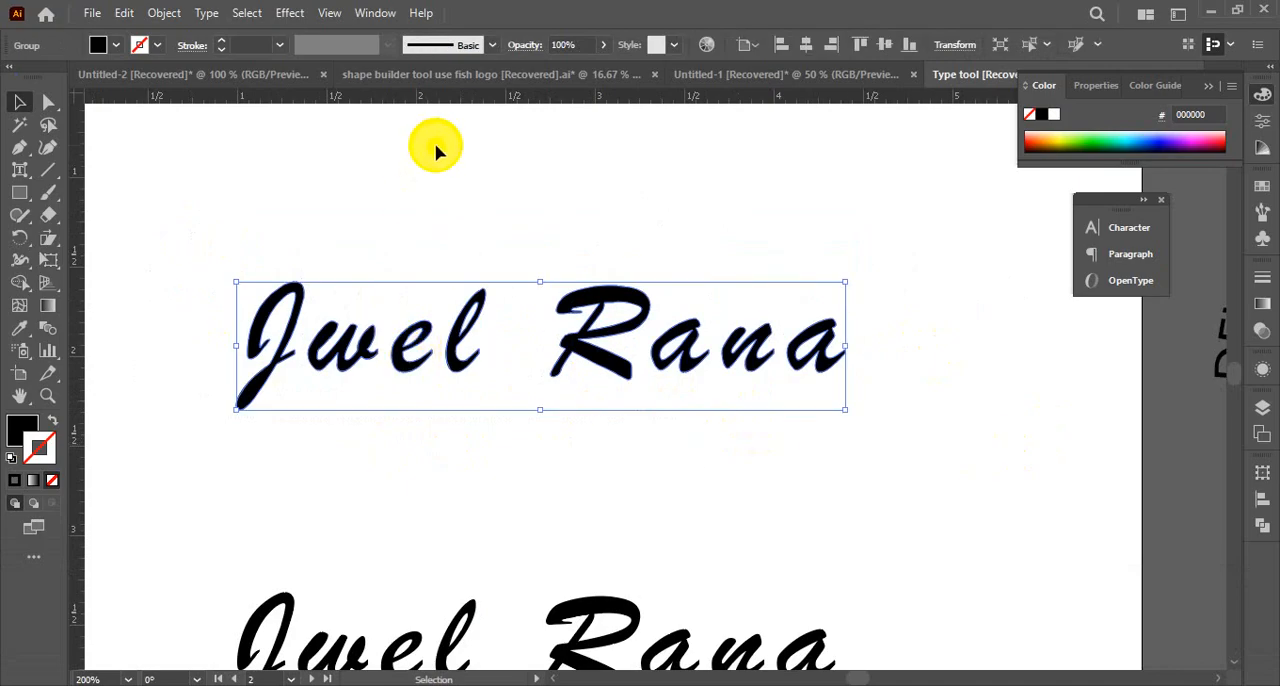
{"action": "right_click", "coordinate": [365, 243]}
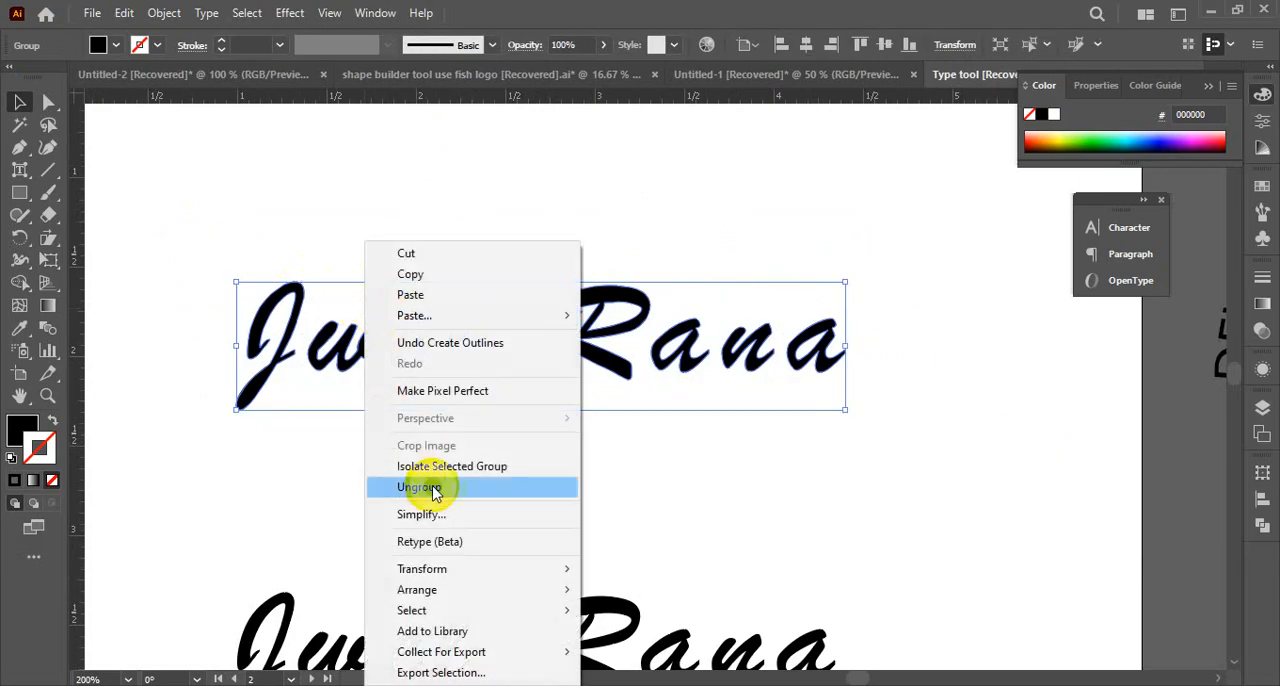
{"action": "left_click", "coordinate": [437, 488]}
{"action": "left_click", "coordinate": [414, 471]}
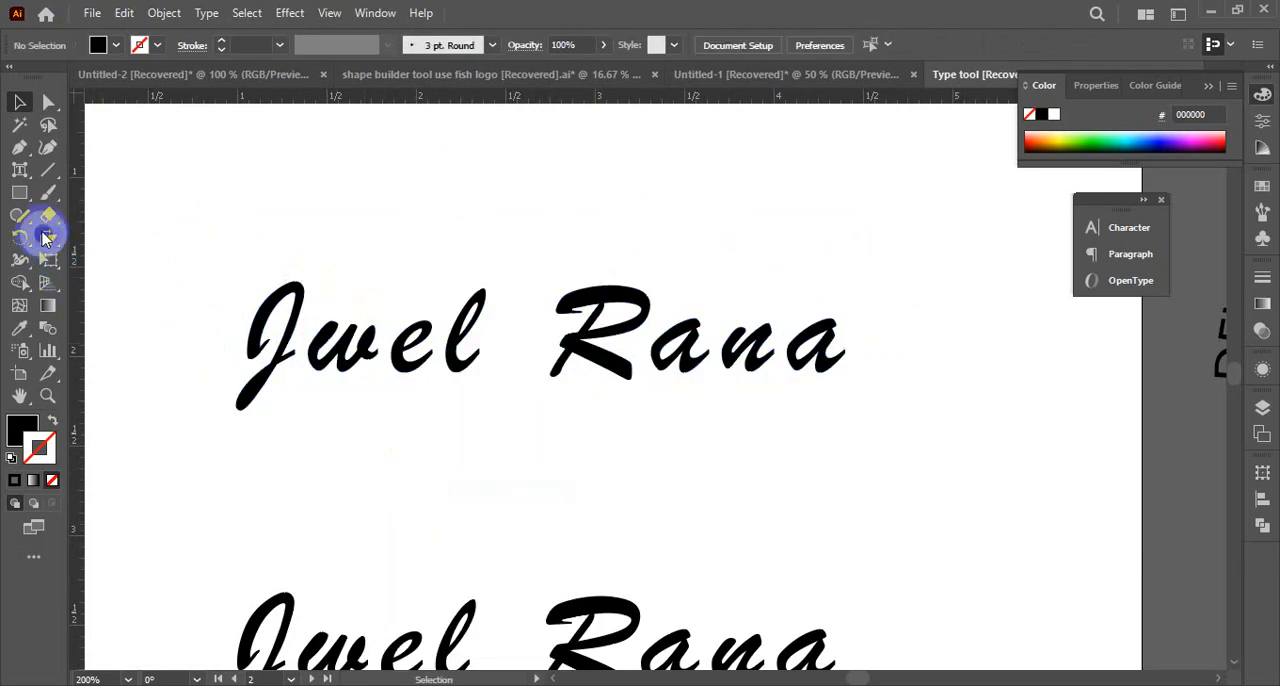
Draw a wavy path across the upper outlined name with the Curvature tool, undoing misplaced points and extending it past the last letter
{"action": "left_click", "coordinate": [48, 150]}
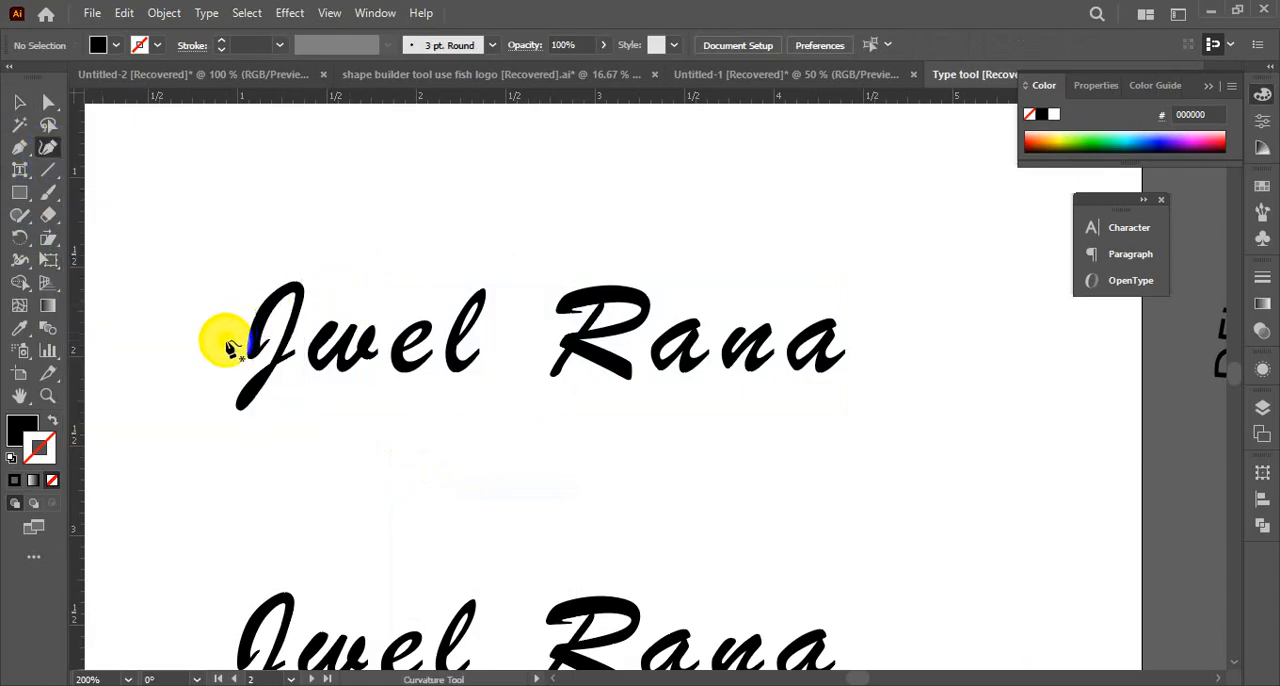
{"action": "left_click", "coordinate": [355, 348]}
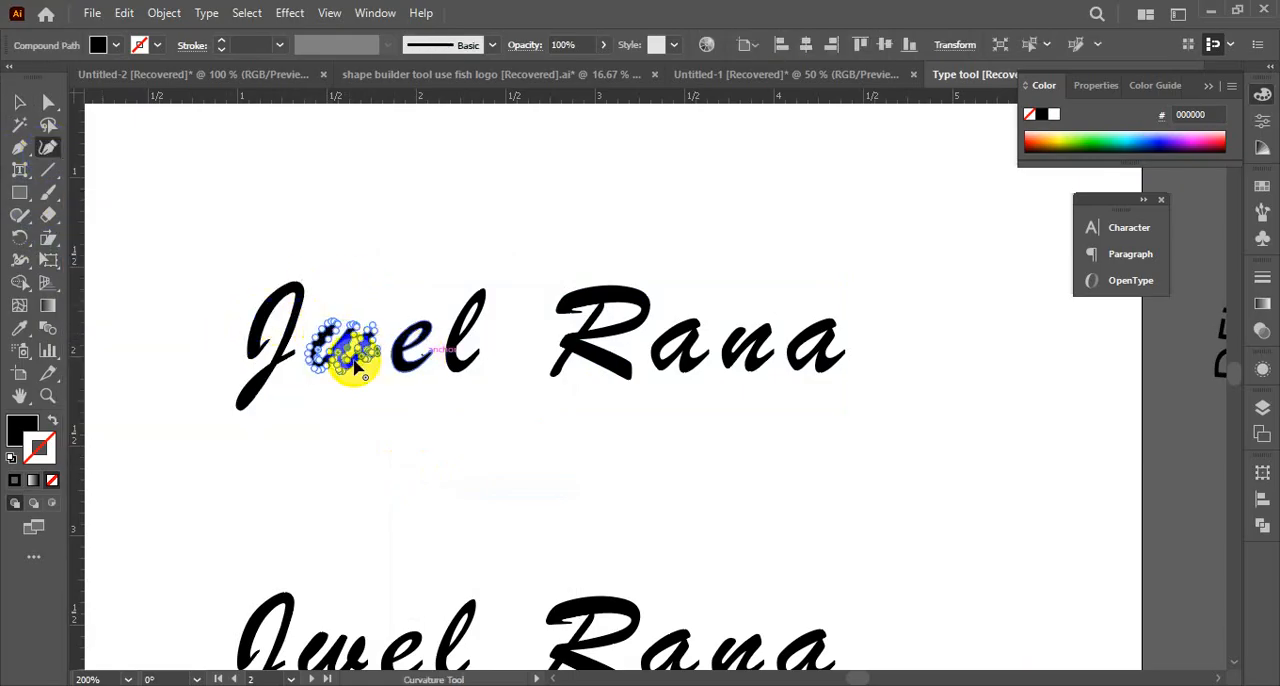
{"action": "key", "text": "ctrl+z"}
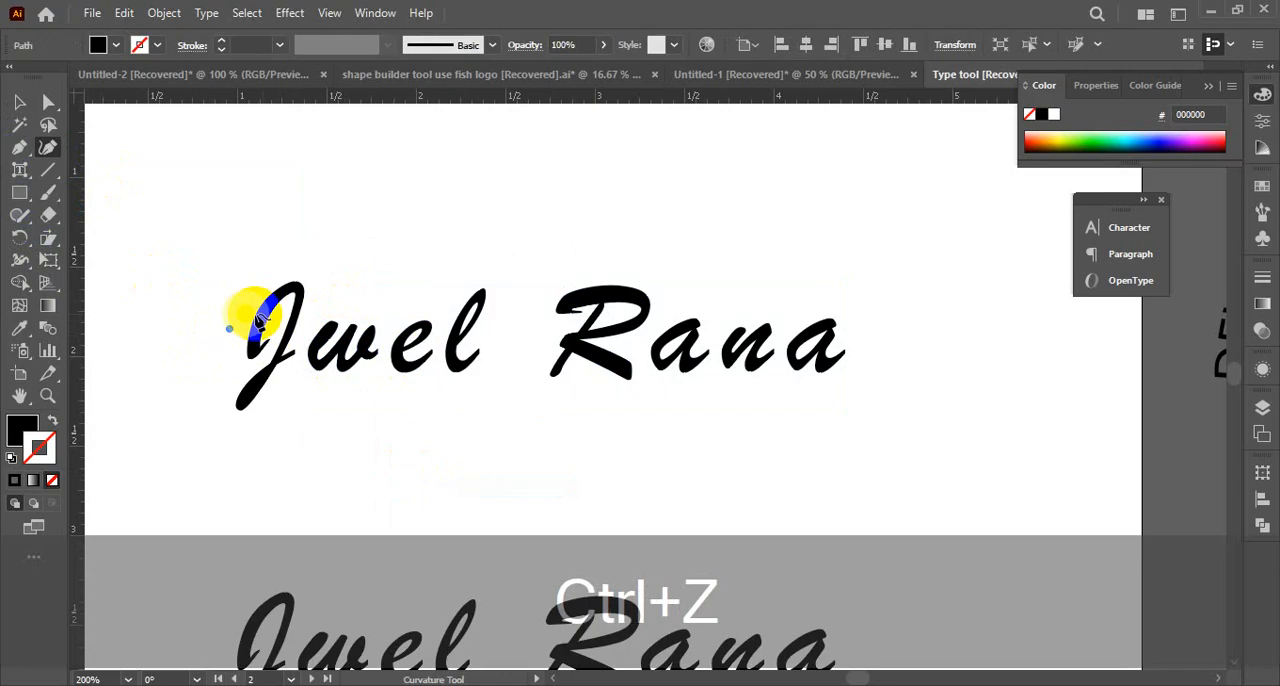
{"action": "left_click", "coordinate": [478, 416]}
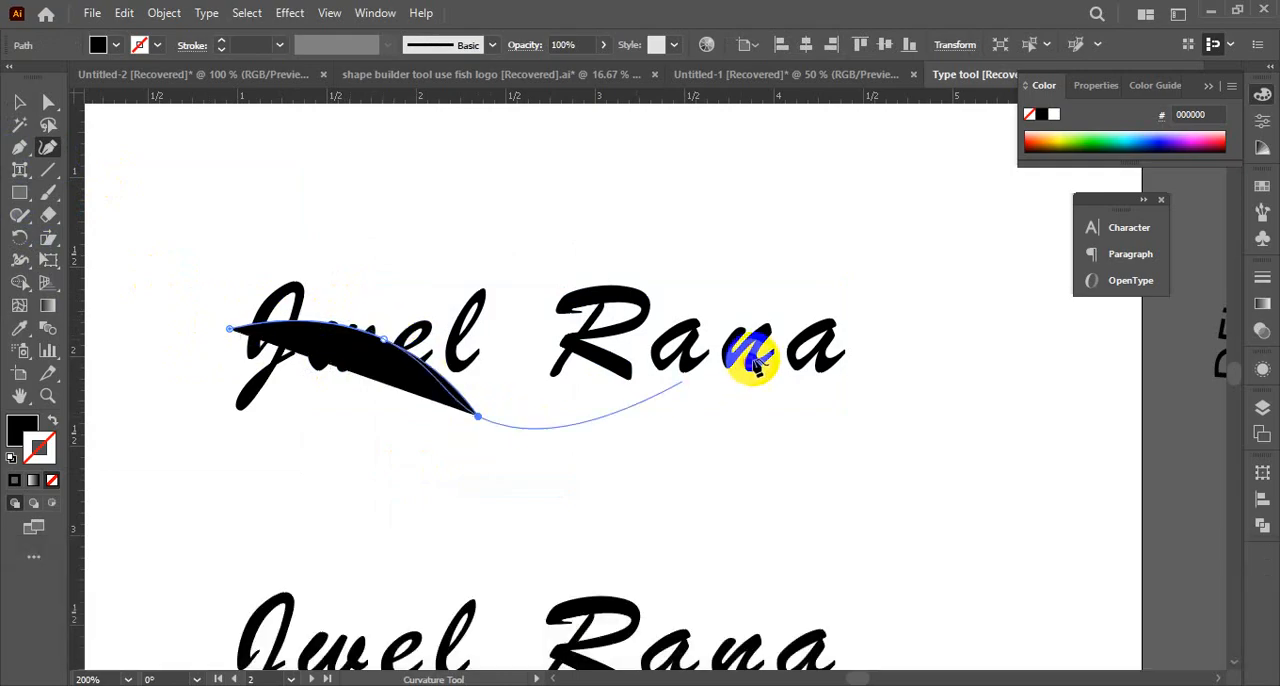
{"action": "key", "text": "ctrl+z"}
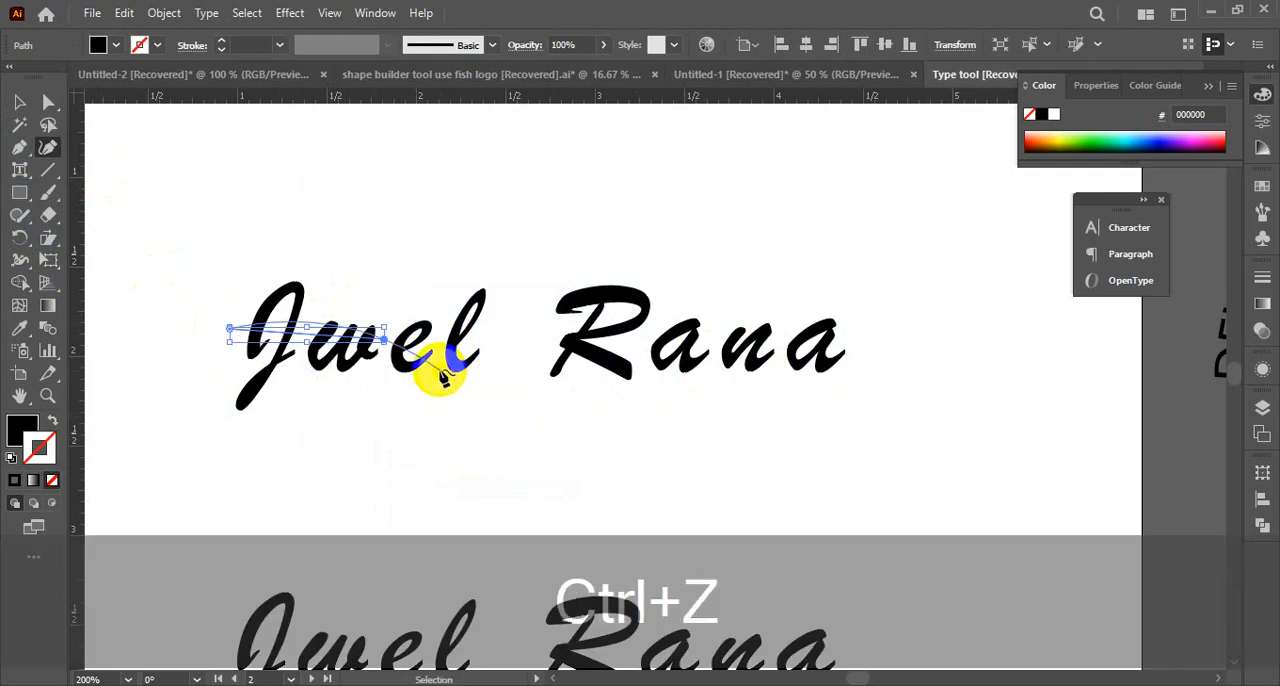
{"action": "left_click", "coordinate": [437, 367]}
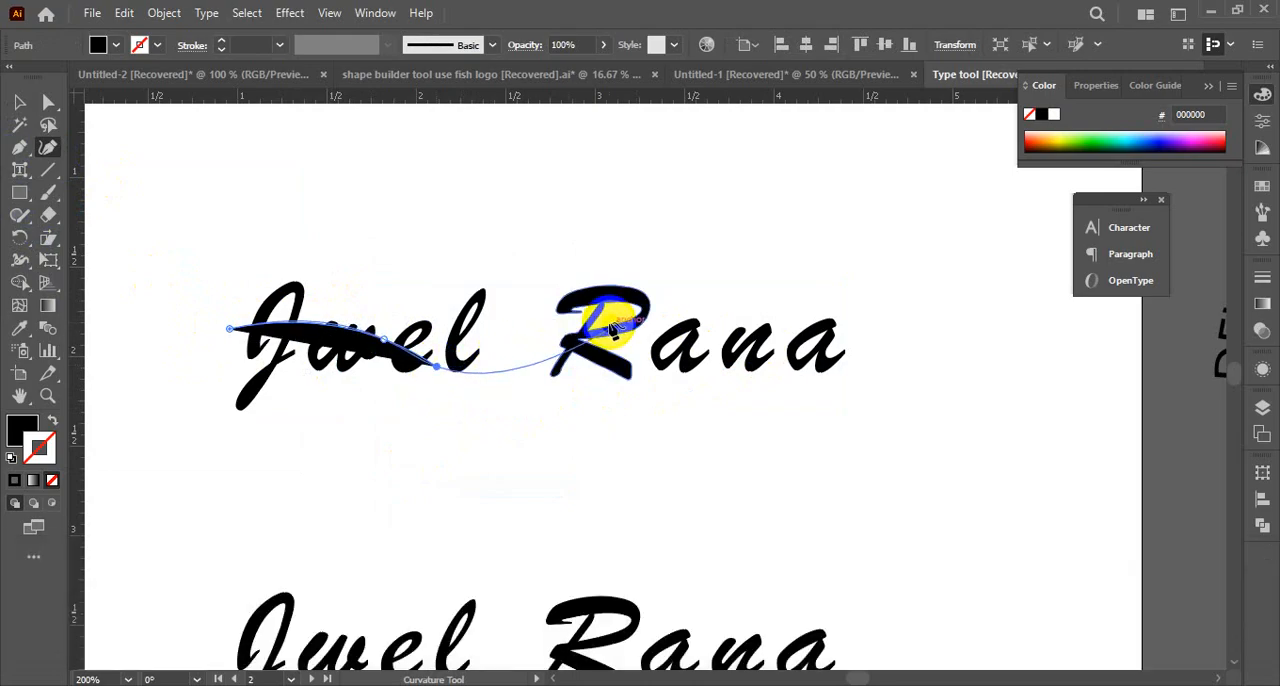
{"action": "key", "text": "ctrl+z"}
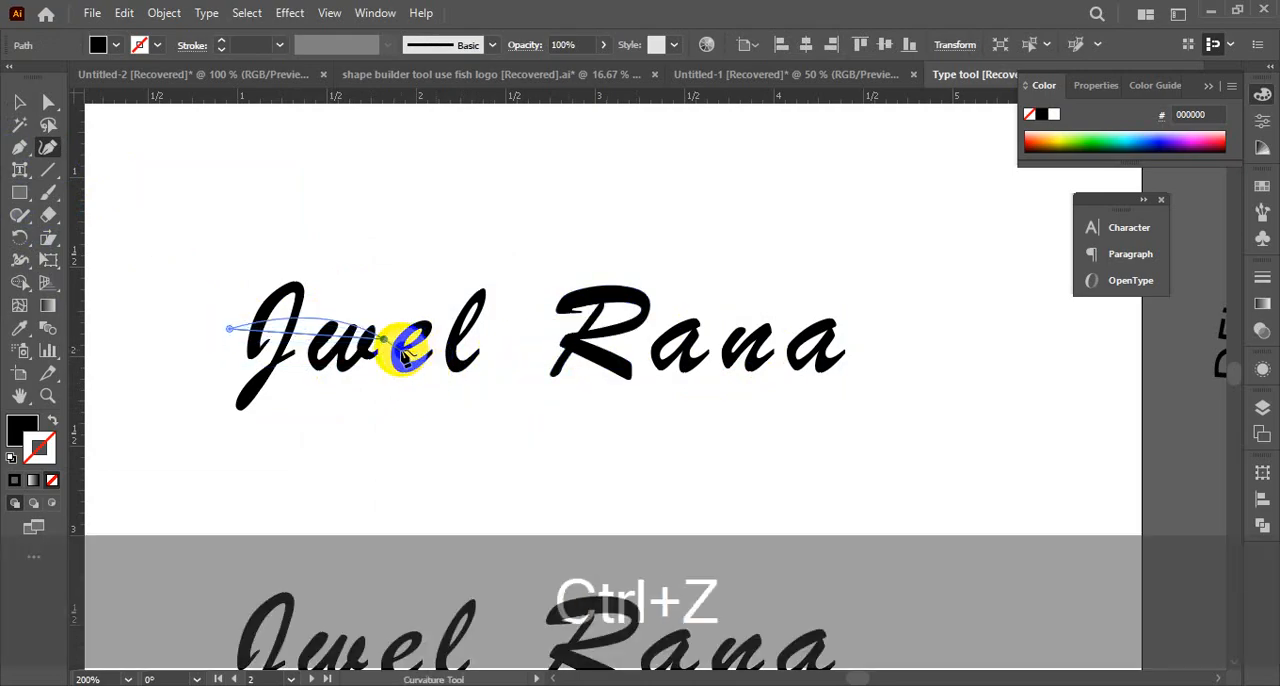
{"action": "left_click", "coordinate": [434, 344]}
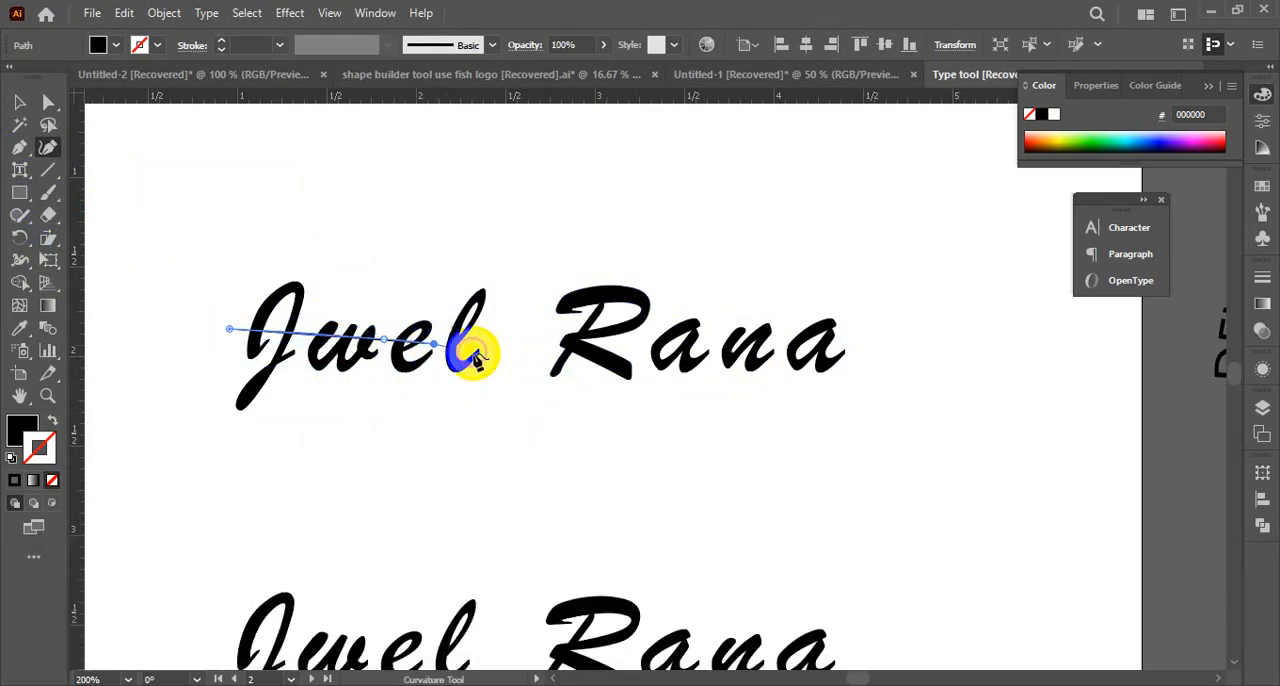
{"action": "left_click", "coordinate": [553, 372]}
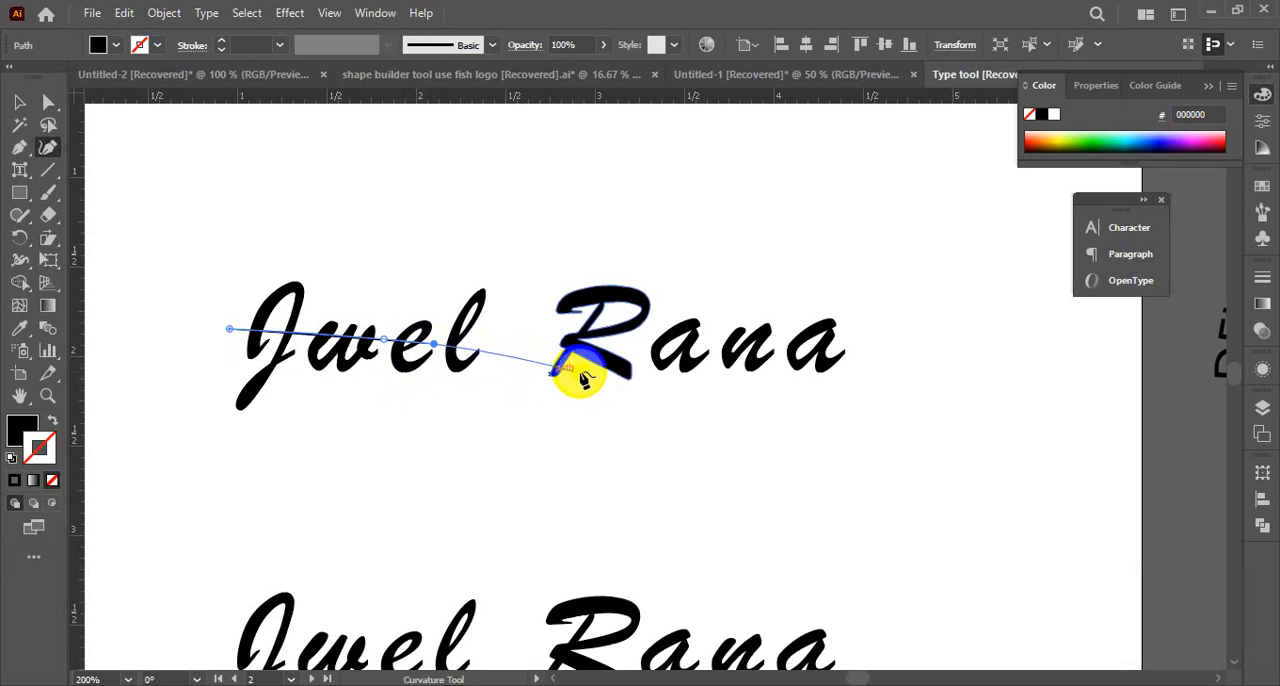
{"action": "left_click", "coordinate": [590, 377]}
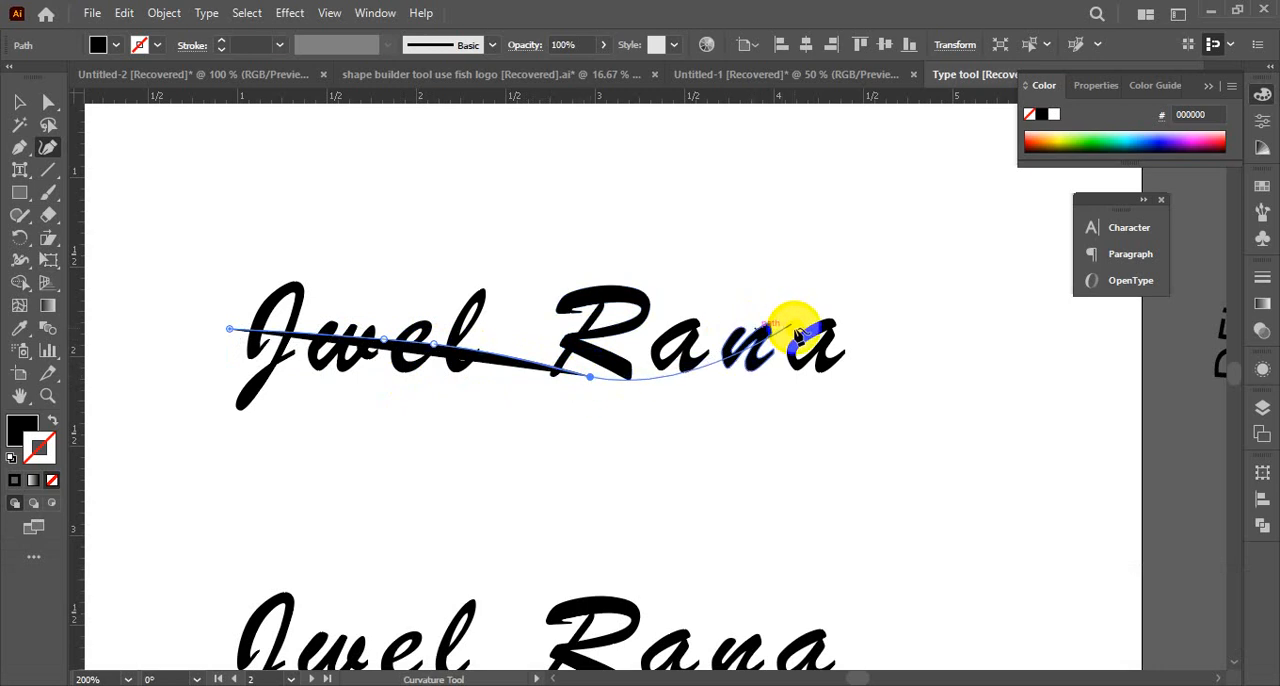
{"action": "left_click", "coordinate": [796, 329]}
{"action": "left_click", "coordinate": [899, 392]}
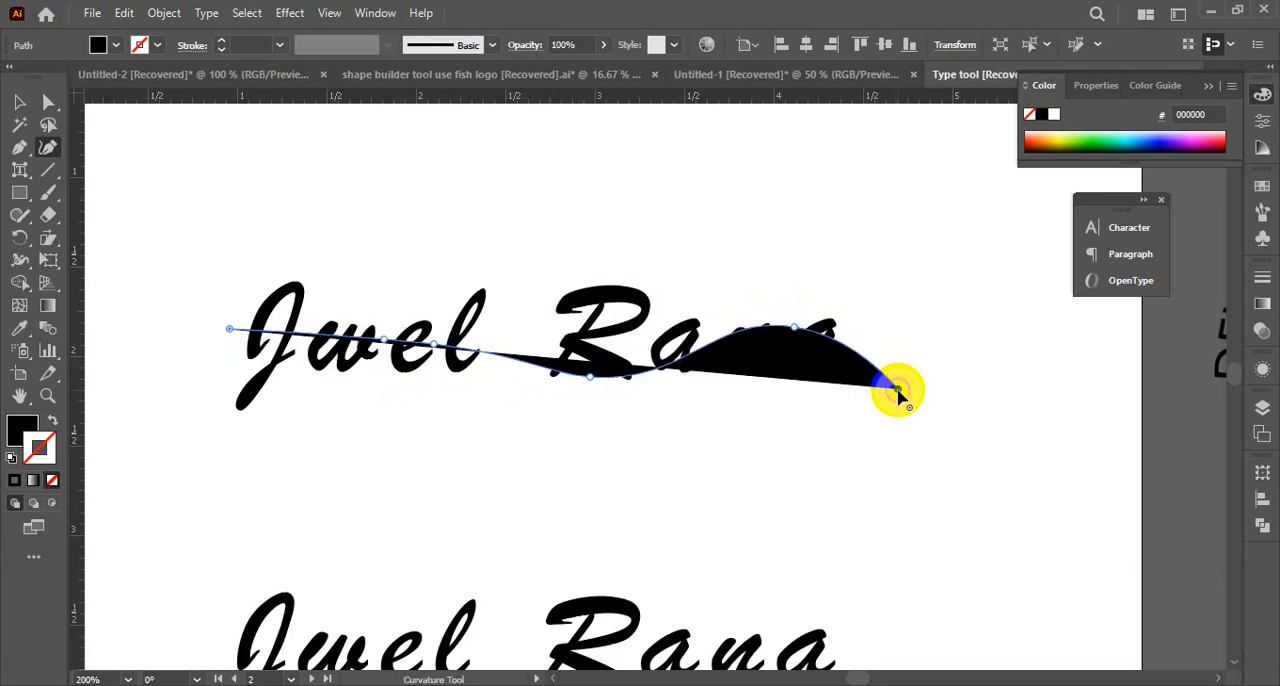
Select the wavy path across the upper name and give it no fill and no stroke
{"action": "left_click", "coordinate": [20, 104]}
{"action": "left_click_drag", "start_coordinate": [180, 188], "coordinate": [786, 505]}
{"action": "left_click", "coordinate": [857, 403]}
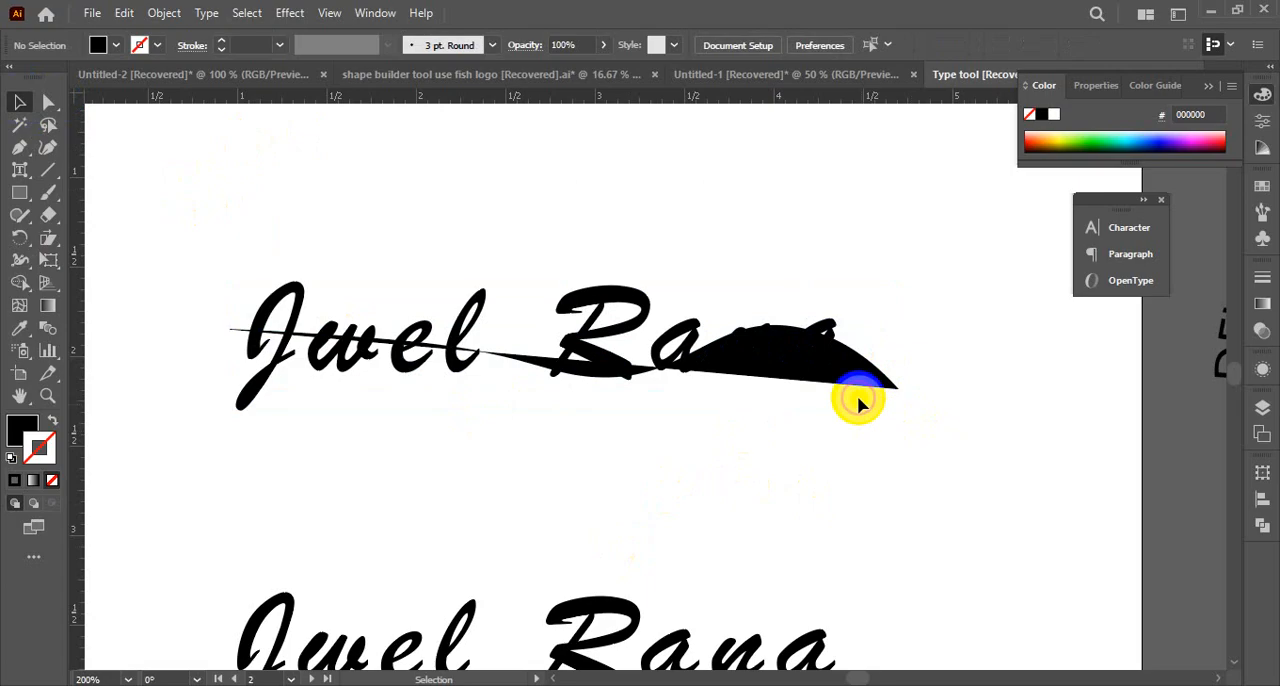
{"action": "left_click", "coordinate": [858, 393]}
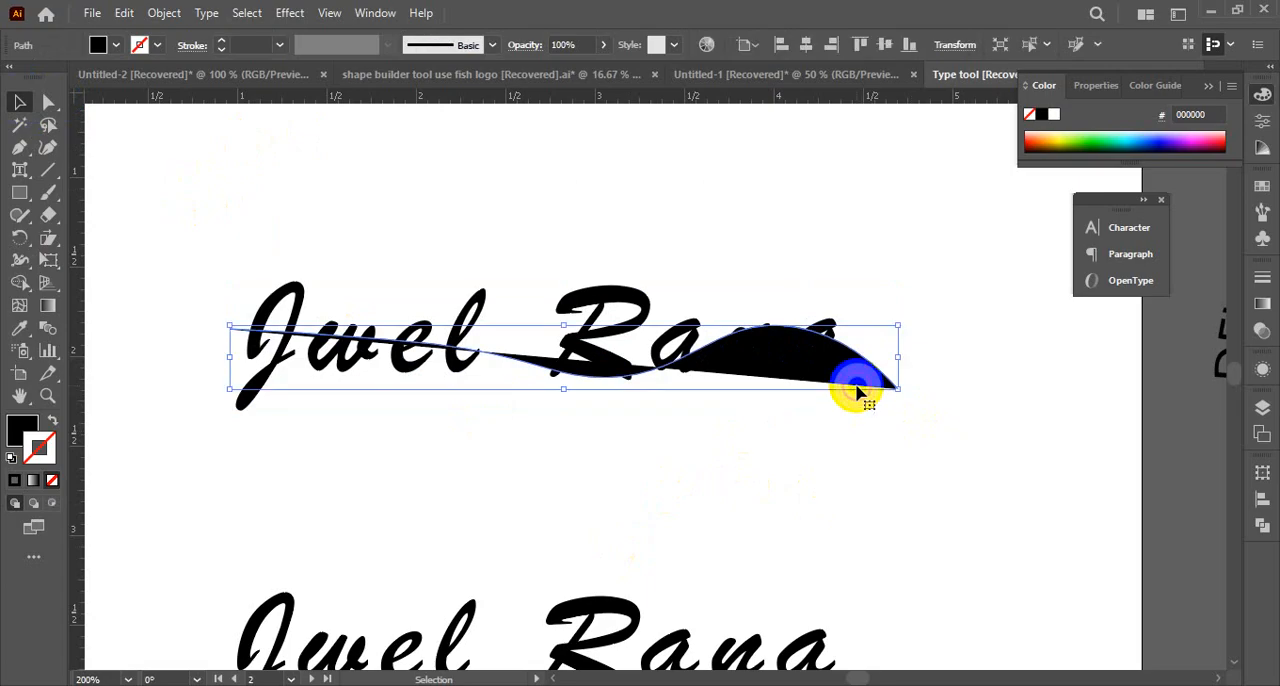
{"action": "left_click", "coordinate": [51, 428]}
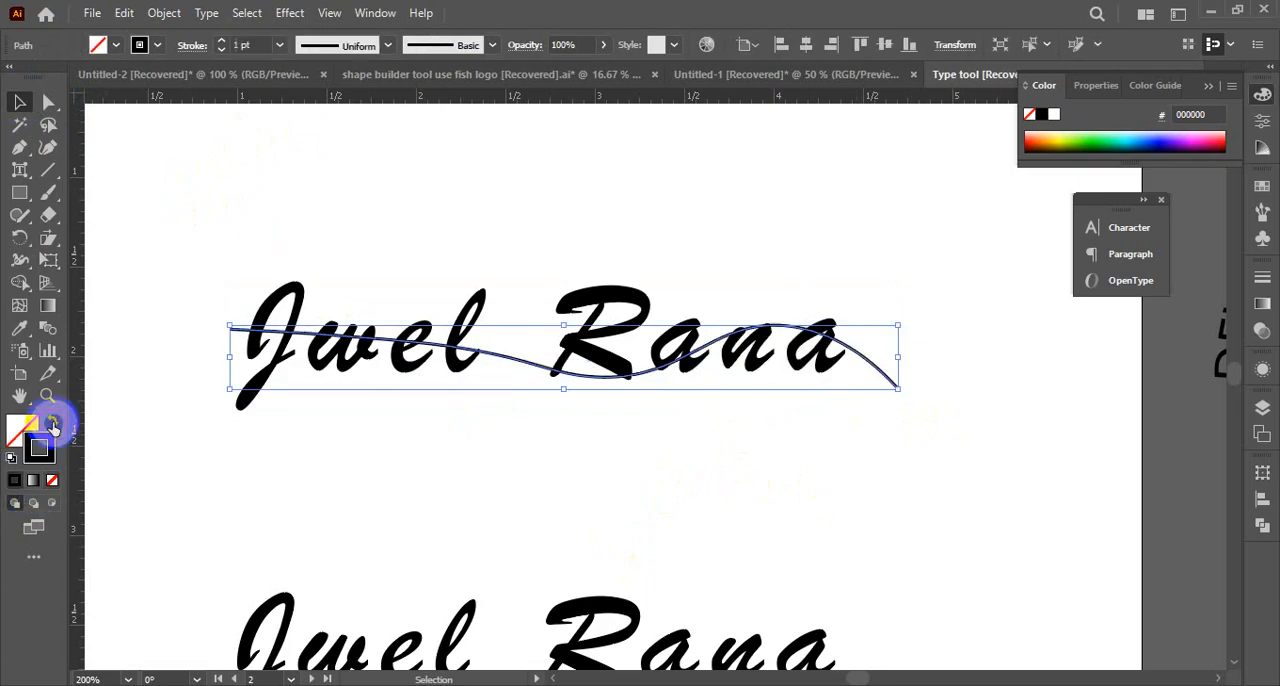
{"action": "left_click", "coordinate": [53, 481]}
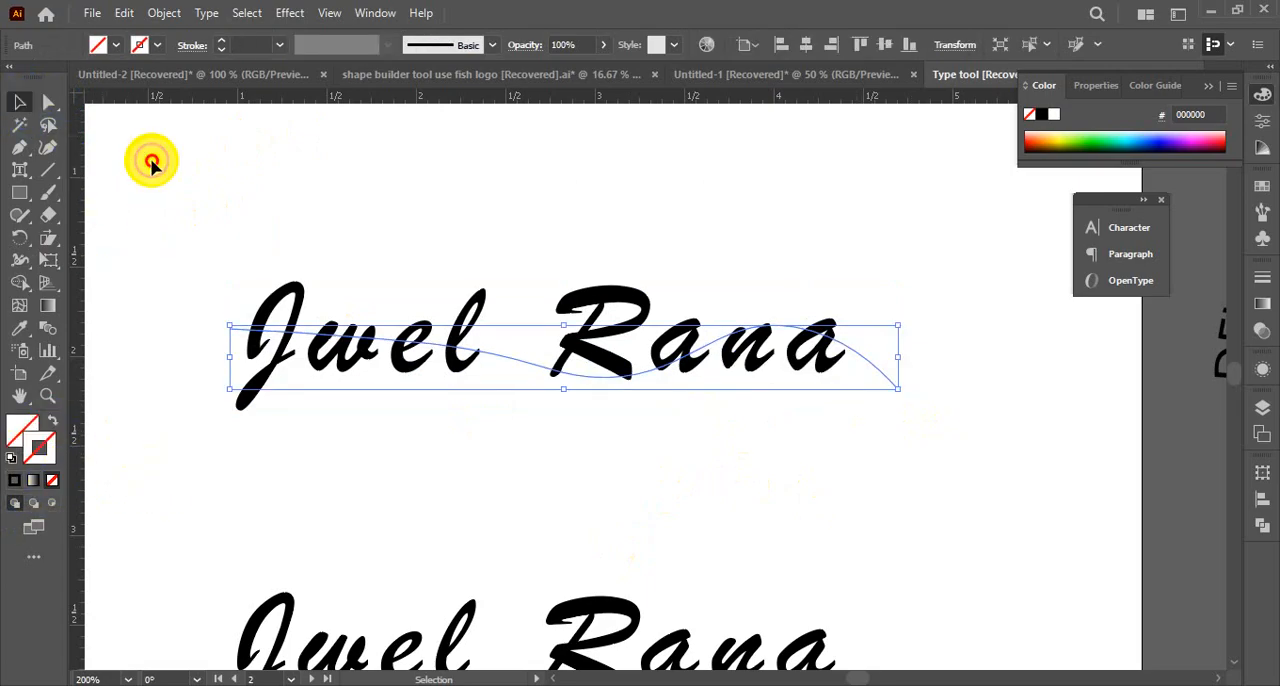
Select the upper name together with the unpainted path, reselect the path alone and delete it
{"action": "left_click", "coordinate": [340, 315]}
{"action": "key", "text": "ctrl+a"}
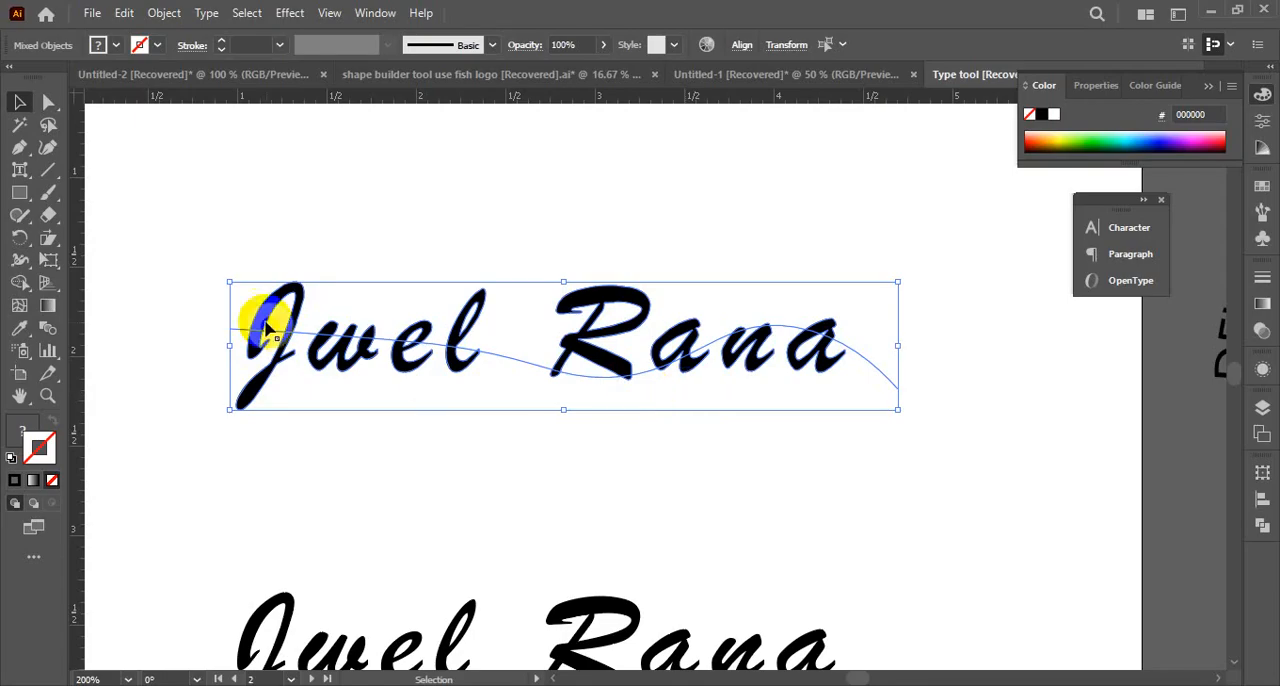
{"action": "left_click_drag", "start_coordinate": [175, 238], "coordinate": [971, 411]}
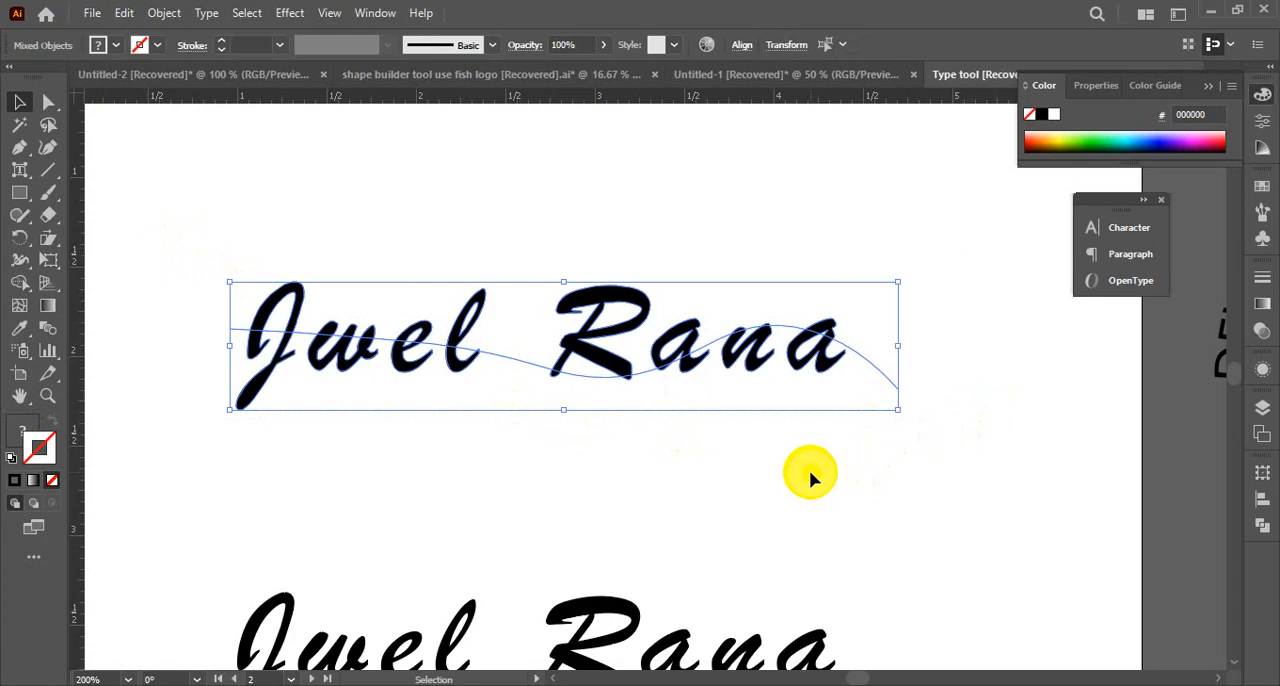
{"action": "left_click", "coordinate": [679, 446]}
{"action": "left_click", "coordinate": [514, 372]}
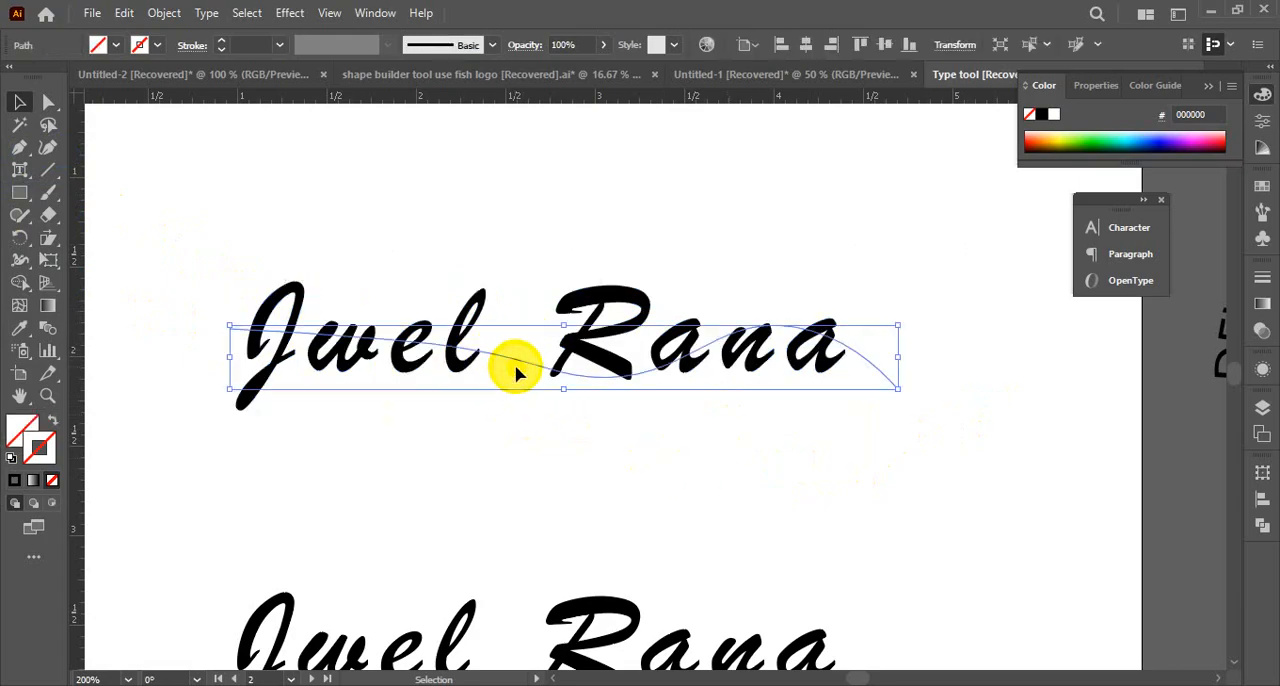
{"action": "left_click", "coordinate": [523, 366]}
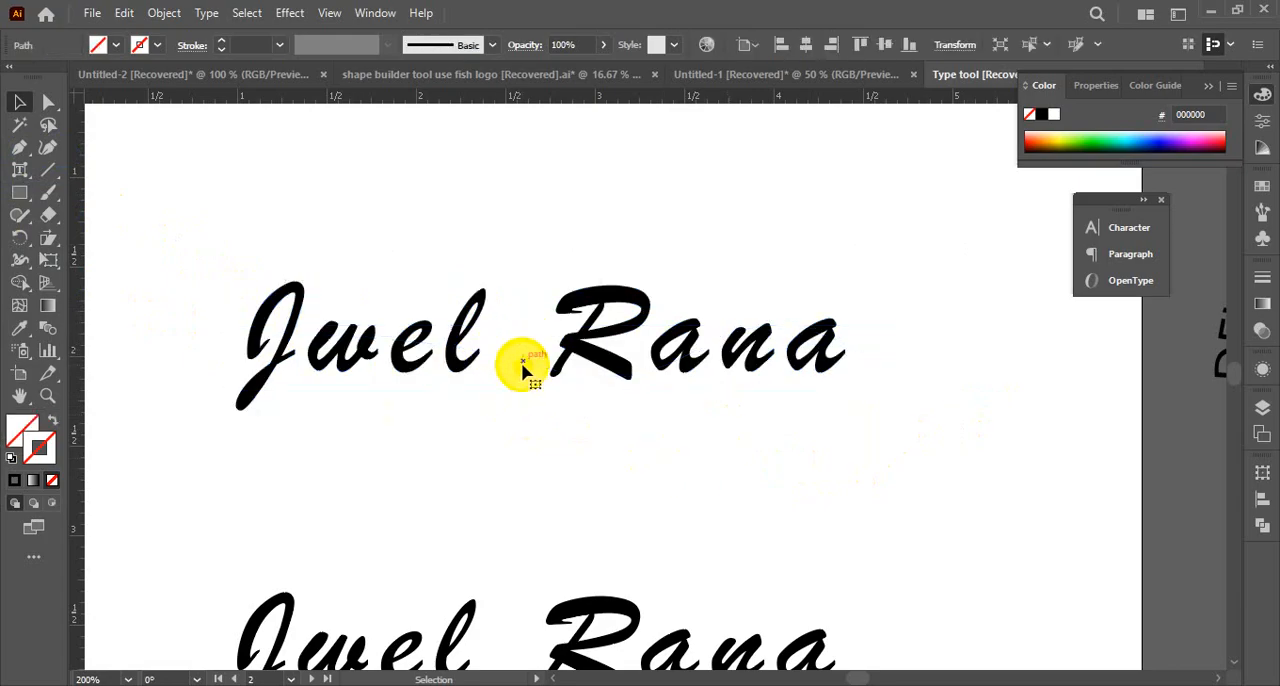
Start a Pen path just beyond the last letter of the upper name
{"action": "left_click", "coordinate": [22, 152]}
{"action": "left_click", "coordinate": [894, 360]}
{"action": "left_click_drag", "start_coordinate": [734, 346], "coordinate": [706, 349]}
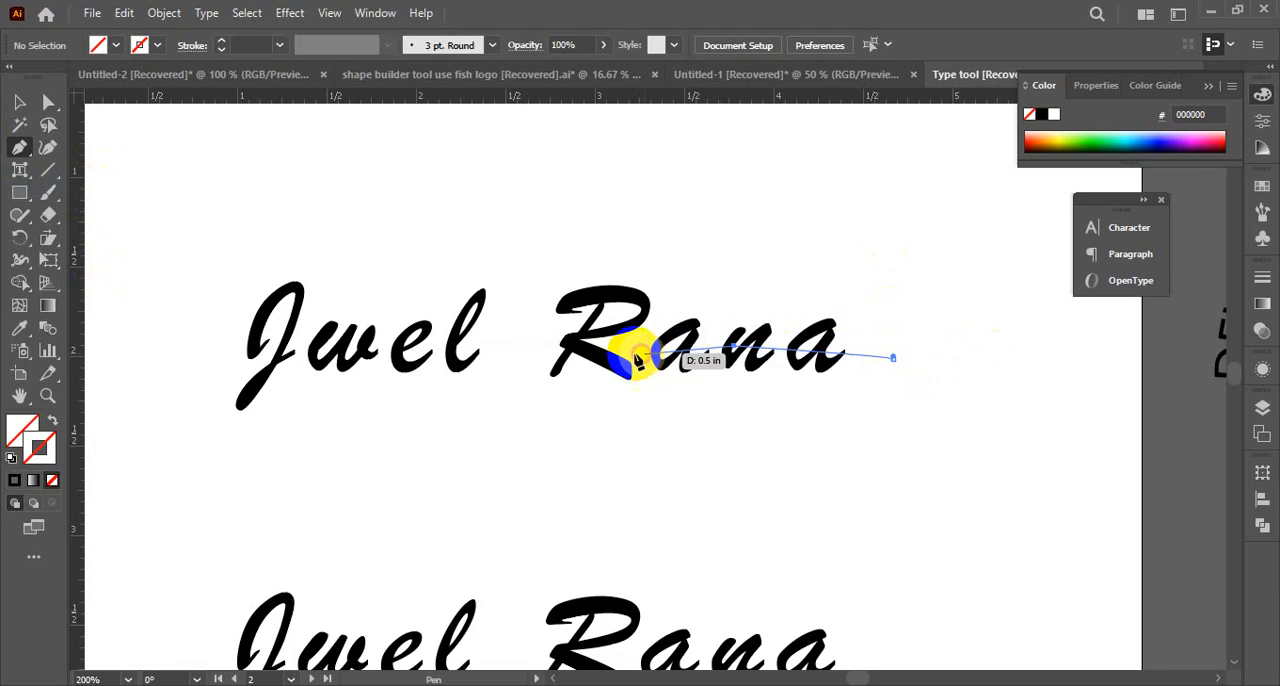
{"action": "left_click_drag", "start_coordinate": [591, 347], "coordinate": [486, 316]}
{"action": "left_click", "coordinate": [429, 336]}
{"action": "left_click", "coordinate": [296, 344]}
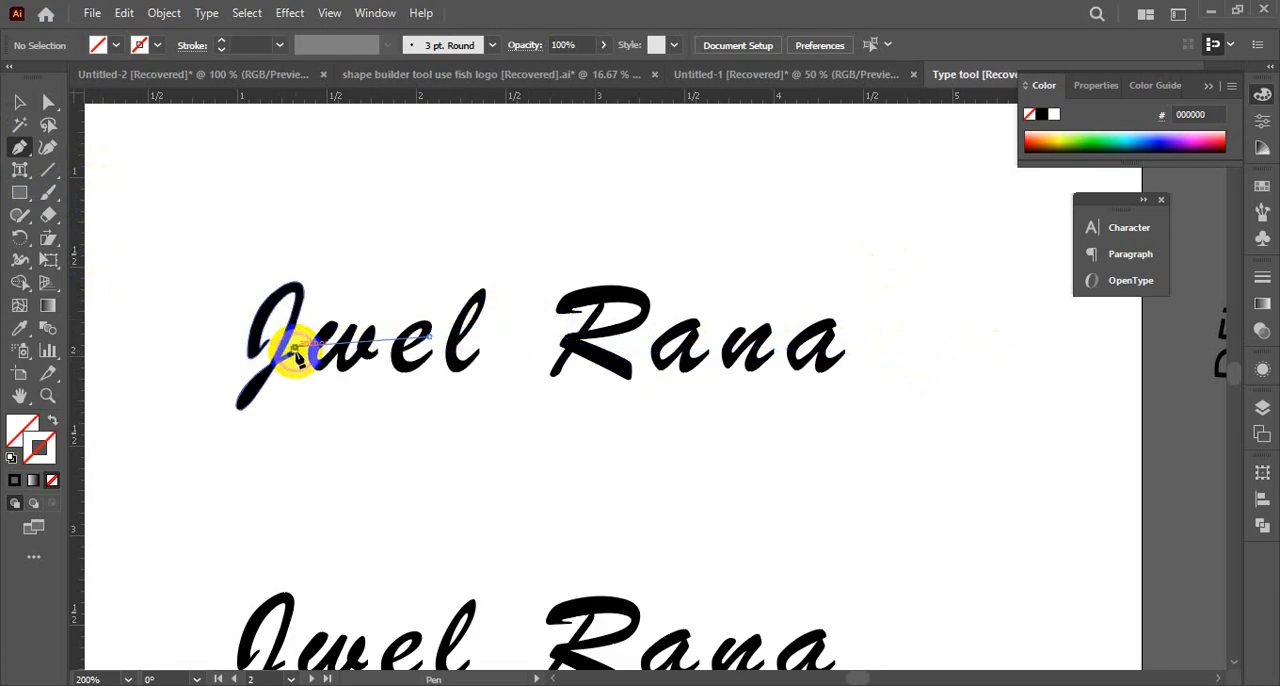
{"action": "key", "text": "ctrl+z"}
{"action": "key", "text": "ctrl+z"}
{"action": "key", "text": "ctrl+z"}
{"action": "key", "text": "ctrl+z"}
{"action": "key", "text": "ctrl+z"}
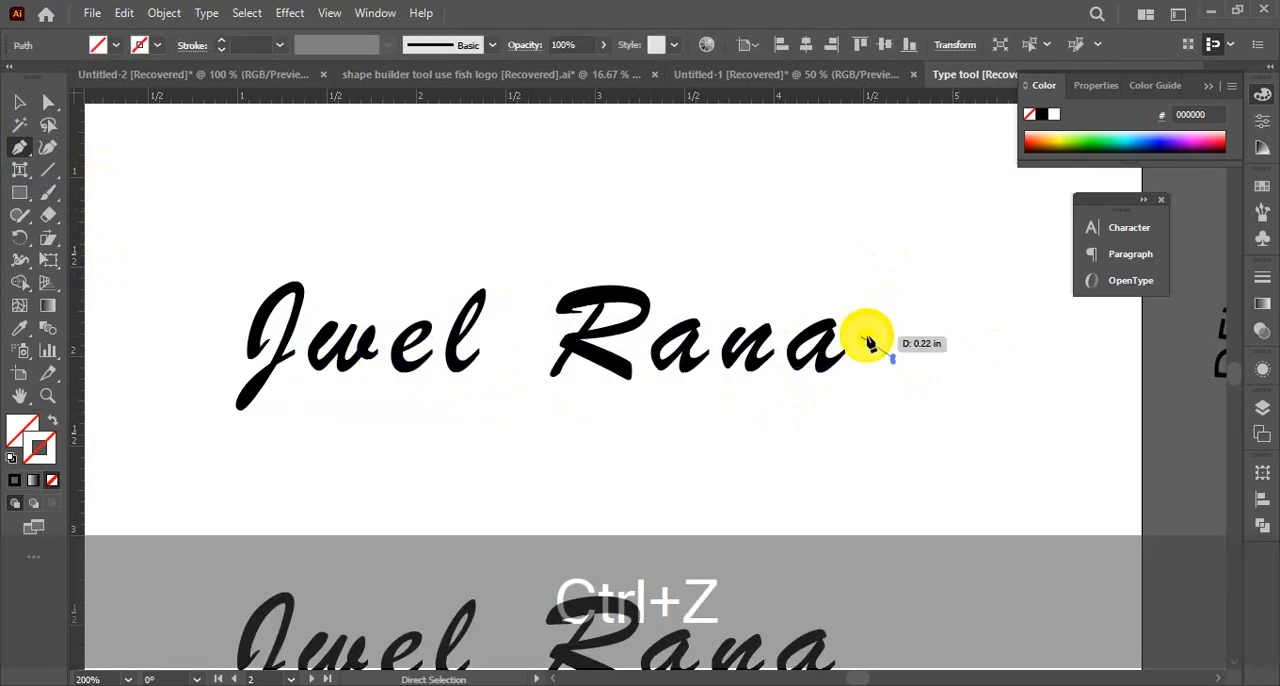
Continue the Pen path as a smooth S-curve through the gap between the two words, ending just before the first letter
{"action": "left_click_drag", "start_coordinate": [530, 336], "coordinate": [472, 358]}
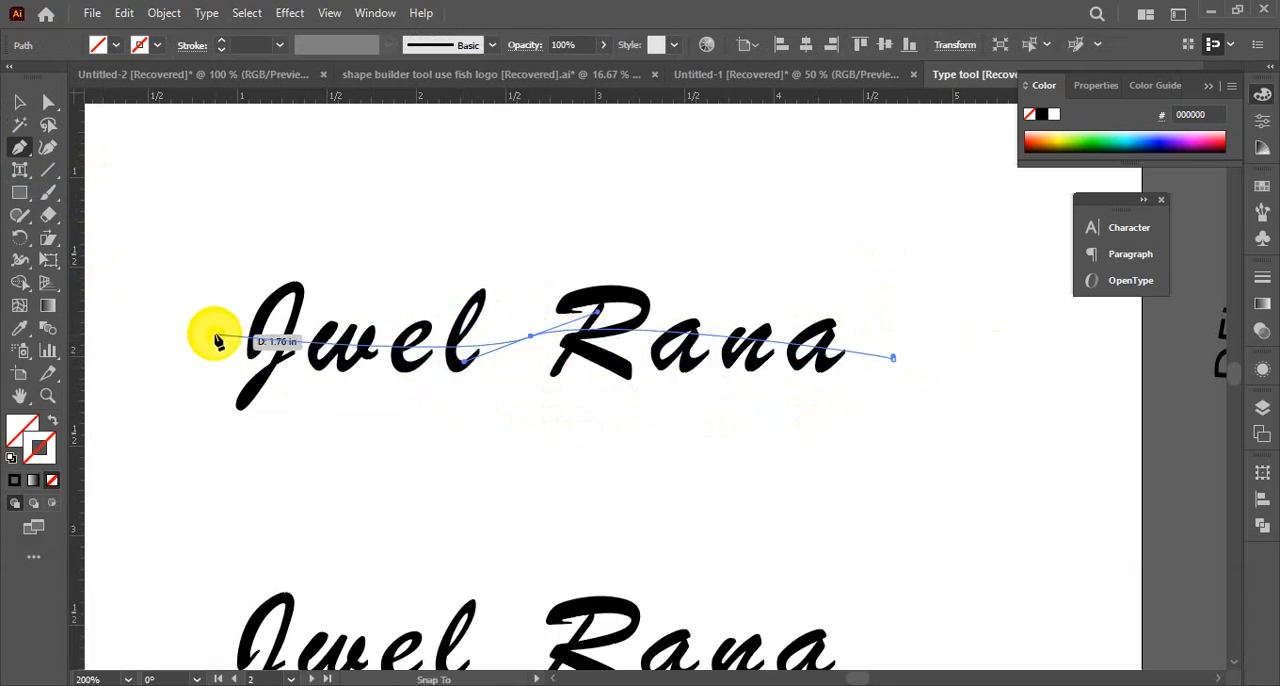
{"action": "left_click_drag", "start_coordinate": [208, 322], "coordinate": [108, 285]}
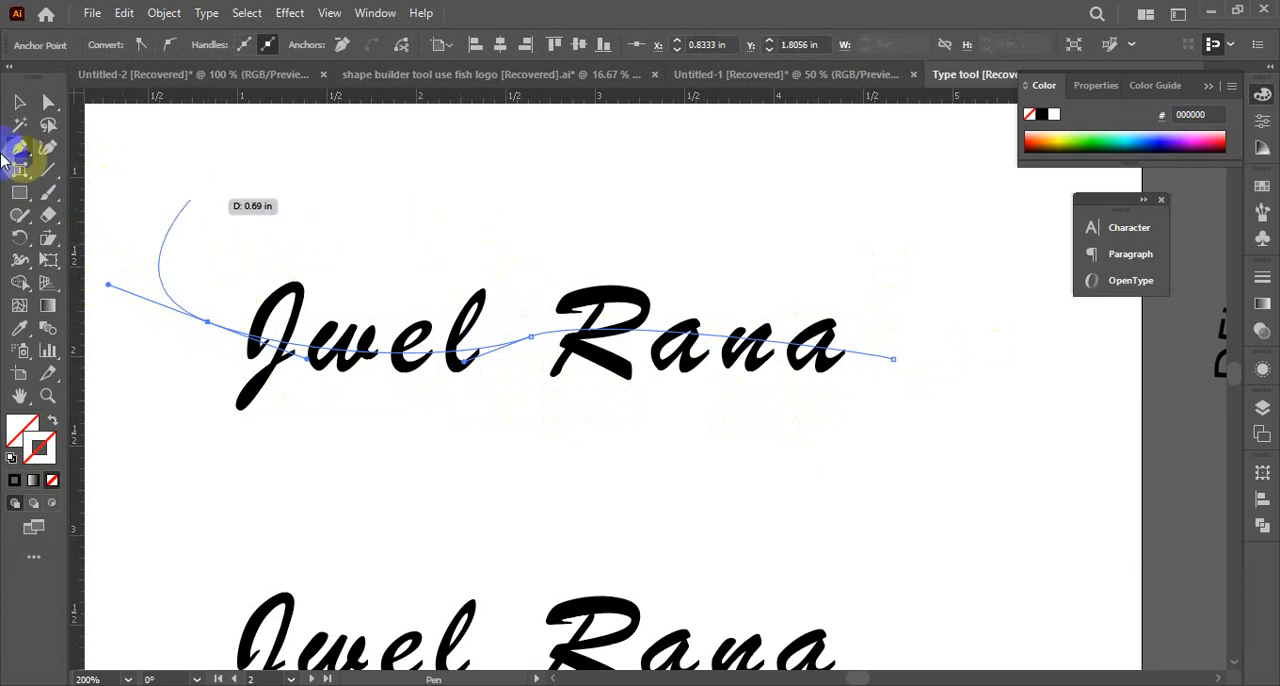
{"action": "left_click", "coordinate": [19, 104]}
Select the upper name with the curve, confirm the Pathfinder options and split the letters with Divide
{"action": "left_click_drag", "start_coordinate": [164, 165], "coordinate": [858, 505]}
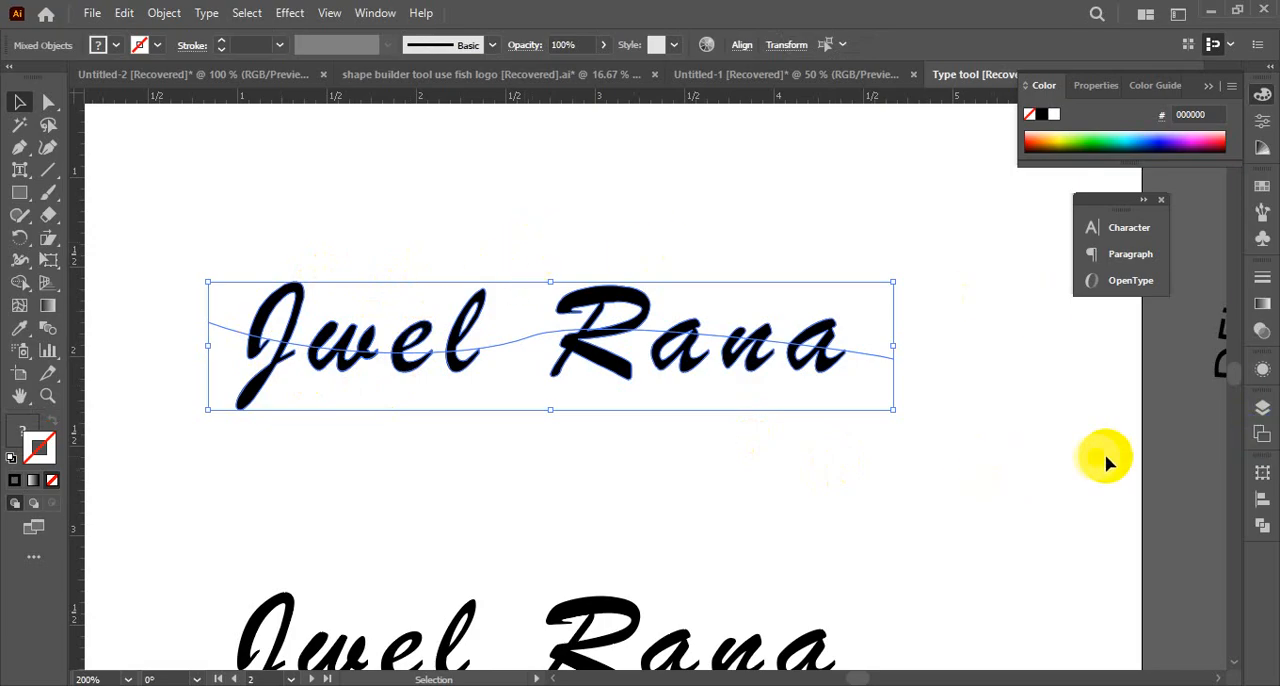
{"action": "left_click", "coordinate": [1261, 527]}
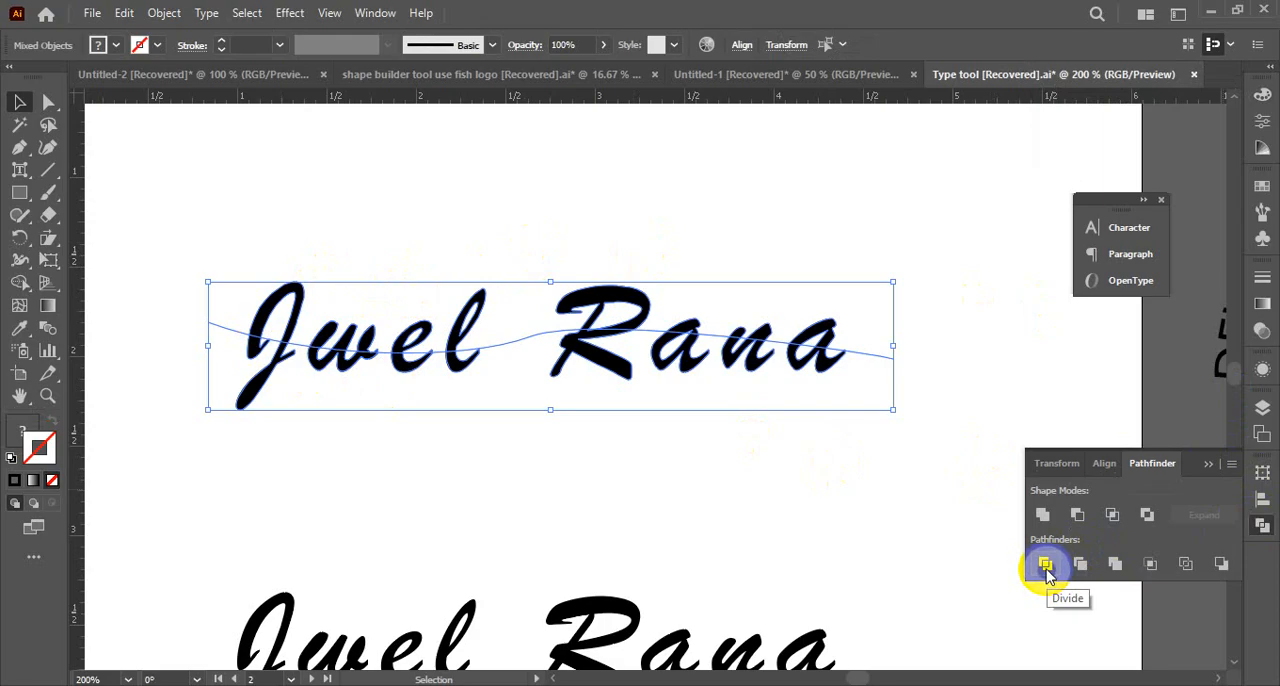
{"action": "left_click", "coordinate": [1231, 464]}
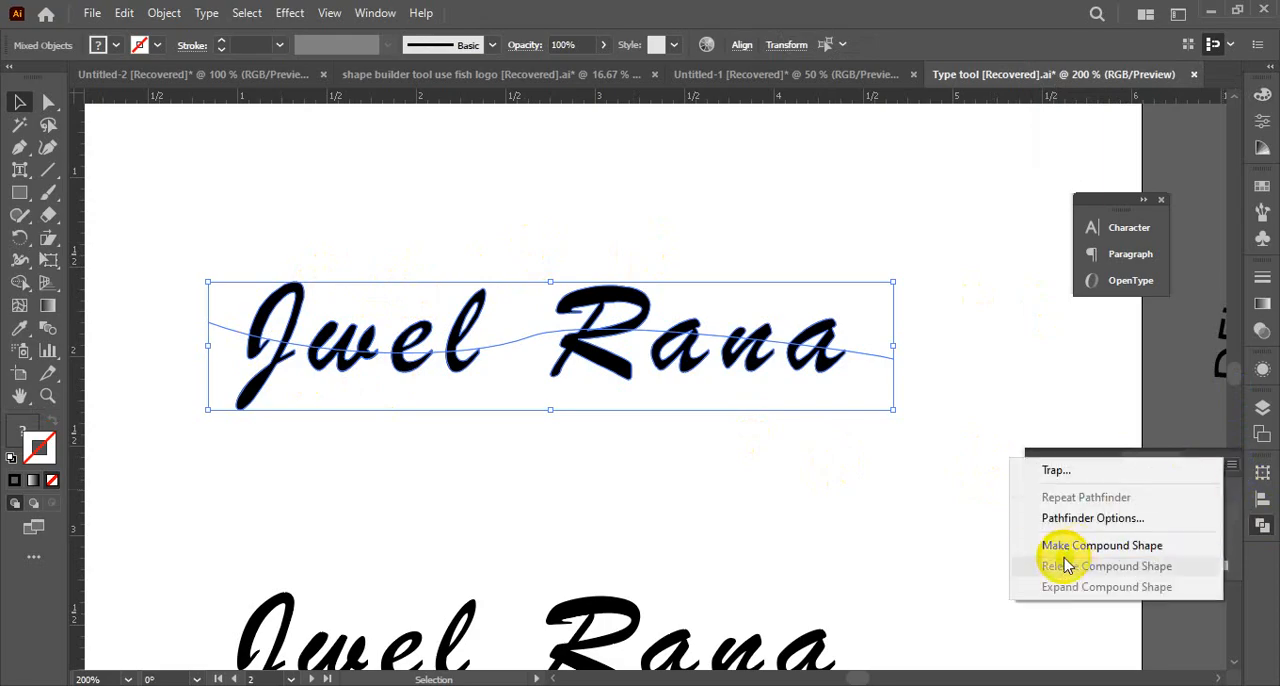
{"action": "left_click", "coordinate": [1075, 519]}
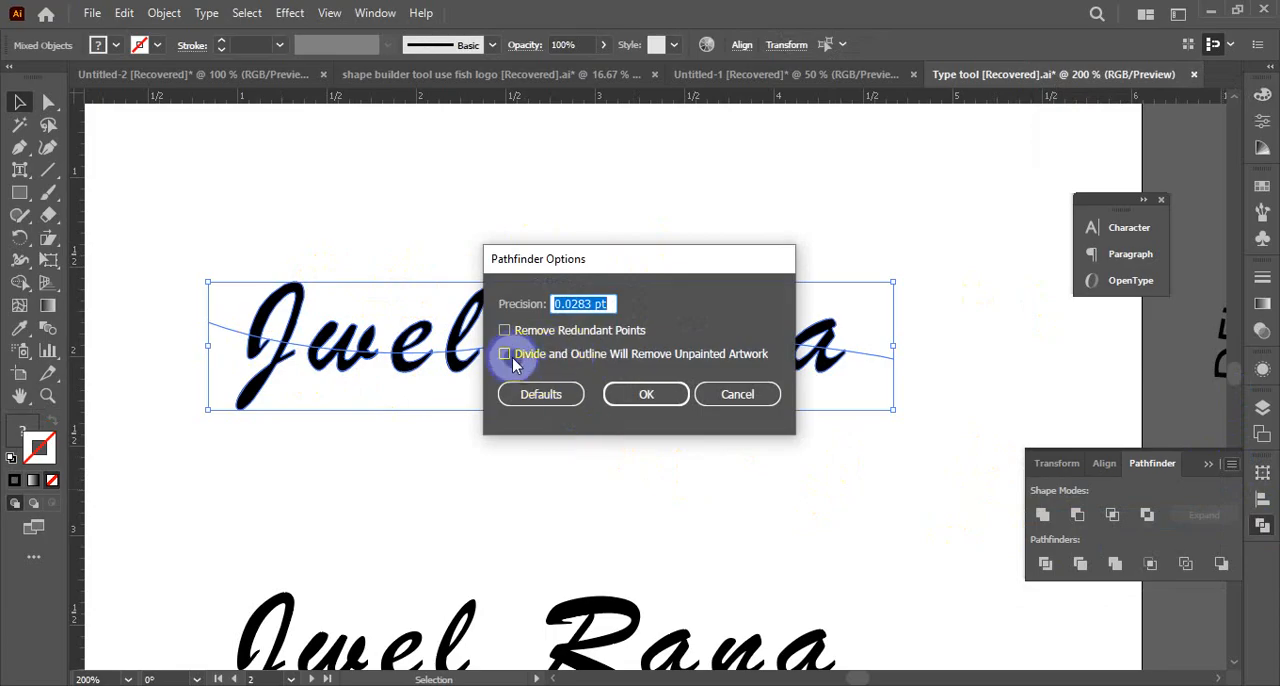
{"action": "left_click", "coordinate": [646, 394]}
{"action": "left_click", "coordinate": [1046, 565]}
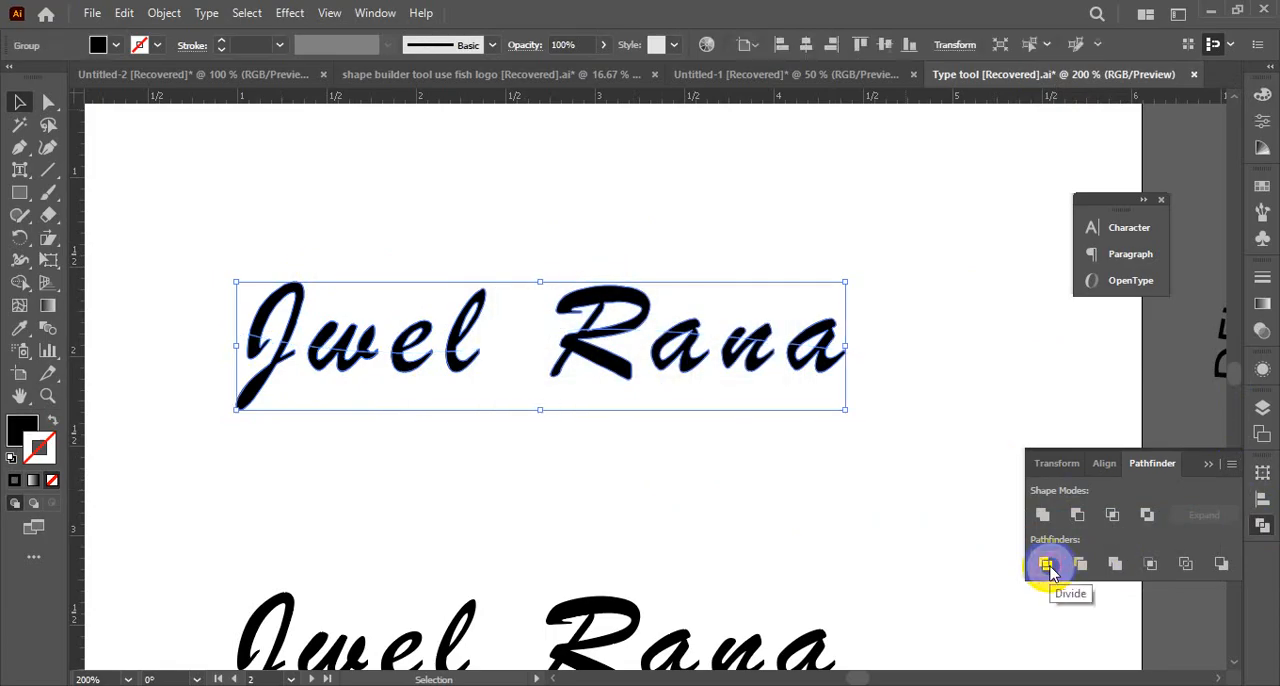
Ungroup the divided upper name into separate pieces and deselect them
{"action": "right_click", "coordinate": [600, 338]}
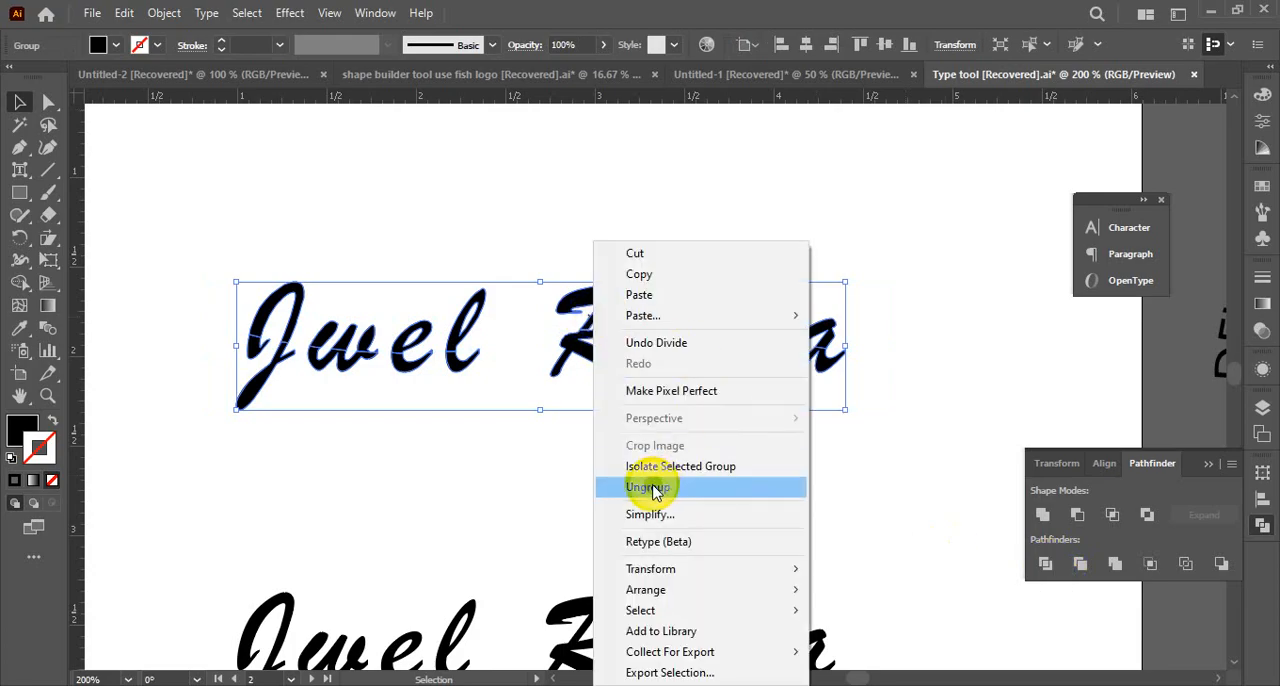
{"action": "left_click", "coordinate": [620, 486]}
{"action": "left_click", "coordinate": [641, 481]}
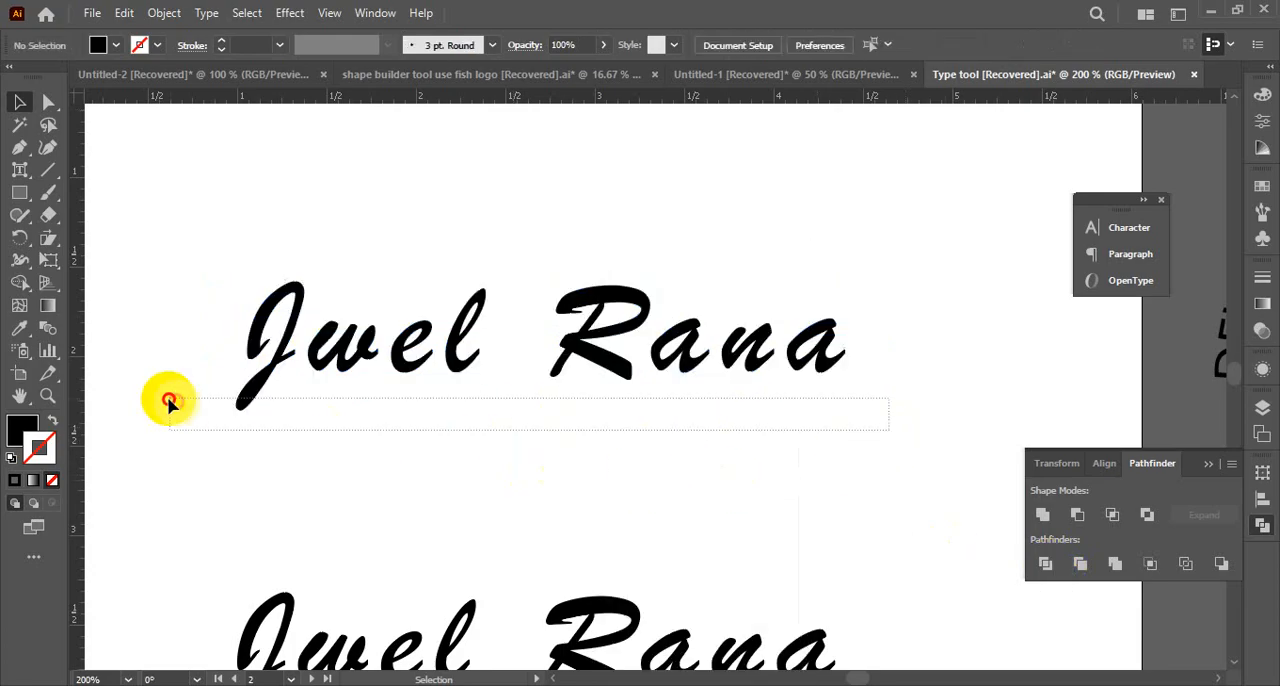
Select the lower pieces of all the divided letters in the upper name together
{"action": "left_click_drag", "start_coordinate": [168, 380], "coordinate": [172, 384]}
{"action": "left_click", "coordinate": [343, 449]}
{"action": "left_click", "coordinate": [270, 385]}
{"action": "left_click", "coordinate": [474, 414], "text": "ctrl"}
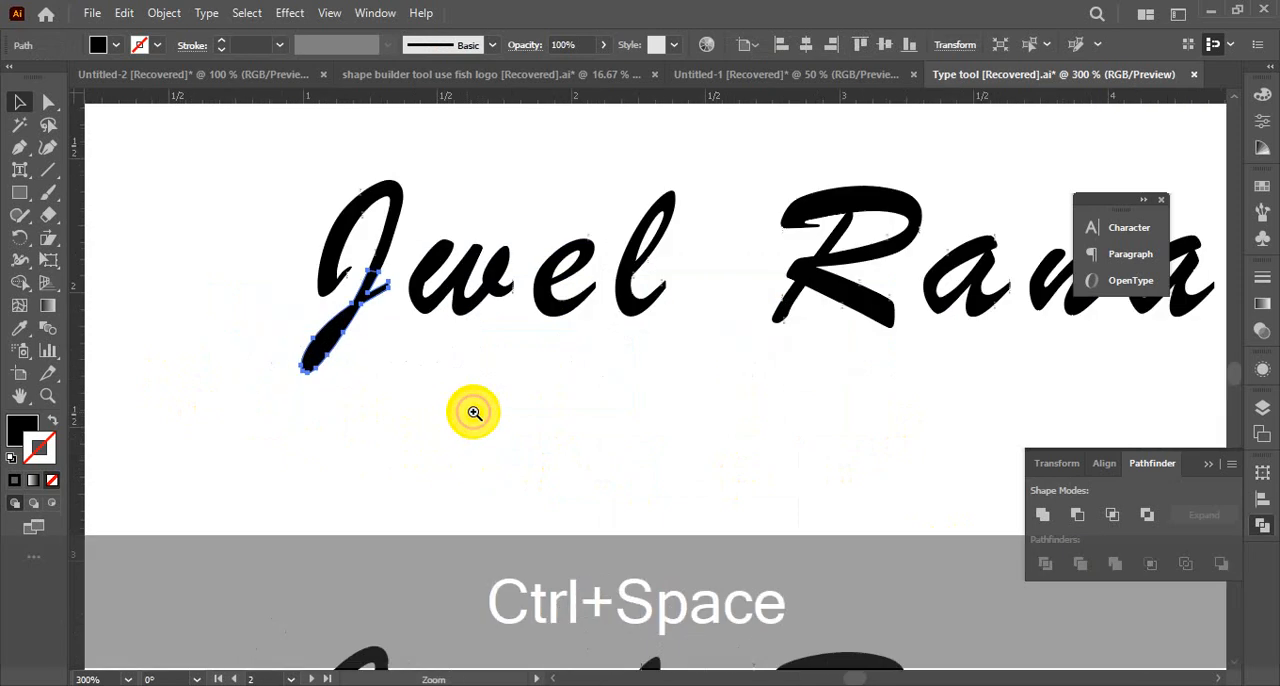
{"action": "left_click", "coordinate": [467, 308], "text": "shift"}
{"action": "left_click", "coordinate": [548, 306], "text": "shift"}
{"action": "left_click", "coordinate": [640, 316], "text": "shift"}
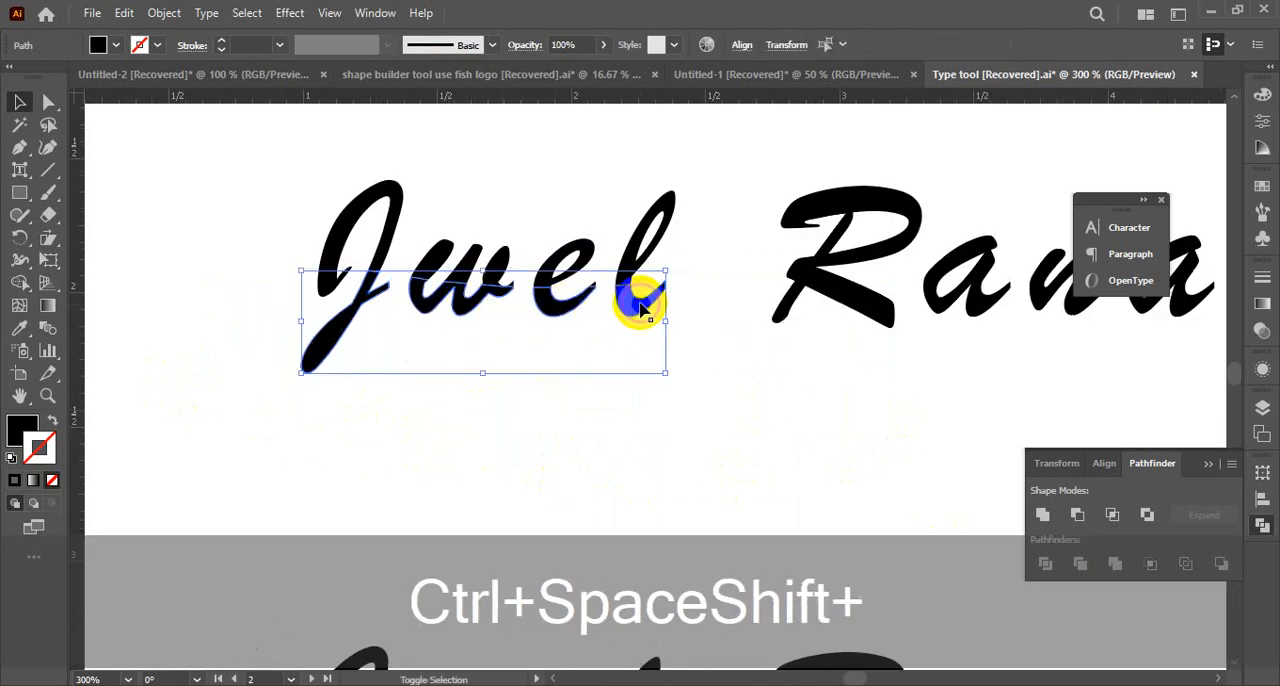
{"action": "left_click", "coordinate": [893, 318], "text": "shift"}
{"action": "left_click_drag", "start_coordinate": [980, 371], "coordinate": [653, 372]}
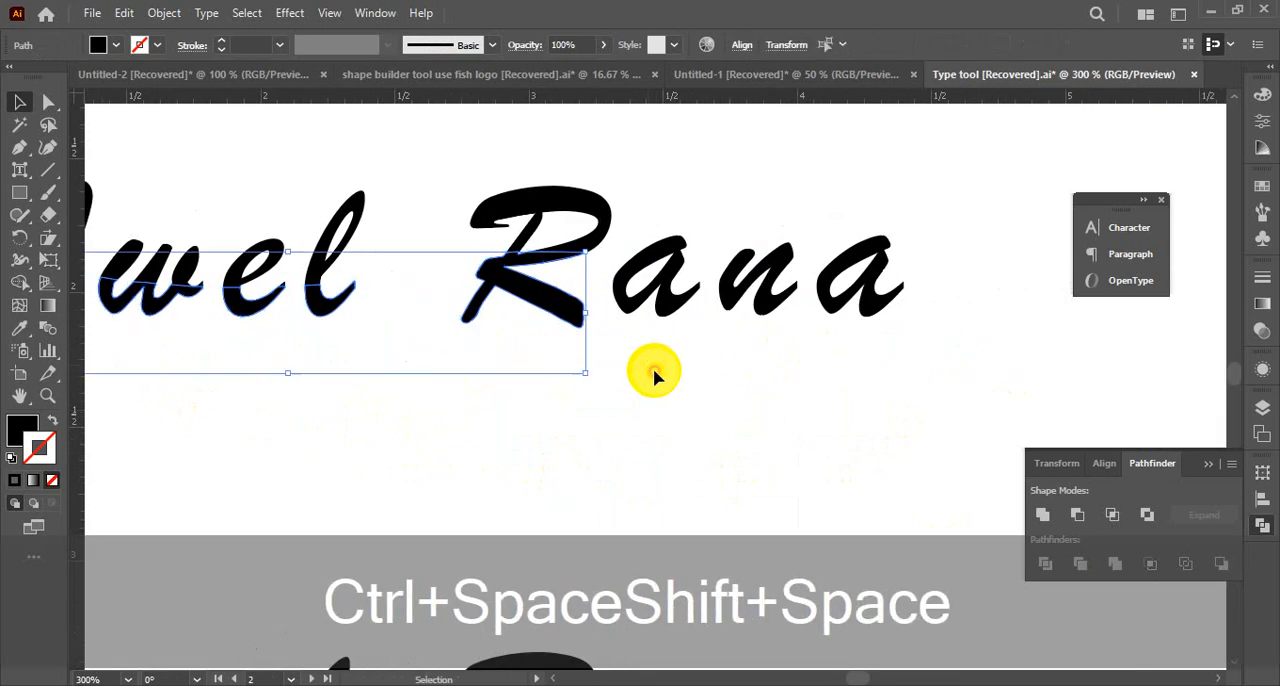
{"action": "left_click", "coordinate": [720, 328], "text": "shift"}
{"action": "left_click", "coordinate": [765, 308], "text": "shift"}
{"action": "left_click", "coordinate": [845, 316], "text": "shift"}
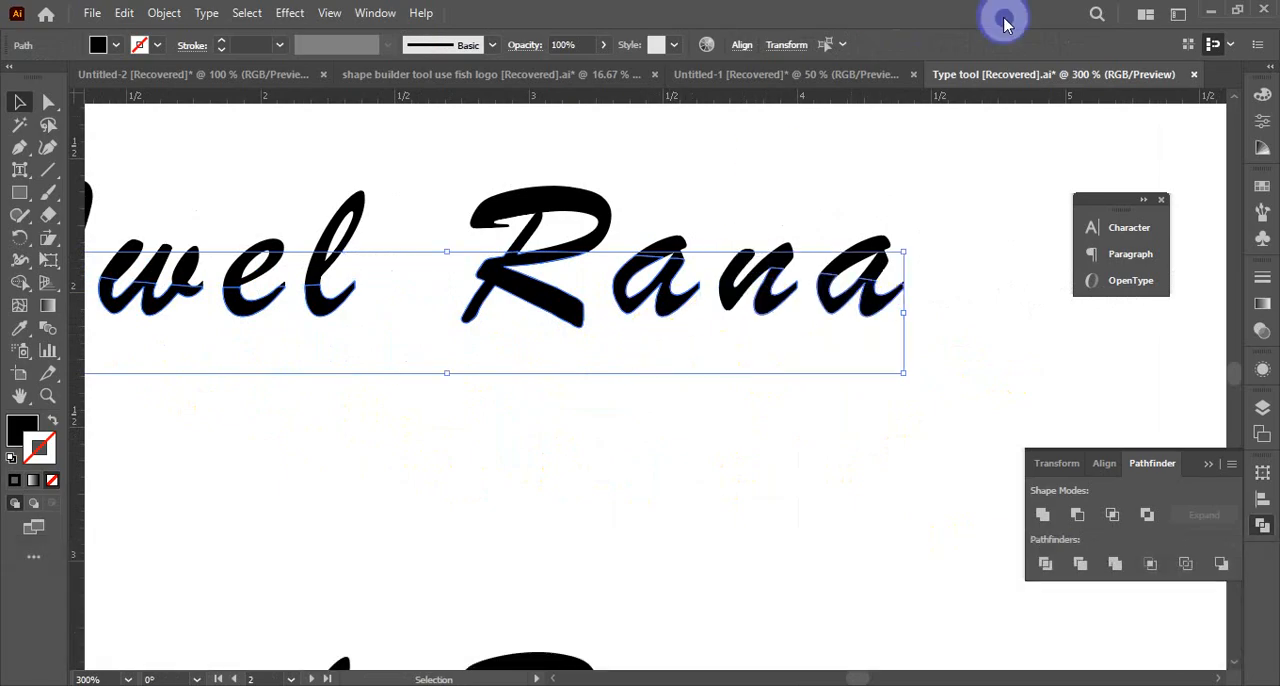
Fill the selected lower letter pieces with red FF002B, remove their stroke and deselect them
{"action": "left_click", "coordinate": [1263, 96]}
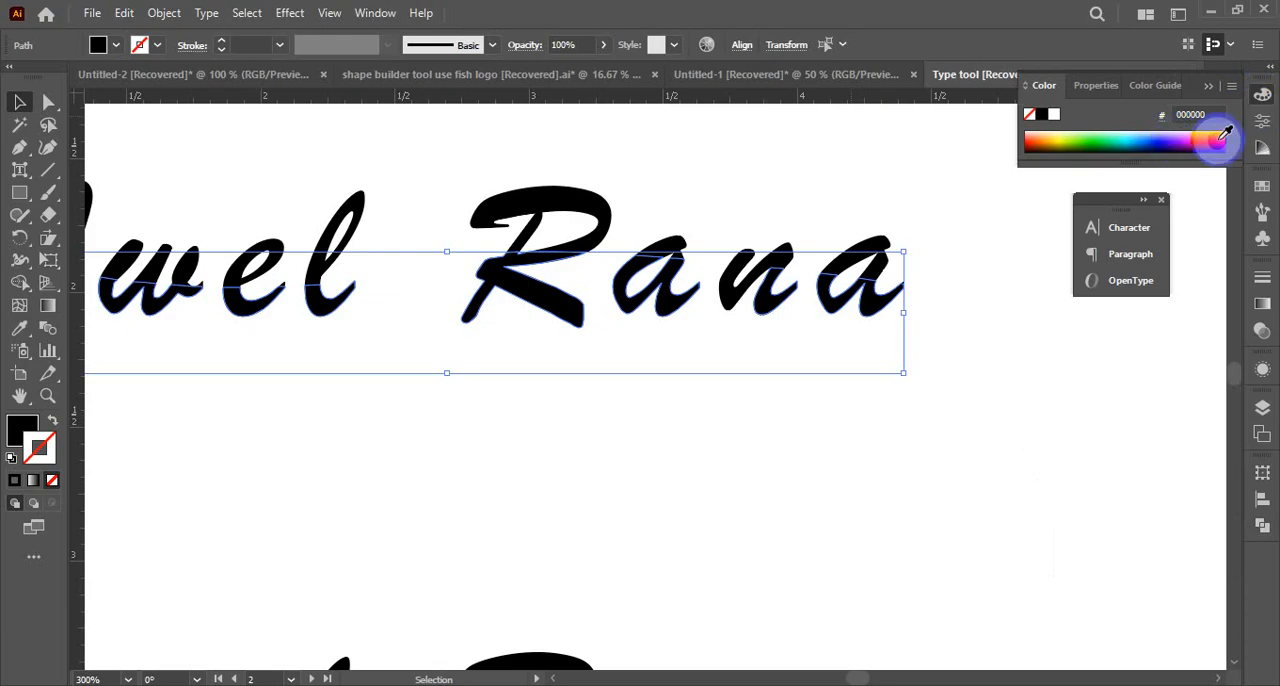
{"action": "left_click", "coordinate": [1220, 137]}
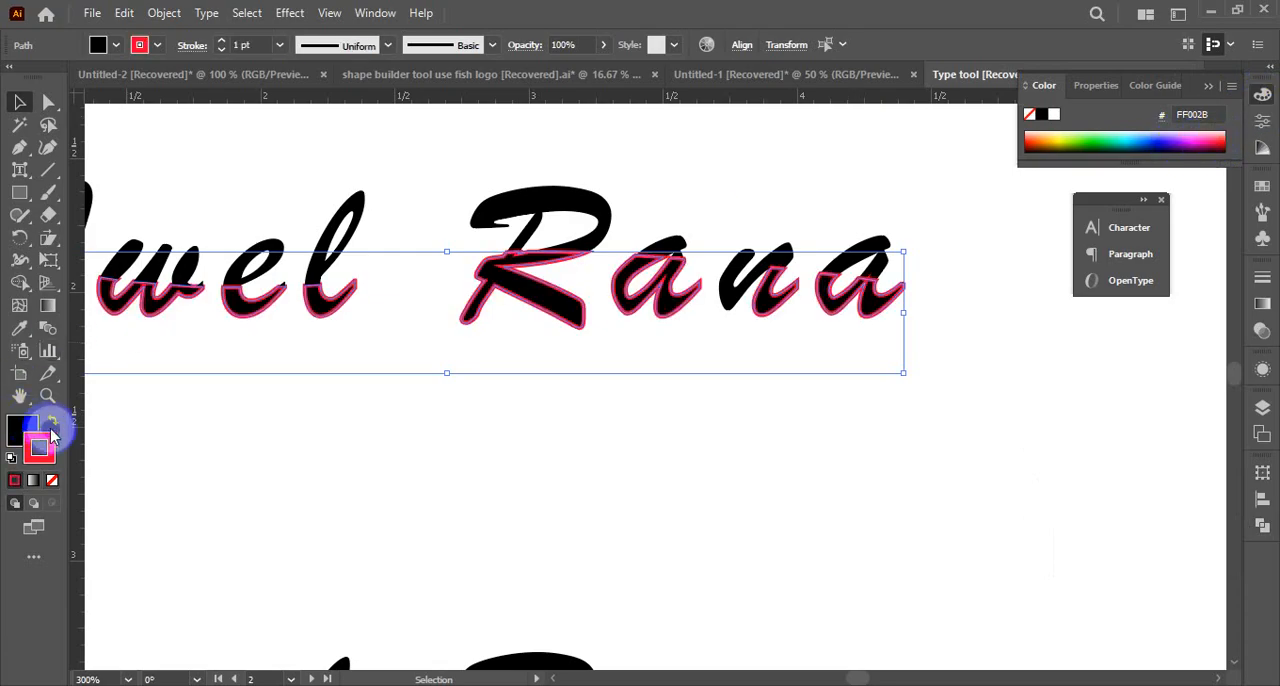
{"action": "left_click", "coordinate": [53, 422]}
{"action": "left_click", "coordinate": [53, 481]}
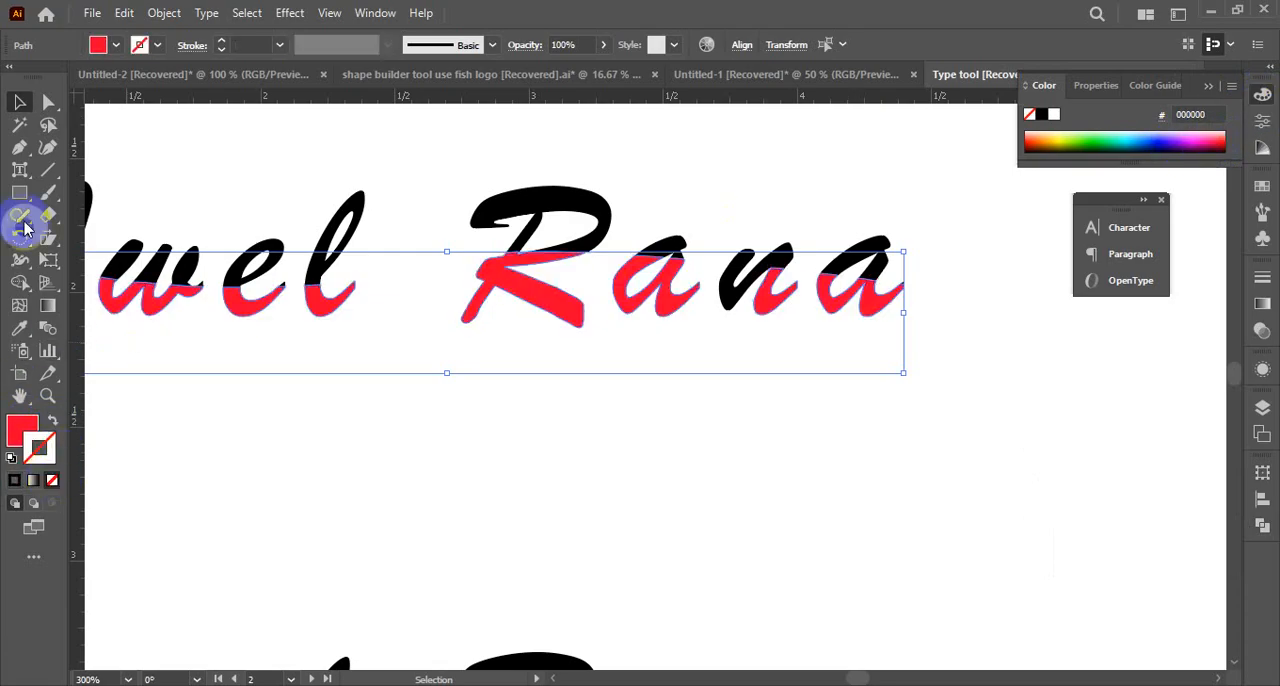
{"action": "left_click", "coordinate": [508, 470]}
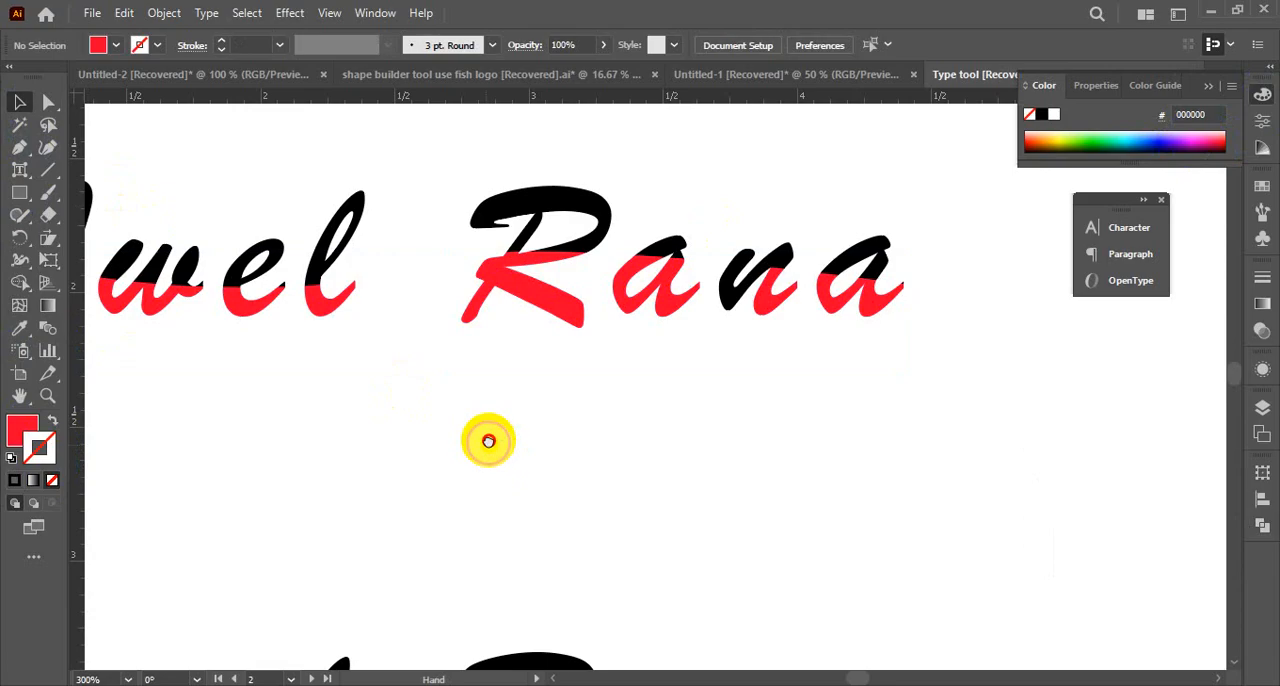
Recolour the leftover black piece on the lower part of the n with the red sampled from the neighbouring a, and deselect it
{"action": "left_click_drag", "start_coordinate": [488, 441], "coordinate": [586, 437]}
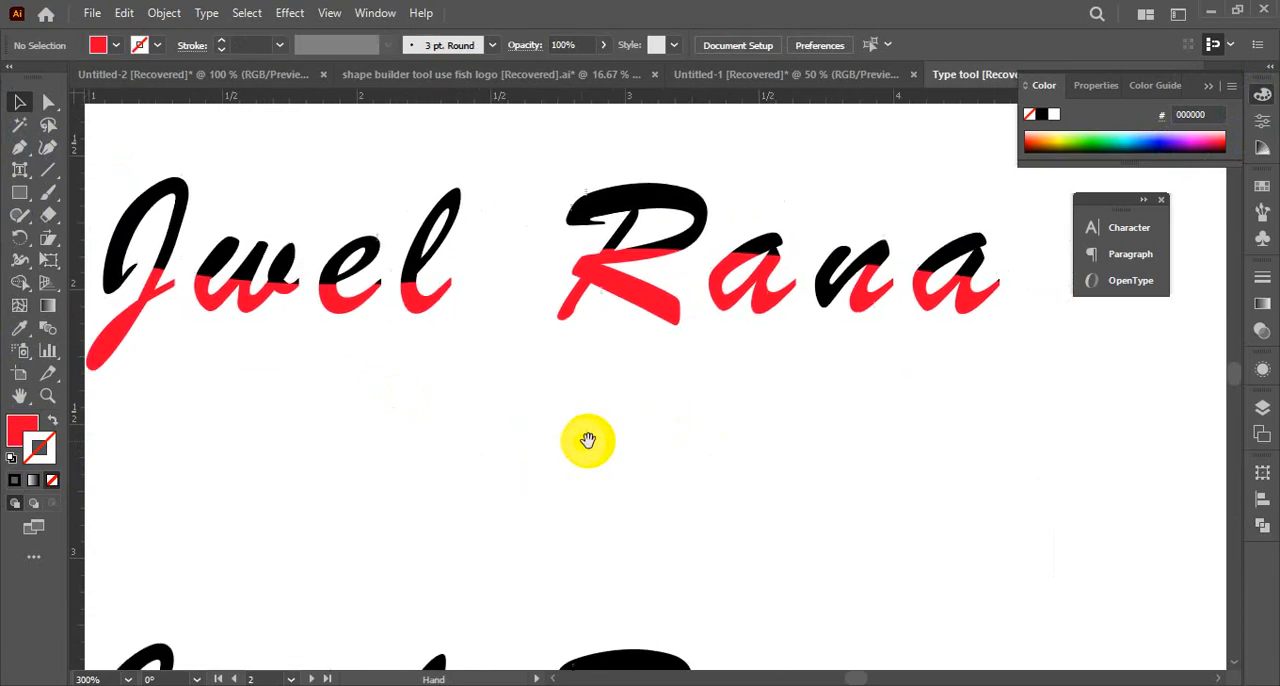
{"action": "left_click", "coordinate": [828, 305]}
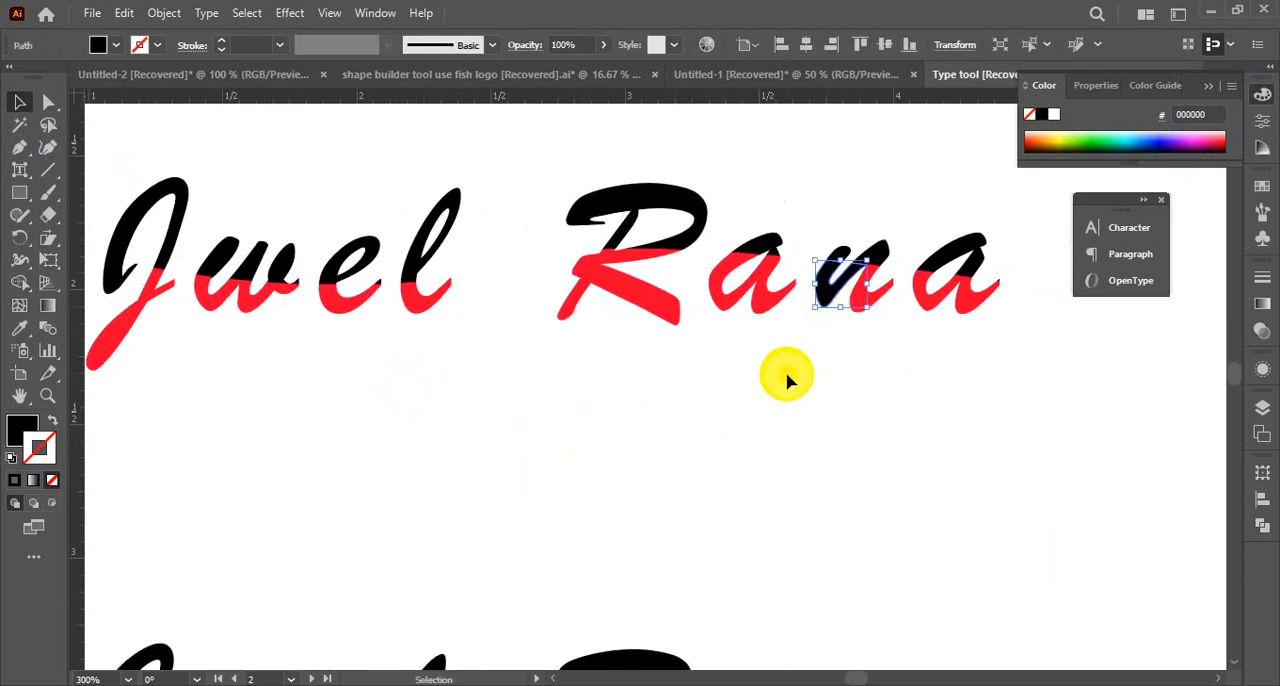
{"action": "key", "text": "i"}
{"action": "left_click", "coordinate": [734, 299]}
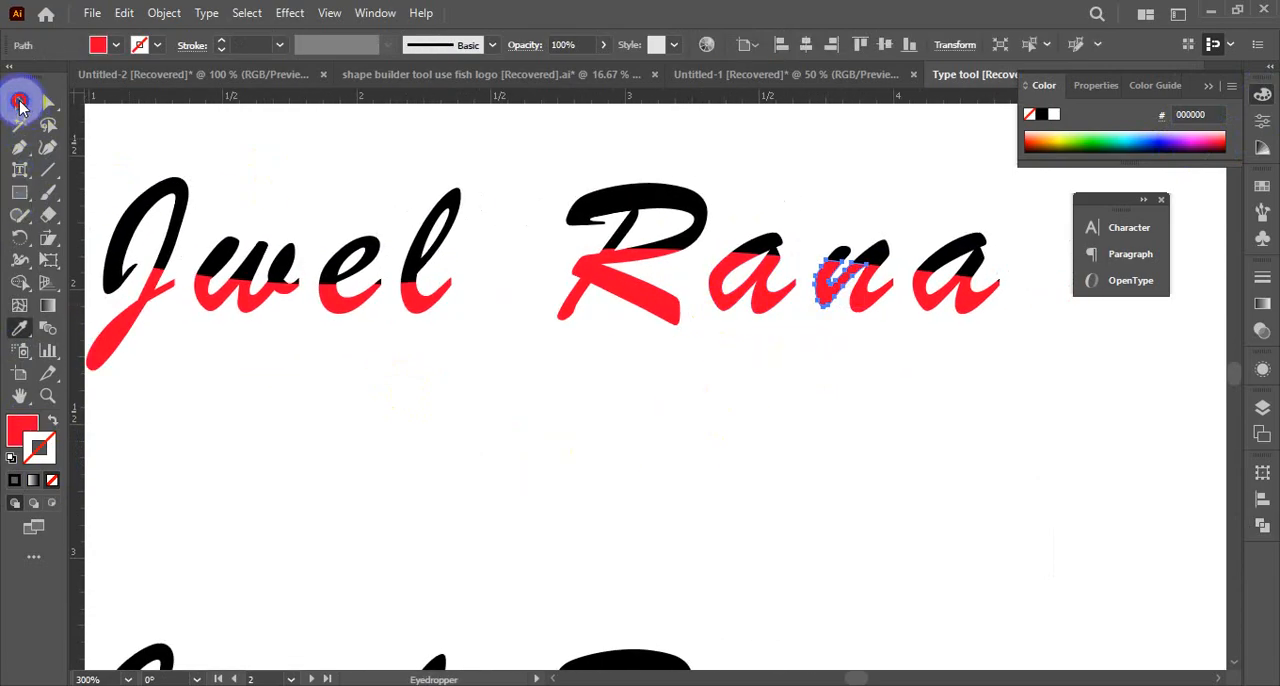
{"action": "left_click", "coordinate": [20, 104]}
{"action": "left_click", "coordinate": [290, 402]}
Recolour the leftover black piece beside the J's stem with the red sampled from the w, and deselect it
{"action": "key", "text": "ctrl+alt+space"}
{"action": "left_click", "coordinate": [690, 361], "text": "ctrl+alt"}
{"action": "left_click_drag", "start_coordinate": [704, 363], "coordinate": [765, 331]}
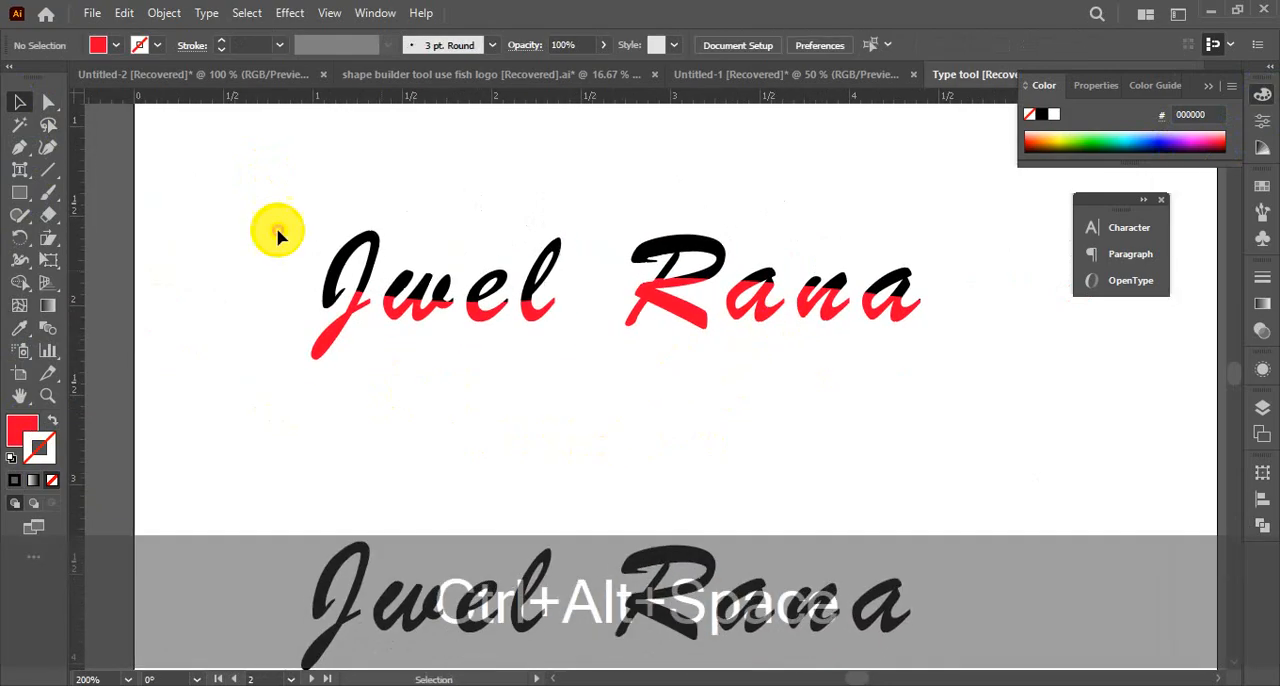
{"action": "key", "text": "ctrl+space"}
{"action": "left_click", "coordinate": [666, 323], "text": "ctrl"}
{"action": "left_click", "coordinate": [145, 340]}
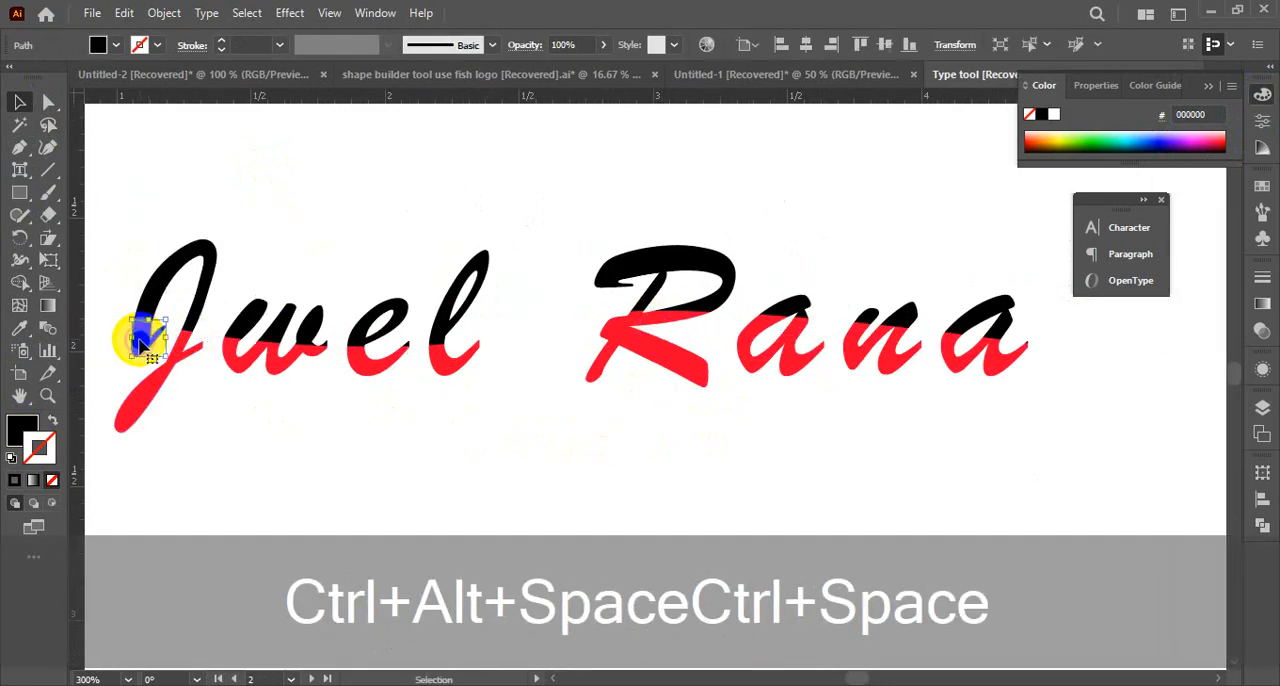
{"action": "key", "text": "i"}
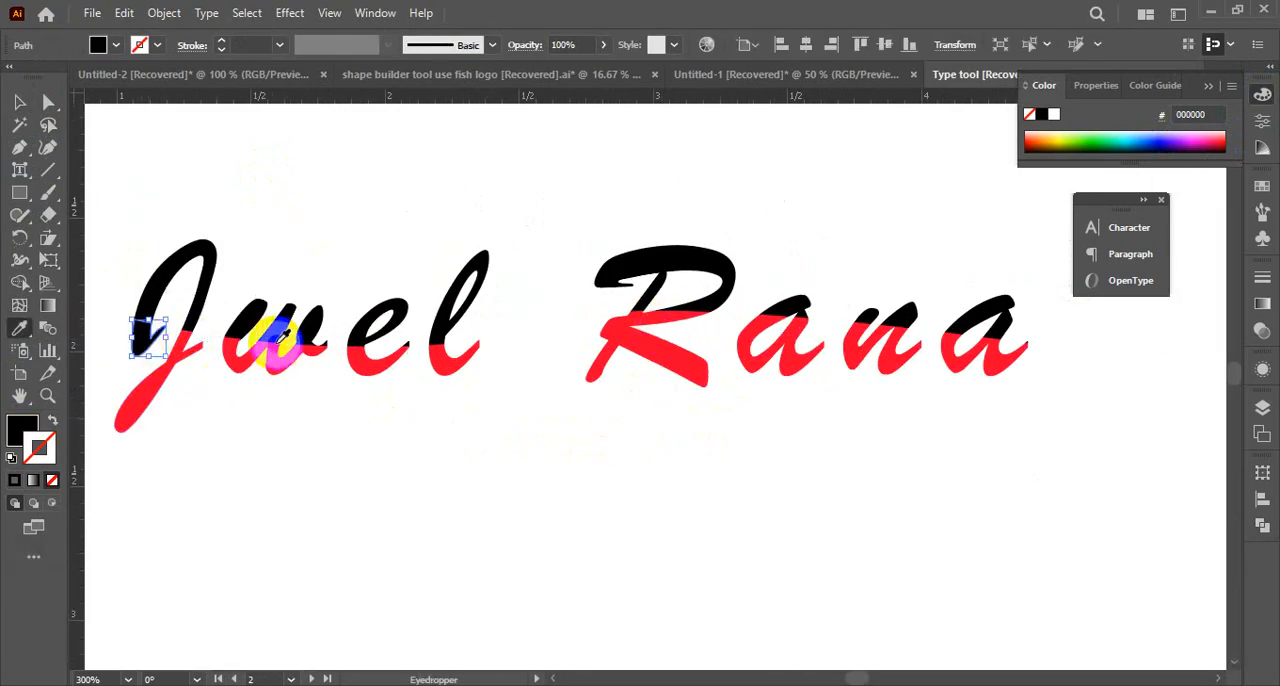
{"action": "left_click", "coordinate": [258, 356]}
{"action": "left_click", "coordinate": [22, 104]}
{"action": "left_click", "coordinate": [414, 534]}
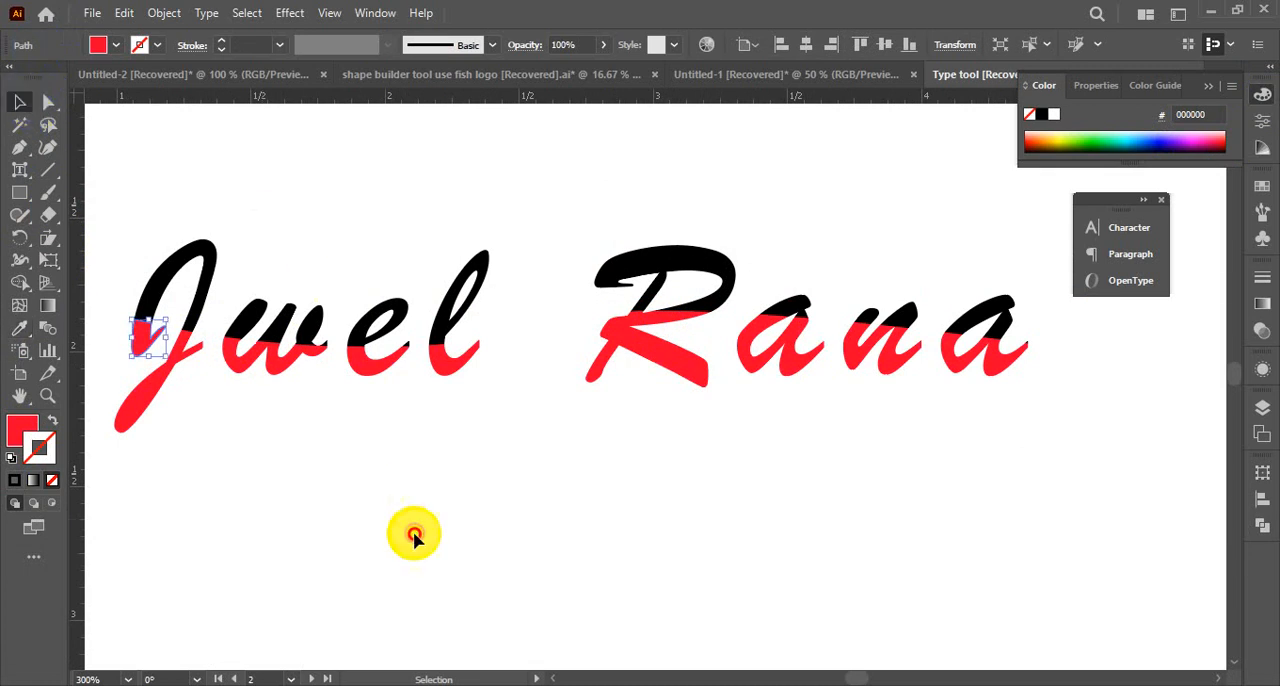
Select all pieces of the two-coloured upper name
{"action": "left_click_drag", "start_coordinate": [471, 532], "coordinate": [559, 494]}
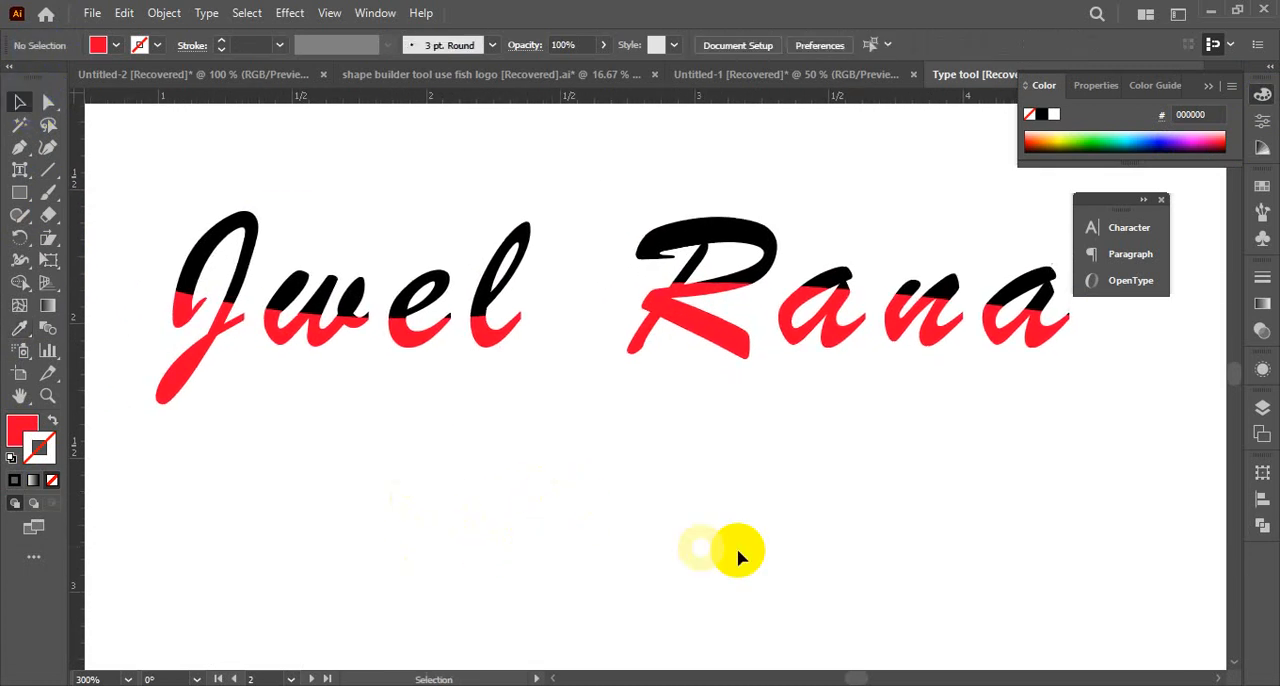
{"action": "left_click", "coordinate": [654, 480], "text": "ctrl+alt"}
{"action": "left_click", "coordinate": [723, 300]}
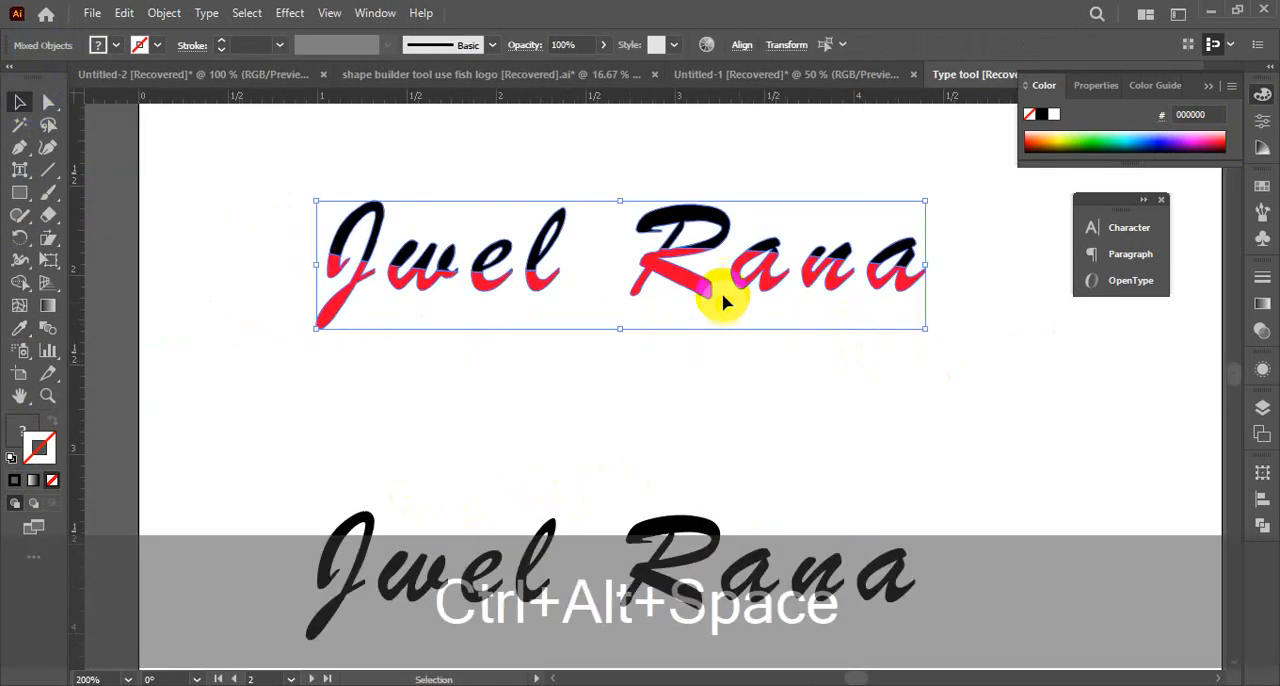
{"action": "left_click_drag", "start_coordinate": [677, 292], "coordinate": [677, 421]}
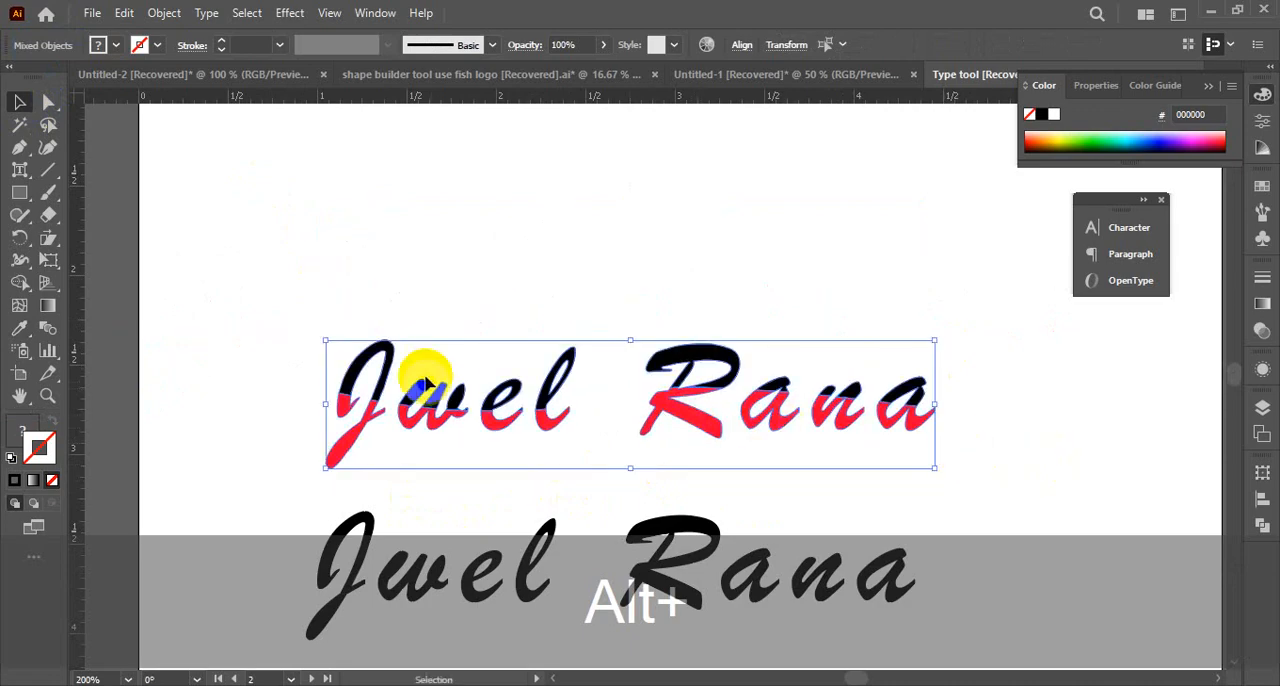
{"action": "left_click", "coordinate": [288, 305]}
{"action": "left_click_drag", "start_coordinate": [288, 301], "coordinate": [505, 365]}
{"action": "key", "text": "ctrl+z"}
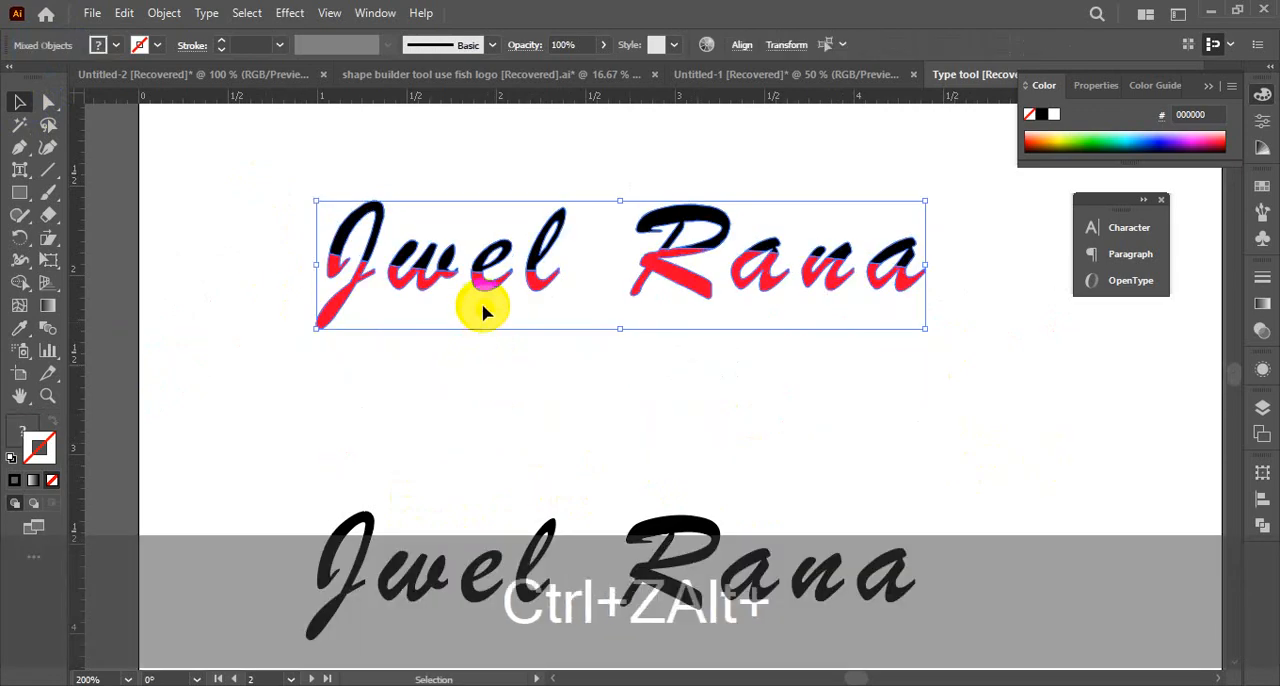
Place a duplicate of the two-coloured name between the original and the black name, and deselect it
{"action": "left_click_drag", "start_coordinate": [482, 289], "coordinate": [500, 423]}
{"action": "left_click", "coordinate": [971, 429]}
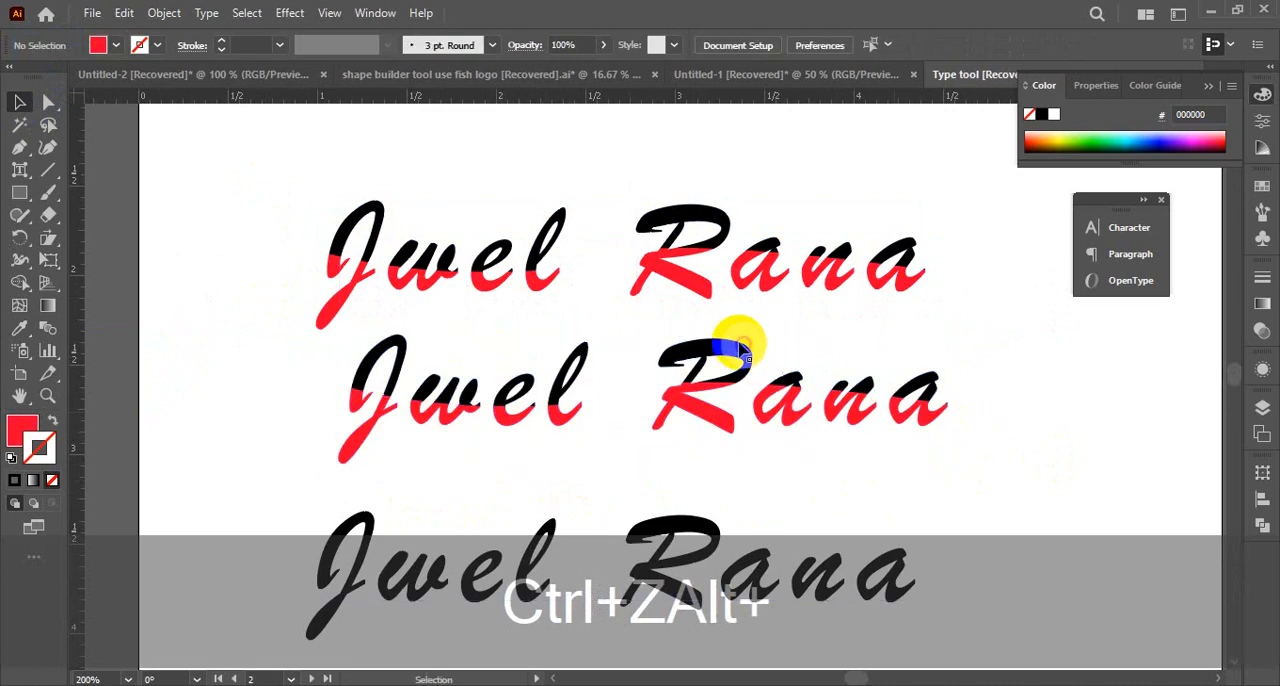
Try to select the black upper pieces of the middle name with rectangular selections
{"action": "left_click", "coordinate": [734, 345]}
{"action": "left_click_drag", "start_coordinate": [316, 332], "coordinate": [738, 362]}
{"action": "left_click_drag", "start_coordinate": [376, 318], "coordinate": [900, 376]}
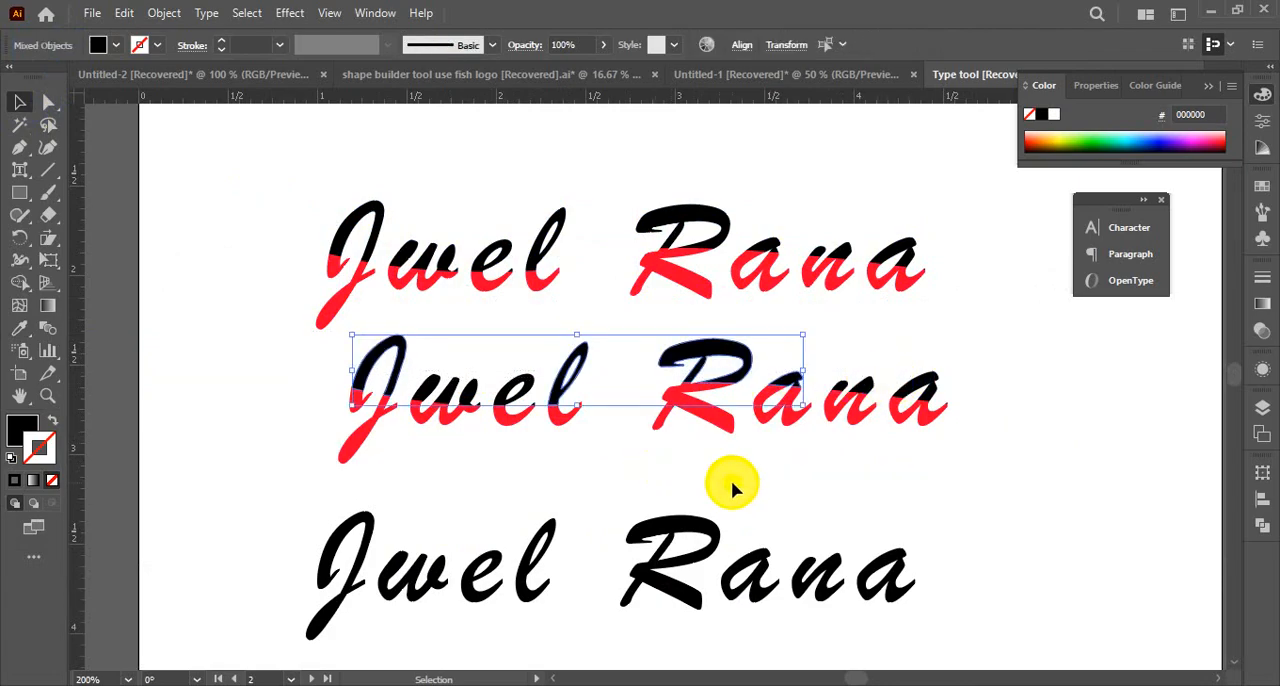
{"action": "key", "text": "ctrl+space"}
{"action": "left_click", "coordinate": [700, 490]}
{"action": "left_click", "coordinate": [342, 473]}
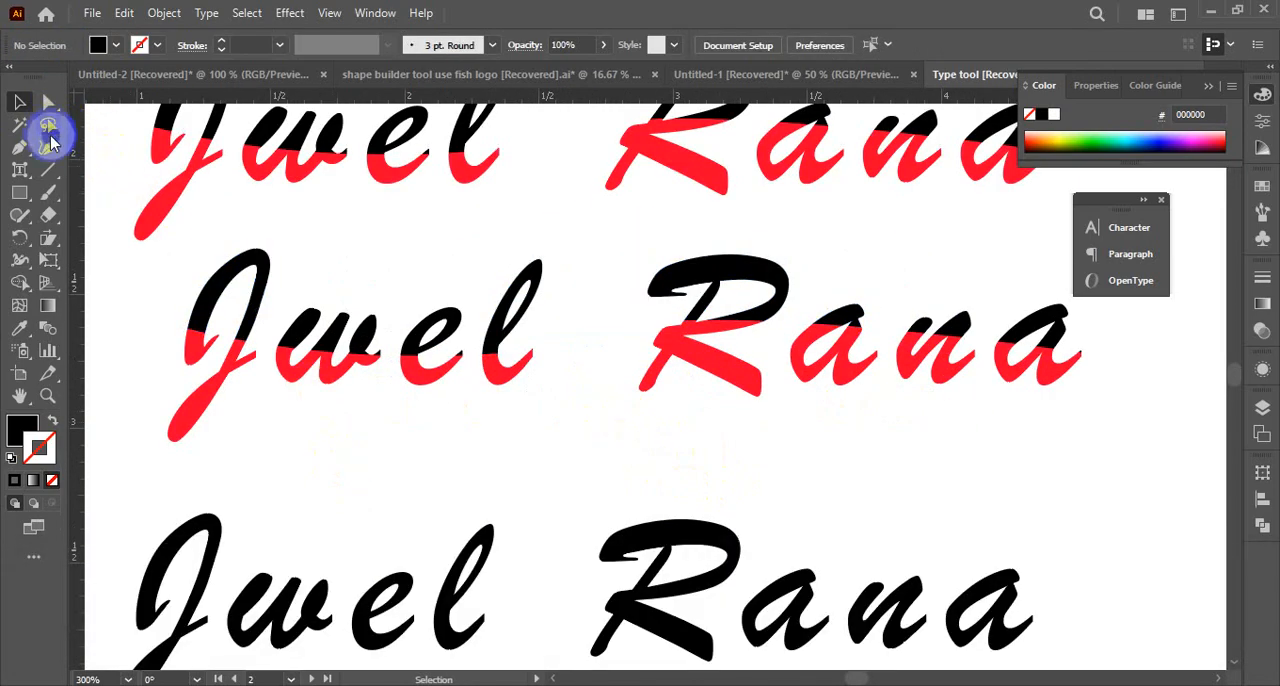
{"action": "left_click_drag", "start_coordinate": [186, 275], "coordinate": [426, 334]}
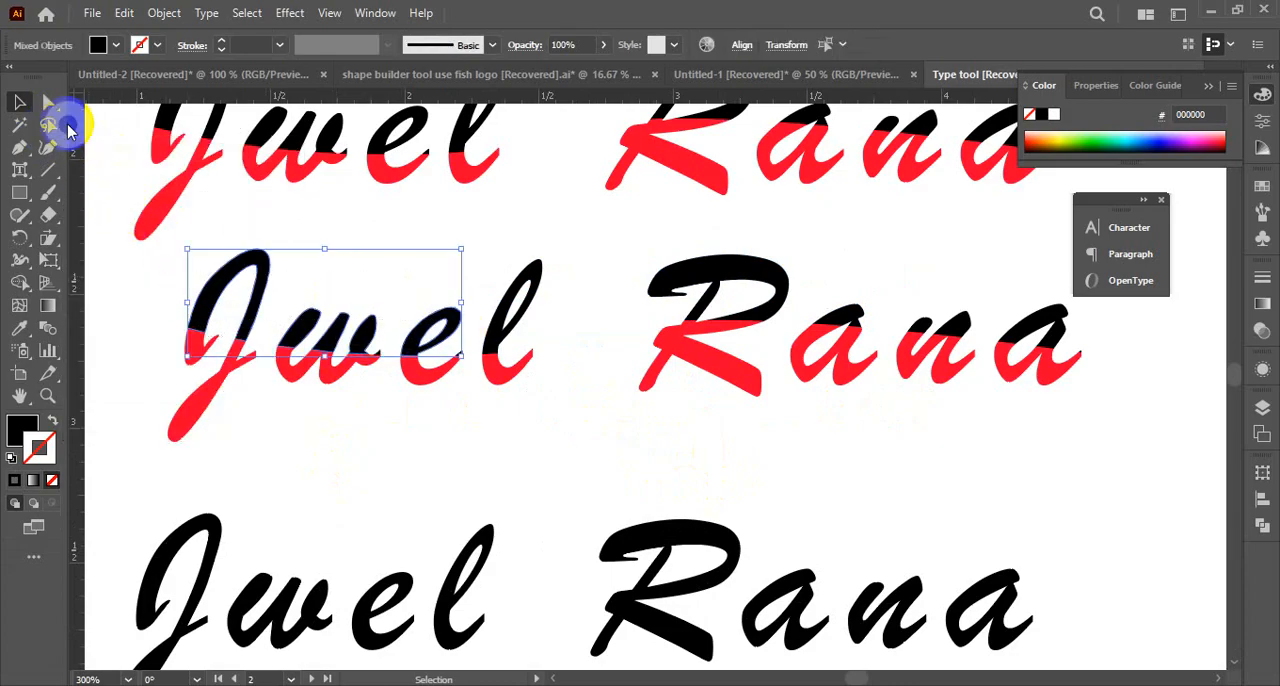
{"action": "left_click", "coordinate": [86, 148]}
Try to select the black upper pieces of the middle name with the Lasso tool
{"action": "left_click", "coordinate": [47, 125]}
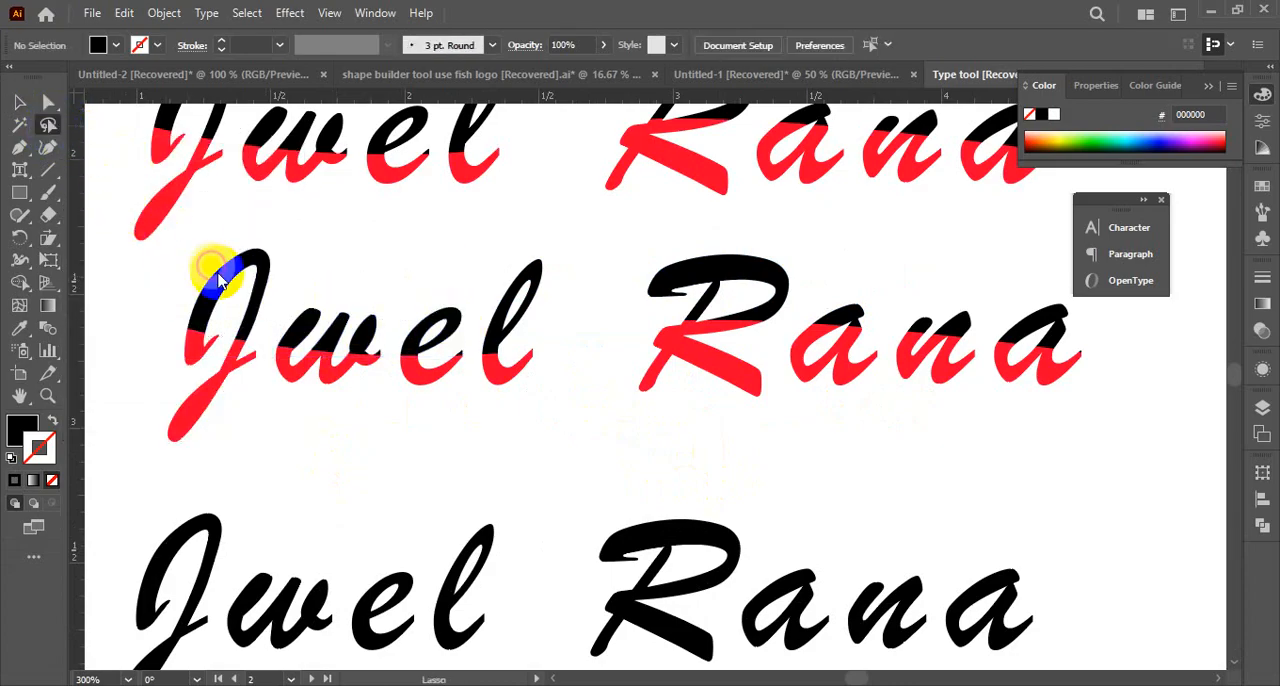
{"action": "mouse_move", "coordinate": [199, 270]}
{"action": "left_mouse_down"}
{"action": "mouse_move", "coordinate": [300, 331]}
{"action": "mouse_move", "coordinate": [344, 337]}
{"action": "mouse_move", "coordinate": [771, 285]}
{"action": "mouse_move", "coordinate": [860, 319]}
{"action": "mouse_move", "coordinate": [1045, 330]}
{"action": "left_mouse_up"}
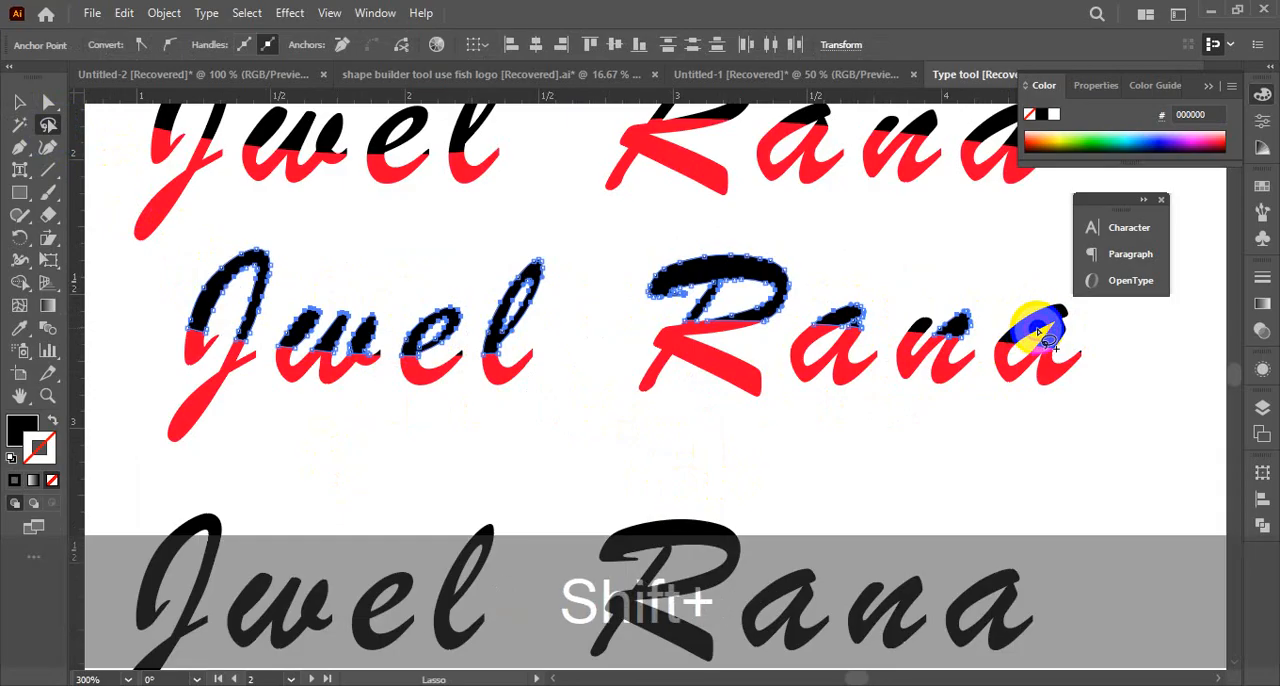
{"action": "left_click", "coordinate": [1083, 337]}
{"action": "left_click_drag", "start_coordinate": [1078, 336], "coordinate": [1000, 333]}
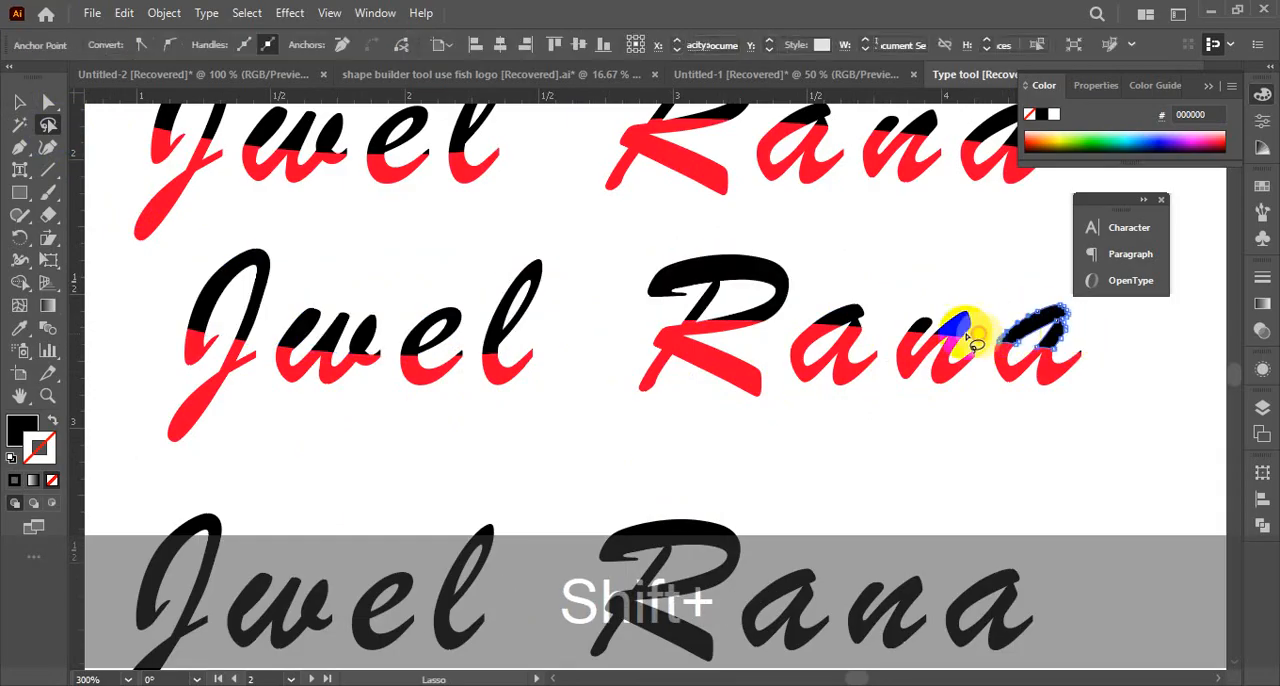
{"action": "mouse_move", "coordinate": [1080, 337]}
{"action": "left_mouse_down"}
{"action": "mouse_move", "coordinate": [856, 325]}
{"action": "mouse_move", "coordinate": [623, 292]}
{"action": "mouse_move", "coordinate": [530, 300]}
{"action": "mouse_move", "coordinate": [448, 331]}
{"action": "mouse_move", "coordinate": [305, 335]}
{"action": "mouse_move", "coordinate": [191, 294]}
{"action": "left_mouse_up"}
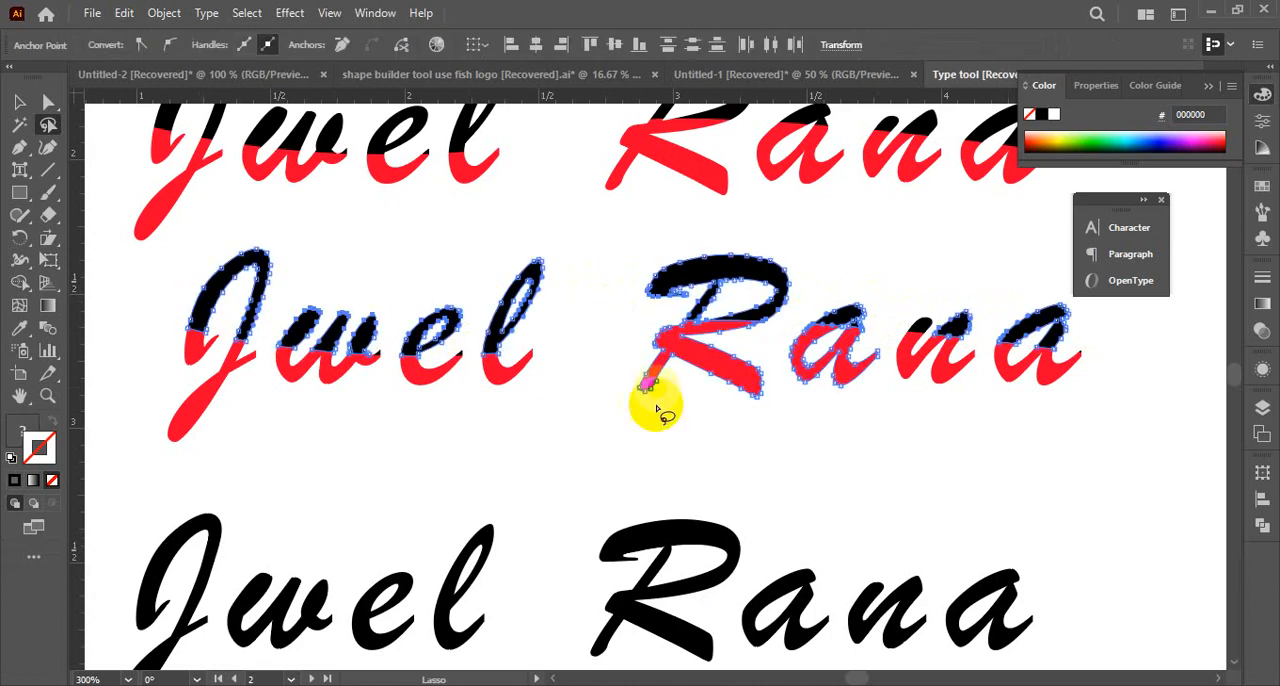
Try to add the remaining black piece of the n to the lasso selection
{"action": "key", "text": "ctrl+space"}
{"action": "left_click", "coordinate": [845, 387]}
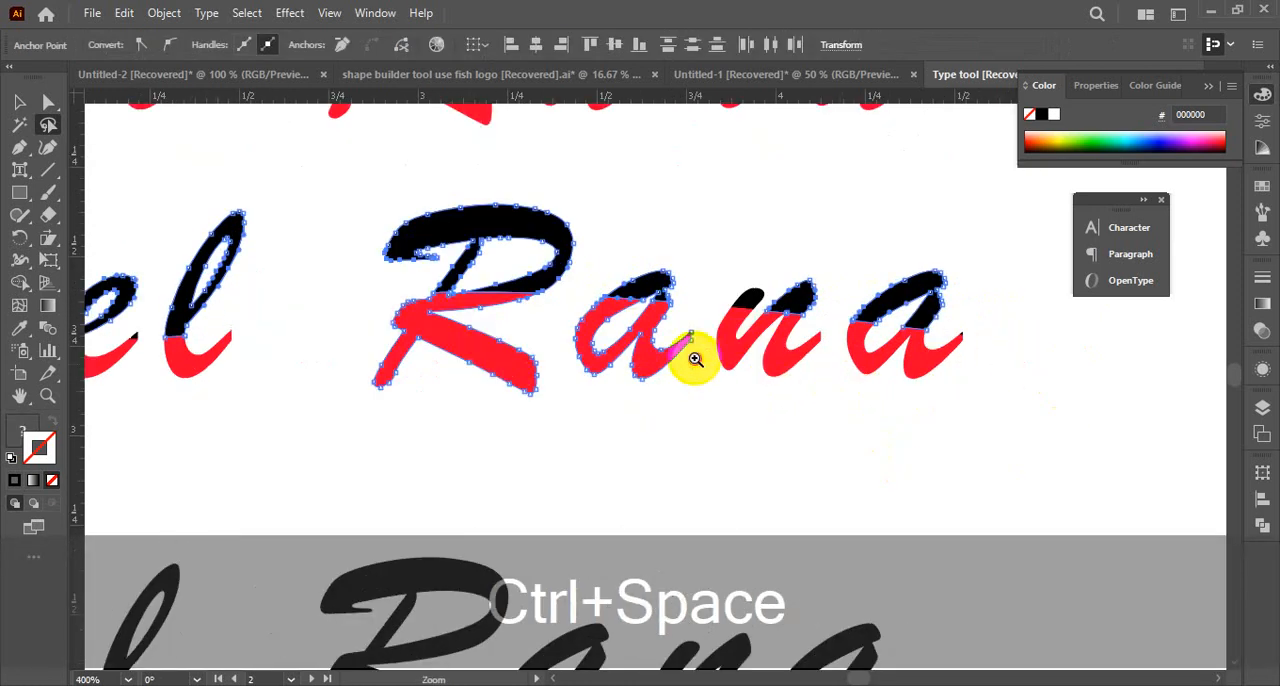
{"action": "left_click", "coordinate": [695, 360]}
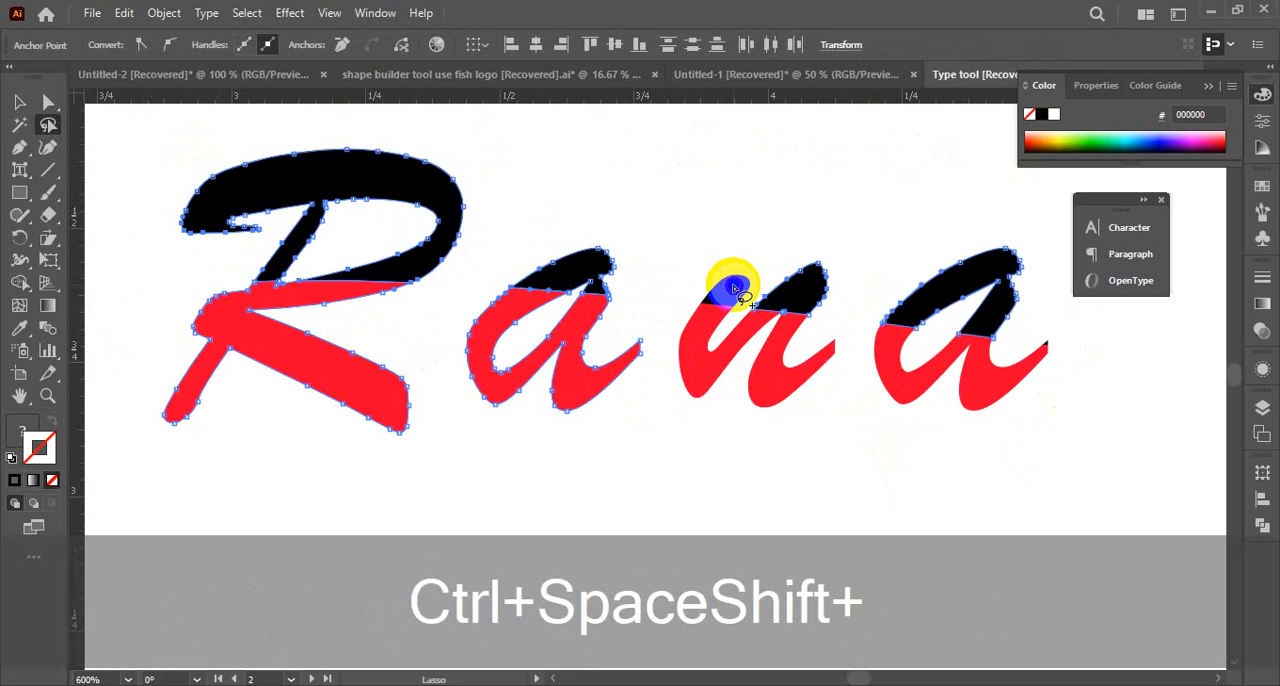
{"action": "mouse_move", "coordinate": [708, 266]}
{"action": "left_mouse_down"}
{"action": "mouse_move", "coordinate": [744, 305]}
{"action": "mouse_move", "coordinate": [755, 278]}
{"action": "mouse_move", "coordinate": [706, 289]}
{"action": "mouse_move", "coordinate": [766, 280]}
{"action": "mouse_move", "coordinate": [720, 290]}
{"action": "left_mouse_up"}
{"action": "left_click_drag", "start_coordinate": [767, 251], "coordinate": [731, 290]}
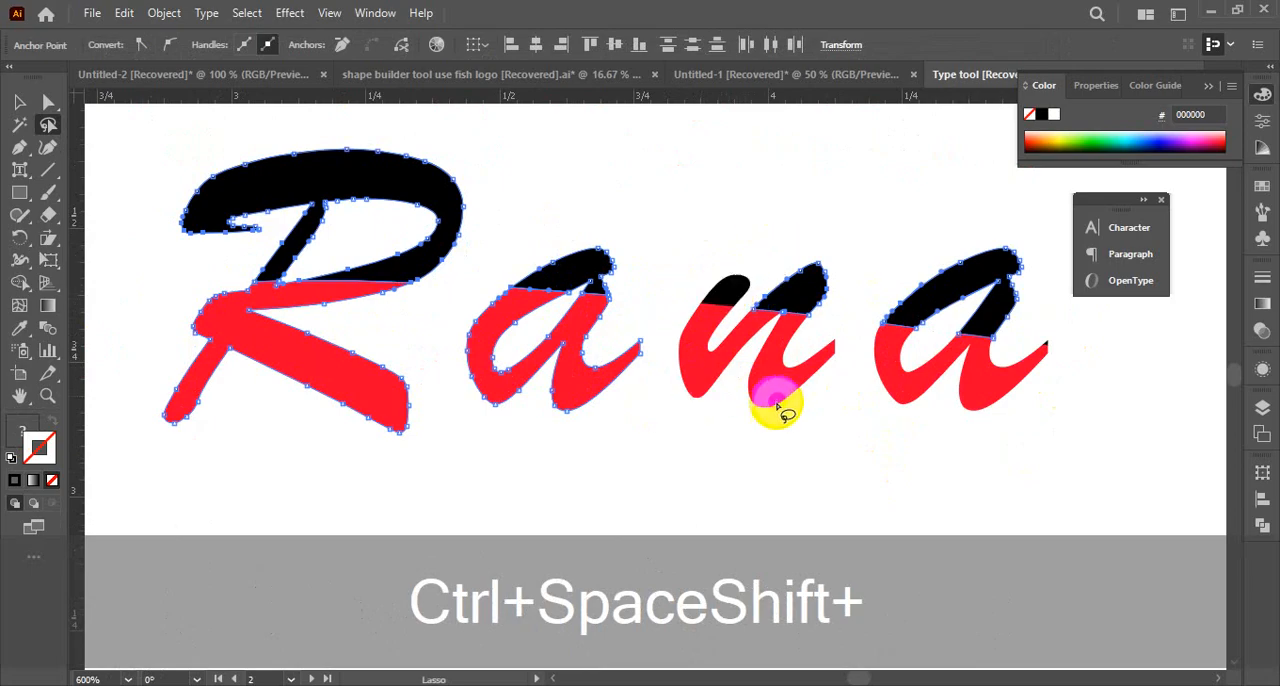
{"action": "left_click", "coordinate": [694, 355], "text": "ctrl+alt"}
{"action": "left_click", "coordinate": [694, 355], "text": "ctrl+alt"}
{"action": "left_click_drag", "start_coordinate": [556, 414], "coordinate": [886, 409]}
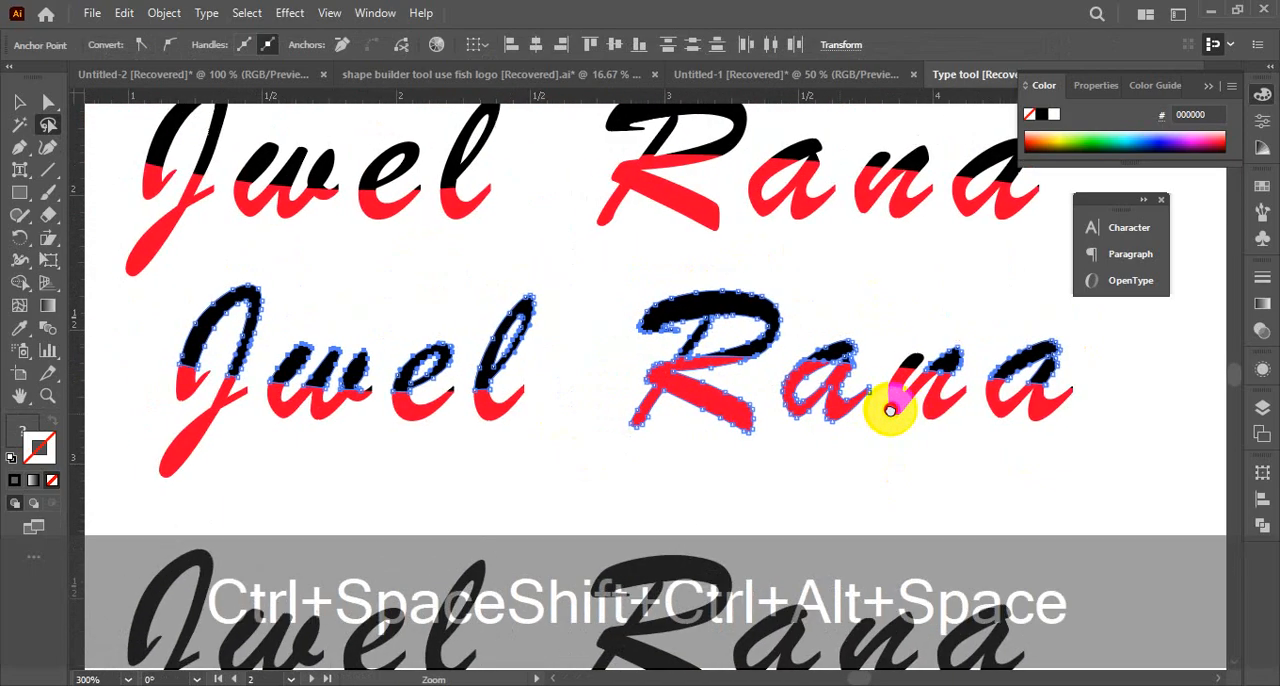
{"action": "left_click", "coordinate": [27, 112]}
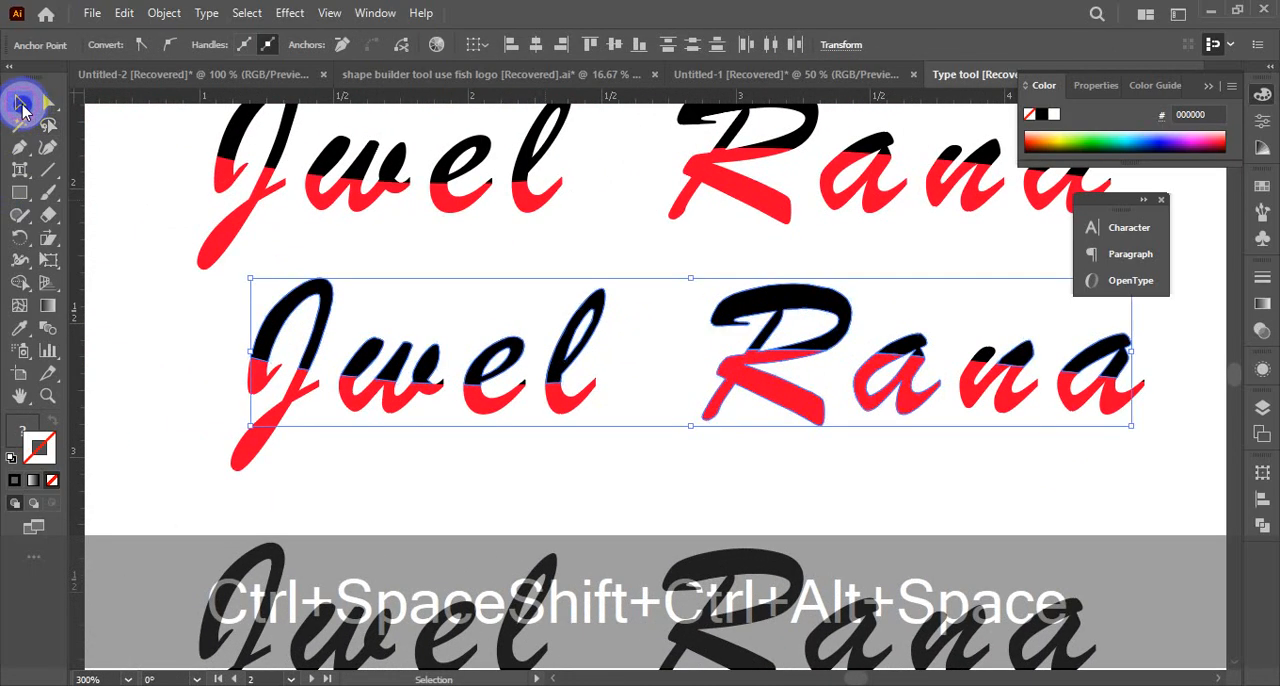
{"action": "left_click", "coordinate": [109, 220]}
{"action": "left_click", "coordinate": [25, 103]}
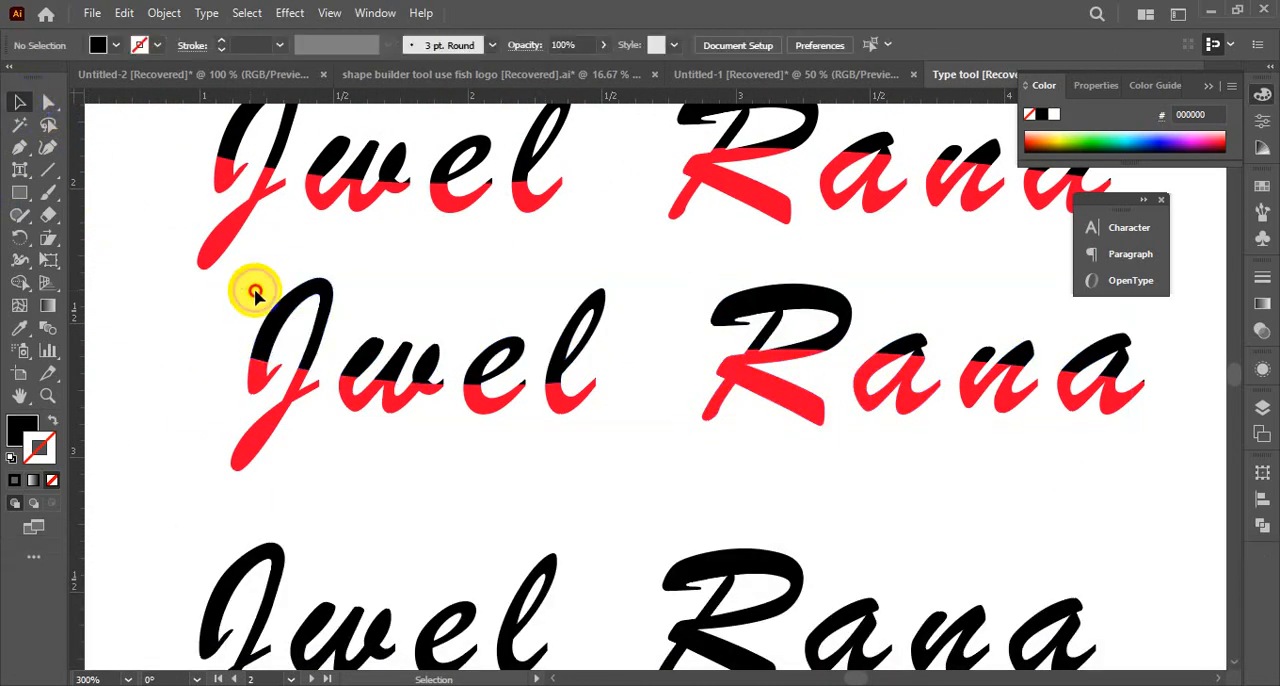
{"action": "left_click", "coordinate": [331, 305]}
{"action": "left_click", "coordinate": [216, 245]}
Select the black upper pieces of all the letters in the middle name with the Direct Selection tool
{"action": "left_click", "coordinate": [48, 102]}
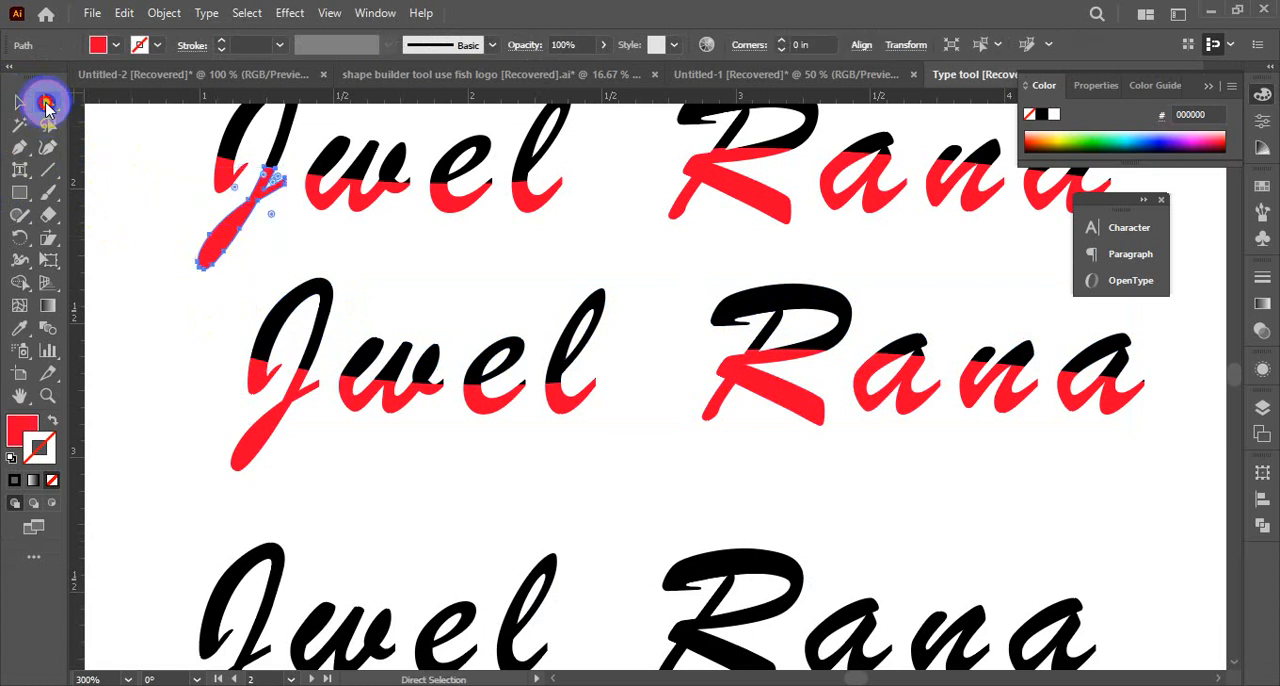
{"action": "left_click_drag", "start_coordinate": [263, 274], "coordinate": [609, 349]}
{"action": "left_click_drag", "start_coordinate": [694, 285], "coordinate": [1058, 352]}
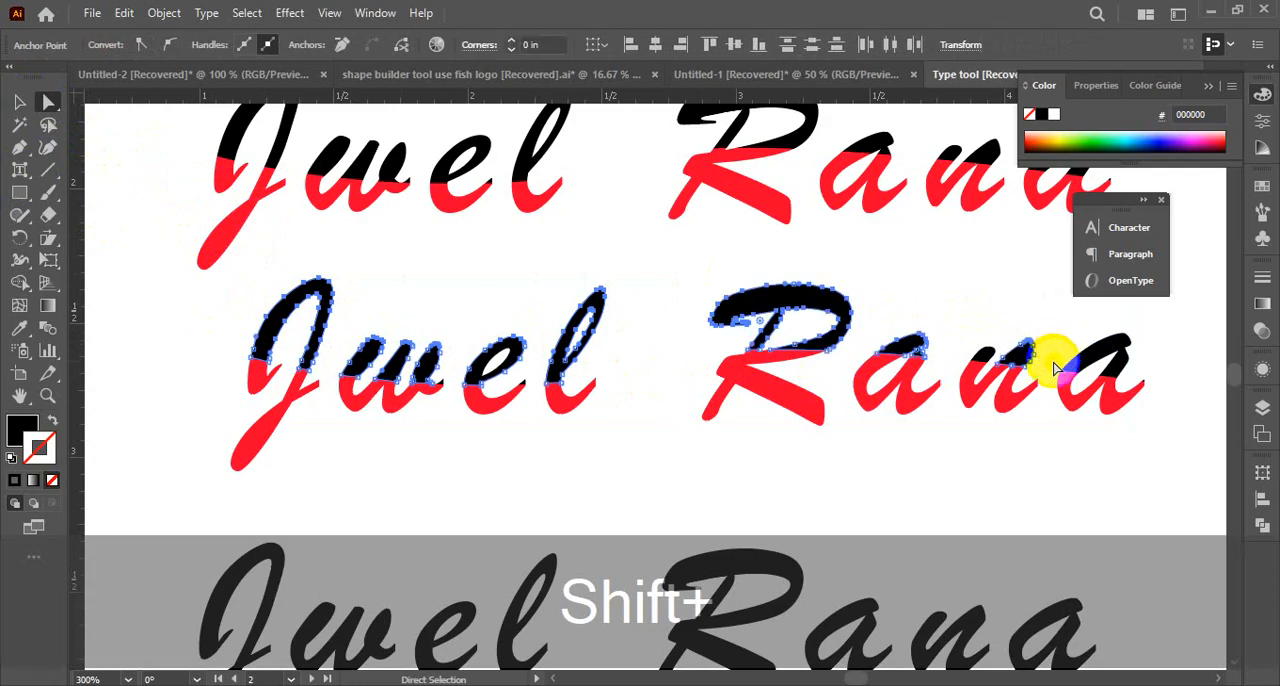
{"action": "left_click", "coordinate": [995, 353], "text": "shift"}
{"action": "left_click", "coordinate": [1102, 348], "text": "shift"}
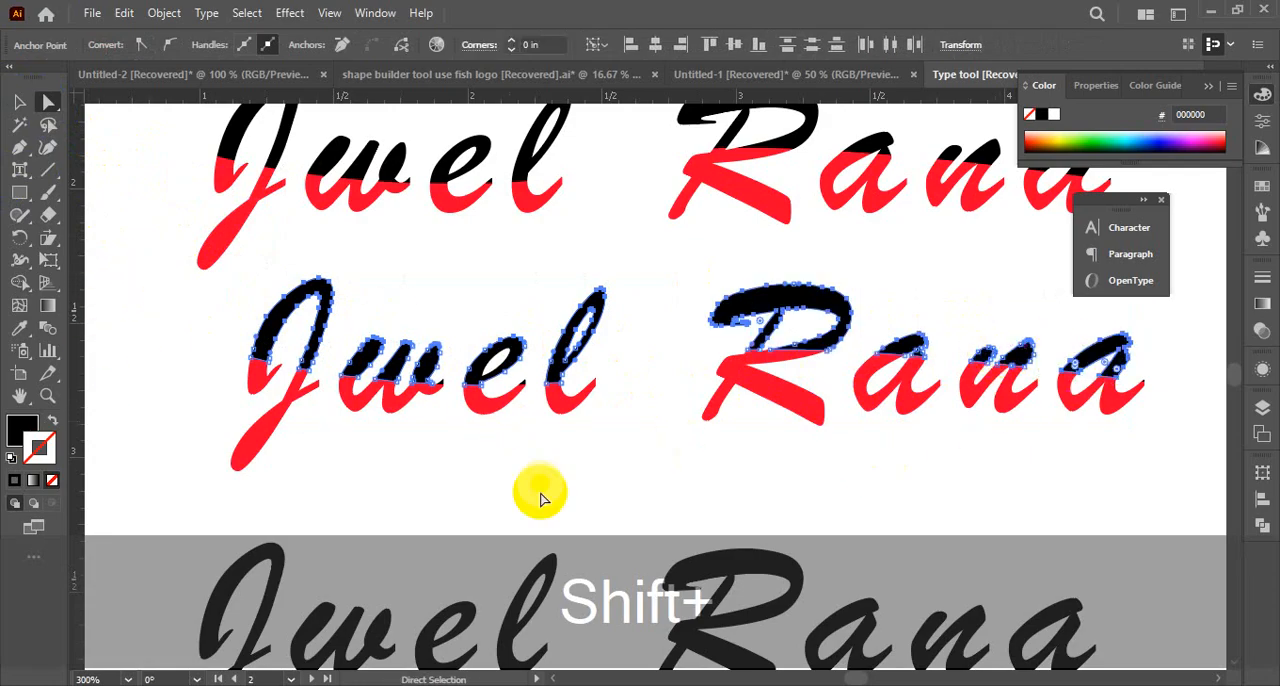
Add the small black tips at the ends of the w and e to the selection
{"action": "key", "text": "ctrl+space"}
{"action": "left_click", "coordinate": [531, 398], "text": "ctrl"}
{"action": "left_click", "coordinate": [658, 396], "text": "ctrl"}
{"action": "left_click", "coordinate": [577, 352], "text": "ctrl"}
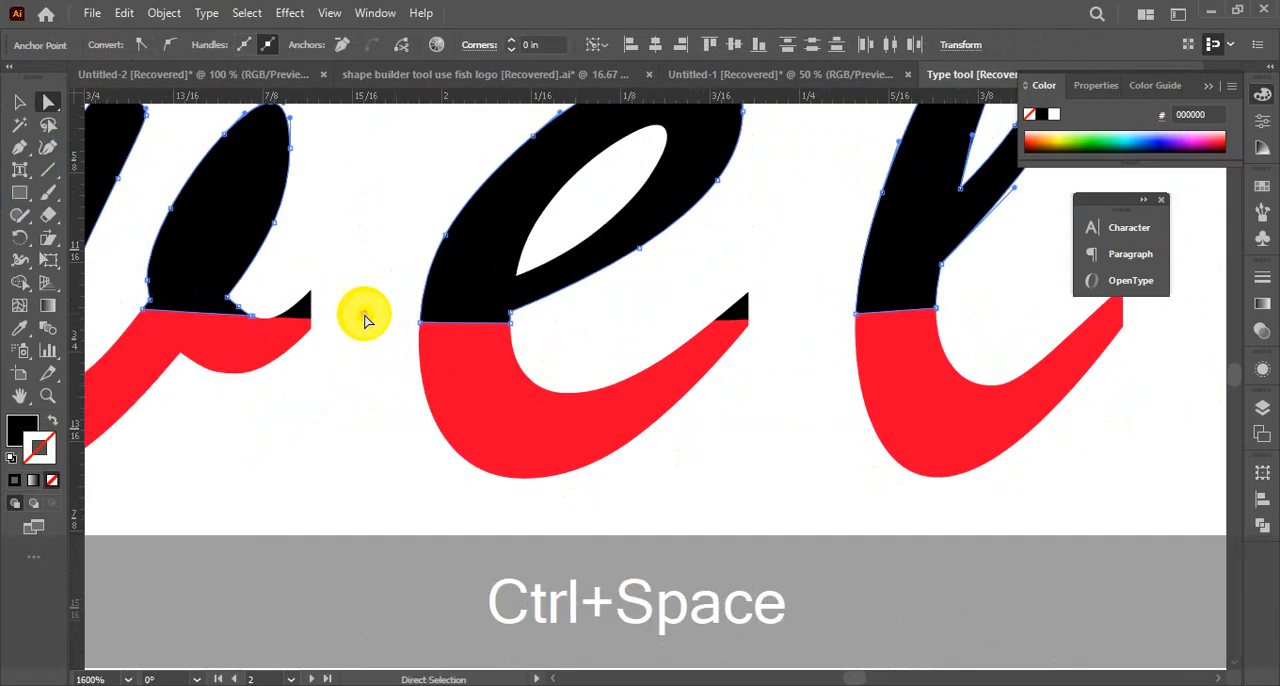
{"action": "key", "text": "shift"}
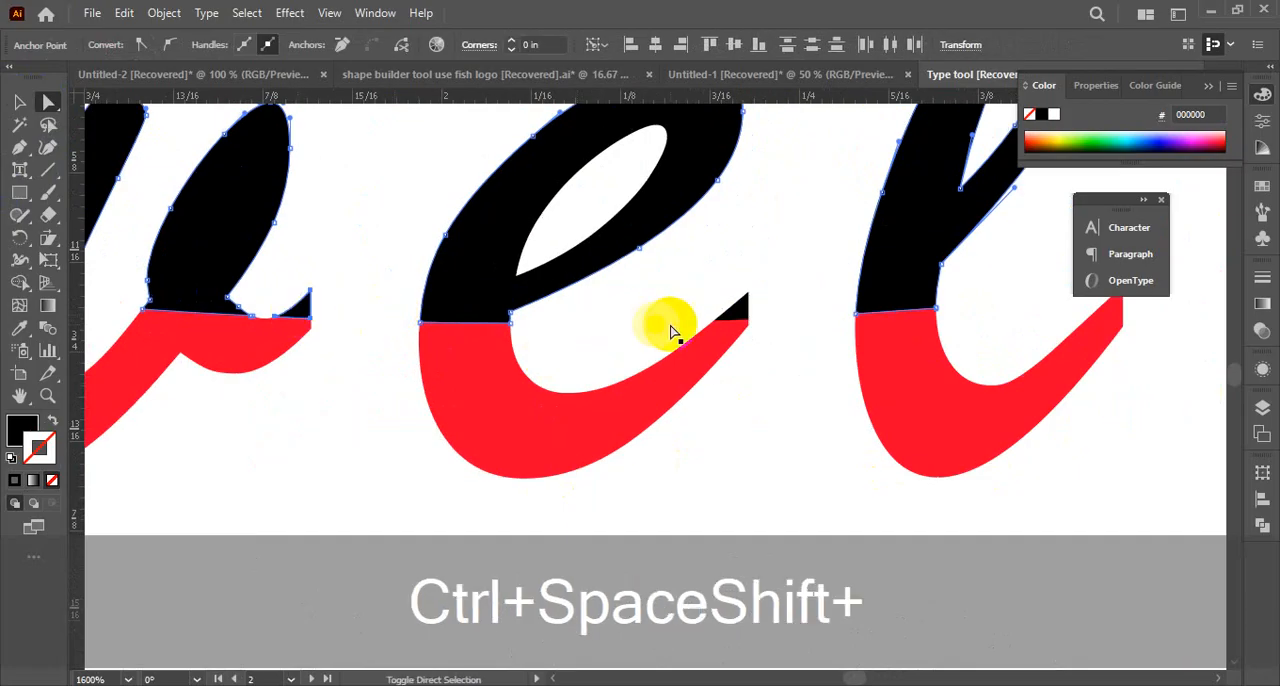
{"action": "left_click", "coordinate": [701, 325], "text": "ctrl+alt"}
{"action": "left_click", "coordinate": [701, 325], "text": "ctrl+alt"}
{"action": "left_click", "coordinate": [701, 325], "text": "ctrl+alt"}
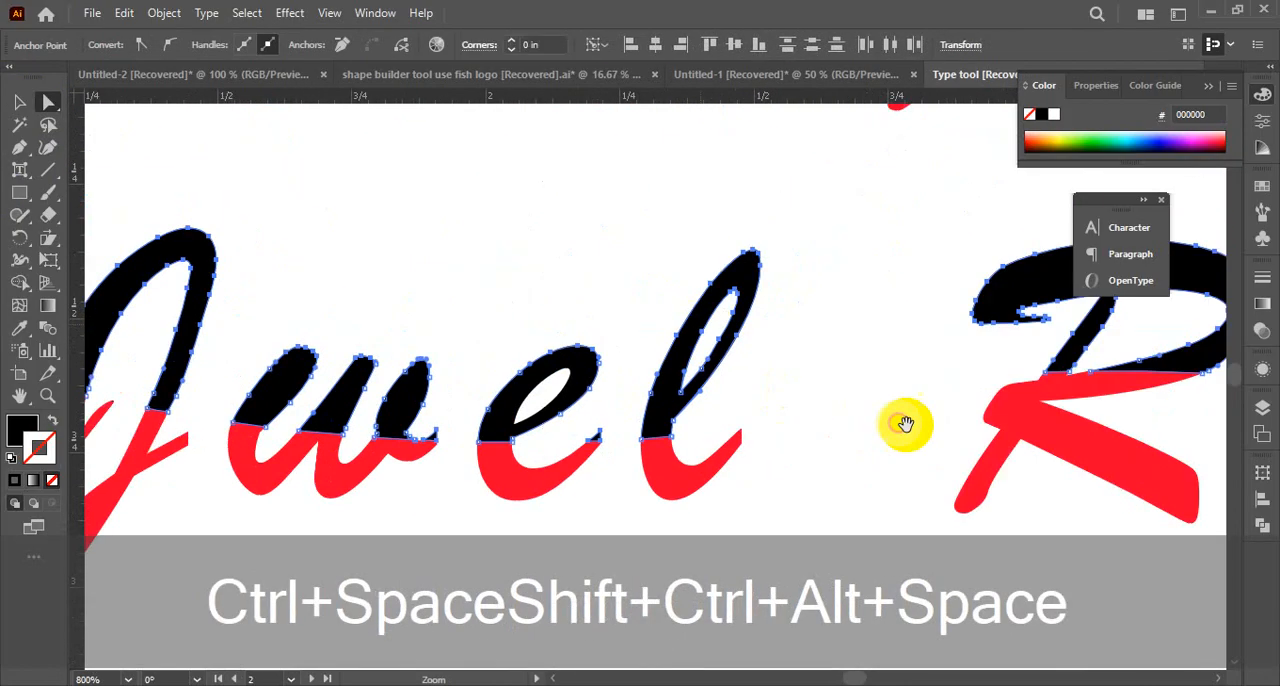
Add the small black tip at the end of the middle name's last a to the selection
{"action": "left_click_drag", "start_coordinate": [996, 438], "coordinate": [386, 369]}
{"action": "left_click_drag", "start_coordinate": [1051, 389], "coordinate": [548, 387]}
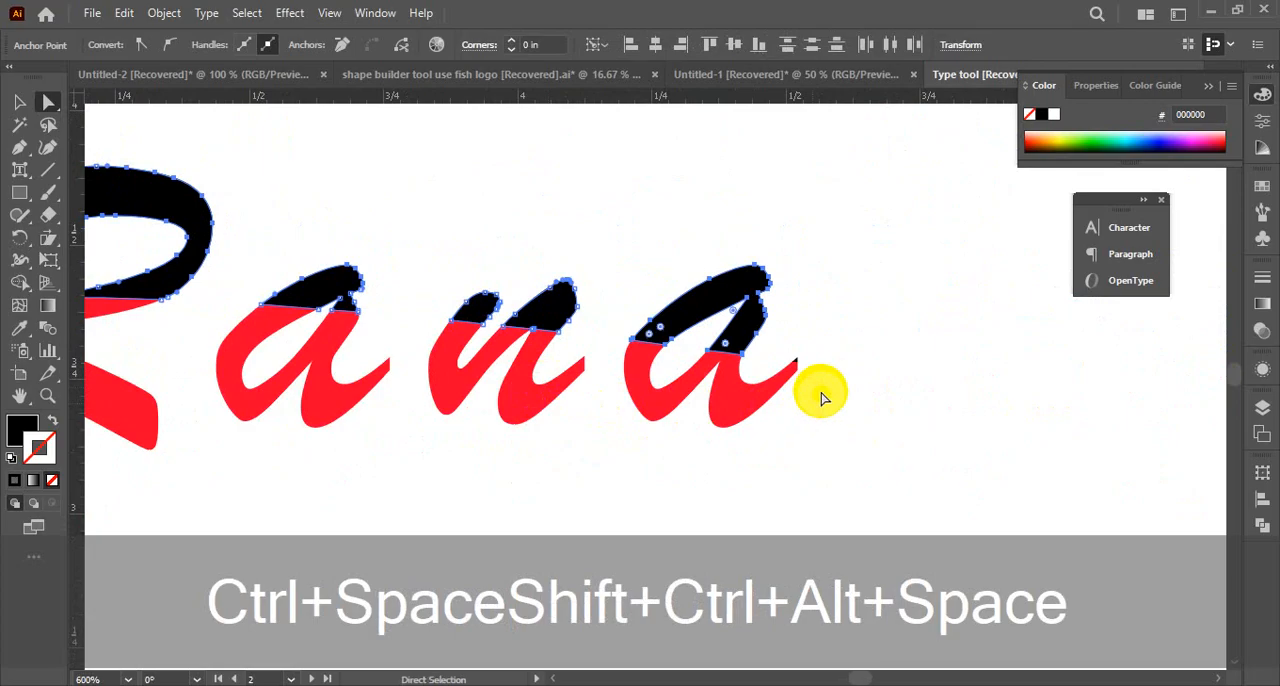
{"action": "left_click", "coordinate": [757, 363], "text": "ctrl"}
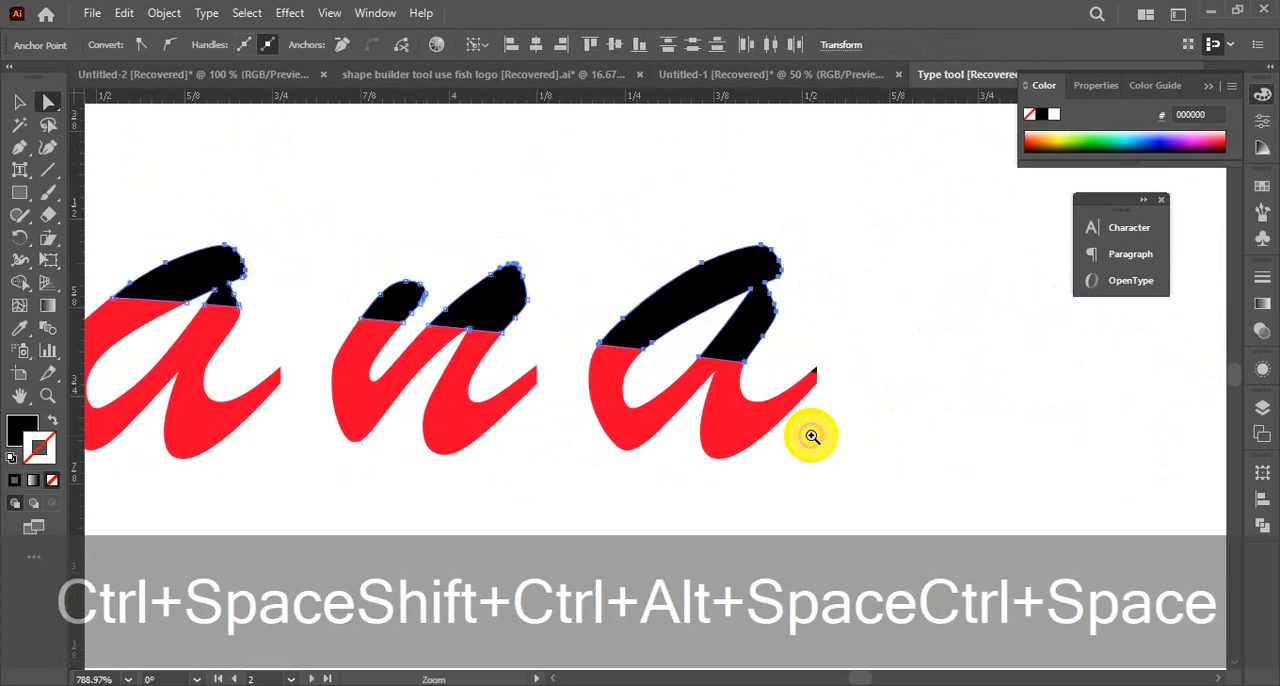
{"action": "left_click", "coordinate": [818, 373], "text": "shift"}
Try to group the selected black upper pieces of the middle name, and undo the stray move of the e's upper piece
{"action": "left_click", "coordinate": [490, 392], "text": "ctrl+alt"}
{"action": "left_click", "coordinate": [490, 392], "text": "ctrl+alt"}
{"action": "left_click", "coordinate": [490, 392], "text": "ctrl+alt"}
{"action": "left_click", "coordinate": [490, 392], "text": "ctrl+alt"}
{"action": "left_click", "coordinate": [490, 392], "text": "ctrl+alt"}
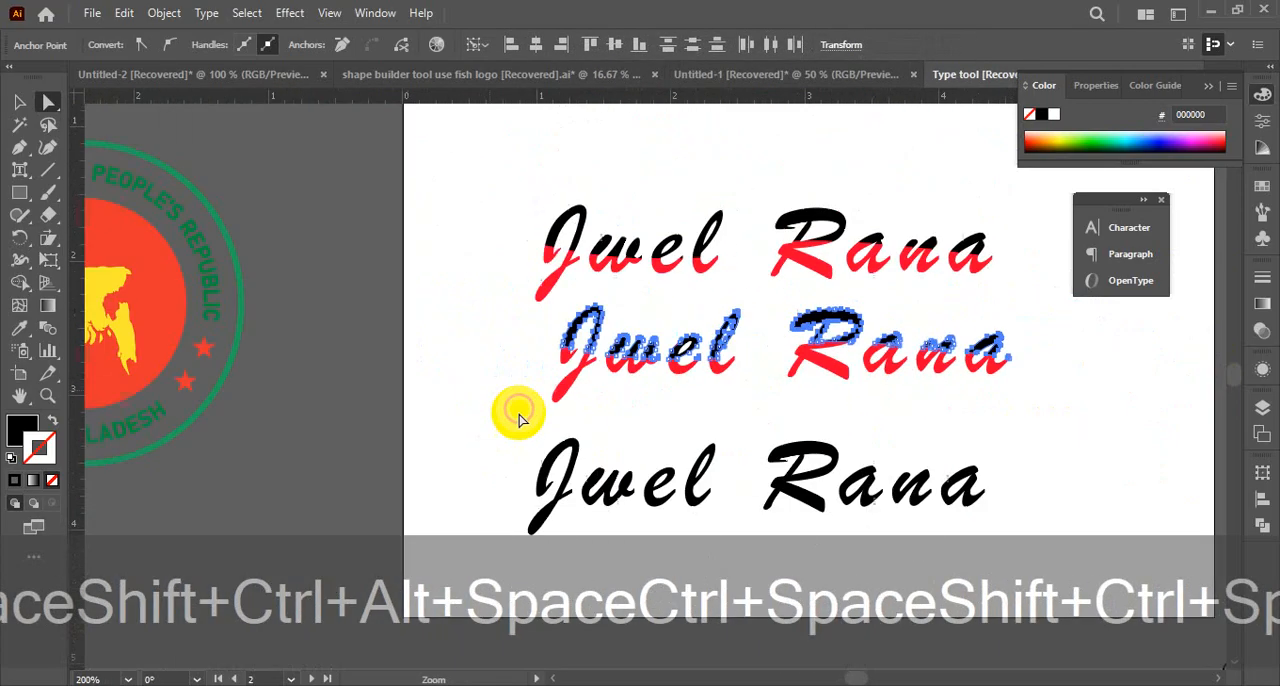
{"action": "left_click_drag", "start_coordinate": [605, 409], "coordinate": [504, 427]}
{"action": "left_click", "coordinate": [20, 104]}
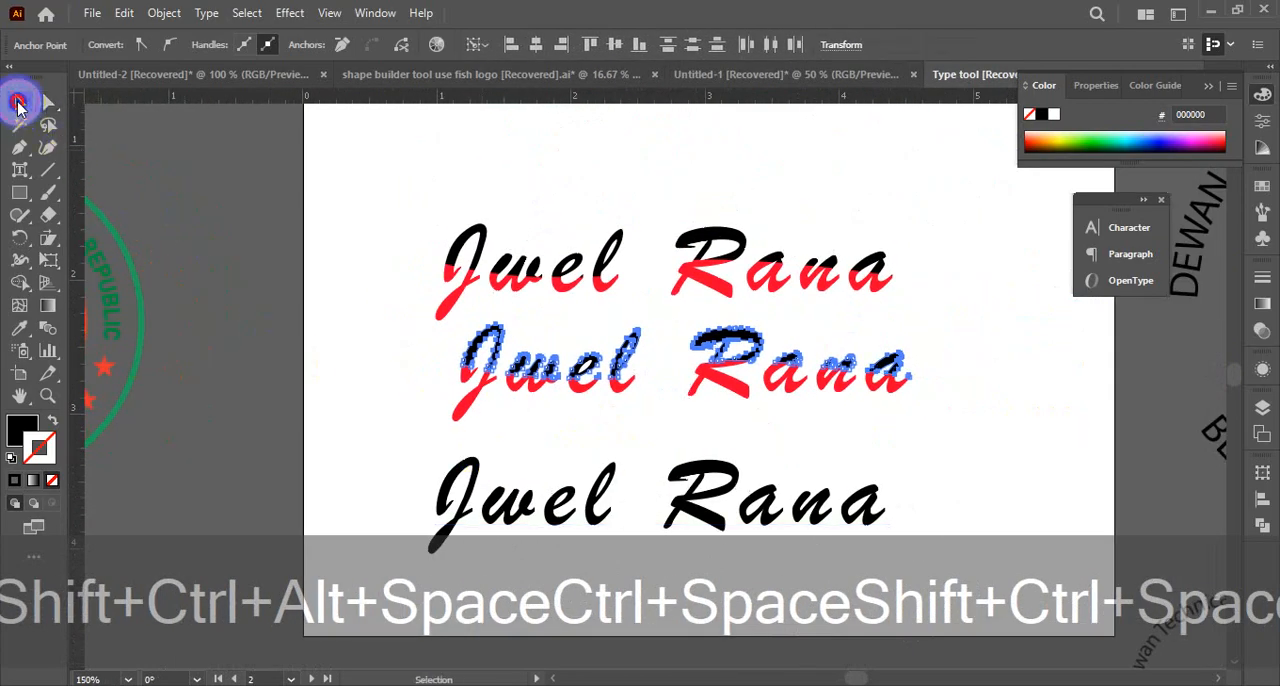
{"action": "key", "text": "ctrl+g"}
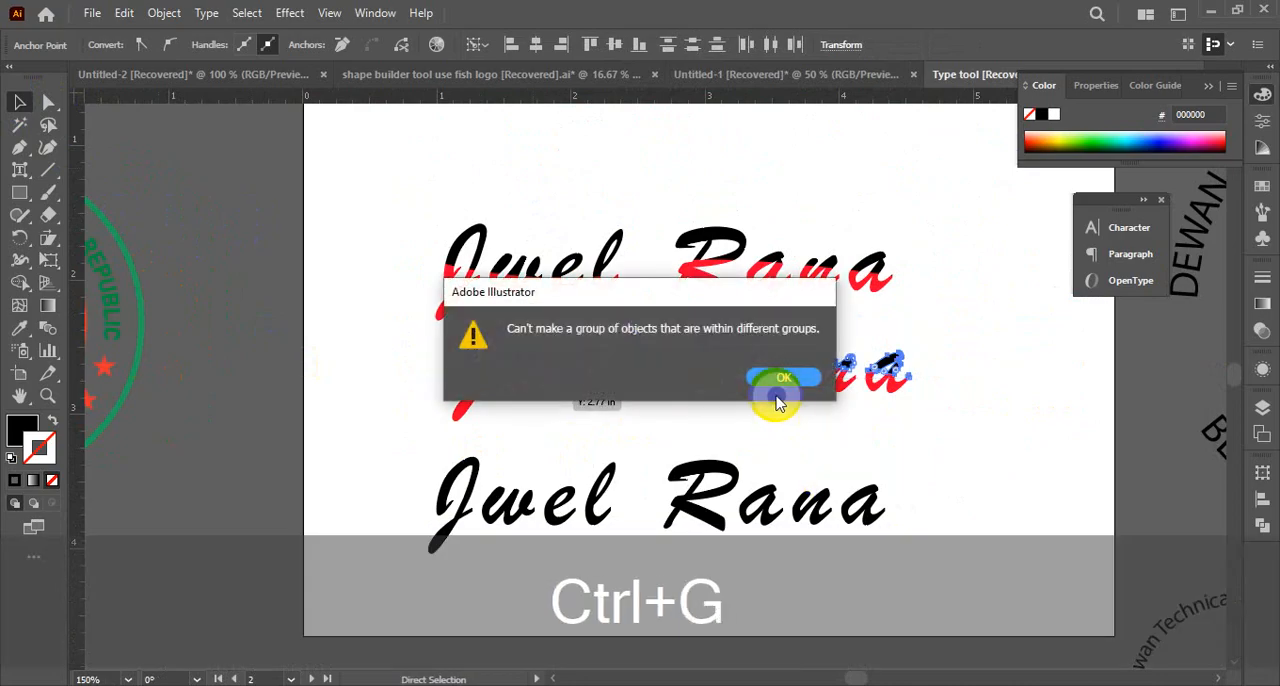
{"action": "left_click", "coordinate": [780, 380]}
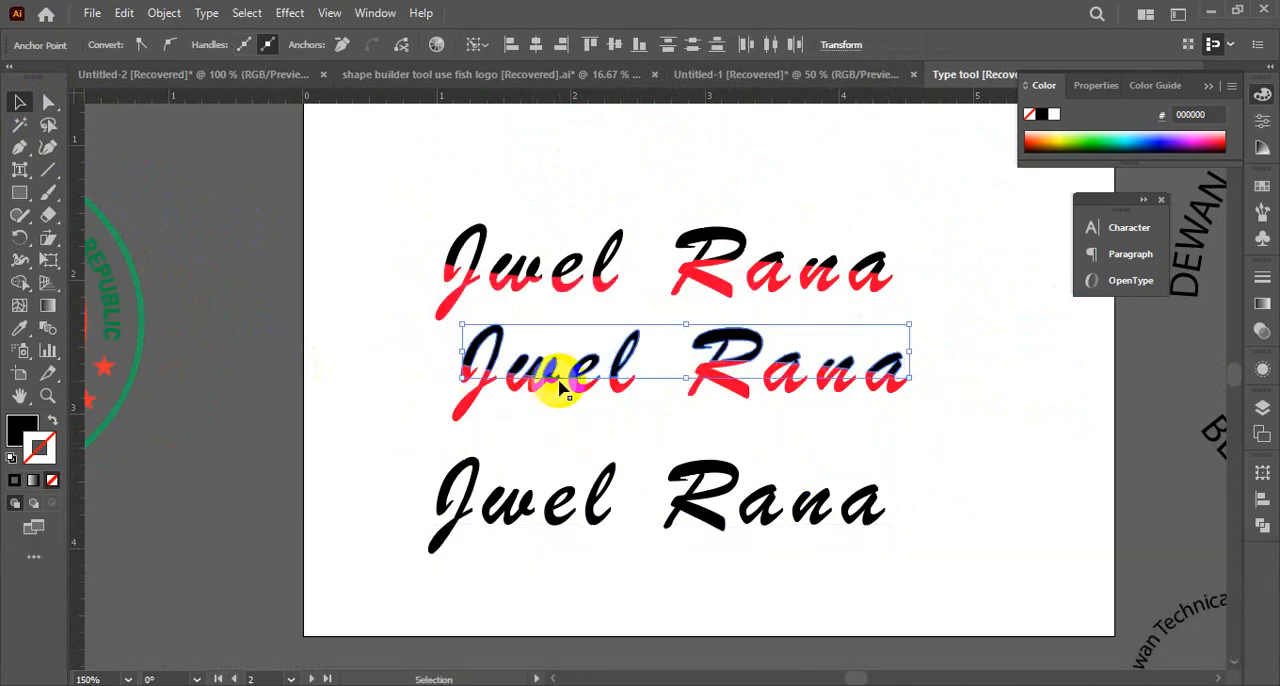
{"action": "left_click_drag", "start_coordinate": [583, 369], "coordinate": [727, 407]}
{"action": "key", "text": "ctrl+z"}
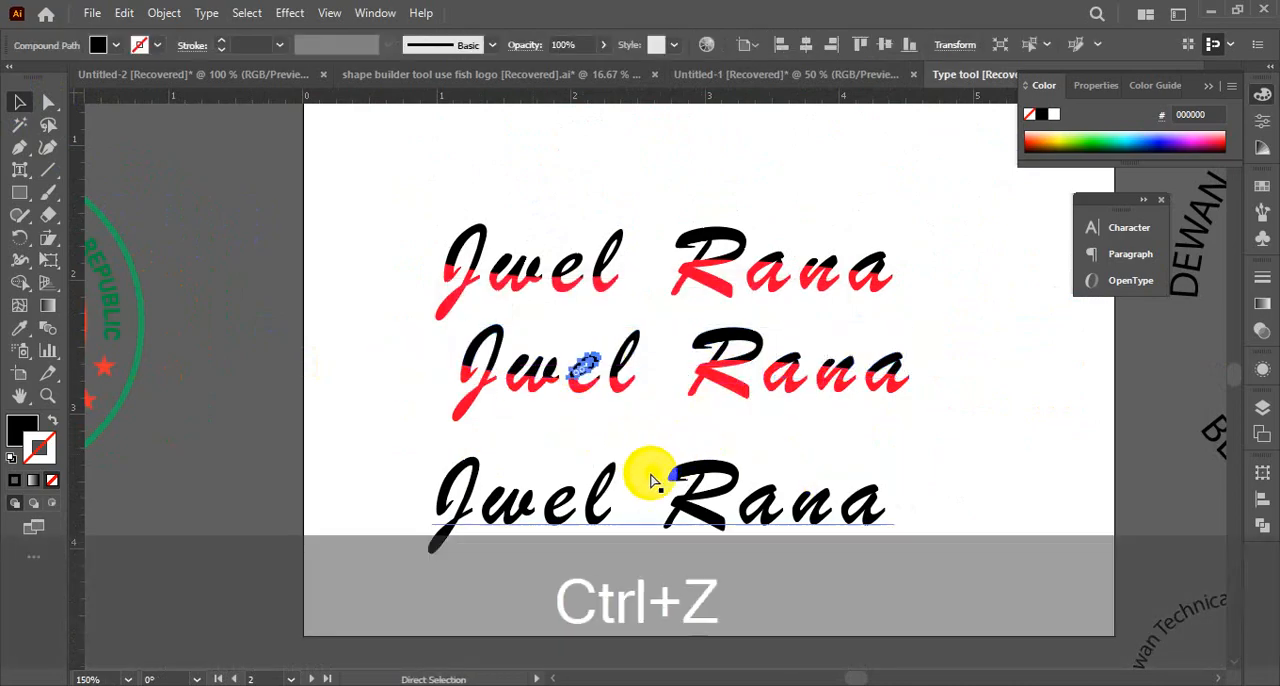
{"action": "key", "text": "ctrl+space"}
{"action": "left_click", "coordinate": [668, 427], "text": "ctrl"}
{"action": "left_click", "coordinate": [694, 382], "text": "ctrl"}
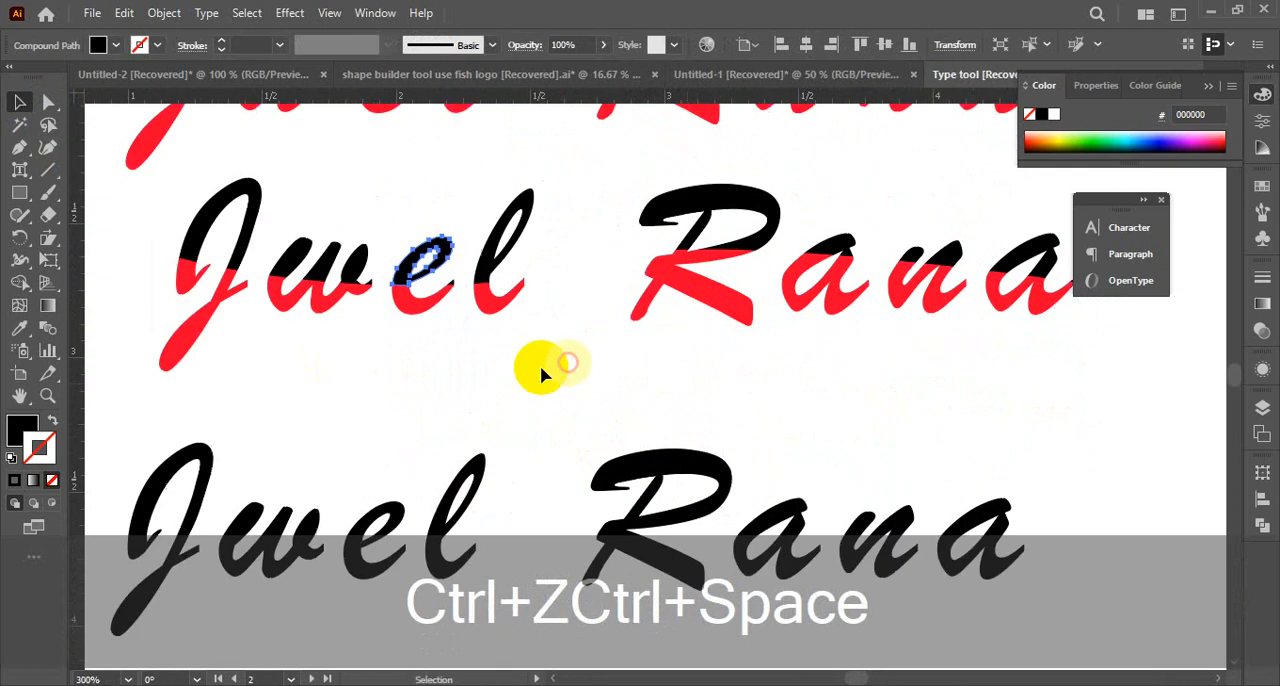
{"action": "left_click", "coordinate": [257, 229]}
{"action": "left_click", "coordinate": [312, 228]}
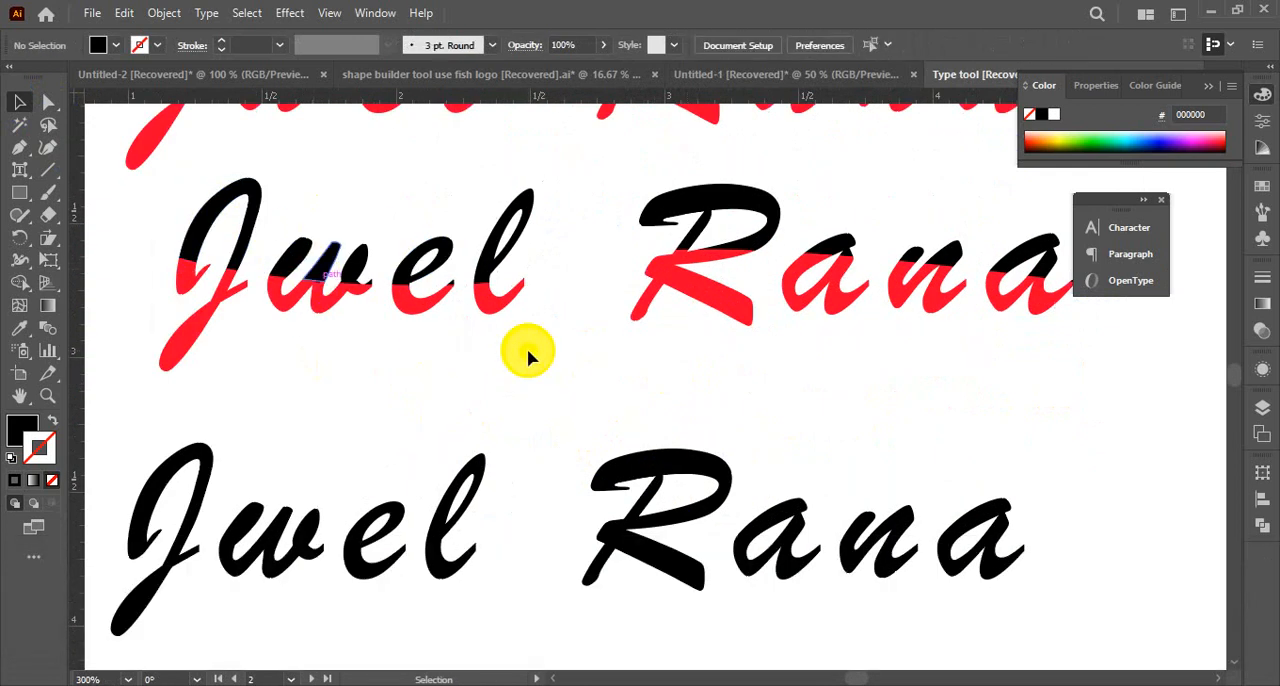
{"action": "left_click", "coordinate": [320, 529]}
{"action": "left_click", "coordinate": [695, 478], "text": "ctrl+alt"}
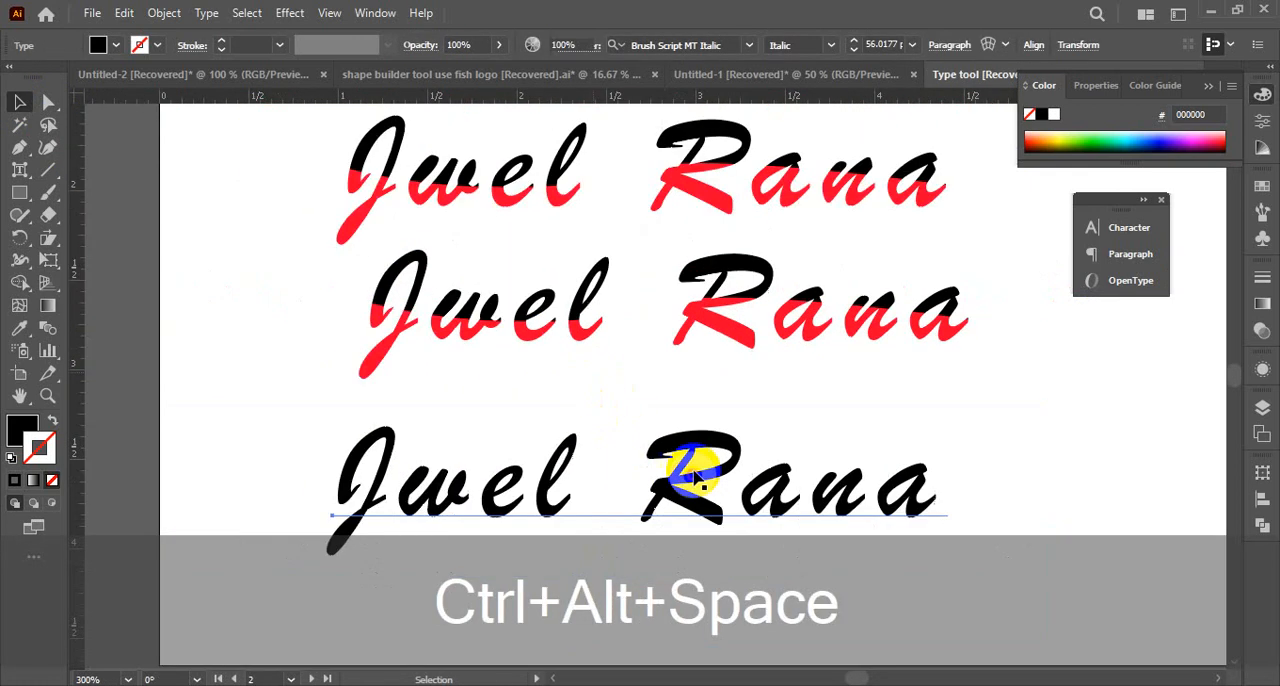
{"action": "left_click", "coordinate": [695, 478], "text": "ctrl+alt"}
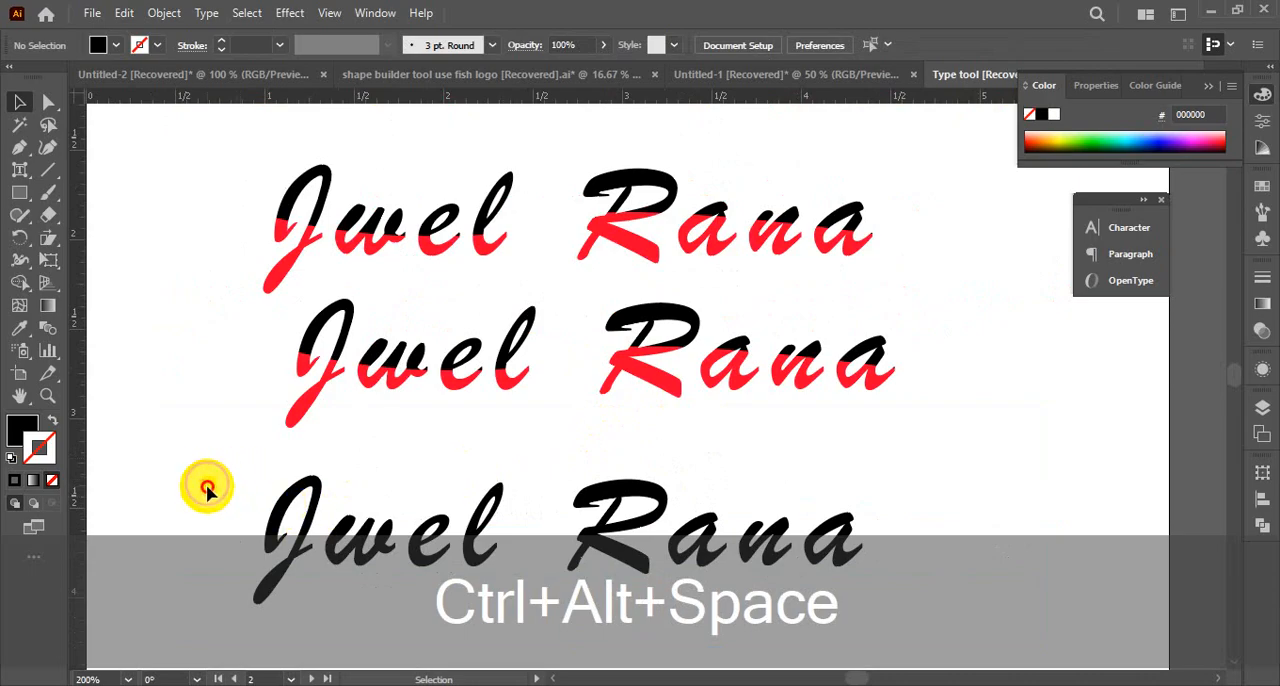
Lock the all-black bottom name and the two-coloured top name, leaving the middle name selectable
{"action": "left_click", "coordinate": [362, 570]}
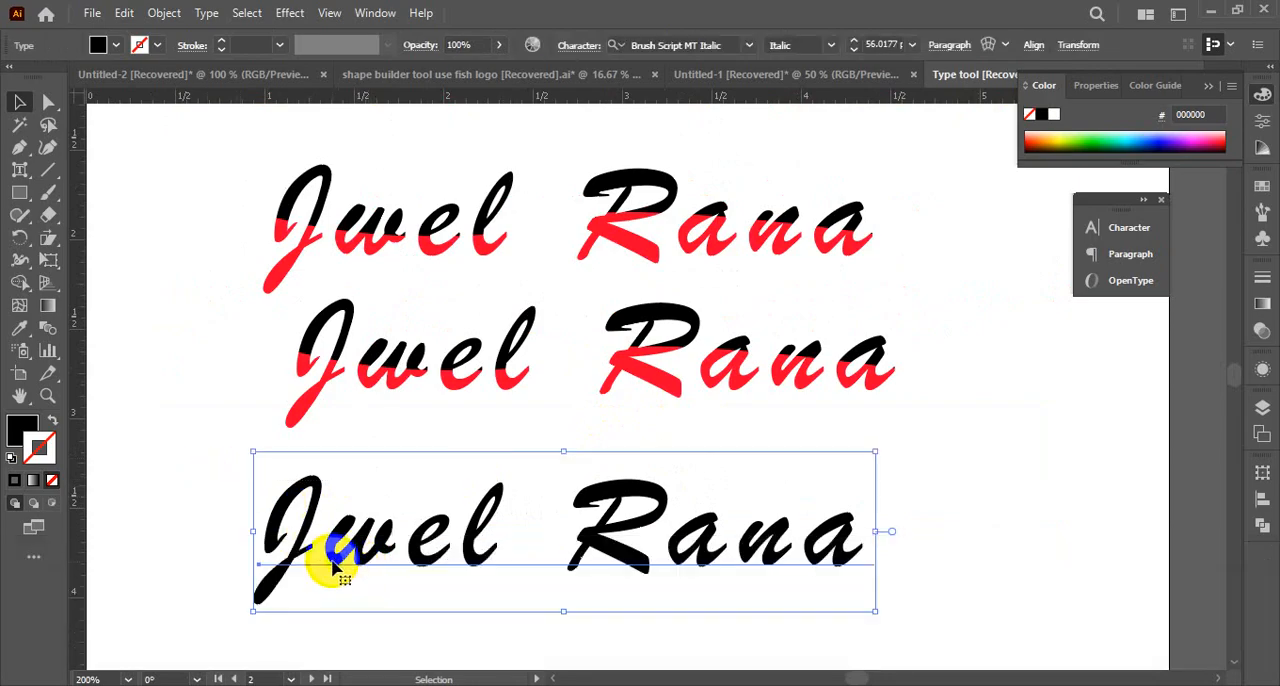
{"action": "left_click", "coordinate": [503, 524], "text": "ctrl"}
{"action": "key", "text": "ctrl+2"}
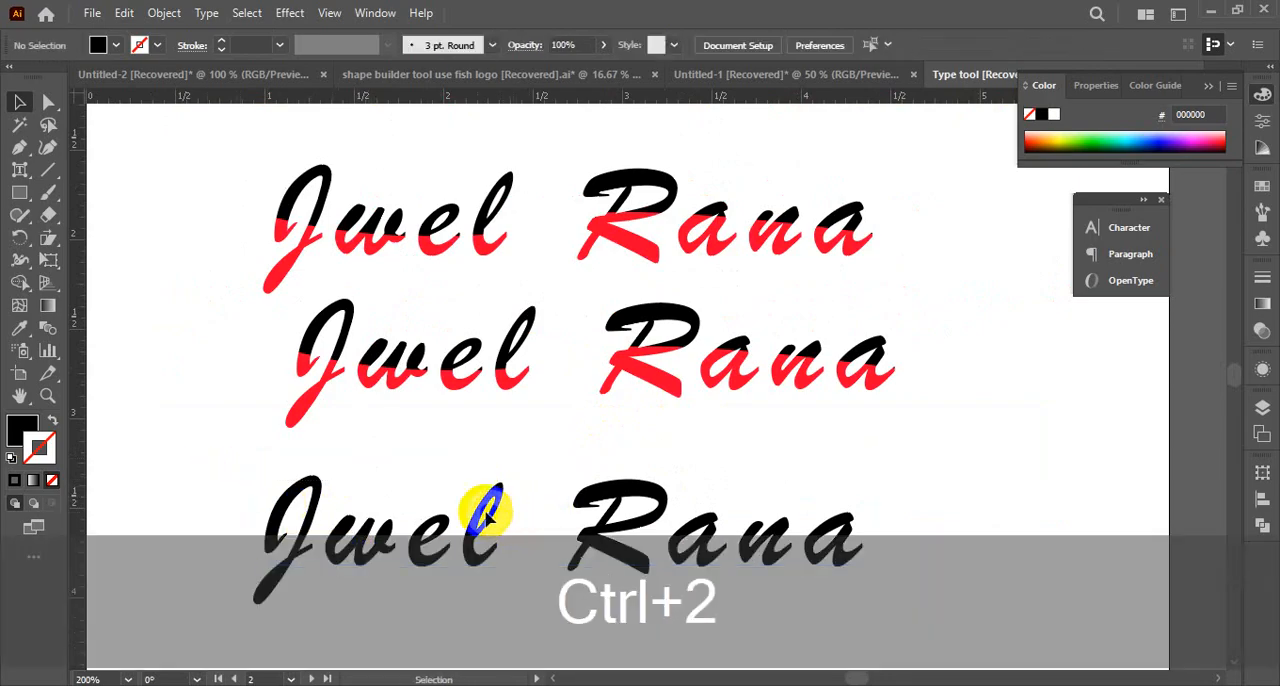
{"action": "left_click_drag", "start_coordinate": [225, 137], "coordinate": [943, 280]}
{"action": "key", "text": "ctrl+2"}
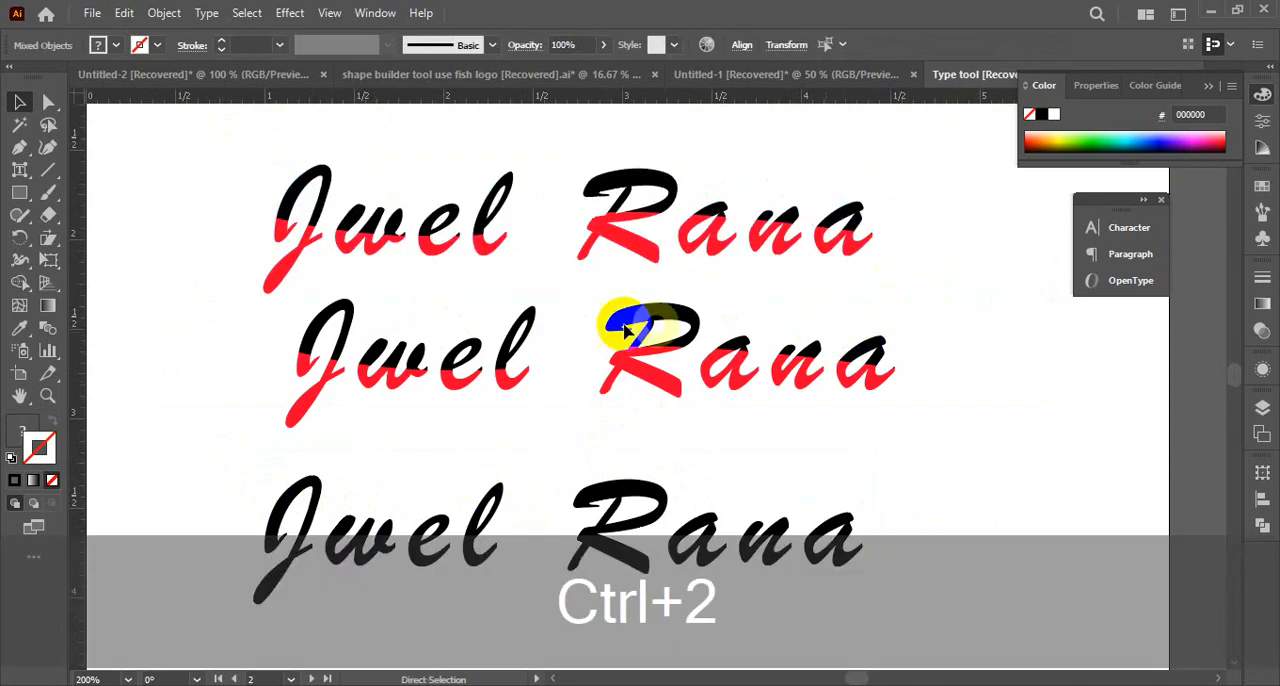
{"action": "left_click_drag", "start_coordinate": [171, 314], "coordinate": [1235, 440]}
{"action": "left_click", "coordinate": [1205, 443]}
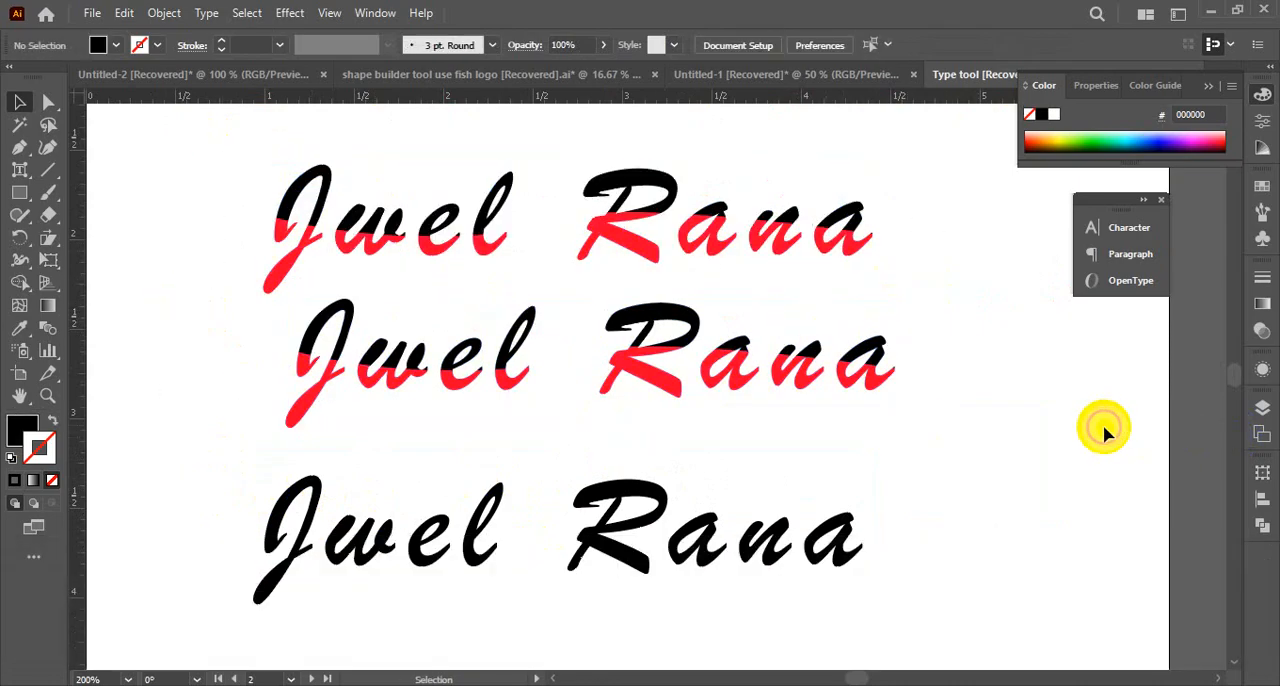
Select all objects with the same fill colour as the middle name's upper J piece and try to group them
{"action": "left_click", "coordinate": [316, 322]}
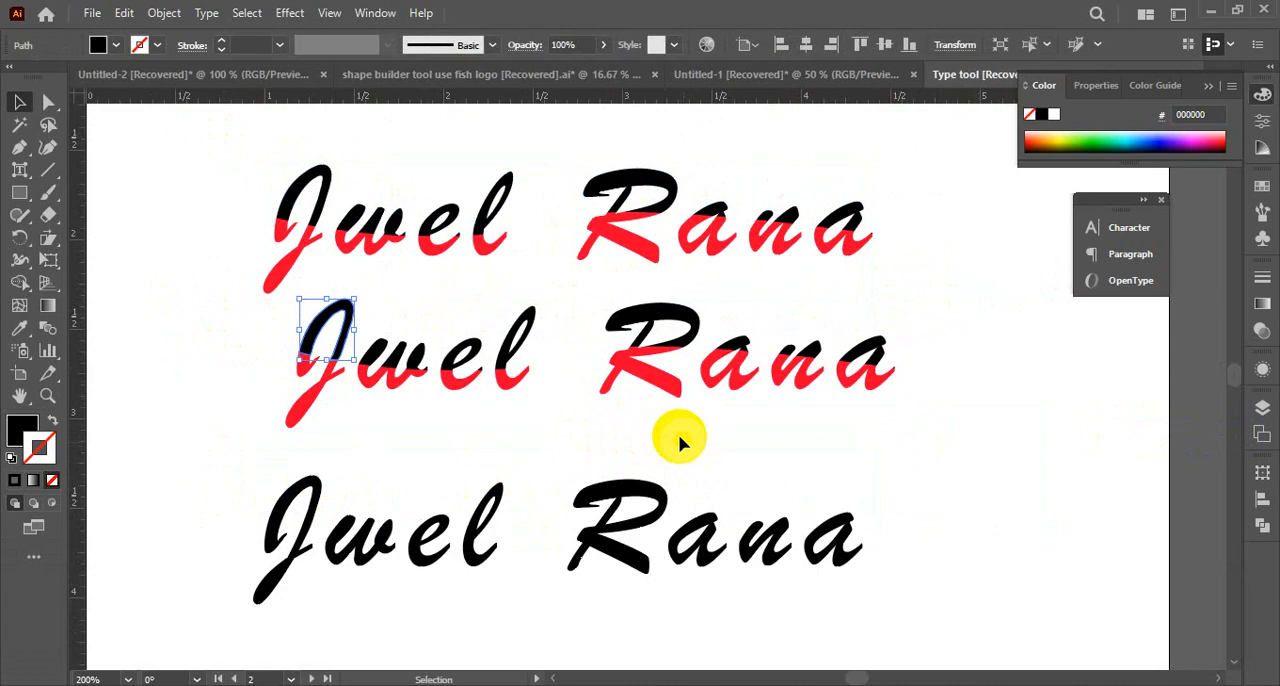
{"action": "left_click", "coordinate": [258, 12]}
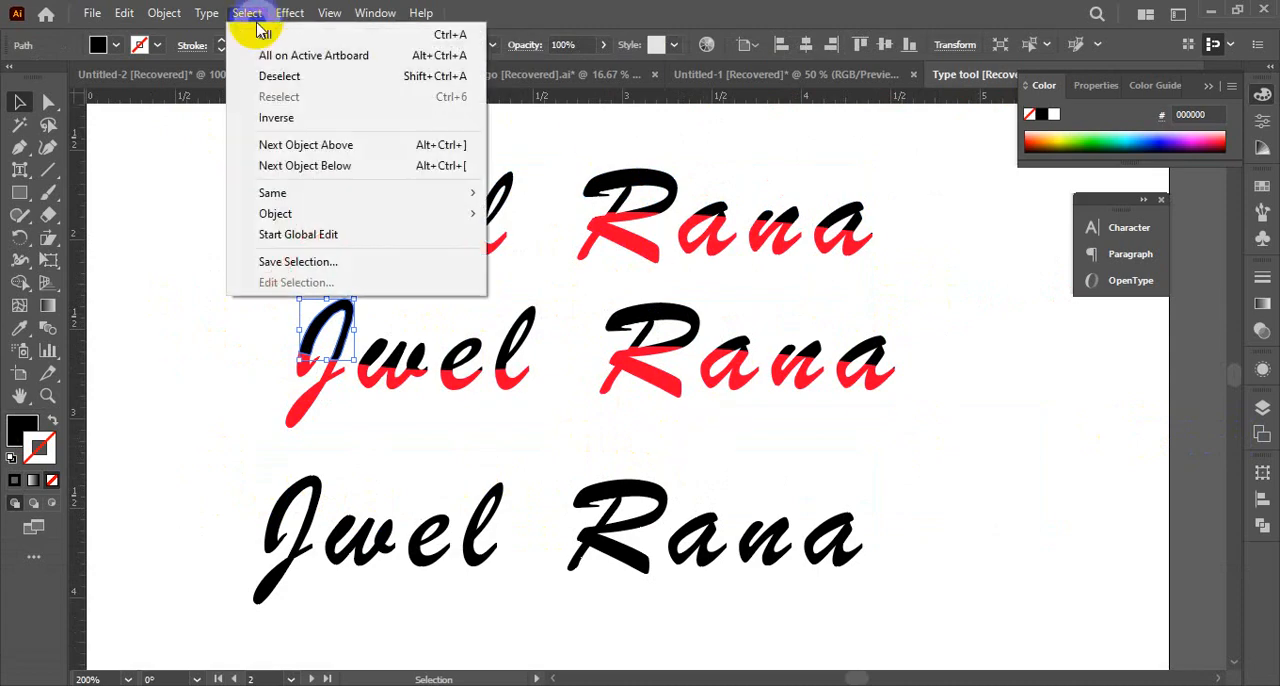
{"action": "mouse_move", "coordinate": [285, 197]}
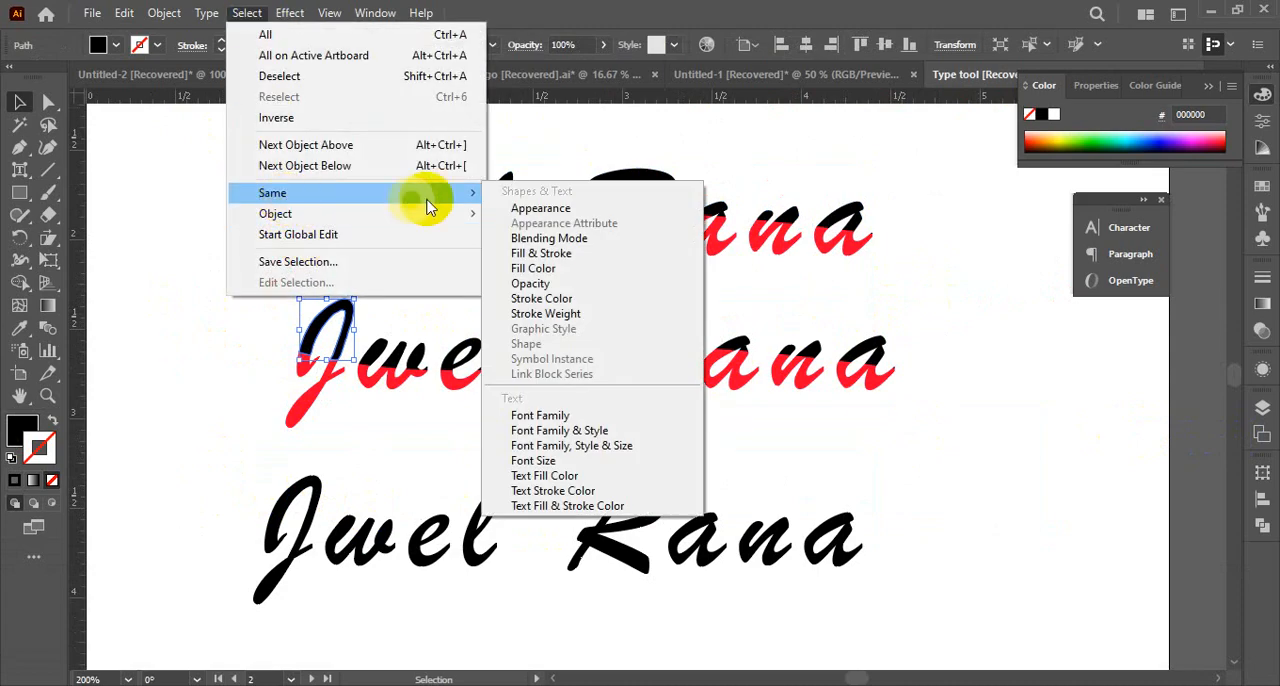
{"action": "left_click", "coordinate": [533, 268]}
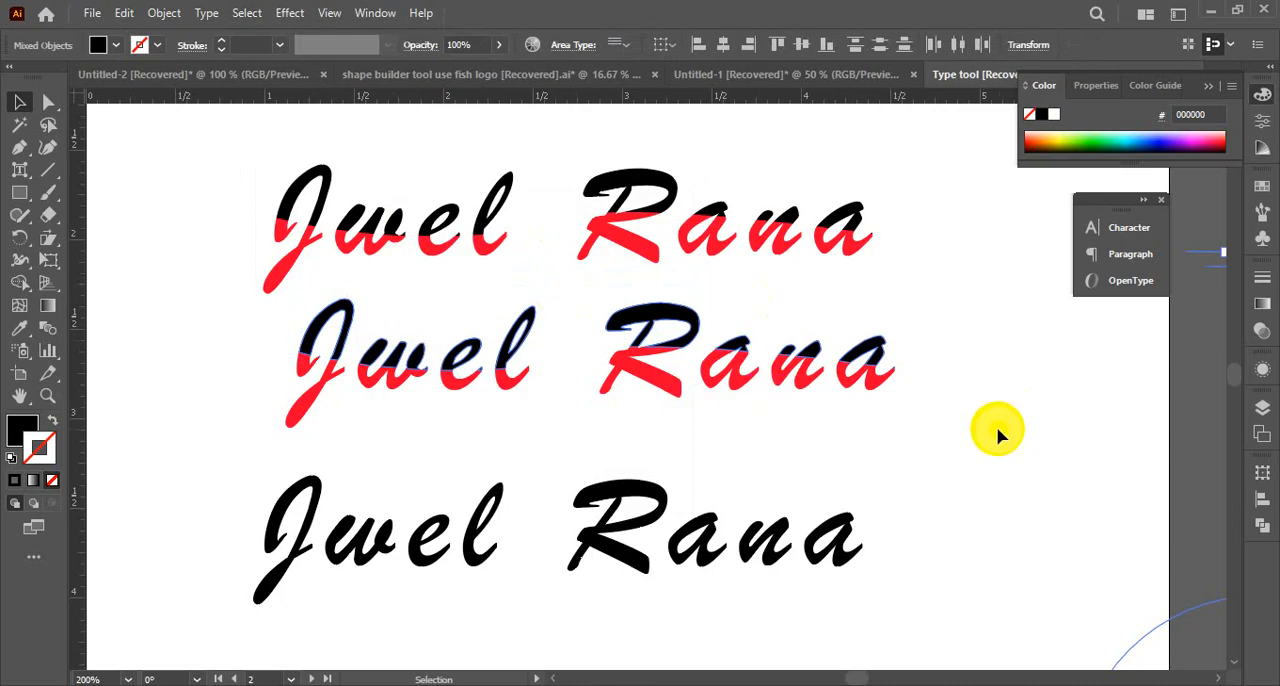
{"action": "key", "text": "ctrl+g"}
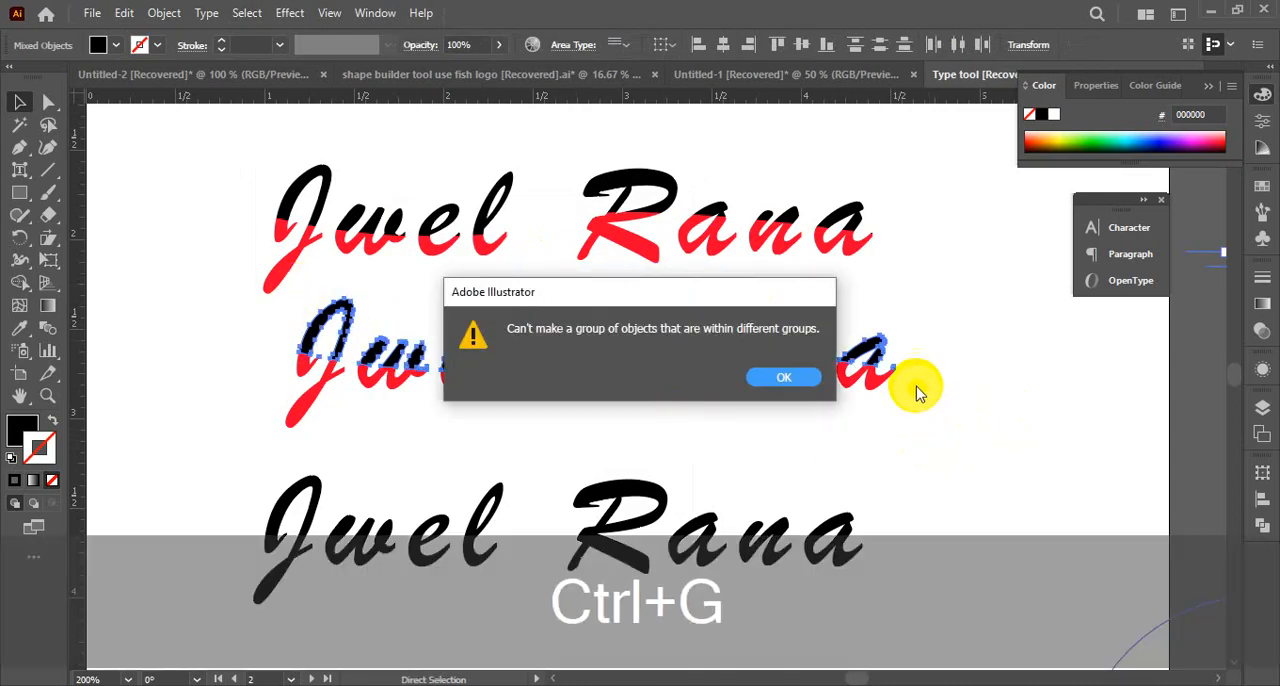
{"action": "left_click", "coordinate": [806, 380]}
{"action": "left_click", "coordinate": [20, 100]}
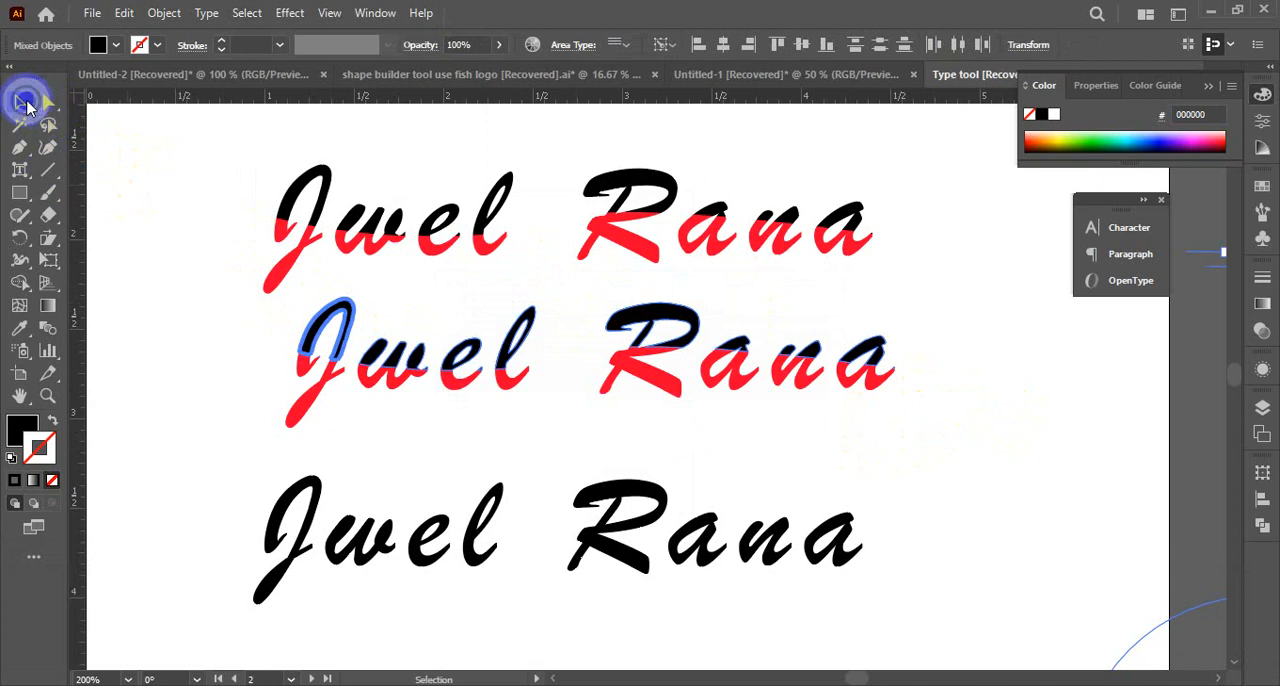
{"action": "left_click", "coordinate": [220, 230]}
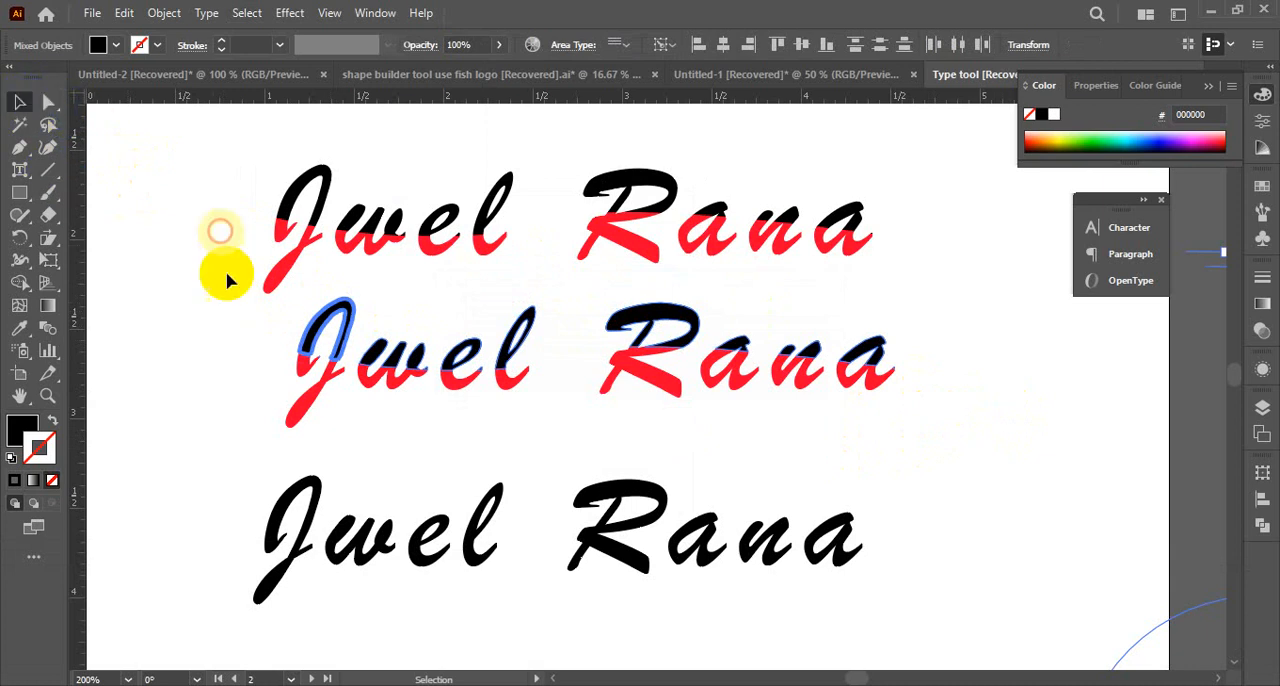
Reselect everything sharing the upper J piece's fill colour, examine which objects across the document are included, and clear the selection
{"action": "left_click", "coordinate": [322, 330]}
{"action": "left_click", "coordinate": [168, 13]}
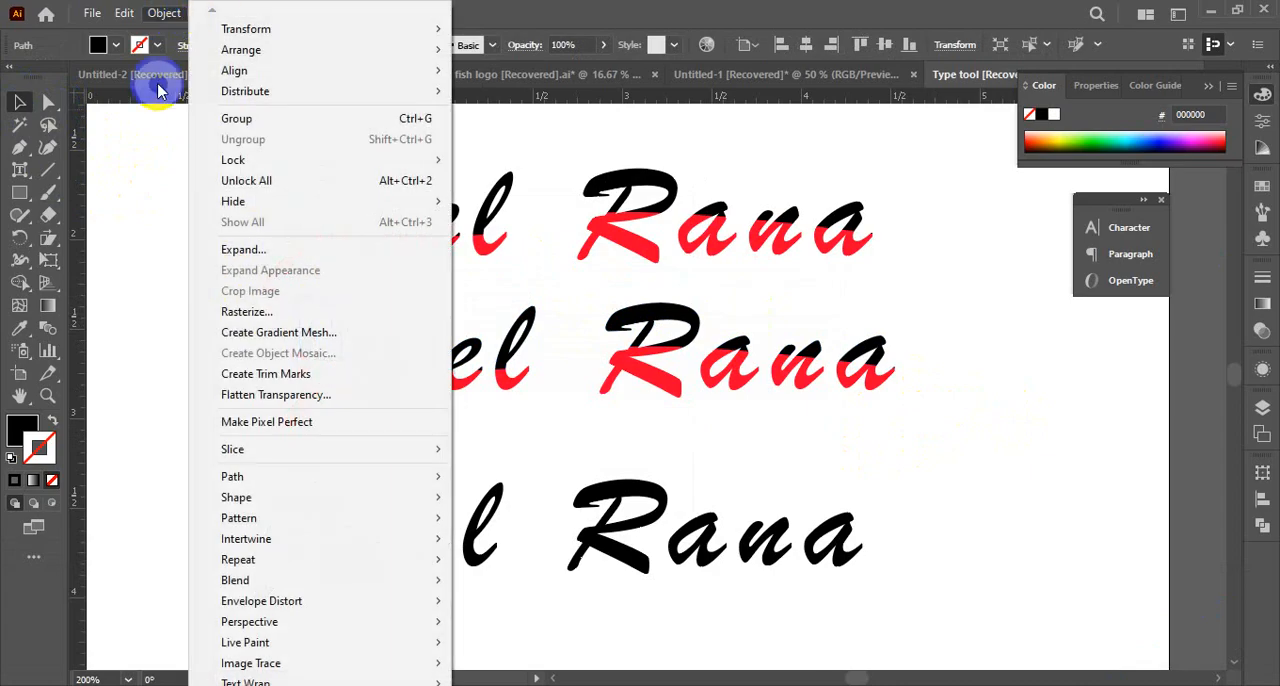
{"action": "left_click", "coordinate": [284, 303]}
{"action": "left_click", "coordinate": [322, 326]}
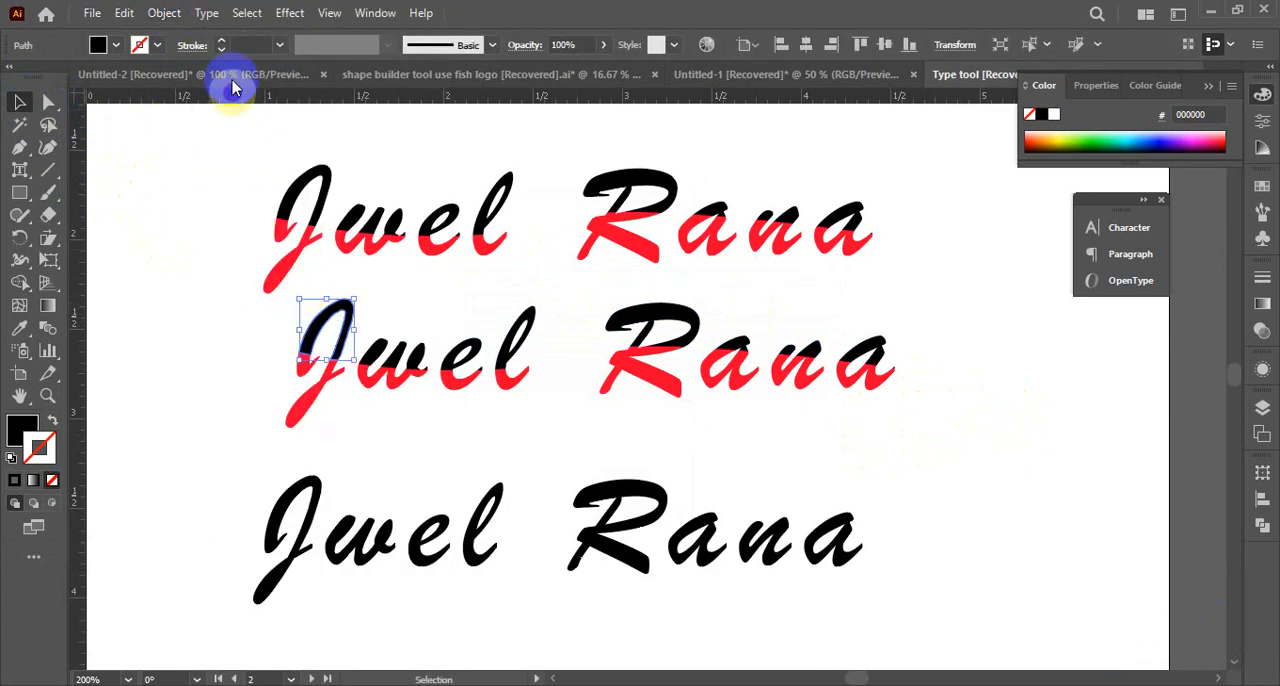
{"action": "left_click", "coordinate": [207, 13]}
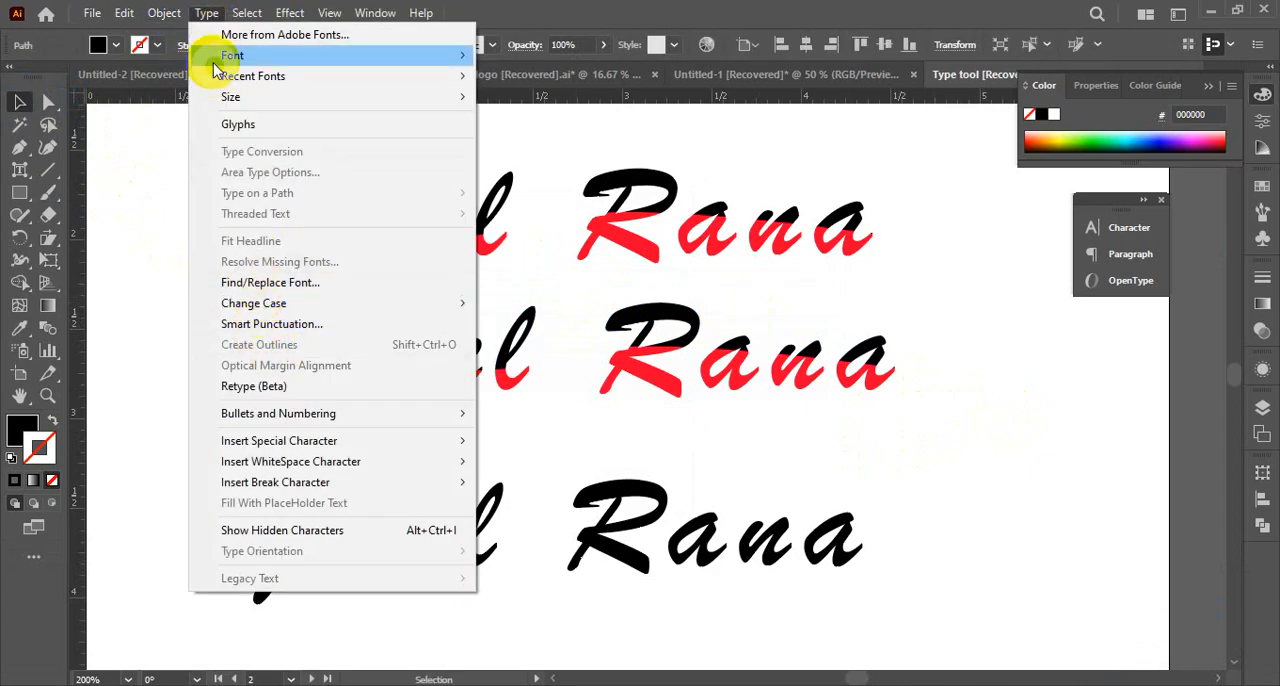
{"action": "mouse_move", "coordinate": [245, 14]}
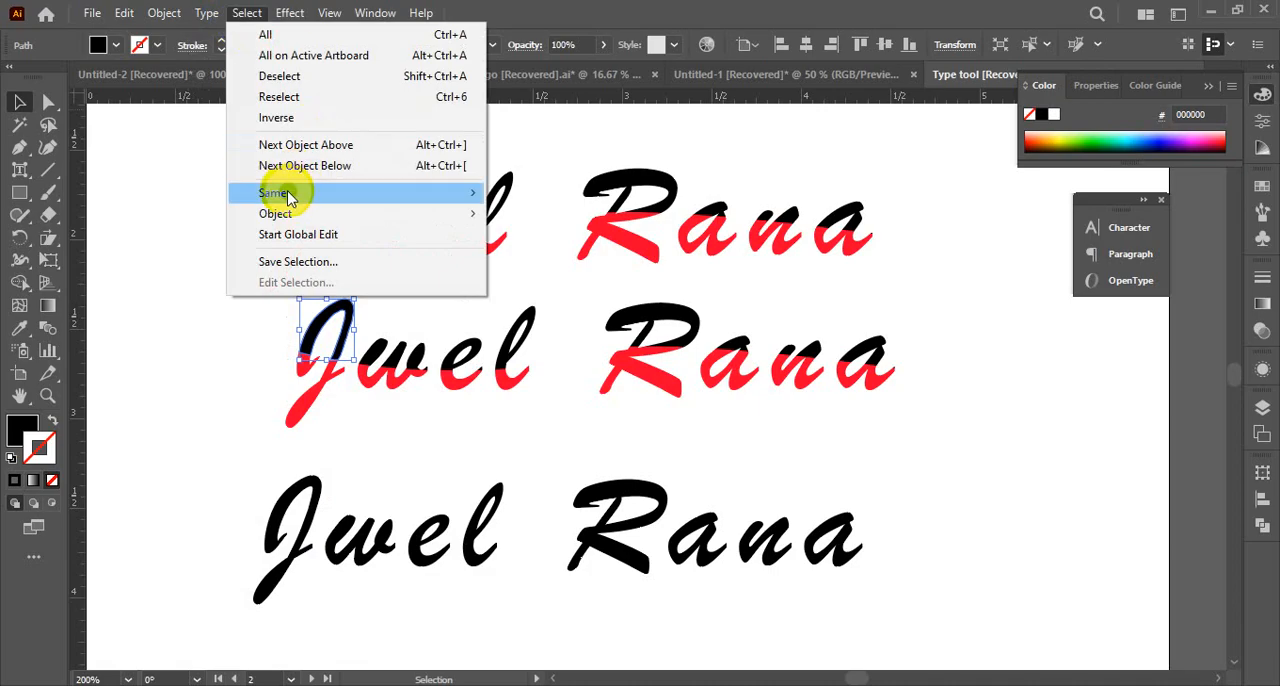
{"action": "mouse_move", "coordinate": [274, 193]}
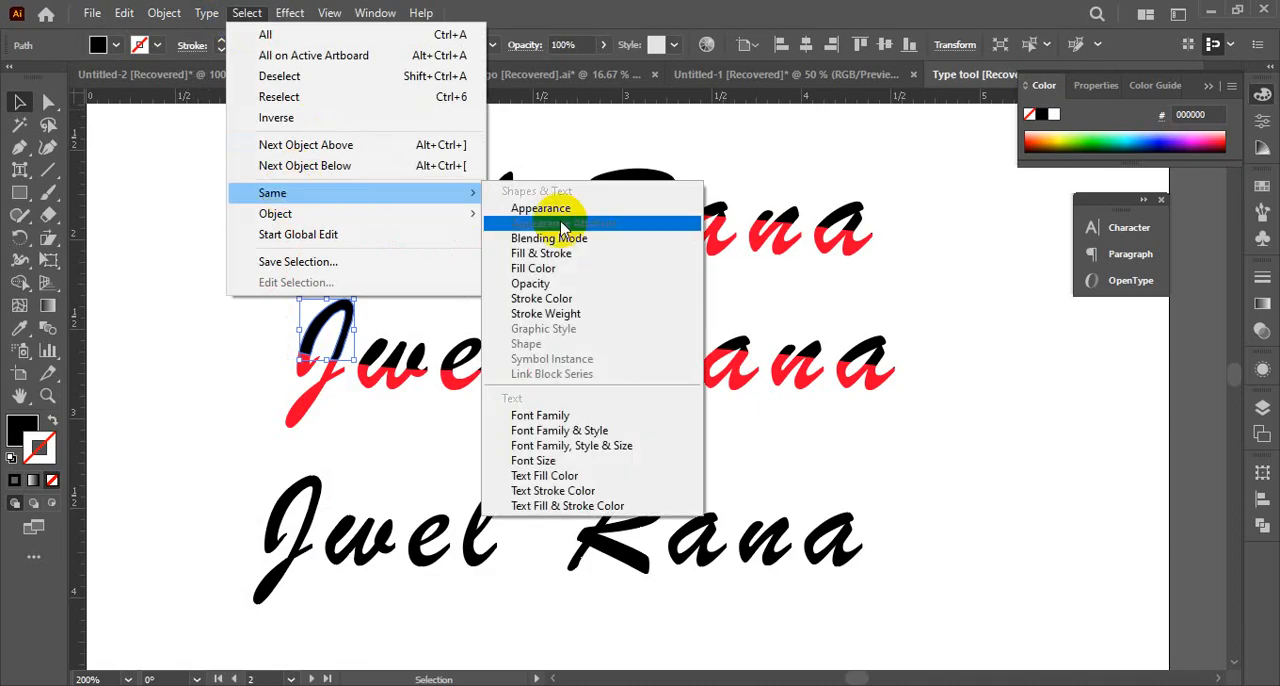
{"action": "left_click", "coordinate": [538, 269]}
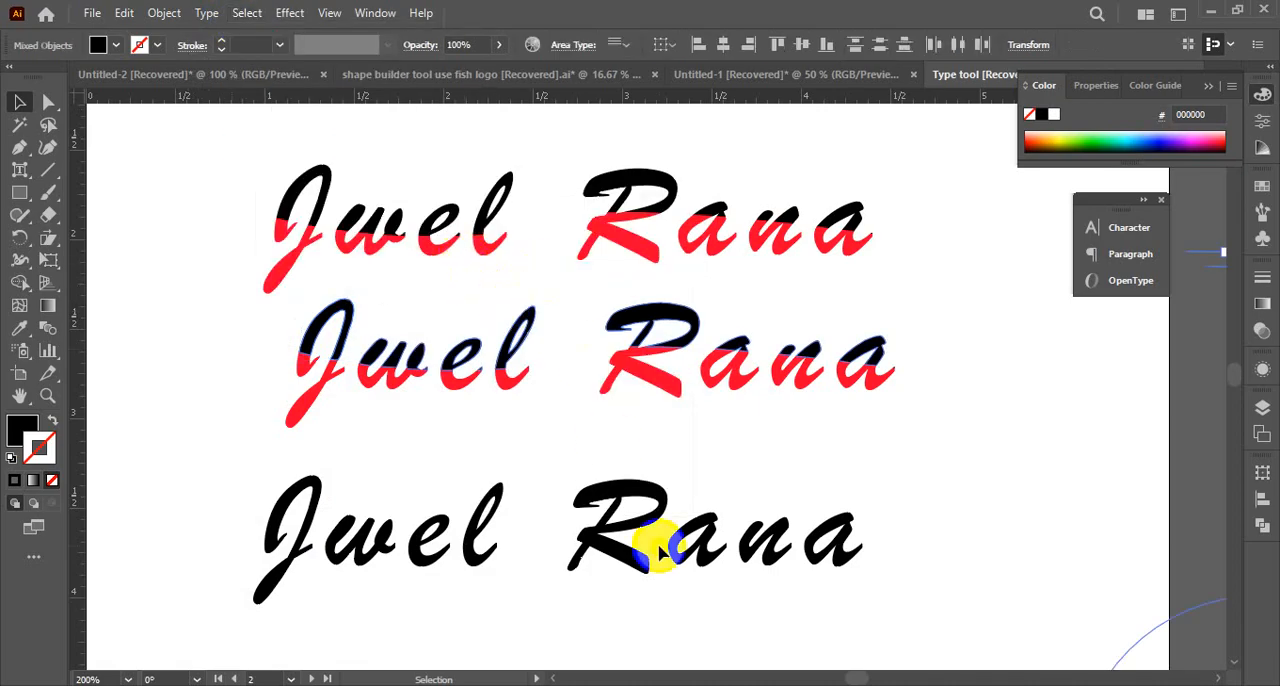
{"action": "left_click", "coordinate": [603, 440], "text": "ctrl+alt"}
{"action": "left_click", "coordinate": [601, 433], "text": "ctrl+alt"}
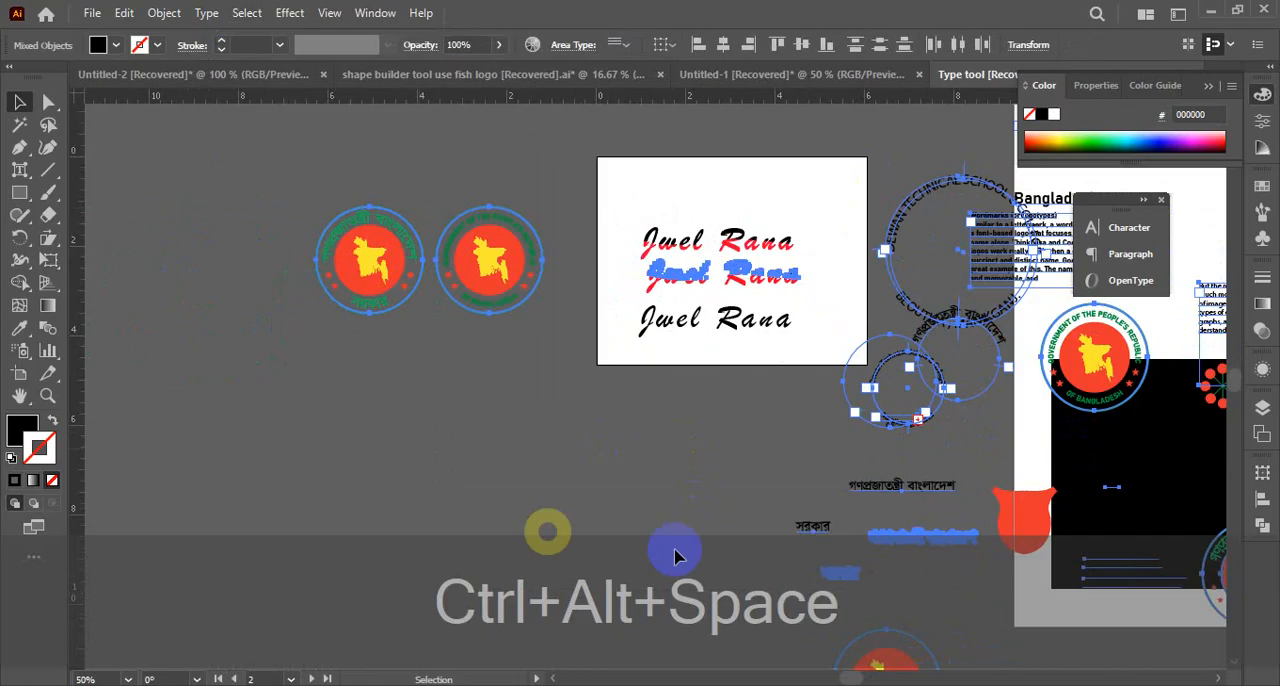
{"action": "left_click", "coordinate": [720, 543]}
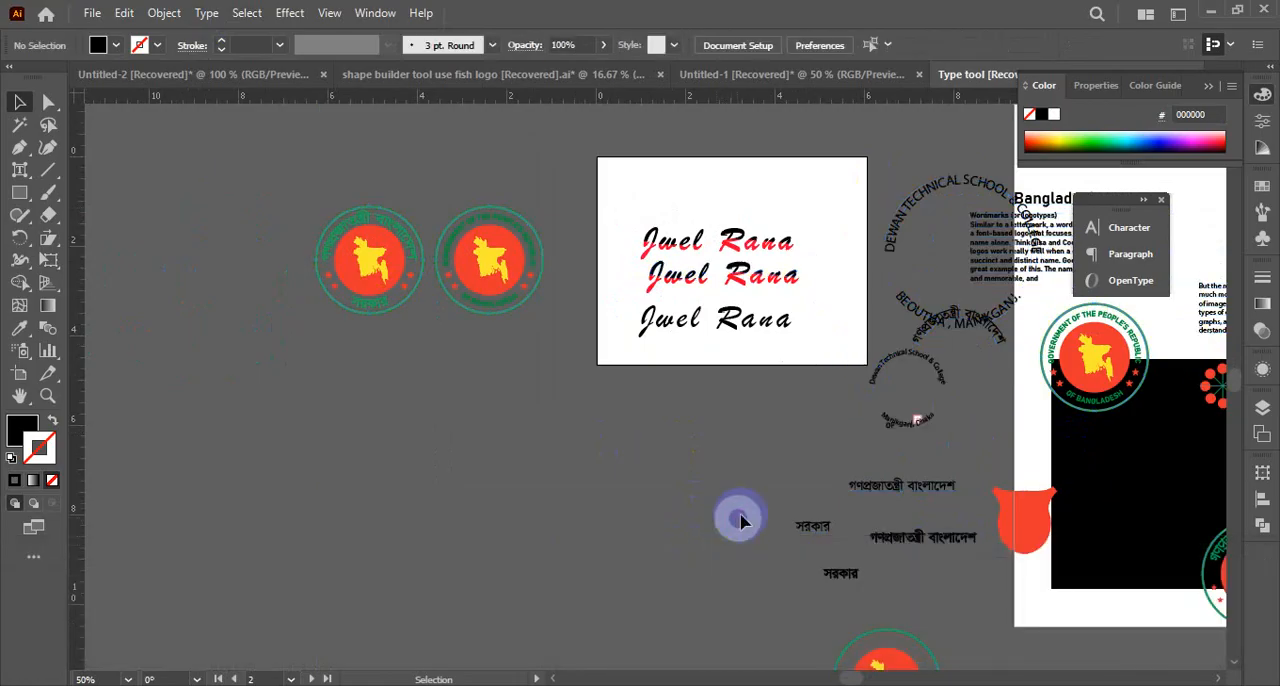
Select the black upper pieces of the J and w in the middle name
{"action": "key", "text": "ctrl+space"}
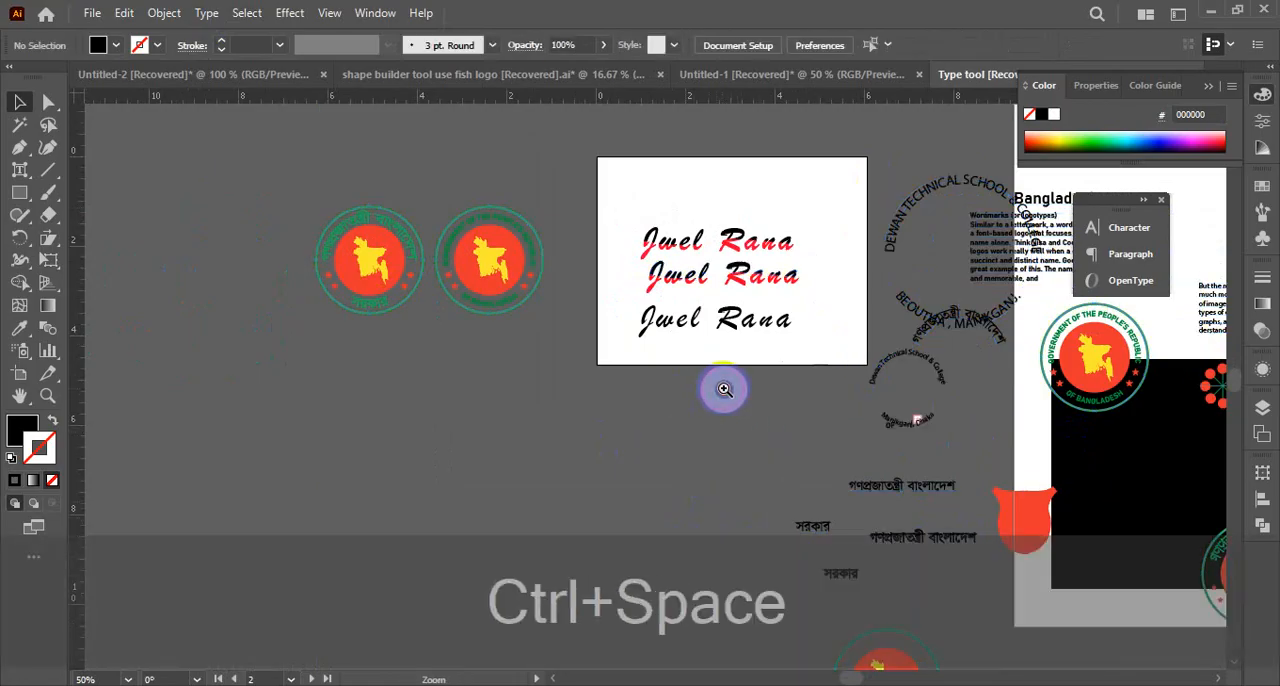
{"action": "left_click", "coordinate": [724, 389], "text": "ctrl"}
{"action": "left_click", "coordinate": [700, 320], "text": "ctrl"}
{"action": "left_click", "coordinate": [702, 319], "text": "ctrl"}
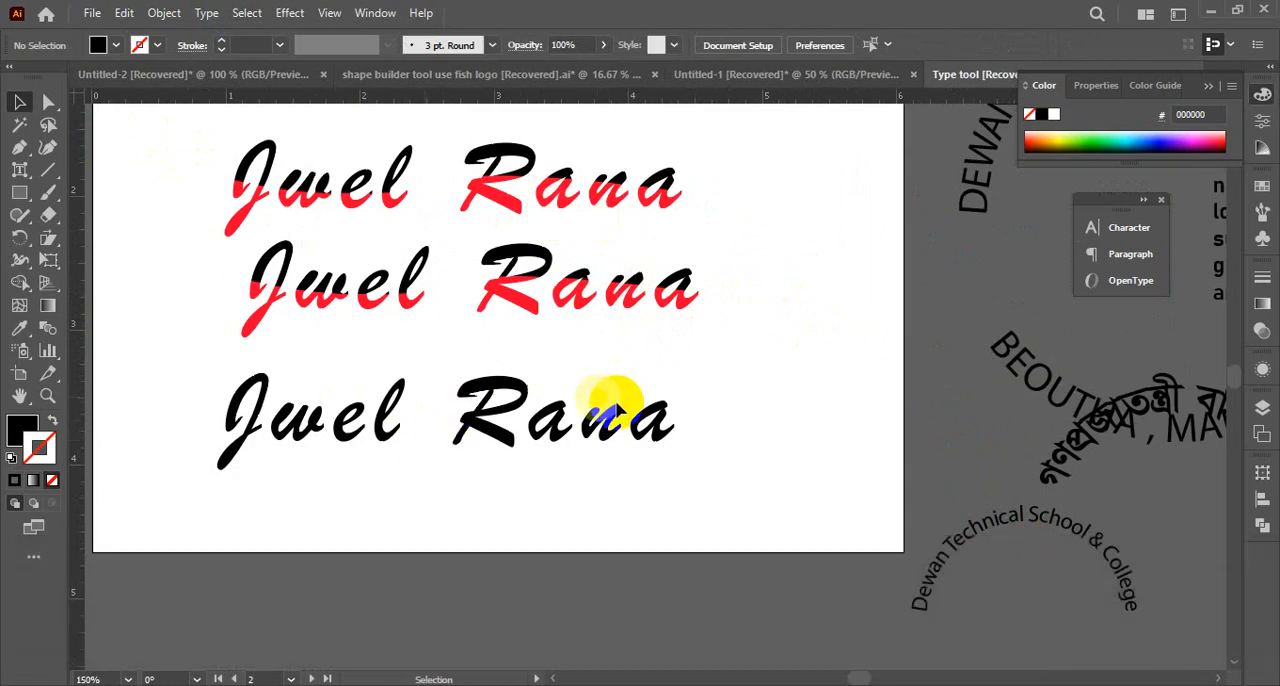
{"action": "key", "text": "ctrl+space"}
{"action": "left_click", "coordinate": [543, 337], "text": "ctrl"}
{"action": "left_click", "coordinate": [543, 357], "text": "ctrl"}
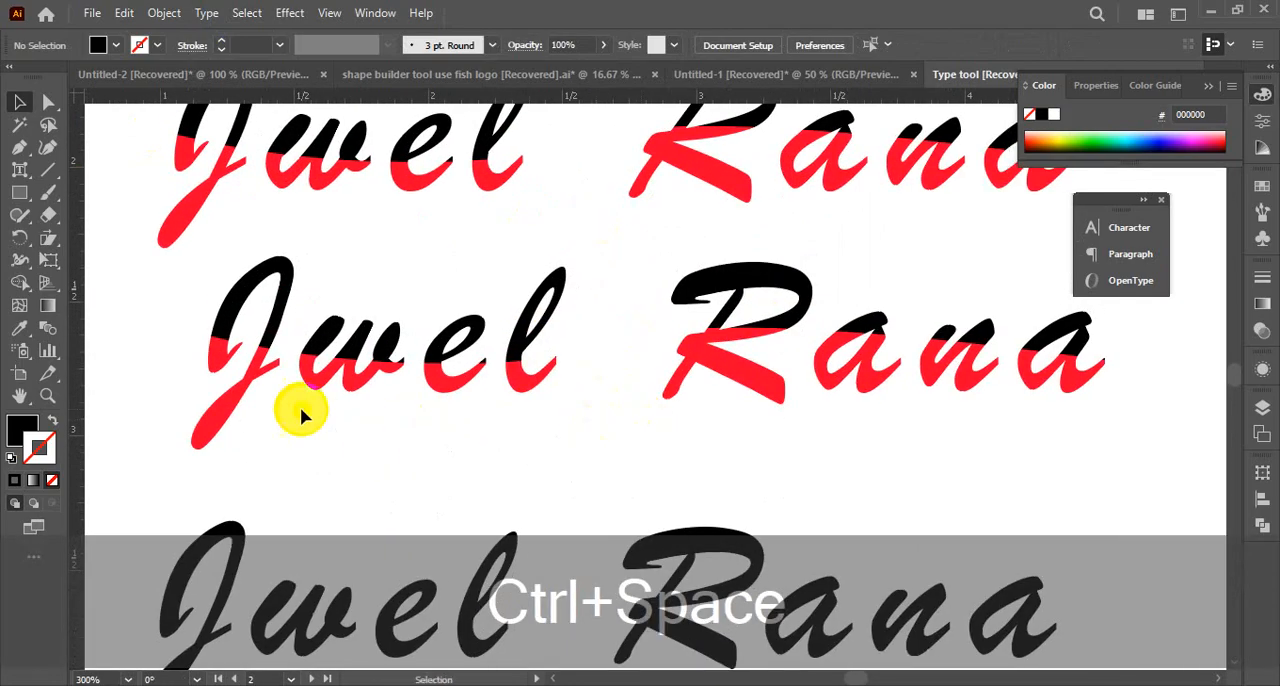
{"action": "left_click_drag", "start_coordinate": [186, 270], "coordinate": [352, 300]}
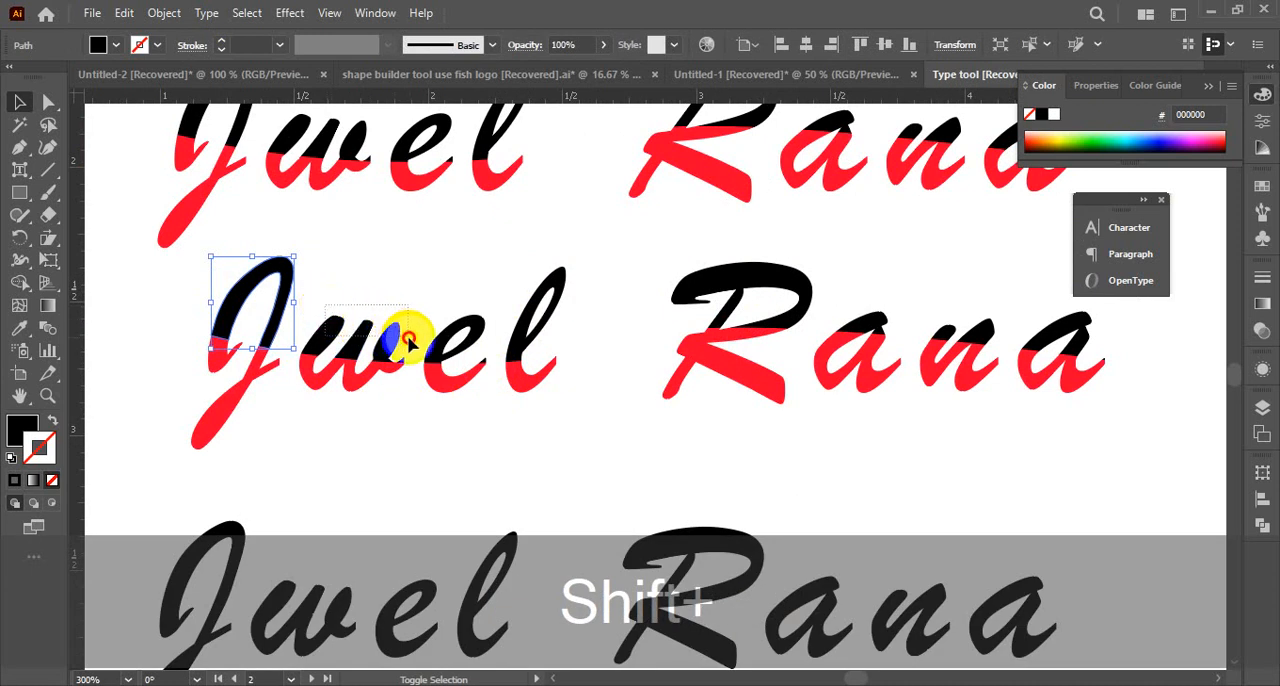
{"action": "left_click_drag", "start_coordinate": [408, 342], "coordinate": [414, 357]}
Add the black upper pieces of the e and l, plus the w's small end piece, to the selection
{"action": "key", "text": "ctrl+space"}
{"action": "left_click", "coordinate": [490, 368], "text": "ctrl"}
{"action": "left_click", "coordinate": [600, 370], "text": "ctrl"}
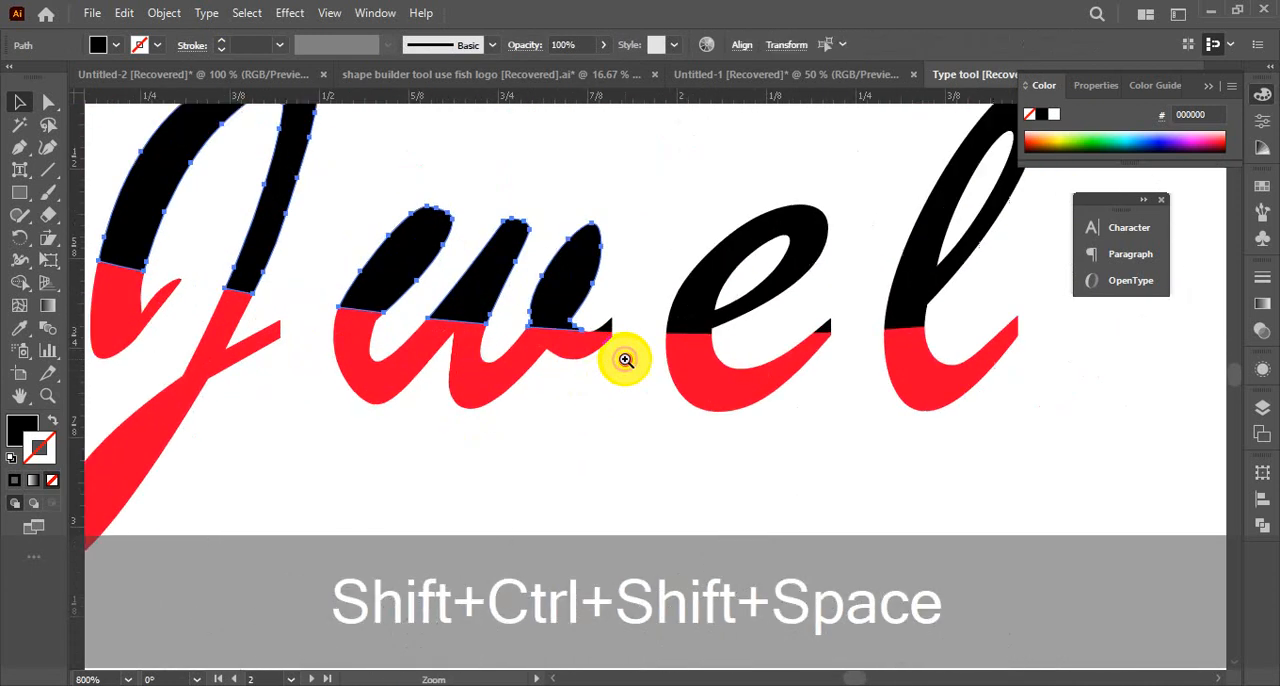
{"action": "left_click", "coordinate": [625, 360], "text": "ctrl"}
{"action": "left_click", "coordinate": [829, 320], "text": "shift"}
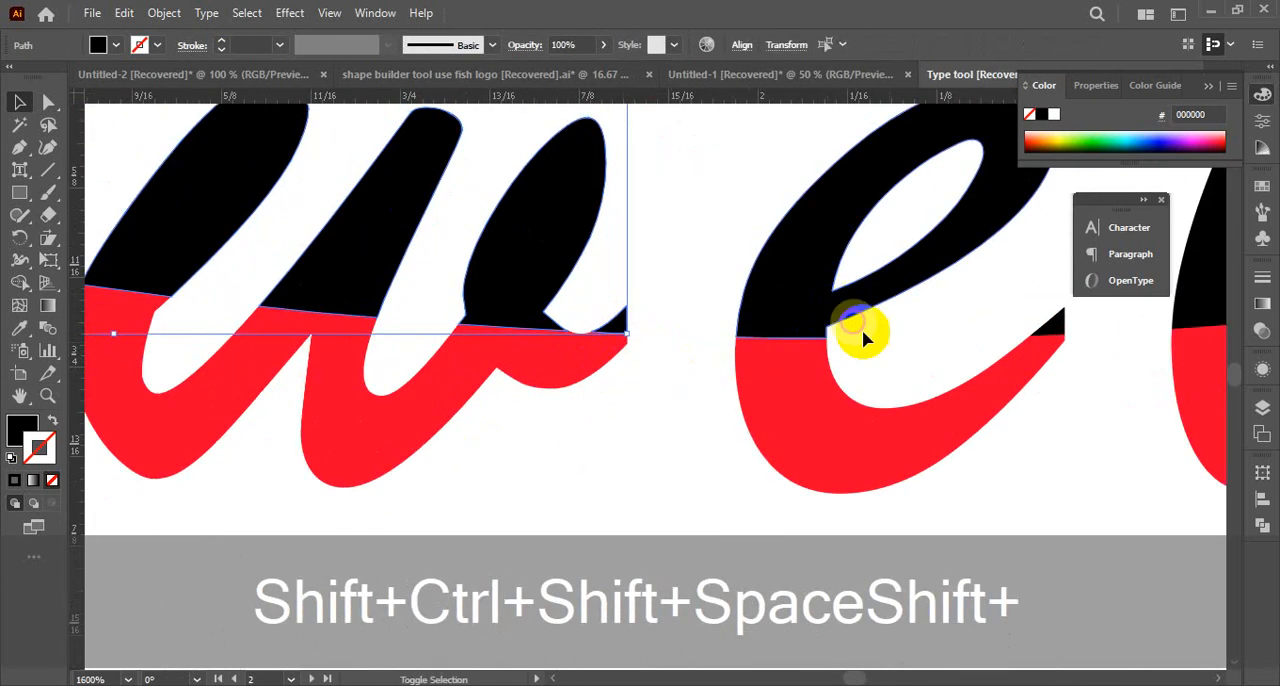
{"action": "key", "text": "shift+space"}
{"action": "left_click_drag", "start_coordinate": [1070, 428], "coordinate": [286, 466]}
{"action": "left_click", "coordinate": [380, 323], "text": "shift"}
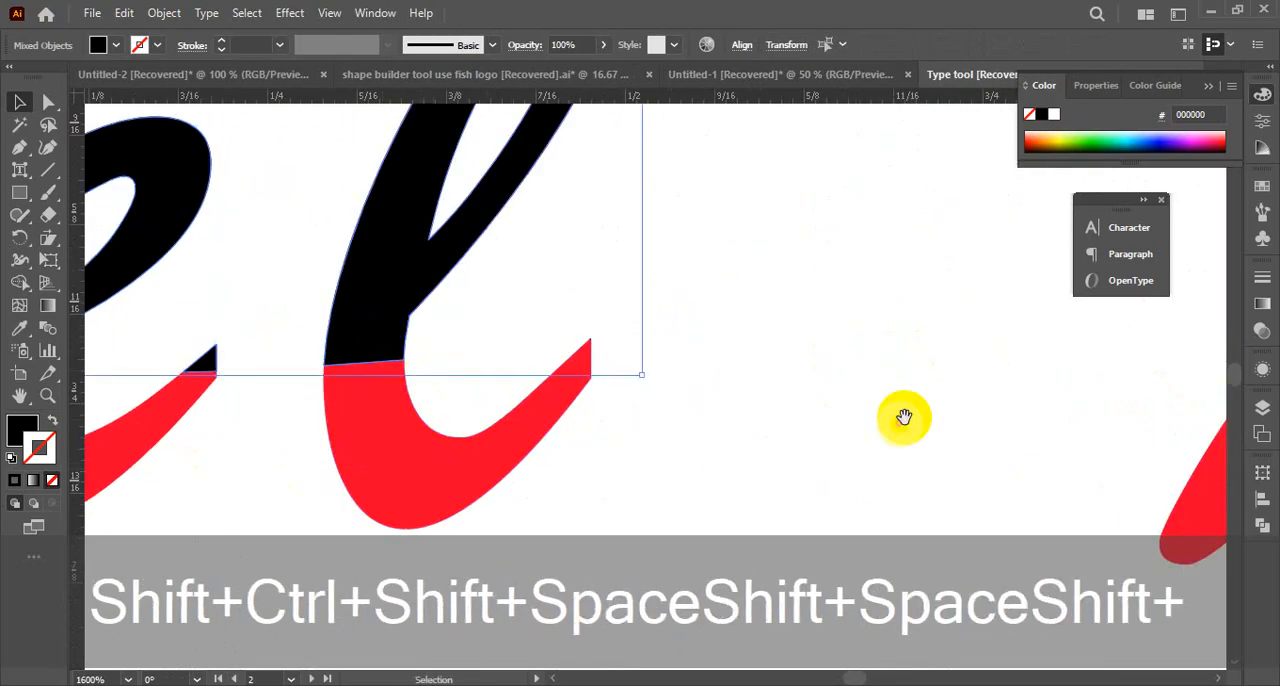
Add the black upper pieces of the R, a, n and final a in the middle name's second word to the selection
{"action": "key", "text": "shift+space"}
{"action": "left_click_drag", "start_coordinate": [904, 416], "coordinate": [94, 466]}
{"action": "left_click", "coordinate": [612, 216], "text": "shift"}
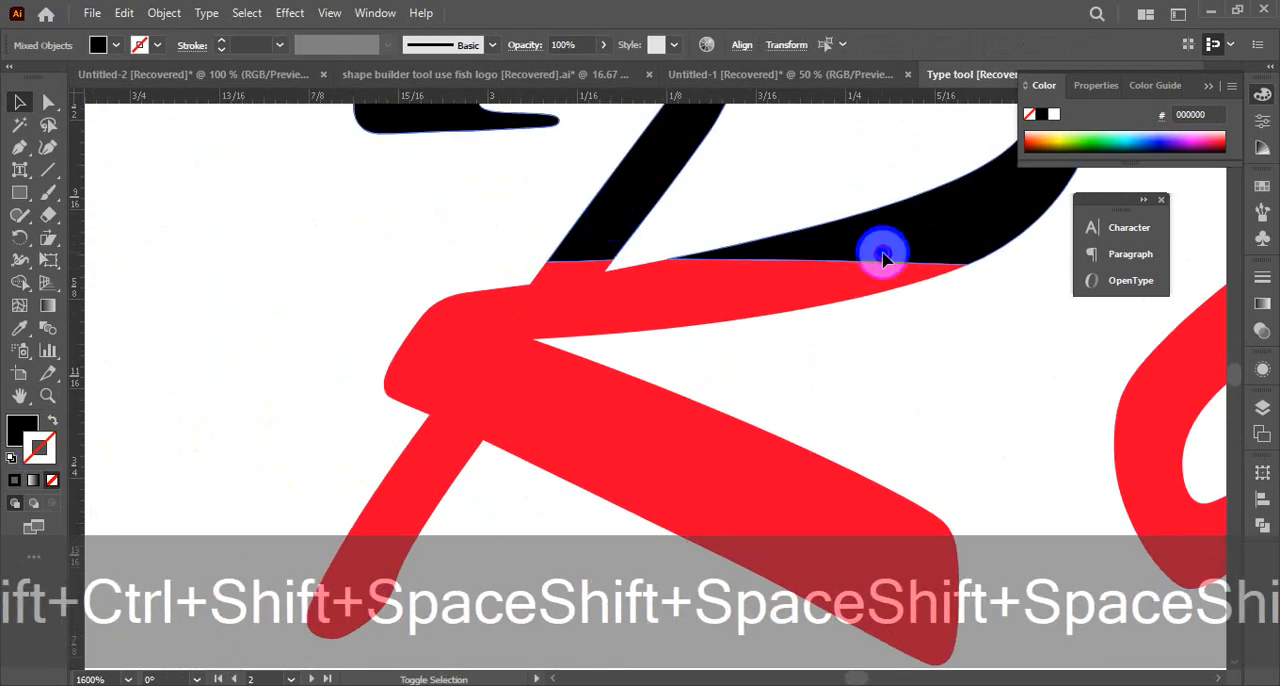
{"action": "key", "text": "shift+space"}
{"action": "left_click_drag", "start_coordinate": [879, 362], "coordinate": [2, 514]}
{"action": "left_click", "coordinate": [466, 415], "text": "shift"}
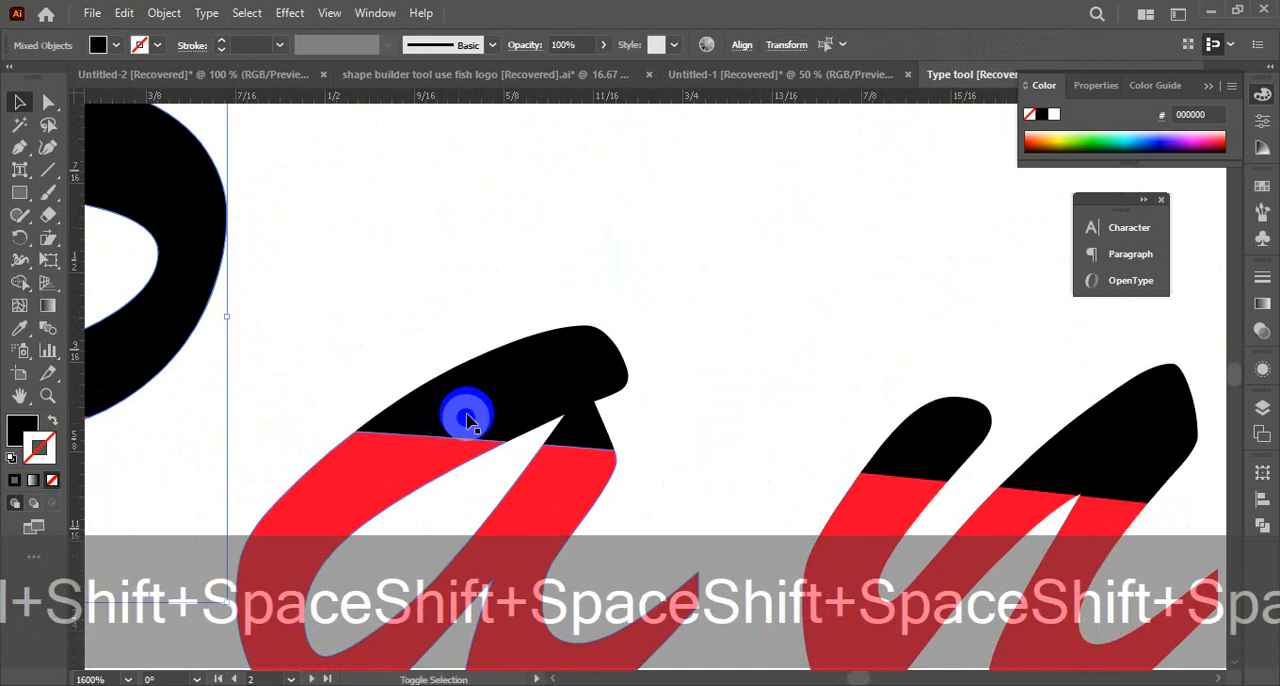
{"action": "left_click", "coordinate": [906, 449], "text": "shift"}
{"action": "left_click", "coordinate": [1103, 443], "text": "shift"}
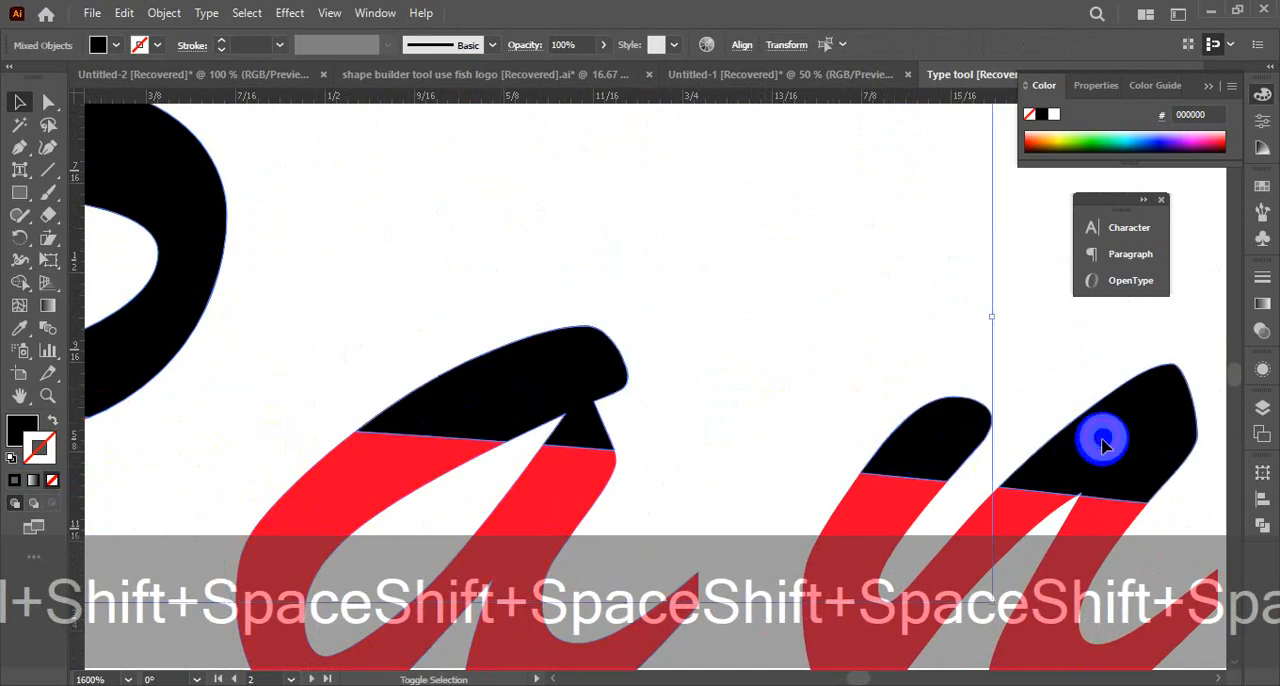
{"action": "key", "text": "shift+space"}
{"action": "left_click_drag", "start_coordinate": [946, 502], "coordinate": [274, 431]}
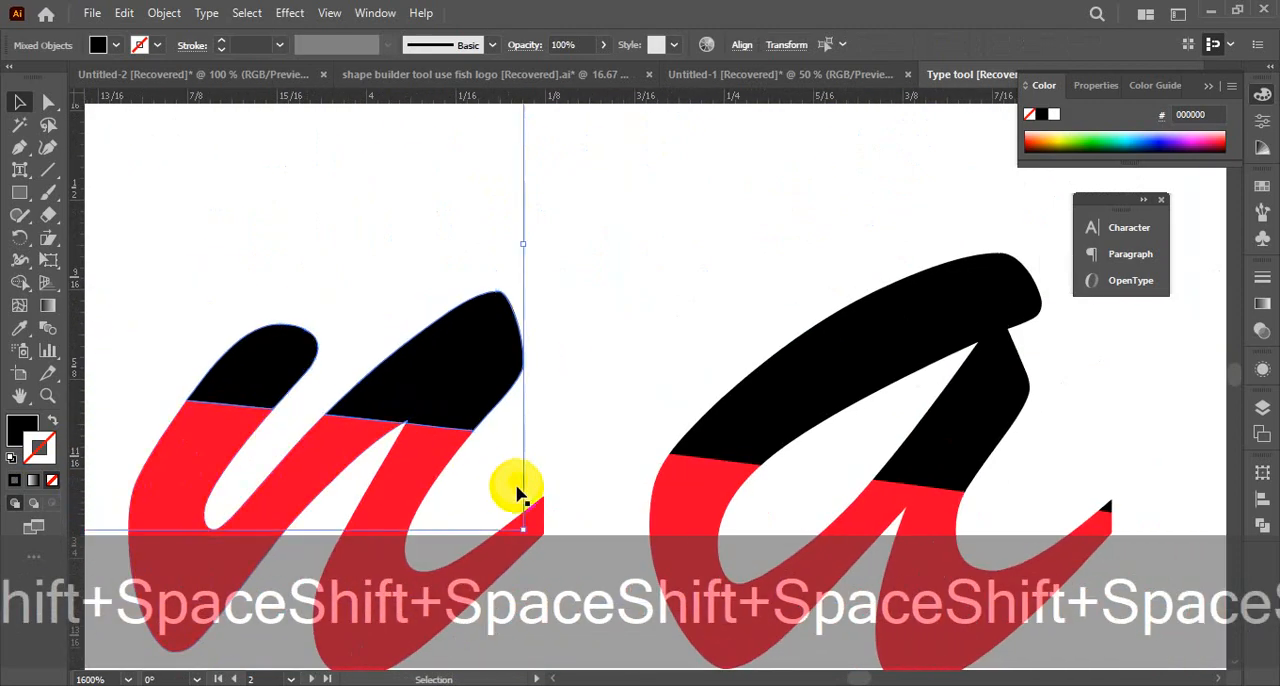
{"action": "left_click", "coordinate": [829, 383], "text": "shift"}
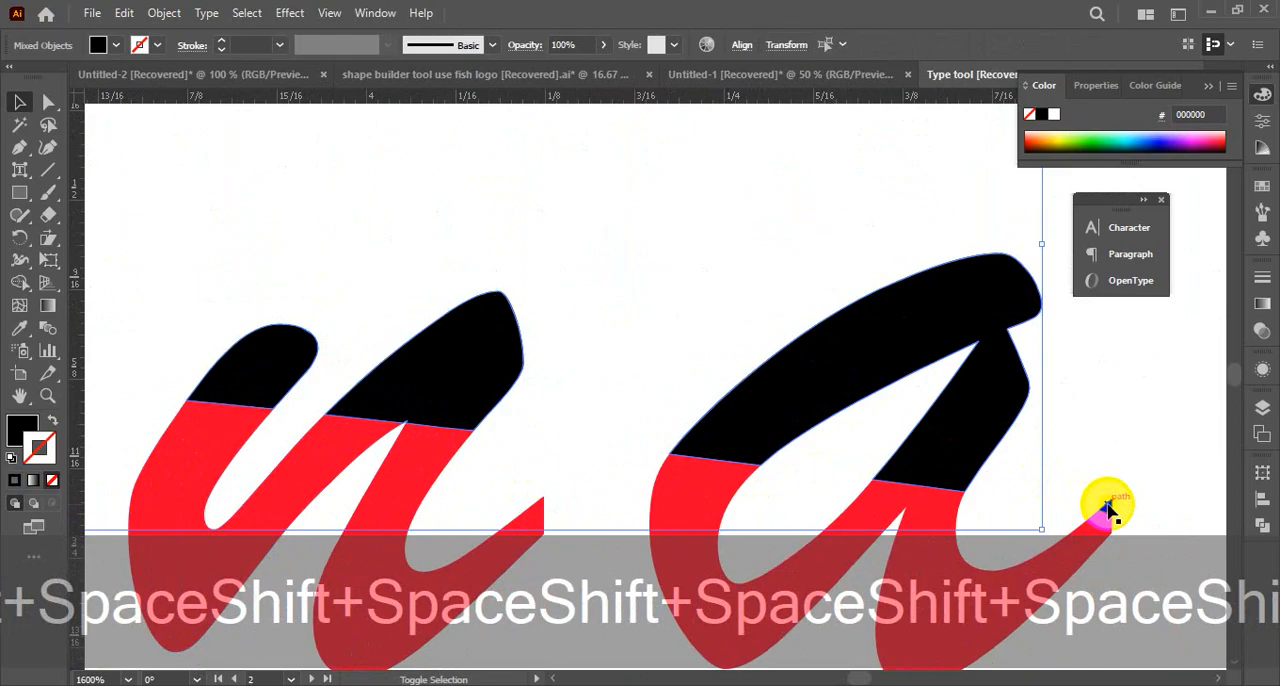
Group all selected black upper pieces of the middle name and clear the selection
{"action": "key", "text": "ctrl+alt+space"}
{"action": "left_click", "coordinate": [558, 437], "text": "ctrl+alt"}
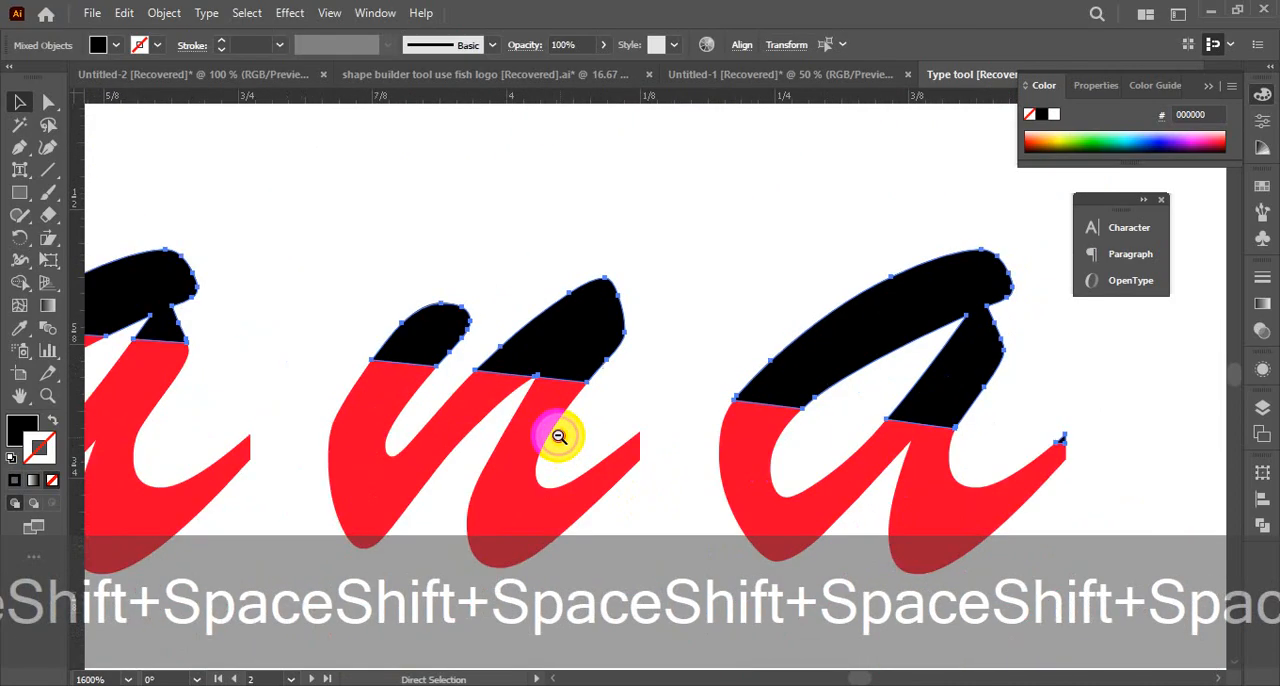
{"action": "left_click", "coordinate": [558, 437], "text": "ctrl+alt"}
{"action": "left_click", "coordinate": [558, 437], "text": "ctrl+alt"}
{"action": "left_click", "coordinate": [558, 437], "text": "ctrl+alt"}
{"action": "left_click", "coordinate": [558, 437], "text": "ctrl+alt"}
{"action": "left_click", "coordinate": [558, 437], "text": "ctrl+alt"}
{"action": "key", "text": "space"}
{"action": "left_click_drag", "start_coordinate": [500, 398], "coordinate": [532, 534]}
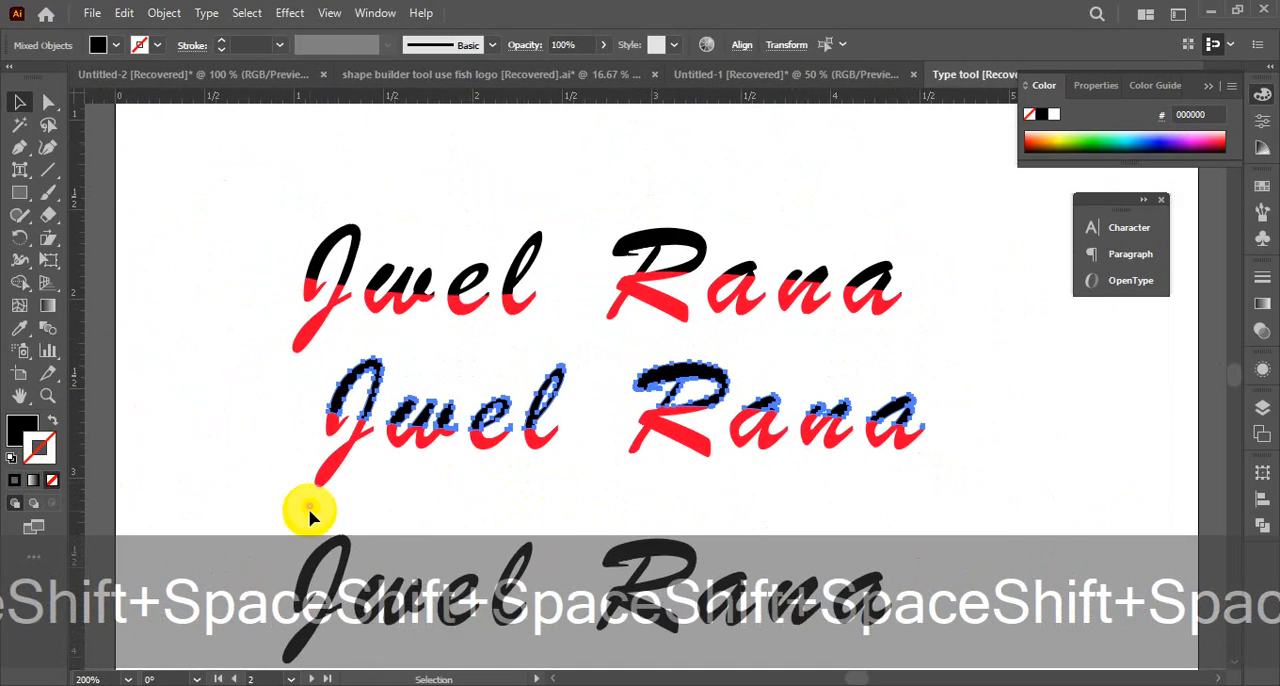
{"action": "key", "text": "ctrl+g"}
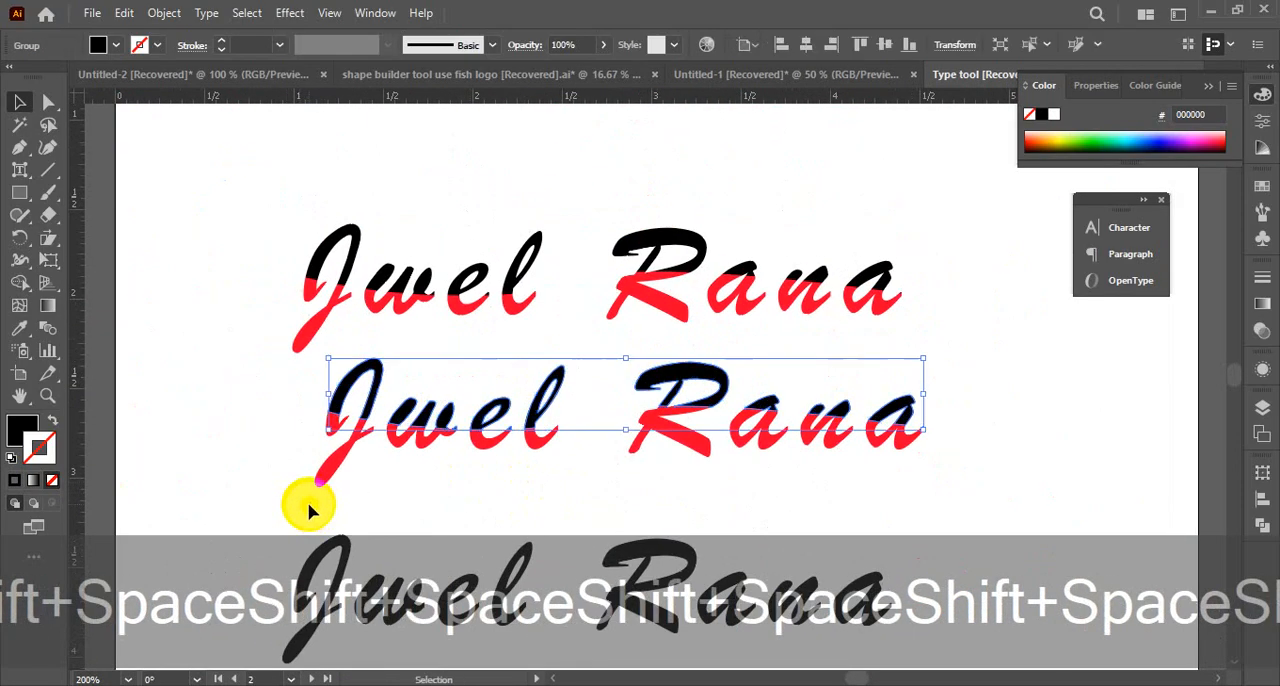
{"action": "left_click", "coordinate": [171, 414]}
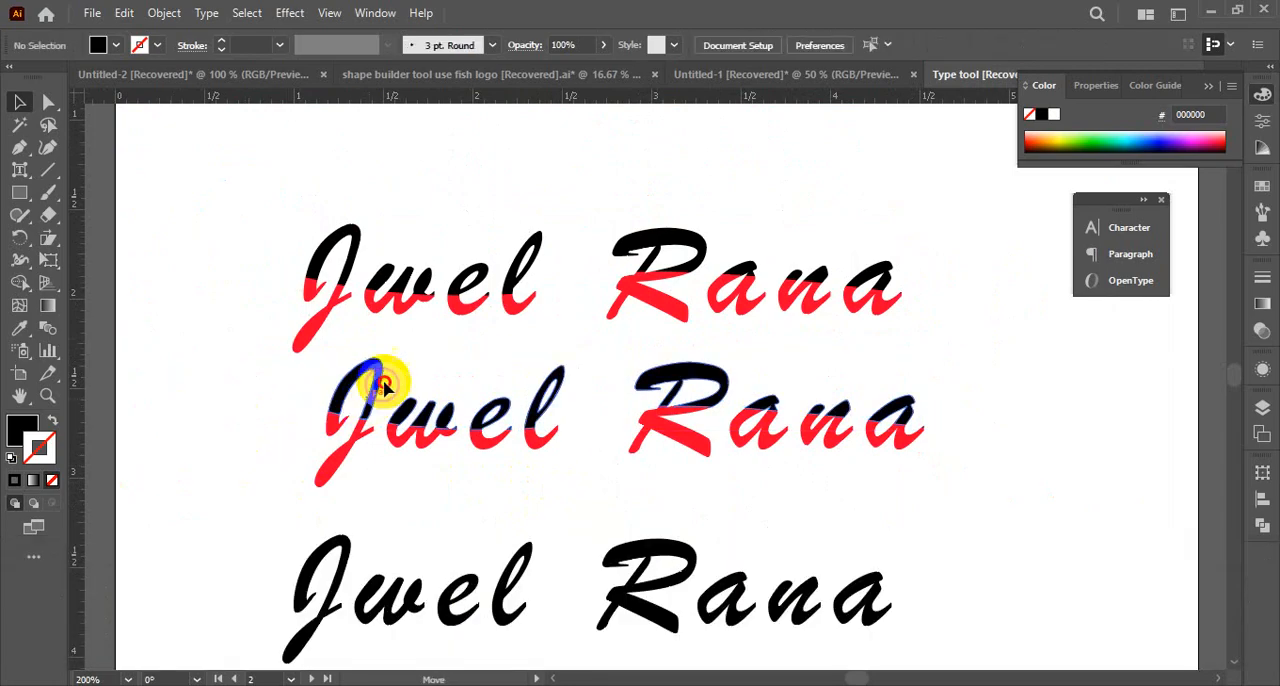
Try moving the grouped black upper pieces downward, undo the move and clear the selection
{"action": "left_click_drag", "start_coordinate": [384, 385], "coordinate": [363, 458]}
{"action": "key", "text": "ctrl+z"}
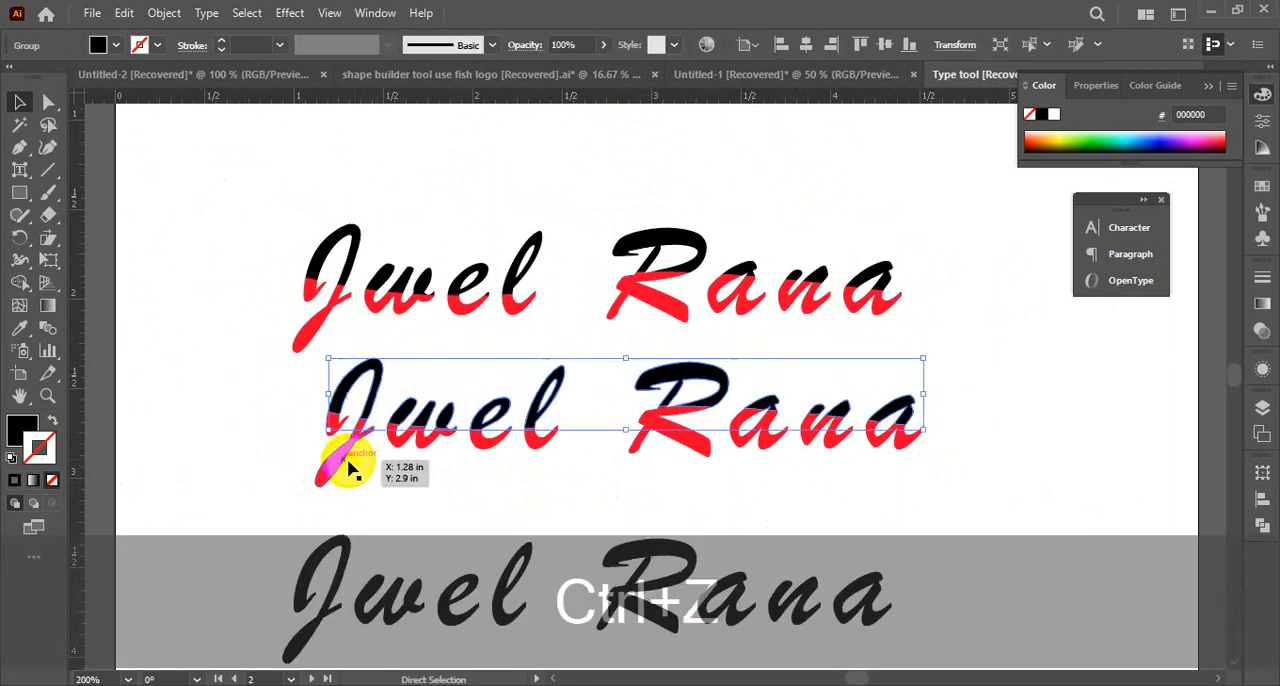
{"action": "left_click", "coordinate": [312, 424]}
Lock the middle name's upper group, and group all of its red lower pieces together
{"action": "left_click", "coordinate": [341, 401]}
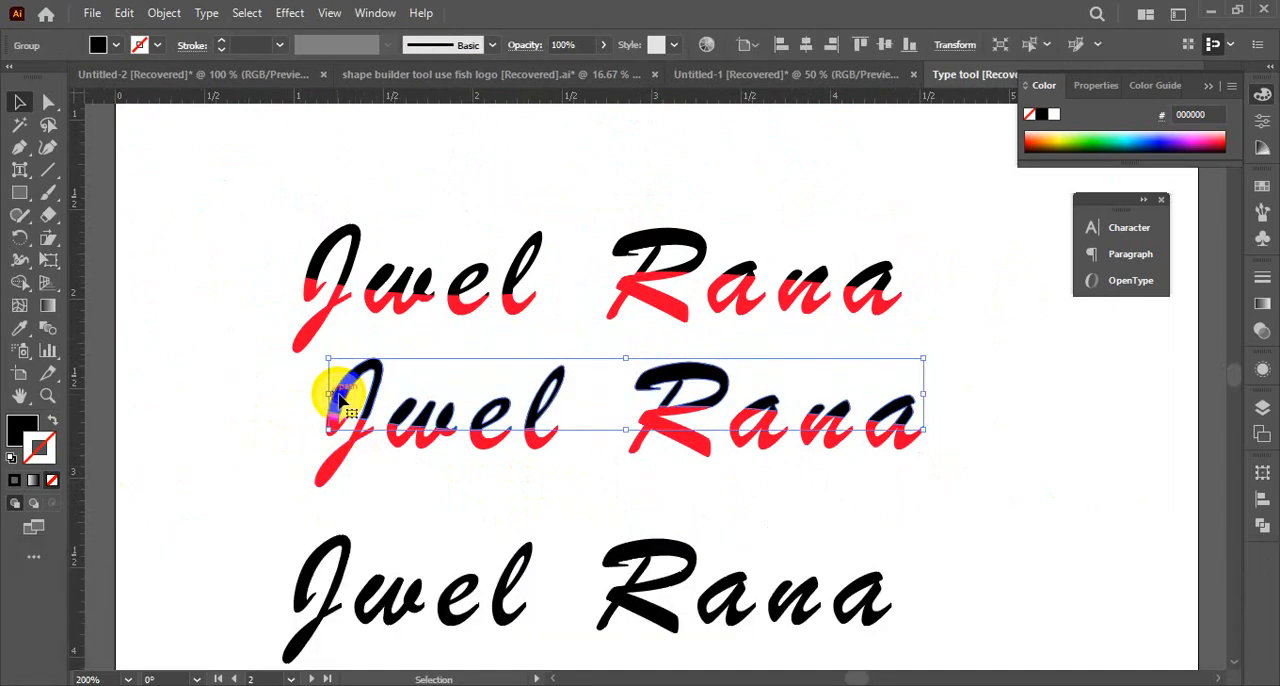
{"action": "key", "text": "ctrl+2"}
{"action": "left_click_drag", "start_coordinate": [265, 396], "coordinate": [950, 460]}
{"action": "key", "text": "ctrl+g"}
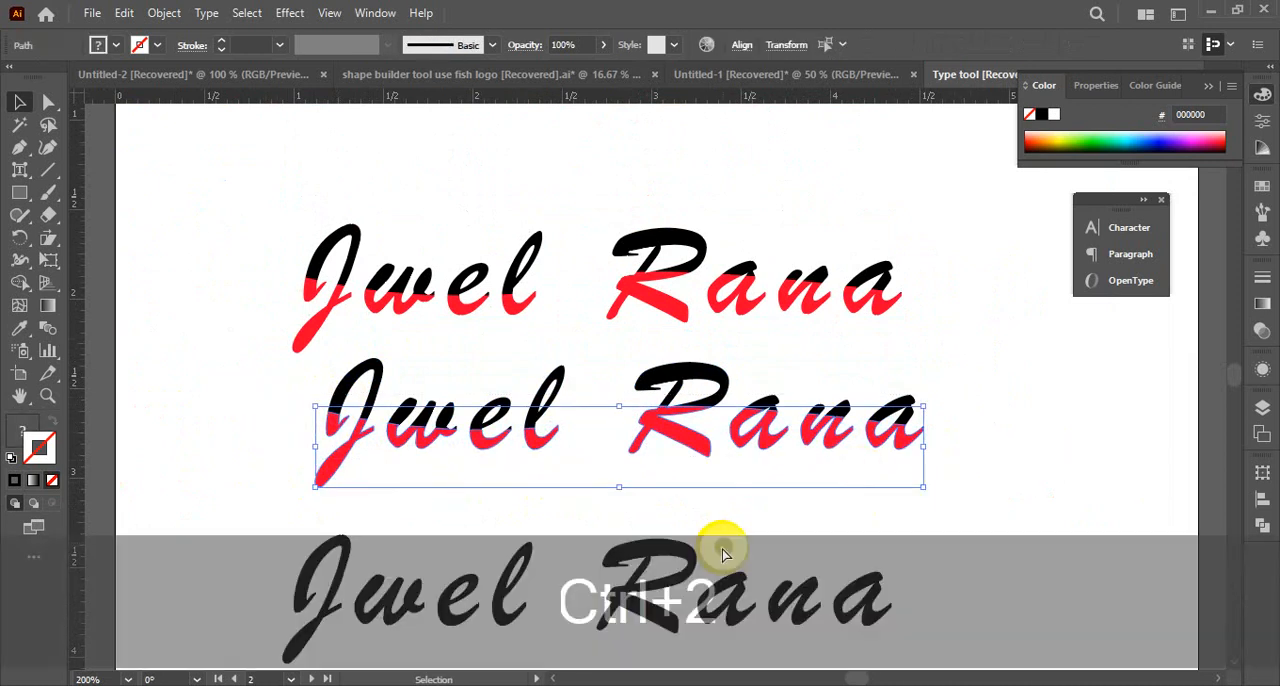
{"action": "left_click", "coordinate": [276, 440]}
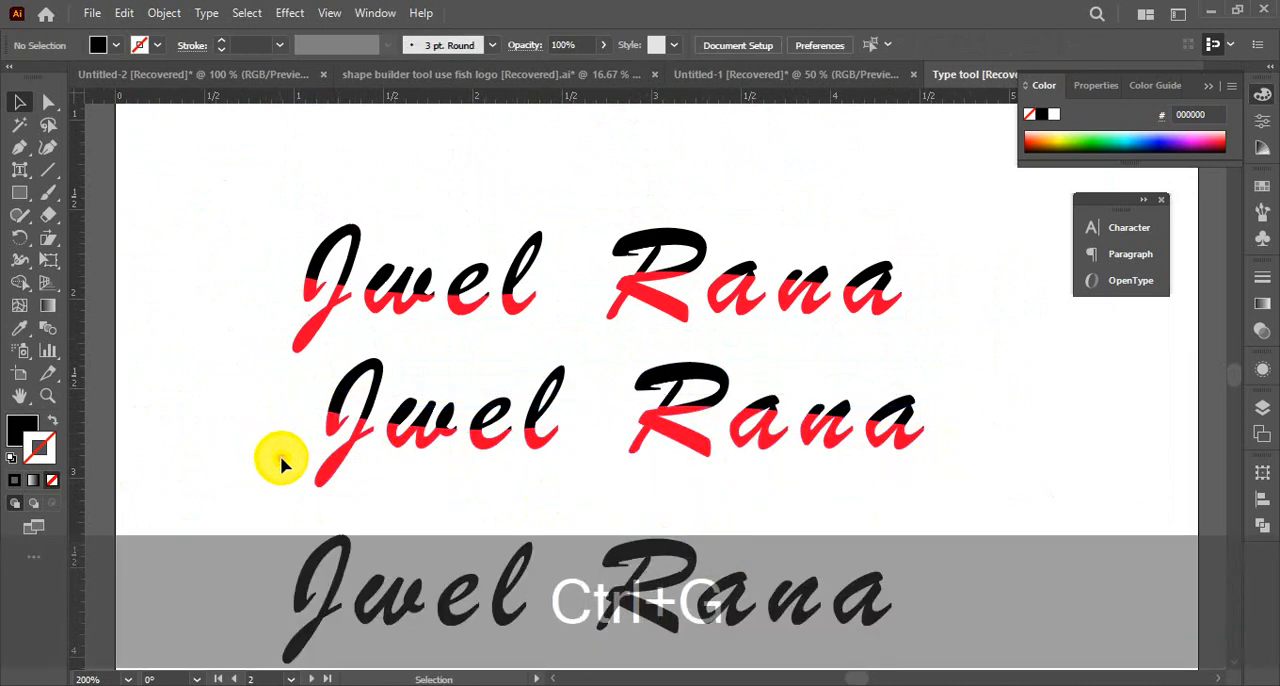
Unlock all locked objects and select the middle name's black upper group
{"action": "key", "text": "ctrl+alt+2"}
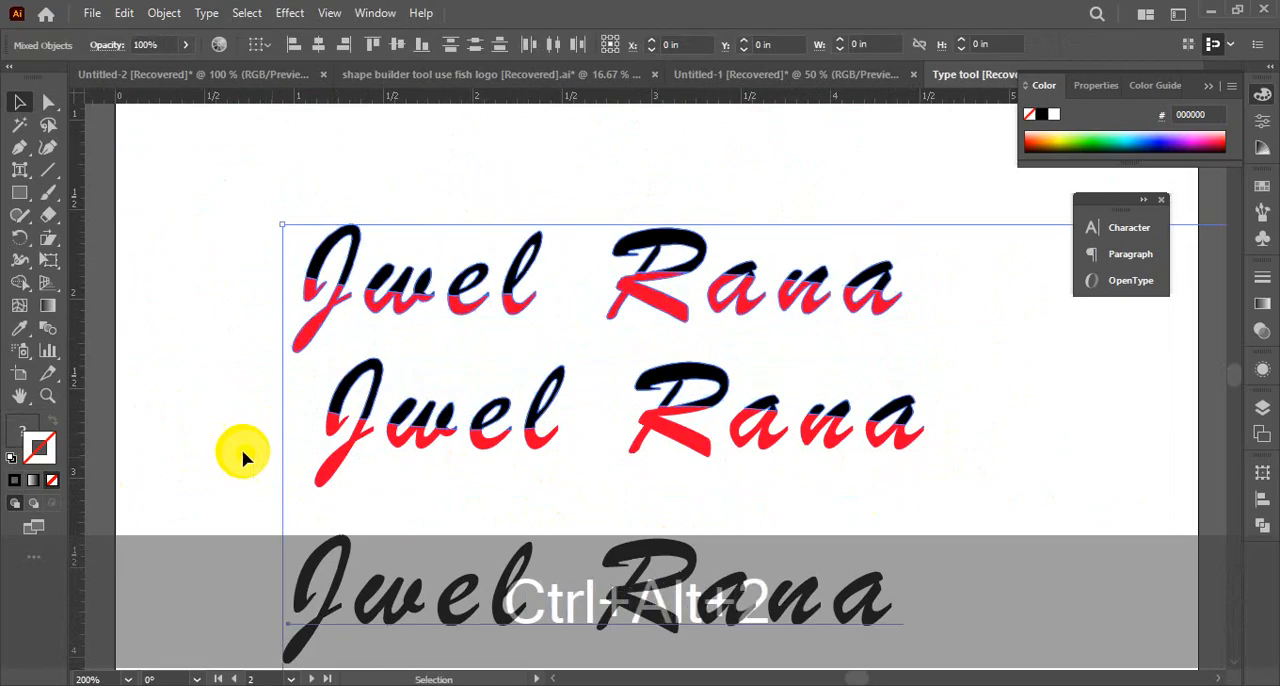
{"action": "left_click", "coordinate": [336, 388]}
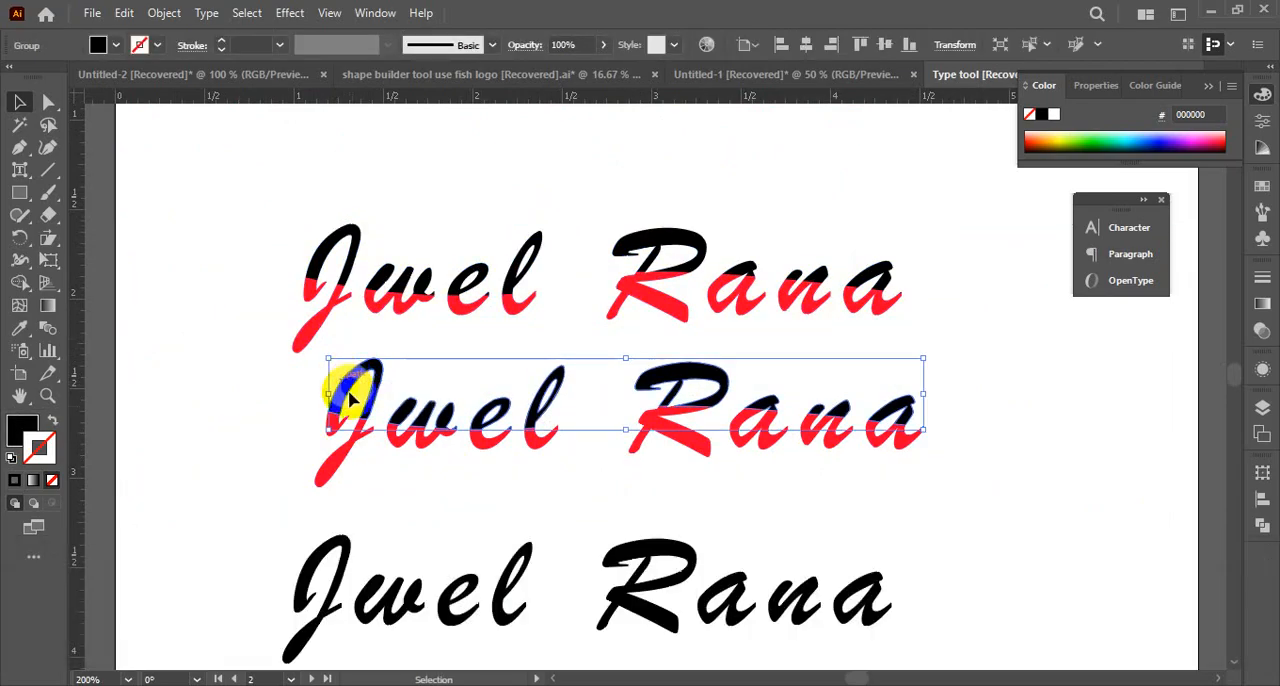
{"action": "left_click", "coordinate": [375, 370], "text": "shift"}
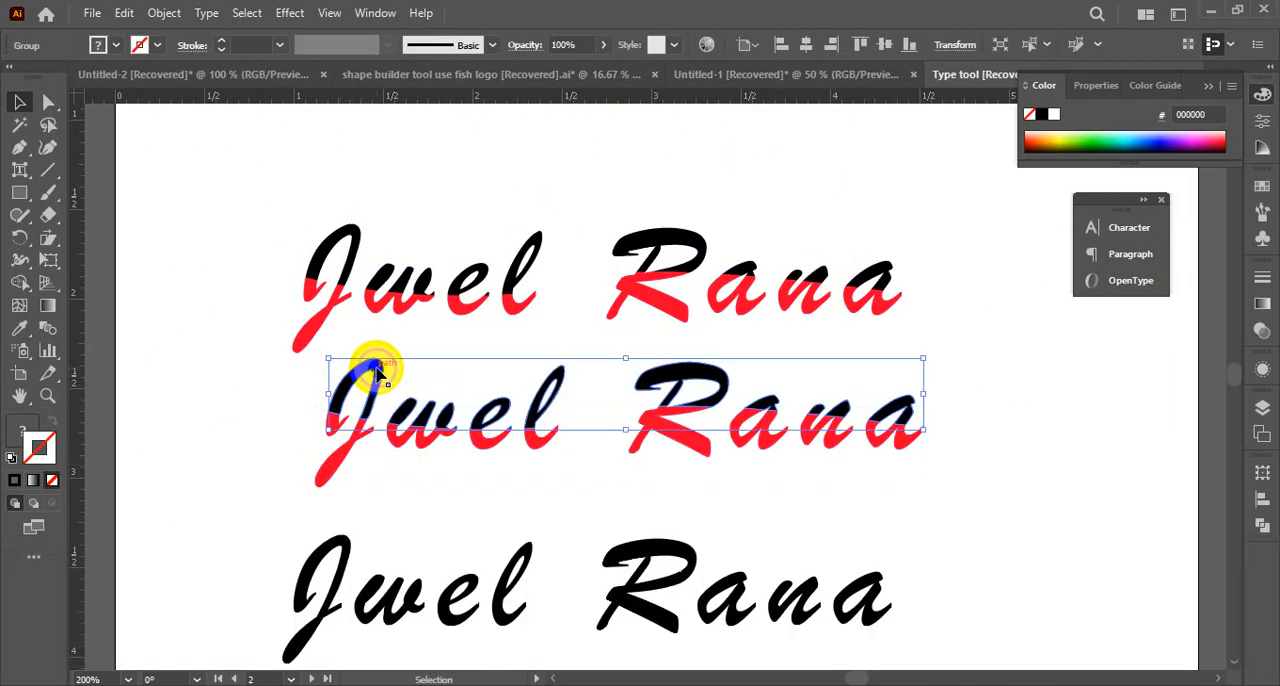
Give the upper group a white-to-black linear gradient fill with no stroke
{"action": "left_click", "coordinate": [49, 314]}
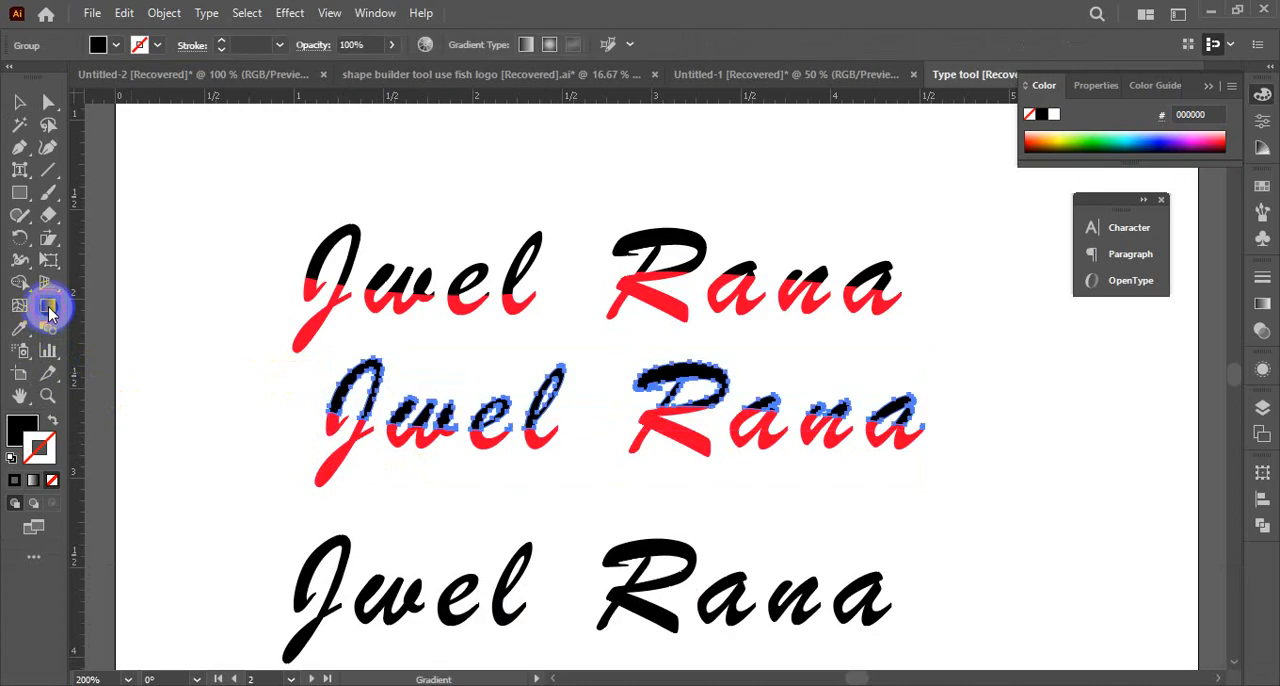
{"action": "left_click", "coordinate": [36, 481]}
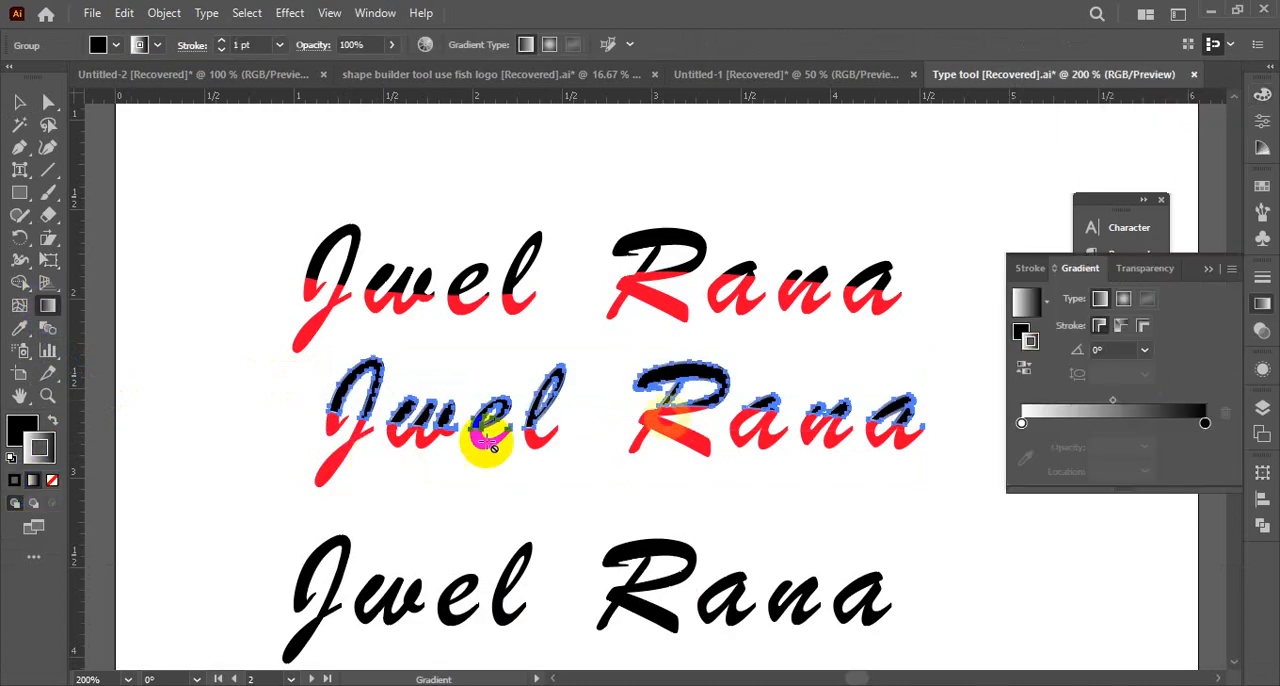
{"action": "left_click", "coordinate": [50, 427]}
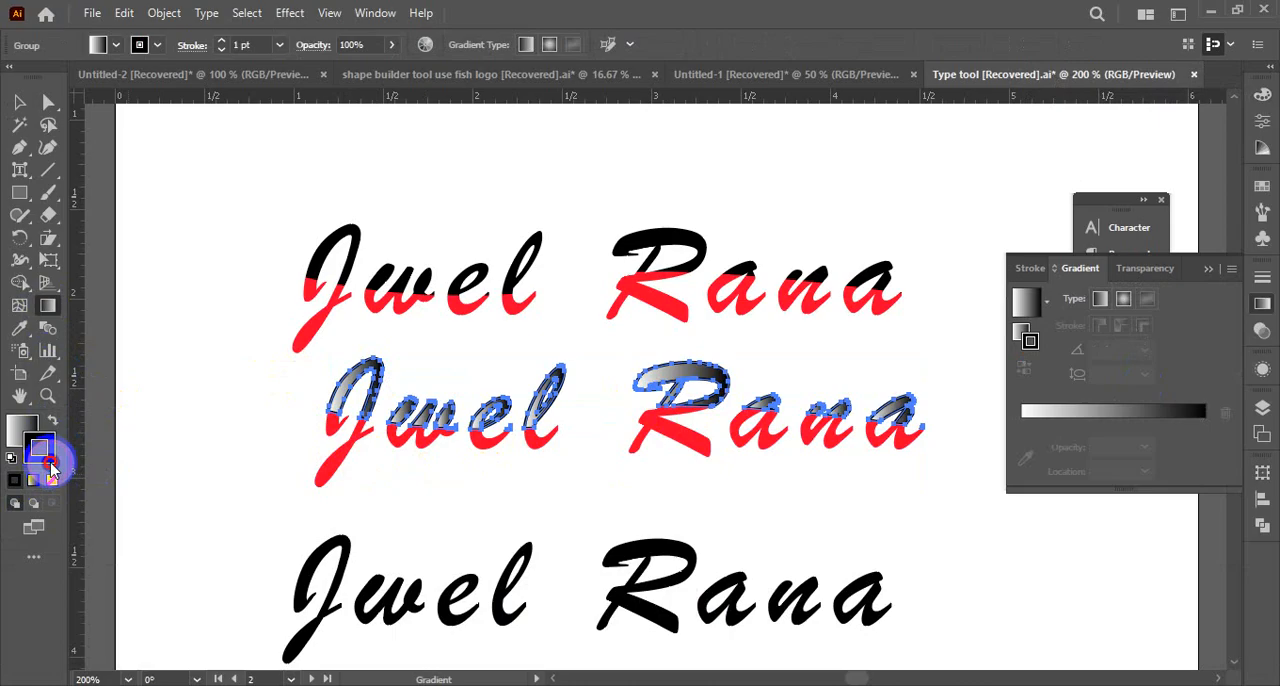
{"action": "left_click", "coordinate": [53, 481]}
{"action": "left_click", "coordinate": [18, 114]}
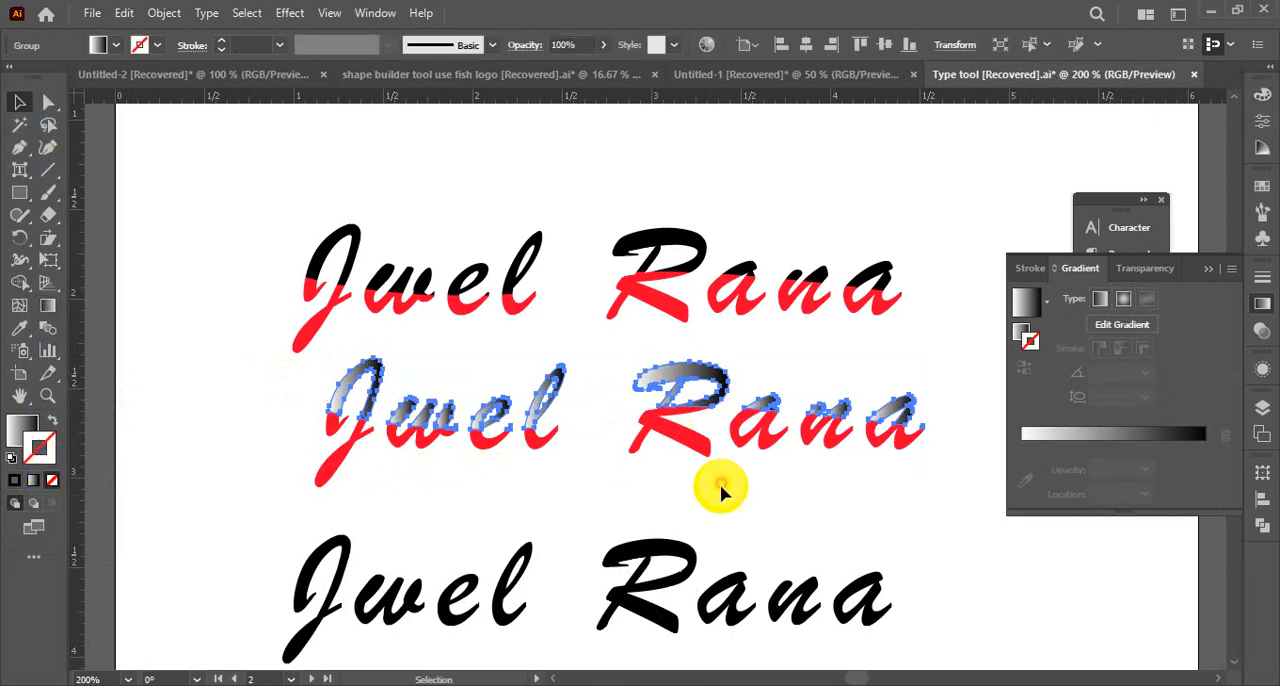
Fill the upper group with a white-to-orange radial gradient preset and remove its stroke
{"action": "left_click", "coordinate": [686, 423]}
{"action": "left_click", "coordinate": [686, 380]}
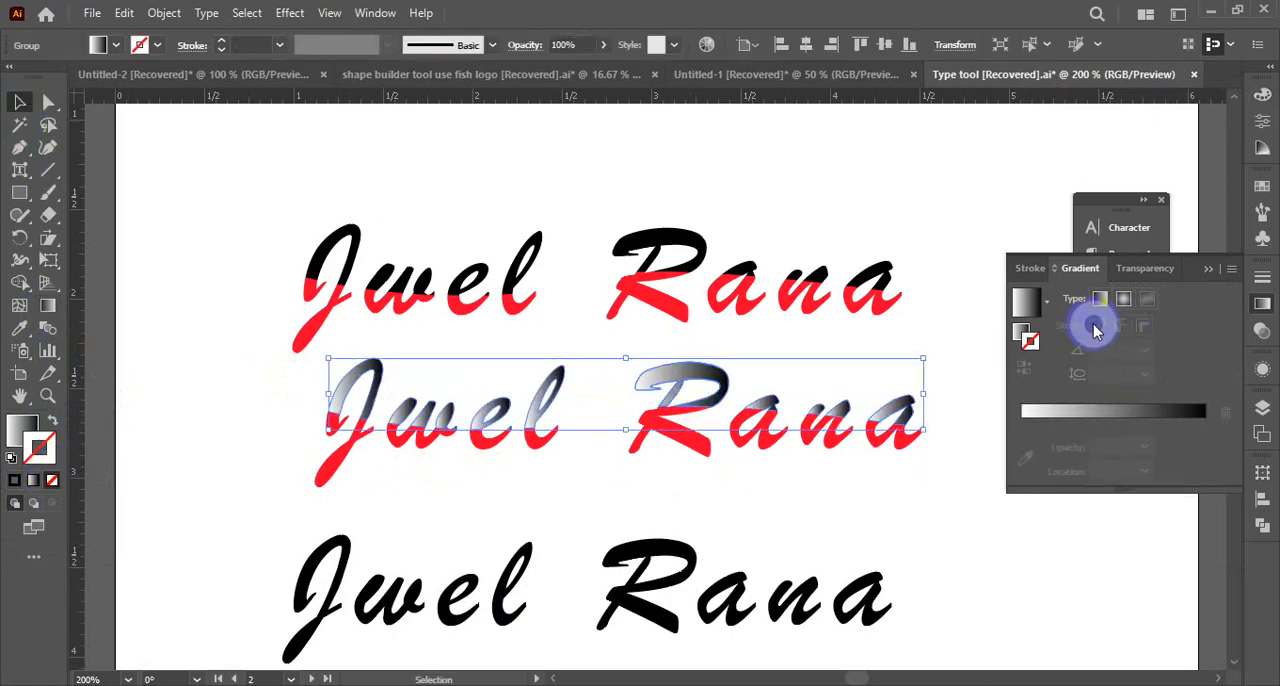
{"action": "left_click", "coordinate": [1045, 306]}
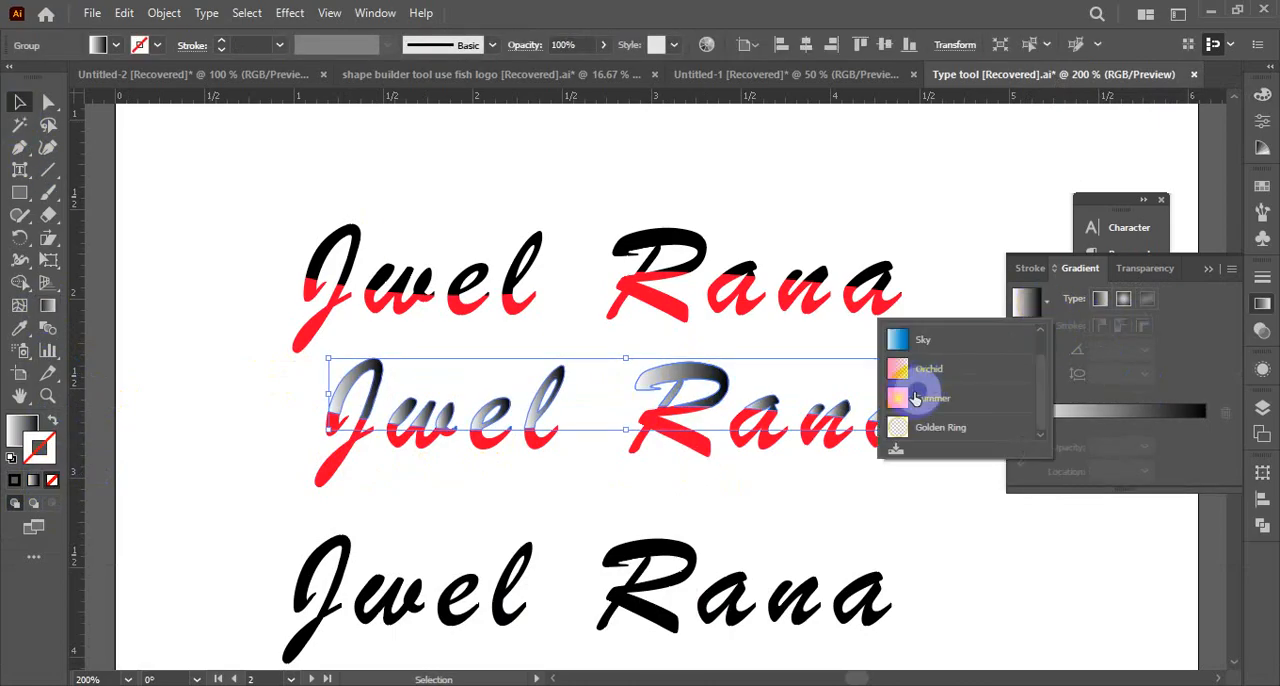
{"action": "left_click", "coordinate": [915, 398]}
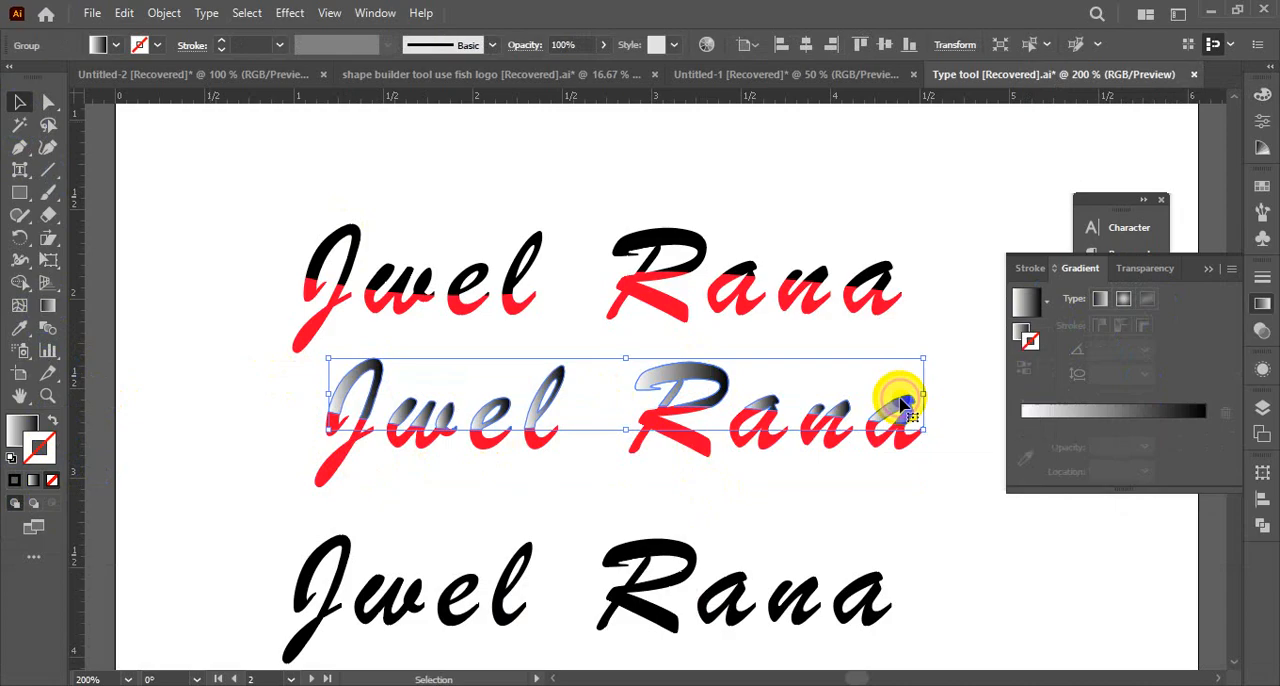
{"action": "left_click", "coordinate": [49, 424]}
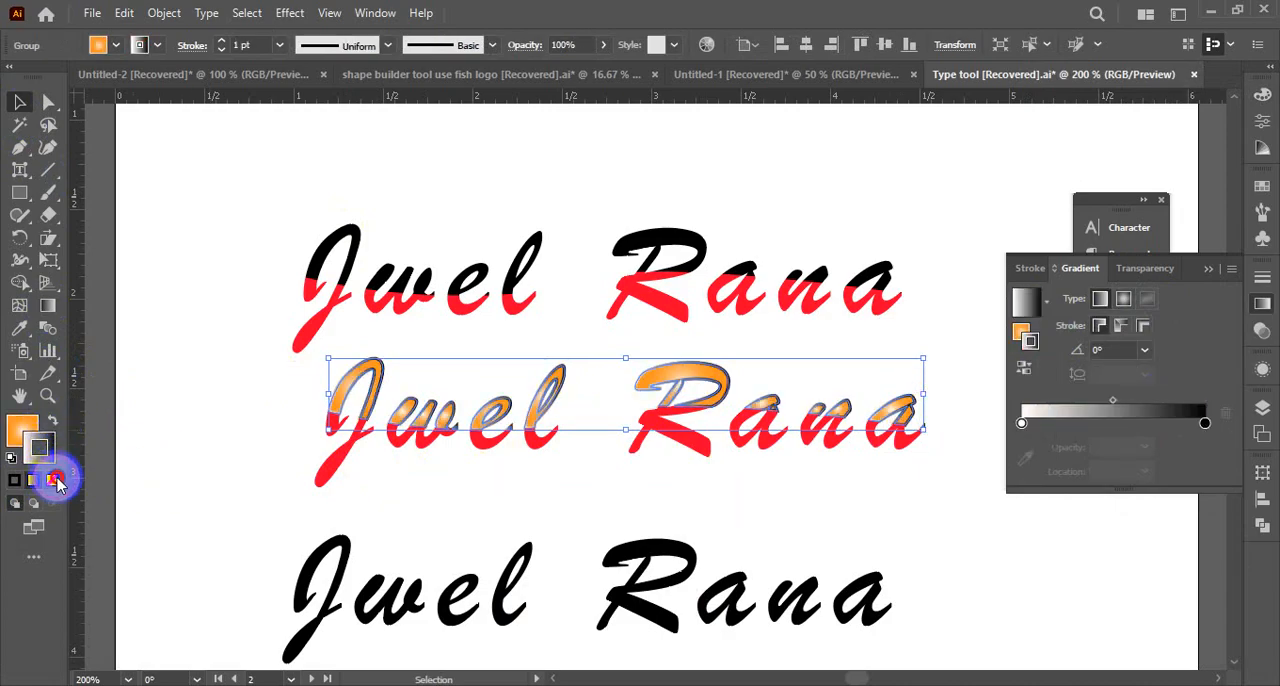
{"action": "left_click", "coordinate": [55, 481]}
{"action": "left_click", "coordinate": [25, 428]}
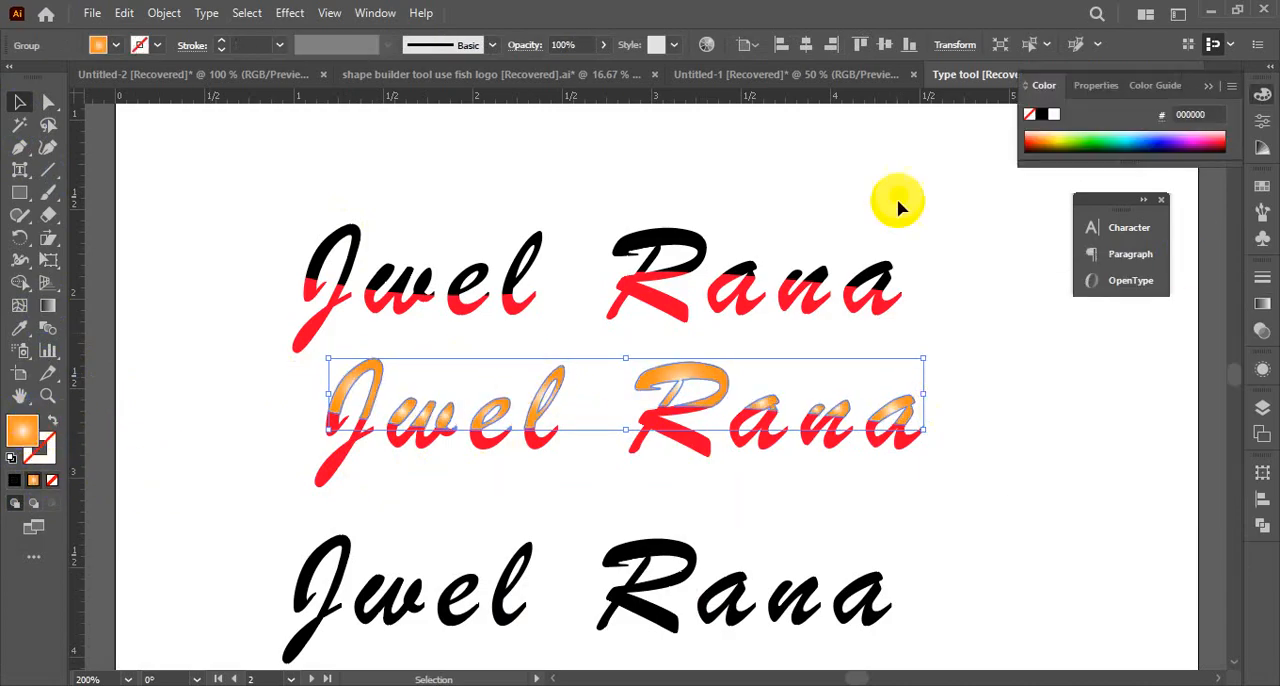
Spread one radial gradient across the whole upper group with the Gradient tool, running diagonally from the J's top to below the l
{"action": "left_click", "coordinate": [48, 305]}
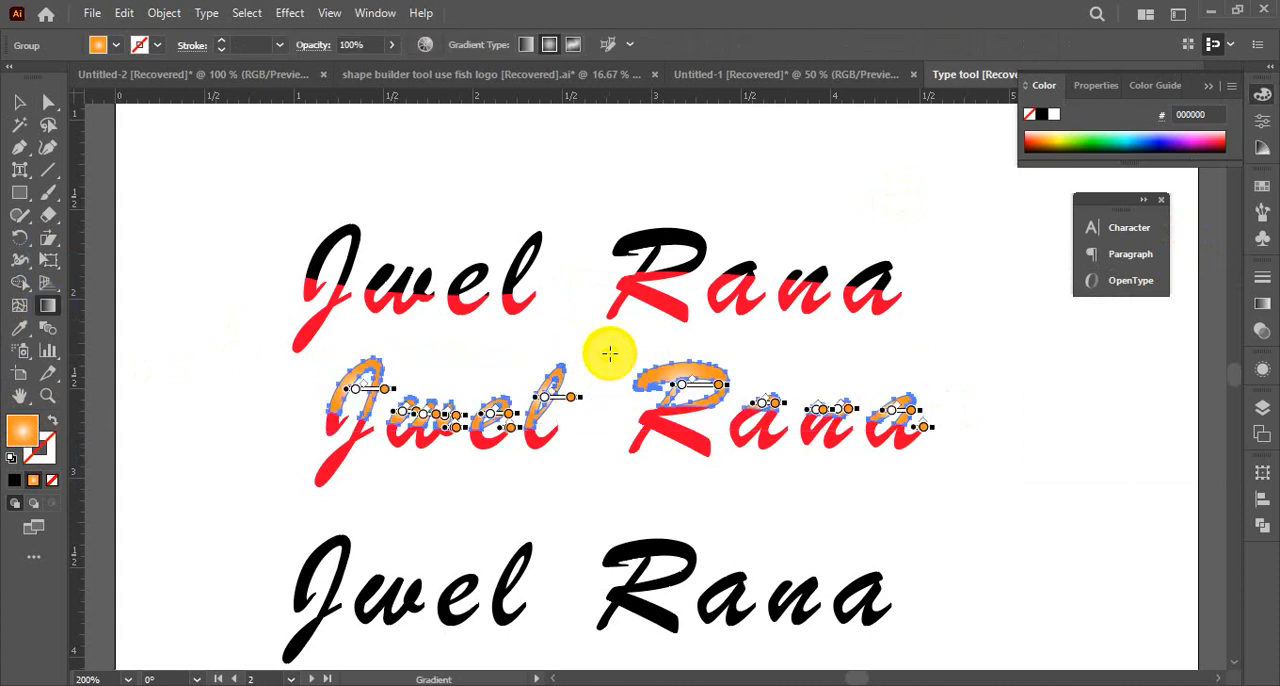
{"action": "left_click_drag", "start_coordinate": [605, 340], "coordinate": [578, 525]}
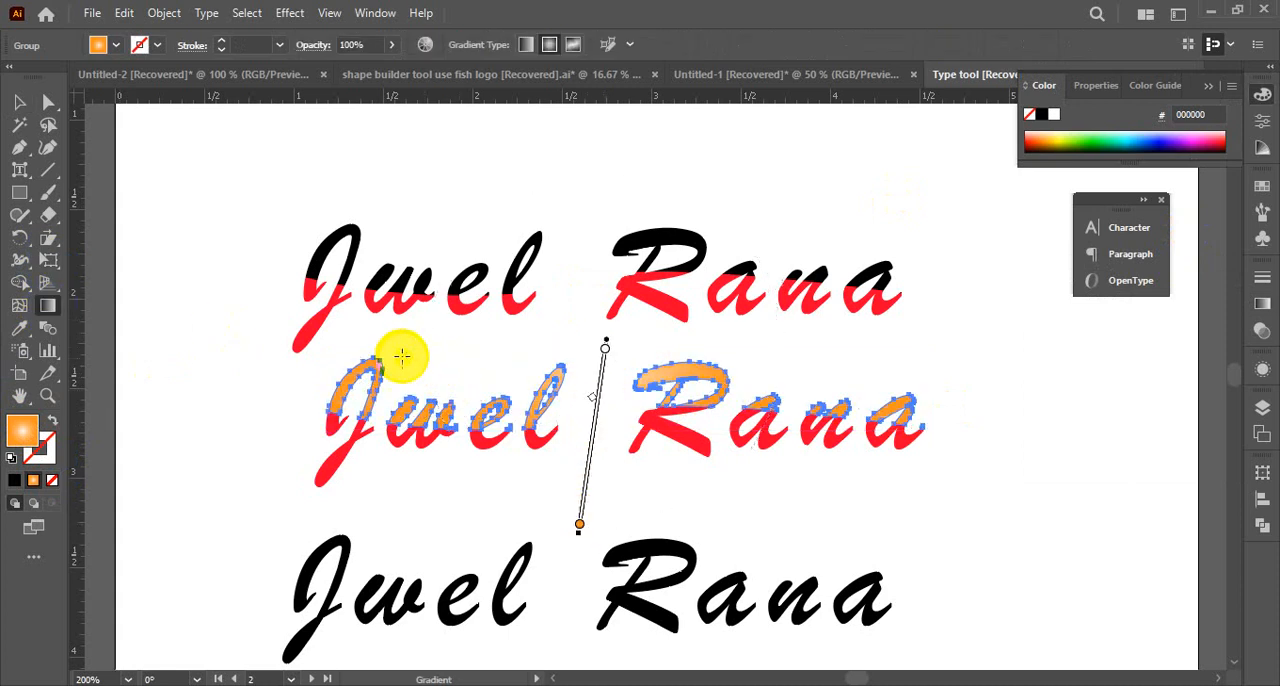
{"action": "left_click_drag", "start_coordinate": [383, 355], "coordinate": [524, 486]}
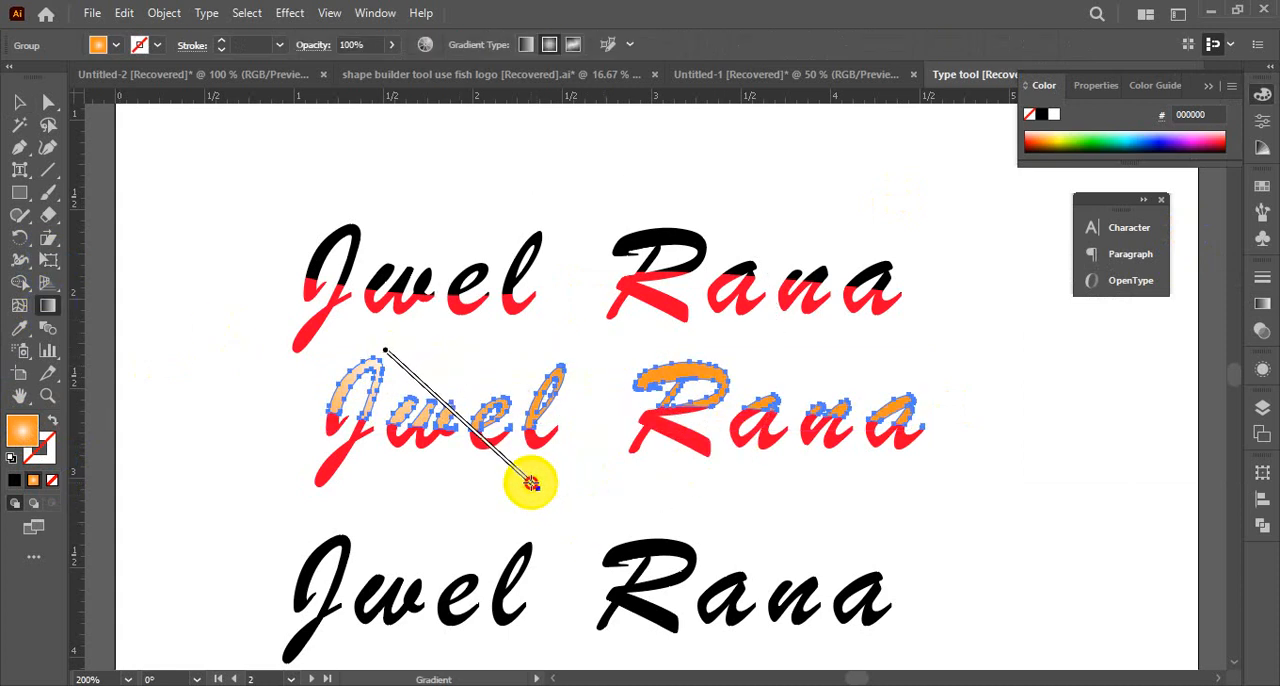
Redraw the upper group's radial gradient almost vertically through the e, replace it with the Sky gradient preset, and deselect the group
{"action": "left_click_drag", "start_coordinate": [502, 348], "coordinate": [498, 432]}
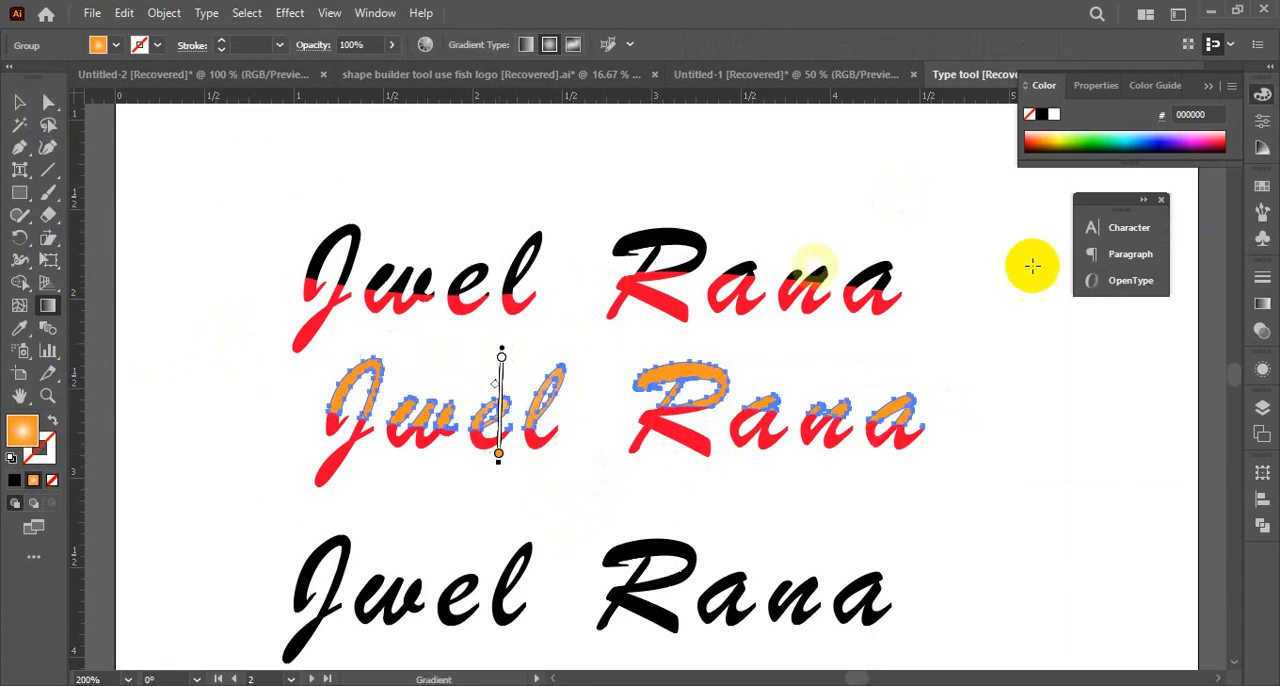
{"action": "left_click", "coordinate": [1260, 310]}
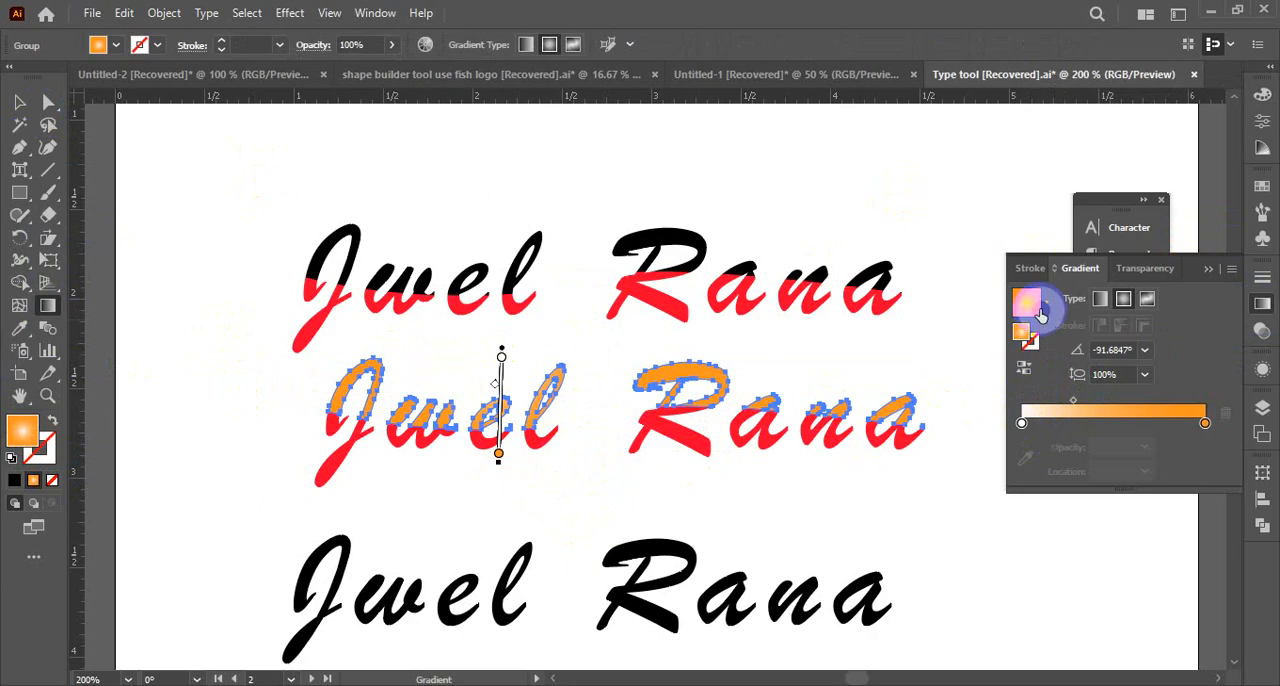
{"action": "left_click", "coordinate": [1045, 305]}
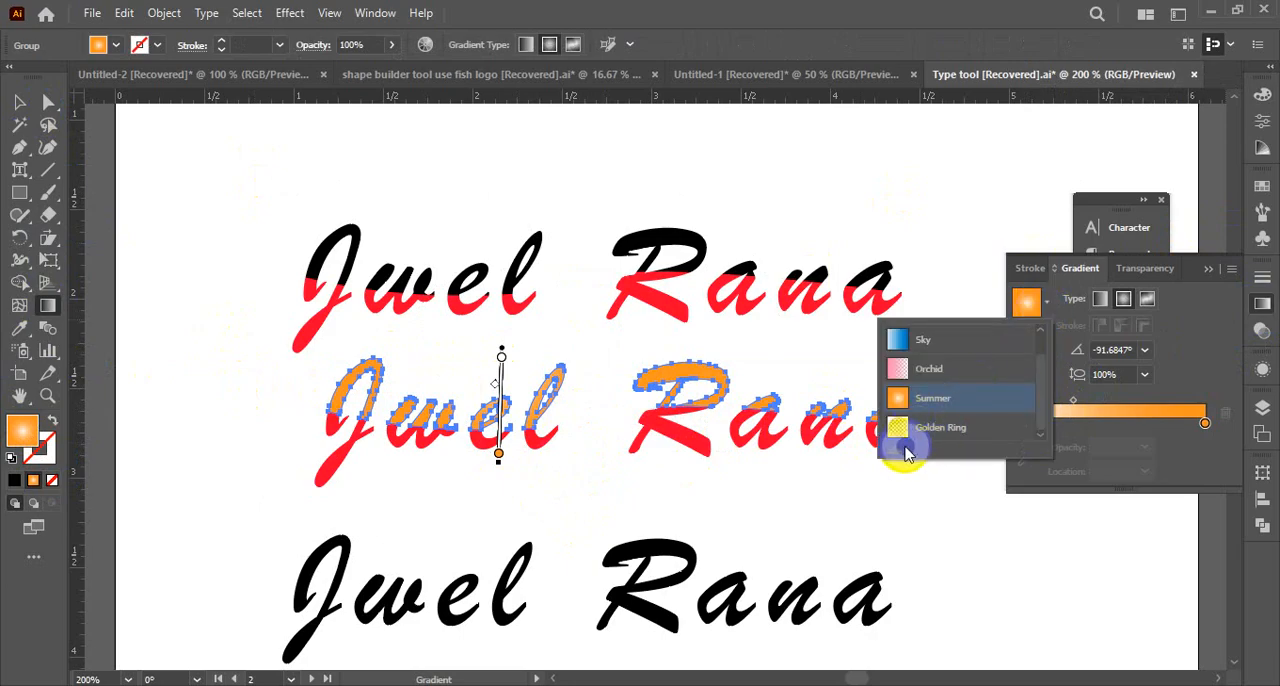
{"action": "left_click", "coordinate": [923, 342]}
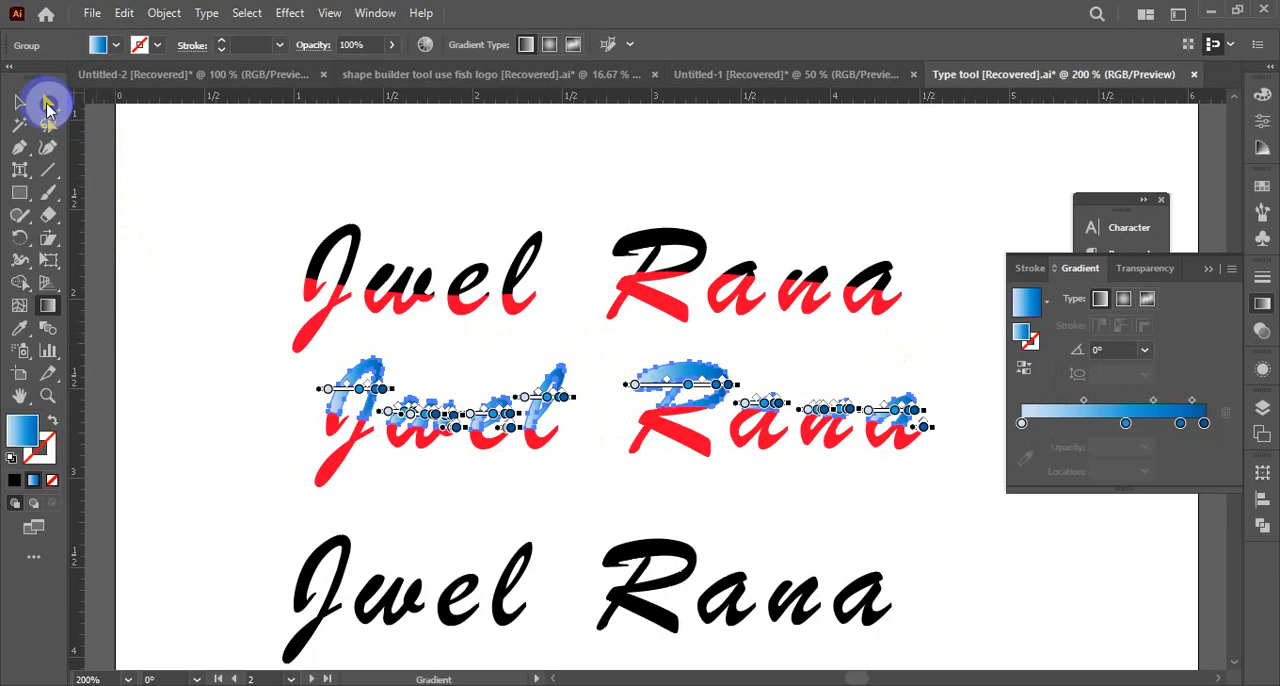
{"action": "left_click", "coordinate": [19, 102]}
{"action": "left_click", "coordinate": [192, 388]}
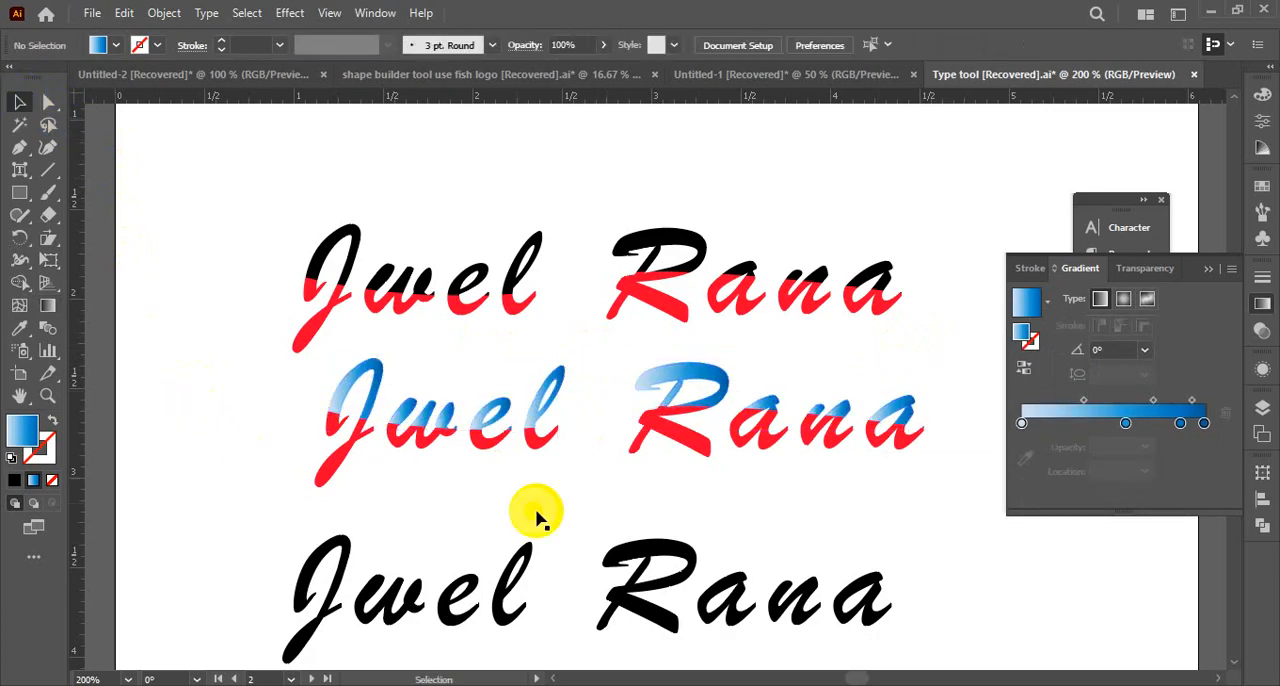
Recolor the middle name's red lower group black by sampling the top name's J with the Eyedropper, and deselect it
{"action": "key", "text": "ctrl+alt+space"}
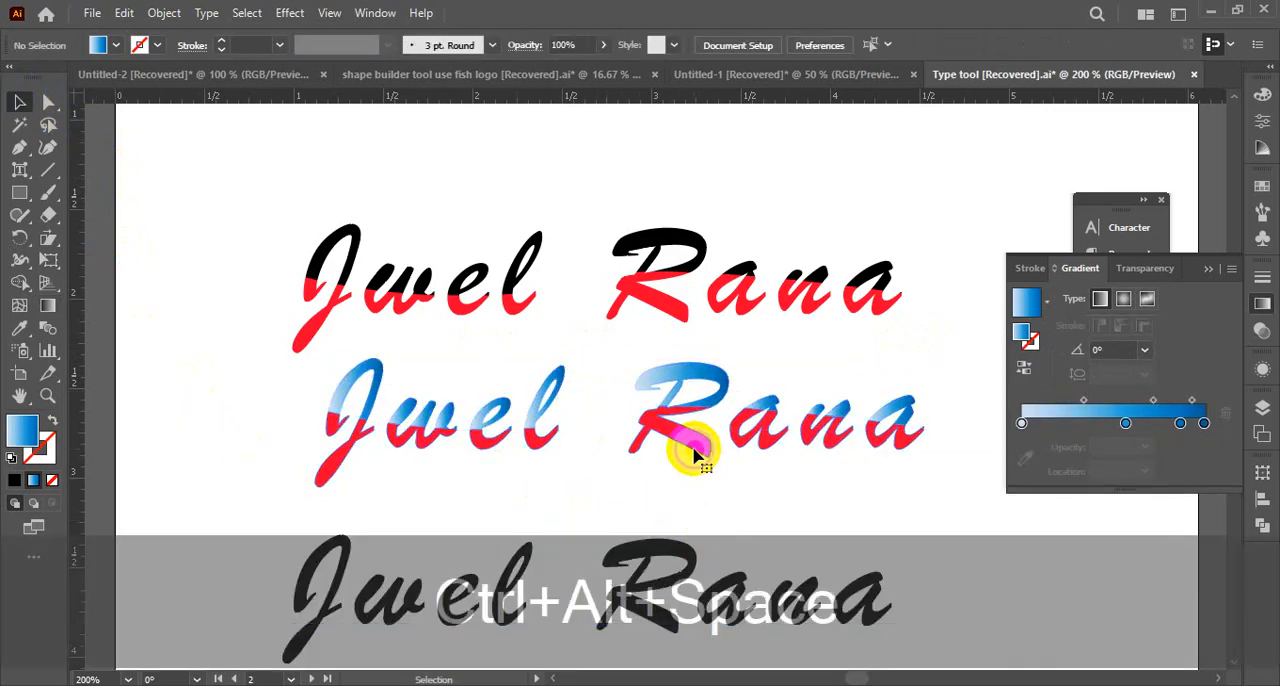
{"action": "left_click", "coordinate": [697, 455]}
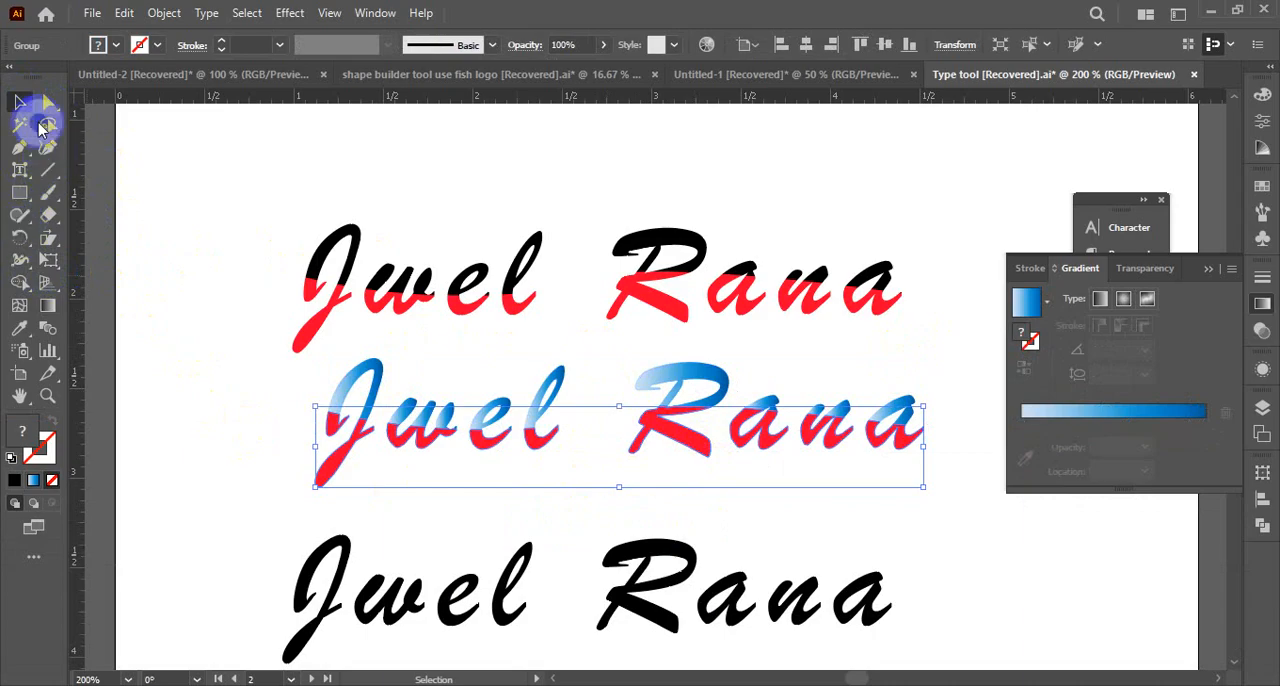
{"action": "left_click", "coordinate": [24, 329]}
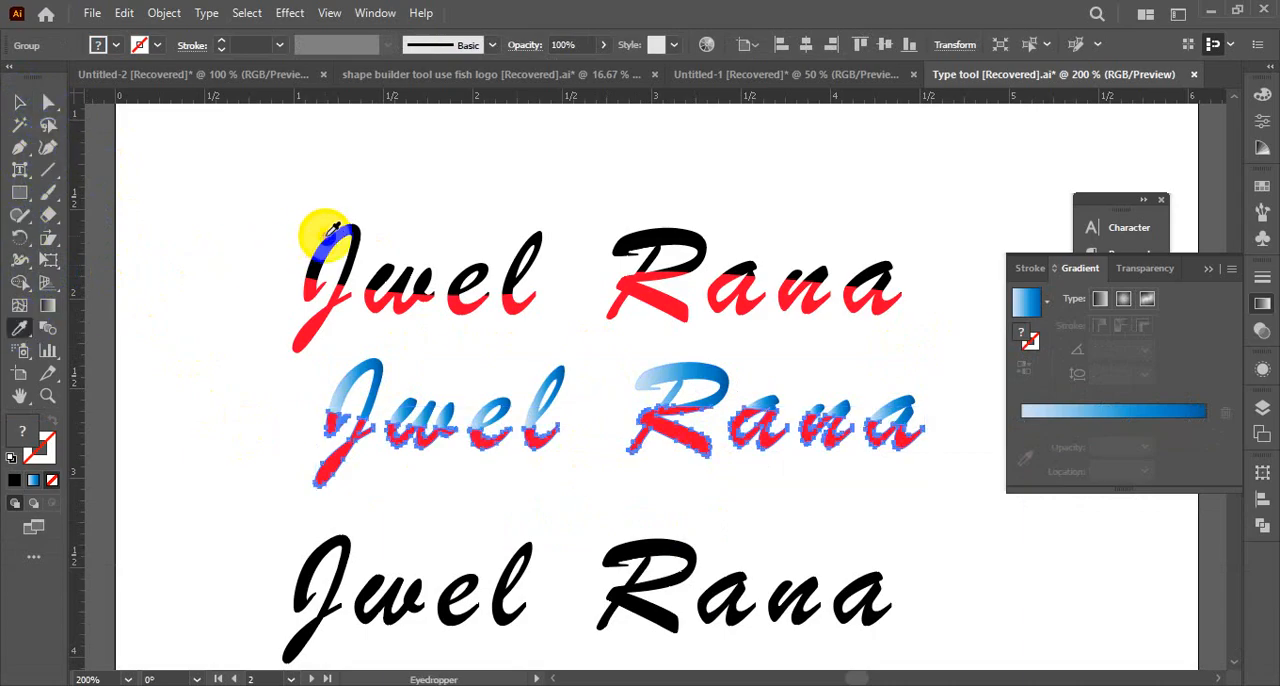
{"action": "left_click", "coordinate": [328, 240]}
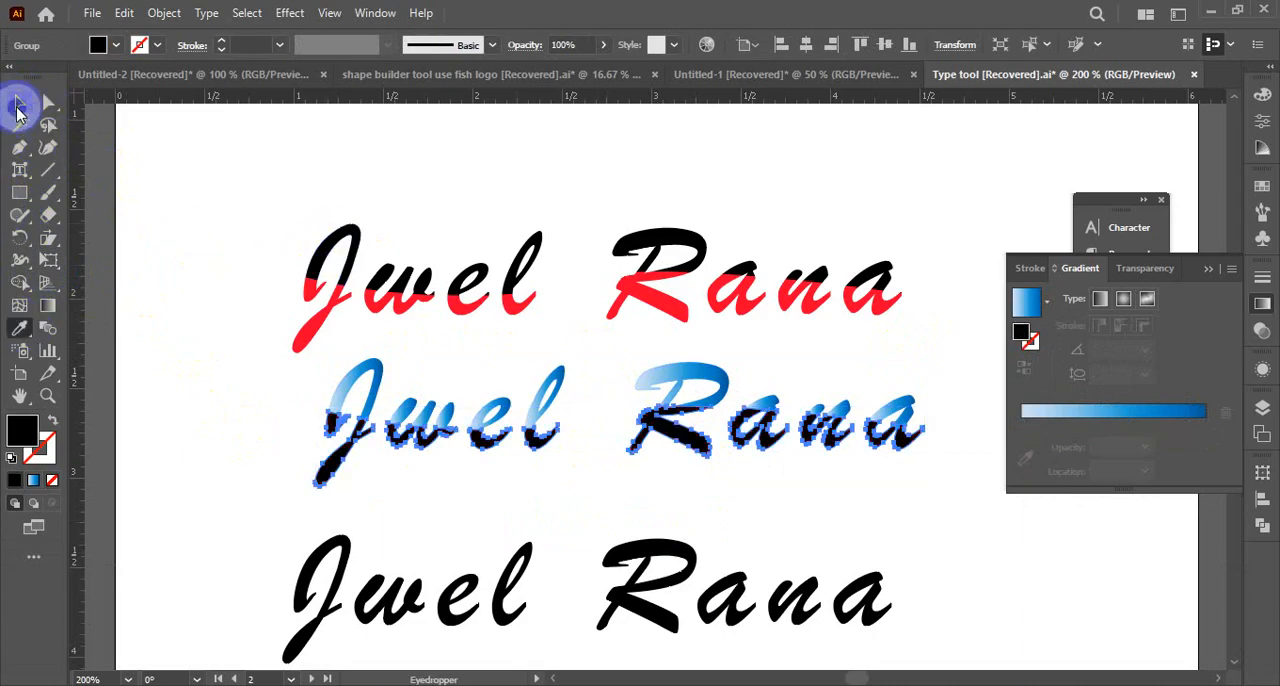
{"action": "left_click", "coordinate": [48, 170]}
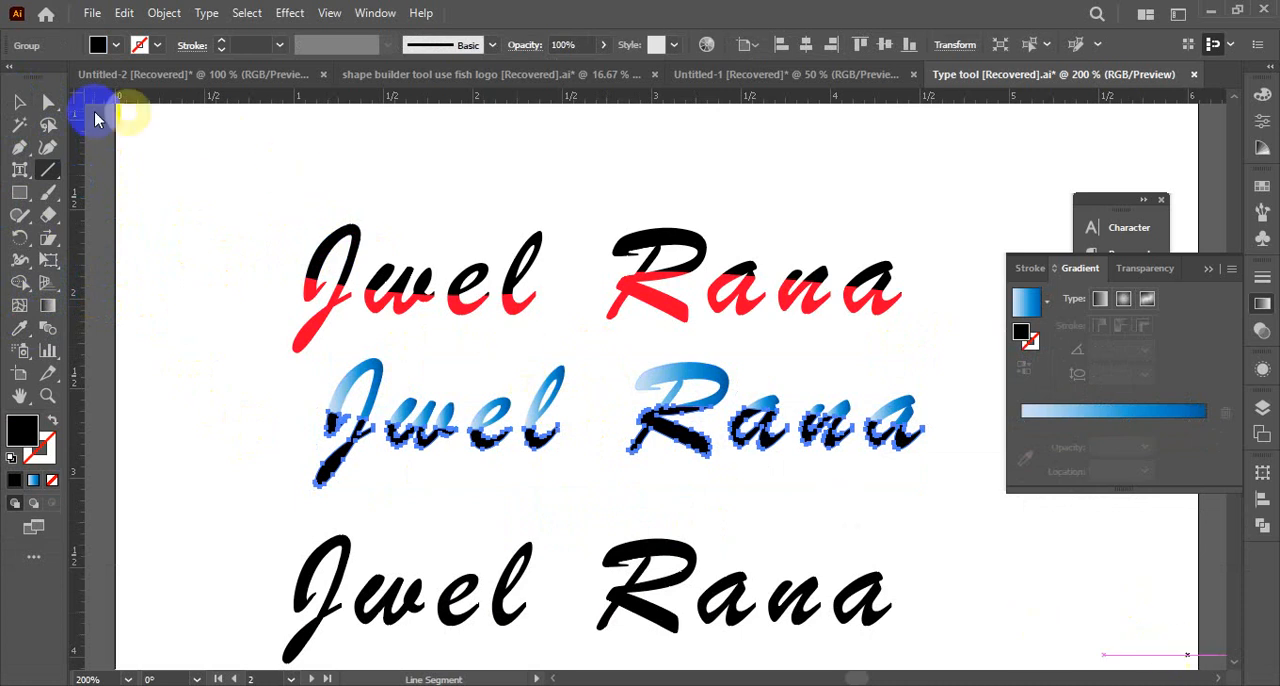
{"action": "left_click", "coordinate": [22, 103]}
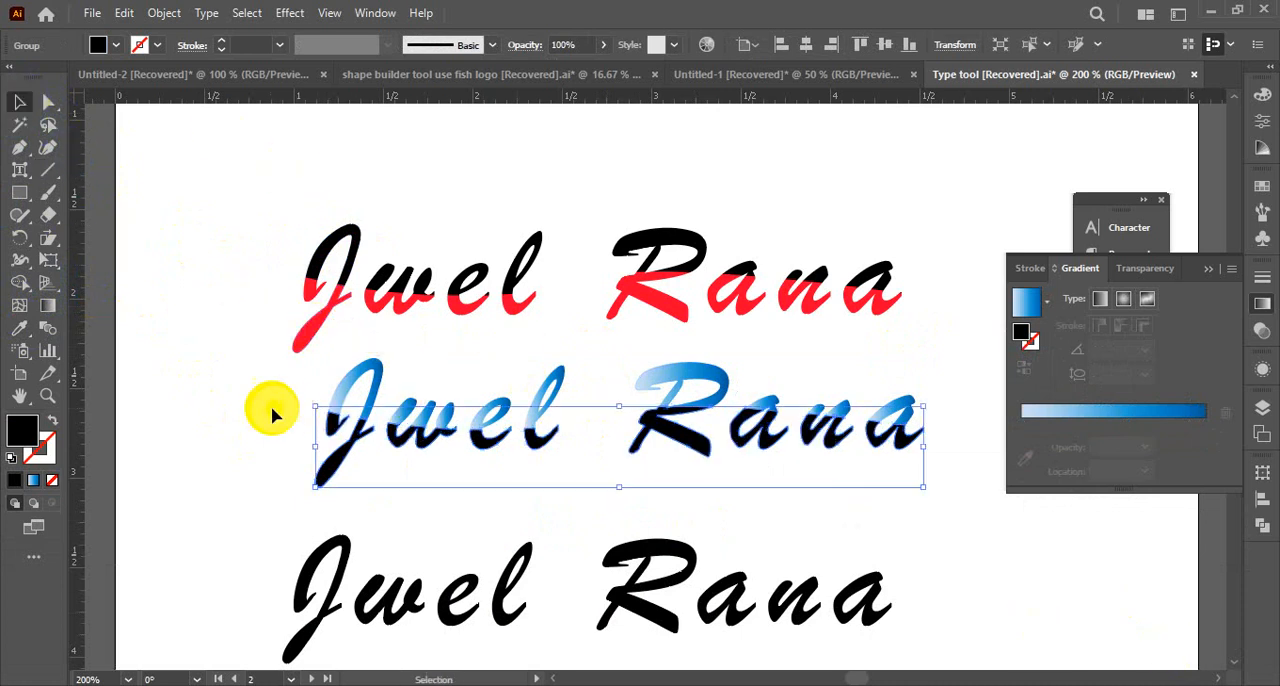
{"action": "left_click", "coordinate": [458, 483]}
Examine the middle name's gradient and black parts up close, along with the red lower piece of the top name's l
{"action": "key", "text": "ctrl+space"}
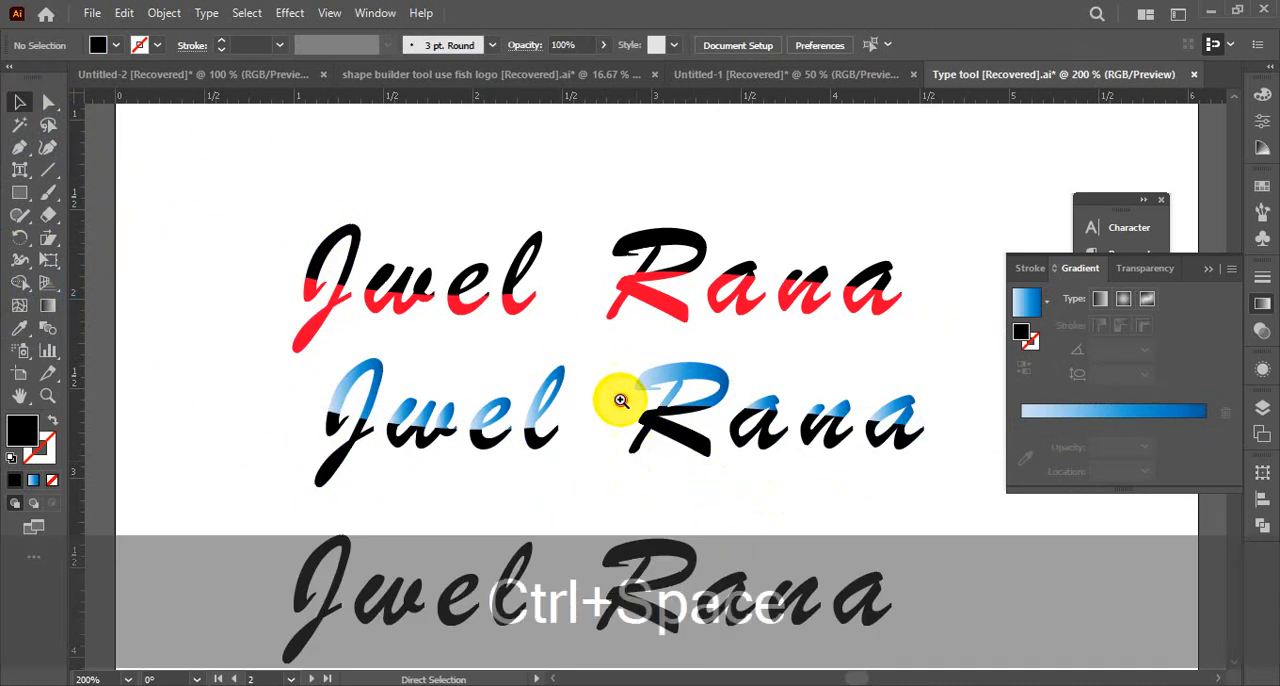
{"action": "left_click", "coordinate": [617, 477]}
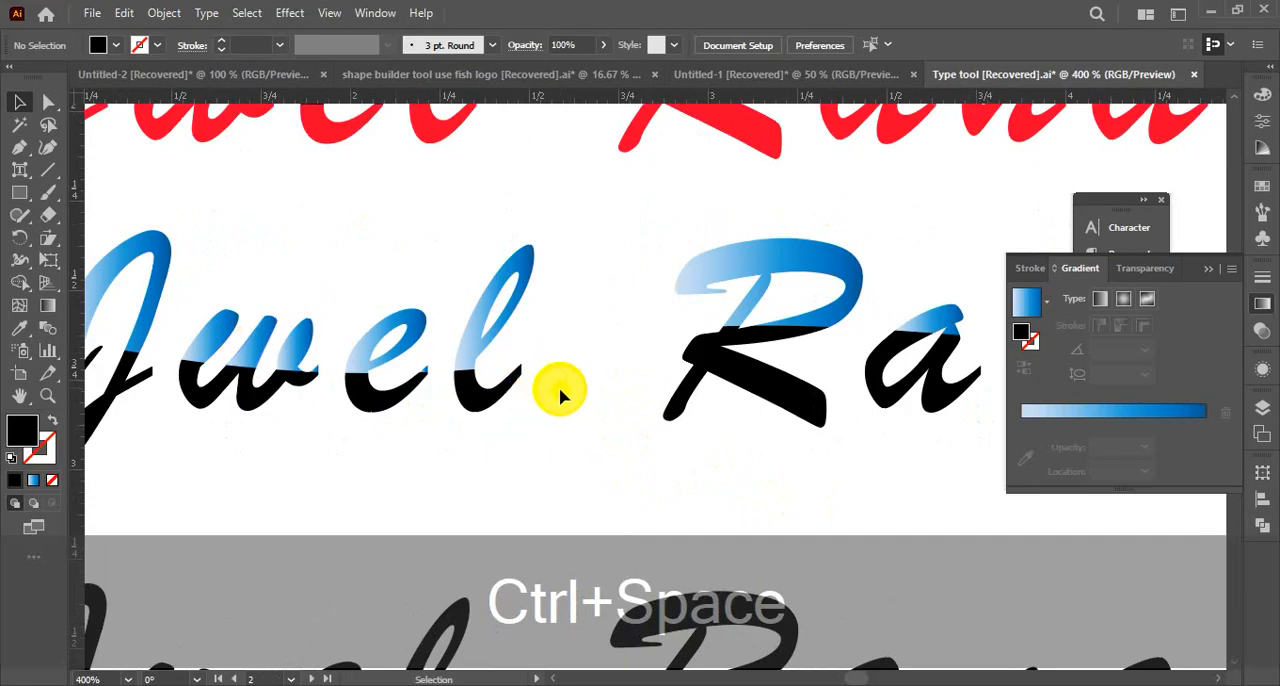
{"action": "left_click_drag", "start_coordinate": [554, 364], "coordinate": [586, 563]}
{"action": "left_click", "coordinate": [468, 312]}
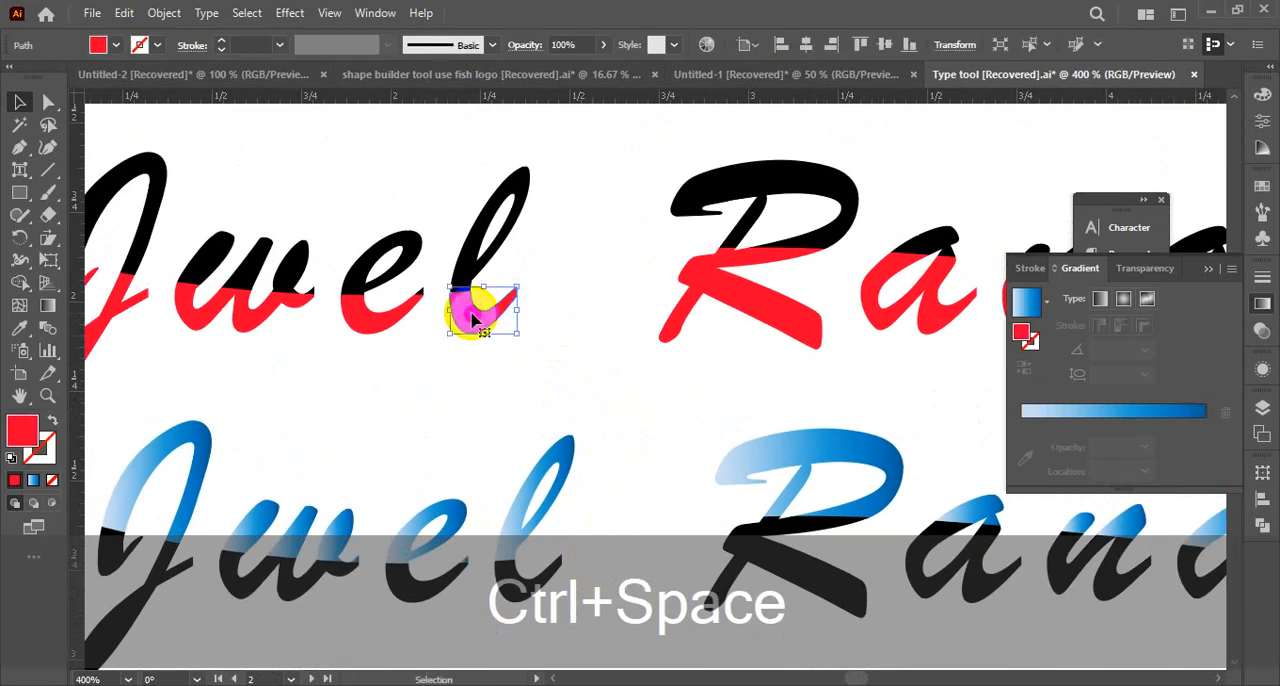
{"action": "key", "text": "ctrl+alt+space"}
{"action": "left_click", "coordinate": [604, 373]}
{"action": "left_click", "coordinate": [604, 373]}
{"action": "left_click_drag", "start_coordinate": [744, 430], "coordinate": [547, 406]}
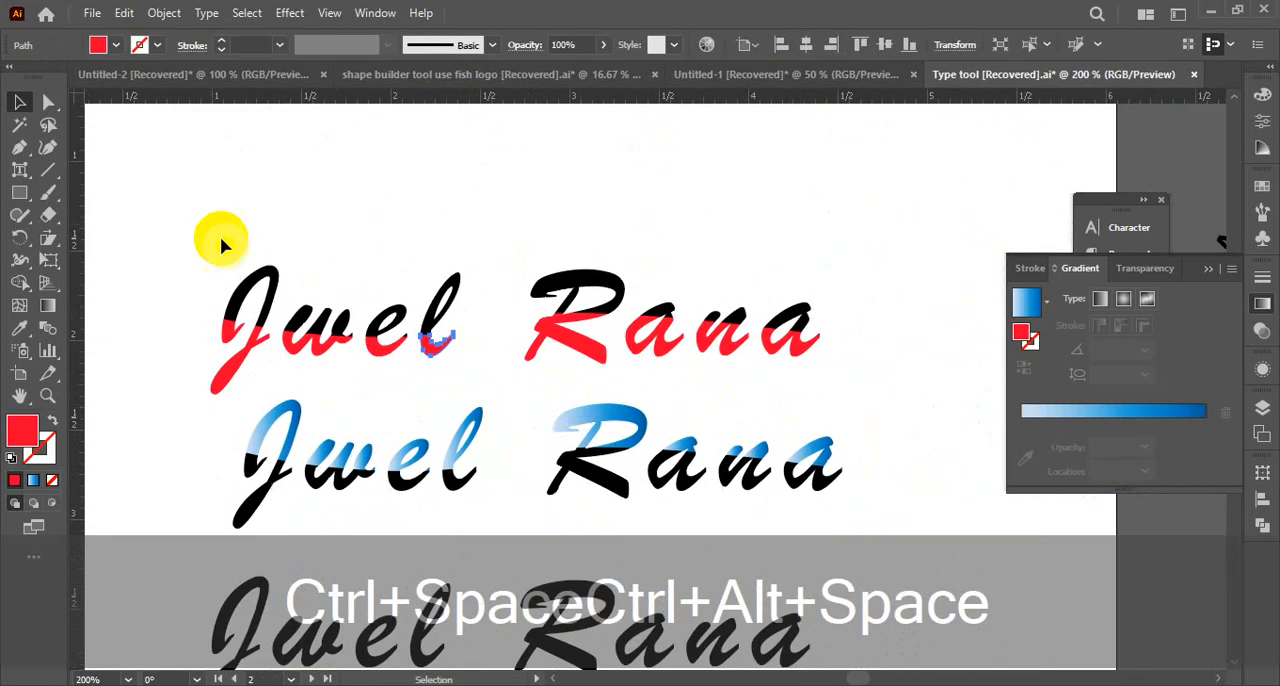
Group all black and red pieces of the top name and move the group up, away from the middle name
{"action": "left_click_drag", "start_coordinate": [172, 207], "coordinate": [830, 370]}
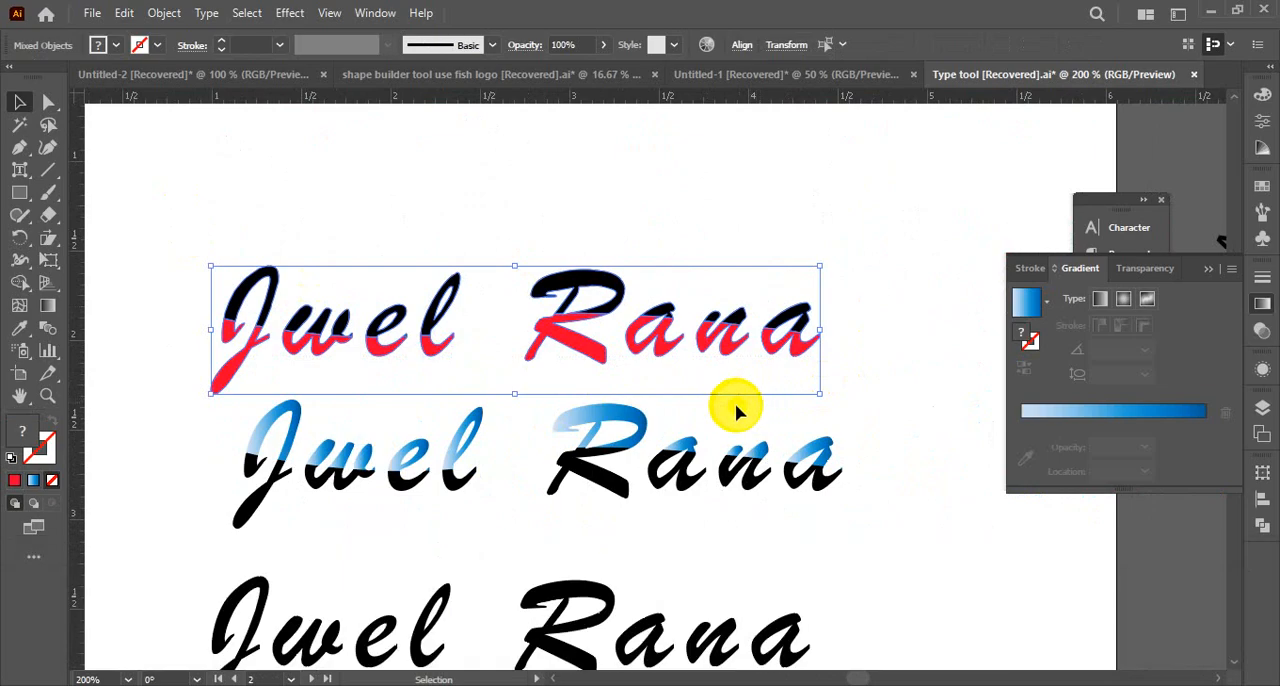
{"action": "key", "text": "ctrl"}
{"action": "key", "text": "ctrl+g"}
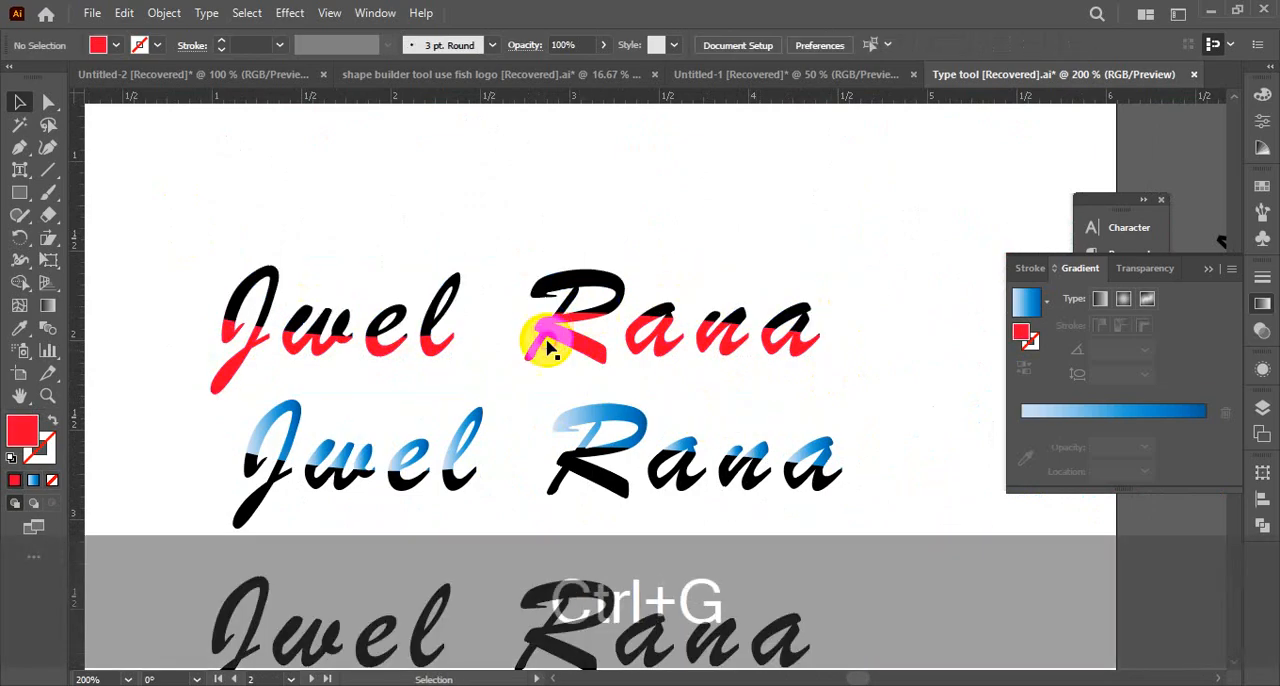
{"action": "left_click_drag", "start_coordinate": [551, 346], "coordinate": [566, 269]}
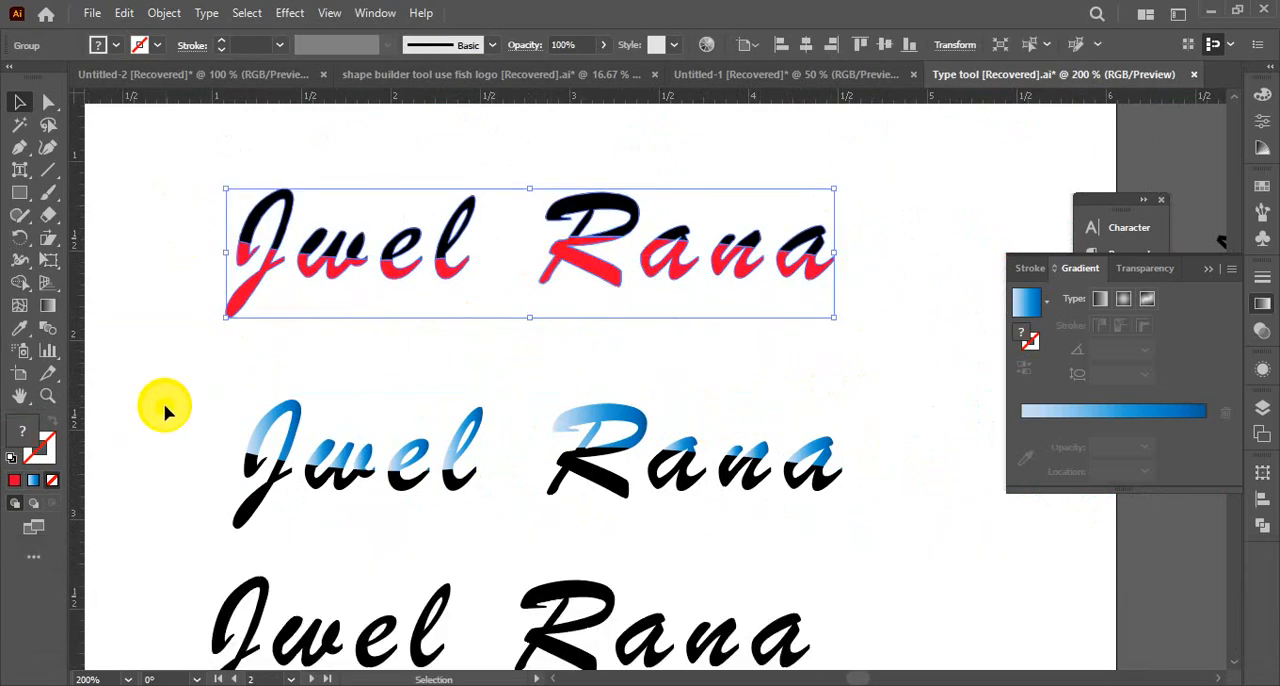
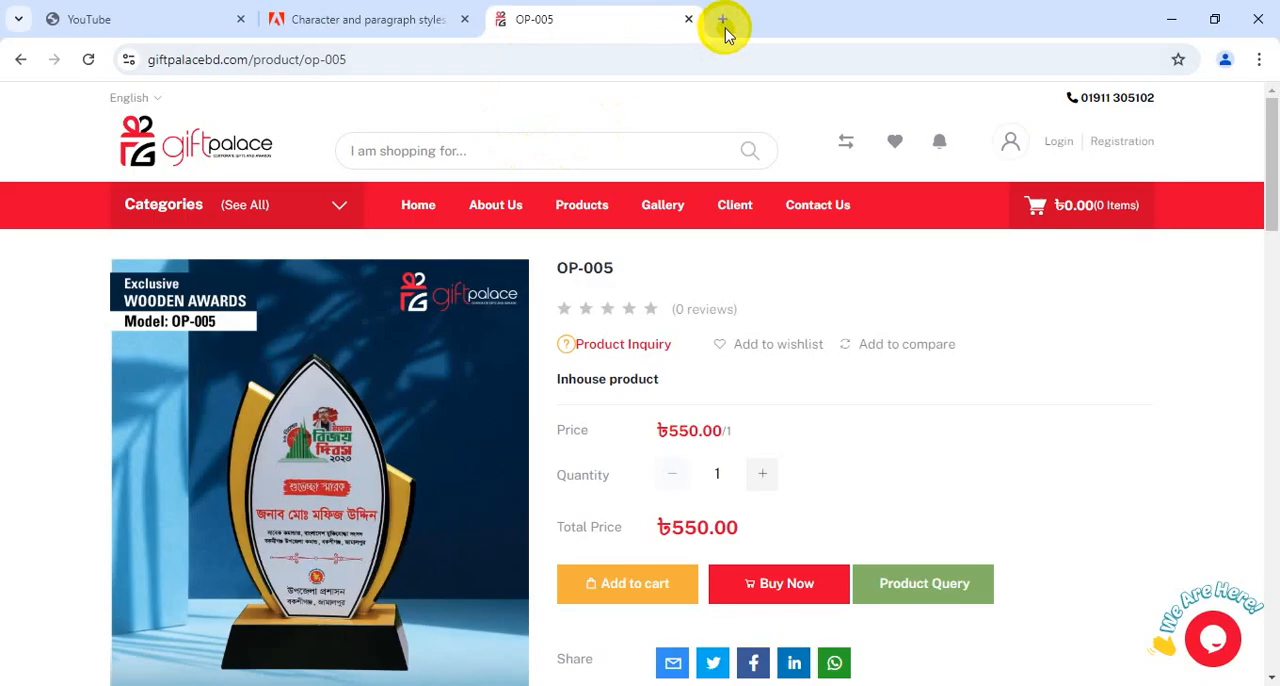
Switch to the web browser and search Google for "typography design"
{"action": "left_click", "coordinate": [726, 22]}
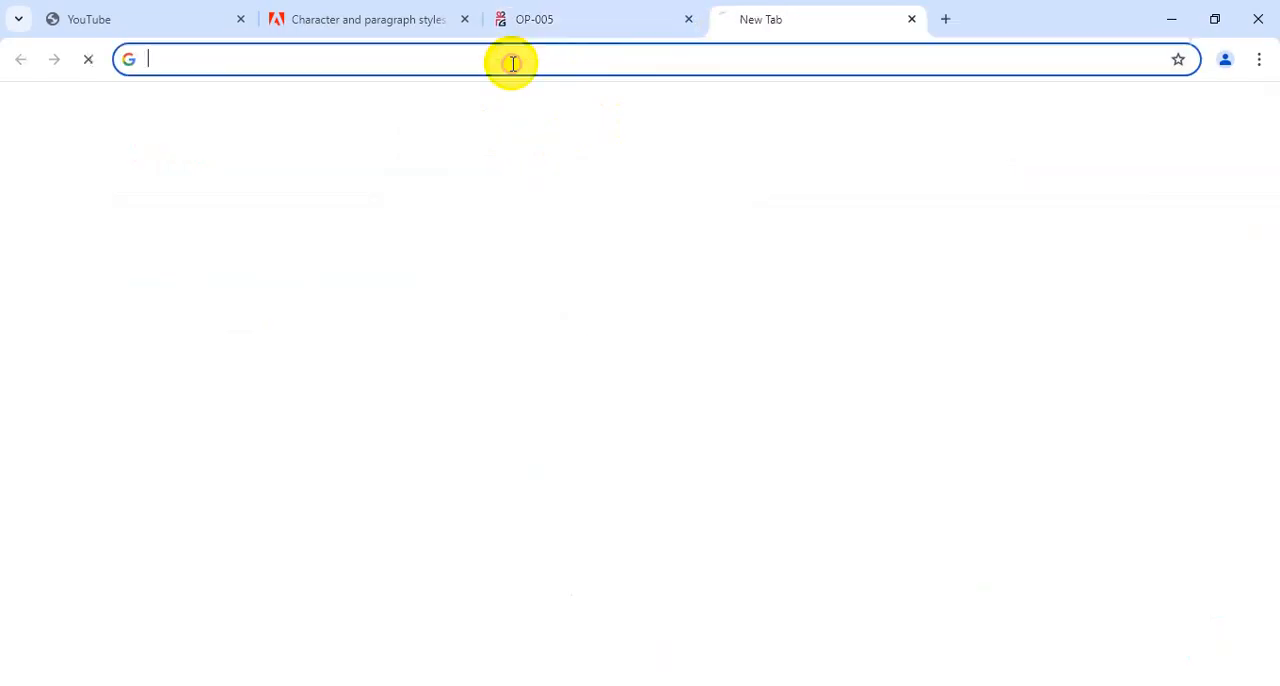
{"action": "type", "text": "typo"}
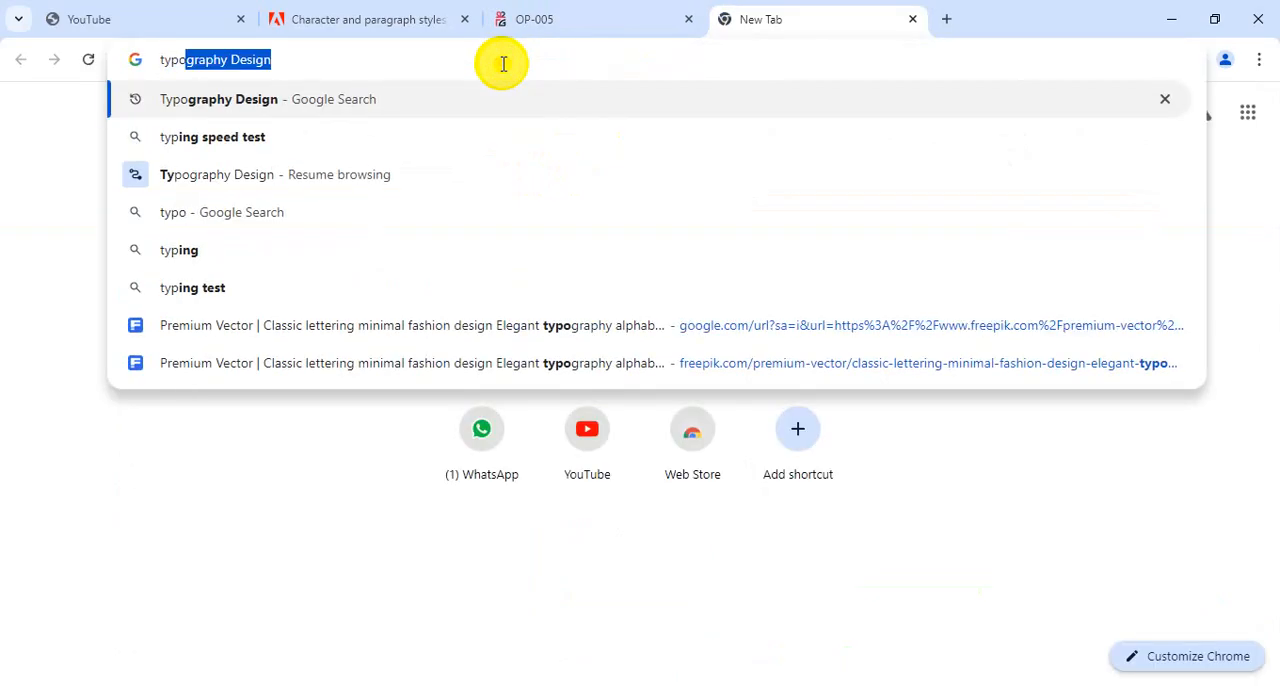
{"action": "type", "text": "graphy "}
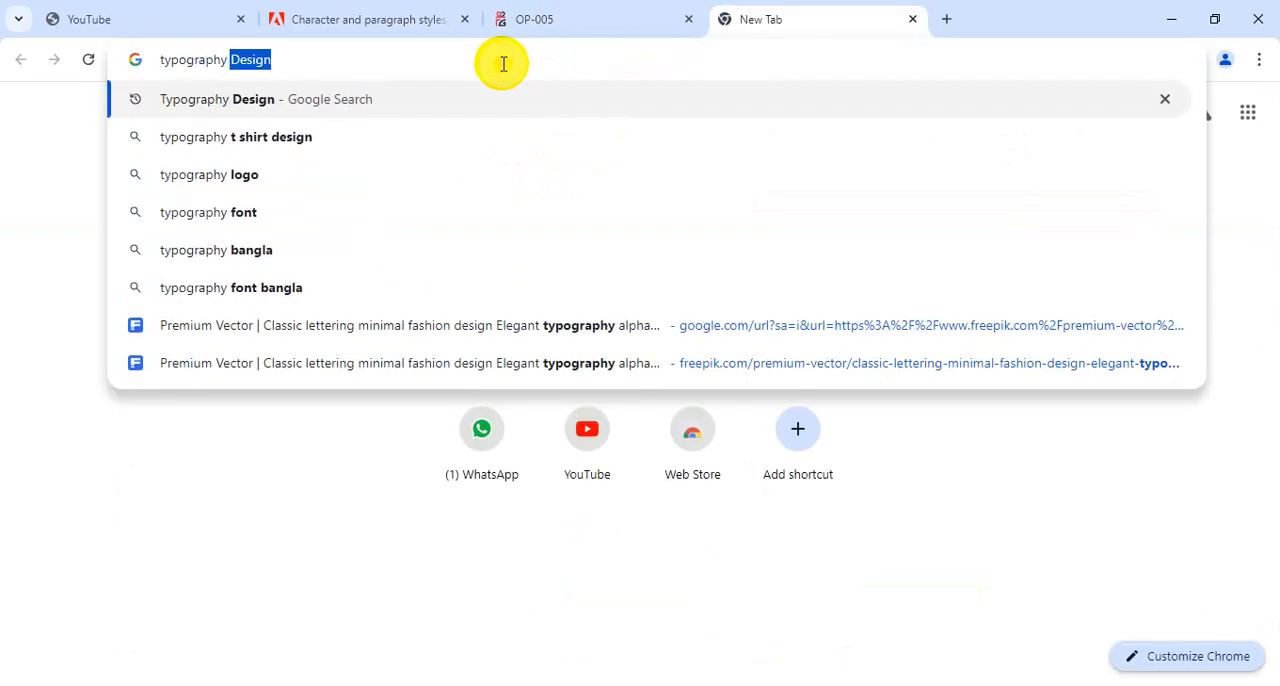
{"action": "type", "text": "desu"}
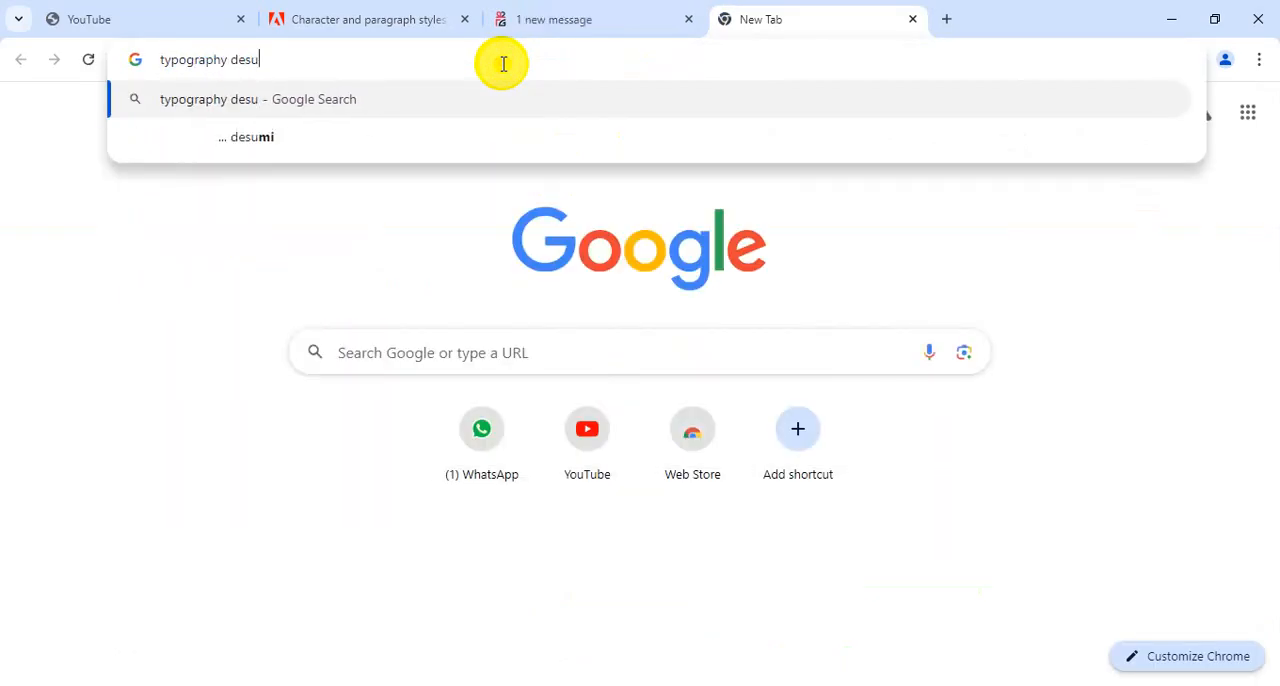
{"action": "key", "text": "BackSpace"}
{"action": "key", "text": "BackSpace"}
{"action": "type", "text": "sign"}
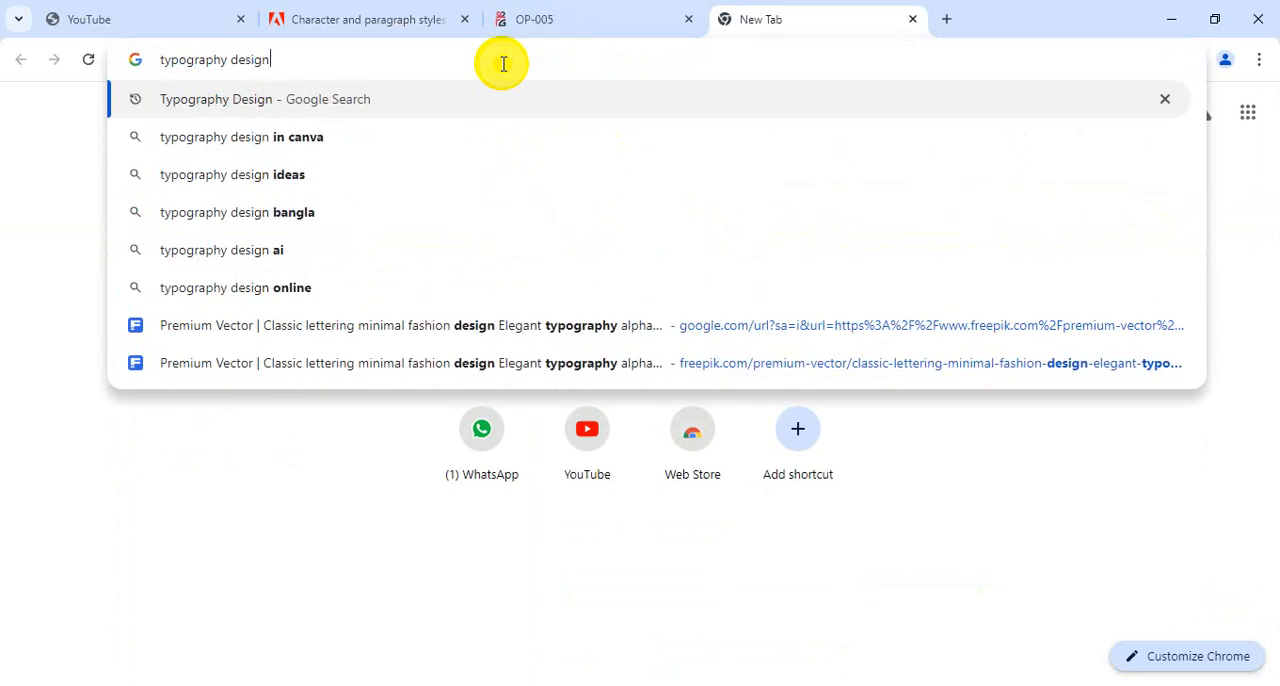
{"action": "key", "text": "Return"}
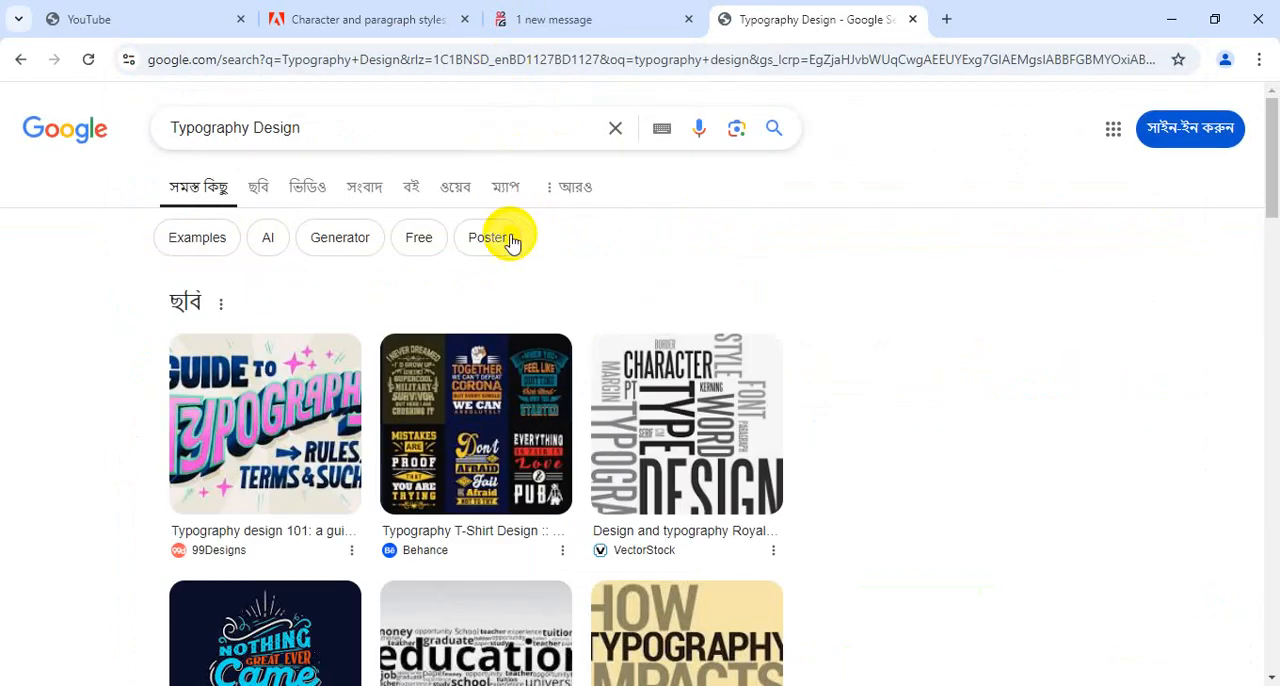
Preview the "Nothing Great Ever Came That Easy" and "Strive Greatness" typography images among the results, then return to Illustrator
{"action": "scroll", "coordinate": [371, 410], "scroll_direction": "down", "scroll_amount": 3}
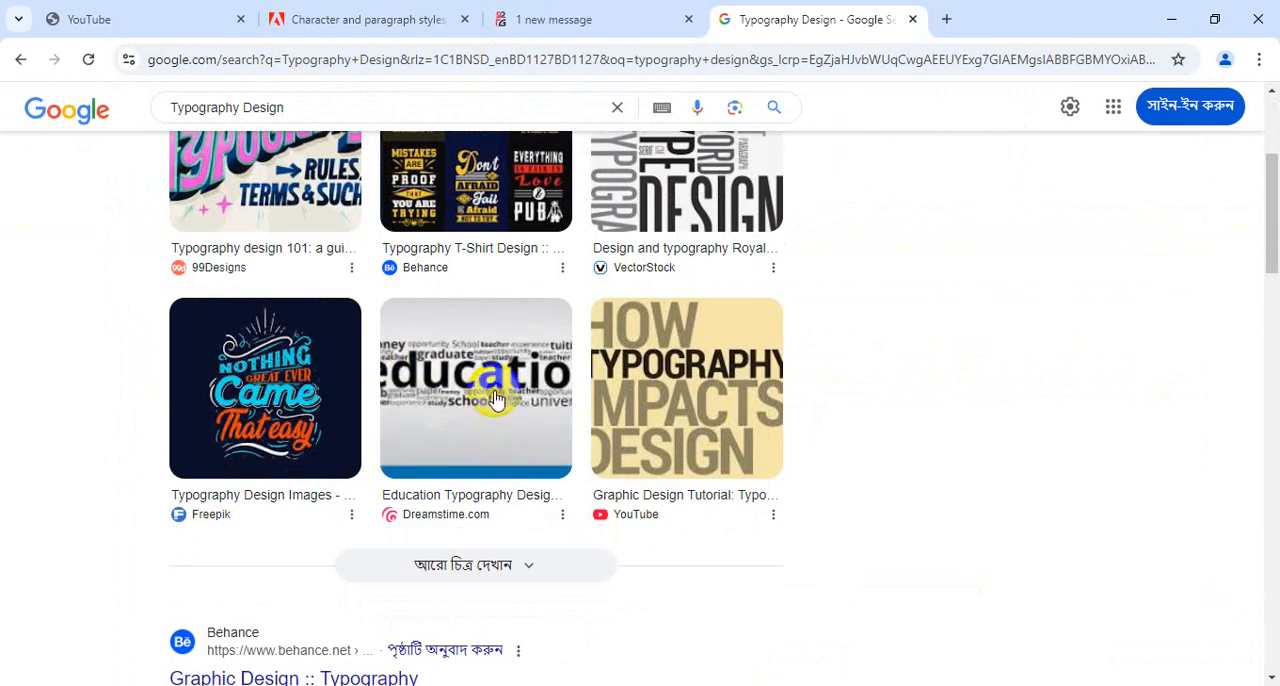
{"action": "left_click", "coordinate": [329, 414]}
{"action": "scroll", "coordinate": [329, 414], "scroll_direction": "down", "scroll_amount": 6}
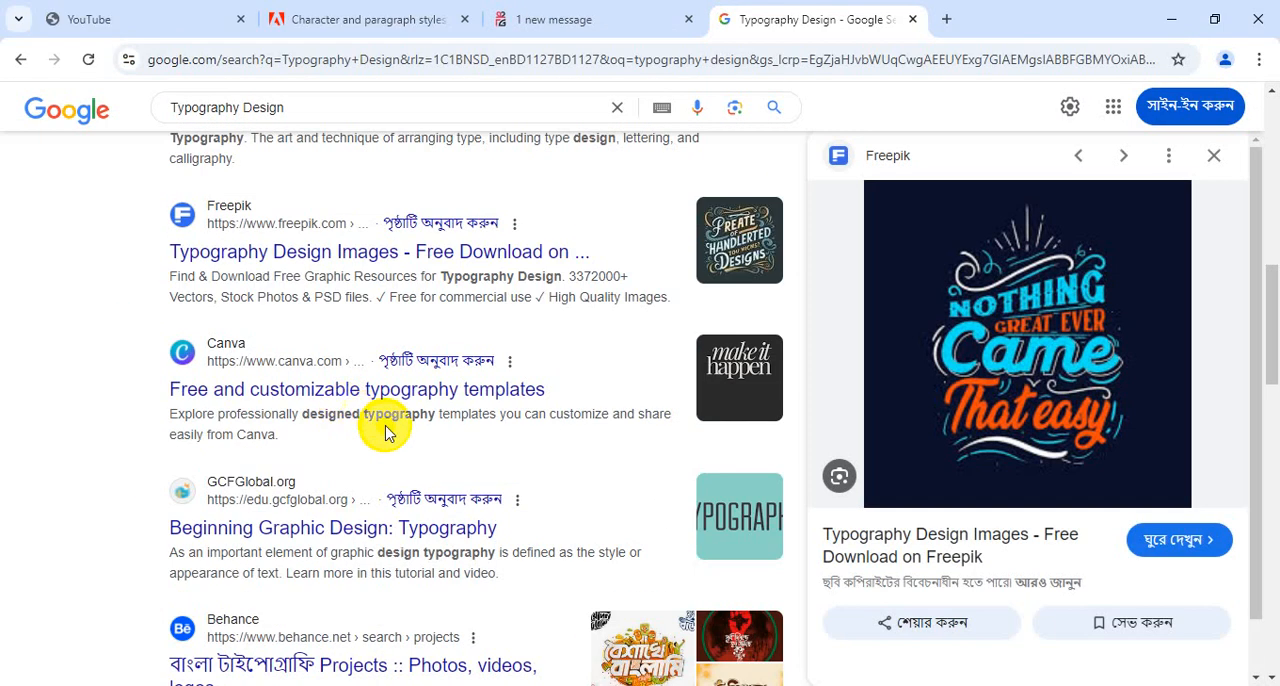
{"action": "left_click", "coordinate": [1144, 475]}
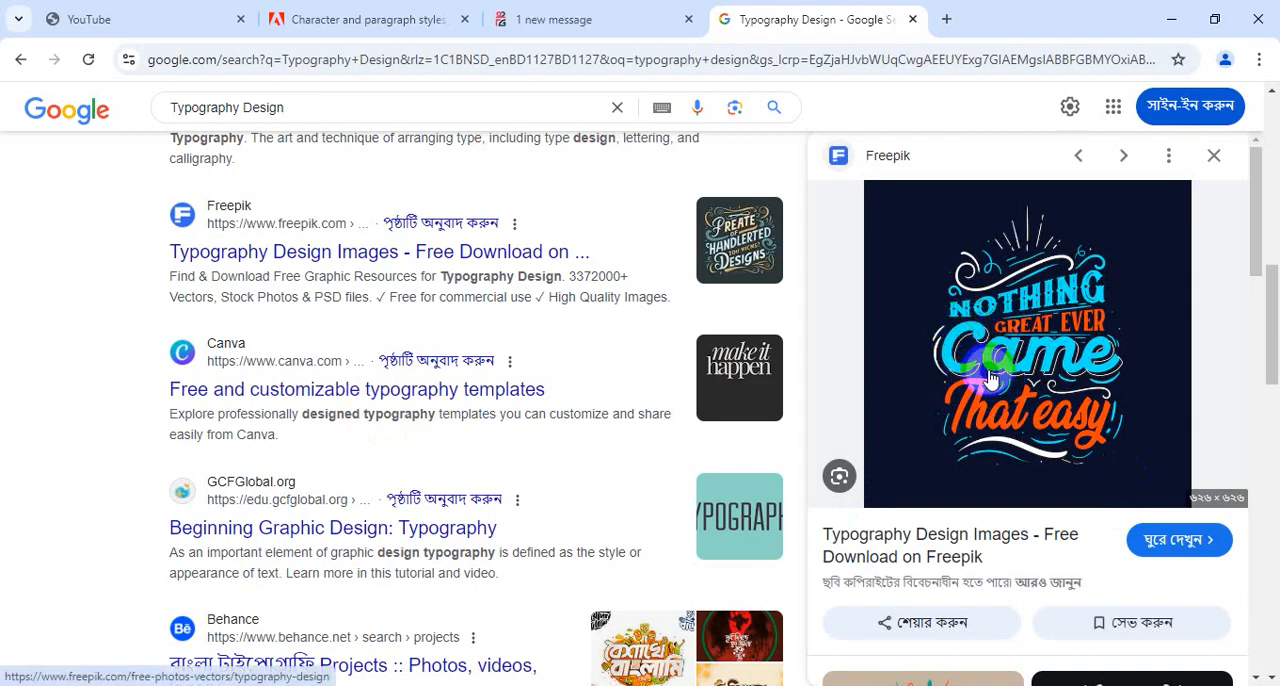
{"action": "scroll", "coordinate": [829, 523], "scroll_direction": "down", "scroll_amount": 4}
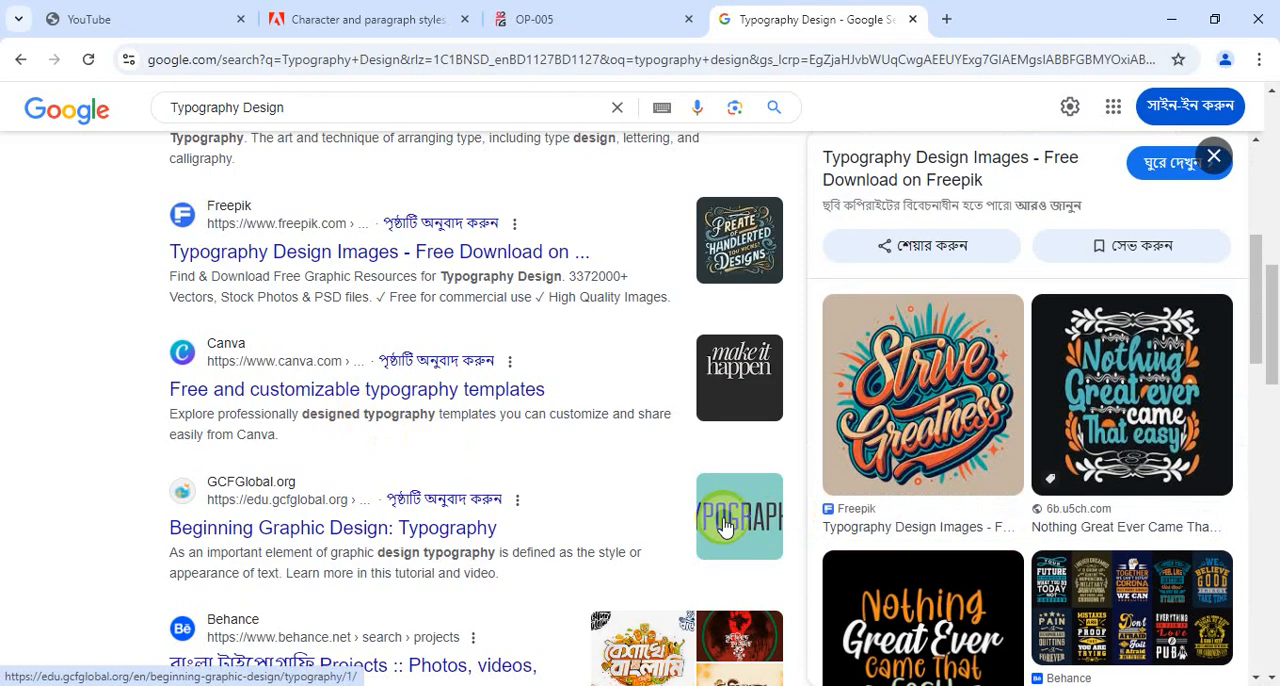
{"action": "left_click", "coordinate": [908, 392]}
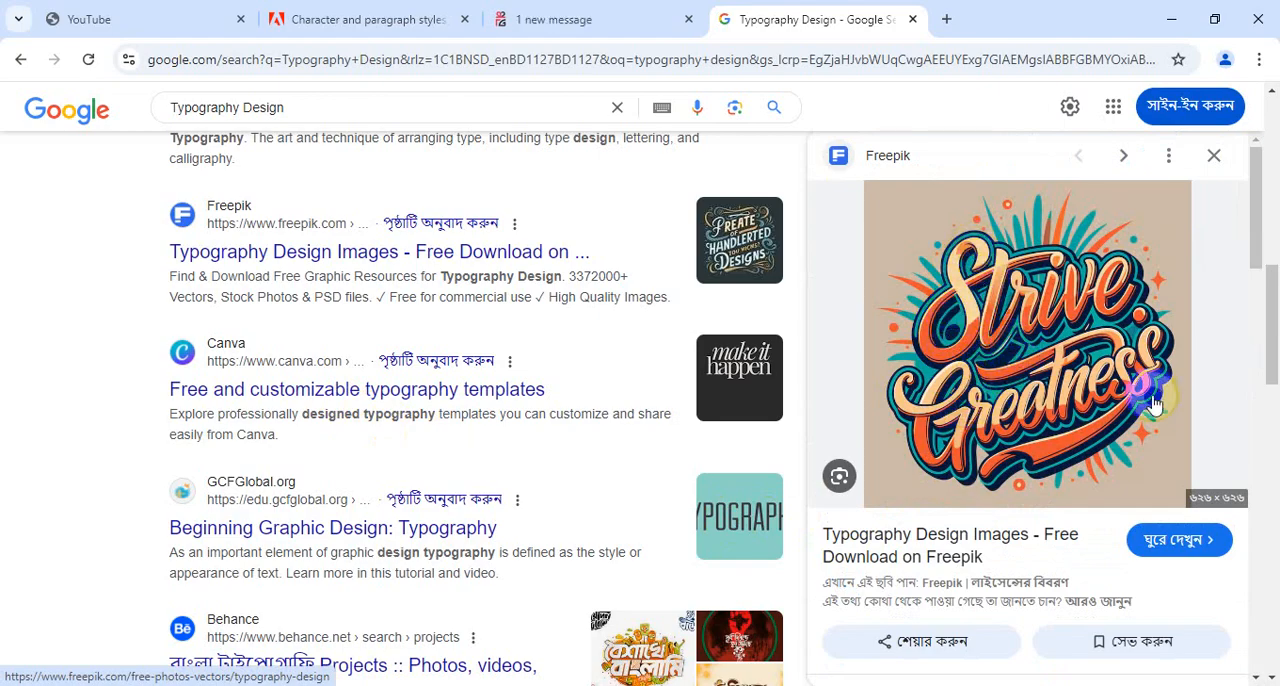
{"action": "left_click", "coordinate": [1174, 22]}
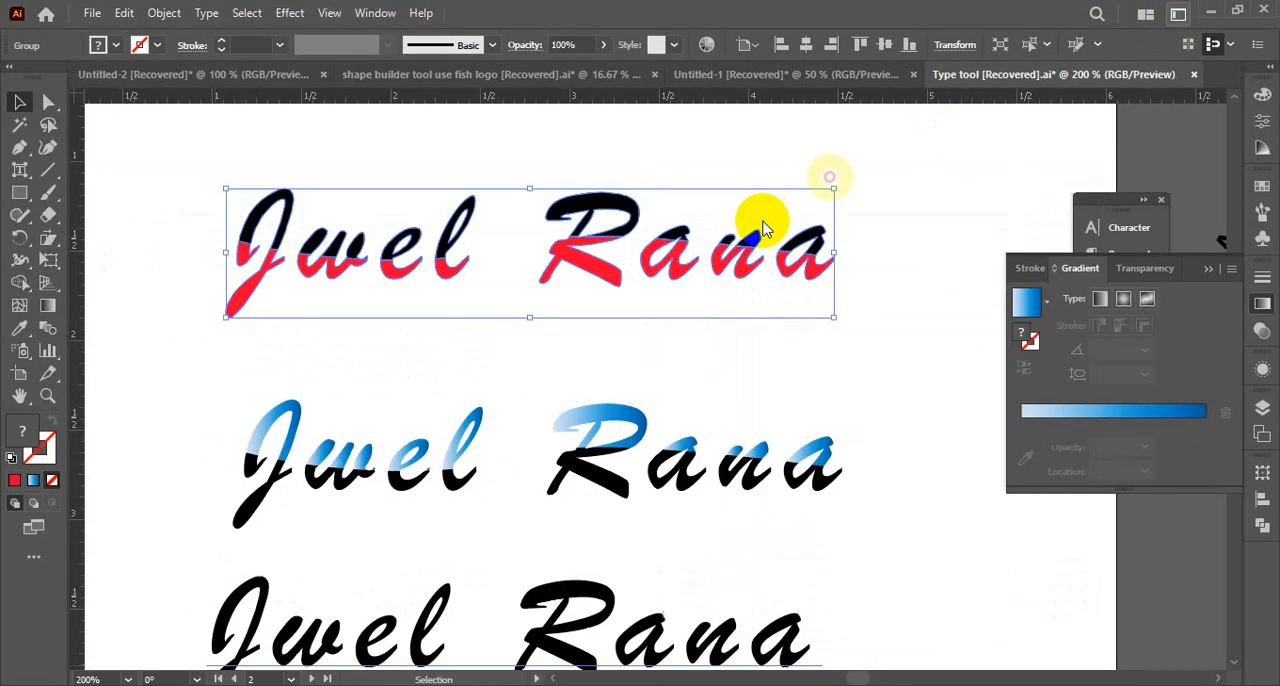
{"action": "left_click", "coordinate": [470, 295]}
{"action": "scroll", "coordinate": [527, 238], "scroll_direction": "down", "scroll_amount": 2}
{"action": "scroll", "coordinate": [527, 238], "scroll_direction": "up", "scroll_amount": 2}
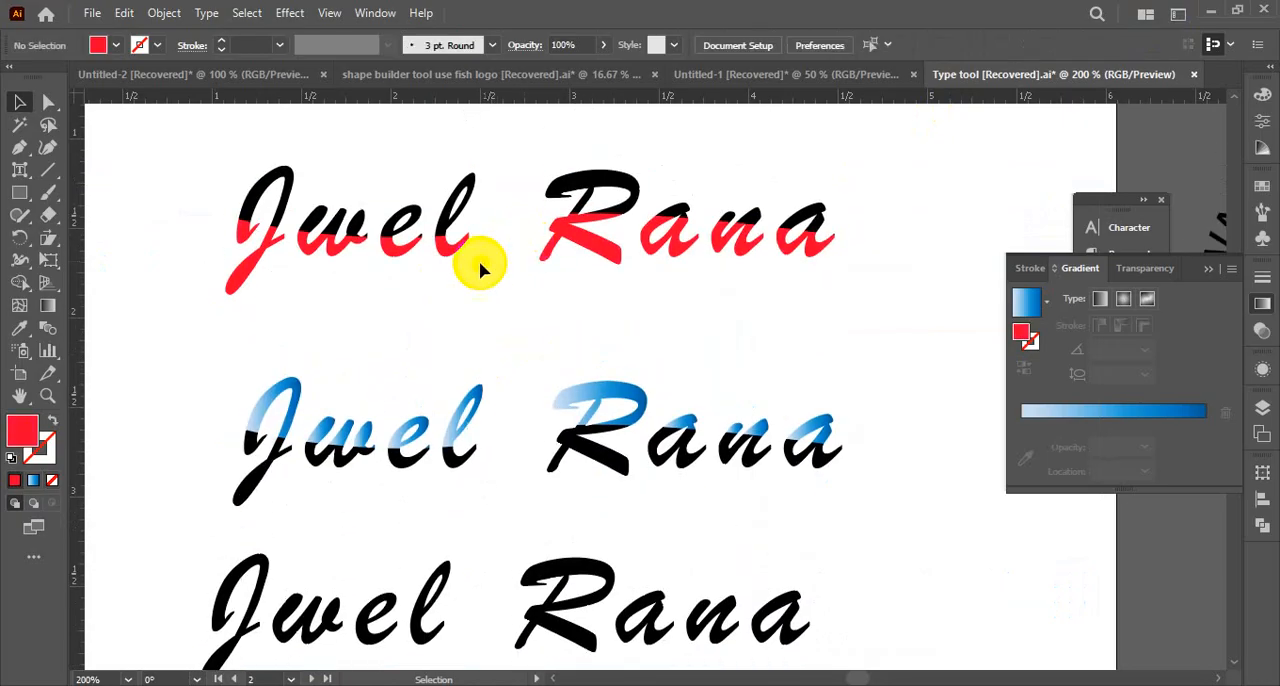
{"action": "left_click", "coordinate": [445, 250]}
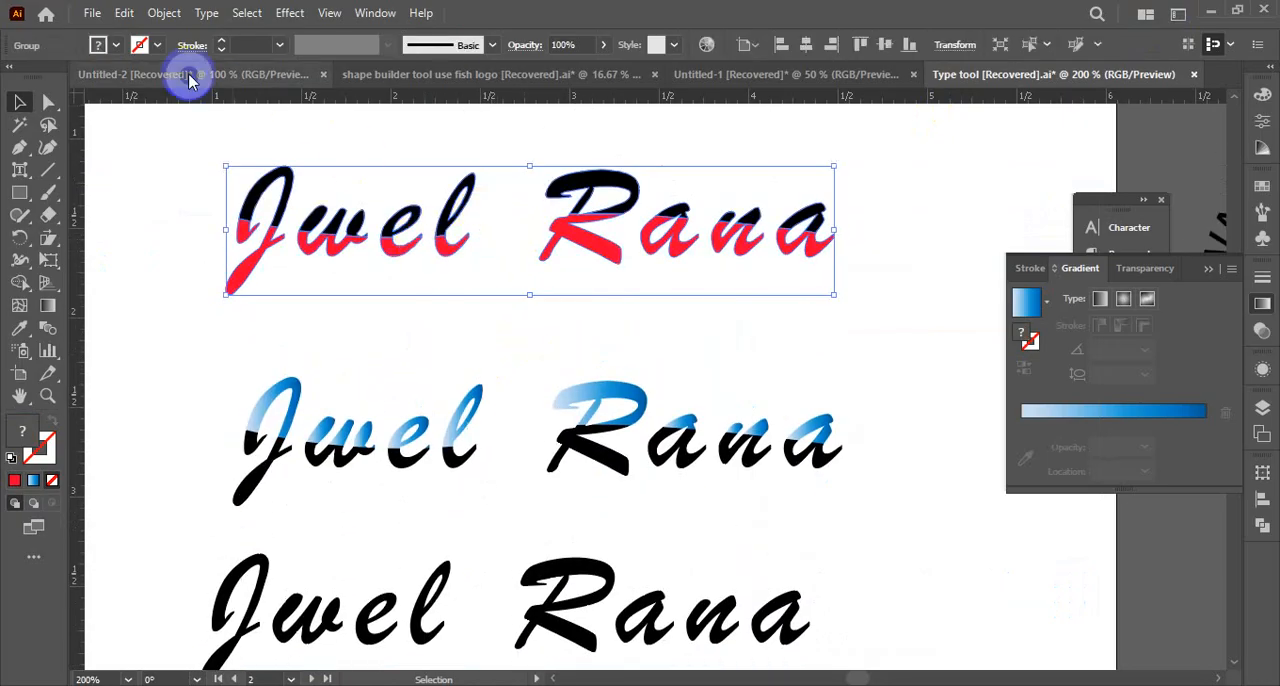
{"action": "left_click", "coordinate": [165, 15]}
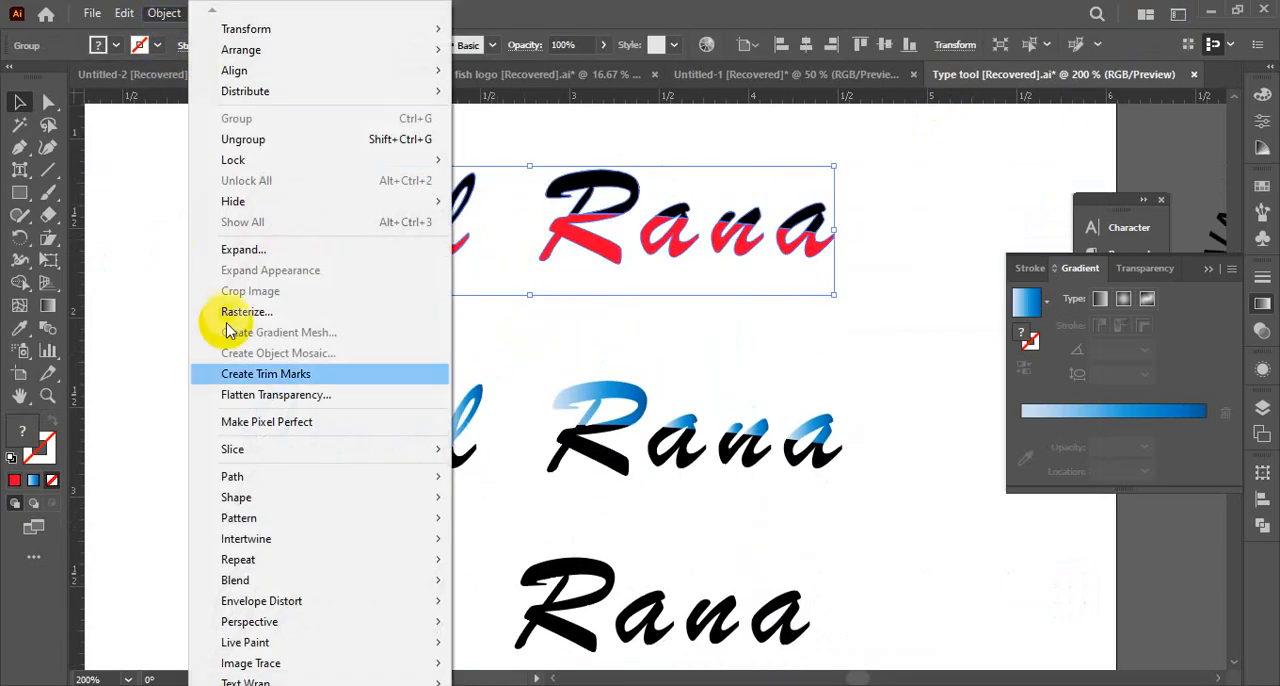
{"action": "mouse_move", "coordinate": [233, 478]}
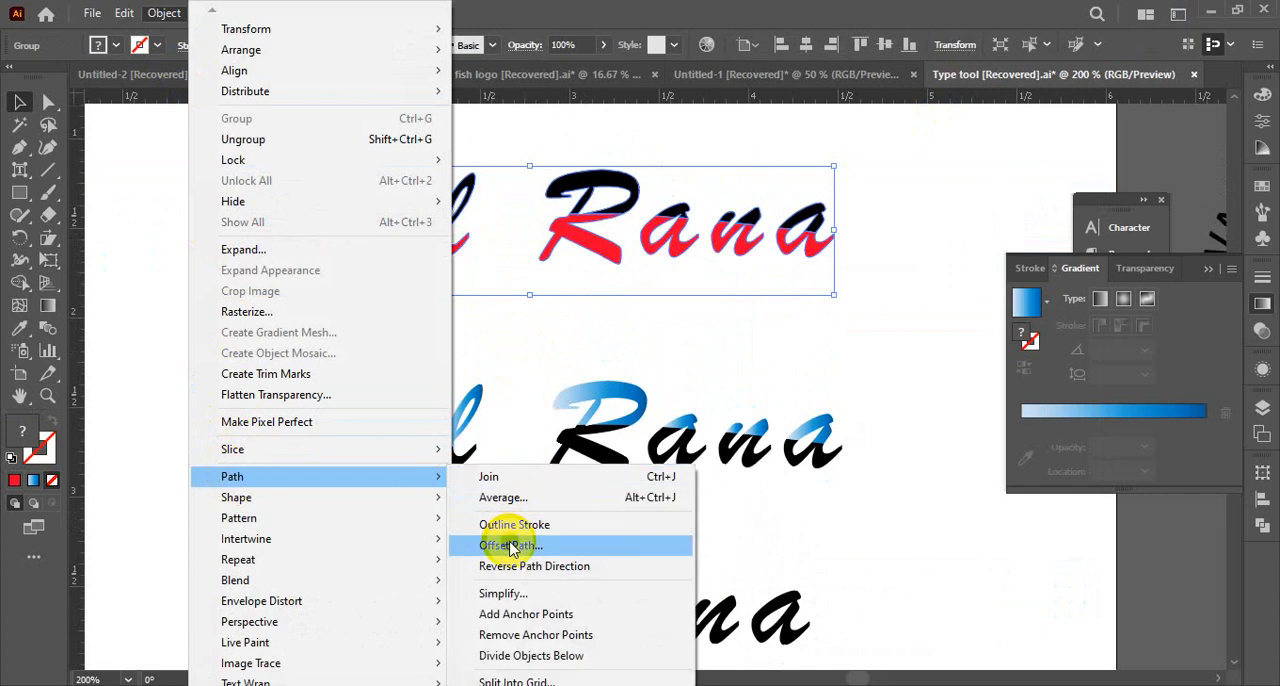
{"action": "left_click", "coordinate": [160, 345]}
Draw a square about 1.97 in wide on the empty area outside the artboard, swap its red fill to the stroke, and deselect it
{"action": "left_click_drag", "start_coordinate": [180, 349], "coordinate": [872, 329]}
{"action": "left_click_drag", "start_coordinate": [597, 290], "coordinate": [627, 20]}
{"action": "left_click_drag", "start_coordinate": [376, 497], "coordinate": [472, 235]}
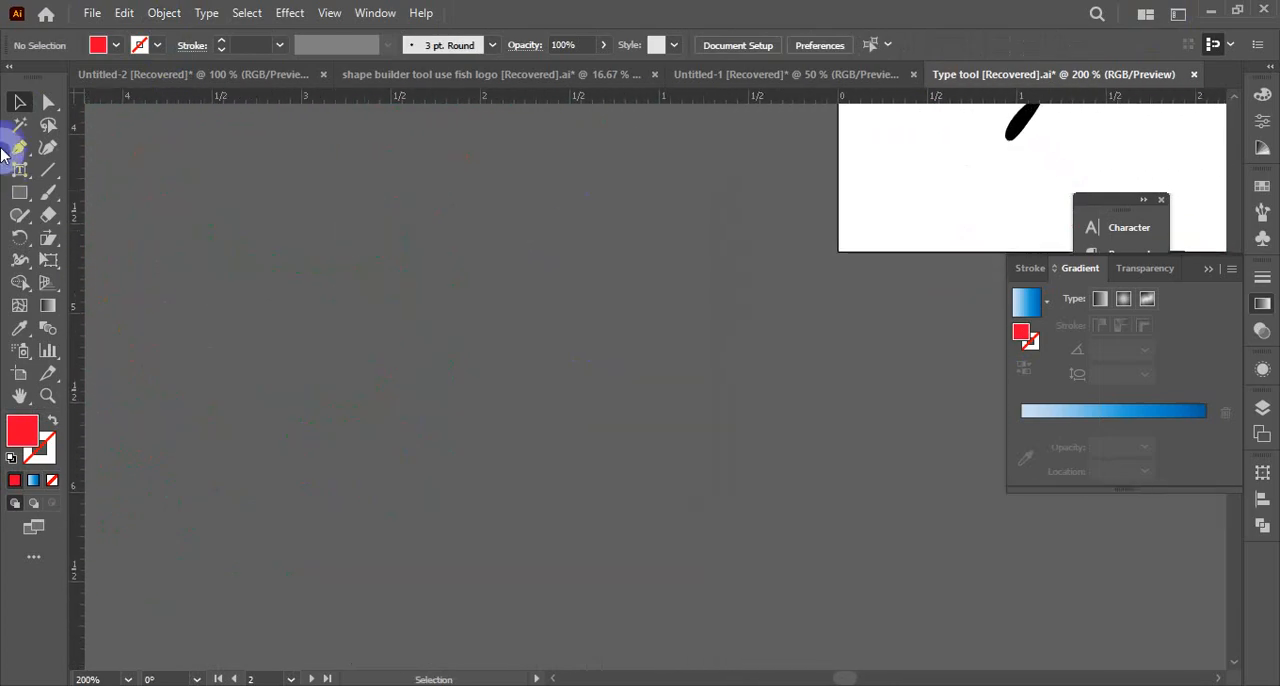
{"action": "left_click_drag", "start_coordinate": [25, 207], "coordinate": [86, 194]}
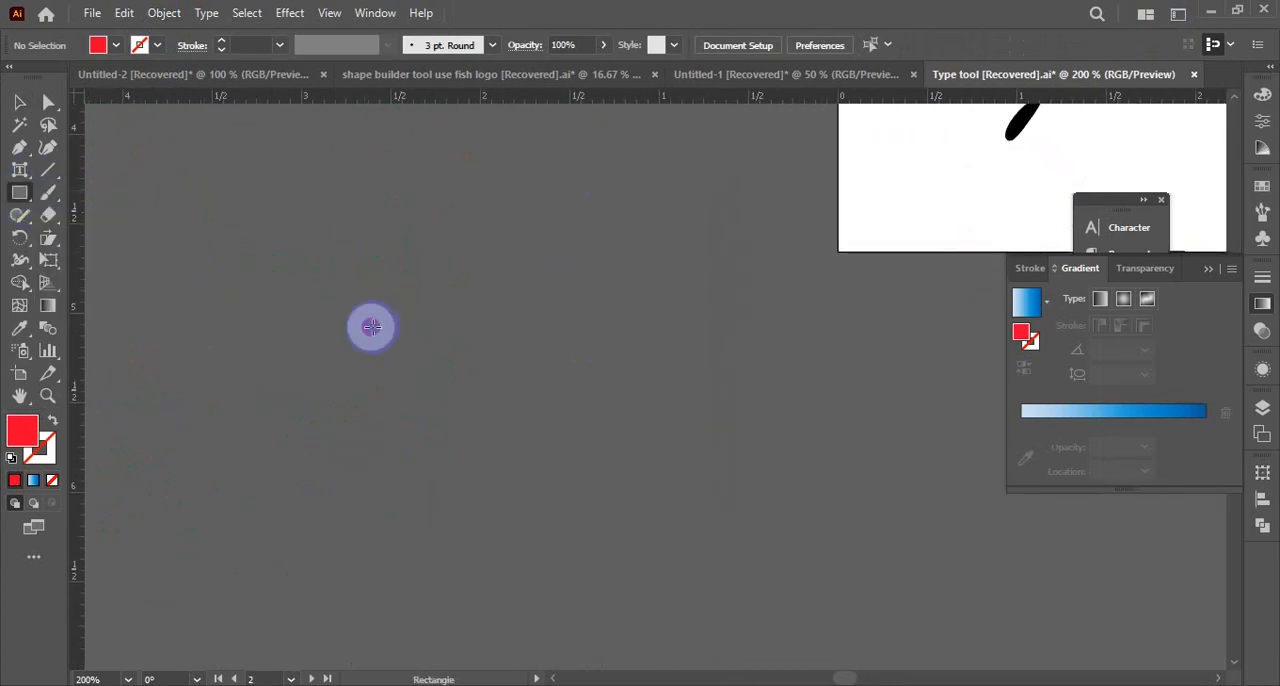
{"action": "mouse_move", "coordinate": [413, 297]}
{"action": "left_mouse_down"}
{"action": "mouse_move", "coordinate": [537, 394]}
{"action": "mouse_move", "coordinate": [590, 470]}
{"action": "left_mouse_up"}
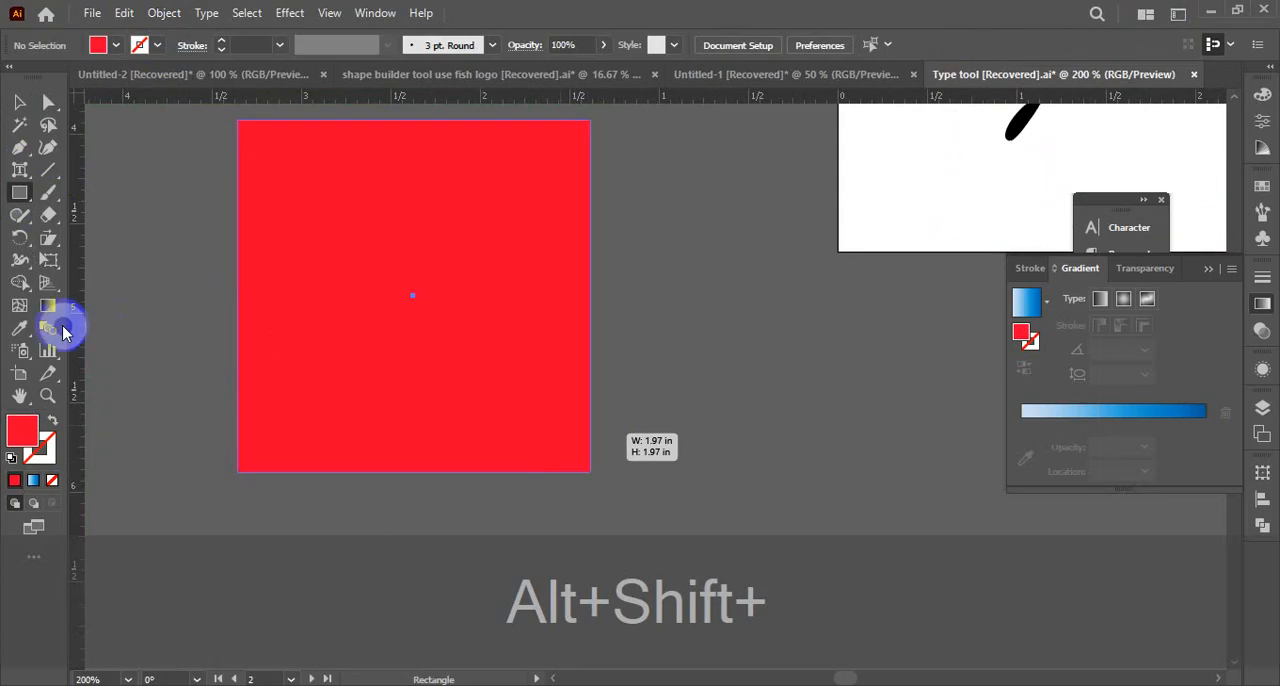
{"action": "left_click", "coordinate": [52, 422]}
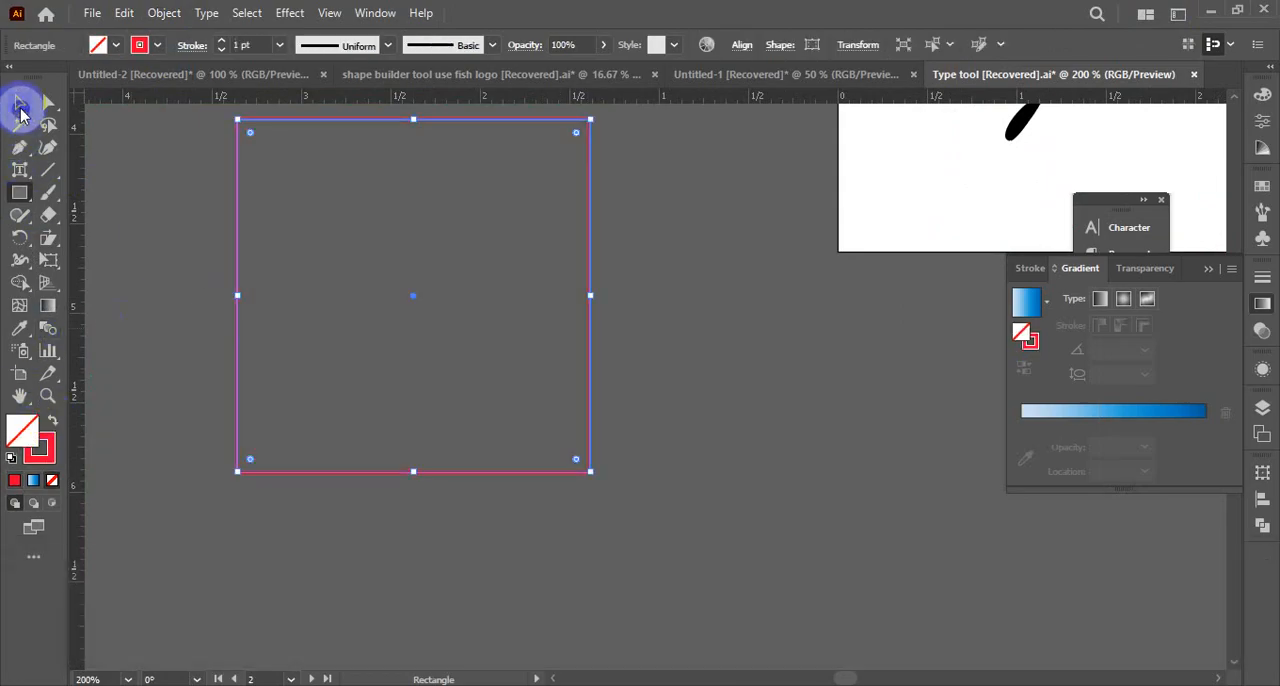
{"action": "left_click", "coordinate": [19, 102]}
{"action": "left_click", "coordinate": [692, 188]}
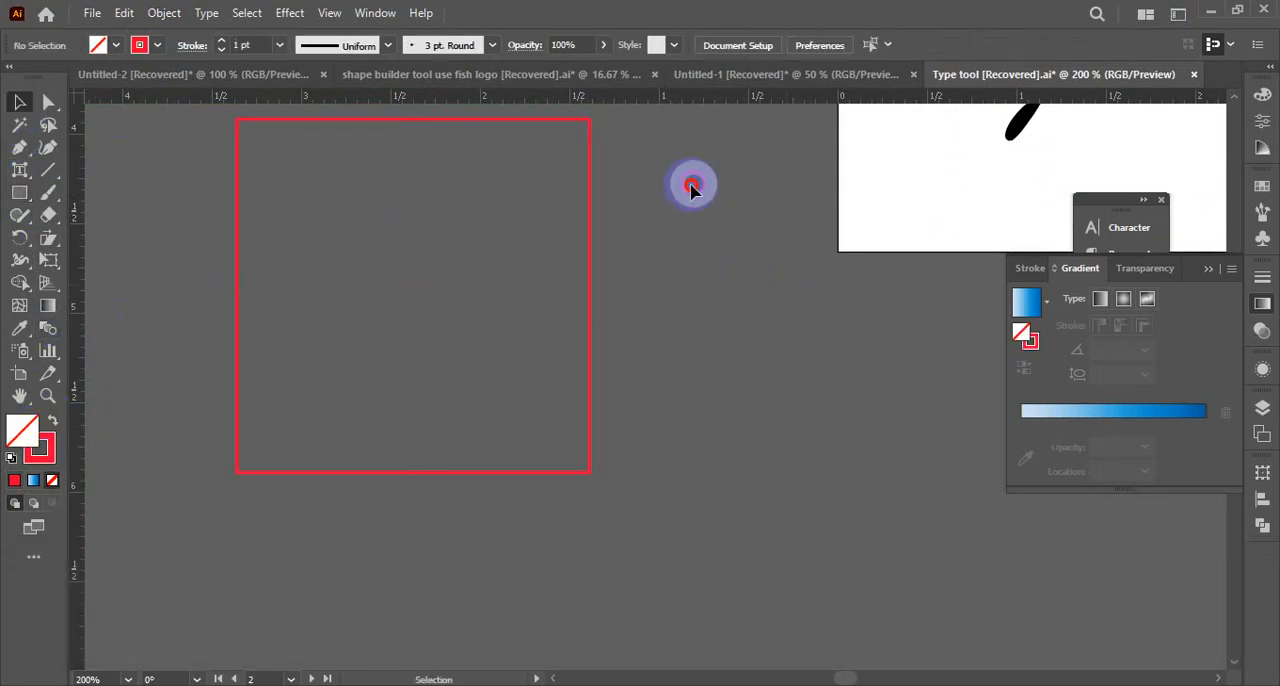
Try to duplicate the red square in place, and scale it down slightly and proportionally about its centre
{"action": "left_click", "coordinate": [250, 337]}
{"action": "key", "text": "ctrl+c"}
{"action": "key", "text": "ctrl+f"}
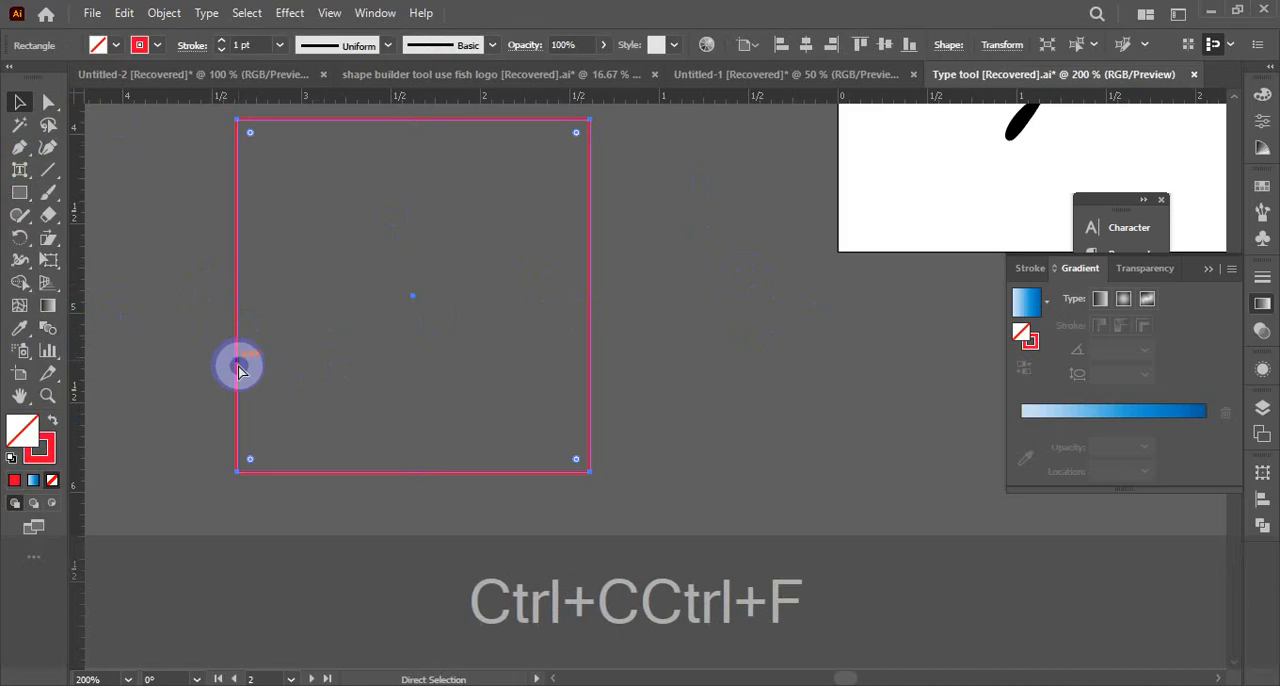
{"action": "key", "text": "f"}
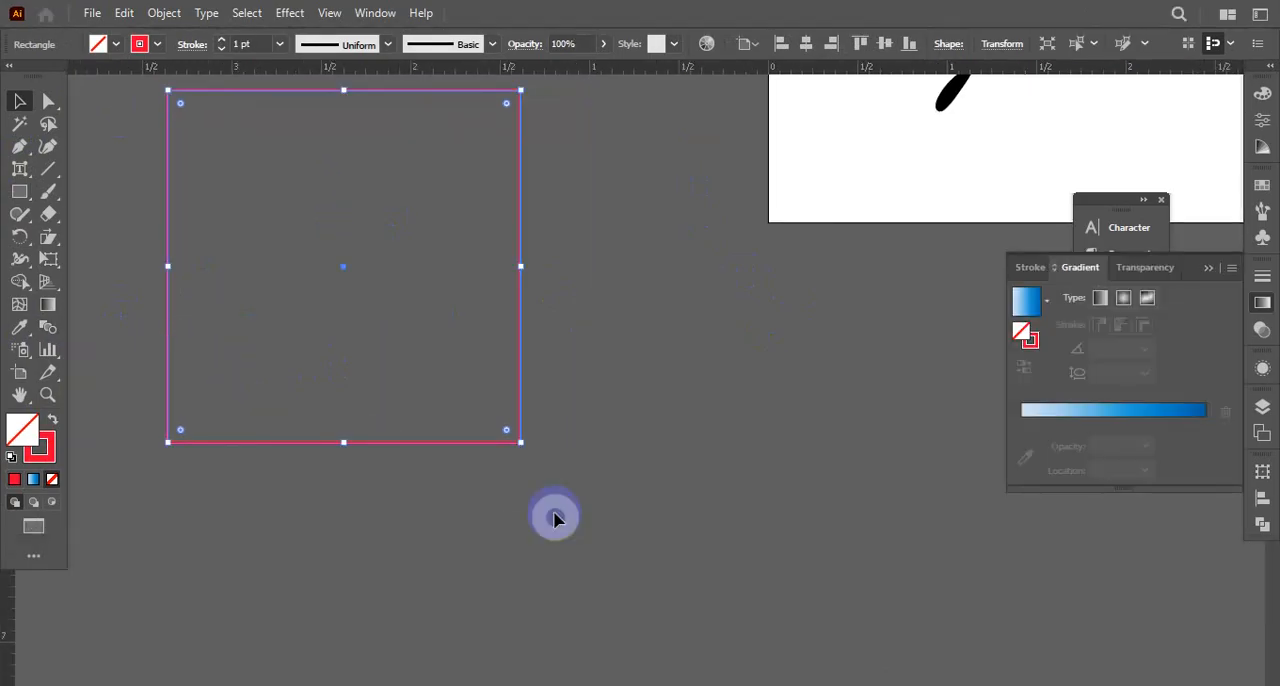
{"action": "mouse_move", "coordinate": [520, 441]}
{"action": "left_mouse_down"}
{"action": "mouse_move", "coordinate": [497, 423]}
{"action": "mouse_move", "coordinate": [522, 439]}
{"action": "left_mouse_up"}
{"action": "left_click", "coordinate": [607, 470]}
{"action": "left_click_drag", "start_coordinate": [567, 394], "coordinate": [449, 436]}
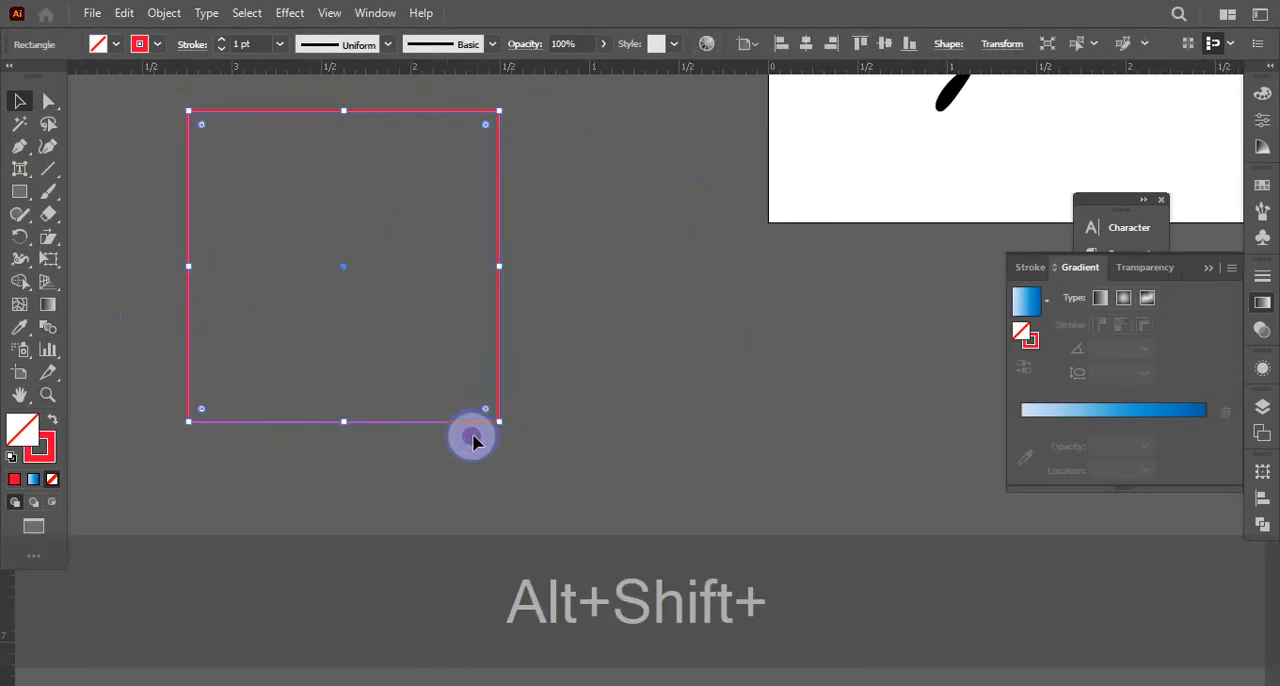
Try to duplicate the reduced square in place, deselect it, and restore the hidden panels
{"action": "key", "text": "ctrl+c"}
{"action": "key", "text": "ctrl+f"}
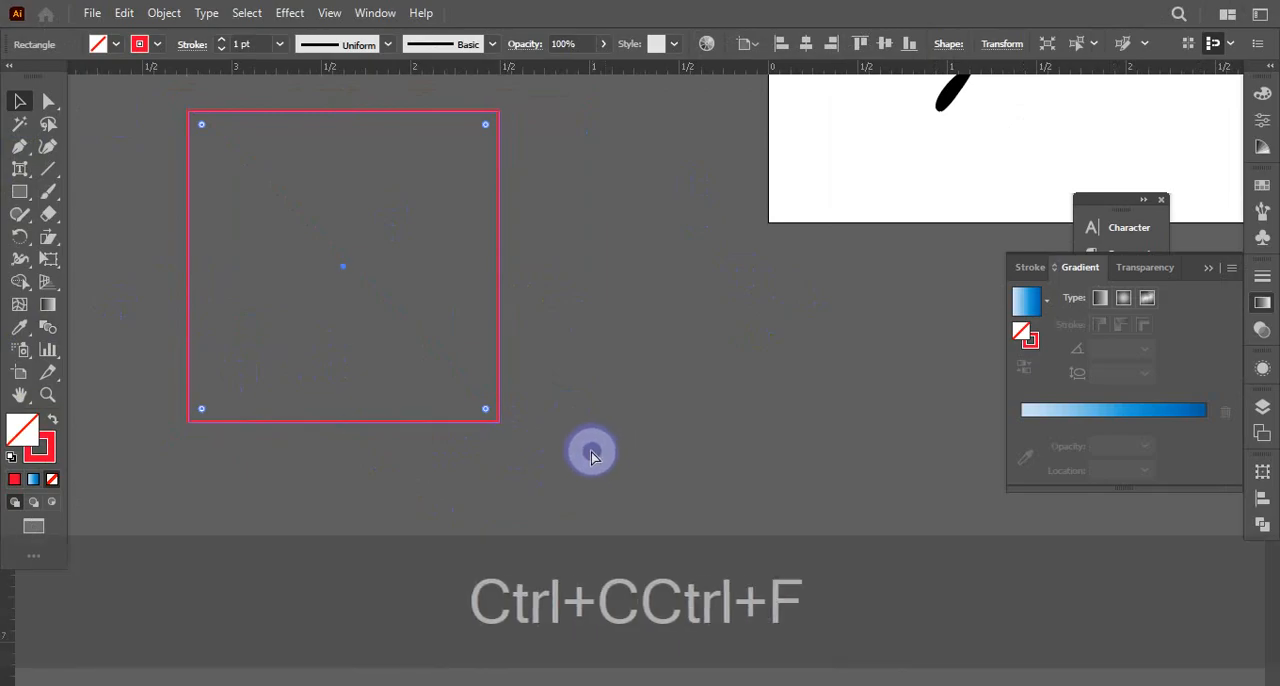
{"action": "key", "text": "f"}
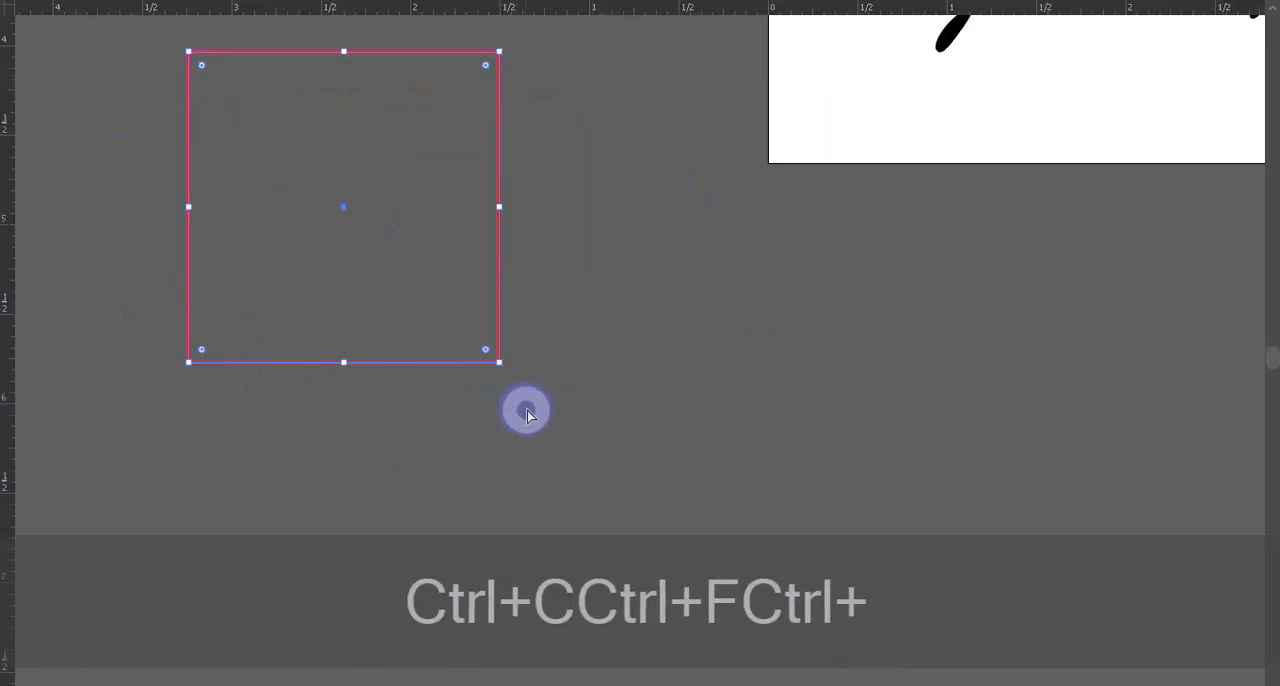
{"action": "left_click", "coordinate": [526, 409], "text": "ctrl+alt"}
{"action": "left_click", "coordinate": [531, 402], "text": "ctrl+alt"}
{"action": "left_click_drag", "start_coordinate": [618, 428], "coordinate": [543, 477]}
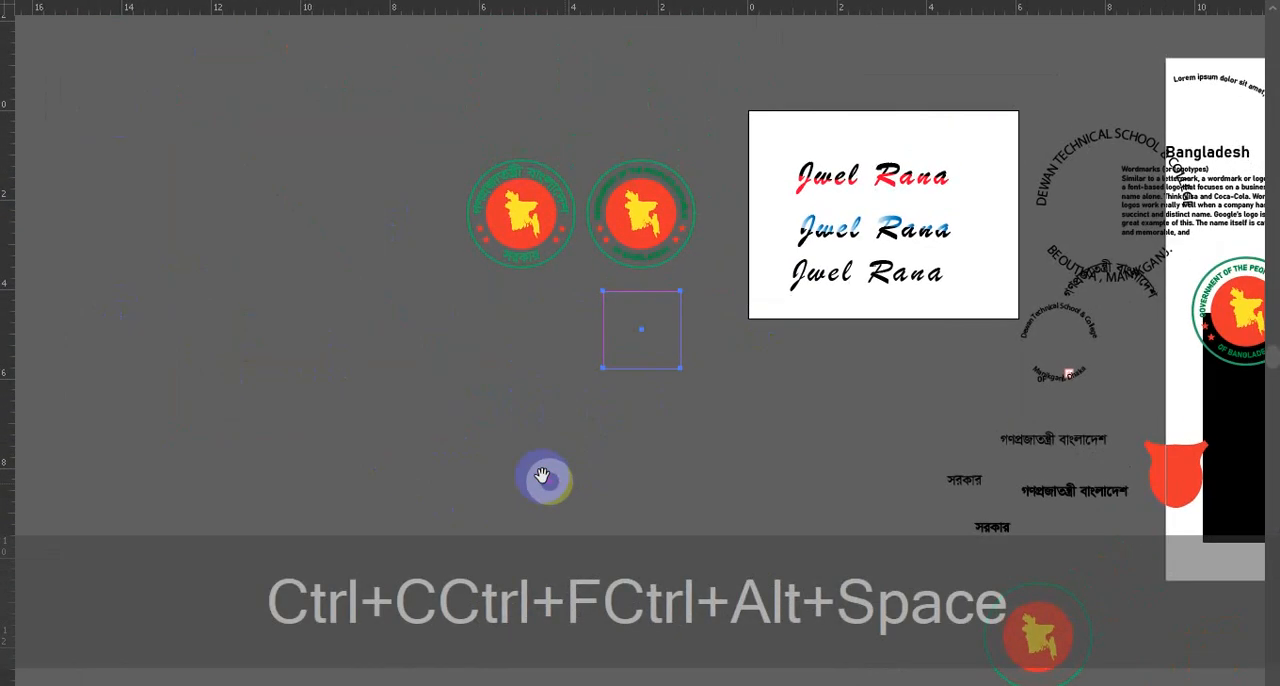
{"action": "left_click", "coordinate": [326, 342]}
{"action": "key", "text": "Tab"}
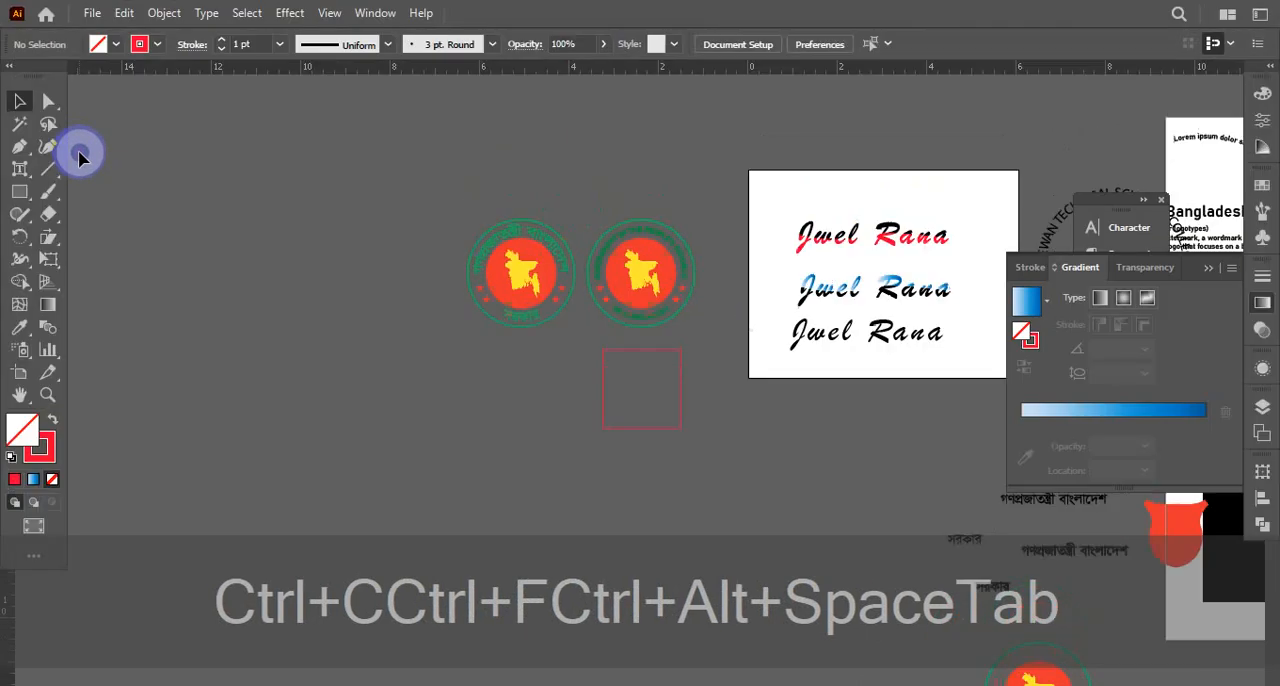
Copy the square, paste it in front, and enlarge the copy proportionally about its centre as an outer frame, then deselect it
{"action": "left_click_drag", "start_coordinate": [573, 415], "coordinate": [710, 459]}
{"action": "left_click", "coordinate": [652, 402], "text": "ctrl"}
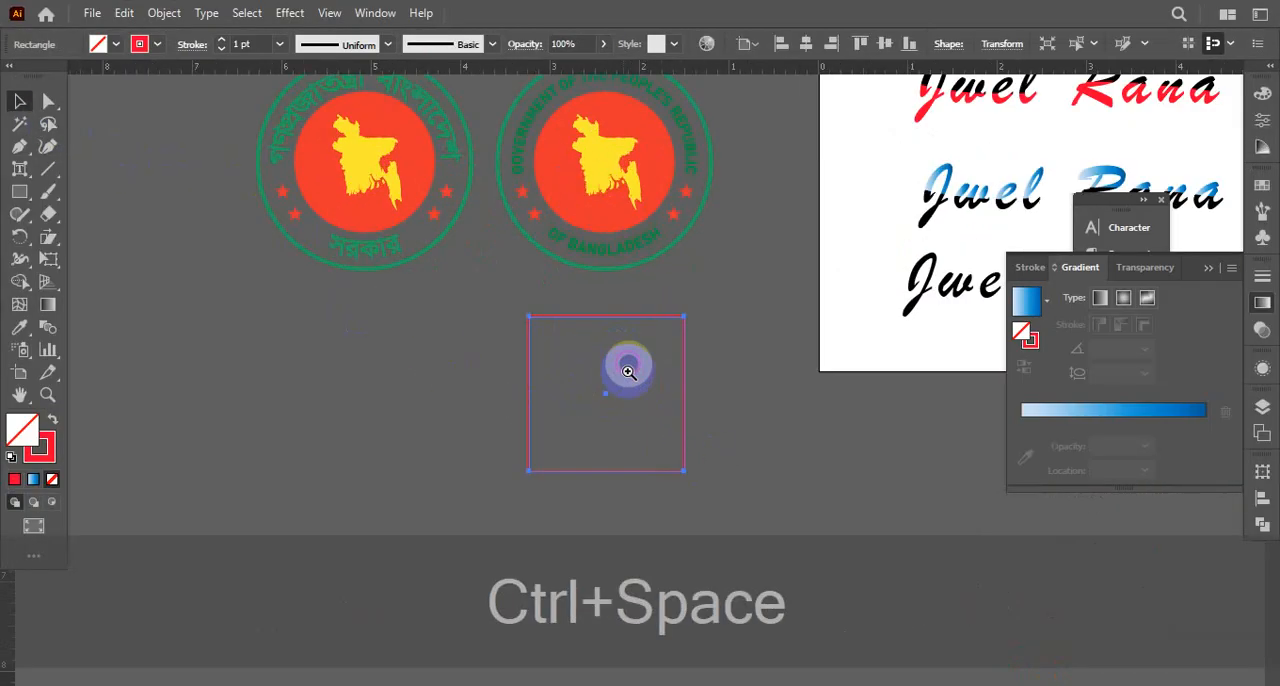
{"action": "key", "text": "ctrl+c"}
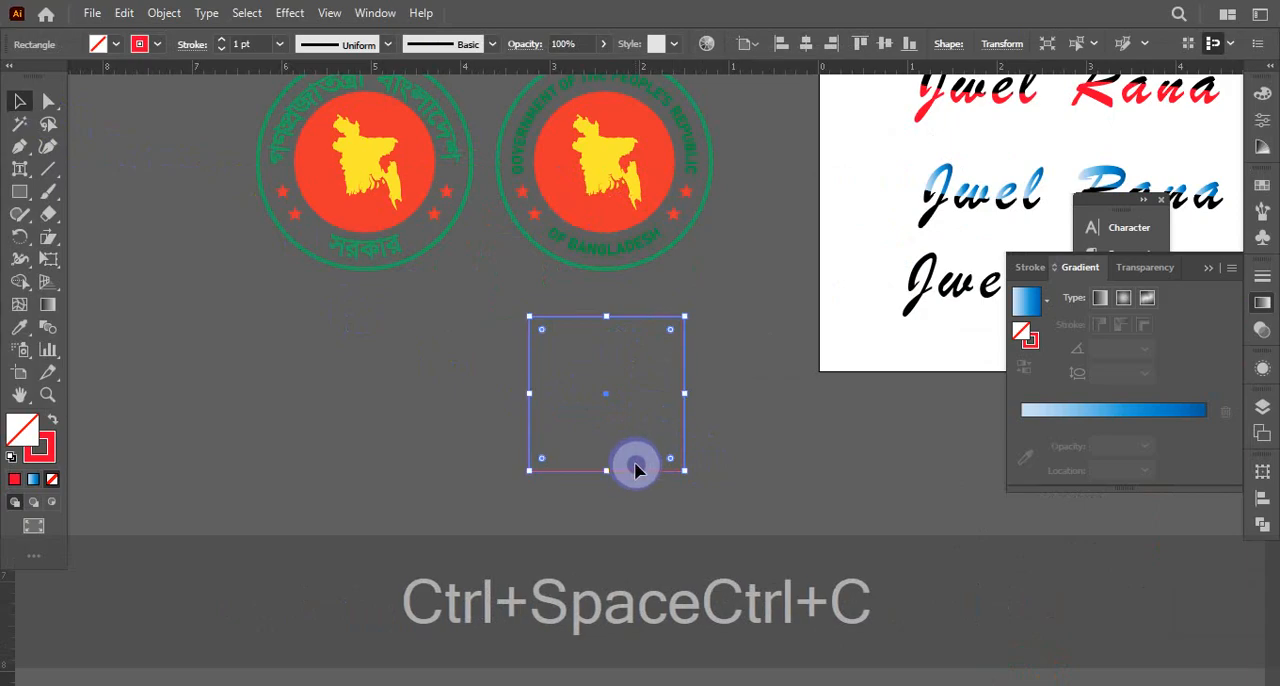
{"action": "key", "text": "ctrl+f"}
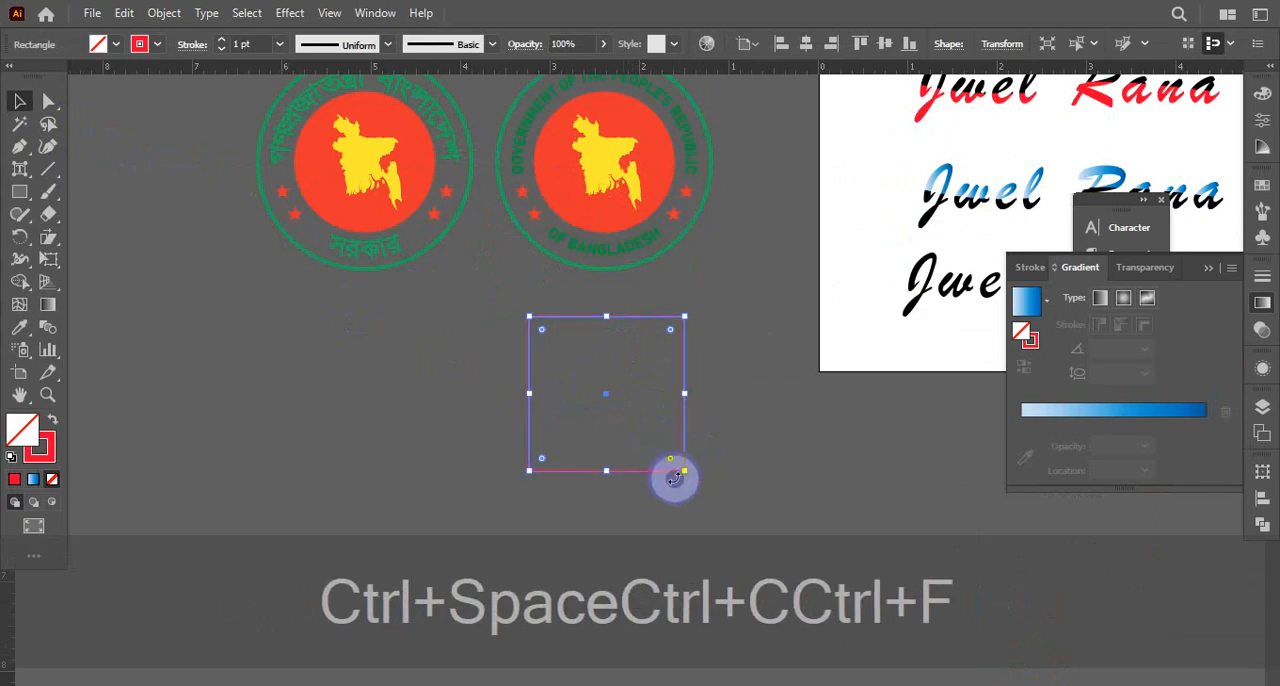
{"action": "left_click_drag", "start_coordinate": [683, 471], "coordinate": [738, 484]}
{"action": "left_click", "coordinate": [769, 466]}
Draw a circle about 1.6 in in diameter with the Ellipse tool on the empty area beside the red squares
{"action": "key", "text": "ctrl+space"}
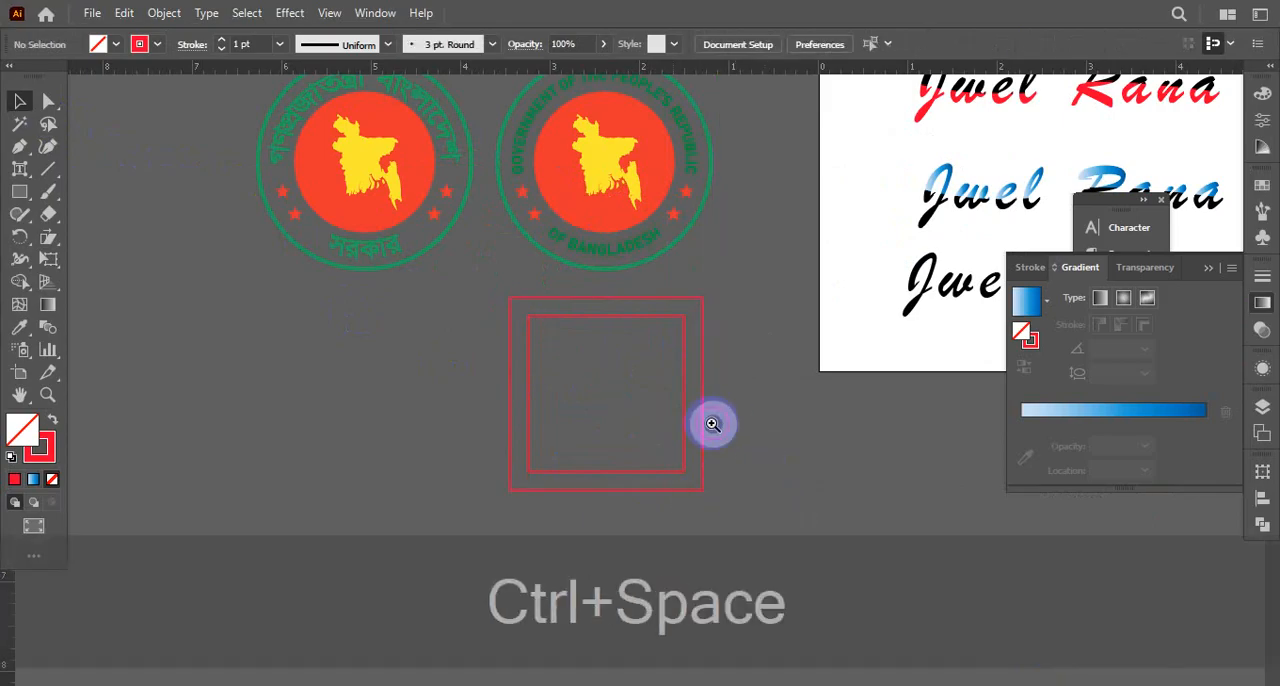
{"action": "left_click_drag", "start_coordinate": [709, 423], "coordinate": [236, 158]}
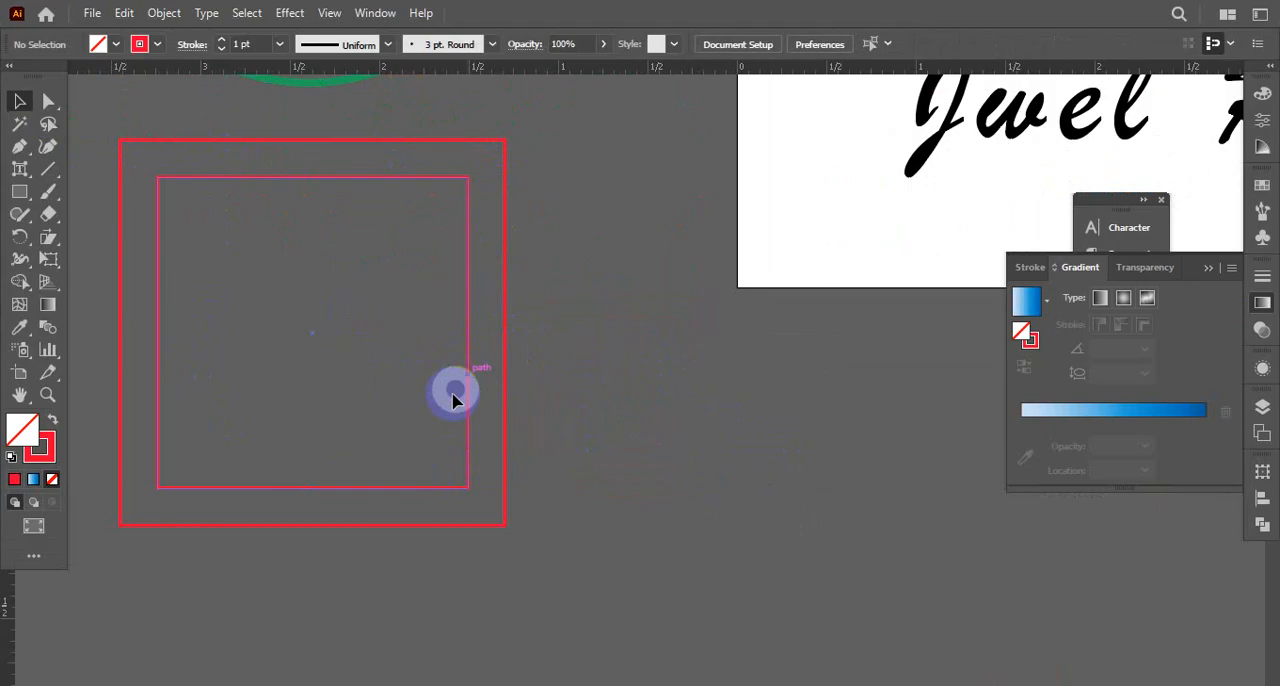
{"action": "key", "text": "space"}
{"action": "left_click_drag", "start_coordinate": [283, 449], "coordinate": [952, 261]}
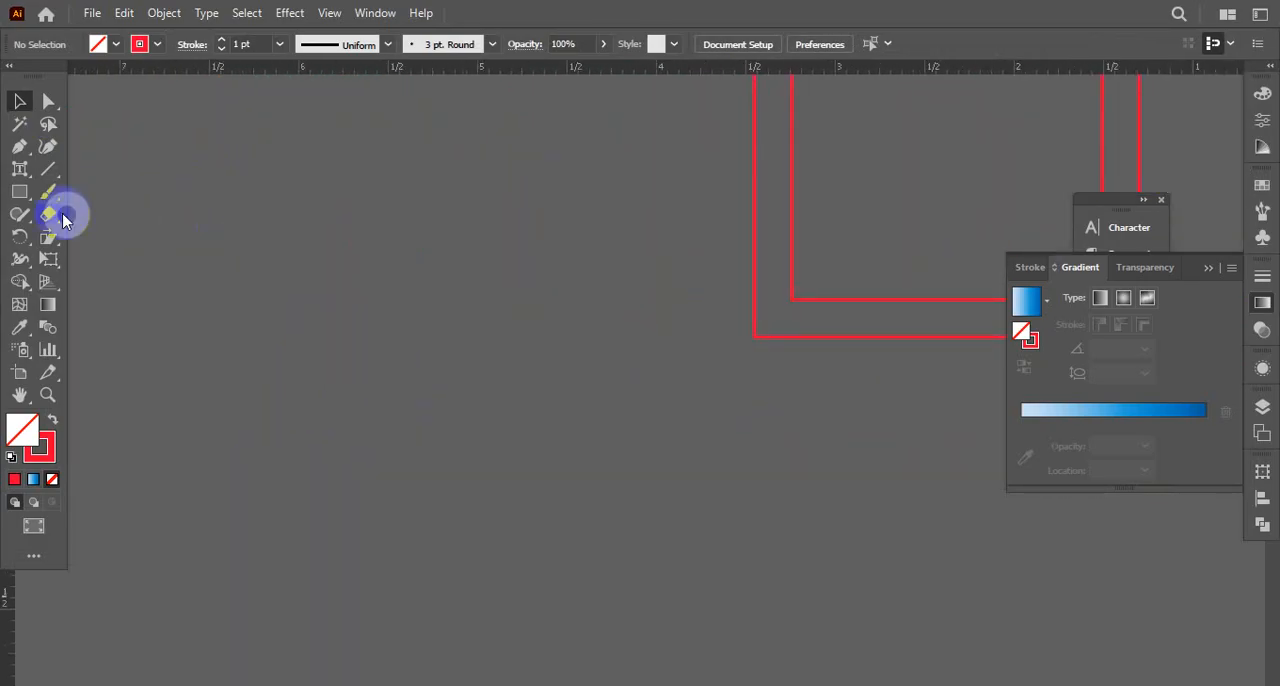
{"action": "left_click_drag", "start_coordinate": [22, 196], "coordinate": [77, 234]}
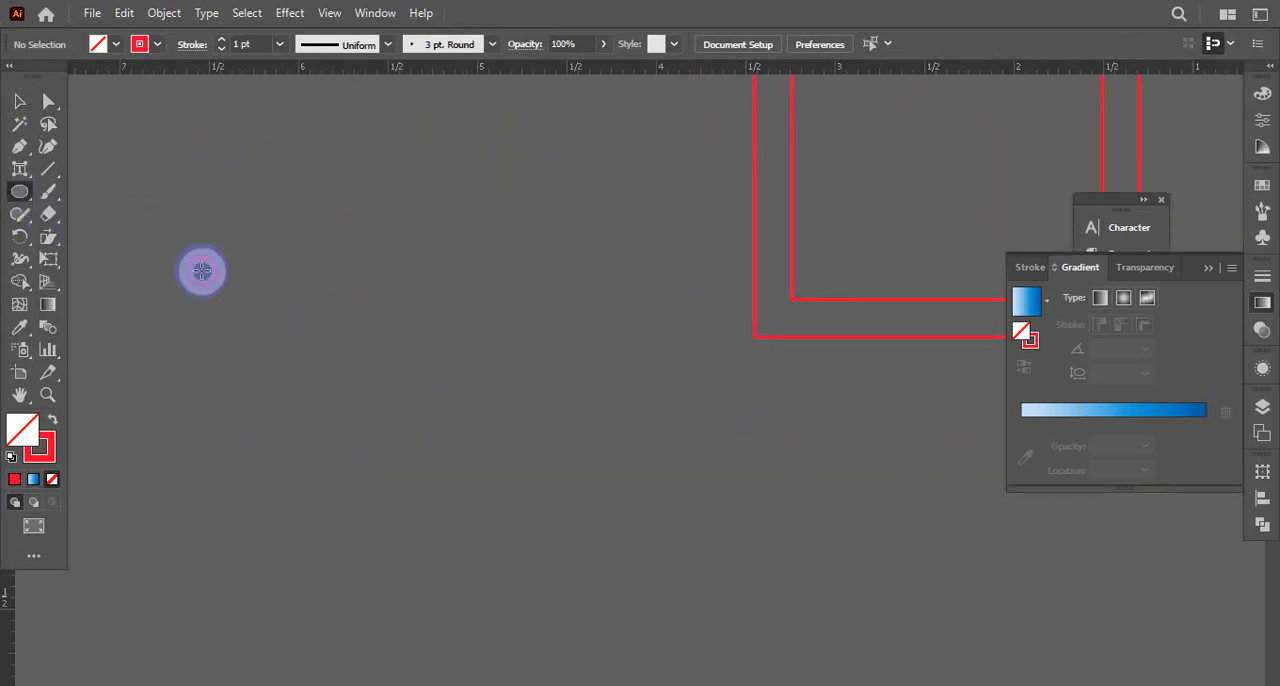
{"action": "left_click_drag", "start_coordinate": [356, 358], "coordinate": [491, 497]}
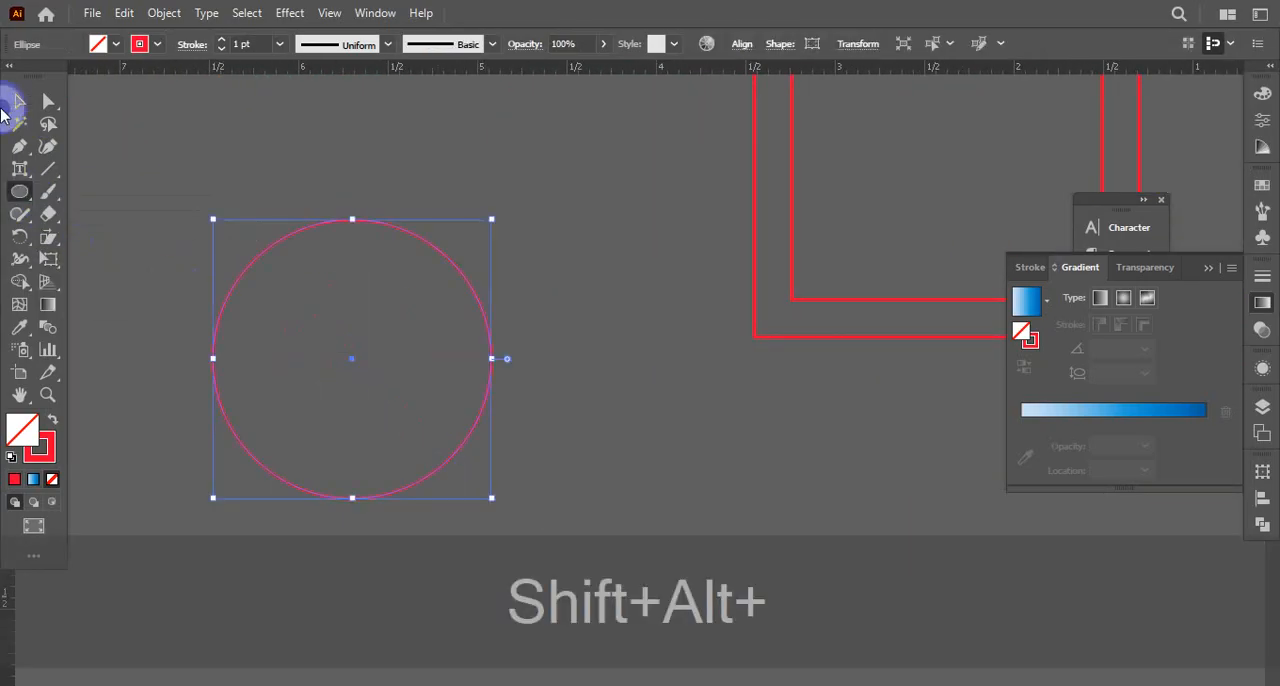
{"action": "left_click", "coordinate": [346, 177]}
{"action": "left_click", "coordinate": [337, 317]}
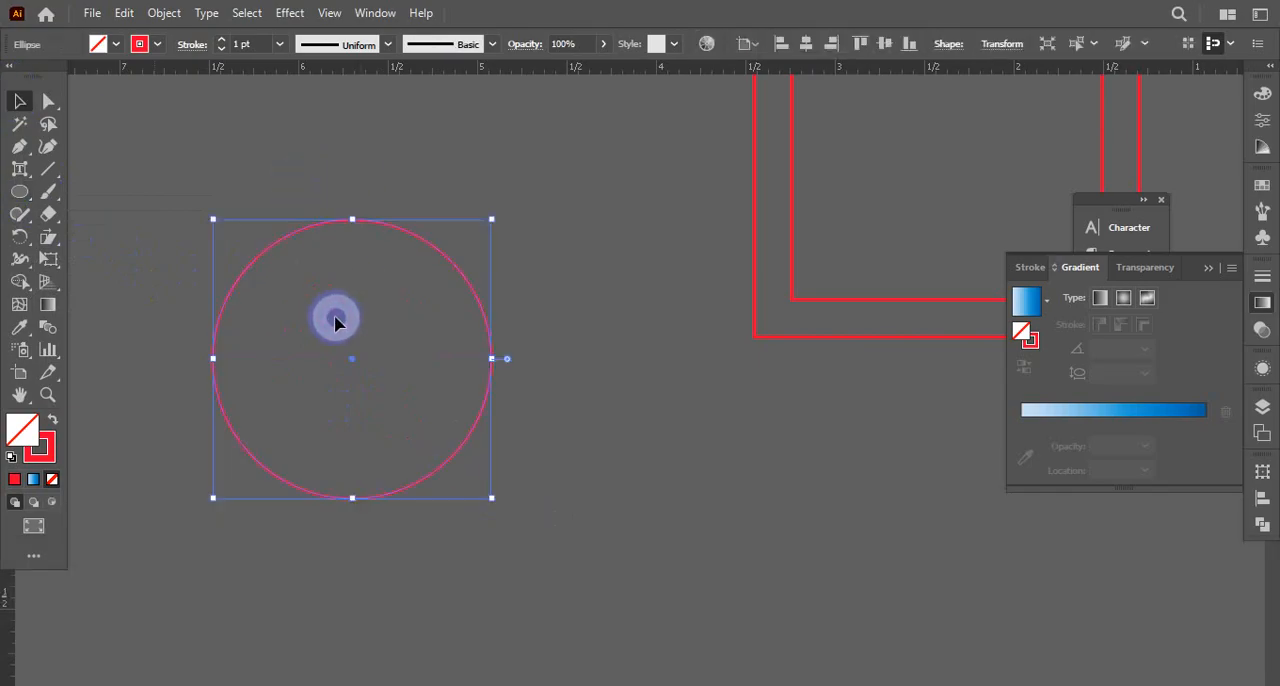
Copy the circle, paste it in front, reduce the copy proportionally about its centre as an inner ring, and deselect it
{"action": "key", "text": "ctrl+c"}
{"action": "key", "text": "ctrl+f"}
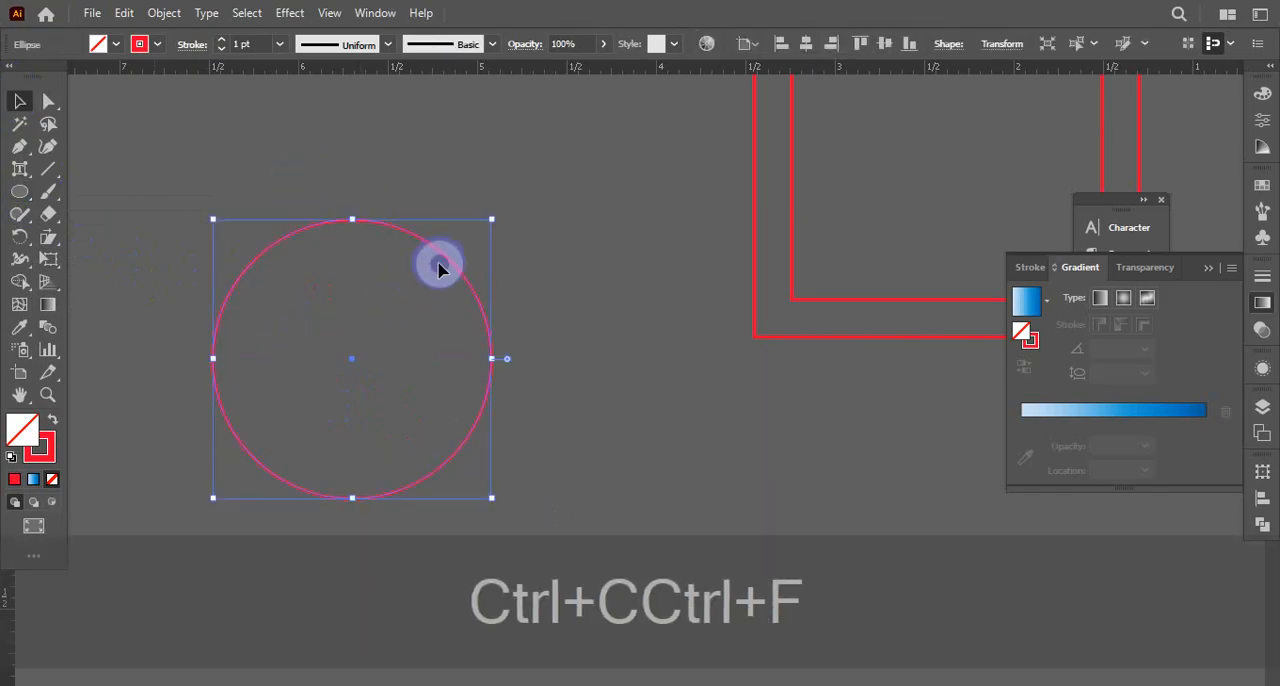
{"action": "key", "text": "shift+alt"}
{"action": "left_click_drag", "start_coordinate": [492, 220], "coordinate": [463, 247]}
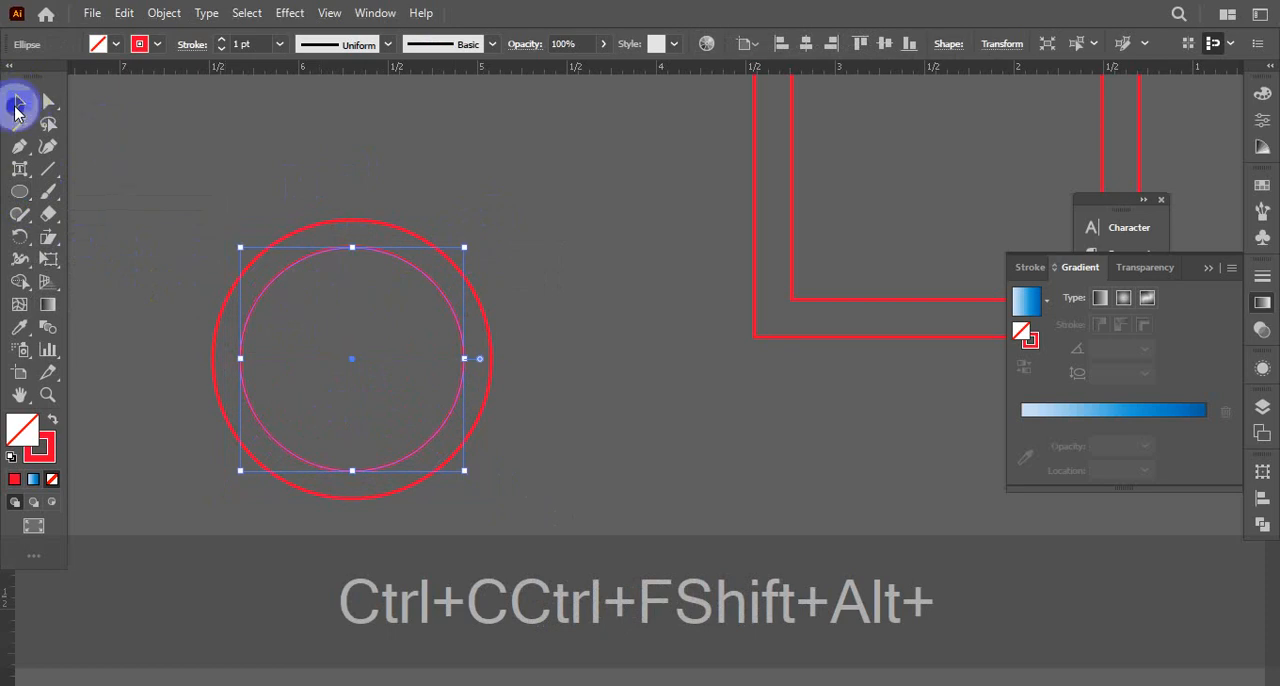
{"action": "left_click", "coordinate": [565, 260]}
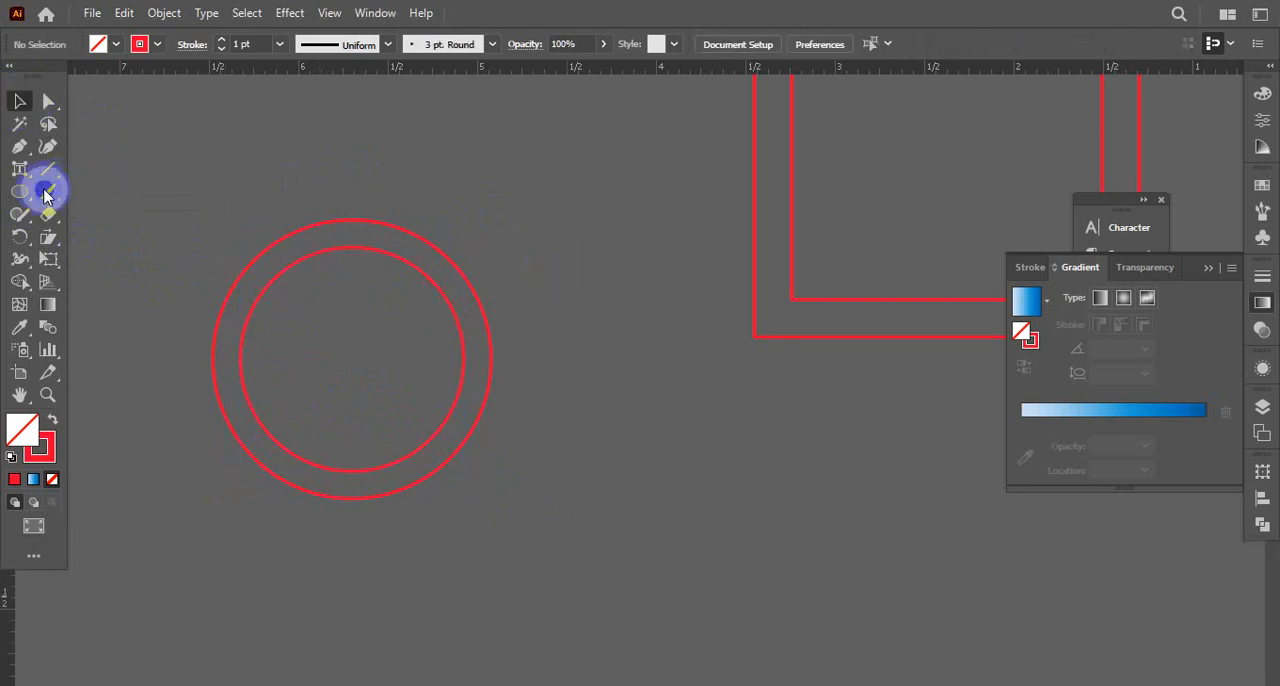
Draw an upright five-pointed star about 1.3 in wide in the gap between the circles and the squares
{"action": "left_click_drag", "start_coordinate": [24, 200], "coordinate": [118, 284]}
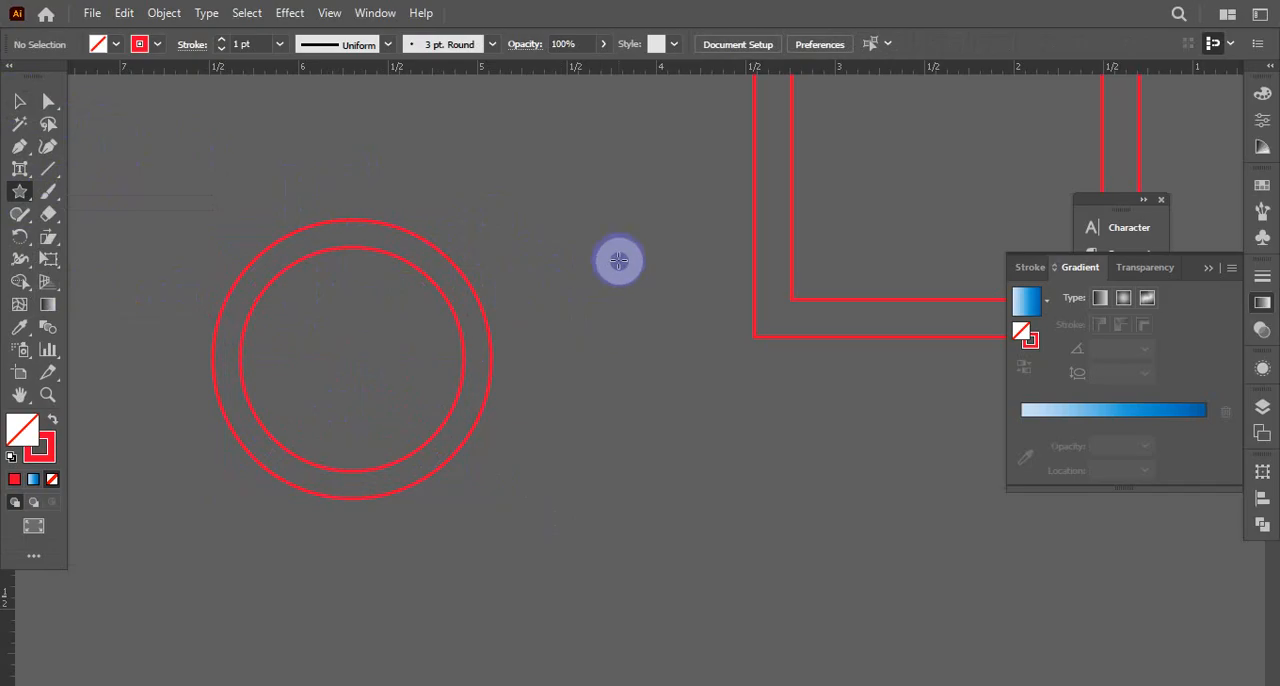
{"action": "left_click_drag", "start_coordinate": [619, 261], "coordinate": [698, 352]}
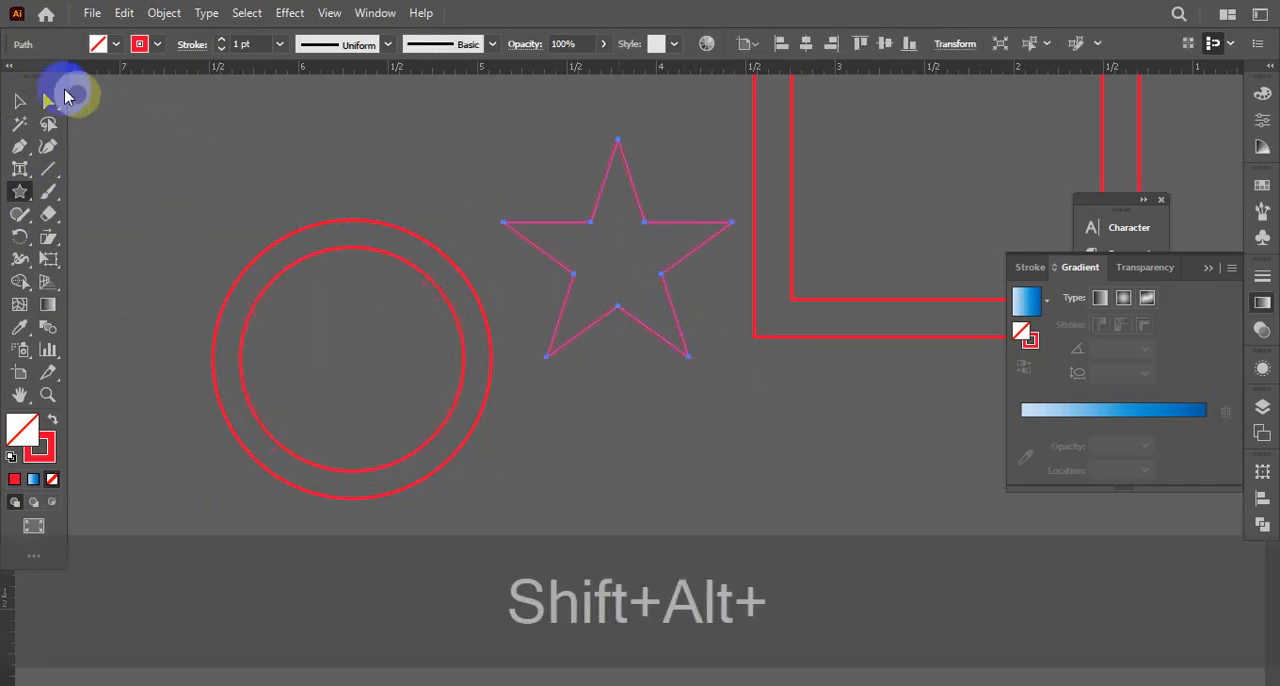
{"action": "left_click", "coordinate": [20, 101]}
Copy the star, paste it in front, reduce the copy proportionally about its centre, and deselect it
{"action": "key", "text": "ctrl+c"}
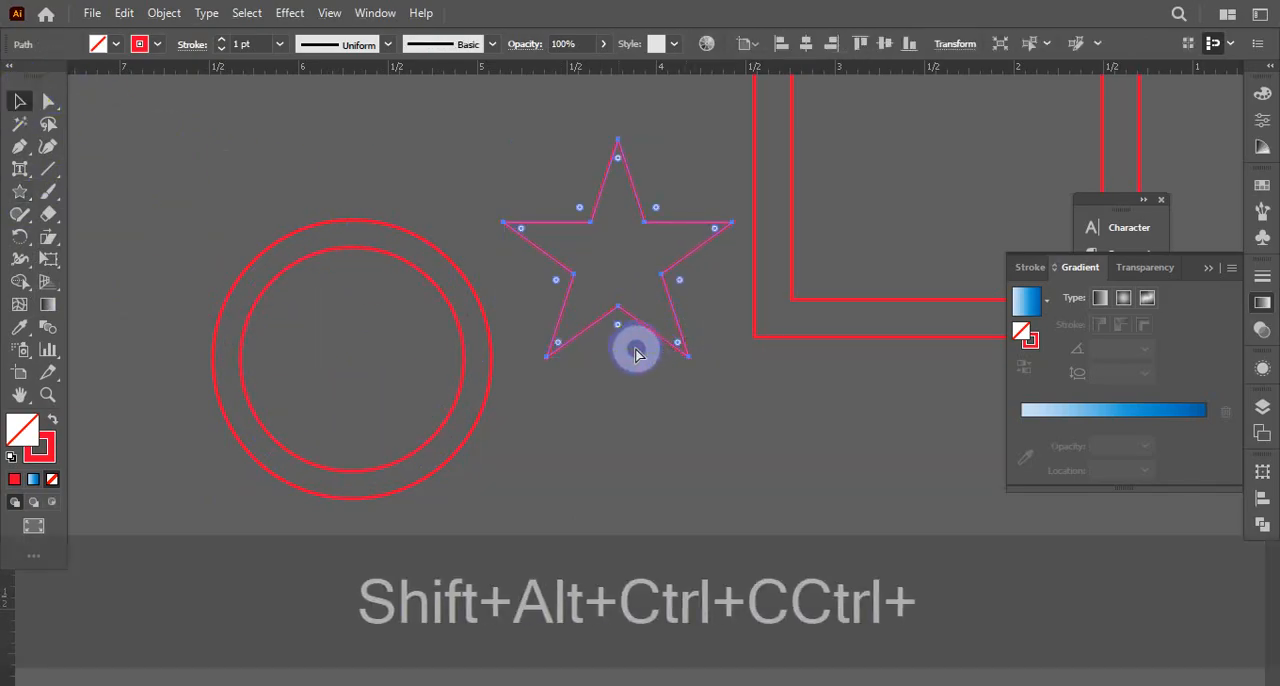
{"action": "key", "text": "ctrl+f"}
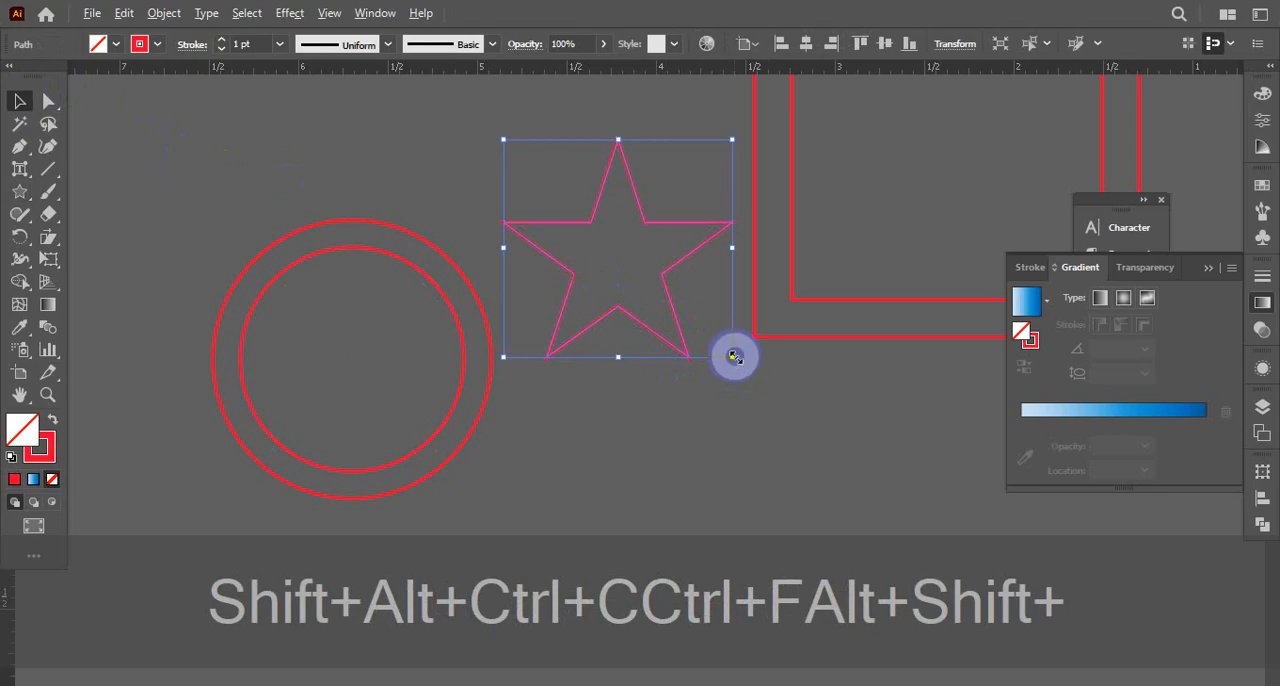
{"action": "left_click_drag", "start_coordinate": [734, 357], "coordinate": [695, 337]}
{"action": "left_click", "coordinate": [757, 431]}
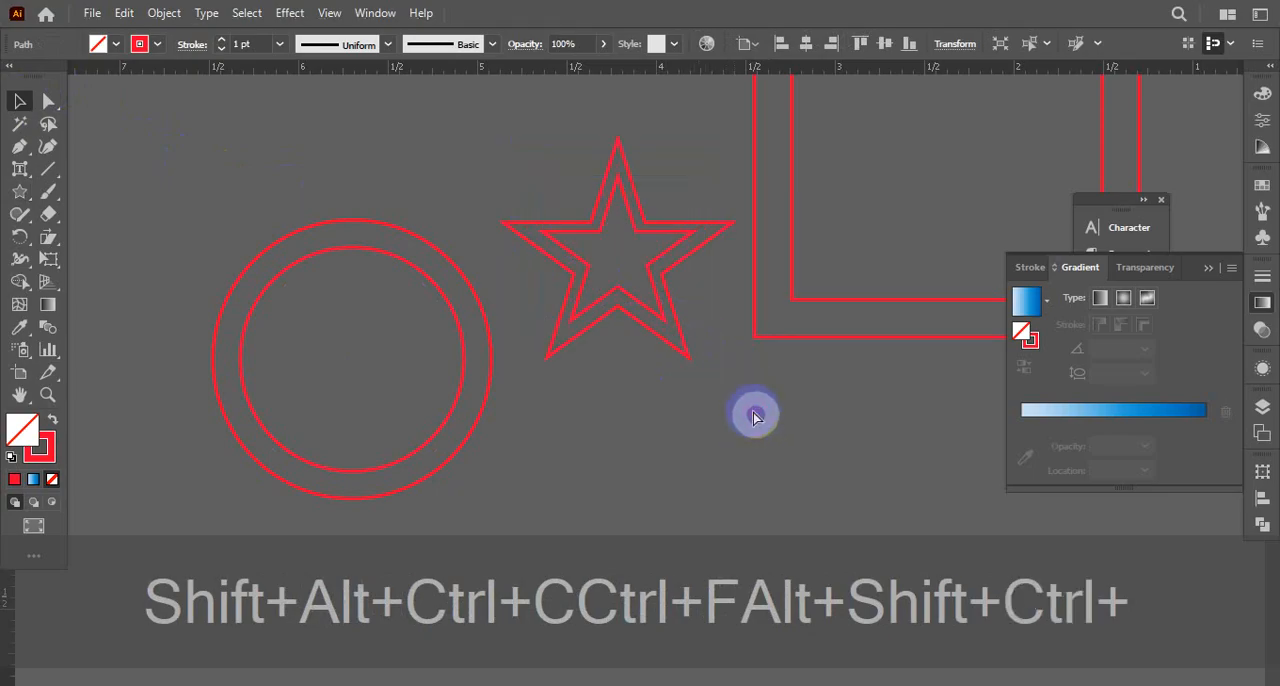
Examine the spacing between the inner and outer star outlines up close
{"action": "key", "text": "ctrl+space"}
{"action": "left_click", "coordinate": [701, 294], "text": "ctrl"}
{"action": "left_click", "coordinate": [583, 312], "text": "ctrl"}
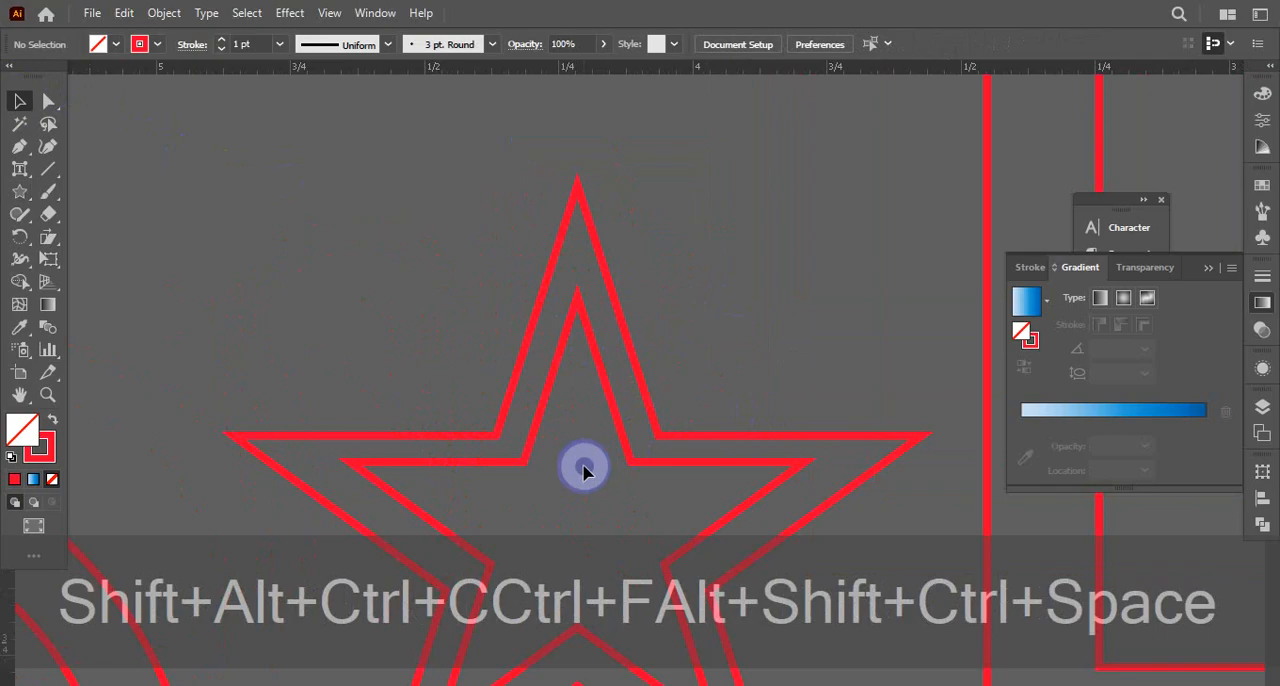
{"action": "left_click_drag", "start_coordinate": [611, 494], "coordinate": [674, 323]}
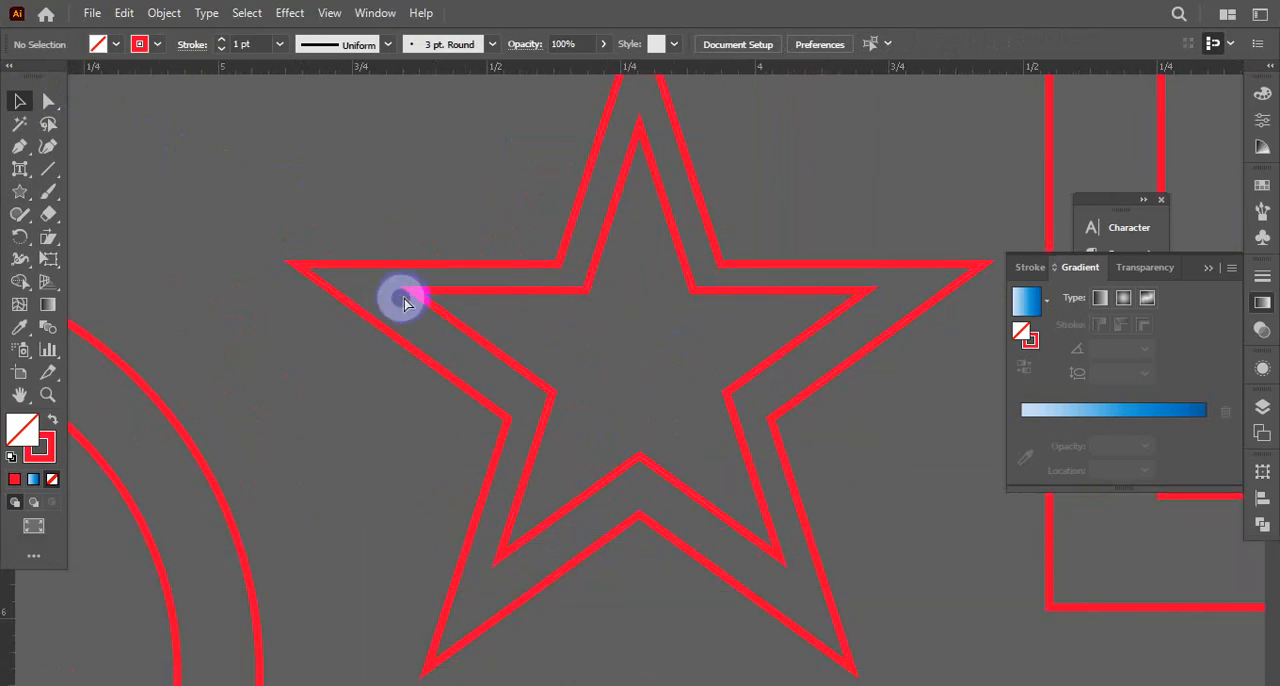
Start a Pen tool path with a first anchor point in the empty area above the circles
{"action": "key", "text": "ctrl+alt+space"}
{"action": "left_click", "coordinate": [406, 257], "text": "ctrl+alt"}
{"action": "left_click", "coordinate": [417, 270], "text": "ctrl+alt"}
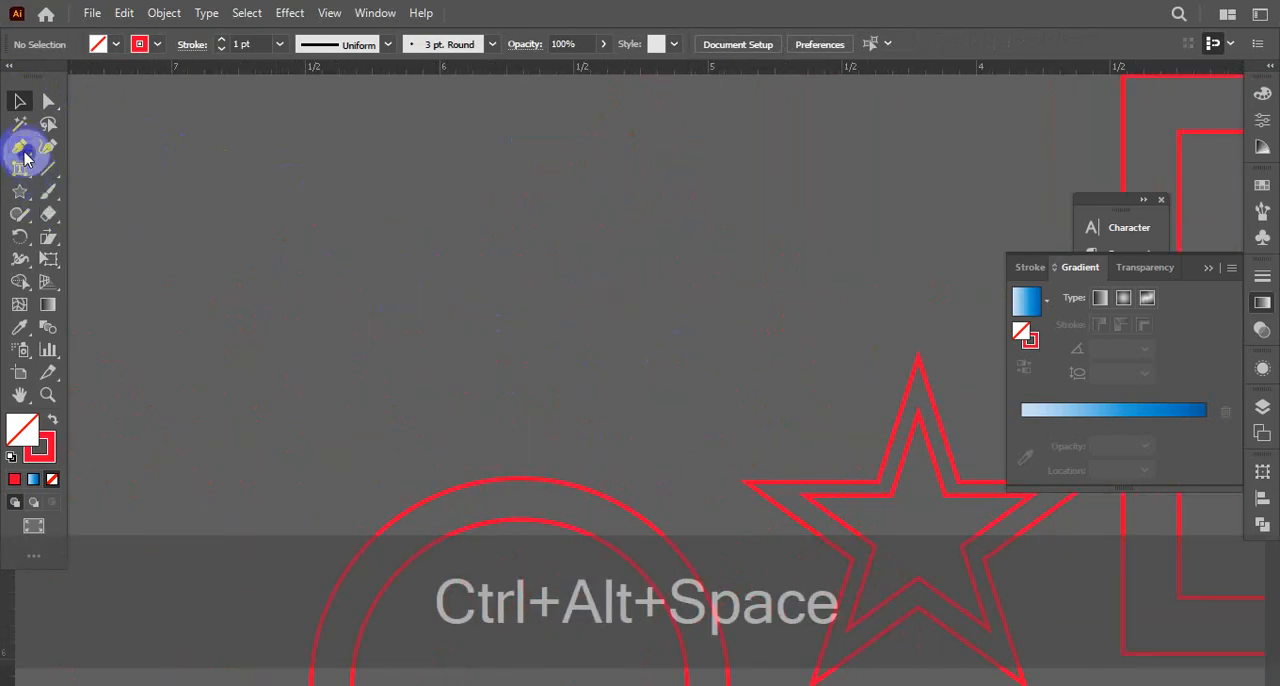
{"action": "left_click_drag", "start_coordinate": [25, 158], "coordinate": [78, 152]}
{"action": "left_click", "coordinate": [363, 170]}
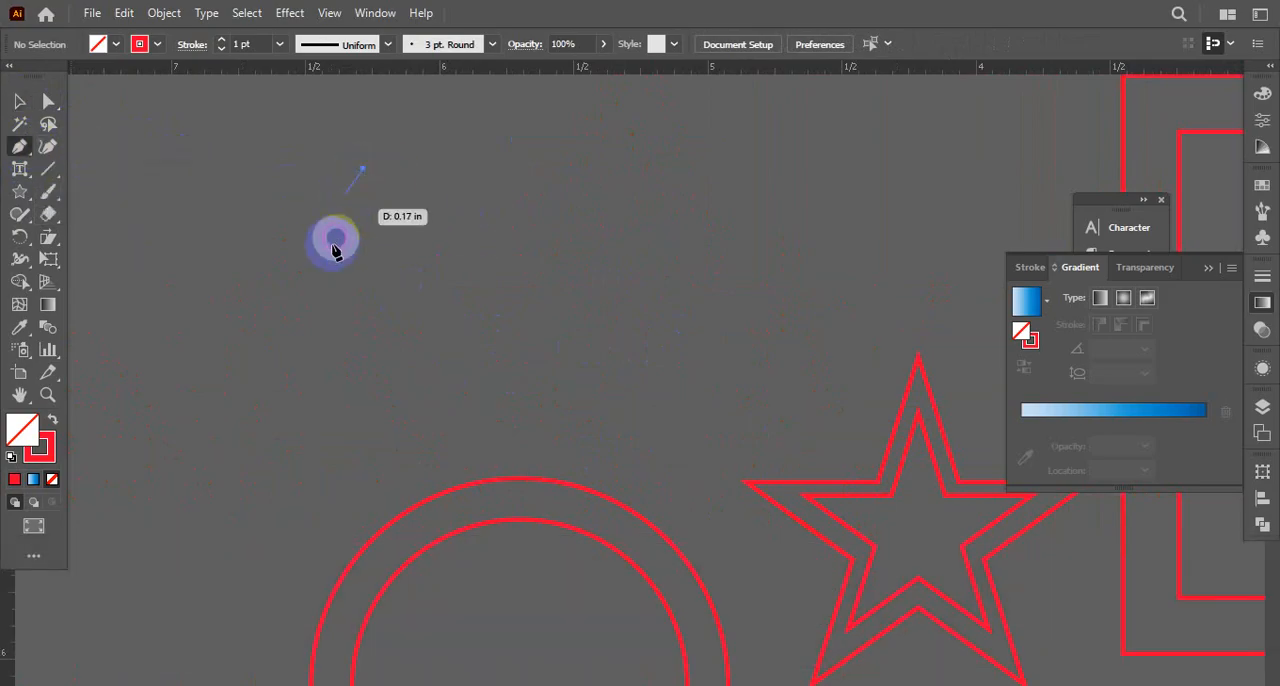
{"action": "left_click", "coordinate": [330, 286]}
{"action": "left_click", "coordinate": [493, 362]}
{"action": "left_click", "coordinate": [687, 296]}
{"action": "key", "text": "ctrl+z"}
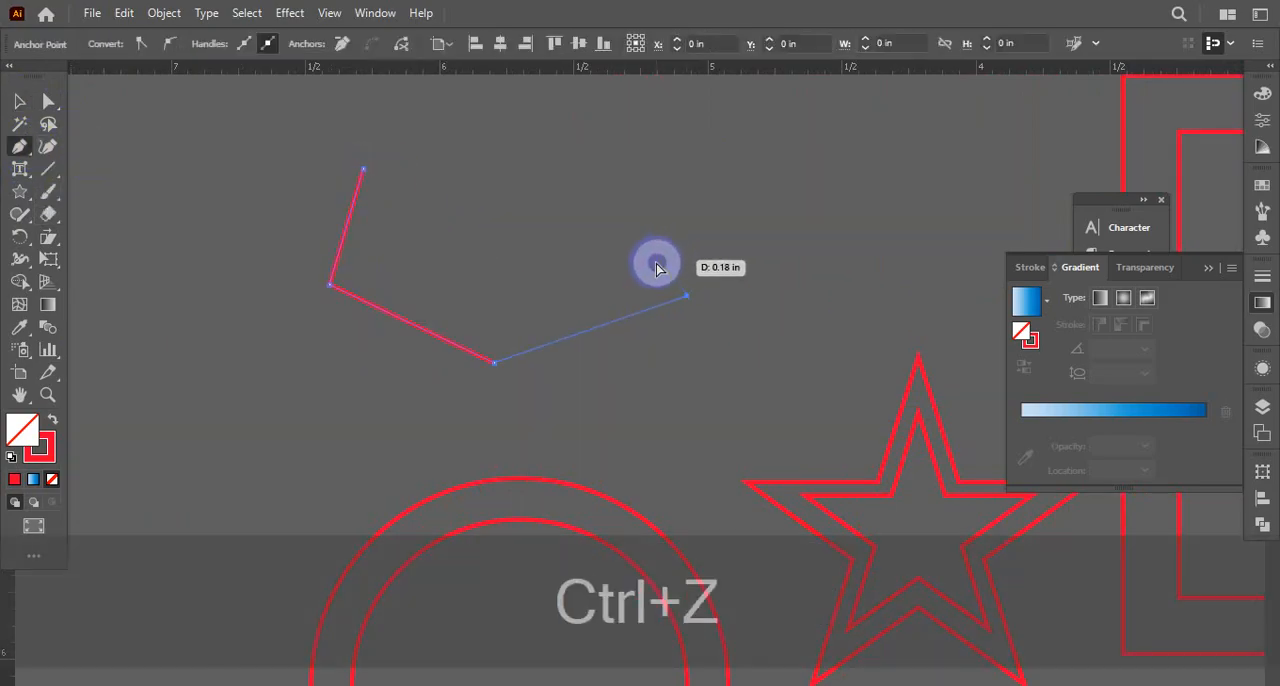
{"action": "key", "text": "ctrl+z"}
{"action": "key", "text": "ctrl+z"}
Continue the path with smooth curved segments and close it into an irregular bean-like shape about 2 in wide
{"action": "left_click_drag", "start_coordinate": [698, 348], "coordinate": [966, 243]}
{"action": "left_click_drag", "start_coordinate": [790, 154], "coordinate": [643, 142]}
{"action": "left_click_drag", "start_coordinate": [631, 198], "coordinate": [547, 394]}
{"action": "left_click_drag", "start_coordinate": [491, 301], "coordinate": [469, 212]}
{"action": "left_click_drag", "start_coordinate": [279, 369], "coordinate": [278, 535]}
{"action": "left_click", "coordinate": [12, 98]}
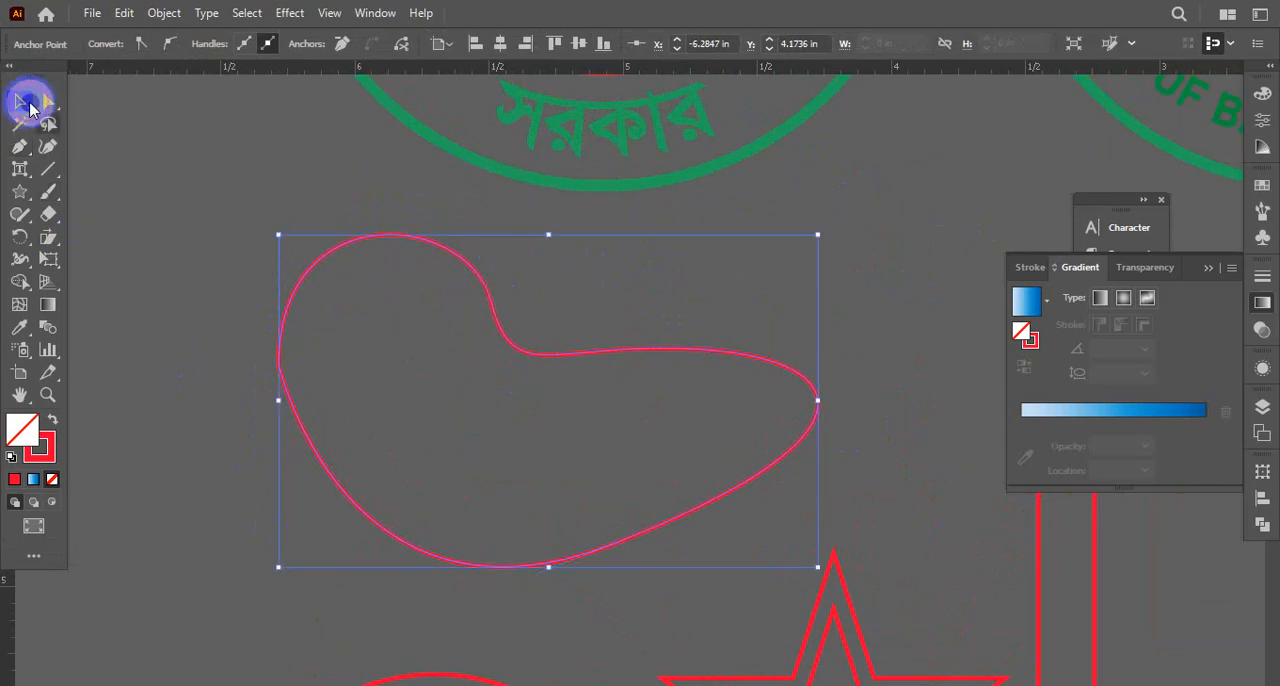
Try to duplicate the freeform shape in place, scale the copy down proportionally about its centre, and deselect it
{"action": "left_click", "coordinate": [177, 306]}
{"action": "left_click", "coordinate": [437, 480]}
{"action": "key", "text": "ctrl+c"}
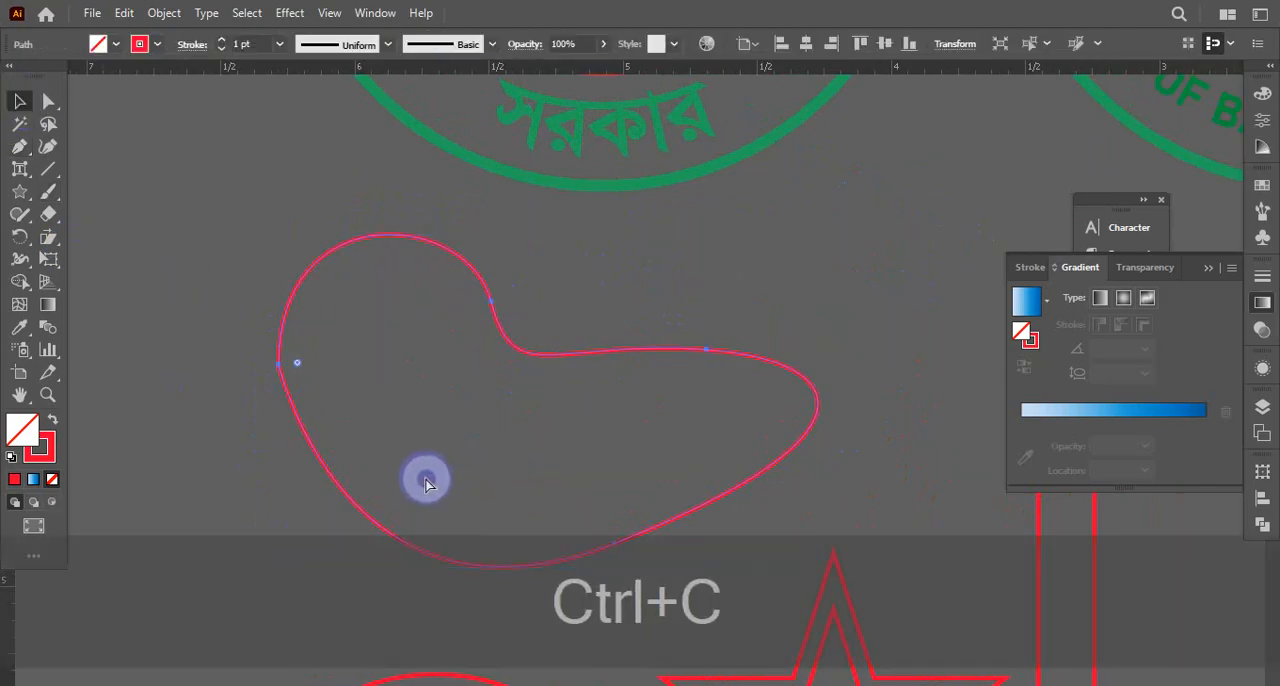
{"action": "key", "text": "ctrl+f"}
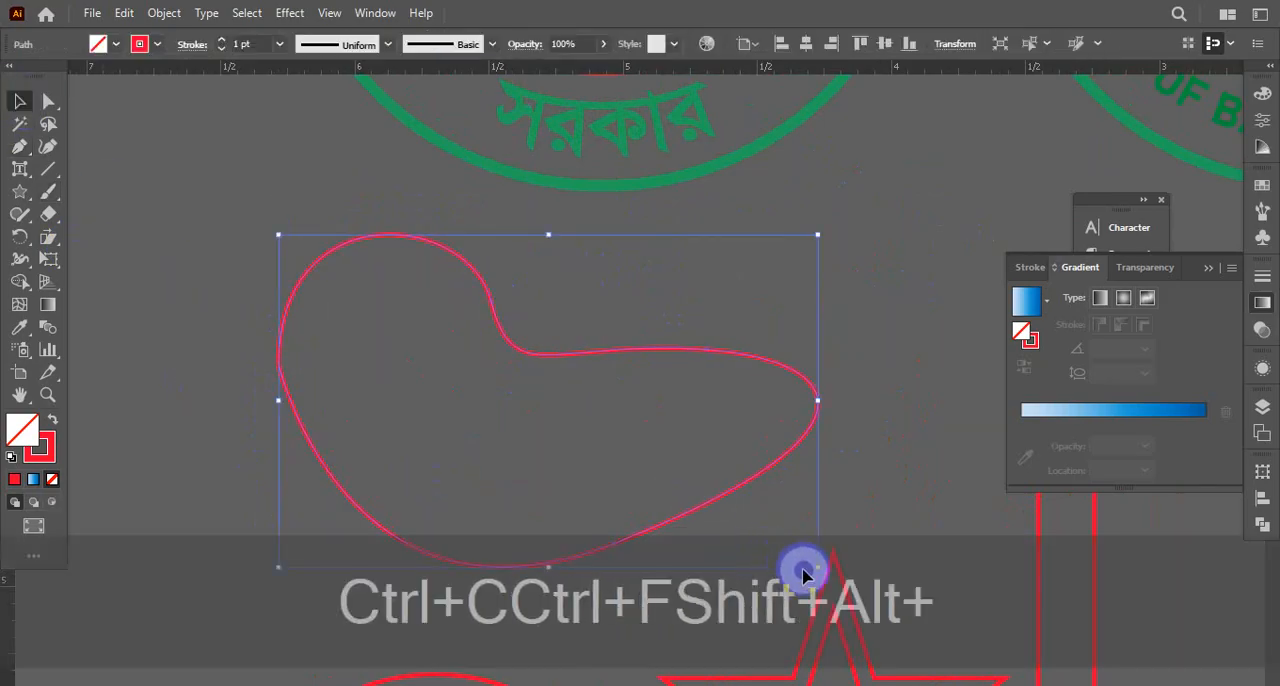
{"action": "left_click_drag", "start_coordinate": [818, 569], "coordinate": [757, 549]}
{"action": "left_click", "coordinate": [838, 357]}
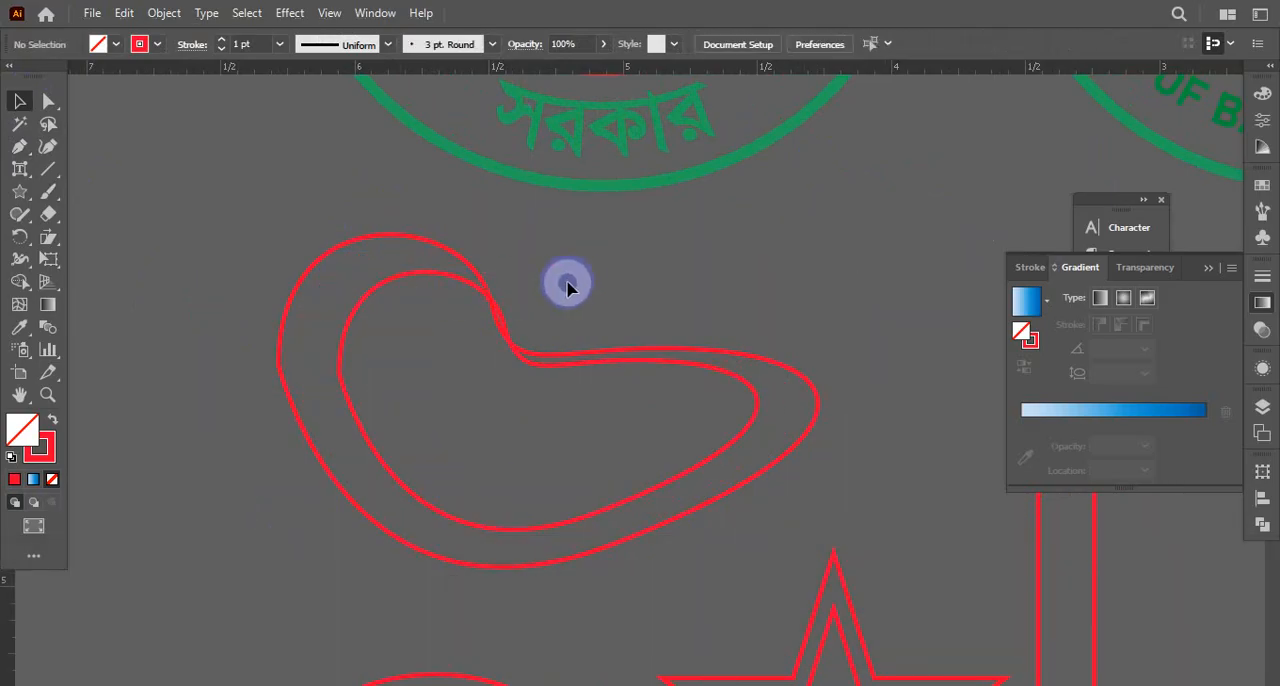
Delete the reduced inner copy of the freeform shape
{"action": "left_click", "coordinate": [408, 417]}
{"action": "left_click", "coordinate": [246, 503]}
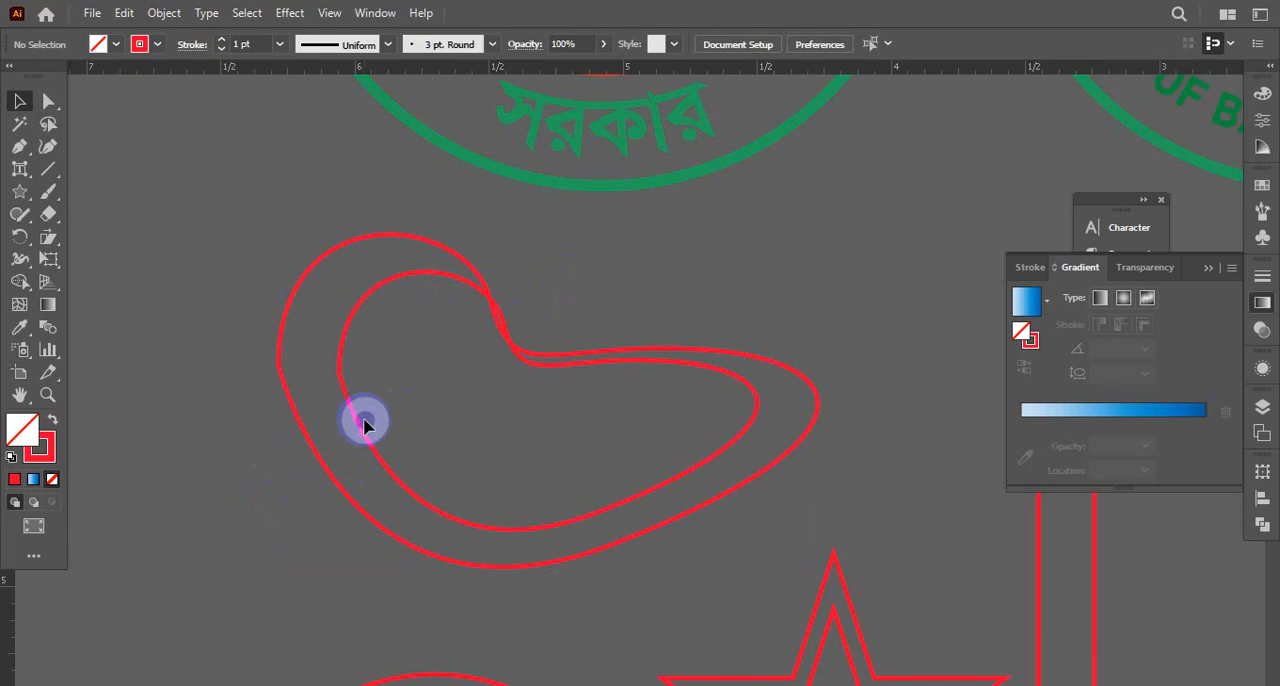
{"action": "left_click", "coordinate": [362, 425]}
{"action": "key", "text": "Delete"}
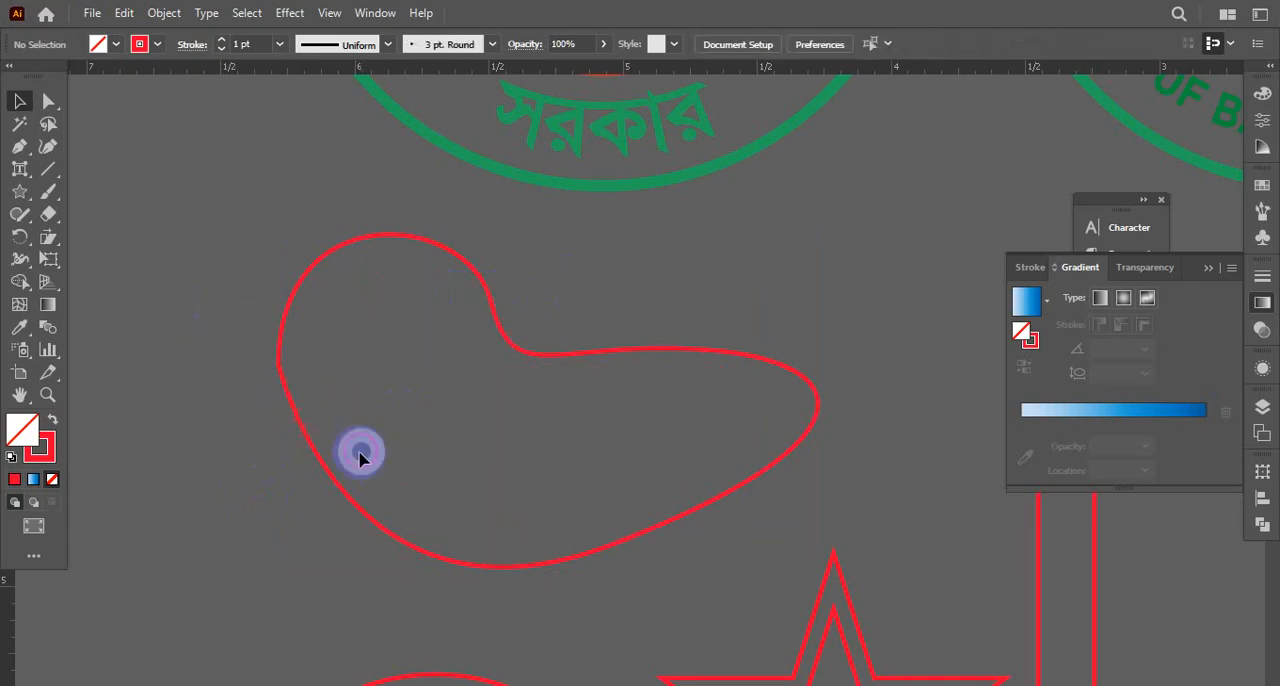
Apply Offset Path to the freeform shape with an offset of -0.1389 in, Miter joins and miter limit 4, and deselect the result
{"action": "left_click", "coordinate": [320, 451]}
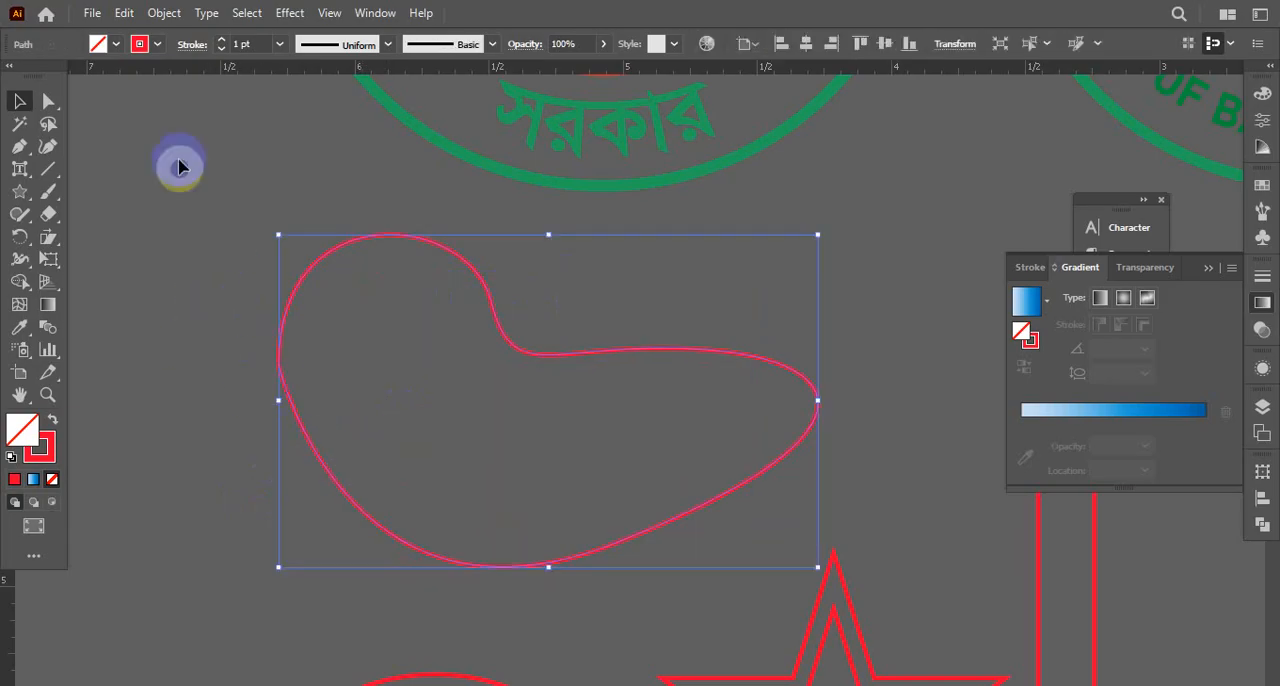
{"action": "left_click", "coordinate": [152, 12]}
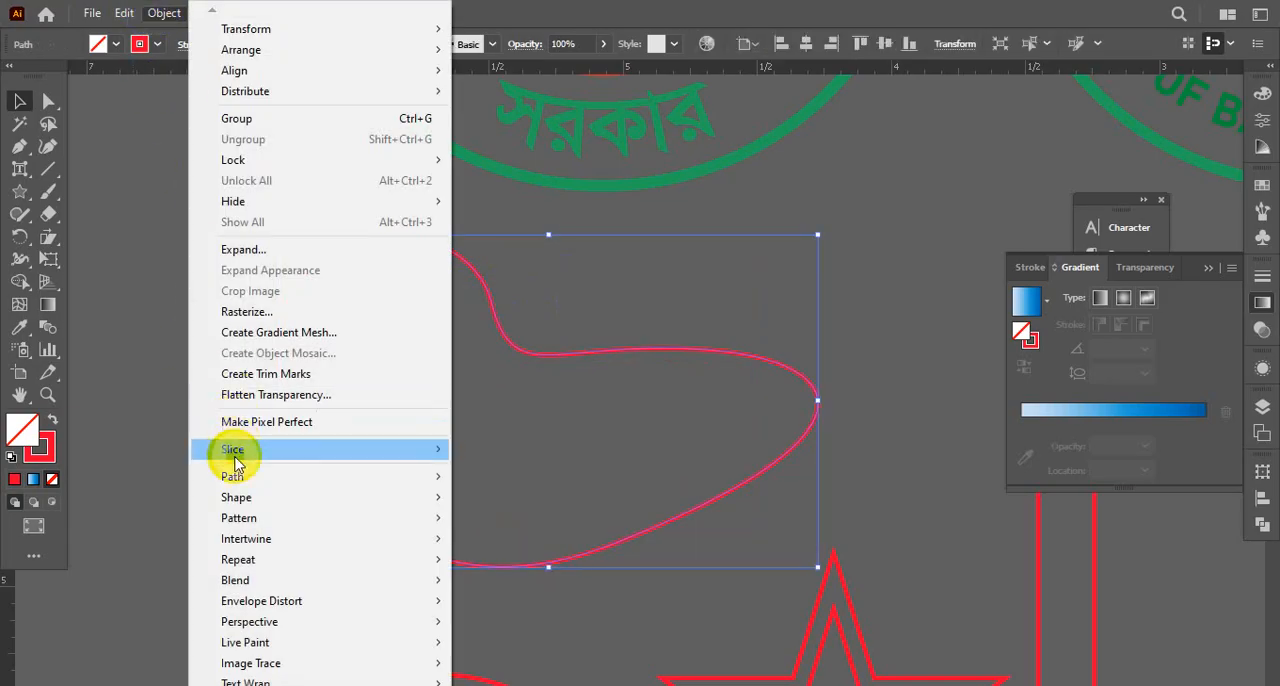
{"action": "mouse_move", "coordinate": [232, 478]}
{"action": "left_click", "coordinate": [512, 543]}
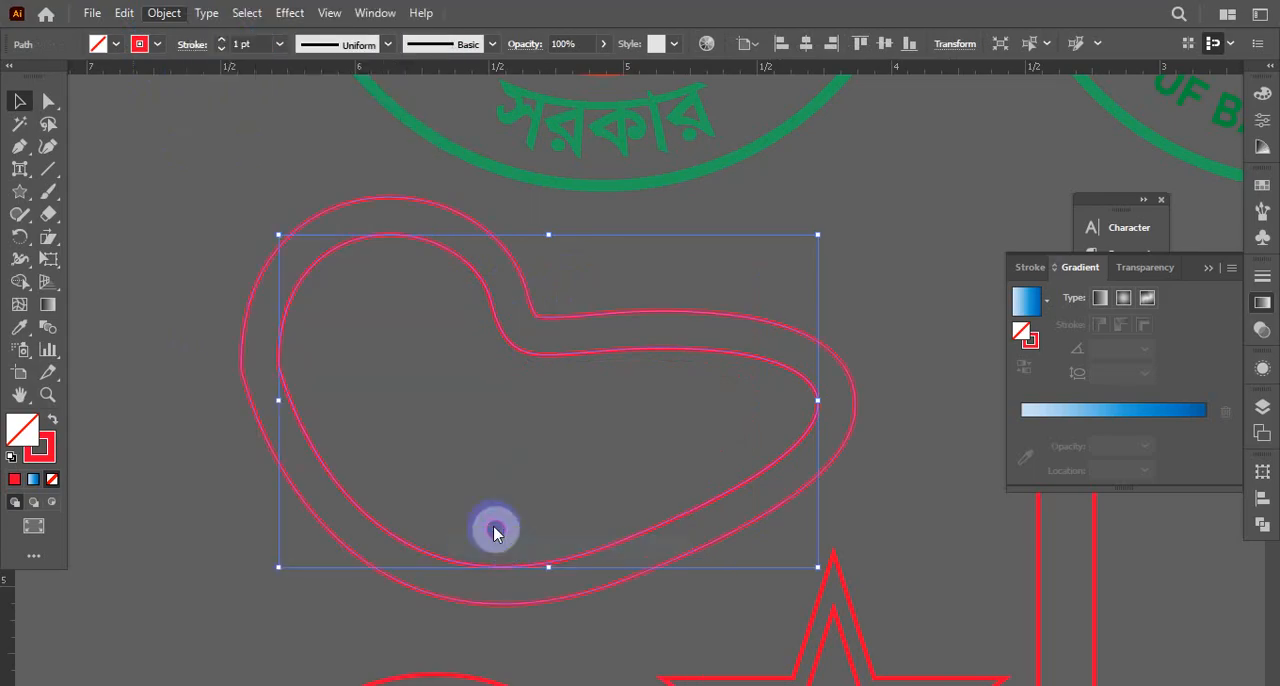
{"action": "left_click_drag", "start_coordinate": [698, 260], "coordinate": [989, 149]}
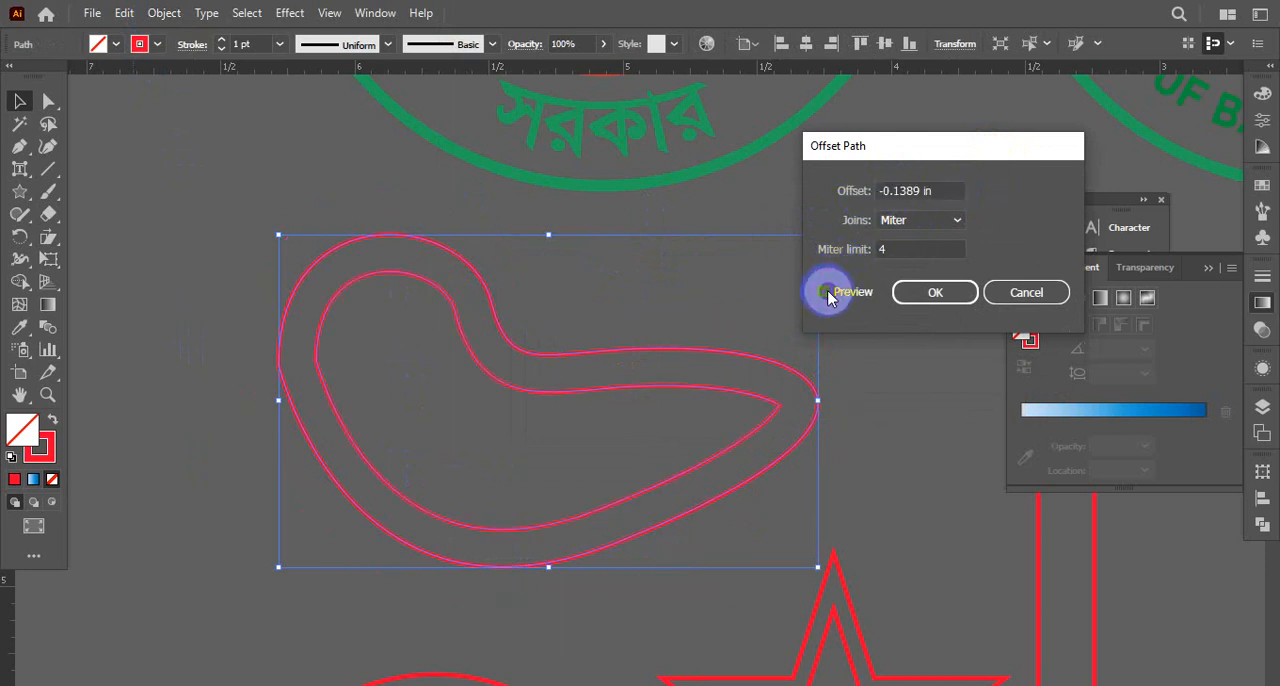
{"action": "left_click", "coordinate": [938, 300]}
{"action": "left_click", "coordinate": [591, 260]}
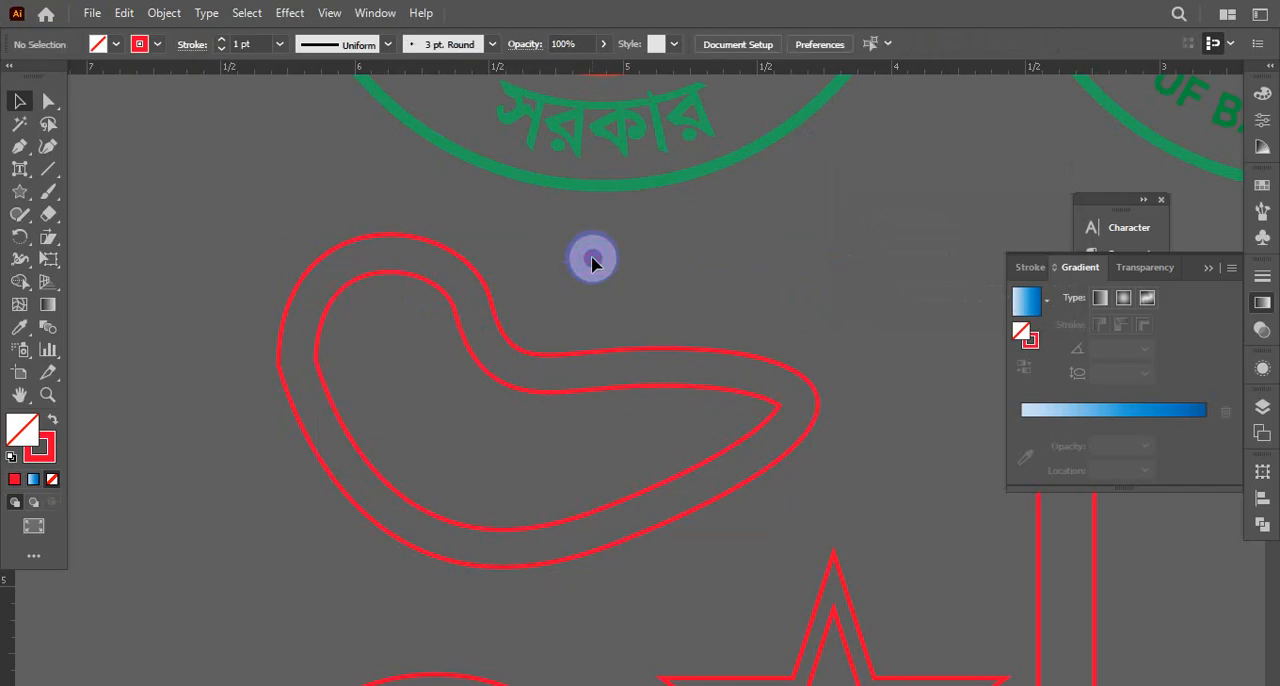
Try Offset Path on the black-and-red name lettering with an offset of .55, Miter joins and miter limit 4
{"action": "left_click", "coordinate": [548, 318], "text": "ctrl+alt"}
{"action": "left_click", "coordinate": [548, 318], "text": "ctrl+alt"}
{"action": "left_click", "coordinate": [547, 314], "text": "ctrl+alt"}
{"action": "left_click_drag", "start_coordinate": [821, 417], "coordinate": [133, 274]}
{"action": "left_click_drag", "start_coordinate": [614, 252], "coordinate": [659, 311]}
{"action": "left_click", "coordinate": [686, 327], "text": "ctrl"}
{"action": "left_click", "coordinate": [703, 314], "text": "ctrl"}
{"action": "left_click", "coordinate": [797, 385]}
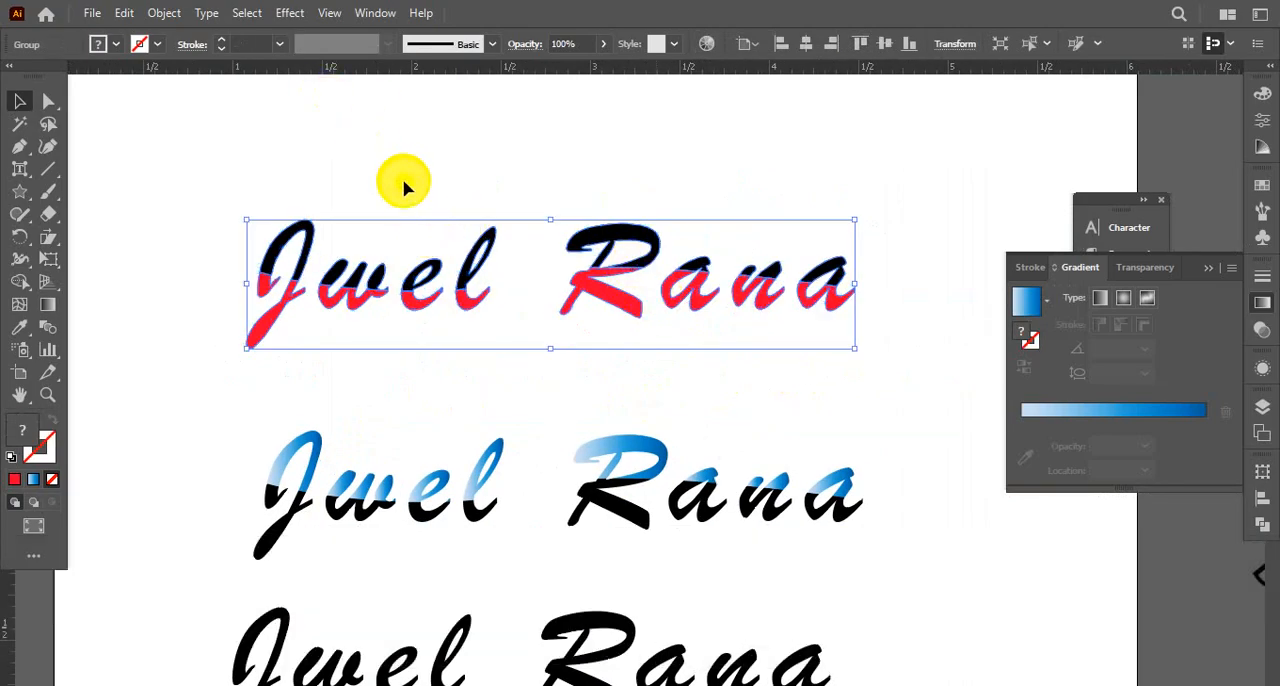
{"action": "left_click", "coordinate": [190, 45]}
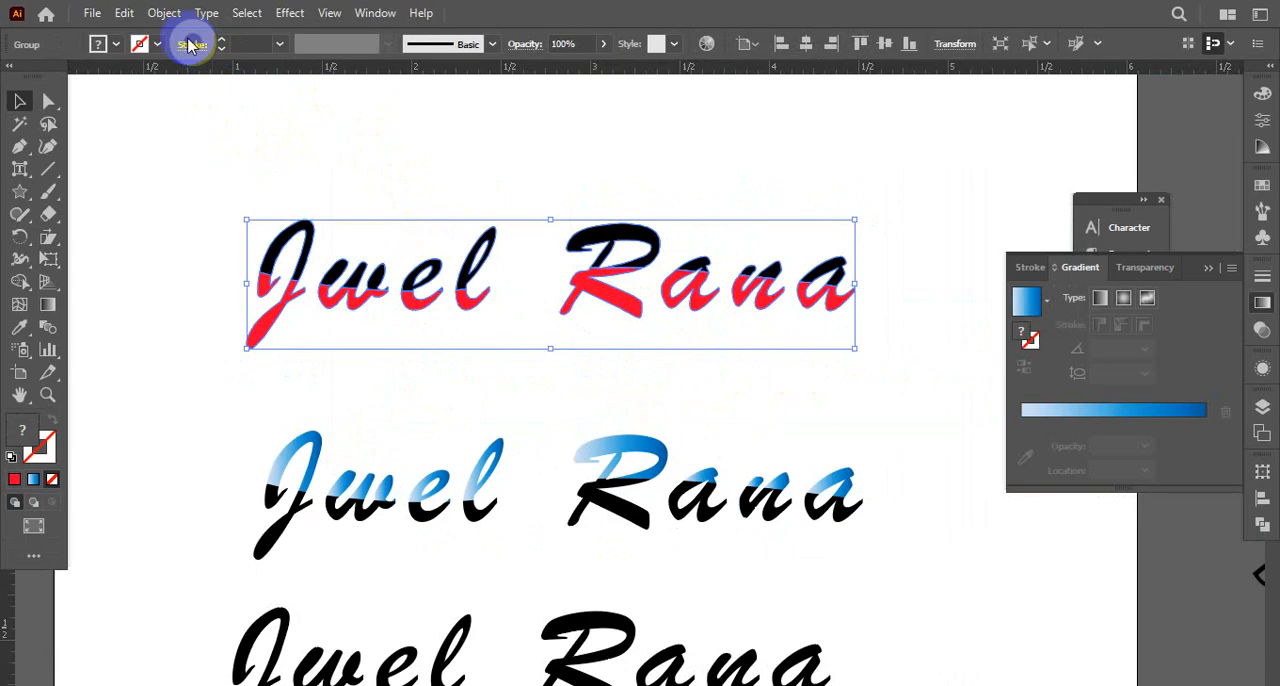
{"action": "left_click", "coordinate": [168, 16]}
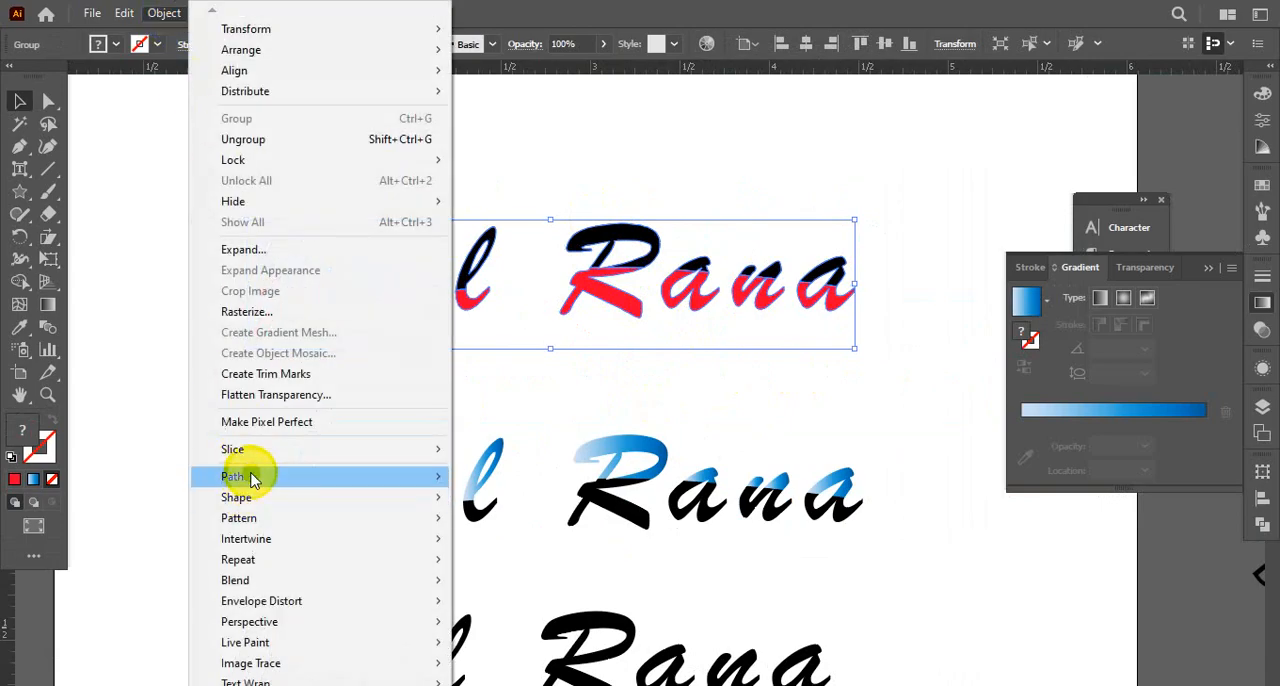
{"action": "mouse_move", "coordinate": [400, 474]}
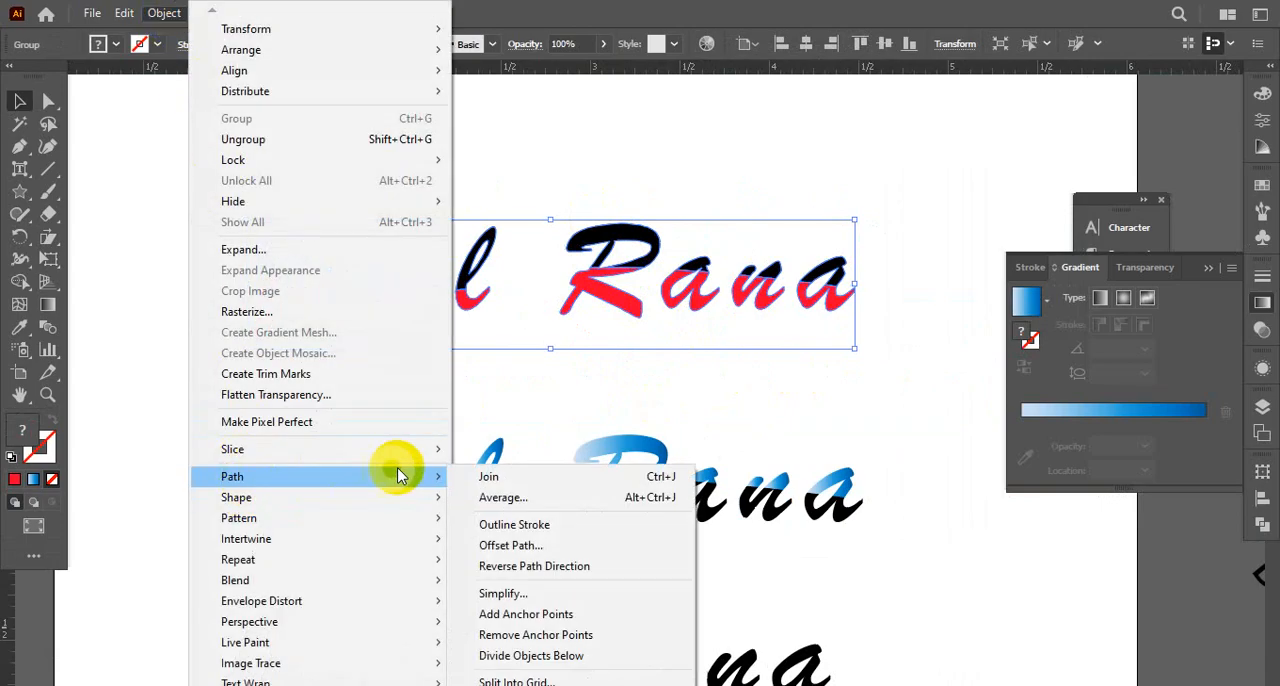
{"action": "left_click", "coordinate": [510, 545]}
{"action": "left_click", "coordinate": [822, 292]}
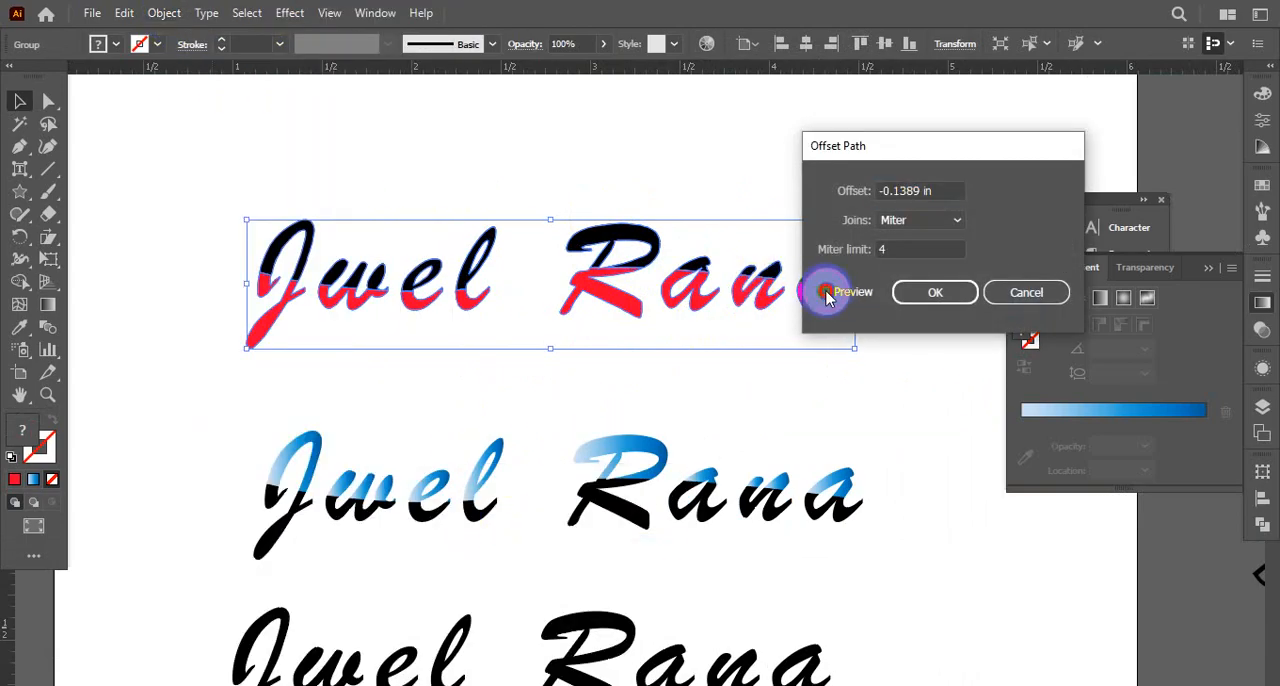
{"action": "left_click", "coordinate": [897, 219]}
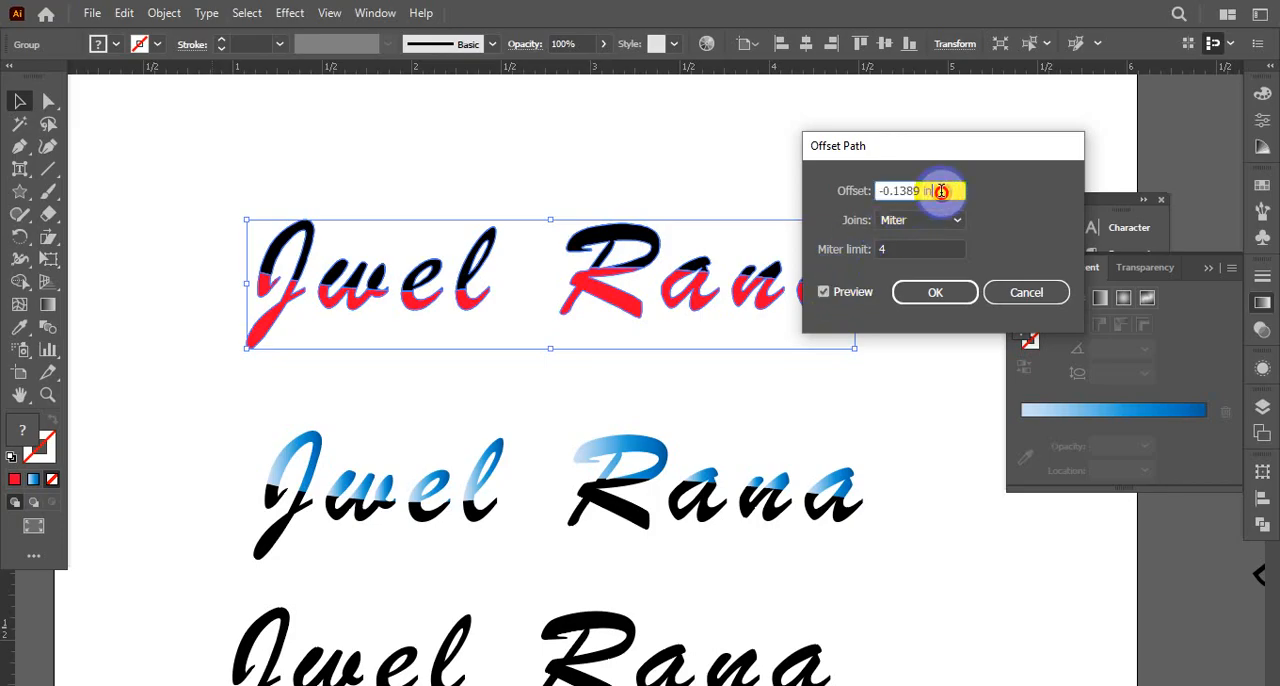
{"action": "left_click_drag", "start_coordinate": [941, 191], "coordinate": [867, 196]}
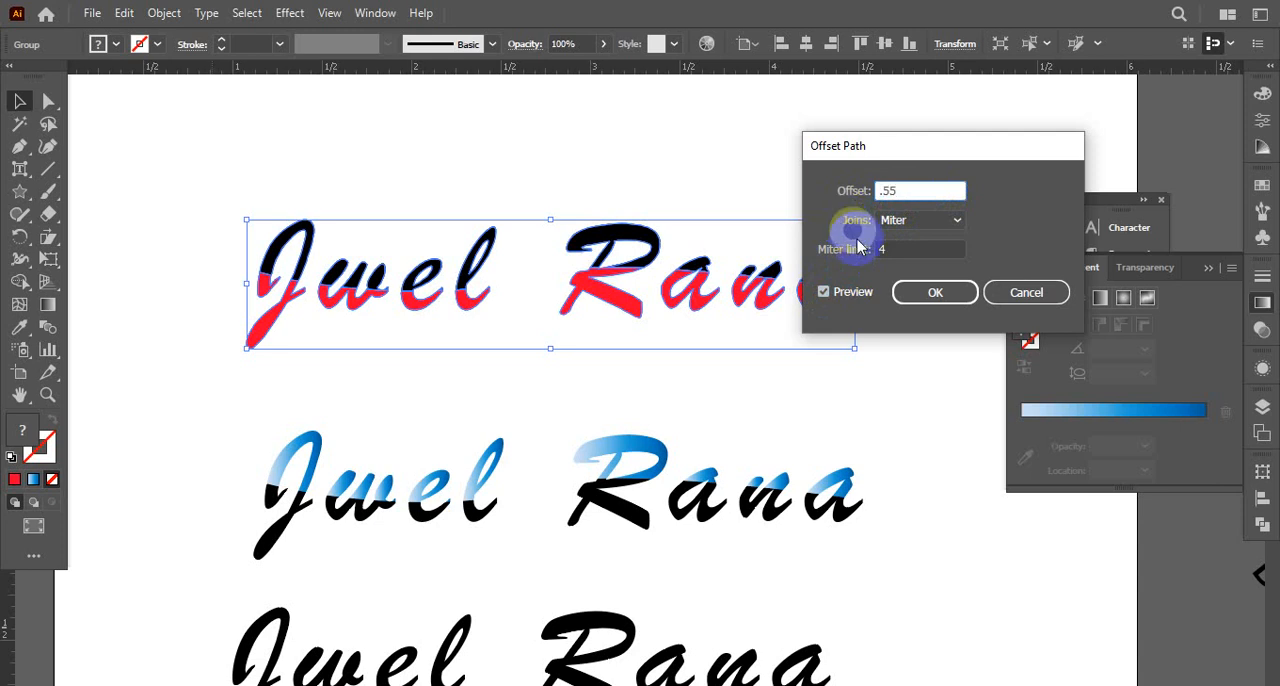
{"action": "left_click", "coordinate": [925, 292]}
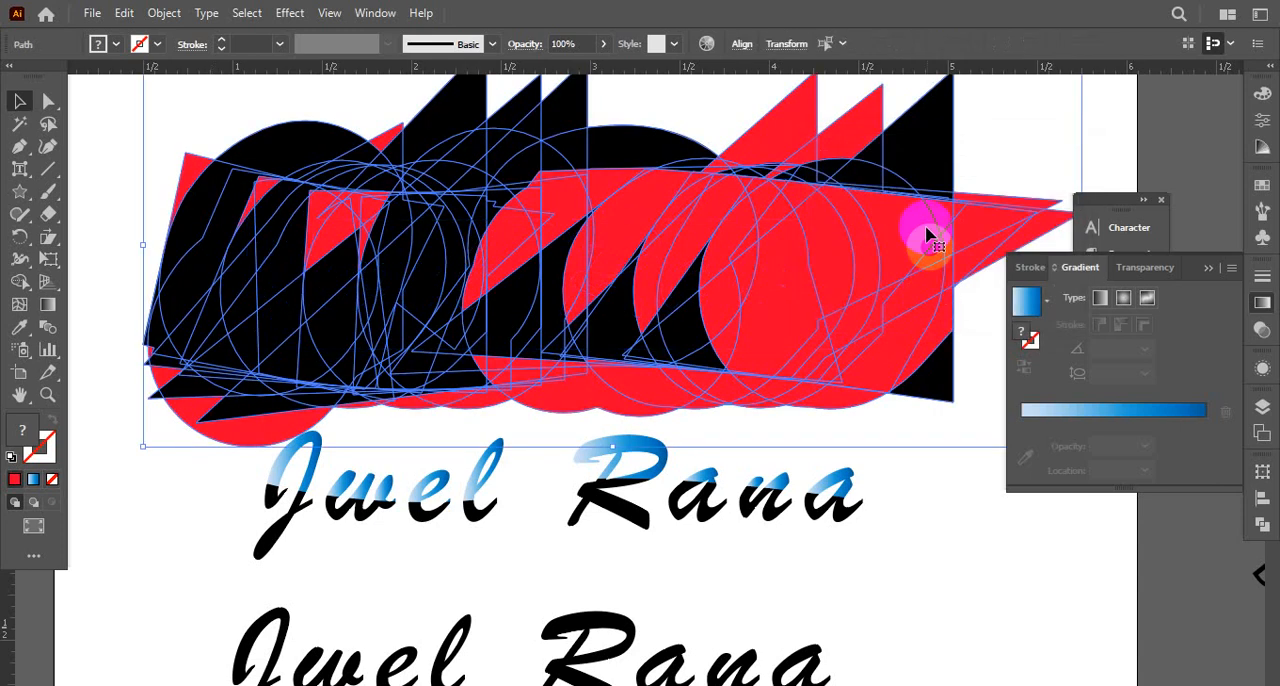
{"action": "key", "text": "ctrl+z"}
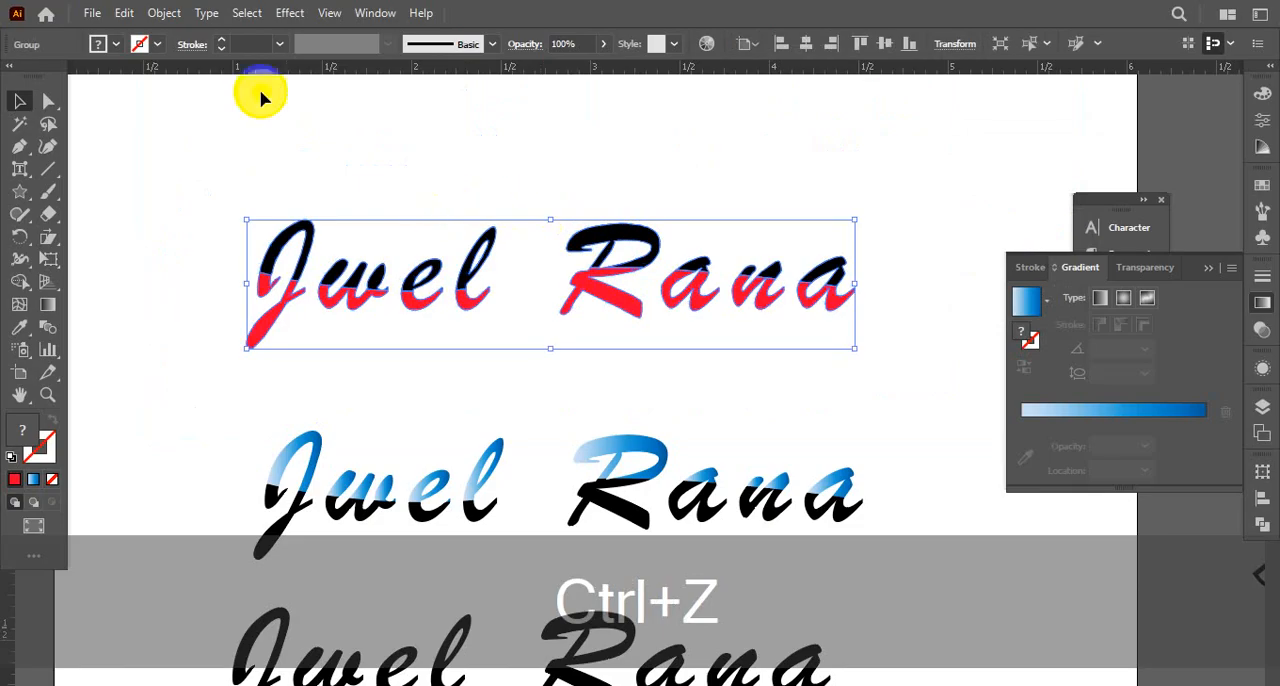
{"action": "left_click", "coordinate": [272, 242]}
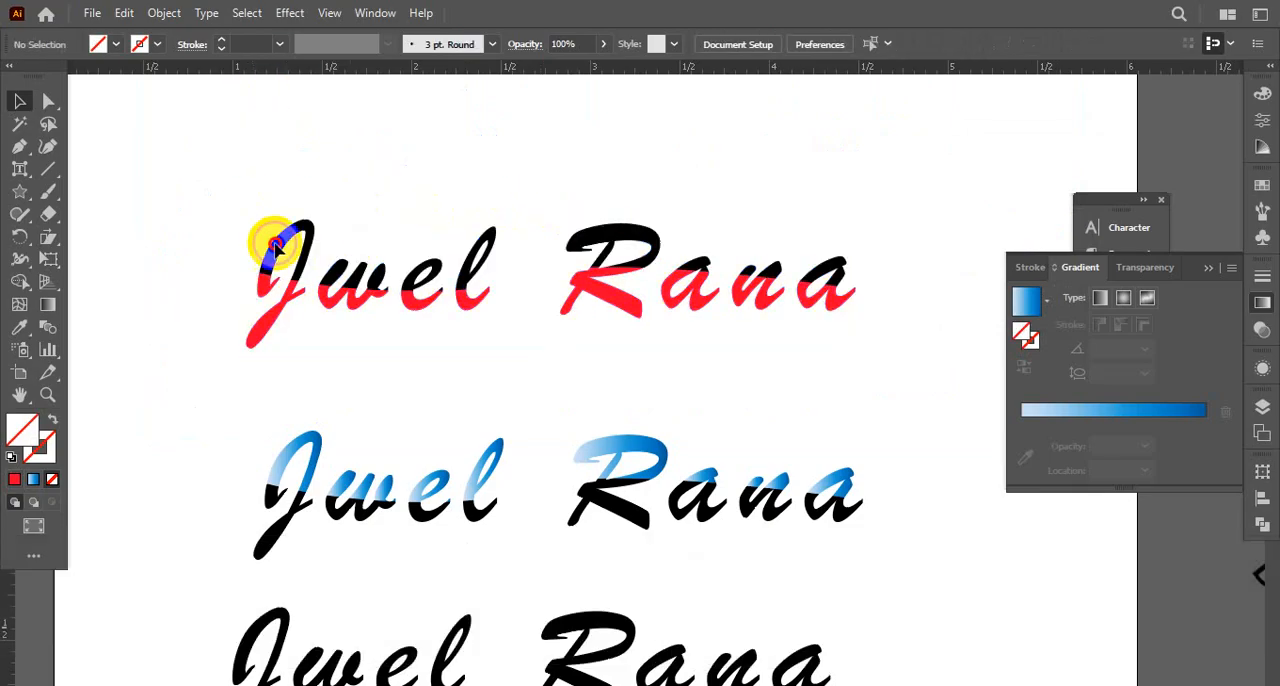
Open Offset Path for the black-and-red name lettering and preview offsets of 0.2 in and 0.1 in
{"action": "left_click", "coordinate": [443, 316]}
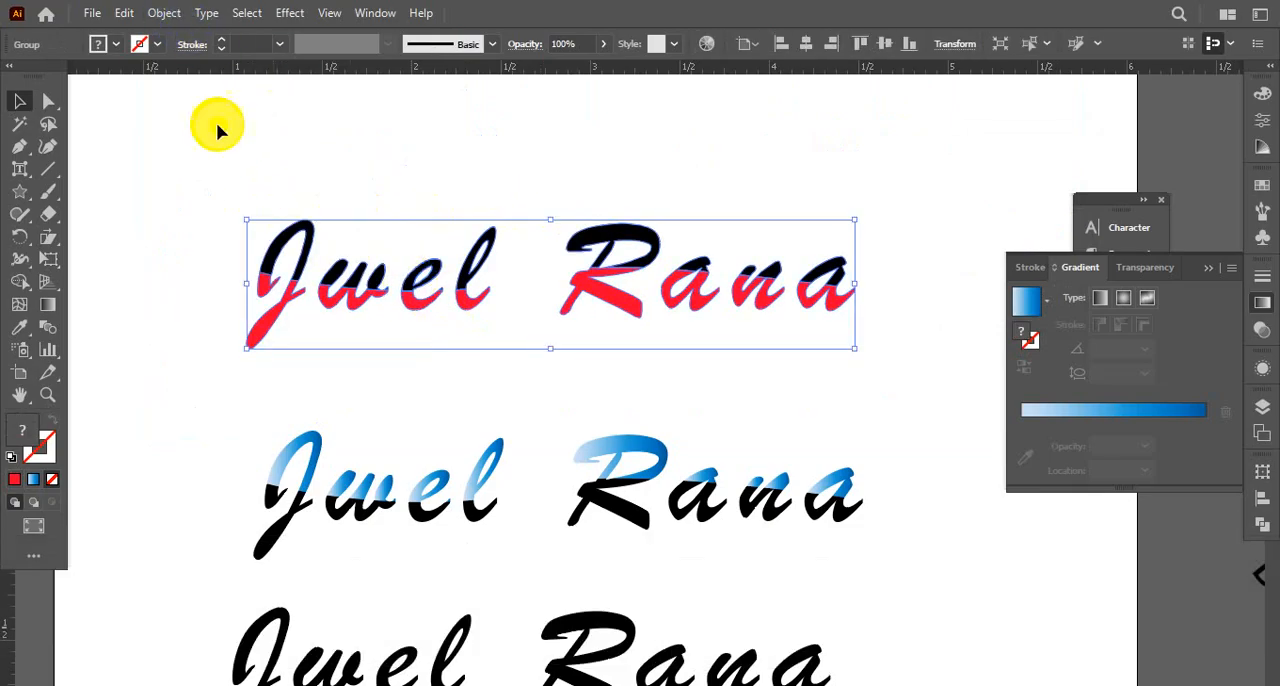
{"action": "left_click", "coordinate": [168, 14]}
{"action": "mouse_move", "coordinate": [246, 478]}
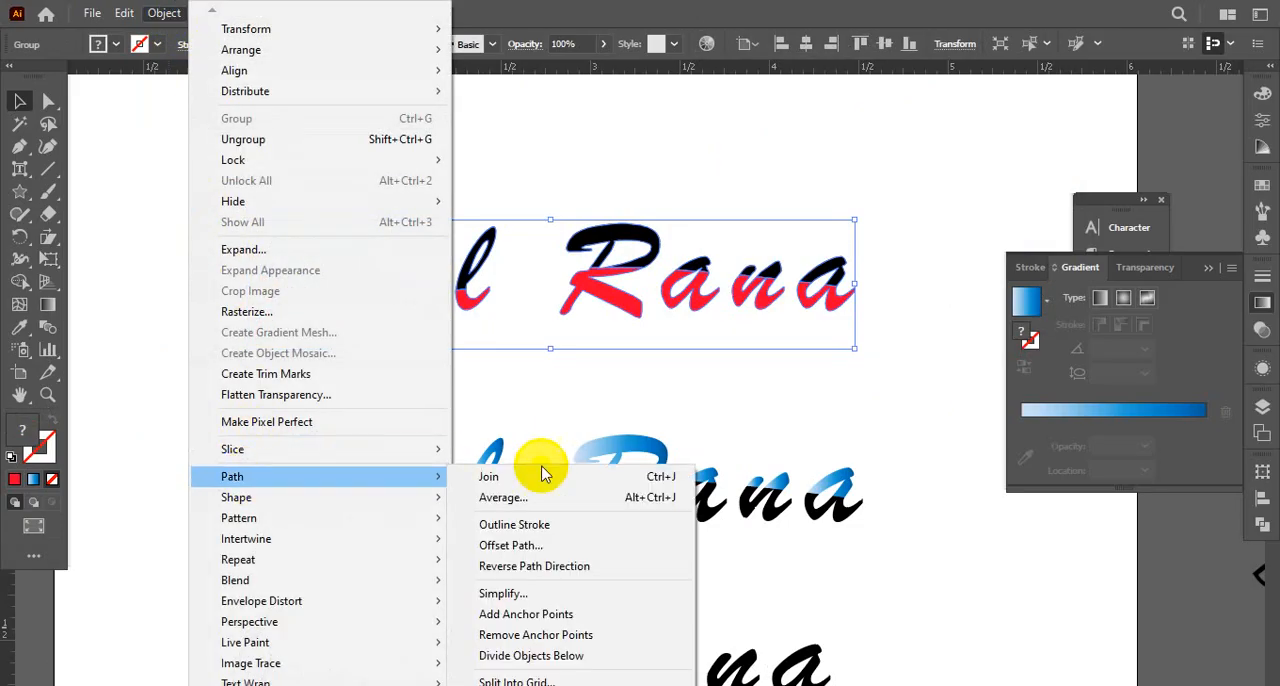
{"action": "left_click", "coordinate": [491, 545]}
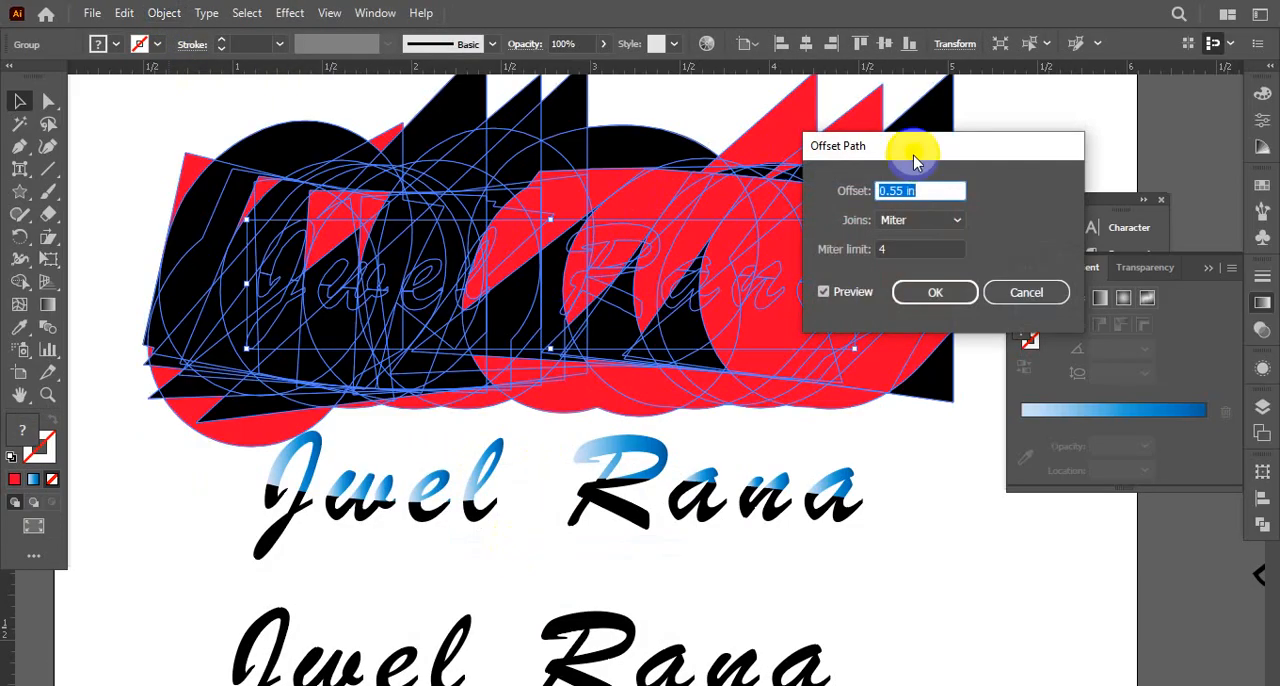
{"action": "left_click", "coordinate": [919, 193]}
{"action": "left_click", "coordinate": [905, 190]}
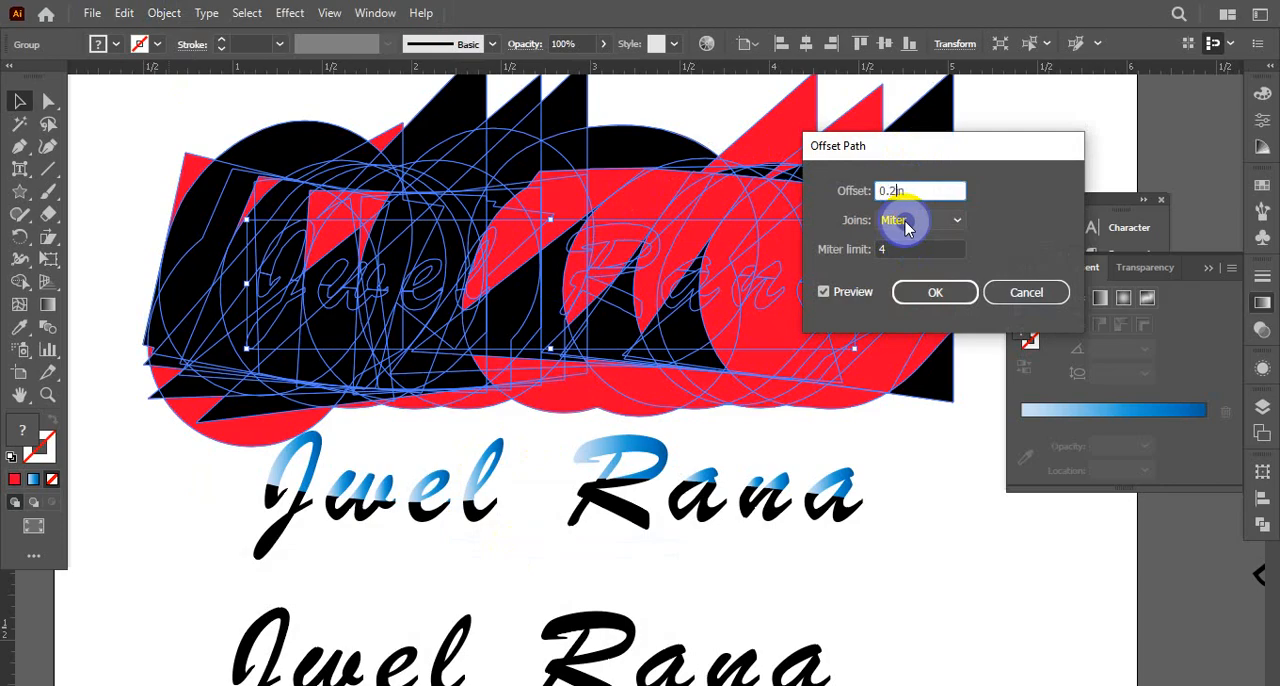
{"action": "left_click", "coordinate": [824, 292]}
{"action": "left_click", "coordinate": [826, 293]}
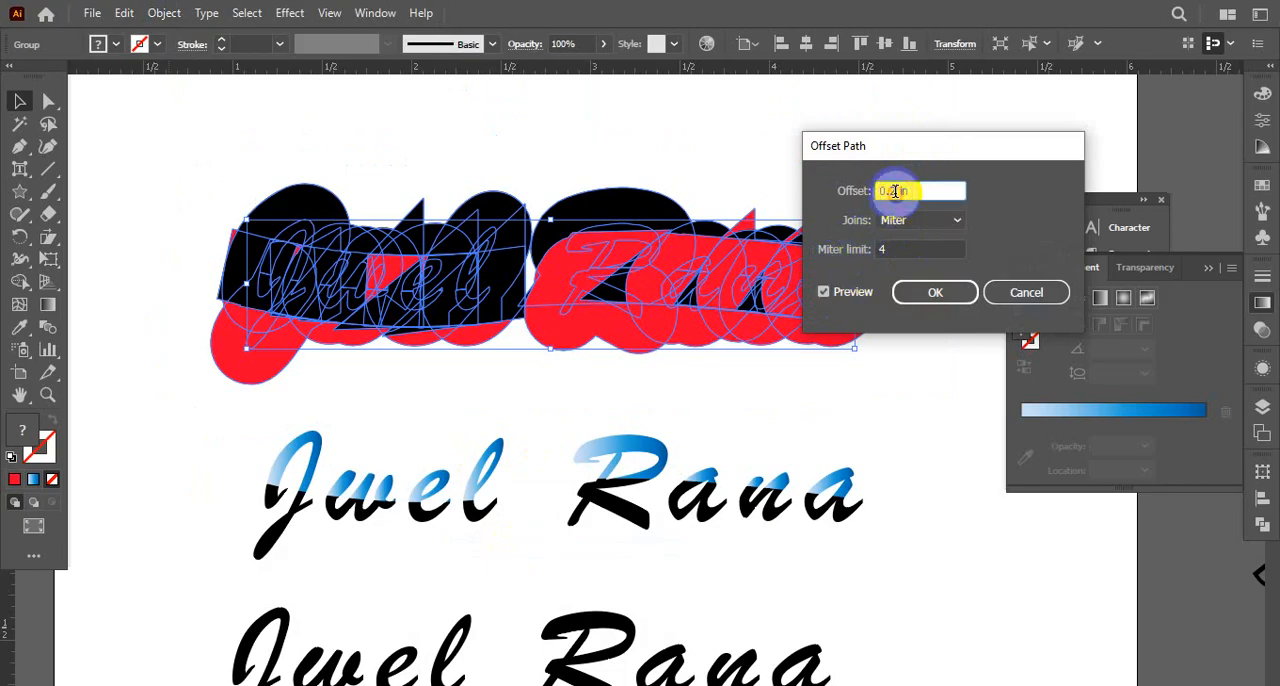
{"action": "left_click", "coordinate": [823, 292]}
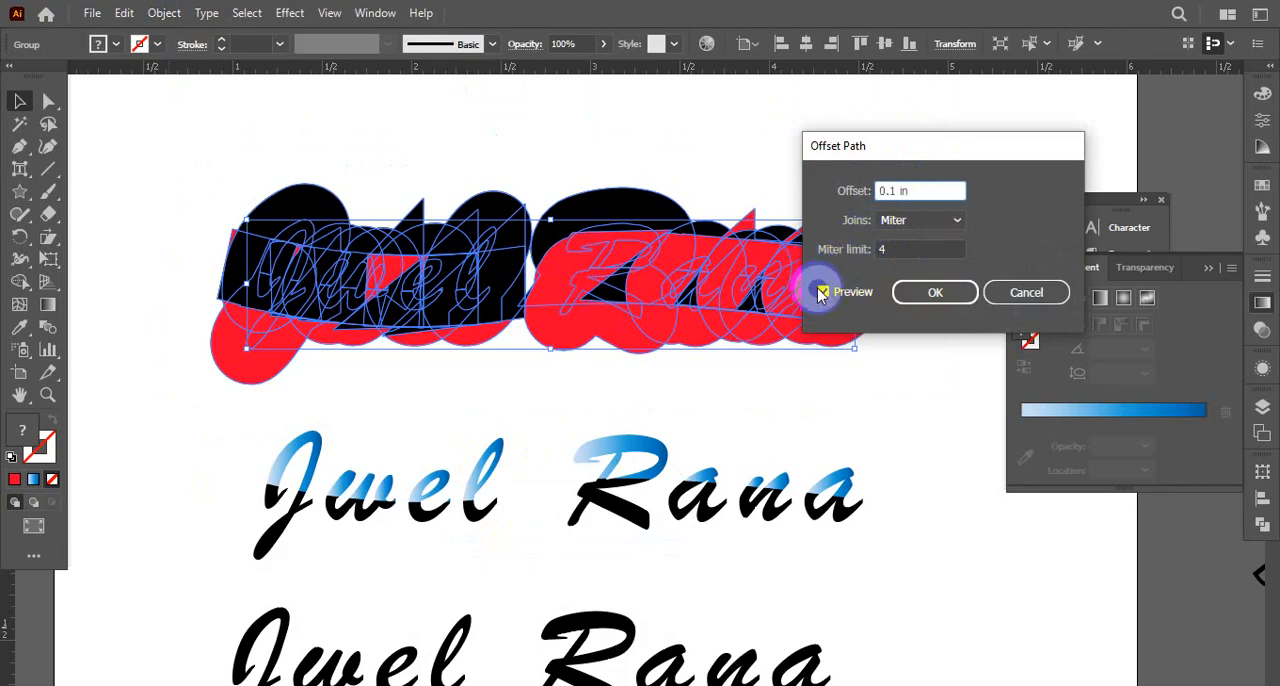
{"action": "left_click", "coordinate": [824, 293]}
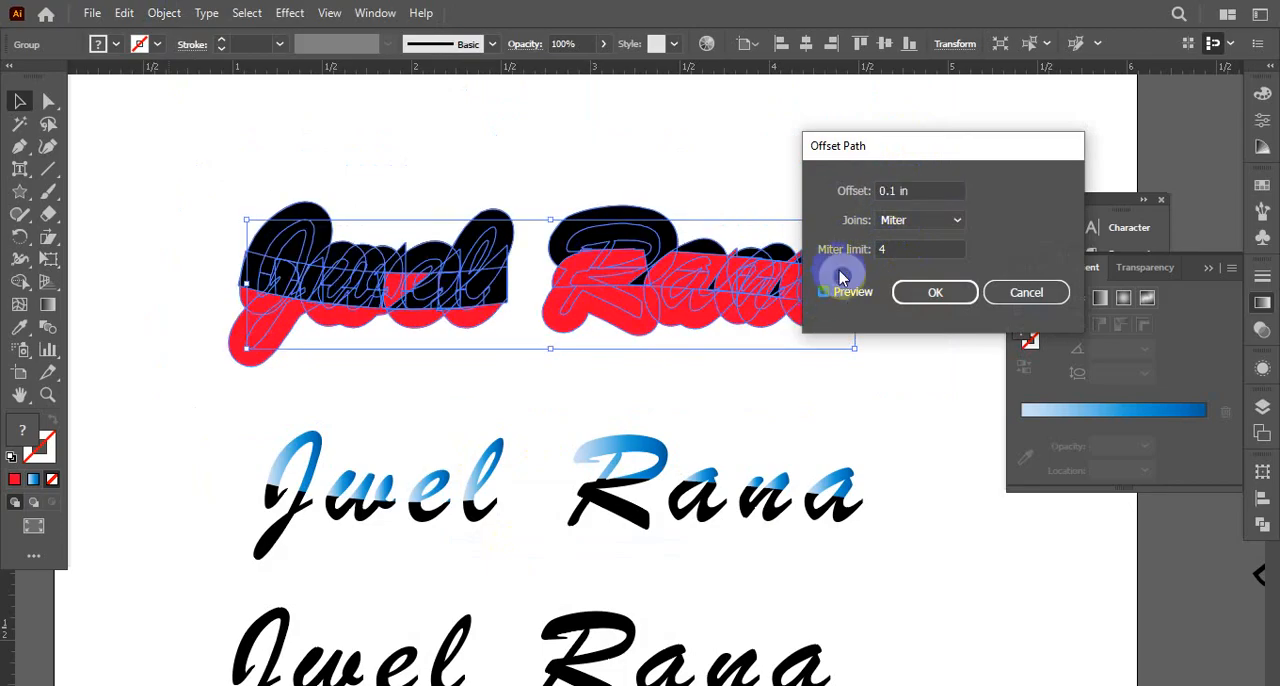
Apply Offset Path to the name lettering with a 0.05 in offset, Miter joins and miter limit 4
{"action": "left_click", "coordinate": [893, 190]}
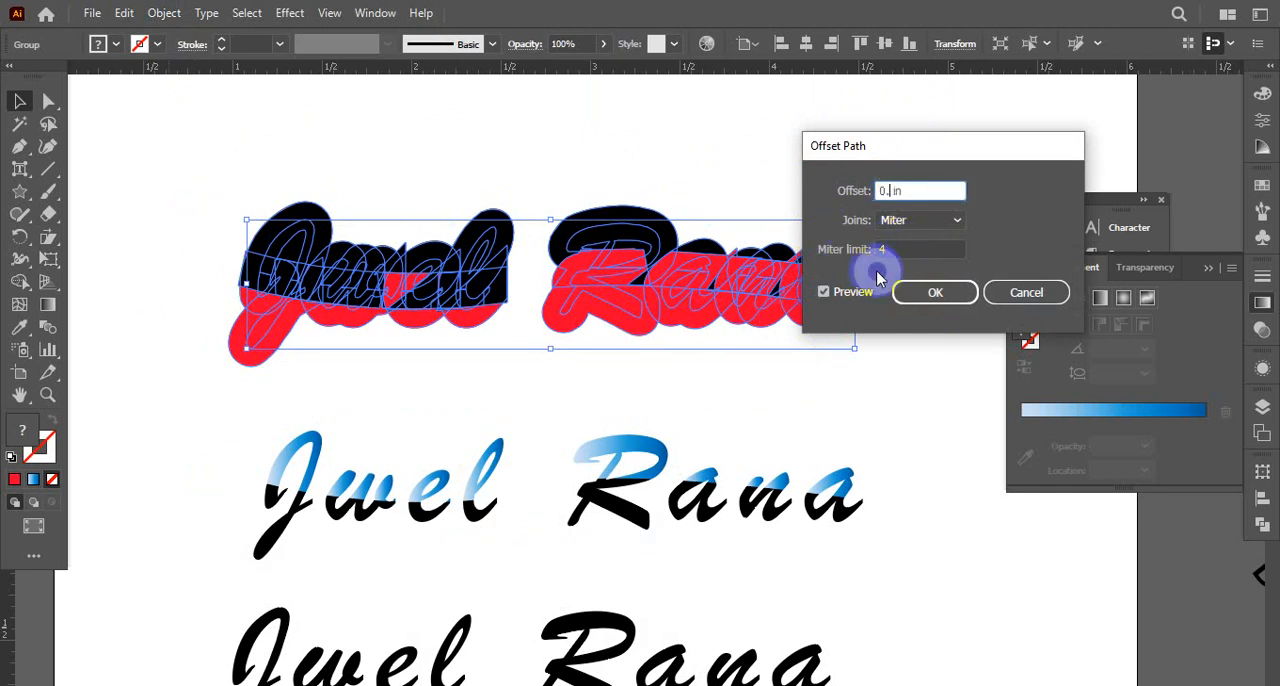
{"action": "left_click", "coordinate": [828, 293]}
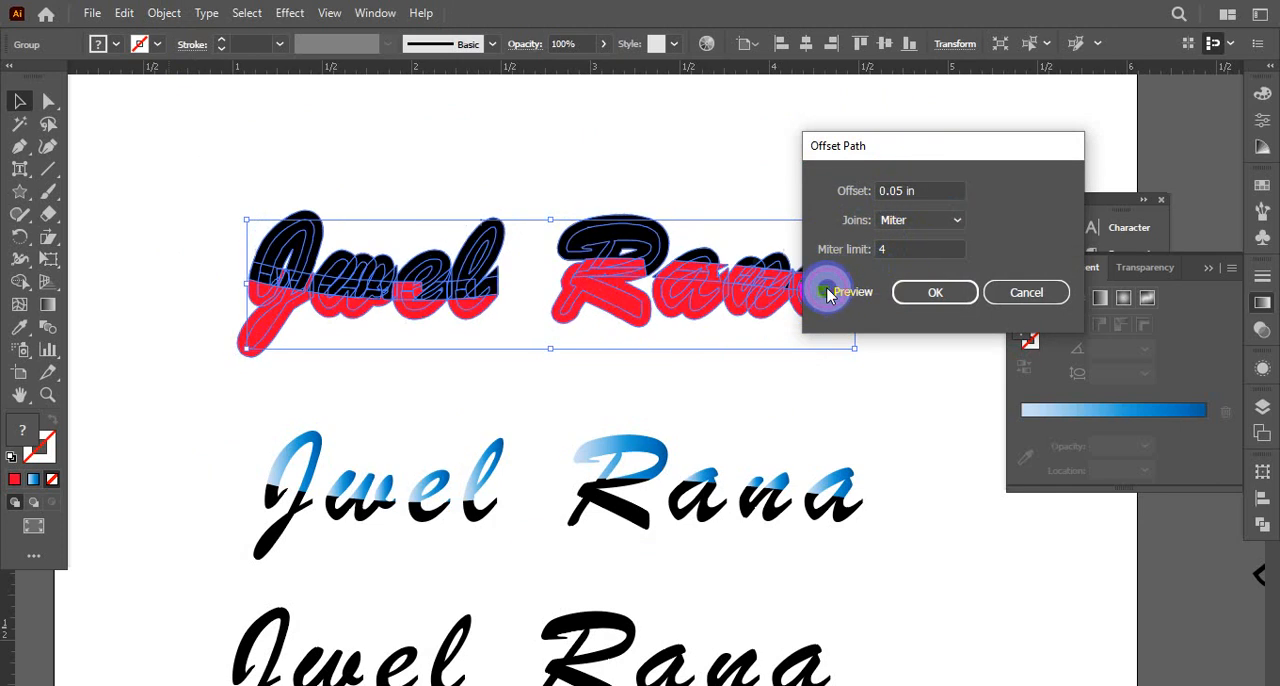
{"action": "left_click", "coordinate": [930, 294]}
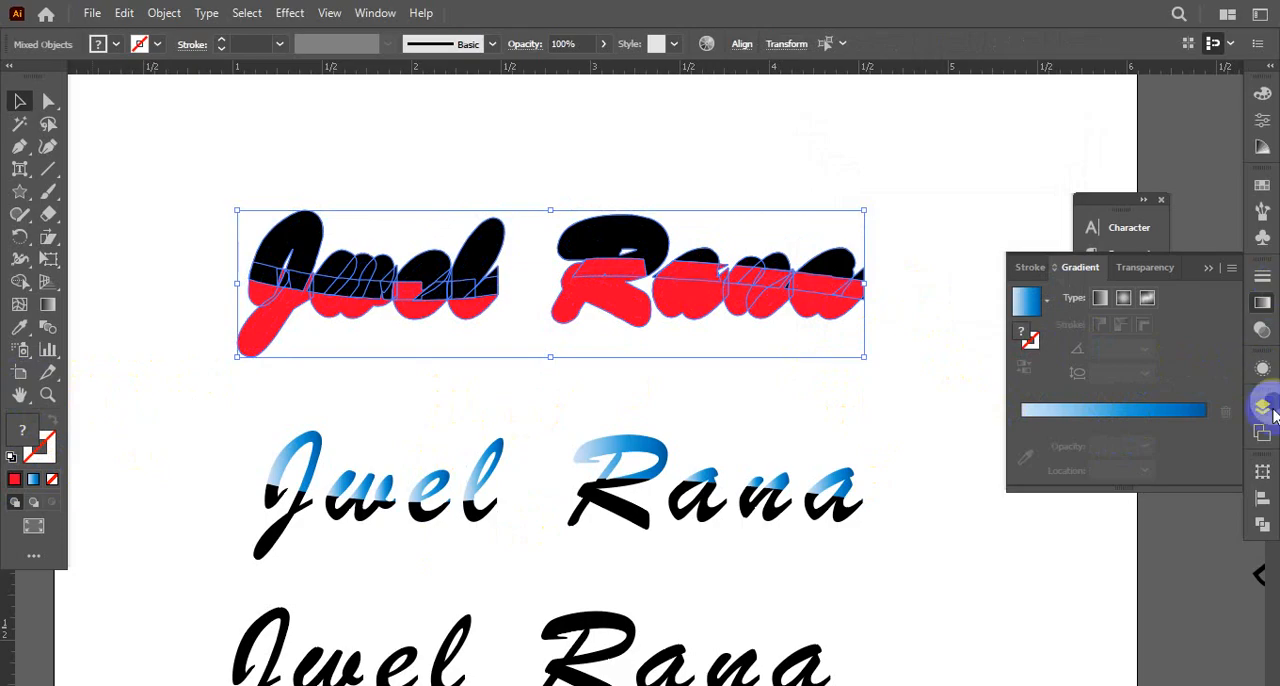
Unite the offset outlines of the name lettering and fill them with black sampled from the blue-and-black lettering
{"action": "left_click", "coordinate": [1263, 527]}
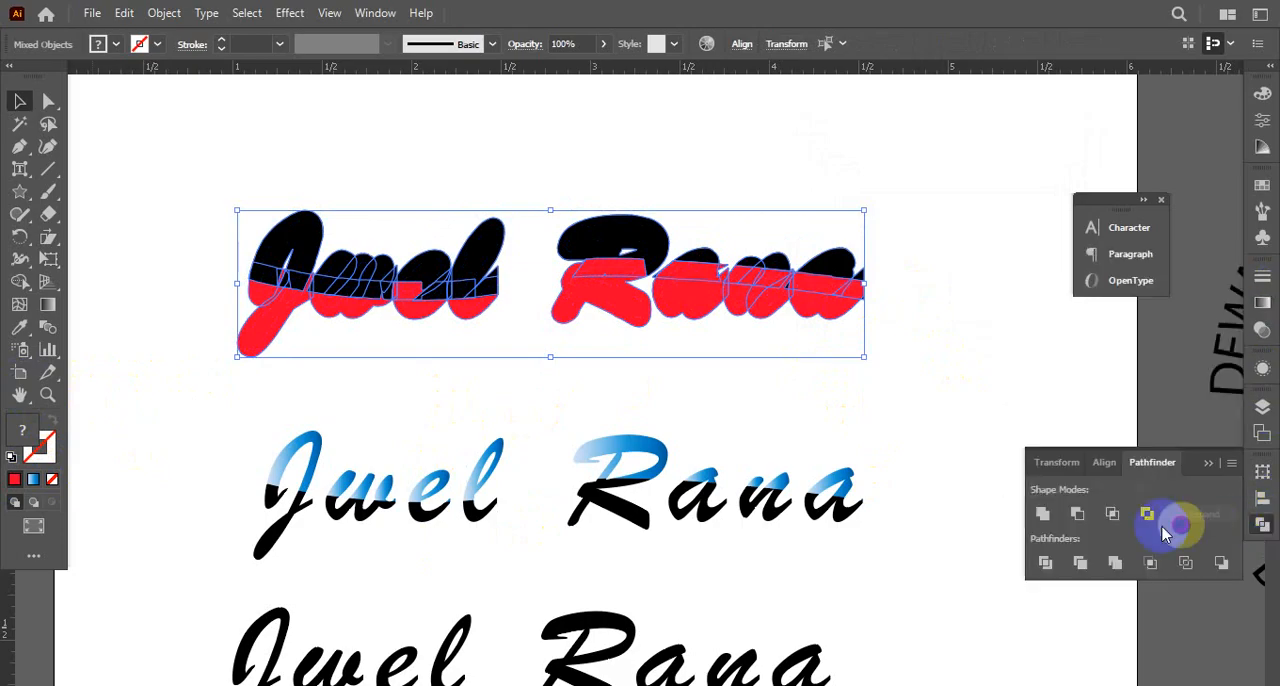
{"action": "left_click", "coordinate": [1043, 514]}
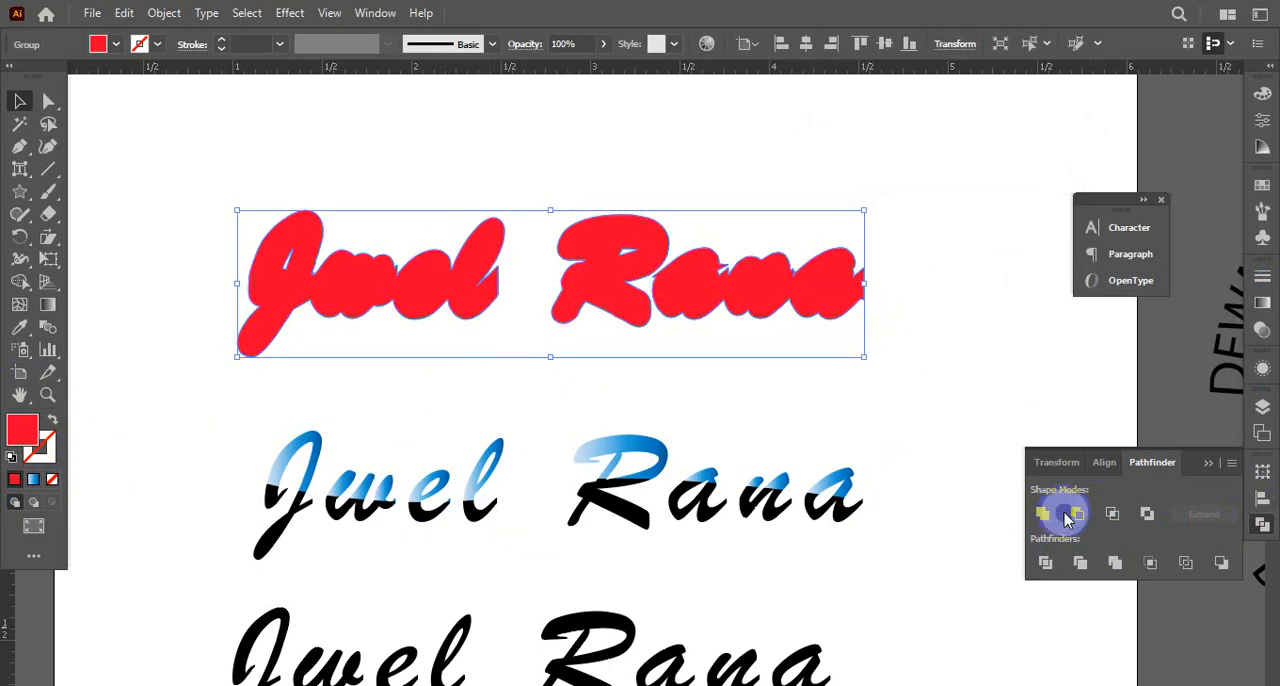
{"action": "left_click", "coordinate": [22, 330]}
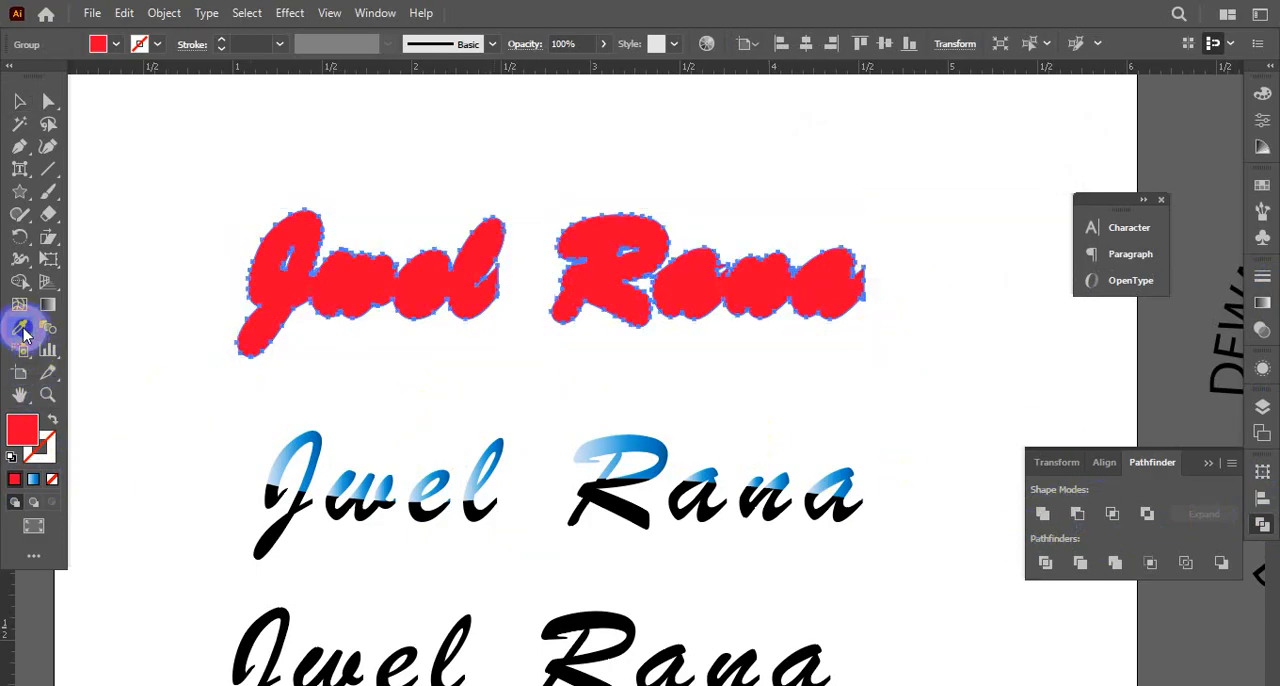
{"action": "left_click", "coordinate": [292, 515]}
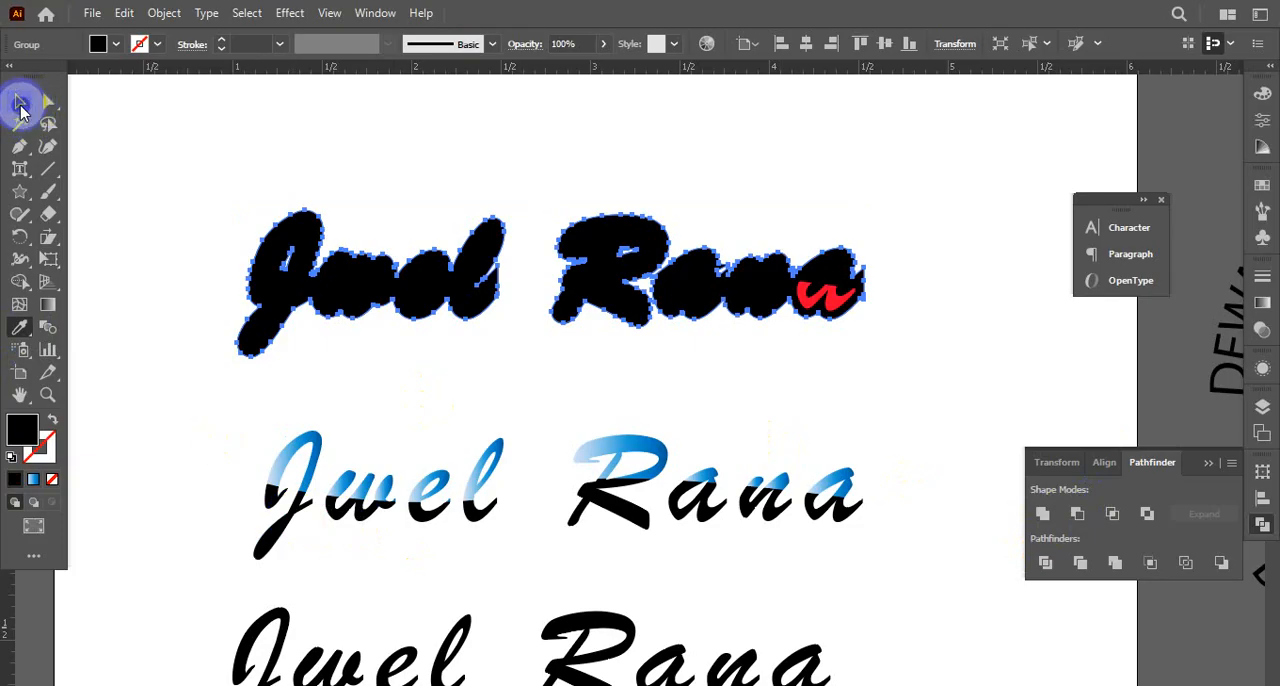
Send the black outline shape behind the two-tone name lettering and deselect it
{"action": "left_click", "coordinate": [20, 105]}
{"action": "left_click", "coordinate": [255, 300]}
{"action": "key", "text": "ctrl+shift+bracketleft"}
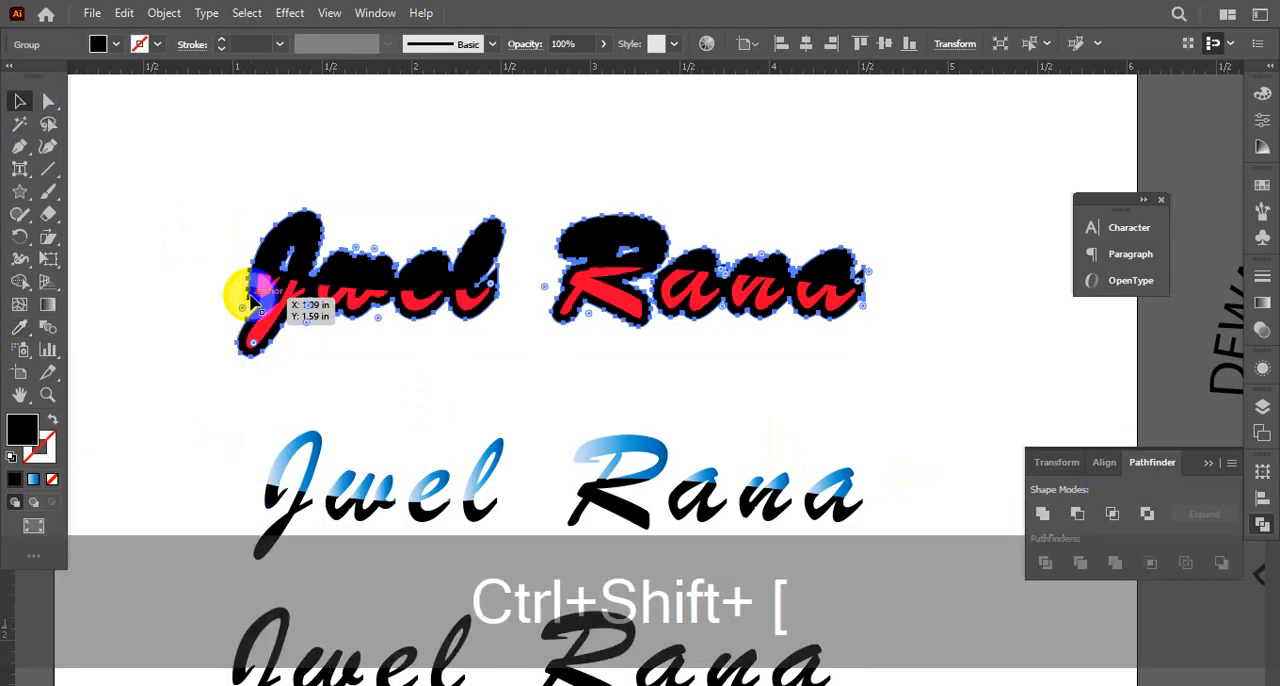
{"action": "left_click", "coordinate": [168, 290]}
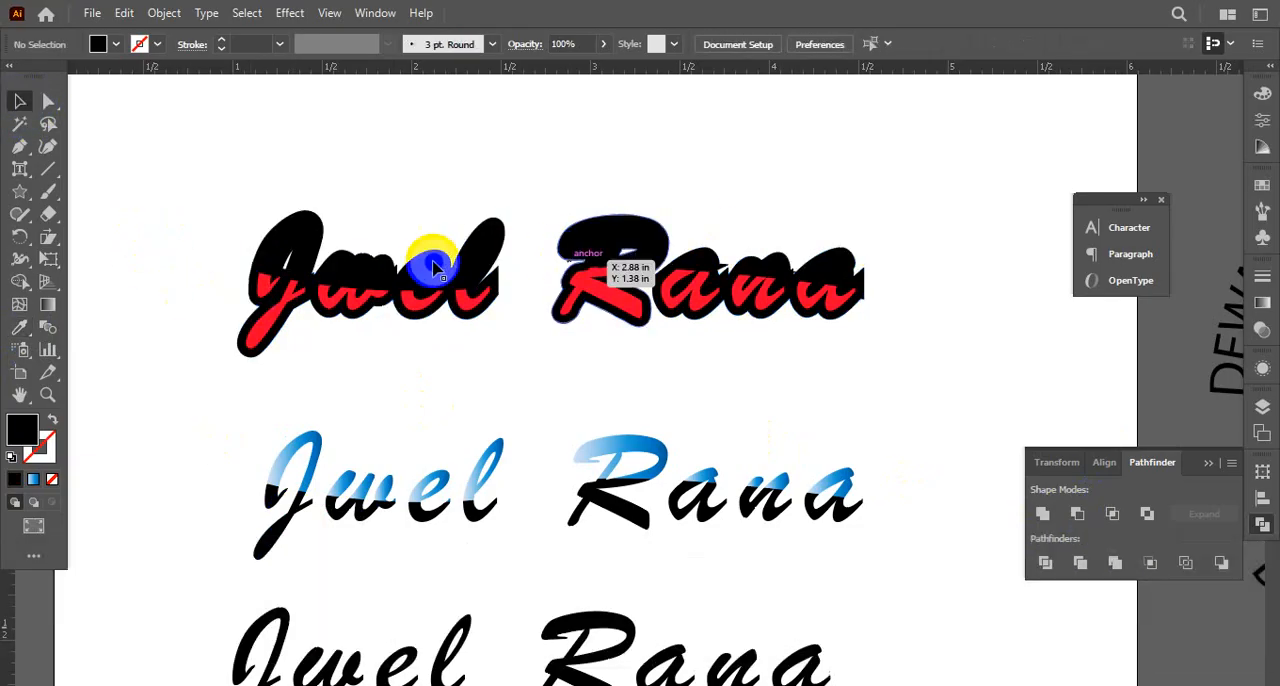
Fill the whole outlined name group with bright red using the Color Picker and deselect it
{"action": "left_click", "coordinate": [242, 358]}
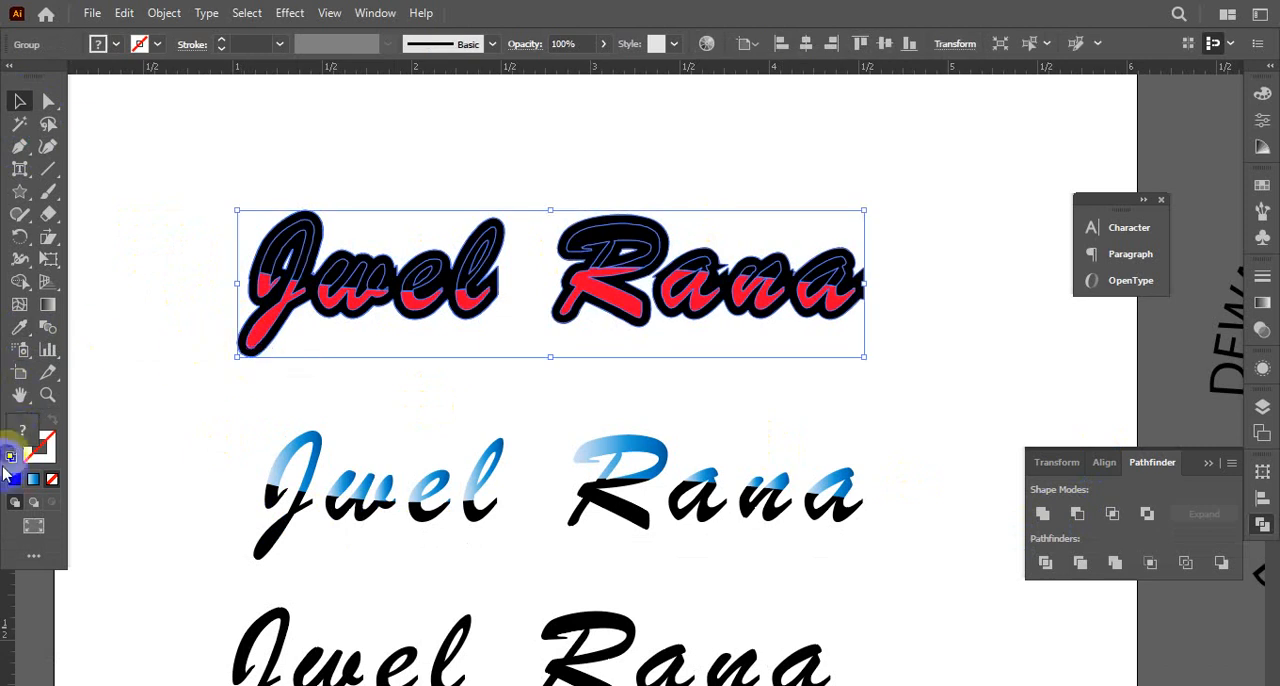
{"action": "double_click", "coordinate": [18, 435]}
{"action": "left_click_drag", "start_coordinate": [778, 445], "coordinate": [887, 392]}
{"action": "left_click", "coordinate": [1050, 411]}
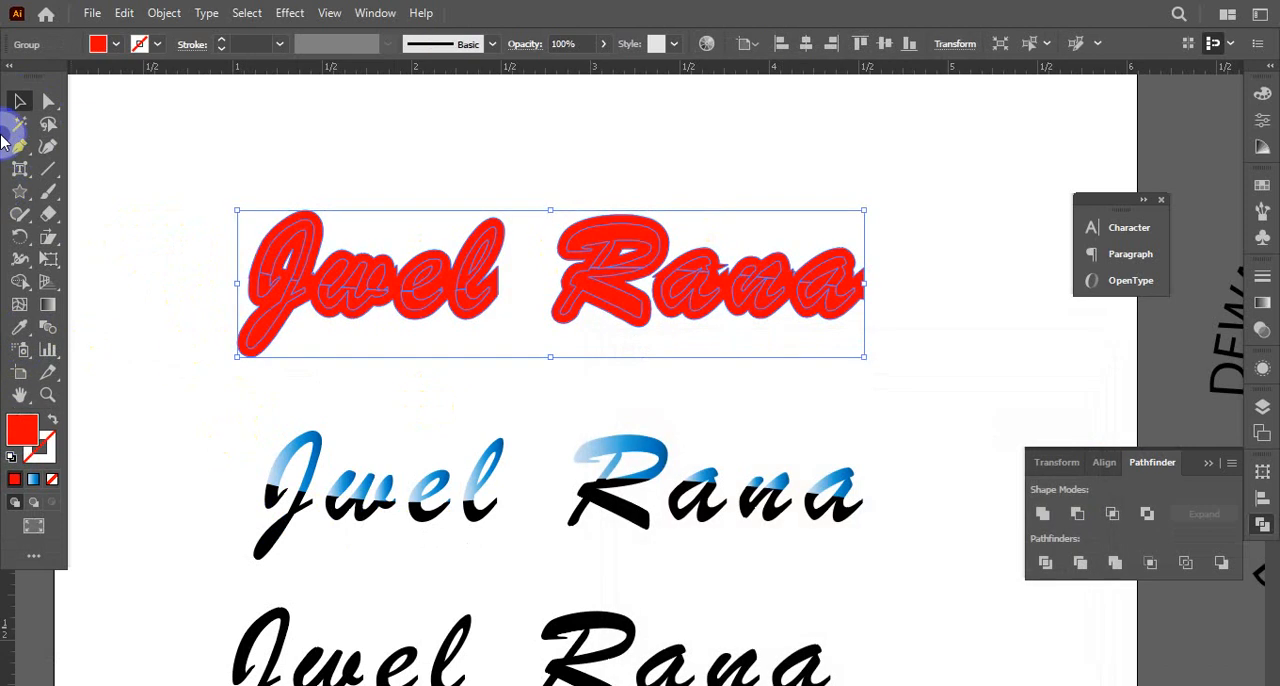
{"action": "left_click", "coordinate": [306, 363]}
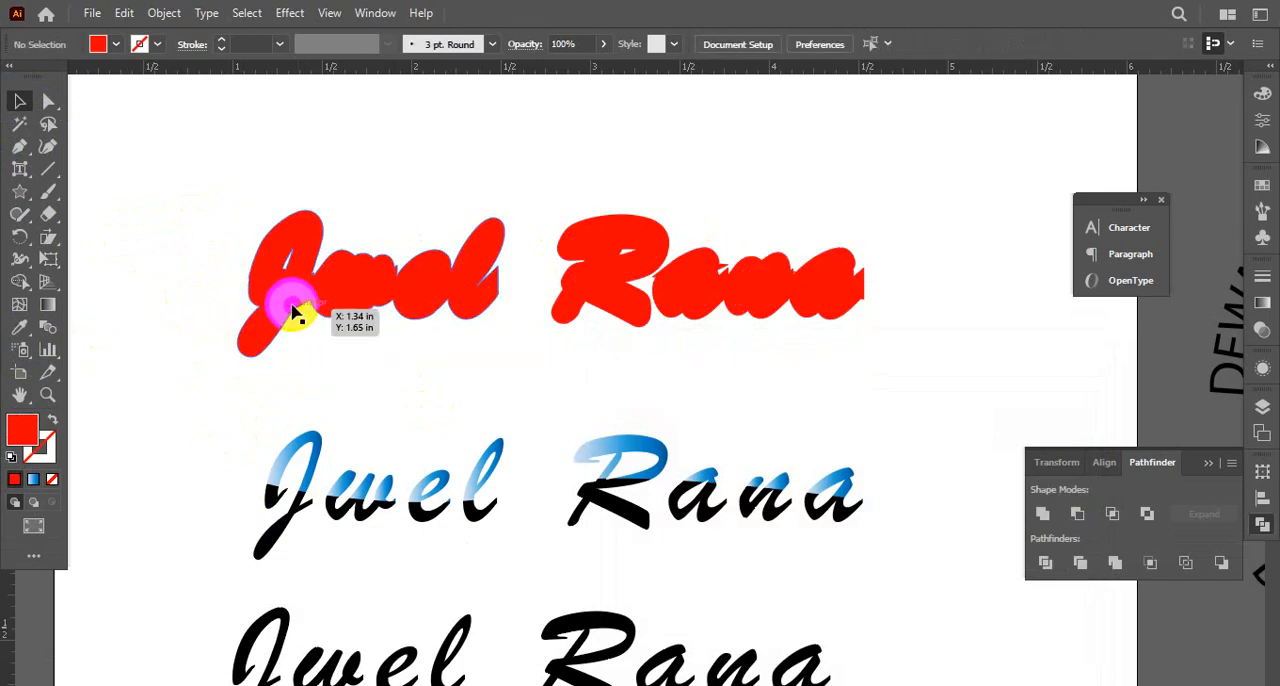
Try to recolour the red name group with white sampled from the empty artboard background
{"action": "left_click", "coordinate": [292, 308]}
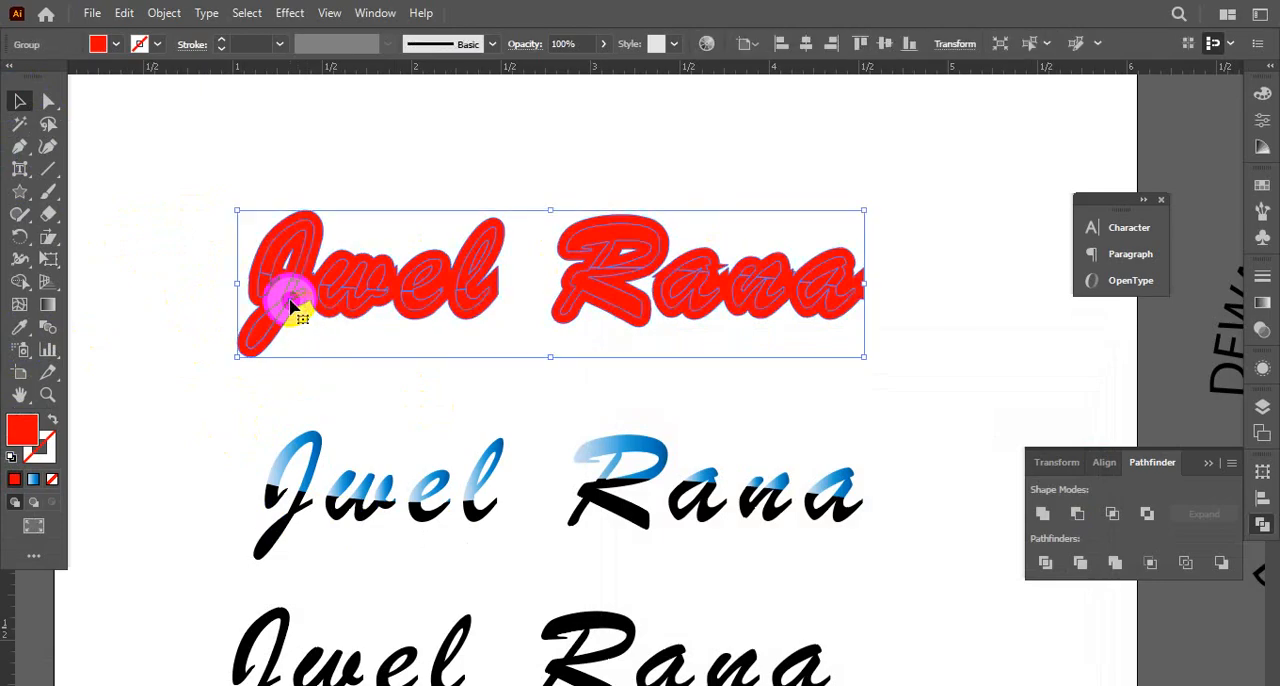
{"action": "left_click", "coordinate": [41, 327]}
{"action": "left_click", "coordinate": [129, 229]}
{"action": "key", "text": "ctrl+z"}
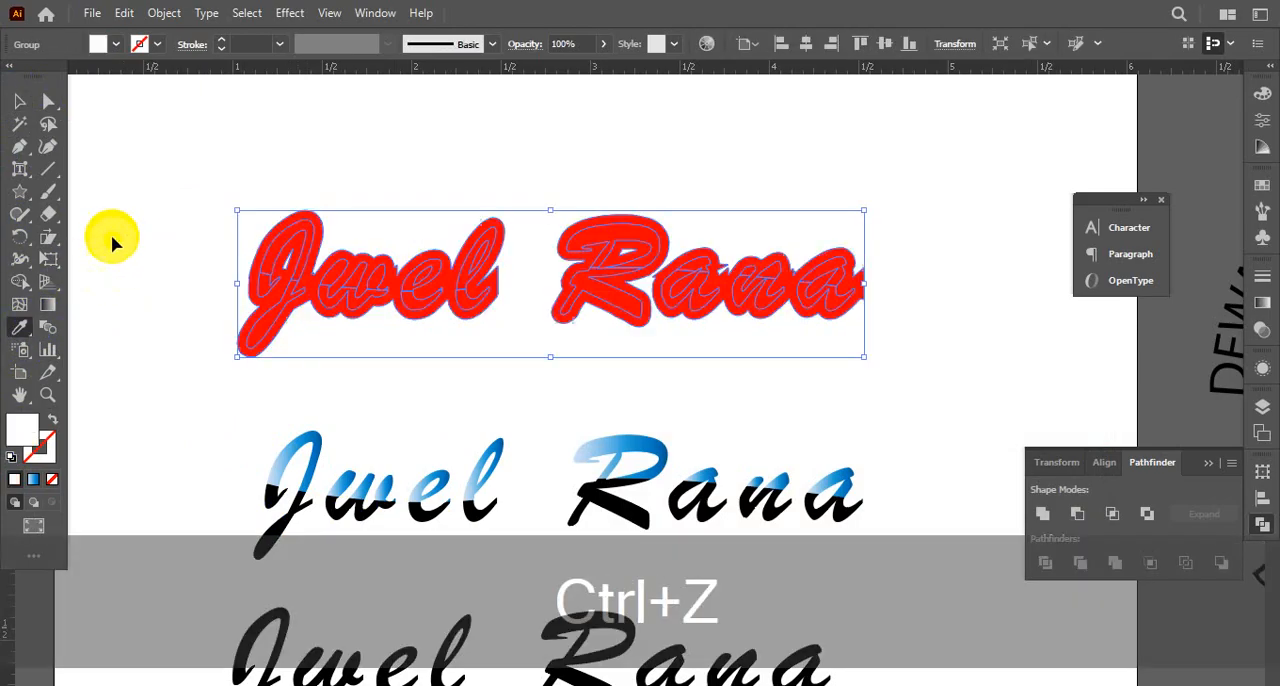
{"action": "left_click", "coordinate": [19, 101]}
Try to move the red name group slightly down and to the right on the artboard
{"action": "left_click", "coordinate": [229, 289]}
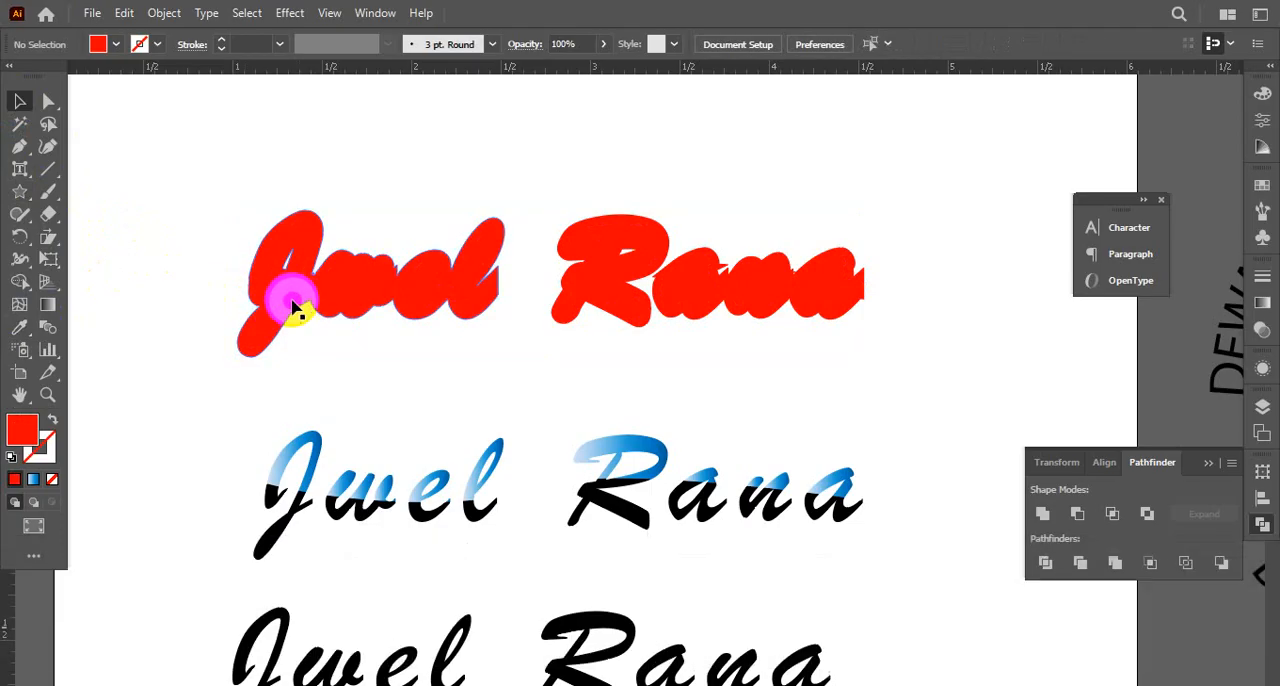
{"action": "mouse_move", "coordinate": [284, 310]}
{"action": "left_mouse_down"}
{"action": "mouse_move", "coordinate": [277, 296]}
{"action": "mouse_move", "coordinate": [340, 346]}
{"action": "mouse_move", "coordinate": [306, 300]}
{"action": "mouse_move", "coordinate": [295, 312]}
{"action": "left_mouse_up"}
{"action": "key", "text": "ctrl+z"}
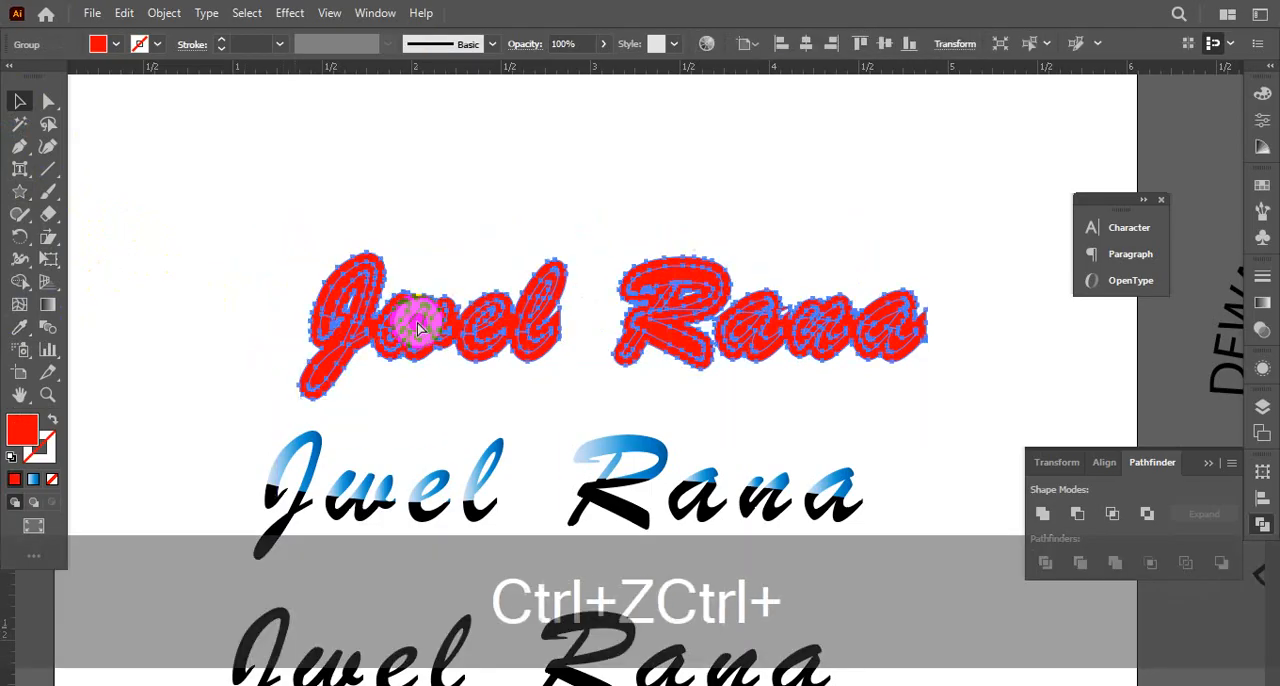
{"action": "key", "text": "ctrl+z"}
Undo the bright red fill on the whole name group and deselect it
{"action": "right_click", "coordinate": [333, 288]}
{"action": "left_click", "coordinate": [366, 463]}
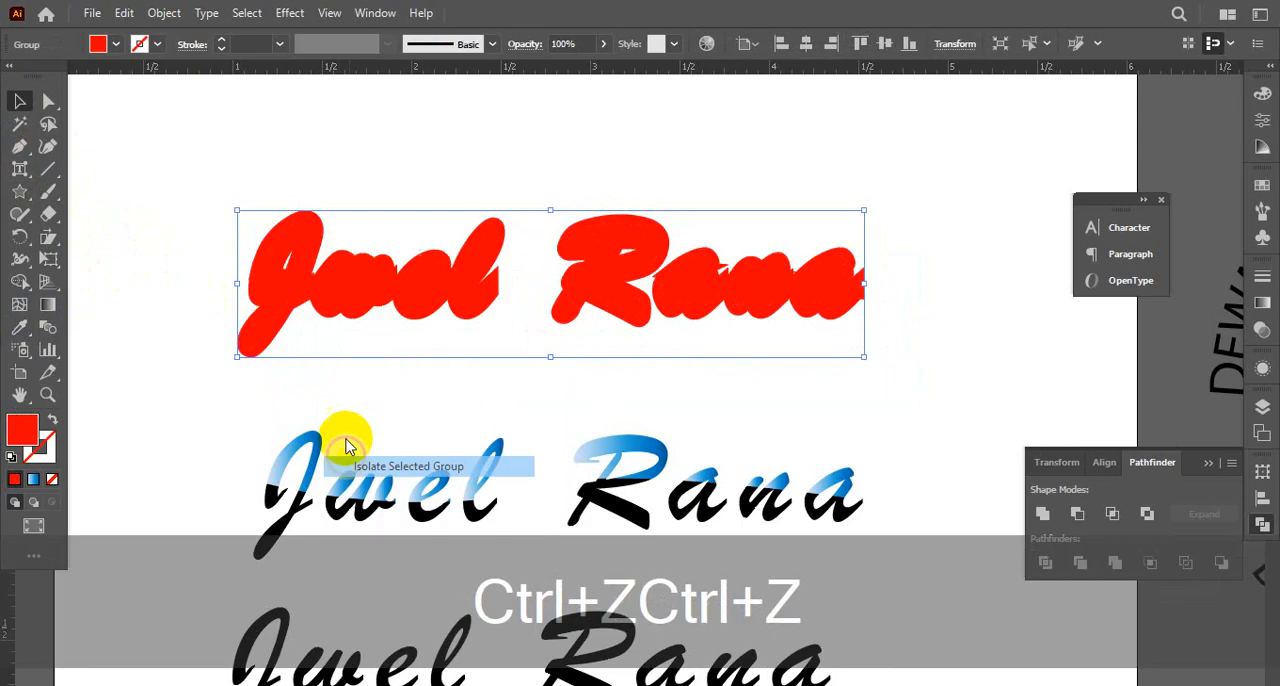
{"action": "left_click", "coordinate": [280, 307]}
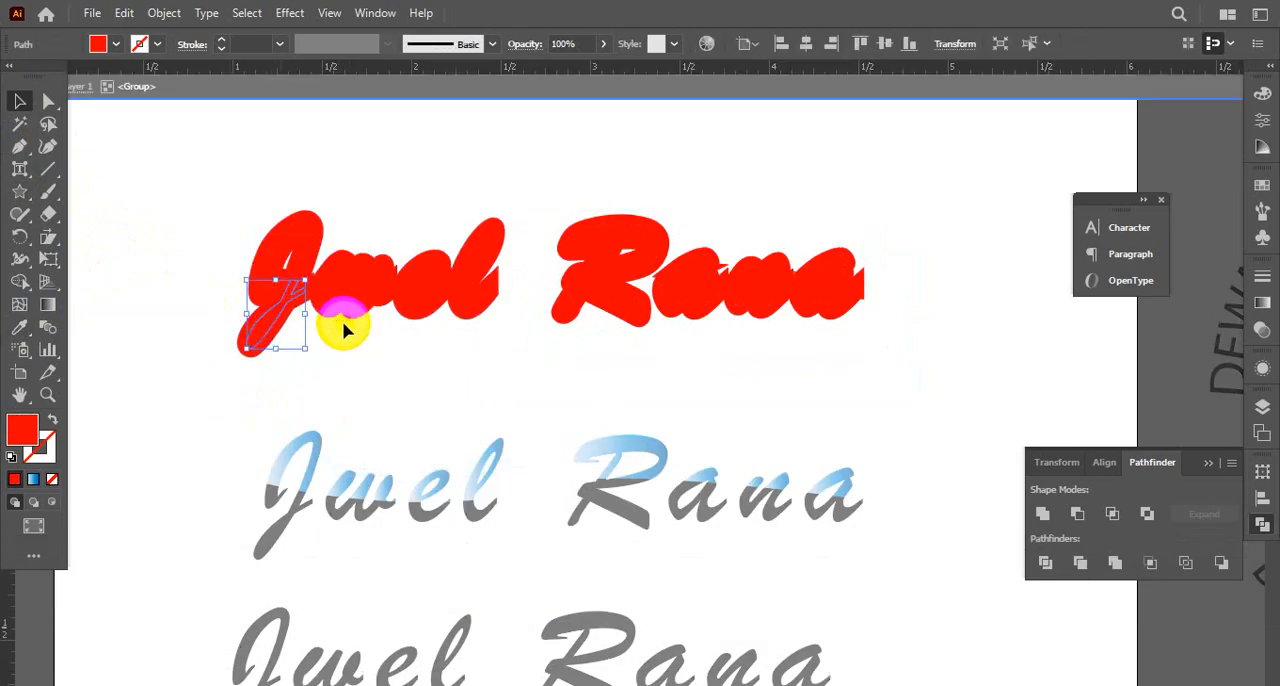
{"action": "key", "text": "ctrl+z"}
{"action": "left_click", "coordinate": [312, 388]}
{"action": "key", "text": "ctrl+space"}
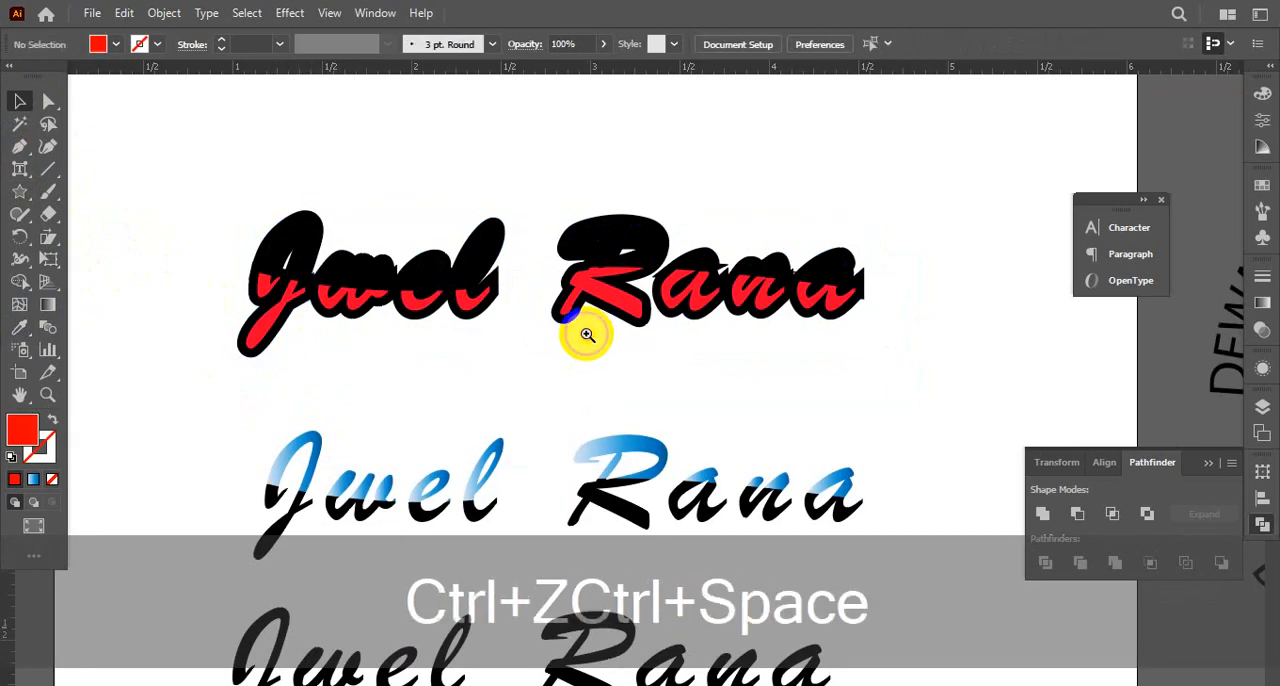
{"action": "left_click", "coordinate": [583, 334]}
{"action": "left_click", "coordinate": [592, 372]}
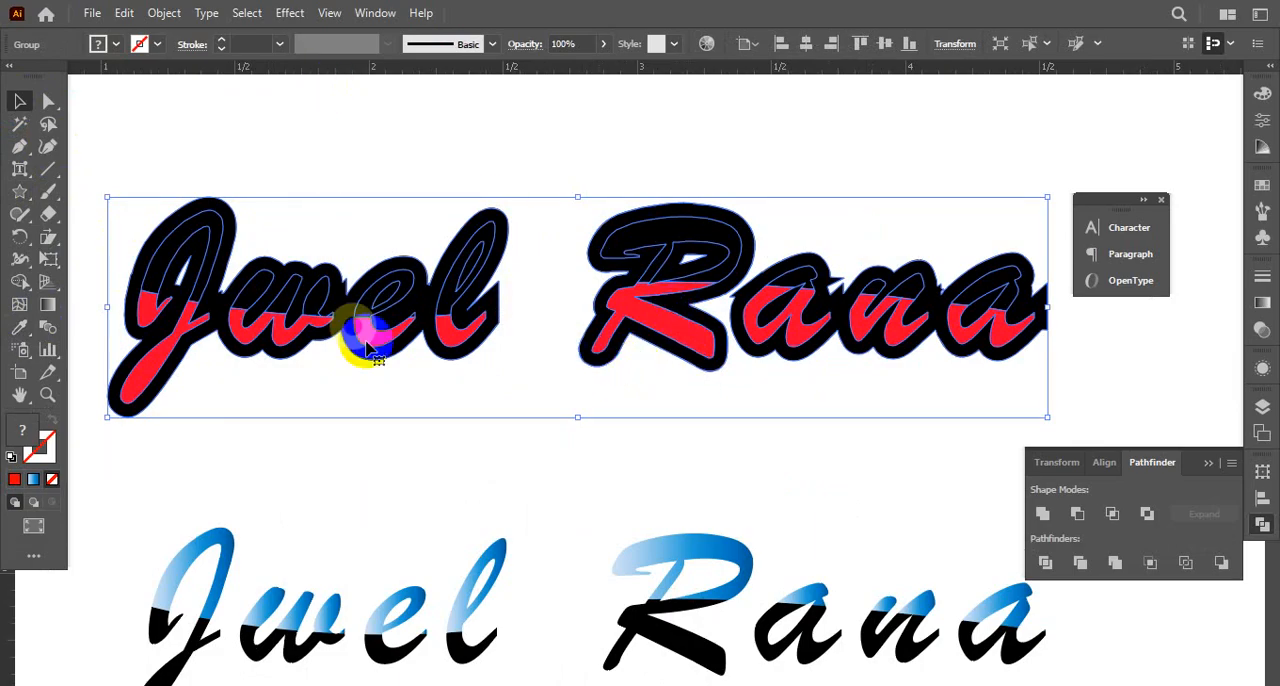
Try to move the outlined name group slightly up and to the right on the artboard
{"action": "left_click", "coordinate": [371, 377]}
{"action": "double_click", "coordinate": [378, 335]}
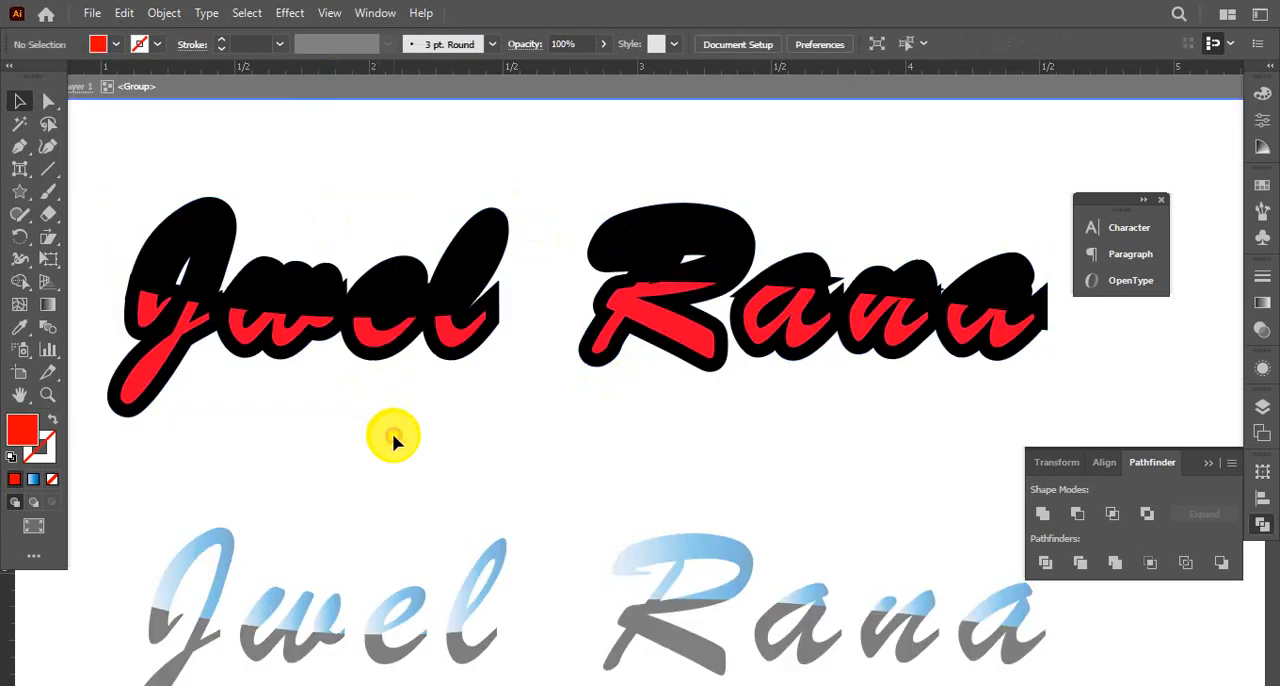
{"action": "double_click", "coordinate": [396, 415]}
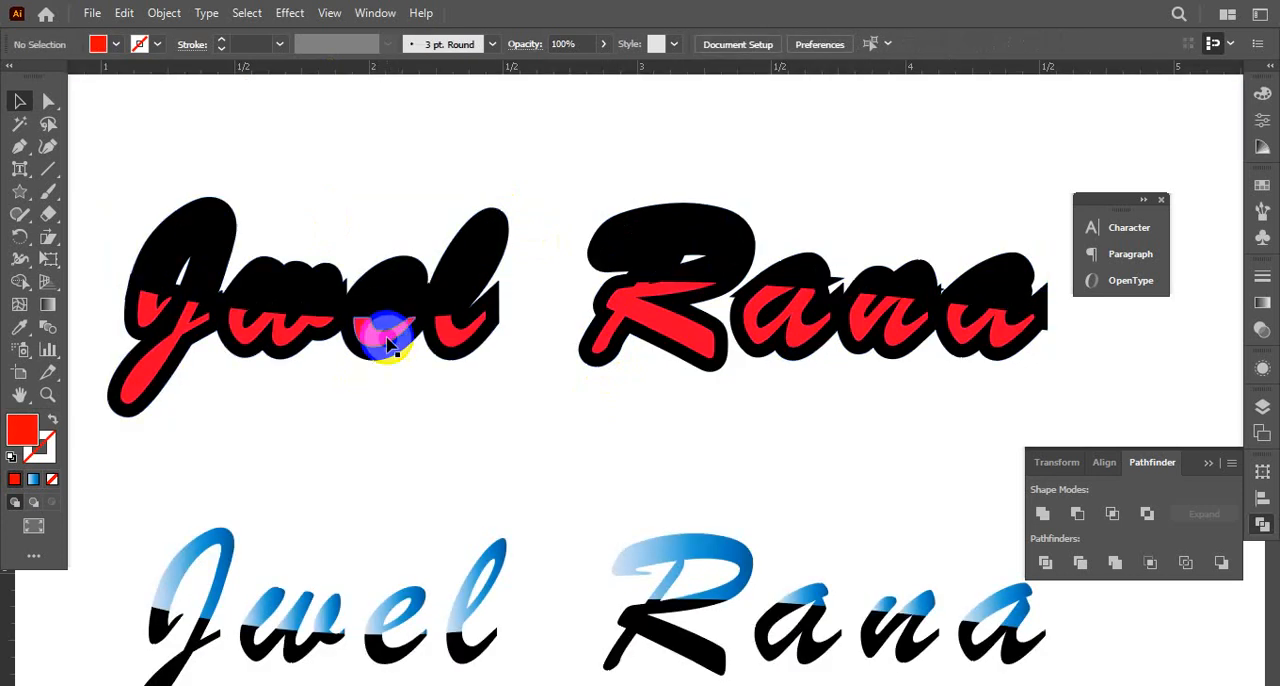
{"action": "left_click_drag", "start_coordinate": [380, 318], "coordinate": [450, 320]}
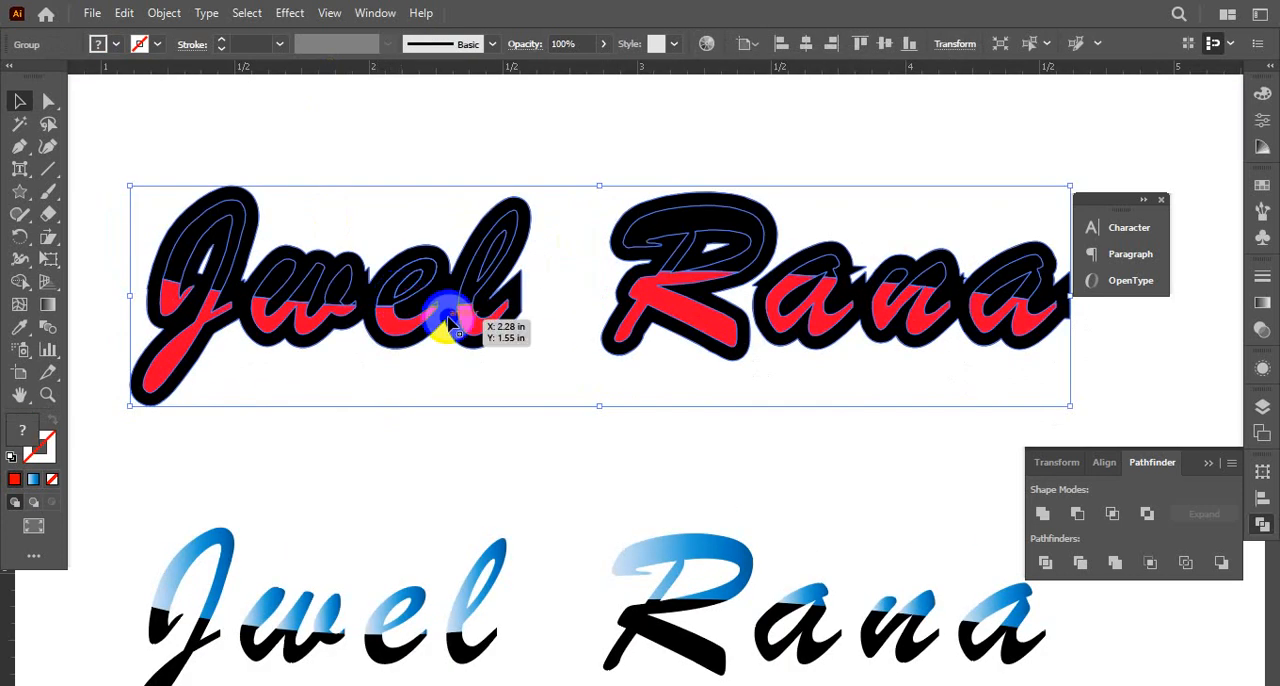
{"action": "left_click", "coordinate": [170, 15]}
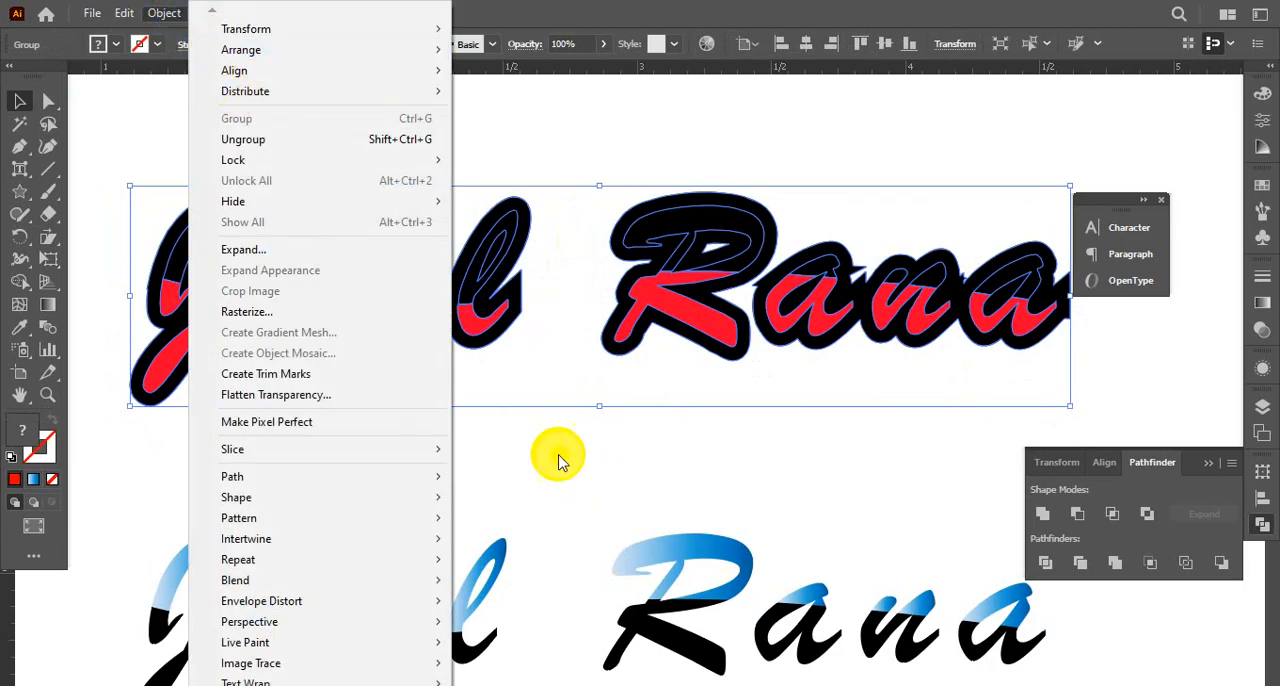
Undo the earlier recolouring and stacking changes and select the solid red outline shape covering the name lettering
{"action": "key", "text": "ctrl+z"}
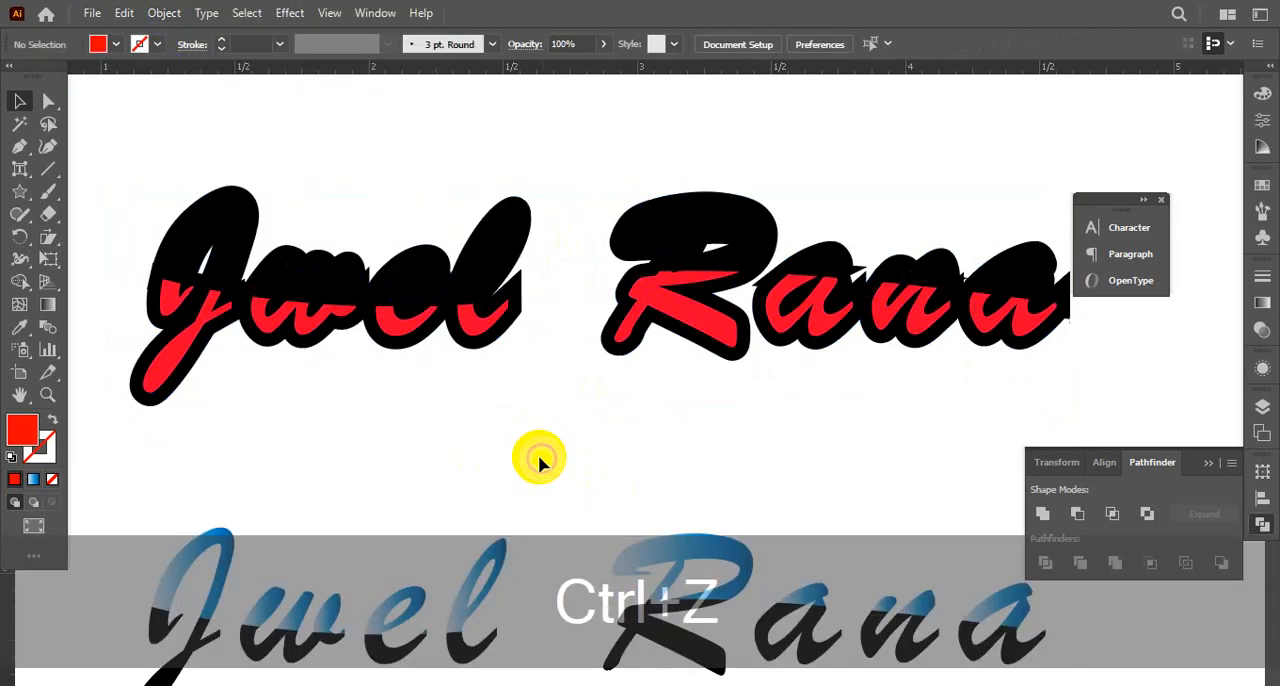
{"action": "key", "text": "ctrl+z"}
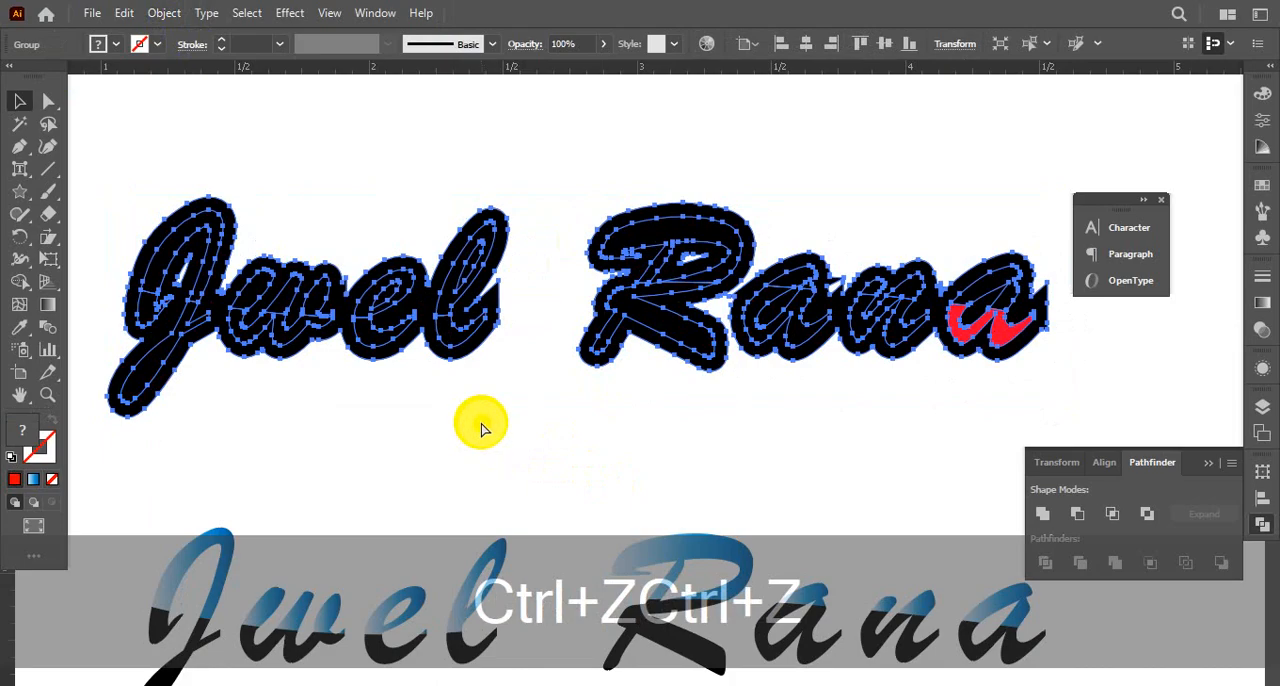
{"action": "left_click", "coordinate": [134, 382]}
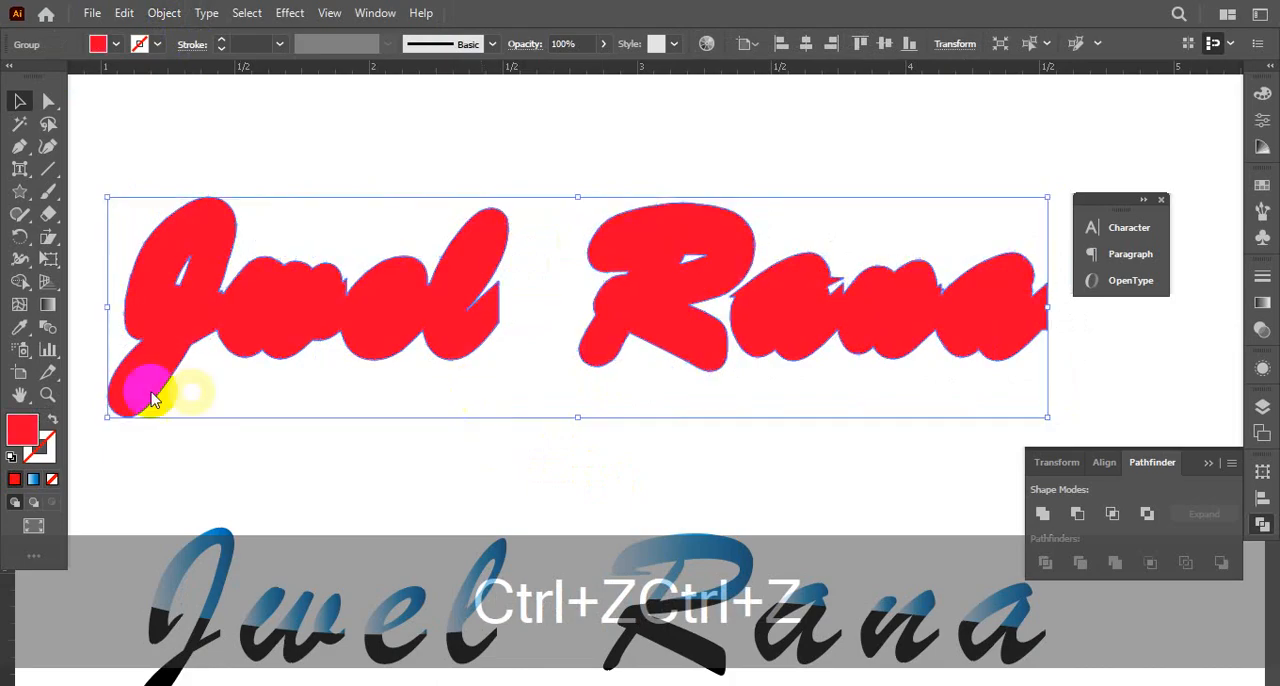
Swap the outline shape's red fill for a red stroke without fill and set the stroke weight to 0.5 pt
{"action": "left_click", "coordinate": [52, 420]}
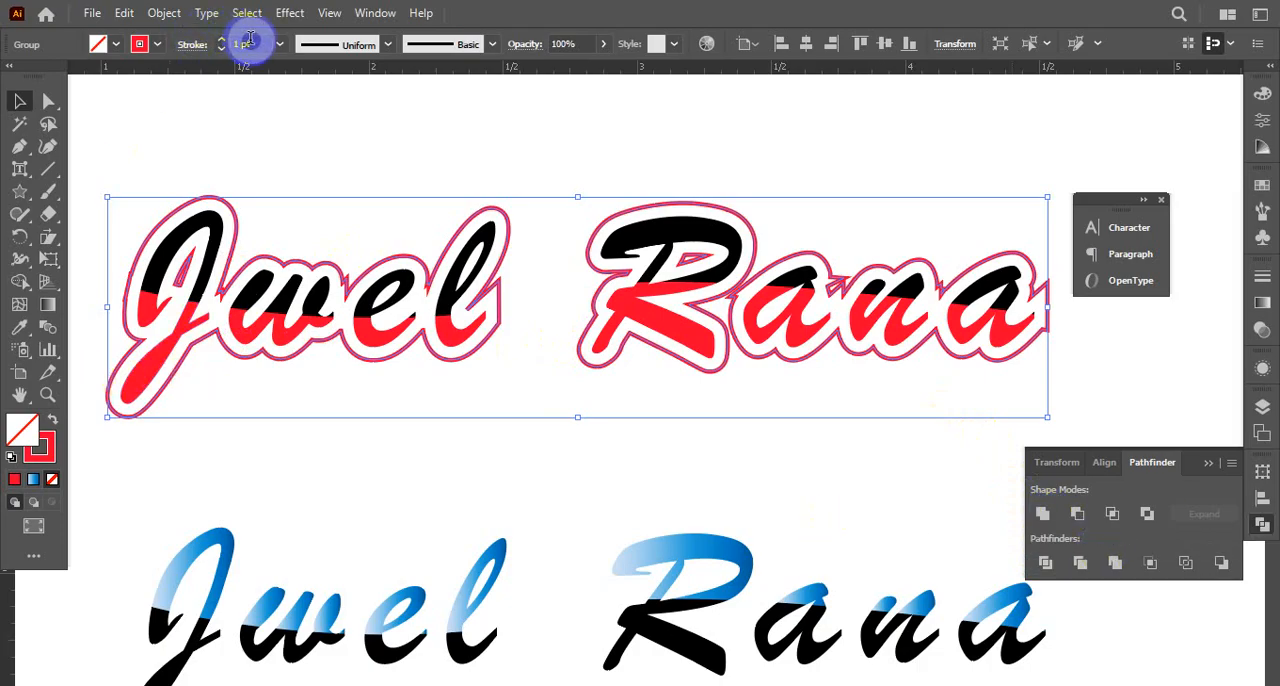
{"action": "left_click_drag", "start_coordinate": [250, 38], "coordinate": [278, 78]}
{"action": "left_click", "coordinate": [282, 50]}
{"action": "left_click", "coordinate": [306, 92]}
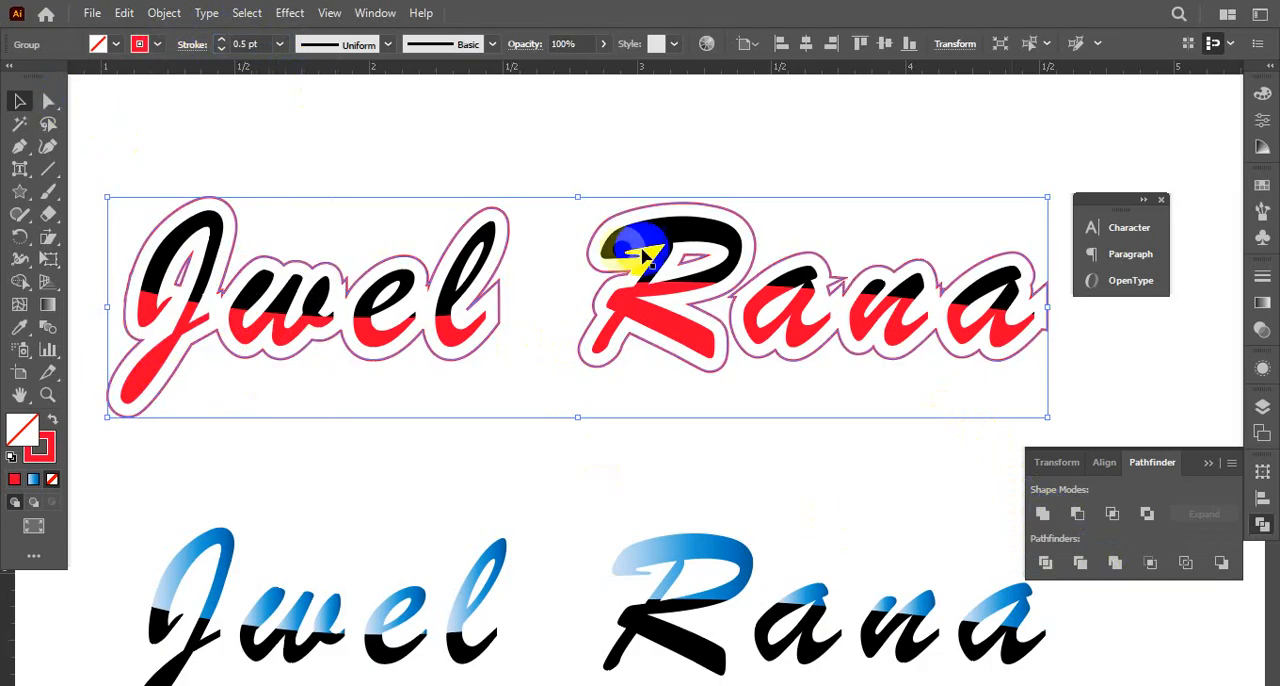
Merge the small inner gaps of the J and the R into the name's outline with the Shape Builder tool
{"action": "key", "text": "ctrl+space"}
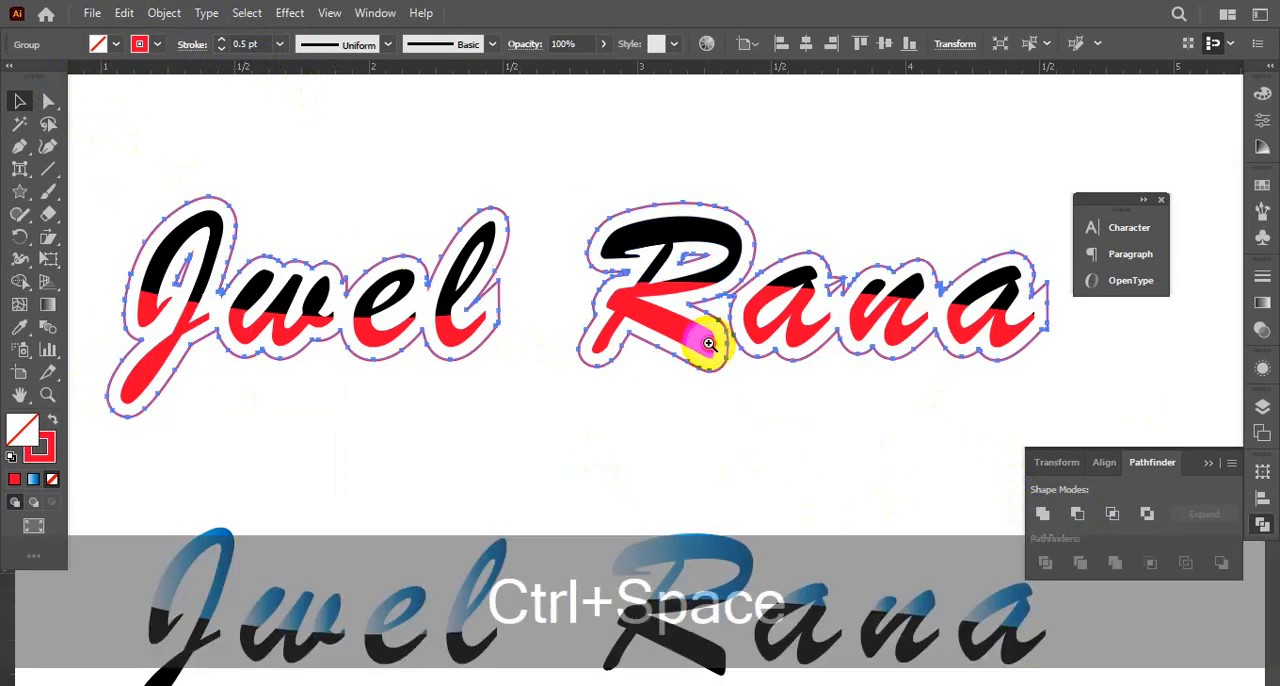
{"action": "left_click", "coordinate": [695, 337]}
{"action": "left_click", "coordinate": [650, 325]}
{"action": "left_click_drag", "start_coordinate": [586, 371], "coordinate": [729, 329]}
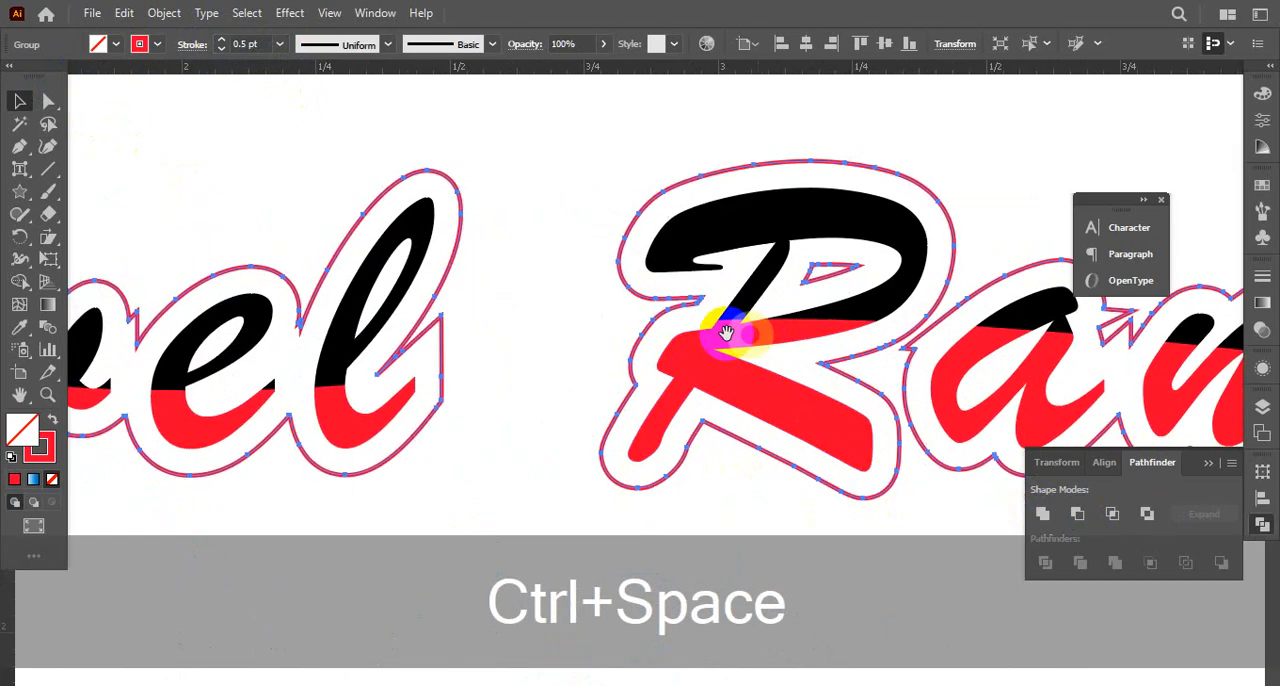
{"action": "left_click_drag", "start_coordinate": [24, 288], "coordinate": [103, 302]}
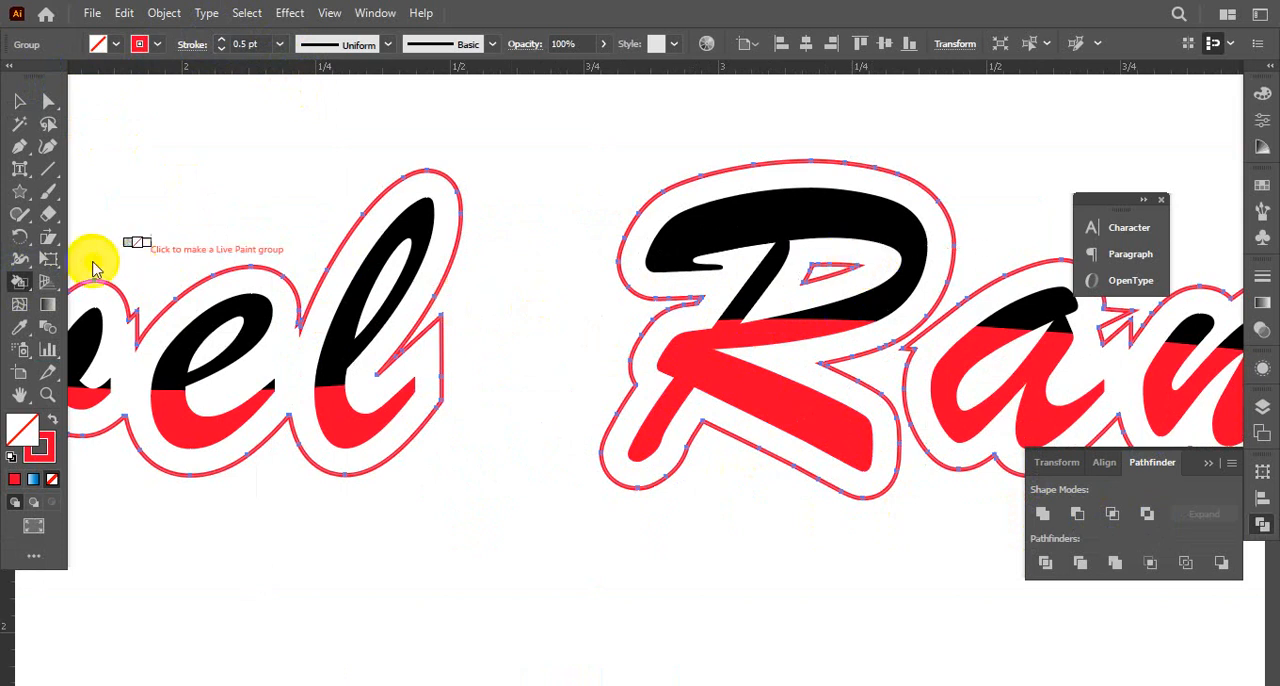
{"action": "left_click_drag", "start_coordinate": [19, 283], "coordinate": [105, 276]}
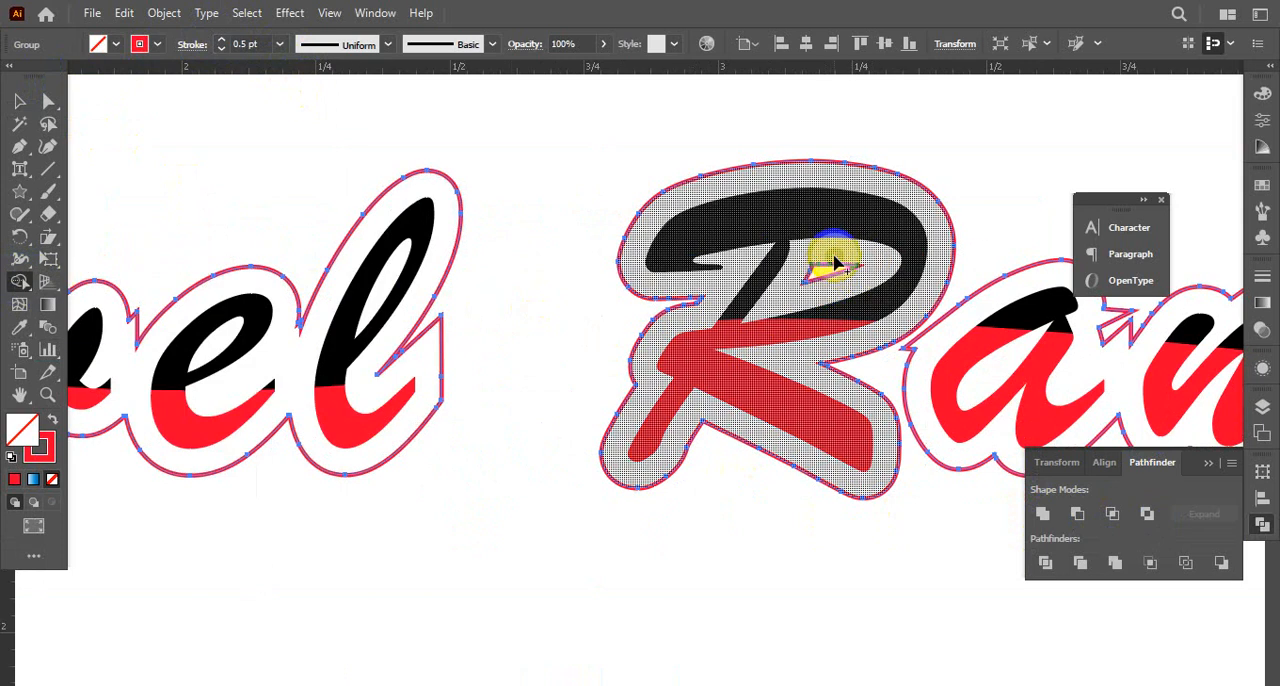
{"action": "left_click_drag", "start_coordinate": [494, 354], "coordinate": [889, 303]}
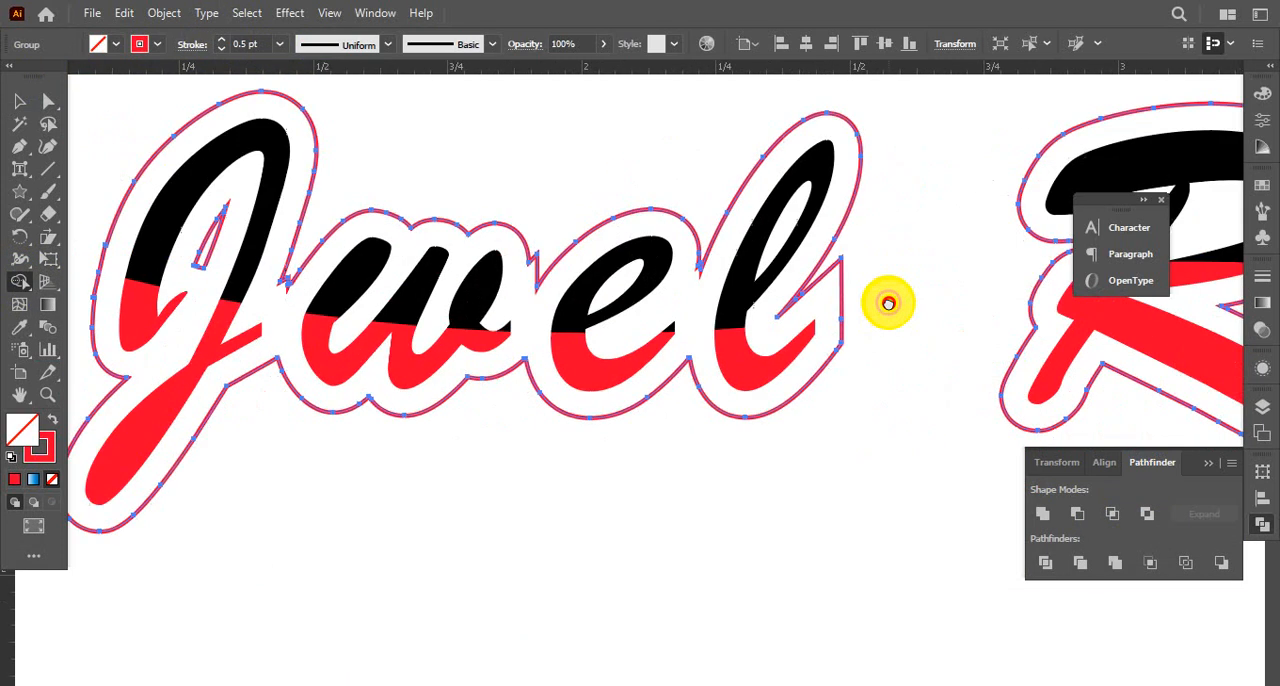
{"action": "left_click", "coordinate": [794, 331]}
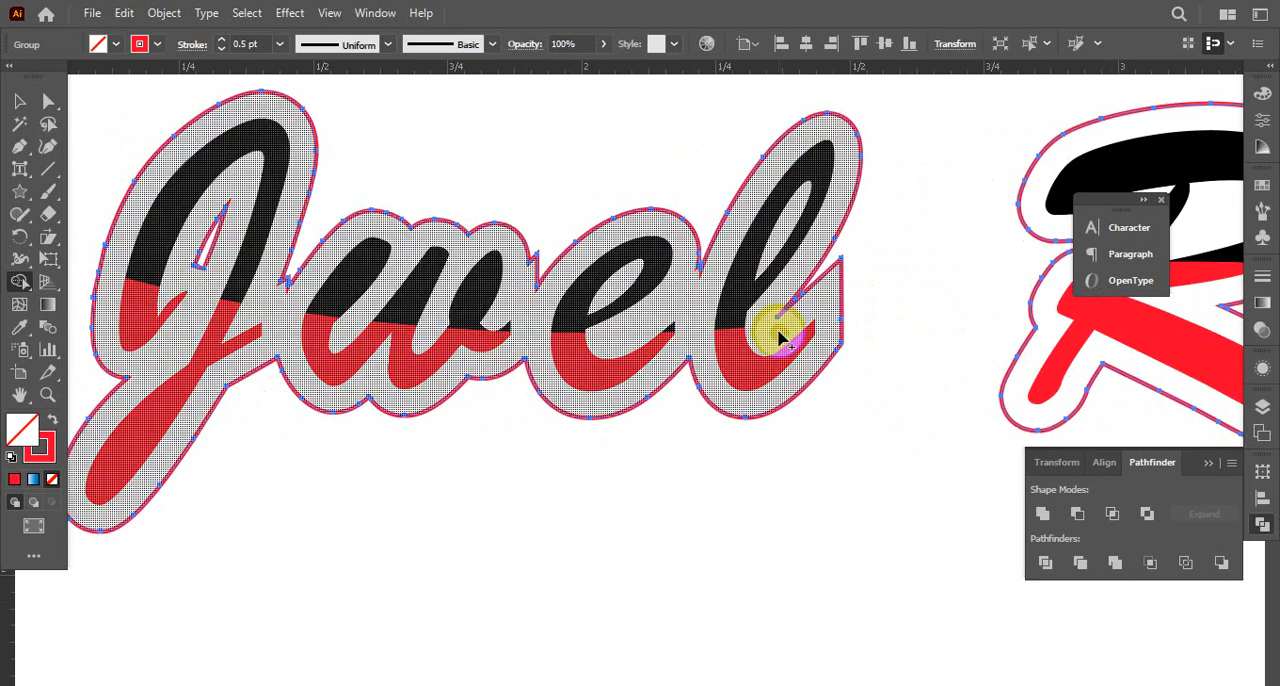
{"action": "left_click", "coordinate": [797, 330]}
{"action": "left_click", "coordinate": [717, 277]}
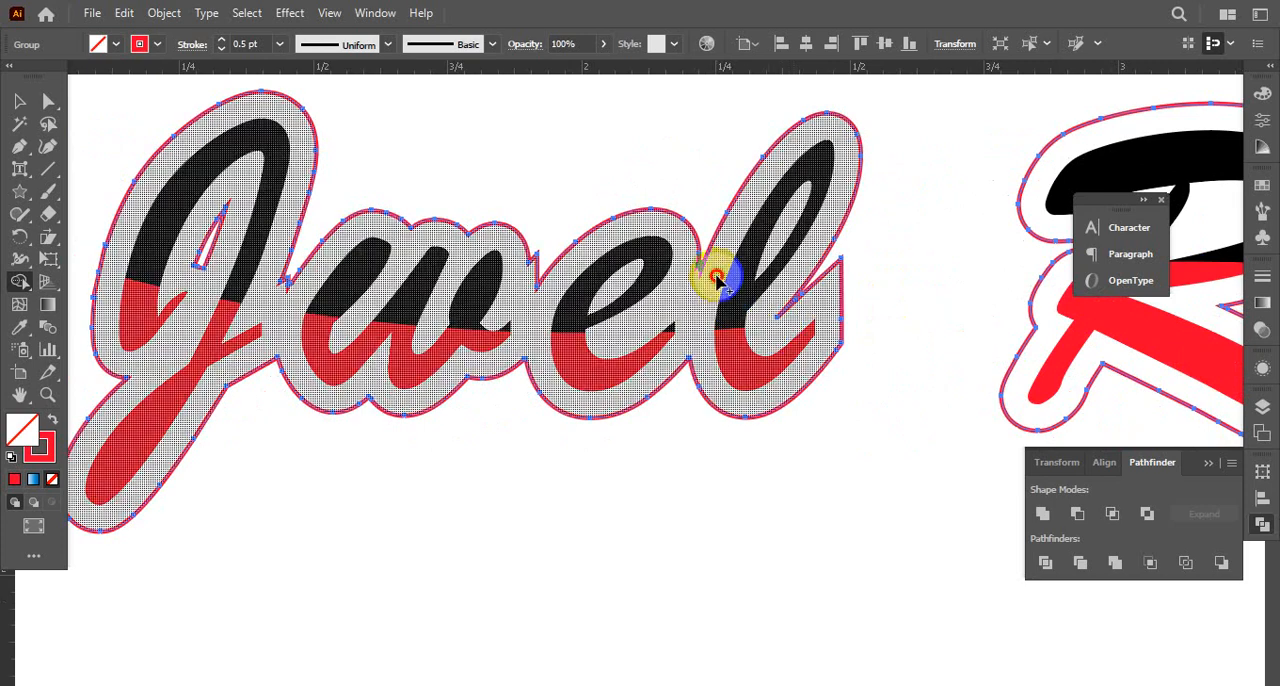
{"action": "left_click", "coordinate": [623, 271]}
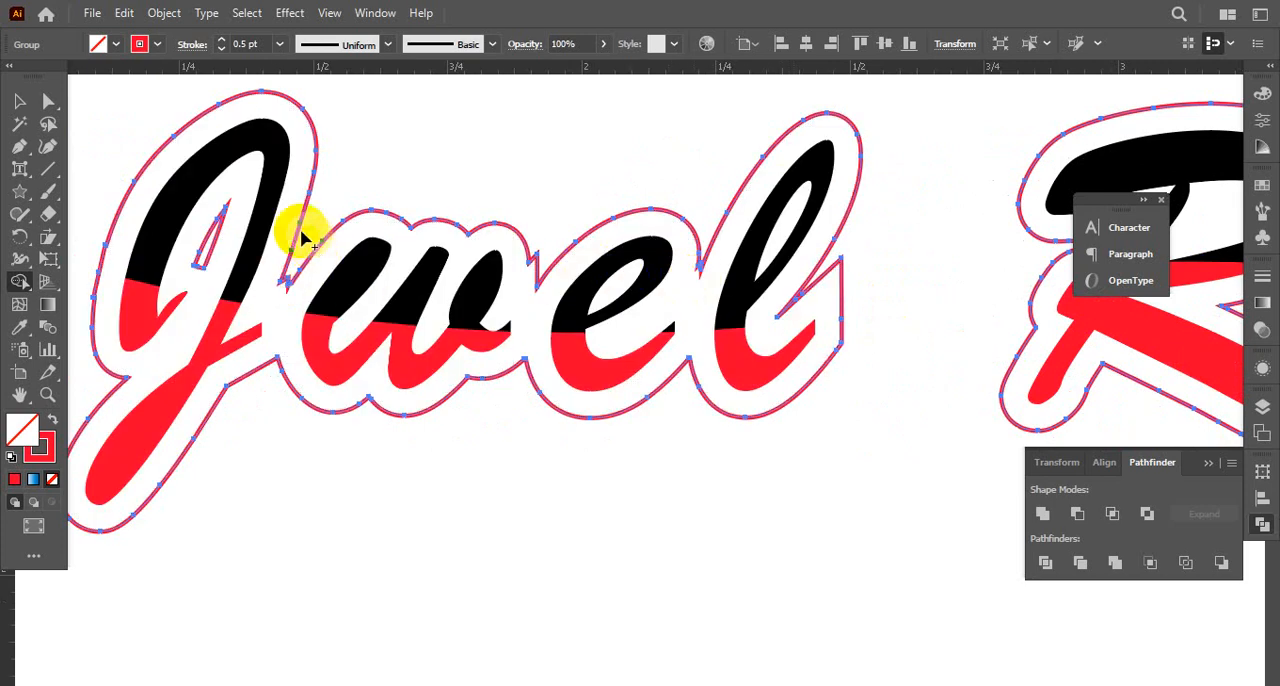
{"action": "left_click", "coordinate": [198, 232]}
Reduce the stroke weight of the name's red outline to 0.25 pt
{"action": "left_click_drag", "start_coordinate": [773, 342], "coordinate": [220, 321]}
{"action": "left_click_drag", "start_coordinate": [908, 323], "coordinate": [869, 312]}
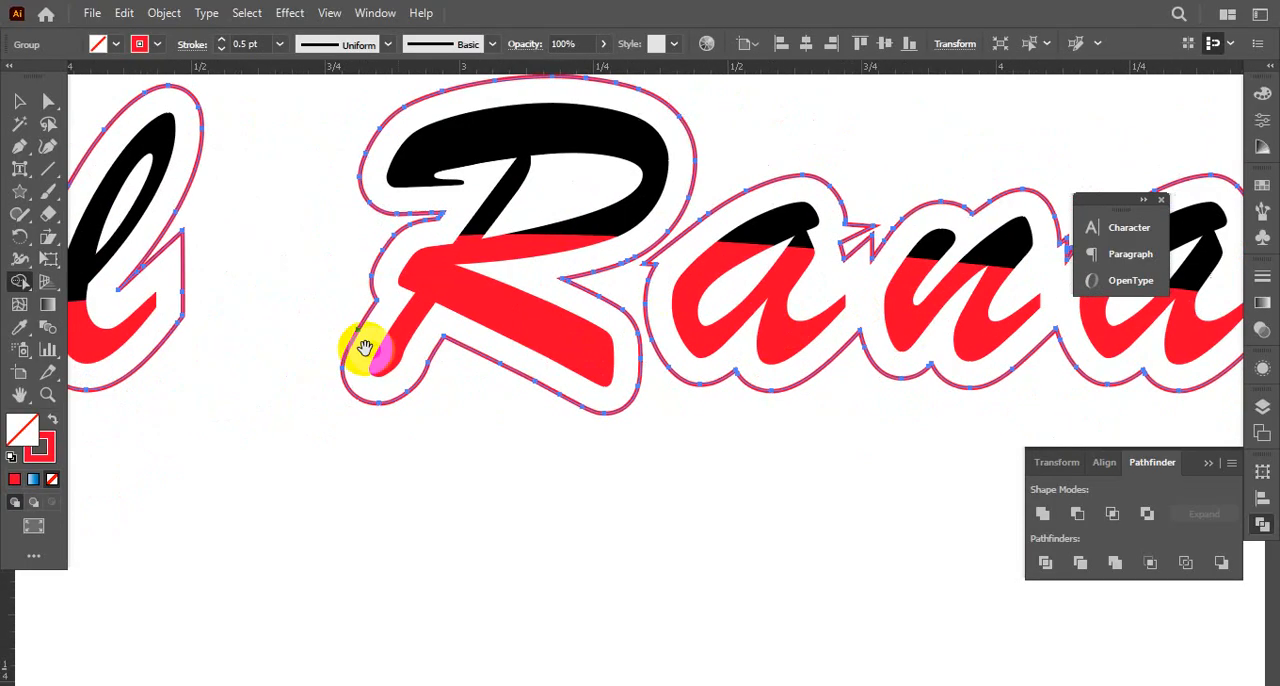
{"action": "left_click_drag", "start_coordinate": [366, 349], "coordinate": [593, 354]}
{"action": "left_click_drag", "start_coordinate": [414, 357], "coordinate": [724, 421]}
{"action": "left_click_drag", "start_coordinate": [644, 380], "coordinate": [932, 369]}
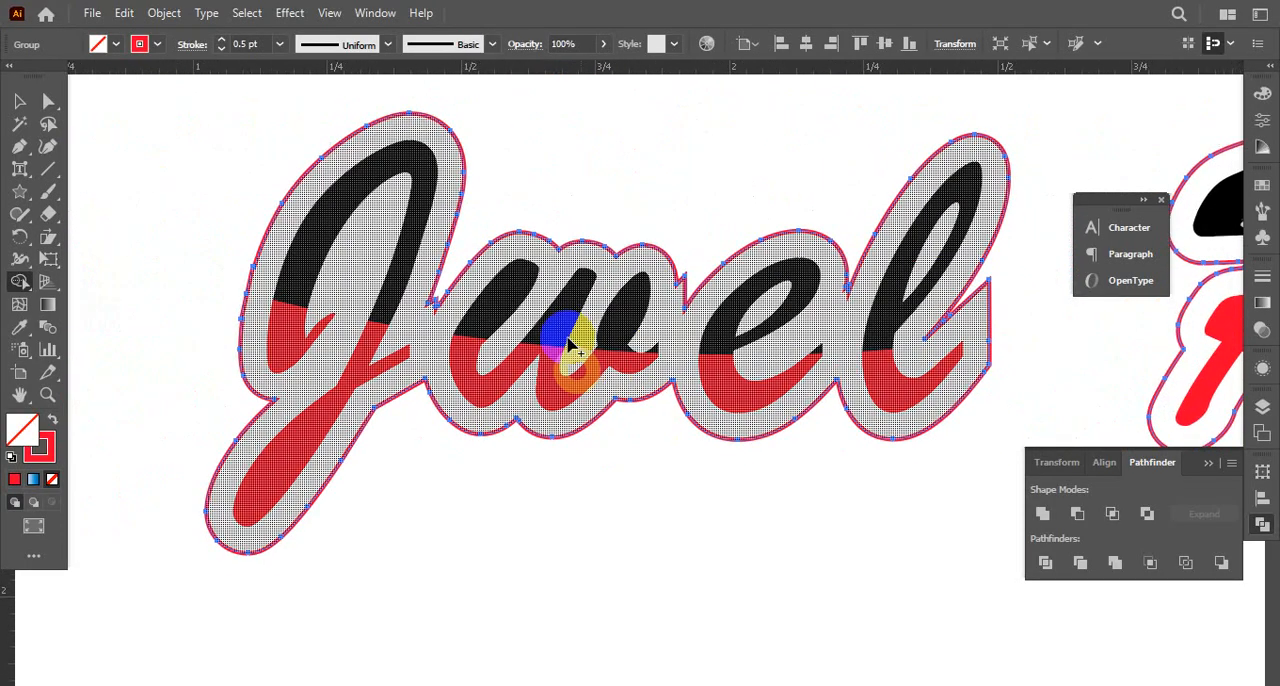
{"action": "left_click", "coordinate": [21, 104]}
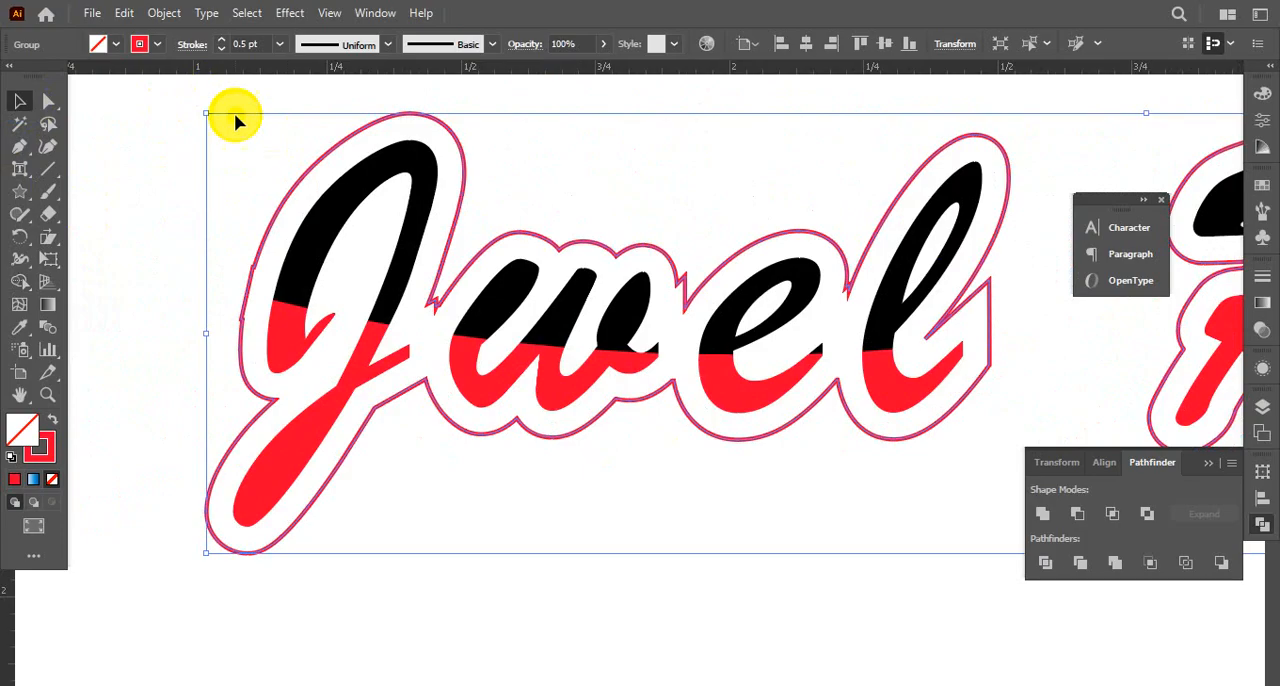
{"action": "left_click", "coordinate": [222, 51]}
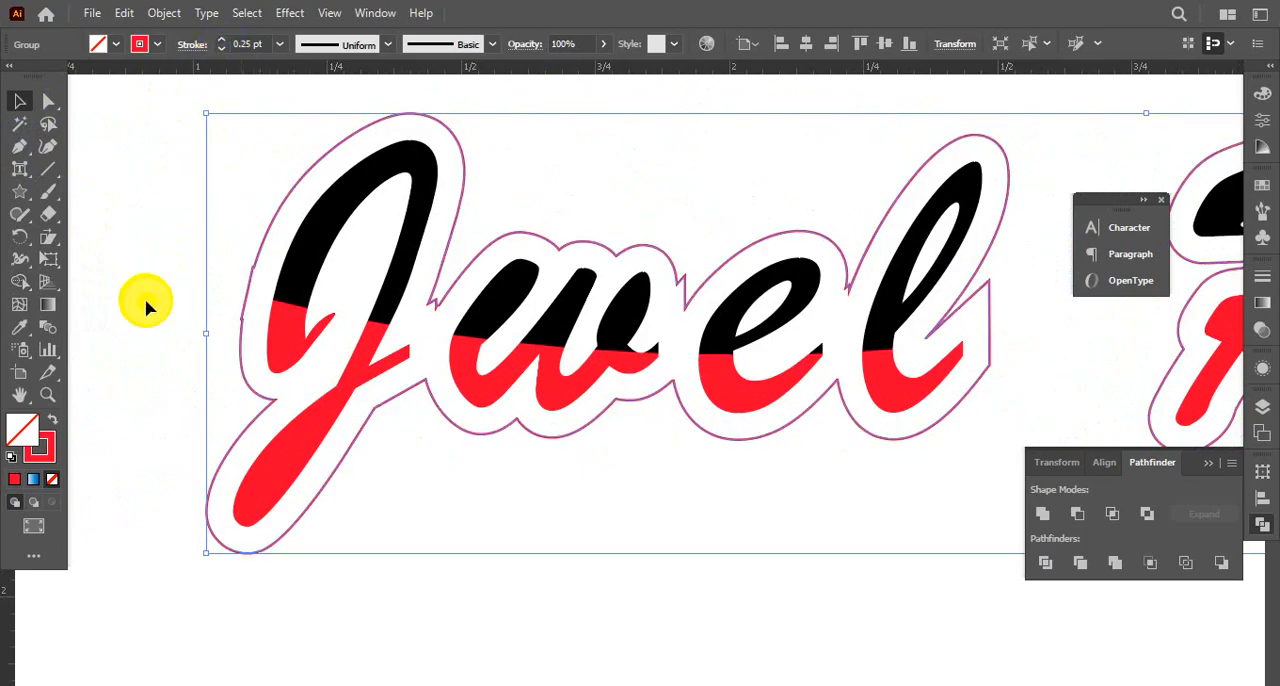
Expand the red outline with Fill and Stroke enabled and deselect it
{"action": "left_click", "coordinate": [164, 13]}
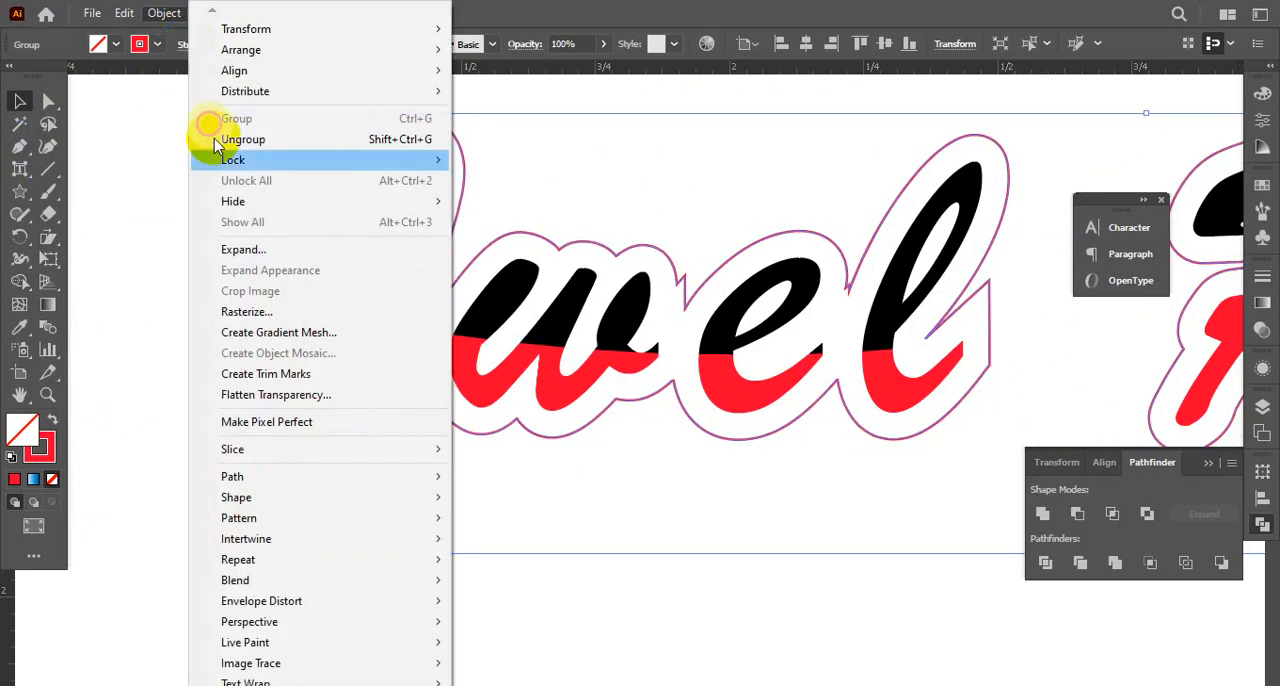
{"action": "left_click", "coordinate": [243, 250]}
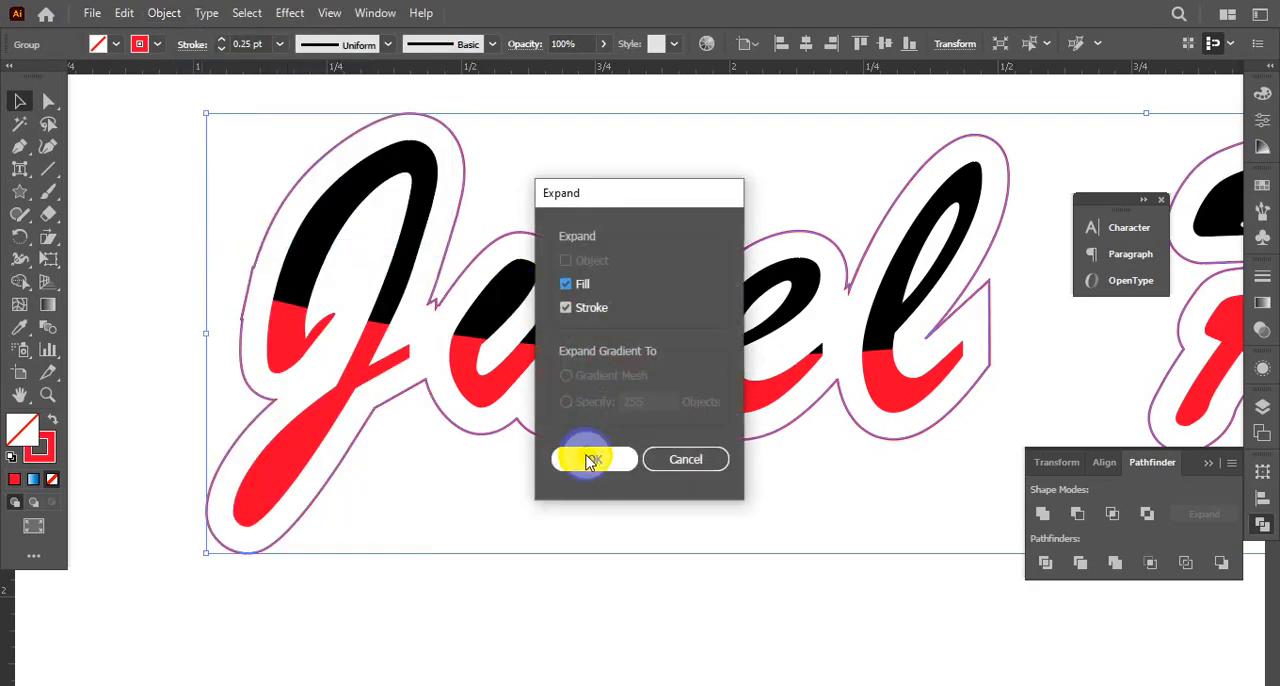
{"action": "left_click", "coordinate": [592, 459]}
{"action": "left_click", "coordinate": [136, 390]}
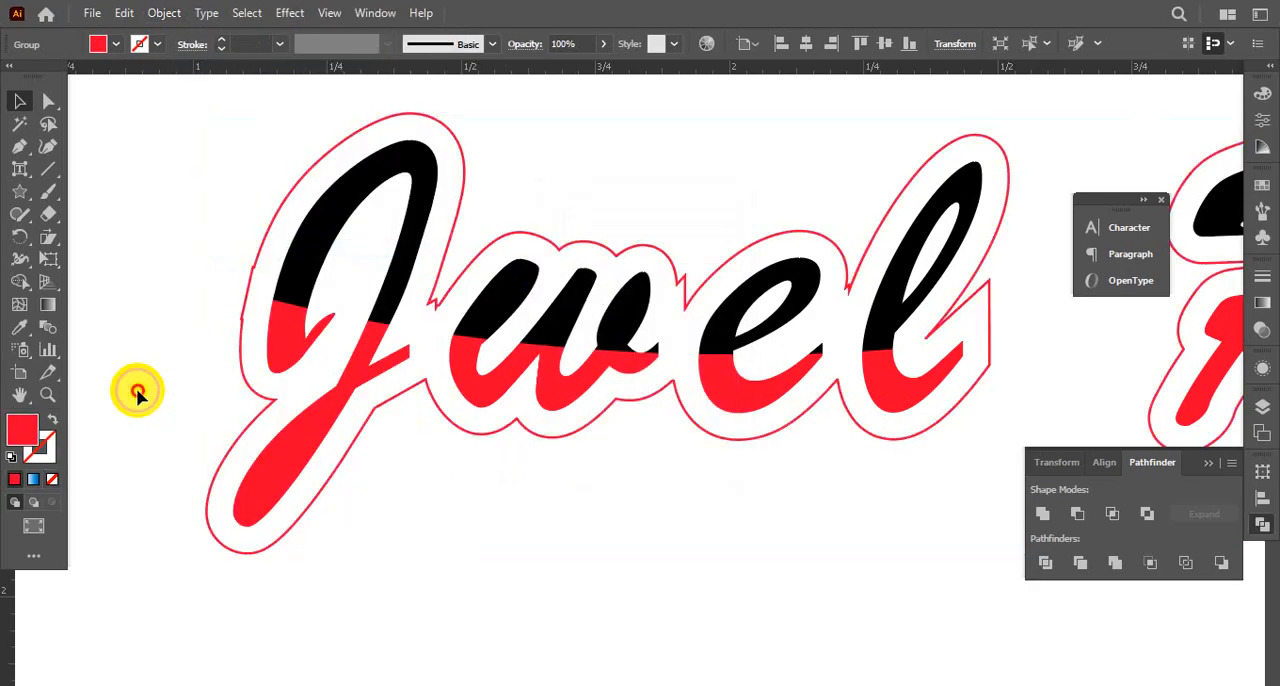
Ungroup the two-tone name lettering and check its separate letter and outline paths by selecting them individually
{"action": "left_click", "coordinate": [300, 343]}
{"action": "right_click", "coordinate": [300, 343]}
{"action": "left_click", "coordinate": [440, 481]}
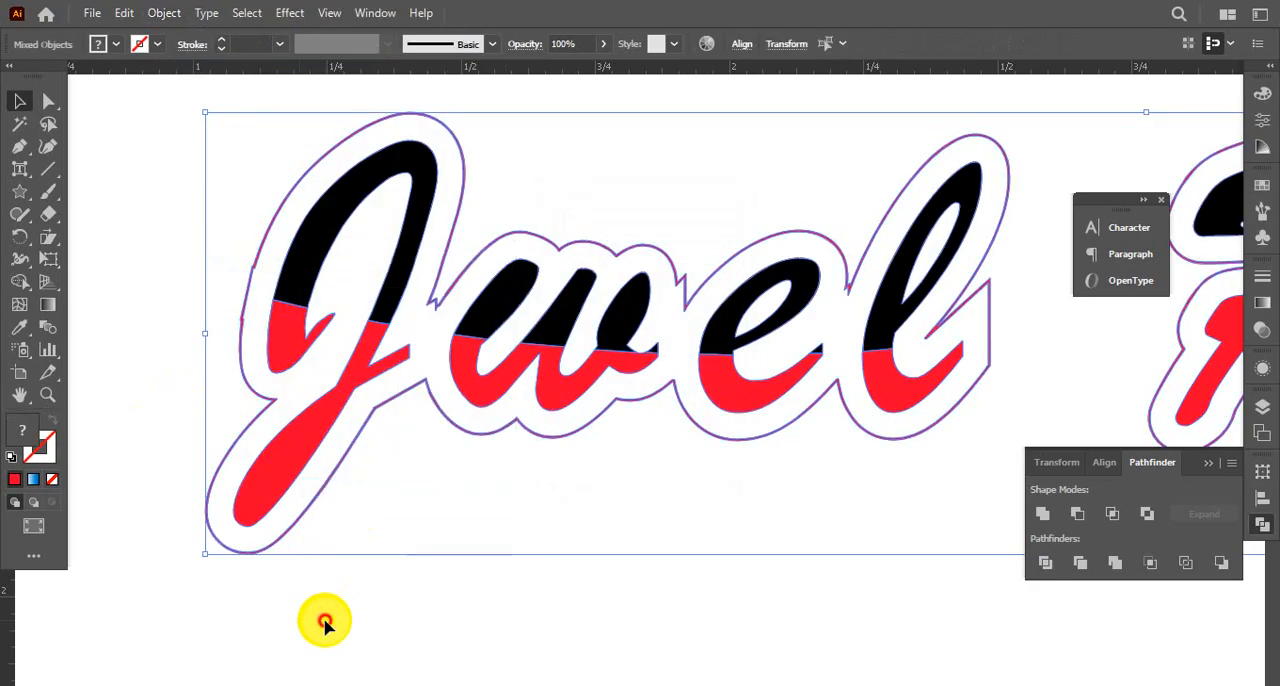
{"action": "left_click", "coordinate": [325, 622]}
{"action": "left_click", "coordinate": [330, 434]}
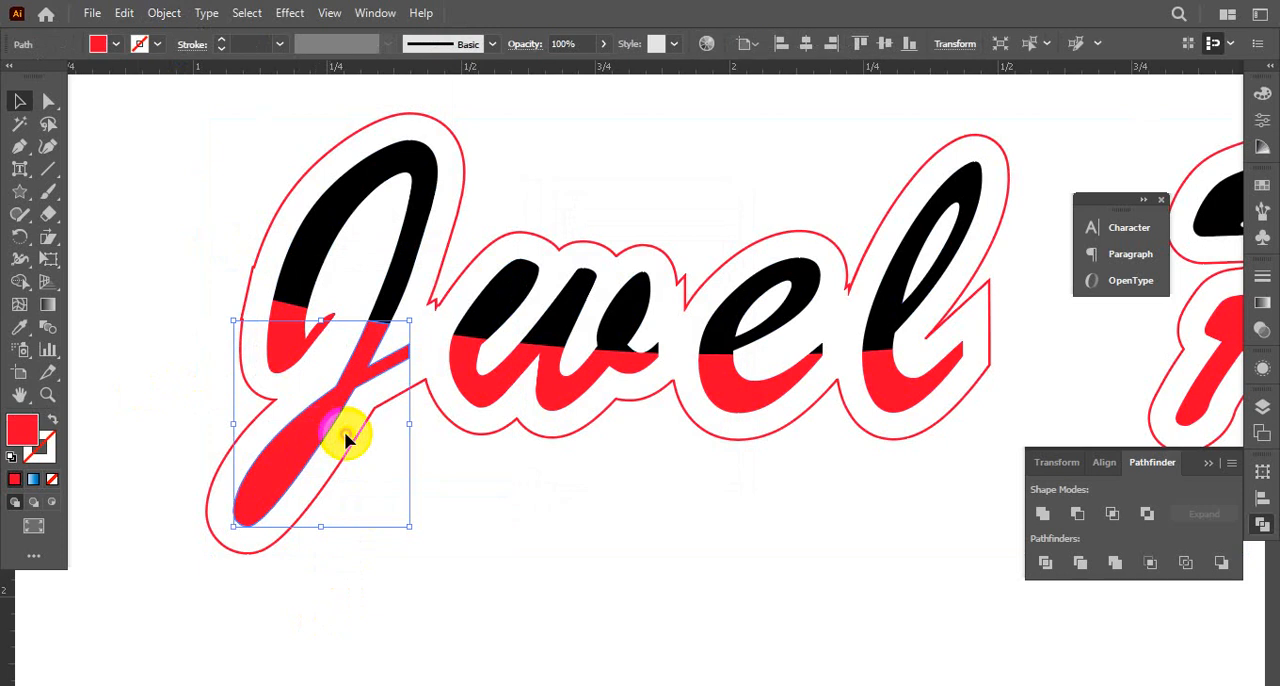
{"action": "left_click", "coordinate": [568, 252]}
{"action": "left_click", "coordinate": [623, 486]}
{"action": "left_click", "coordinate": [709, 371], "text": "ctrl+alt"}
{"action": "left_click", "coordinate": [748, 479], "text": "ctrl+alt"}
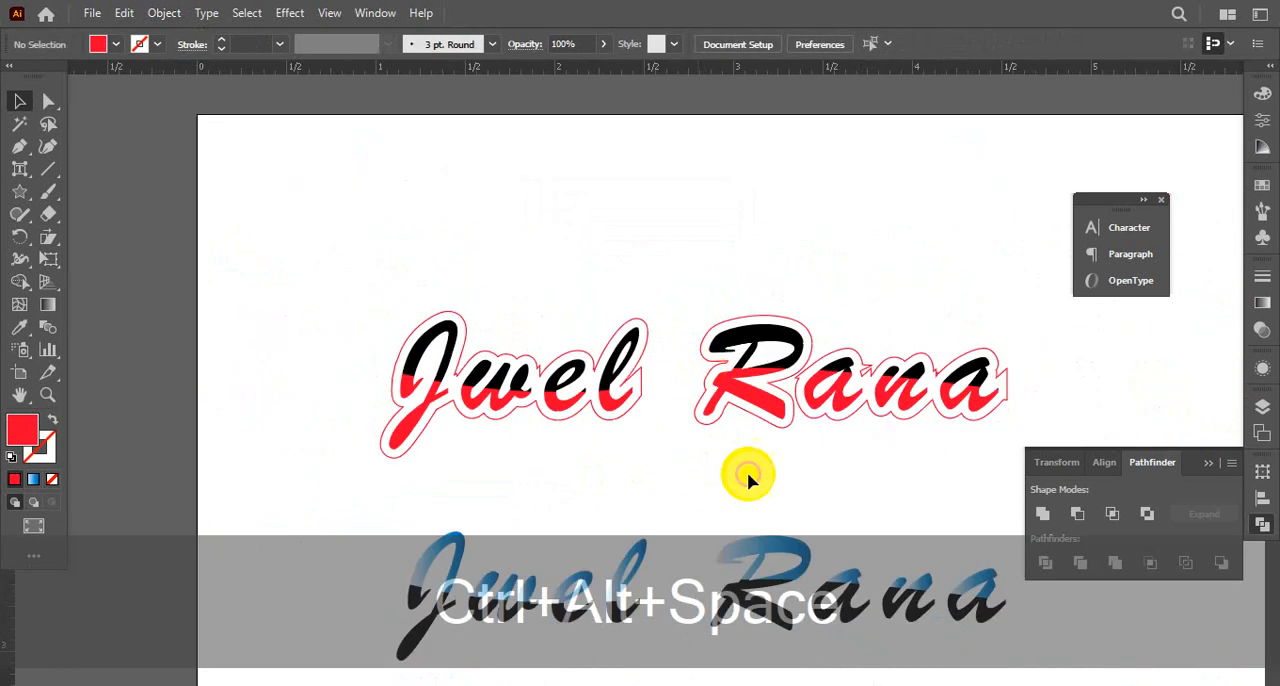
Group all two-tone letters together with their red outline and deselect the group
{"action": "left_click_drag", "start_coordinate": [785, 442], "coordinate": [566, 370]}
{"action": "left_click_drag", "start_coordinate": [154, 208], "coordinate": [800, 380]}
{"action": "left_click", "coordinate": [310, 395]}
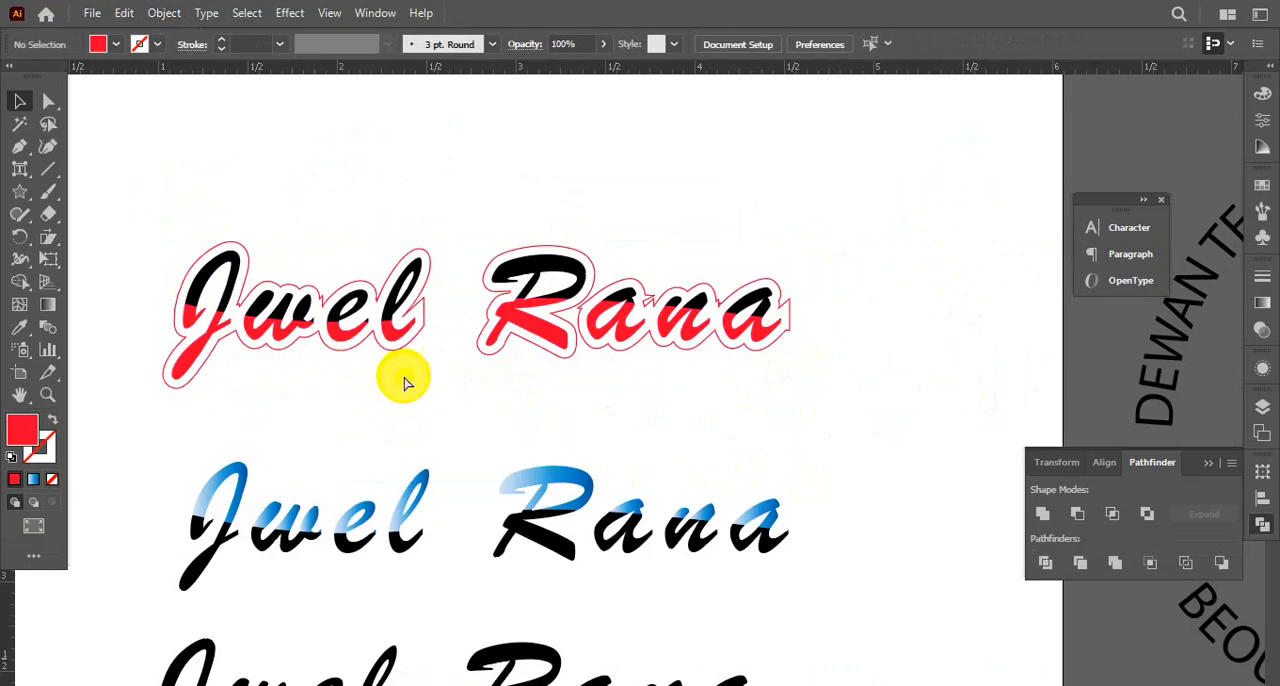
{"action": "left_click", "coordinate": [432, 334], "text": "ctrl"}
{"action": "left_click", "coordinate": [605, 375], "text": "ctrl+alt"}
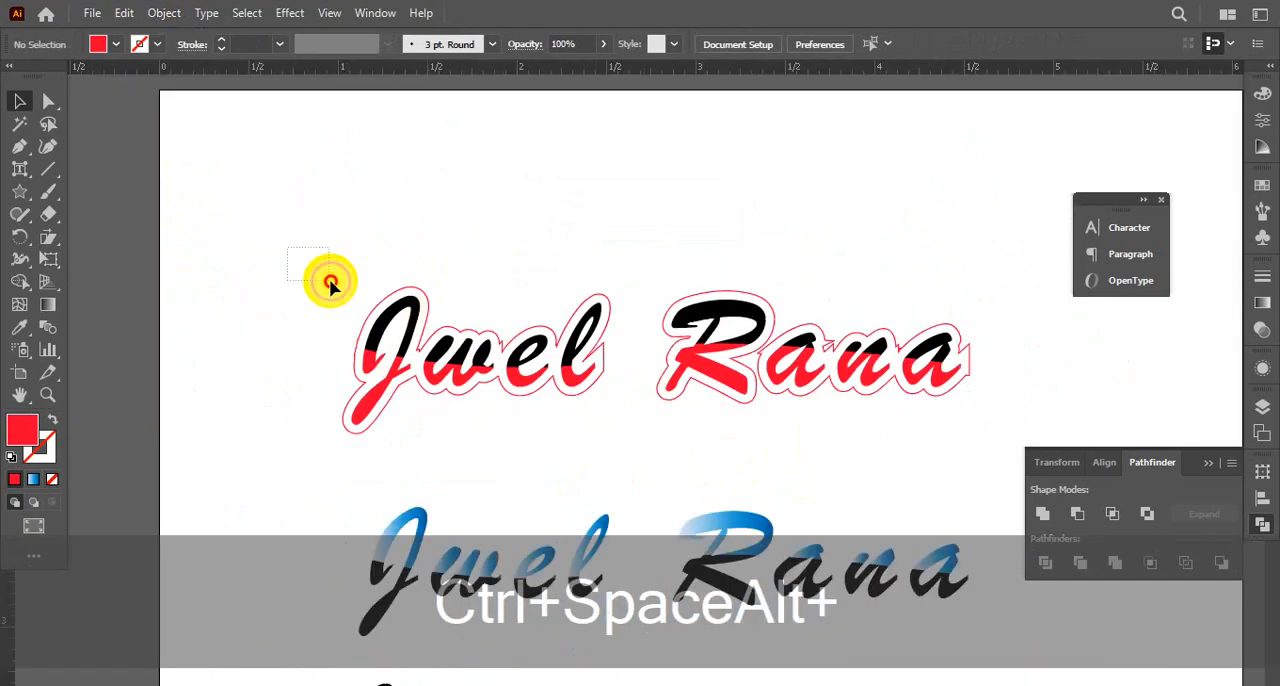
{"action": "left_click_drag", "start_coordinate": [292, 252], "coordinate": [900, 437]}
{"action": "key", "text": "ctrl+g"}
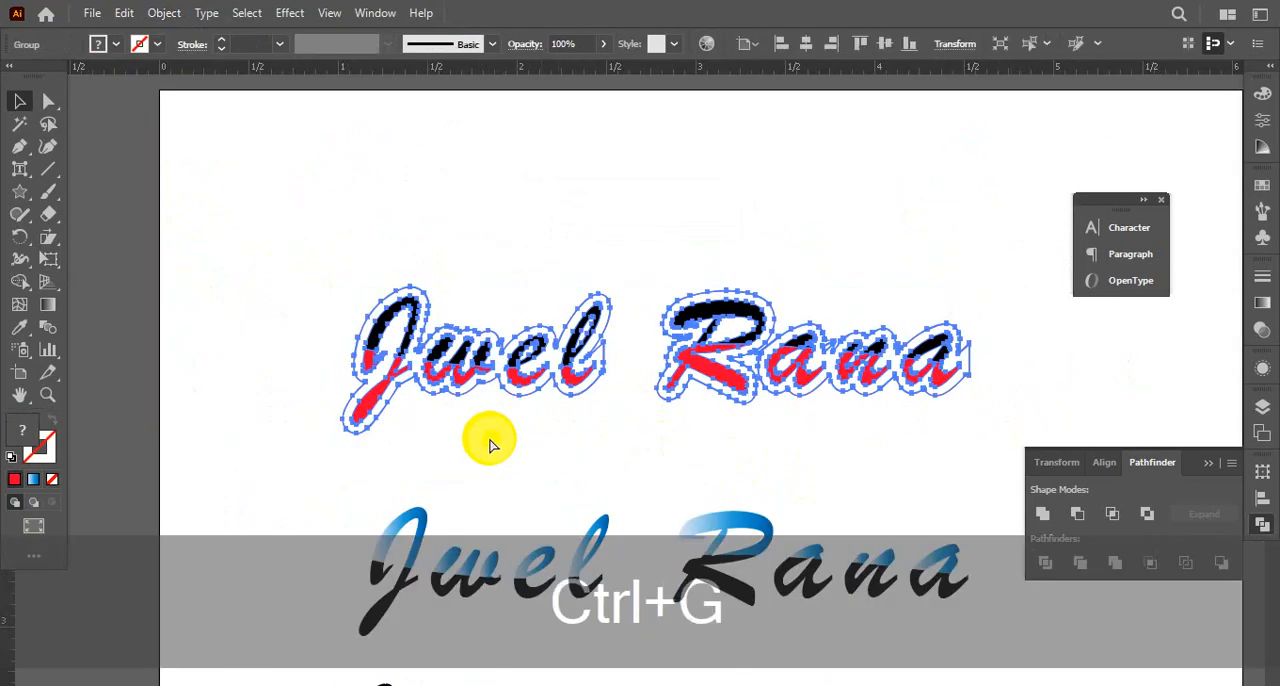
{"action": "left_click", "coordinate": [410, 437]}
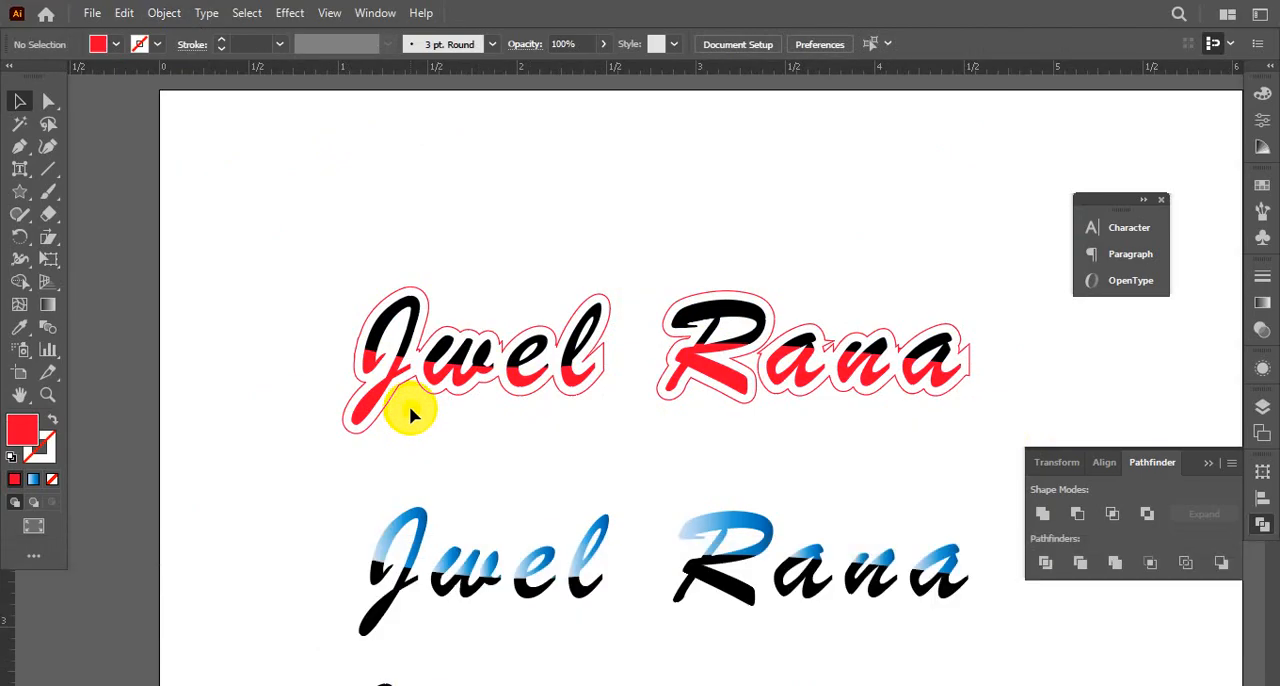
Check that the outlined name selects as one object and view it together with the versions below it
{"action": "left_click_drag", "start_coordinate": [321, 258], "coordinate": [990, 403]}
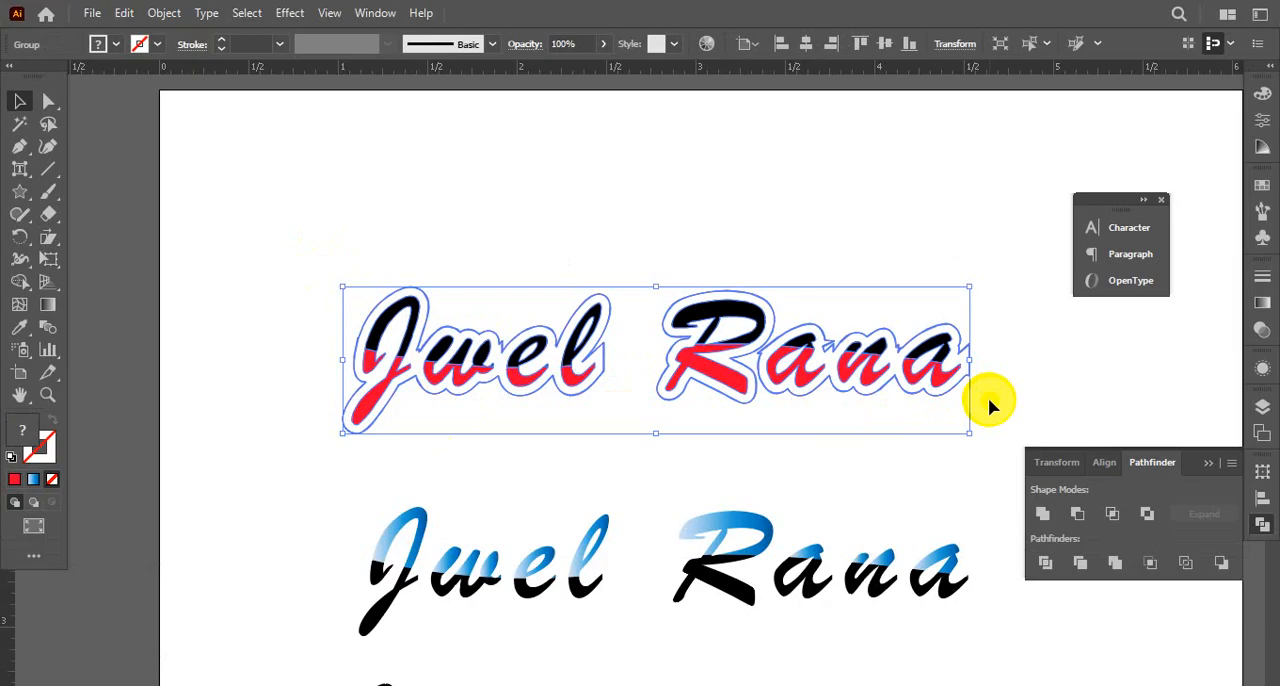
{"action": "left_click", "coordinate": [634, 452]}
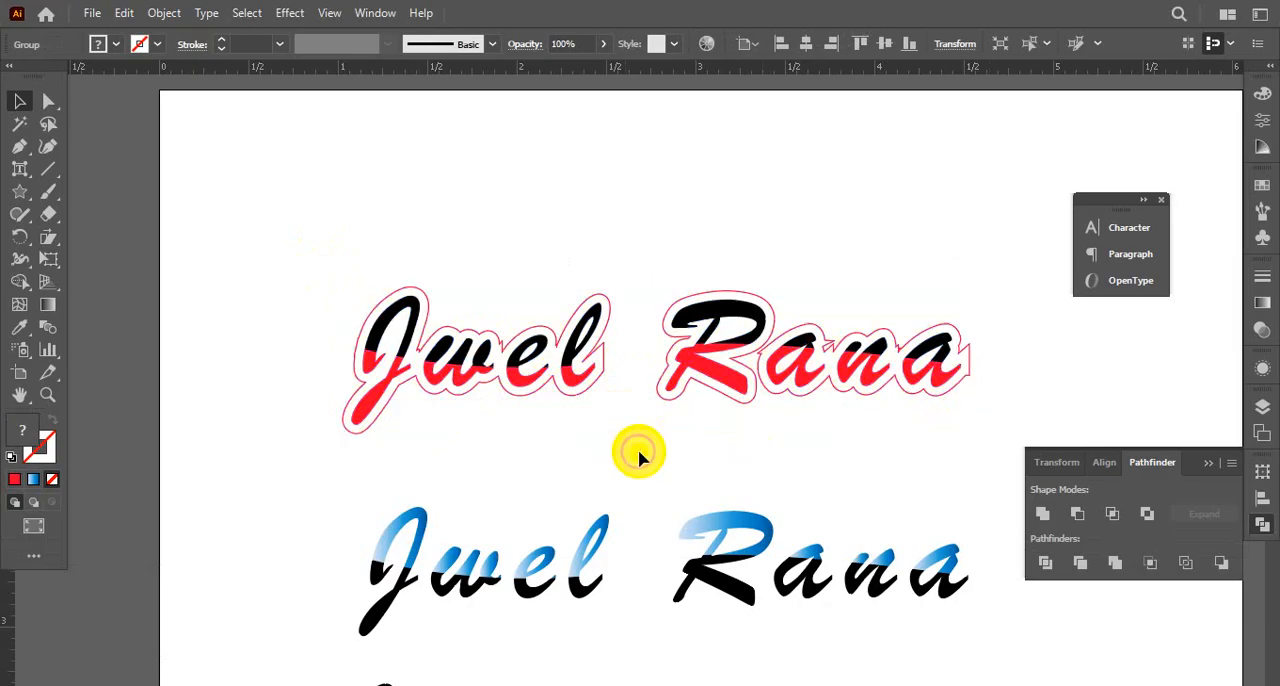
{"action": "key", "text": "ctrl+alt+space"}
{"action": "left_click", "coordinate": [754, 382], "text": "ctrl+alt"}
{"action": "left_click_drag", "start_coordinate": [724, 430], "coordinate": [636, 340]}
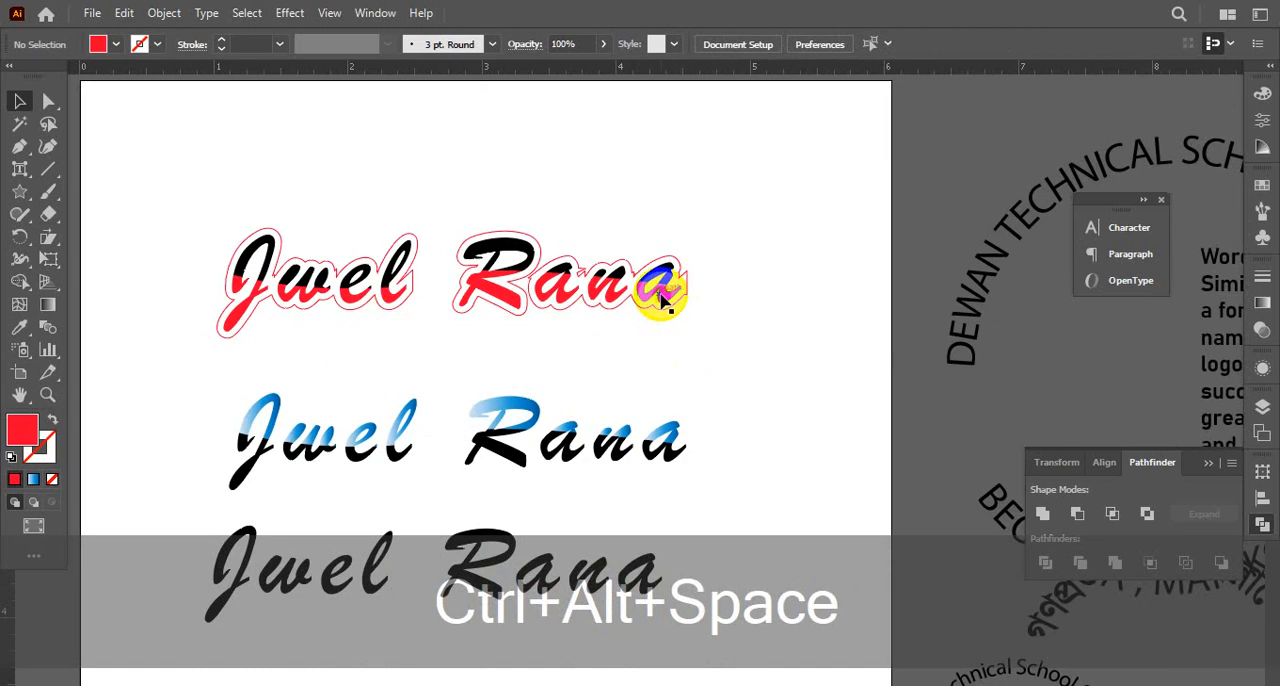